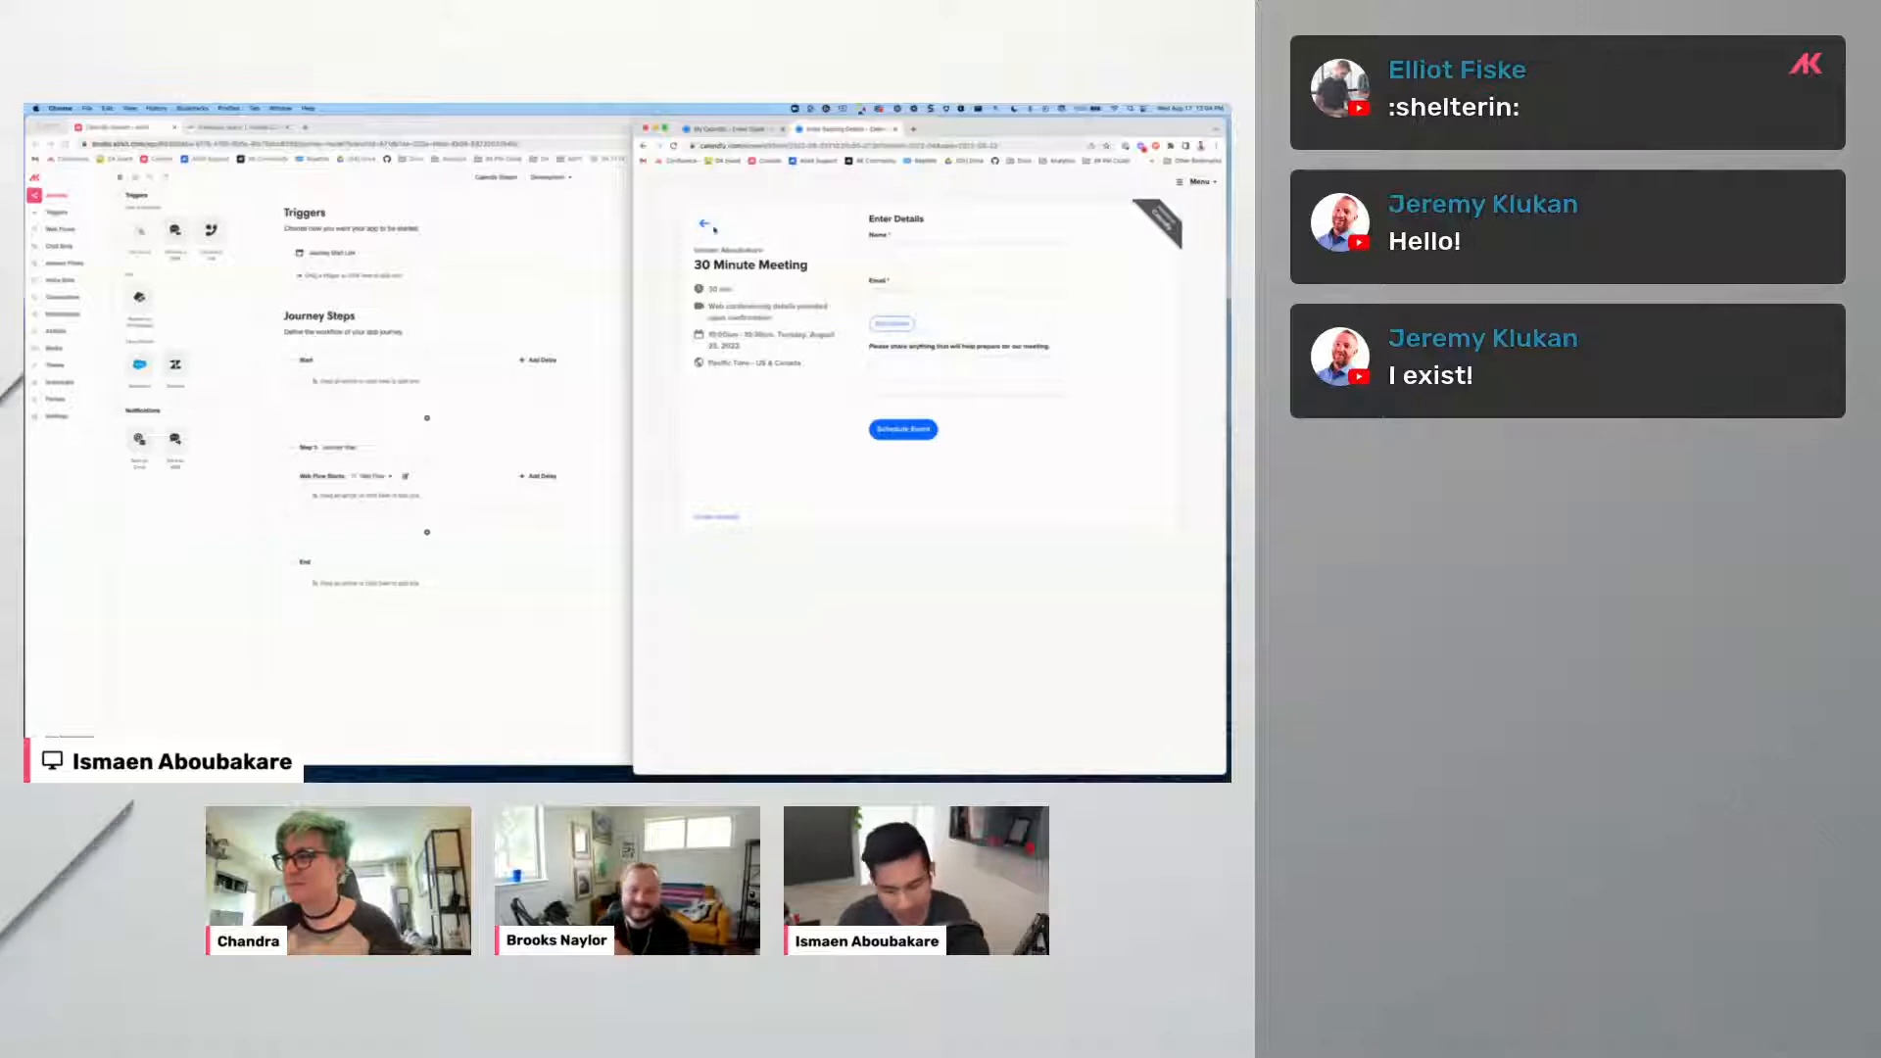
Maximize the Airkit Studio window over the Calendly page to show the Journey builder.
{"action": "left_click", "coordinate": [585, 222]}
{"action": "double_click", "coordinate": [781, 132]}
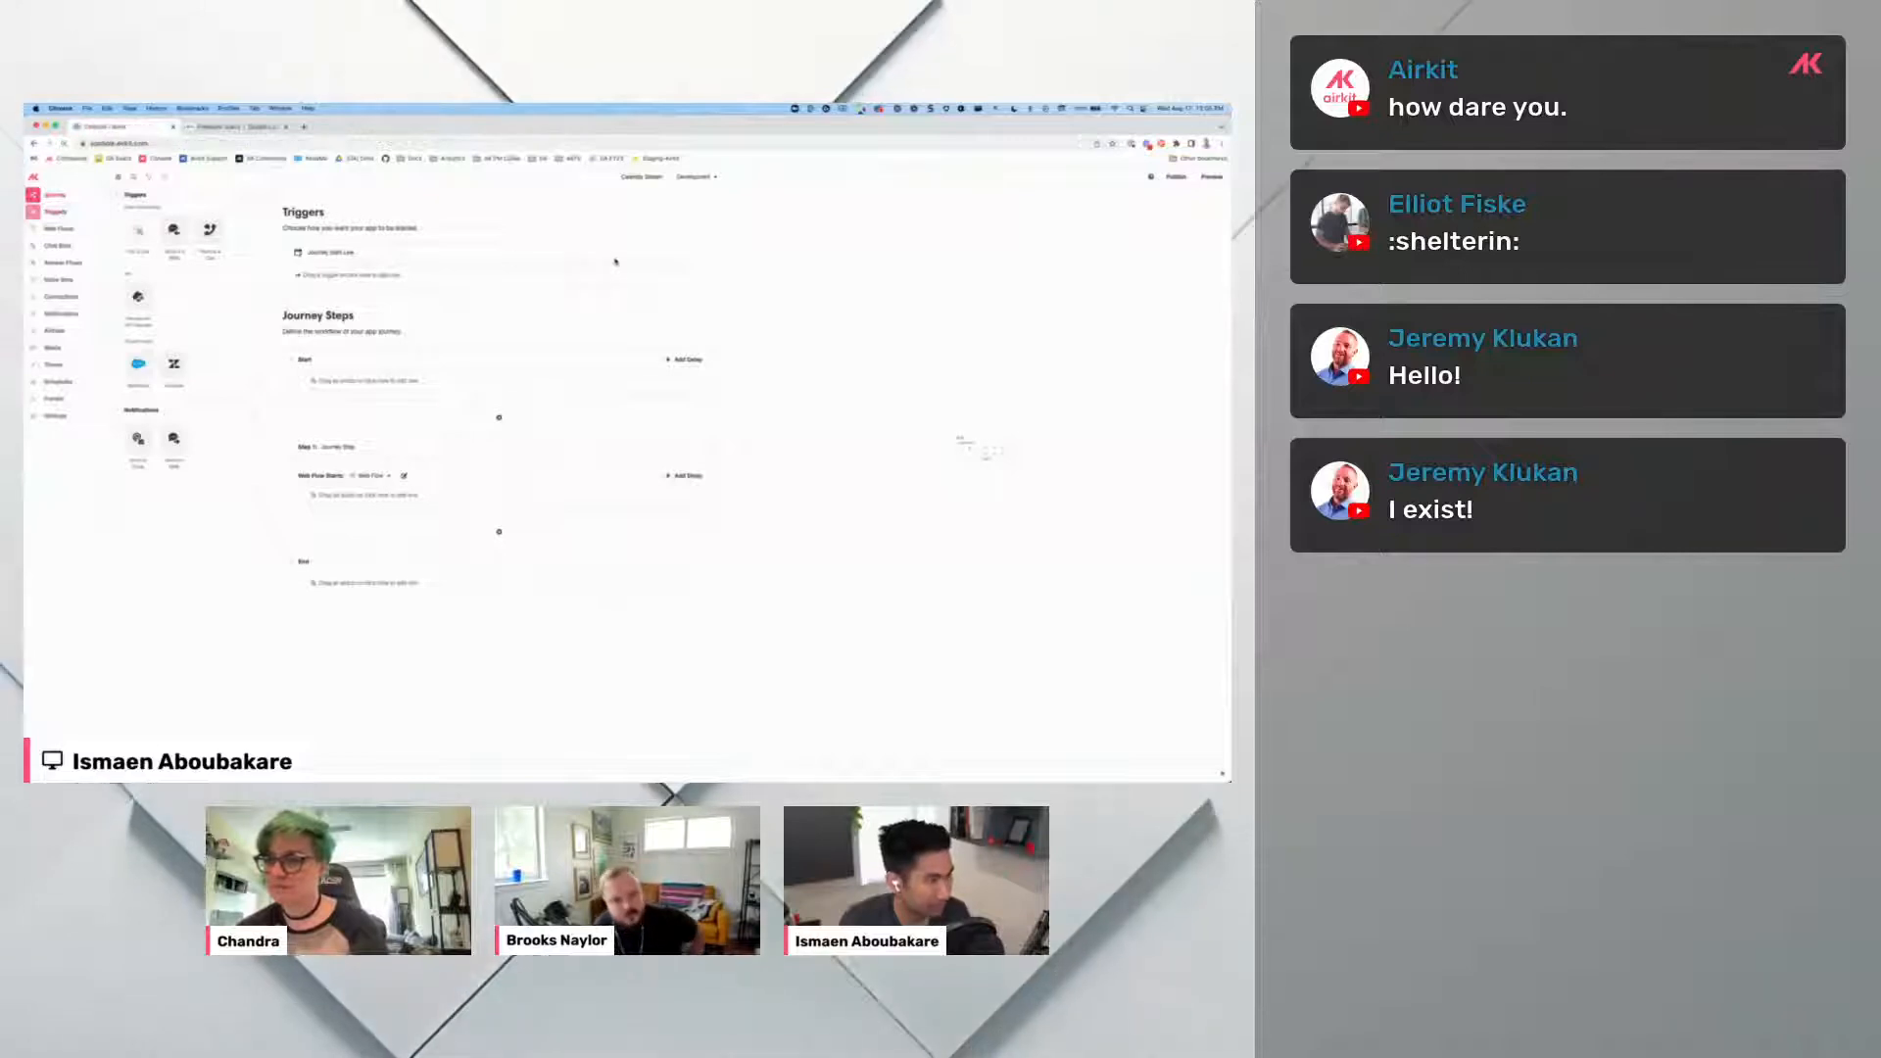
{"action": "left_click", "coordinate": [33, 177]}
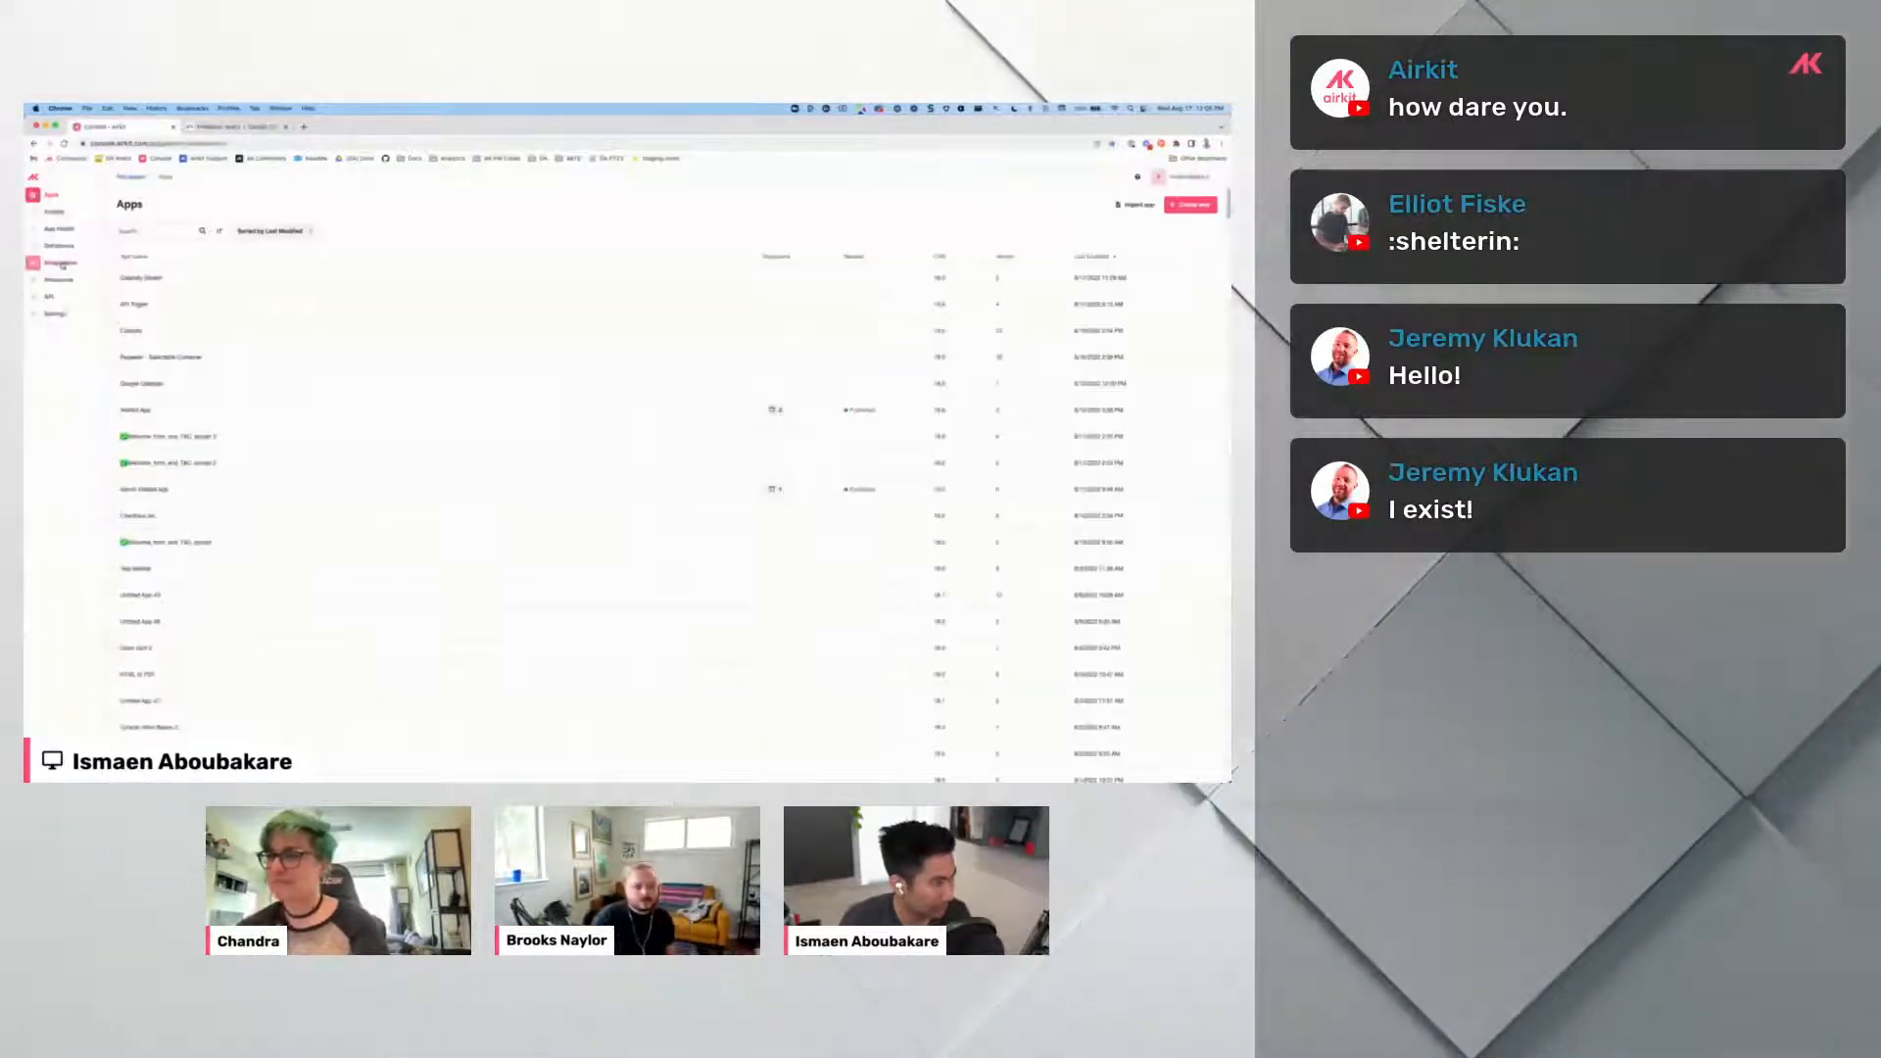
Review the Console's custom integrations, including the Zoom and Calendar OAuth settings.
{"action": "left_click", "coordinate": [61, 263]}
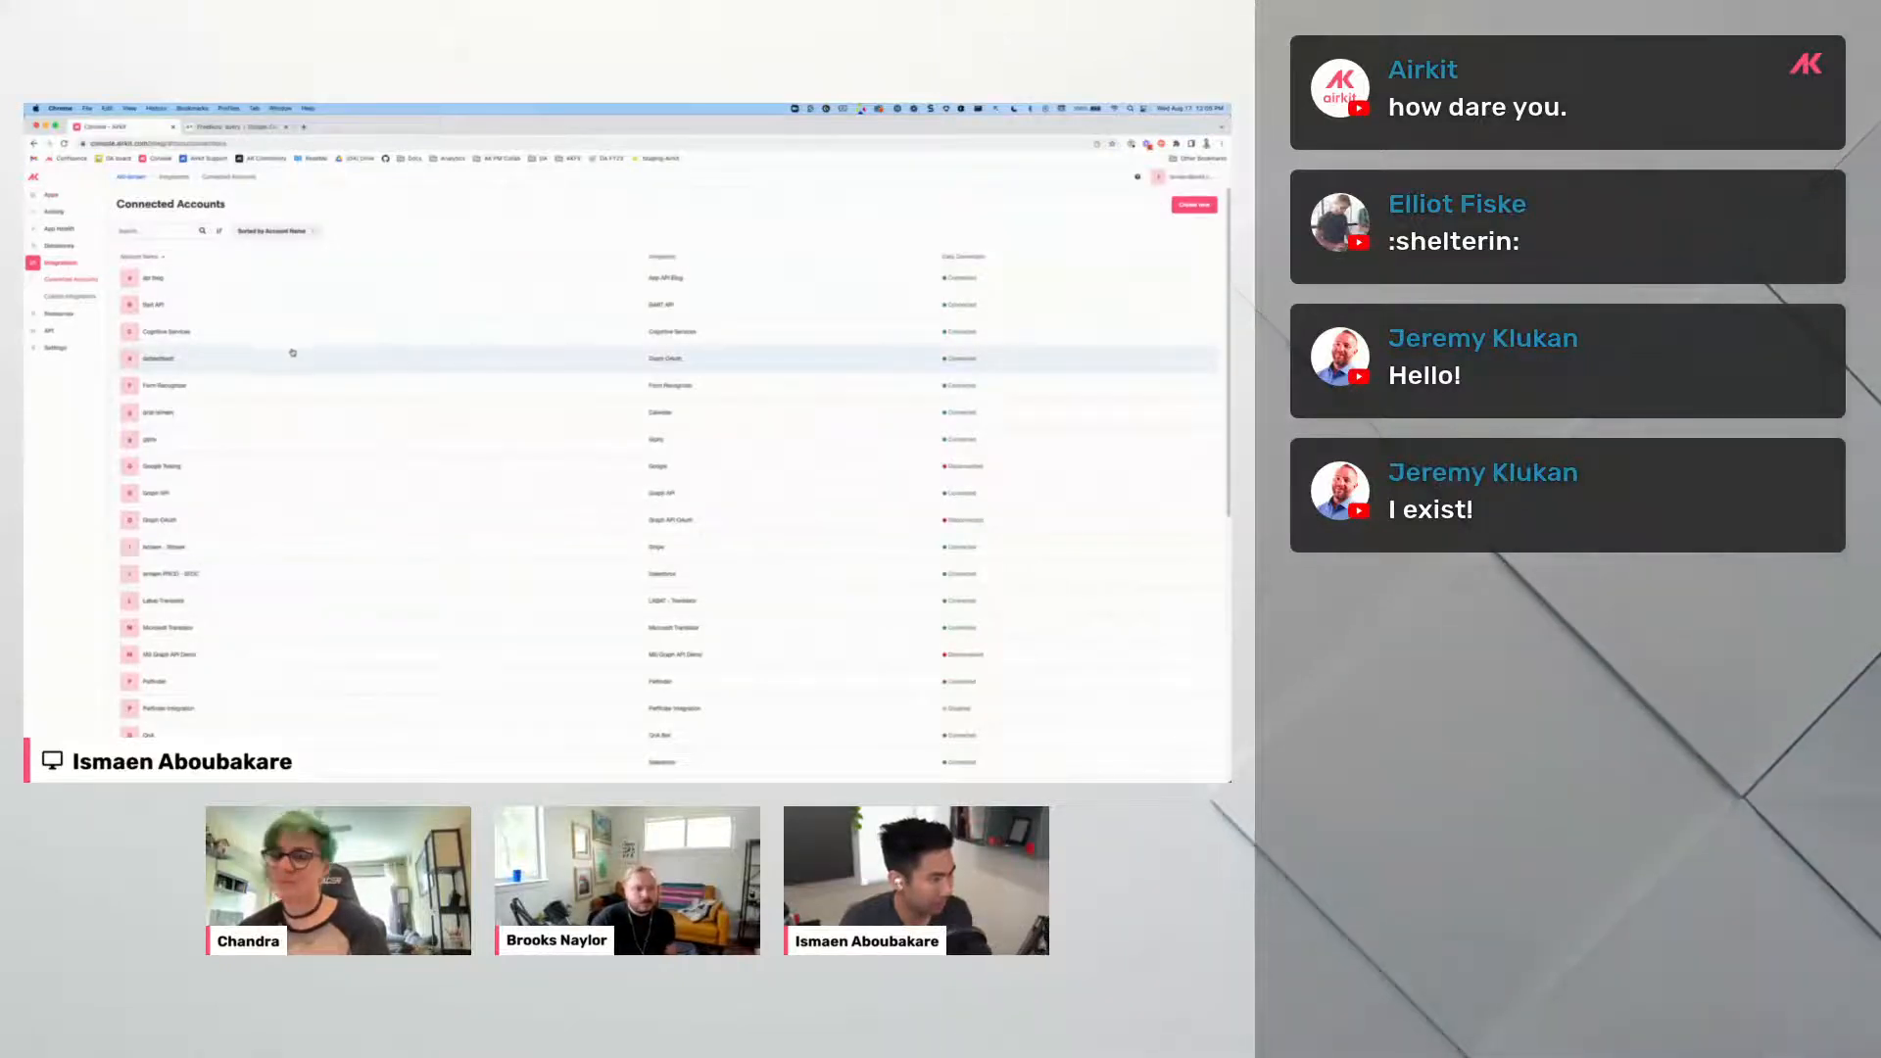
{"action": "scroll", "coordinate": [263, 512], "scroll_direction": "down", "scroll_amount": 5}
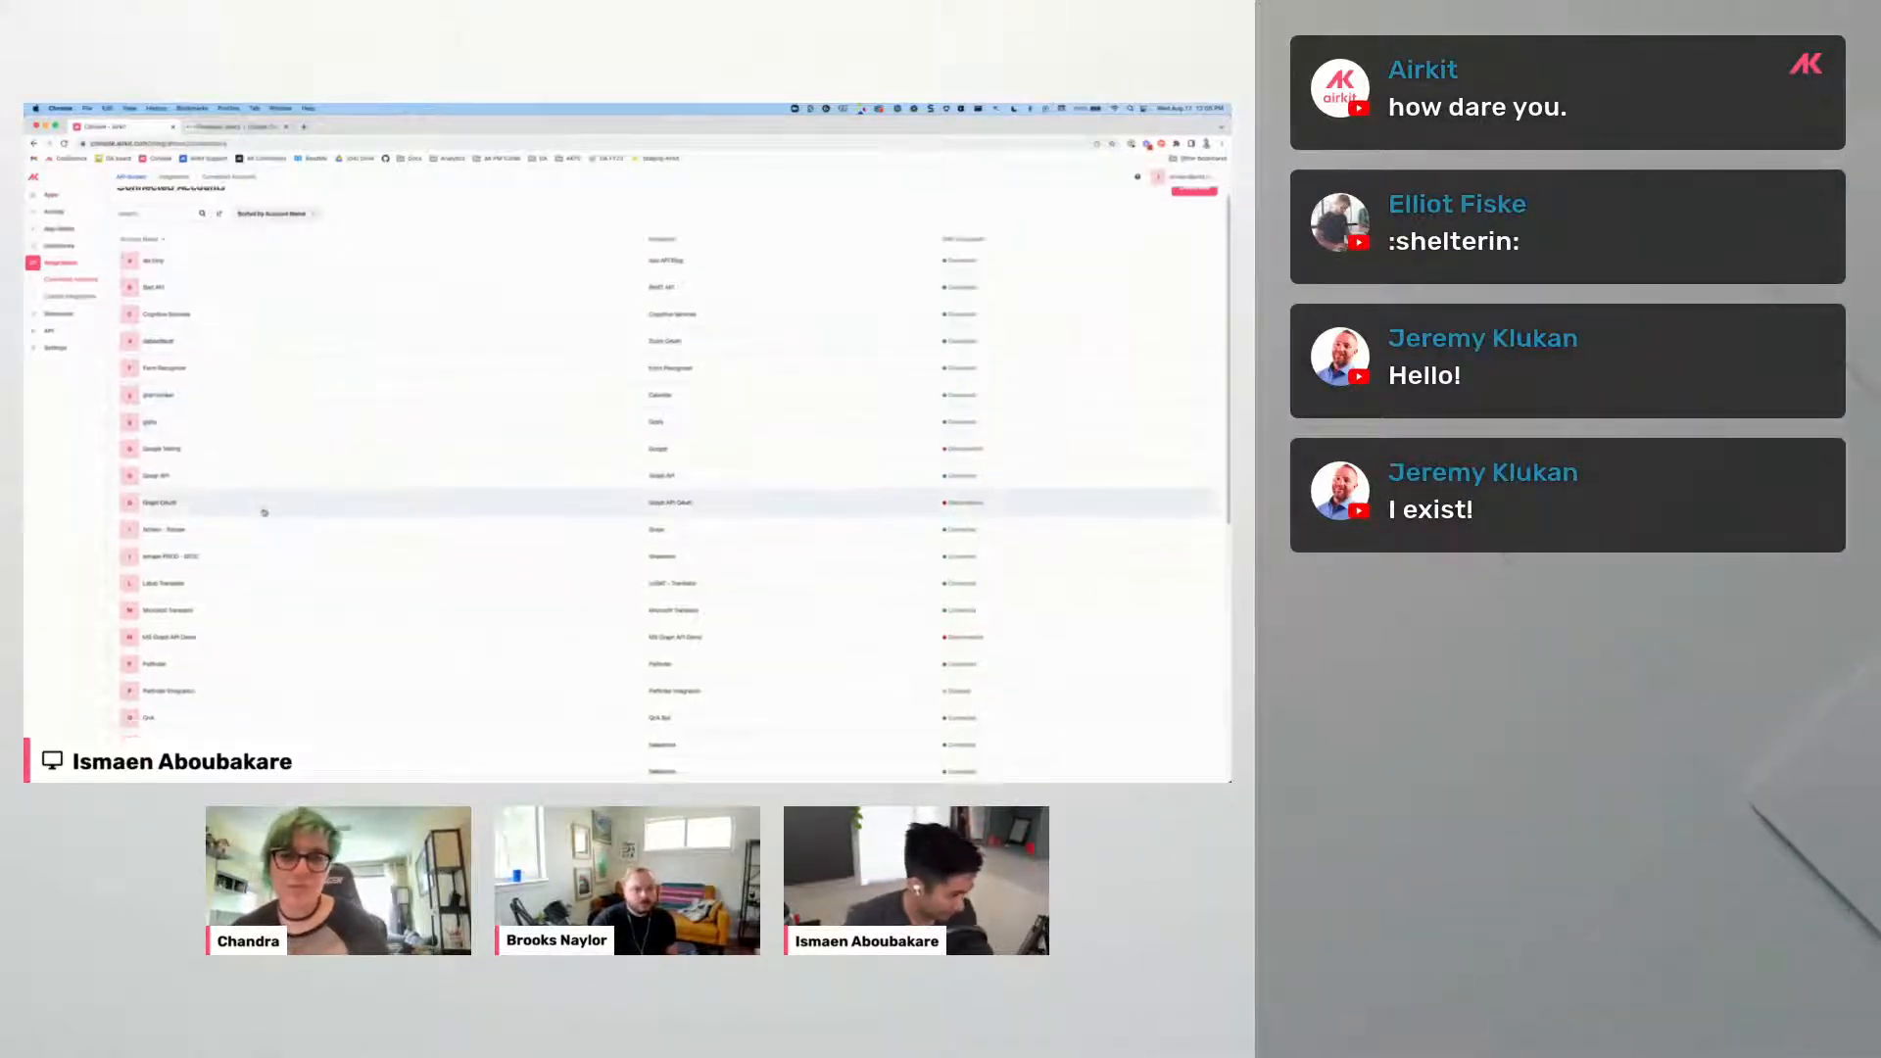
{"action": "scroll", "coordinate": [262, 511], "scroll_direction": "down", "scroll_amount": 2}
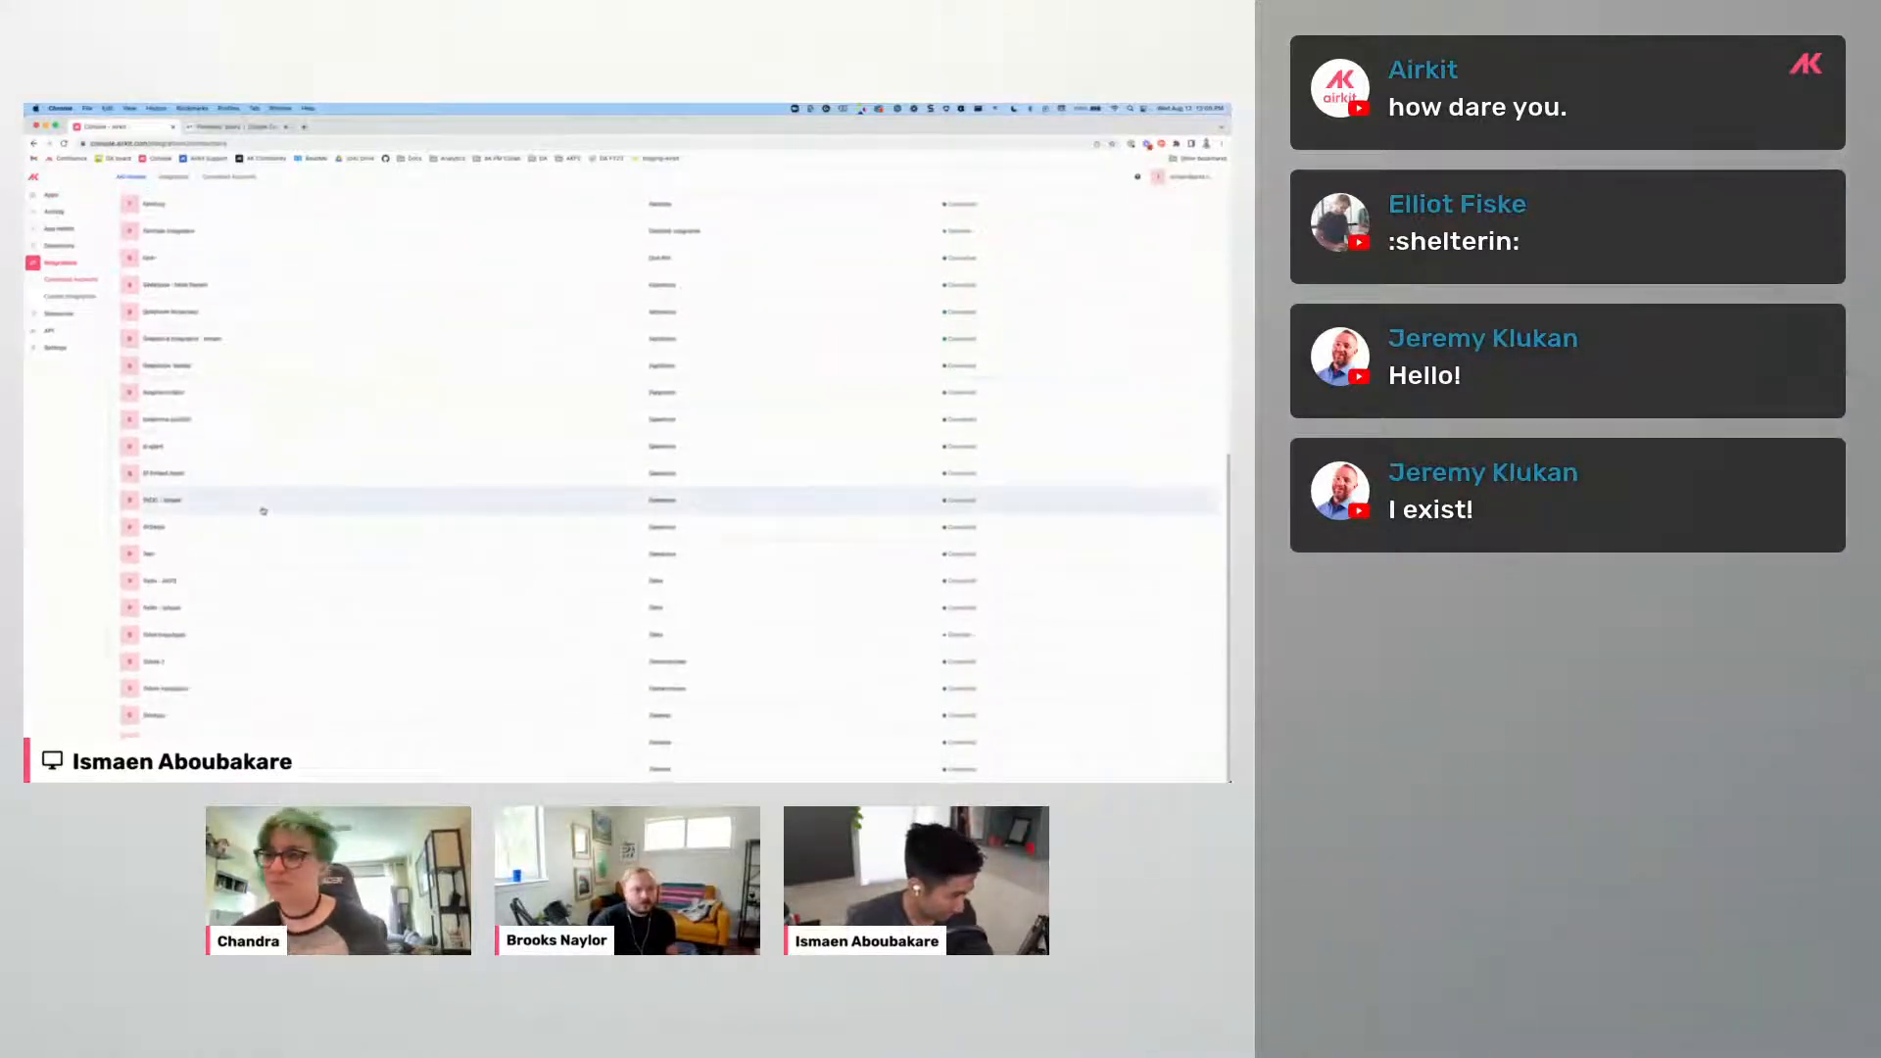
{"action": "left_click", "coordinate": [81, 298]}
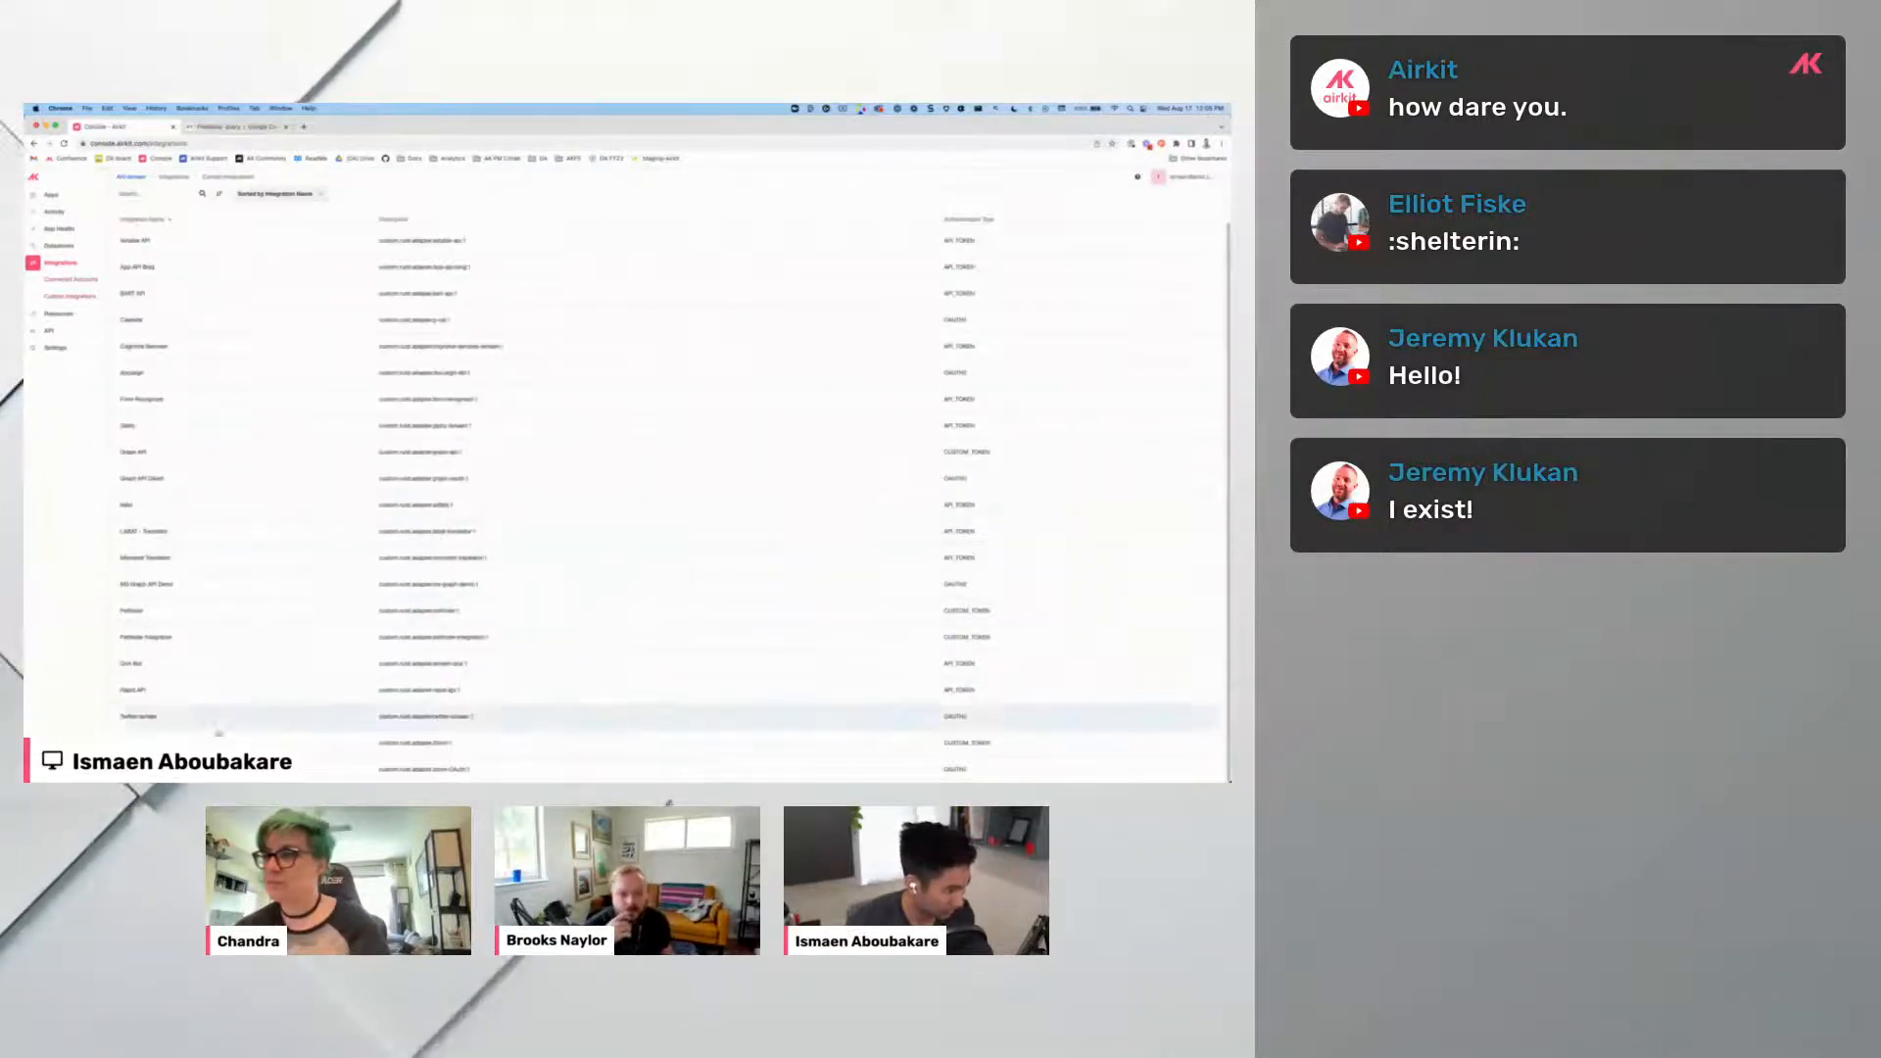
{"action": "left_click", "coordinate": [421, 769]}
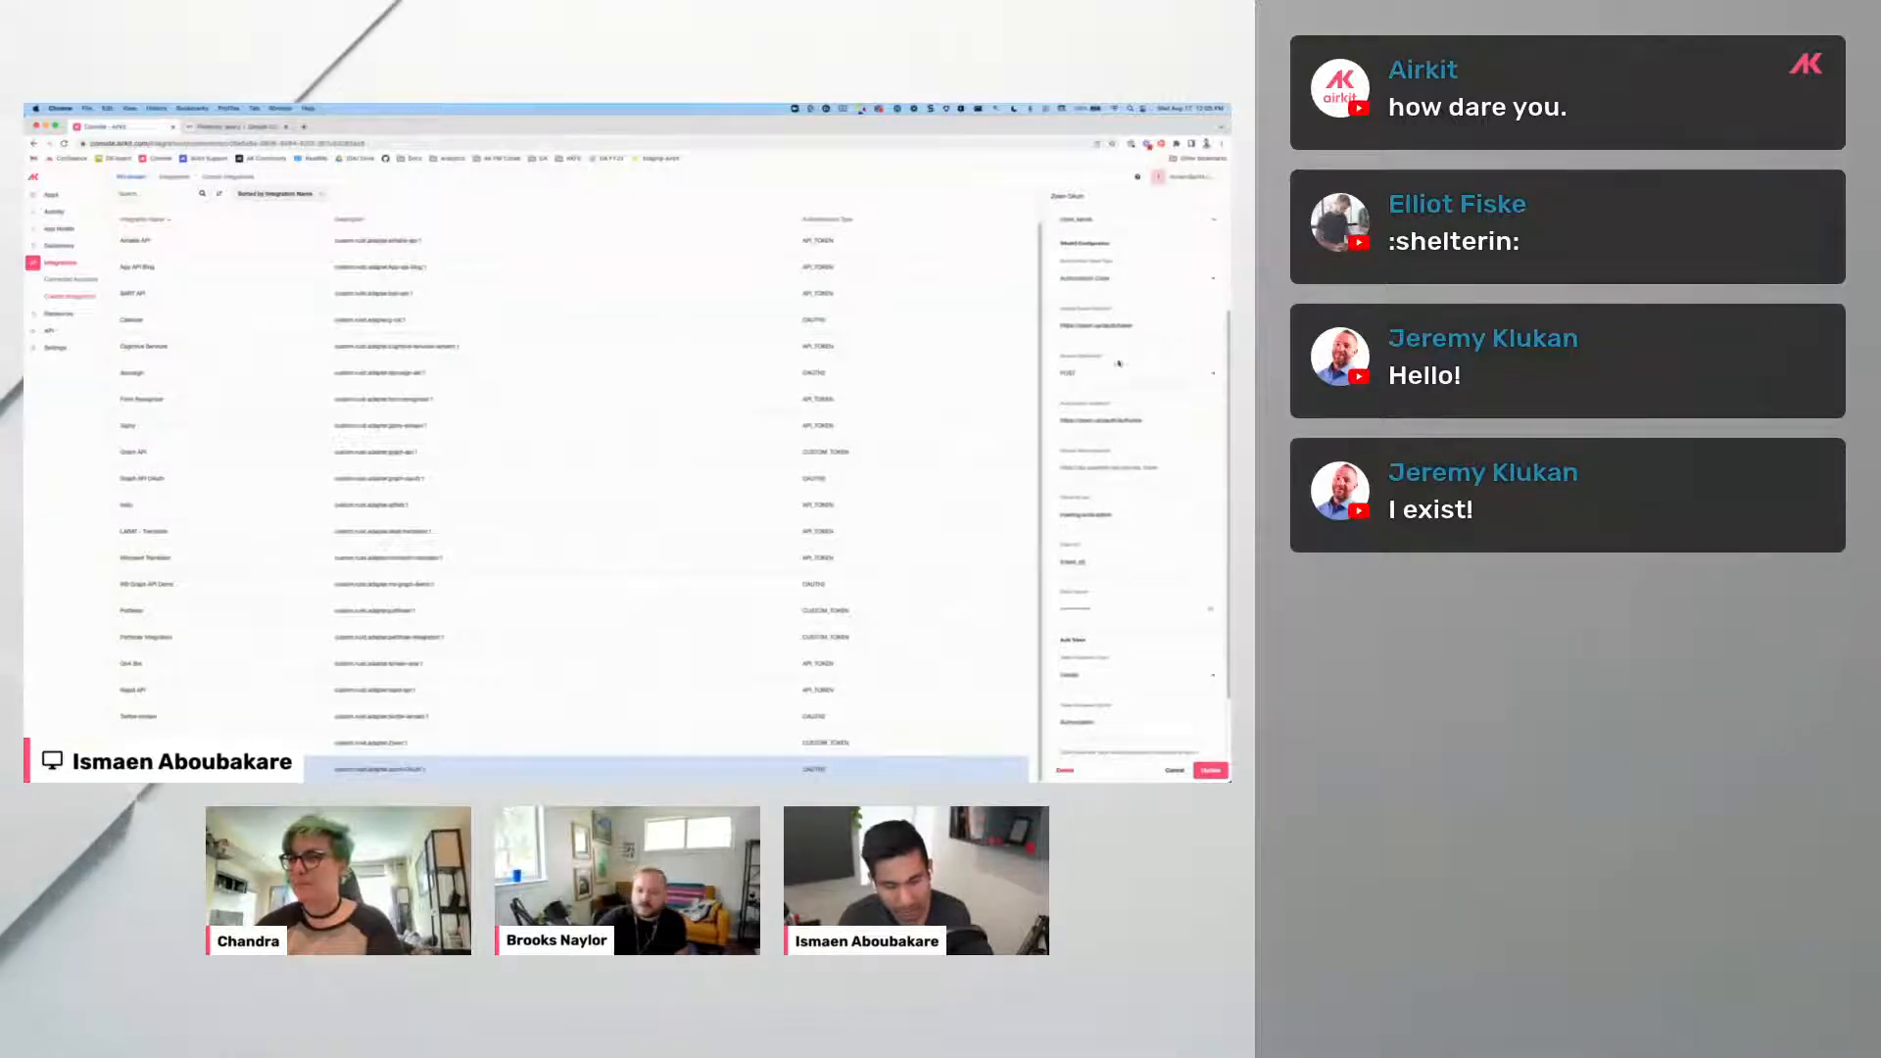
{"action": "scroll", "coordinate": [1114, 479], "scroll_direction": "up", "scroll_amount": 3}
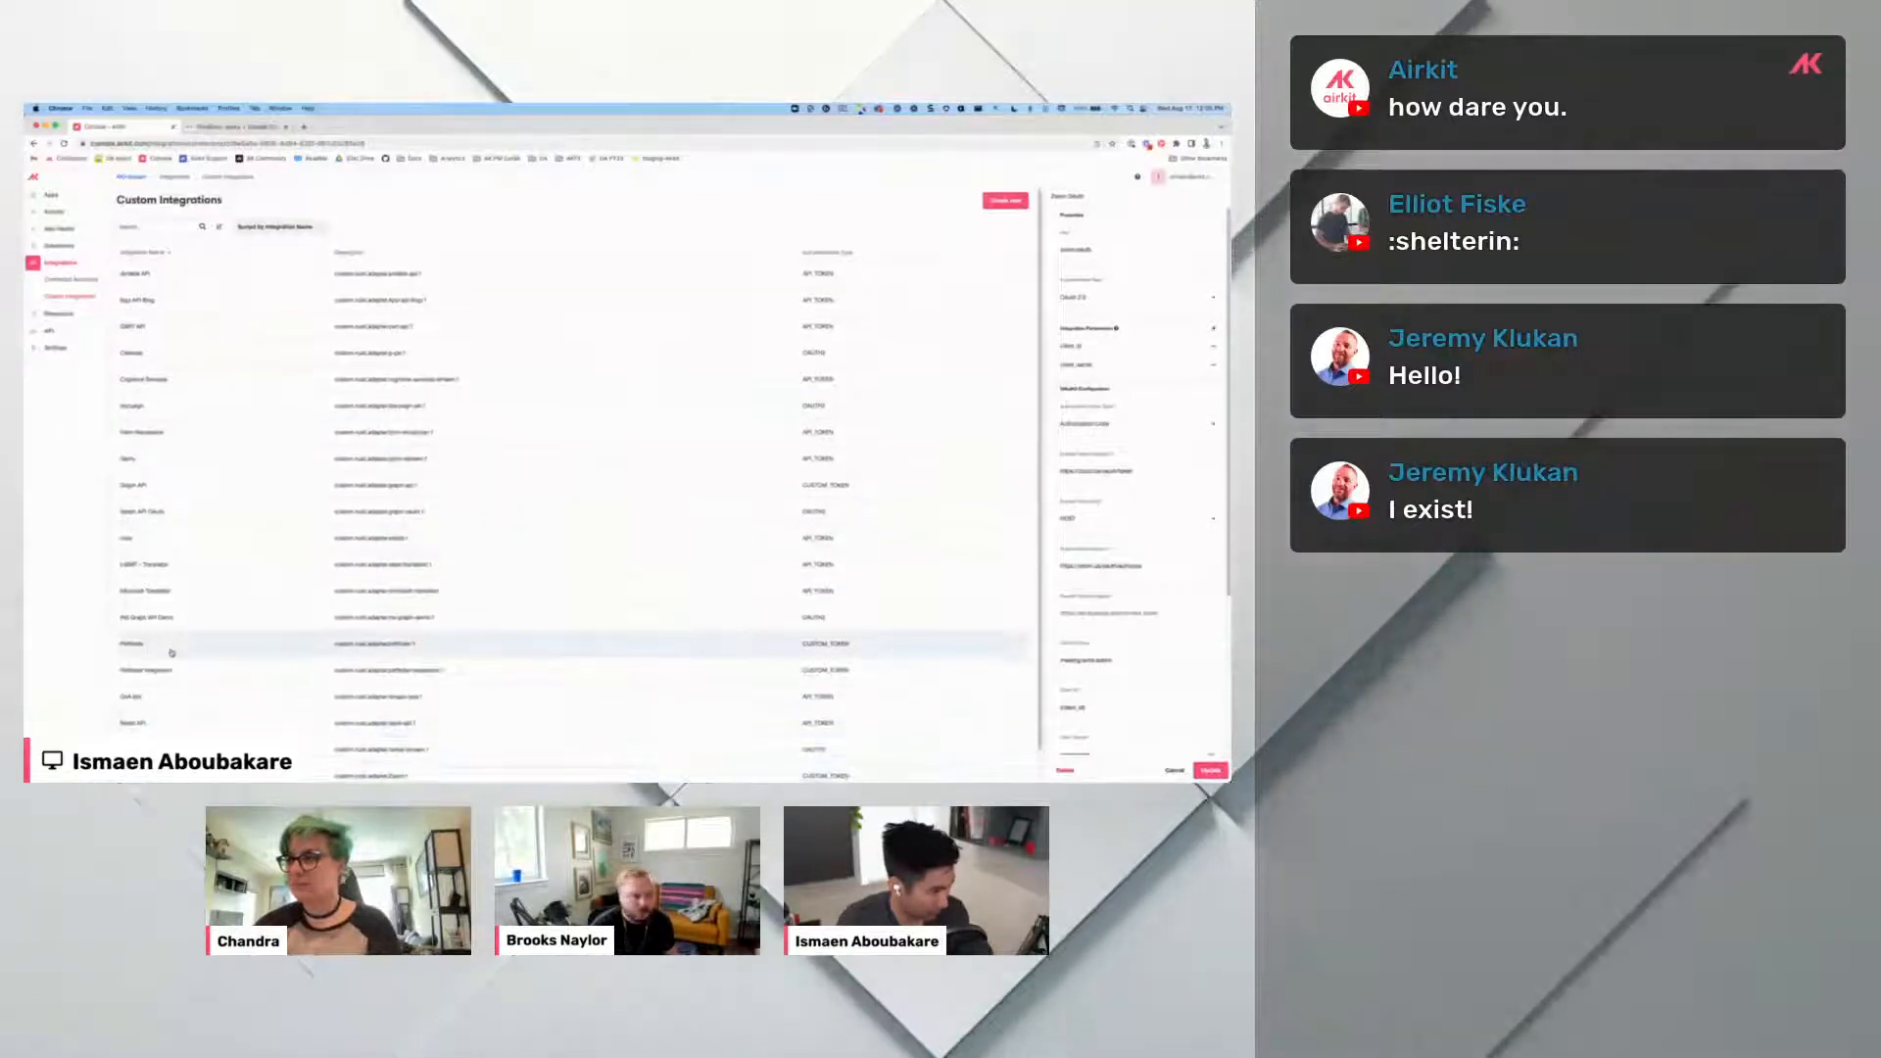
{"action": "scroll", "coordinate": [170, 627], "scroll_direction": "up", "scroll_amount": 2}
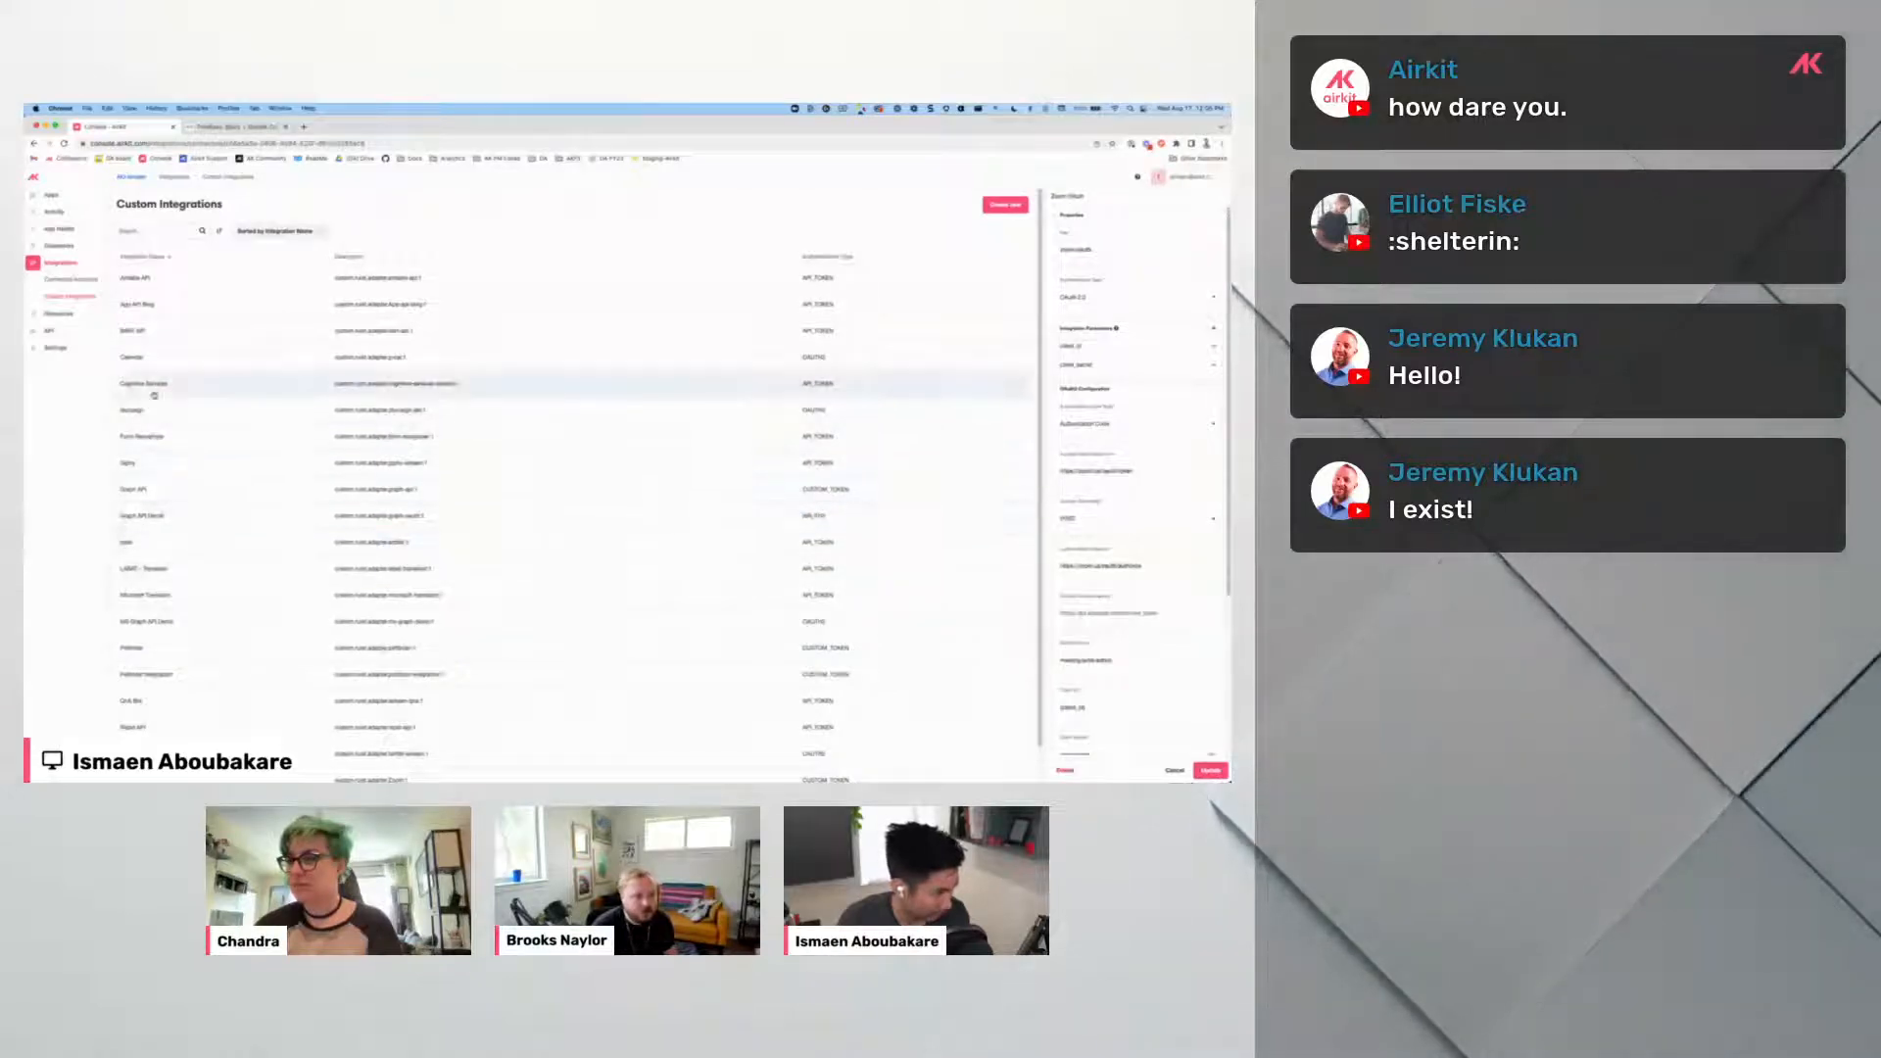
{"action": "left_click", "coordinate": [169, 359]}
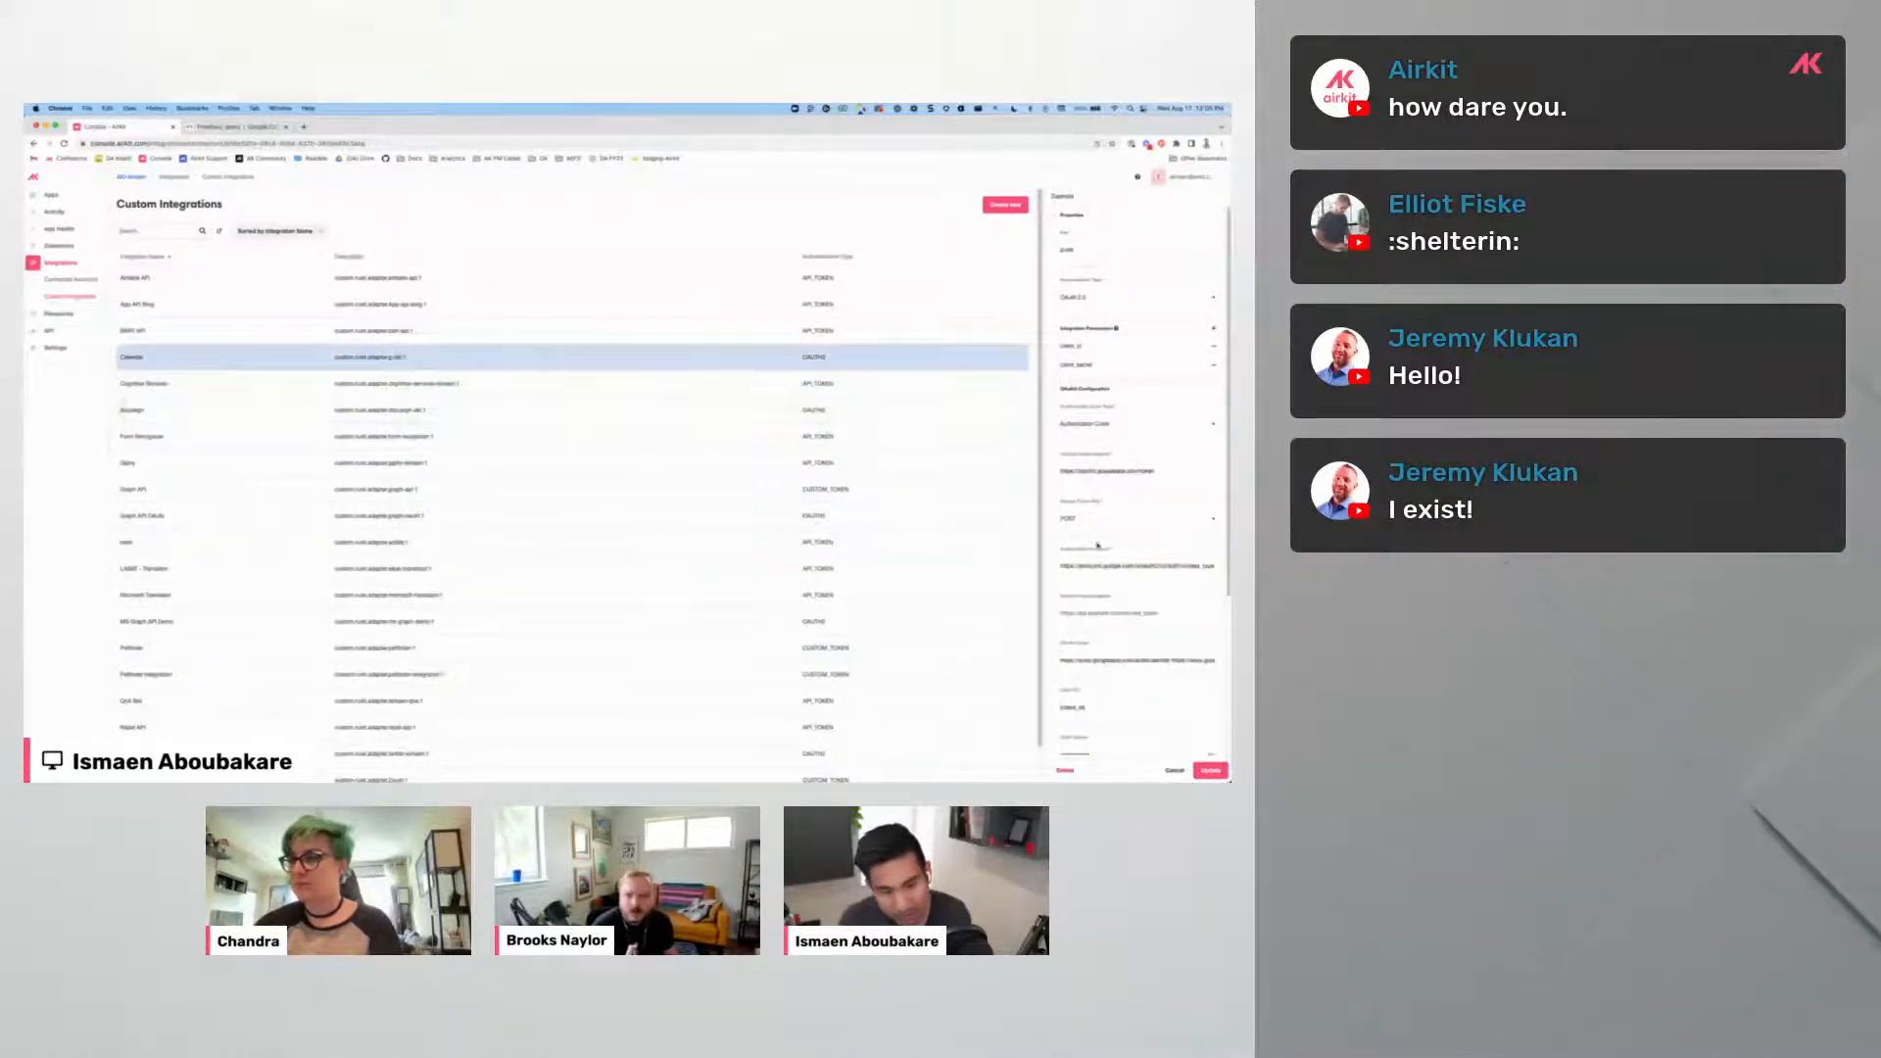
{"action": "scroll", "coordinate": [1131, 559], "scroll_direction": "down", "scroll_amount": 3}
{"action": "scroll", "coordinate": [1132, 561], "scroll_direction": "up", "scroll_amount": 3}
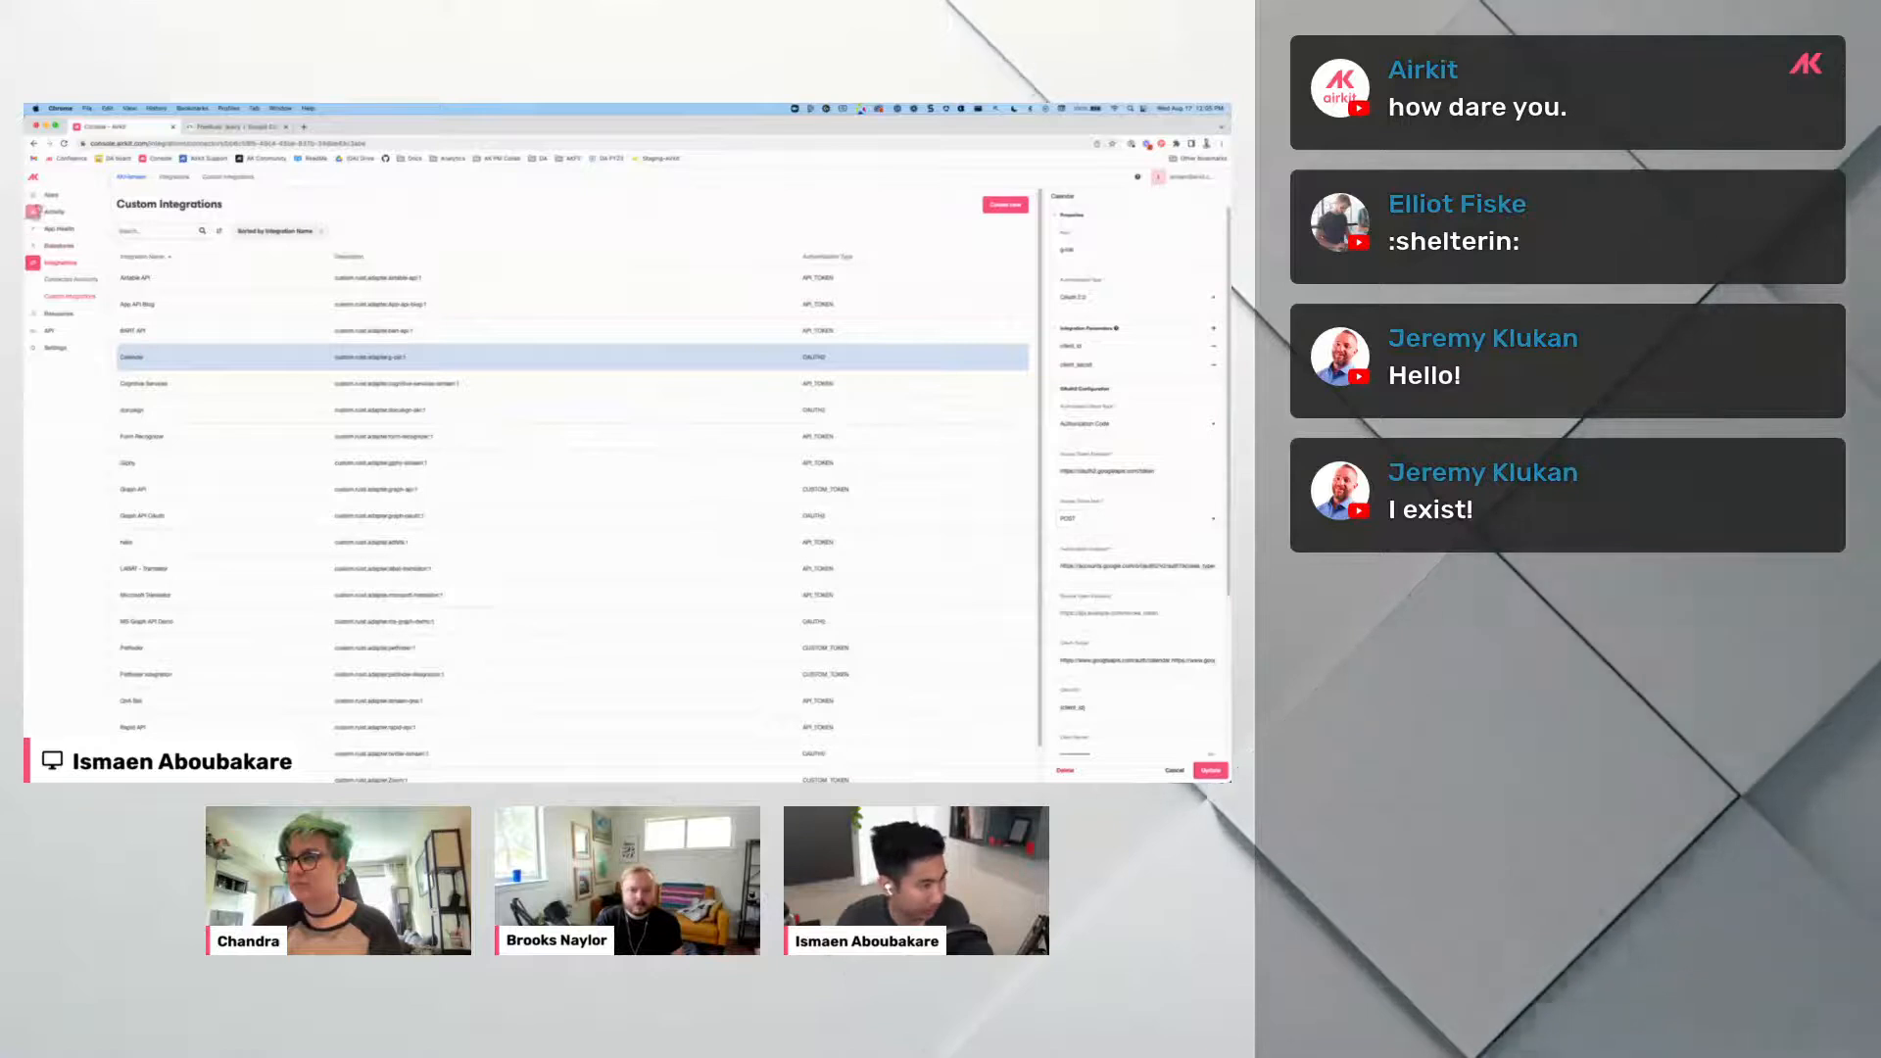
View the first app's details in the Apps list, then switch to the Freebusy docs.
{"action": "left_click", "coordinate": [52, 196]}
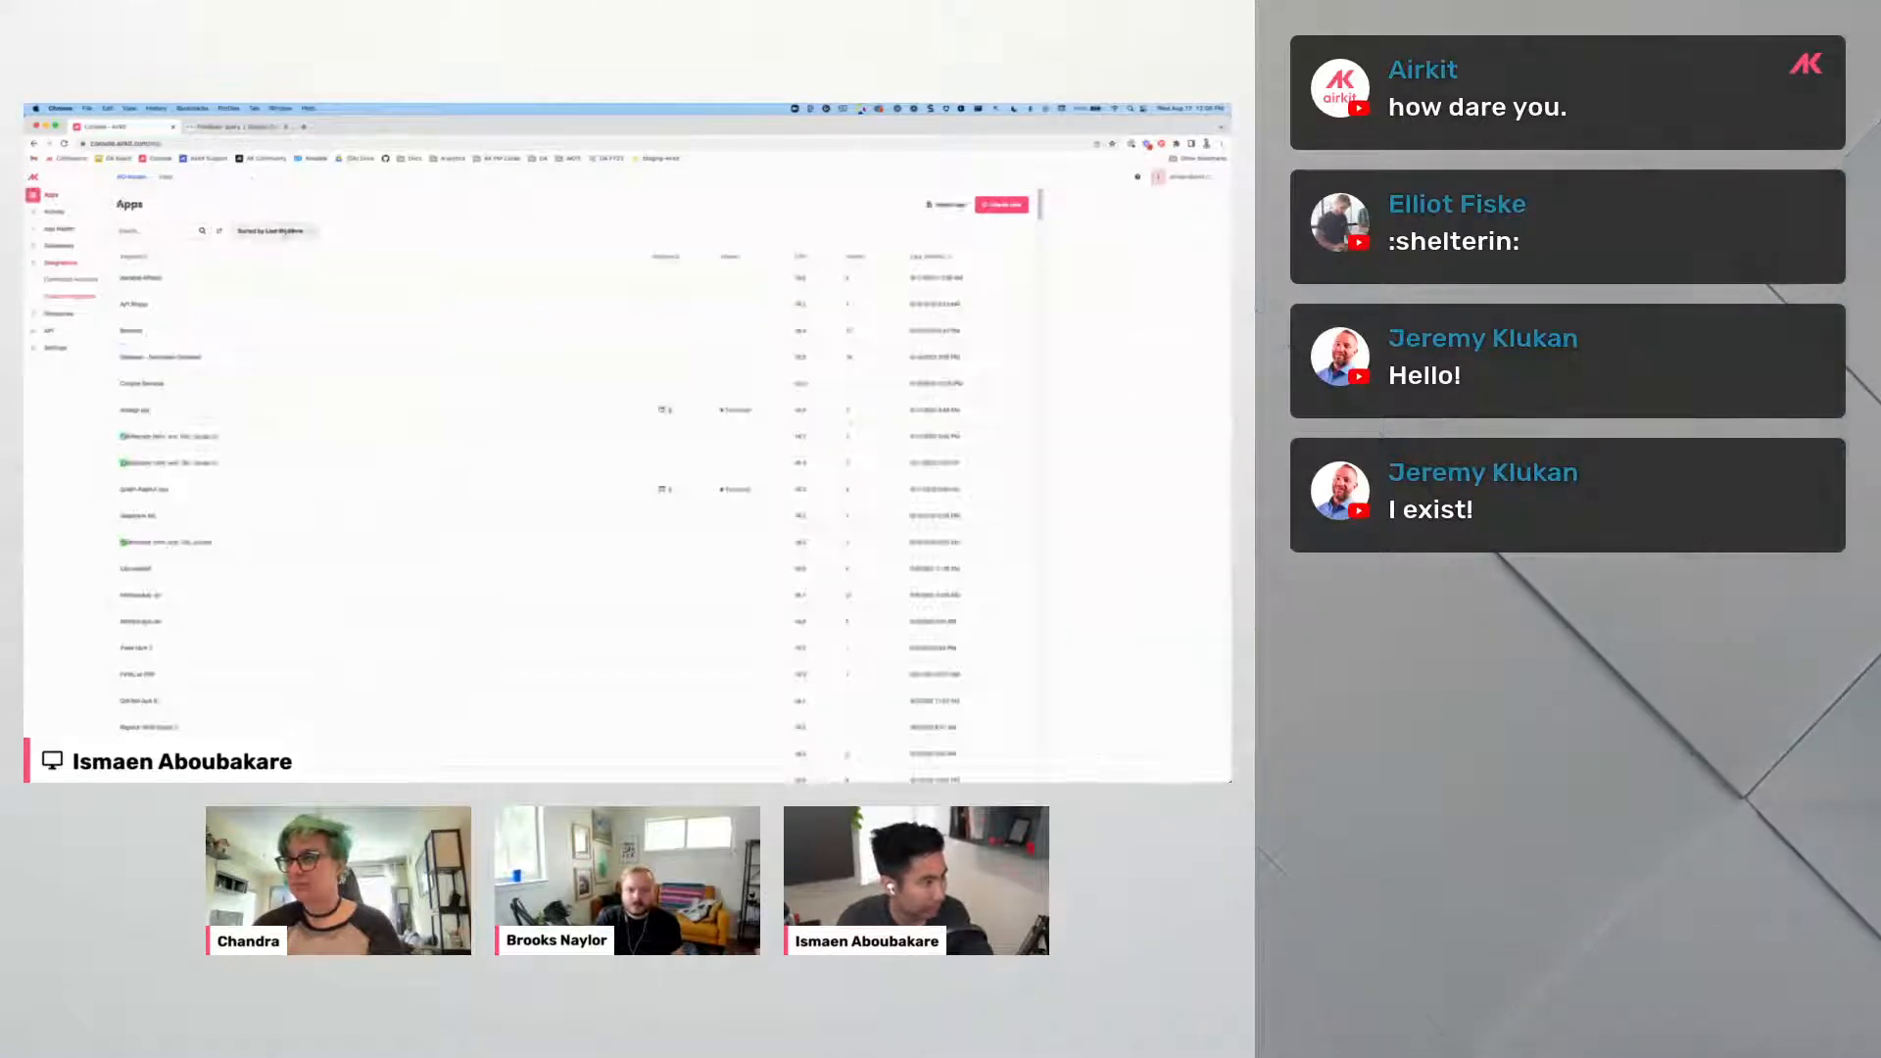
{"action": "left_click", "coordinate": [1016, 279]}
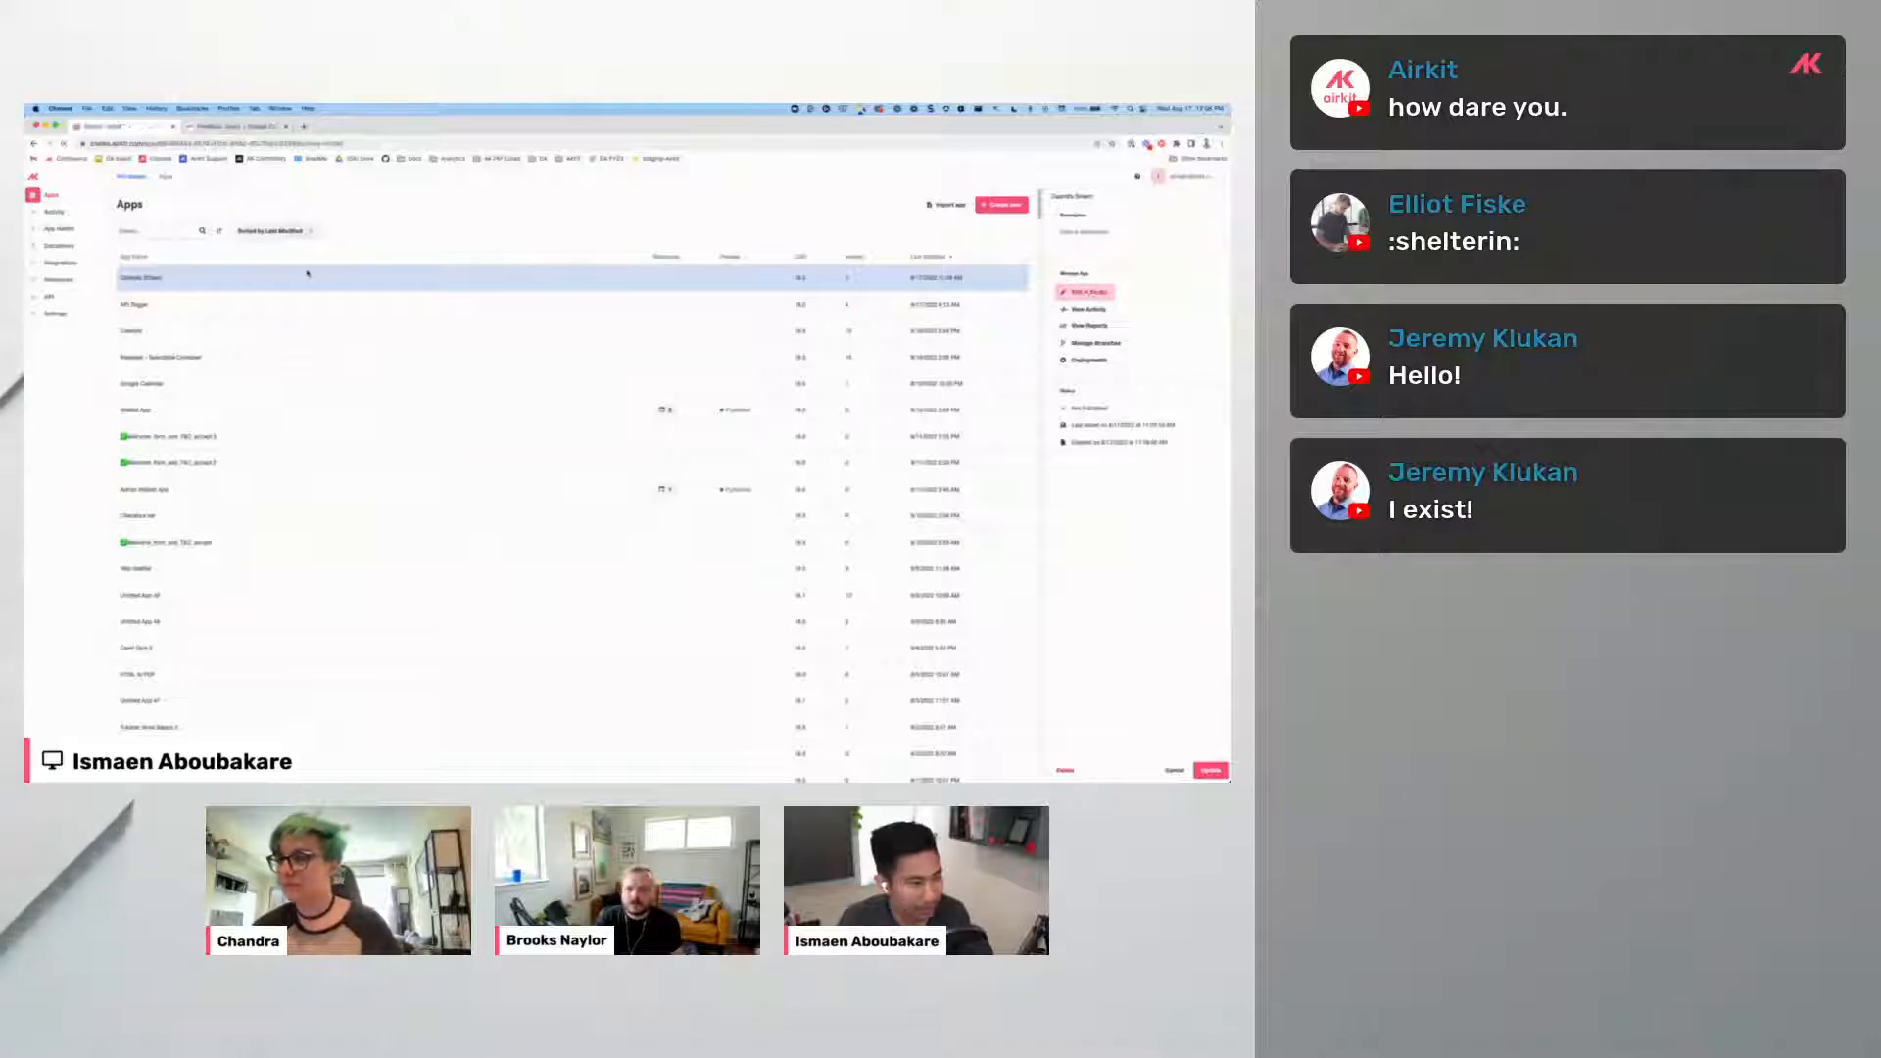
{"action": "left_click", "coordinate": [216, 127]}
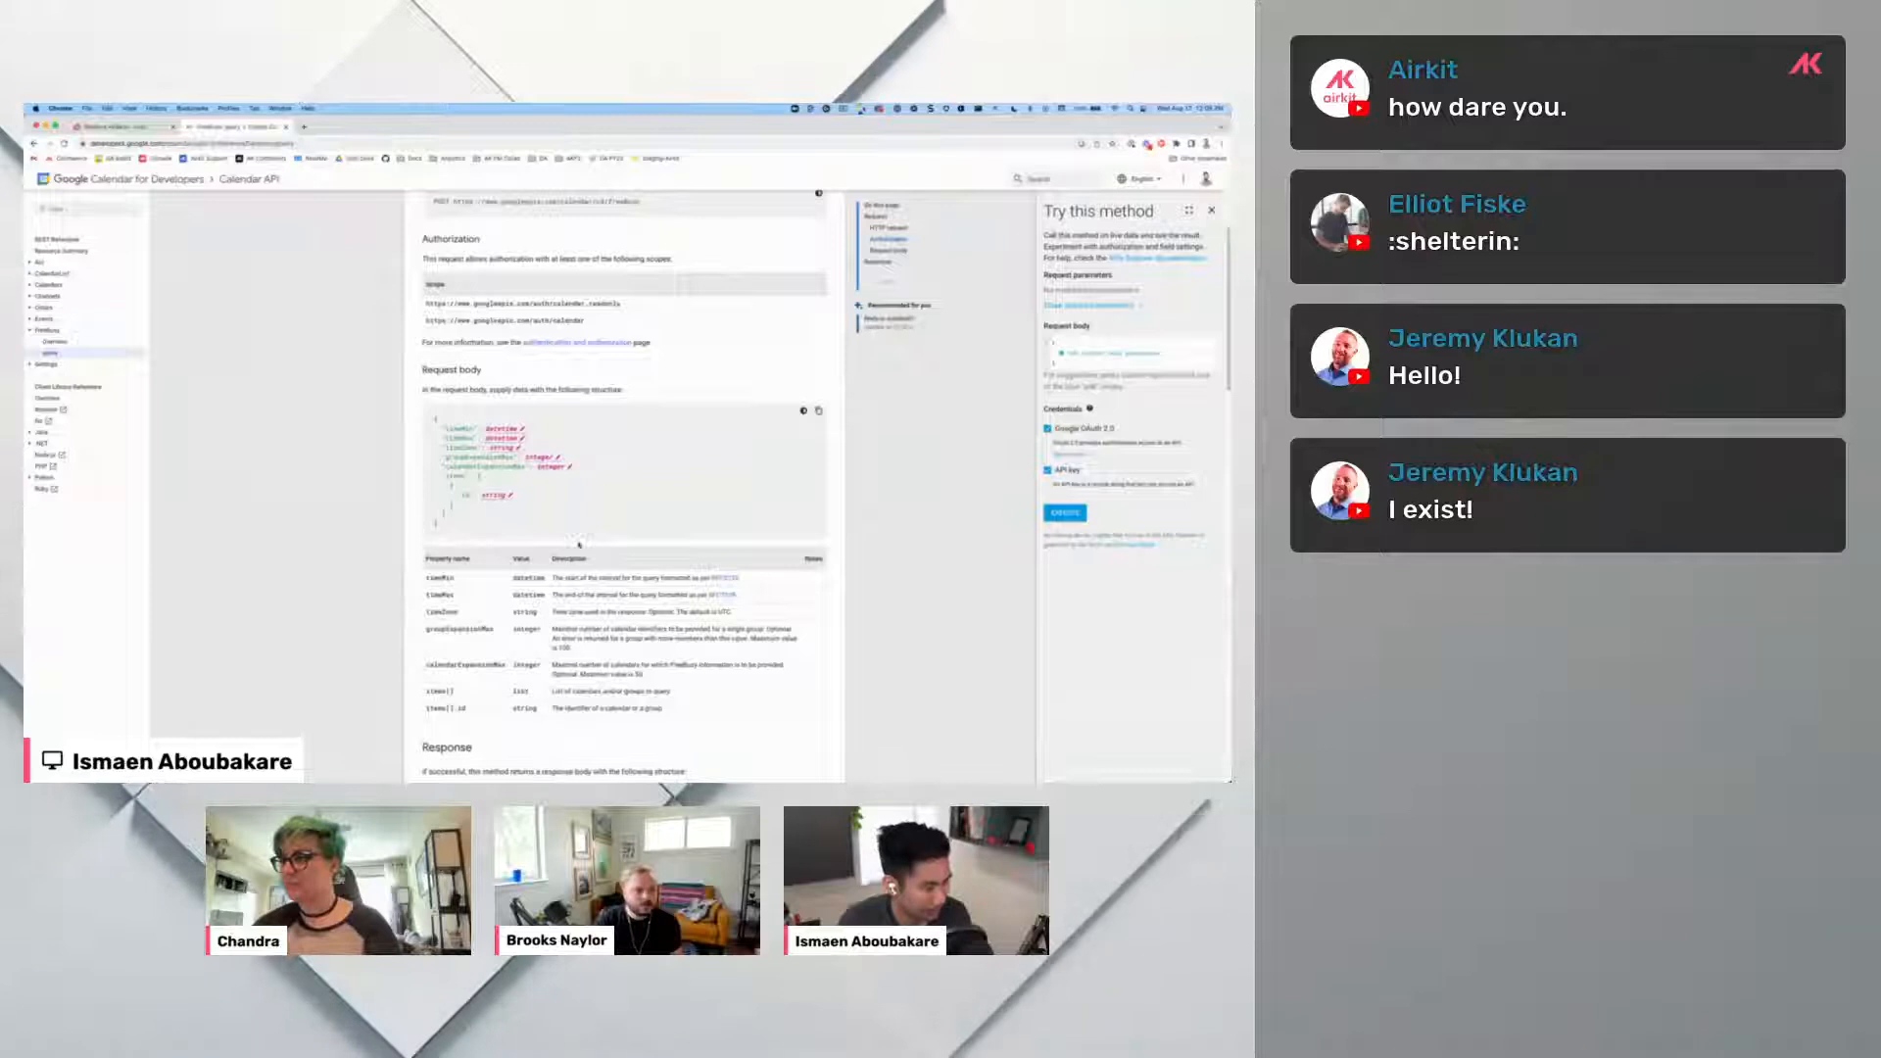
Read the Freebusy: query page: its title, POST URL, request body and response format.
{"action": "scroll", "coordinate": [579, 544], "scroll_direction": "up", "scroll_amount": 5}
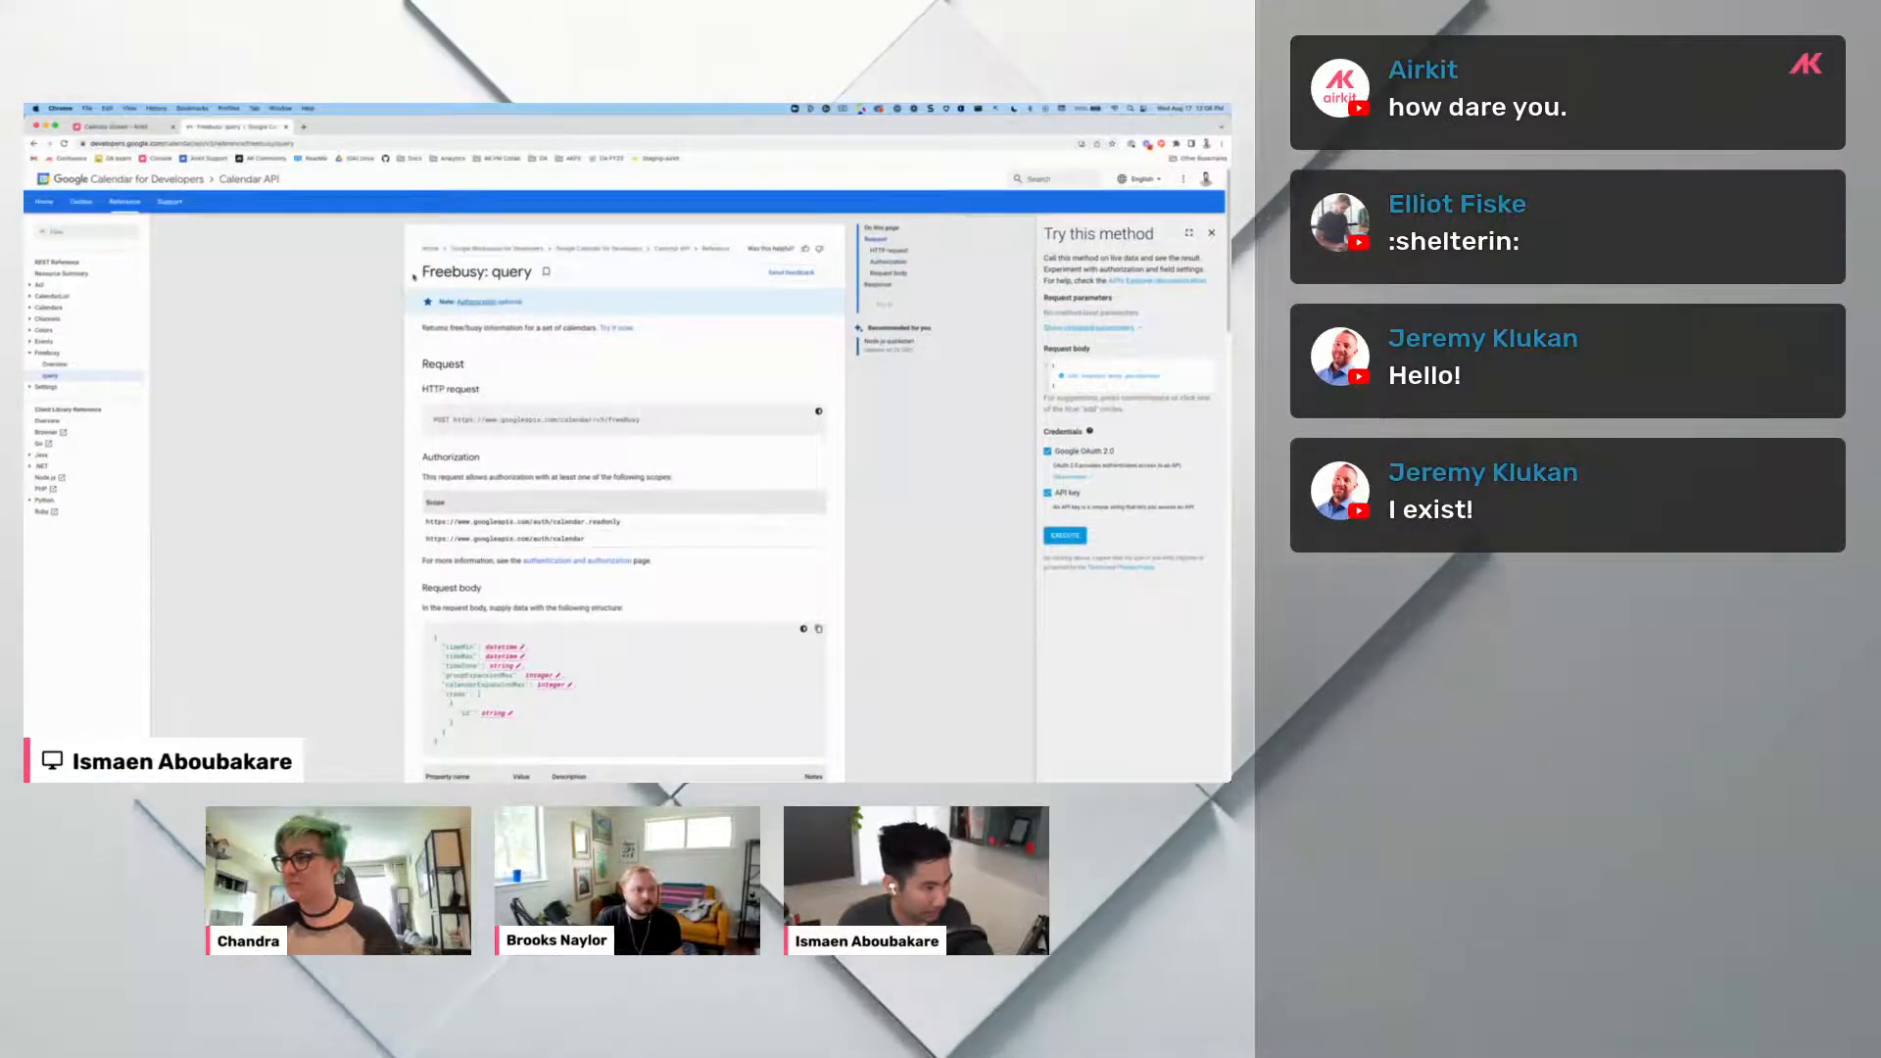
{"action": "left_click_drag", "start_coordinate": [414, 276], "coordinate": [571, 272]}
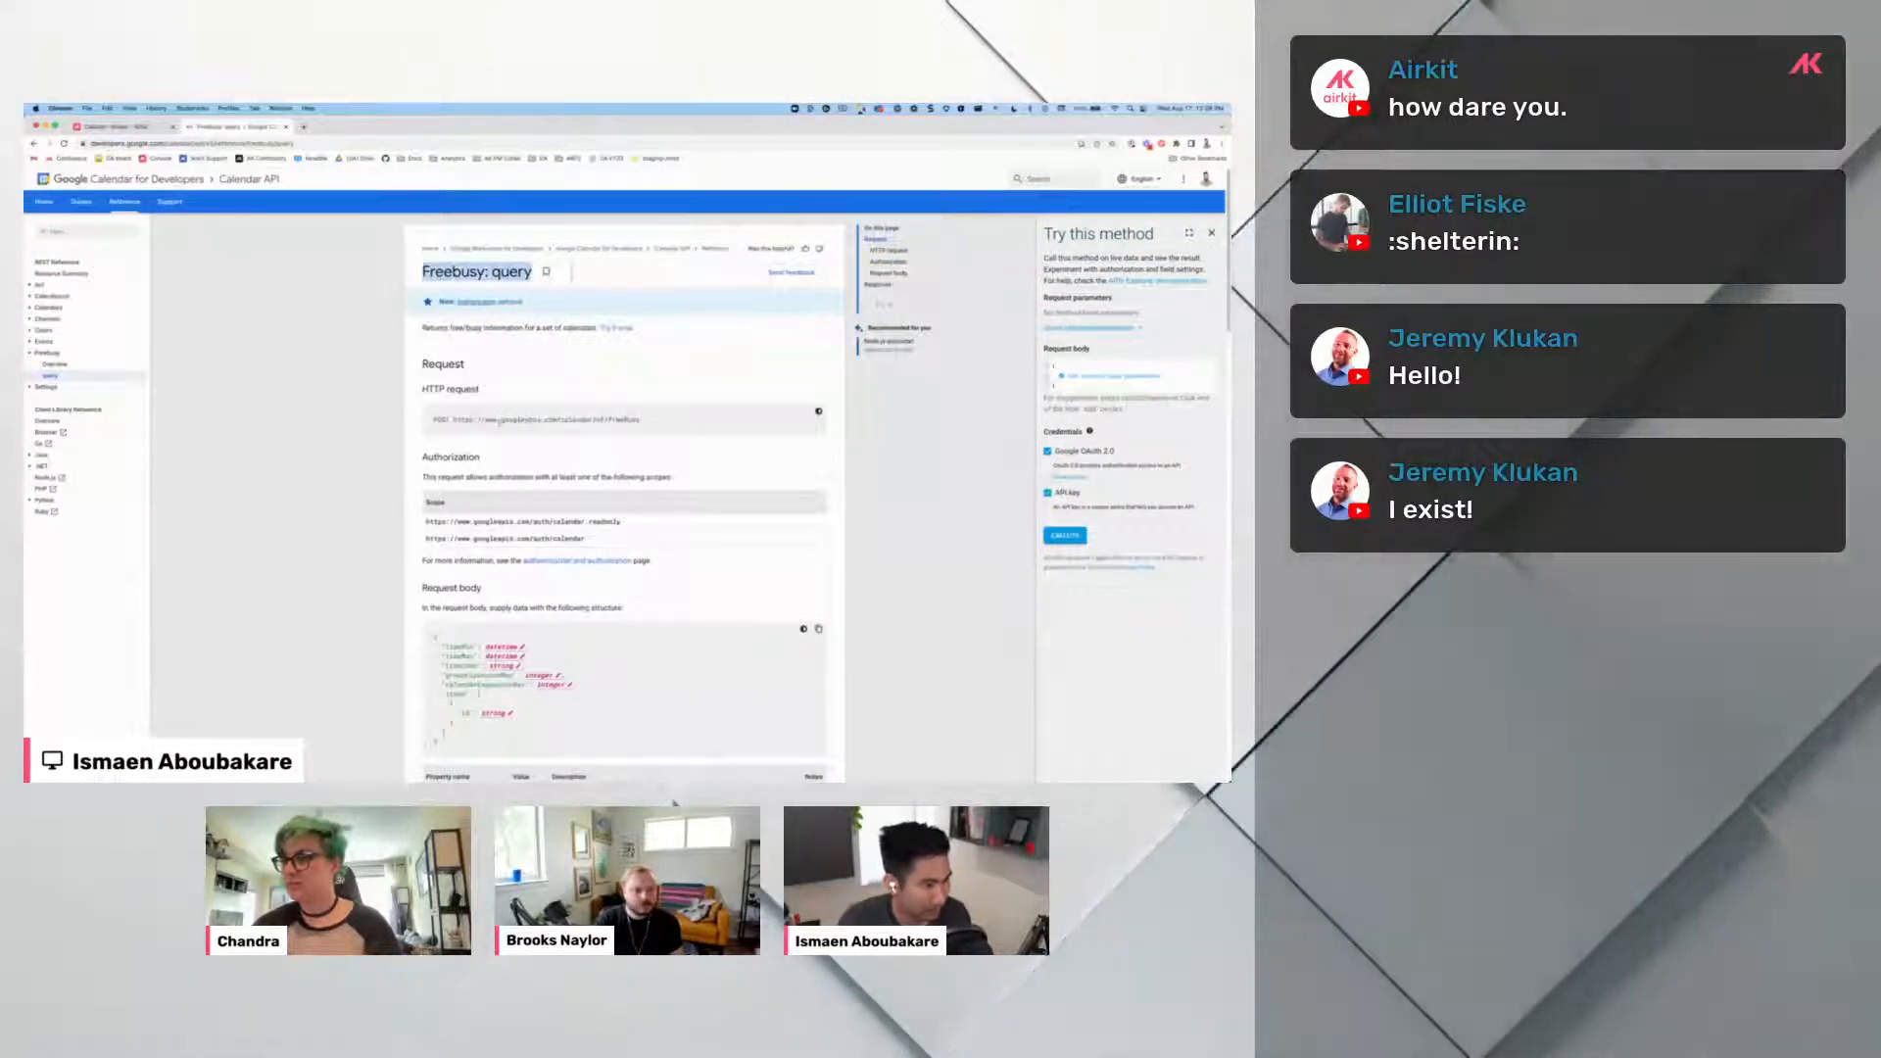
{"action": "left_click_drag", "start_coordinate": [454, 419], "coordinate": [614, 430]}
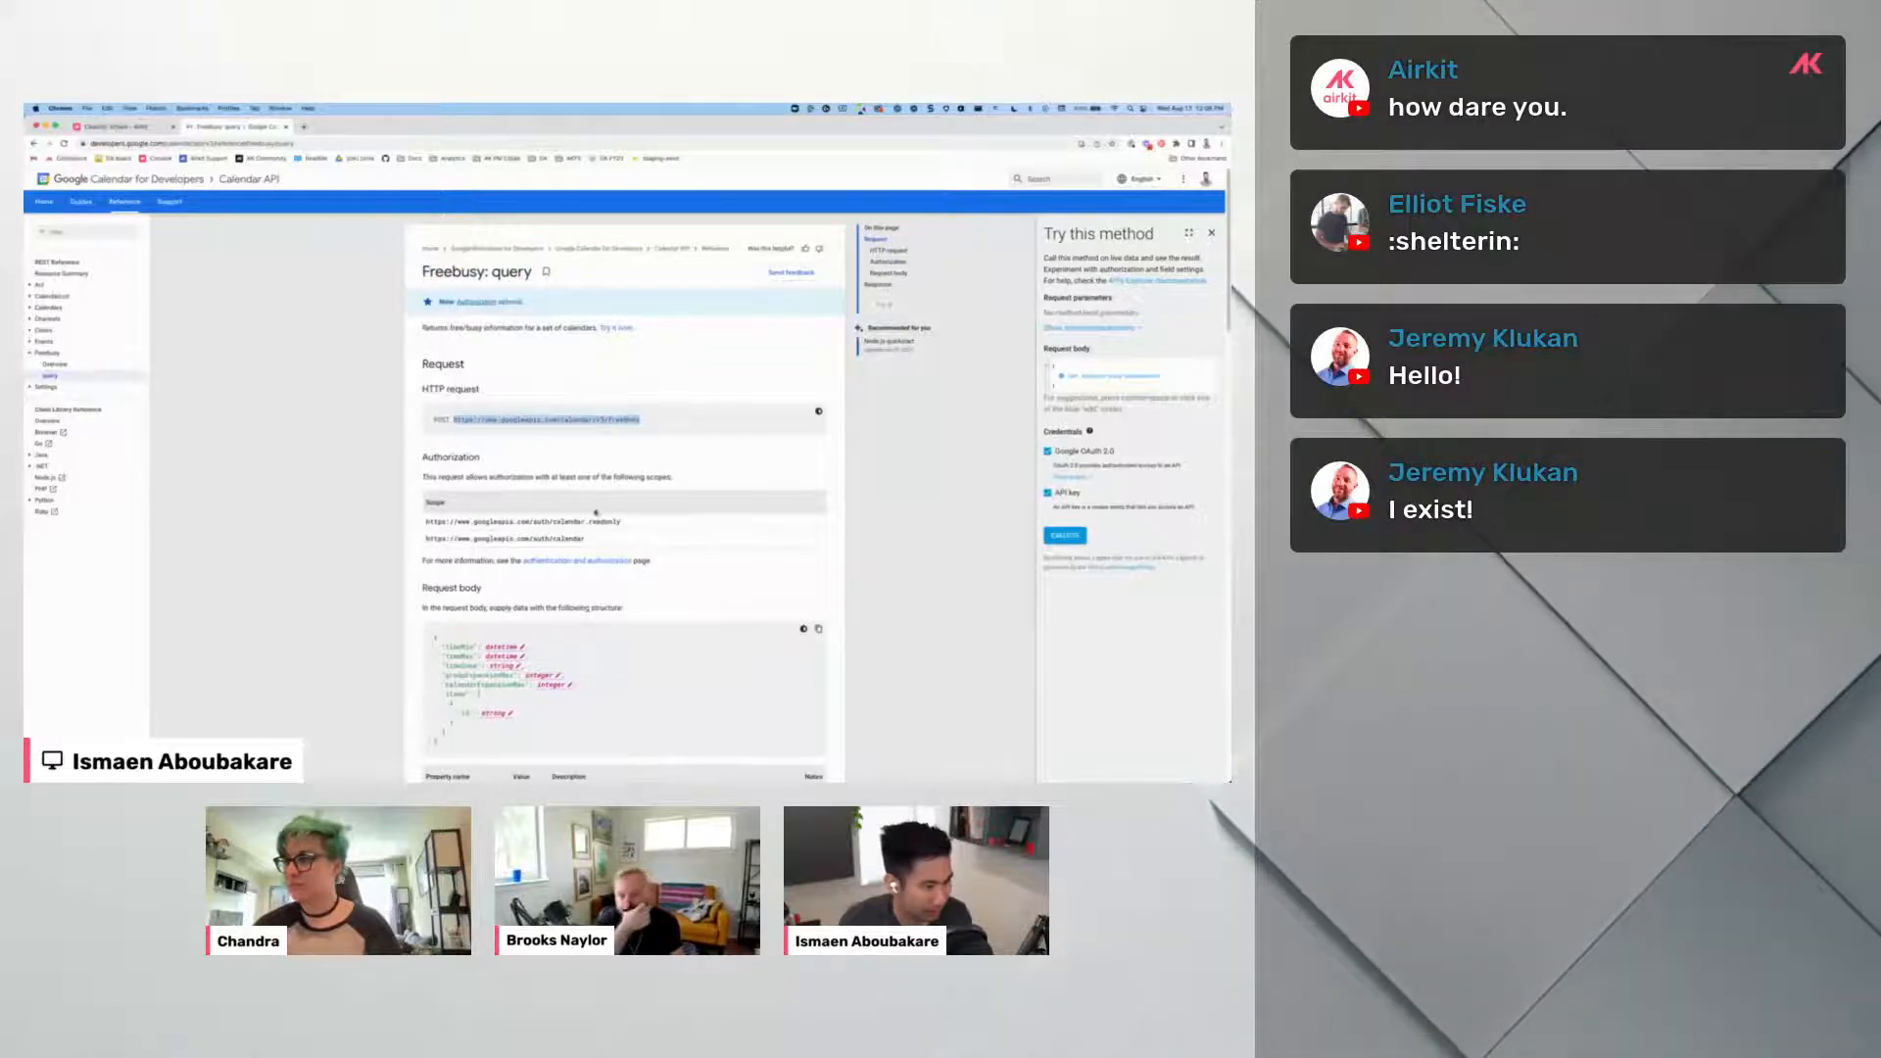
{"action": "scroll", "coordinate": [596, 512], "scroll_direction": "down", "scroll_amount": 5}
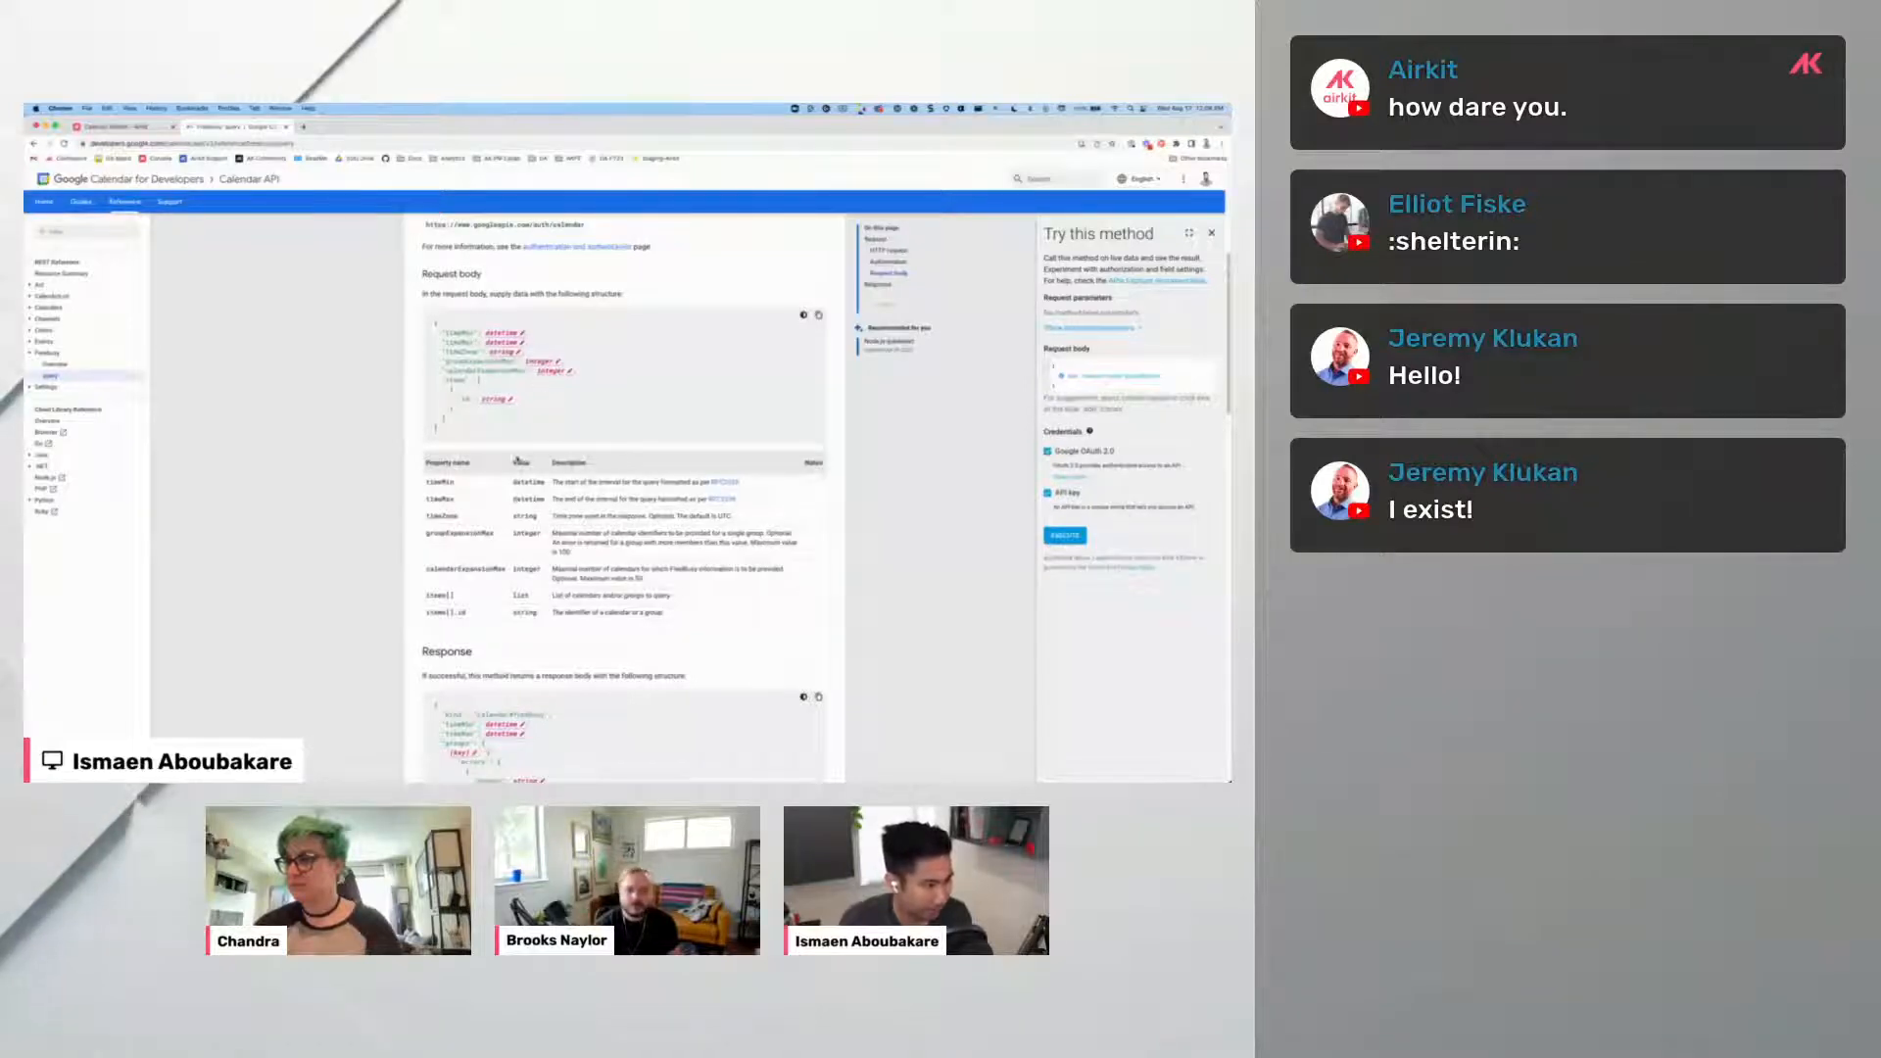
{"action": "scroll", "coordinate": [518, 461], "scroll_direction": "down", "scroll_amount": 4}
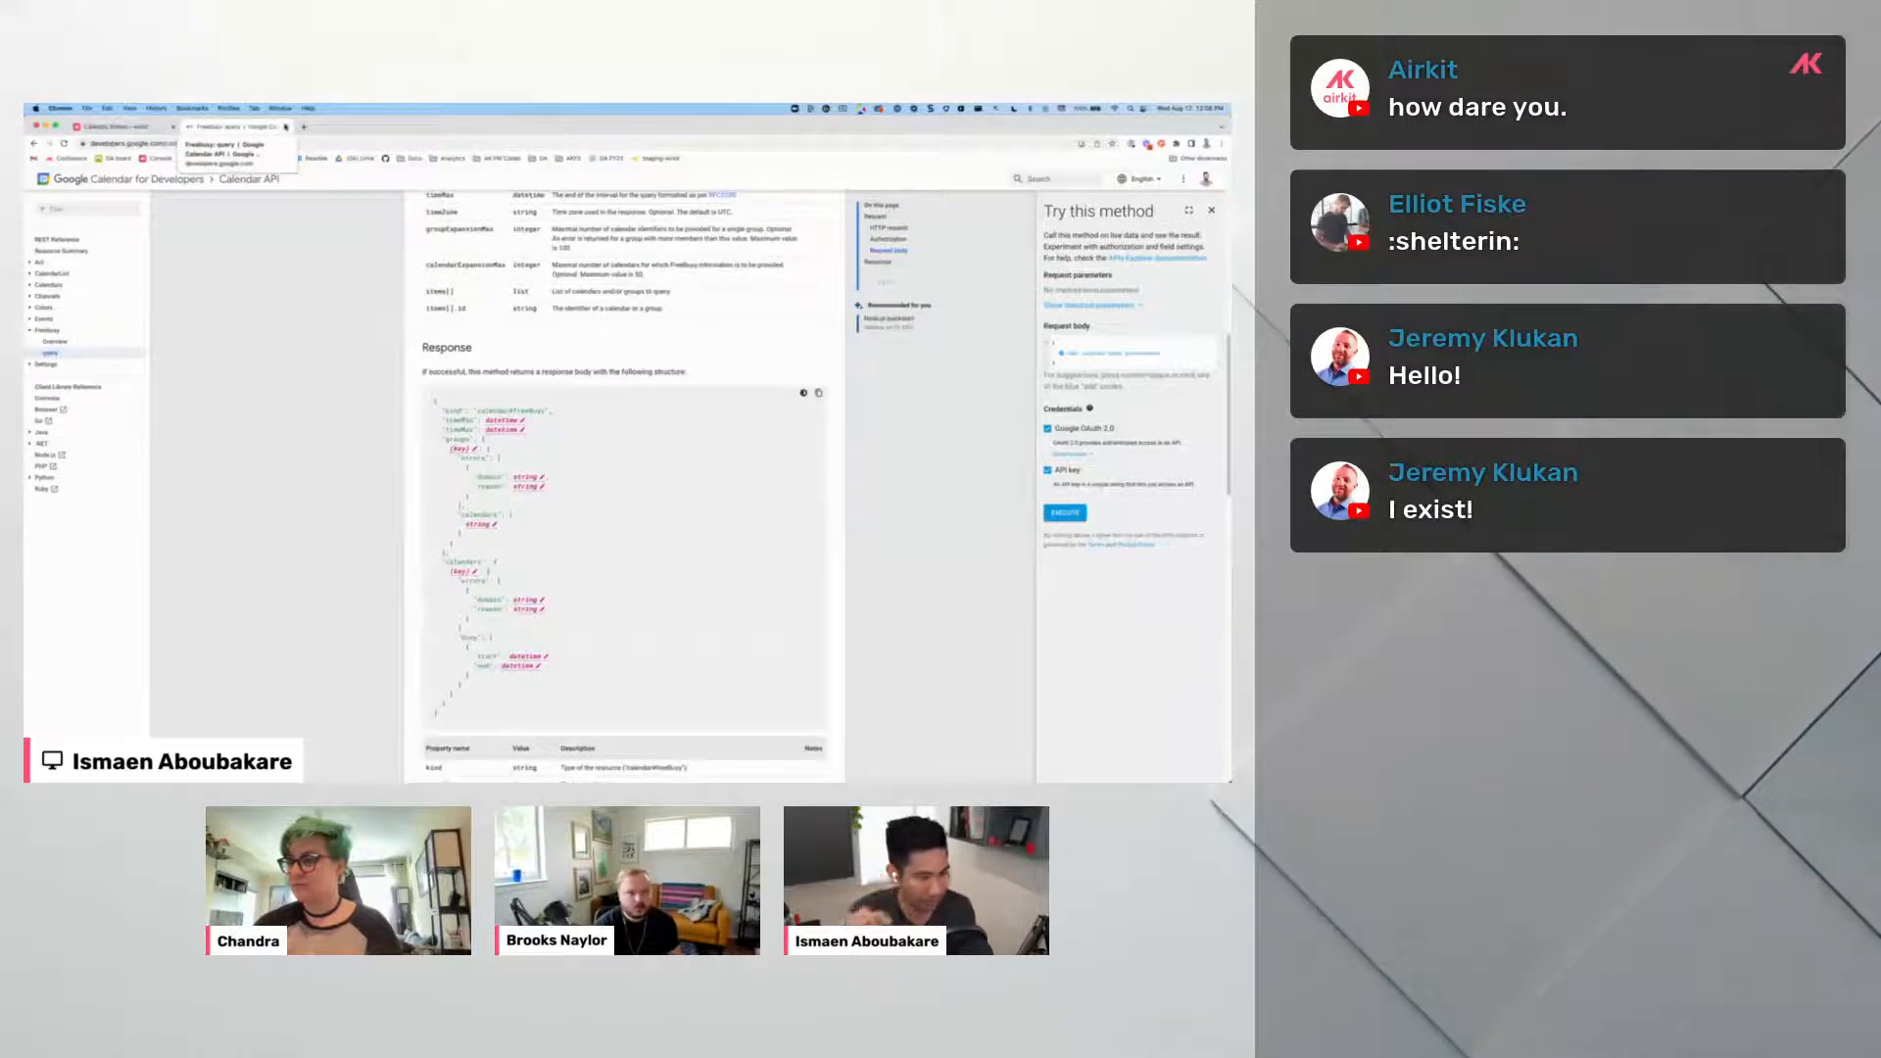
{"action": "scroll", "coordinate": [424, 391], "scroll_direction": "down", "scroll_amount": 5}
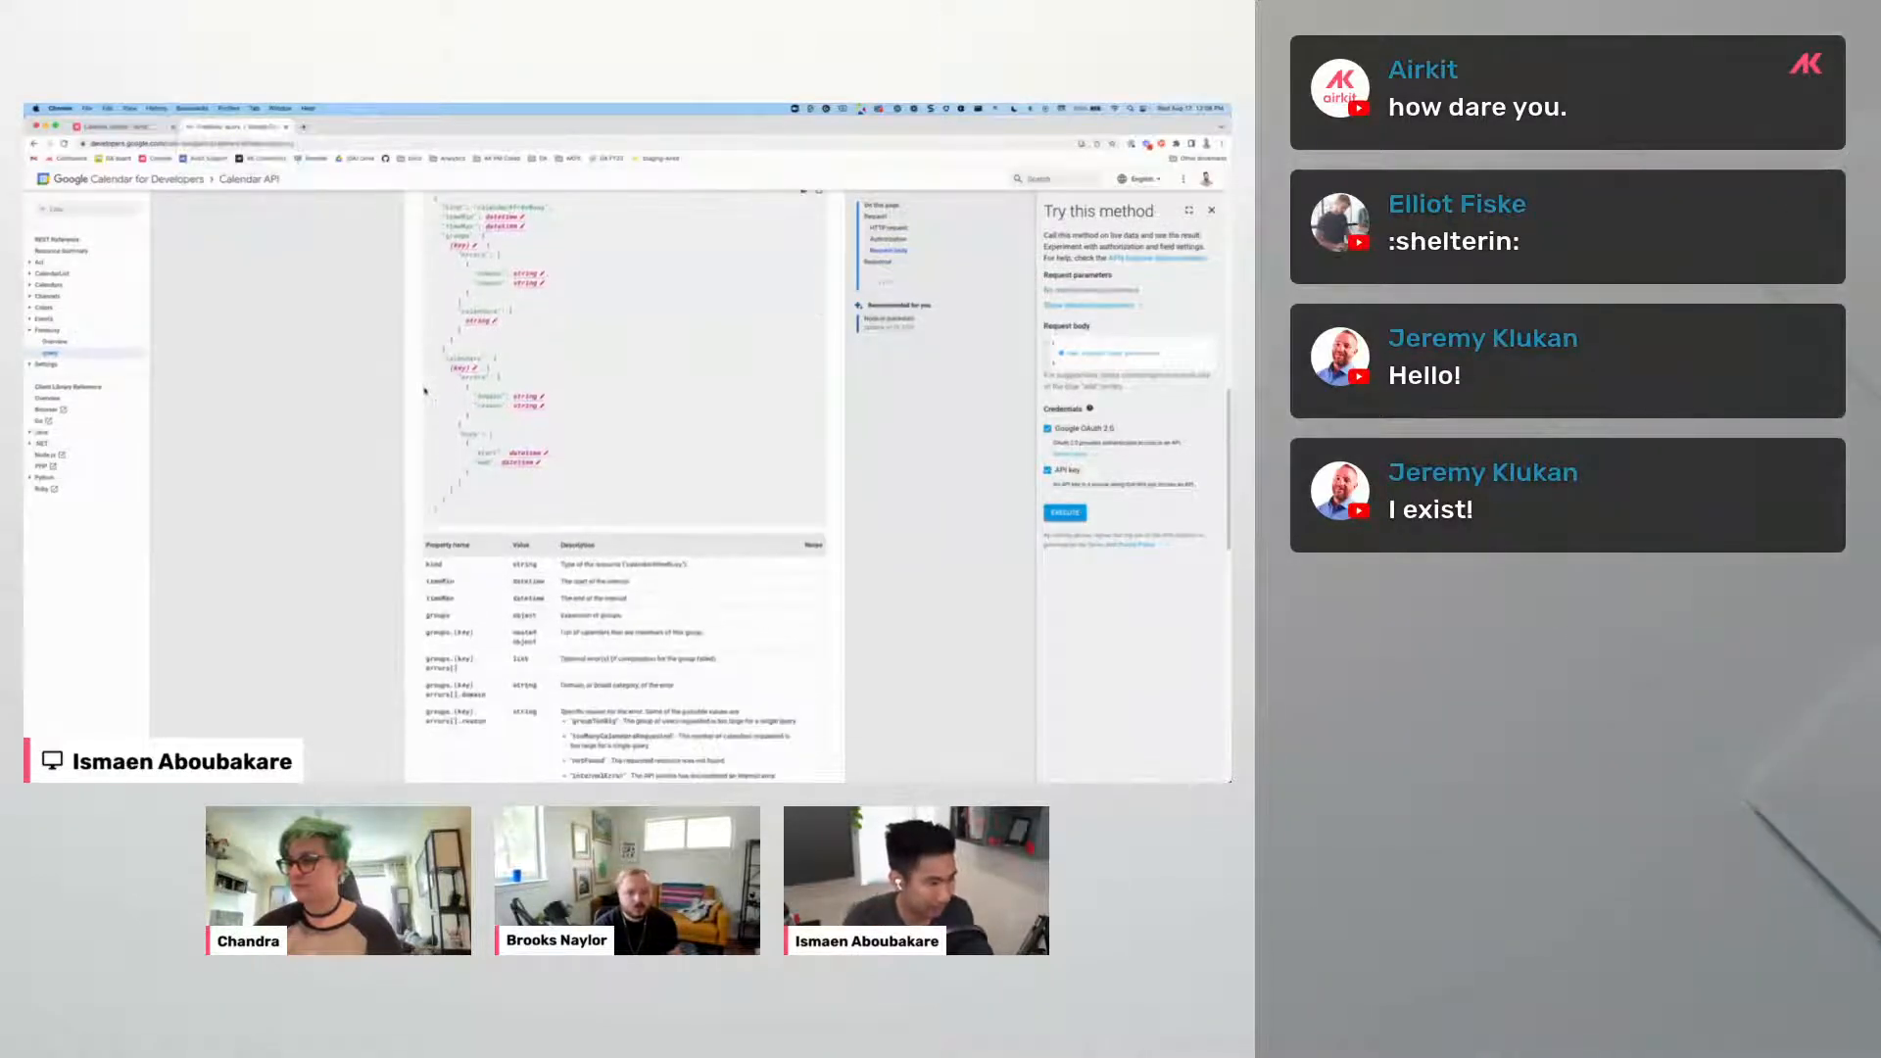
{"action": "scroll", "coordinate": [424, 391], "scroll_direction": "up", "scroll_amount": 5}
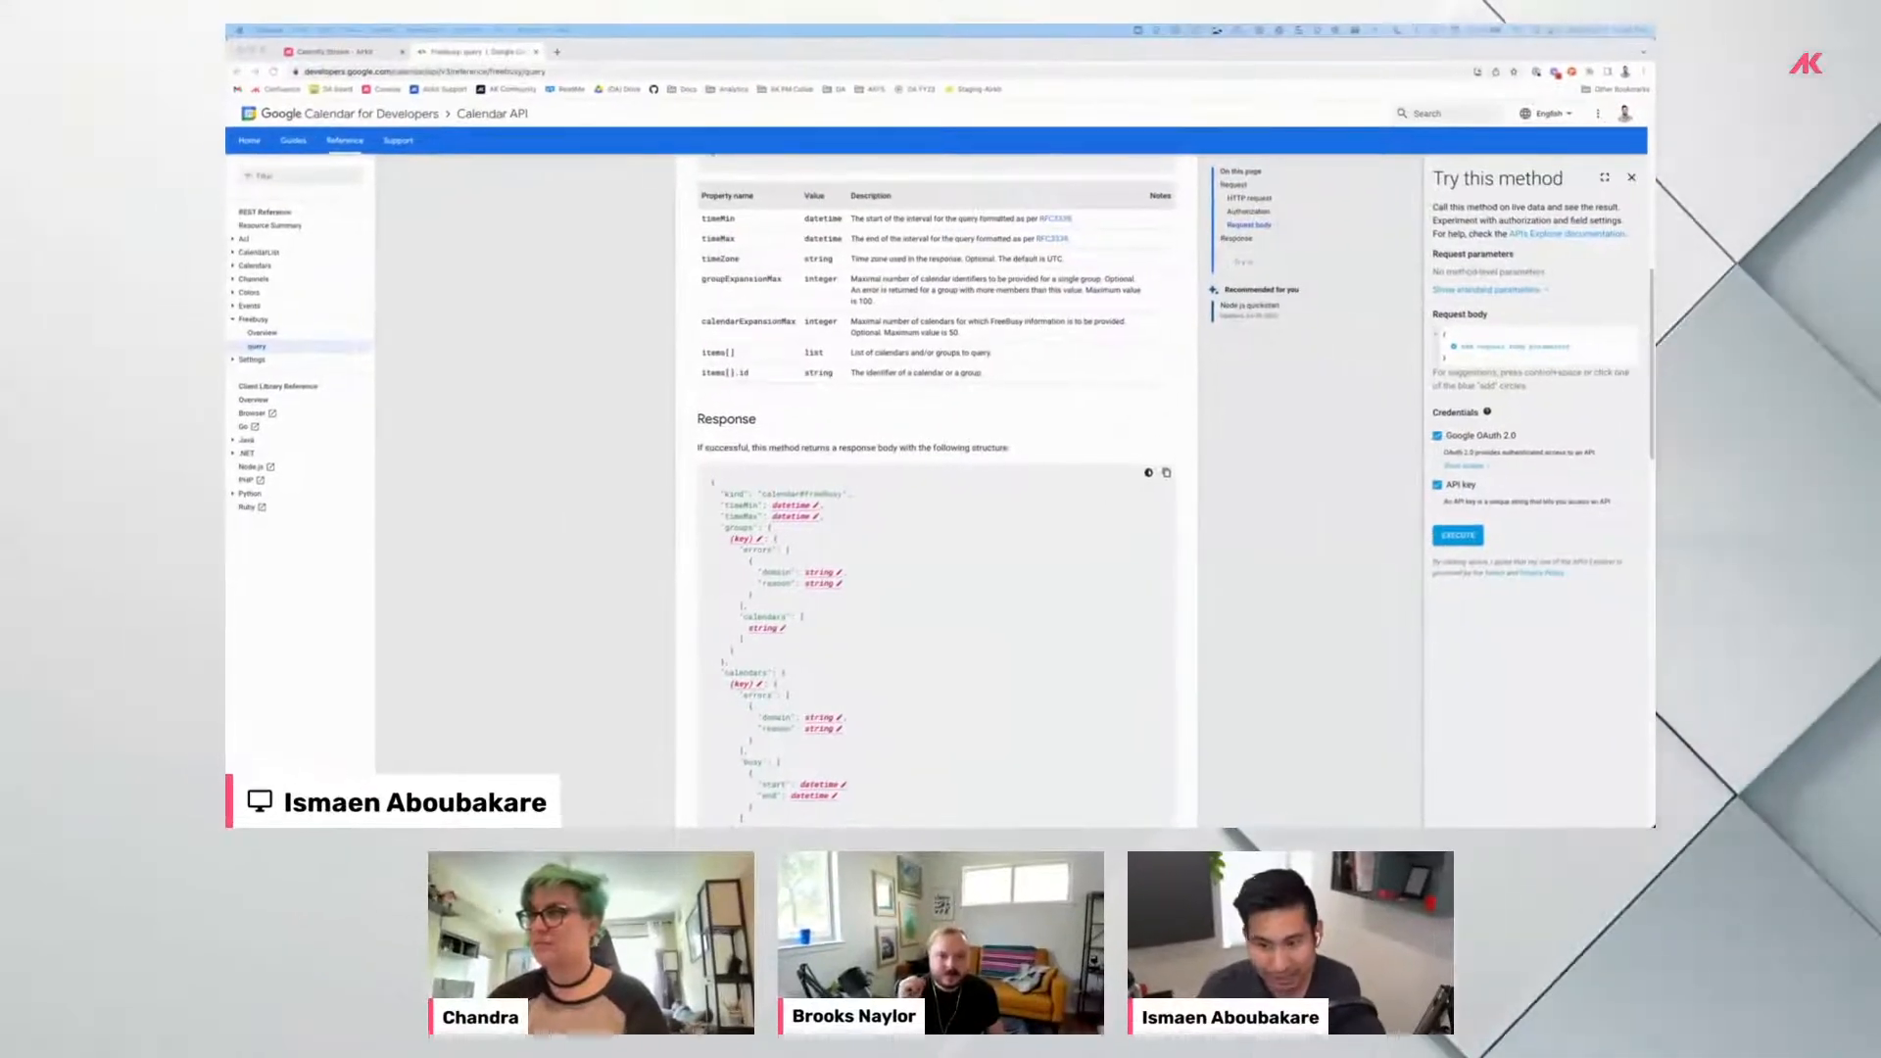
{"action": "left_click", "coordinate": [347, 55]}
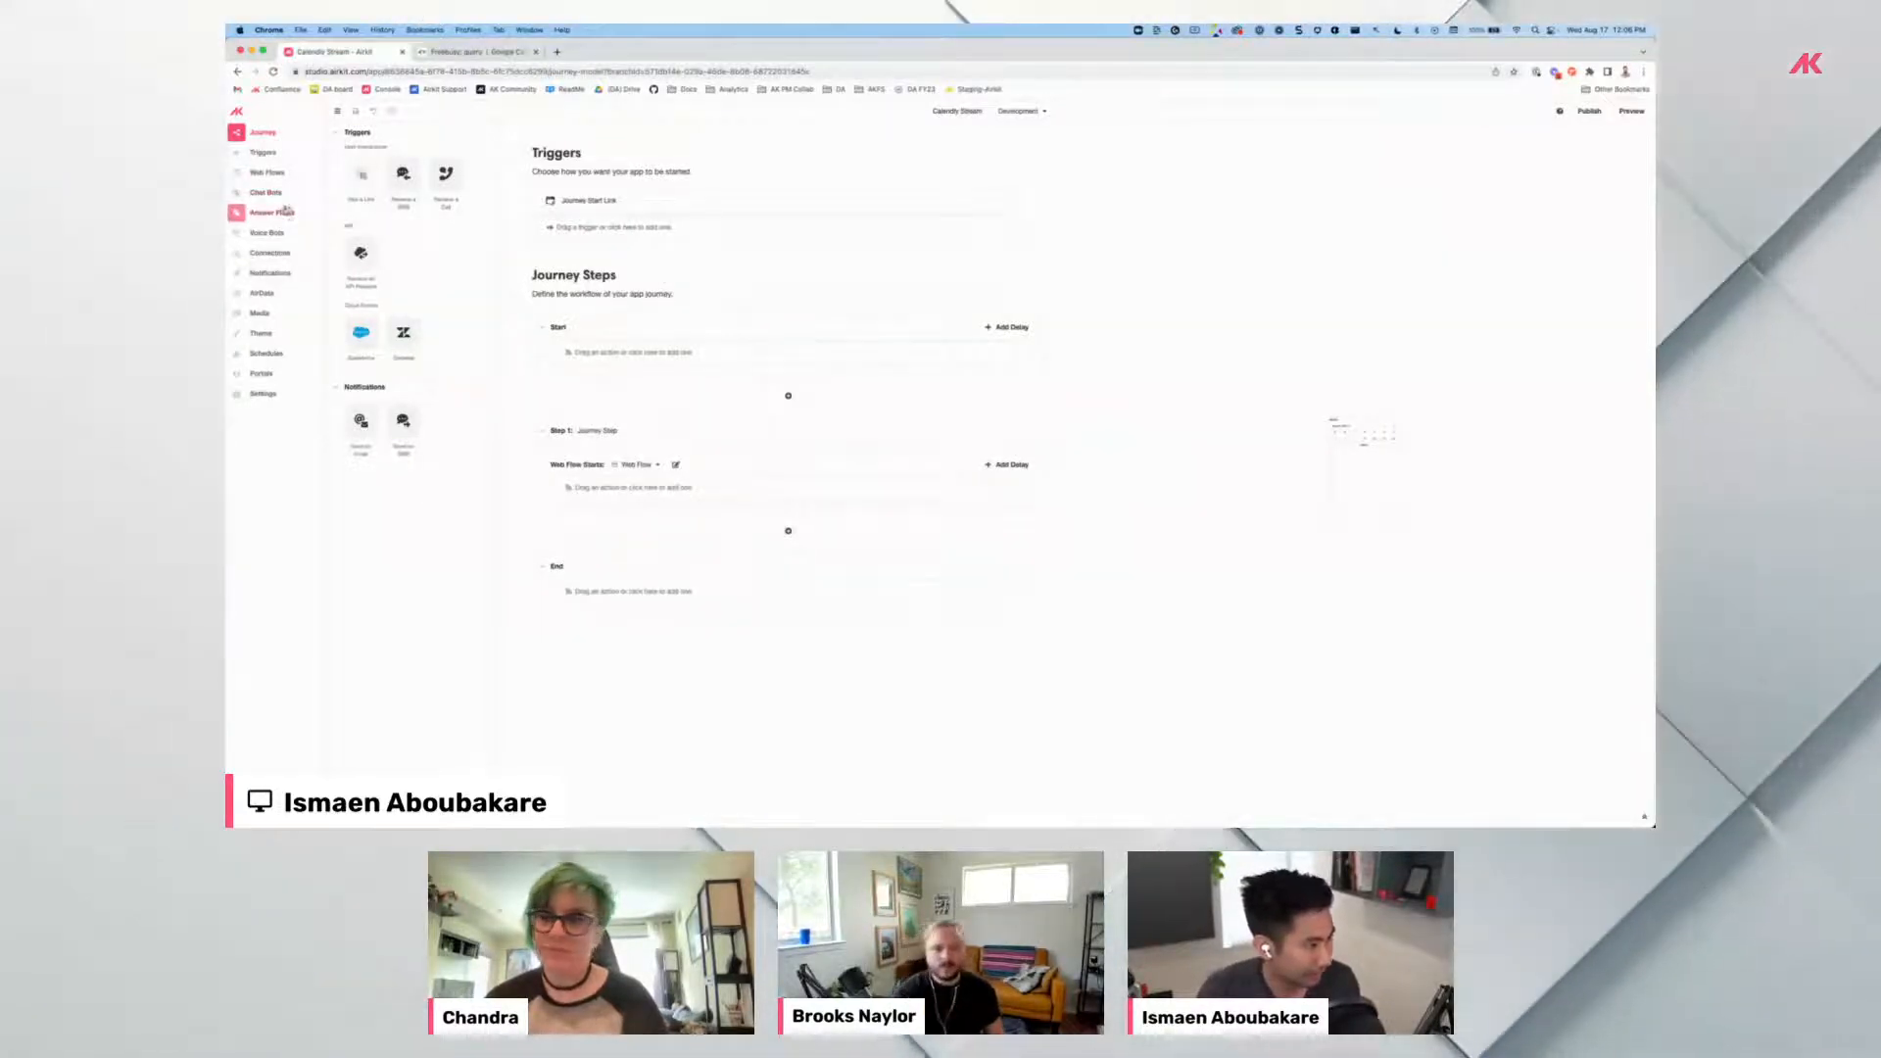
Open the Get Free Slots data flow under Connections and place the Calendly picker beside Studio.
{"action": "left_click", "coordinate": [283, 253]}
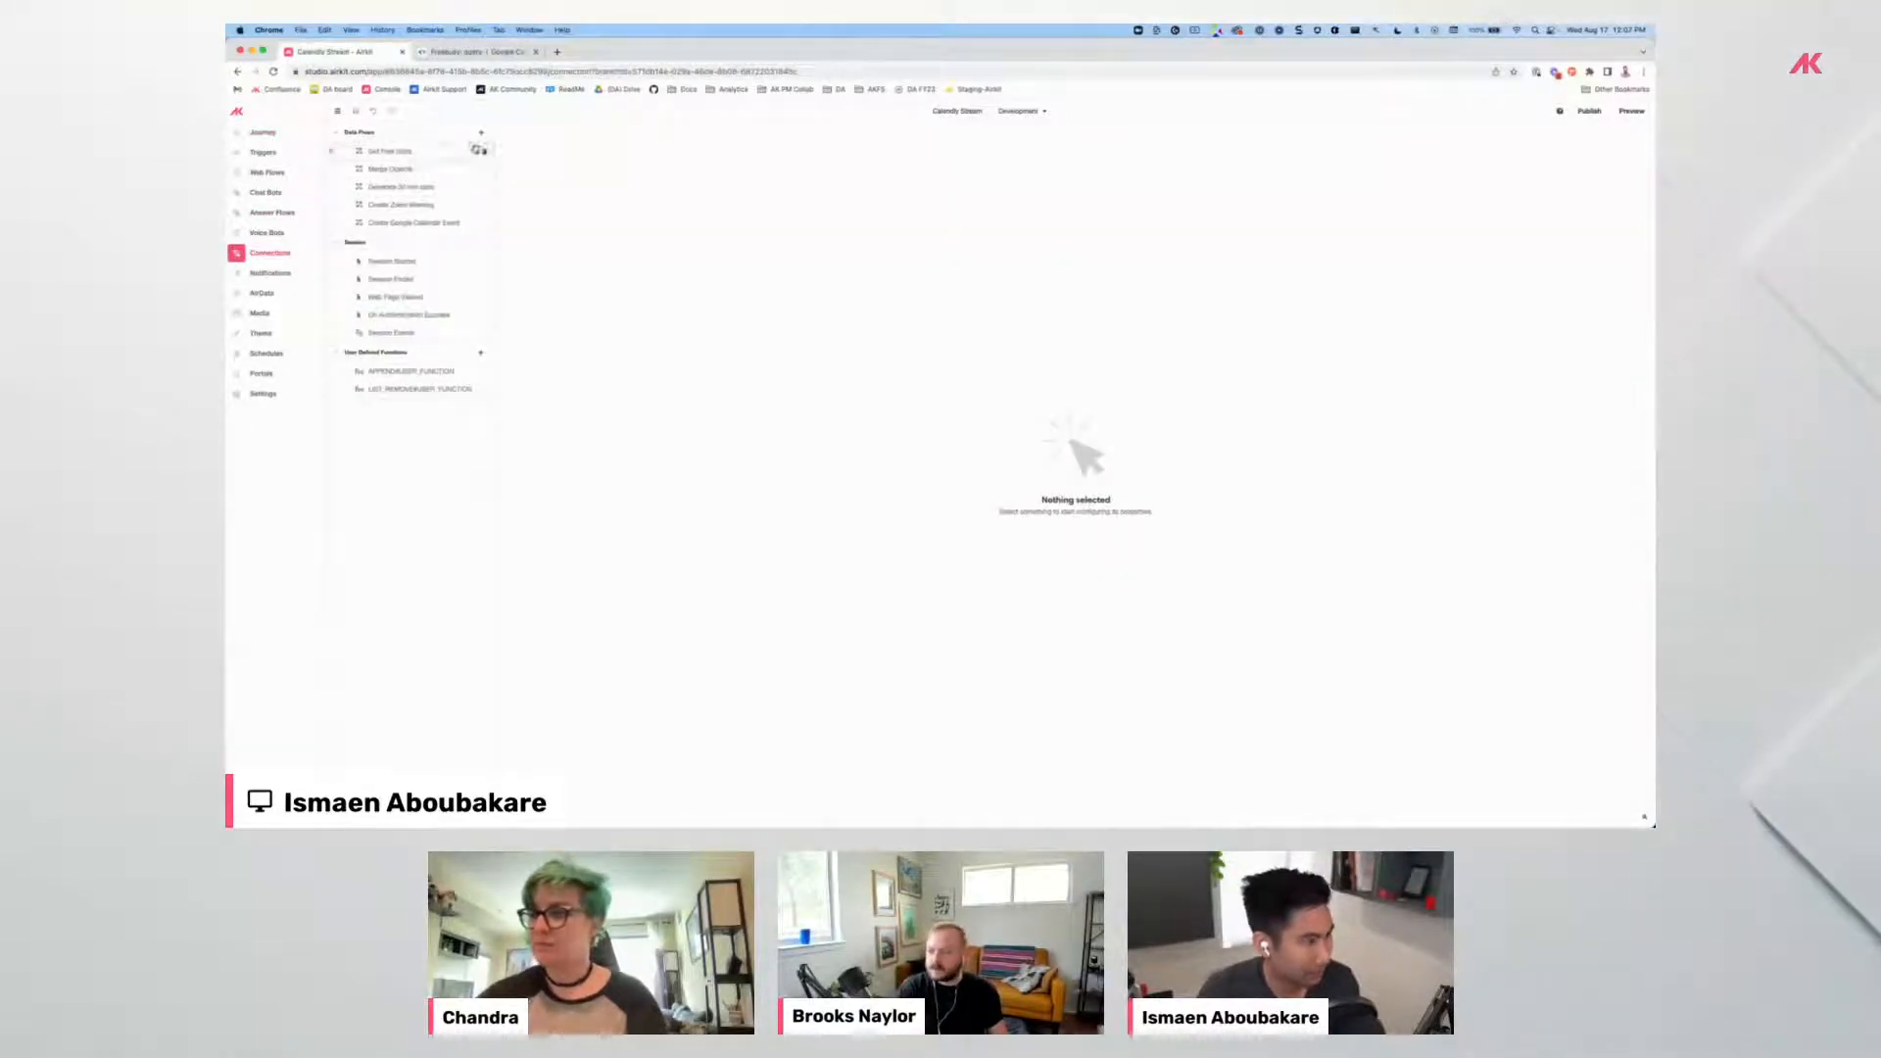
{"action": "left_click", "coordinate": [405, 151]}
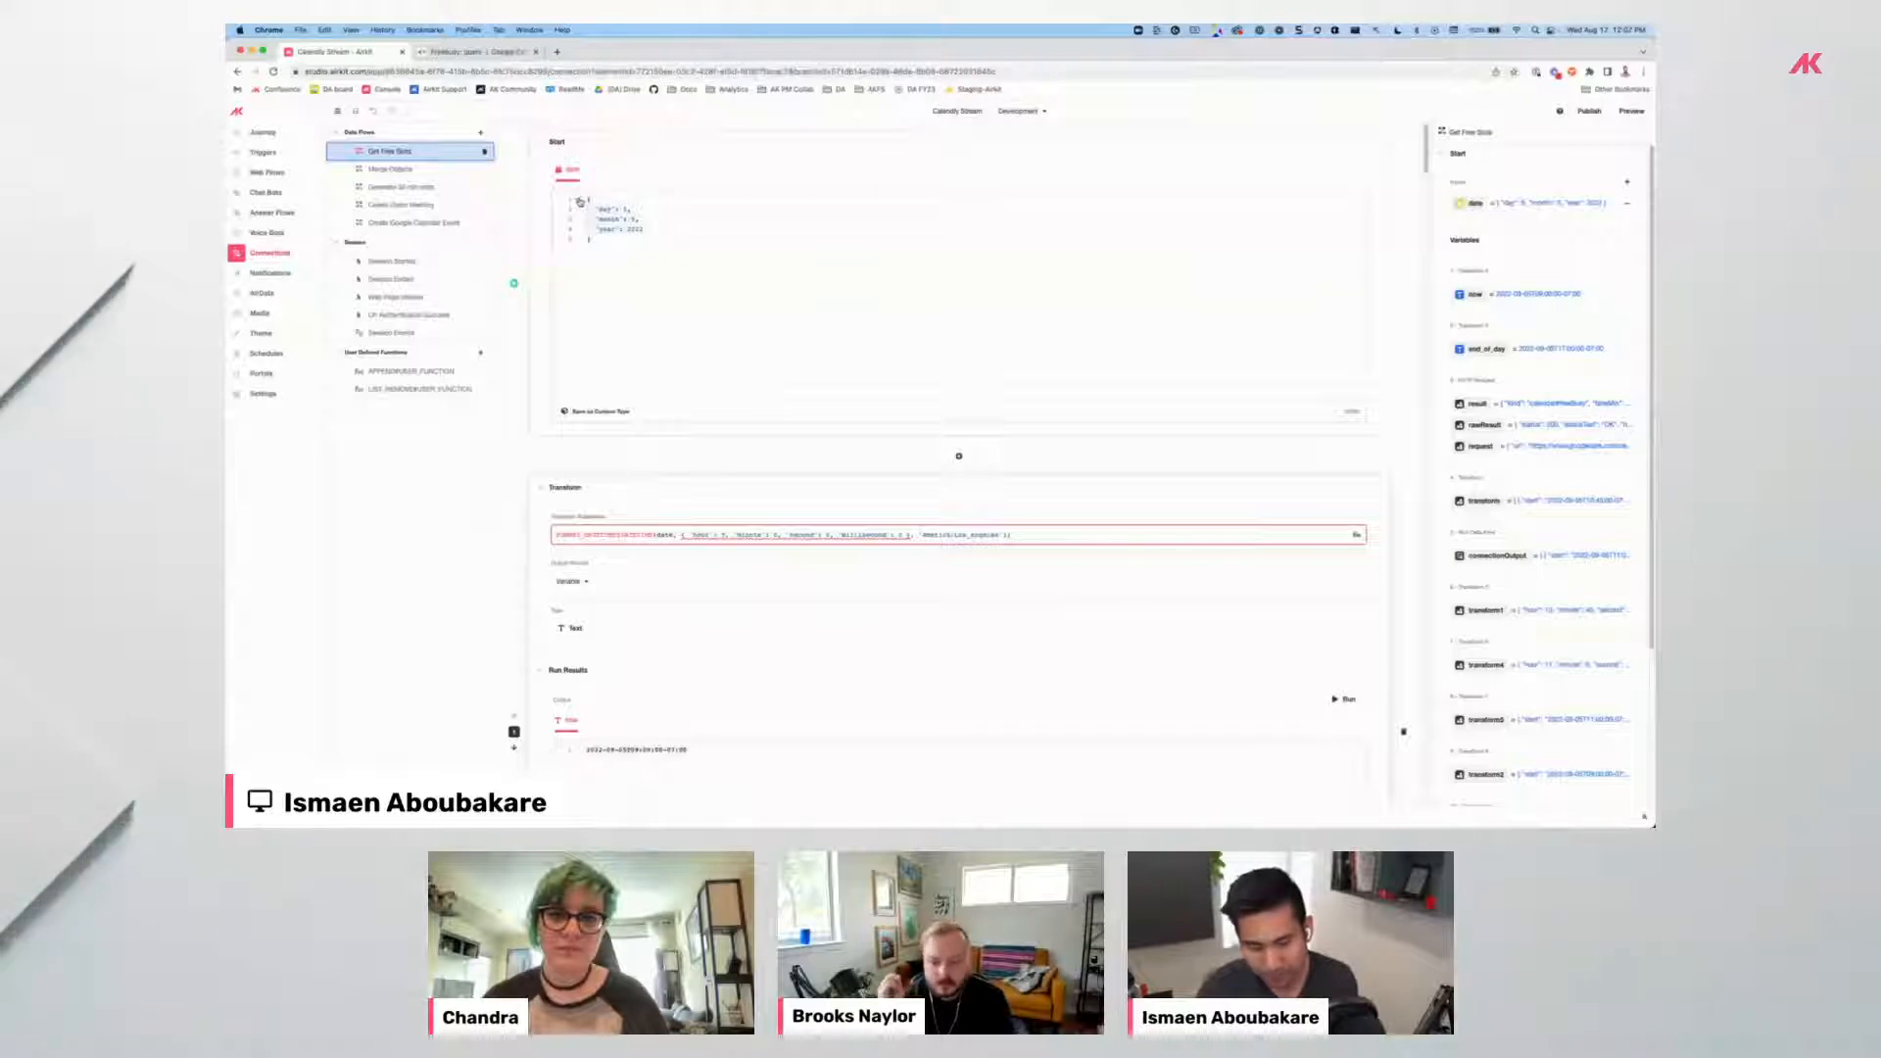
{"action": "left_click_drag", "start_coordinate": [694, 57], "coordinate": [620, 151]}
{"action": "left_click_drag", "start_coordinate": [1343, 56], "coordinate": [1243, 54]}
{"action": "left_click", "coordinate": [939, 165]}
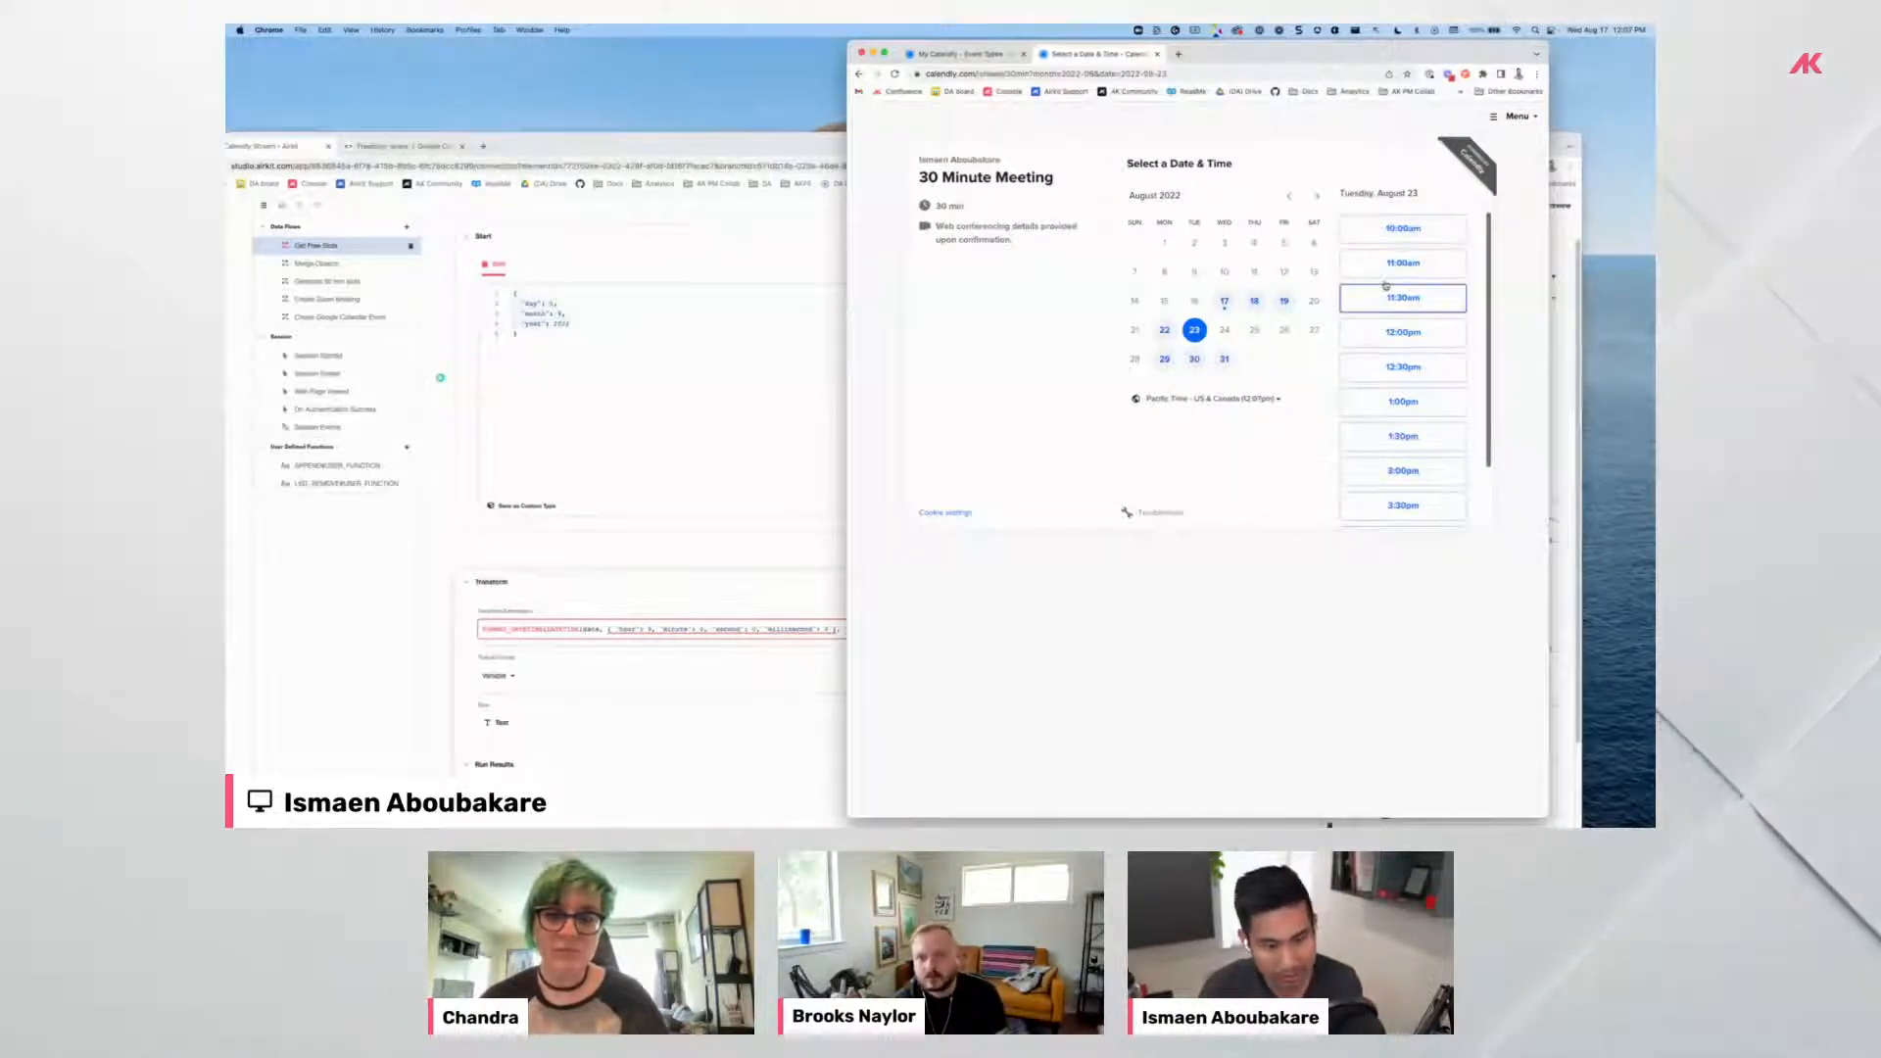
{"action": "double_click", "coordinate": [802, 155]}
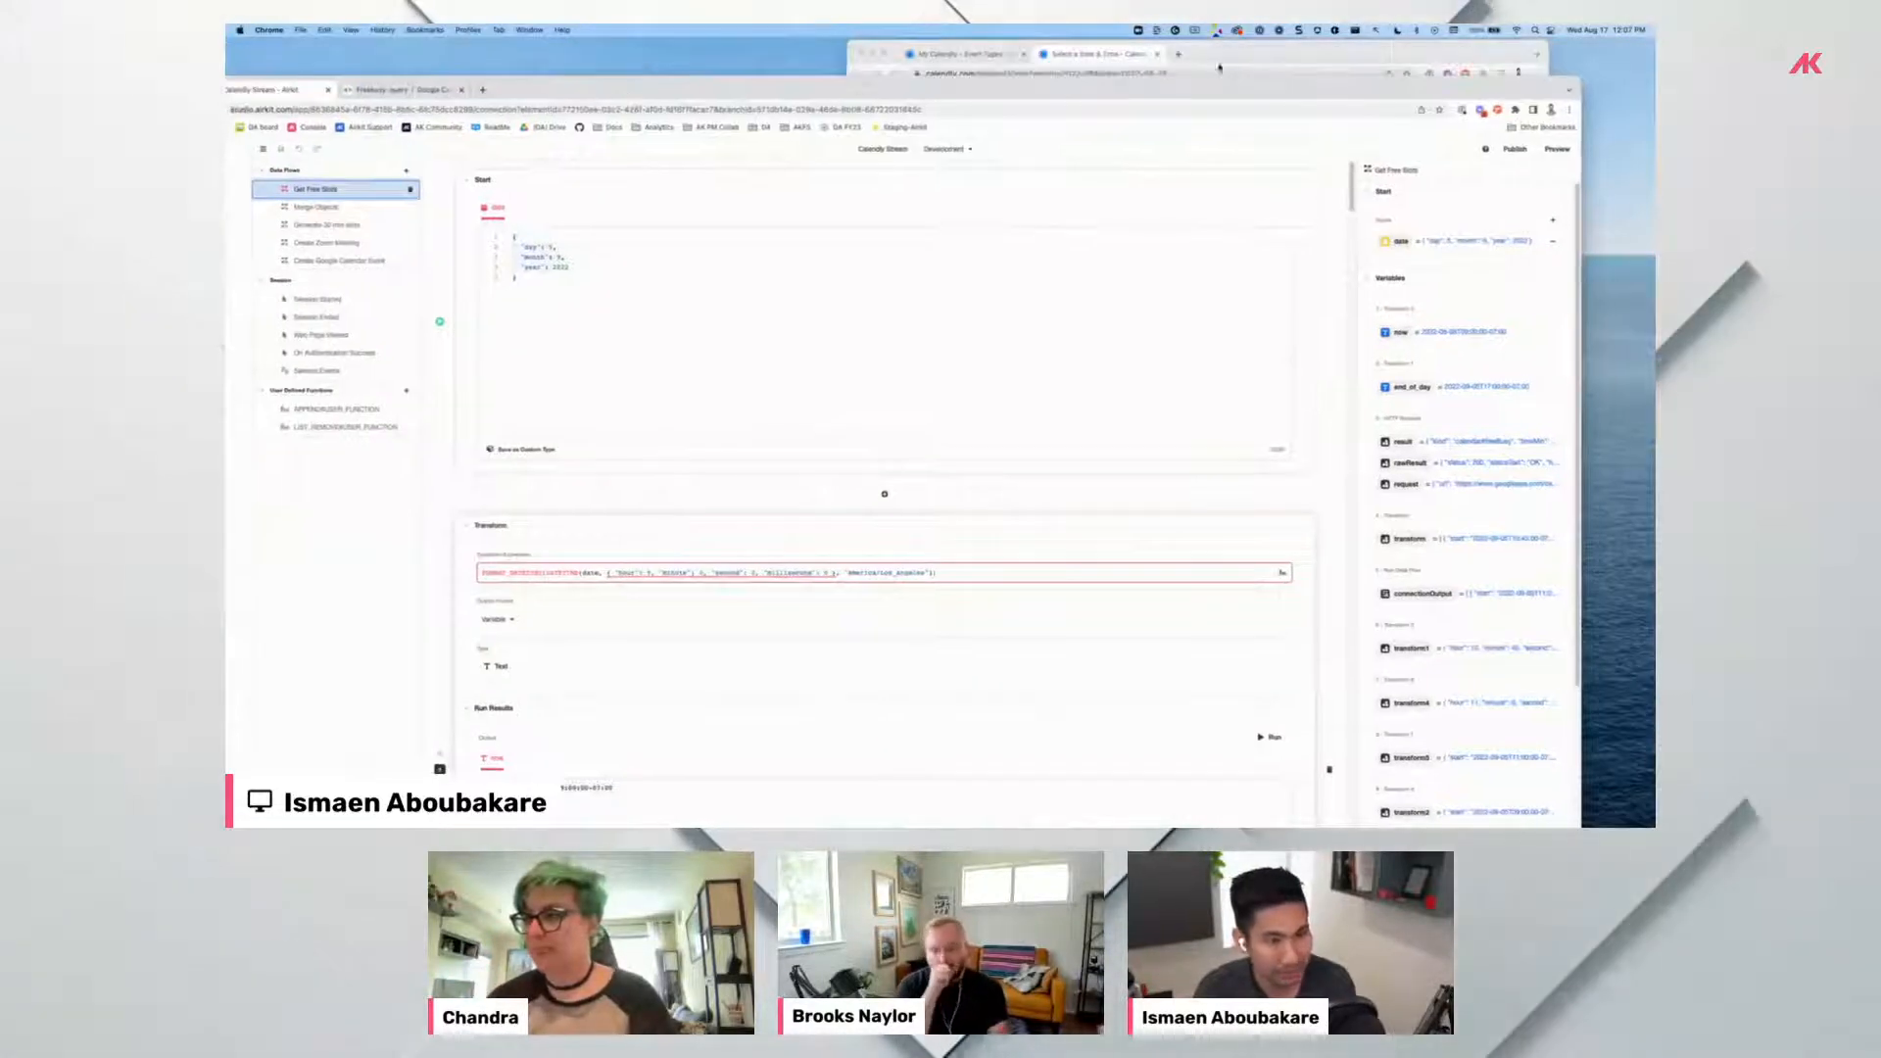
{"action": "left_click_drag", "start_coordinate": [1228, 55], "coordinate": [1275, 96]}
{"action": "left_click", "coordinate": [1274, 343]}
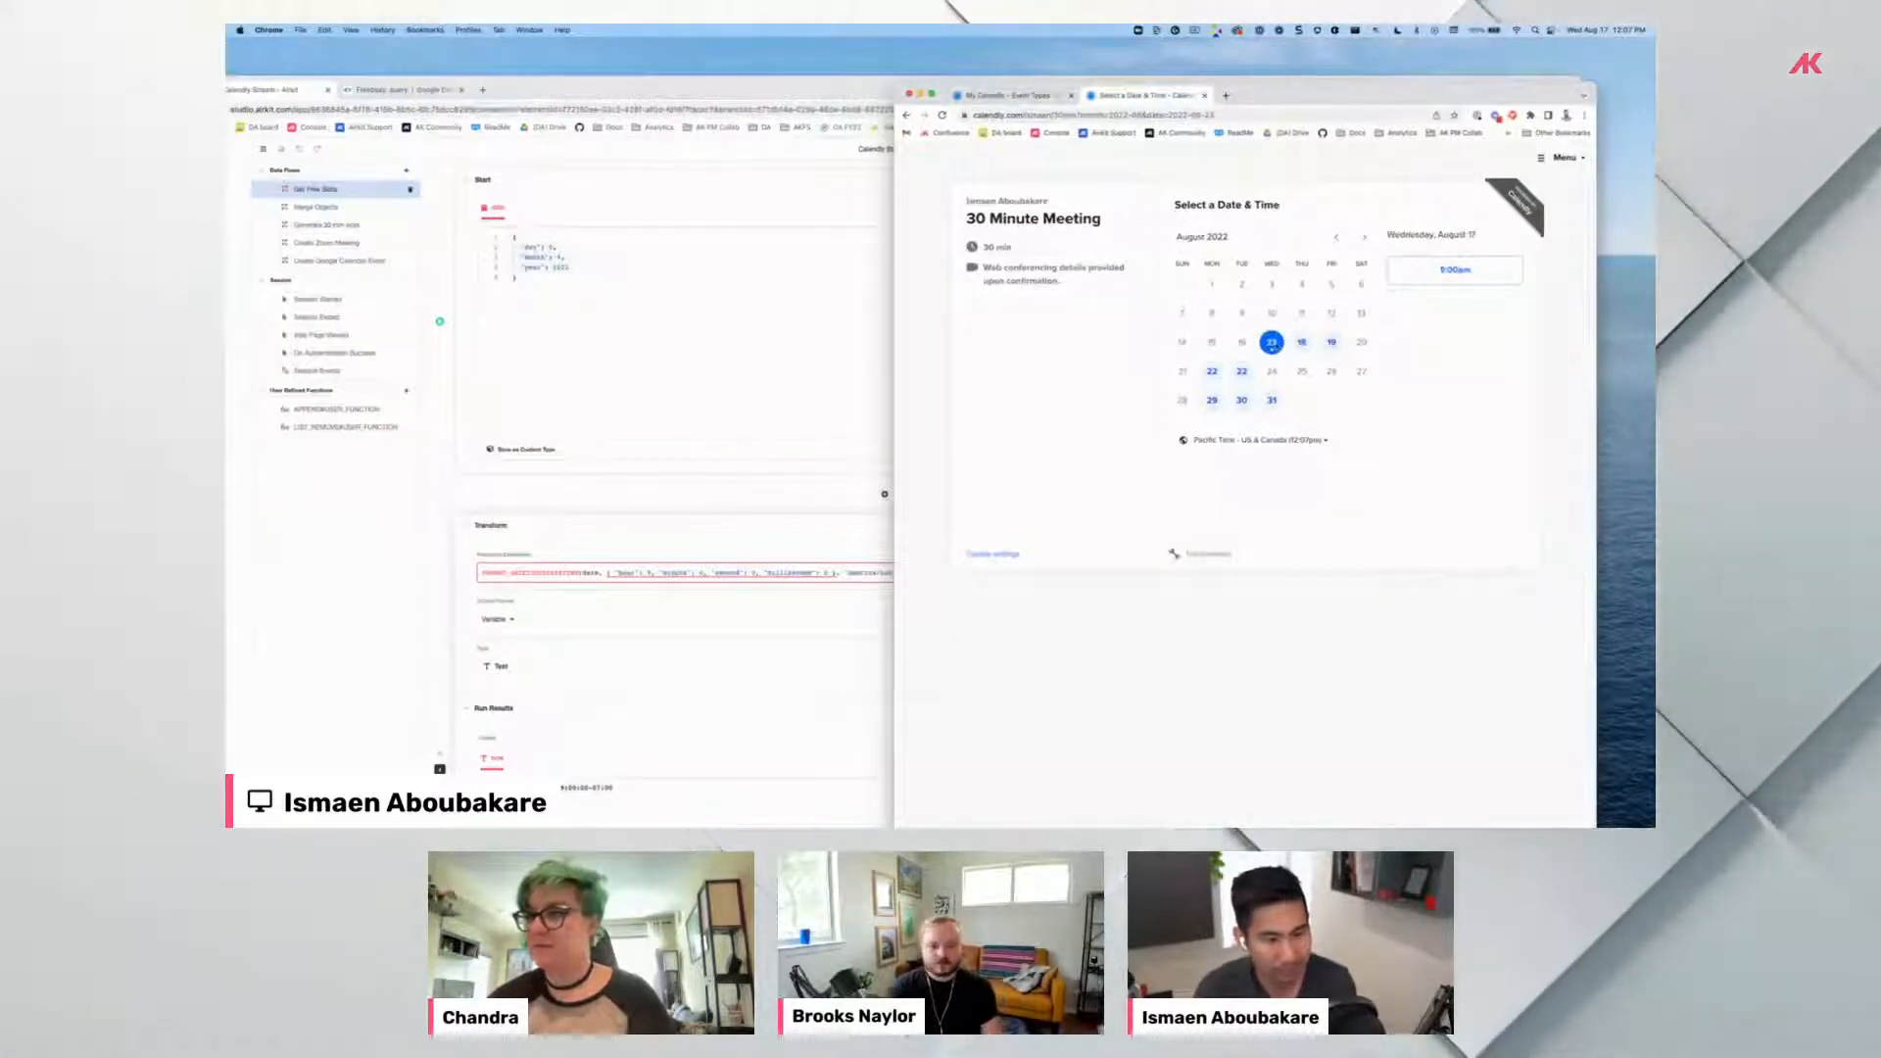
{"action": "left_click", "coordinate": [1243, 373]}
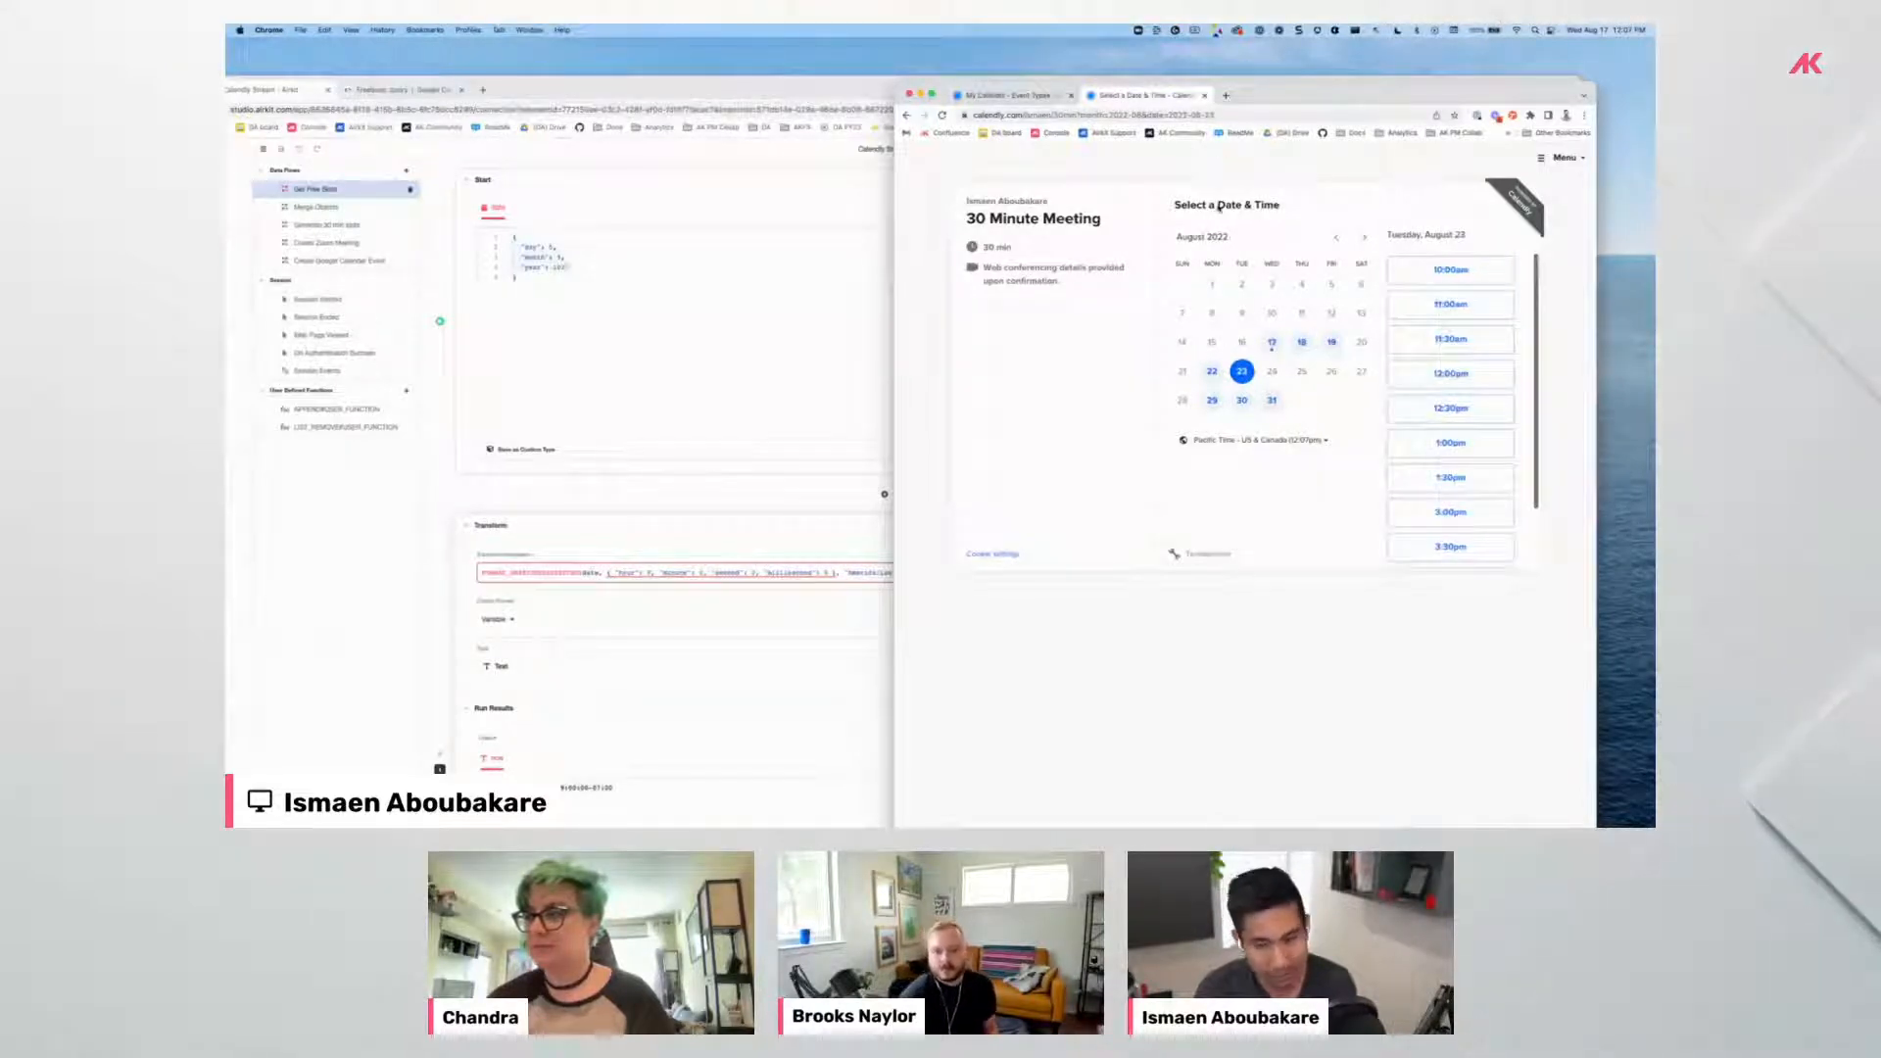
{"action": "left_click_drag", "start_coordinate": [1312, 105], "coordinate": [1360, 64]}
{"action": "left_click_drag", "start_coordinate": [629, 90], "coordinate": [703, 52]}
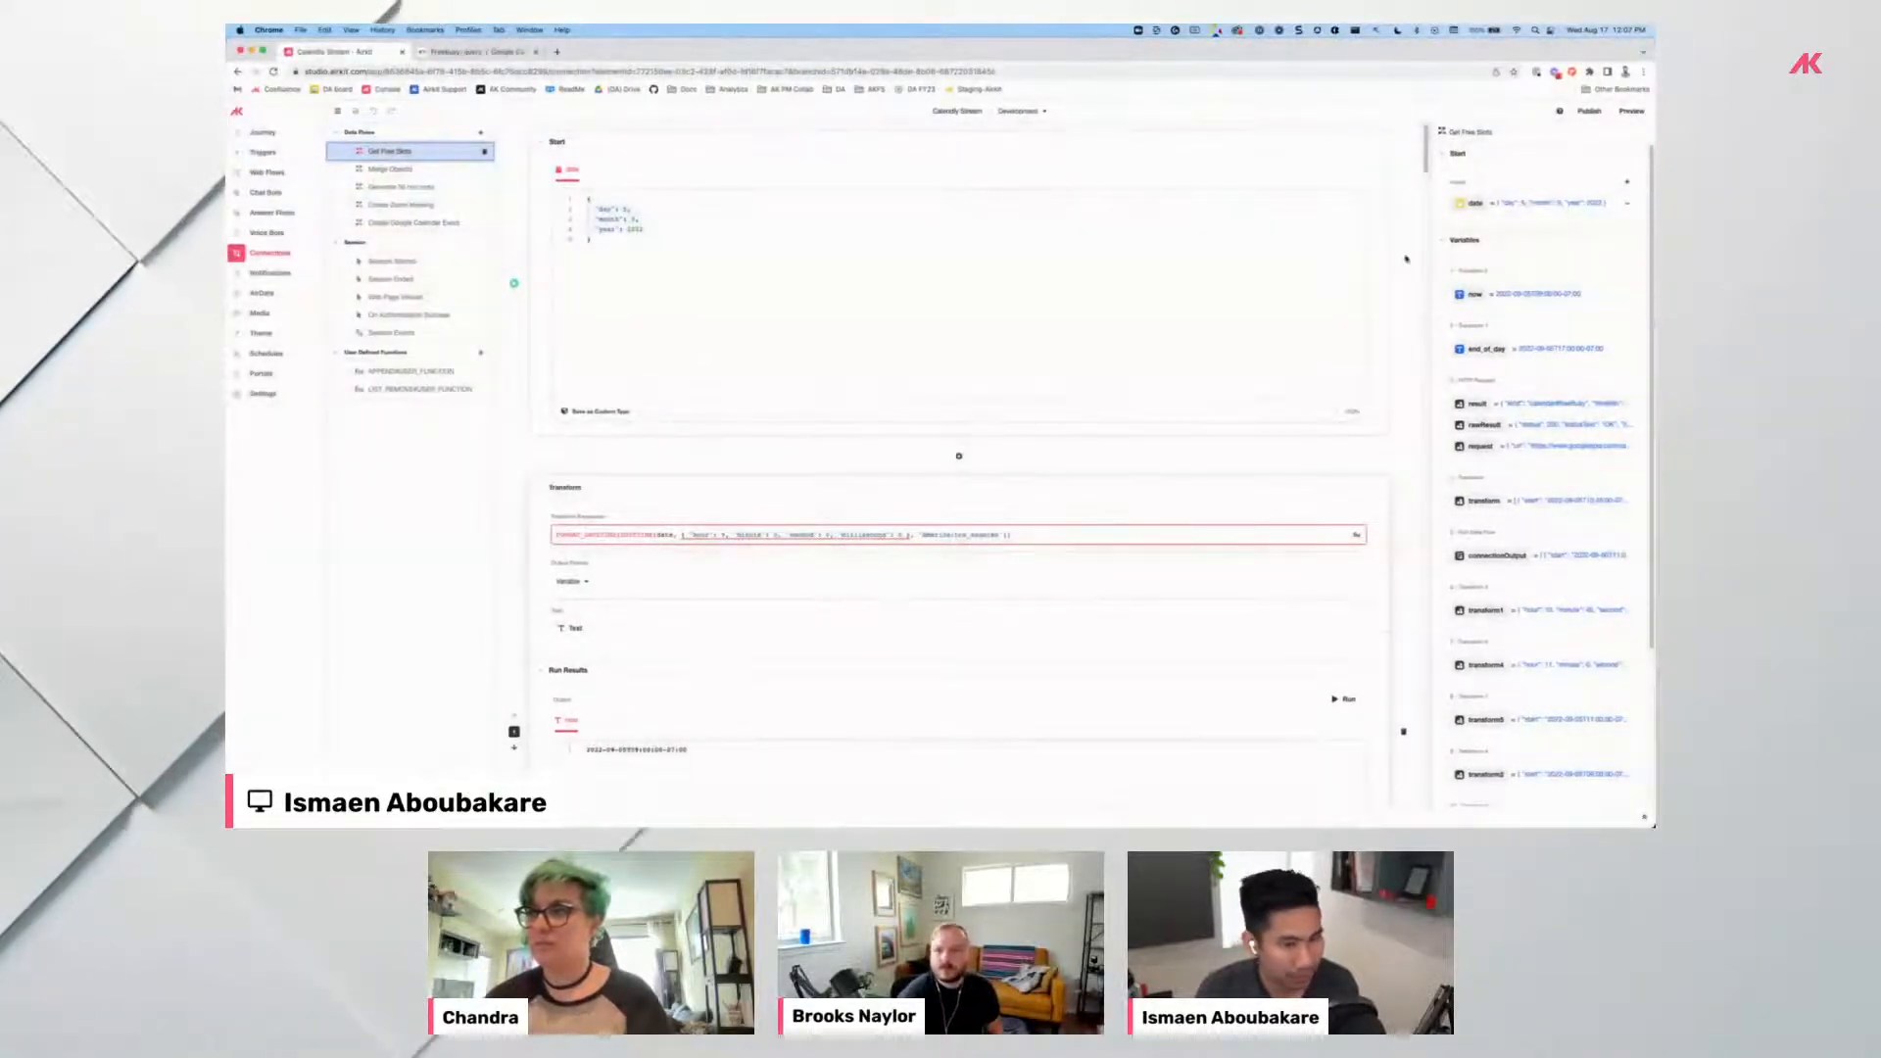
{"action": "scroll", "coordinate": [758, 357], "scroll_direction": "down", "scroll_amount": 3}
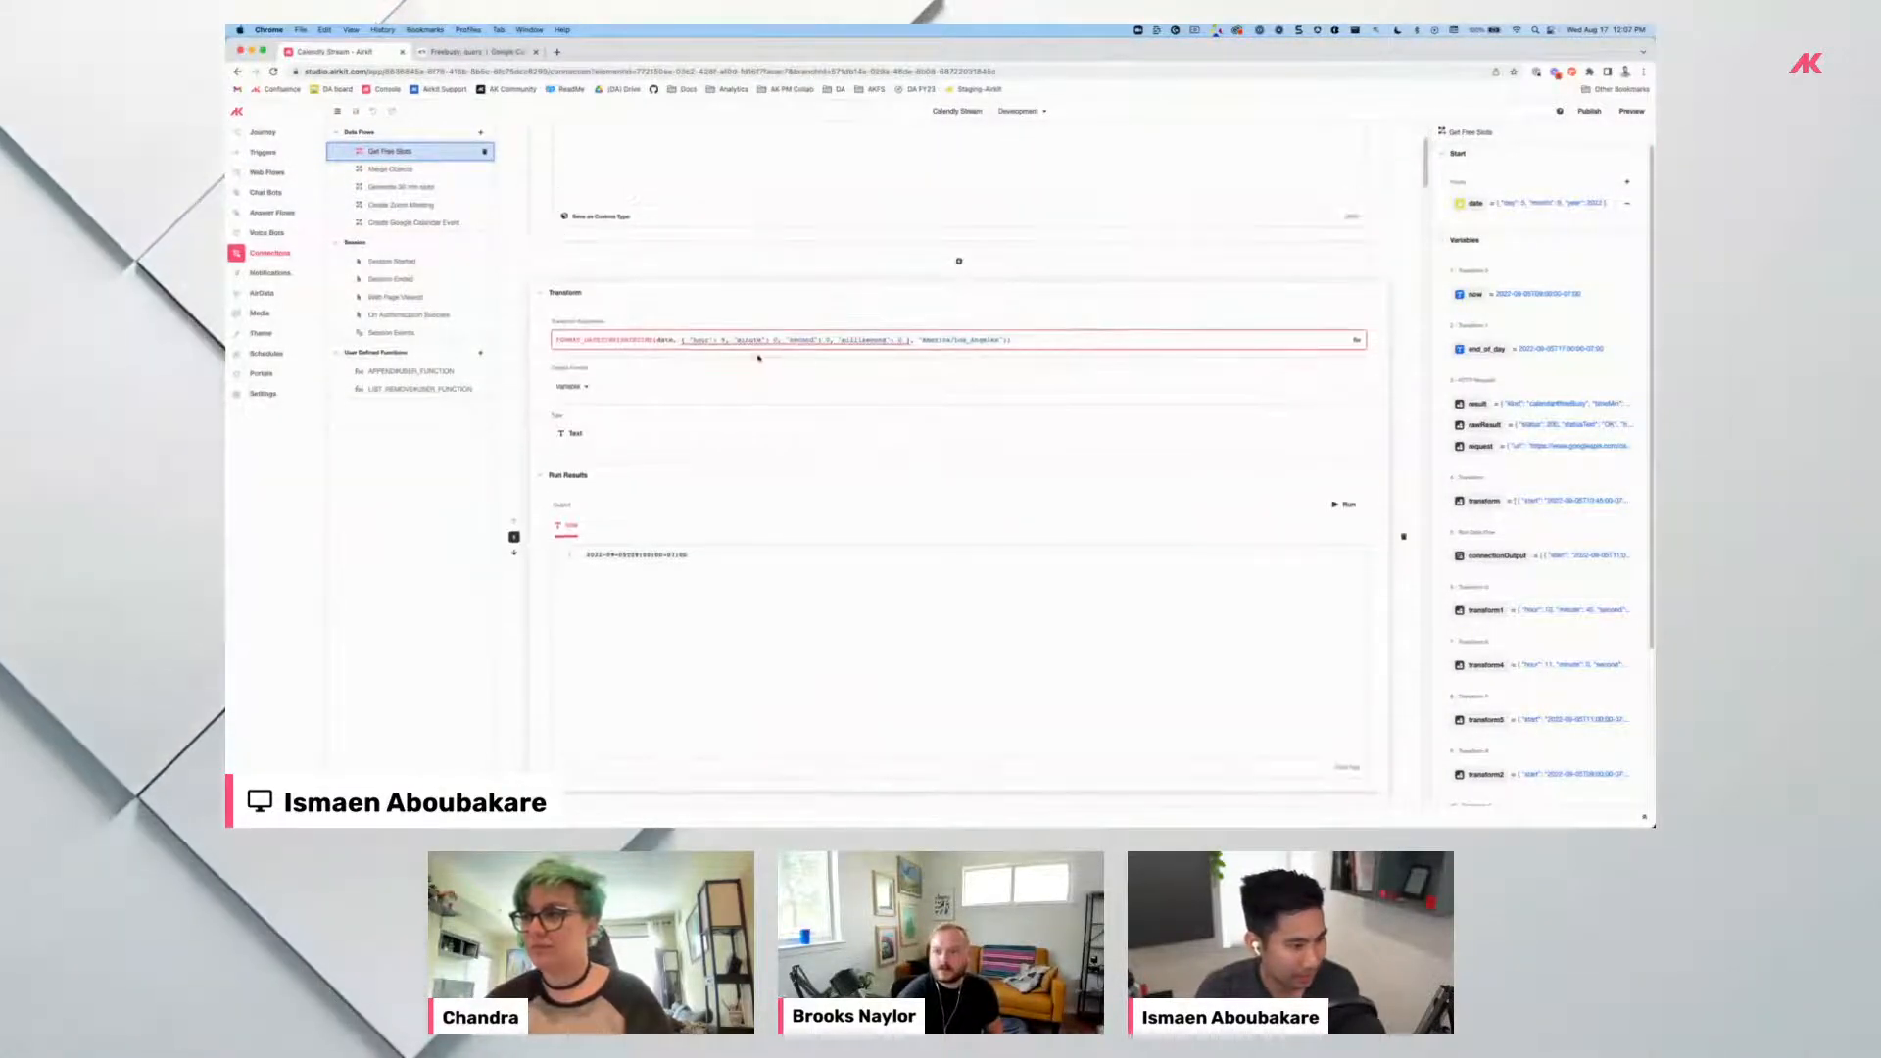
{"action": "left_click", "coordinate": [429, 56]}
{"action": "scroll", "coordinate": [882, 441], "scroll_direction": "up", "scroll_amount": 5}
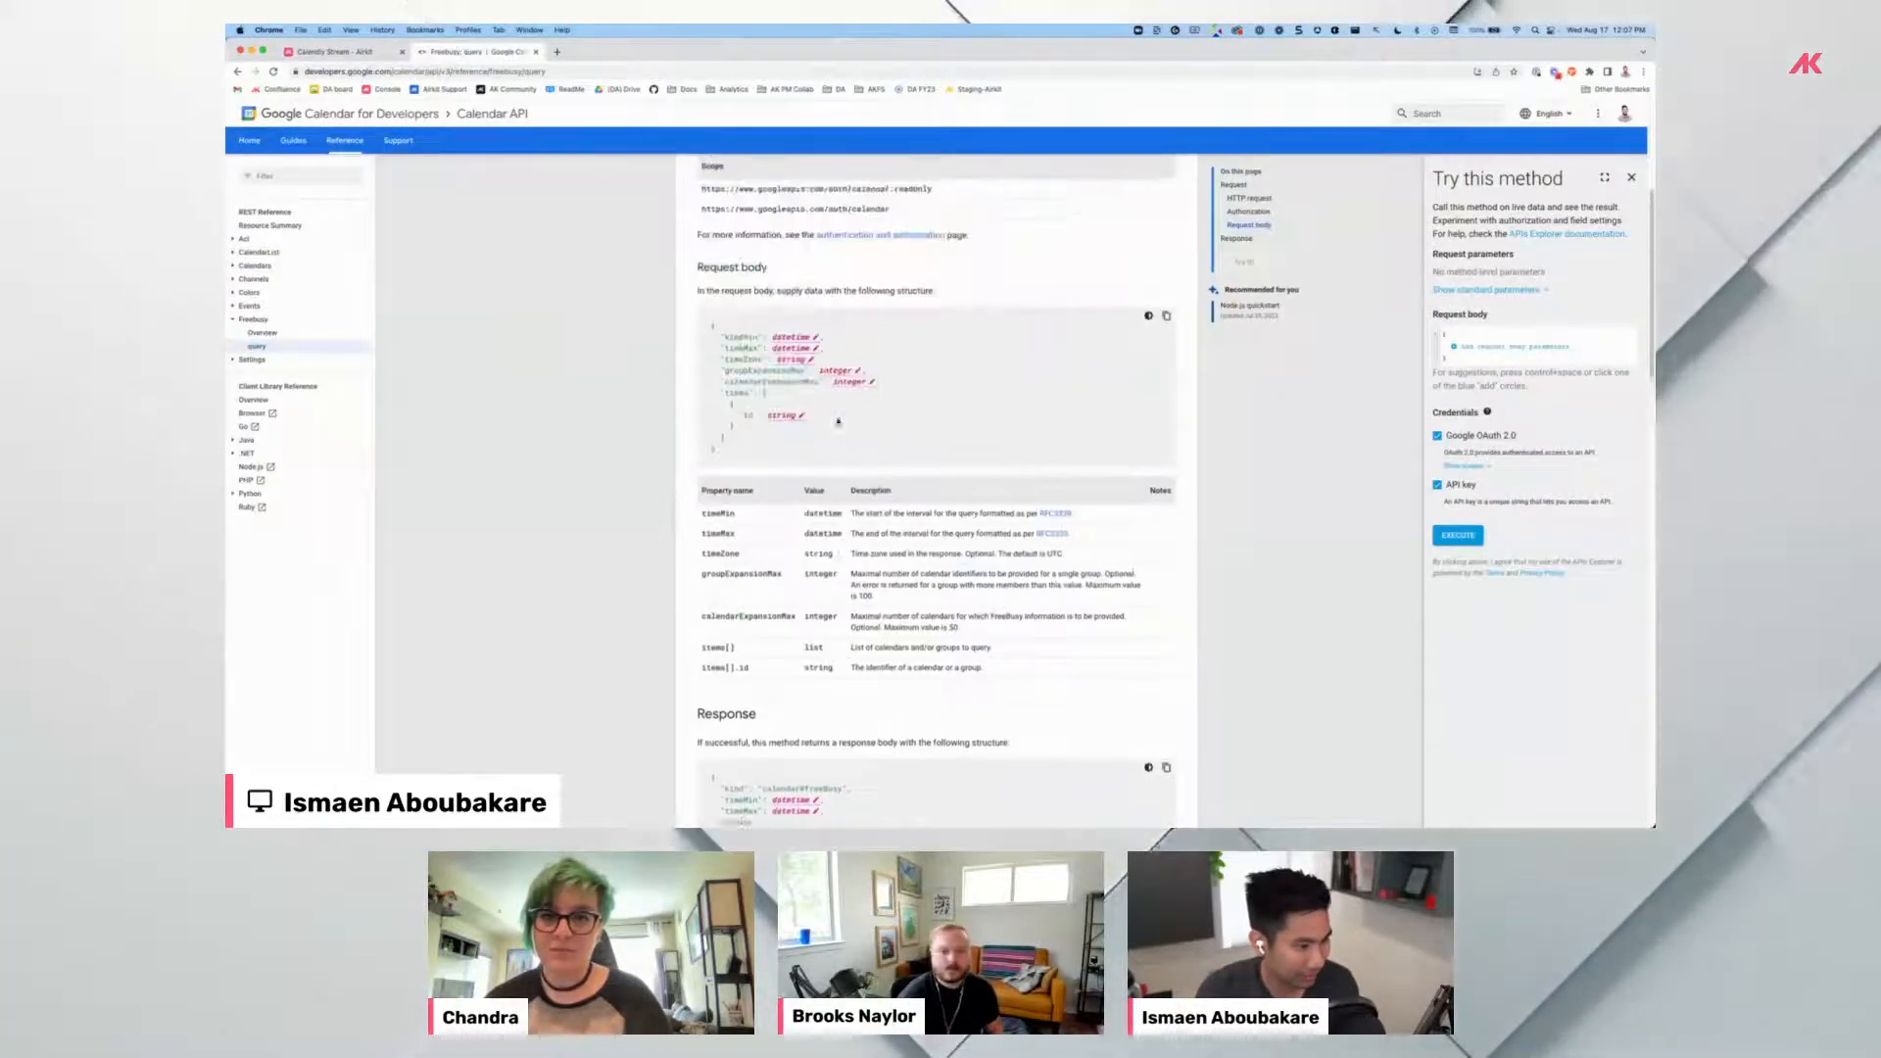
{"action": "scroll", "coordinate": [838, 422], "scroll_direction": "up", "scroll_amount": 1}
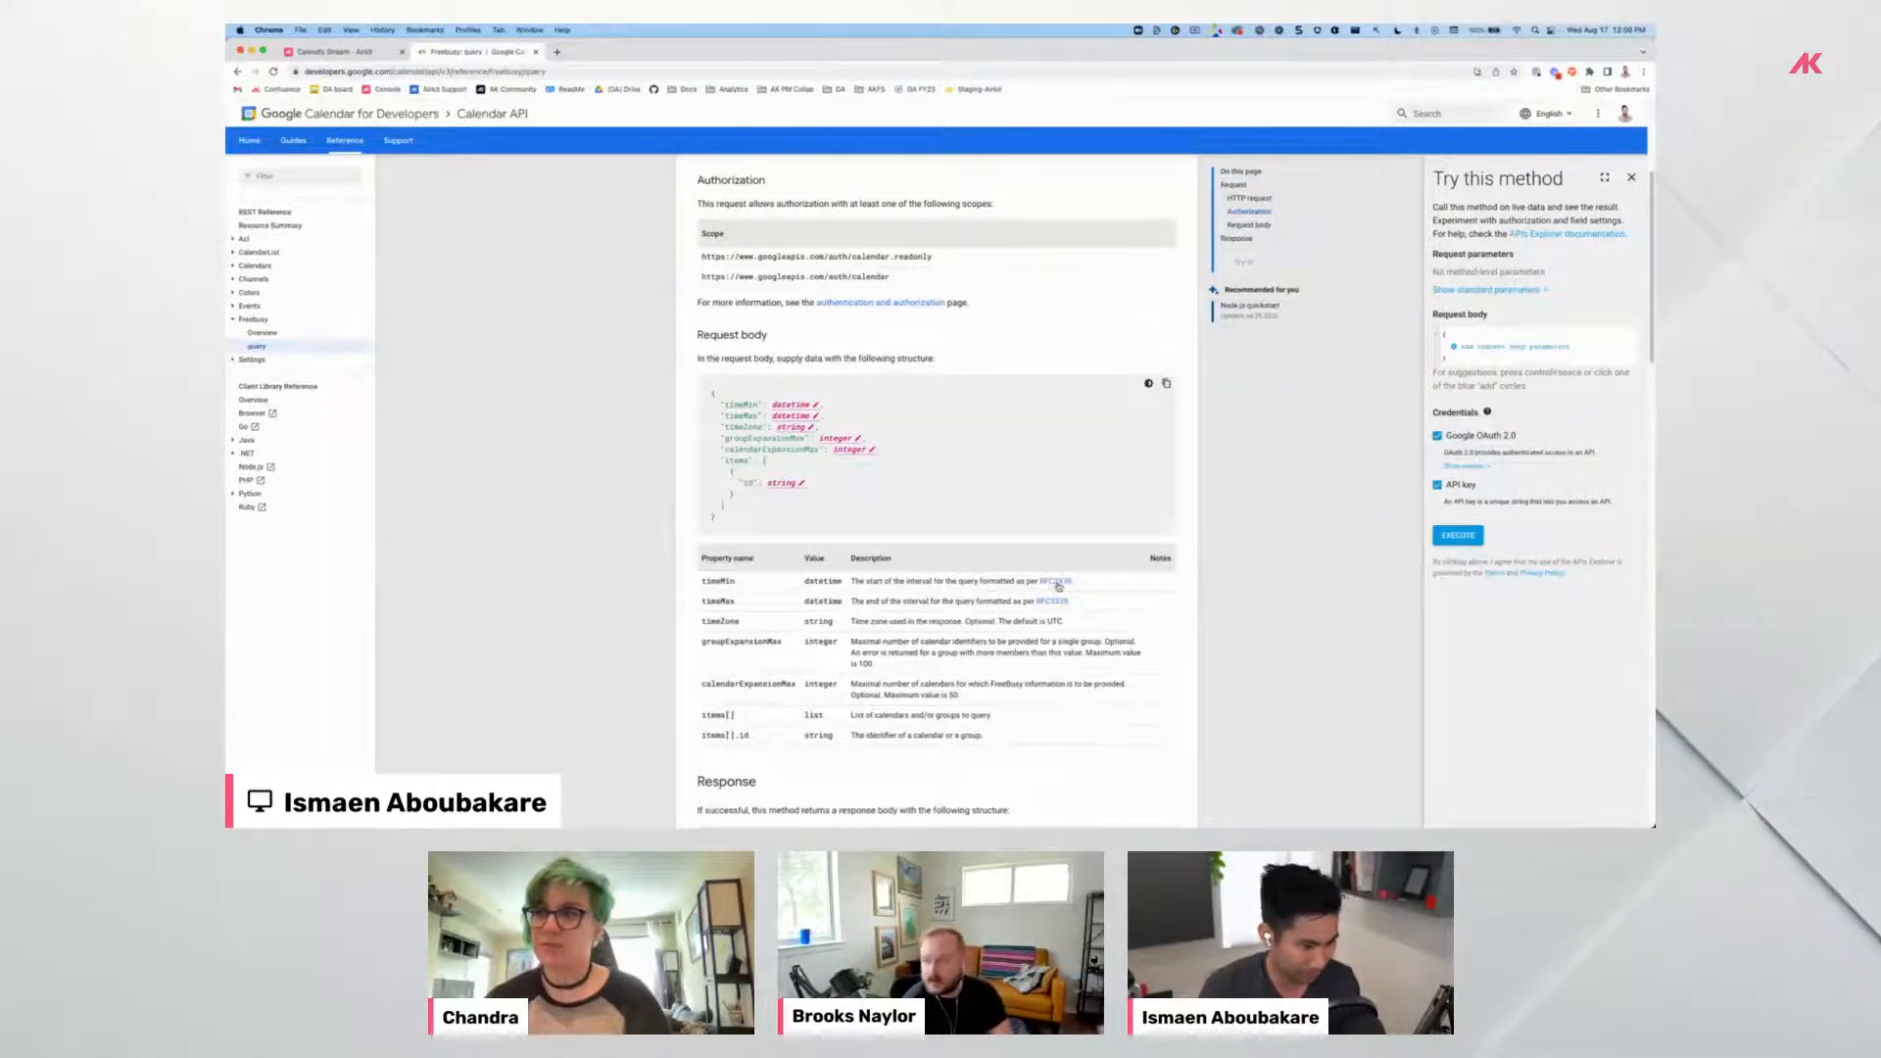
{"action": "left_click", "coordinate": [344, 51]}
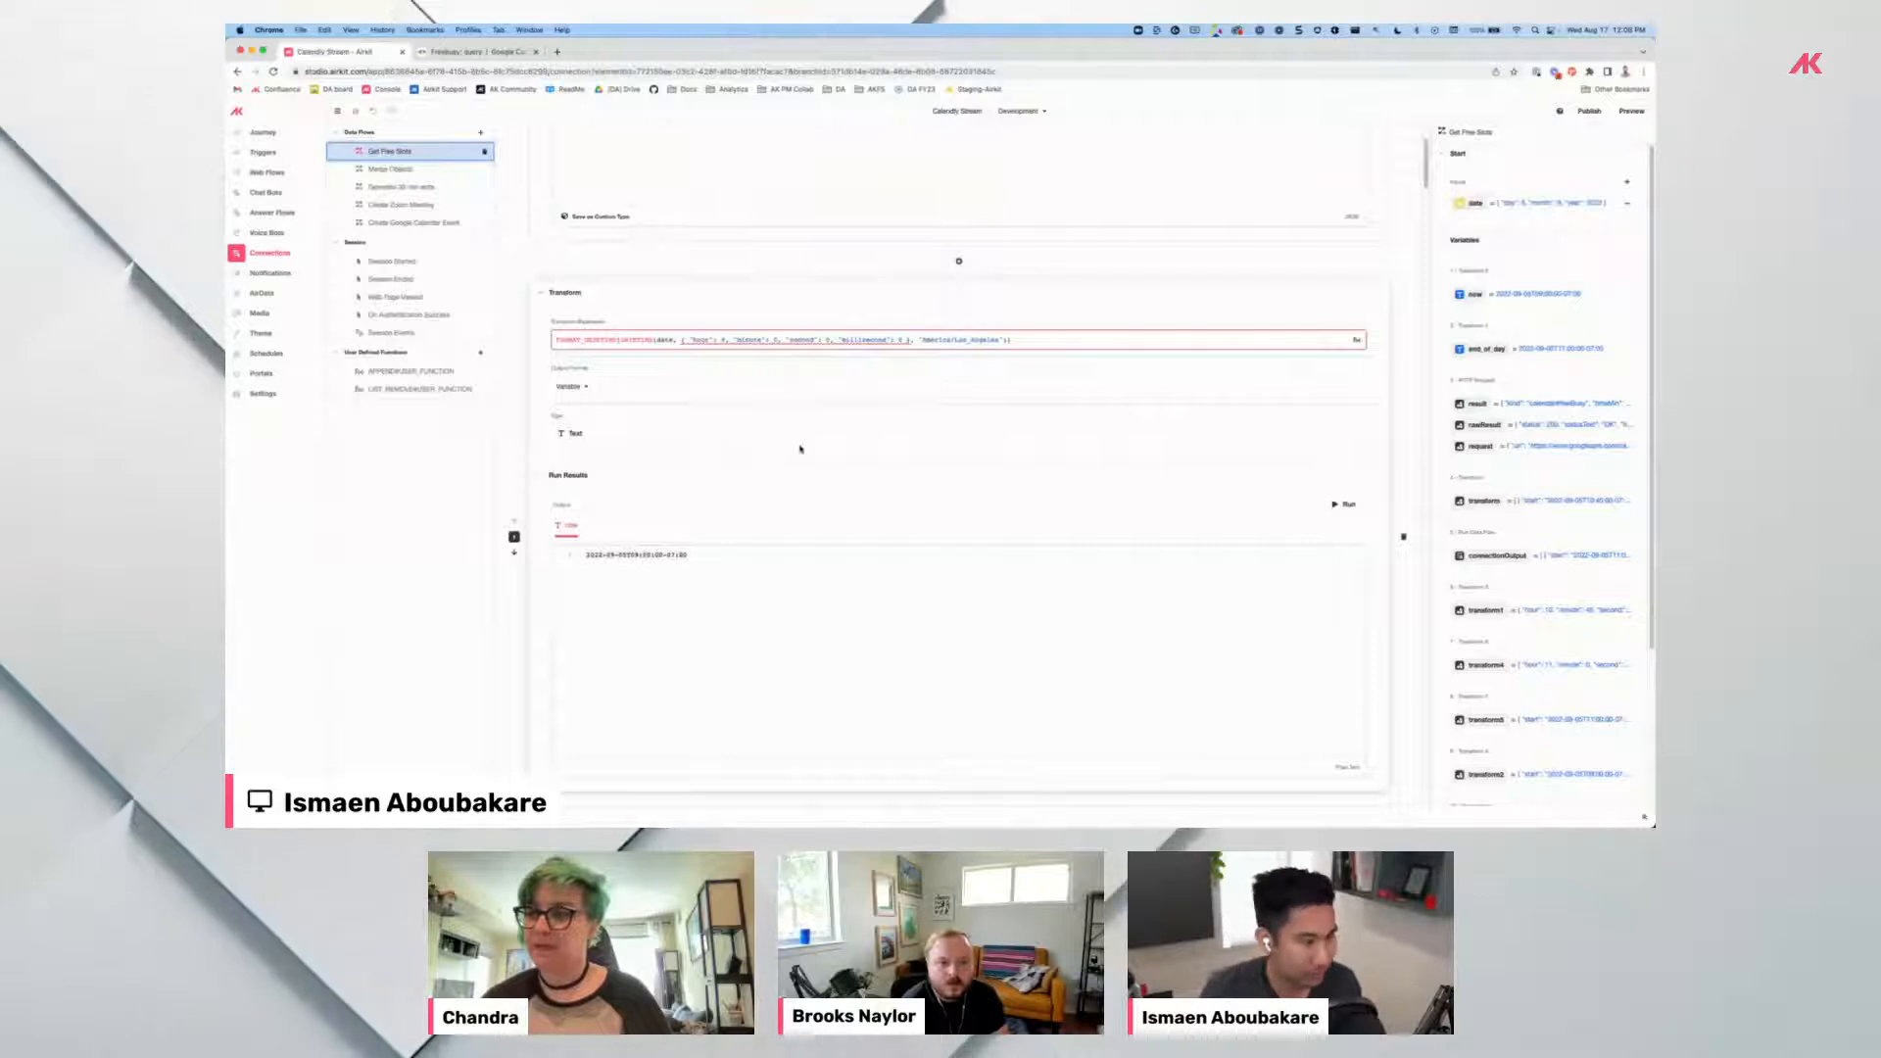
{"action": "scroll", "coordinate": [784, 441], "scroll_direction": "up", "scroll_amount": 3}
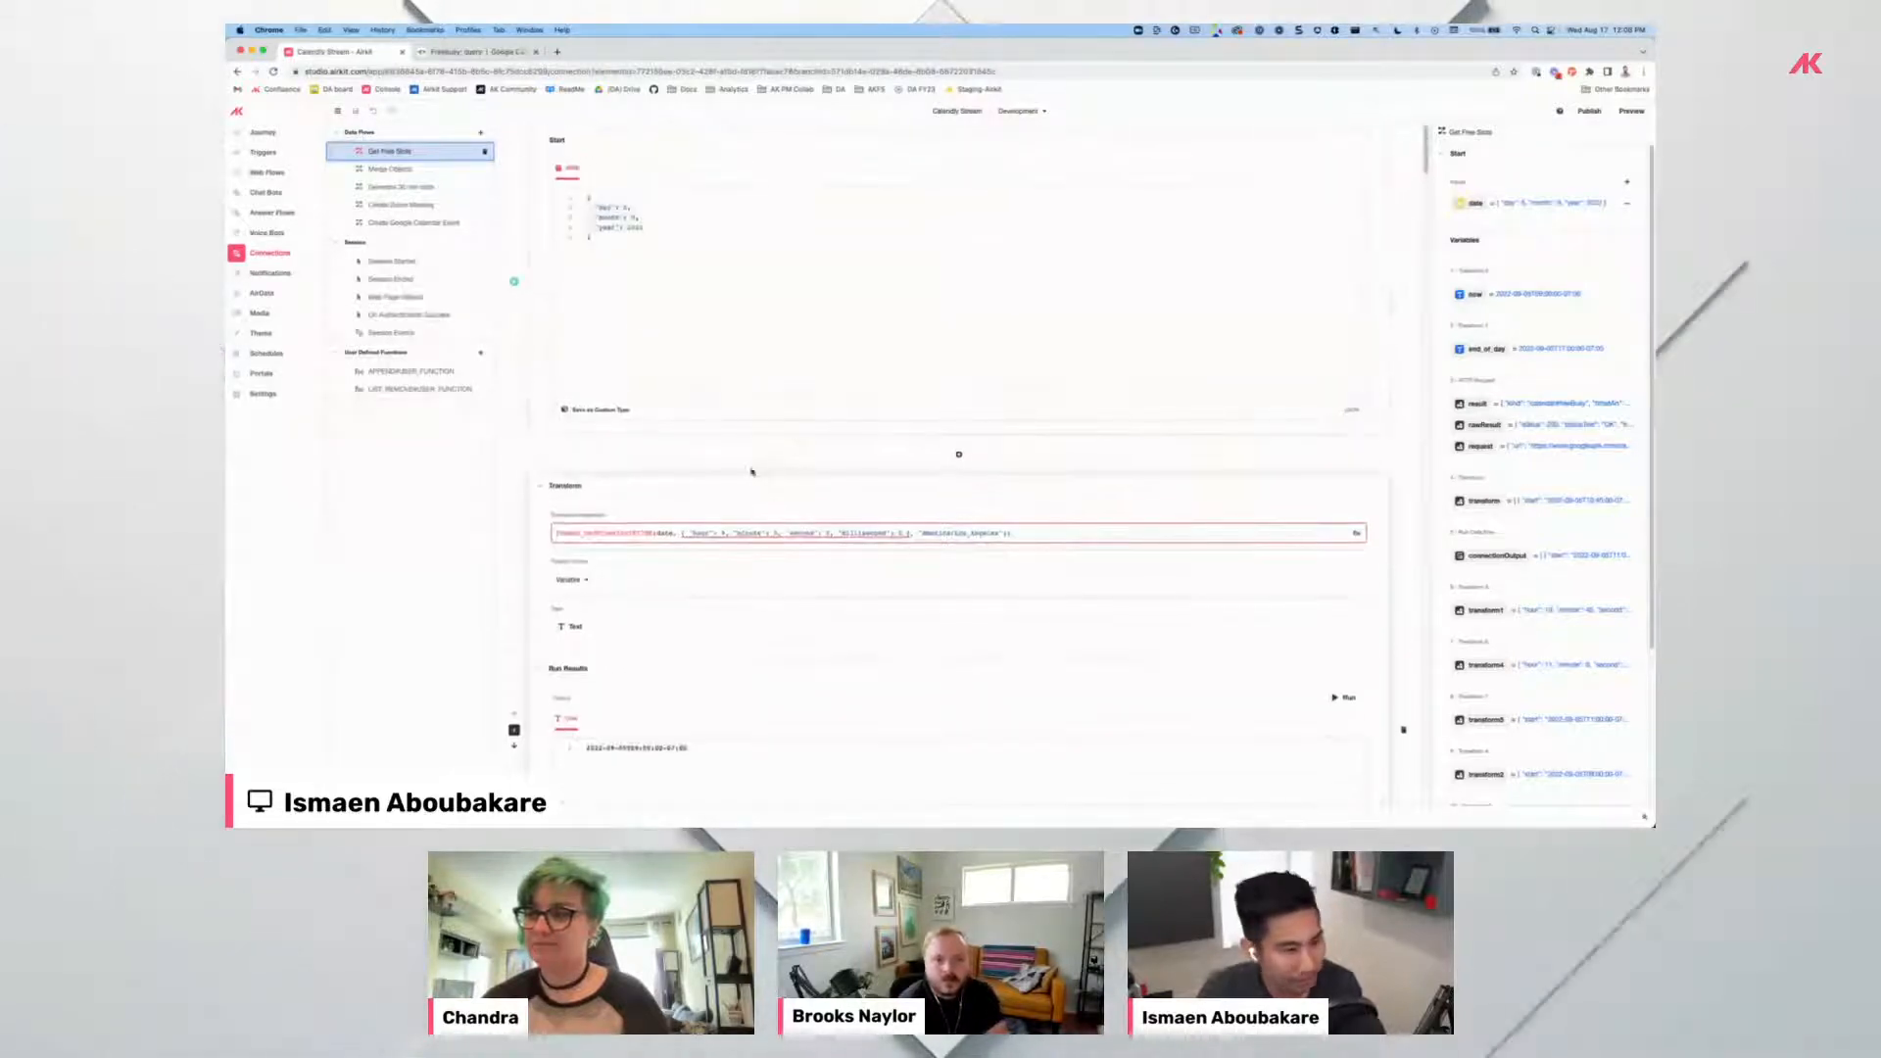
{"action": "scroll", "coordinate": [779, 456], "scroll_direction": "down", "scroll_amount": 10}
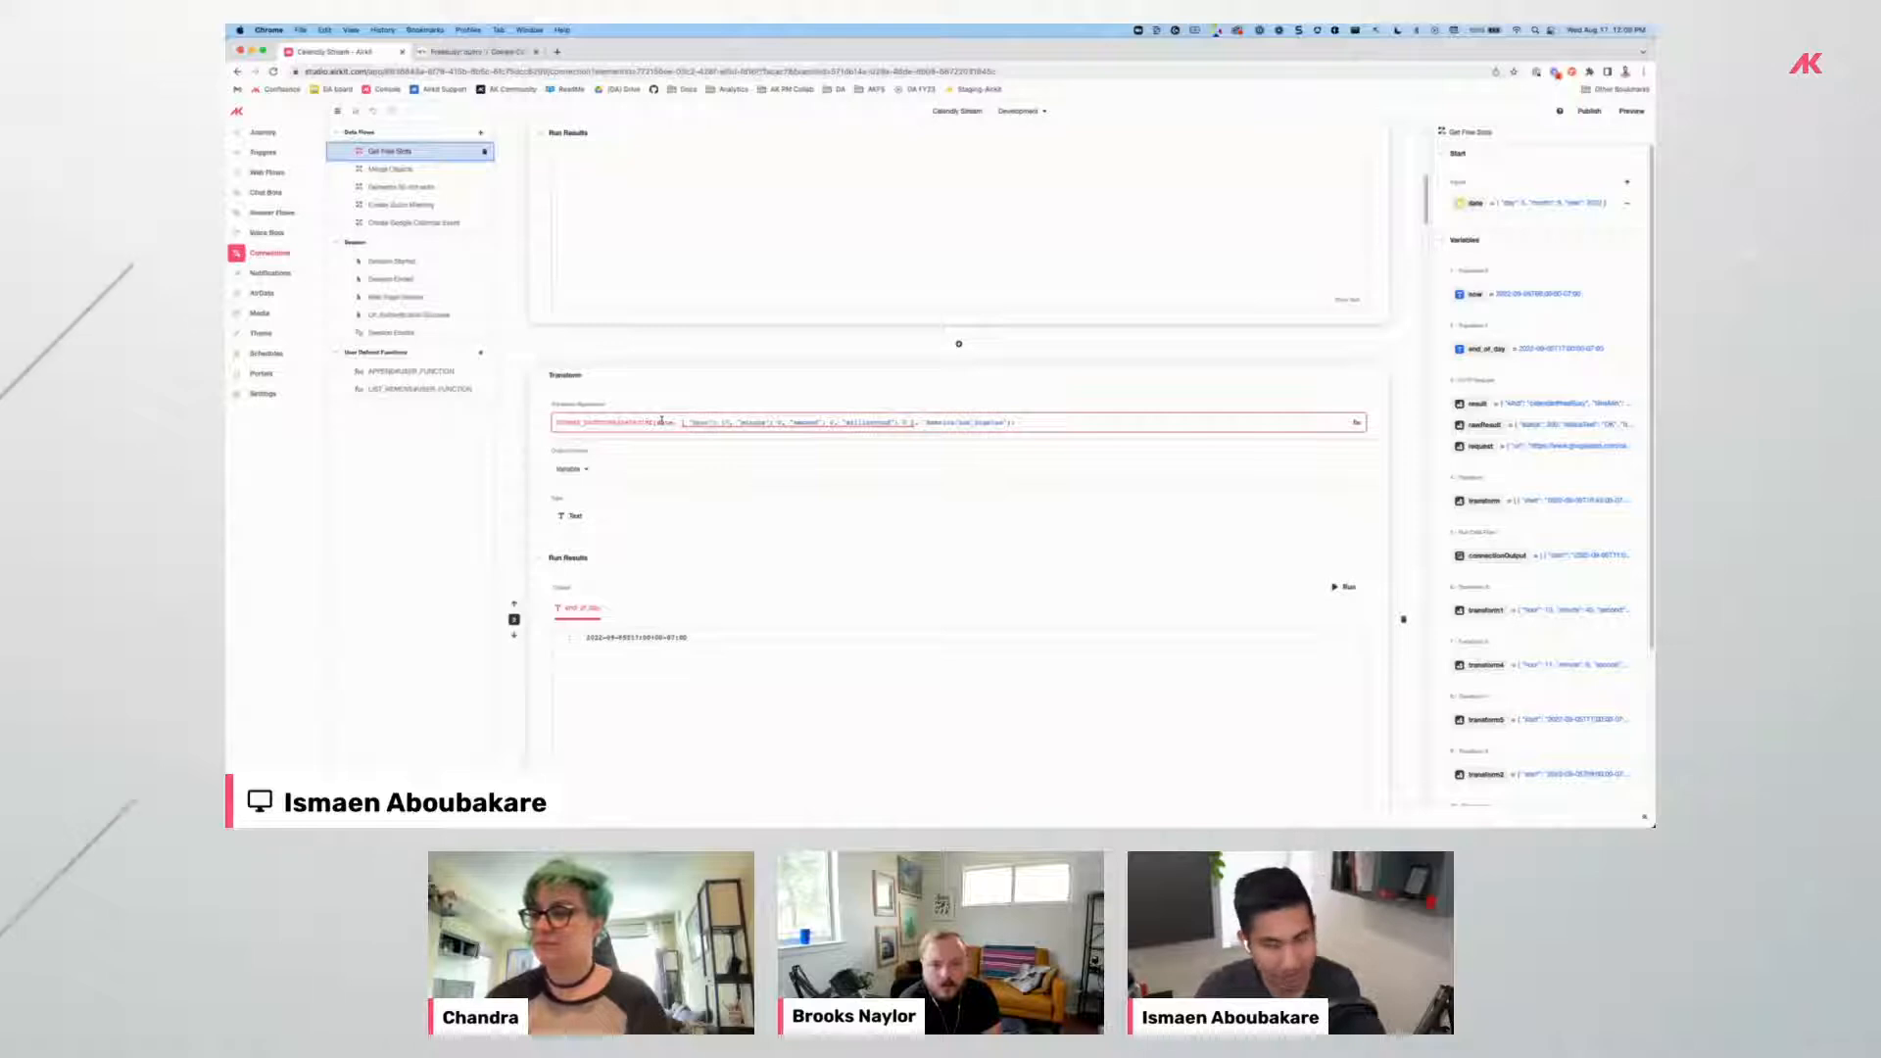
{"action": "scroll", "coordinate": [666, 426], "scroll_direction": "down", "scroll_amount": 3}
{"action": "scroll", "coordinate": [675, 436], "scroll_direction": "up", "scroll_amount": 3}
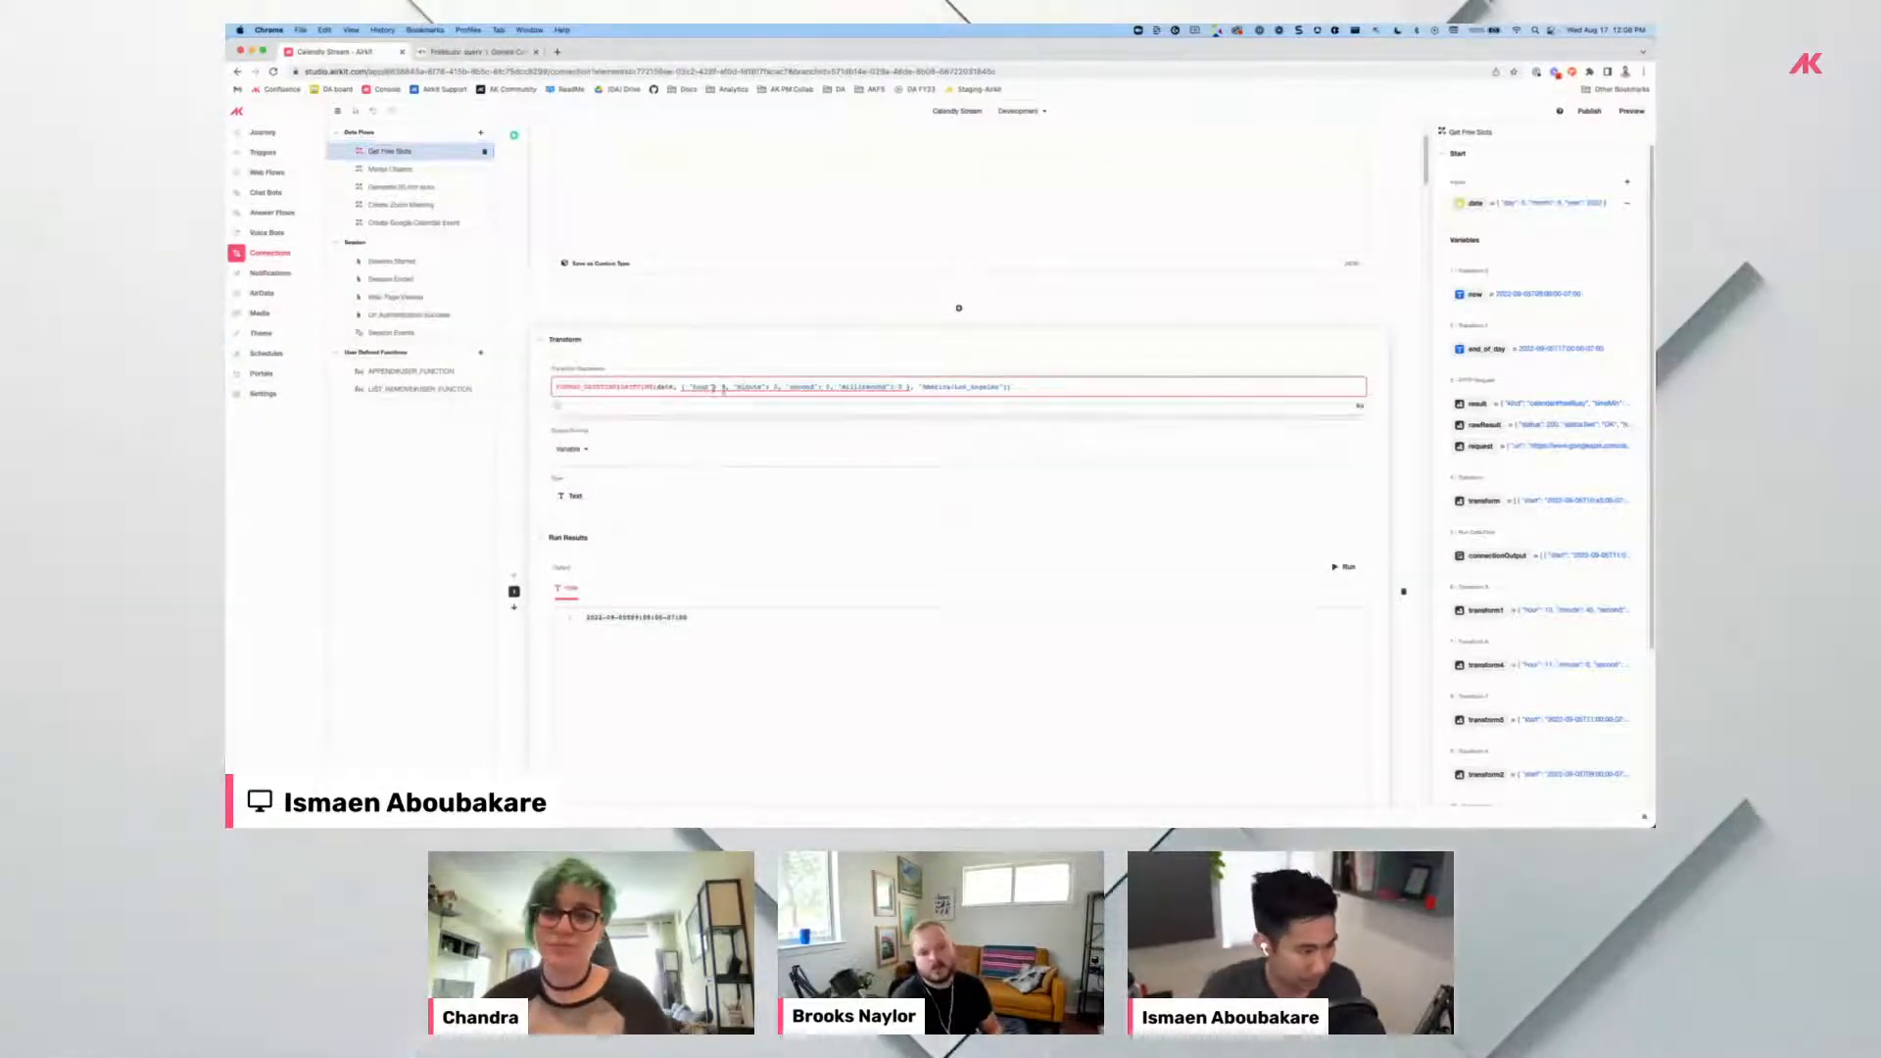
{"action": "scroll", "coordinate": [738, 392], "scroll_direction": "down", "scroll_amount": 3}
{"action": "scroll", "coordinate": [738, 399], "scroll_direction": "down", "scroll_amount": 2}
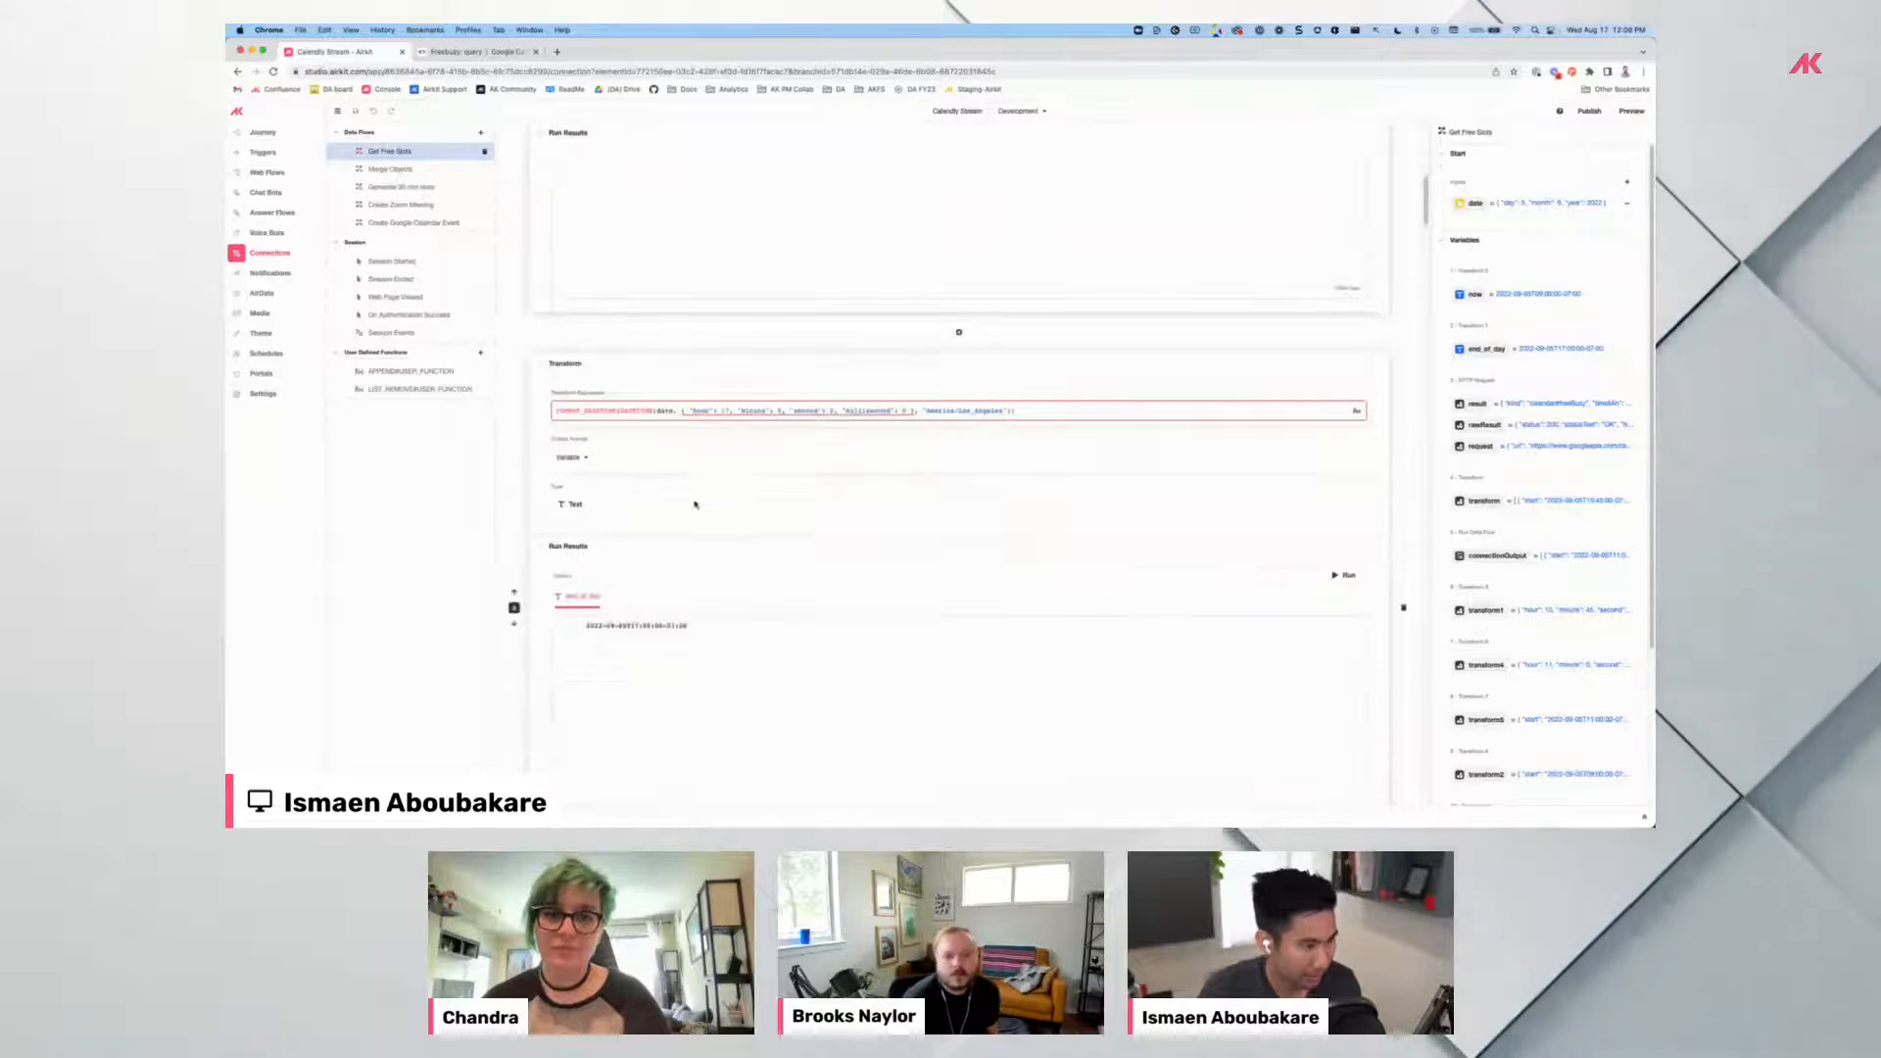
{"action": "left_click", "coordinate": [766, 412]}
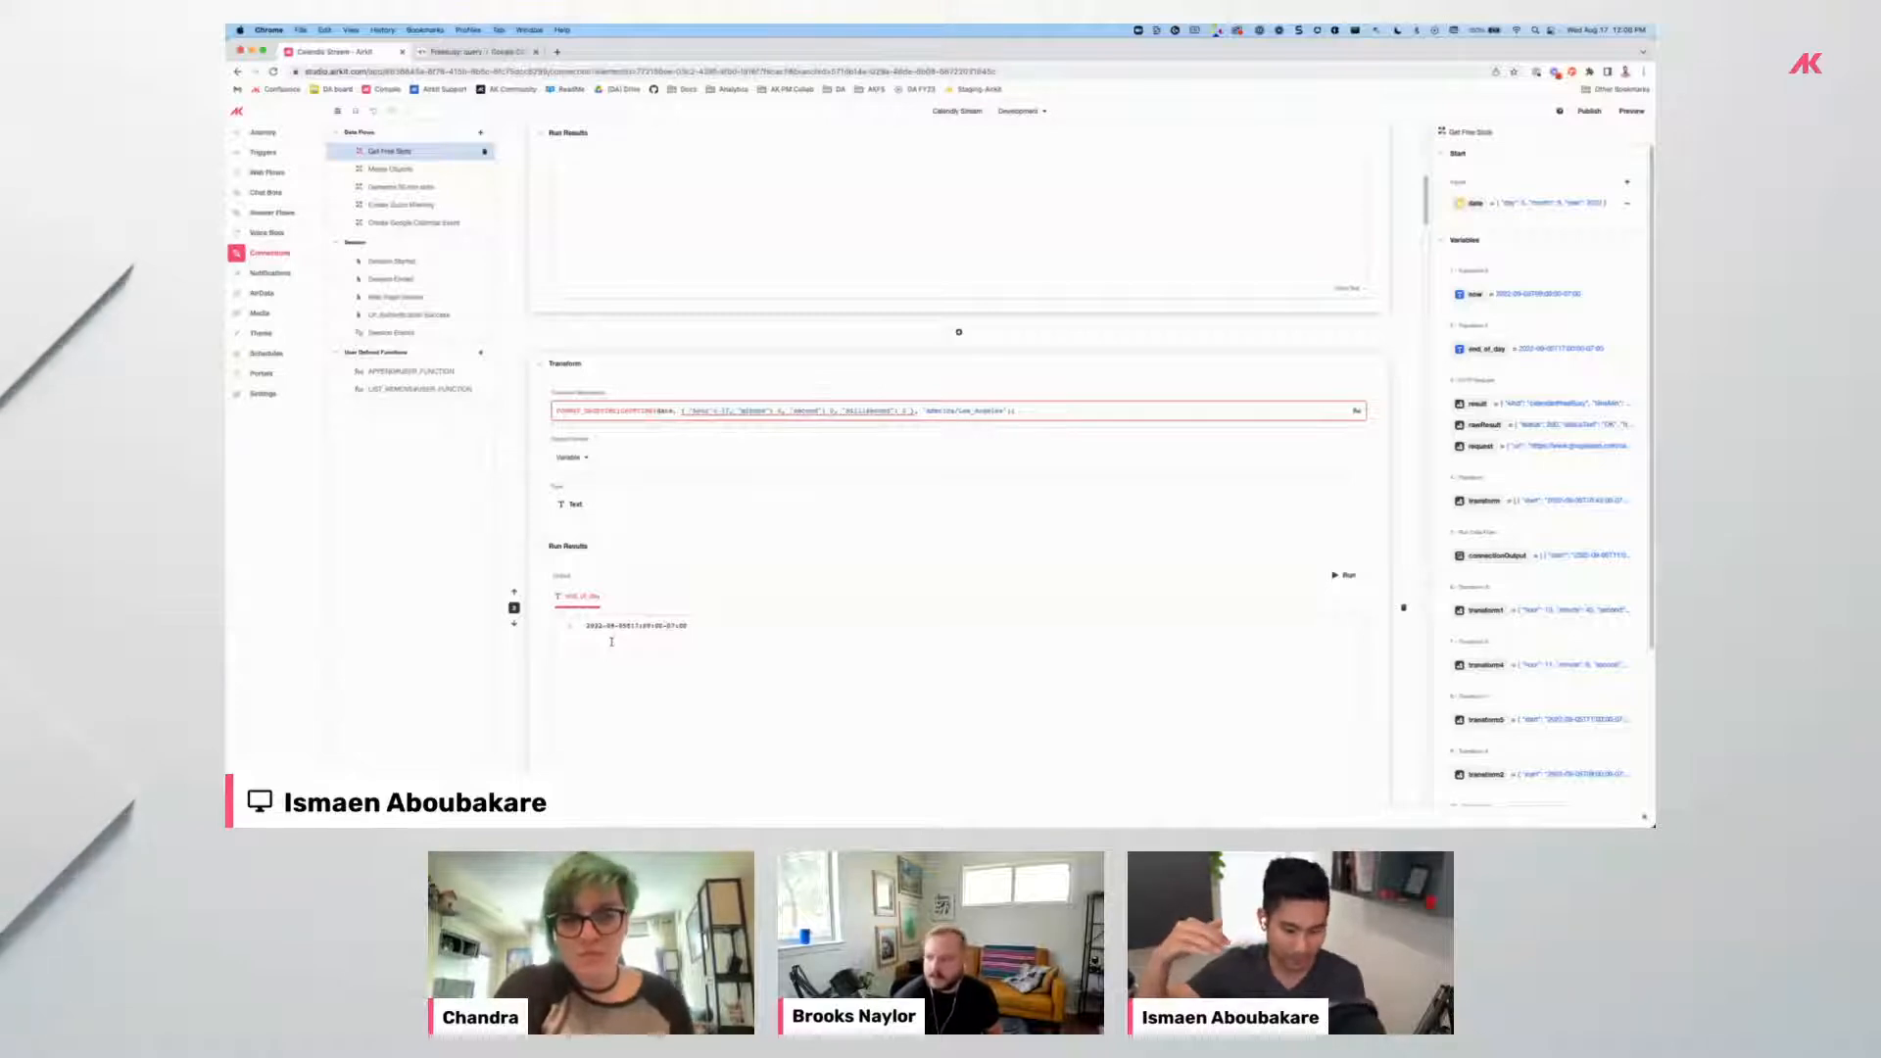
Inspect the Freebusy Http Request body and select the calendar's e-mail address.
{"action": "scroll", "coordinate": [891, 637], "scroll_direction": "down", "scroll_amount": 10}
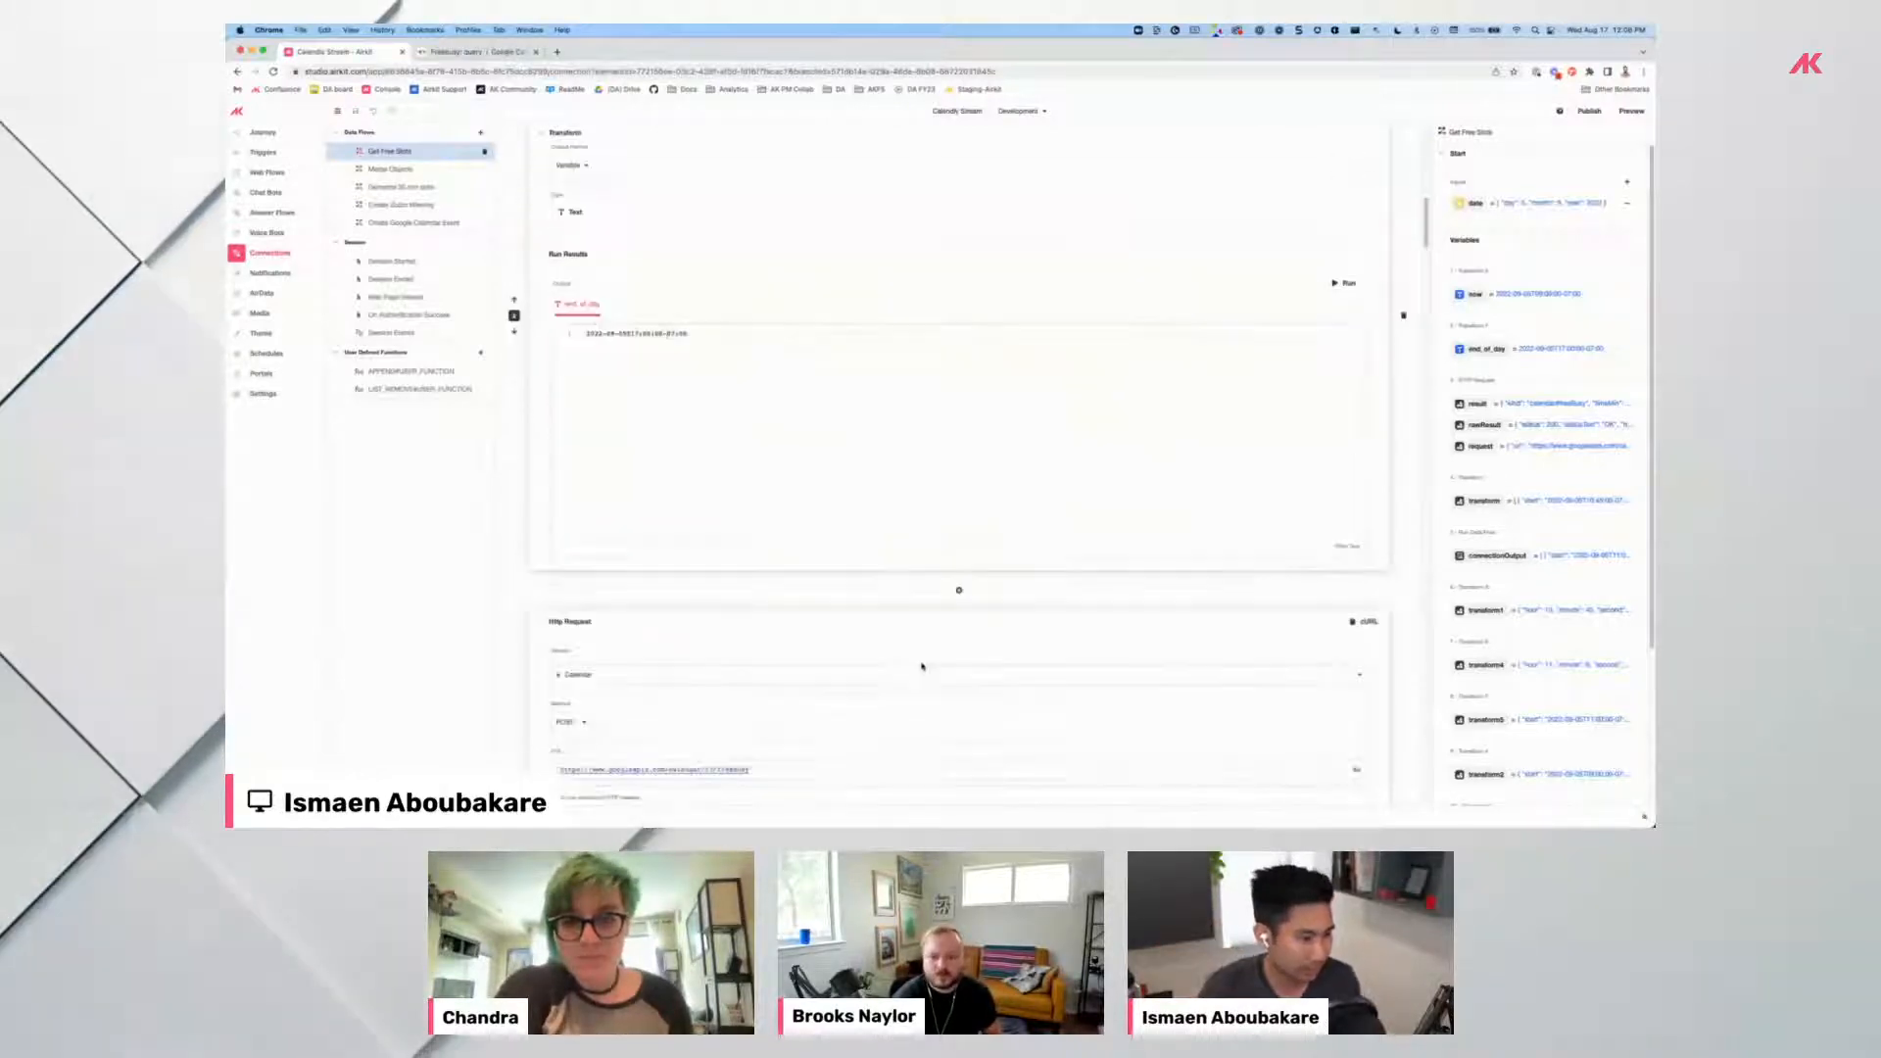
{"action": "scroll", "coordinate": [863, 592], "scroll_direction": "down", "scroll_amount": 1}
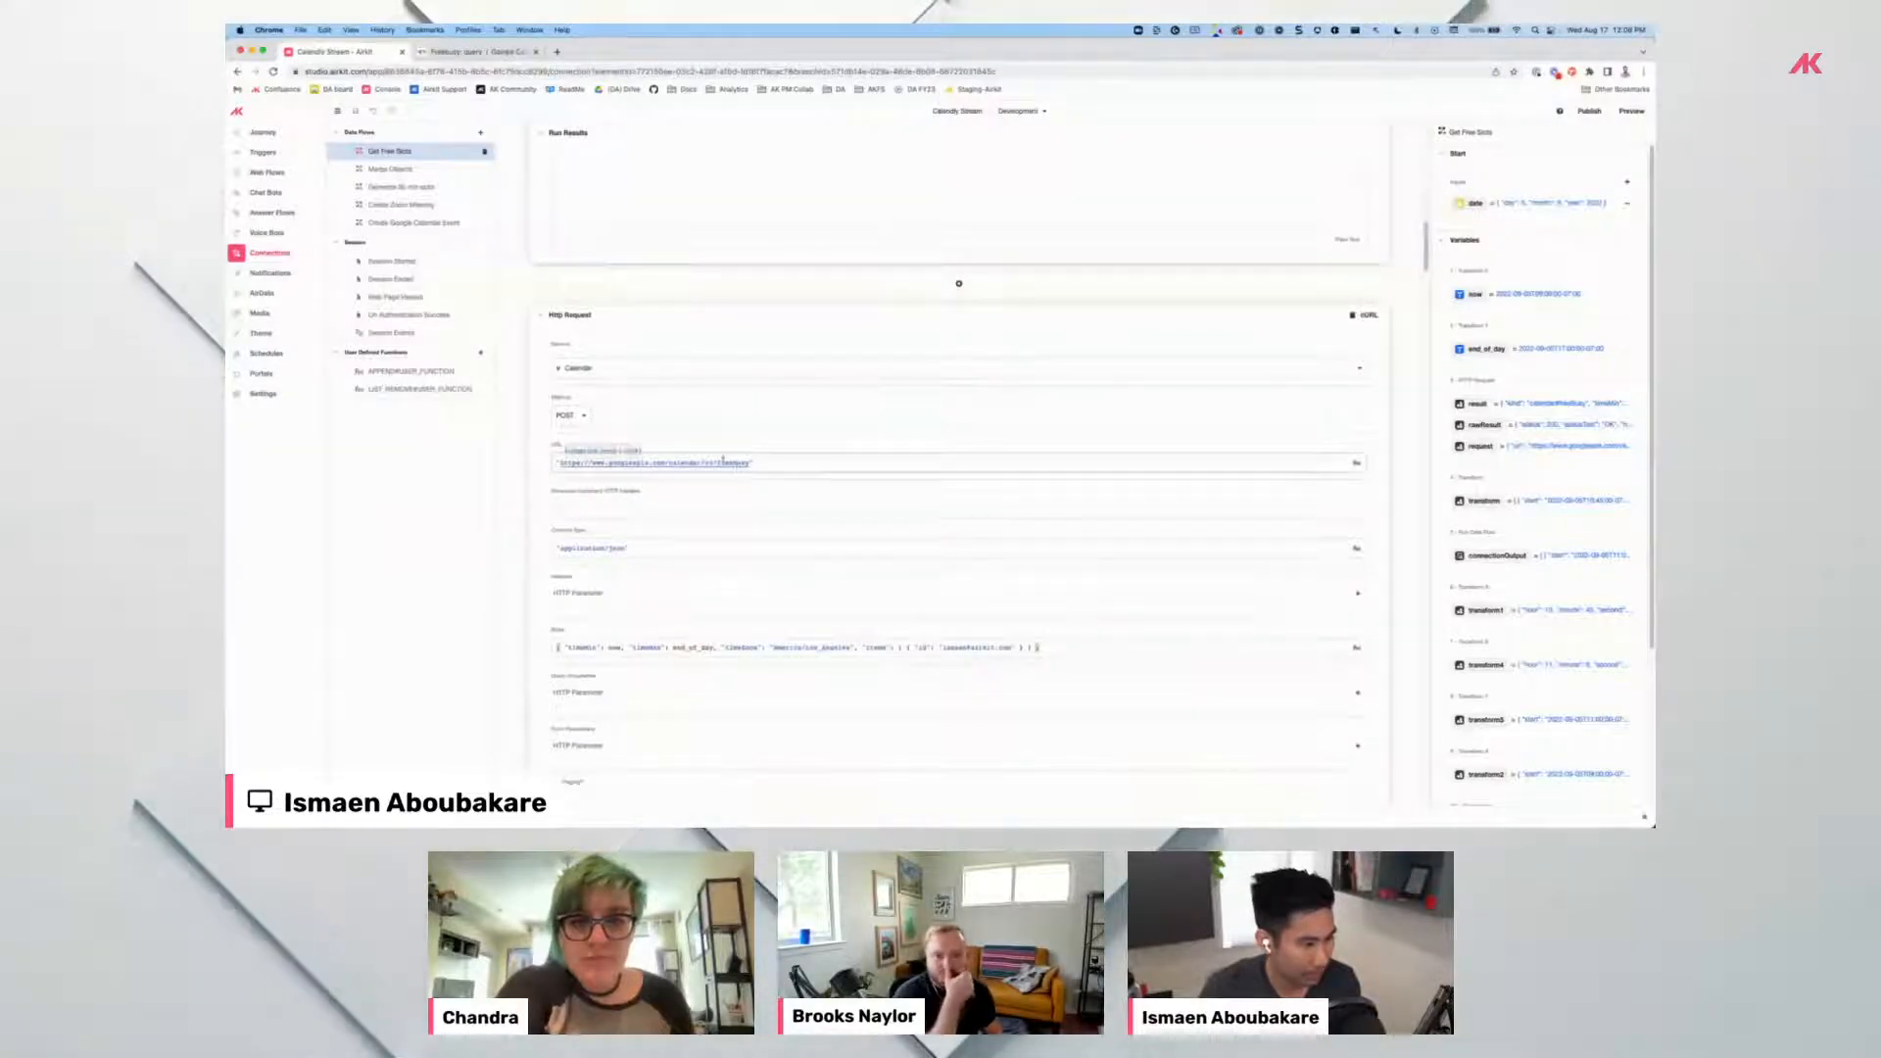
{"action": "scroll", "coordinate": [722, 460], "scroll_direction": "down", "scroll_amount": 2}
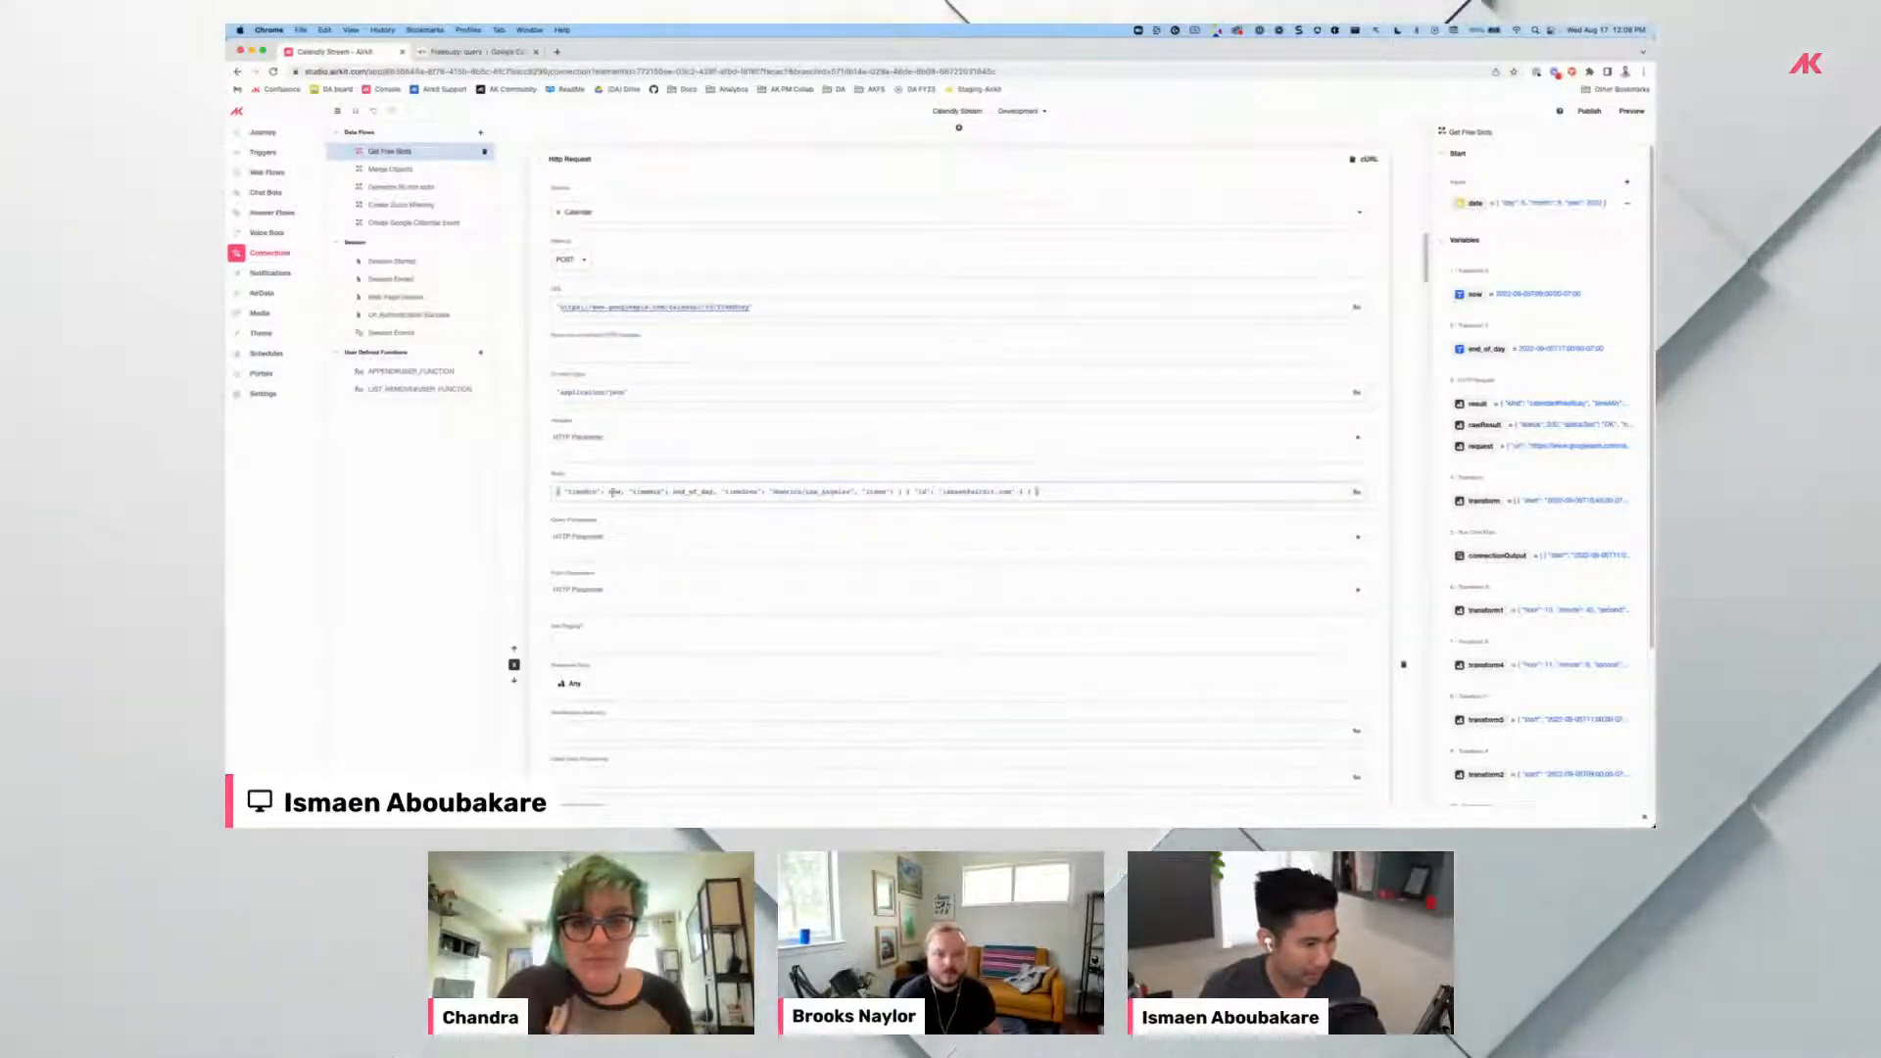
{"action": "left_click", "coordinate": [613, 492]}
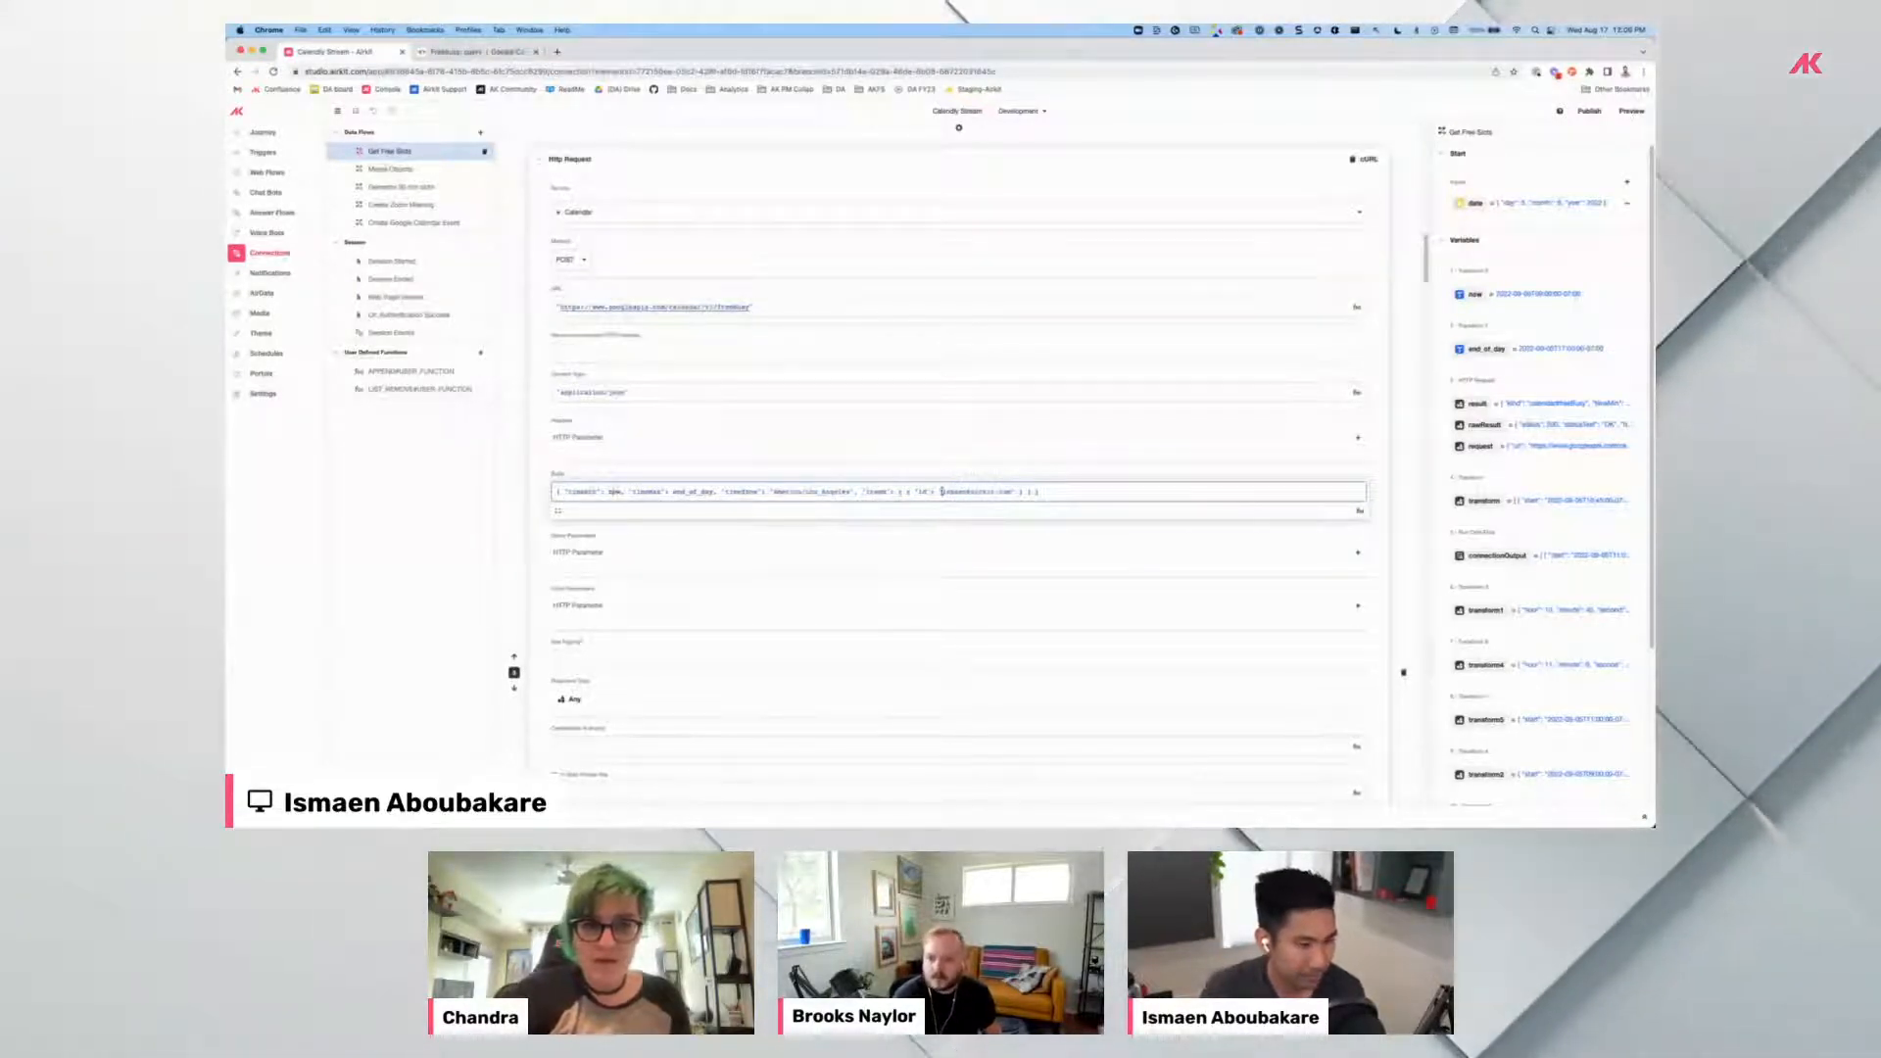
{"action": "left_click_drag", "start_coordinate": [977, 493], "coordinate": [1012, 493]}
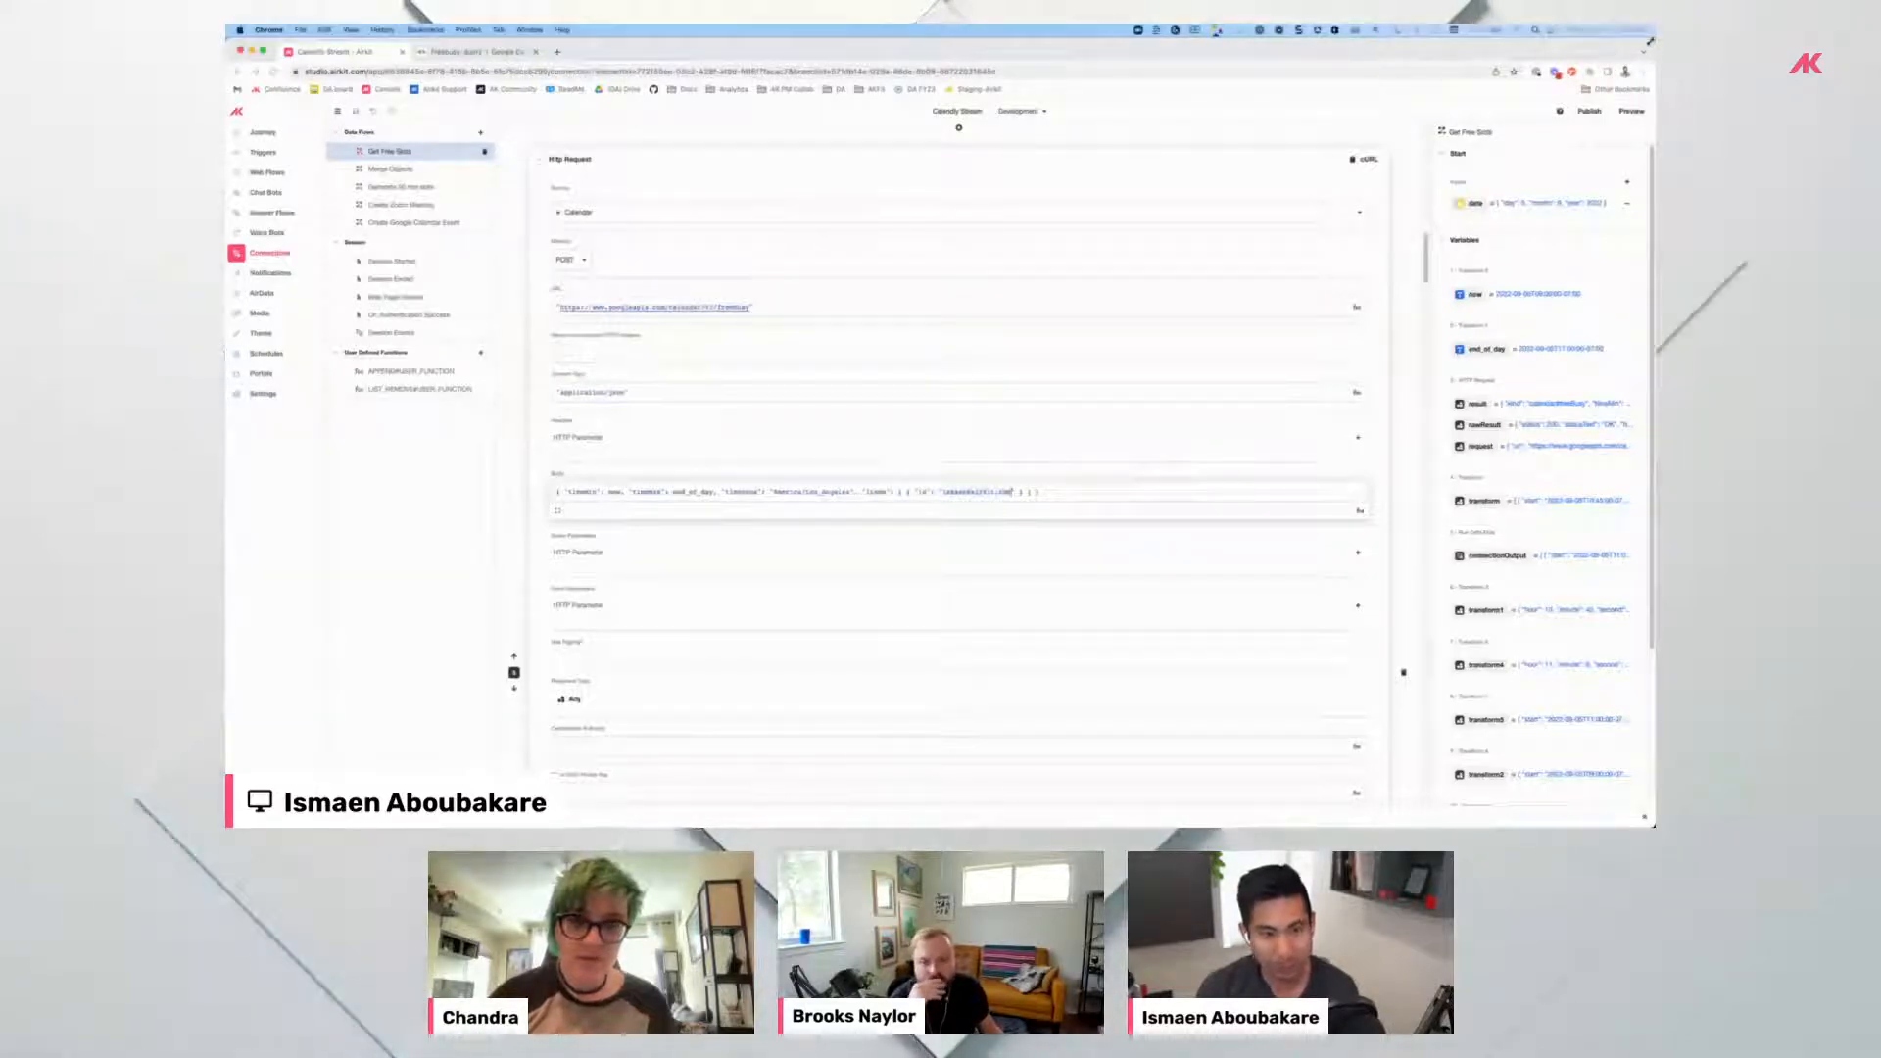
Shrink the browser briefly to peek at Calendly, restore it, and open a new tab.
{"action": "left_click_drag", "start_coordinate": [1649, 42], "coordinate": [1111, 48]}
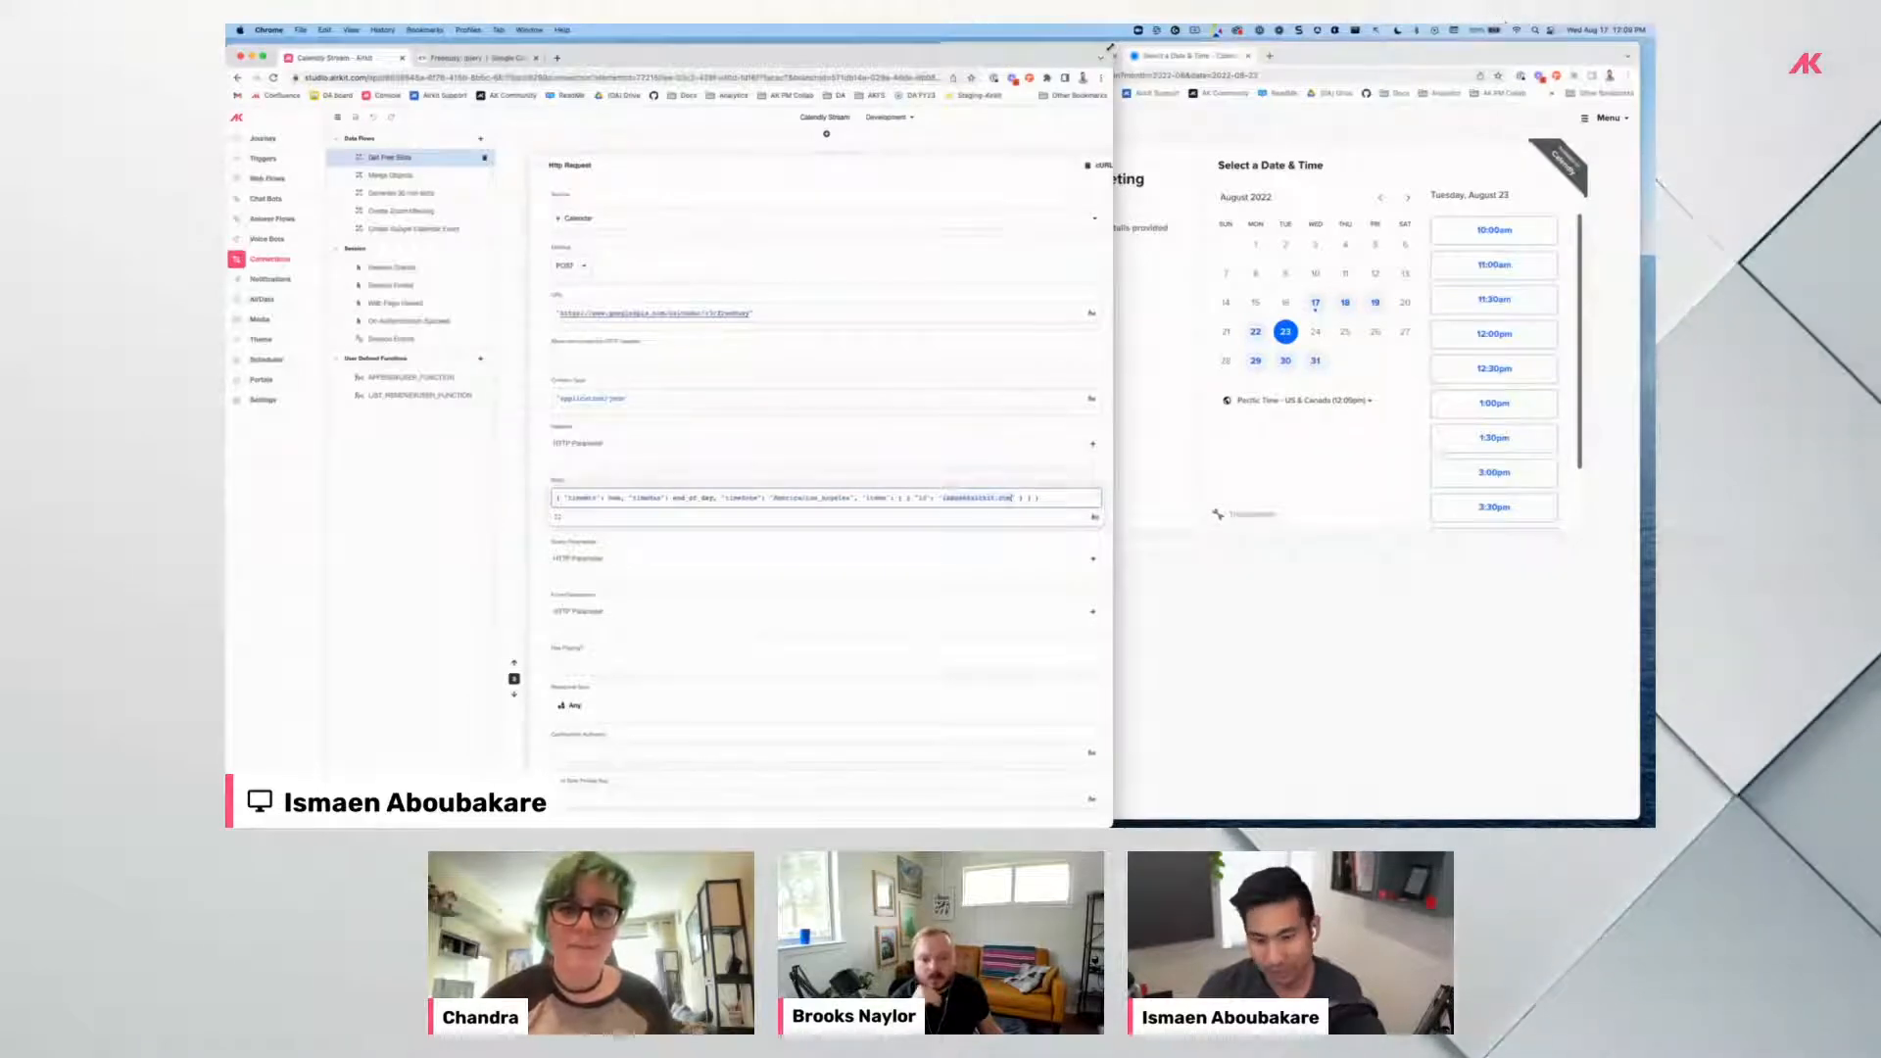
{"action": "left_click_drag", "start_coordinate": [1111, 48], "coordinate": [1612, 43]}
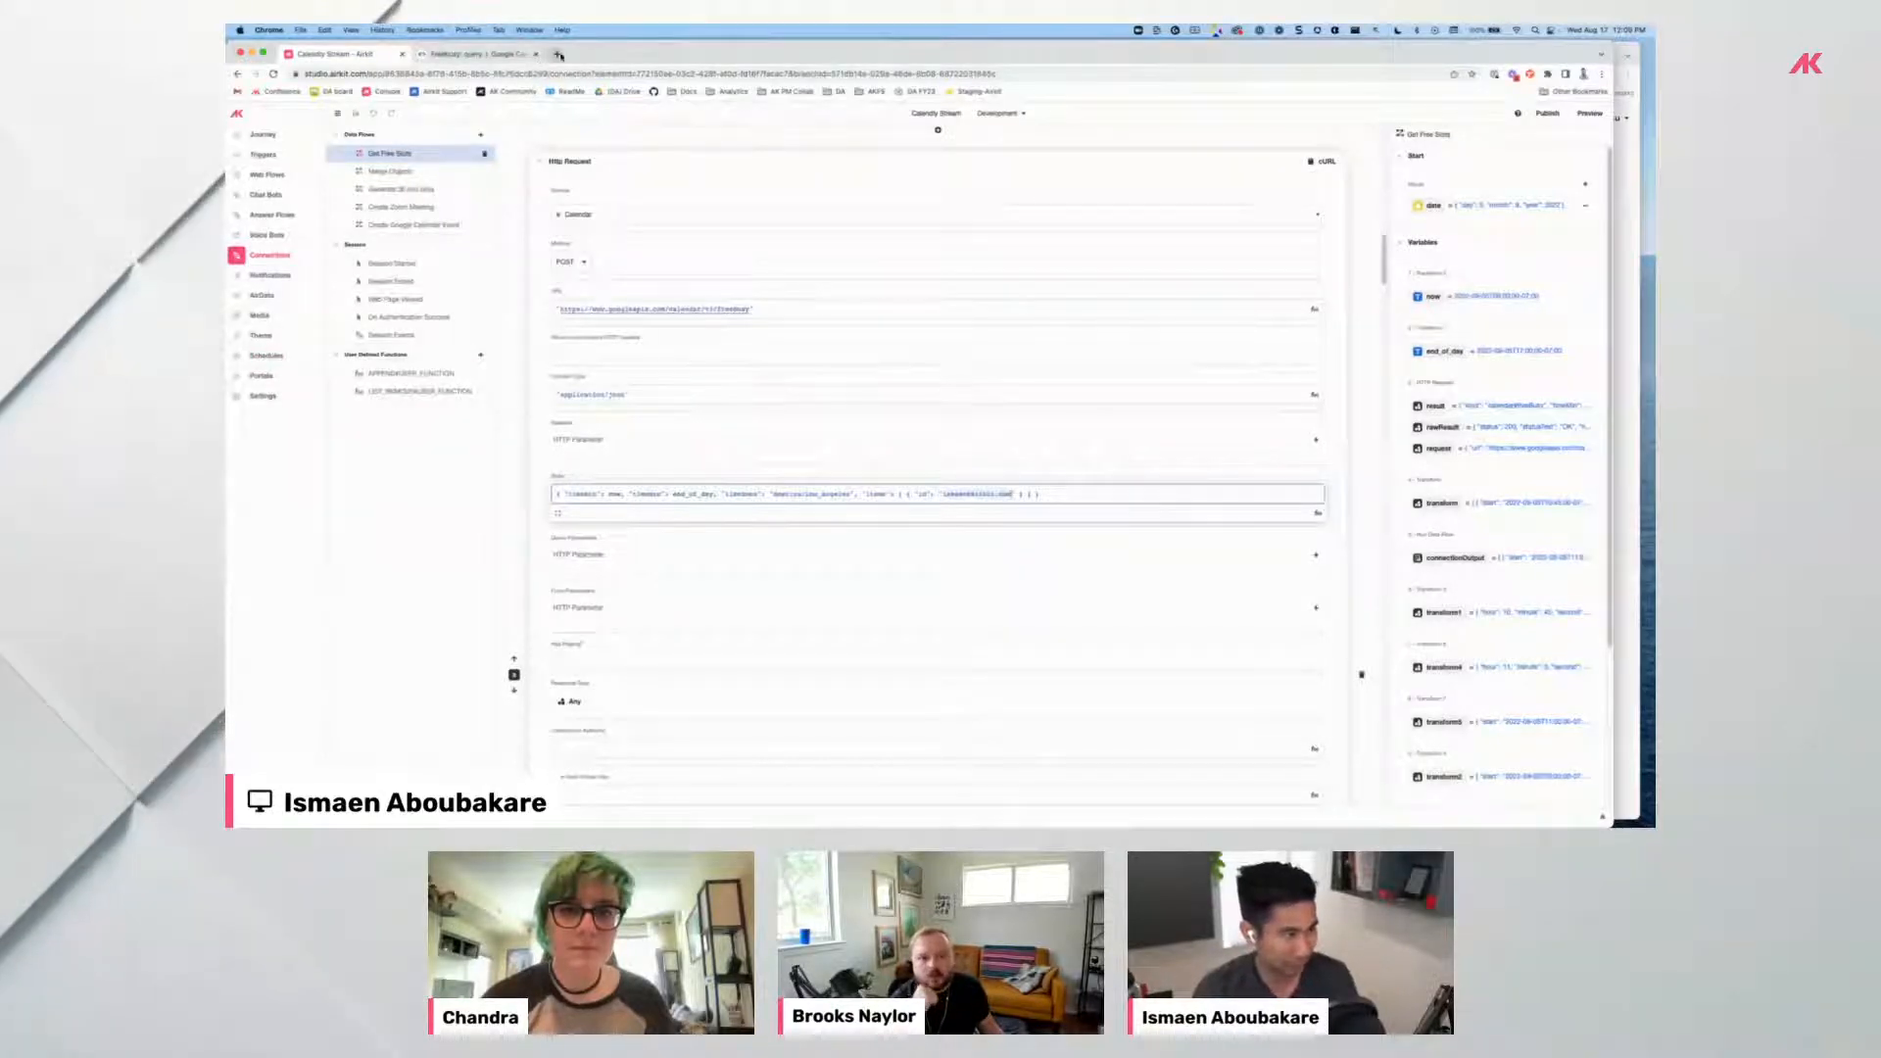
{"action": "left_click", "coordinate": [560, 55]}
Check this week's busy events in Google Calendar, then return to the Airkit Http Request.
{"action": "left_click", "coordinate": [1568, 120]}
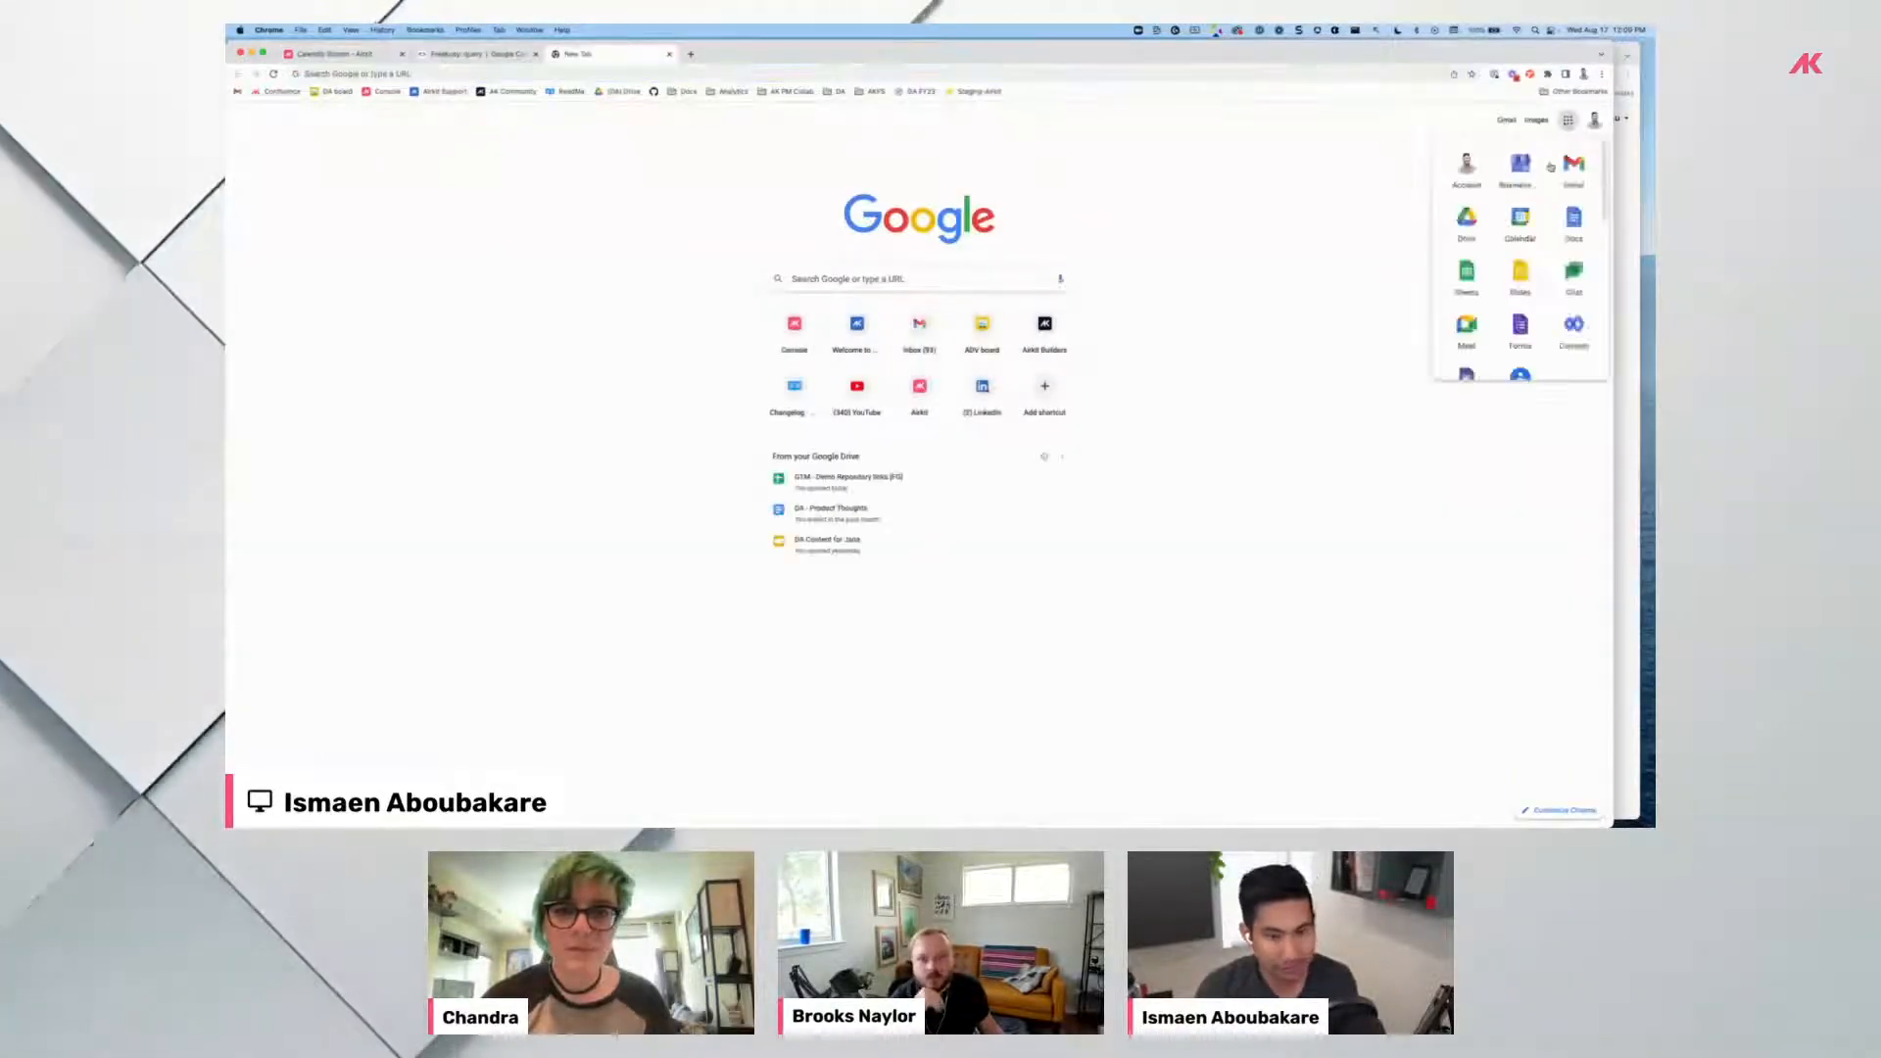
{"action": "left_click", "coordinate": [1520, 216]}
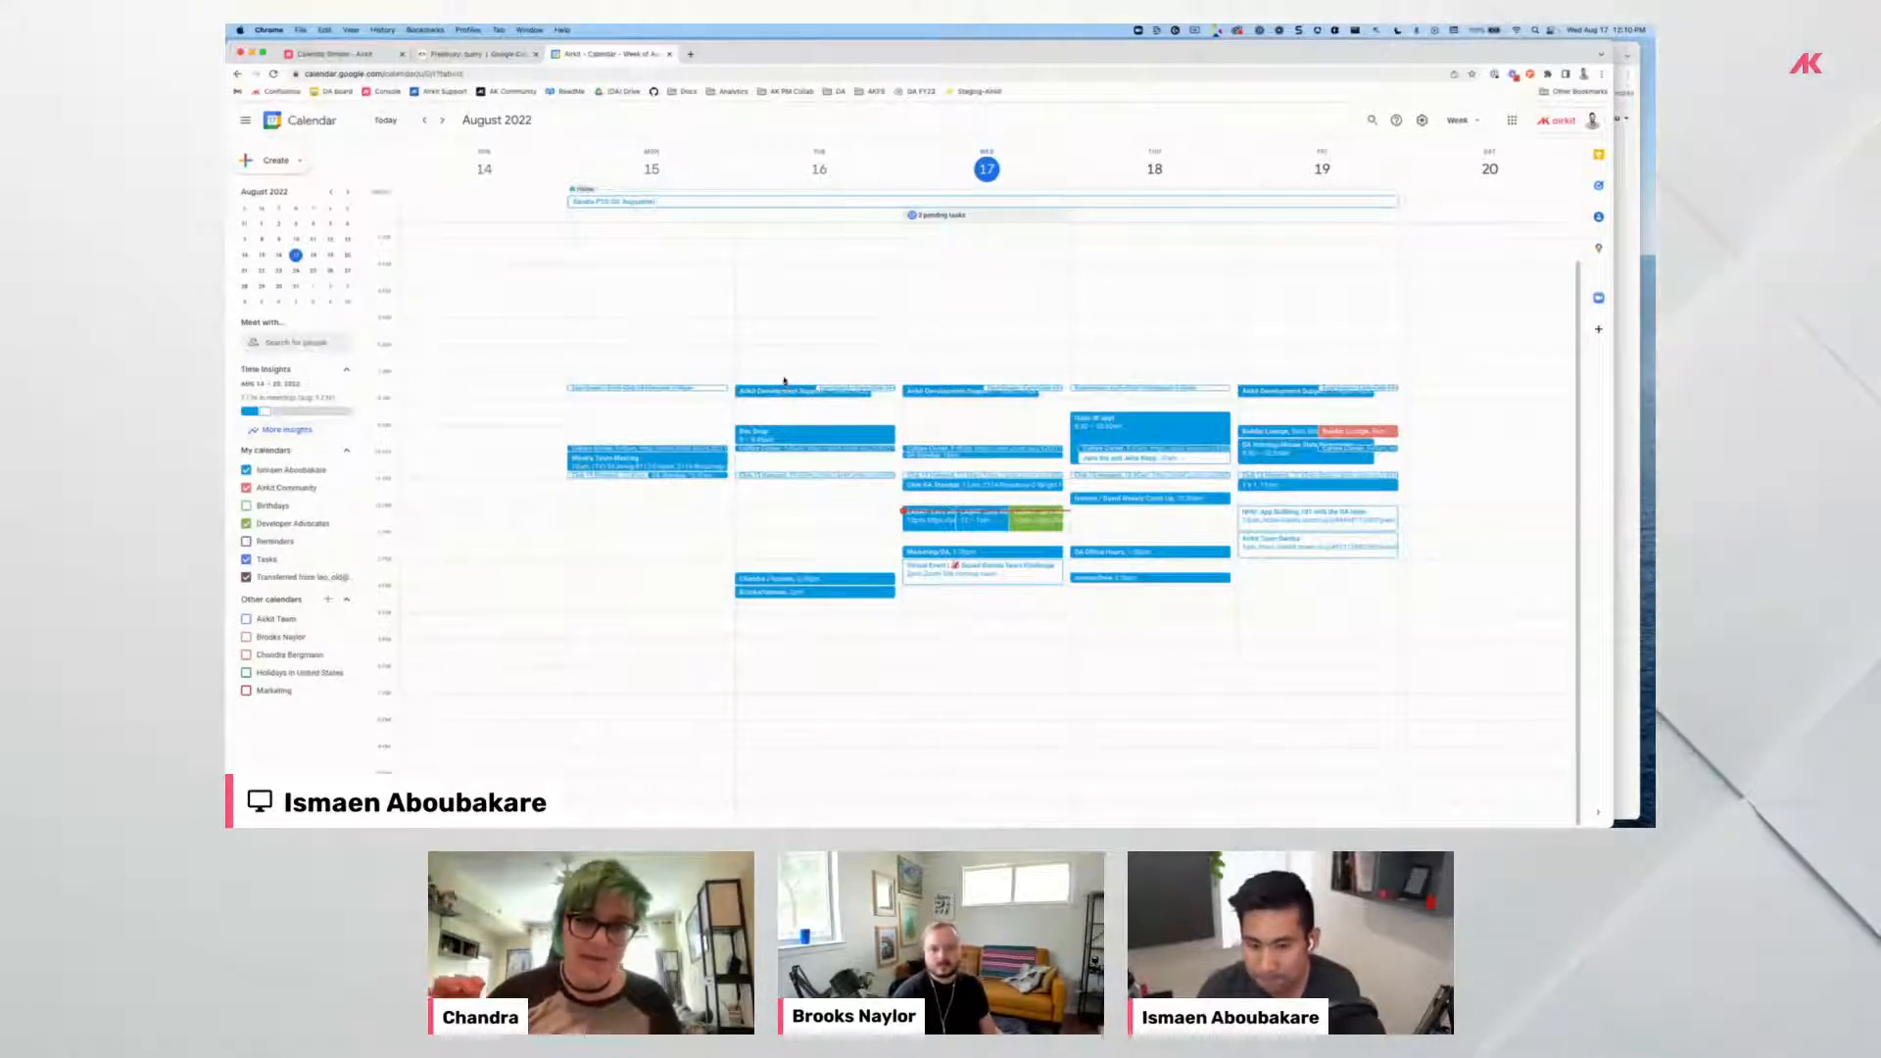
{"action": "left_click", "coordinate": [471, 57]}
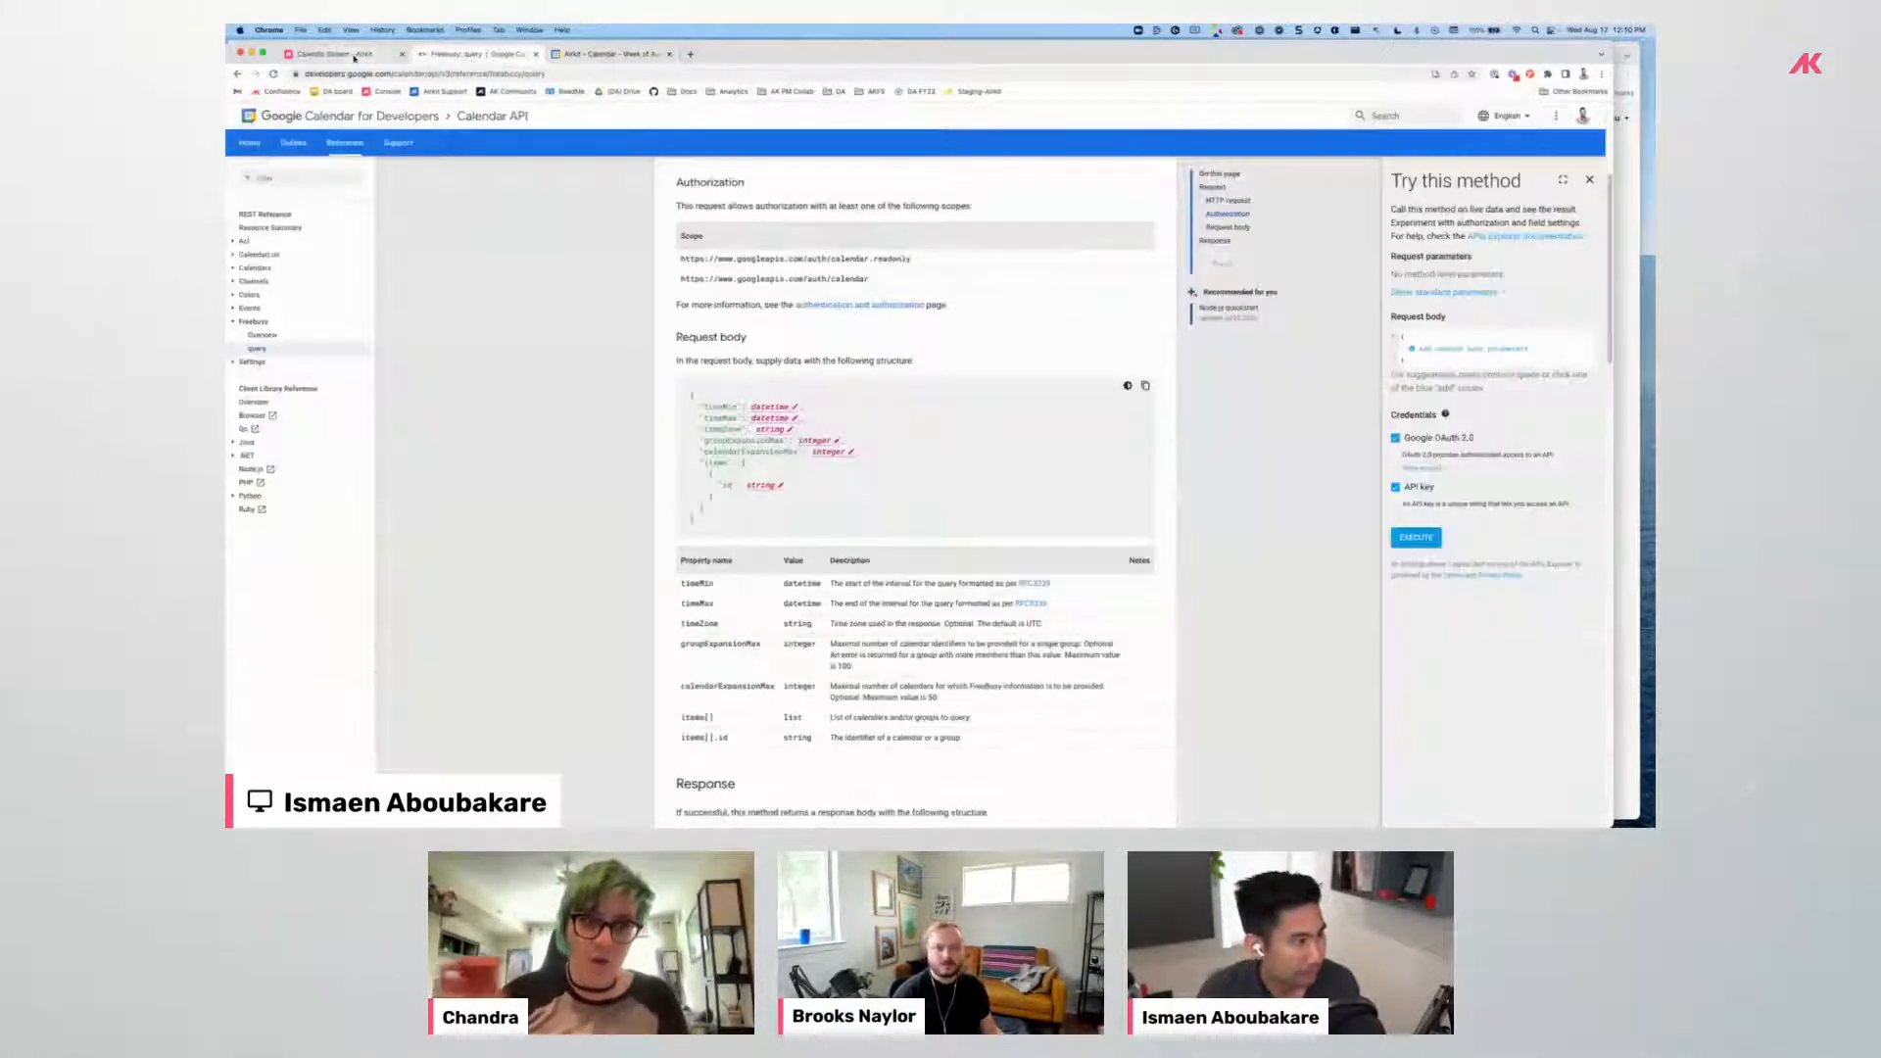
{"action": "left_click", "coordinate": [355, 57]}
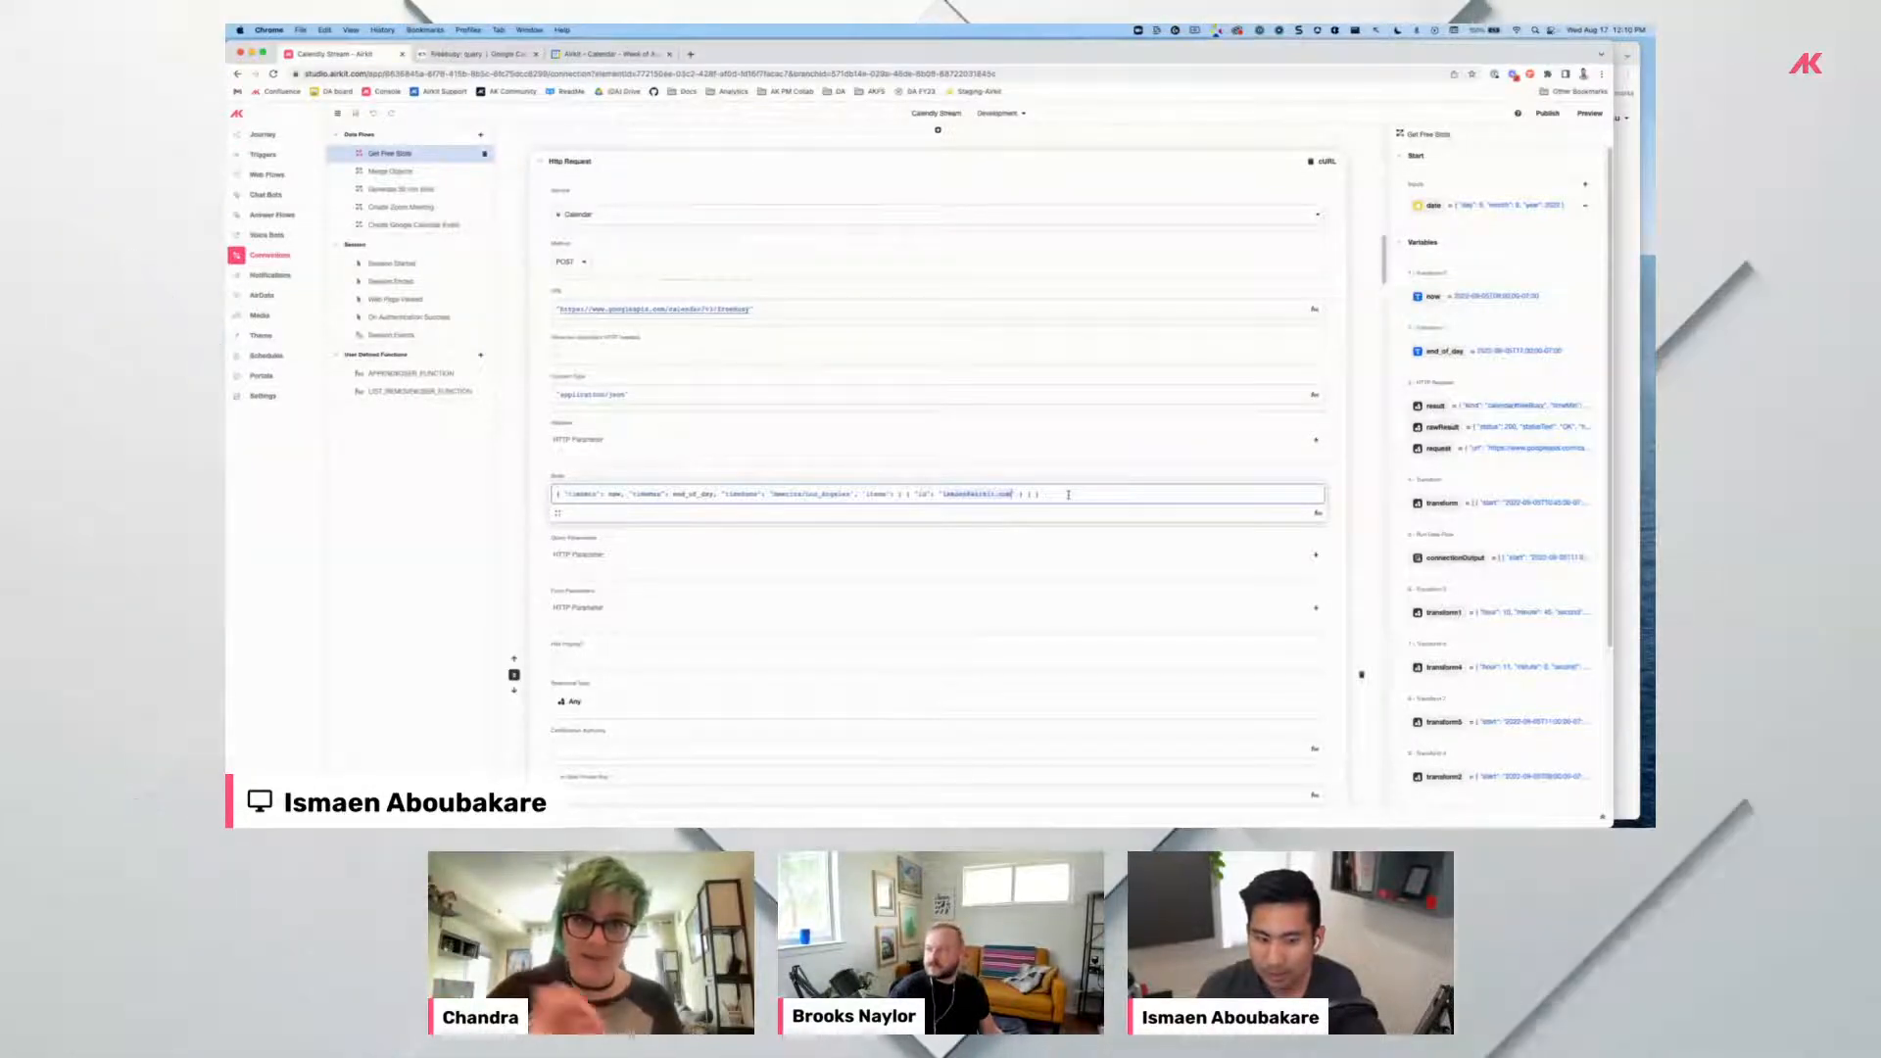
Leave the Body field and scroll through the Freebusy Http Request form before revisiting the docs.
{"action": "left_click", "coordinate": [1493, 314]}
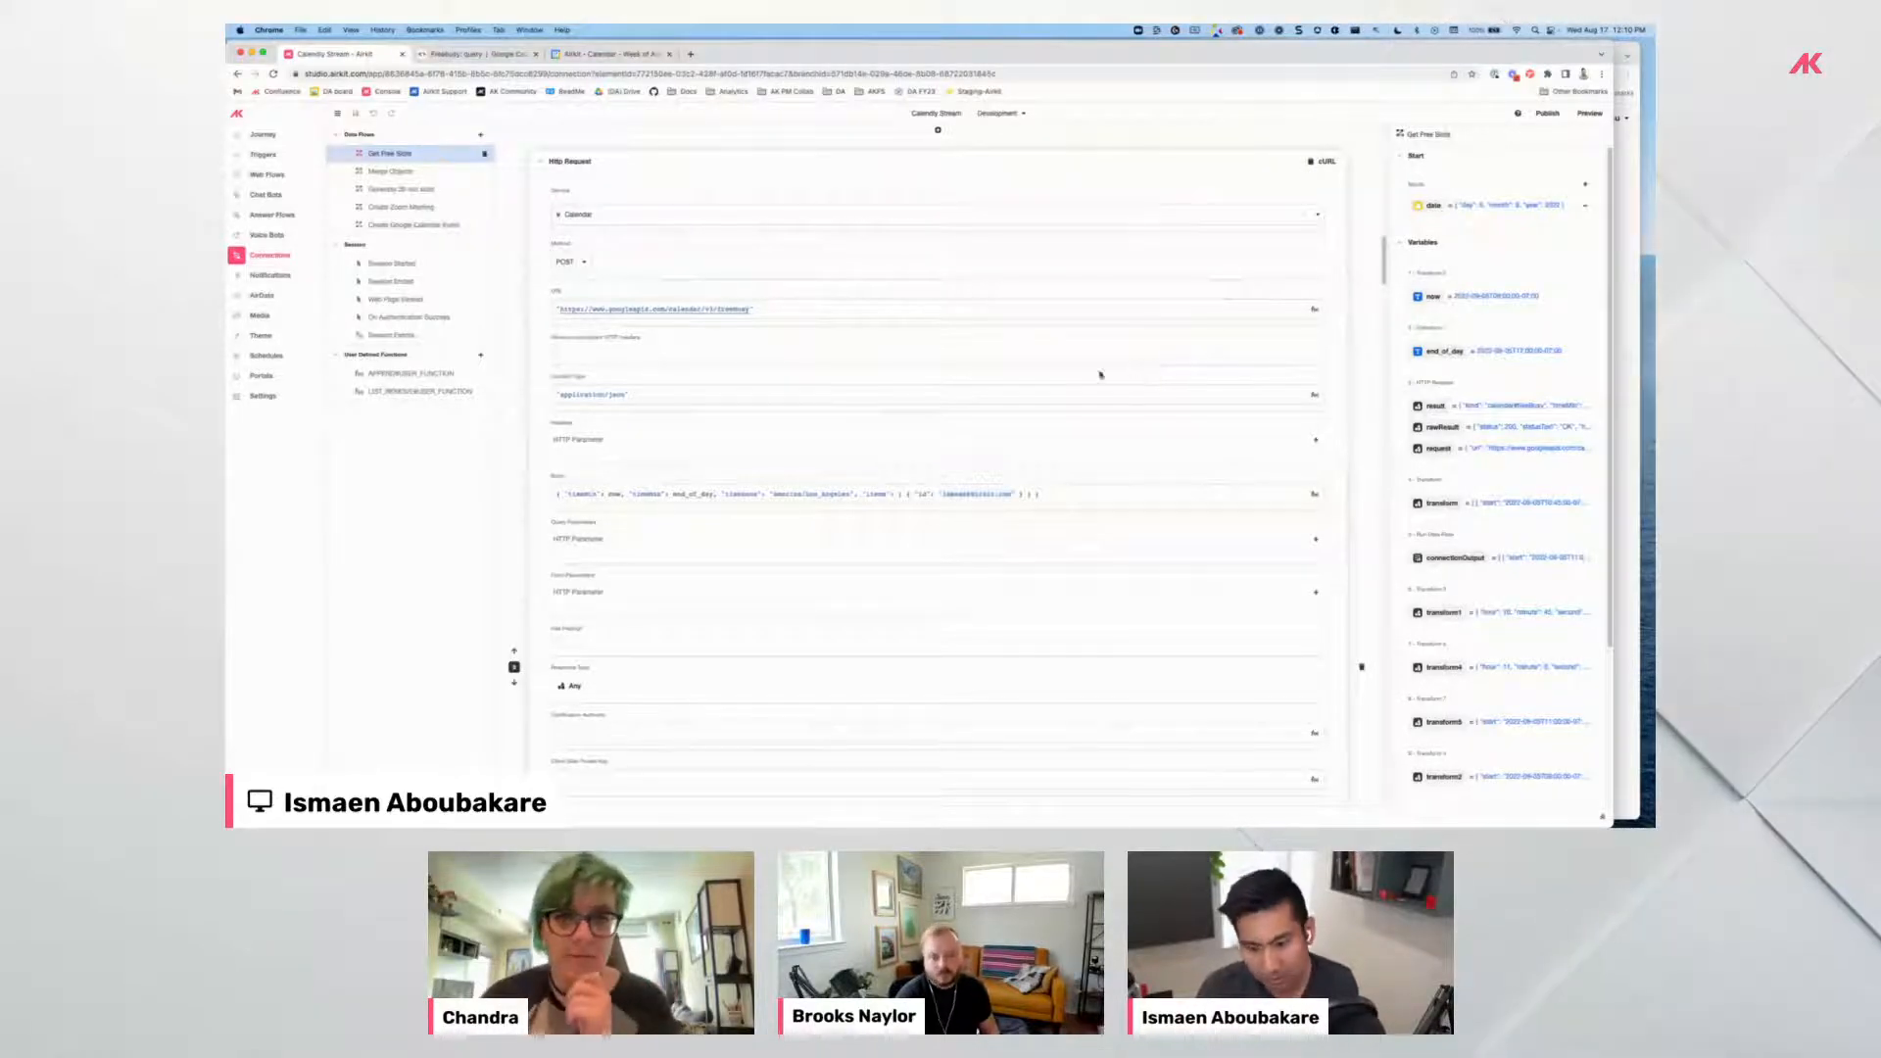
{"action": "scroll", "coordinate": [768, 399], "scroll_direction": "down", "scroll_amount": 3}
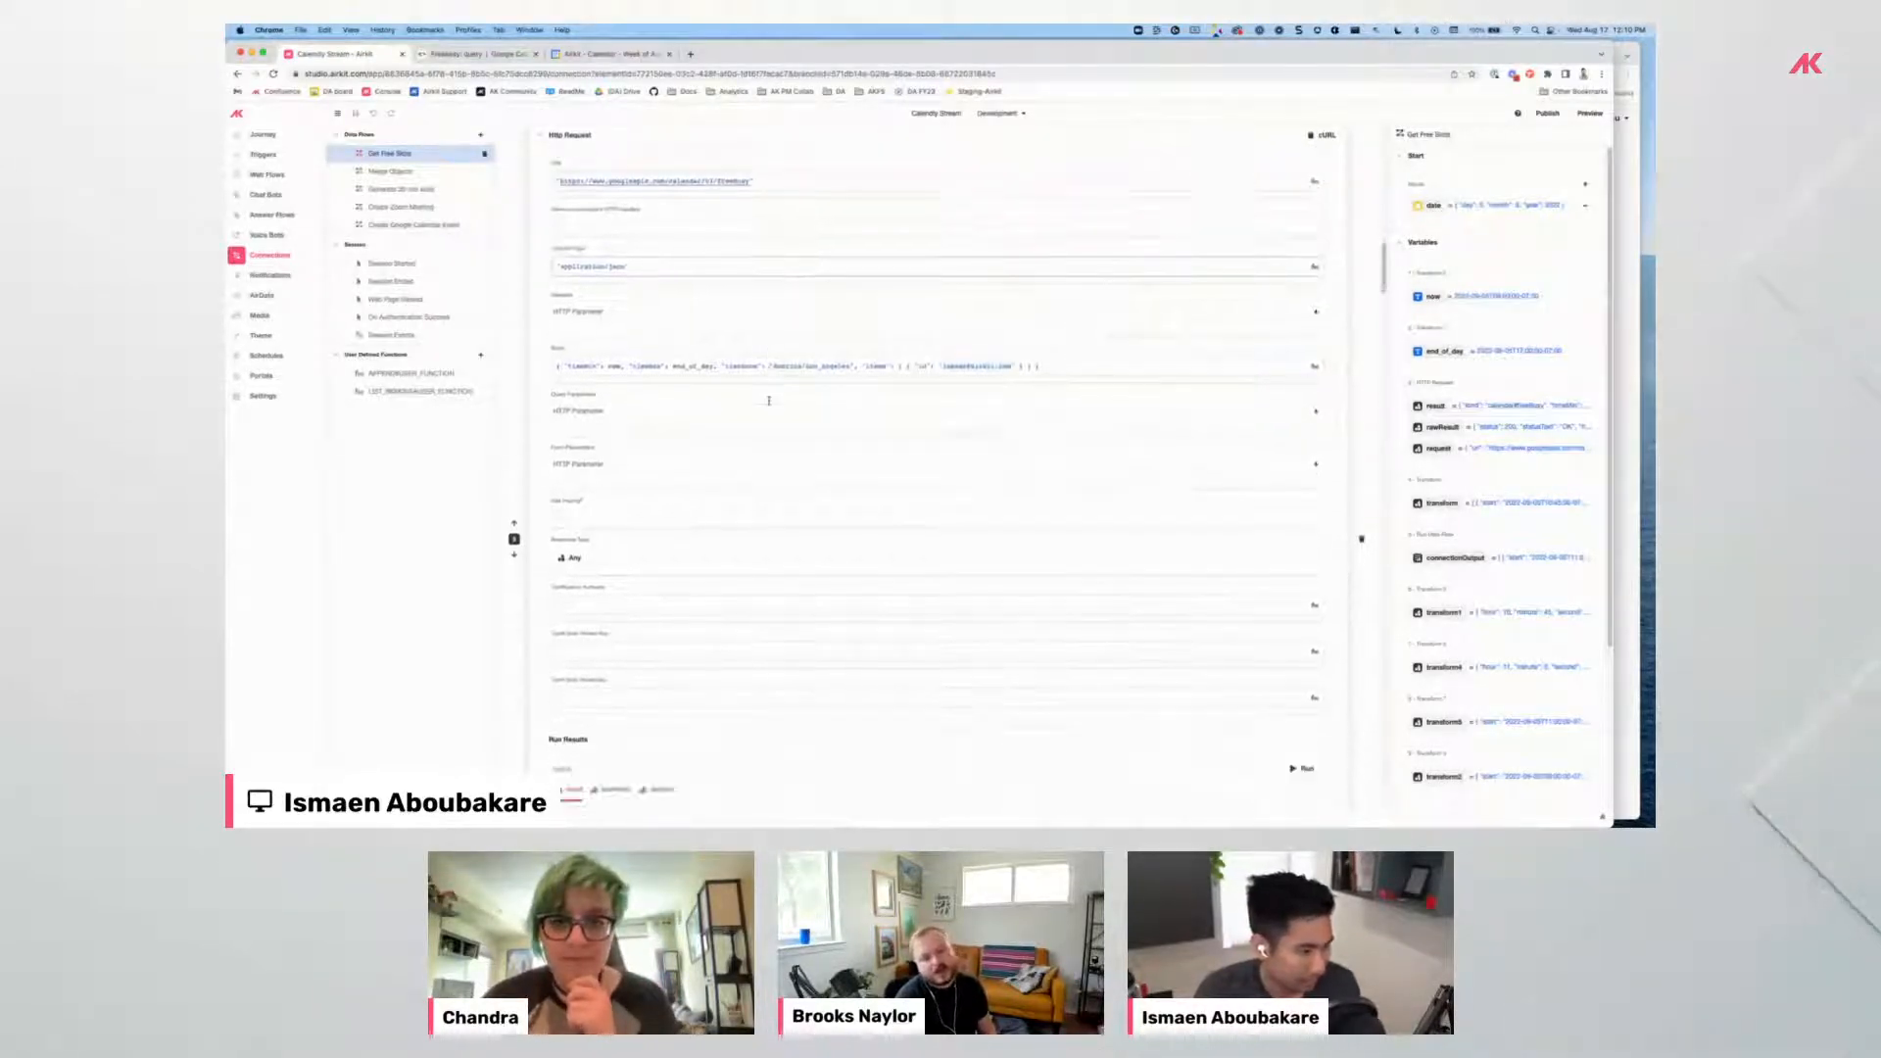
{"action": "scroll", "coordinate": [769, 403], "scroll_direction": "up", "scroll_amount": 3}
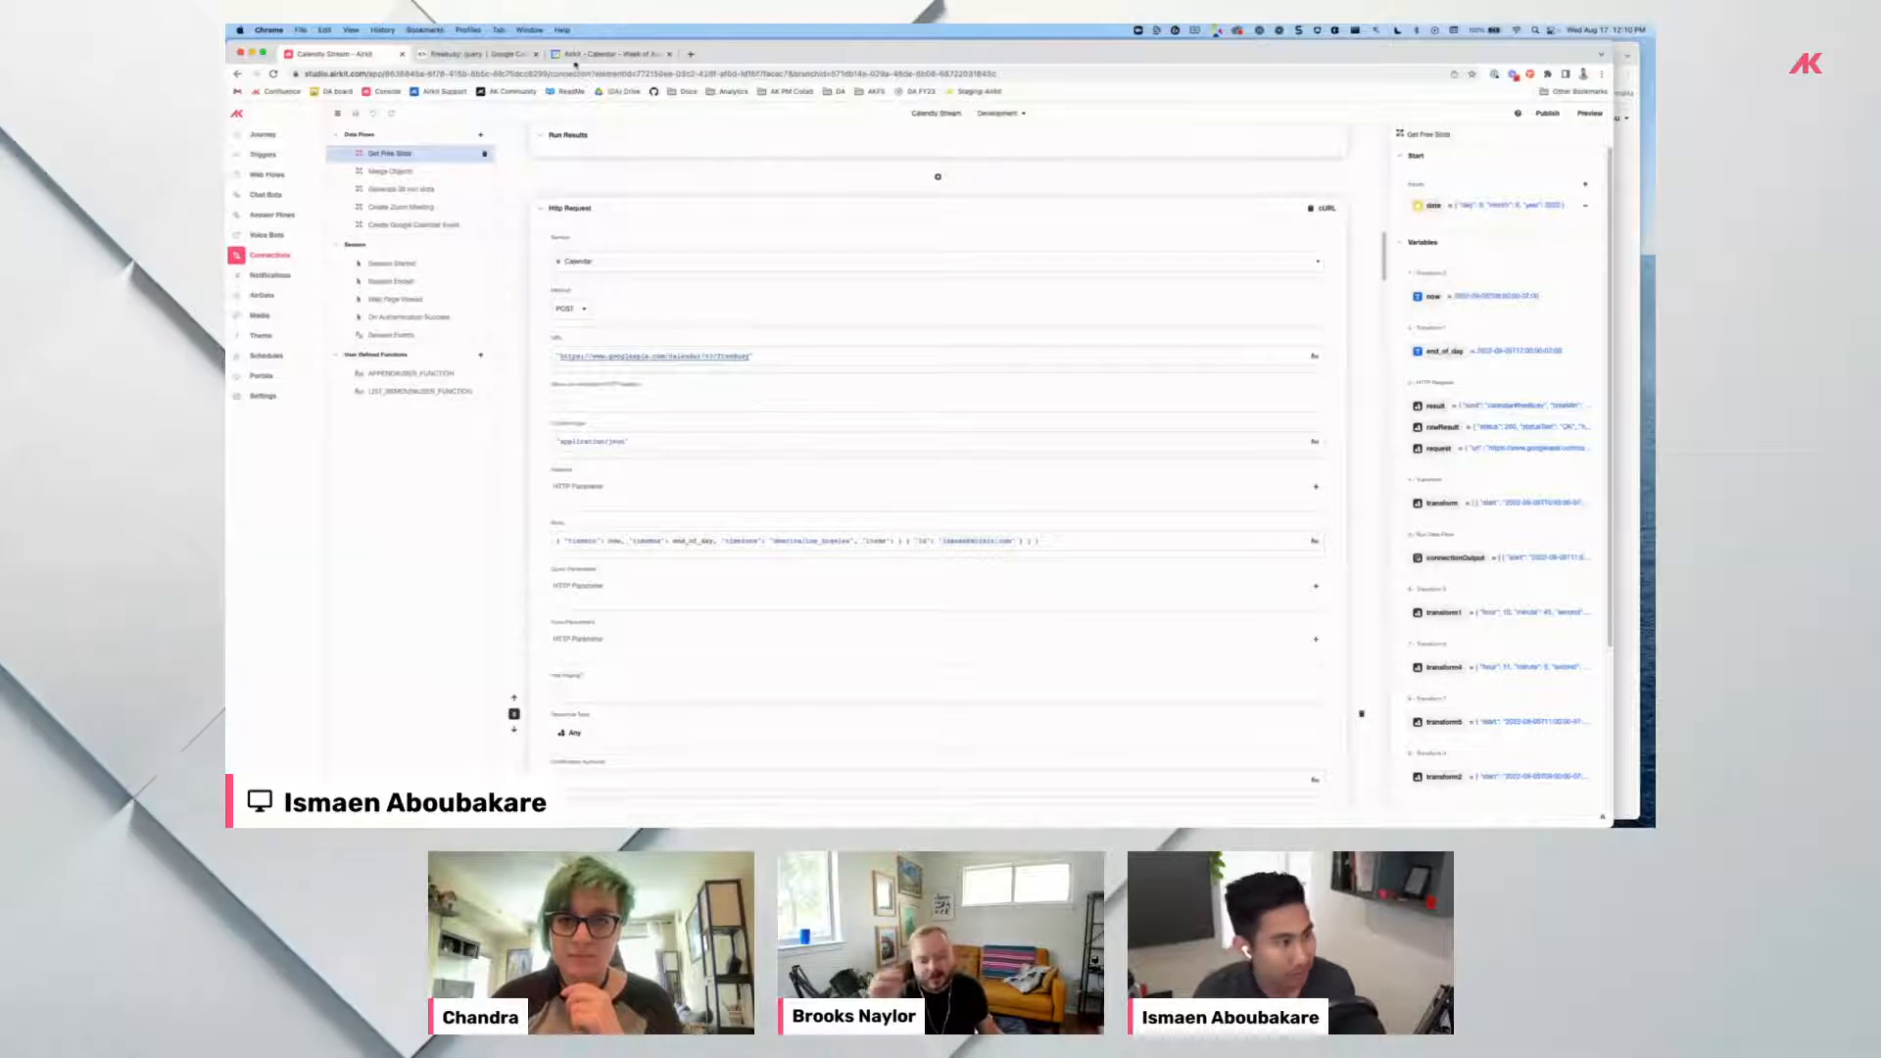
{"action": "left_click", "coordinate": [485, 56]}
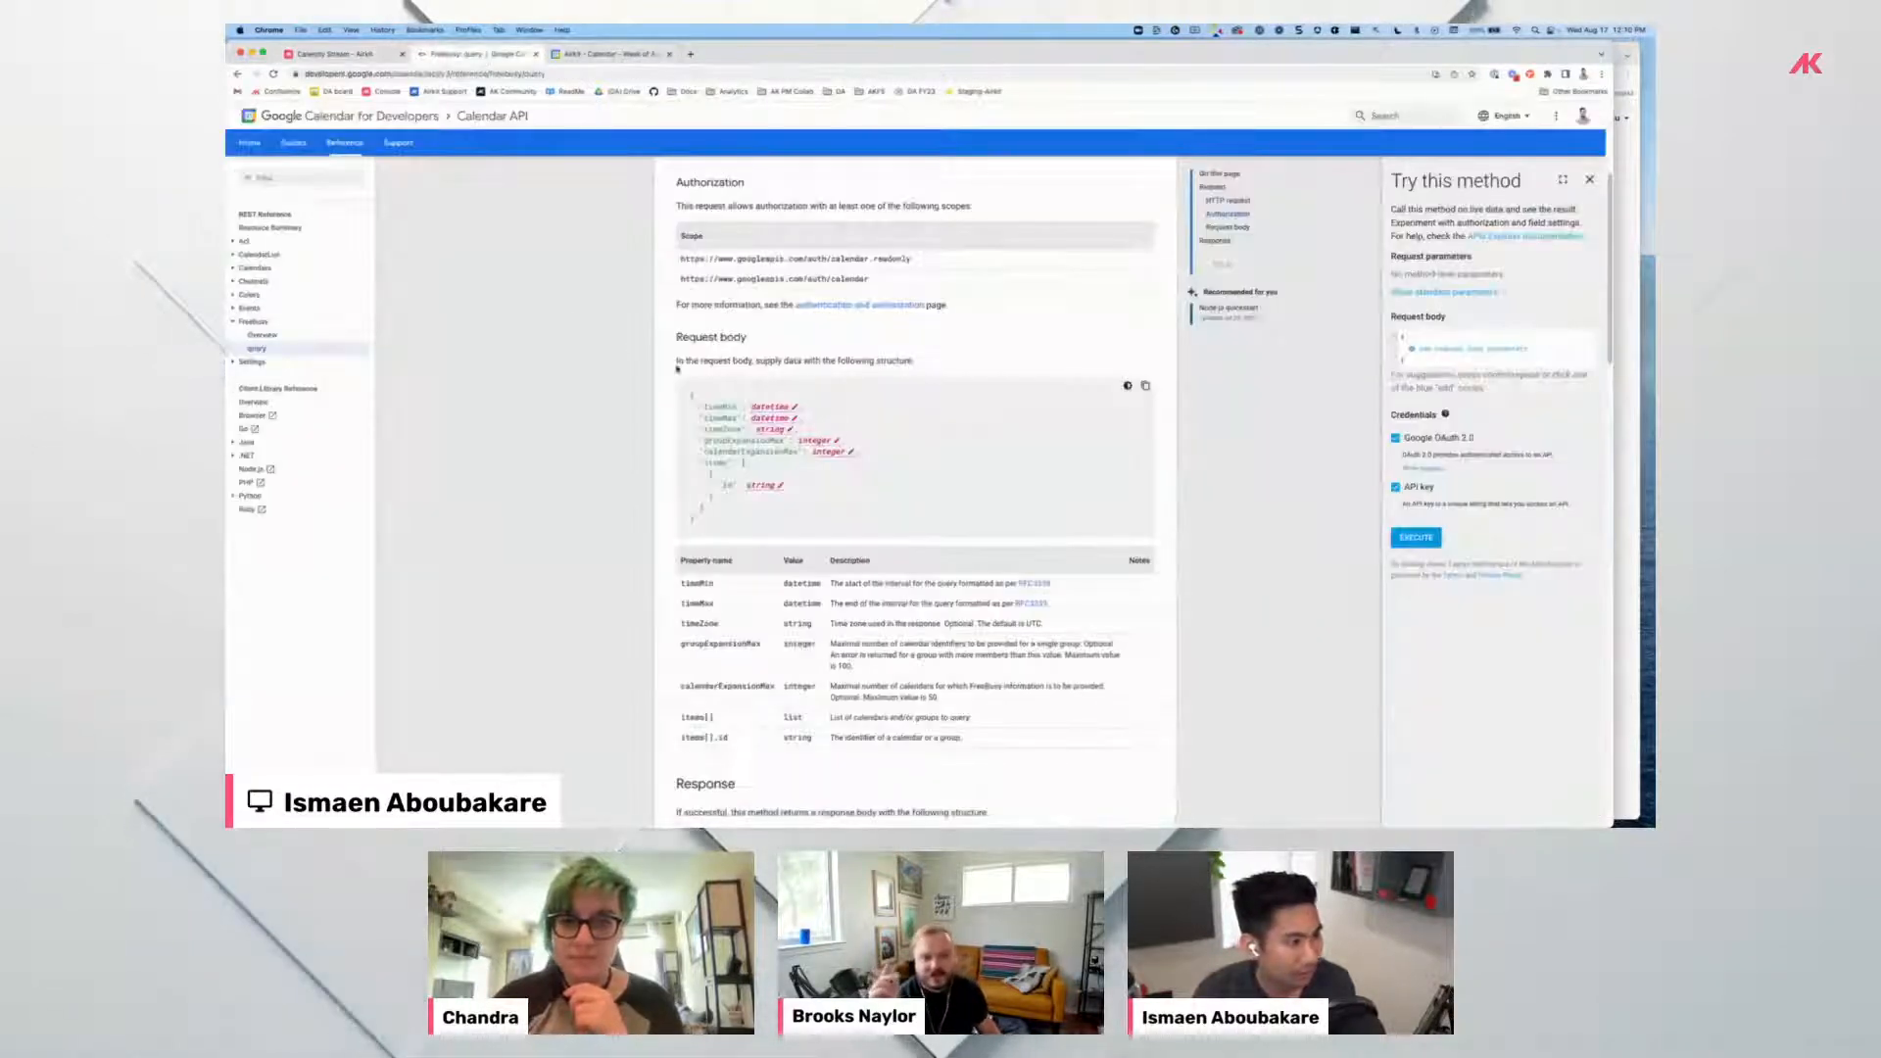
Search the Calendar API docs for 'working hours' and show all results in Google Calendar API.
{"action": "scroll", "coordinate": [647, 392], "scroll_direction": "up", "scroll_amount": 3}
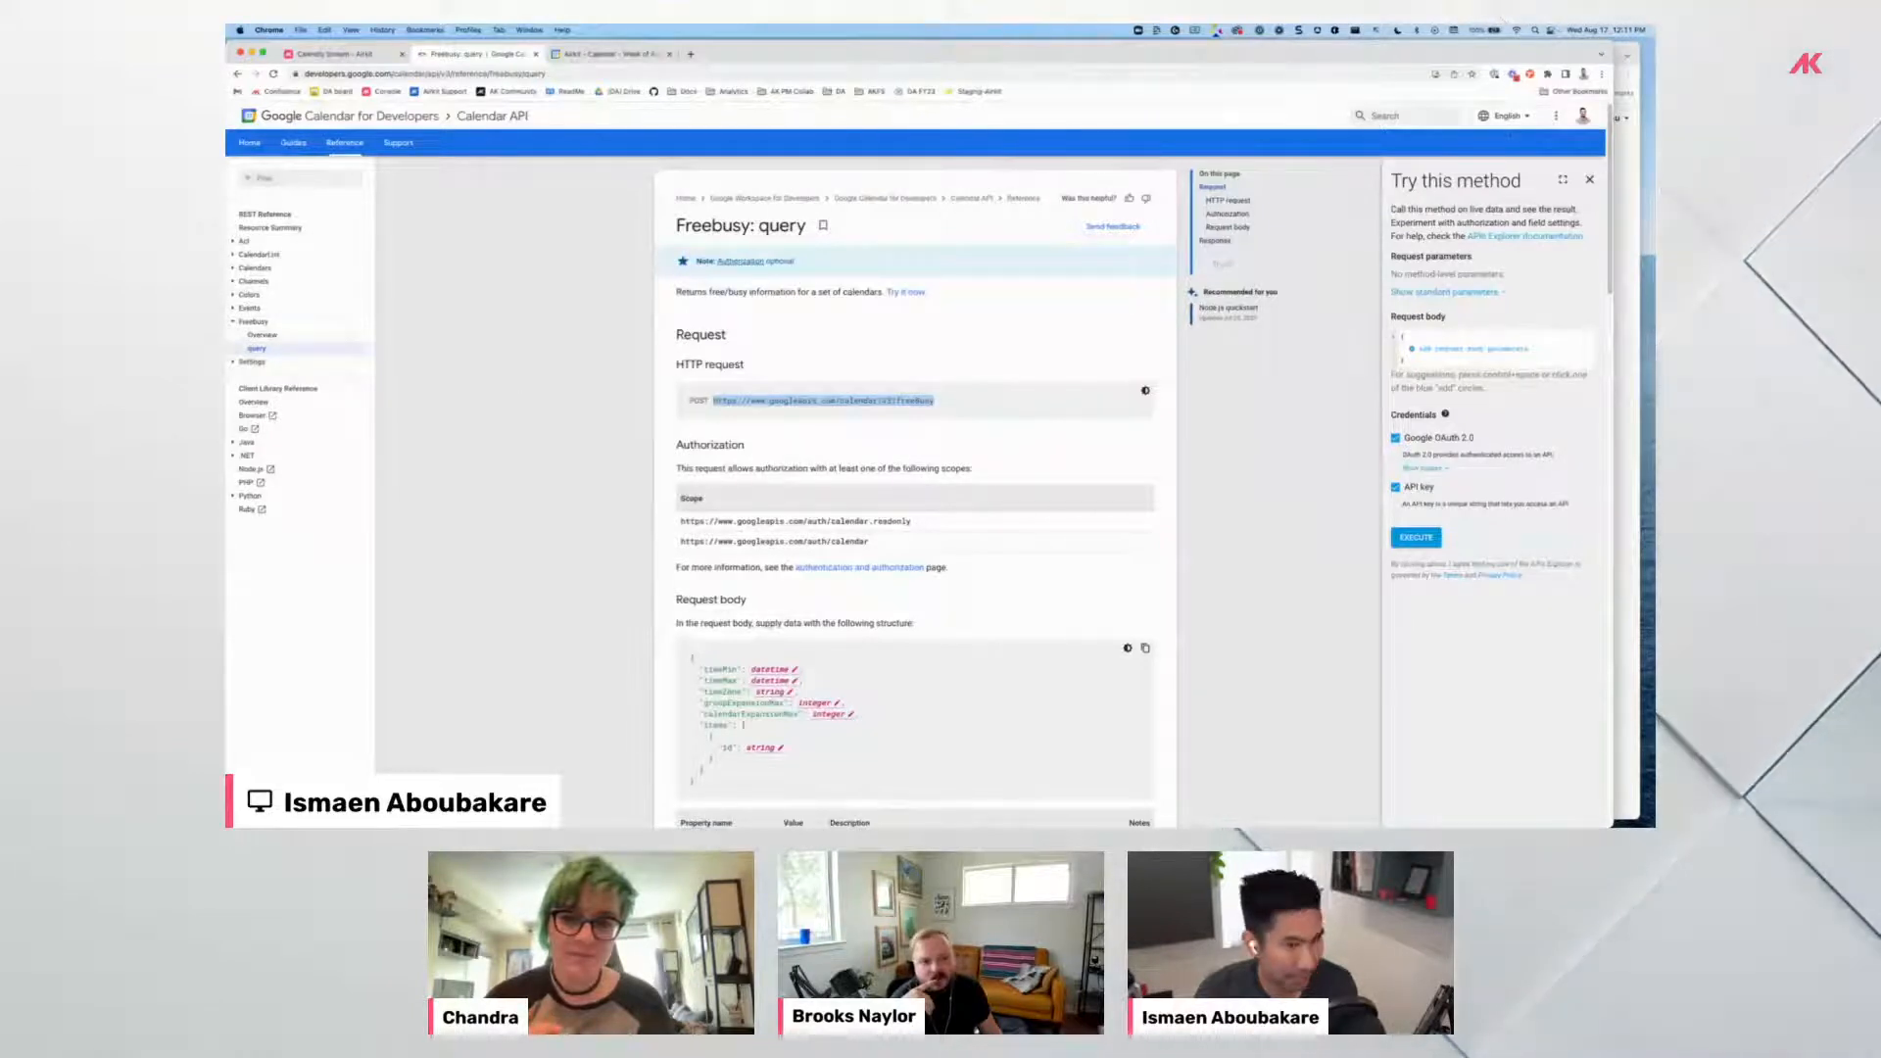
{"action": "left_click", "coordinate": [1397, 113]}
{"action": "type", "text": "working hours"}
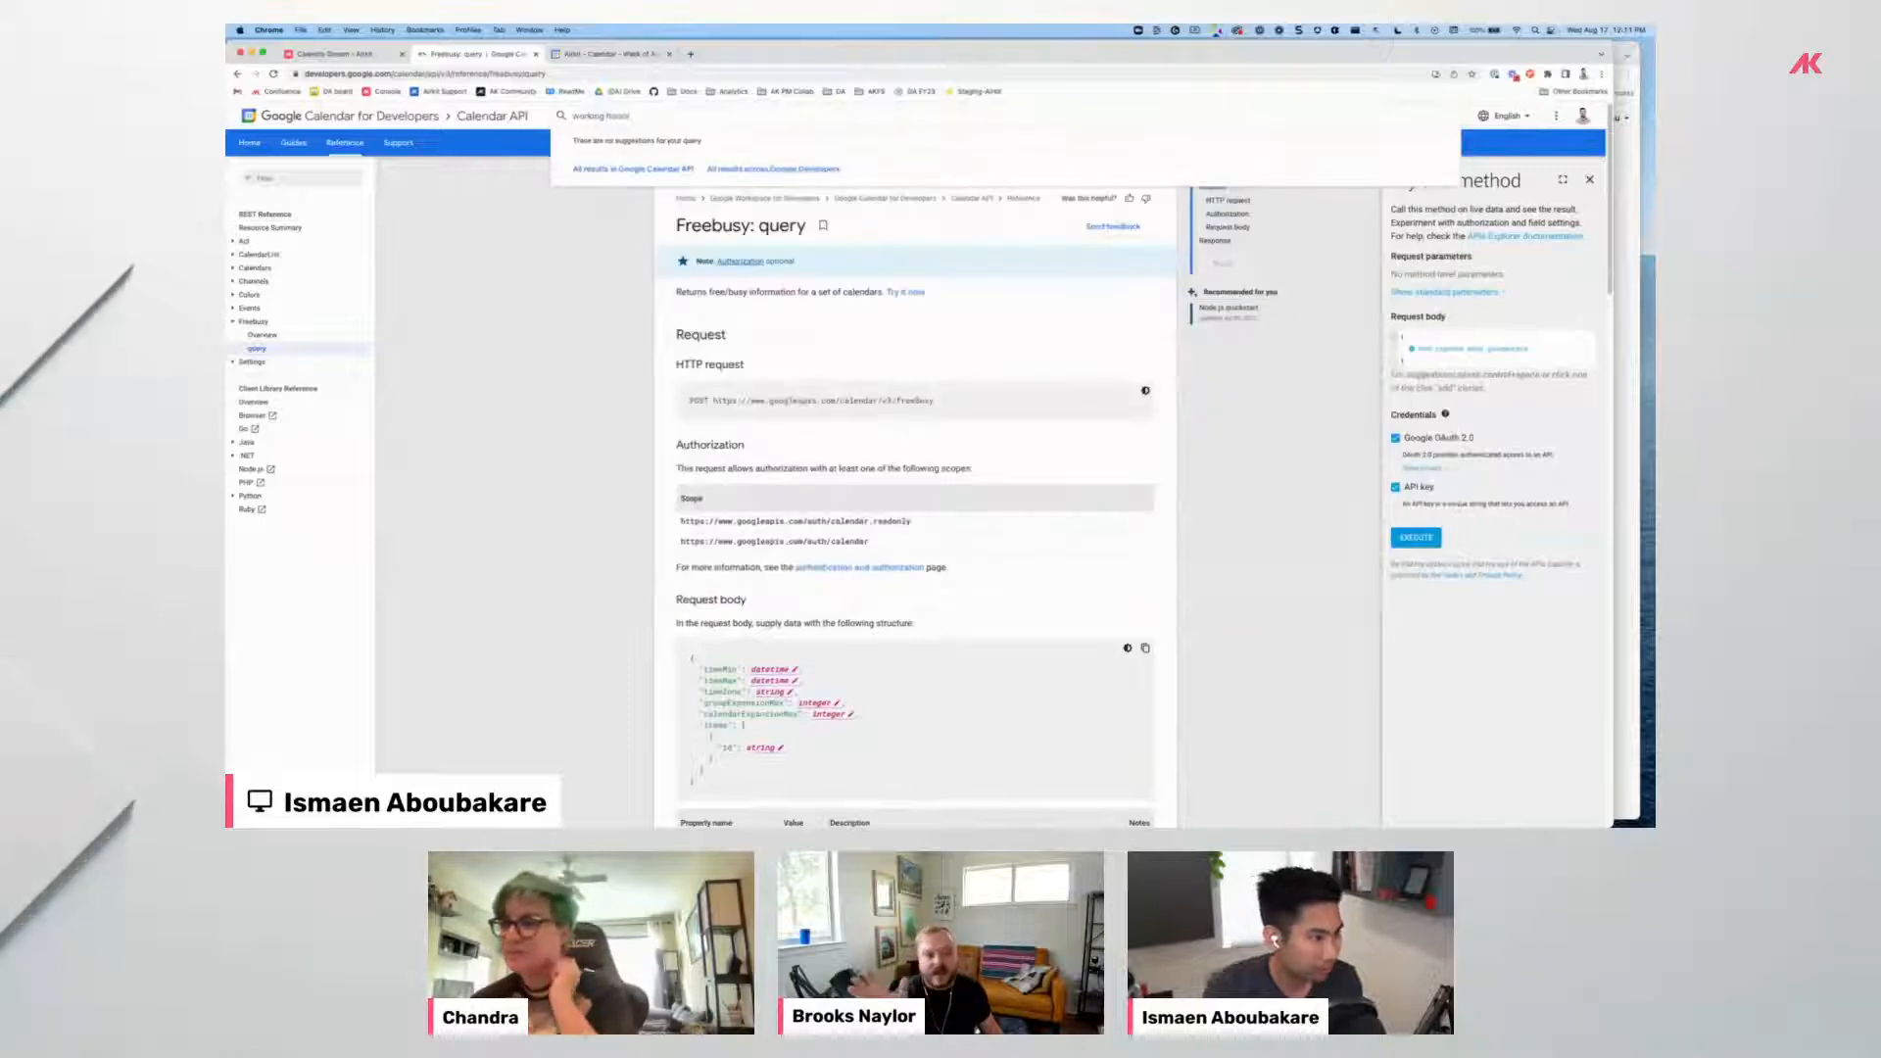
{"action": "left_click", "coordinate": [674, 172]}
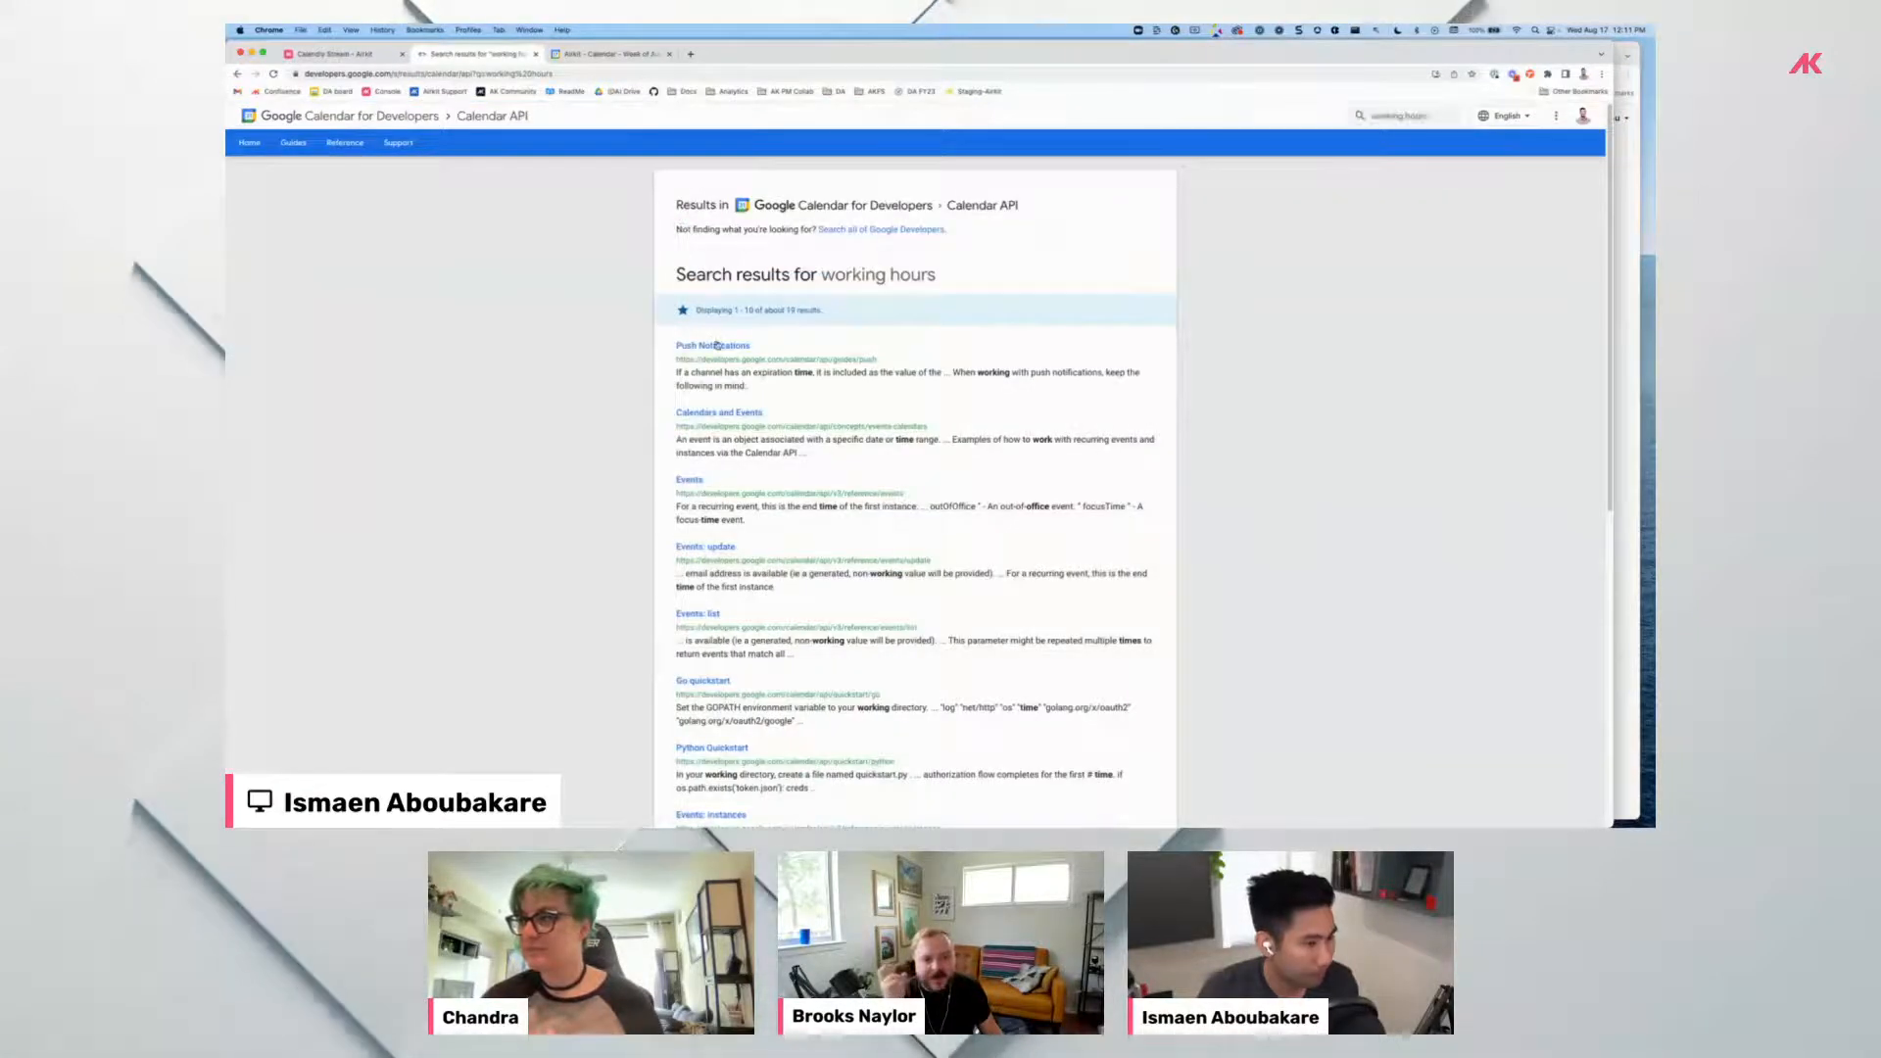
Glance at the Calendars and Events guide, then open the Events reference from the results.
{"action": "left_click", "coordinate": [728, 415]}
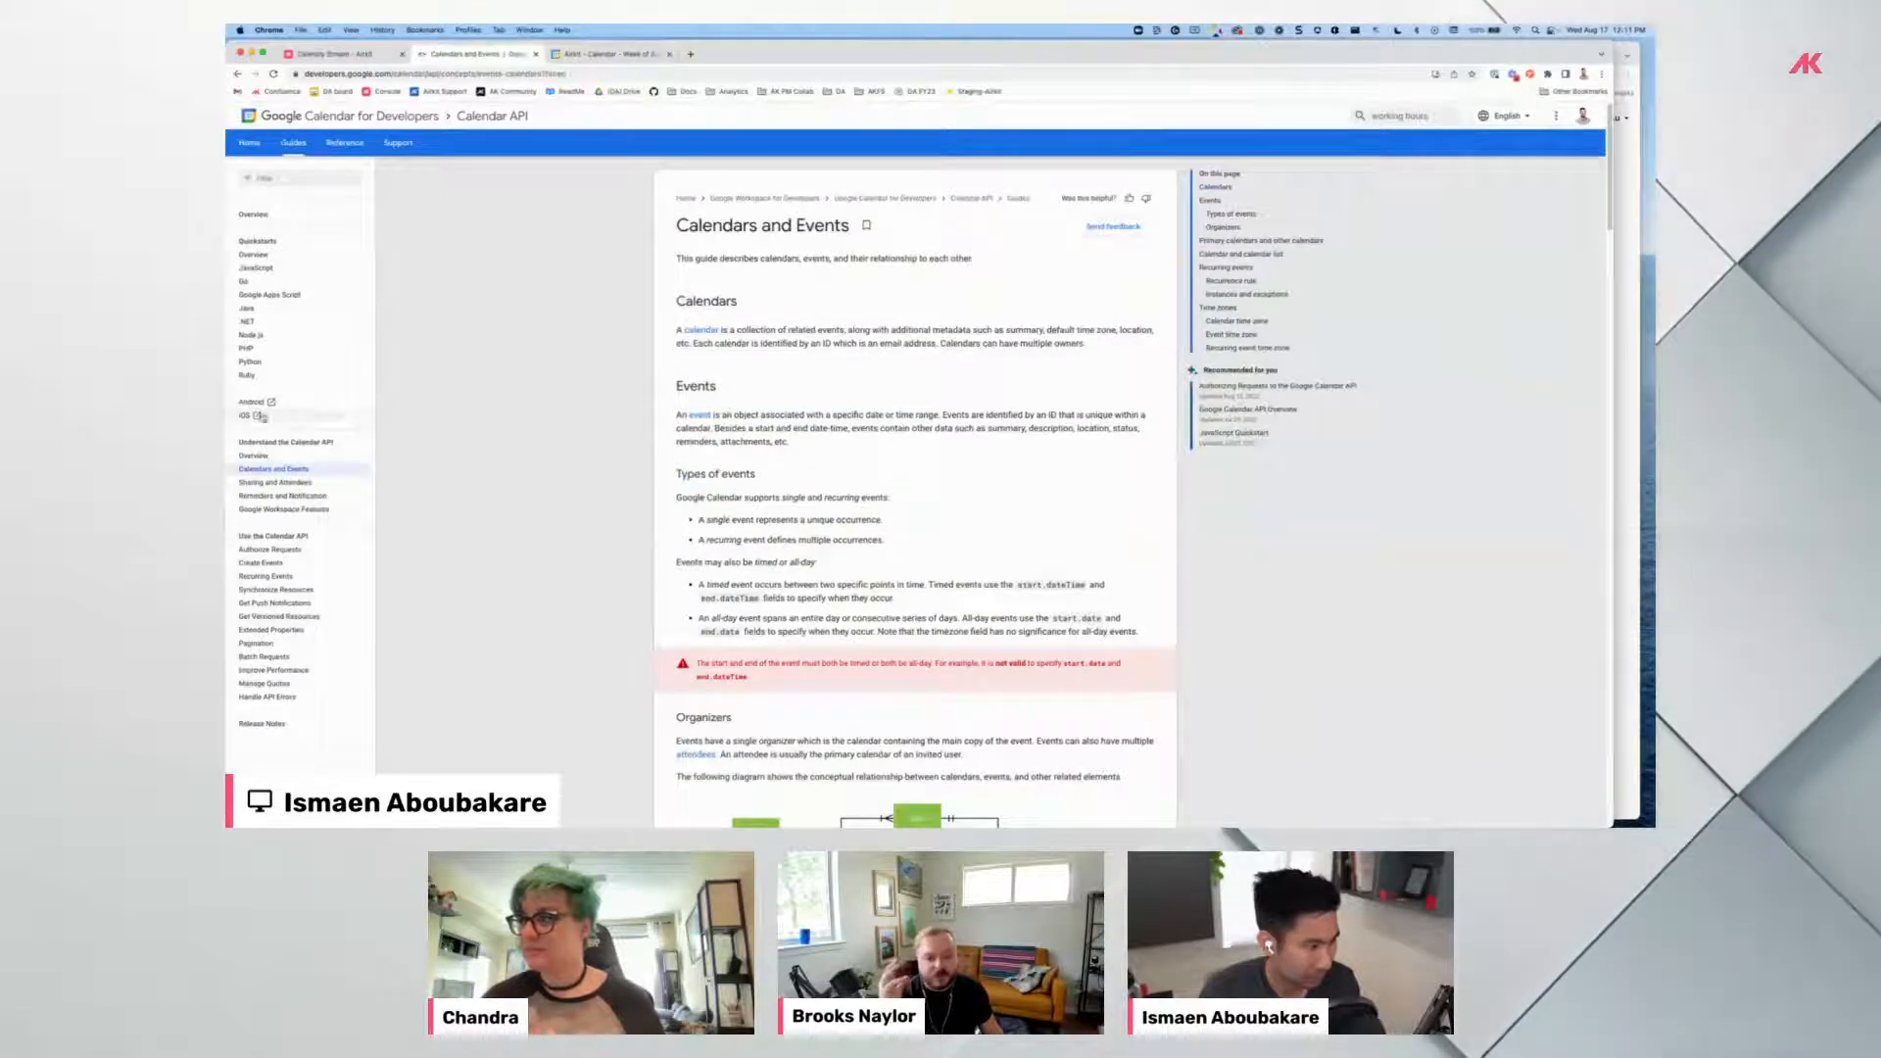
{"action": "scroll", "coordinate": [734, 509], "scroll_direction": "down", "scroll_amount": 5}
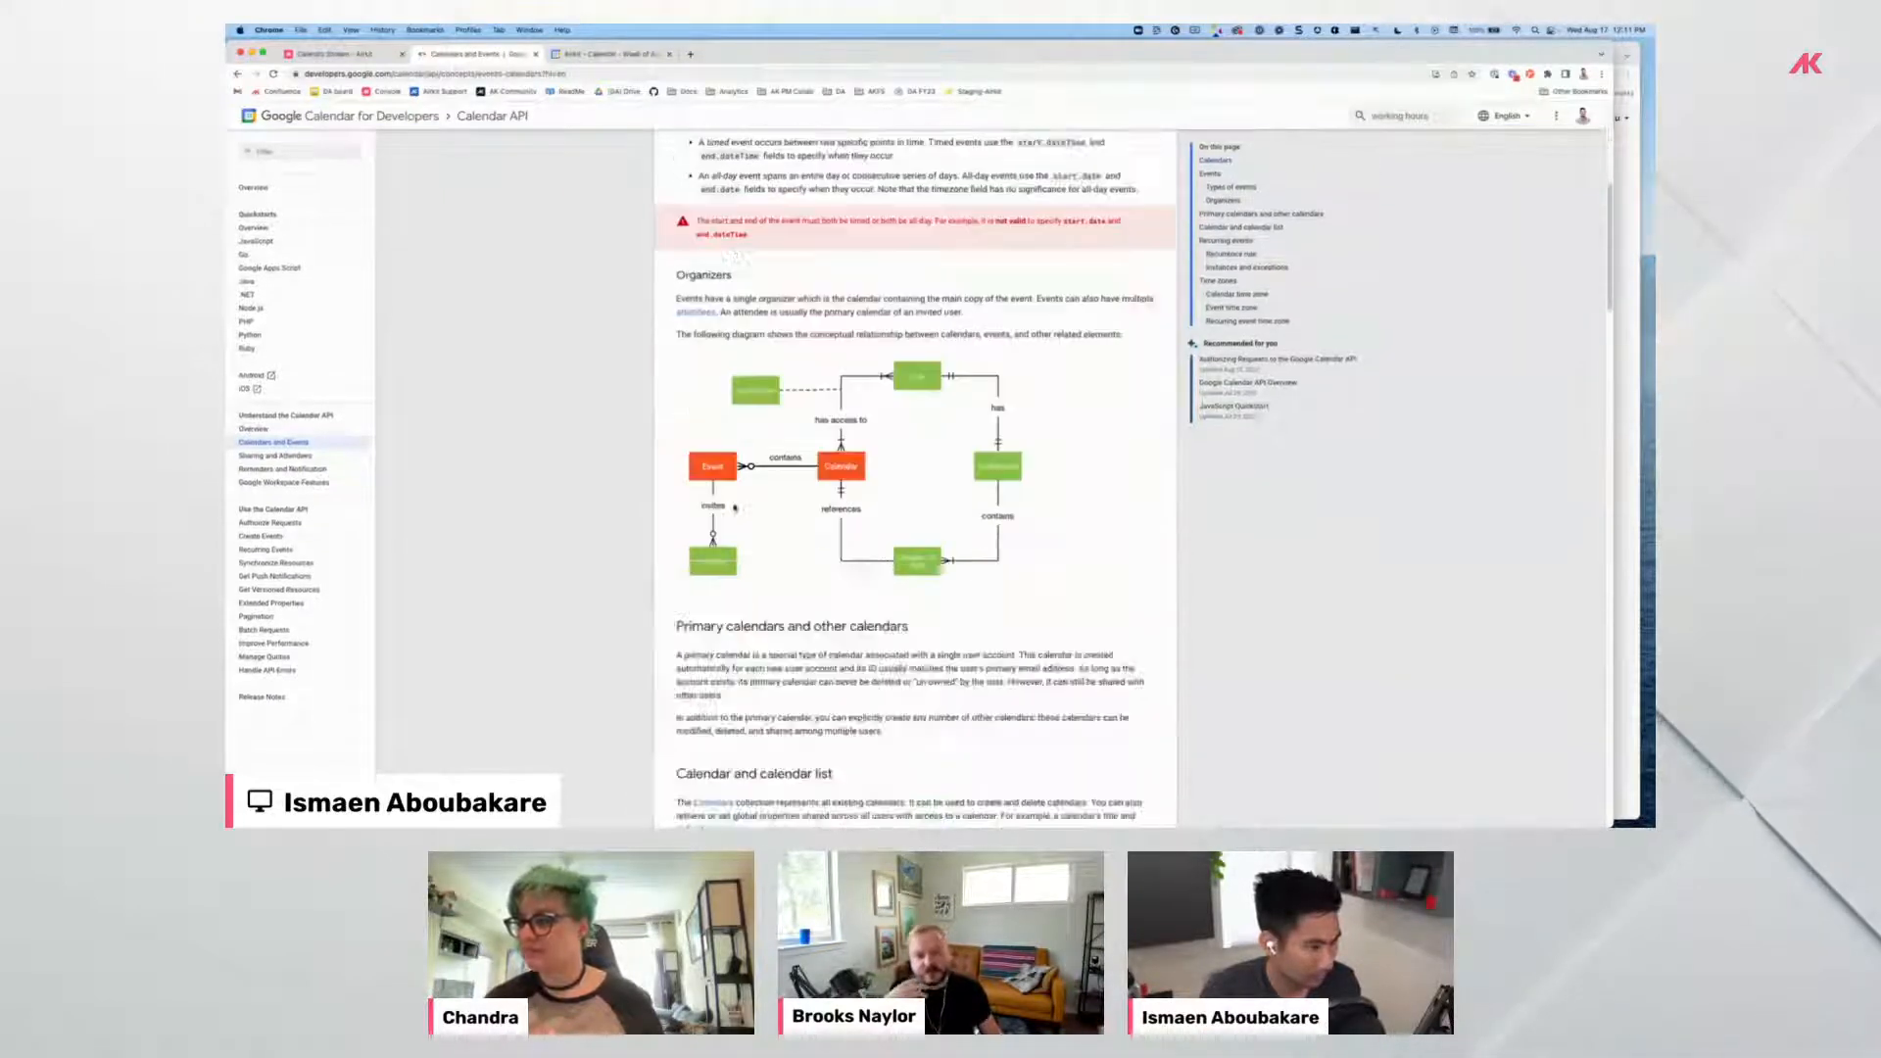
{"action": "scroll", "coordinate": [734, 508], "scroll_direction": "down", "scroll_amount": 1}
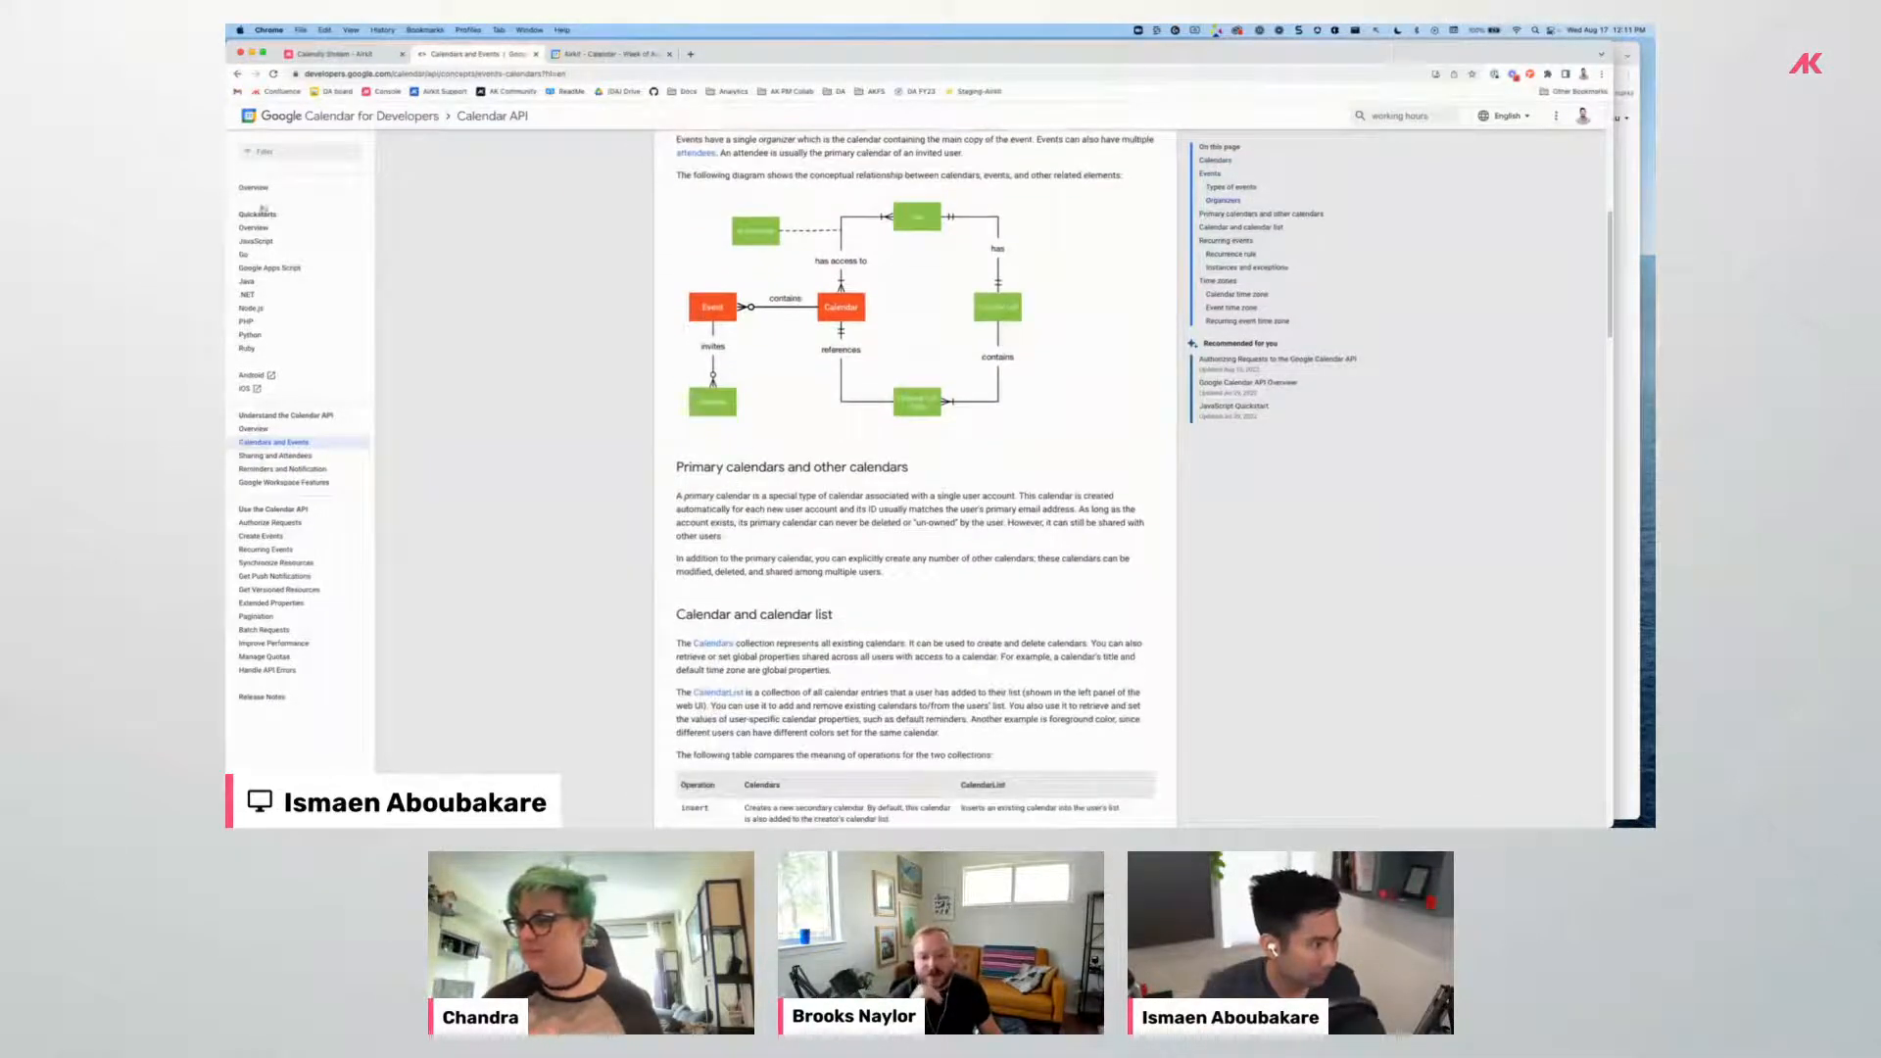
{"action": "left_click", "coordinate": [240, 74]}
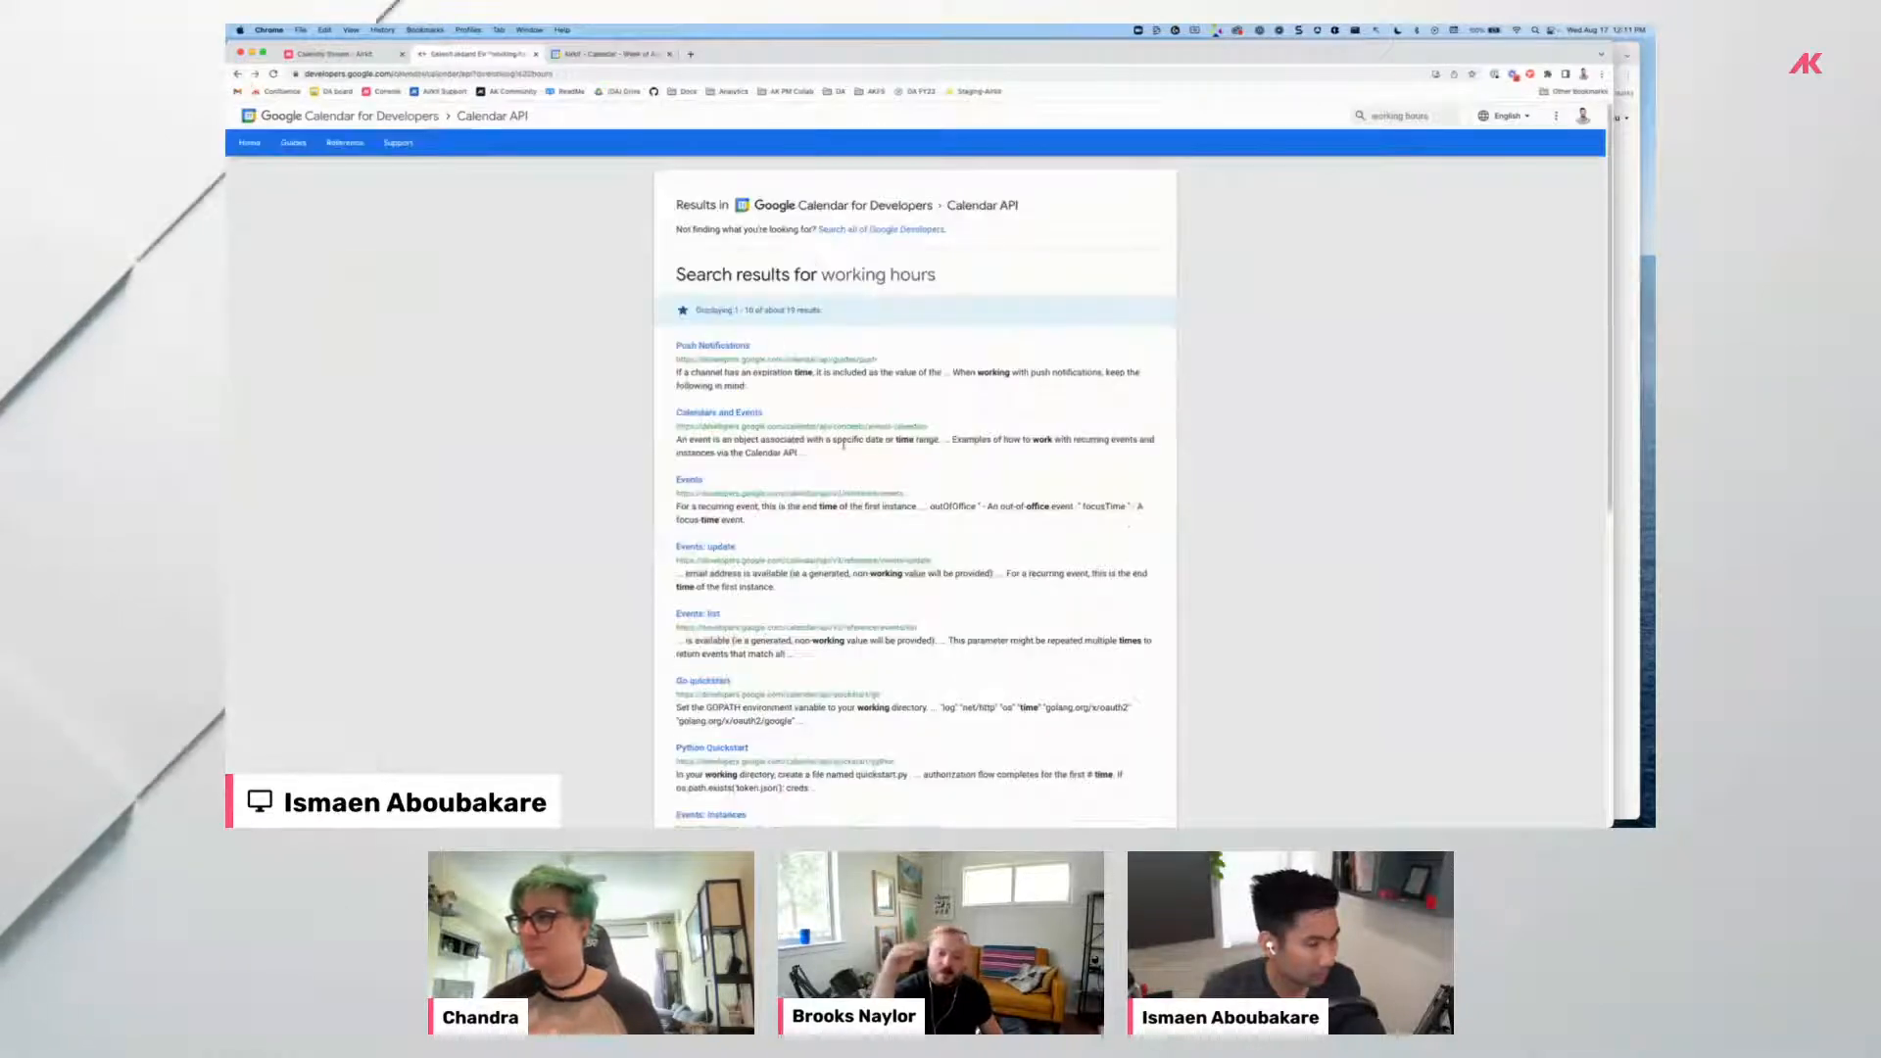
{"action": "left_click", "coordinate": [708, 483]}
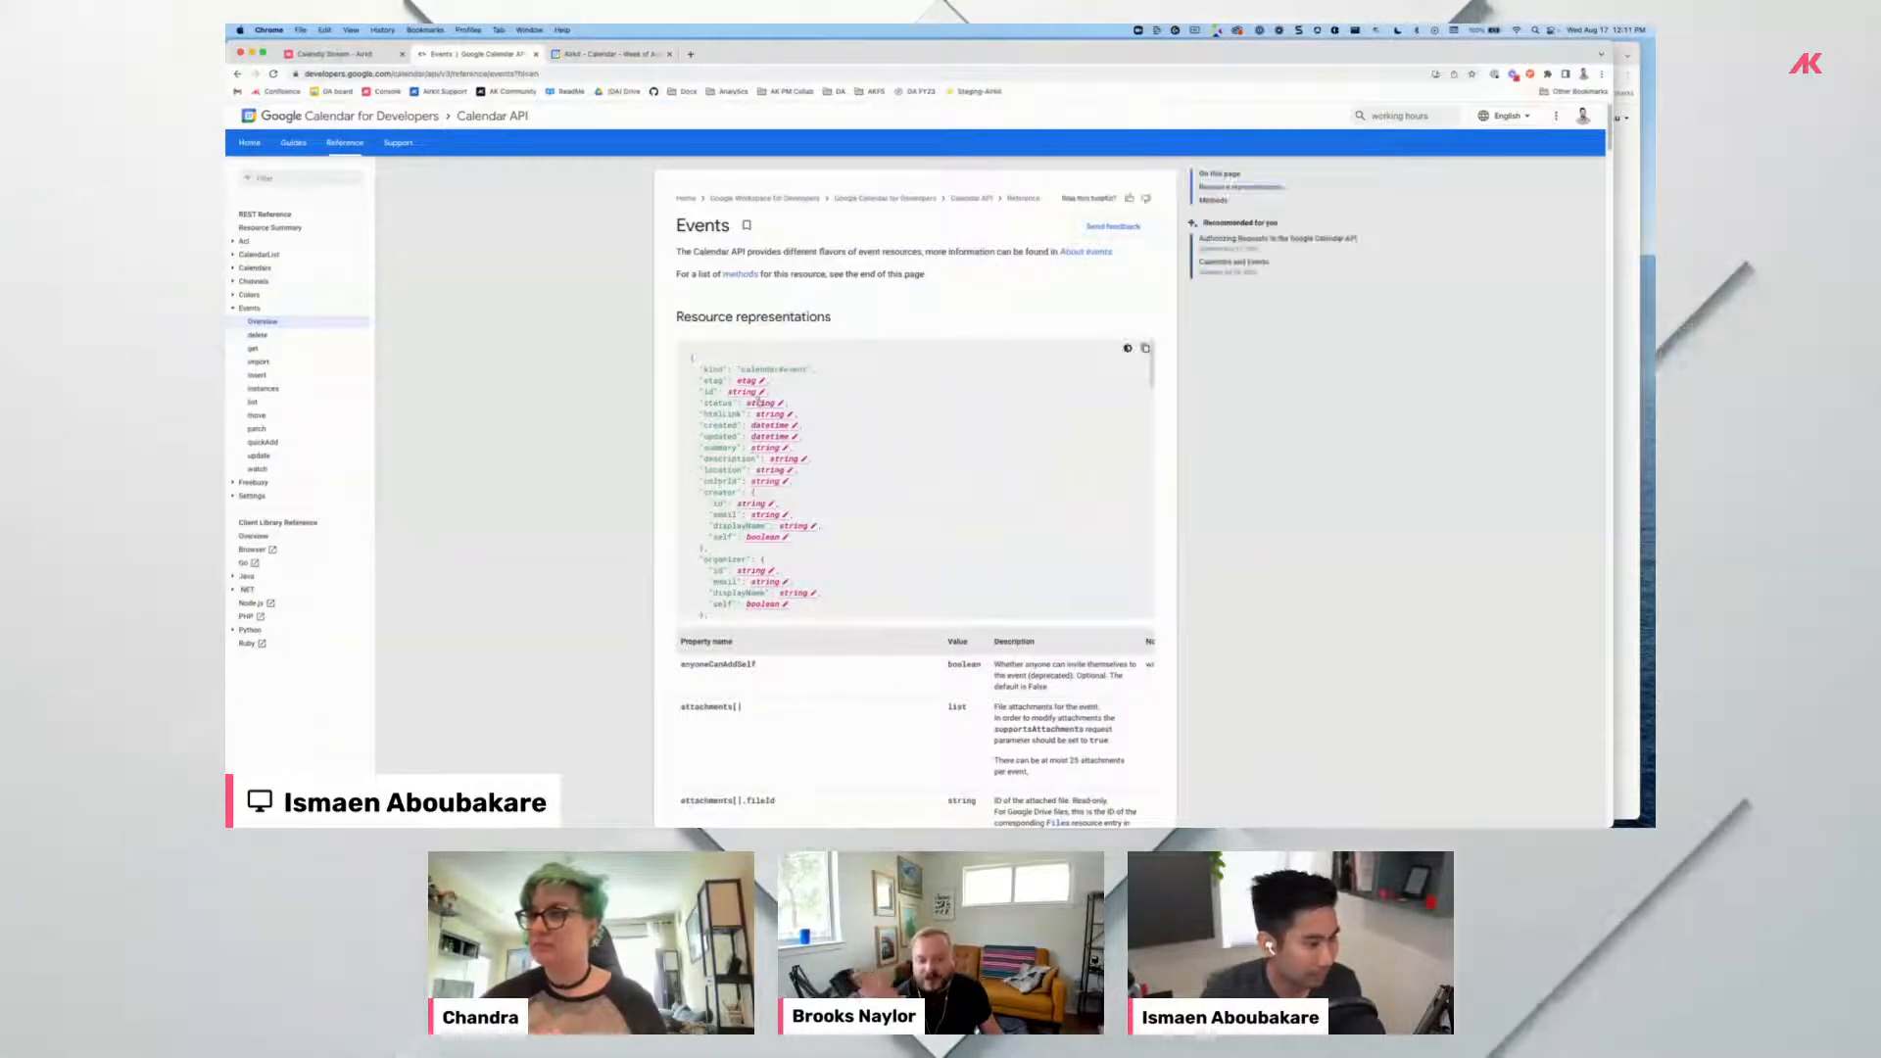
Scroll through the Events resource JSON and expand the Calendars and Acl sidebar sections.
{"action": "scroll", "coordinate": [784, 480], "scroll_direction": "down", "scroll_amount": 3}
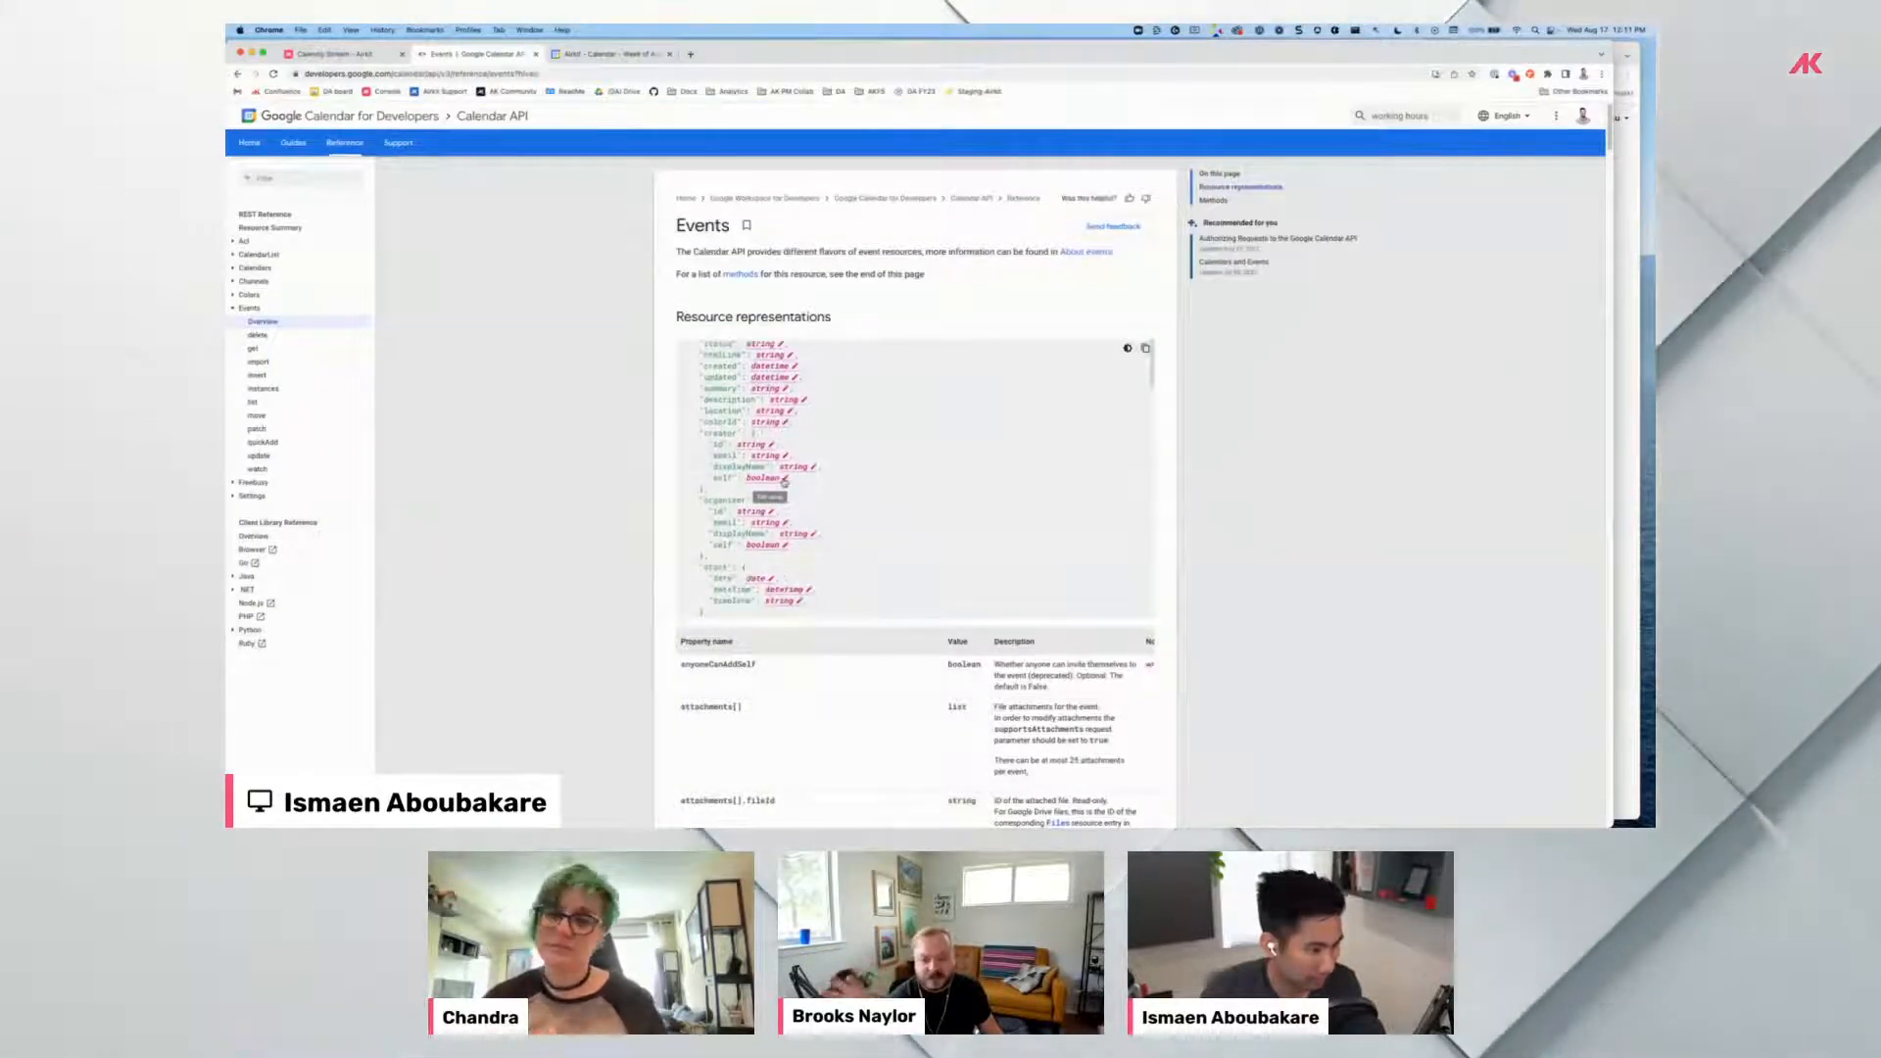
{"action": "scroll", "coordinate": [663, 552], "scroll_direction": "down", "scroll_amount": 20}
{"action": "scroll", "coordinate": [663, 553], "scroll_direction": "down", "scroll_amount": 20}
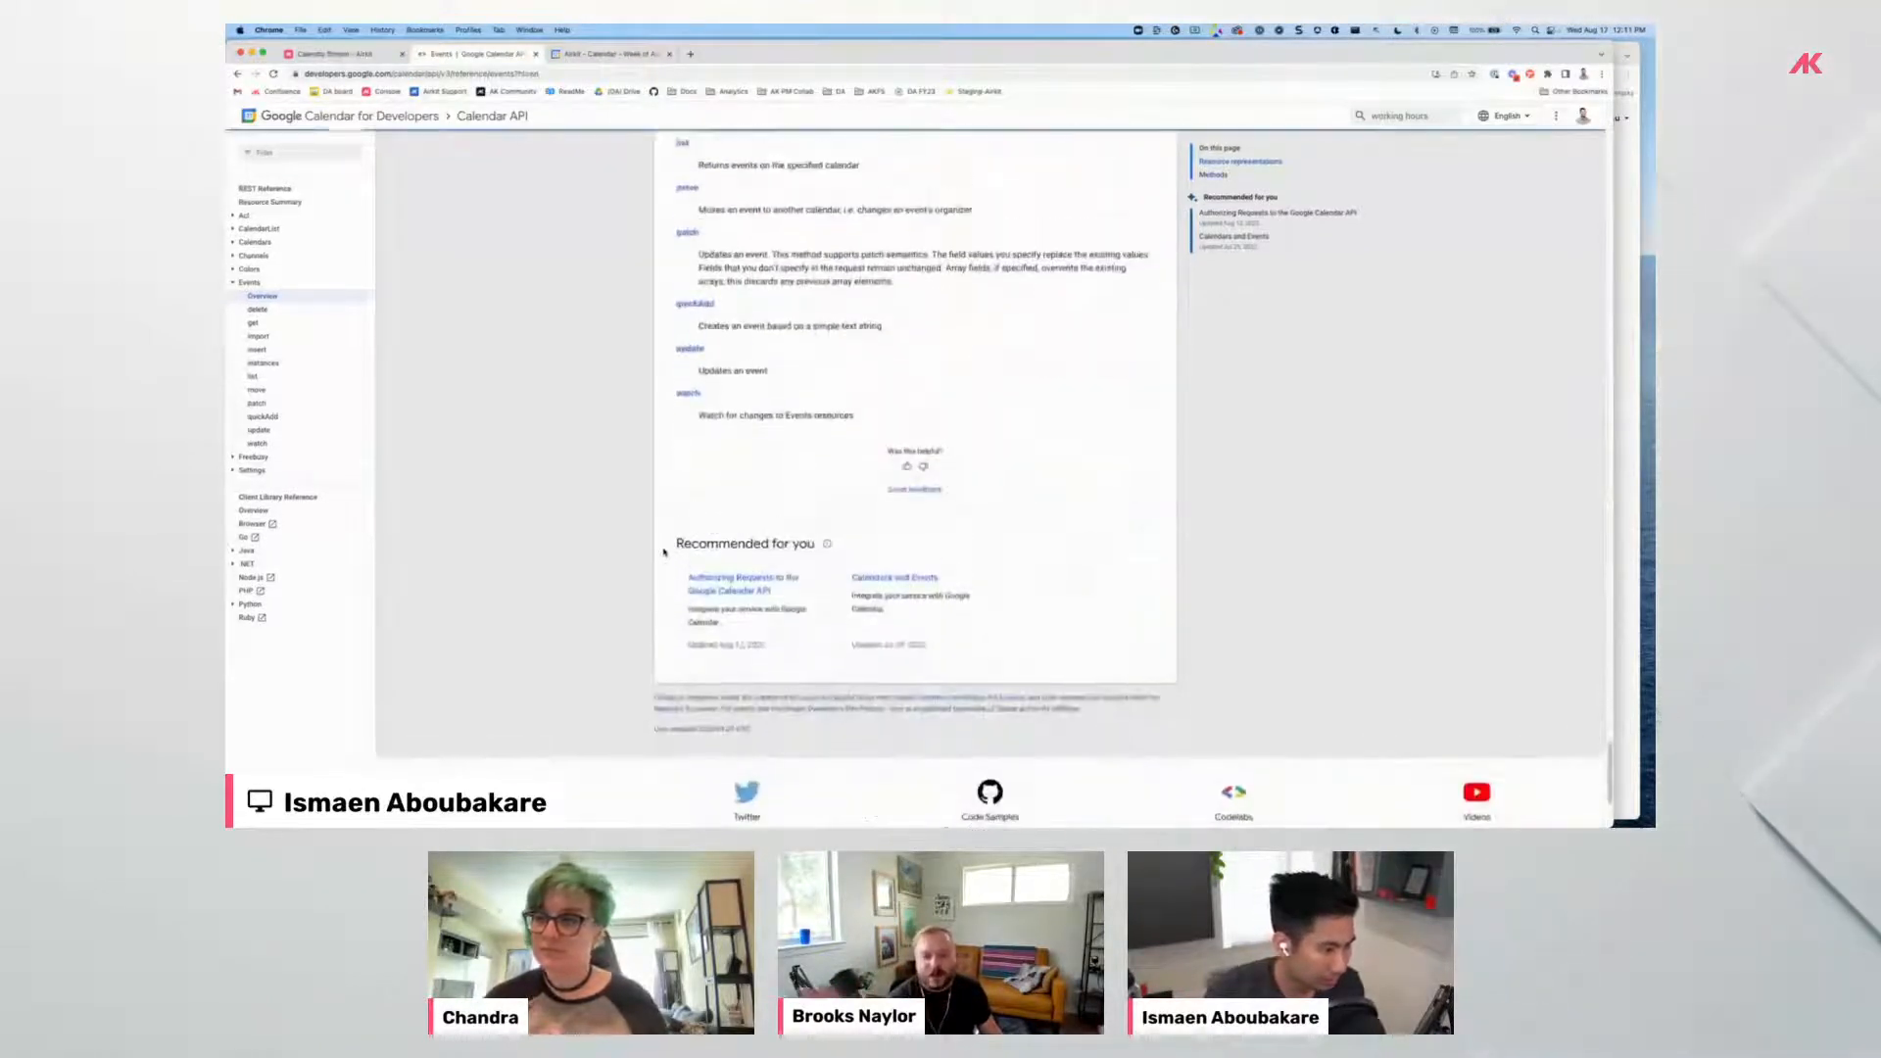
{"action": "scroll", "coordinate": [664, 552], "scroll_direction": "up", "scroll_amount": 20}
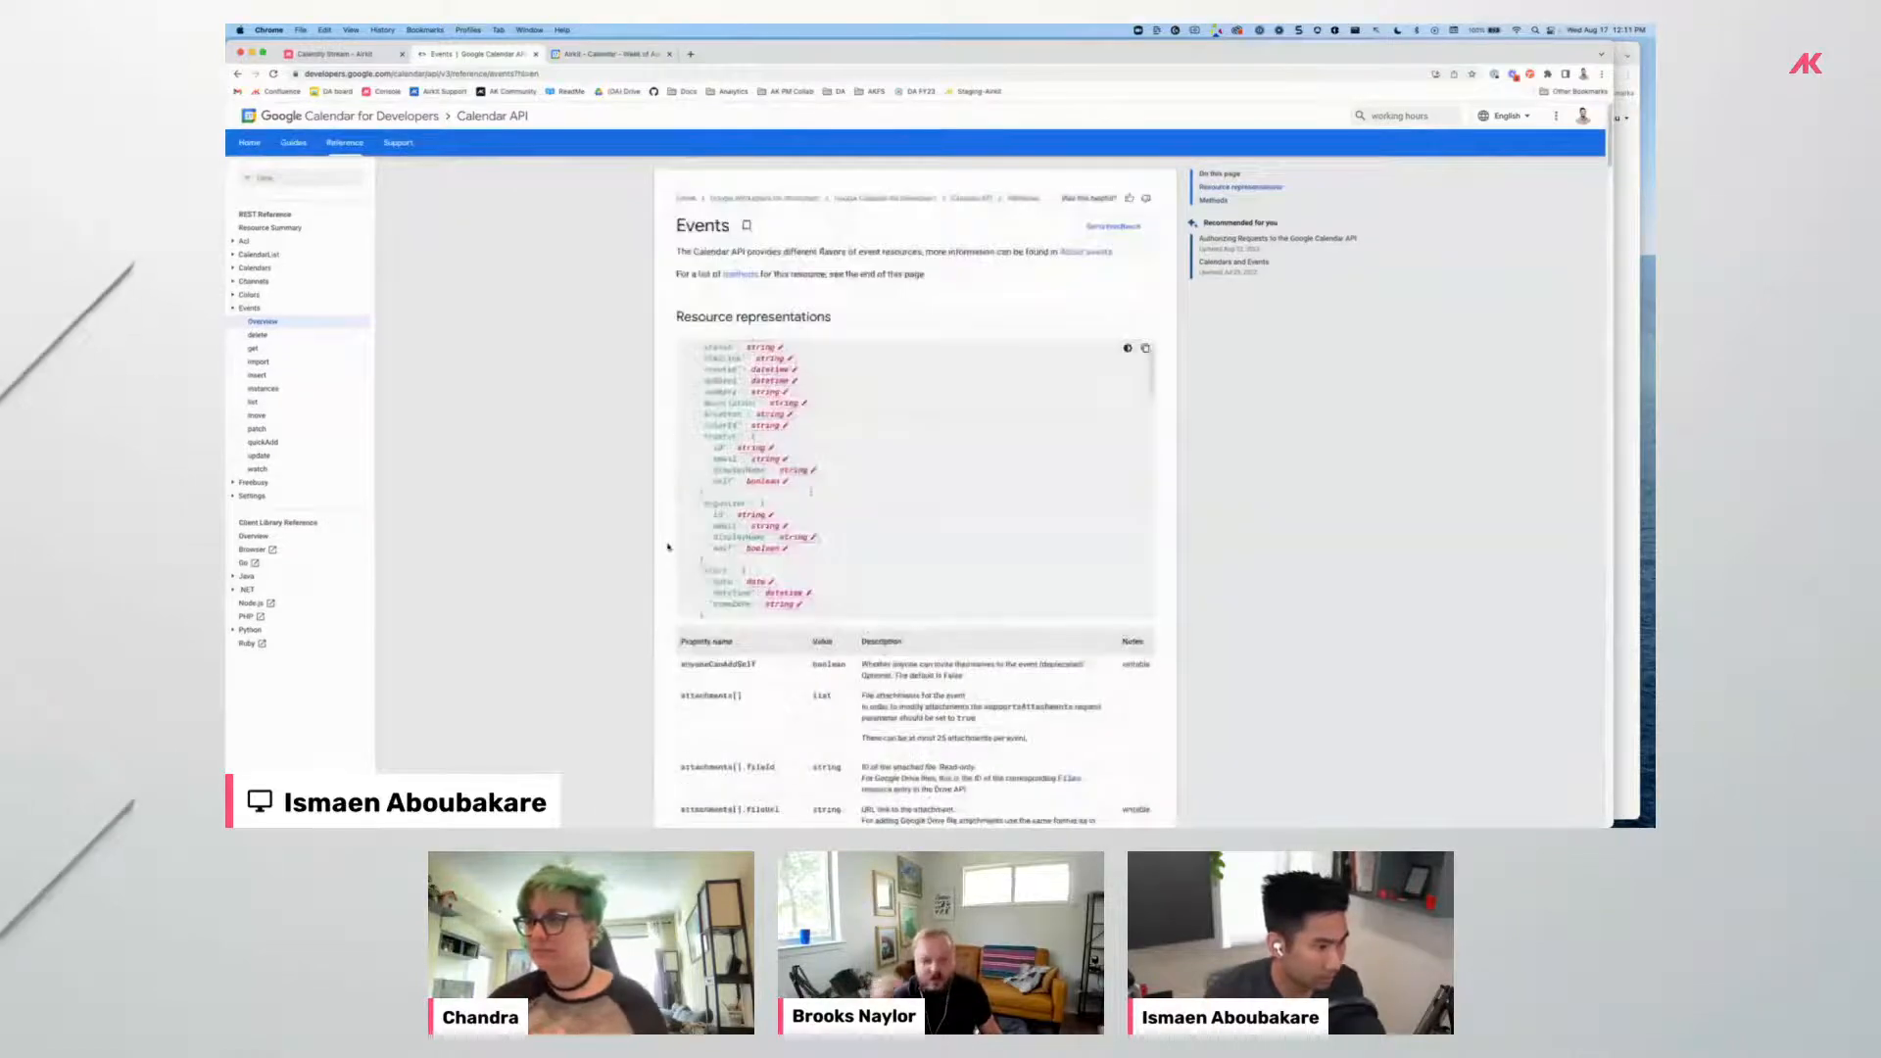
{"action": "scroll", "coordinate": [832, 492], "scroll_direction": "up", "scroll_amount": 2}
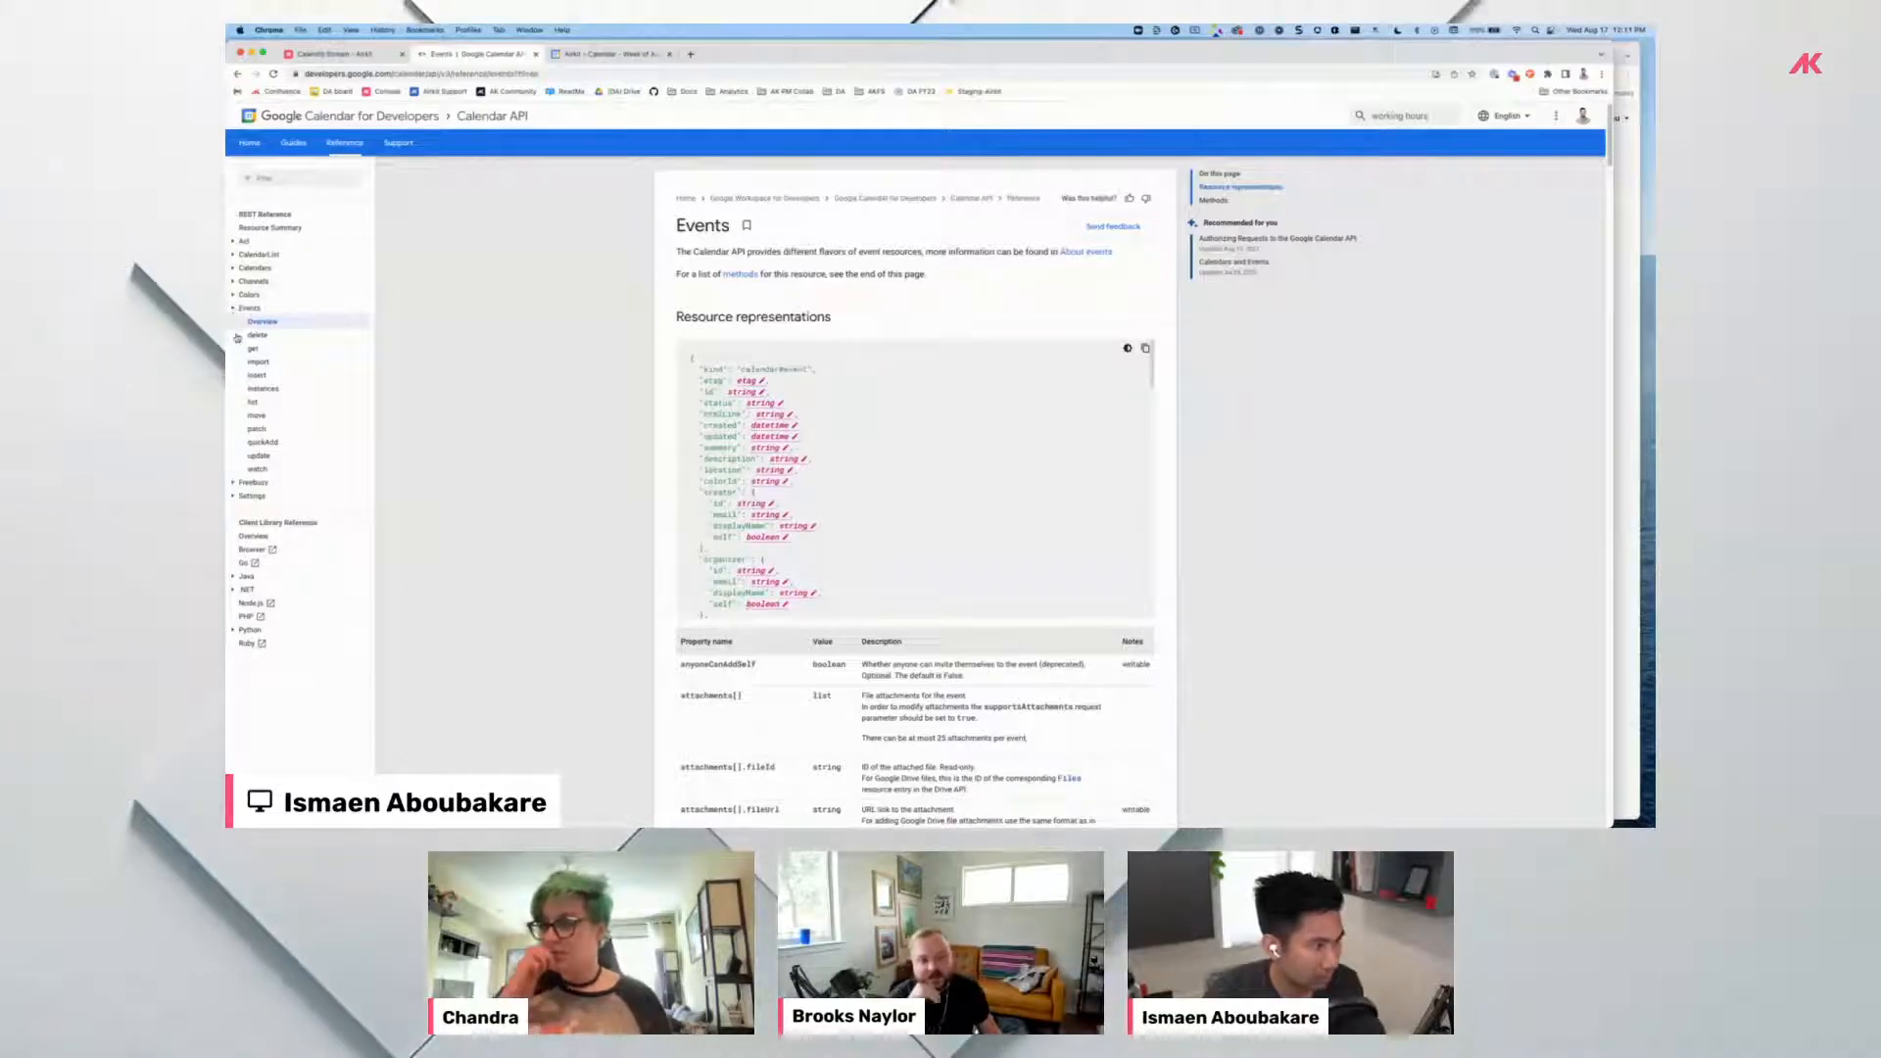
{"action": "left_click", "coordinate": [236, 268]}
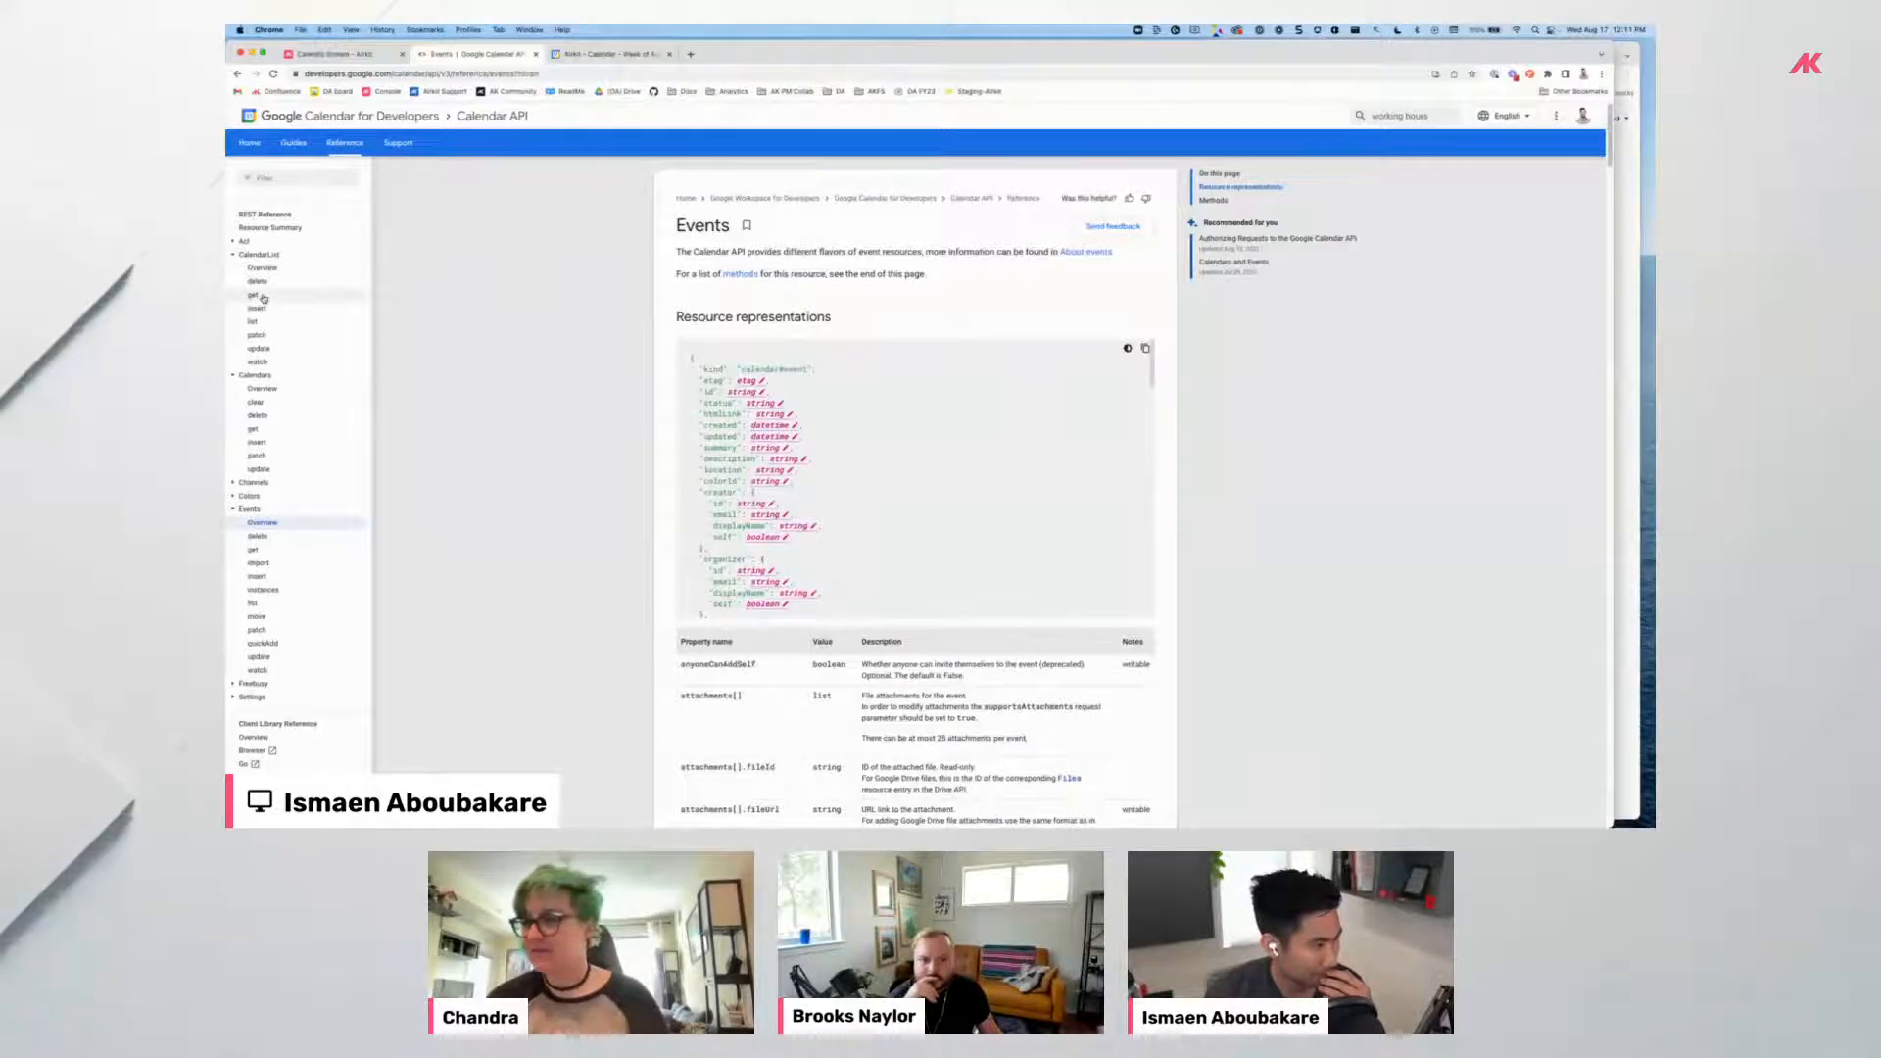
{"action": "left_click", "coordinate": [241, 242]}
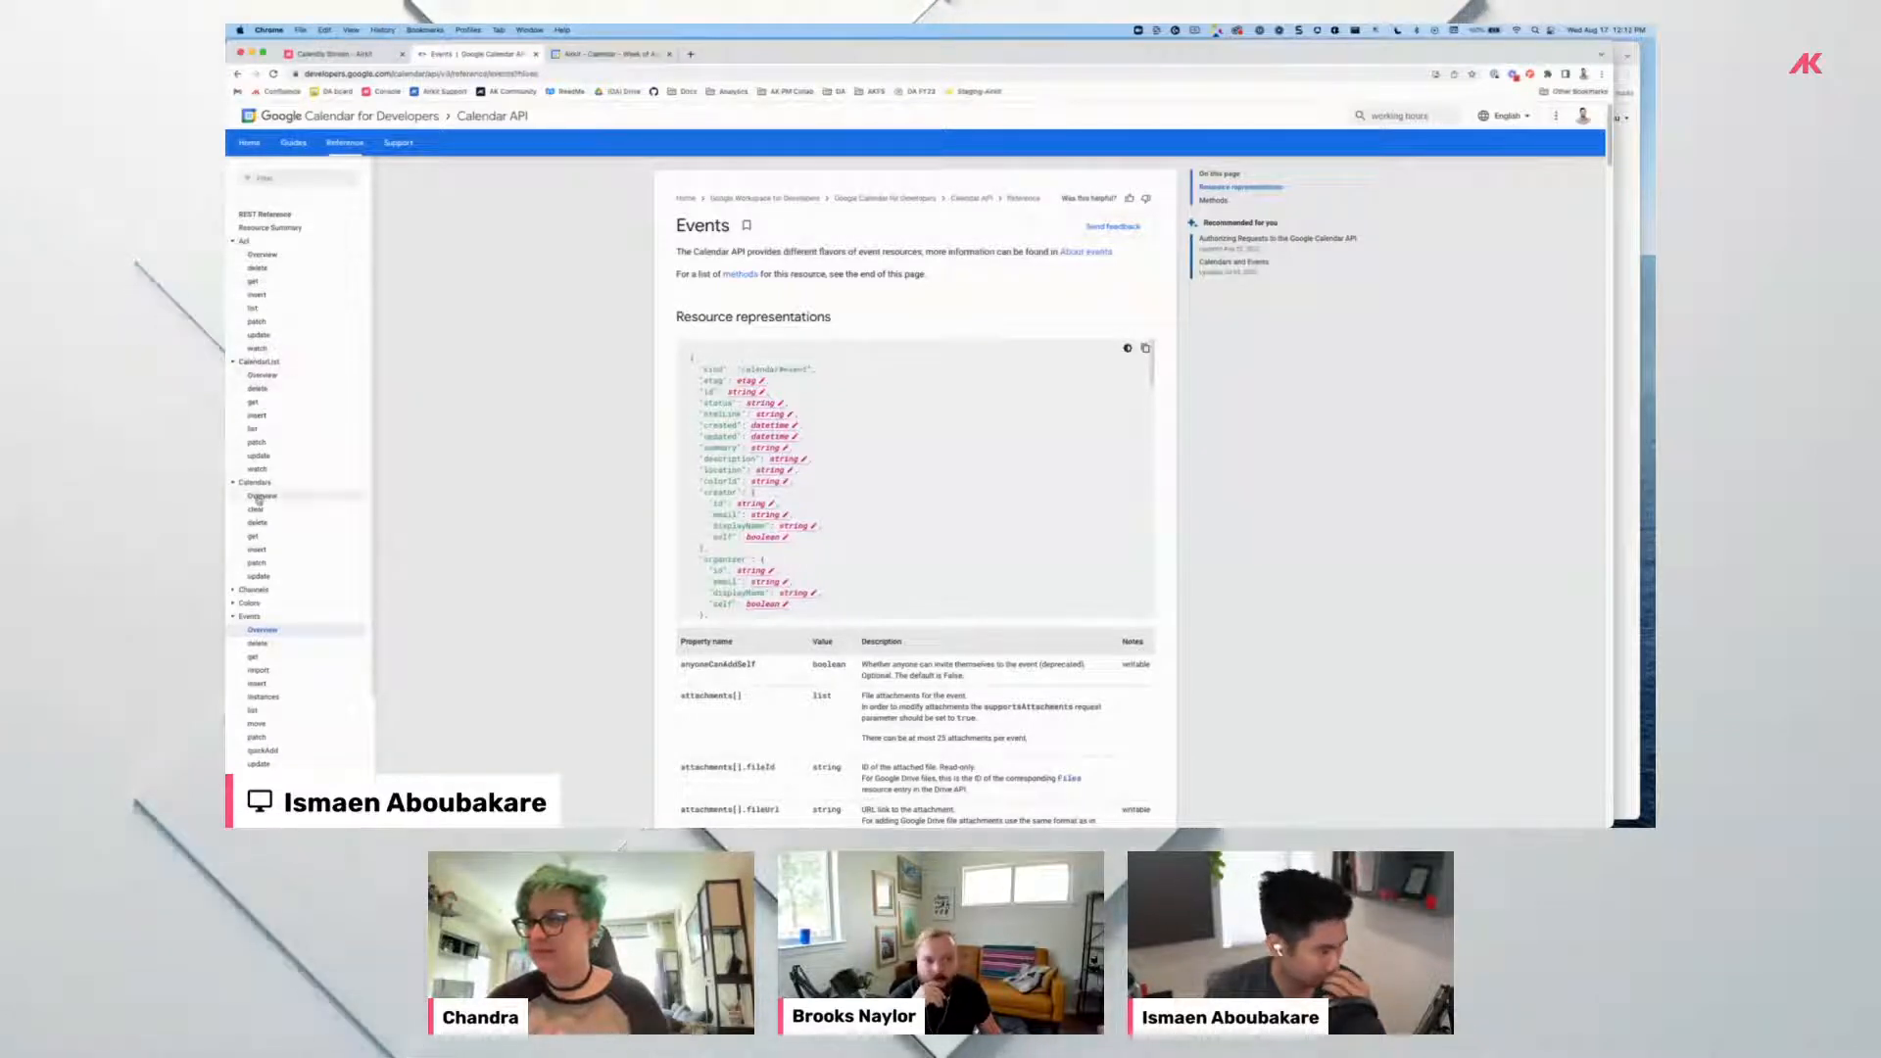
Open the Calendars: get reference and select its HTTP request URL, then return to Airkit Studio.
{"action": "left_click", "coordinate": [255, 537]}
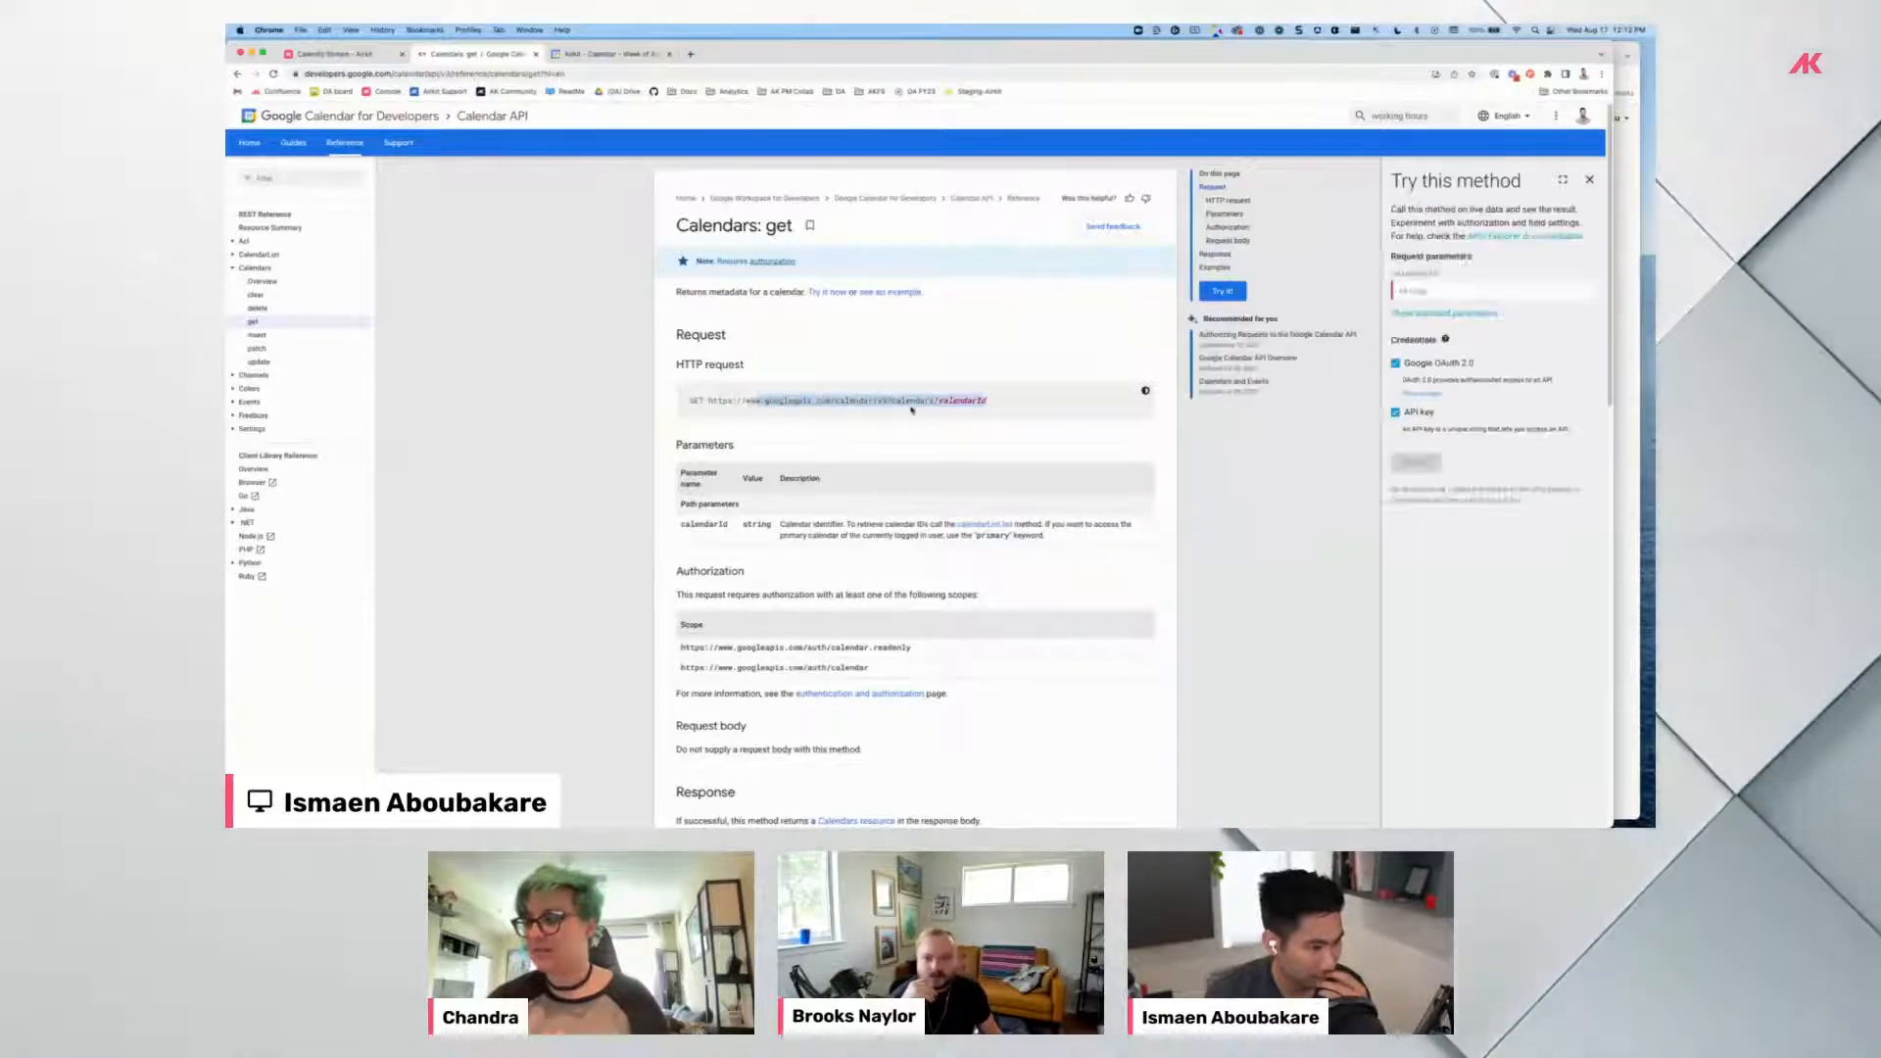
{"action": "scroll", "coordinate": [783, 421], "scroll_direction": "down", "scroll_amount": 6}
{"action": "scroll", "coordinate": [830, 445], "scroll_direction": "up", "scroll_amount": 3}
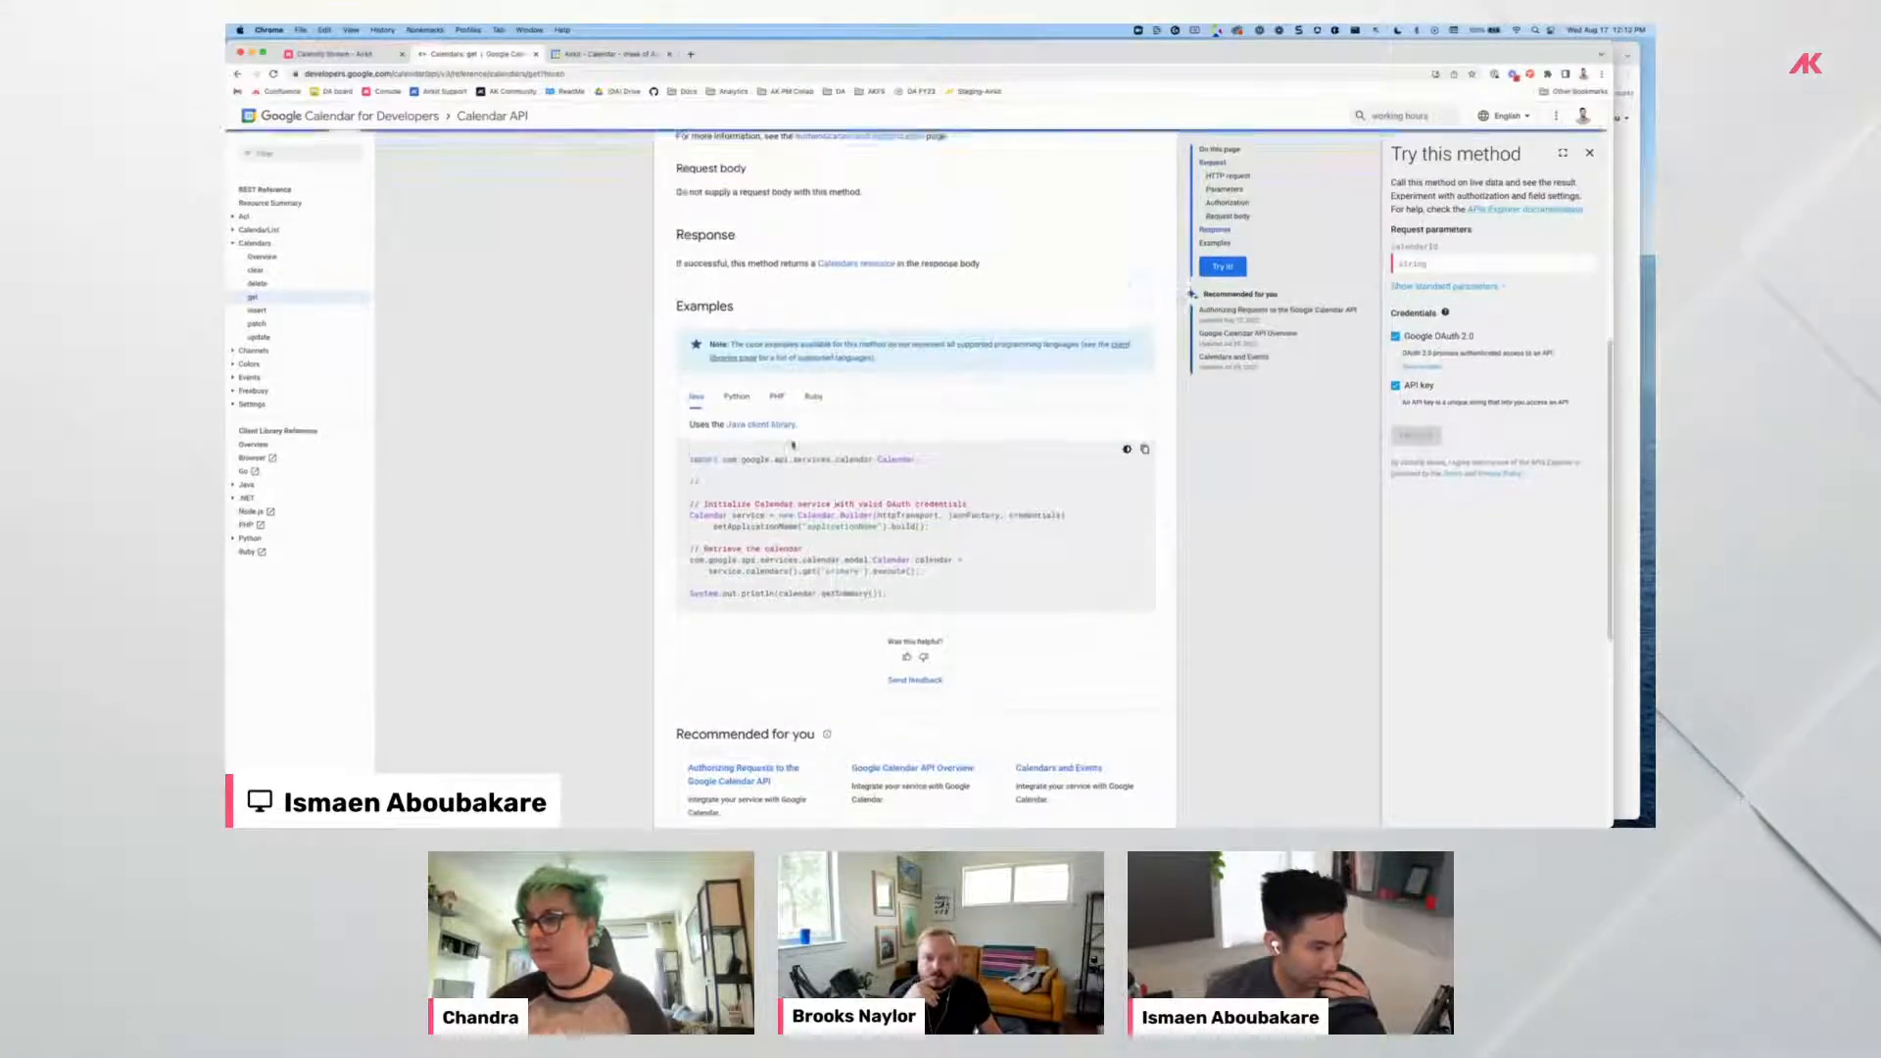
{"action": "scroll", "coordinate": [780, 331], "scroll_direction": "down", "scroll_amount": 3}
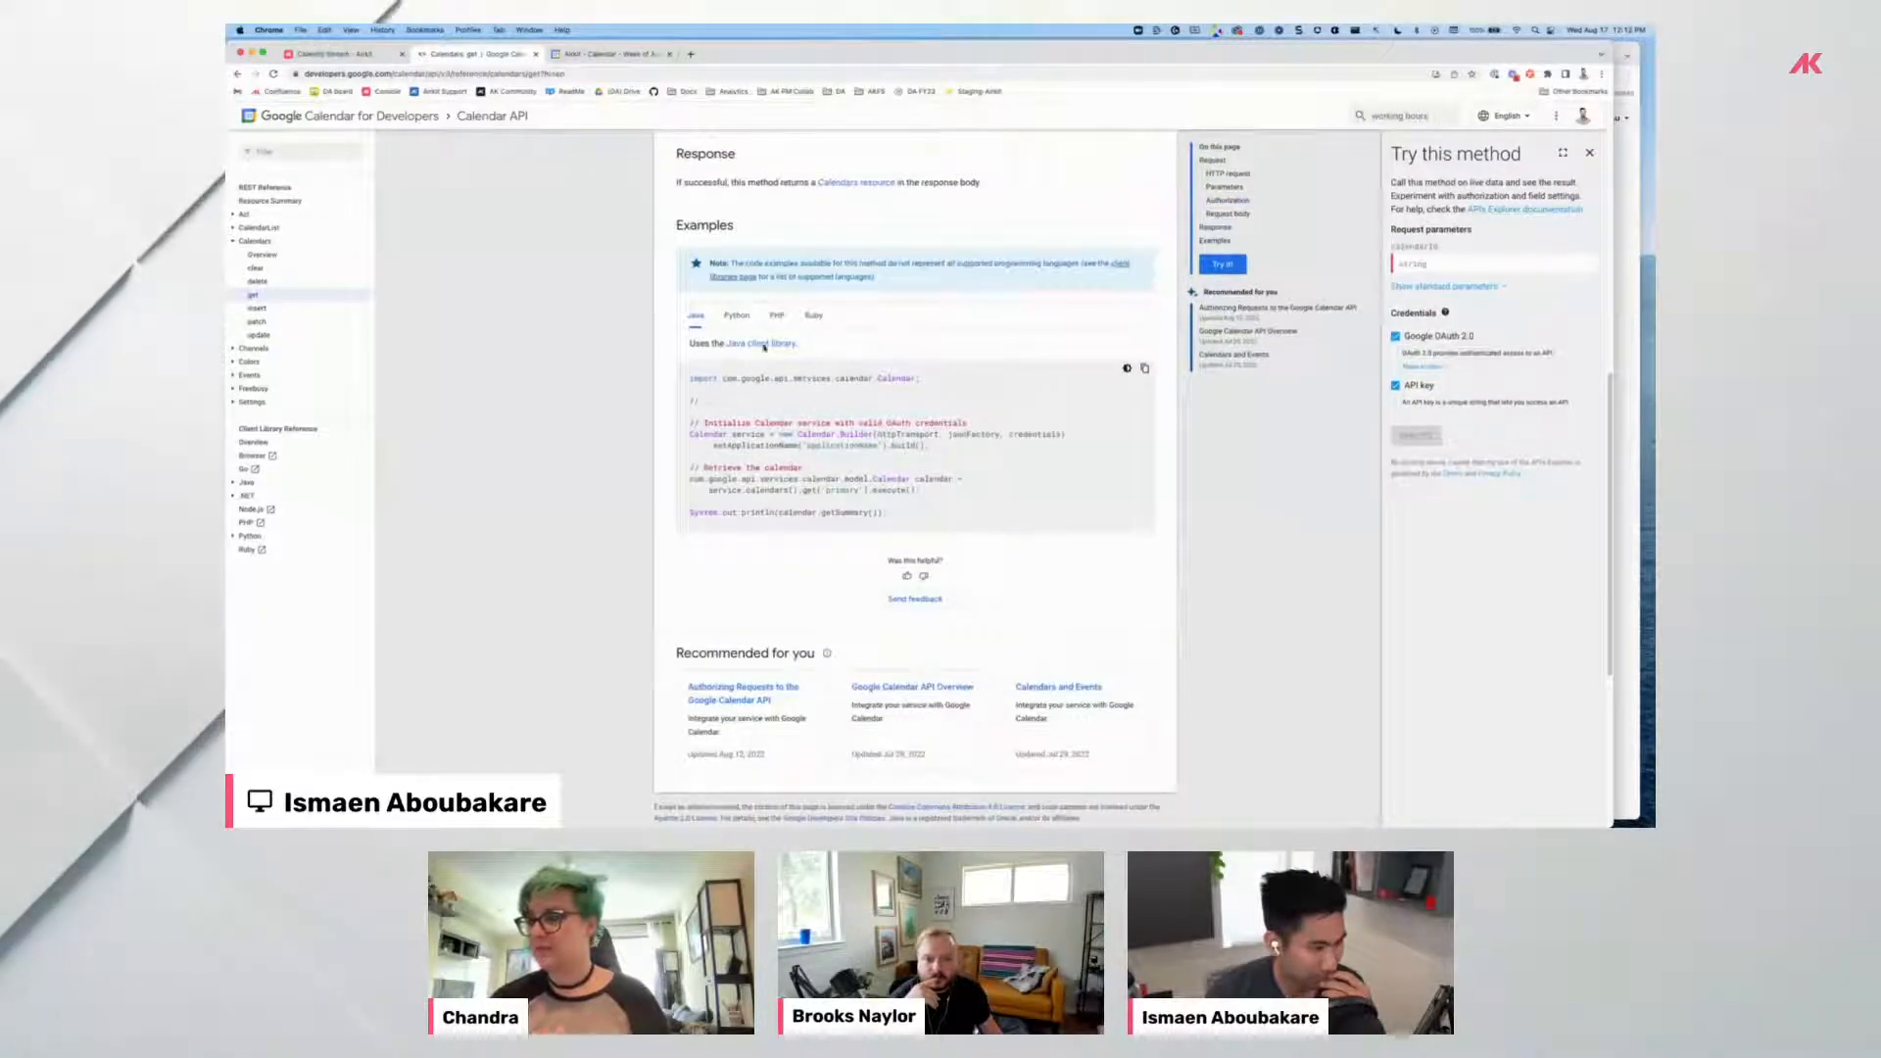
{"action": "scroll", "coordinate": [749, 343], "scroll_direction": "up", "scroll_amount": 6}
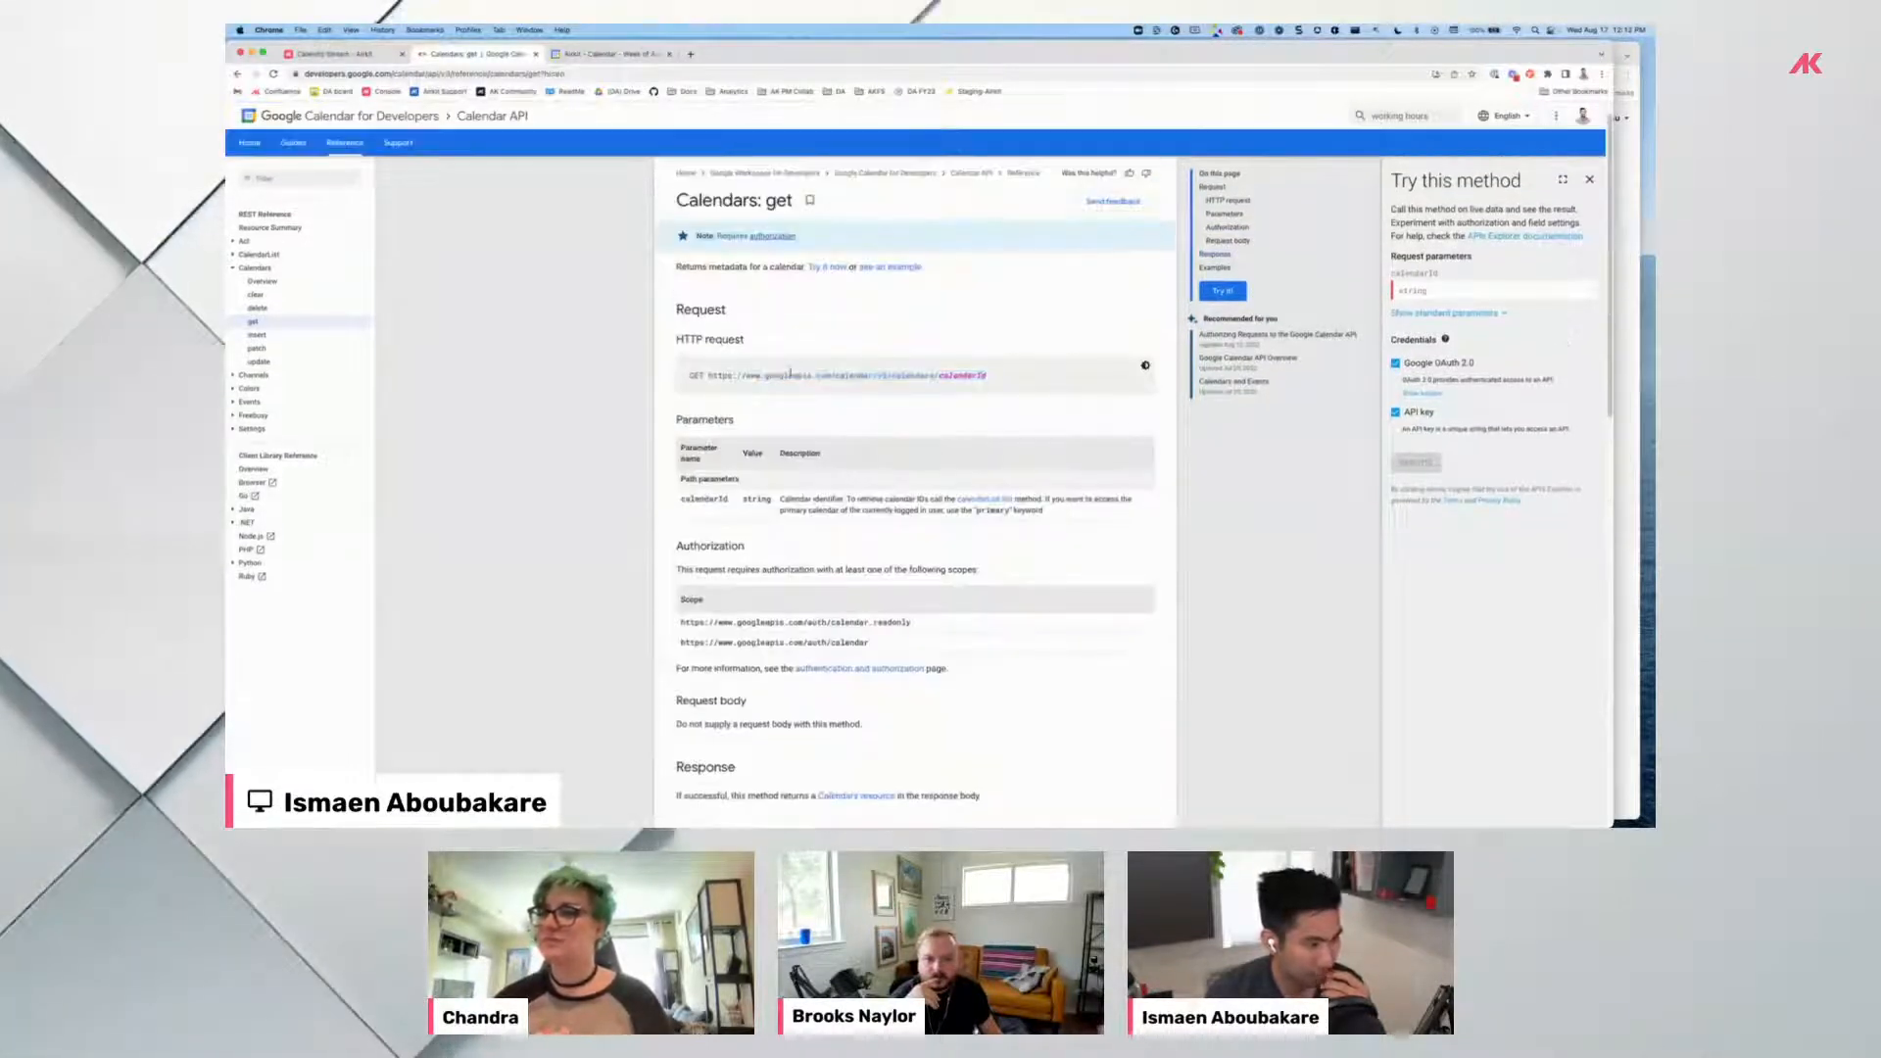
{"action": "triple_click", "coordinate": [812, 386]}
{"action": "key", "text": "super+c"}
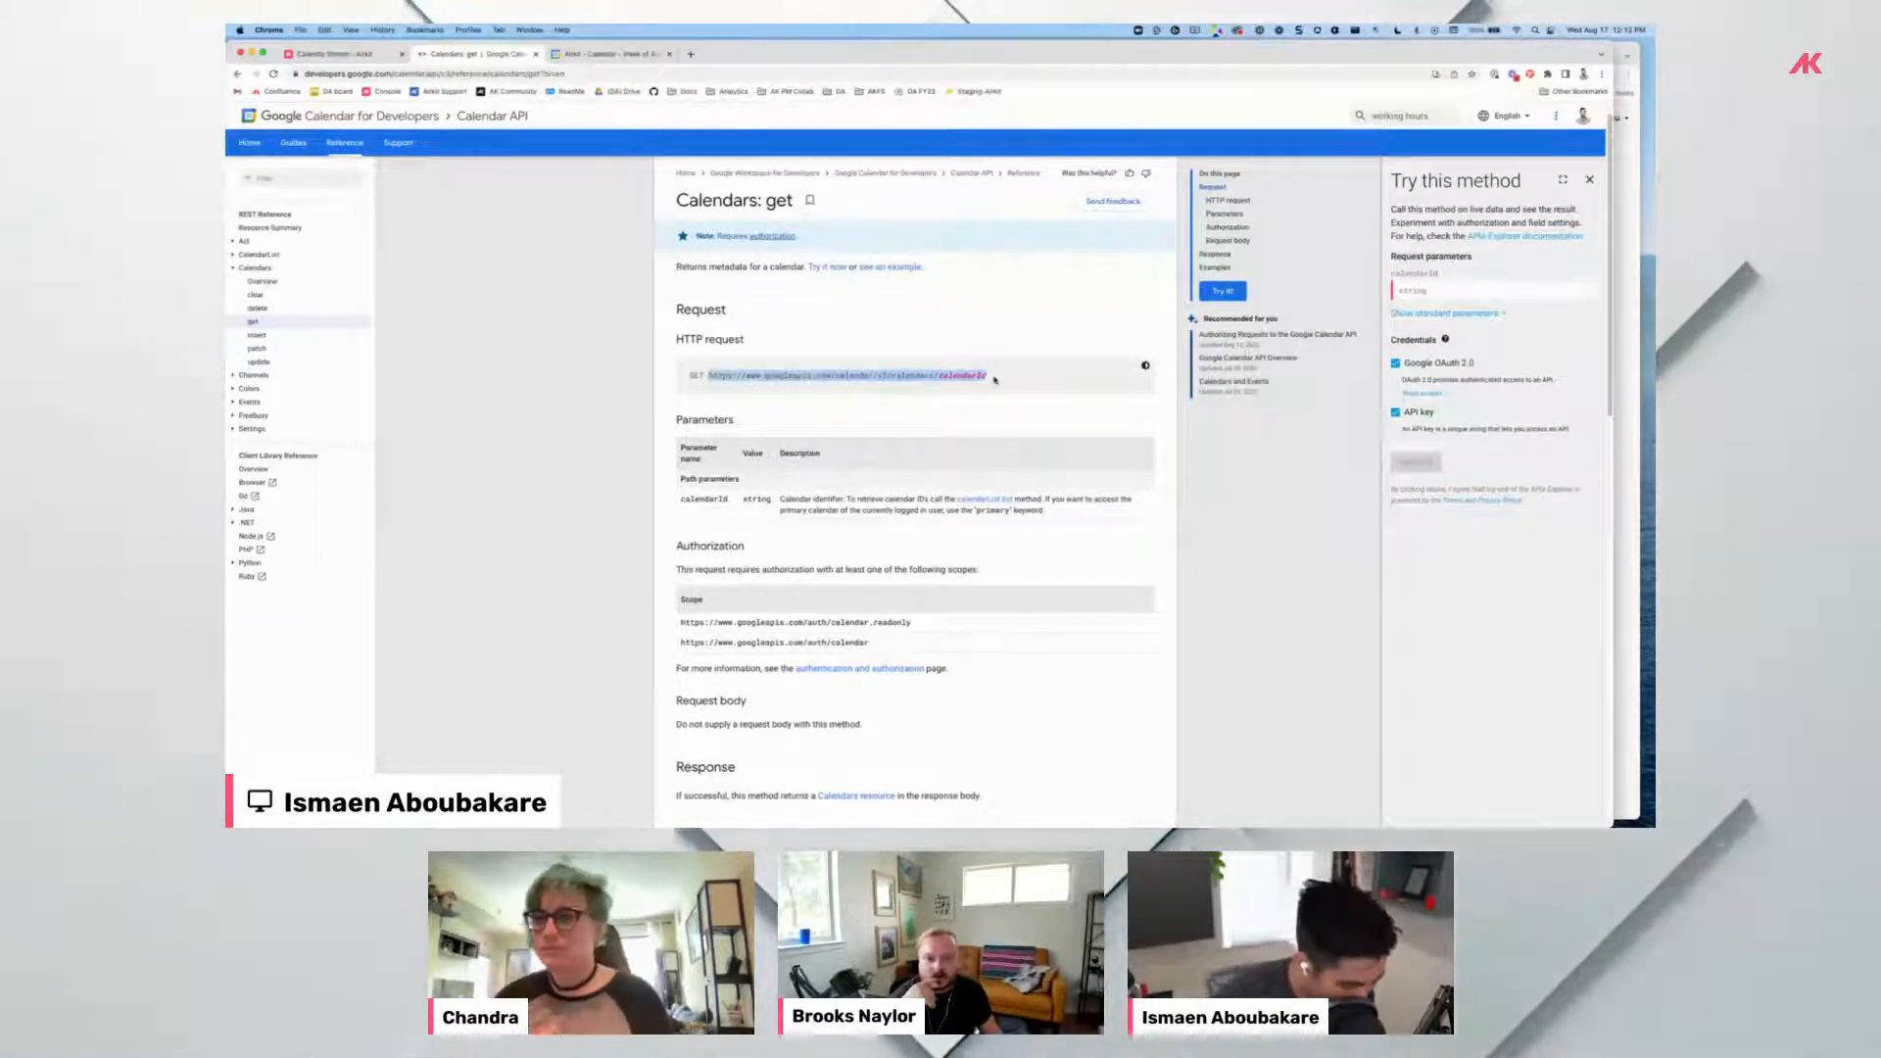
{"action": "left_click", "coordinate": [338, 55]}
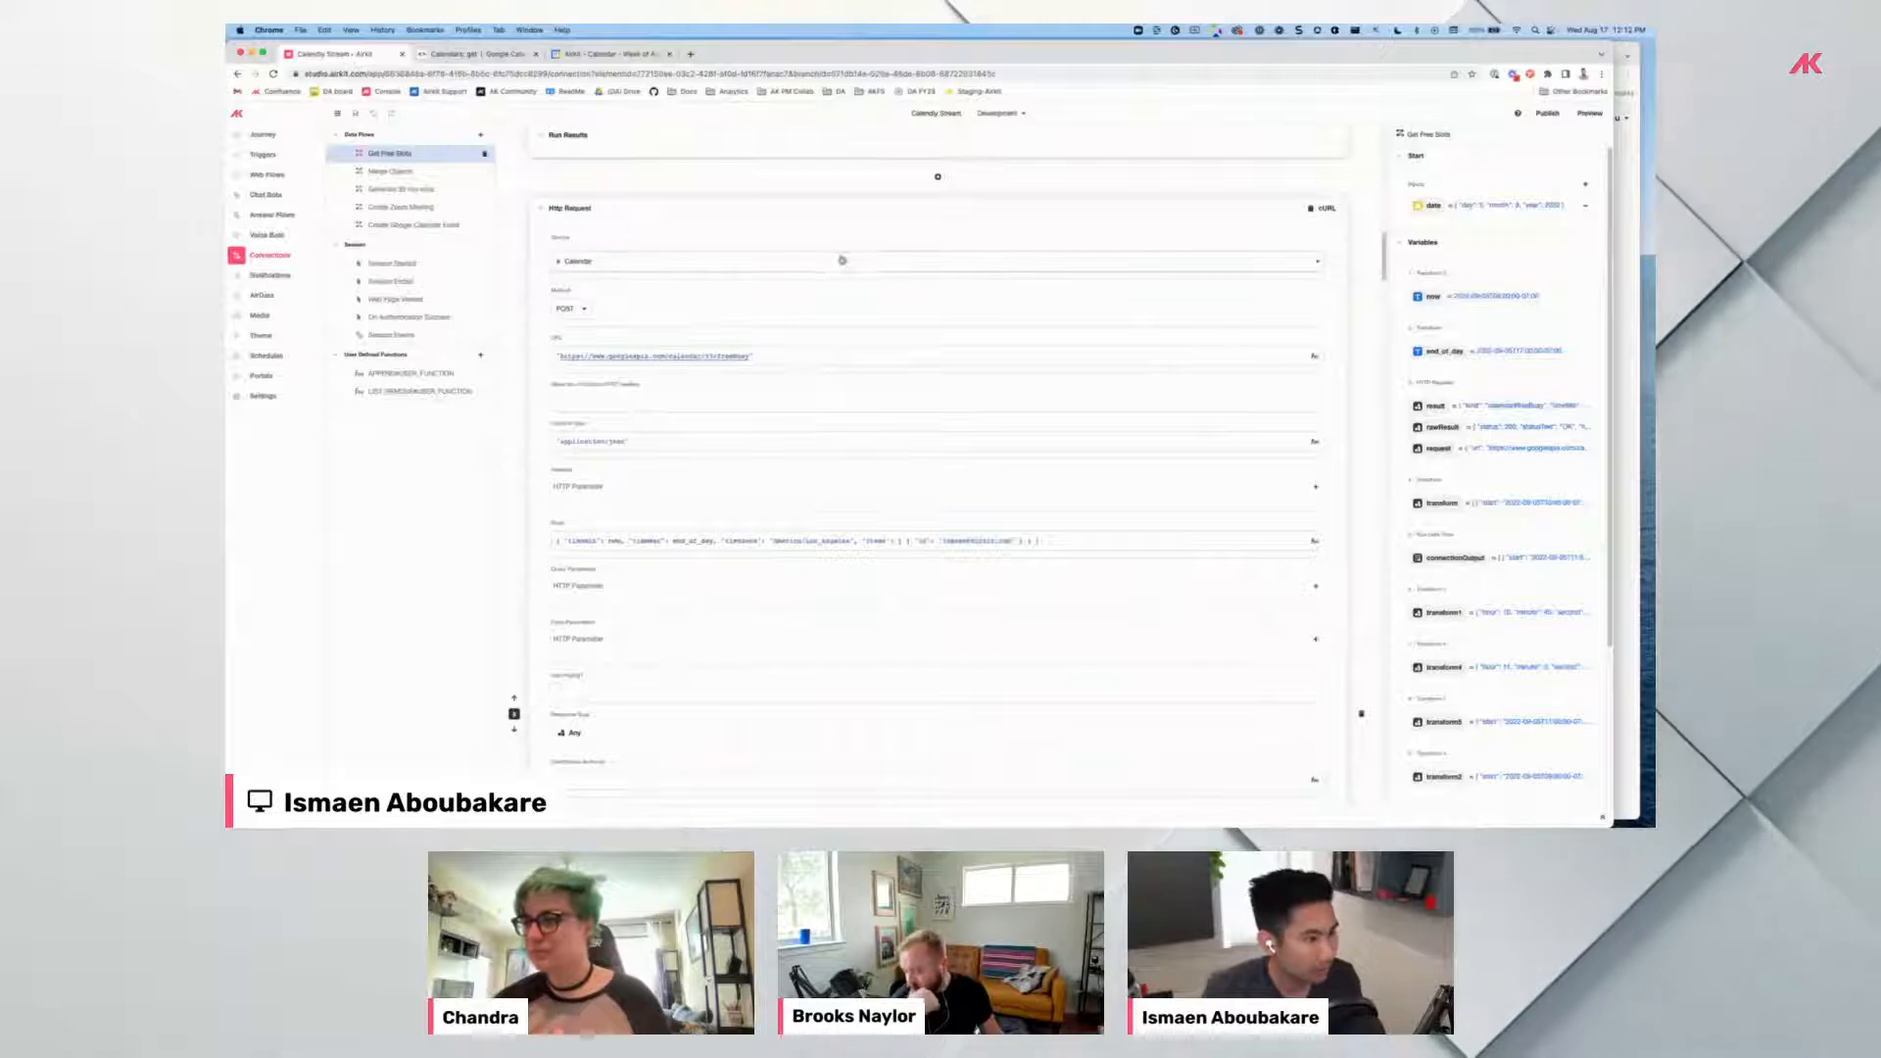
Add an Http Request using the Calendar service, with the calendars/calendarId GET URL pasted in.
{"action": "scroll", "coordinate": [881, 284], "scroll_direction": "down", "scroll_amount": 10}
{"action": "scroll", "coordinate": [883, 470], "scroll_direction": "up", "scroll_amount": 5}
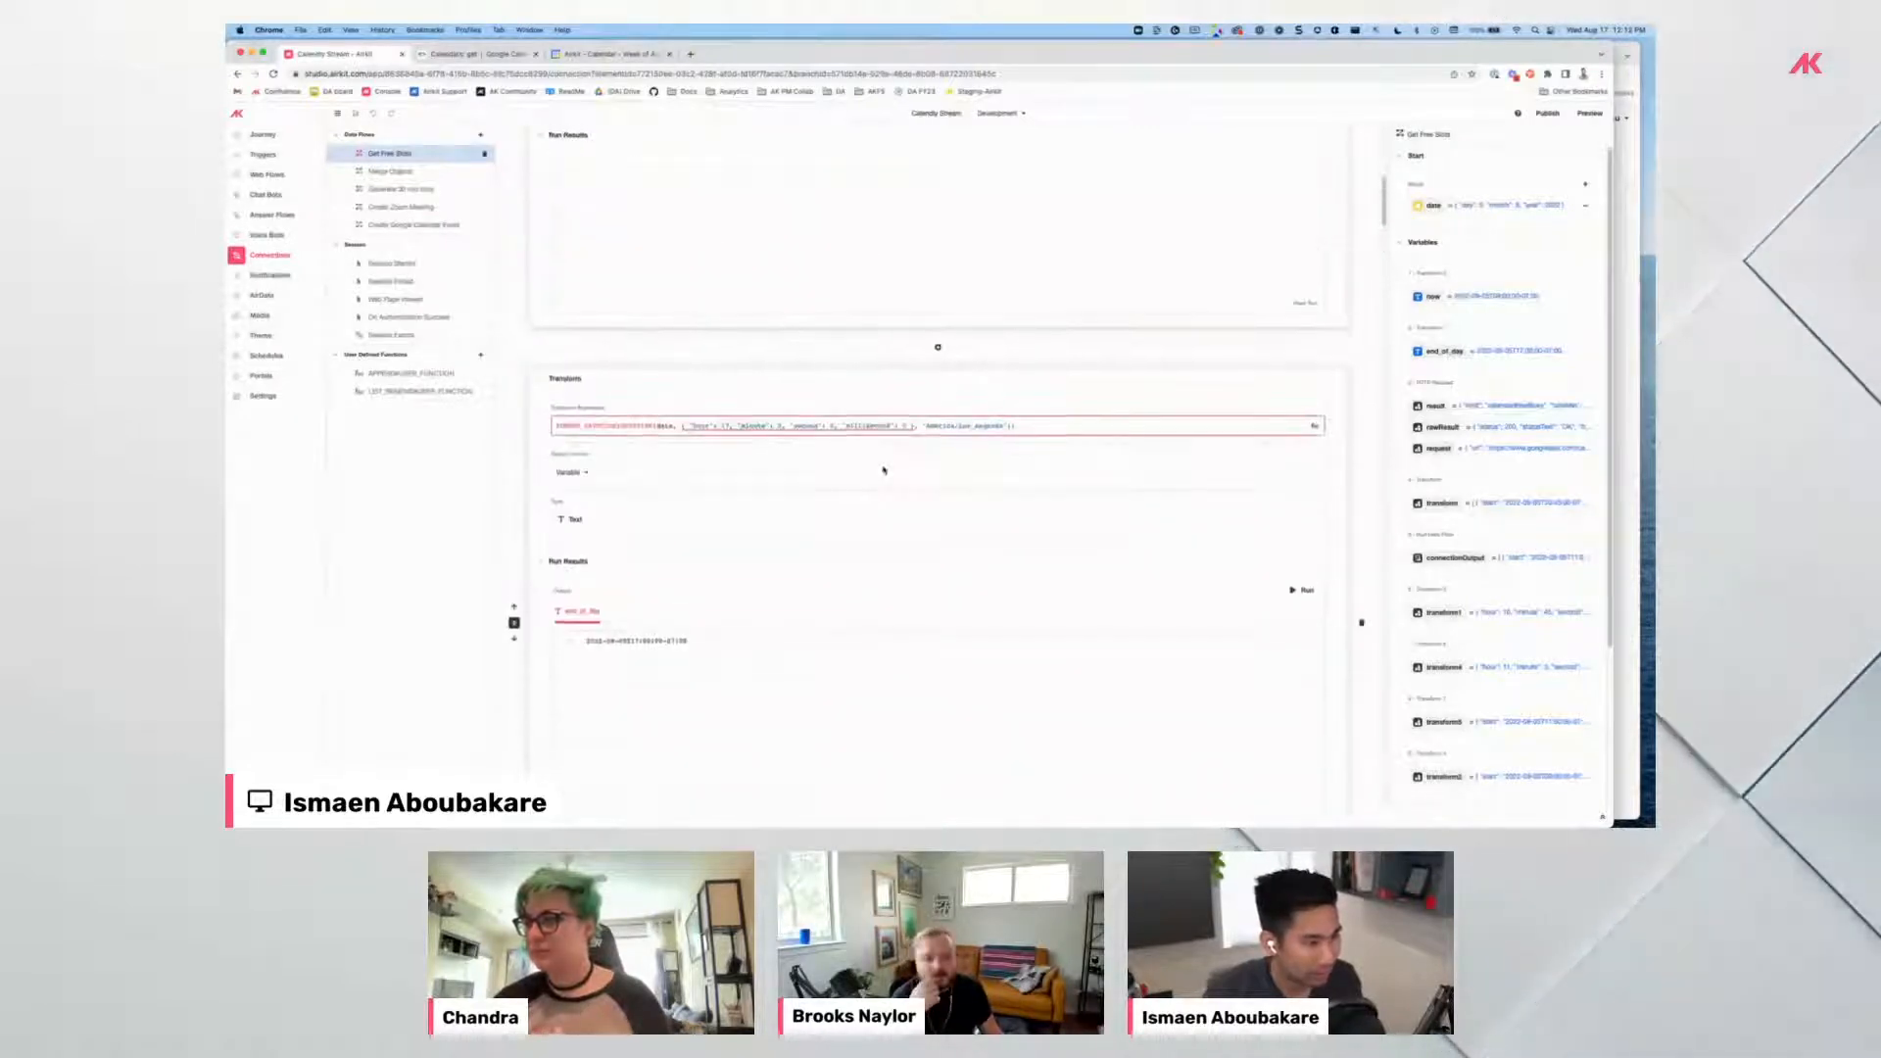
{"action": "left_click", "coordinate": [938, 357]}
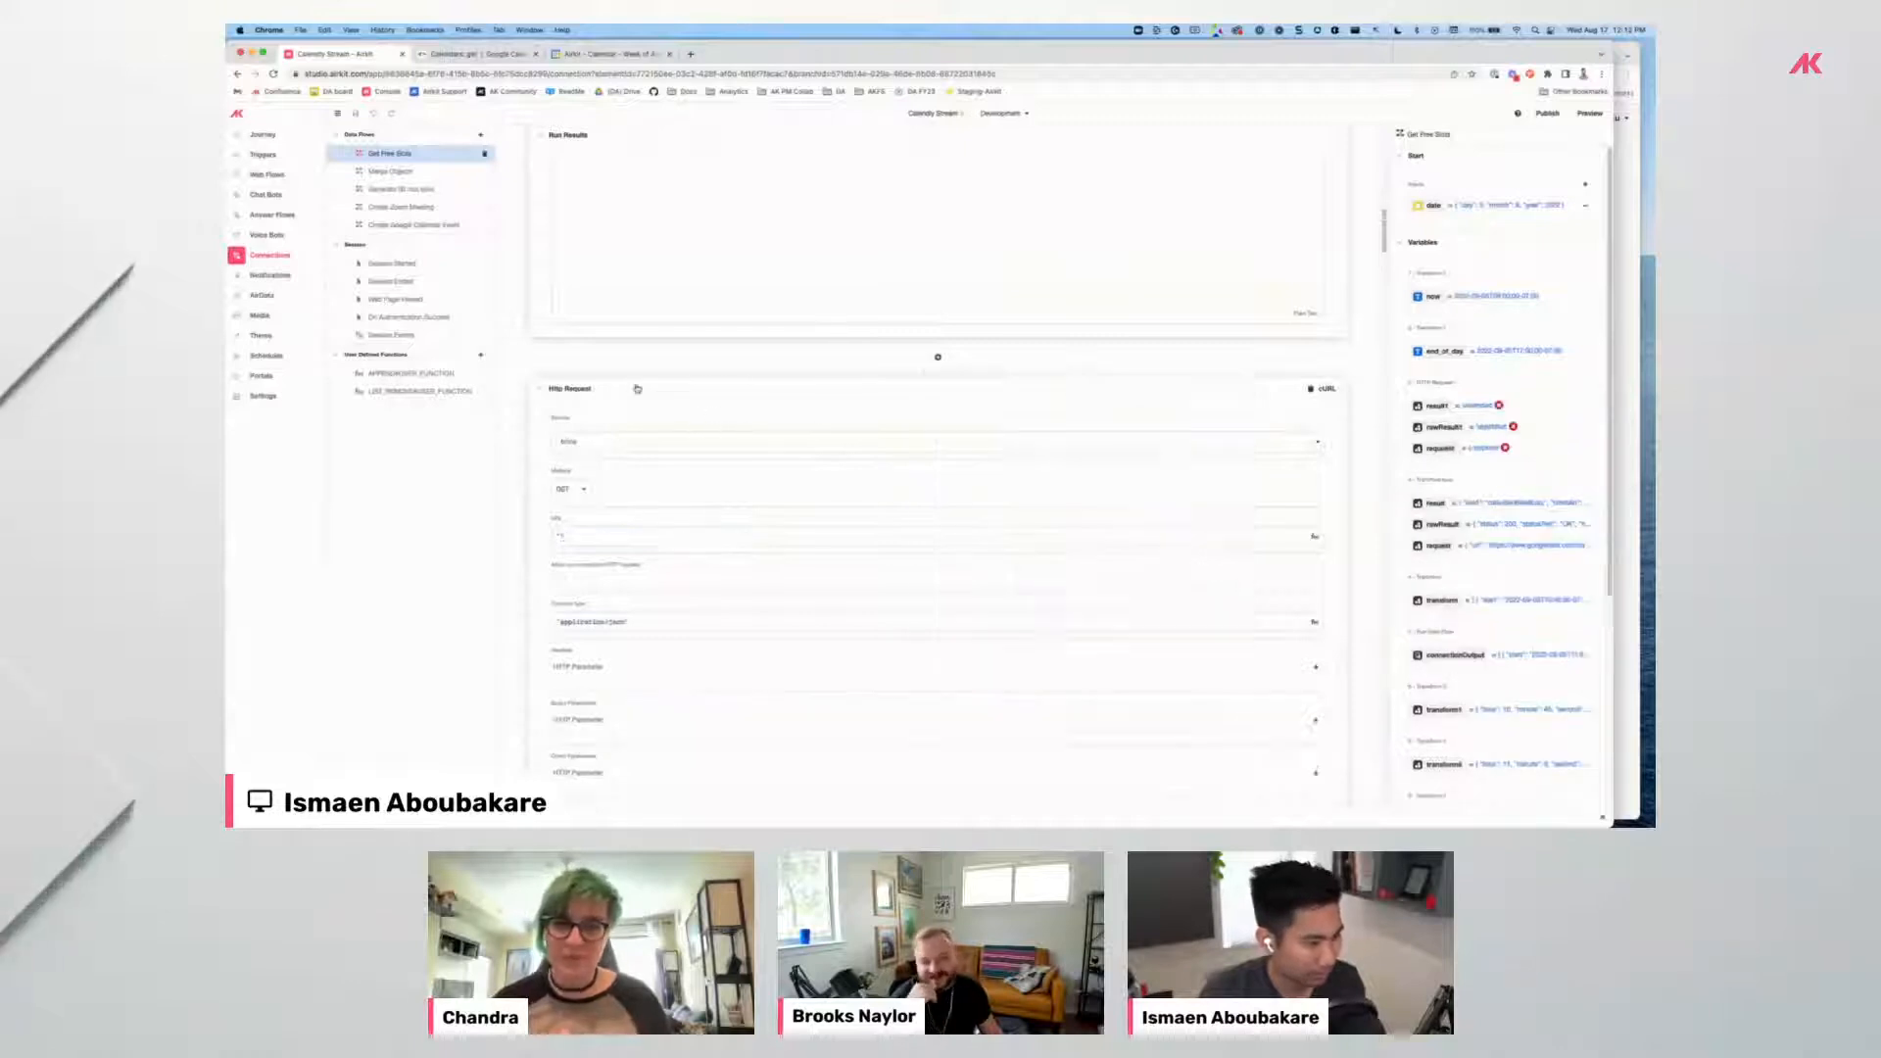
{"action": "left_click", "coordinate": [624, 446]}
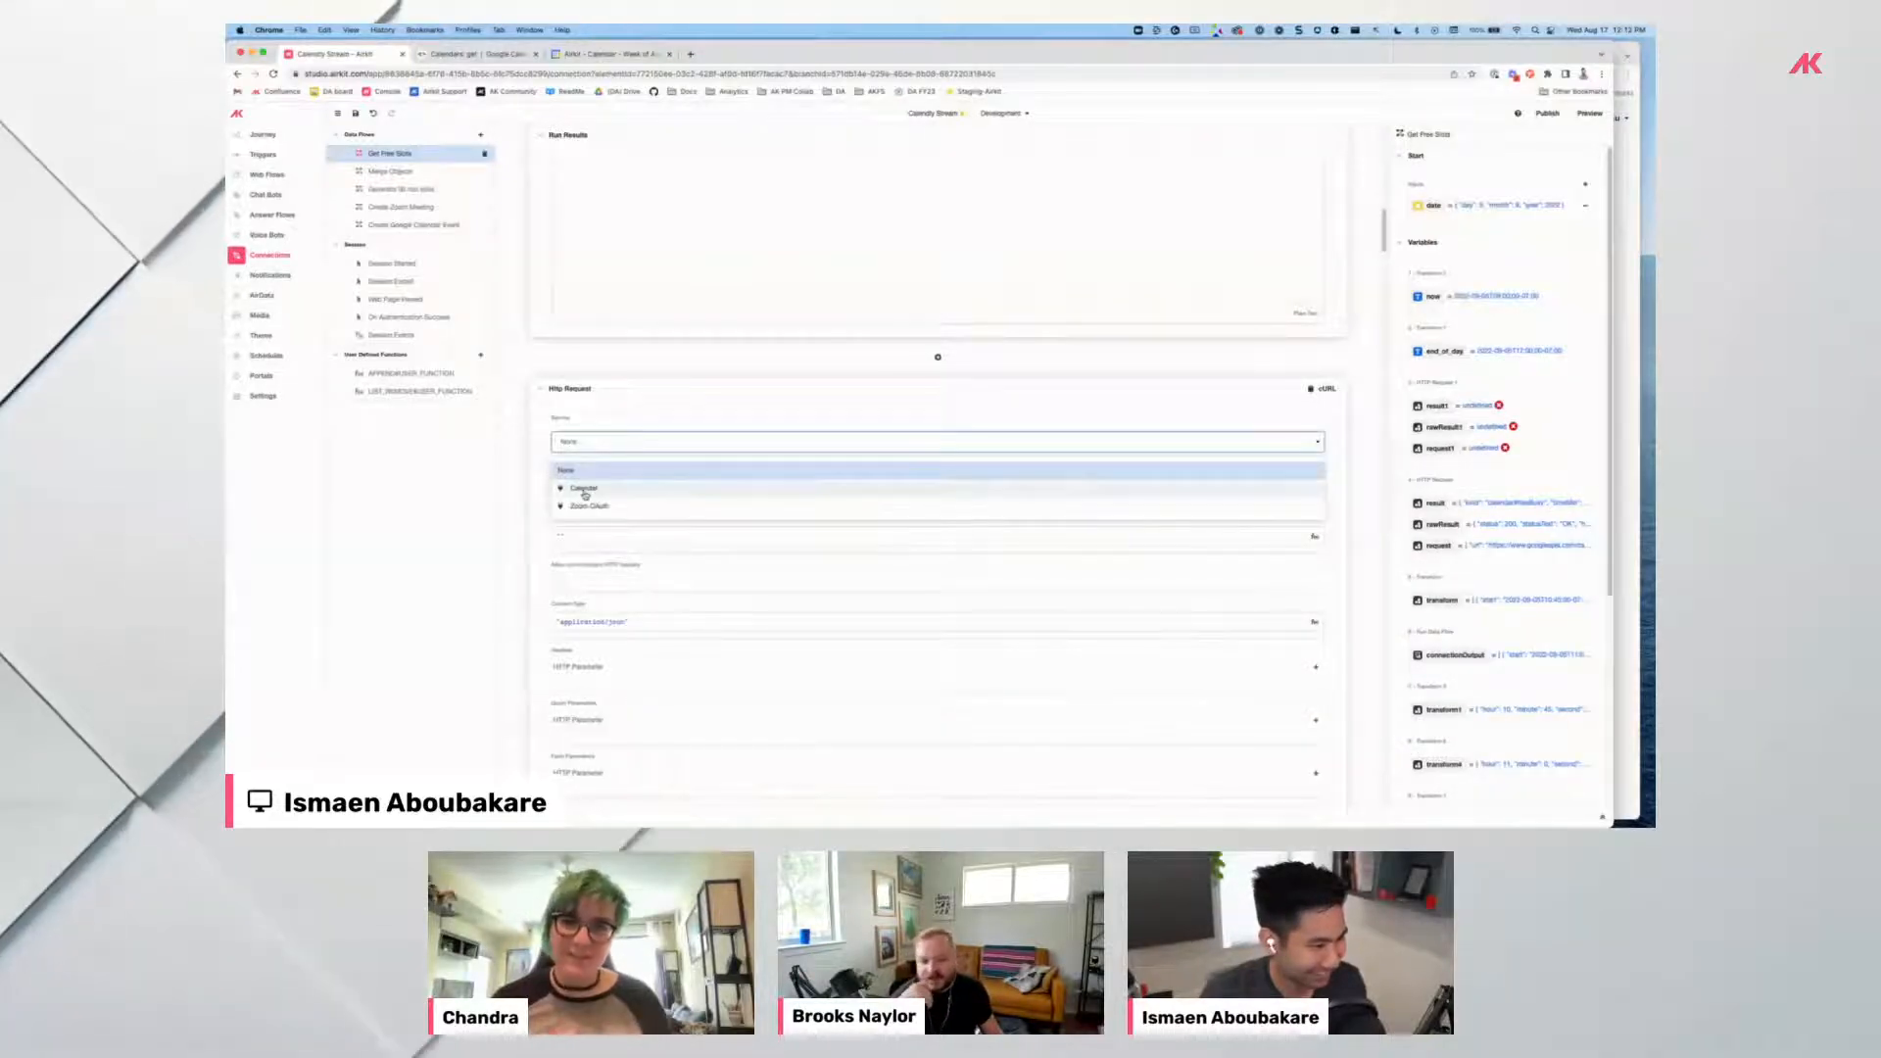
{"action": "left_click", "coordinate": [584, 492]}
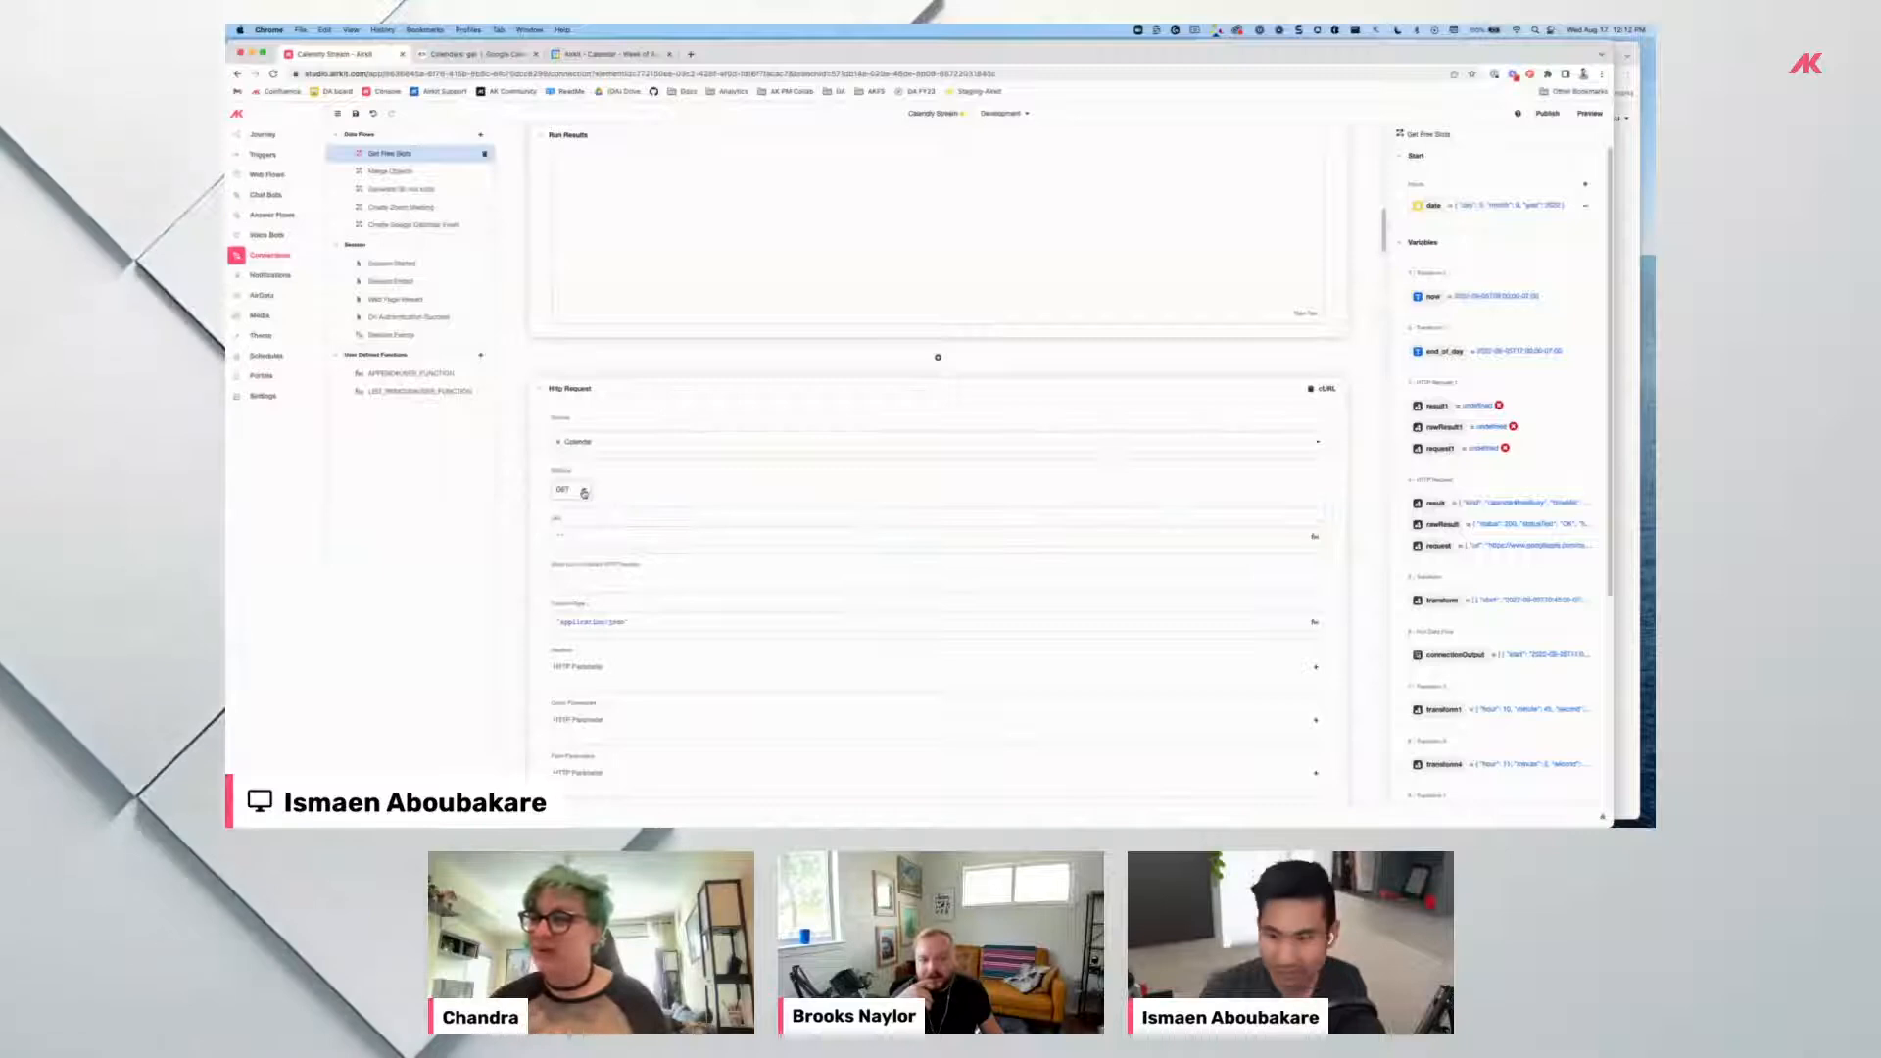
{"action": "scroll", "coordinate": [579, 476], "scroll_direction": "down", "scroll_amount": 1}
{"action": "left_click", "coordinate": [558, 459]}
{"action": "key", "text": "super+v"}
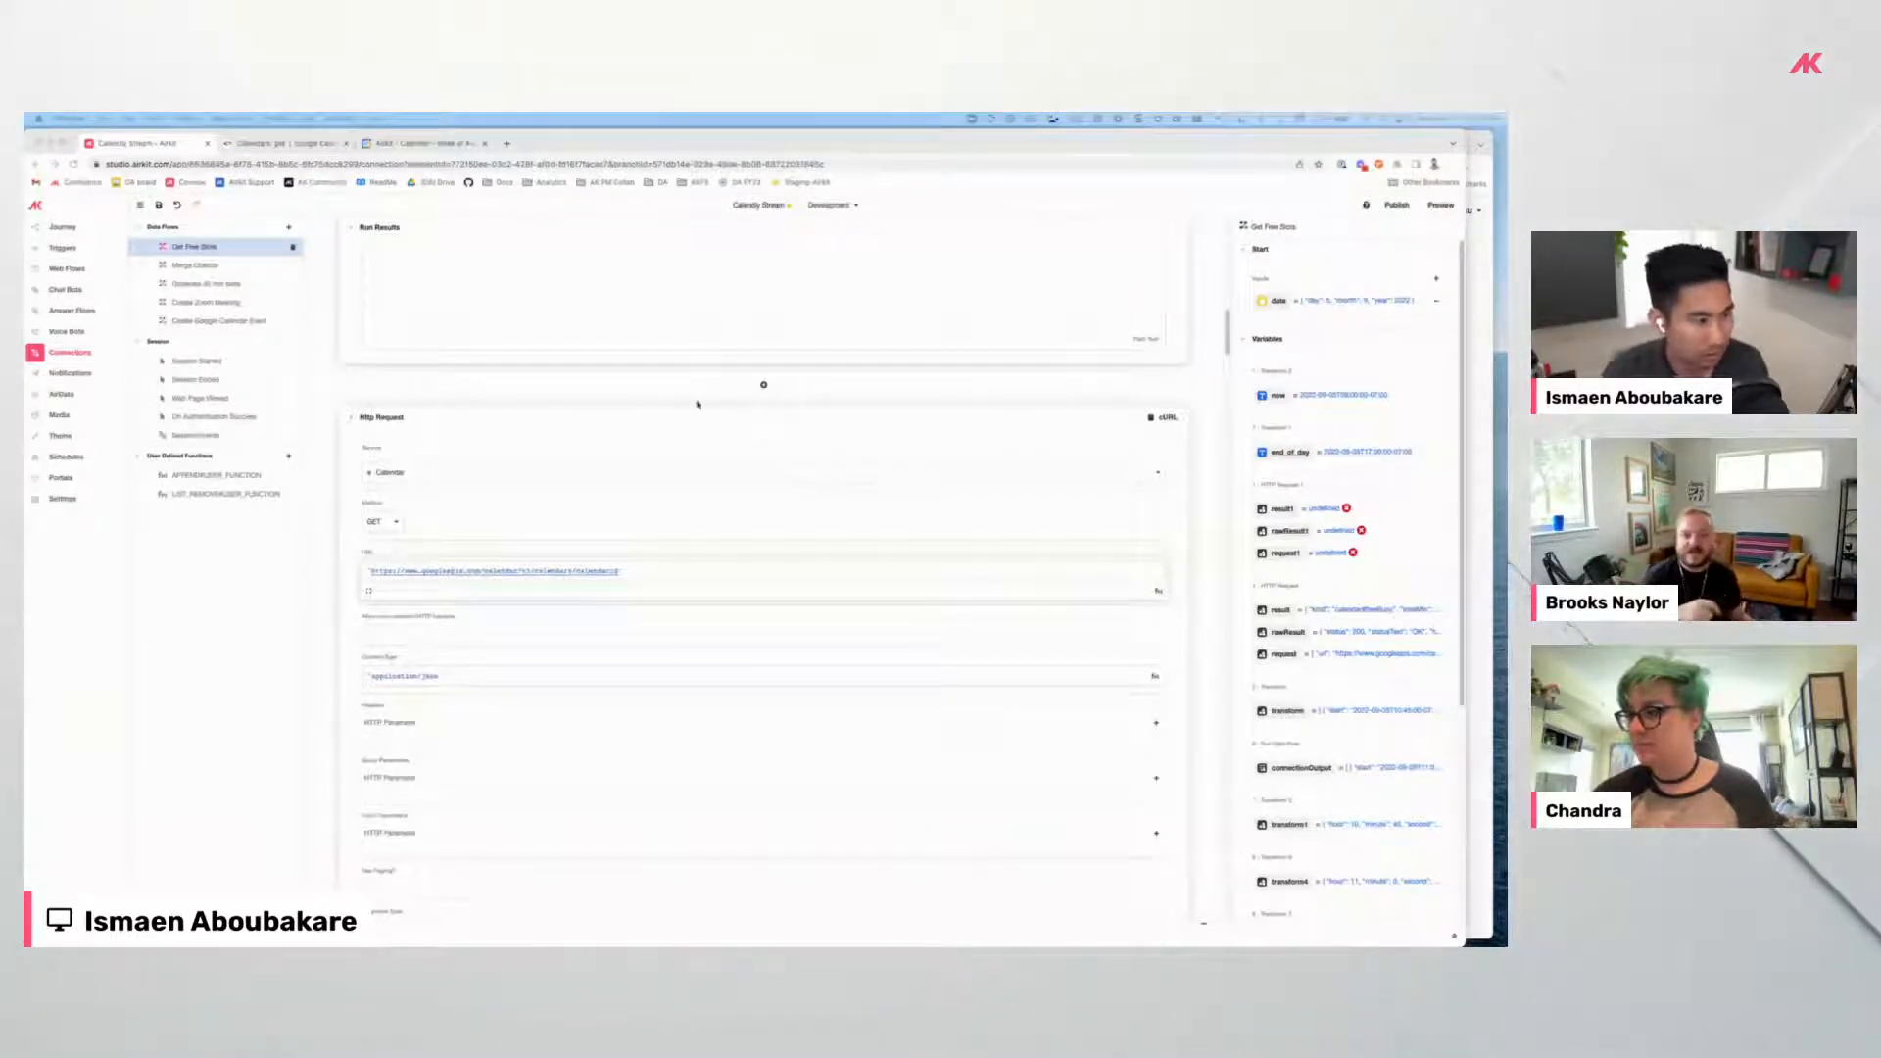
{"action": "double_click", "coordinate": [1386, 154]}
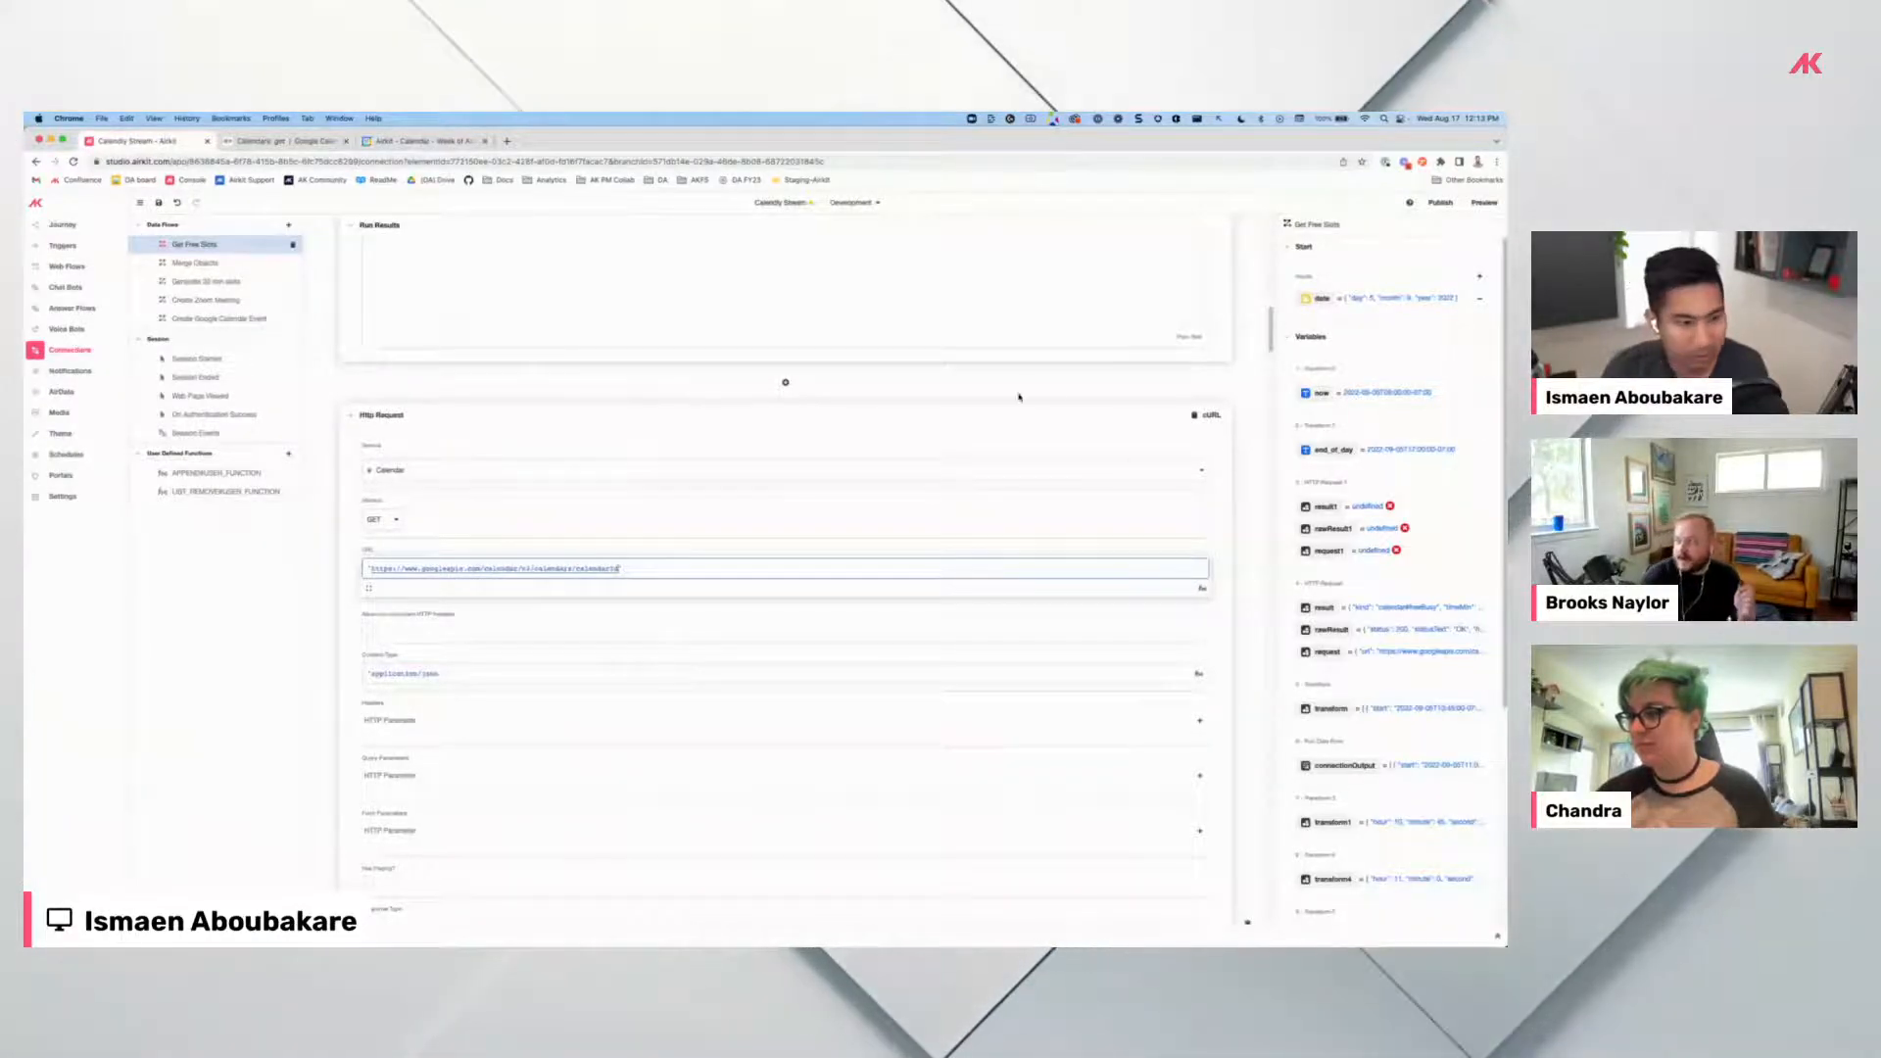
Zoom the page in to read the new Calendar GET request's settings.
{"action": "key", "text": "super+minus"}
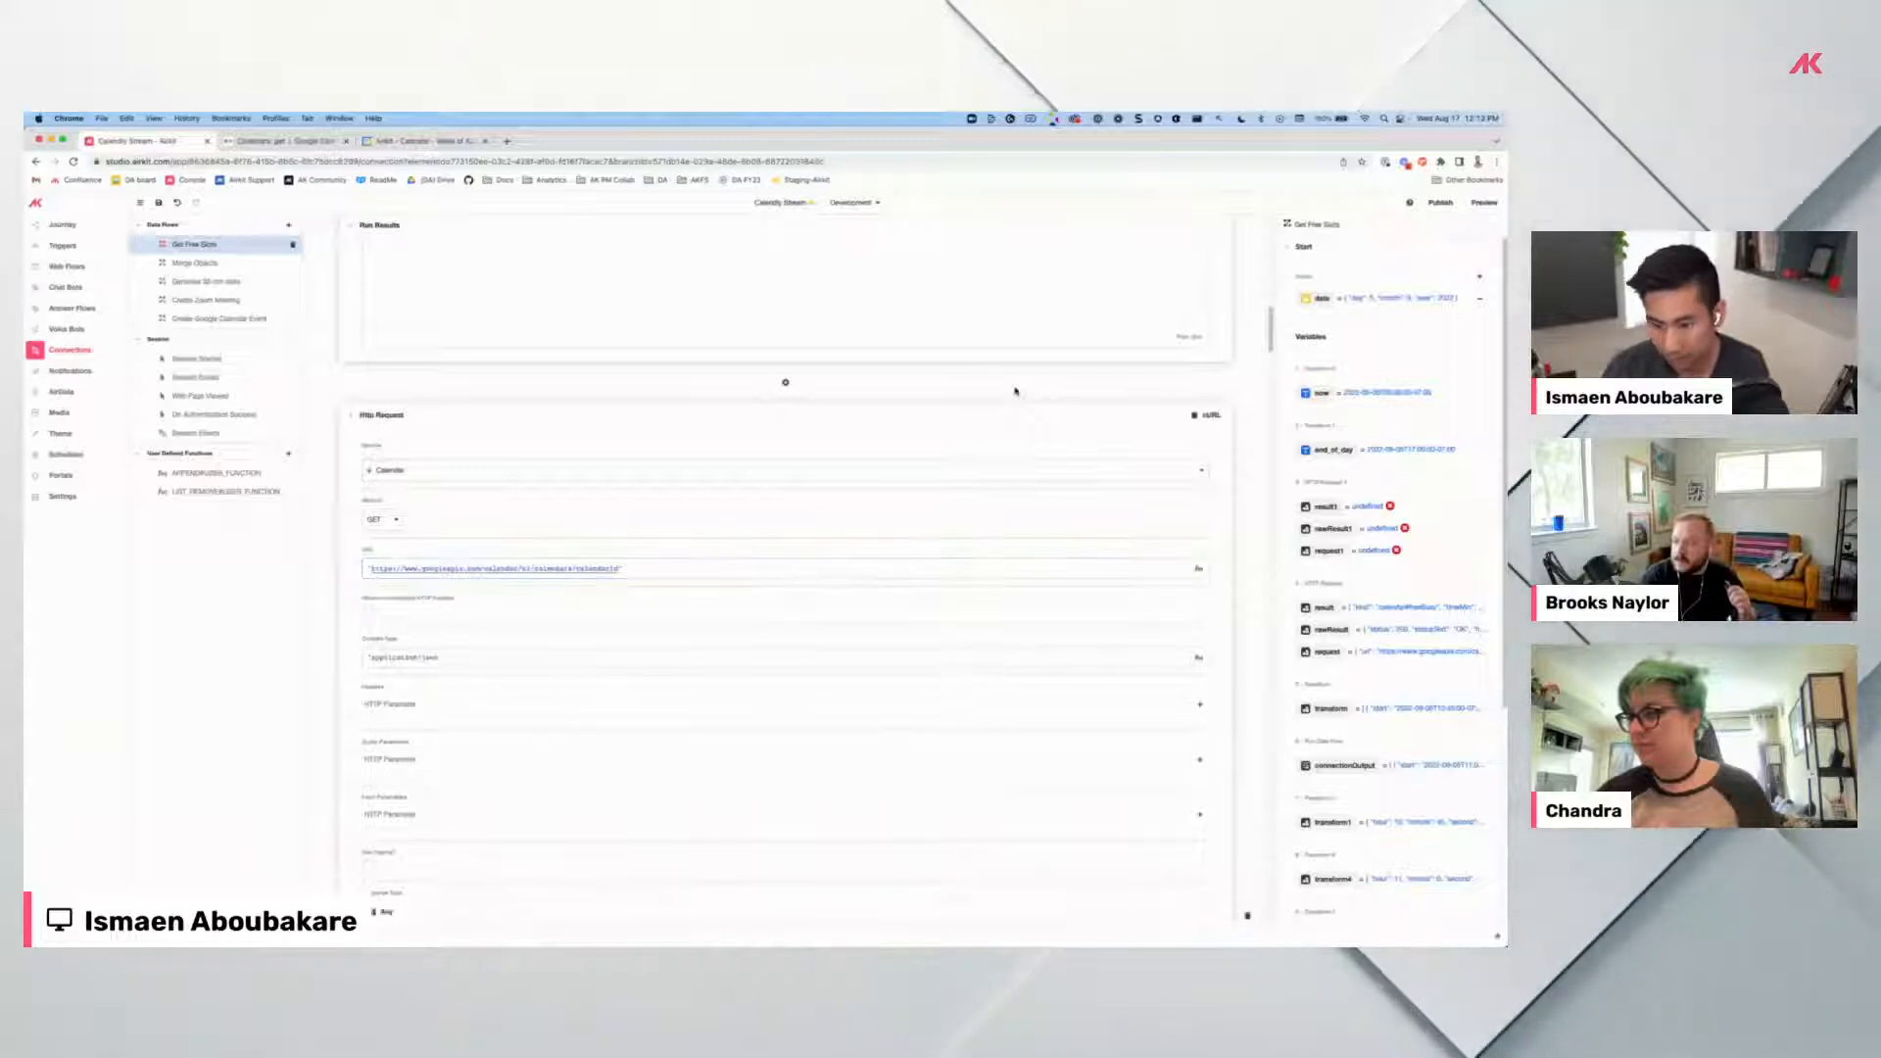
{"action": "key", "text": "super+equal"}
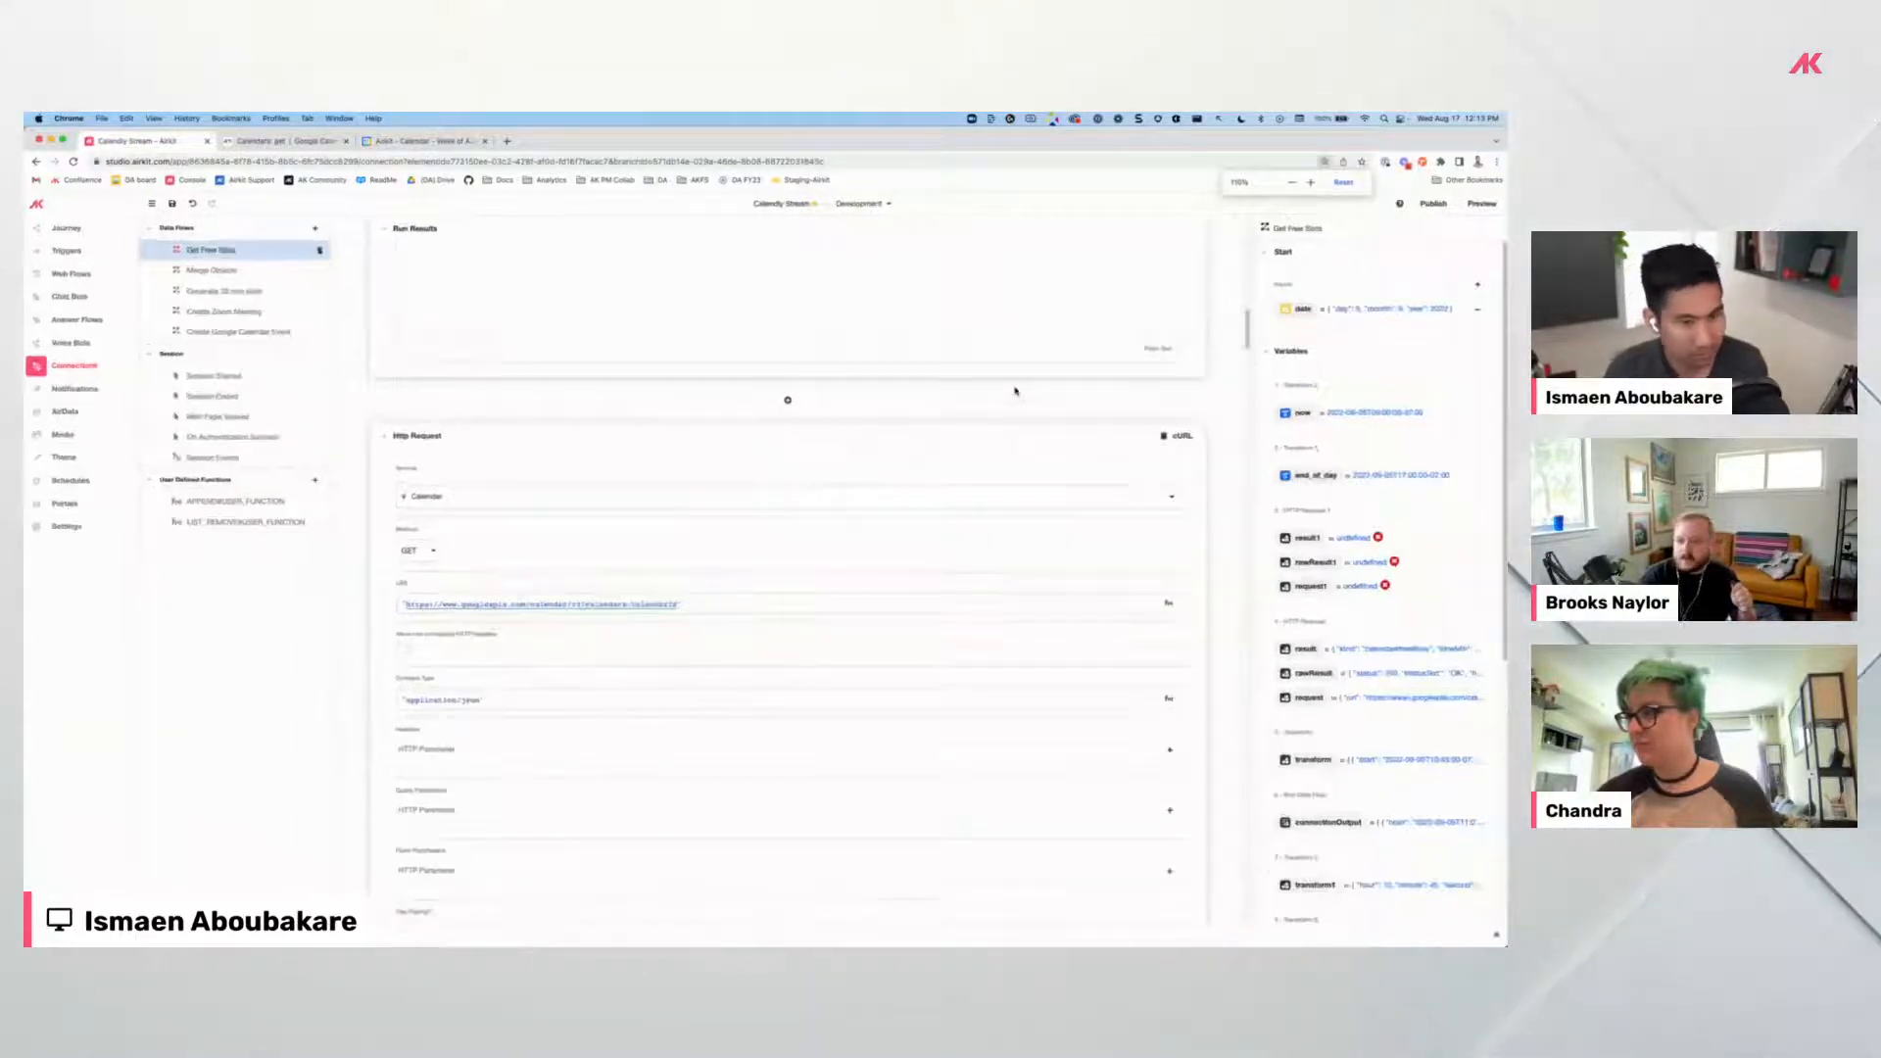
{"action": "key", "text": "super+equal"}
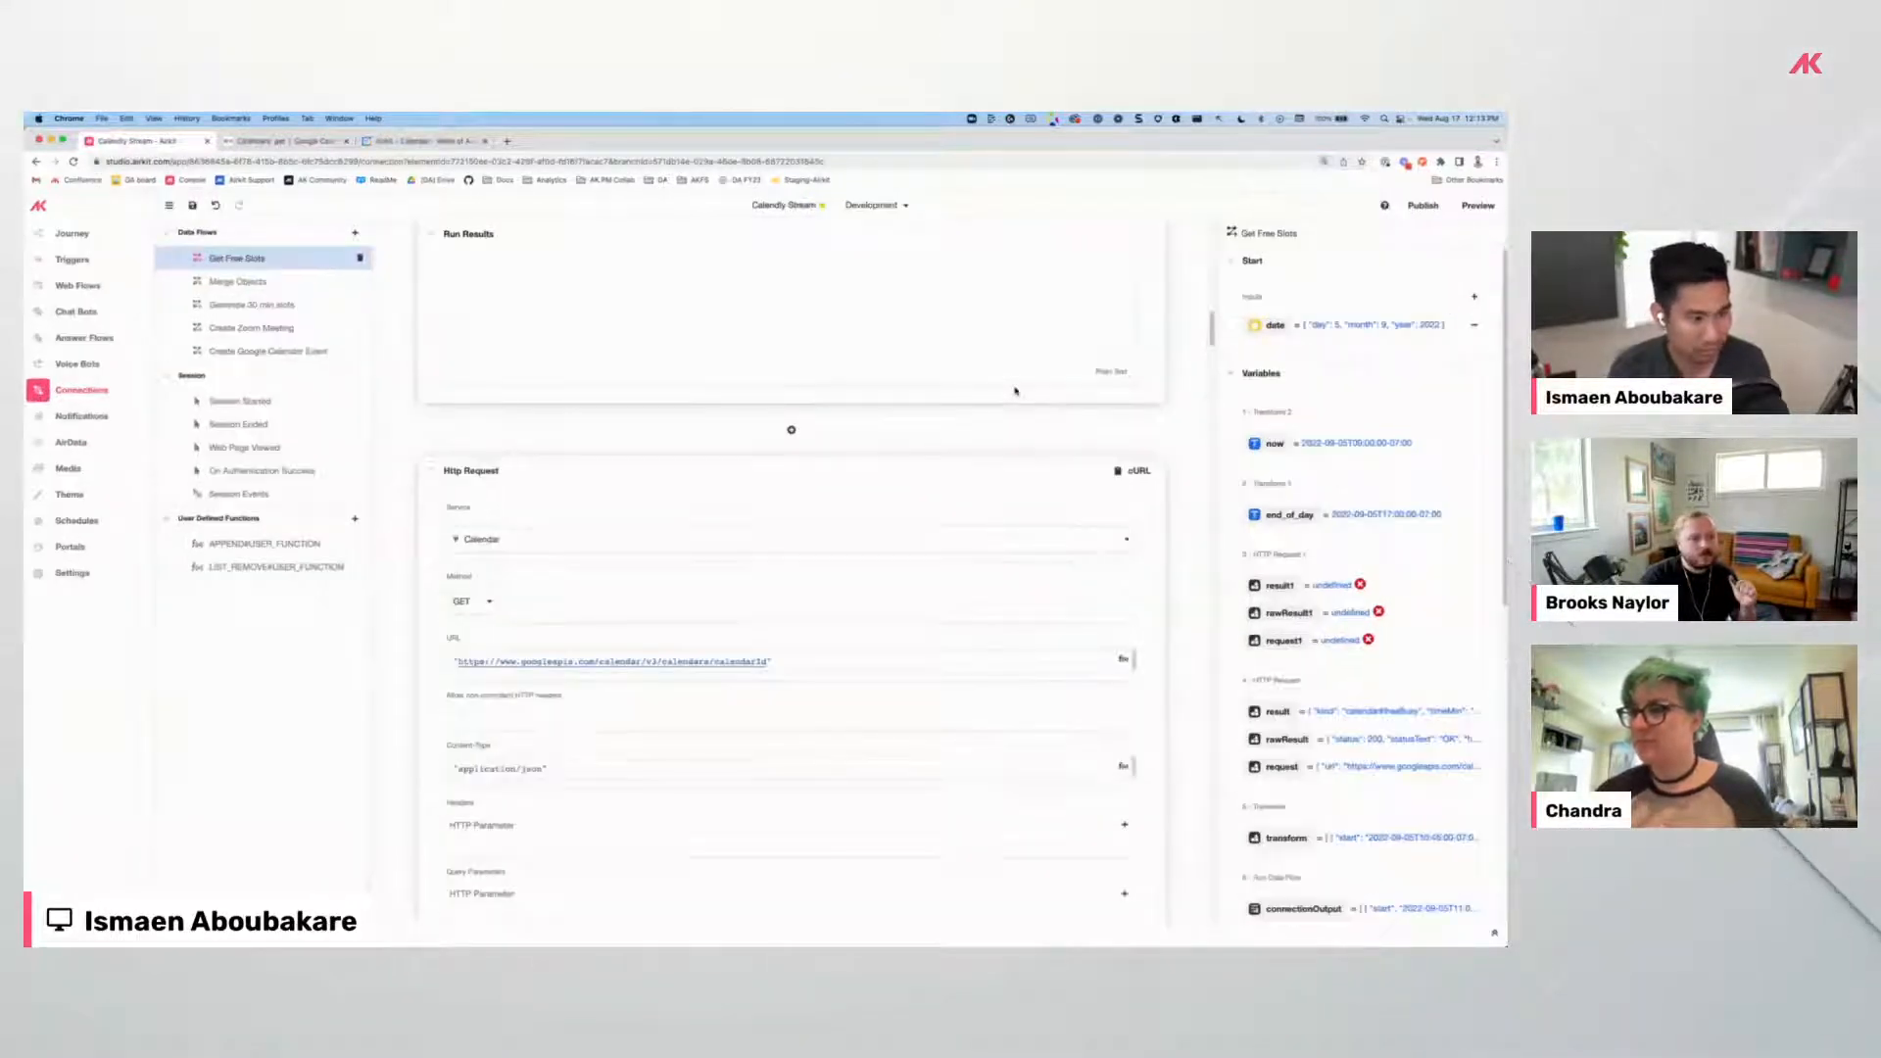
{"action": "key", "text": "super+minus"}
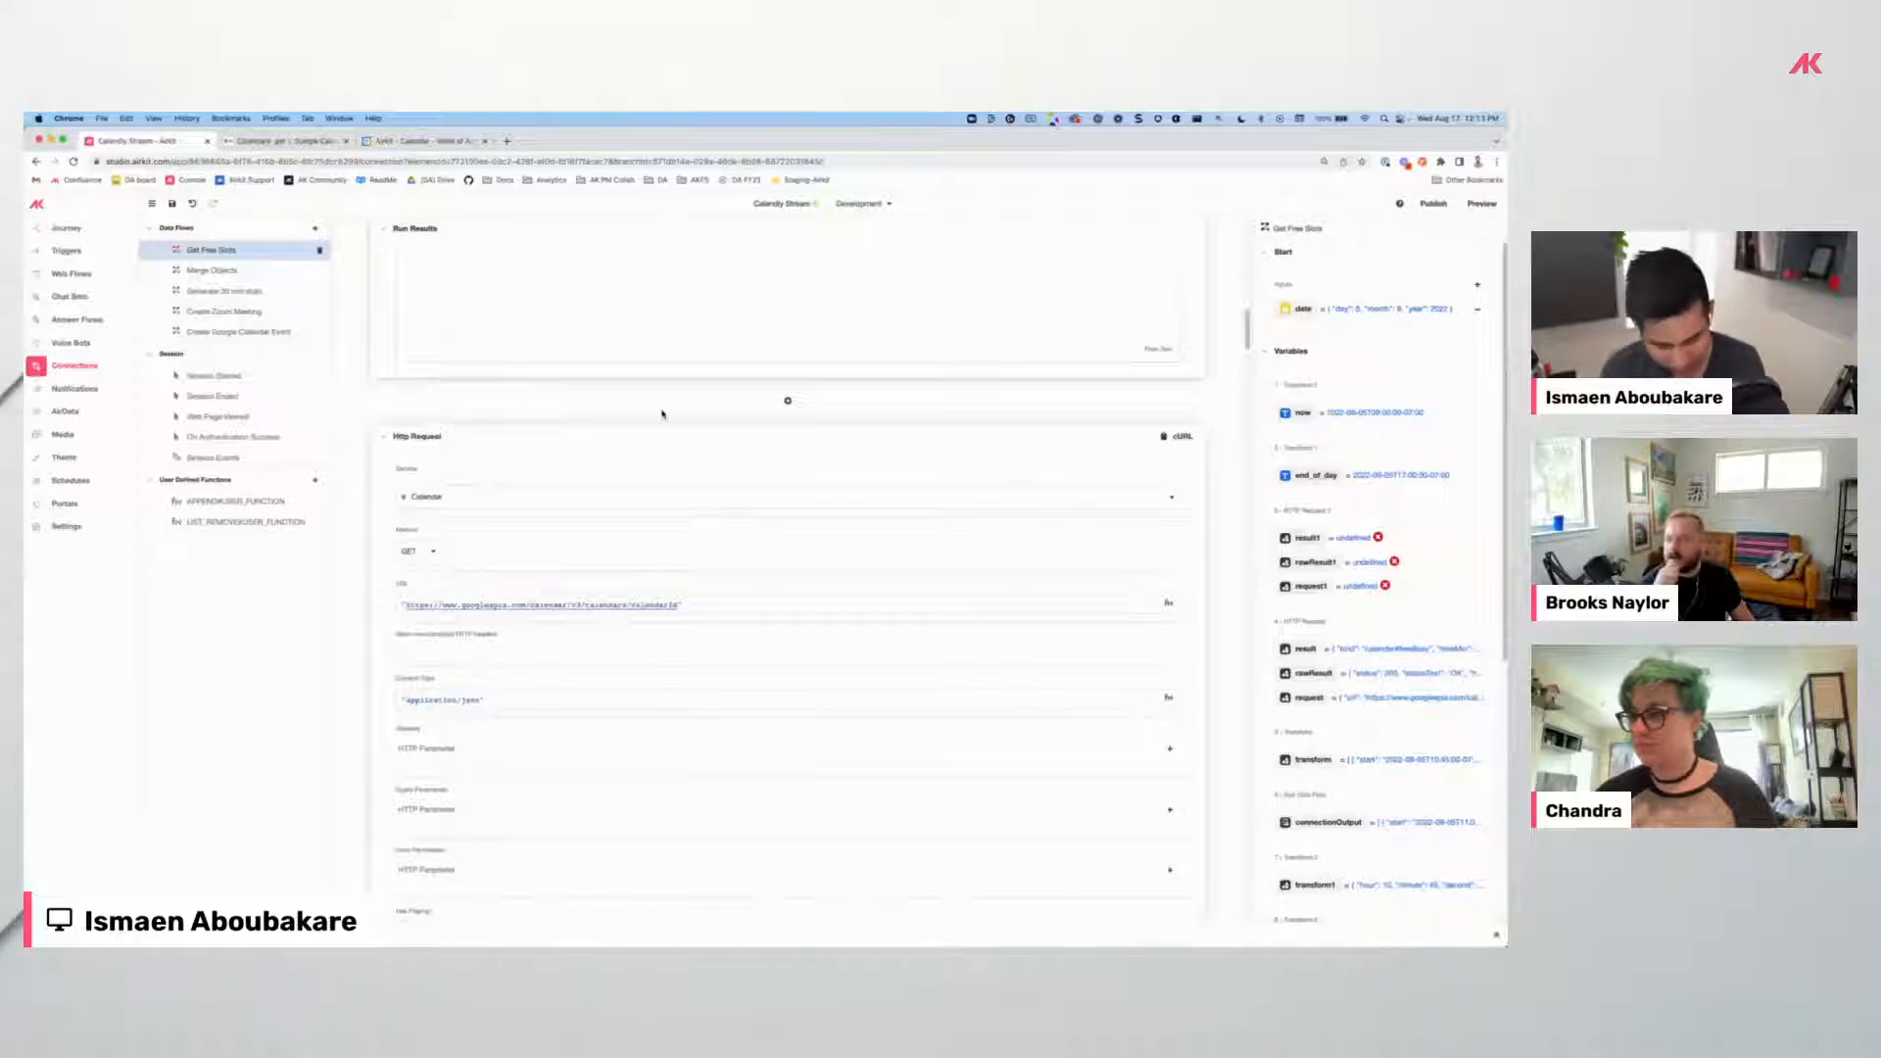
{"action": "key", "text": "super+equal"}
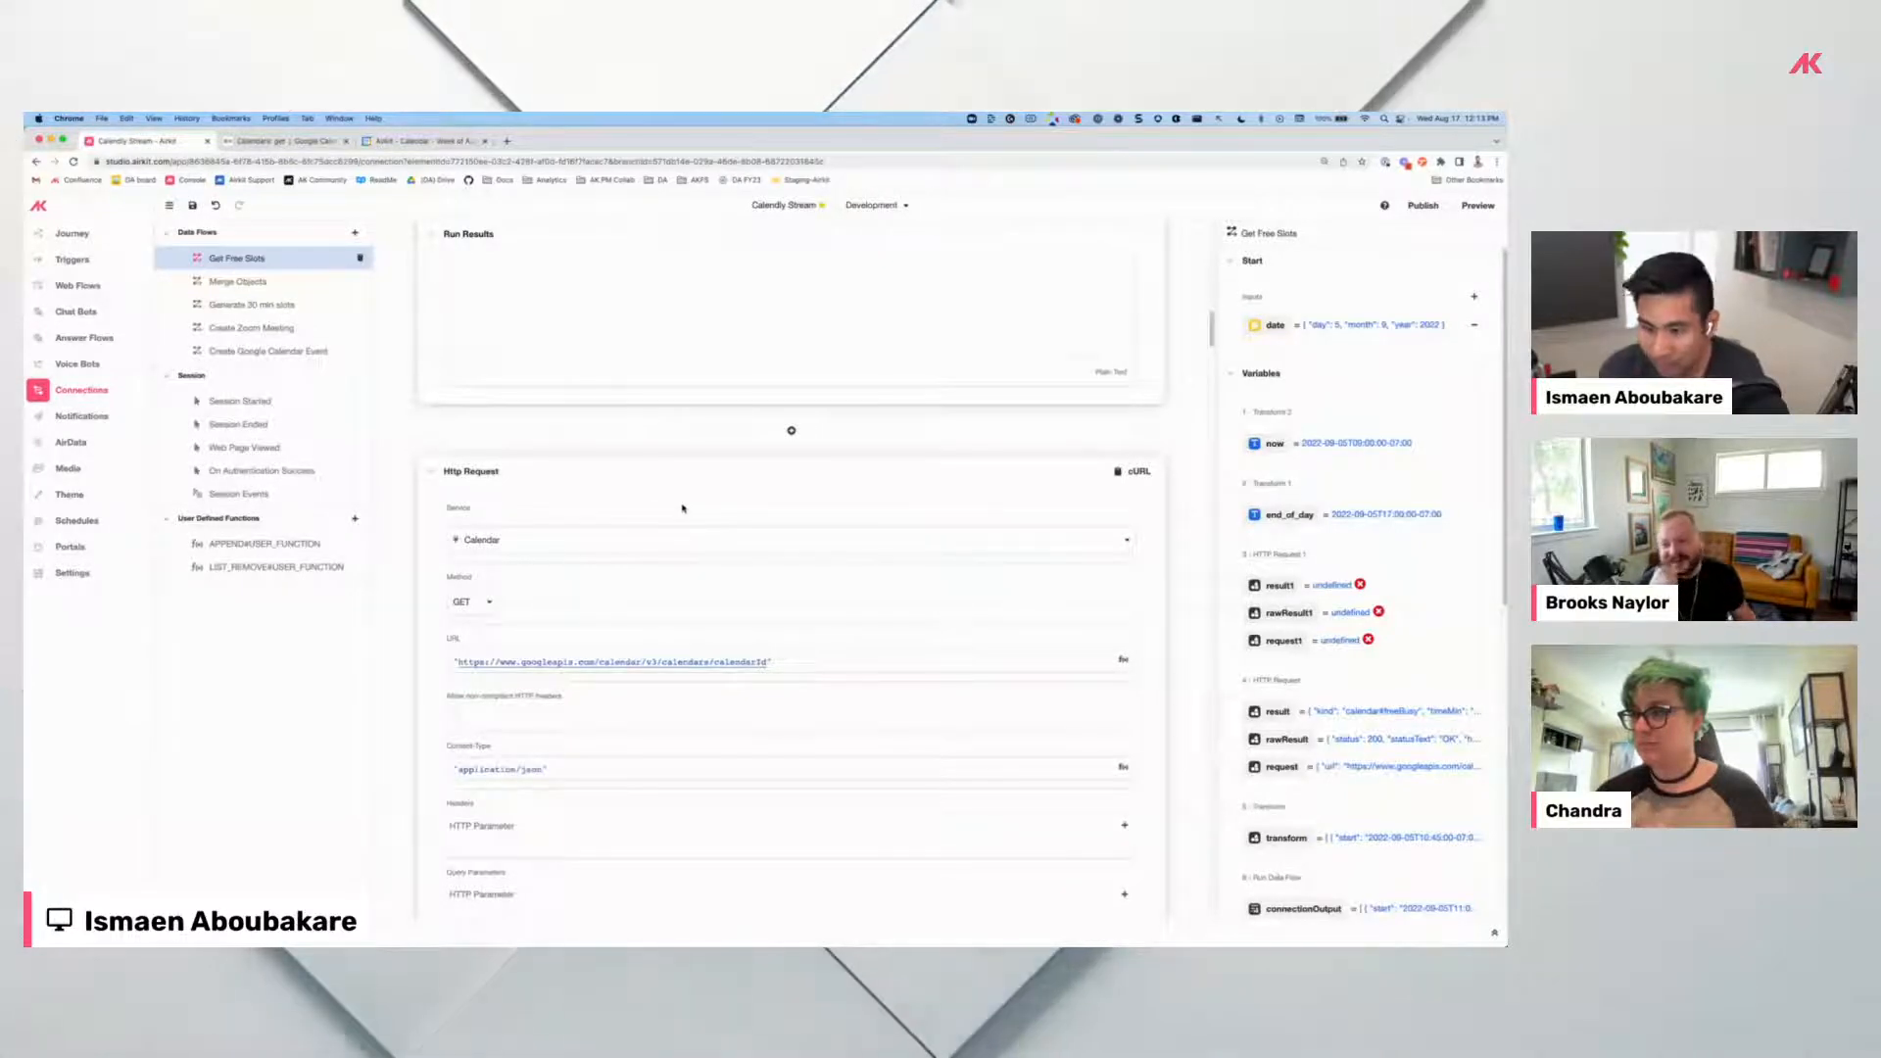
{"action": "key", "text": "super+equal"}
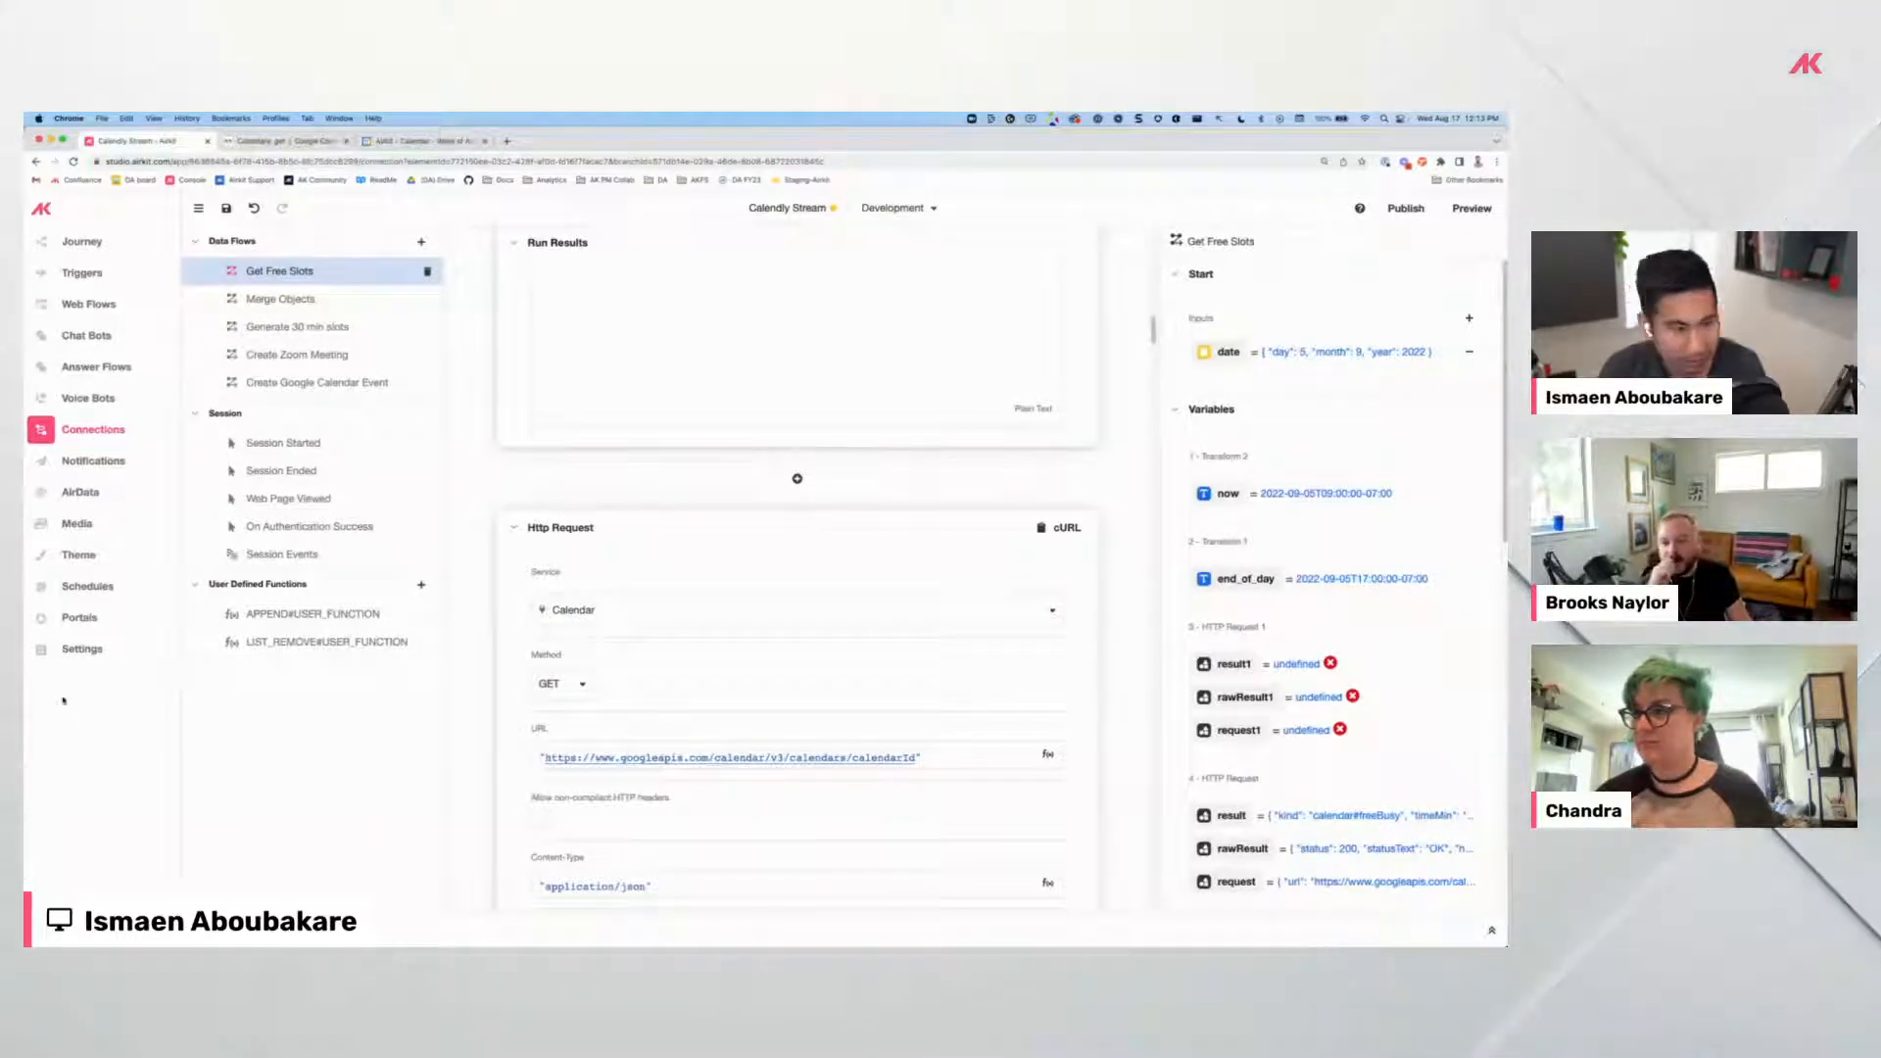
{"action": "scroll", "coordinate": [728, 638], "scroll_direction": "down", "scroll_amount": 5}
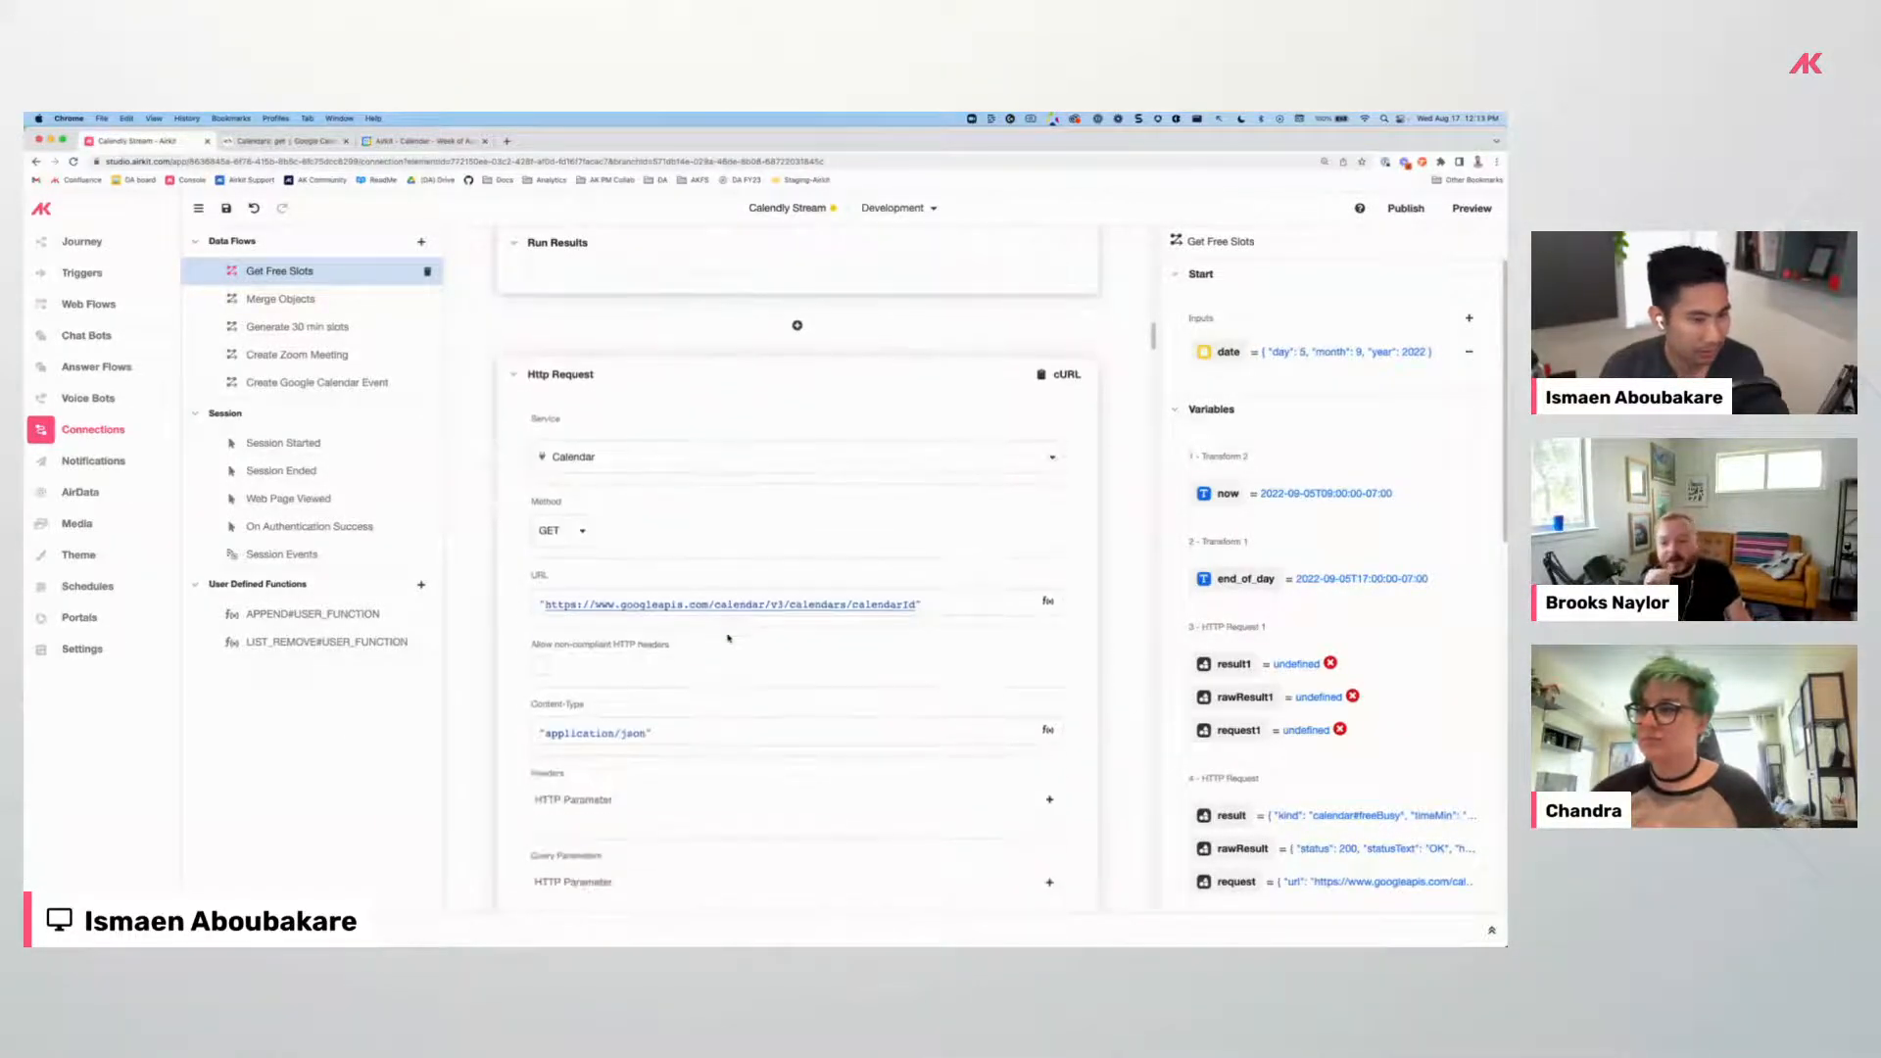
{"action": "scroll", "coordinate": [742, 628], "scroll_direction": "up", "scroll_amount": 2}
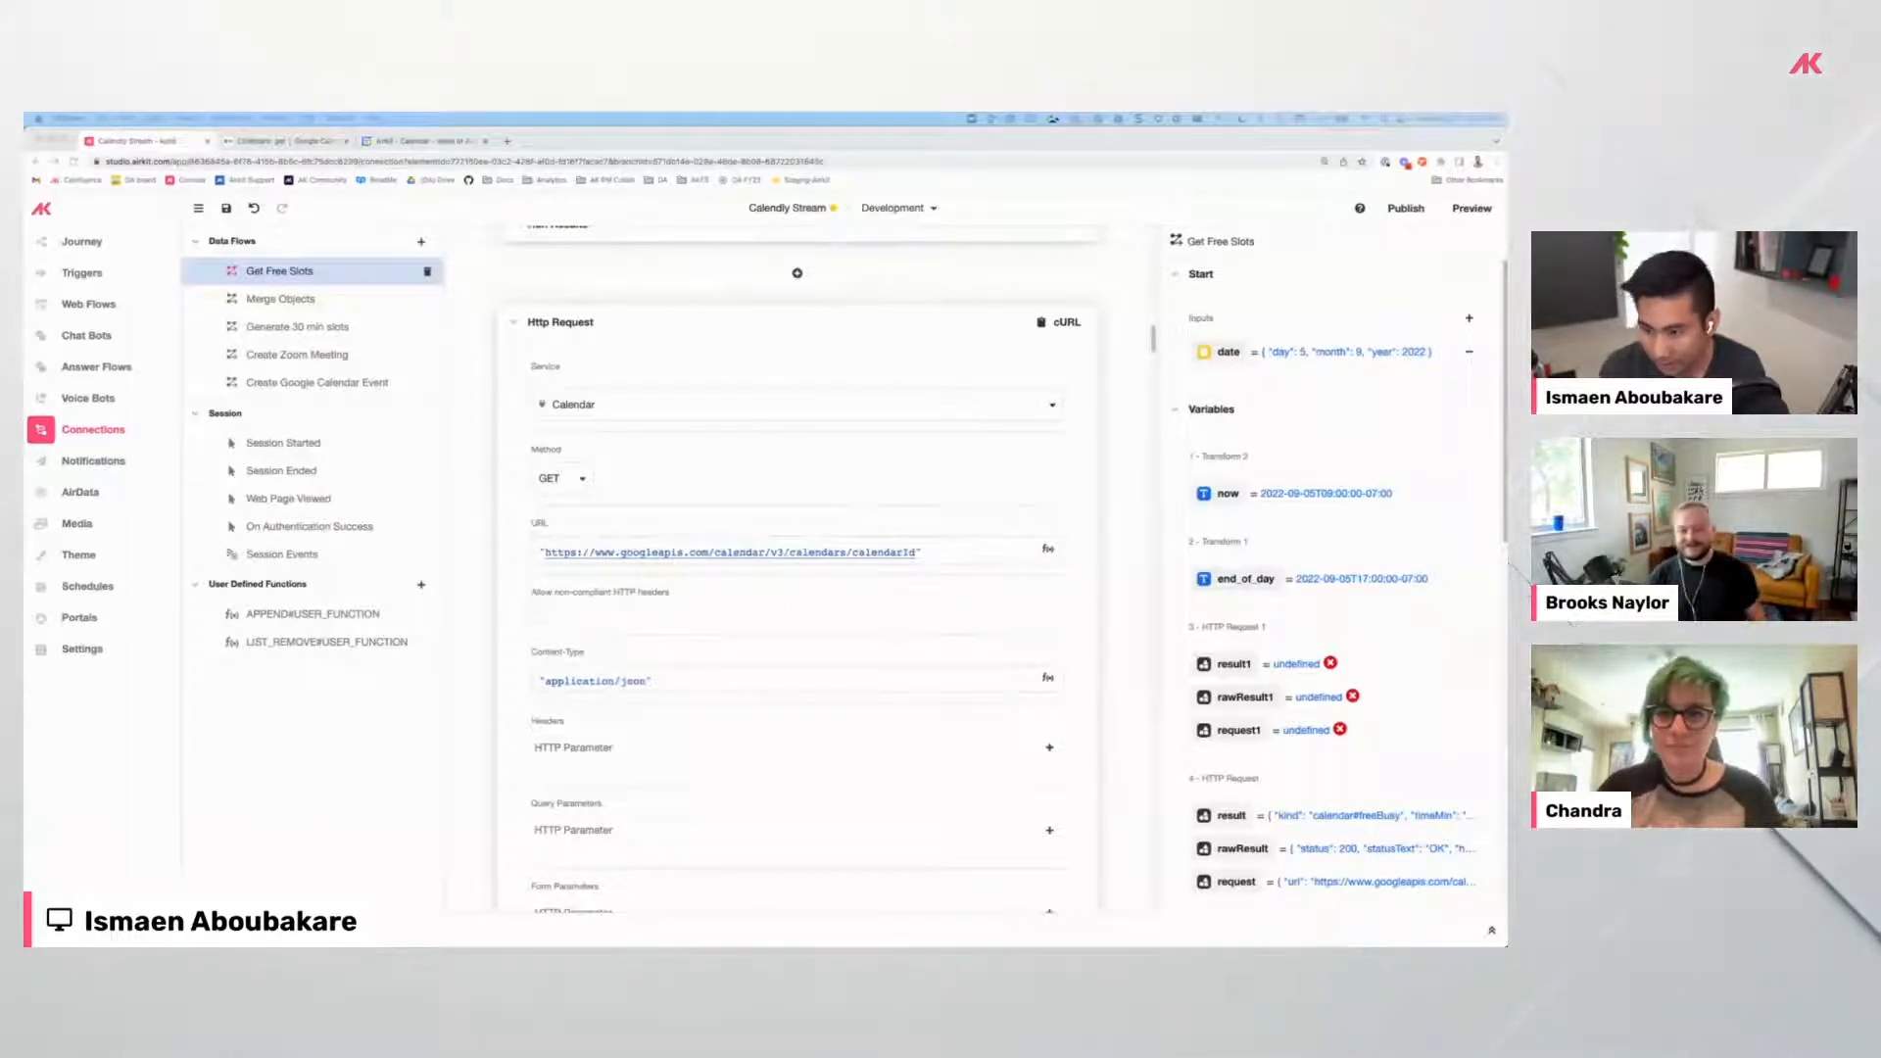
{"action": "scroll", "coordinate": [826, 579], "scroll_direction": "down", "scroll_amount": 10}
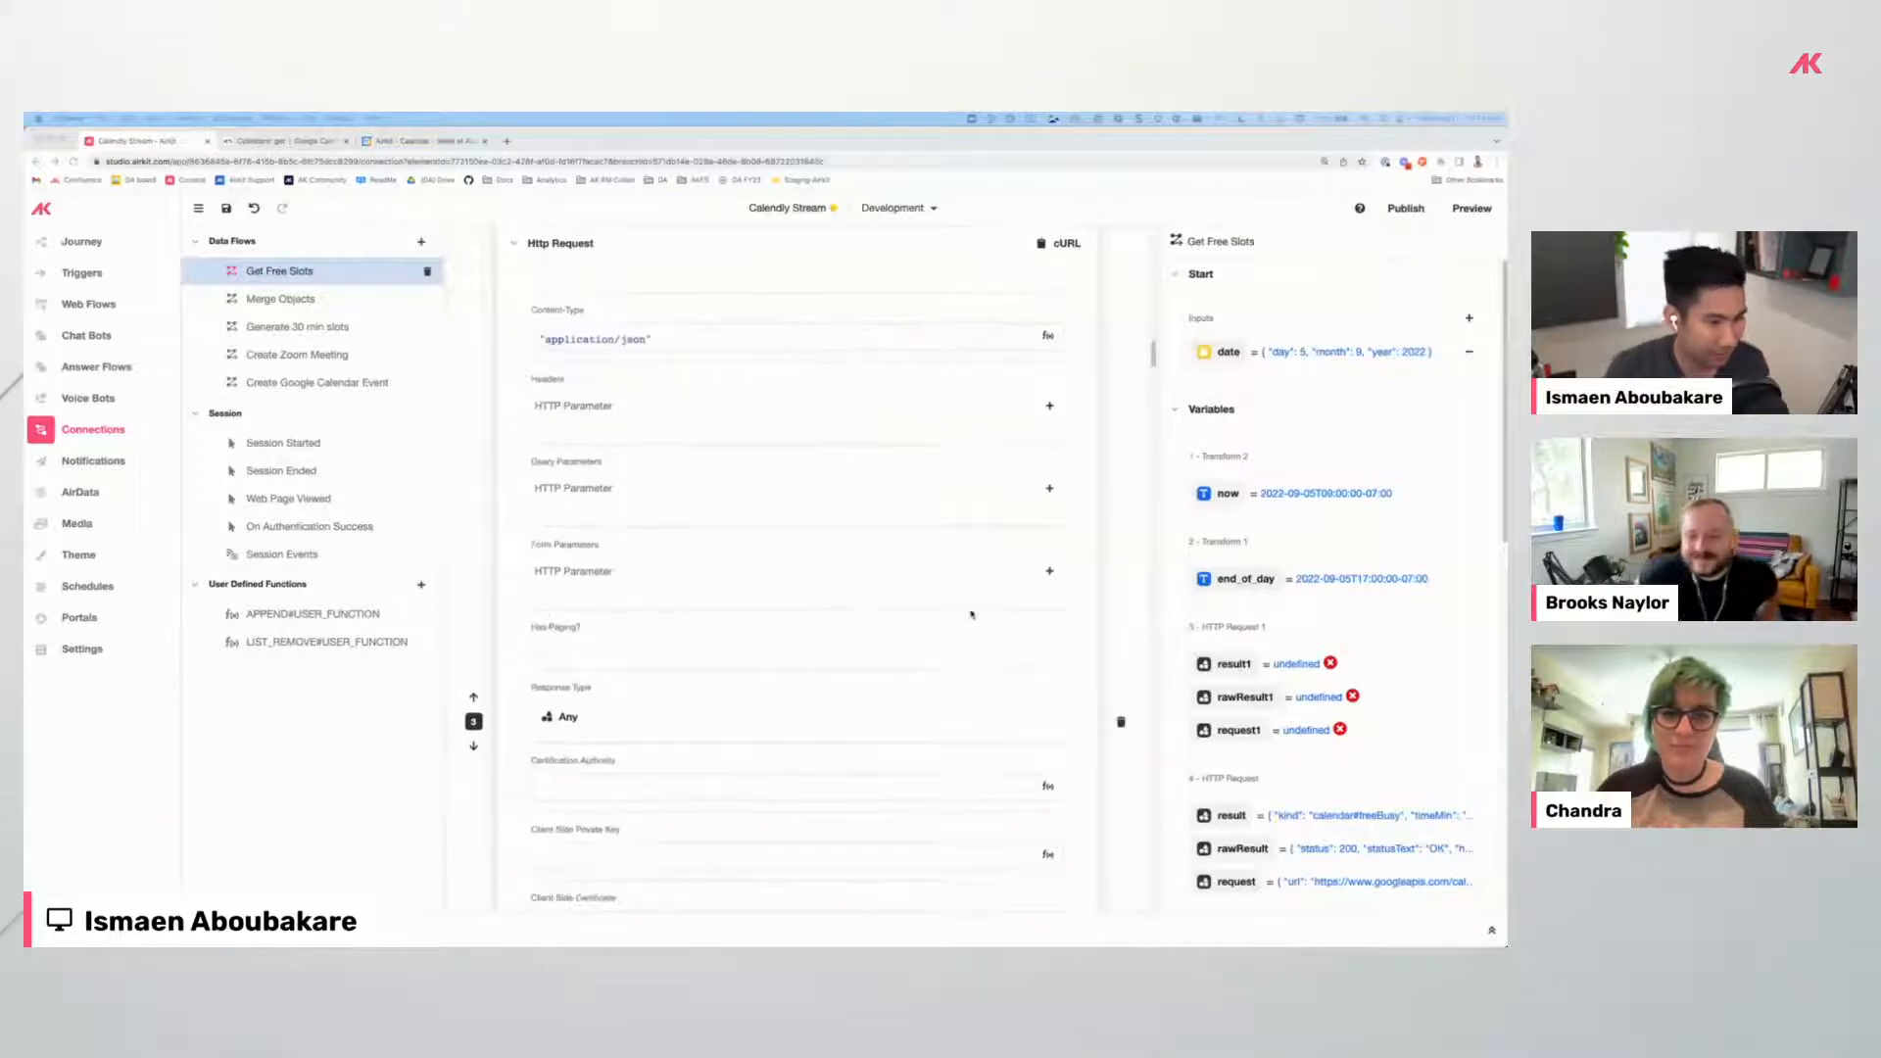
Run the Calendar GET request and check its 404 Not Found raw result.
{"action": "left_click", "coordinate": [1029, 705]}
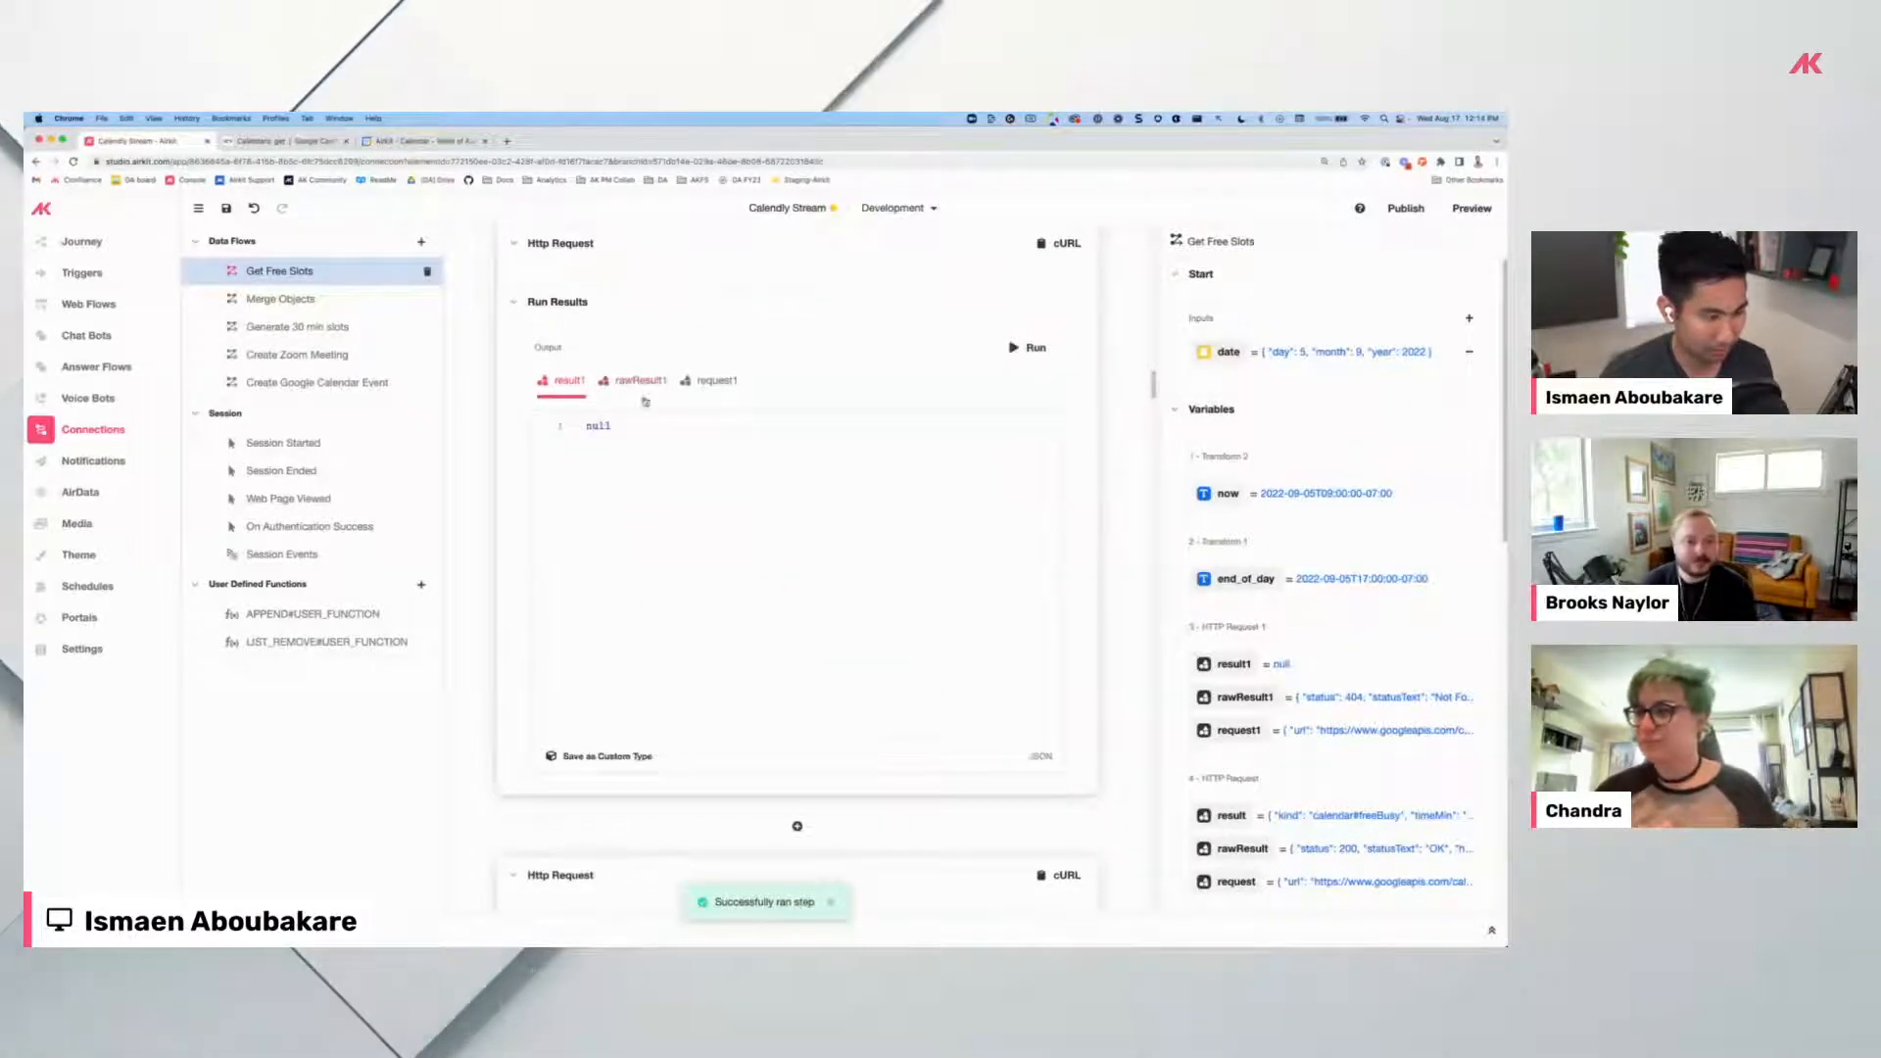
{"action": "left_click", "coordinate": [641, 381]}
{"action": "scroll", "coordinate": [787, 550], "scroll_direction": "down", "scroll_amount": 5}
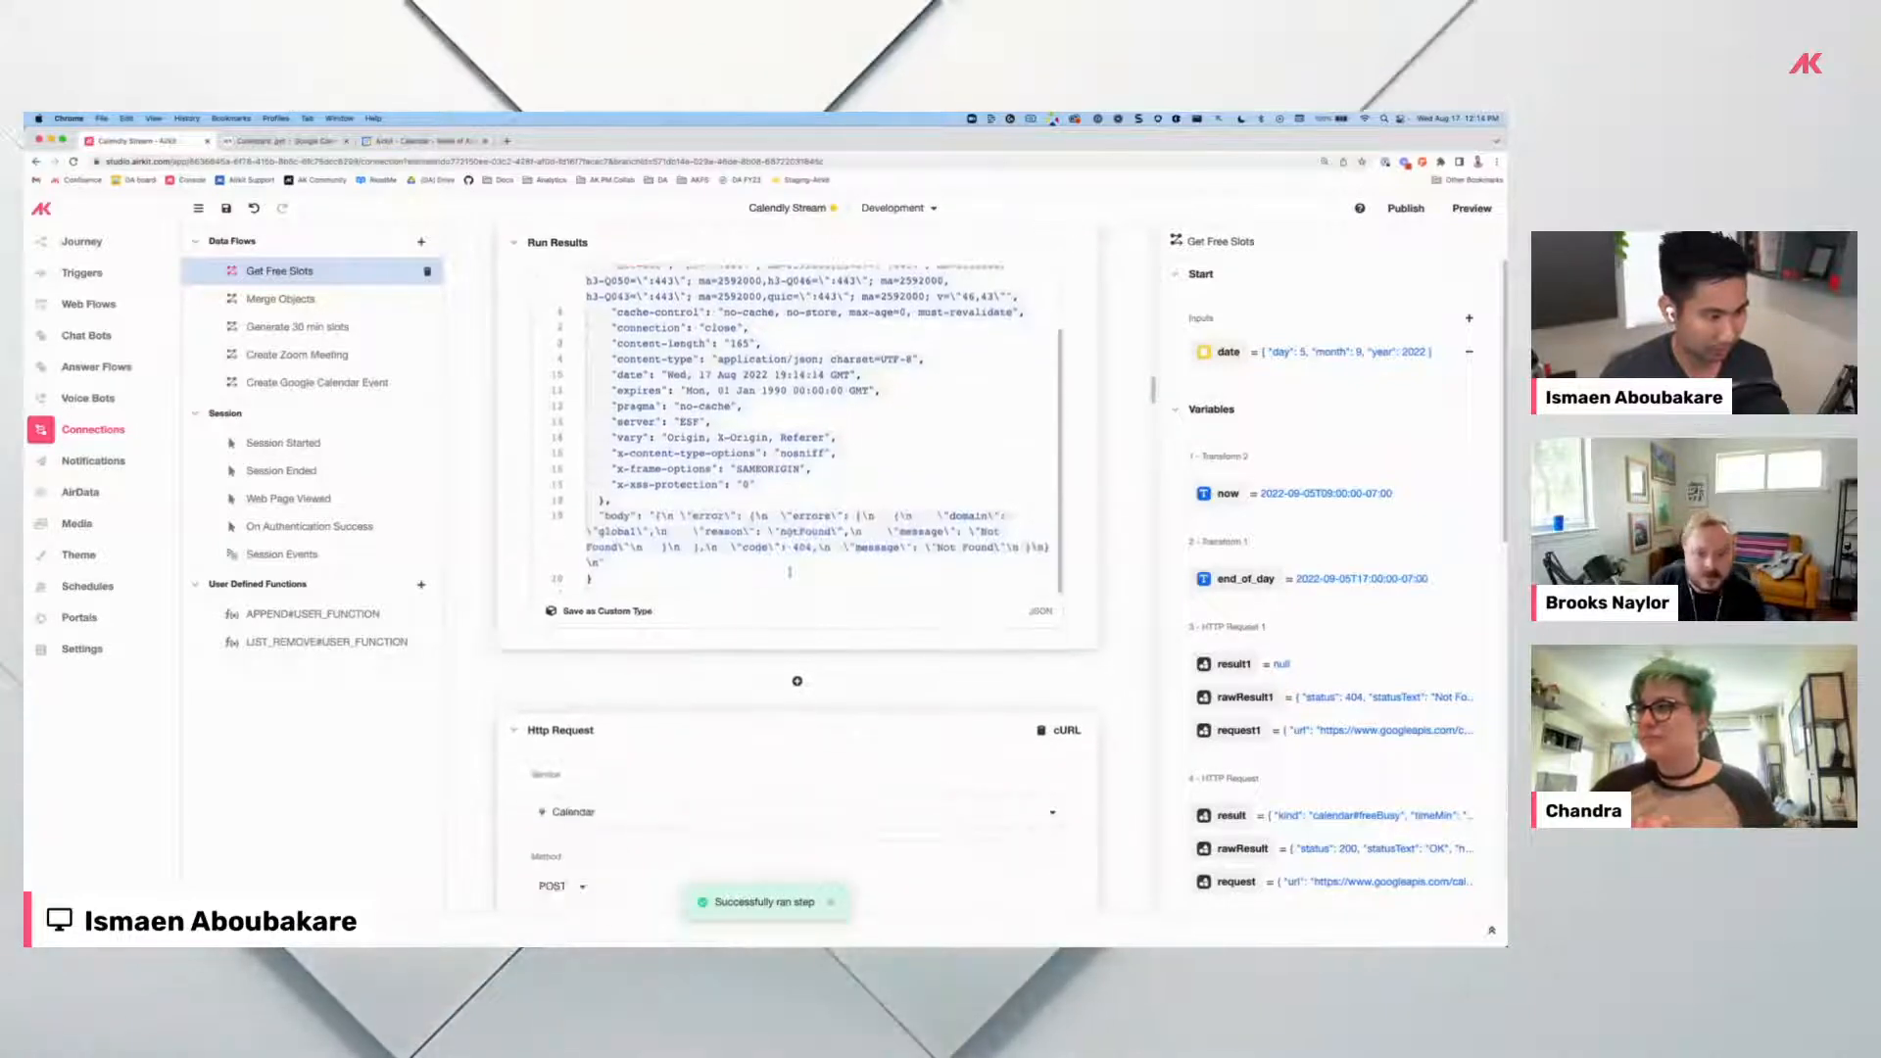
{"action": "scroll", "coordinate": [918, 539], "scroll_direction": "up", "scroll_amount": 5}
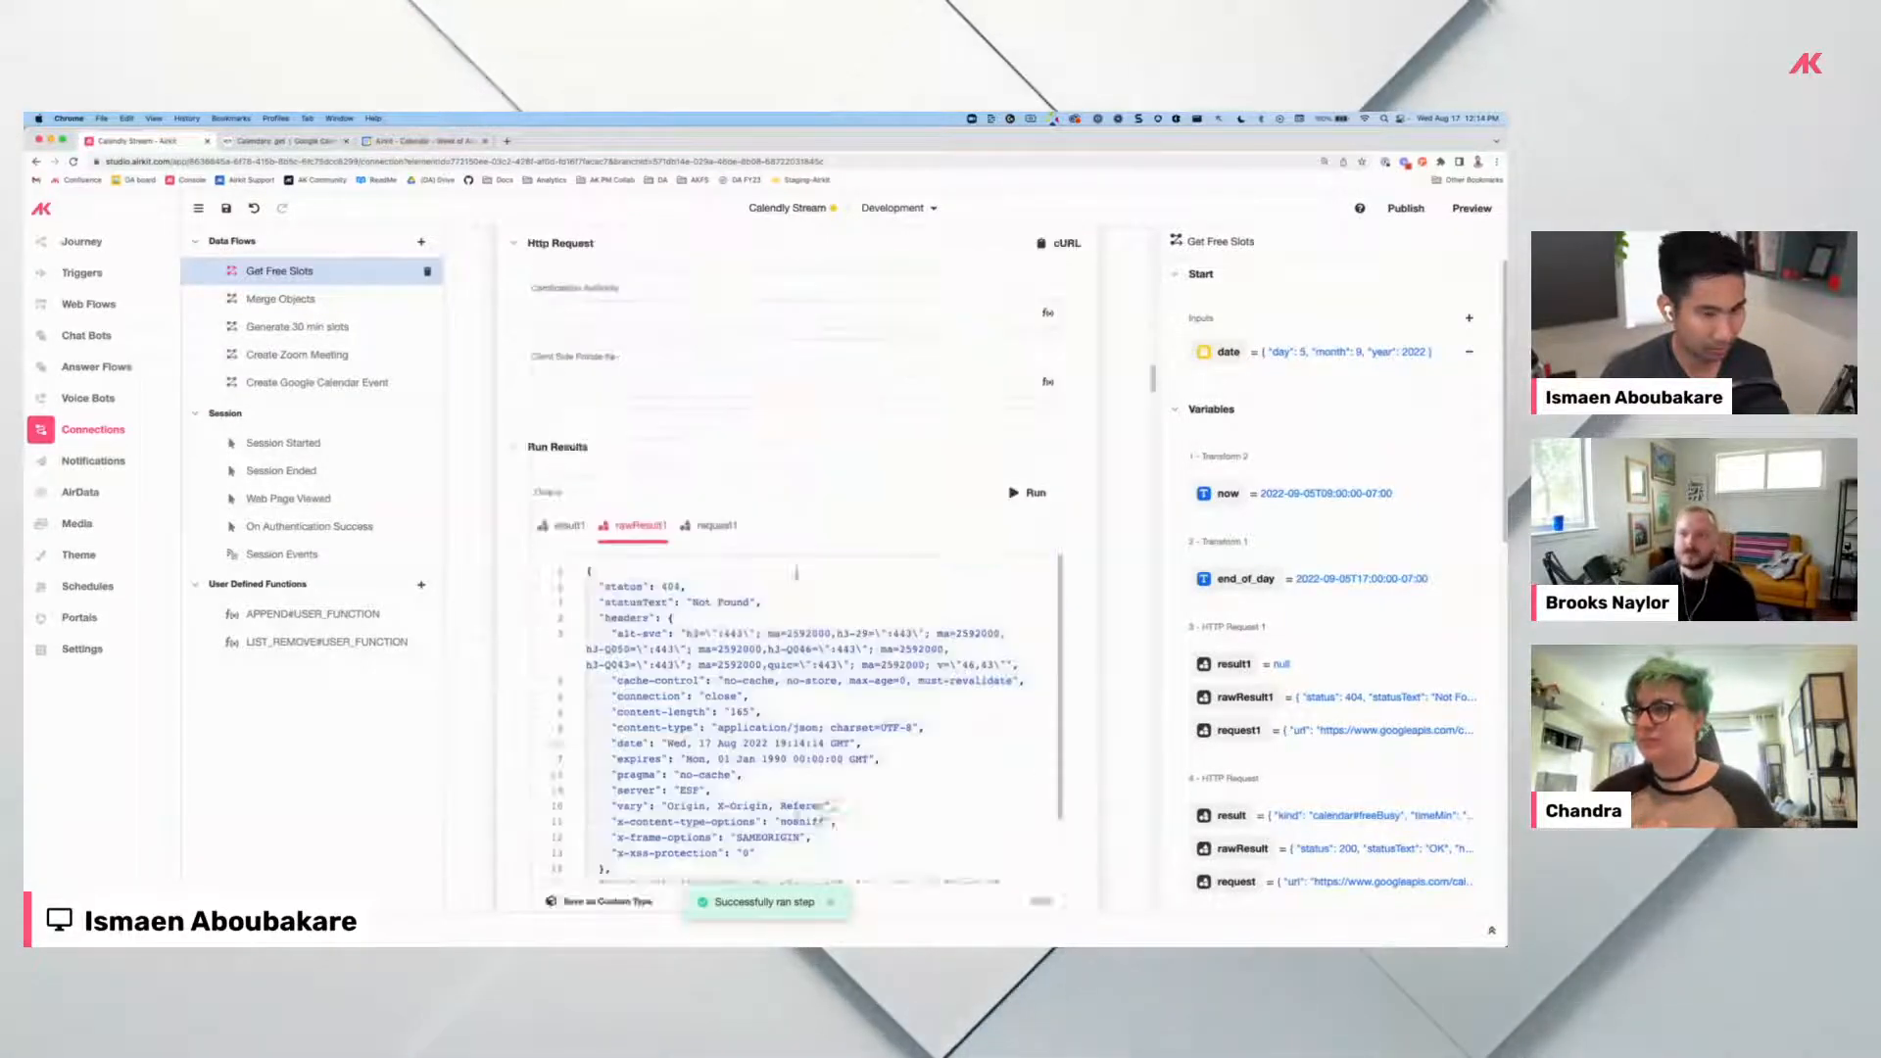
{"action": "scroll", "coordinate": [678, 528], "scroll_direction": "down", "scroll_amount": 10}
{"action": "scroll", "coordinate": [678, 528], "scroll_direction": "up", "scroll_amount": 2}
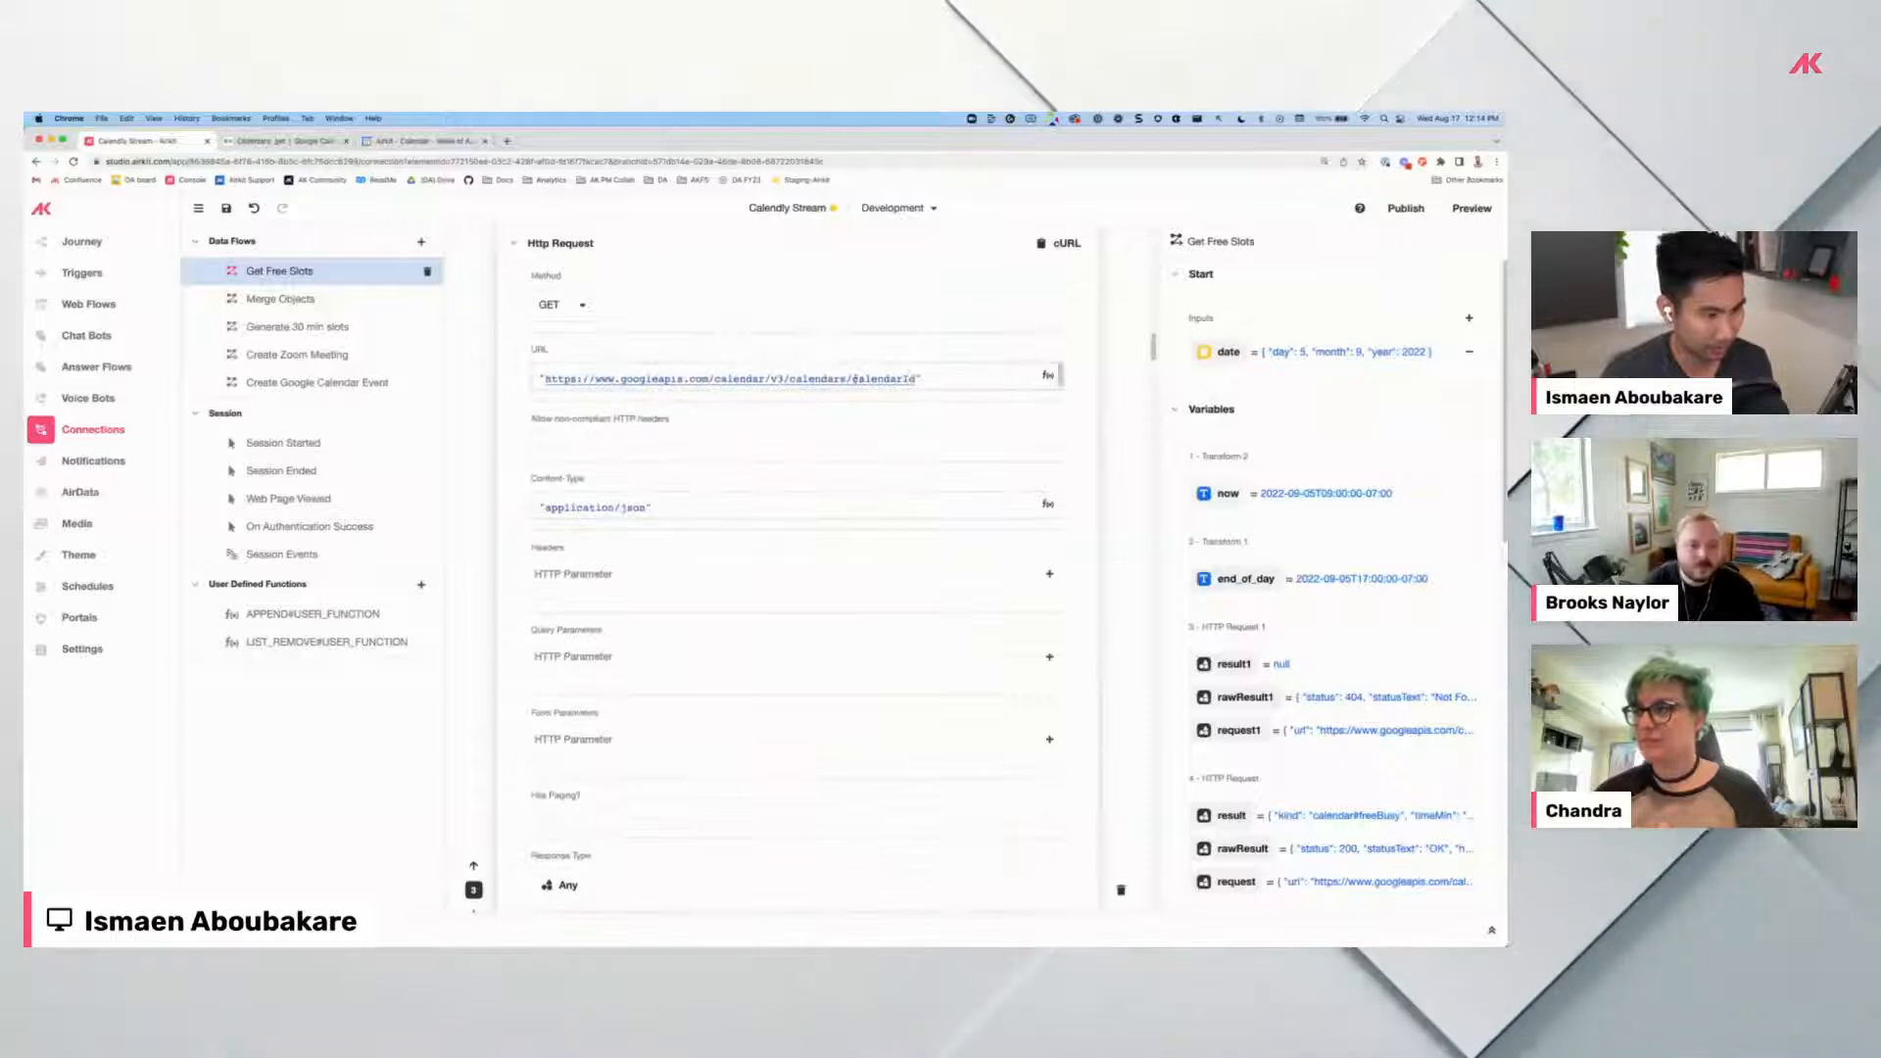
Replace calendarId in the URL with the calendar's e-mail ID and rerun the request.
{"action": "left_click", "coordinate": [853, 364]}
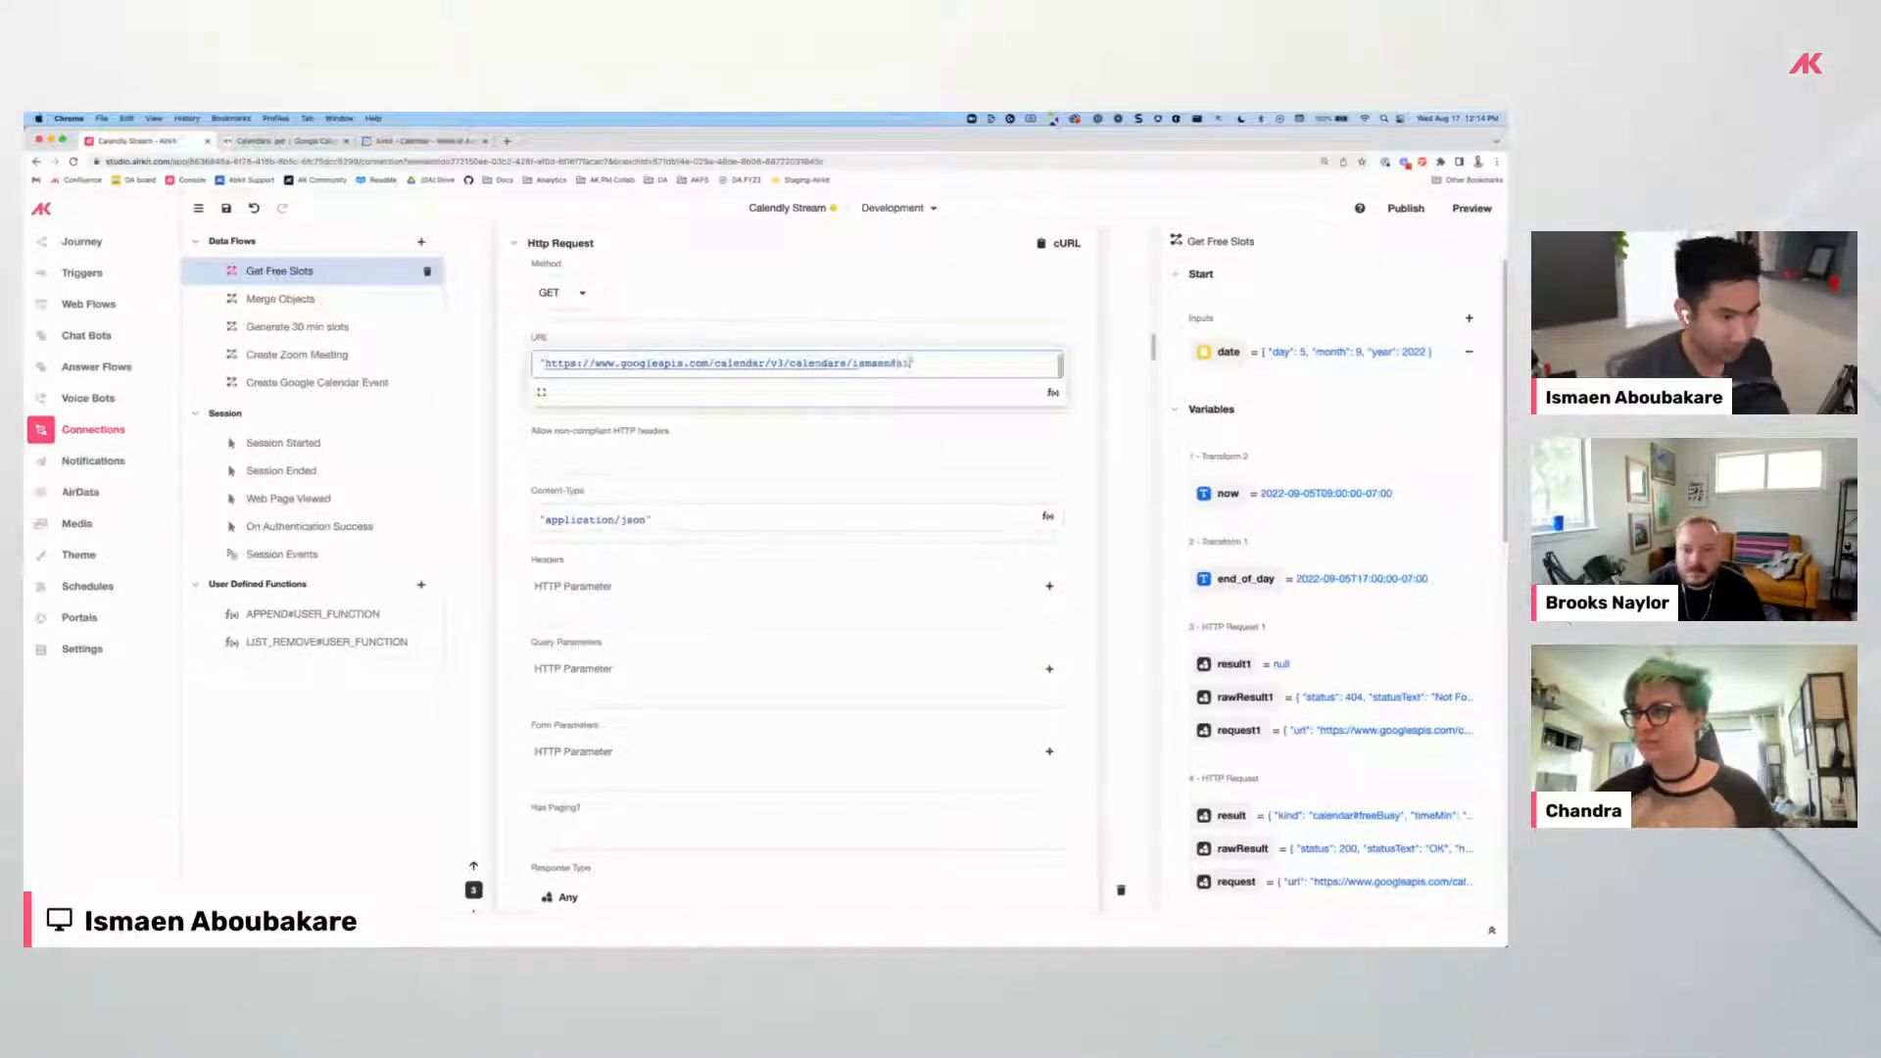
{"action": "scroll", "coordinate": [897, 549], "scroll_direction": "down", "scroll_amount": 6}
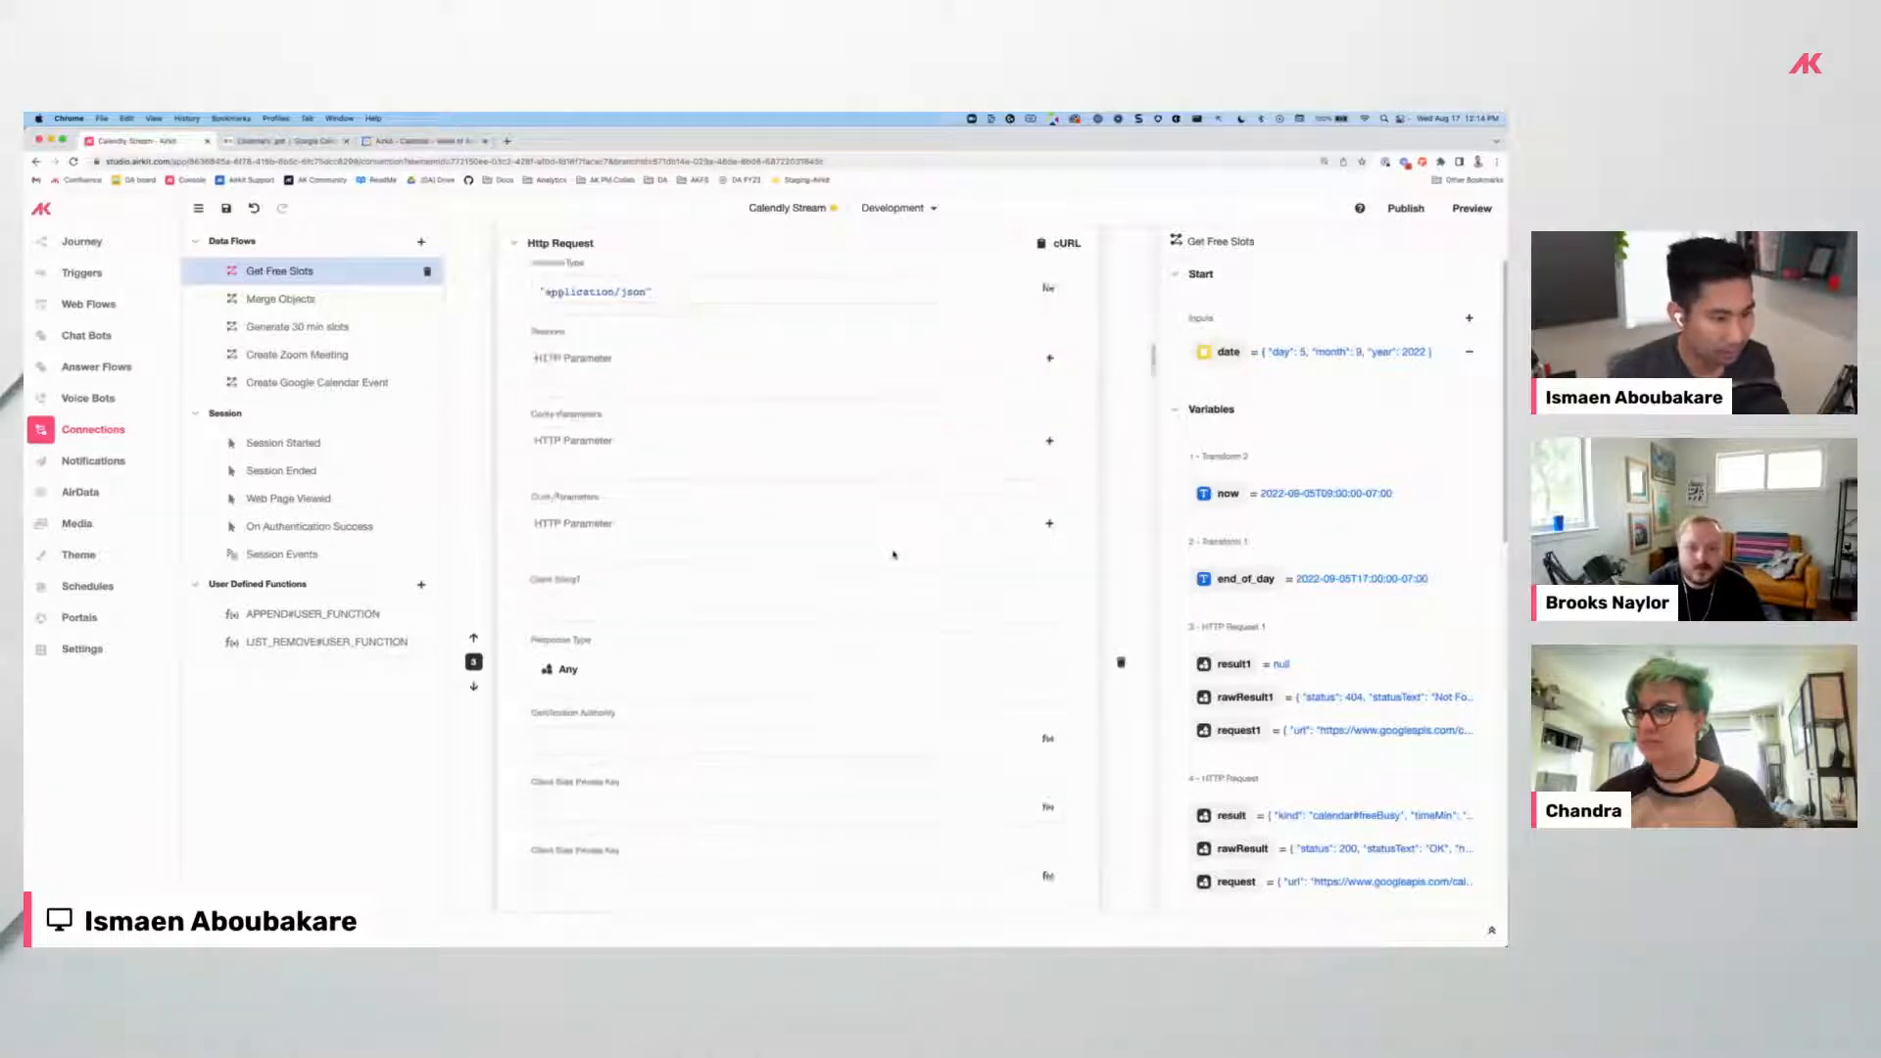
{"action": "left_click", "coordinate": [1026, 688]}
Check the 200 OK result1 output against the Calendars: get API reference.
{"action": "scroll", "coordinate": [697, 510], "scroll_direction": "down", "scroll_amount": 4}
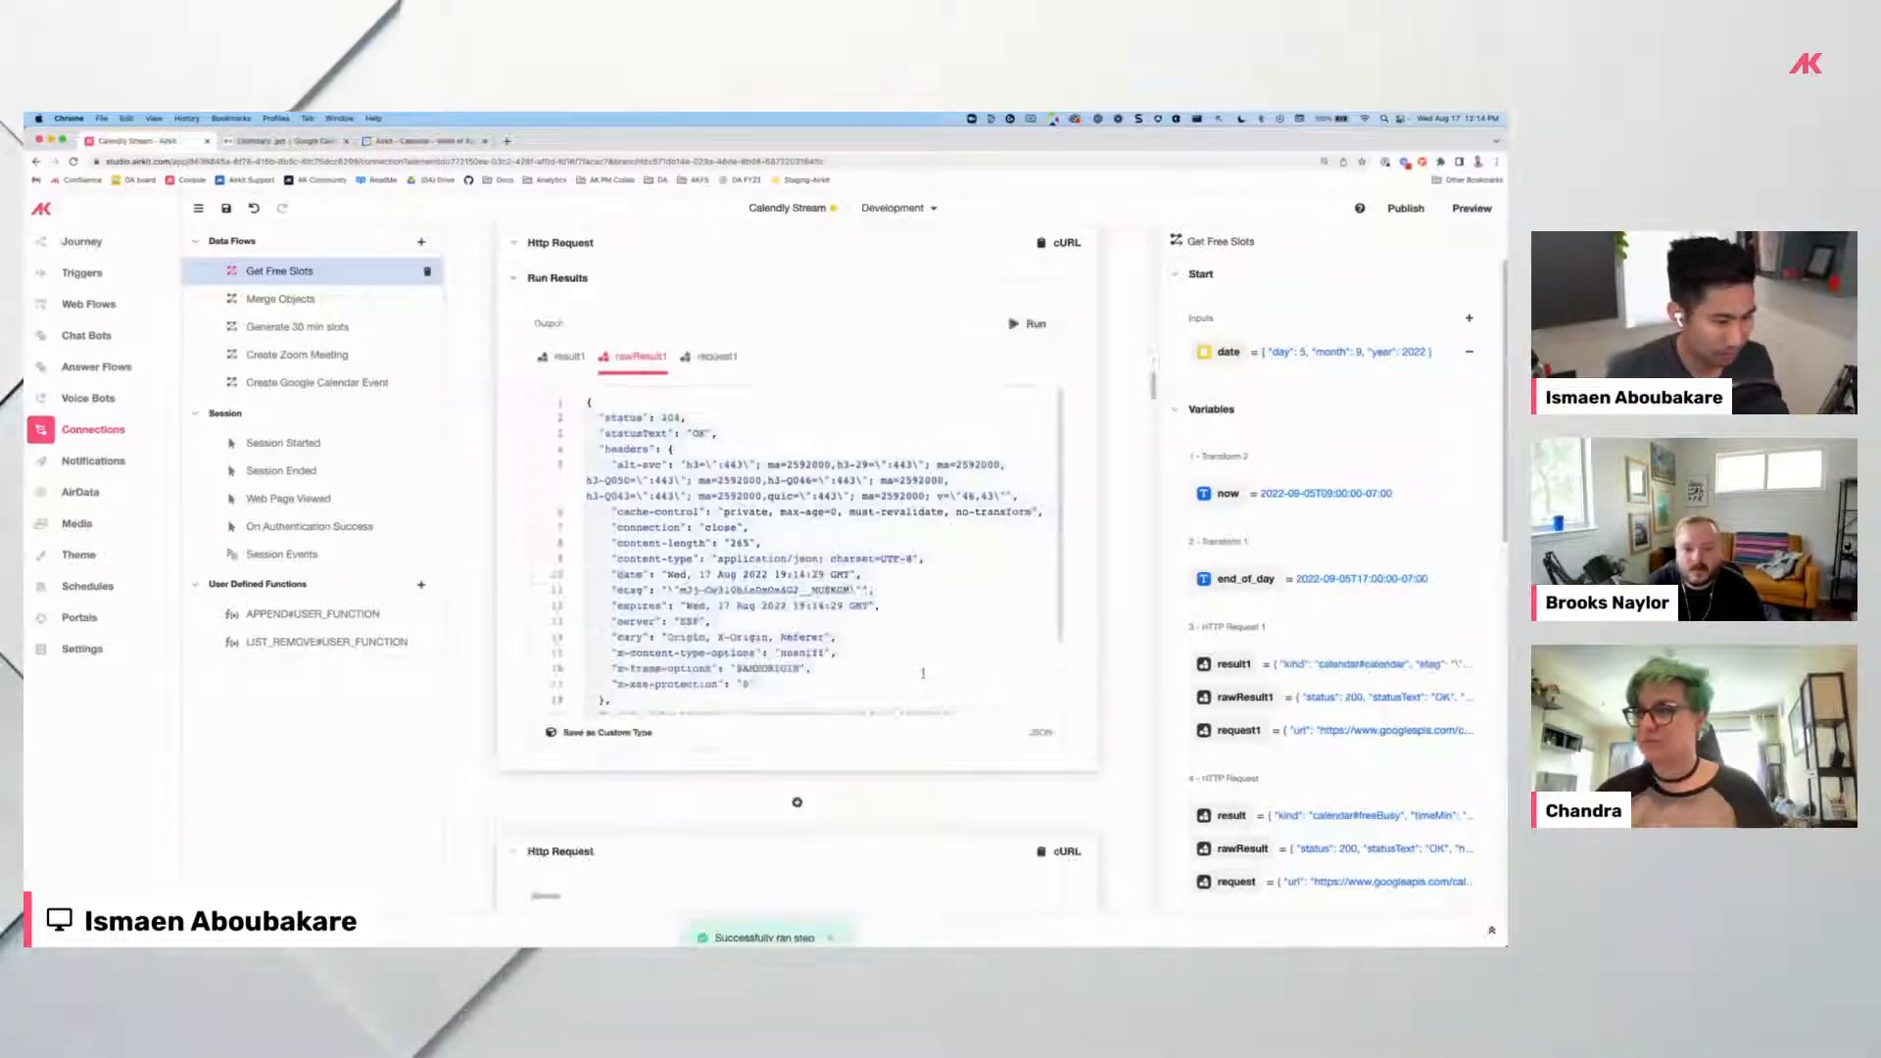
{"action": "left_click", "coordinate": [567, 356]}
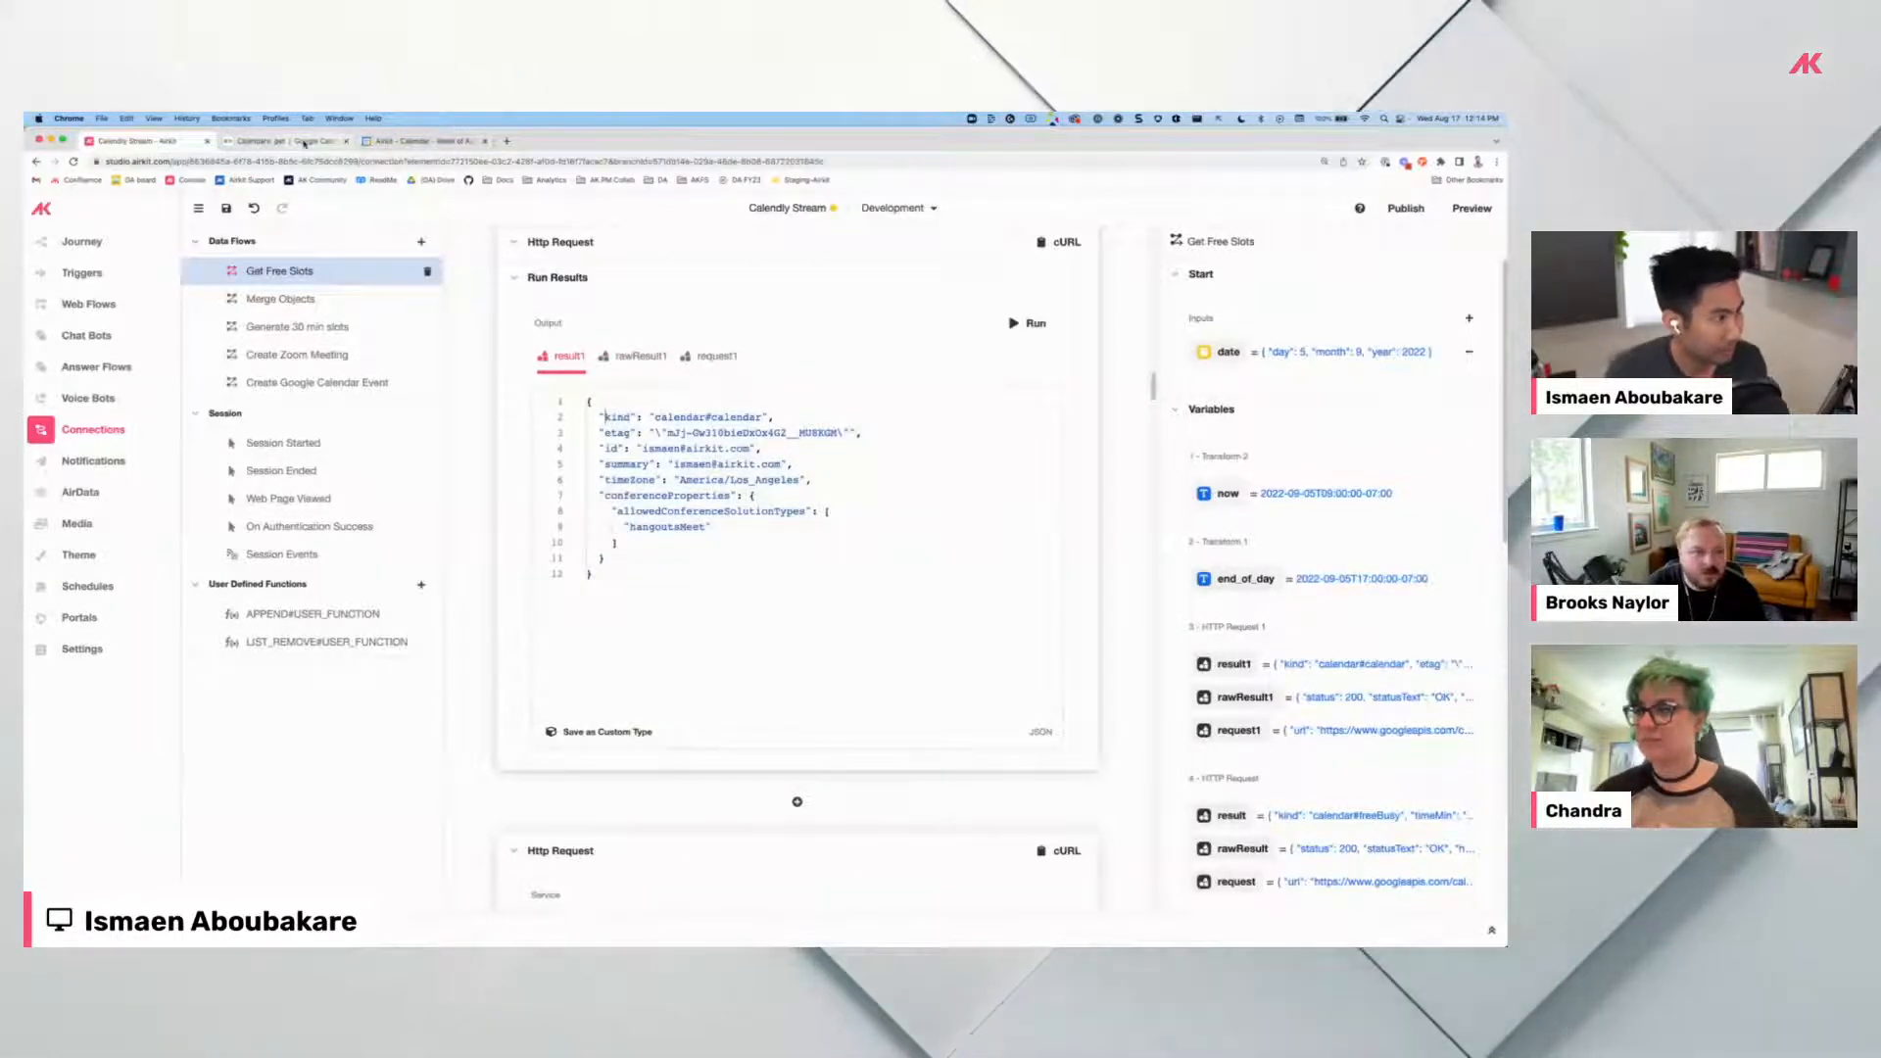
{"action": "key", "text": "ctrl+Tab"}
{"action": "scroll", "coordinate": [516, 523], "scroll_direction": "down", "scroll_amount": 4}
{"action": "scroll", "coordinate": [685, 548], "scroll_direction": "up", "scroll_amount": 2}
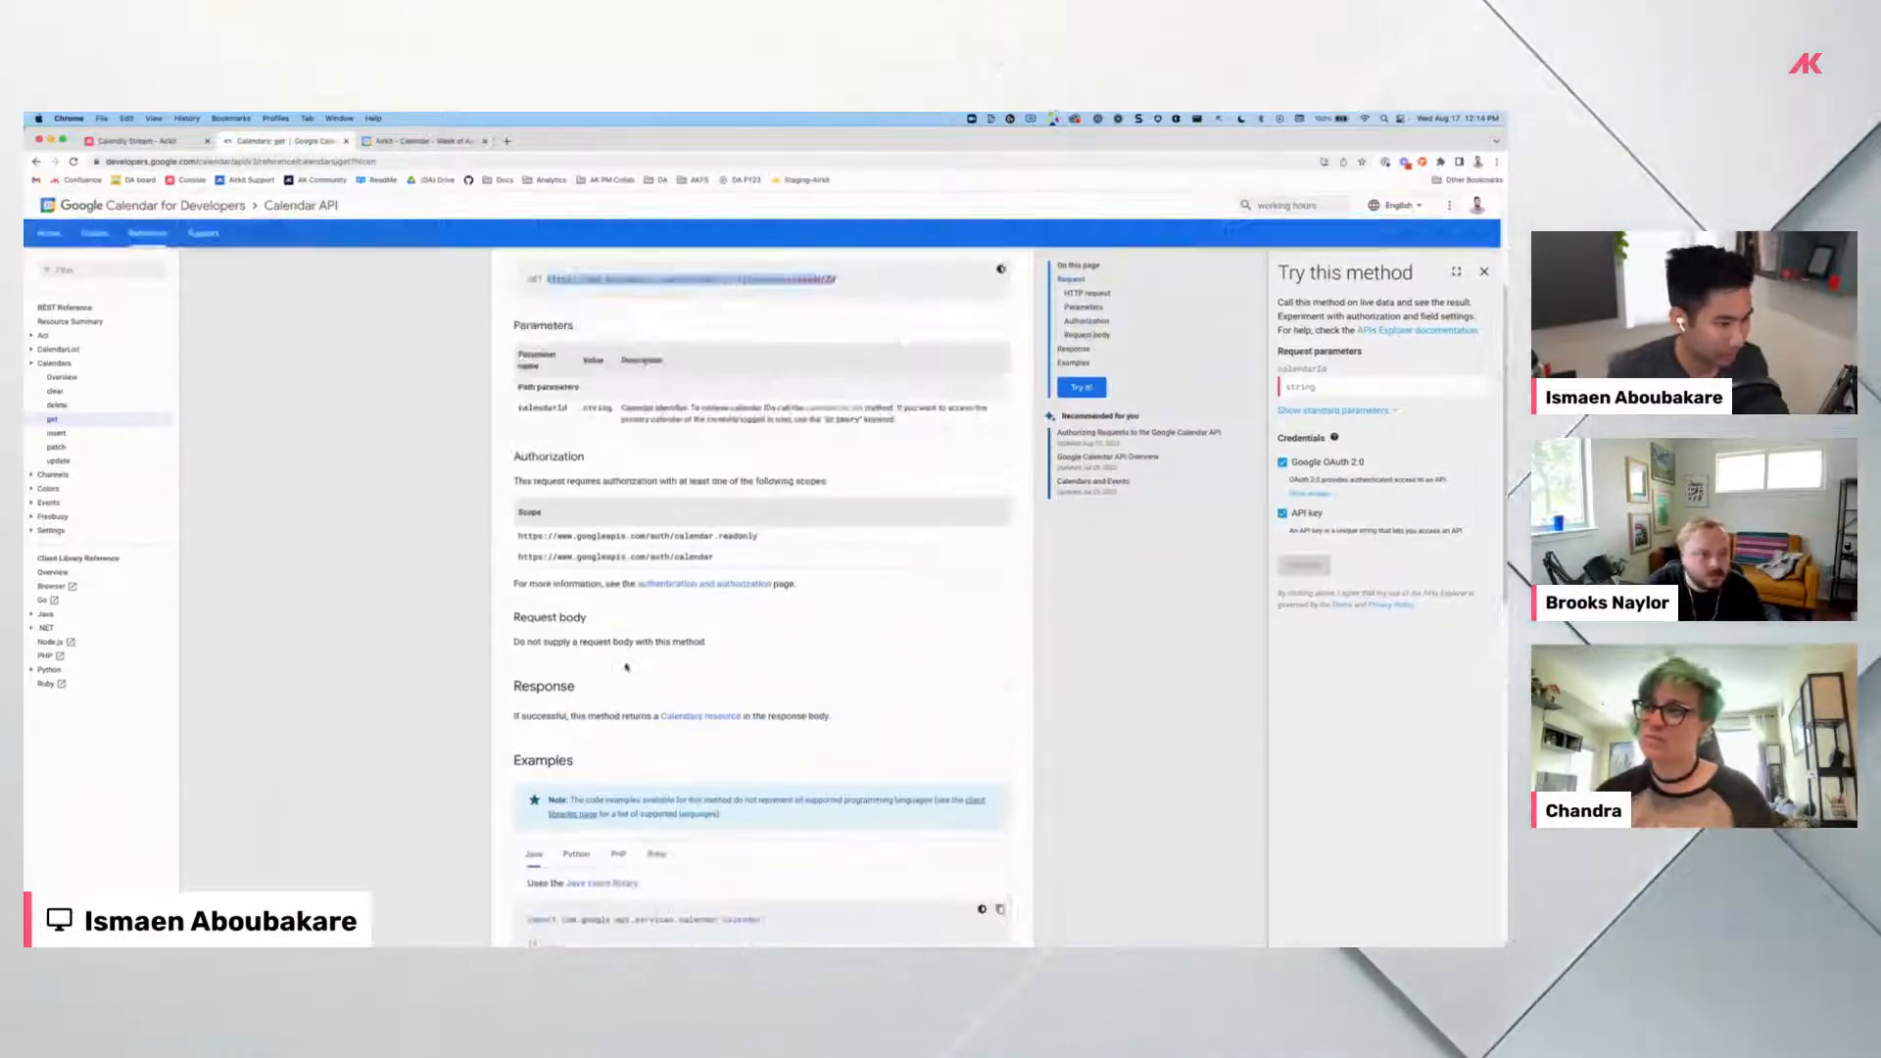
Back in Get Free Slots, rerun the freeBusy request, getting one busy block on September 5, 2022.
{"action": "left_click", "coordinate": [157, 140]}
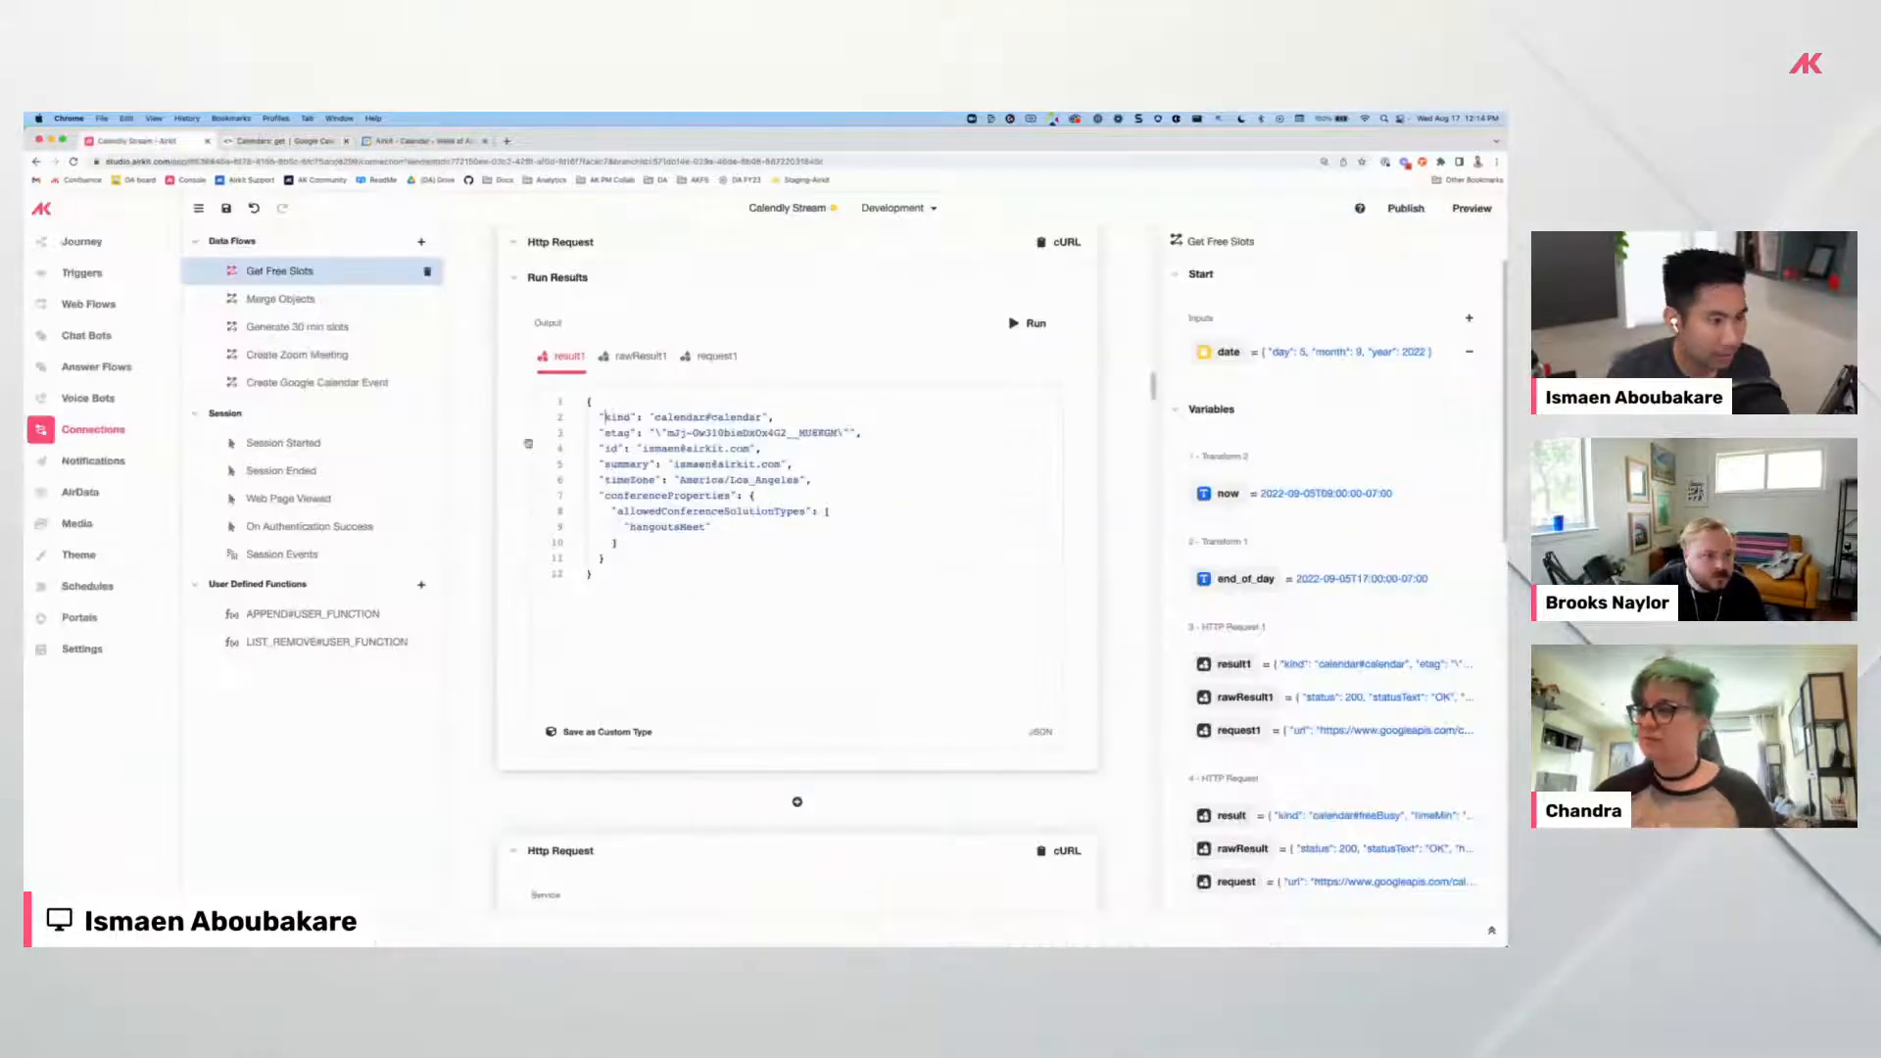
{"action": "scroll", "coordinate": [746, 611], "scroll_direction": "up", "scroll_amount": 5}
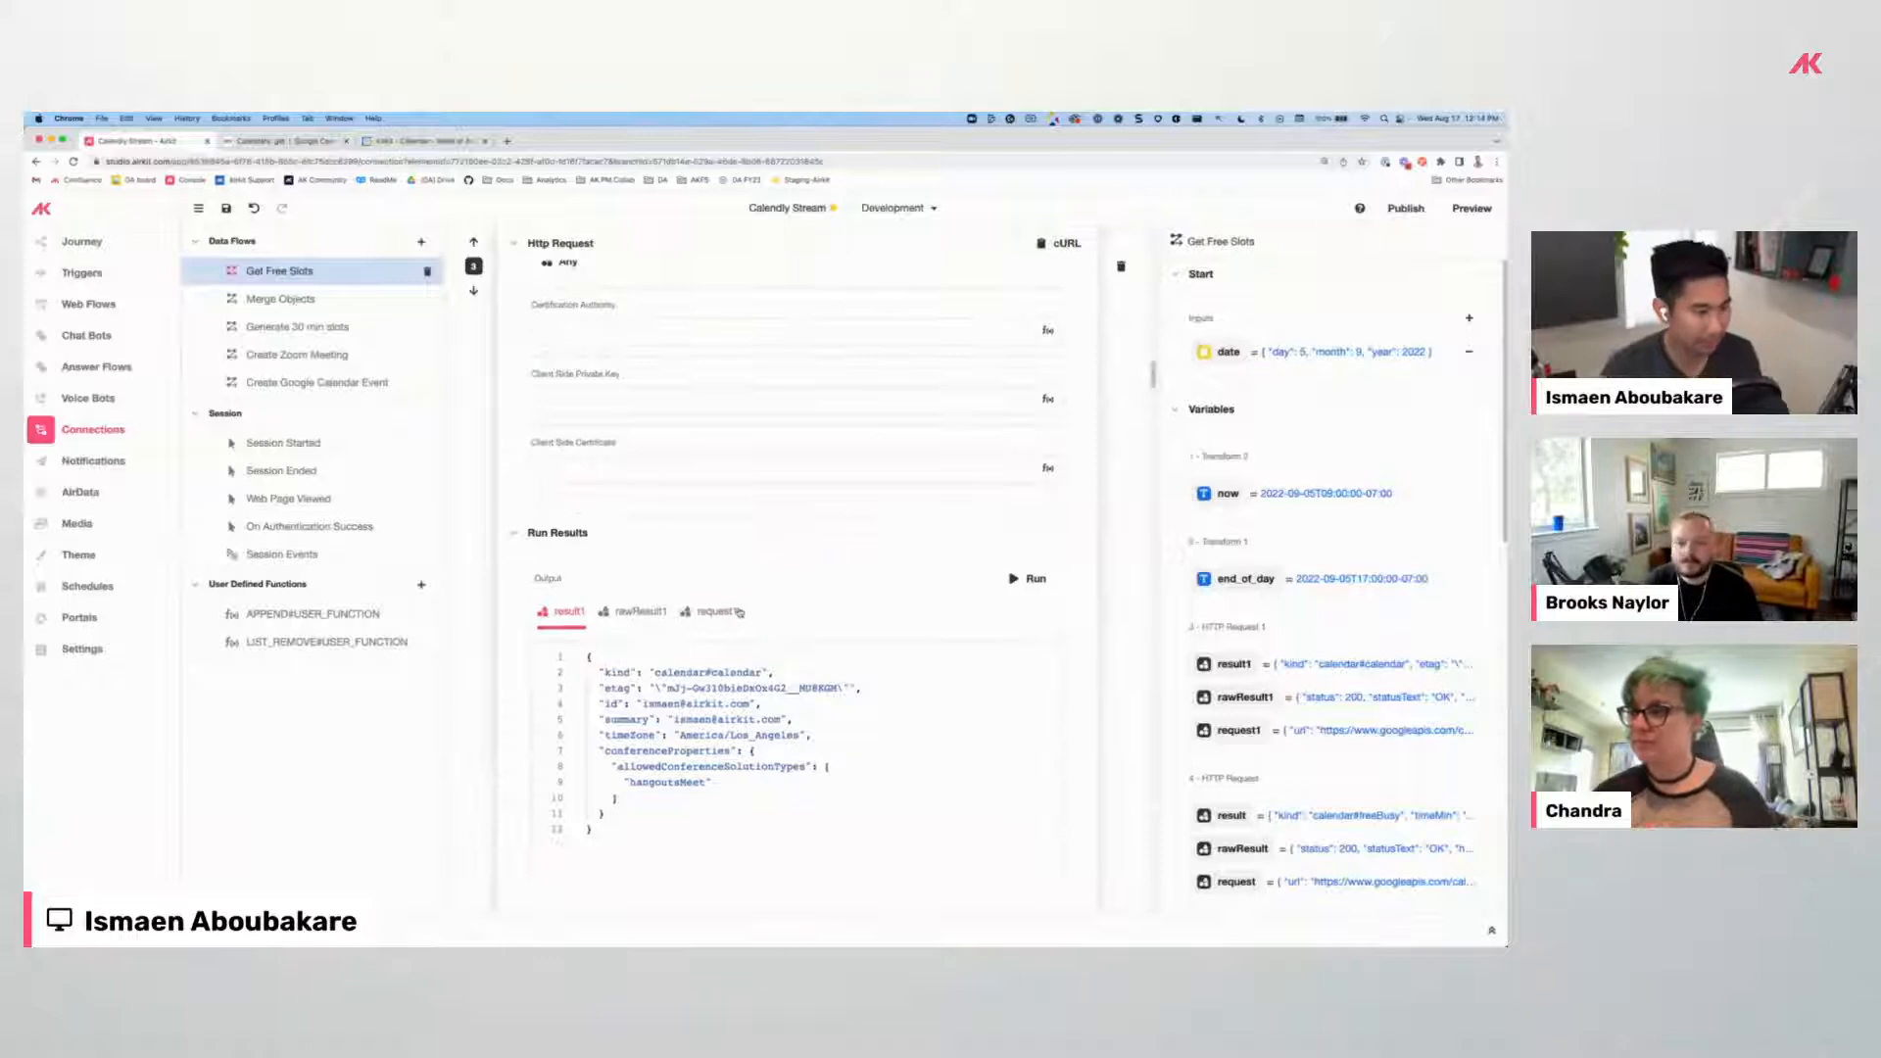
{"action": "scroll", "coordinate": [740, 614], "scroll_direction": "up", "scroll_amount": 8}
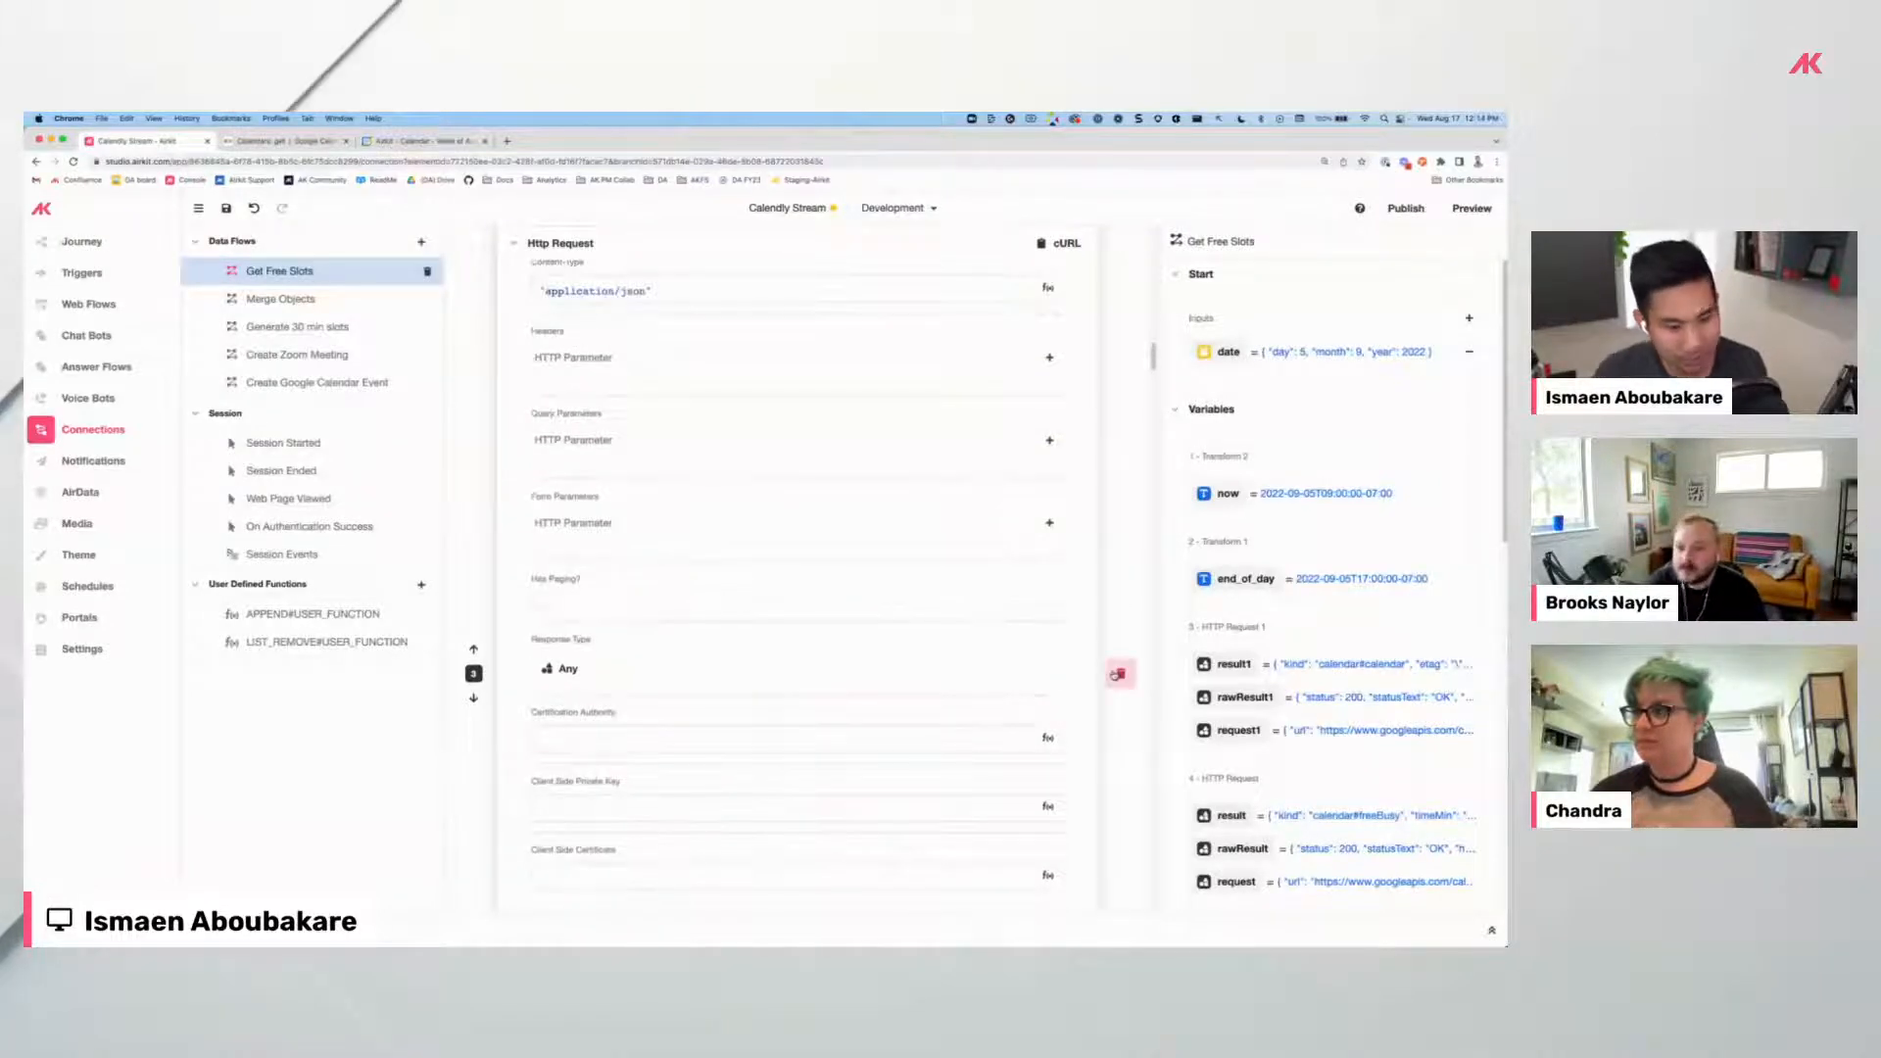
{"action": "scroll", "coordinate": [639, 470], "scroll_direction": "up", "scroll_amount": 7}
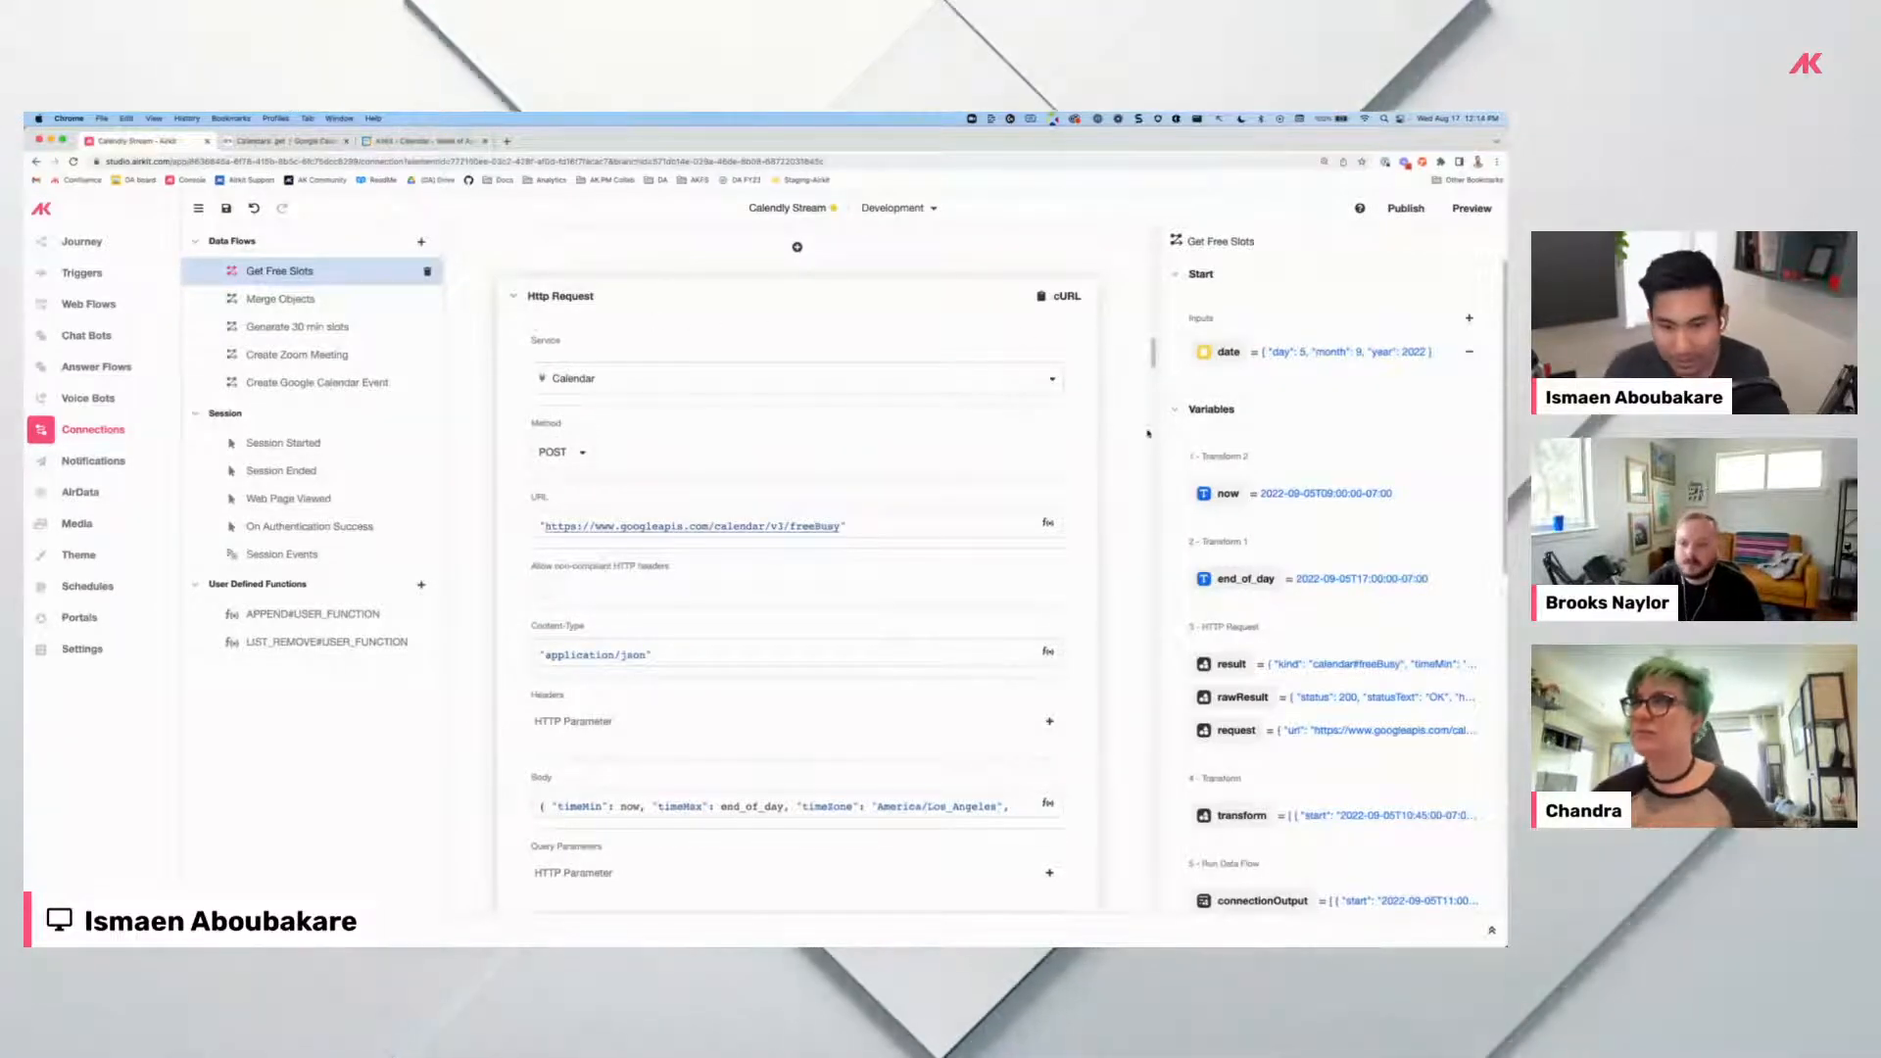
{"action": "scroll", "coordinate": [656, 481], "scroll_direction": "down", "scroll_amount": 10}
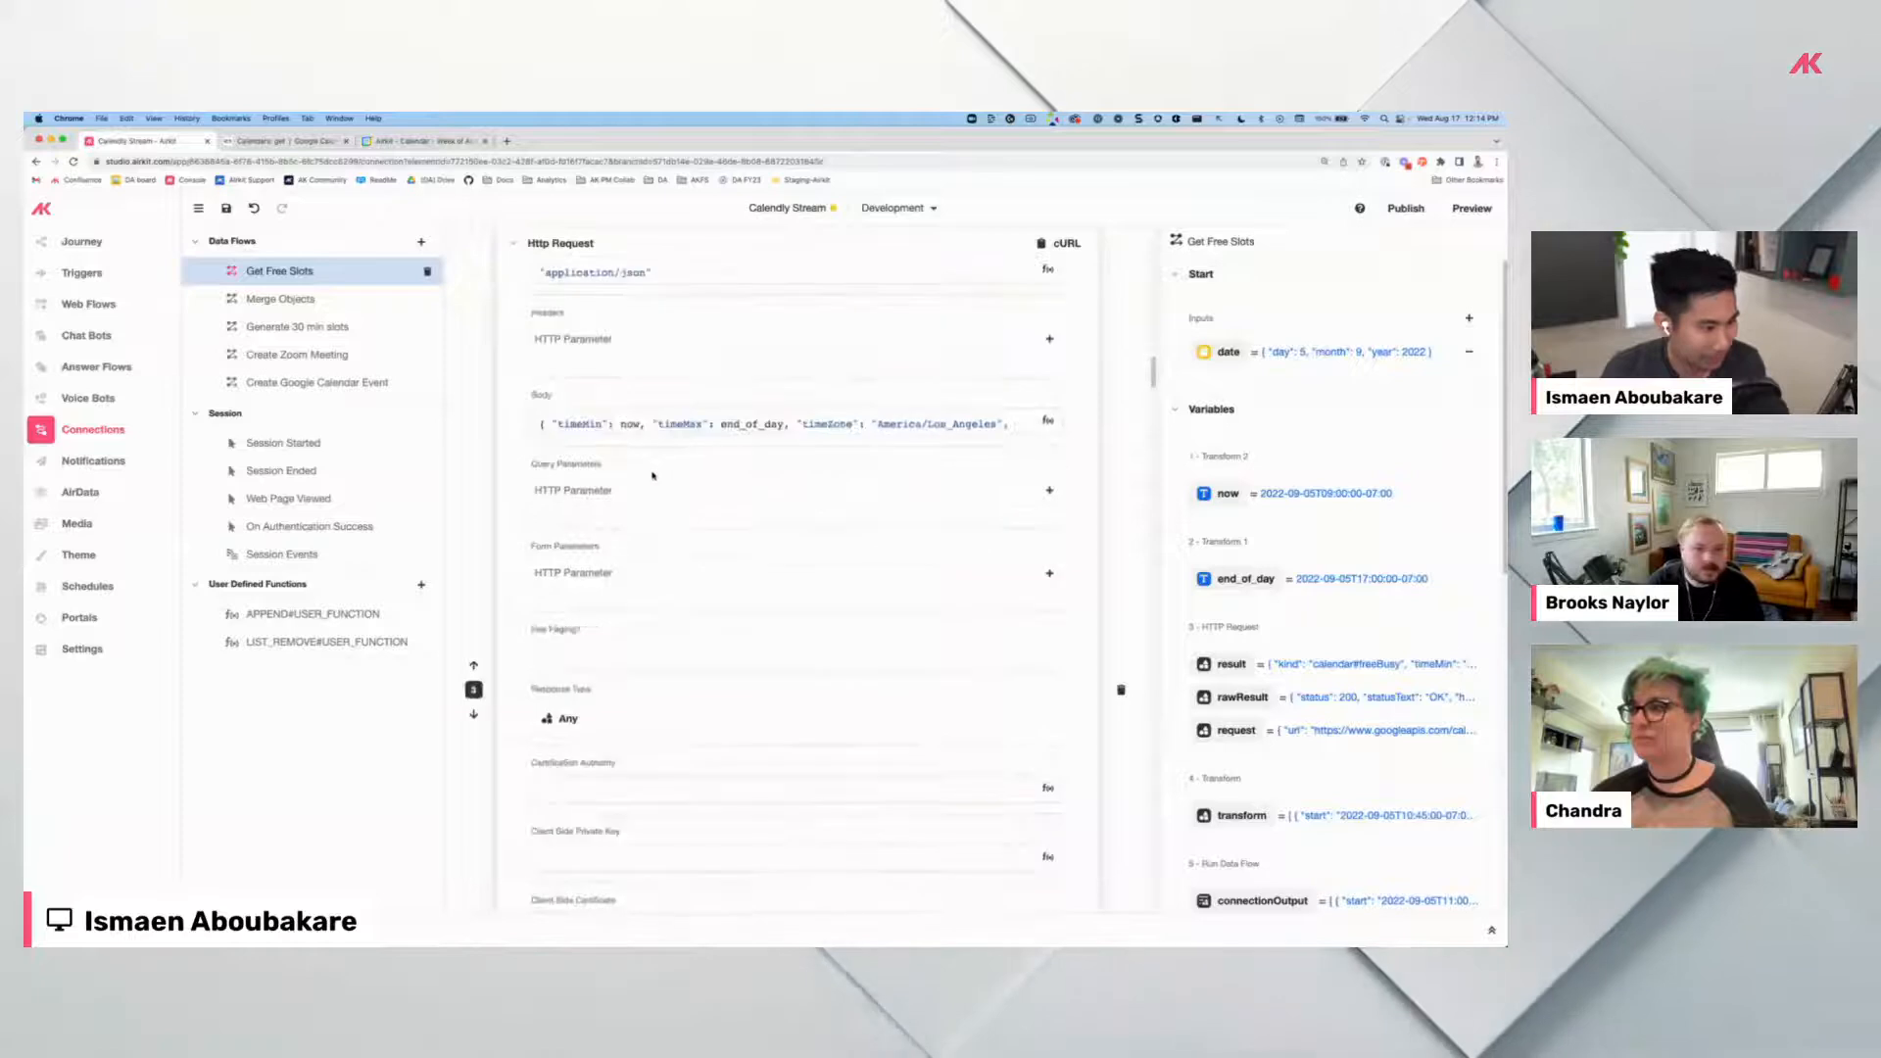
{"action": "left_click", "coordinate": [1027, 461]}
{"action": "scroll", "coordinate": [1027, 441], "scroll_direction": "down", "scroll_amount": 2}
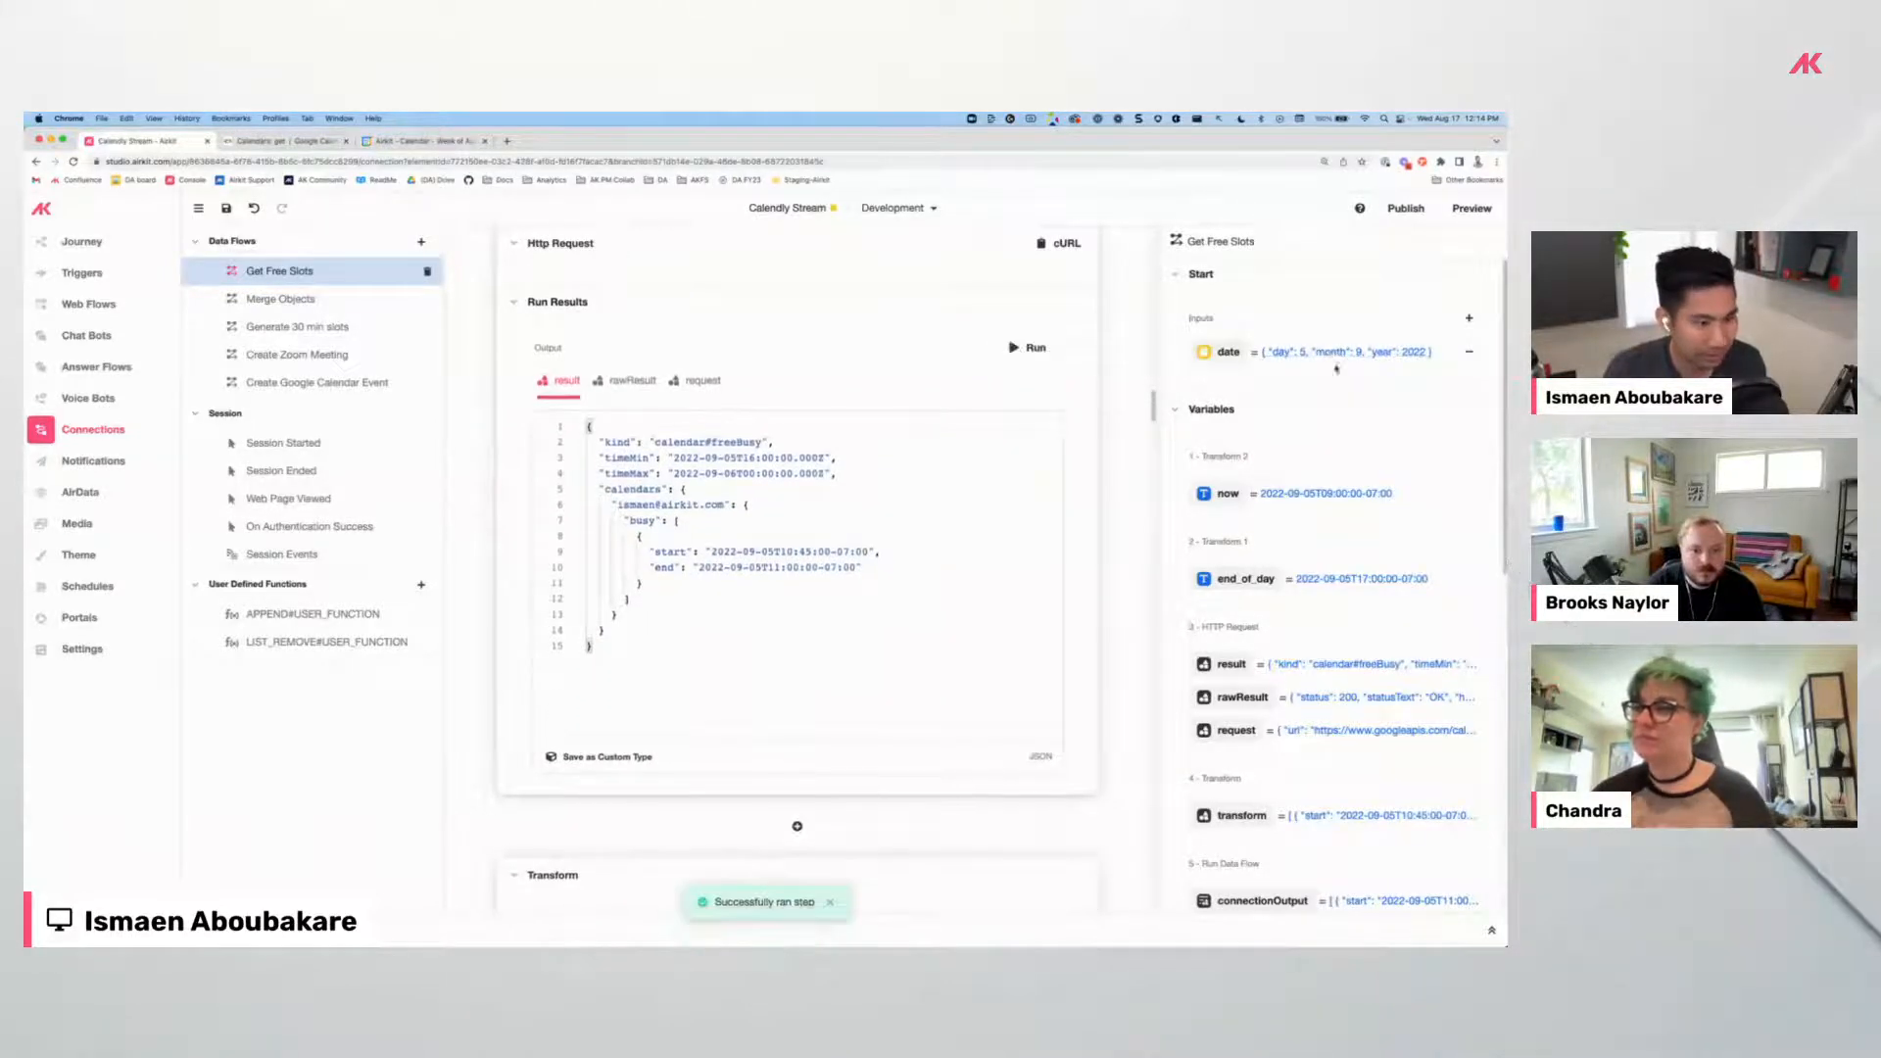
{"action": "scroll", "coordinate": [918, 565], "scroll_direction": "up", "scroll_amount": 20}
{"action": "scroll", "coordinate": [718, 449], "scroll_direction": "down", "scroll_amount": 2}
{"action": "scroll", "coordinate": [691, 446], "scroll_direction": "up", "scroll_amount": 2}
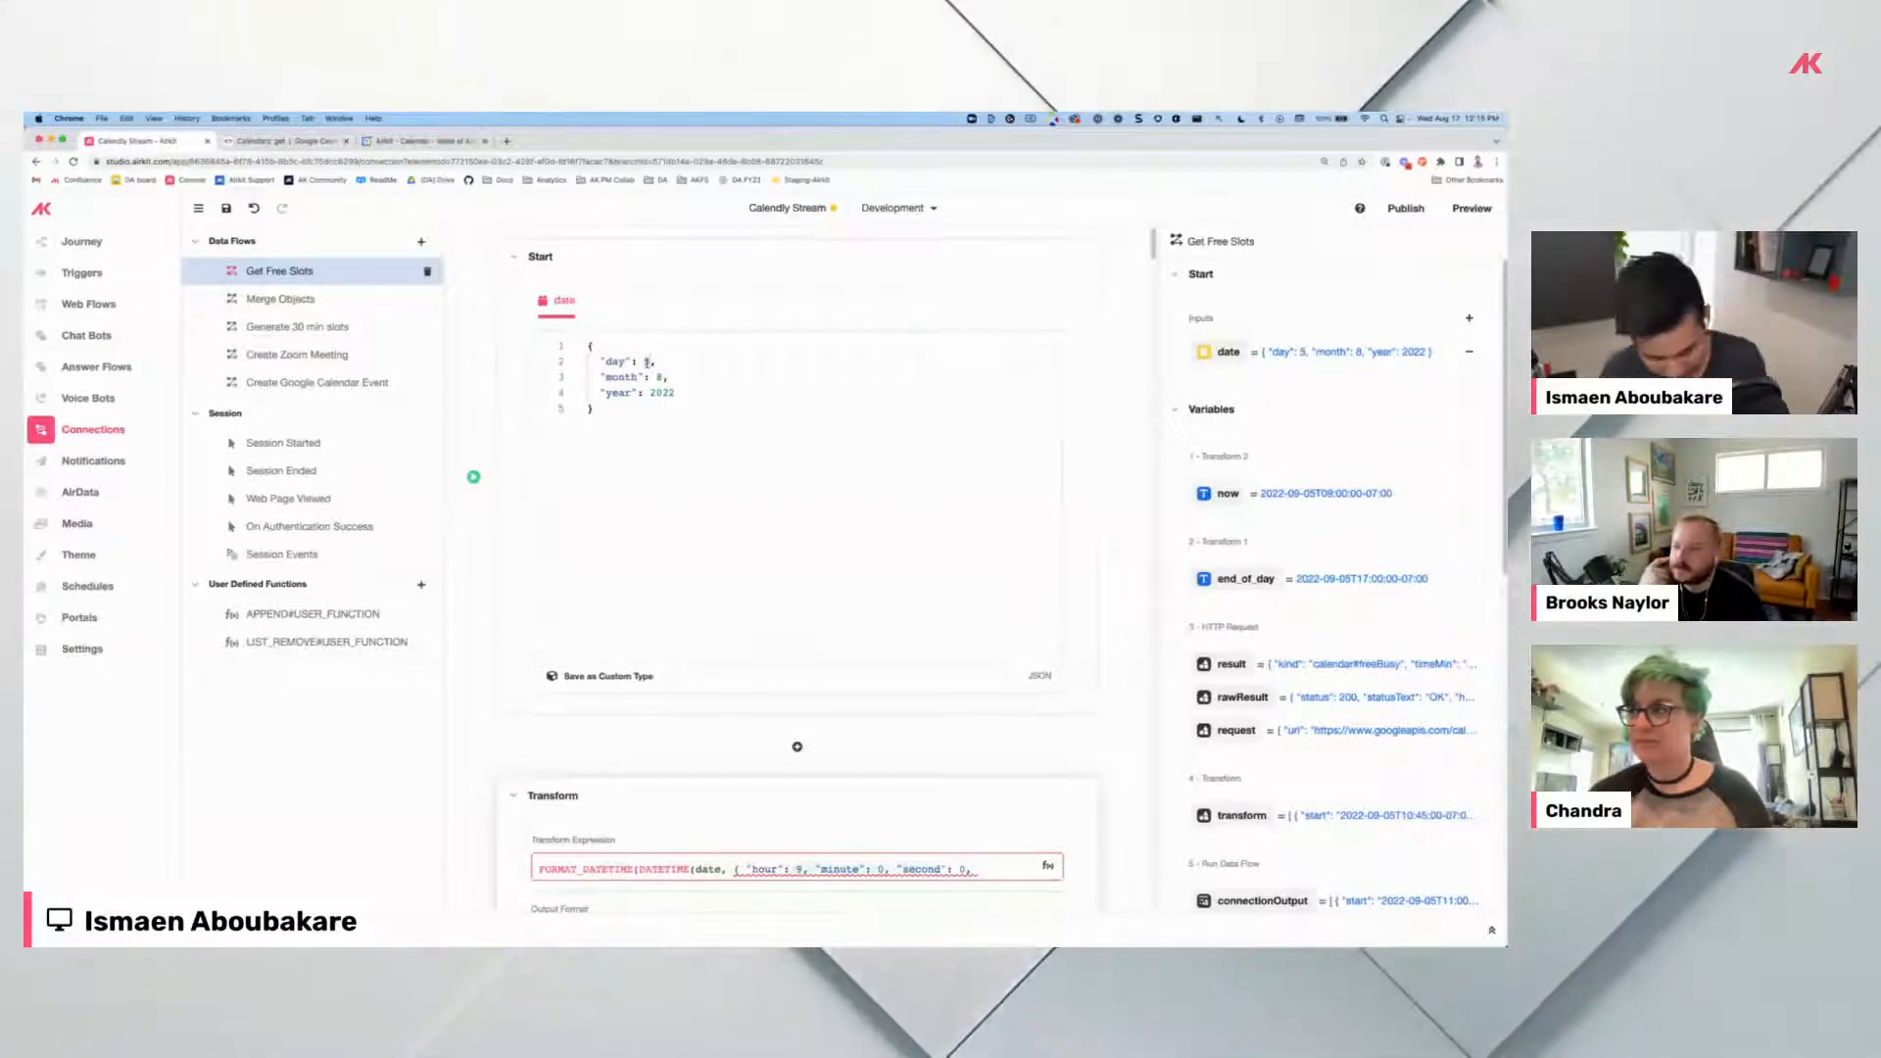
Change the Start date to day 18, month 8, then rerun the now transform and freeBusy request.
{"action": "type", "text": "18"}
{"action": "scroll", "coordinate": [799, 569], "scroll_direction": "down", "scroll_amount": 7}
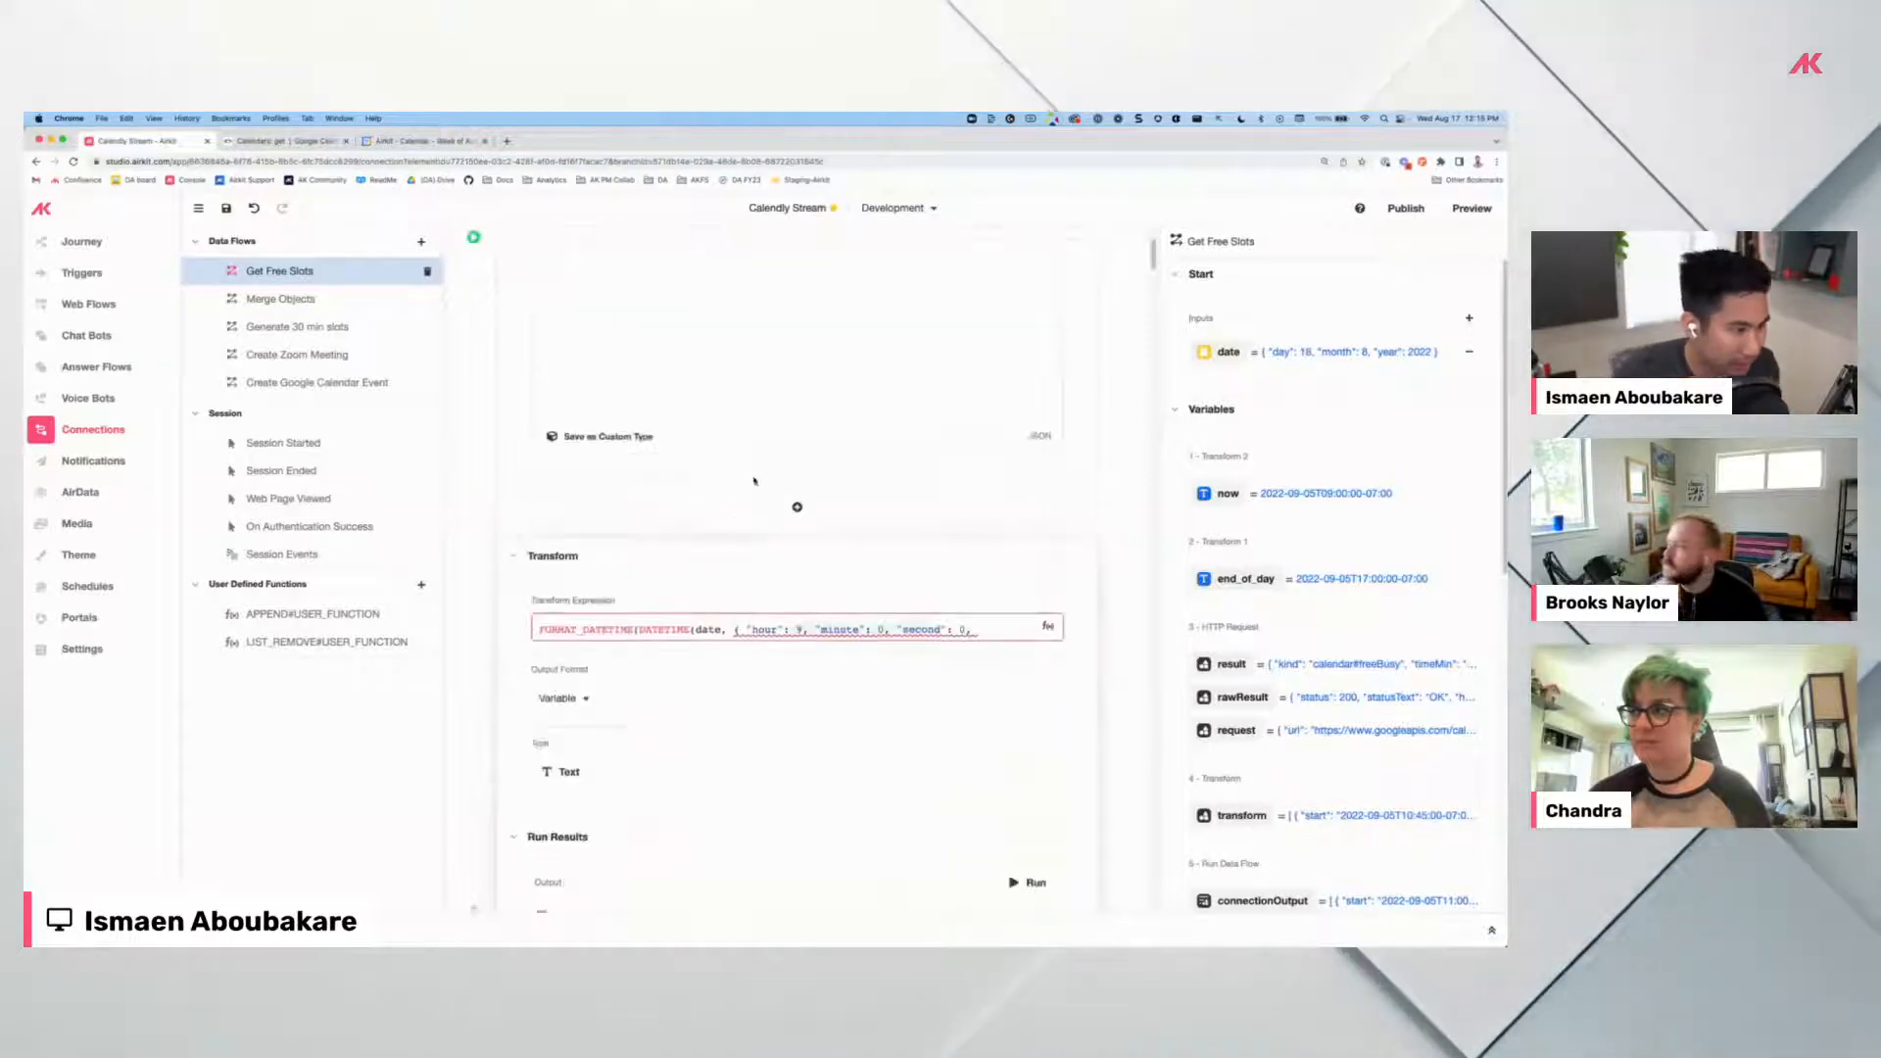
{"action": "left_click", "coordinate": [1028, 474]}
{"action": "scroll", "coordinate": [1019, 578], "scroll_direction": "down", "scroll_amount": 8}
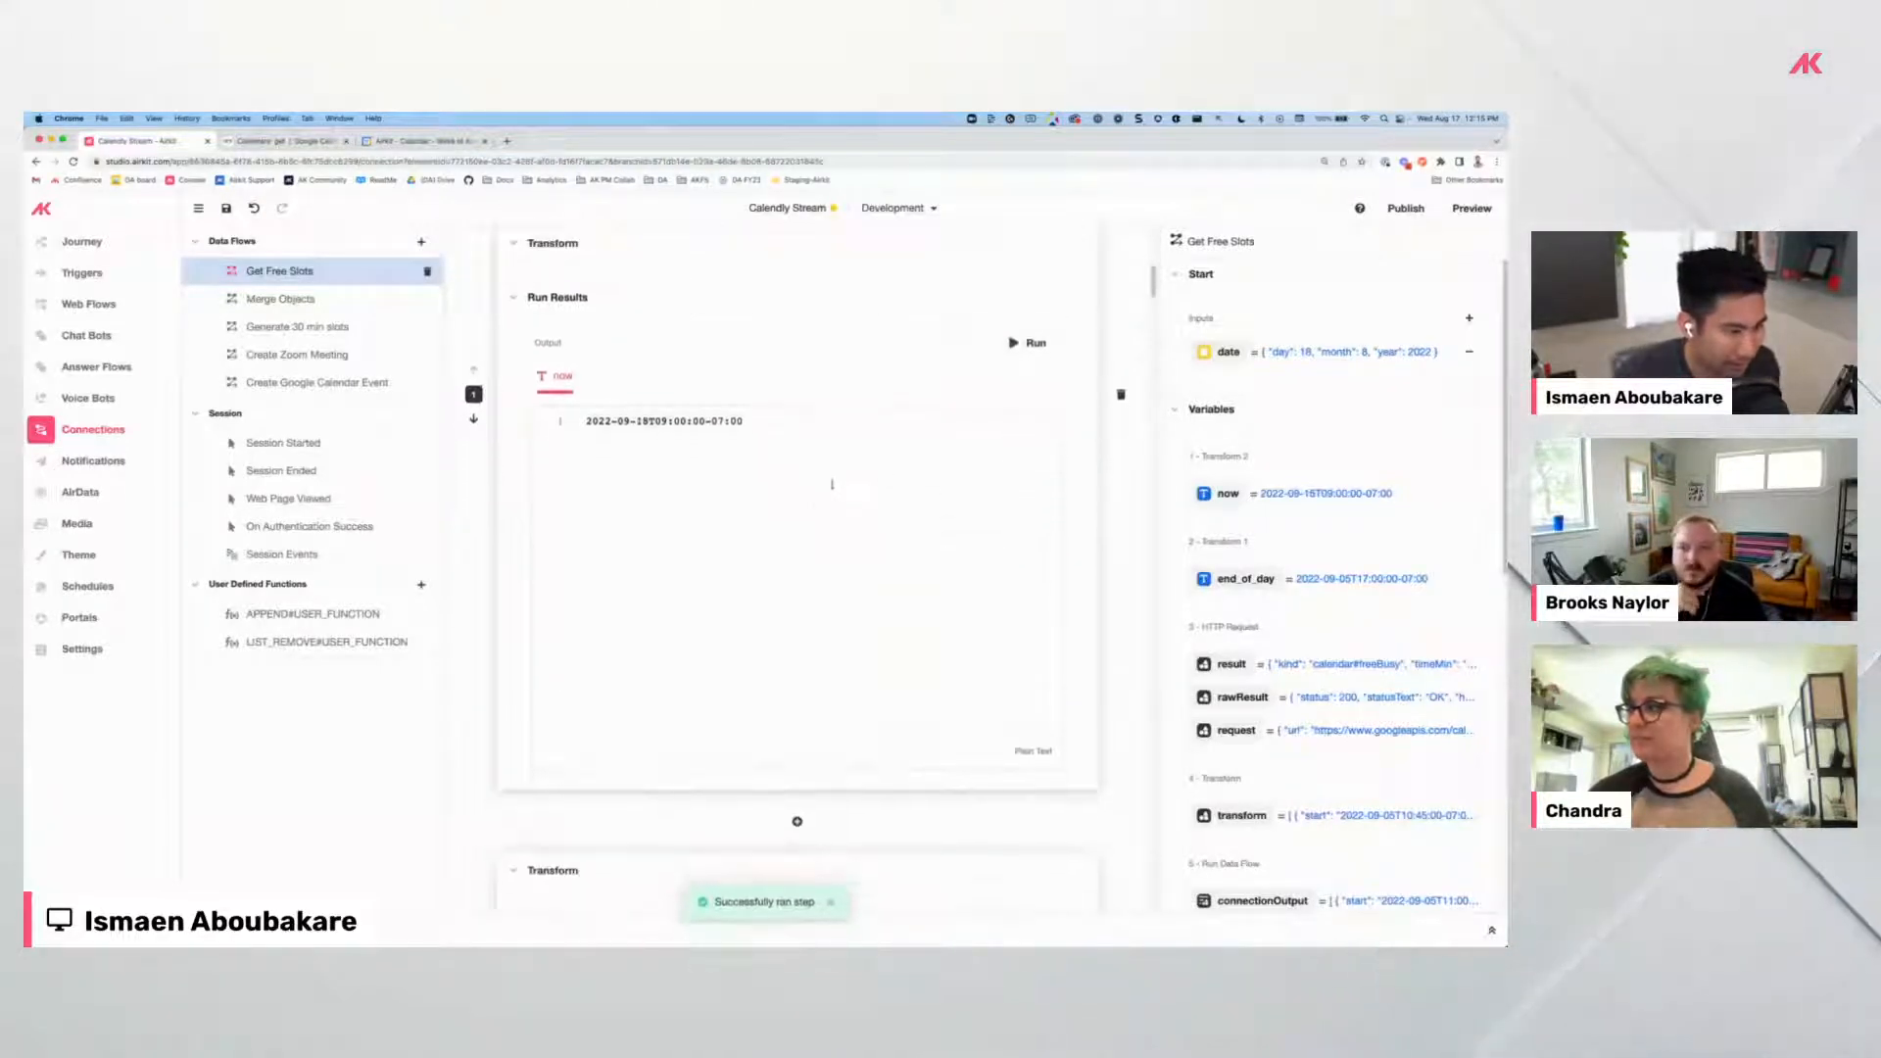
{"action": "scroll", "coordinate": [921, 578], "scroll_direction": "down", "scroll_amount": 8}
{"action": "scroll", "coordinate": [953, 583], "scroll_direction": "down", "scroll_amount": 8}
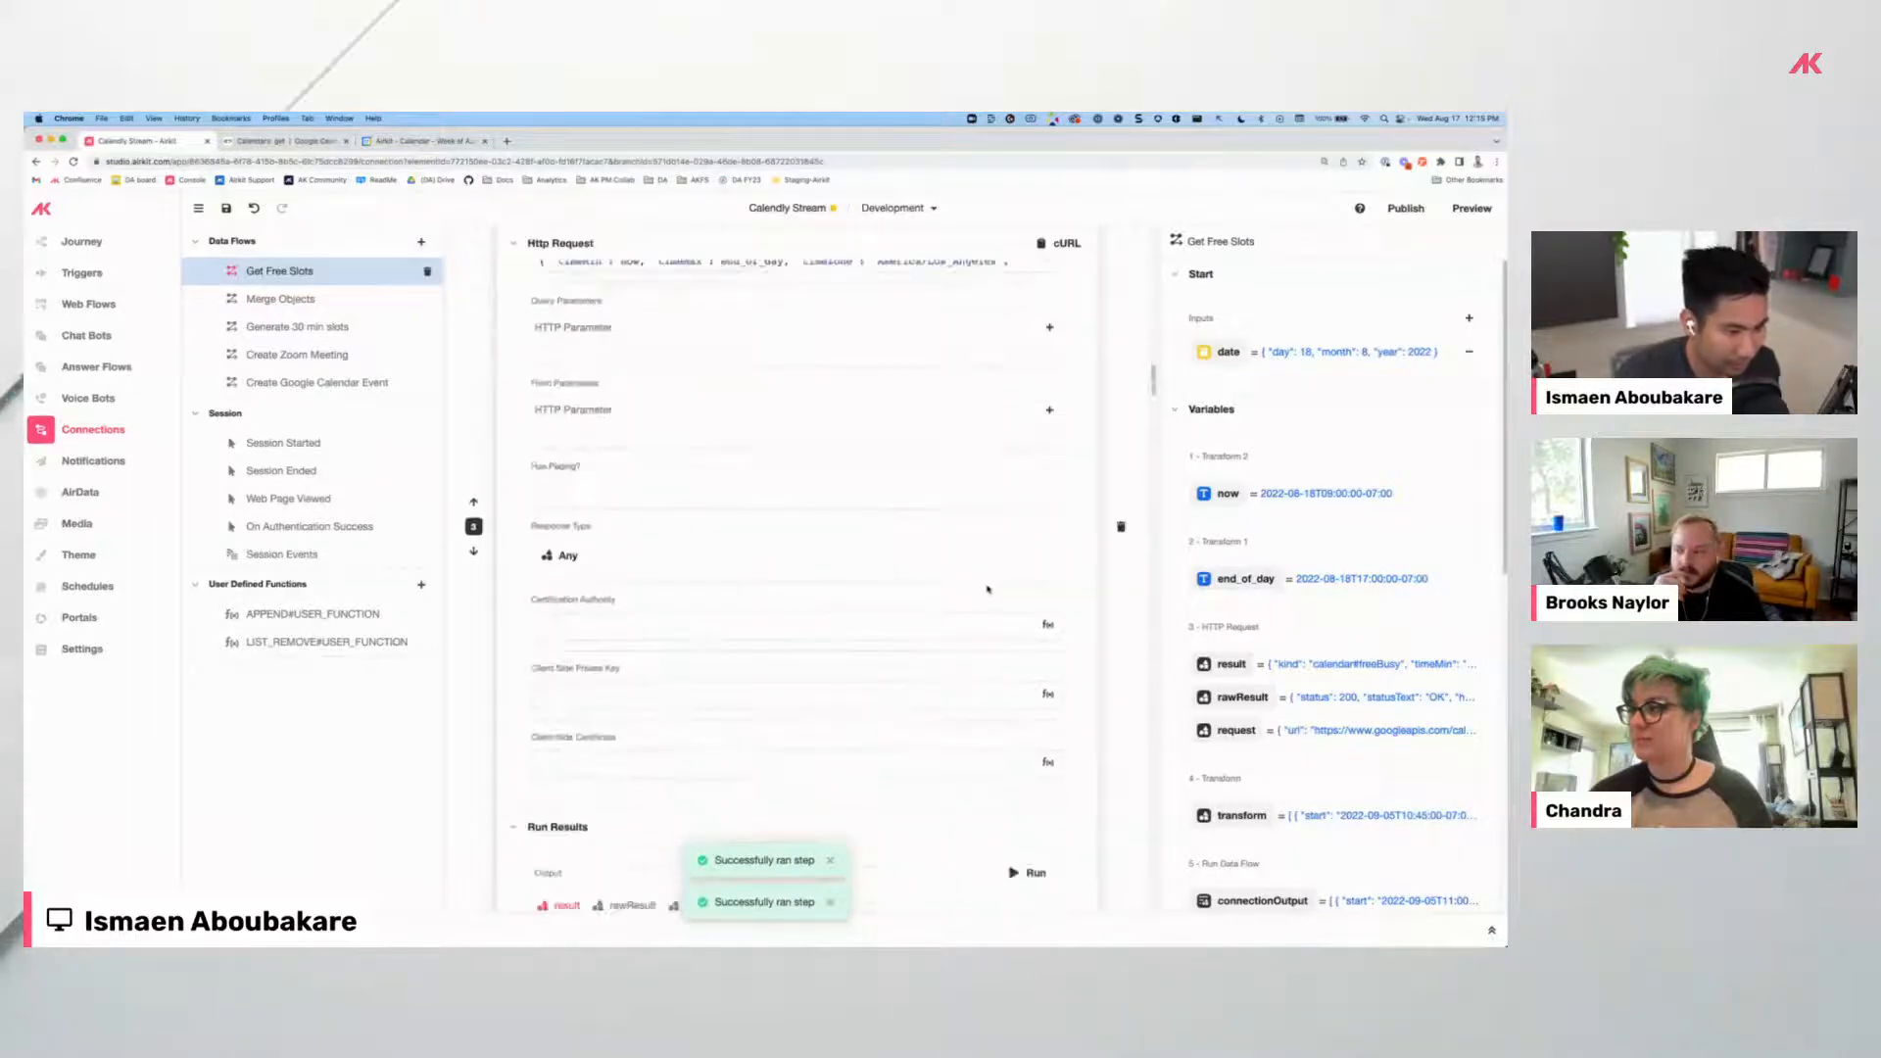
{"action": "left_click", "coordinate": [1028, 524]}
{"action": "scroll", "coordinate": [1028, 490], "scroll_direction": "down", "scroll_amount": 3}
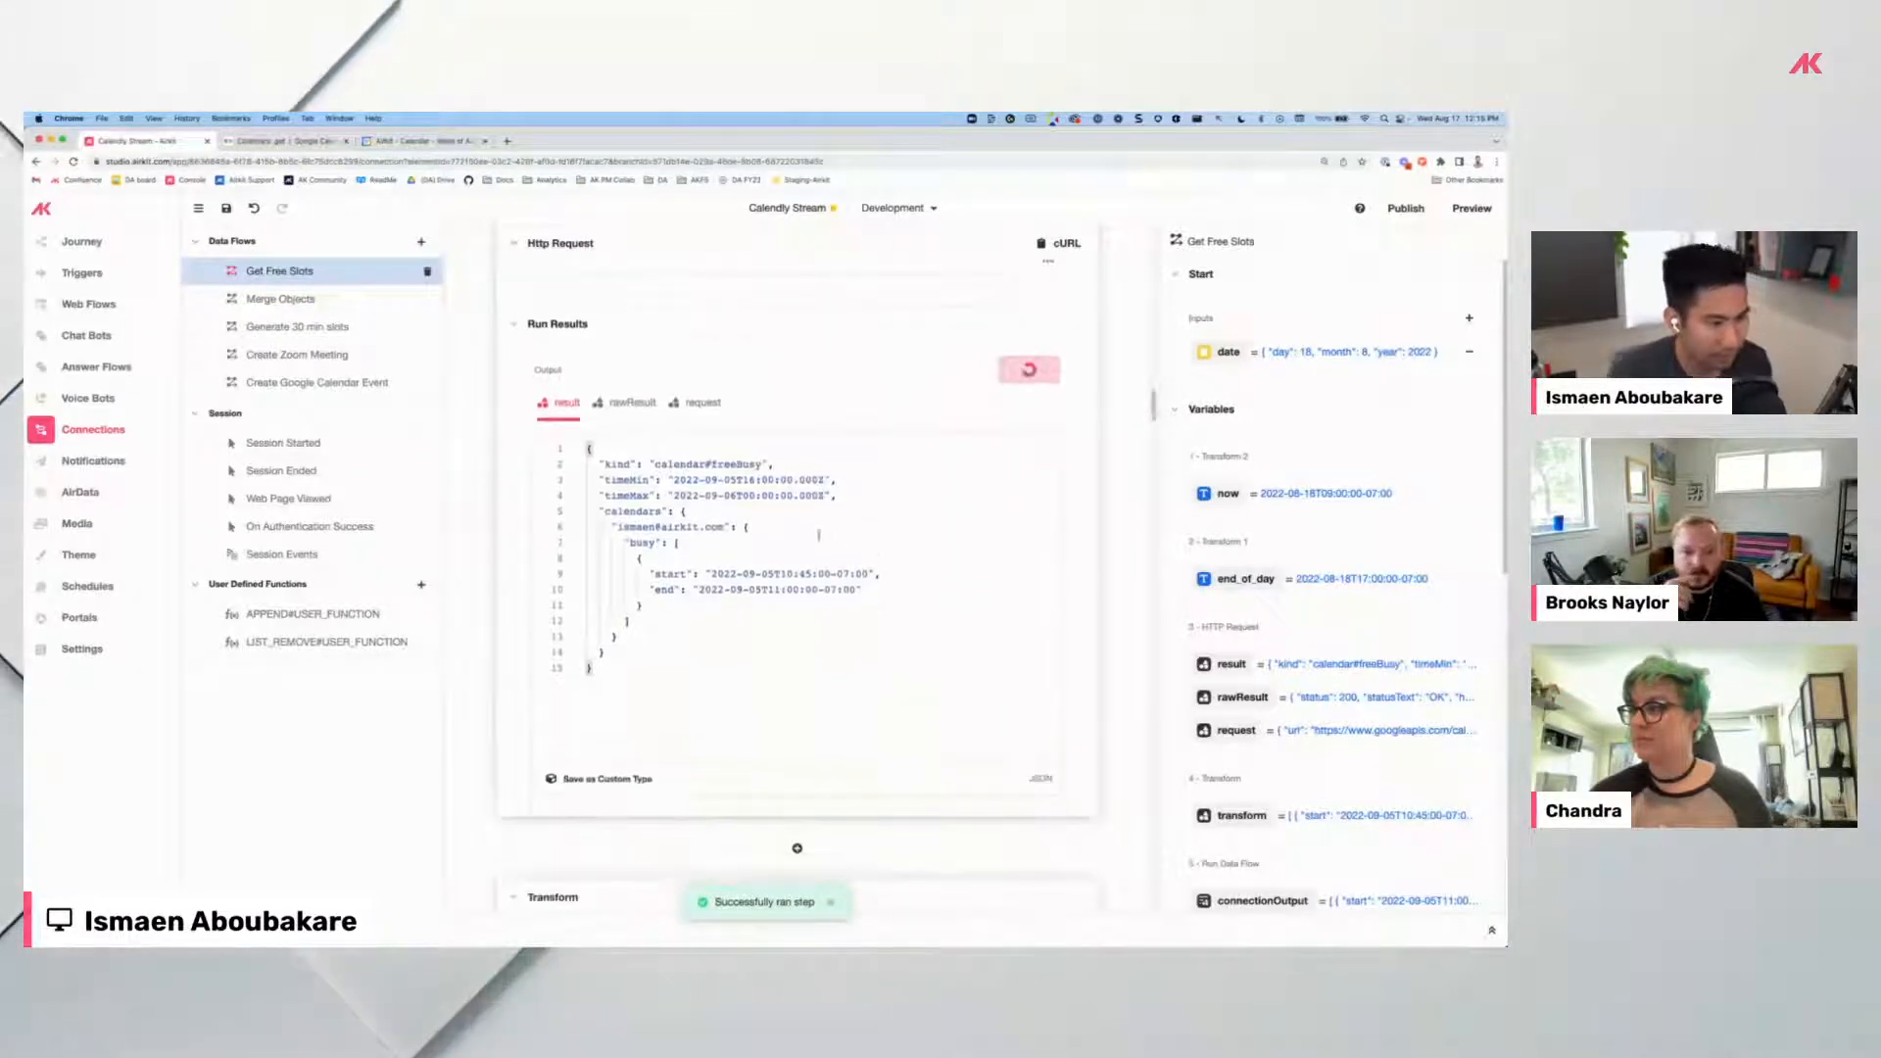
Review the August 18 busy blocks, selecting the first 09:00–10:30 range's start and end.
{"action": "scroll", "coordinate": [660, 545], "scroll_direction": "down", "scroll_amount": 5}
{"action": "scroll", "coordinate": [647, 490], "scroll_direction": "up", "scroll_amount": 5}
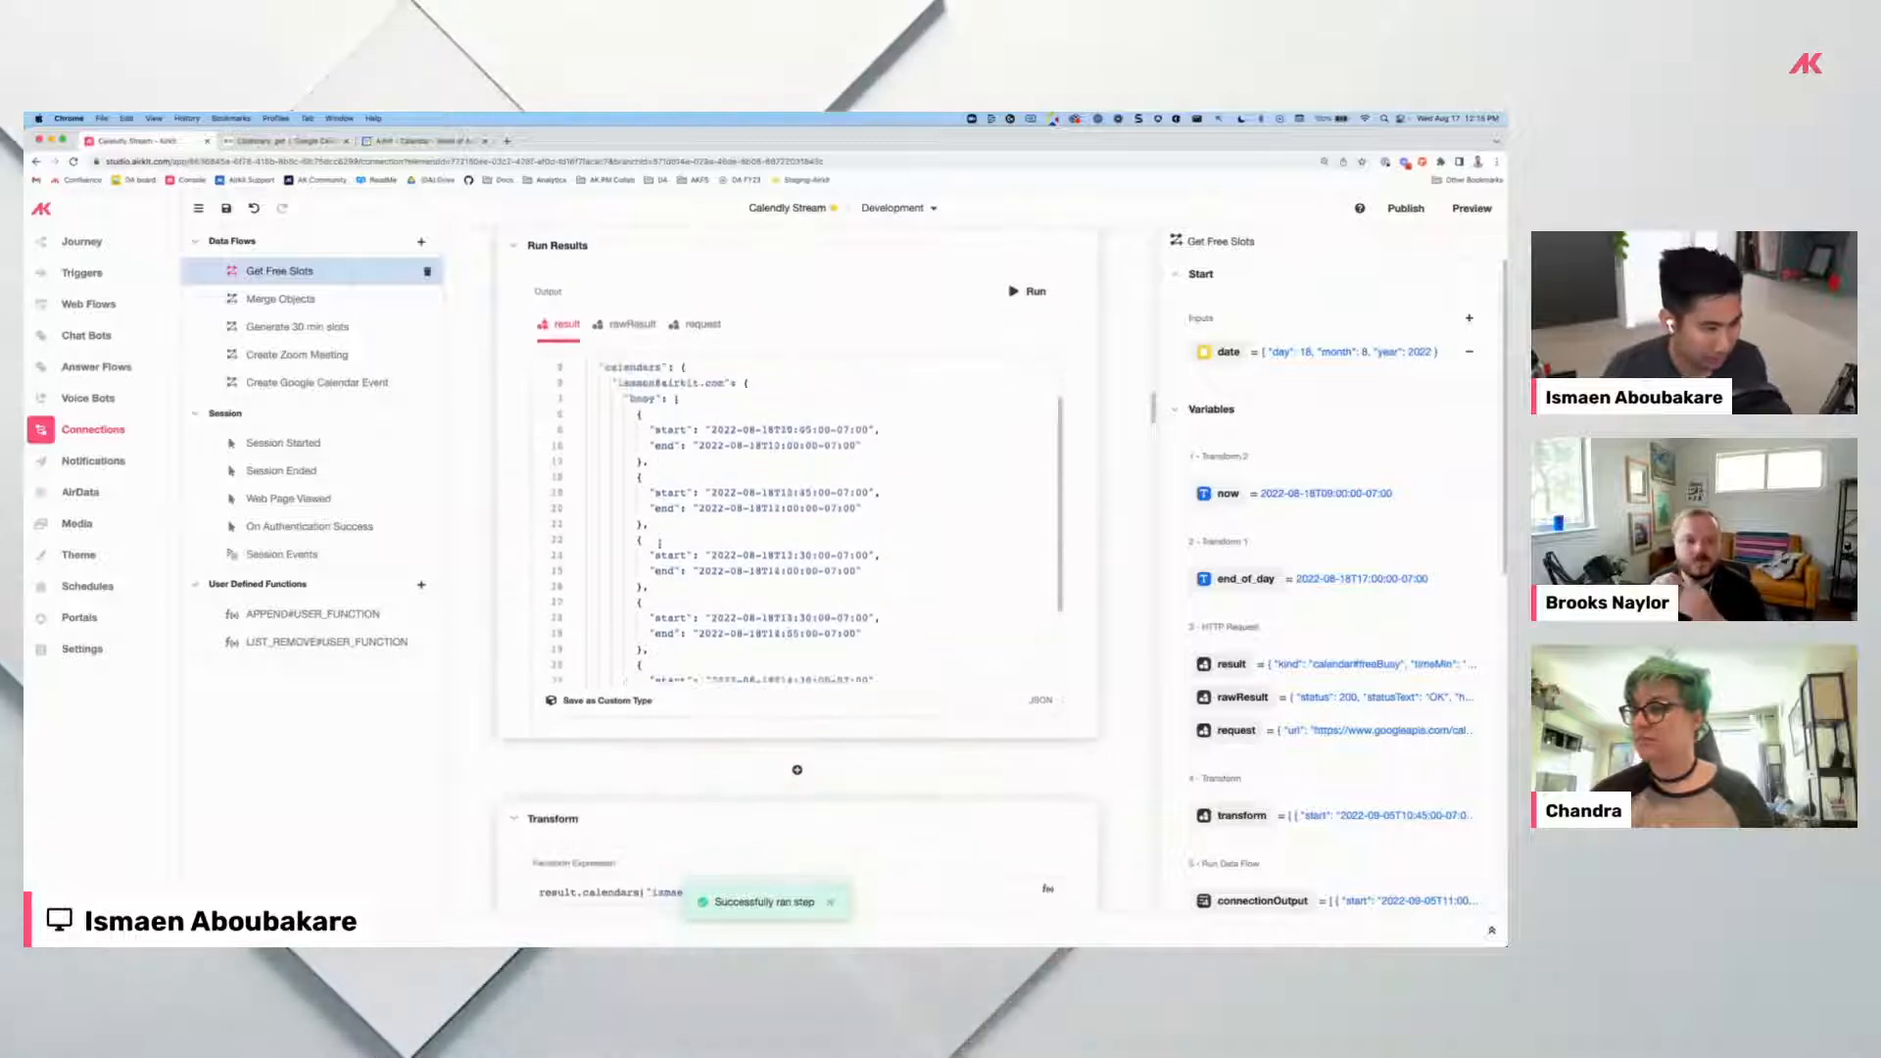
{"action": "left_click_drag", "start_coordinate": [642, 488], "coordinate": [643, 521]}
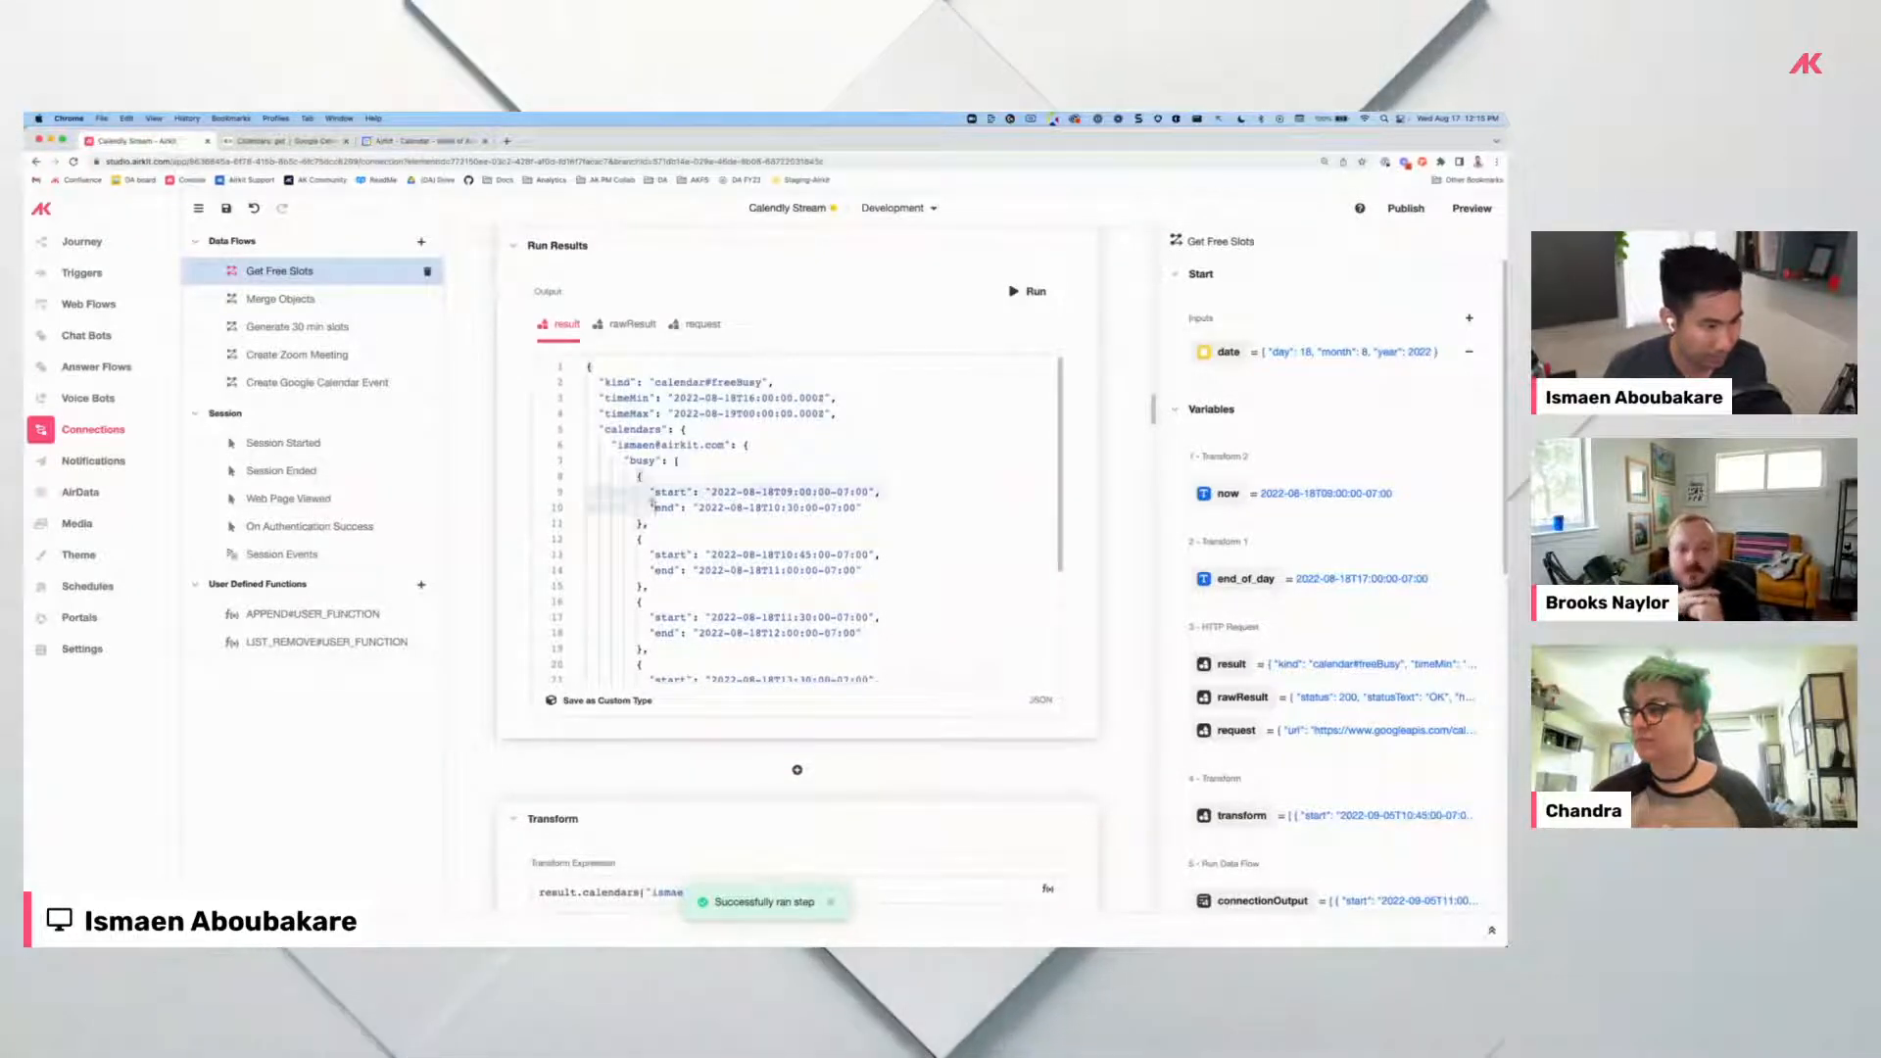
{"action": "left_click", "coordinate": [642, 524]}
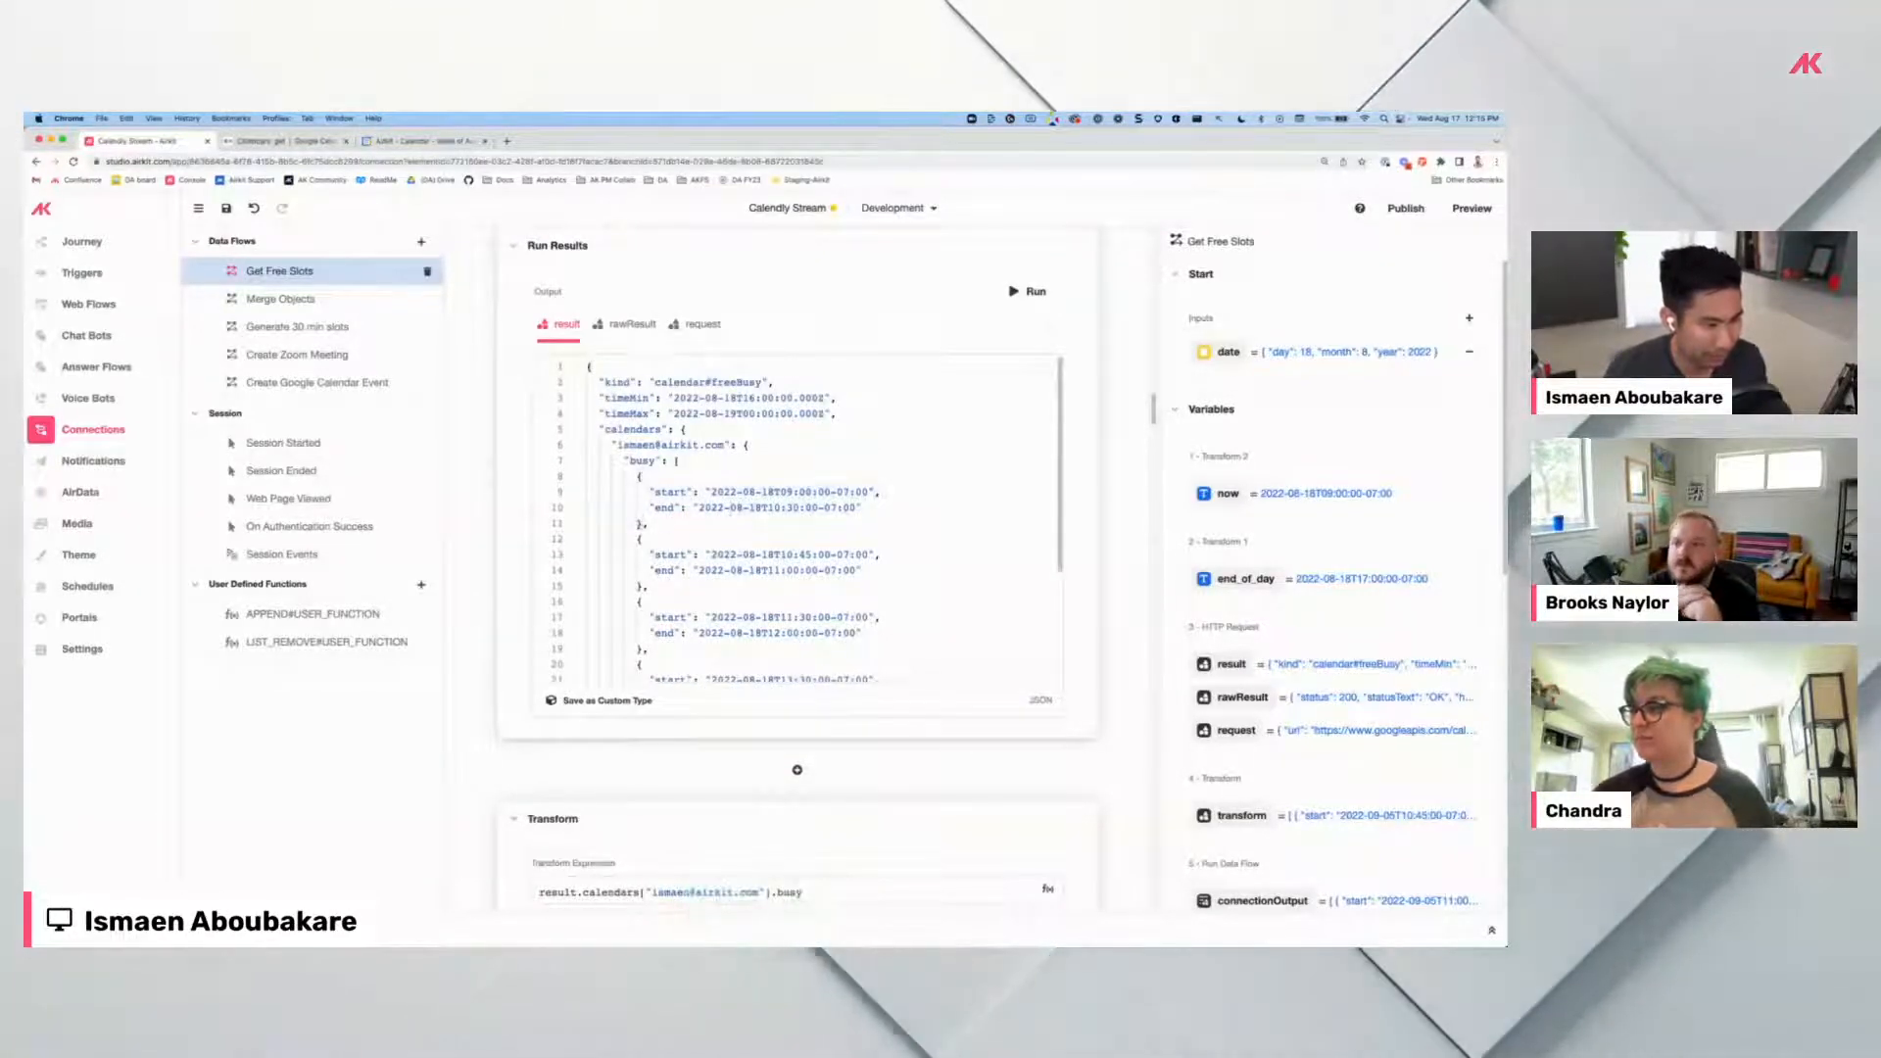
{"action": "left_click_drag", "start_coordinate": [638, 524], "coordinate": [631, 492]}
{"action": "scroll", "coordinate": [935, 628], "scroll_direction": "down", "scroll_amount": 10}
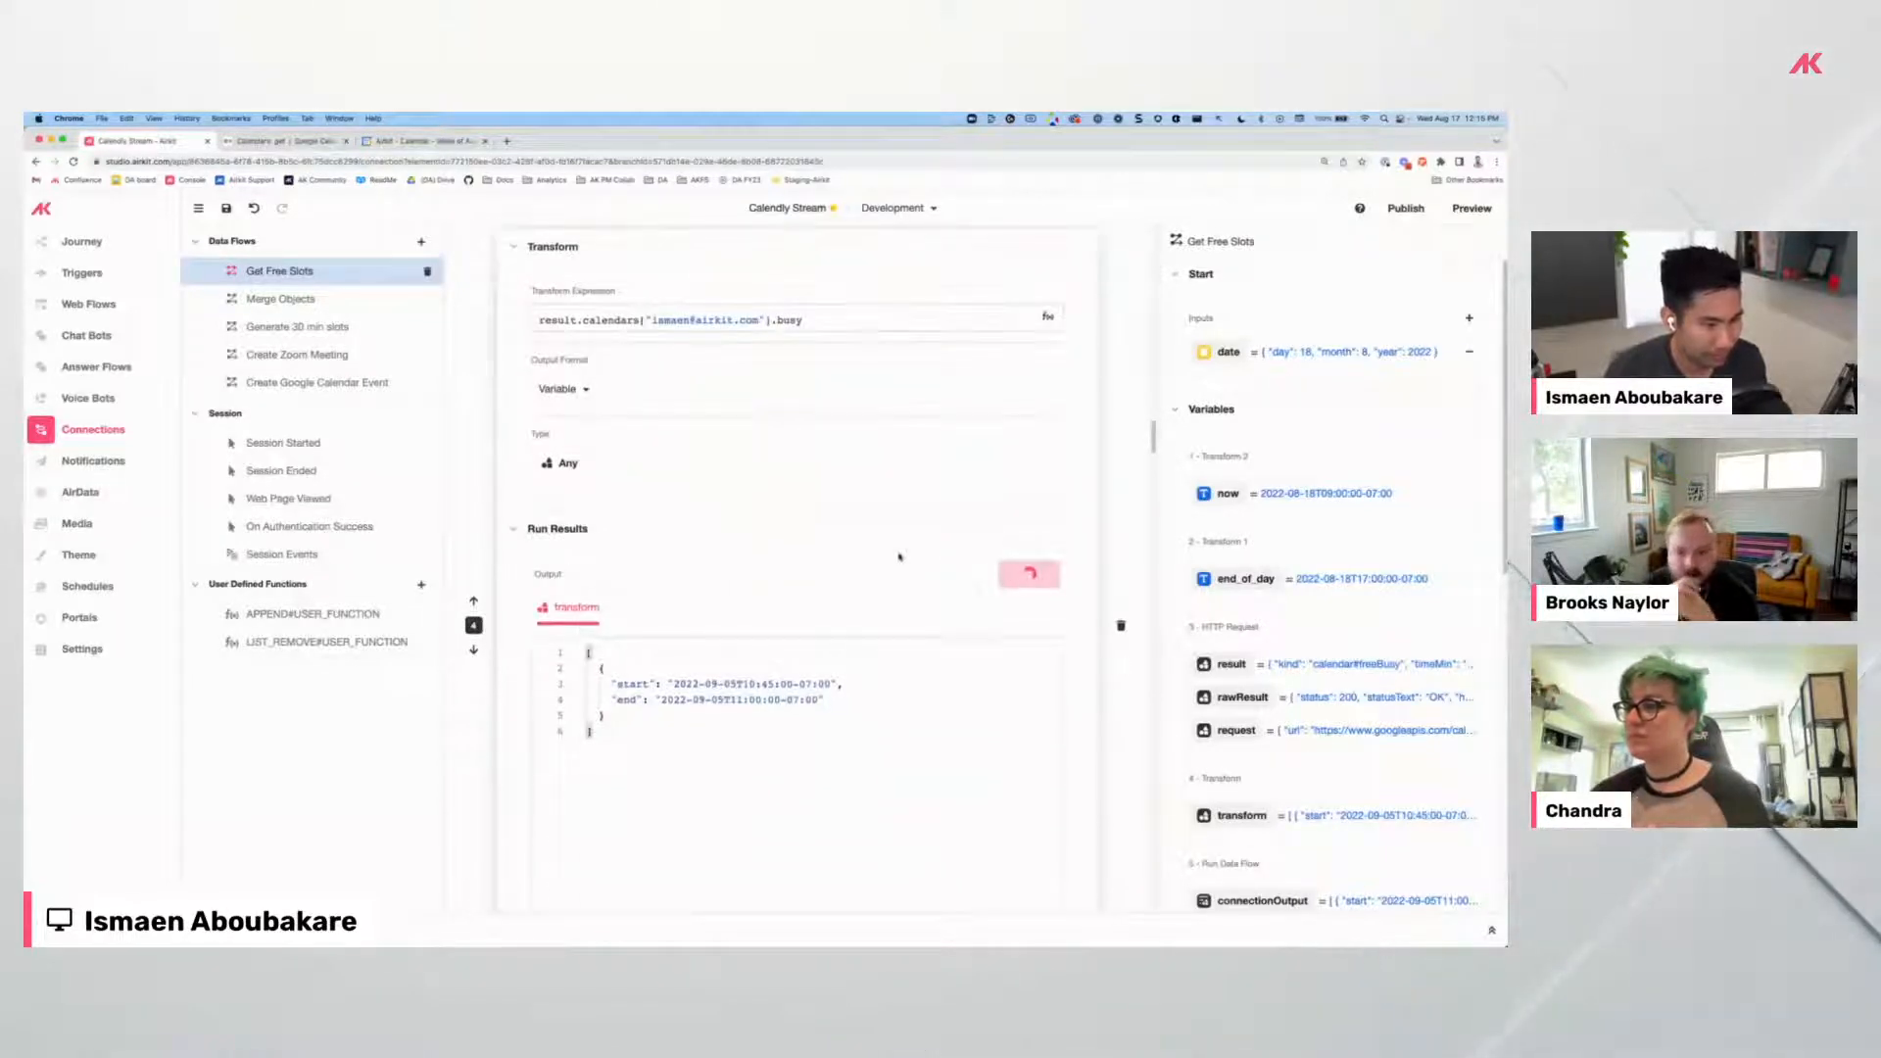
{"action": "scroll", "coordinate": [943, 566], "scroll_direction": "down", "scroll_amount": 3}
{"action": "scroll", "coordinate": [705, 516], "scroll_direction": "up", "scroll_amount": 8}
{"action": "scroll", "coordinate": [676, 414], "scroll_direction": "up", "scroll_amount": 5}
{"action": "scroll", "coordinate": [691, 549], "scroll_direction": "down", "scroll_amount": 10}
{"action": "scroll", "coordinate": [694, 584], "scroll_direction": "down", "scroll_amount": 10}
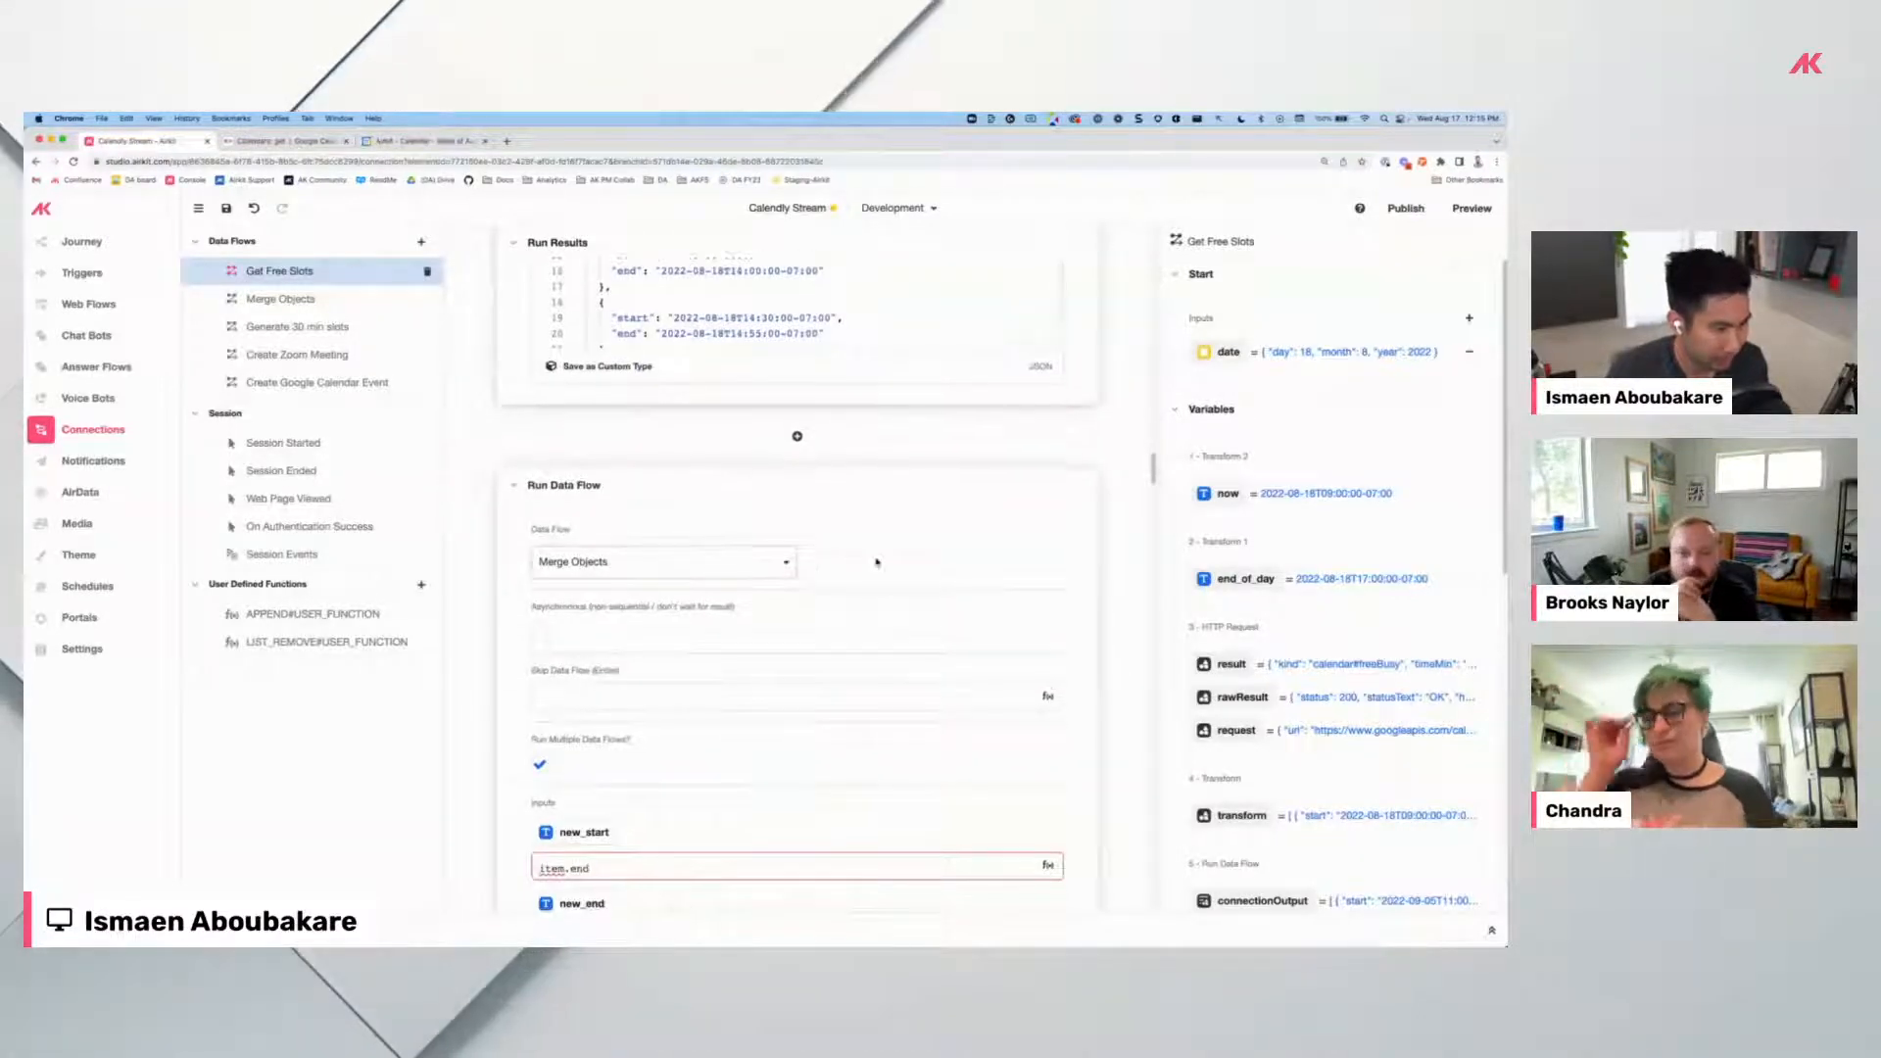
{"action": "scroll", "coordinate": [877, 561], "scroll_direction": "down", "scroll_amount": 3}
{"action": "scroll", "coordinate": [877, 562], "scroll_direction": "up", "scroll_amount": 5}
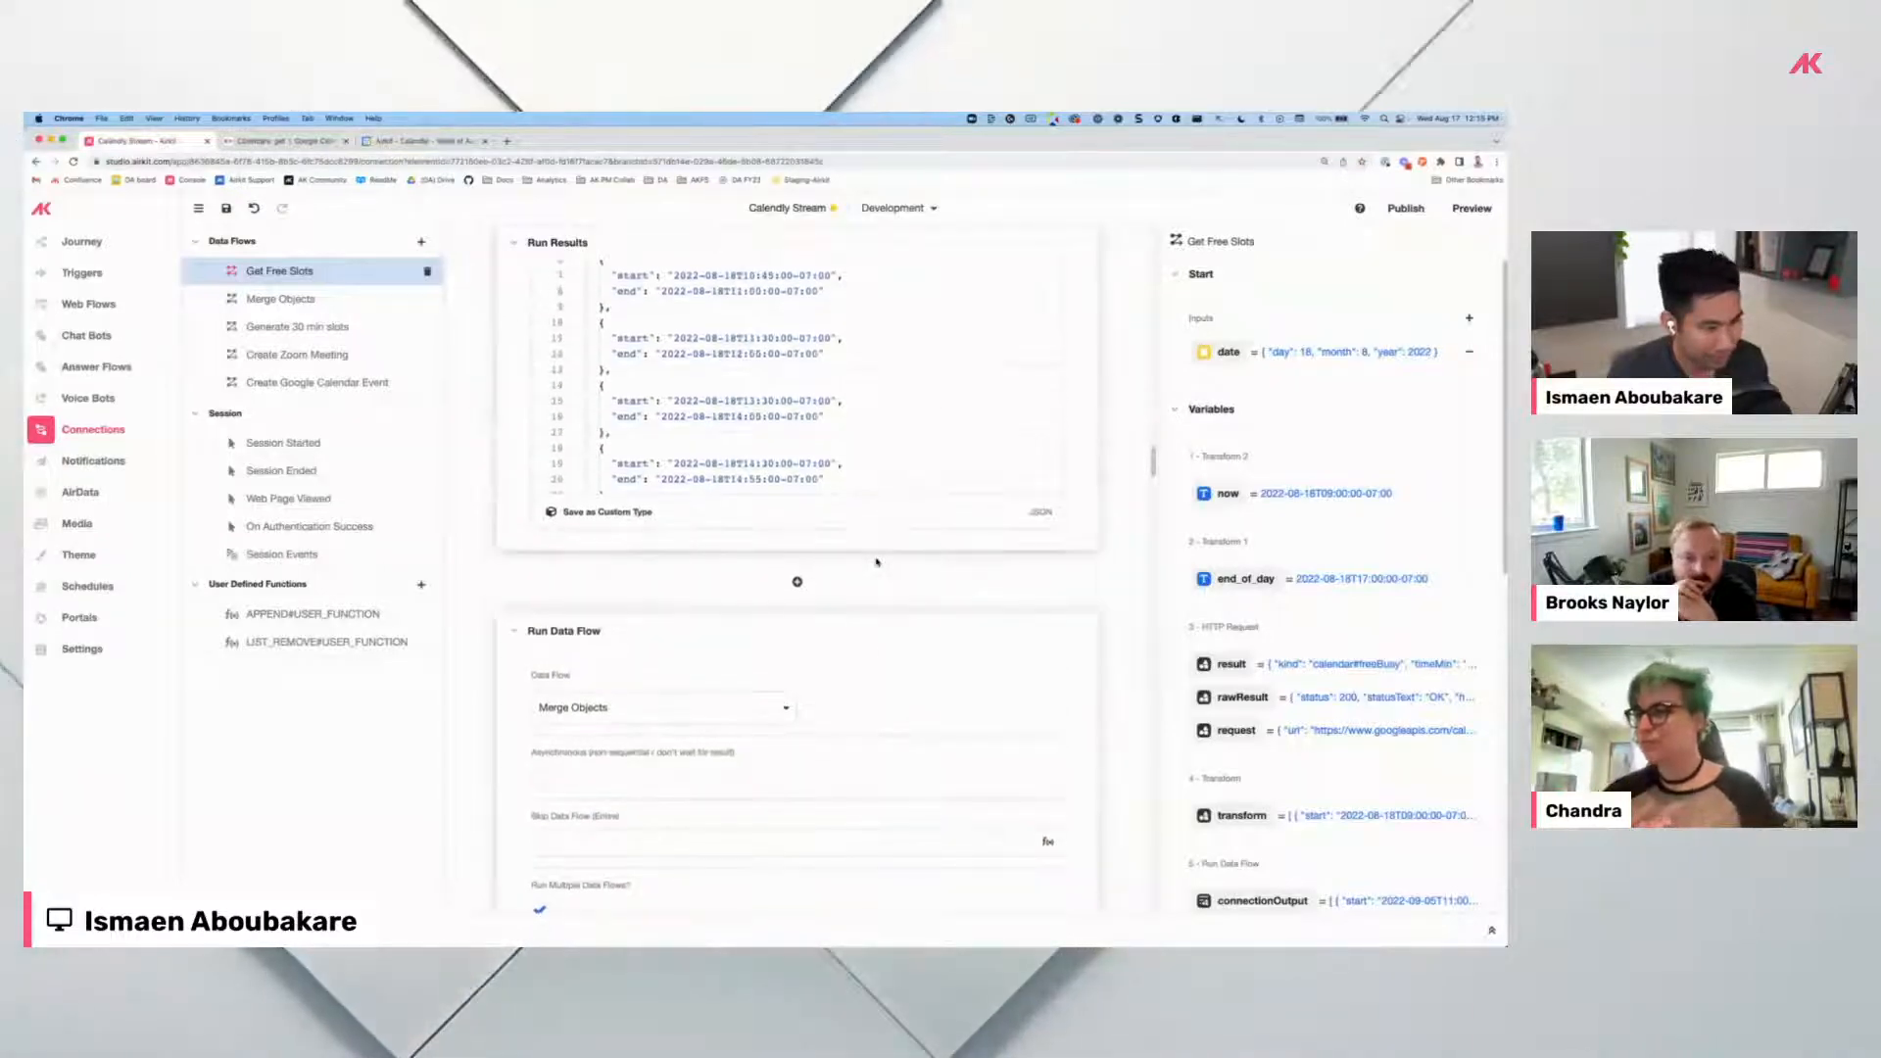
{"action": "scroll", "coordinate": [877, 561], "scroll_direction": "up", "scroll_amount": 3}
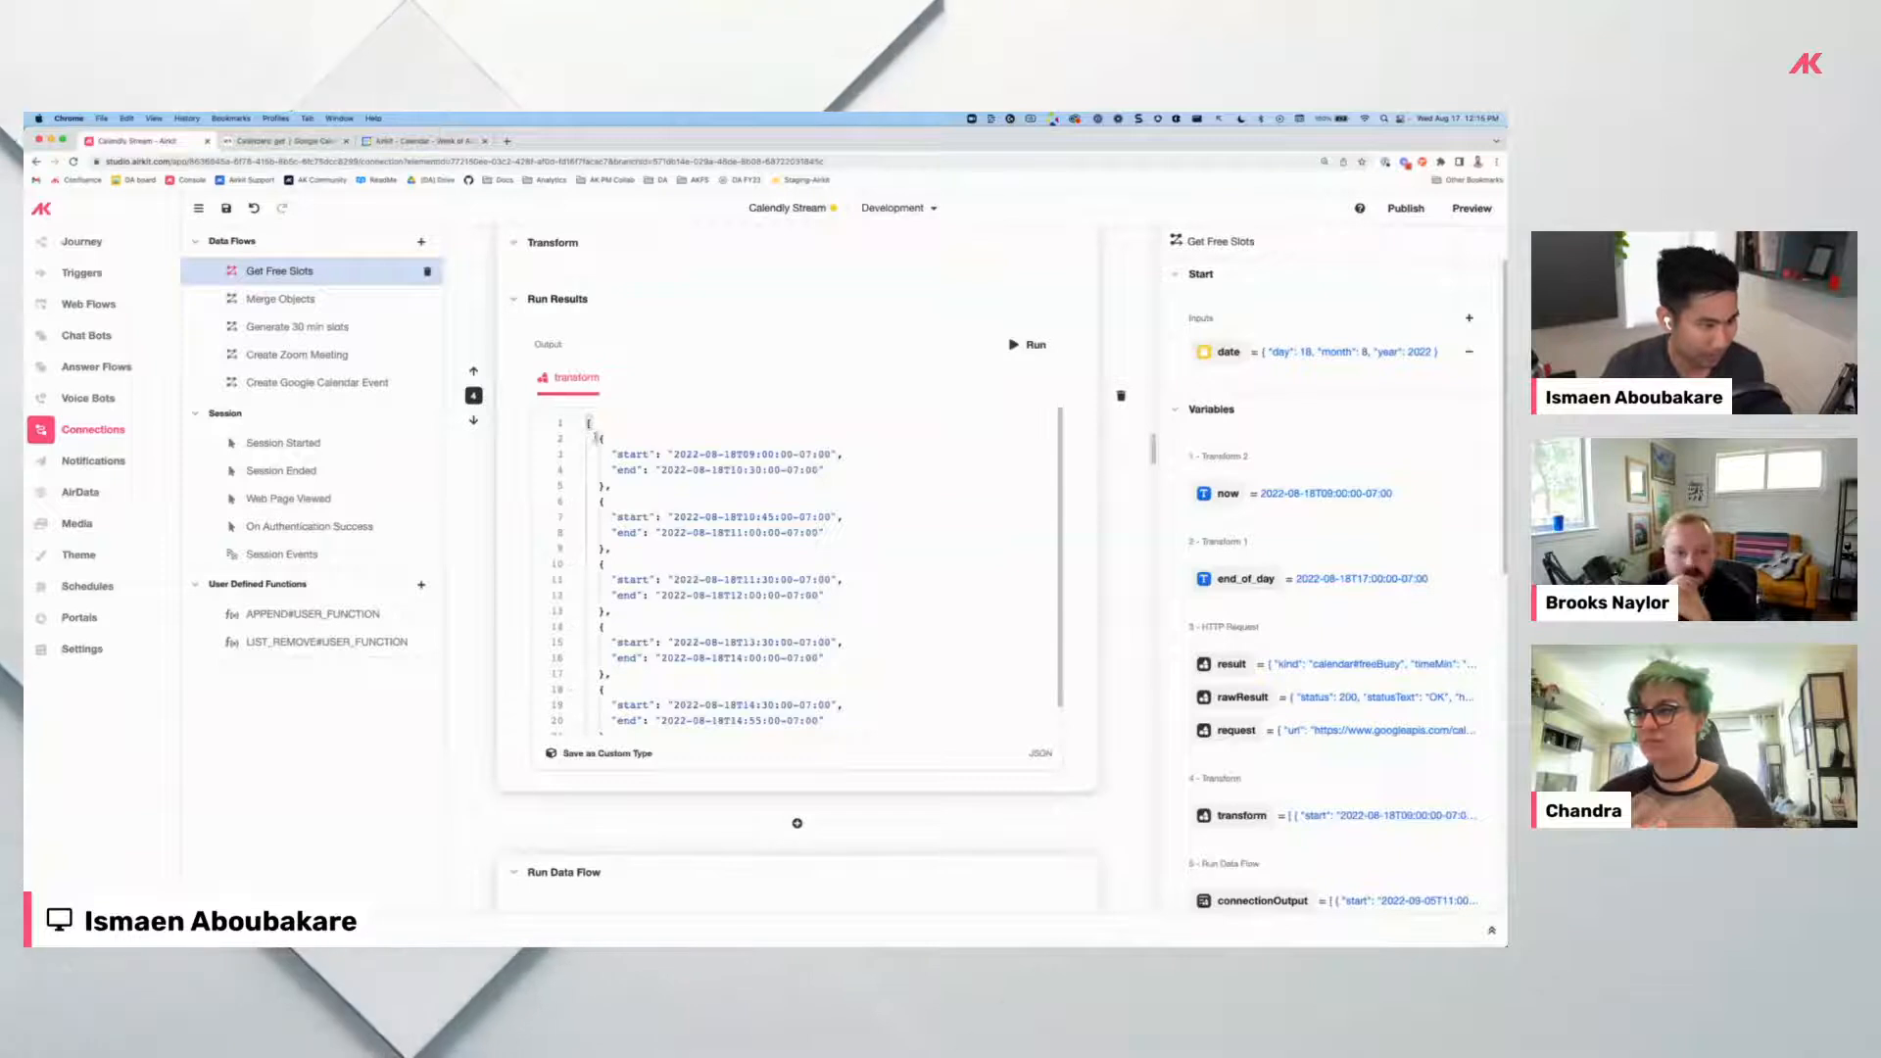
{"action": "left_click_drag", "start_coordinate": [597, 439], "coordinate": [605, 486]}
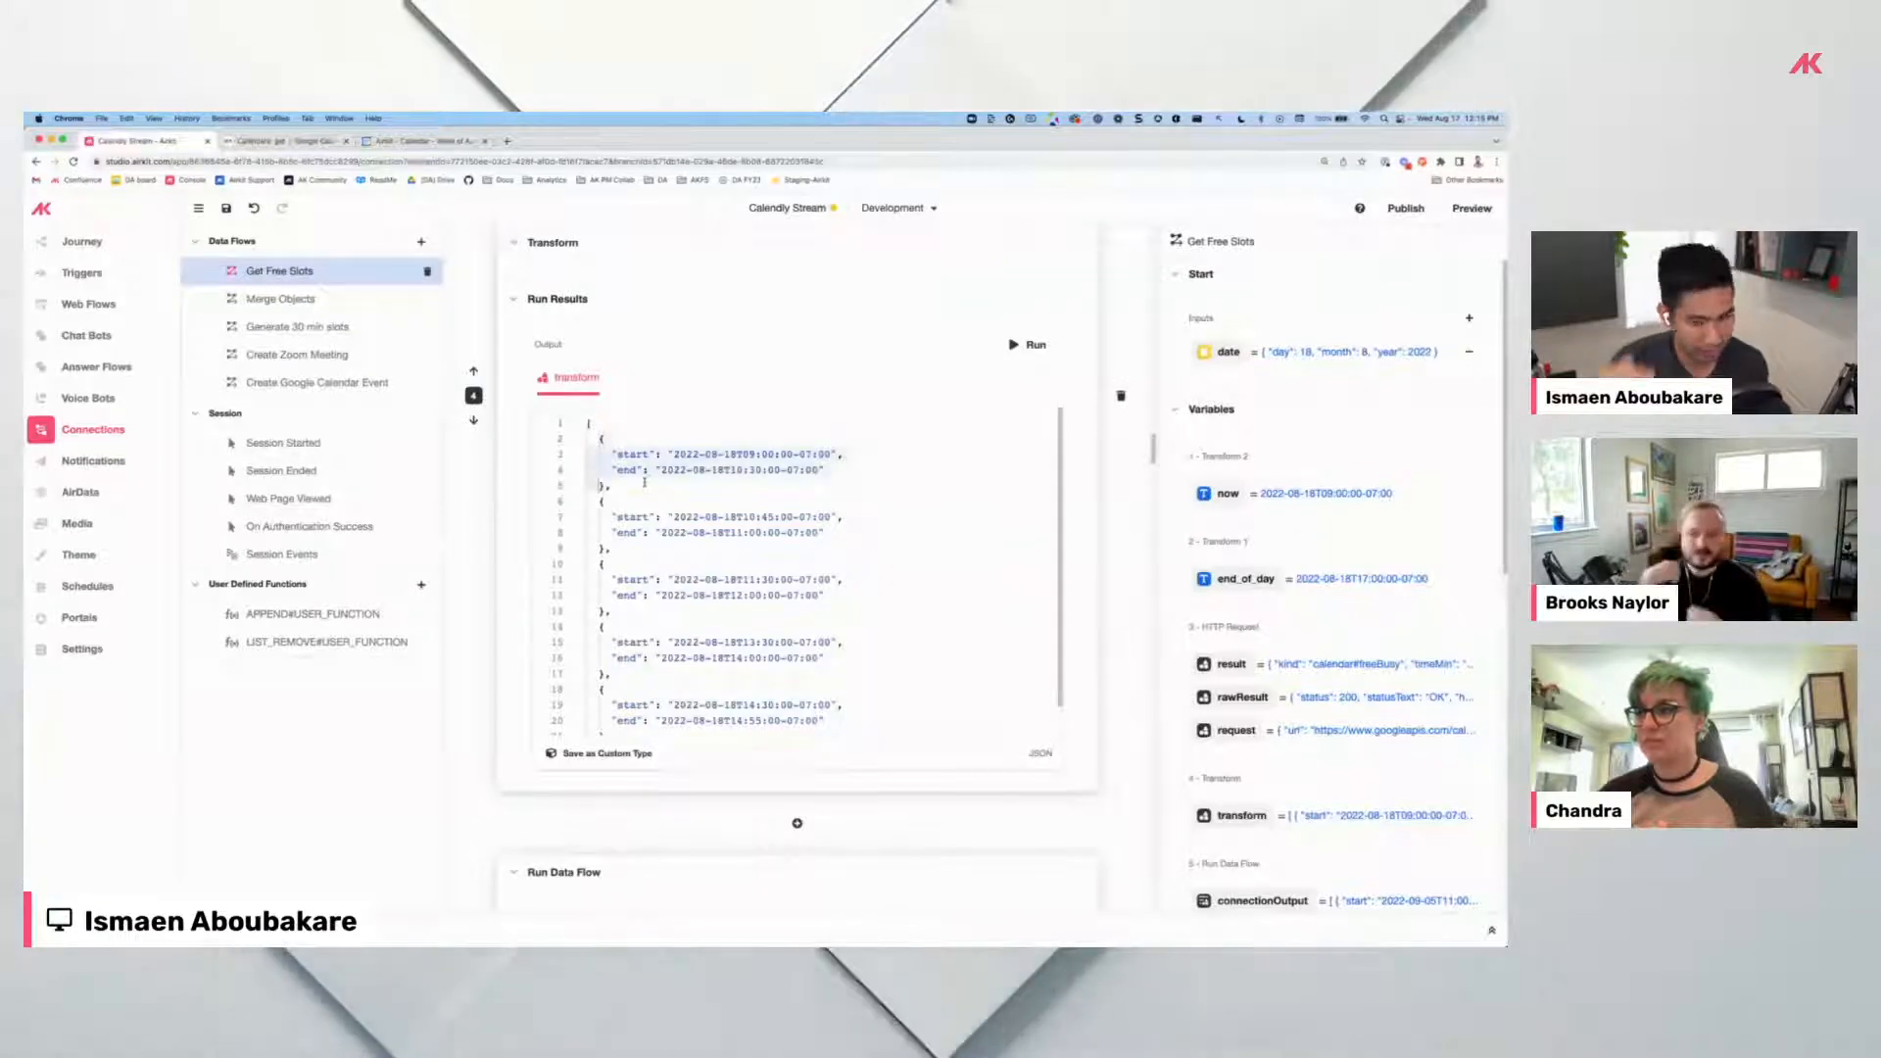
{"action": "left_click_drag", "start_coordinate": [648, 470], "coordinate": [826, 474]}
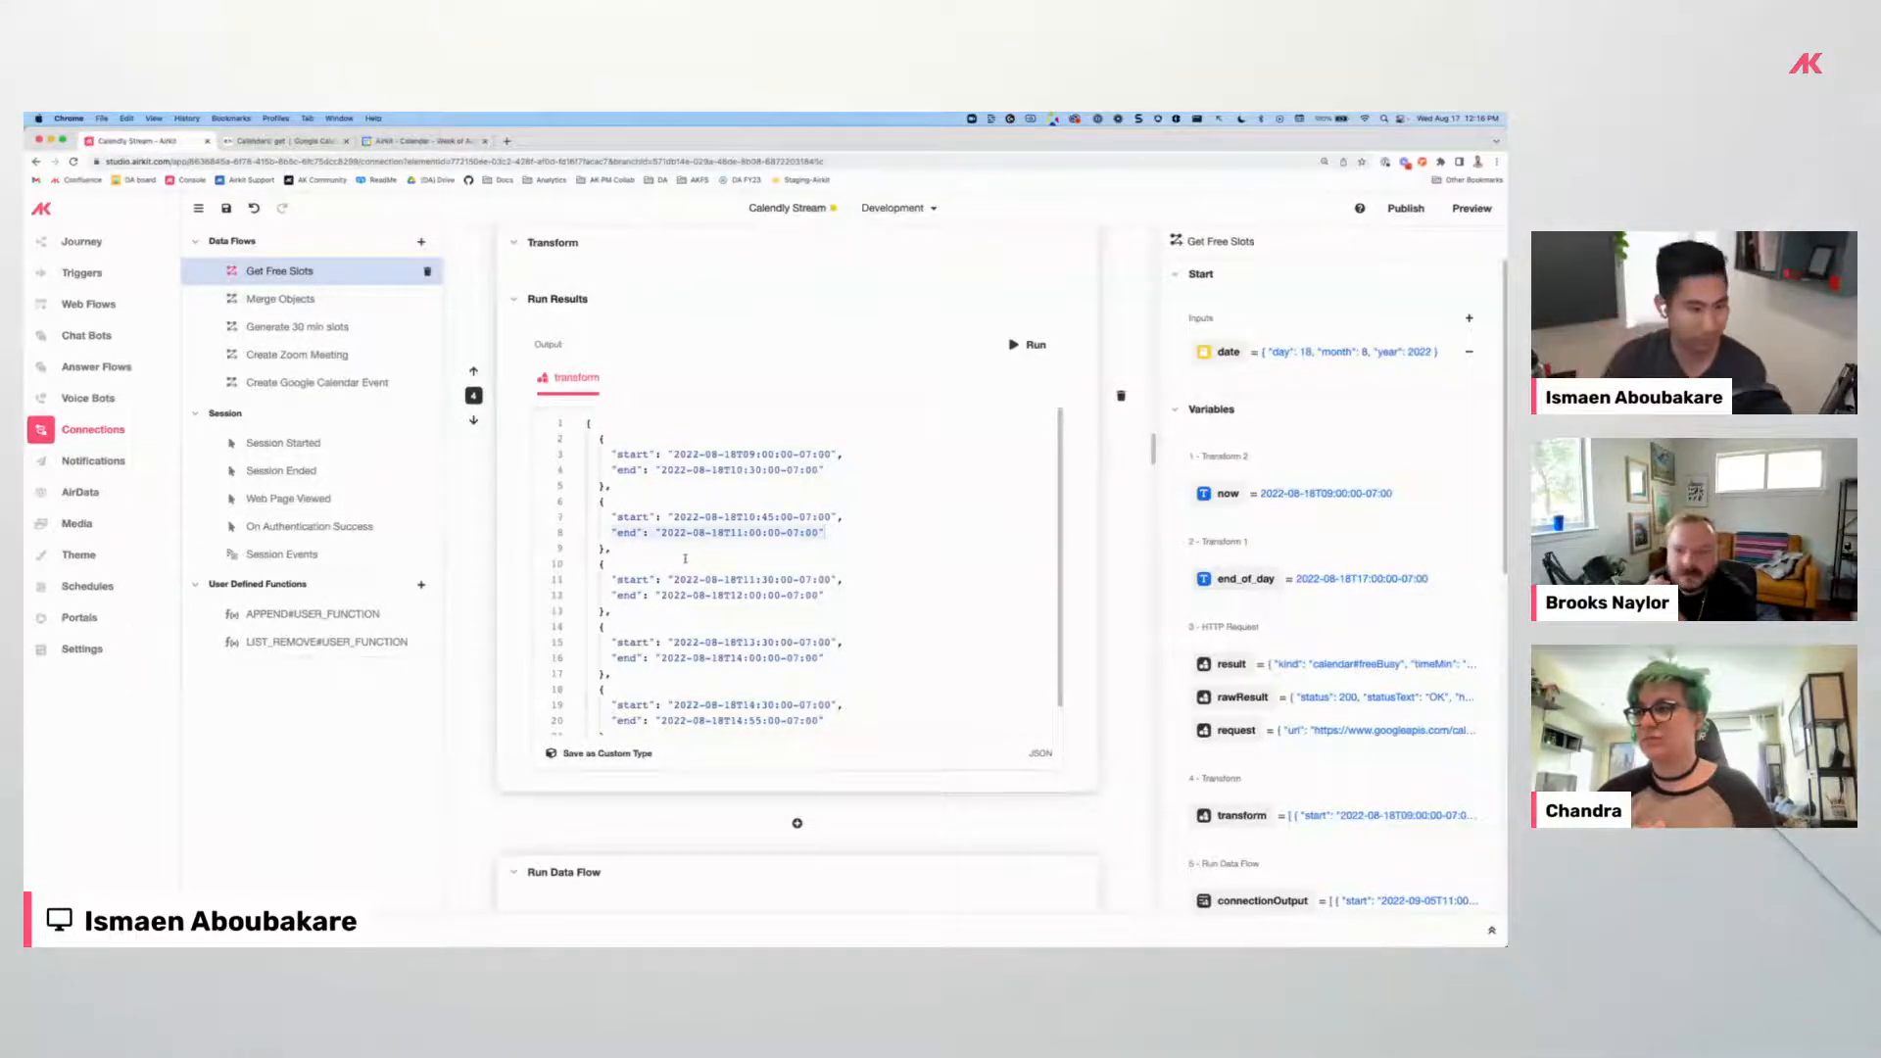
{"action": "scroll", "coordinate": [547, 626], "scroll_direction": "down", "scroll_amount": 8}
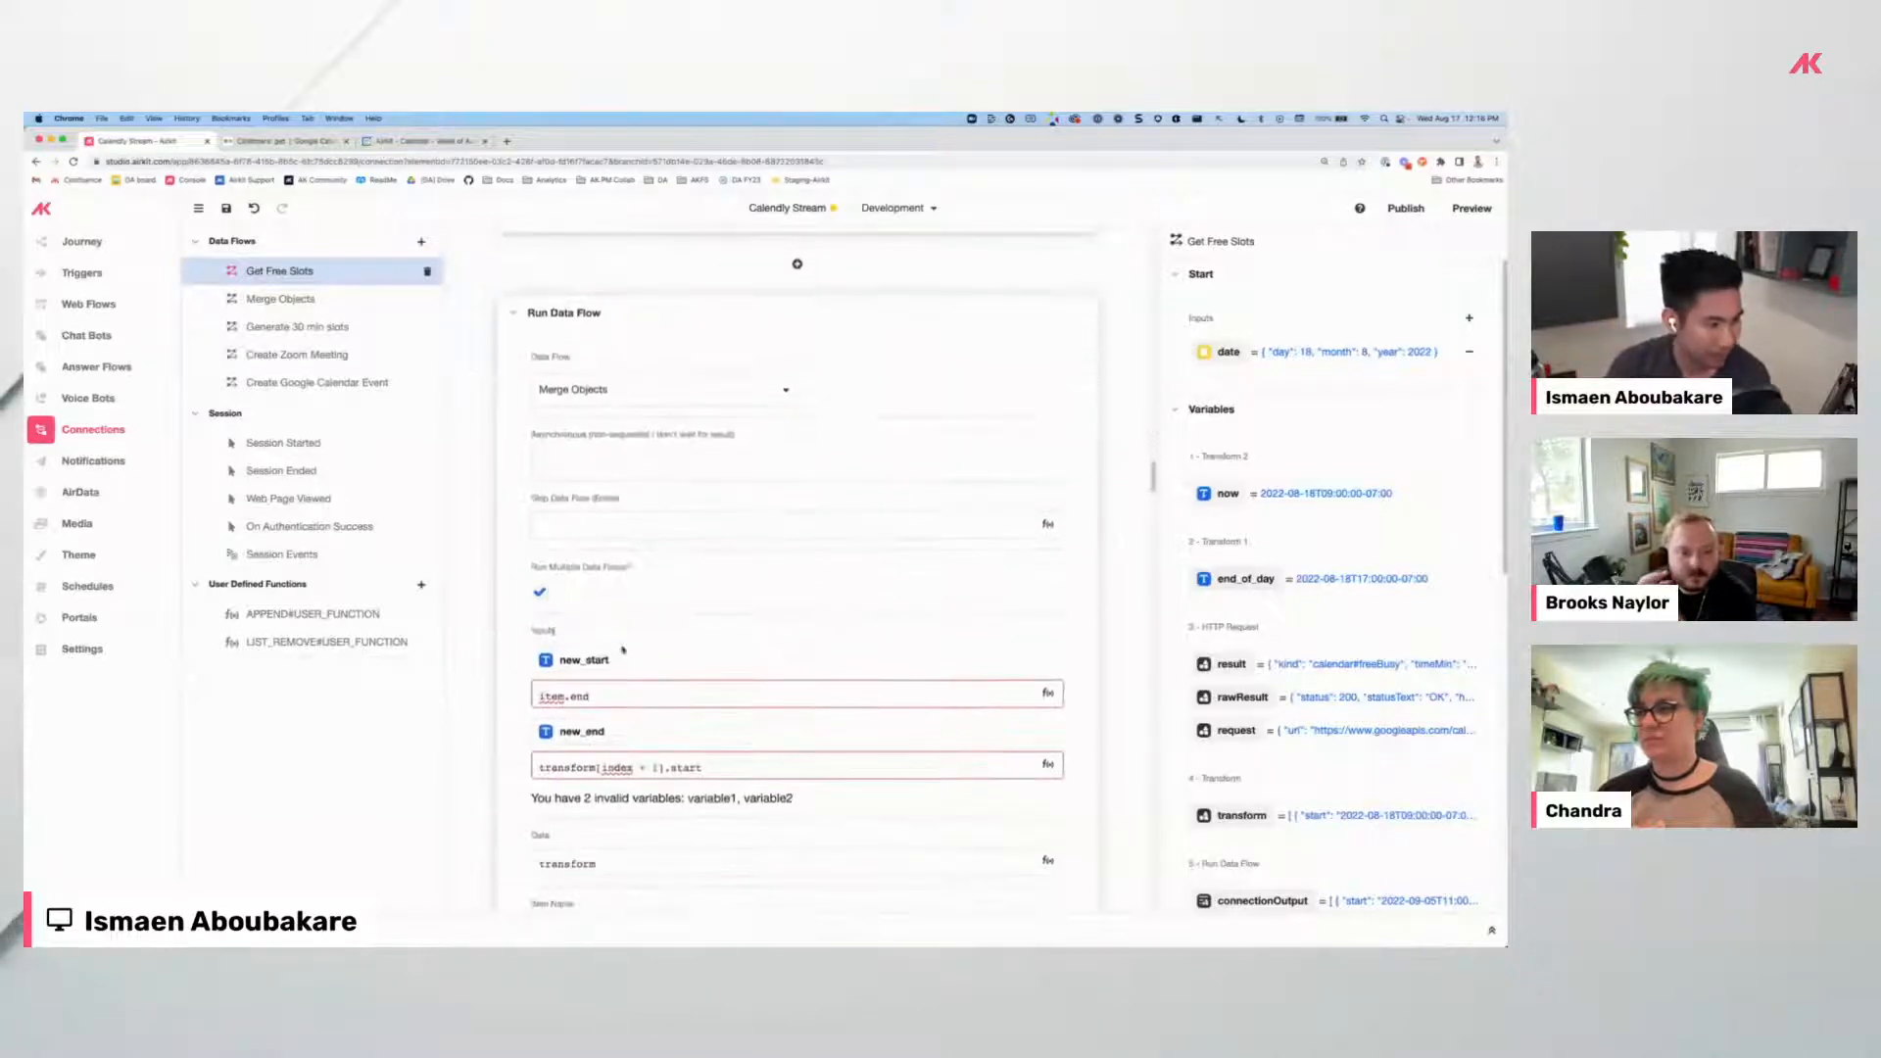
{"action": "scroll", "coordinate": [676, 730], "scroll_direction": "down", "scroll_amount": 1}
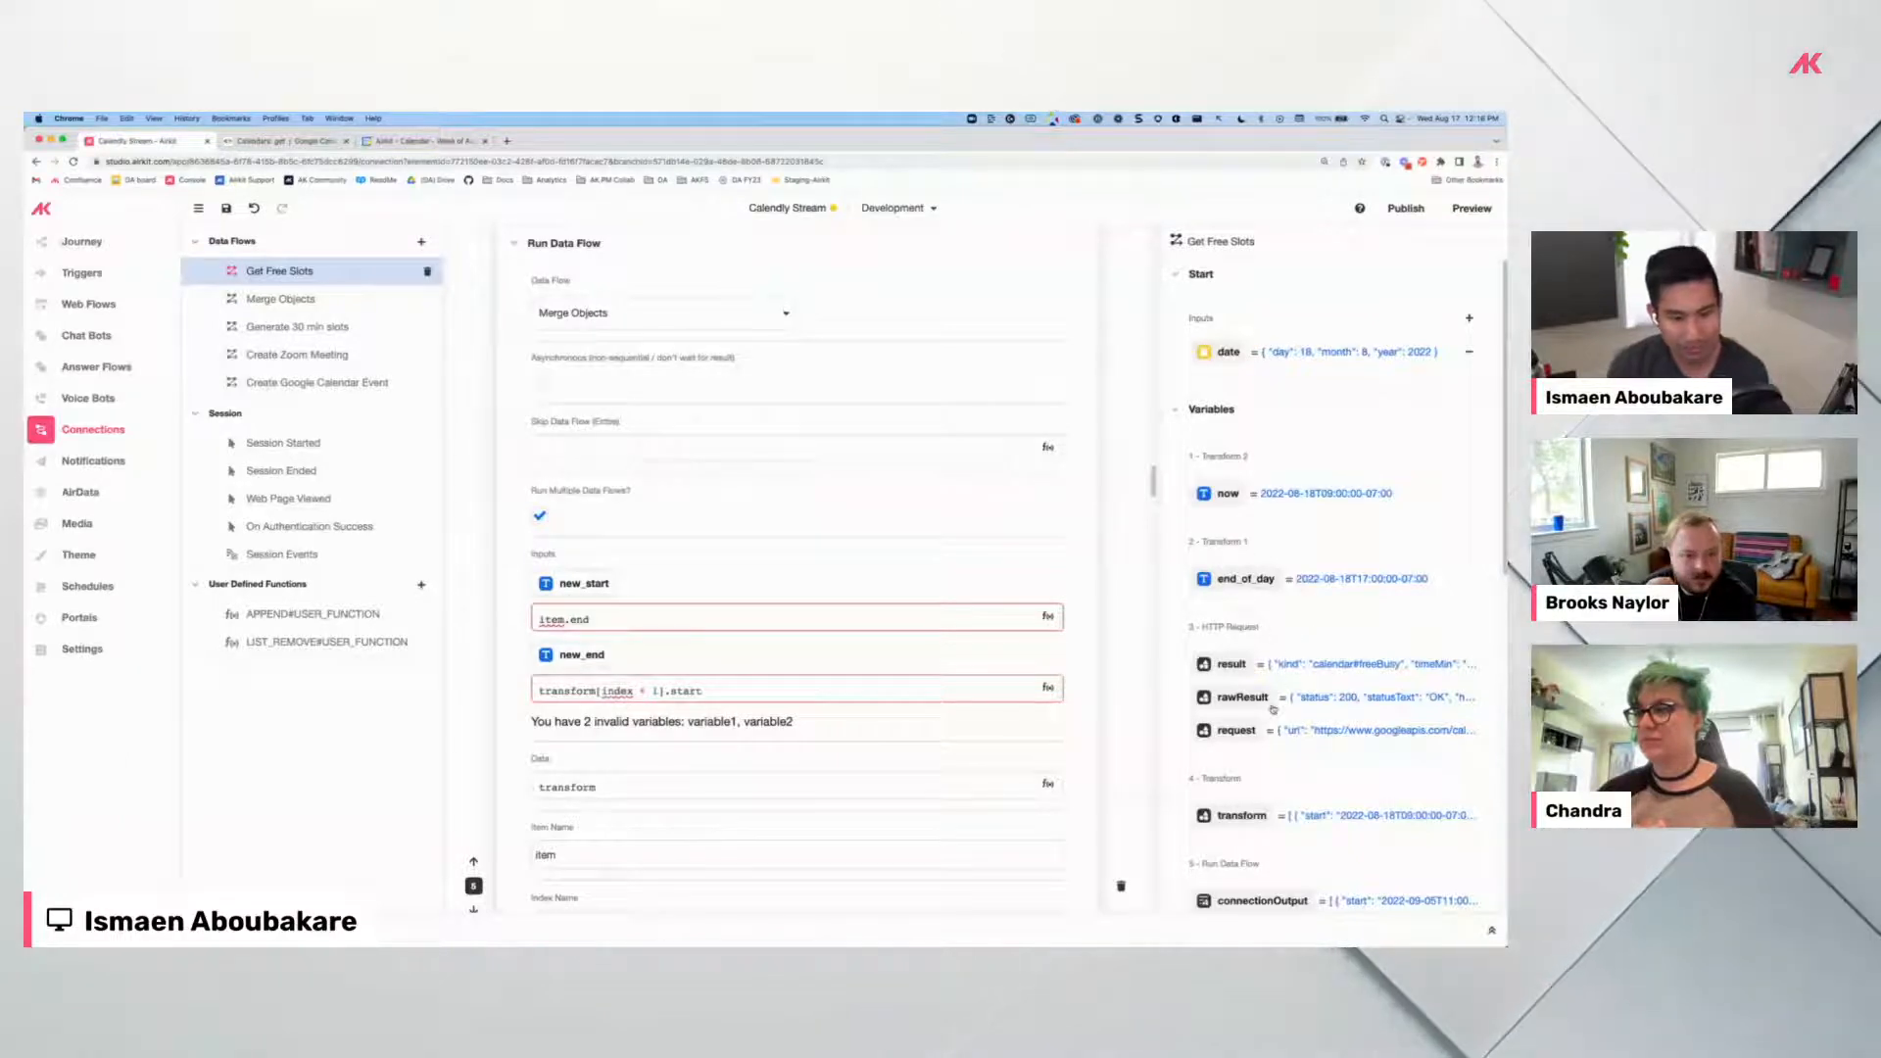
{"action": "scroll", "coordinate": [1272, 708], "scroll_direction": "down", "scroll_amount": 3}
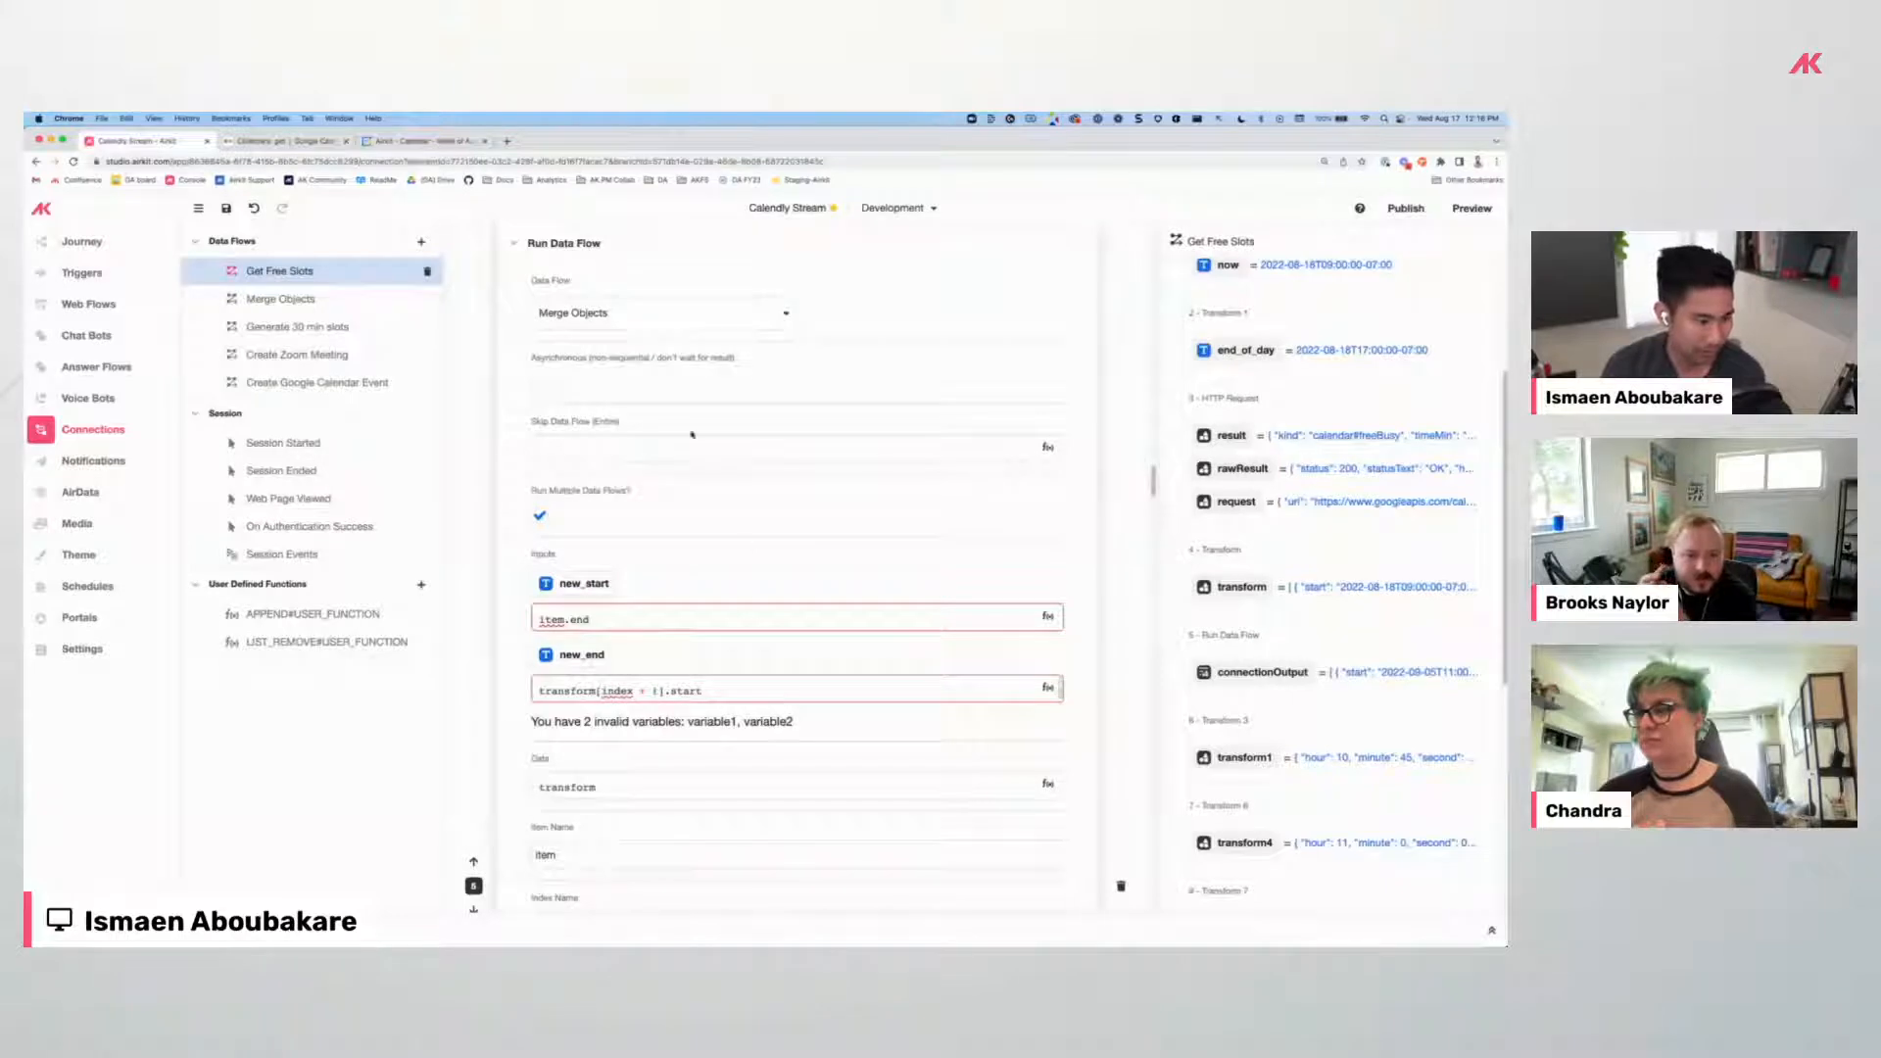
{"action": "left_click", "coordinate": [297, 310]}
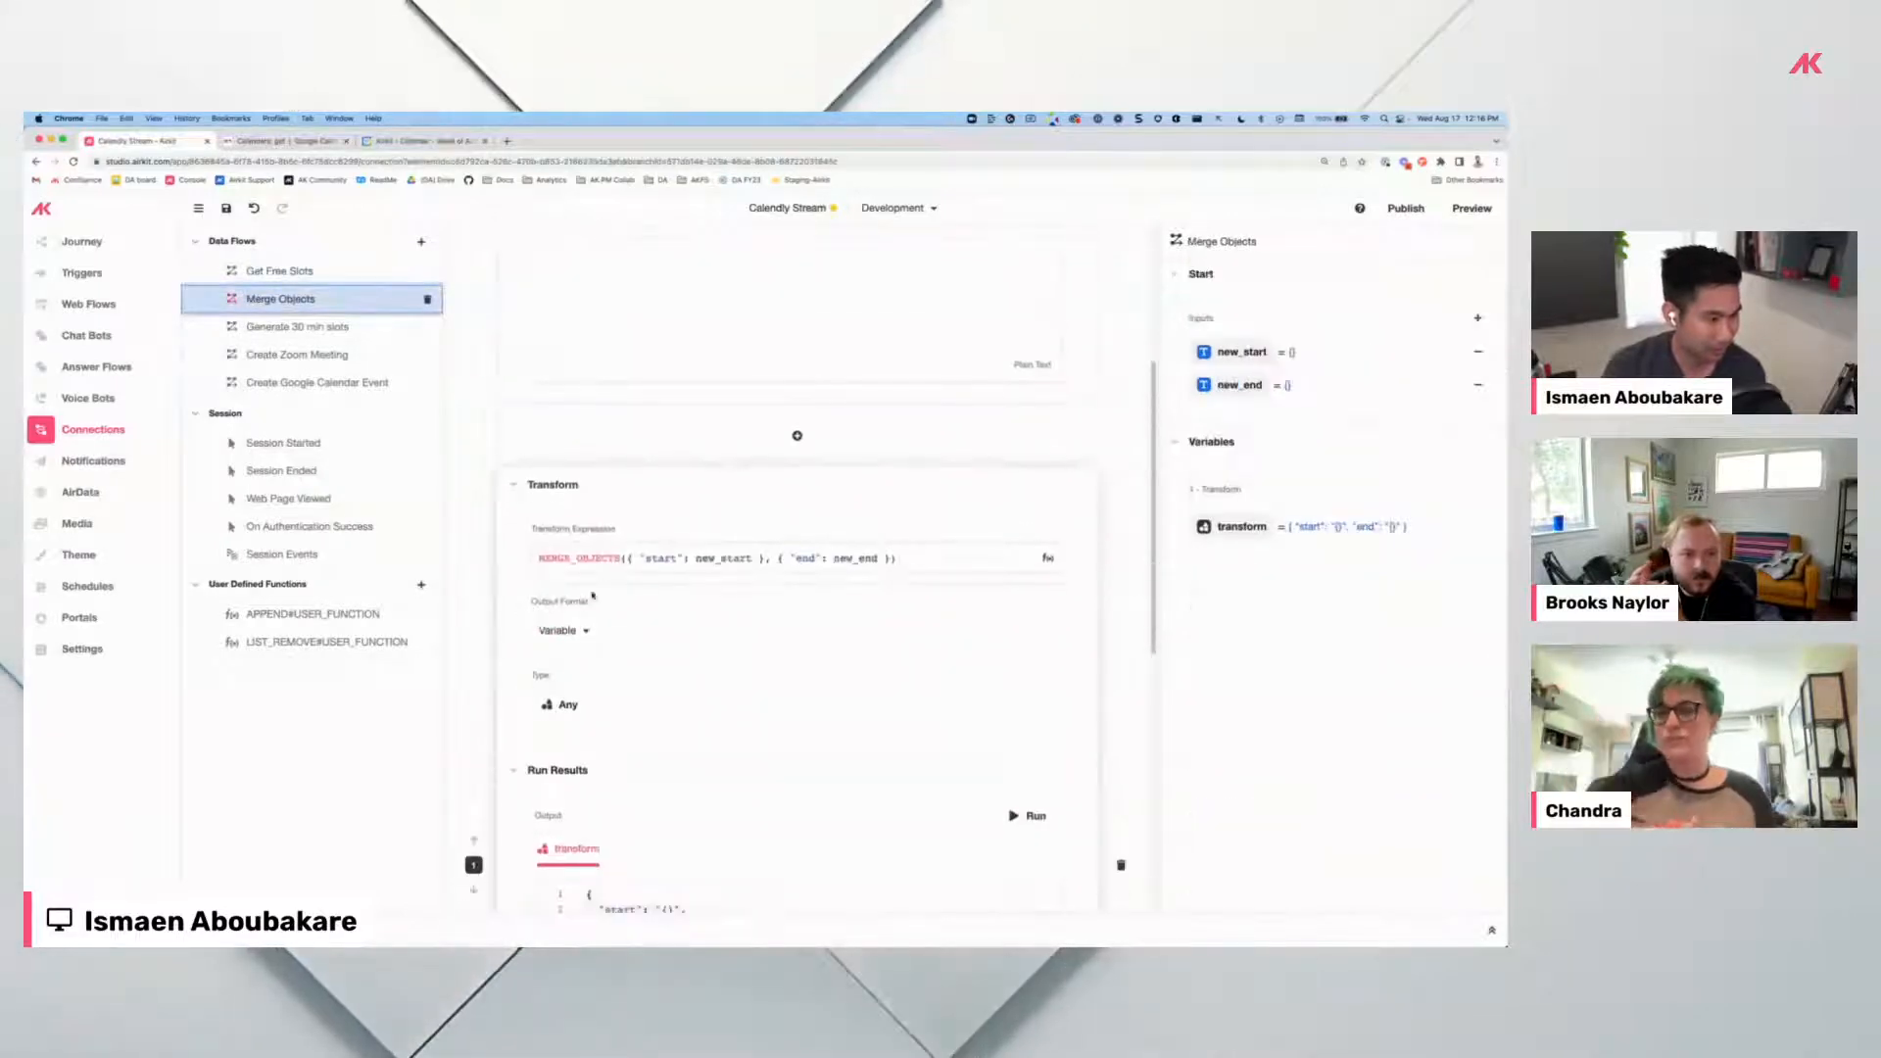
{"action": "scroll", "coordinate": [649, 712], "scroll_direction": "down", "scroll_amount": 5}
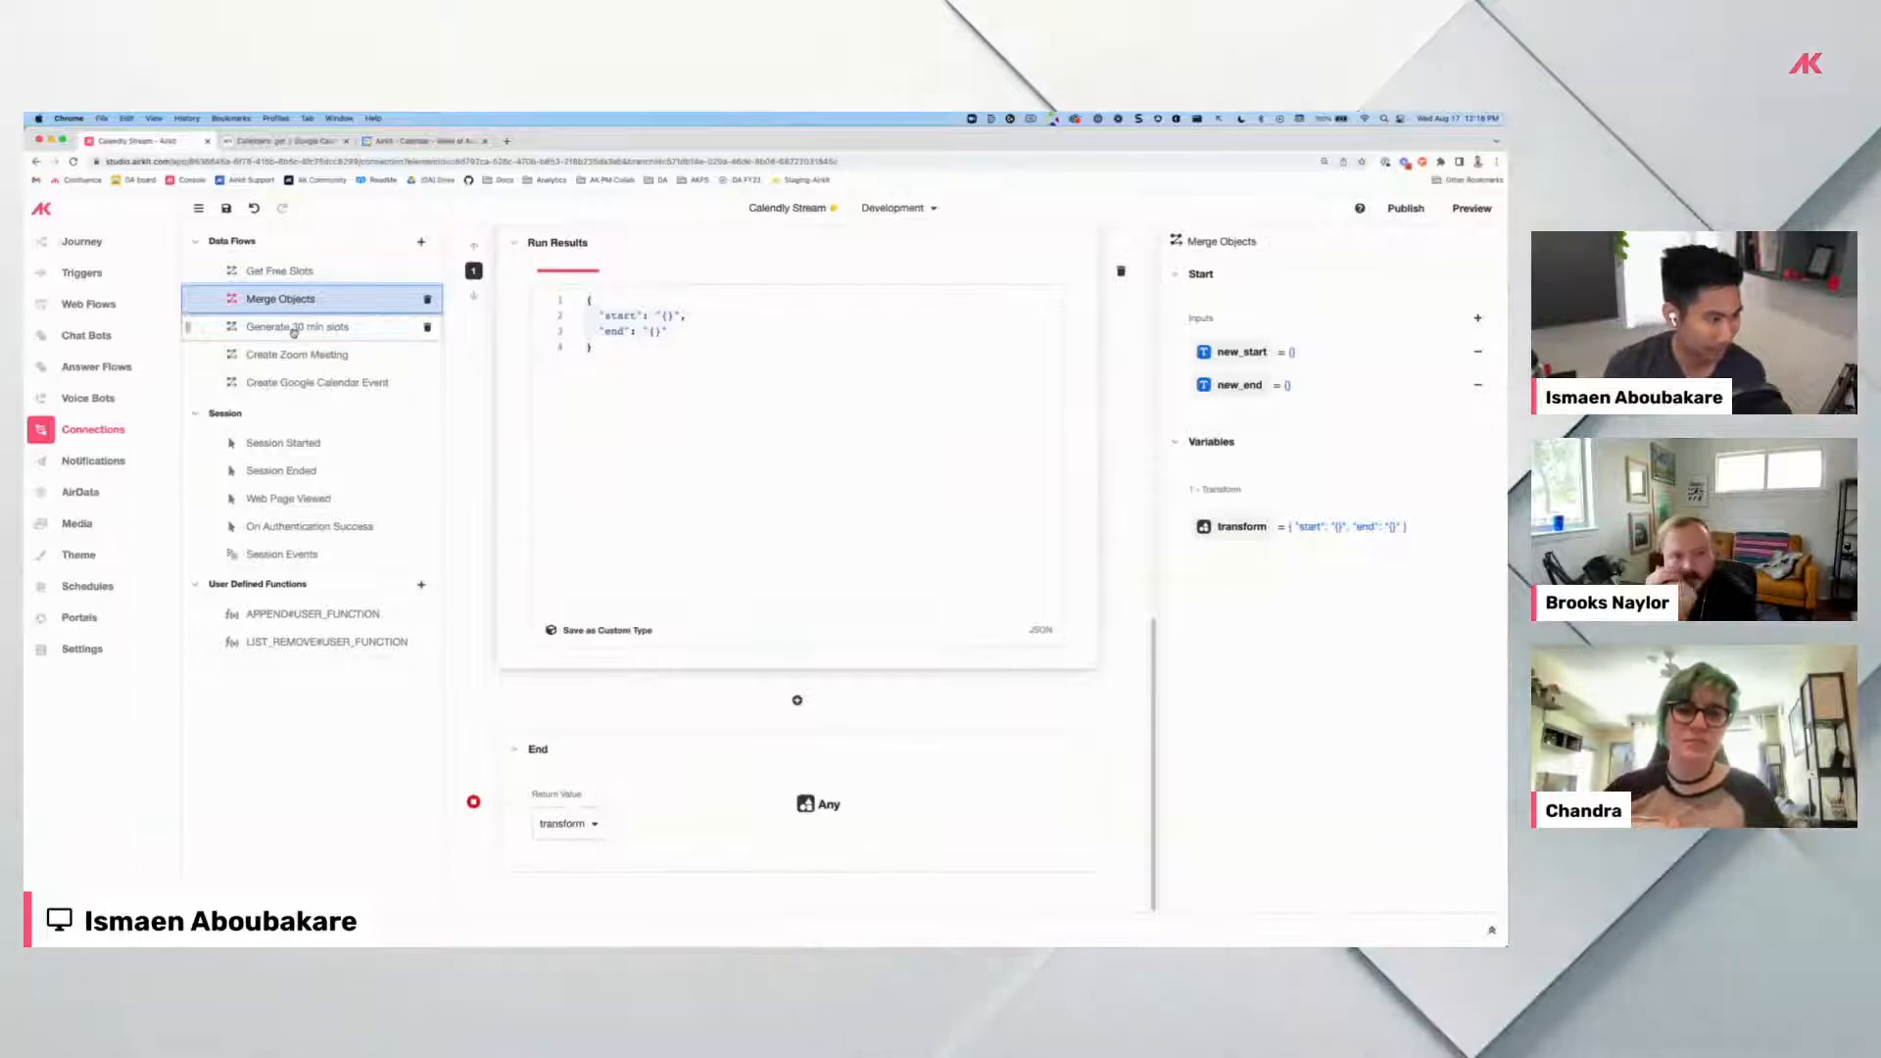
{"action": "left_click", "coordinate": [297, 272]}
{"action": "scroll", "coordinate": [532, 639], "scroll_direction": "down", "scroll_amount": 5}
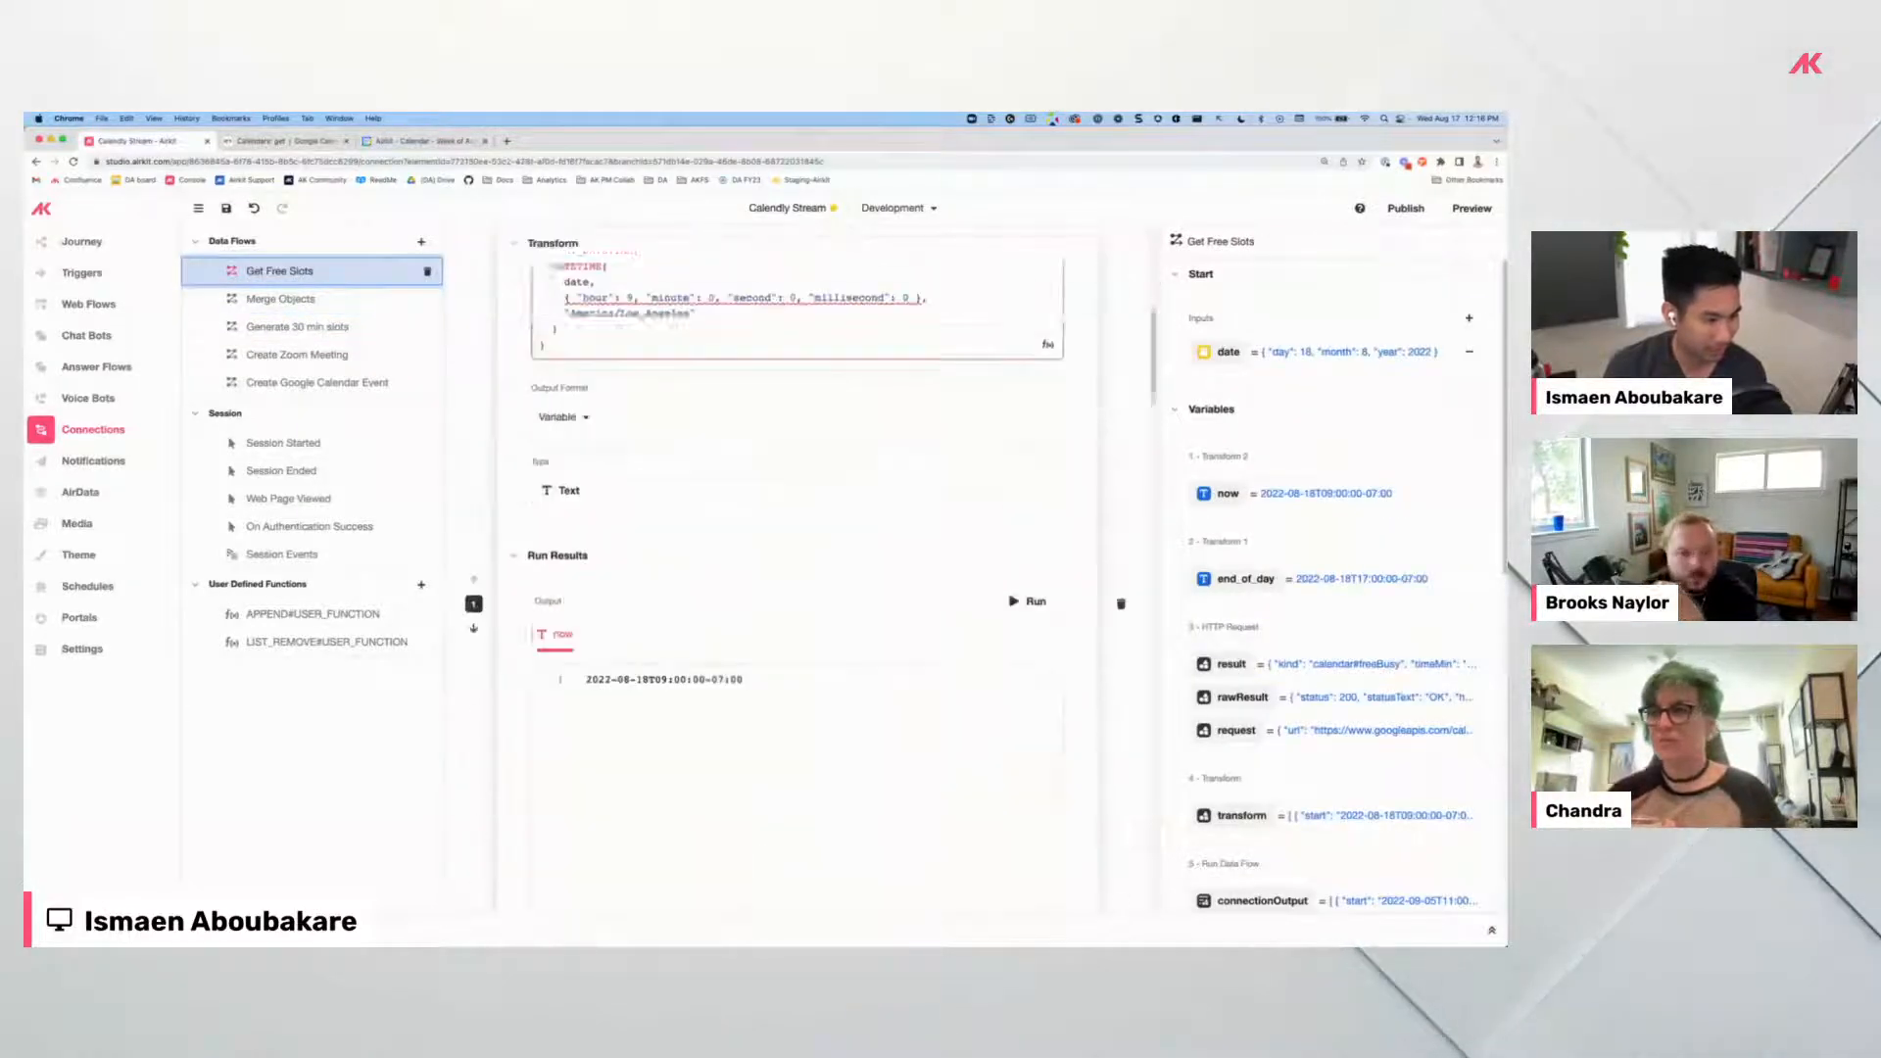
Rerun the Run Data Flow step, which returns free gaps from 10:30 to 14:55.
{"action": "scroll", "coordinate": [532, 639], "scroll_direction": "down", "scroll_amount": 10}
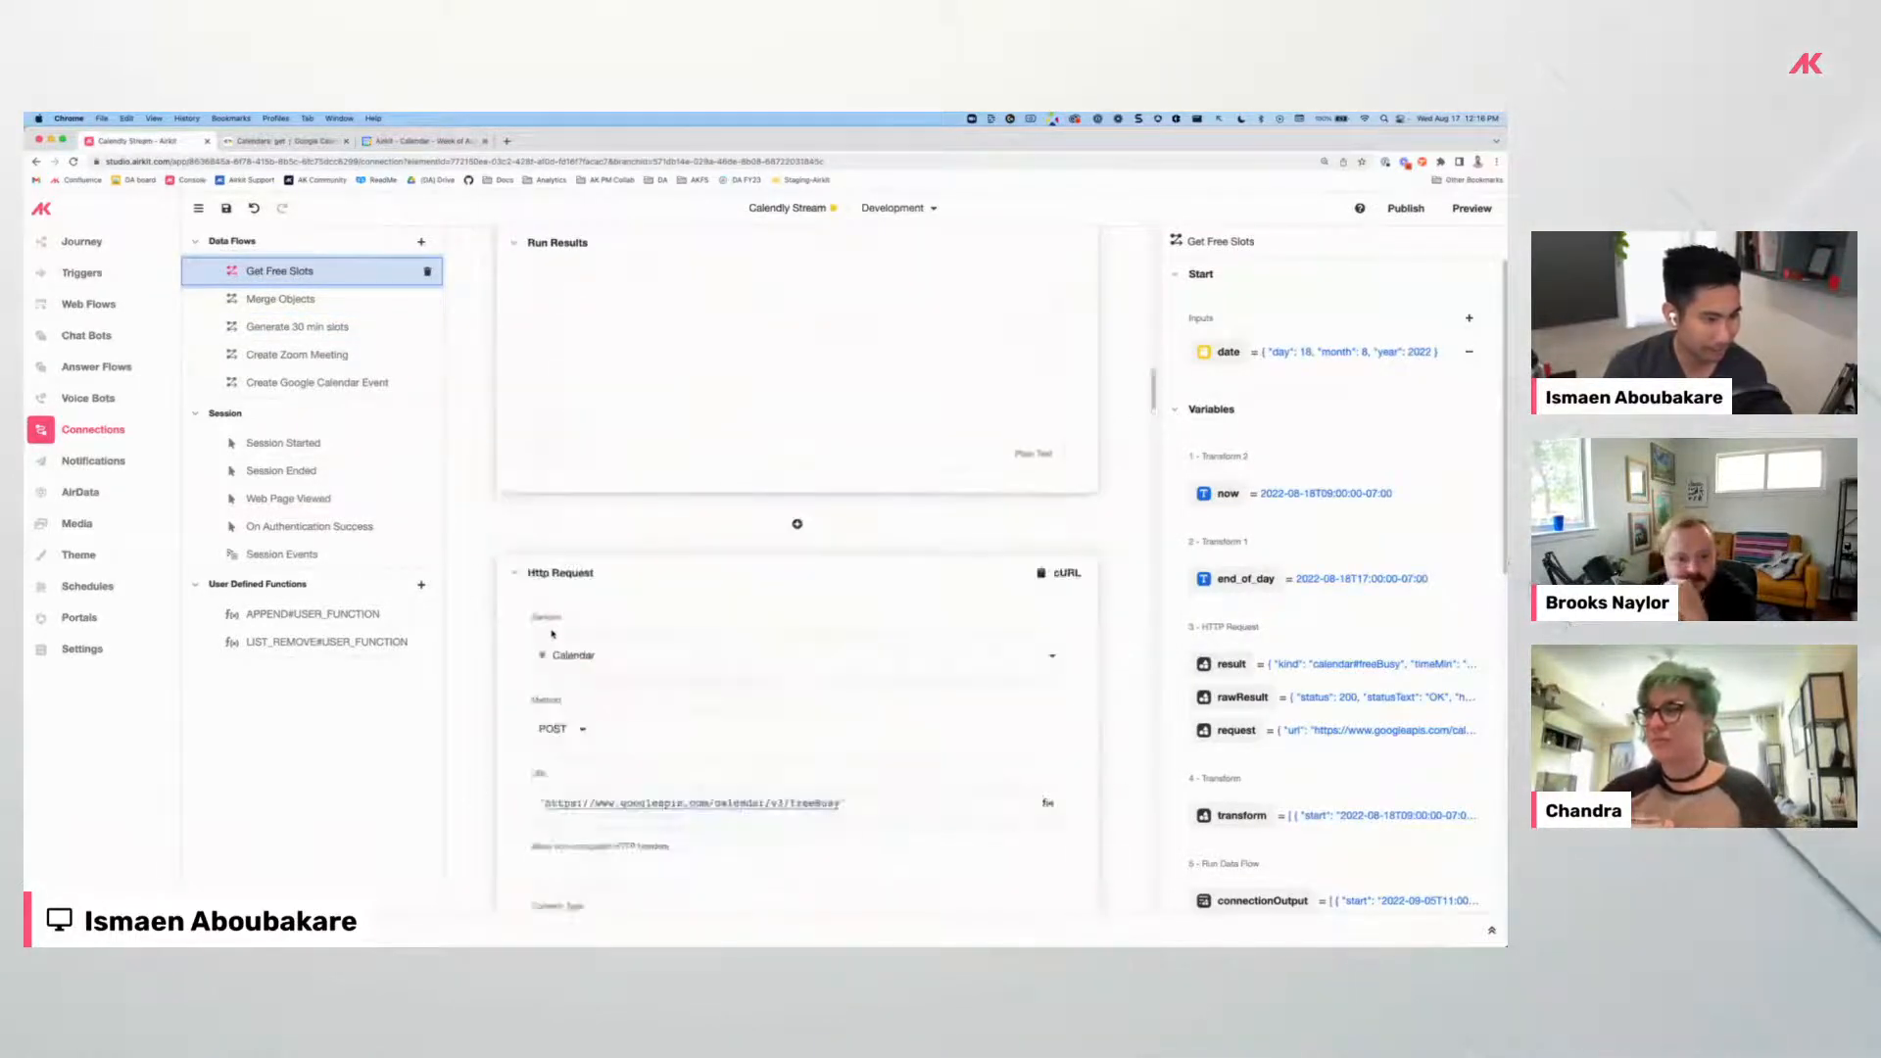
{"action": "scroll", "coordinate": [552, 634], "scroll_direction": "down", "scroll_amount": 10}
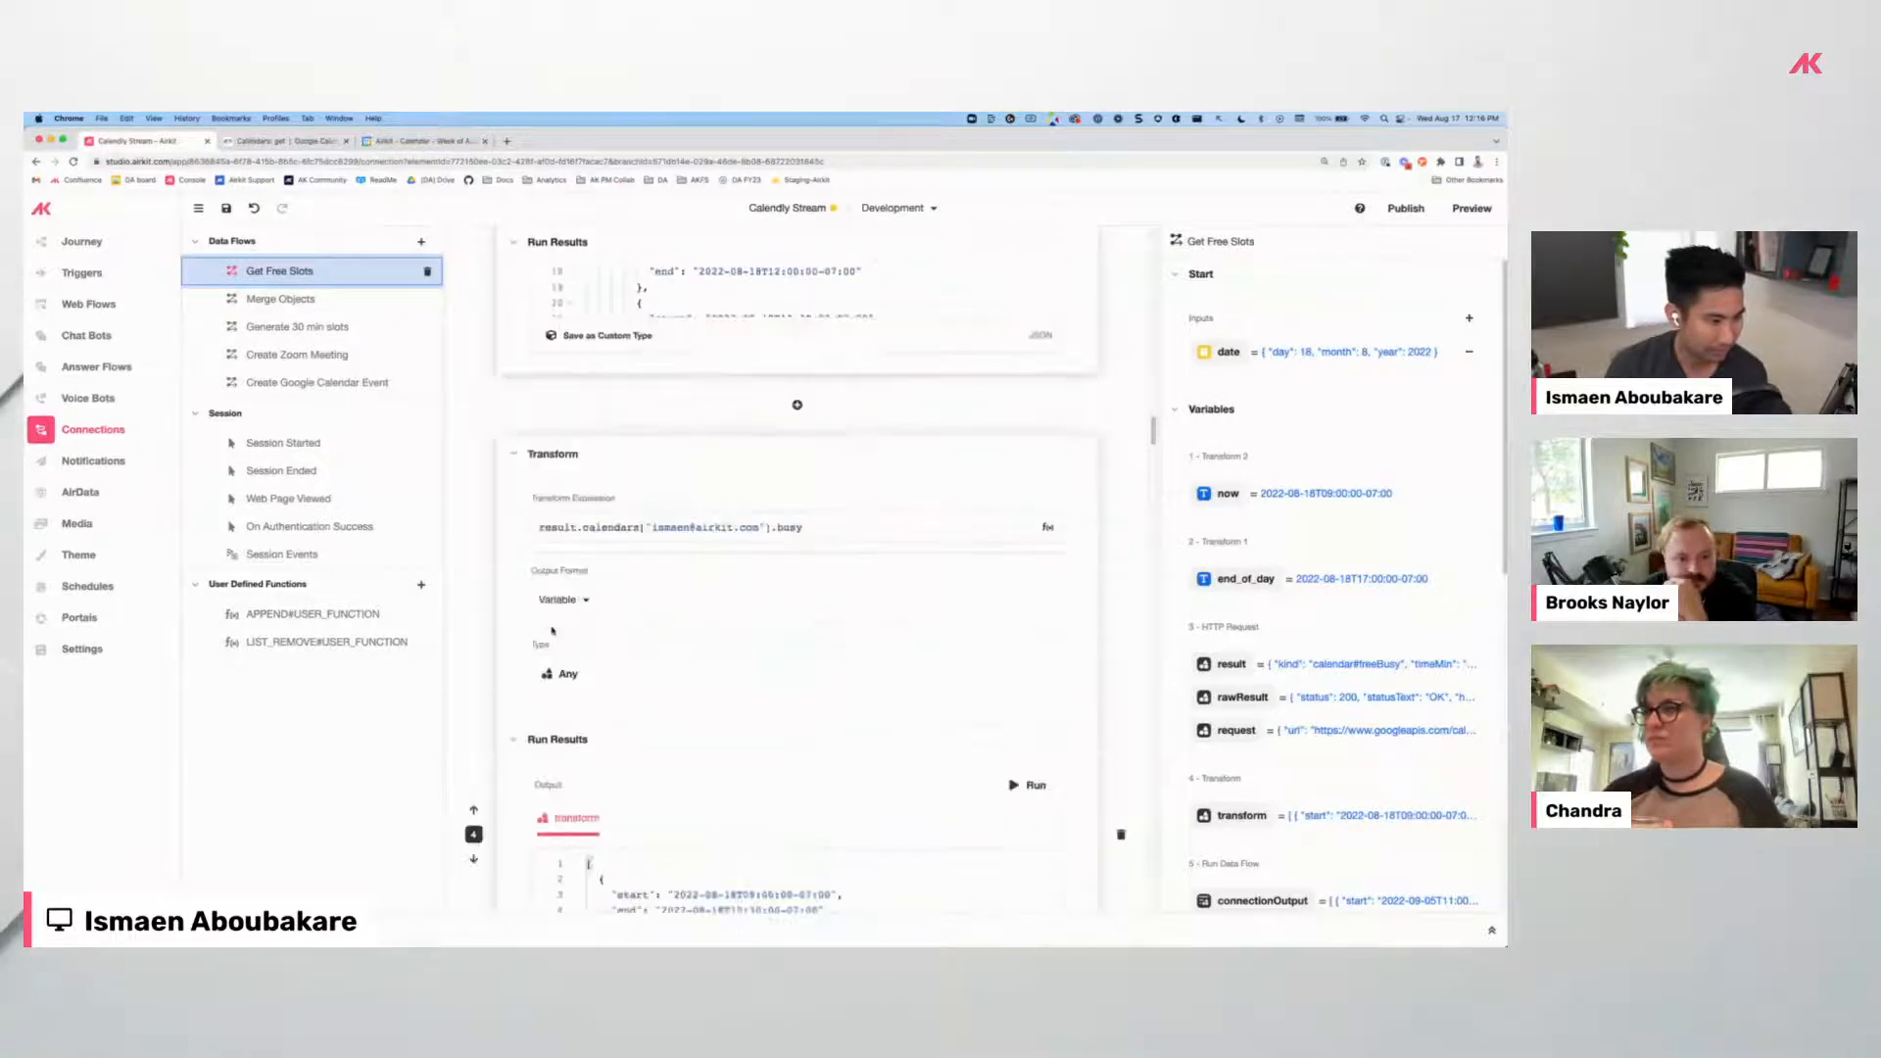
{"action": "scroll", "coordinate": [552, 630], "scroll_direction": "down", "scroll_amount": 10}
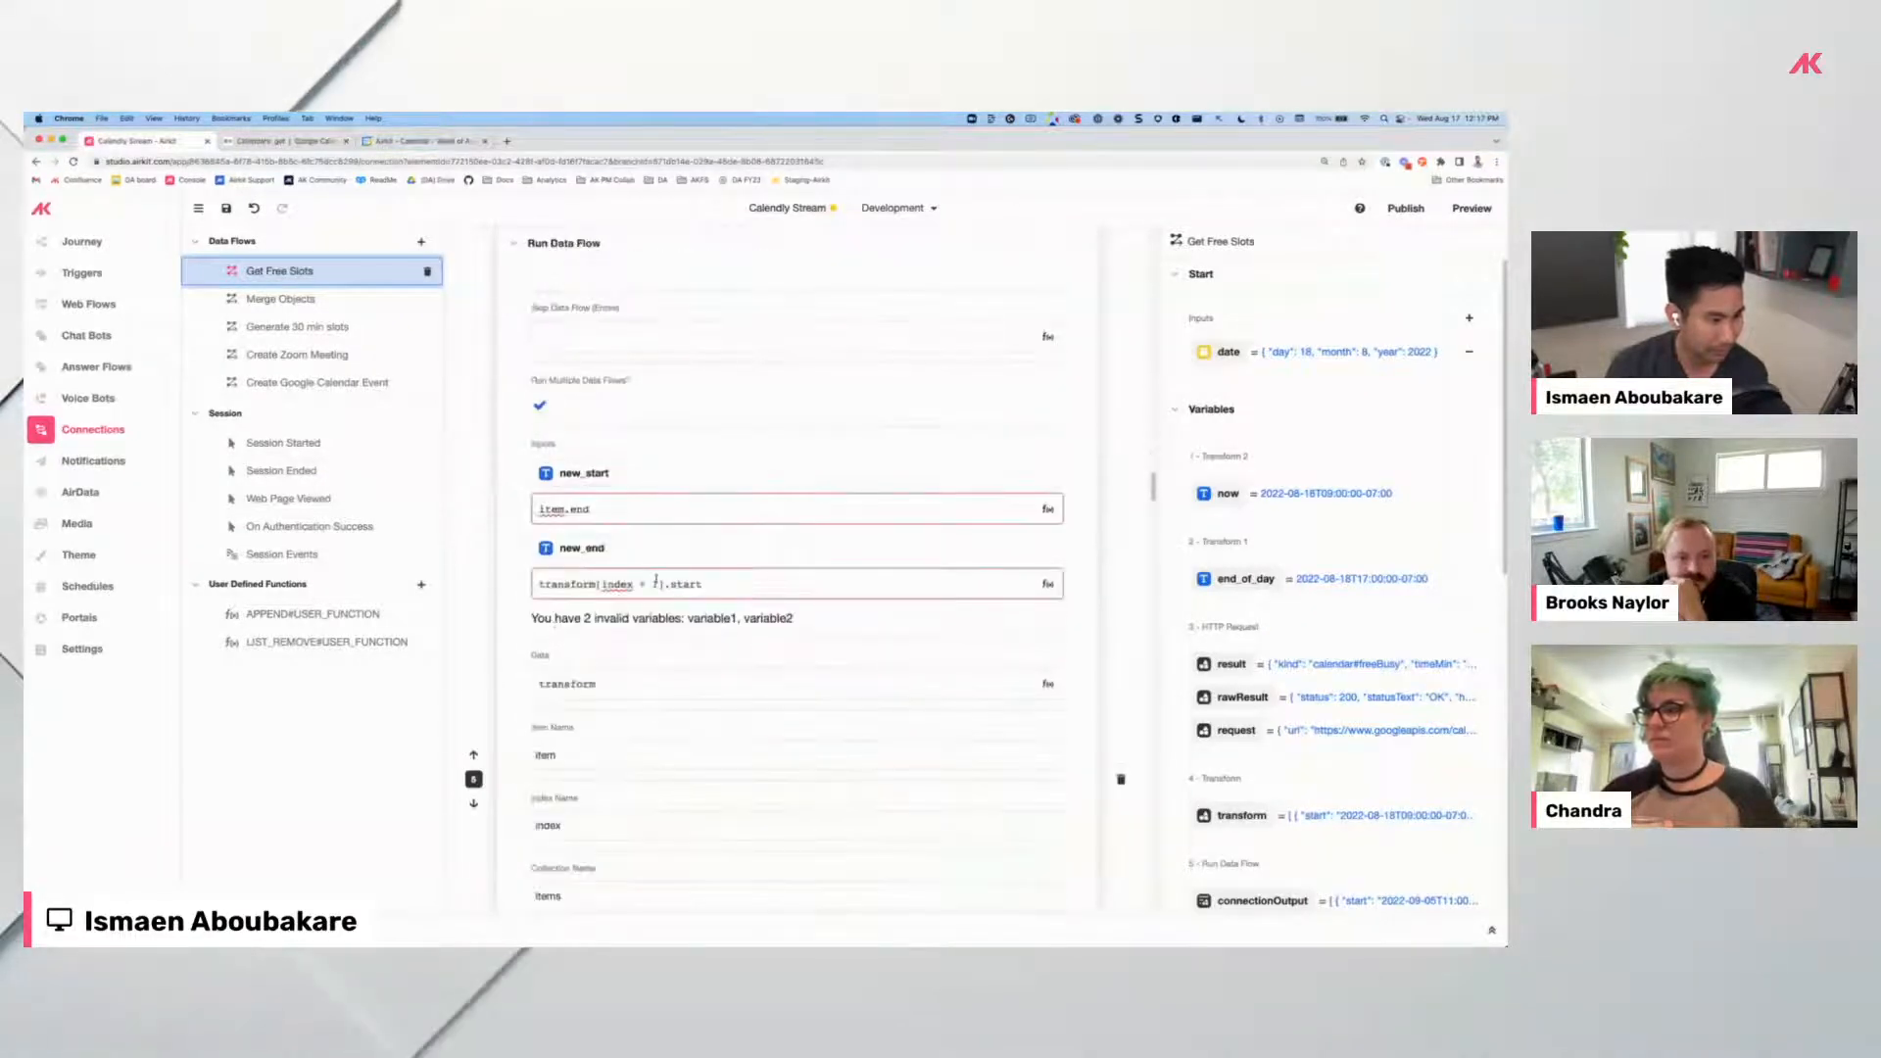
{"action": "scroll", "coordinate": [836, 643], "scroll_direction": "down", "scroll_amount": 5}
{"action": "left_click", "coordinate": [1037, 565]}
{"action": "scroll", "coordinate": [1037, 568], "scroll_direction": "down", "scroll_amount": 3}
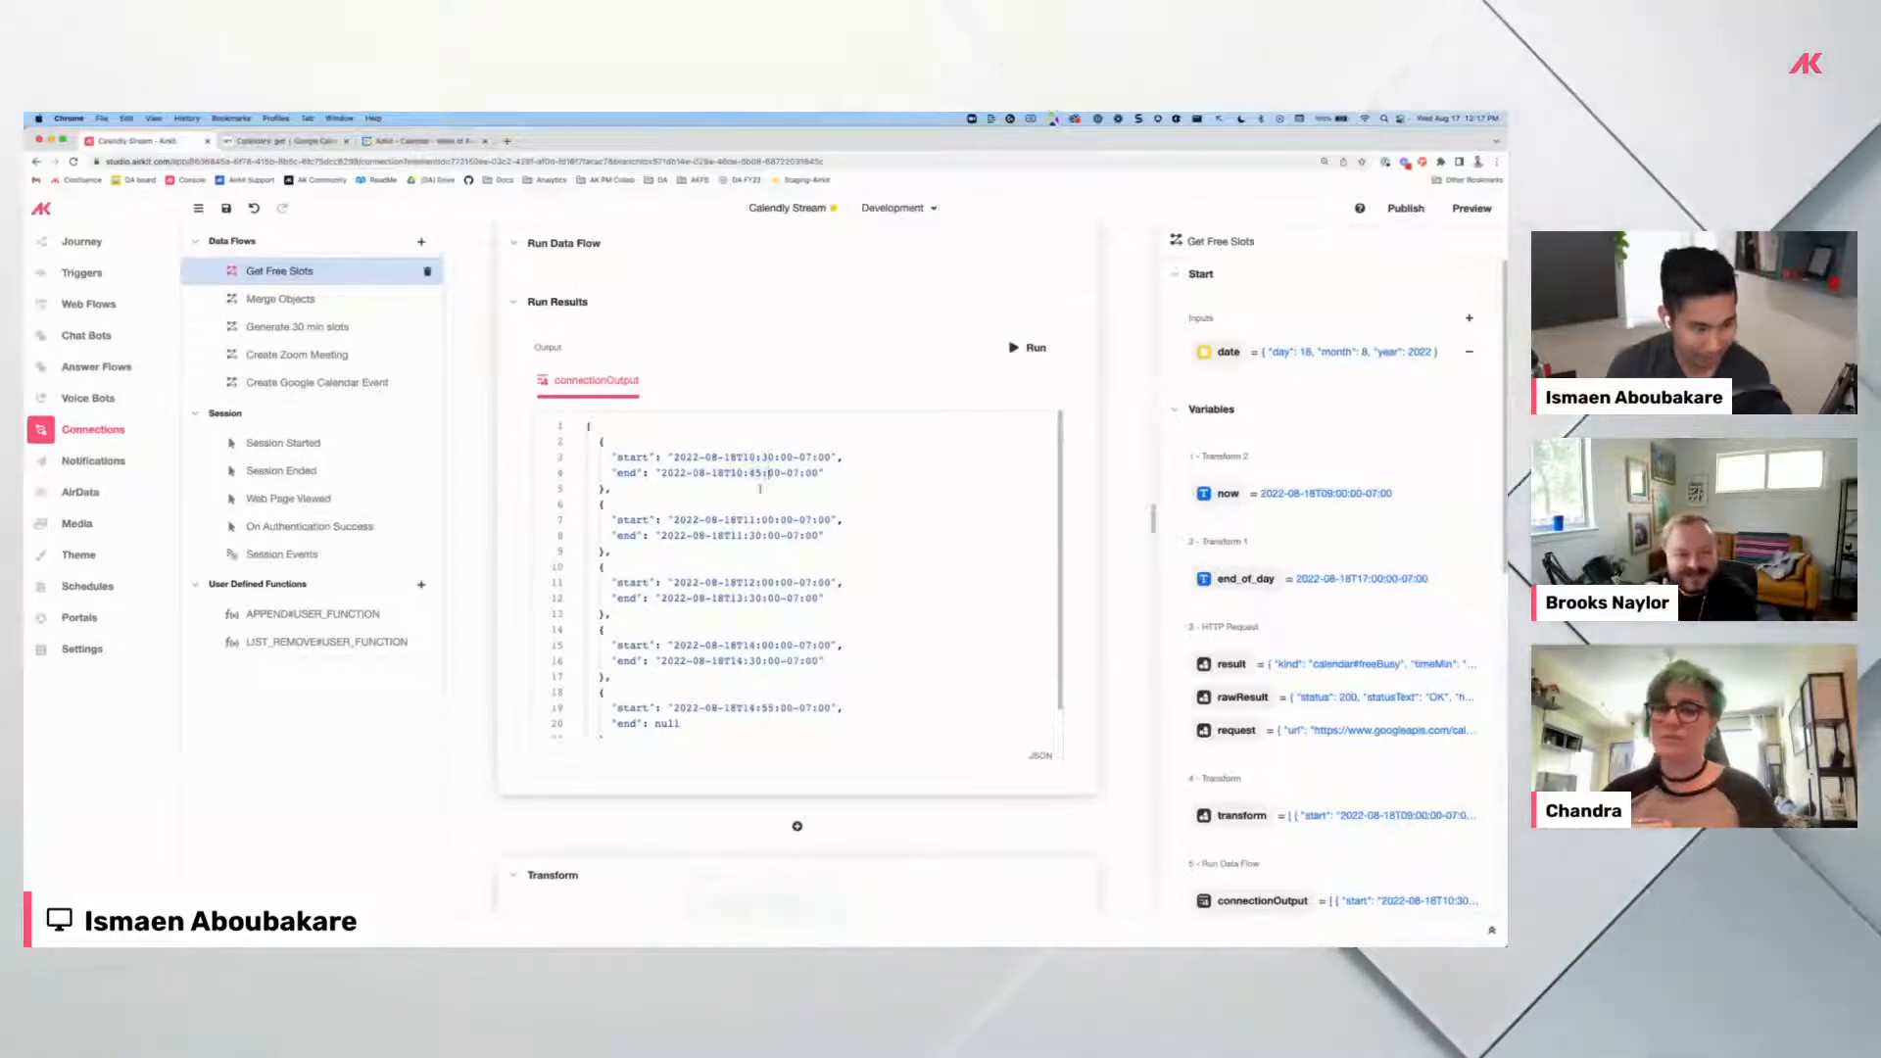
{"action": "scroll", "coordinate": [751, 529], "scroll_direction": "up", "scroll_amount": 10}
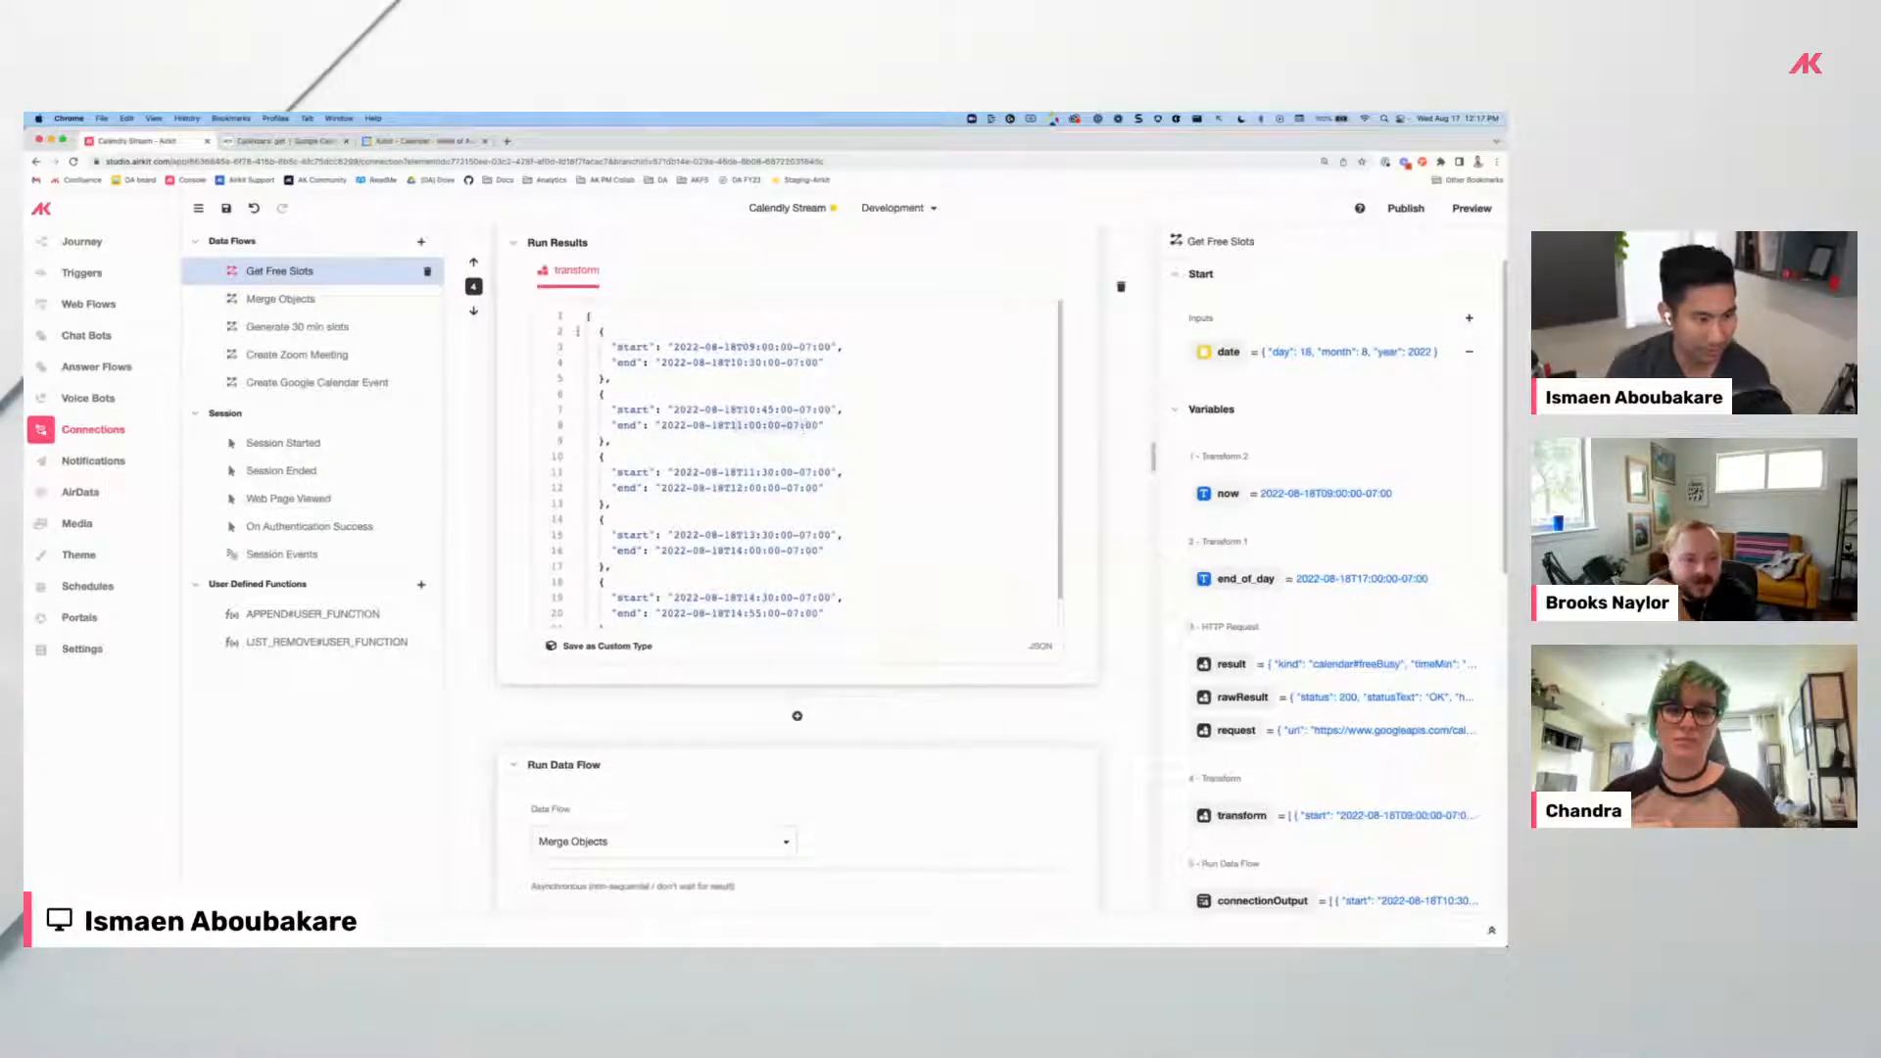
Move Google Calendar into its own right-half window showing August 18.
{"action": "left_click_drag", "start_coordinate": [395, 148], "coordinate": [425, 217]}
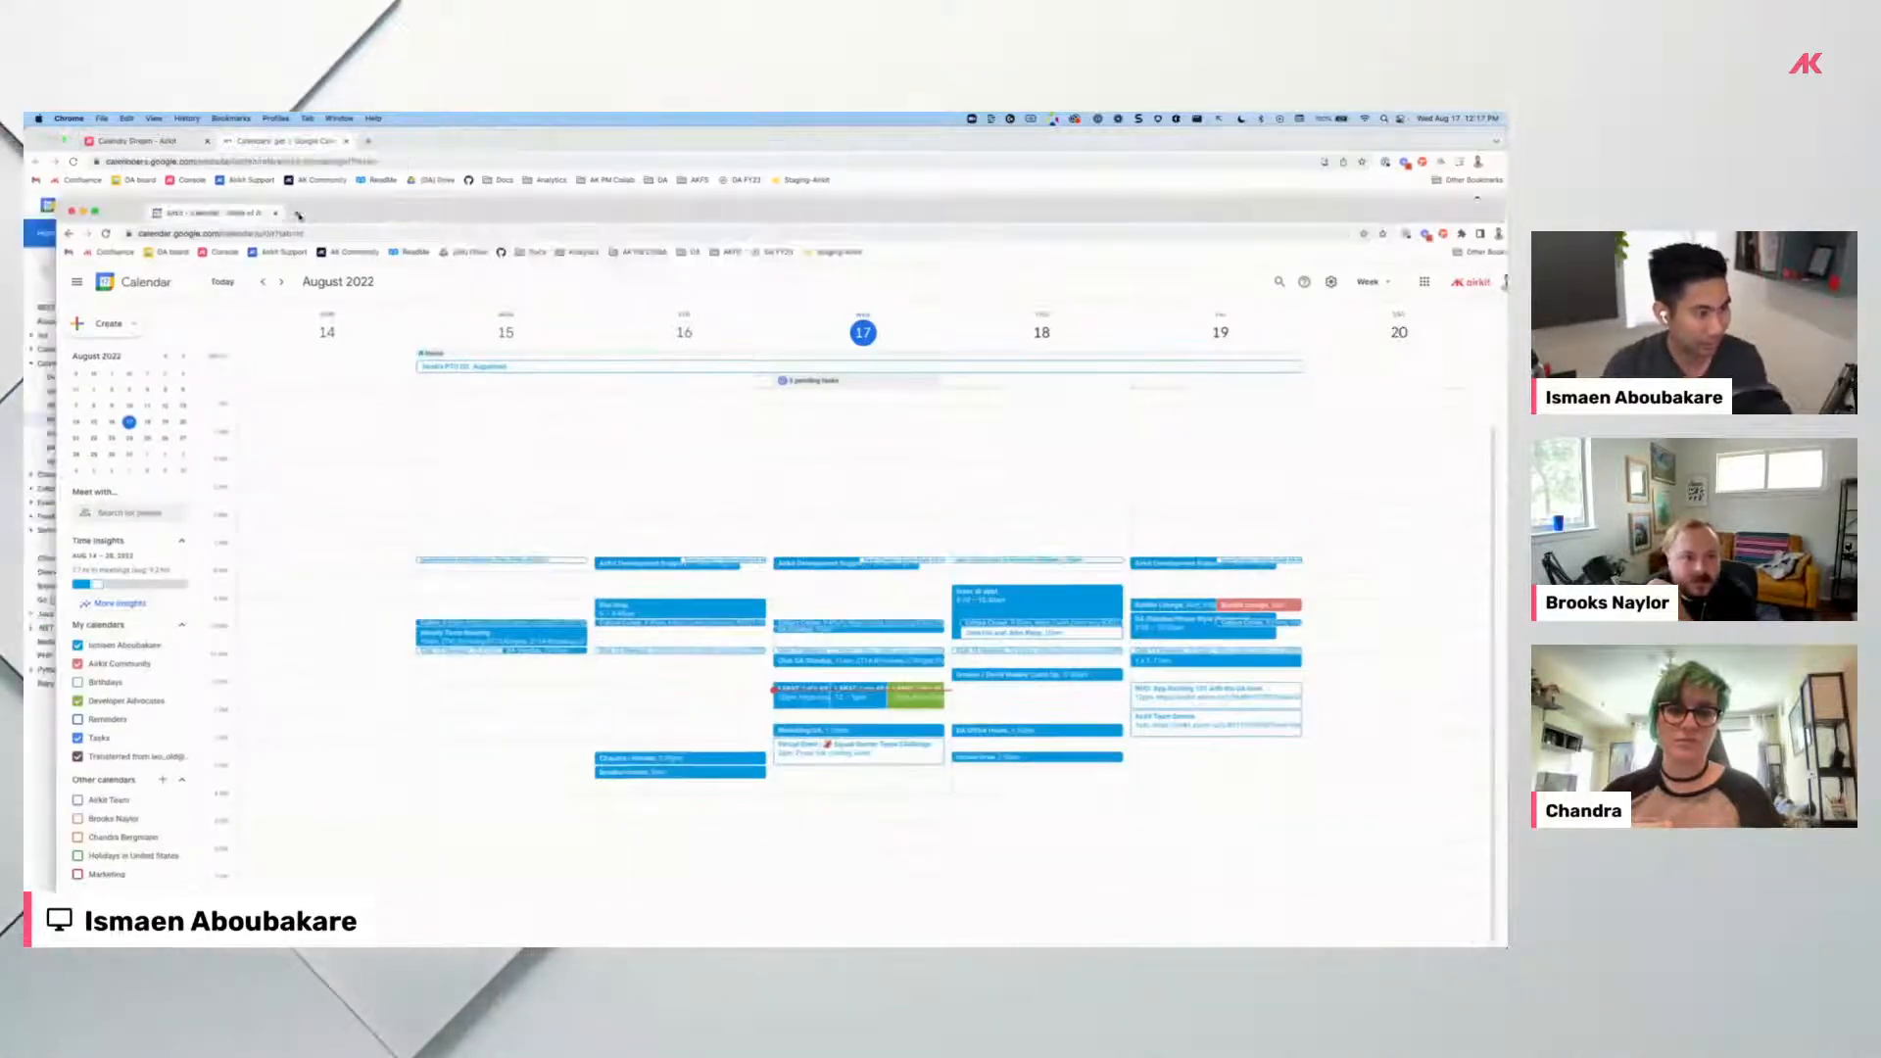
{"action": "left_click_drag", "start_coordinate": [55, 202], "coordinate": [661, 131]}
{"action": "left_click", "coordinate": [1255, 261]}
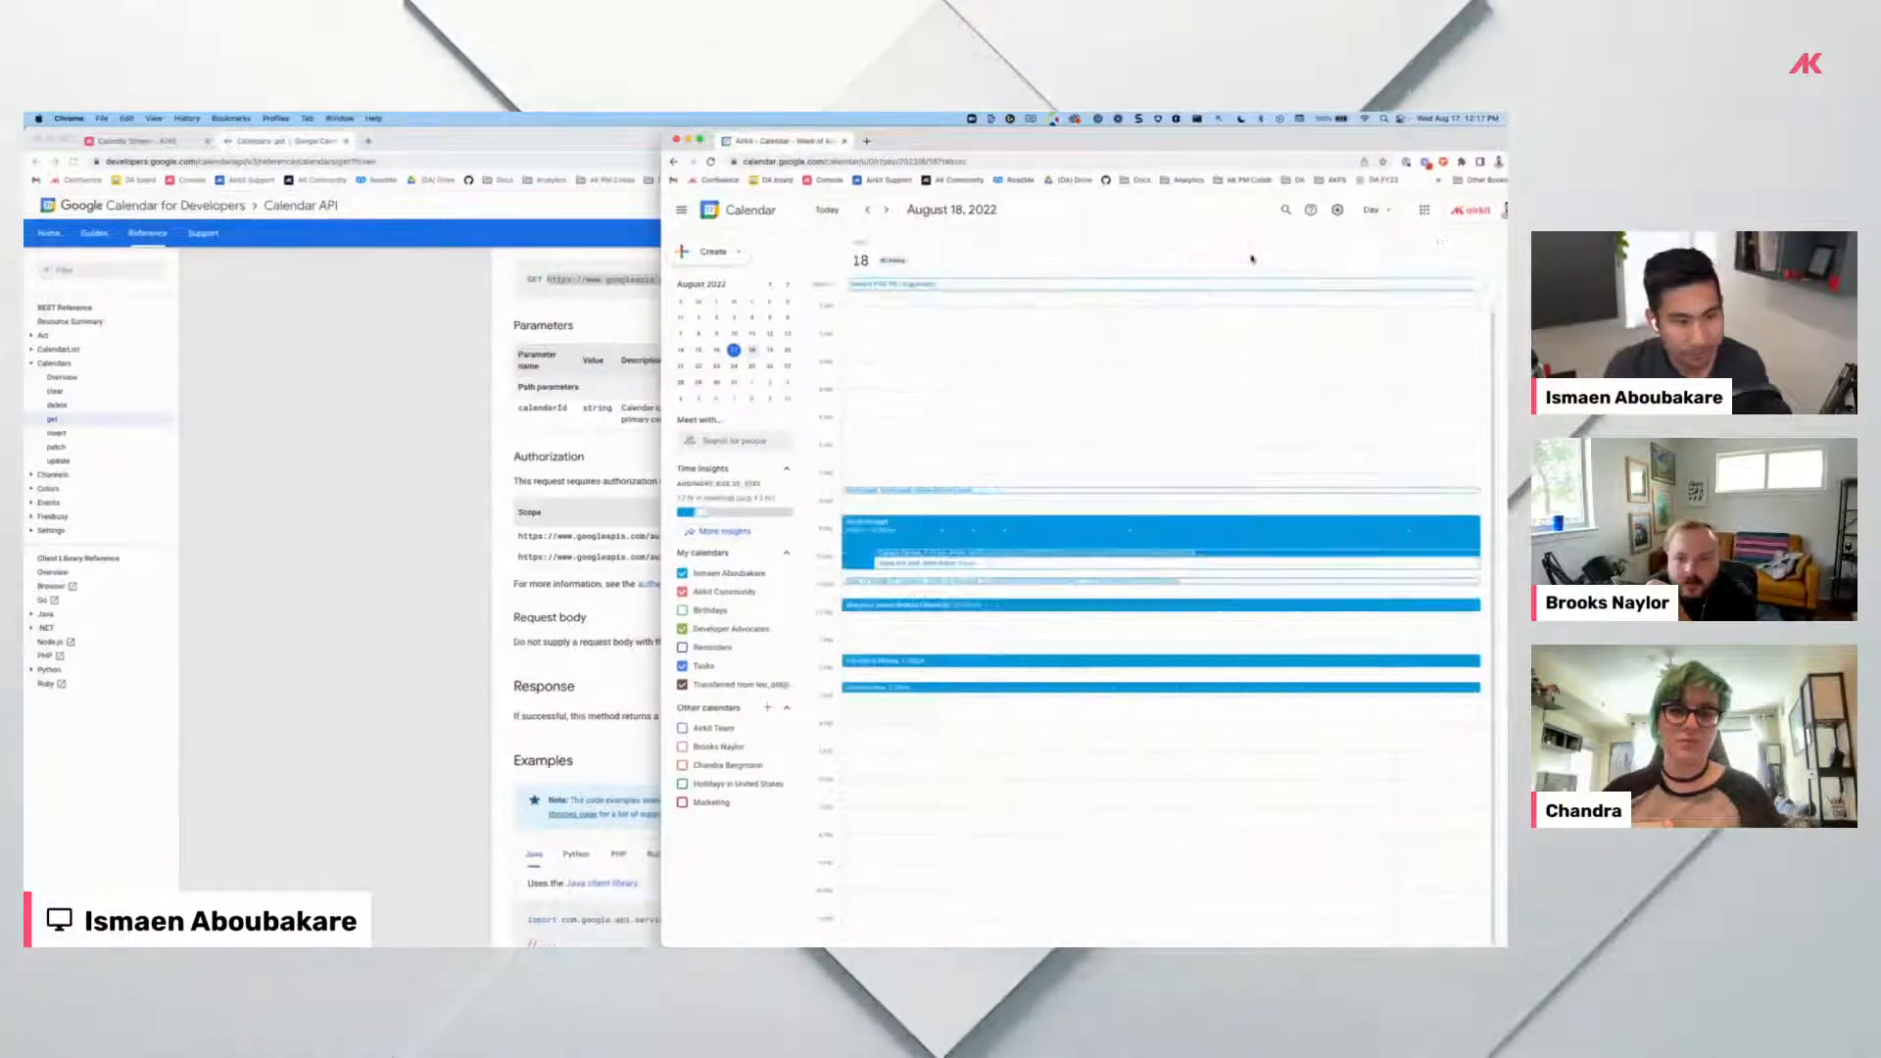
{"action": "left_click", "coordinate": [139, 142]}
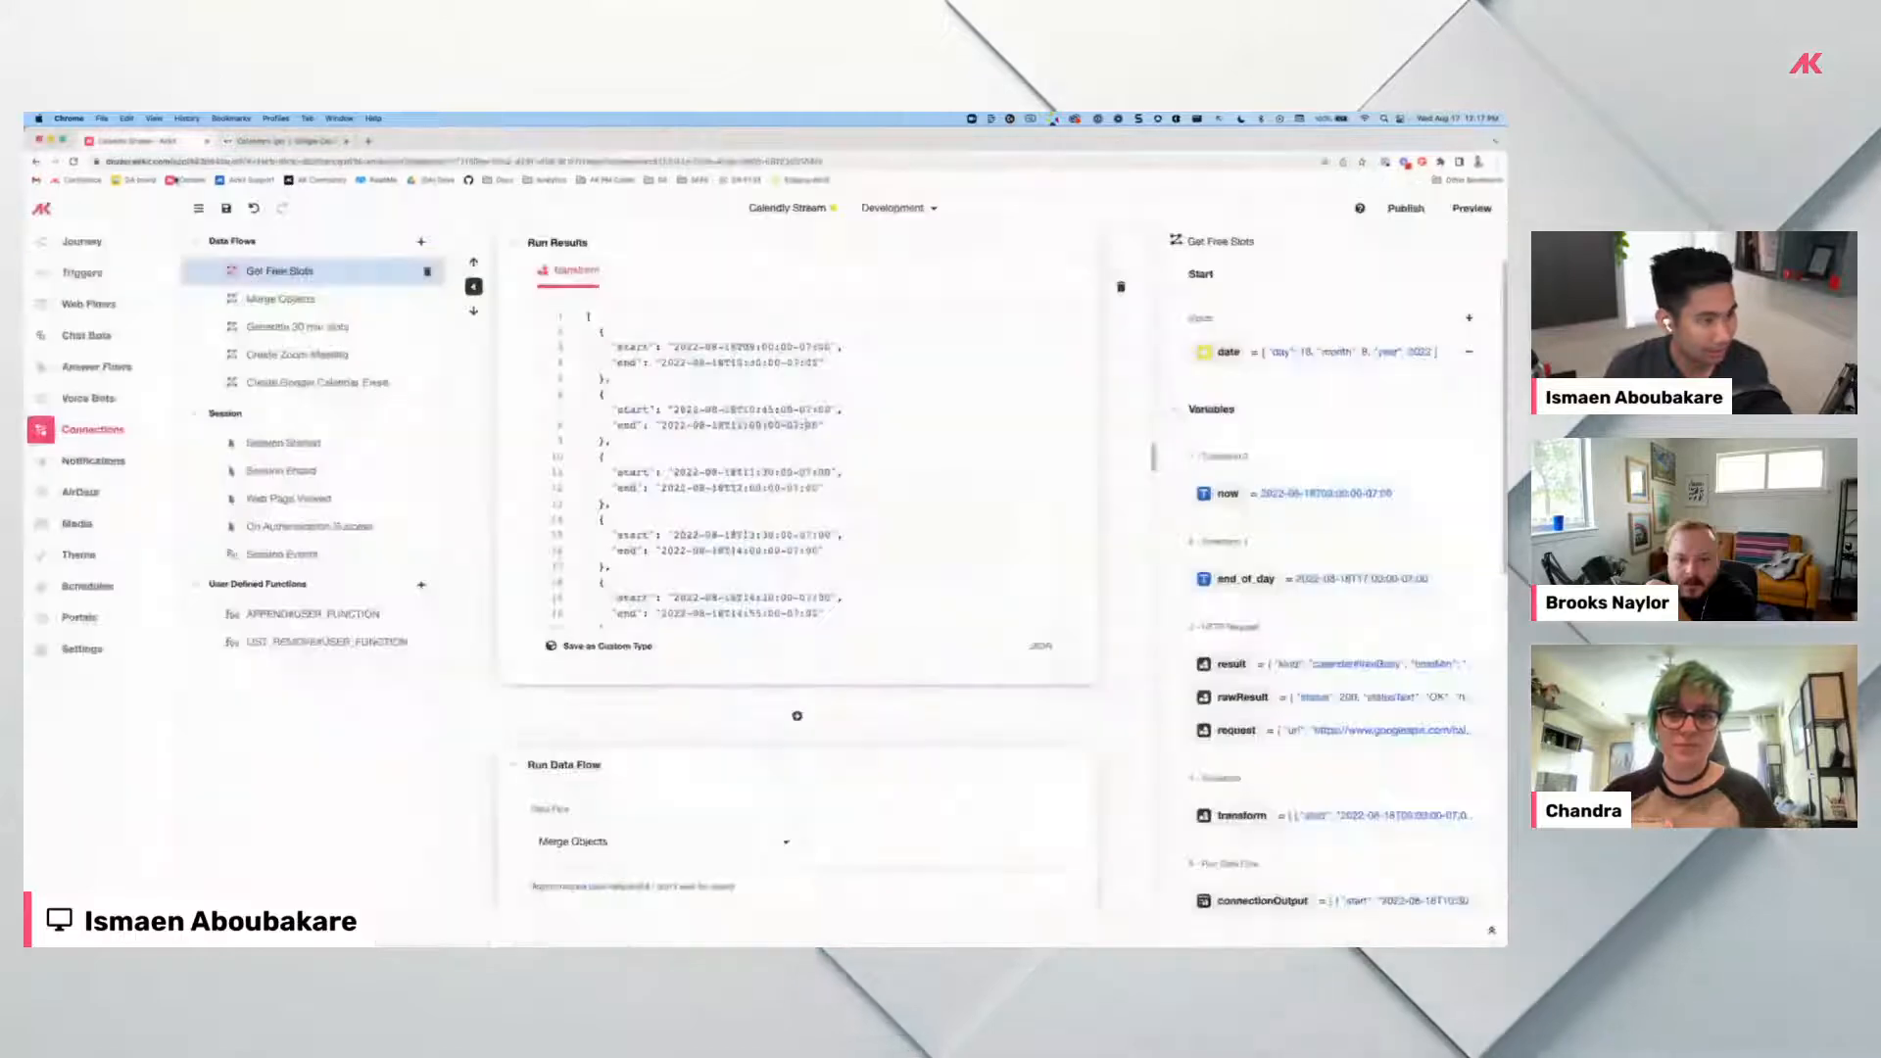
{"action": "left_click_drag", "start_coordinate": [1506, 132], "coordinate": [1017, 154]}
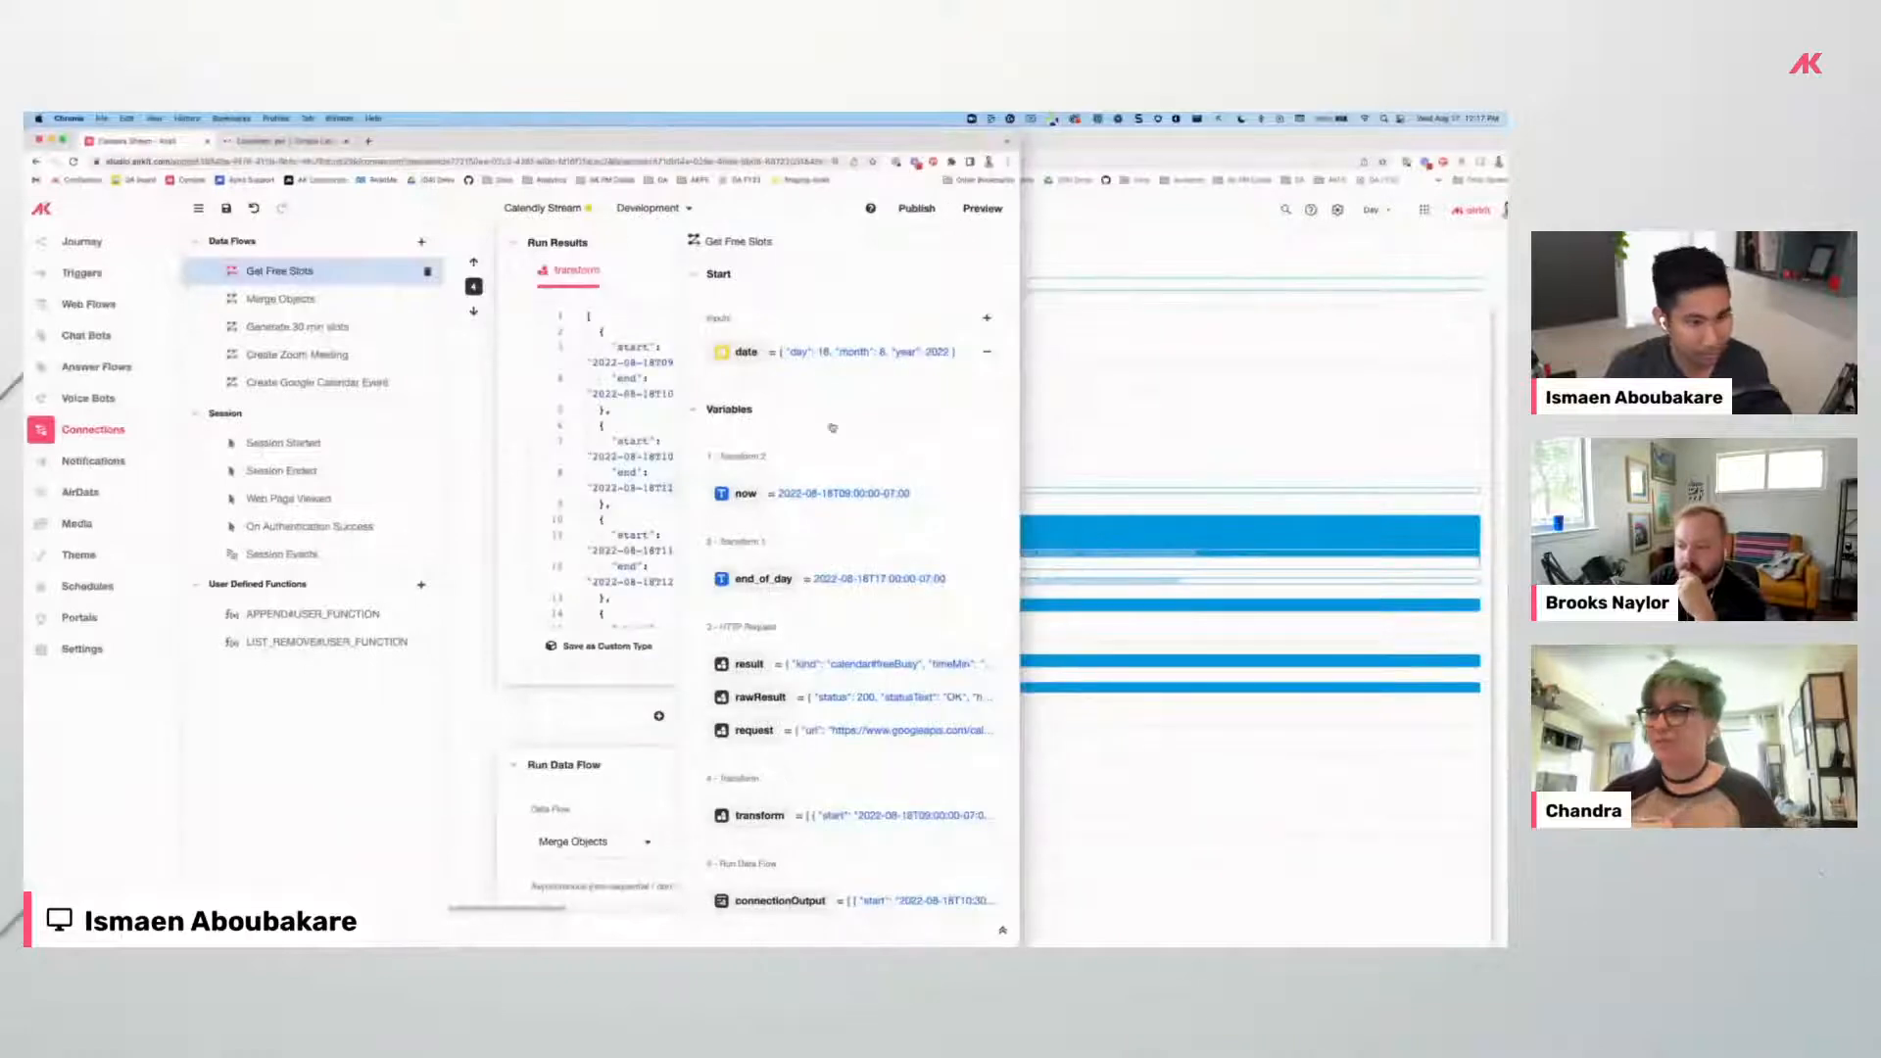
{"action": "double_click", "coordinate": [809, 142]}
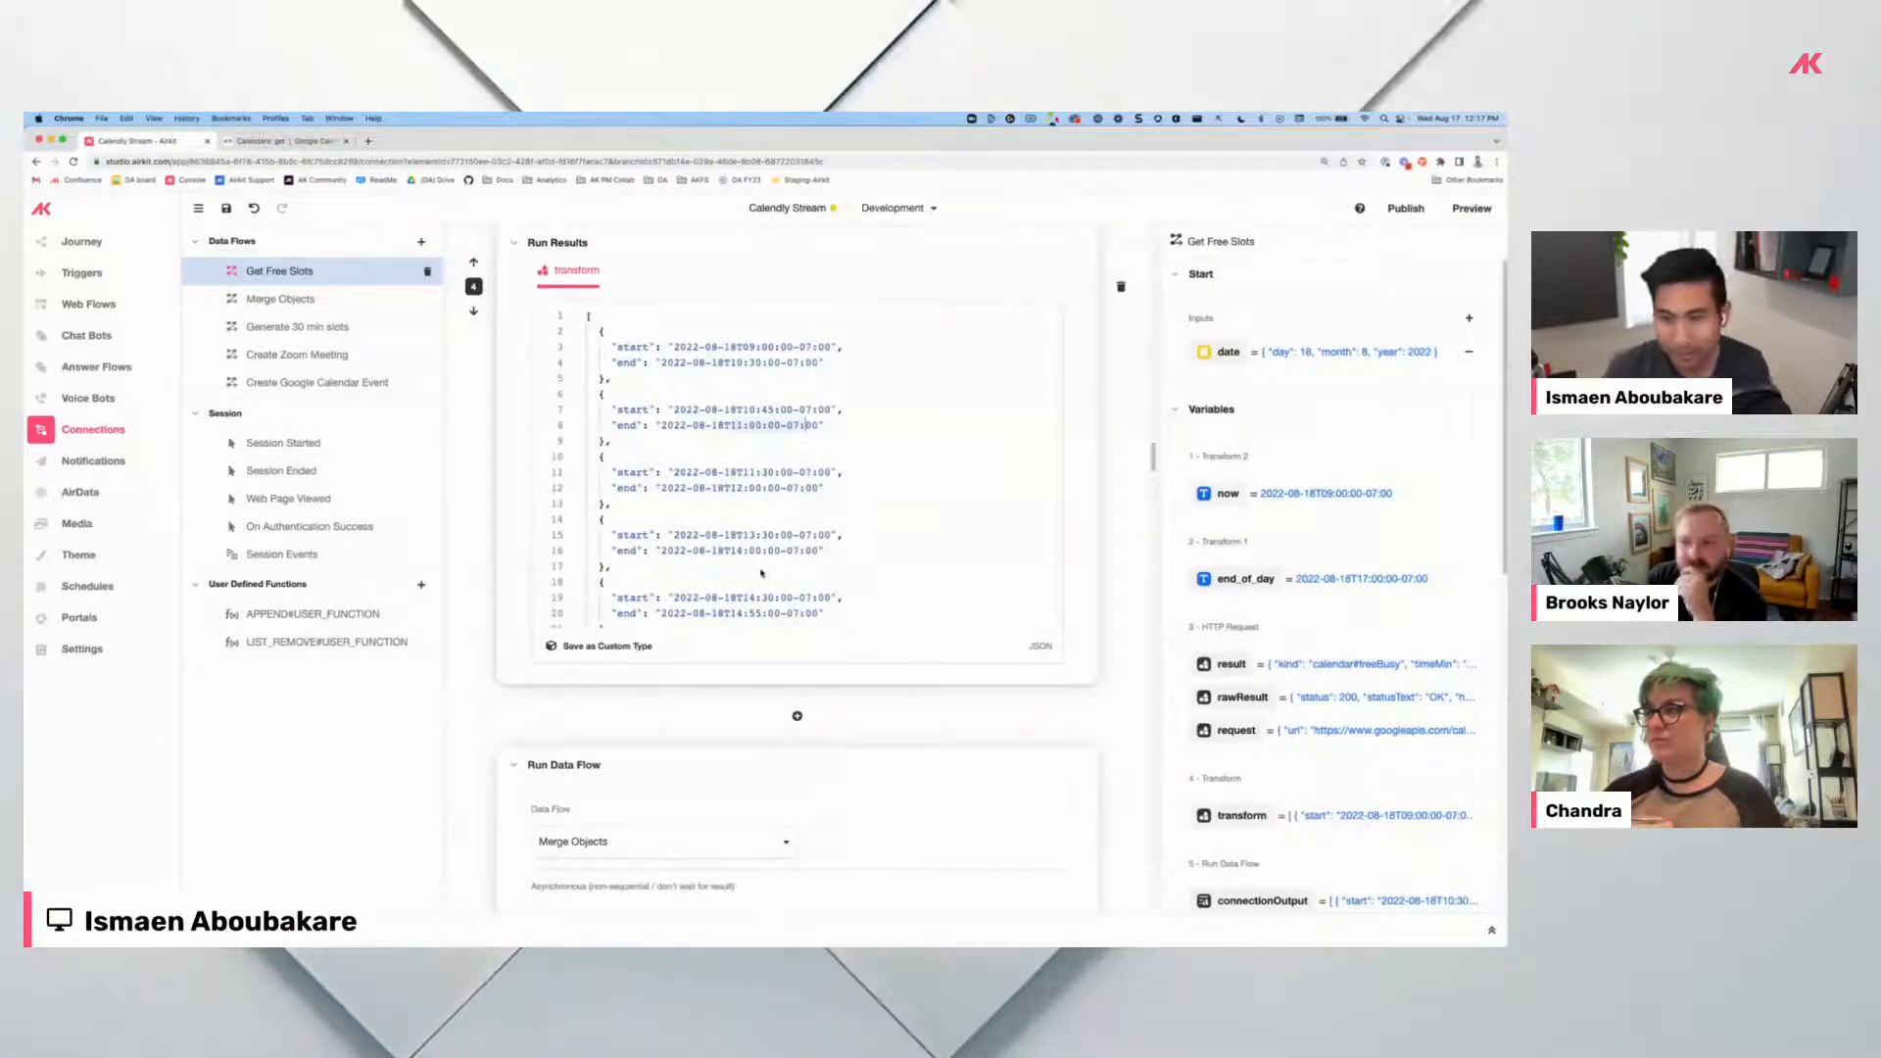
{"action": "scroll", "coordinate": [762, 573], "scroll_direction": "down", "scroll_amount": 5}
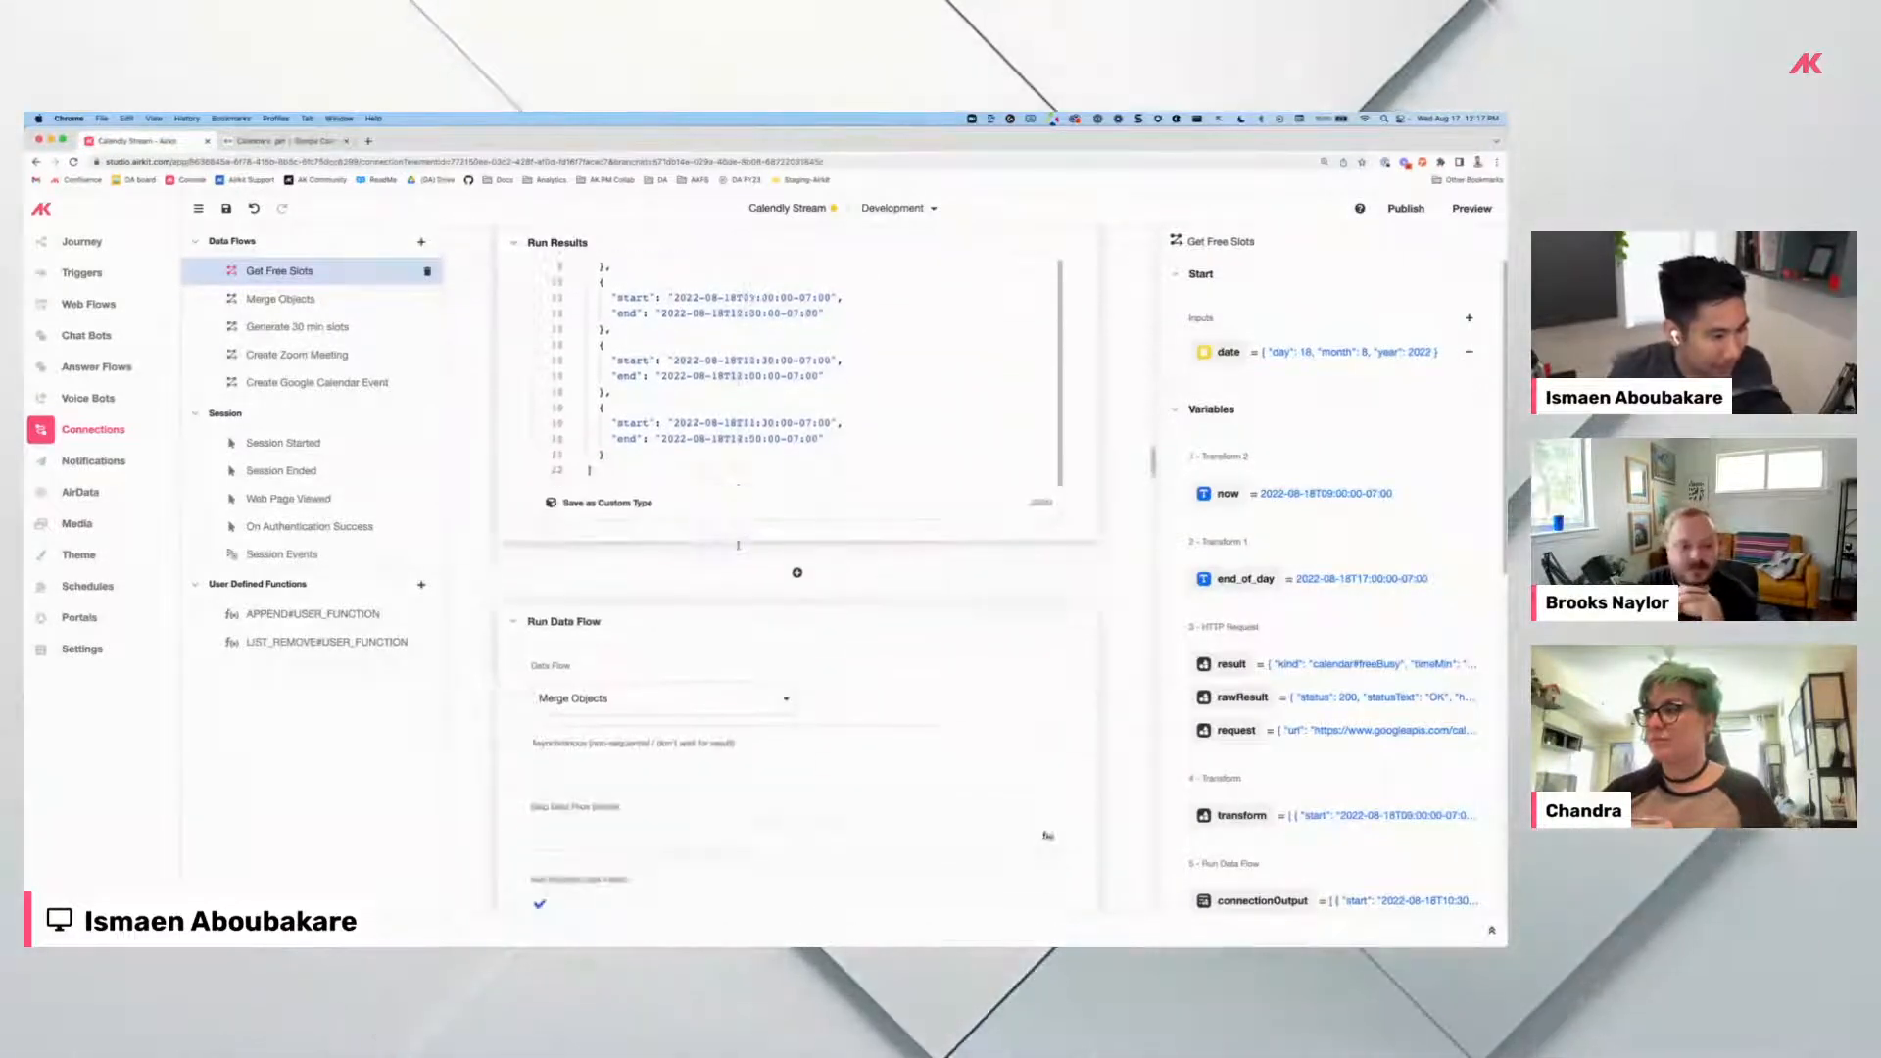
{"action": "scroll", "coordinate": [738, 544], "scroll_direction": "down", "scroll_amount": 10}
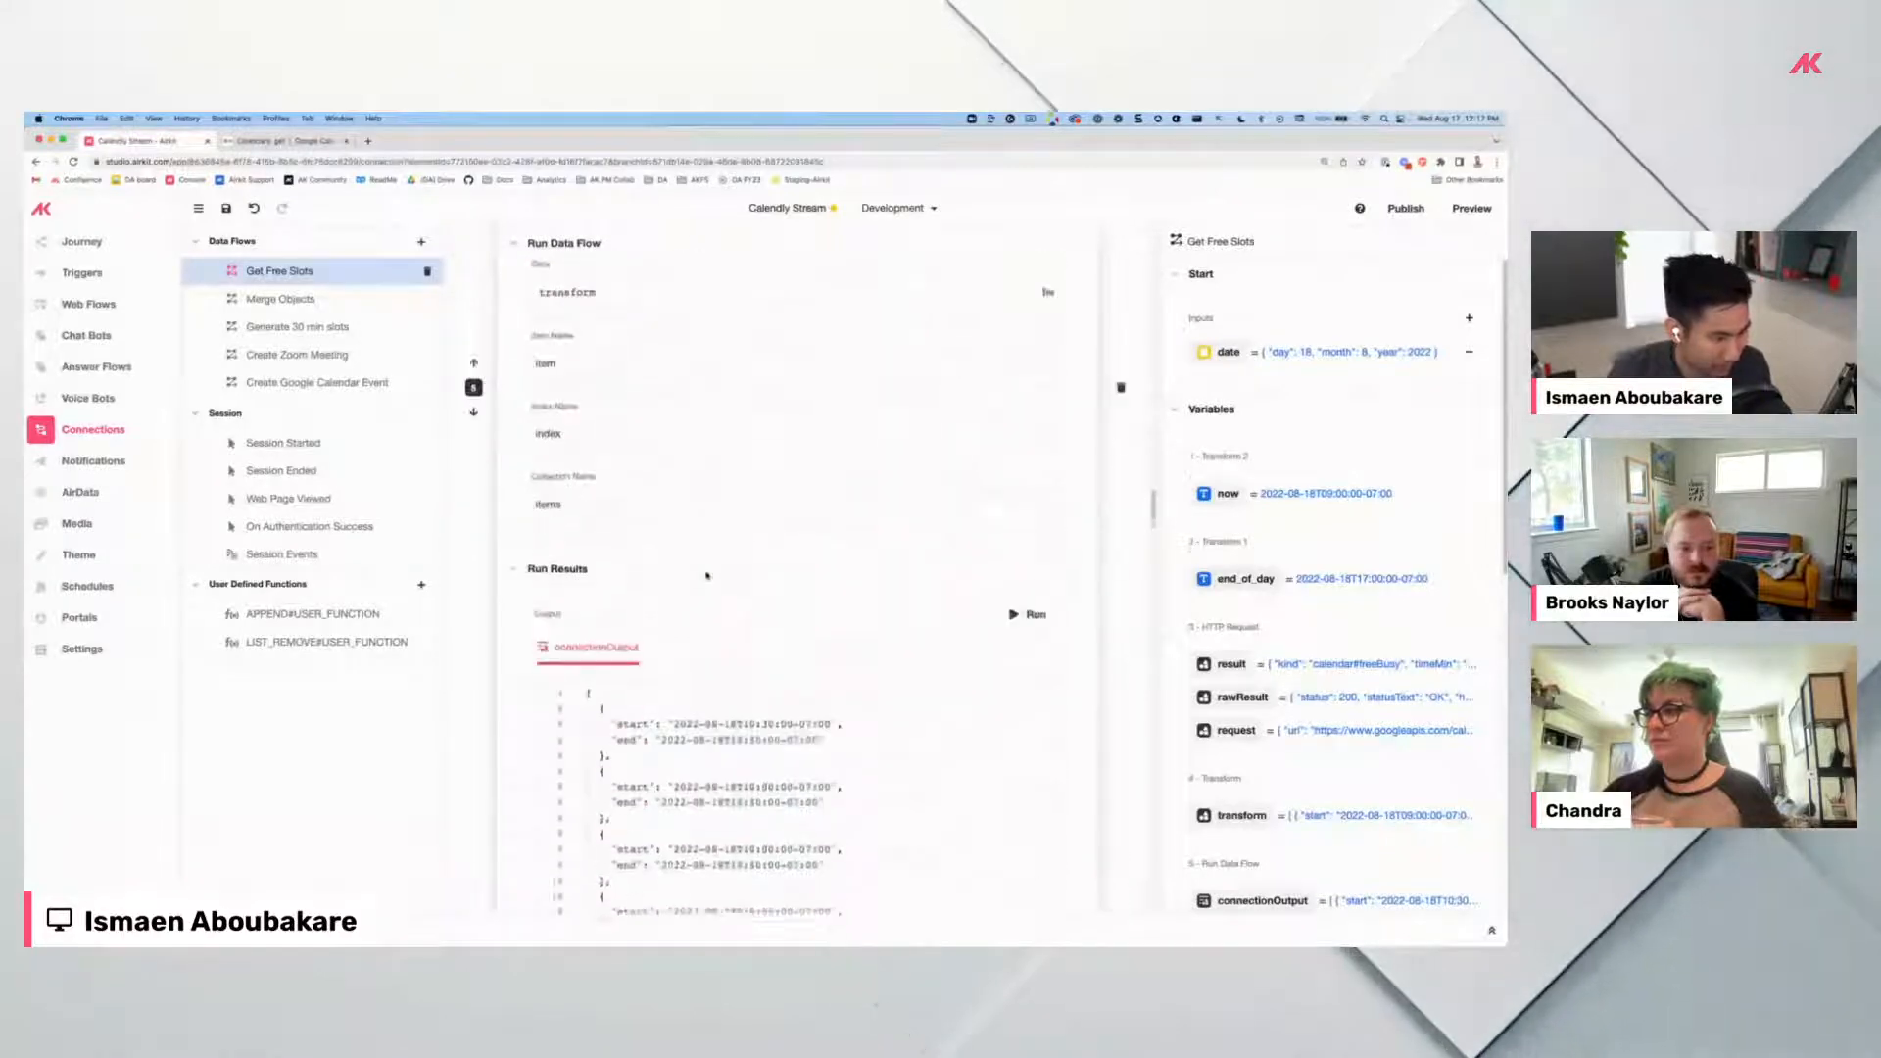
{"action": "scroll", "coordinate": [706, 575], "scroll_direction": "down", "scroll_amount": 6}
{"action": "scroll", "coordinate": [706, 575], "scroll_direction": "up", "scroll_amount": 4}
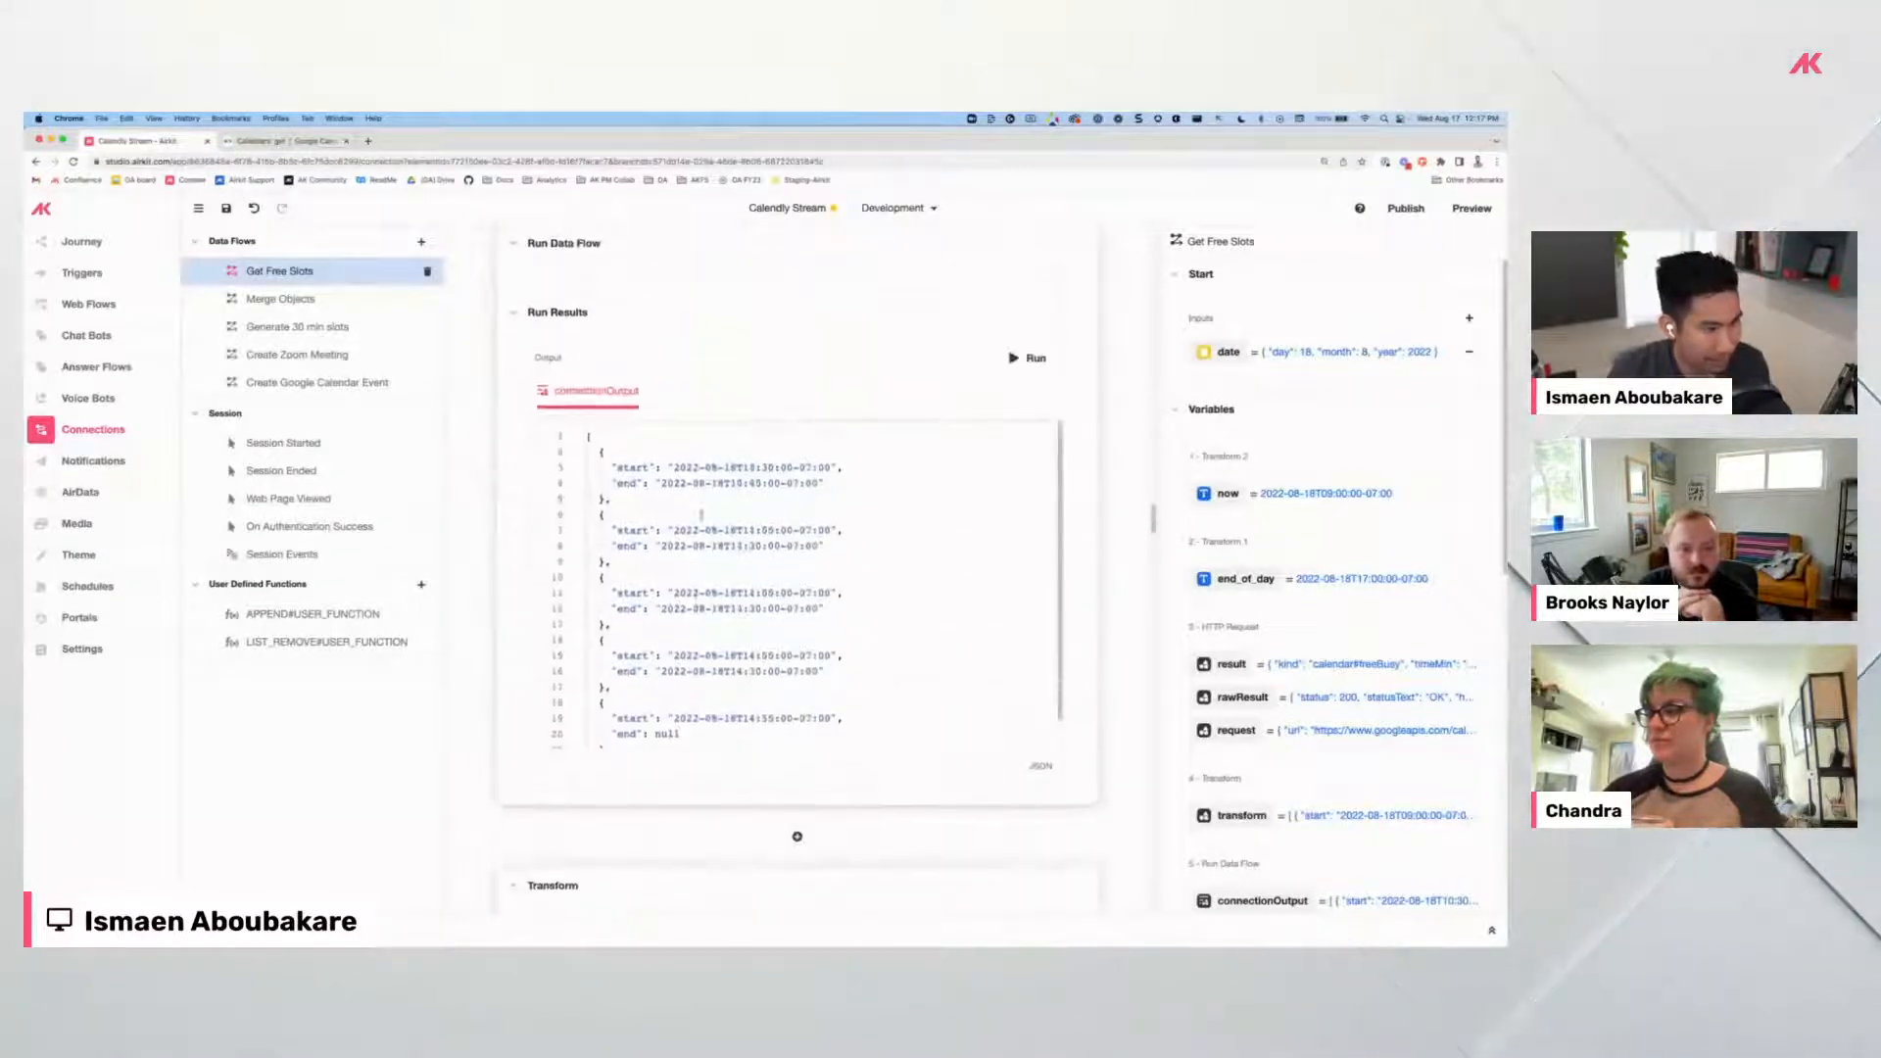
{"action": "scroll", "coordinate": [691, 645], "scroll_direction": "down", "scroll_amount": 1}
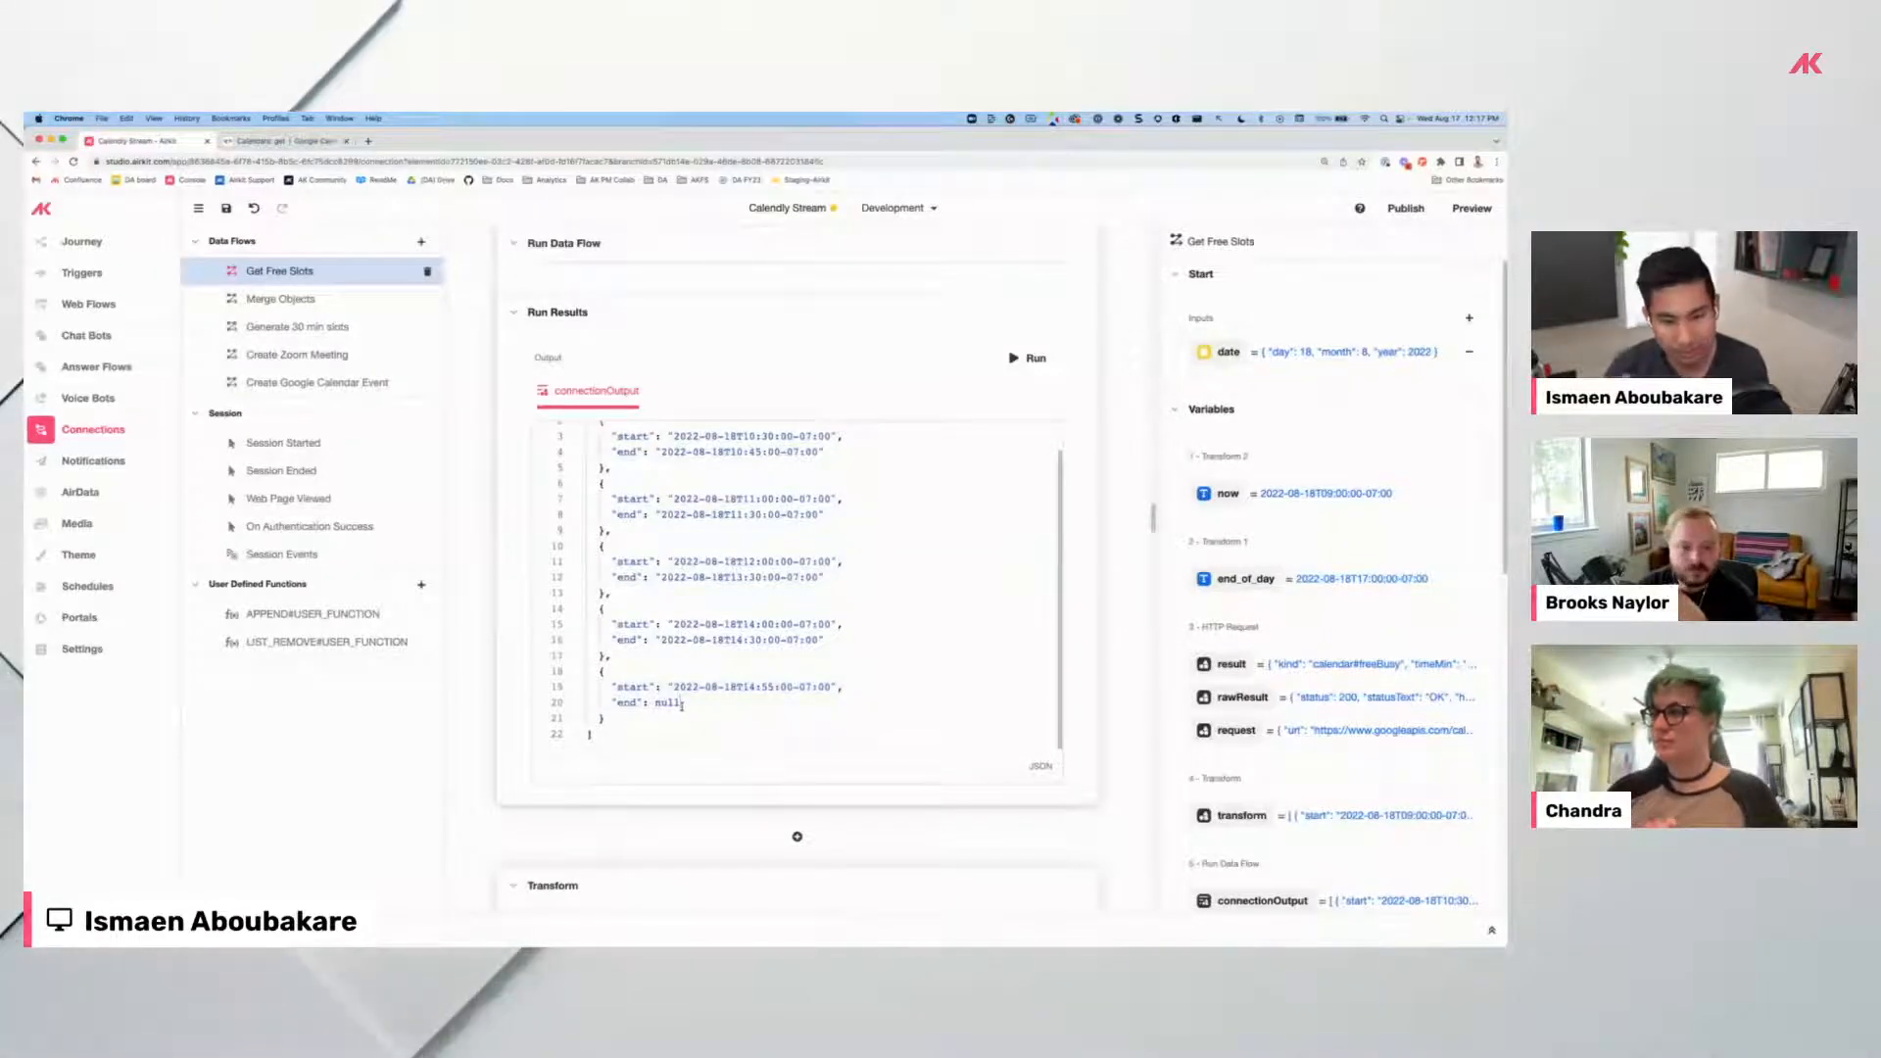
{"action": "scroll", "coordinate": [588, 652], "scroll_direction": "up", "scroll_amount": 1}
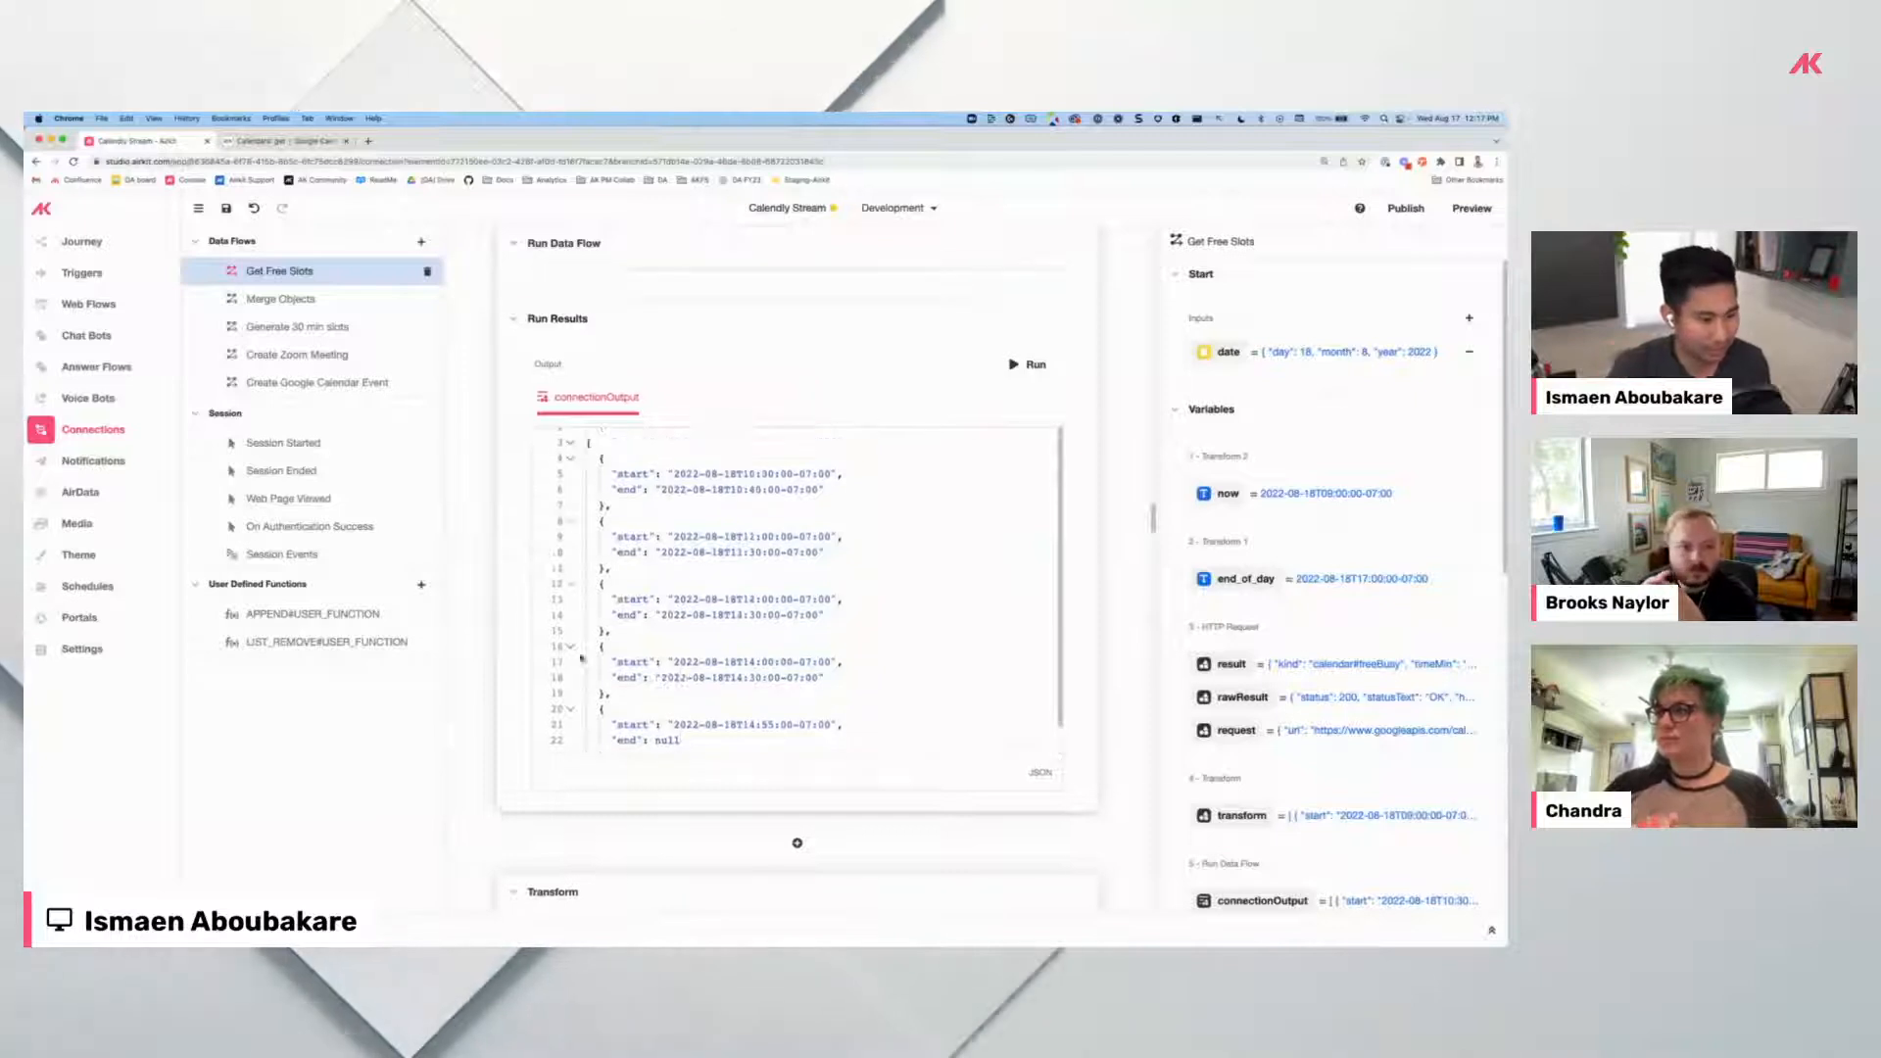
{"action": "scroll", "coordinate": [666, 705], "scroll_direction": "down", "scroll_amount": 1}
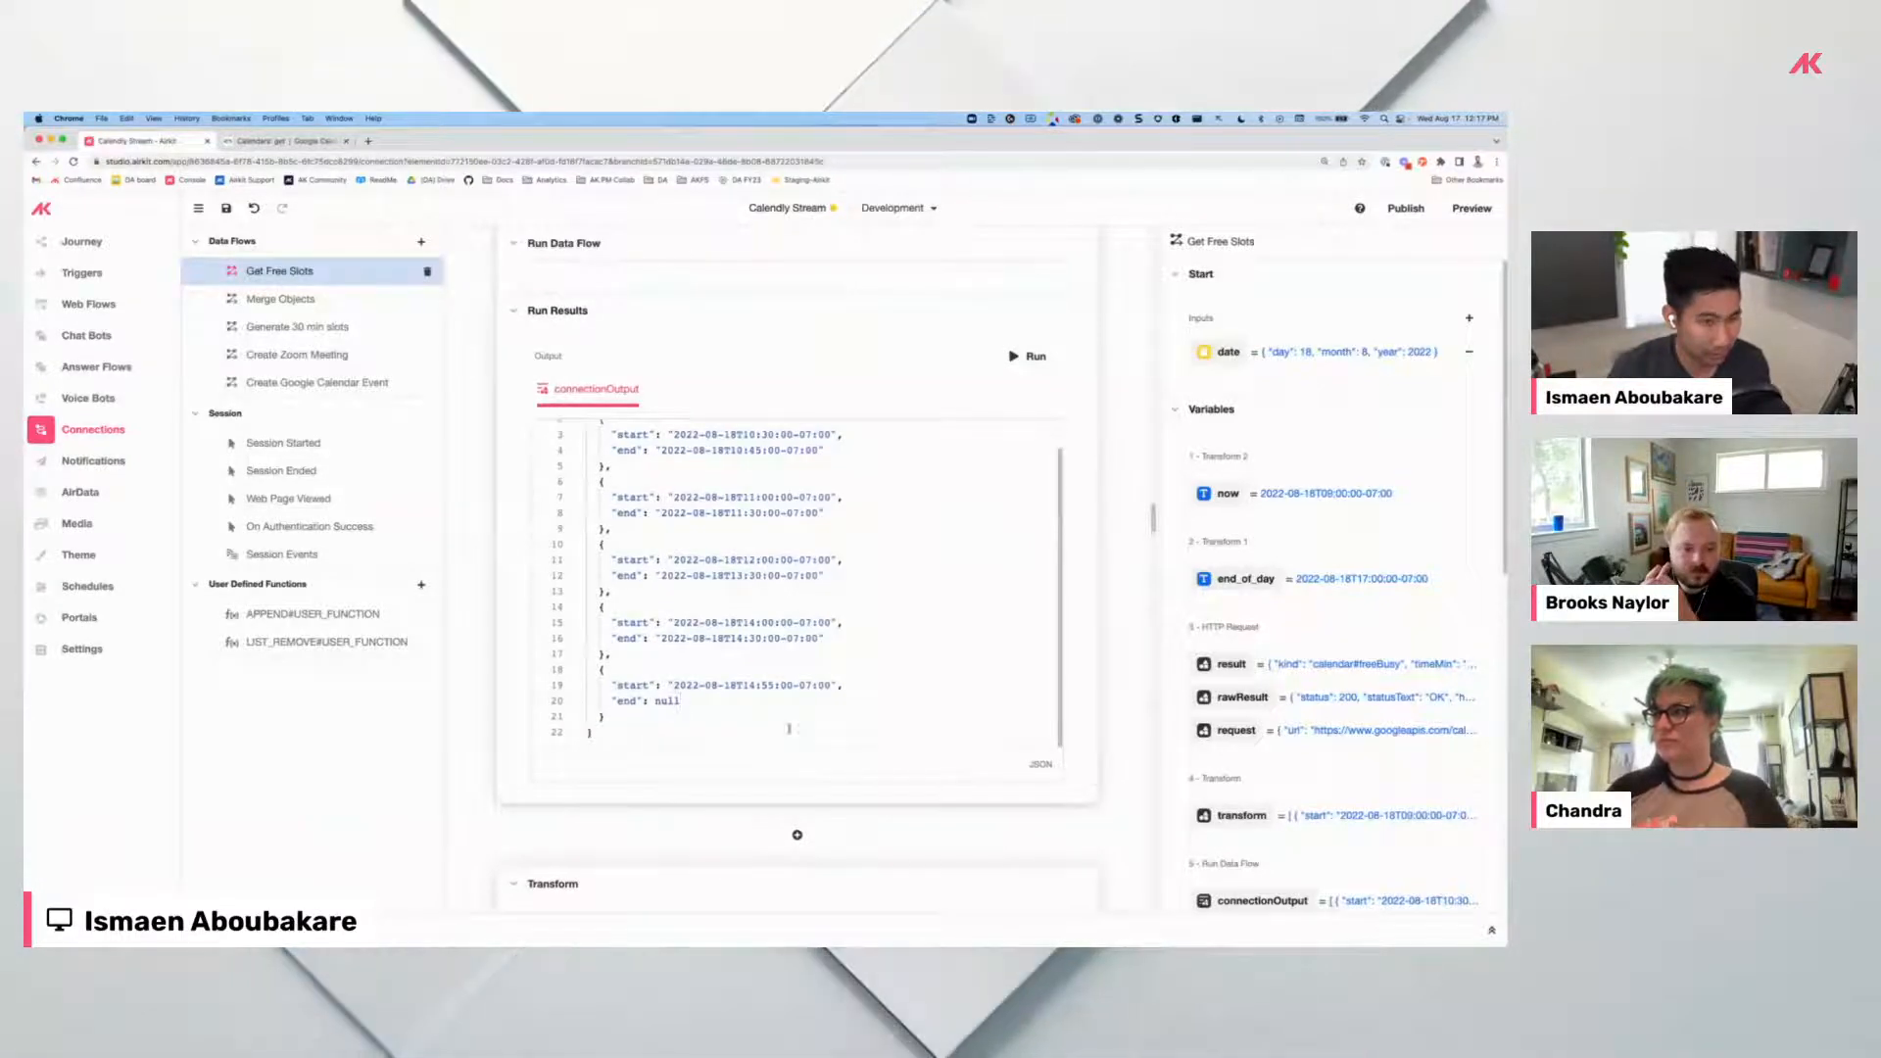
{"action": "left_click_drag", "start_coordinate": [650, 718], "coordinate": [599, 672]}
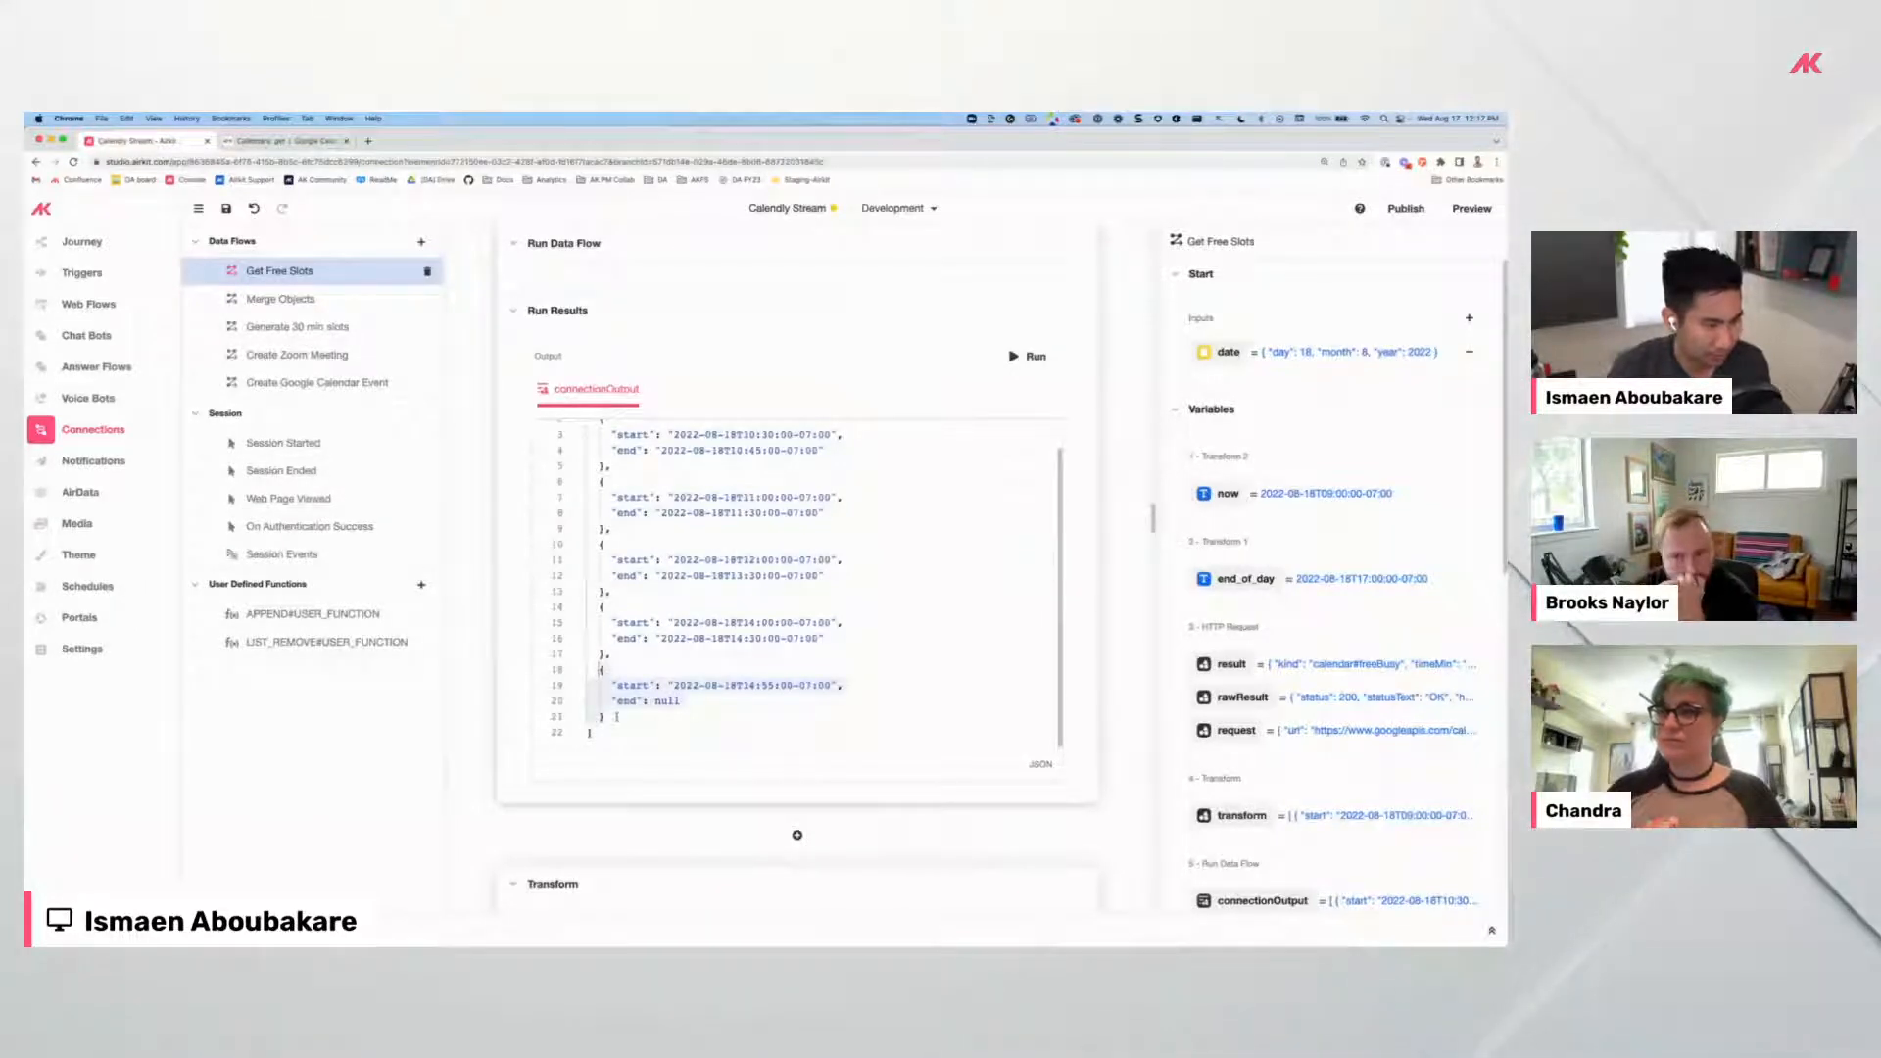
{"action": "scroll", "coordinate": [622, 708], "scroll_direction": "down", "scroll_amount": 5}
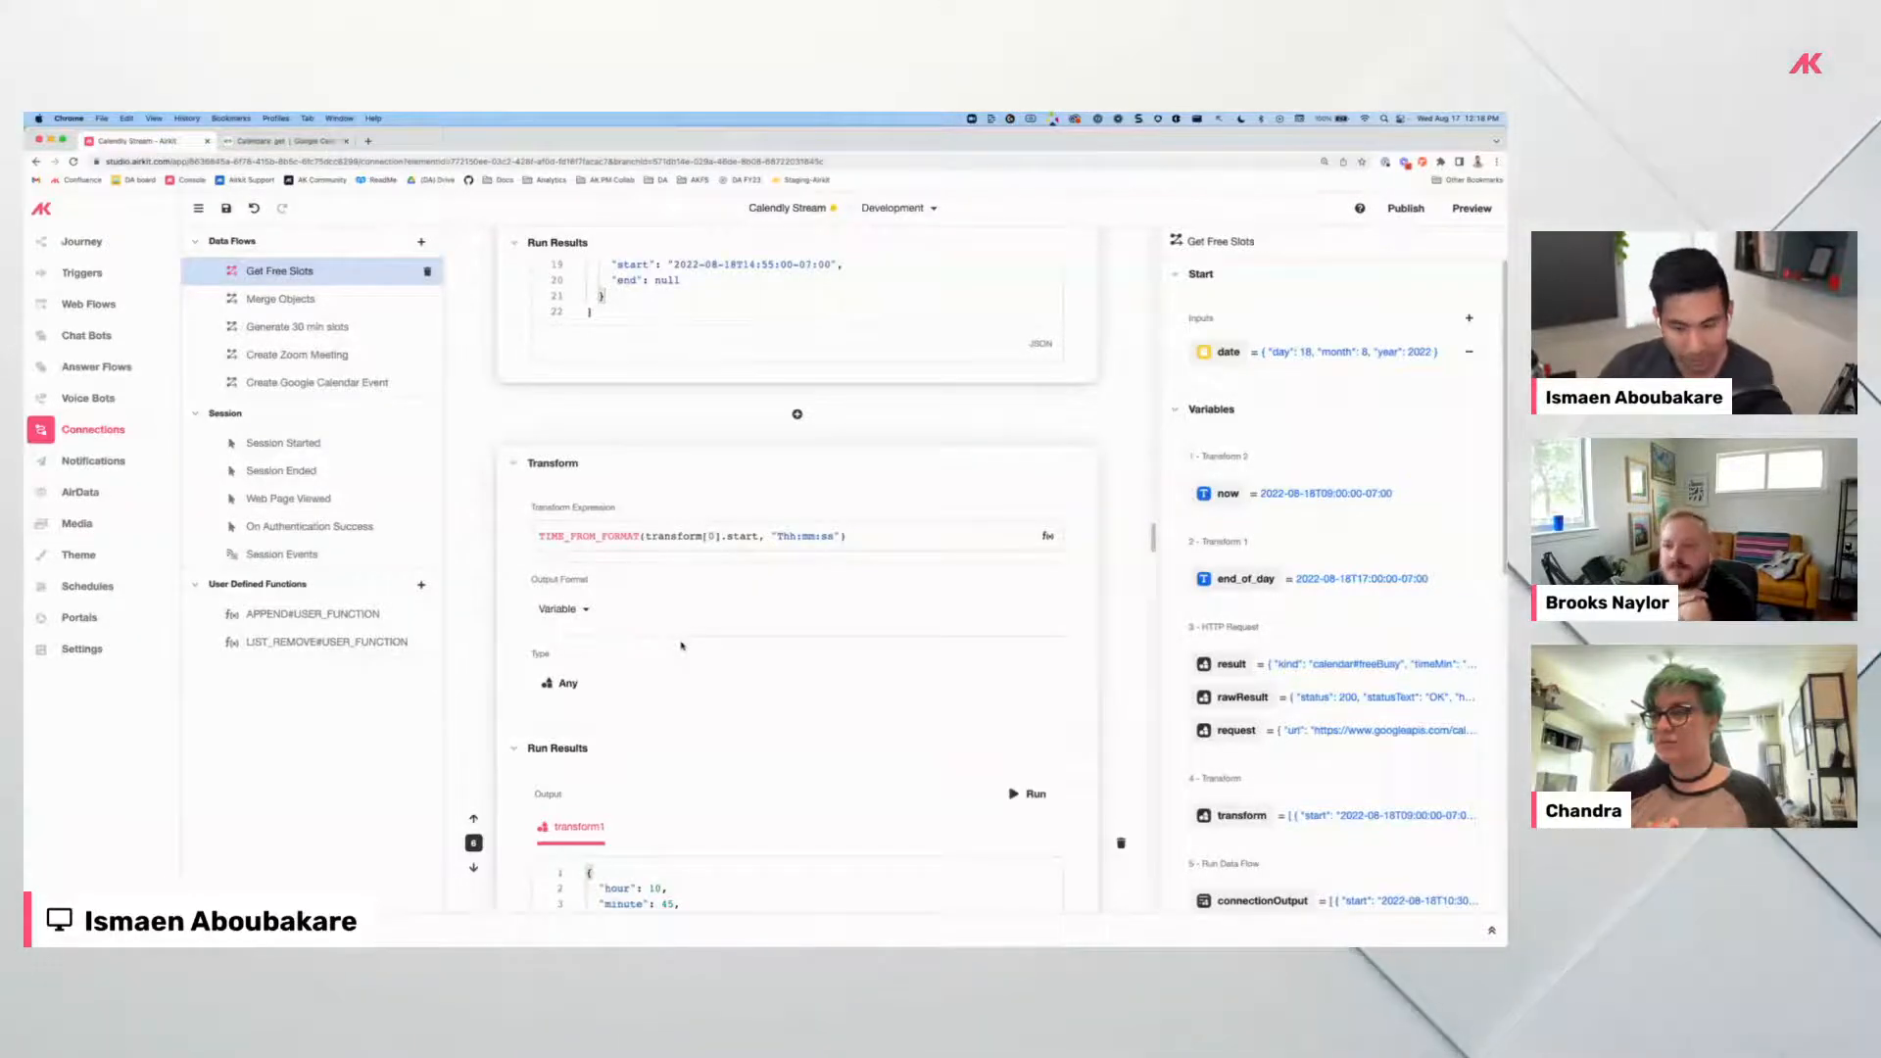
{"action": "scroll", "coordinate": [660, 497], "scroll_direction": "down", "scroll_amount": 3}
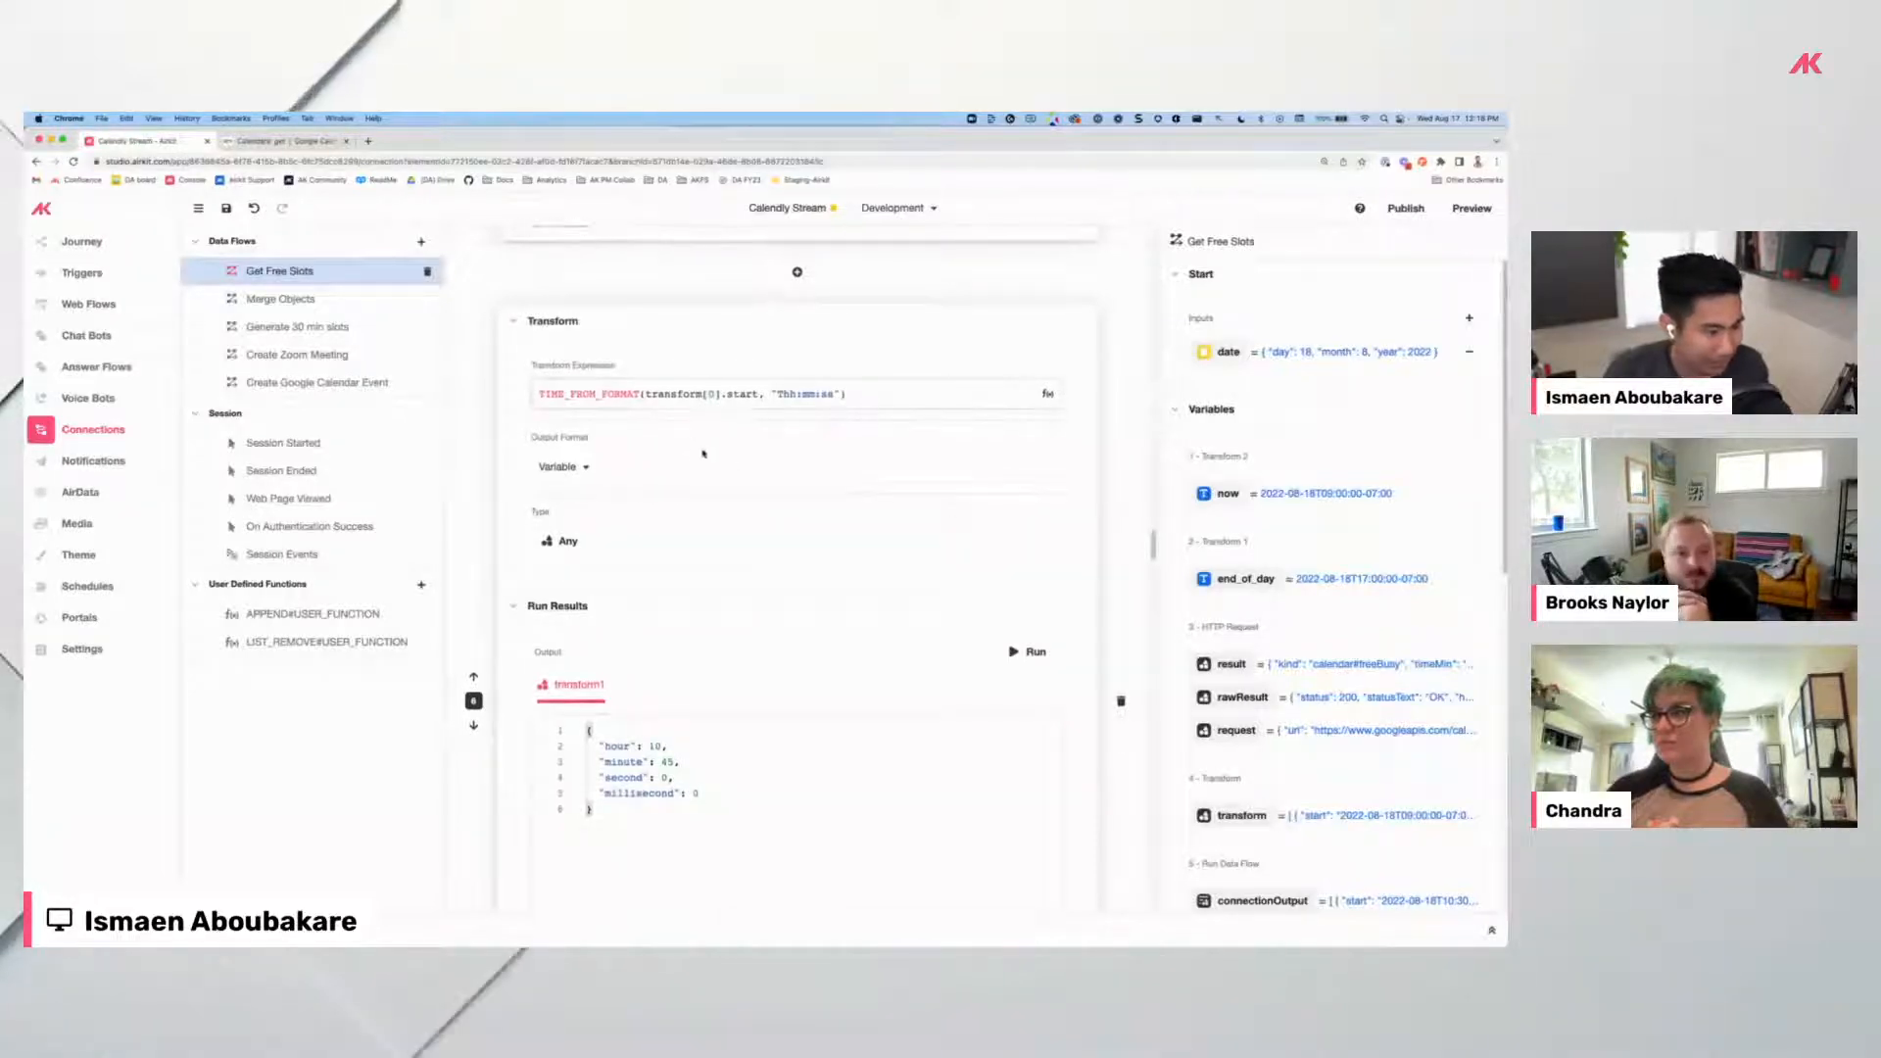
{"action": "scroll", "coordinate": [704, 454], "scroll_direction": "down", "scroll_amount": 1}
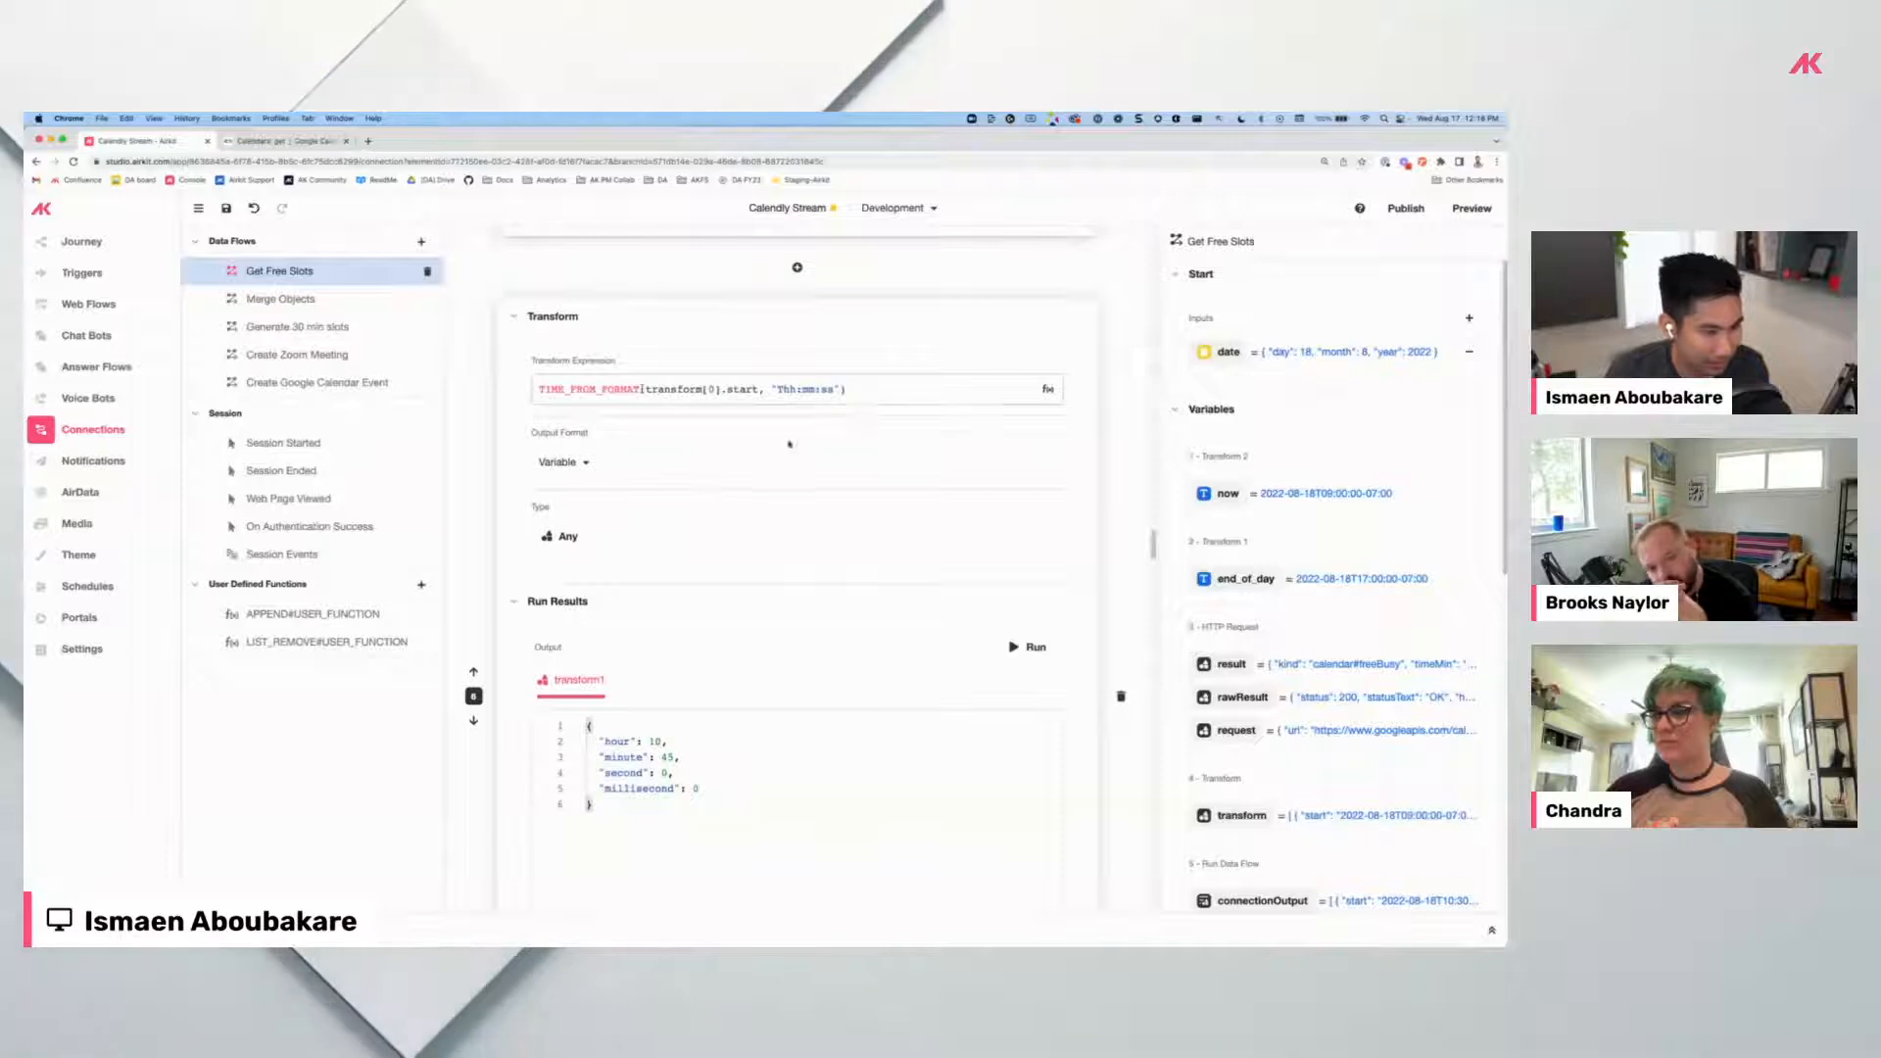
{"action": "scroll", "coordinate": [790, 444], "scroll_direction": "up", "scroll_amount": 6}
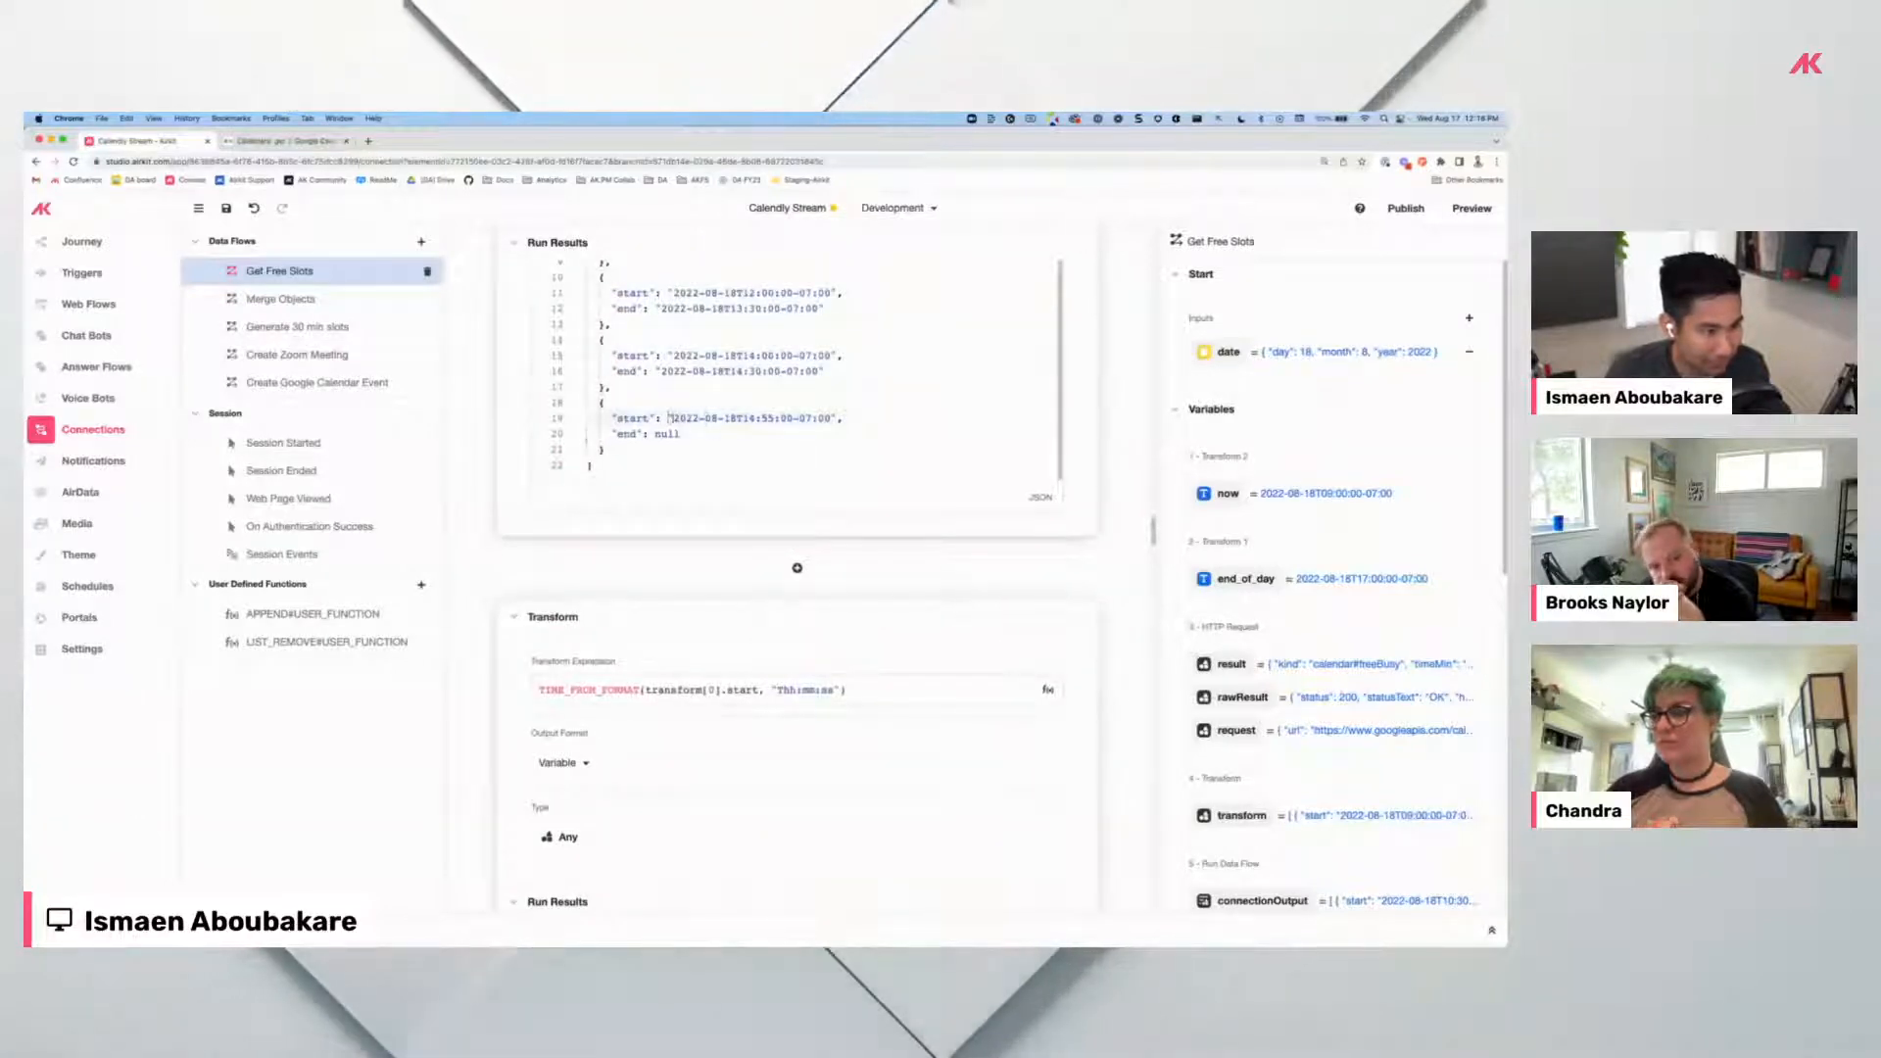
{"action": "left_click_drag", "start_coordinate": [673, 419], "coordinate": [825, 418]}
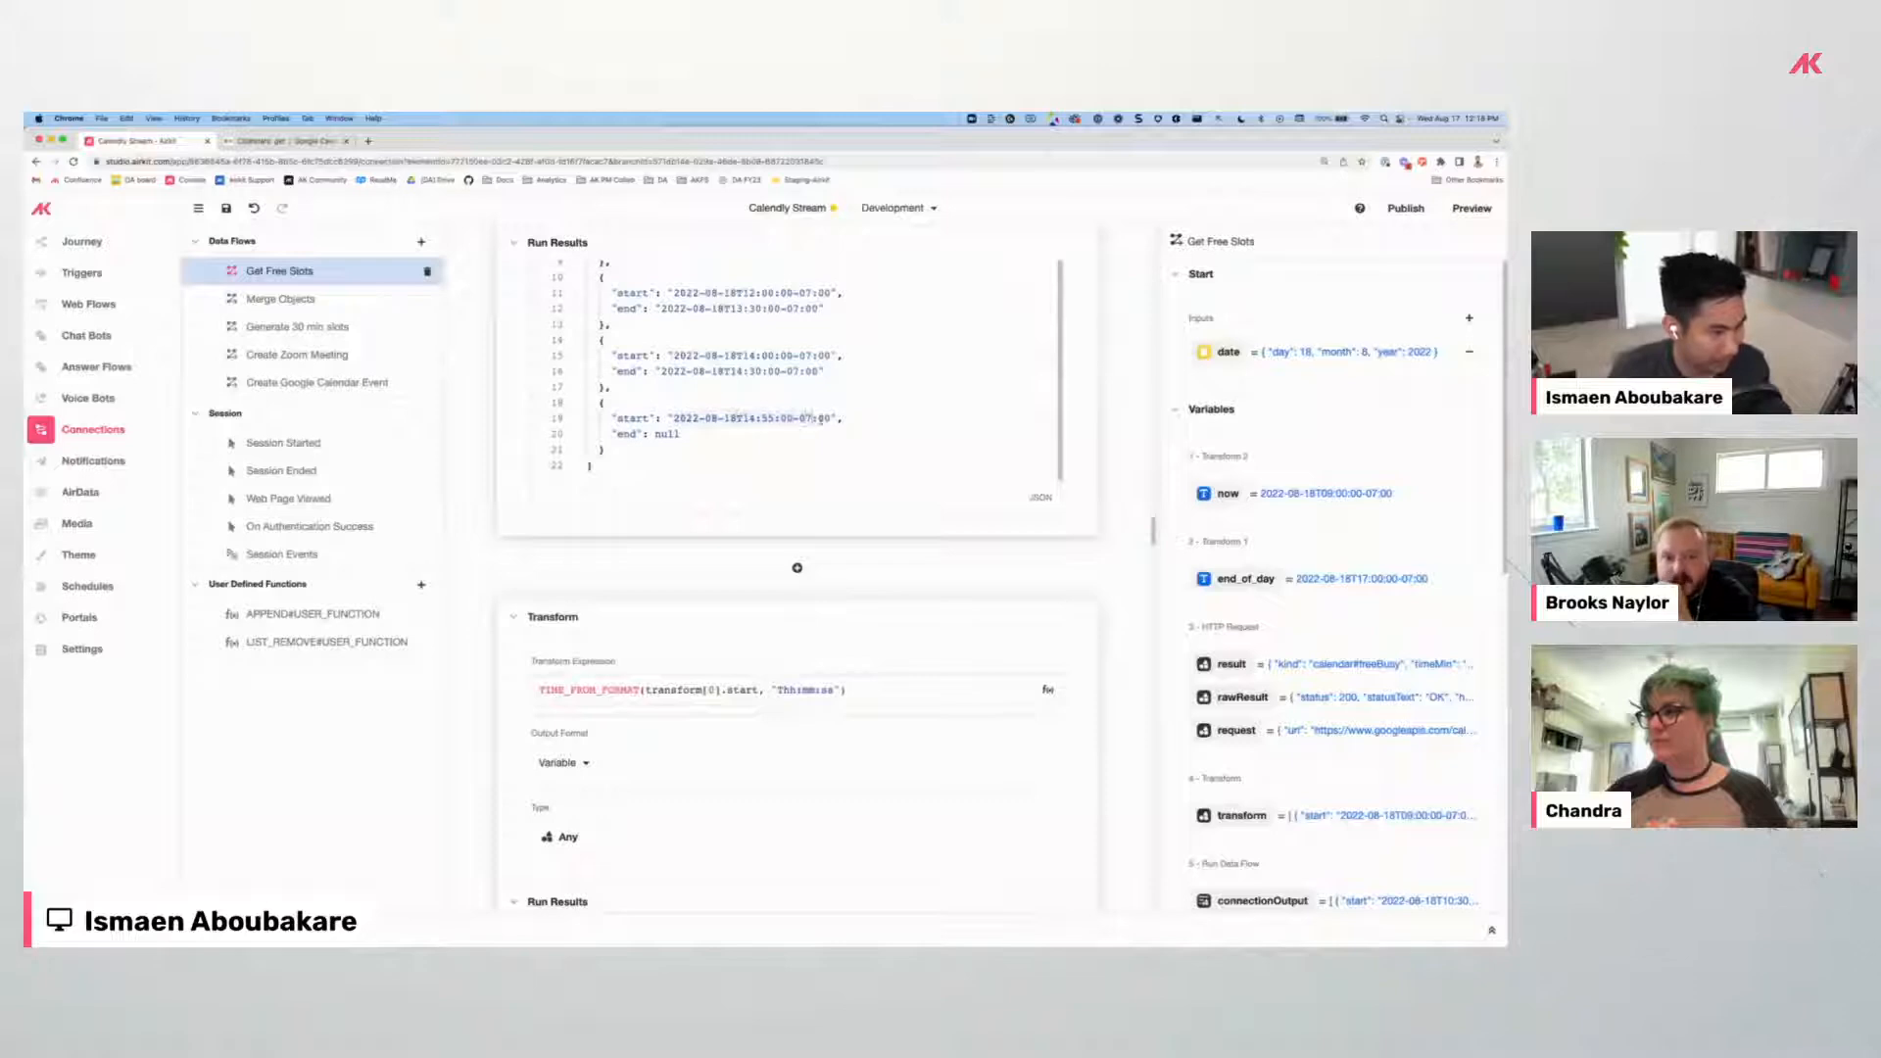
{"action": "scroll", "coordinate": [763, 517], "scroll_direction": "down", "scroll_amount": 5}
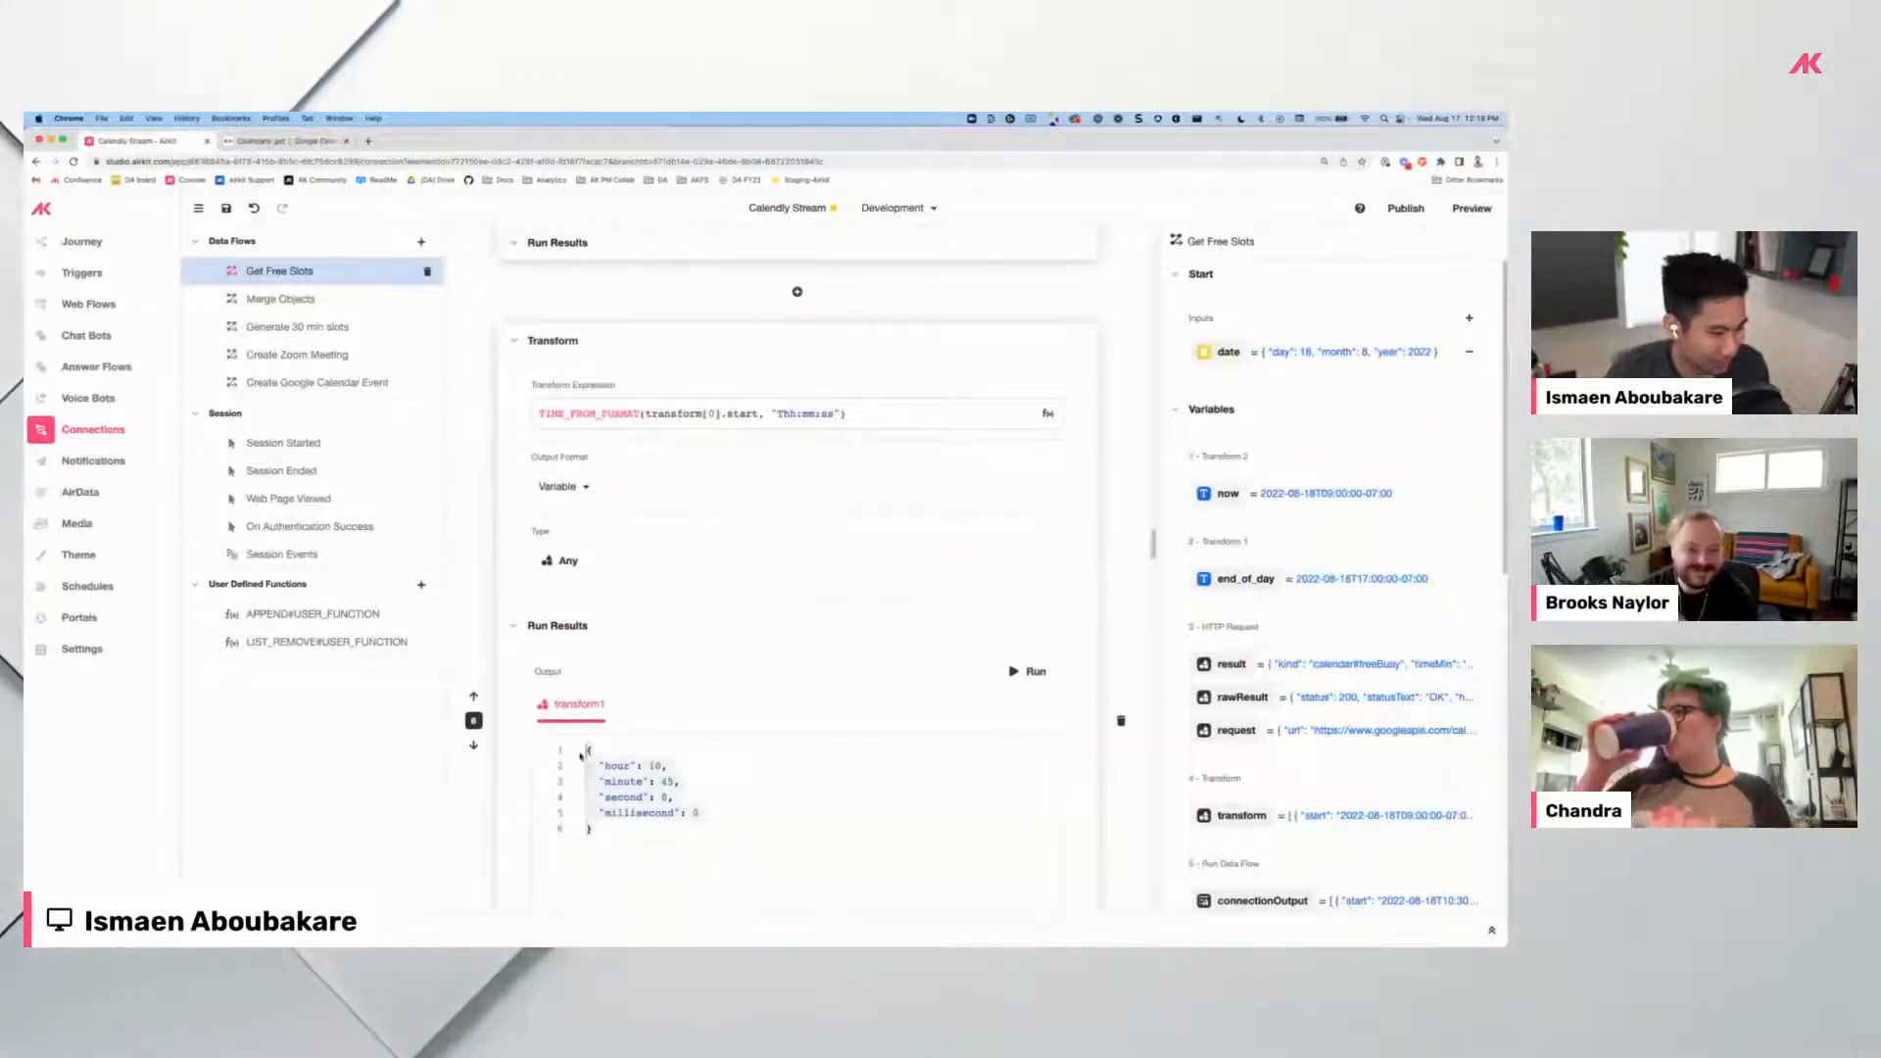
{"action": "scroll", "coordinate": [676, 637], "scroll_direction": "down", "scroll_amount": 4}
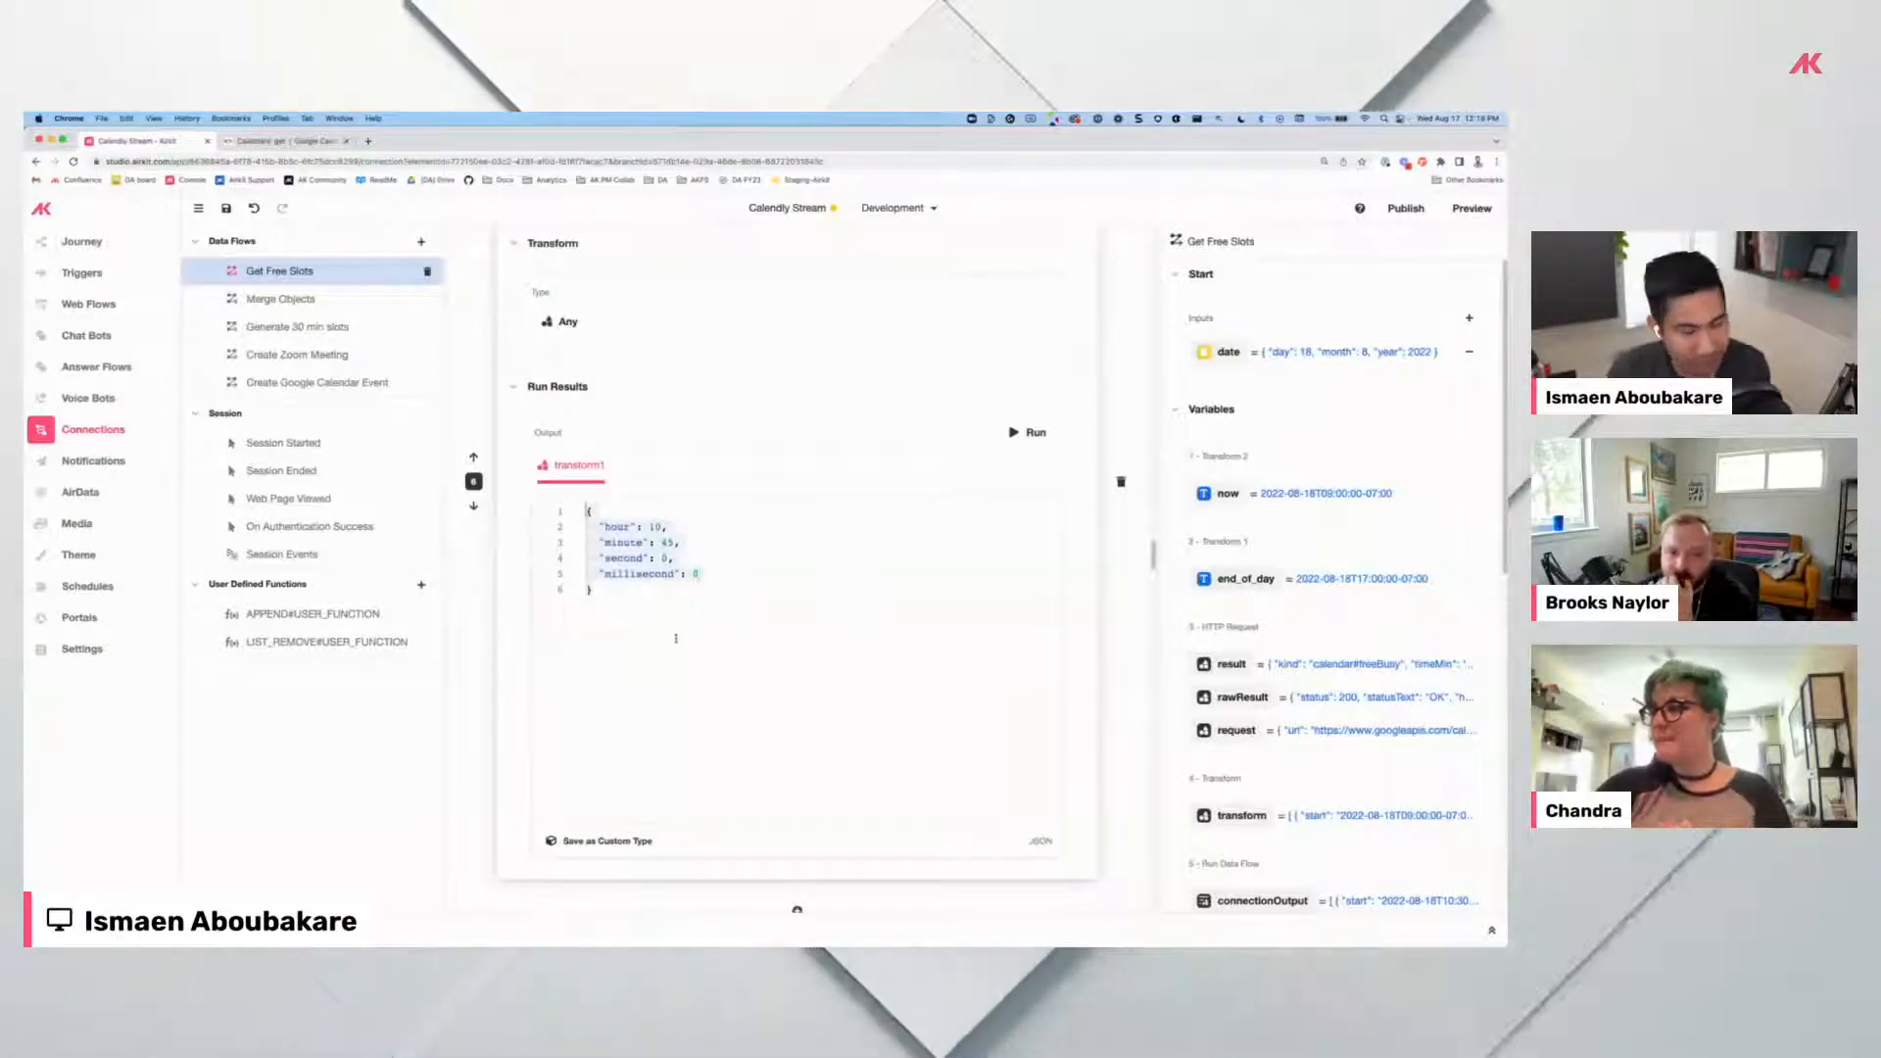
{"action": "scroll", "coordinate": [676, 638], "scroll_direction": "down", "scroll_amount": 5}
{"action": "scroll", "coordinate": [676, 639], "scroll_direction": "down", "scroll_amount": 3}
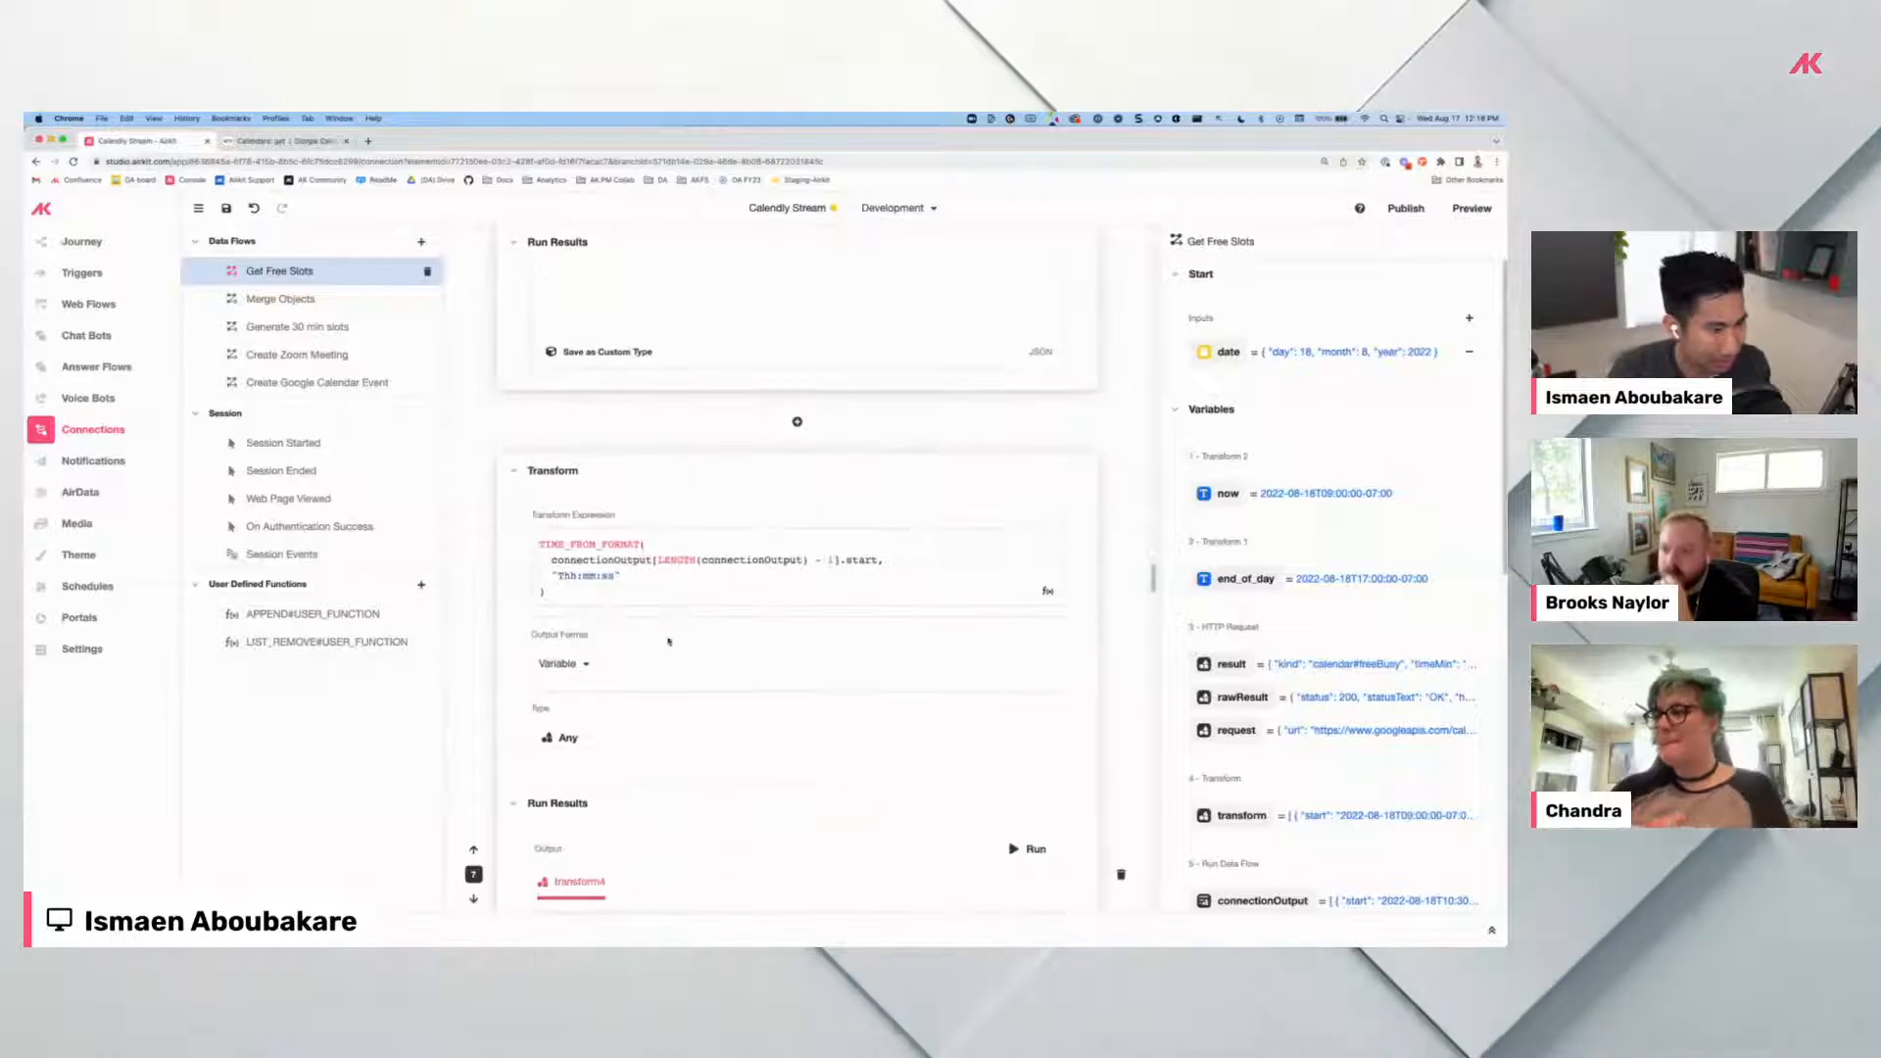
{"action": "scroll", "coordinate": [667, 613], "scroll_direction": "up", "scroll_amount": 1}
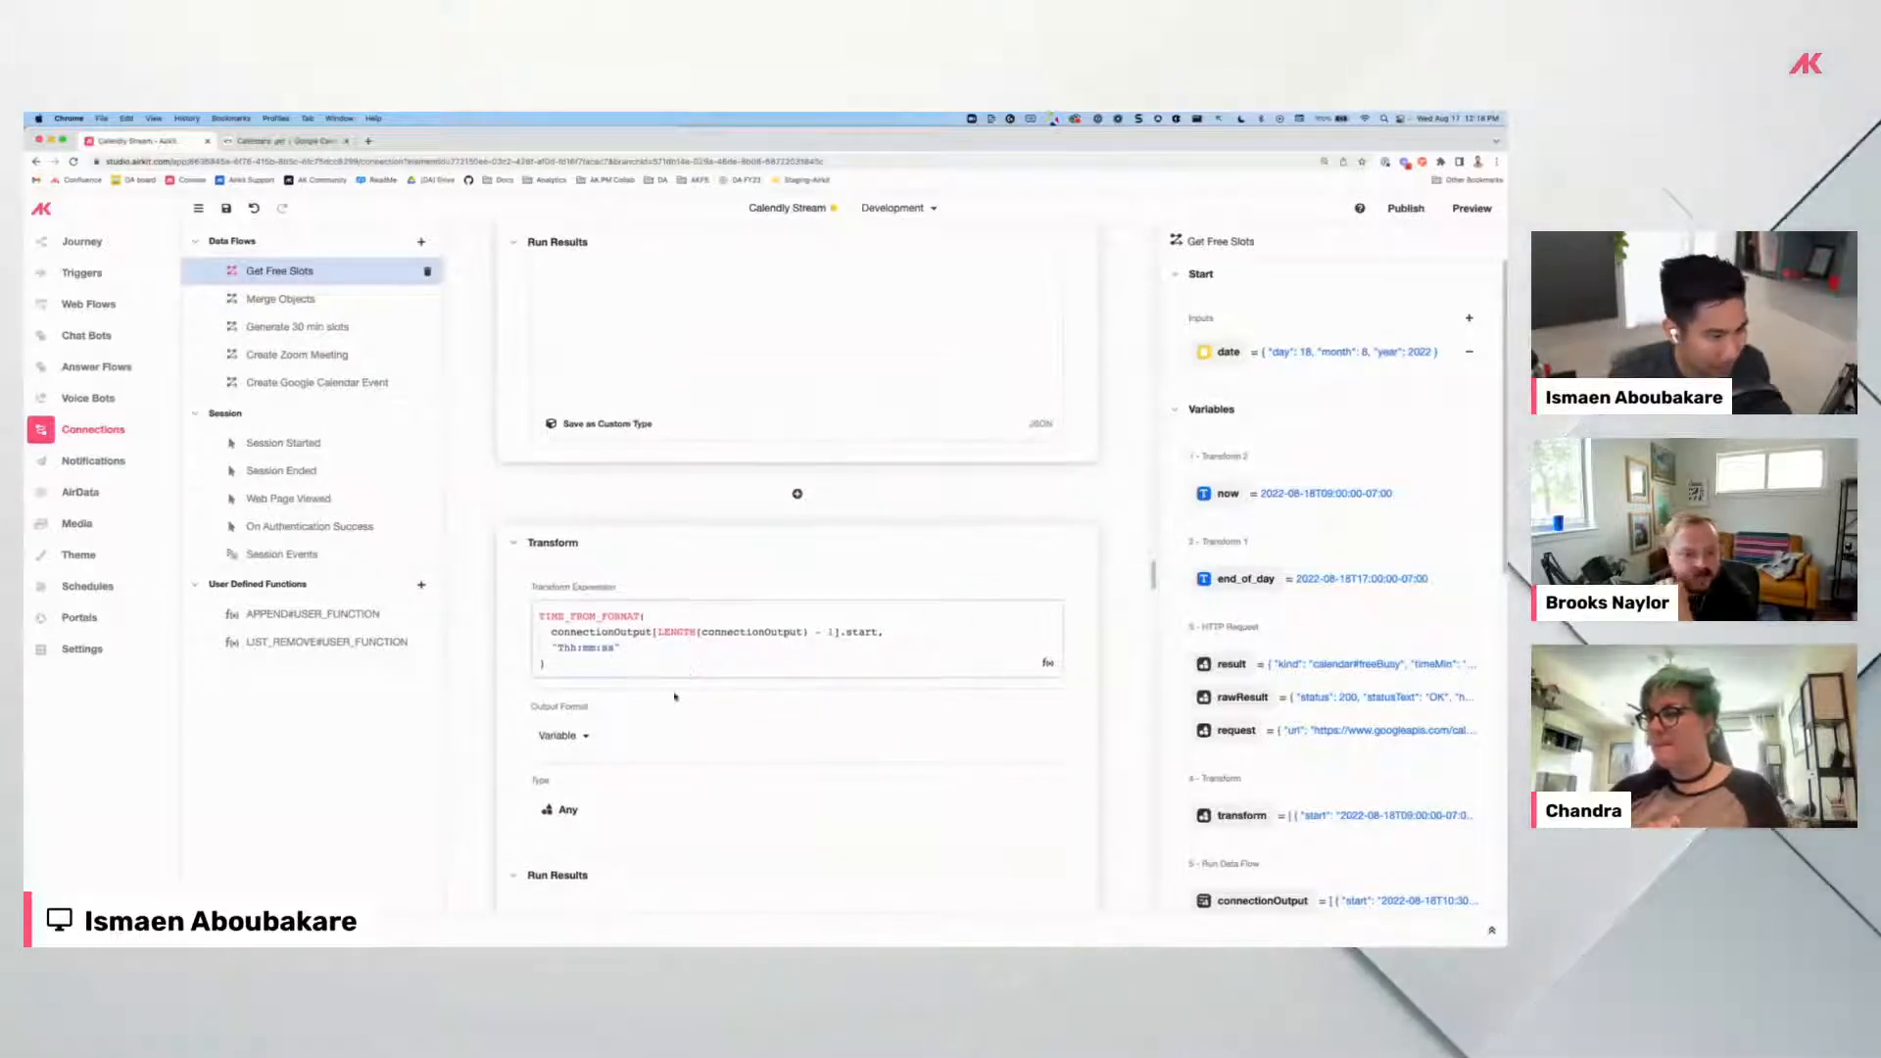
{"action": "scroll", "coordinate": [608, 651], "scroll_direction": "down", "scroll_amount": 3}
{"action": "scroll", "coordinate": [650, 772], "scroll_direction": "up", "scroll_amount": 6}
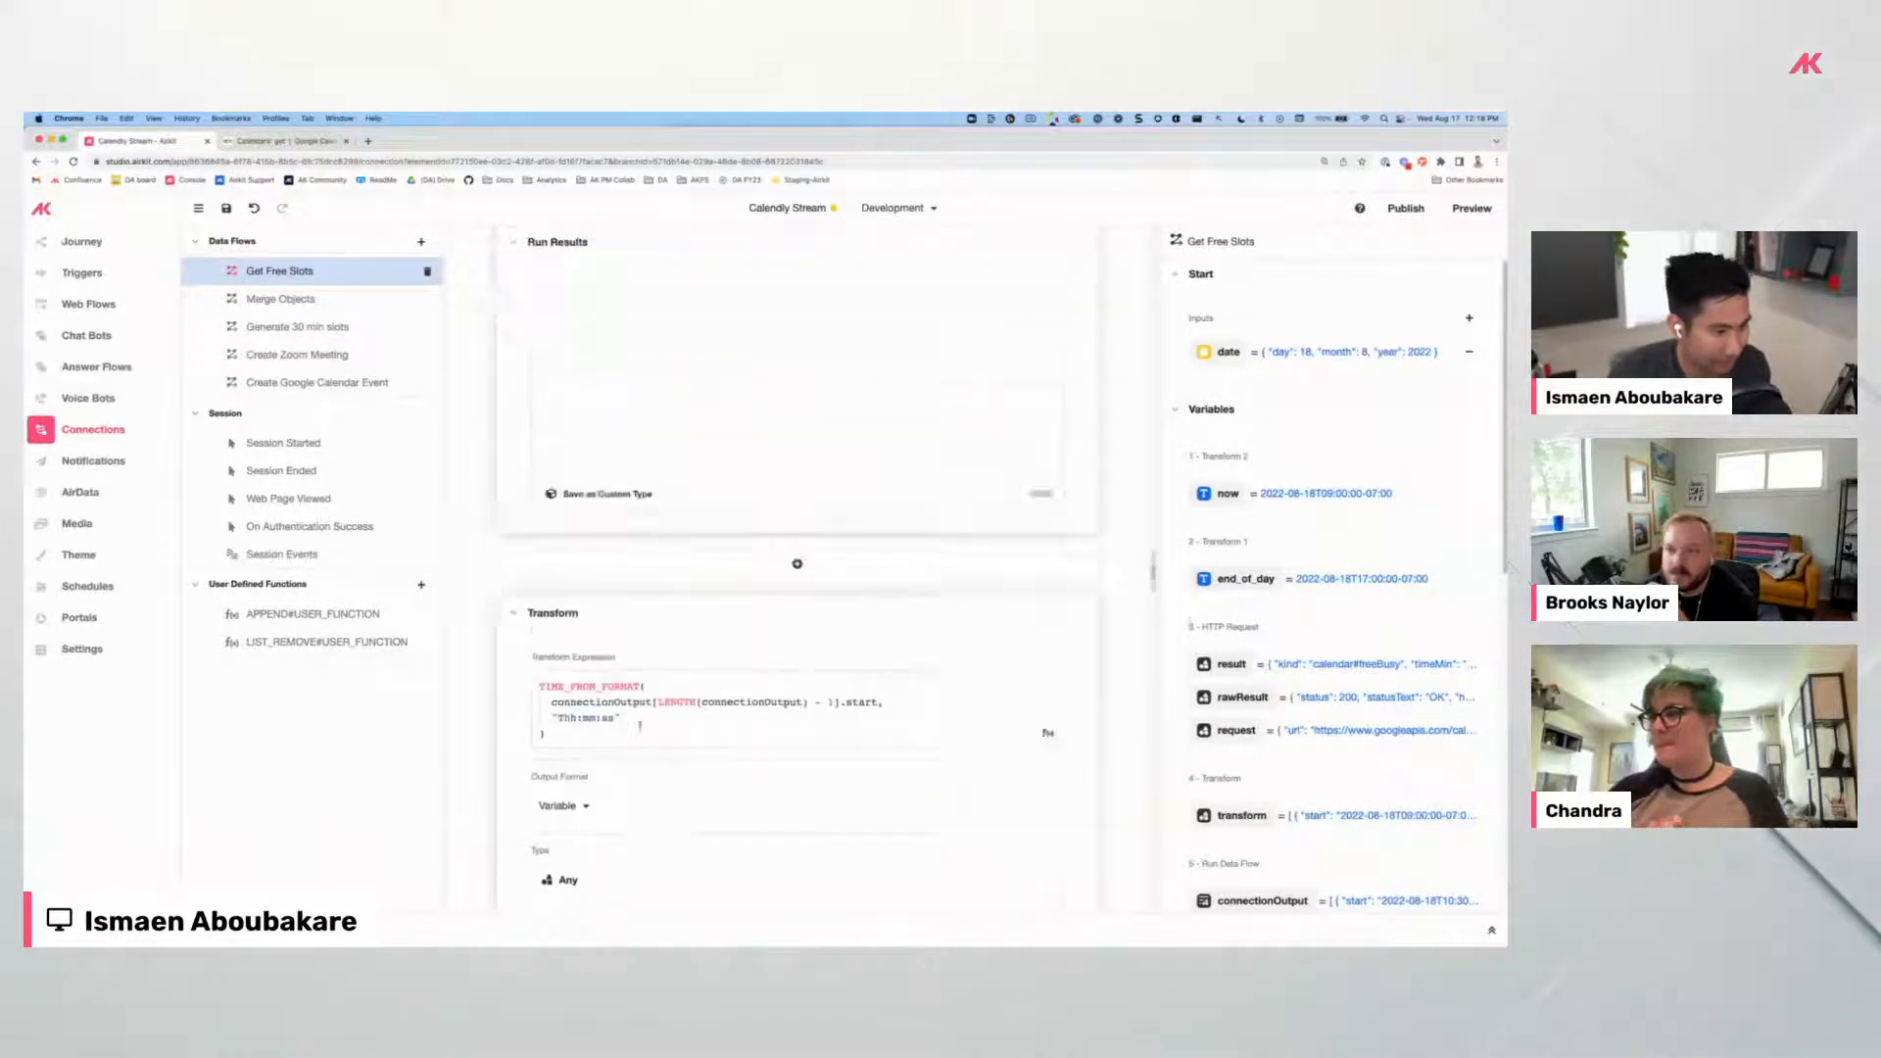
{"action": "scroll", "coordinate": [649, 546], "scroll_direction": "down", "scroll_amount": 6}
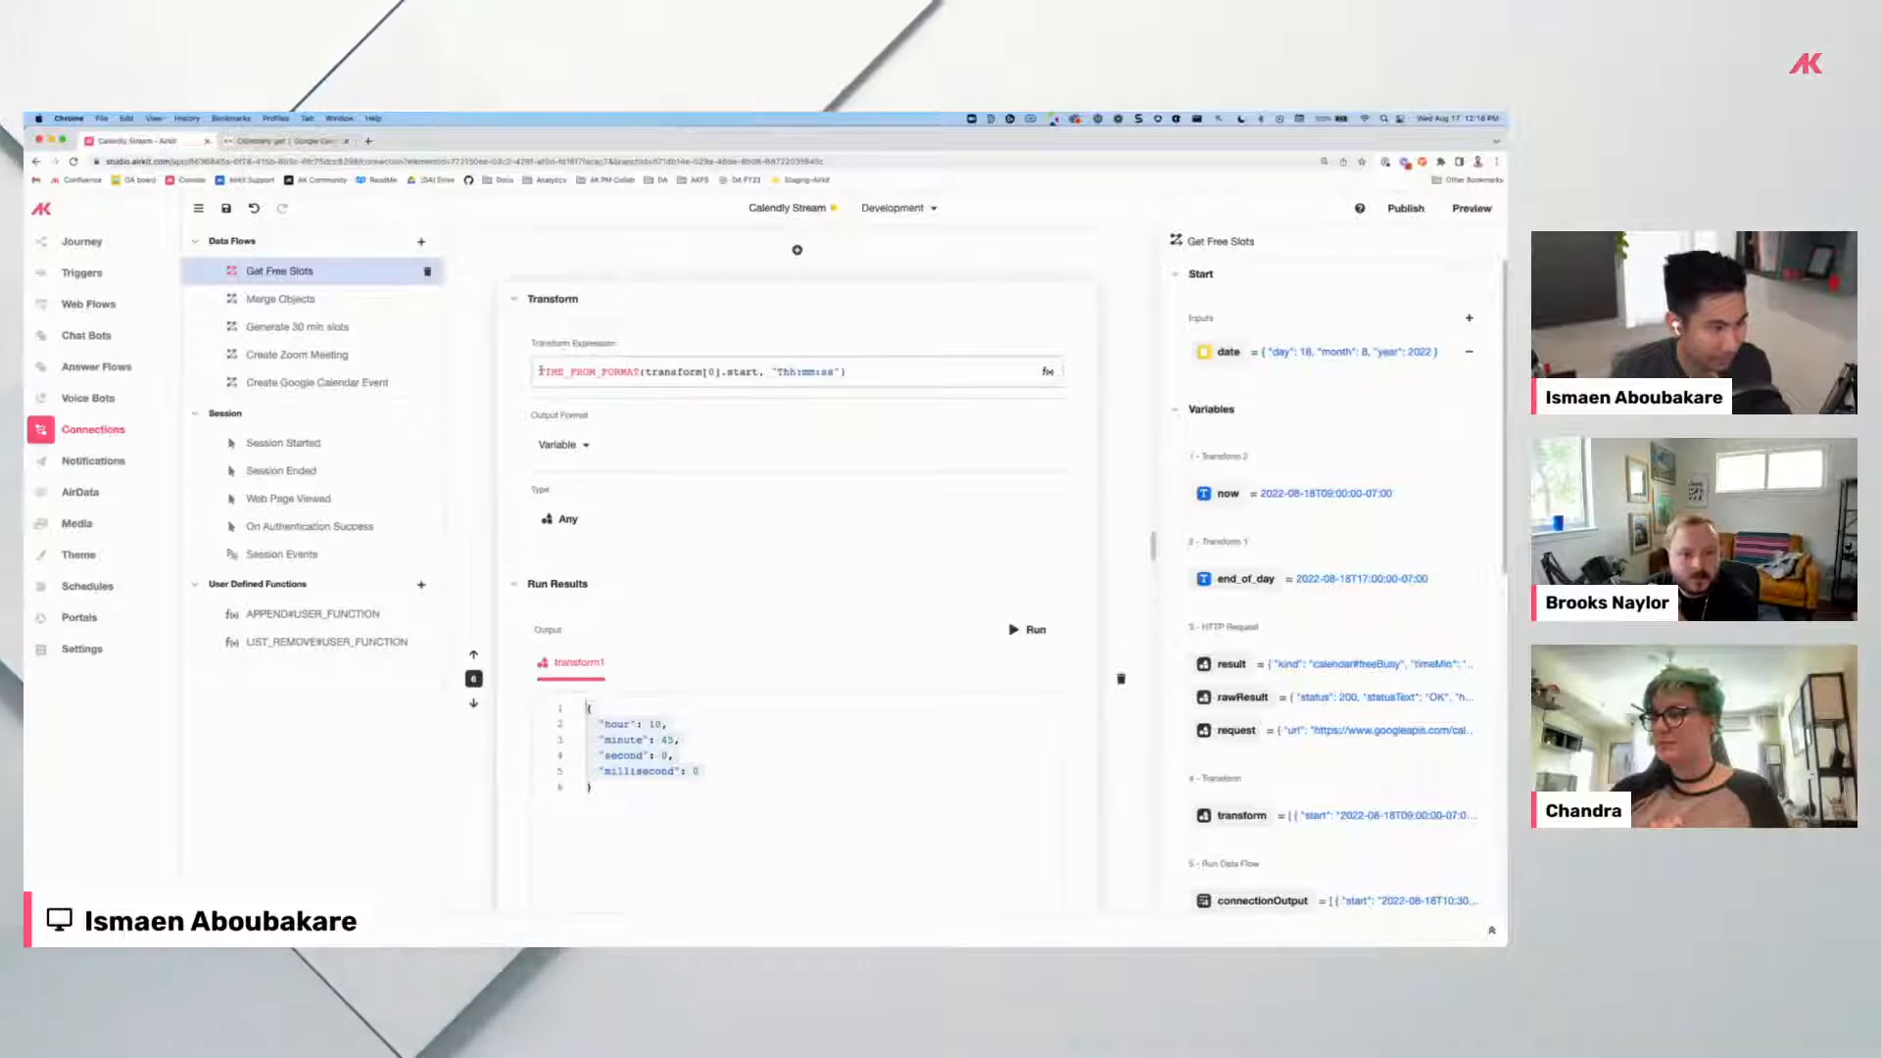
{"action": "left_click", "coordinate": [859, 374]}
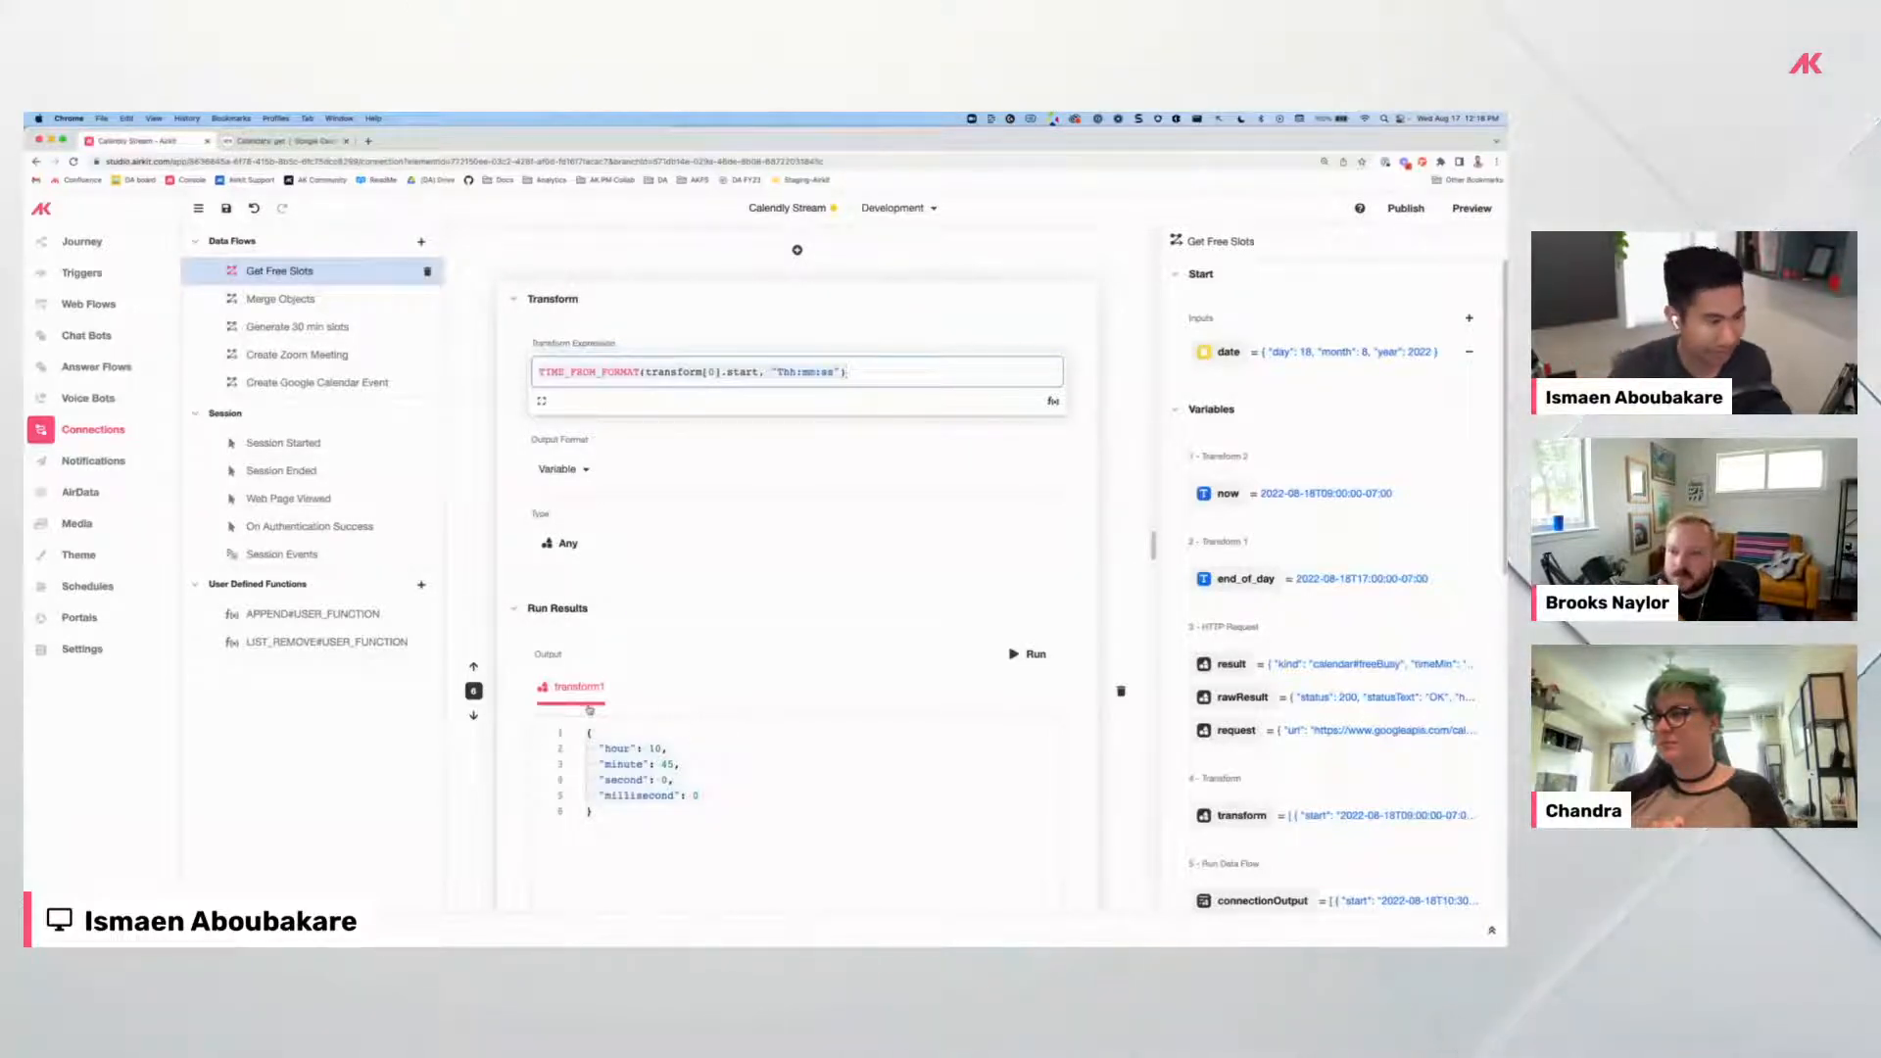
{"action": "scroll", "coordinate": [590, 708], "scroll_direction": "up", "scroll_amount": 6}
Run the first-range start extraction, giving hour 9, minute 0.
{"action": "scroll", "coordinate": [590, 709], "scroll_direction": "down", "scroll_amount": 4}
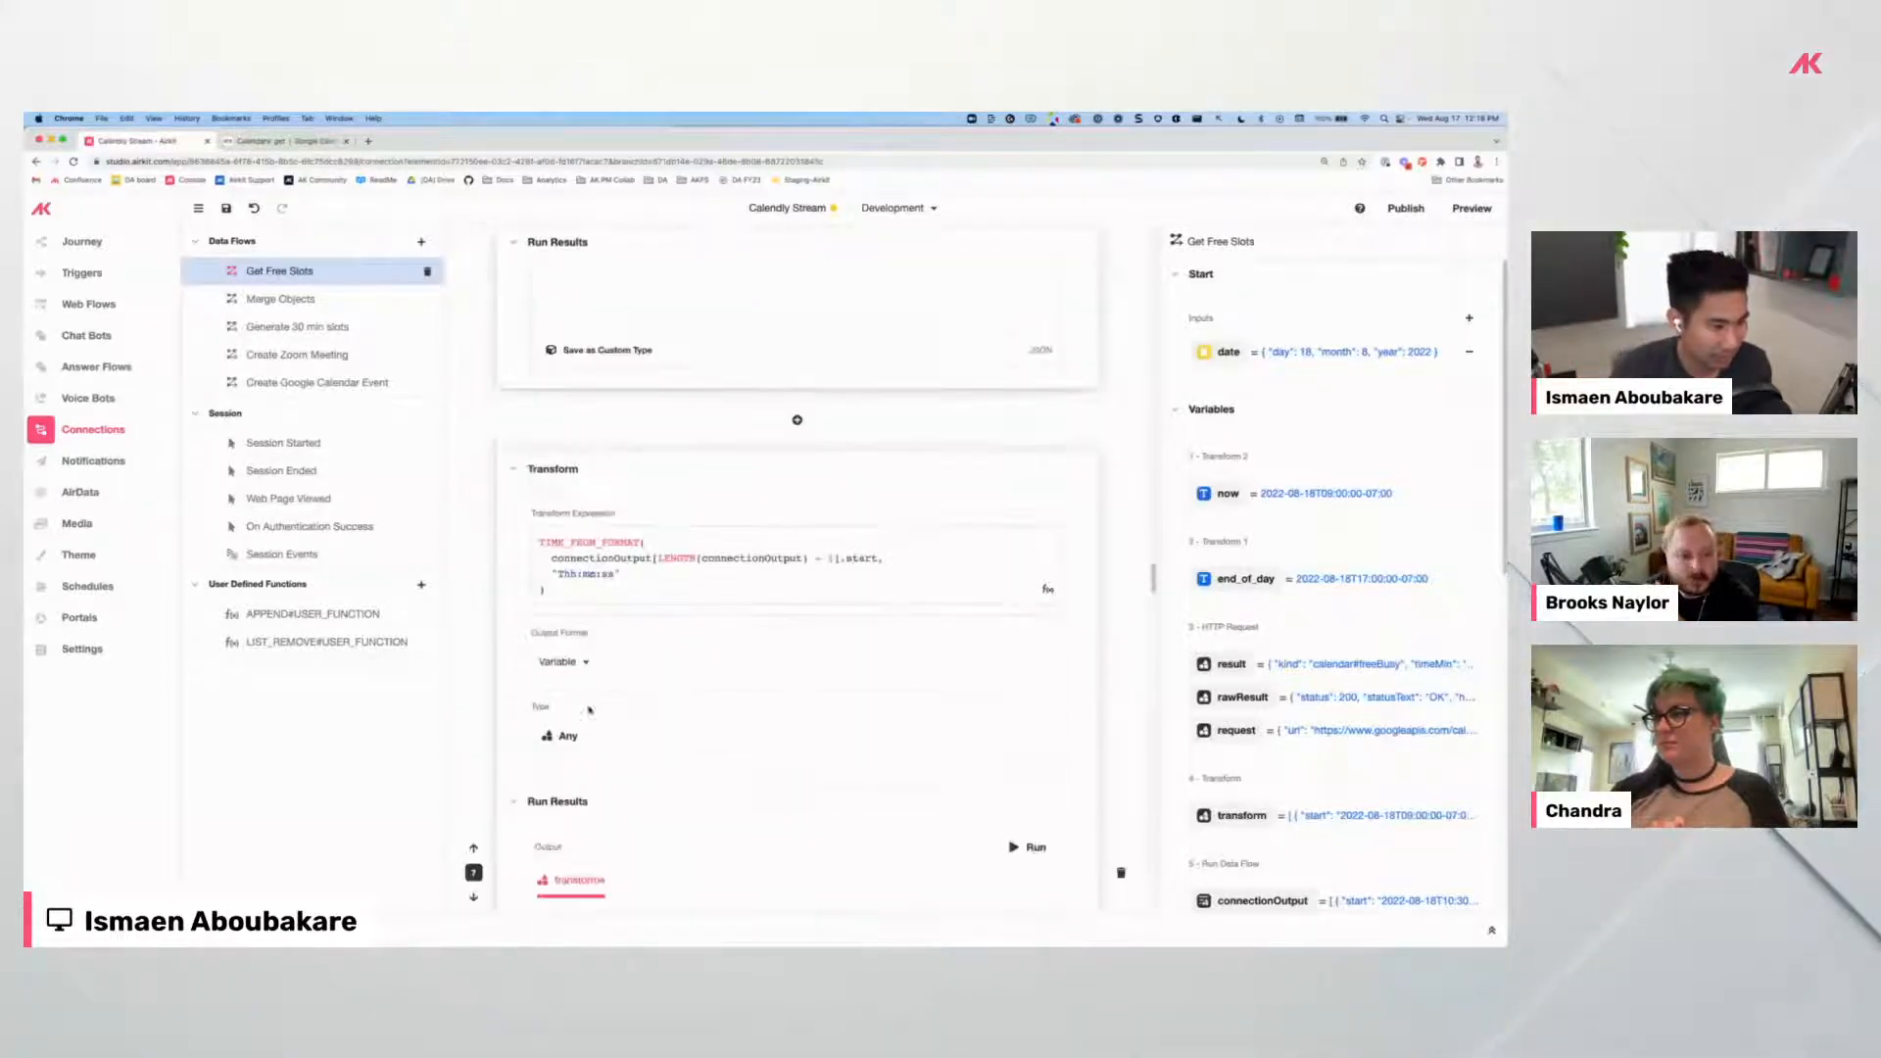
{"action": "left_click", "coordinate": [660, 587]}
{"action": "left_click", "coordinate": [542, 538]}
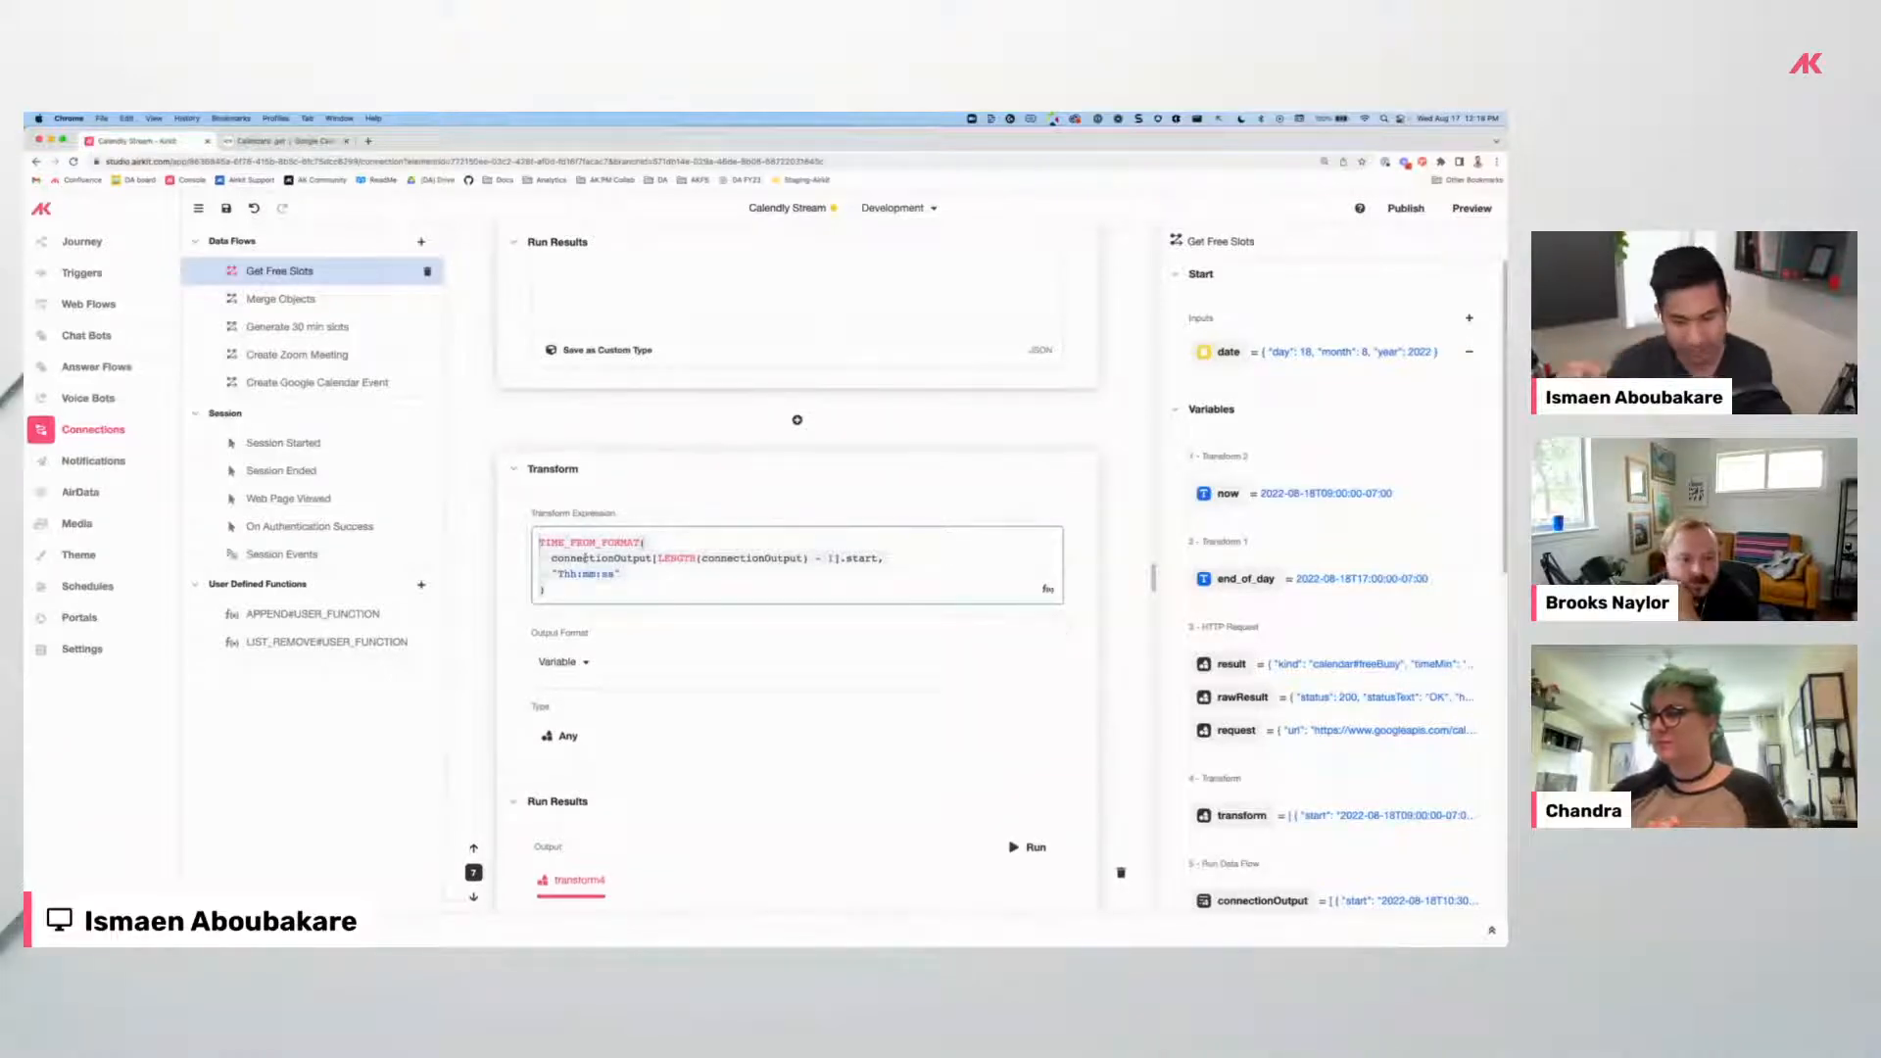
{"action": "scroll", "coordinate": [653, 674], "scroll_direction": "down", "scroll_amount": 3}
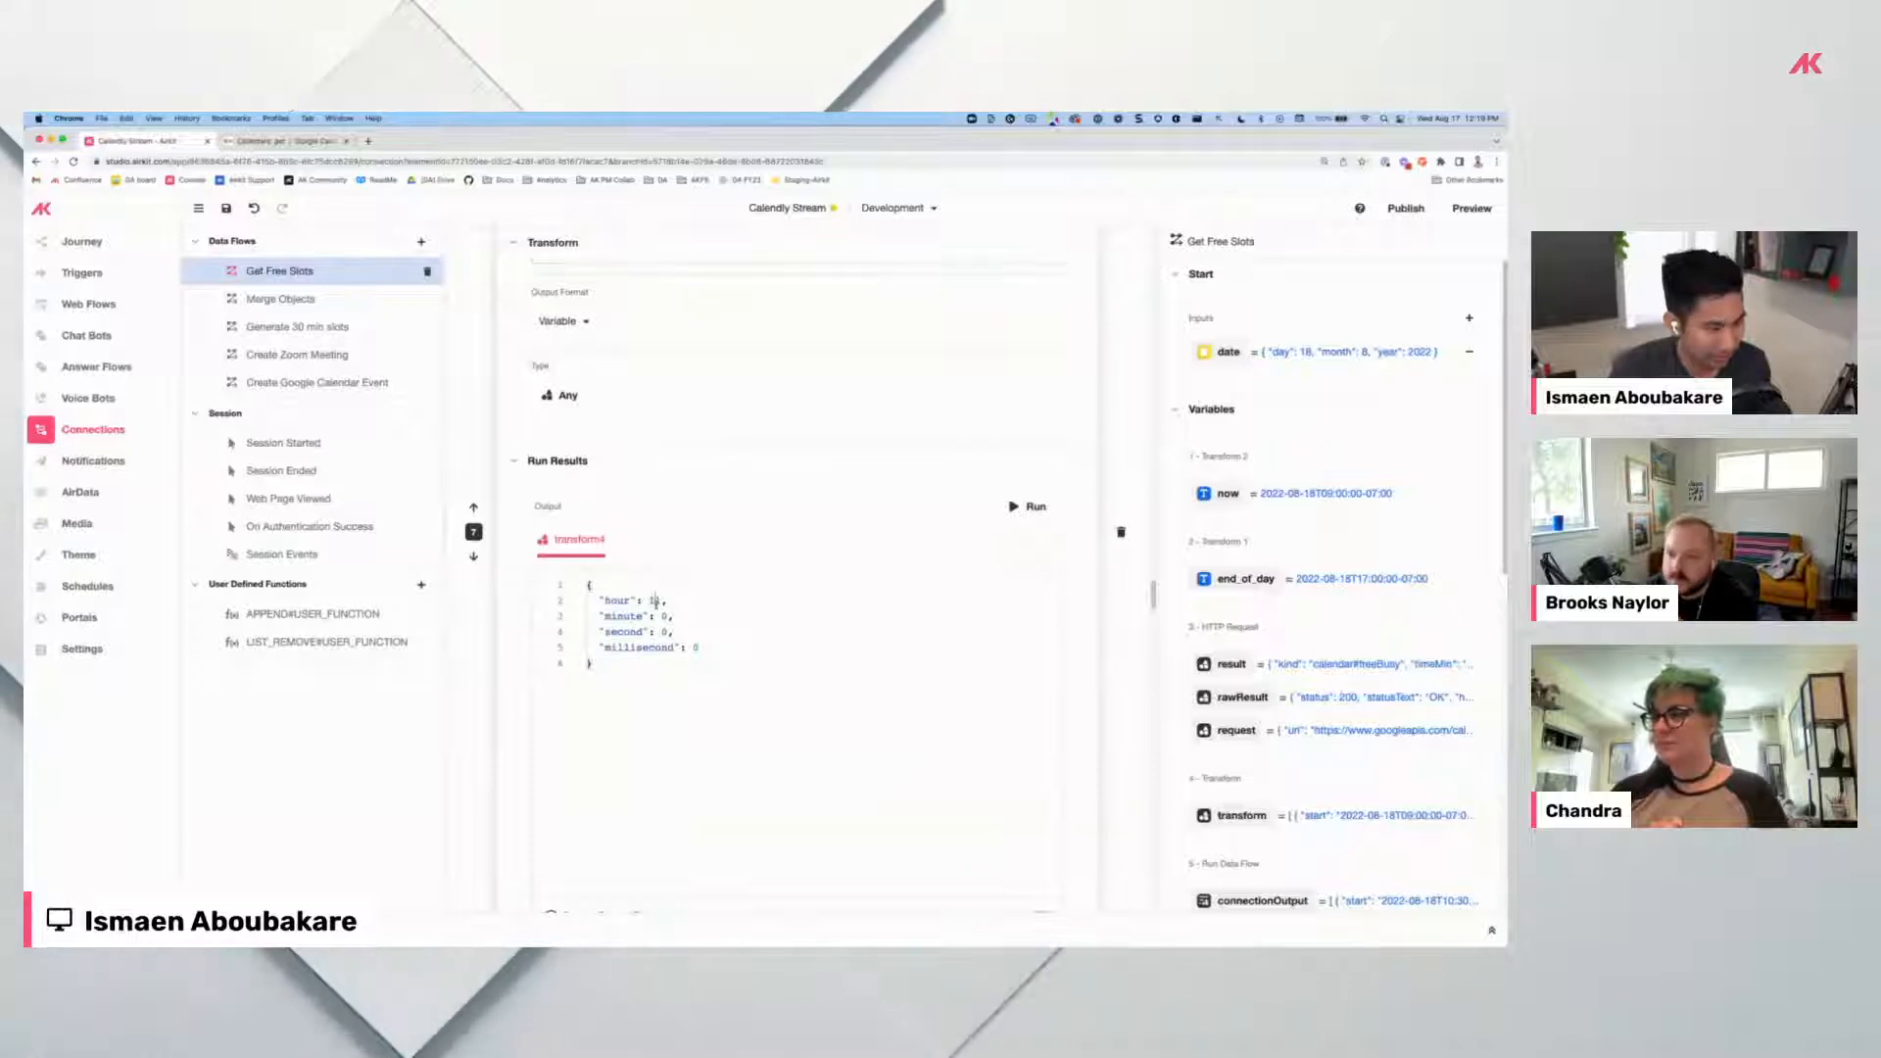
{"action": "scroll", "coordinate": [985, 493], "scroll_direction": "up", "scroll_amount": 10}
{"action": "left_click", "coordinate": [1028, 606]}
{"action": "scroll", "coordinate": [752, 614], "scroll_direction": "down", "scroll_amount": 3}
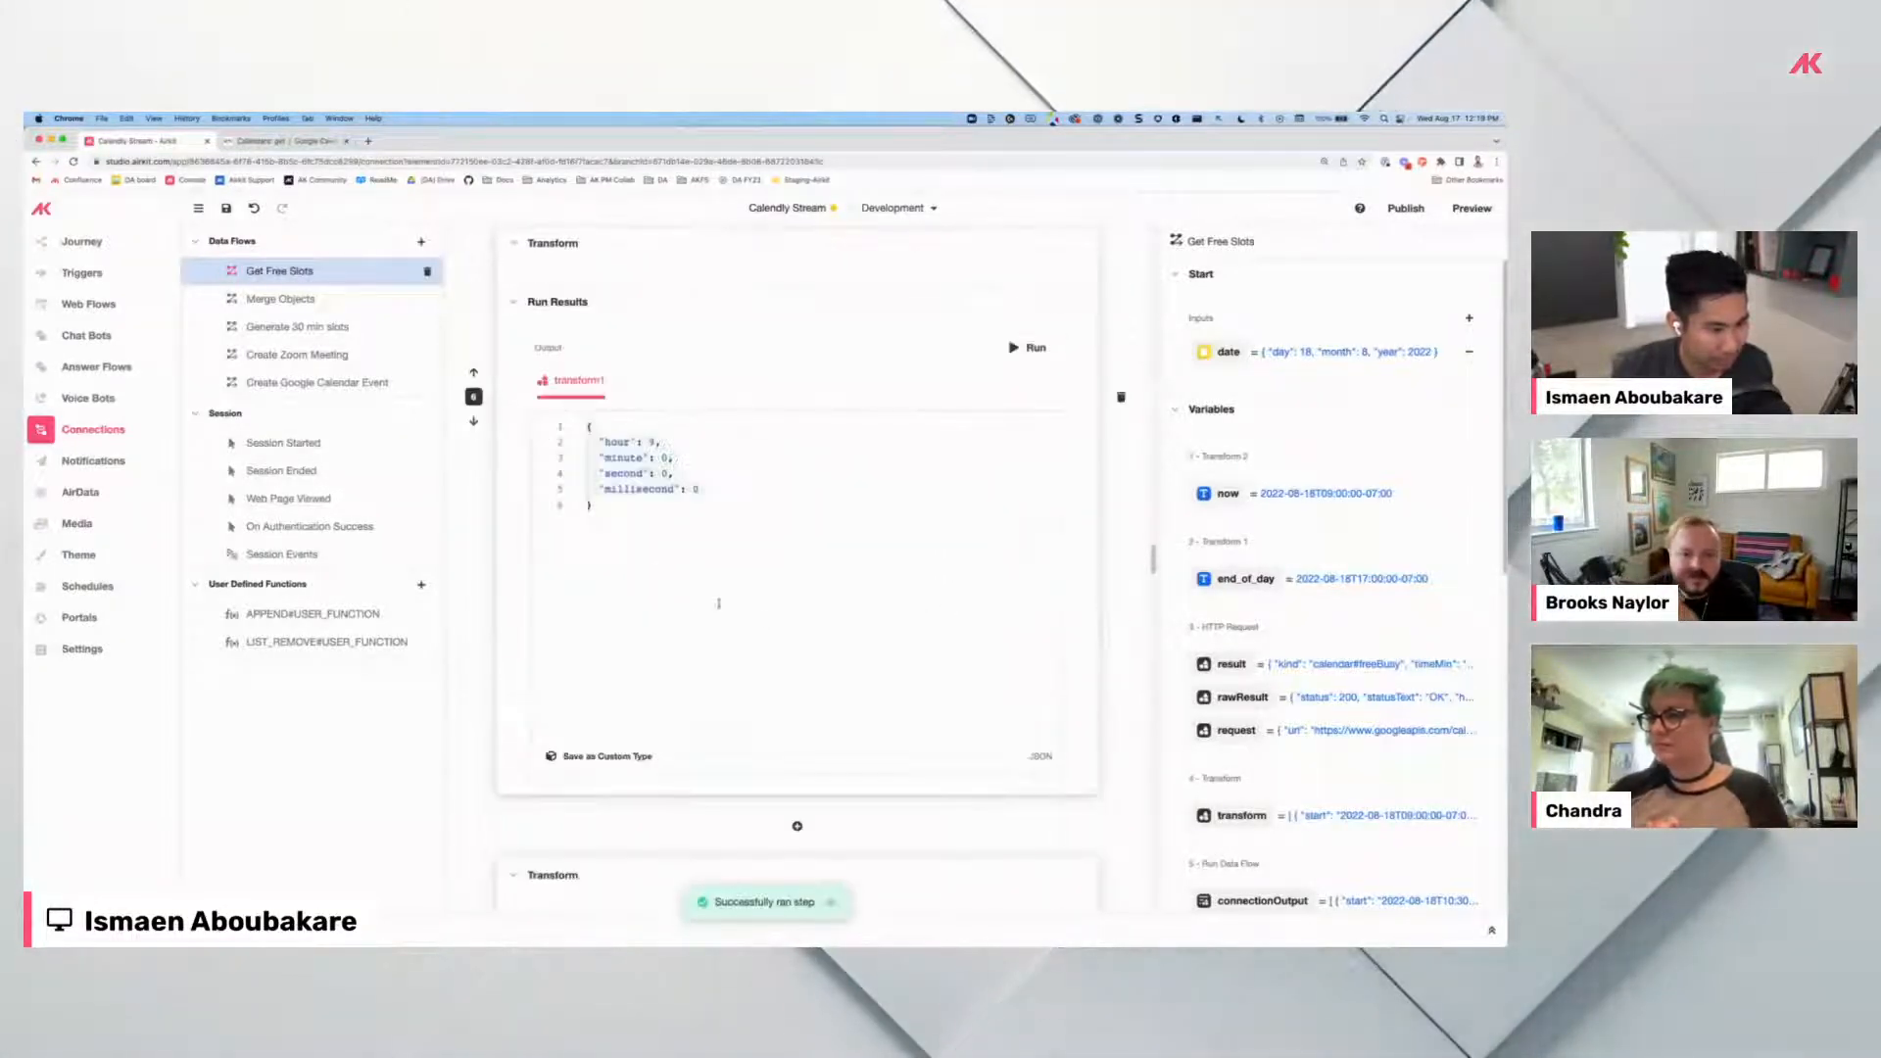
{"action": "scroll", "coordinate": [751, 614], "scroll_direction": "up", "scroll_amount": 3}
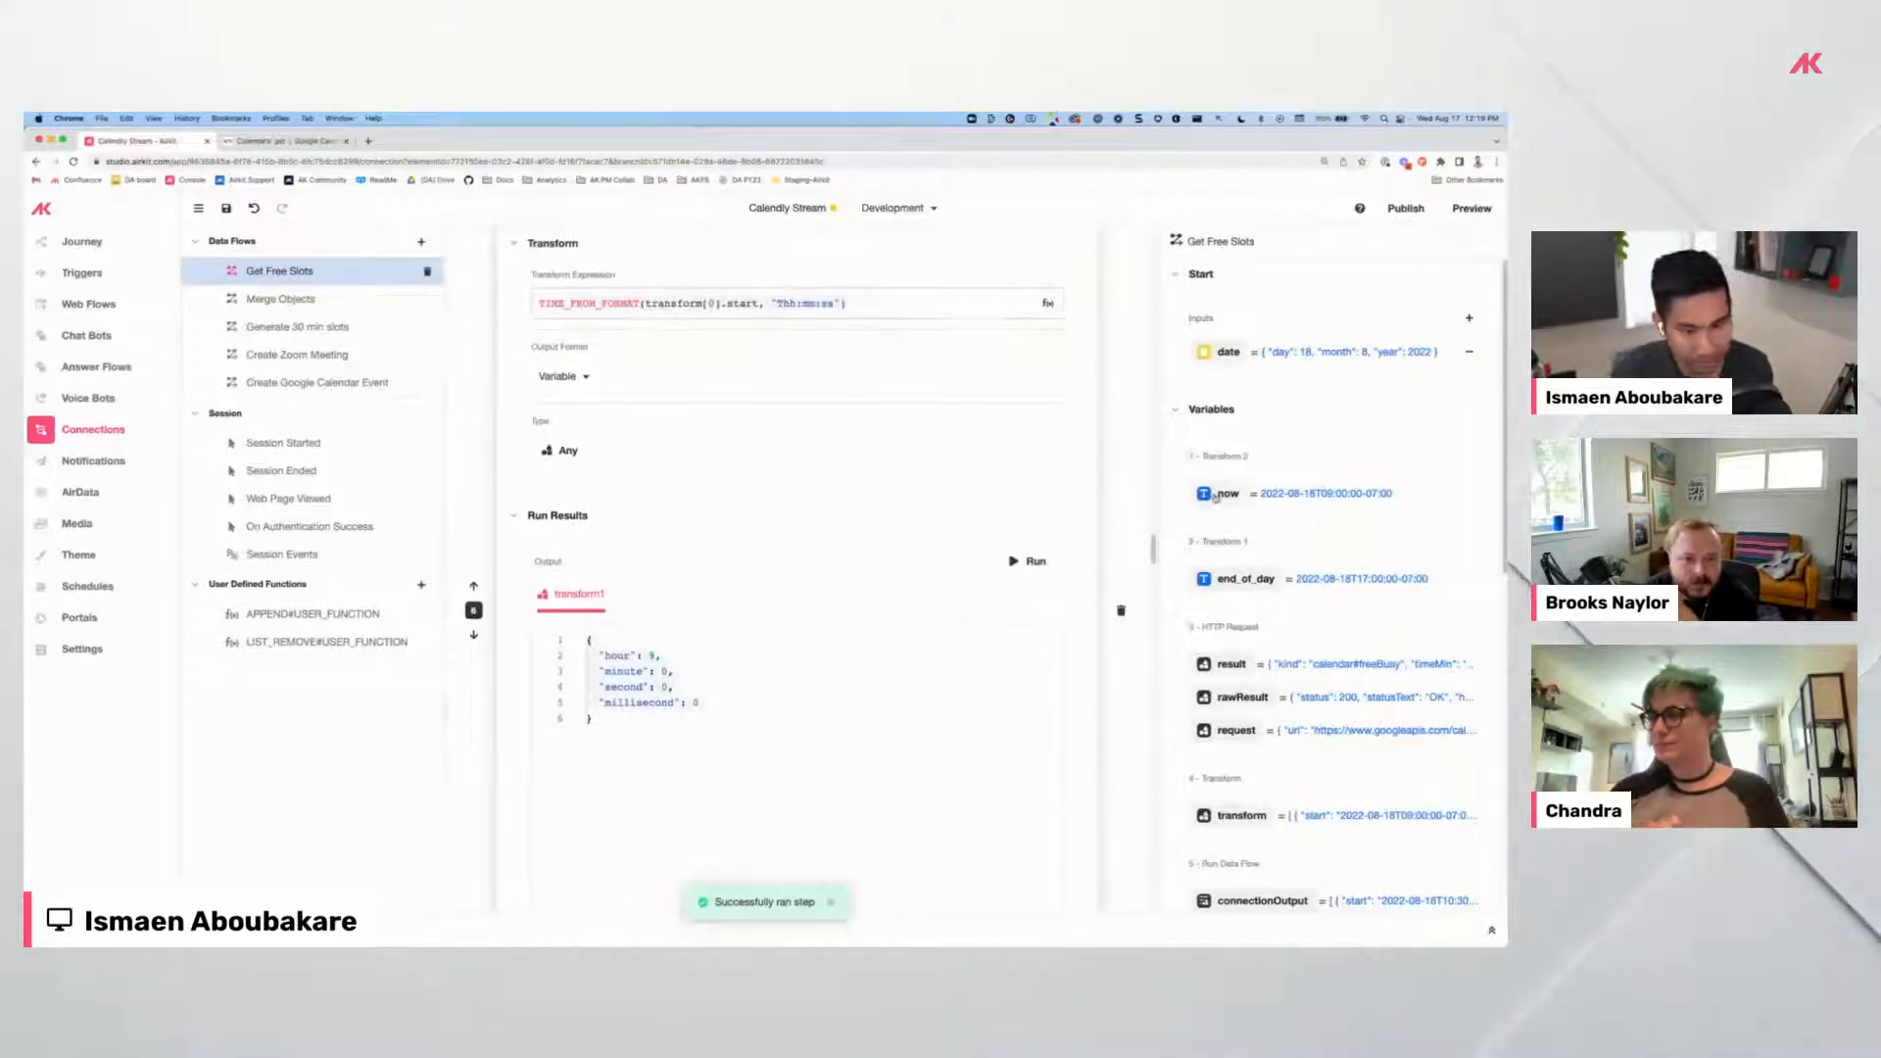
{"action": "scroll", "coordinate": [1331, 754], "scroll_direction": "down", "scroll_amount": 2}
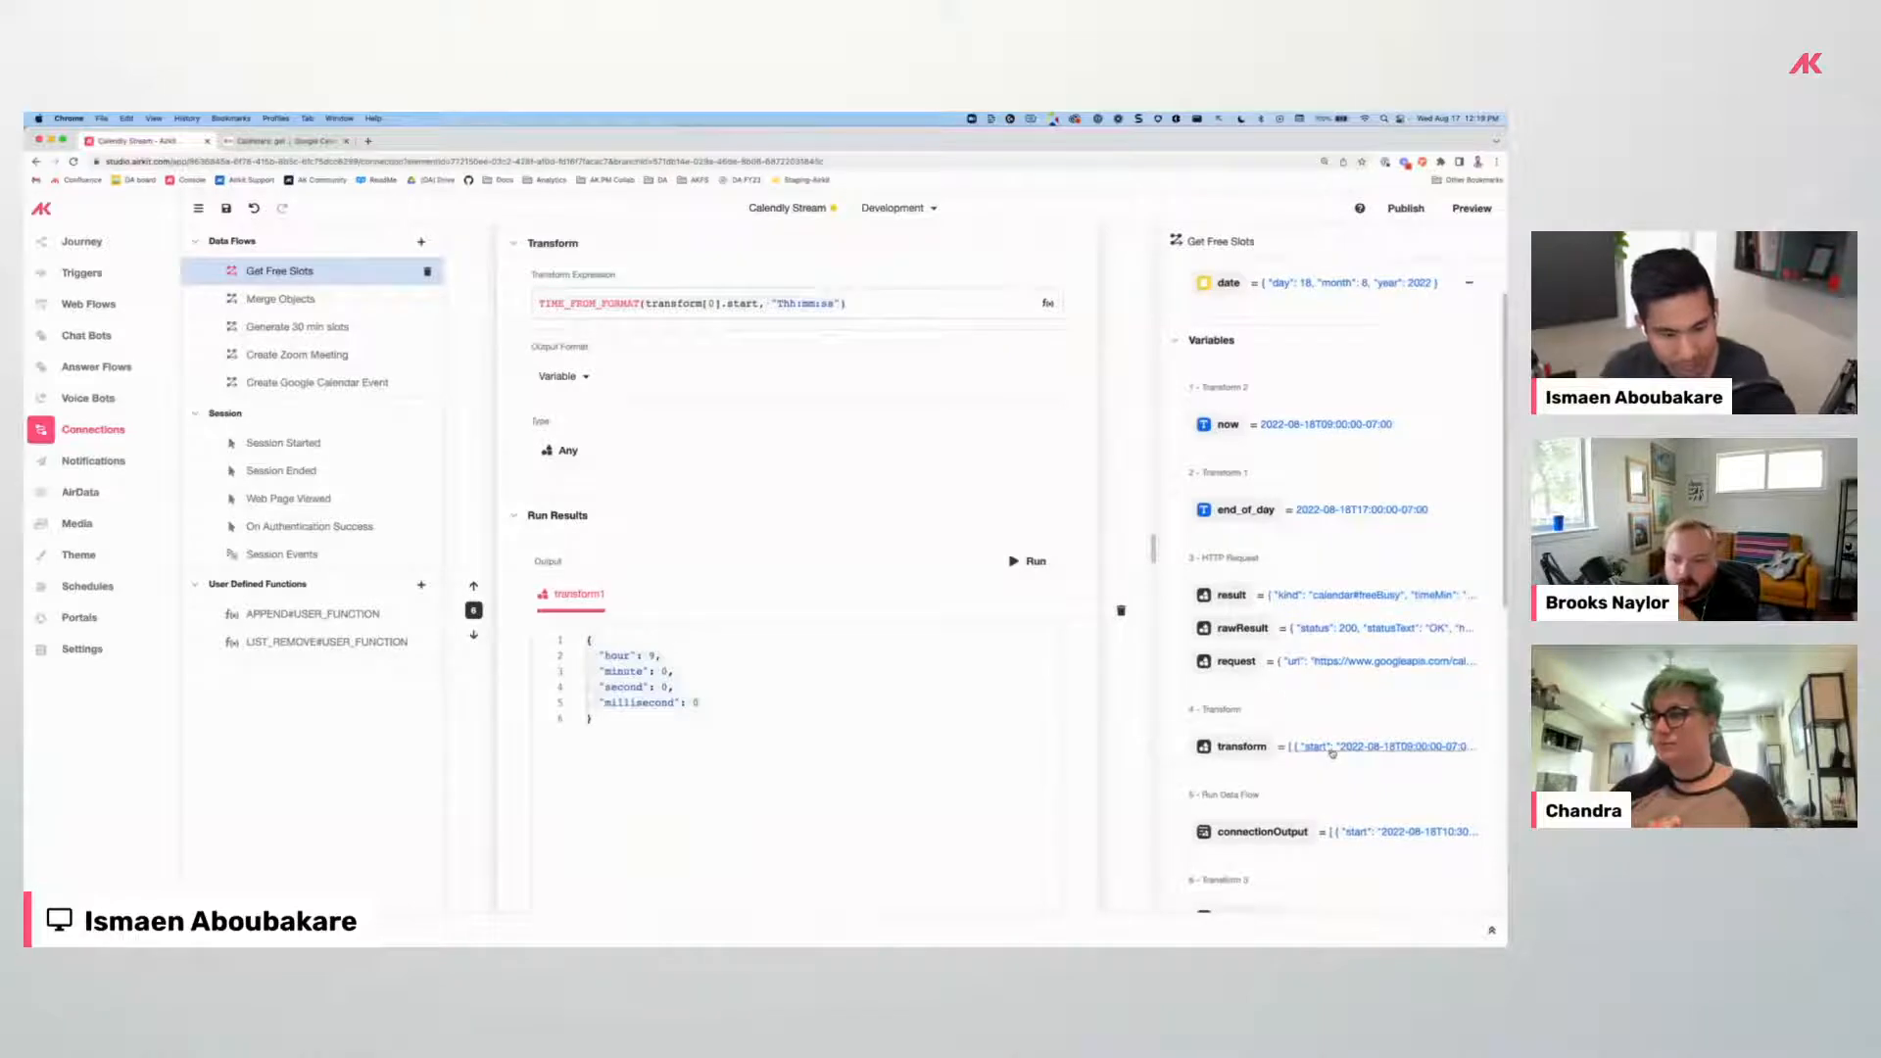
{"action": "scroll", "coordinate": [867, 639], "scroll_direction": "up", "scroll_amount": 2}
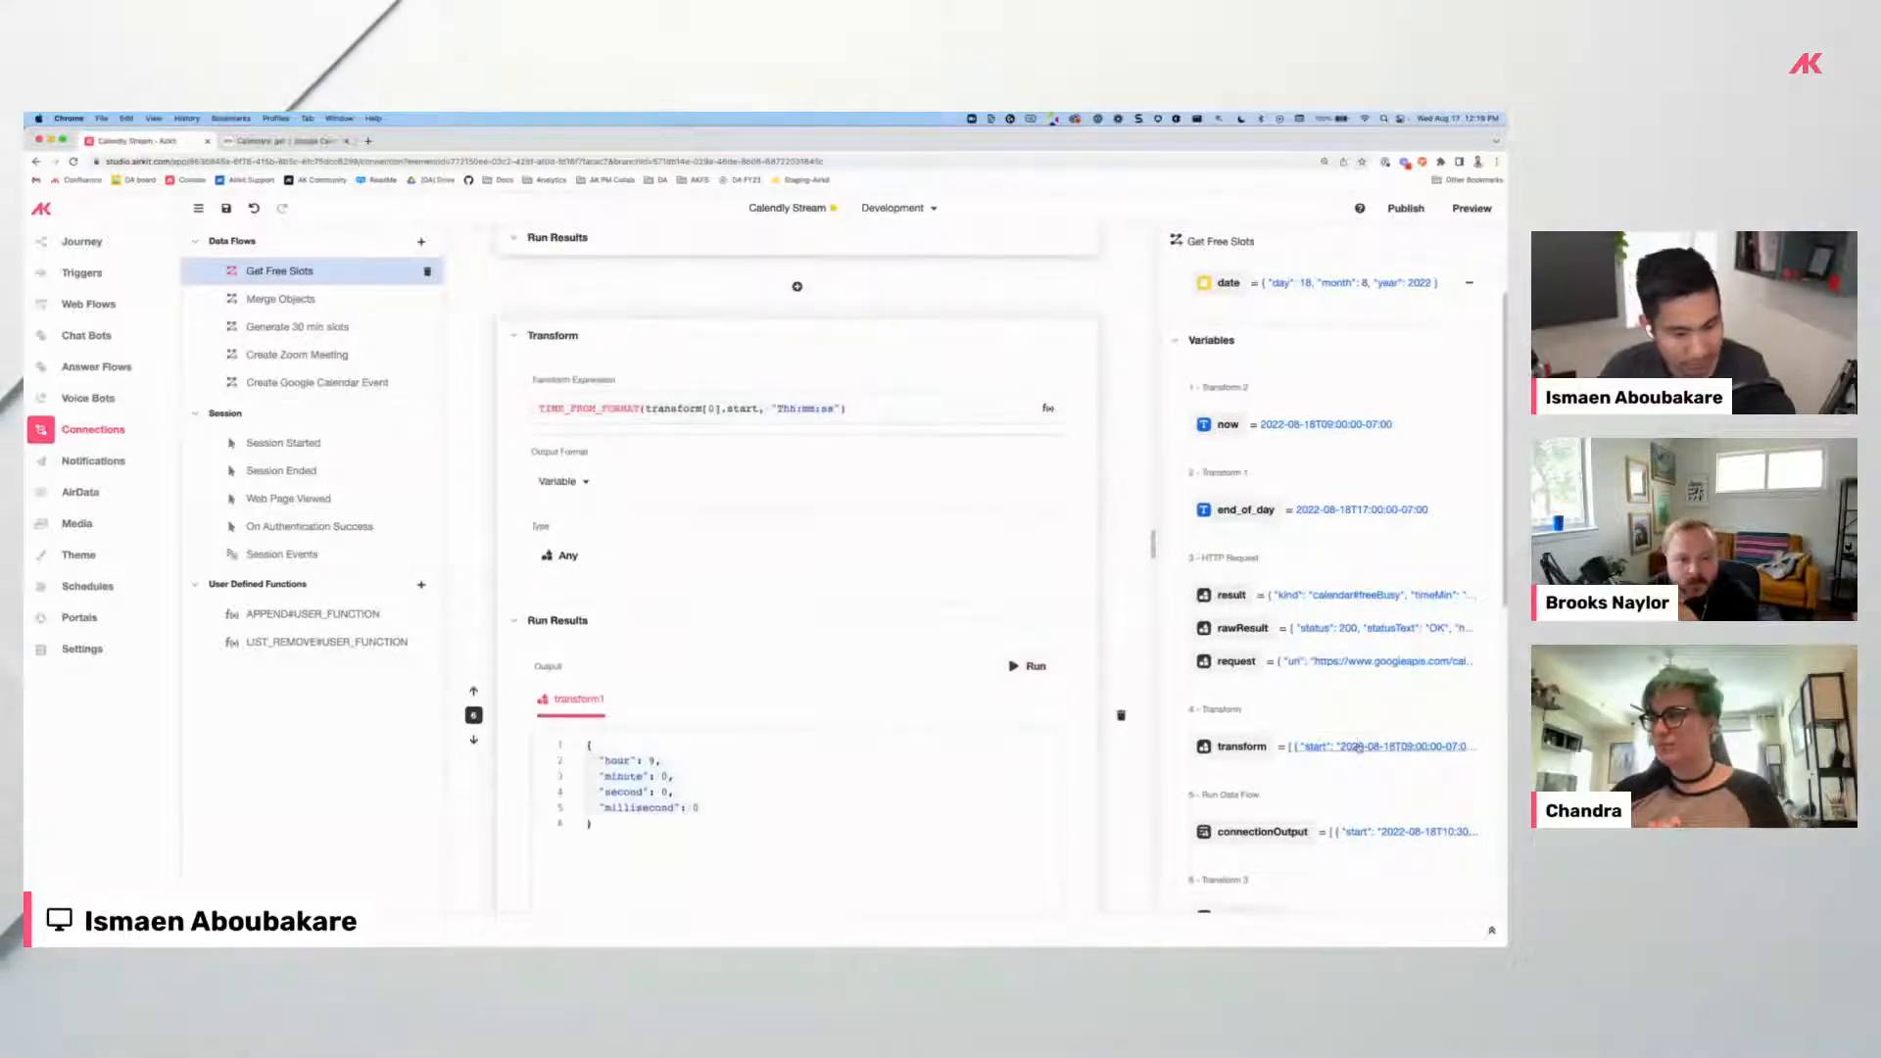
Inspect the free-ranges list, then run transform4 to get the last start at 14:55.
{"action": "left_click", "coordinate": [1241, 746]}
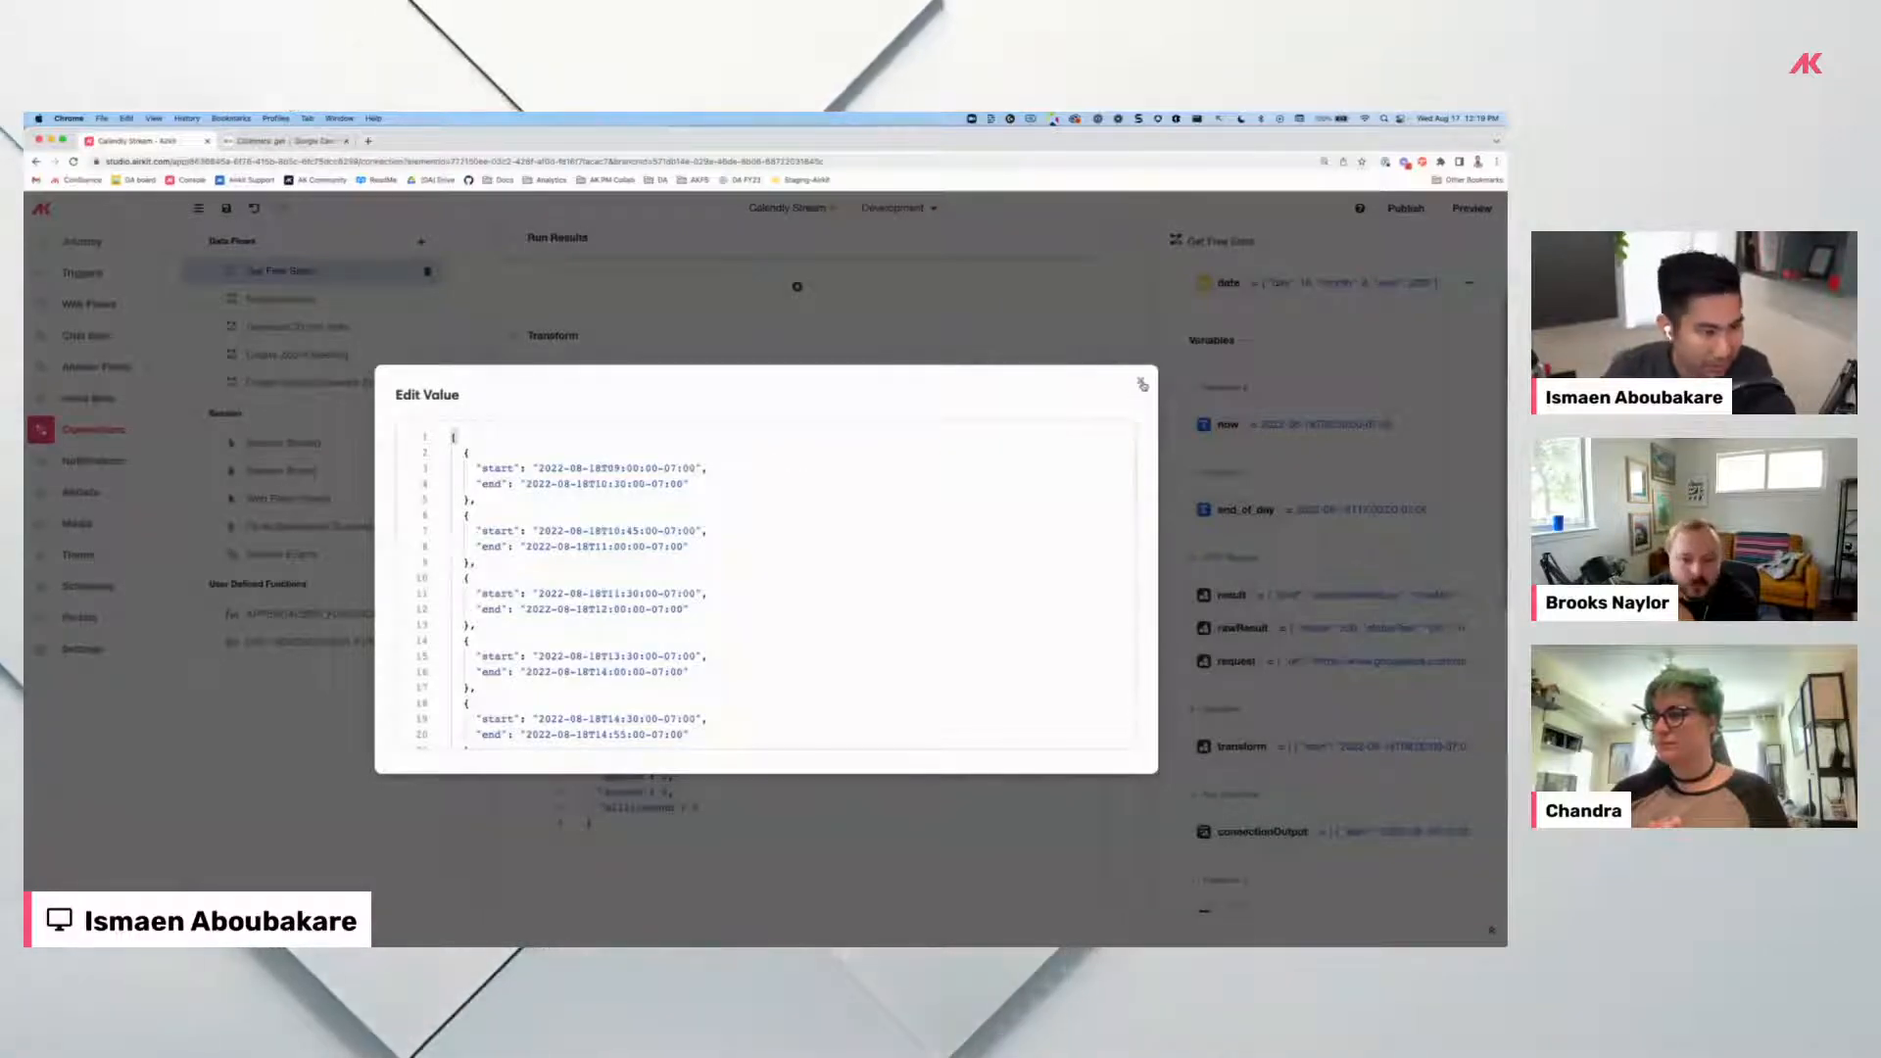
{"action": "key", "text": "Escape"}
{"action": "scroll", "coordinate": [620, 539], "scroll_direction": "down", "scroll_amount": 8}
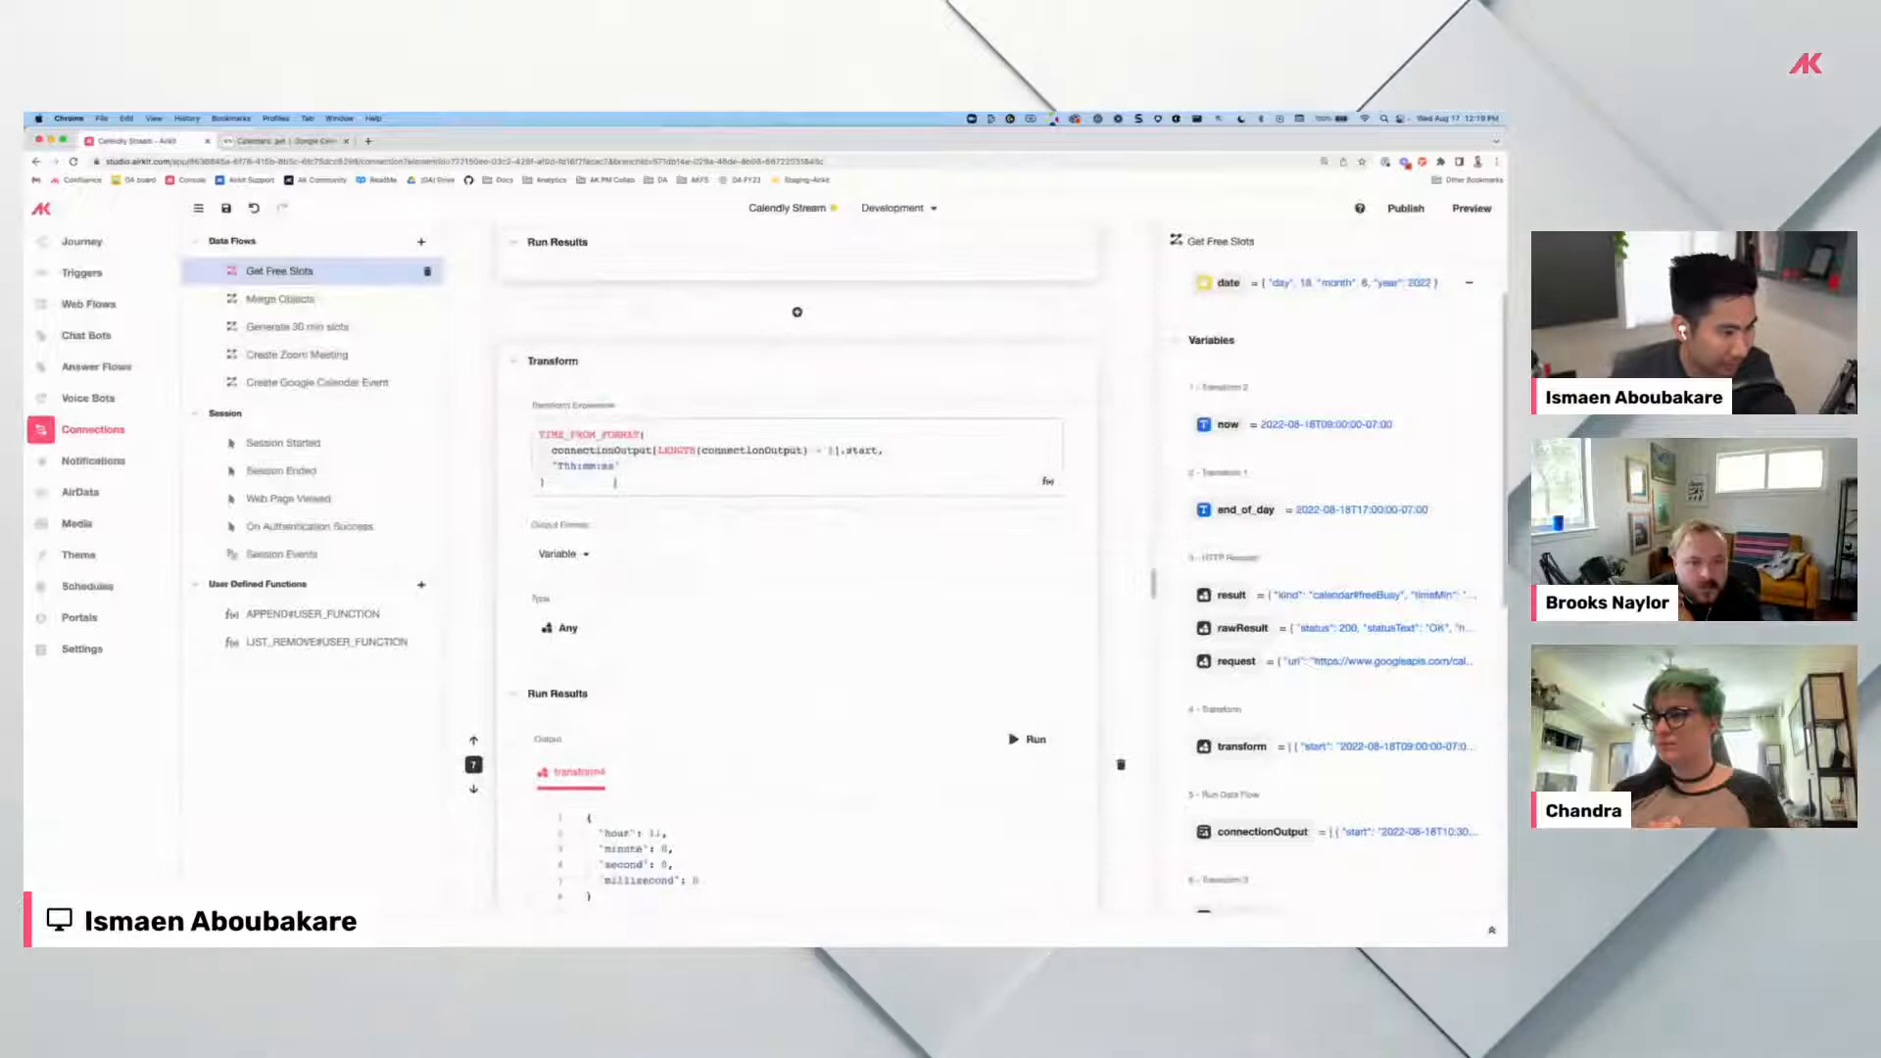
{"action": "left_click", "coordinate": [1029, 739]}
{"action": "scroll", "coordinate": [1028, 721], "scroll_direction": "down", "scroll_amount": 4}
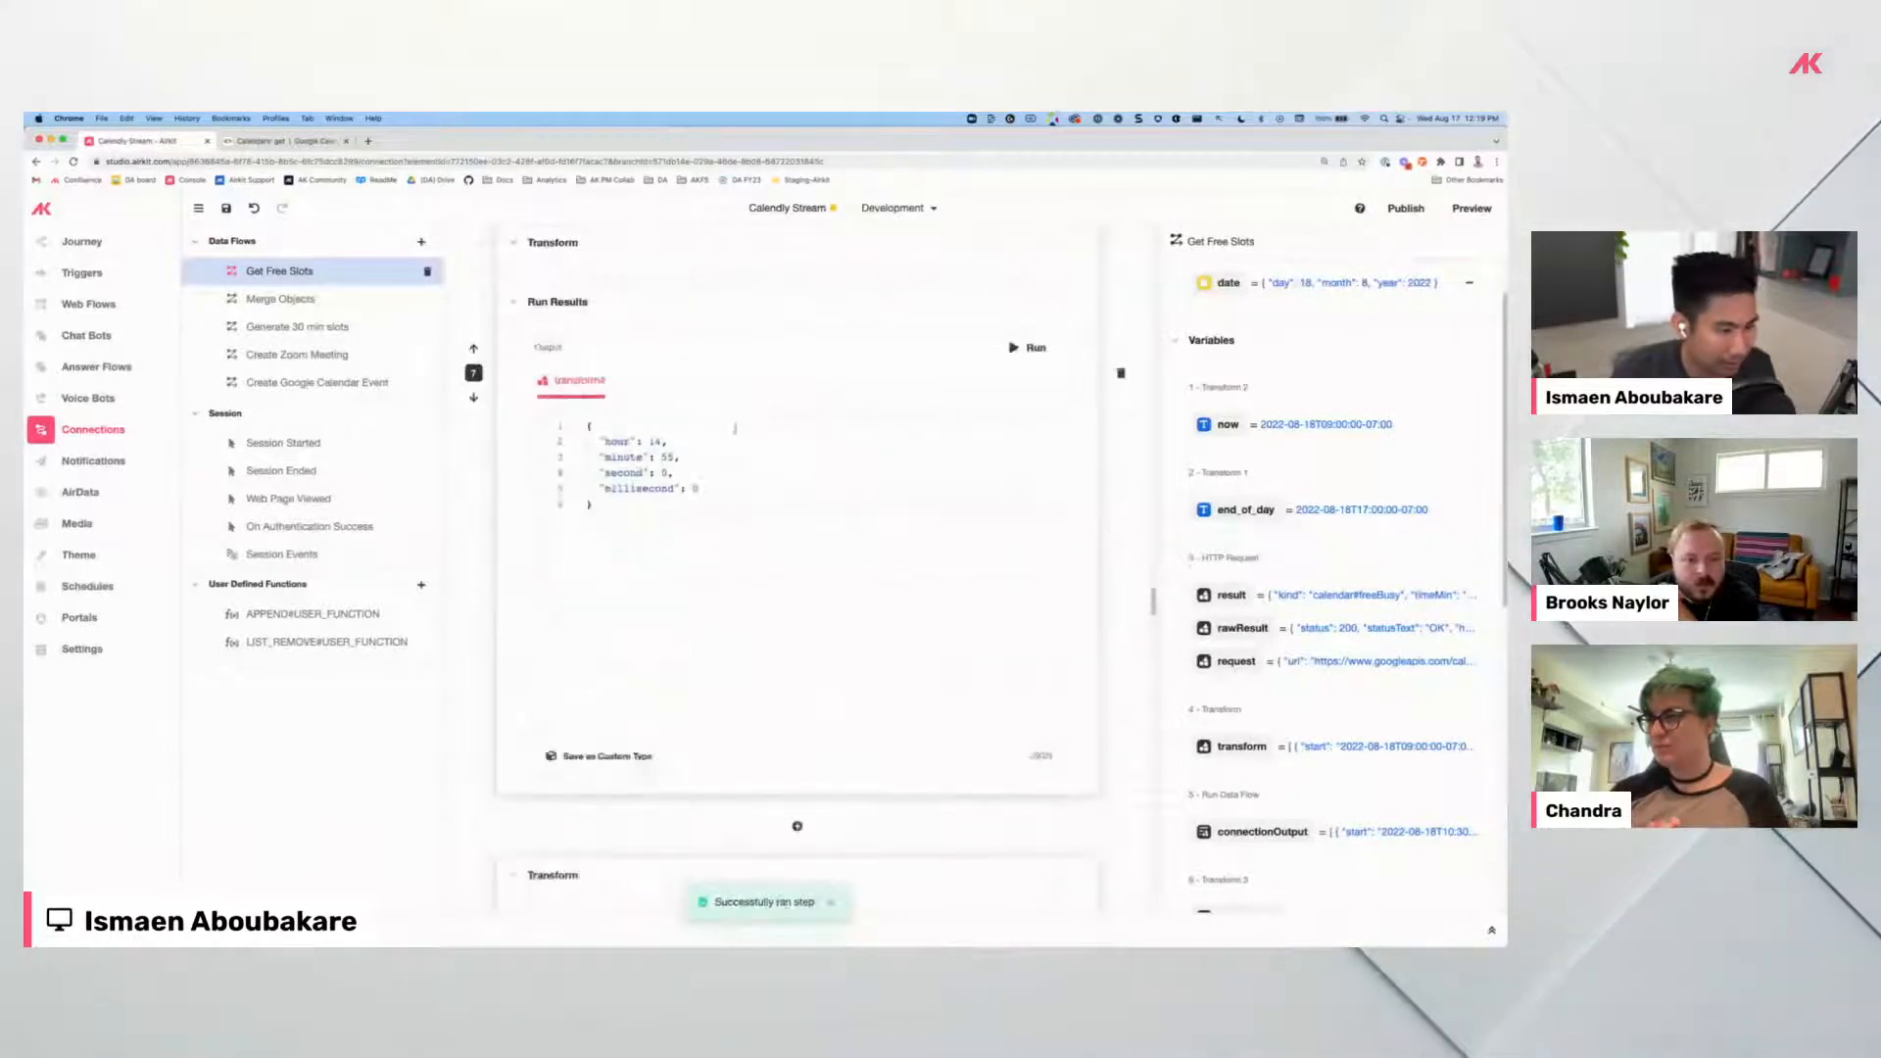
{"action": "scroll", "coordinate": [699, 376], "scroll_direction": "up", "scroll_amount": 3}
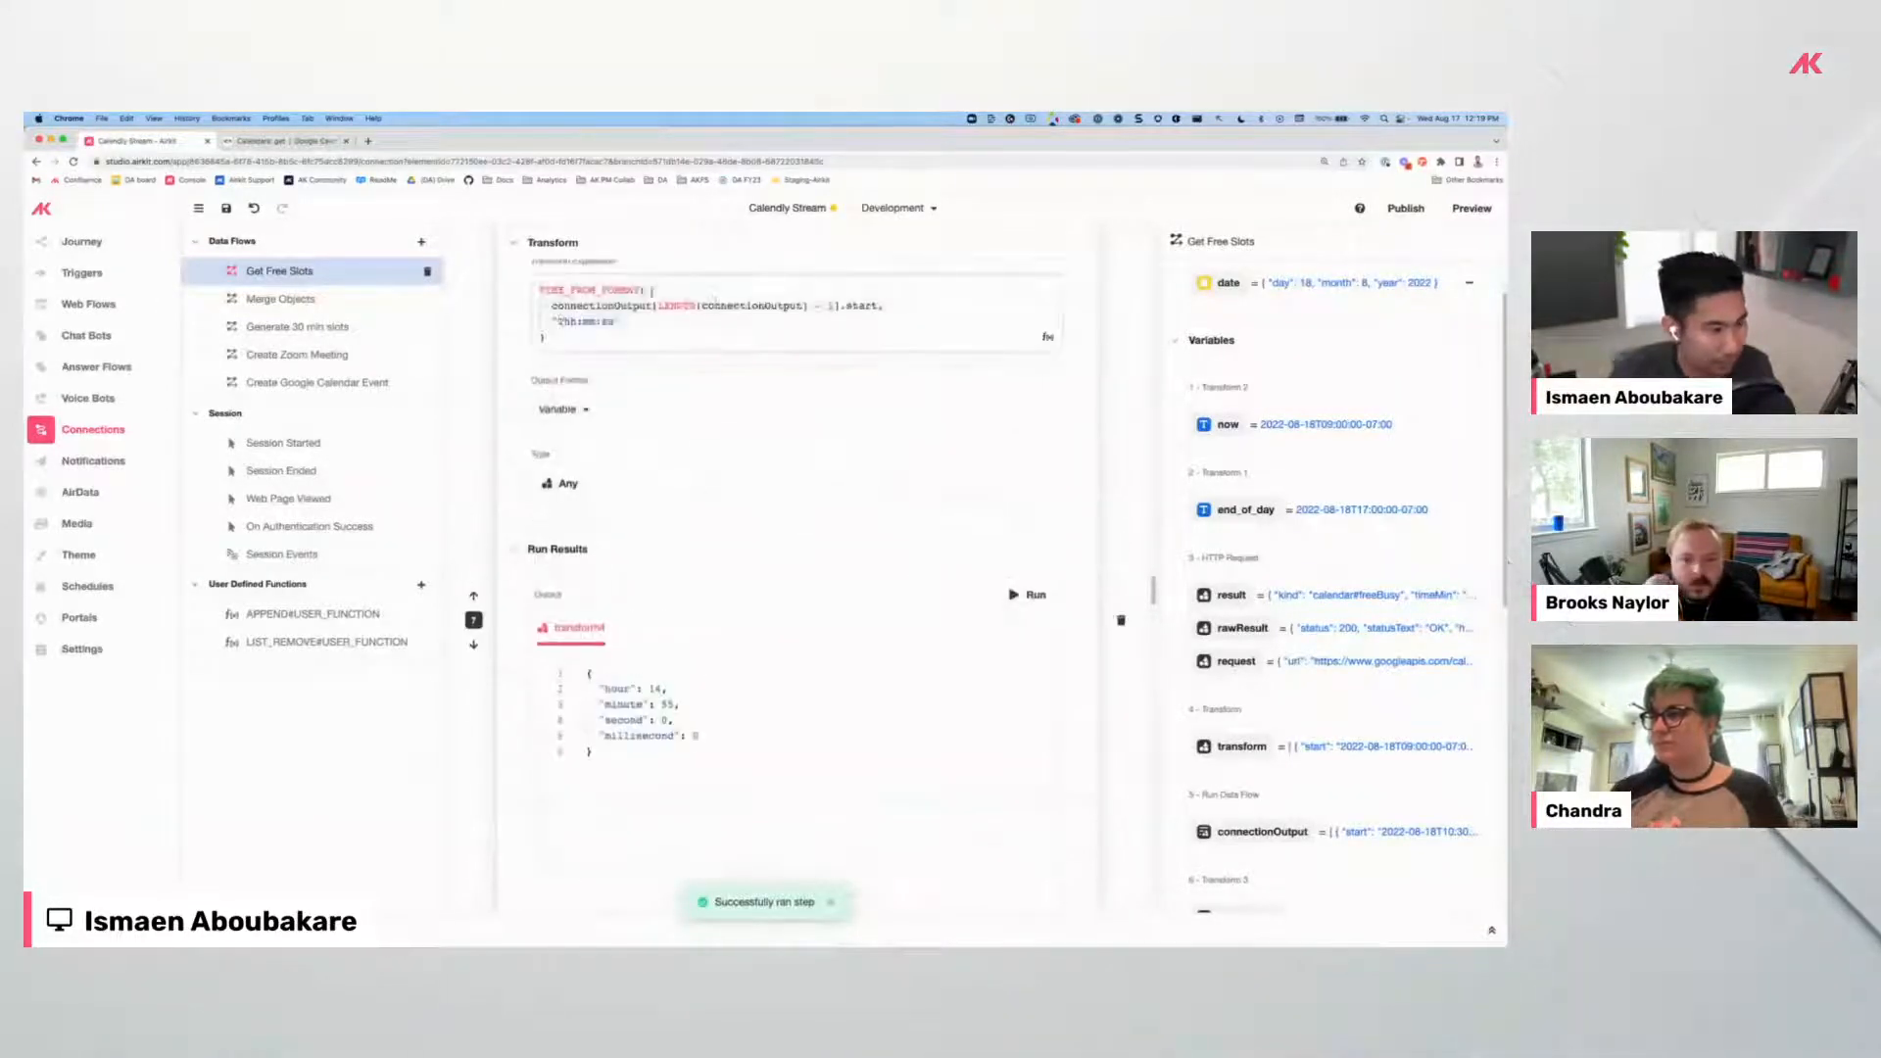
{"action": "scroll", "coordinate": [774, 509], "scroll_direction": "up", "scroll_amount": 6}
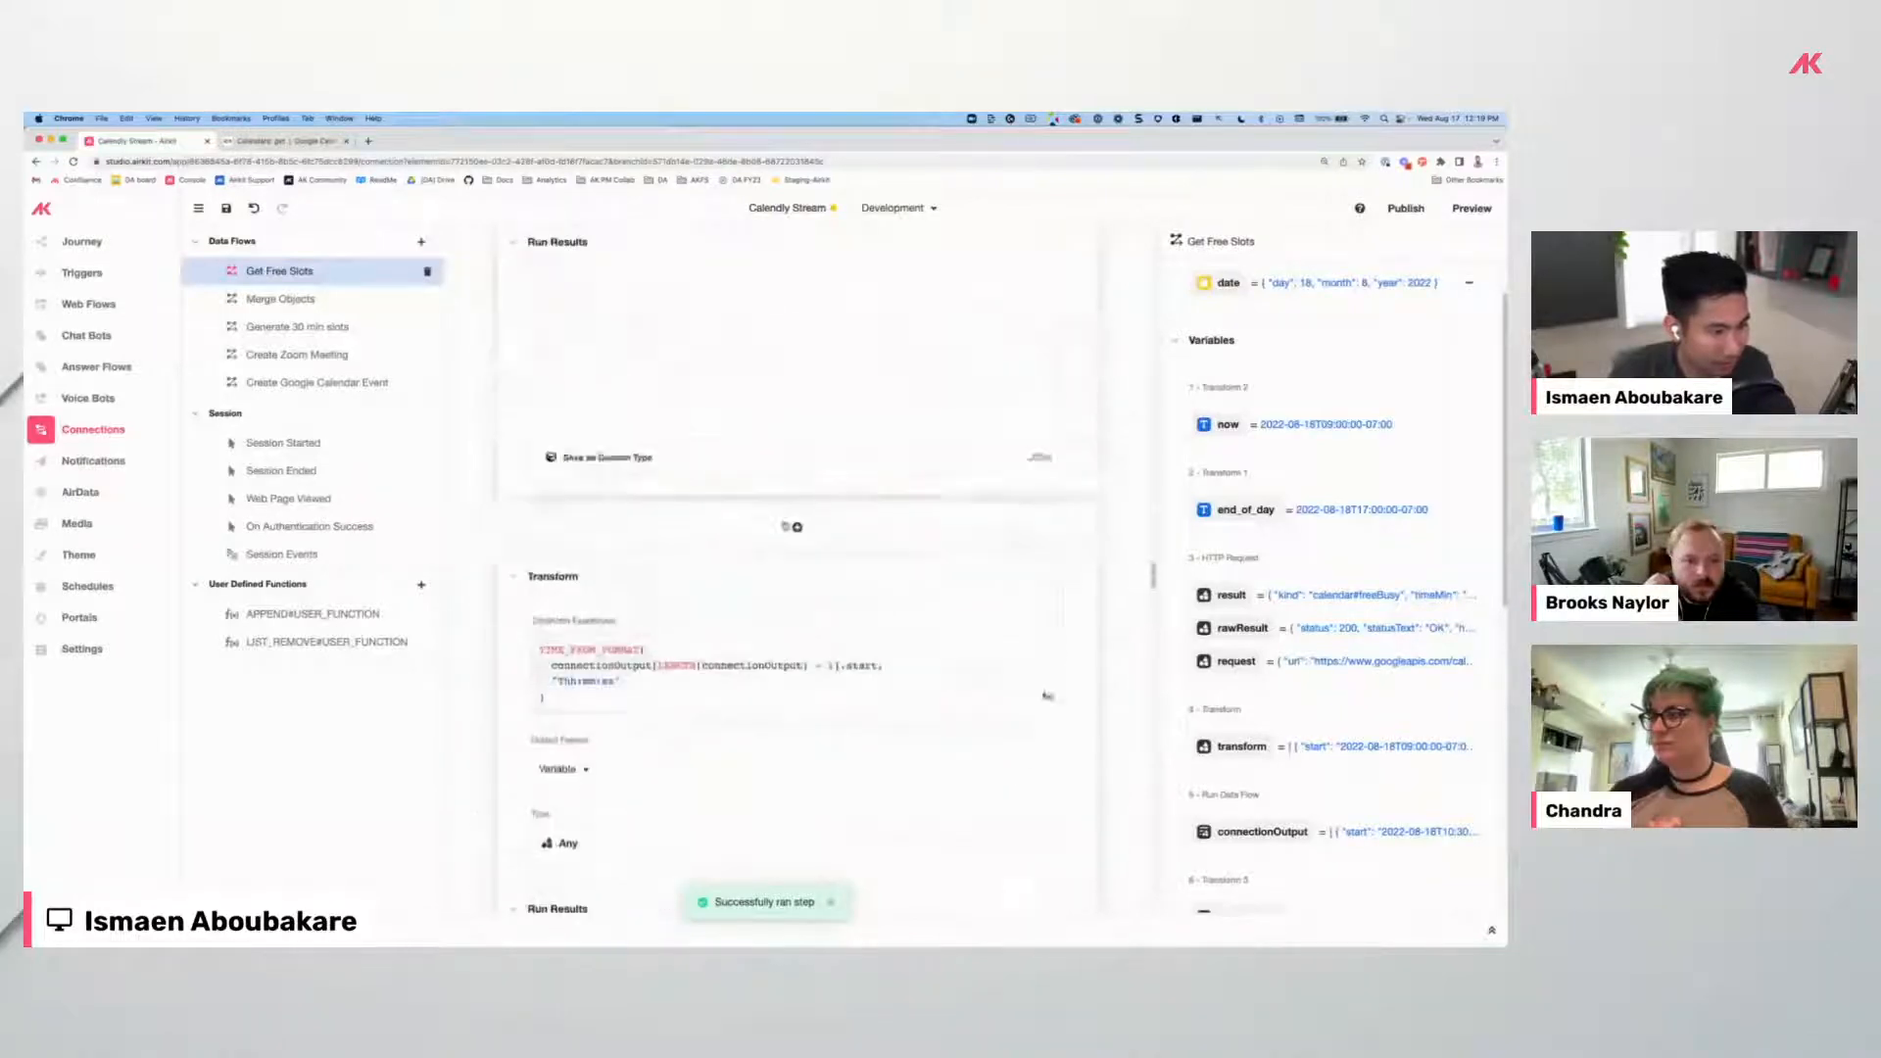
{"action": "scroll", "coordinate": [777, 524], "scroll_direction": "up", "scroll_amount": 2}
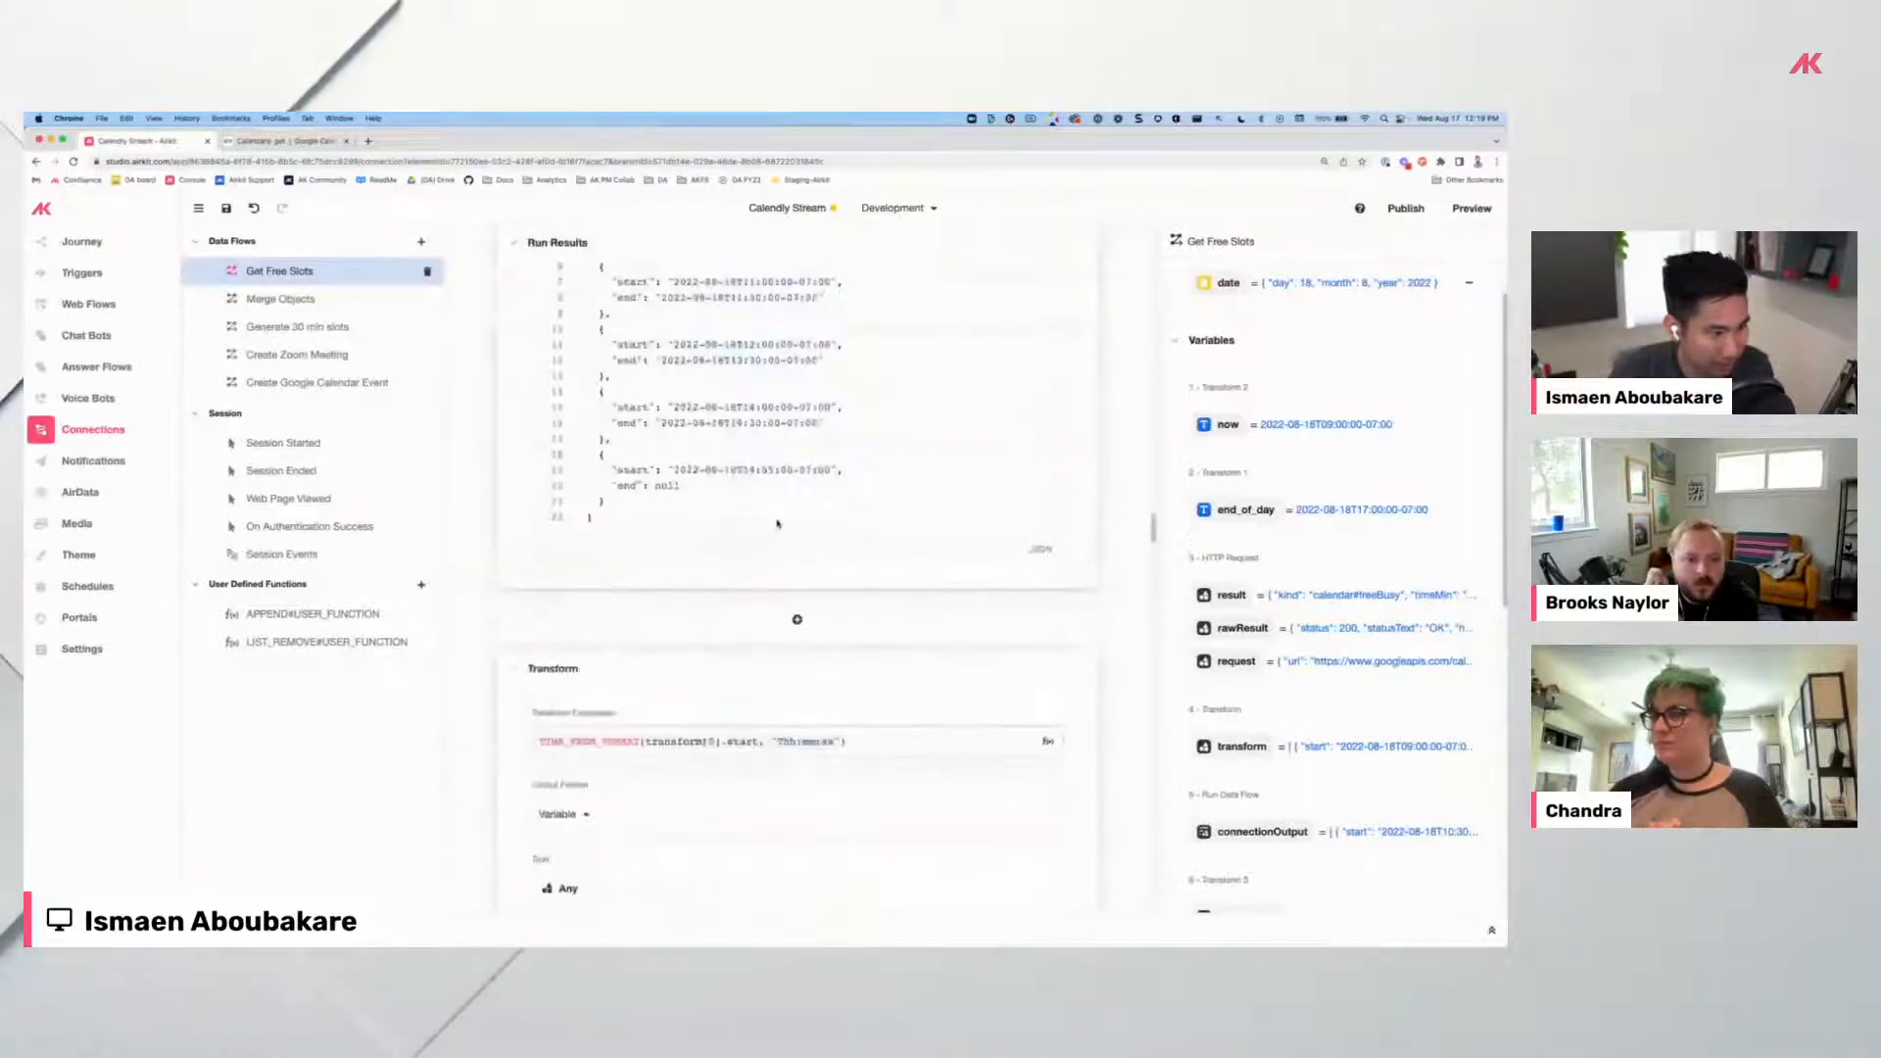
{"action": "scroll", "coordinate": [777, 525], "scroll_direction": "up", "scroll_amount": 5}
Run the IF(transform4.hour < 17) transform to produce an August 18 slot from 14:55 to 17:00.
{"action": "scroll", "coordinate": [813, 500], "scroll_direction": "down", "scroll_amount": 6}
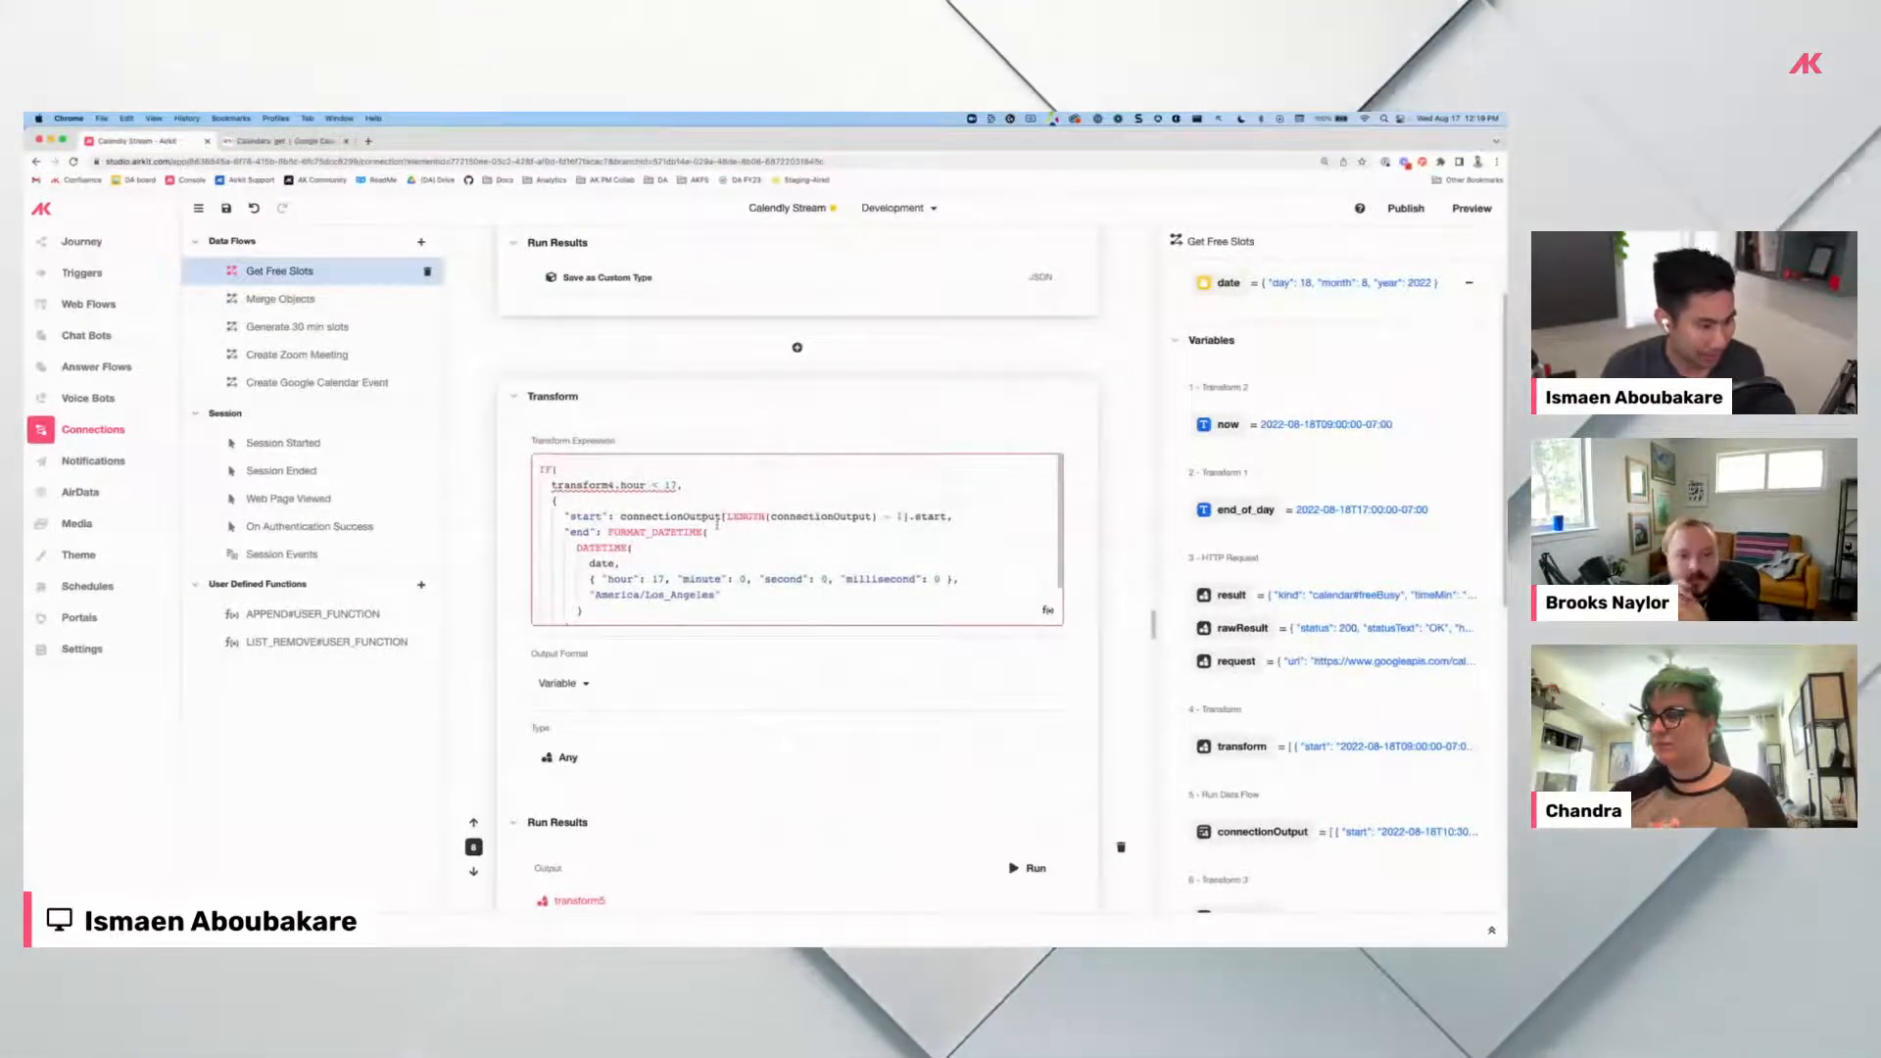
{"action": "scroll", "coordinate": [716, 524], "scroll_direction": "down", "scroll_amount": 2}
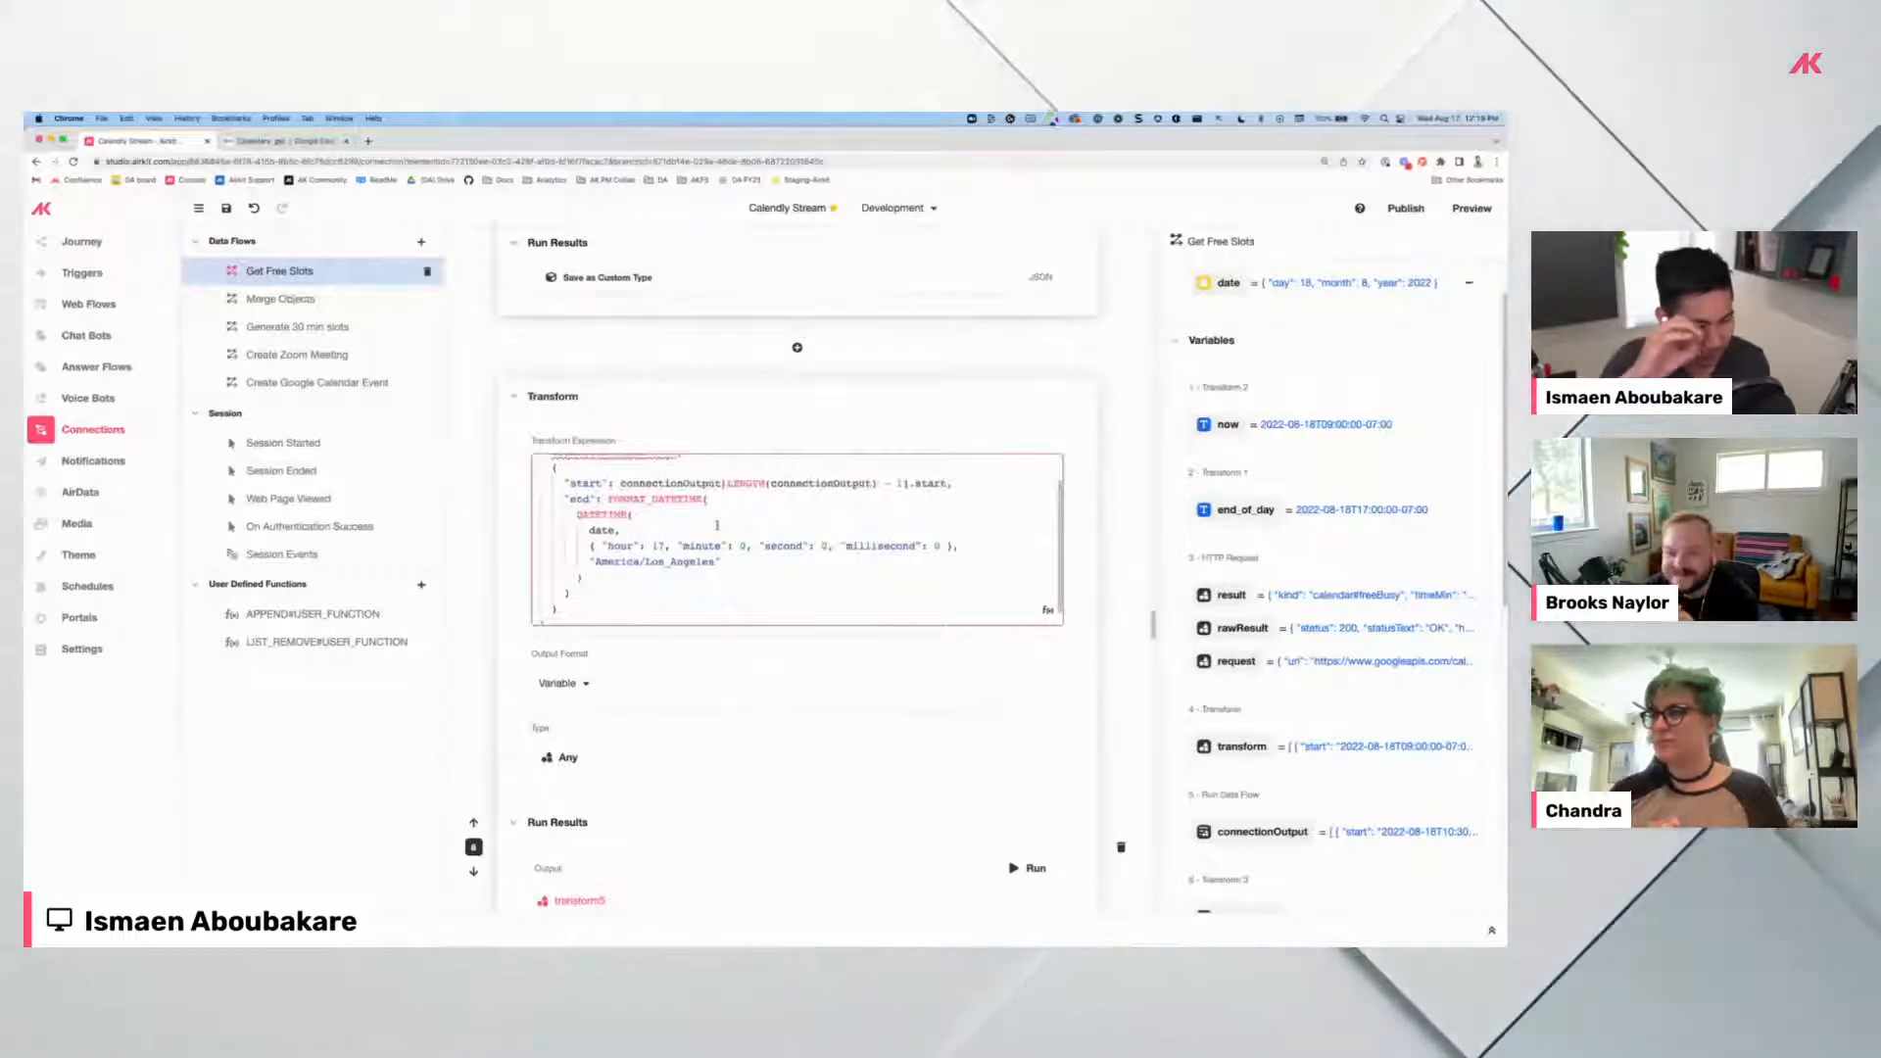
{"action": "scroll", "coordinate": [717, 524], "scroll_direction": "up", "scroll_amount": 1}
{"action": "scroll", "coordinate": [716, 525], "scroll_direction": "up", "scroll_amount": 2}
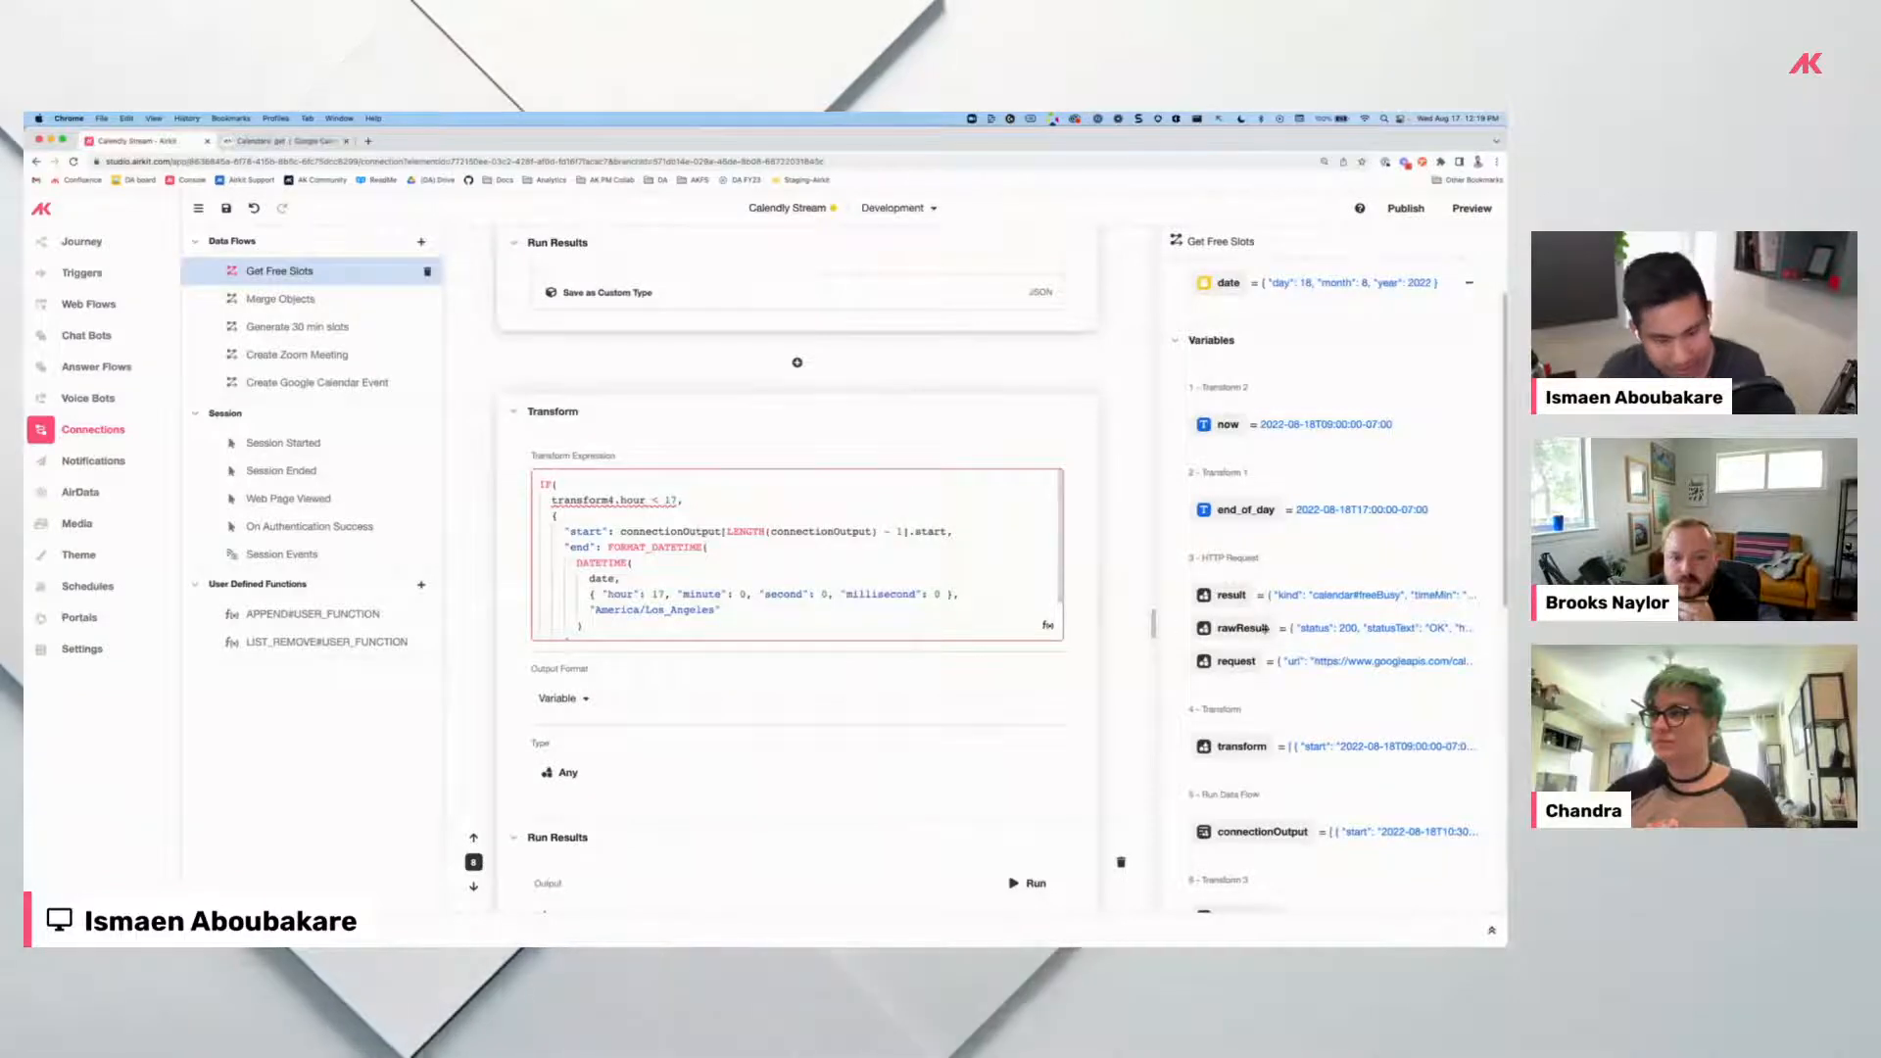
{"action": "scroll", "coordinate": [1264, 649], "scroll_direction": "down", "scroll_amount": 5}
{"action": "scroll", "coordinate": [1264, 649], "scroll_direction": "down", "scroll_amount": 3}
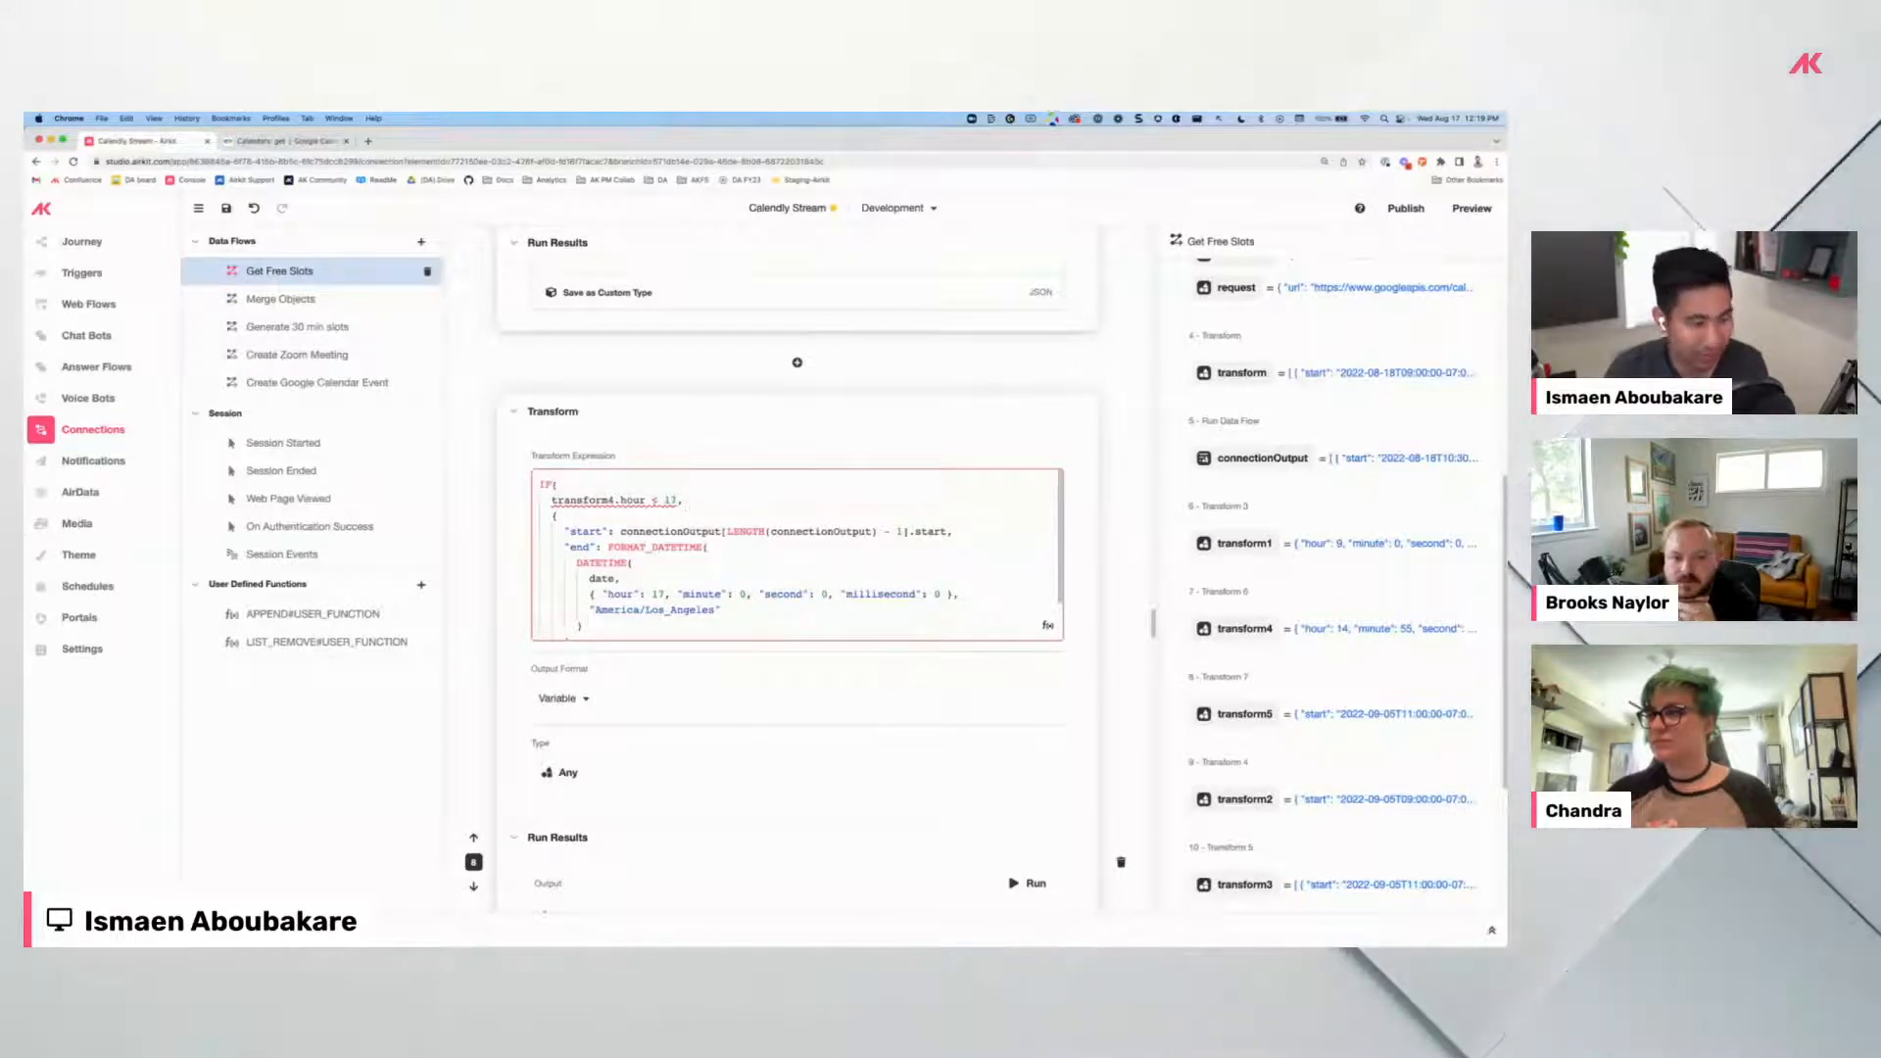
{"action": "scroll", "coordinate": [585, 511], "scroll_direction": "down", "scroll_amount": 1}
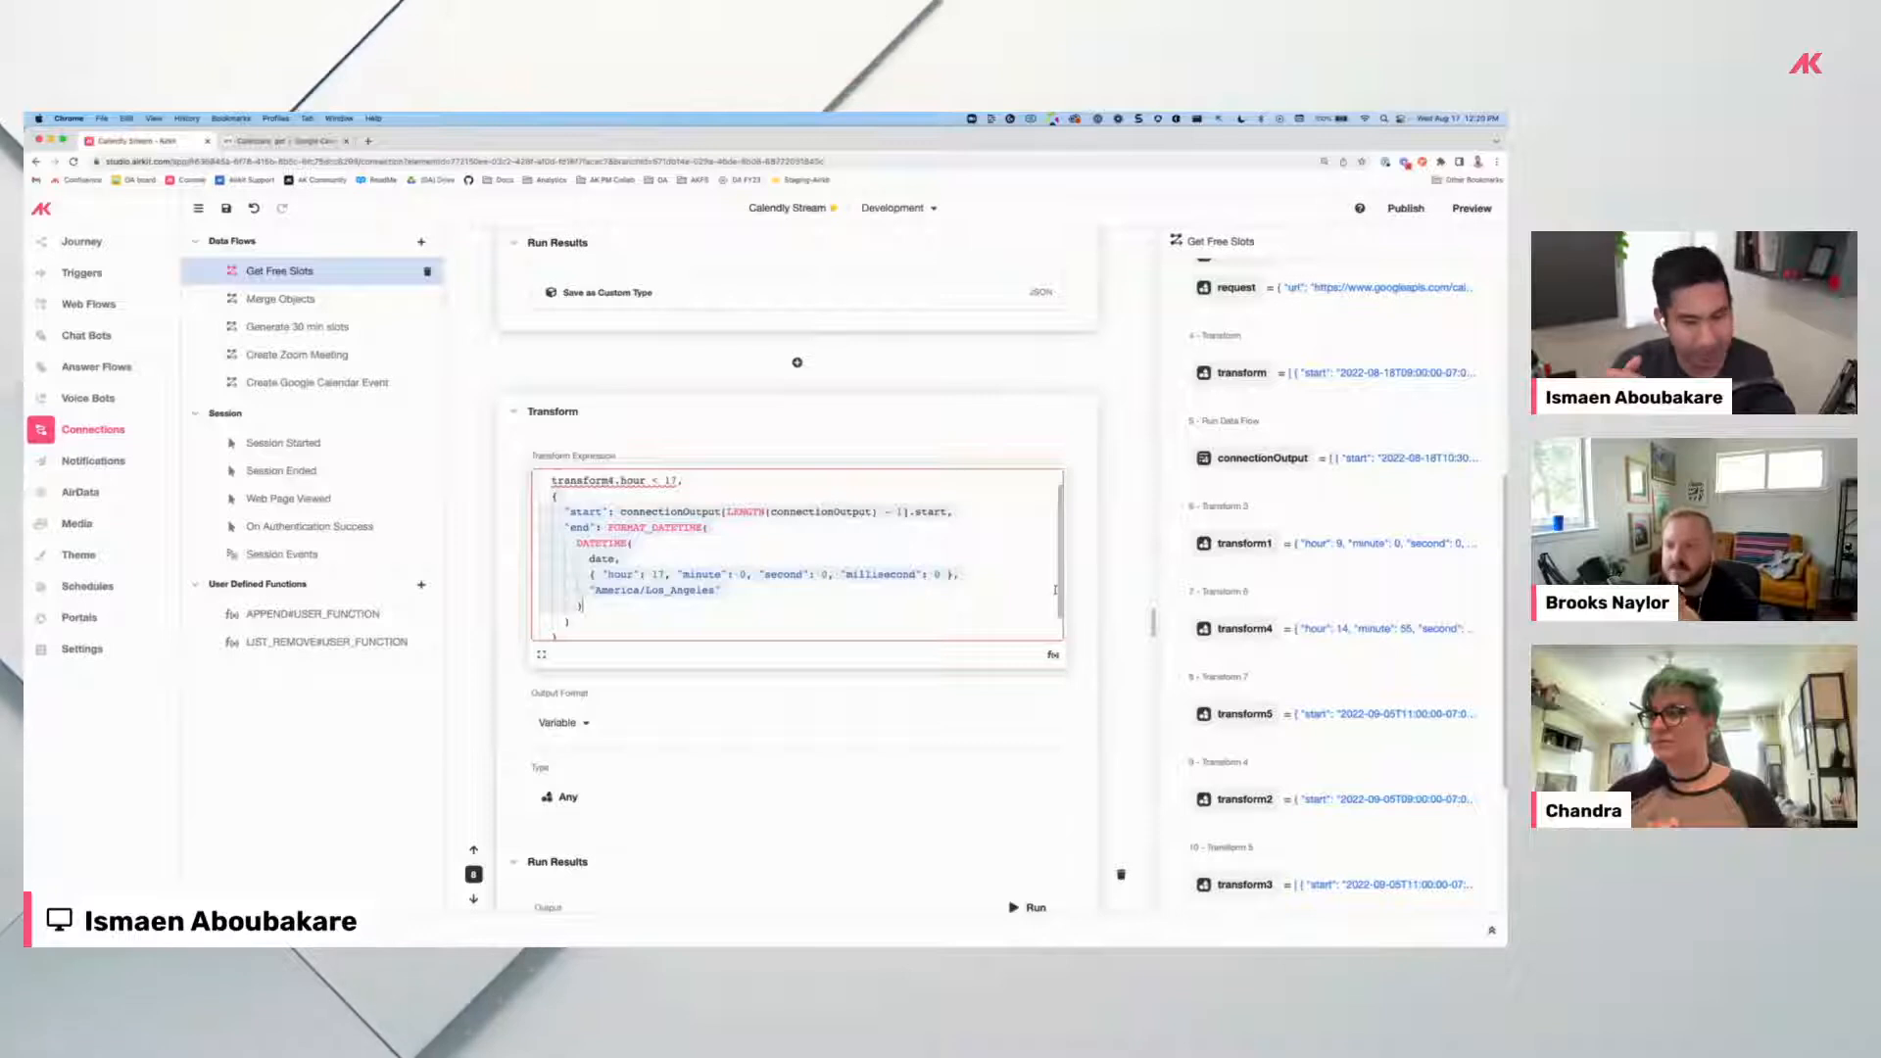
{"action": "scroll", "coordinate": [1088, 651], "scroll_direction": "down", "scroll_amount": 4}
{"action": "left_click", "coordinate": [1031, 634]}
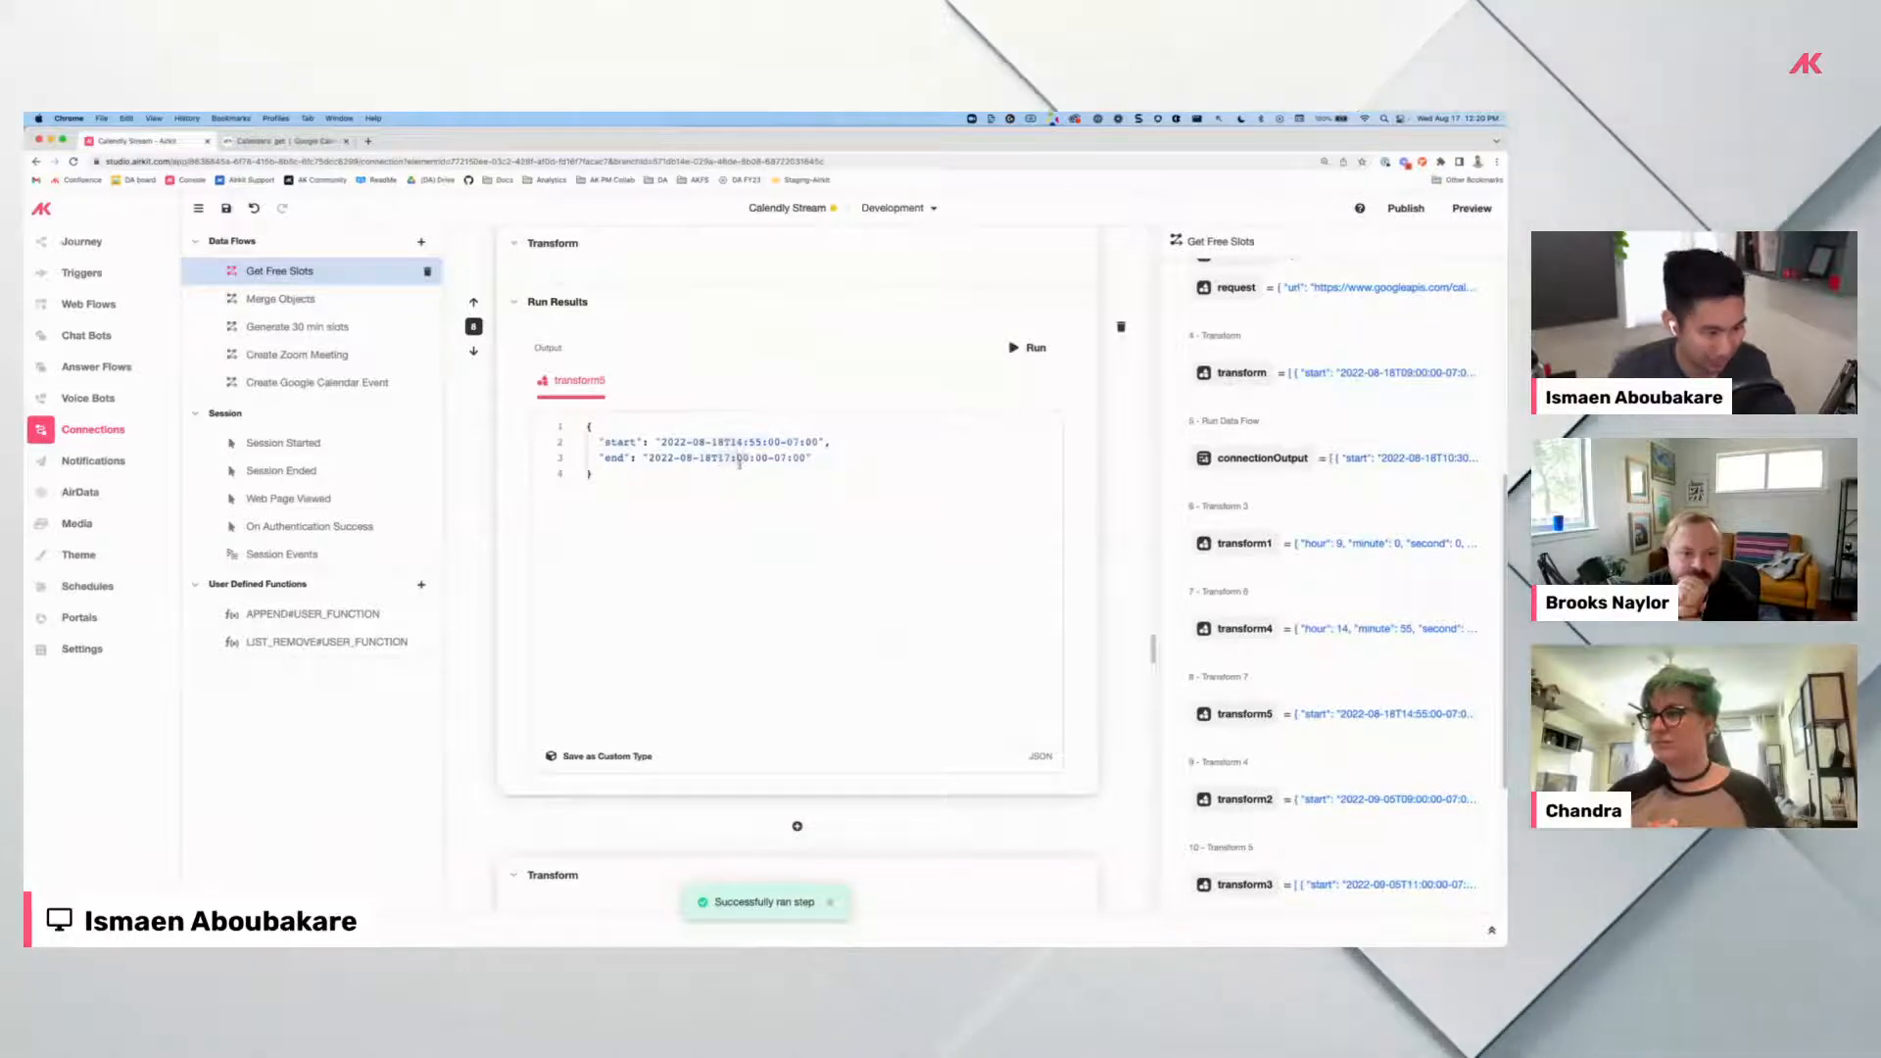
Rerun transform2 so it outputs a 2022-08-18 slot from 09:00 to 09:00.
{"action": "scroll", "coordinate": [698, 579], "scroll_direction": "down", "scroll_amount": 3}
{"action": "scroll", "coordinate": [698, 579], "scroll_direction": "down", "scroll_amount": 2}
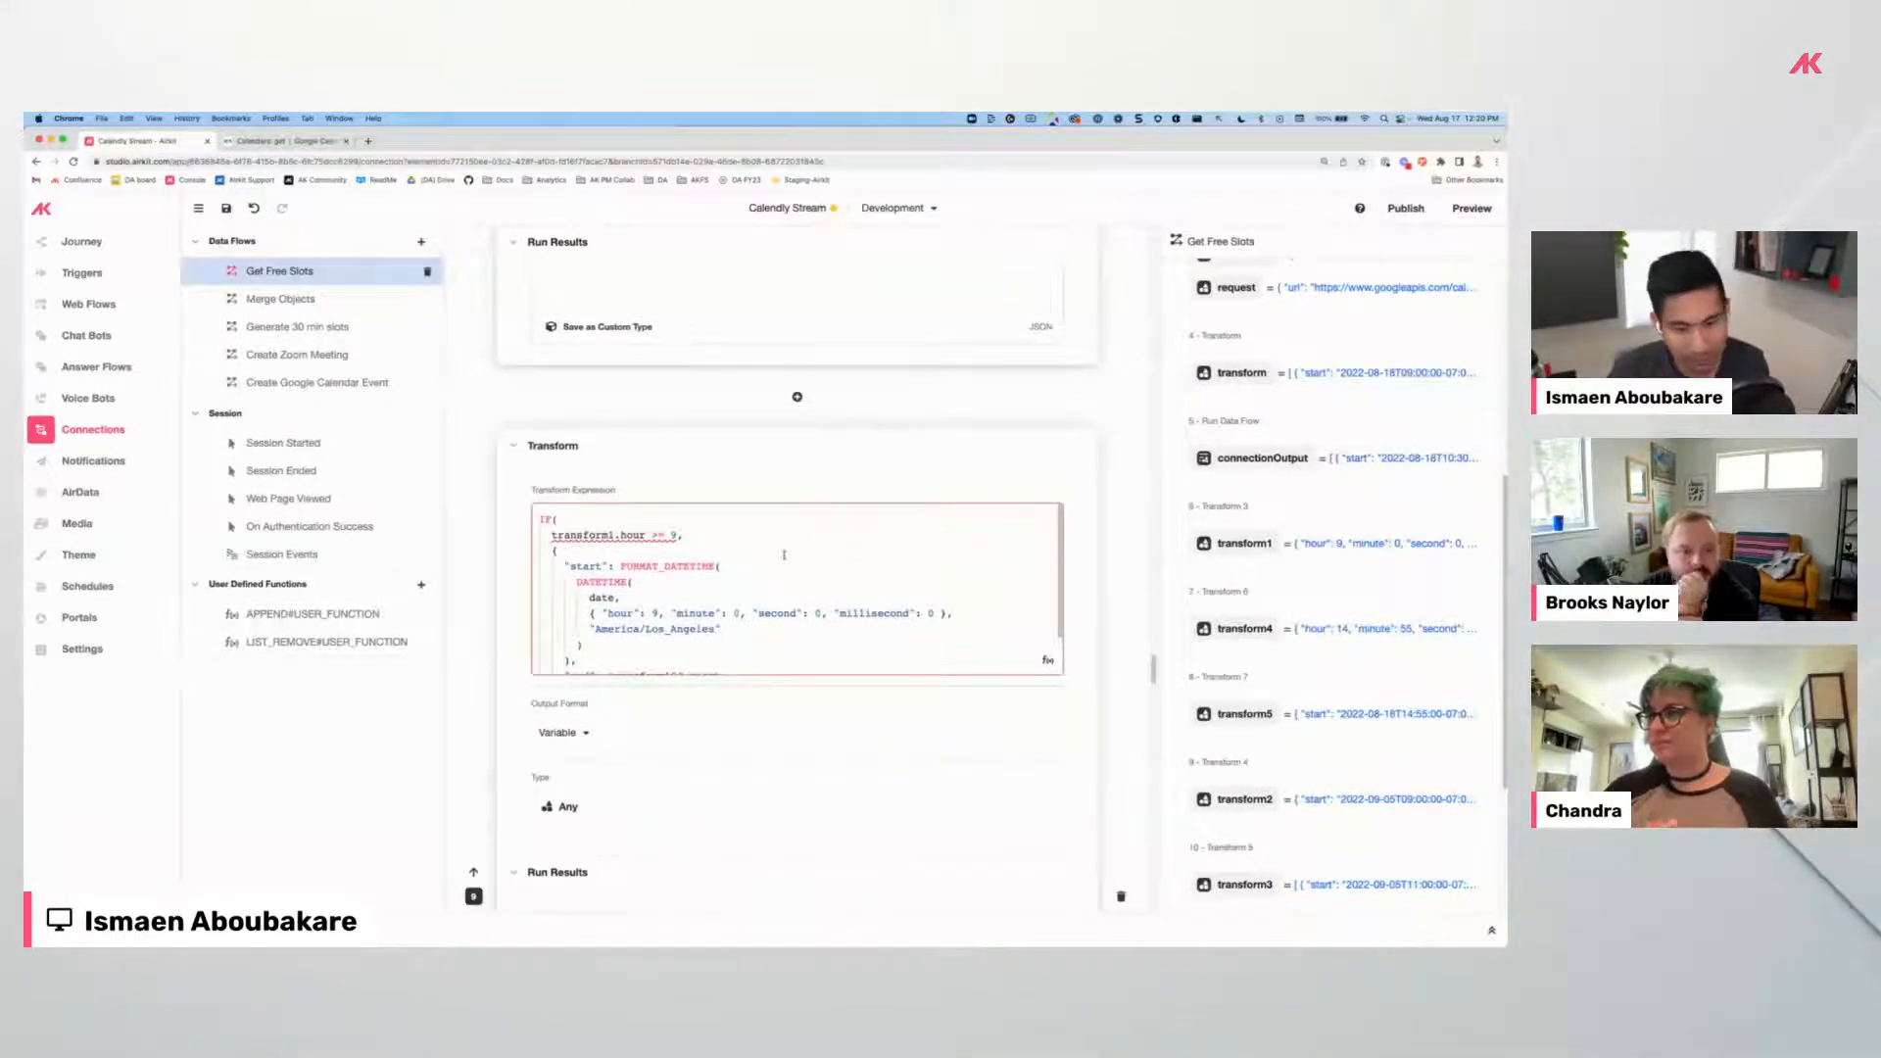
{"action": "scroll", "coordinate": [874, 605], "scroll_direction": "down", "scroll_amount": 3}
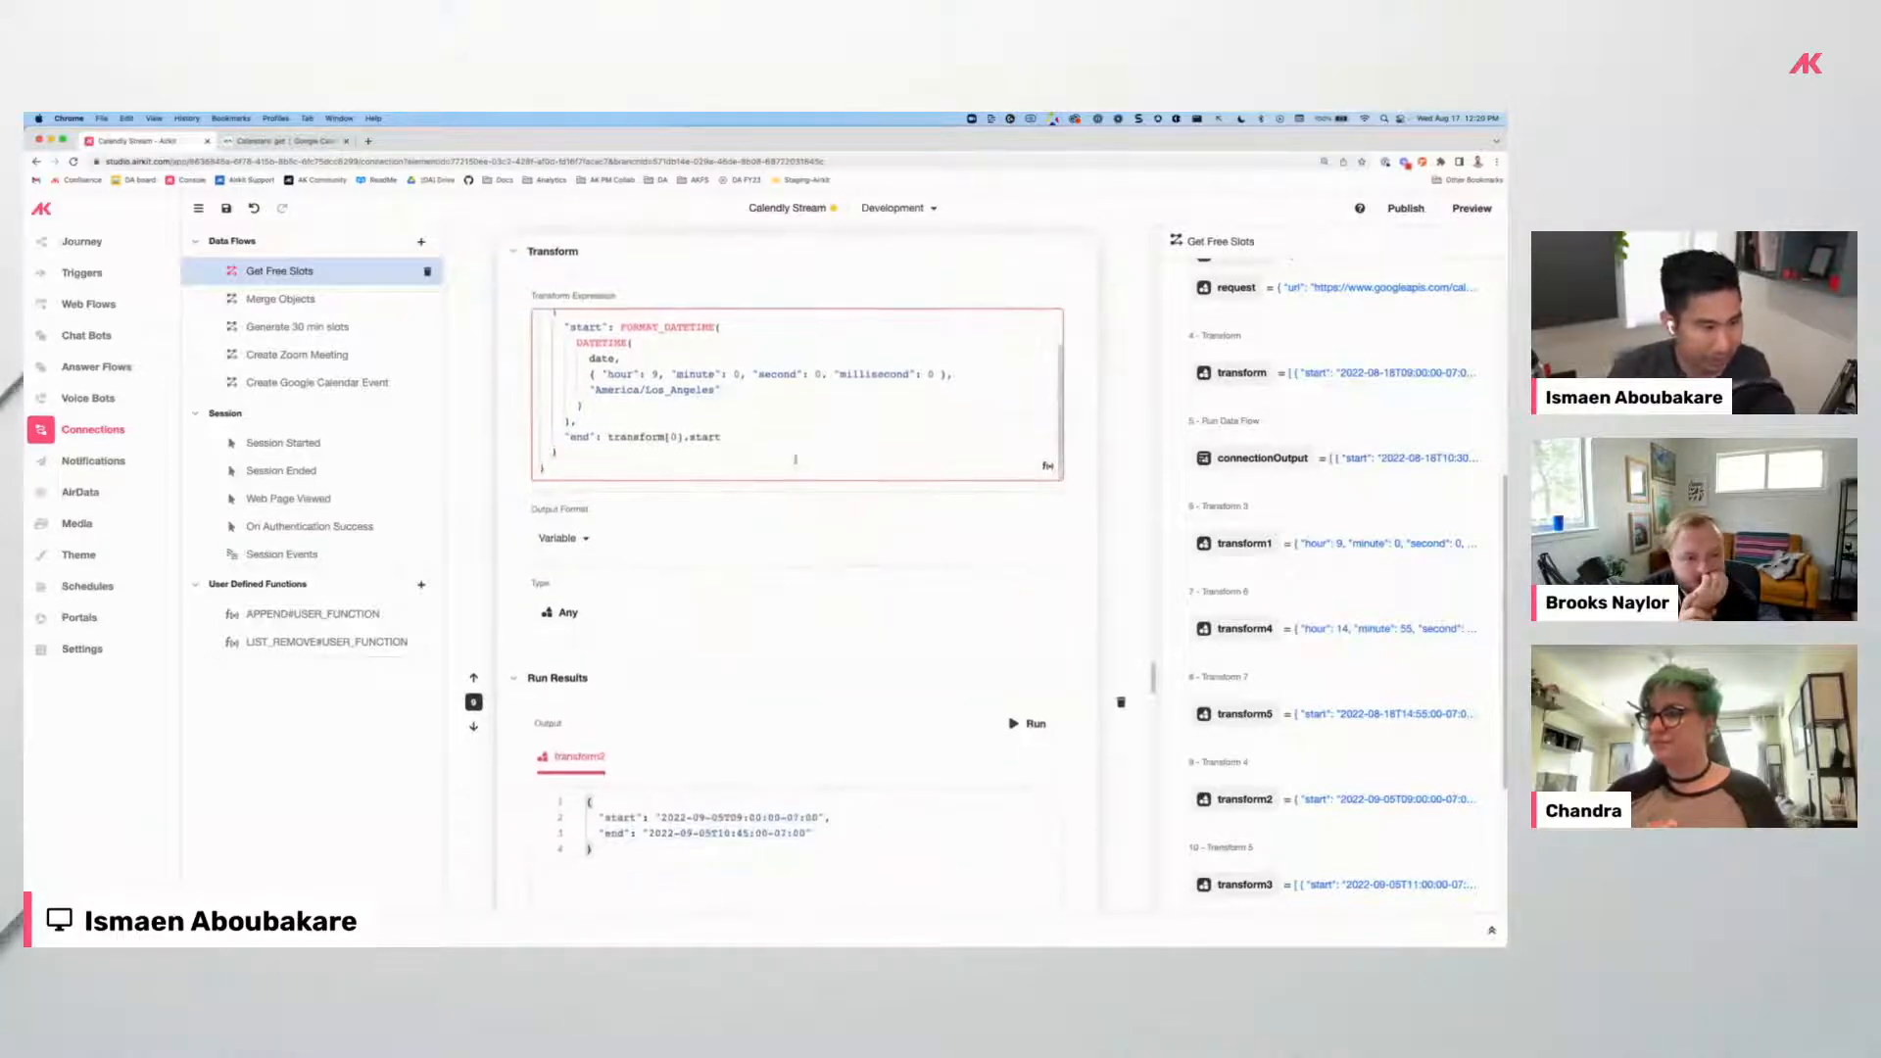
{"action": "scroll", "coordinate": [794, 459], "scroll_direction": "up", "scroll_amount": 3}
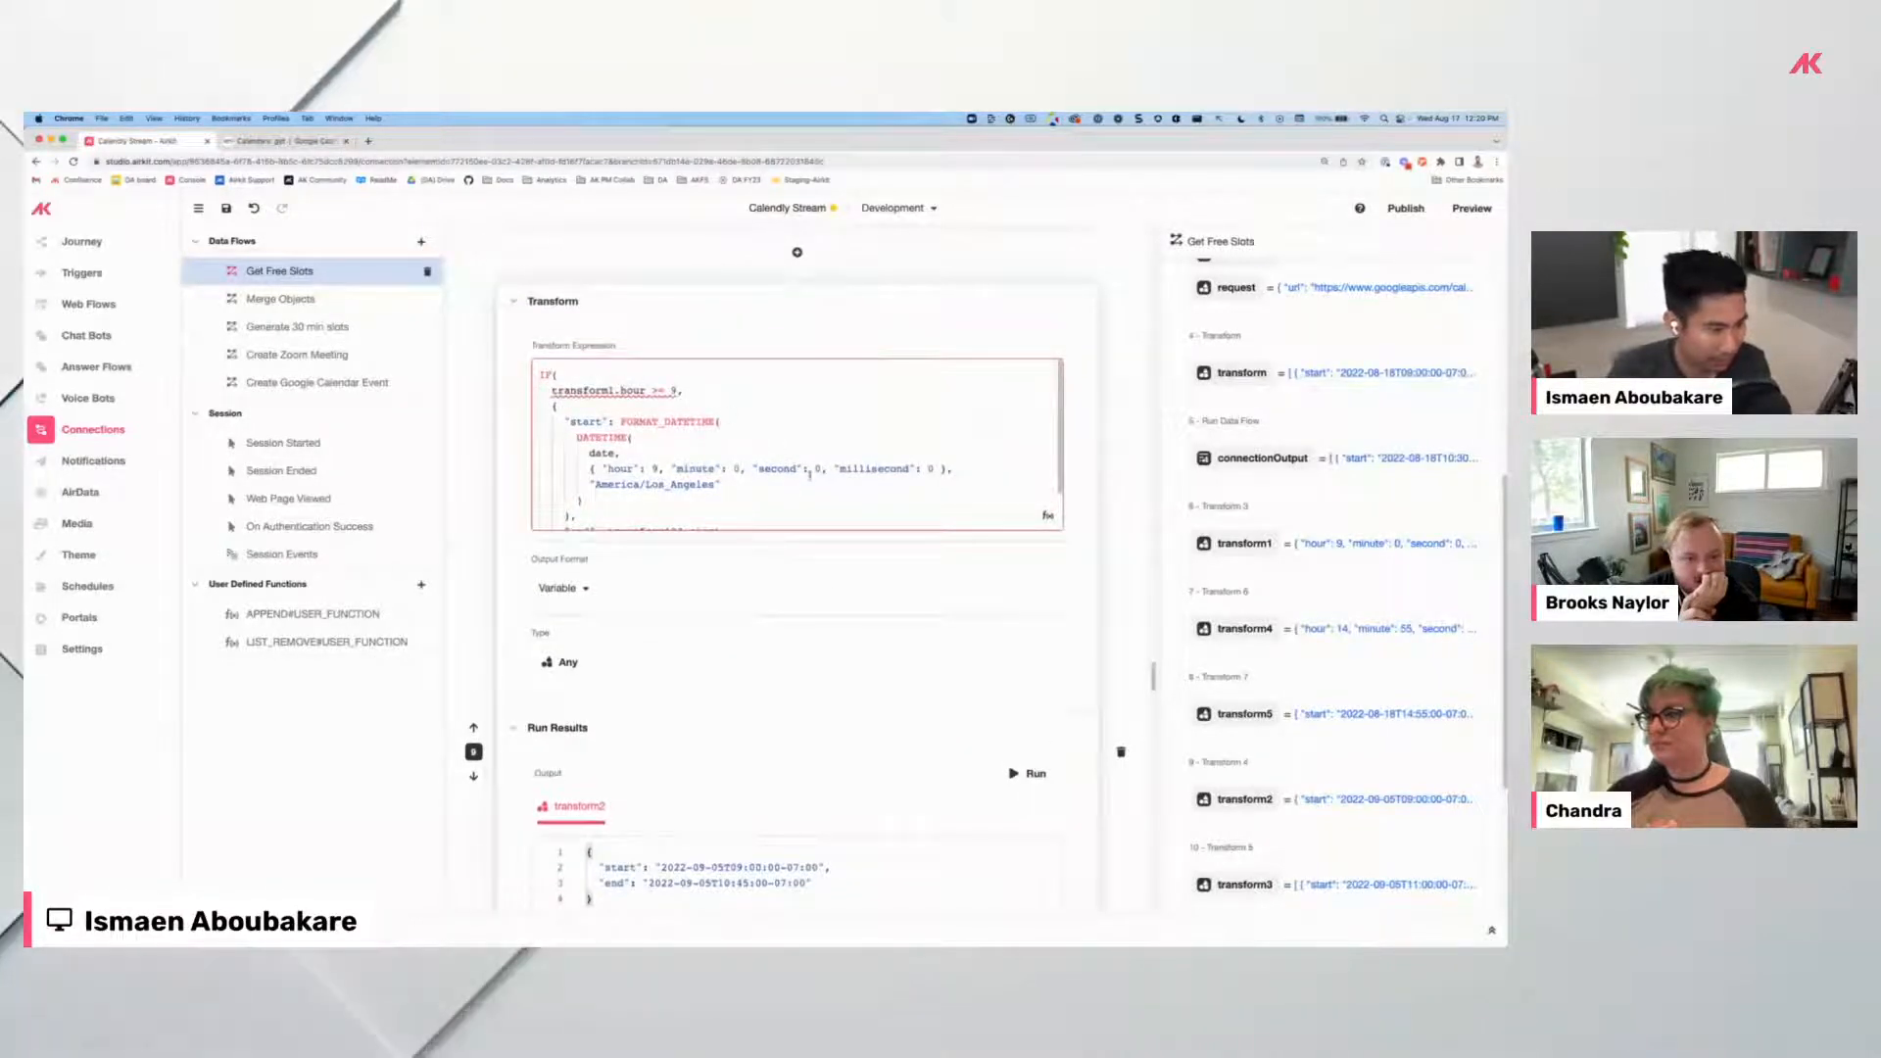
{"action": "scroll", "coordinate": [810, 476], "scroll_direction": "down", "scroll_amount": 3}
{"action": "left_click", "coordinate": [1021, 651]}
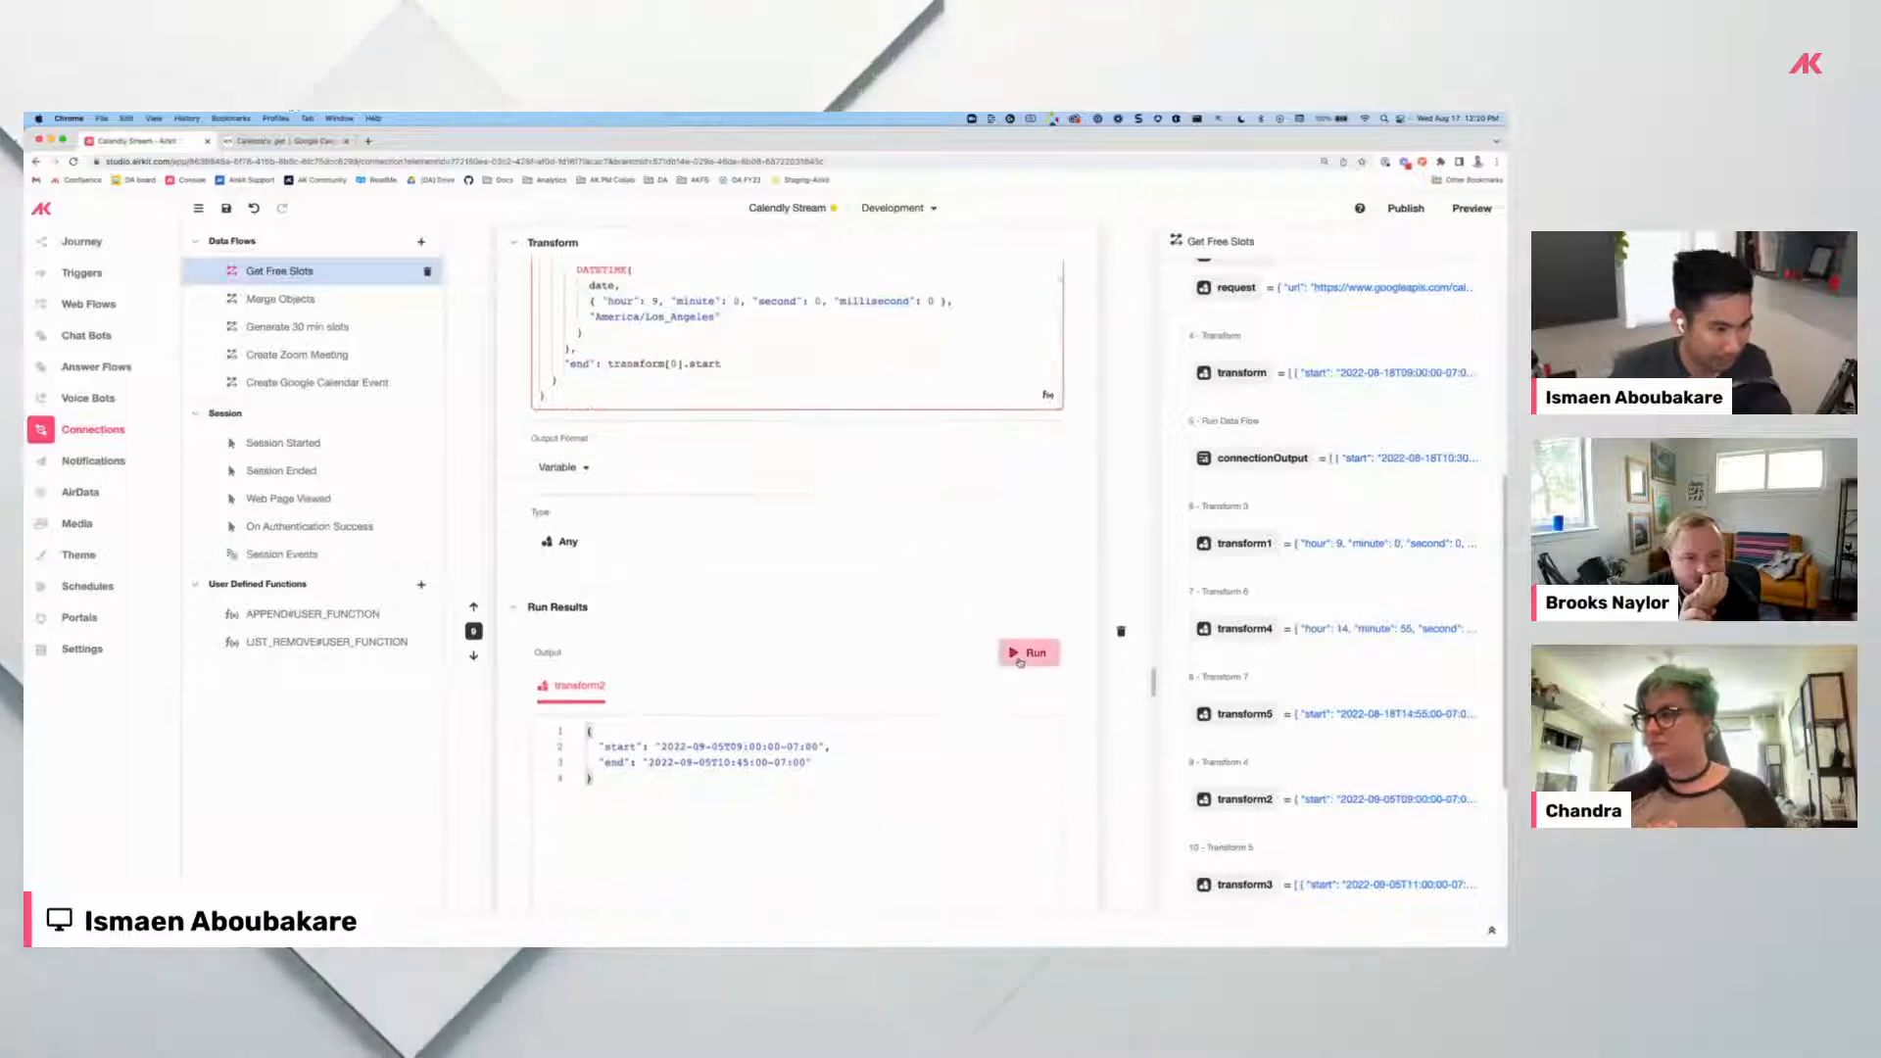
{"action": "scroll", "coordinate": [647, 601], "scroll_direction": "down", "scroll_amount": 3}
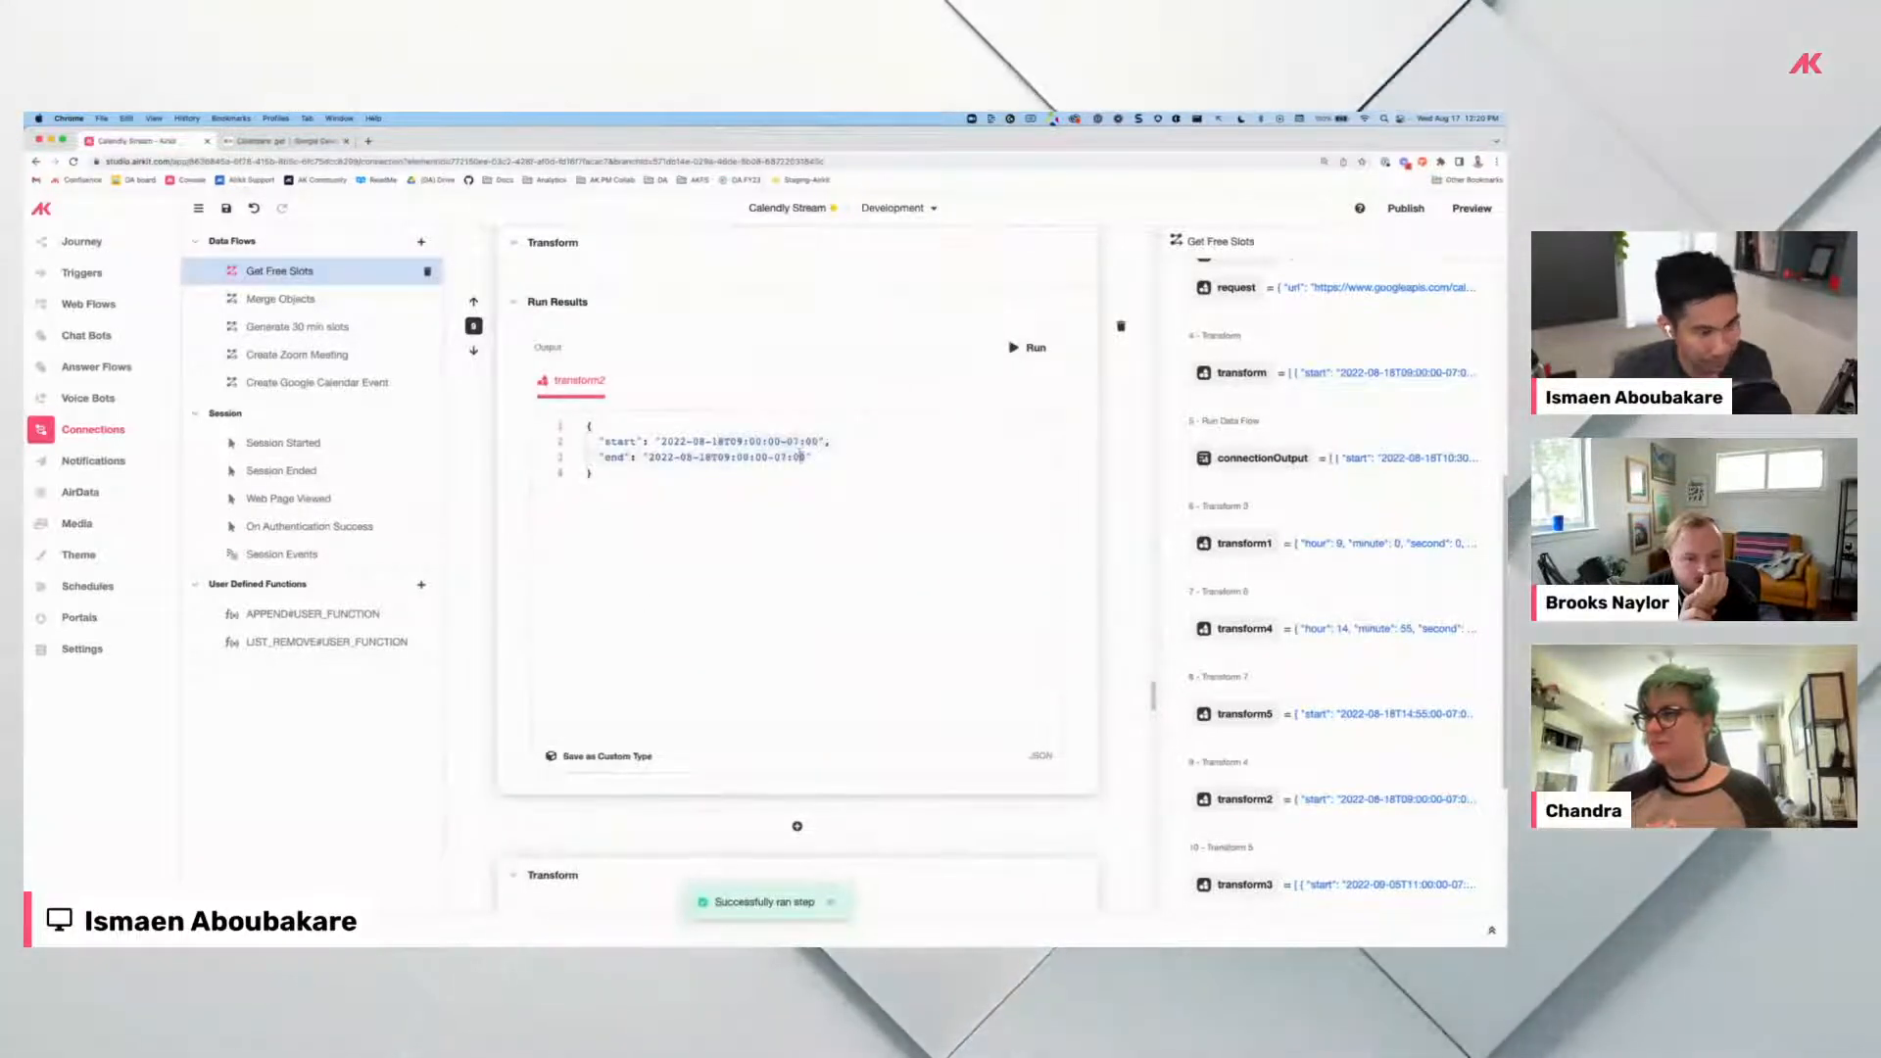
{"action": "scroll", "coordinate": [756, 530], "scroll_direction": "up", "scroll_amount": 5}
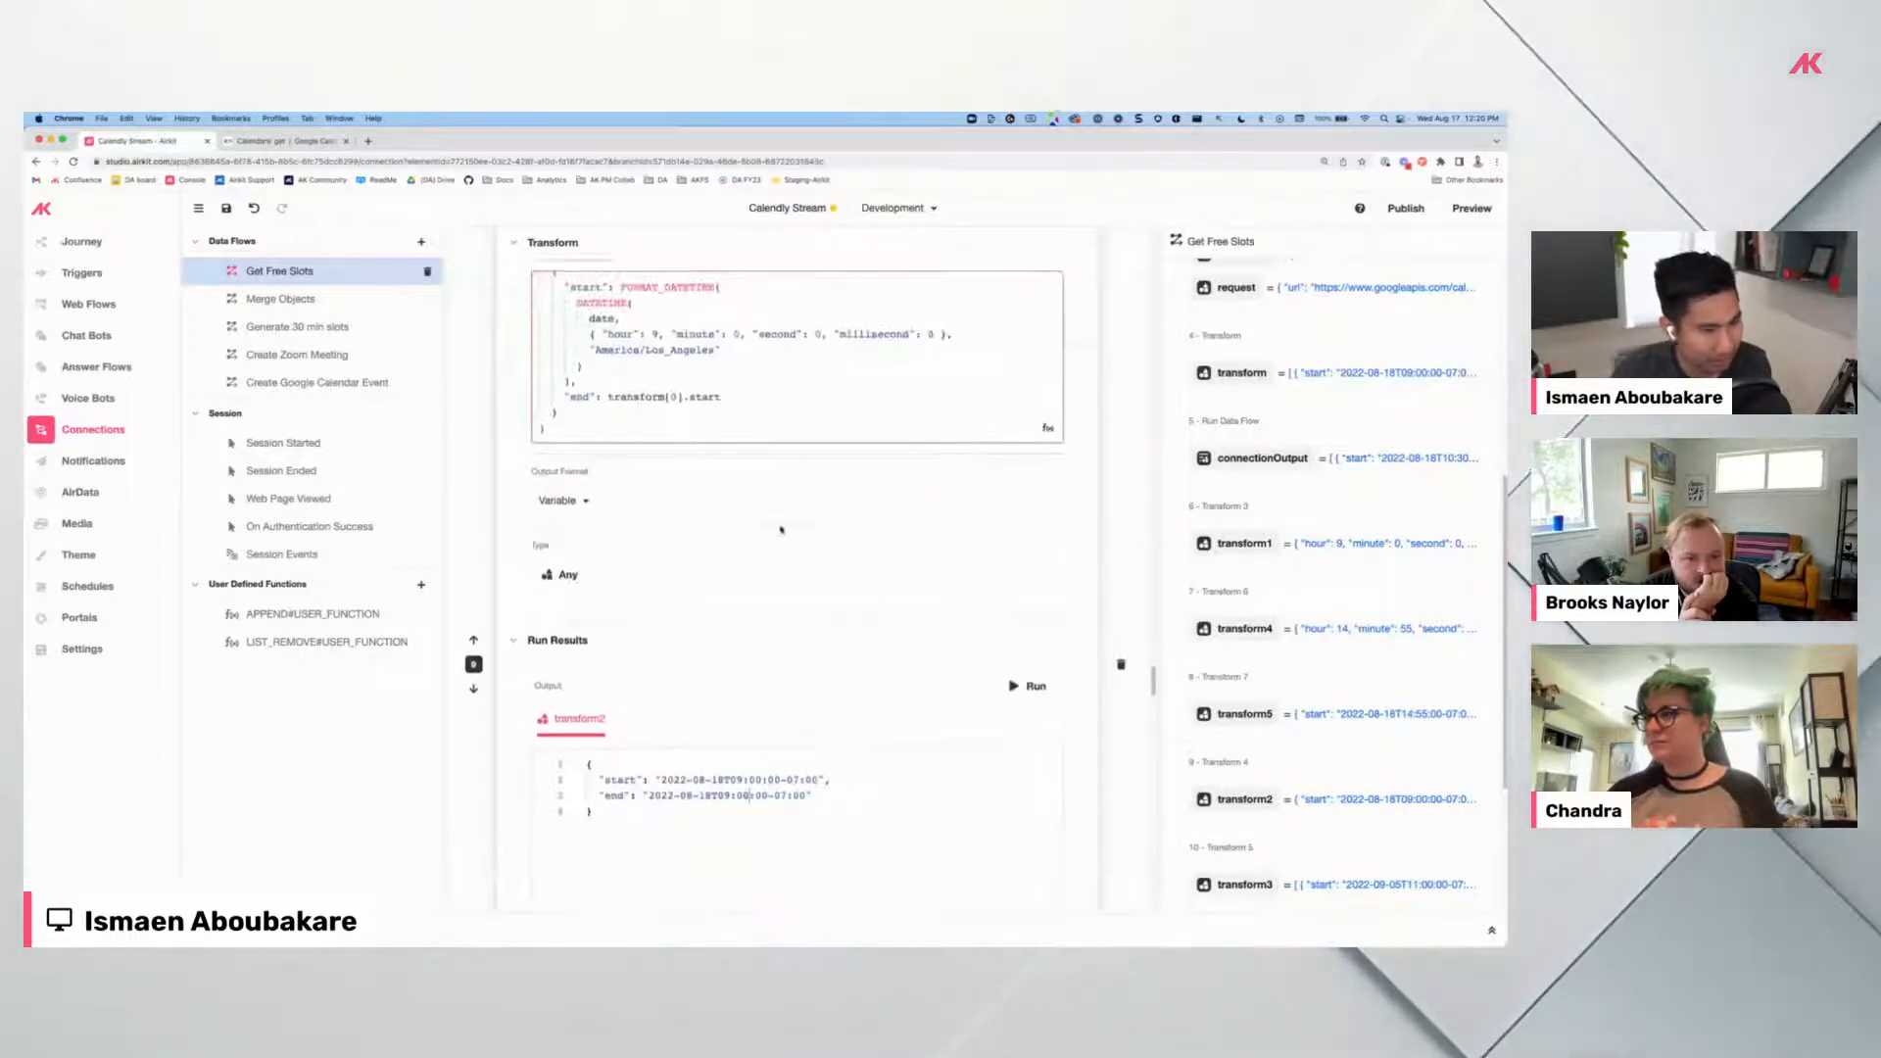
{"action": "scroll", "coordinate": [755, 530], "scroll_direction": "down", "scroll_amount": 8}
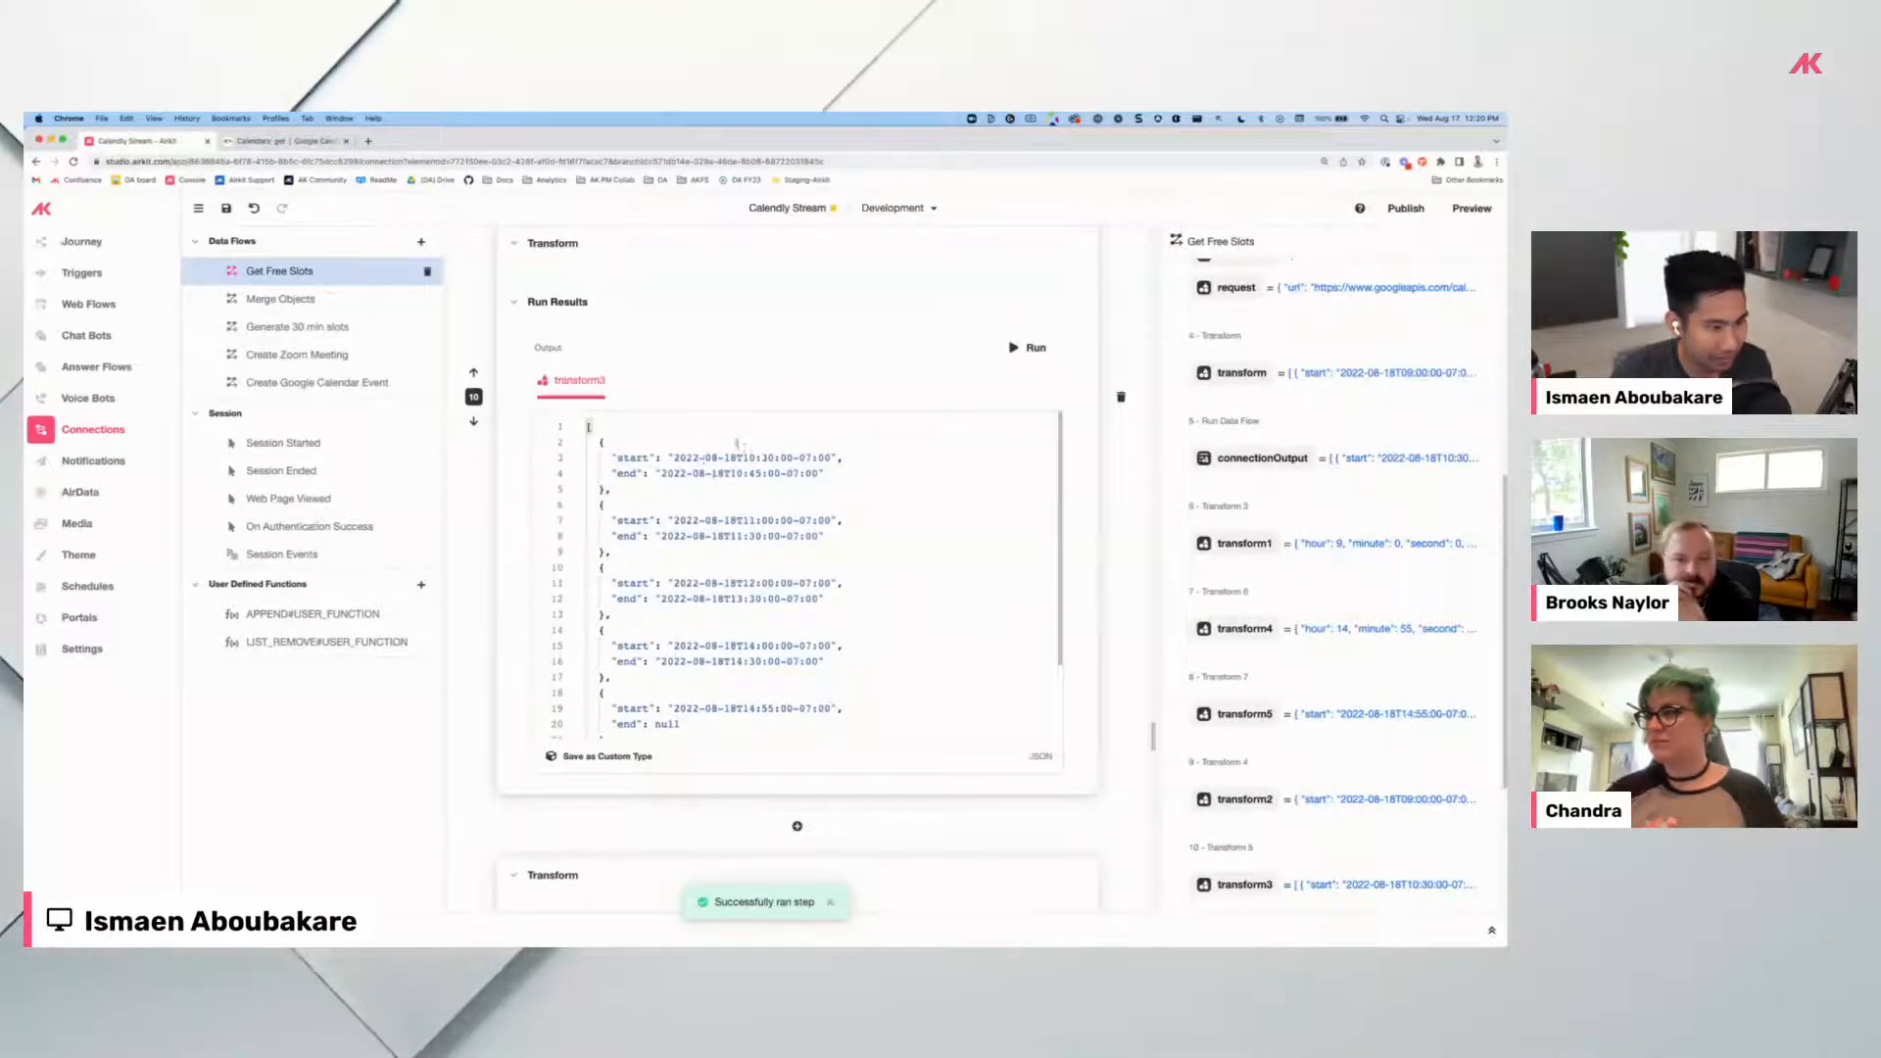
{"action": "scroll", "coordinate": [790, 538], "scroll_direction": "down", "scroll_amount": 4}
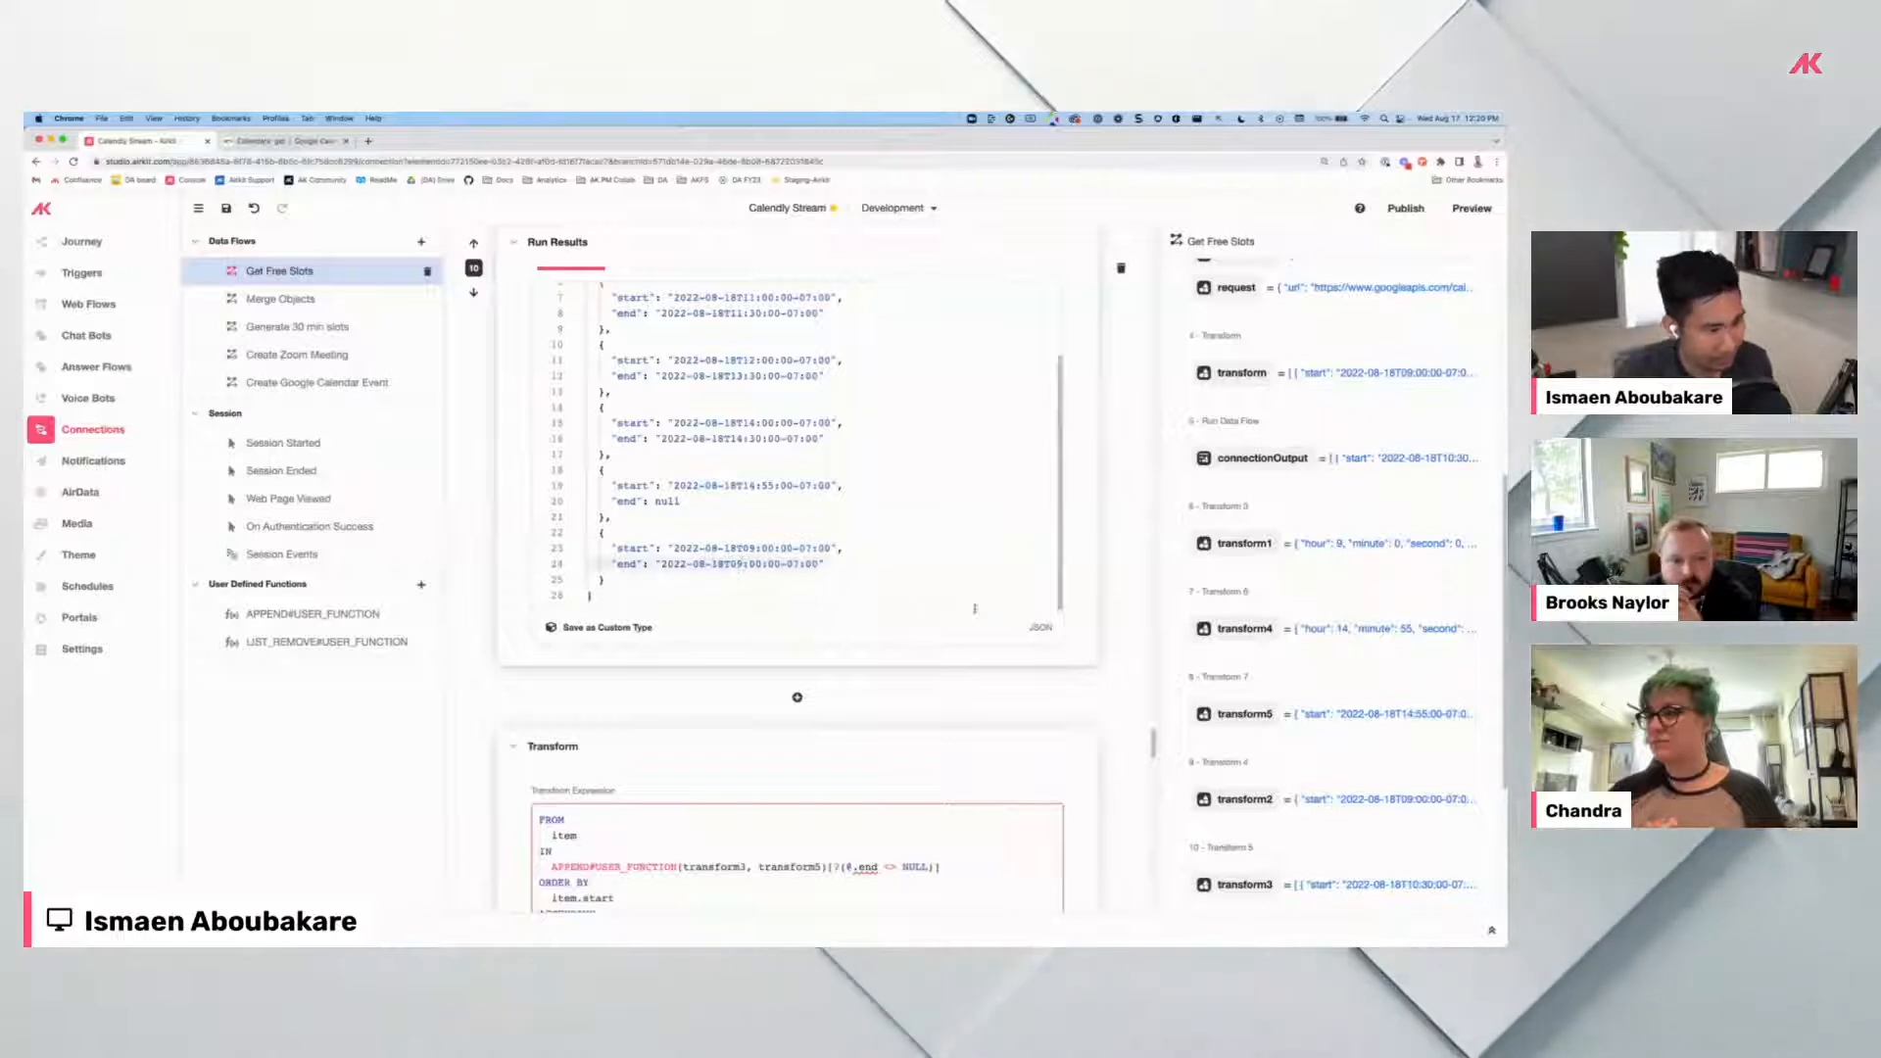
{"action": "scroll", "coordinate": [1050, 612], "scroll_direction": "up", "scroll_amount": 5}
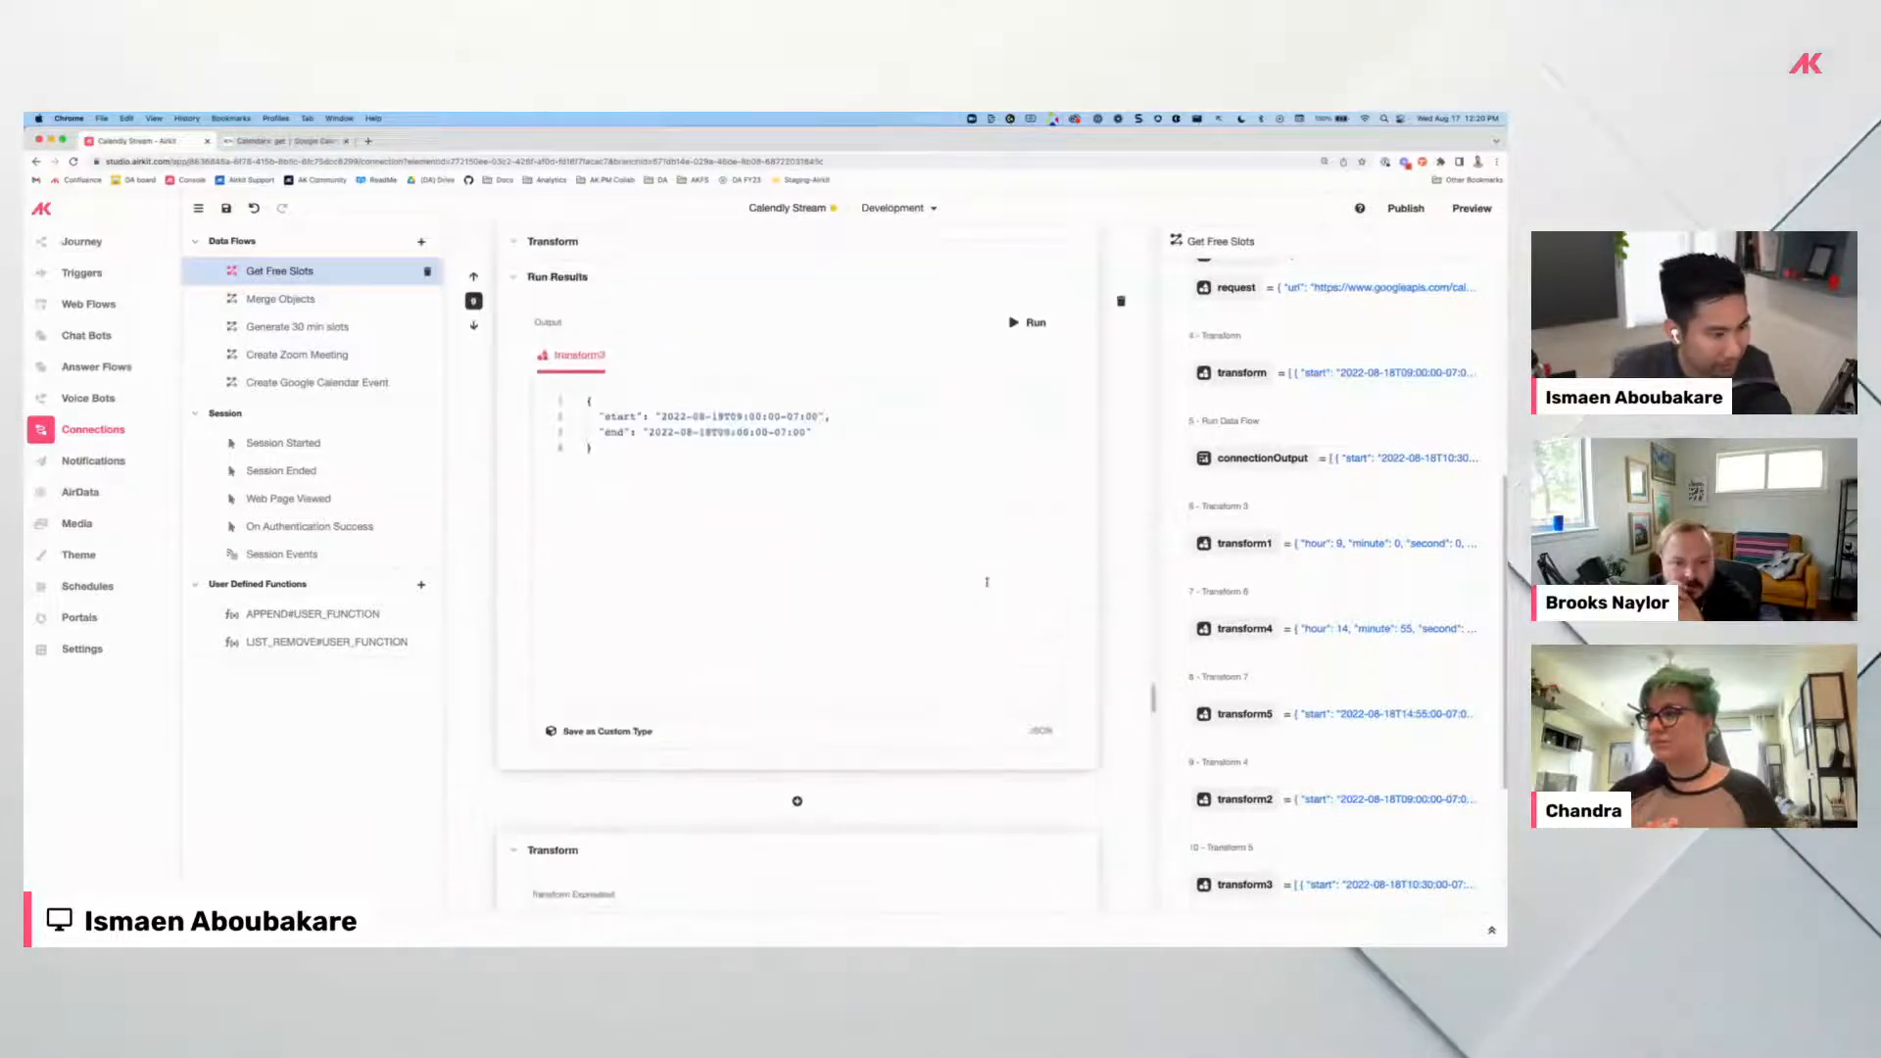
{"action": "scroll", "coordinate": [987, 582], "scroll_direction": "up", "scroll_amount": 5}
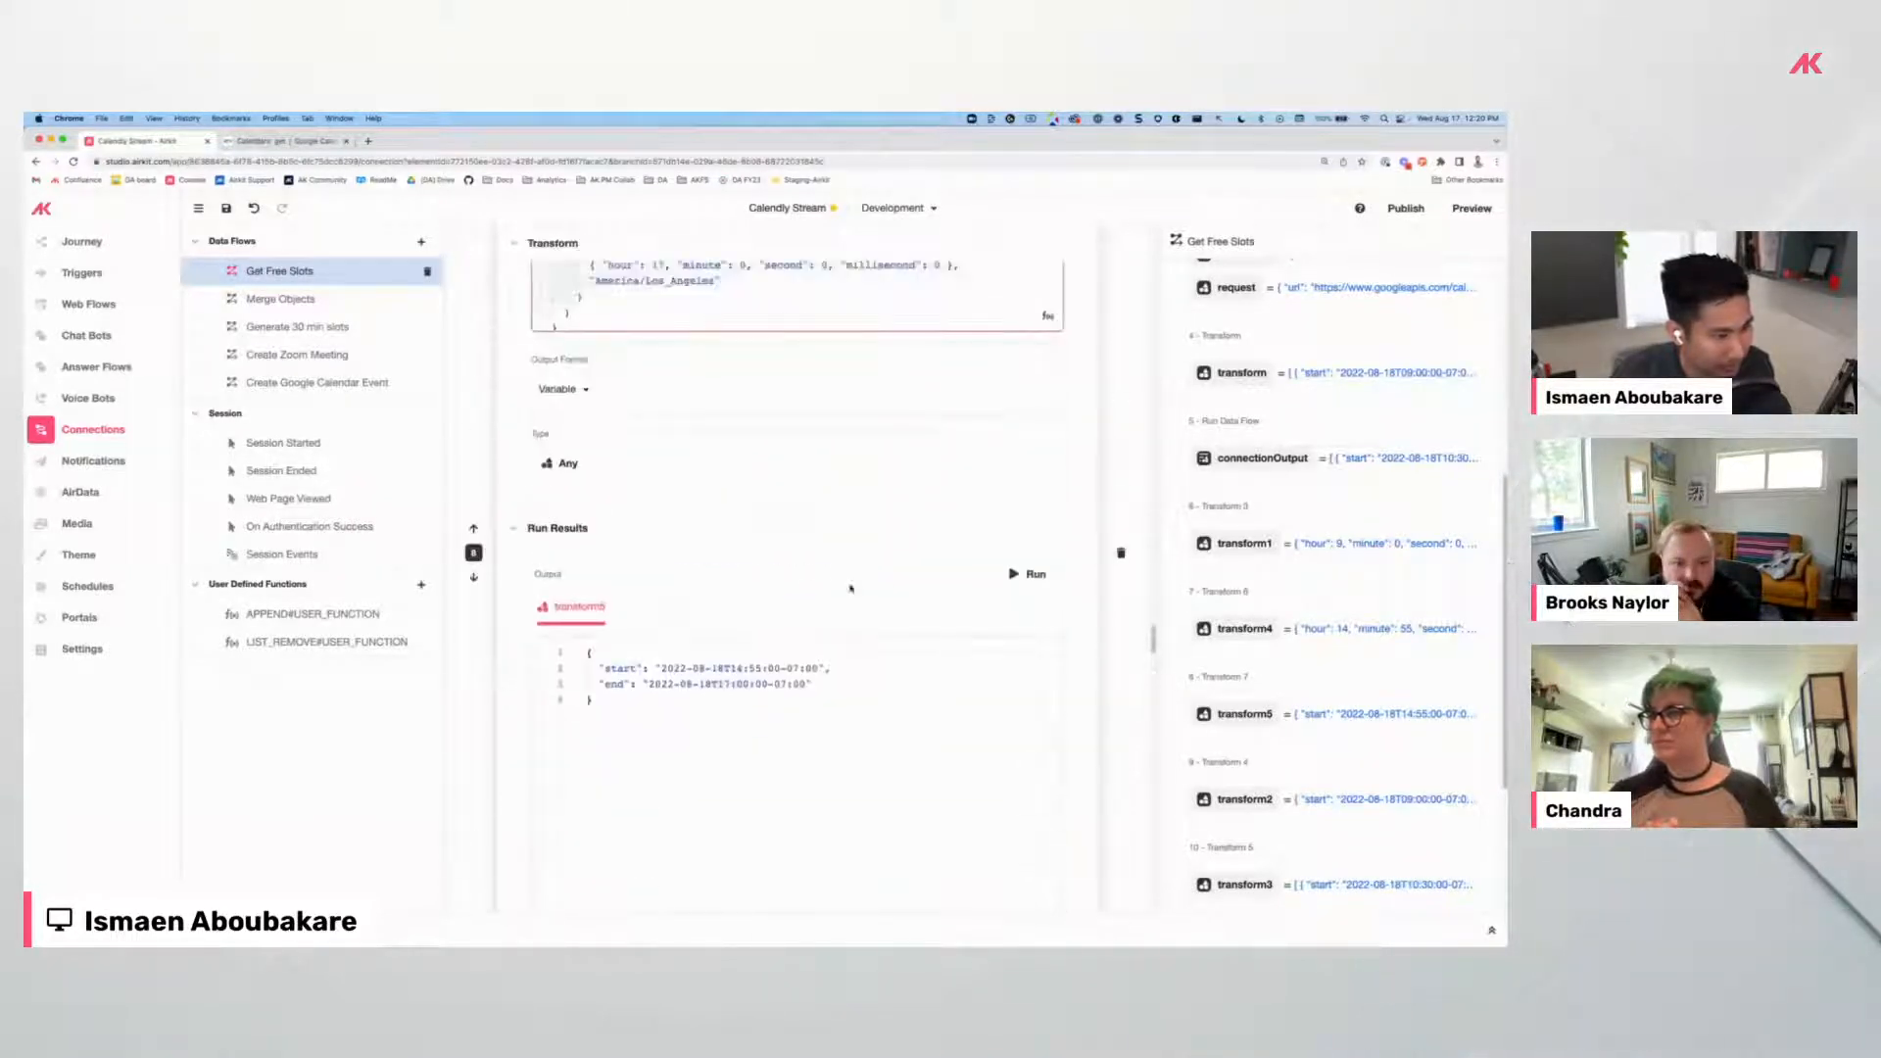
{"action": "scroll", "coordinate": [806, 584], "scroll_direction": "up", "scroll_amount": 5}
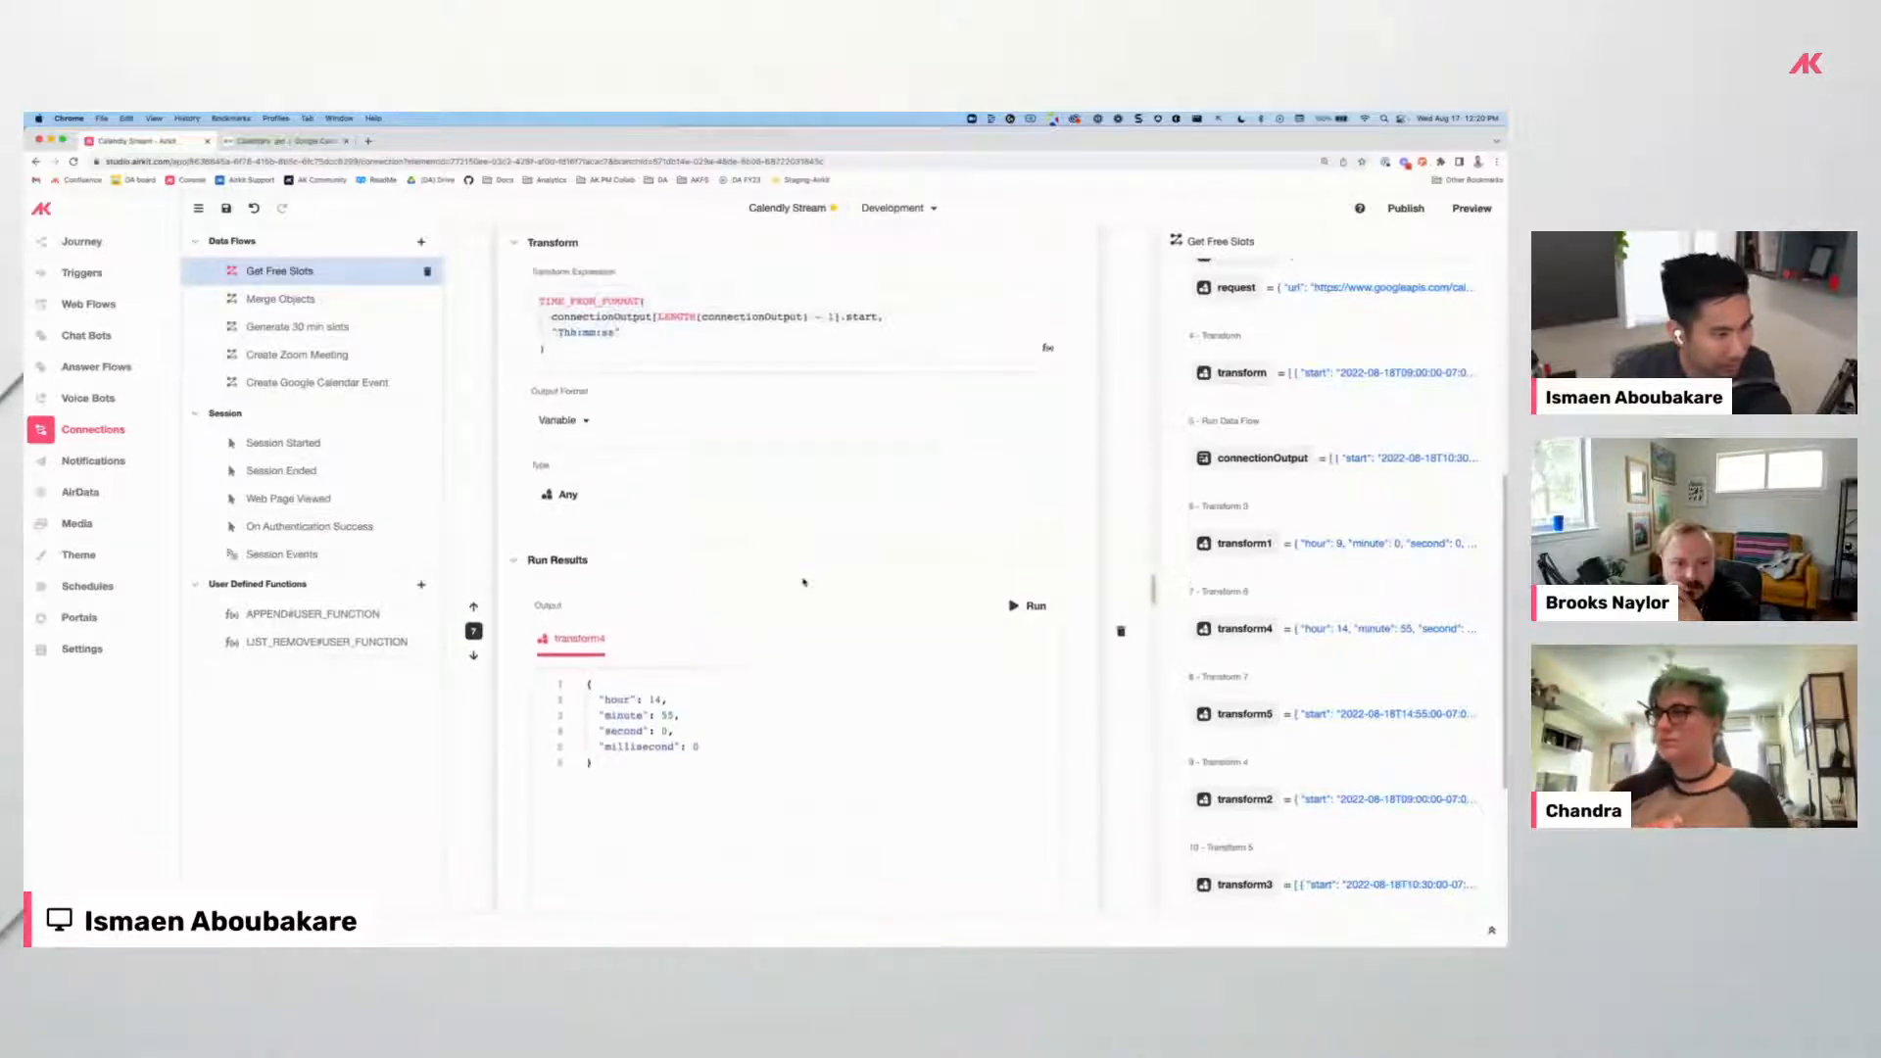
{"action": "scroll", "coordinate": [809, 582], "scroll_direction": "up", "scroll_amount": 3}
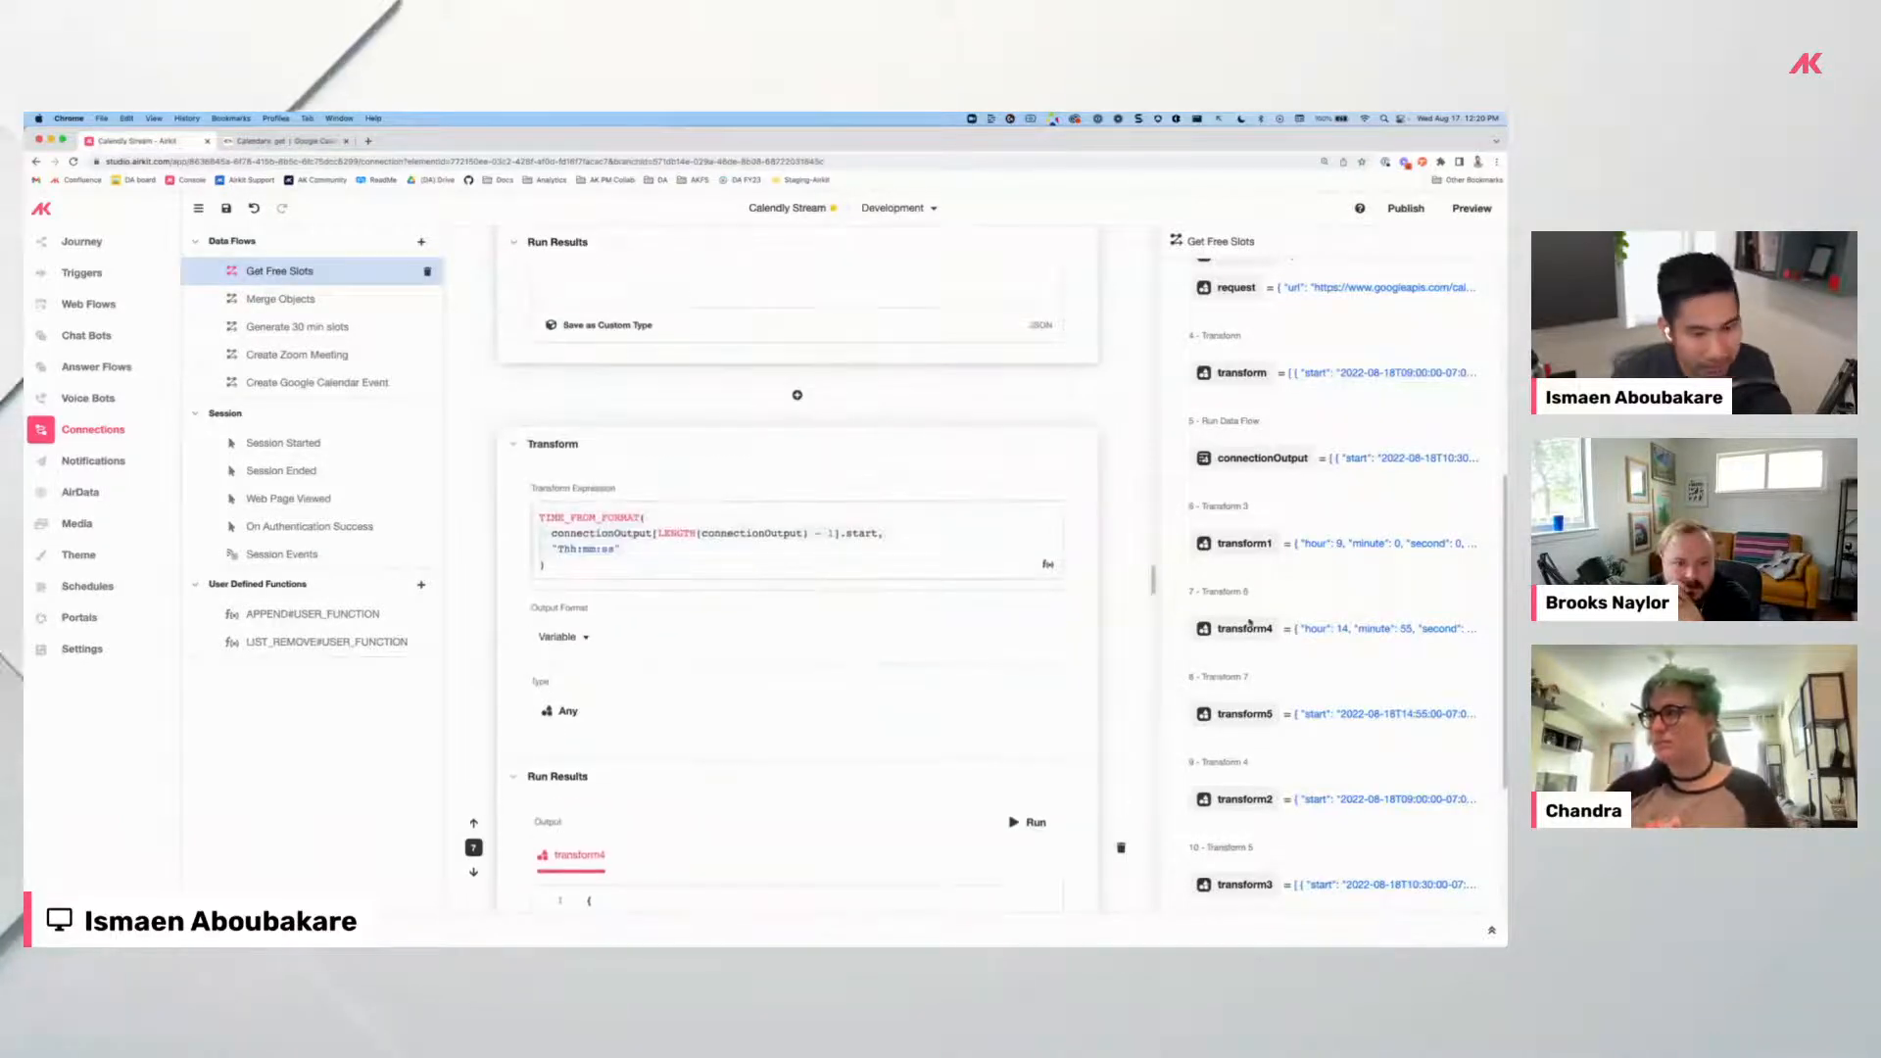
Inspect the full values of transform4 and transform1 in the Edit Value dialog.
{"action": "left_click", "coordinate": [1320, 630]}
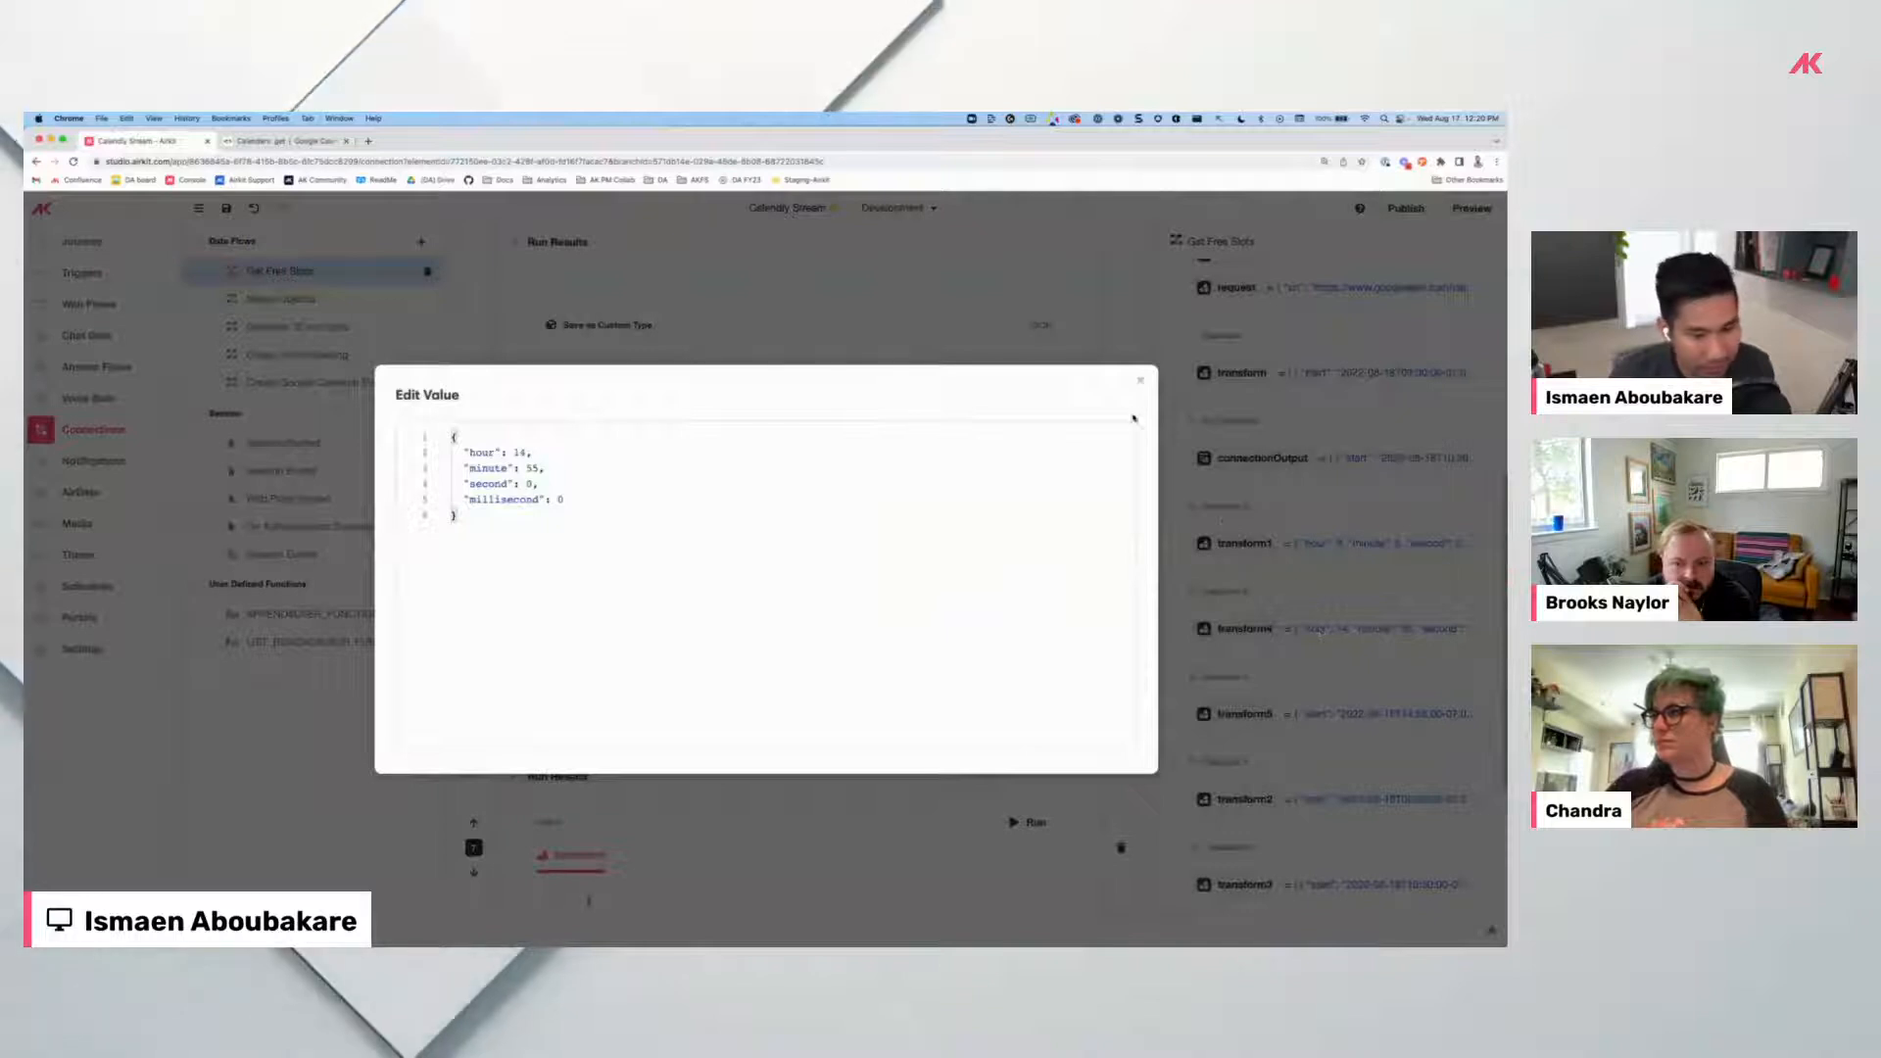
{"action": "left_click", "coordinate": [1140, 382]}
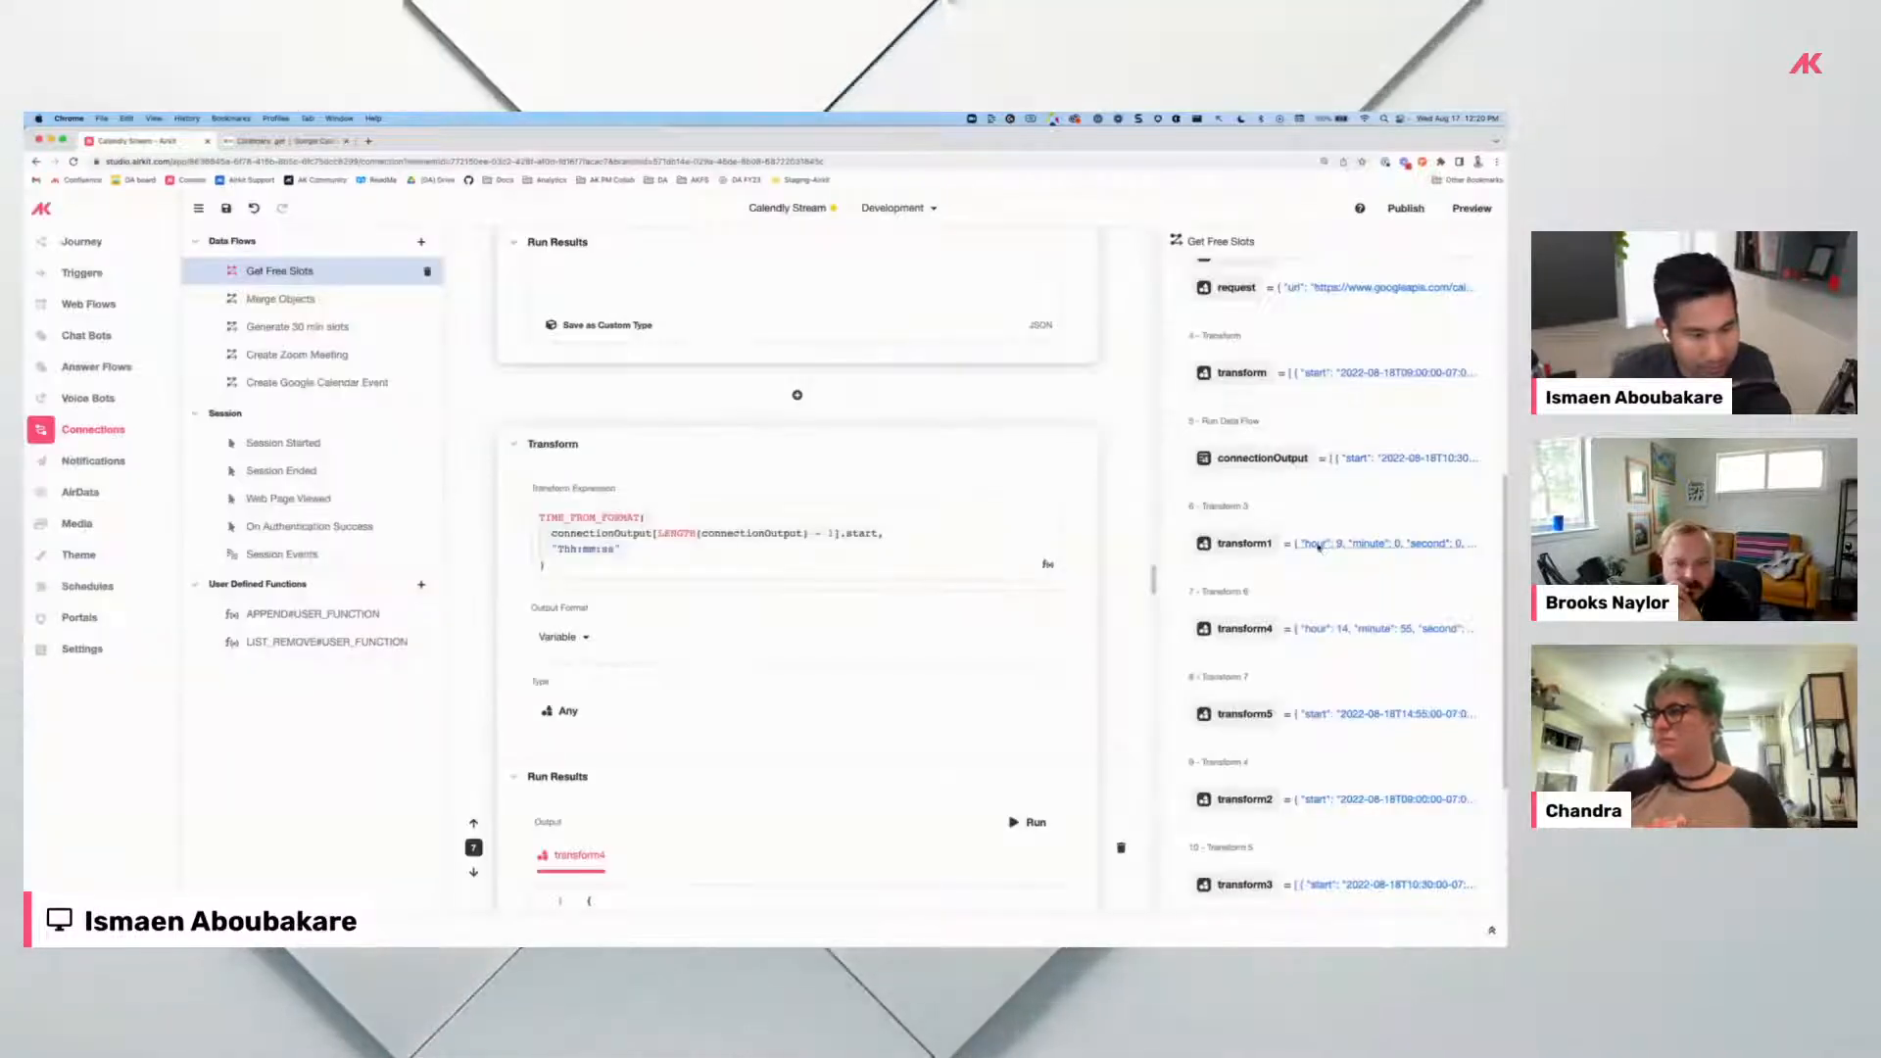
{"action": "left_click", "coordinate": [1319, 545]}
{"action": "left_click", "coordinate": [1140, 382]}
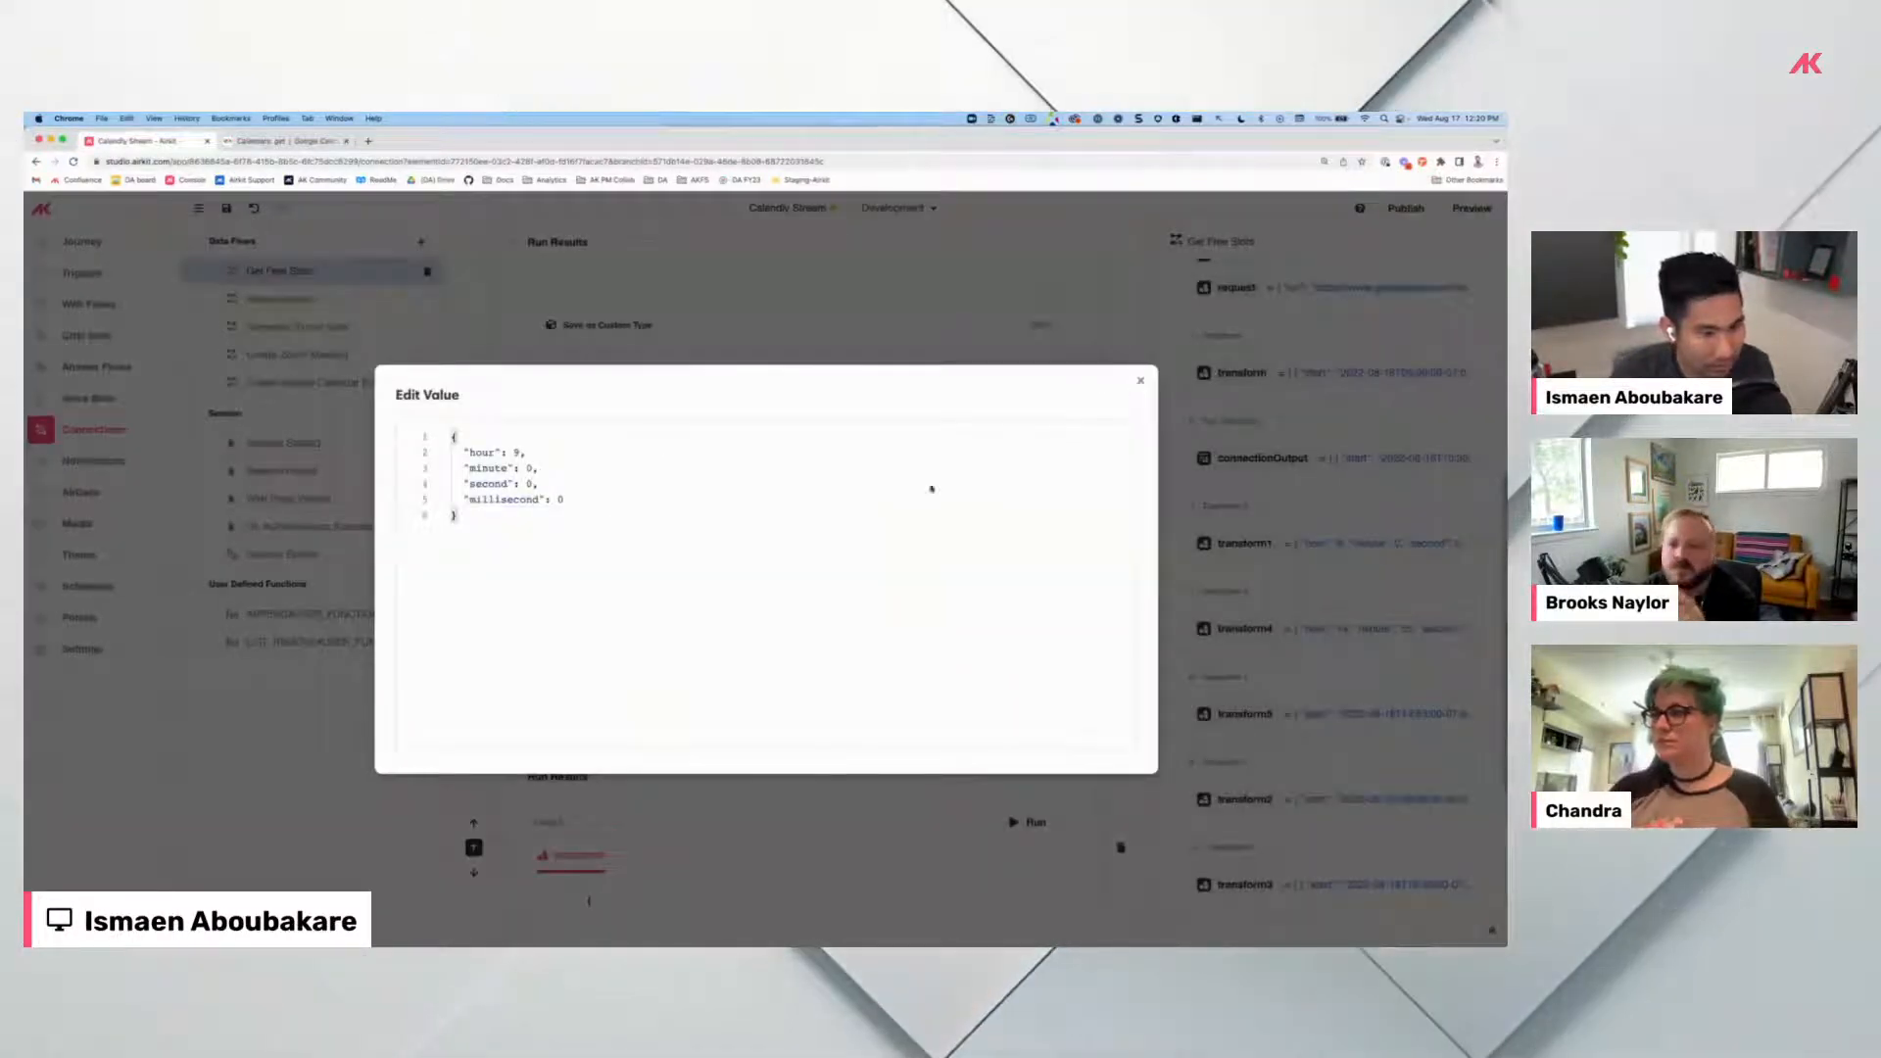
Rerun transform1 to confirm the first slot starts at hour 9, minute 0, second 0.
{"action": "scroll", "coordinate": [785, 520], "scroll_direction": "up", "scroll_amount": 5}
{"action": "scroll", "coordinate": [783, 520], "scroll_direction": "up", "scroll_amount": 3}
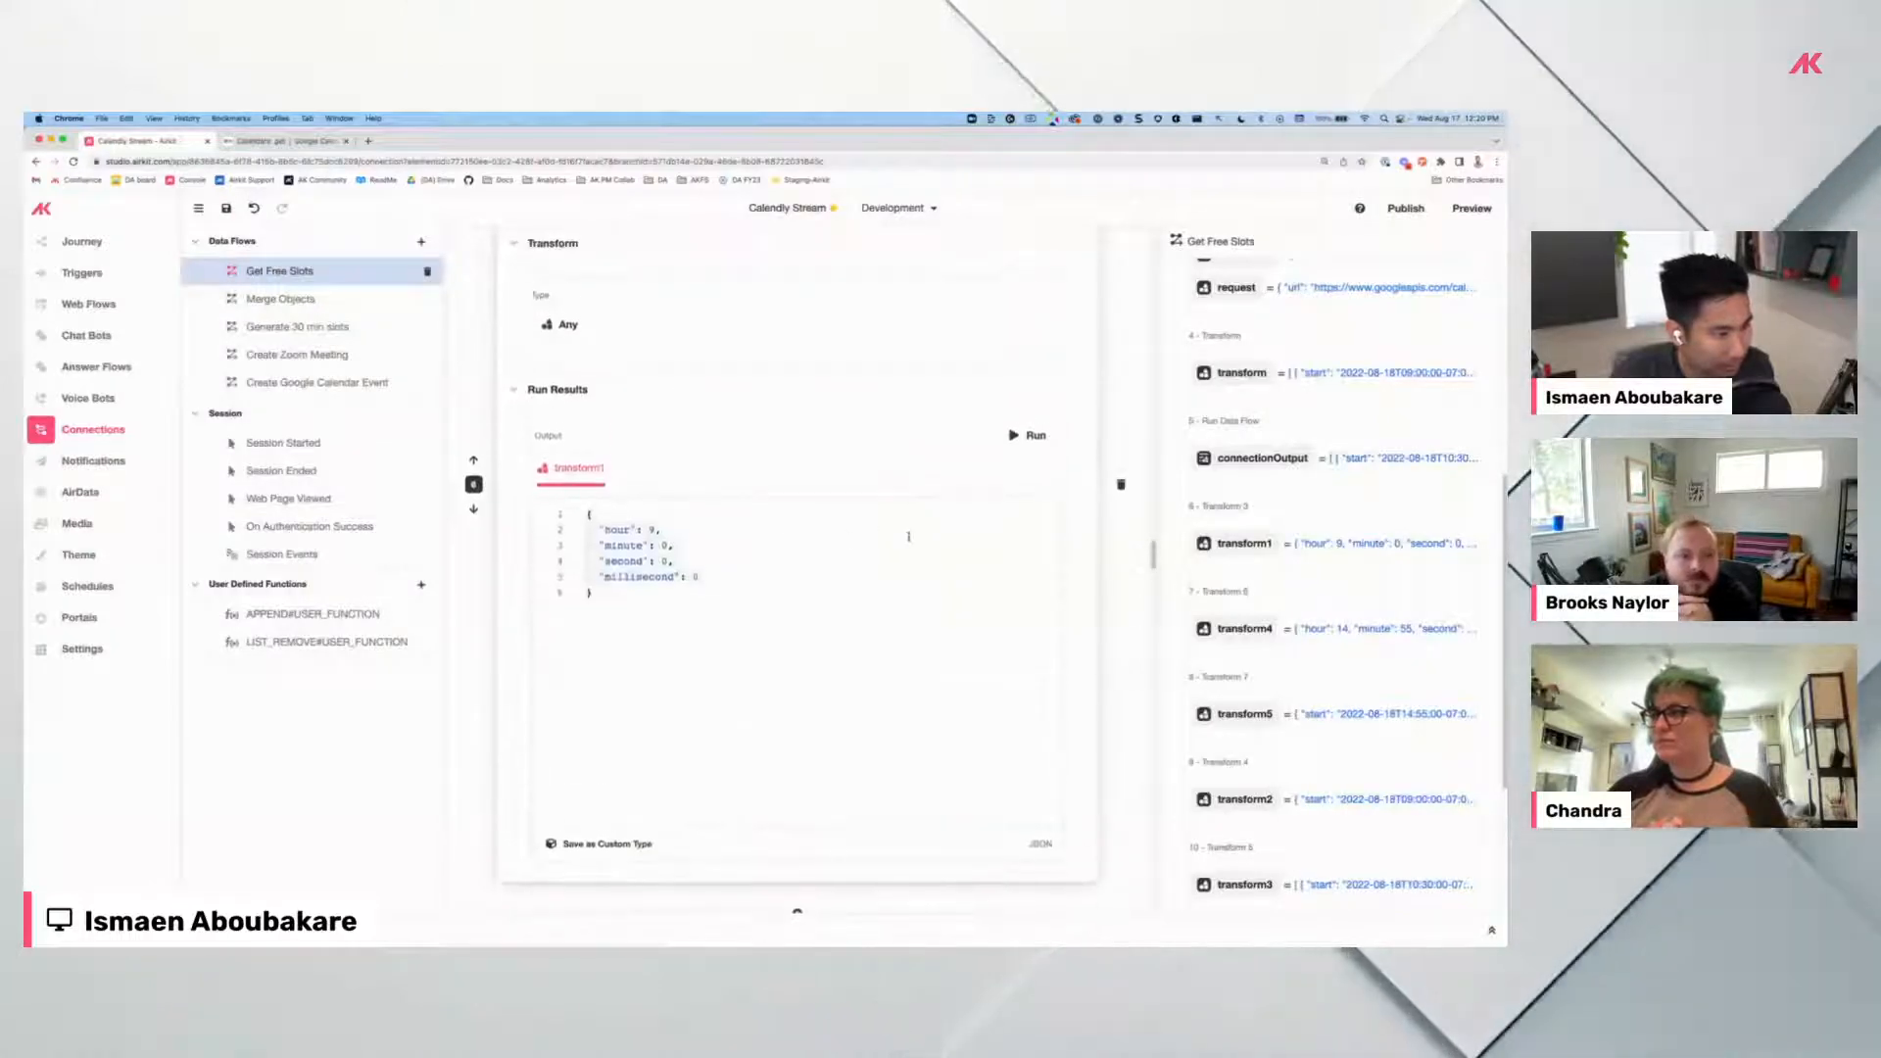
{"action": "left_click", "coordinate": [1041, 592]}
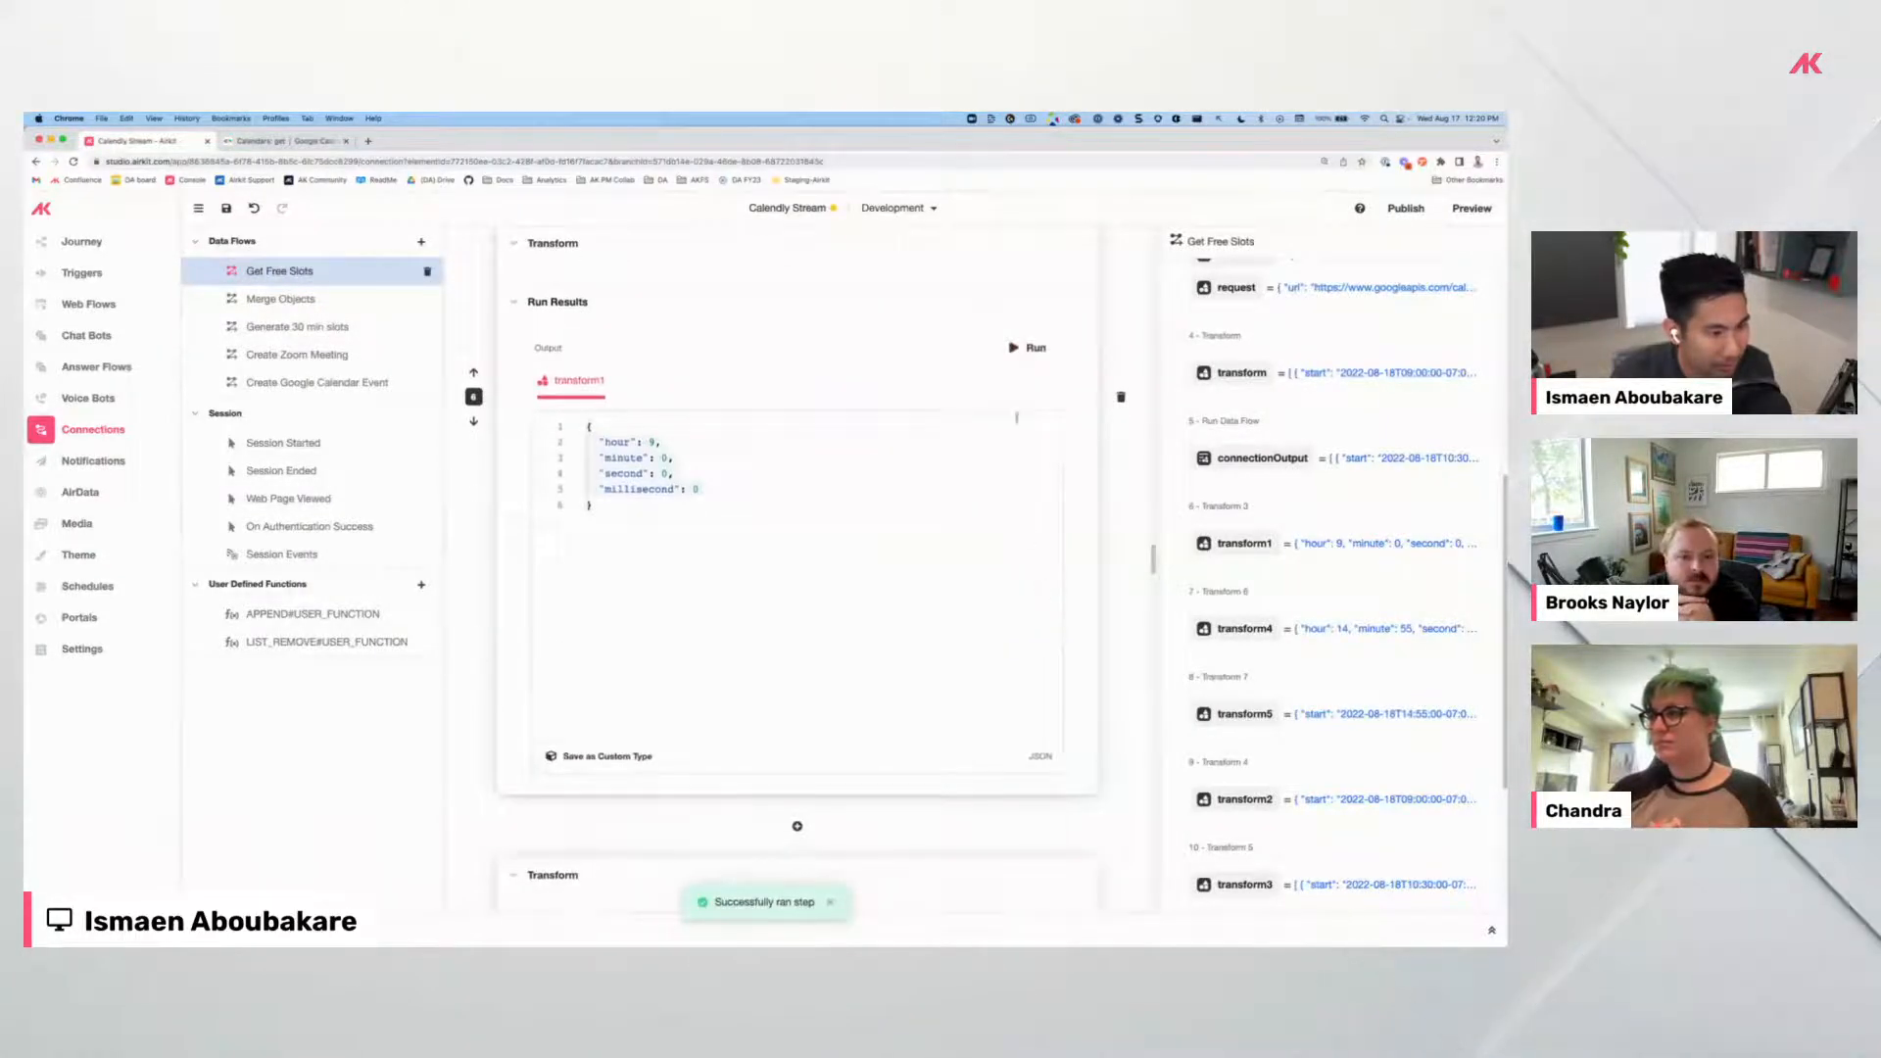
{"action": "left_click", "coordinate": [1029, 350]}
{"action": "scroll", "coordinate": [669, 702], "scroll_direction": "down", "scroll_amount": 3}
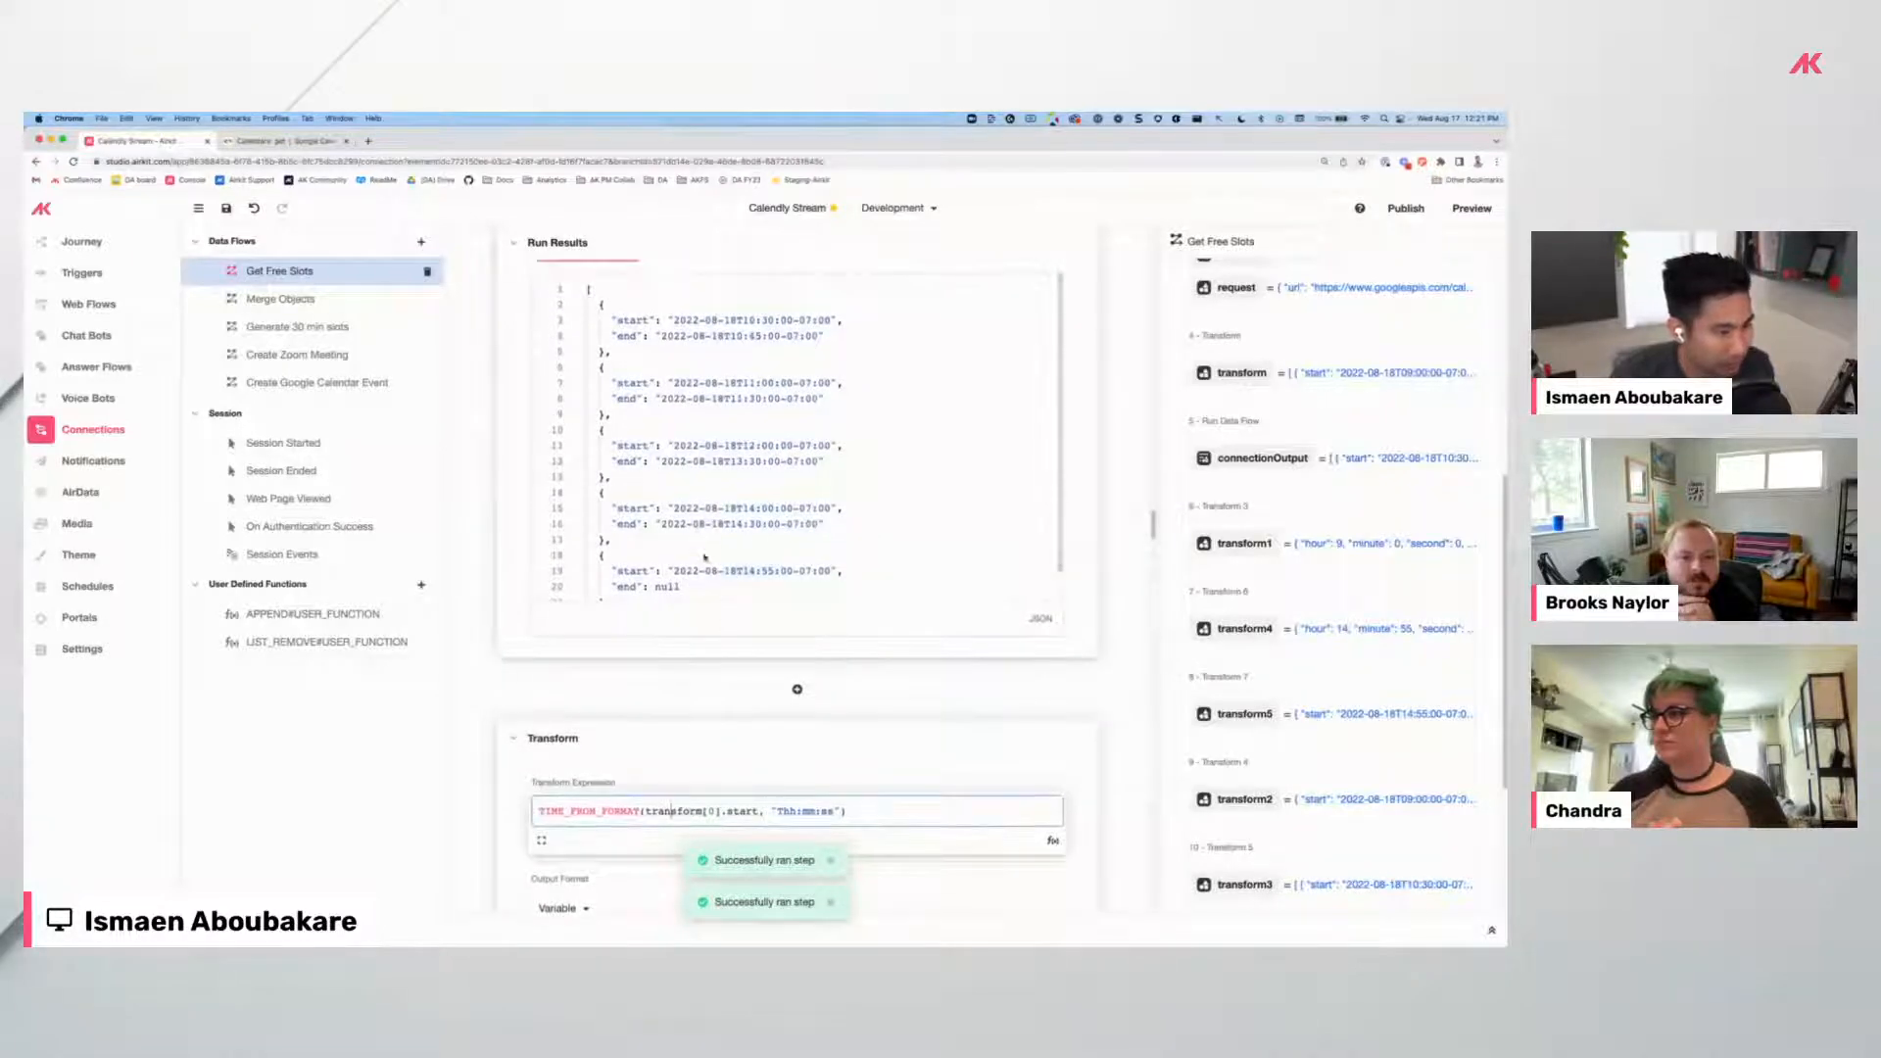
{"action": "scroll", "coordinate": [712, 592], "scroll_direction": "up", "scroll_amount": 10}
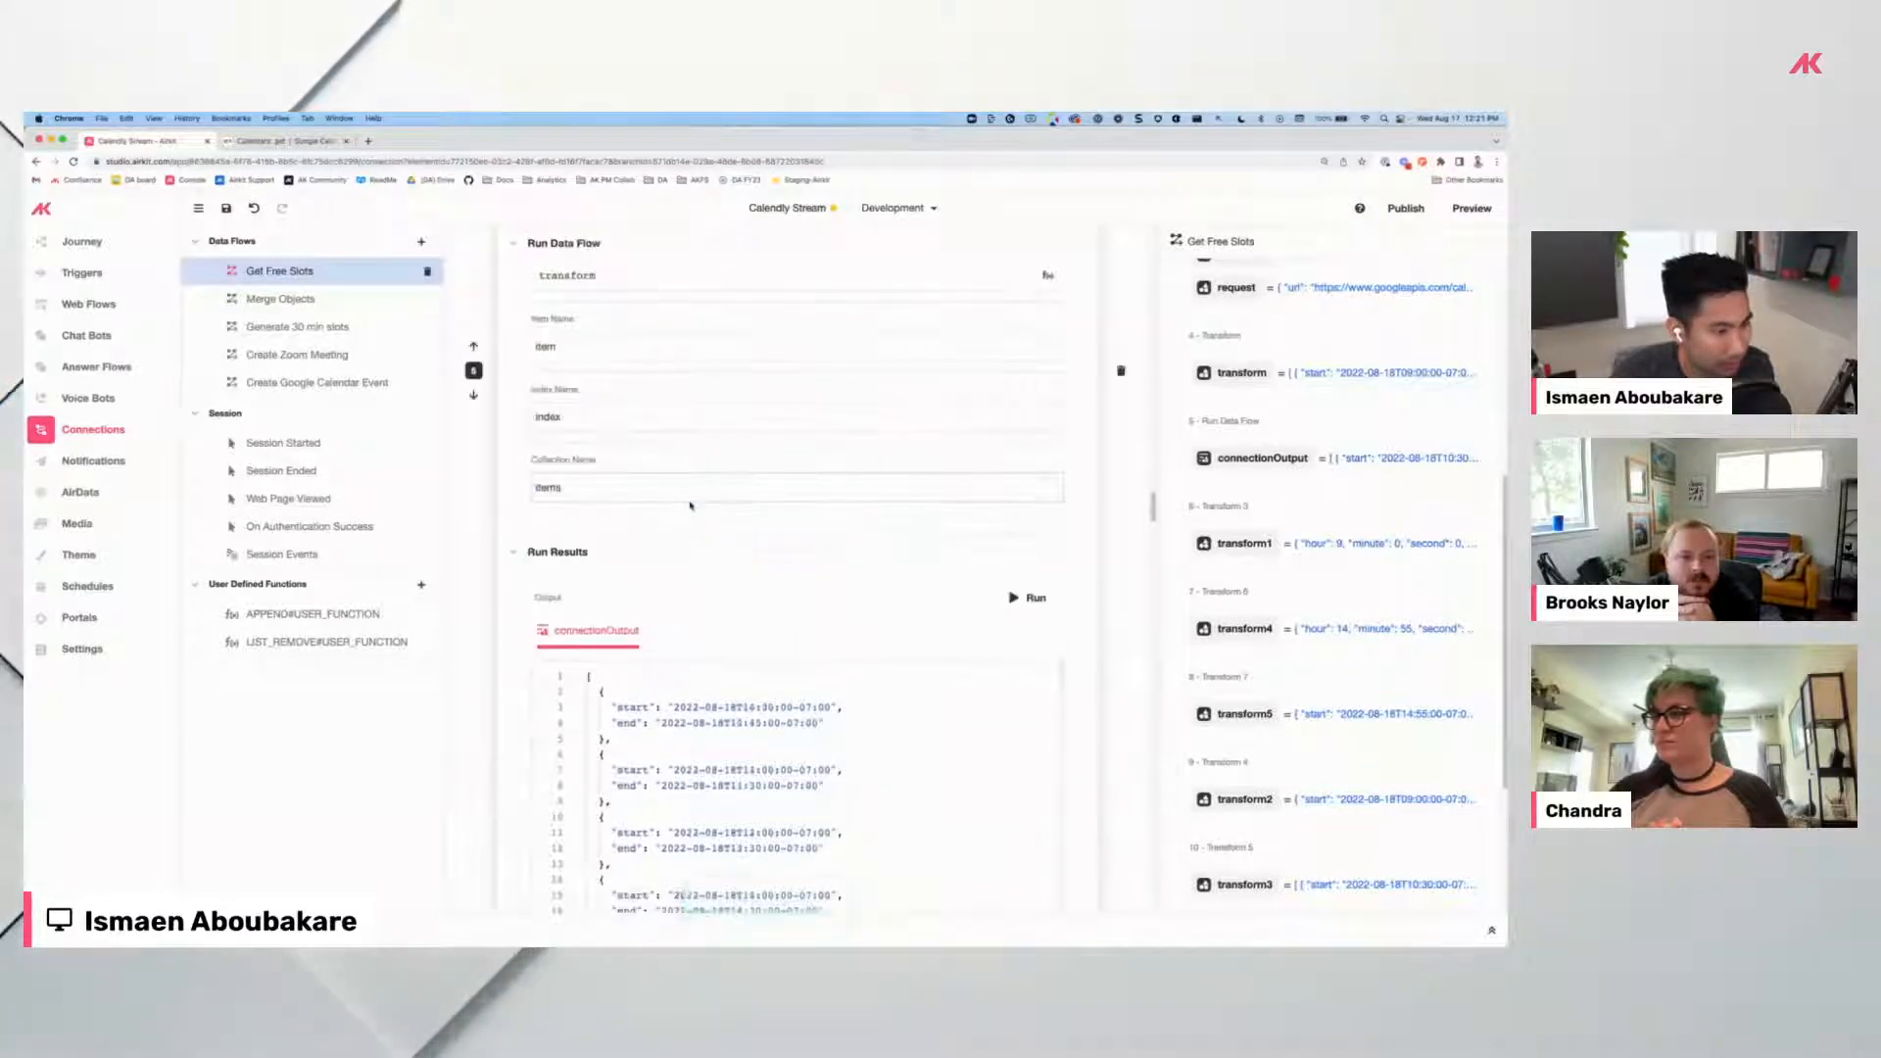
{"action": "scroll", "coordinate": [691, 505], "scroll_direction": "up", "scroll_amount": 8}
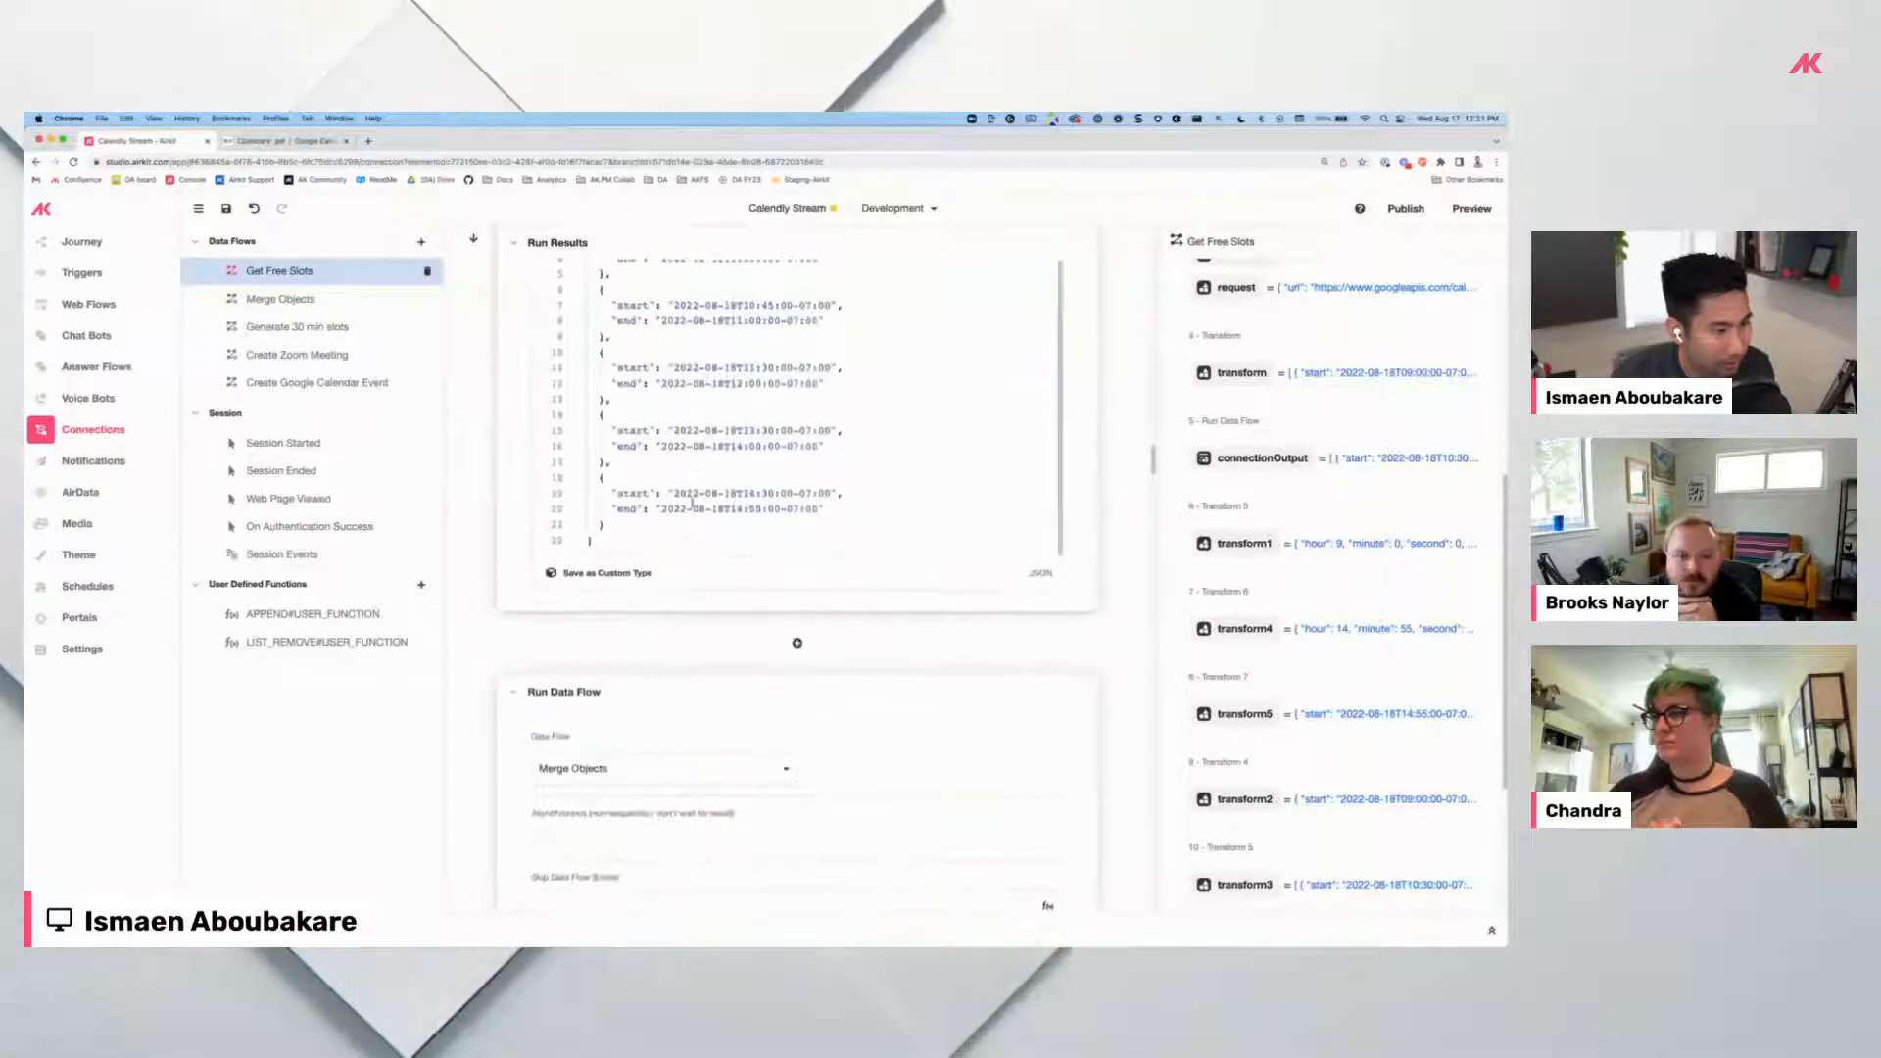
{"action": "scroll", "coordinate": [691, 503], "scroll_direction": "up", "scroll_amount": 5}
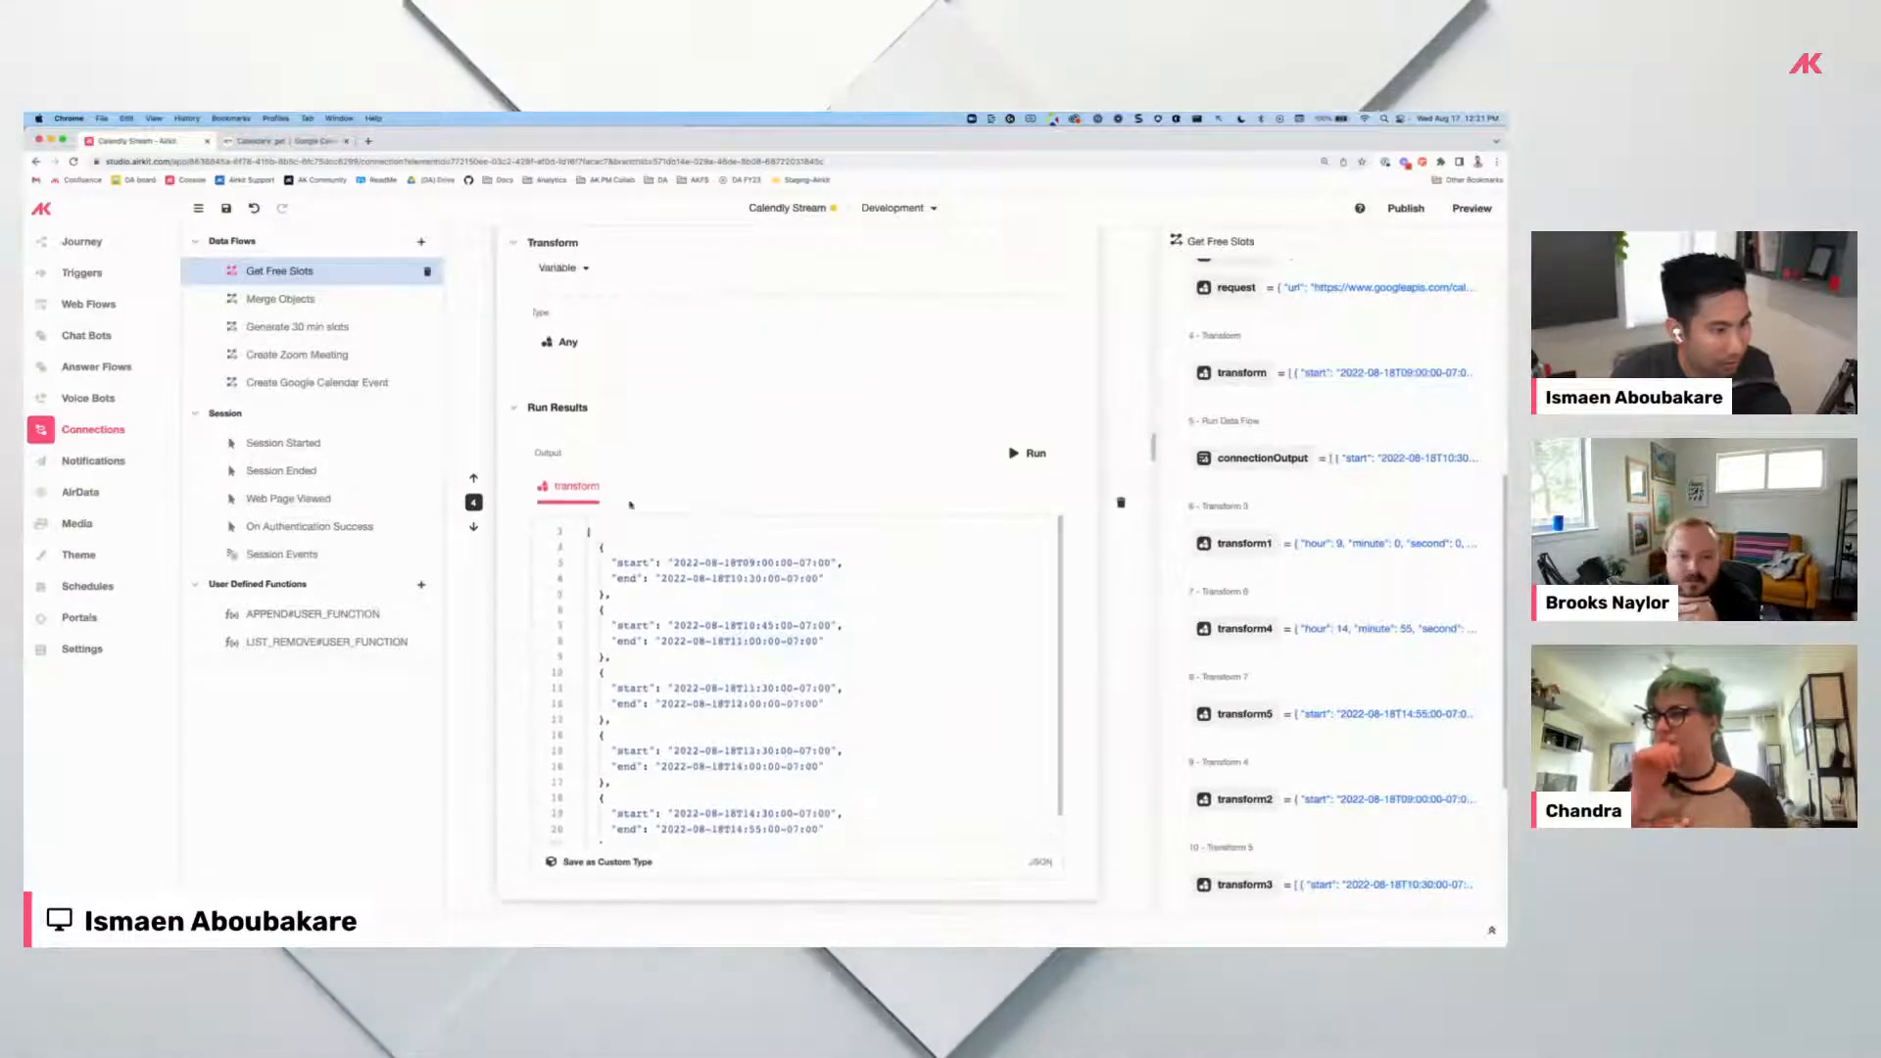
{"action": "scroll", "coordinate": [686, 517], "scroll_direction": "up", "scroll_amount": 5}
{"action": "scroll", "coordinate": [735, 528], "scroll_direction": "down", "scroll_amount": 4}
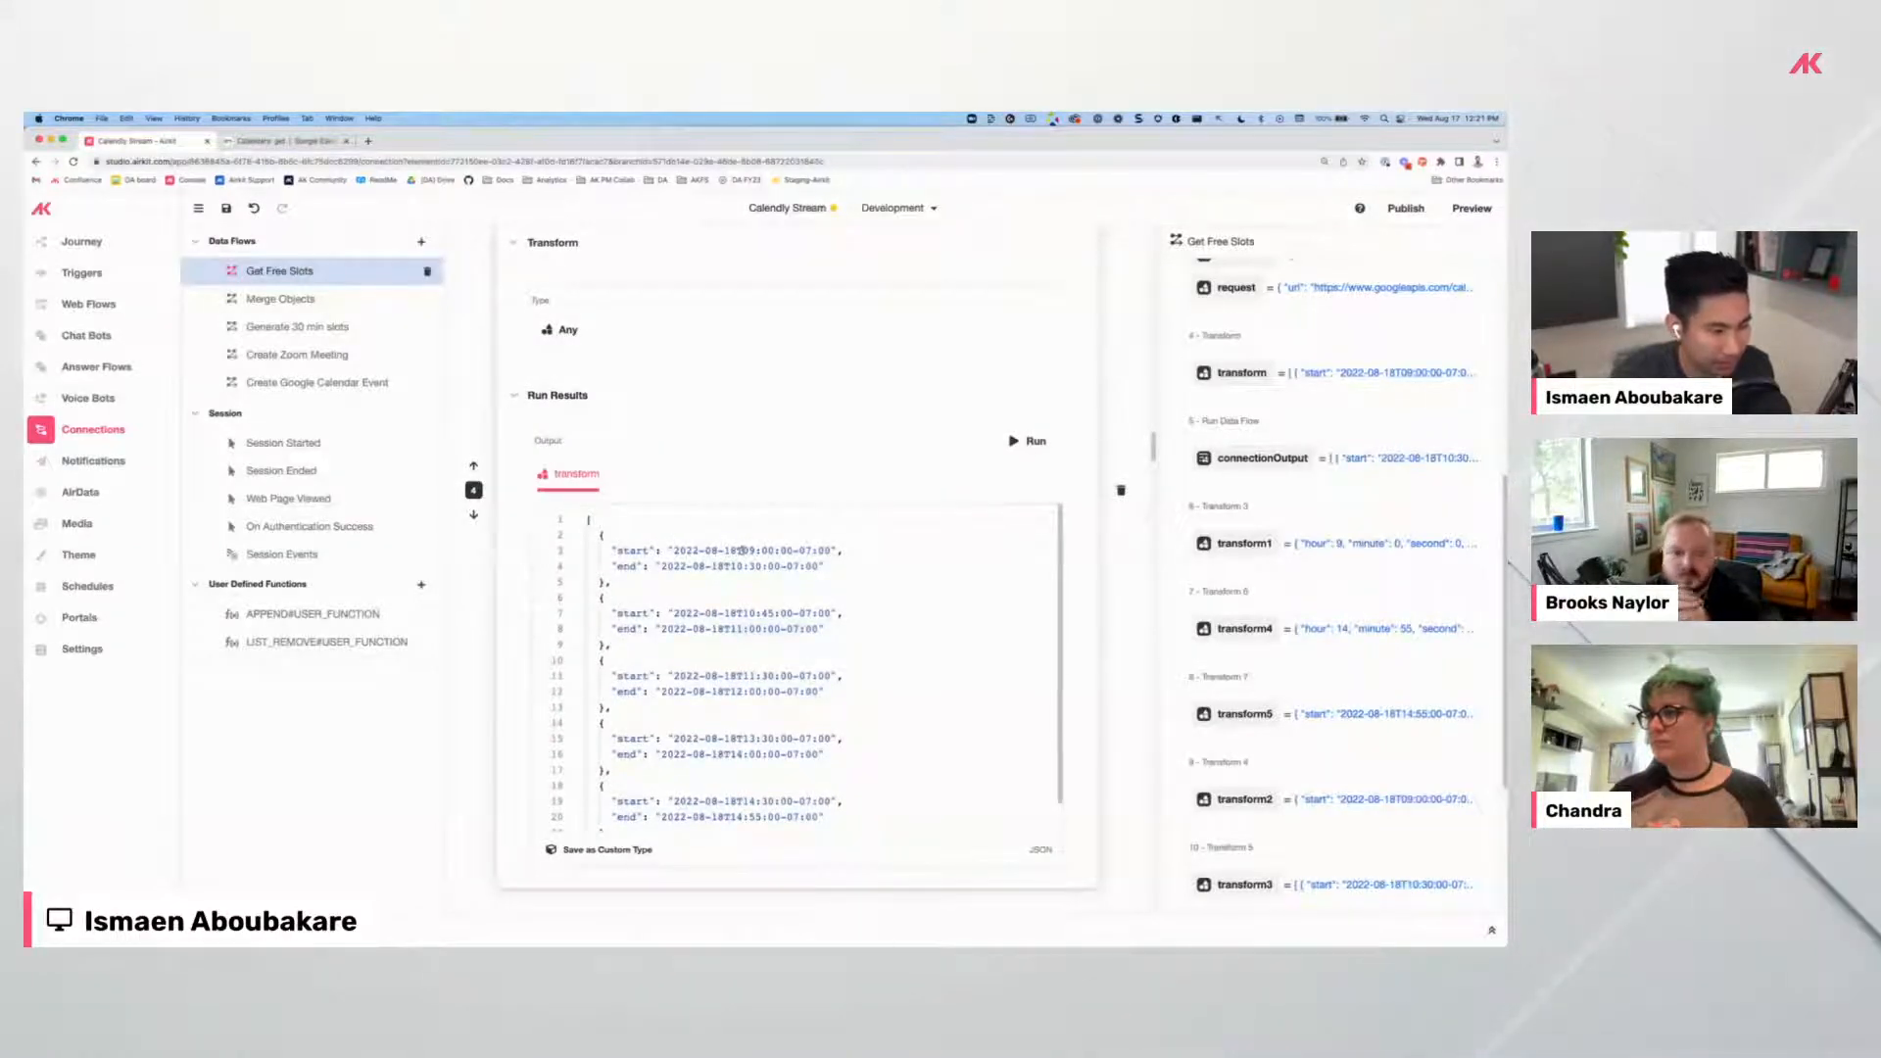
{"action": "scroll", "coordinate": [715, 567], "scroll_direction": "down", "scroll_amount": 3}
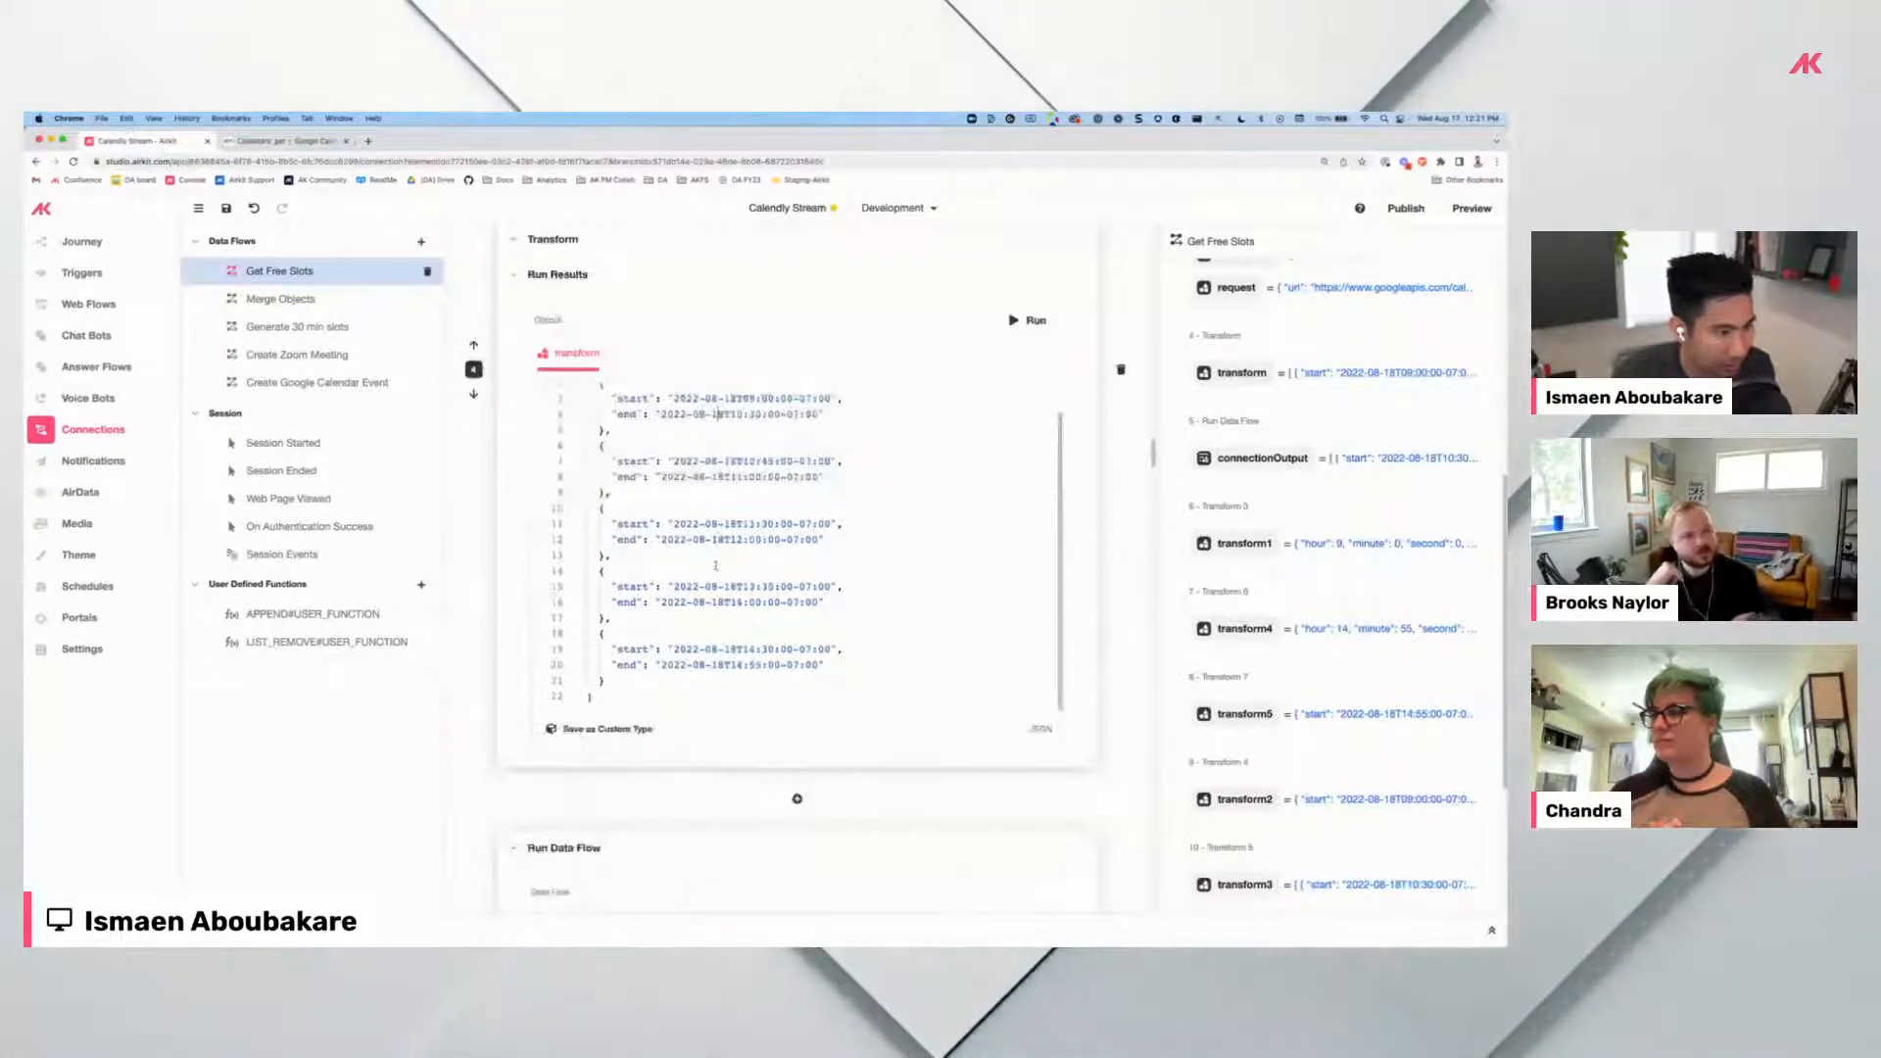
{"action": "scroll", "coordinate": [783, 515], "scroll_direction": "down", "scroll_amount": 5}
{"action": "scroll", "coordinate": [783, 514], "scroll_direction": "down", "scroll_amount": 10}
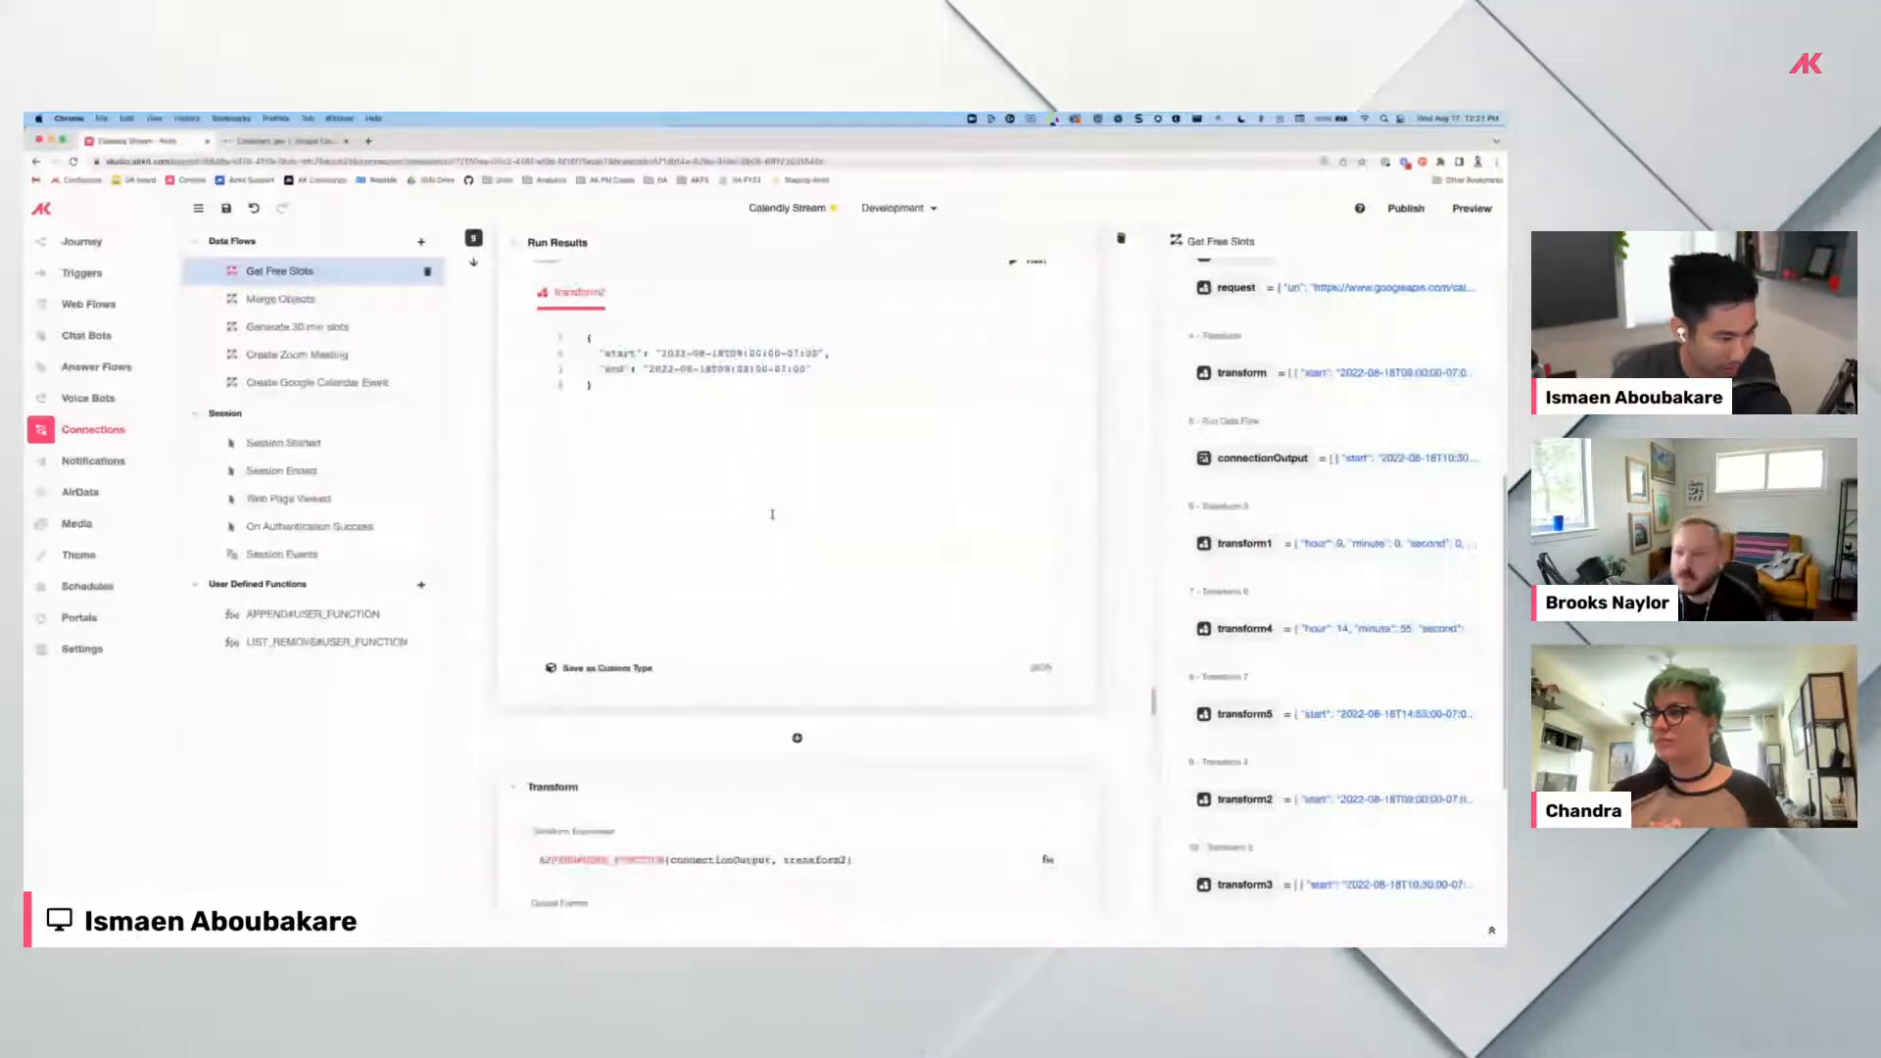
{"action": "scroll", "coordinate": [785, 511], "scroll_direction": "down", "scroll_amount": 3}
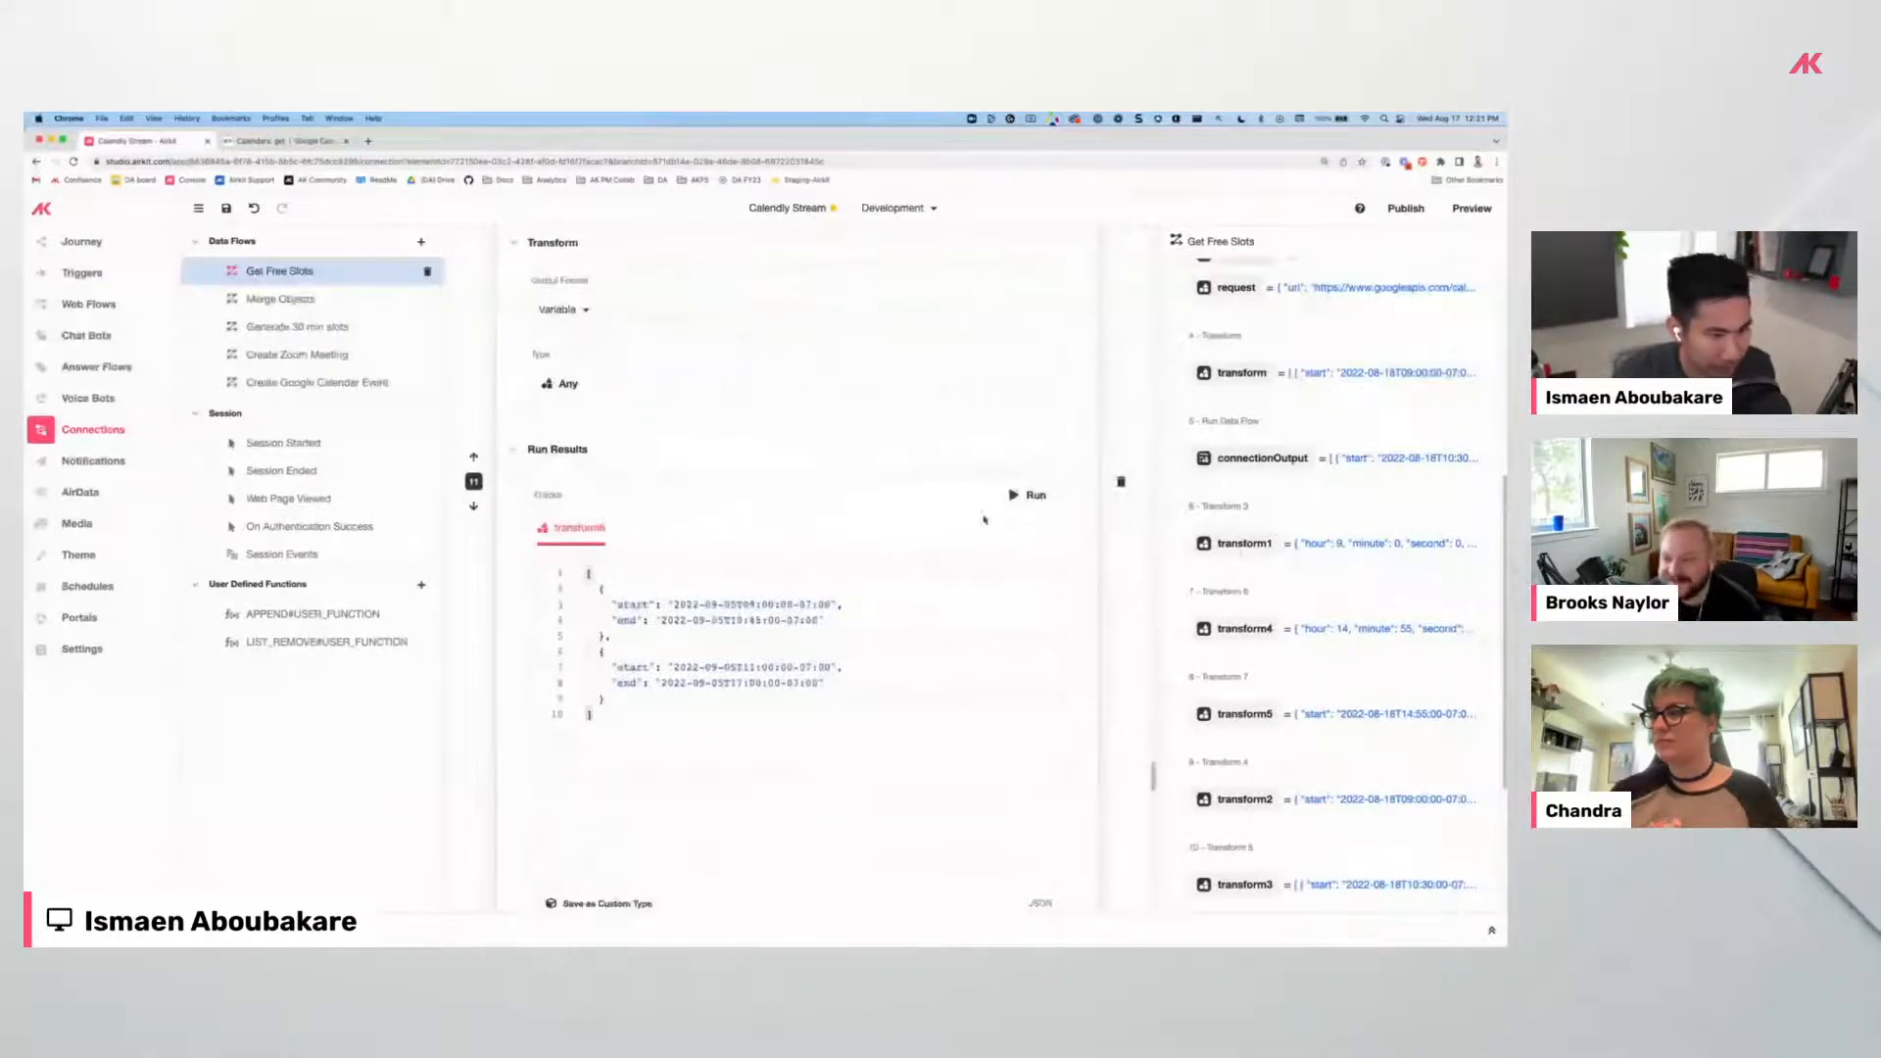
Rerun transform8 and review its six August 18 free ranges, ending with 14:55–17:00.
{"action": "left_click", "coordinate": [1012, 497]}
{"action": "scroll", "coordinate": [813, 503], "scroll_direction": "down", "scroll_amount": 2}
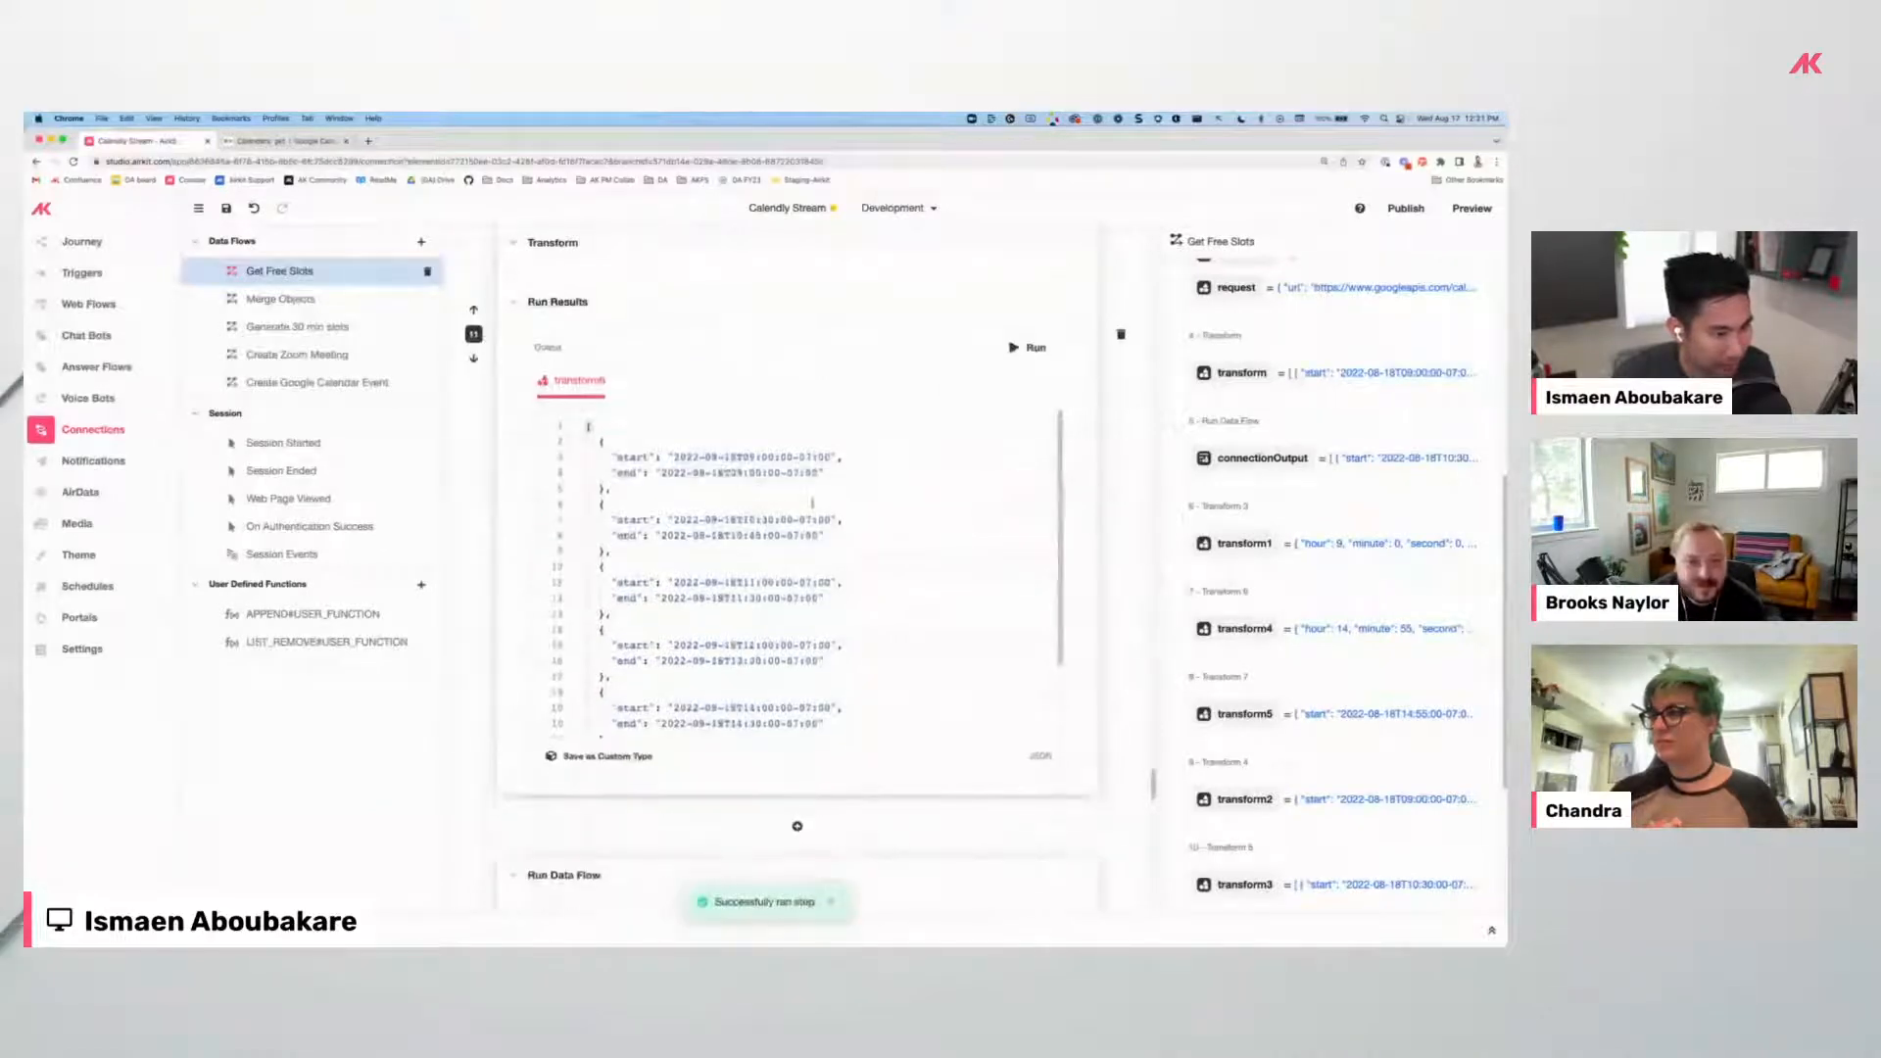
{"action": "scroll", "coordinate": [796, 492], "scroll_direction": "down", "scroll_amount": 1}
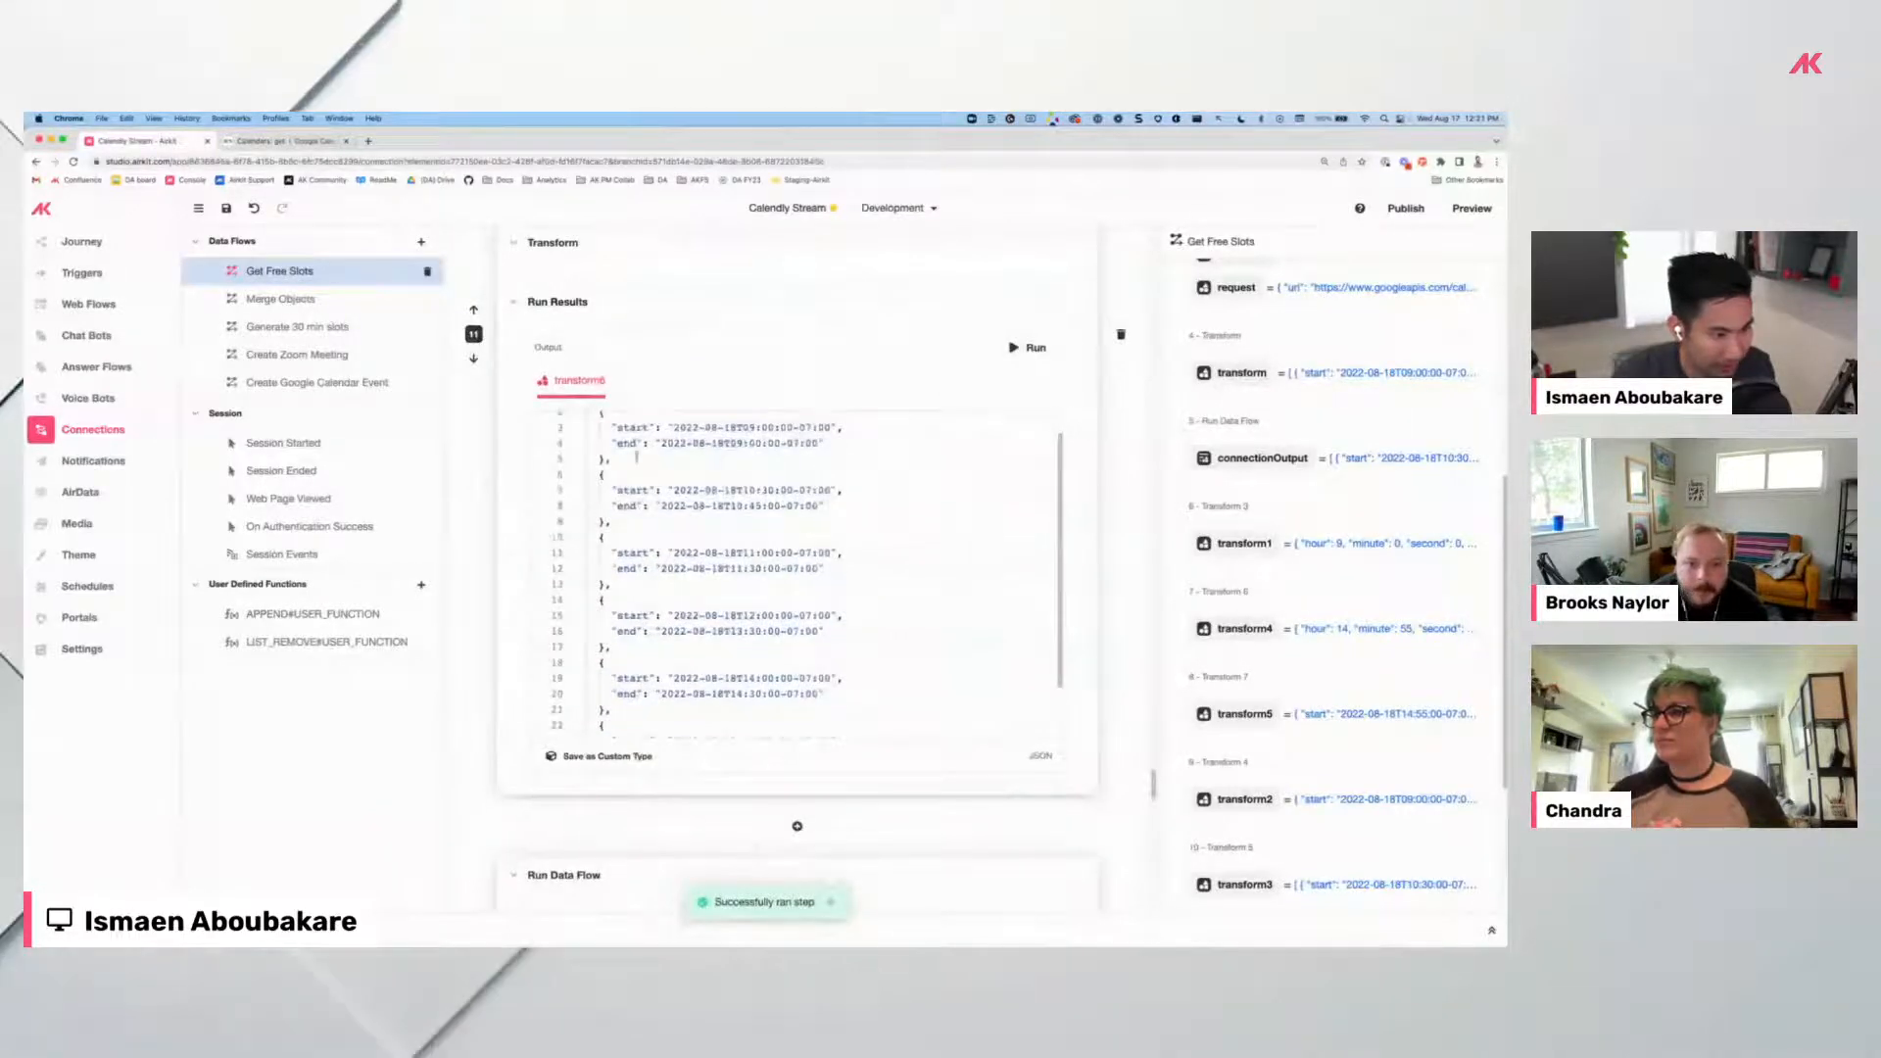
{"action": "scroll", "coordinate": [646, 454], "scroll_direction": "up", "scroll_amount": 1}
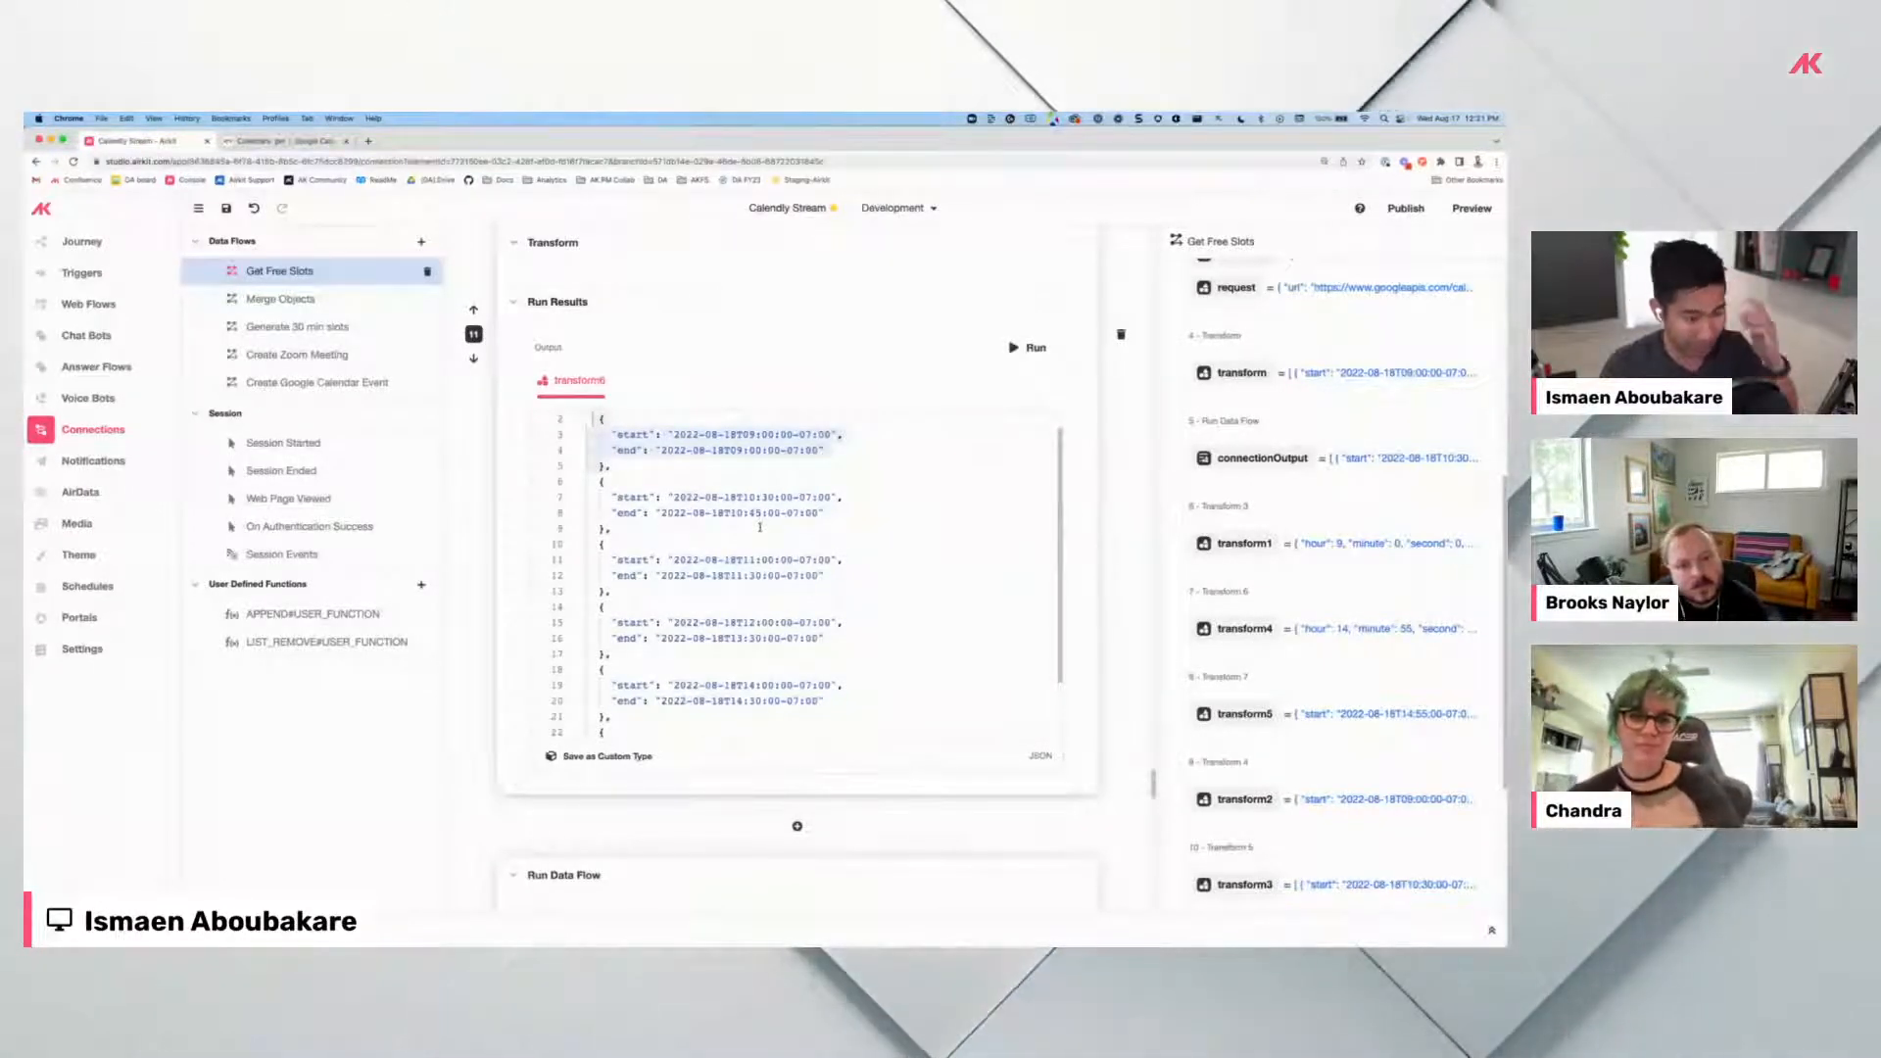
{"action": "scroll", "coordinate": [760, 527], "scroll_direction": "down", "scroll_amount": 5}
{"action": "scroll", "coordinate": [840, 604], "scroll_direction": "down", "scroll_amount": 8}
{"action": "scroll", "coordinate": [784, 510], "scroll_direction": "up", "scroll_amount": 10}
{"action": "scroll", "coordinate": [765, 485], "scroll_direction": "up", "scroll_amount": 5}
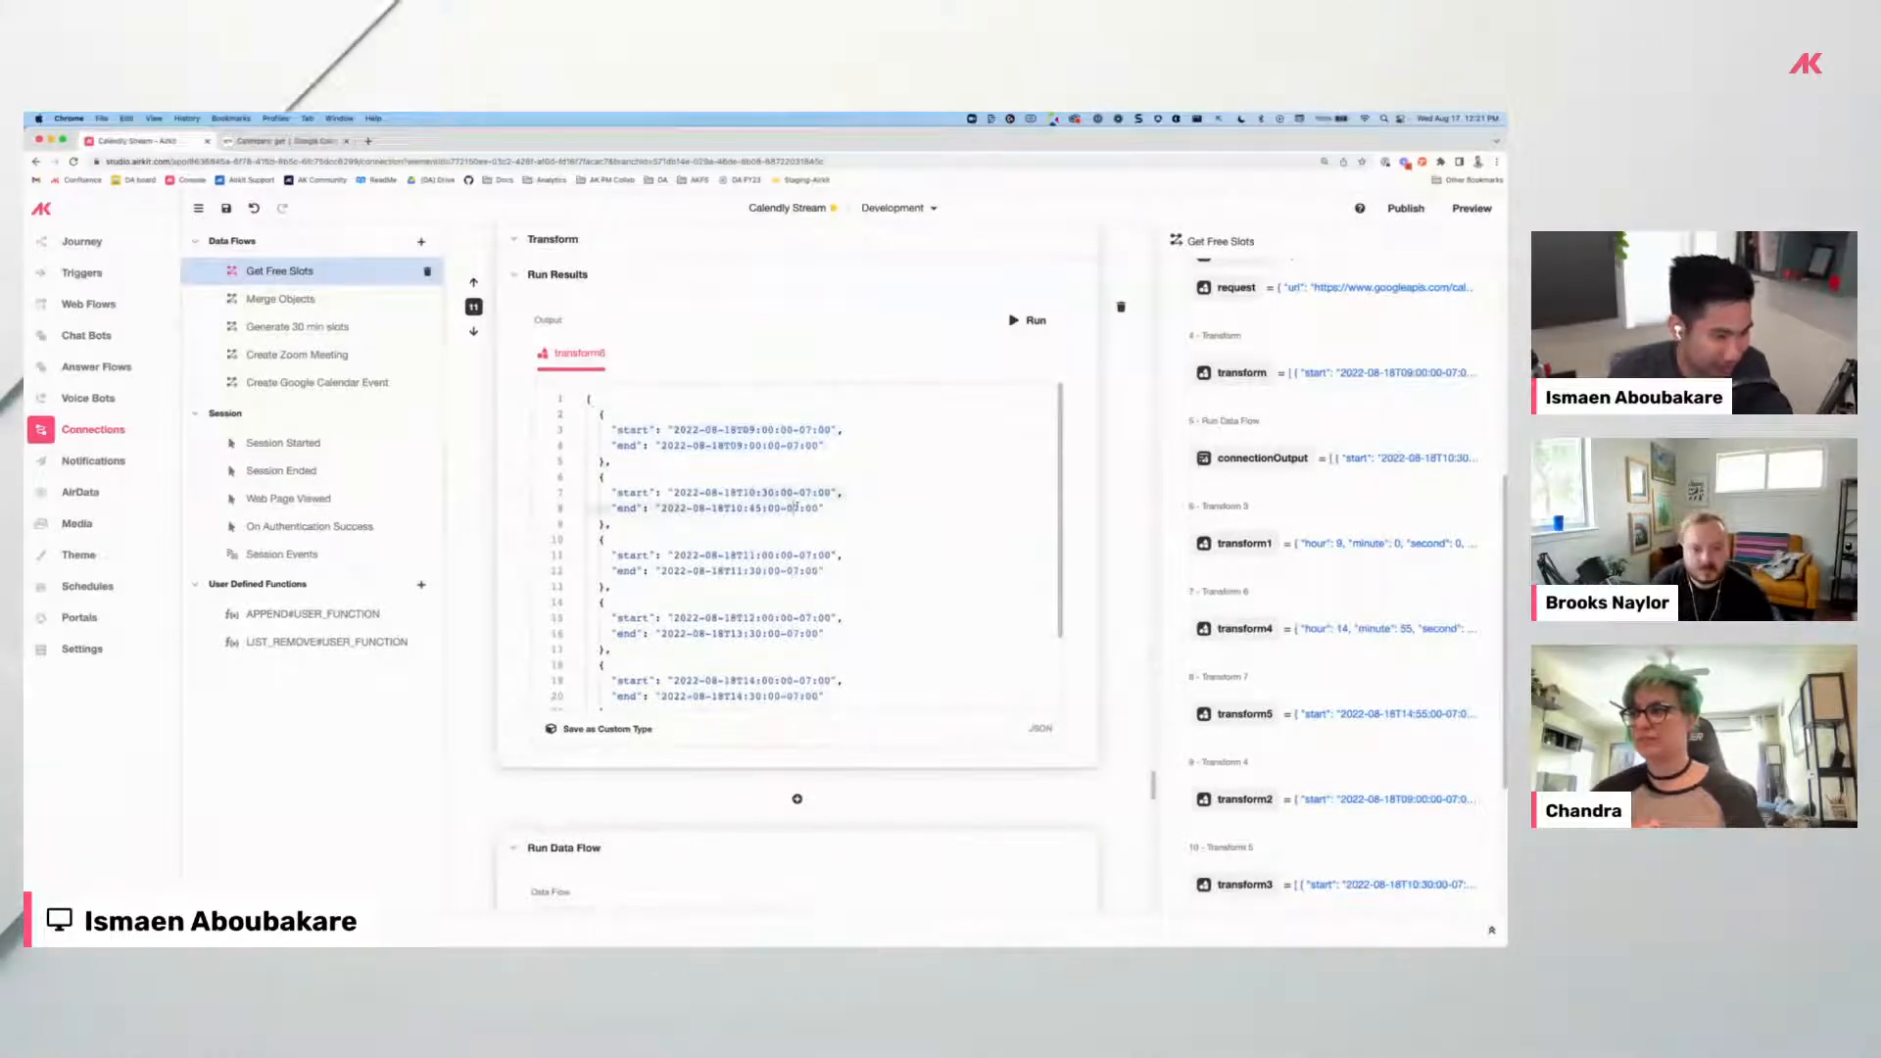
{"action": "scroll", "coordinate": [775, 519], "scroll_direction": "down", "scroll_amount": 2}
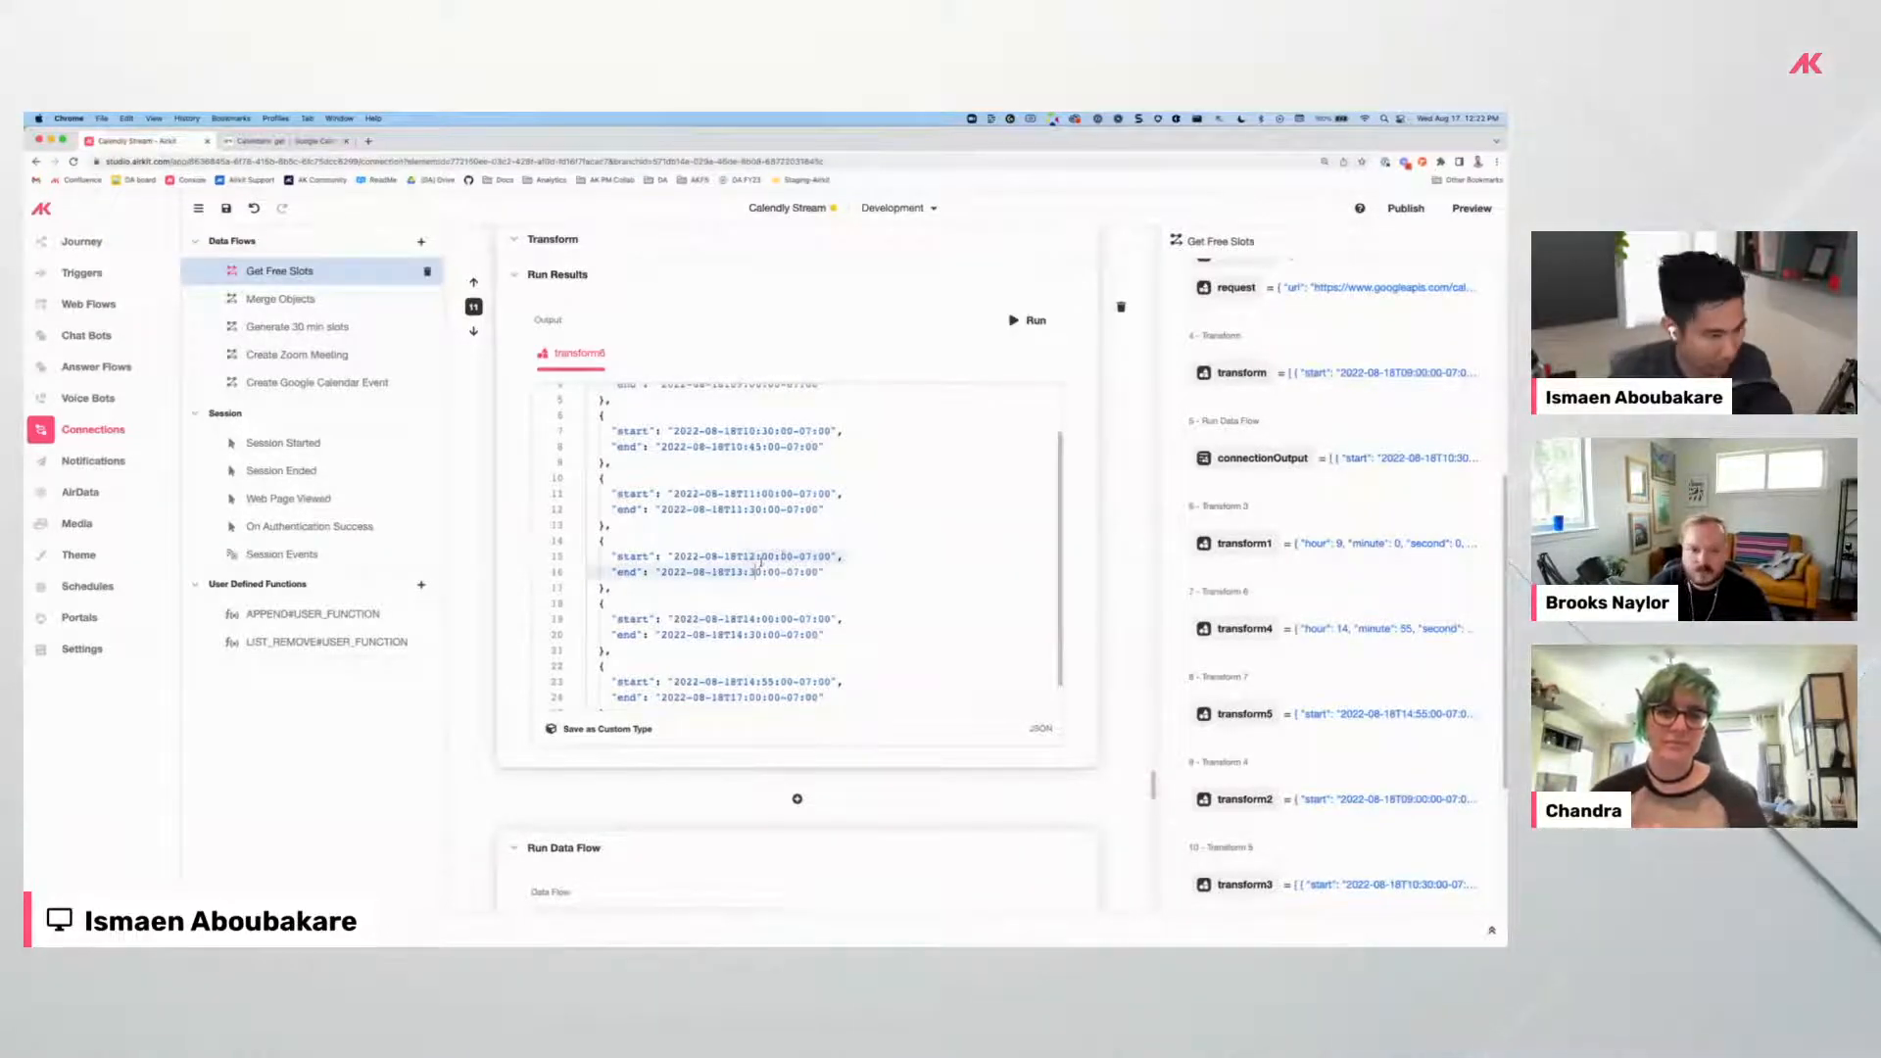
{"action": "scroll", "coordinate": [645, 583], "scroll_direction": "down", "scroll_amount": 3}
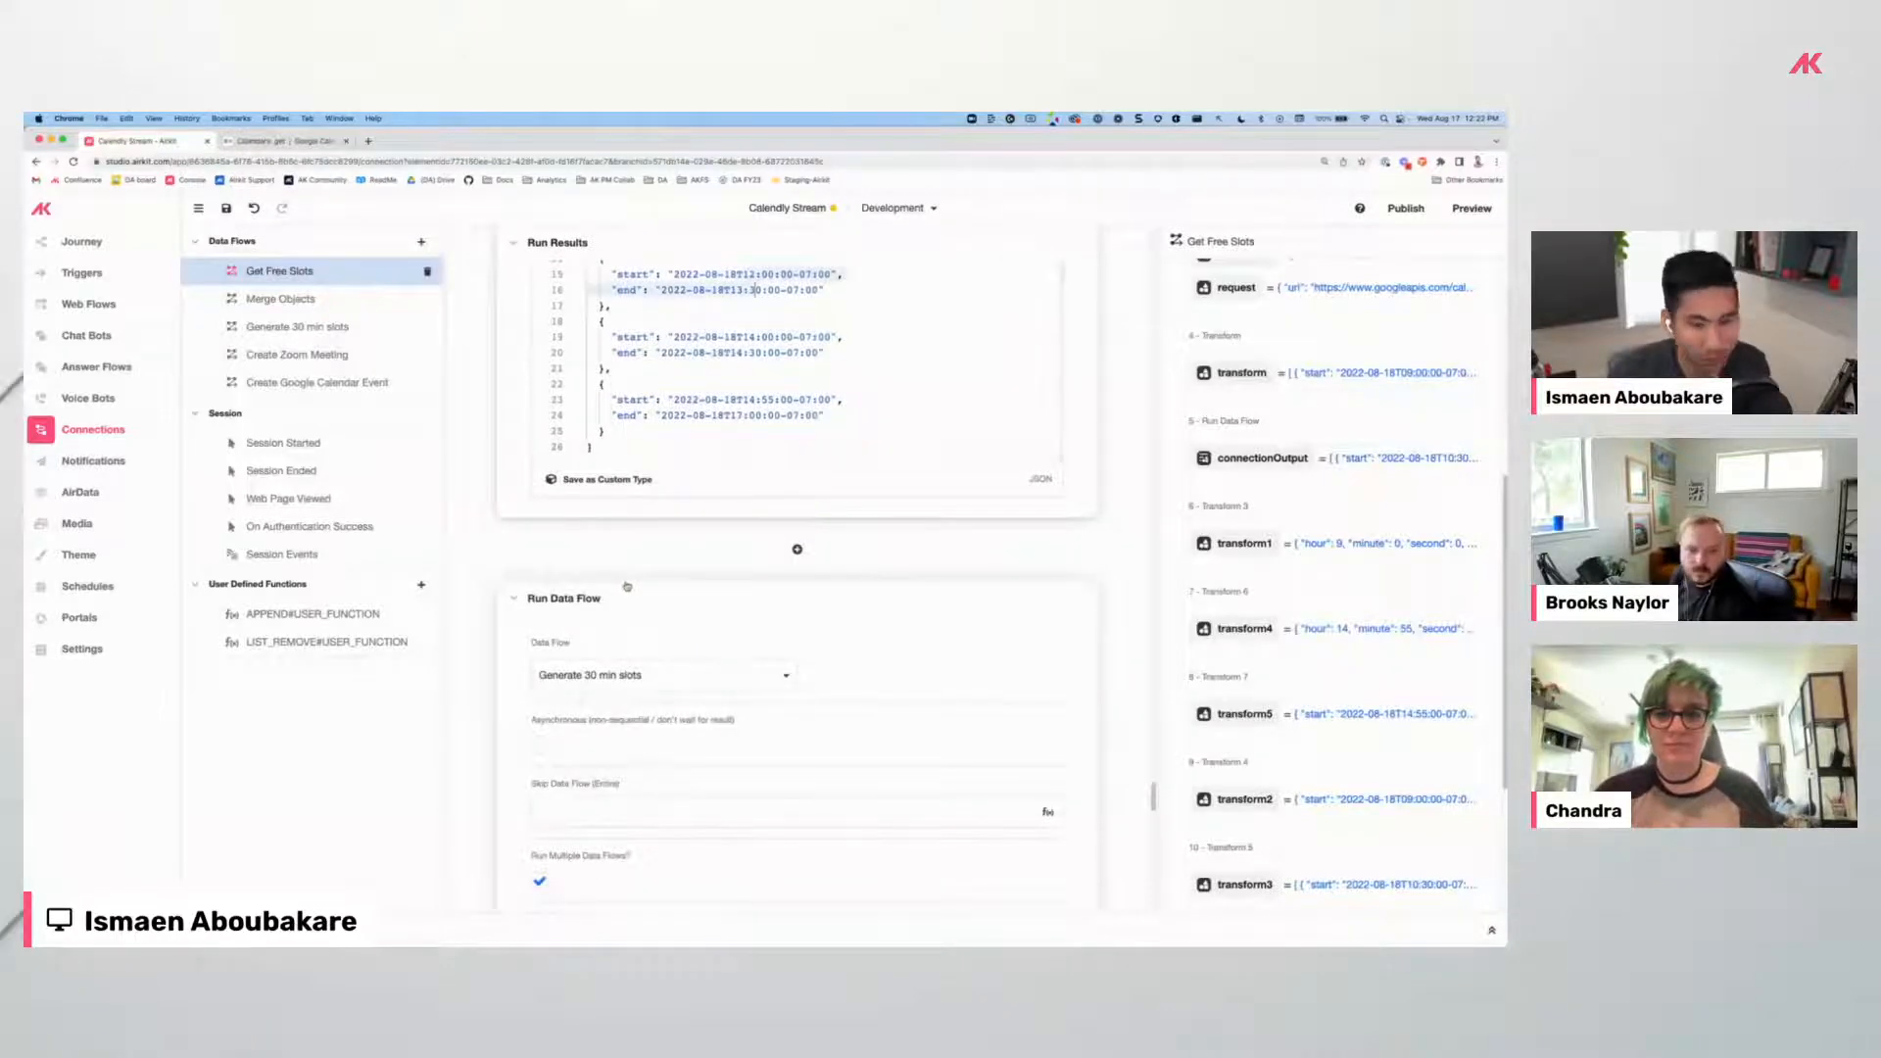
Rerun the Get Free Slots flow's Run Data Flow step to refresh its output.
{"action": "scroll", "coordinate": [632, 578], "scroll_direction": "down", "scroll_amount": 3}
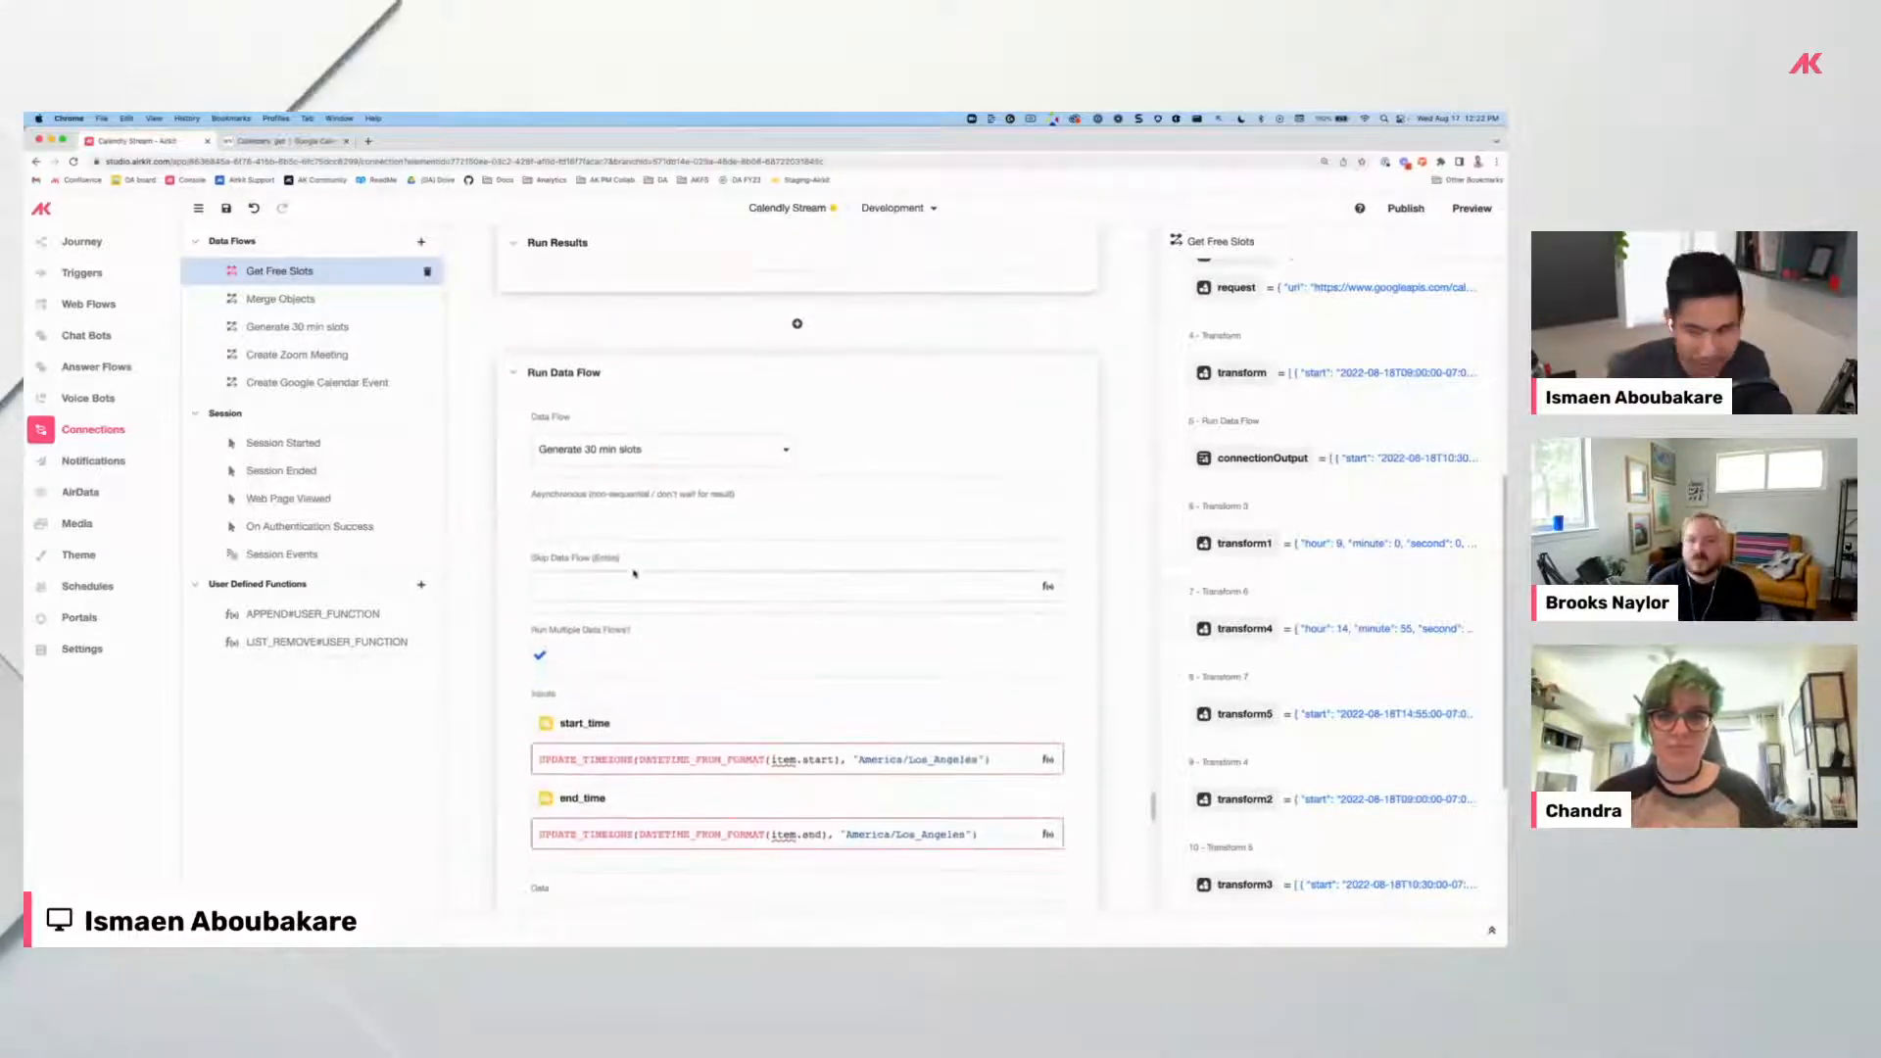
{"action": "scroll", "coordinate": [757, 569], "scroll_direction": "down", "scroll_amount": 8}
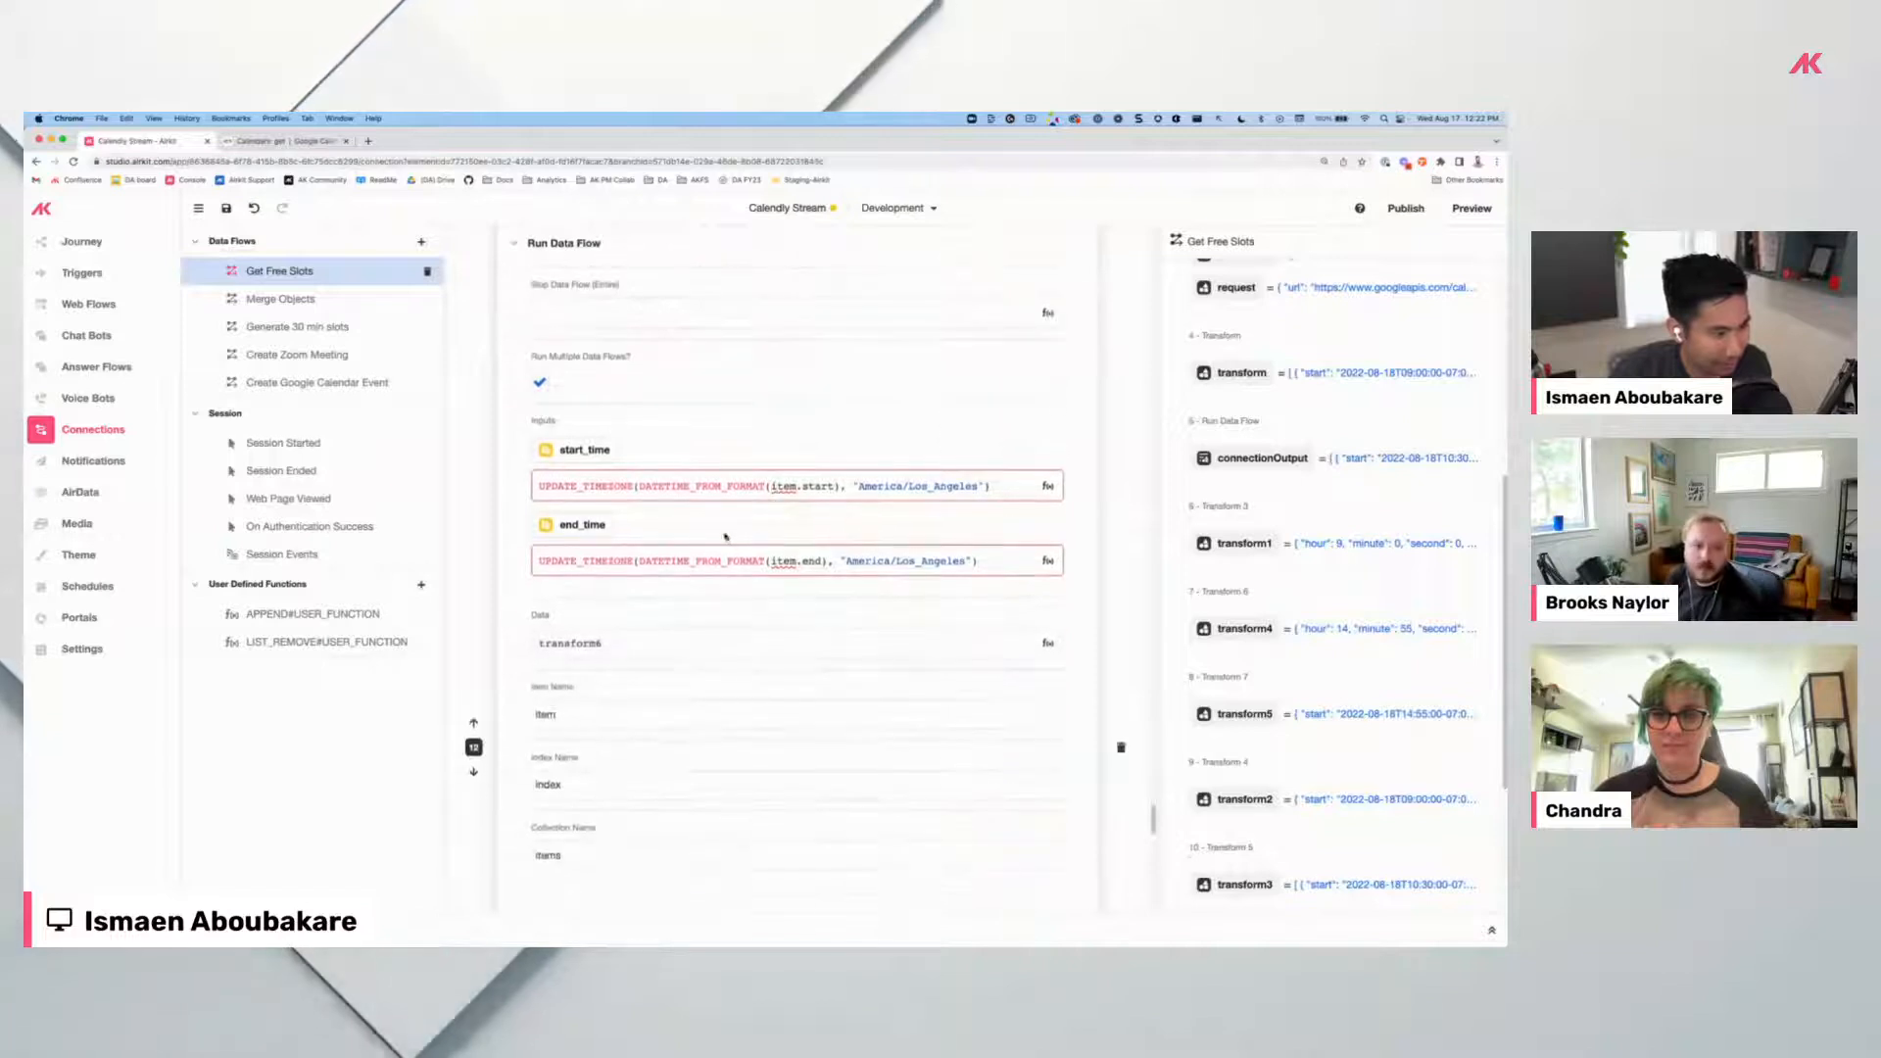
{"action": "scroll", "coordinate": [857, 591], "scroll_direction": "down", "scroll_amount": 1}
{"action": "left_click", "coordinate": [1029, 511]}
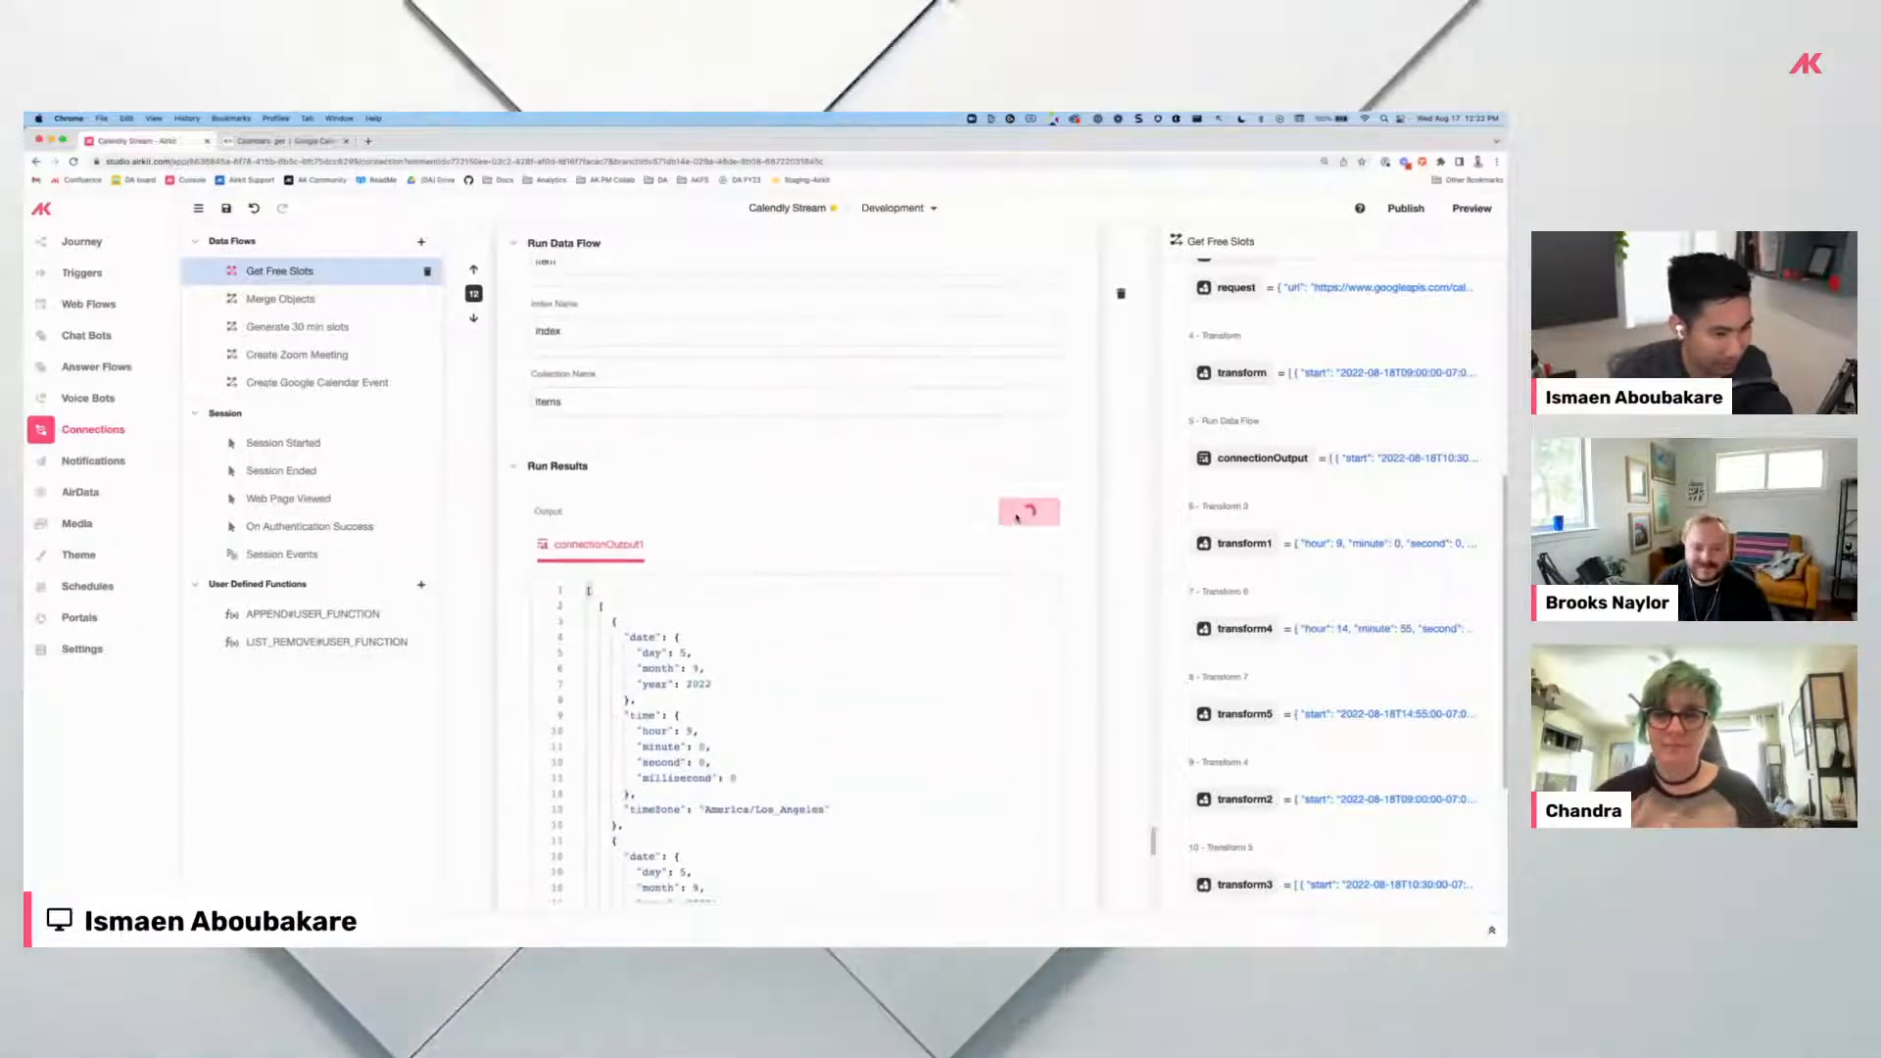
Open the Generate 30 min slots data flow, whose Transform builds offsets [0, 30, 60, 90].
{"action": "scroll", "coordinate": [730, 537], "scroll_direction": "down", "scroll_amount": 2}
{"action": "scroll", "coordinate": [730, 538], "scroll_direction": "up", "scroll_amount": 12}
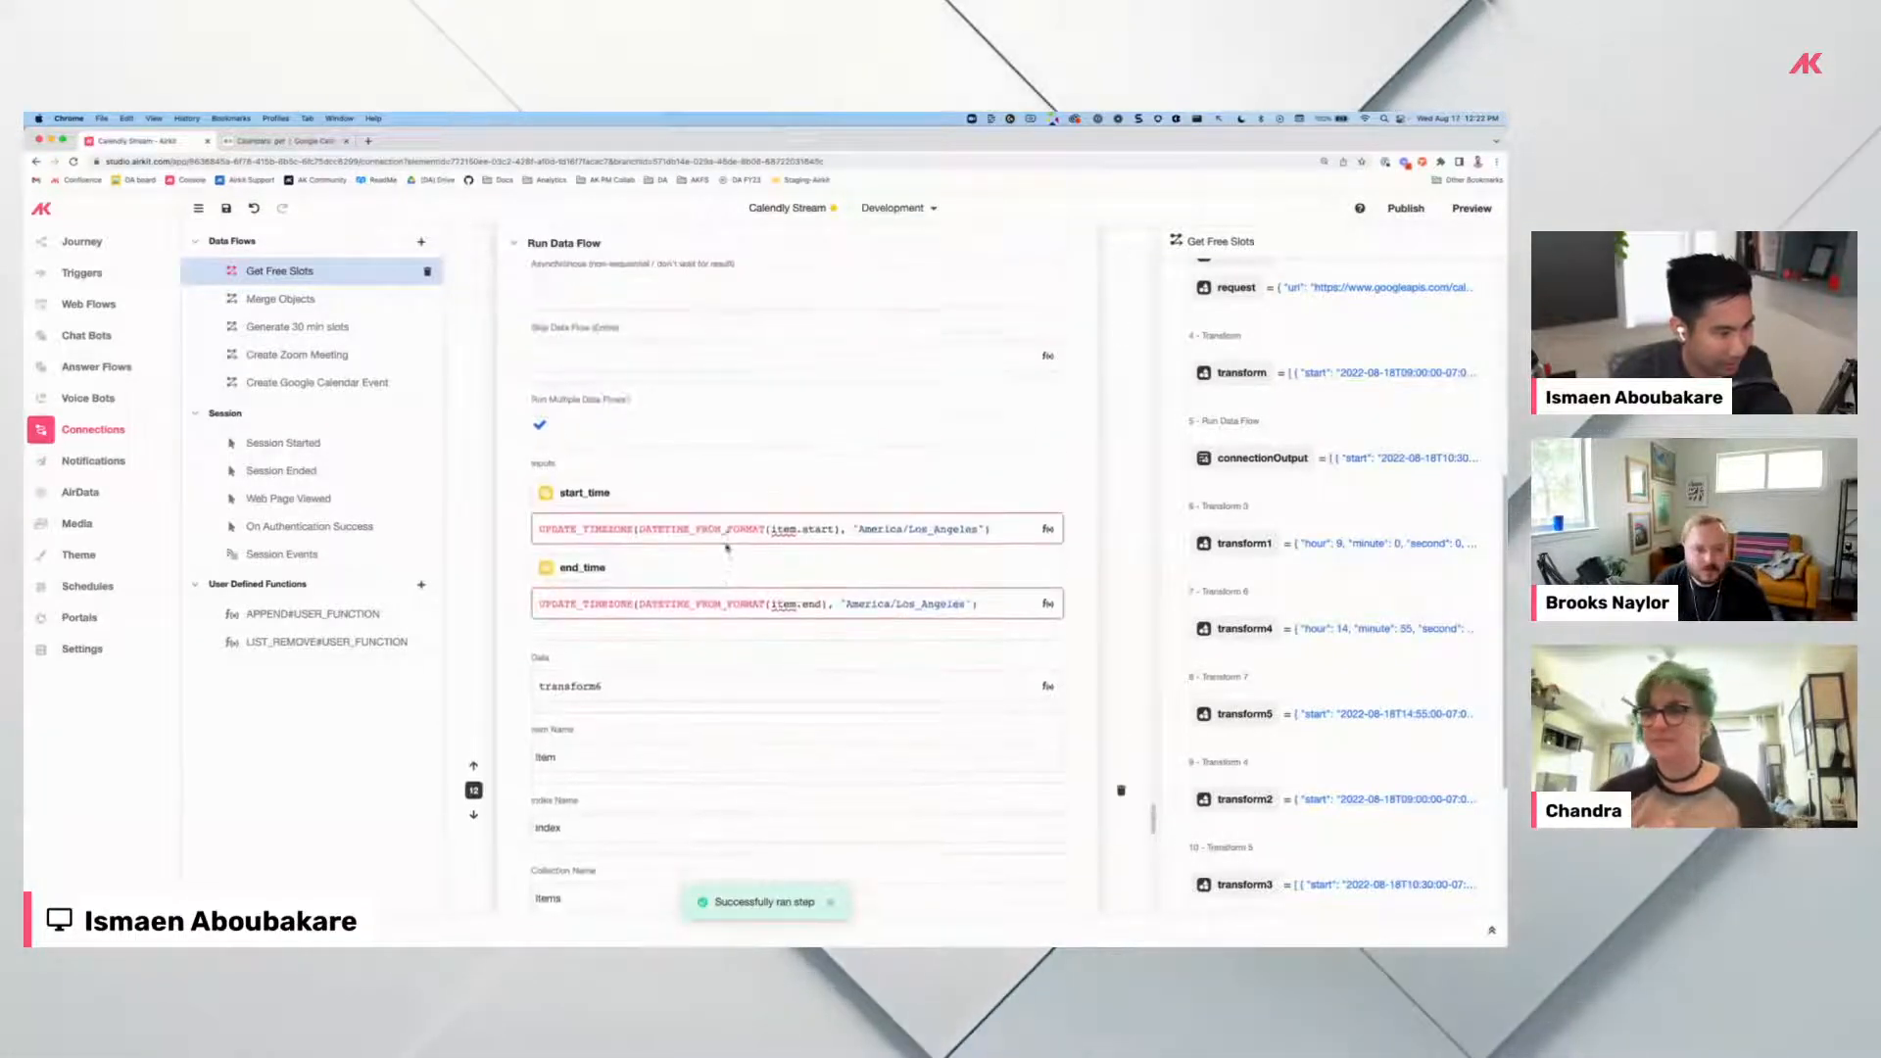
{"action": "left_click", "coordinate": [311, 329]}
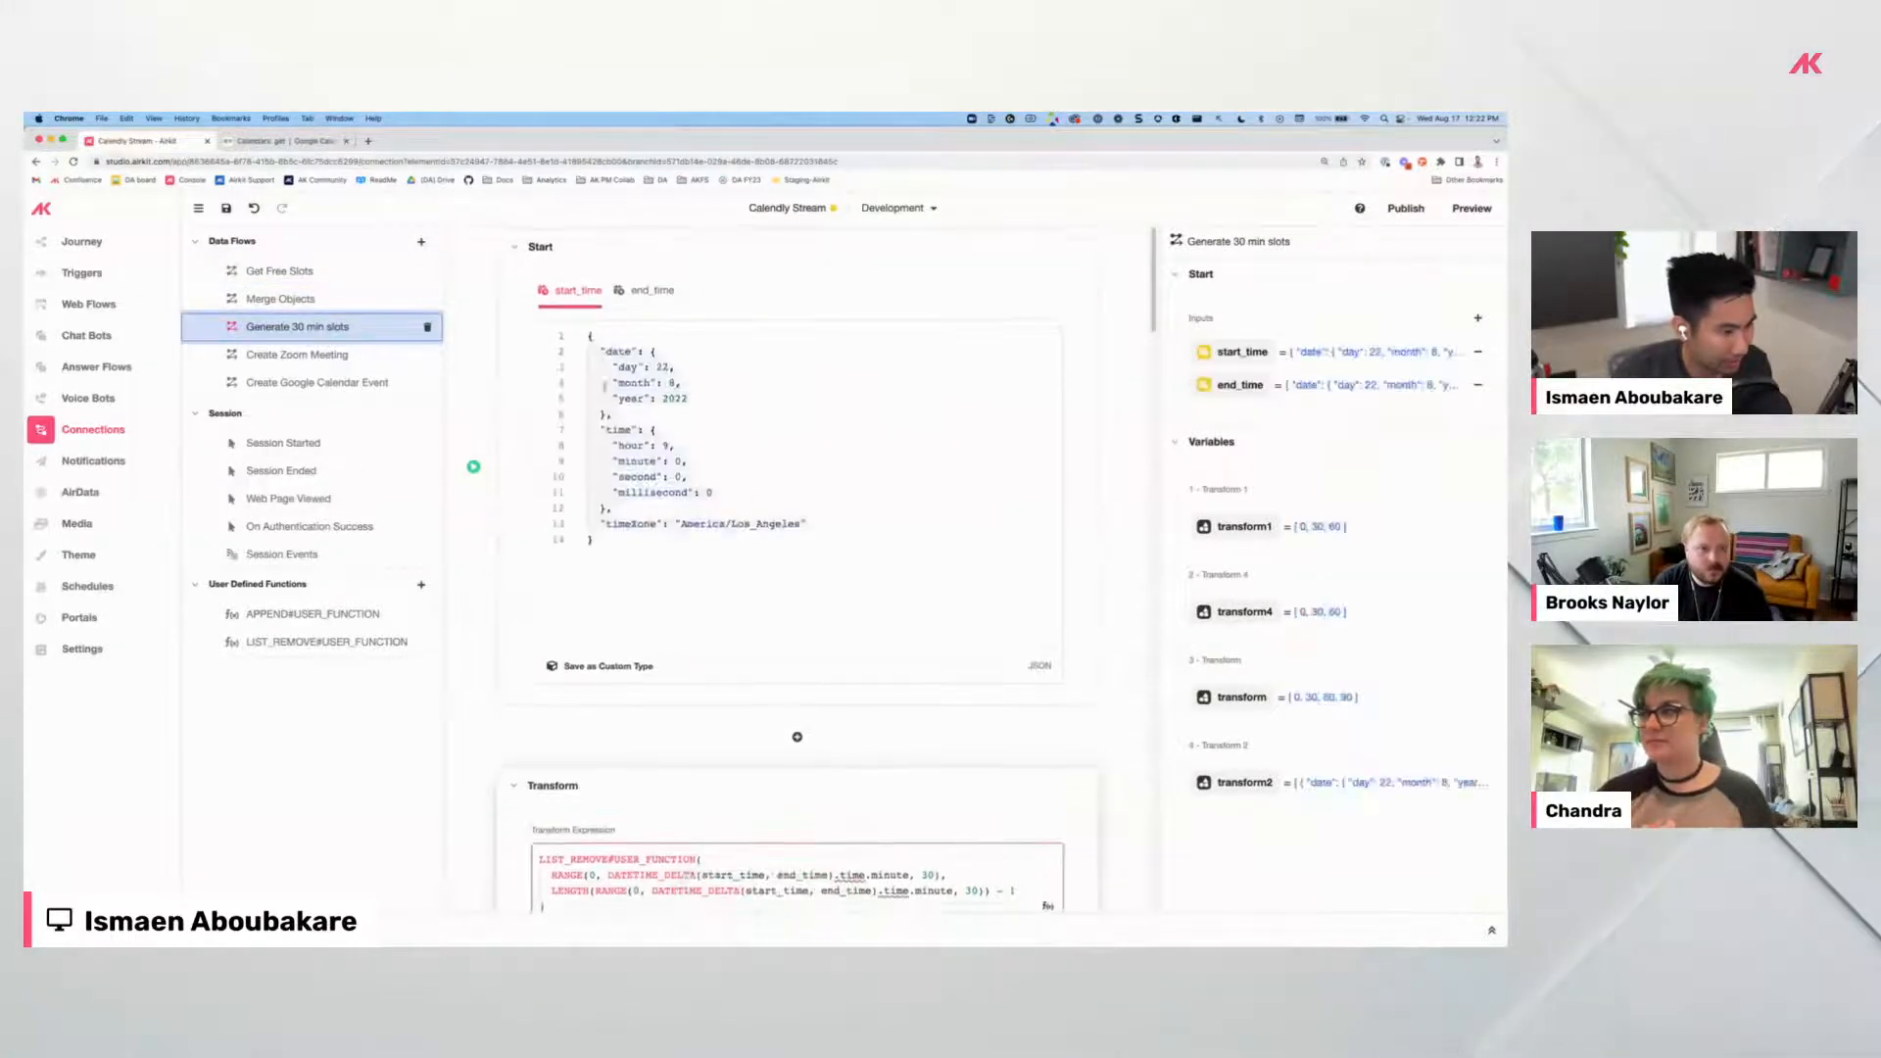
Rerun the first Transform in Generate 30 min slots and check its output.
{"action": "scroll", "coordinate": [679, 608], "scroll_direction": "down", "scroll_amount": 3}
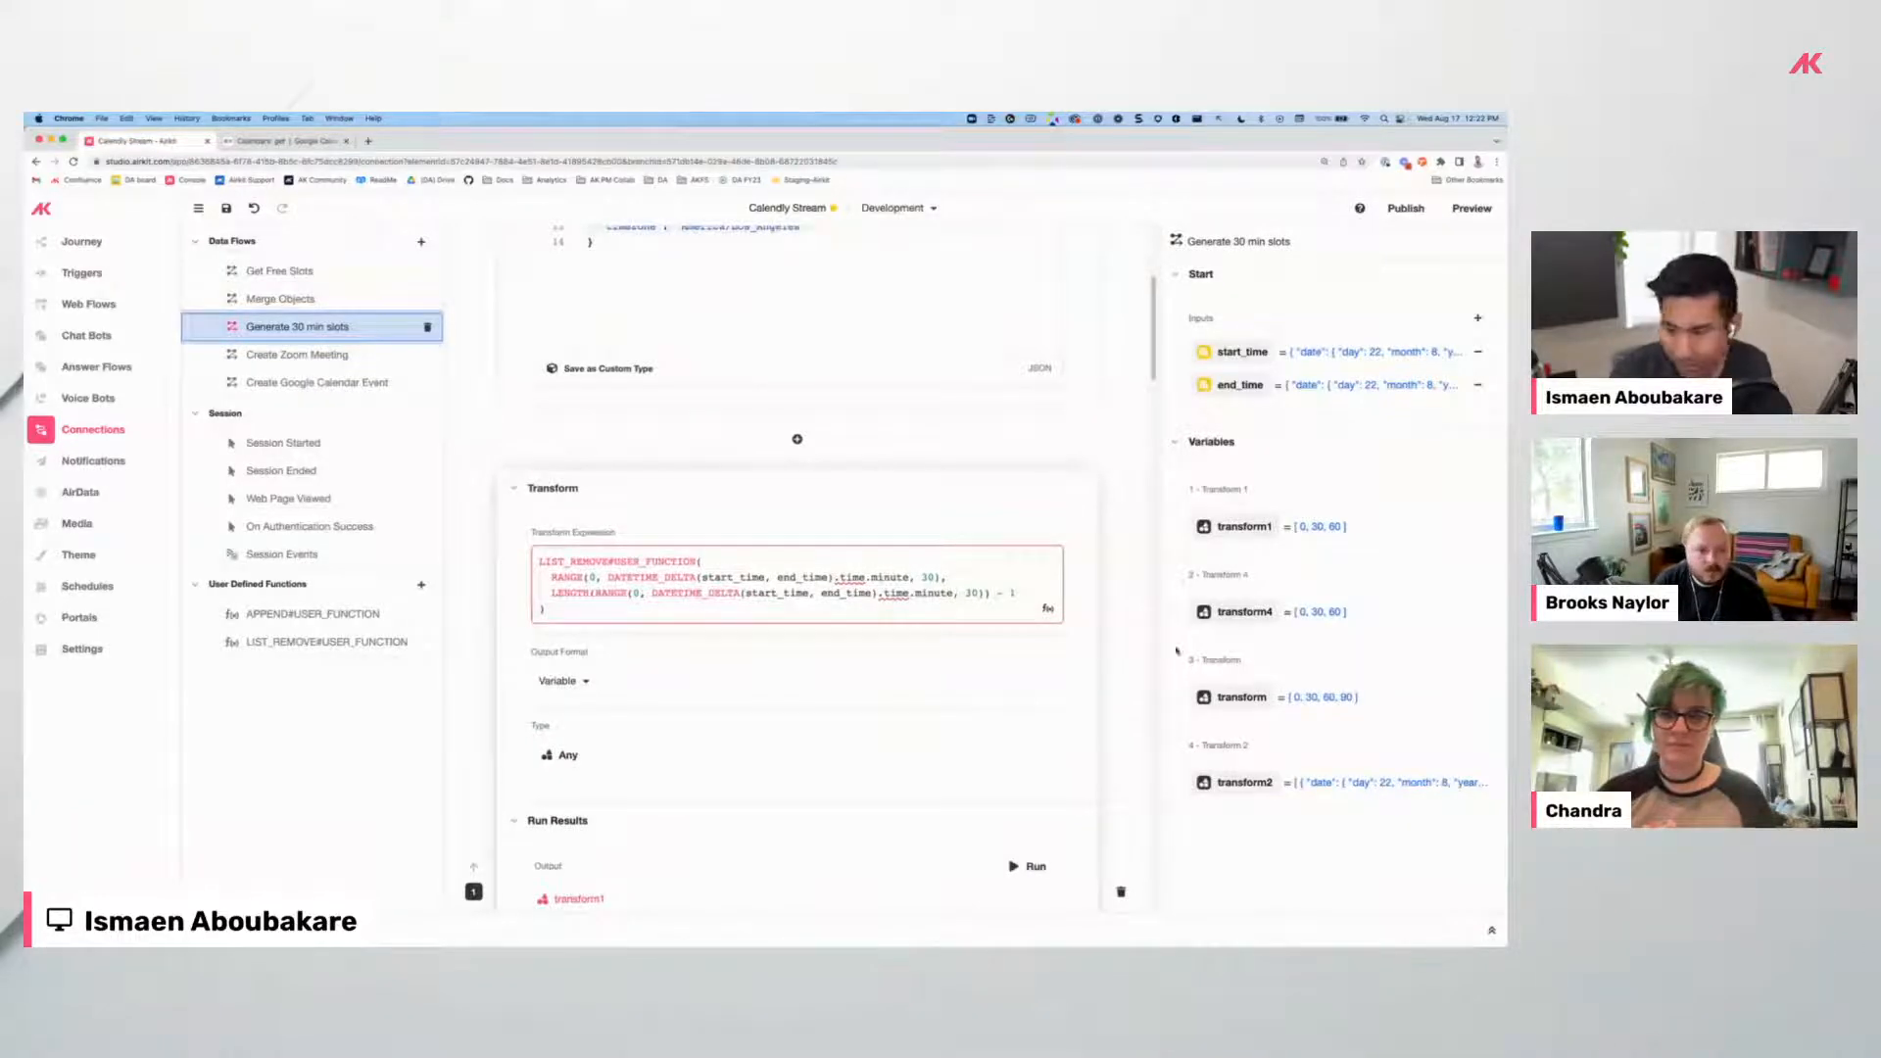
{"action": "scroll", "coordinate": [560, 568], "scroll_direction": "down", "scroll_amount": 1}
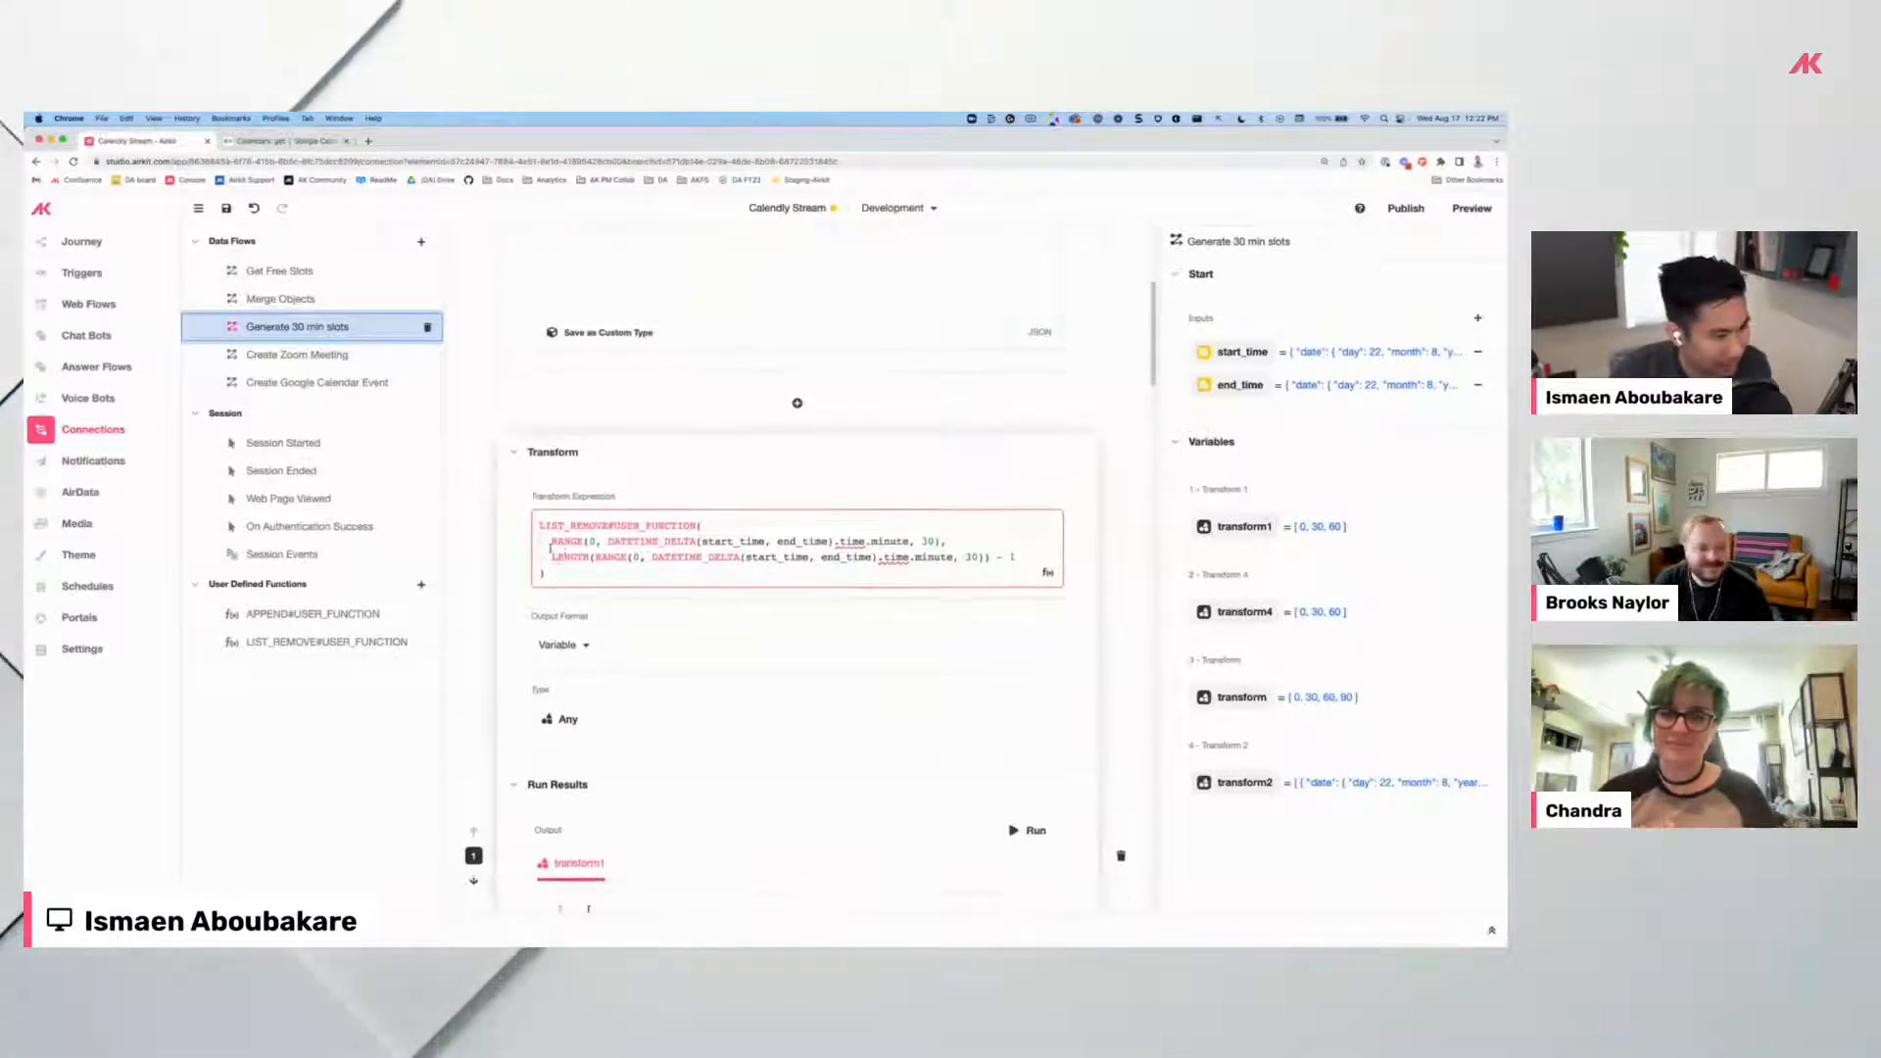
{"action": "scroll", "coordinate": [682, 514], "scroll_direction": "down", "scroll_amount": 3}
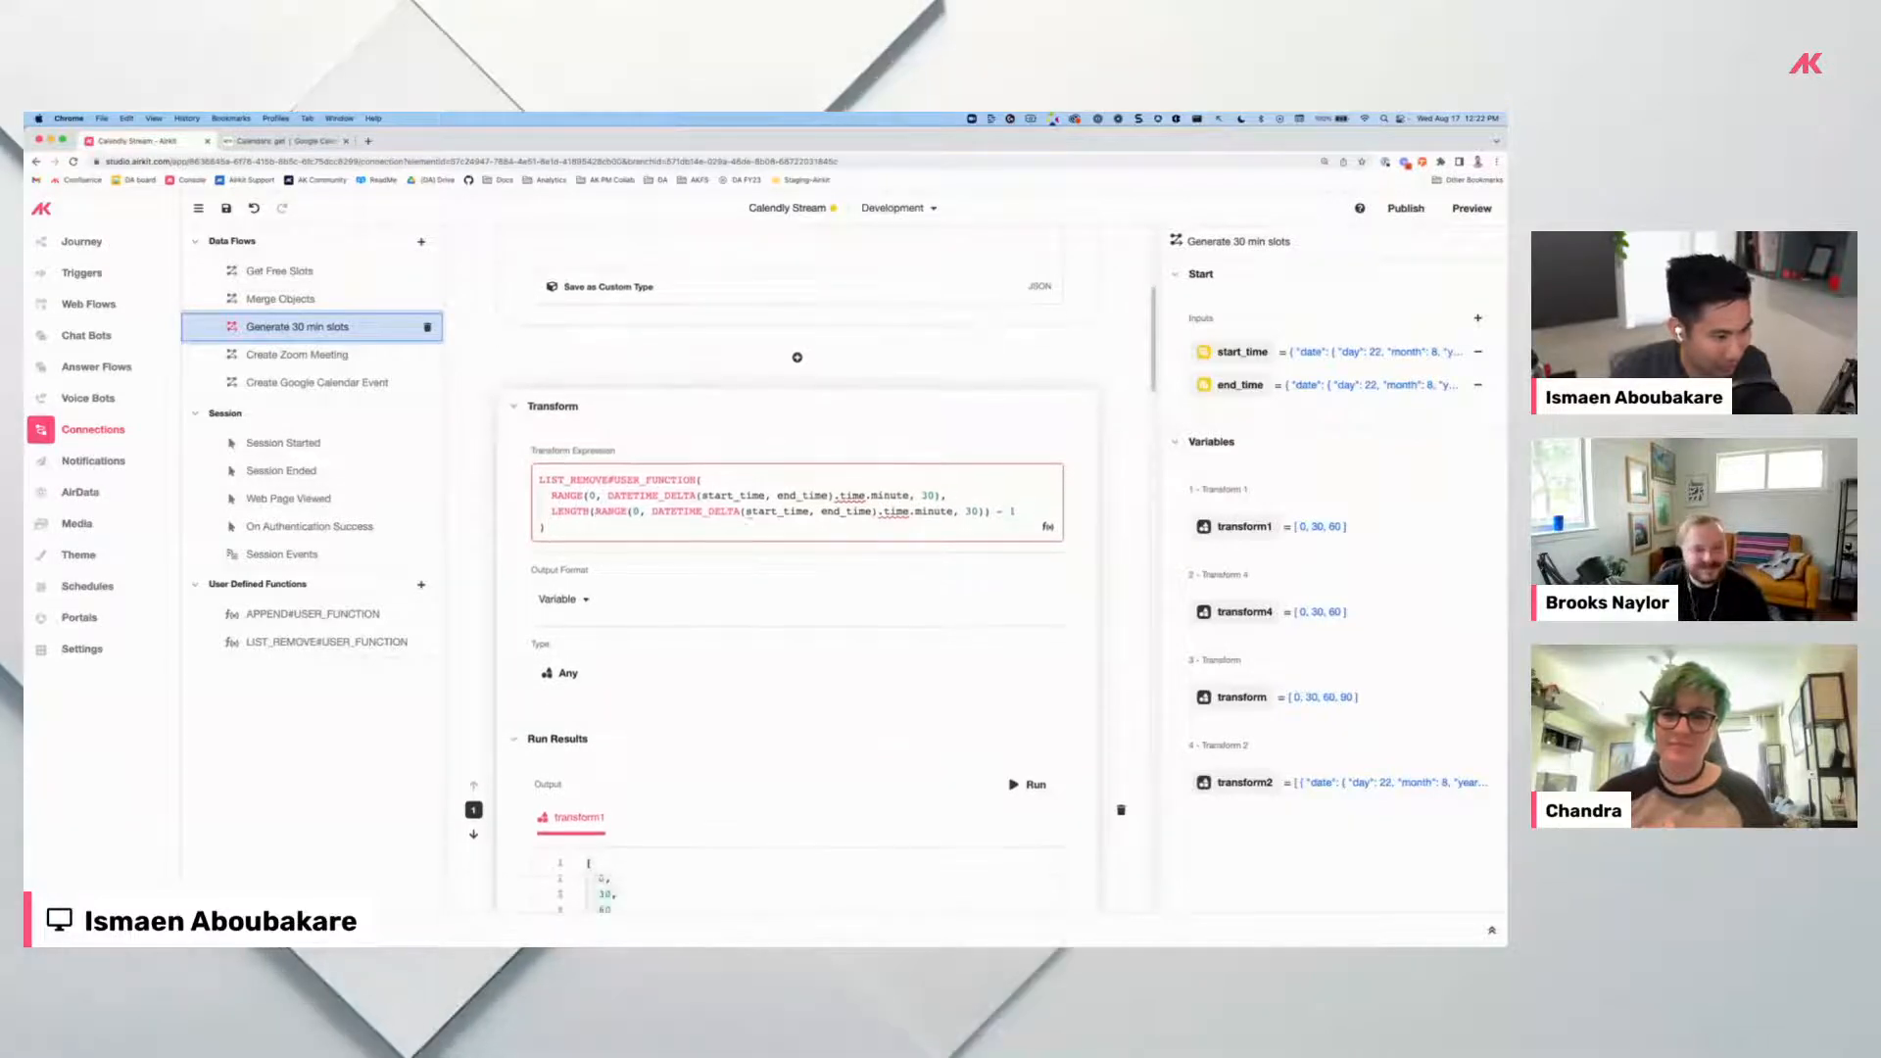
{"action": "left_click", "coordinate": [1031, 546]}
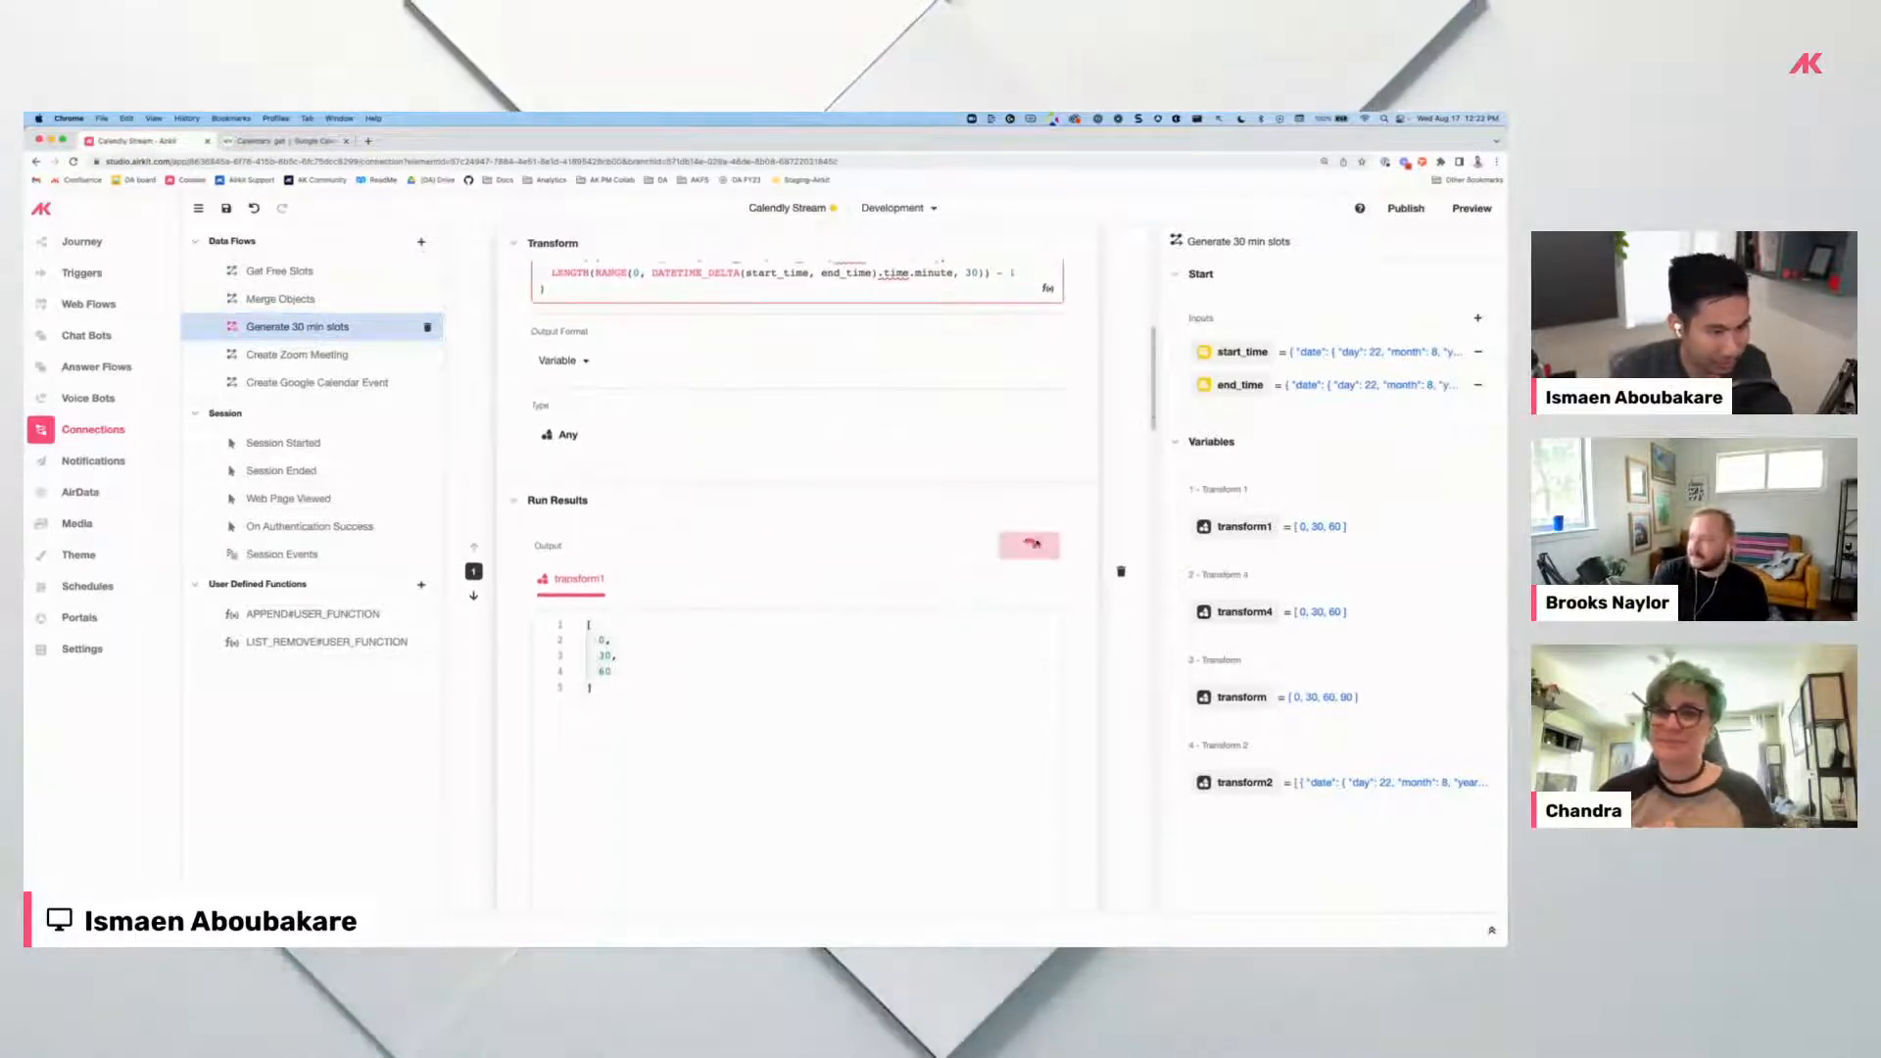
{"action": "scroll", "coordinate": [1019, 549], "scroll_direction": "down", "scroll_amount": 2}
{"action": "scroll", "coordinate": [724, 574], "scroll_direction": "up", "scroll_amount": 6}
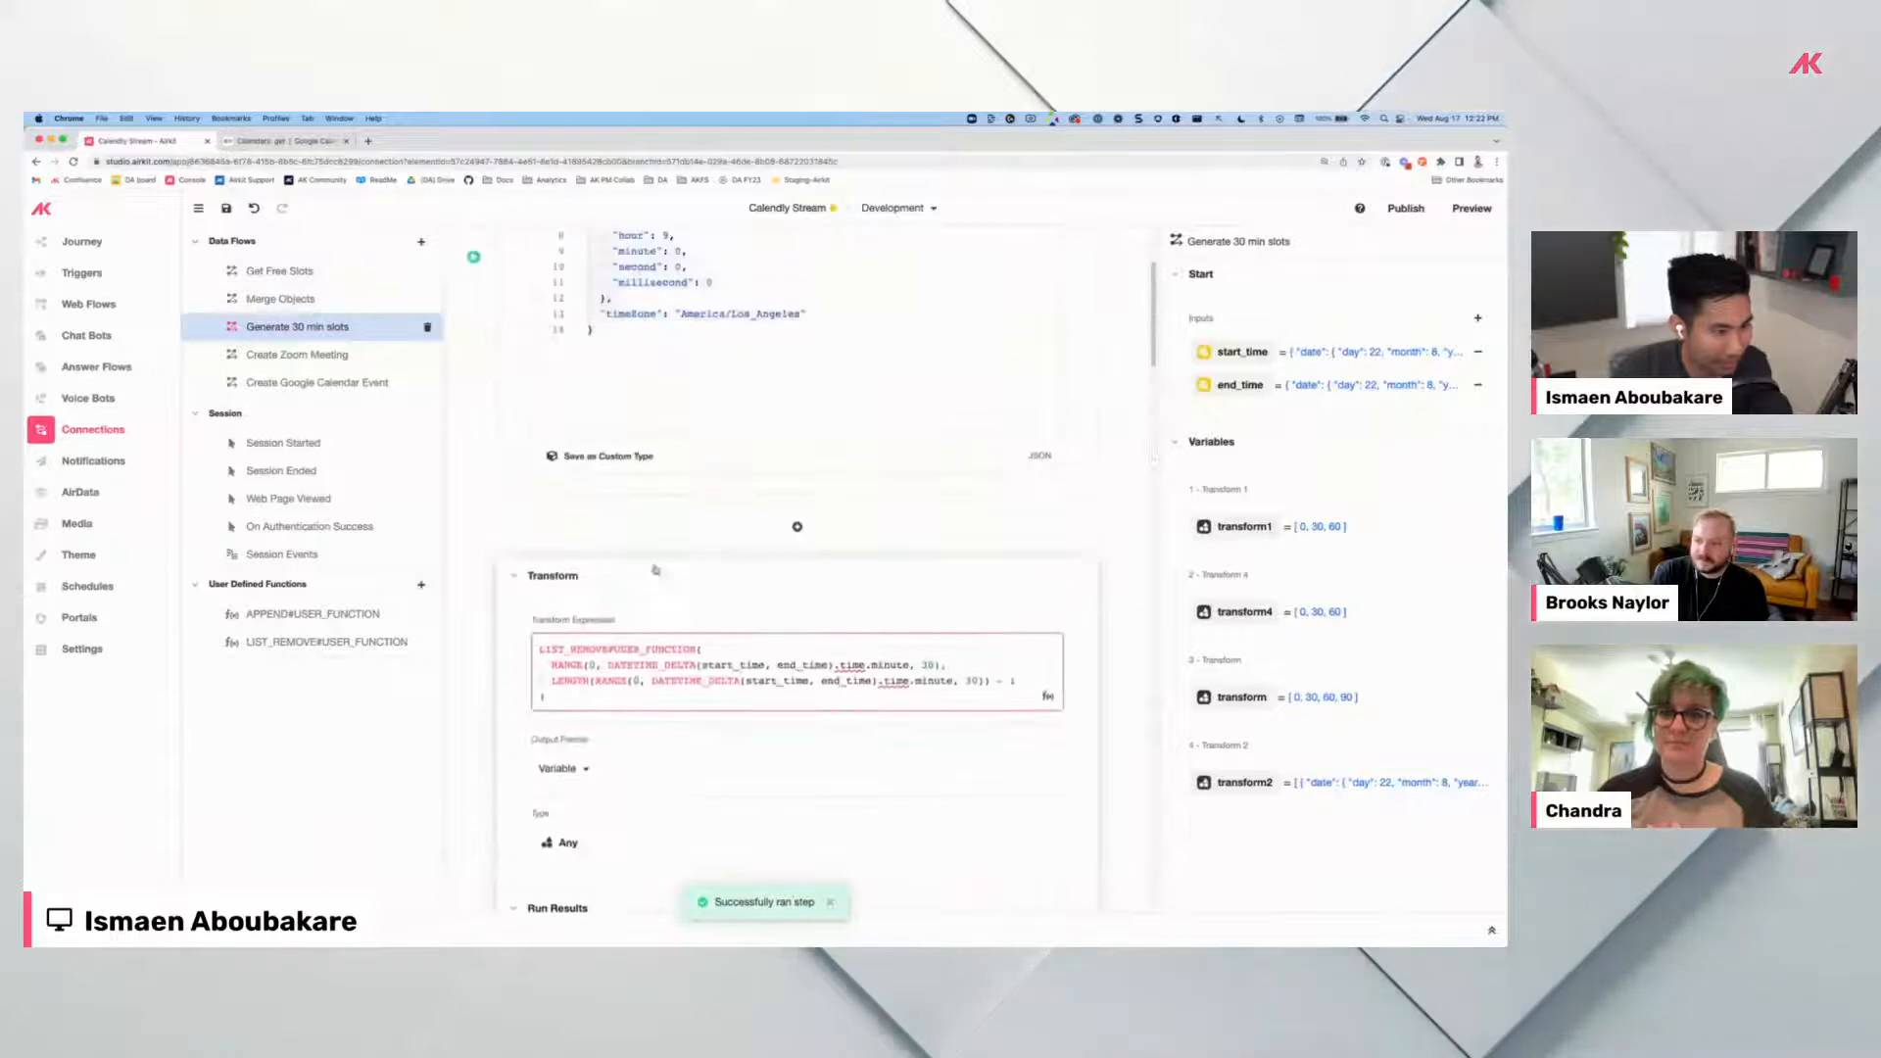
{"action": "scroll", "coordinate": [670, 362], "scroll_direction": "up", "scroll_amount": 2}
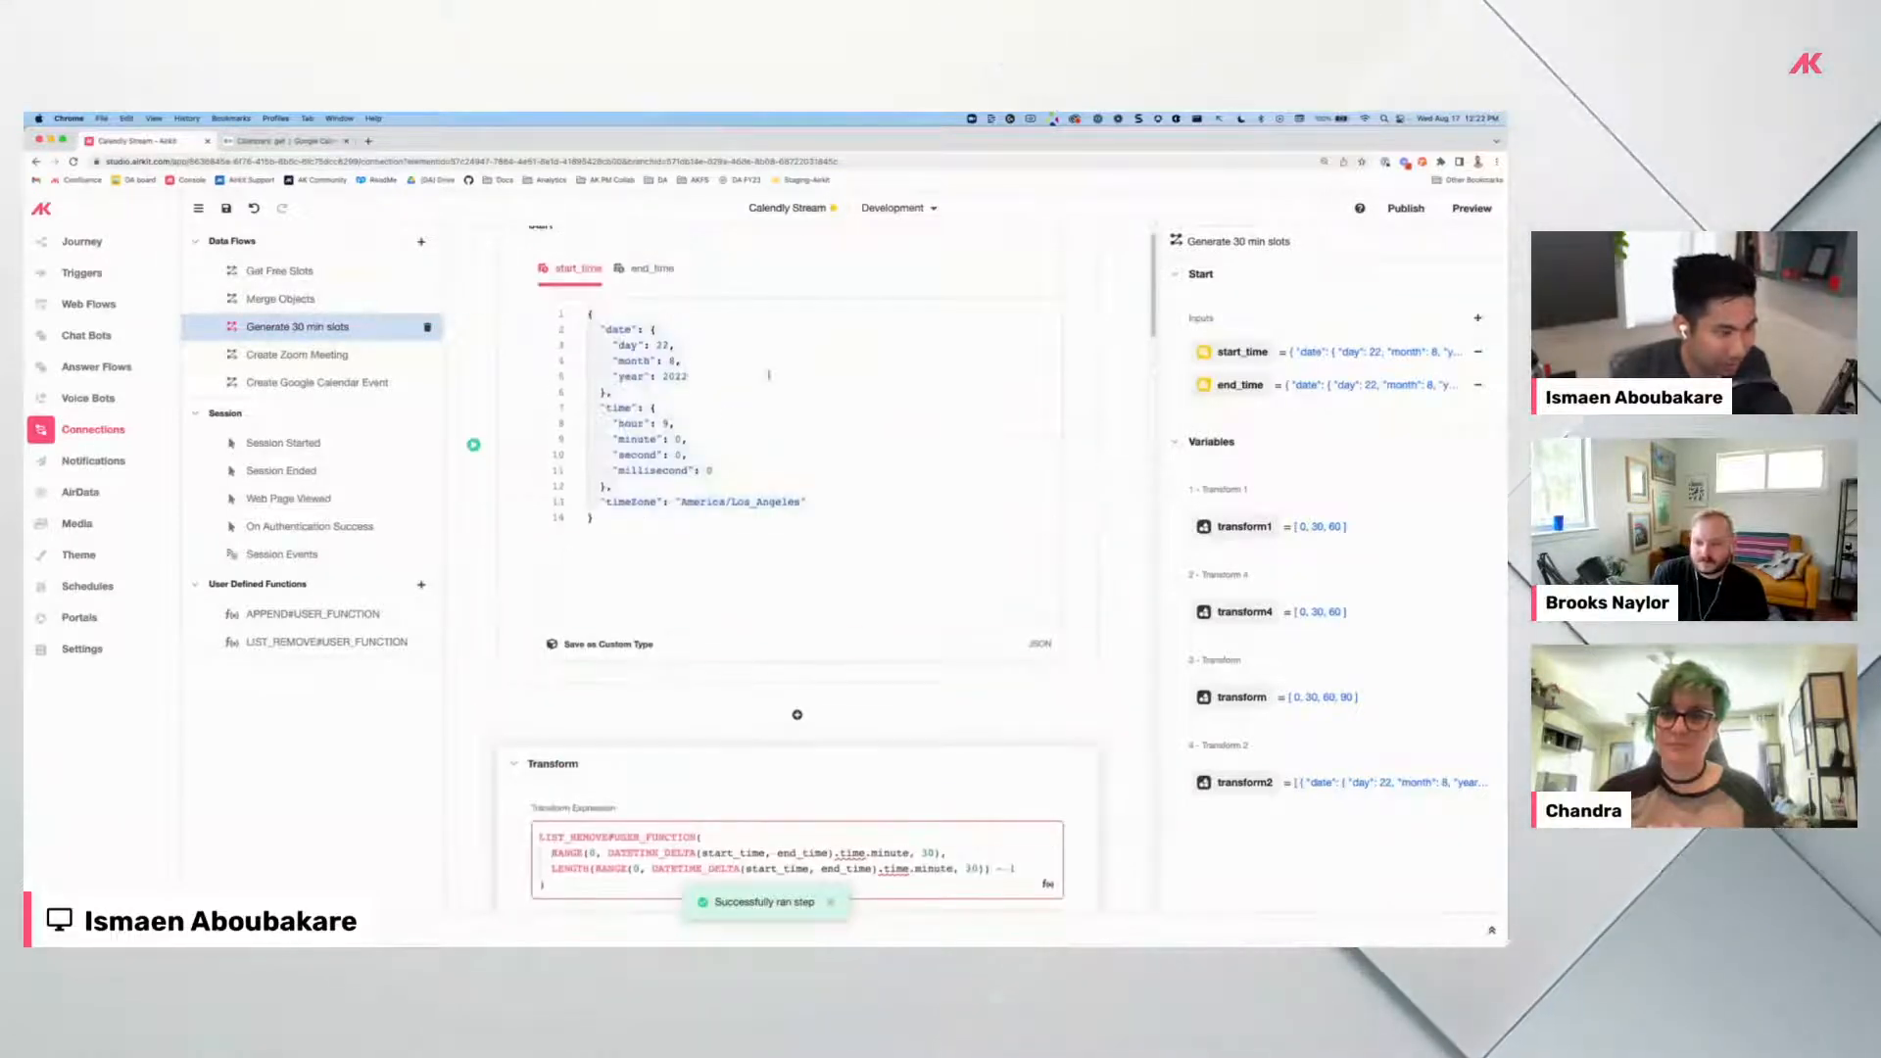
{"action": "scroll", "coordinate": [754, 615], "scroll_direction": "down", "scroll_amount": 3}
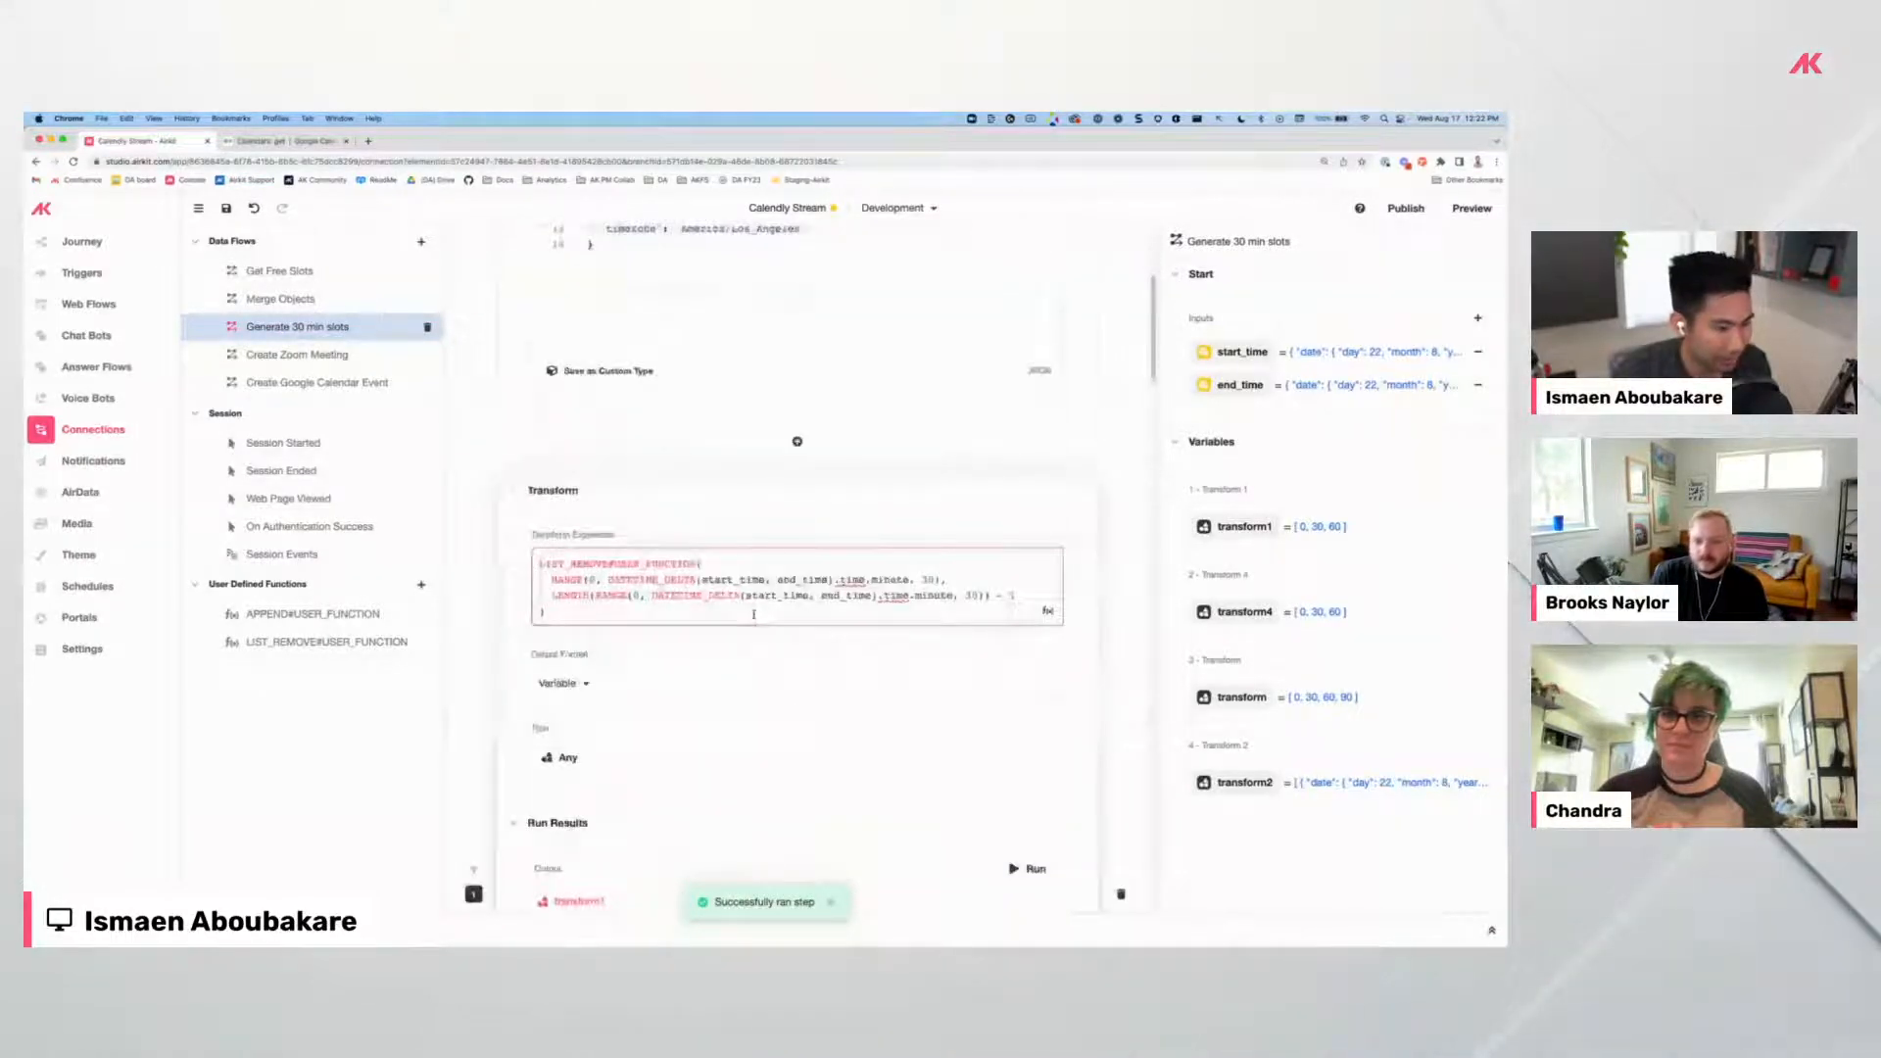
{"action": "scroll", "coordinate": [754, 615], "scroll_direction": "down", "scroll_amount": 2}
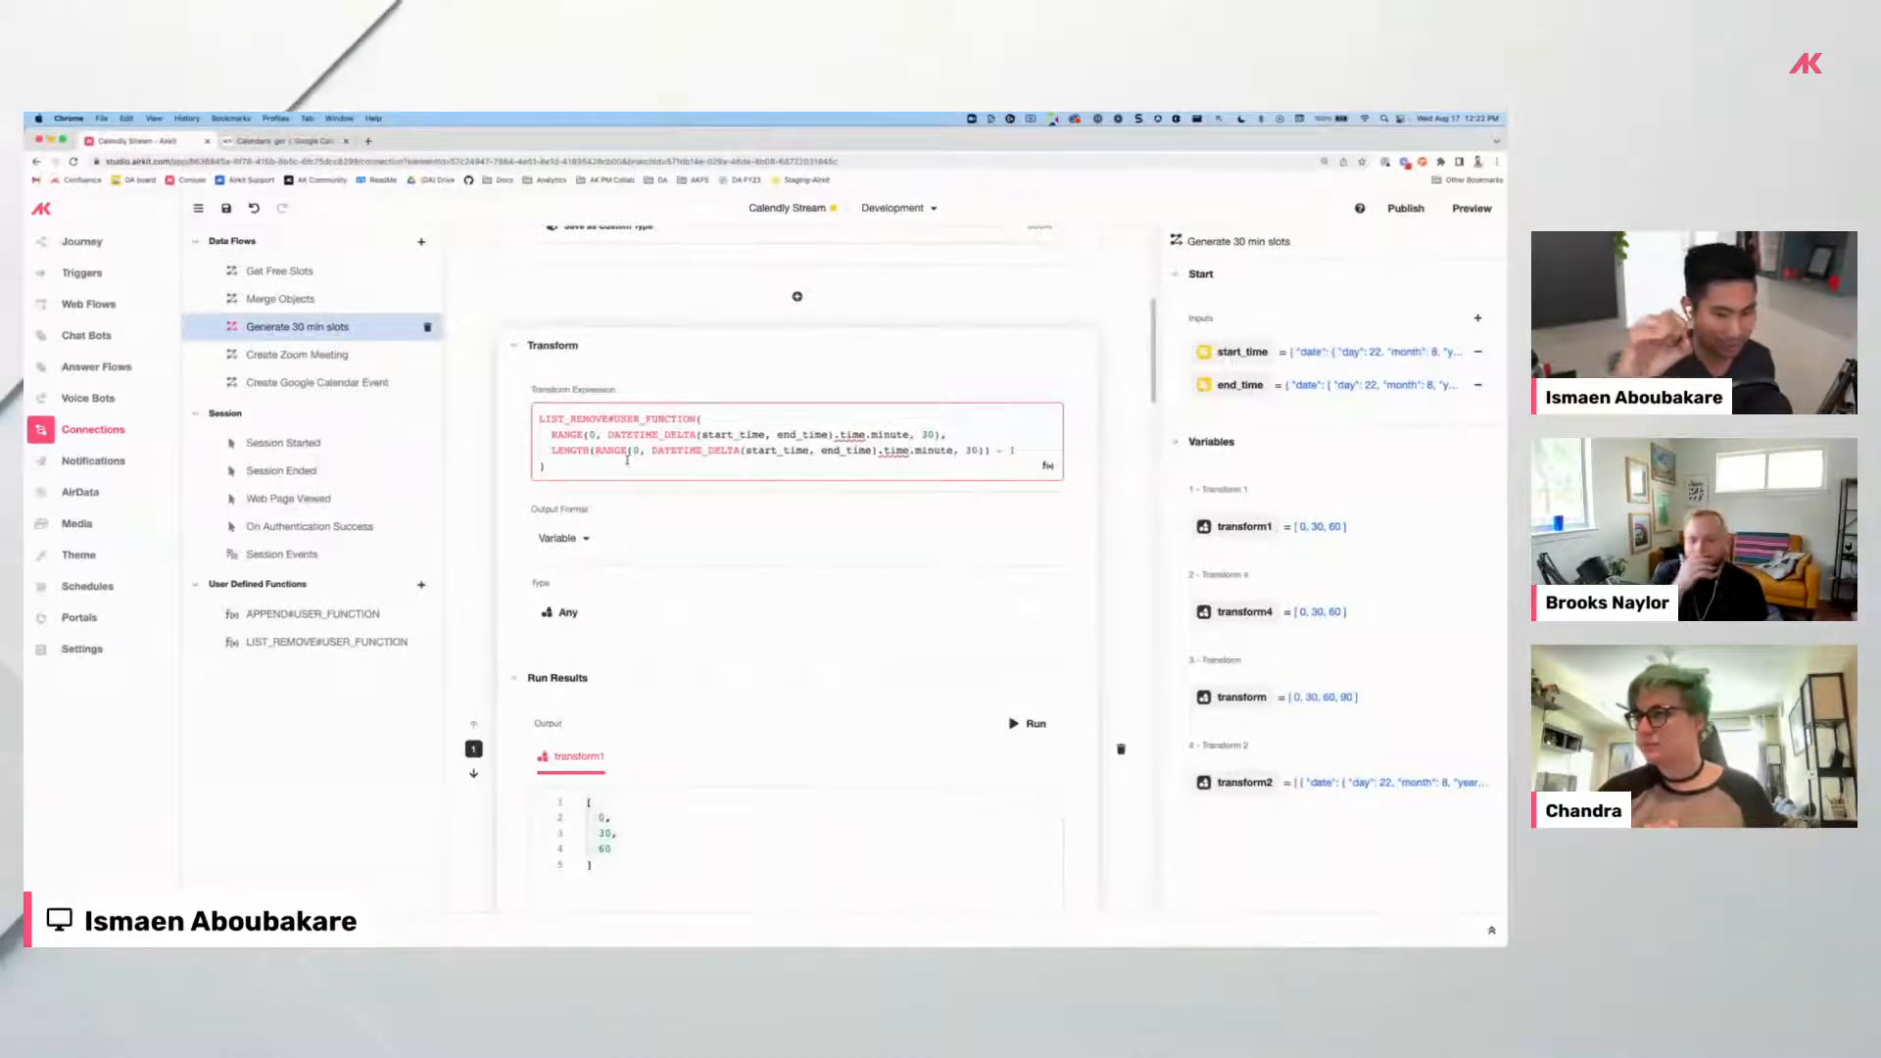
{"action": "scroll", "coordinate": [627, 459], "scroll_direction": "down", "scroll_amount": 5}
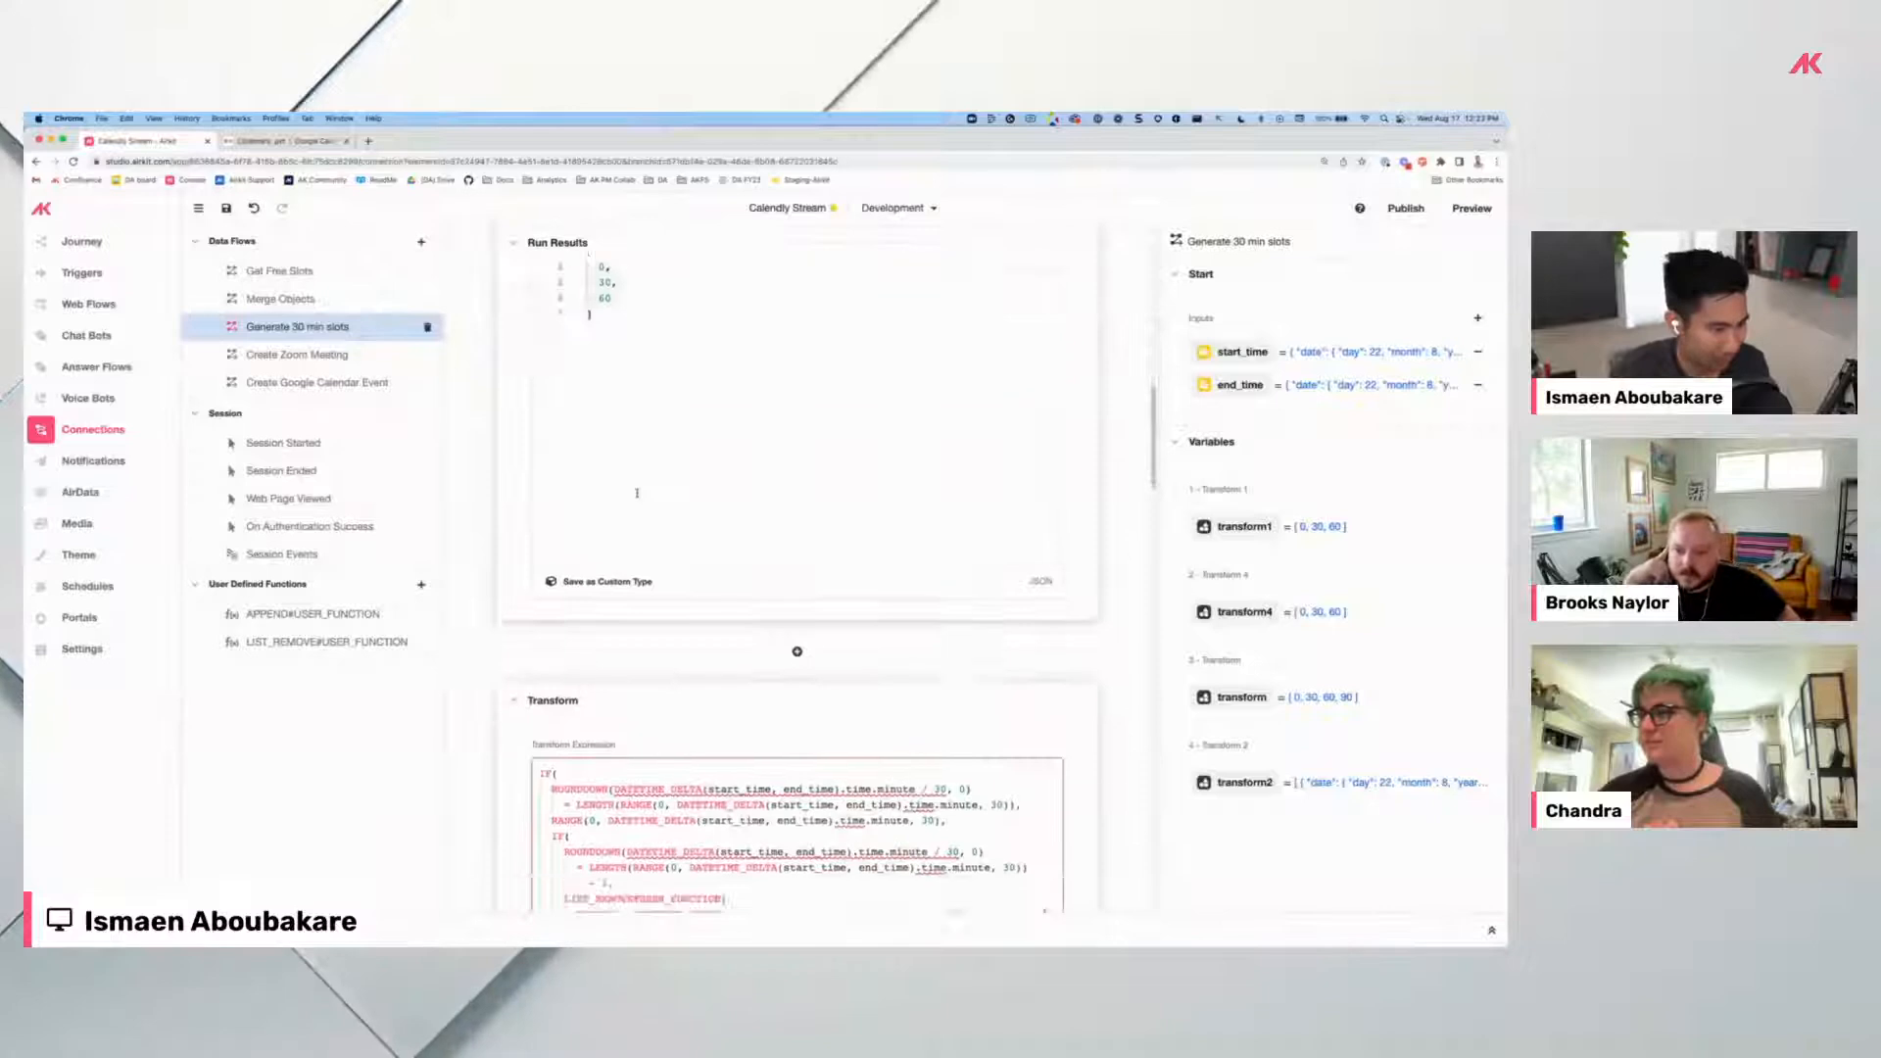
{"action": "scroll", "coordinate": [650, 531], "scroll_direction": "down", "scroll_amount": 4}
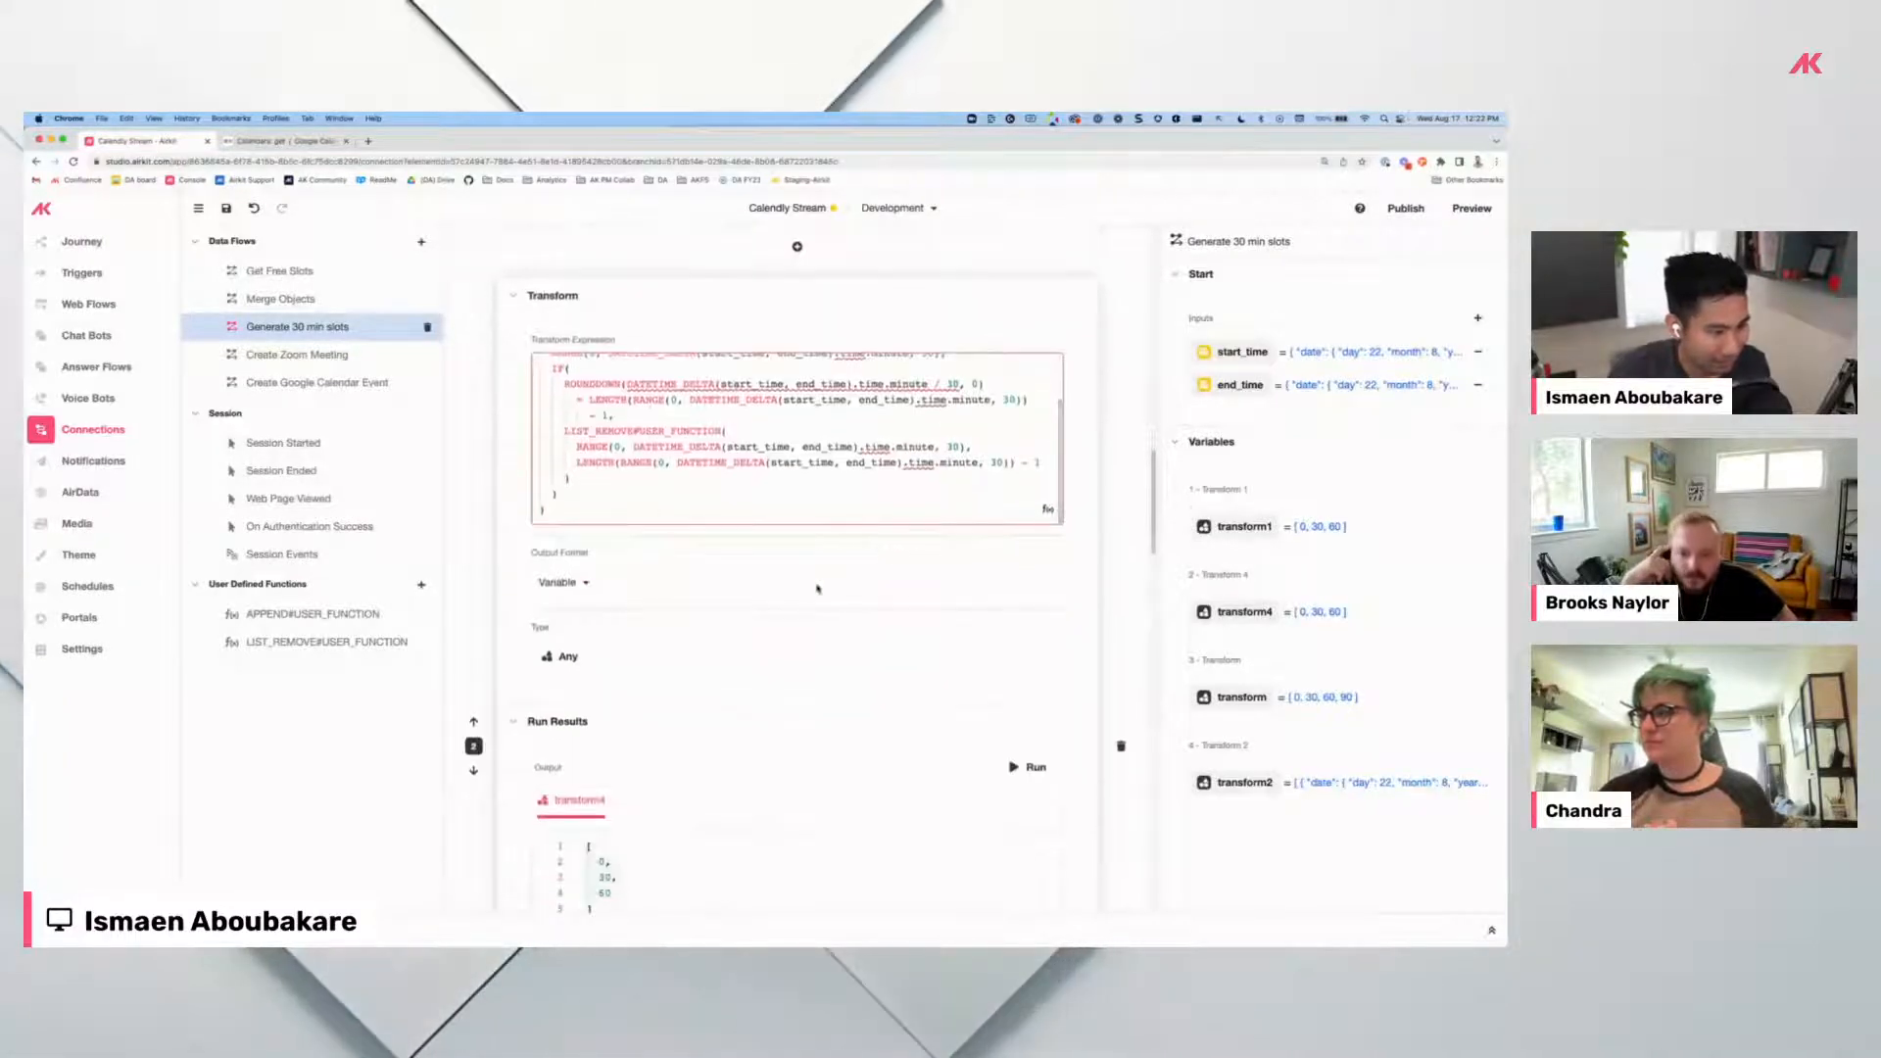
{"action": "scroll", "coordinate": [591, 418], "scroll_direction": "up", "scroll_amount": 3}
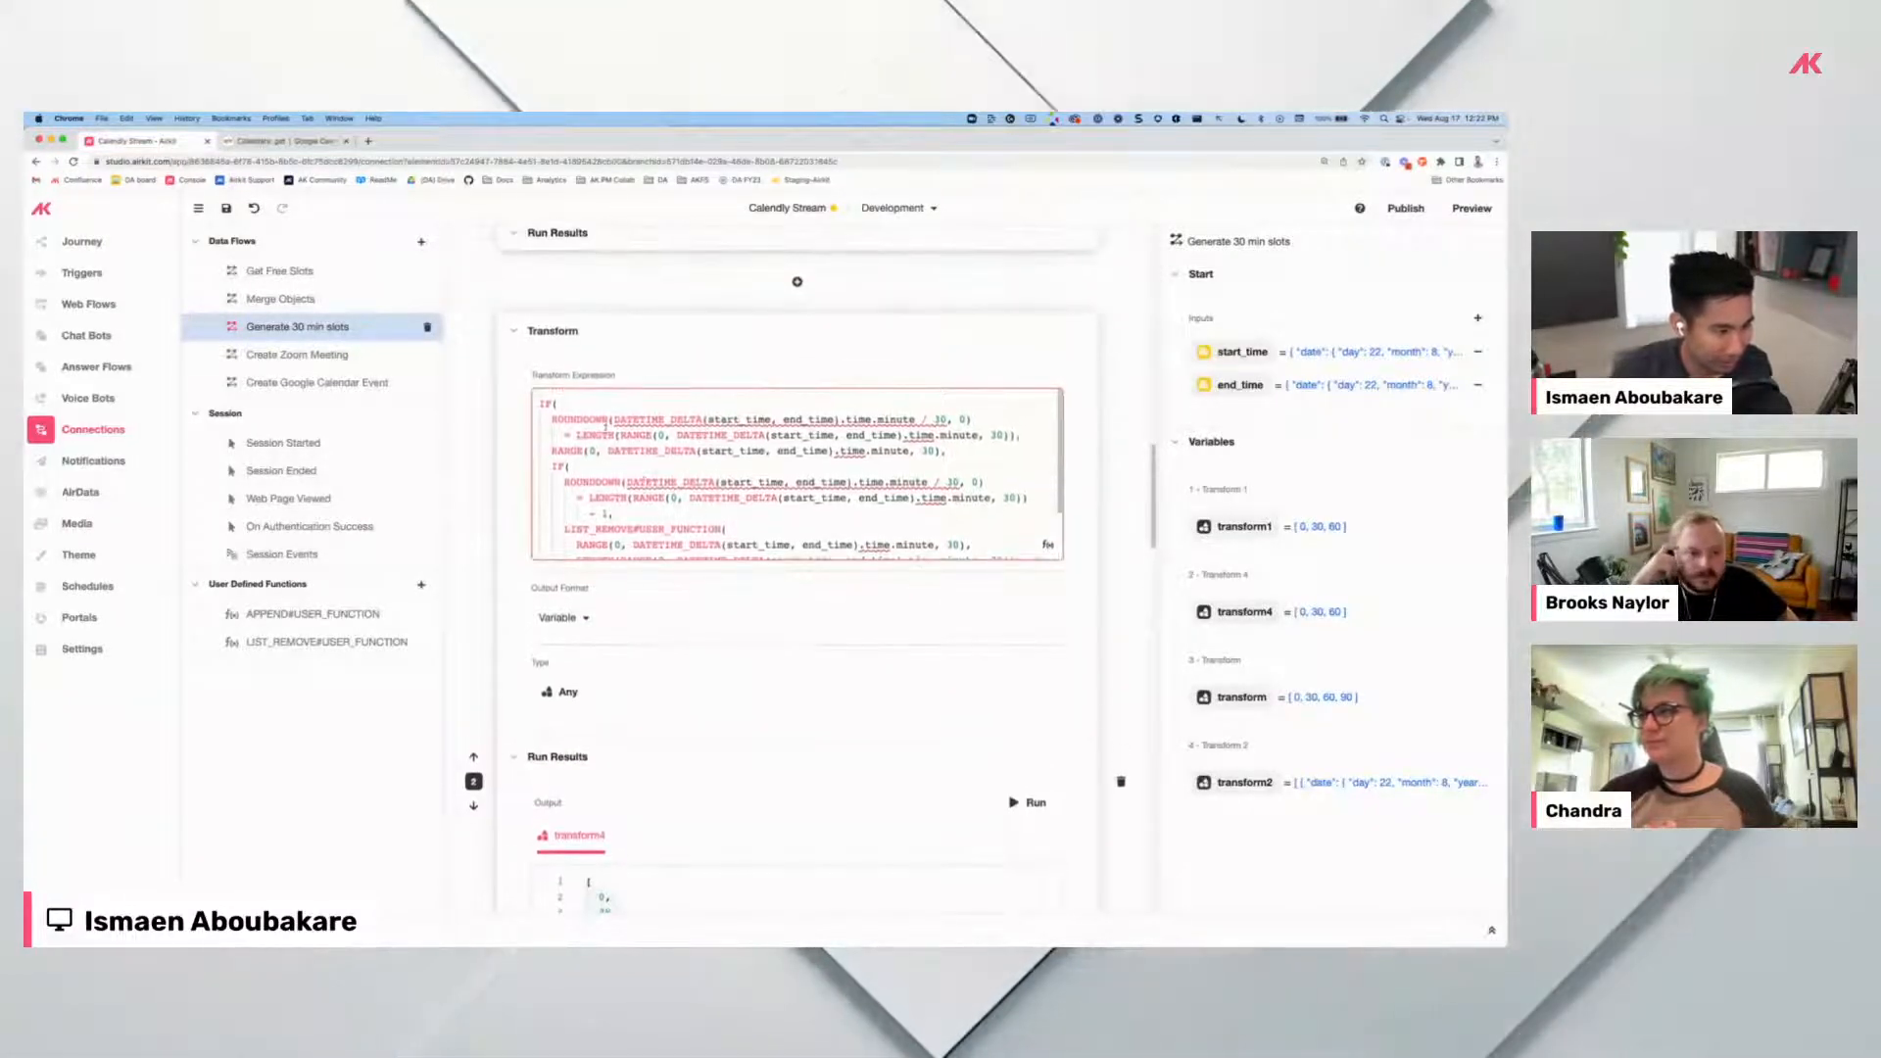
{"action": "scroll", "coordinate": [601, 882], "scroll_direction": "down", "scroll_amount": 4}
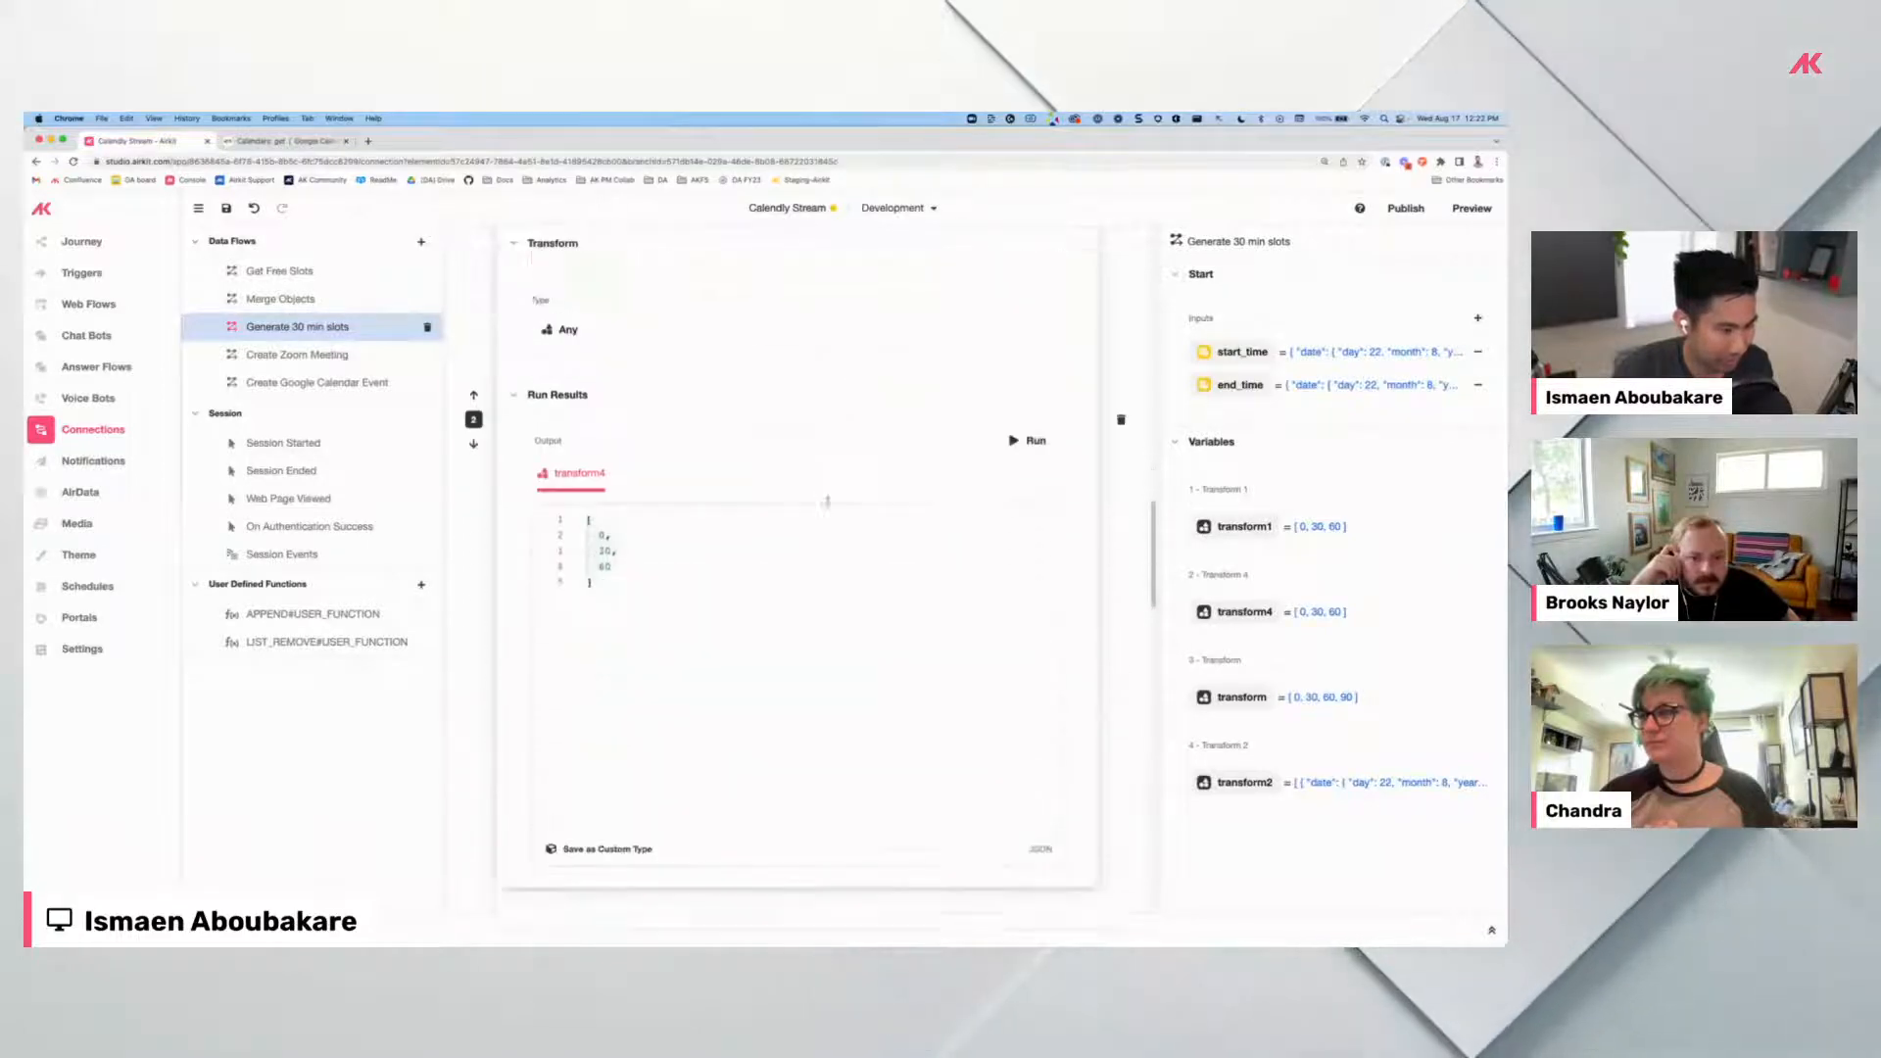
Rerun transform4 and review its minute-offset output.
{"action": "left_click", "coordinate": [1035, 426]}
{"action": "scroll", "coordinate": [1036, 434], "scroll_direction": "down", "scroll_amount": 5}
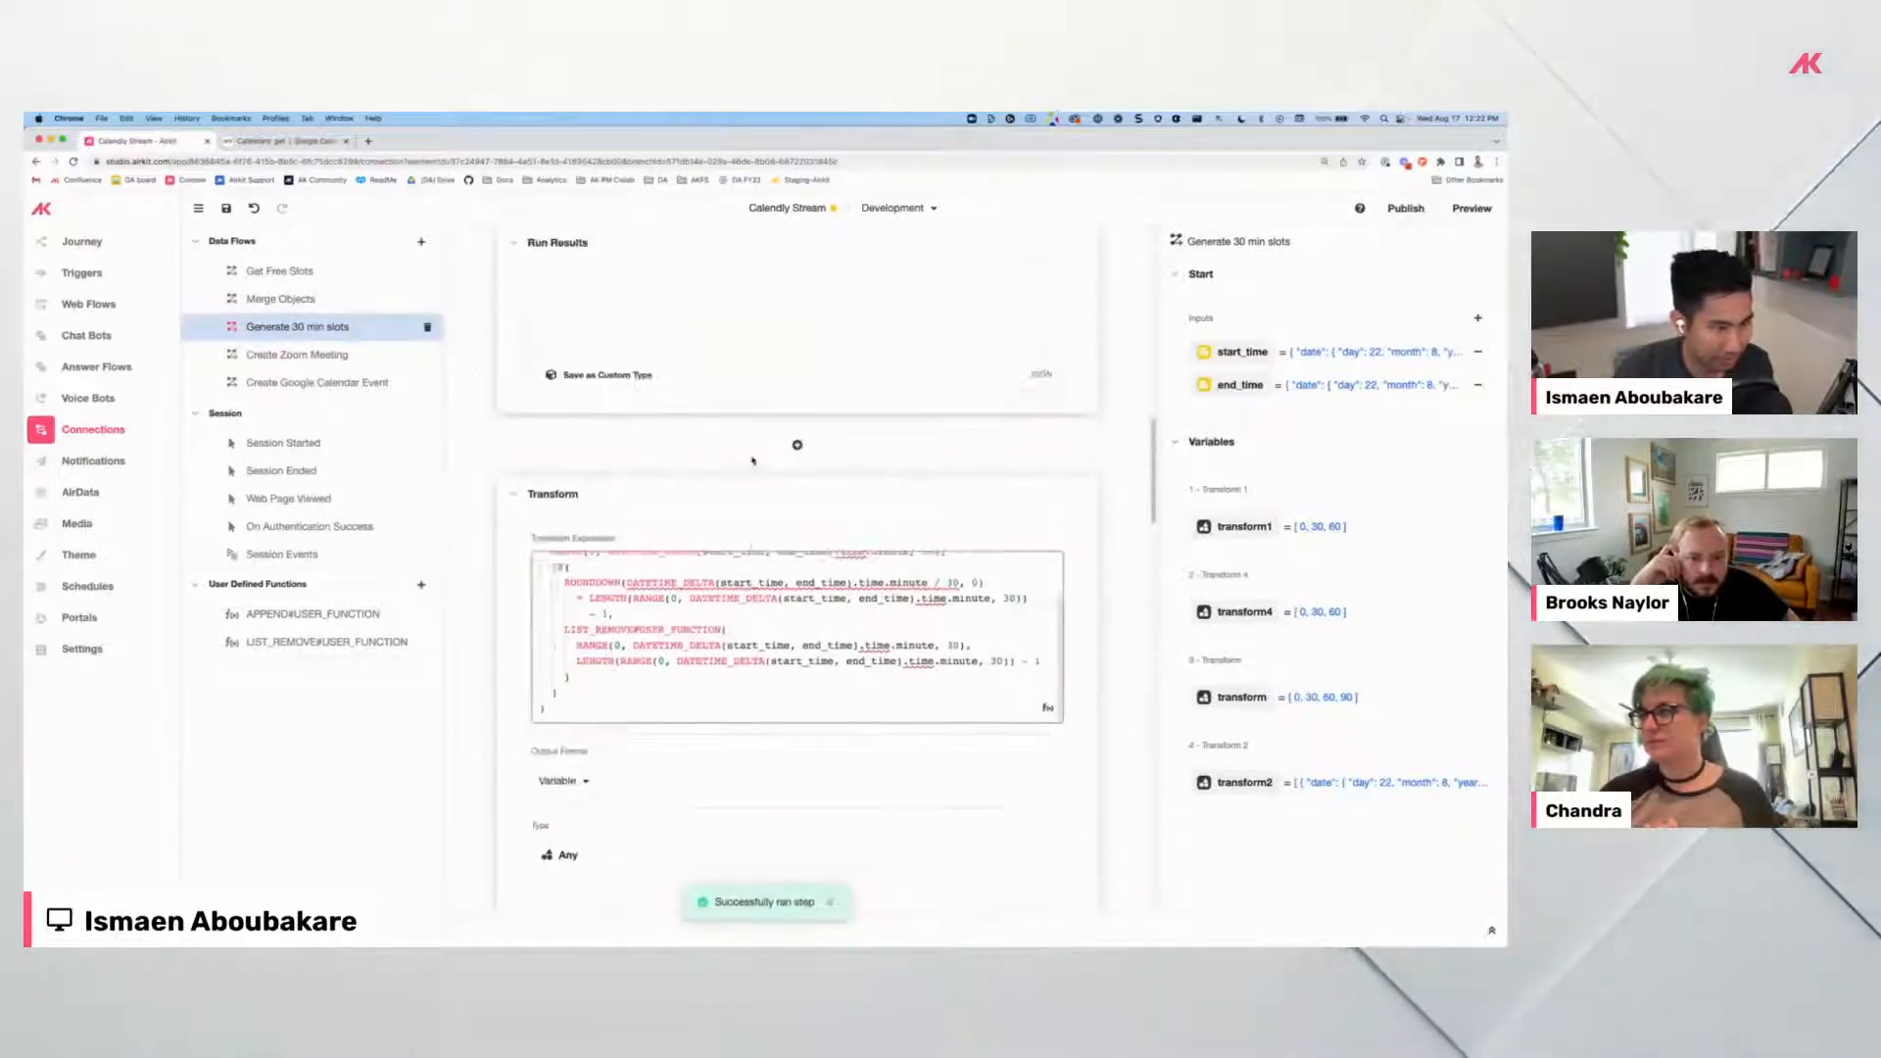
{"action": "scroll", "coordinate": [686, 522], "scroll_direction": "down", "scroll_amount": 5}
{"action": "scroll", "coordinate": [722, 443], "scroll_direction": "up", "scroll_amount": 2}
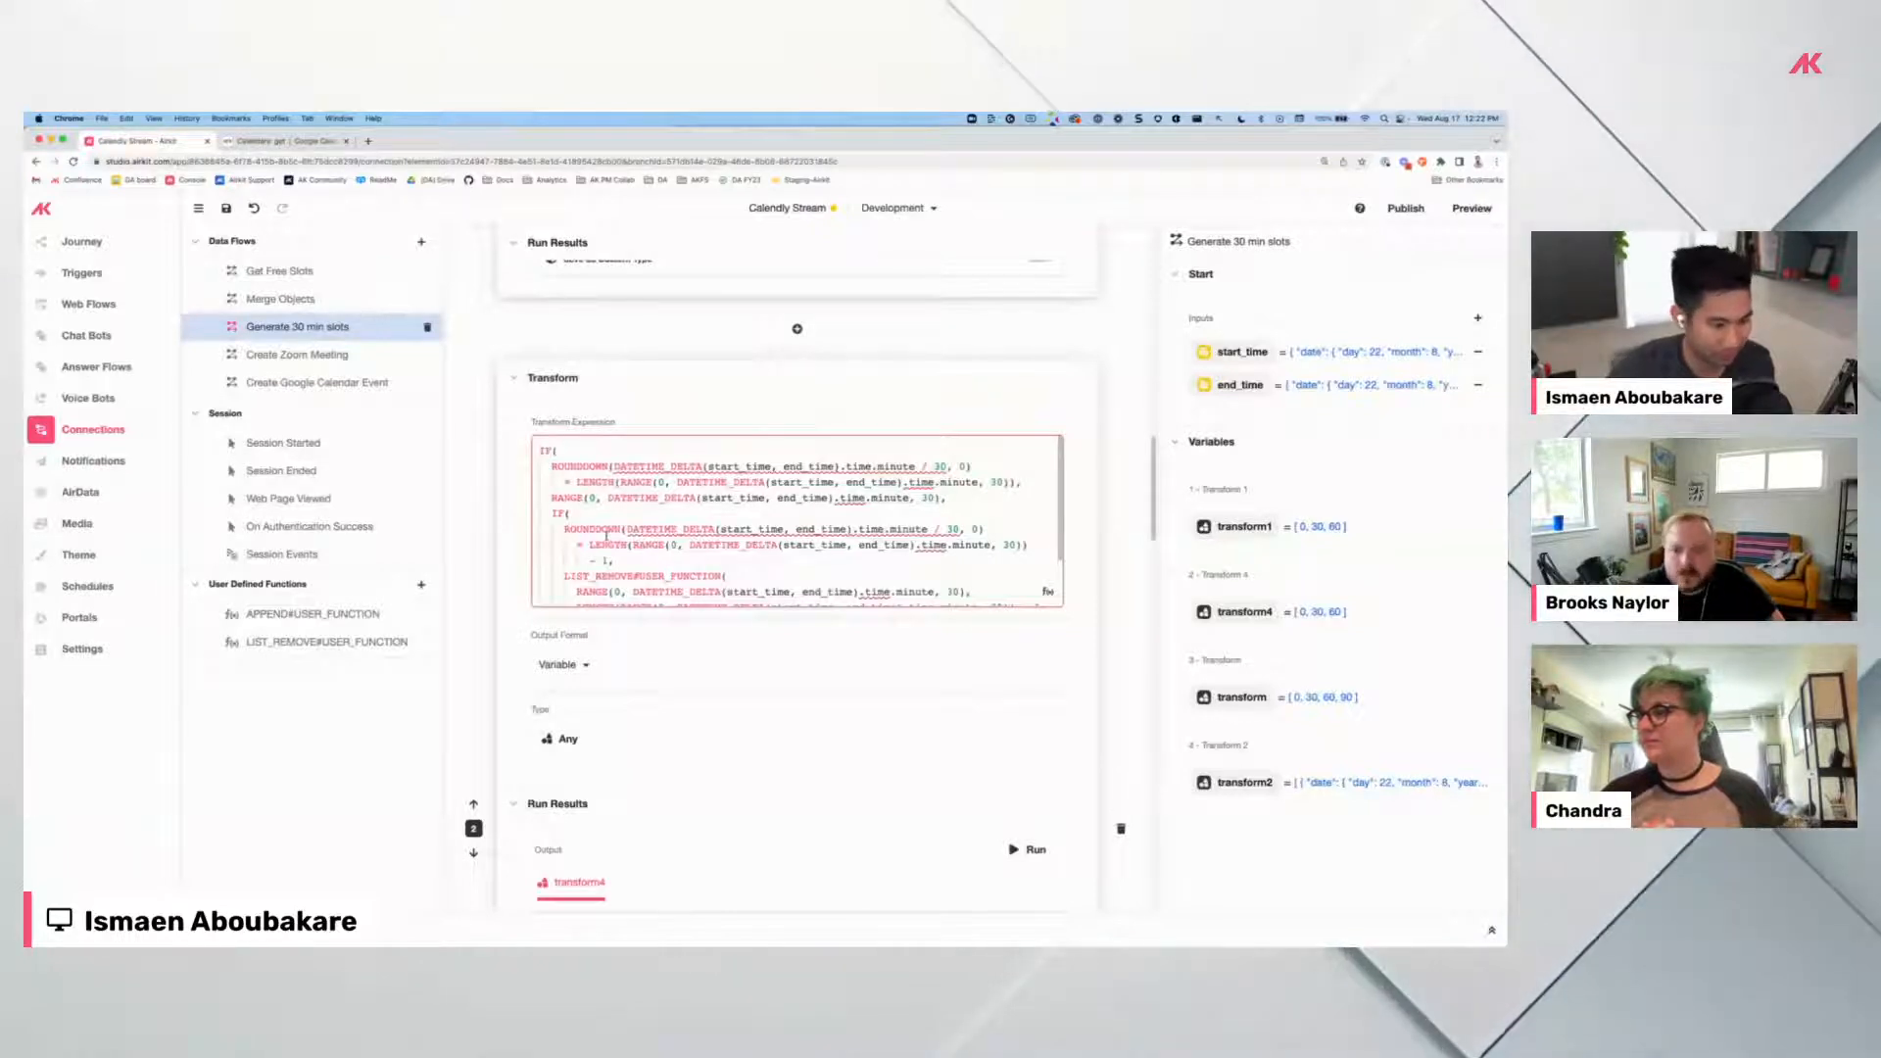
{"action": "scroll", "coordinate": [606, 534], "scroll_direction": "down", "scroll_amount": 6}
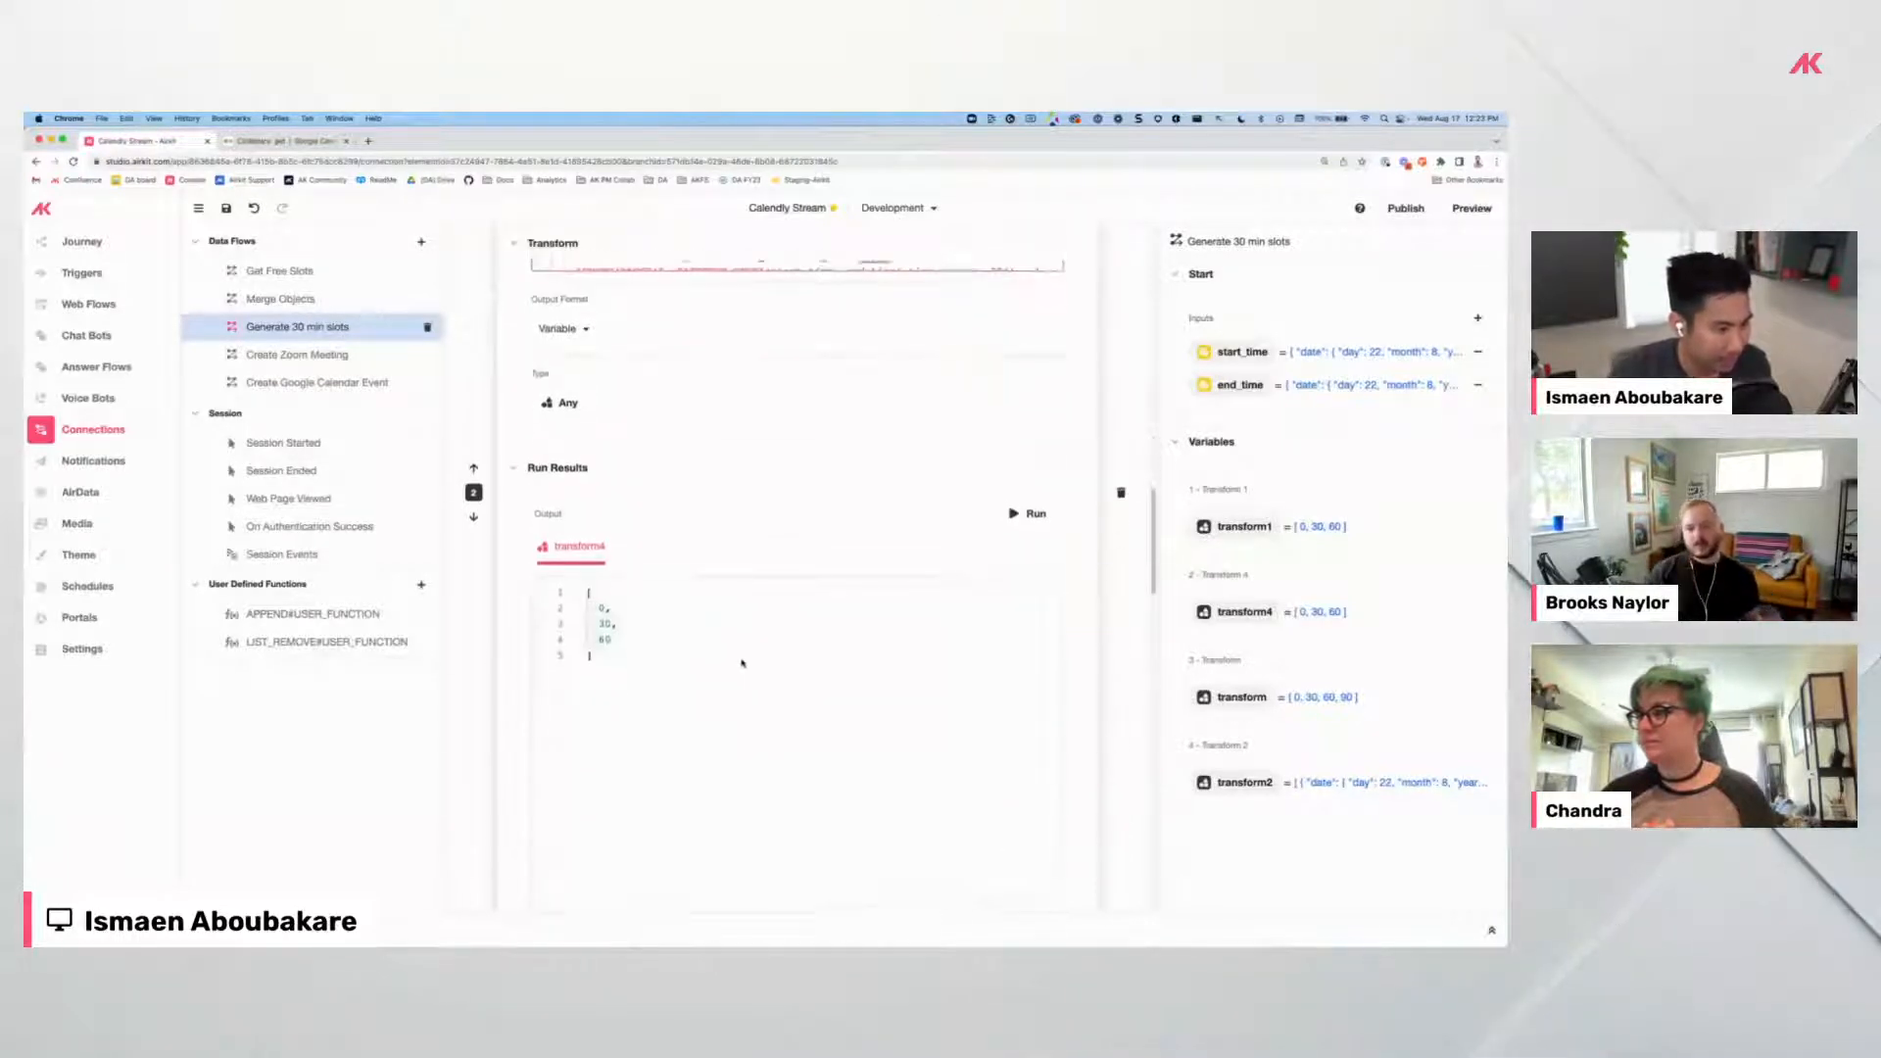
{"action": "scroll", "coordinate": [742, 664], "scroll_direction": "down", "scroll_amount": 2}
{"action": "scroll", "coordinate": [588, 460], "scroll_direction": "down", "scroll_amount": 5}
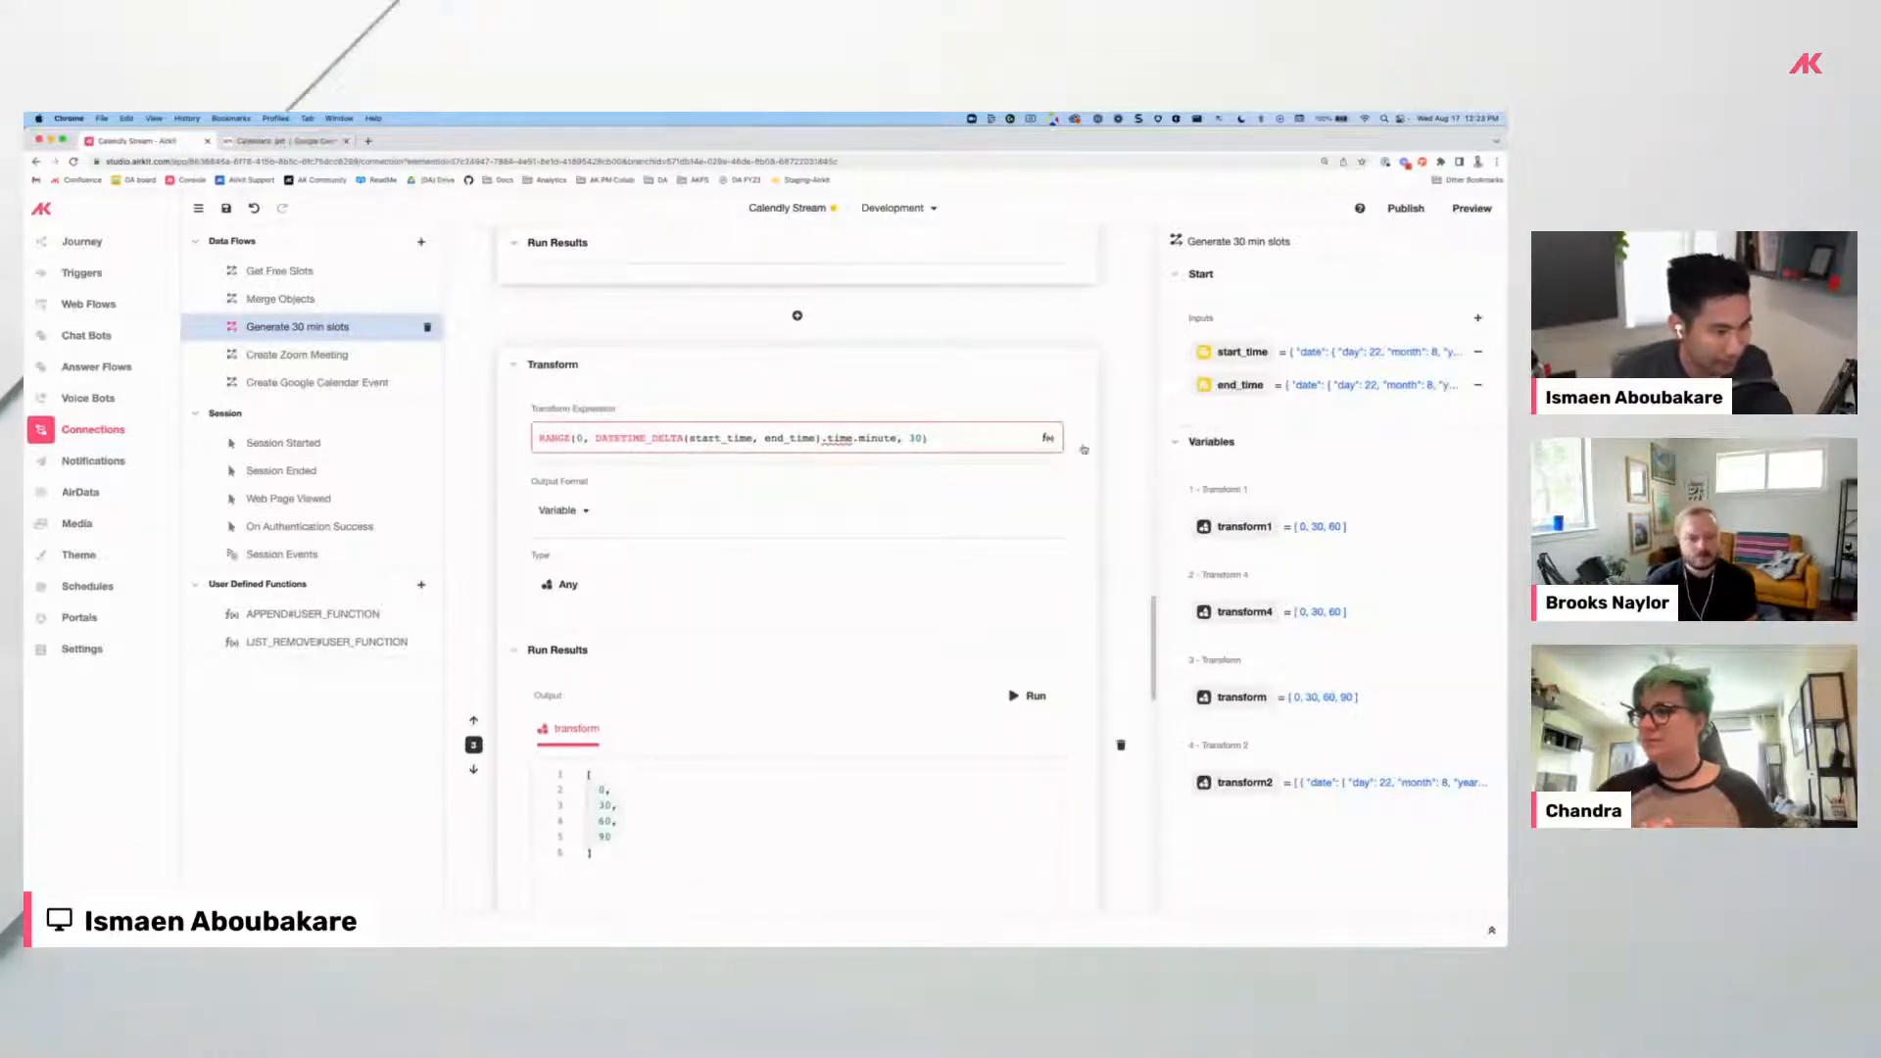
{"action": "scroll", "coordinate": [740, 597], "scroll_direction": "down", "scroll_amount": 10}
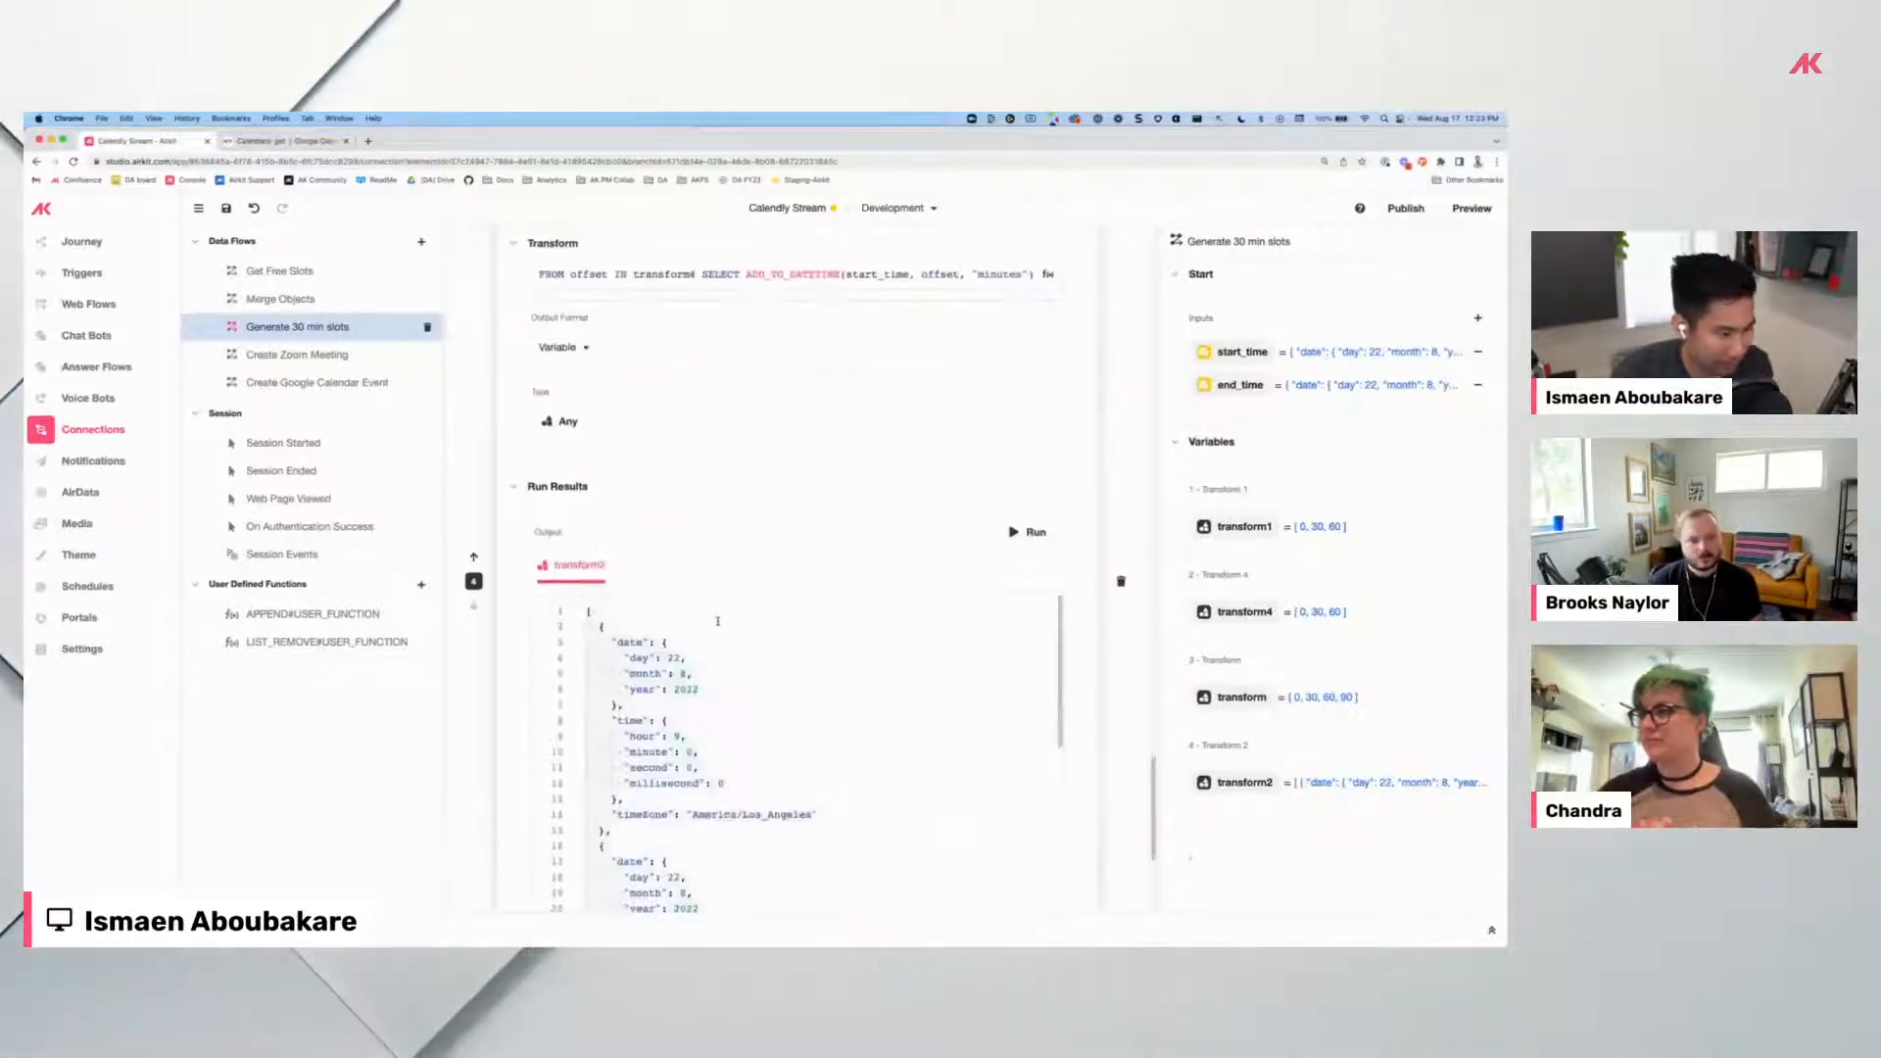
{"action": "scroll", "coordinate": [801, 501], "scroll_direction": "up", "scroll_amount": 1}
{"action": "scroll", "coordinate": [737, 339], "scroll_direction": "down", "scroll_amount": 1}
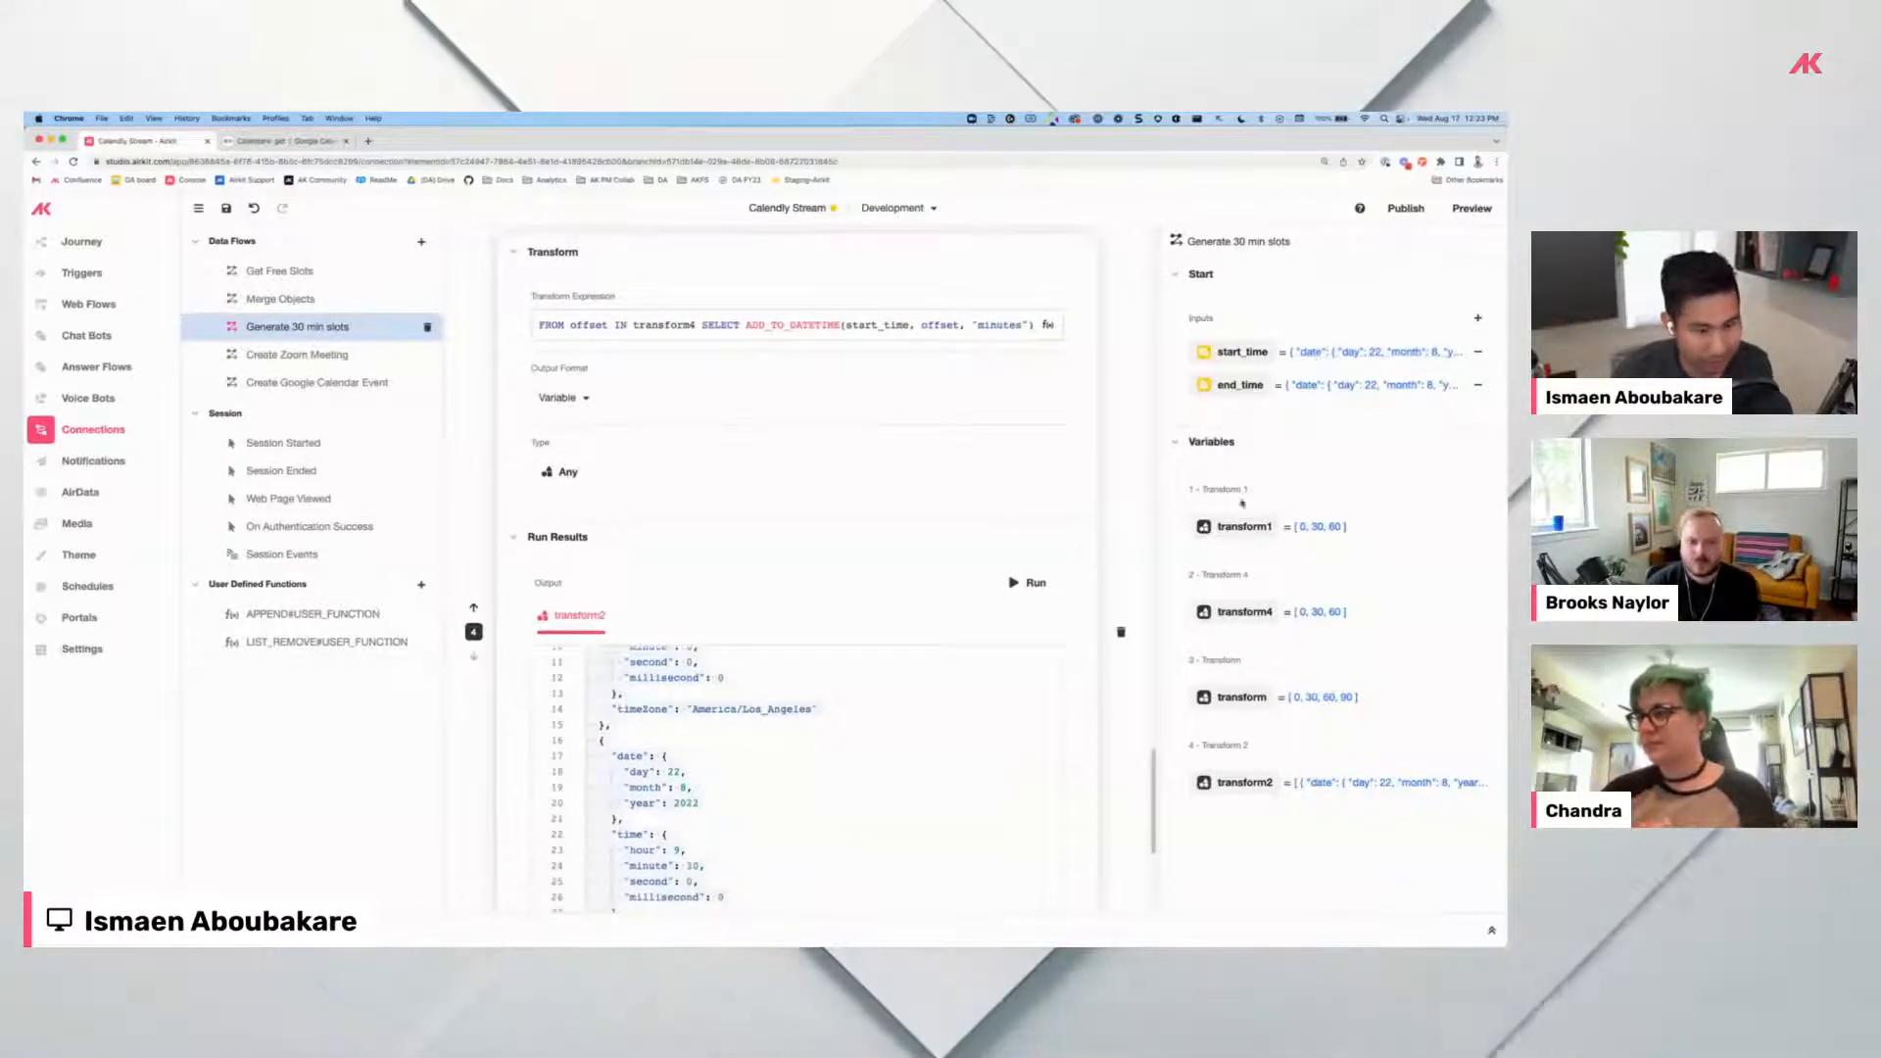
{"action": "scroll", "coordinate": [824, 517], "scroll_direction": "up", "scroll_amount": 2}
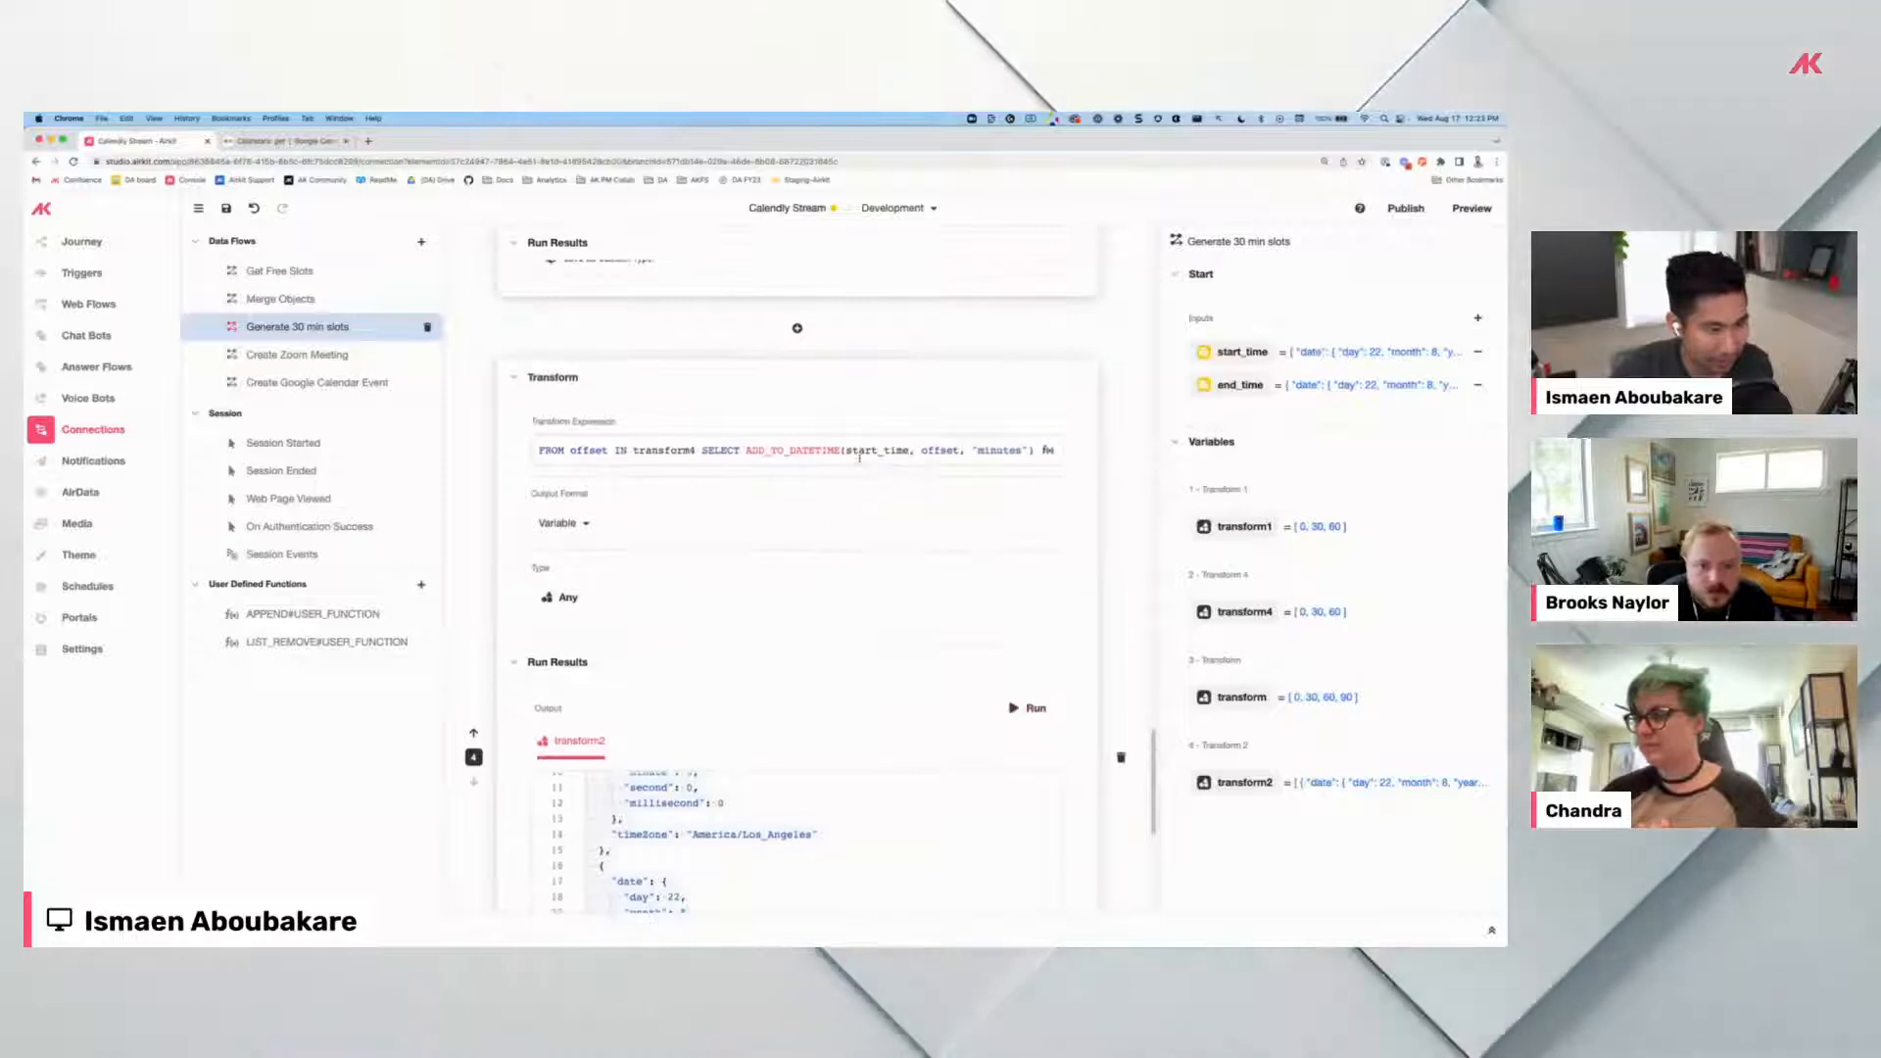
{"action": "scroll", "coordinate": [825, 516], "scroll_direction": "up", "scroll_amount": 10}
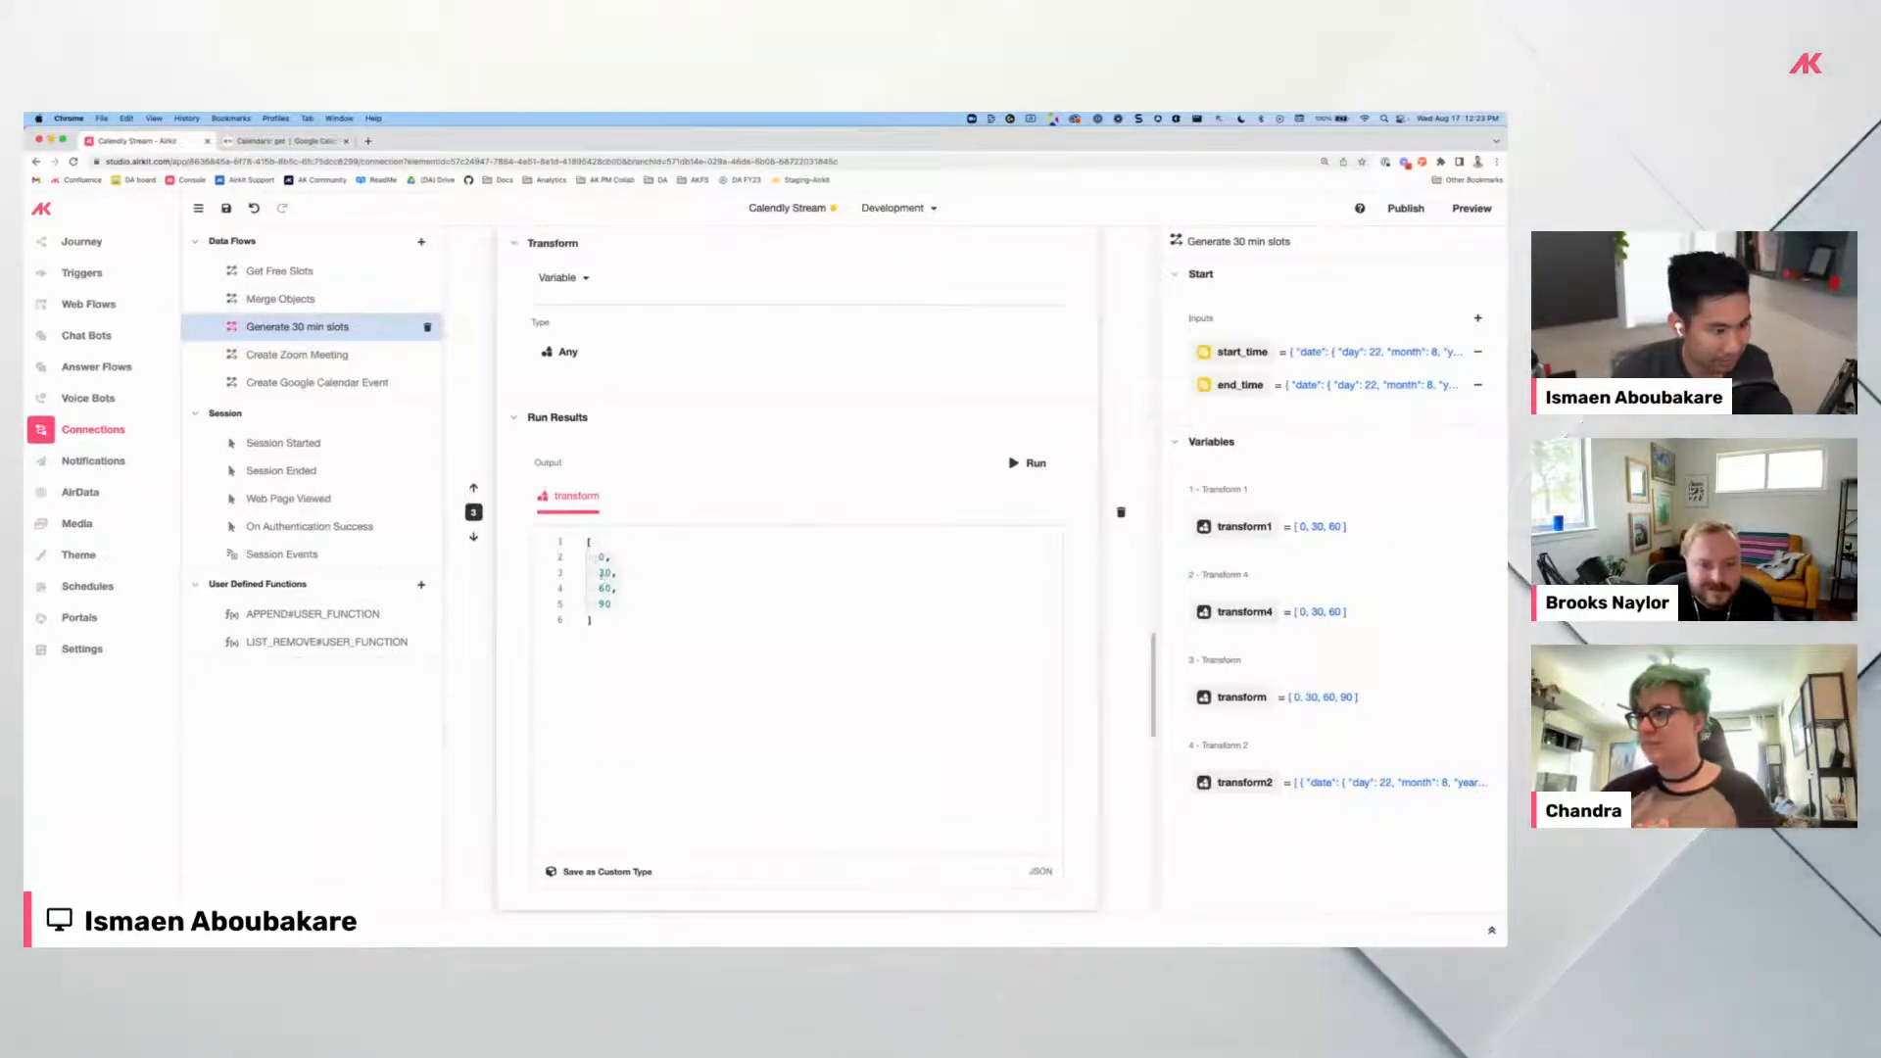
{"action": "scroll", "coordinate": [630, 626], "scroll_direction": "down", "scroll_amount": 12}
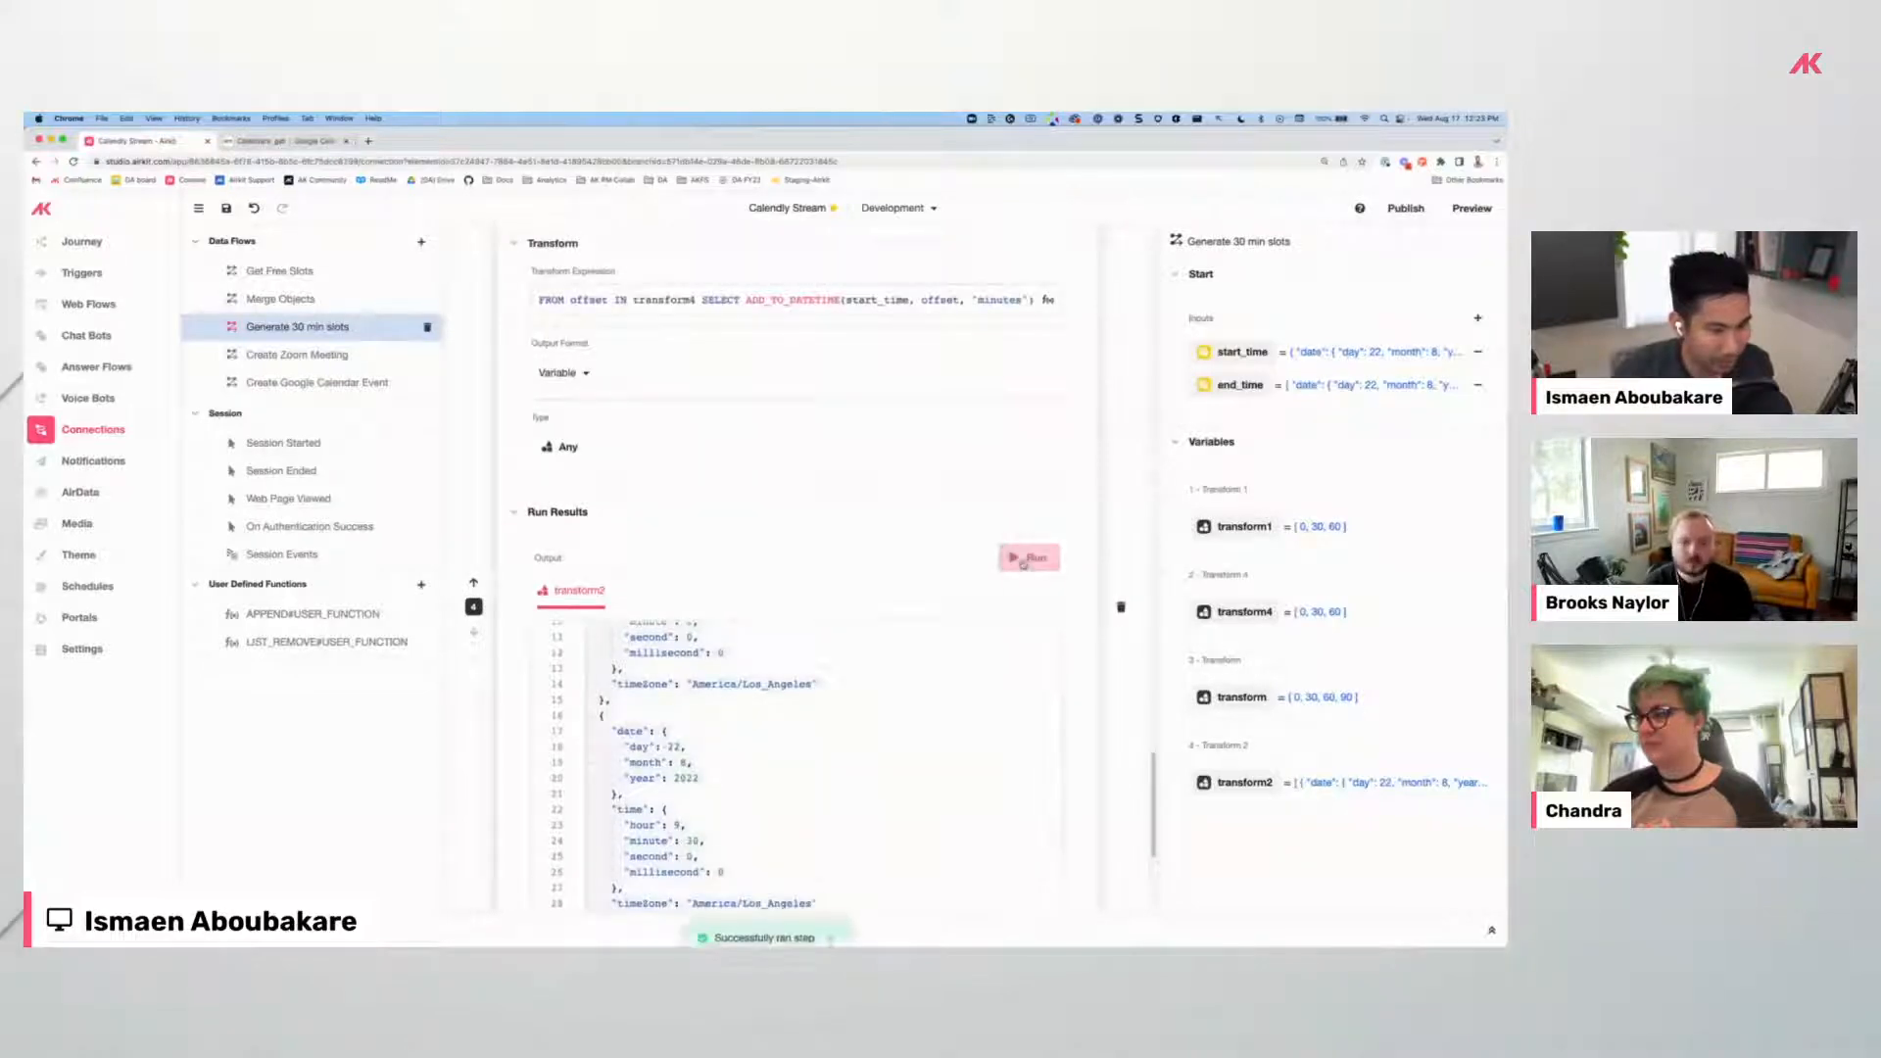
{"action": "scroll", "coordinate": [872, 534], "scroll_direction": "down", "scroll_amount": 3}
{"action": "scroll", "coordinate": [730, 534], "scroll_direction": "up", "scroll_amount": 5}
{"action": "scroll", "coordinate": [690, 588], "scroll_direction": "down", "scroll_amount": 1}
{"action": "scroll", "coordinate": [701, 678], "scroll_direction": "down", "scroll_amount": 1}
{"action": "scroll", "coordinate": [720, 676], "scroll_direction": "down", "scroll_amount": 6}
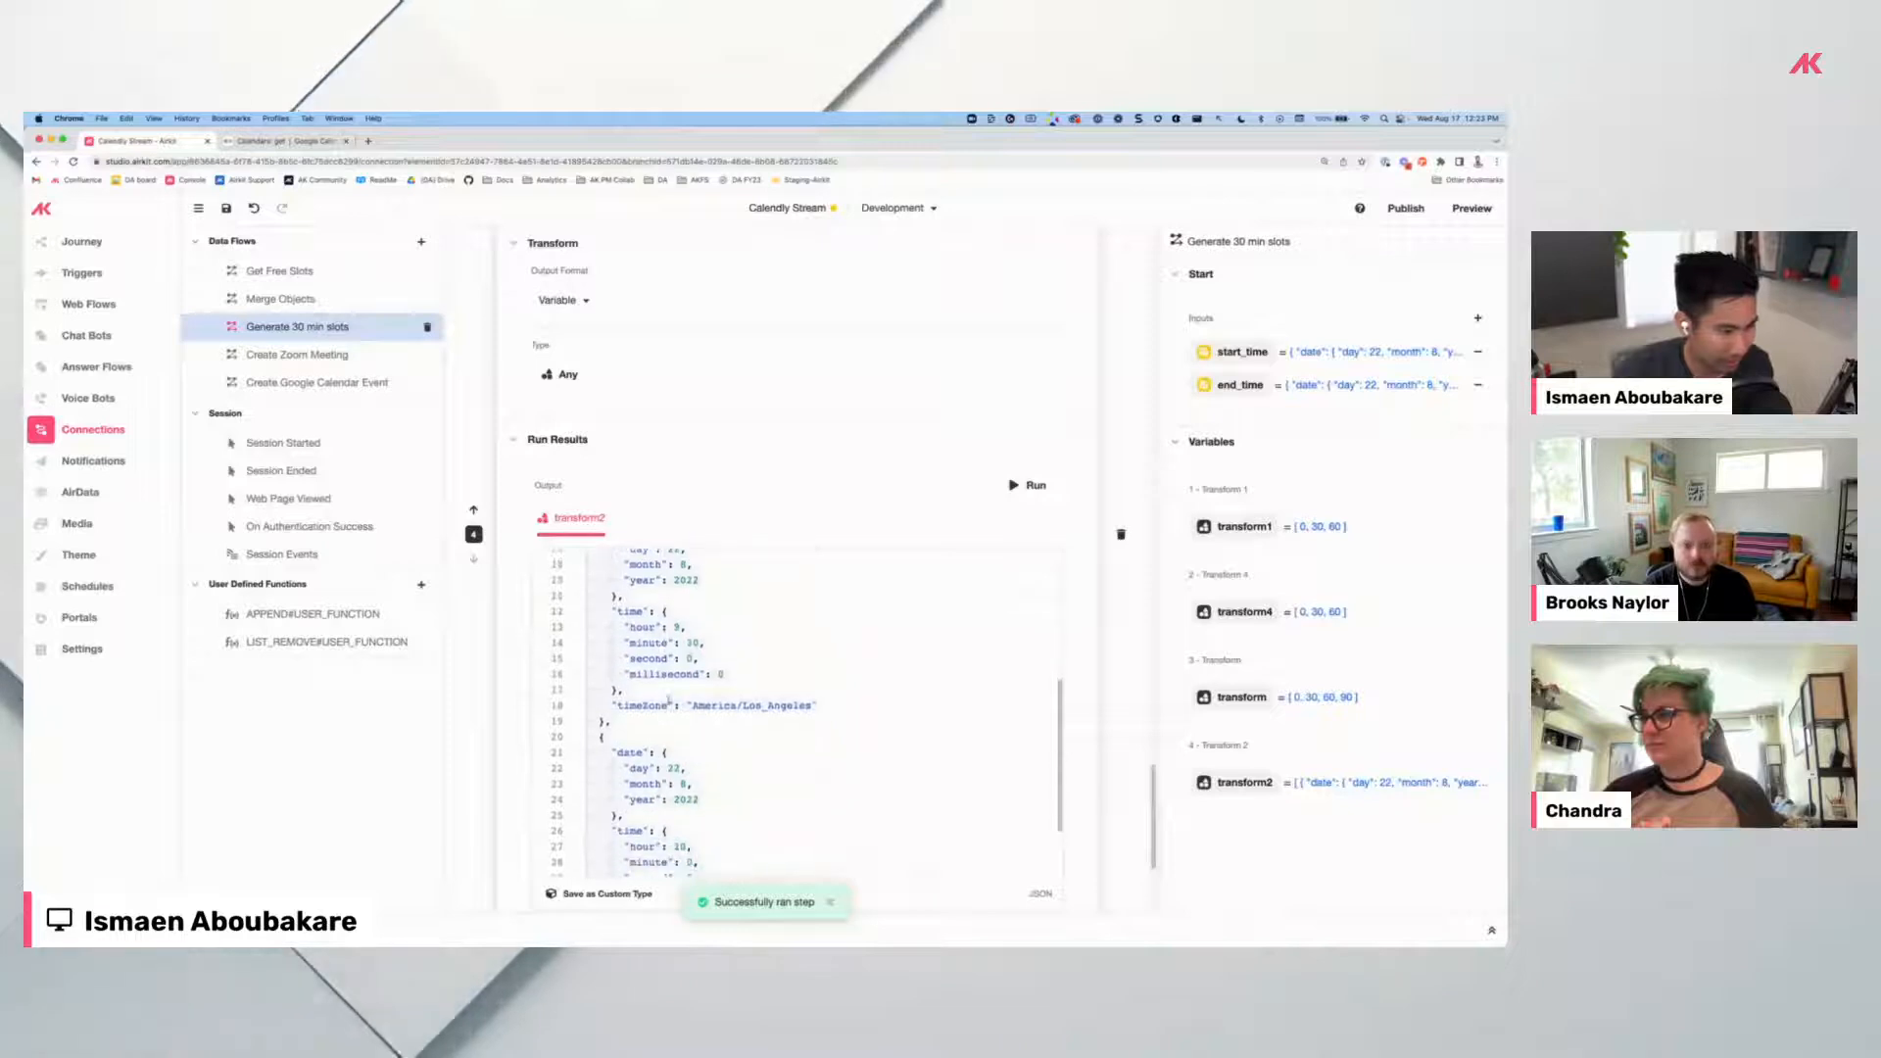
{"action": "scroll", "coordinate": [732, 726], "scroll_direction": "down", "scroll_amount": 2}
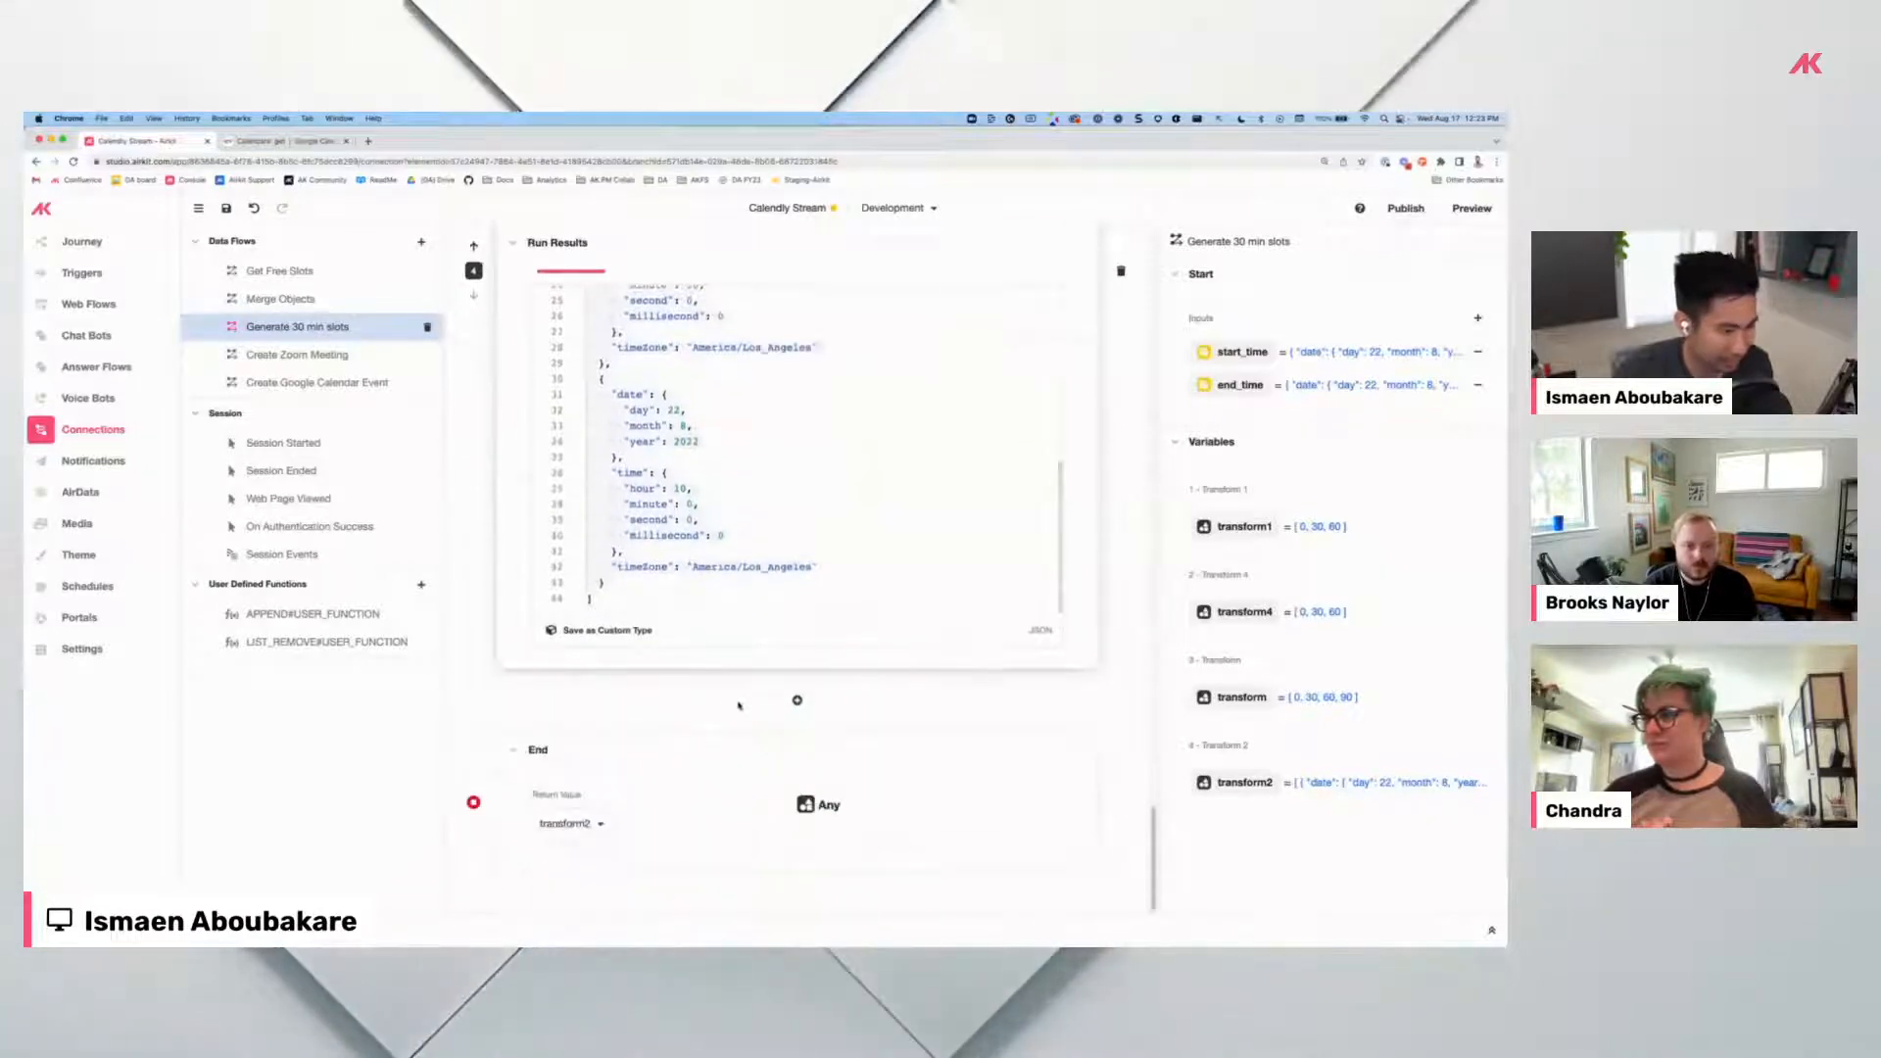
{"action": "scroll", "coordinate": [729, 464], "scroll_direction": "up", "scroll_amount": 8}
{"action": "scroll", "coordinate": [729, 465], "scroll_direction": "up", "scroll_amount": 4}
Edit the Transform expression ADD_TO_DATETIME(start_time, offset, "minutes") applied to each transform4 offset.
{"action": "right_click", "coordinate": [732, 444]}
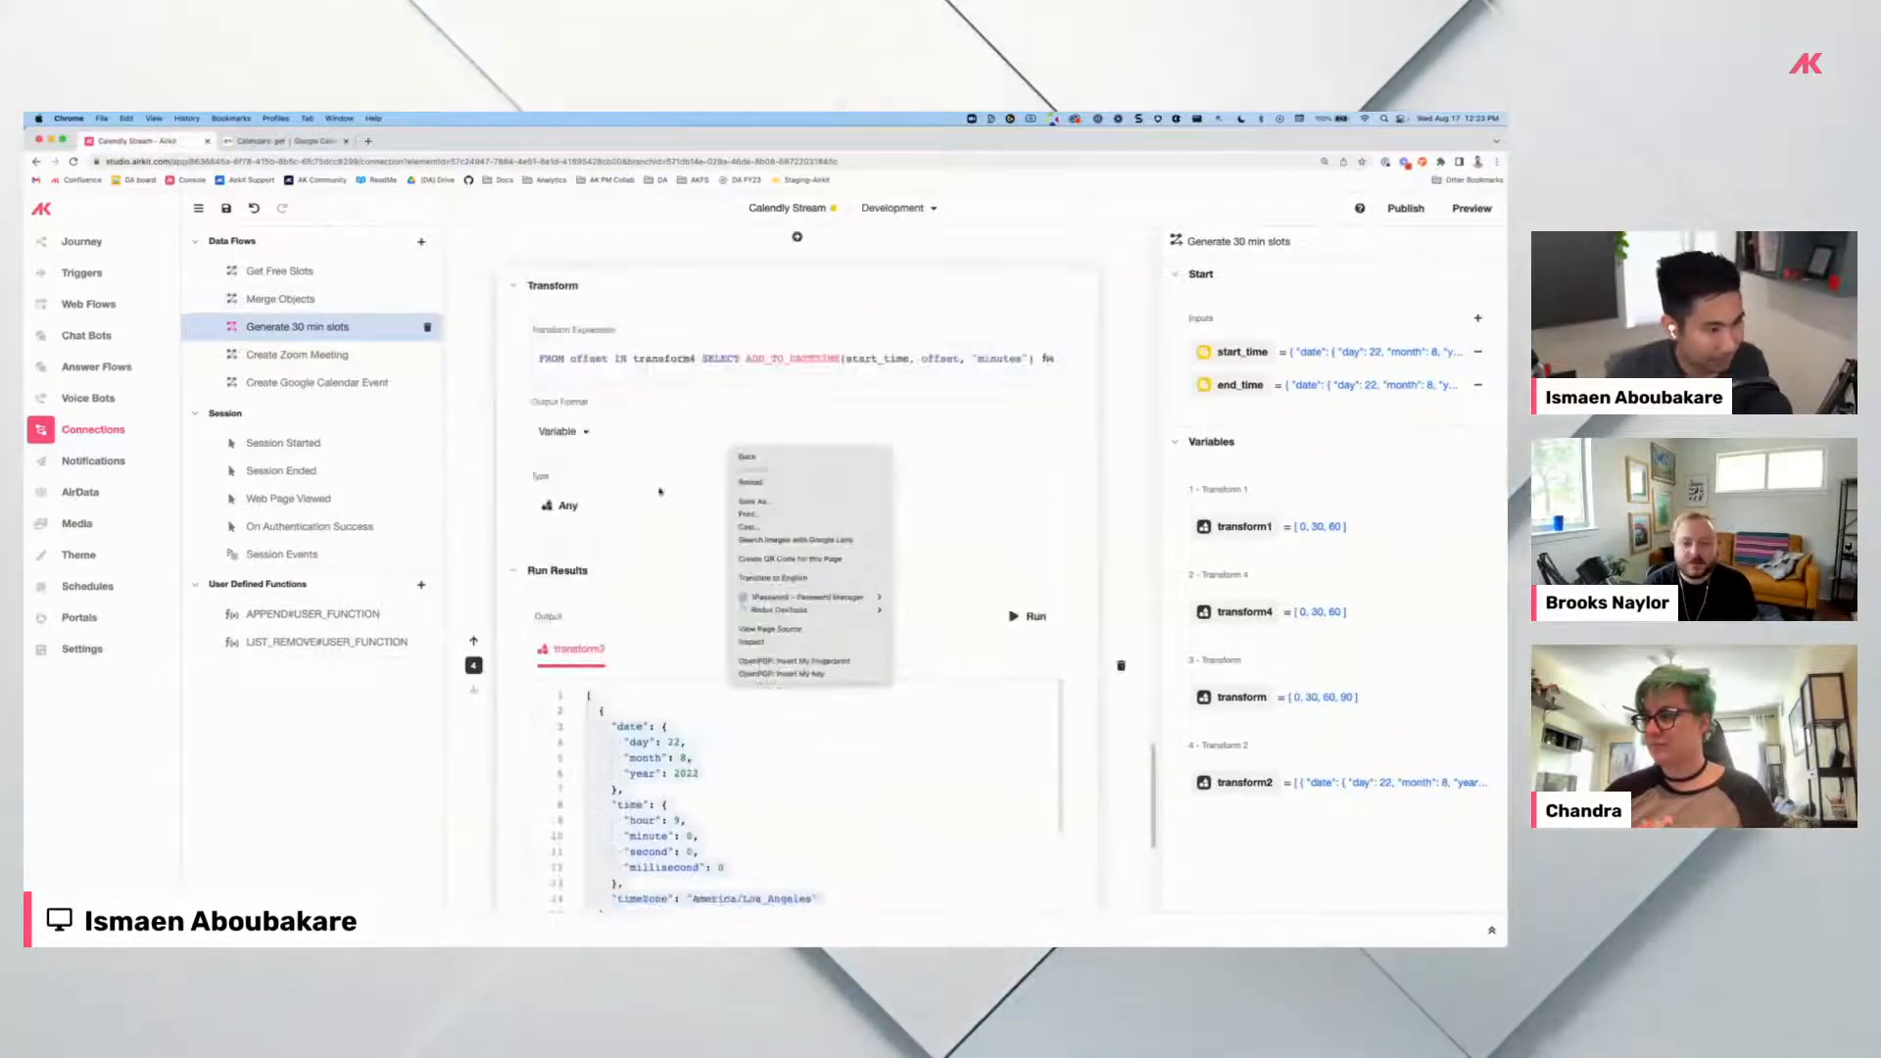
{"action": "left_click", "coordinate": [643, 395]}
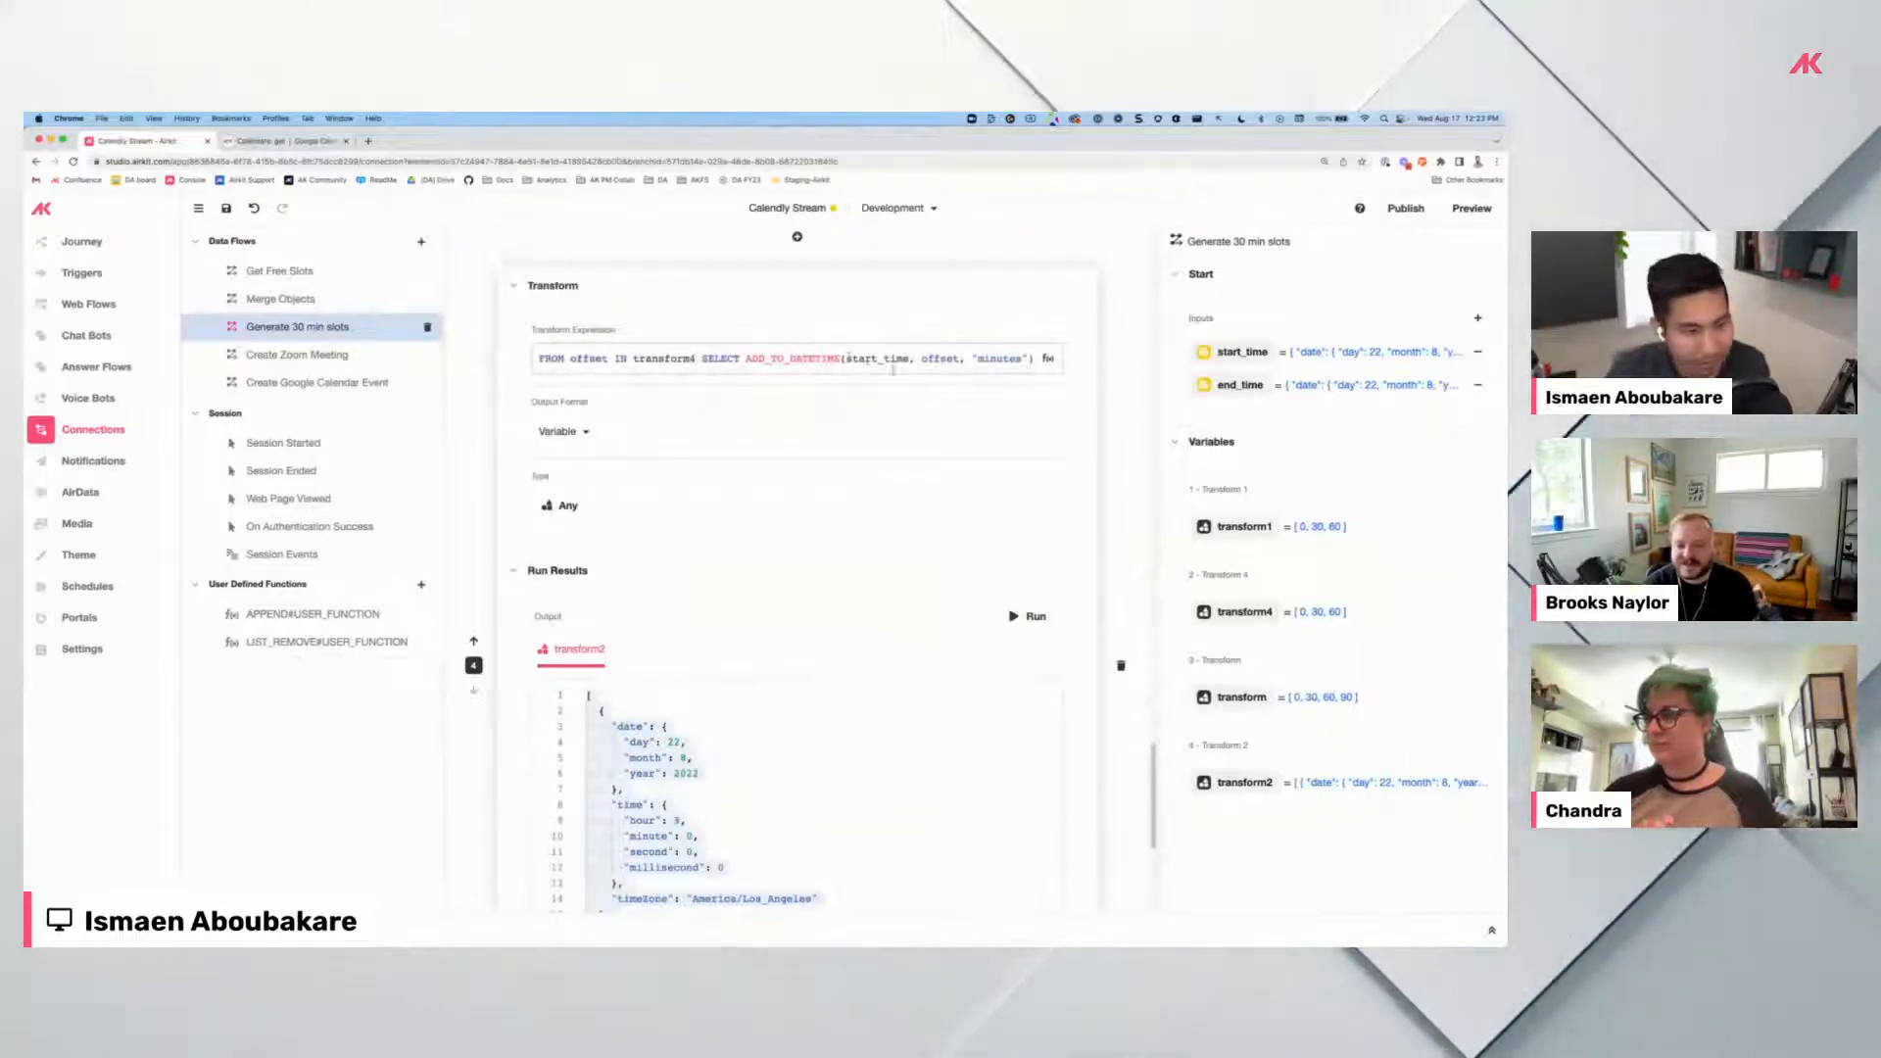
{"action": "left_click", "coordinate": [833, 363]}
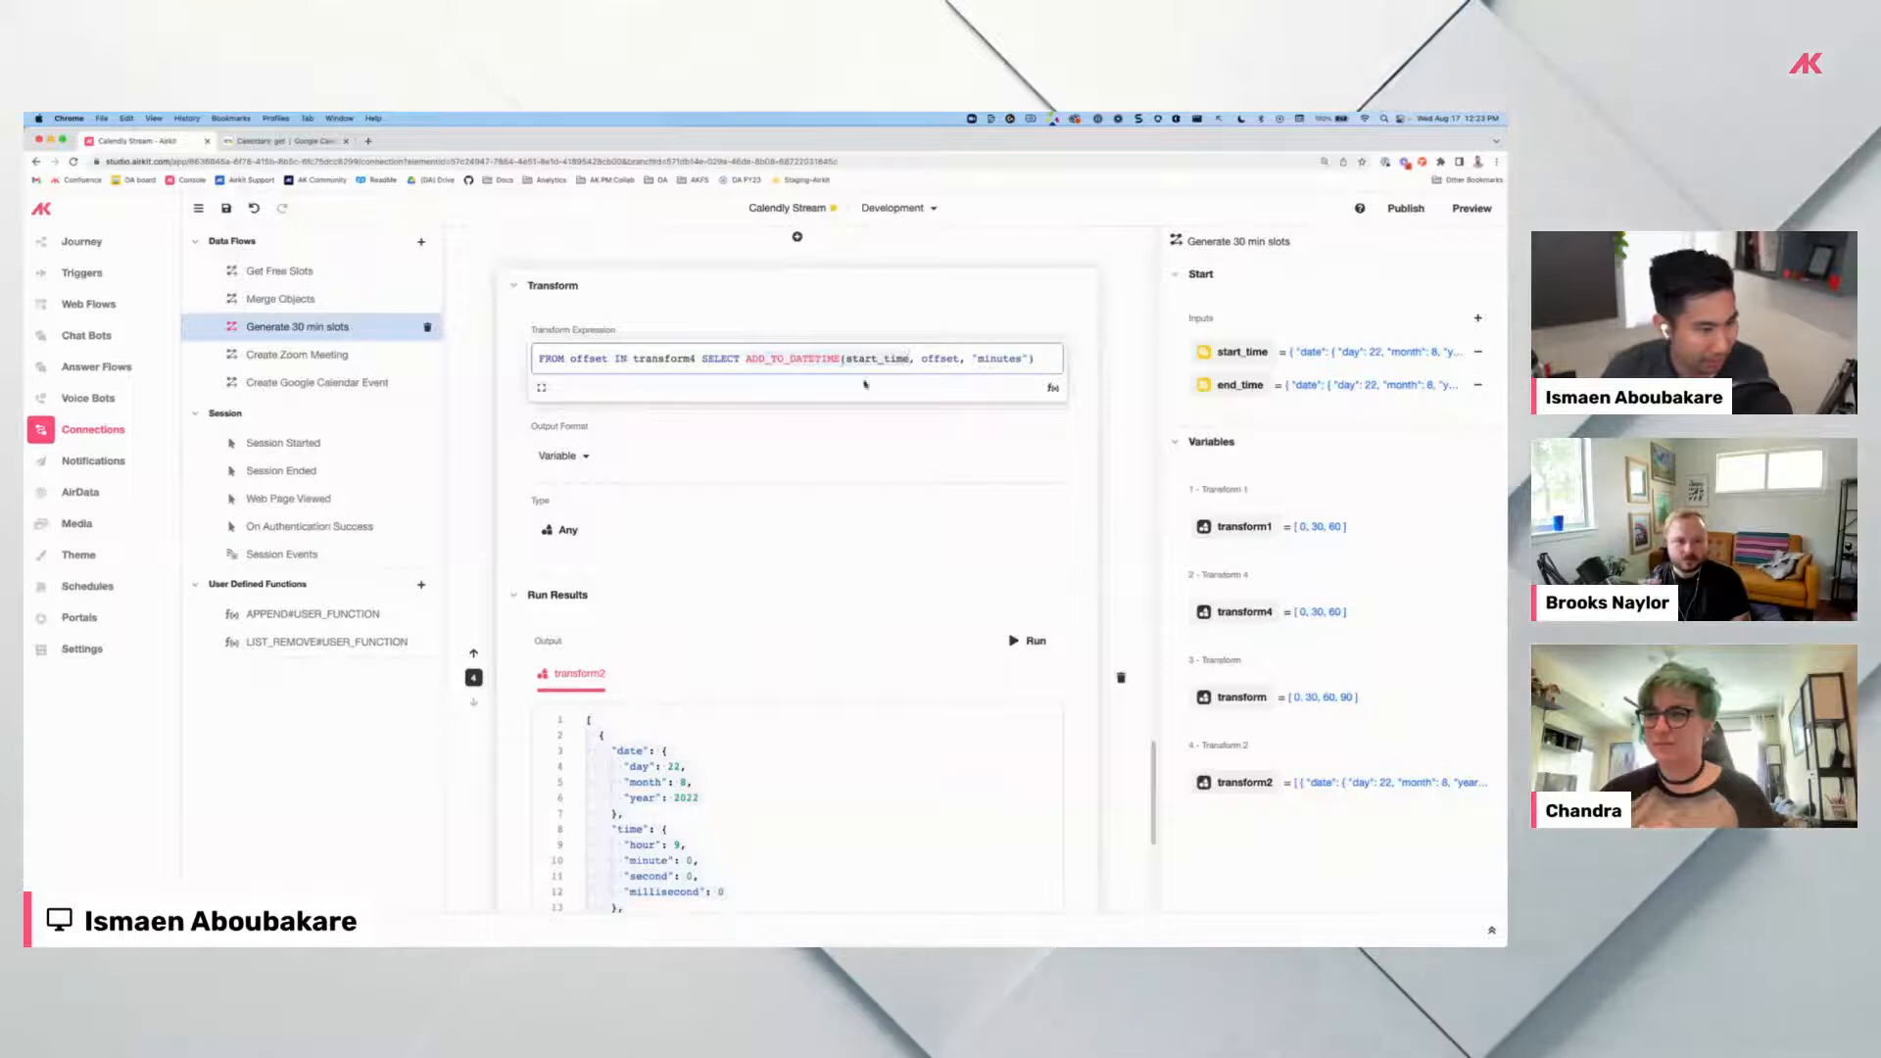
{"action": "scroll", "coordinate": [853, 578], "scroll_direction": "down", "scroll_amount": 3}
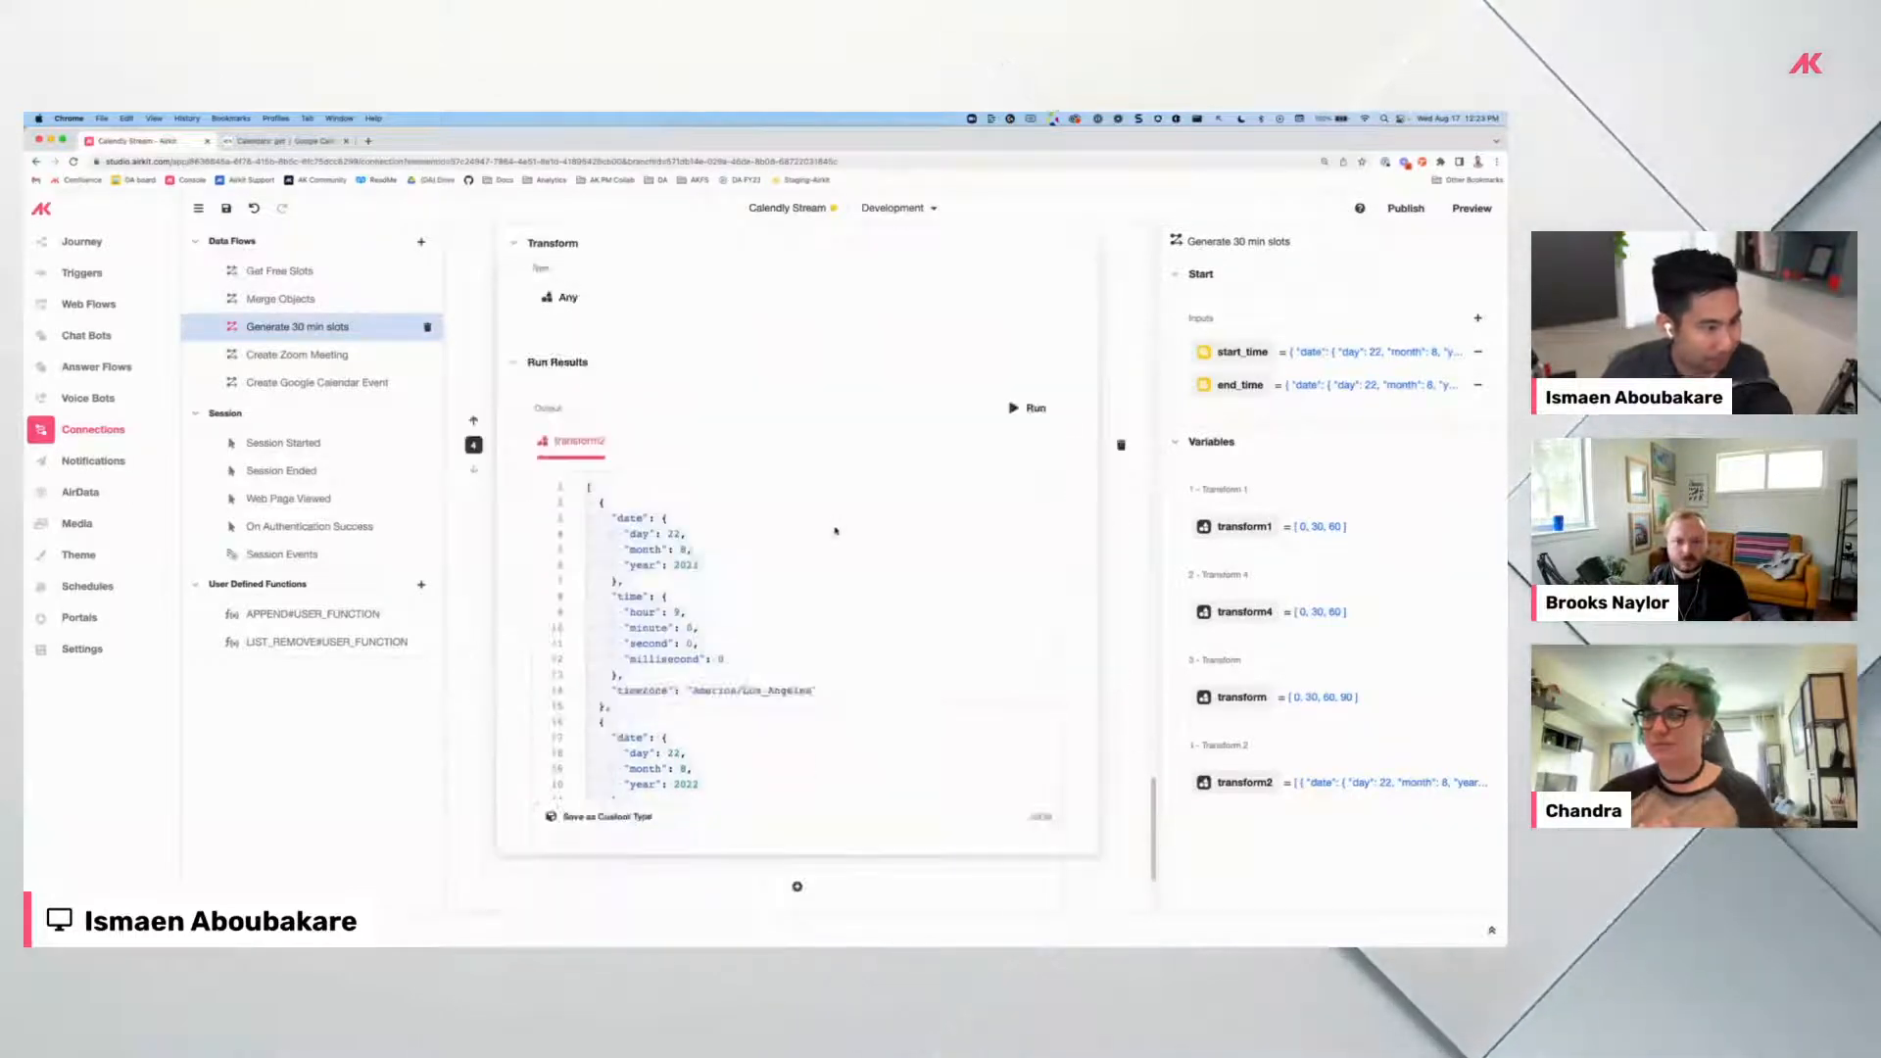
{"action": "scroll", "coordinate": [853, 578], "scroll_direction": "down", "scroll_amount": 2}
{"action": "scroll", "coordinate": [823, 627], "scroll_direction": "up", "scroll_amount": 5}
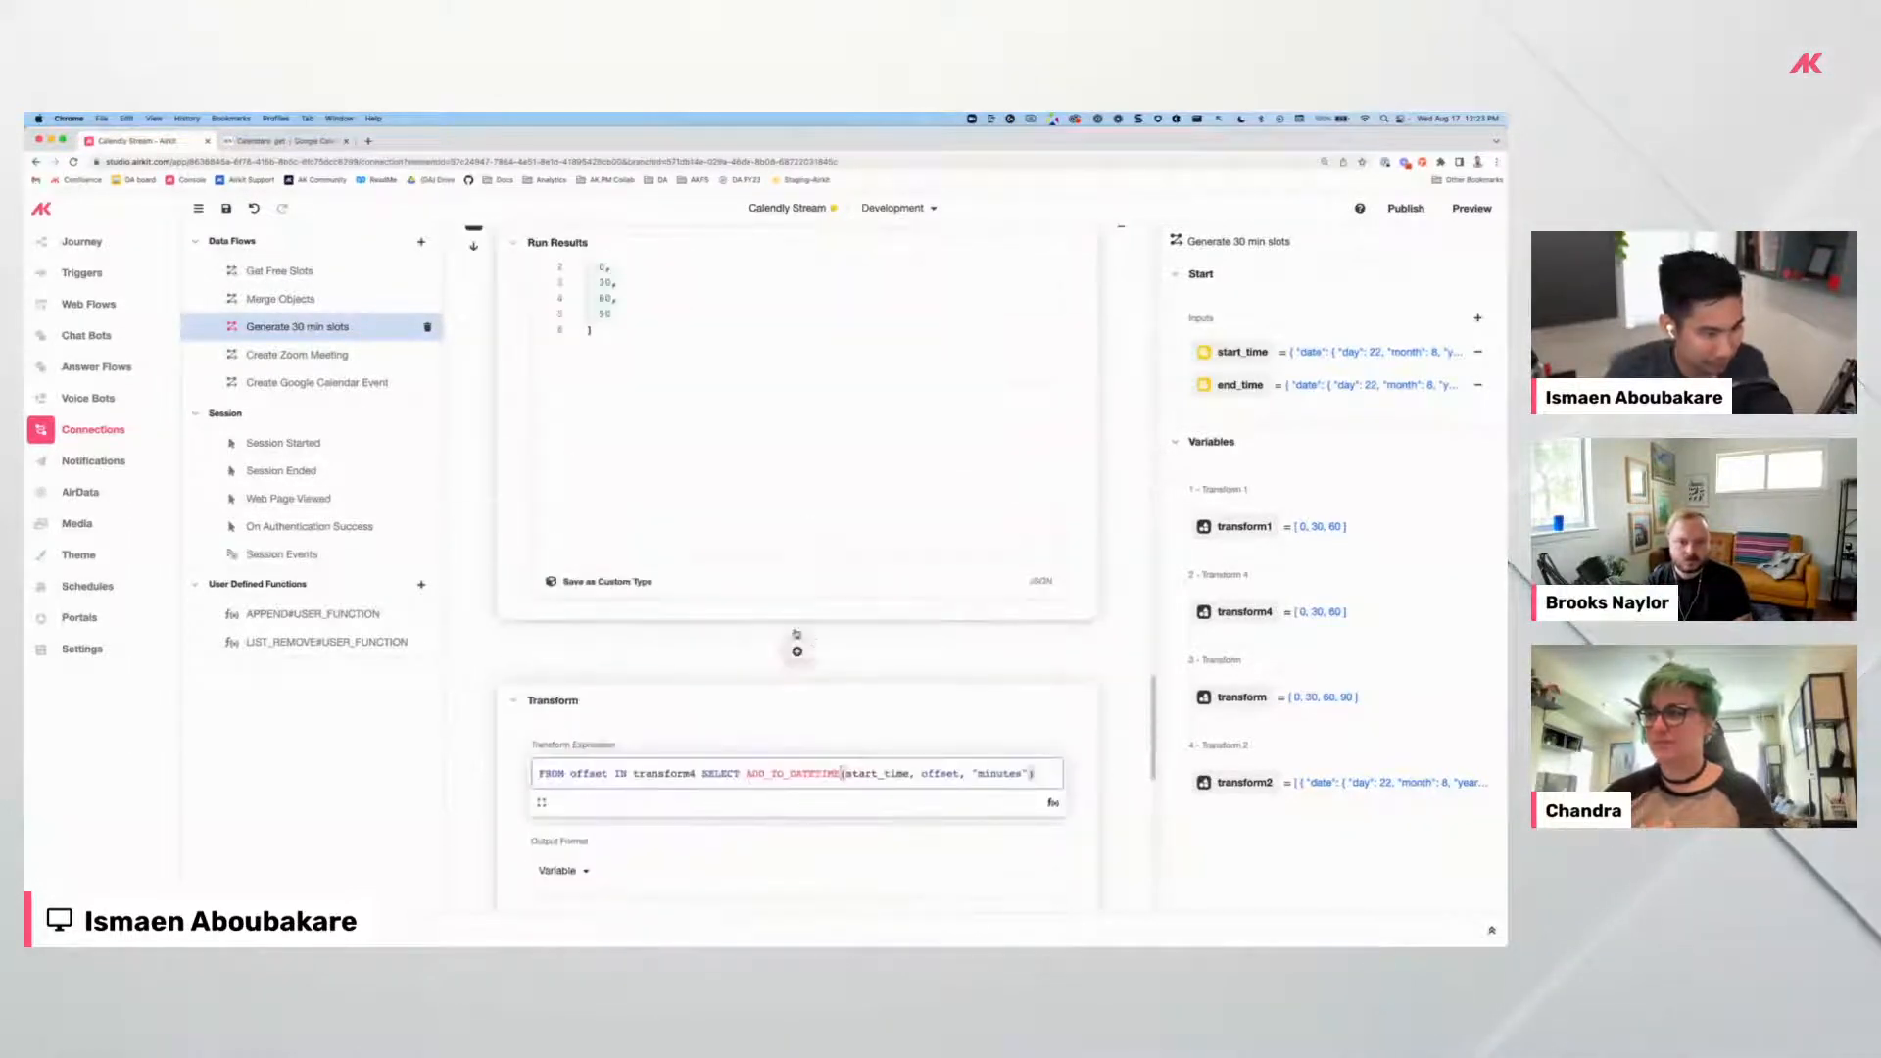
{"action": "scroll", "coordinate": [691, 537], "scroll_direction": "up", "scroll_amount": 1}
{"action": "scroll", "coordinate": [601, 368], "scroll_direction": "up", "scroll_amount": 1}
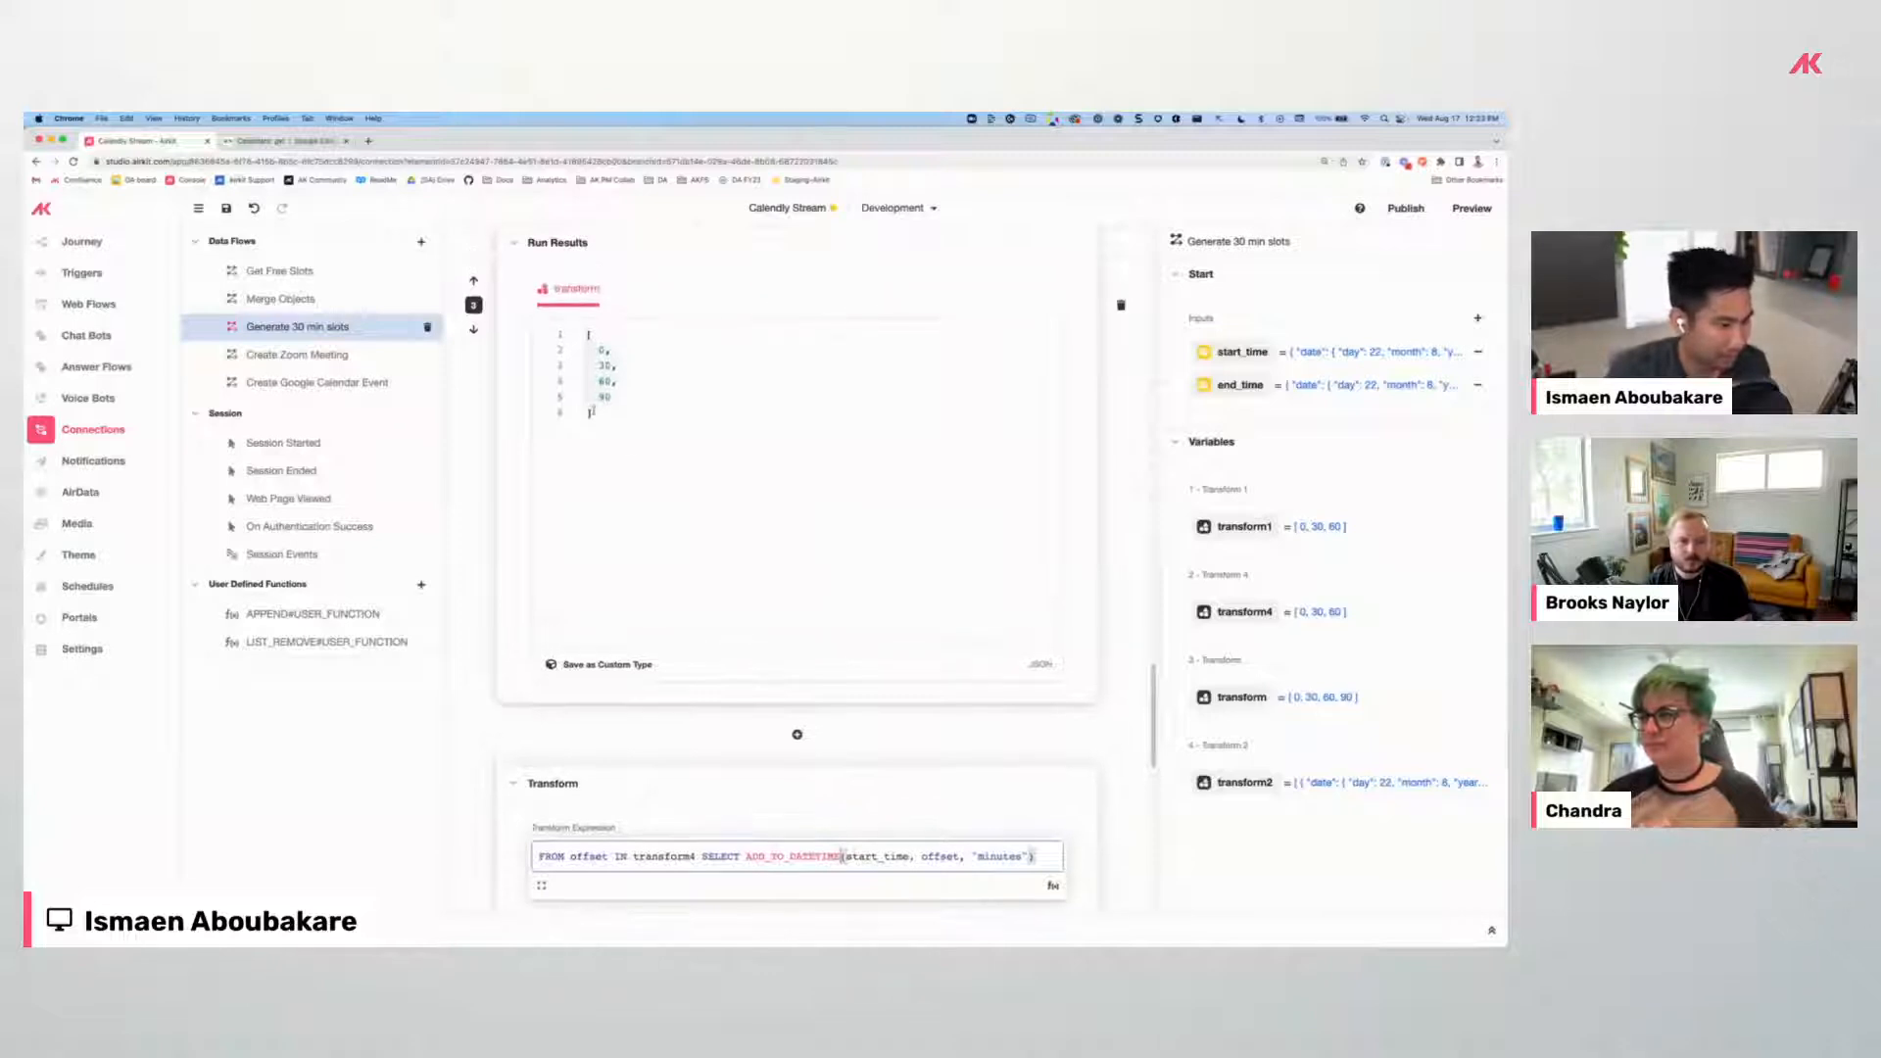
In Get Free Slots, run the FLAT(connectionOutput1) Transform.
{"action": "left_click", "coordinate": [285, 274]}
{"action": "scroll", "coordinate": [537, 637], "scroll_direction": "down", "scroll_amount": 15}
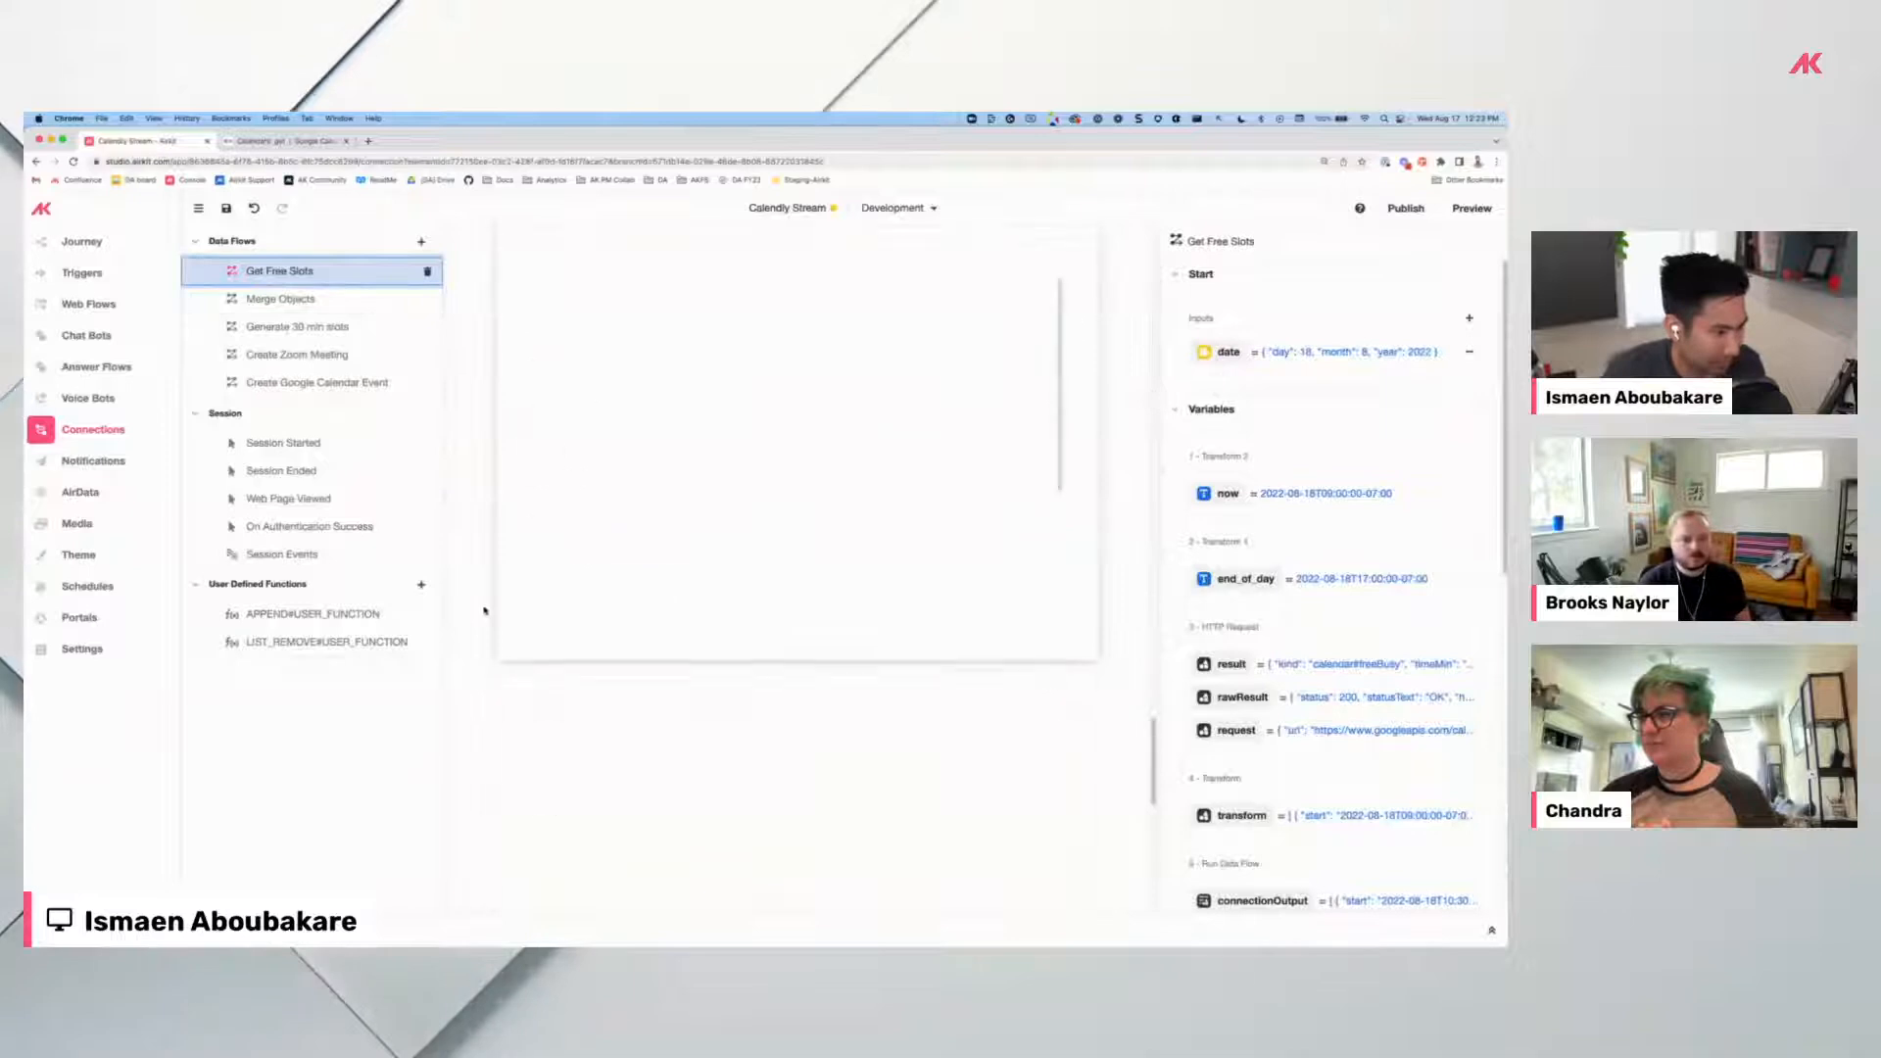
{"action": "scroll", "coordinate": [486, 607], "scroll_direction": "down", "scroll_amount": 15}
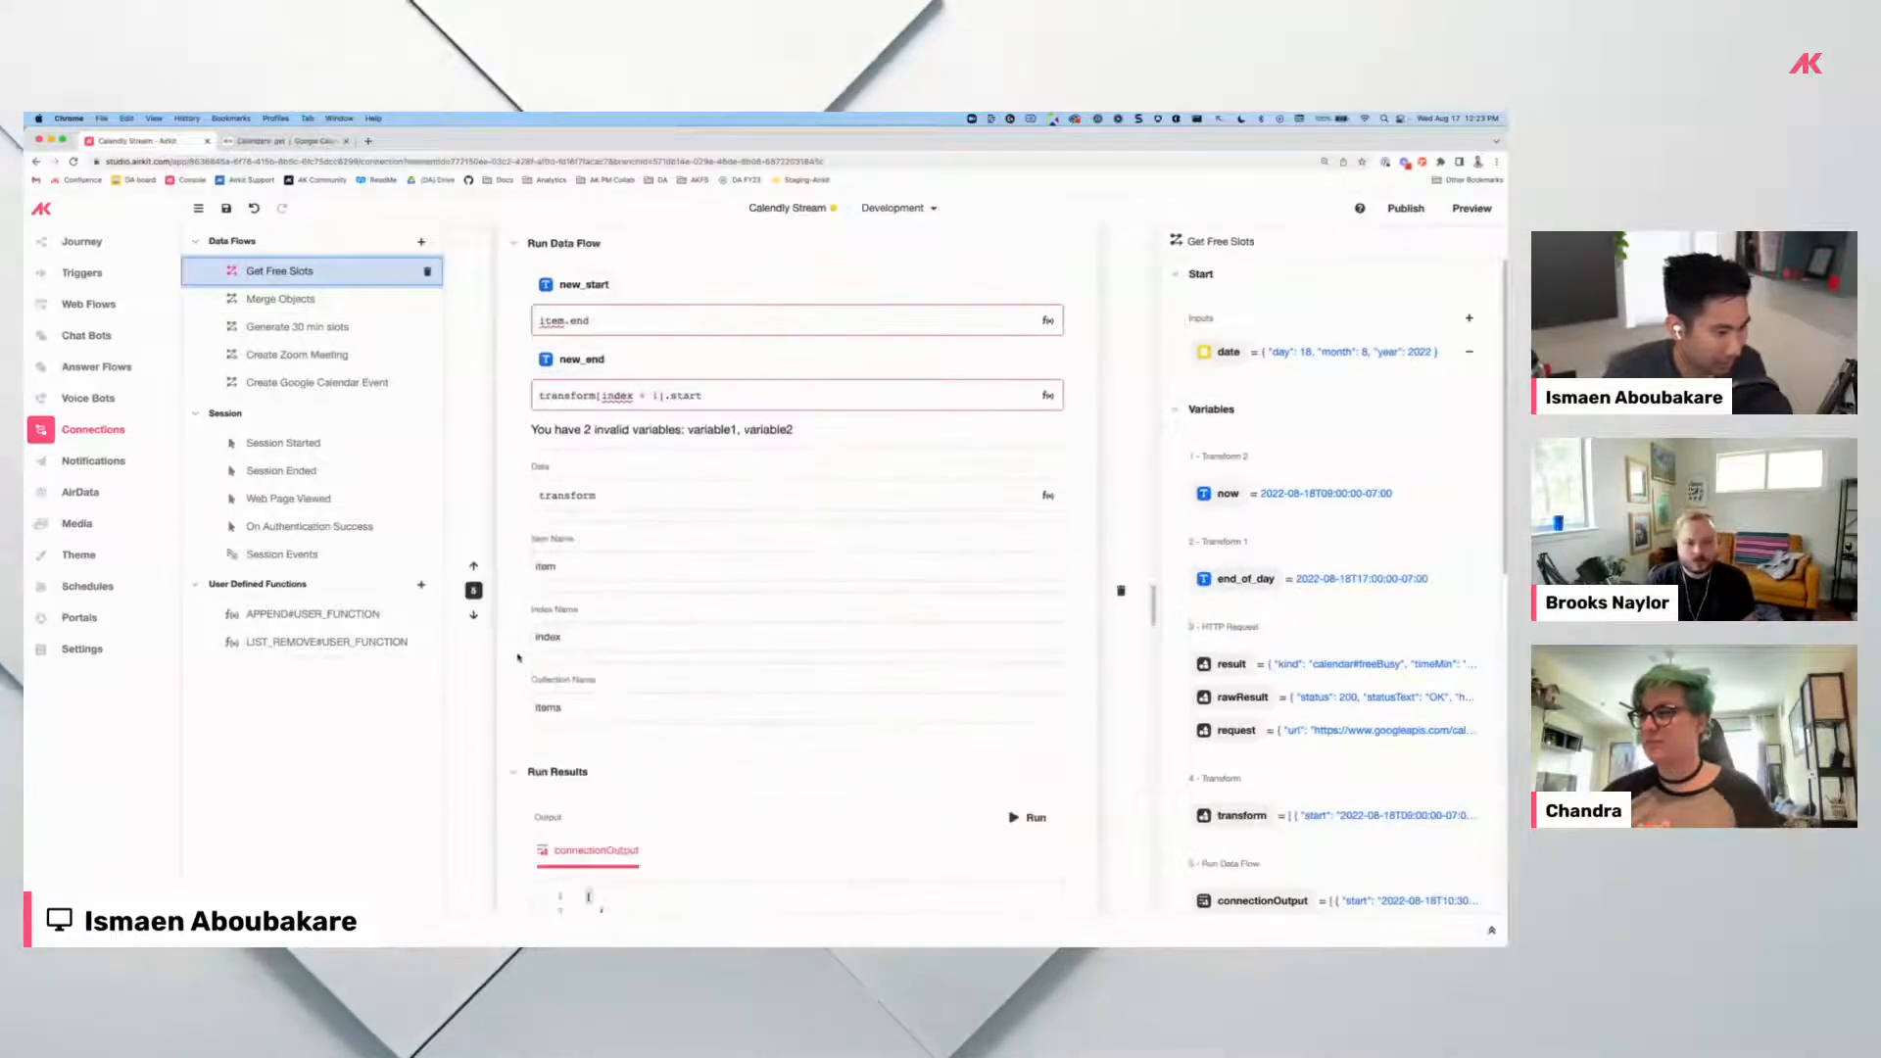
{"action": "scroll", "coordinate": [517, 653], "scroll_direction": "down", "scroll_amount": 15}
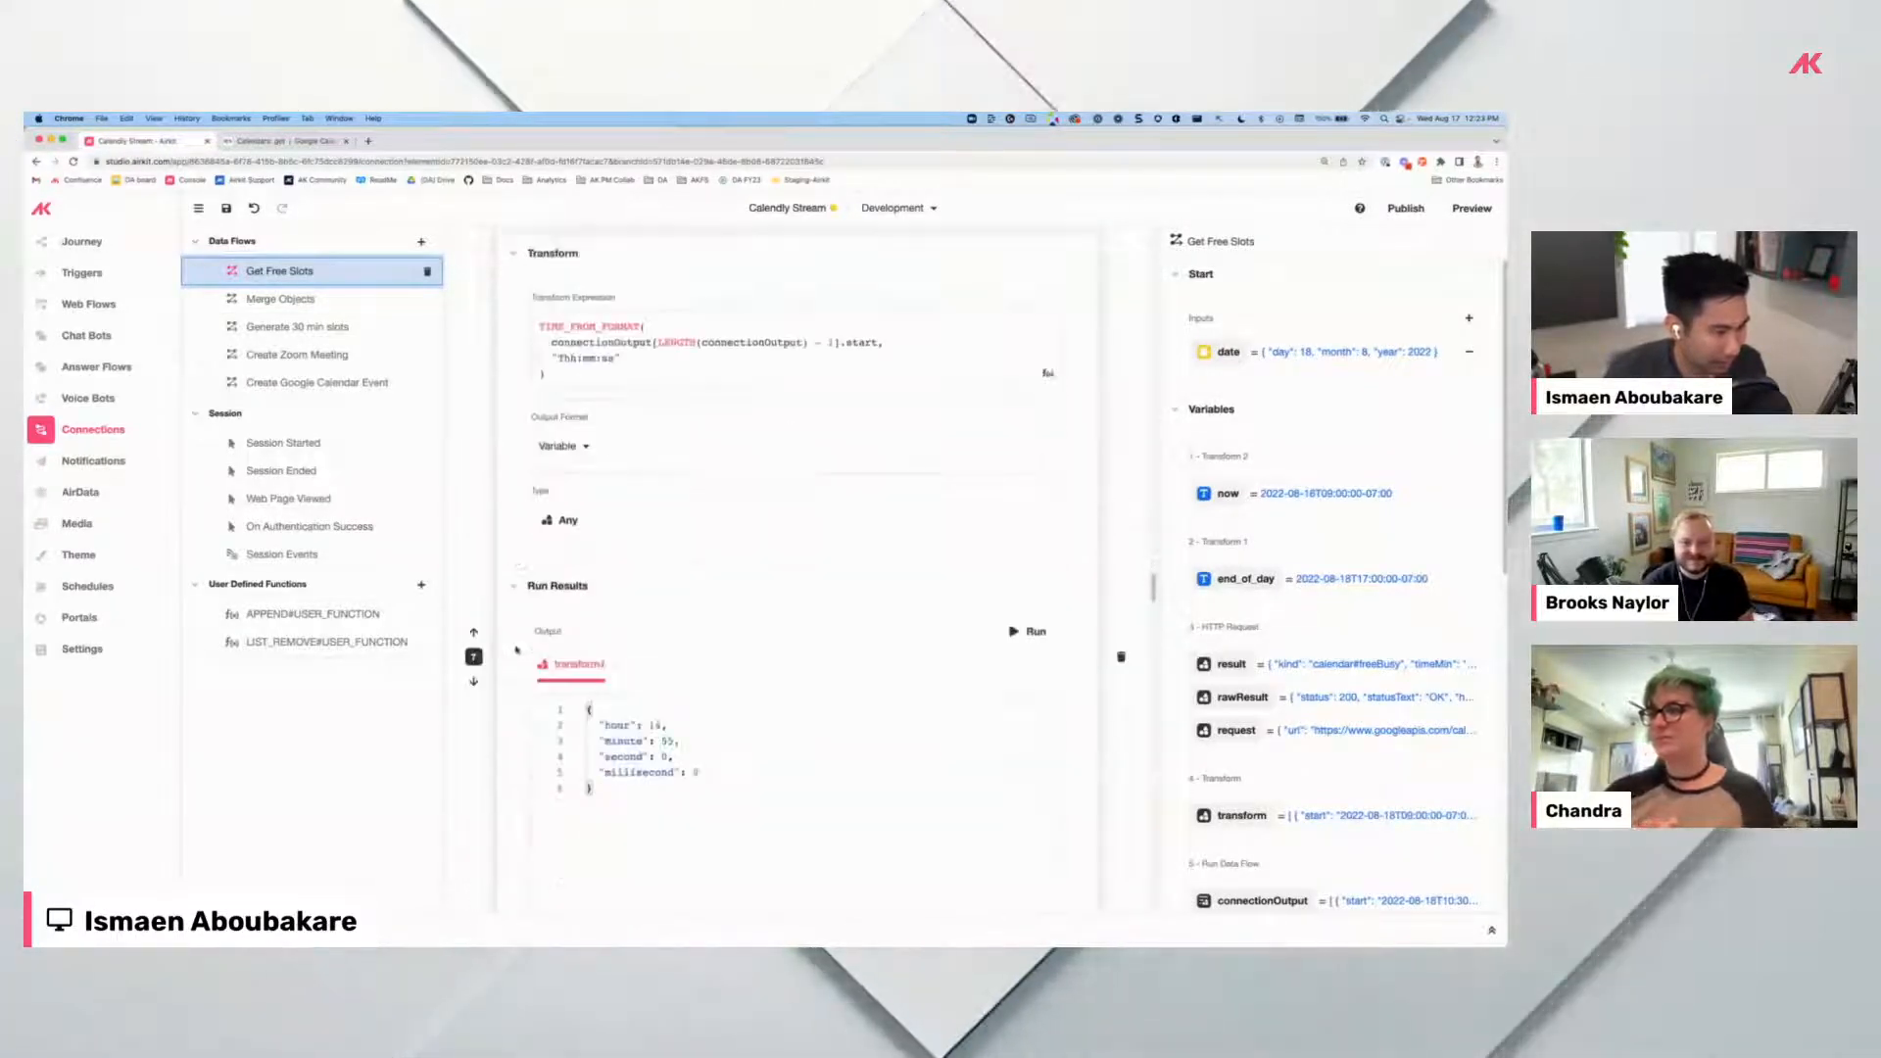
{"action": "scroll", "coordinate": [516, 649], "scroll_direction": "down", "scroll_amount": 10}
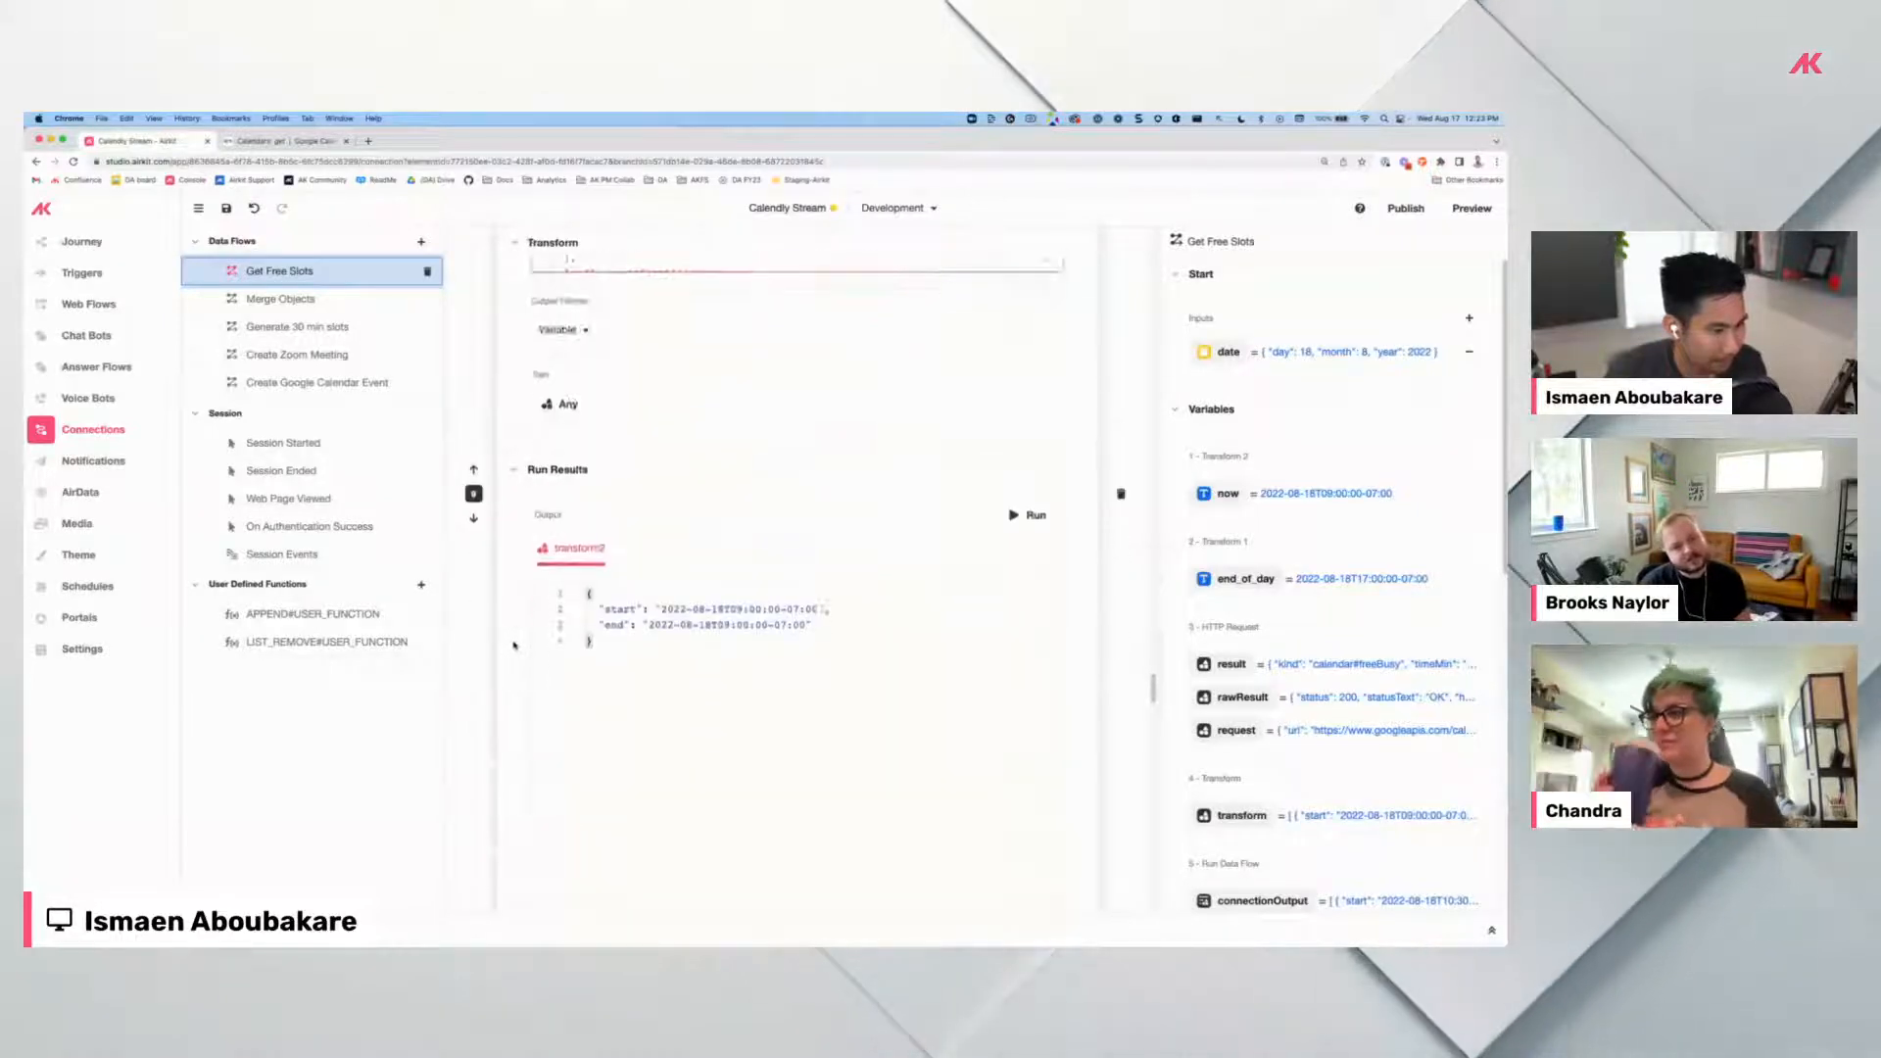
{"action": "scroll", "coordinate": [515, 647], "scroll_direction": "down", "scroll_amount": 2}
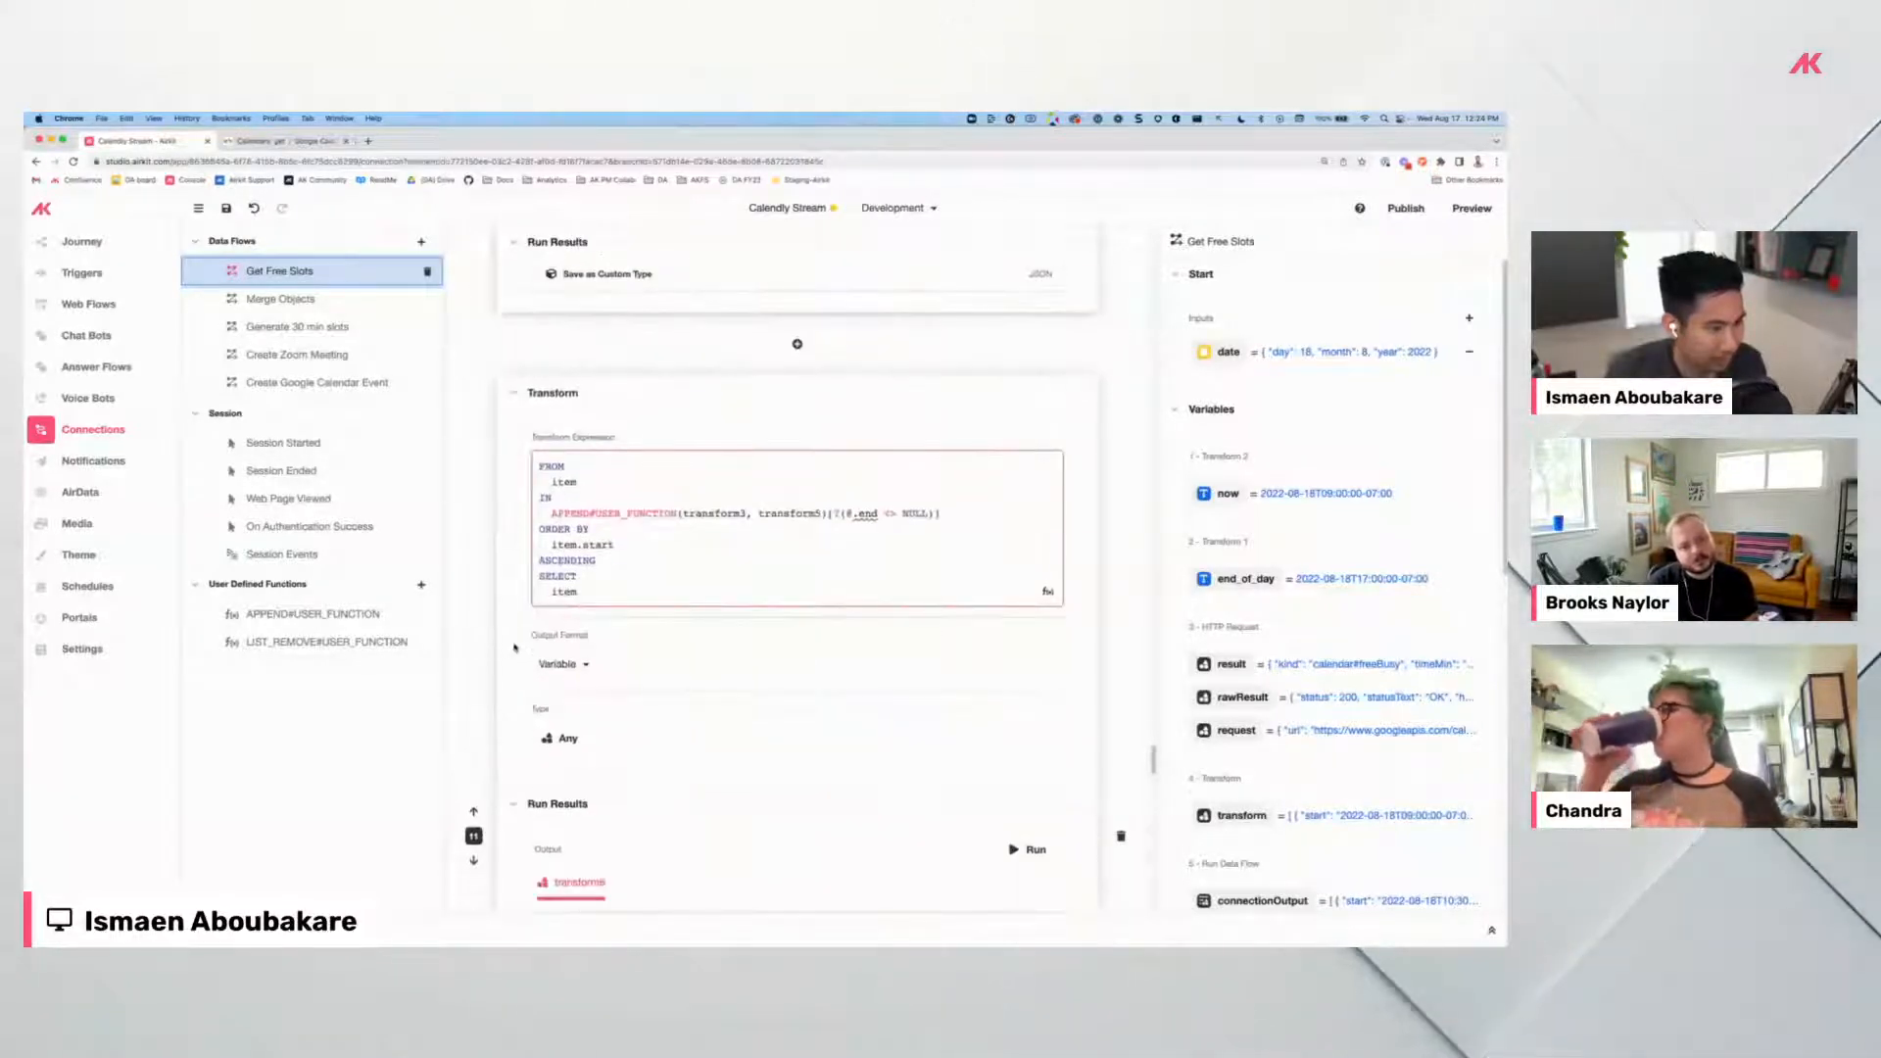
{"action": "scroll", "coordinate": [515, 647], "scroll_direction": "down", "scroll_amount": 4}
{"action": "scroll", "coordinate": [514, 645], "scroll_direction": "down", "scroll_amount": 10}
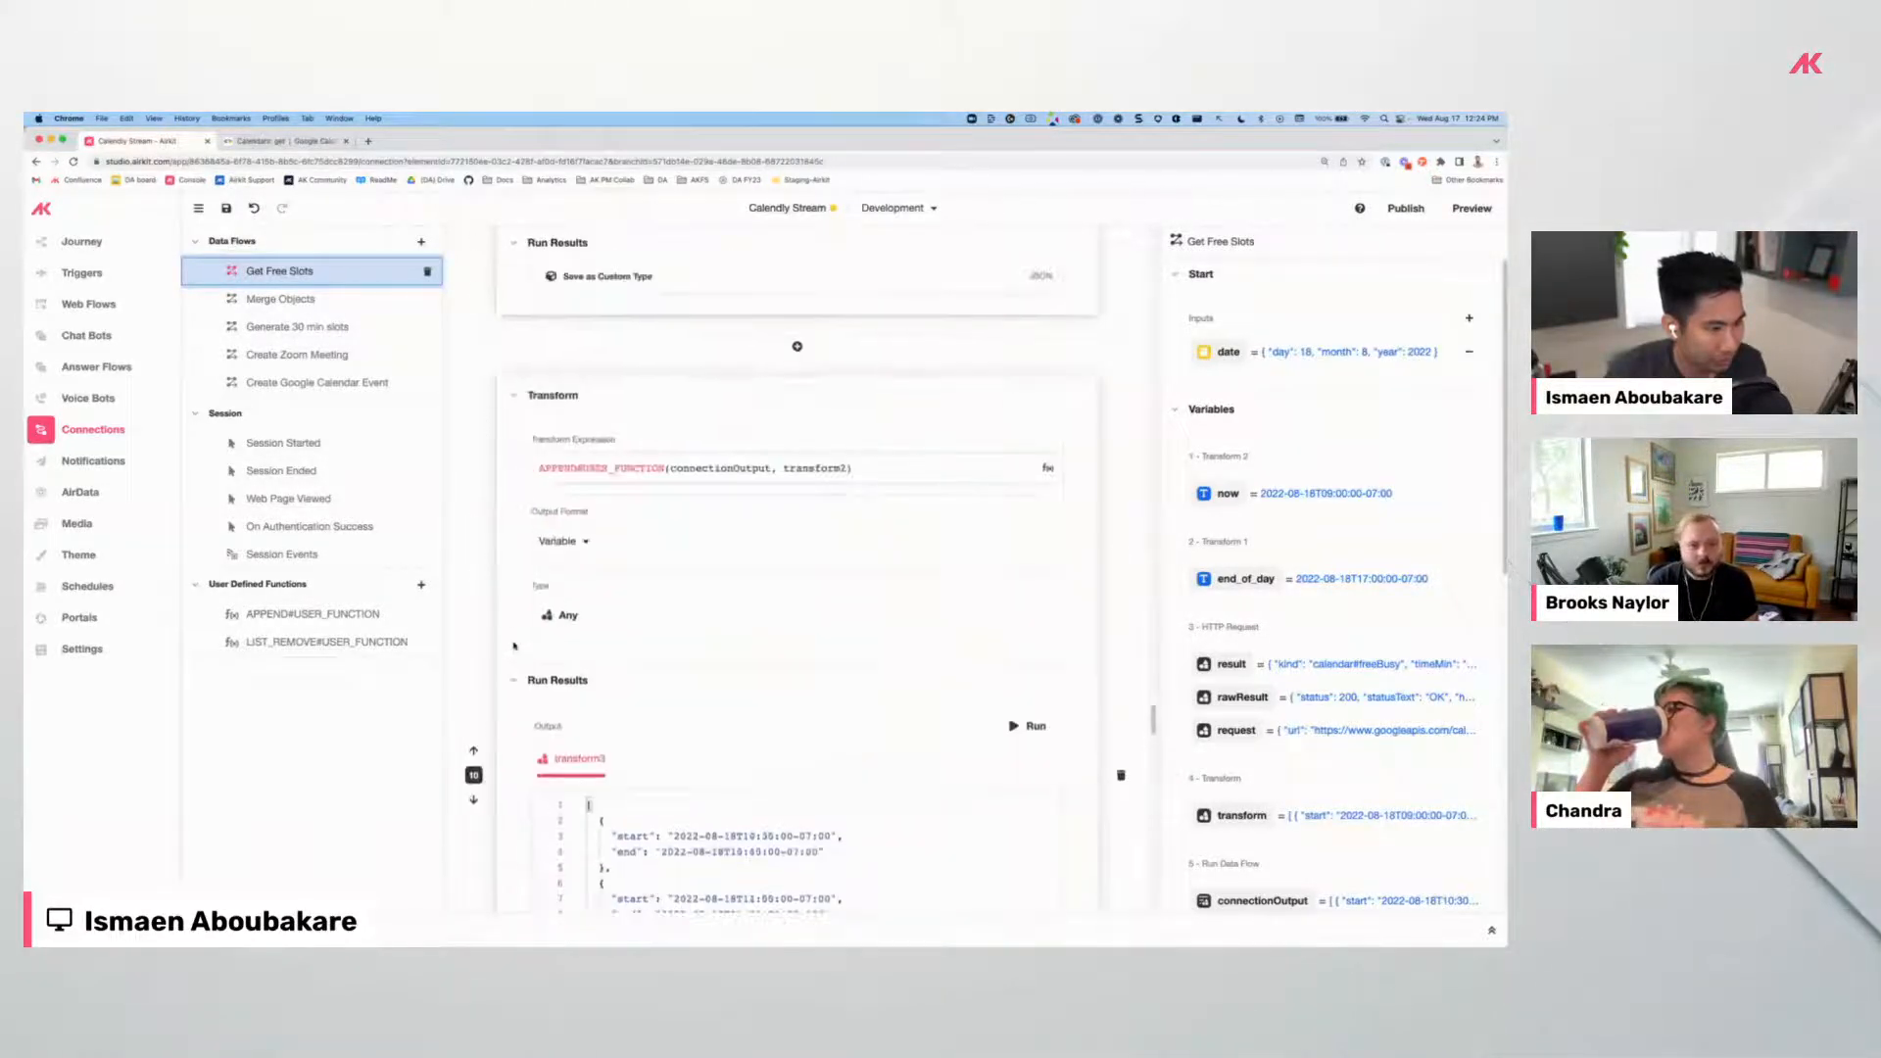
{"action": "scroll", "coordinate": [513, 644], "scroll_direction": "down", "scroll_amount": 10}
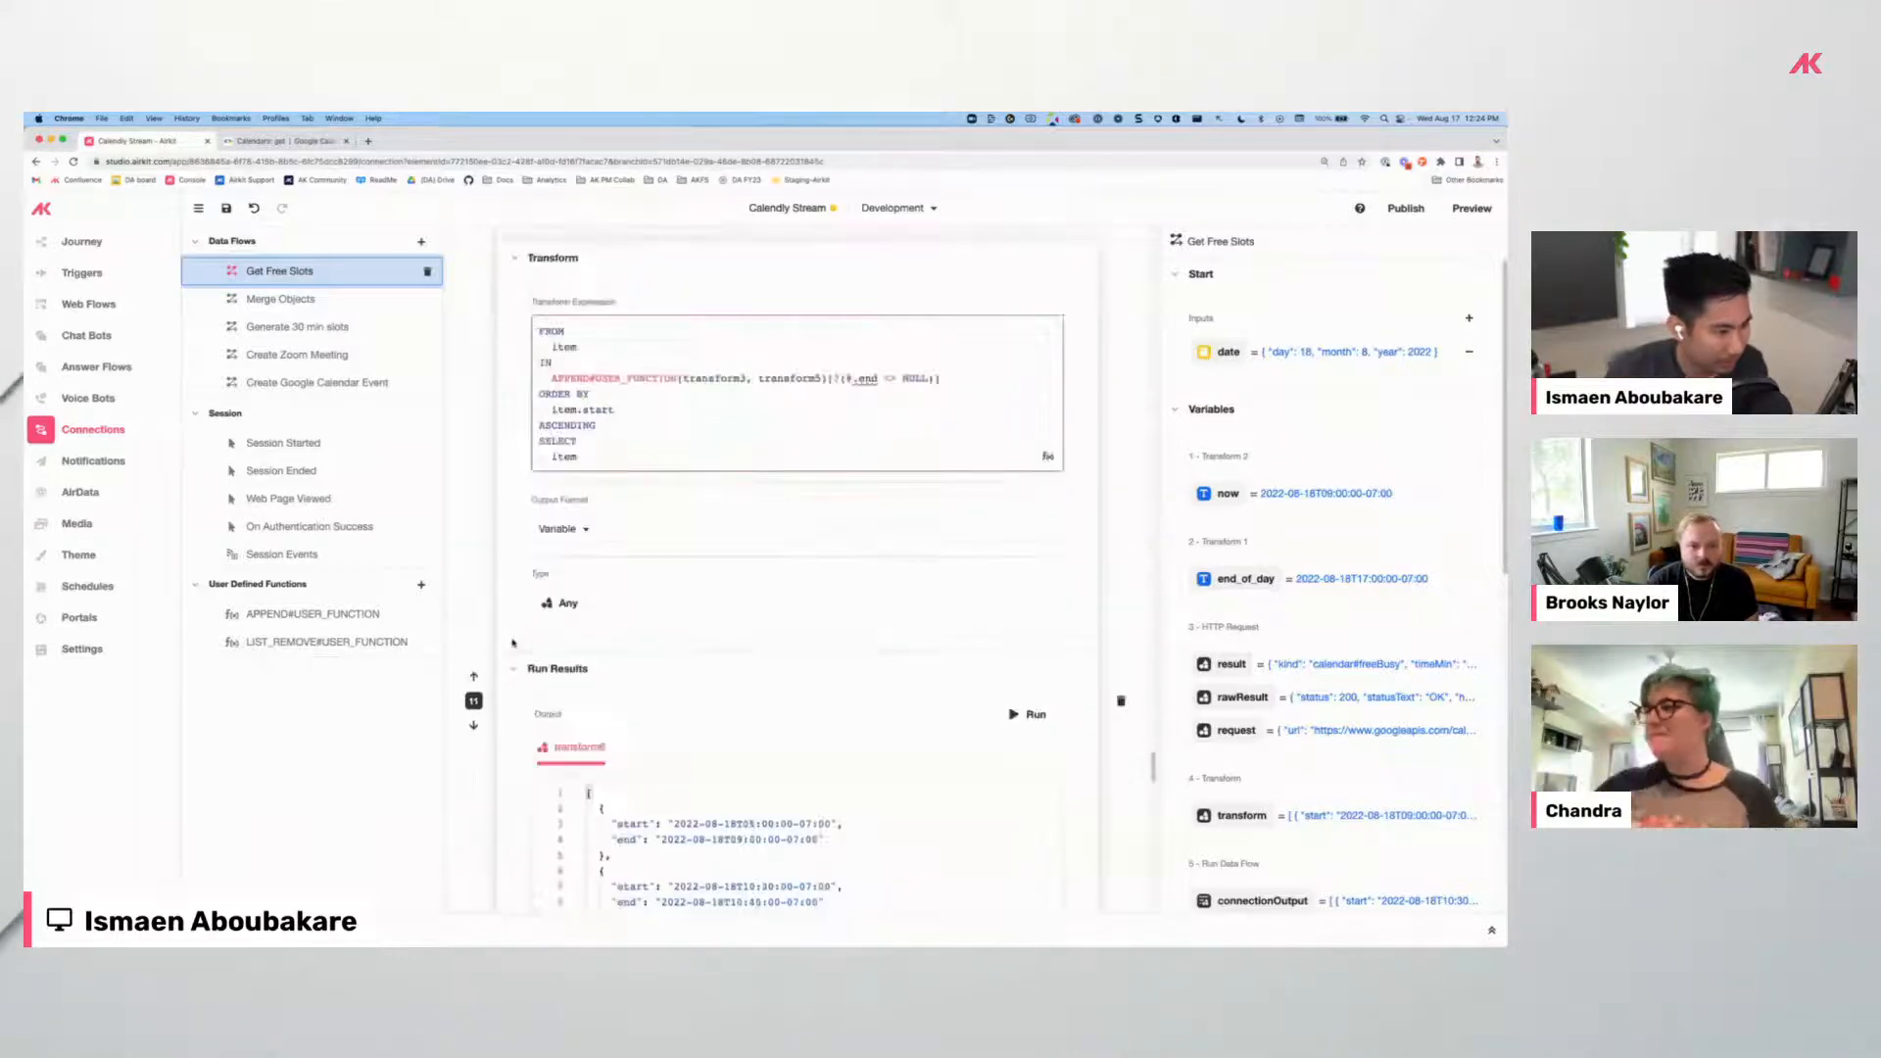
{"action": "scroll", "coordinate": [635, 644], "scroll_direction": "down", "scroll_amount": 10}
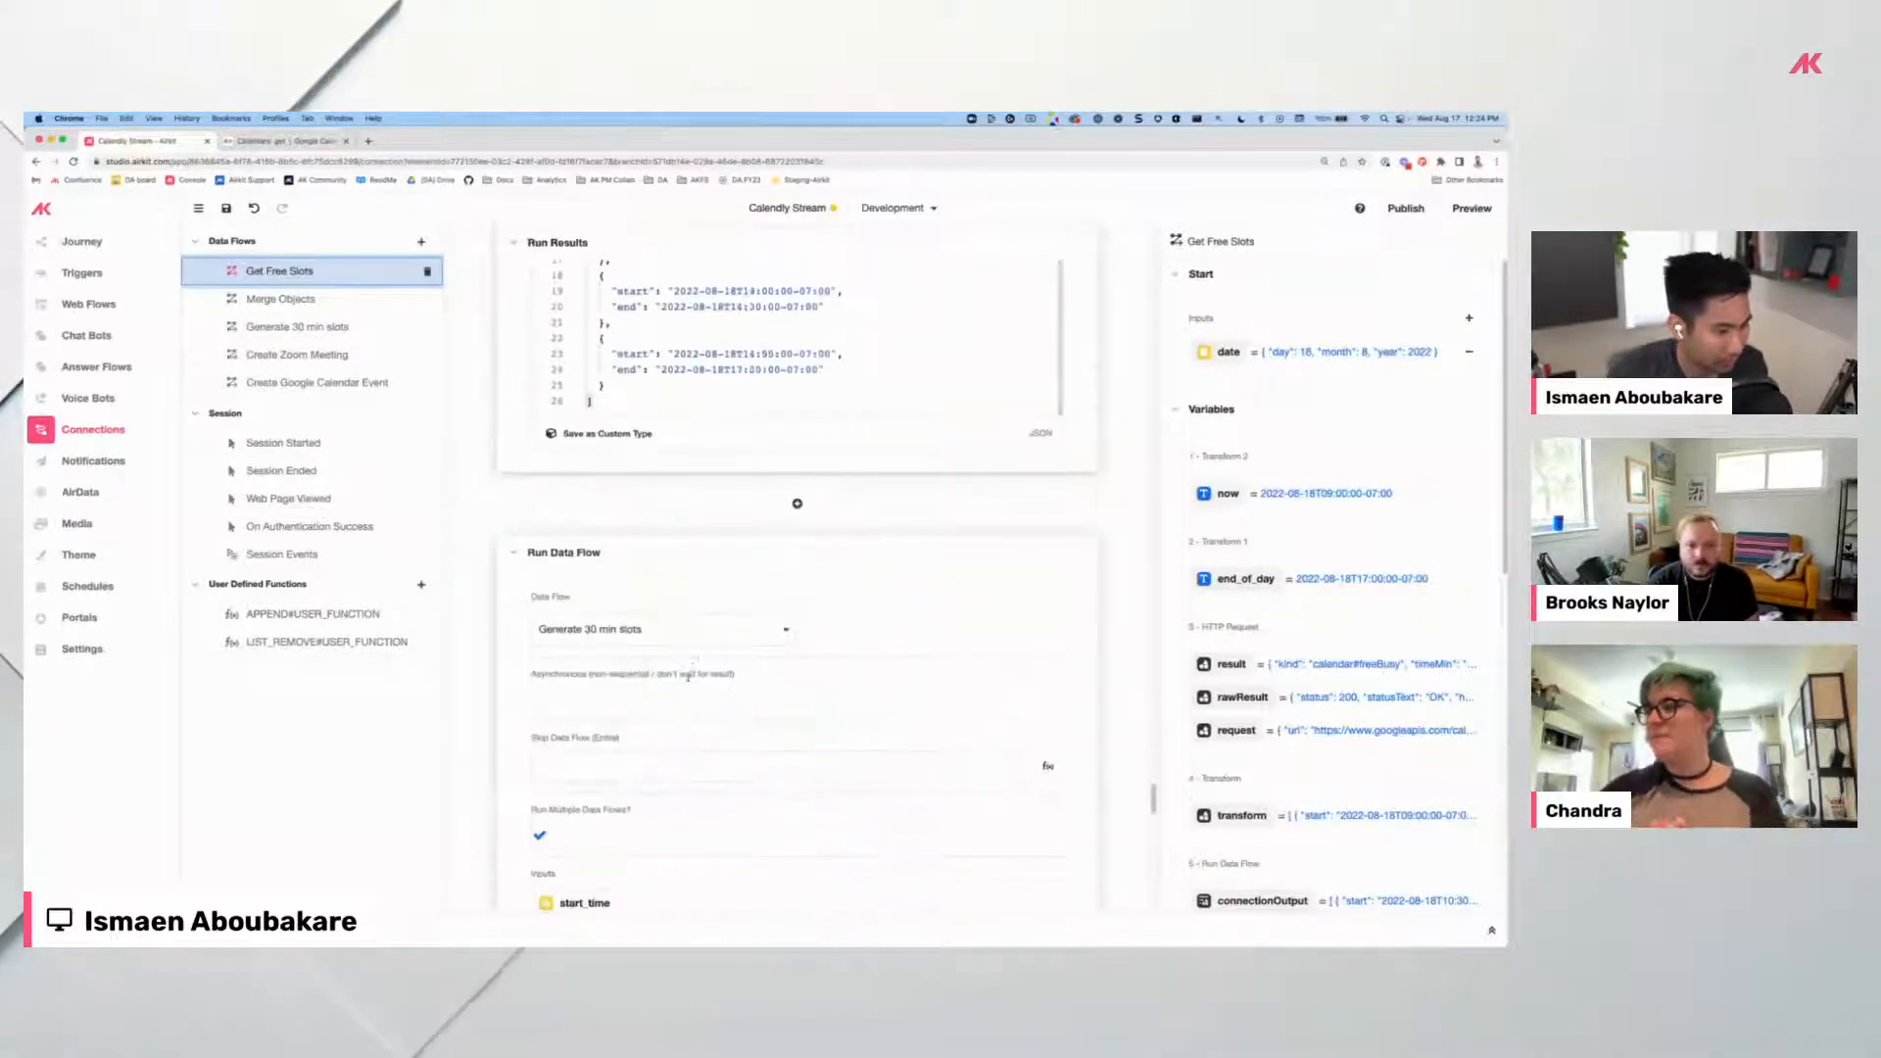
{"action": "scroll", "coordinate": [635, 644], "scroll_direction": "down", "scroll_amount": 5}
{"action": "scroll", "coordinate": [936, 563], "scroll_direction": "down", "scroll_amount": 6}
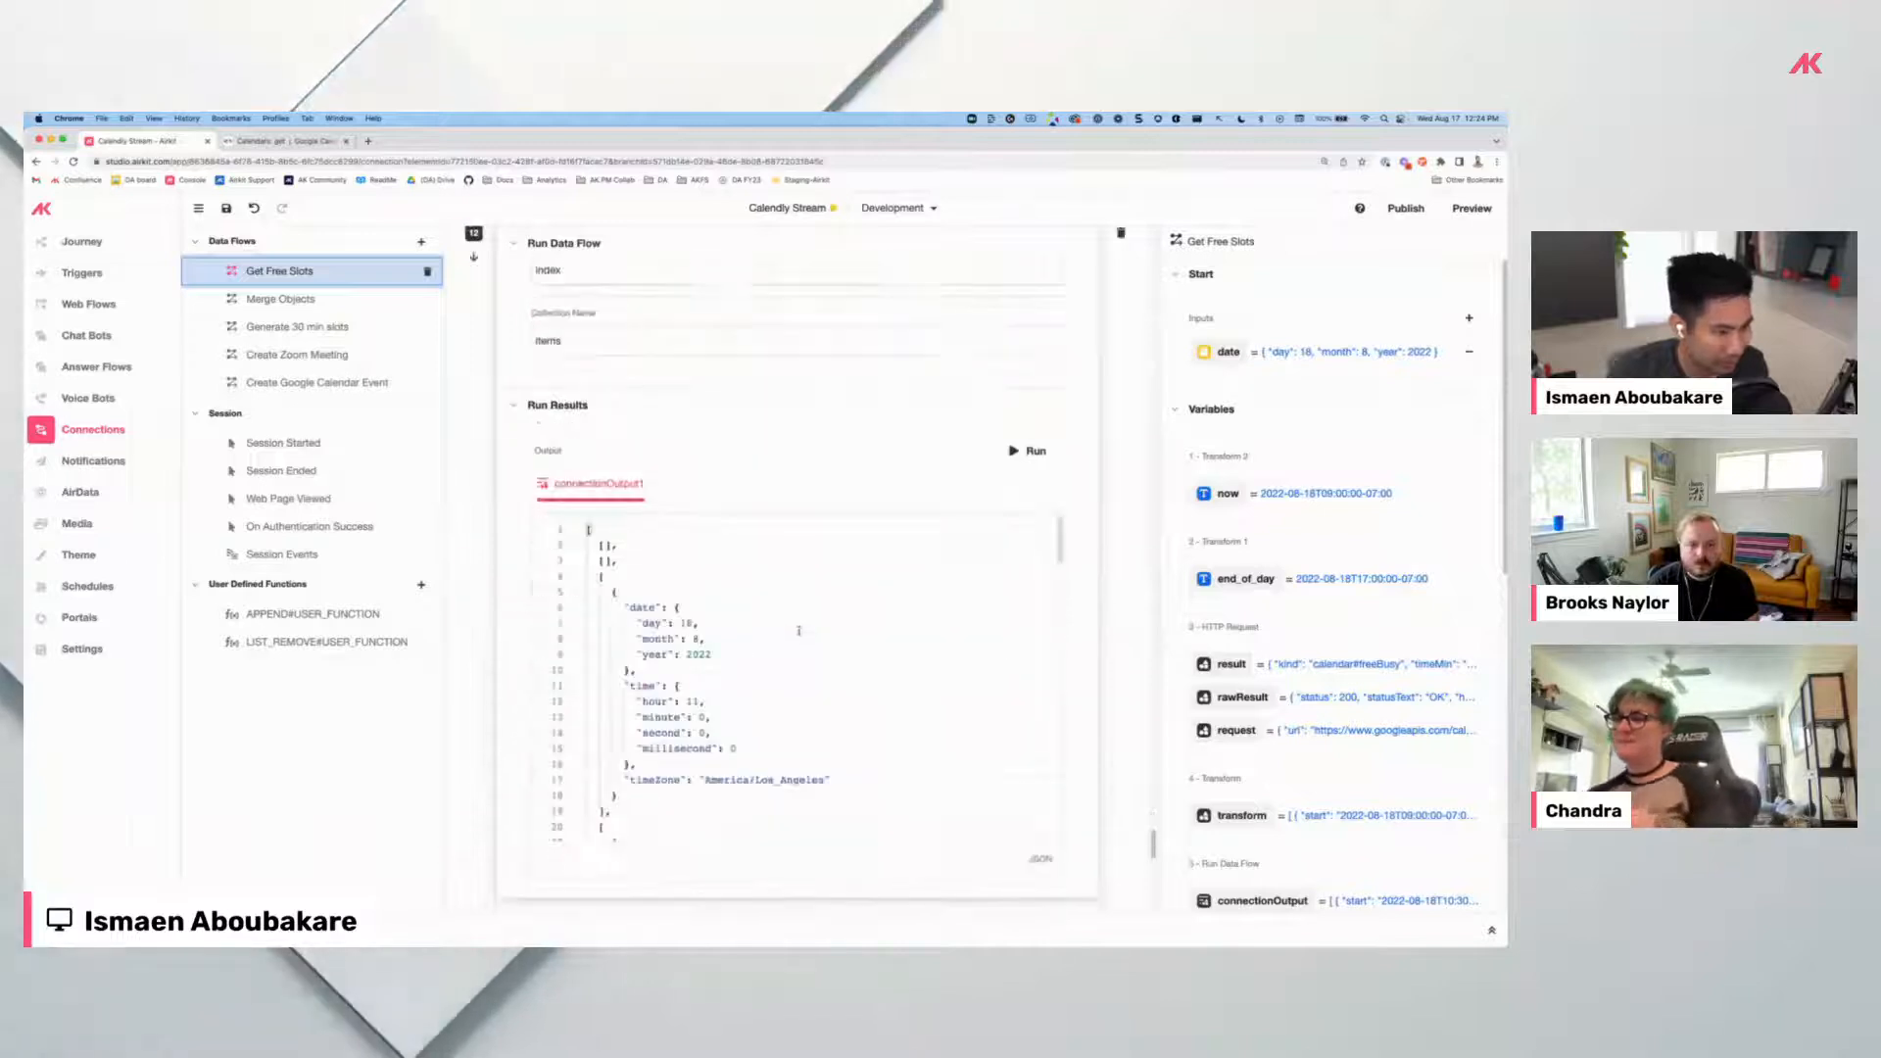
{"action": "scroll", "coordinate": [700, 496], "scroll_direction": "down", "scroll_amount": 10}
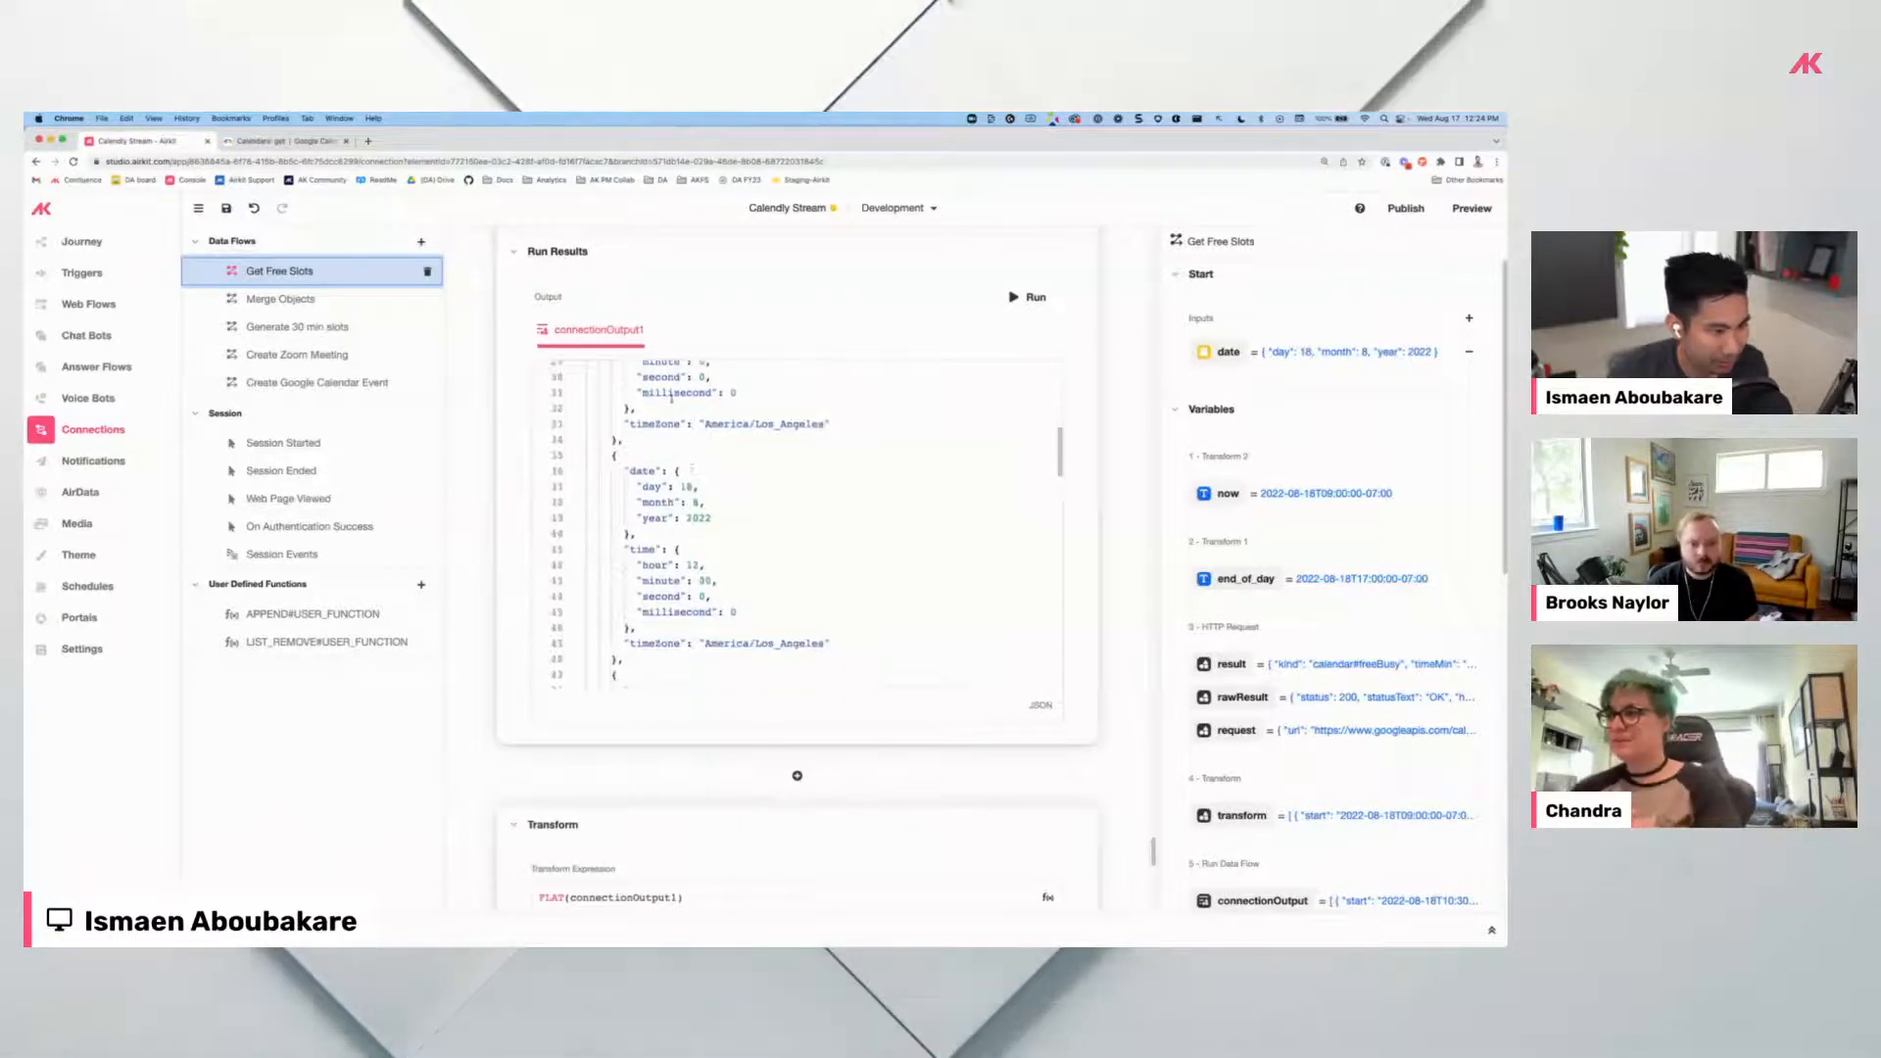
{"action": "scroll", "coordinate": [725, 727], "scroll_direction": "down", "scroll_amount": 7}
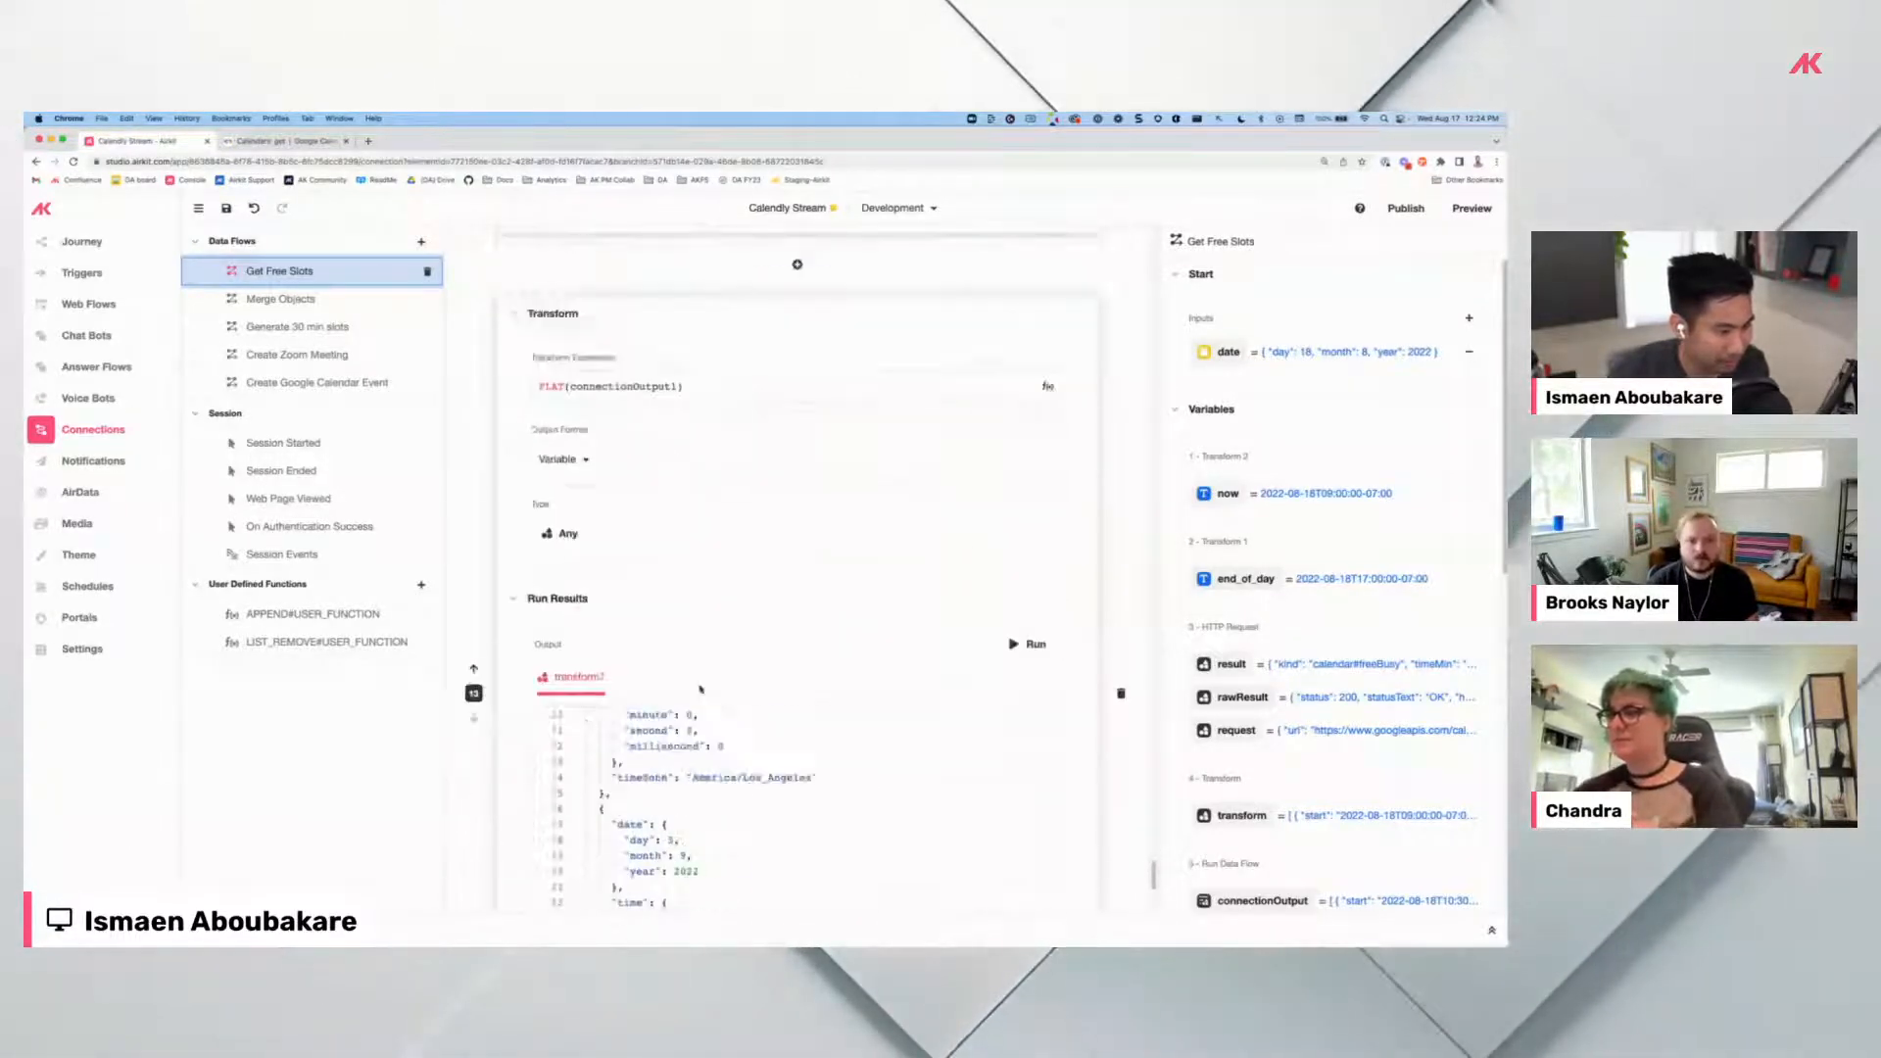
{"action": "left_click", "coordinate": [1022, 610]}
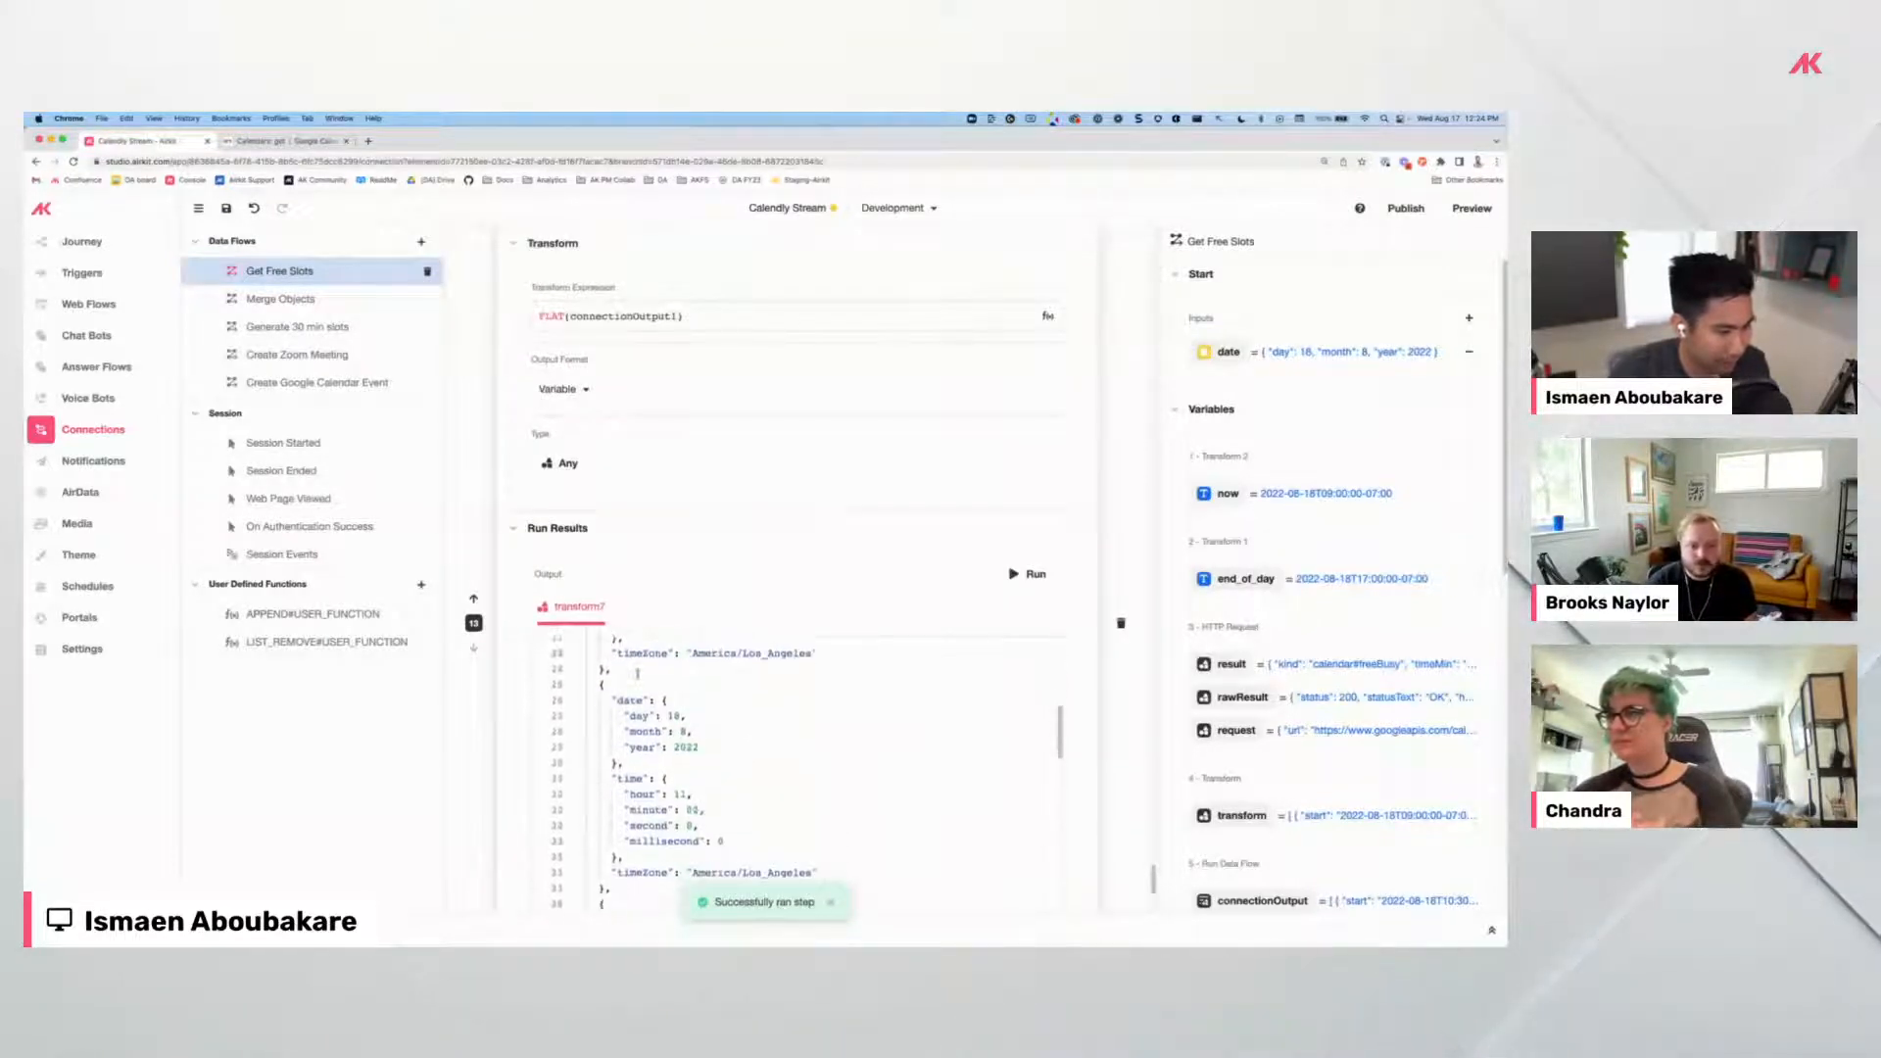
Verify transform7 is a flat list of slot datetimes returned at End.
{"action": "scroll", "coordinate": [707, 599], "scroll_direction": "down", "scroll_amount": 2}
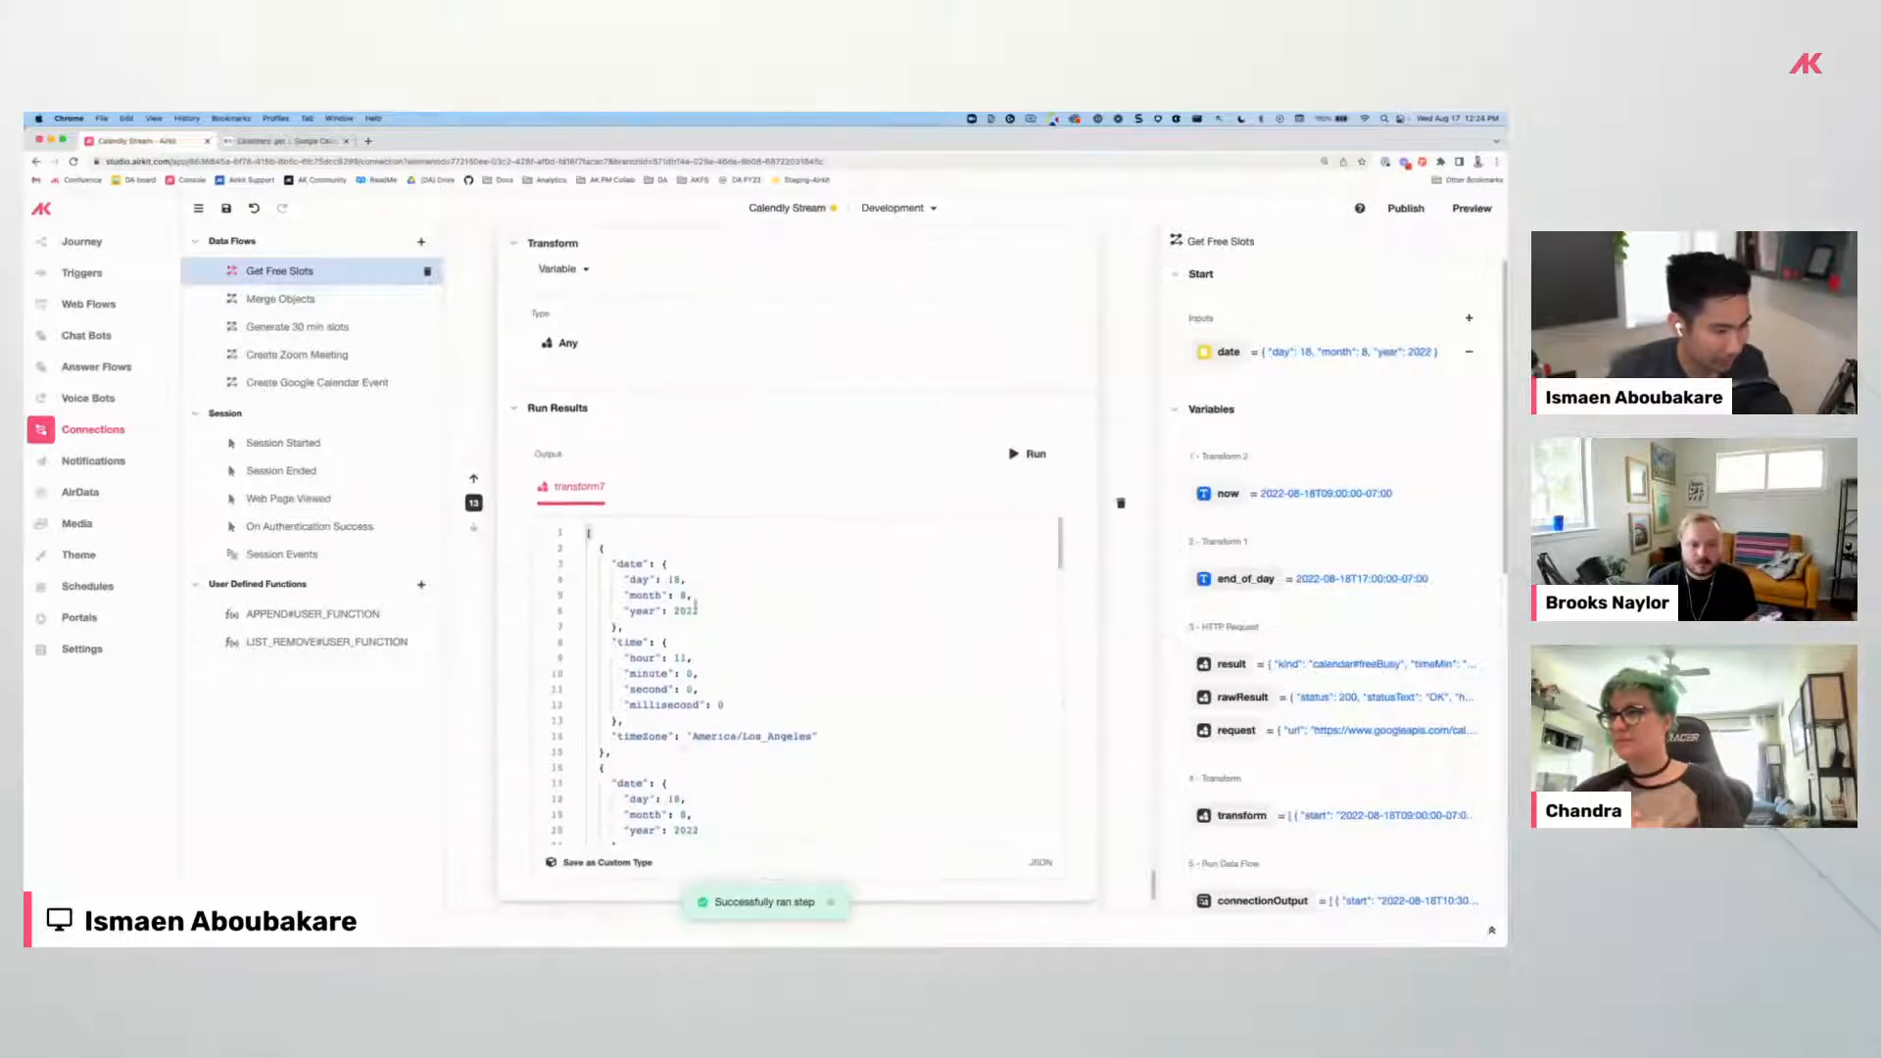
{"action": "scroll", "coordinate": [710, 483], "scroll_direction": "down", "scroll_amount": 10}
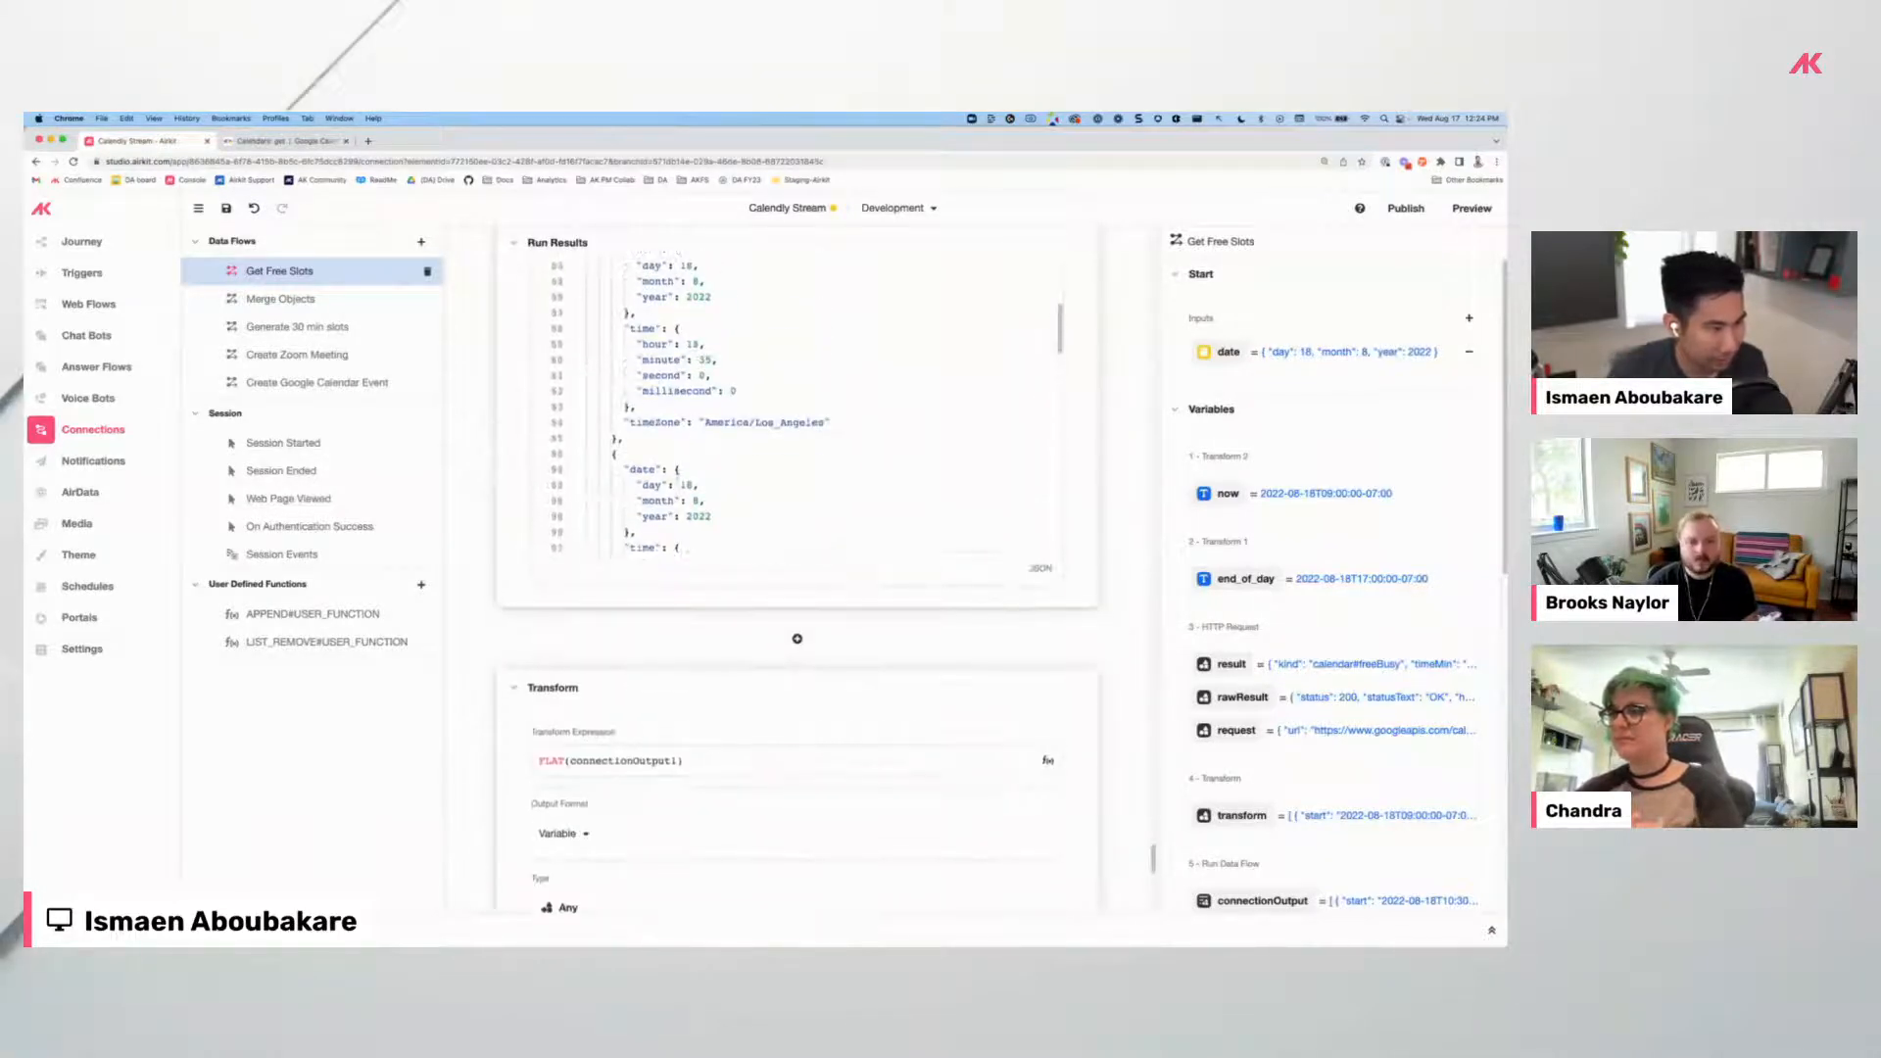
{"action": "scroll", "coordinate": [540, 540], "scroll_direction": "down", "scroll_amount": 5}
{"action": "scroll", "coordinate": [699, 662], "scroll_direction": "down", "scroll_amount": 10}
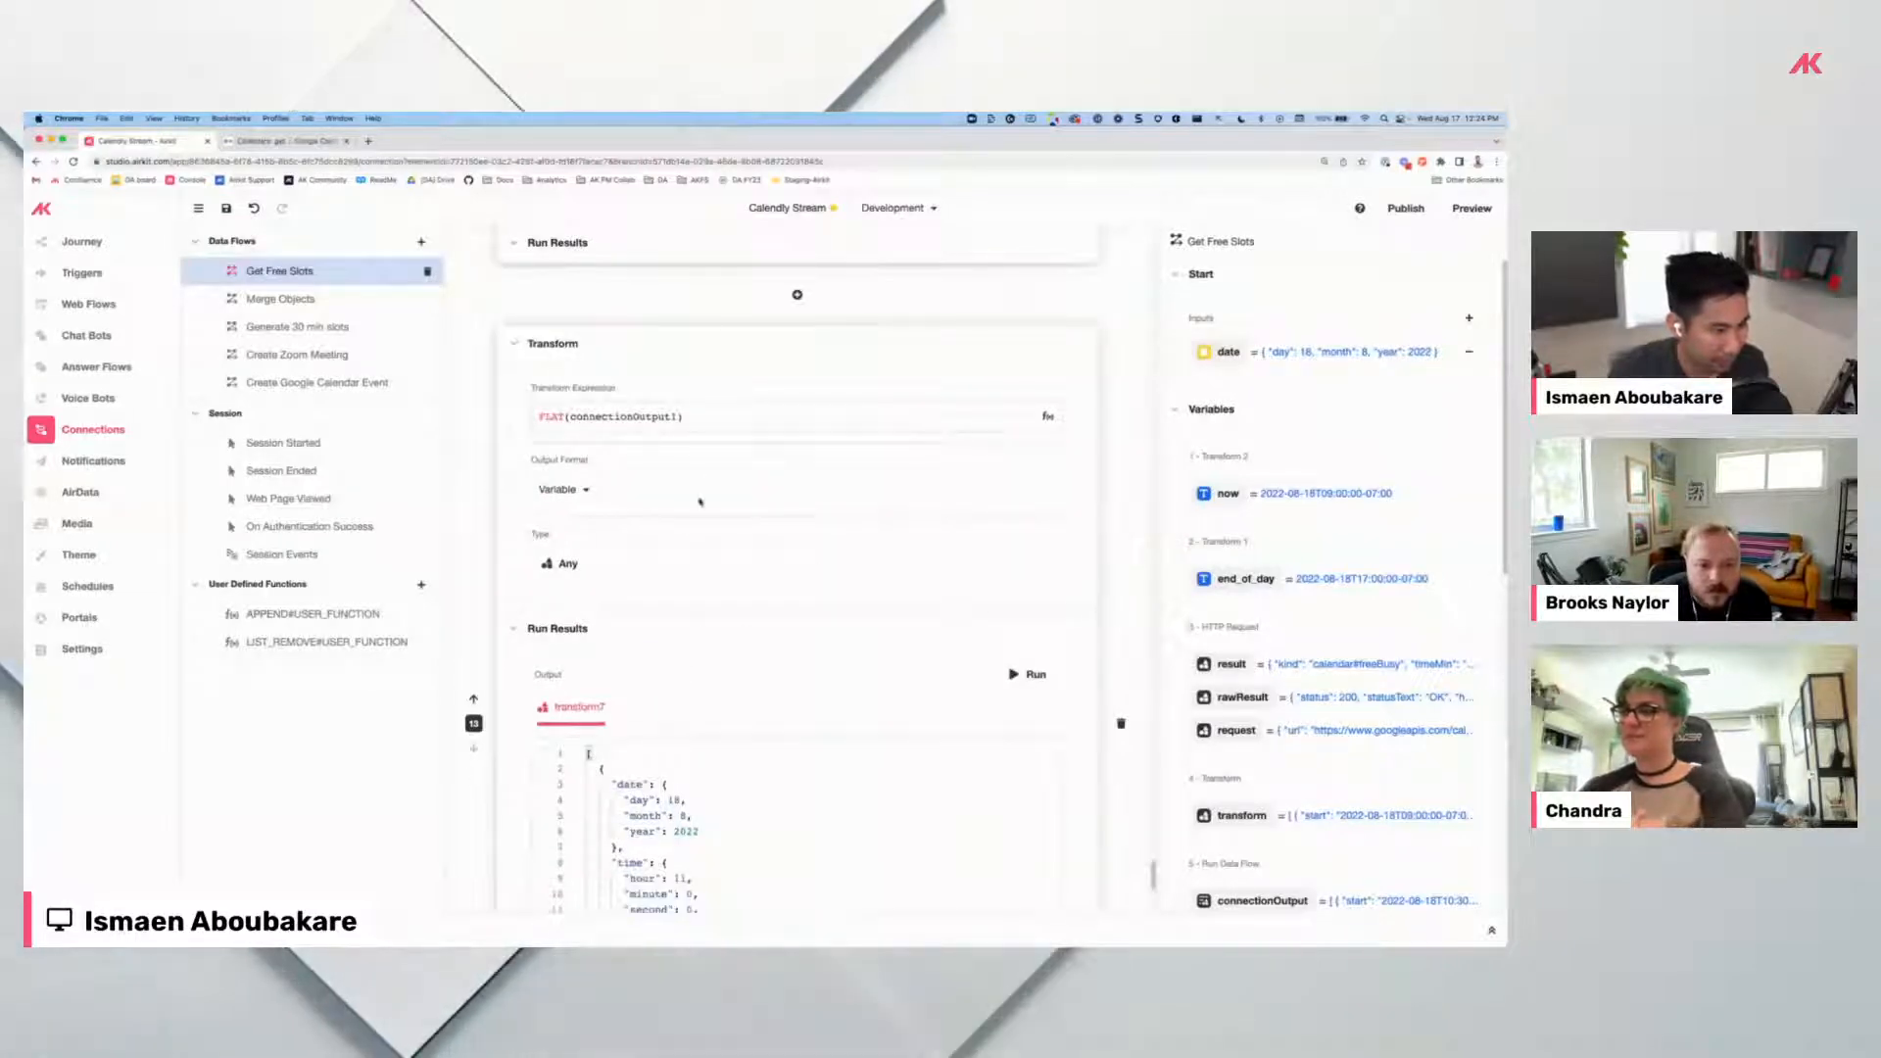
{"action": "scroll", "coordinate": [715, 652], "scroll_direction": "up", "scroll_amount": 10}
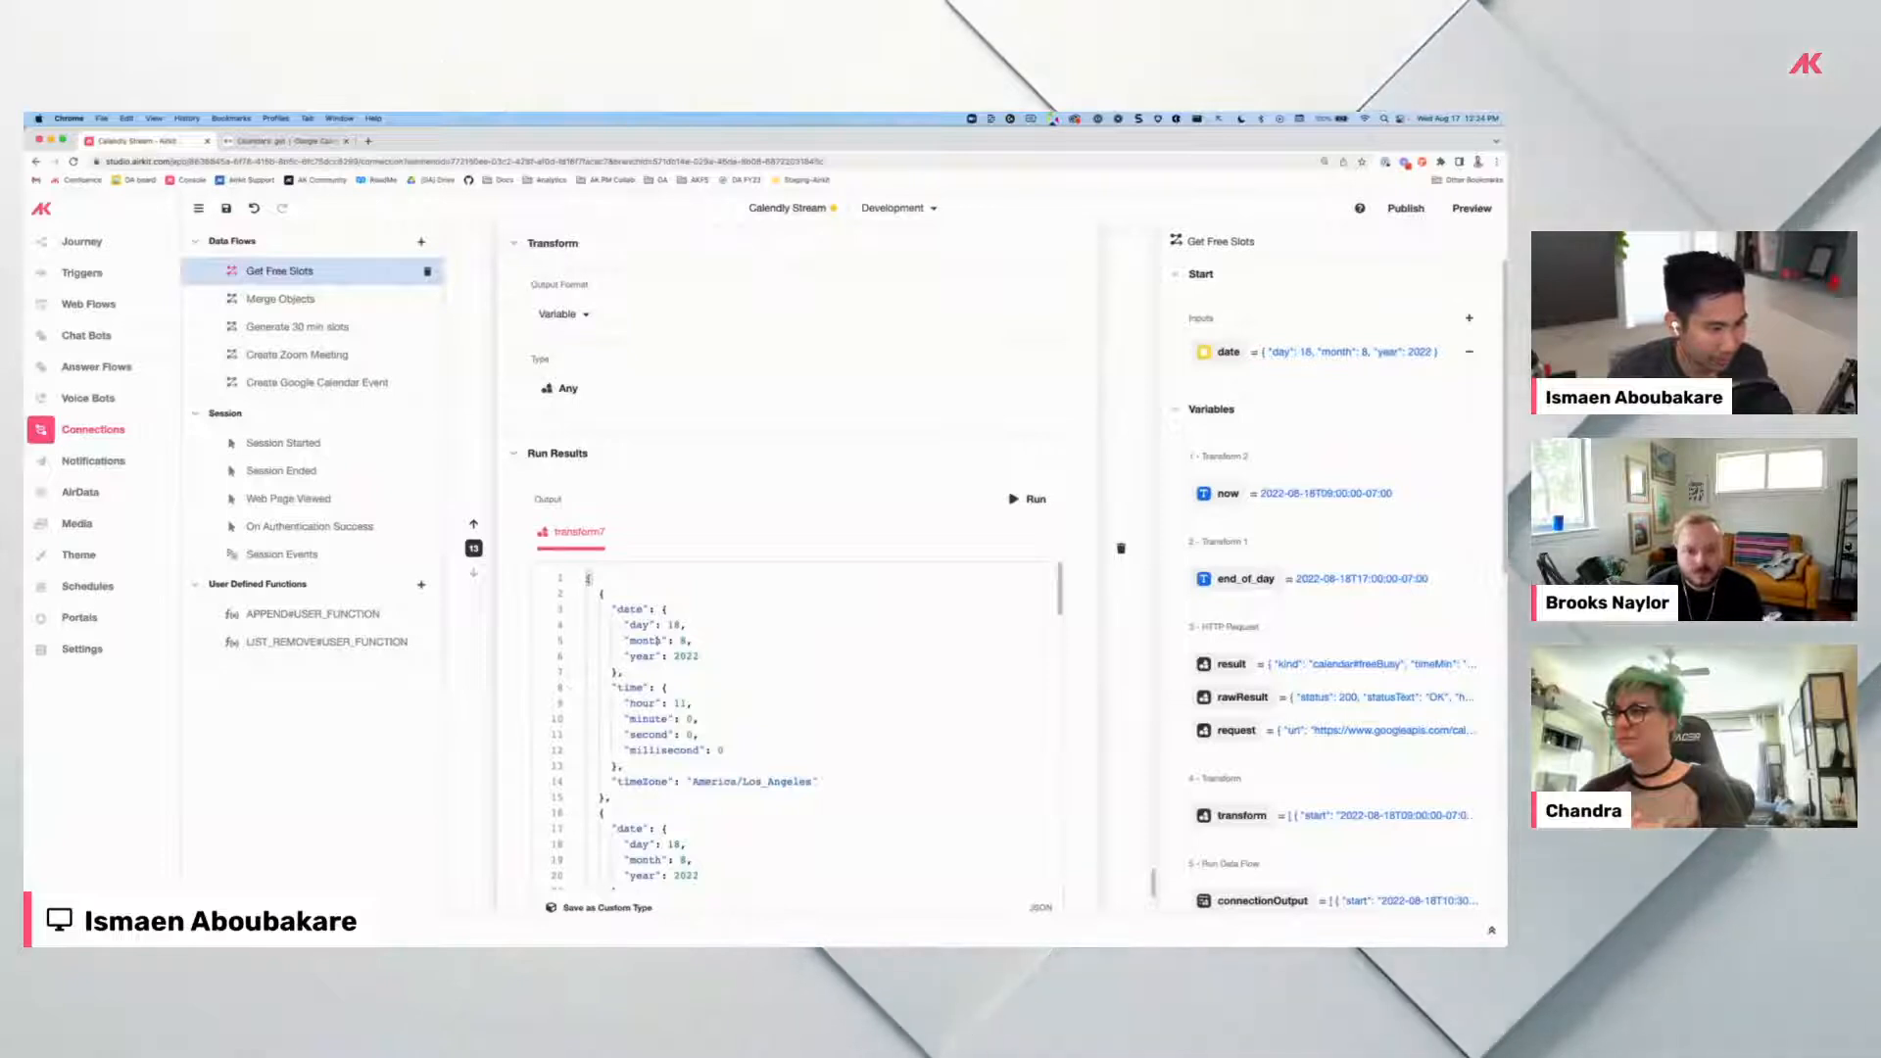
{"action": "scroll", "coordinate": [690, 507], "scroll_direction": "up", "scroll_amount": 4}
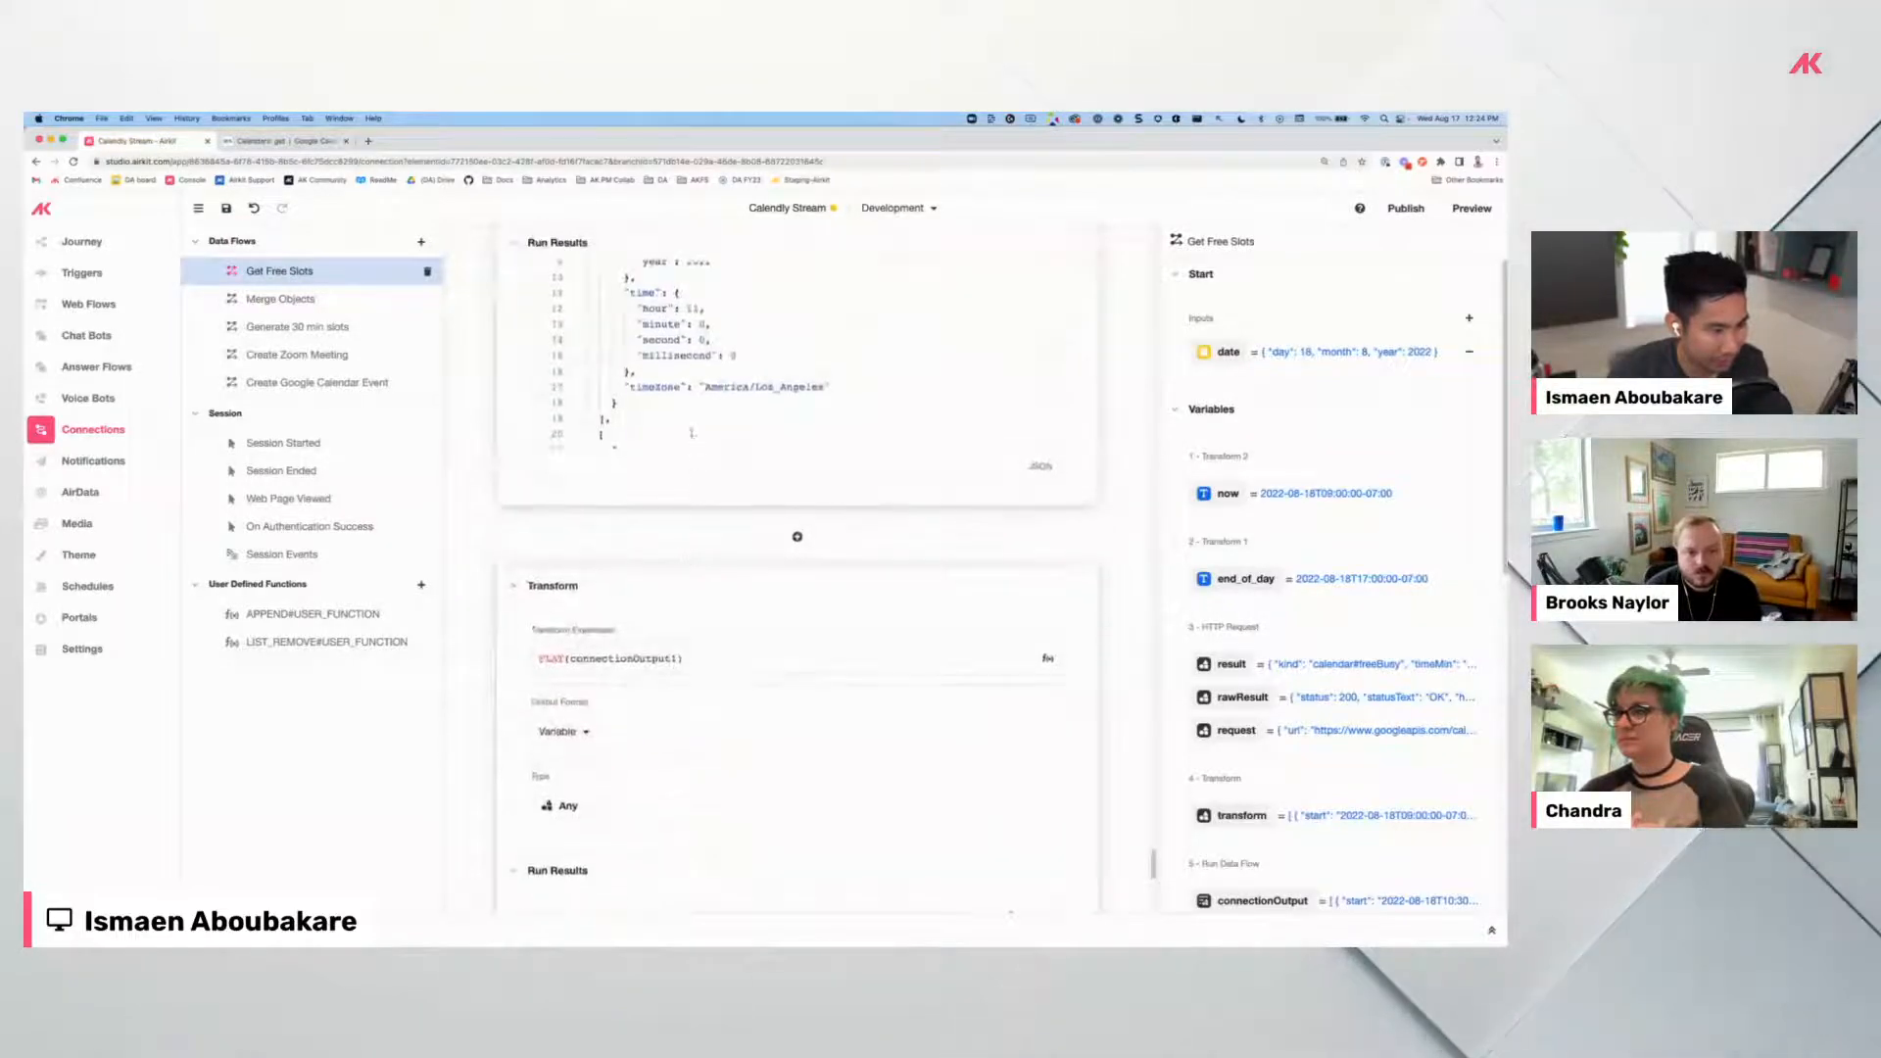
{"action": "scroll", "coordinate": [690, 508], "scroll_direction": "up", "scroll_amount": 4}
{"action": "scroll", "coordinate": [509, 606], "scroll_direction": "down", "scroll_amount": 15}
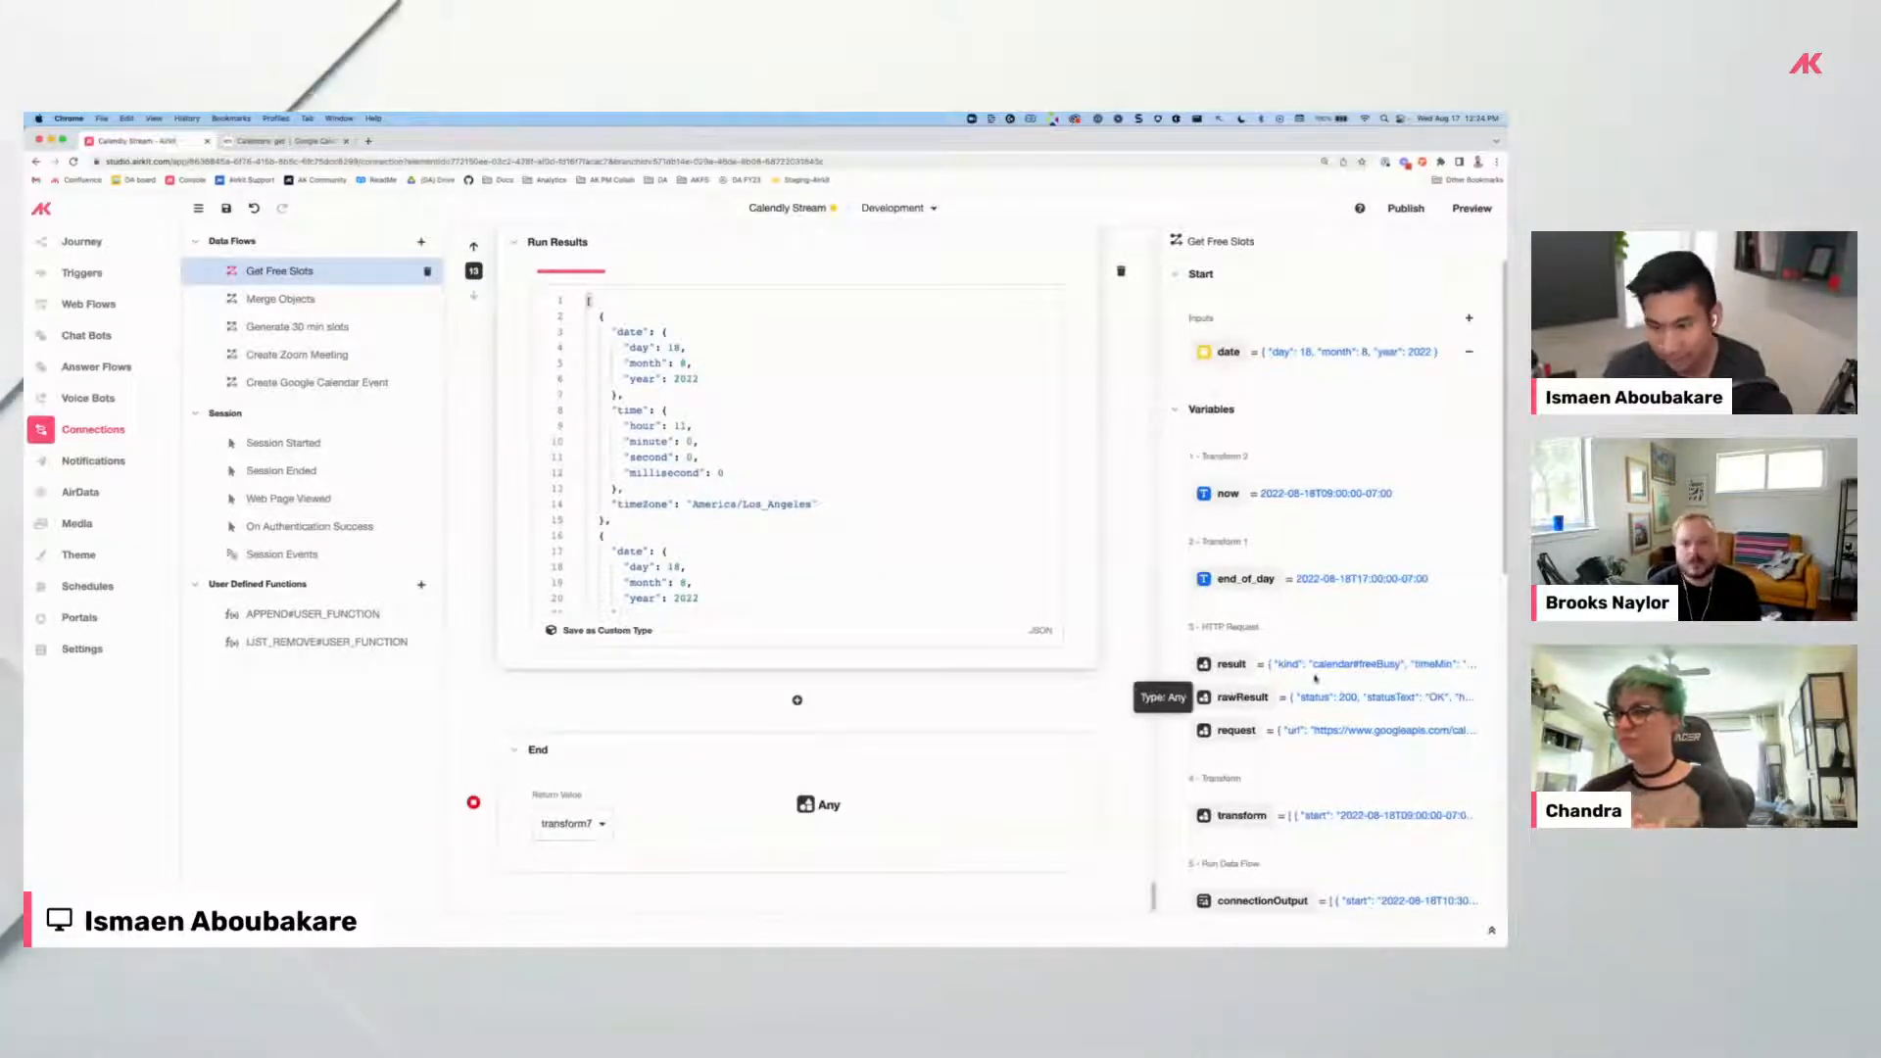
{"action": "scroll", "coordinate": [1315, 678], "scroll_direction": "down", "scroll_amount": 10}
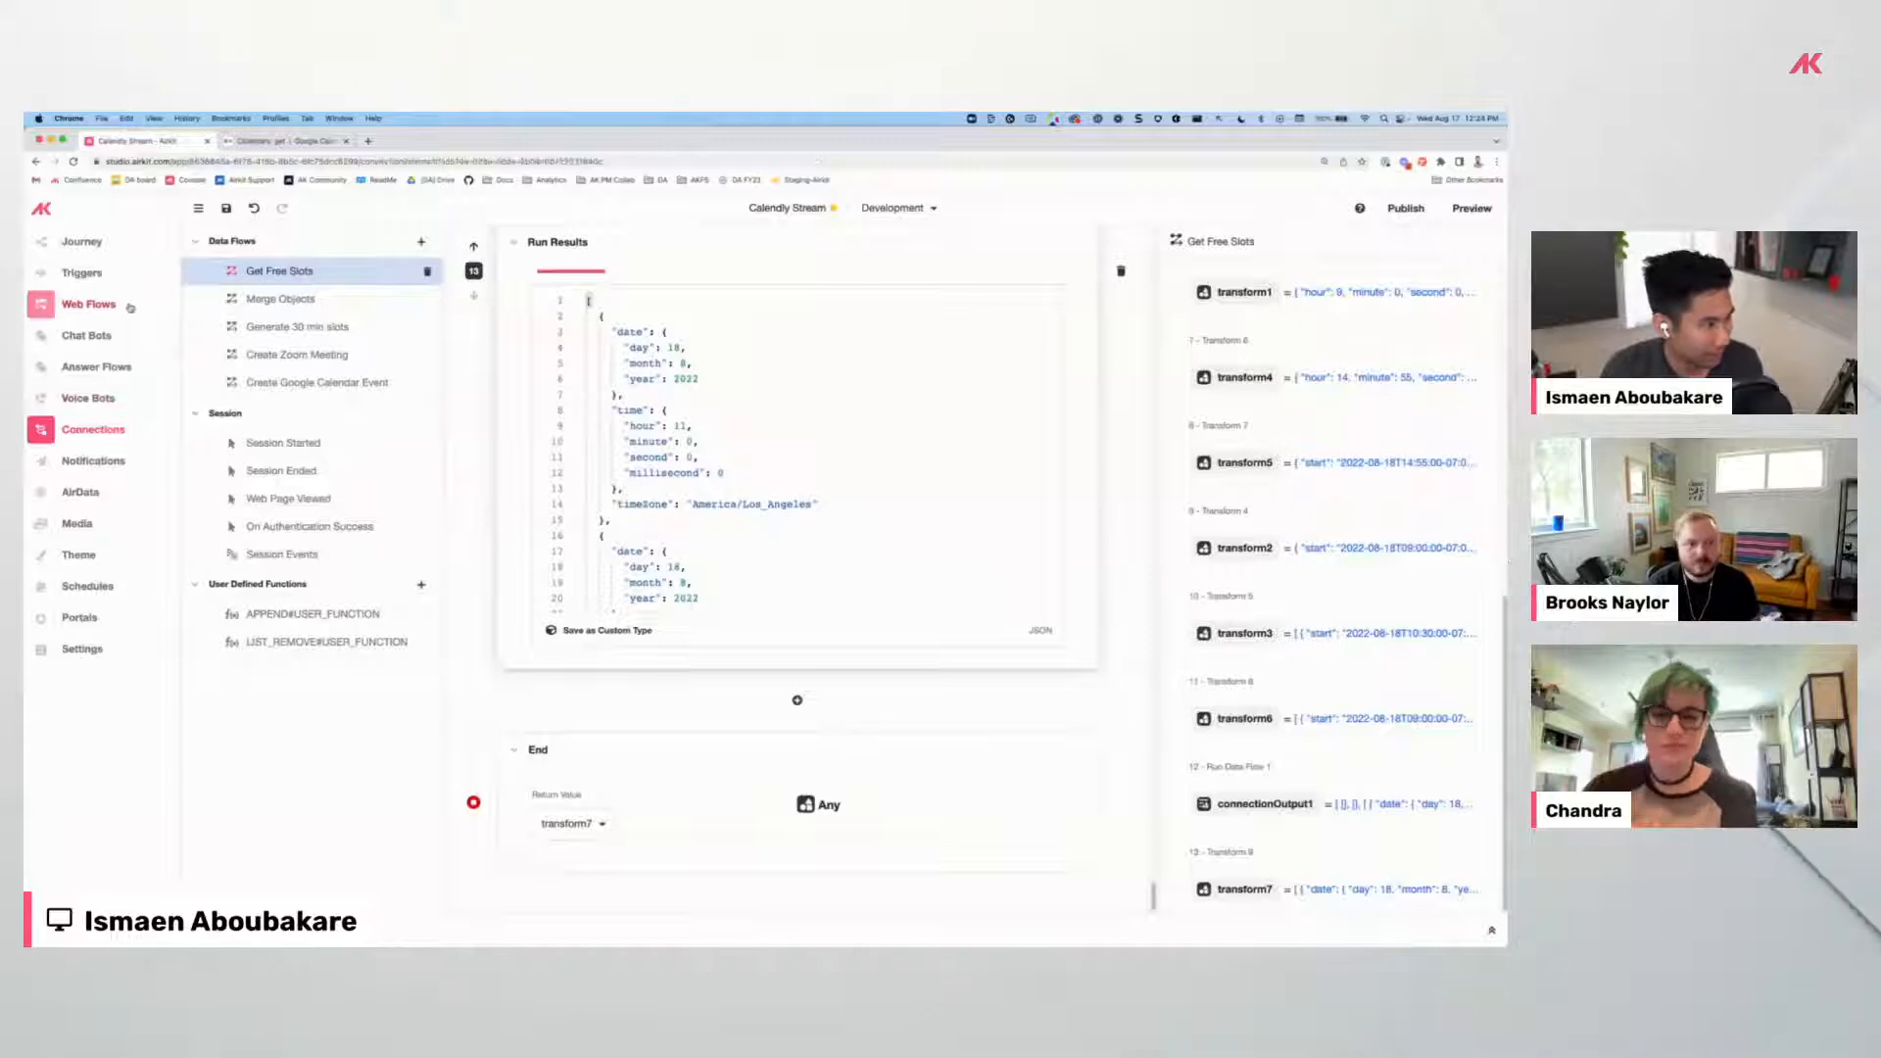
On the AirCal page, open the Search button's action running Get Free Slots with date_picker.
{"action": "left_click", "coordinate": [360, 312]}
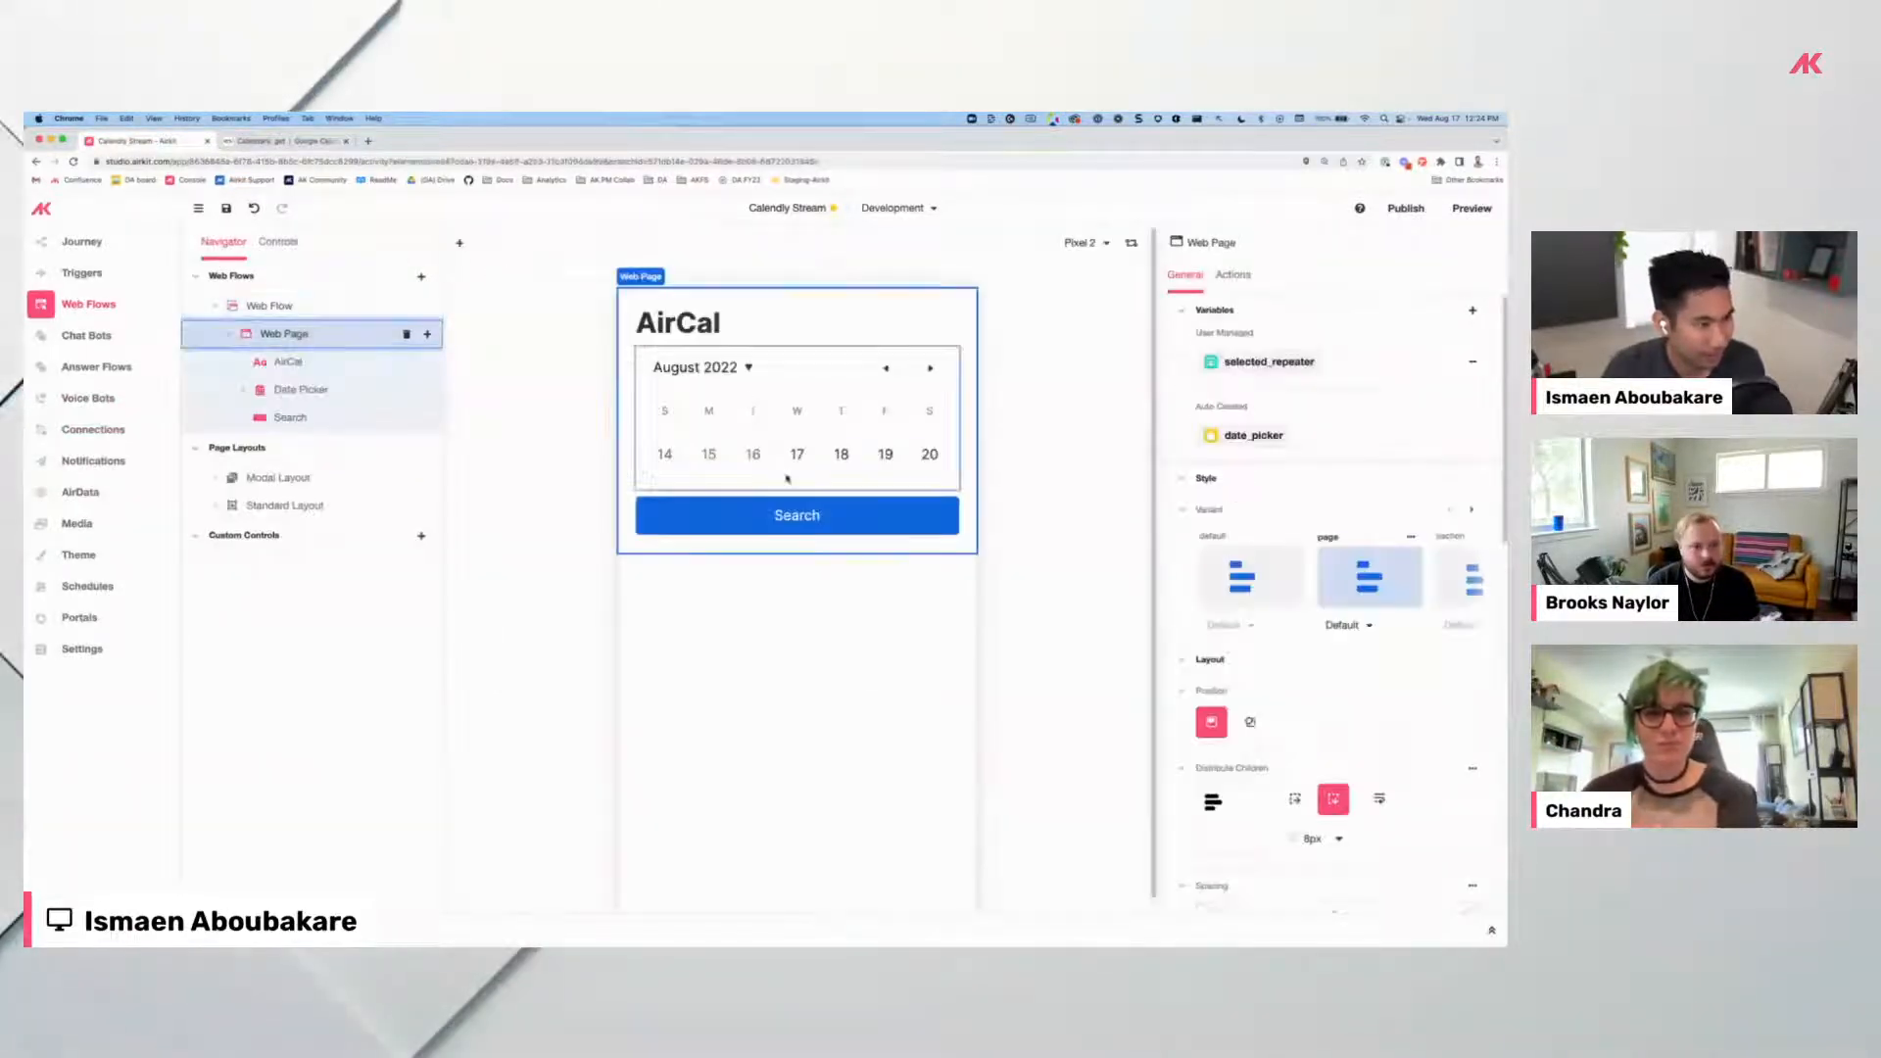
{"action": "left_click", "coordinate": [821, 509]}
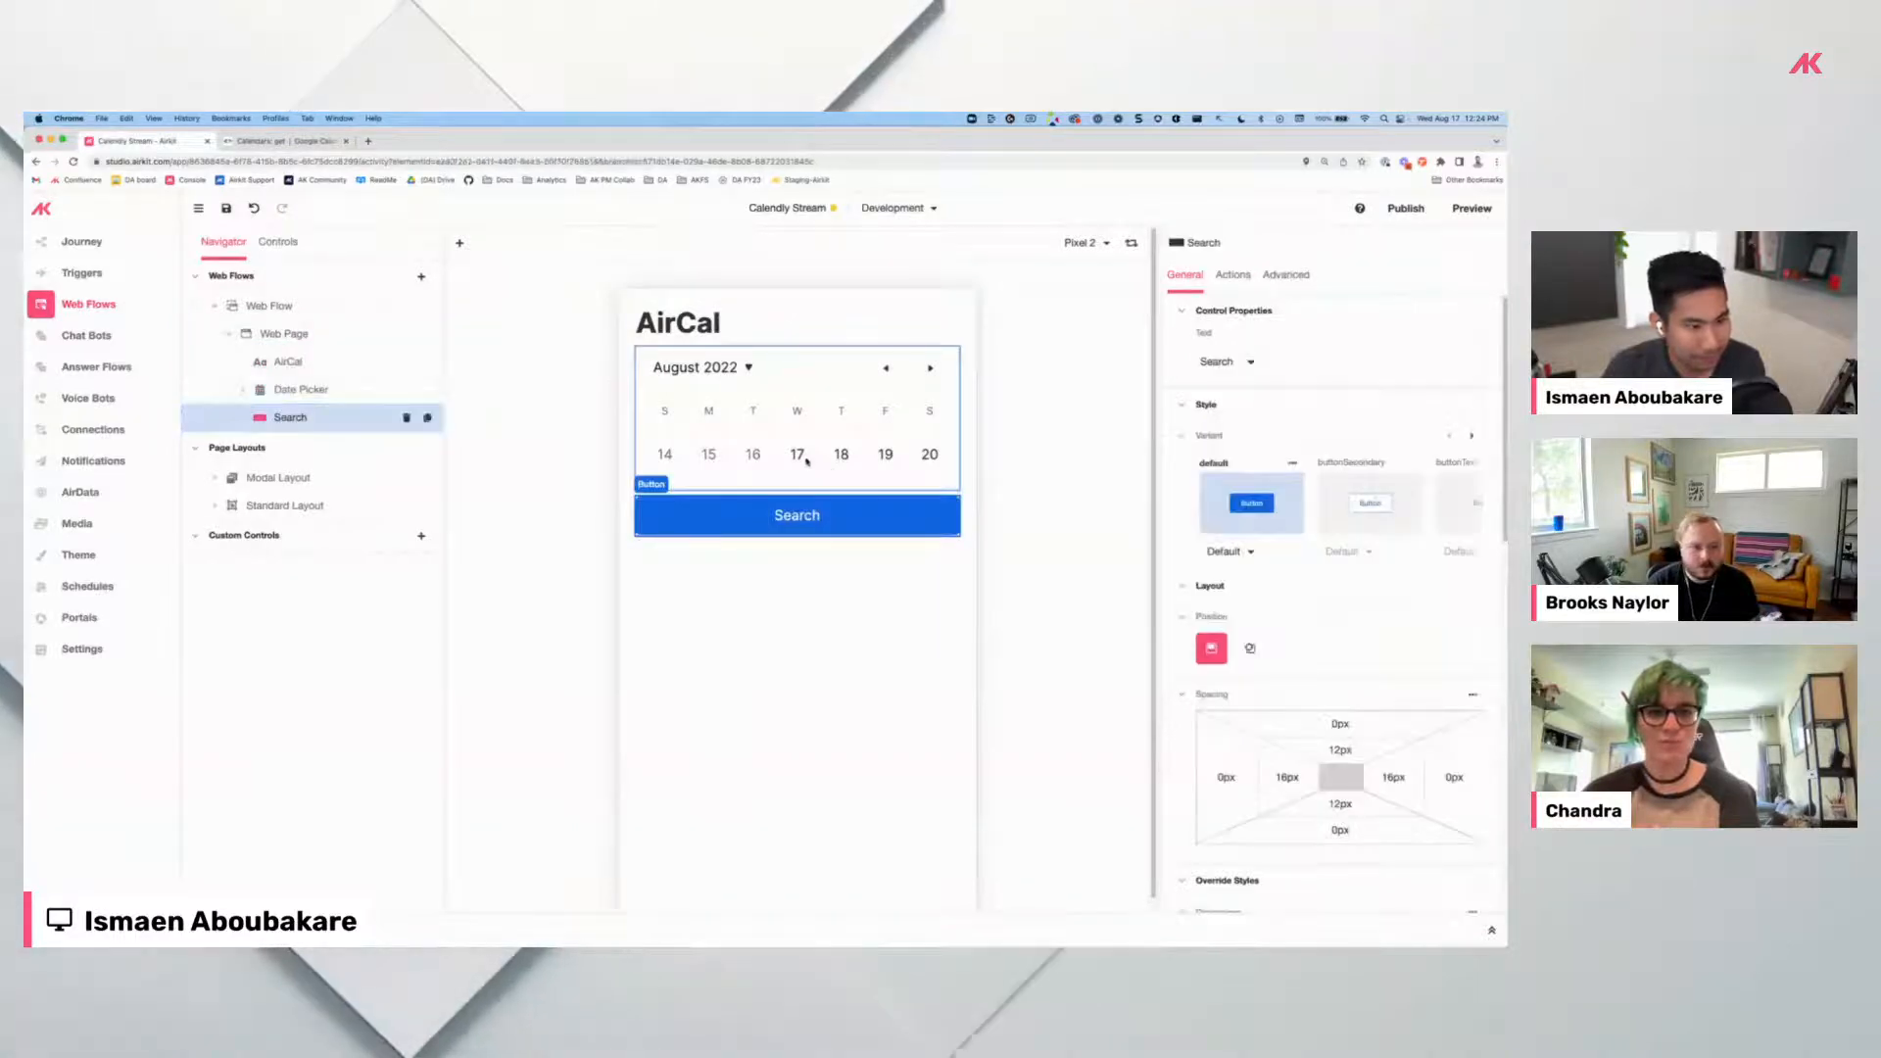
{"action": "left_click", "coordinate": [807, 460]}
{"action": "left_click", "coordinate": [1233, 275]}
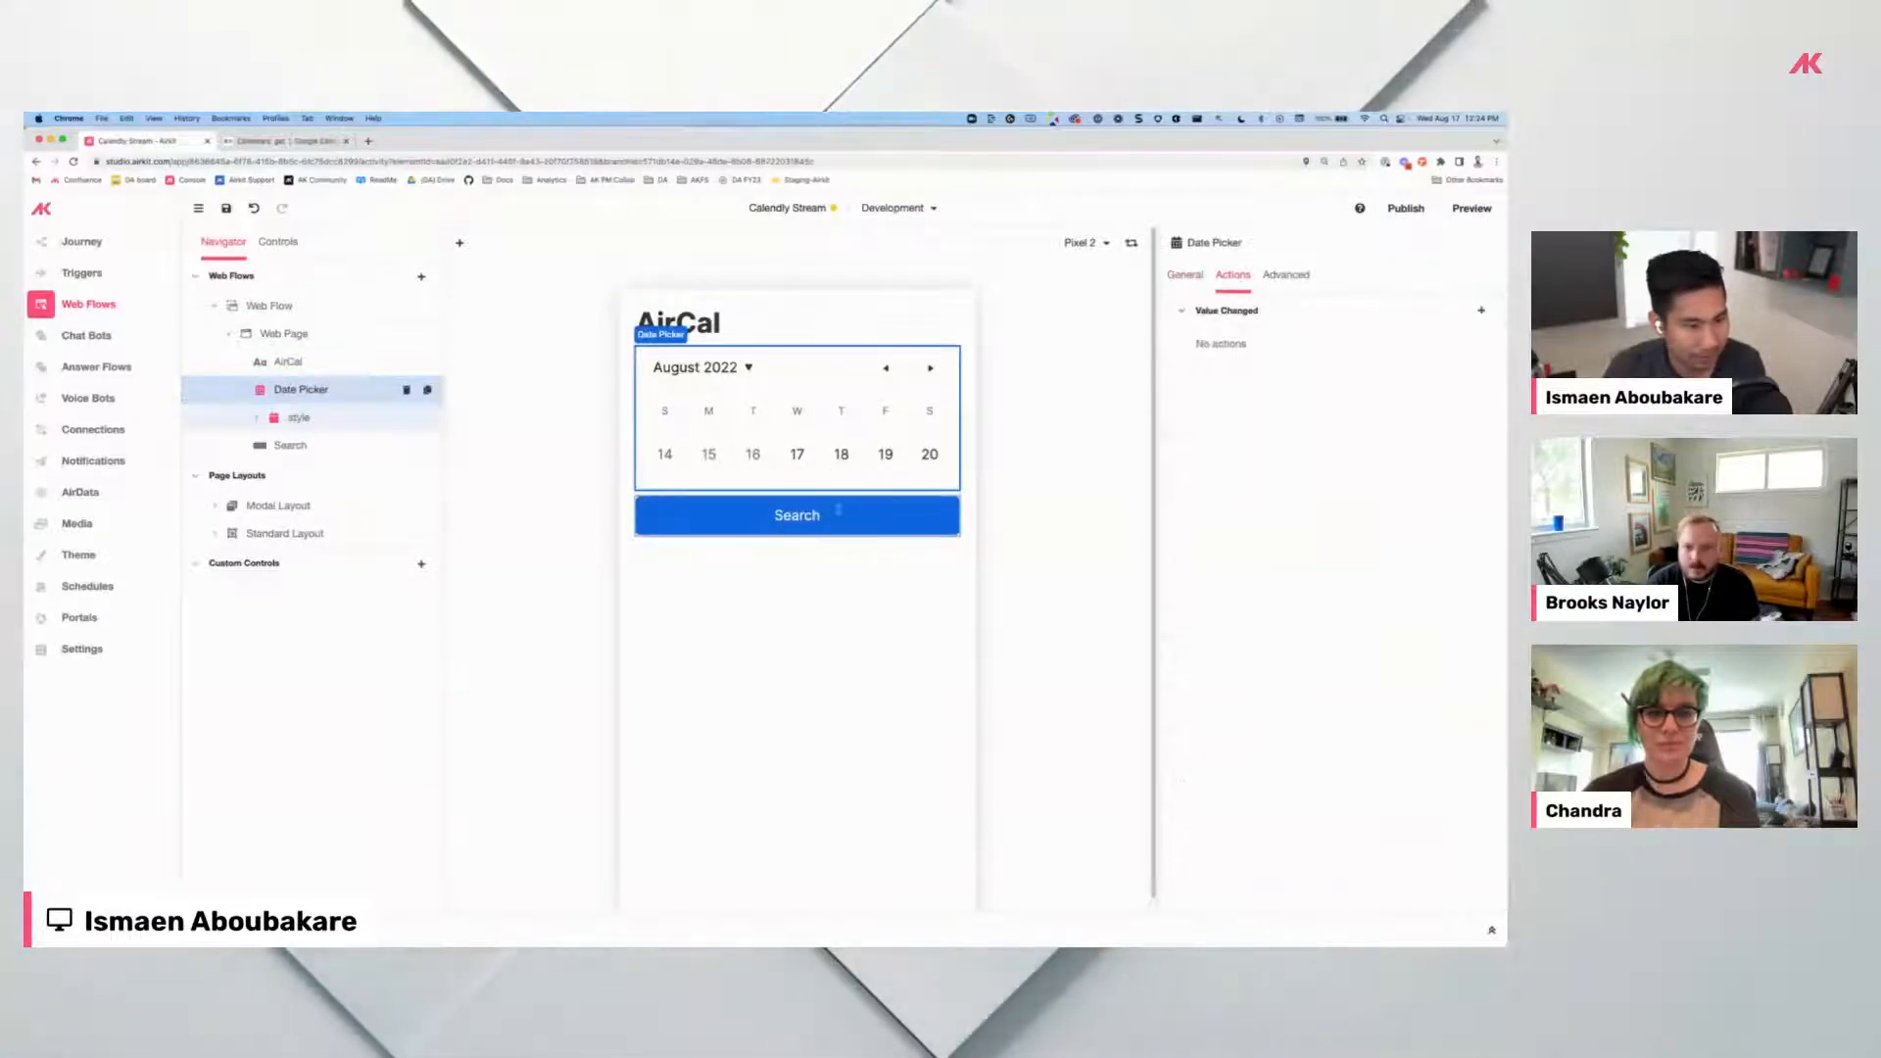
{"action": "left_click", "coordinate": [838, 510]}
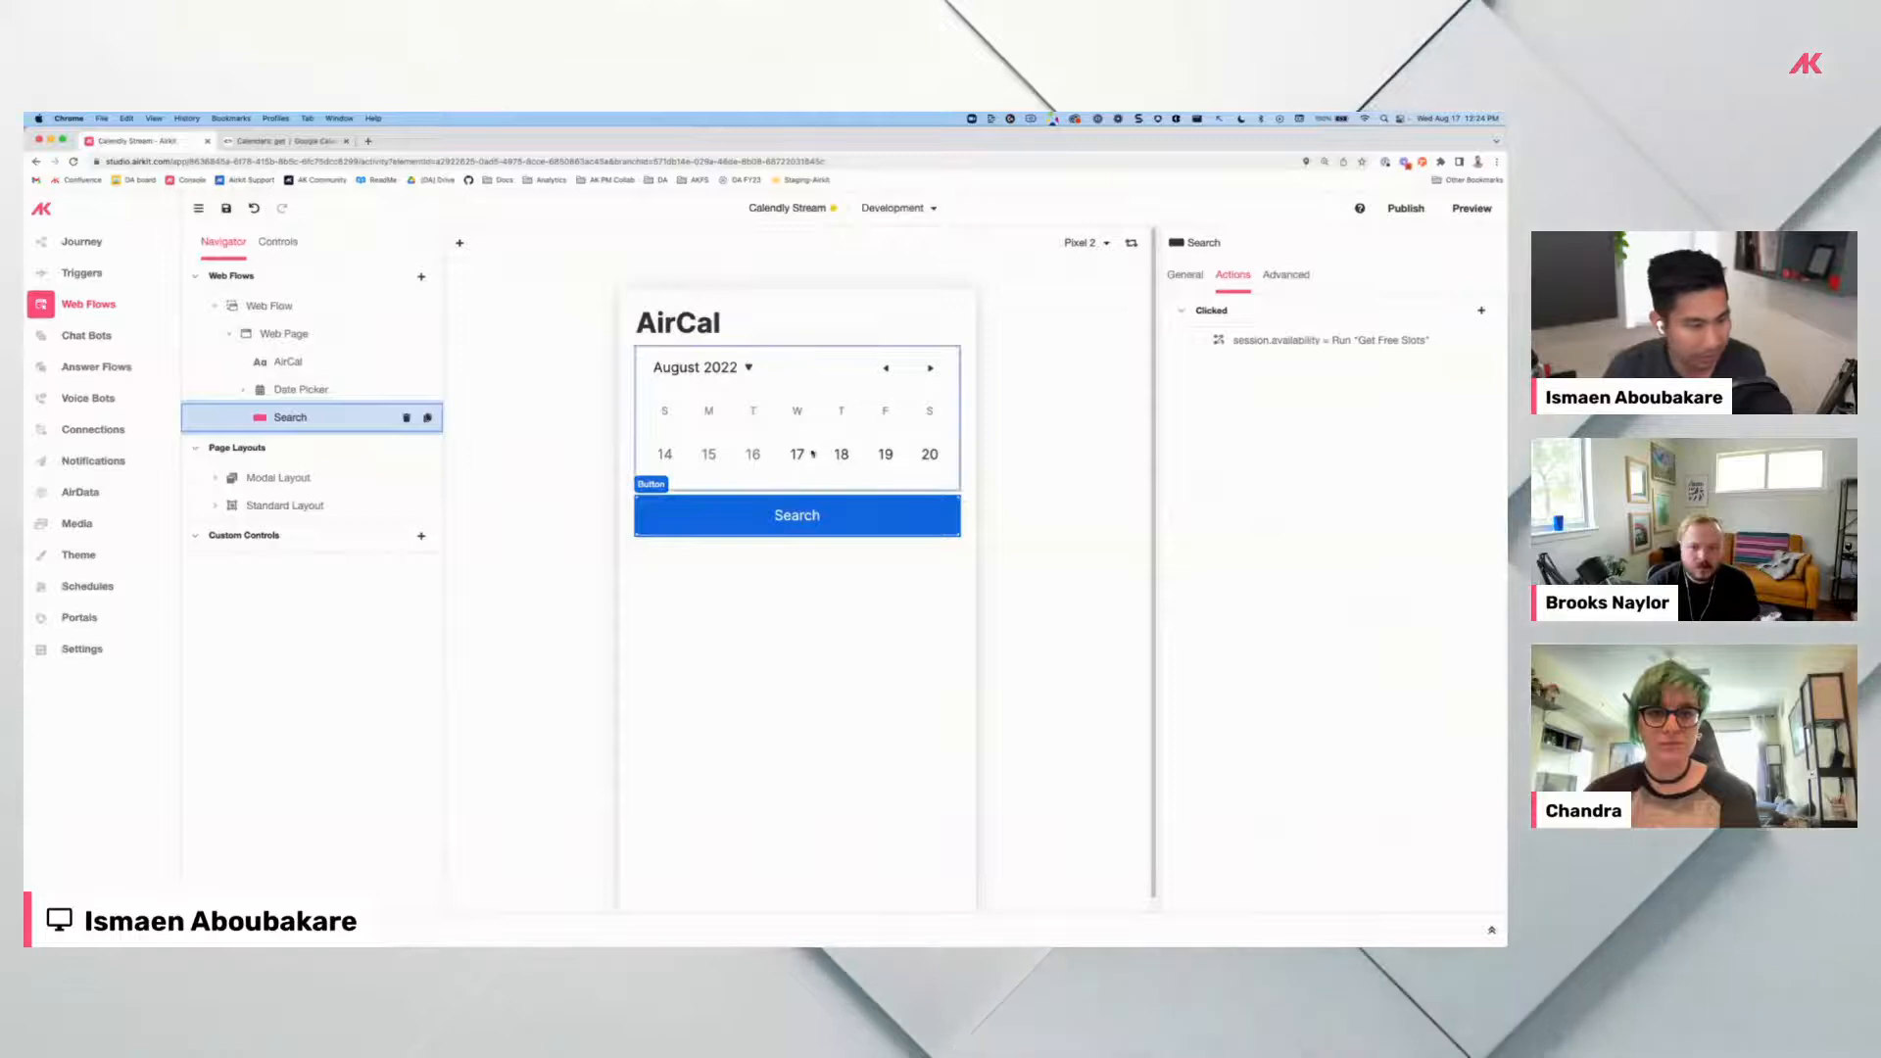
{"action": "left_click", "coordinate": [1284, 340]}
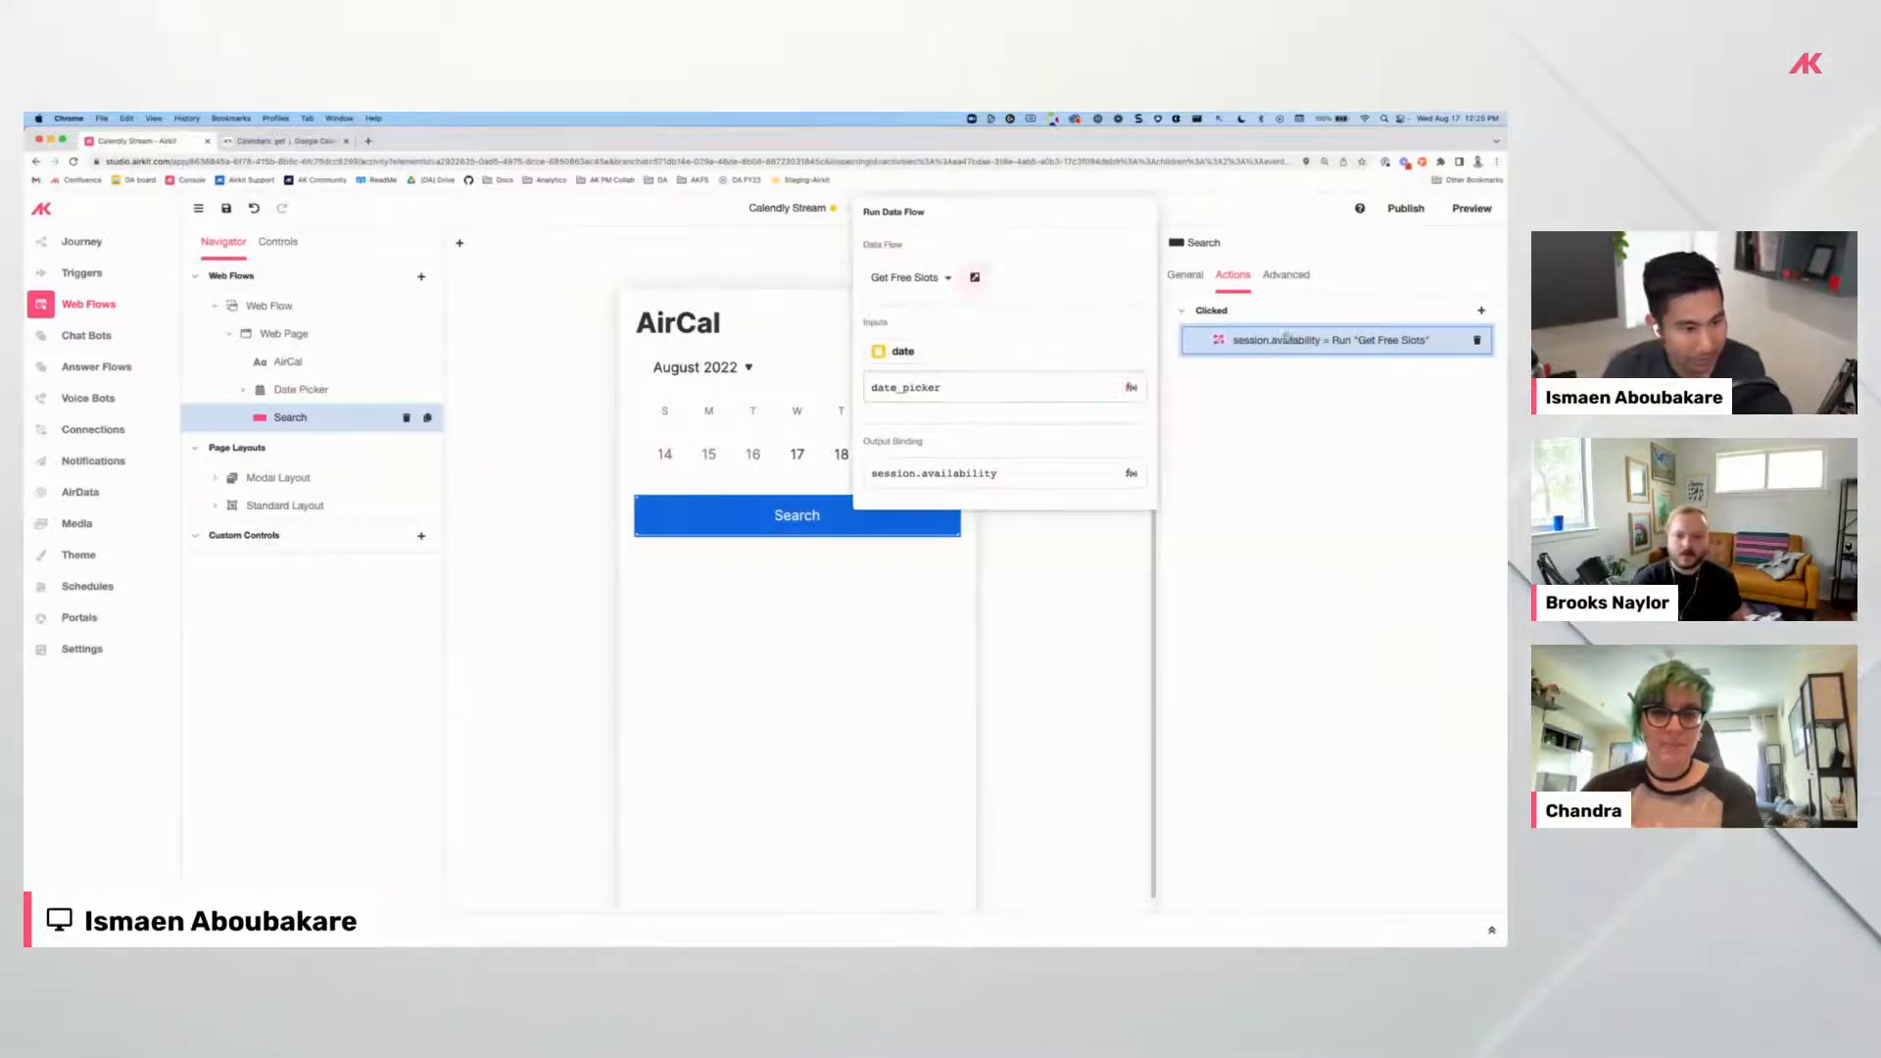
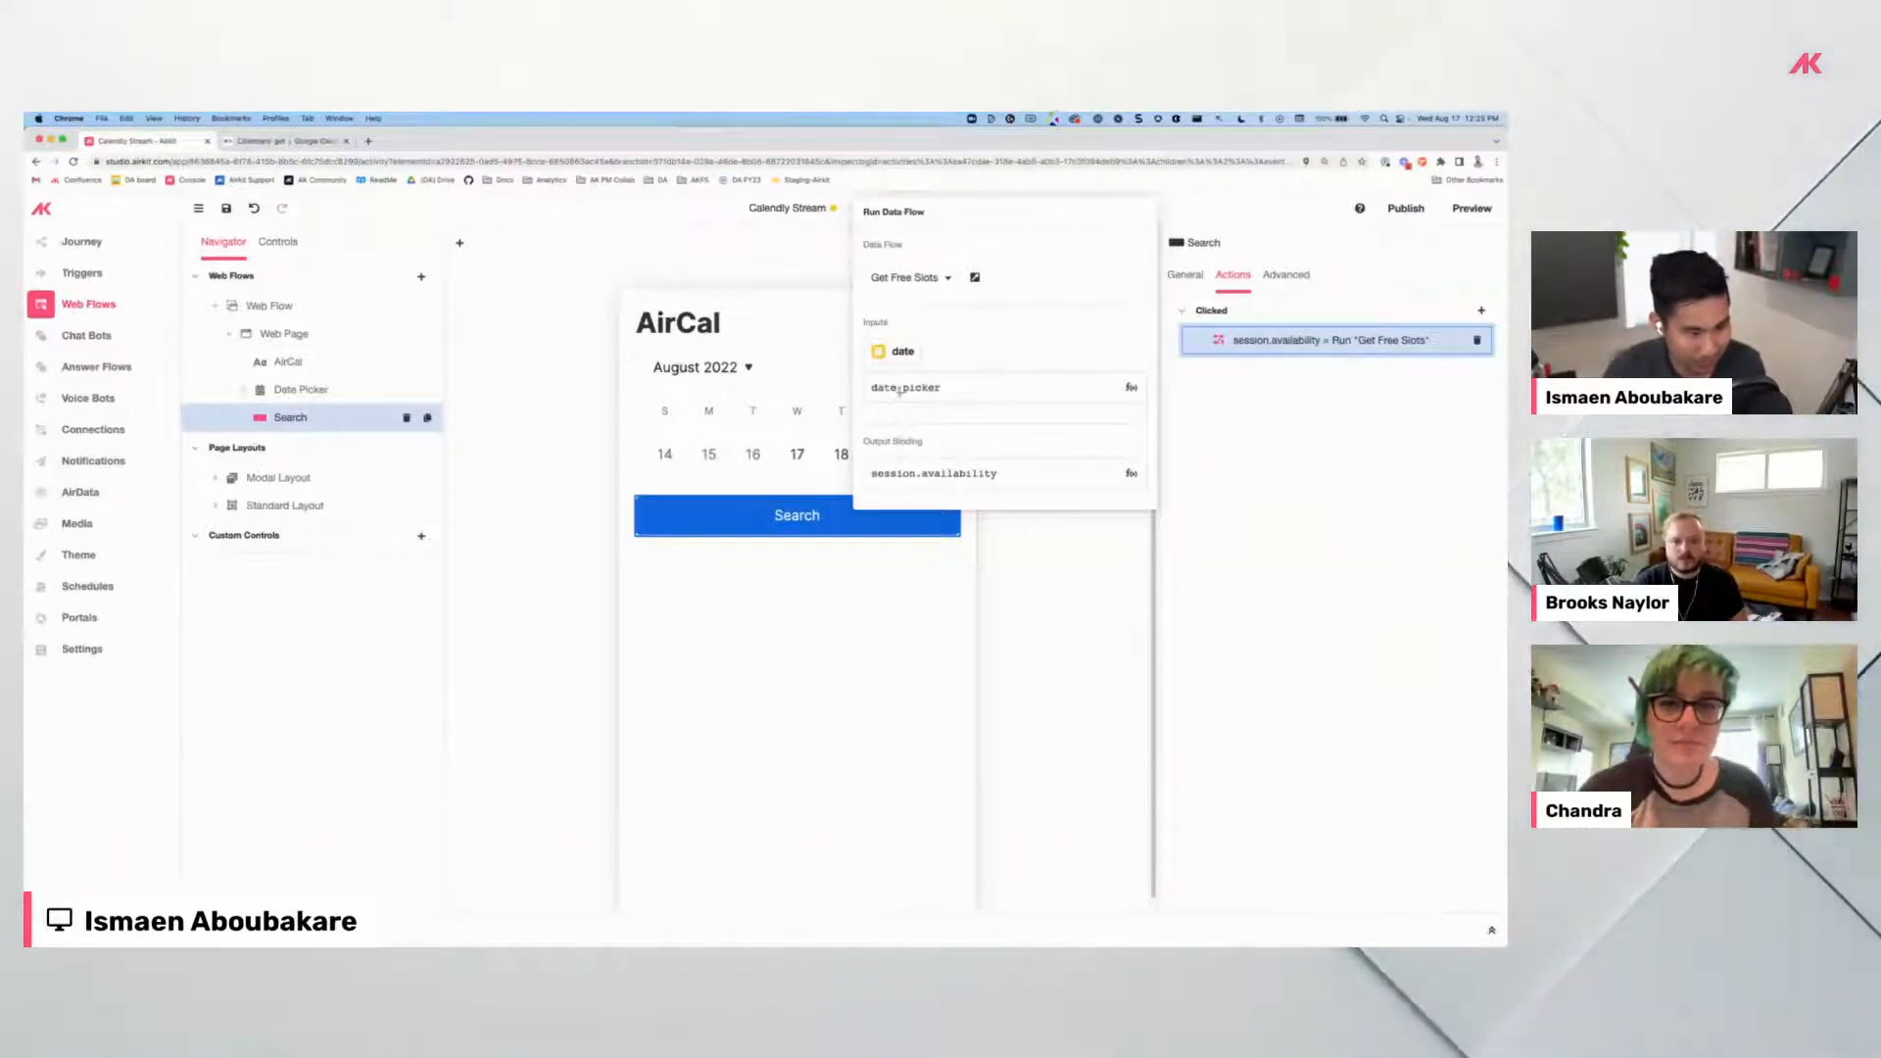
Confirm Get Free Slots takes date_picker as date and outputs to session.availability, then list app variables.
{"action": "left_click", "coordinate": [910, 388]}
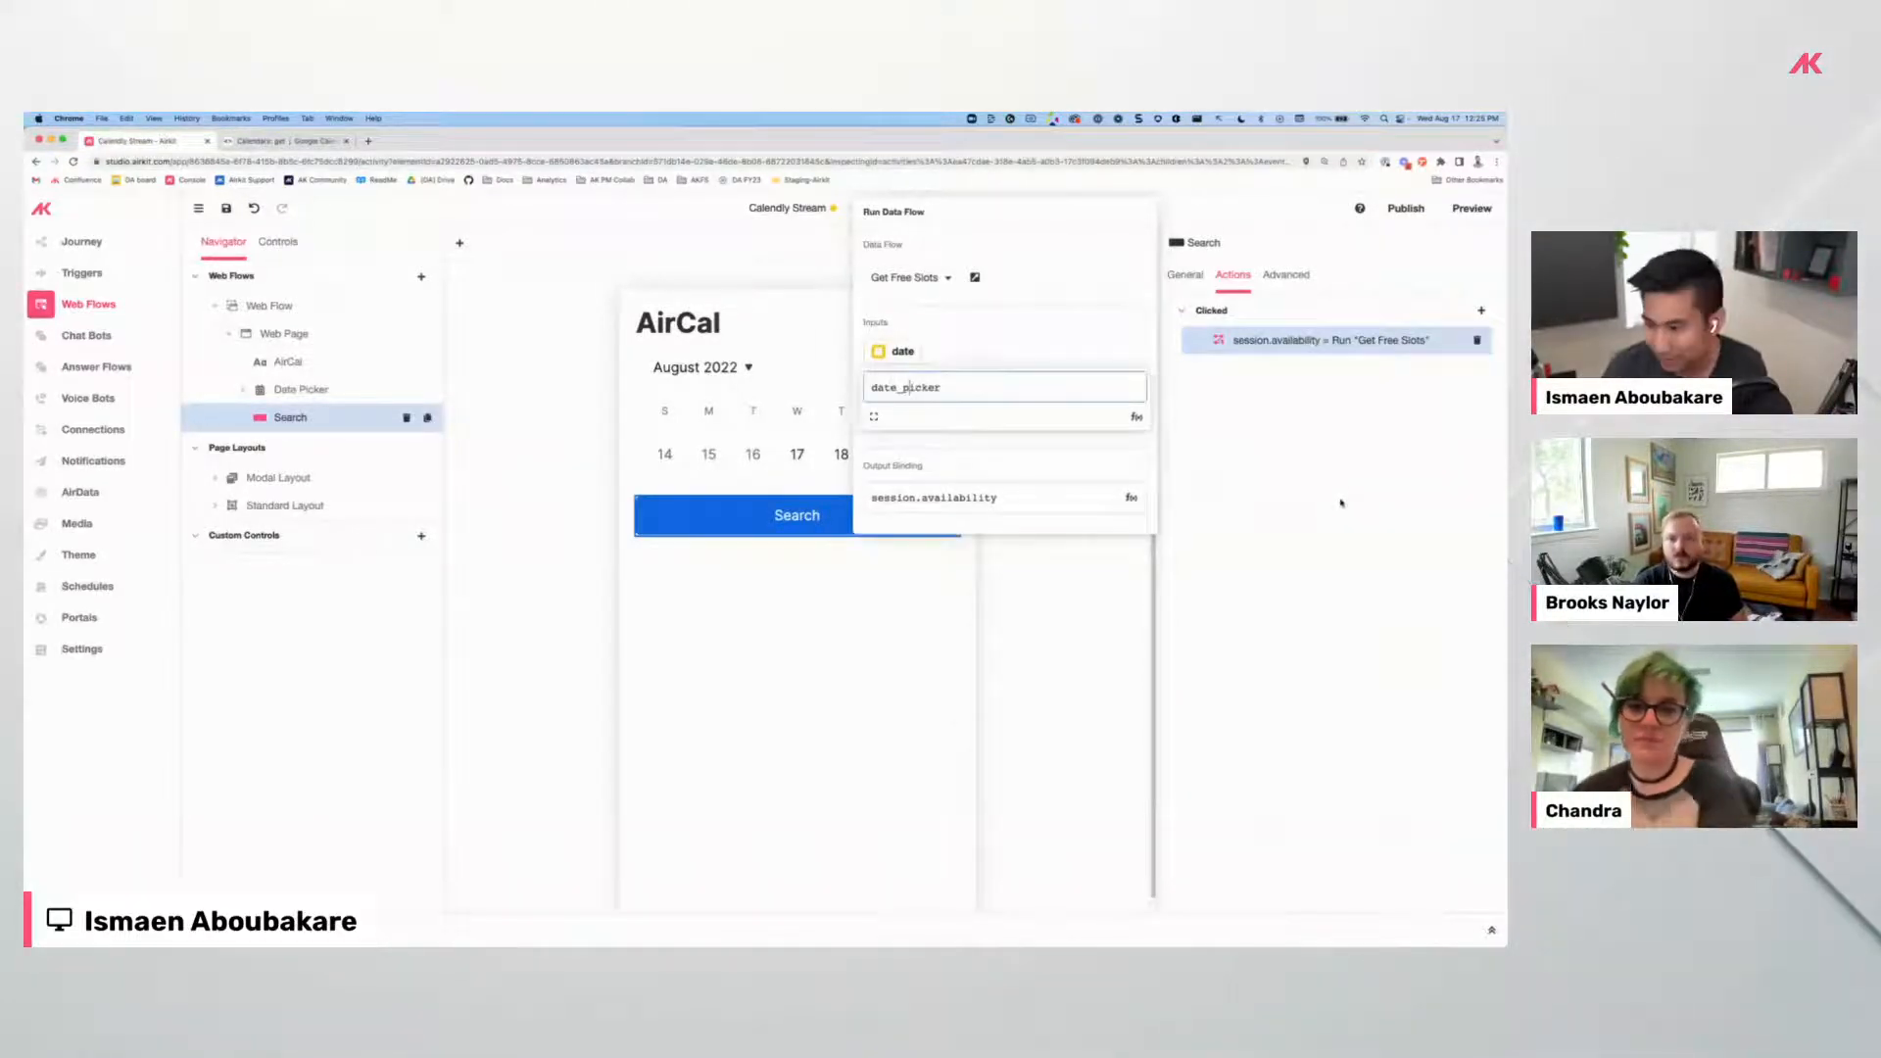
{"action": "left_click", "coordinate": [1200, 485]}
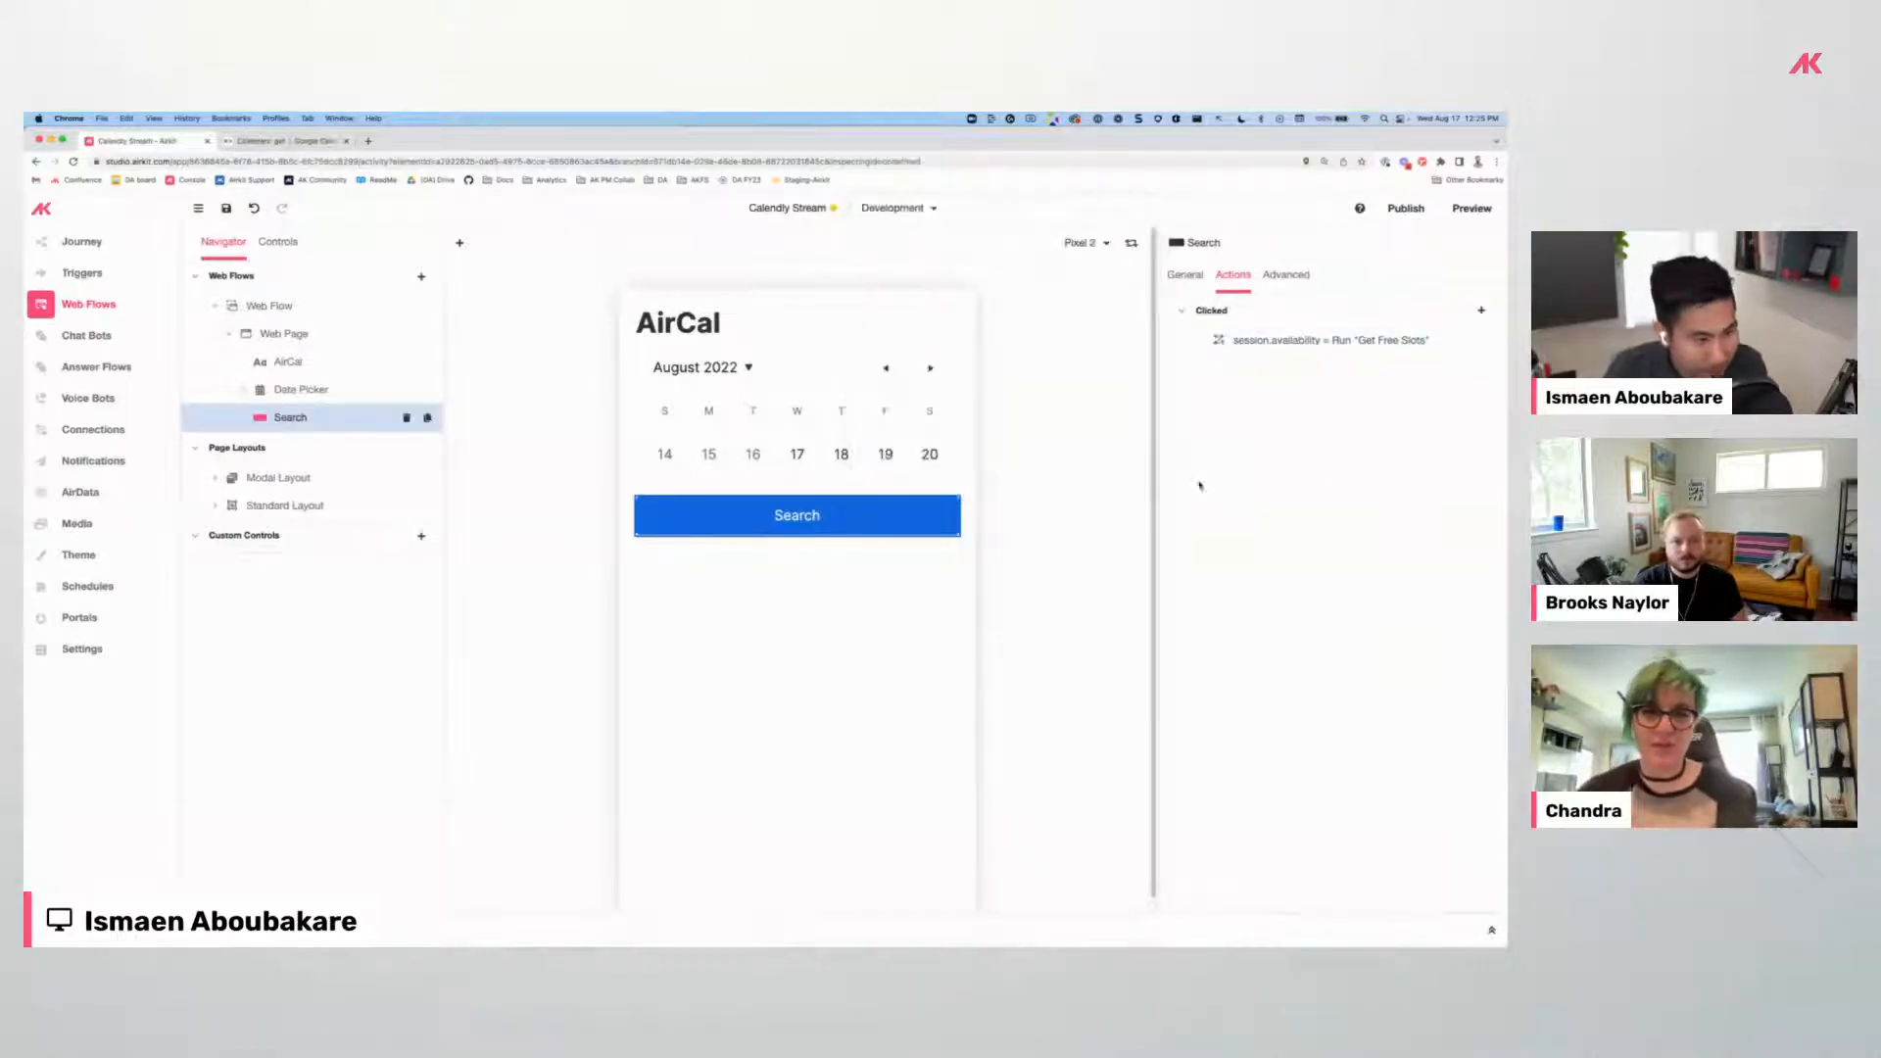
{"action": "left_click", "coordinate": [1316, 341]}
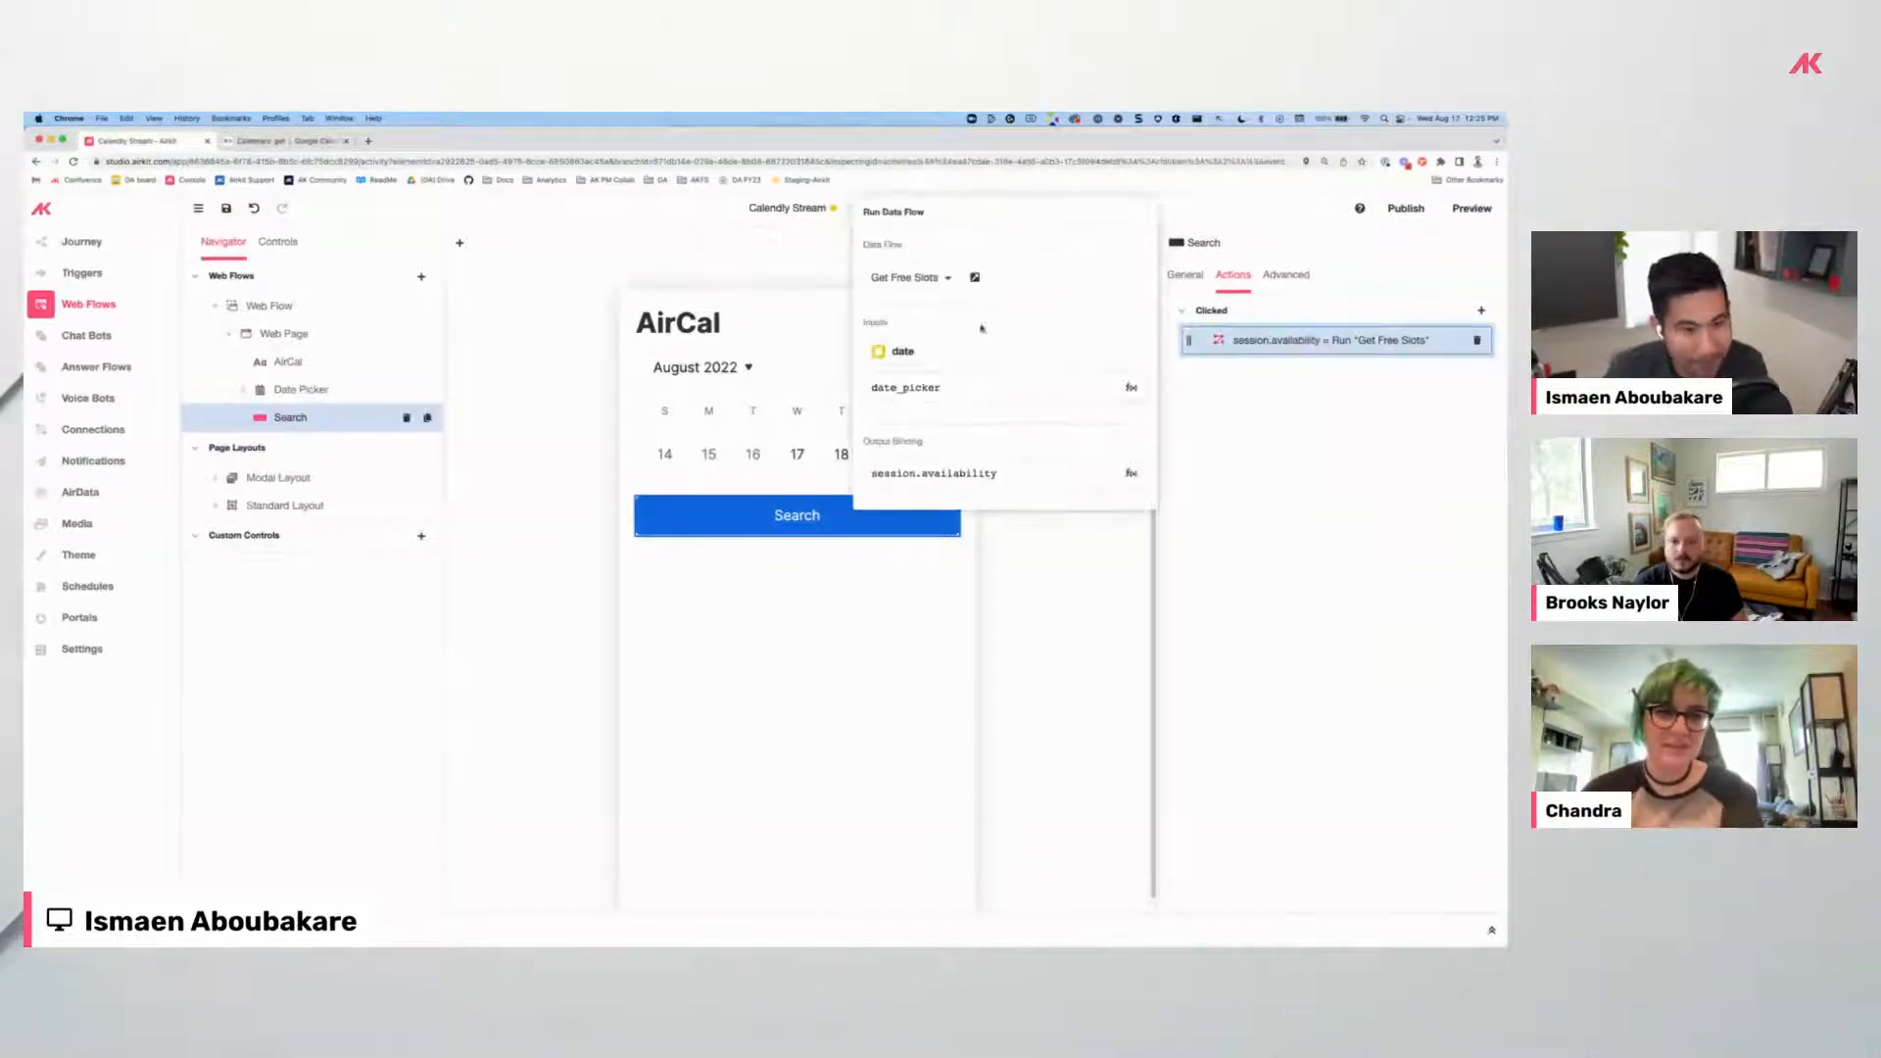
{"action": "left_click", "coordinate": [948, 388]}
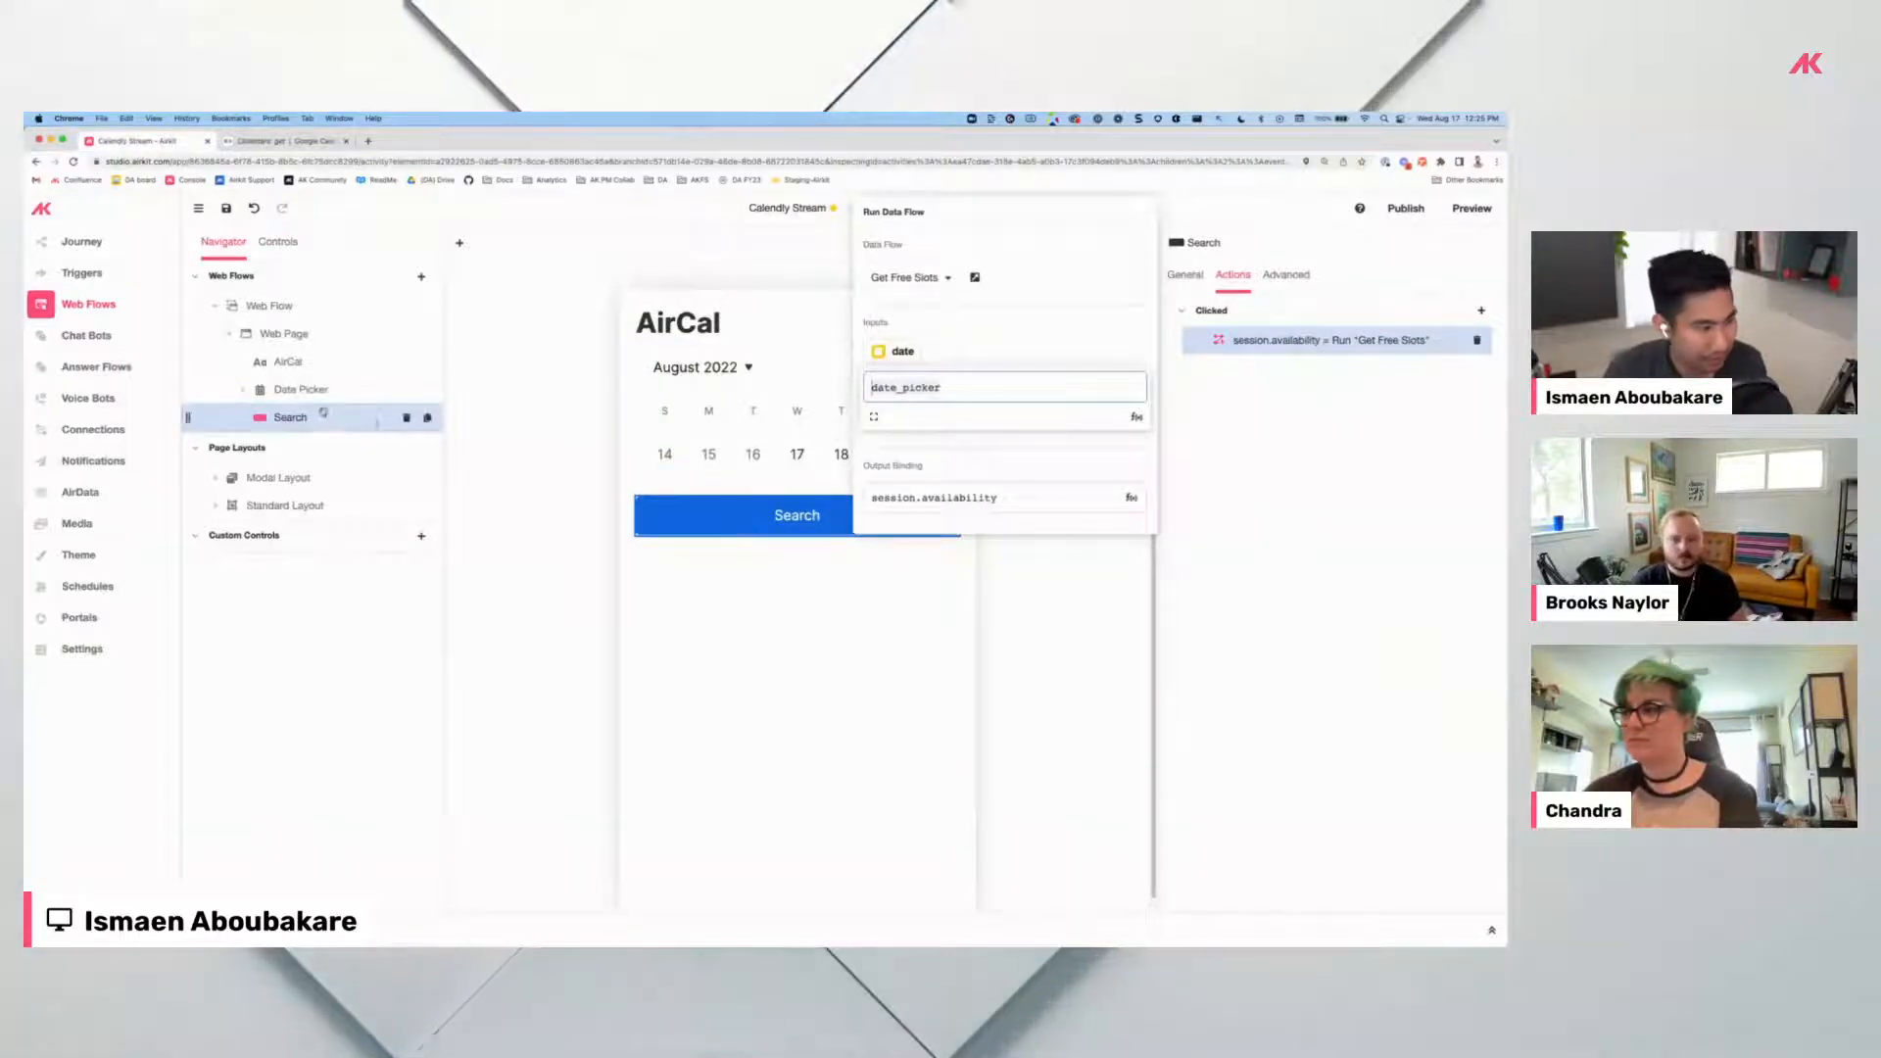
{"action": "left_click", "coordinate": [1019, 498]}
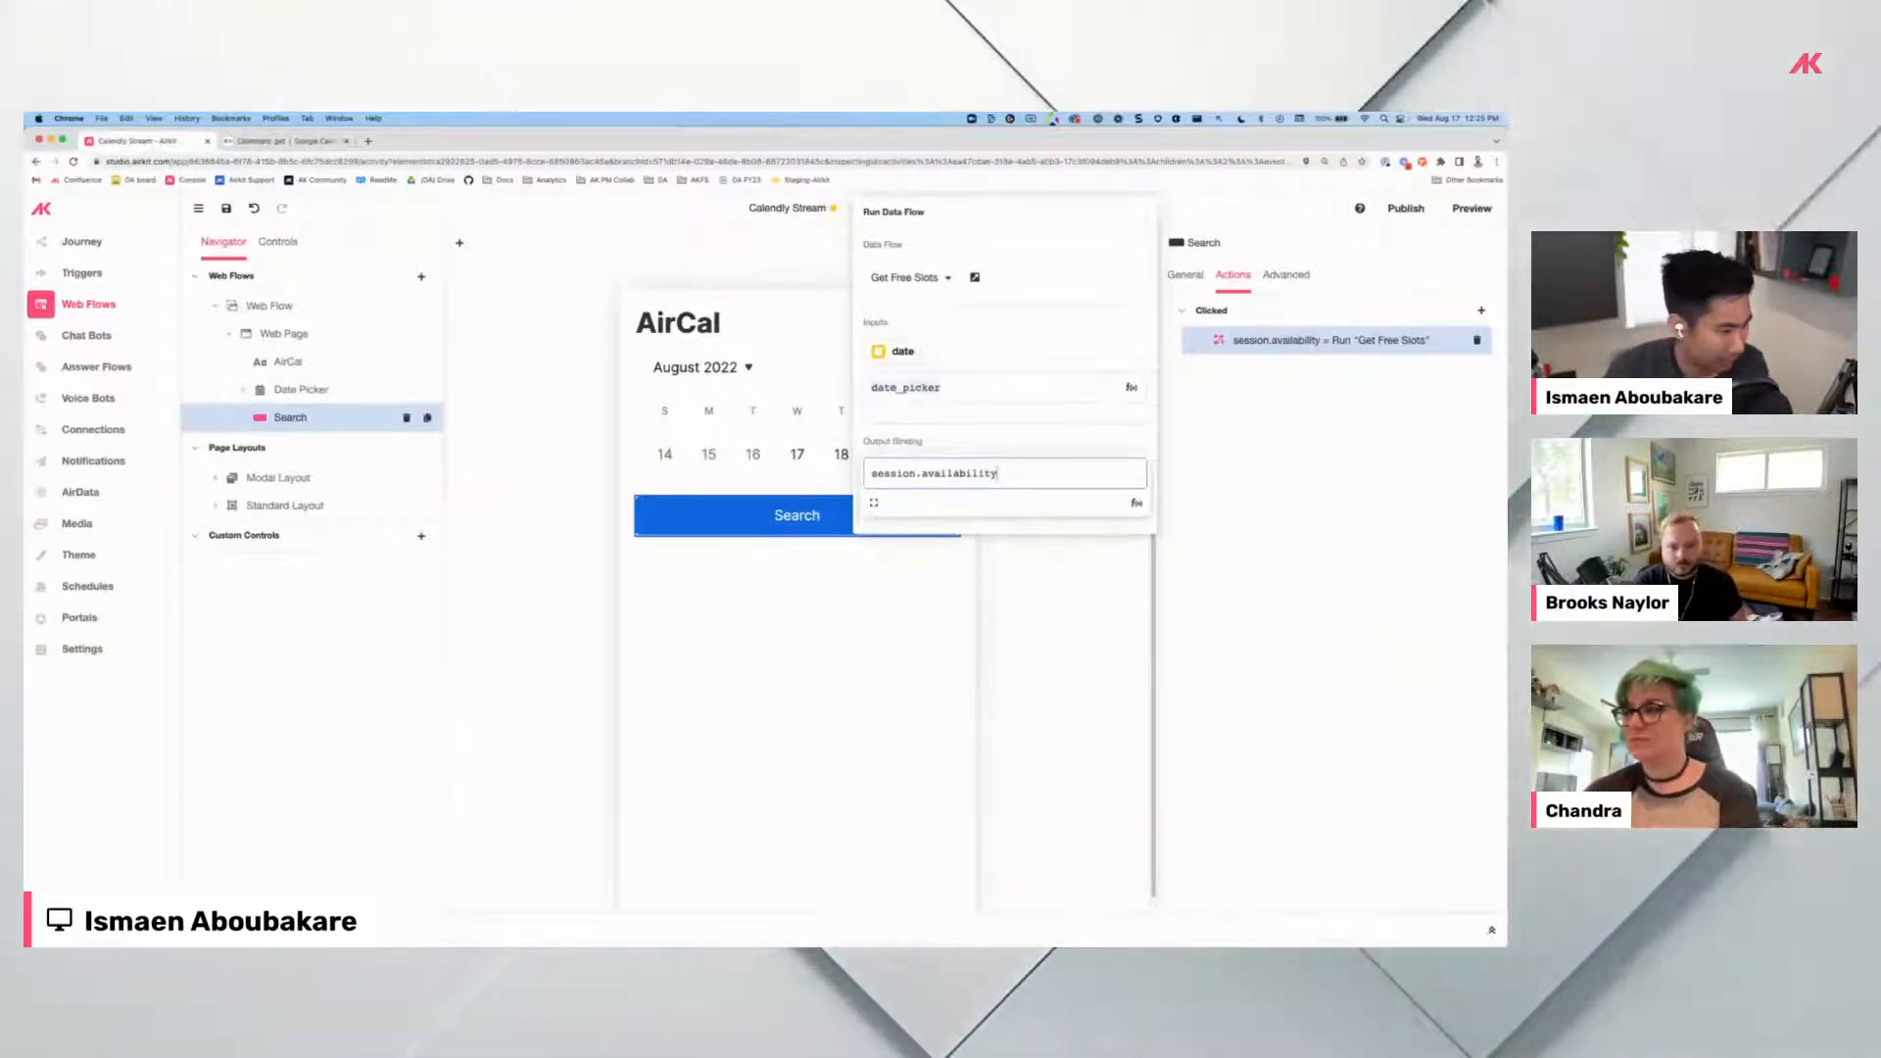
{"action": "left_click", "coordinate": [259, 930]}
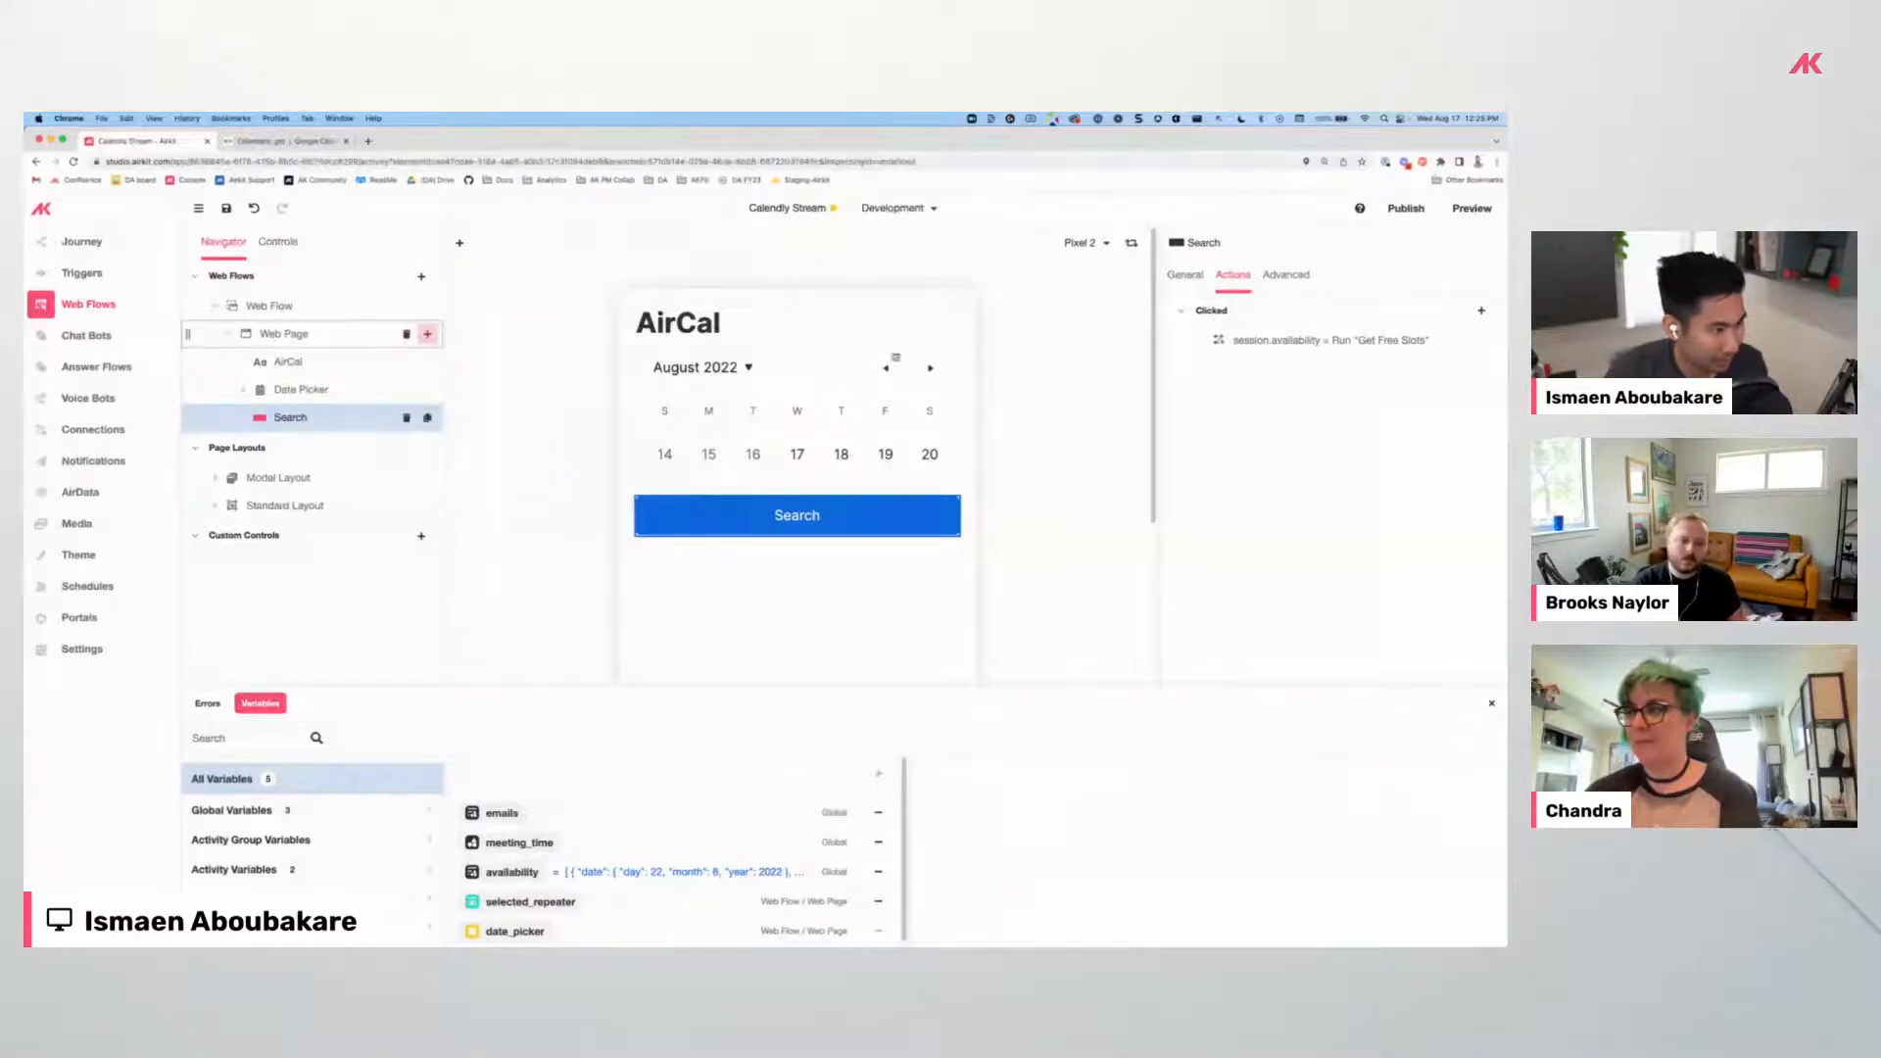
Add a Container List to the web page with a Container nested inside it.
{"action": "left_click", "coordinate": [427, 333]}
{"action": "left_click", "coordinate": [525, 650]}
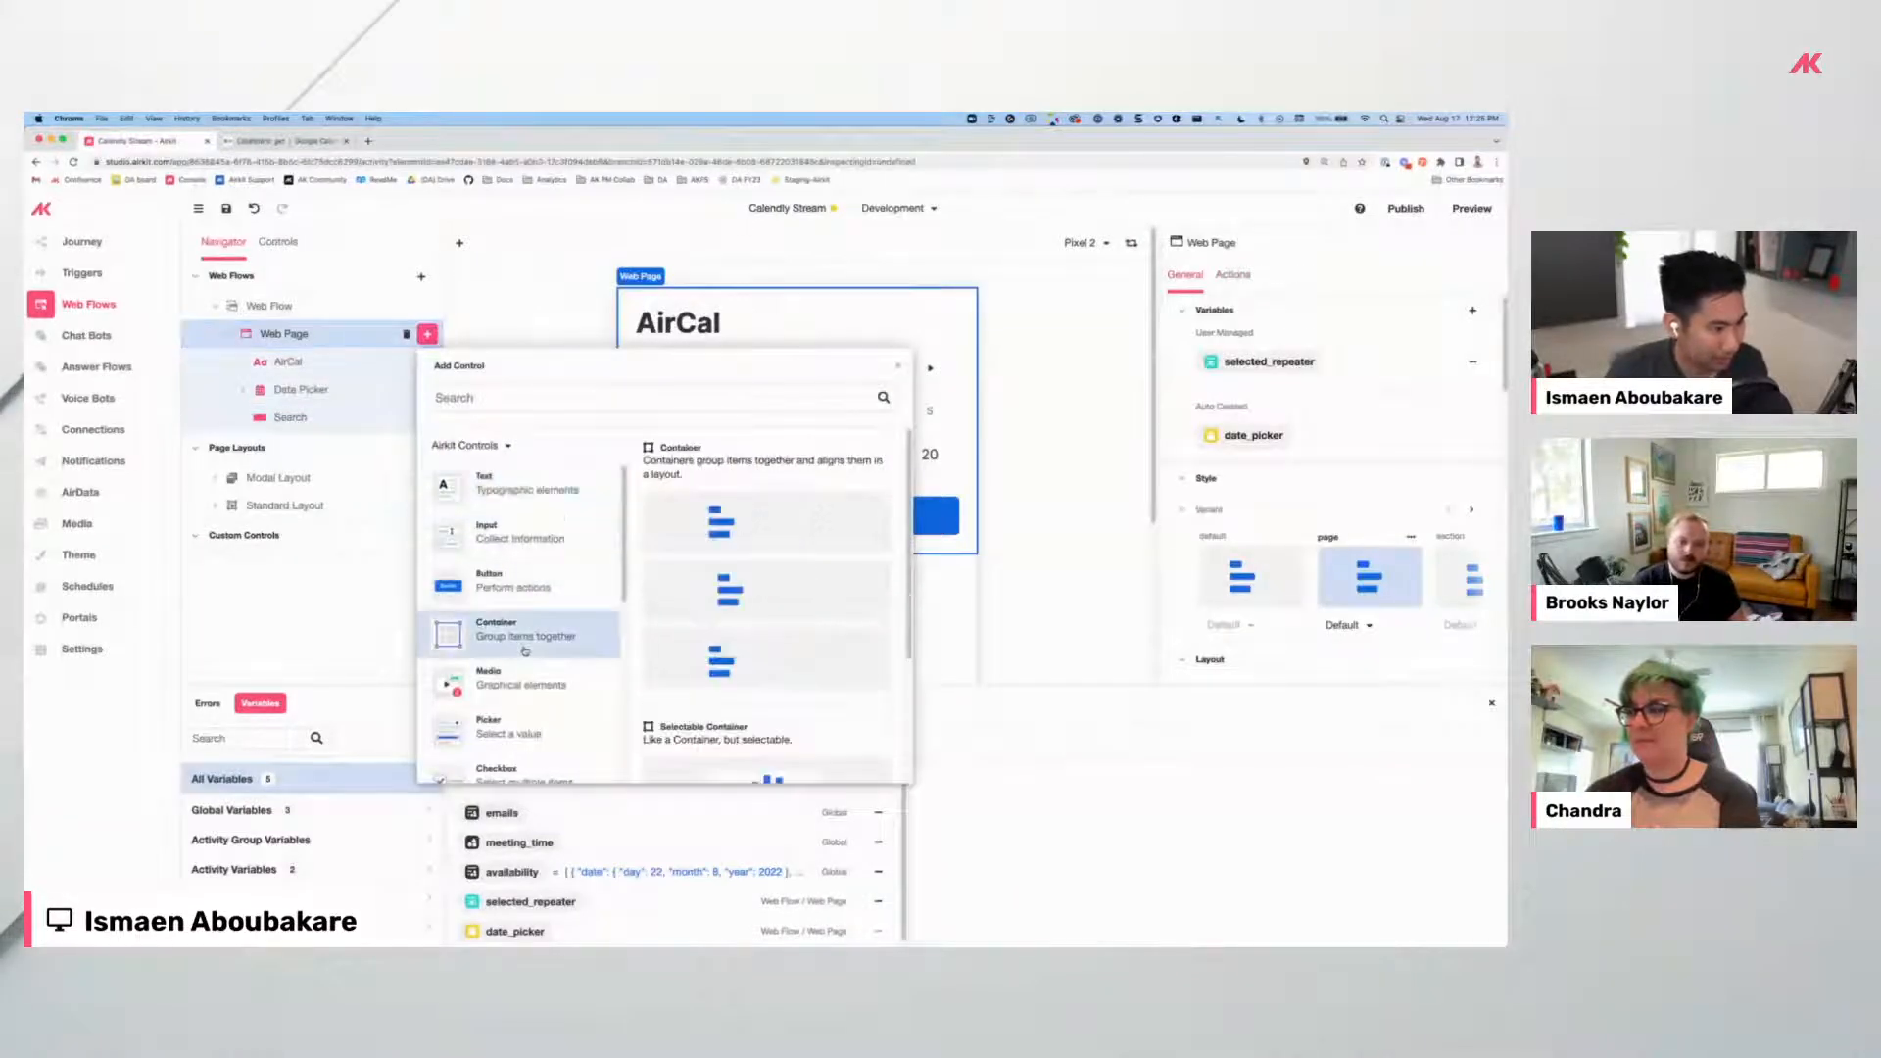
{"action": "scroll", "coordinate": [644, 628], "scroll_direction": "down", "scroll_amount": 10}
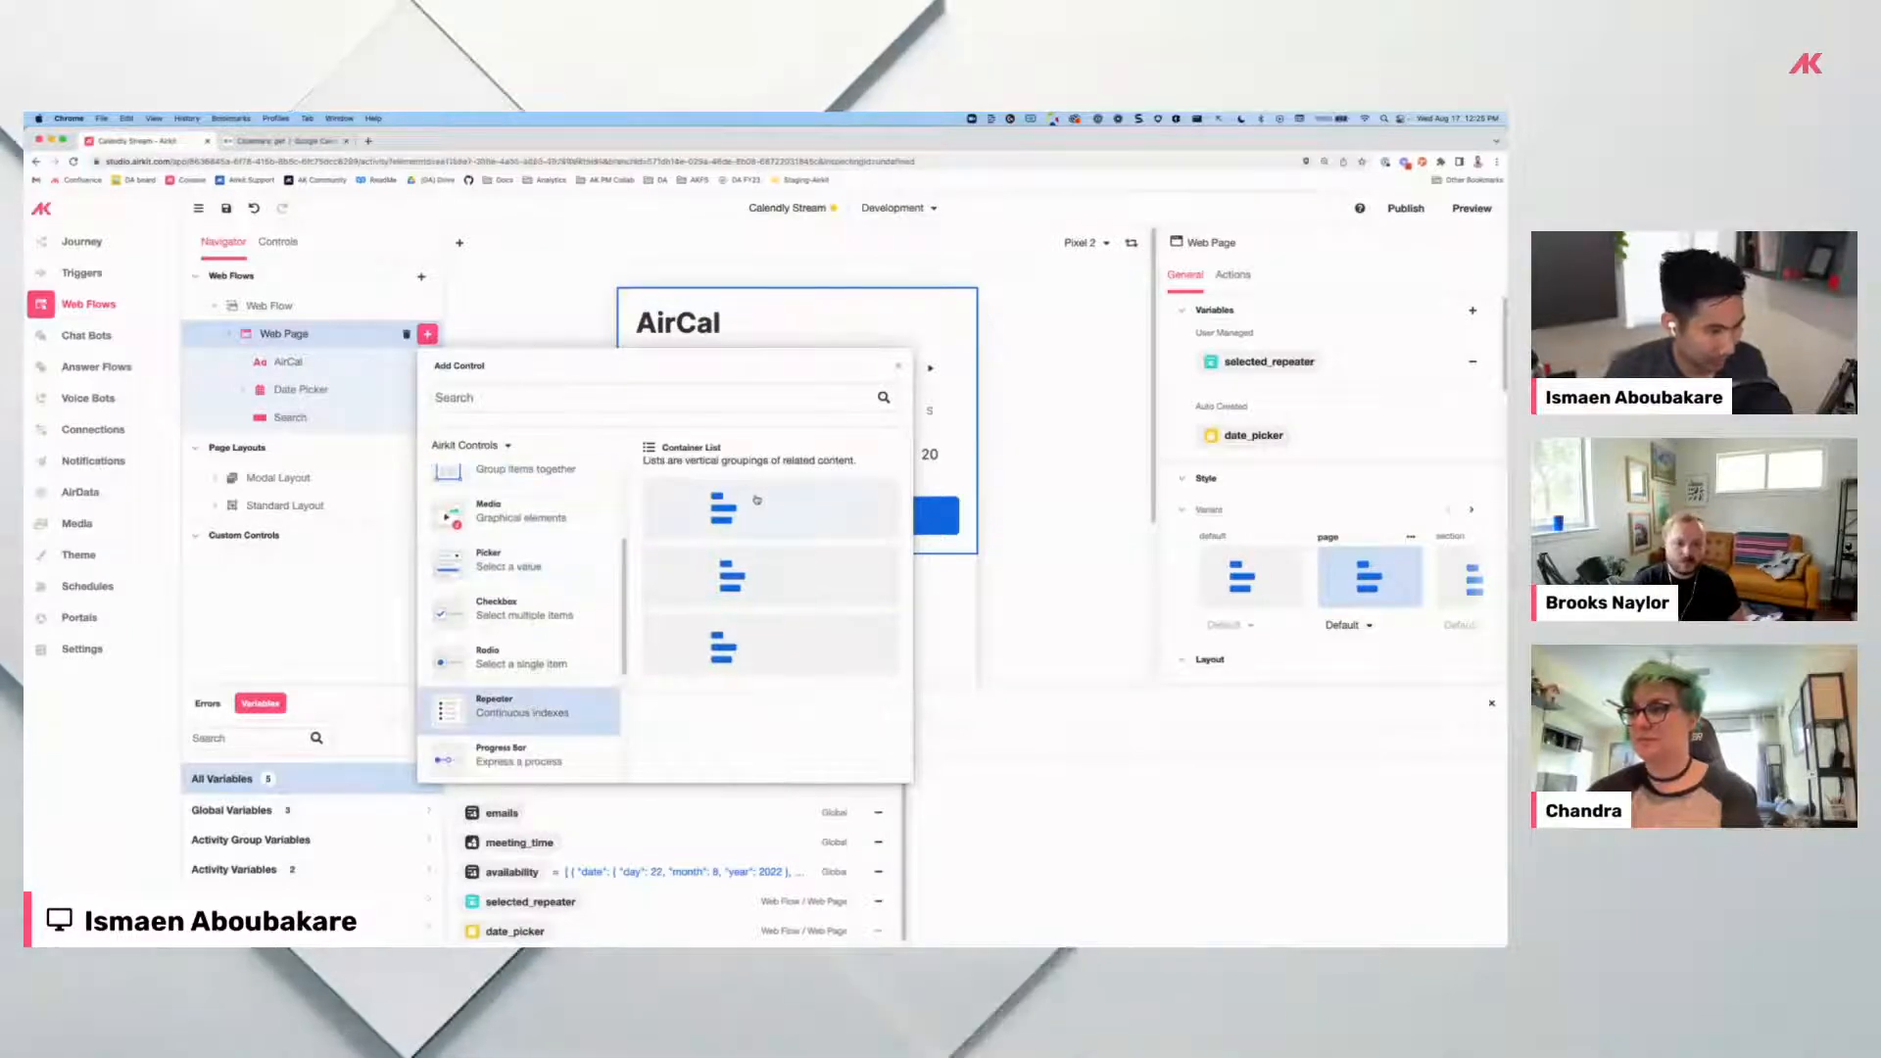
{"action": "left_click", "coordinate": [757, 500]}
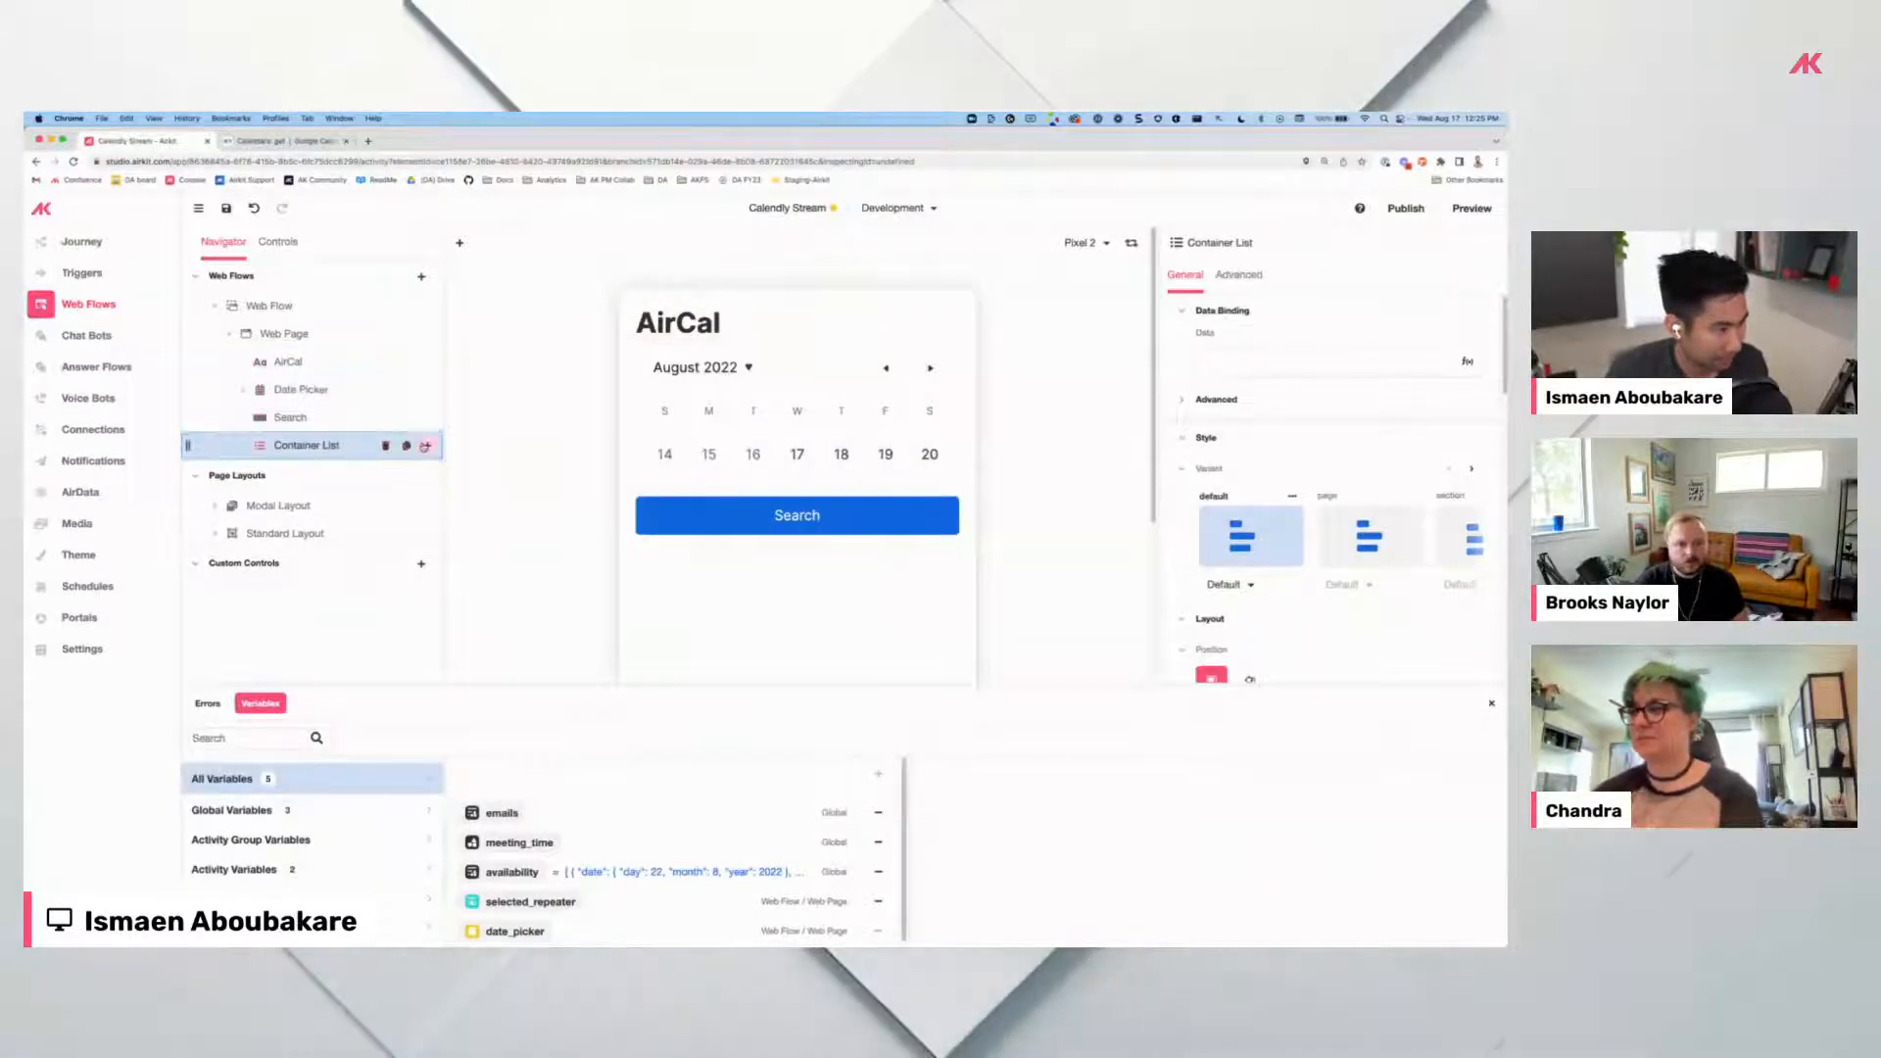
{"action": "left_click", "coordinate": [425, 446]}
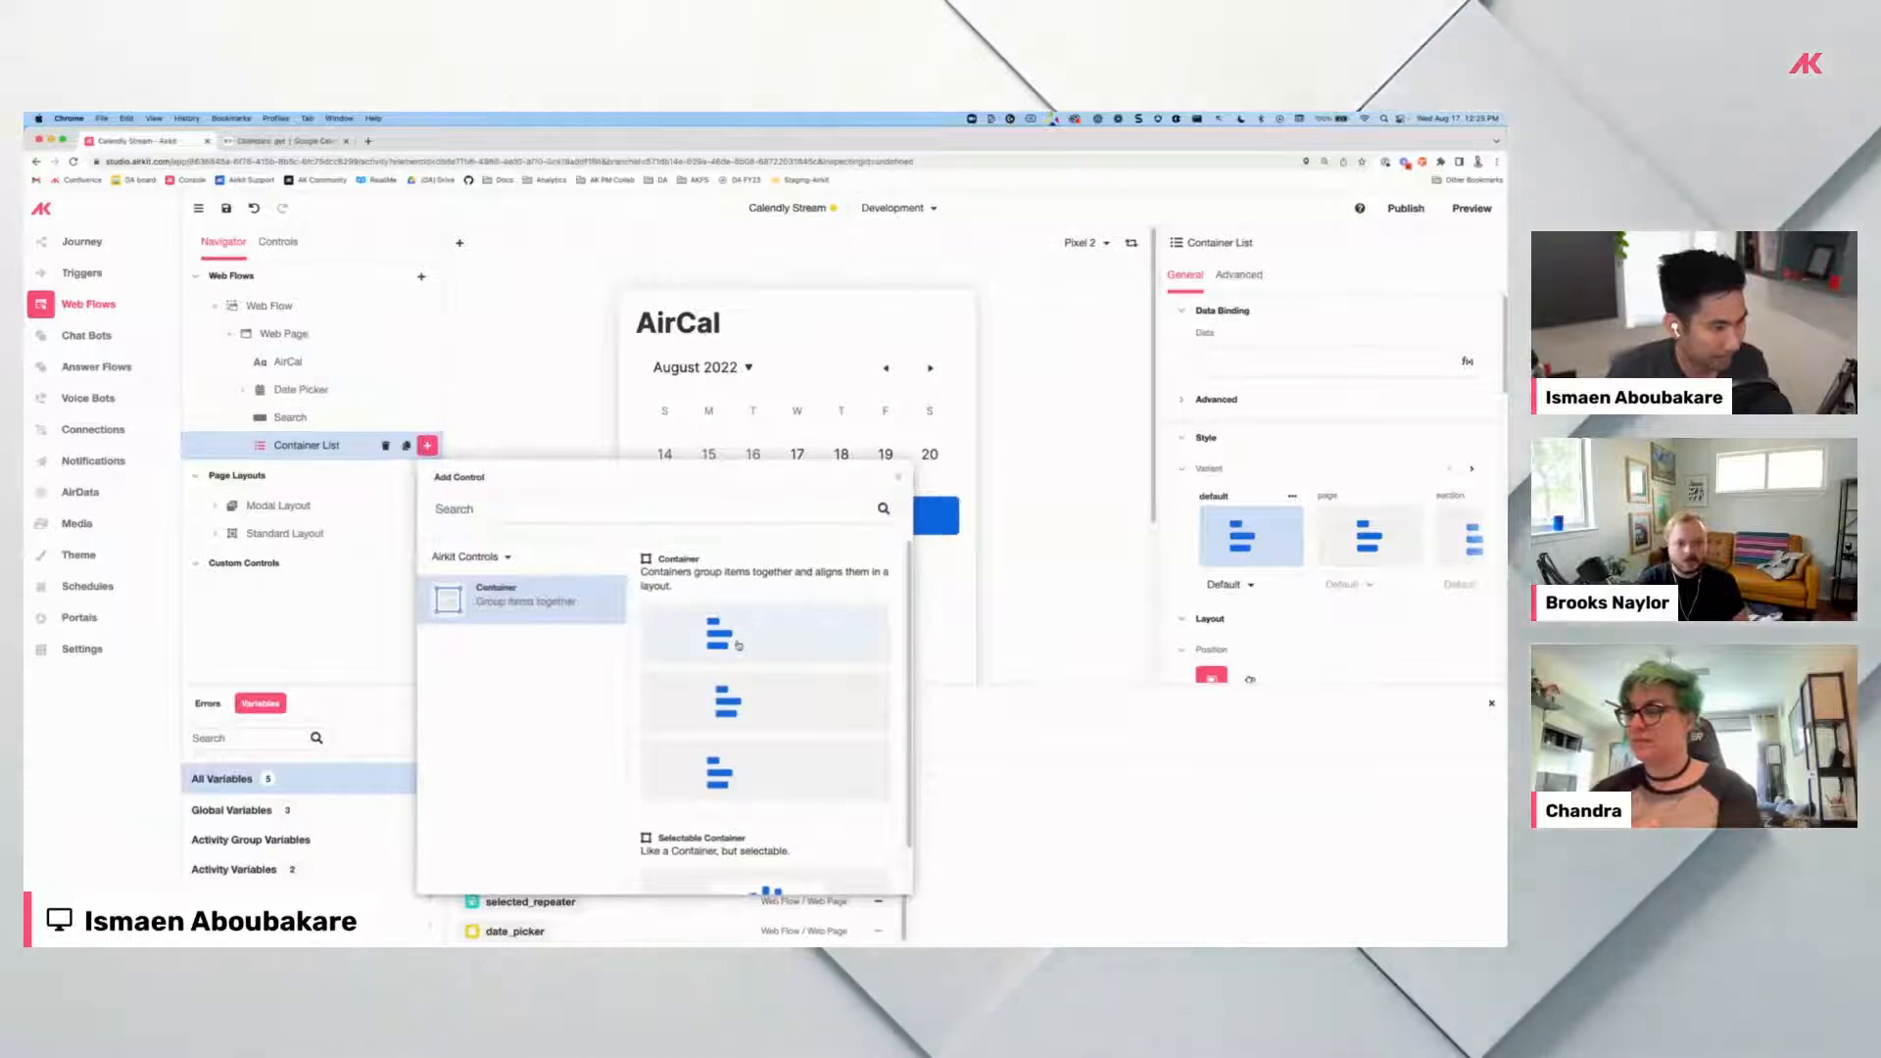
{"action": "left_click", "coordinate": [738, 645]}
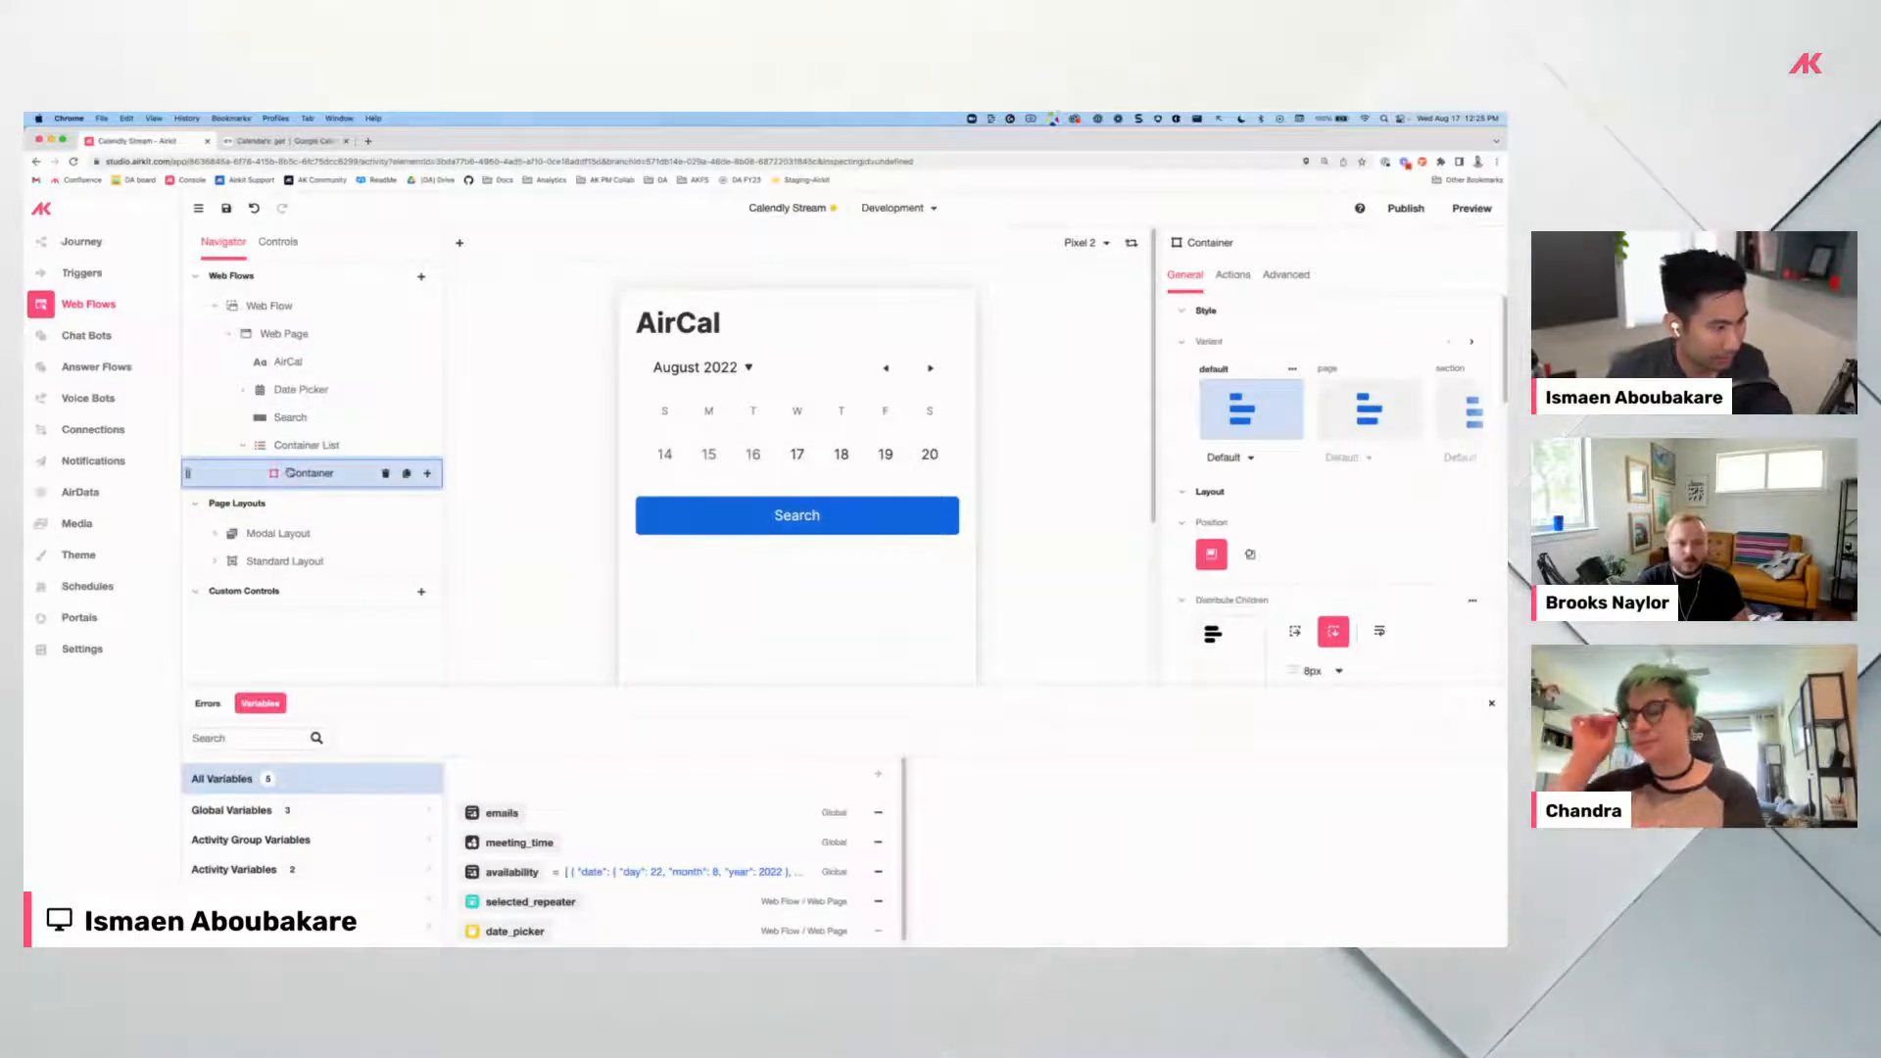
{"action": "left_click", "coordinate": [428, 474]}
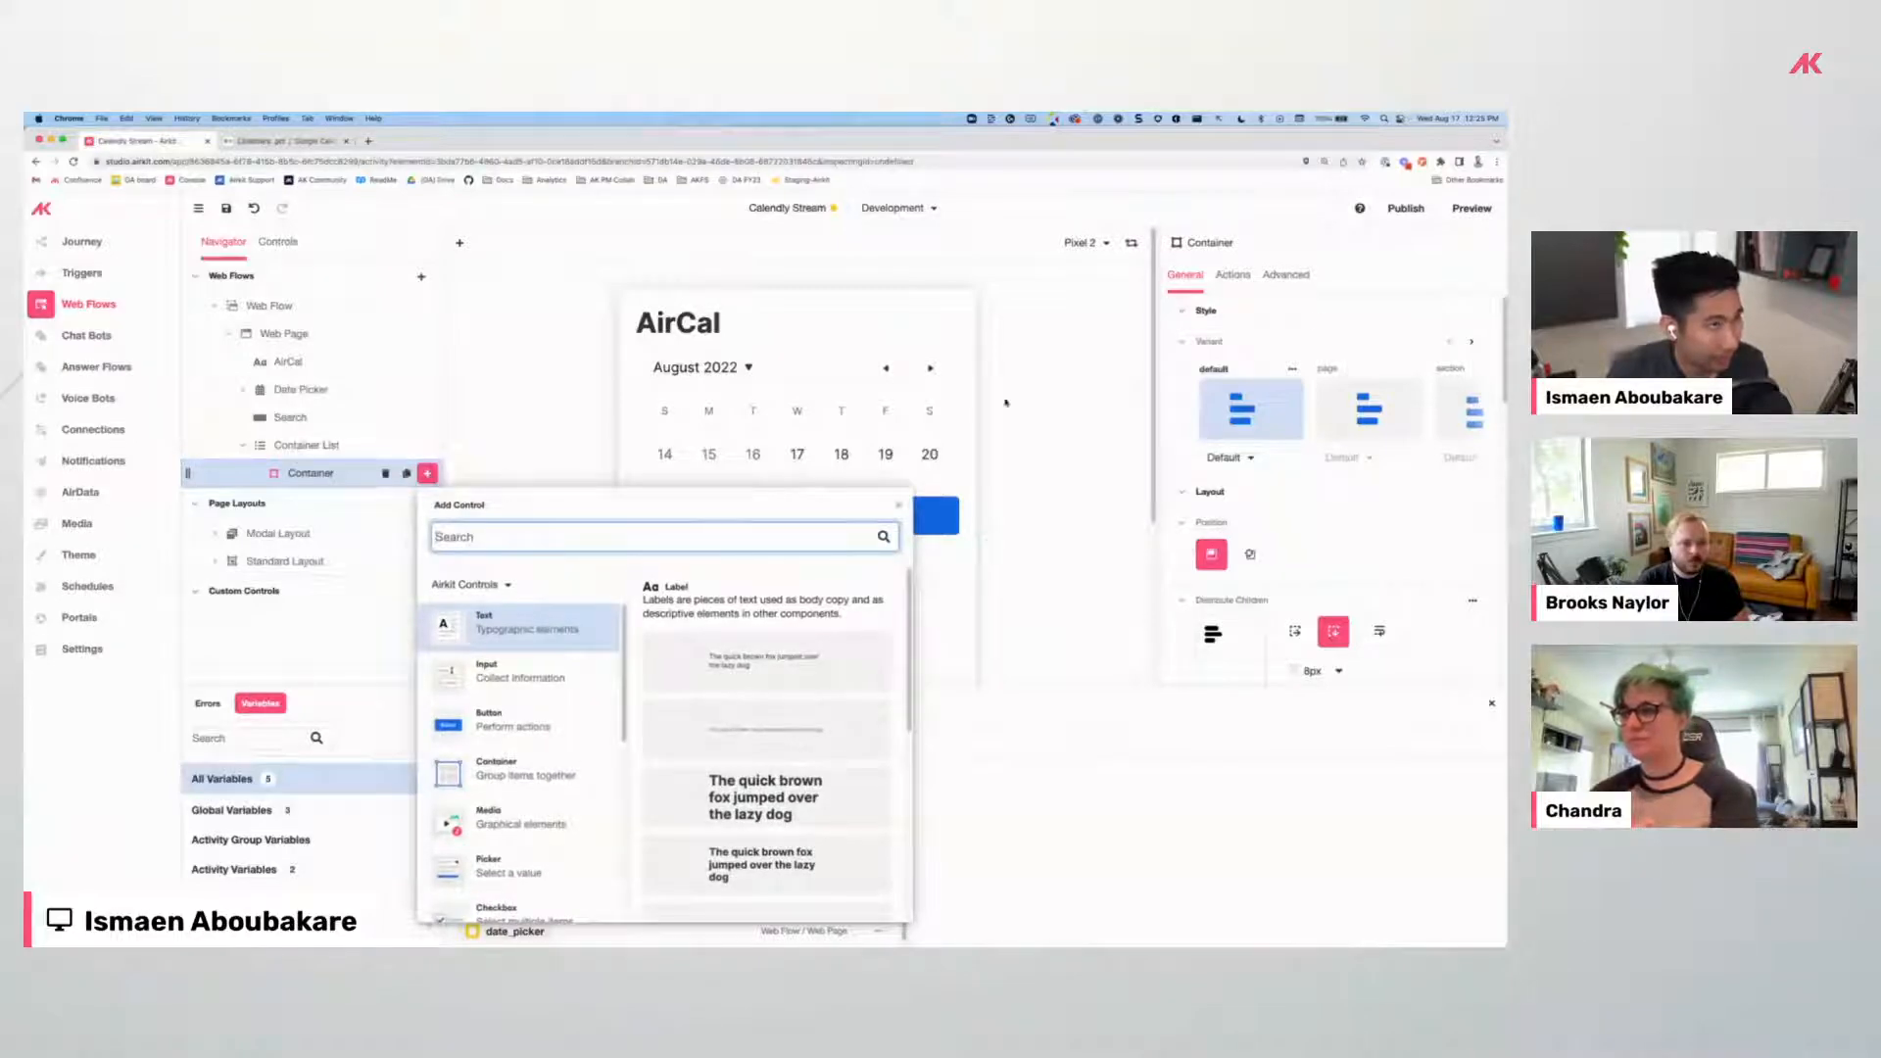
Peek at the calendar behind the studio window, then start a new browser tab.
{"action": "left_click_drag", "start_coordinate": [1290, 135], "coordinate": [1143, 339]}
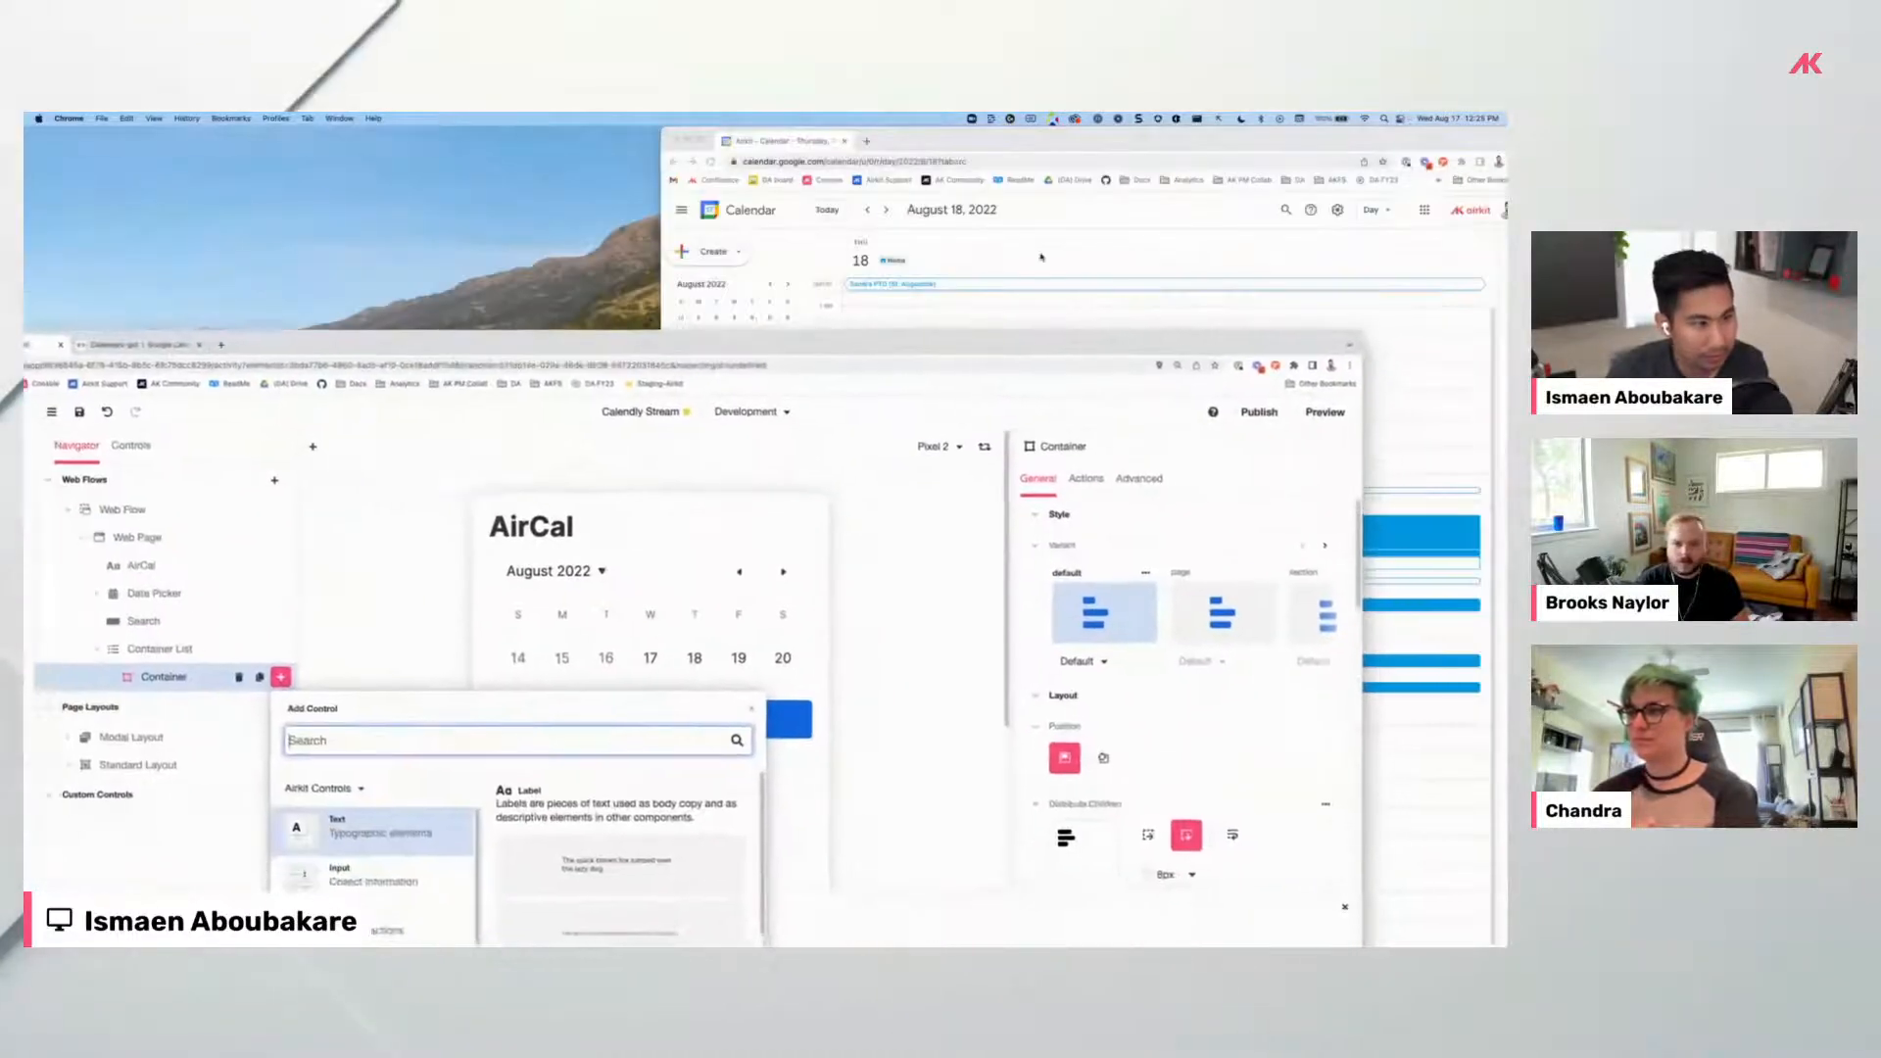
{"action": "left_click_drag", "start_coordinate": [693, 318], "coordinate": [785, 117]}
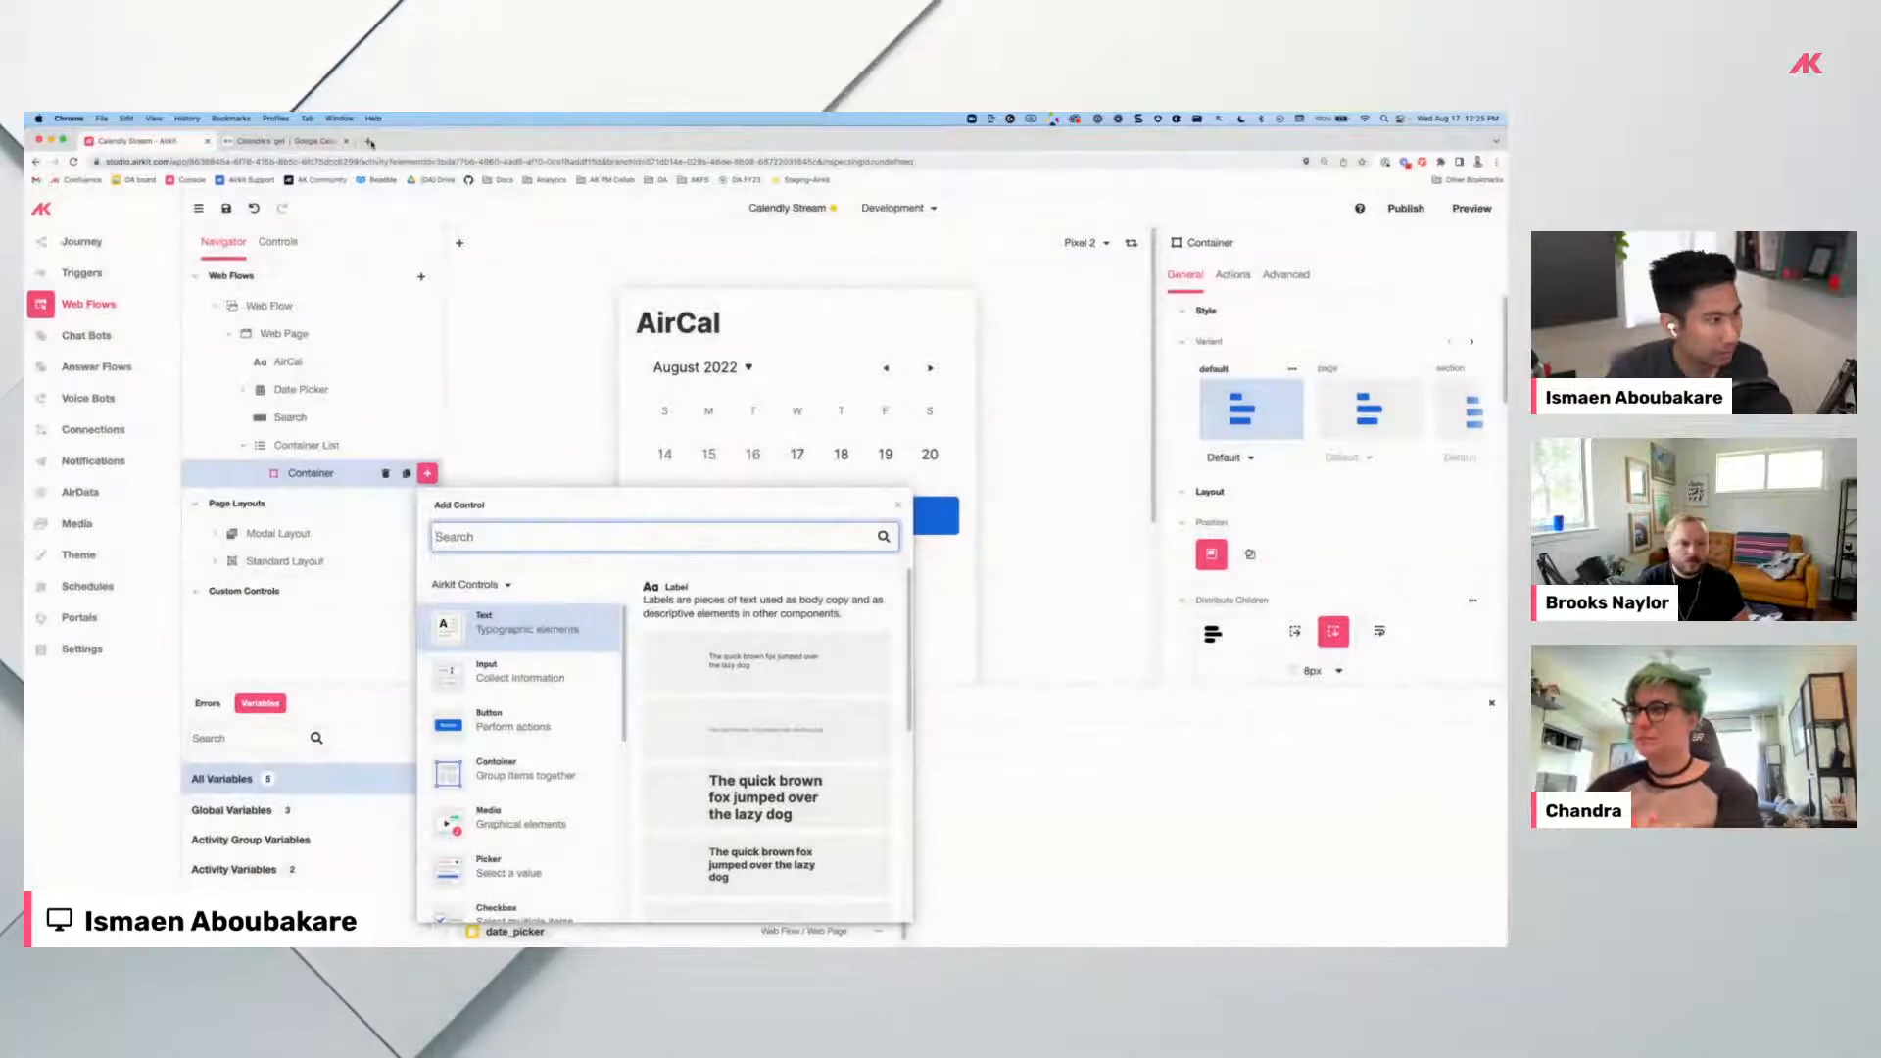
{"action": "left_click", "coordinate": [369, 142]}
View August 23 slots on calendly.com's 30 Minute Meeting booking page, then return to Airkit Studio.
{"action": "type", "text": "cal"}
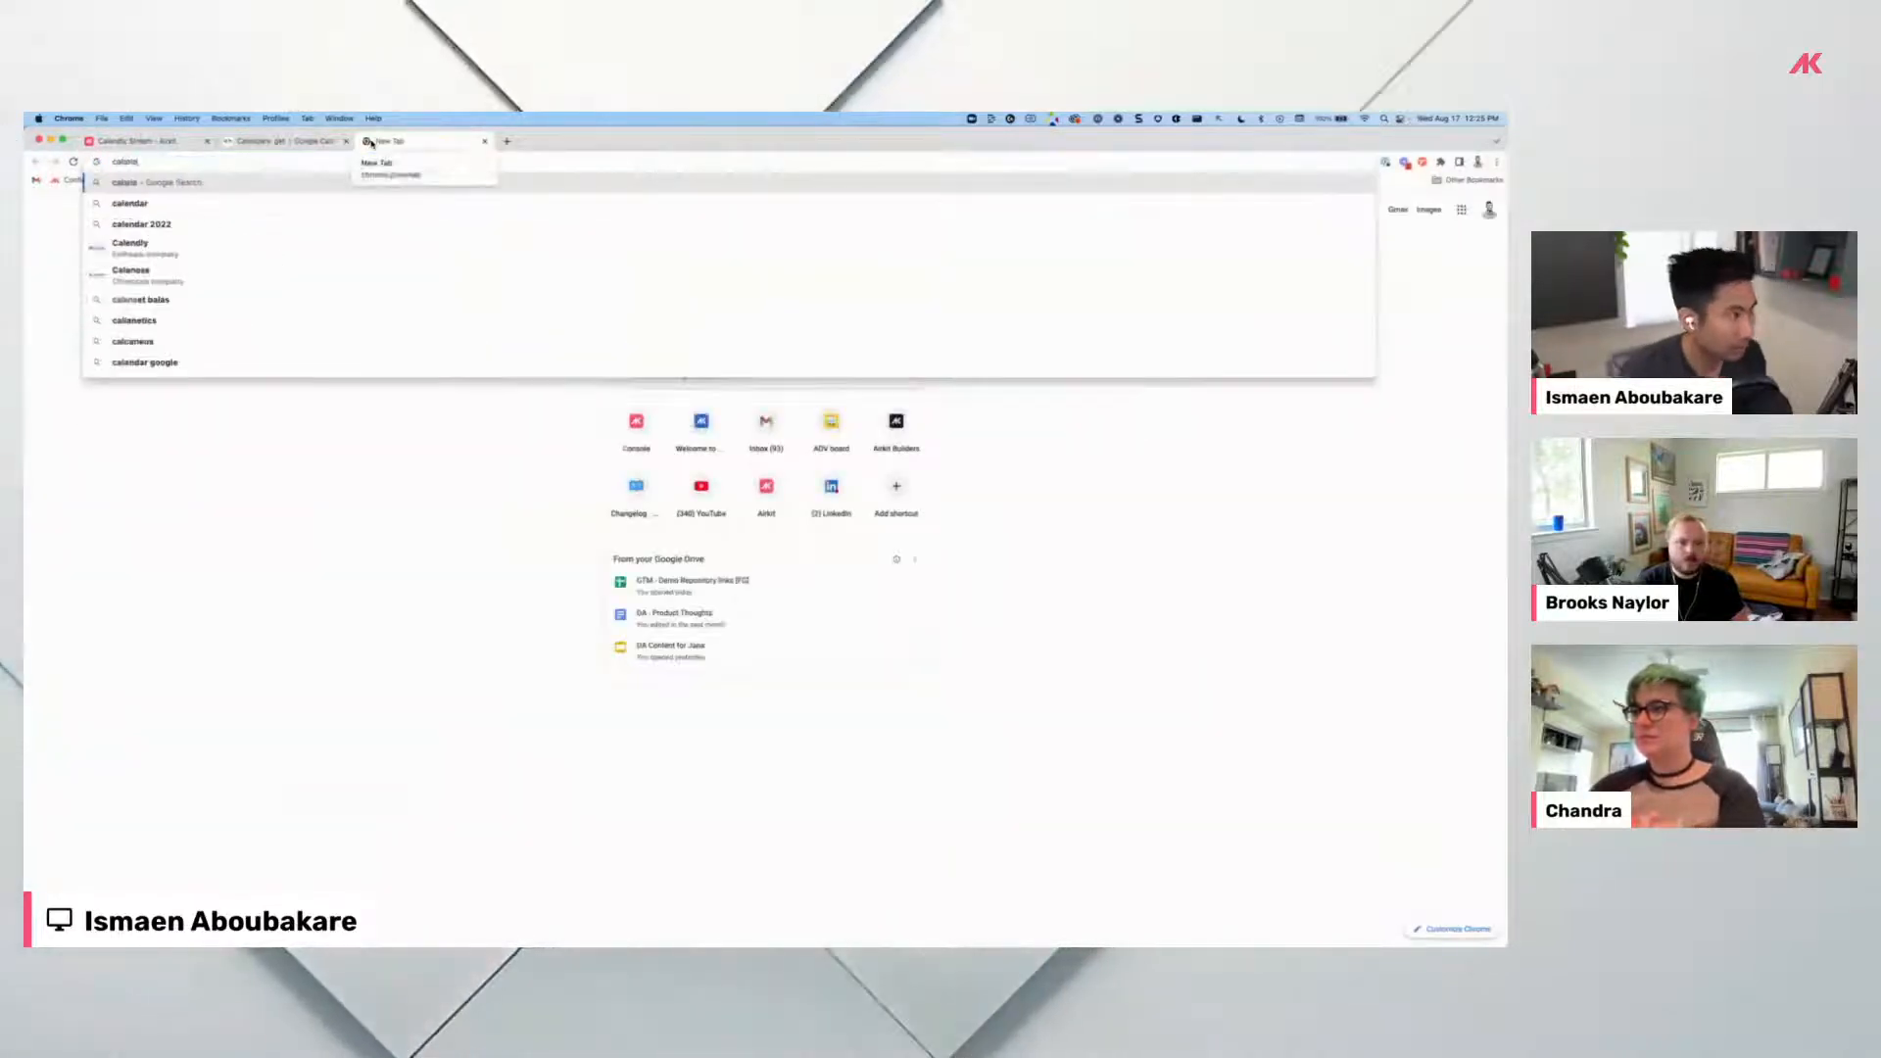
{"action": "type", "text": "endly"}
{"action": "key", "text": "Return"}
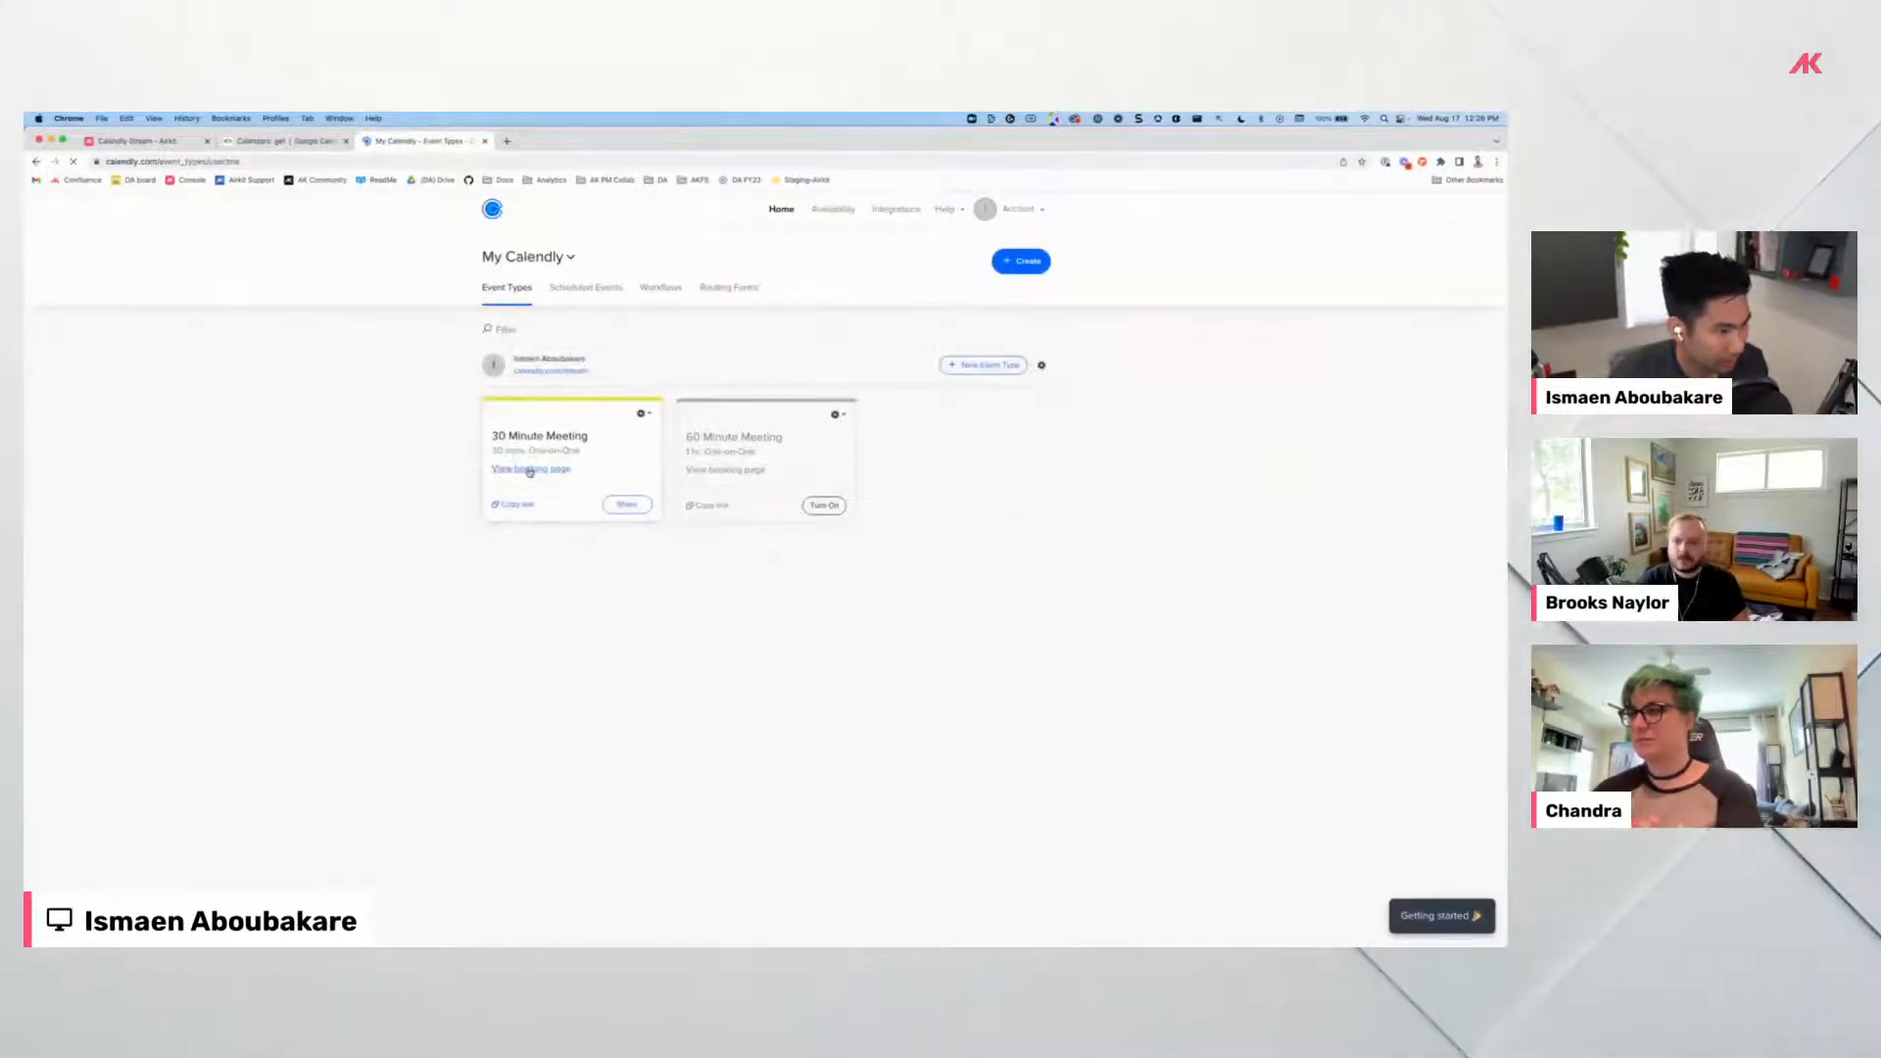
{"action": "left_click", "coordinate": [543, 486]}
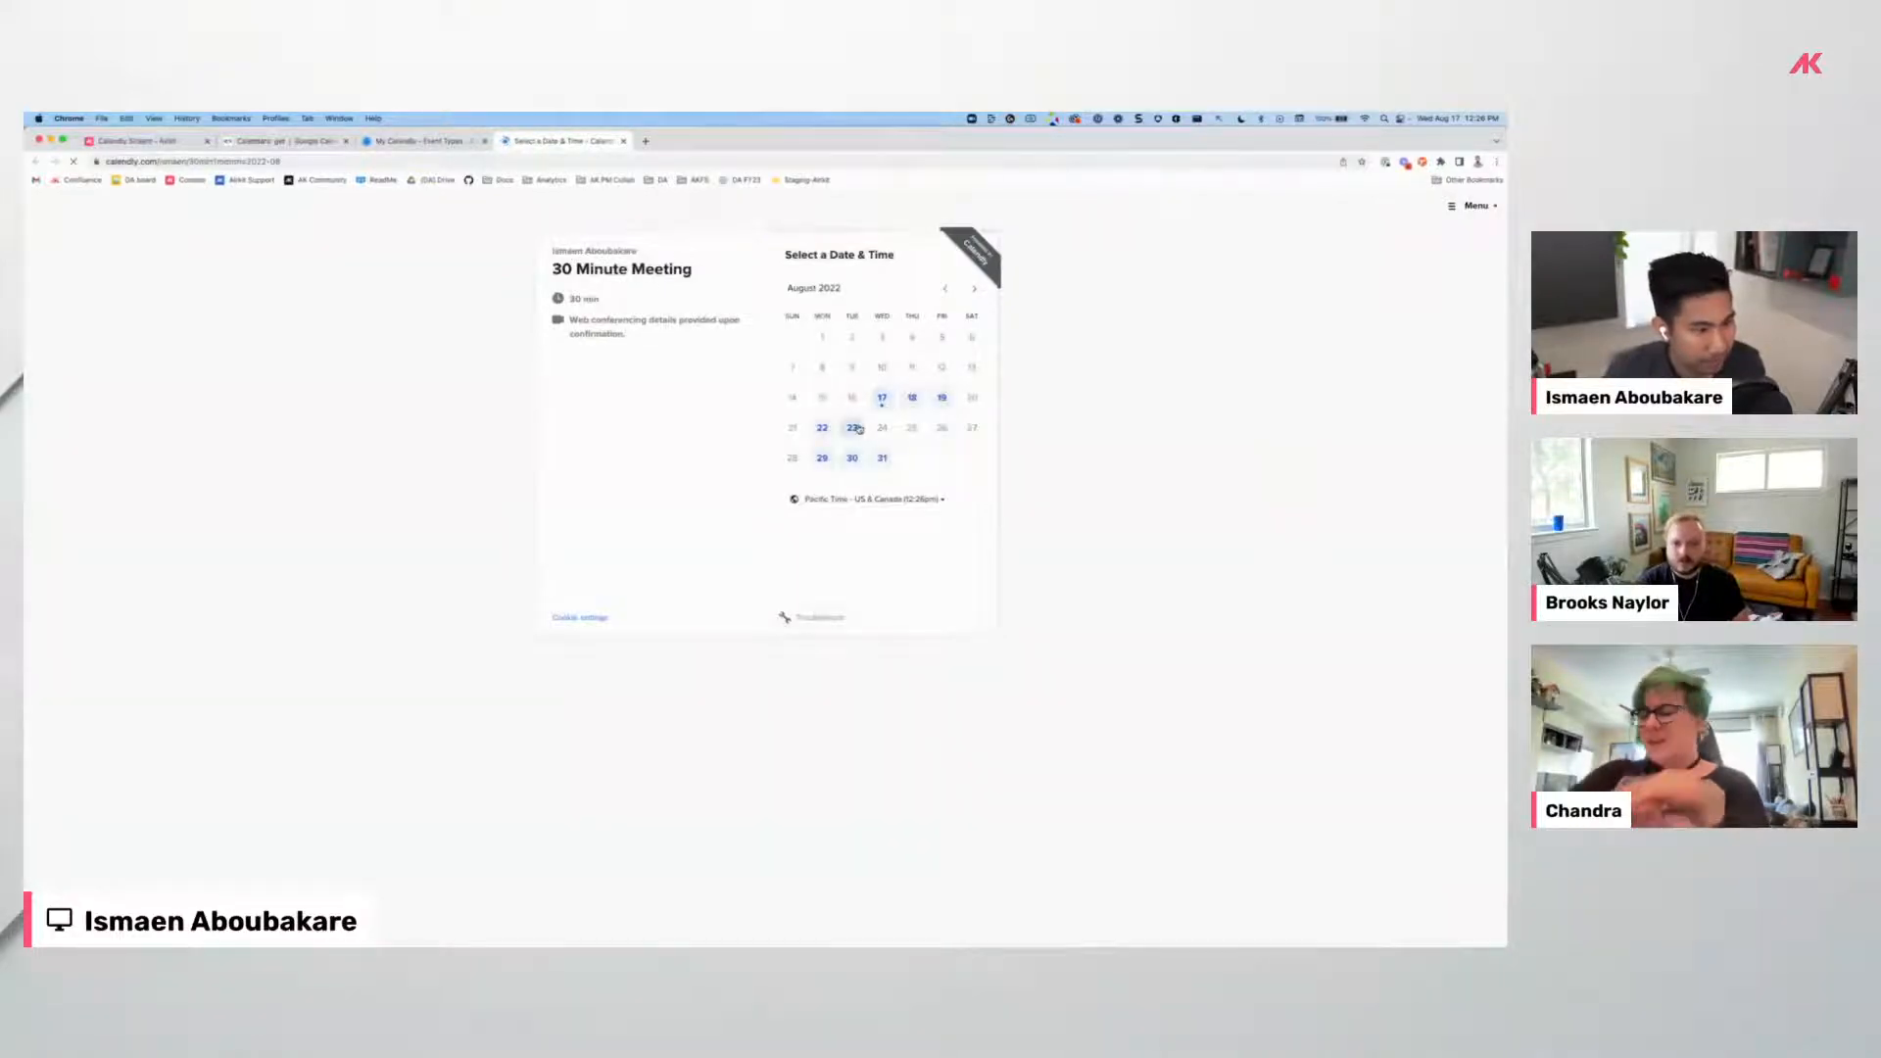
{"action": "left_click", "coordinate": [854, 429]}
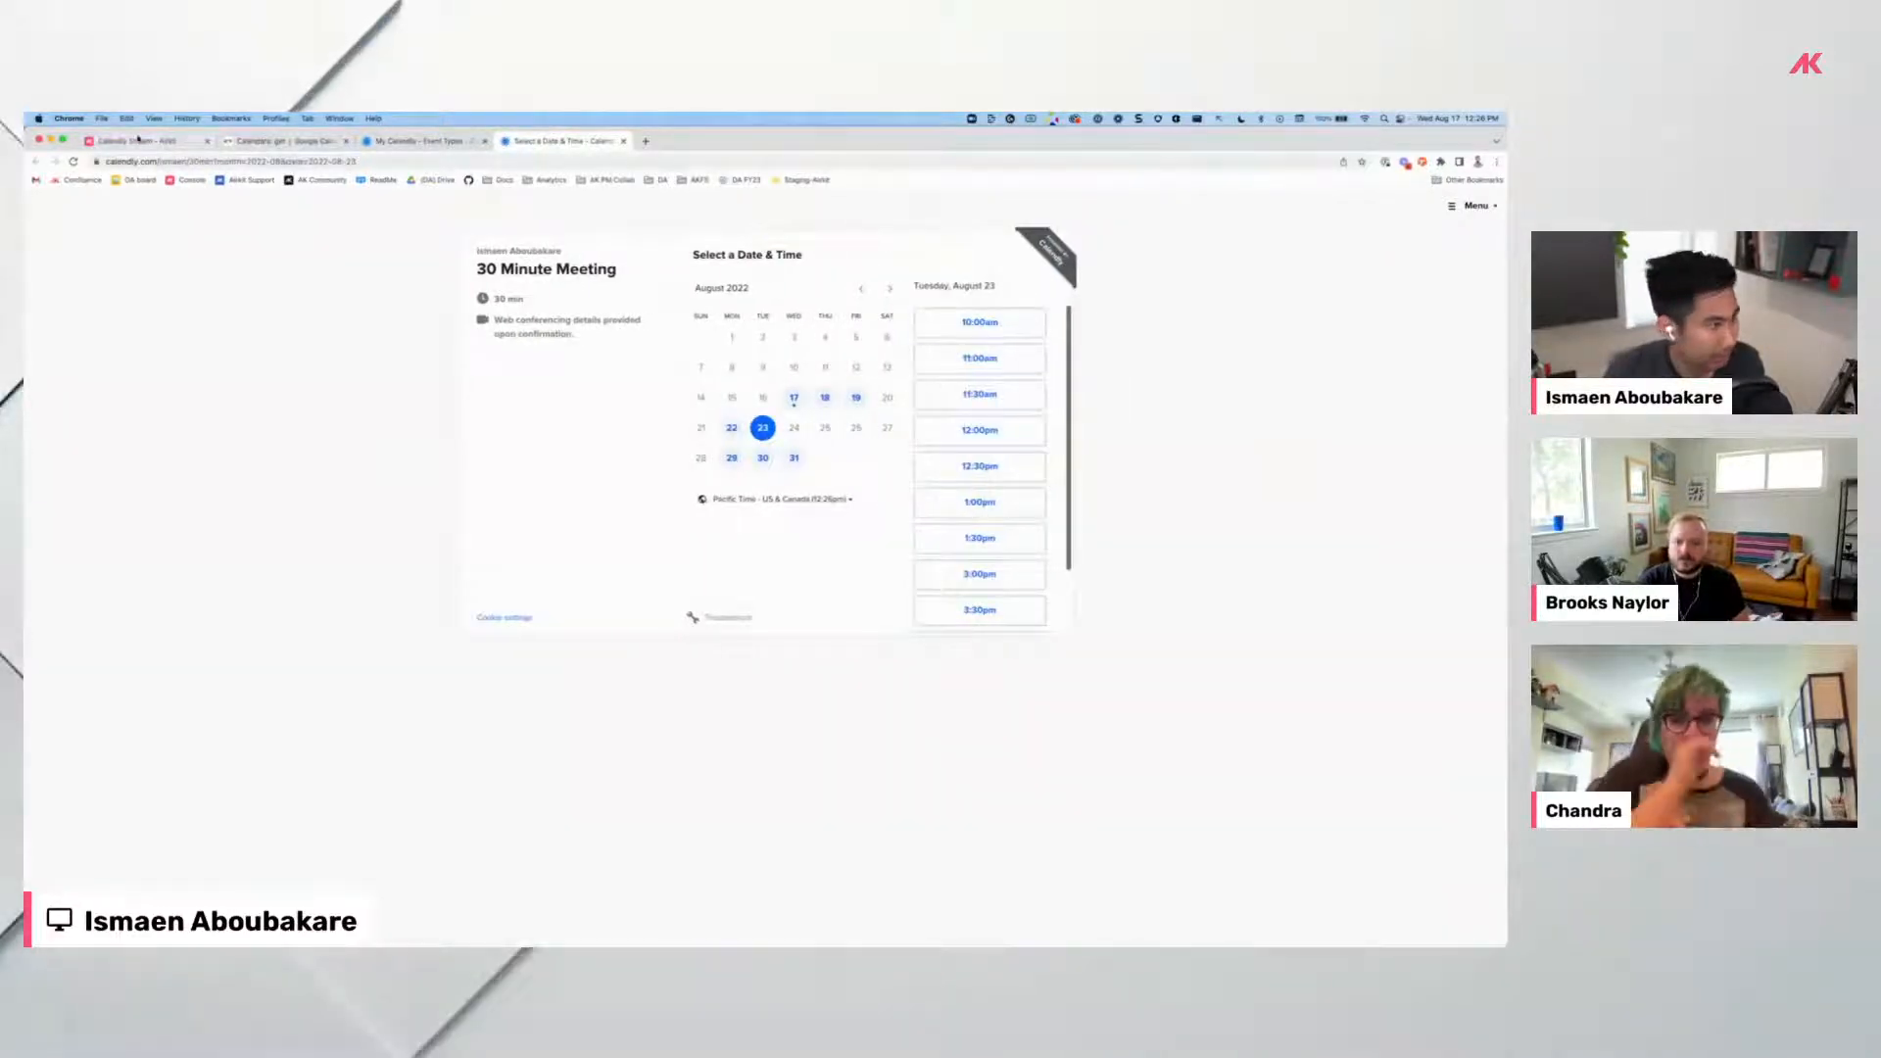
{"action": "left_click", "coordinate": [137, 141]}
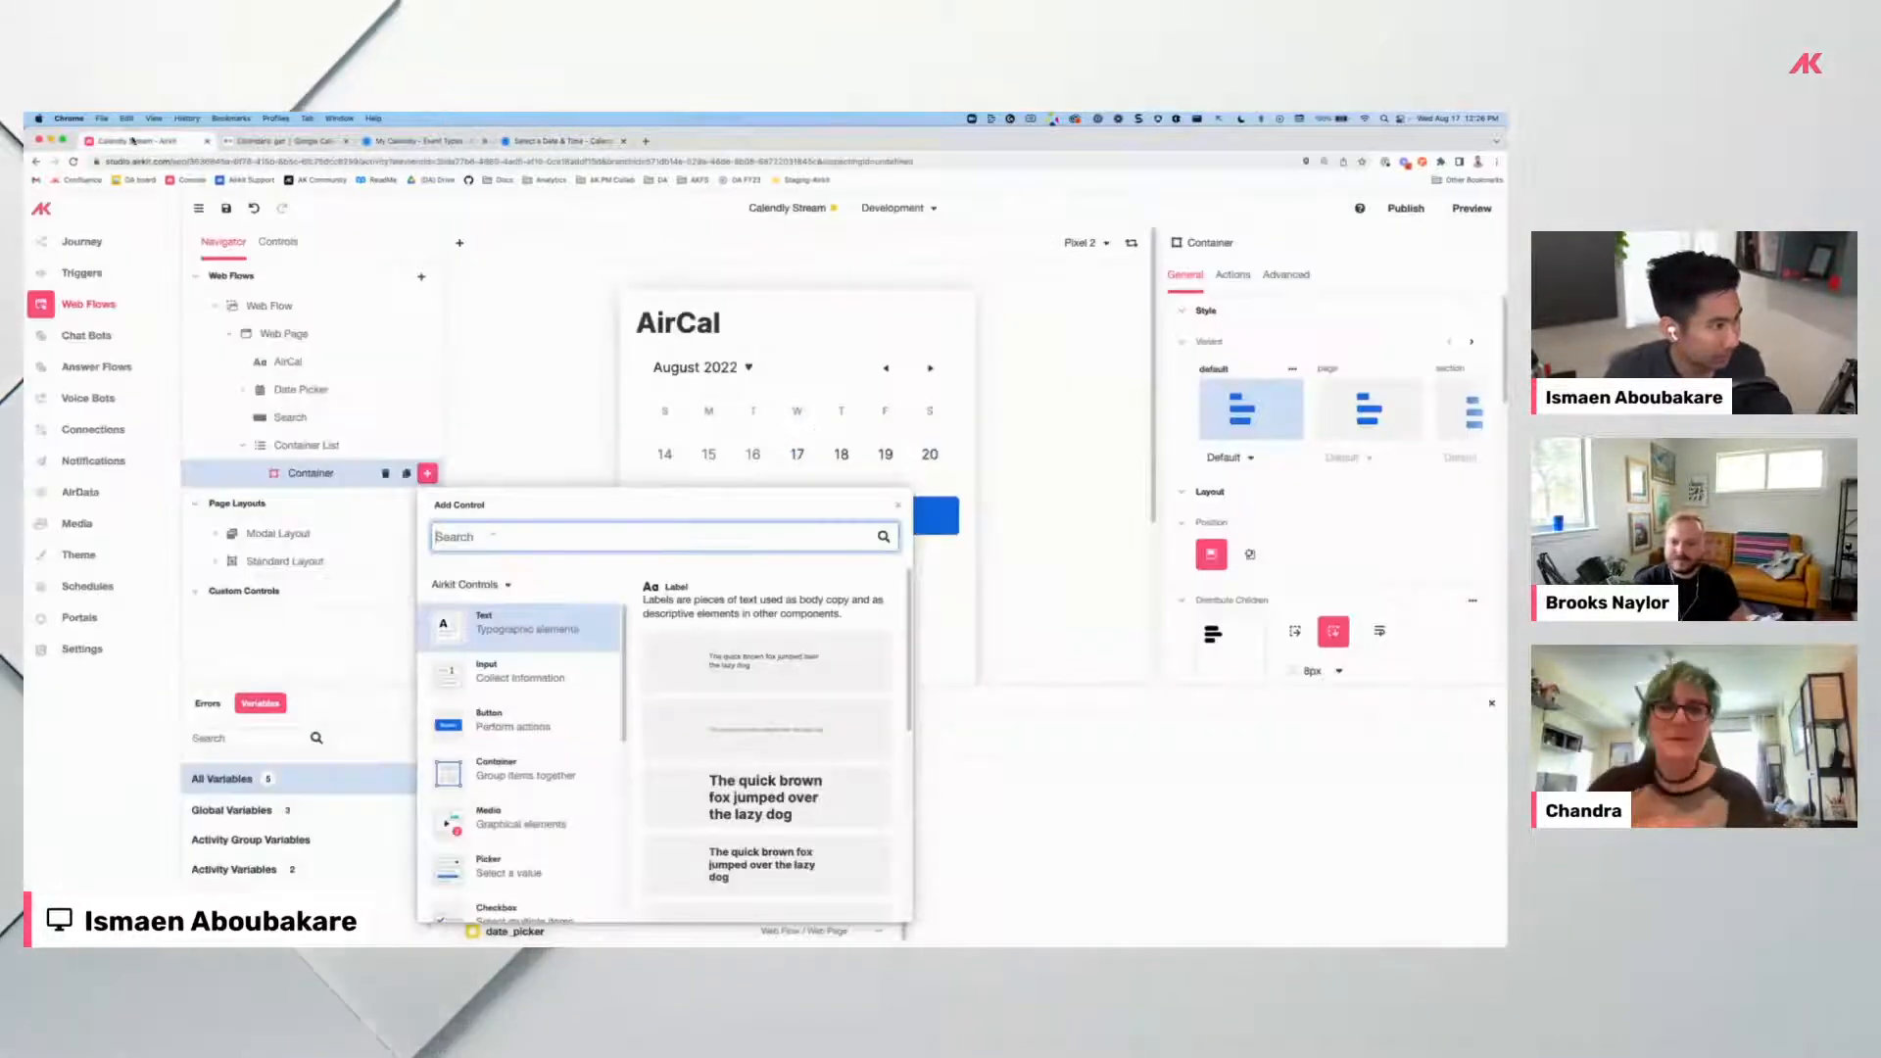
Add a Button inside the Container and bind the container list's data to session.availability.
{"action": "left_click", "coordinate": [513, 725]}
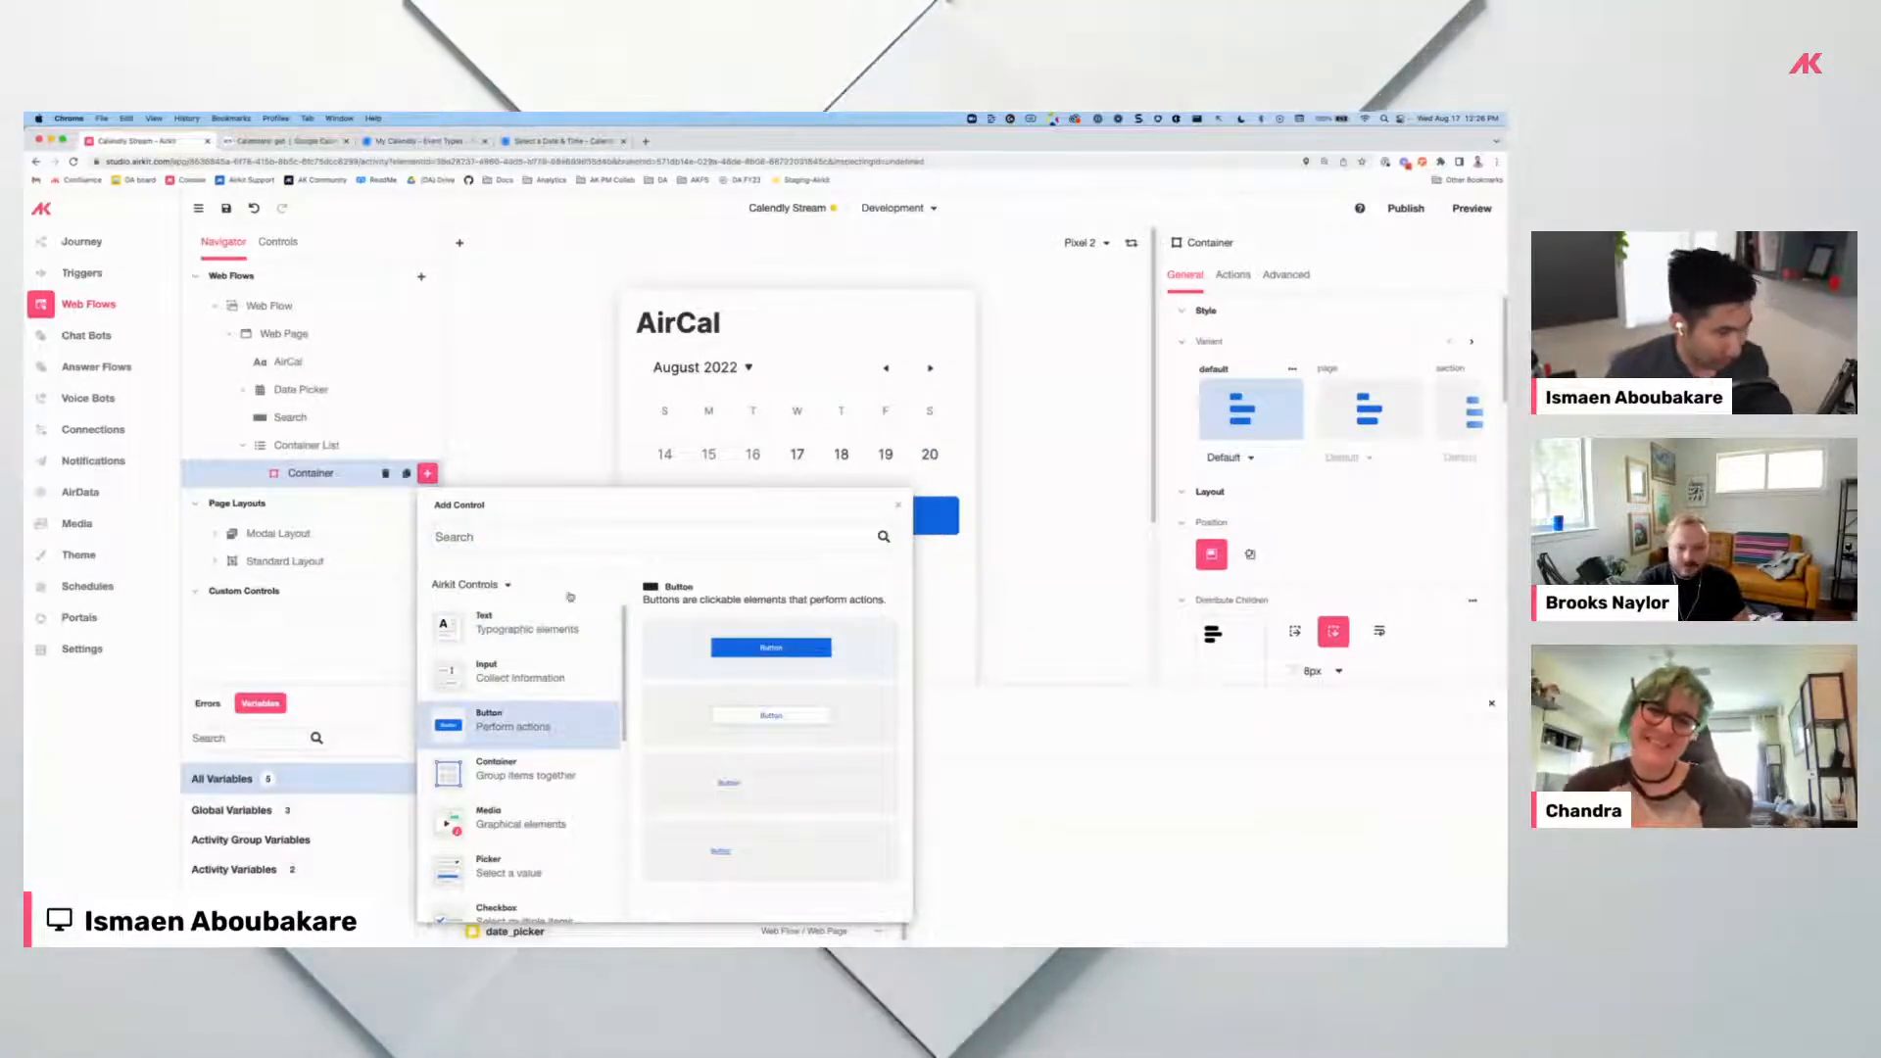
{"action": "left_click", "coordinate": [775, 668]}
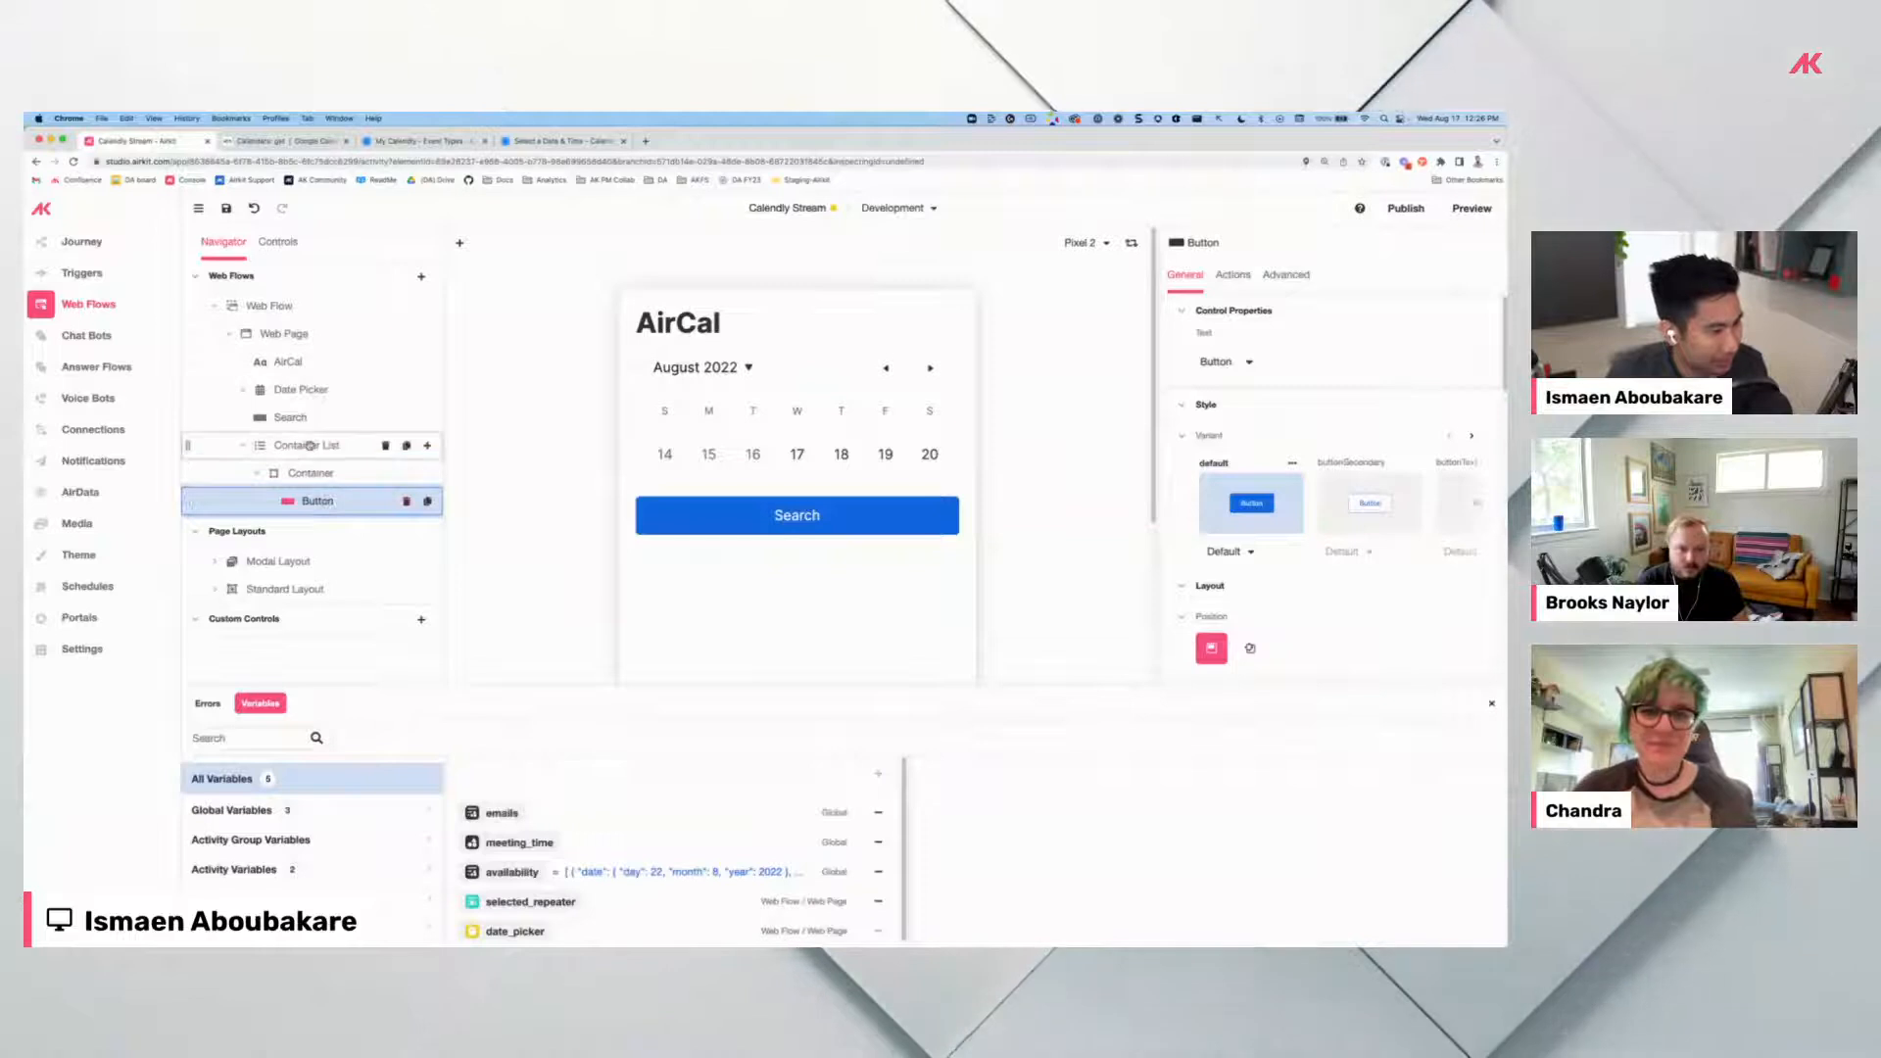
{"action": "left_click", "coordinate": [319, 444]}
{"action": "left_click", "coordinate": [1266, 356]}
{"action": "type", "text": "session.availability"}
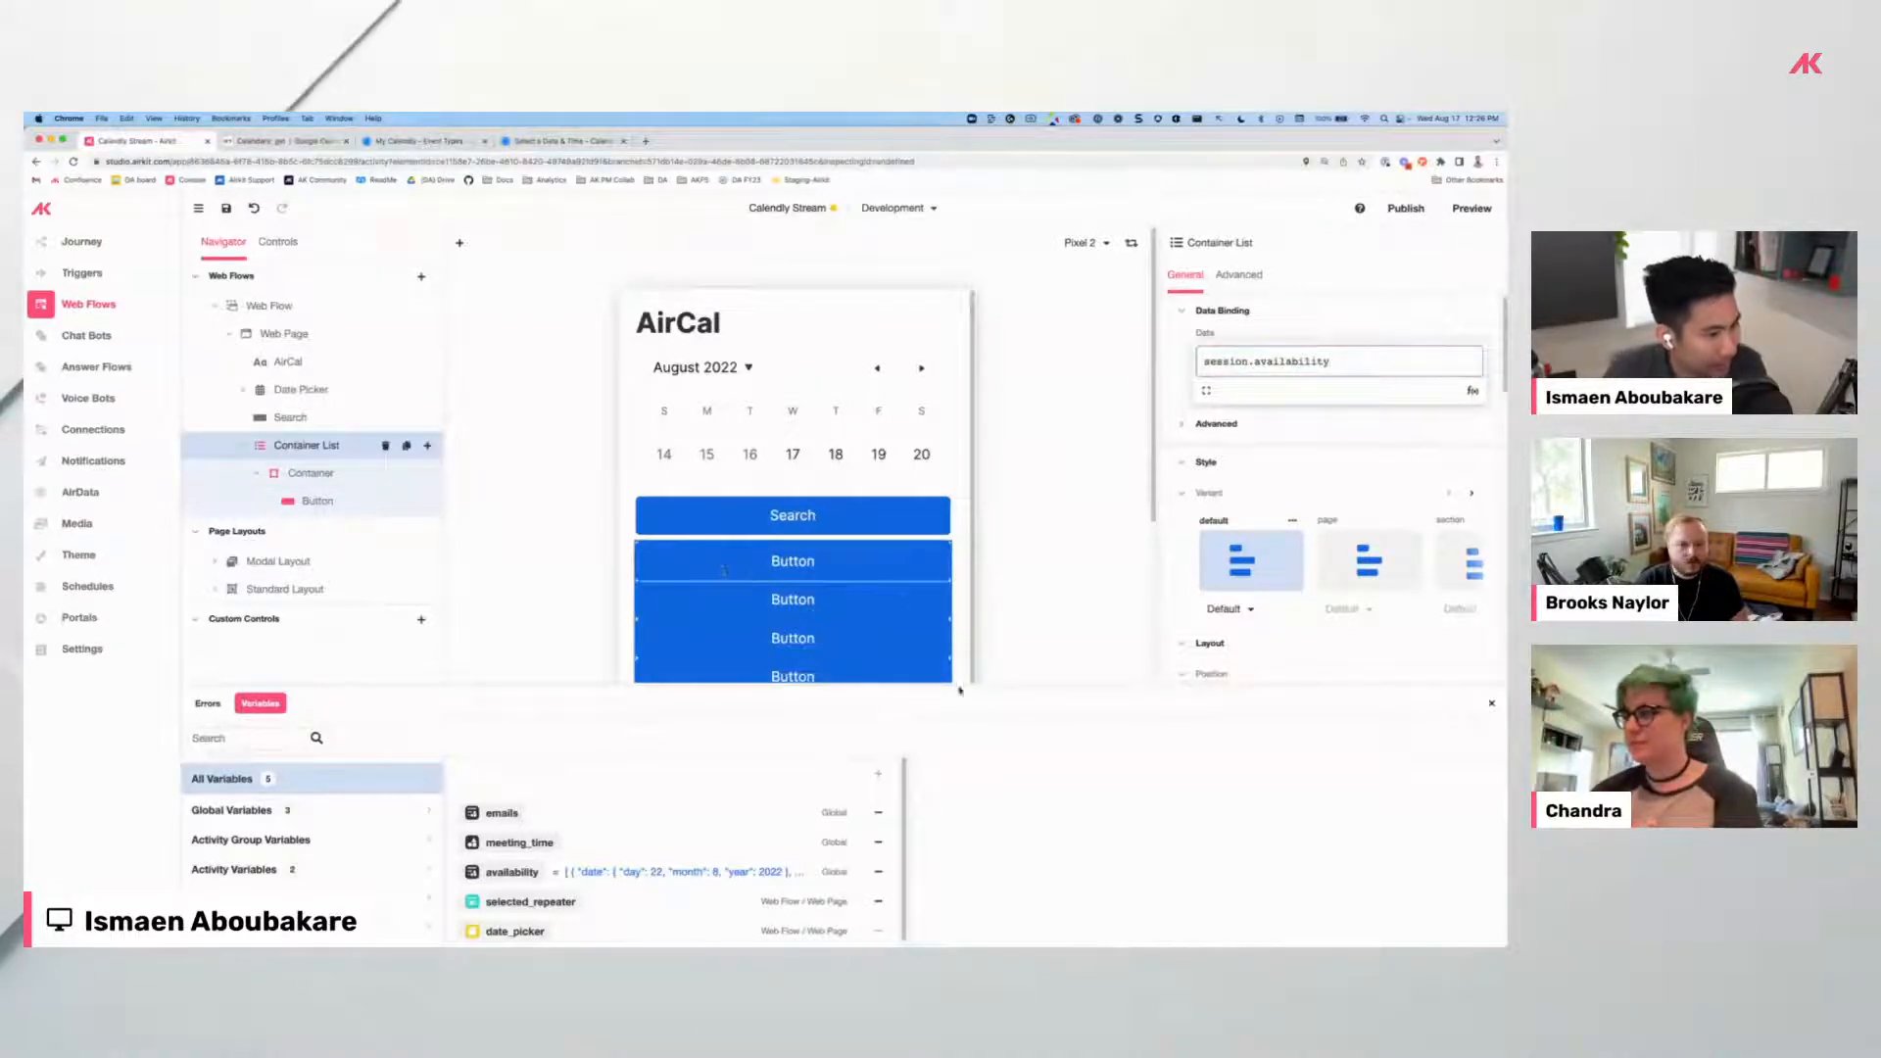
{"action": "scroll", "coordinate": [733, 521], "scroll_direction": "down", "scroll_amount": 1}
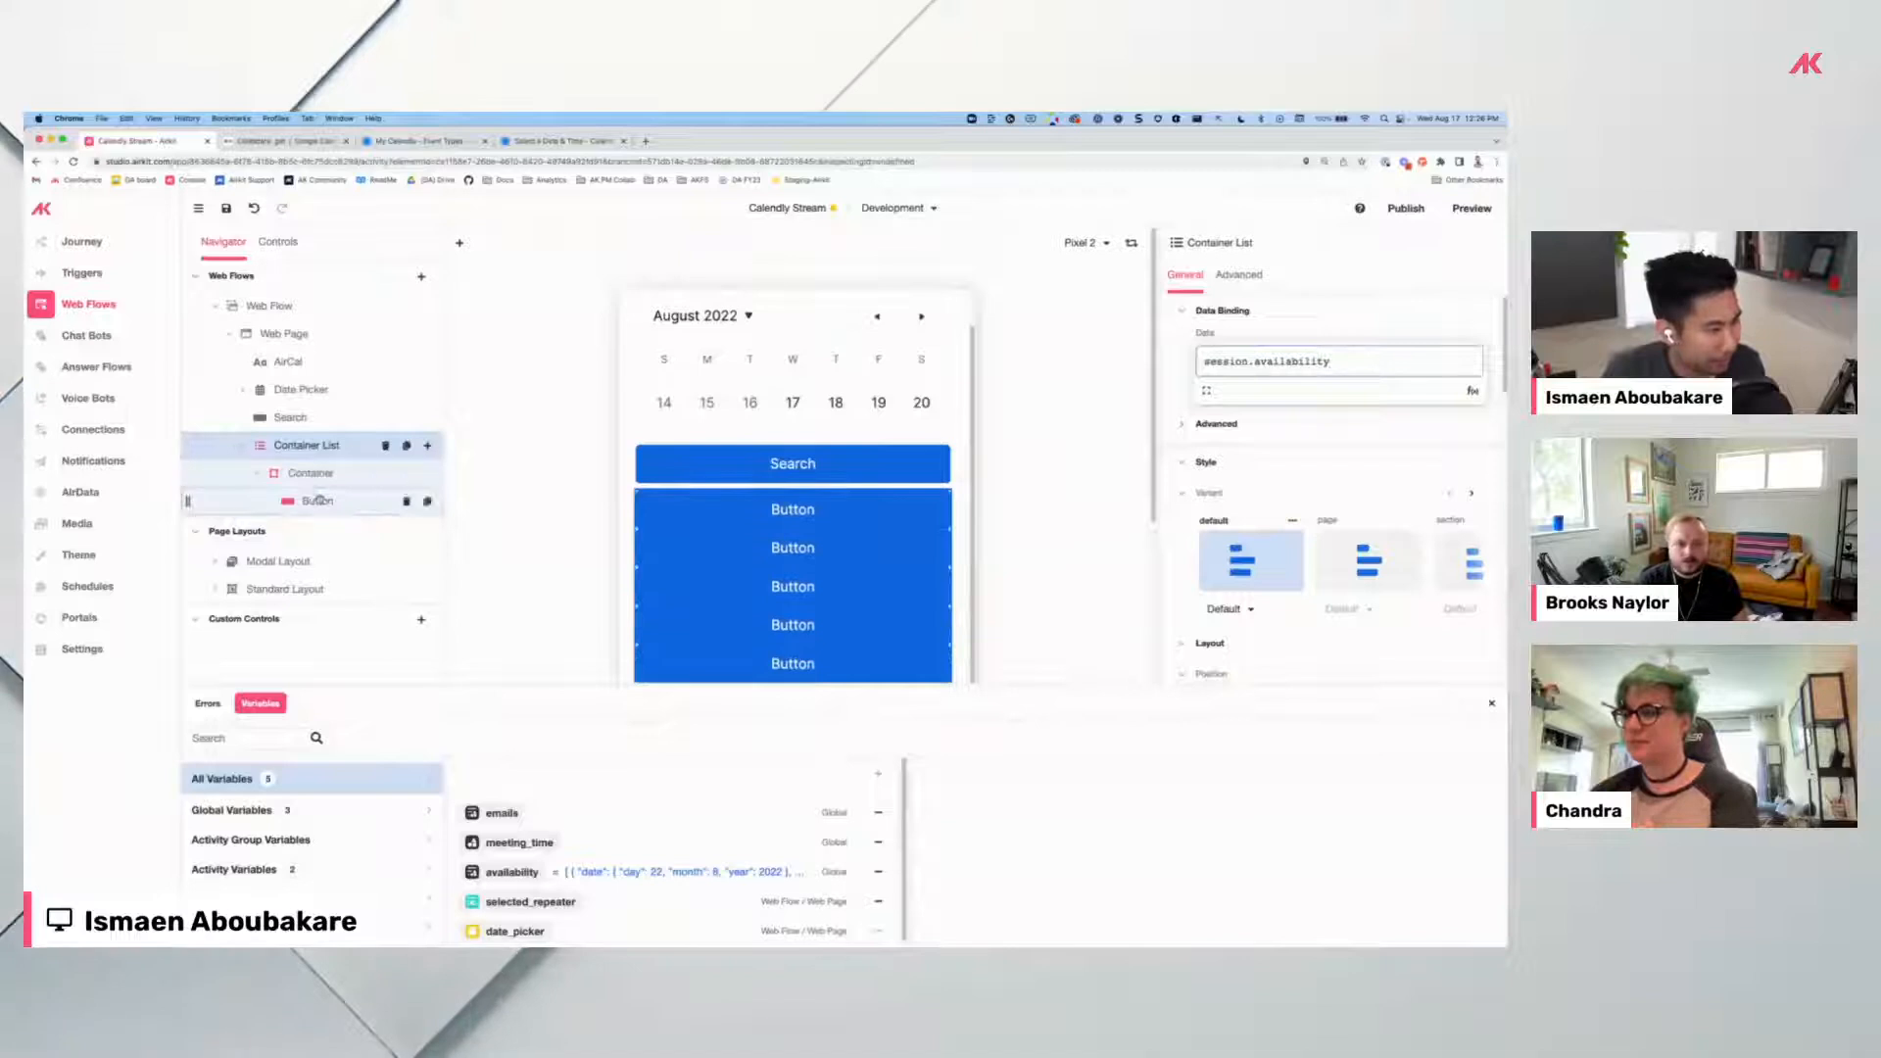
Set the button label formula to FORMAT_DATETIME(item, "hh:mm"), checking the stored availability data.
{"action": "left_click", "coordinate": [318, 501]}
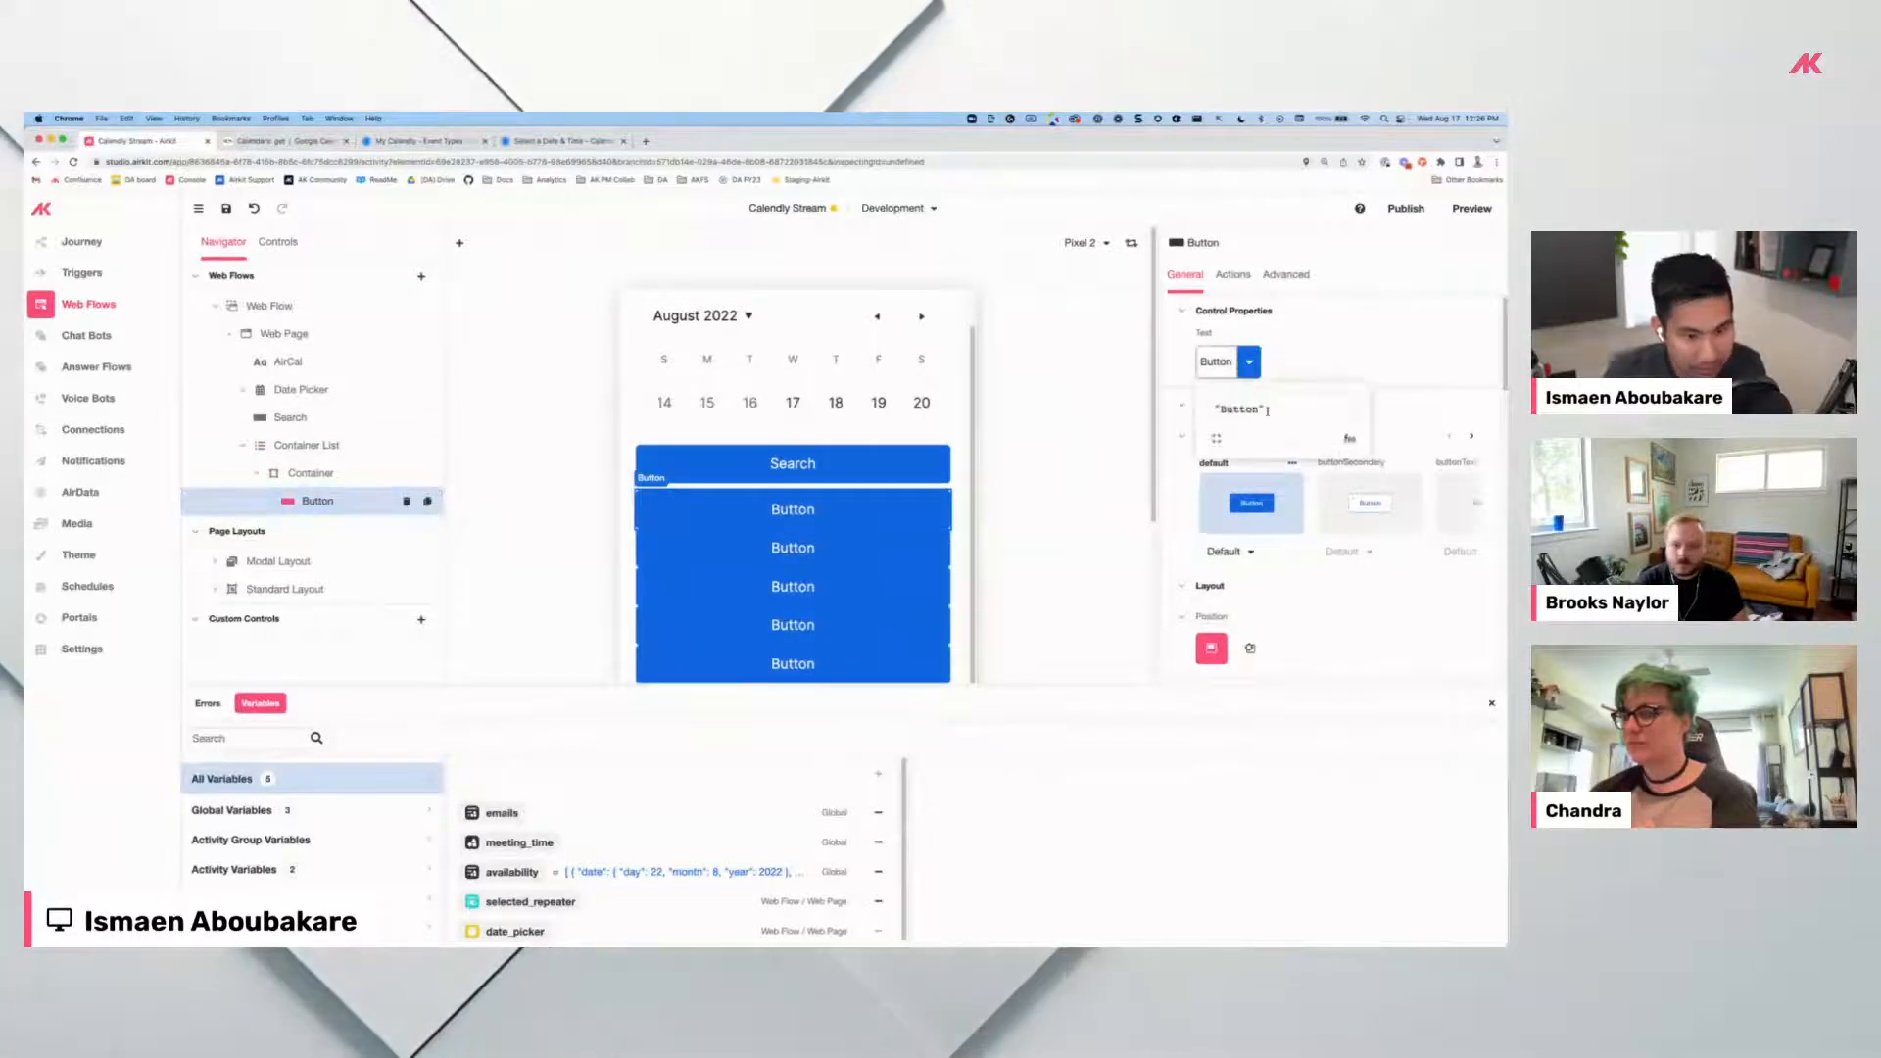
{"action": "left_click", "coordinate": [1248, 363]}
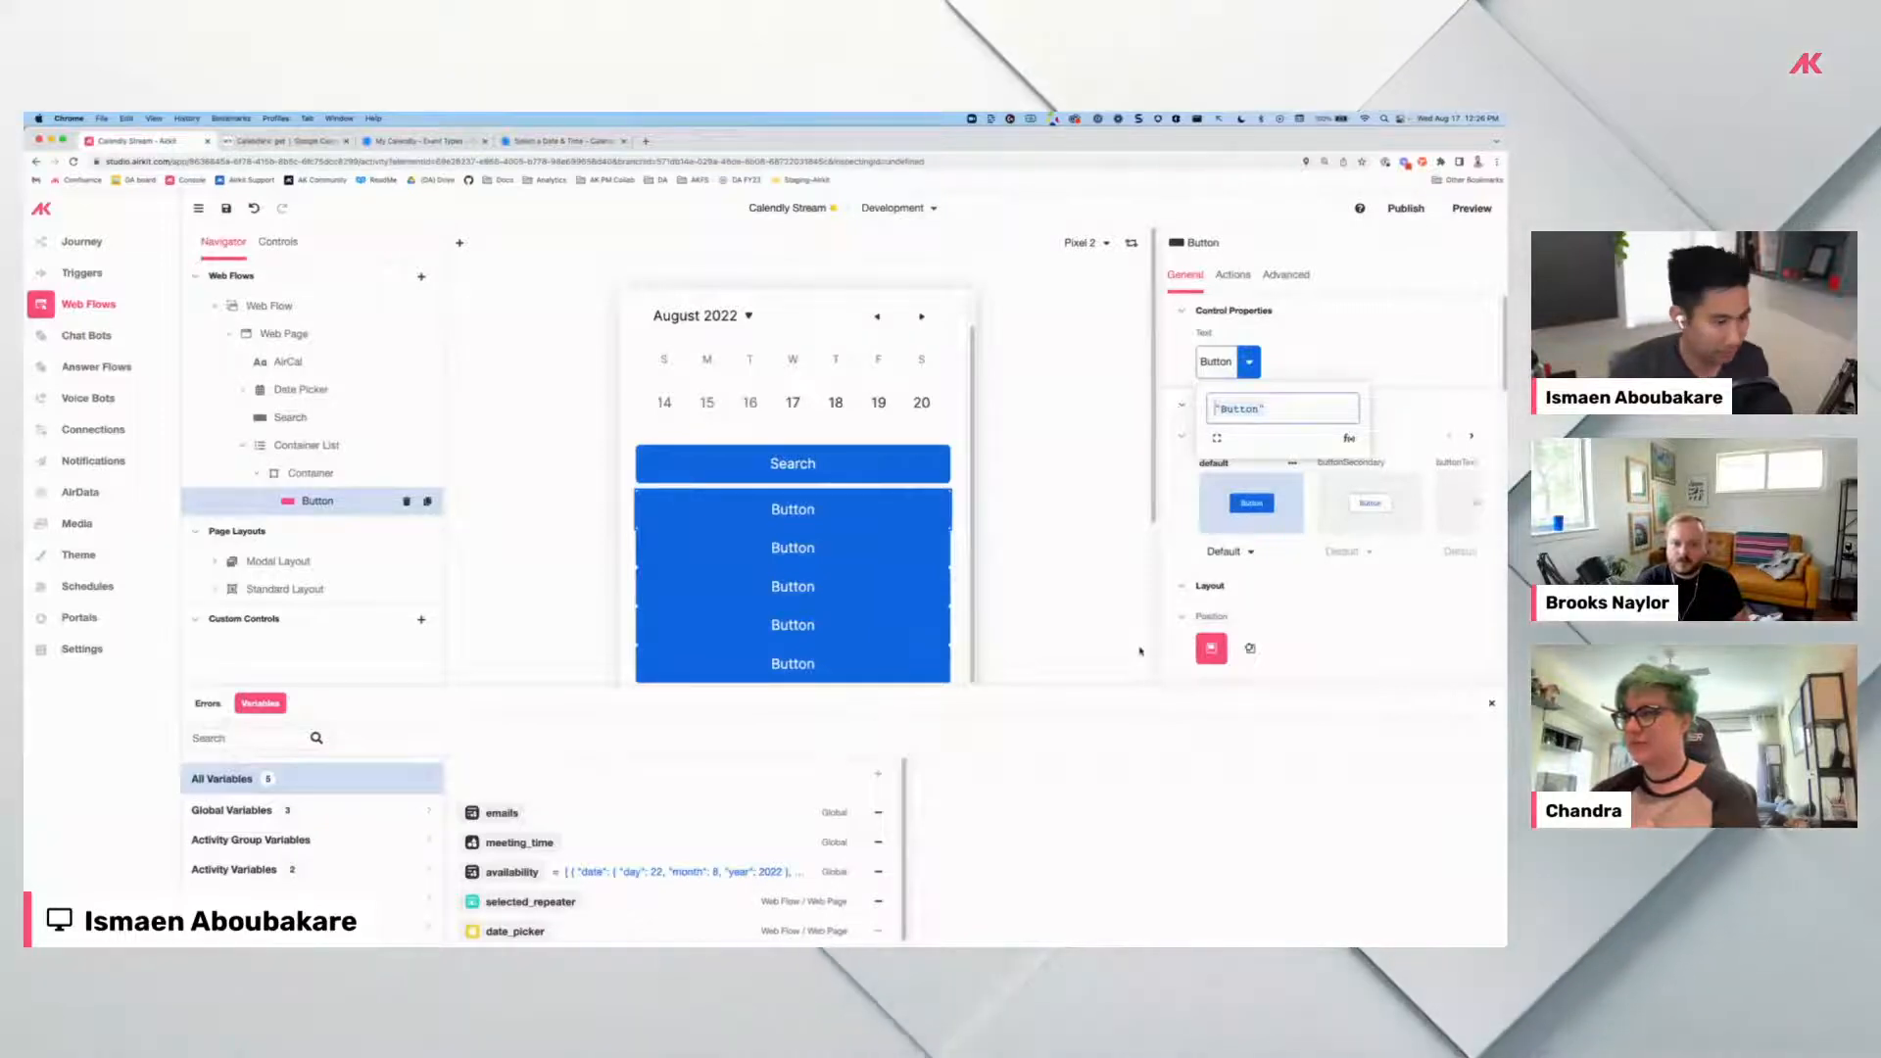
{"action": "key", "text": "ctrl+a"}
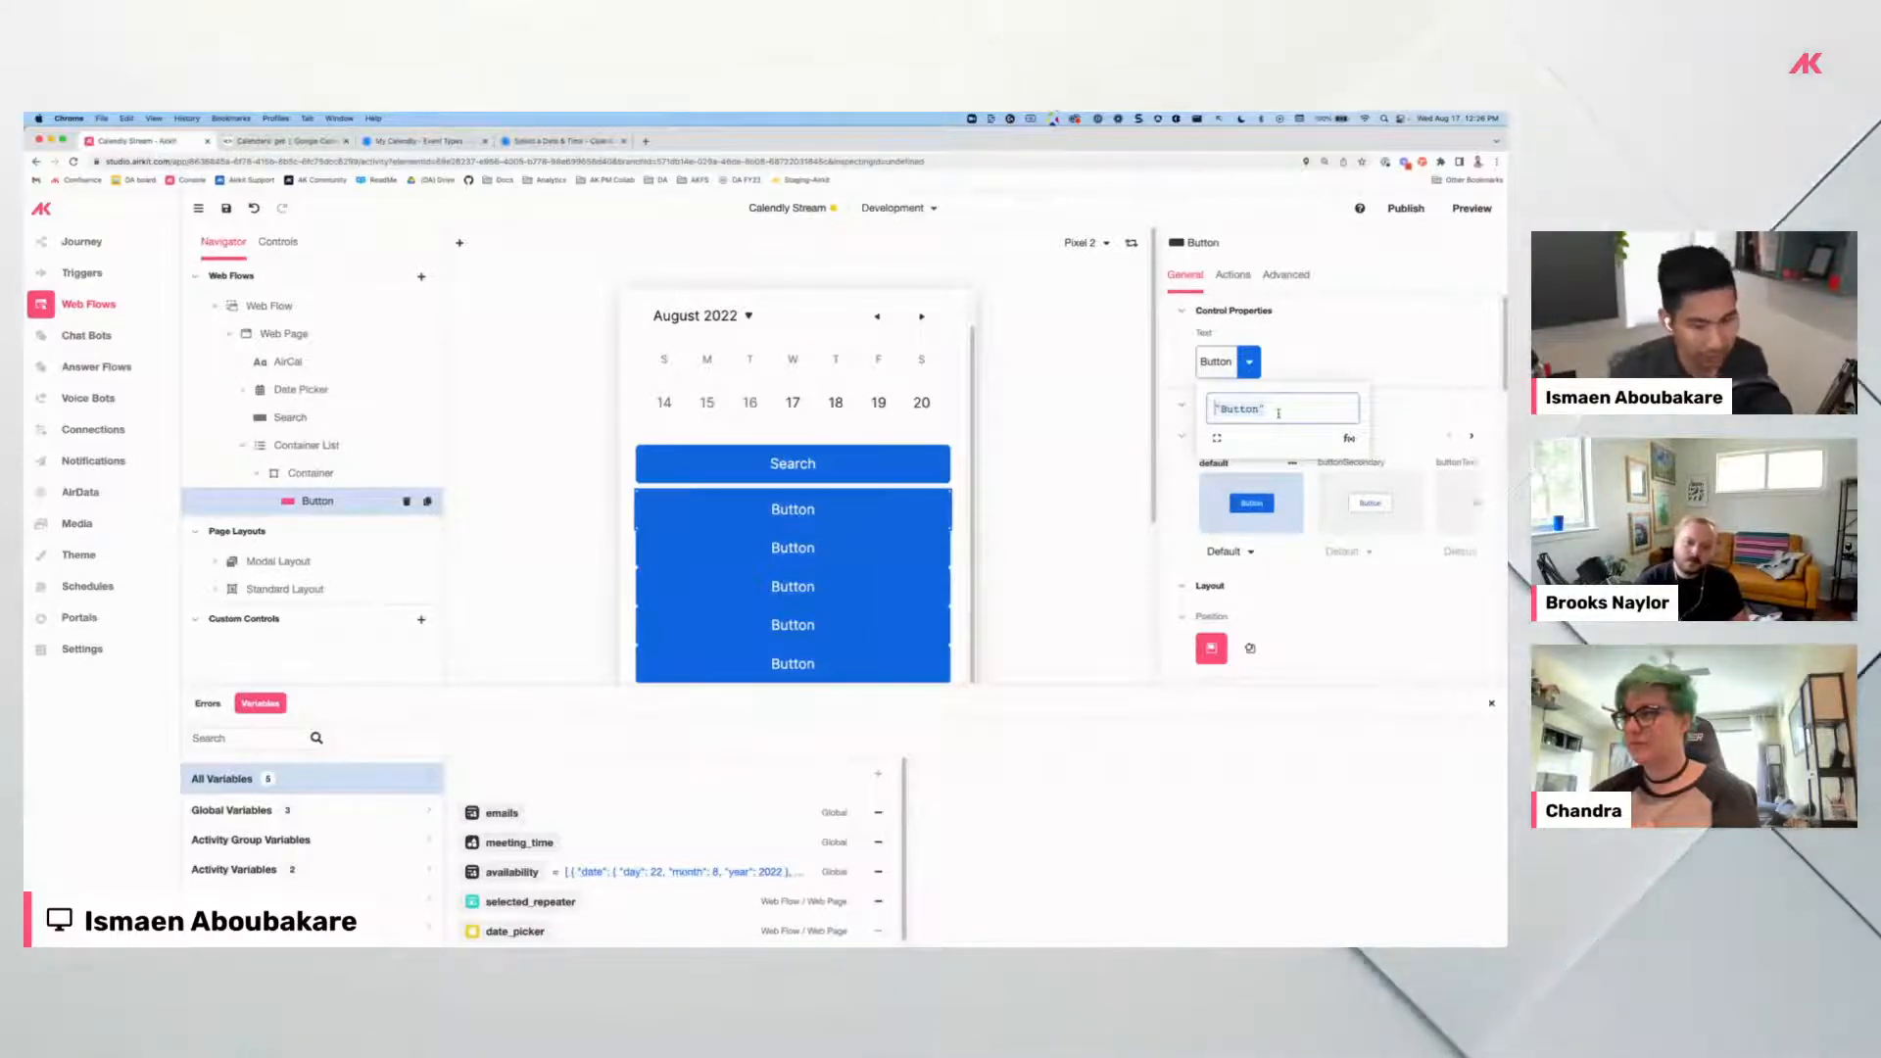
{"action": "type", "text": "format da"}
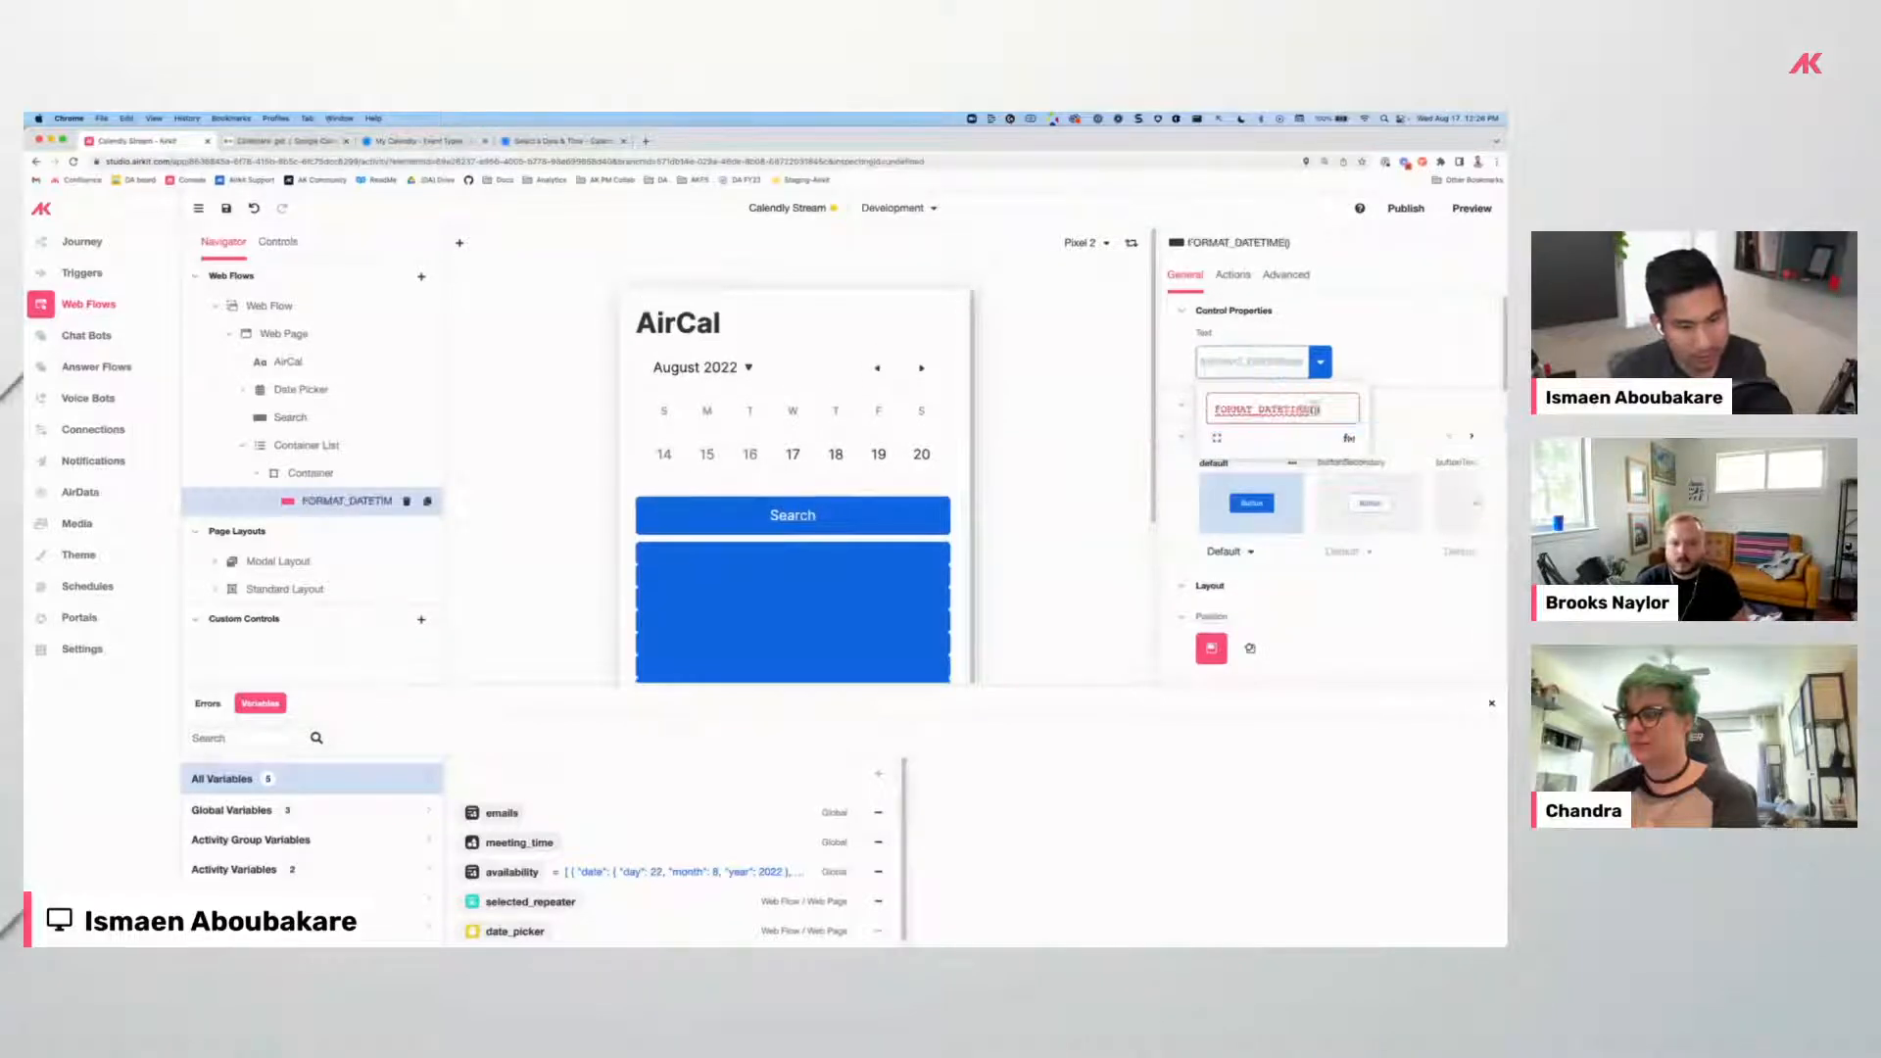
{"action": "type", "text": ".date,"}
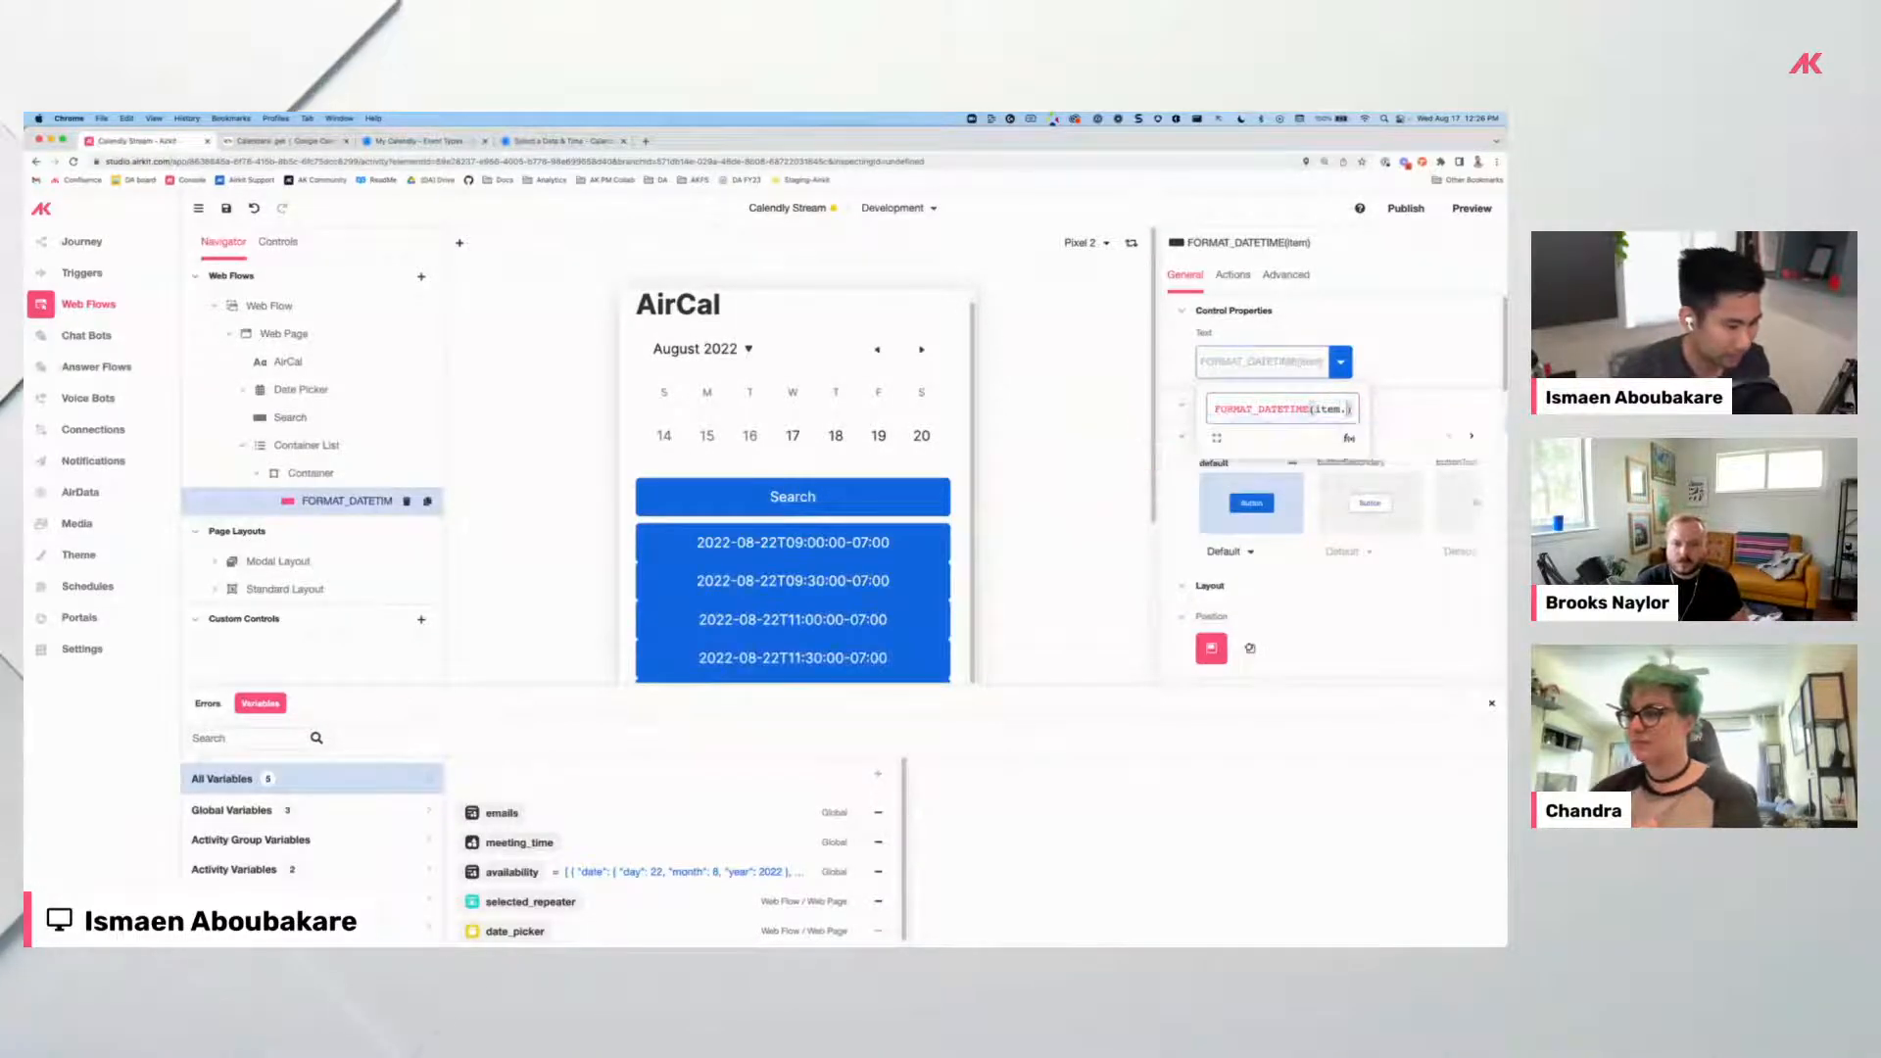
{"action": "type", "text": " \"hh"}
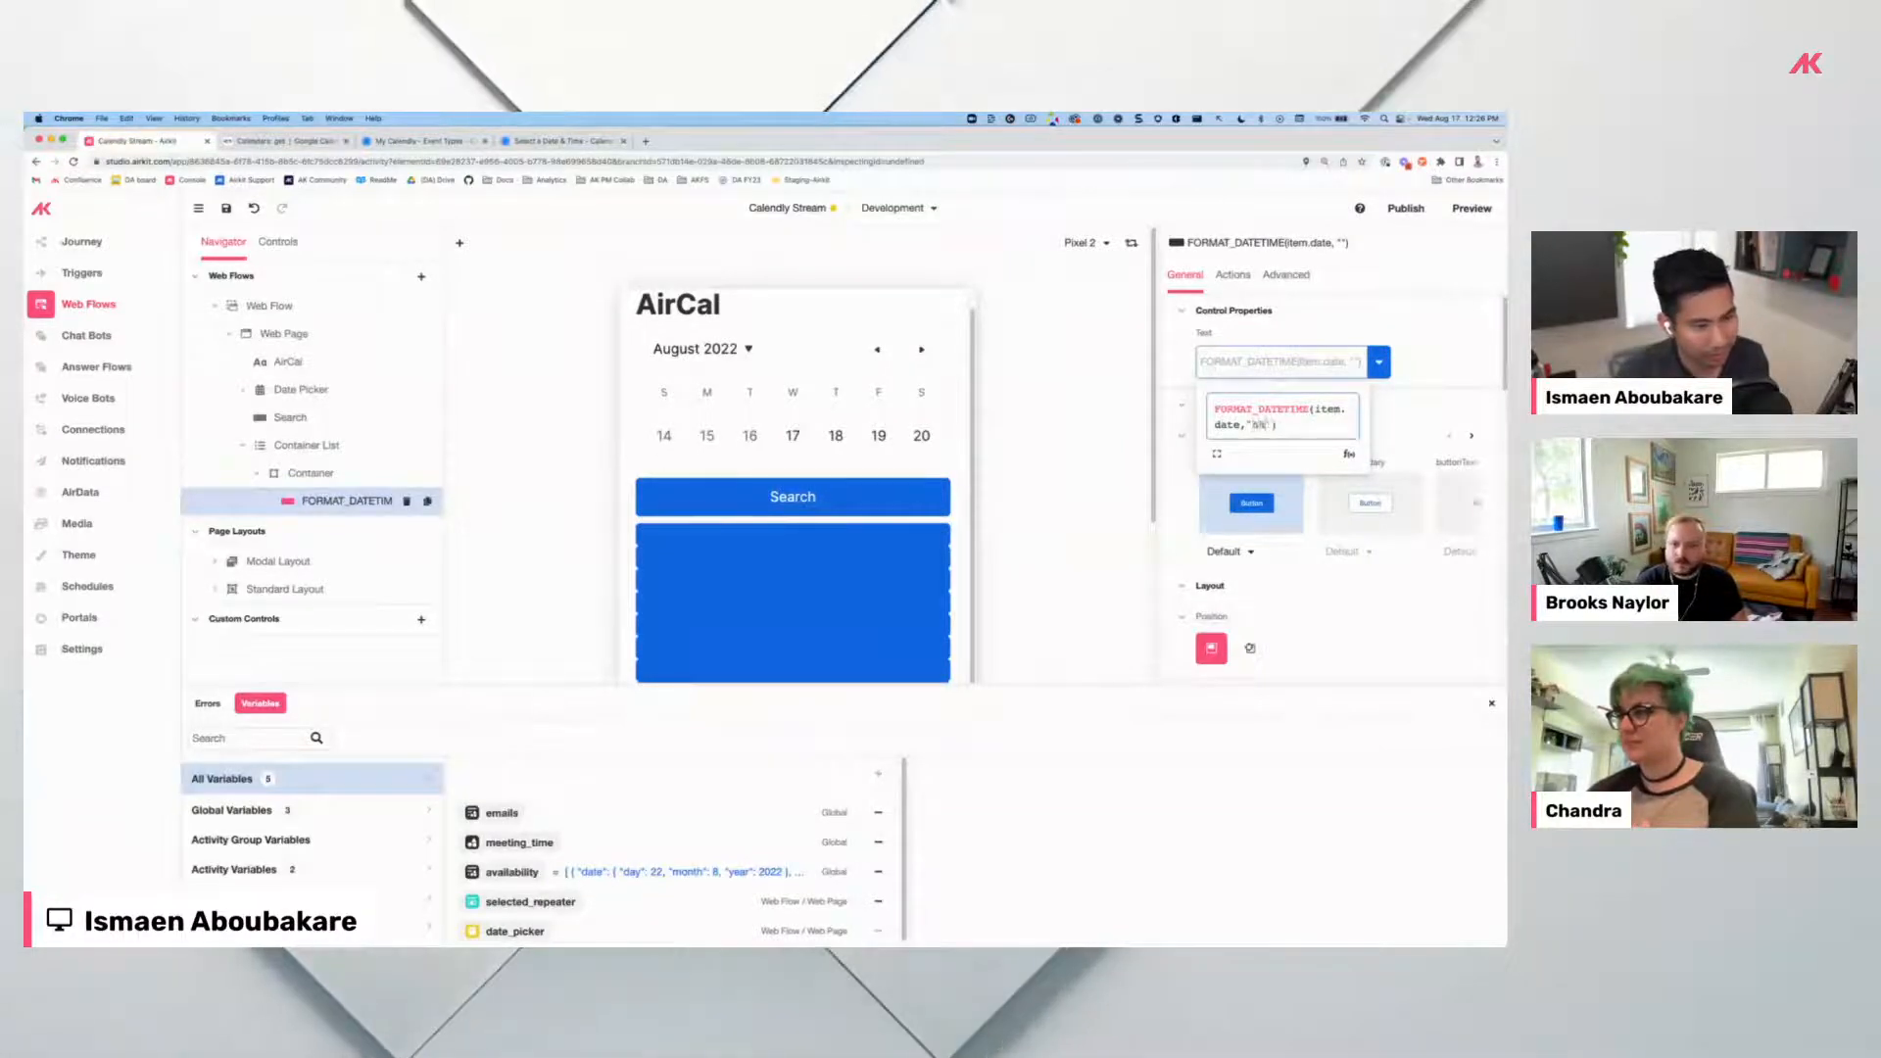
{"action": "type", "text": ":mm"}
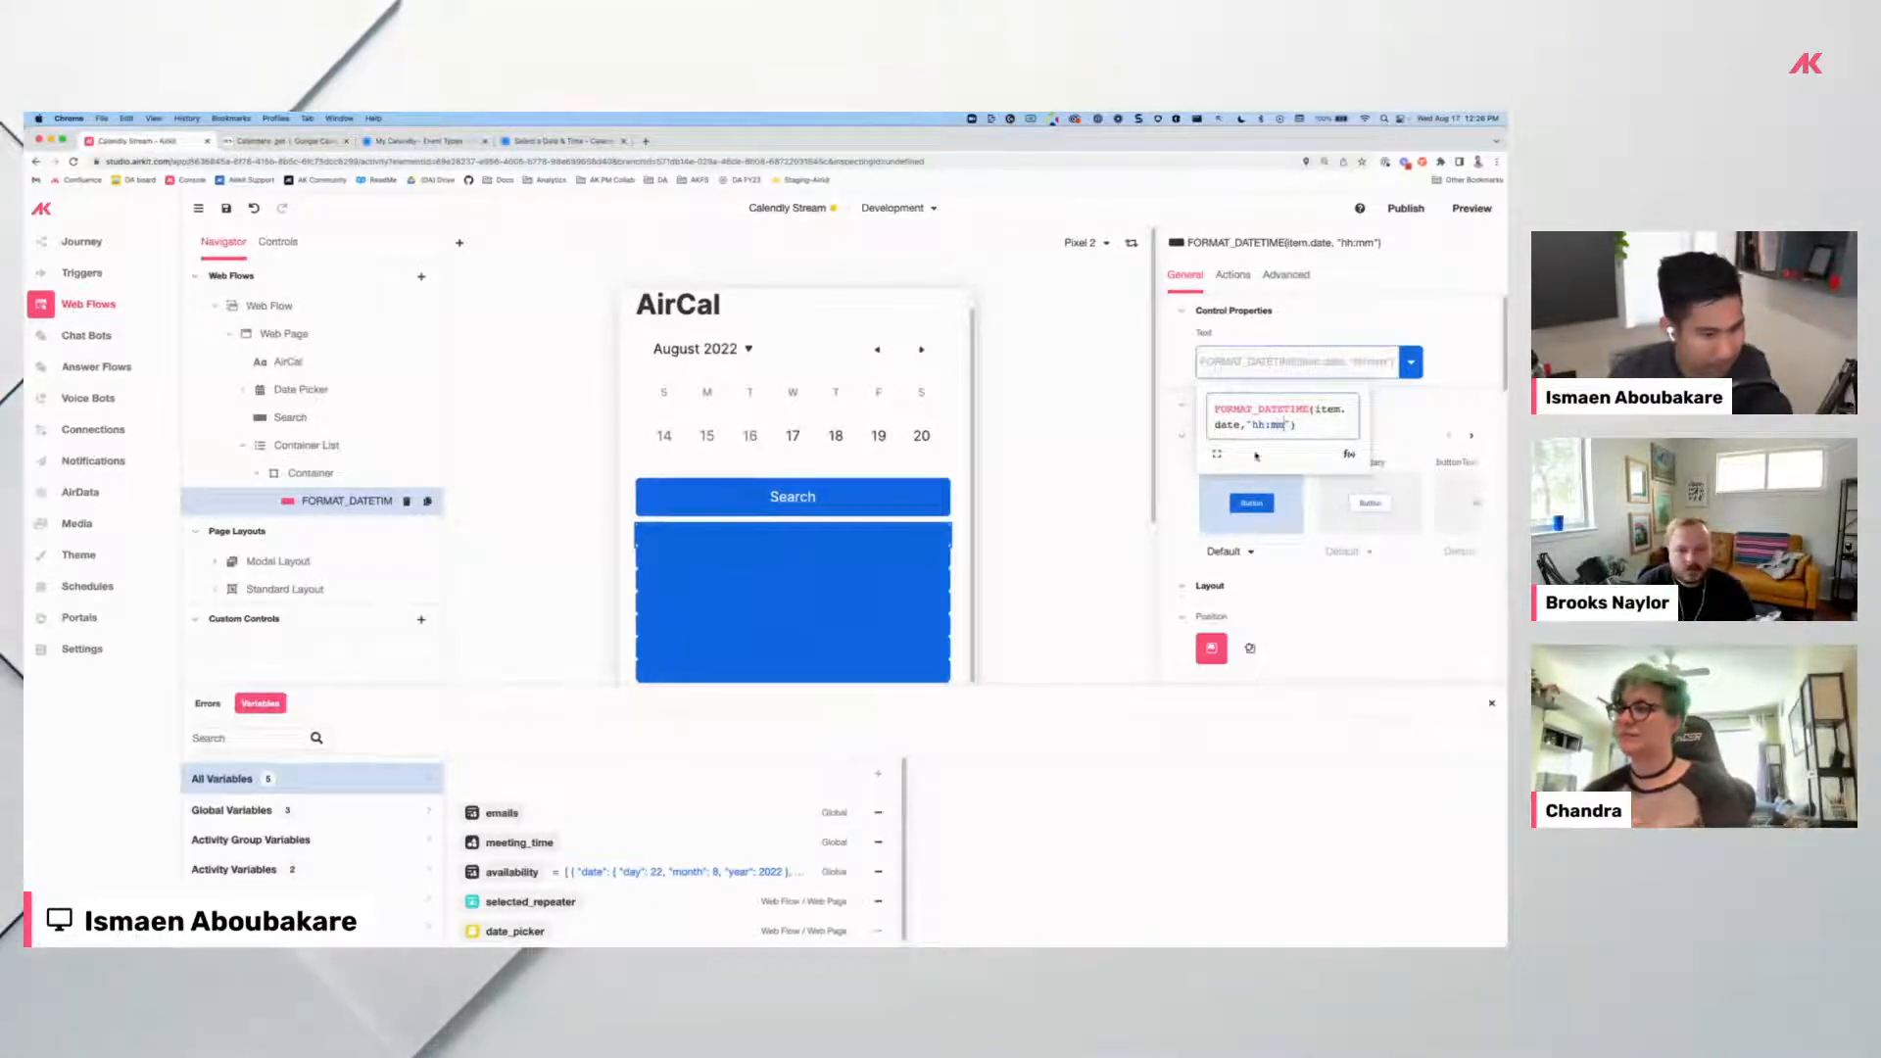
{"action": "left_click", "coordinate": [586, 871]}
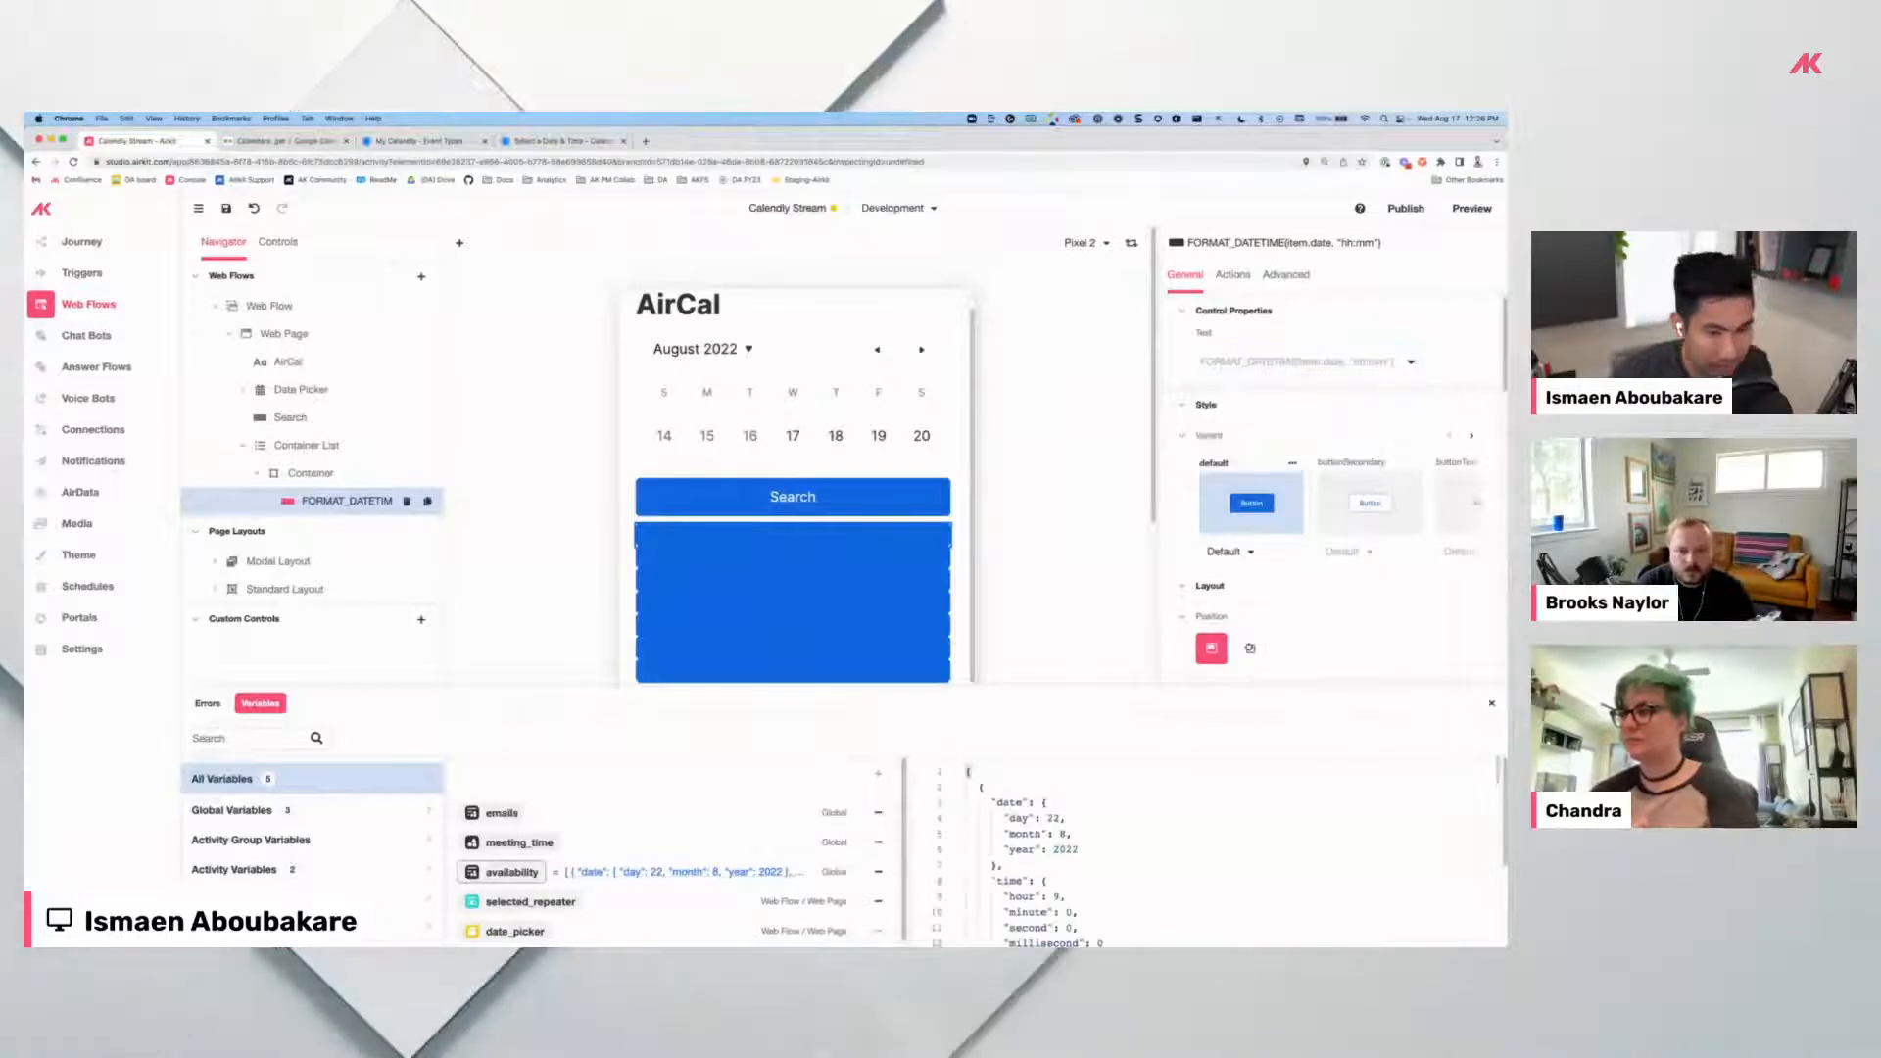
{"action": "scroll", "coordinate": [1100, 813], "scroll_direction": "down", "scroll_amount": 3}
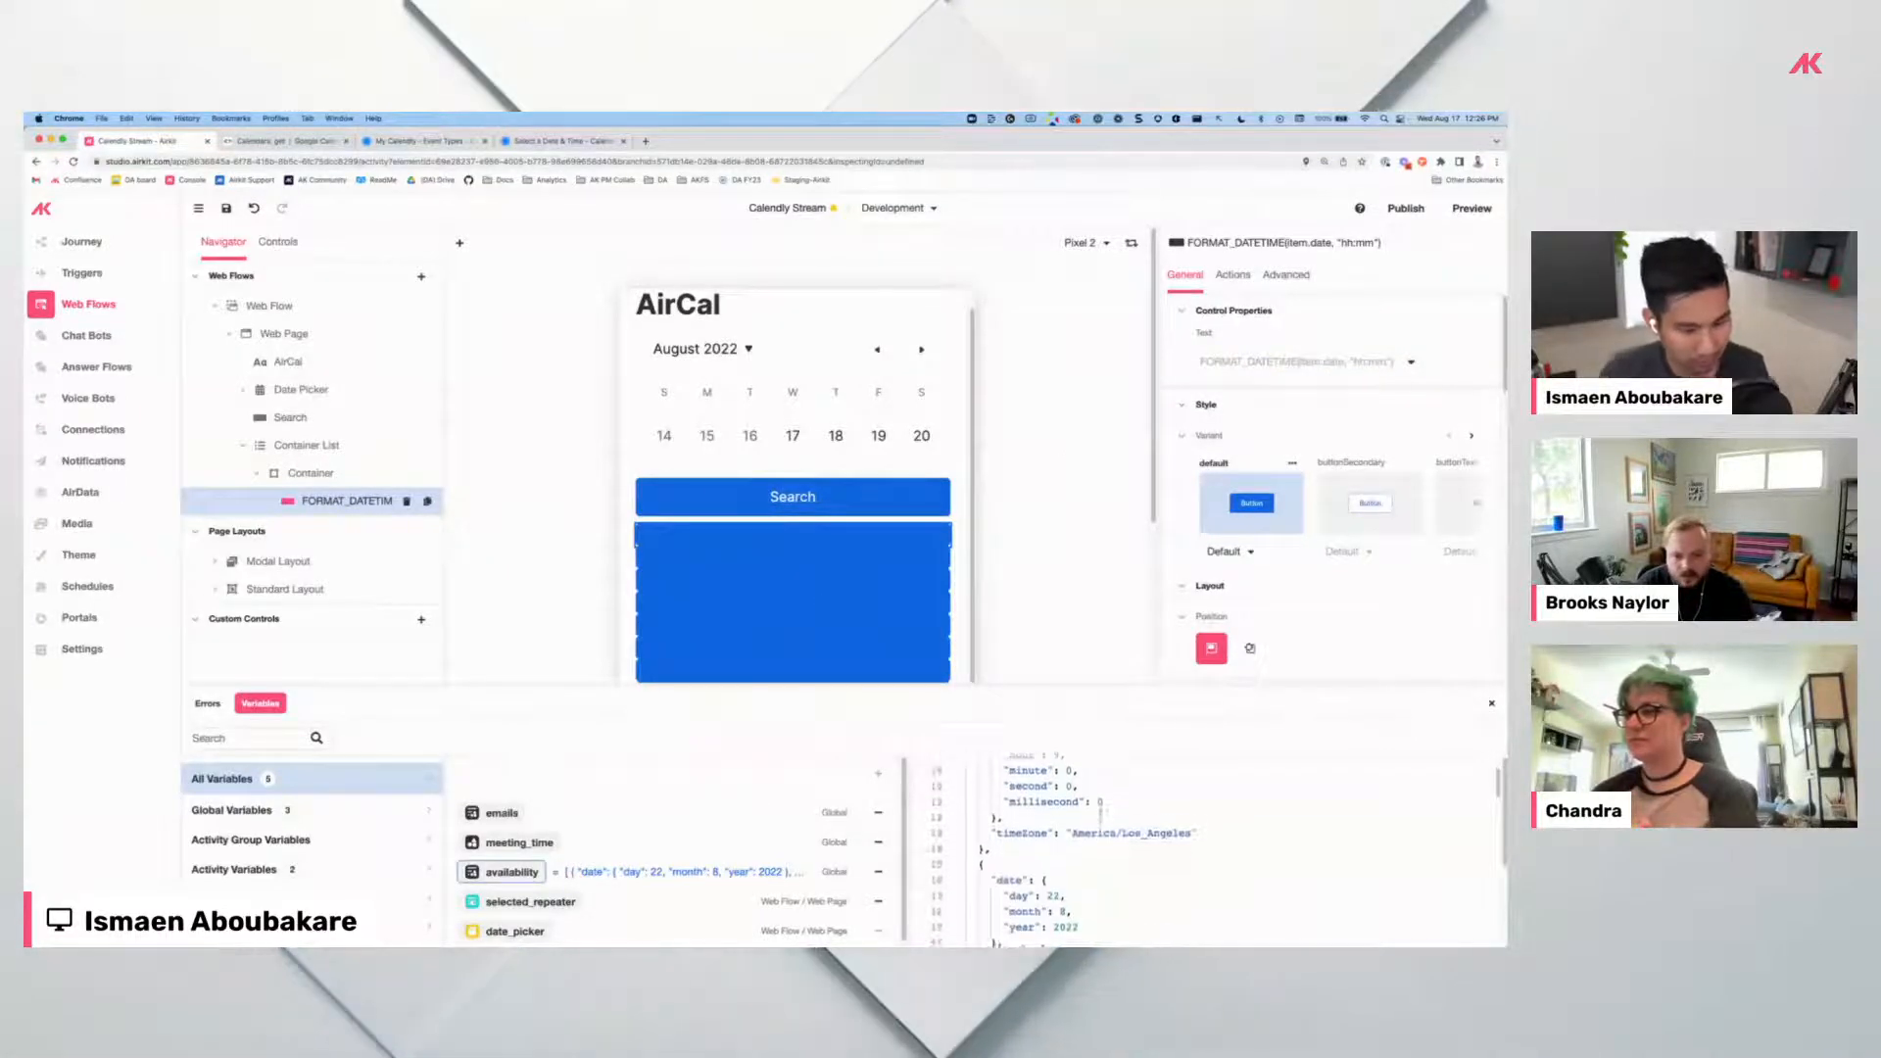
{"action": "scroll", "coordinate": [1101, 814], "scroll_direction": "up", "scroll_amount": 2}
{"action": "left_click", "coordinate": [1412, 363]}
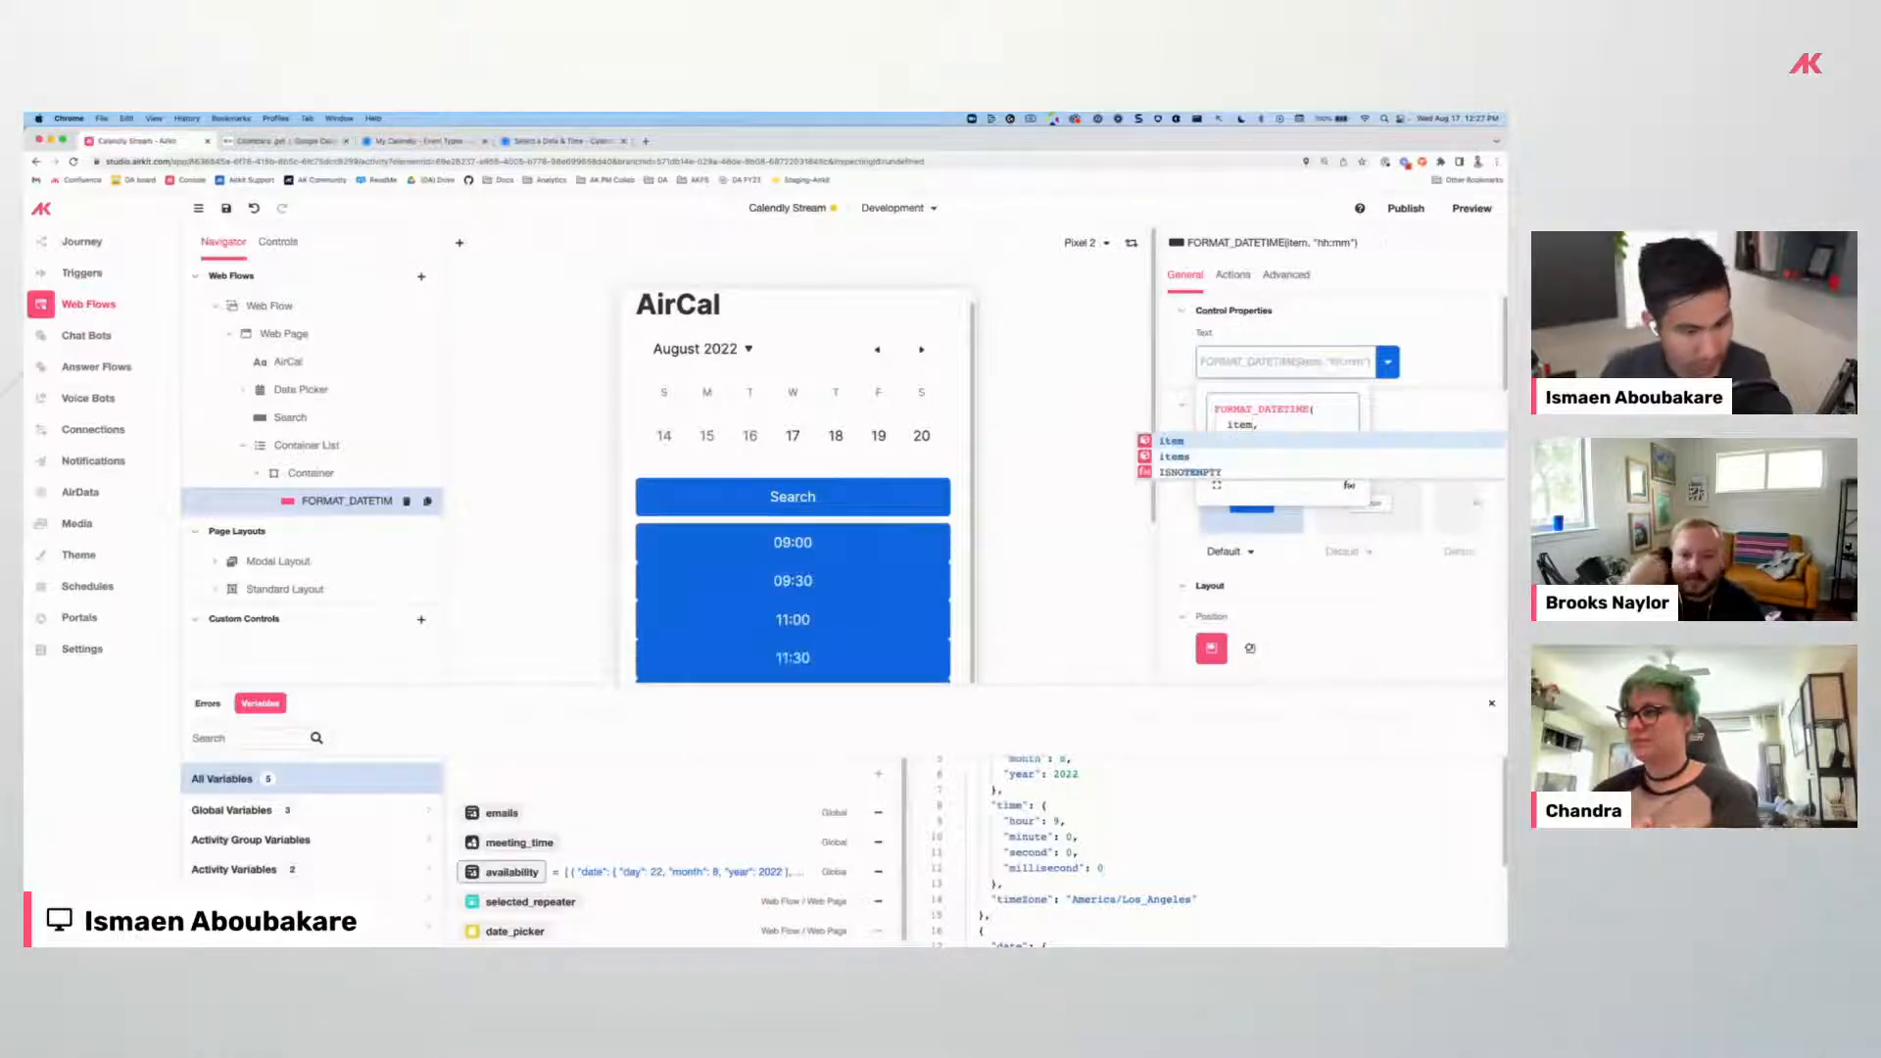
Apply the label formula, give the time-slot Container 12px bottom spacing, save, and preview.
{"action": "left_click", "coordinate": [1074, 448]}
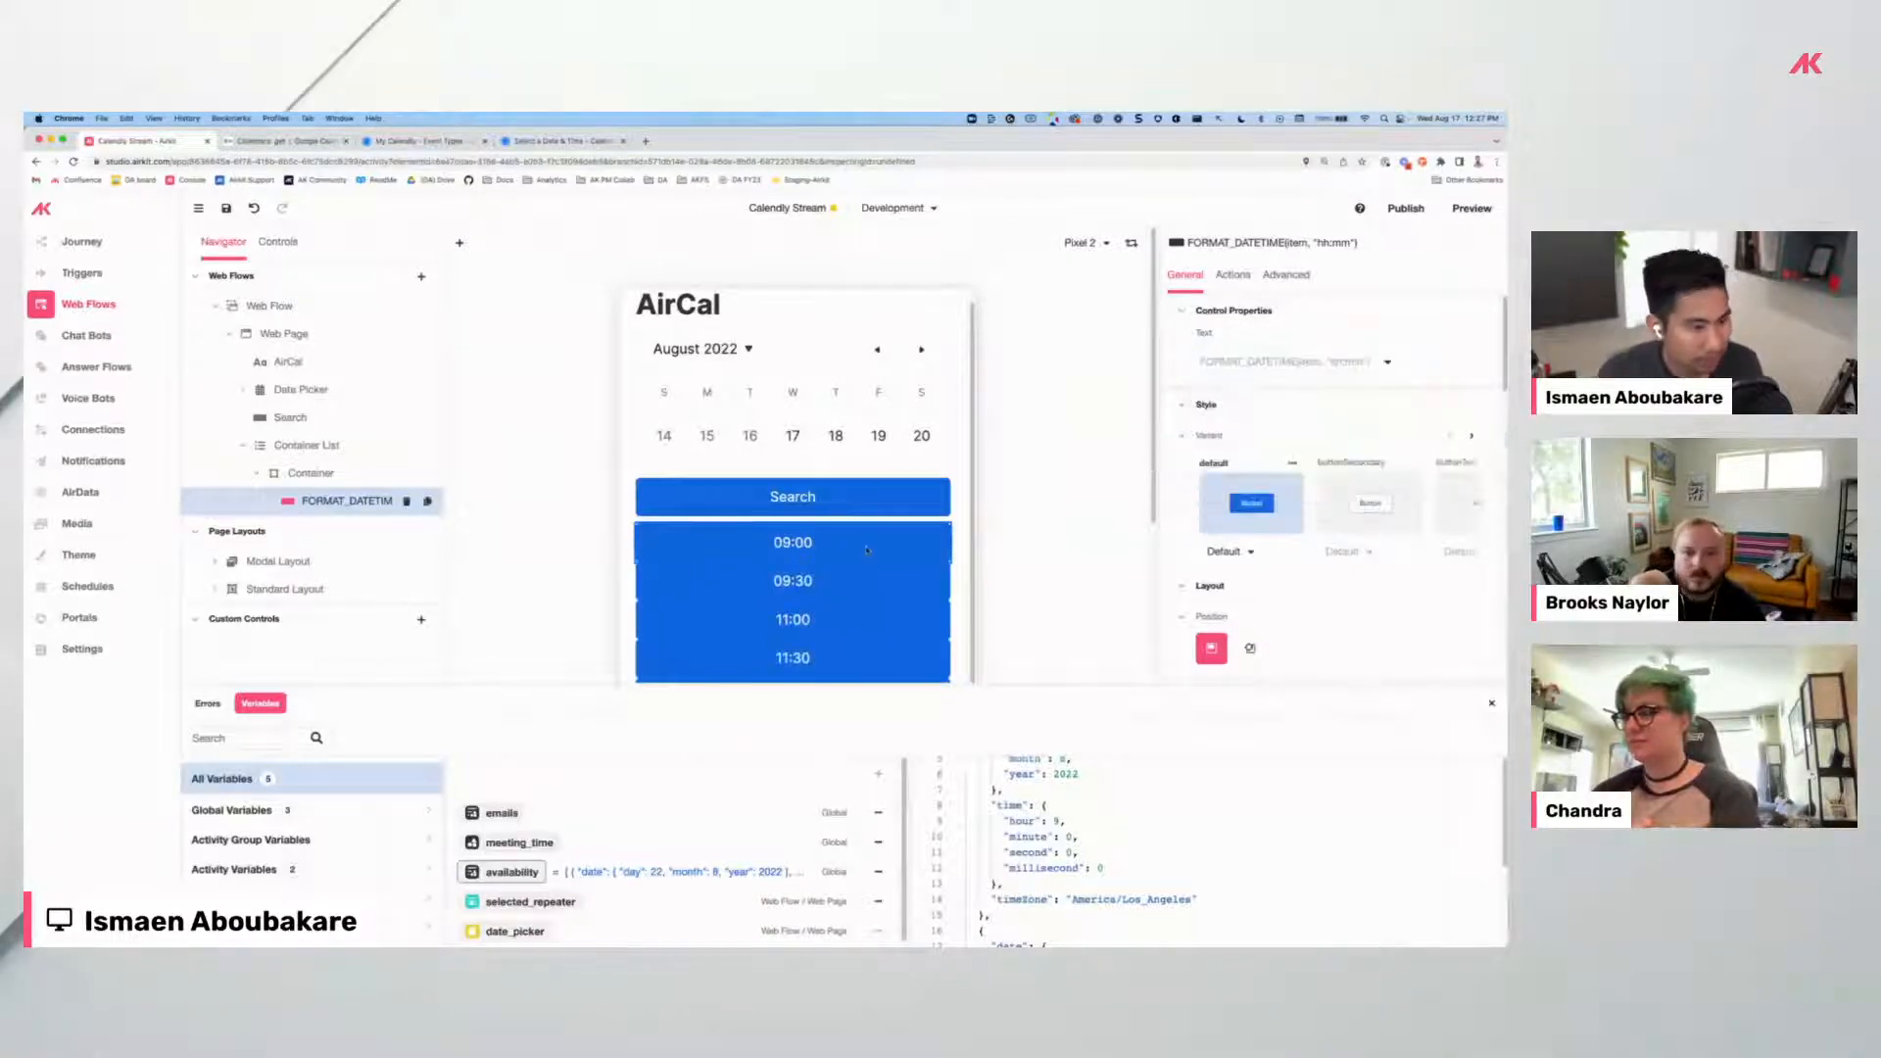
{"action": "left_click", "coordinate": [345, 500]}
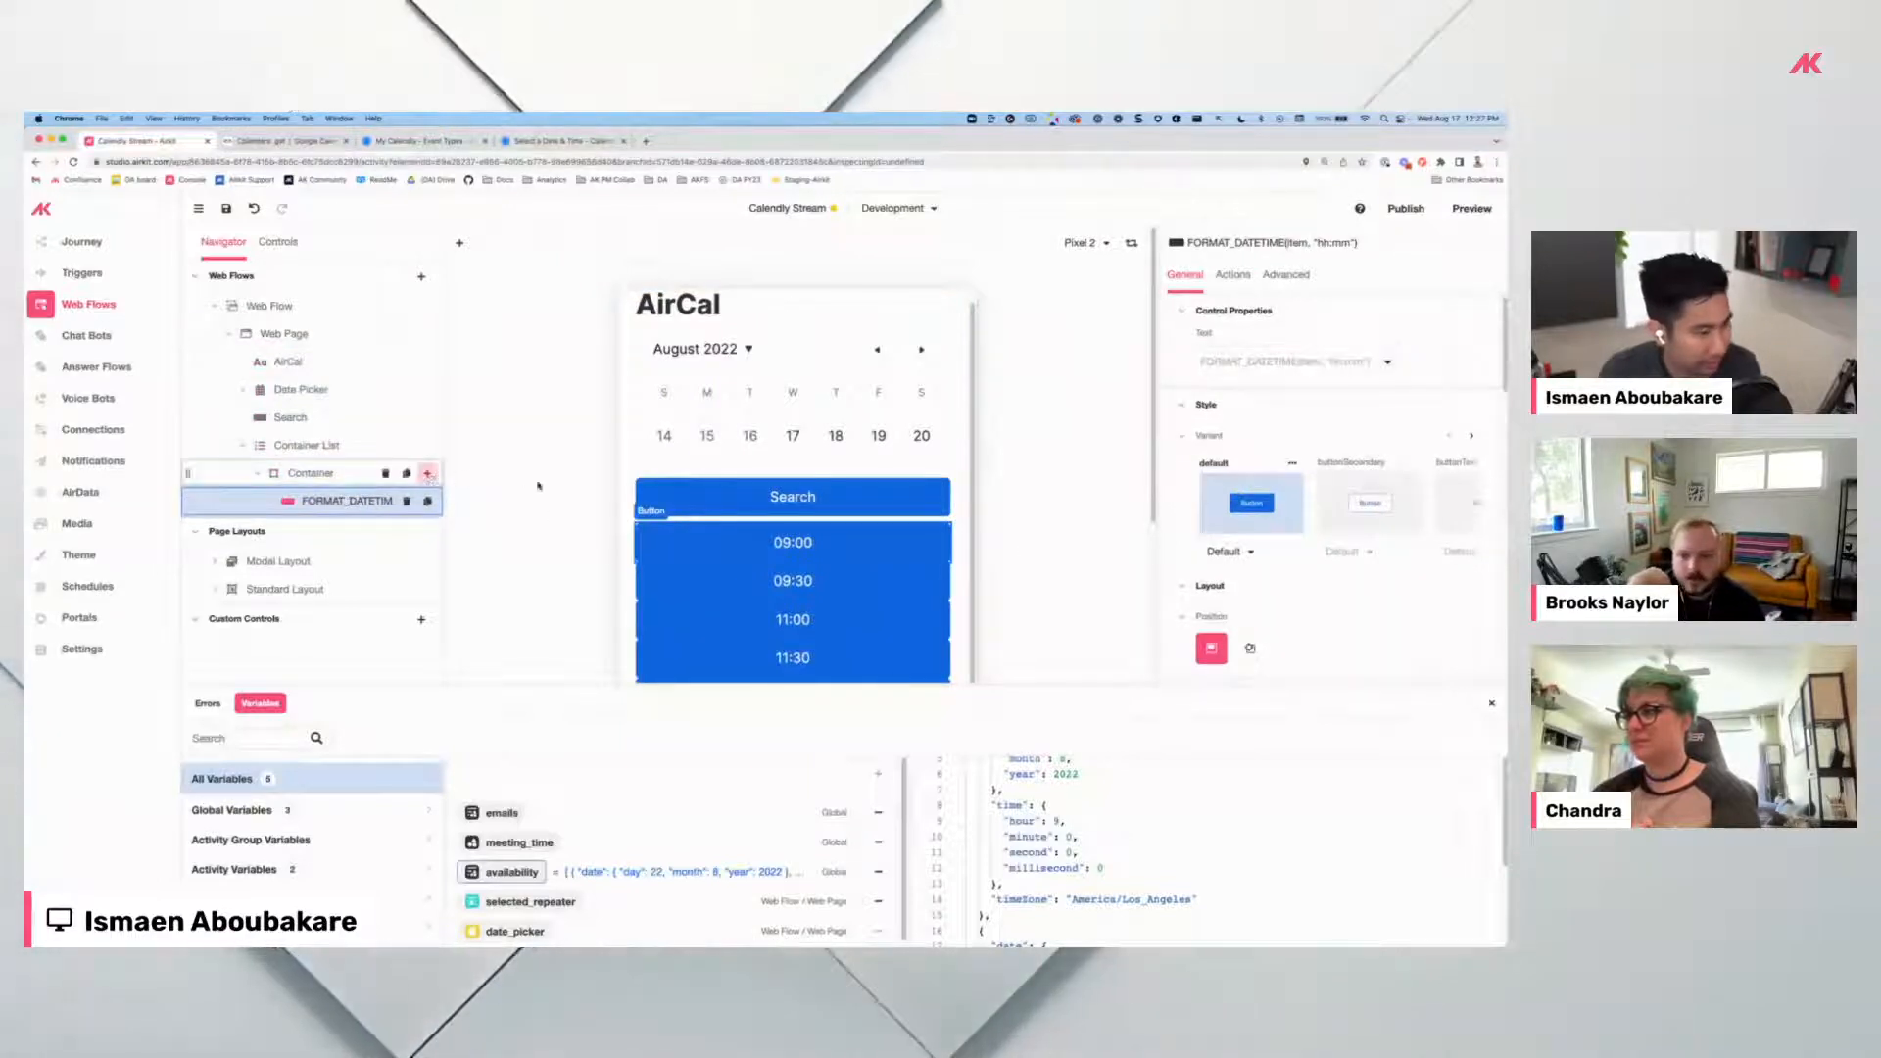
{"action": "scroll", "coordinate": [838, 546], "scroll_direction": "down", "scroll_amount": 2}
{"action": "scroll", "coordinate": [1377, 529], "scroll_direction": "down", "scroll_amount": 4}
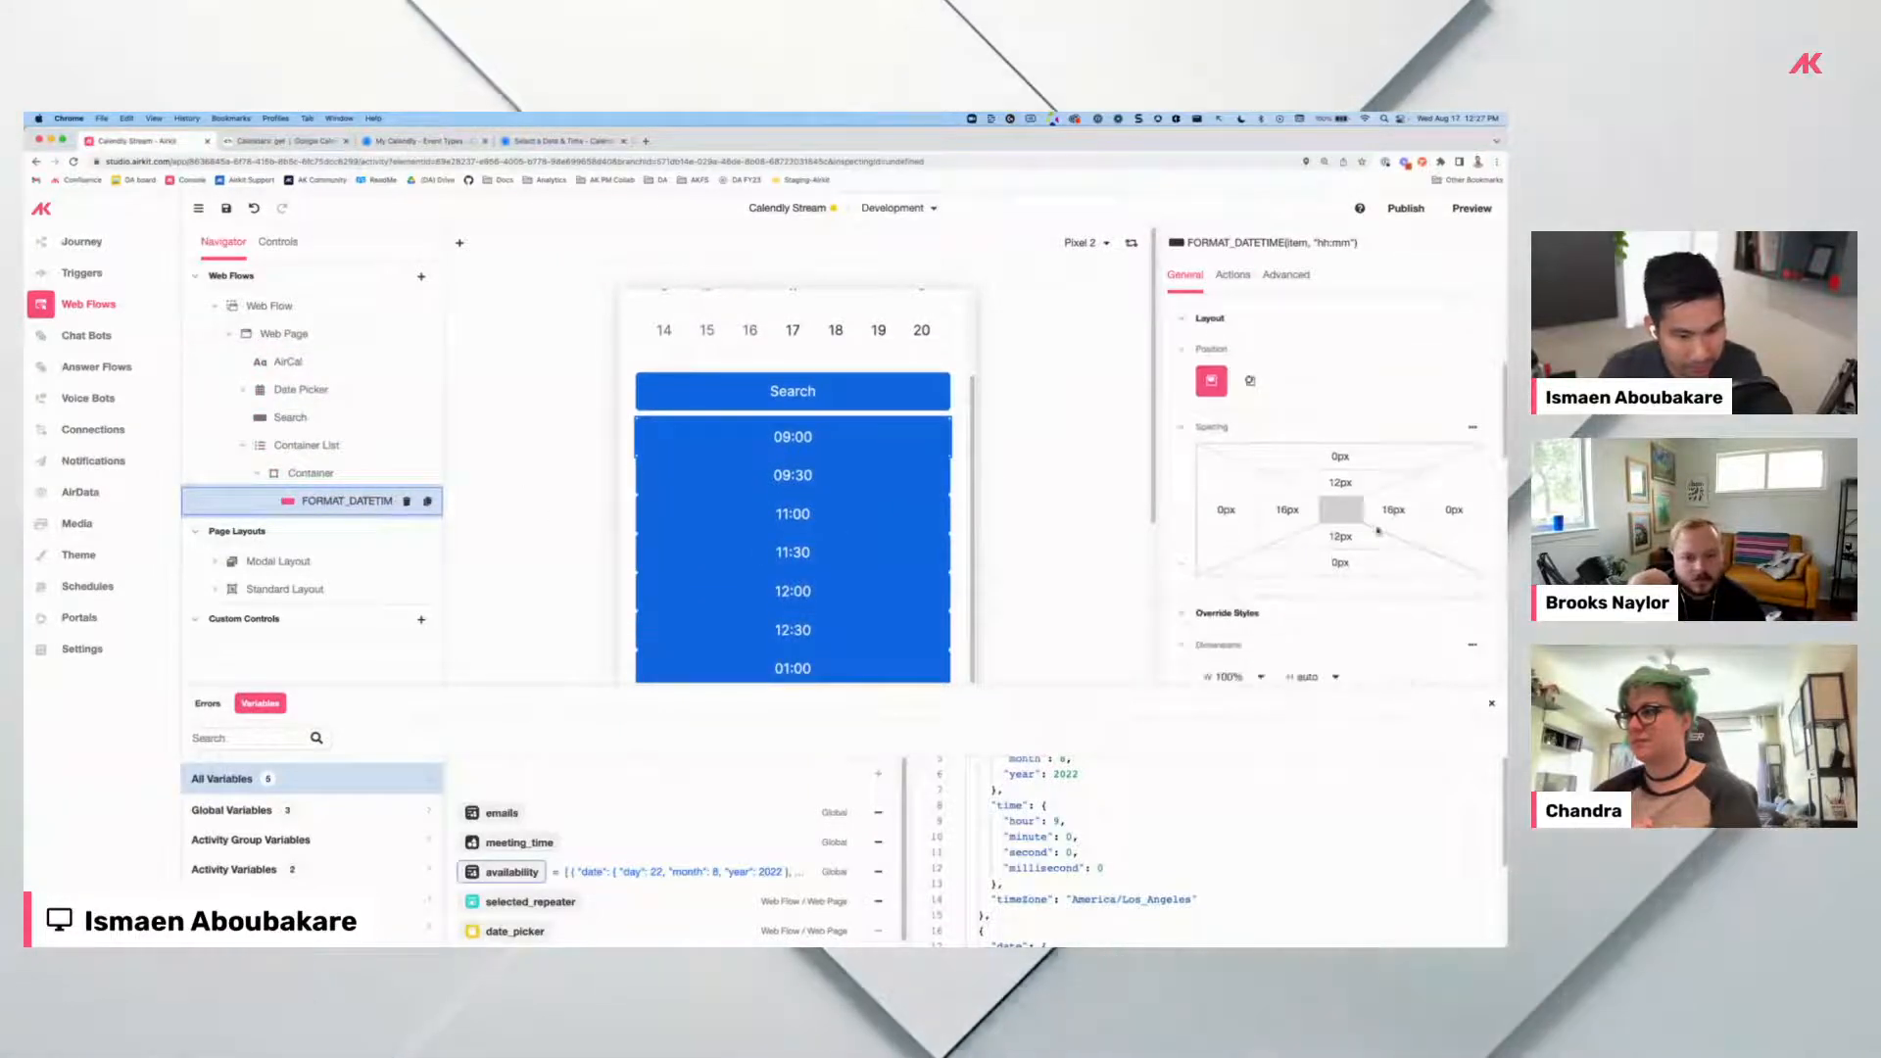
{"action": "left_click", "coordinate": [323, 475]}
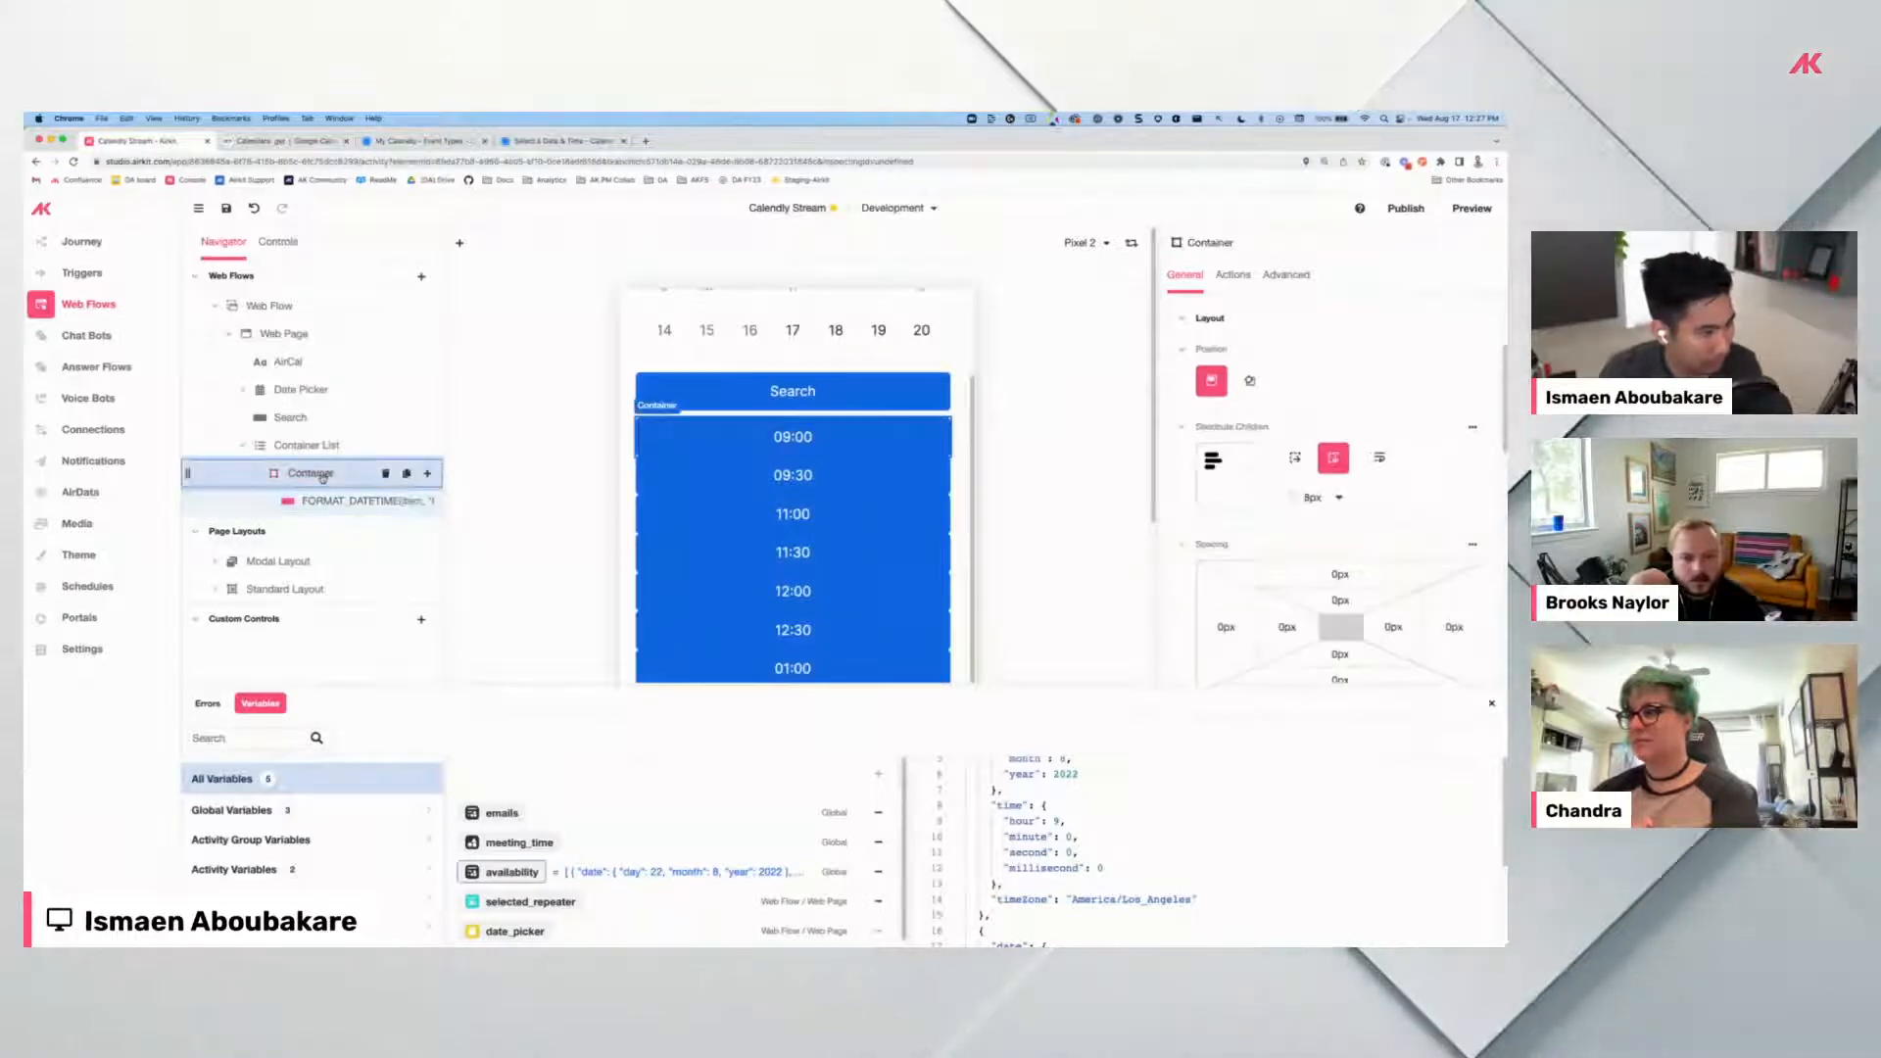
{"action": "scroll", "coordinate": [1341, 592], "scroll_direction": "down", "scroll_amount": 2}
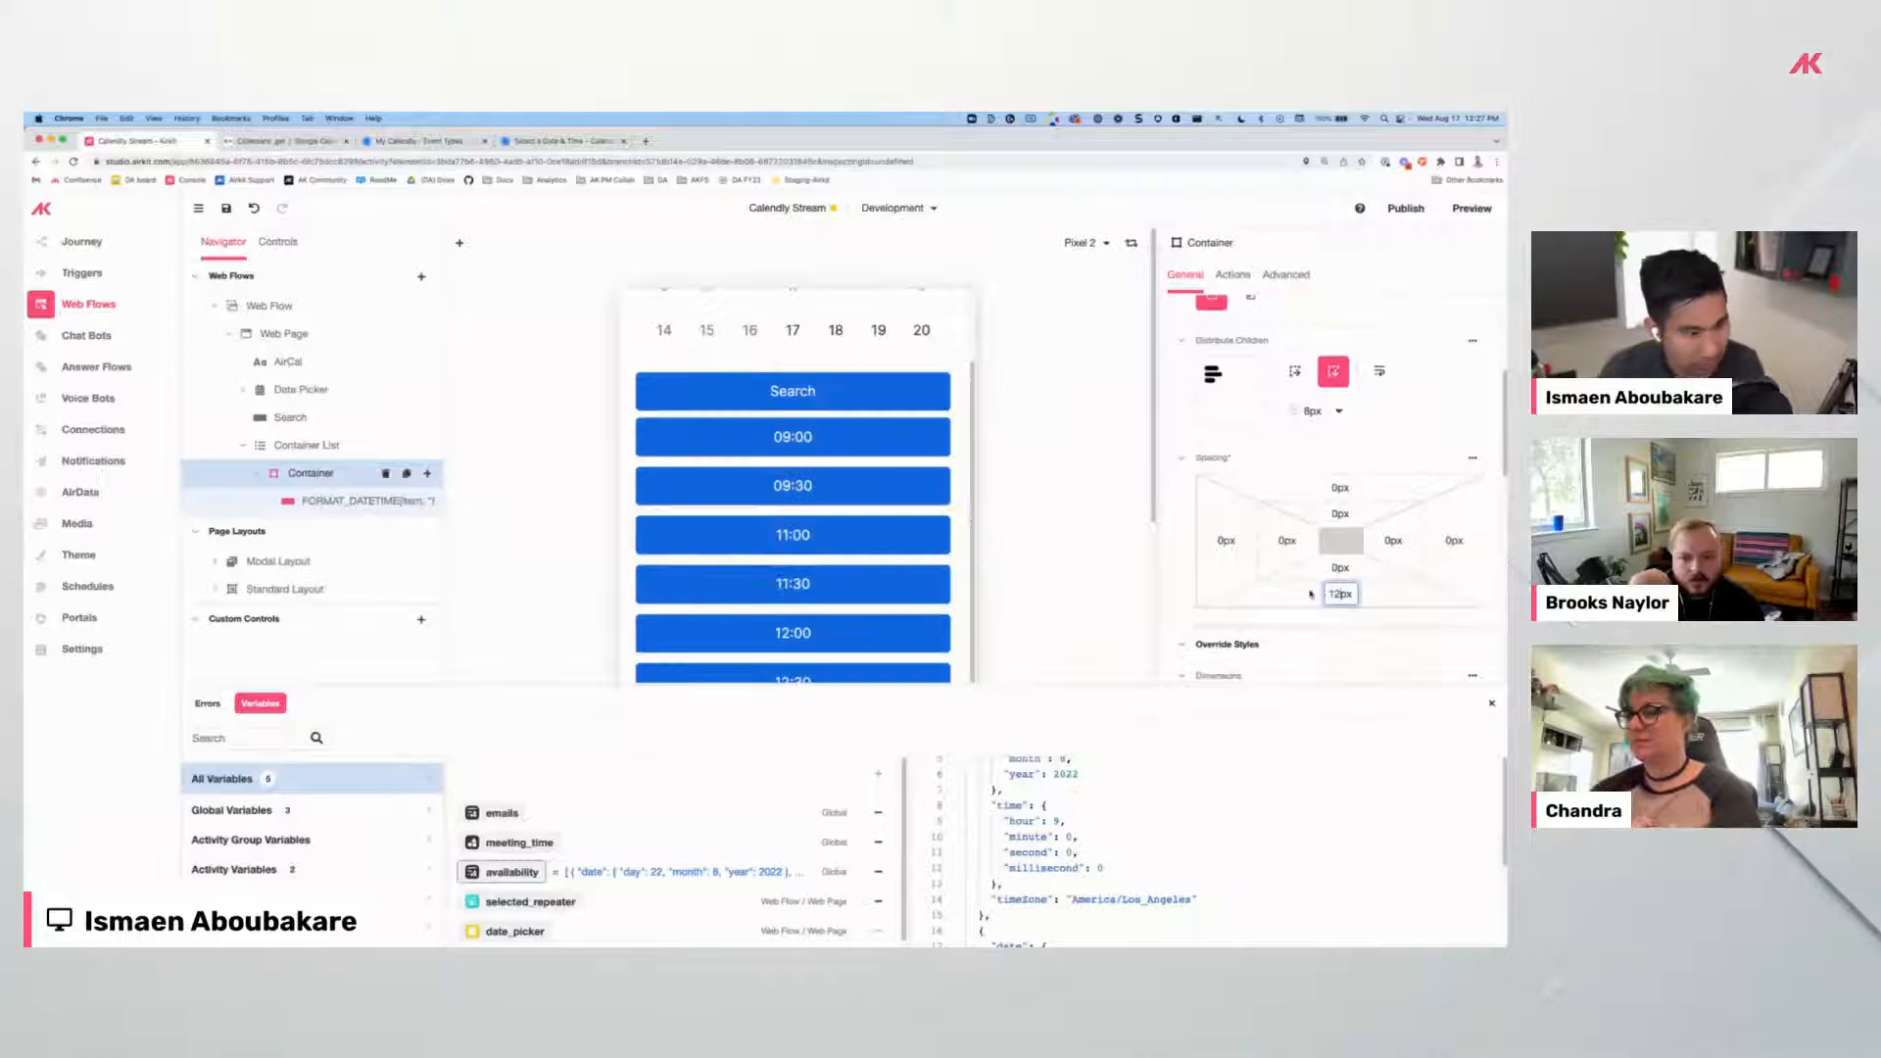
{"action": "scroll", "coordinate": [854, 540], "scroll_direction": "up", "scroll_amount": 2}
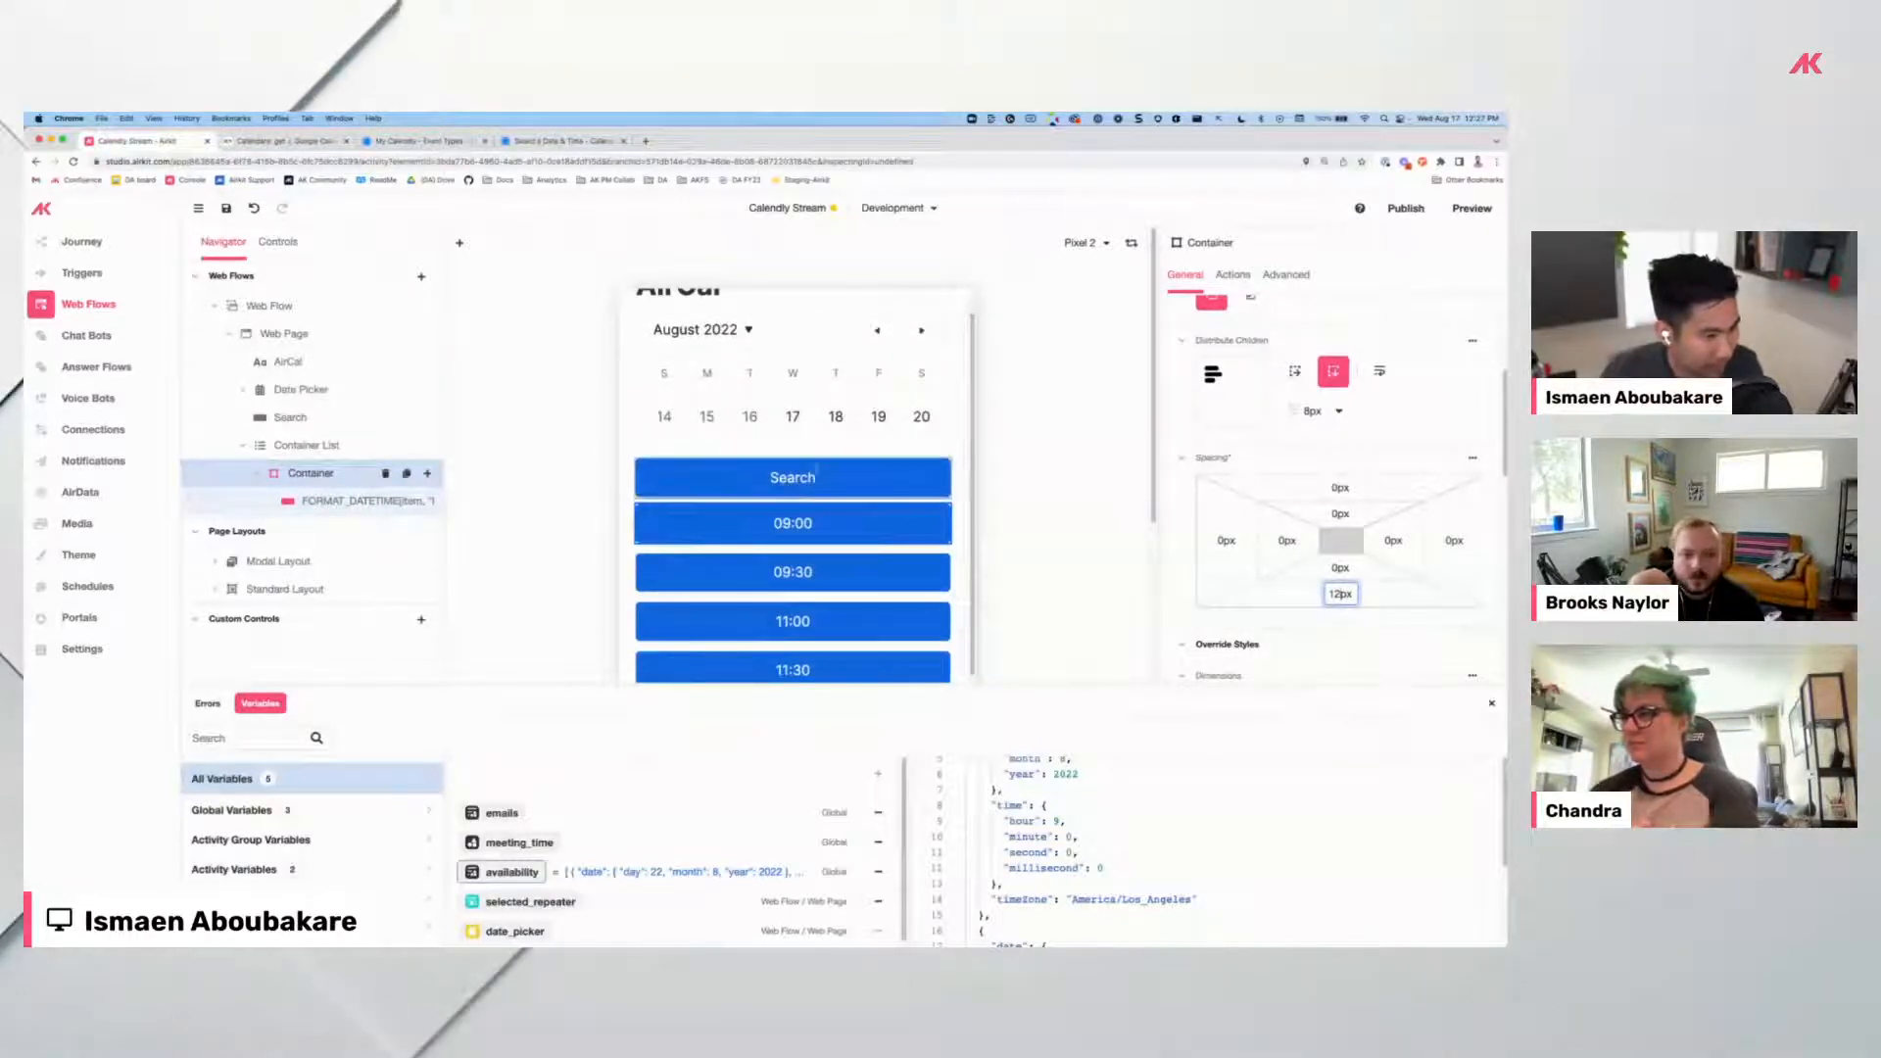
{"action": "left_click", "coordinate": [216, 207]}
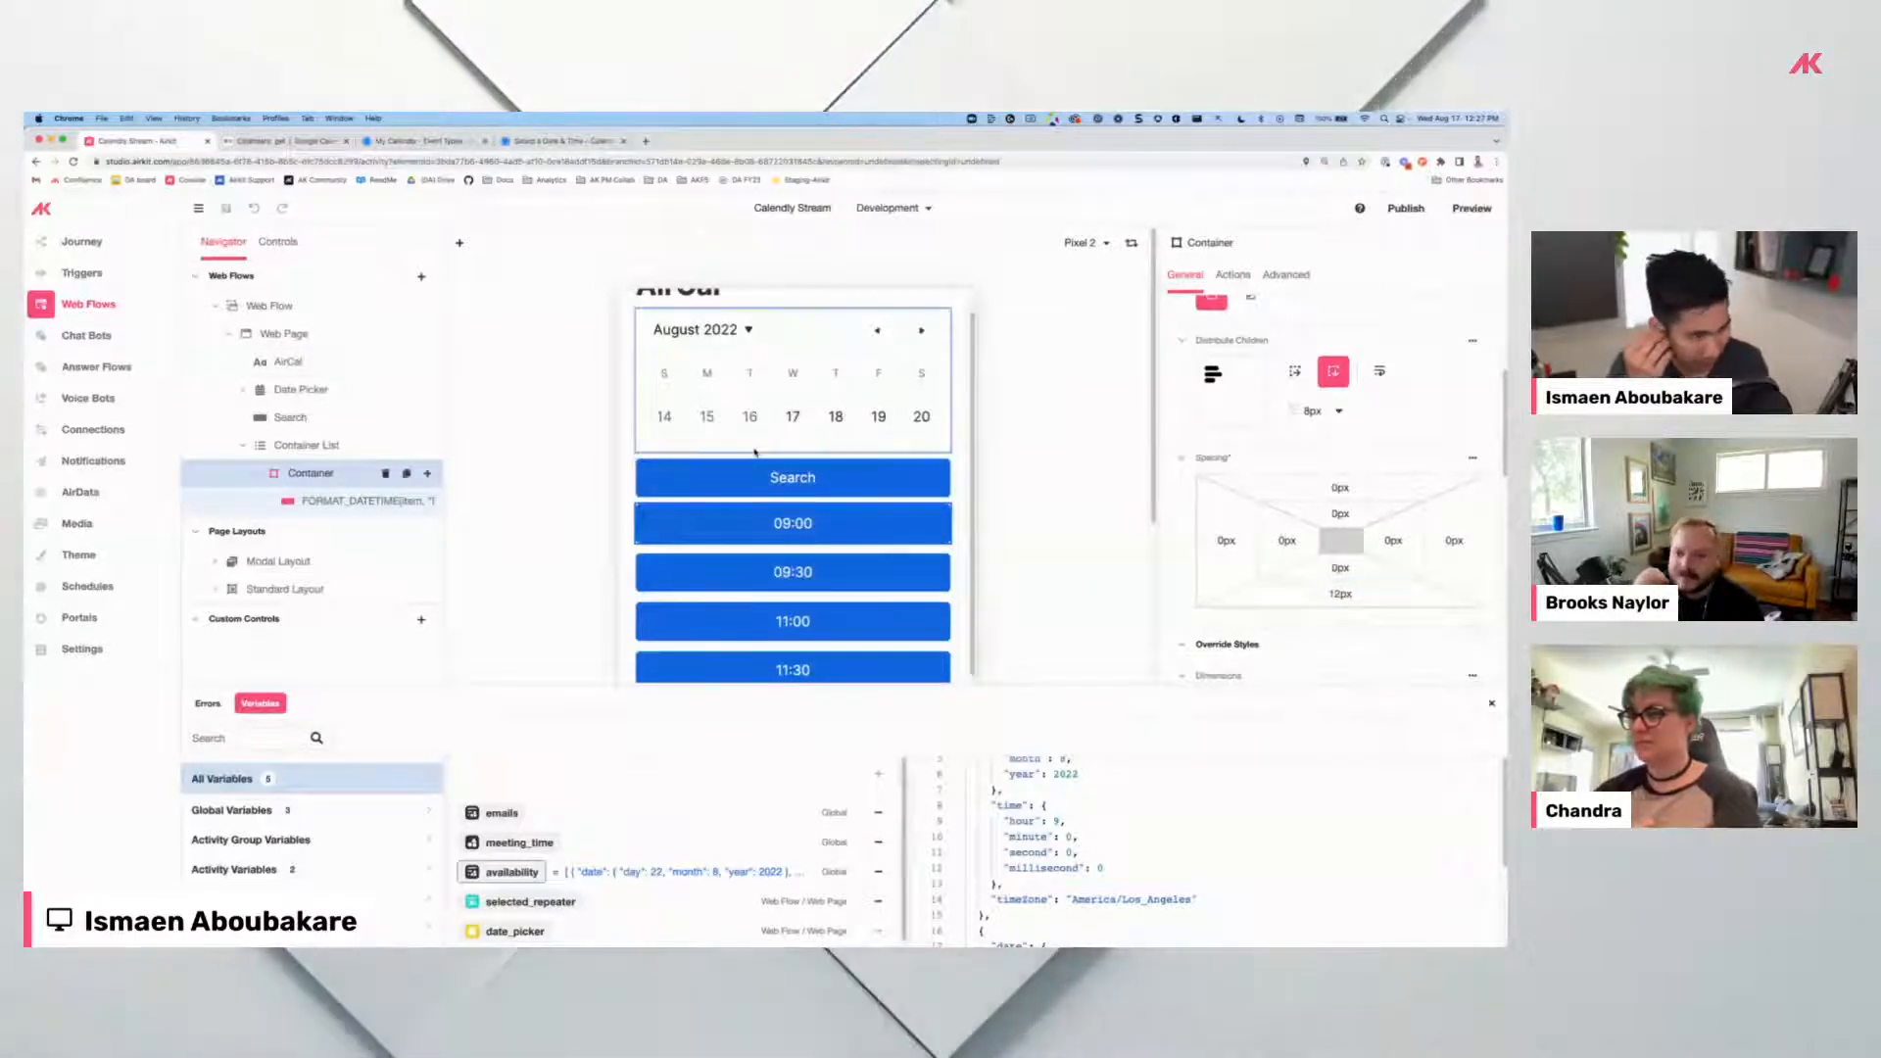
{"action": "left_click", "coordinate": [1470, 208]}
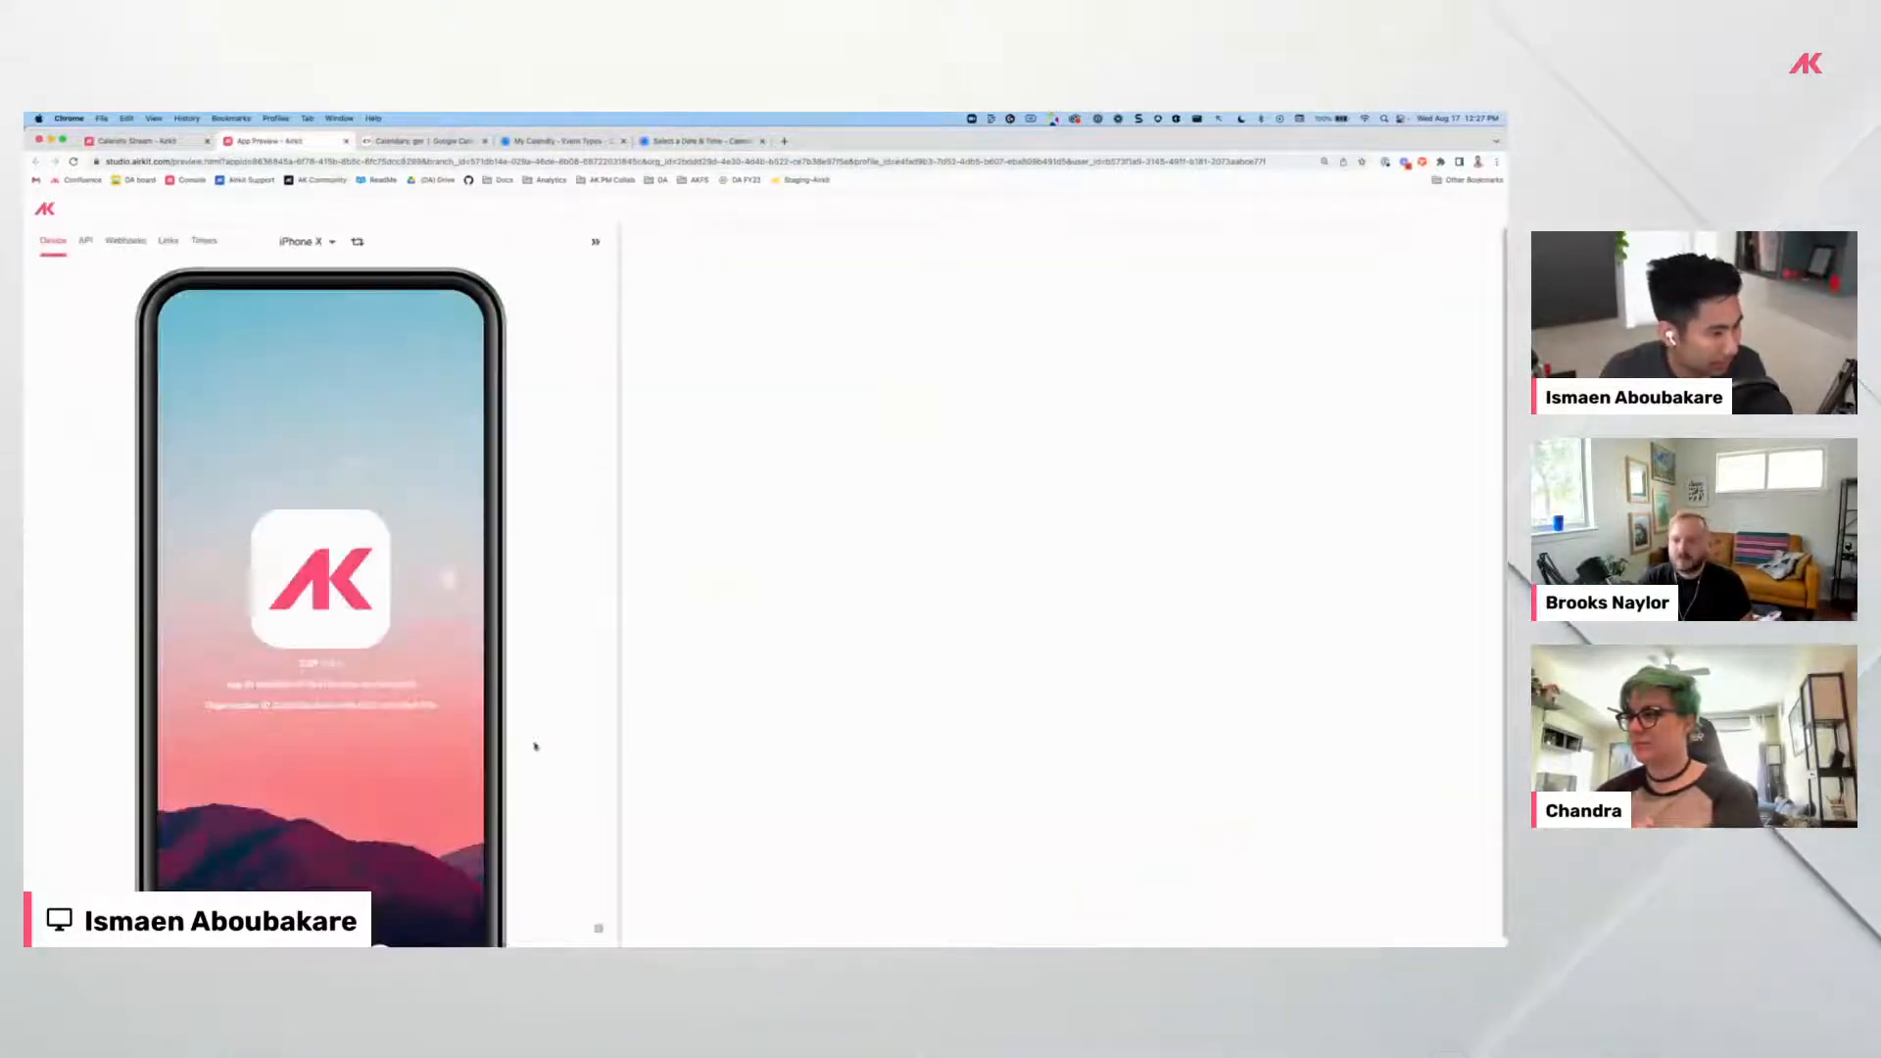
Start AirCal on the preview phone, showing the August 14–20 week and session event log.
{"action": "scroll", "coordinate": [446, 805], "scroll_direction": "down", "scroll_amount": 2}
{"action": "left_click", "coordinate": [380, 877]}
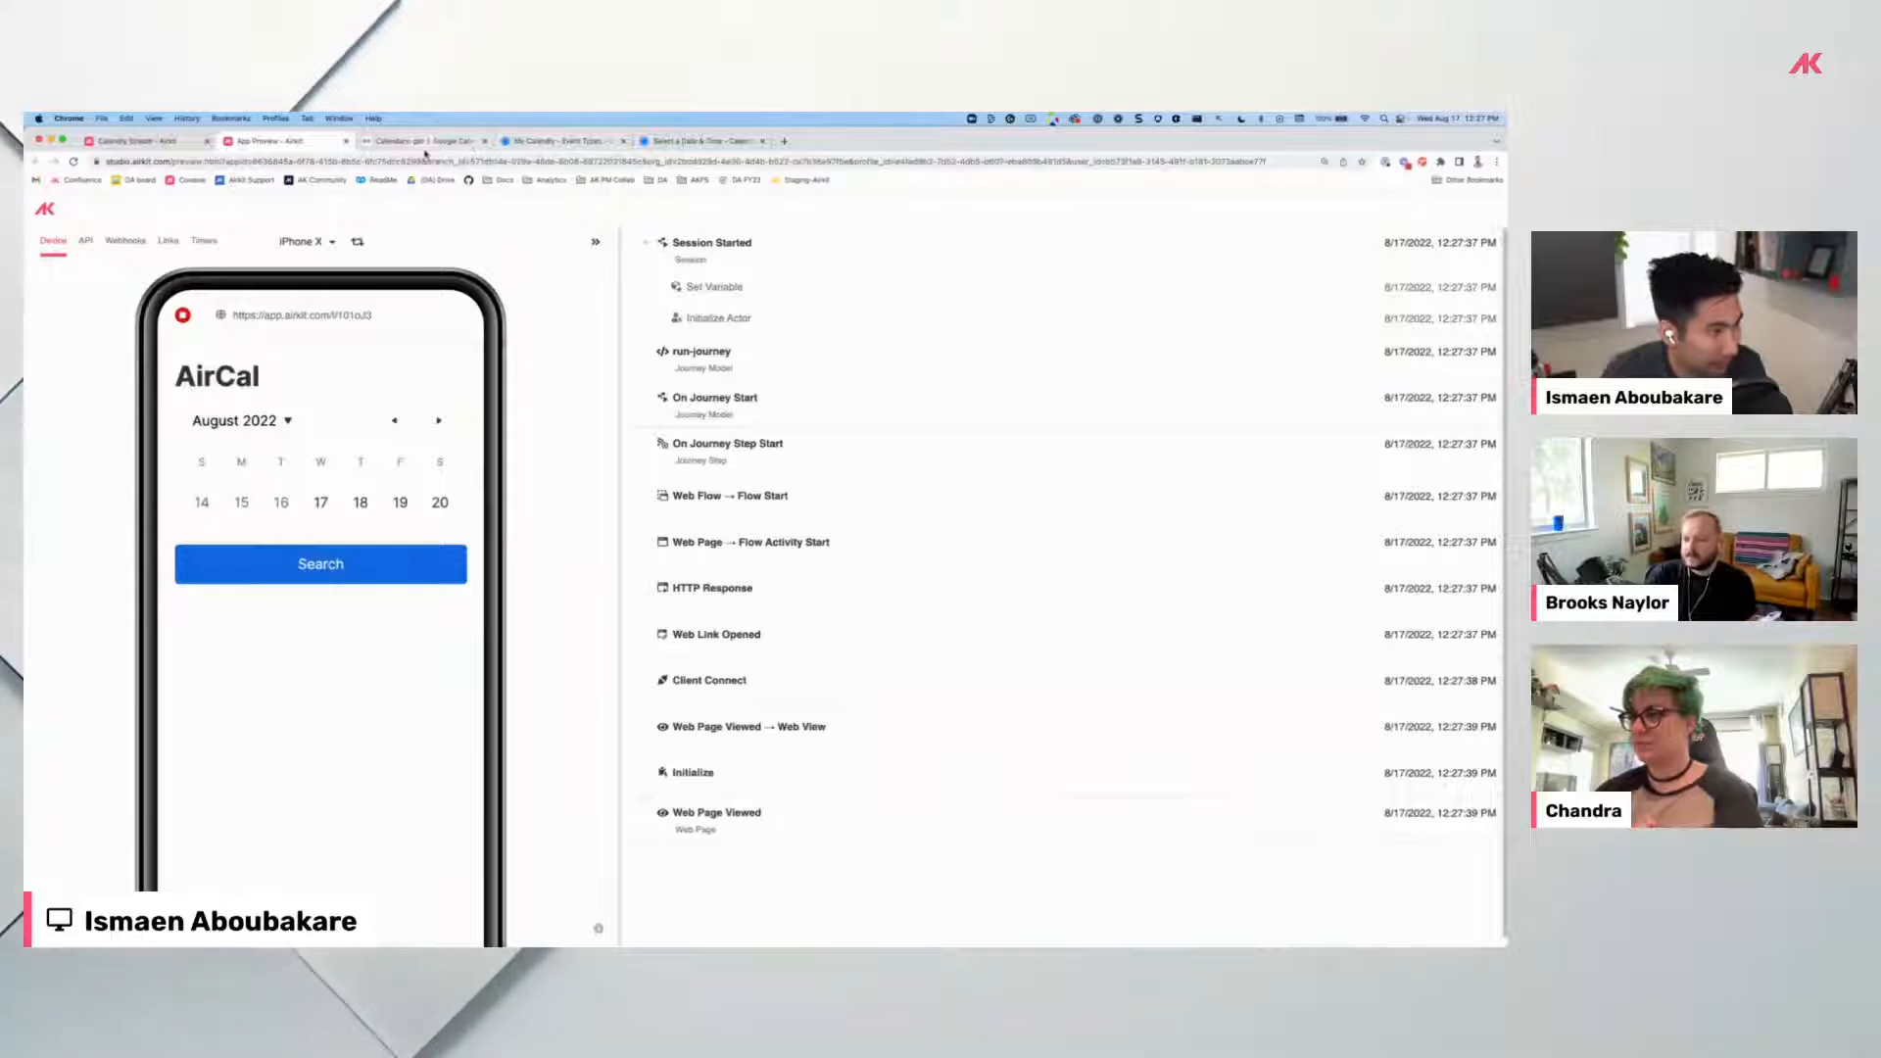
{"action": "left_click_drag", "start_coordinate": [853, 144], "coordinate": [853, 233]}
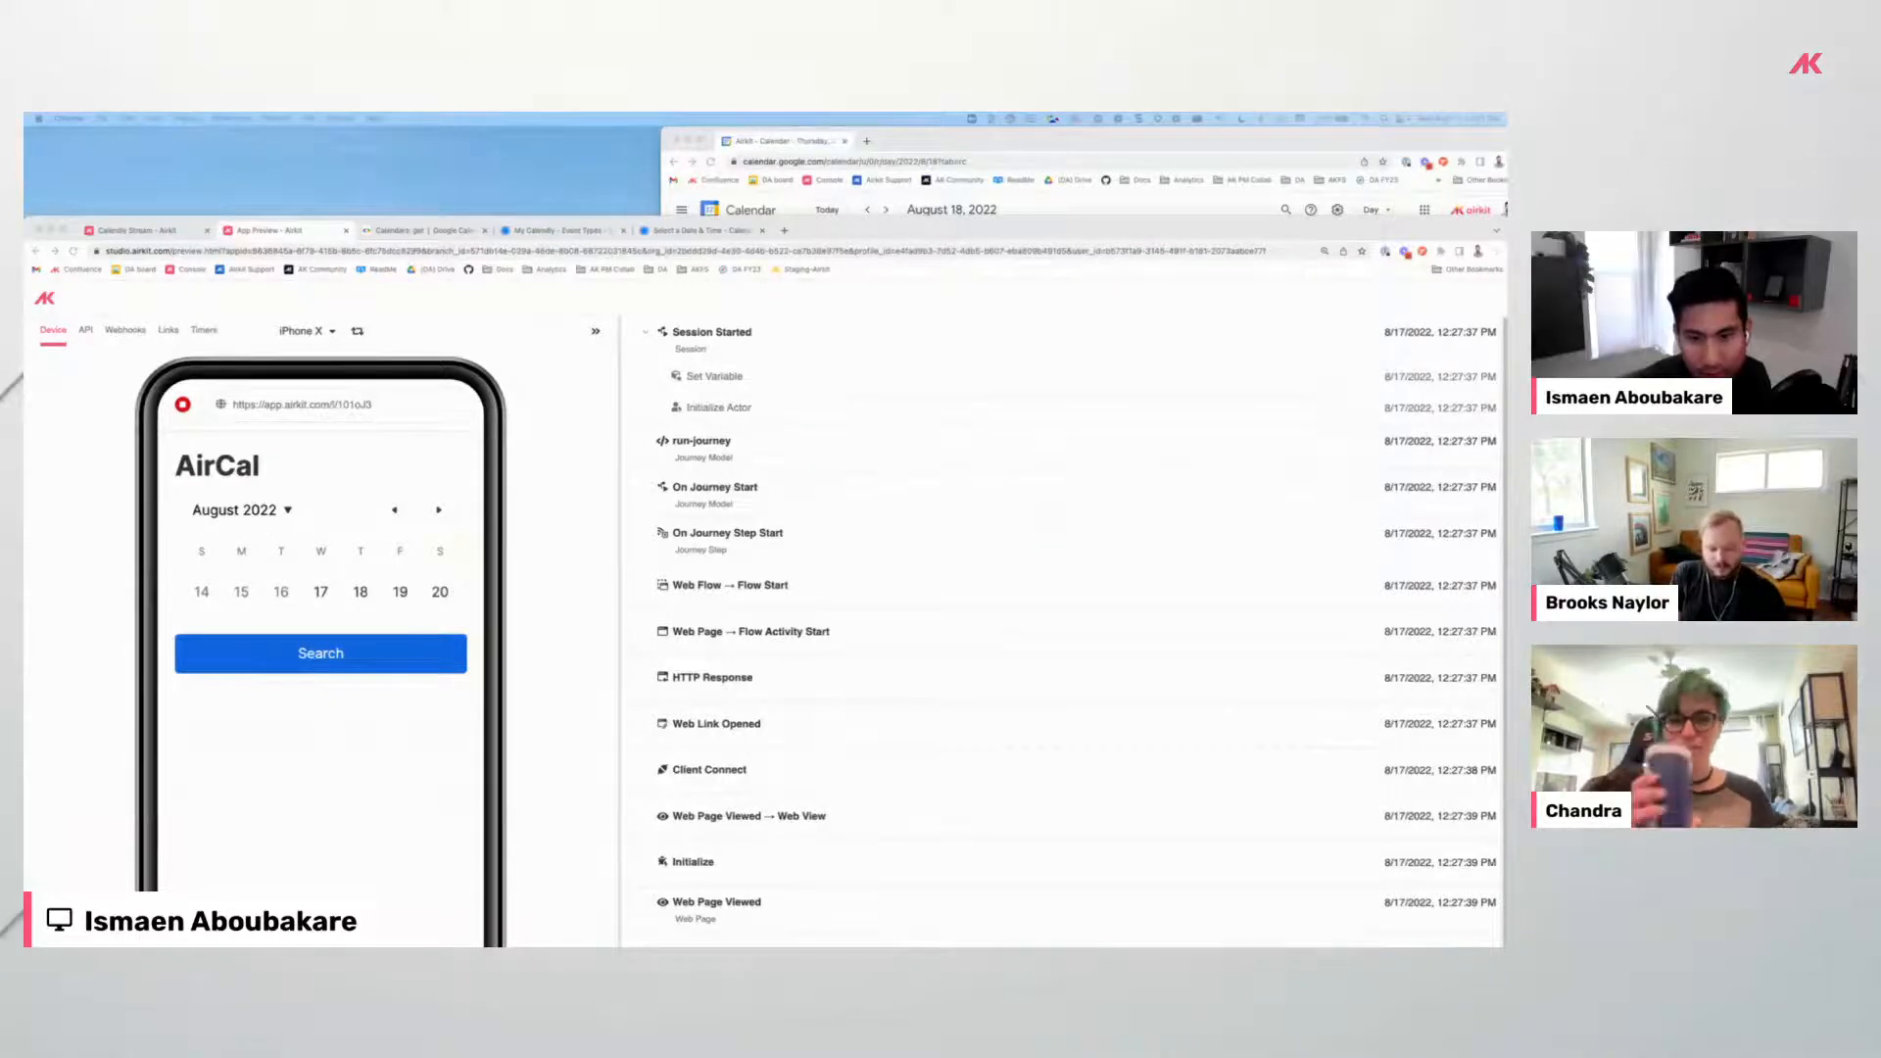
{"action": "left_click_drag", "start_coordinate": [905, 251], "coordinate": [903, 114]}
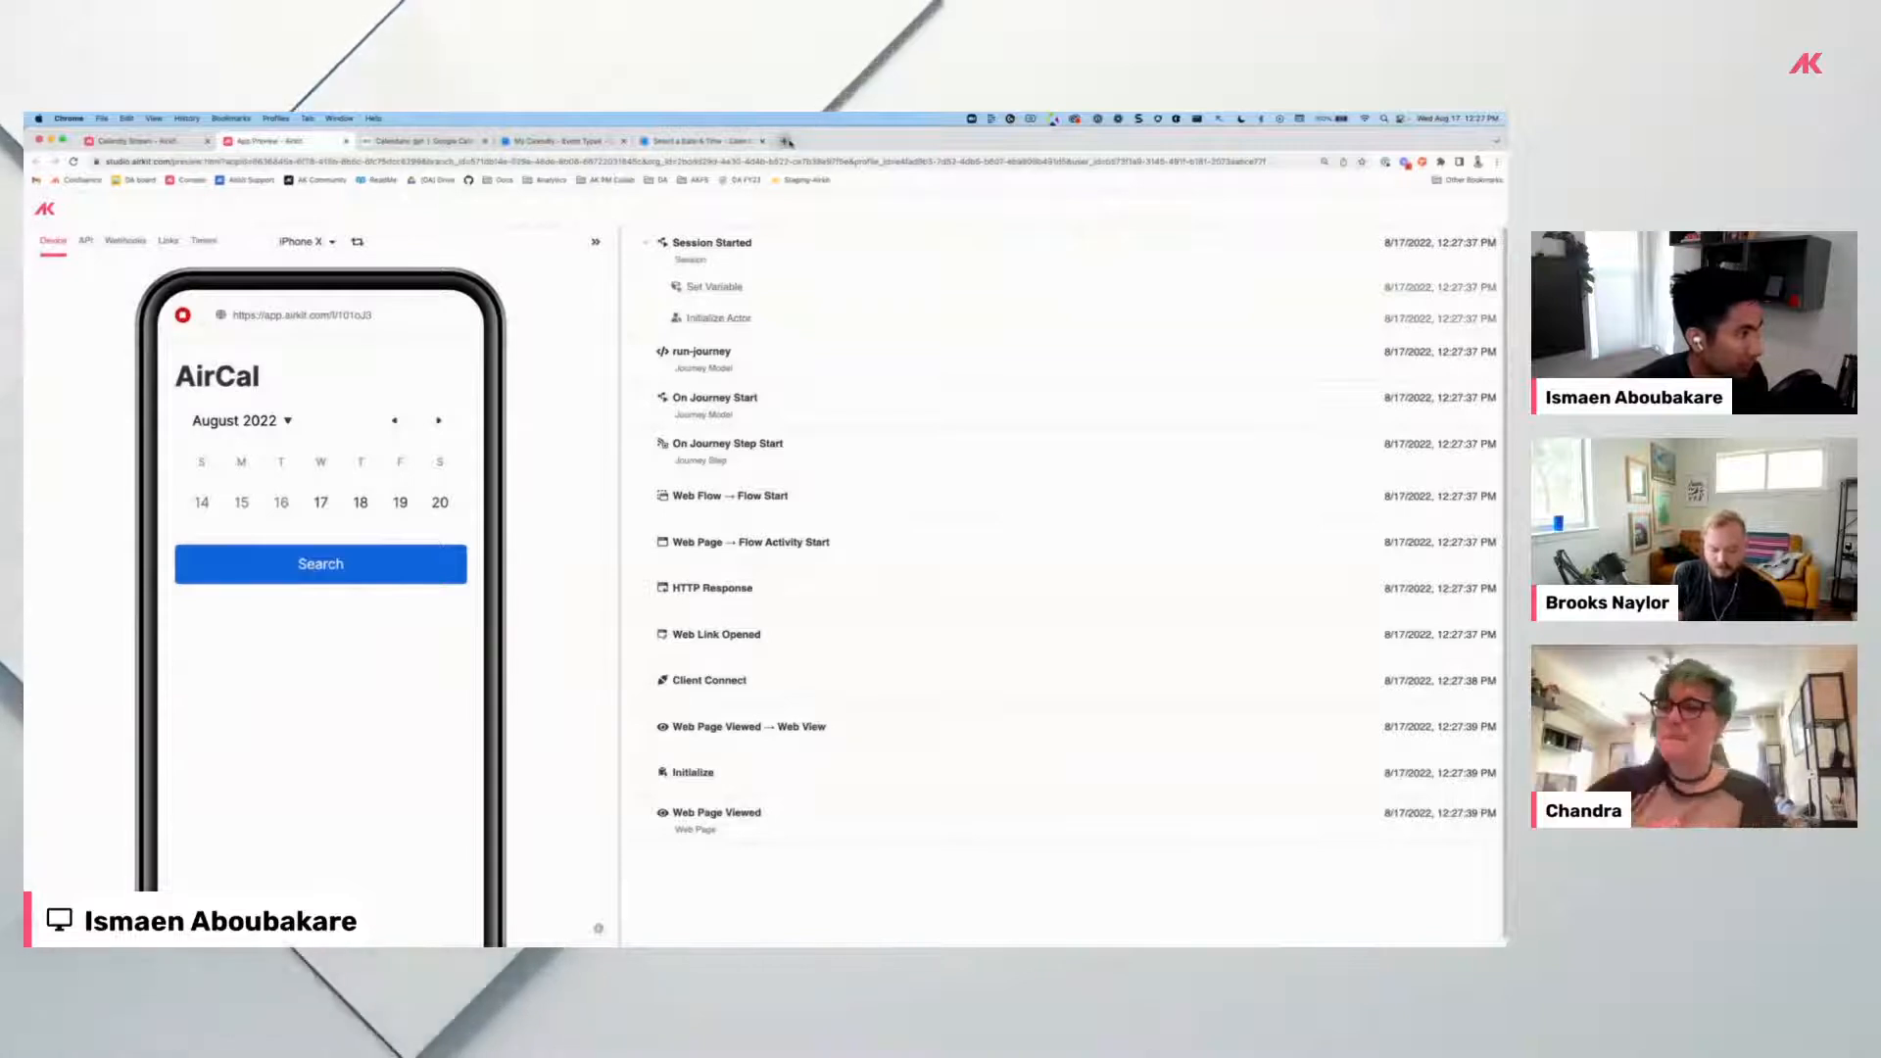
{"action": "key", "text": "super+t"}
Open Google Calendar in its own tiled window and search AirCal's open times for August 18.
{"action": "left_click", "coordinate": [1461, 209]}
{"action": "left_click", "coordinate": [1412, 329]}
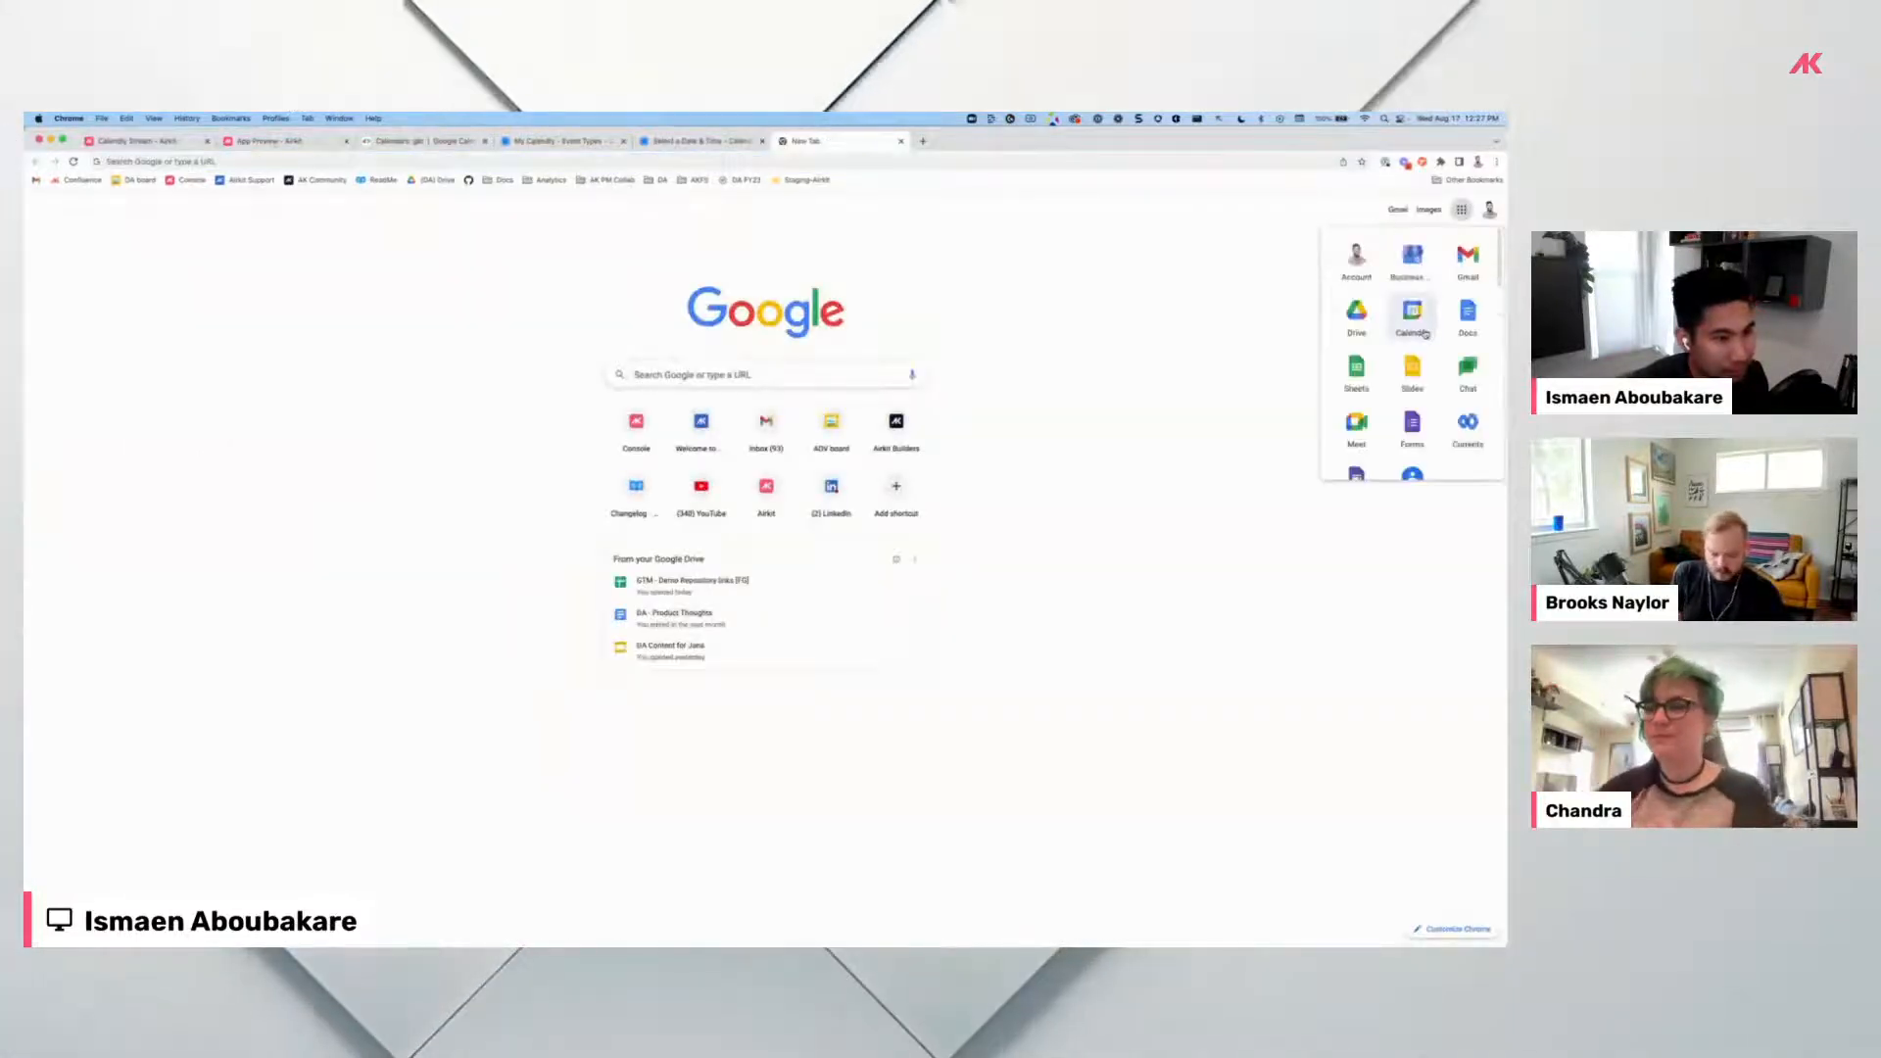
{"action": "left_click_drag", "start_coordinate": [828, 142], "coordinate": [781, 213]}
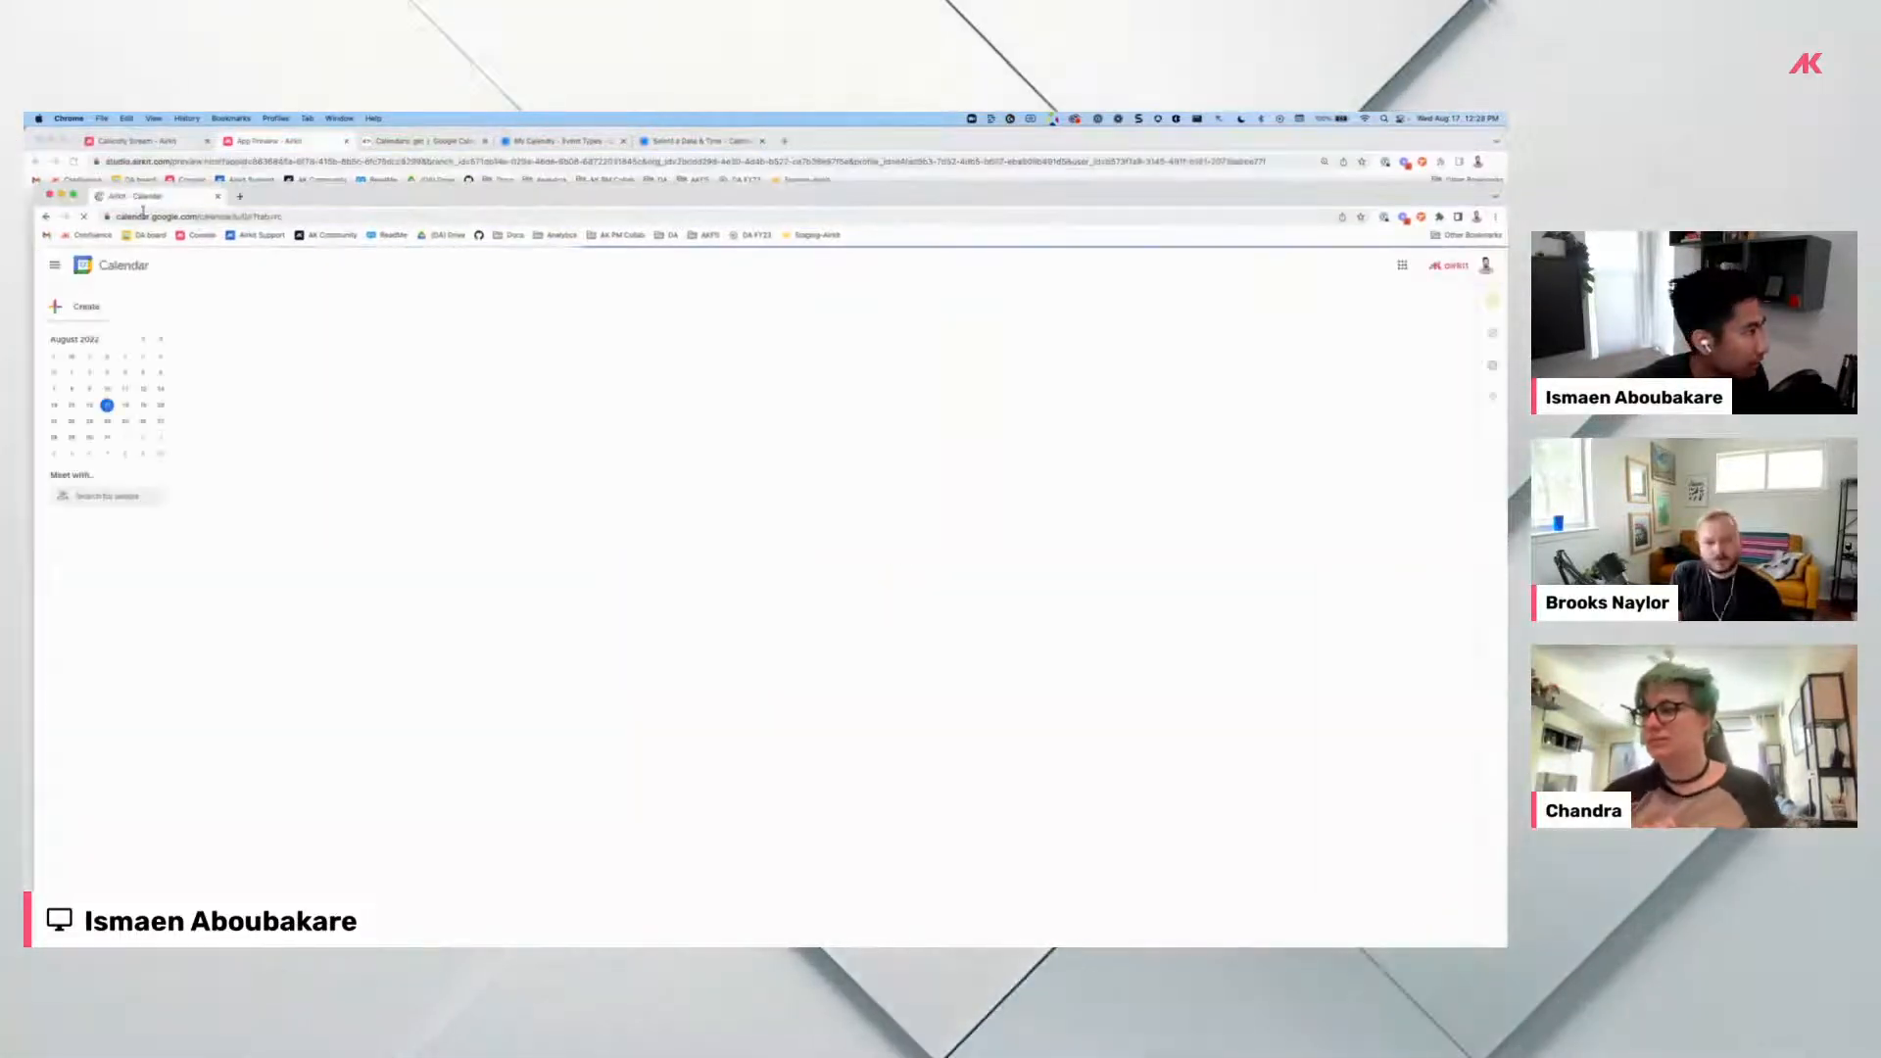
{"action": "key", "text": "ctrl+alt+Right"}
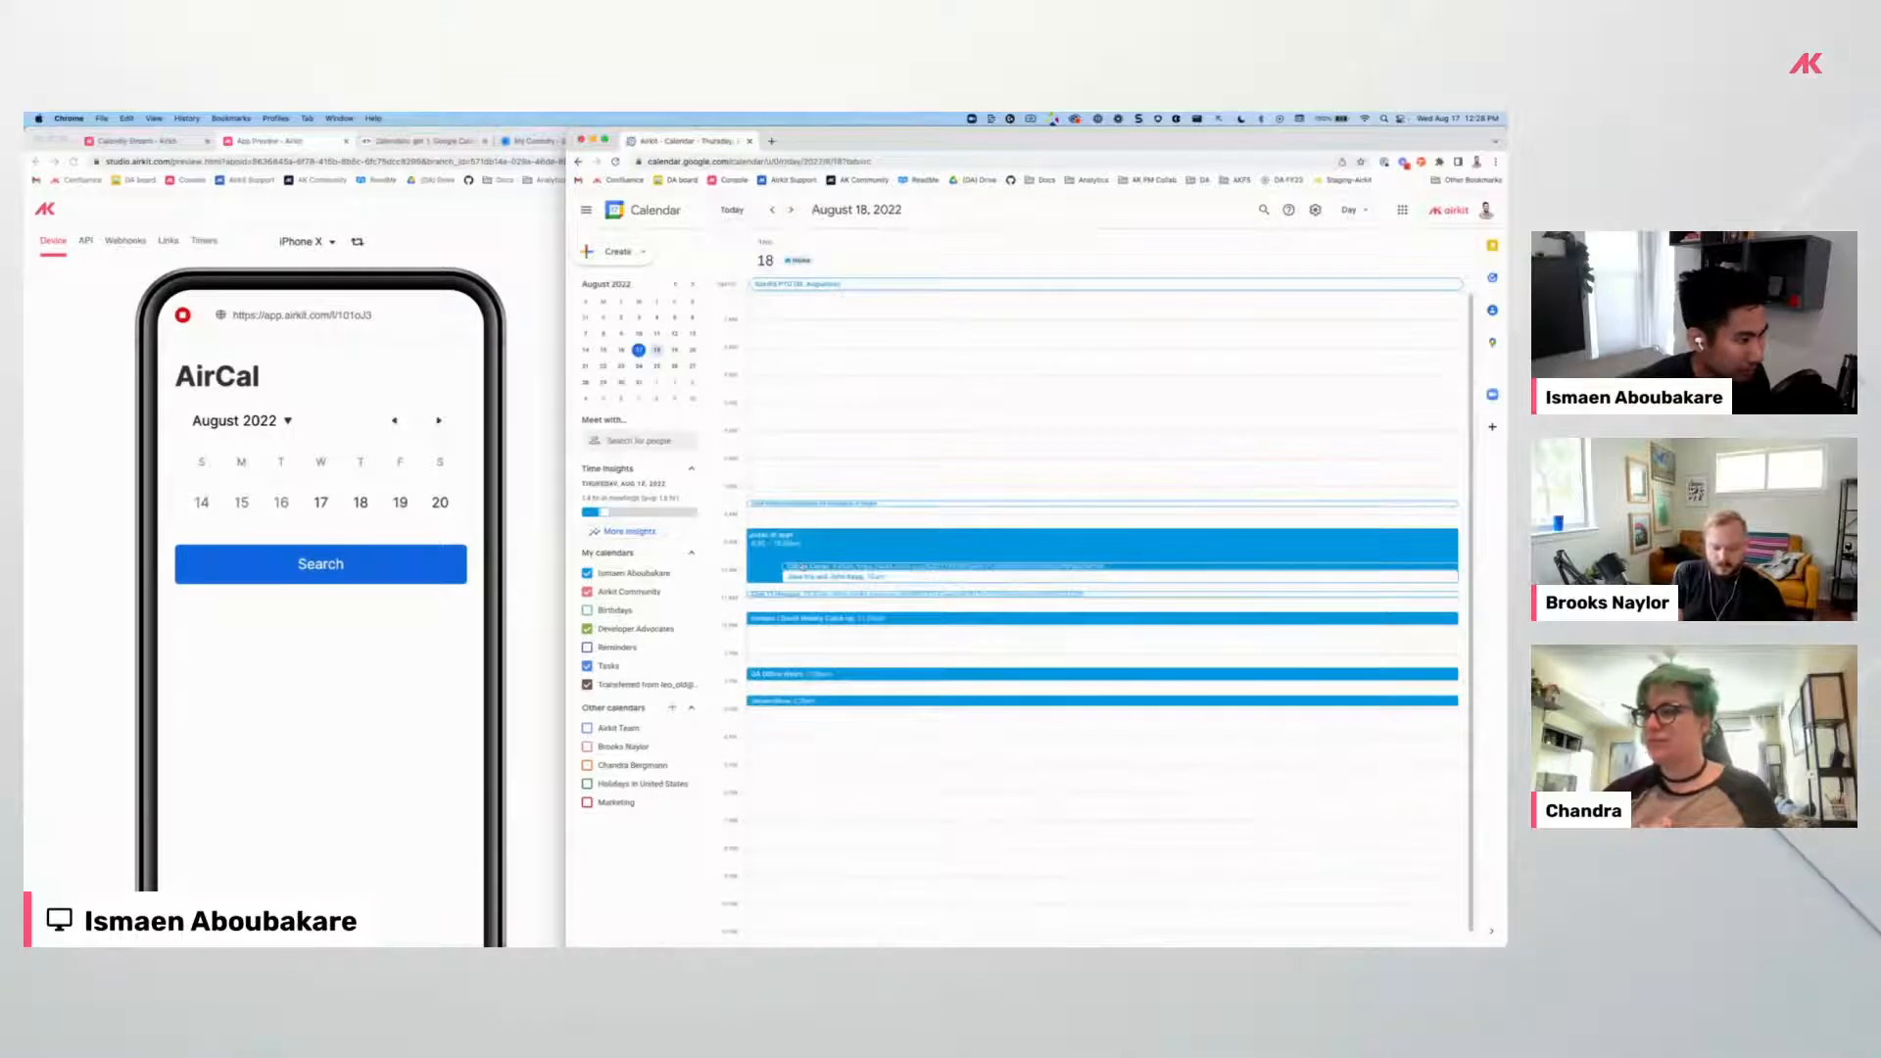
{"action": "left_click", "coordinate": [359, 503]}
{"action": "left_click", "coordinate": [374, 568]}
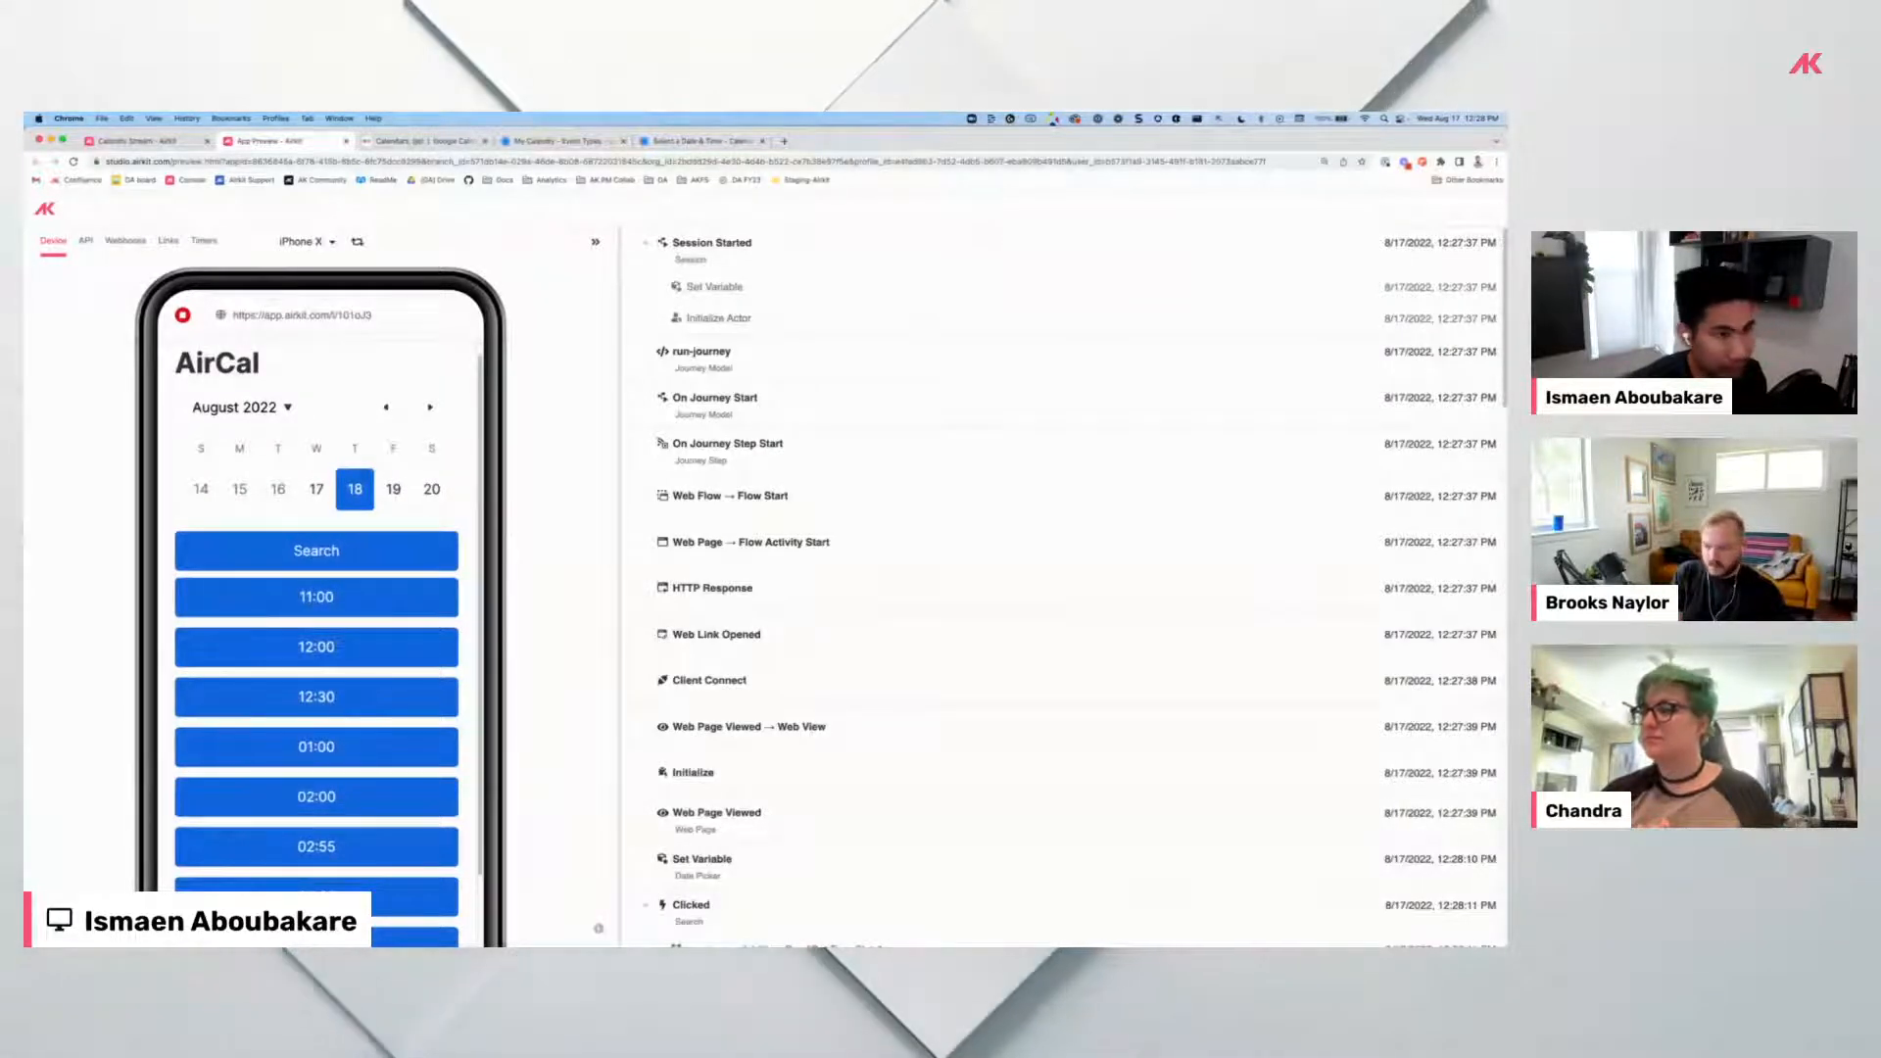
Compare Google Calendar's August 18 busy times against the slots AirCal lists.
{"action": "left_click_drag", "start_coordinate": [1503, 135], "coordinate": [898, 165]}
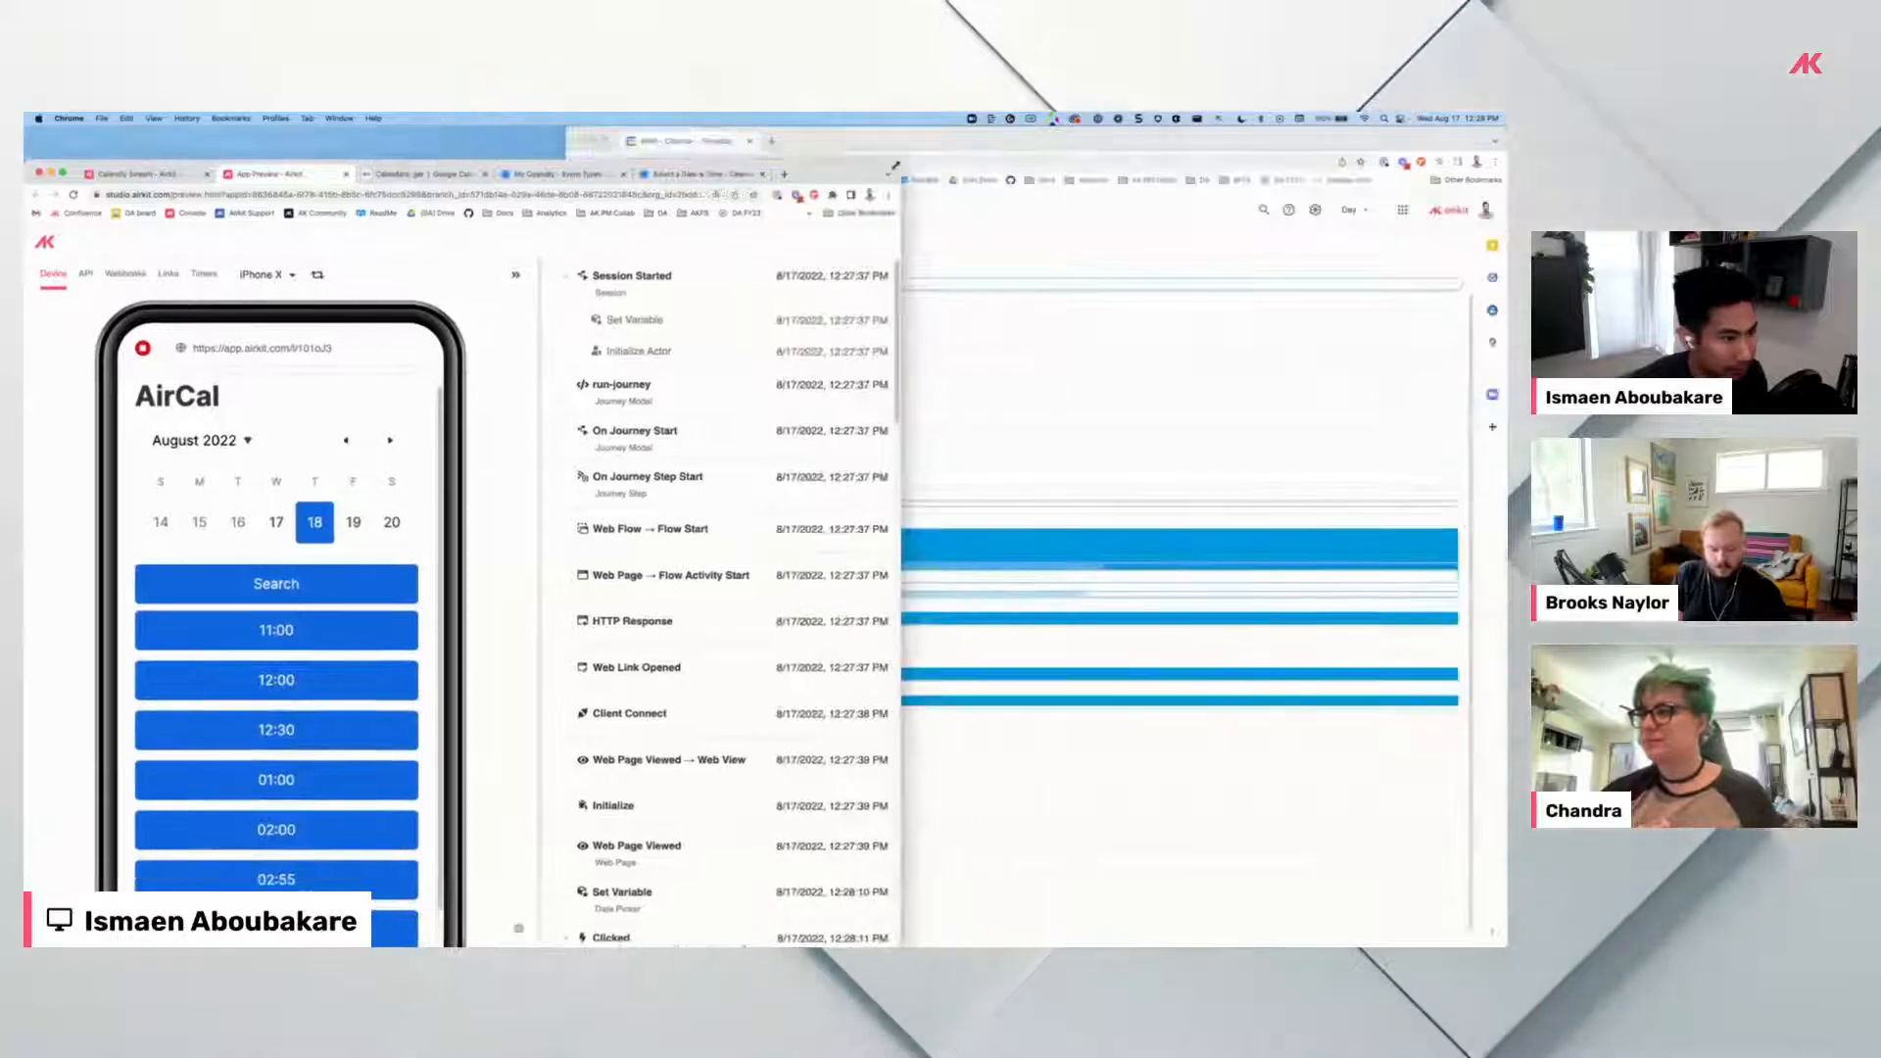
{"action": "left_click", "coordinate": [1191, 143]}
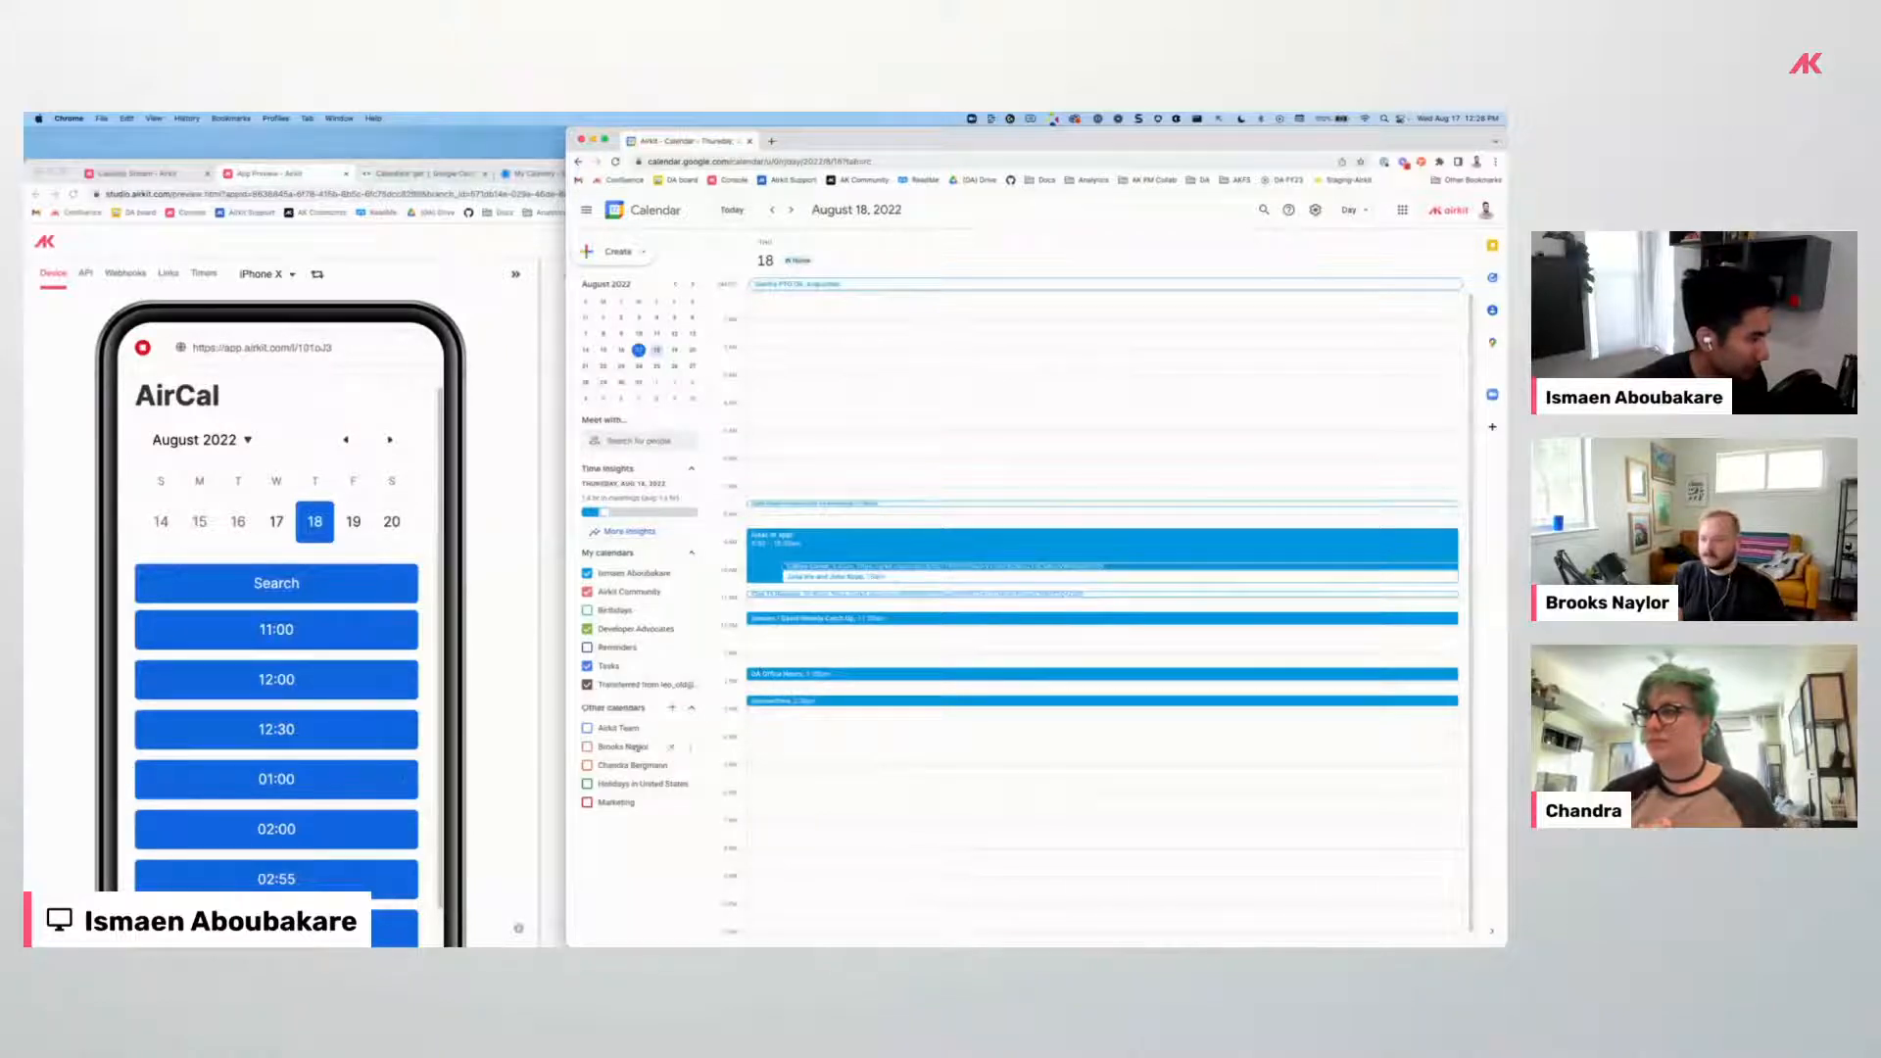
{"action": "scroll", "coordinate": [387, 808], "scroll_direction": "down", "scroll_amount": 2}
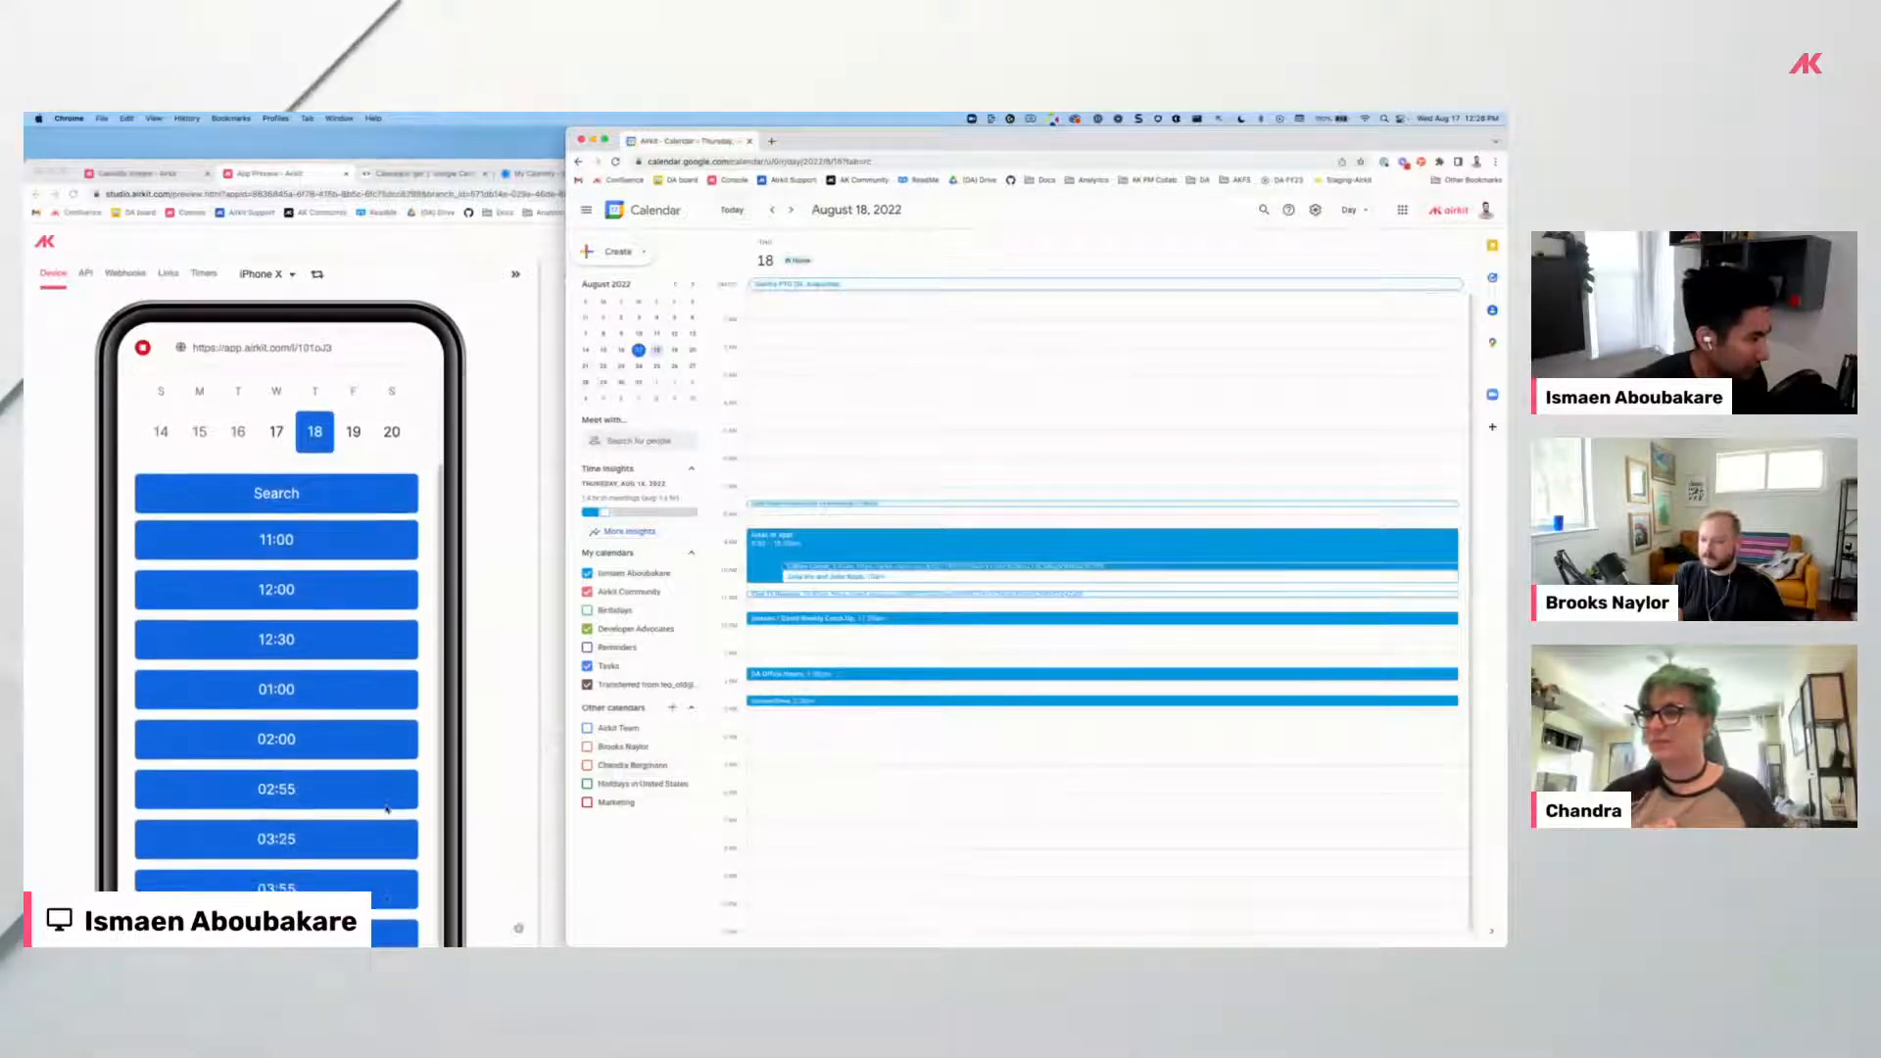
{"action": "scroll", "coordinate": [364, 834], "scroll_direction": "down", "scroll_amount": 2}
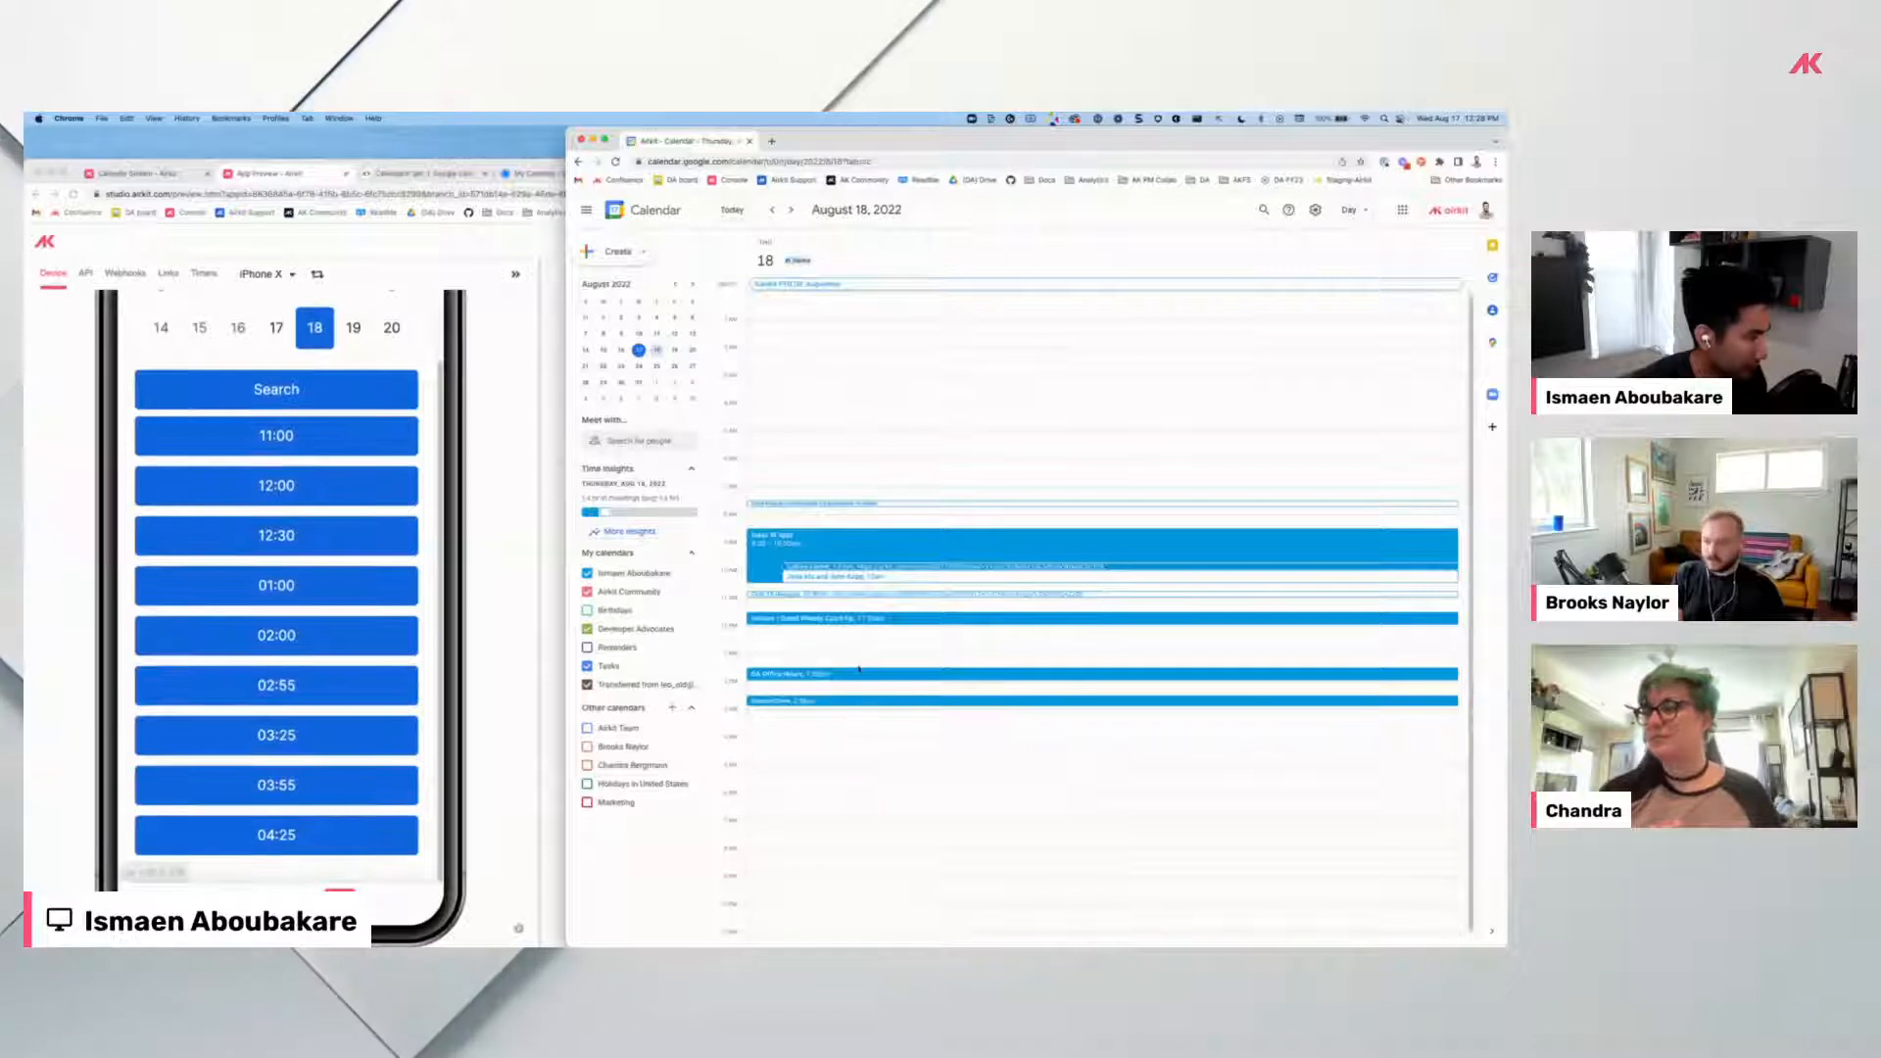
{"action": "scroll", "coordinate": [856, 675], "scroll_direction": "down", "scroll_amount": 1}
{"action": "scroll", "coordinate": [392, 627], "scroll_direction": "down", "scroll_amount": 1}
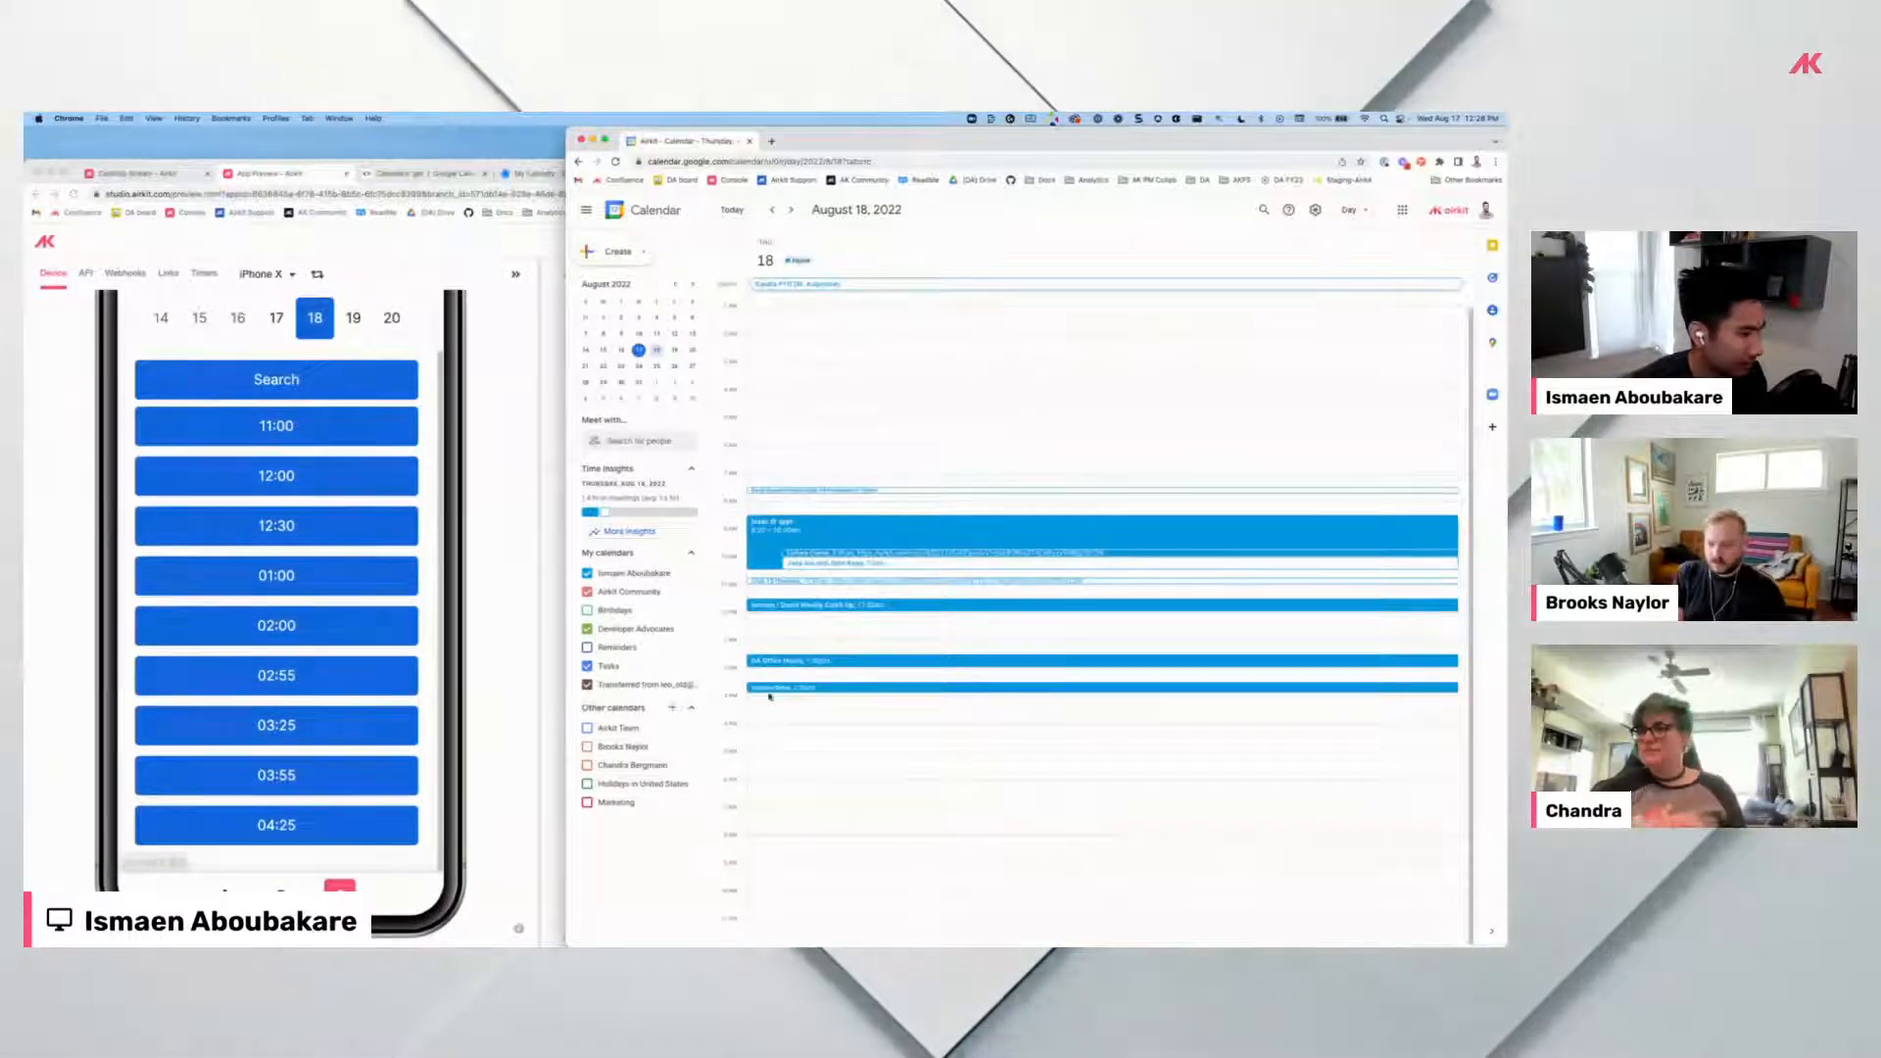
{"action": "left_click", "coordinate": [301, 666]}
{"action": "left_click", "coordinate": [787, 672]}
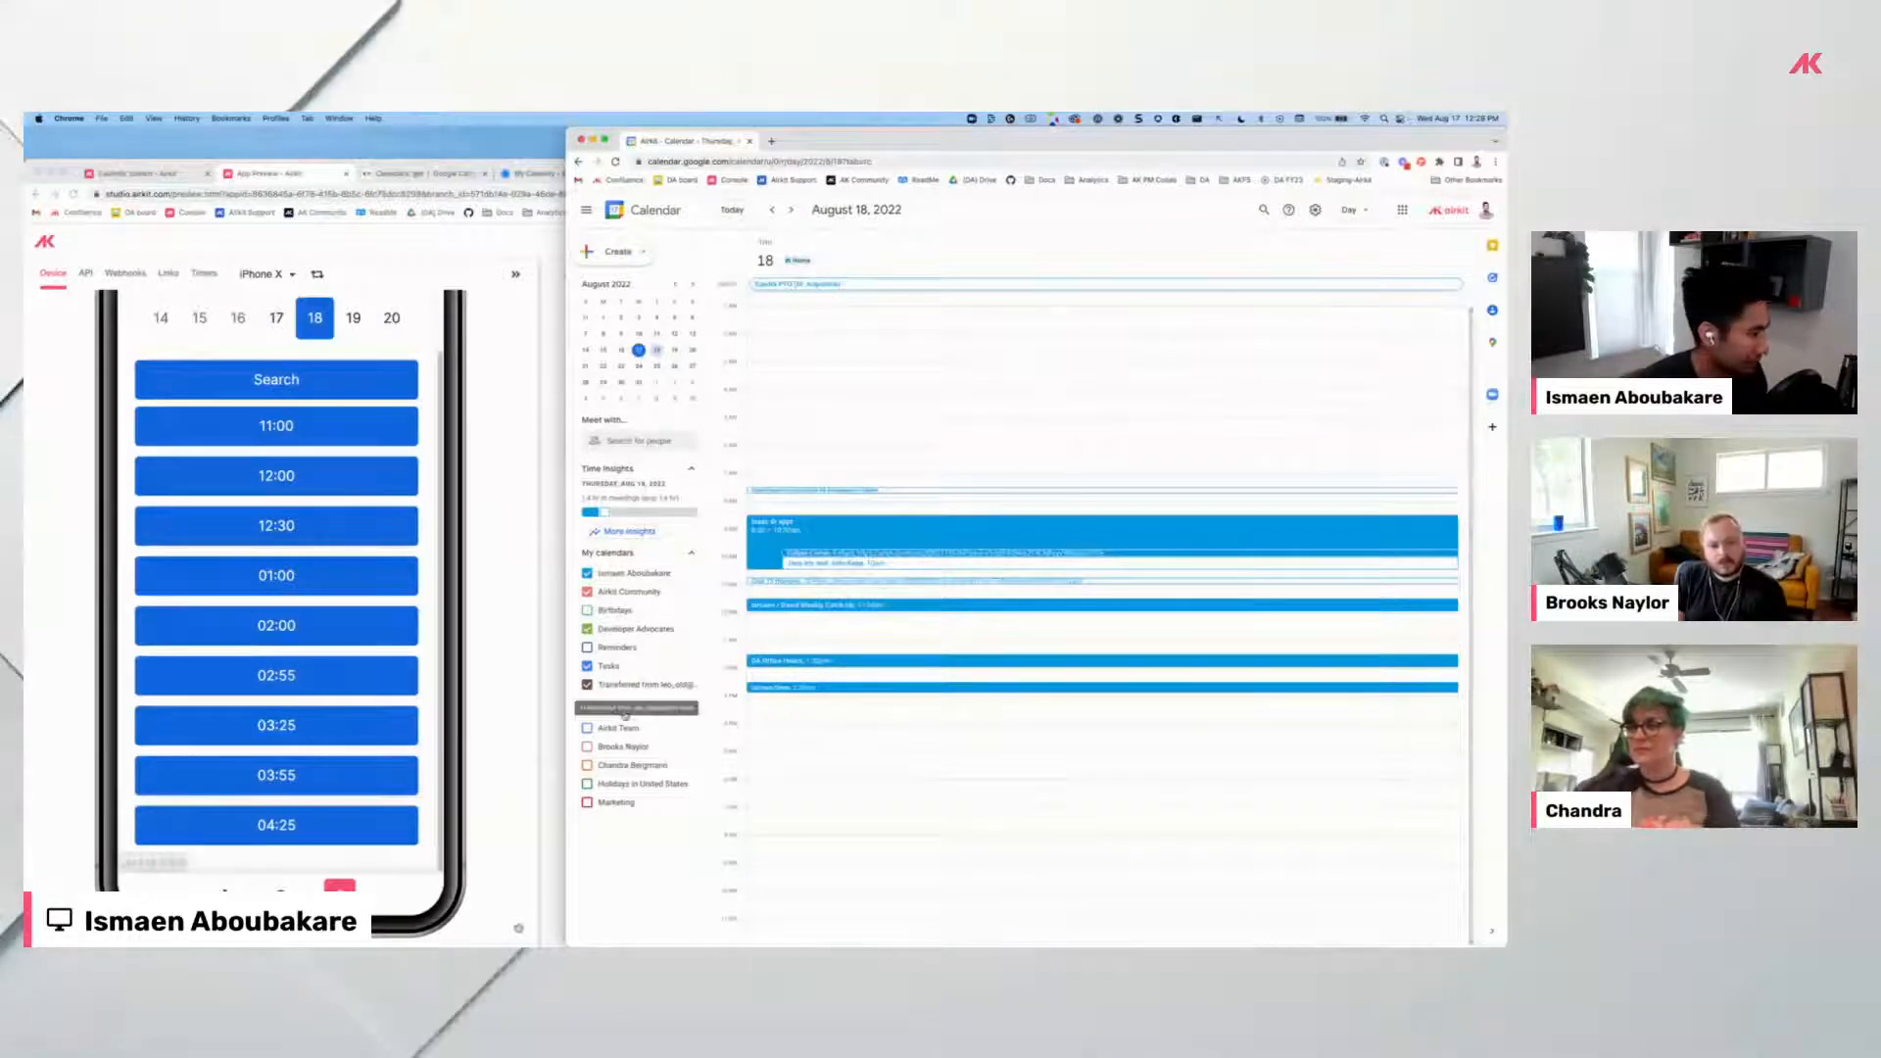
Select August 19 in AirCal's date picker and maximise the preview window.
{"action": "left_click_drag", "start_coordinate": [436, 167], "coordinate": [542, 159]}
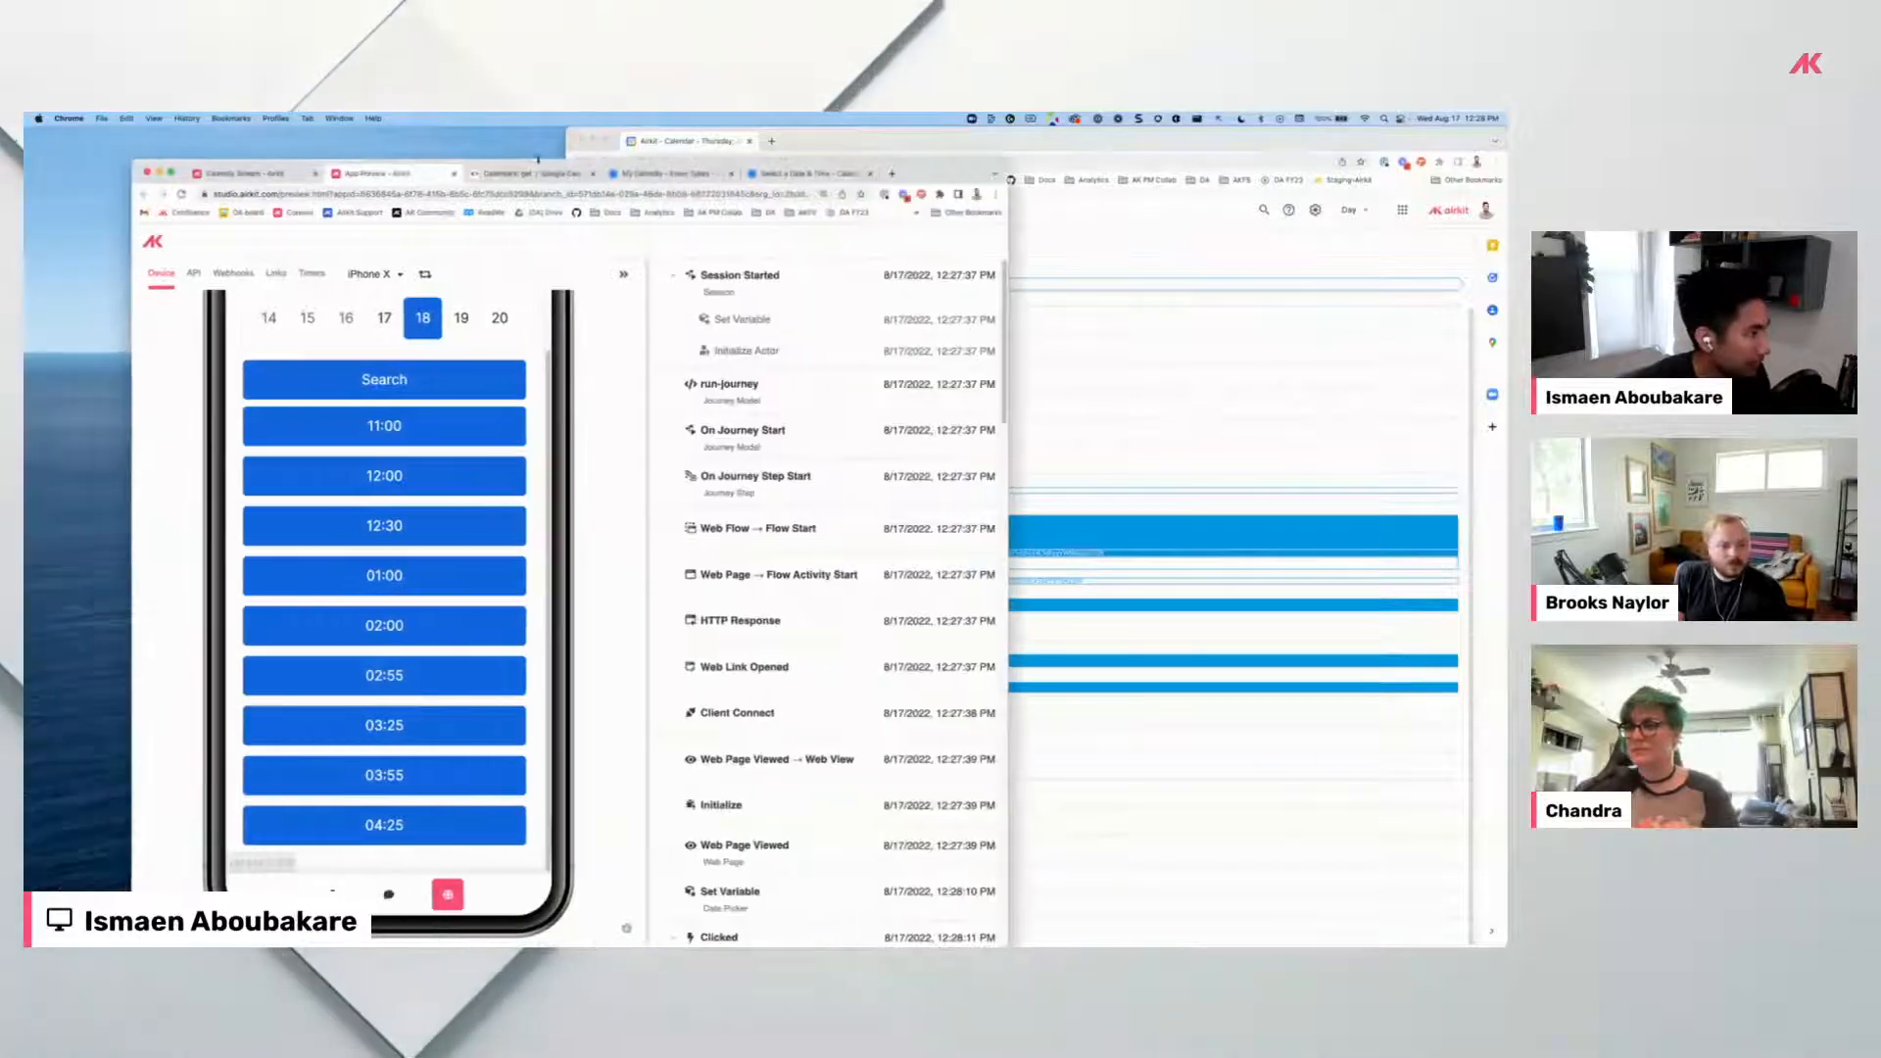
{"action": "left_click", "coordinate": [461, 318]}
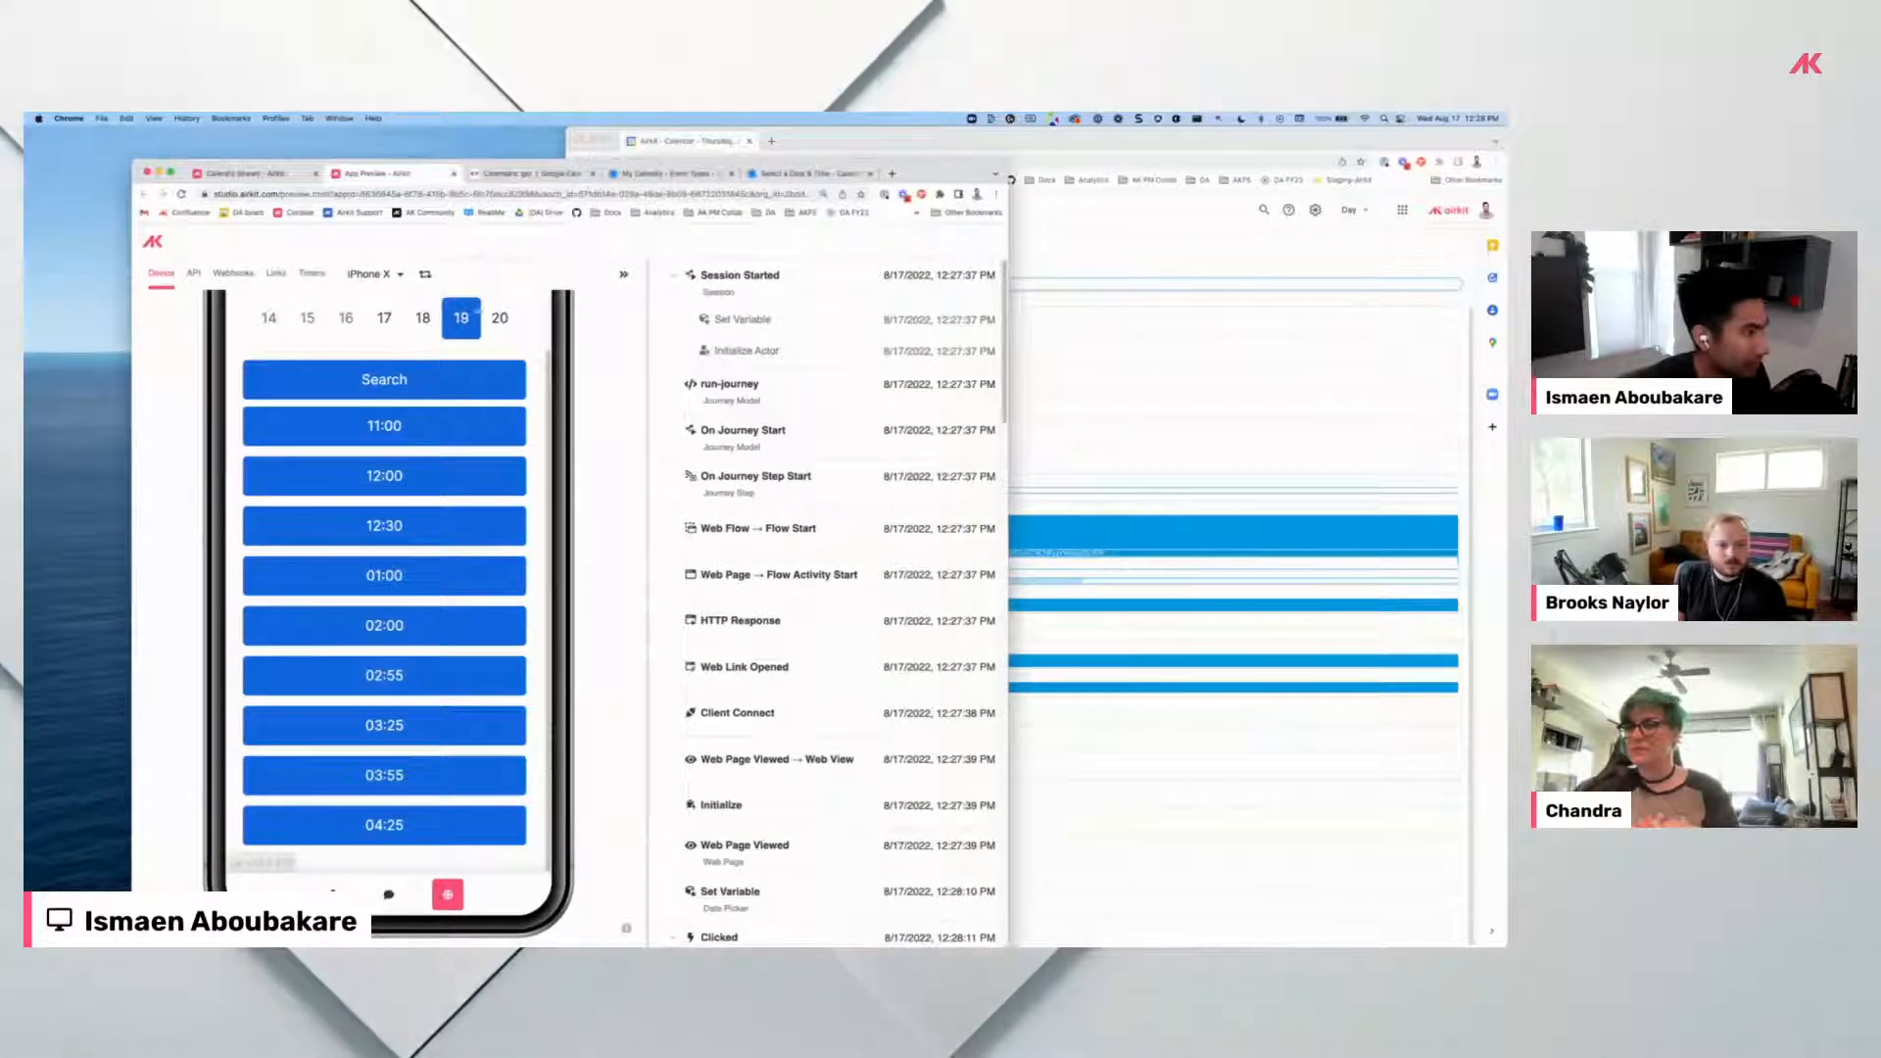
{"action": "double_click", "coordinate": [923, 175]}
{"action": "scroll", "coordinate": [319, 792], "scroll_direction": "up", "scroll_amount": 1}
{"action": "scroll", "coordinate": [318, 792], "scroll_direction": "up", "scroll_amount": 3}
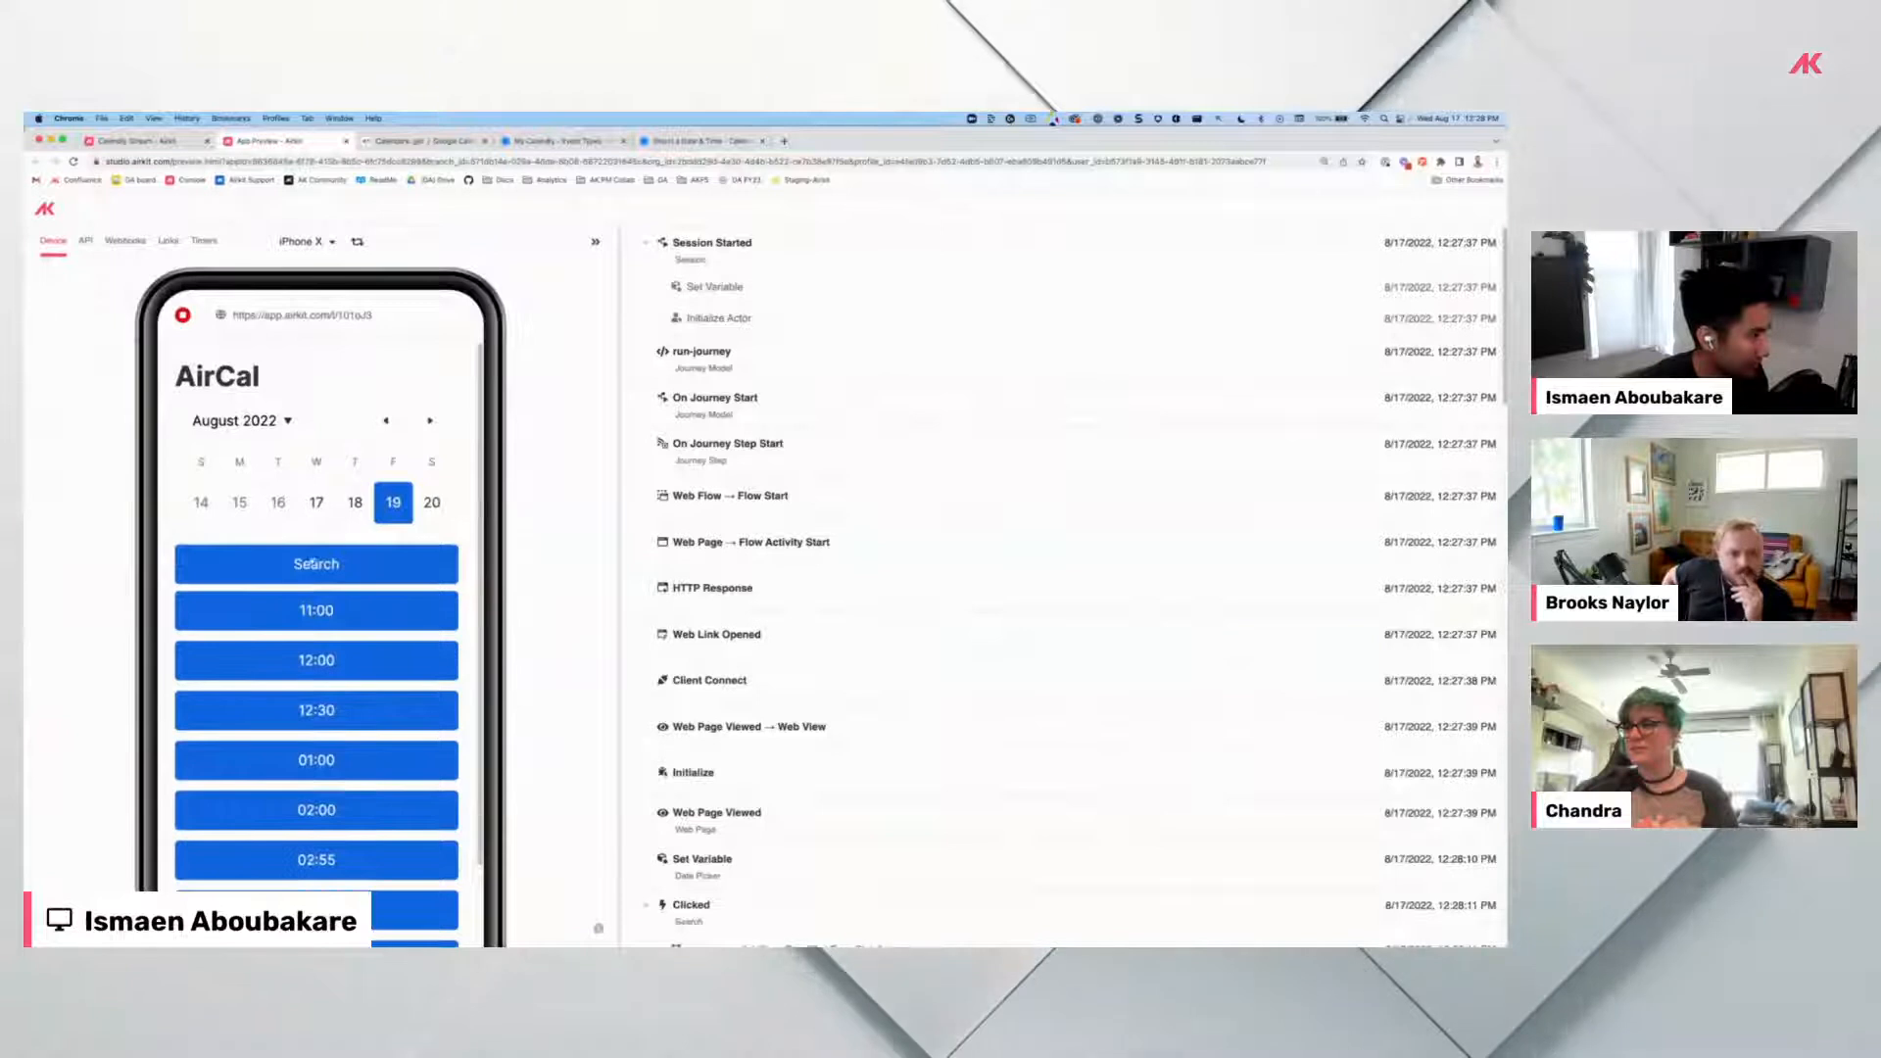
Search AirCal's open times for August 19, then switch to the Calendly booking tab.
{"action": "left_click", "coordinate": [390, 576]}
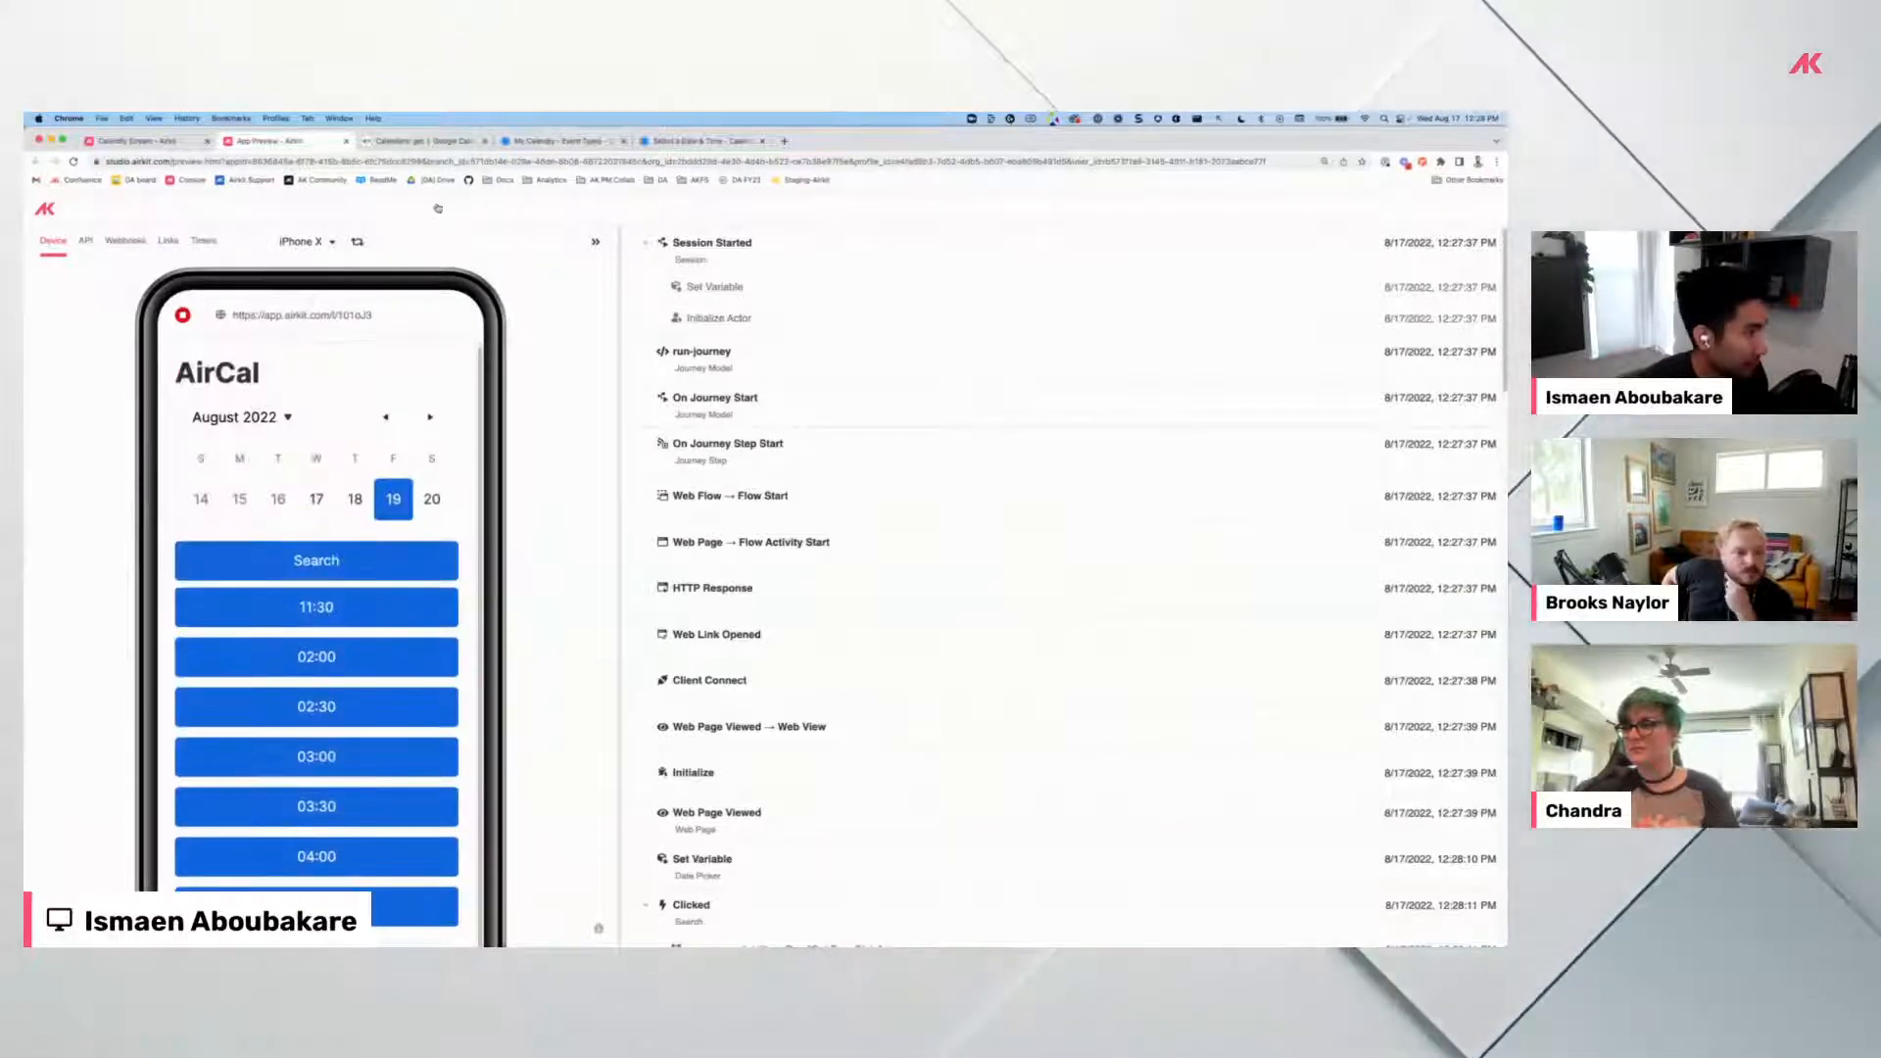
{"action": "left_click", "coordinate": [697, 142]}
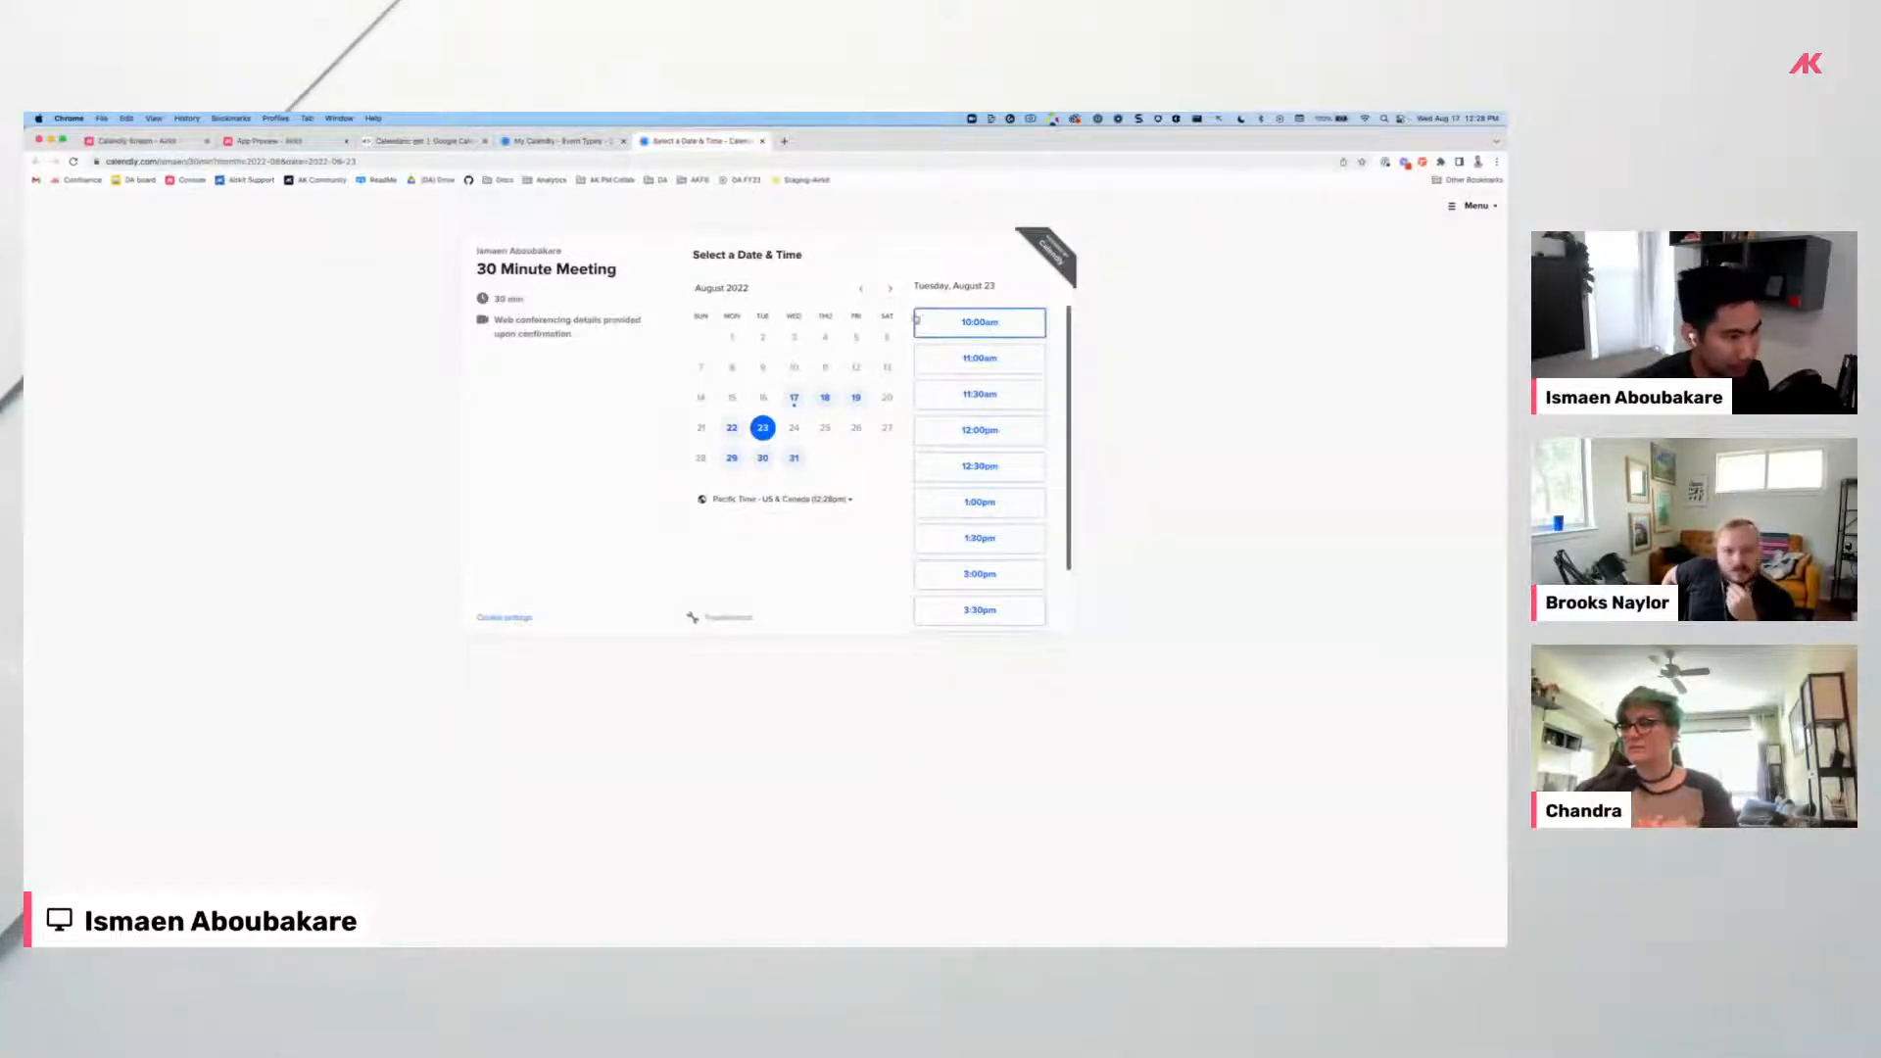
Open Calendly's booking form for the 10:00am August 23 slot, back out, and return to Airkit.
{"action": "left_click", "coordinate": [981, 332]}
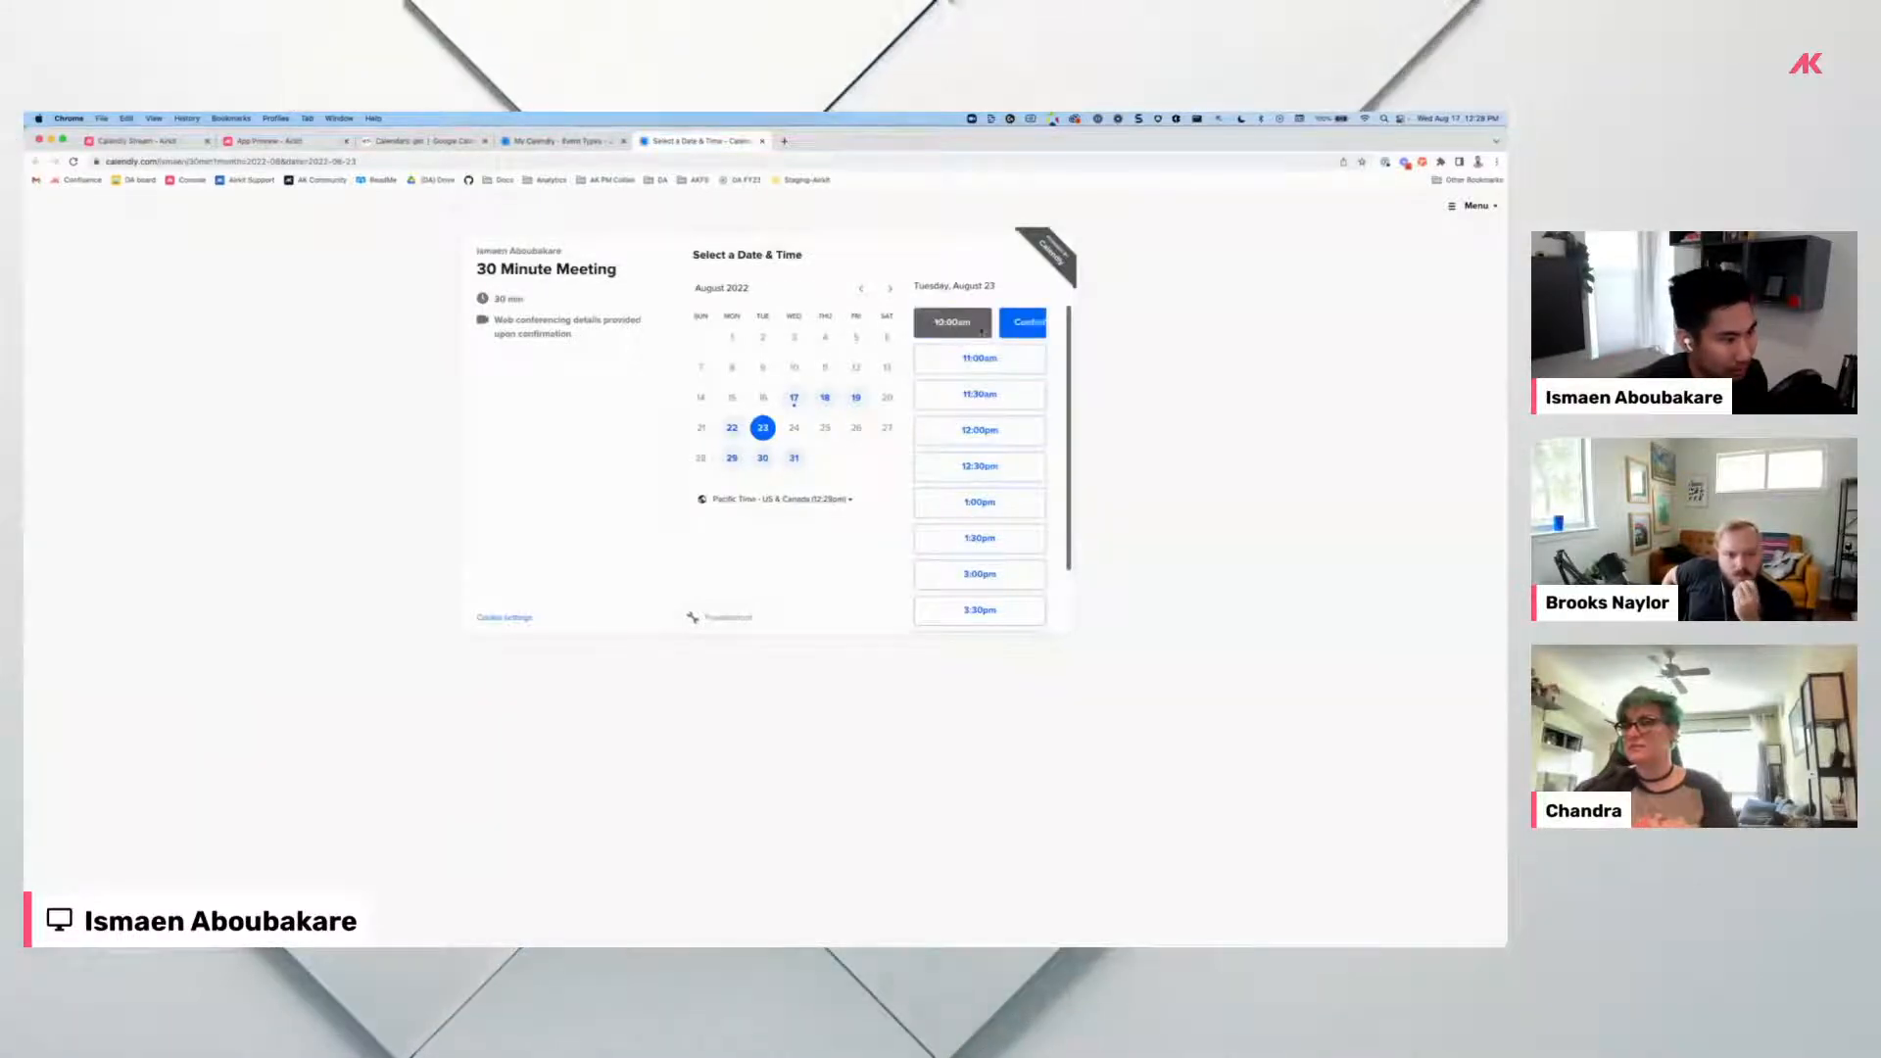
{"action": "left_click", "coordinate": [1036, 325]}
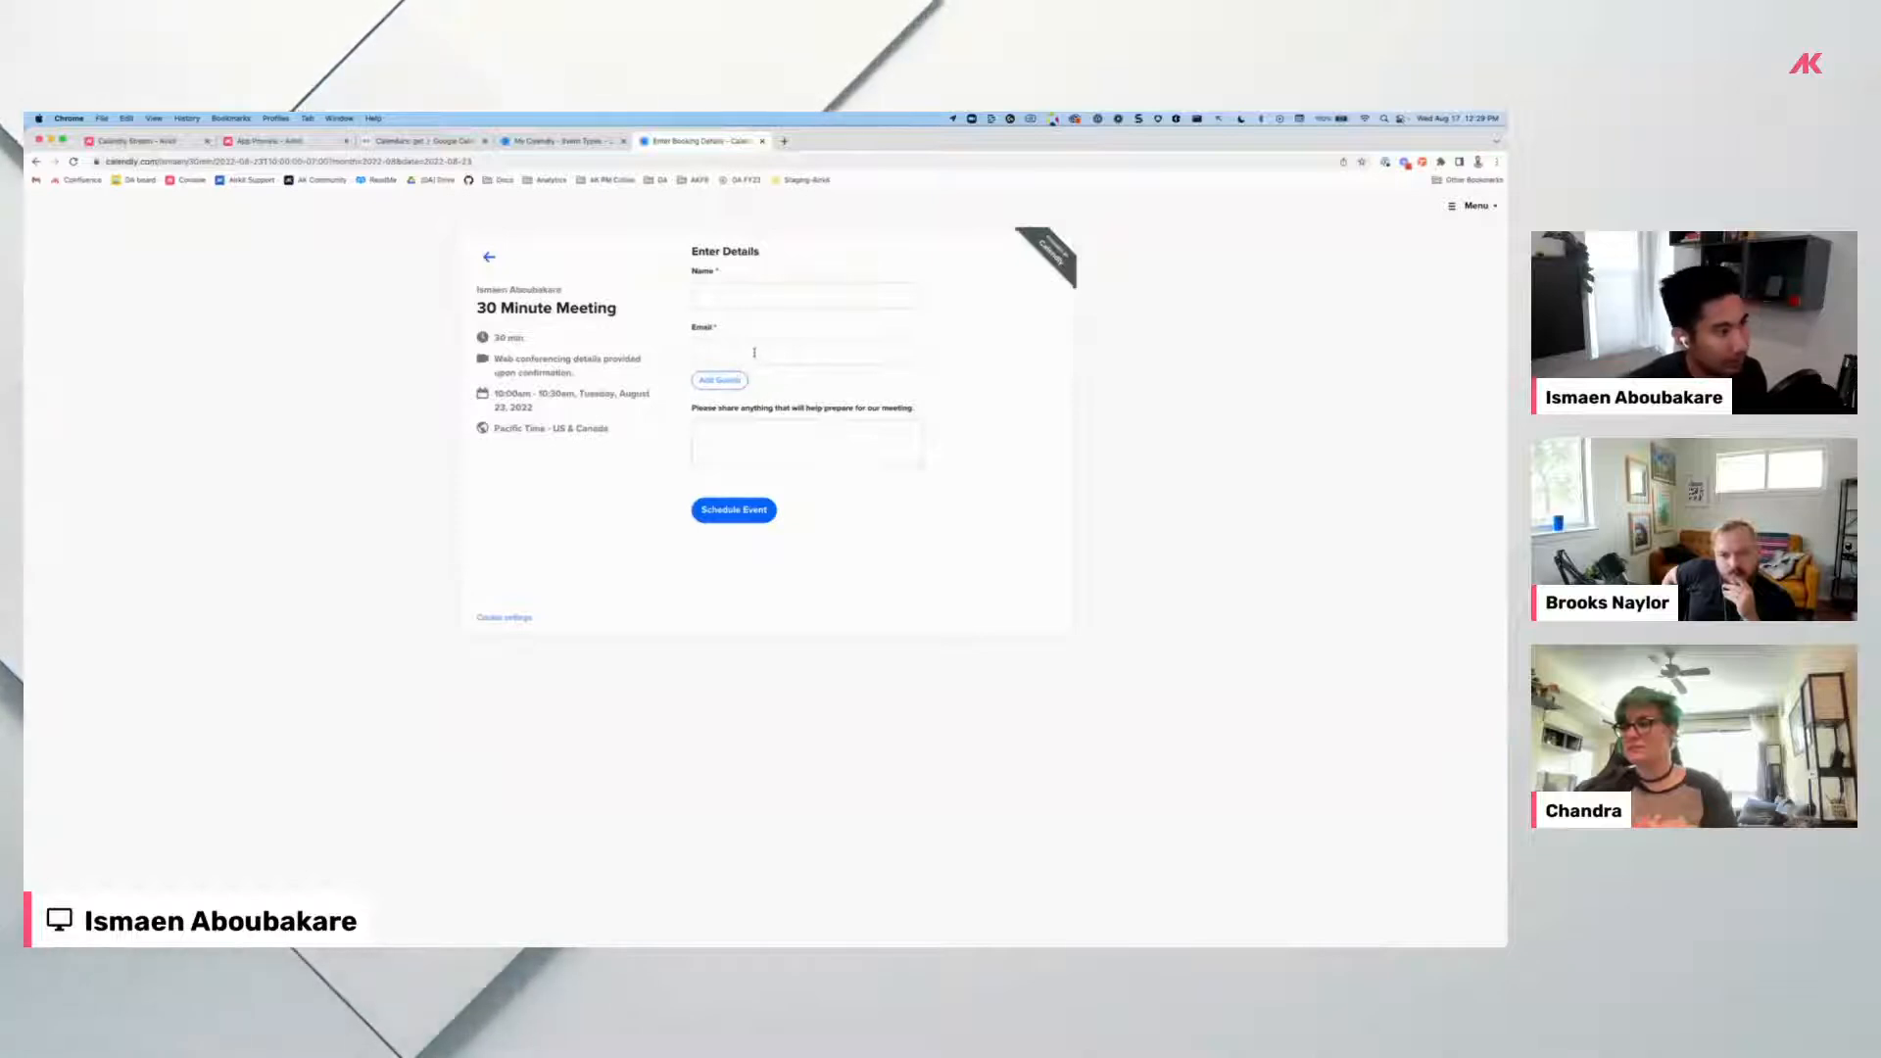
{"action": "left_click", "coordinate": [489, 257]}
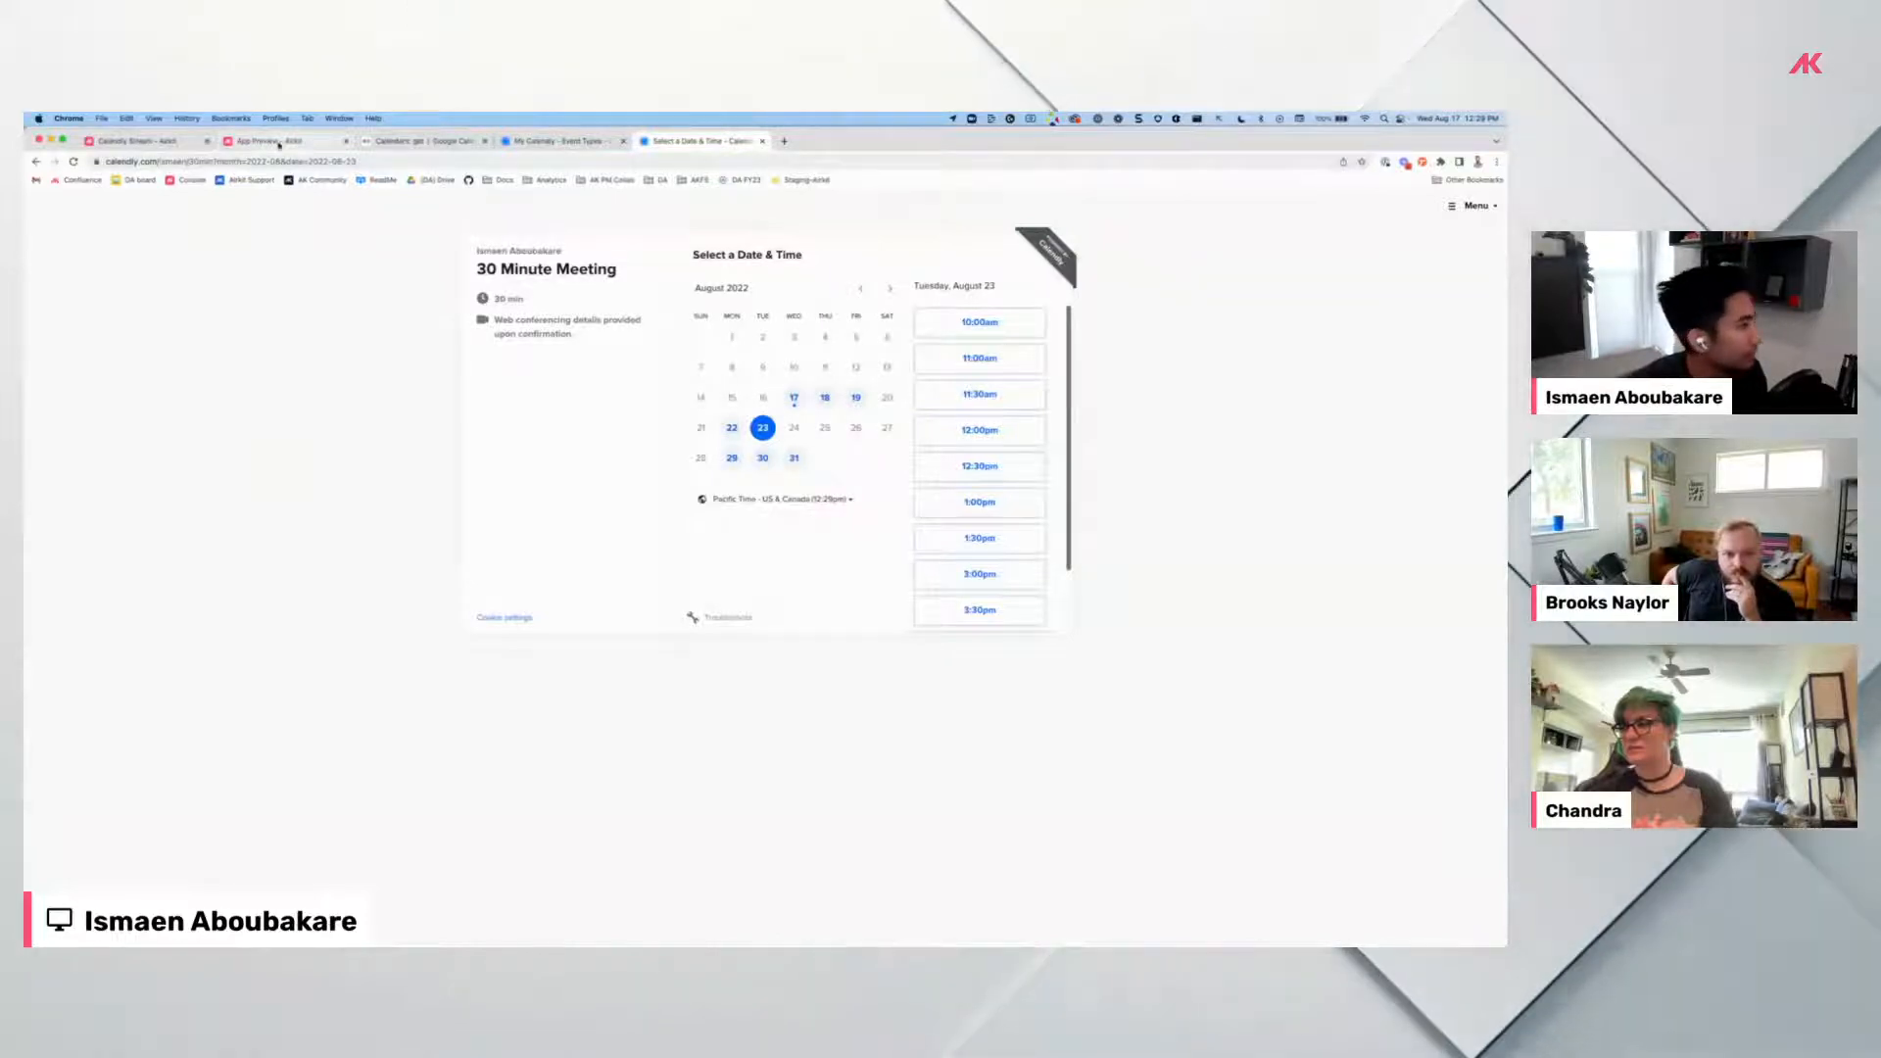
{"action": "left_click", "coordinate": [165, 141]}
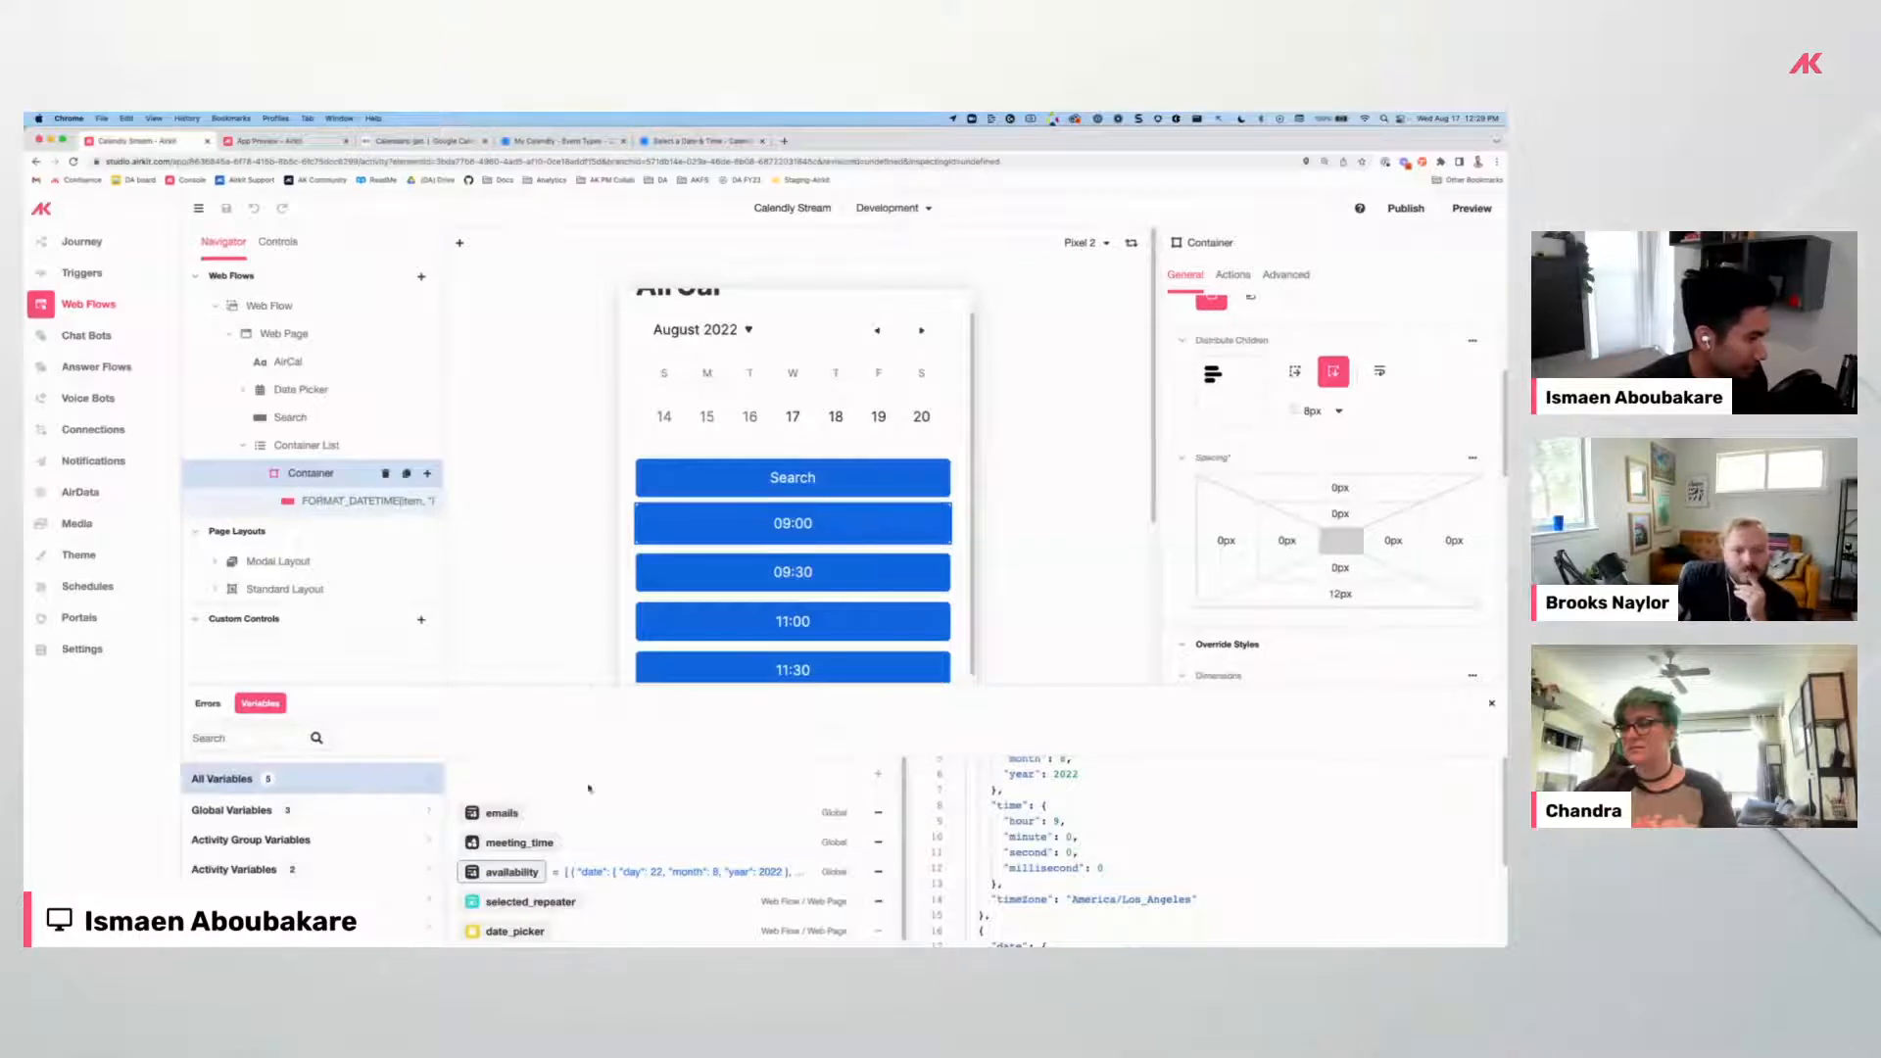
Compare the 09:00 slot button with Calendly's page, then open Add Control on the time-slot Container.
{"action": "left_click", "coordinate": [830, 519]}
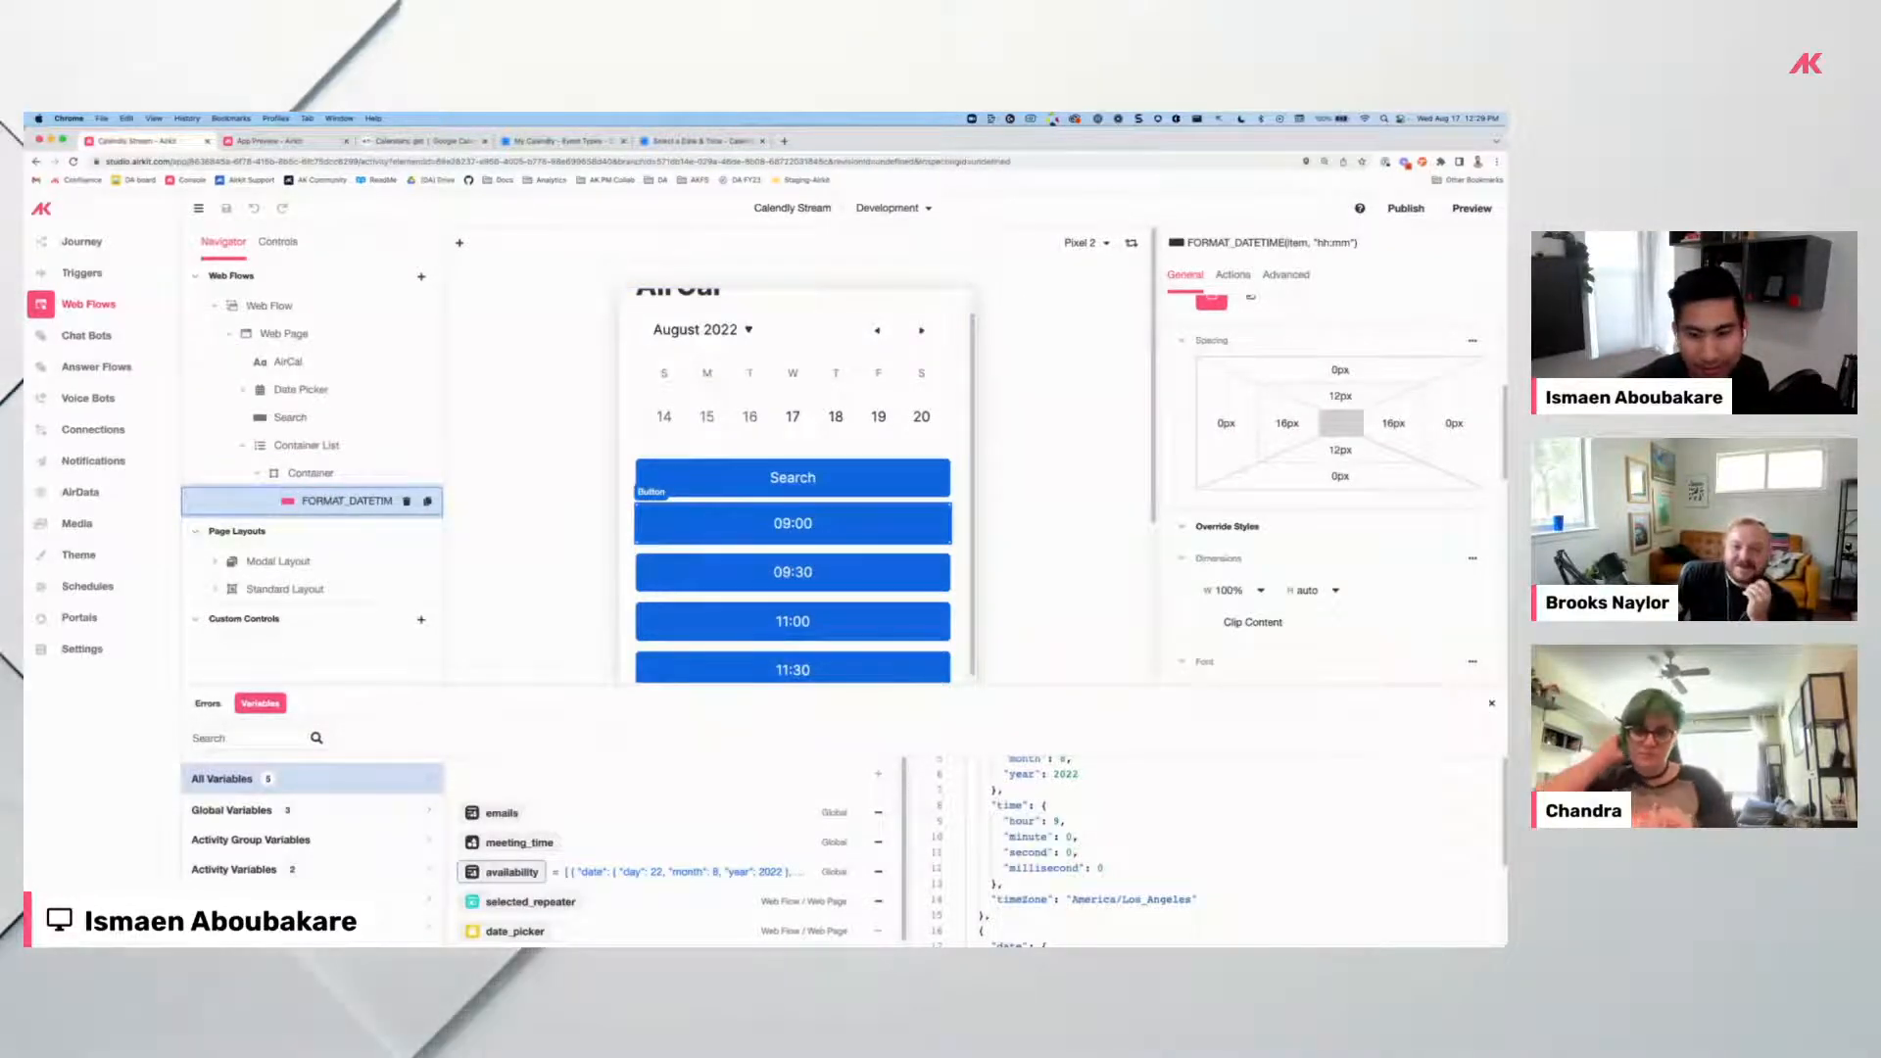
{"action": "mouse_move", "coordinate": [893, 149]}
{"action": "left_mouse_down"}
{"action": "mouse_move", "coordinate": [845, 490]}
{"action": "mouse_move", "coordinate": [893, 149]}
{"action": "left_mouse_up"}
{"action": "left_click", "coordinate": [683, 147]}
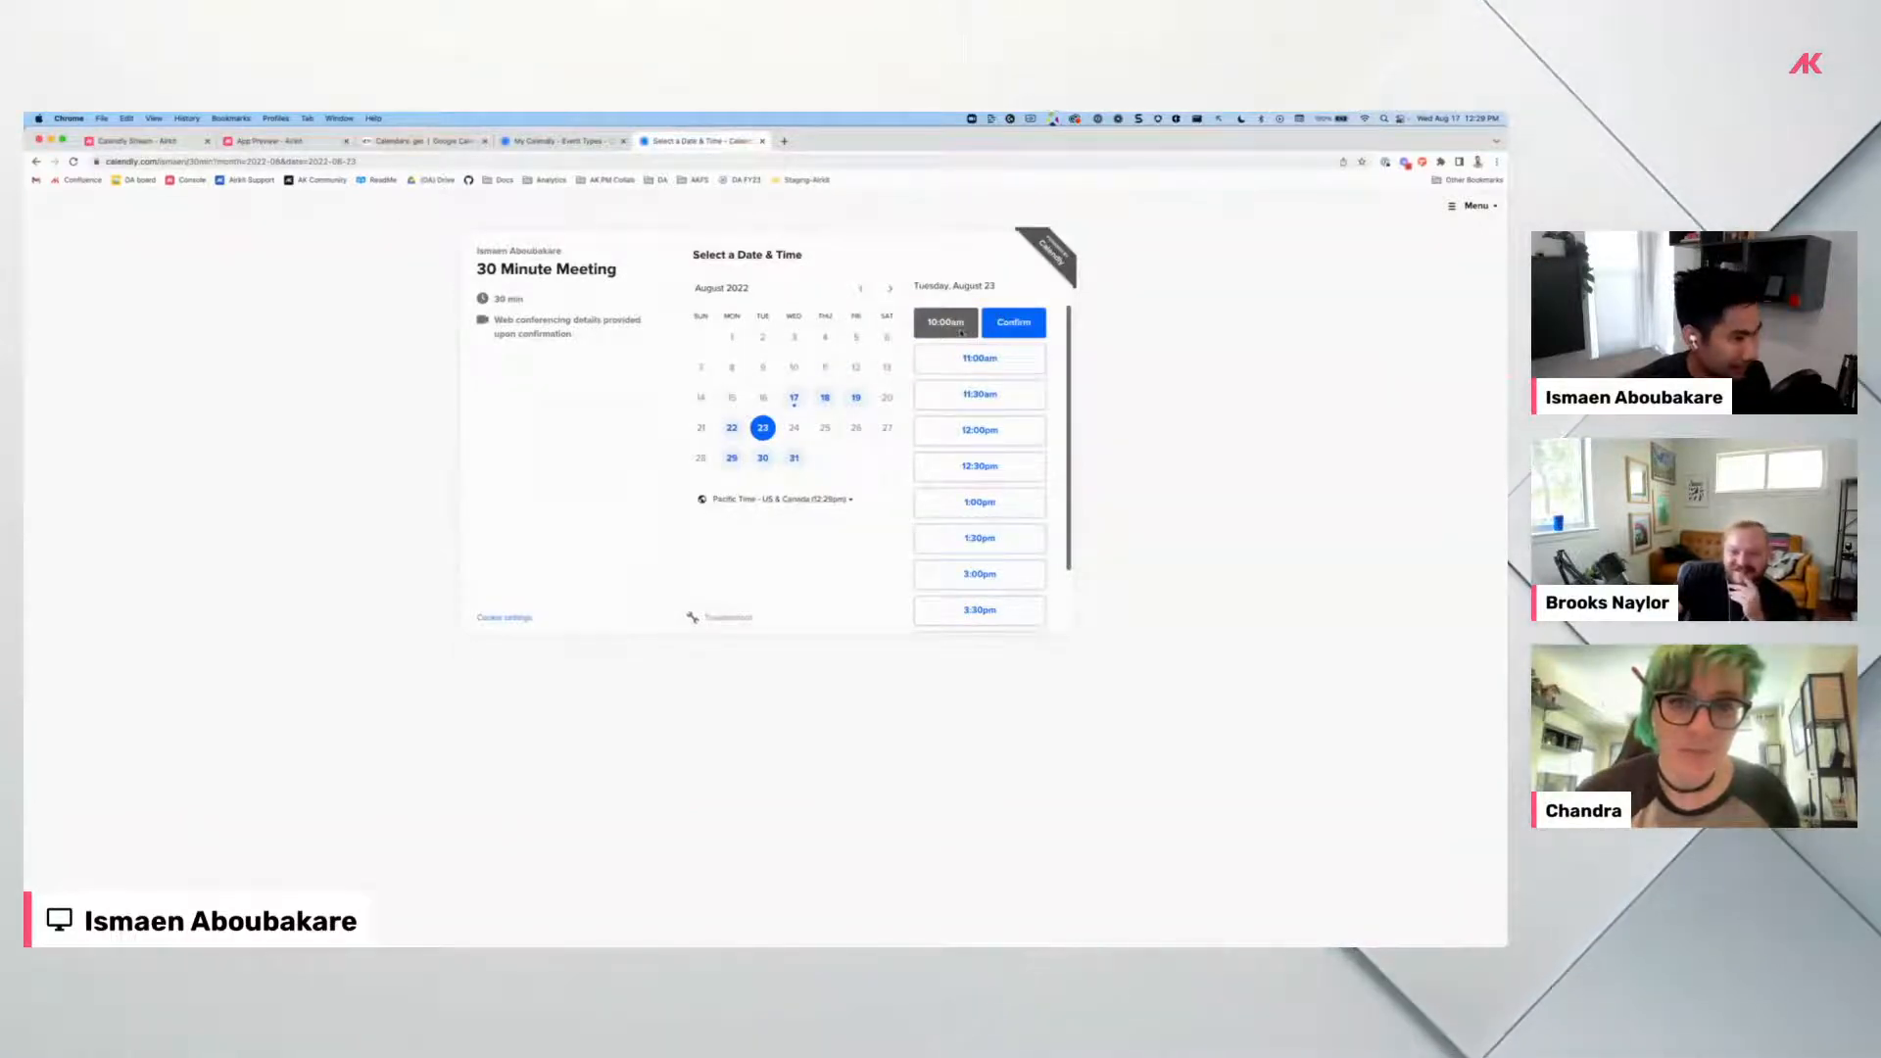
{"action": "left_click", "coordinate": [144, 147]}
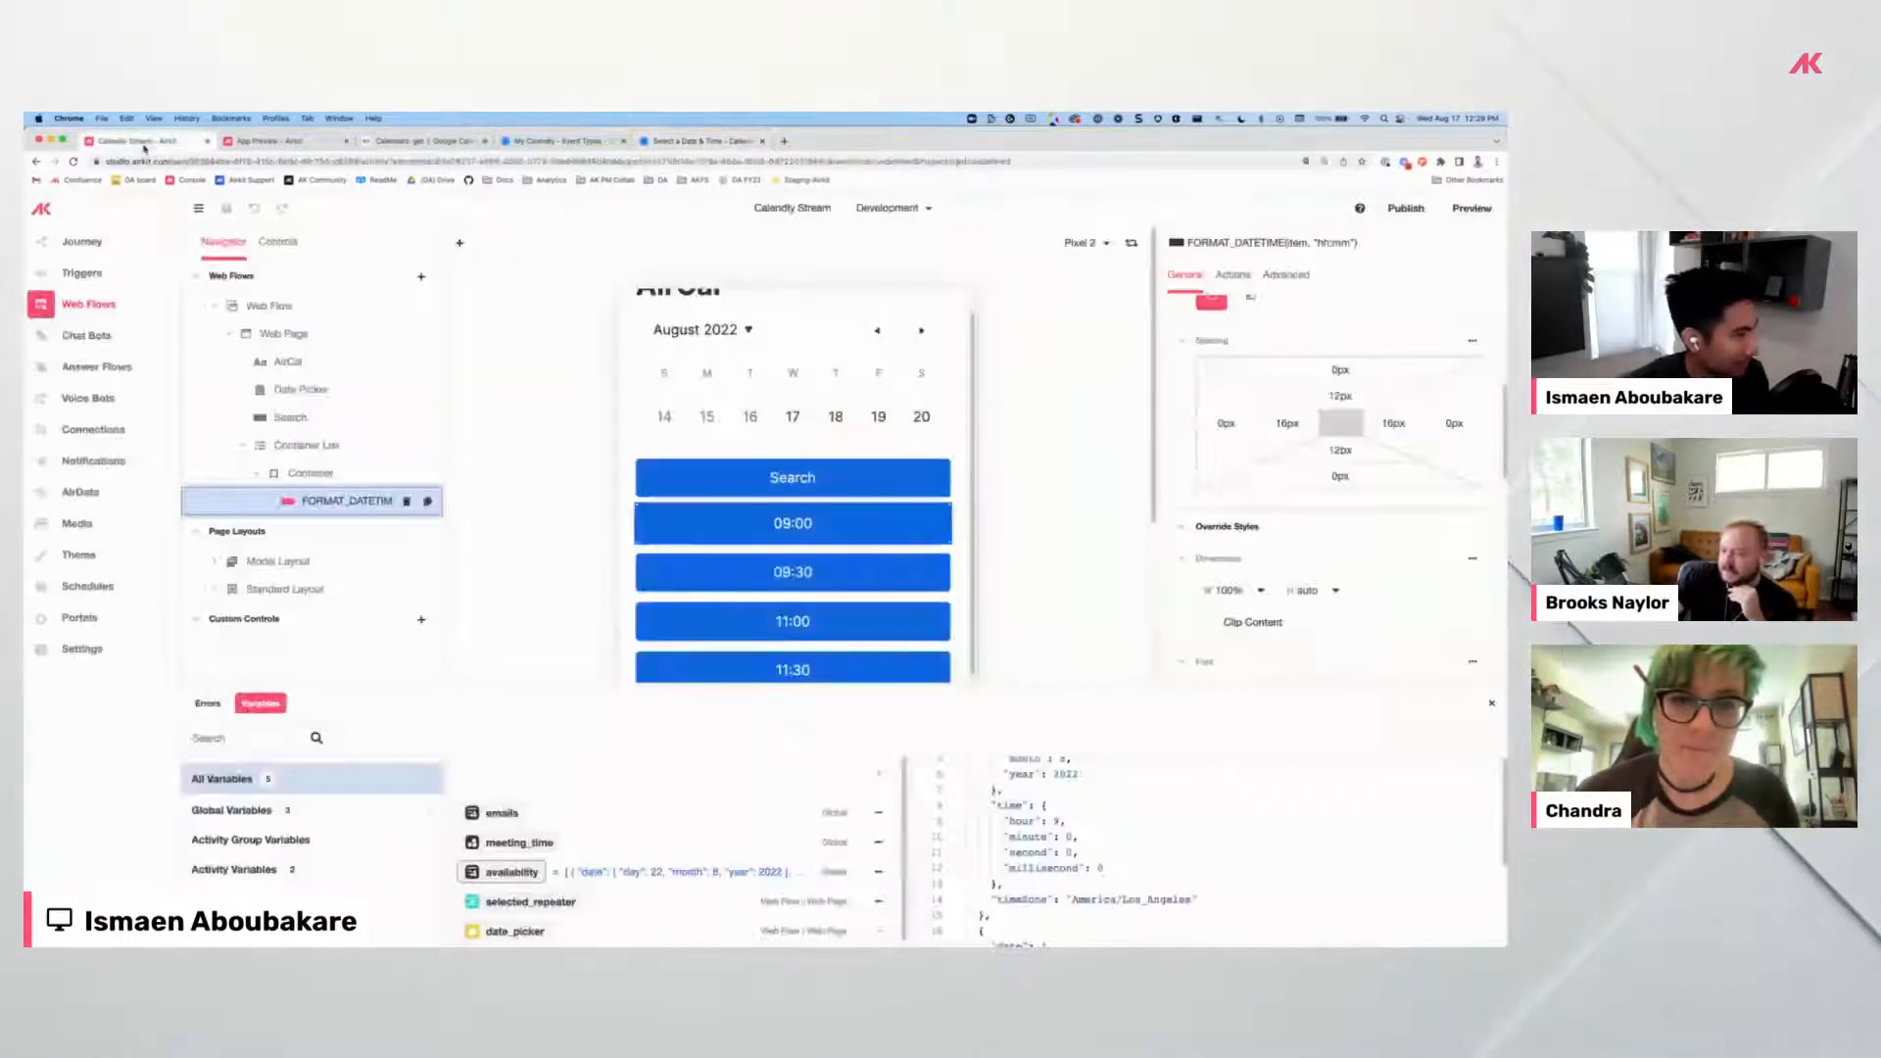
{"action": "left_click", "coordinate": [700, 147]}
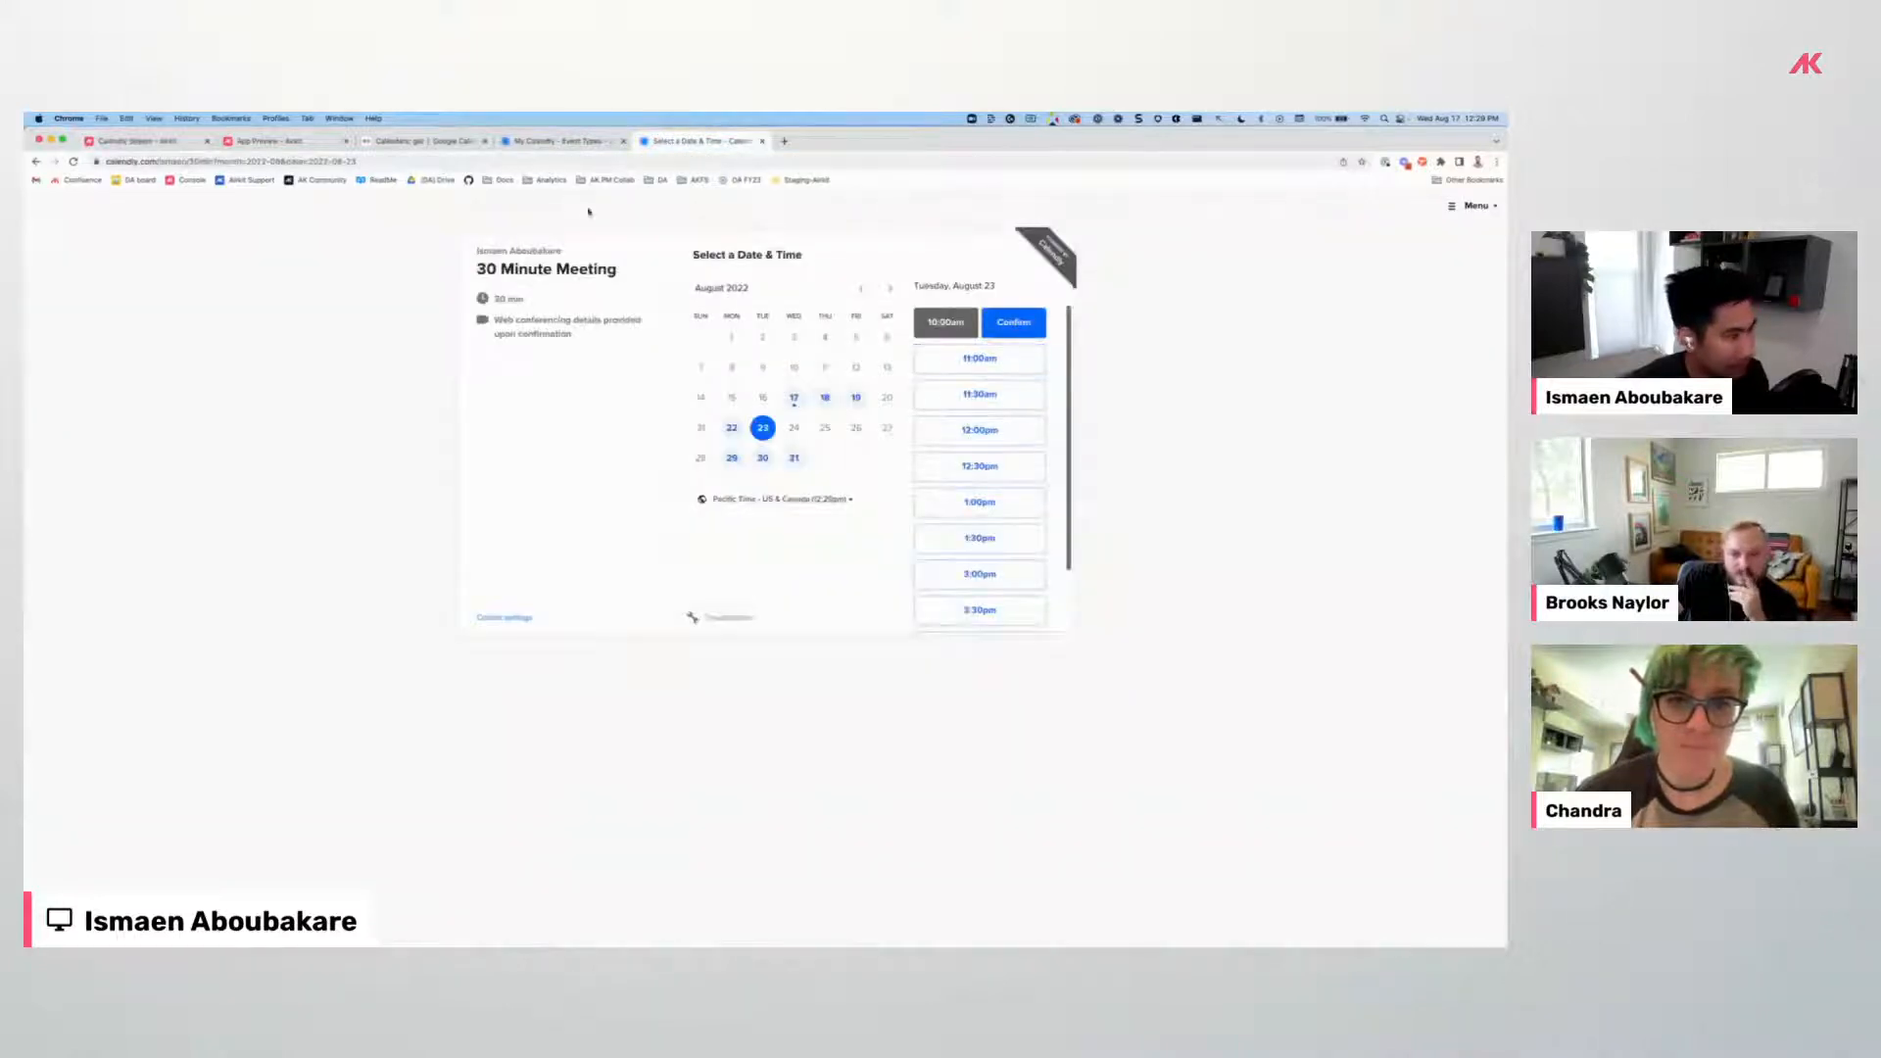
{"action": "left_click", "coordinate": [154, 142]}
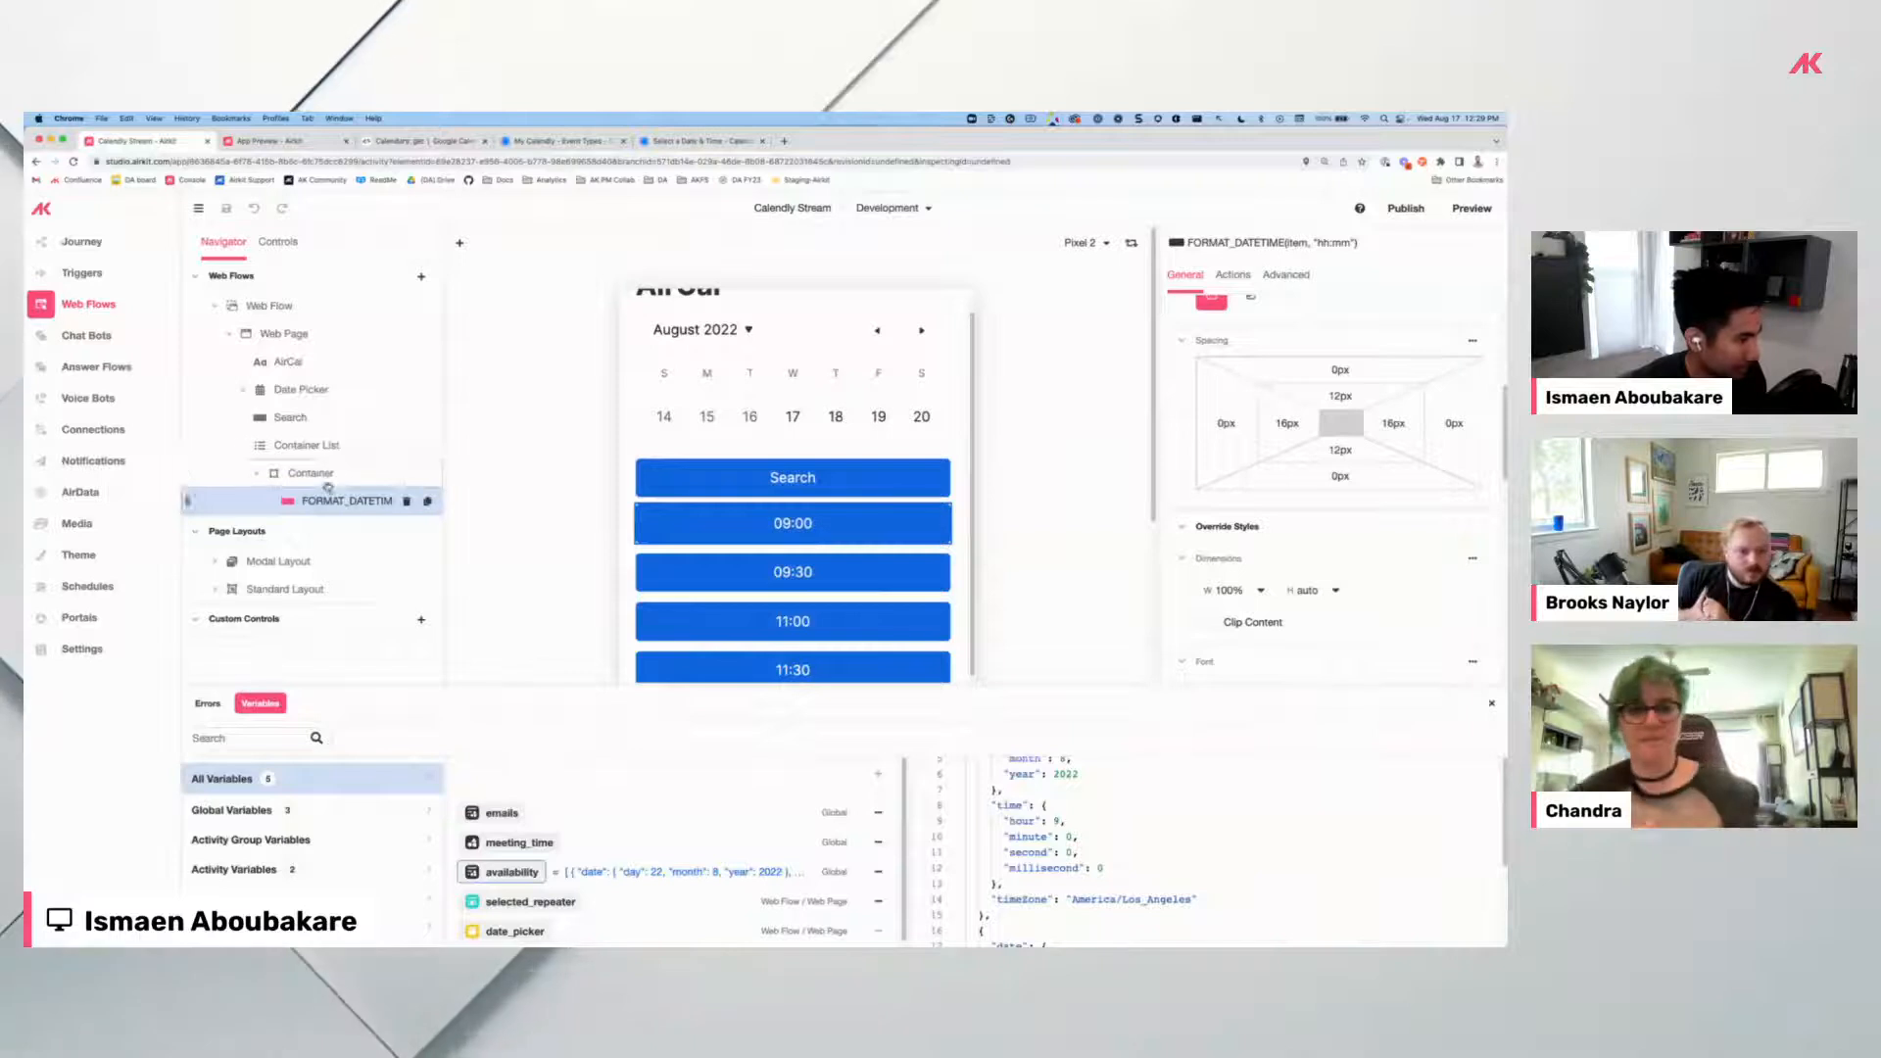
{"action": "left_click", "coordinate": [397, 475]}
{"action": "left_click", "coordinate": [427, 474]}
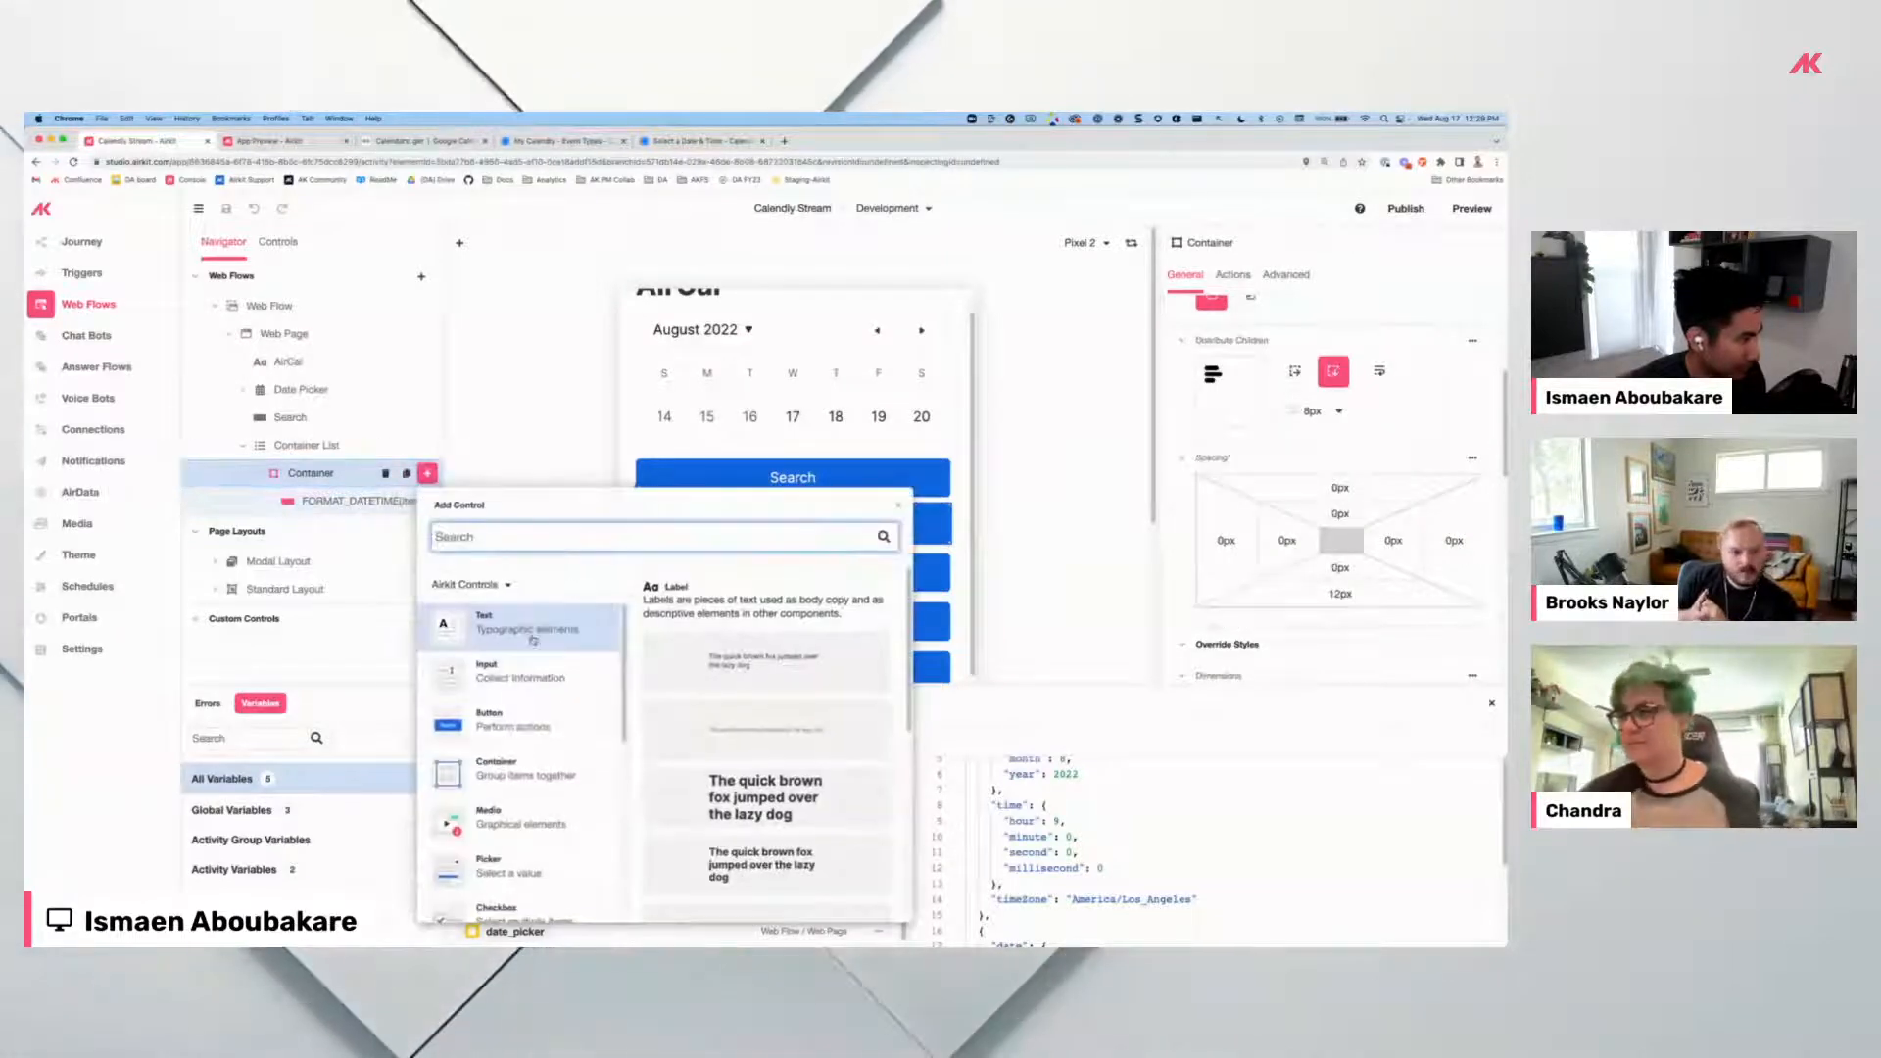
Add a Button to the time-slot Container and relabel it 'Confirm'.
{"action": "left_click", "coordinate": [507, 715]}
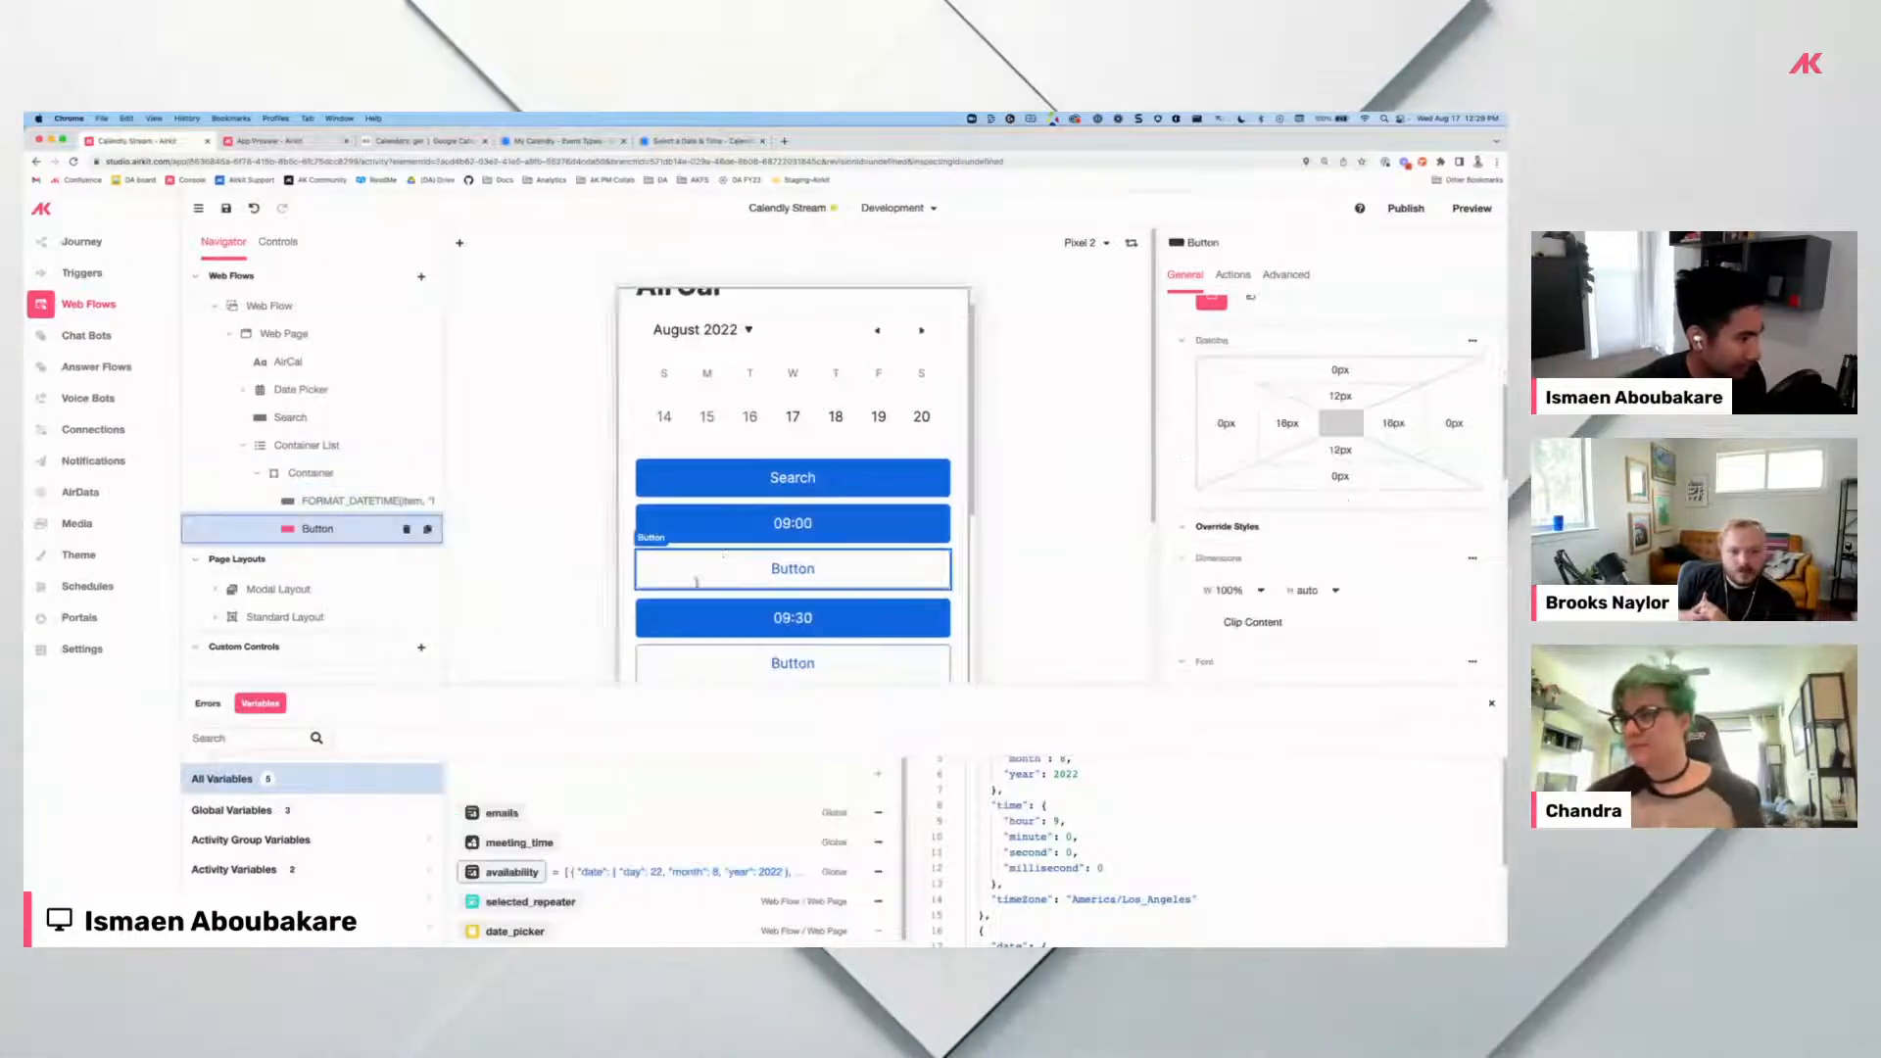
{"action": "double_click", "coordinate": [792, 569]}
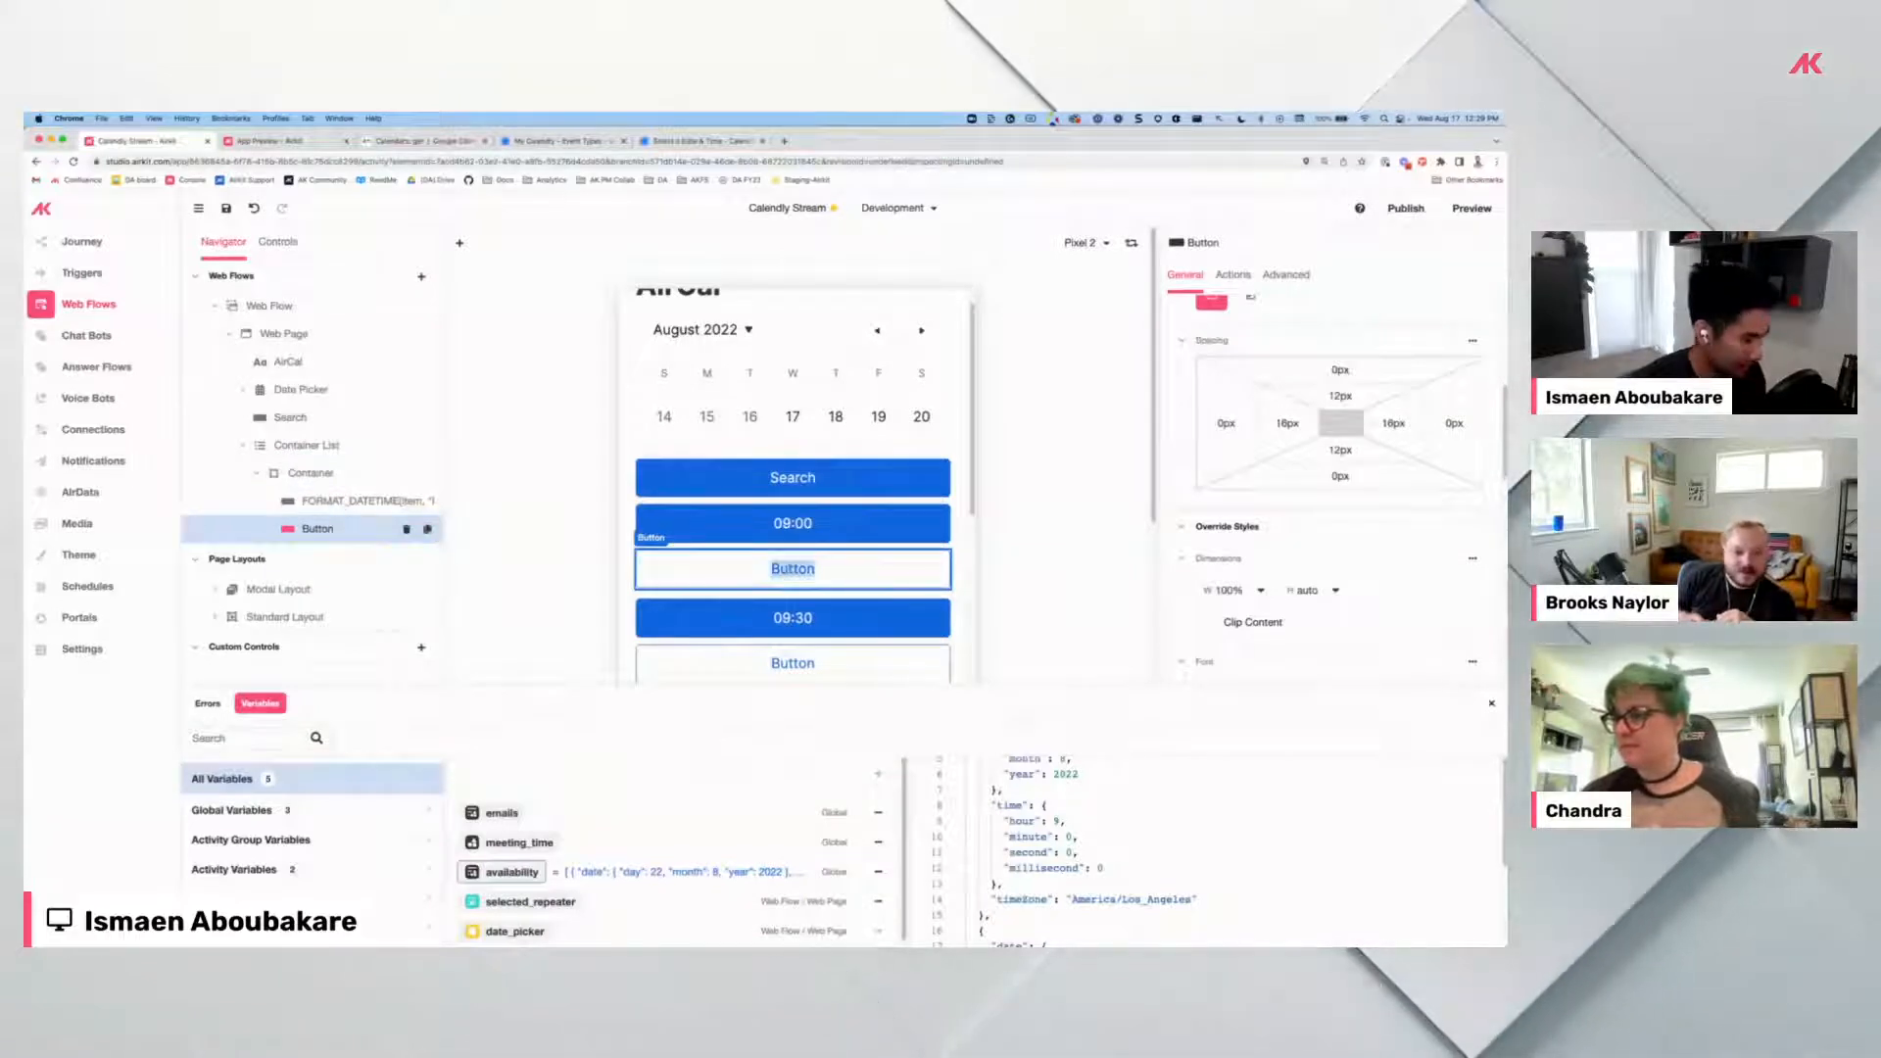
{"action": "type", "text": "Confirm"}
{"action": "key", "text": "Return"}
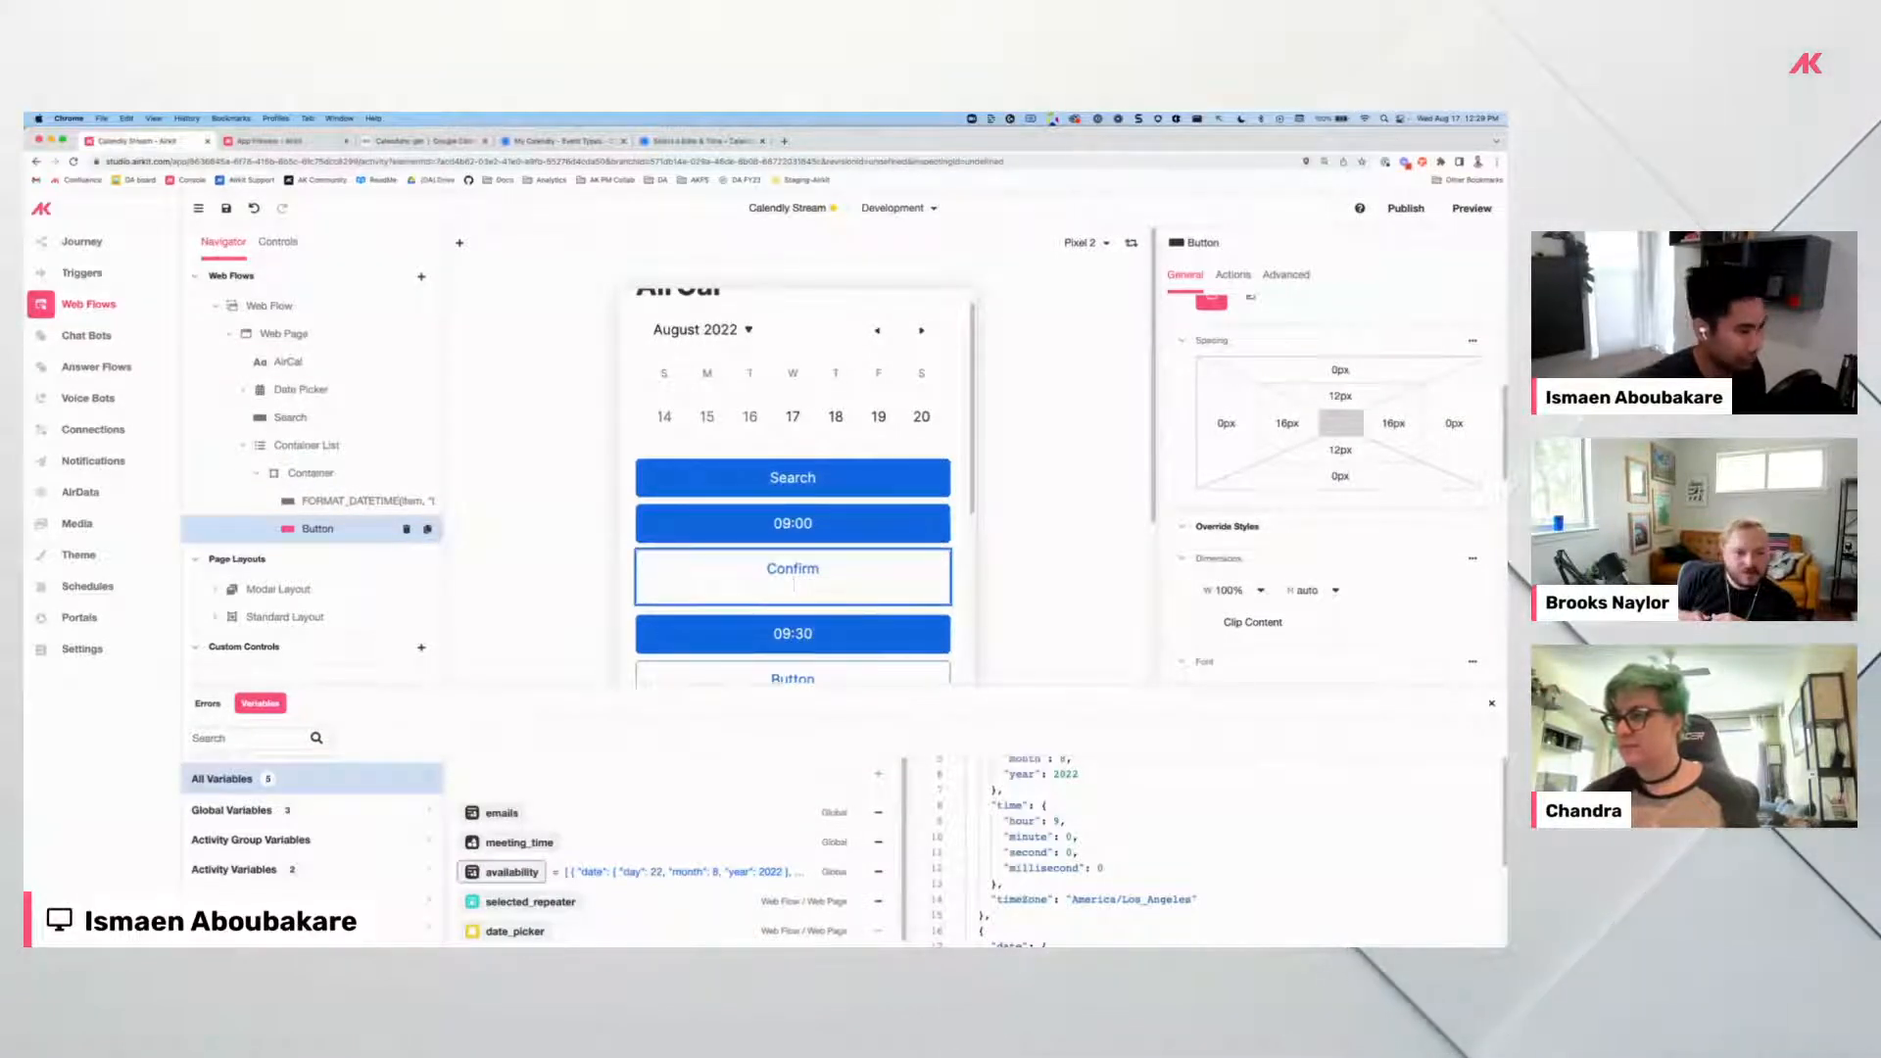
{"action": "key", "text": "BackSpace"}
{"action": "left_click", "coordinate": [1004, 530]}
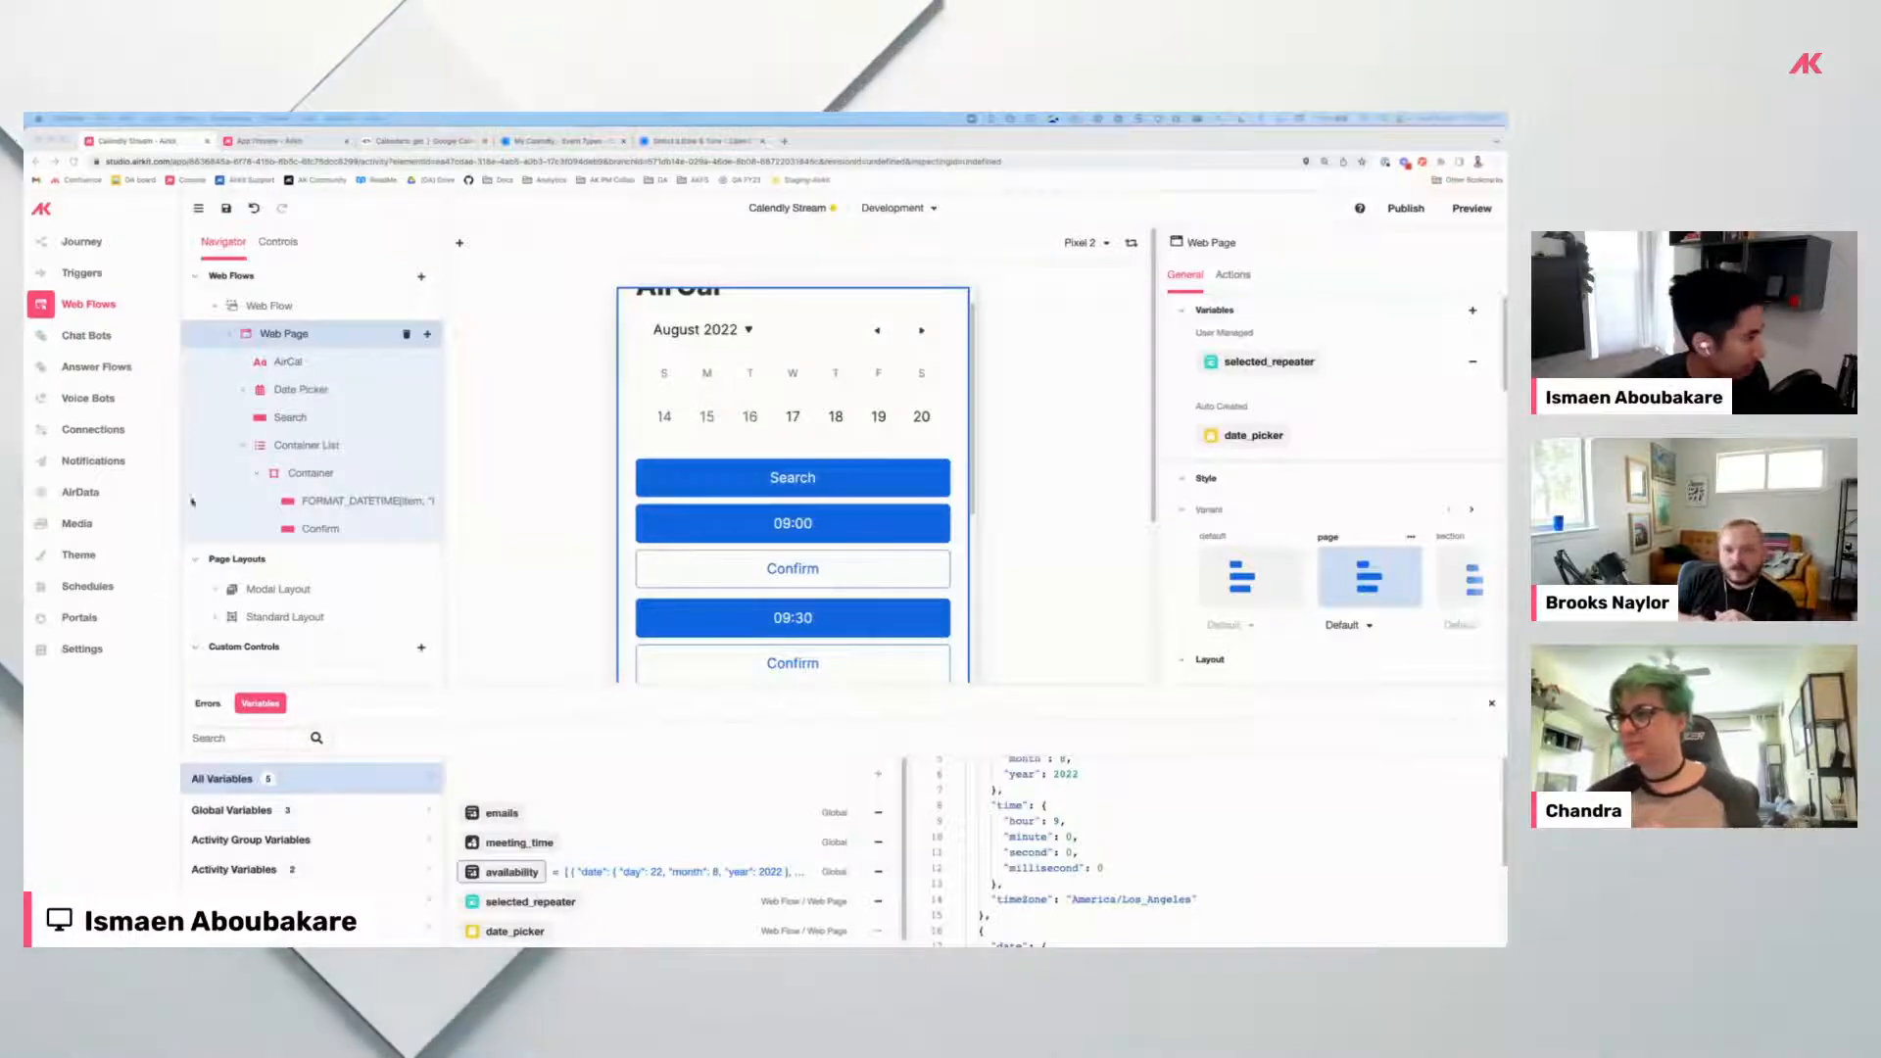
Lay out the Container's children horizontally with a spacing expression of "12px".
{"action": "left_click", "coordinate": [326, 529]}
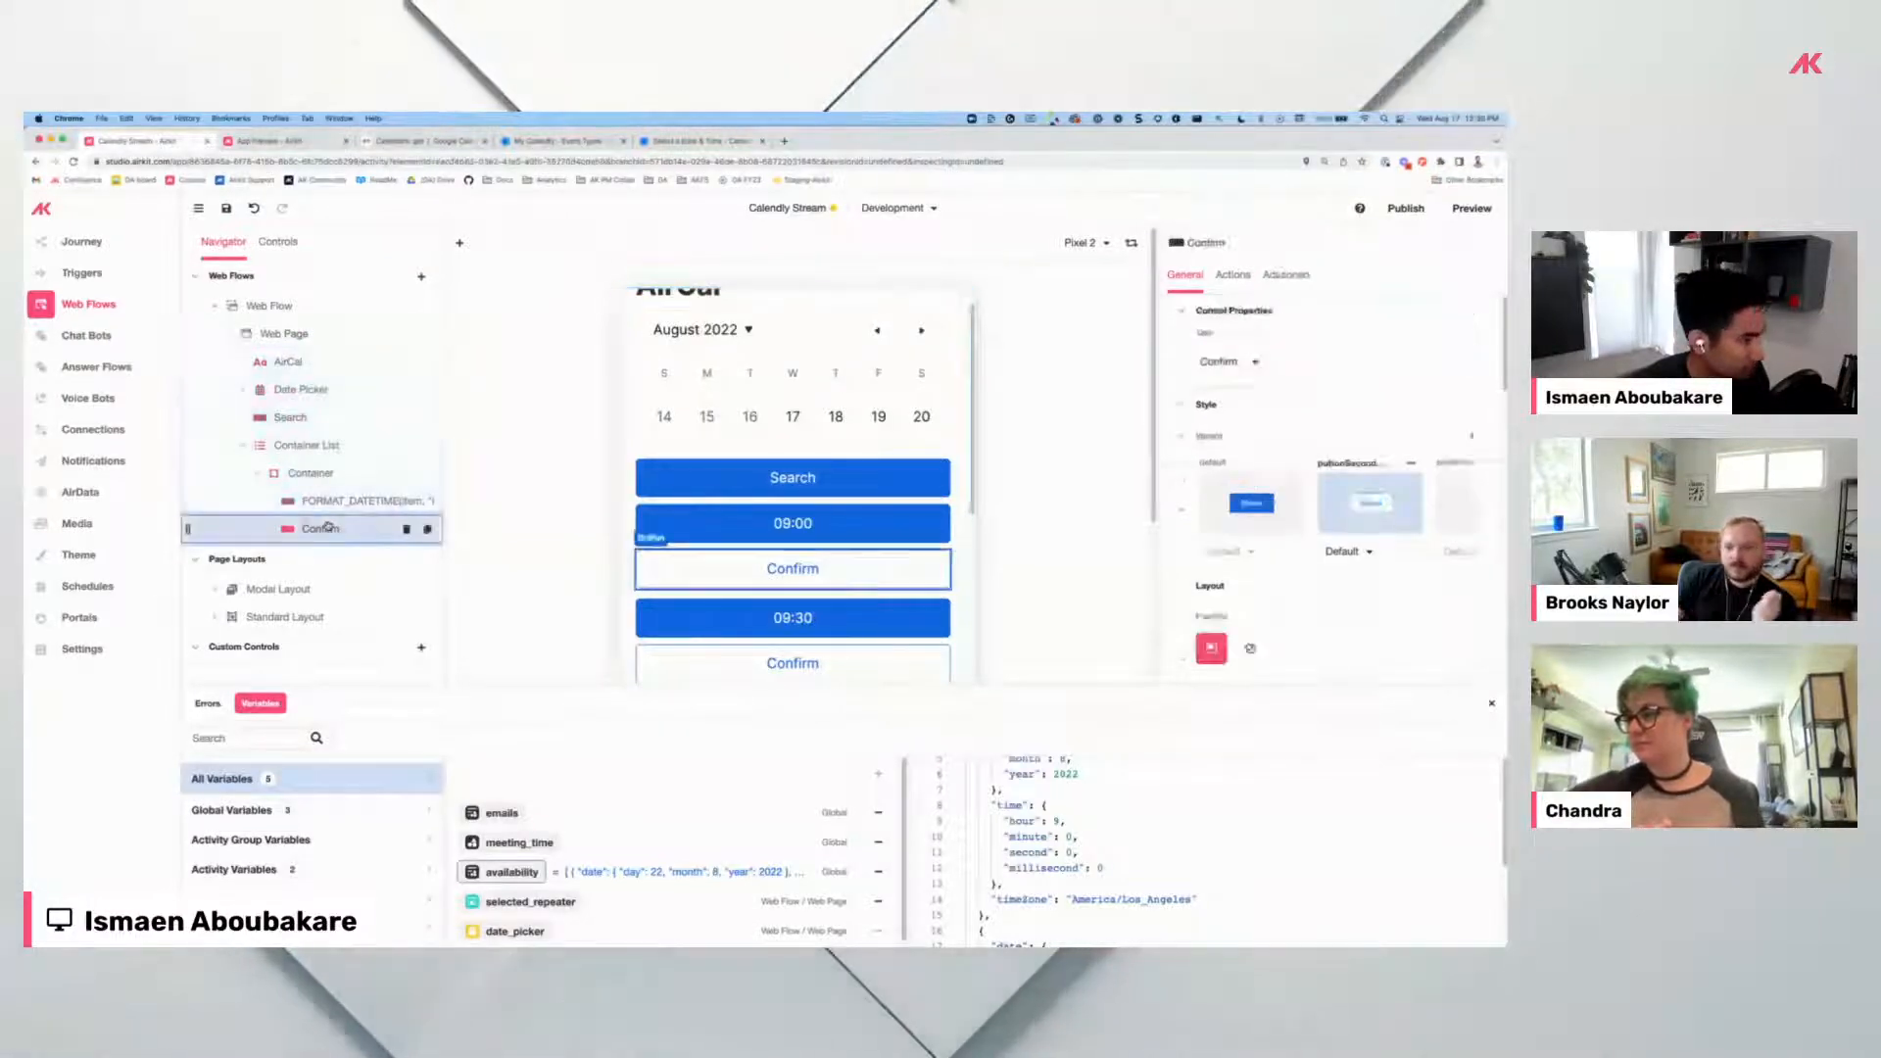
{"action": "left_click", "coordinate": [323, 473]}
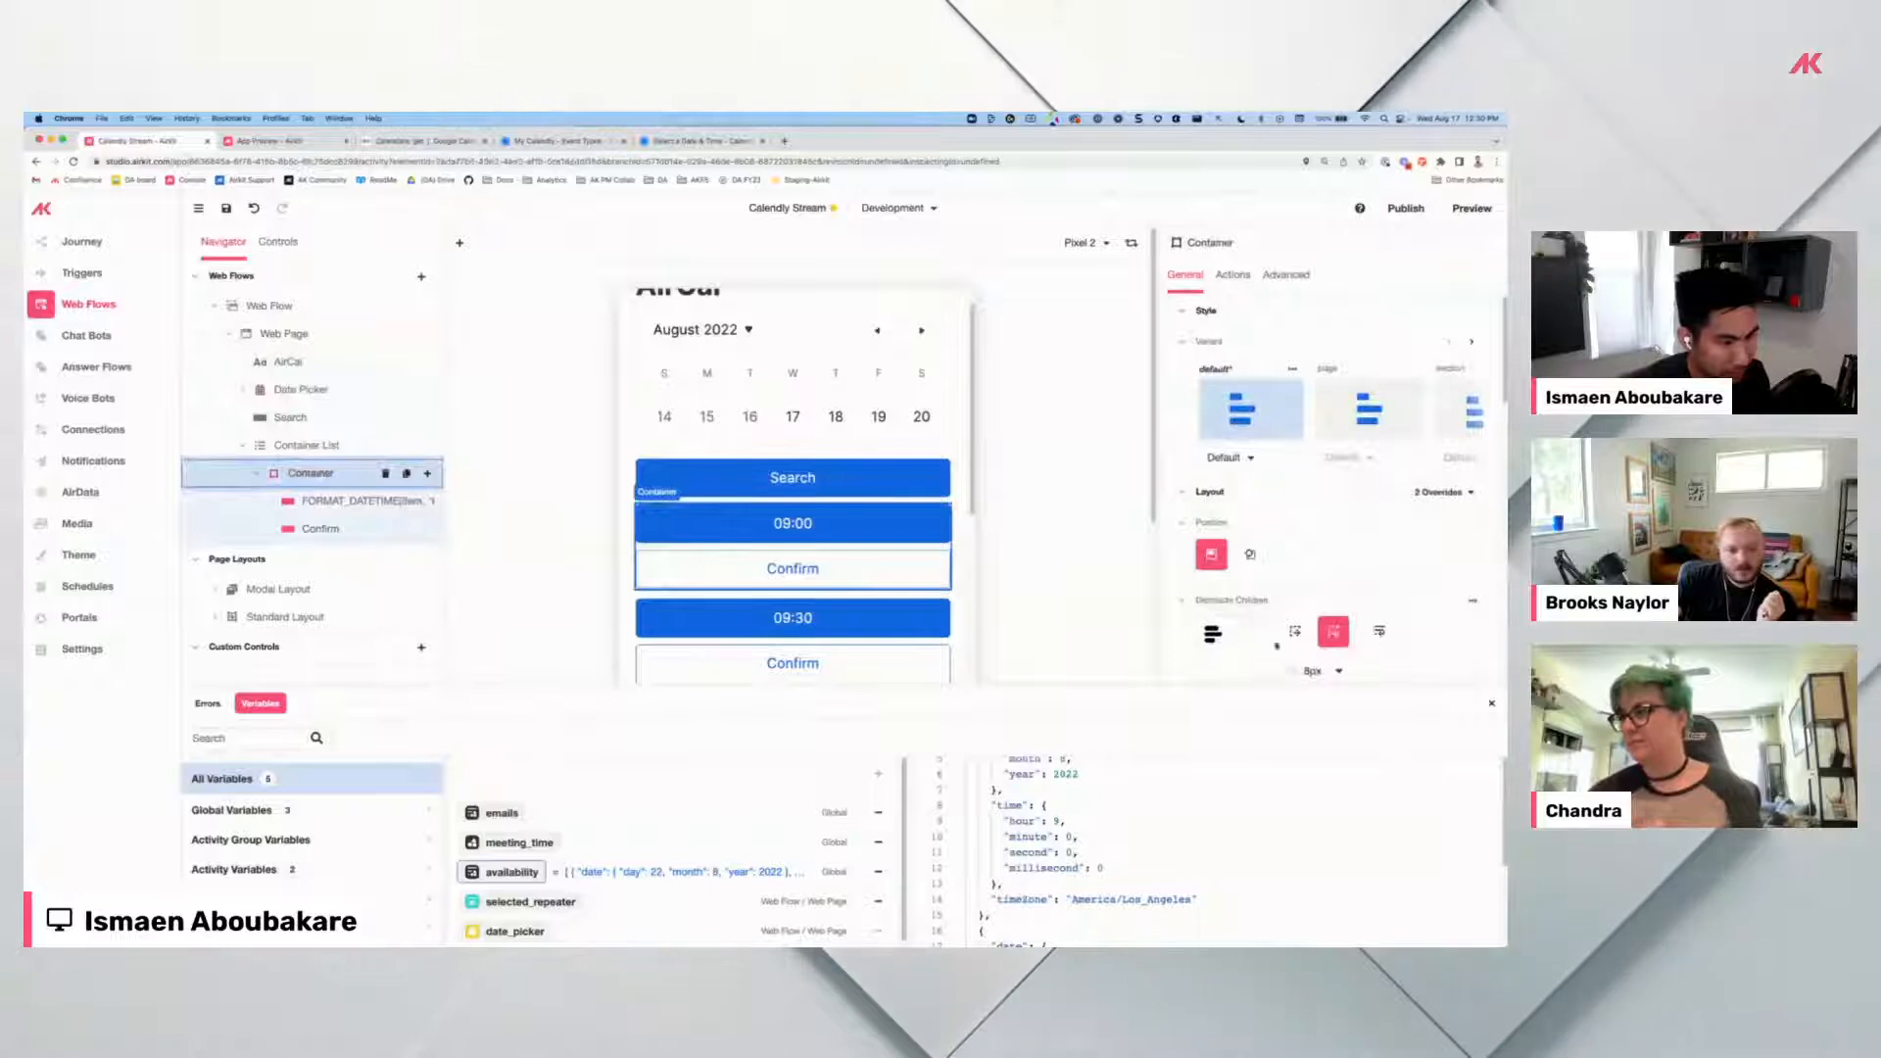
{"action": "left_click", "coordinate": [1308, 640]}
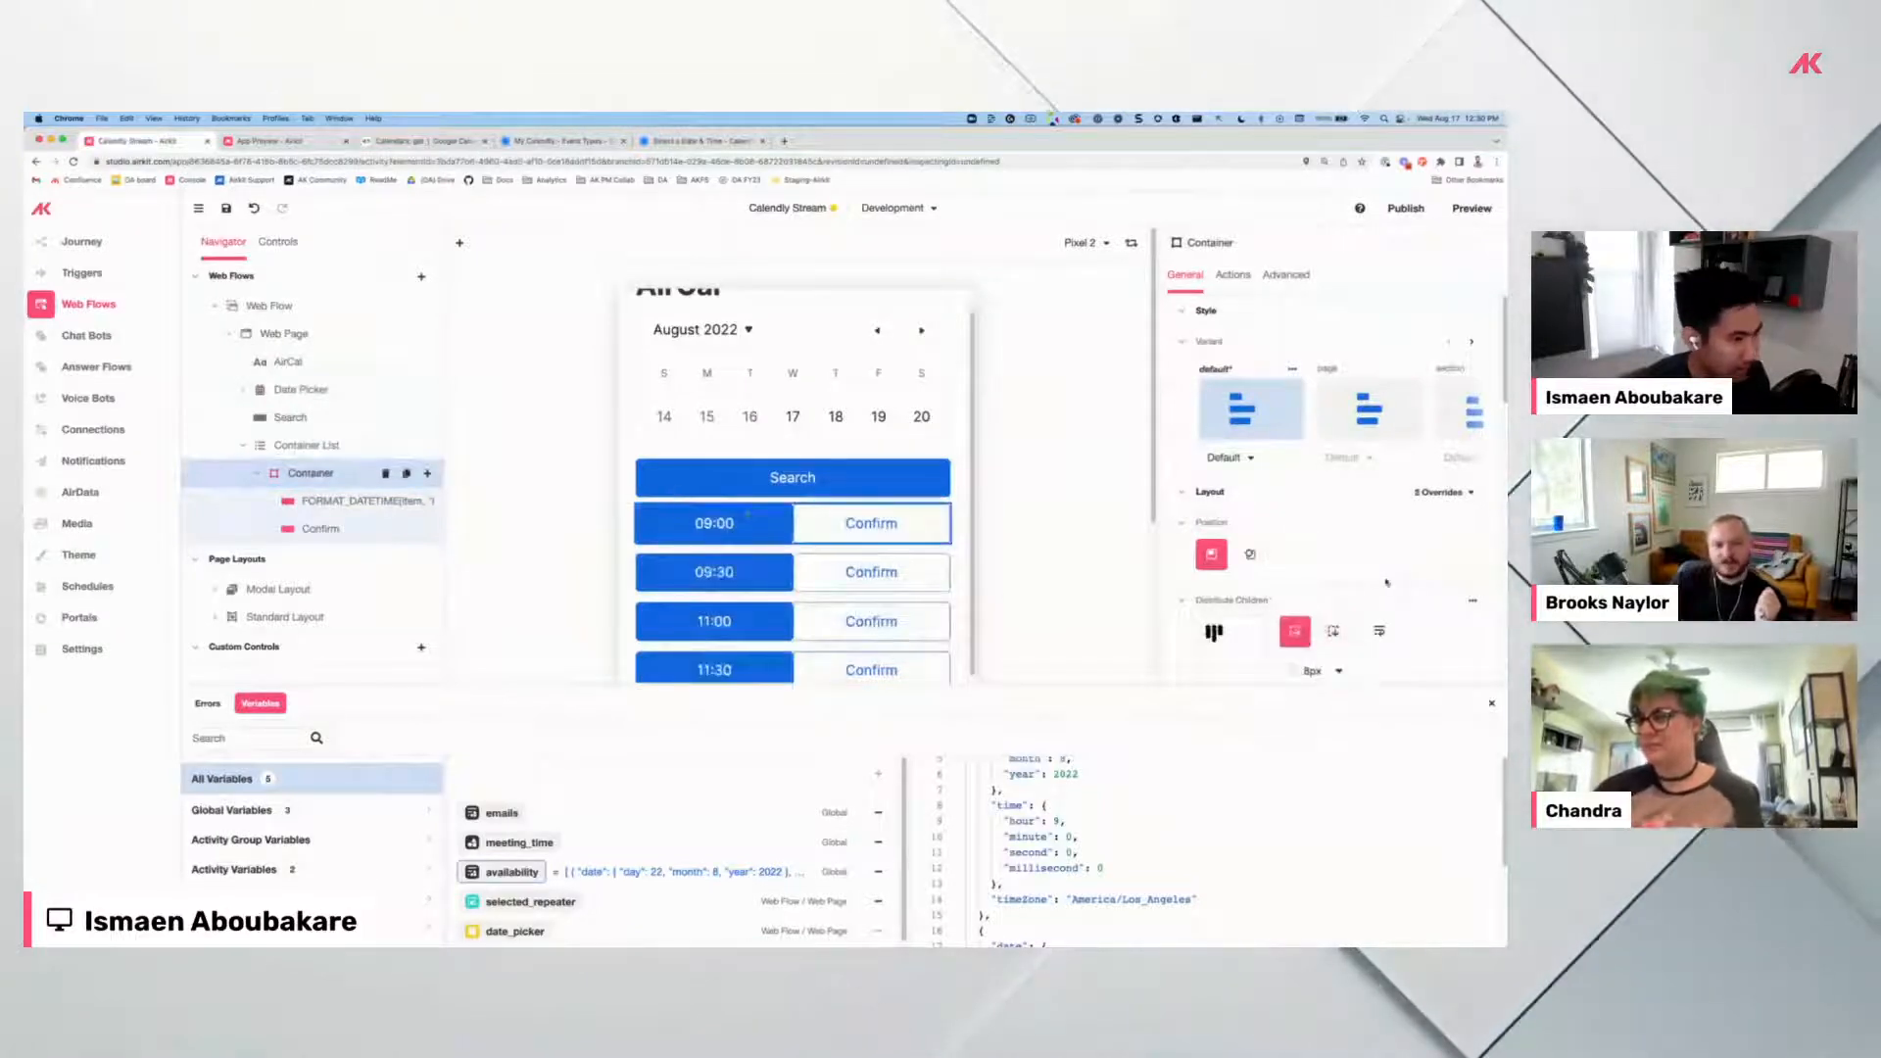
{"action": "scroll", "coordinate": [1365, 595], "scroll_direction": "down", "scroll_amount": 1}
{"action": "scroll", "coordinate": [1362, 588], "scroll_direction": "down", "scroll_amount": 1}
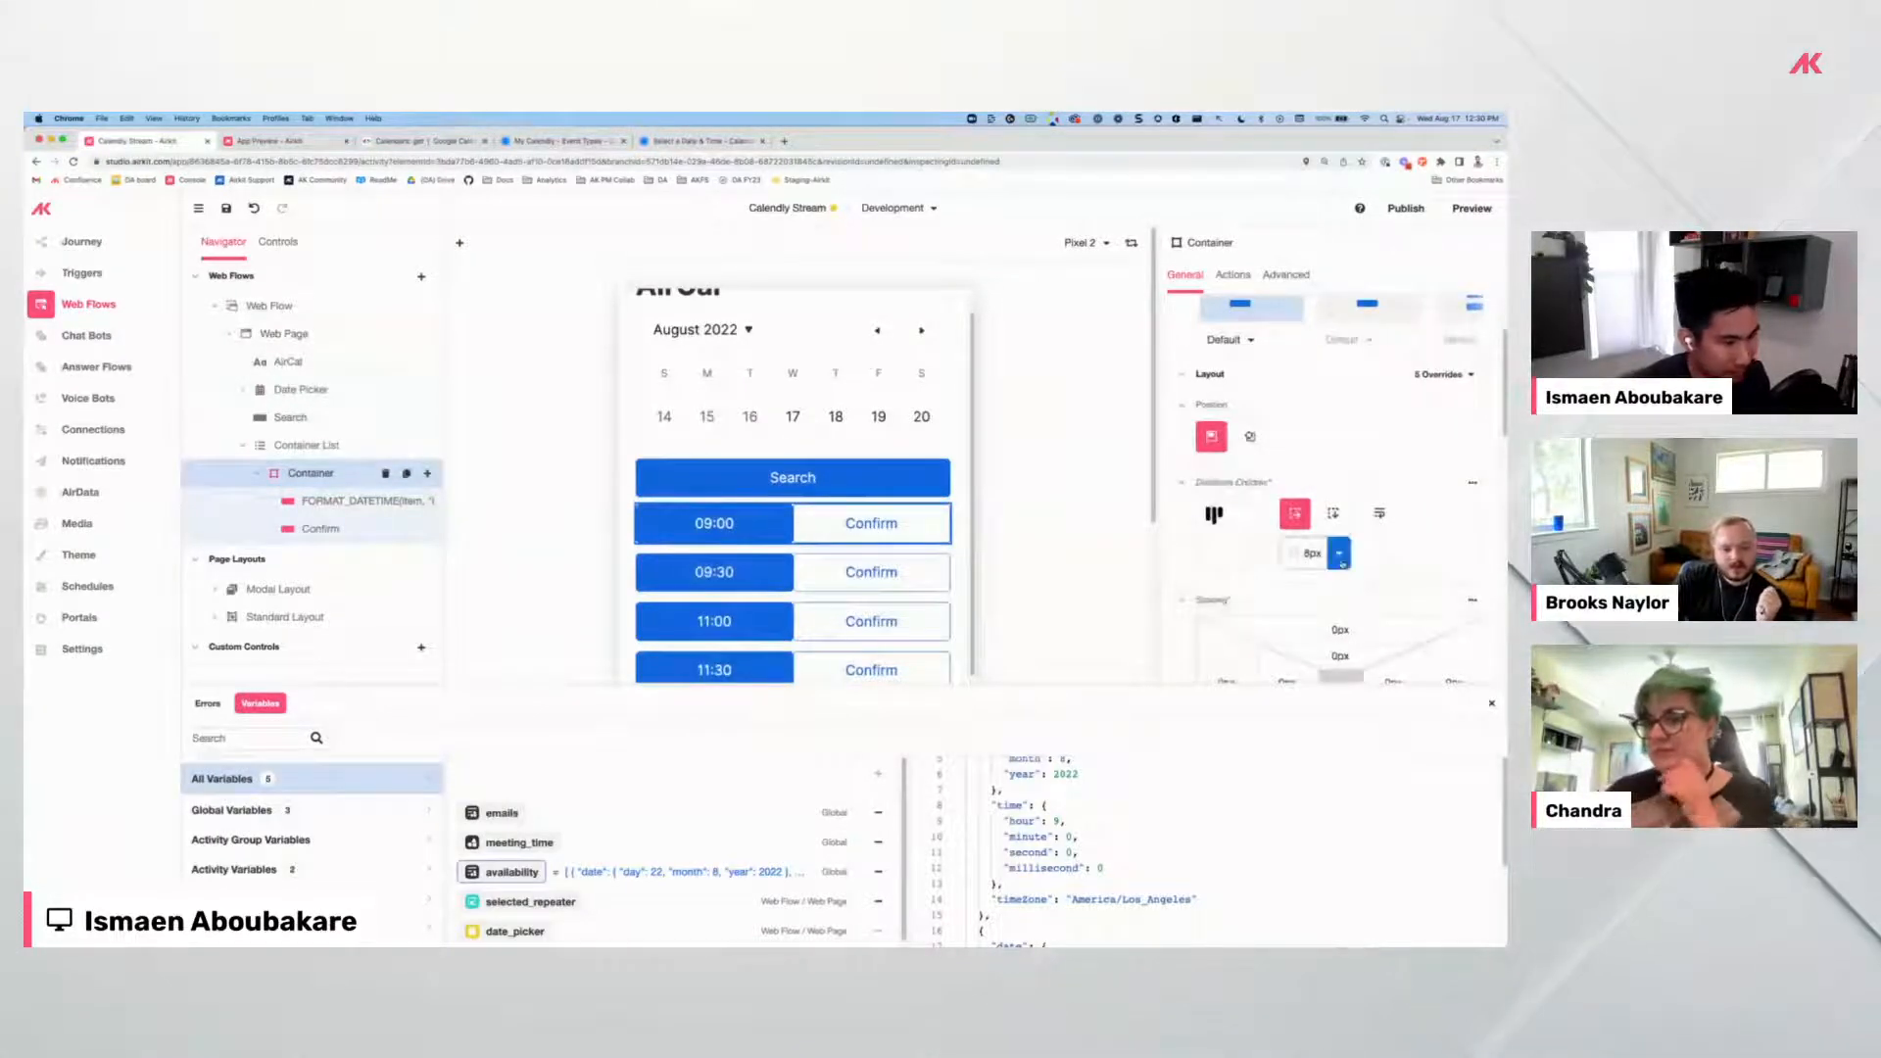
{"action": "scroll", "coordinate": [1357, 602], "scroll_direction": "down", "scroll_amount": 1}
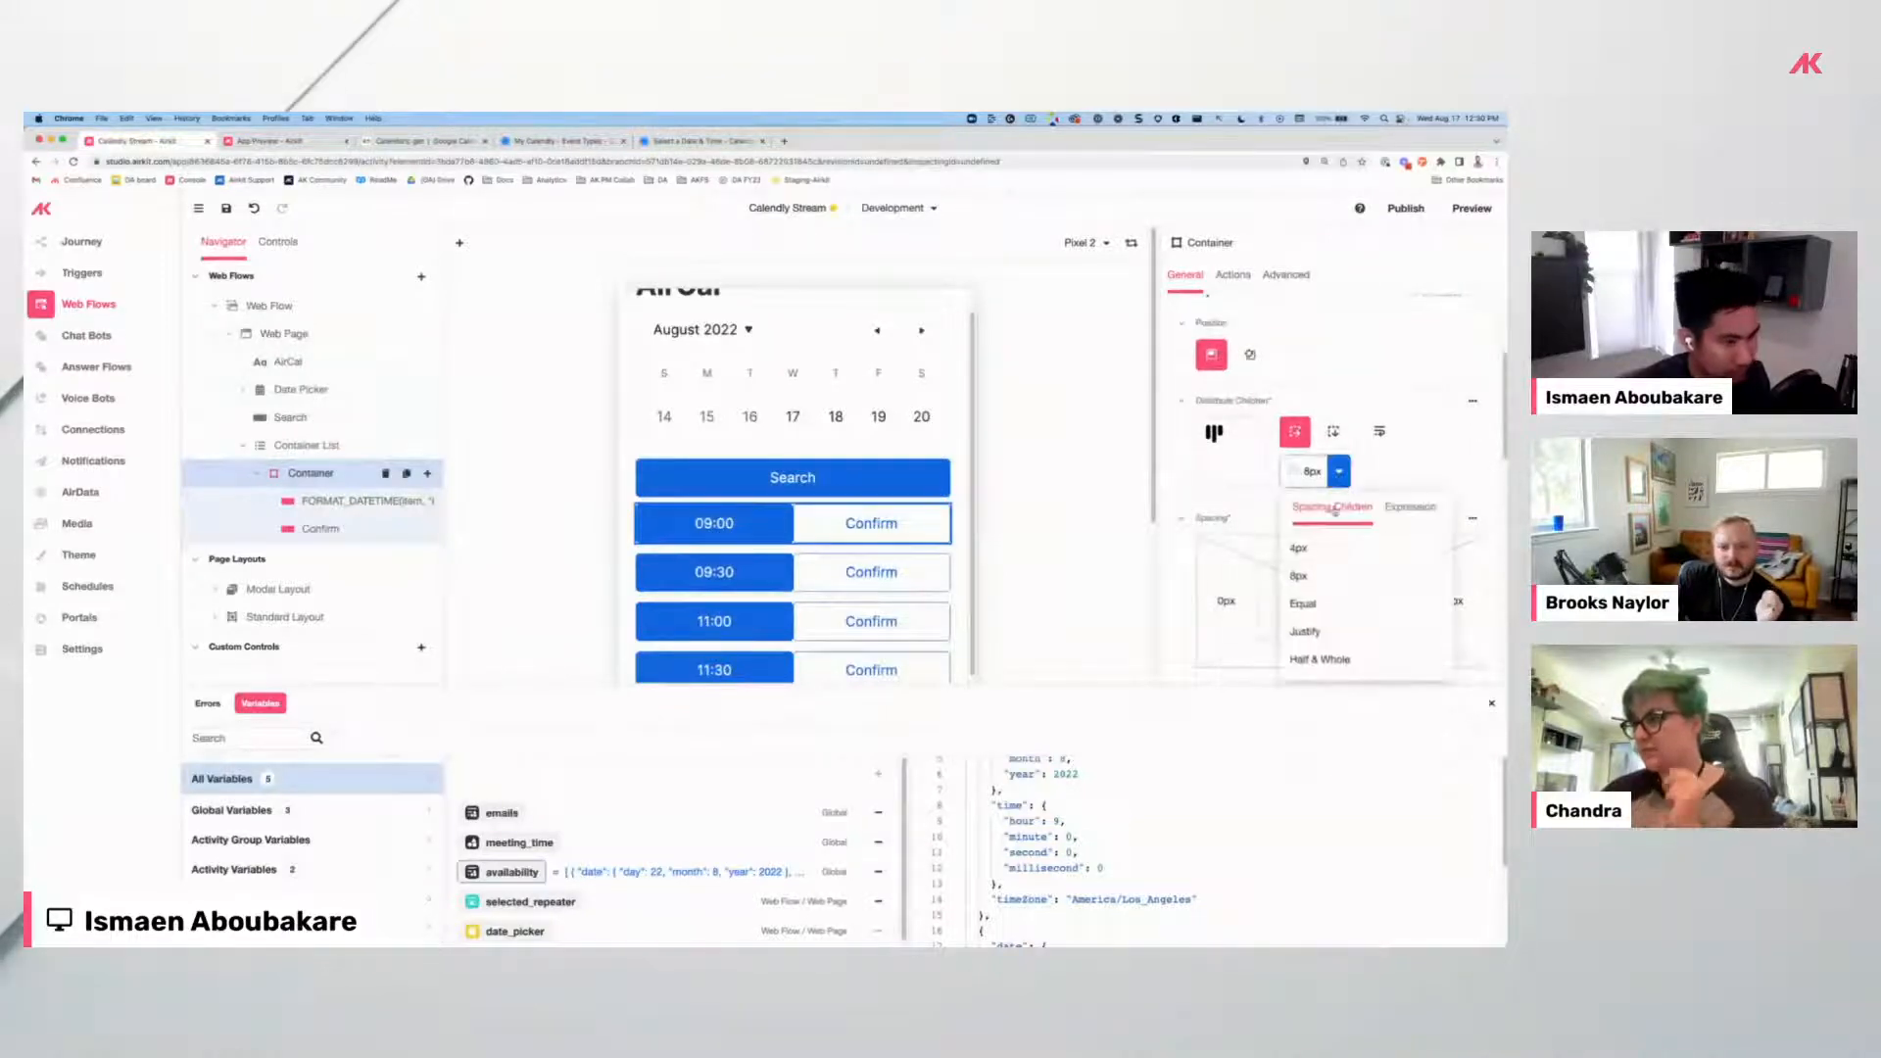
{"action": "left_click", "coordinate": [1391, 508]}
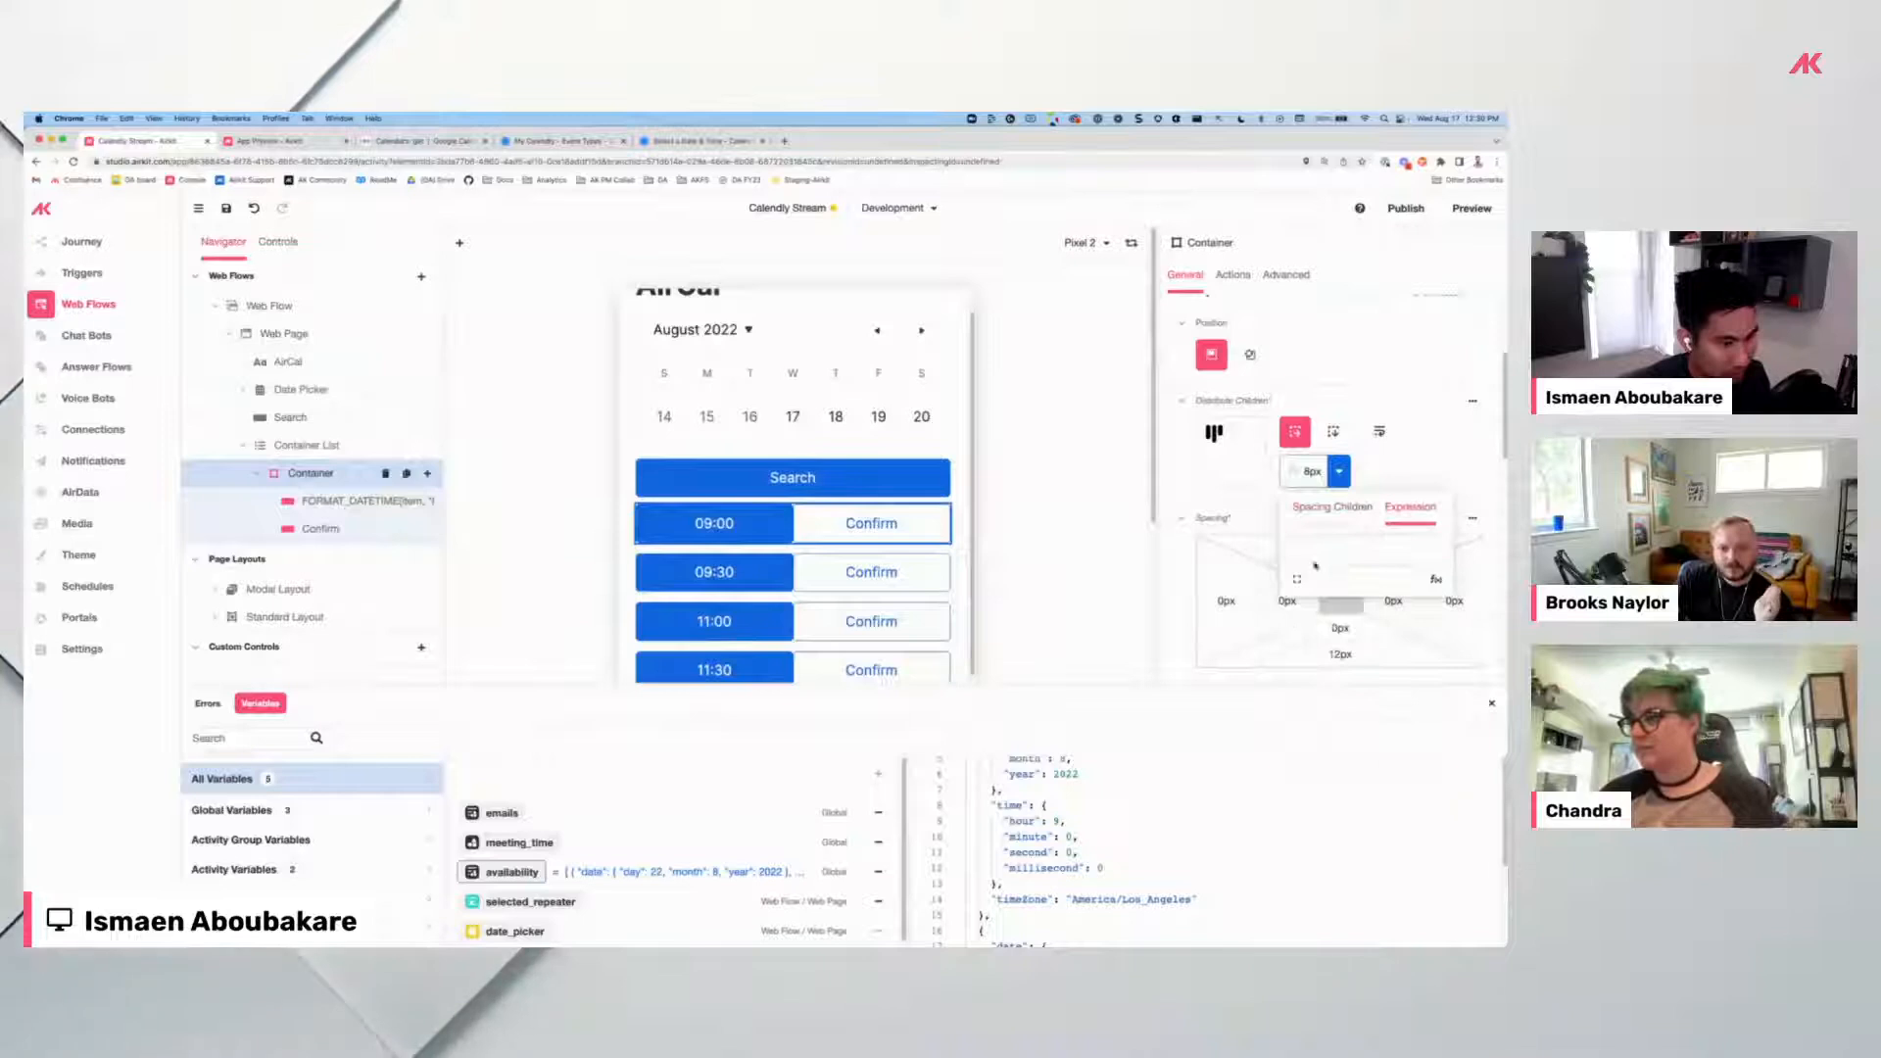
{"action": "left_click", "coordinate": [1310, 550]}
{"action": "type", "text": "\"12px\""}
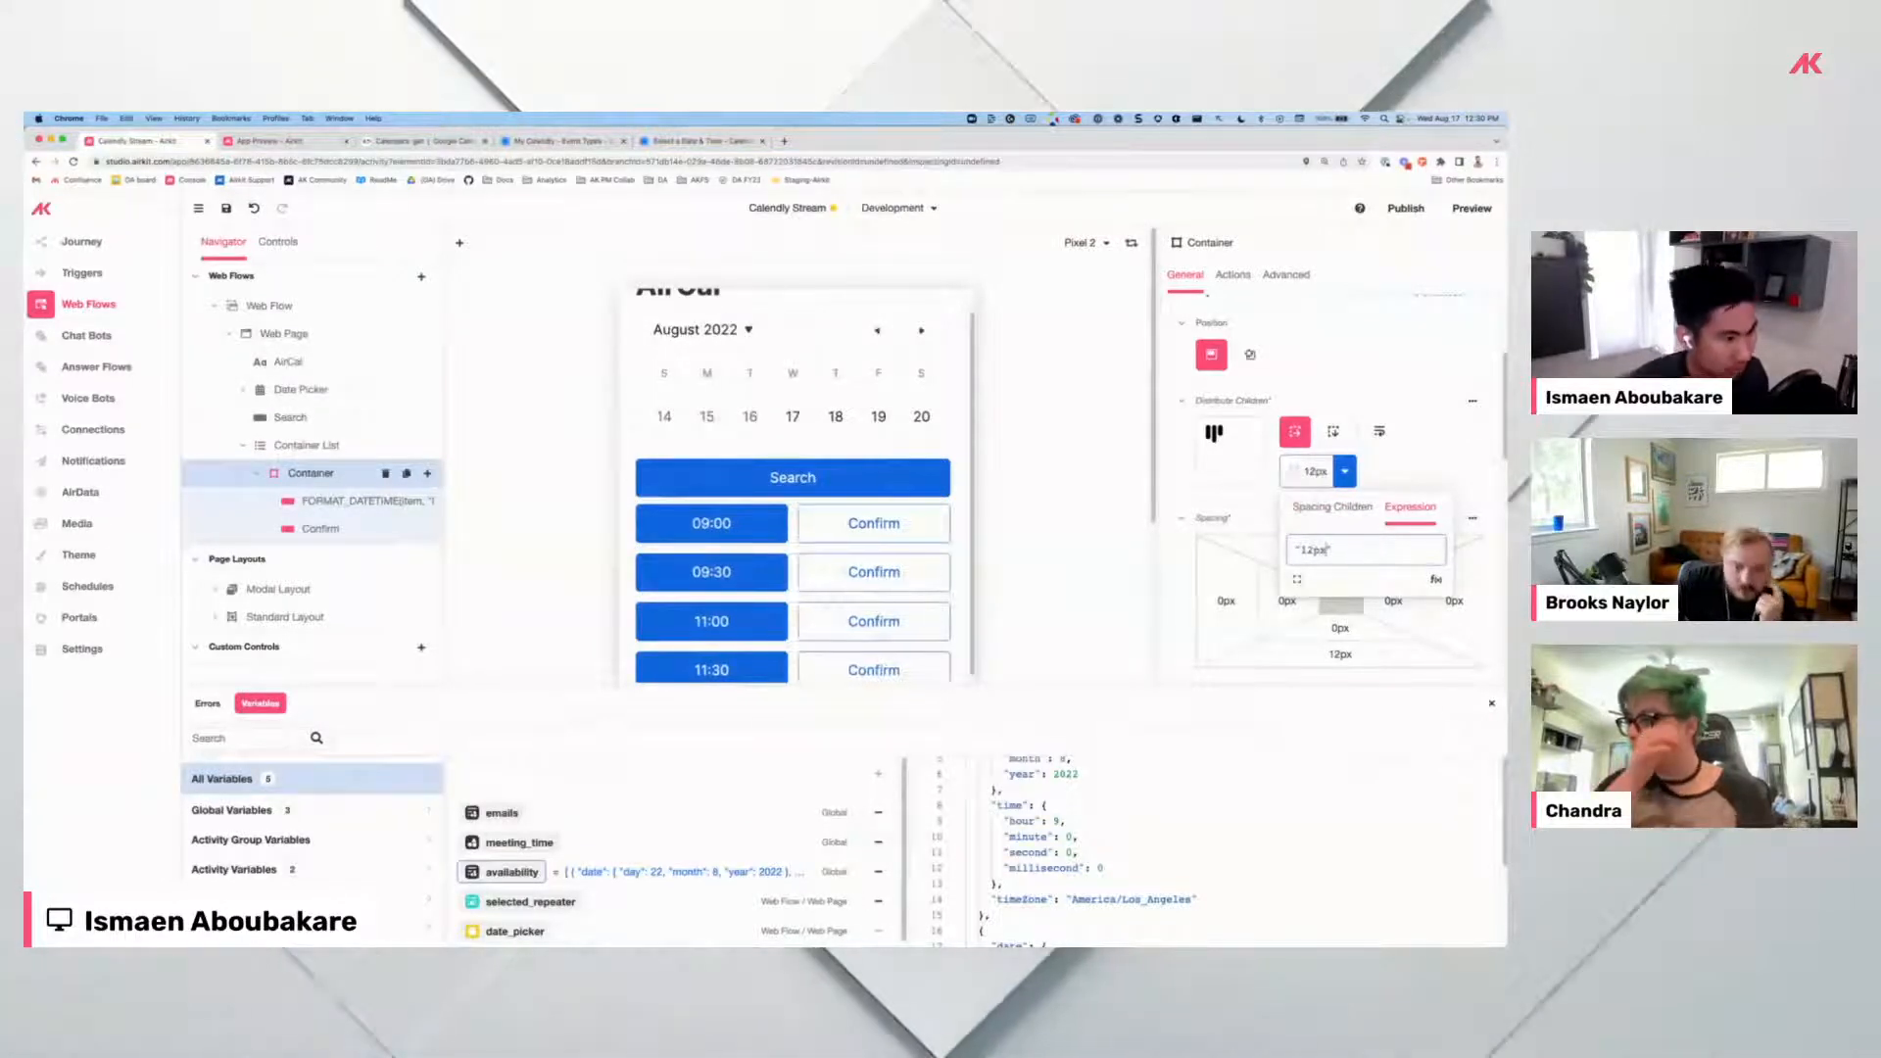
Select the 09:00 time button and bring up its click actions.
{"action": "left_click", "coordinate": [1095, 544]}
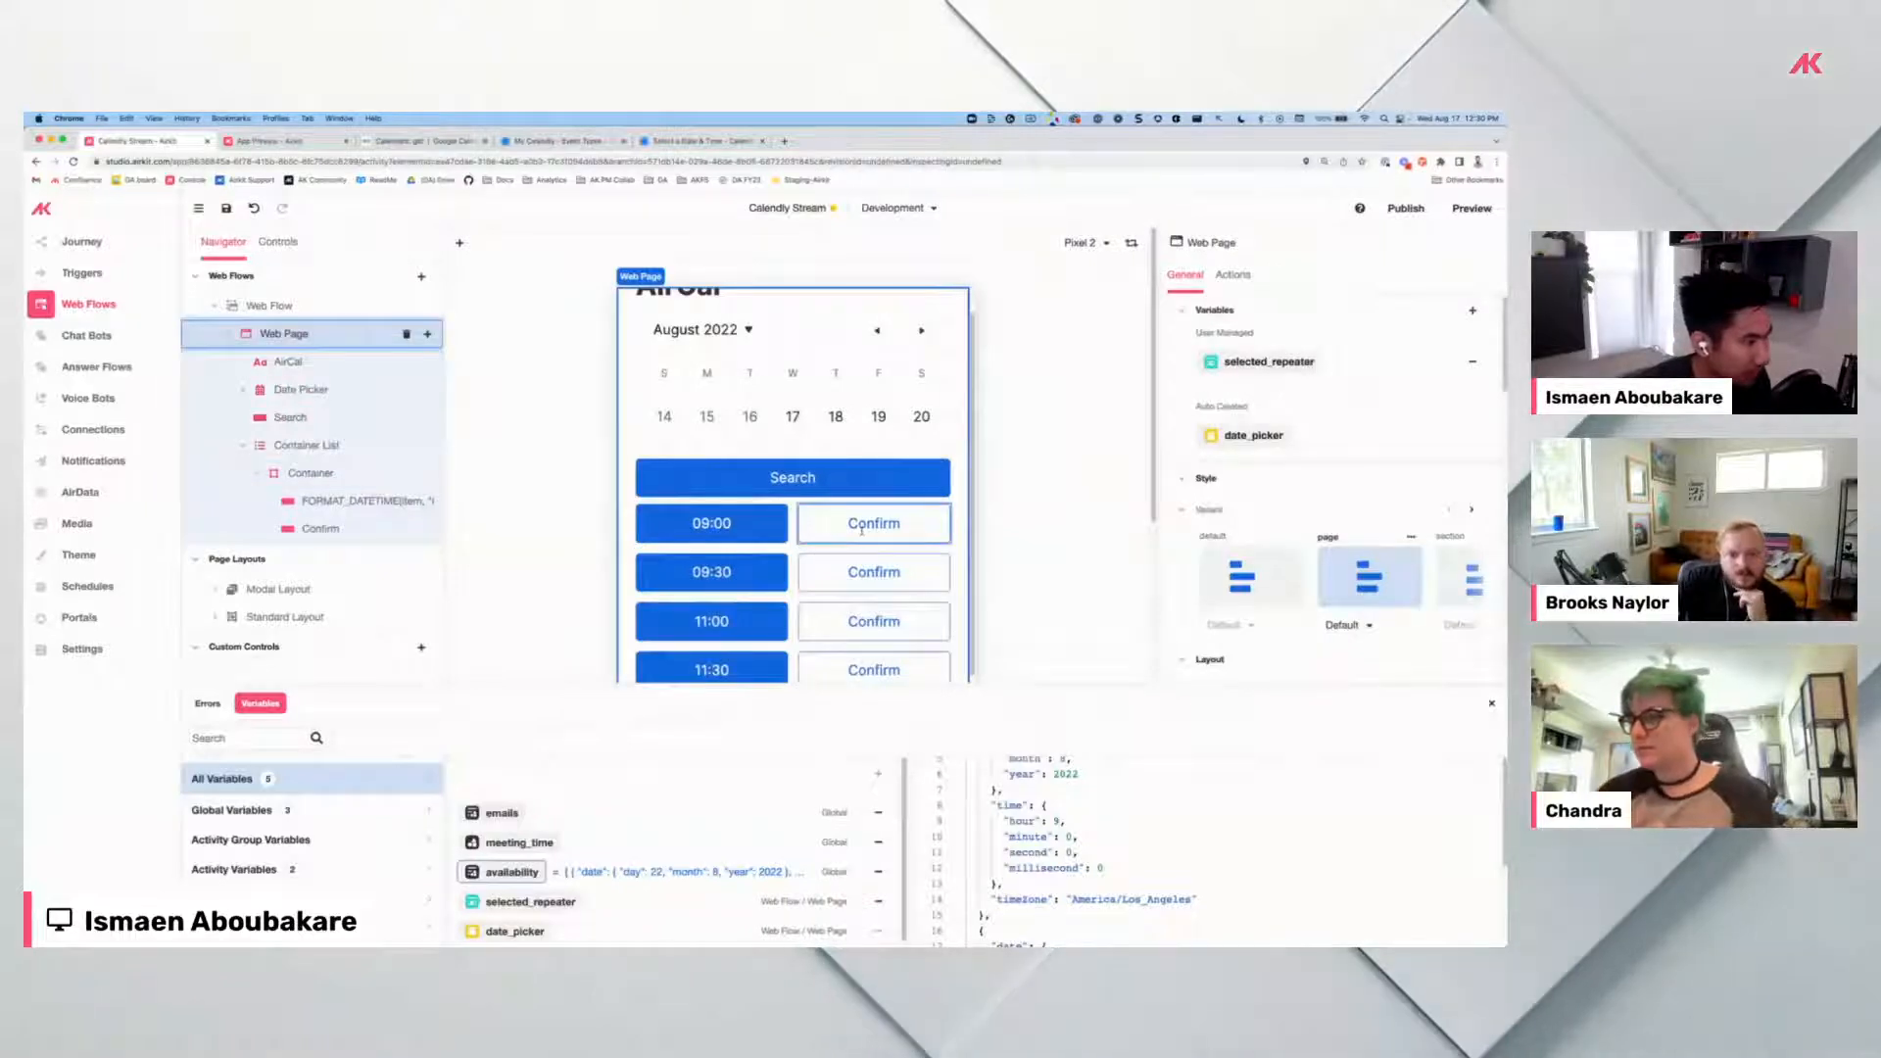
{"action": "left_click", "coordinate": [869, 522]}
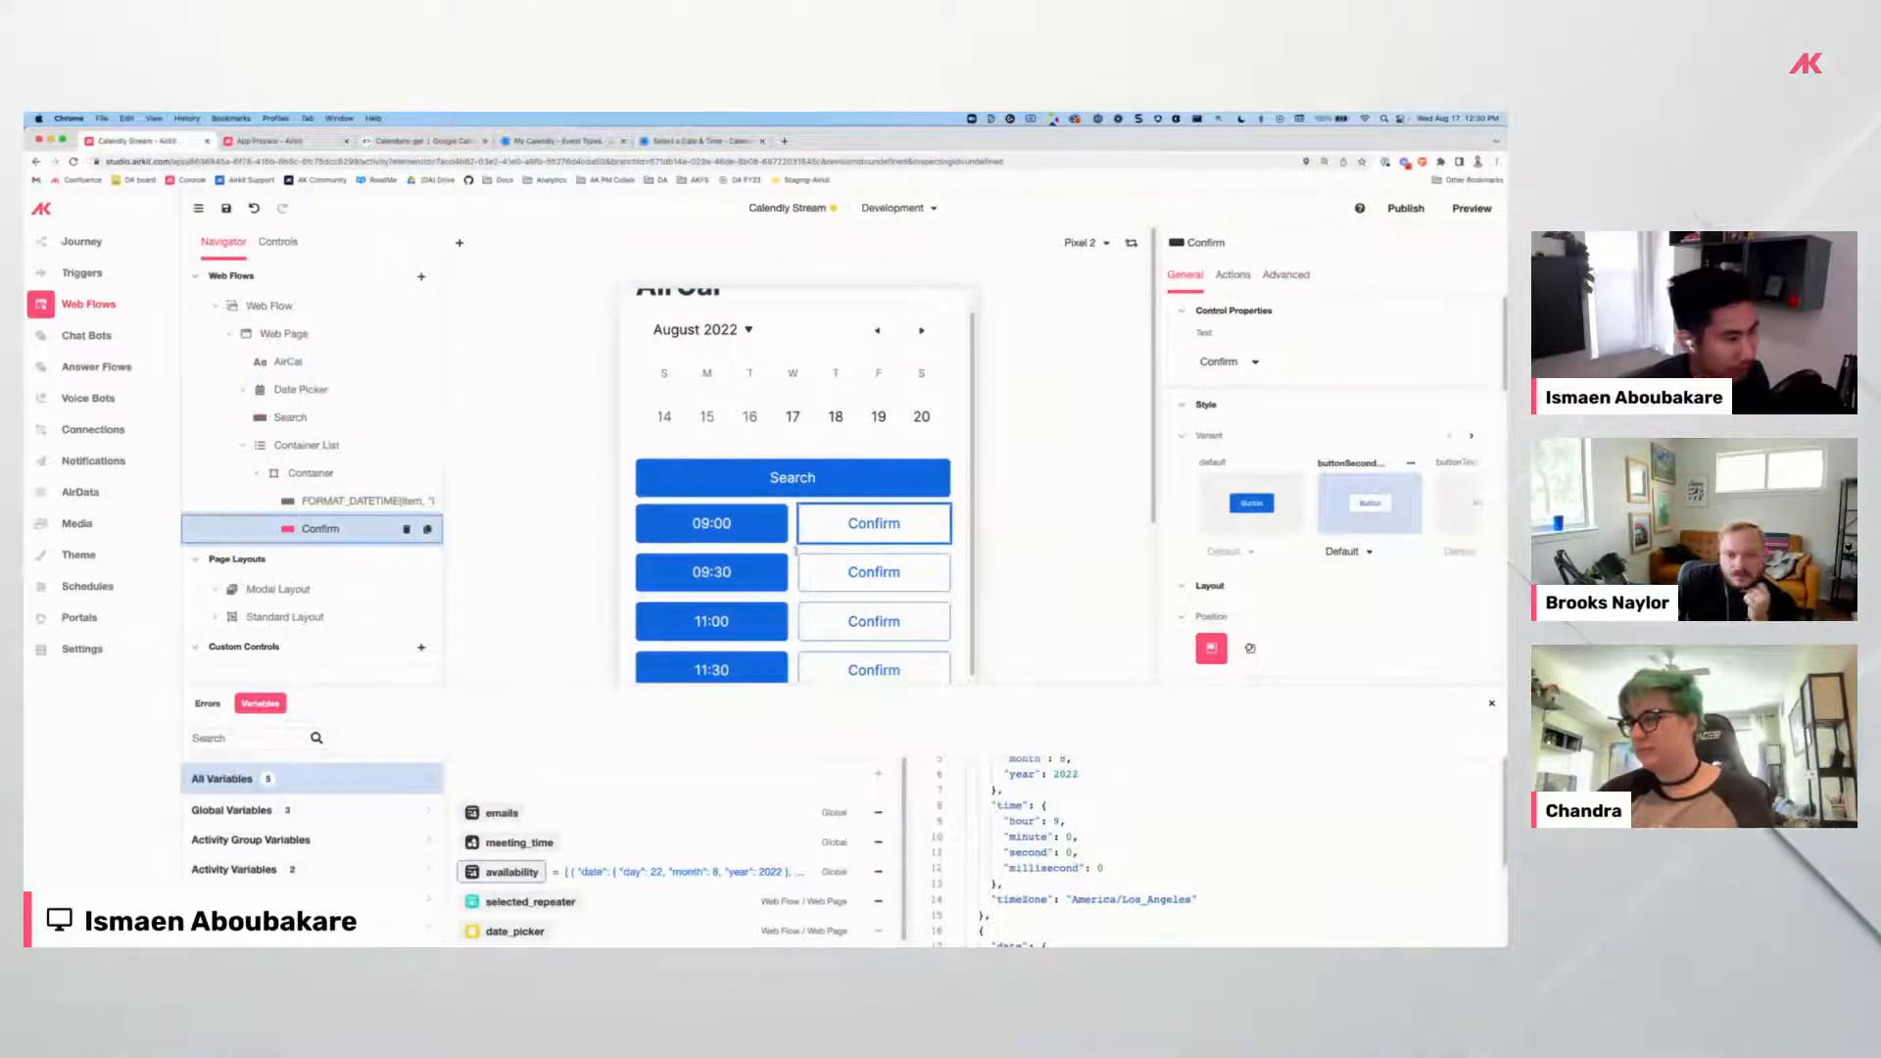
{"action": "left_click", "coordinate": [745, 529]}
{"action": "left_click", "coordinate": [1234, 277]}
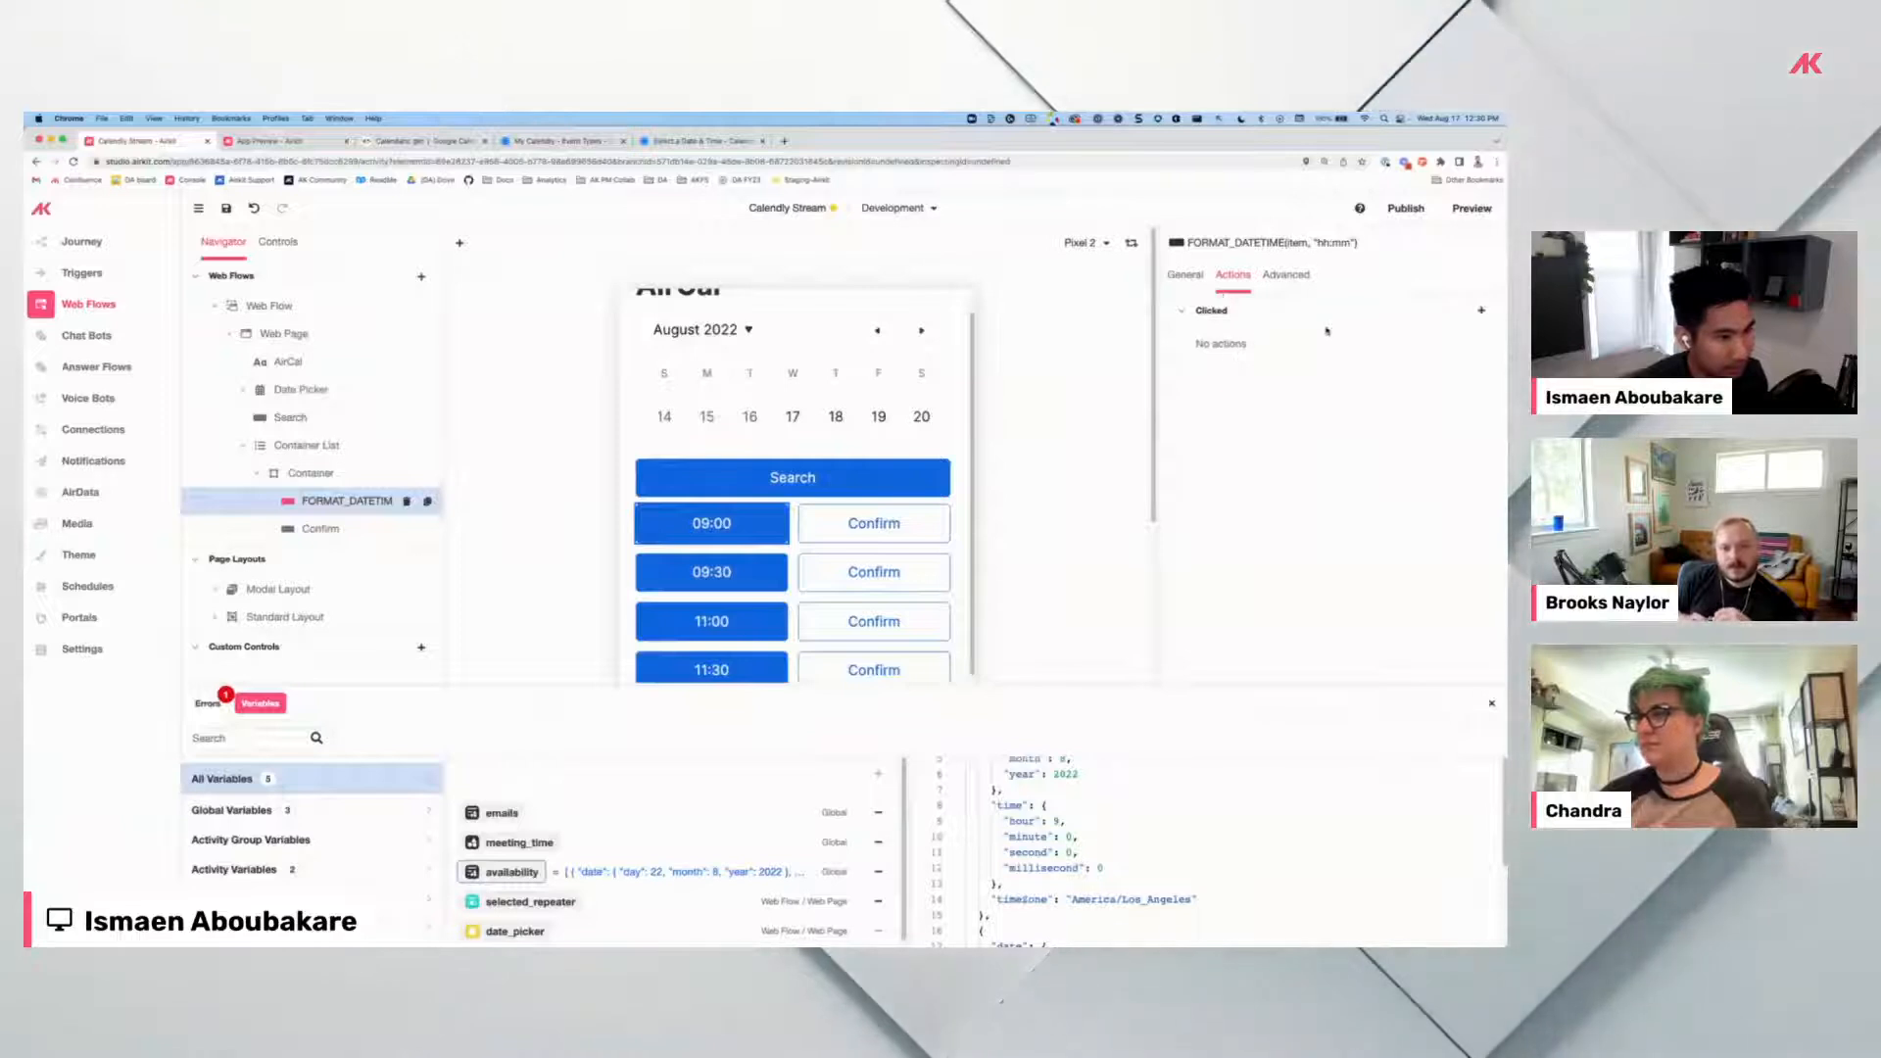
Add a Clicked Set Variable action setting session.availability[index].selected to TRUE.
{"action": "left_click", "coordinate": [1481, 311]}
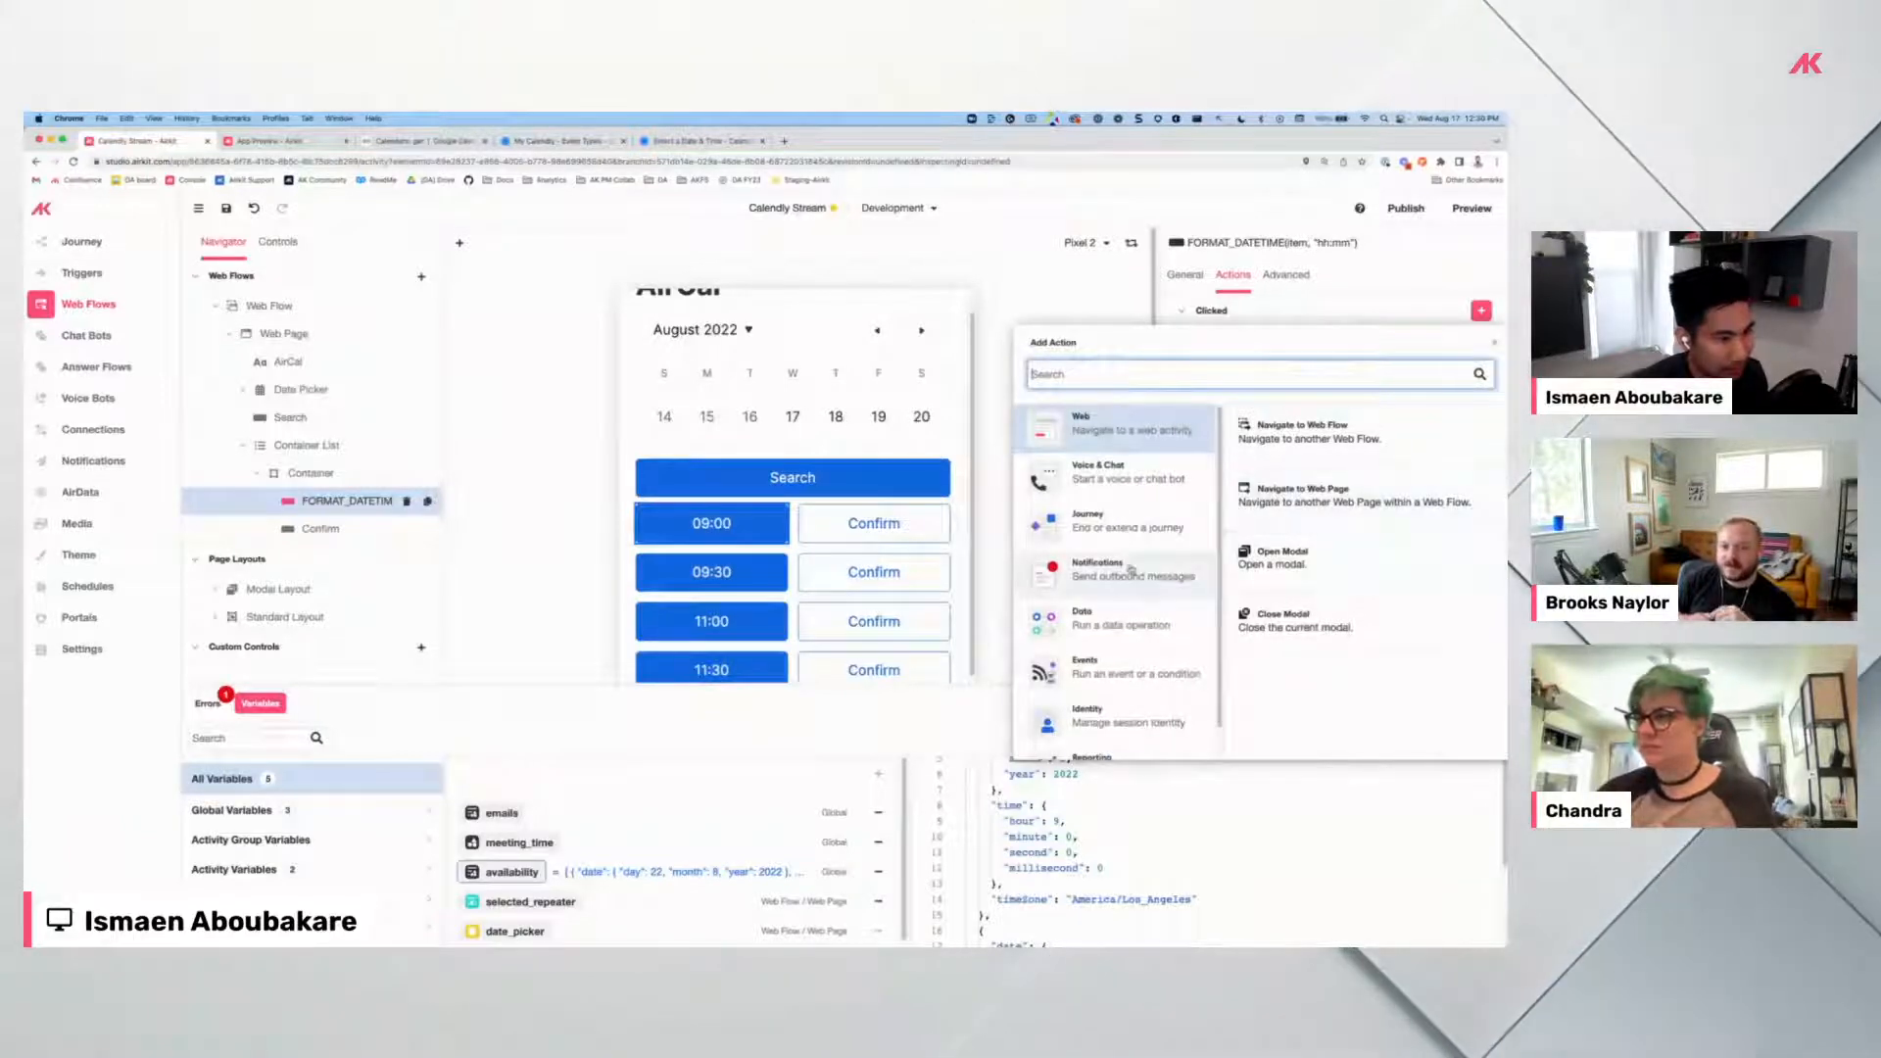
{"action": "left_click", "coordinate": [1122, 620]}
{"action": "left_click", "coordinate": [1274, 564]}
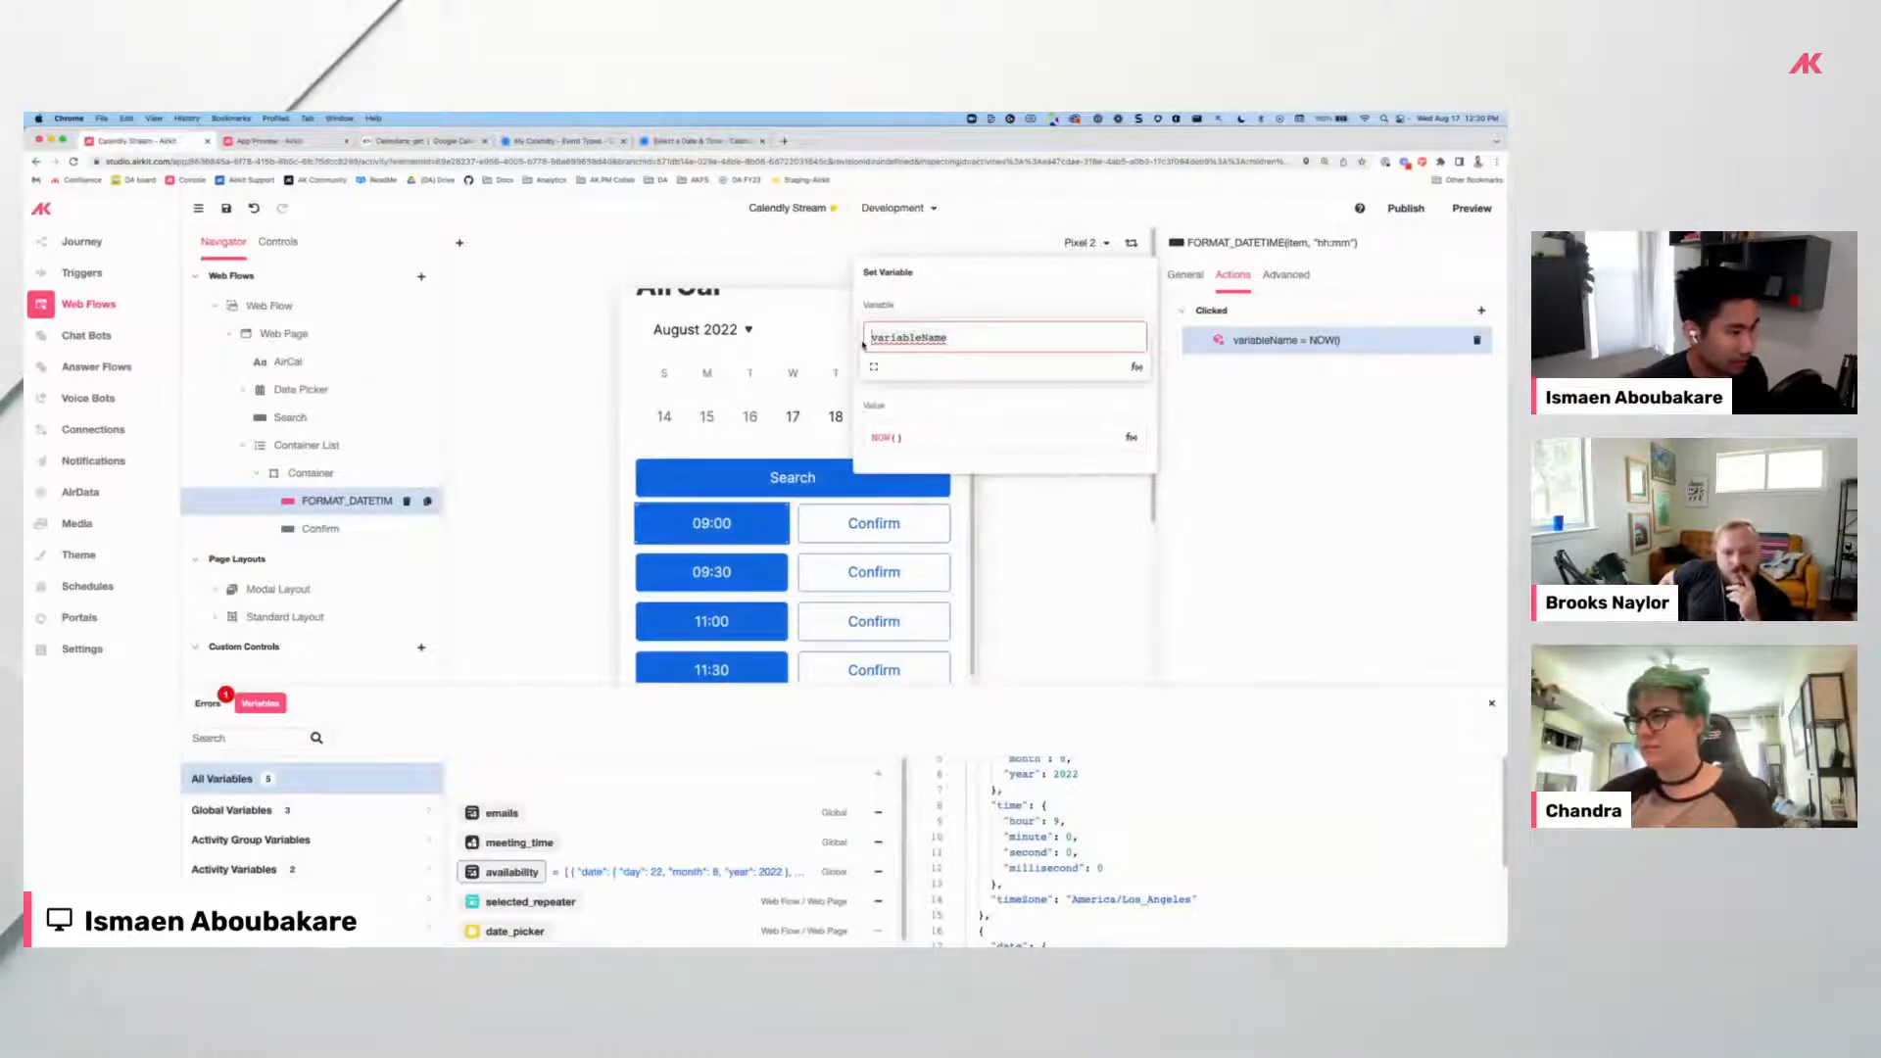
{"action": "type", "text": "session.availability"}
{"action": "key", "text": "Return"}
{"action": "type", "text": "[index].stat"}
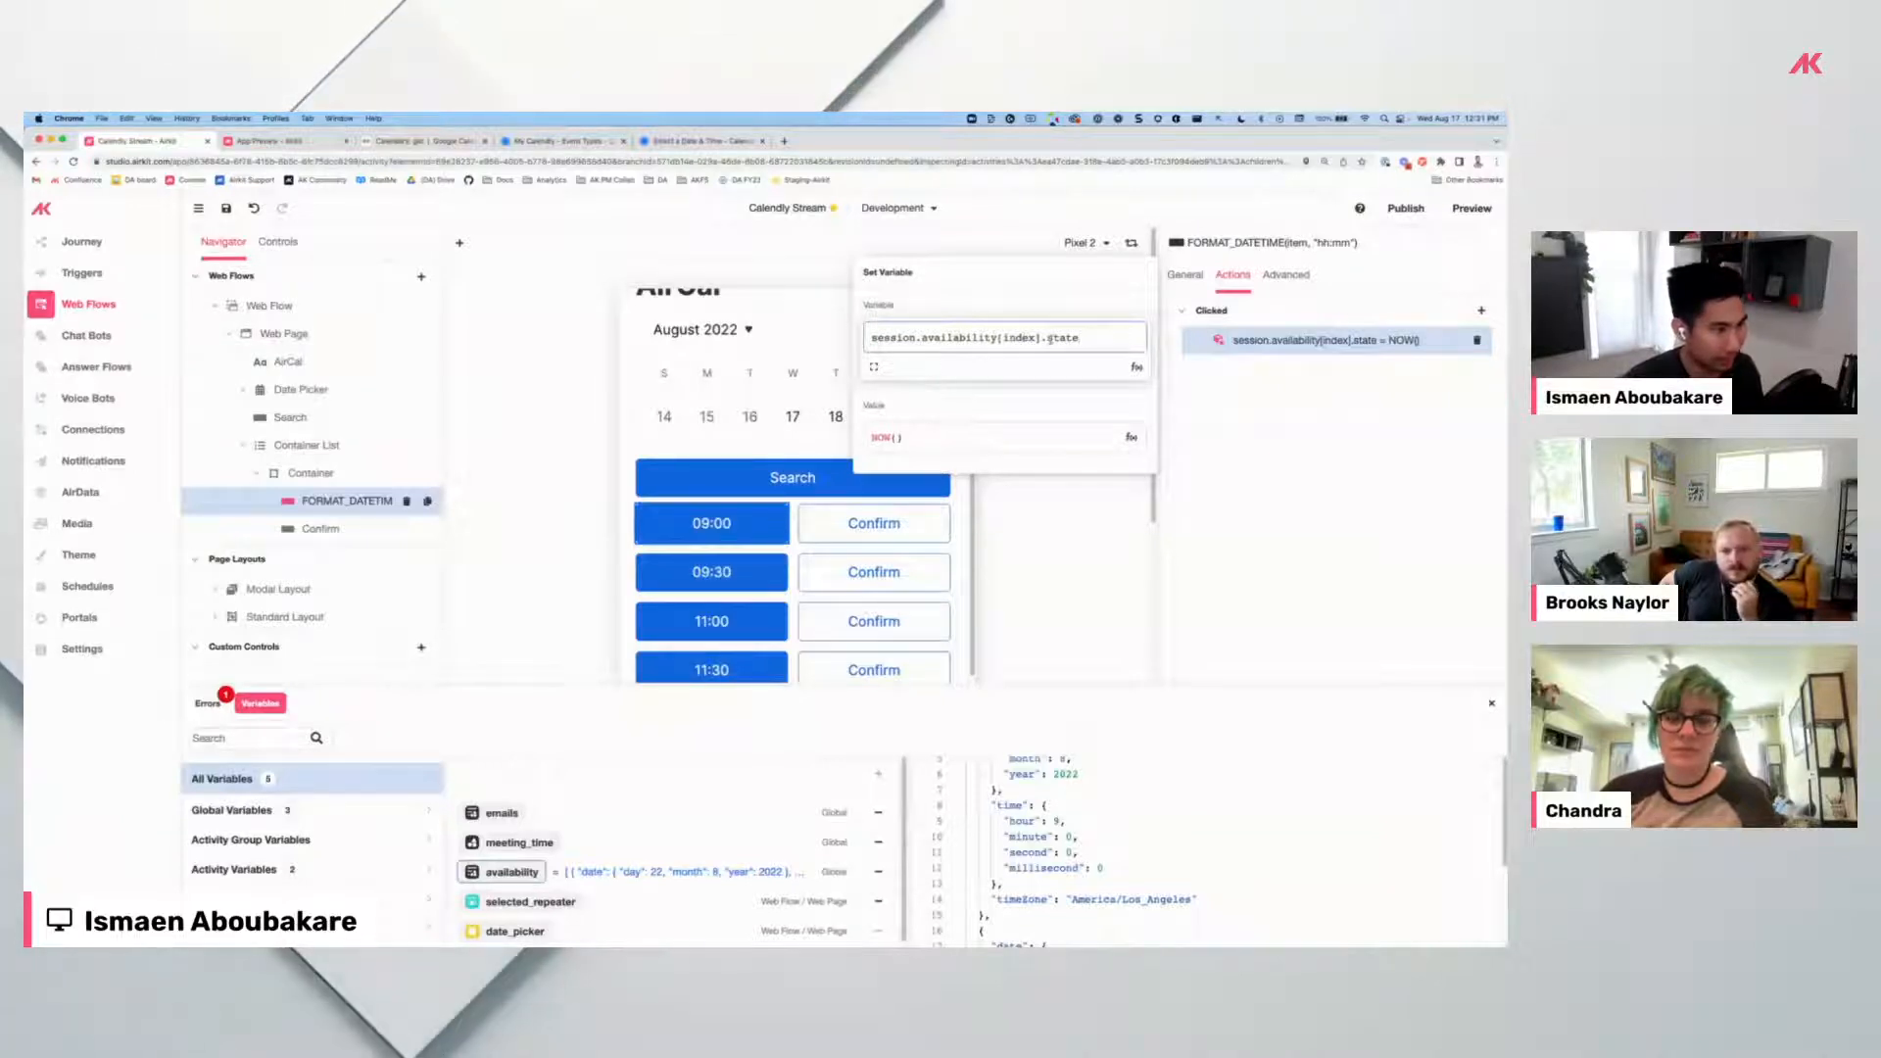
{"action": "key", "text": "BackSpace"}
{"action": "key", "text": "BackSpace"}
{"action": "key", "text": "BackSpace"}
{"action": "key", "text": "BackSpace"}
{"action": "key", "text": "BackSpace"}
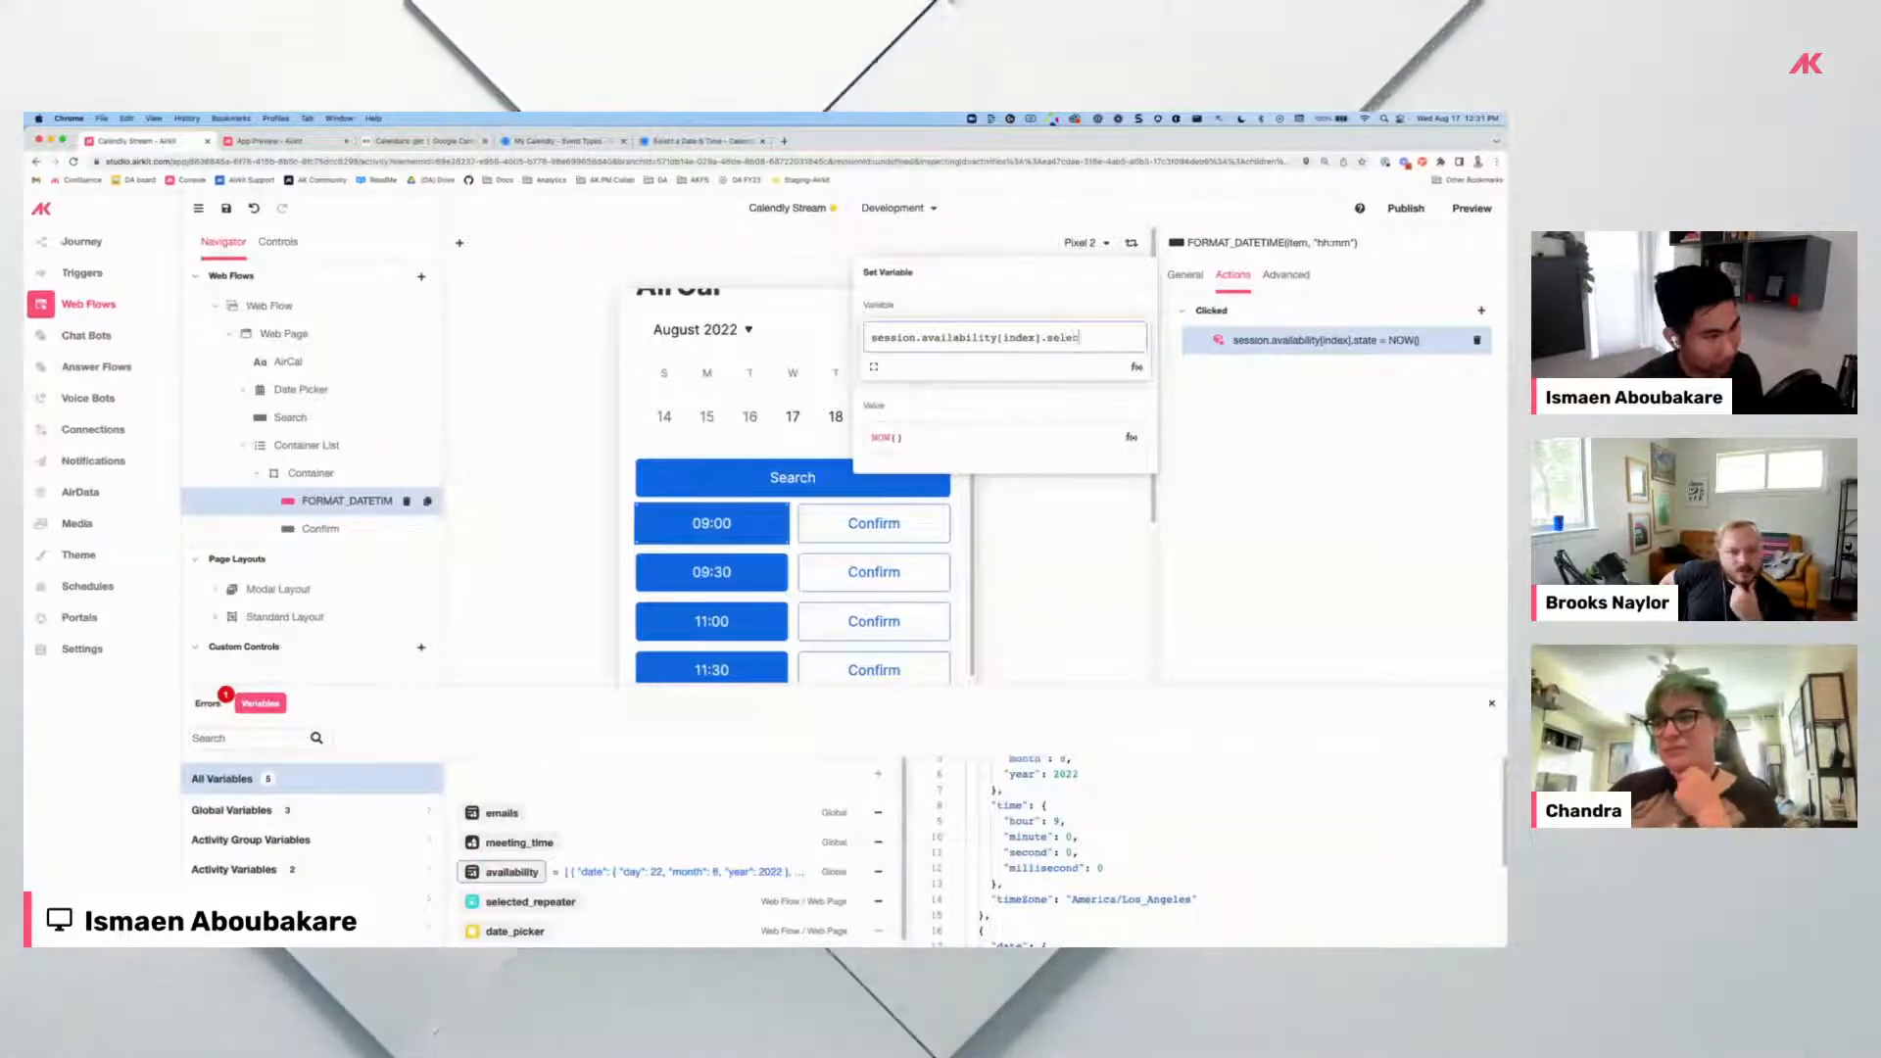
{"action": "type", "text": "selected"}
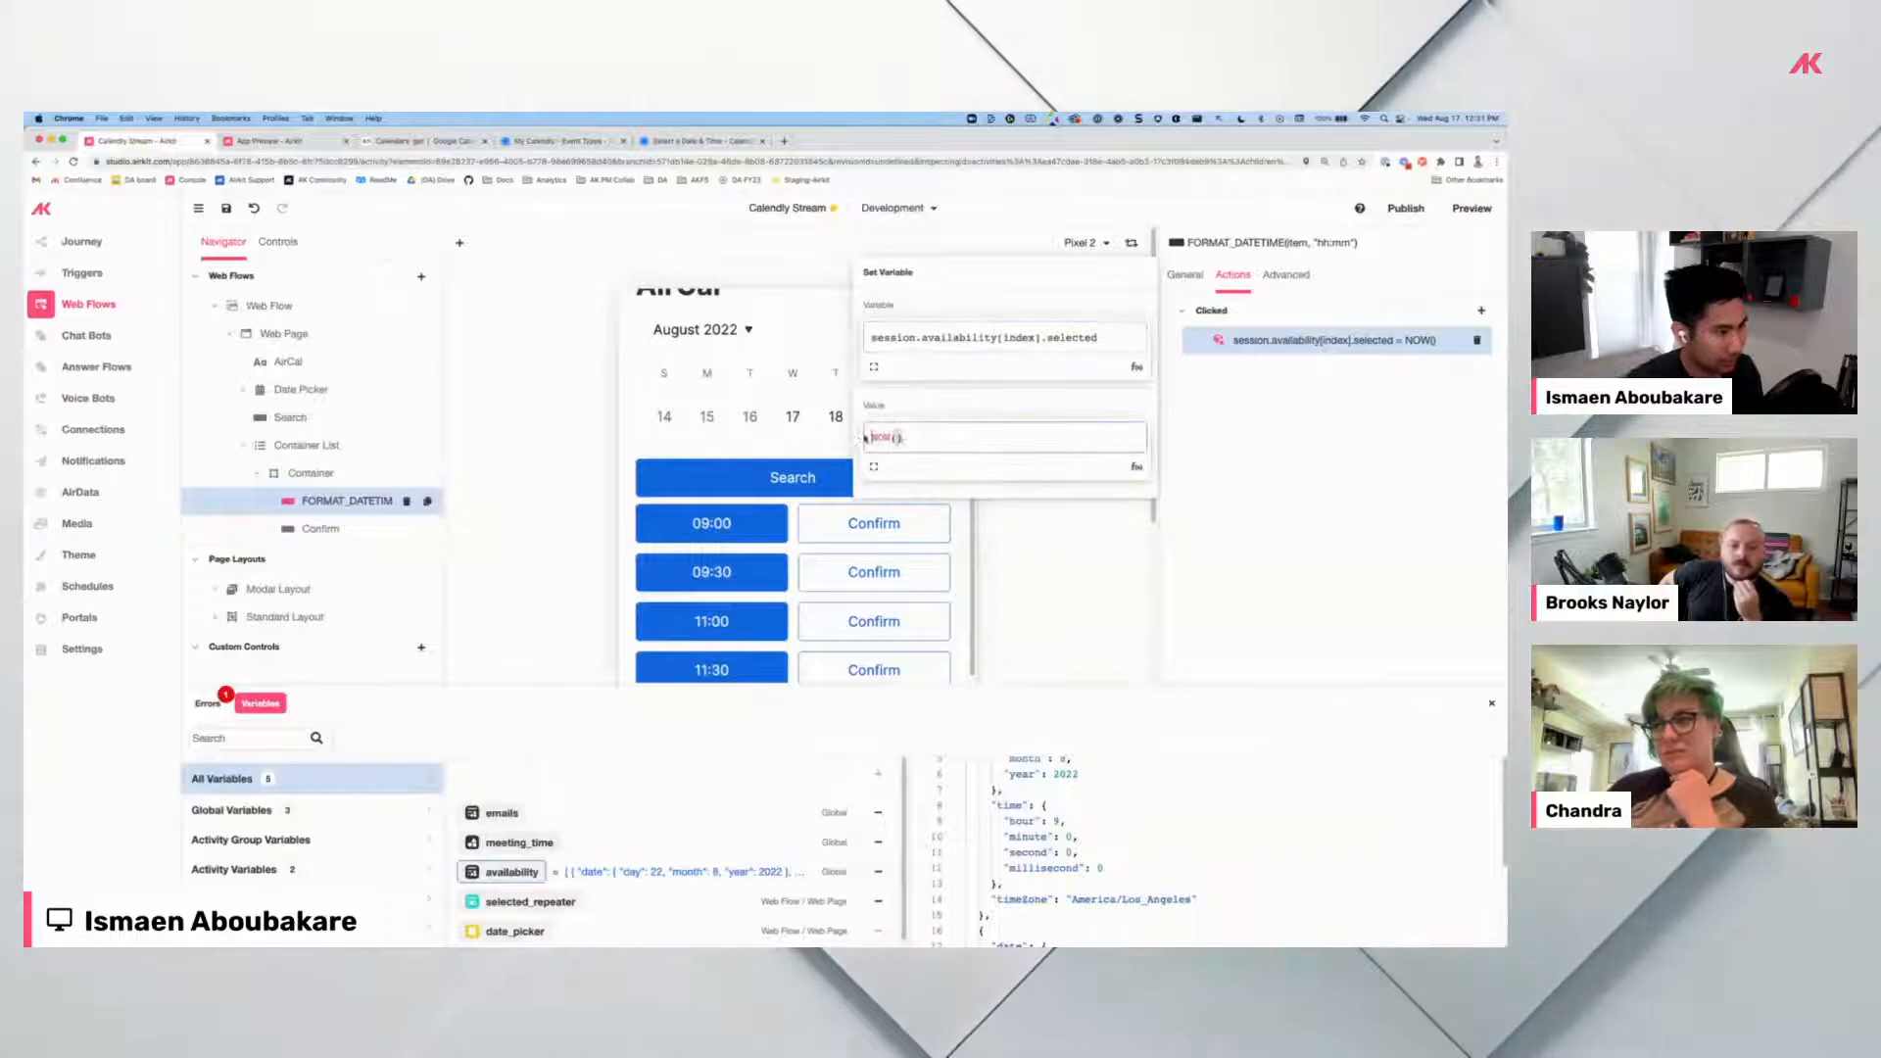
{"action": "key", "text": "ctrl+a"}
{"action": "type", "text": "t"}
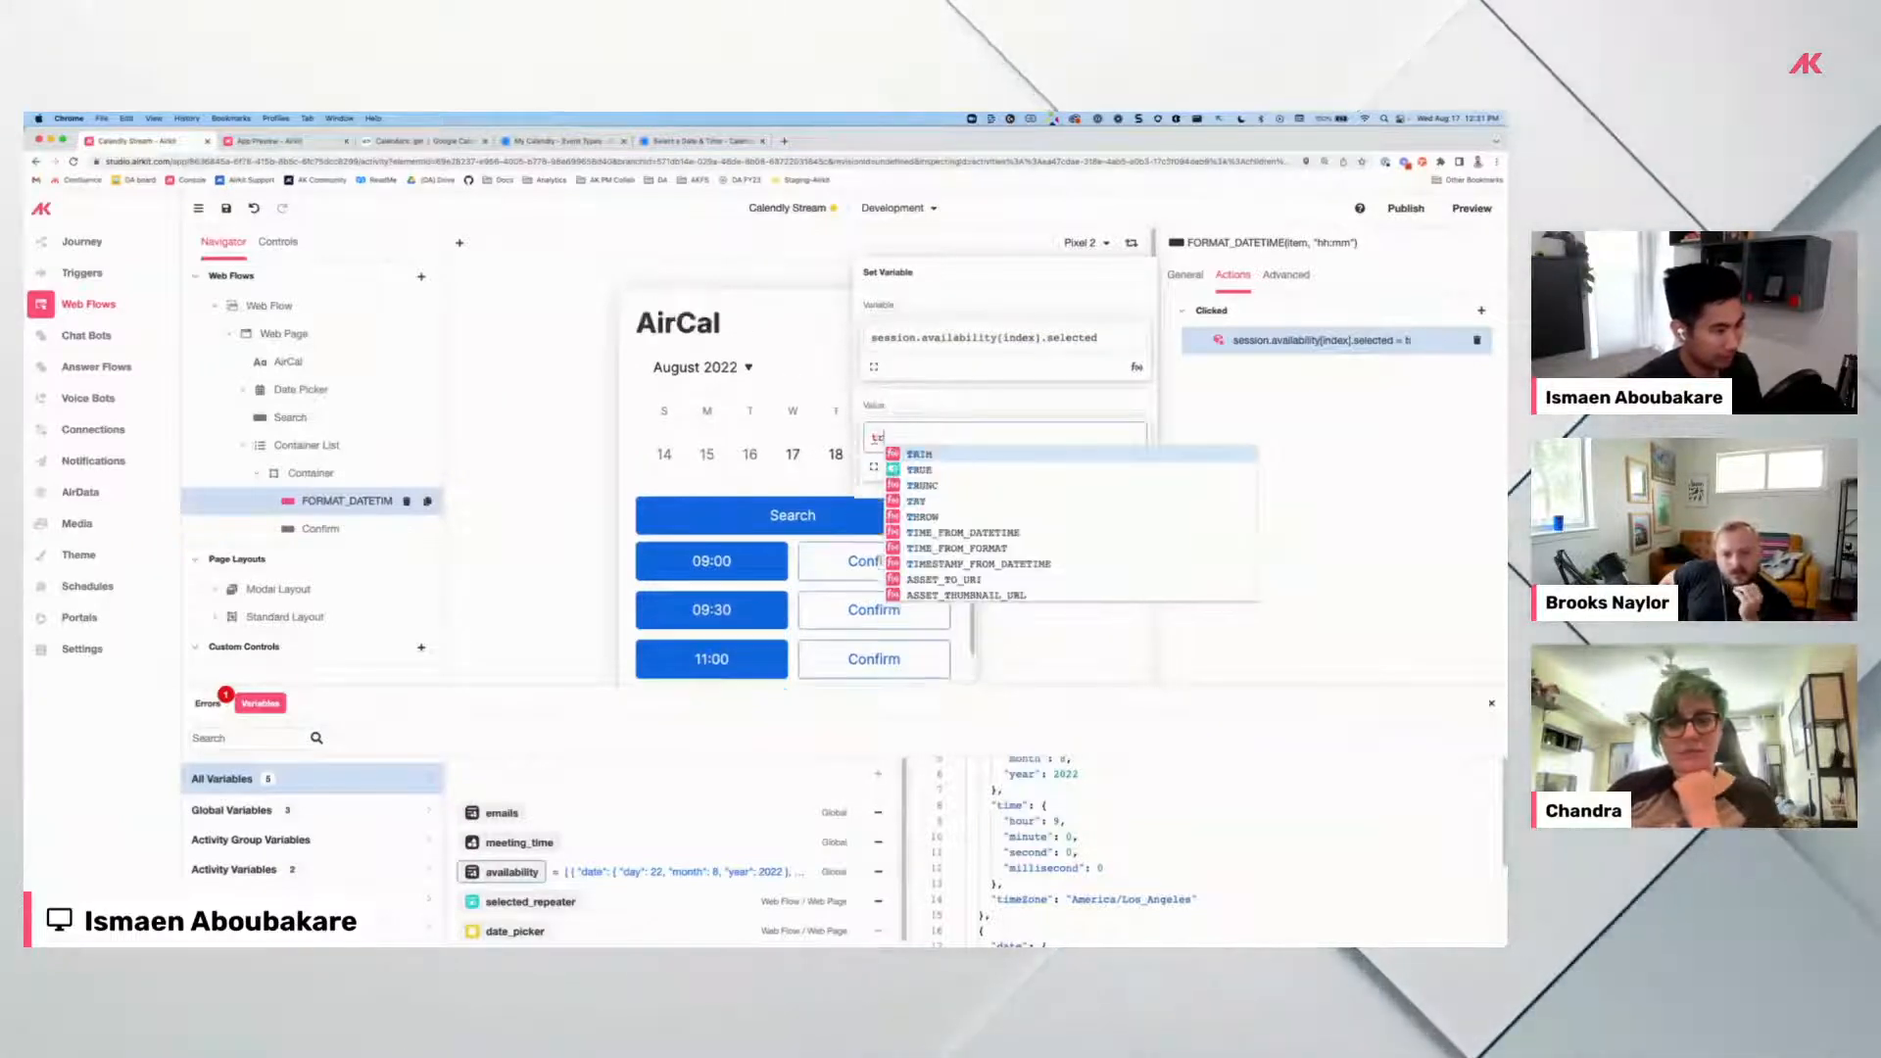
{"action": "type", "text": "rue"}
{"action": "key", "text": "Return"}
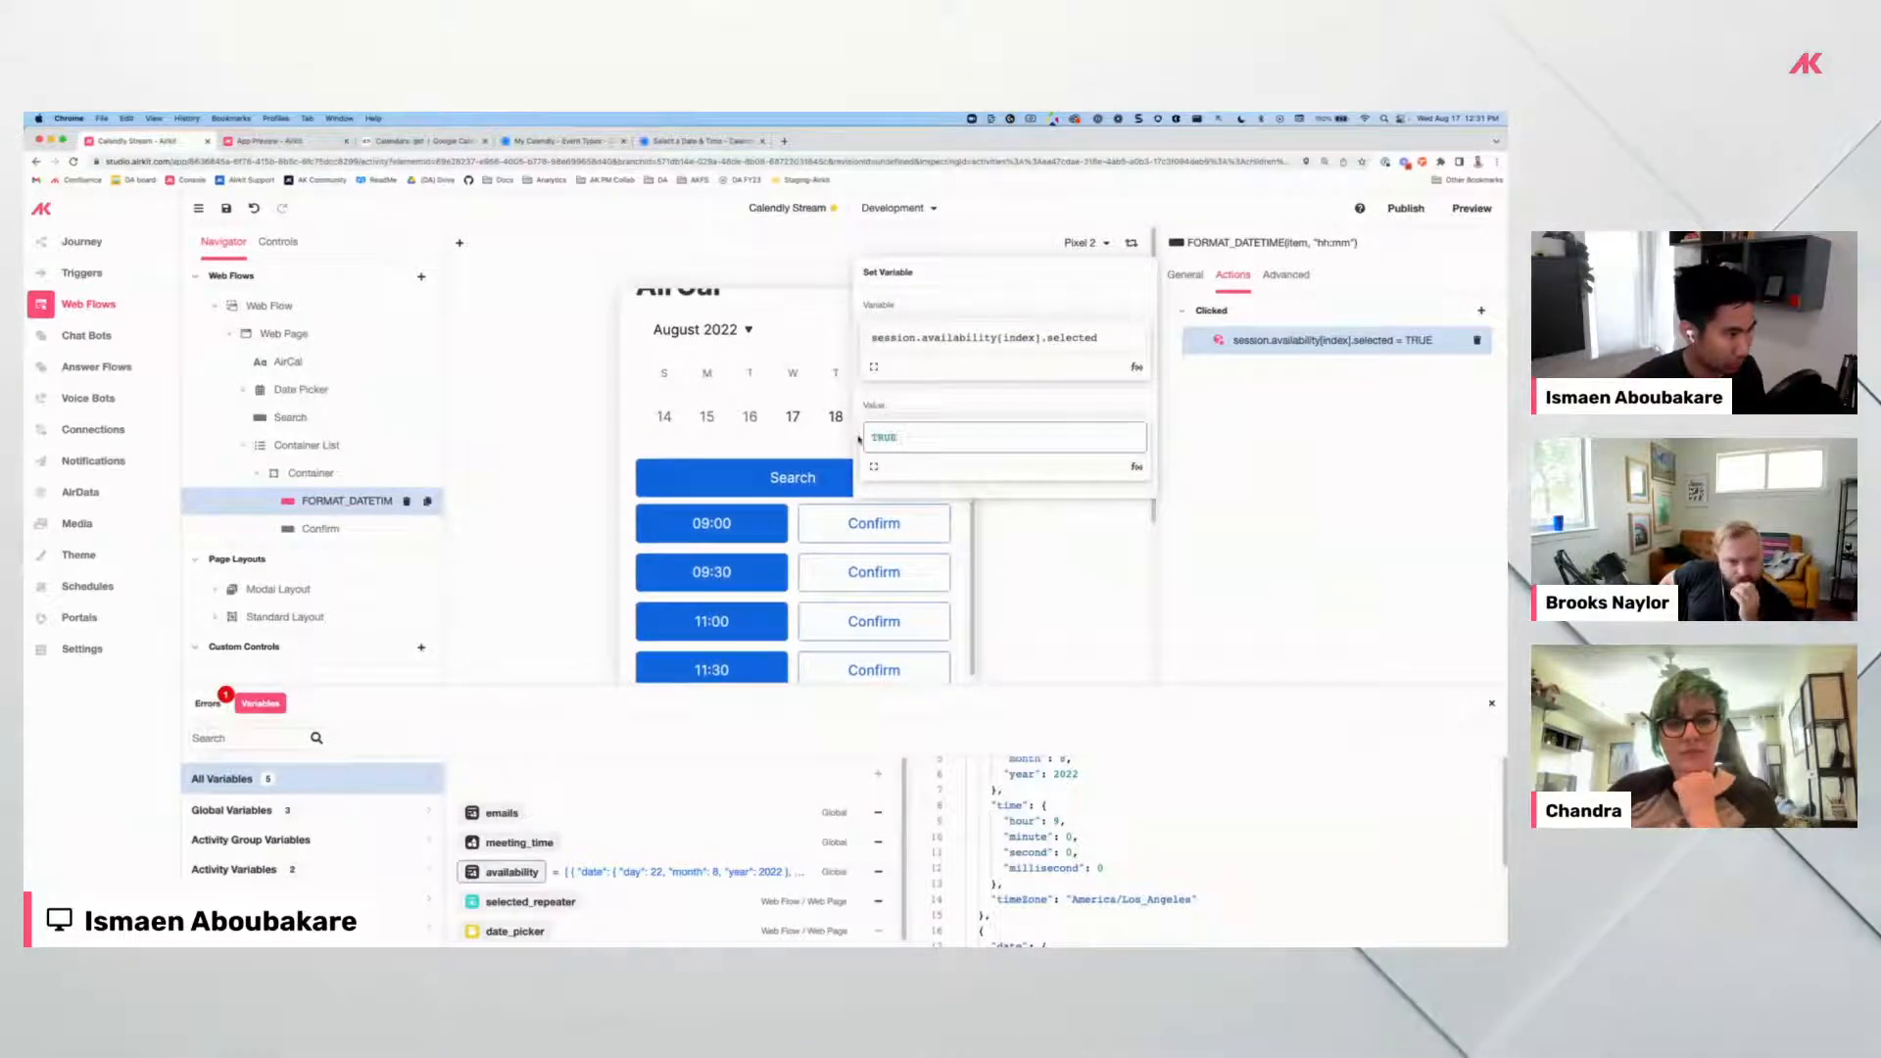
{"action": "left_click", "coordinate": [826, 522]}
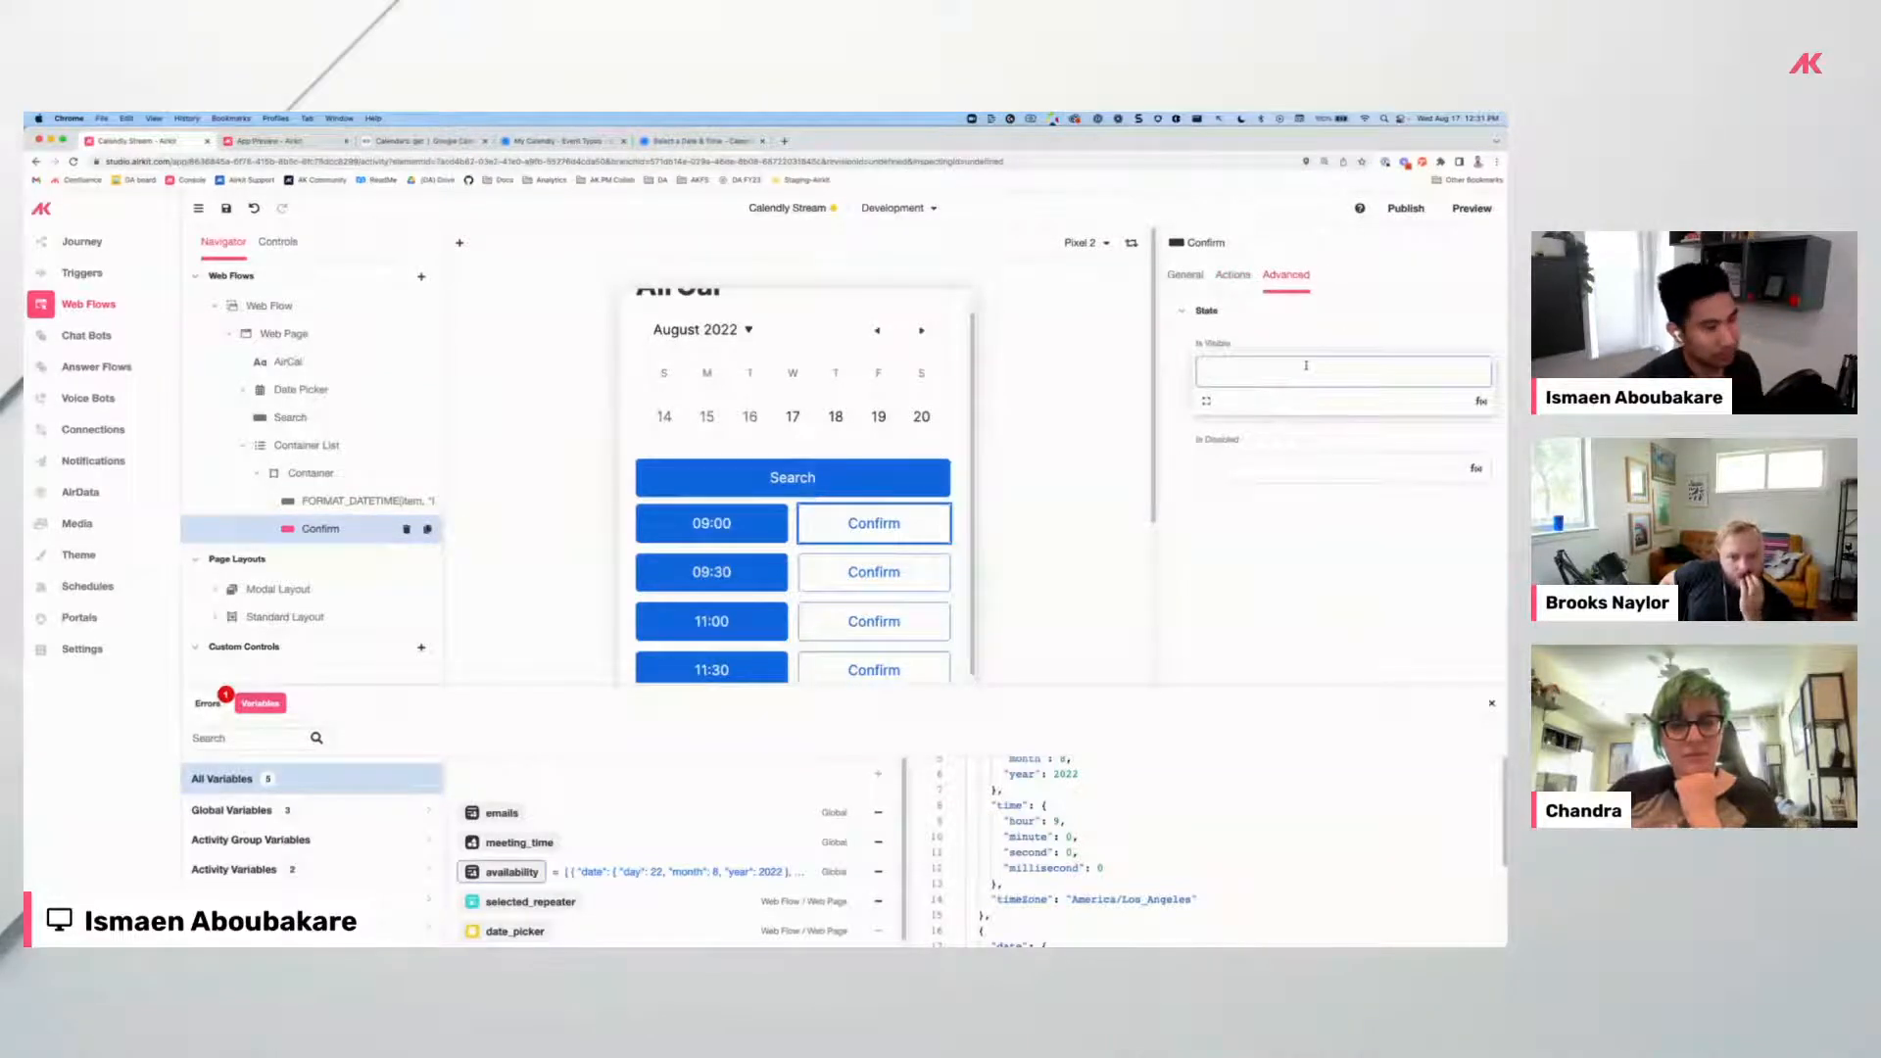
Make Confirm visible only when session.availability[index].selected = TRUE, then reload the app preview.
{"action": "type", "text": "session.av"}
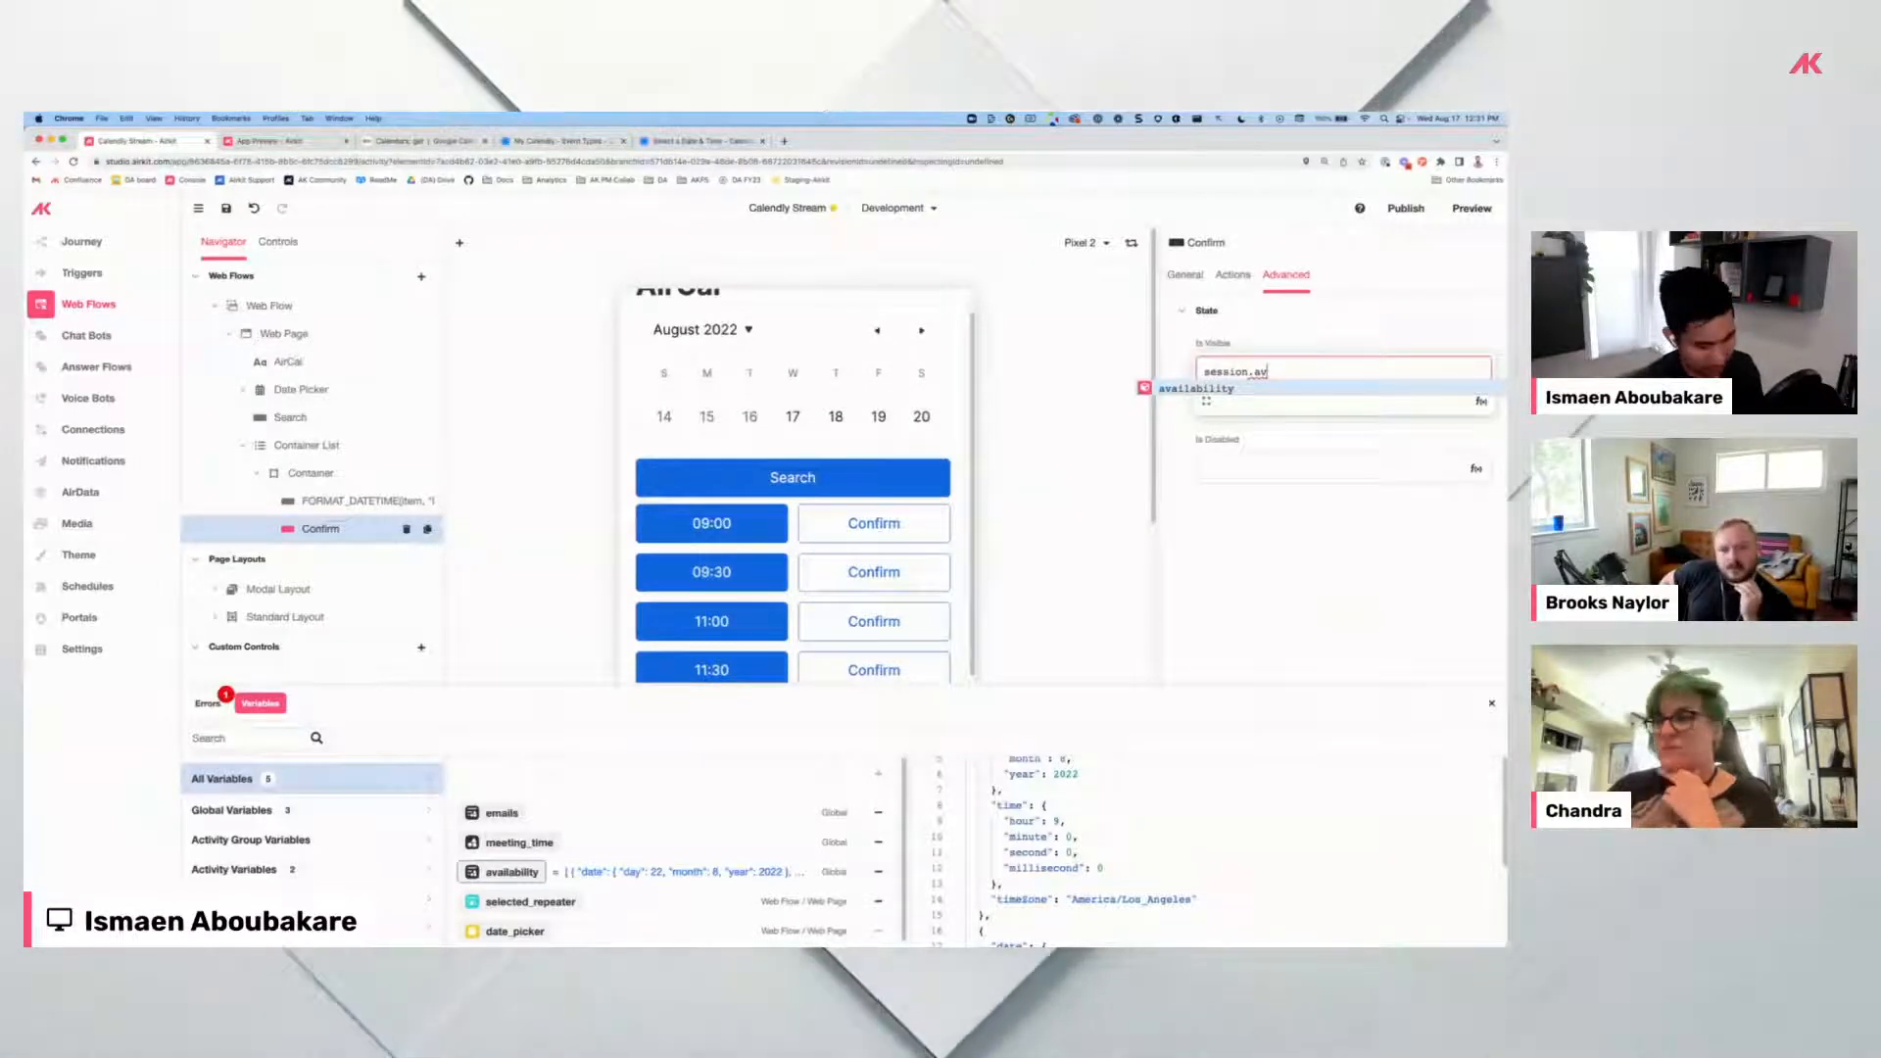
{"action": "key", "text": "Tab"}
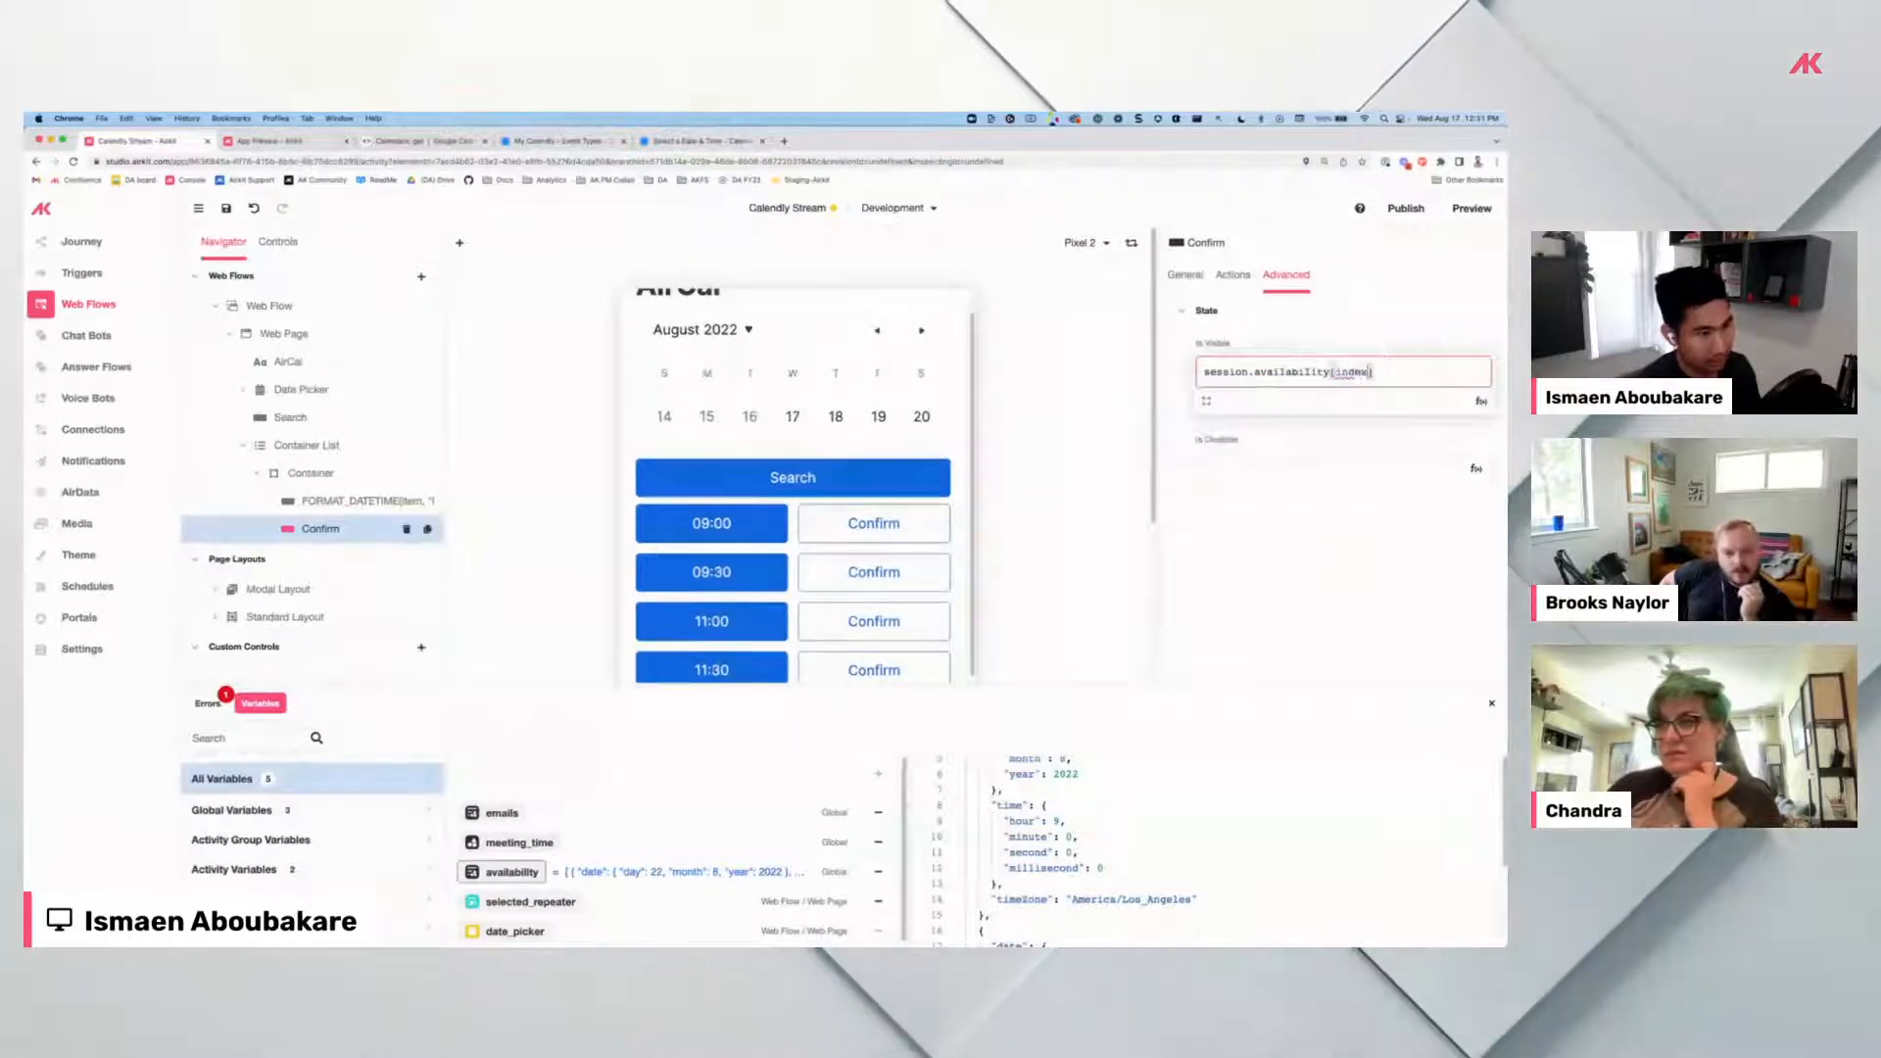
{"action": "type", "text": ".selec"}
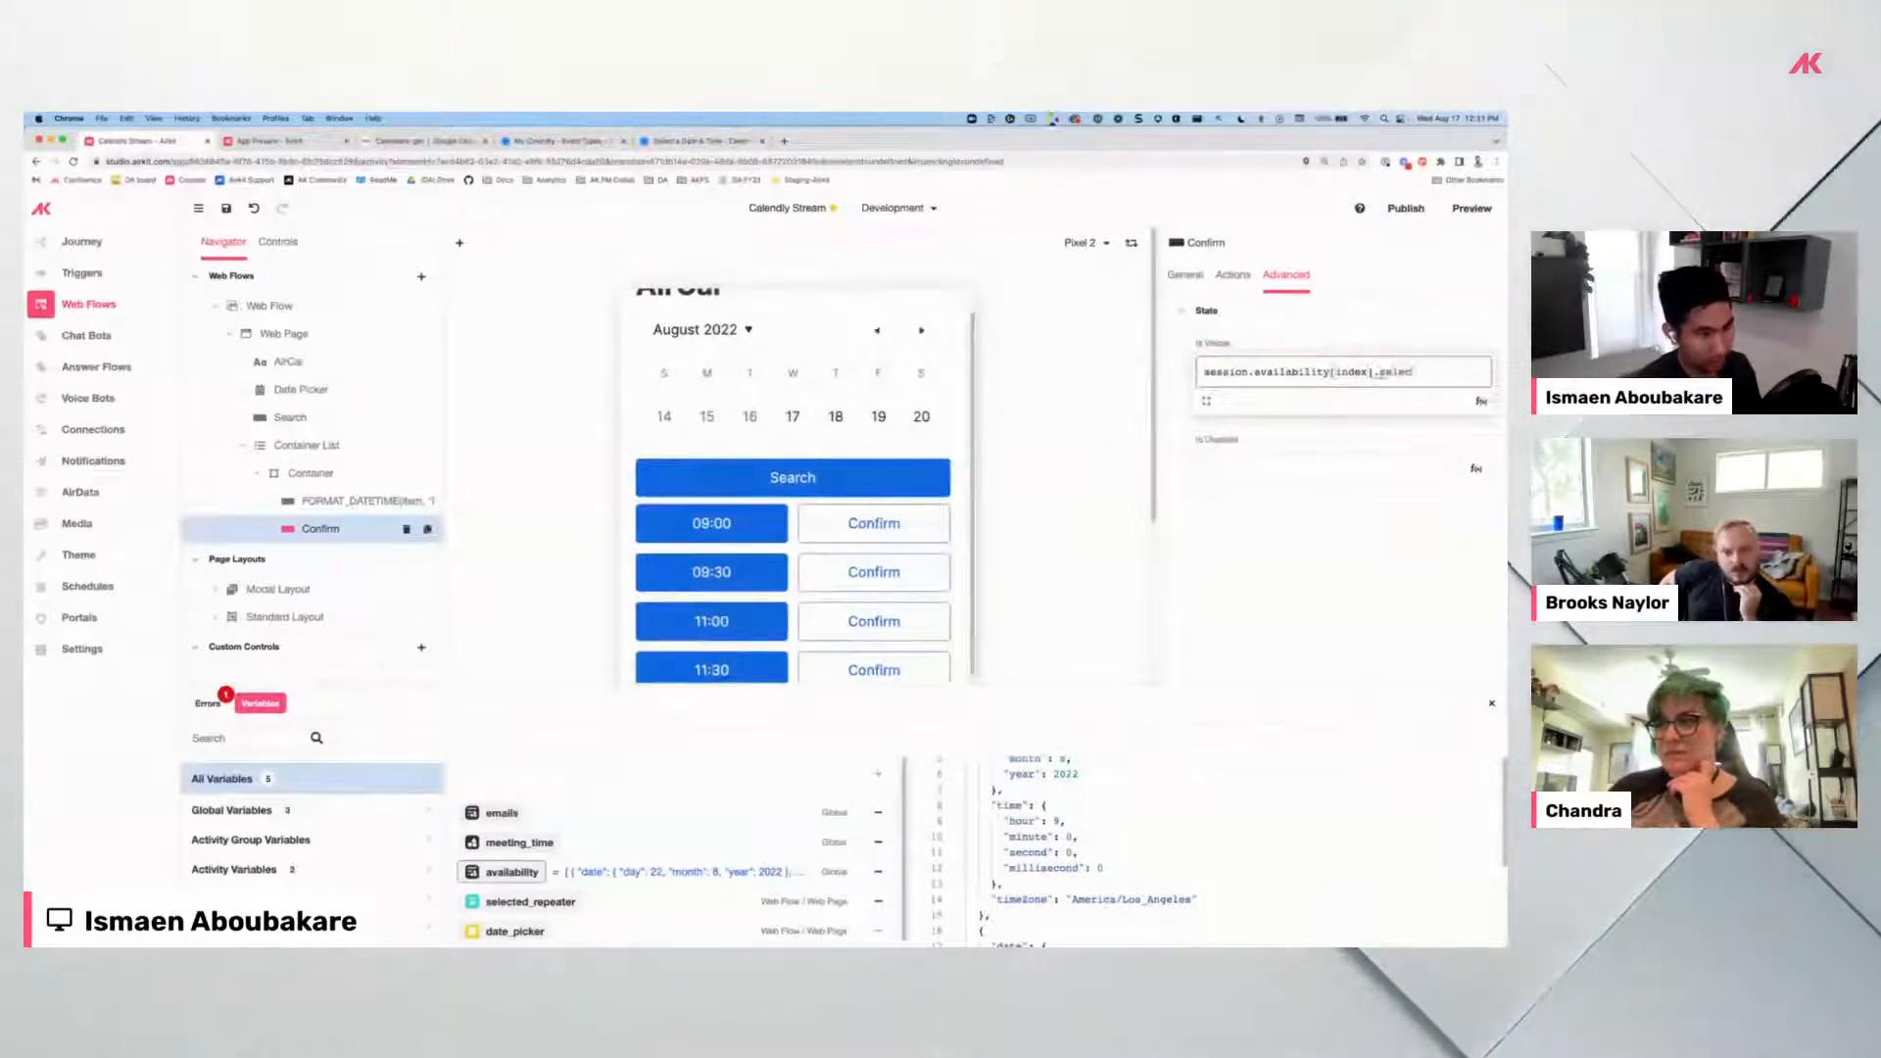
{"action": "type", "text": "ted = true"}
{"action": "key", "text": "Return"}
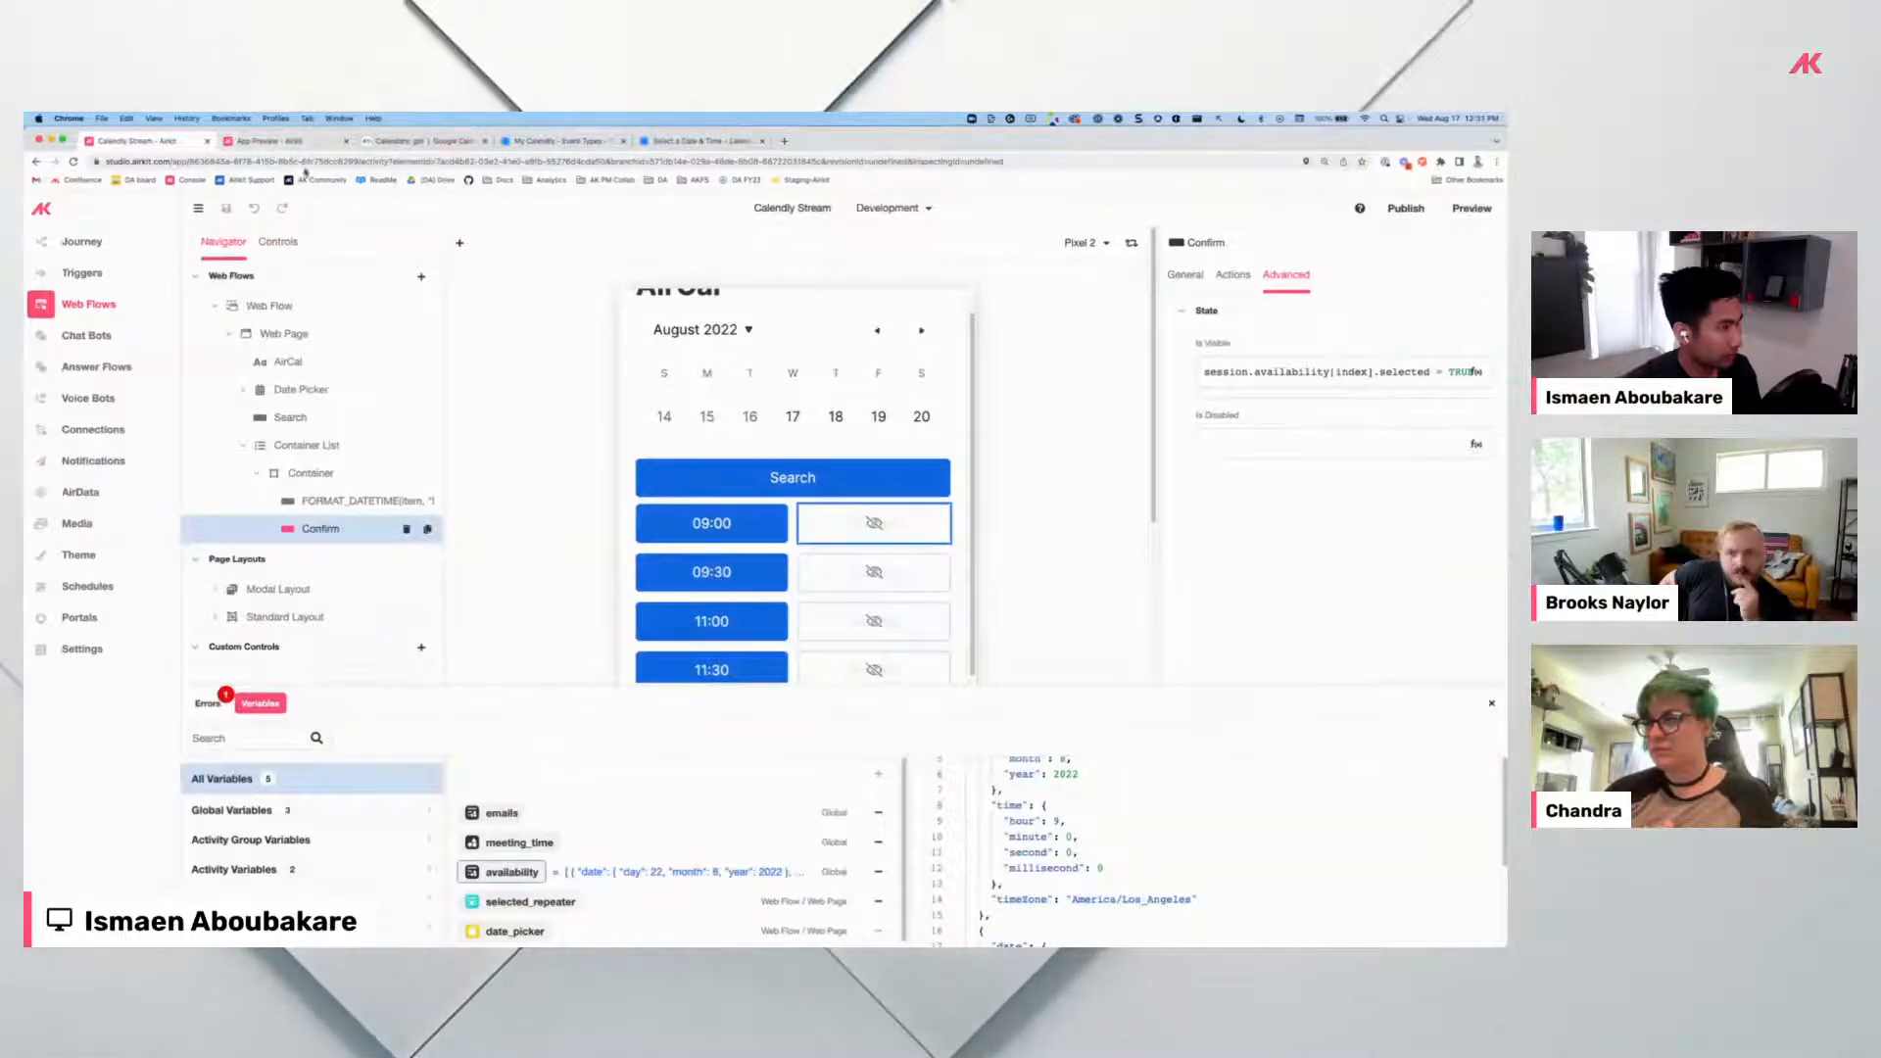
{"action": "left_click", "coordinate": [271, 143]}
{"action": "left_click", "coordinate": [74, 162]}
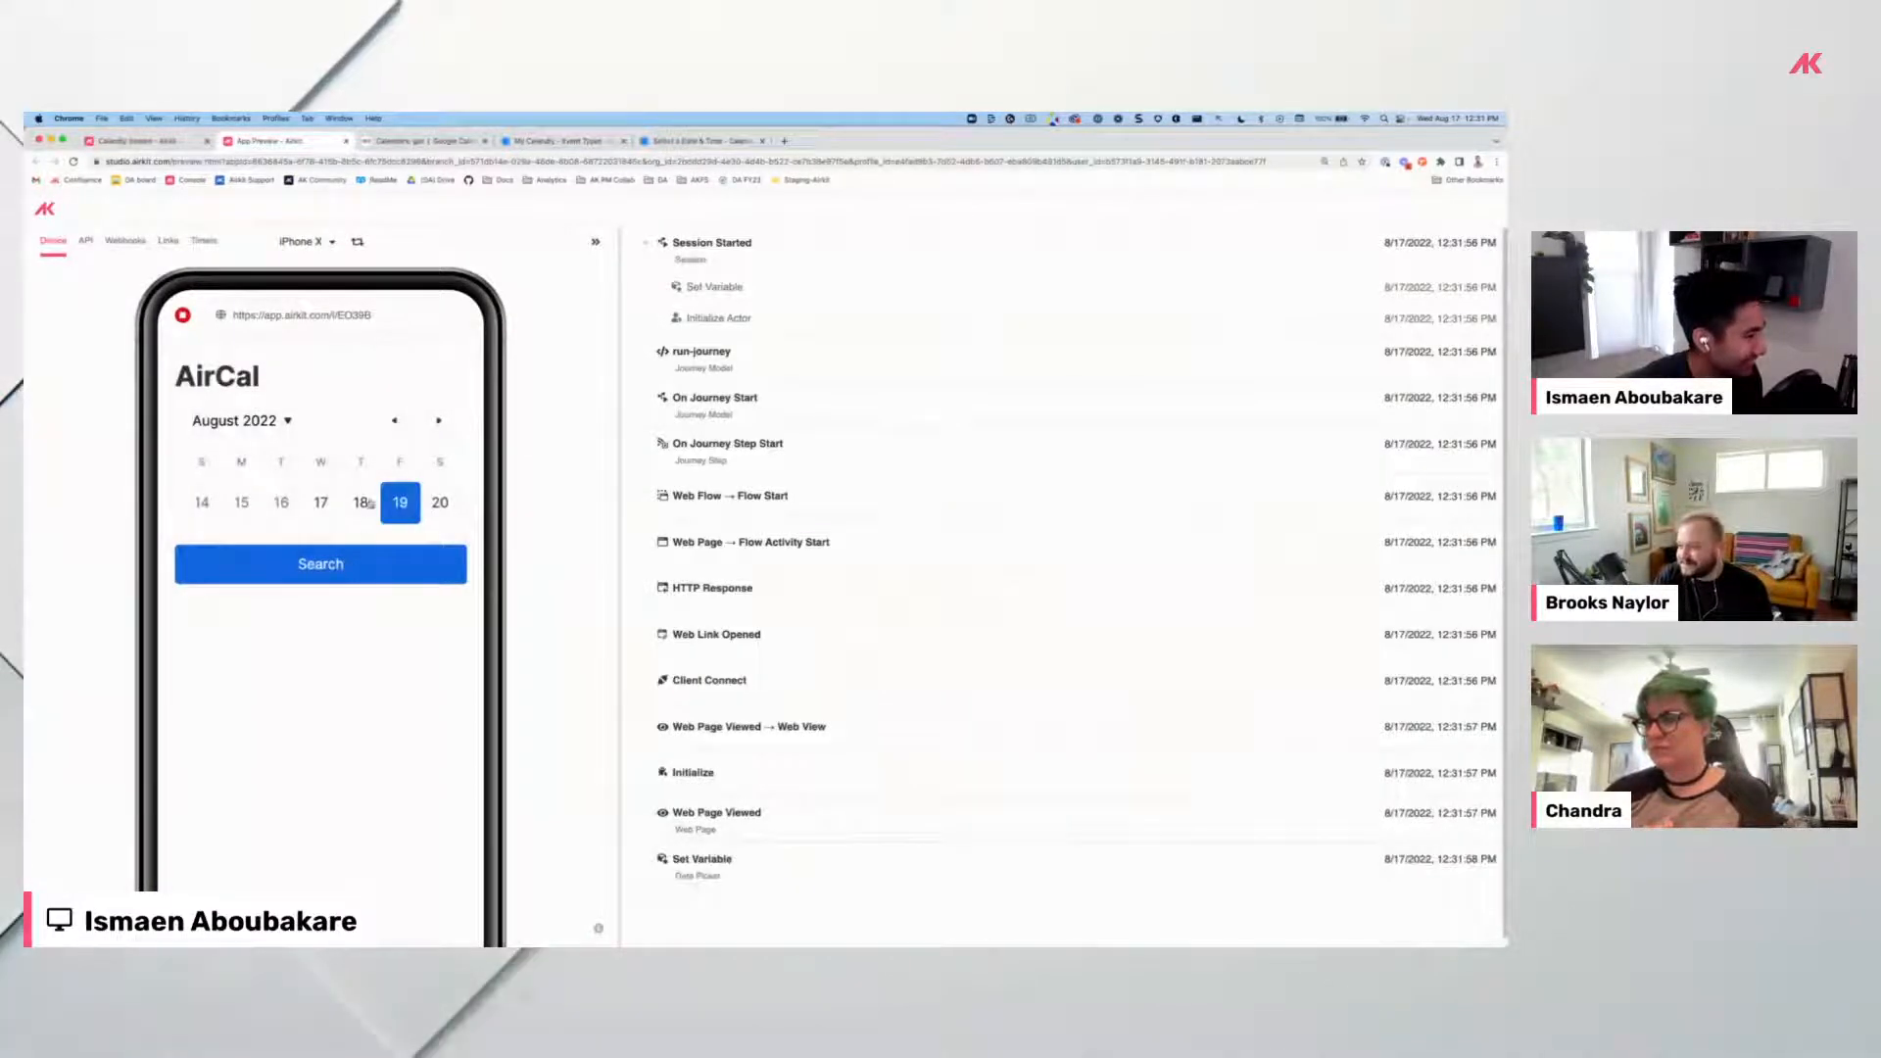
Search August 18 in the preview, pick the 11:00, 12:00 and 12:30 slots, then return to the editor.
{"action": "left_click", "coordinate": [365, 503]}
{"action": "left_click", "coordinate": [314, 567]}
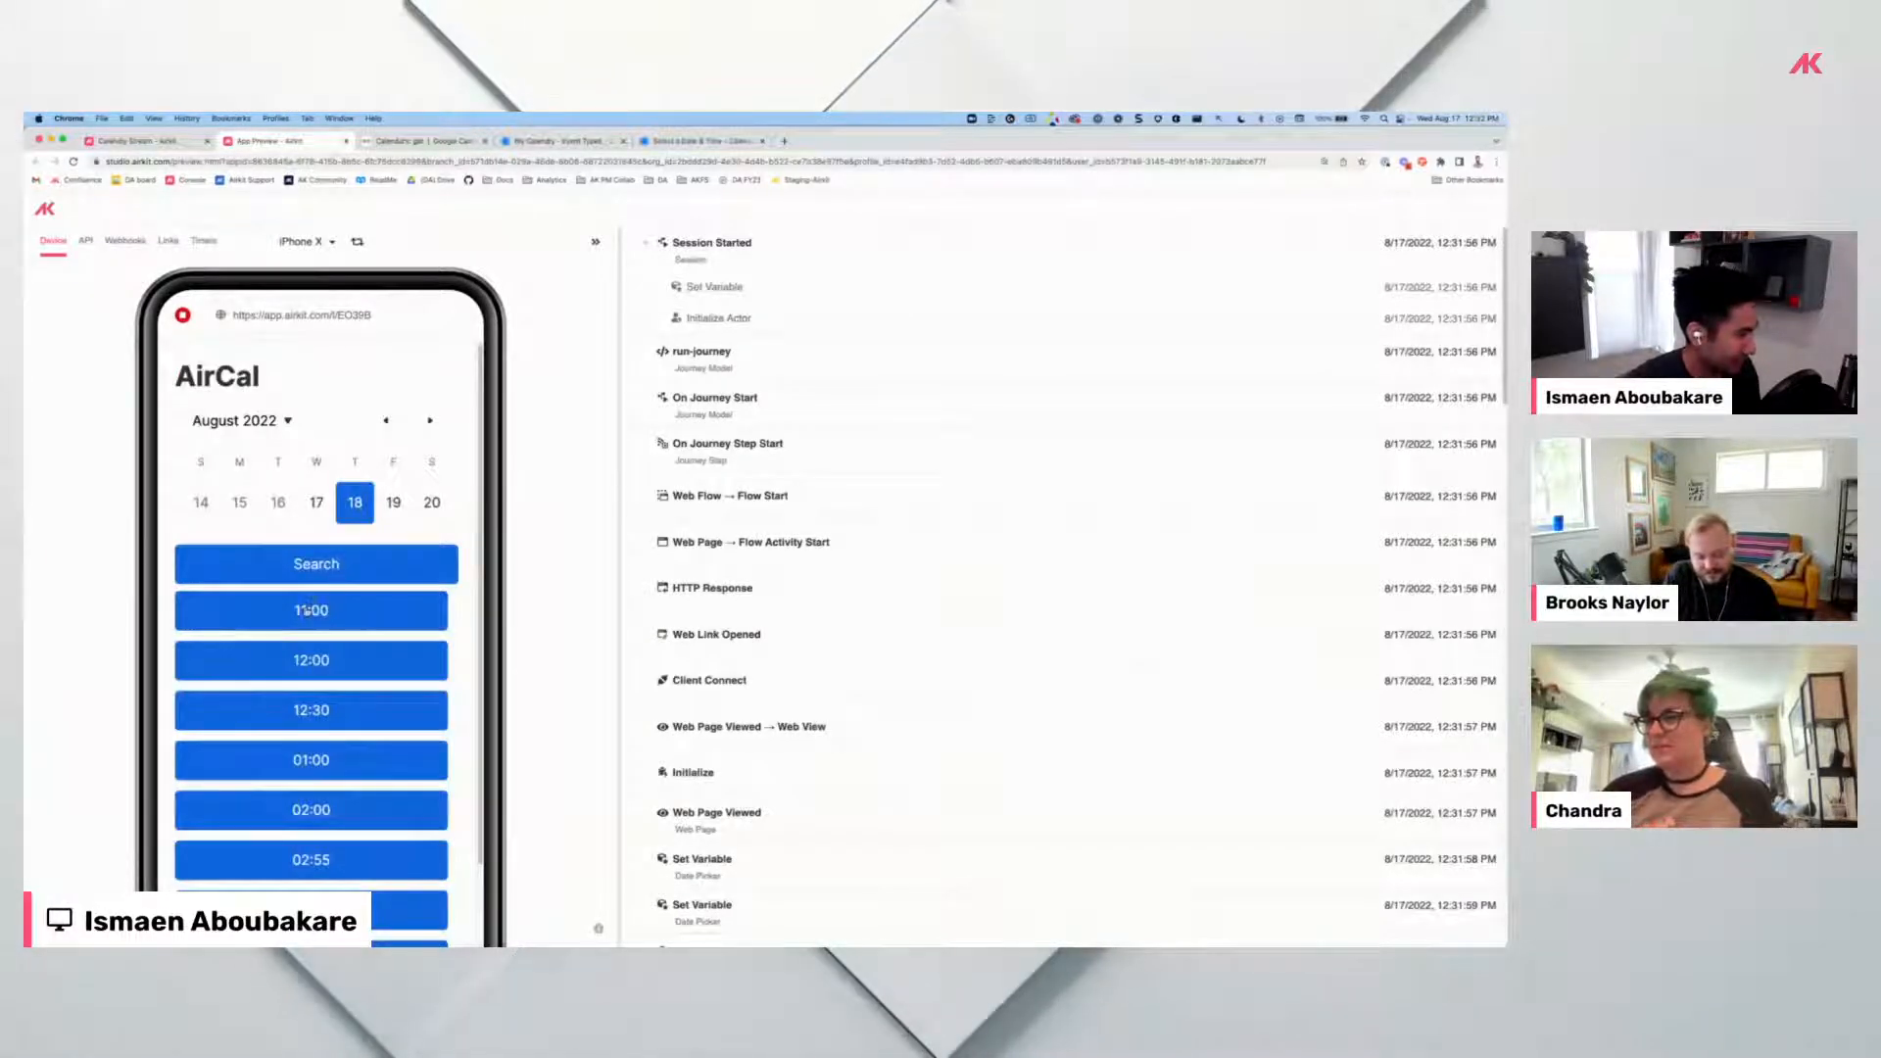
{"action": "left_click", "coordinate": [358, 610]}
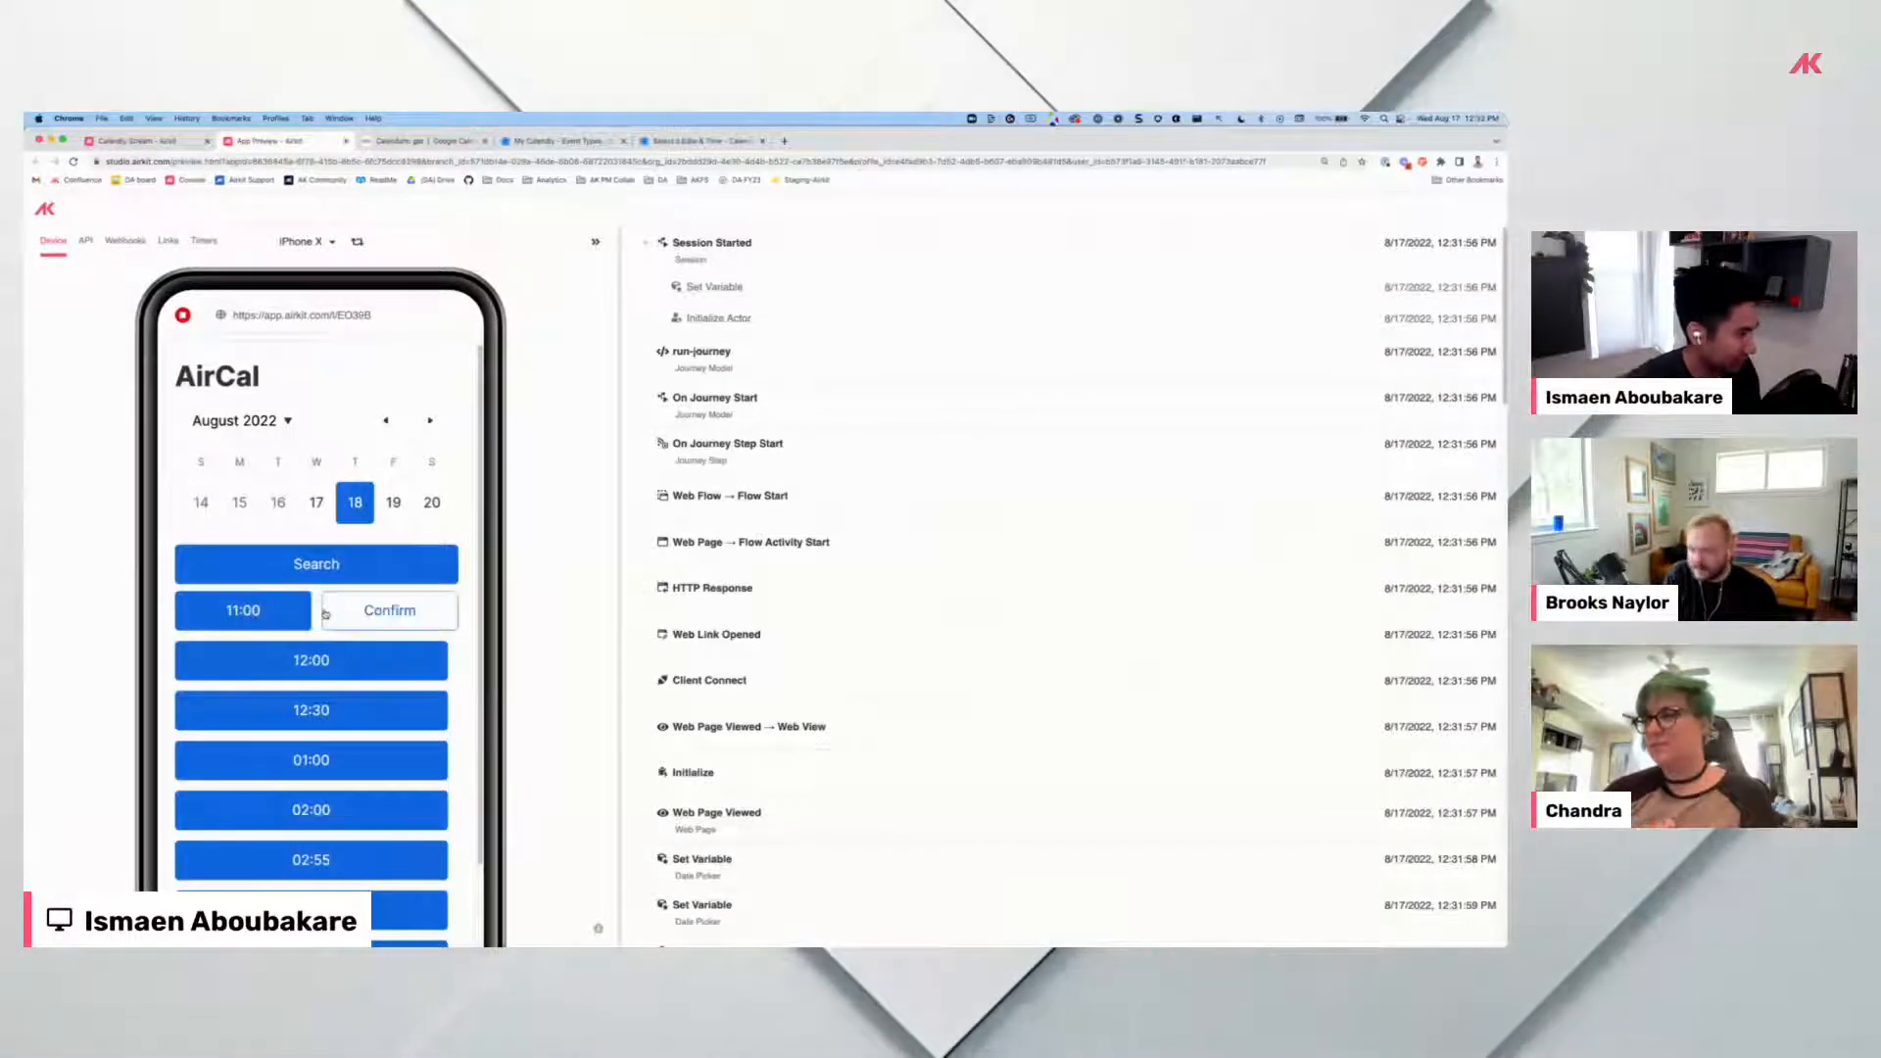
{"action": "left_click", "coordinate": [273, 662]}
{"action": "left_click", "coordinate": [253, 709]}
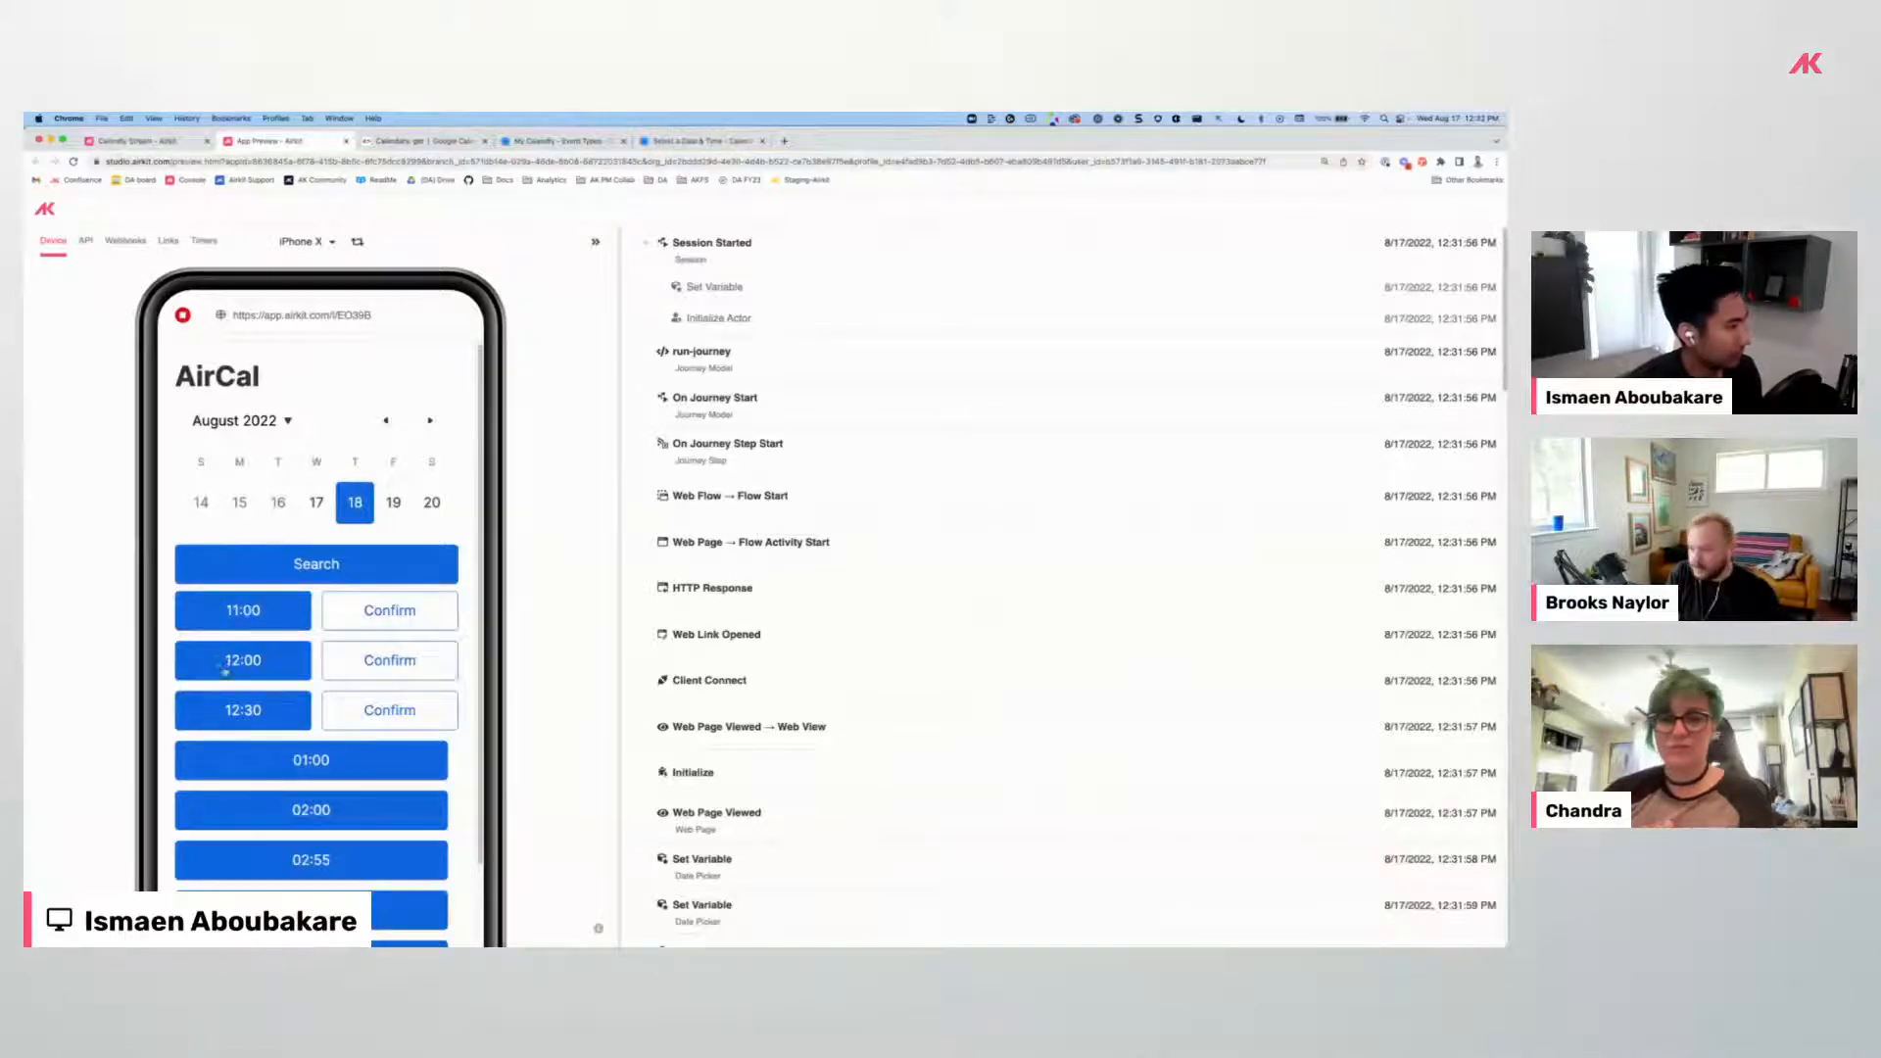
{"action": "left_click", "coordinate": [163, 143]}
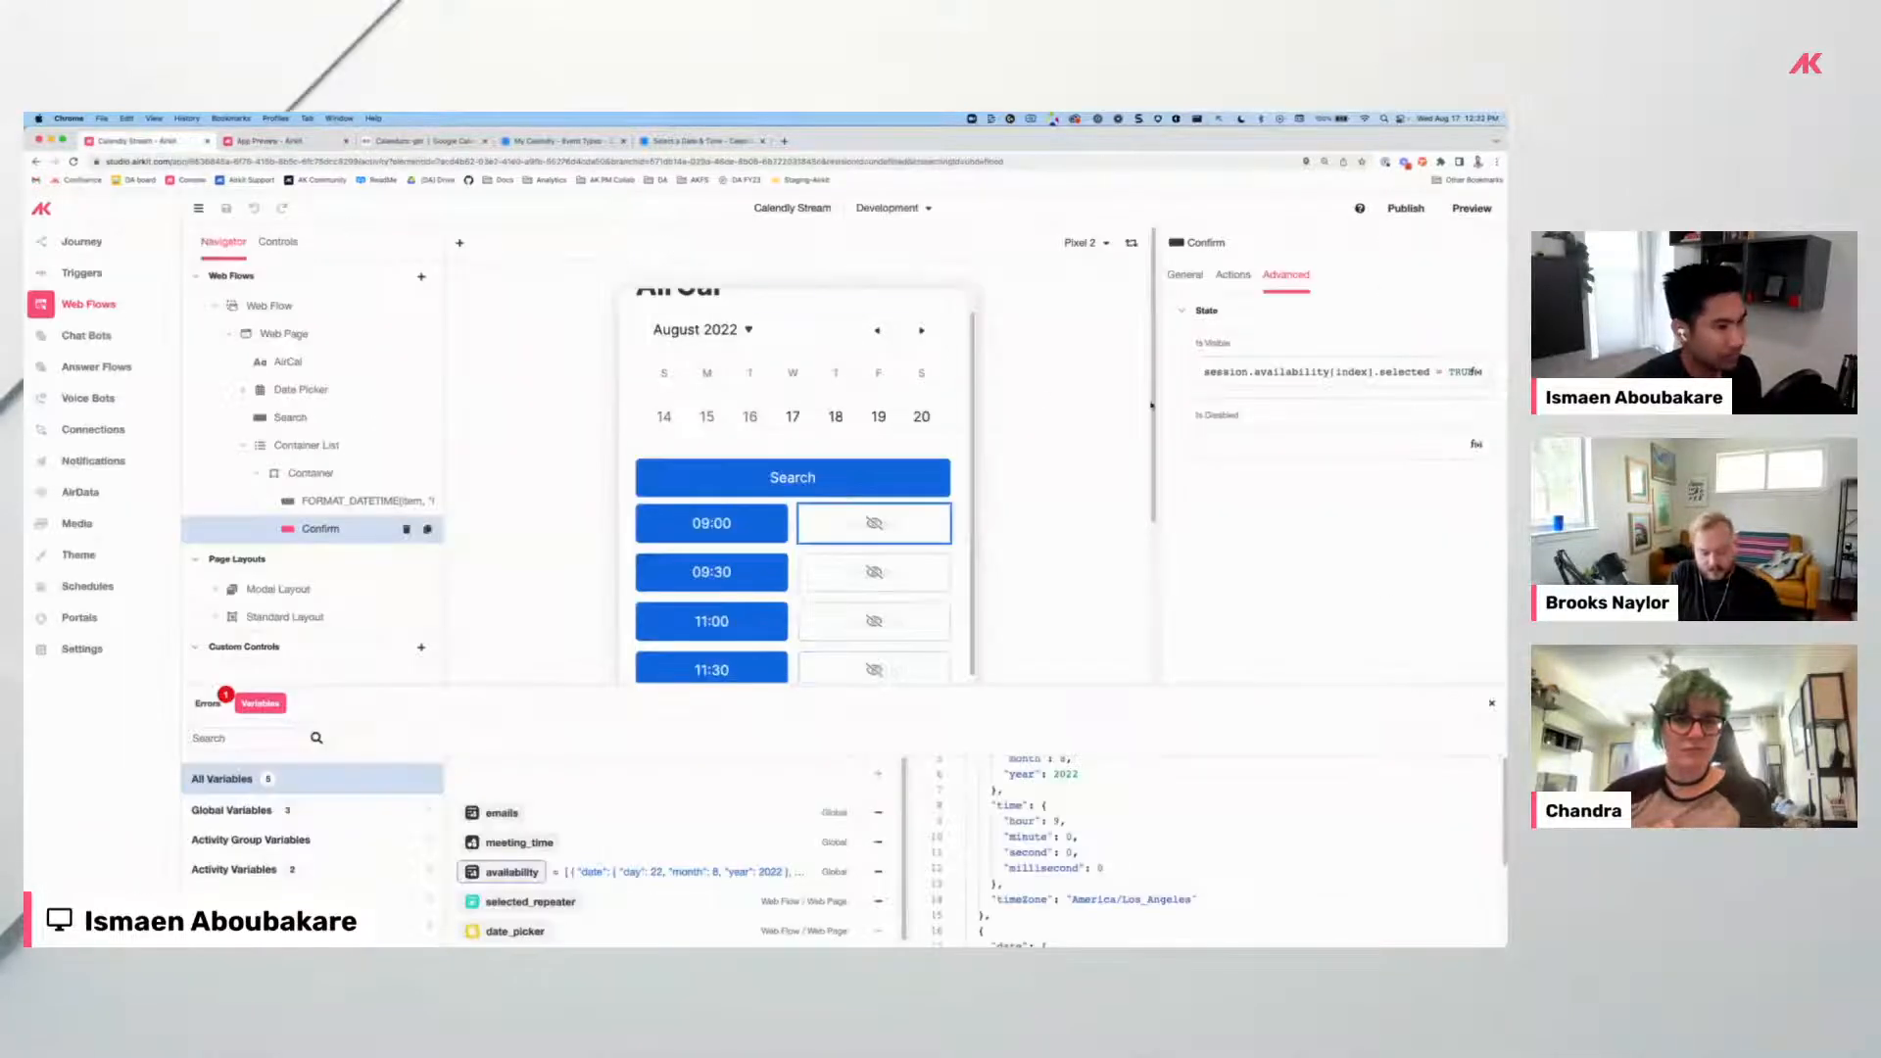
Move from the Confirm button to the 09:00 time button's click actions.
{"action": "left_click", "coordinate": [1205, 278]}
{"action": "left_click", "coordinate": [1232, 275]}
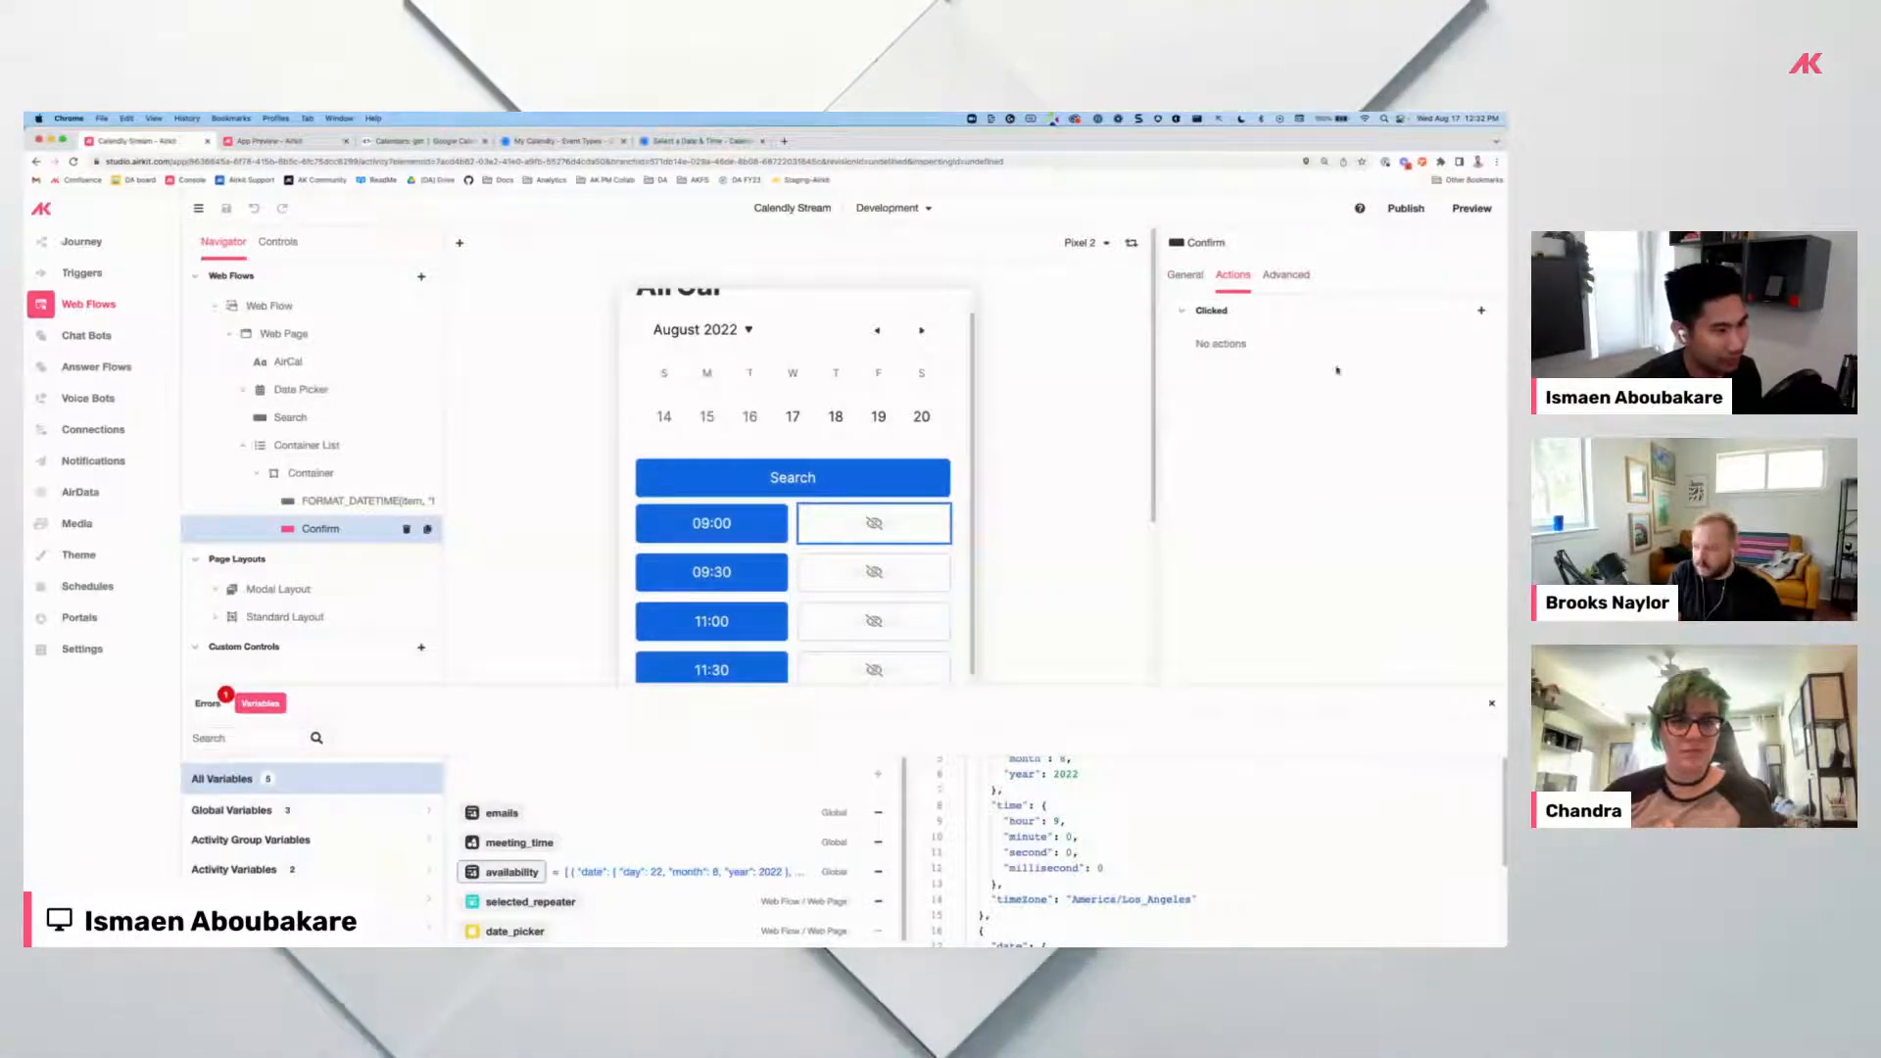
{"action": "left_click", "coordinate": [1482, 311]}
{"action": "left_click", "coordinate": [996, 400]}
{"action": "left_click", "coordinate": [712, 524]}
{"action": "left_click", "coordinate": [1235, 275]}
{"action": "left_click", "coordinate": [1333, 315]}
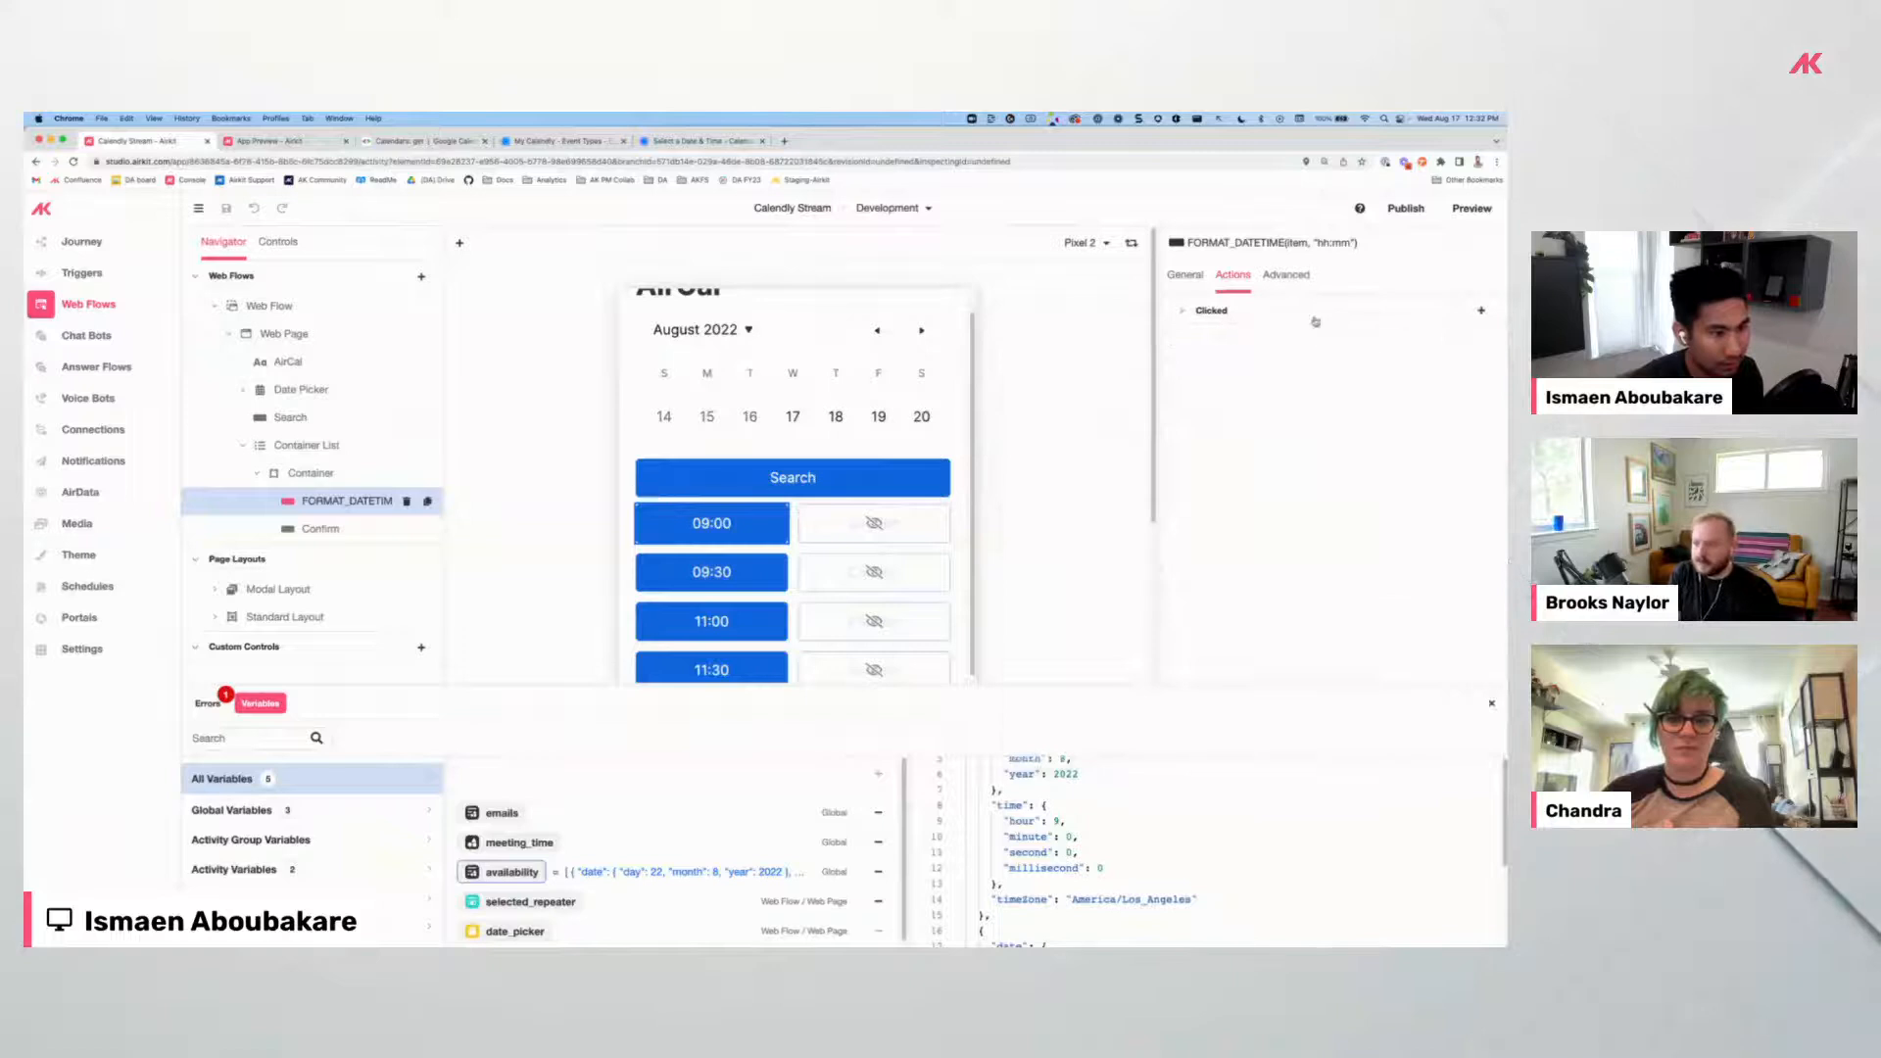
Duplicate the select-slot action and change the first to session.availability[*].selected = FALSE.
{"action": "left_click", "coordinate": [1359, 339]}
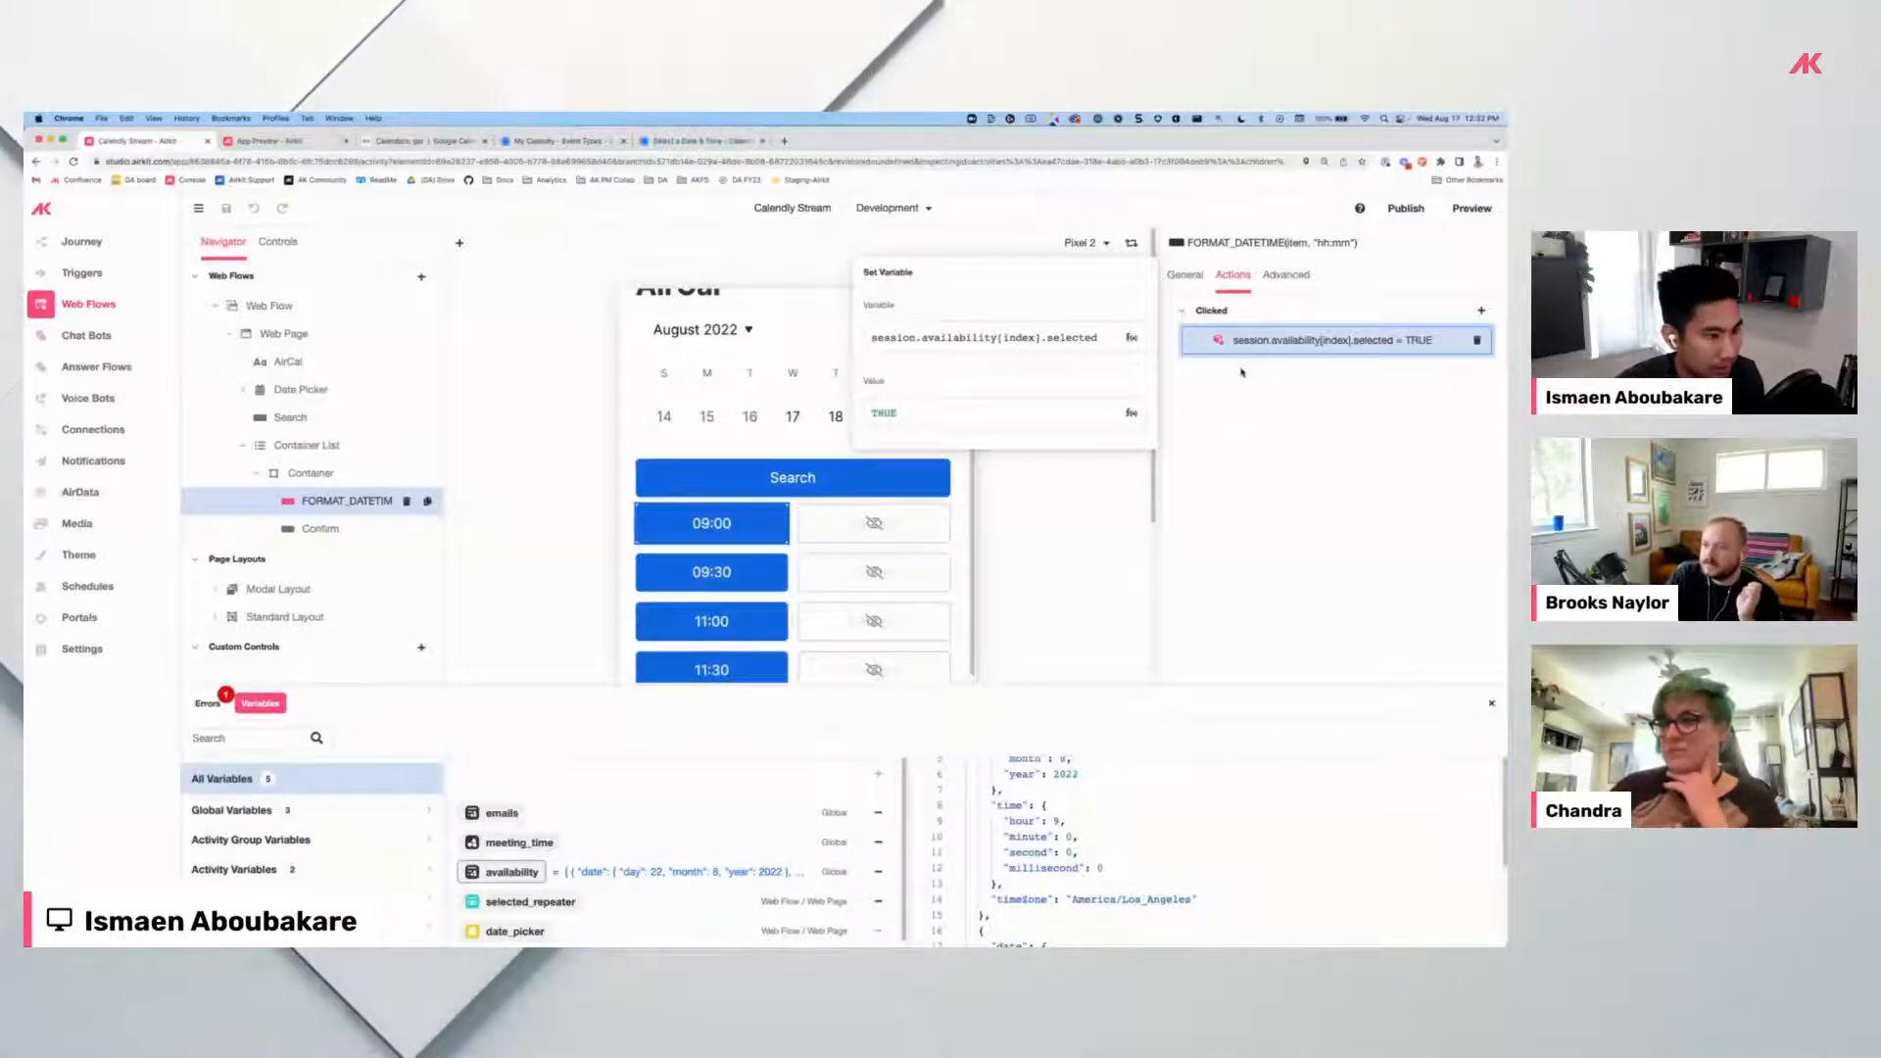
{"action": "key", "text": "super+v"}
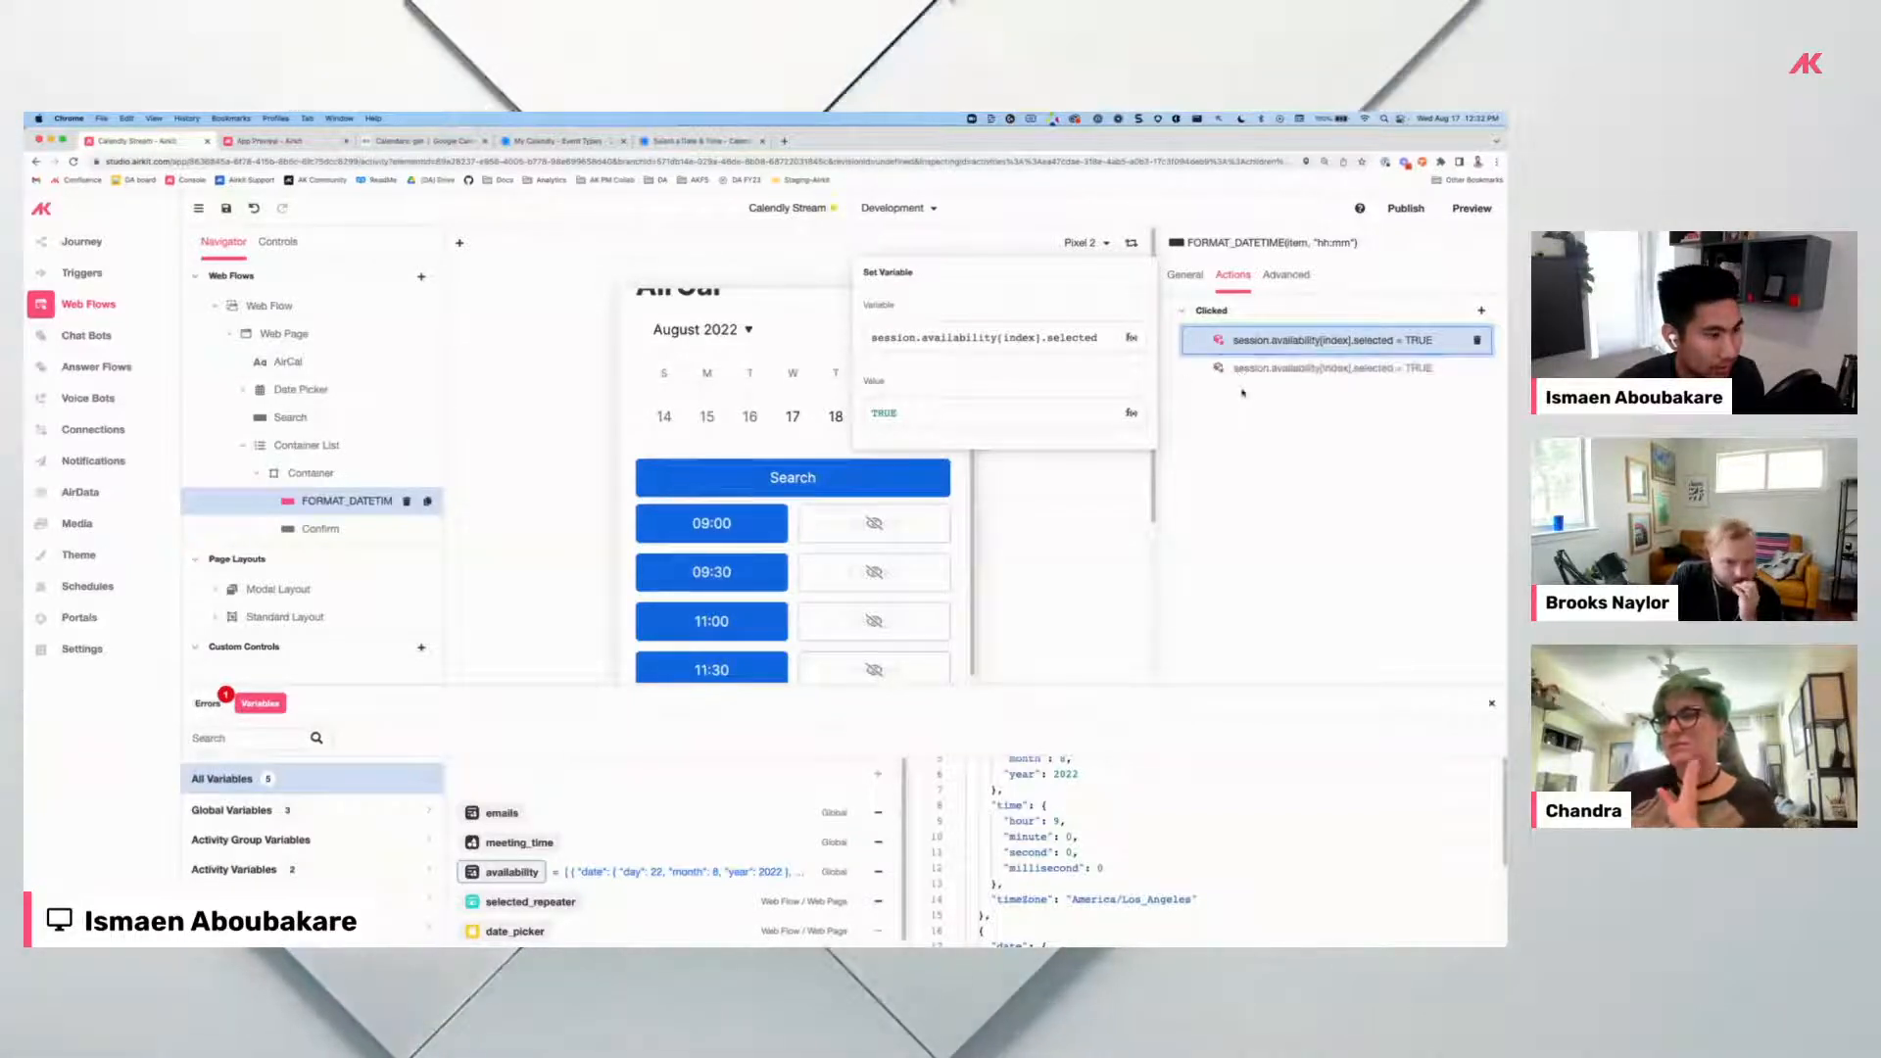
{"action": "left_click", "coordinate": [1214, 380]}
{"action": "left_click", "coordinate": [1237, 340]}
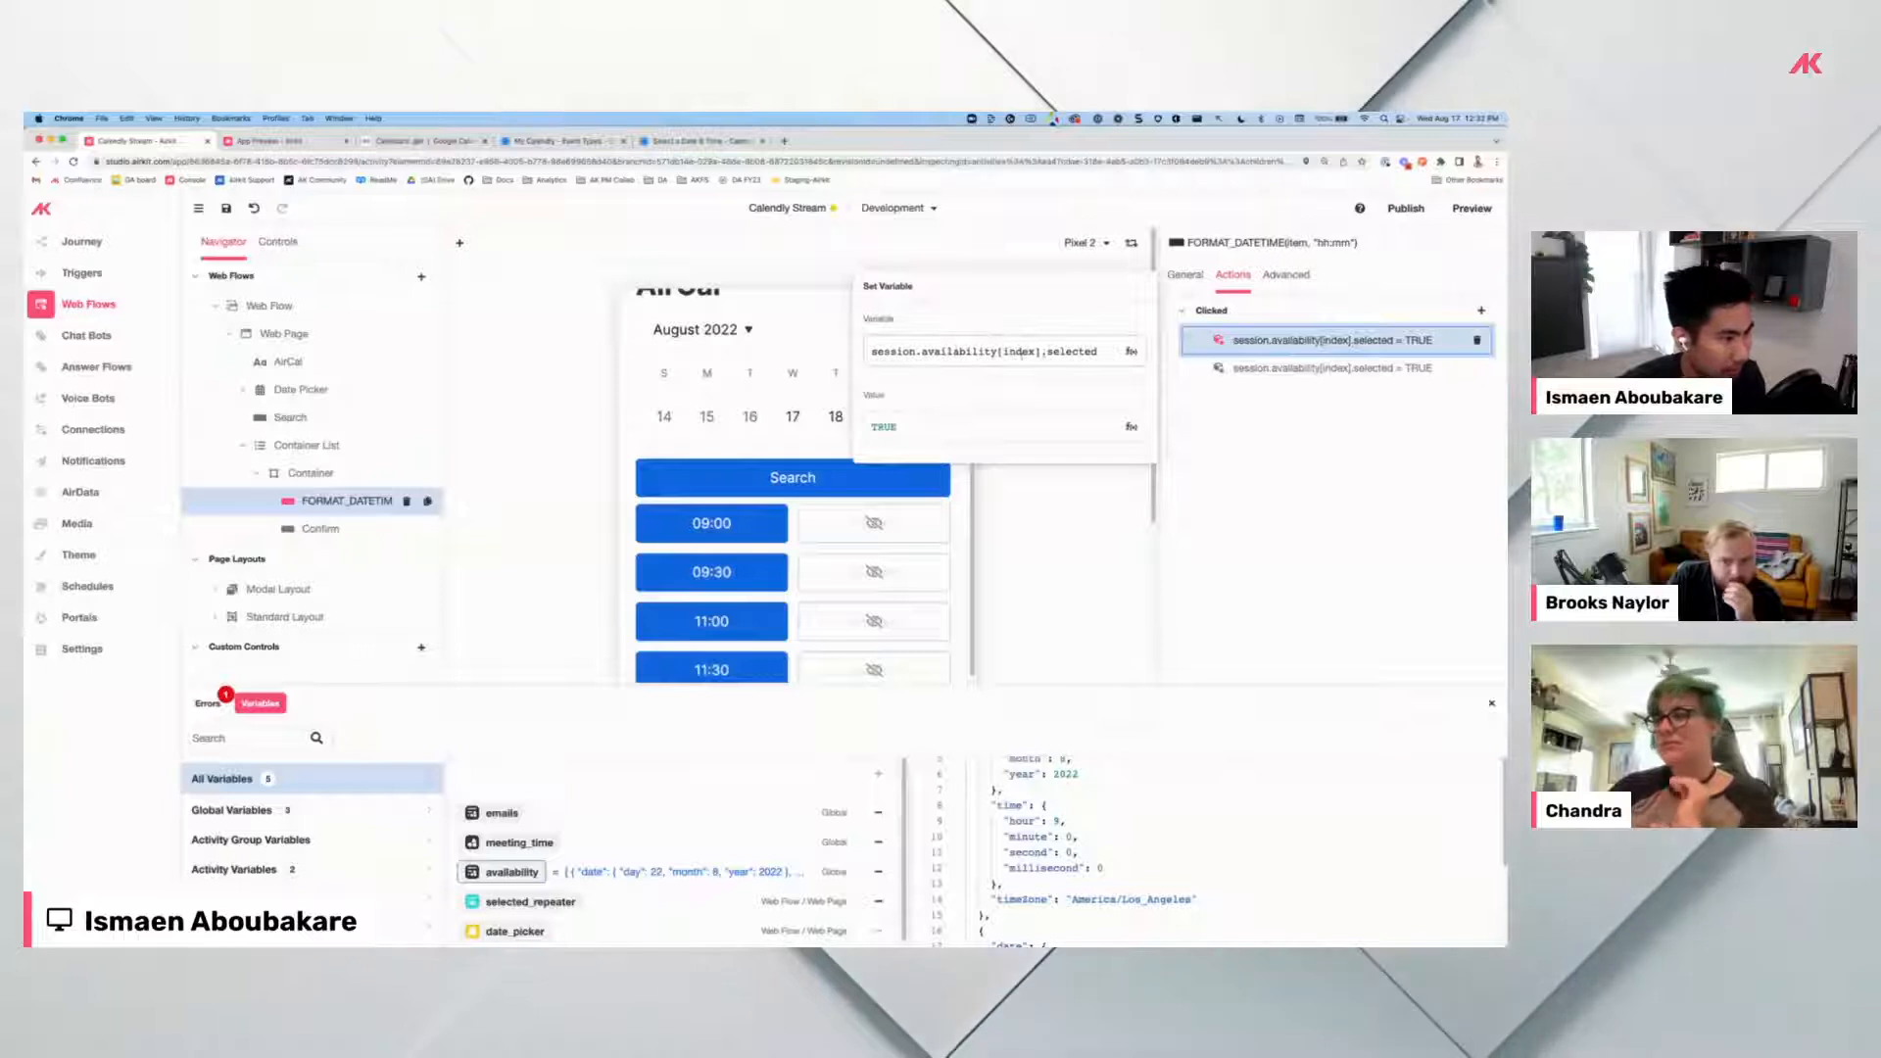
{"action": "left_click", "coordinate": [1004, 351]}
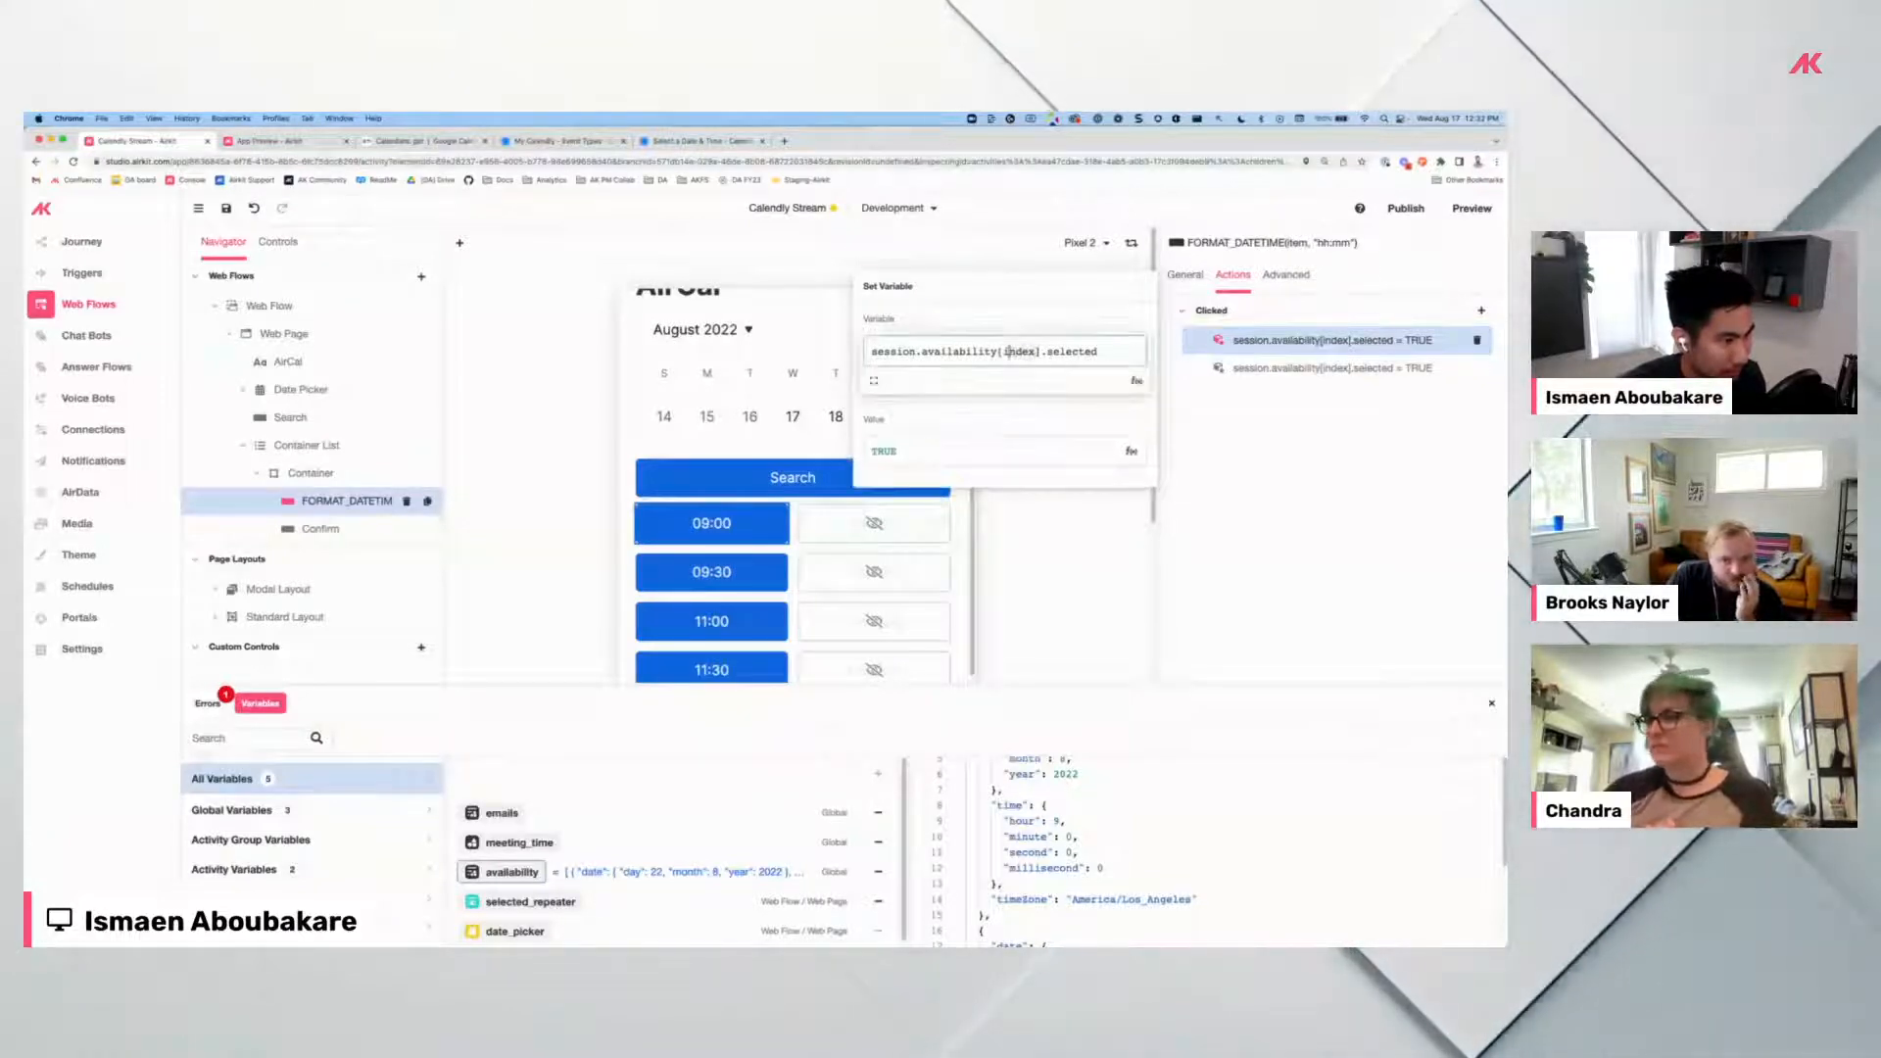
{"action": "double_click", "coordinate": [1004, 351]}
{"action": "type", "text": "*"}
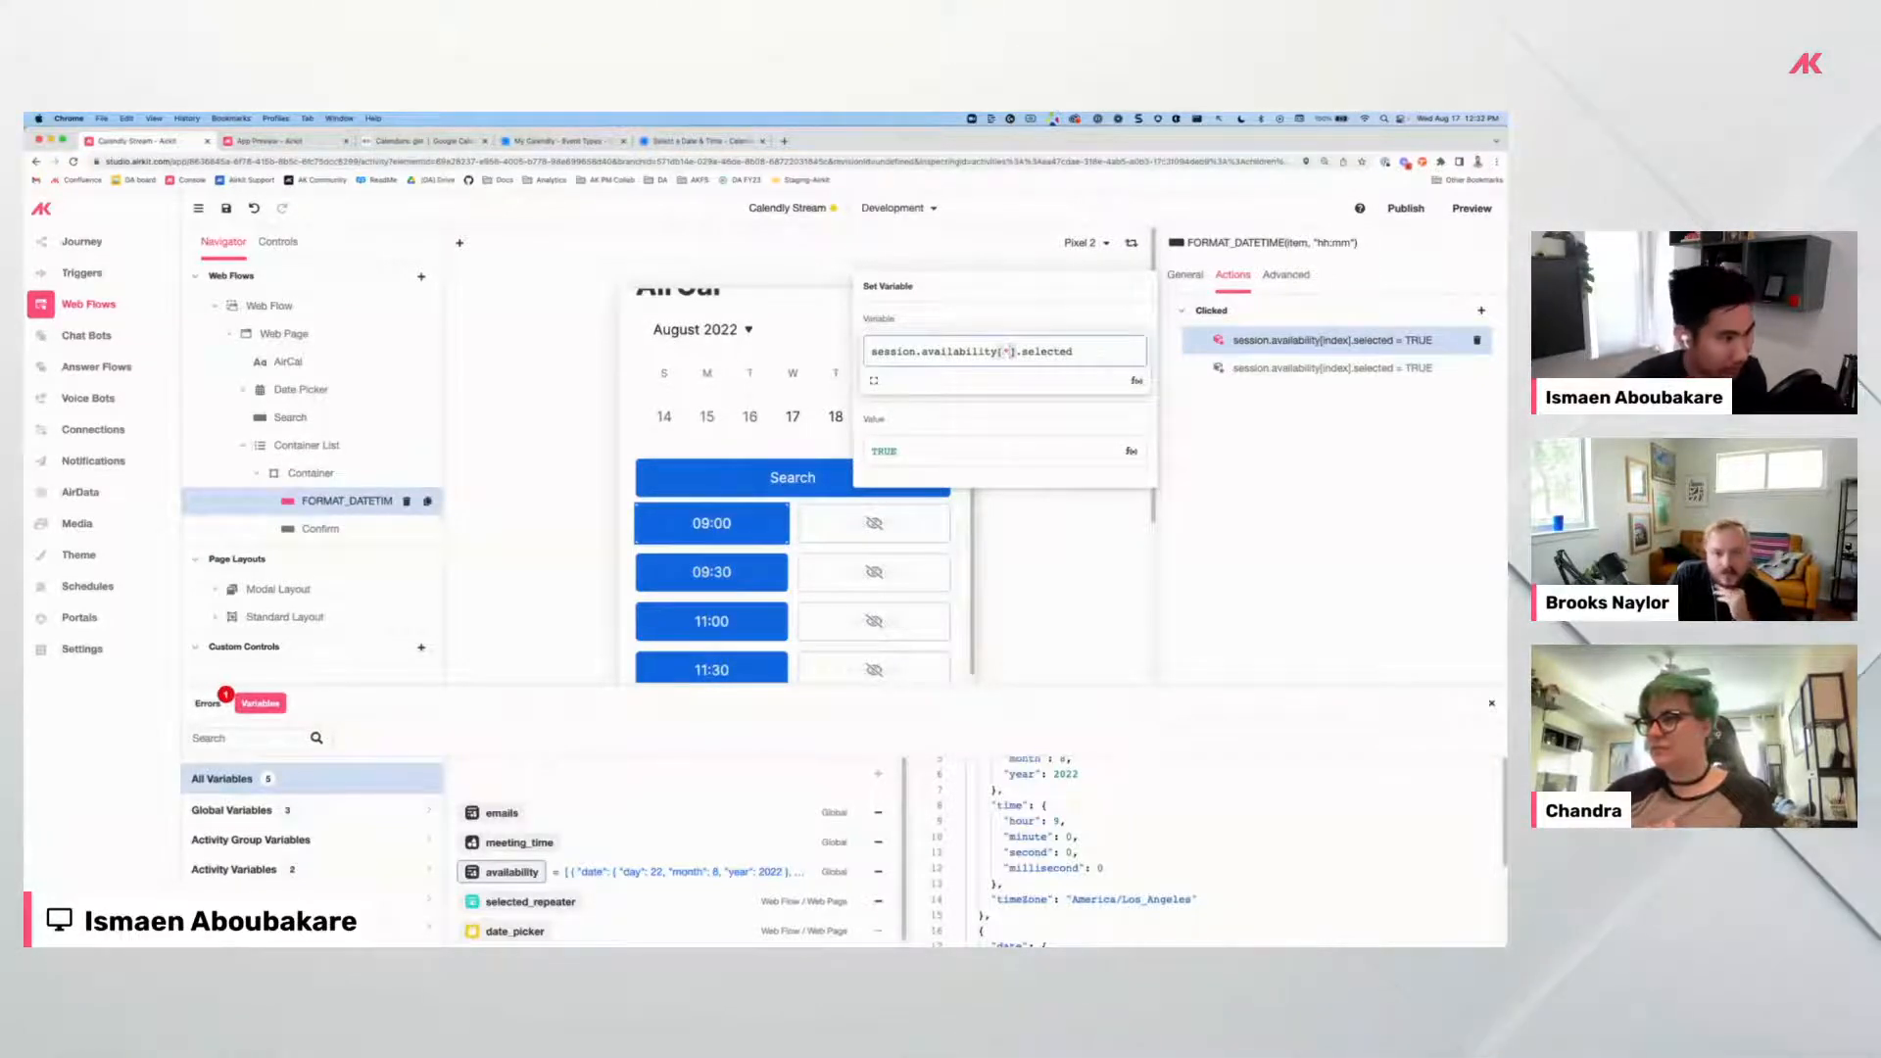
{"action": "type", "text": "fals"}
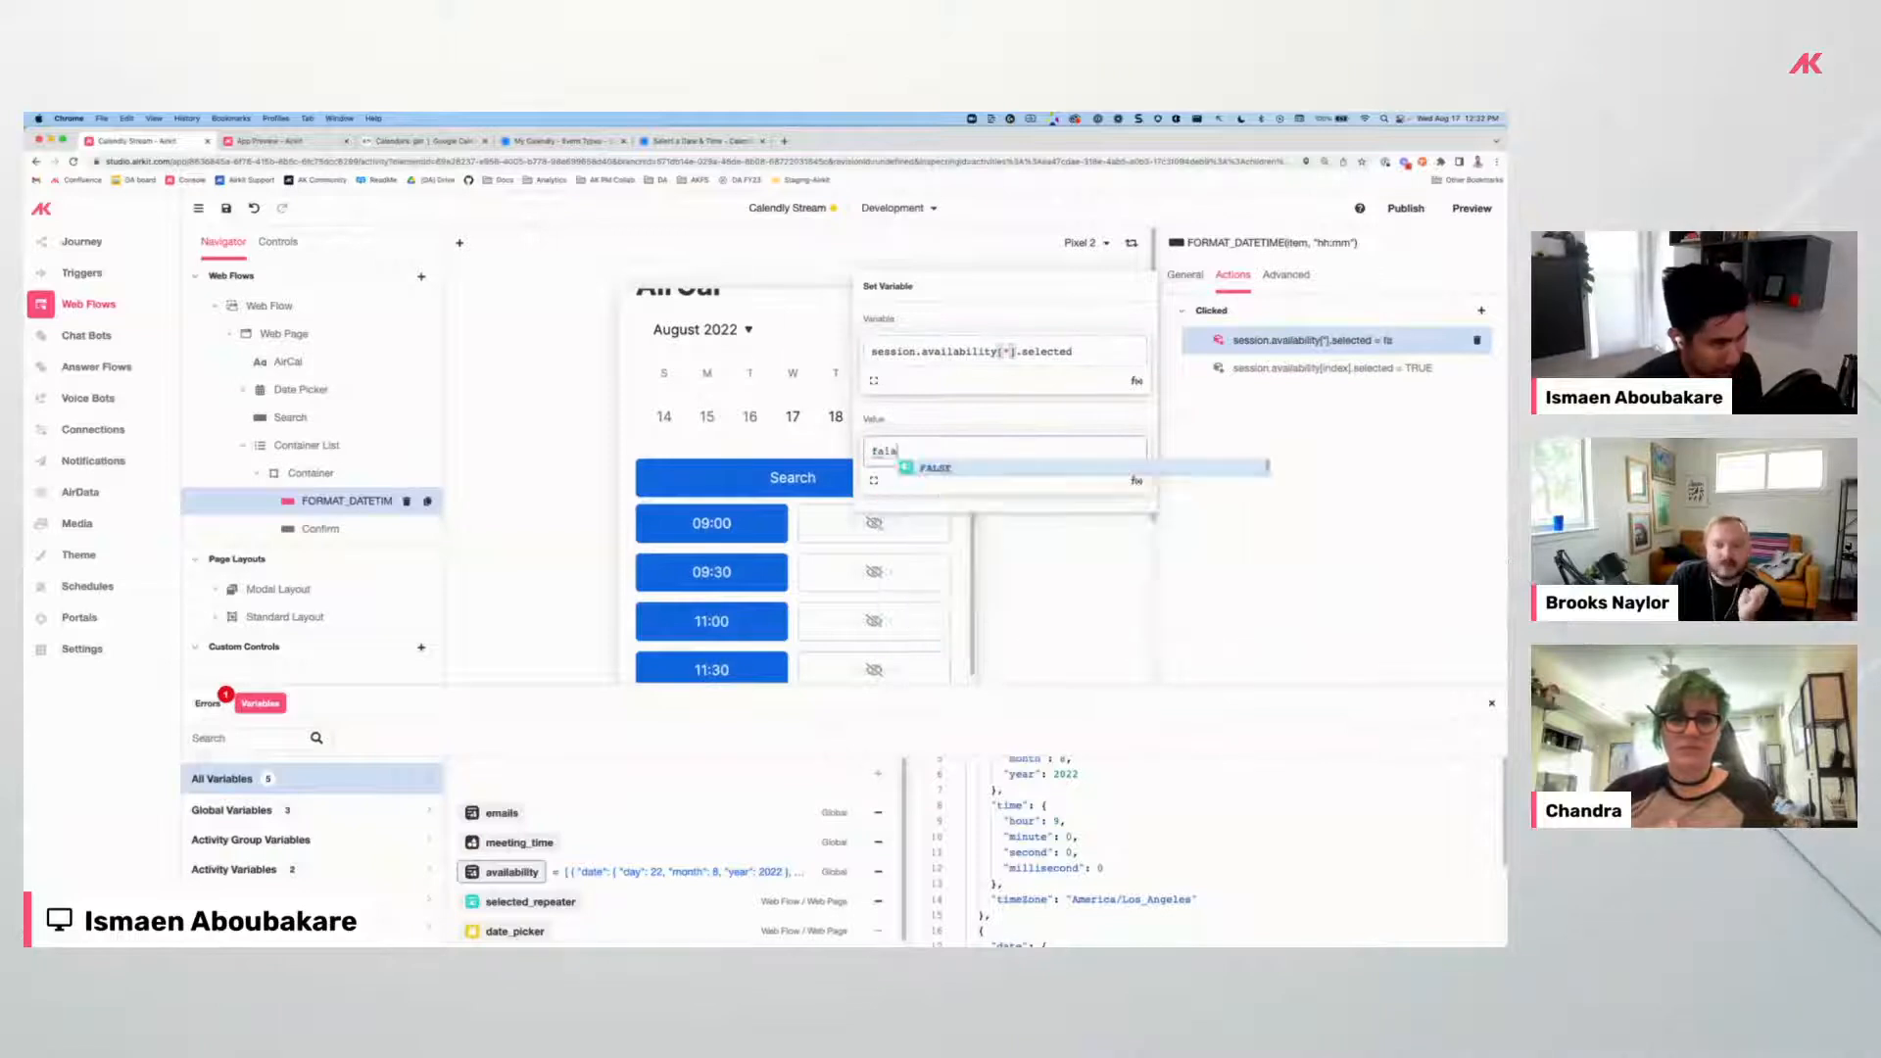
{"action": "left_click", "coordinate": [1349, 440]}
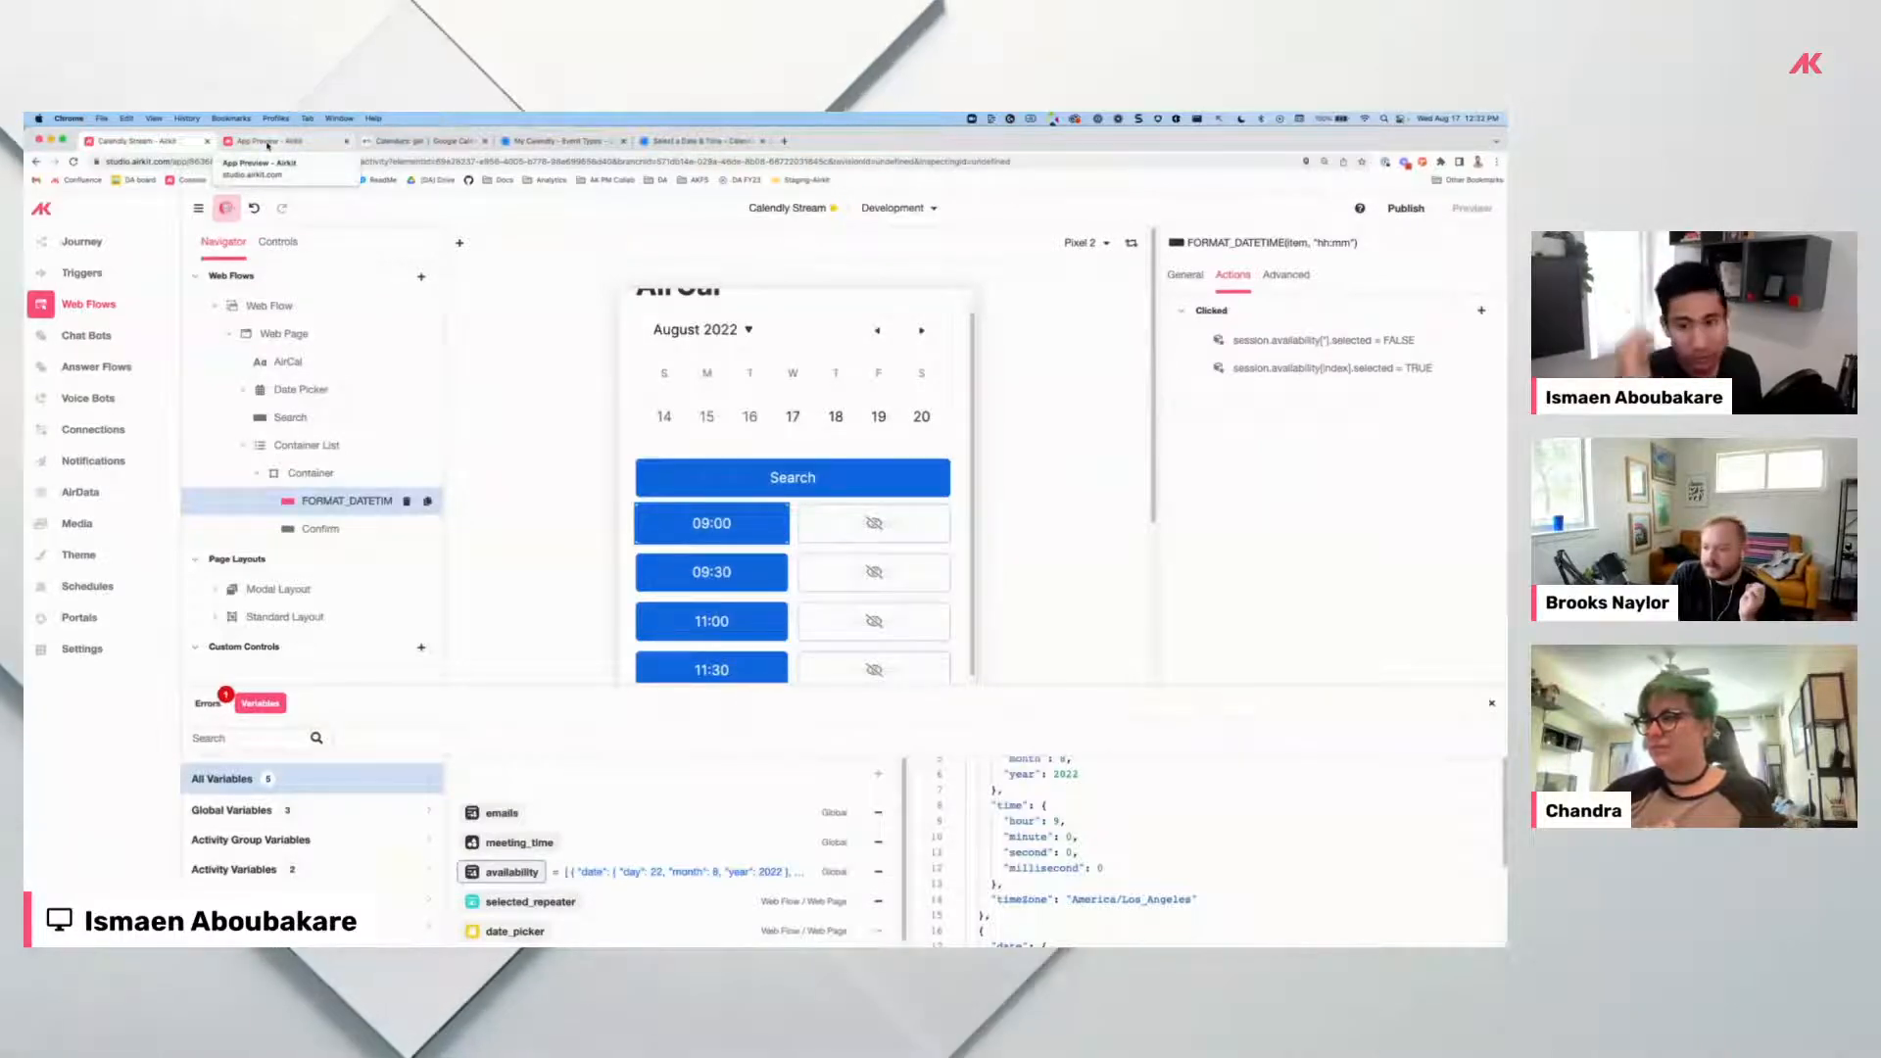
Refresh the preview, search August 18, and pick 12:00 then 12:30 to check a single Confirm shows.
{"action": "left_click", "coordinate": [267, 146]}
{"action": "left_click", "coordinate": [168, 142]}
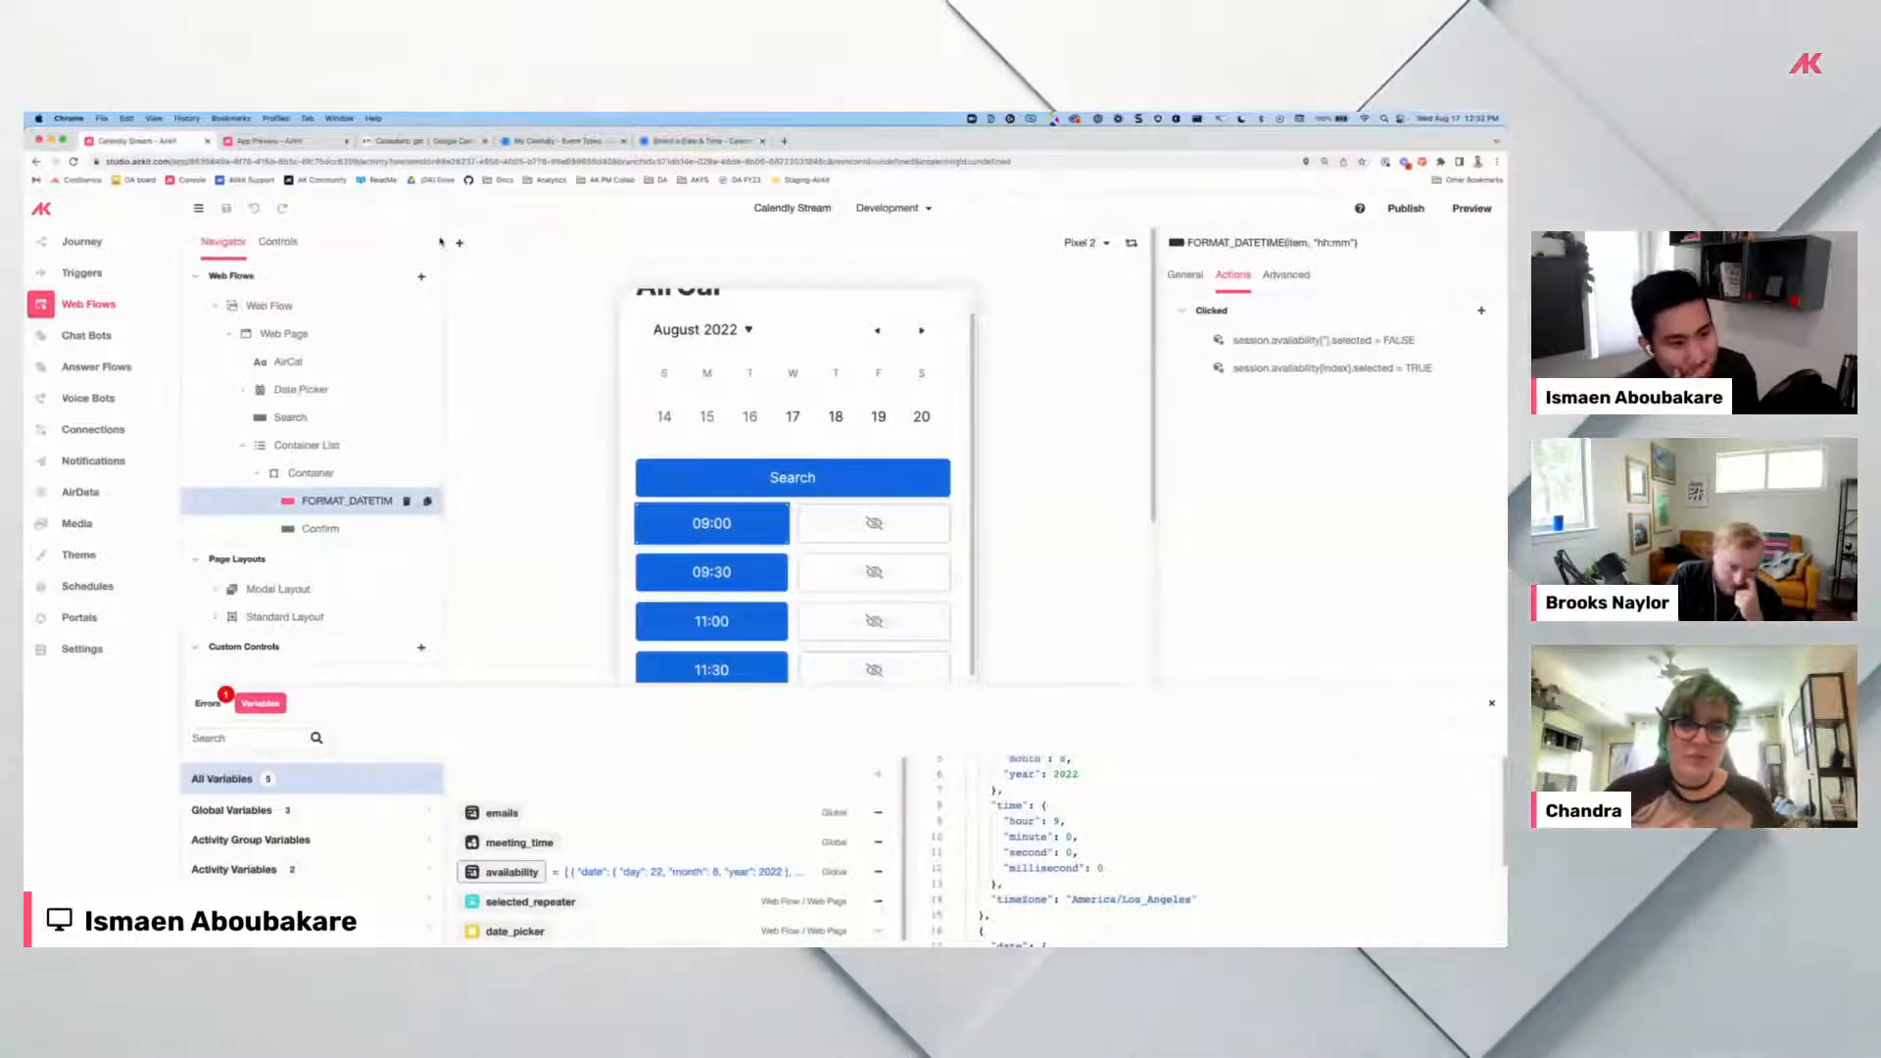
{"action": "left_click", "coordinate": [247, 142]}
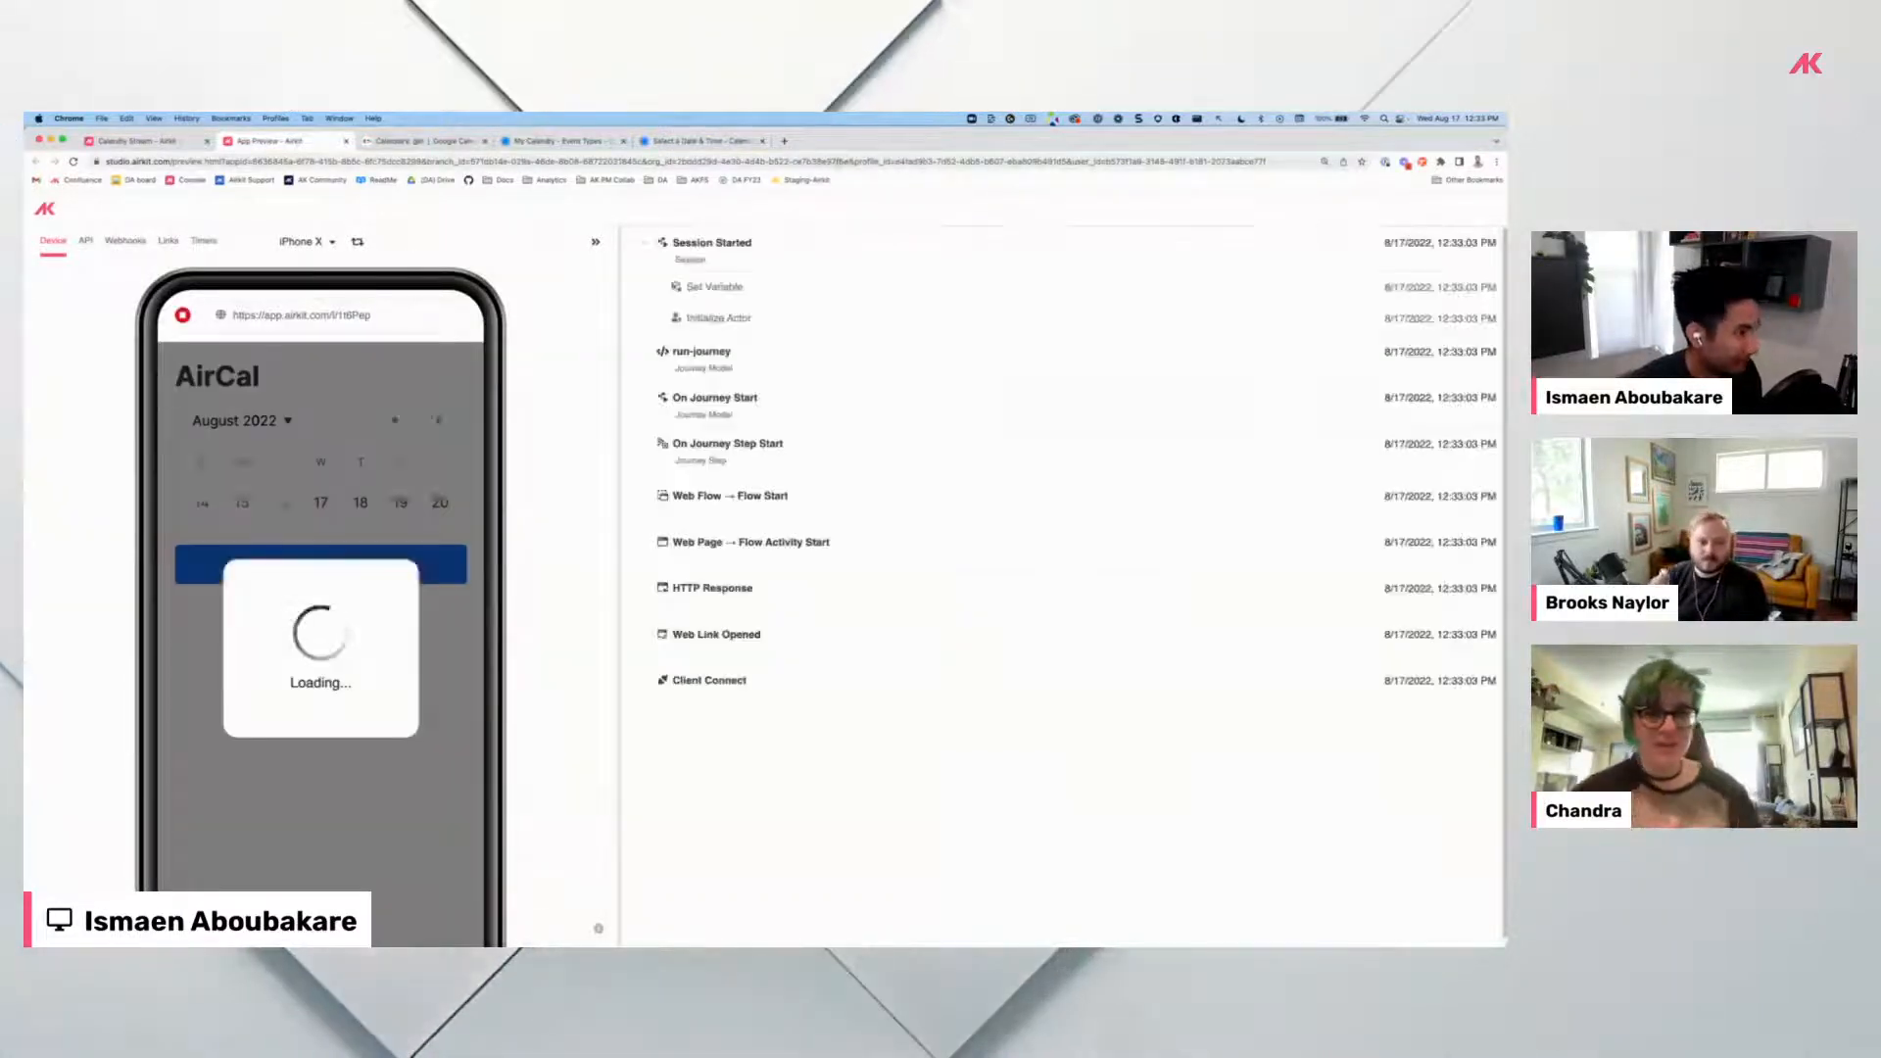
{"action": "left_click", "coordinate": [157, 142]}
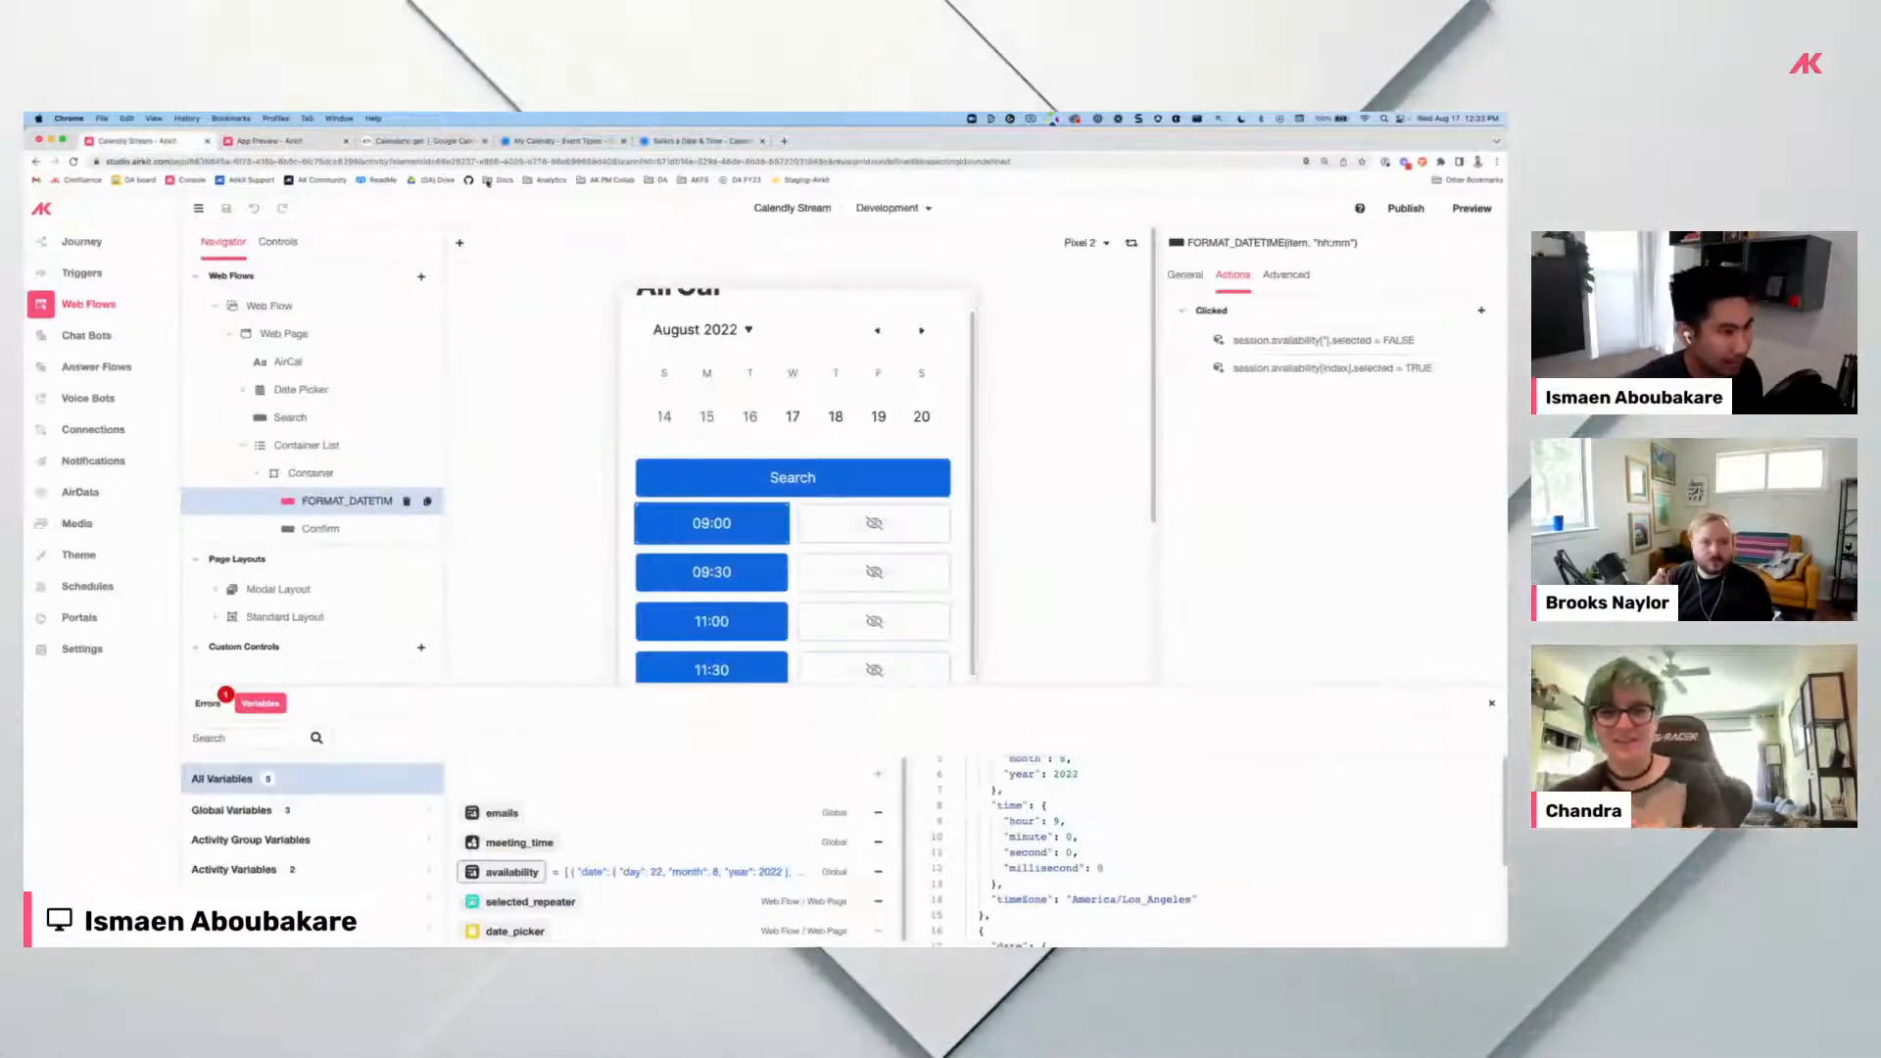
{"action": "left_click", "coordinate": [296, 143]}
{"action": "left_click", "coordinate": [369, 507]}
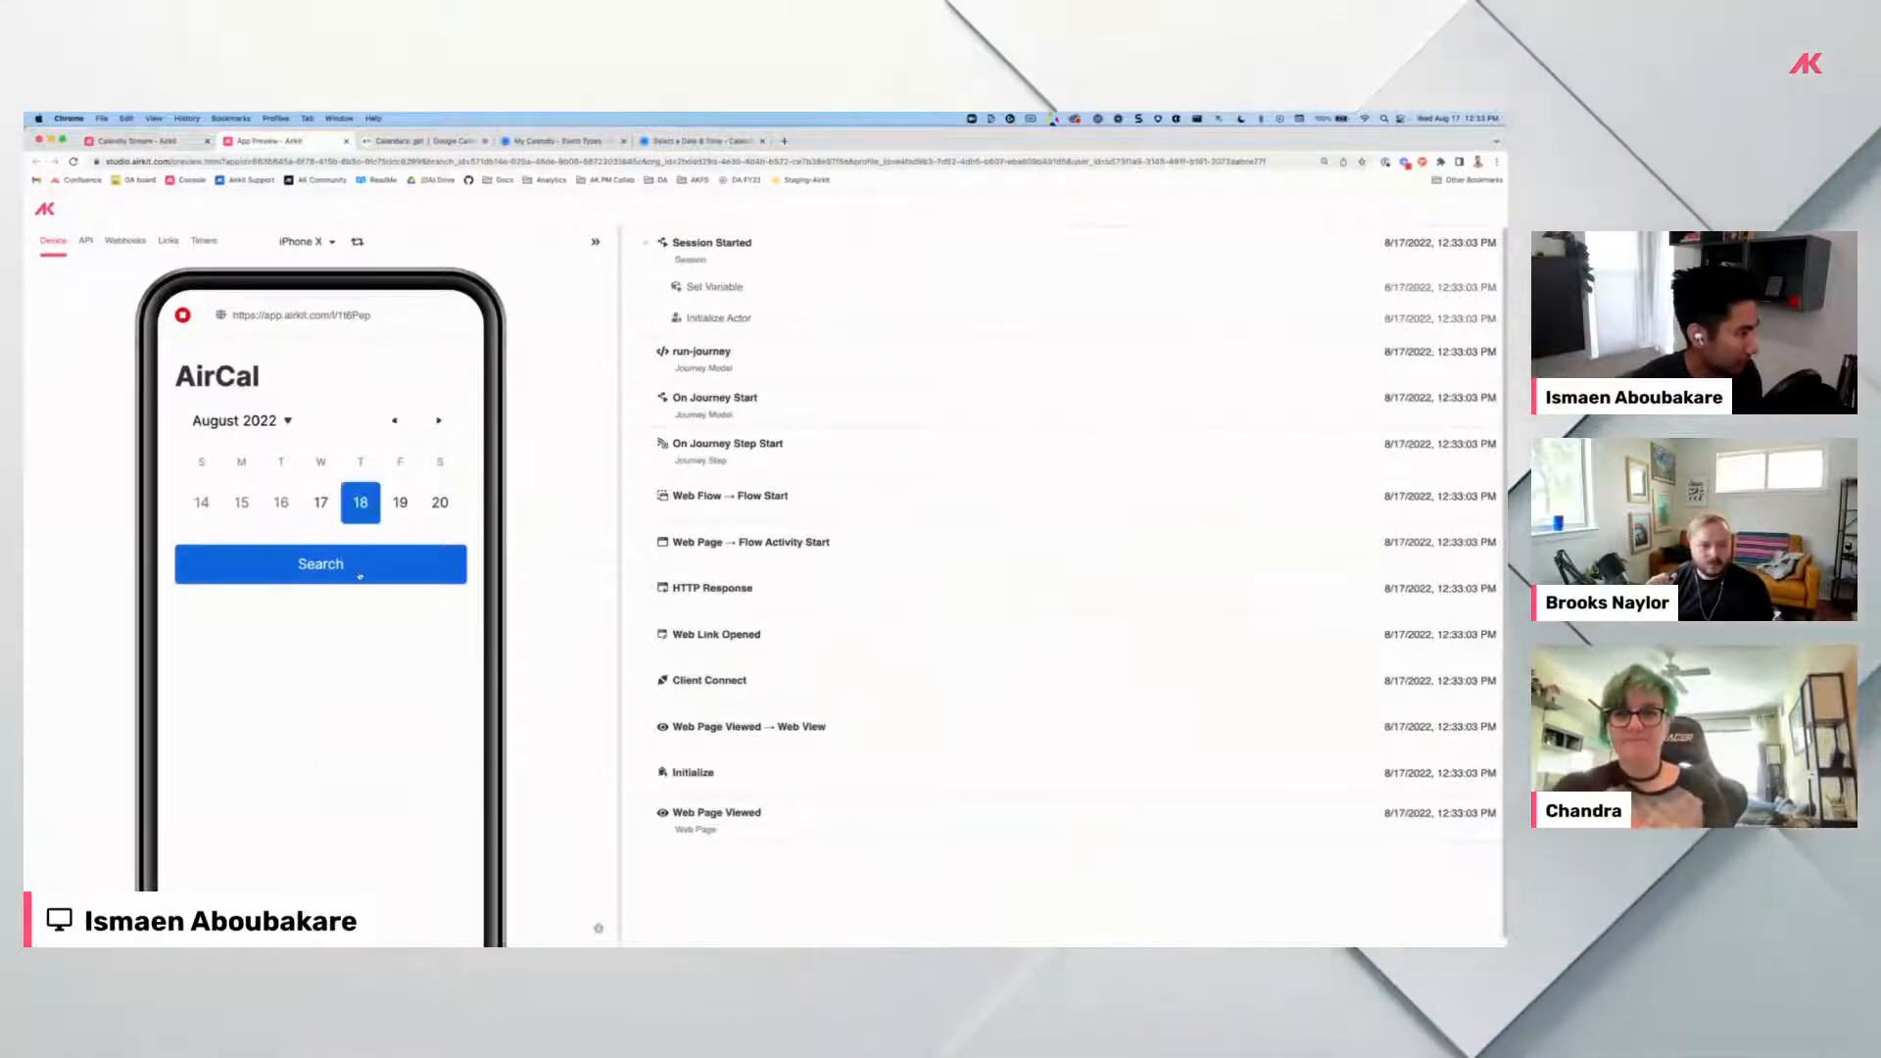
{"action": "left_click", "coordinate": [371, 574]}
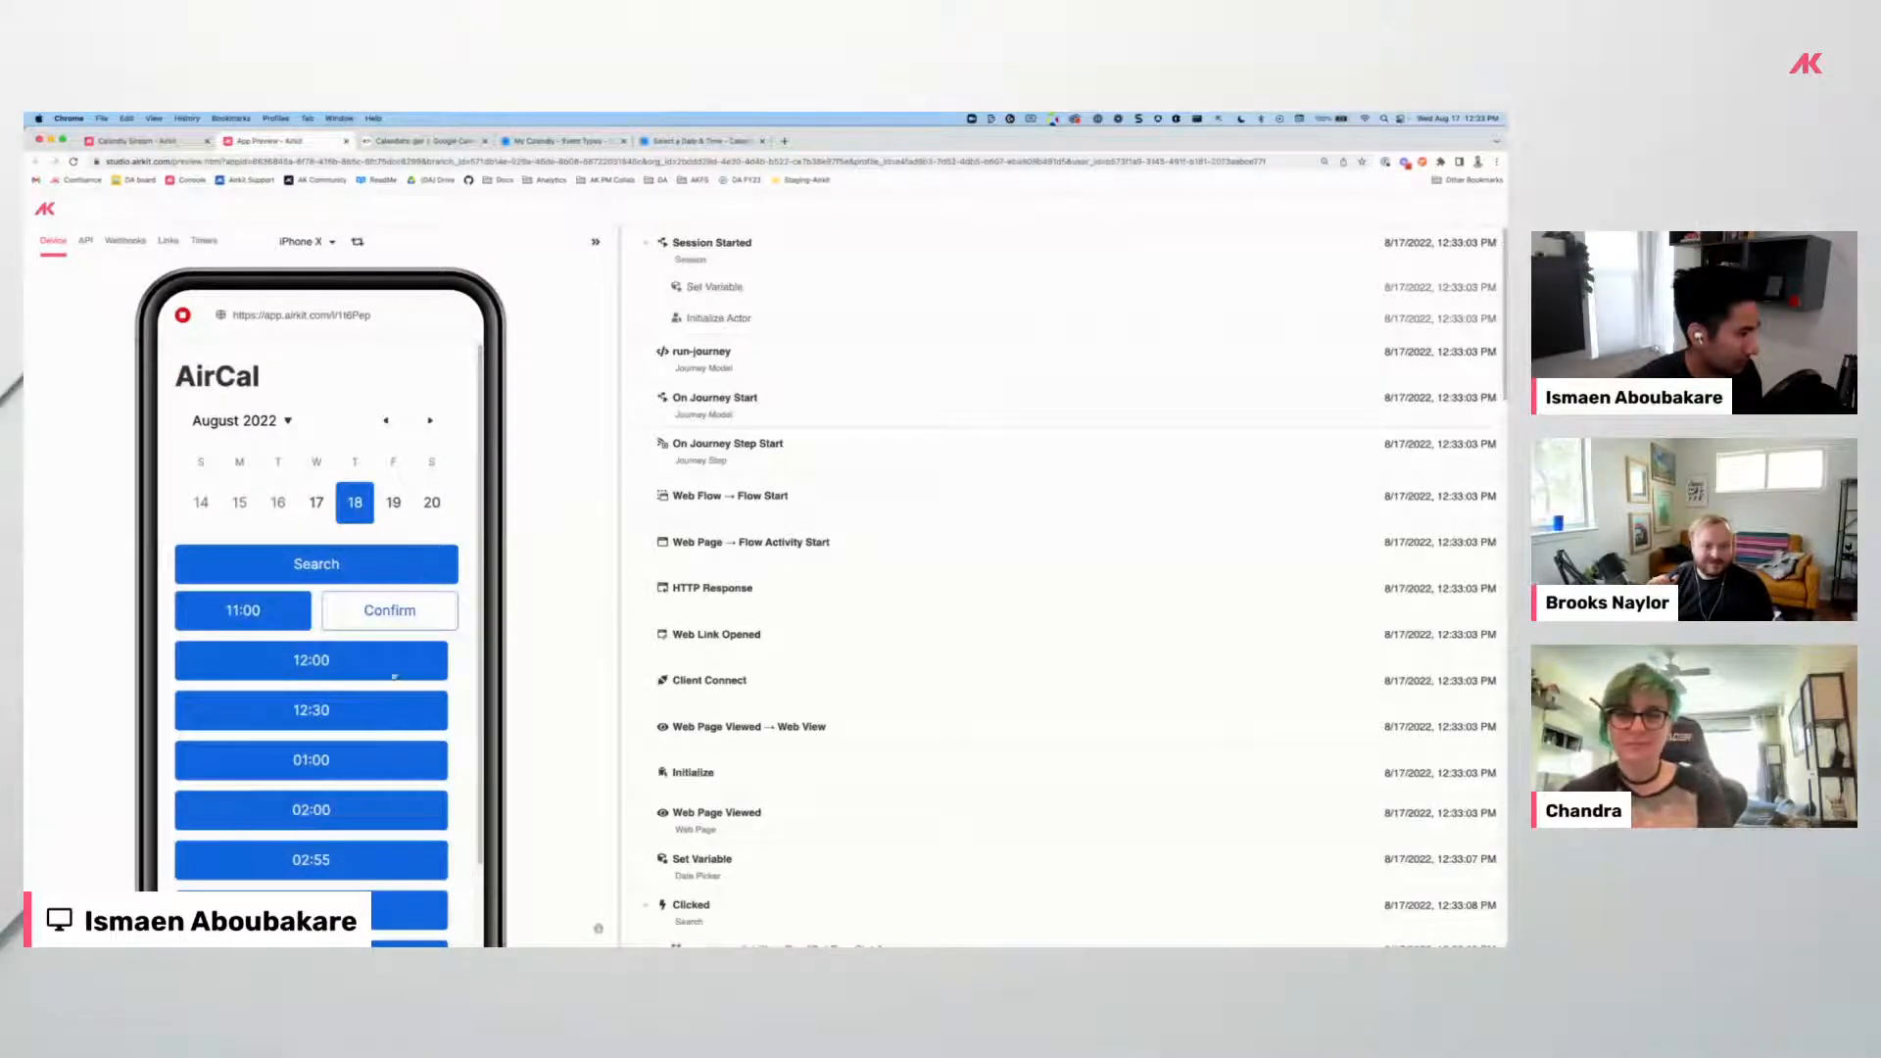
{"action": "left_click", "coordinate": [368, 668]}
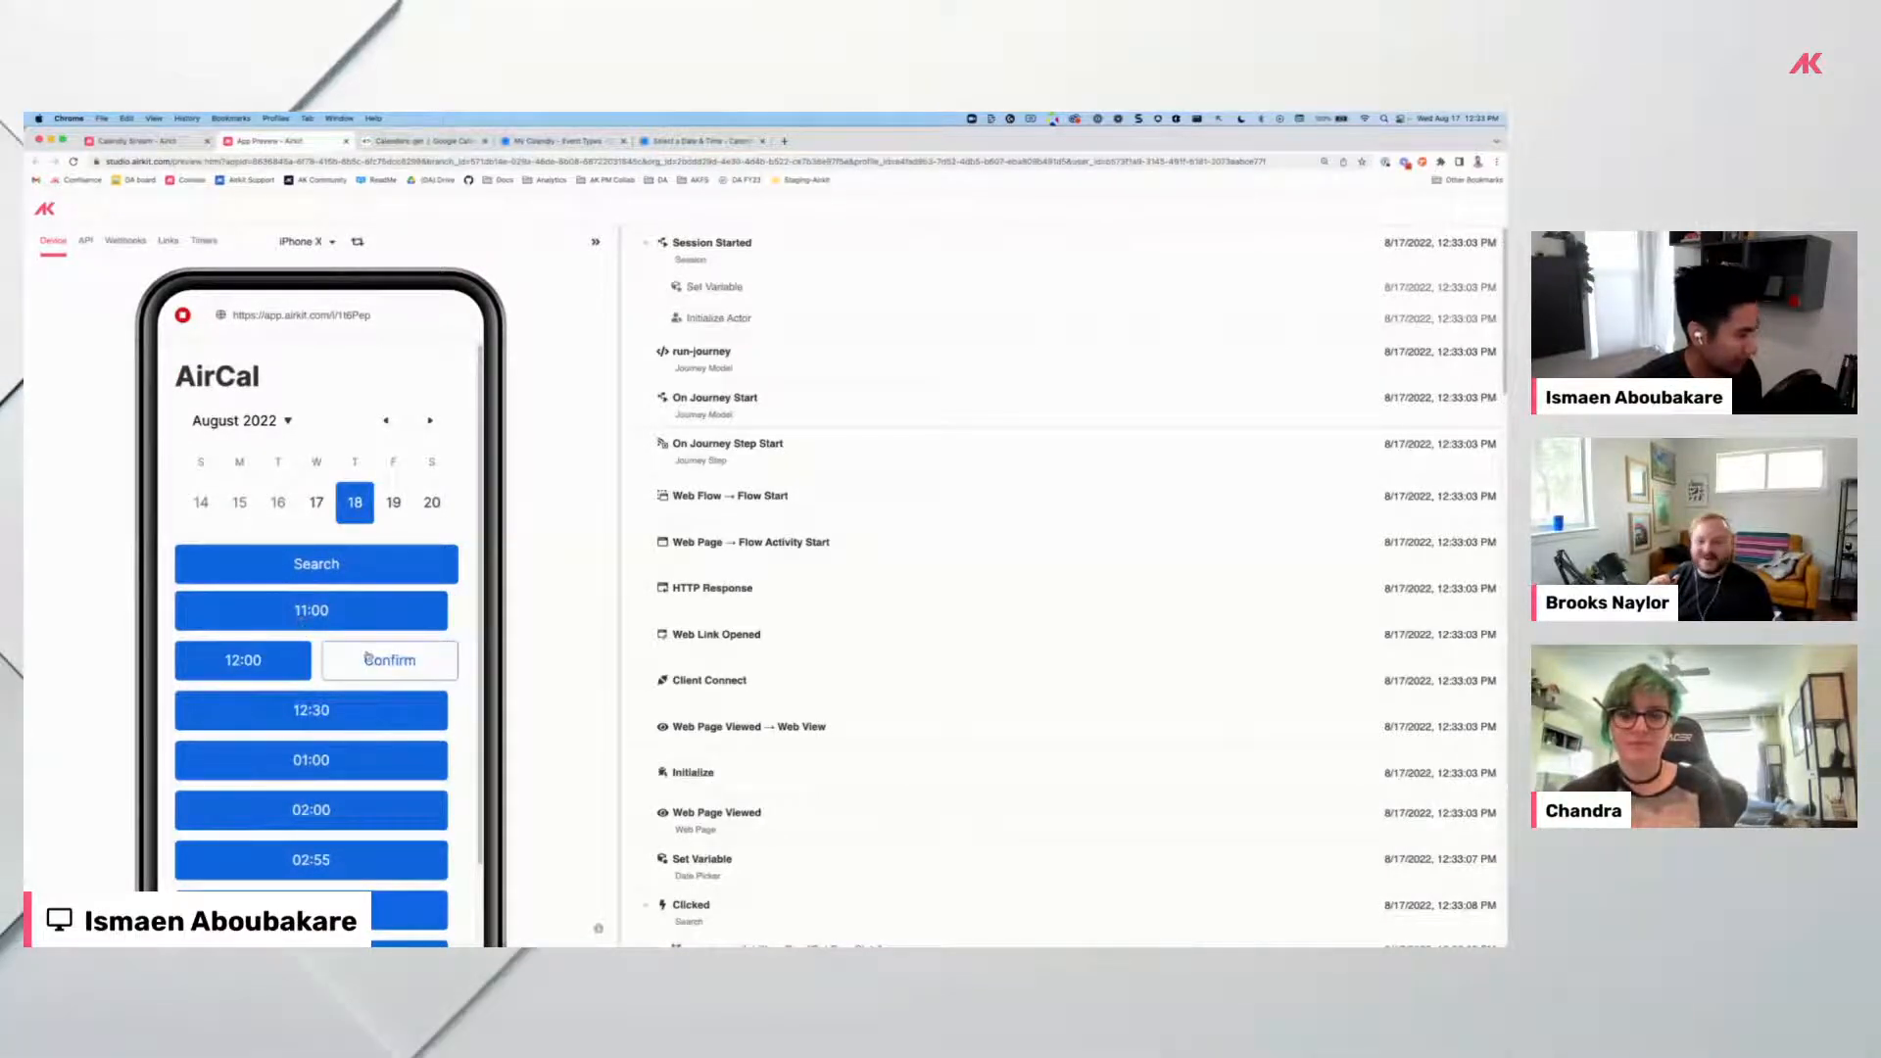
{"action": "left_click", "coordinate": [310, 710]}
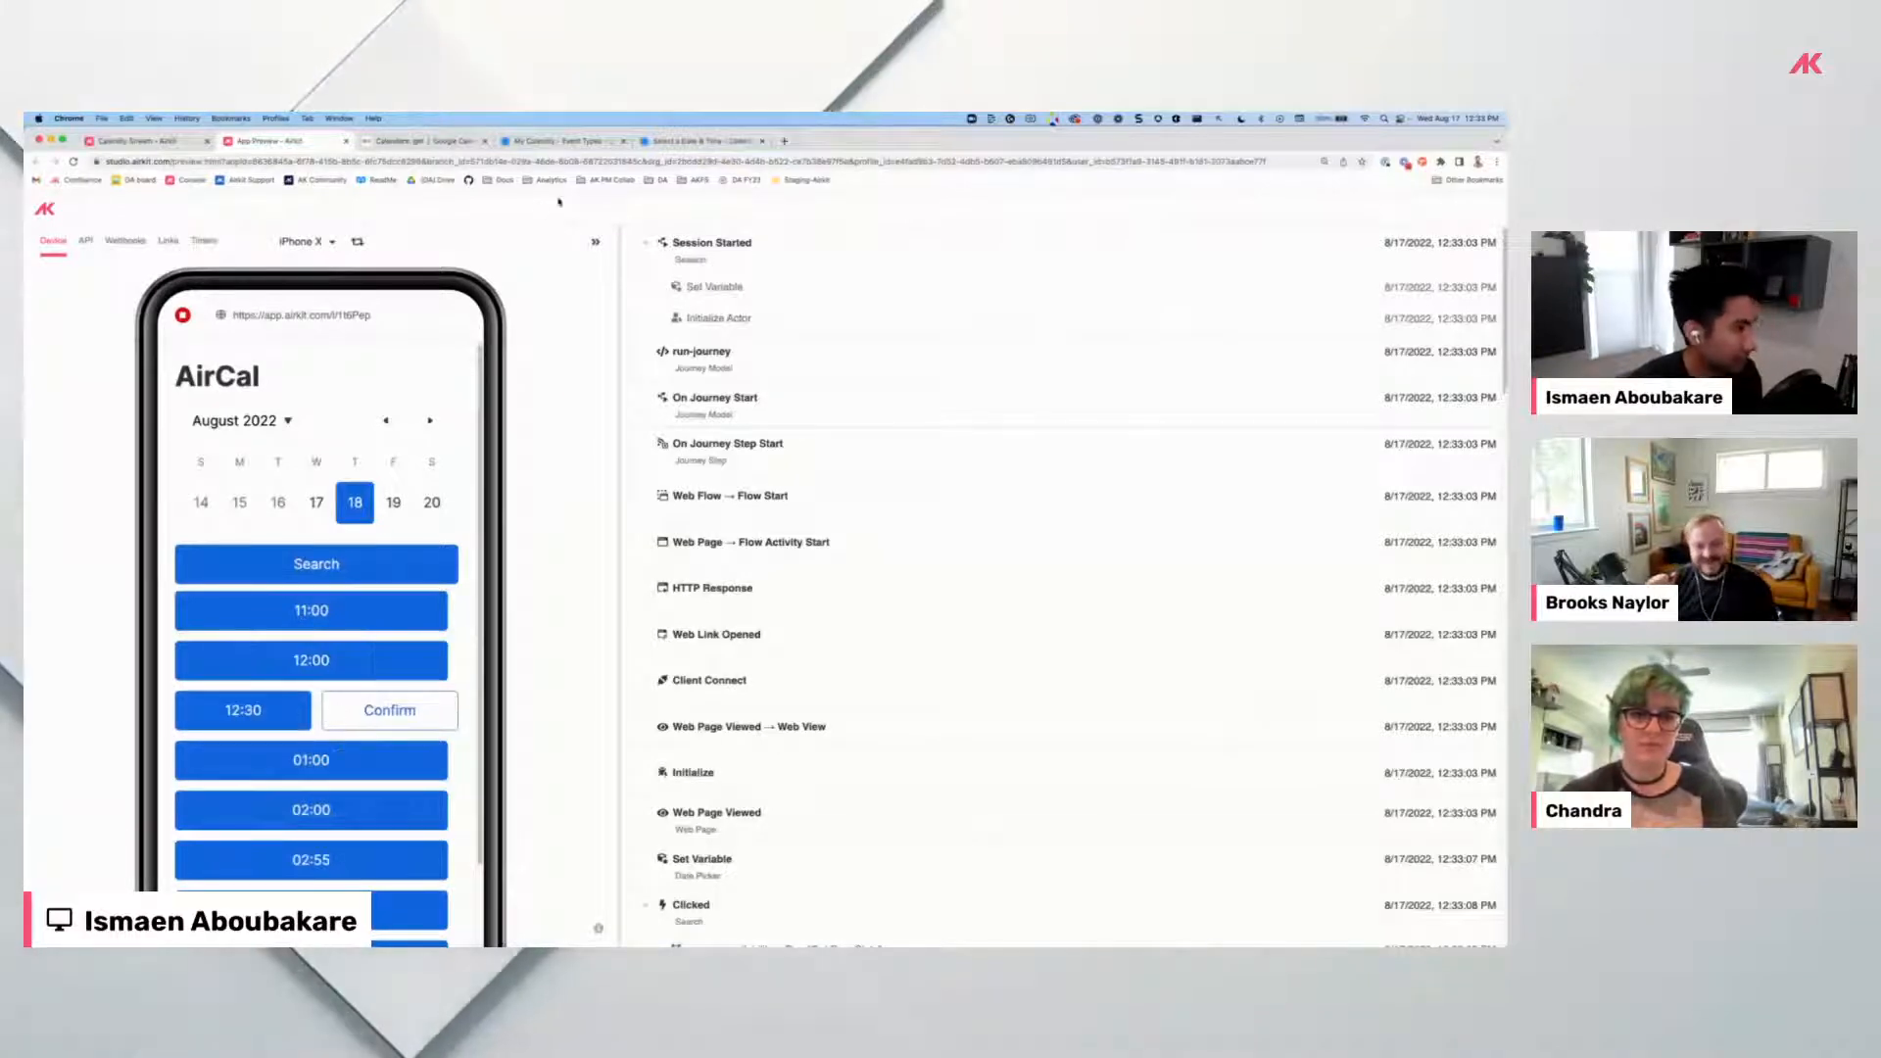
{"action": "left_click", "coordinate": [700, 141]}
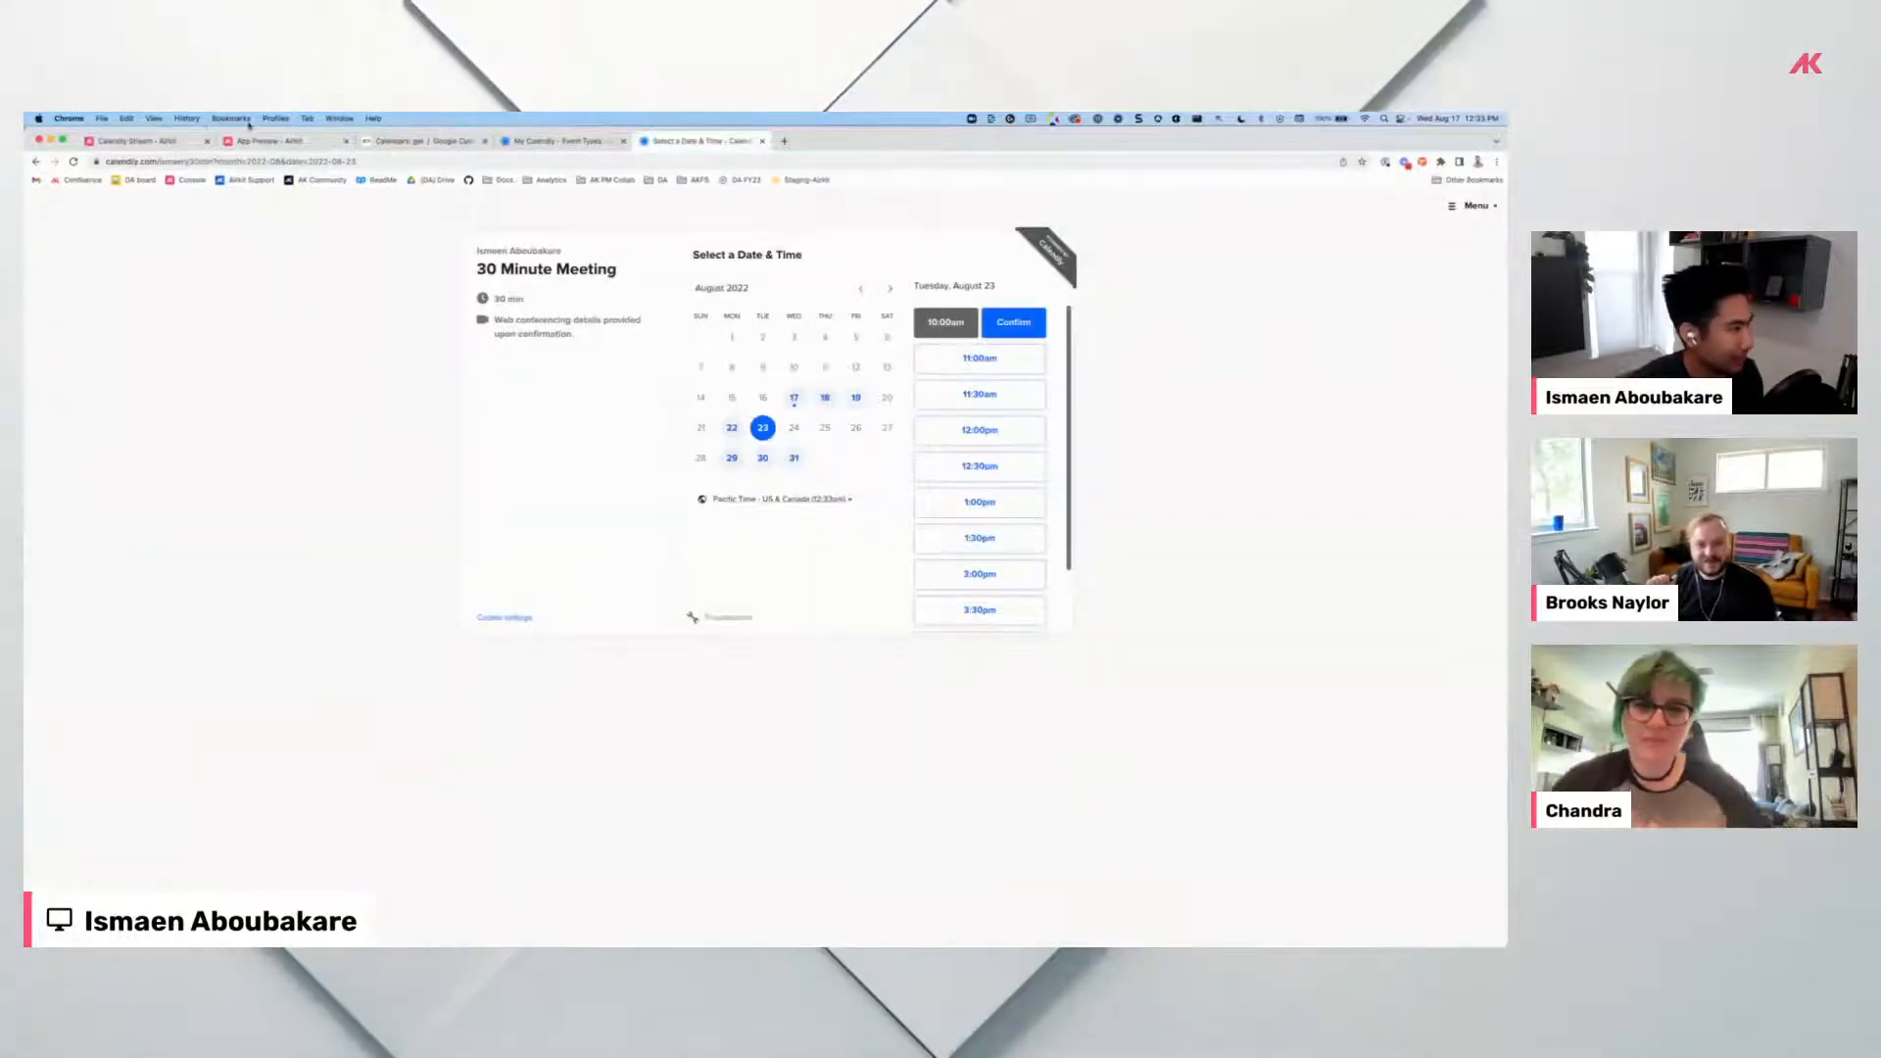
Glance at Calendly's event types and booking pages, then select the hidden Confirm button in Airkit.
{"action": "left_click", "coordinate": [142, 141]}
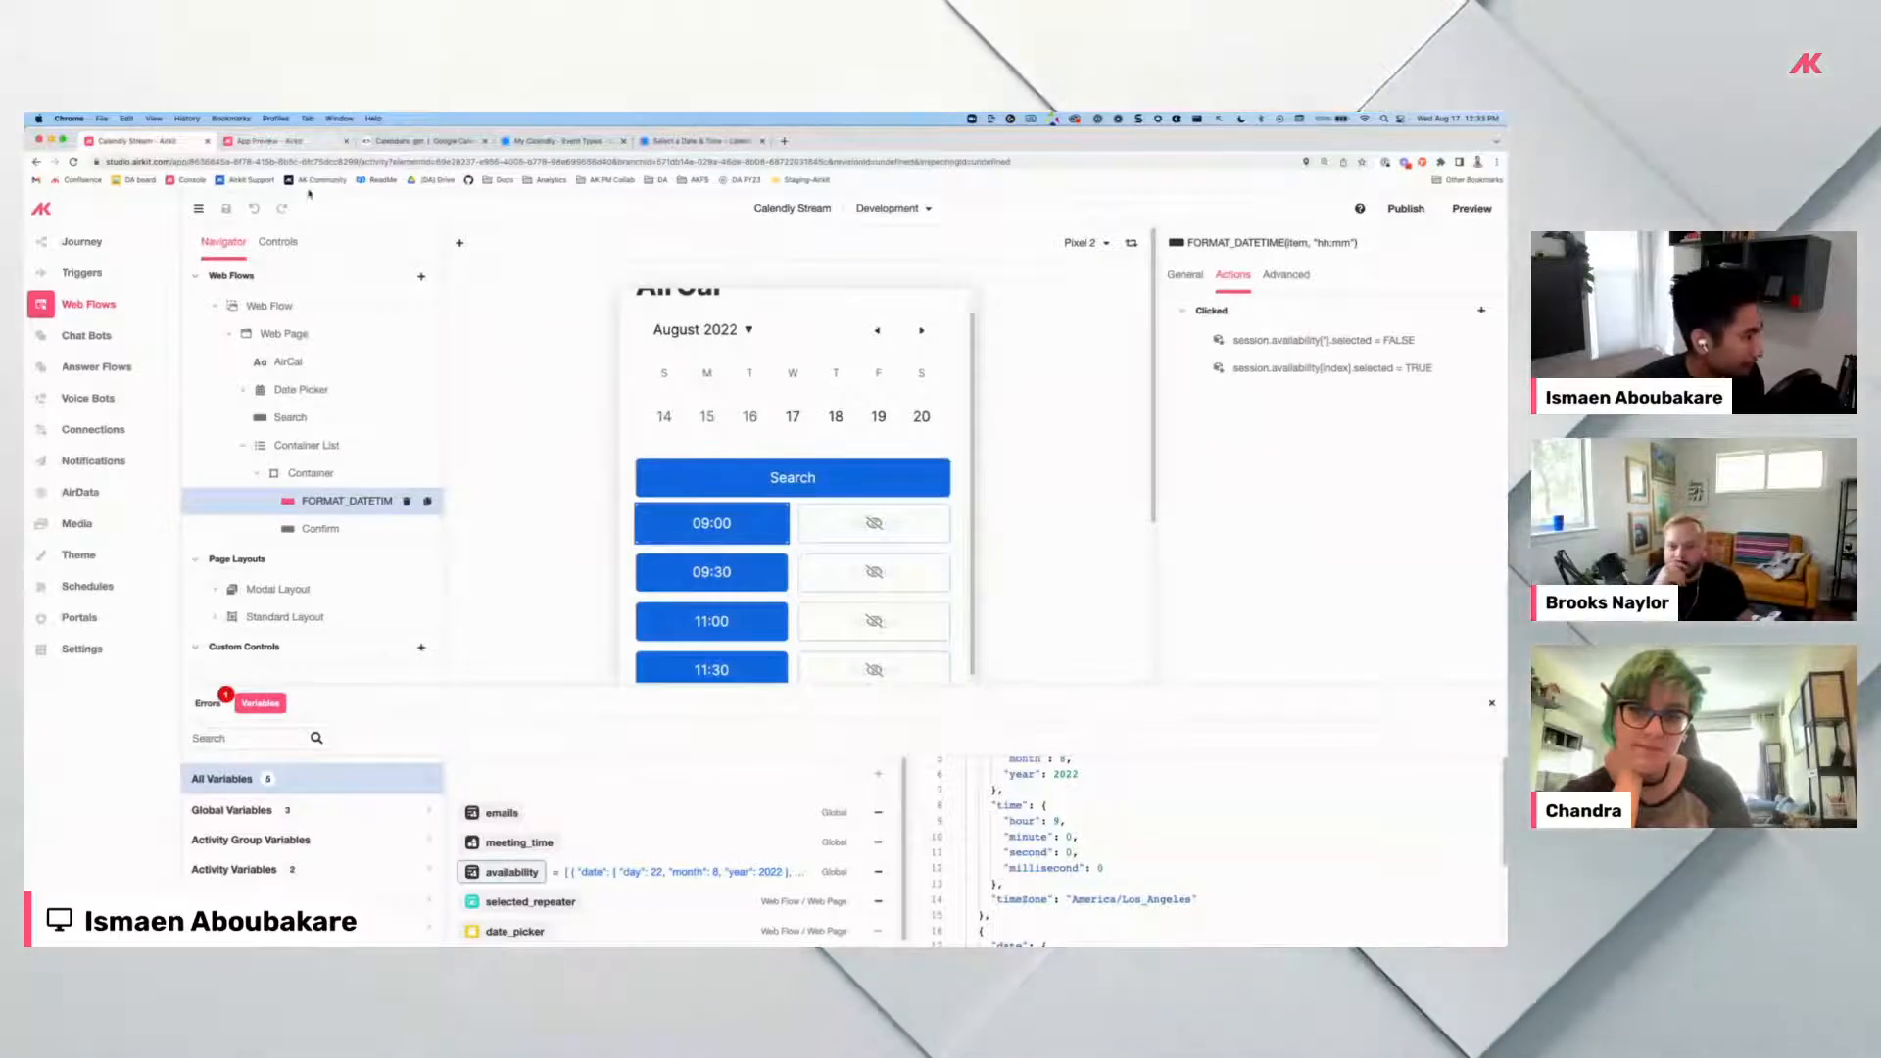
{"action": "left_click", "coordinate": [559, 140]}
{"action": "left_click", "coordinate": [672, 143]}
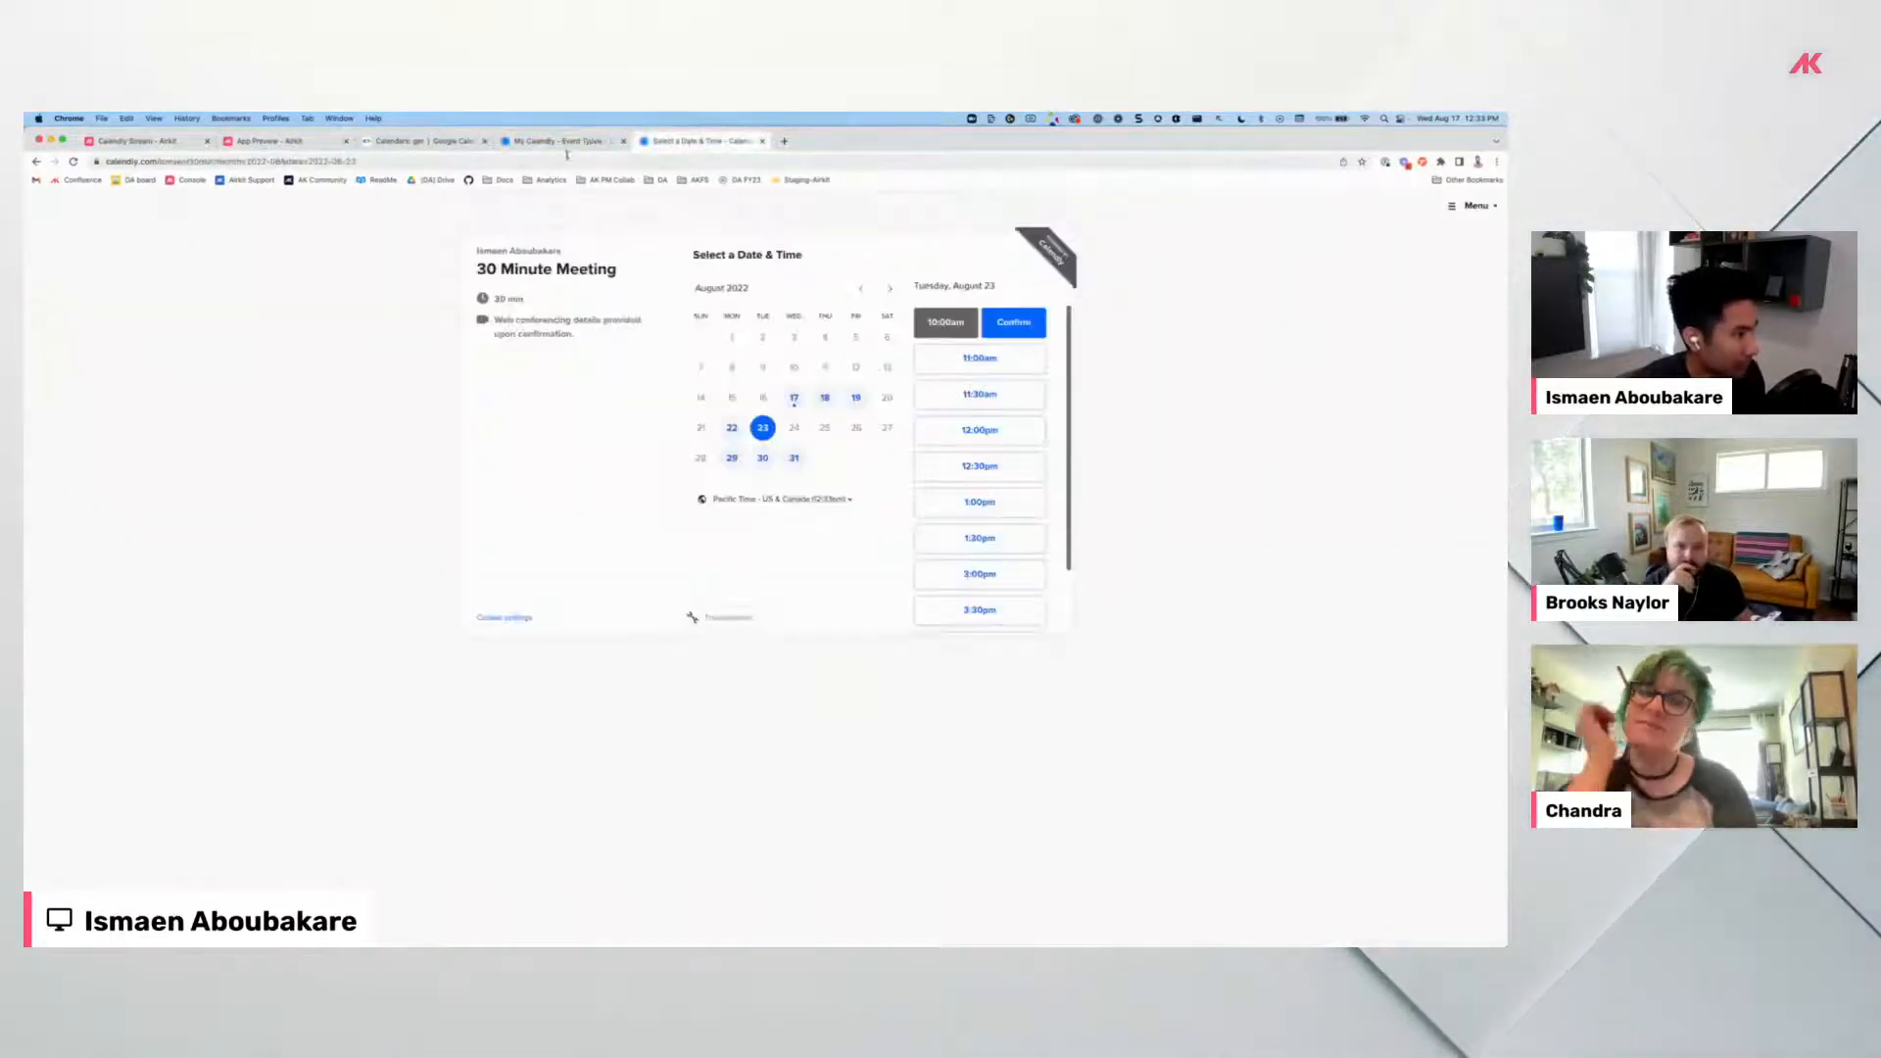
{"action": "left_click", "coordinate": [190, 140]}
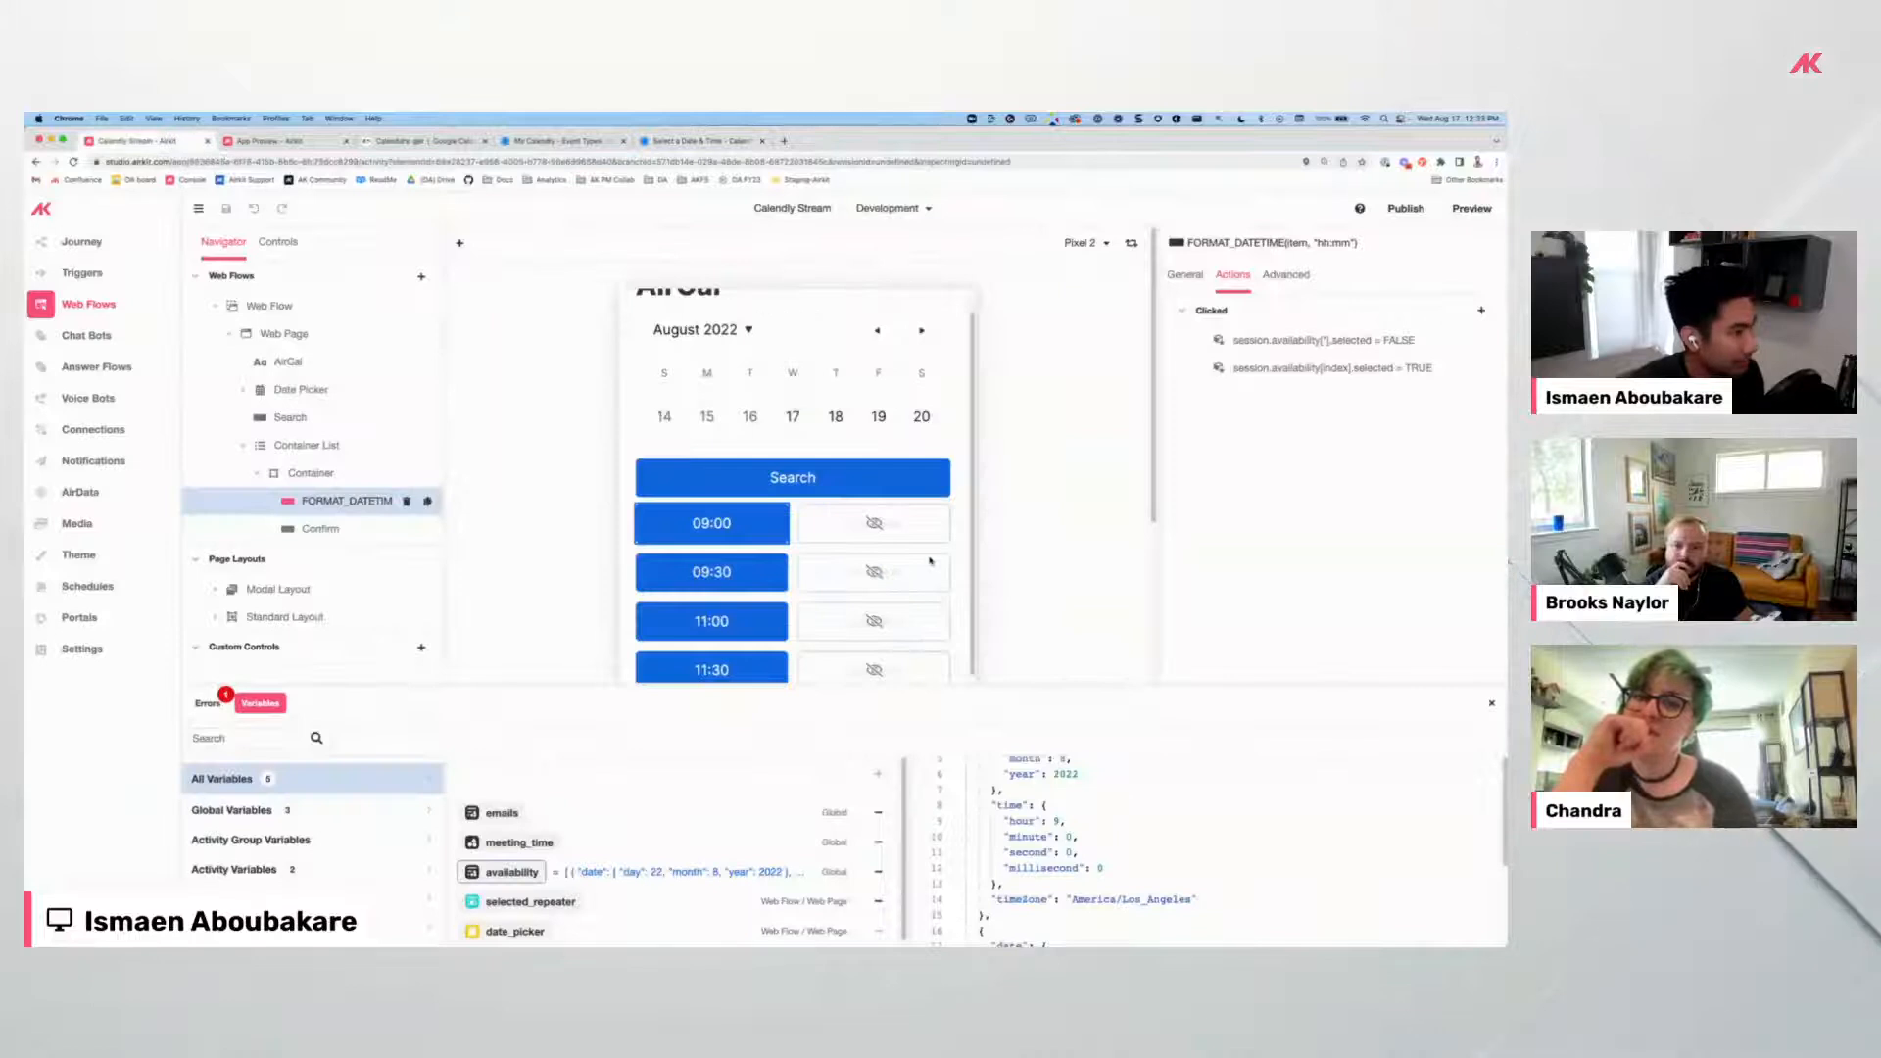
{"action": "left_click", "coordinate": [833, 520]}
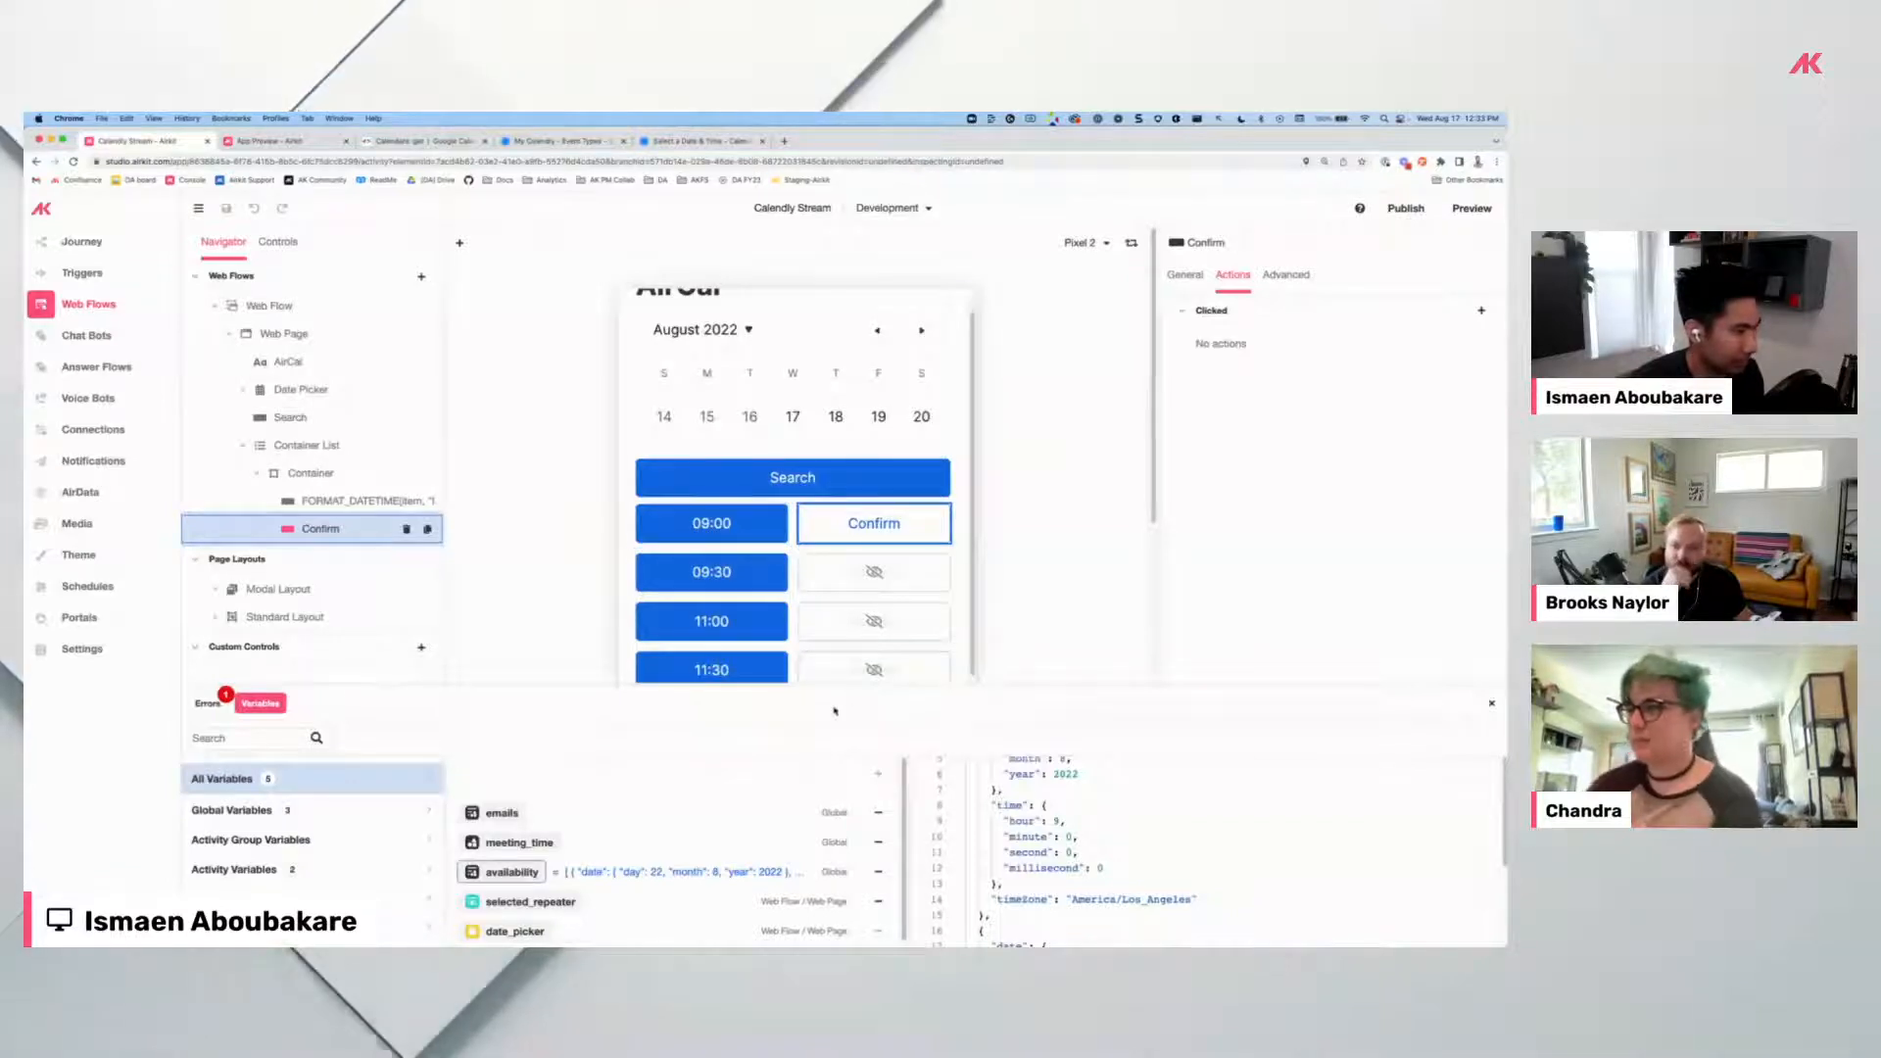
Delete the selected_repeater variable and add a global DateTime variable named selected_time.
{"action": "left_click_drag", "start_coordinate": [819, 680], "coordinate": [819, 558]}
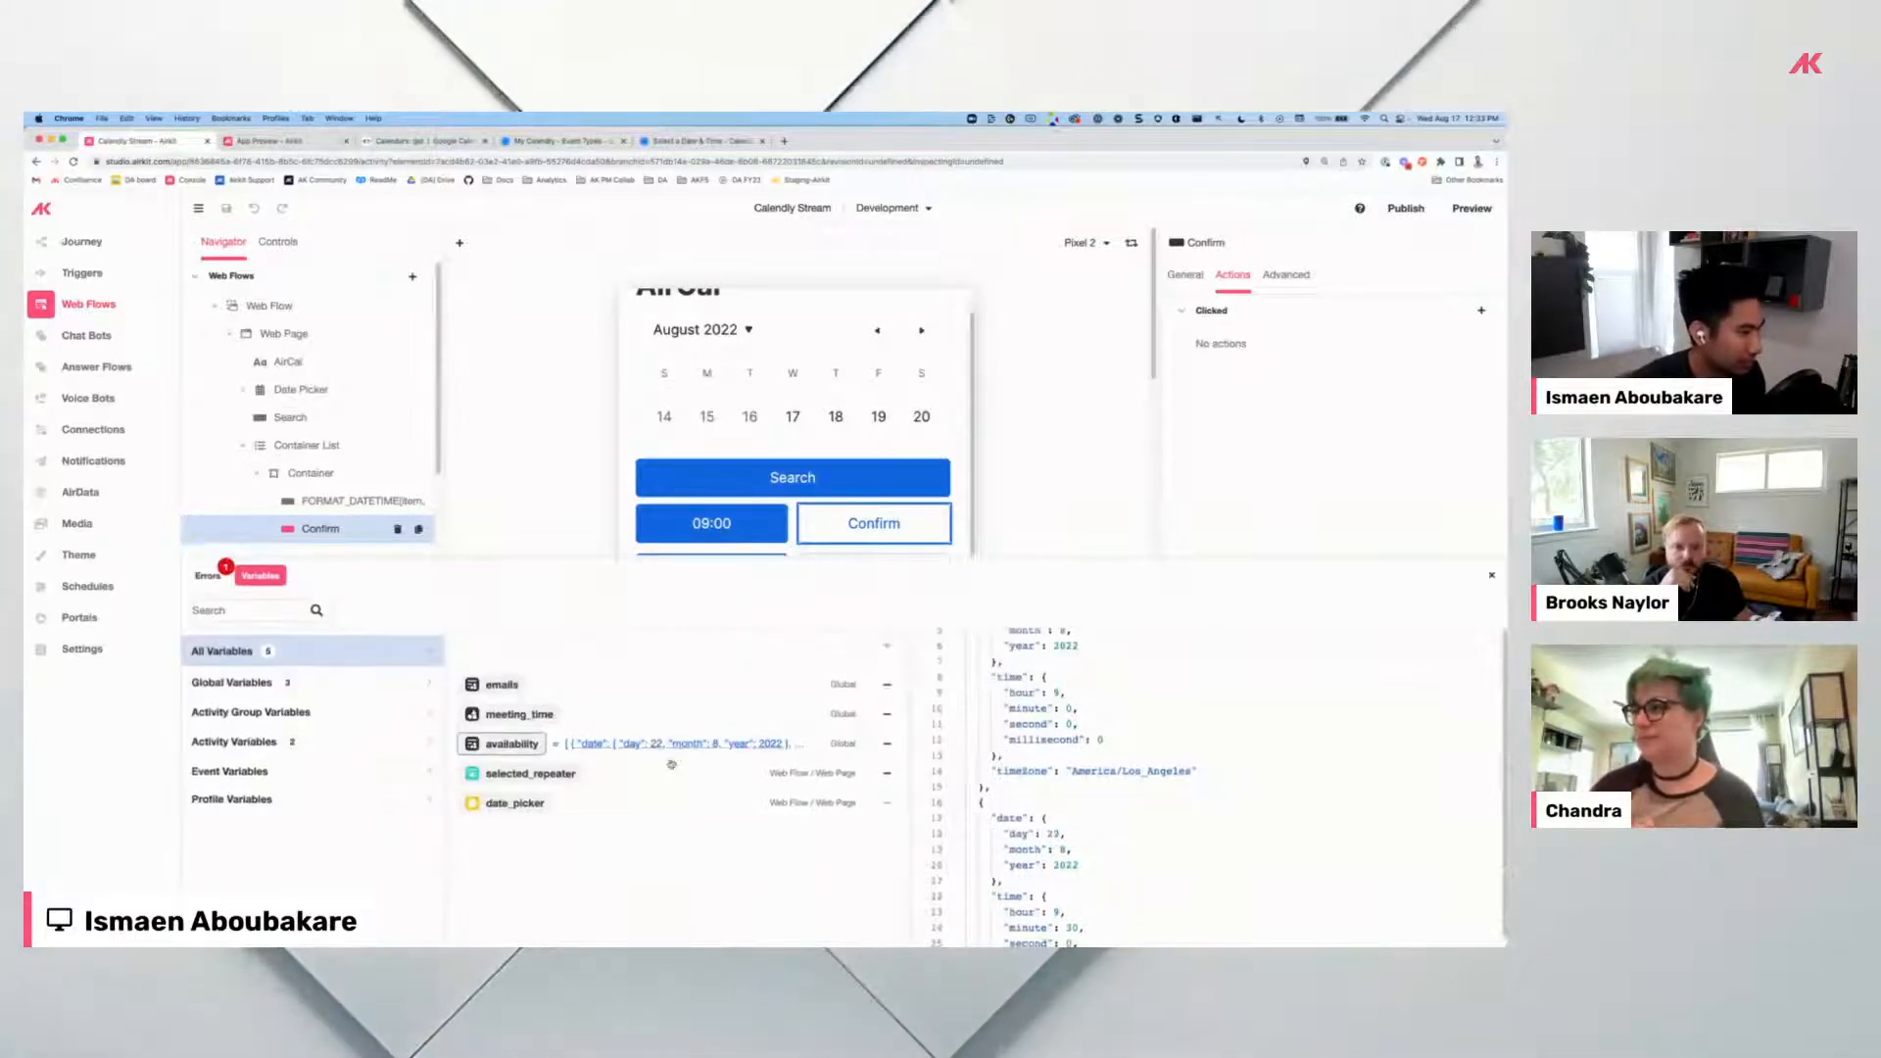
{"action": "scroll", "coordinate": [1133, 724], "scroll_direction": "up", "scroll_amount": 2}
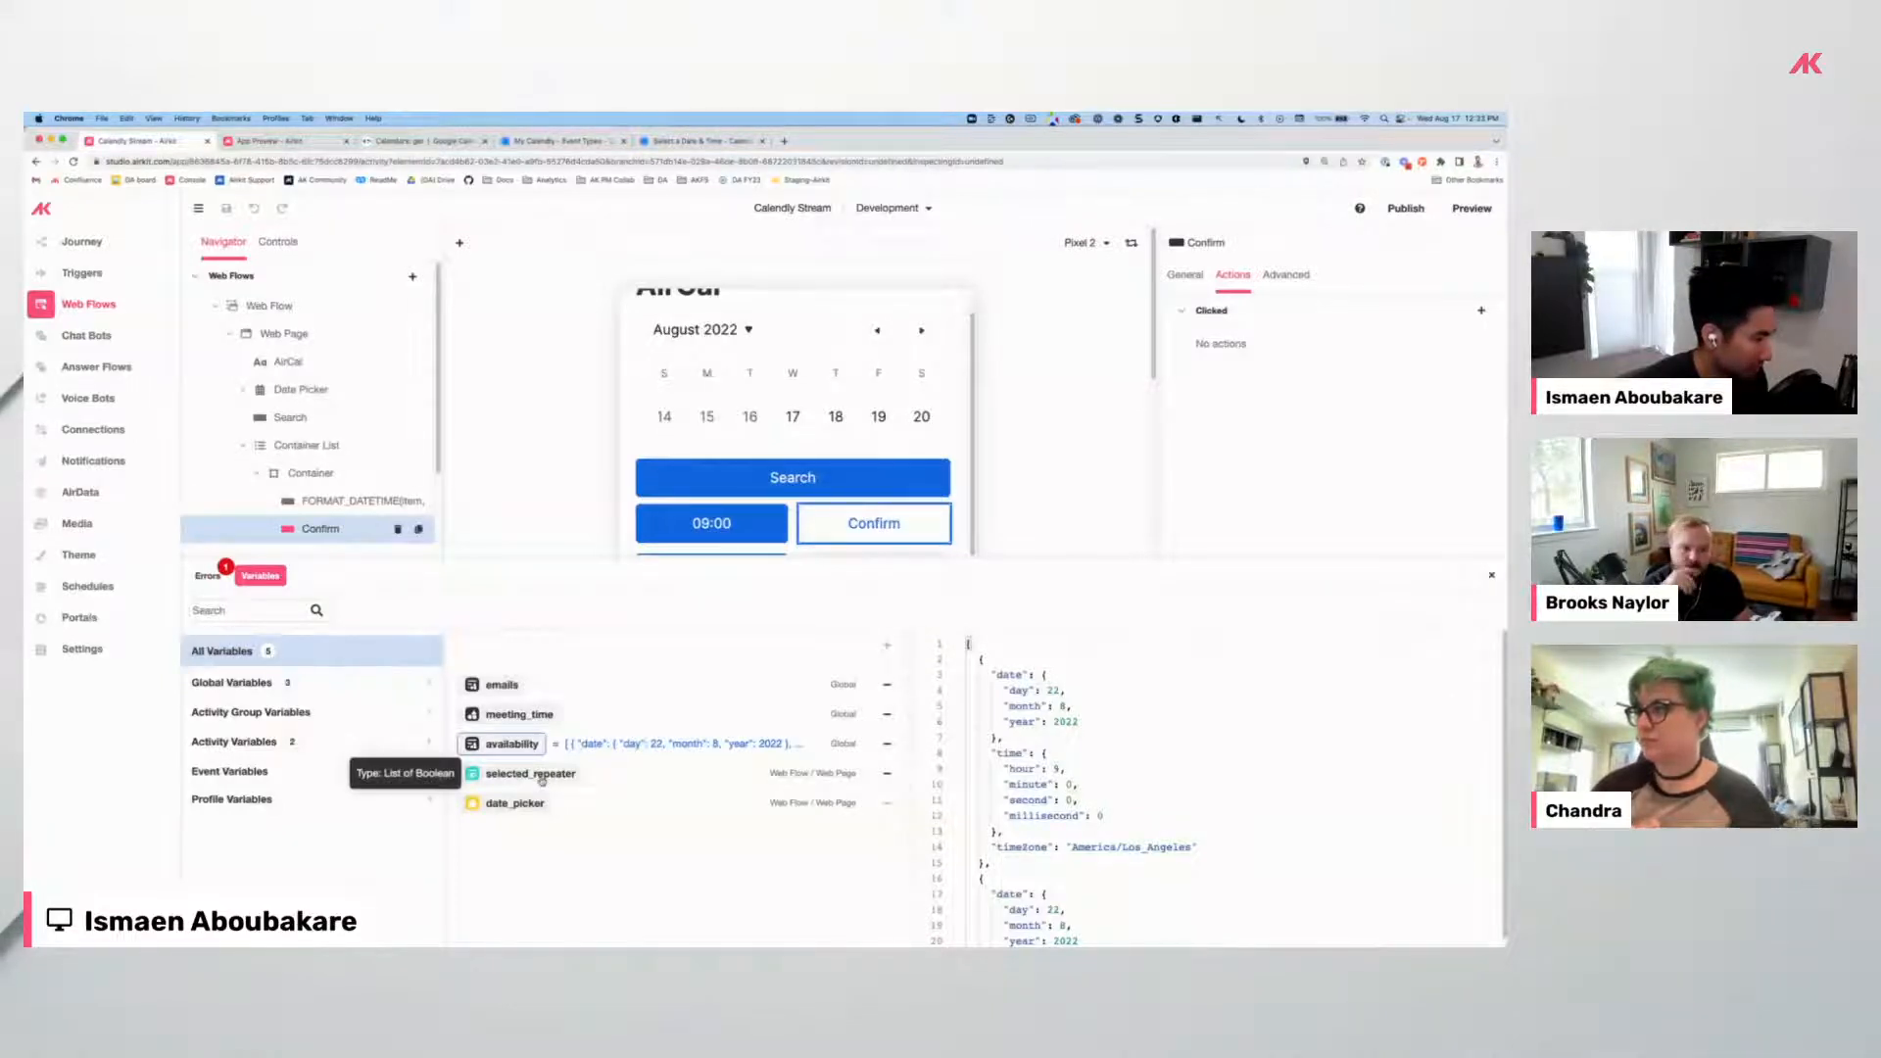
{"action": "left_click", "coordinate": [885, 774]}
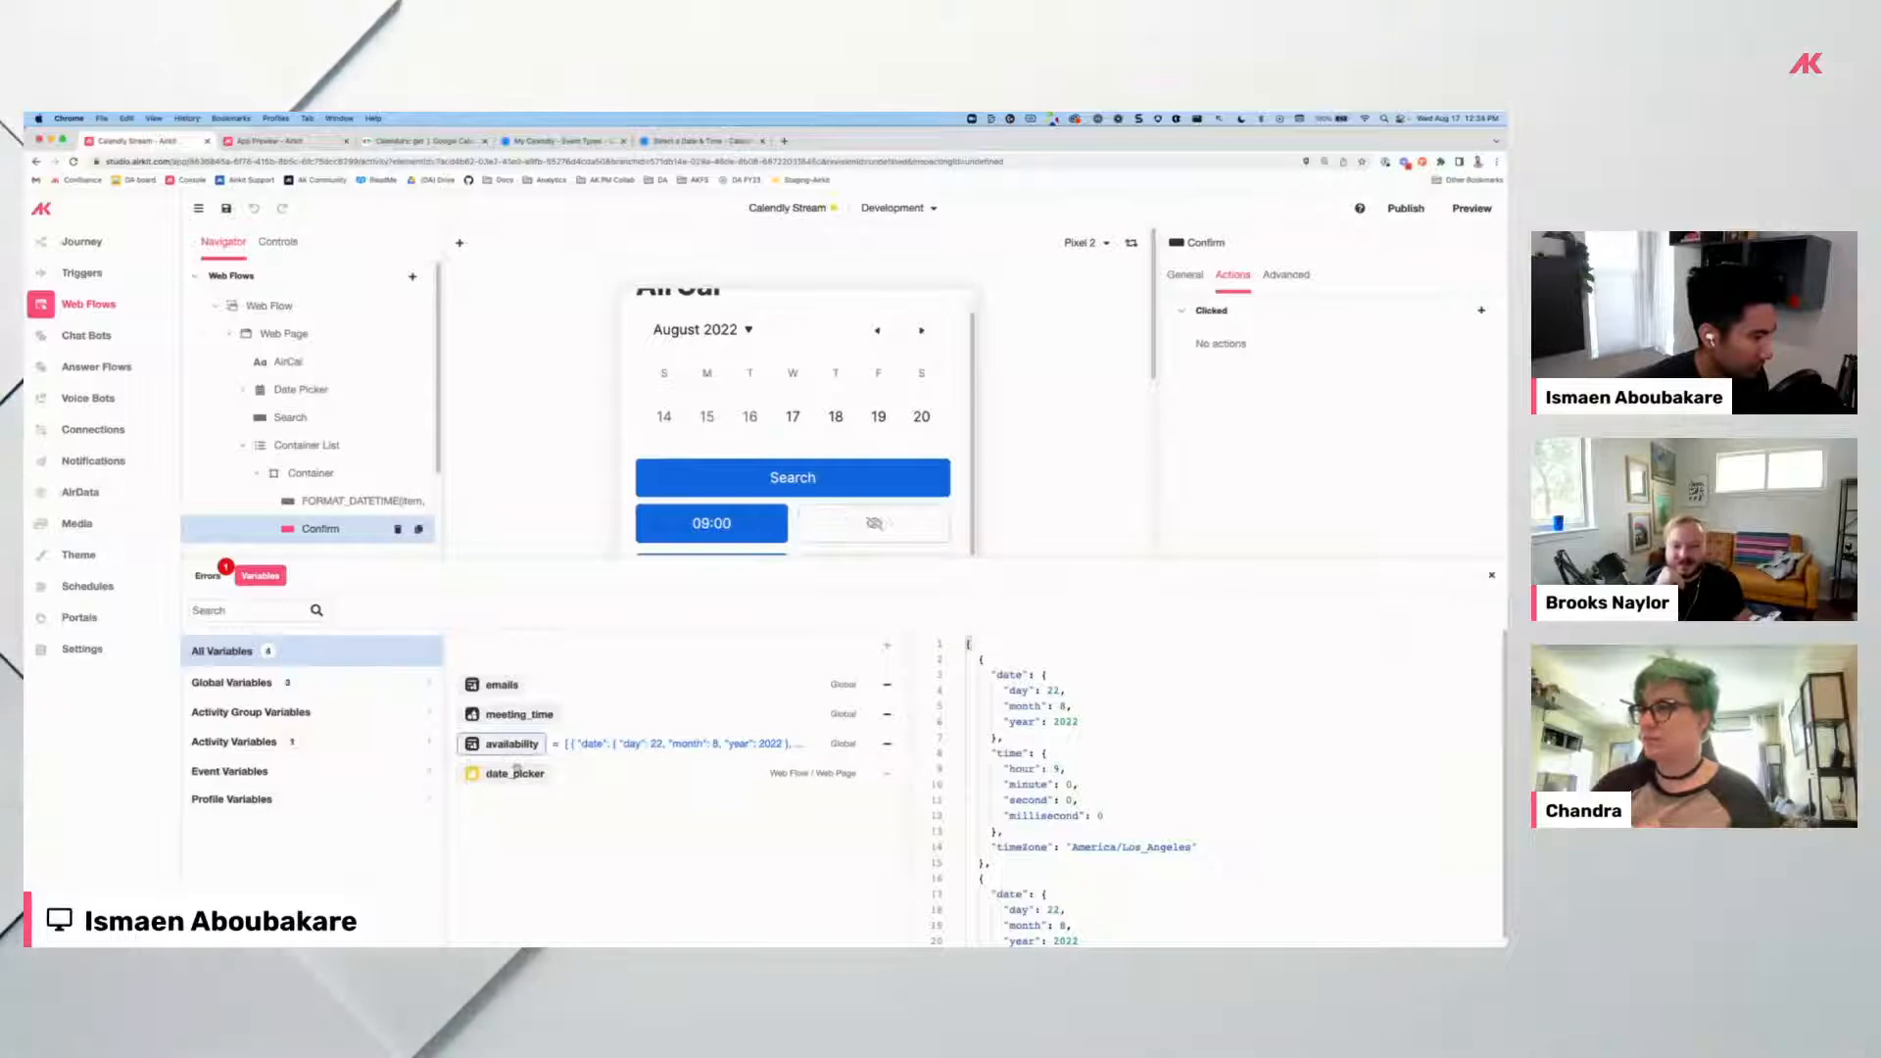
{"action": "left_click", "coordinate": [308, 676]}
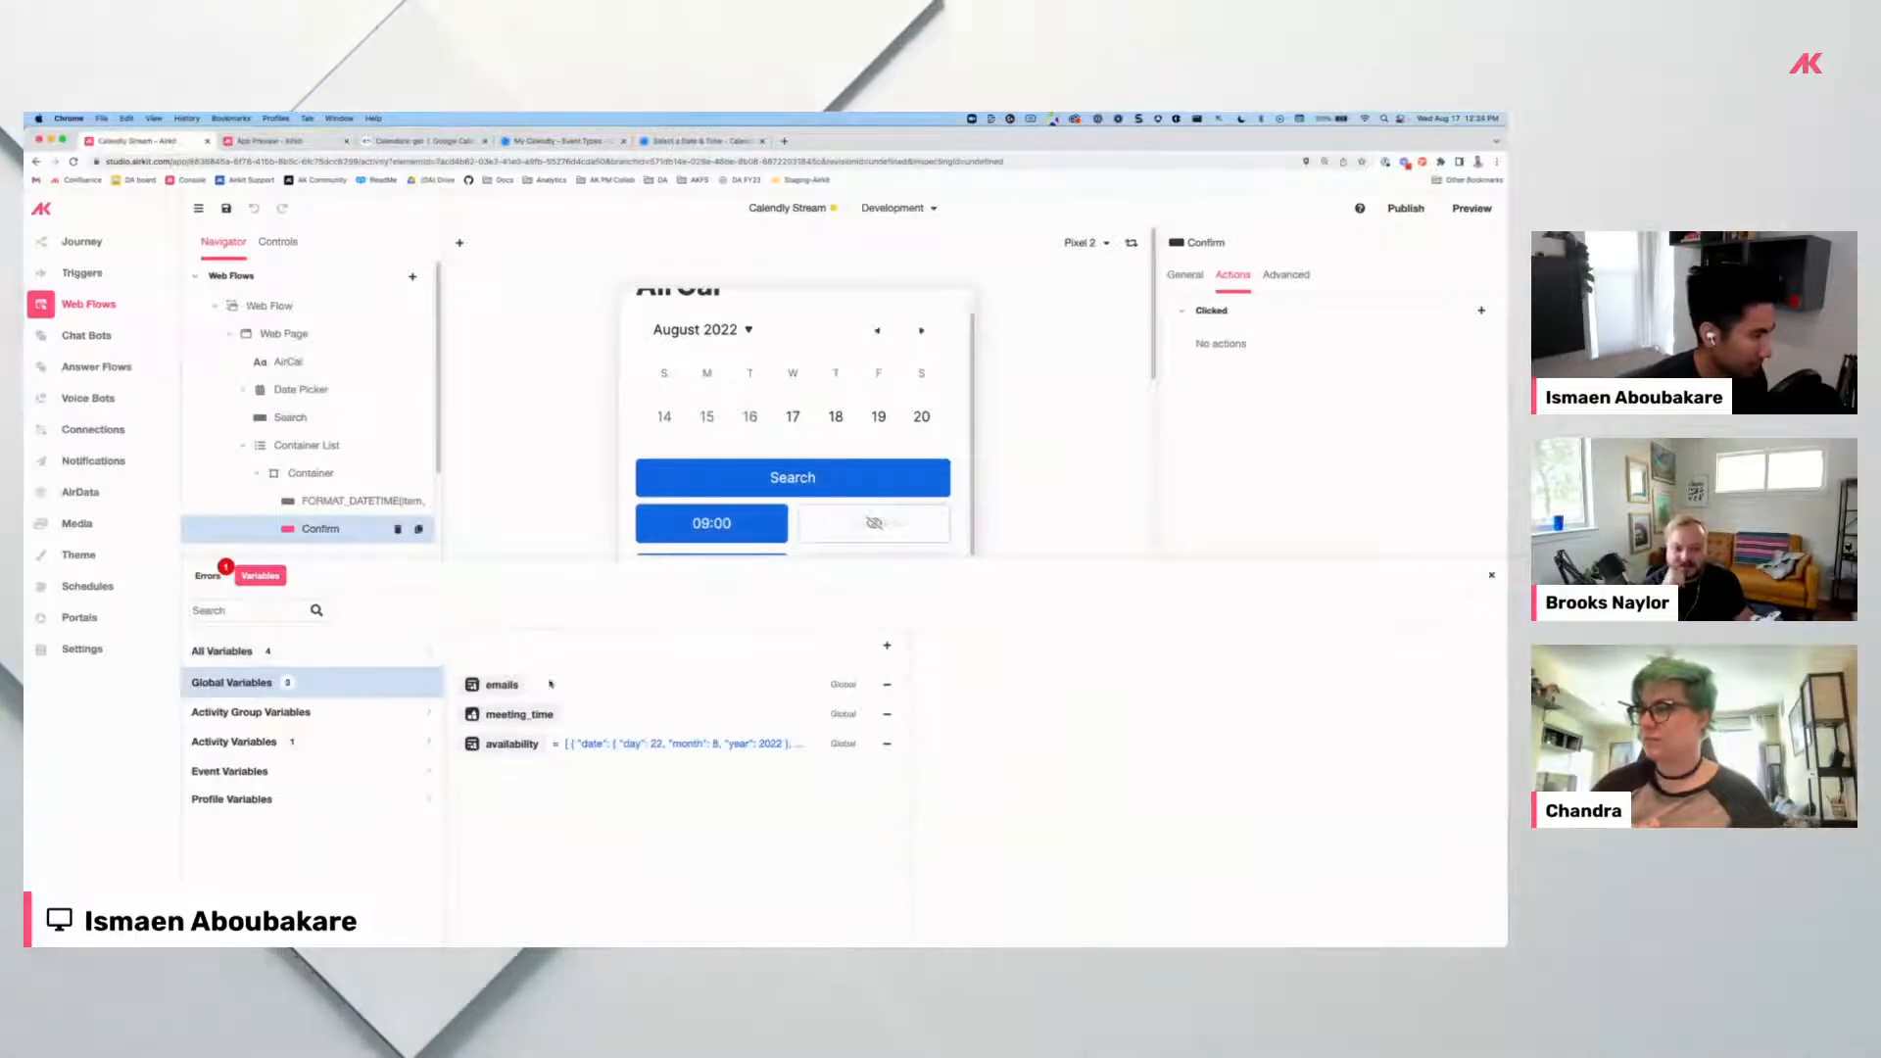
{"action": "left_click", "coordinate": [885, 650]}
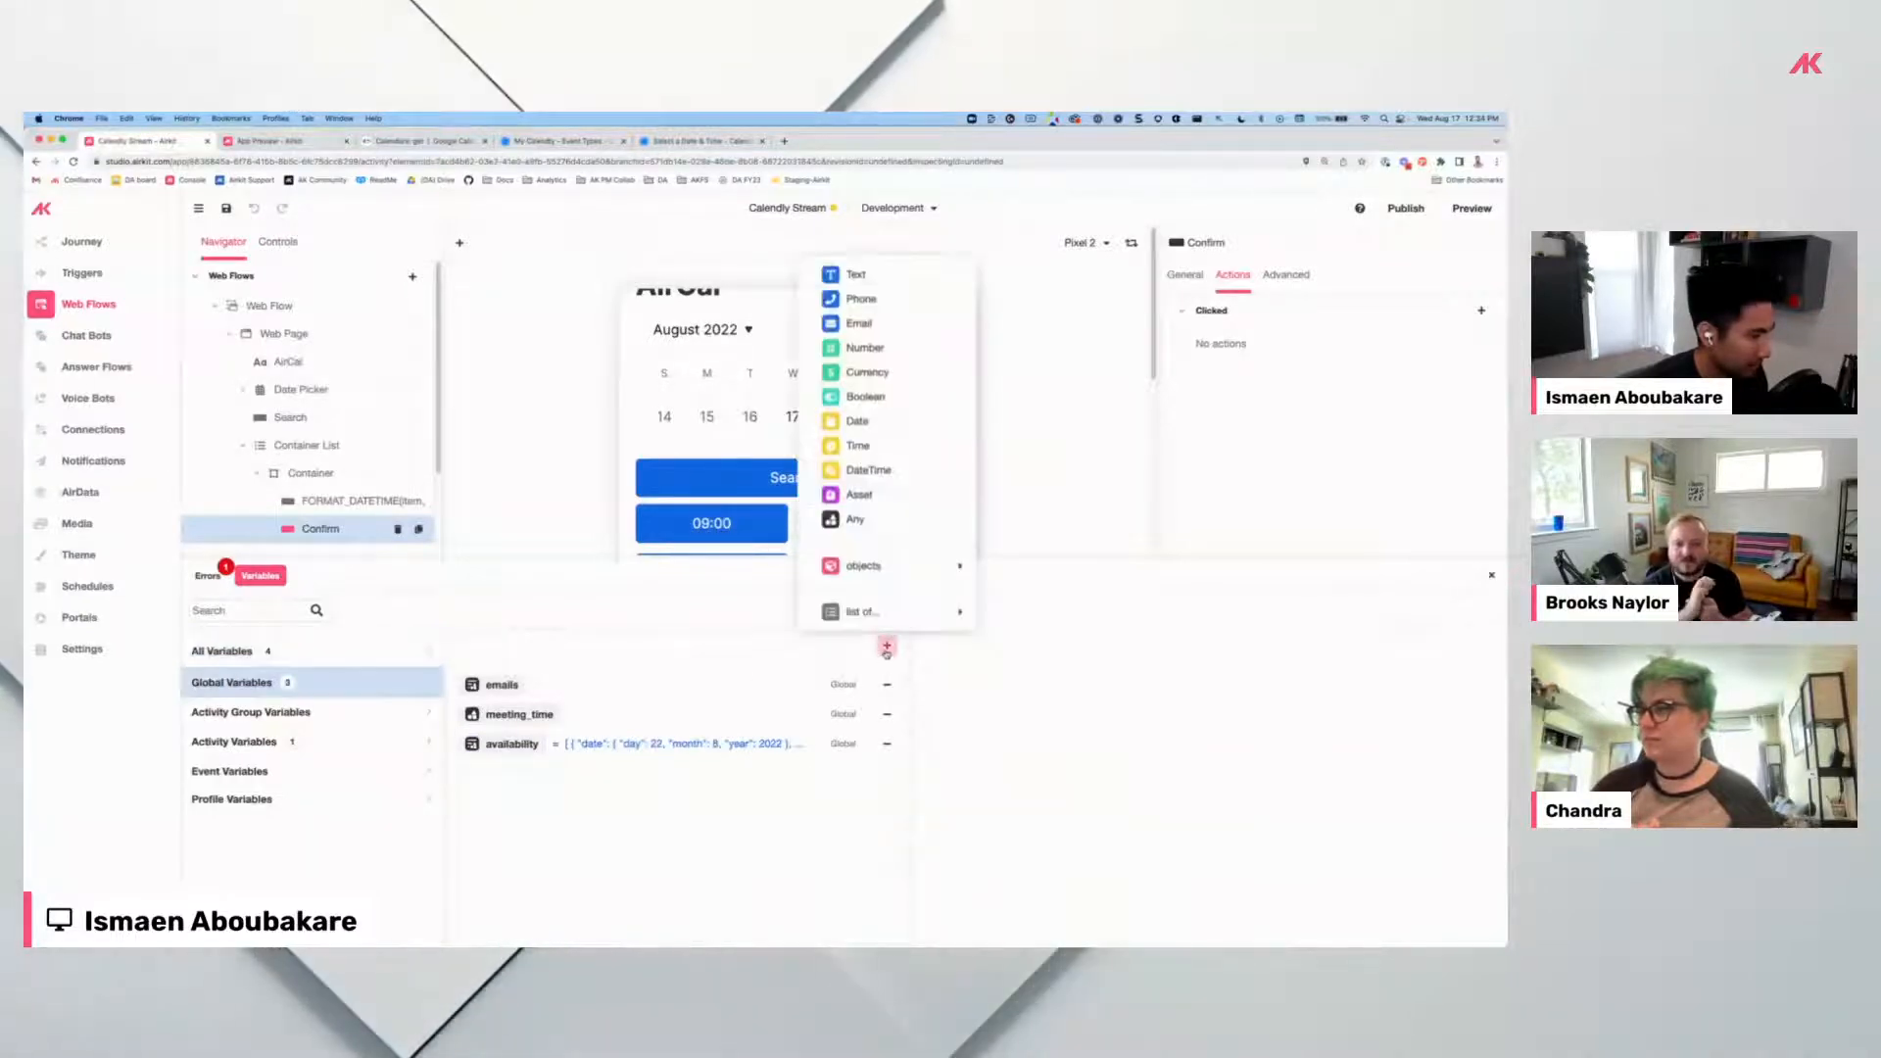
{"action": "left_click", "coordinate": [885, 471]}
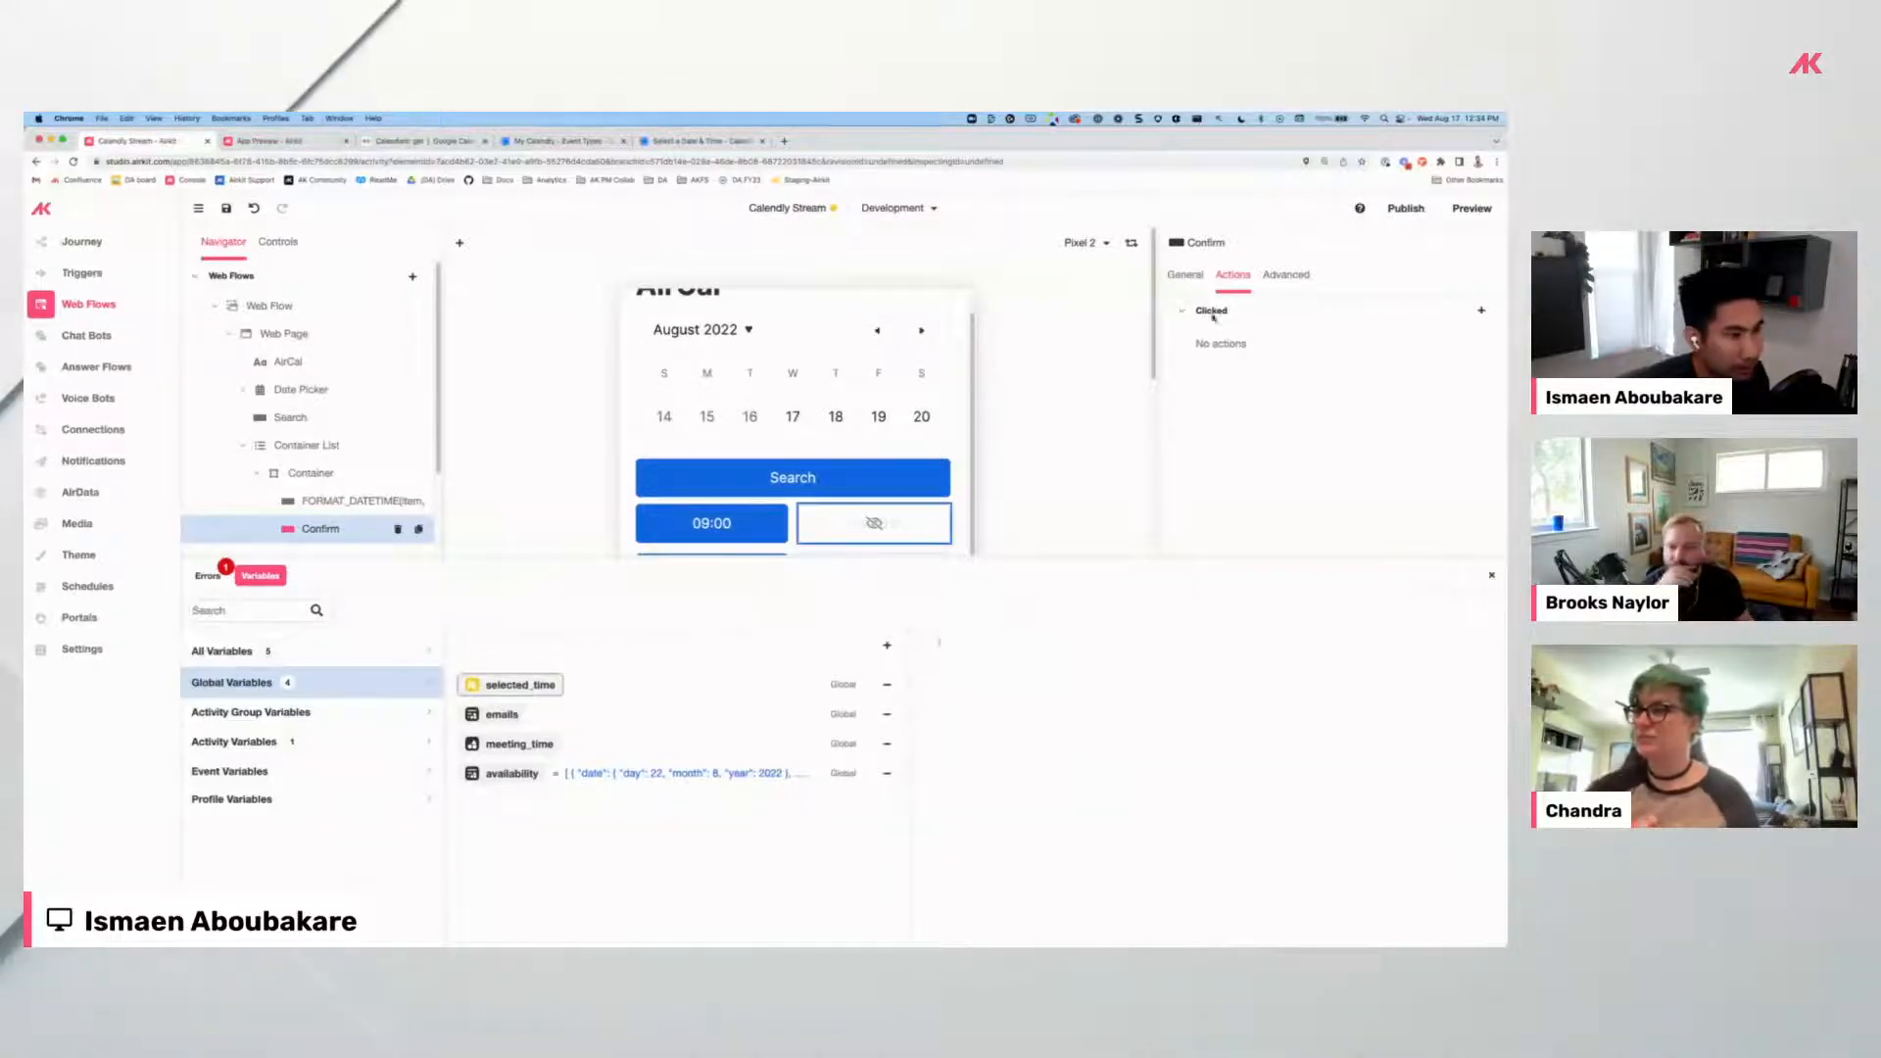
Add a Clicked Set Variable action on Confirm assigning item to session.selected_time.
{"action": "left_click", "coordinate": [1480, 311]}
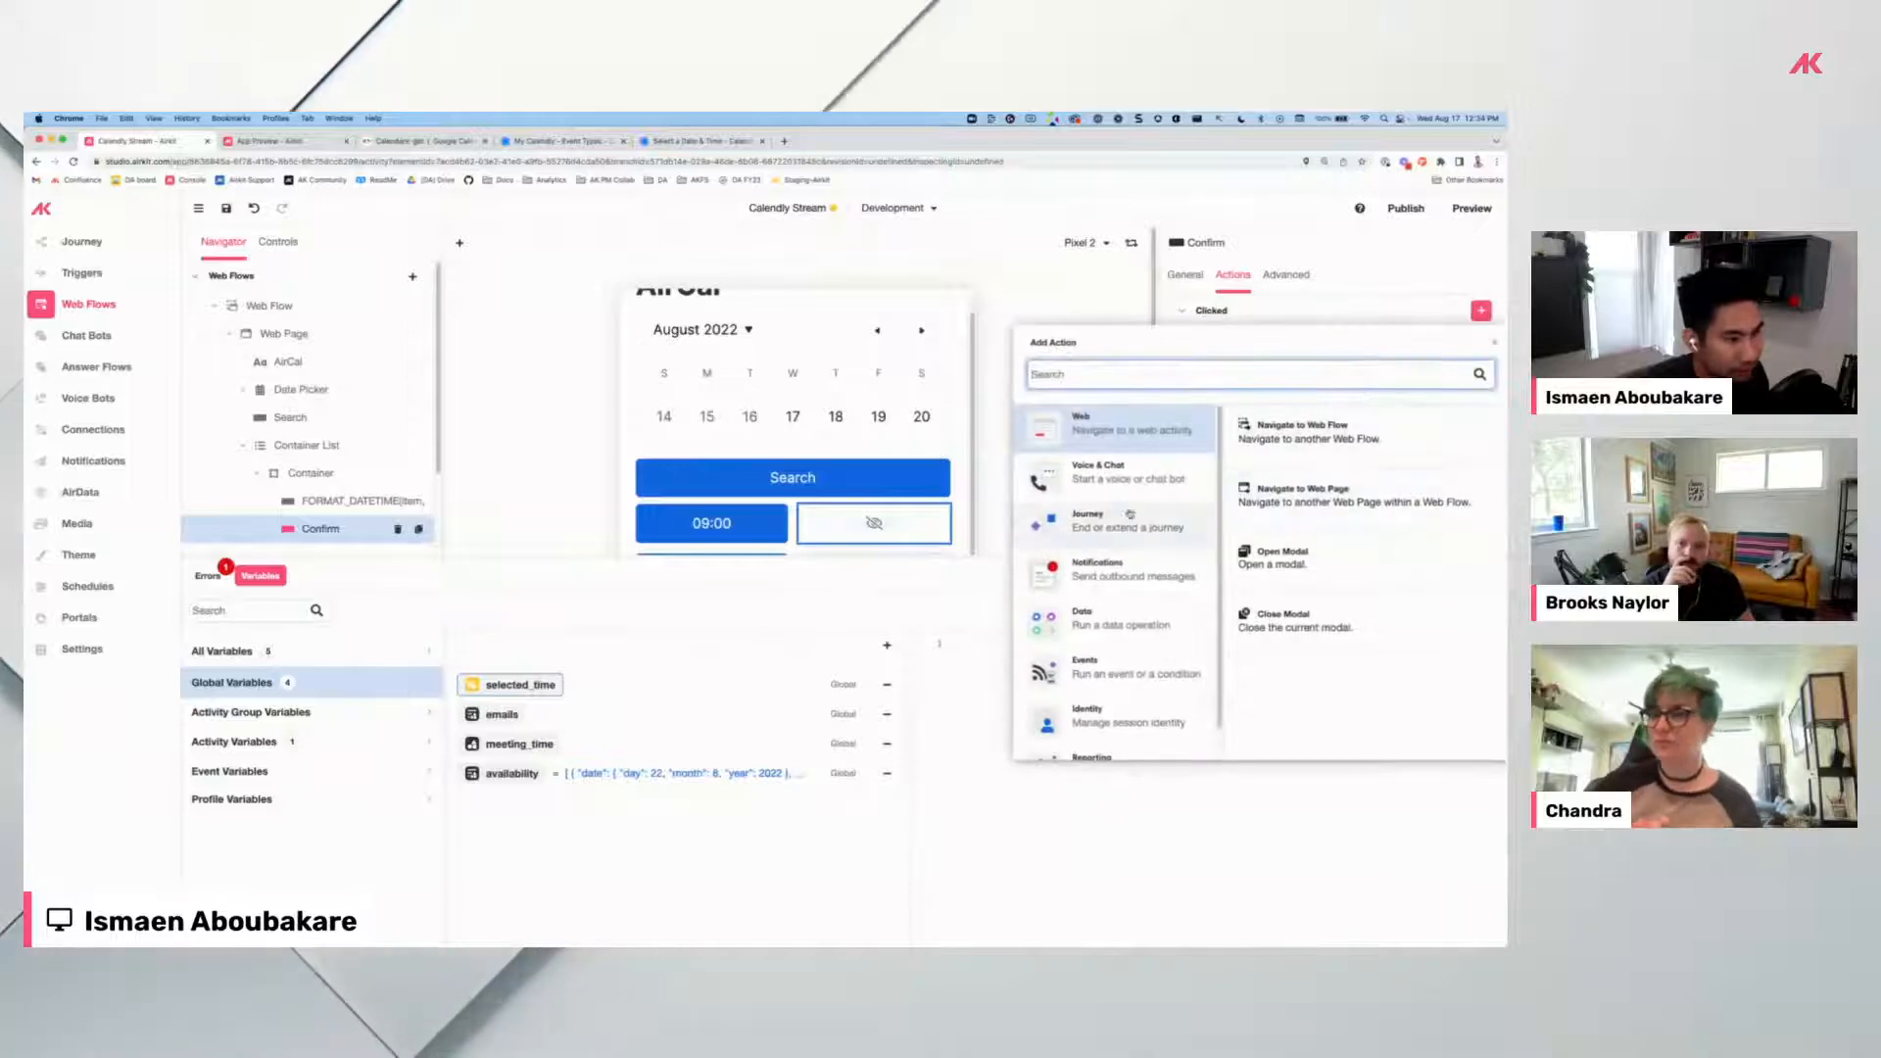
{"action": "left_click", "coordinate": [1117, 619]}
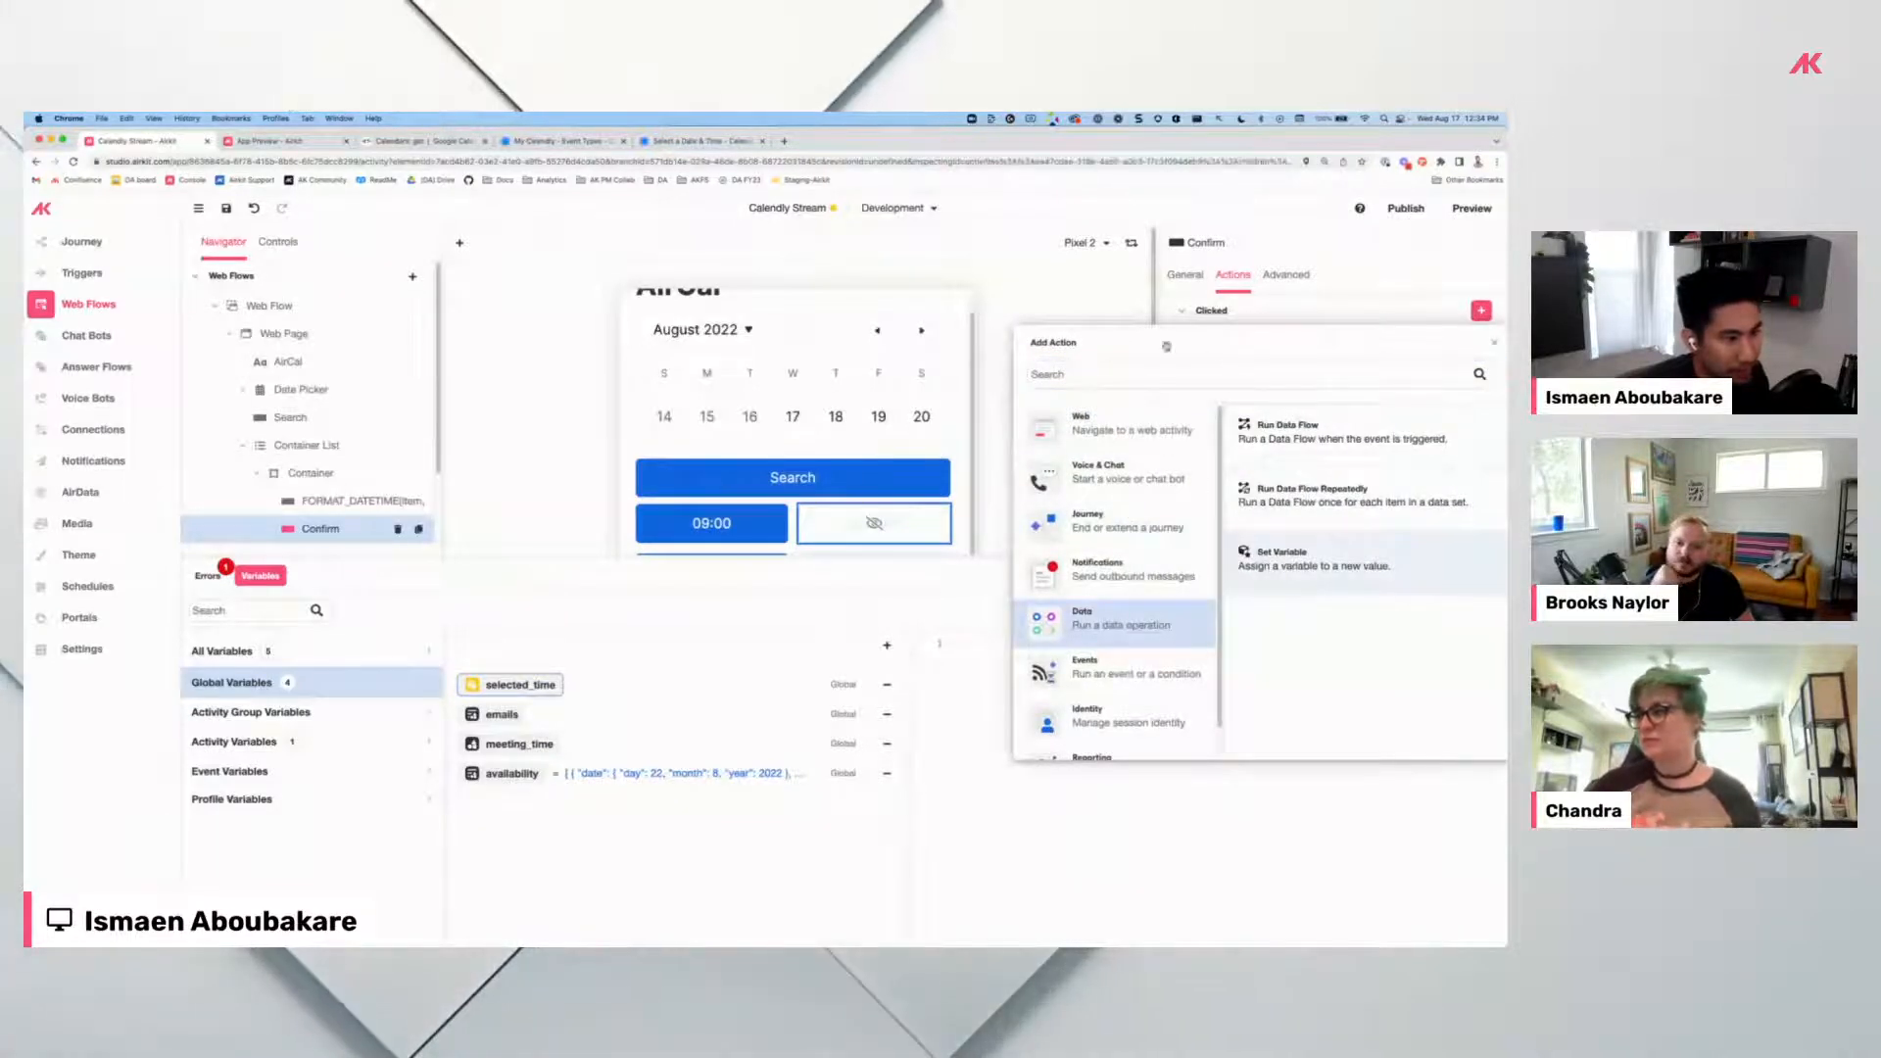
{"action": "left_click", "coordinate": [1276, 570]}
{"action": "key", "text": "ctrl+a"}
{"action": "type", "text": "session.da"}
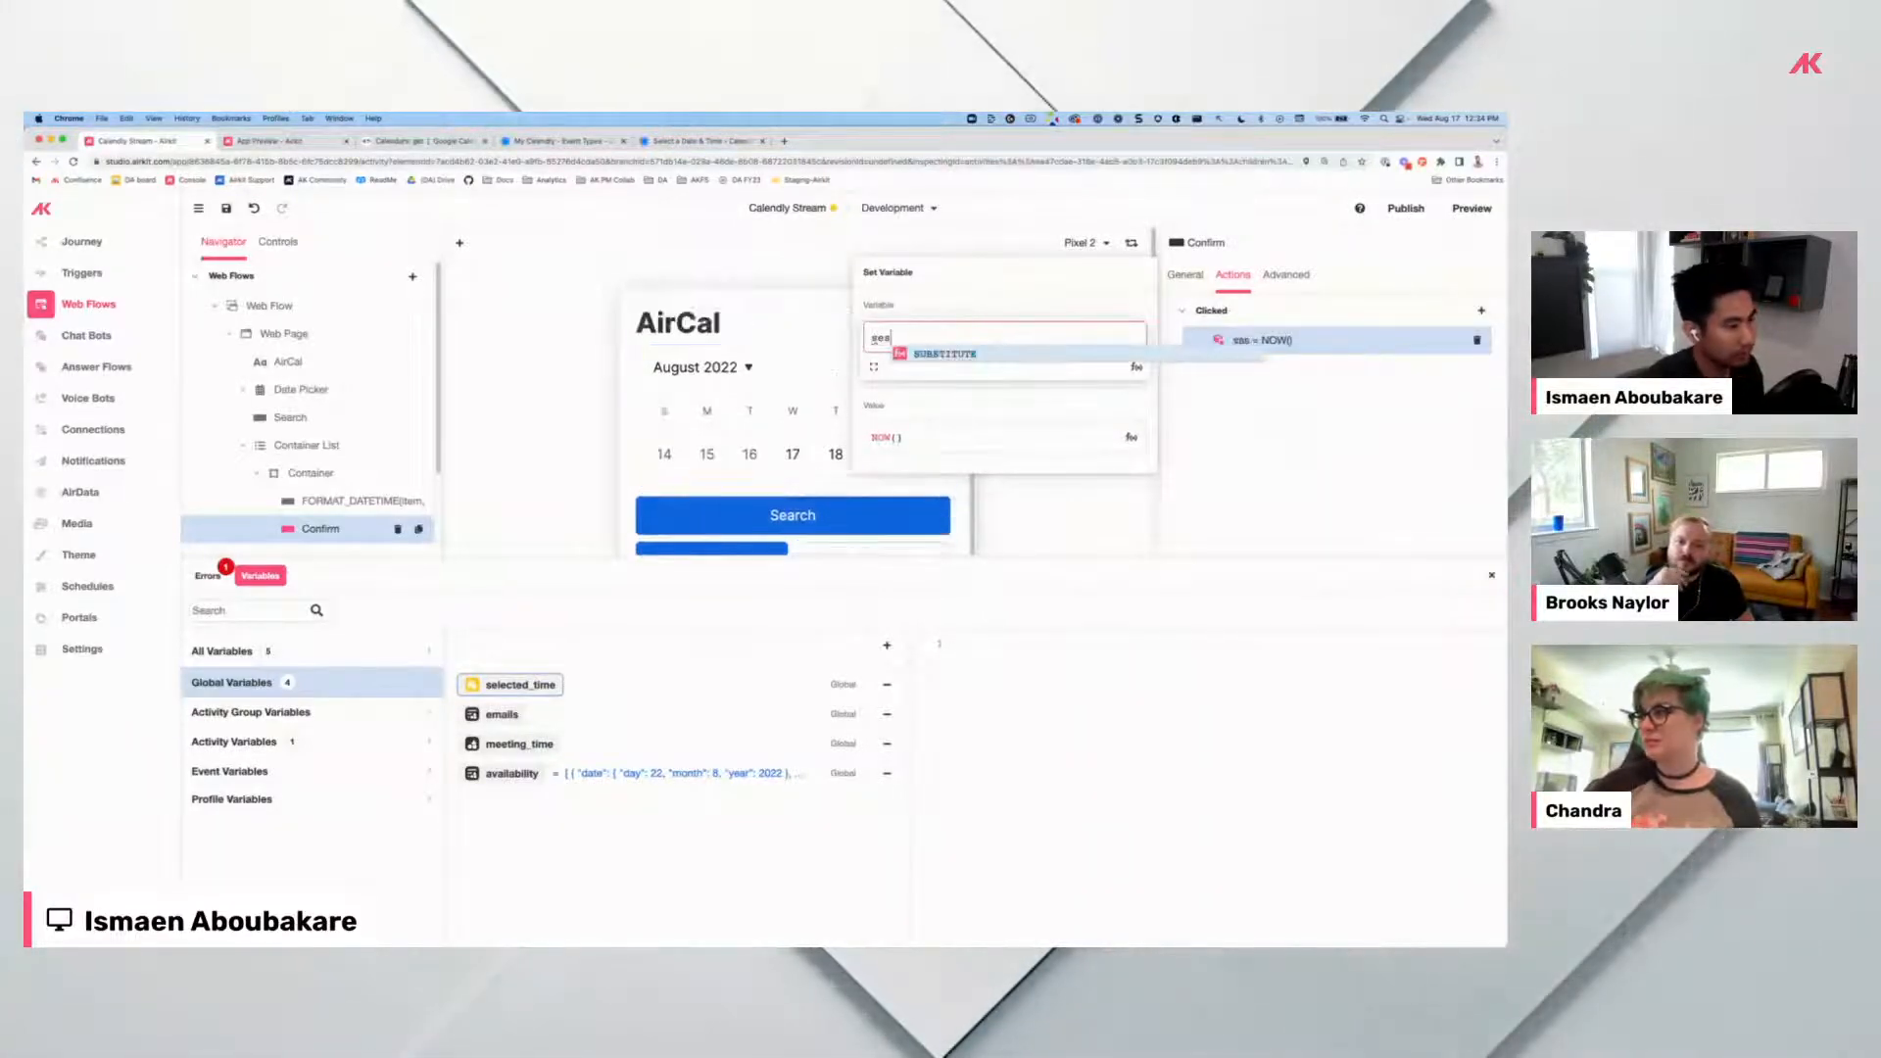
{"action": "type", "text": "elected_time"}
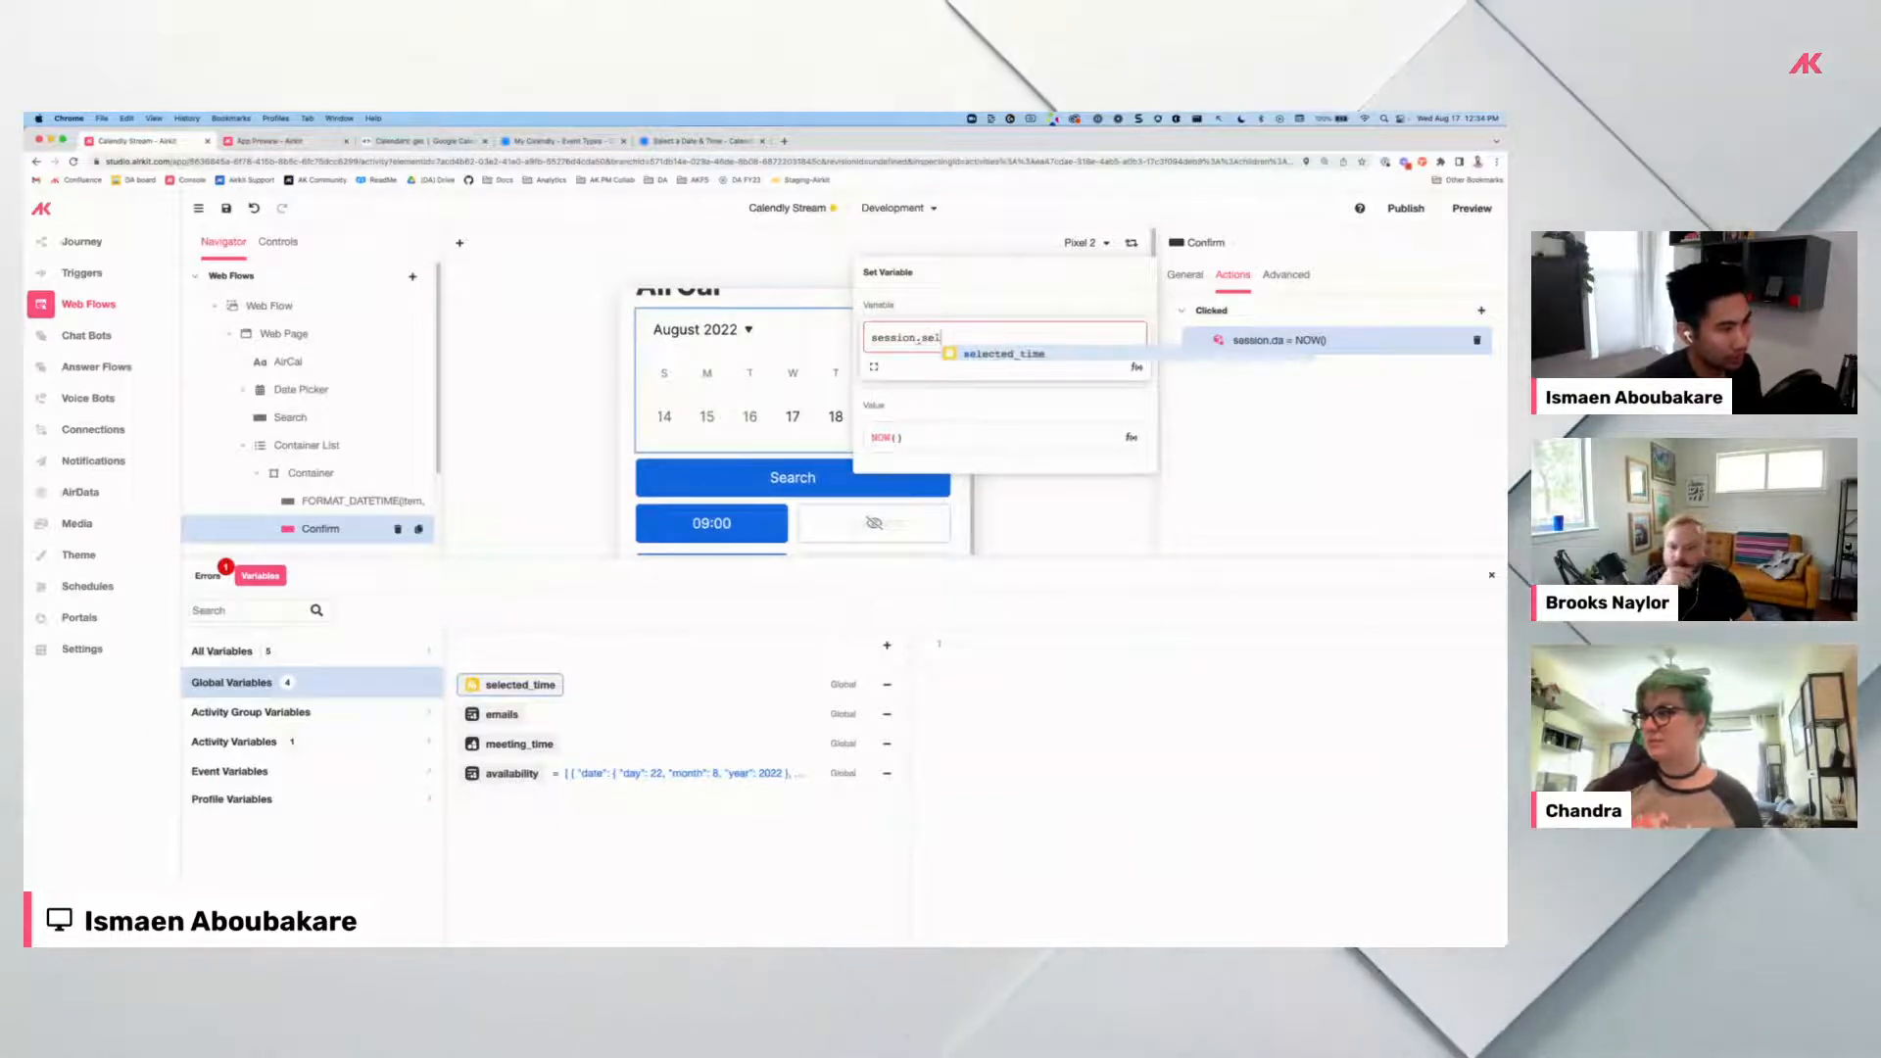
{"action": "key", "text": "Return"}
{"action": "left_click", "coordinate": [926, 439]}
{"action": "type", "text": "item"}
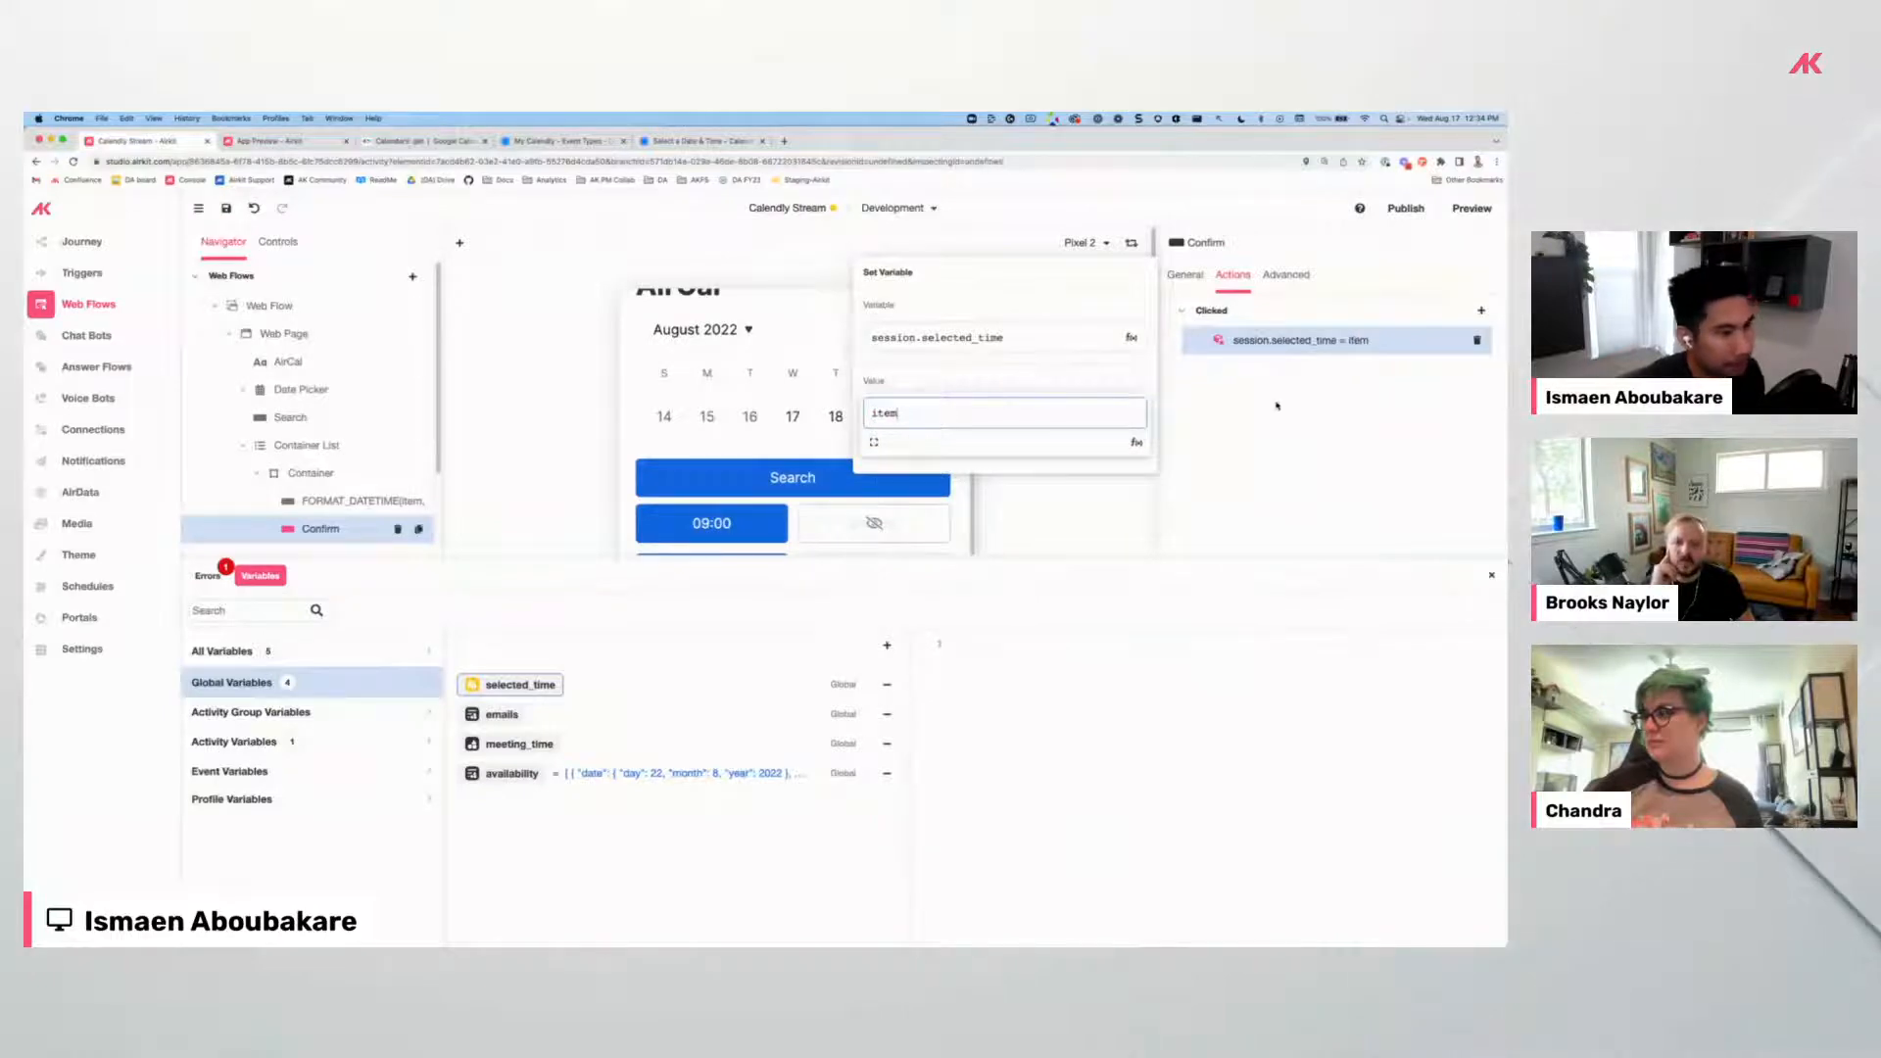
{"action": "left_click", "coordinate": [1187, 424]}
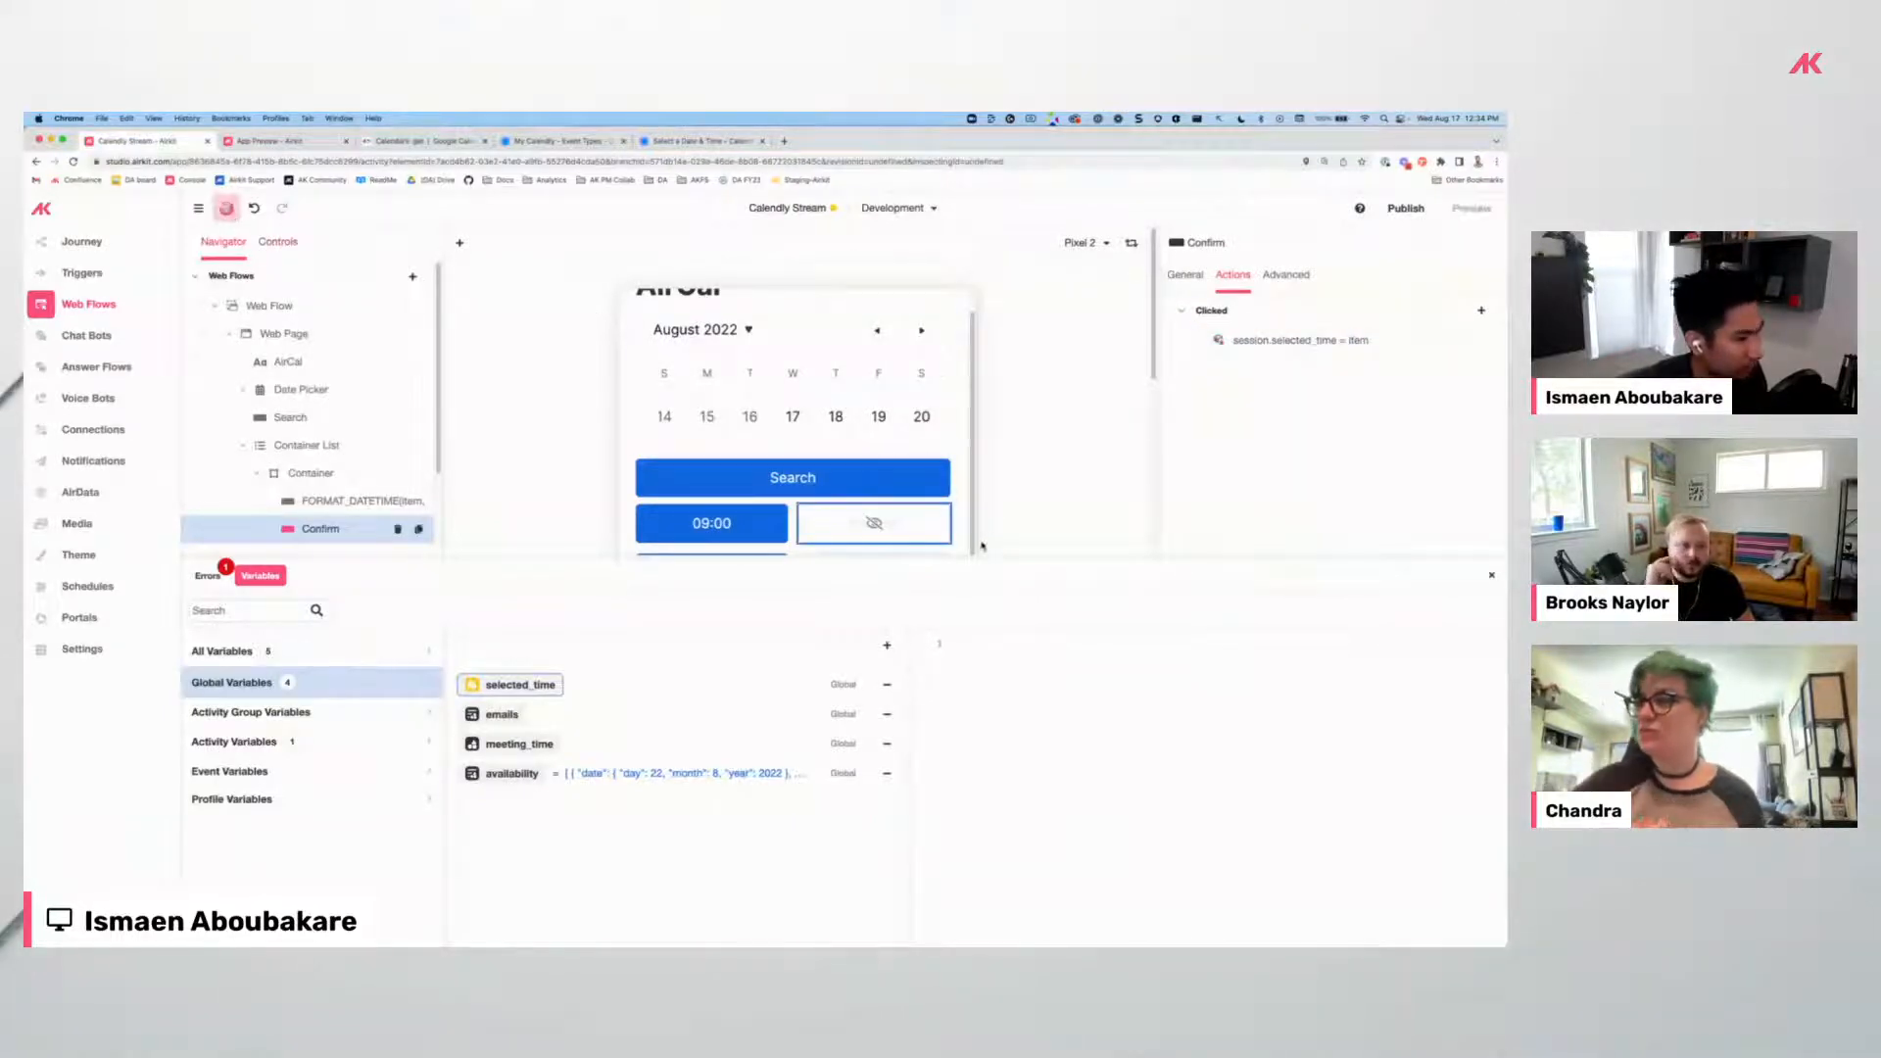
{"action": "left_click_drag", "start_coordinate": [979, 556], "coordinate": [964, 781]}
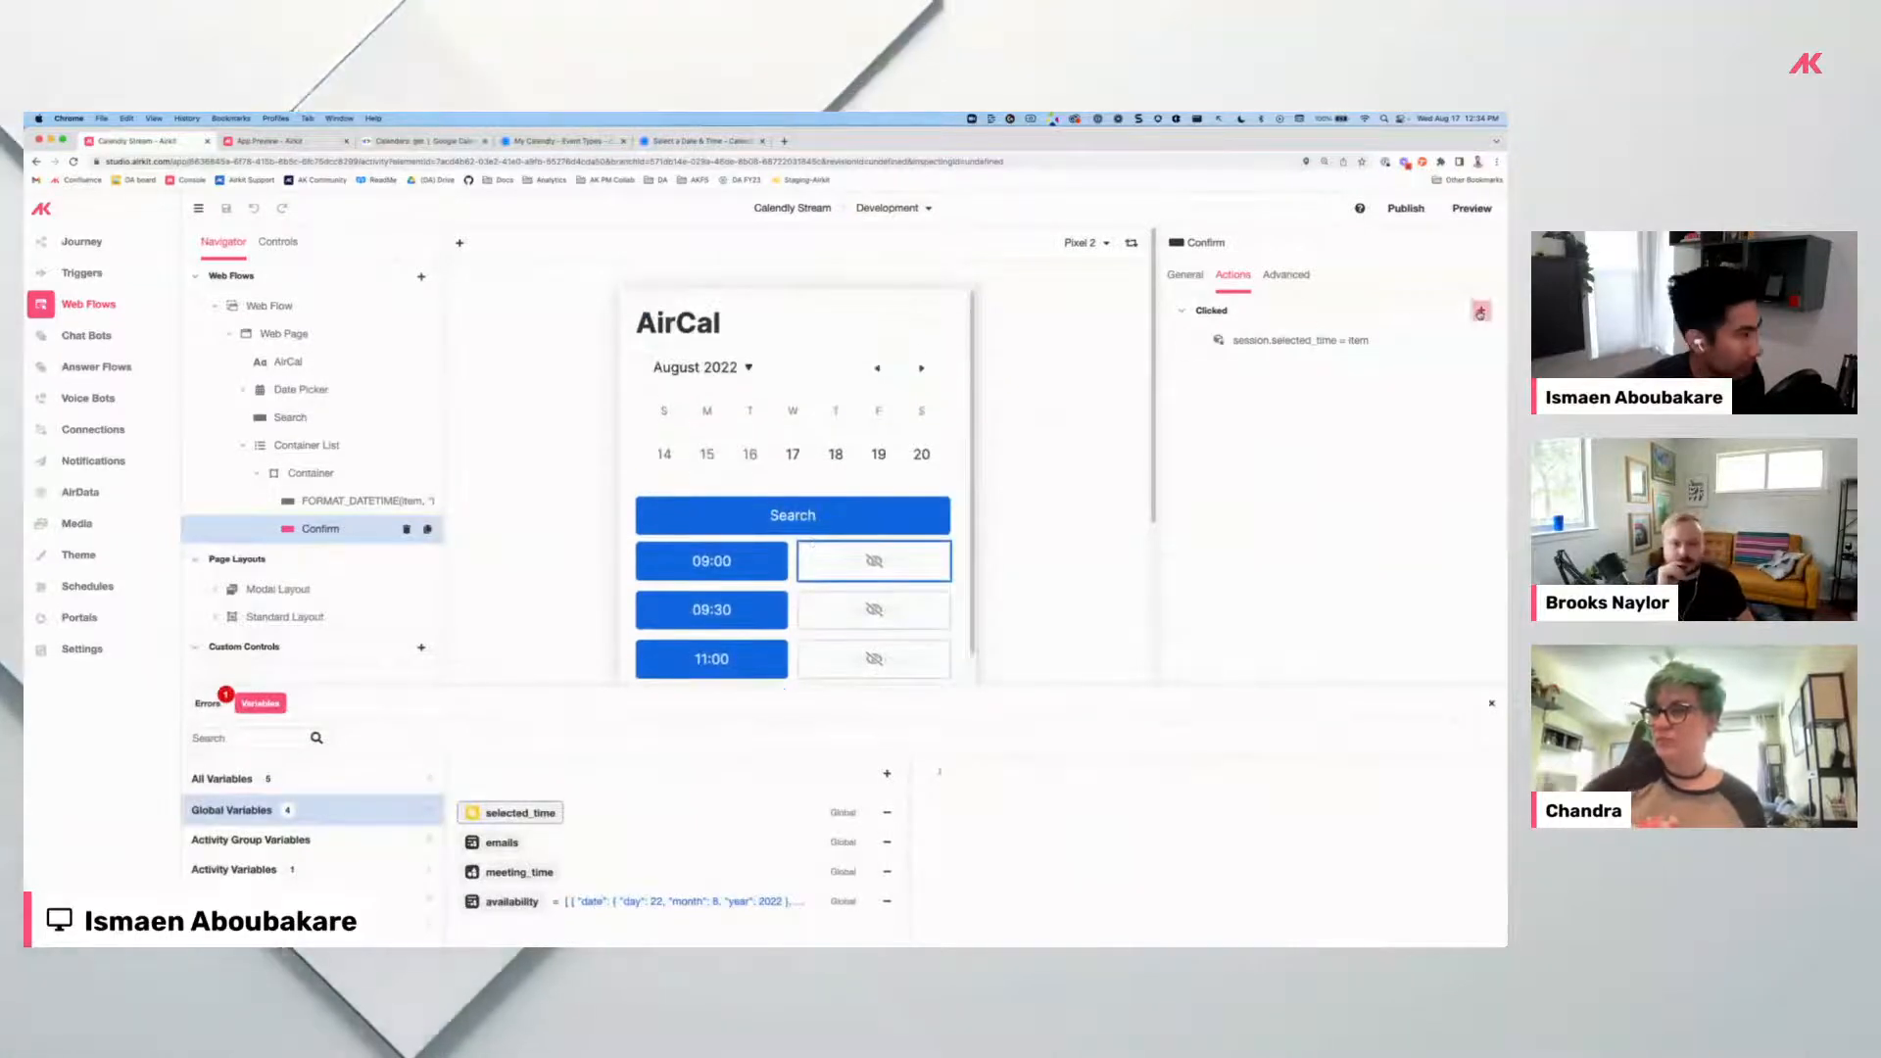
Add a Navigate to Web Page action on Confirm targeting a new Web Page 1, and open it.
{"action": "left_click", "coordinate": [1481, 311]}
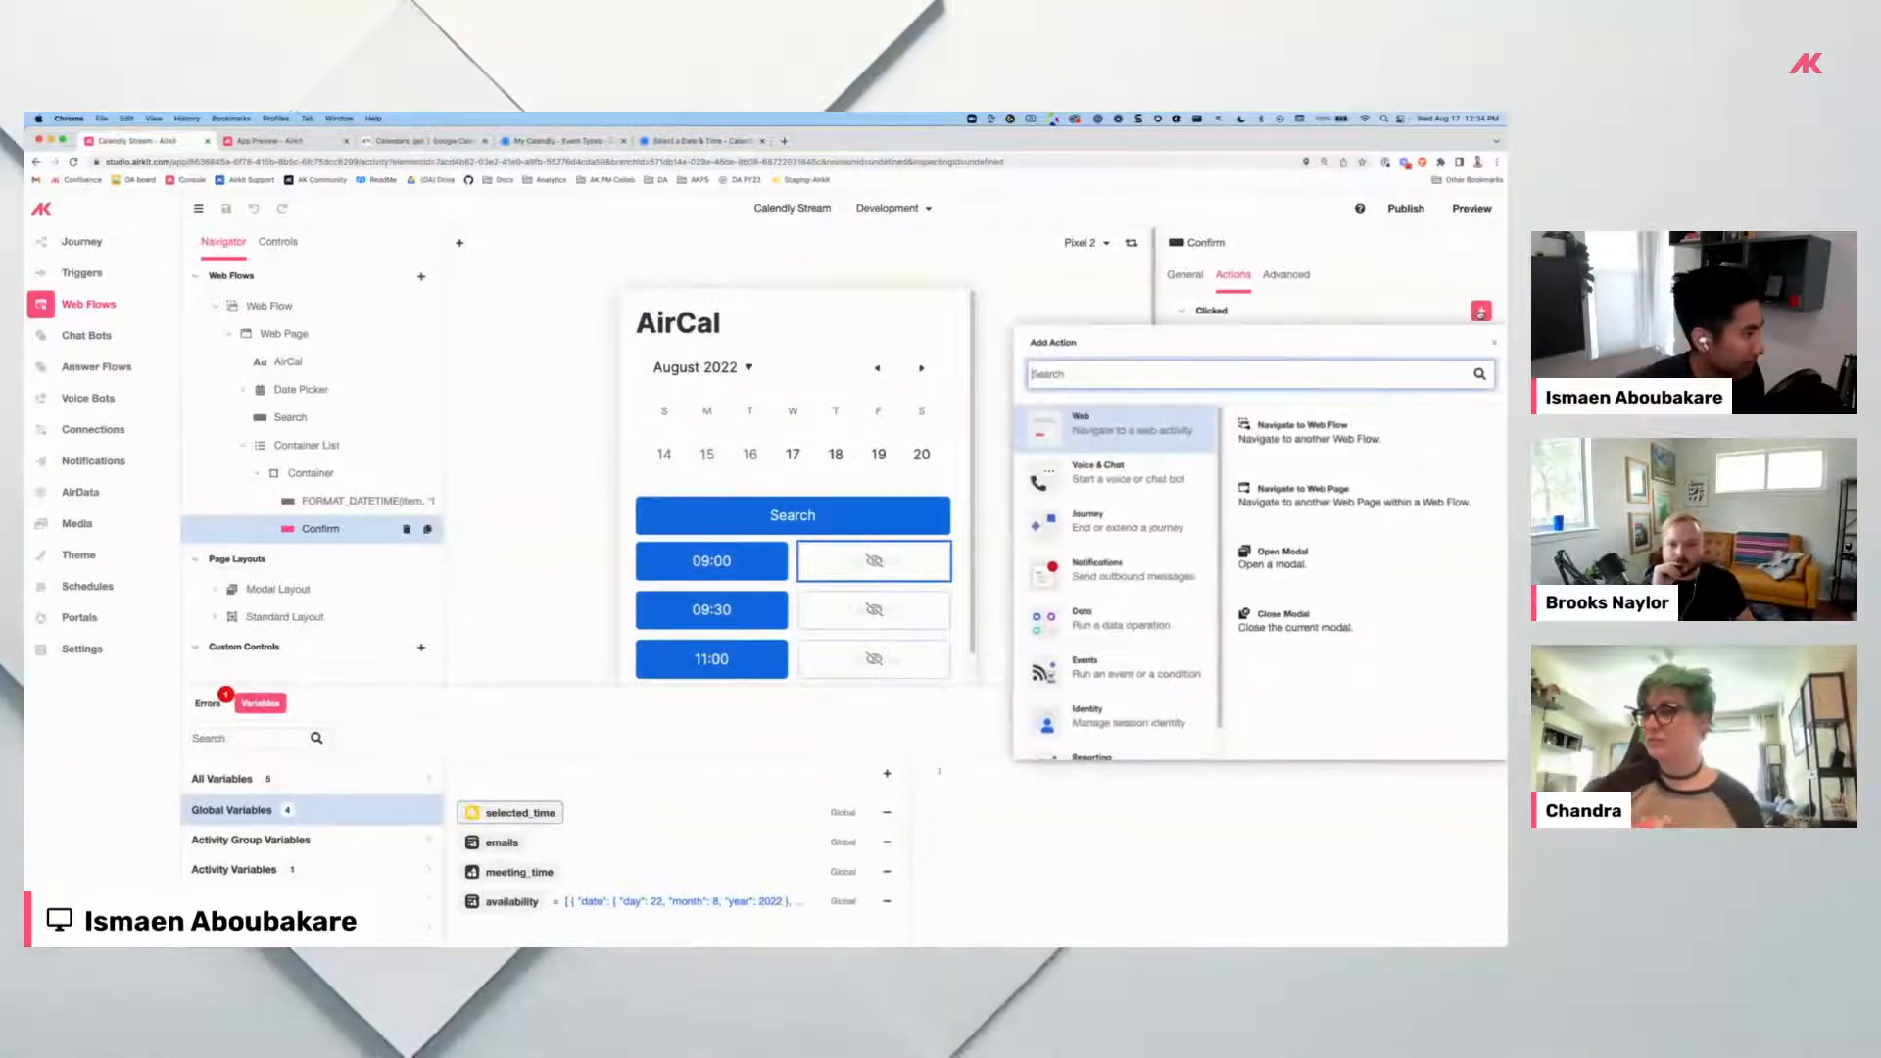
{"action": "left_click", "coordinate": [1278, 514]}
{"action": "left_click", "coordinate": [939, 359]}
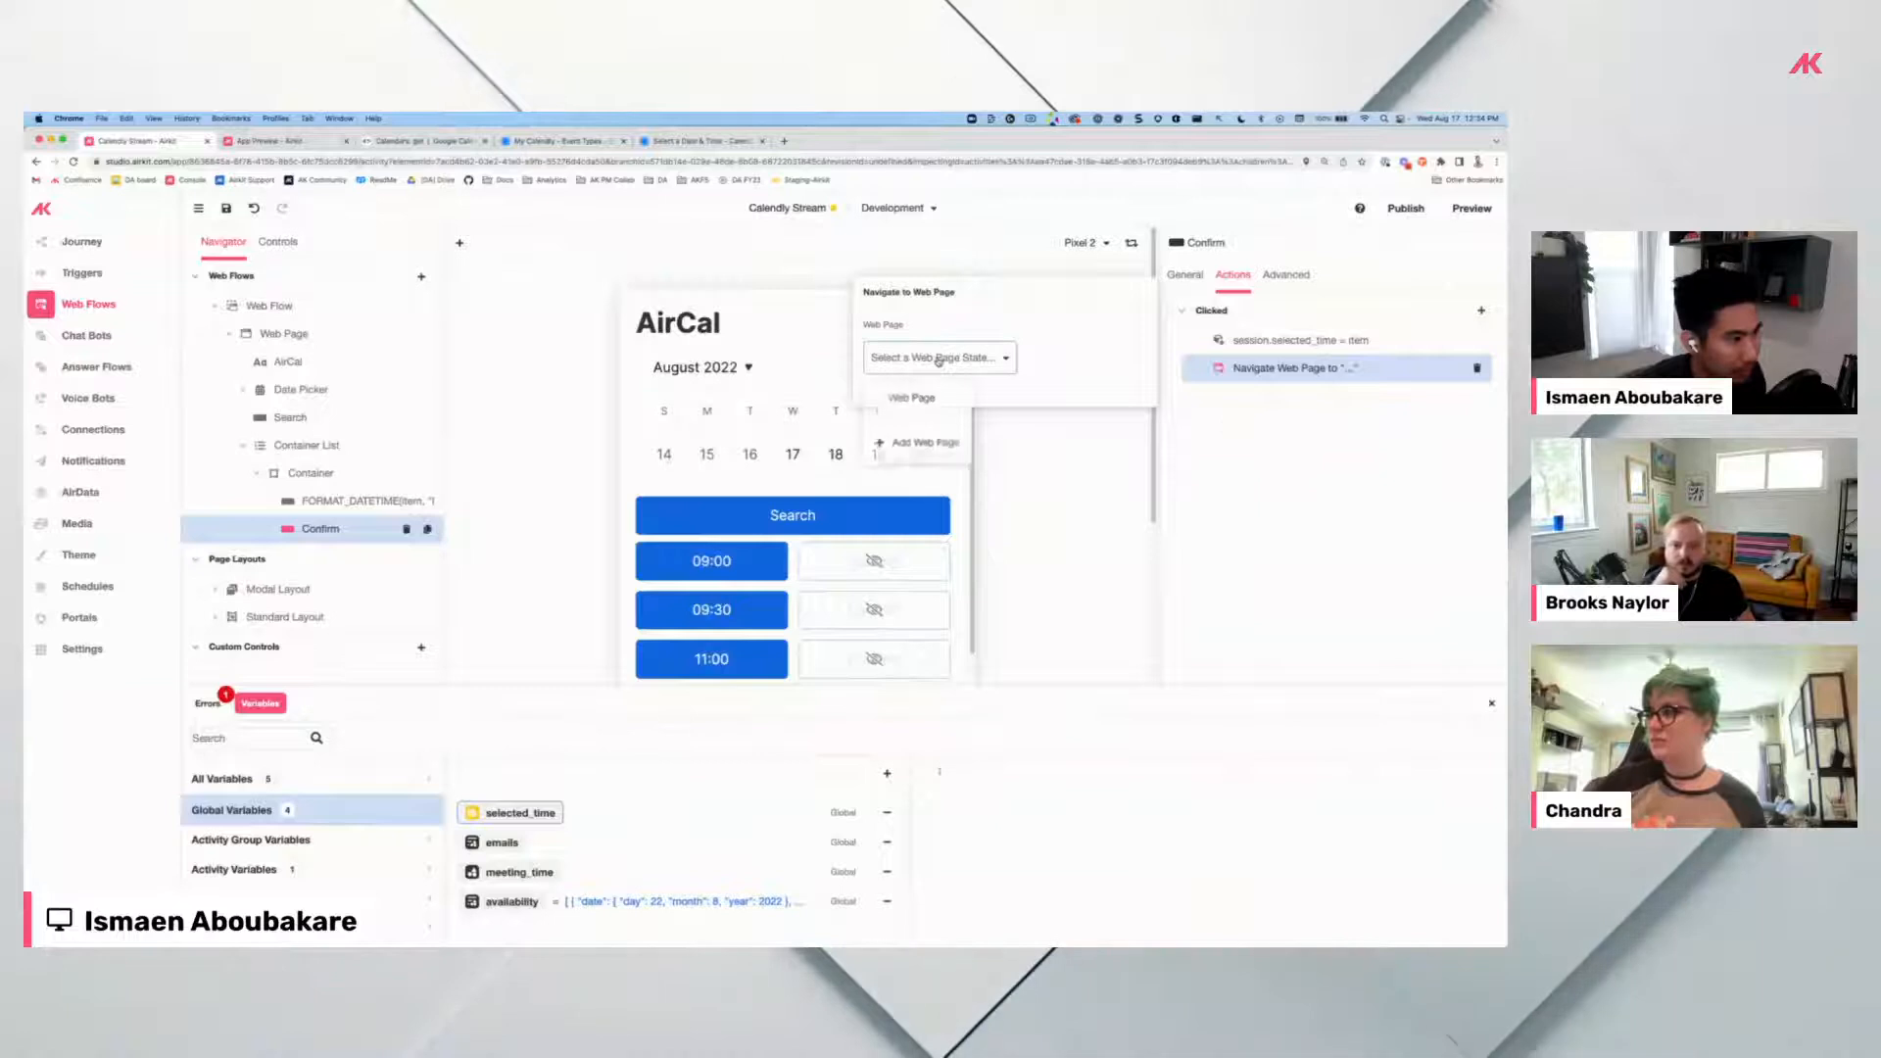
{"action": "left_click", "coordinate": [921, 443]}
{"action": "left_click", "coordinate": [944, 419]}
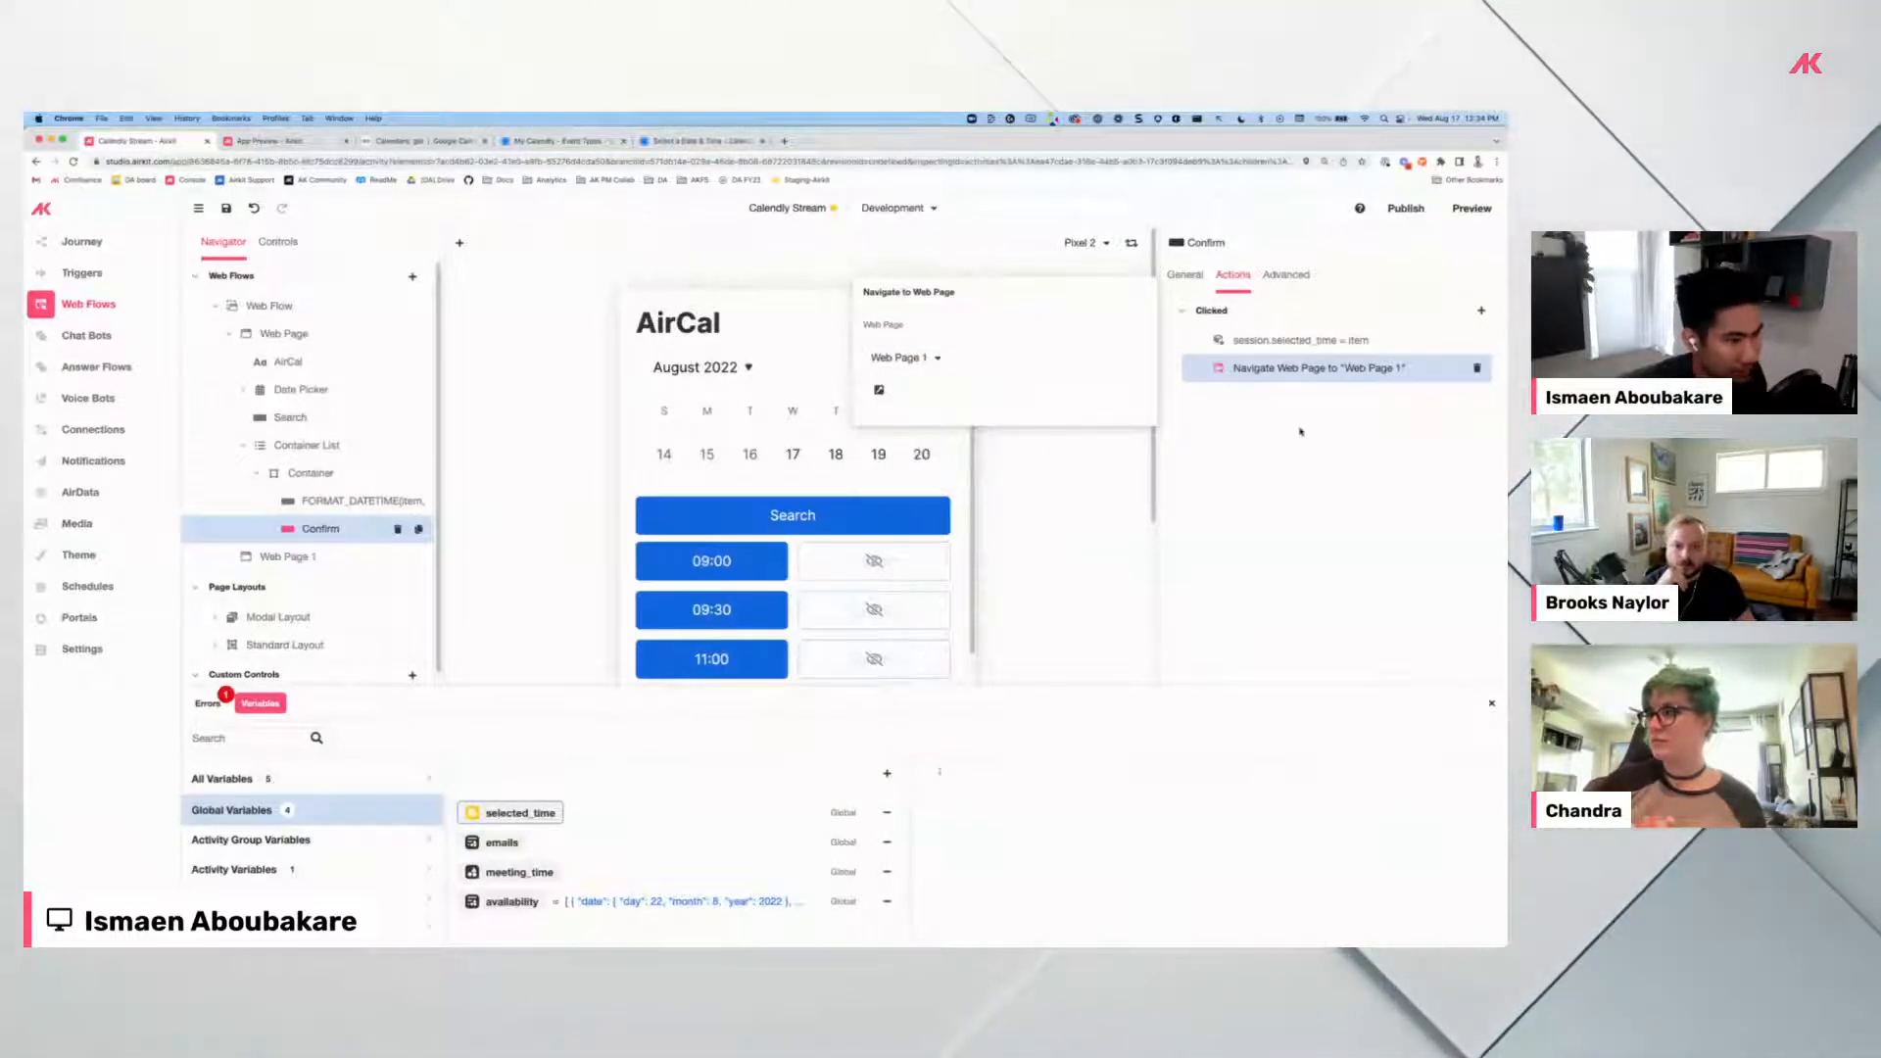
{"action": "left_click", "coordinate": [1330, 380]}
{"action": "left_click", "coordinate": [299, 557]}
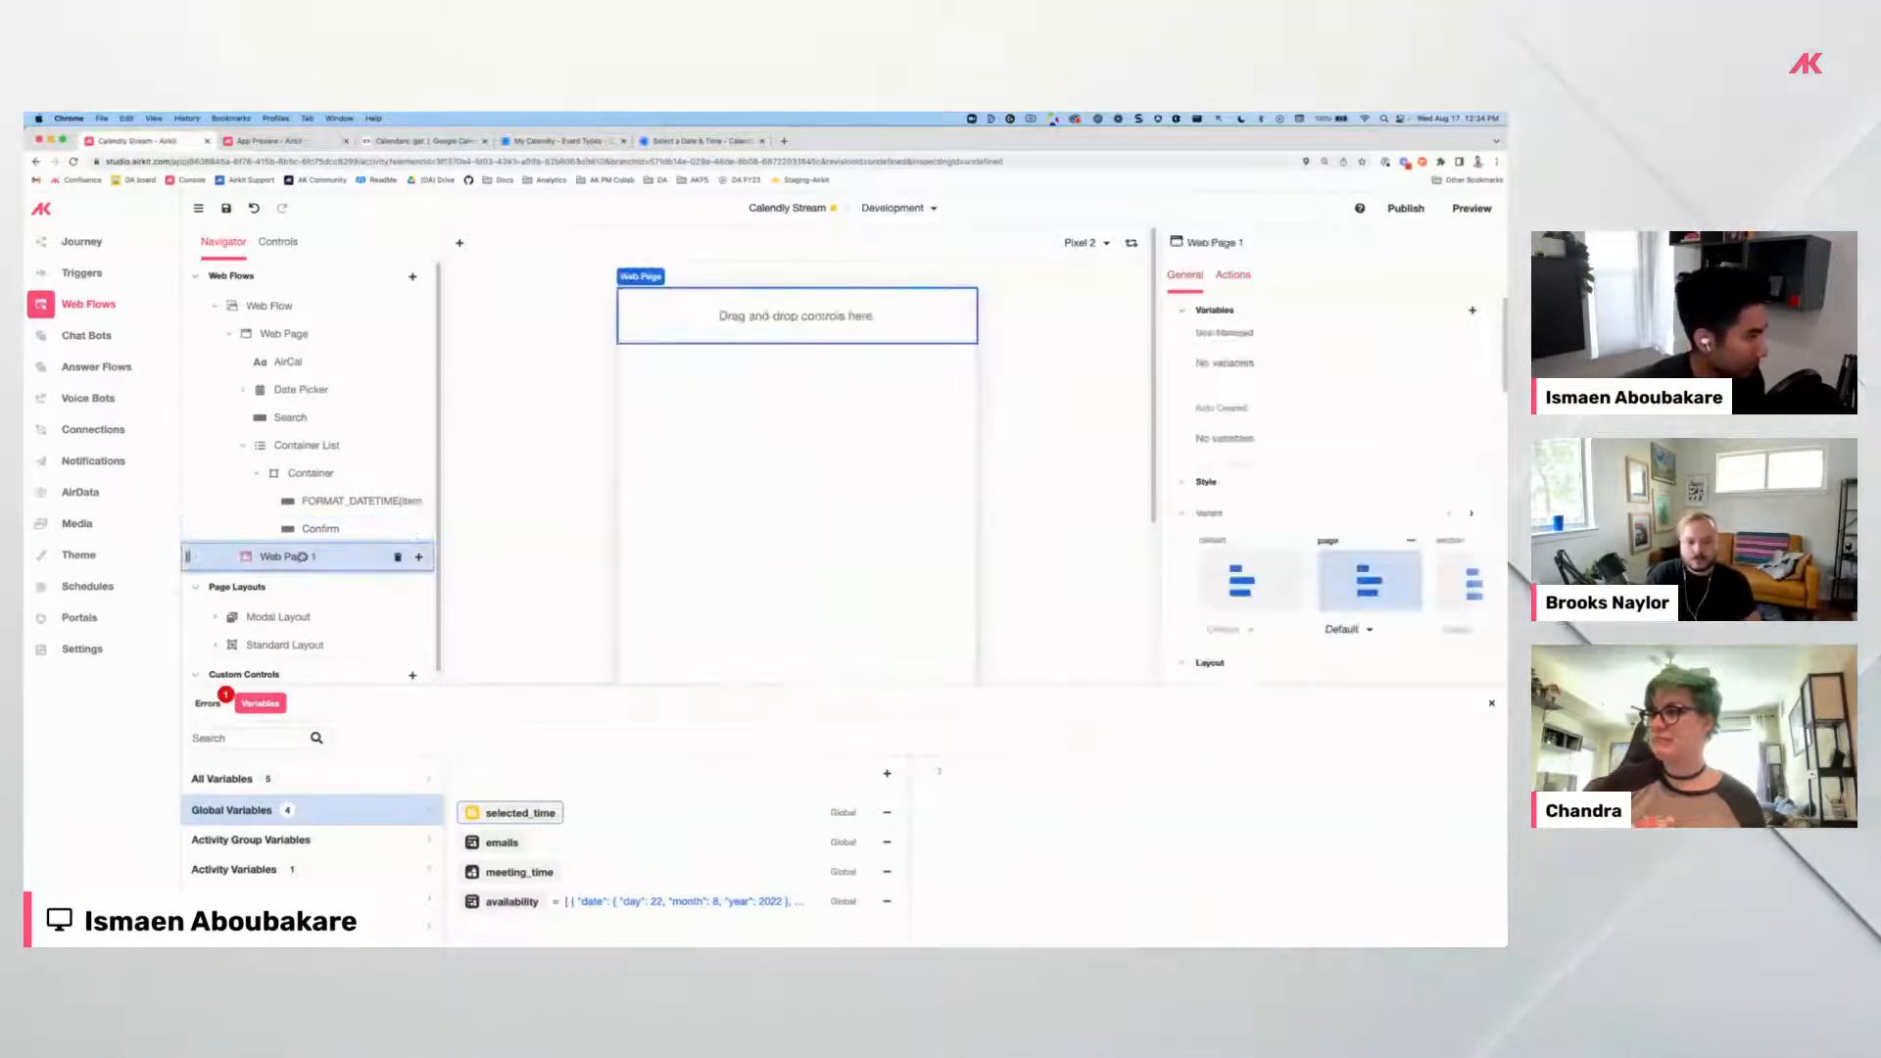
Confirm the 10:00am slot on Calendly to see the next step, then return to Studio.
{"action": "left_click", "coordinate": [703, 143]}
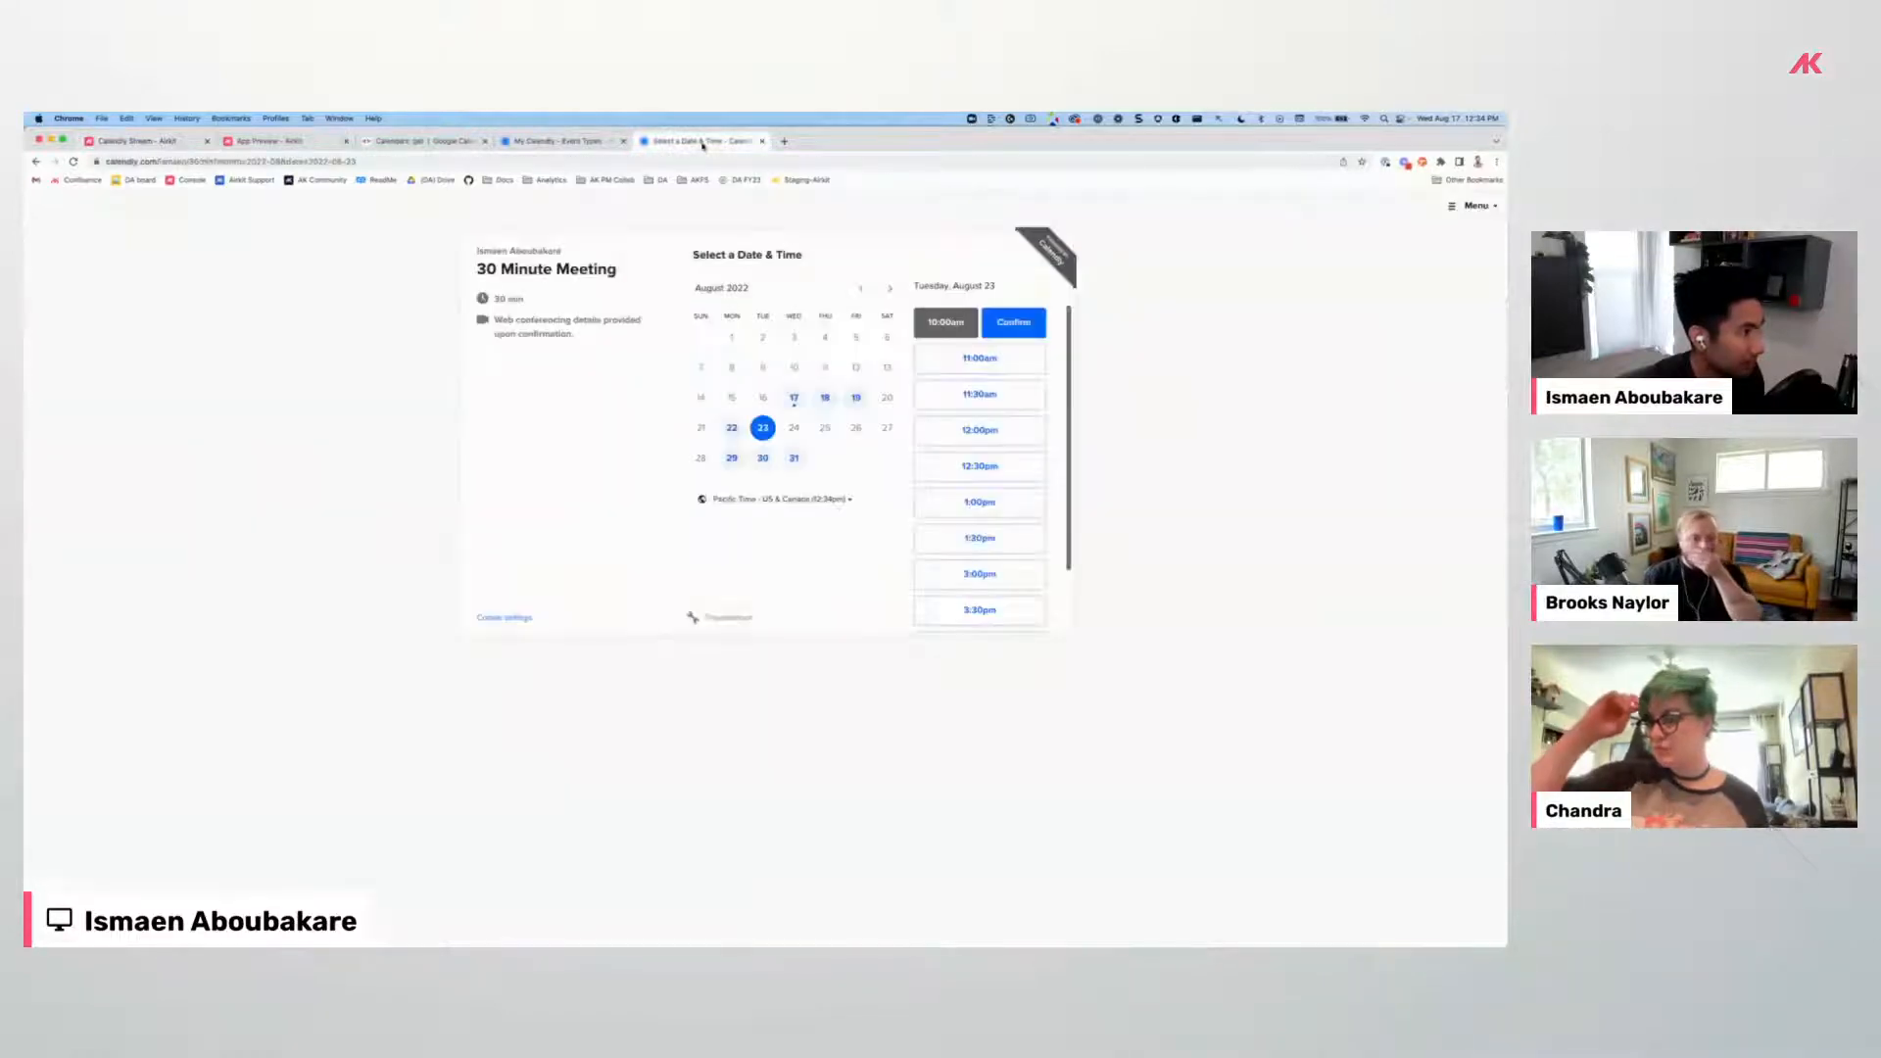
{"action": "left_click", "coordinate": [1025, 324]}
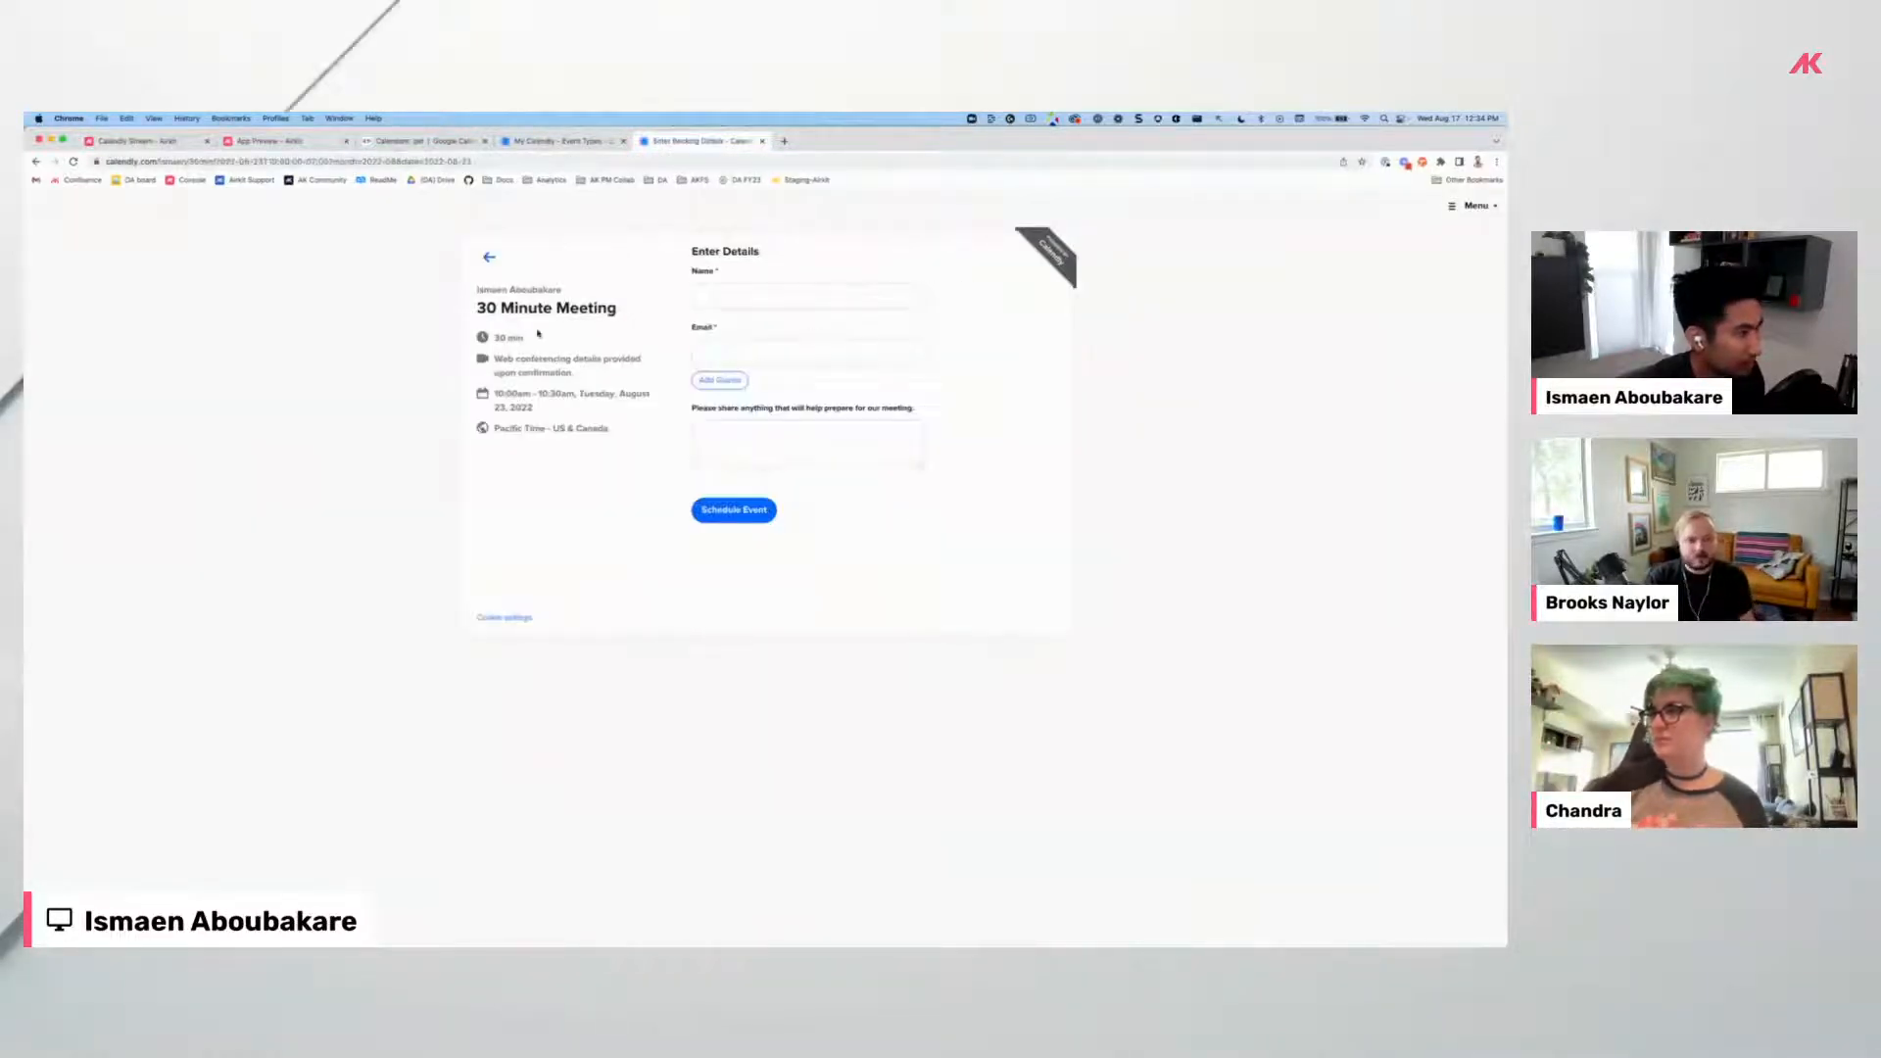
{"action": "left_click", "coordinate": [200, 141]}
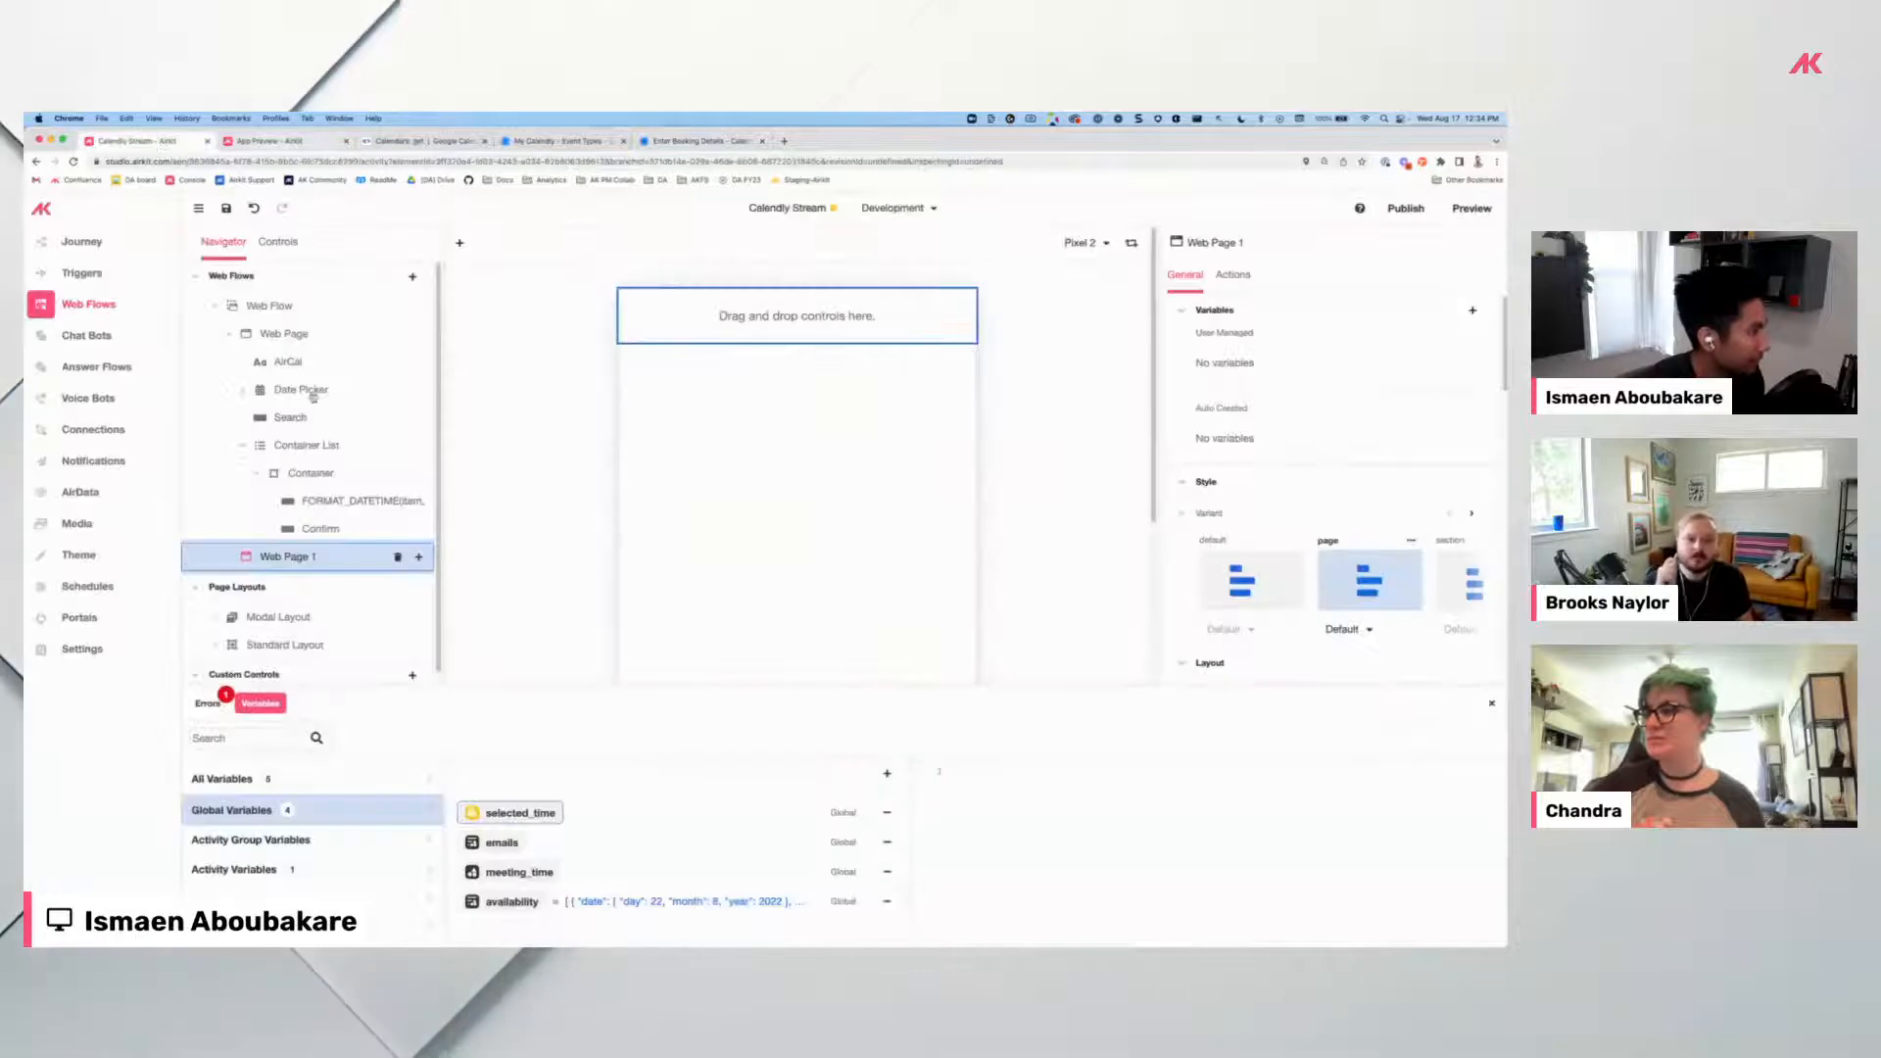
Rename Web Page 1 to 'Detail Page'.
{"action": "double_click", "coordinate": [314, 557]}
{"action": "type", "text": "Deta"}
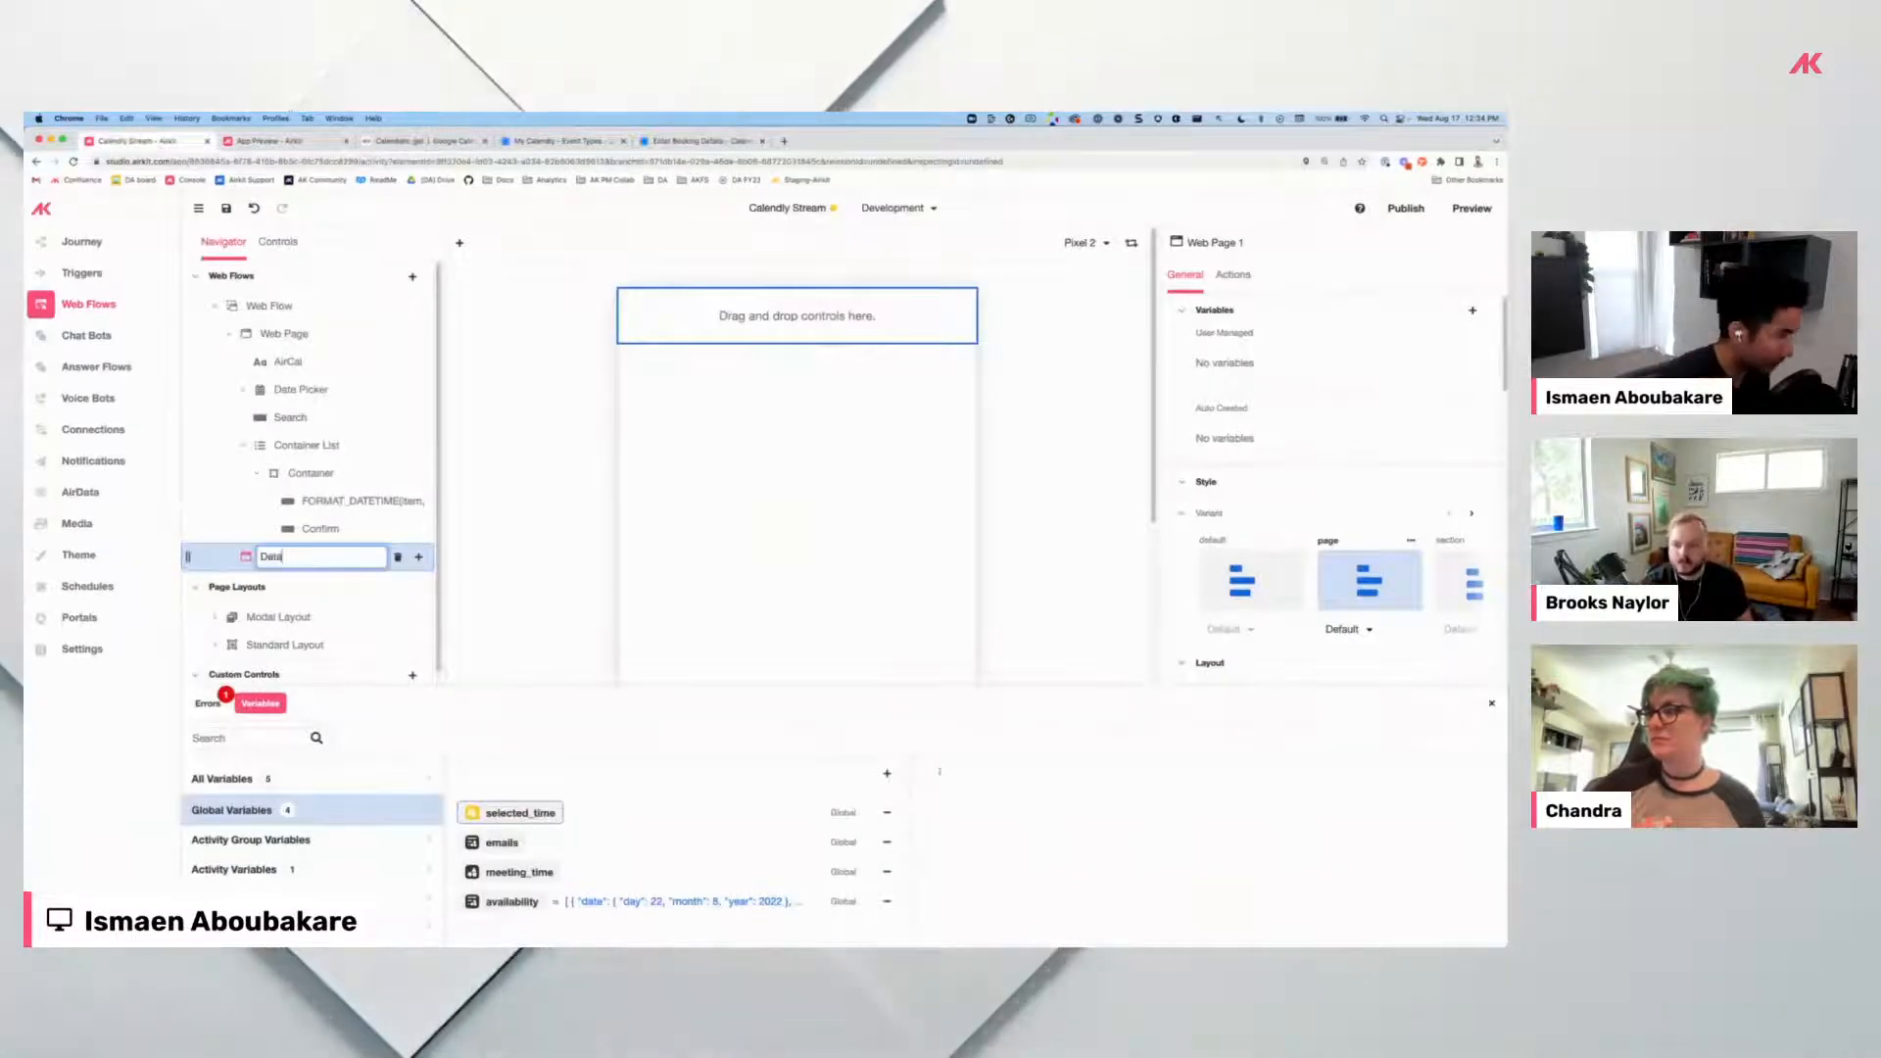
{"action": "type", "text": "il Page"}
{"action": "key", "text": "Return"}
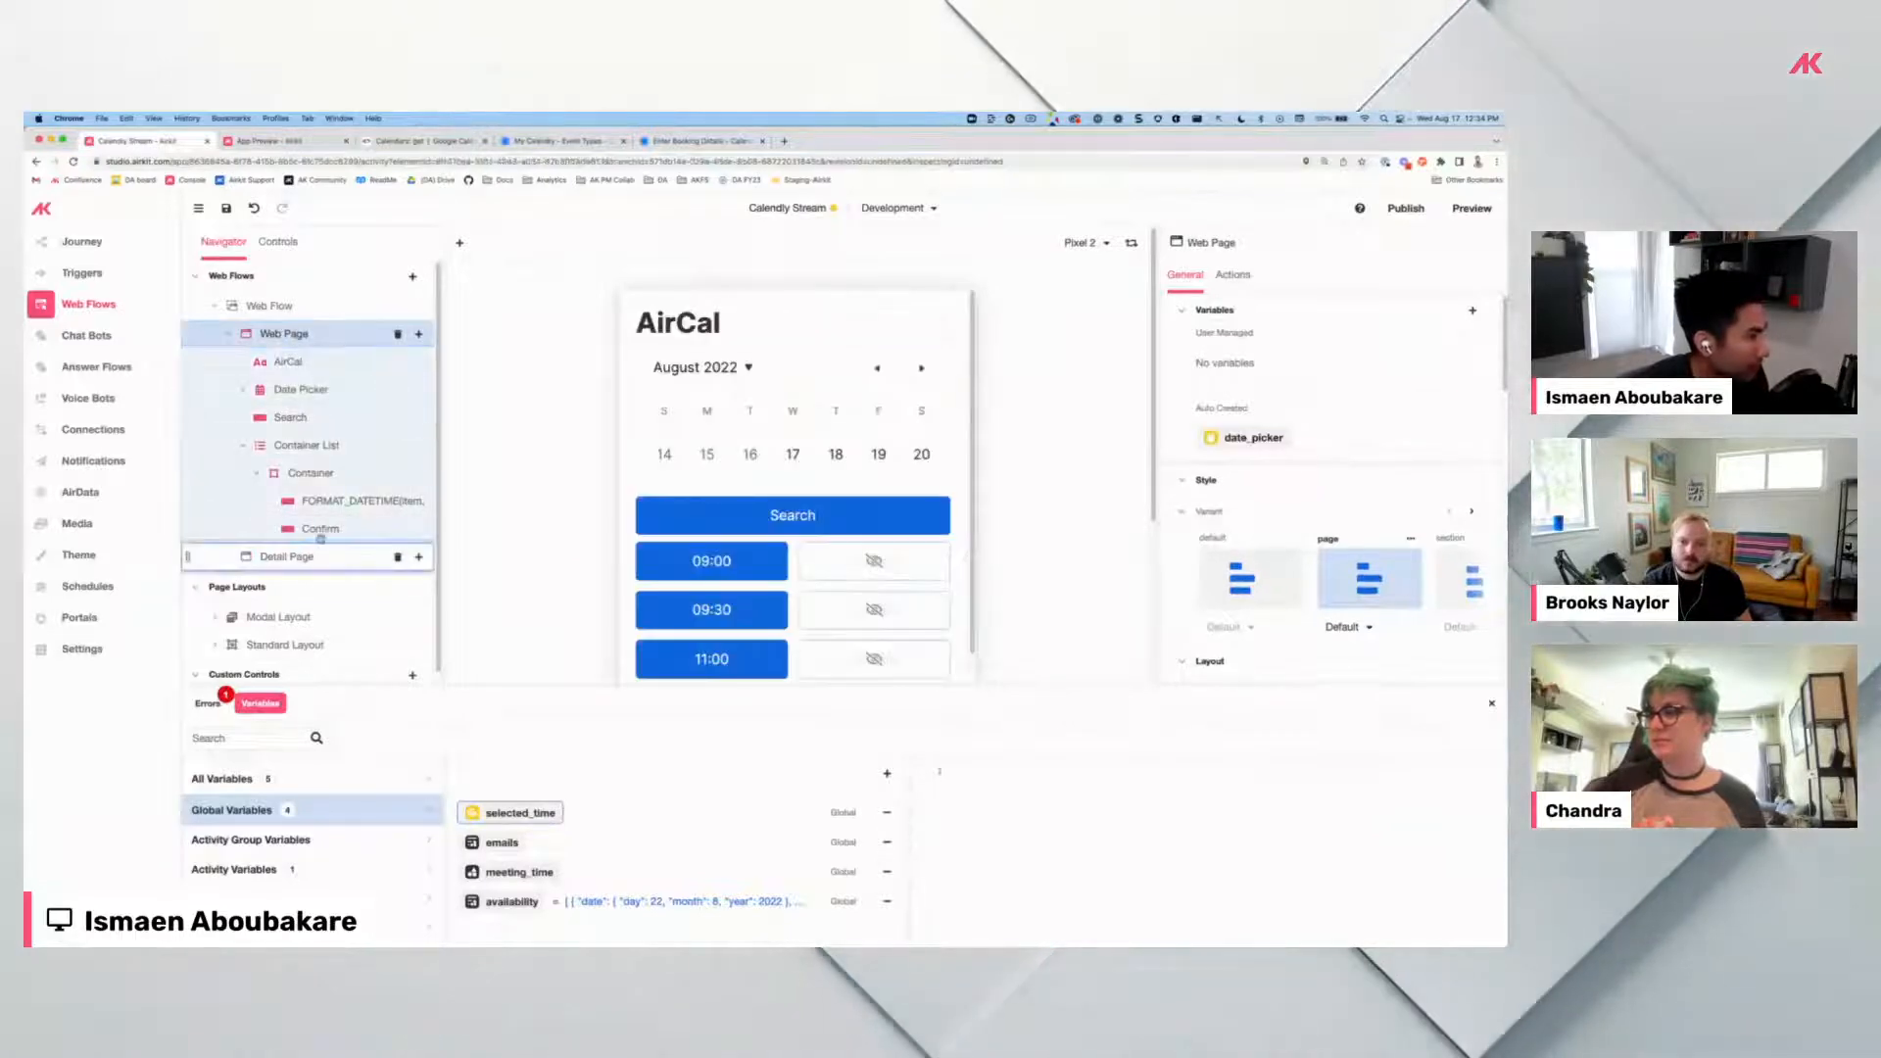
Paste a copy of the AirCal title onto Detail Page, then view Calendly's booking details.
{"action": "left_click", "coordinate": [309, 364]}
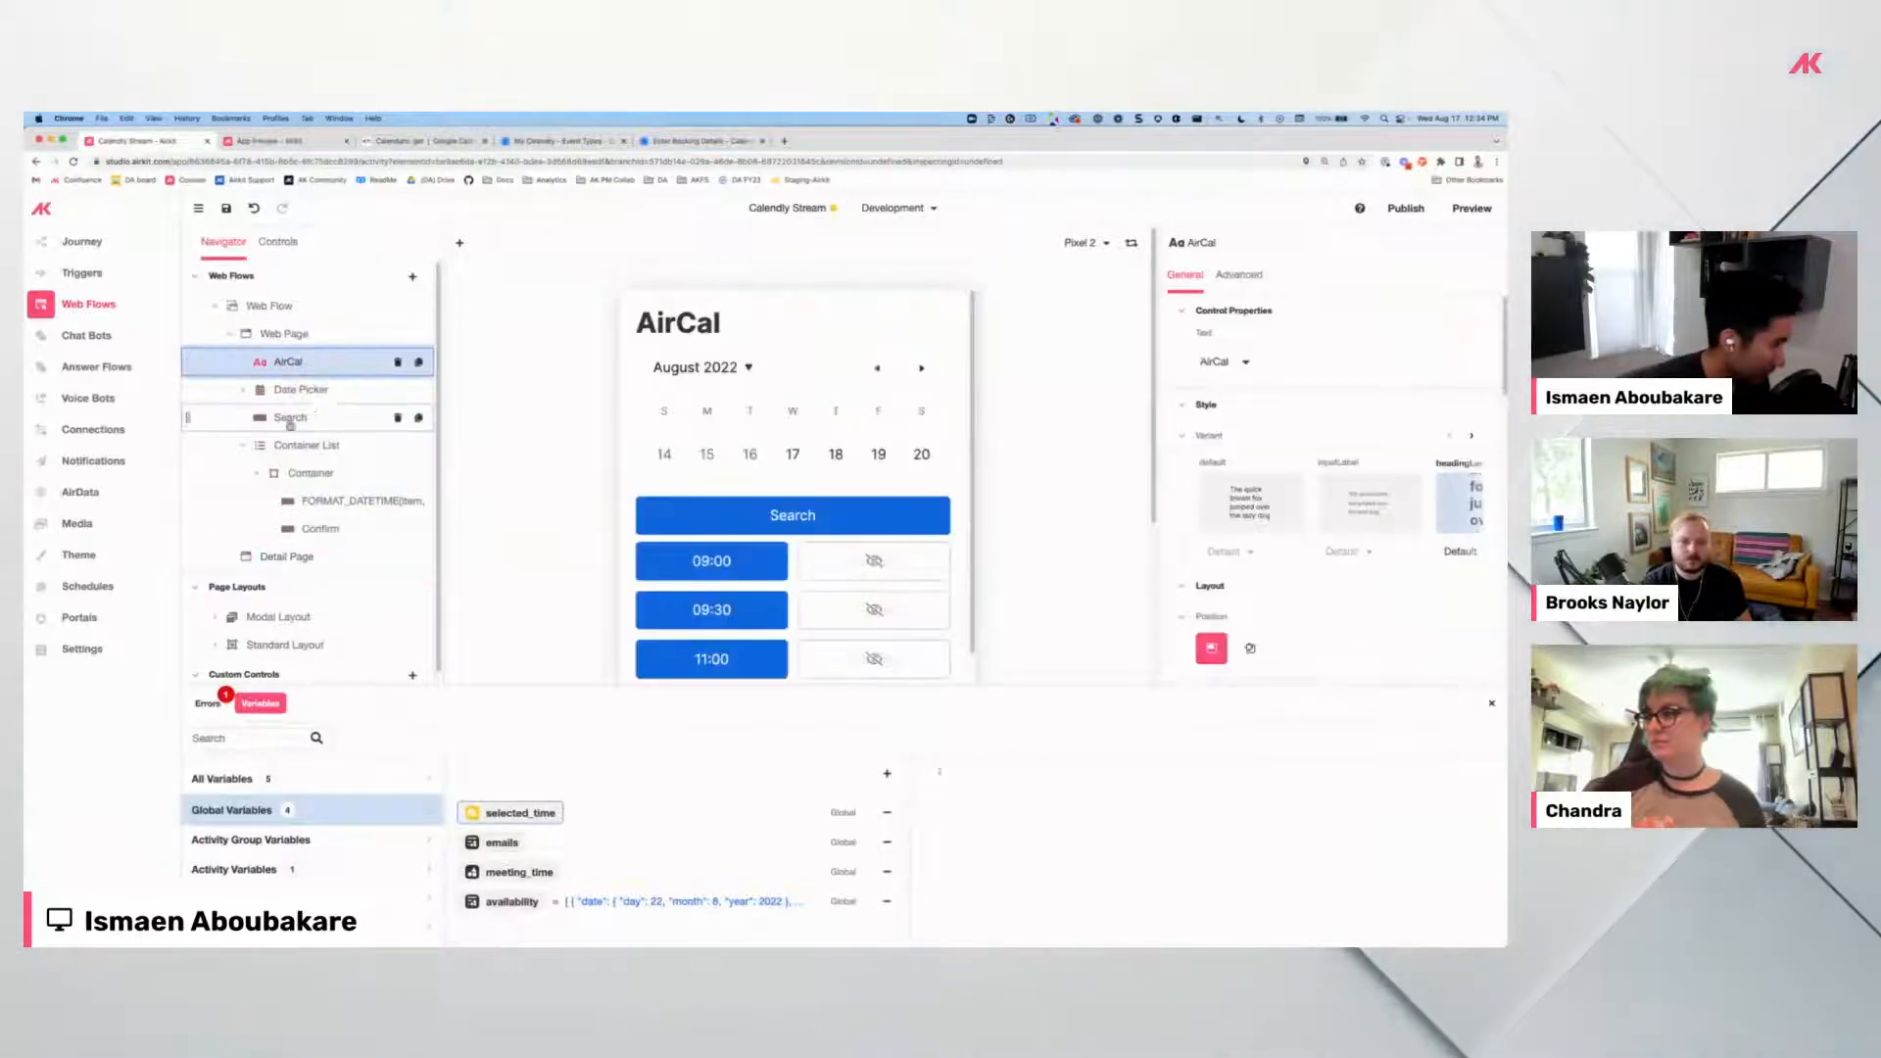
{"action": "left_click", "coordinate": [313, 558]}
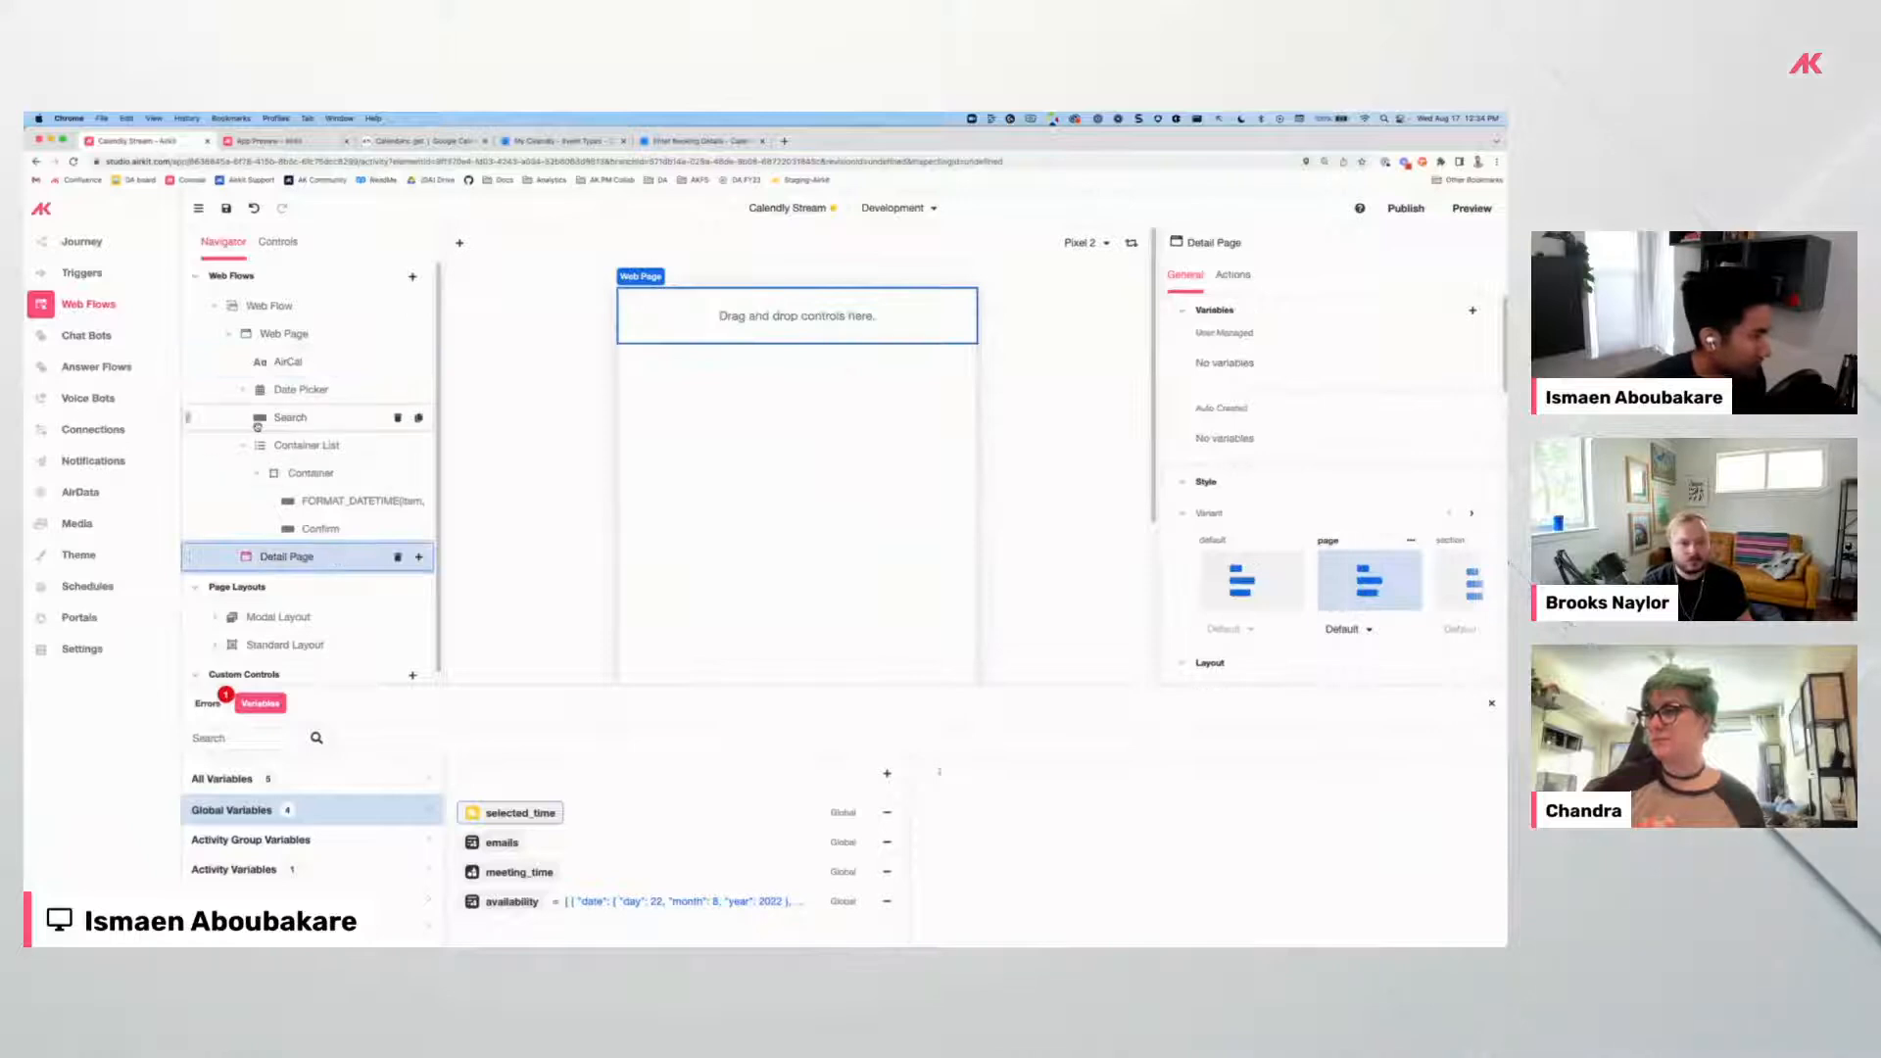
{"action": "key", "text": "super+v"}
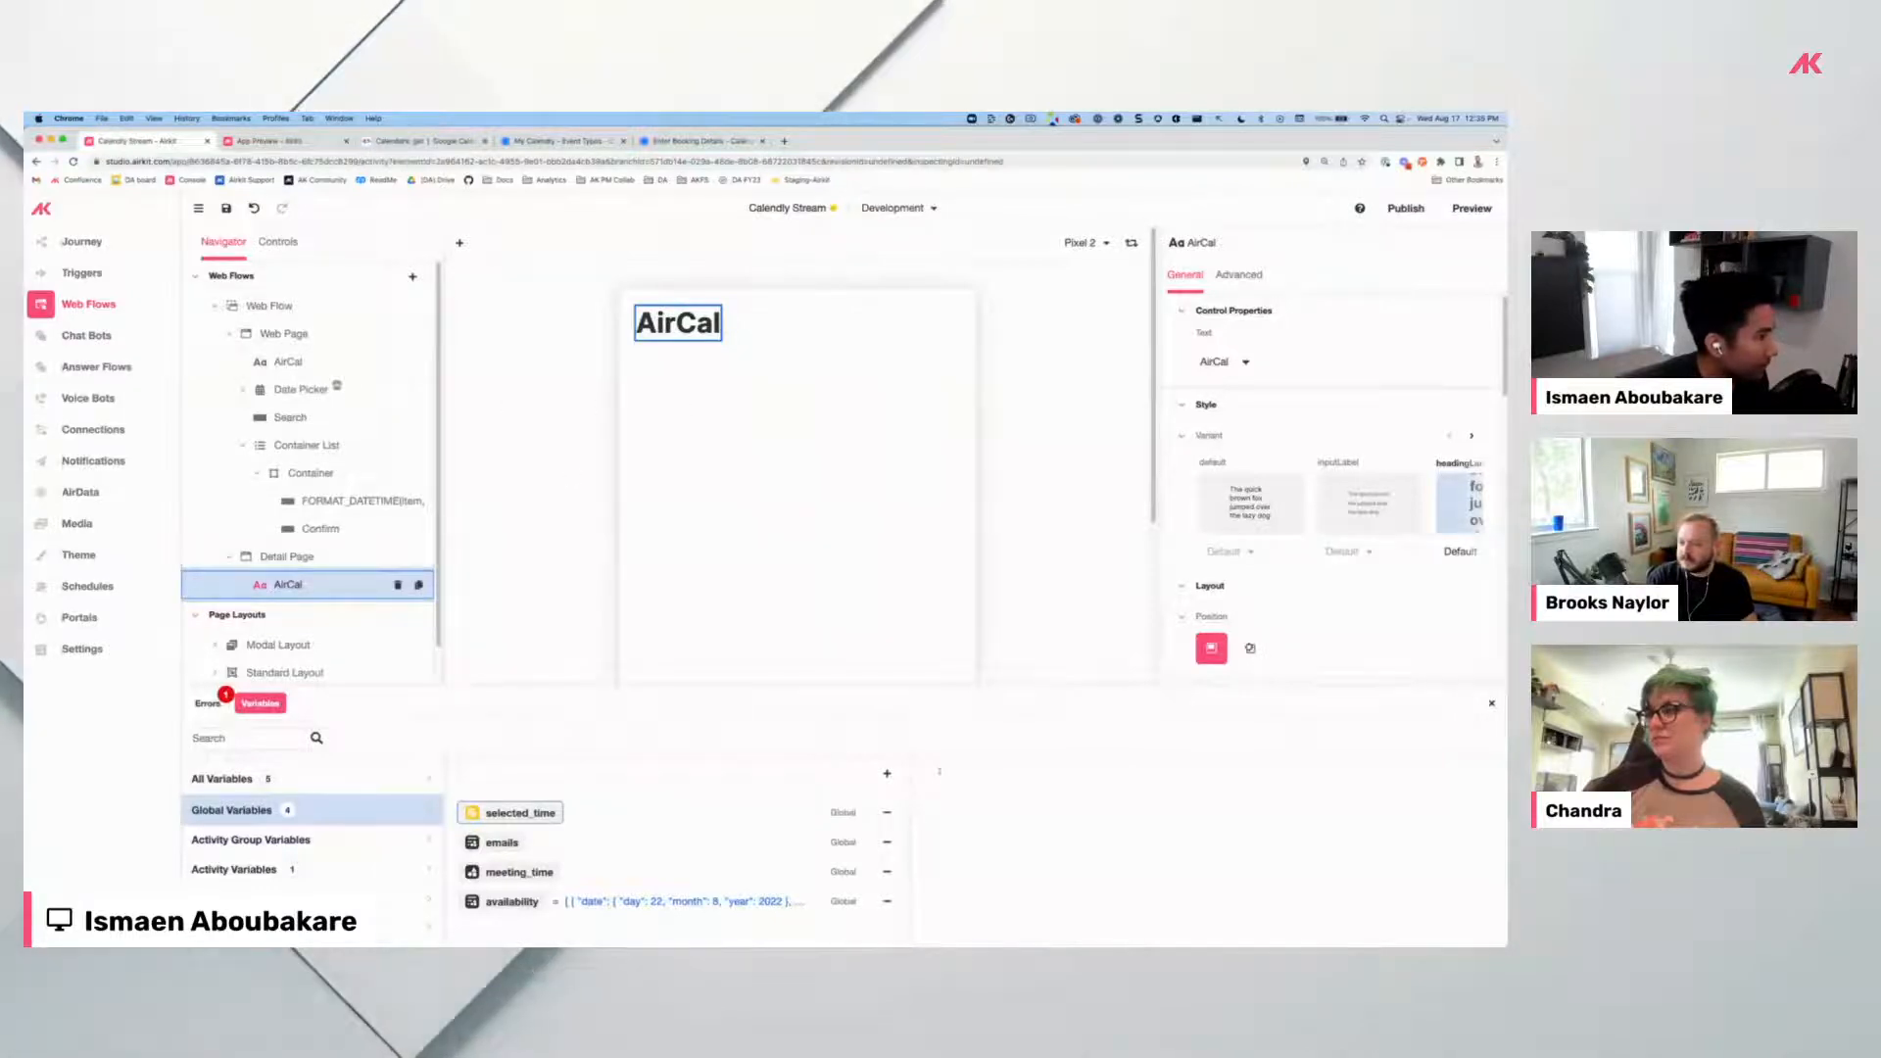
{"action": "left_click", "coordinate": [657, 143]}
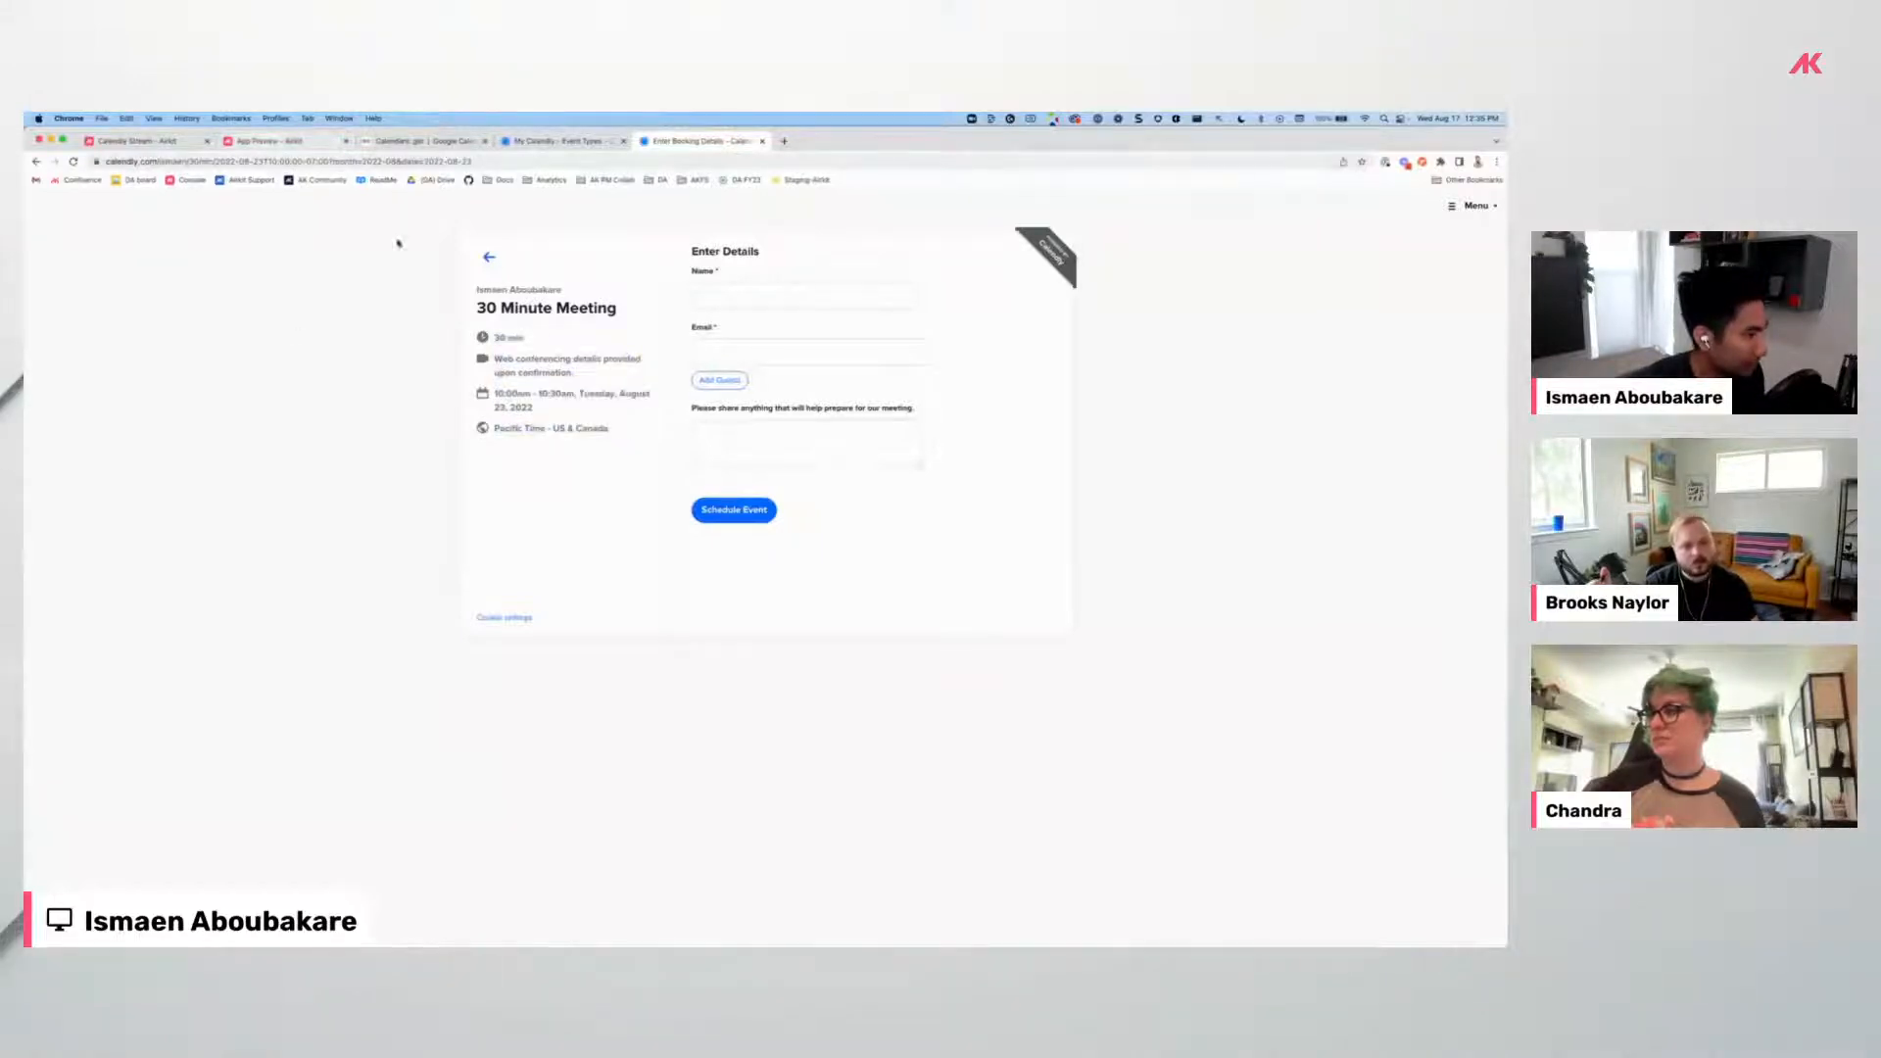
Review the AirCal preview and the Calendly event types and booking details.
{"action": "left_click", "coordinate": [246, 144]}
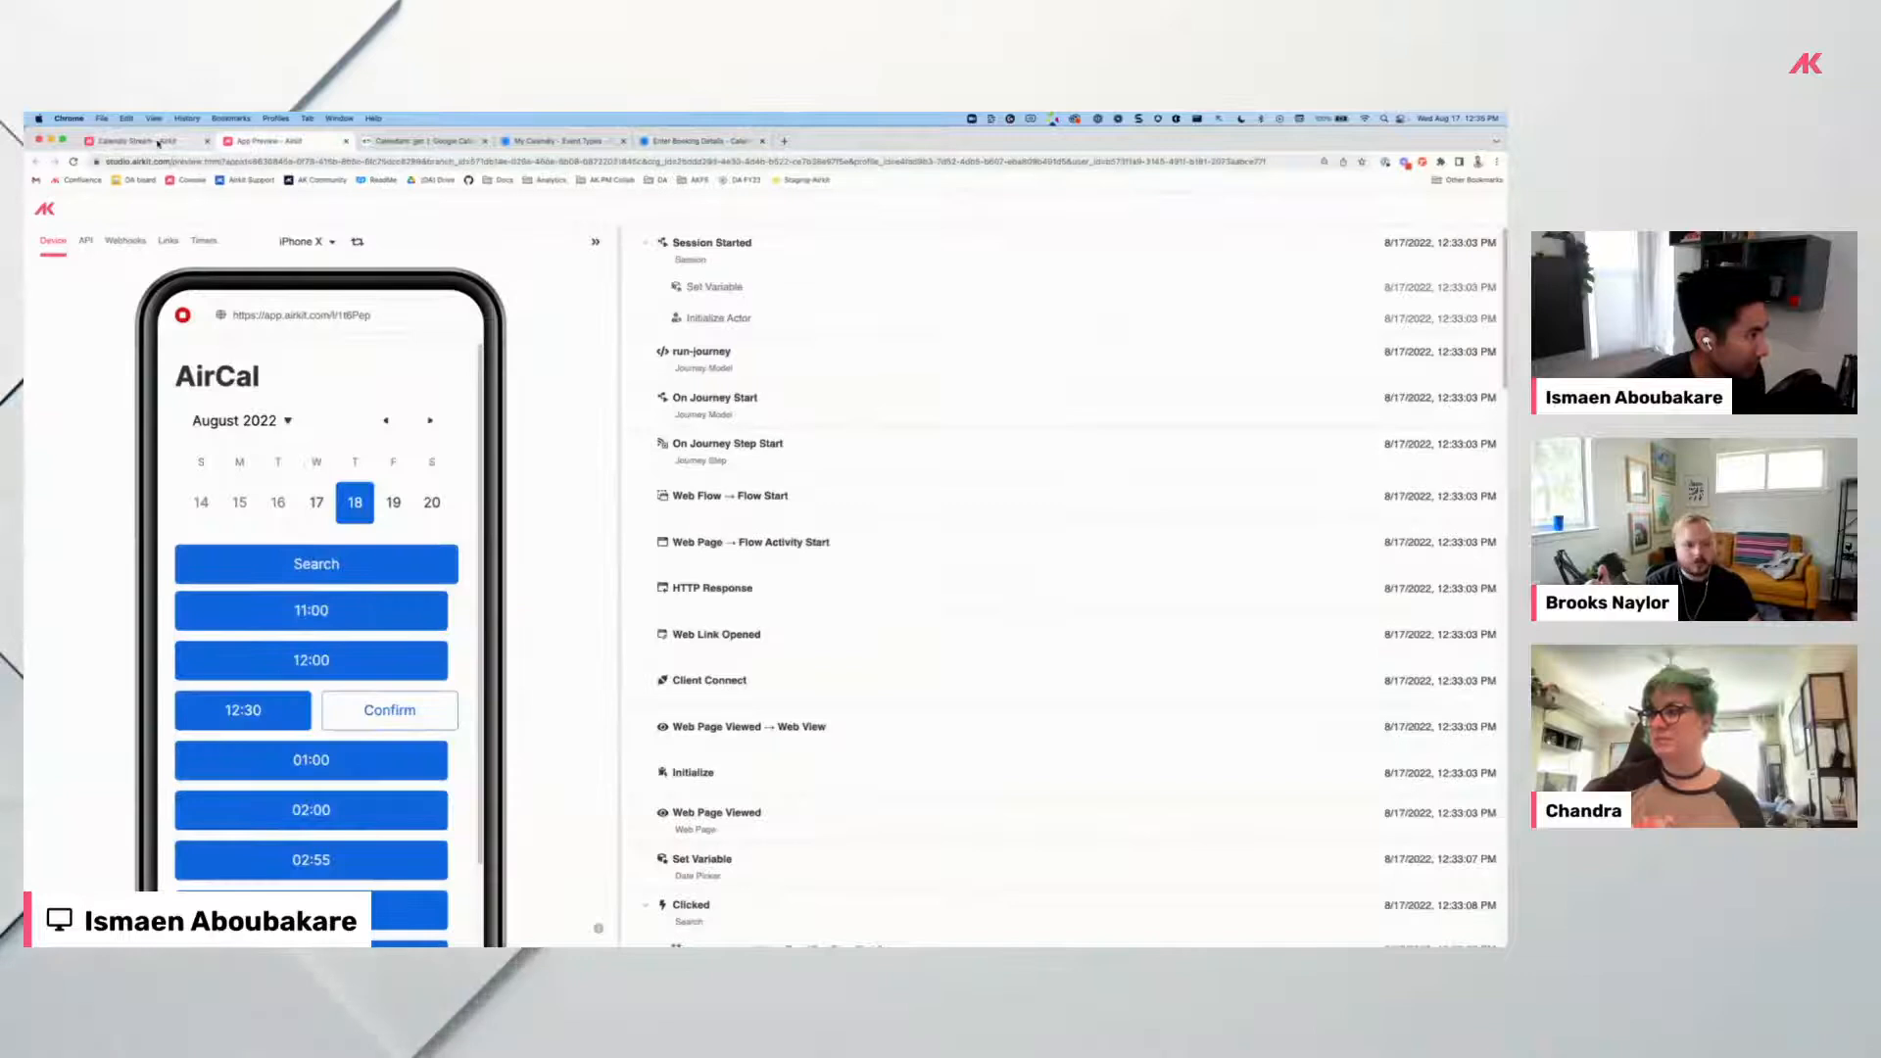
{"action": "left_click", "coordinate": [158, 142]}
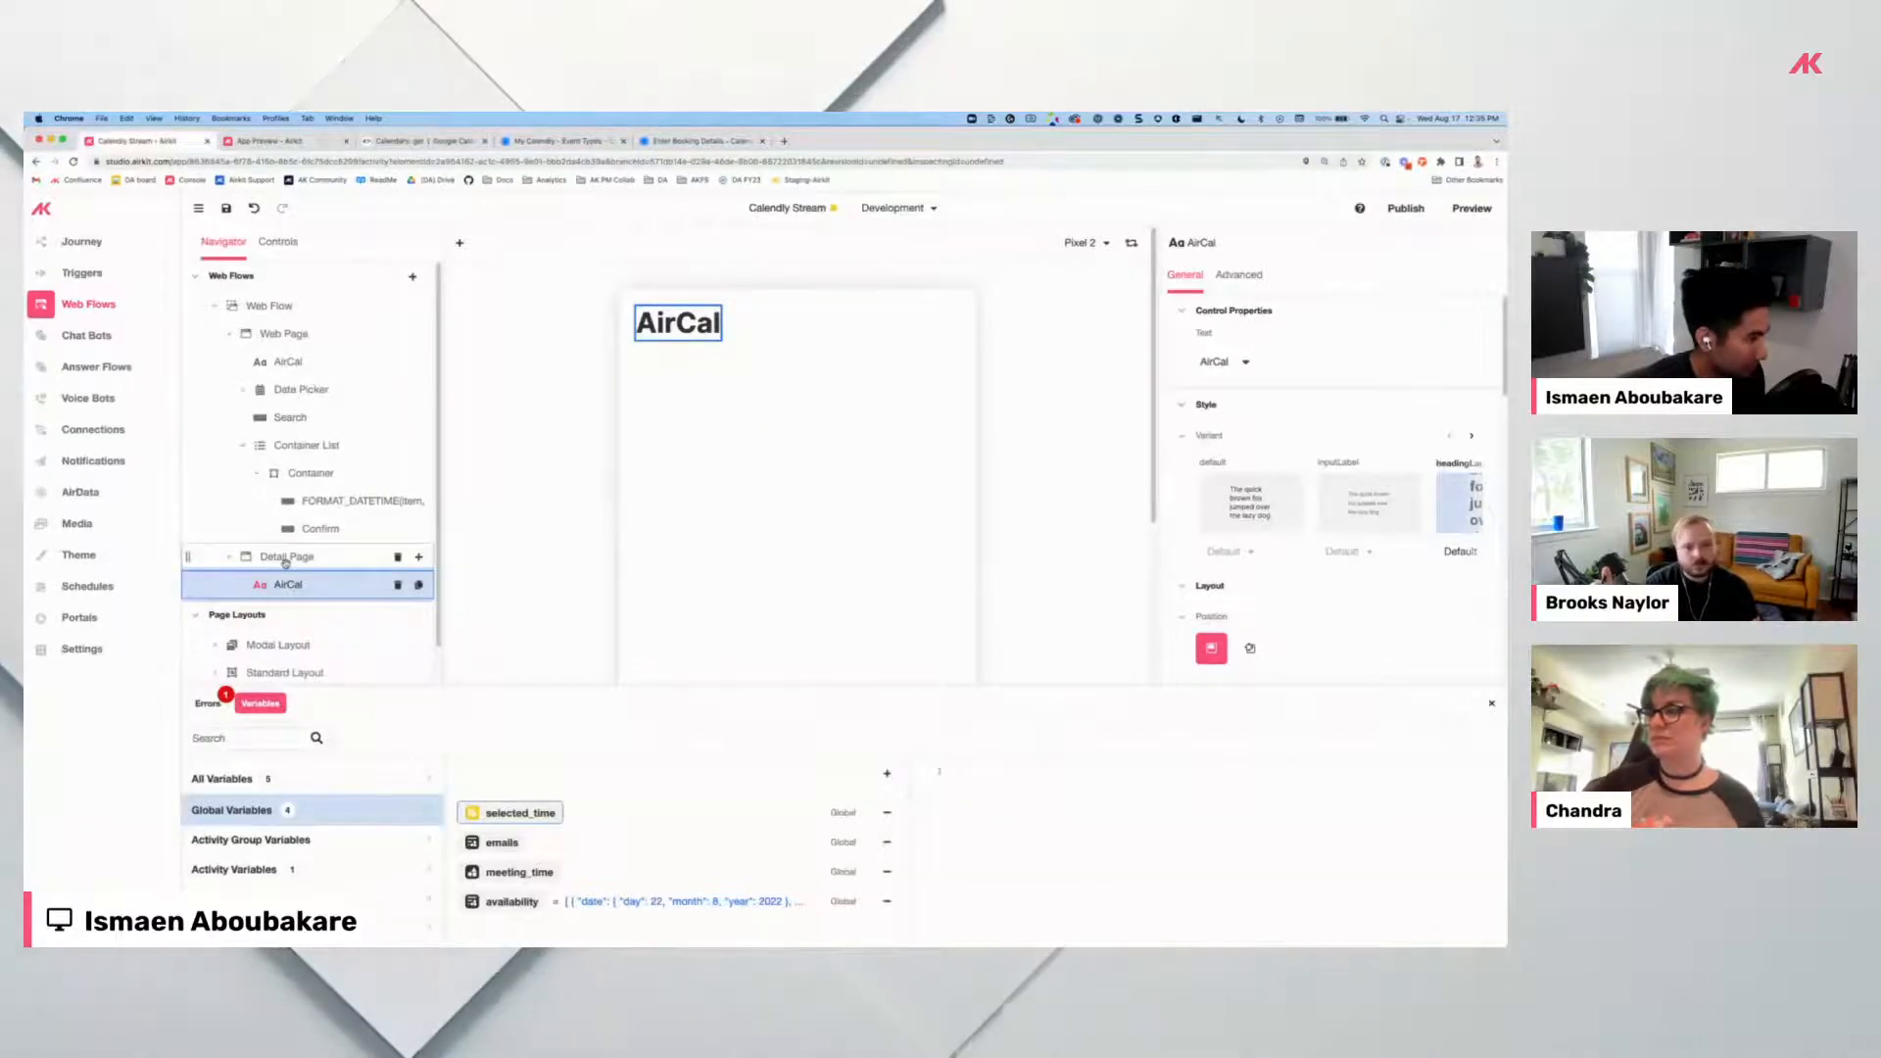
{"action": "scroll", "coordinate": [834, 485], "scroll_direction": "down", "scroll_amount": 3}
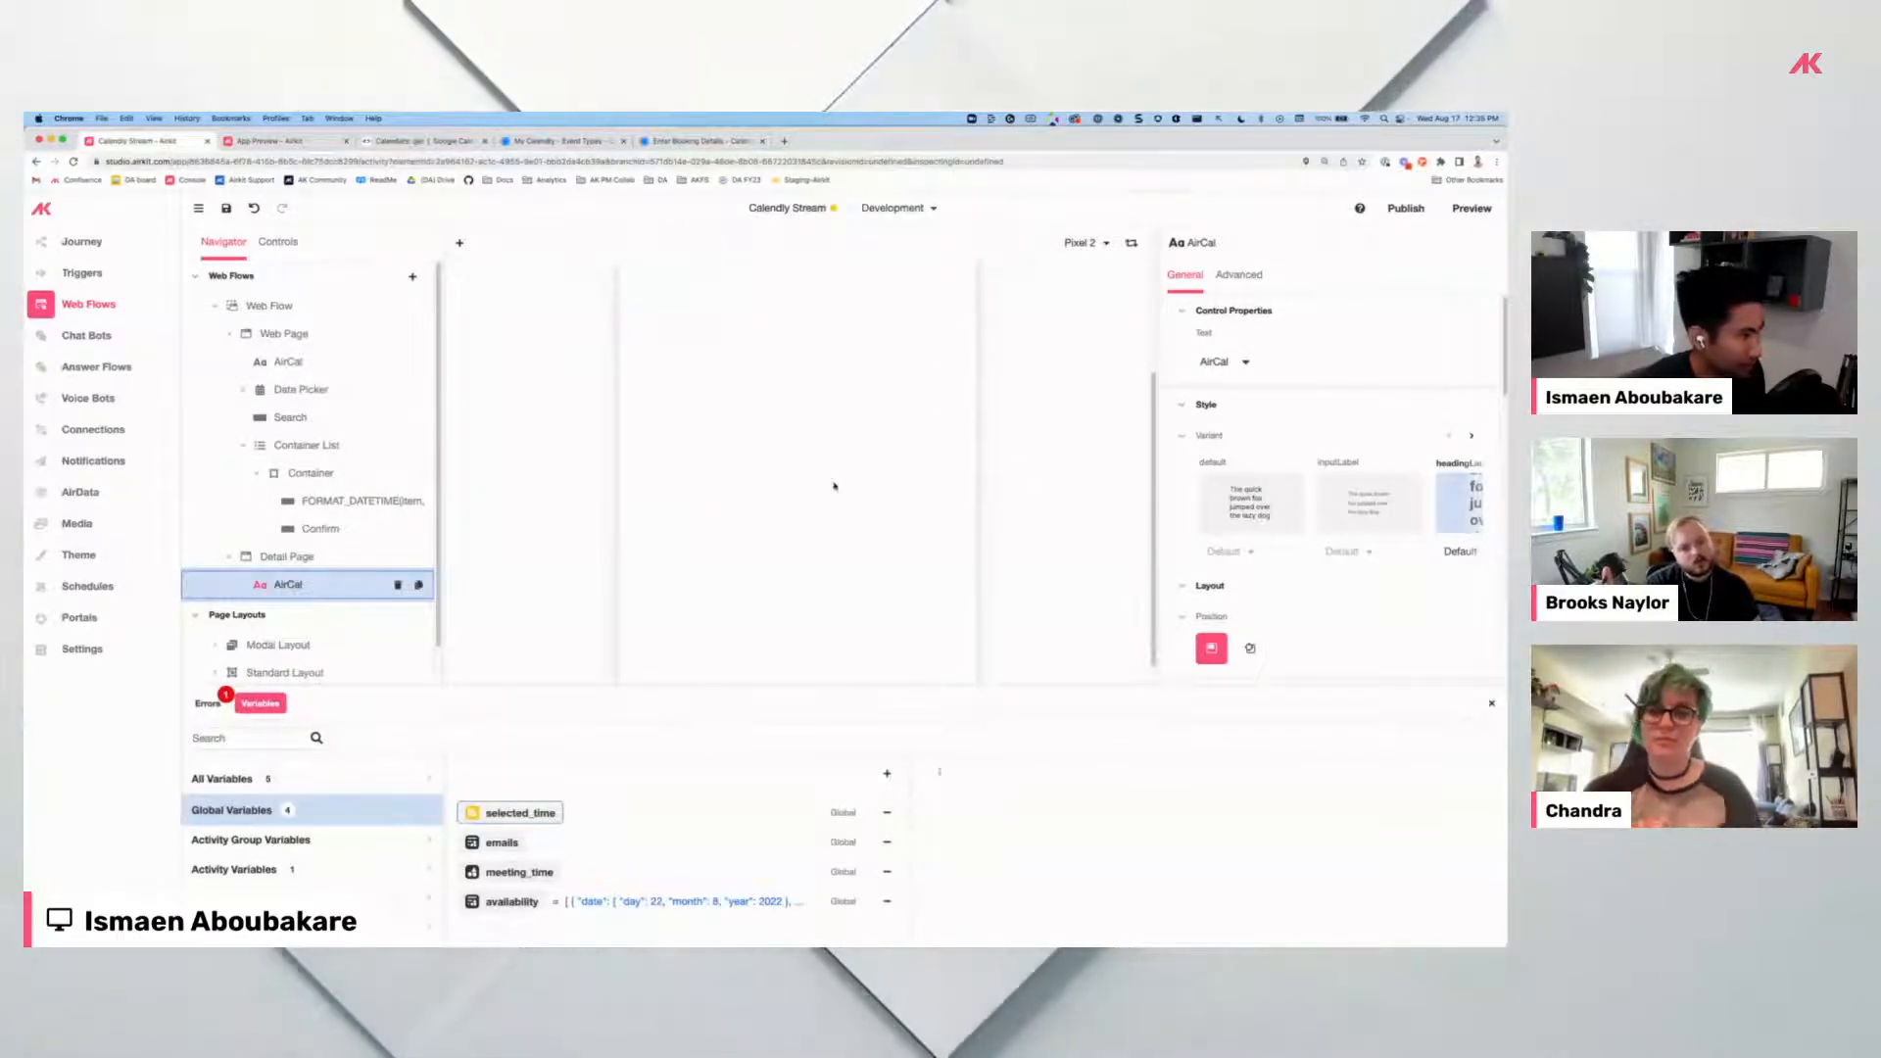
{"action": "scroll", "coordinate": [835, 485], "scroll_direction": "up", "scroll_amount": 3}
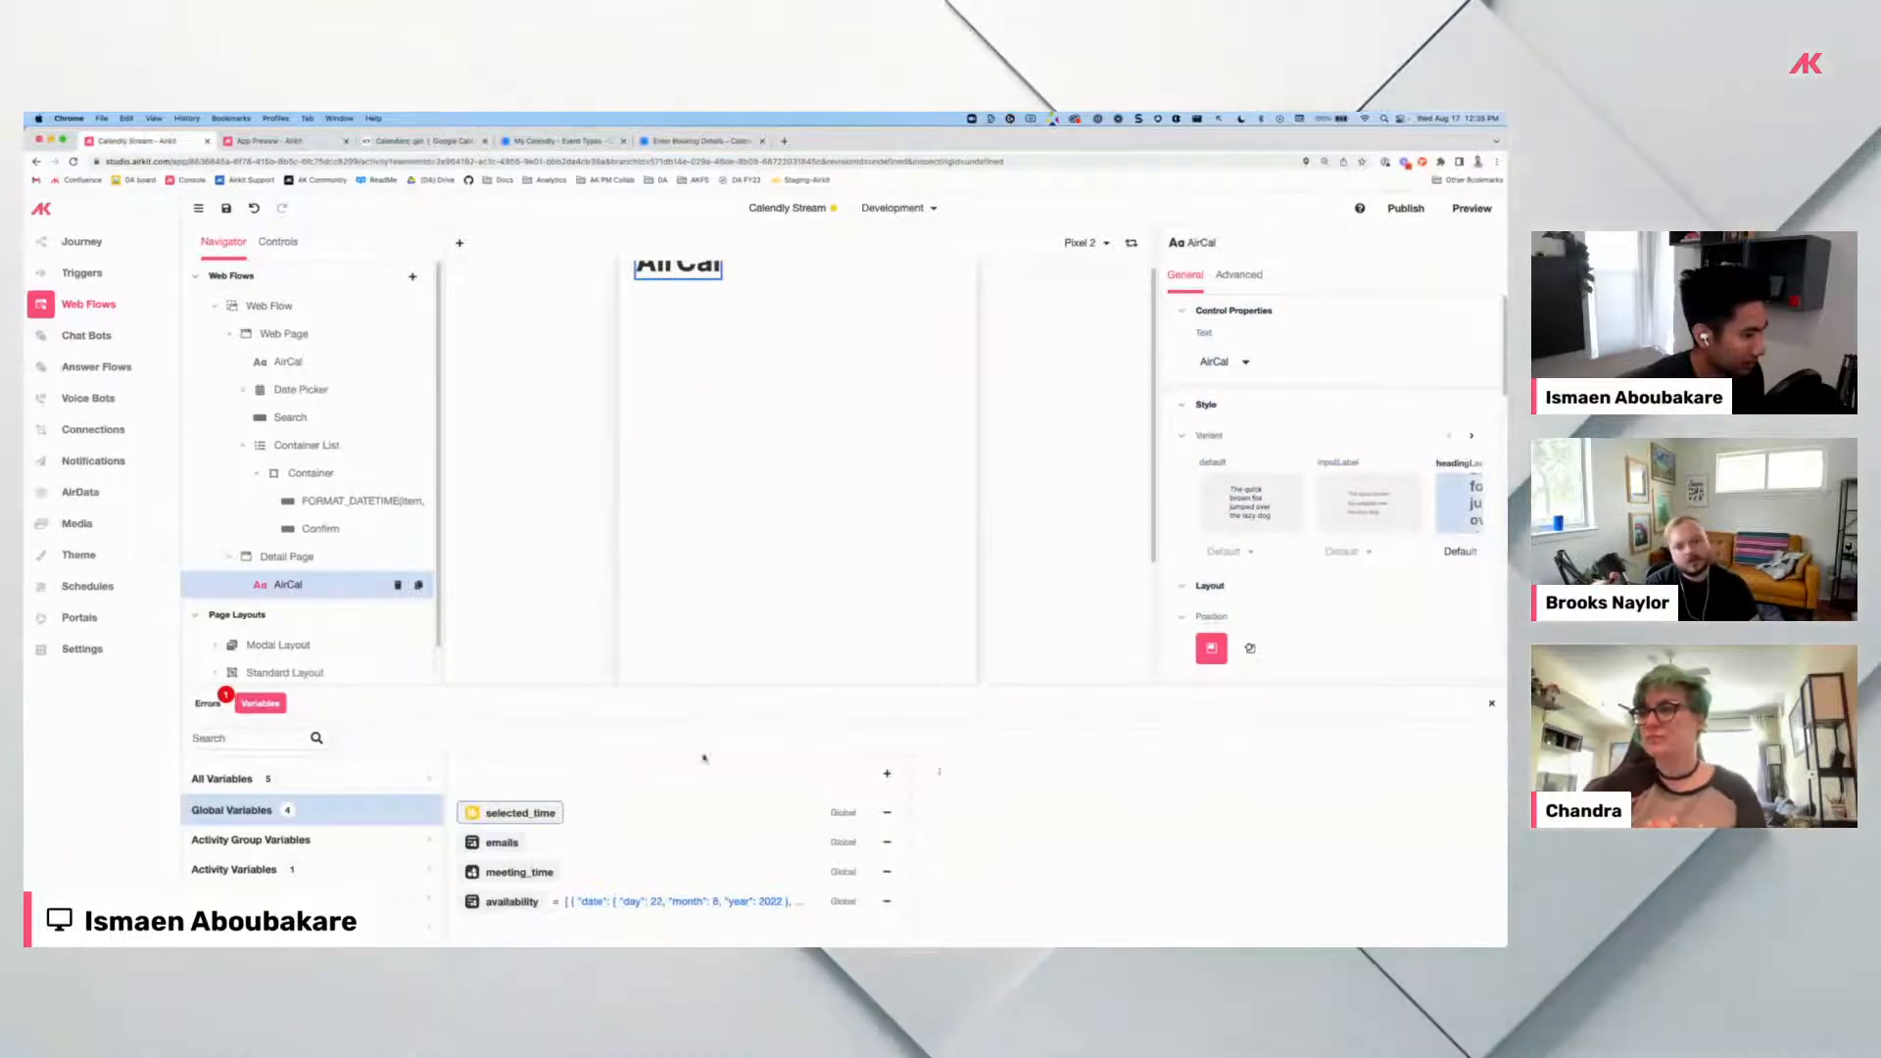
{"action": "left_click", "coordinate": [559, 140]}
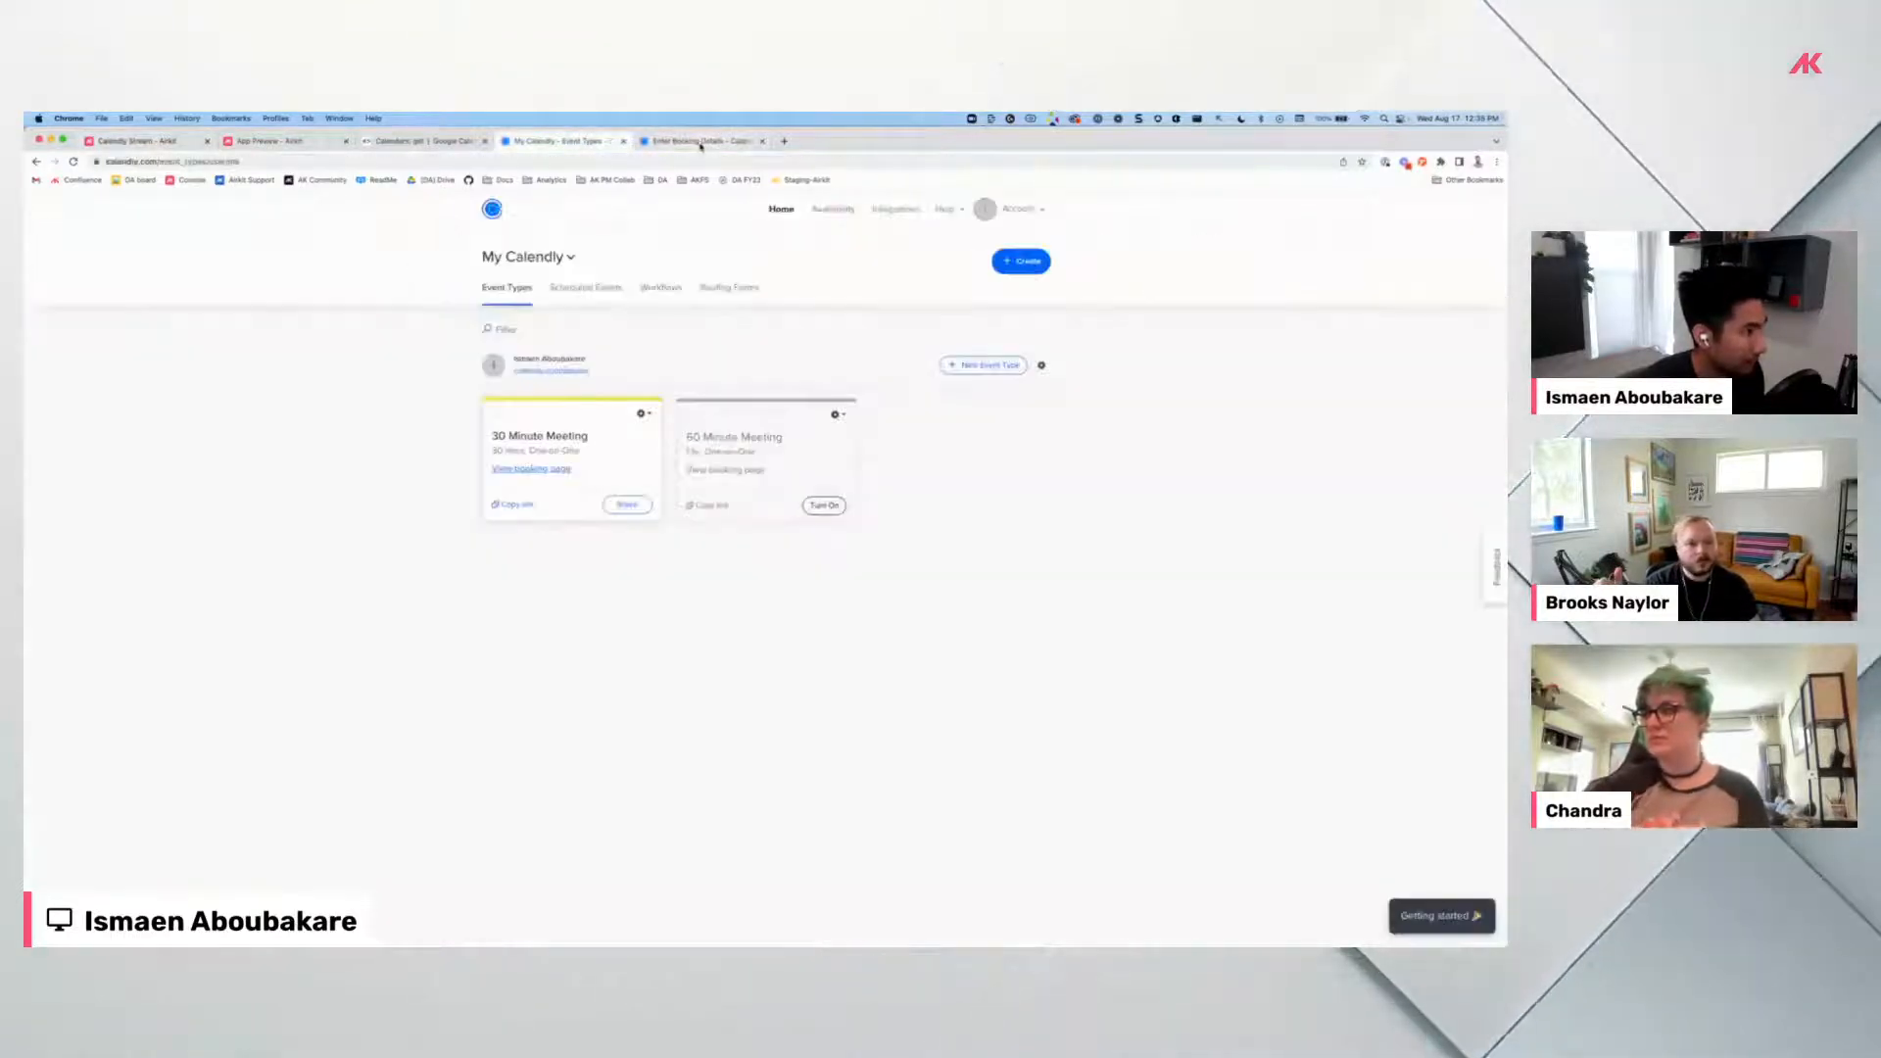
{"action": "left_click", "coordinate": [700, 143]}
{"action": "left_click", "coordinate": [119, 143]}
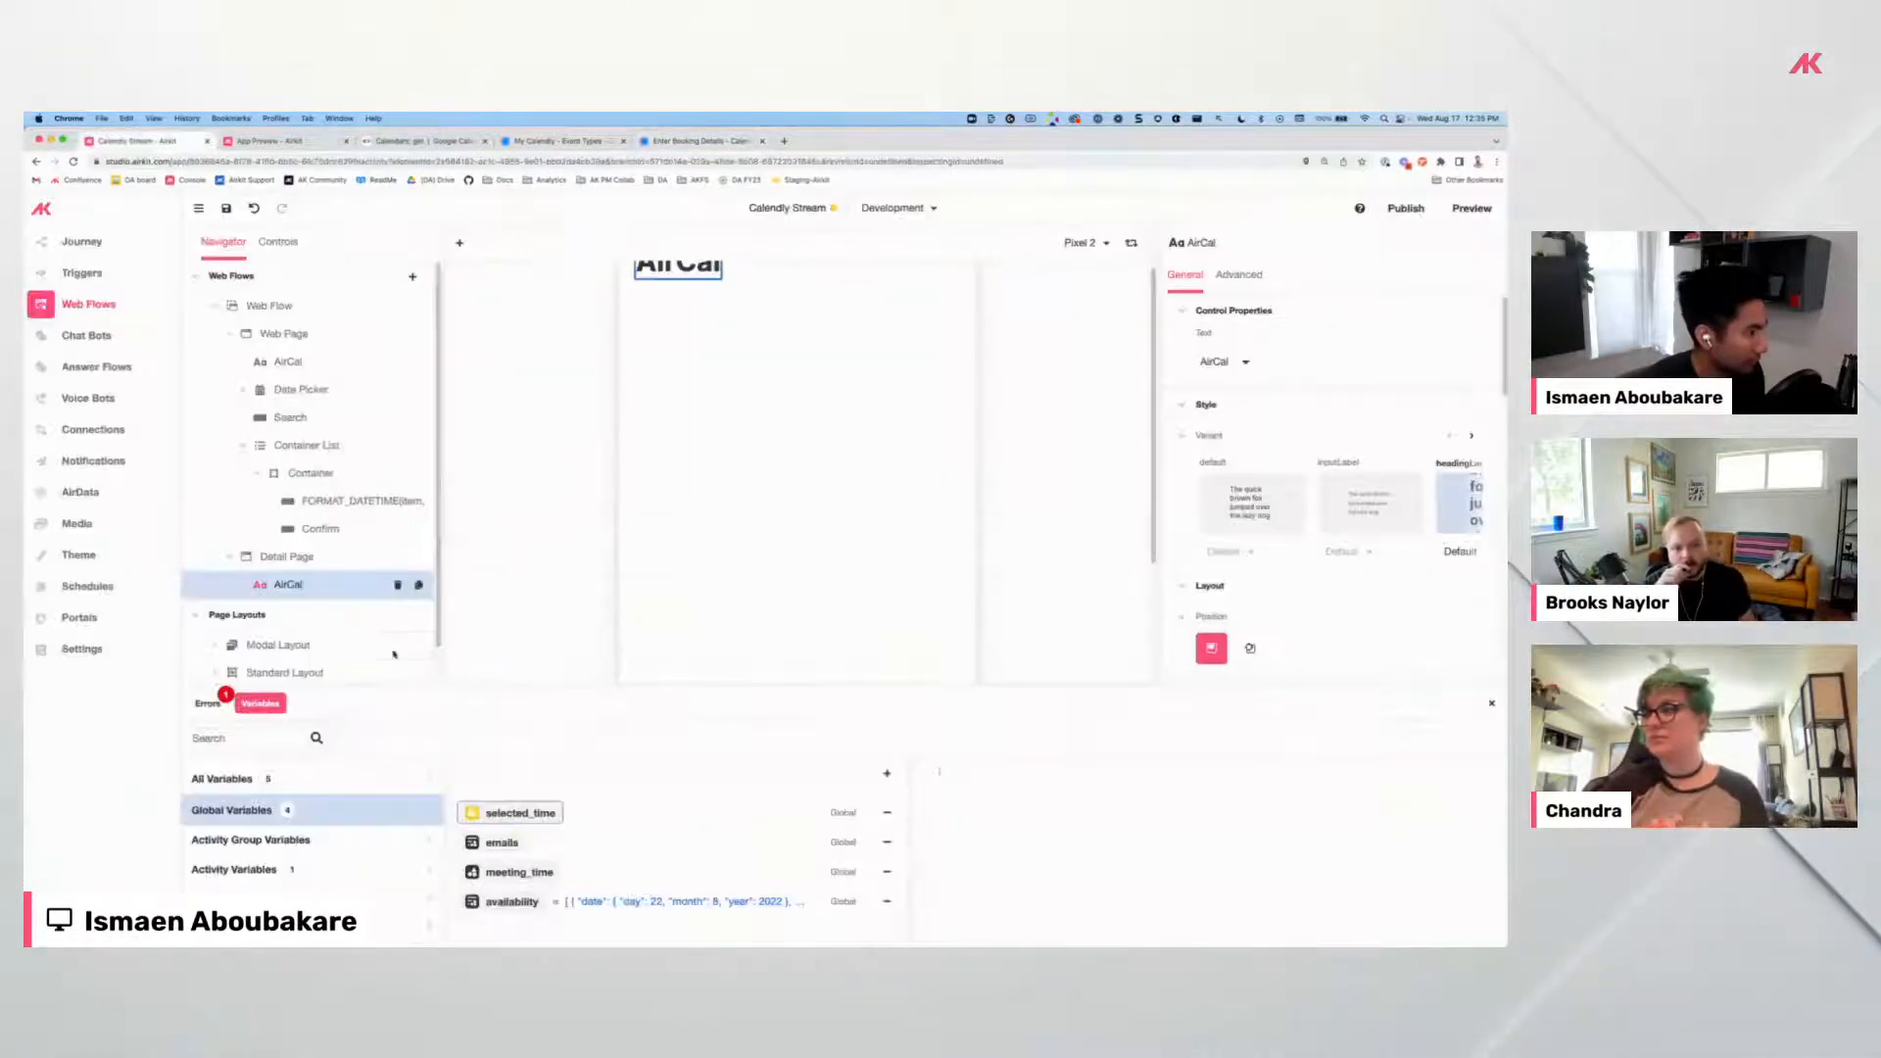
Open the Add Control list for Detail Page, showing Text label styles.
{"action": "left_click", "coordinate": [428, 556]}
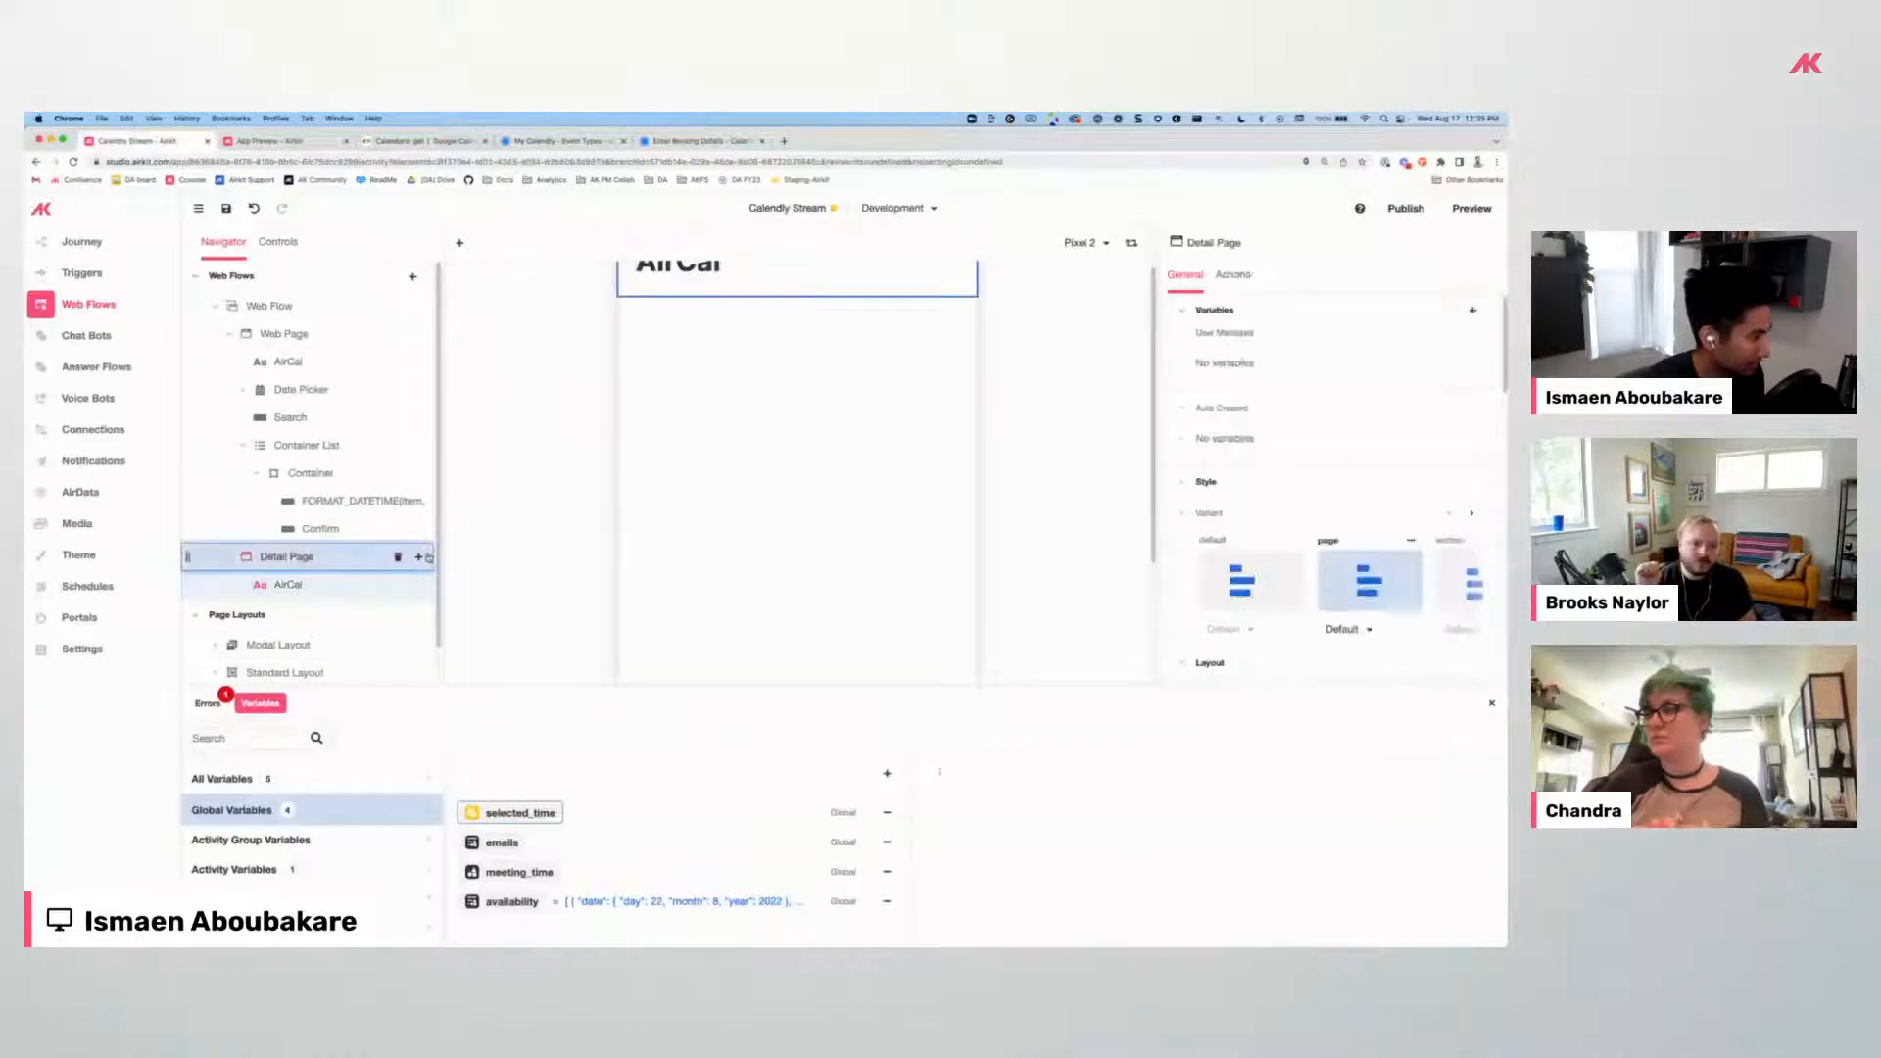
{"action": "left_click", "coordinate": [420, 557]}
{"action": "scroll", "coordinate": [744, 578], "scroll_direction": "down", "scroll_amount": 3}
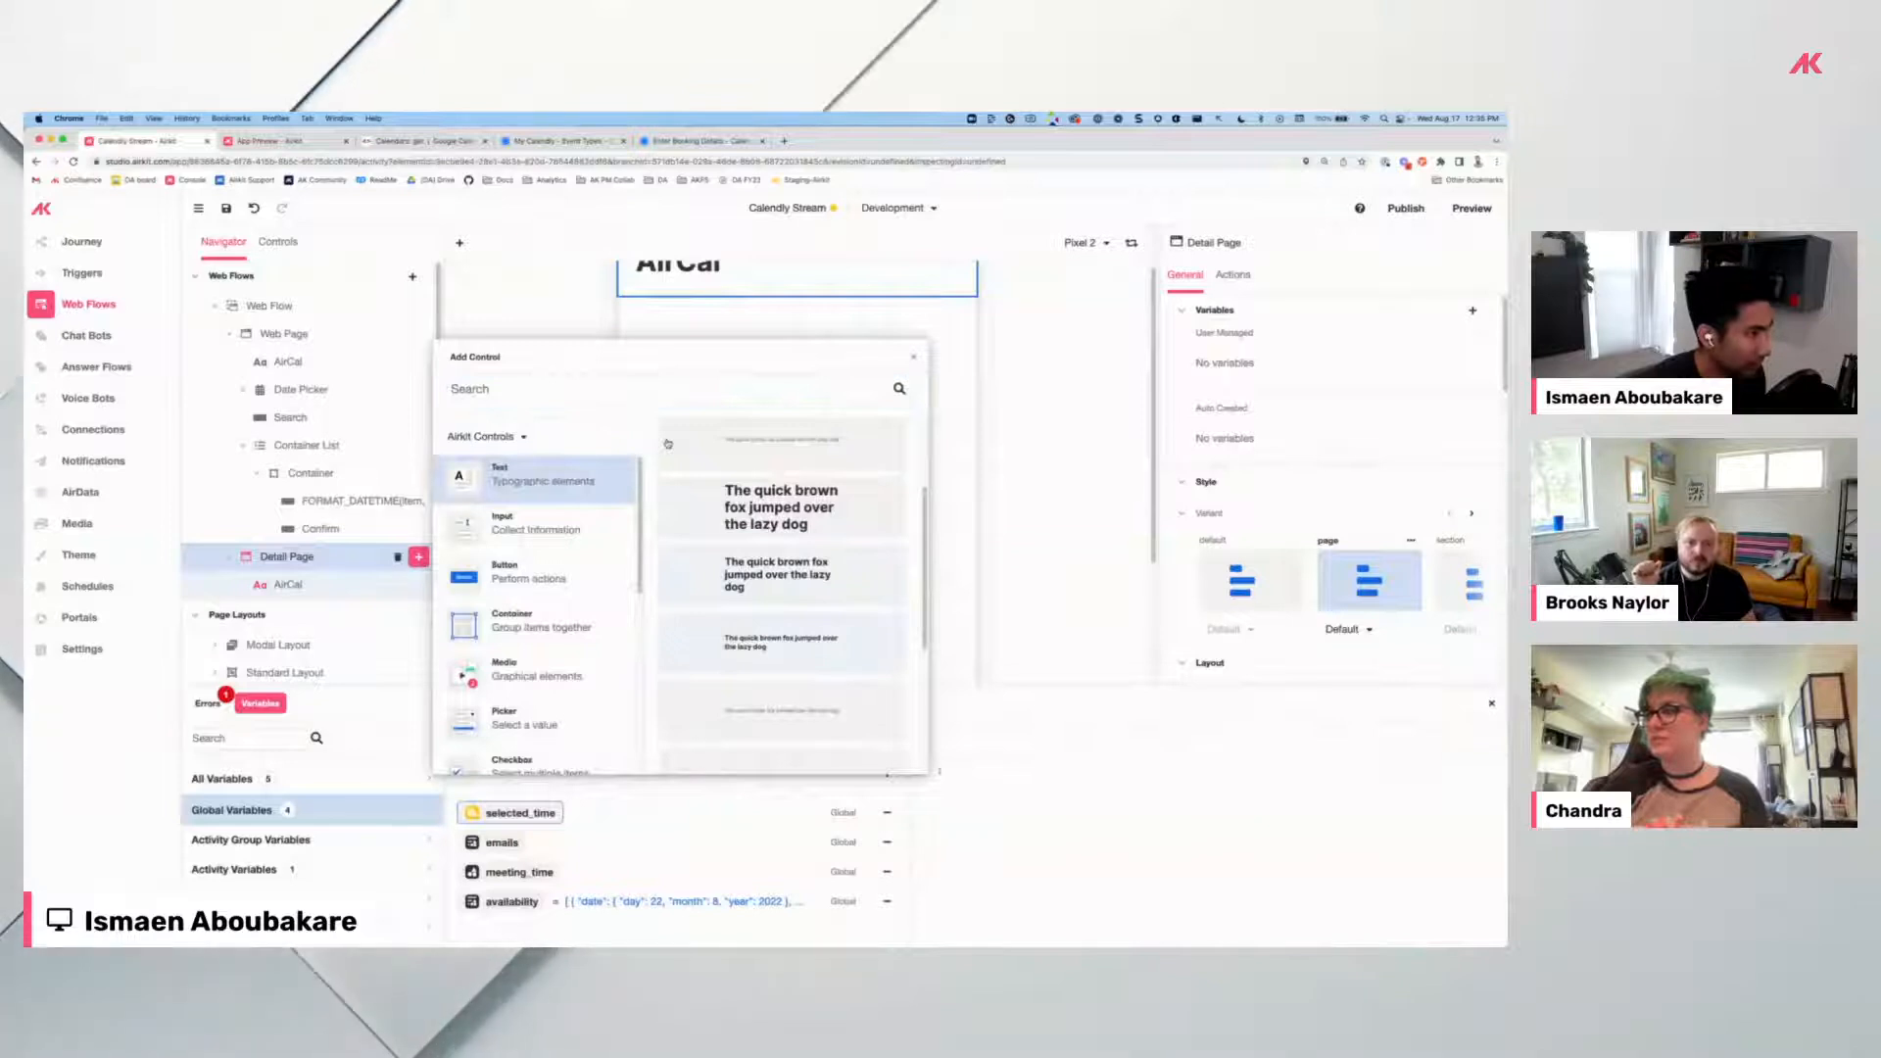
Add a Text Label reading '30 minute meeting' to Detail Page and reopen the control list.
{"action": "left_click", "coordinate": [667, 444]}
{"action": "double_click", "coordinate": [668, 294]}
{"action": "type", "text": "30 minute meeting"}
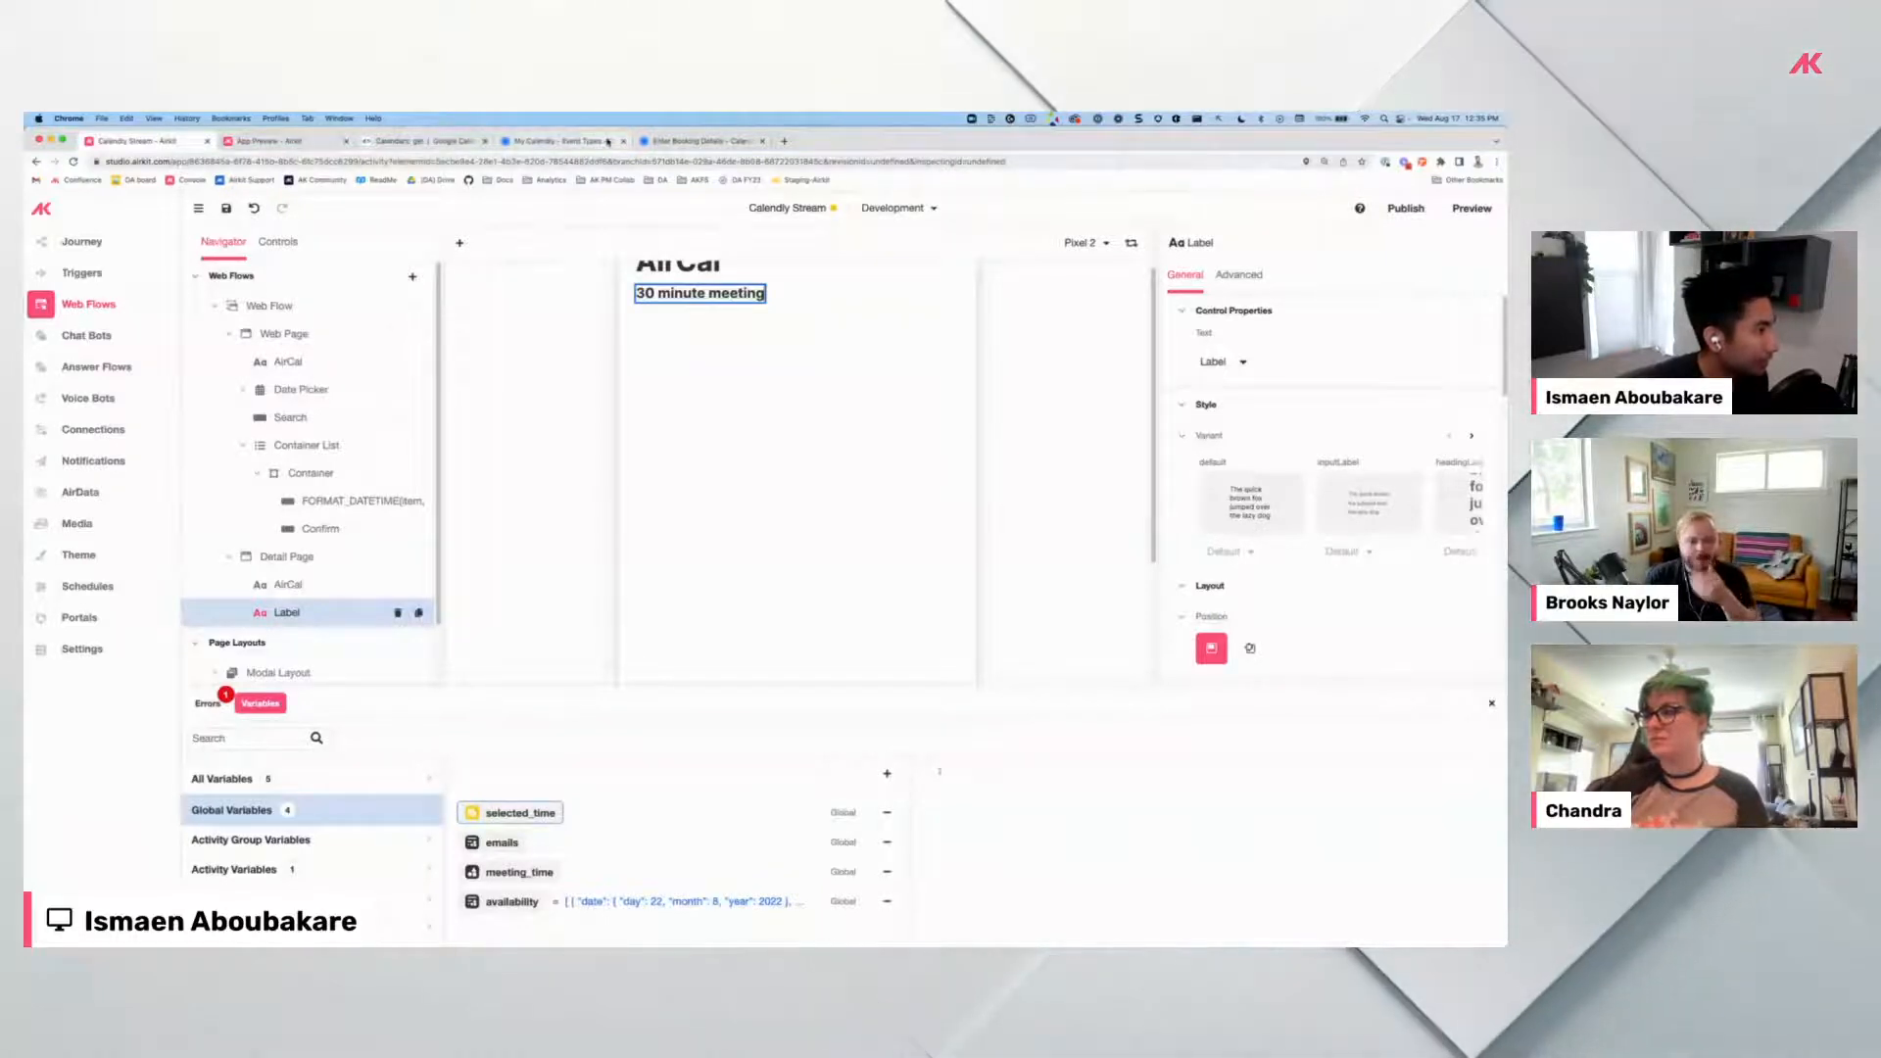
{"action": "left_click", "coordinate": [700, 141]}
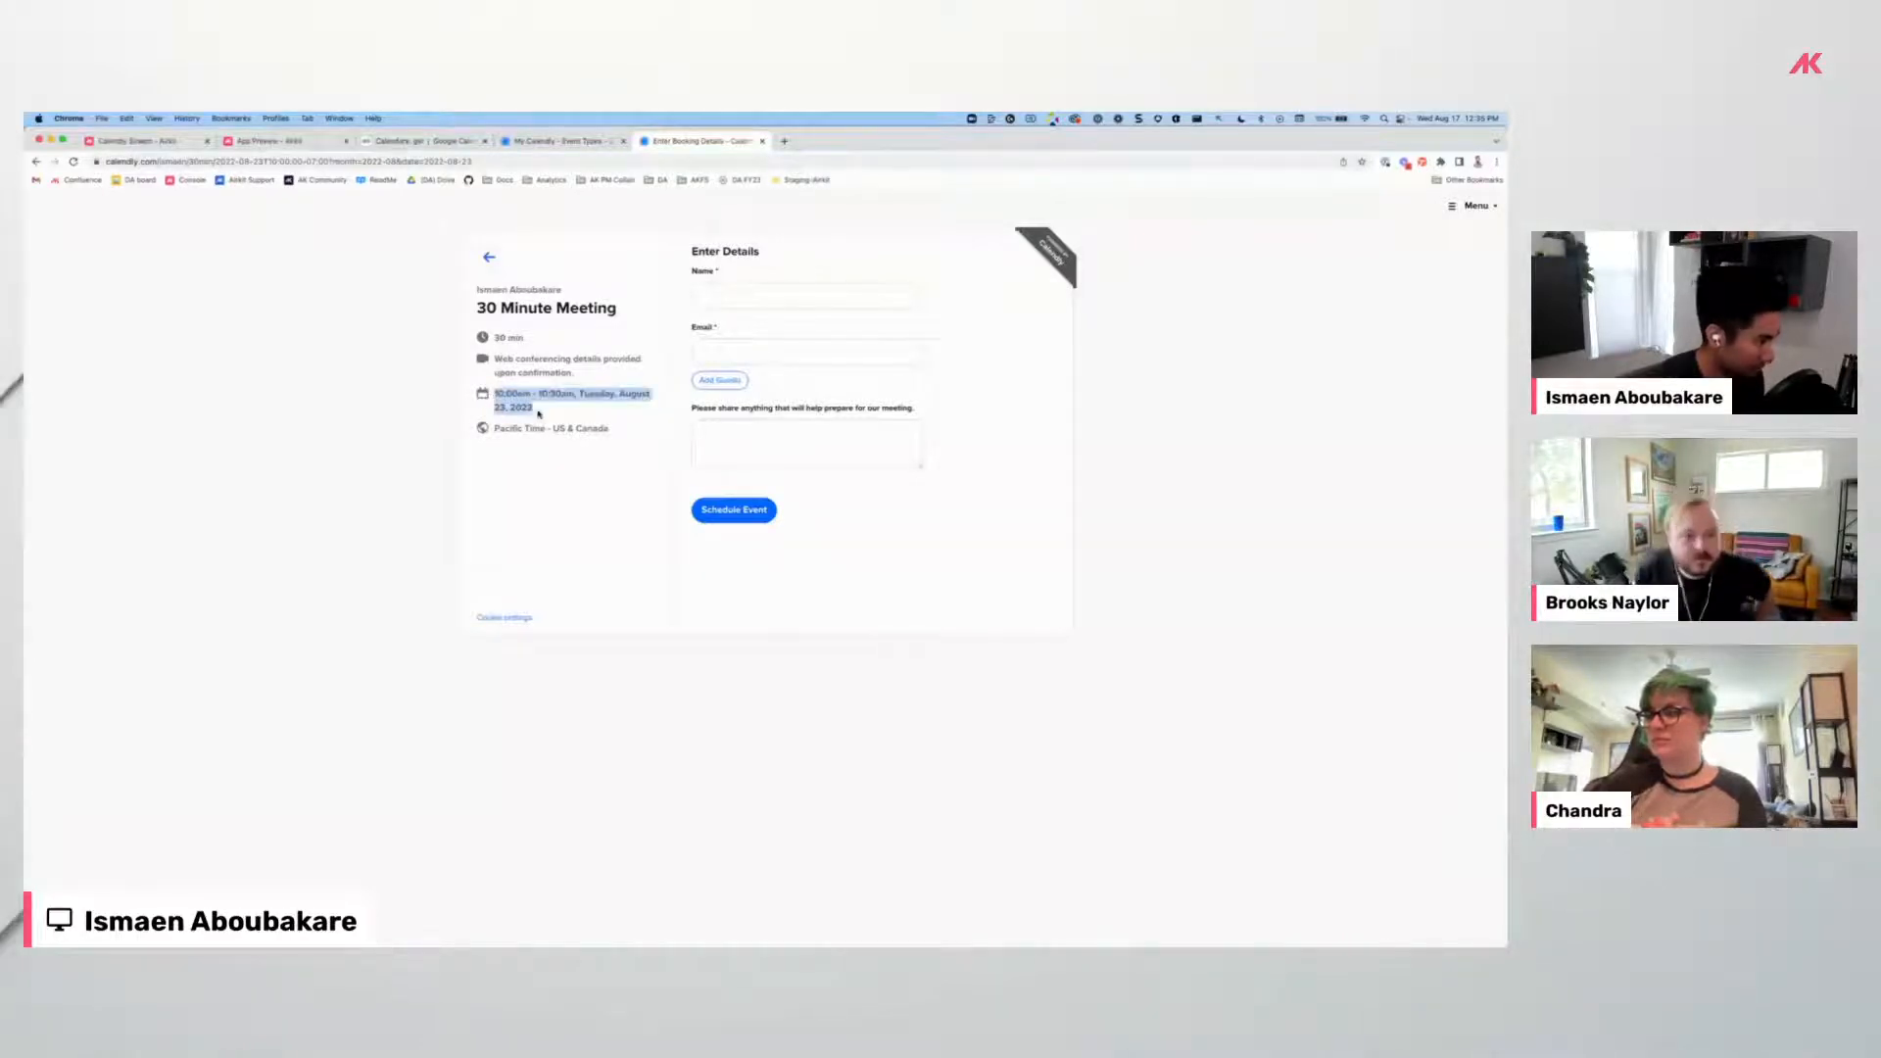
{"action": "left_click", "coordinate": [137, 141]}
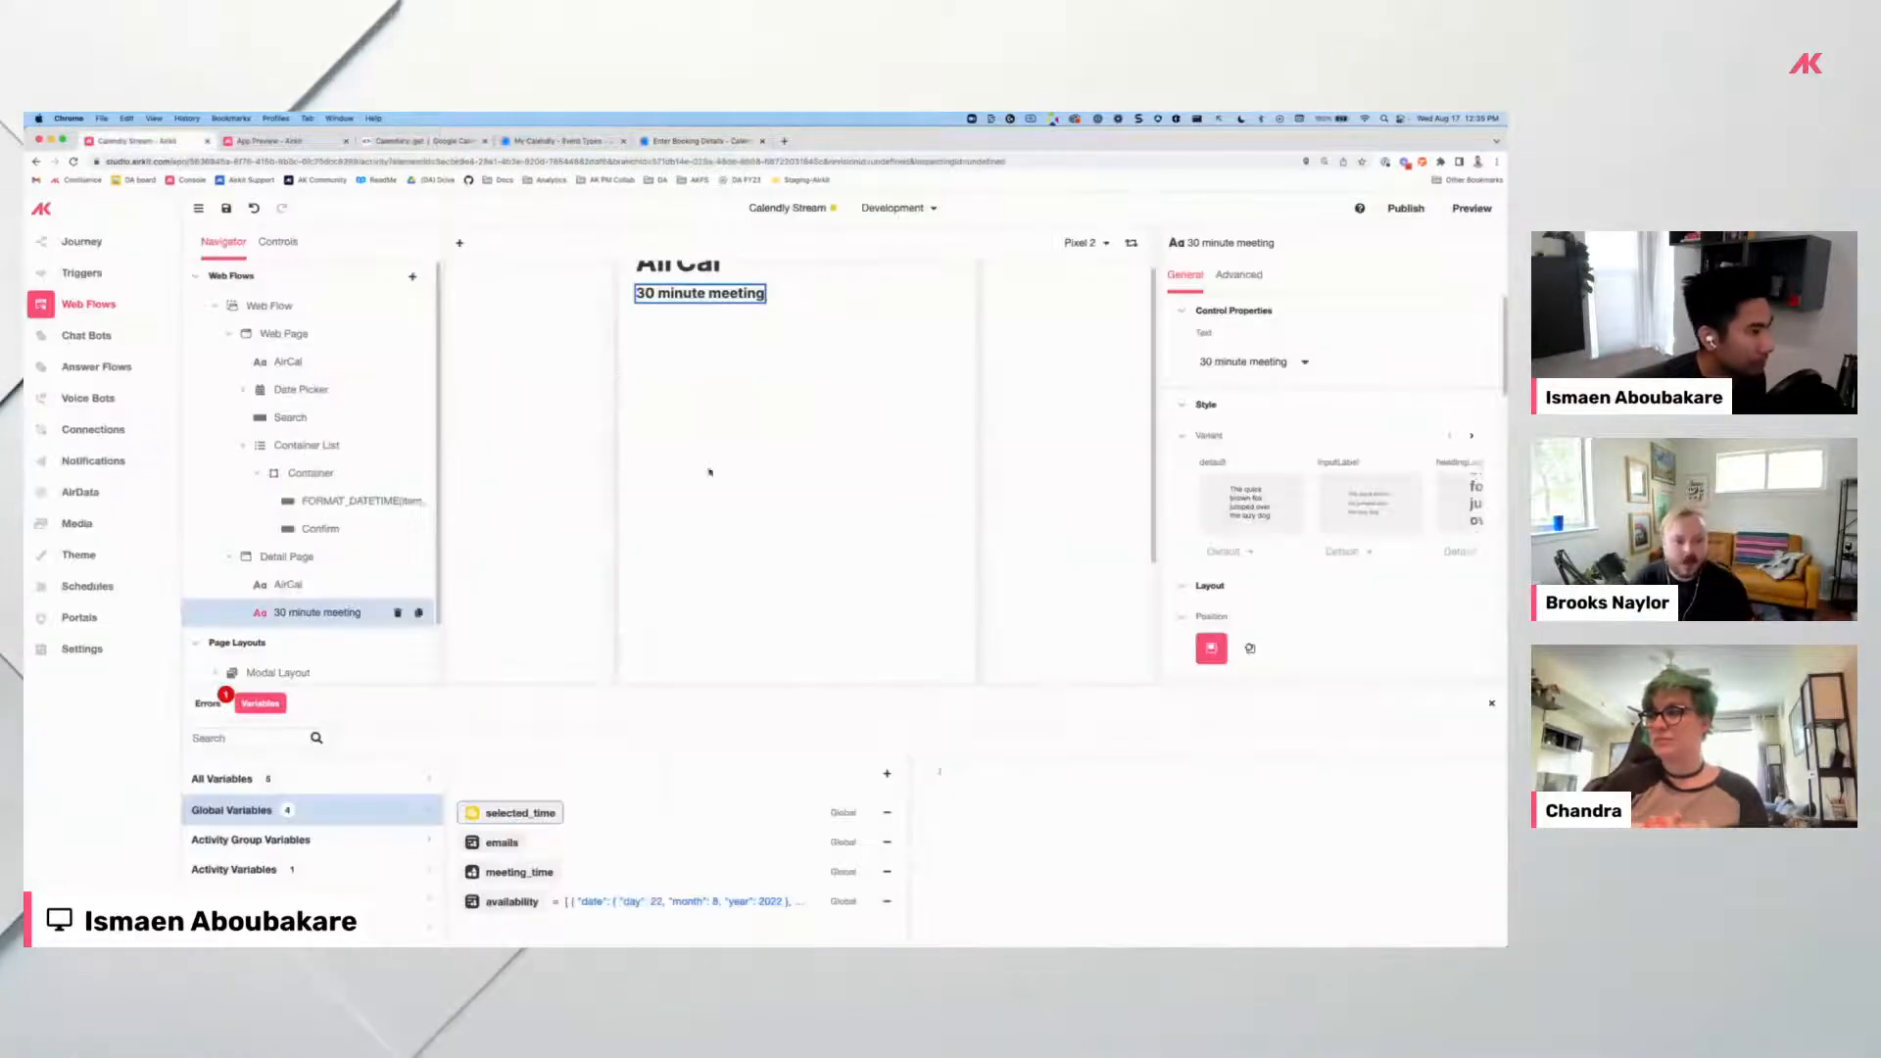
{"action": "left_click", "coordinate": [420, 558]}
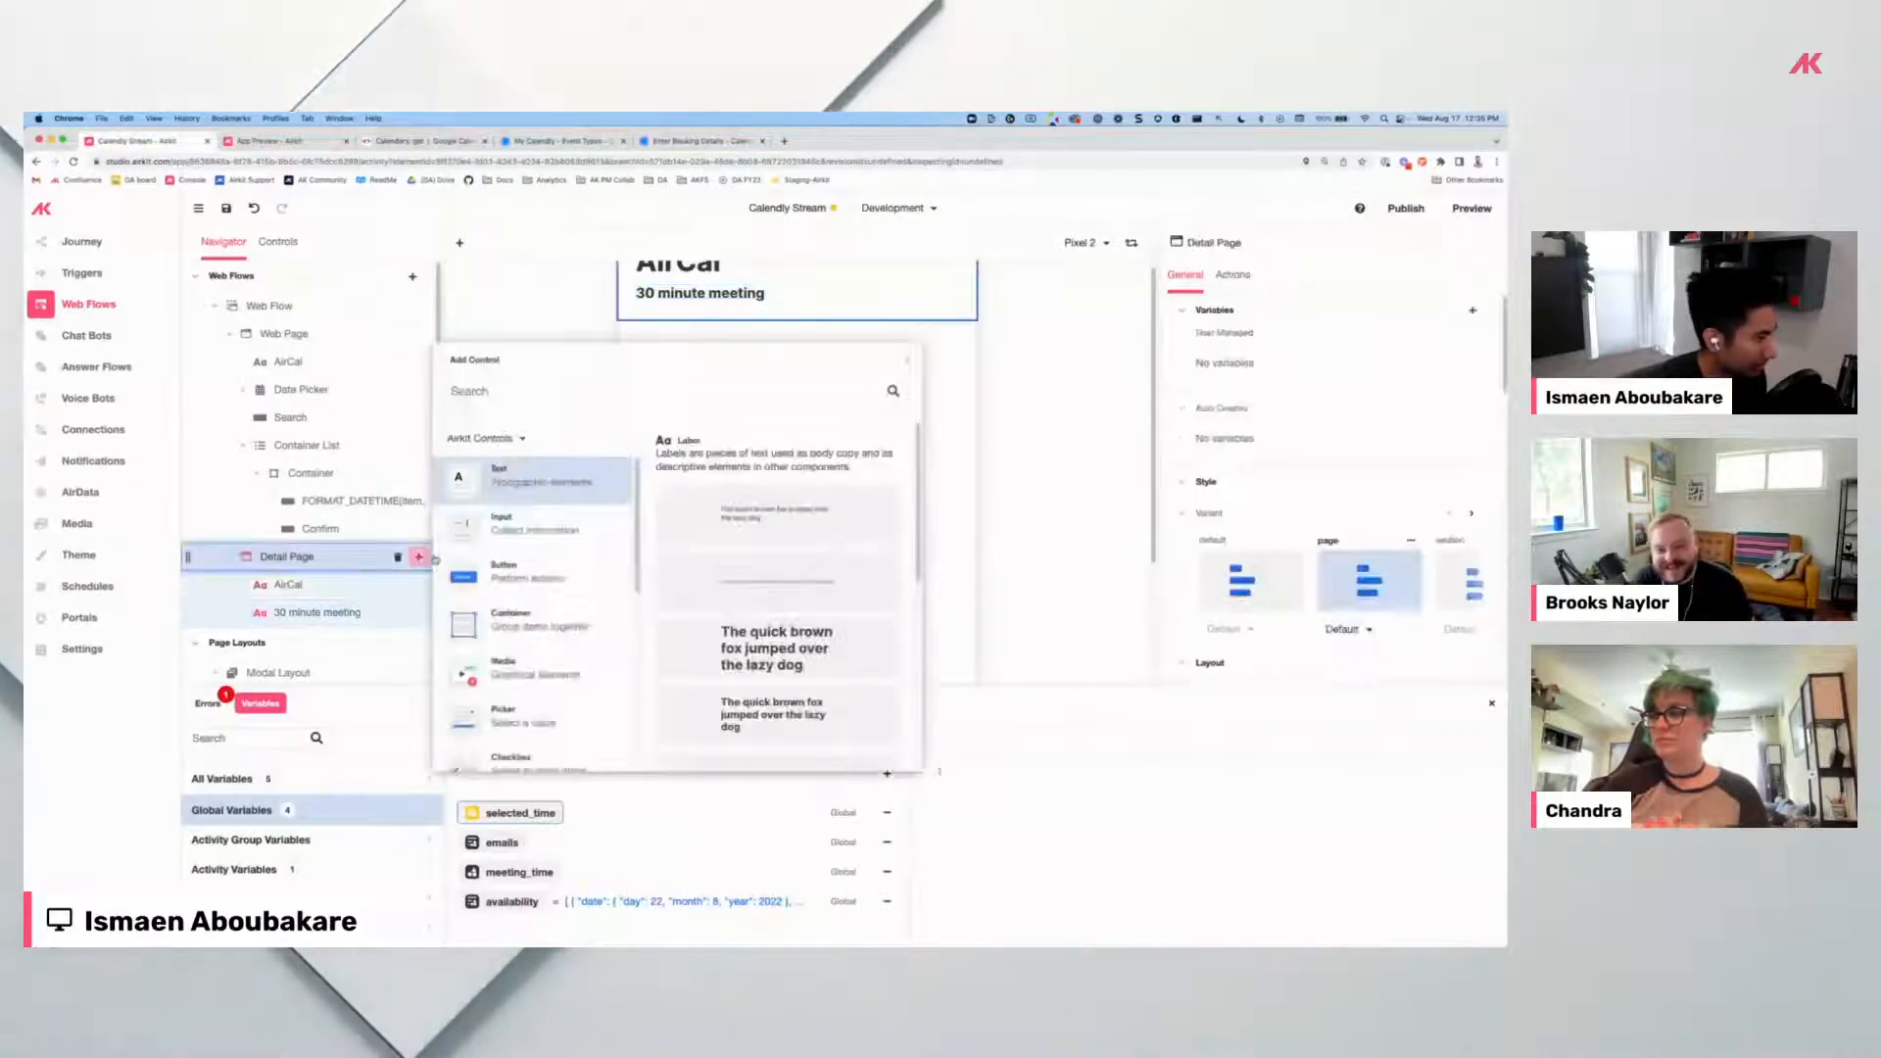
Add another label whose text expression begins FORMAT_DATETIME(session.selected_time).
{"action": "left_click", "coordinate": [750, 581]}
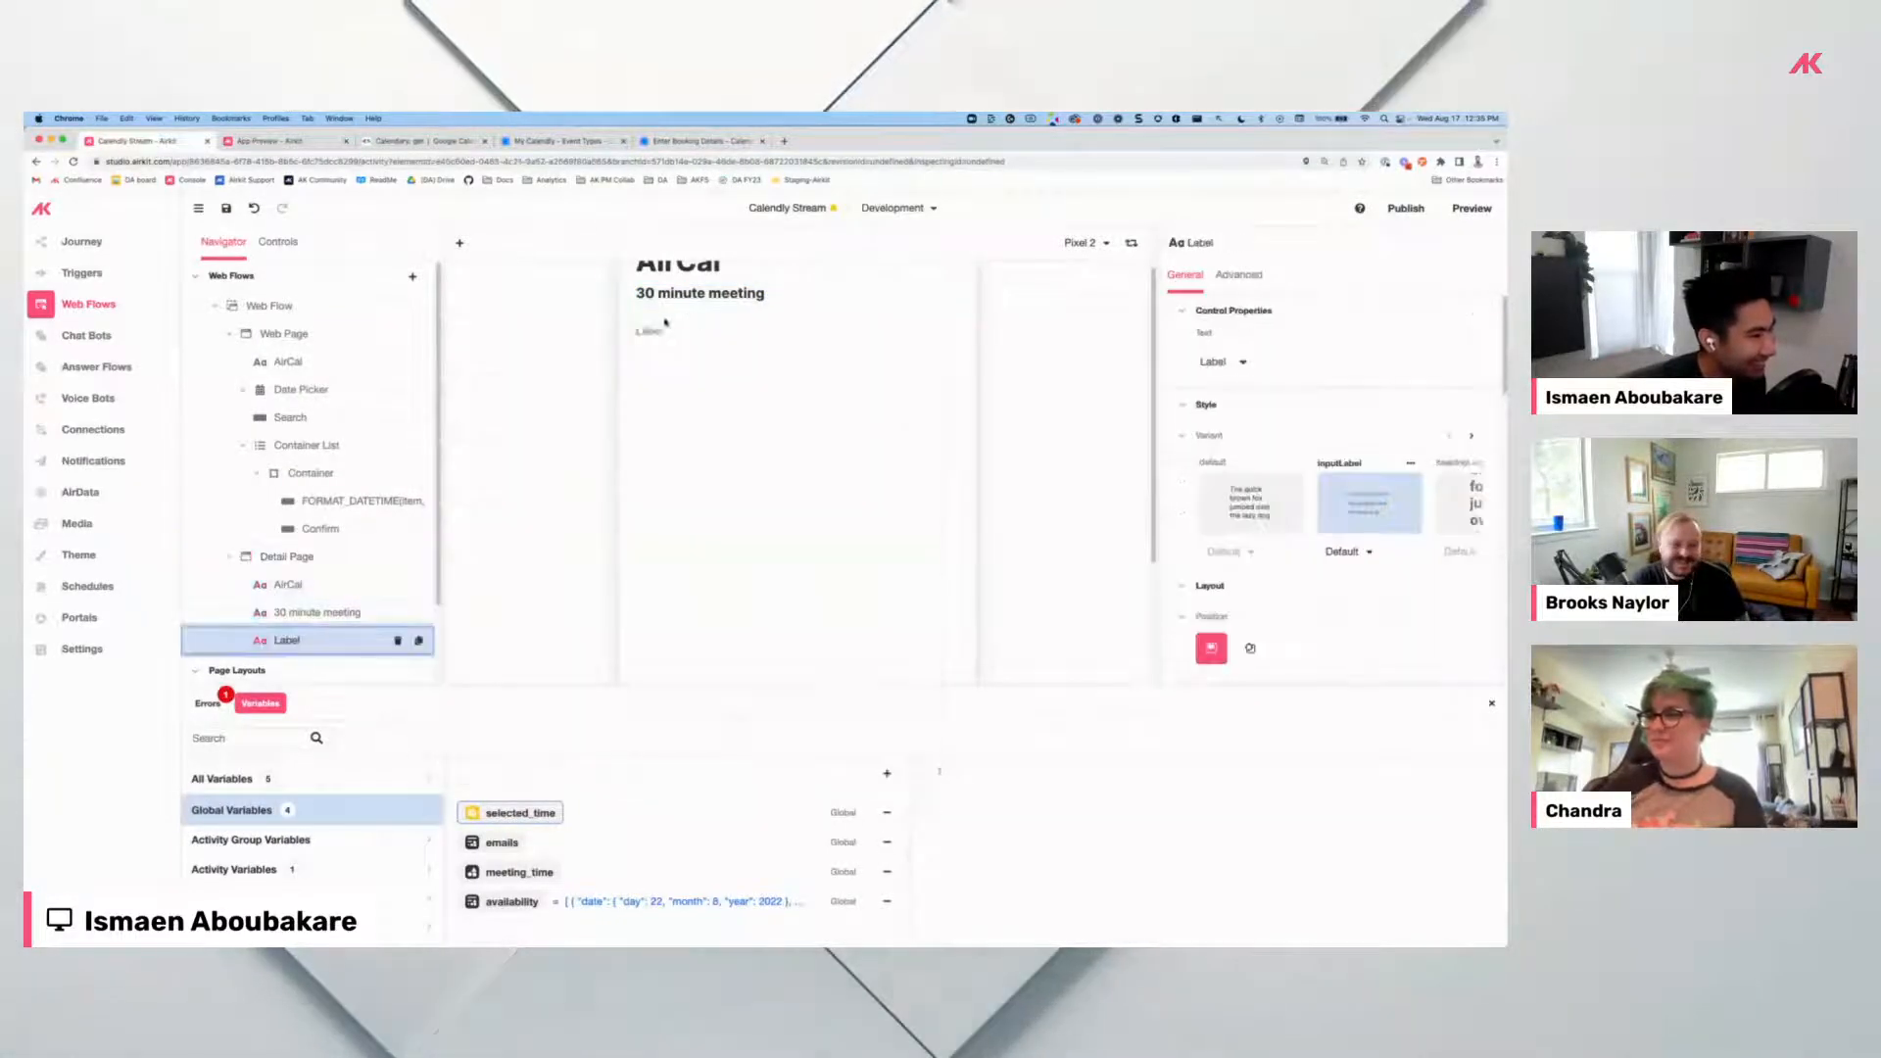
{"action": "double_click", "coordinate": [649, 331]}
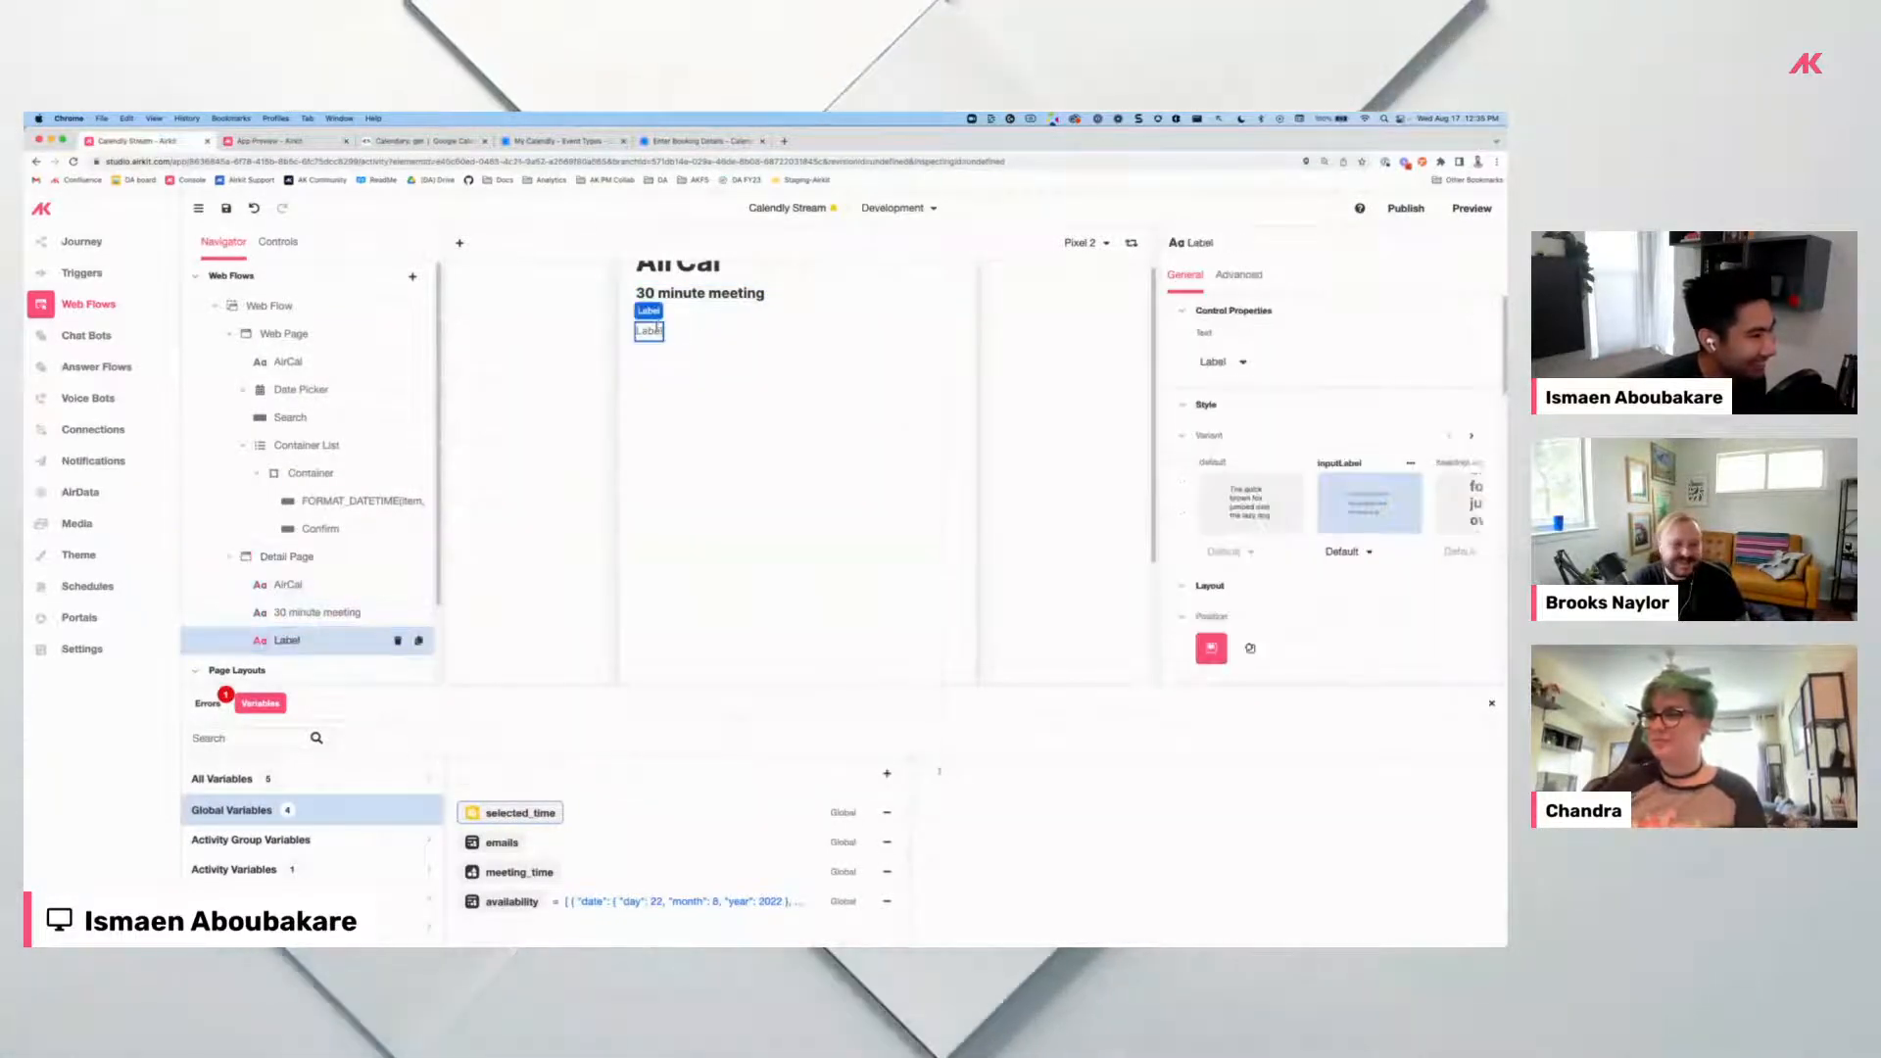
{"action": "left_click", "coordinate": [1243, 362]}
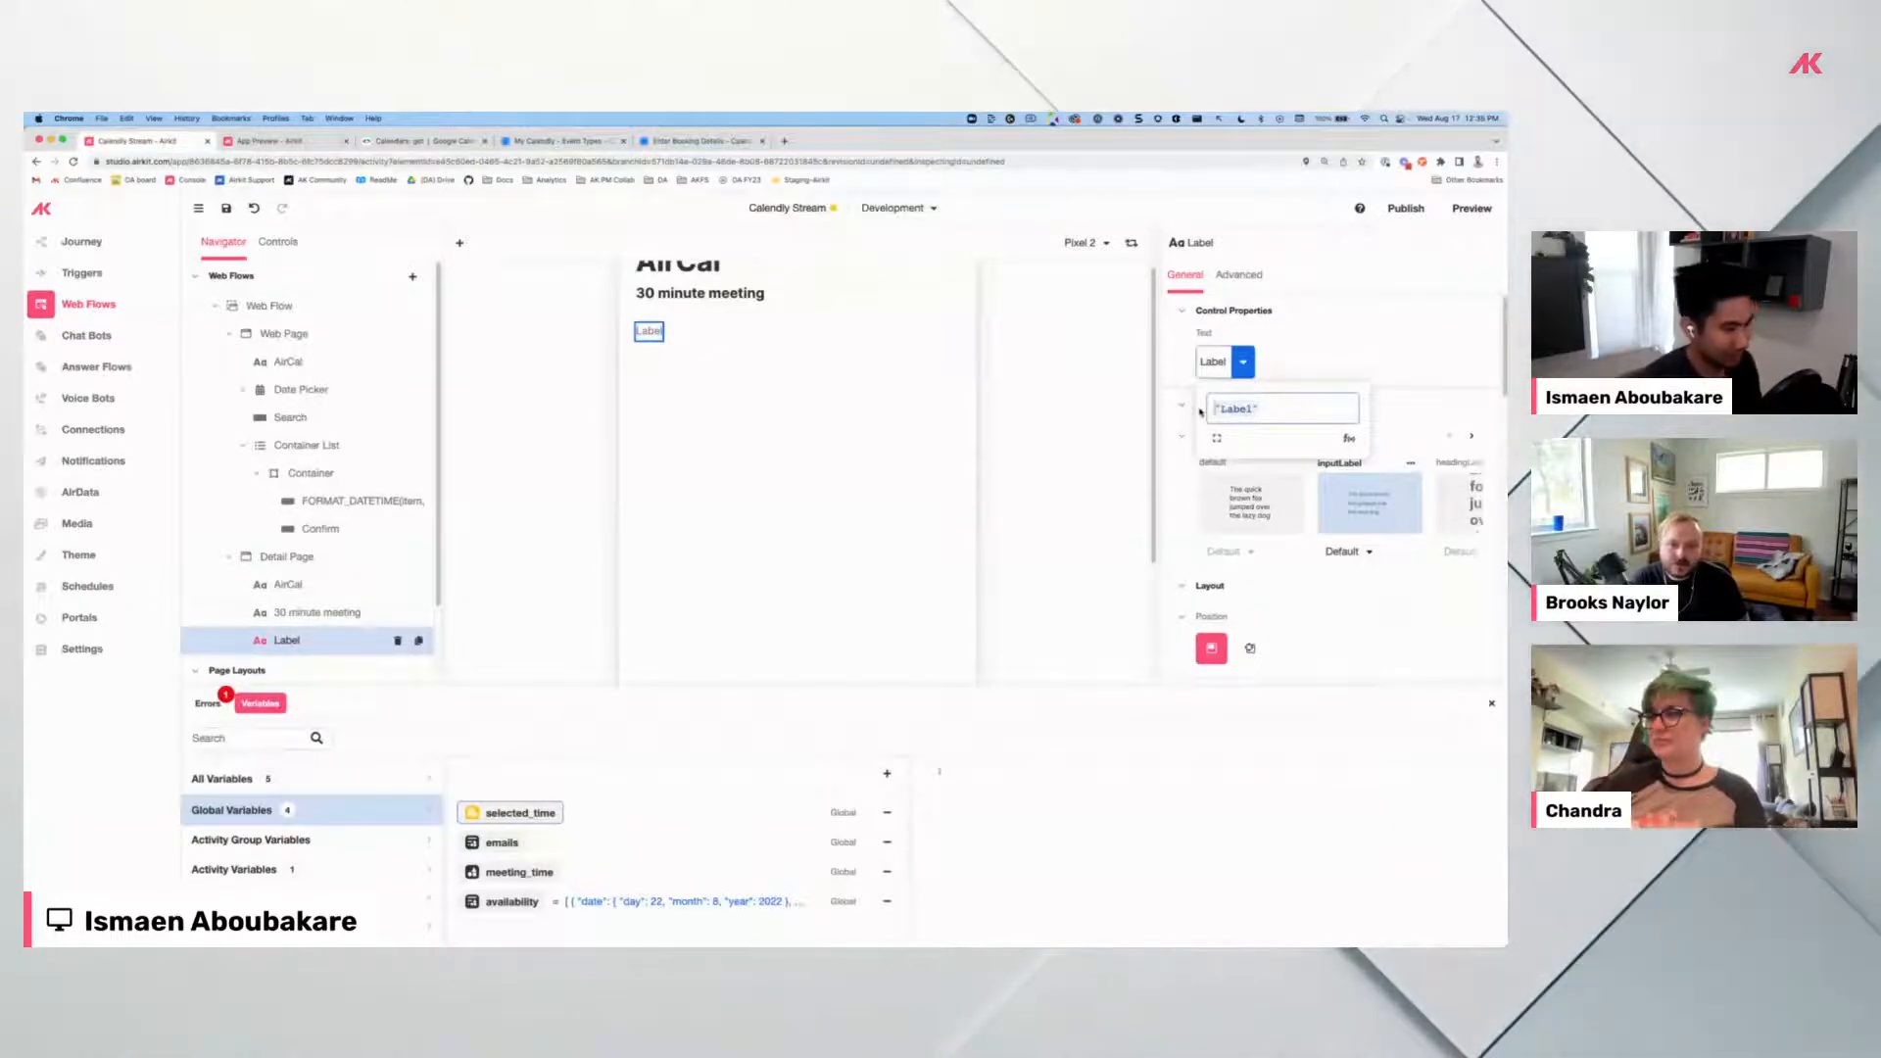
{"action": "type", "text": "format_datetime"}
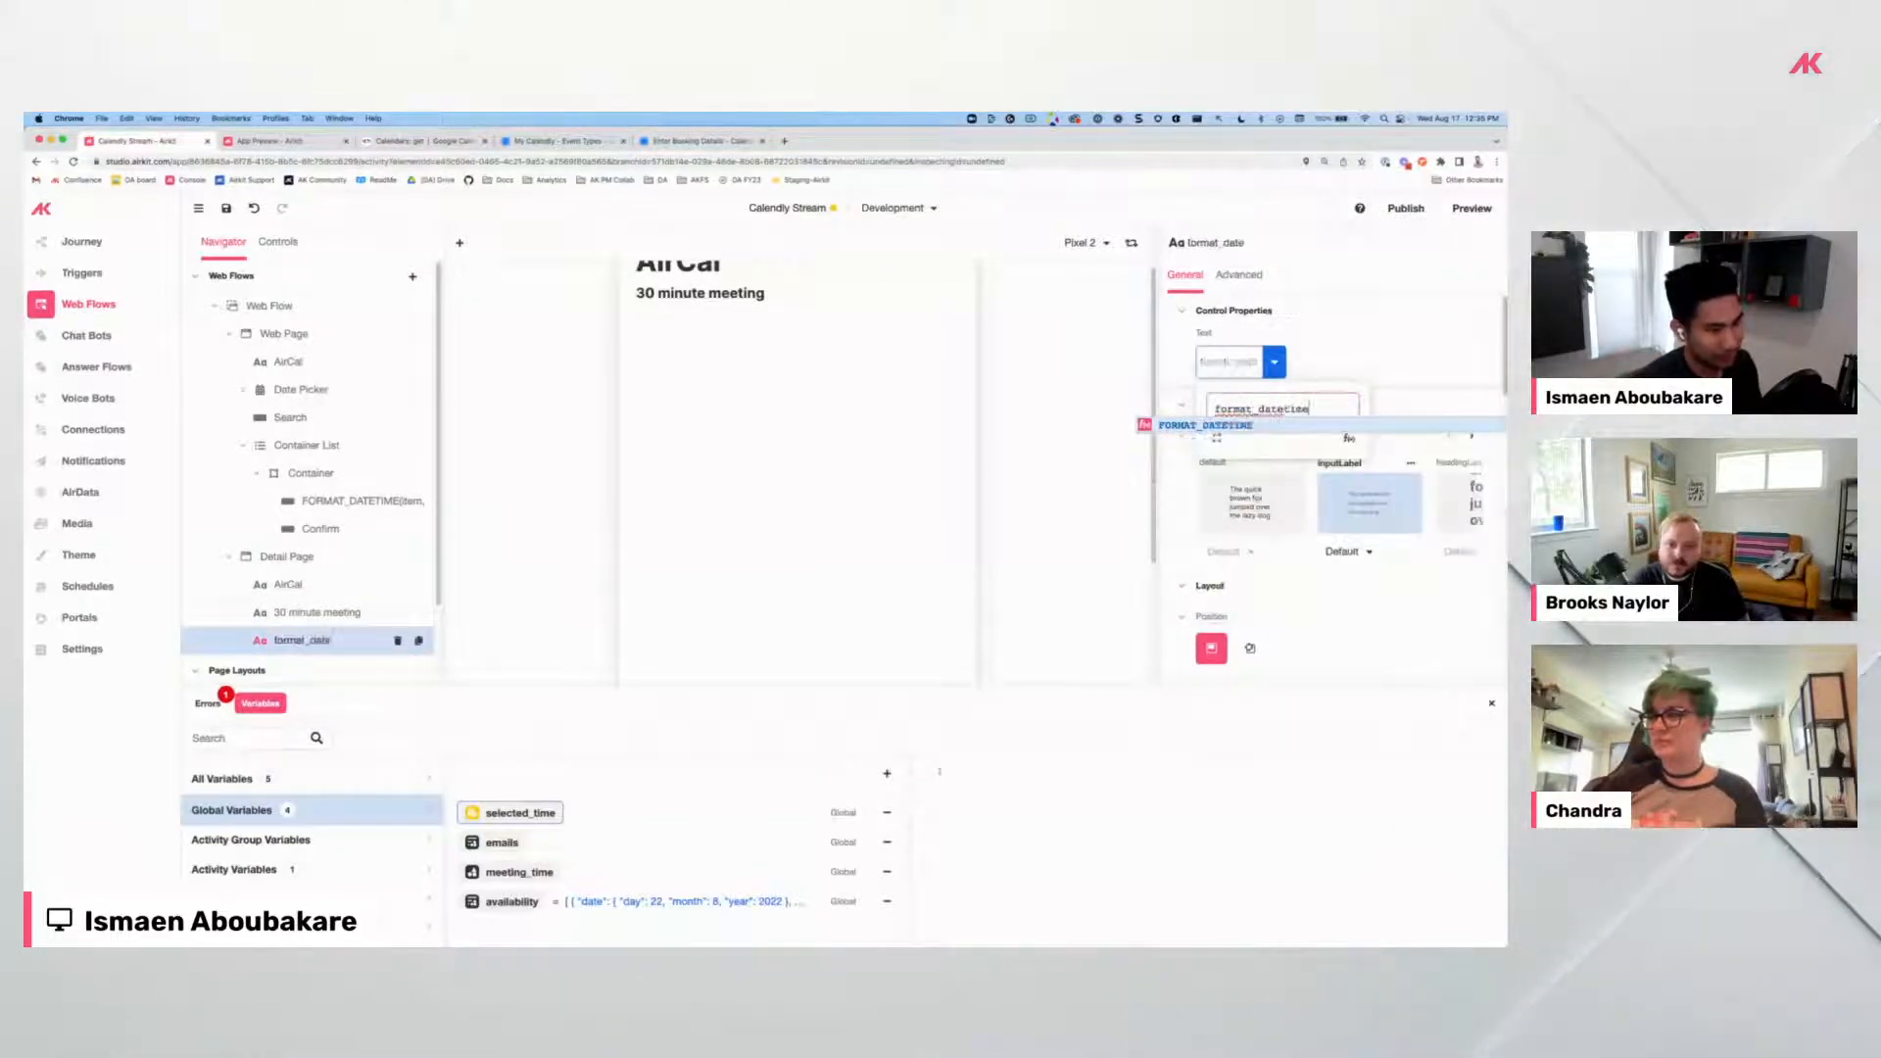
{"action": "type", "text": "session.selected_time, )"}
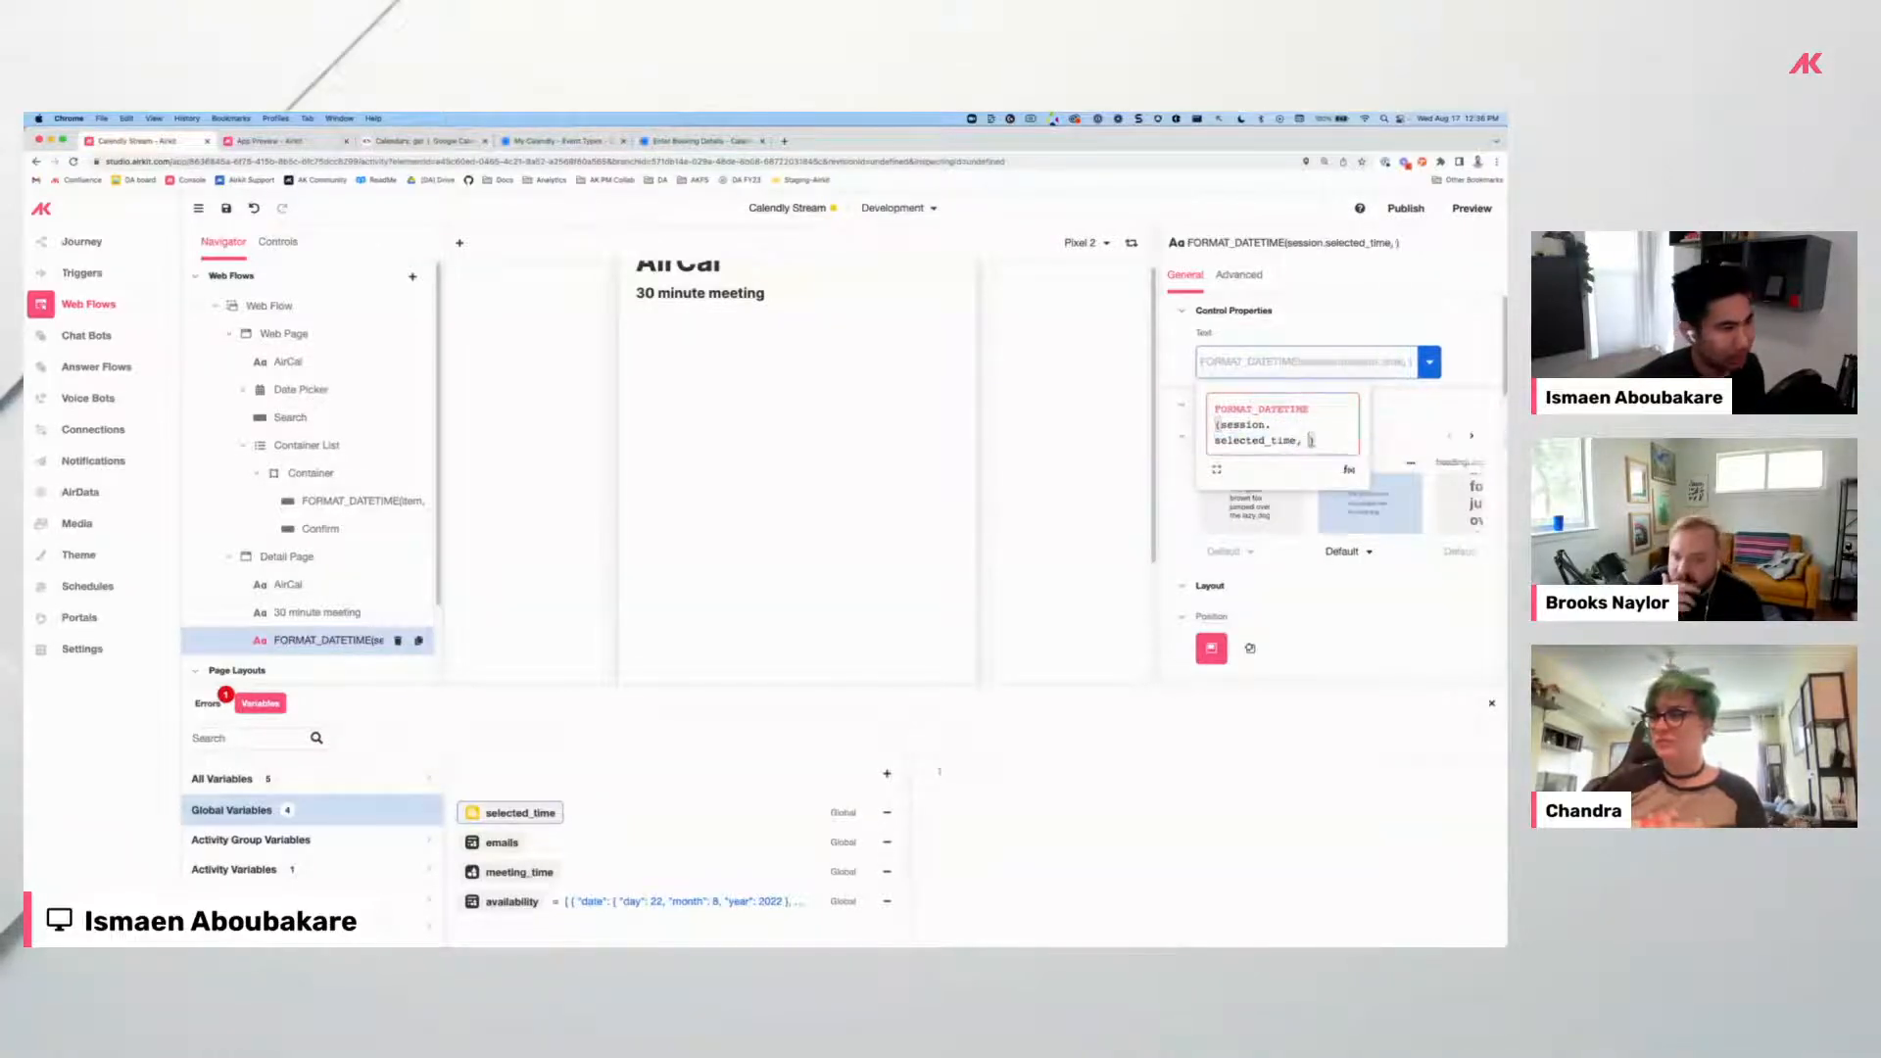
Select the meeting's time and date line on Calendly, then open a new browser tab.
{"action": "left_click", "coordinate": [702, 139]}
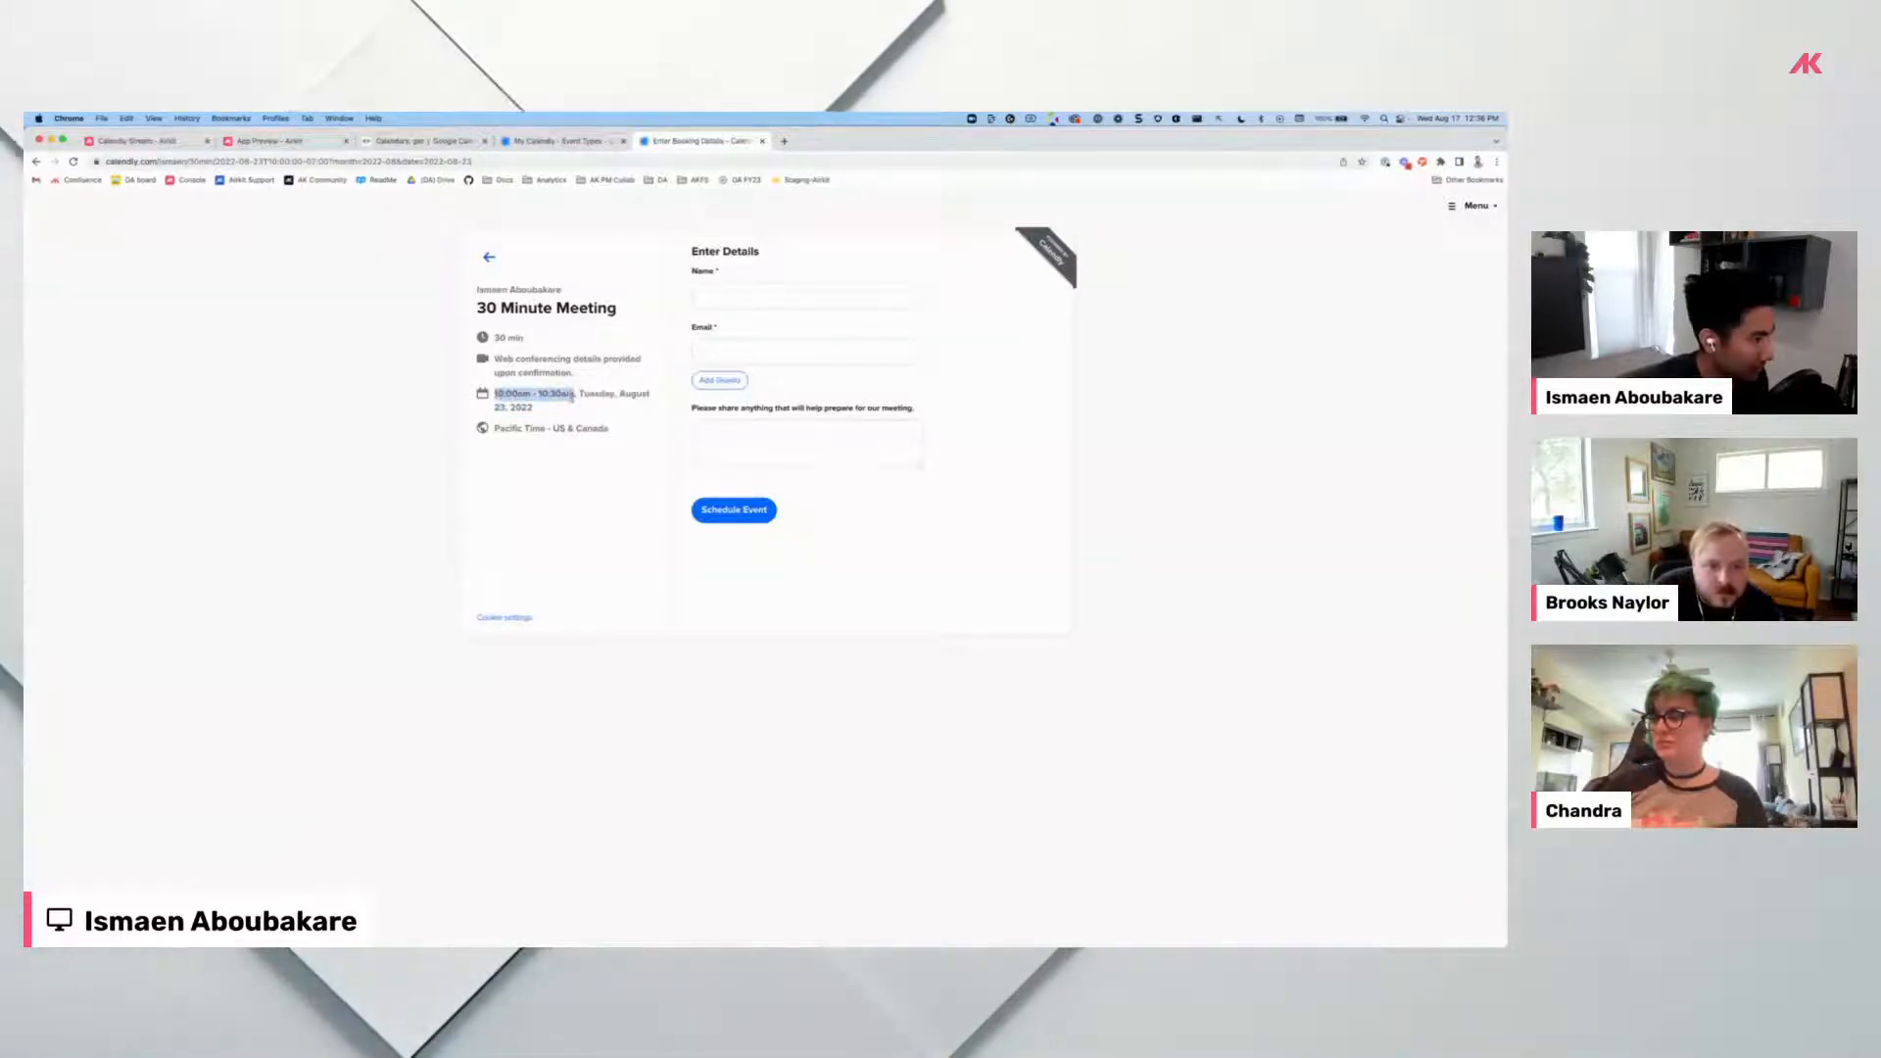
{"action": "left_click_drag", "start_coordinate": [571, 396], "coordinate": [534, 408]}
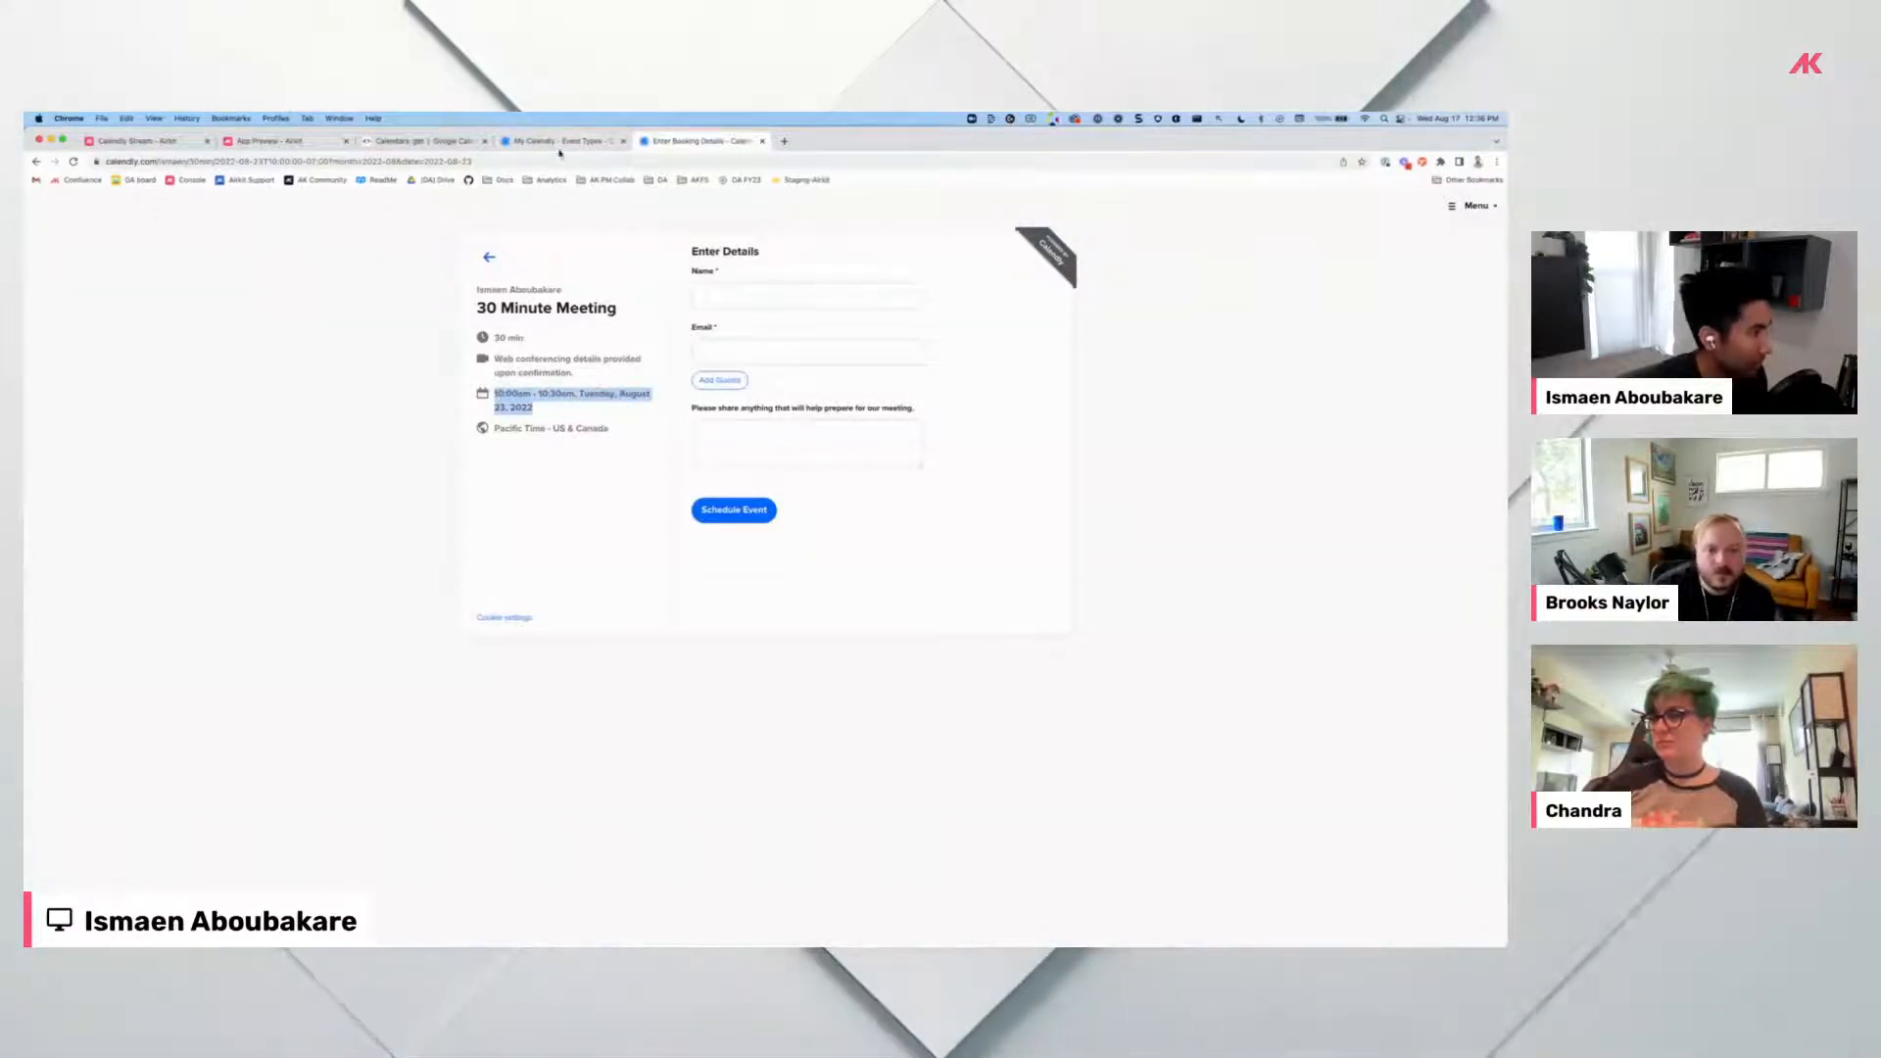
{"action": "key", "text": "super+t"}
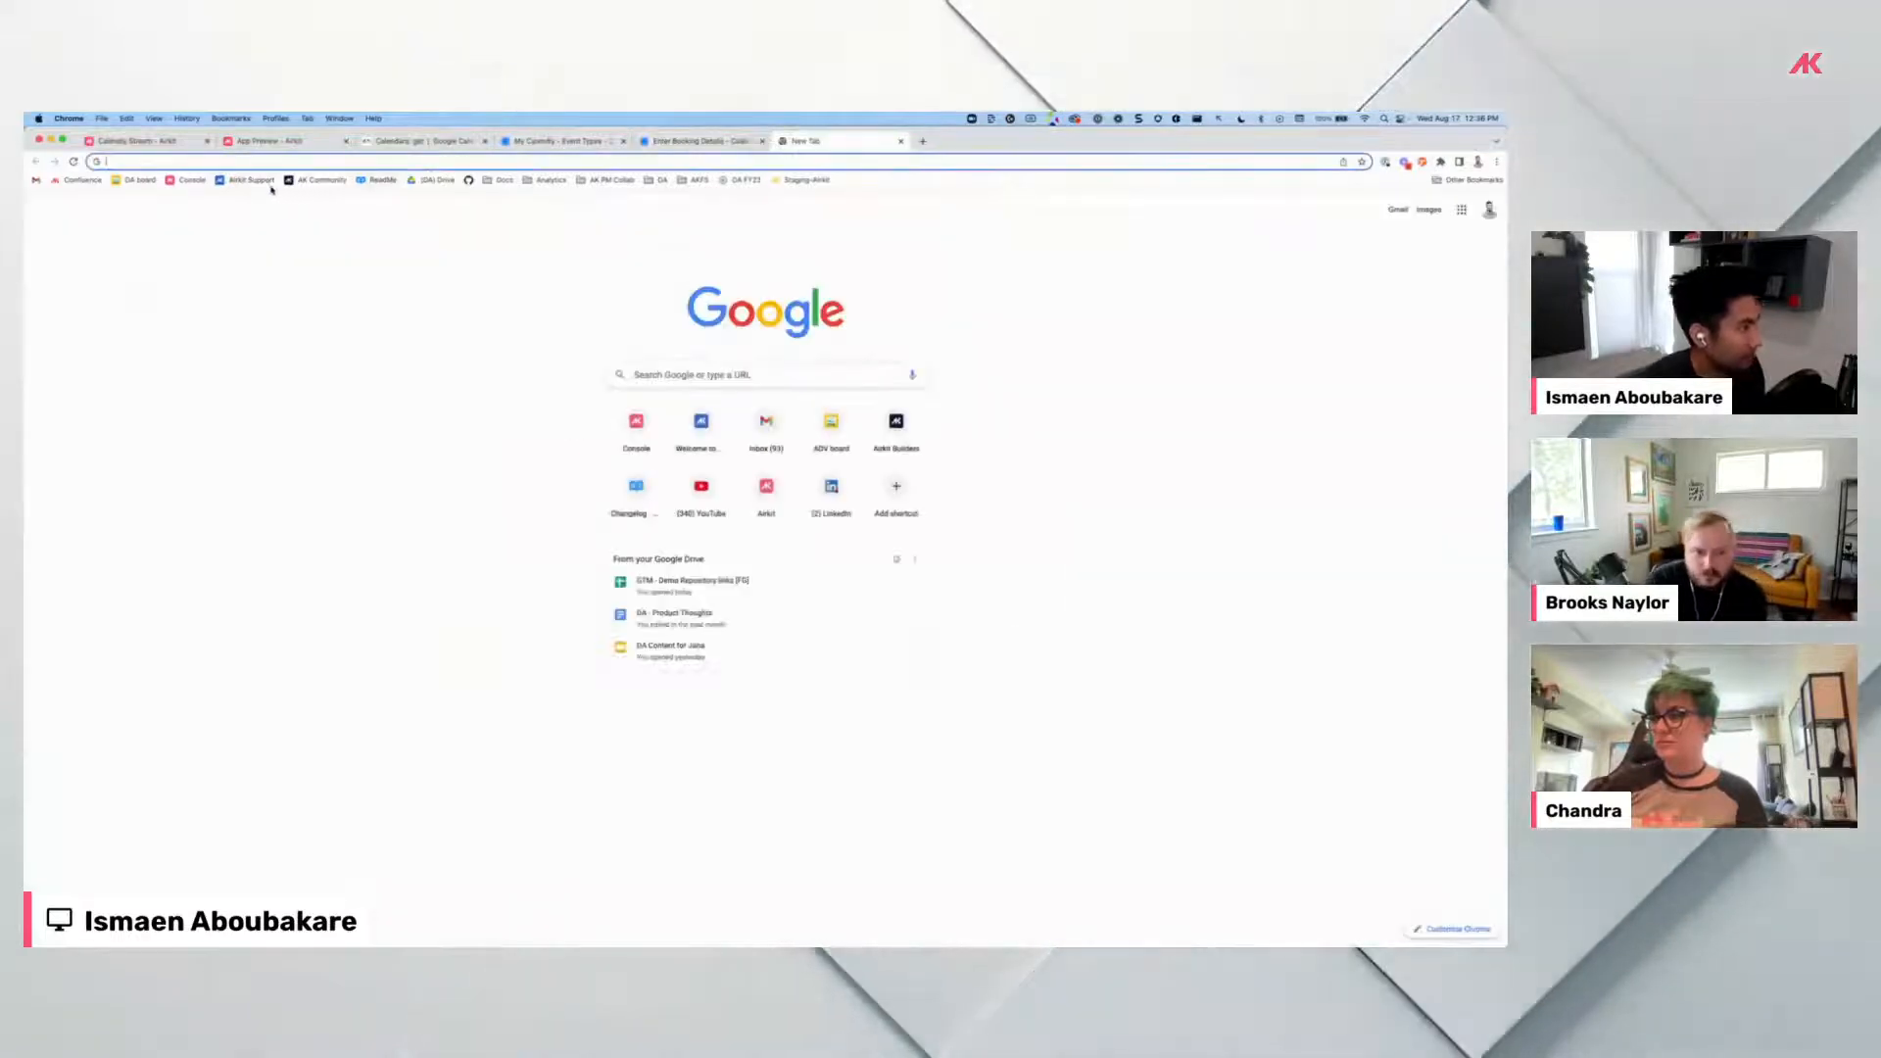
Find the FORMAT_DATETIME format-string examples under DateTime Functions in the Airkit docs, then return to Studio.
{"action": "left_click", "coordinate": [265, 182]}
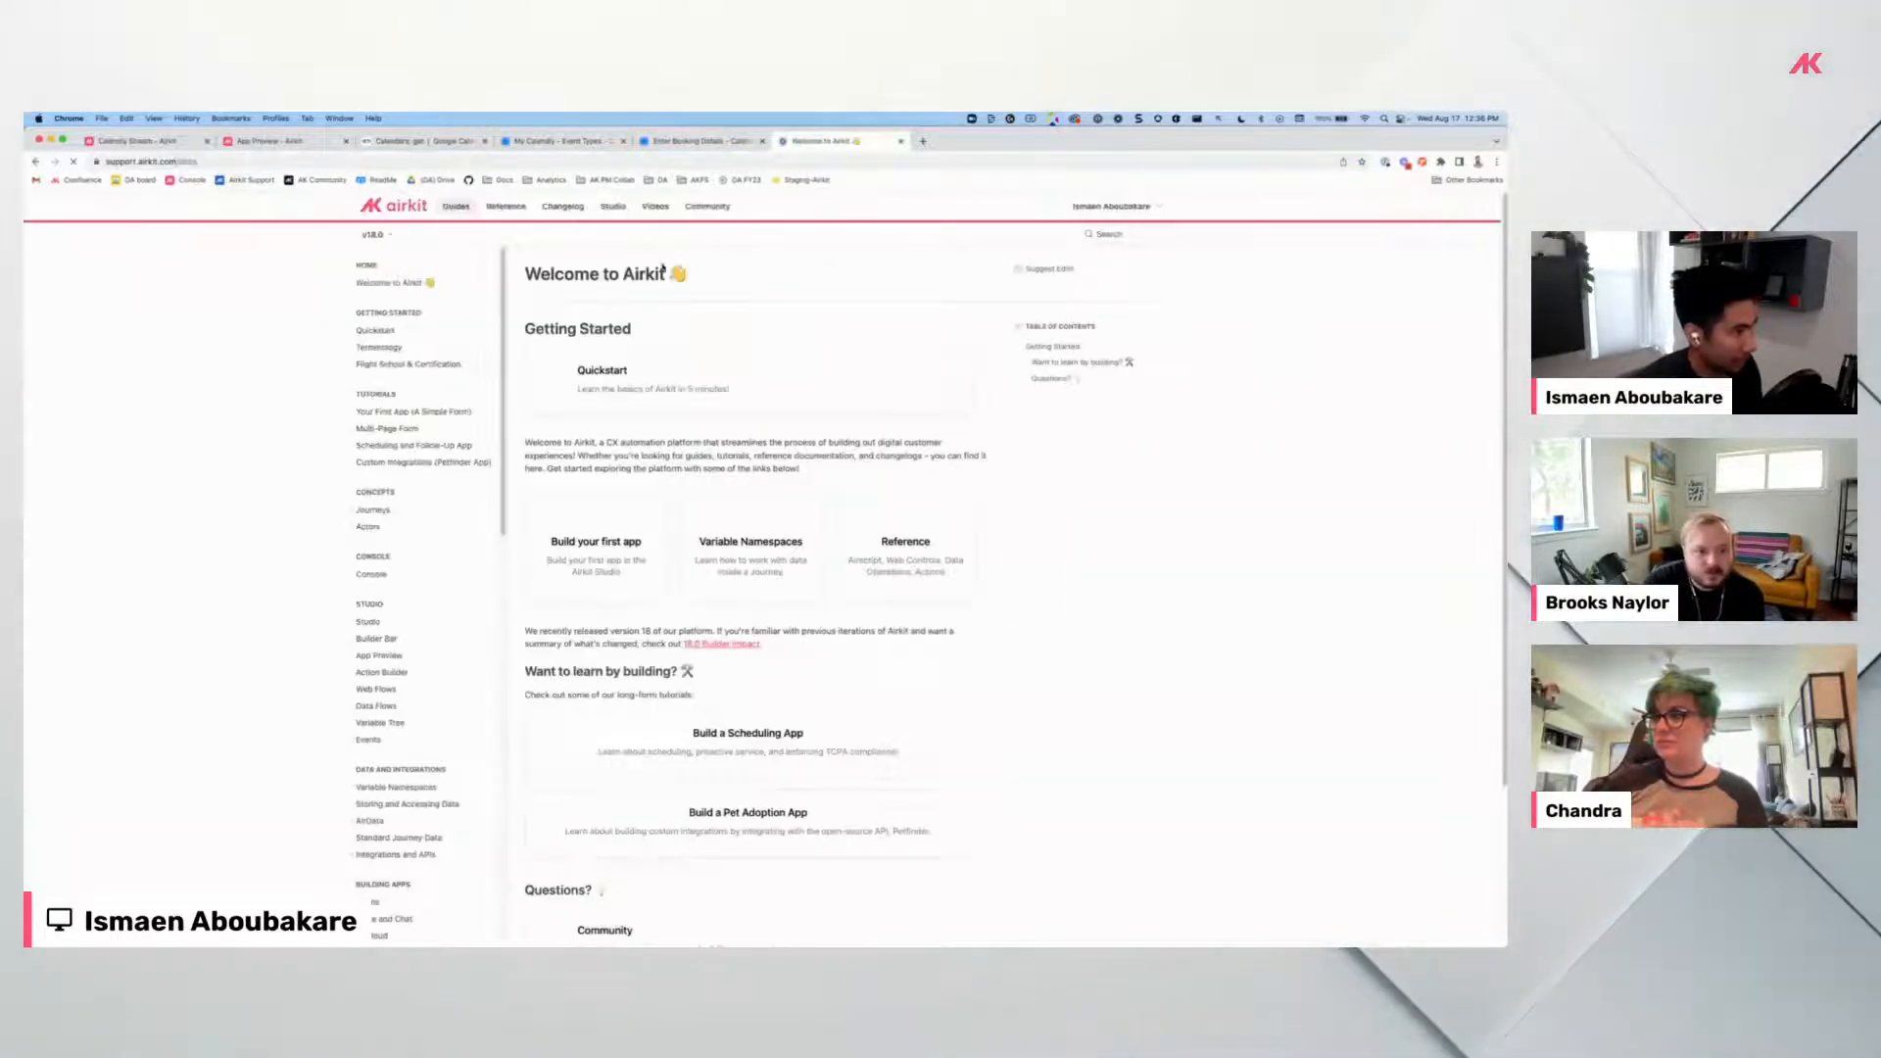
{"action": "left_click", "coordinate": [506, 206]}
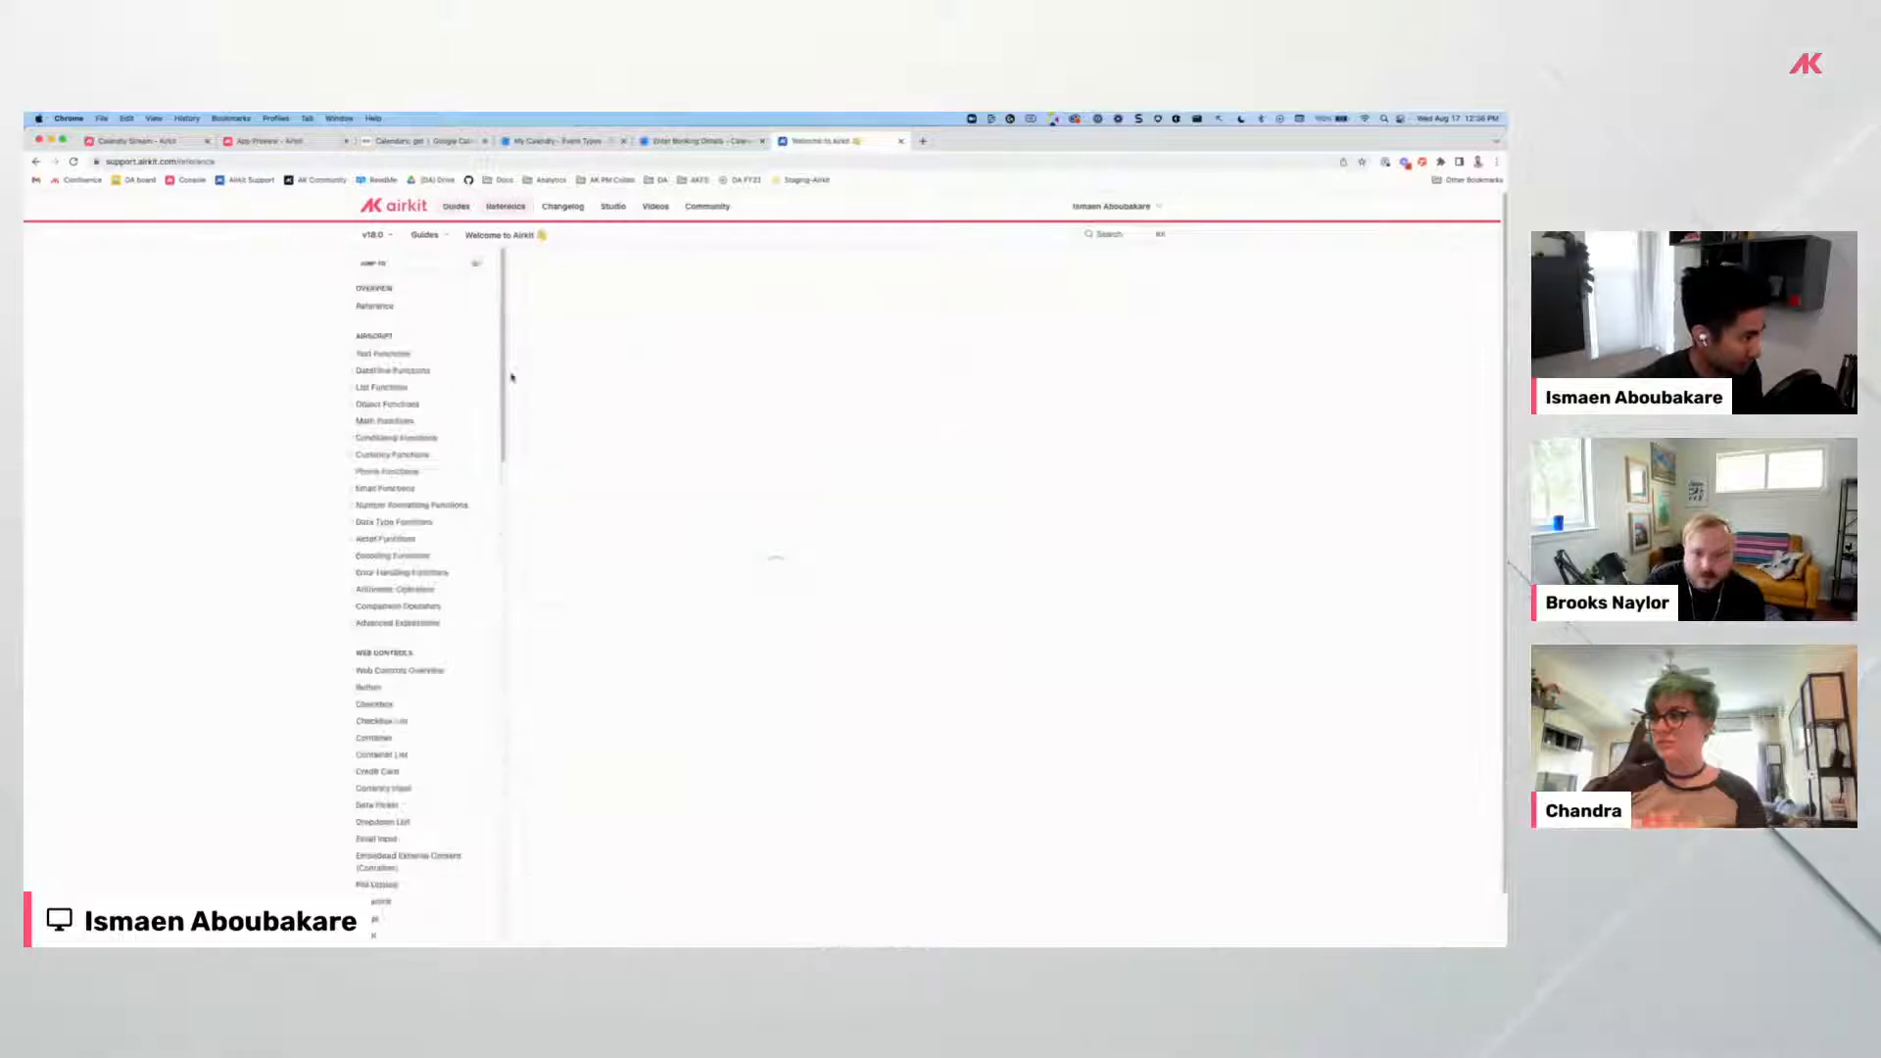
{"action": "left_click", "coordinate": [355, 374]}
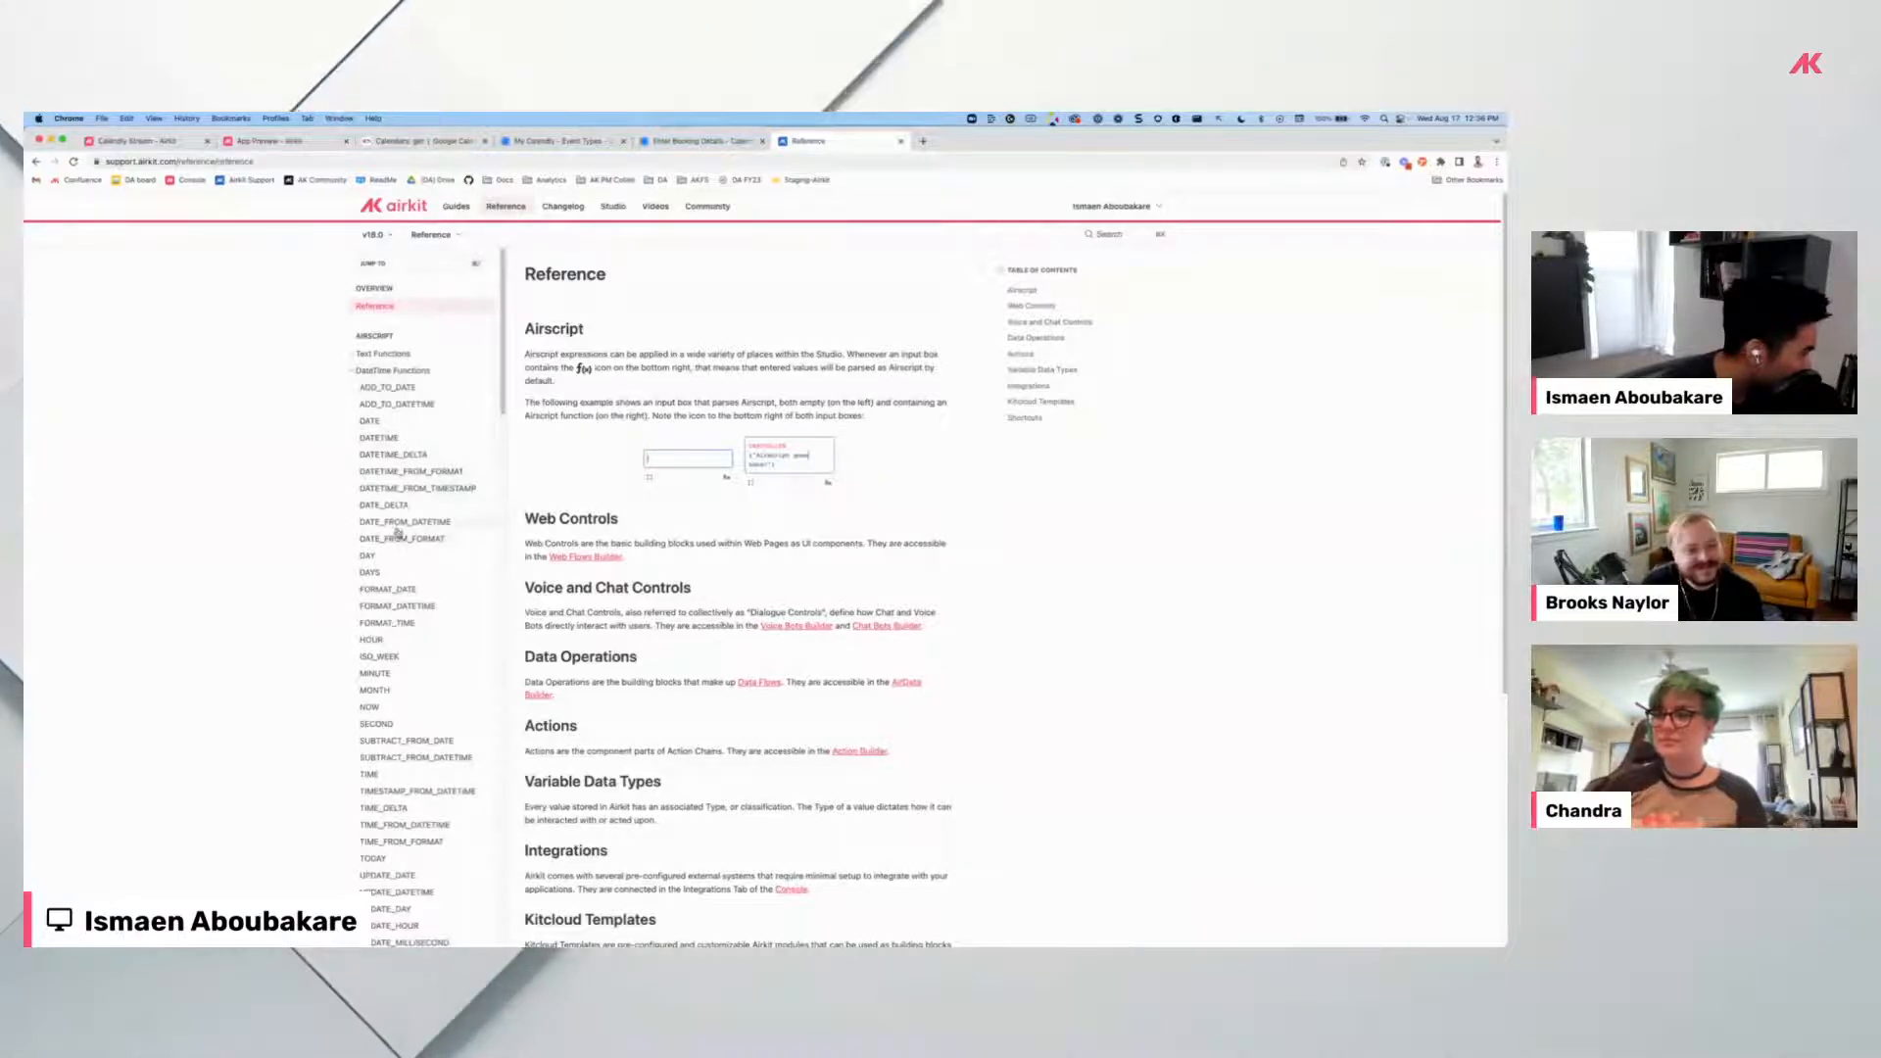
{"action": "left_click", "coordinate": [467, 603]}
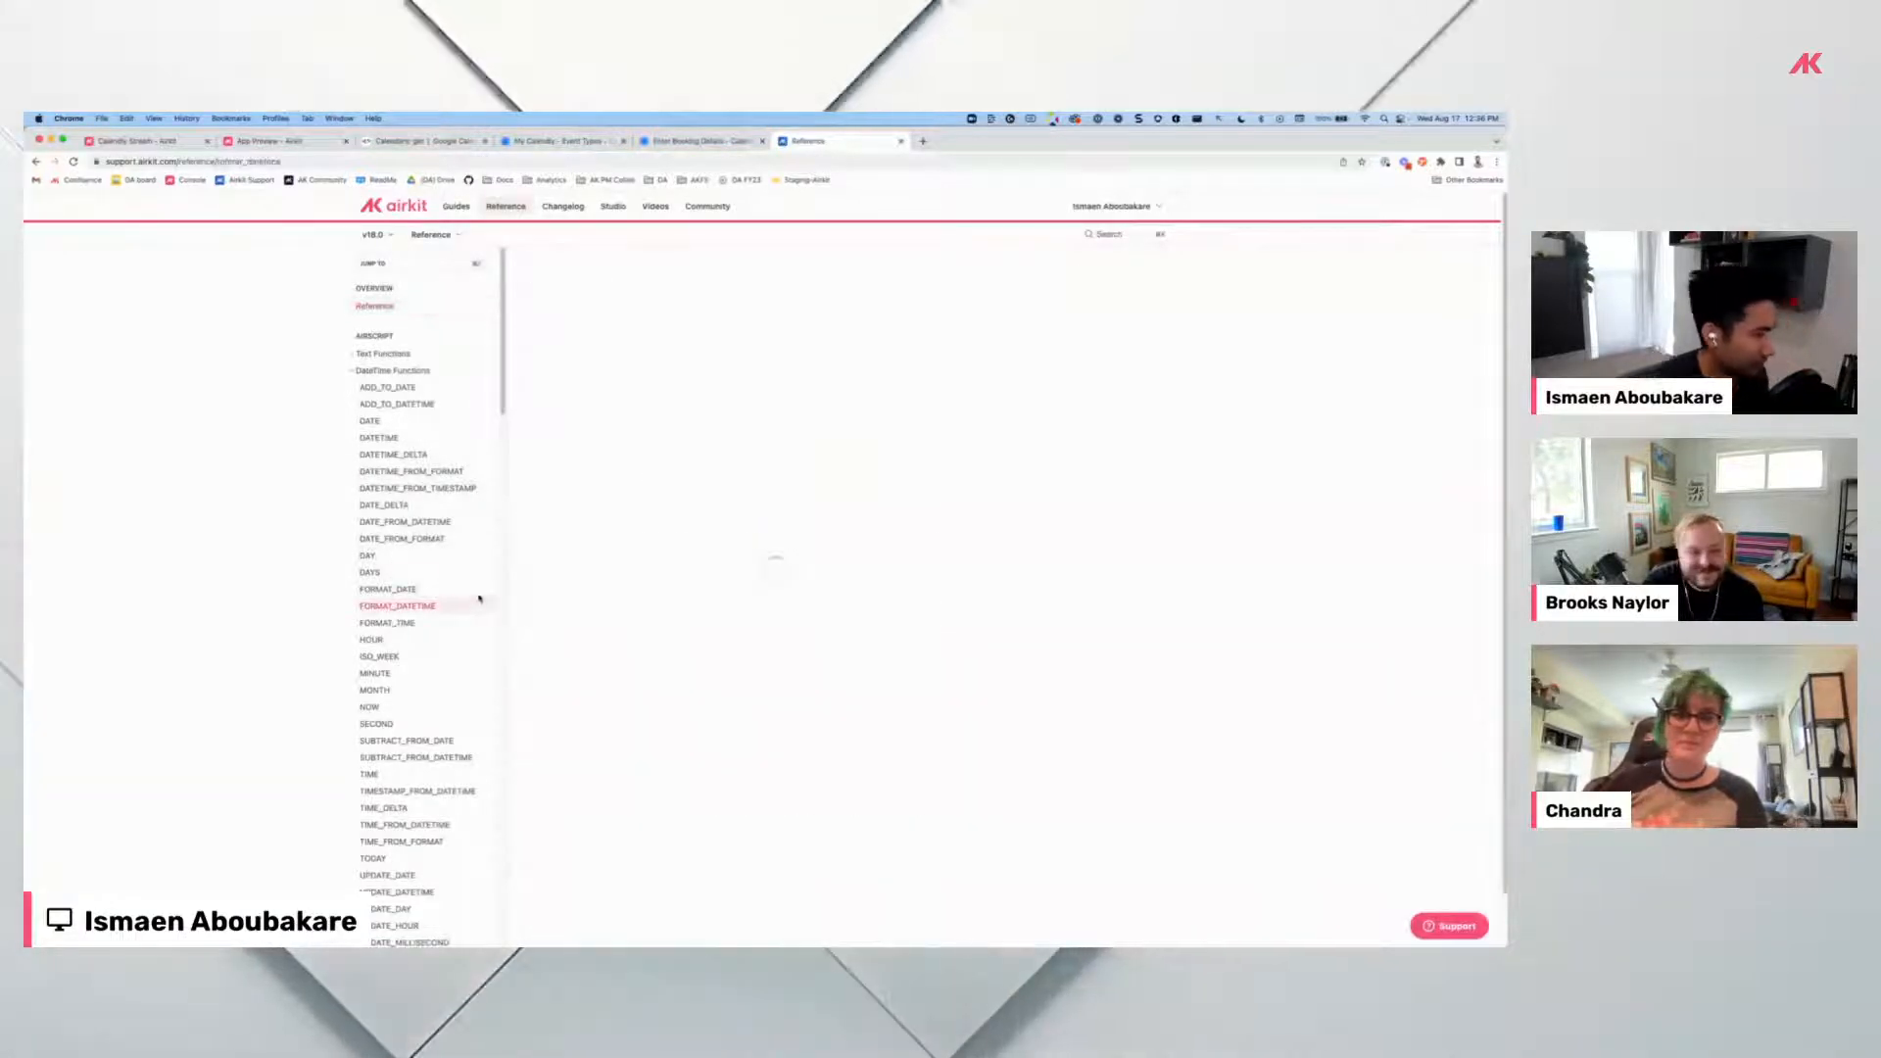
{"action": "scroll", "coordinate": [734, 613], "scroll_direction": "down", "scroll_amount": 1}
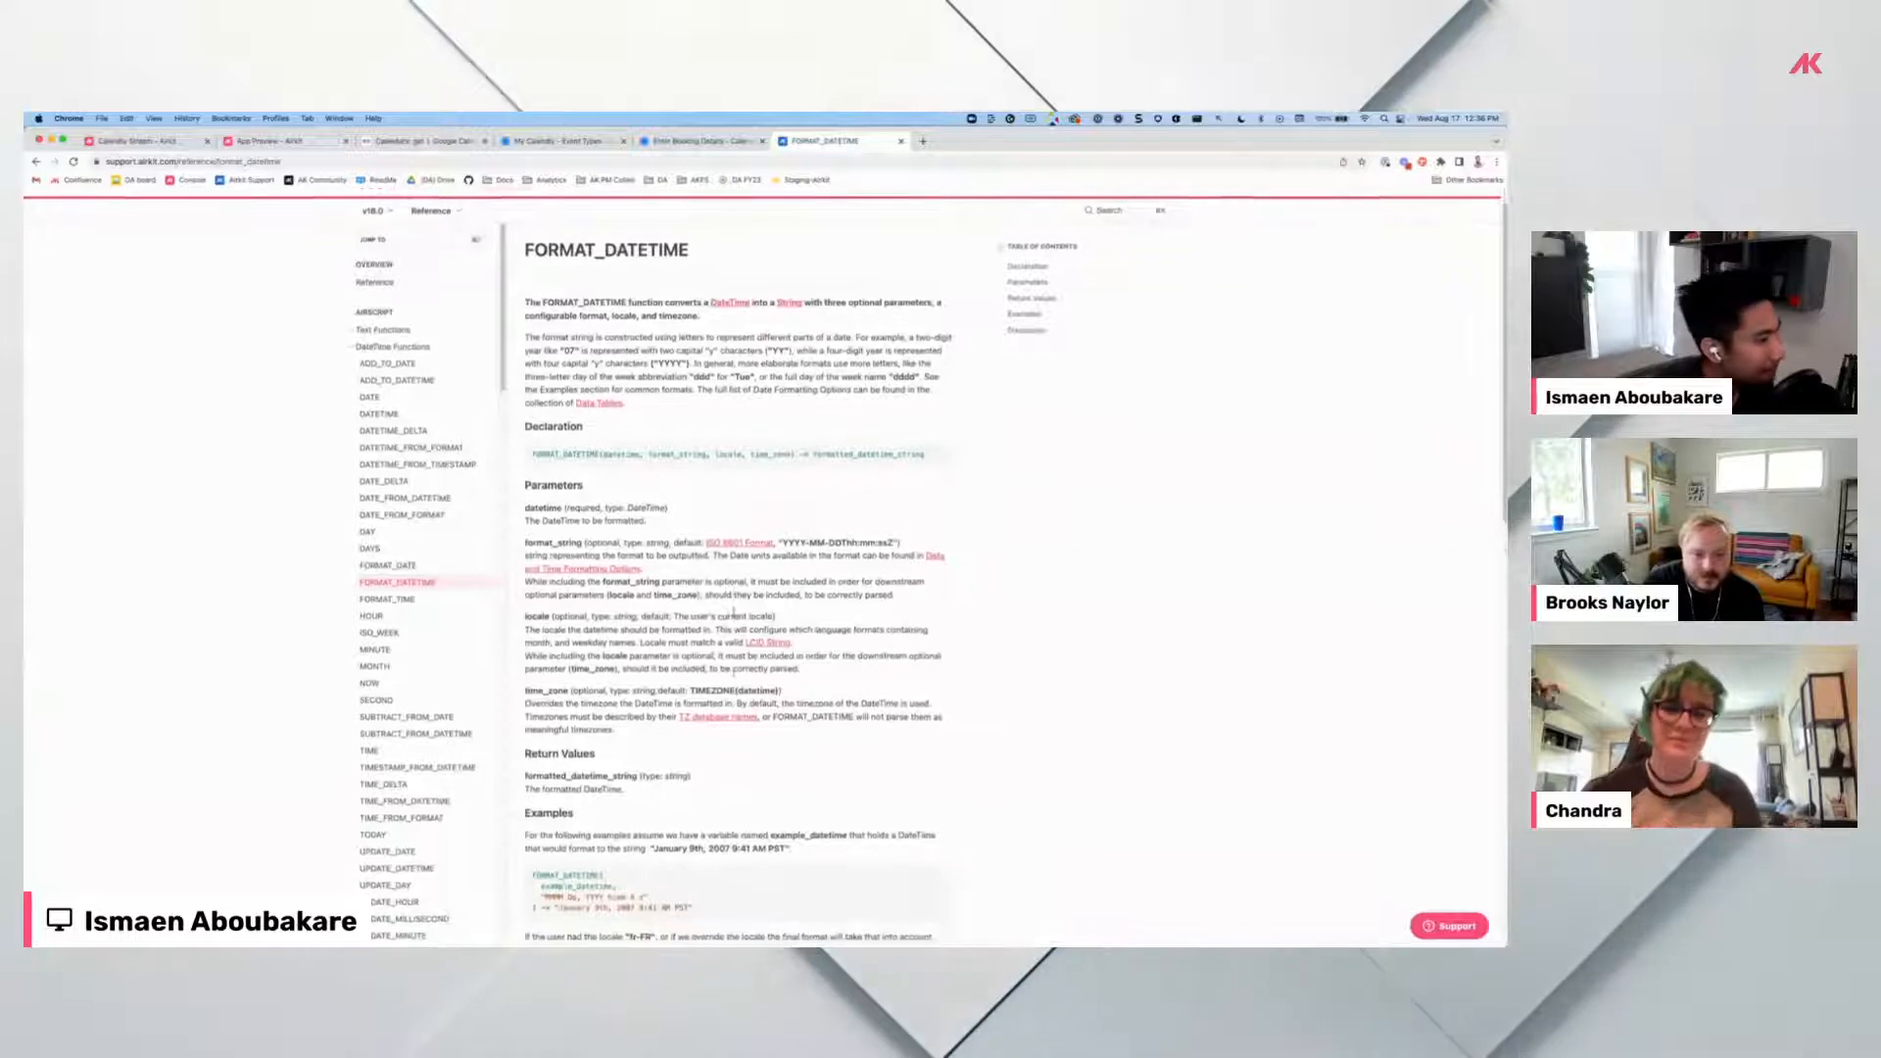
{"action": "scroll", "coordinate": [734, 611], "scroll_direction": "down", "scroll_amount": 10}
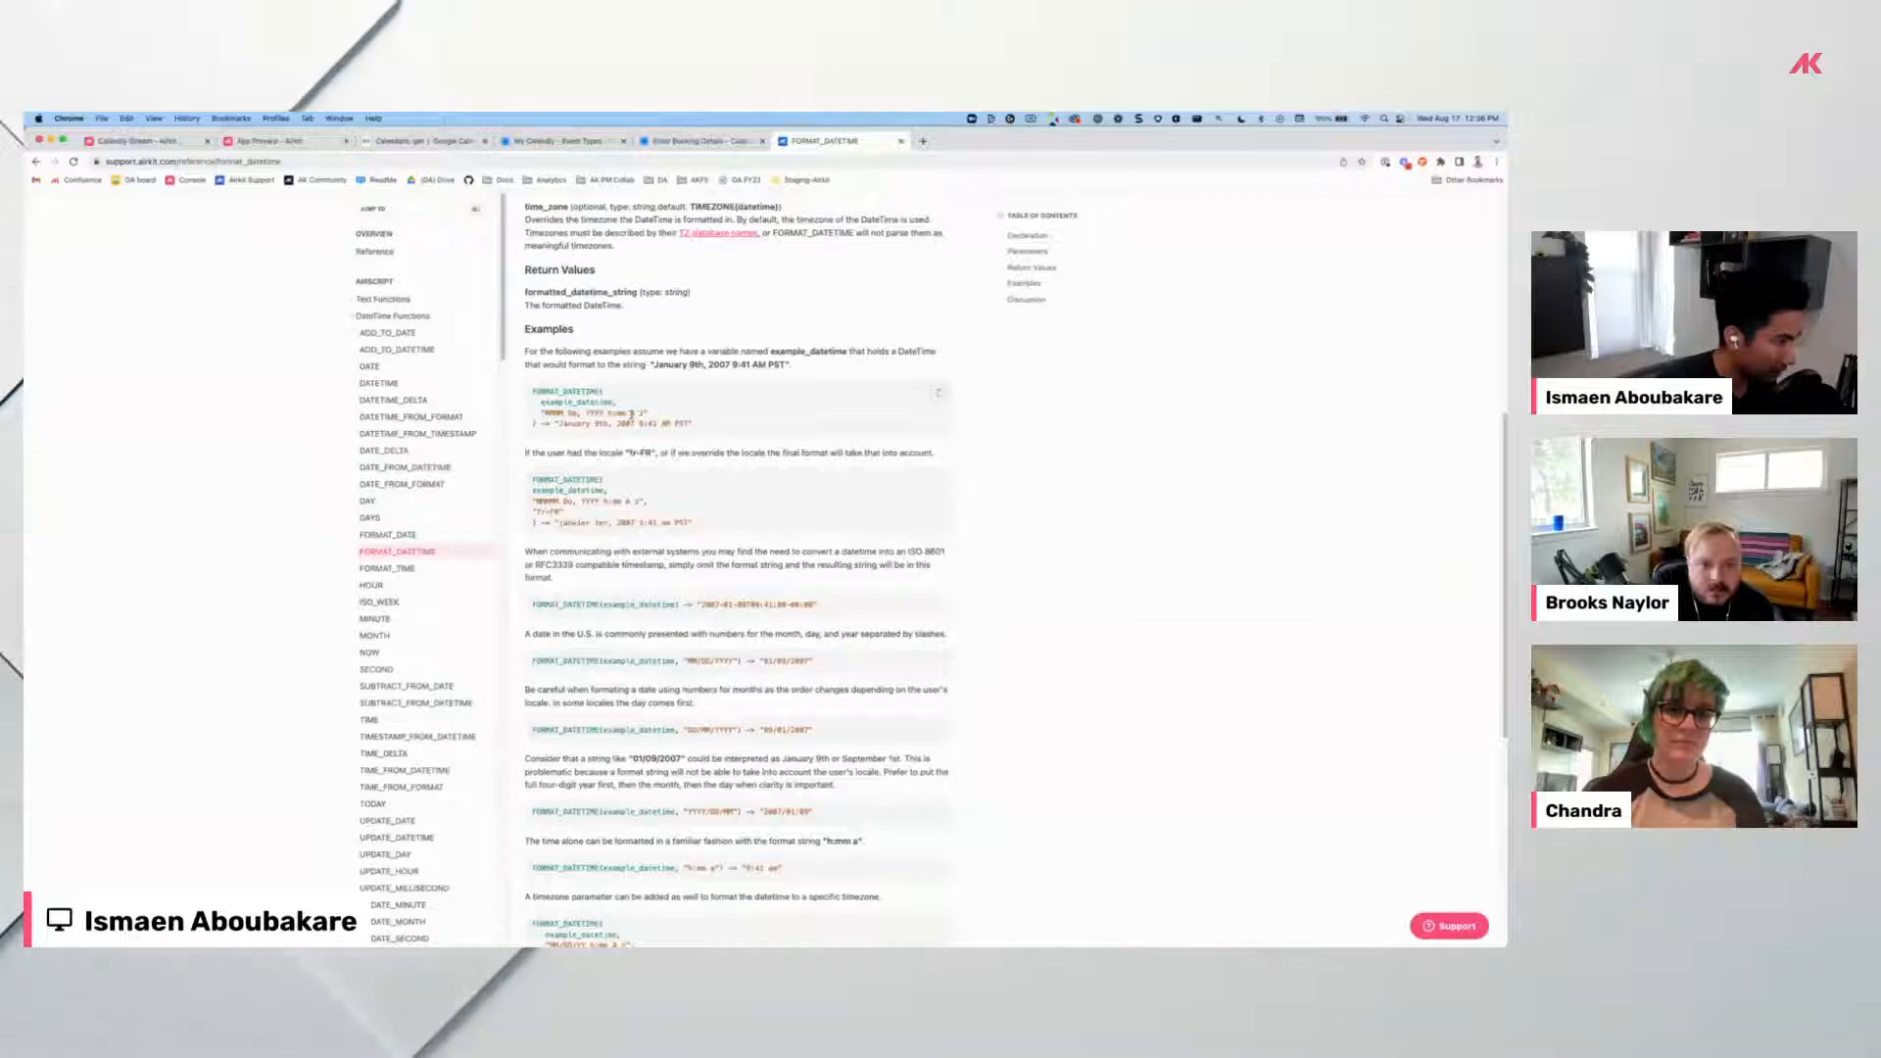
{"action": "mouse_move", "coordinate": [641, 415]}
{"action": "left_mouse_down"}
{"action": "mouse_move", "coordinate": [543, 413]}
{"action": "mouse_move", "coordinate": [651, 415]}
{"action": "left_mouse_up"}
{"action": "key", "text": "super+c"}
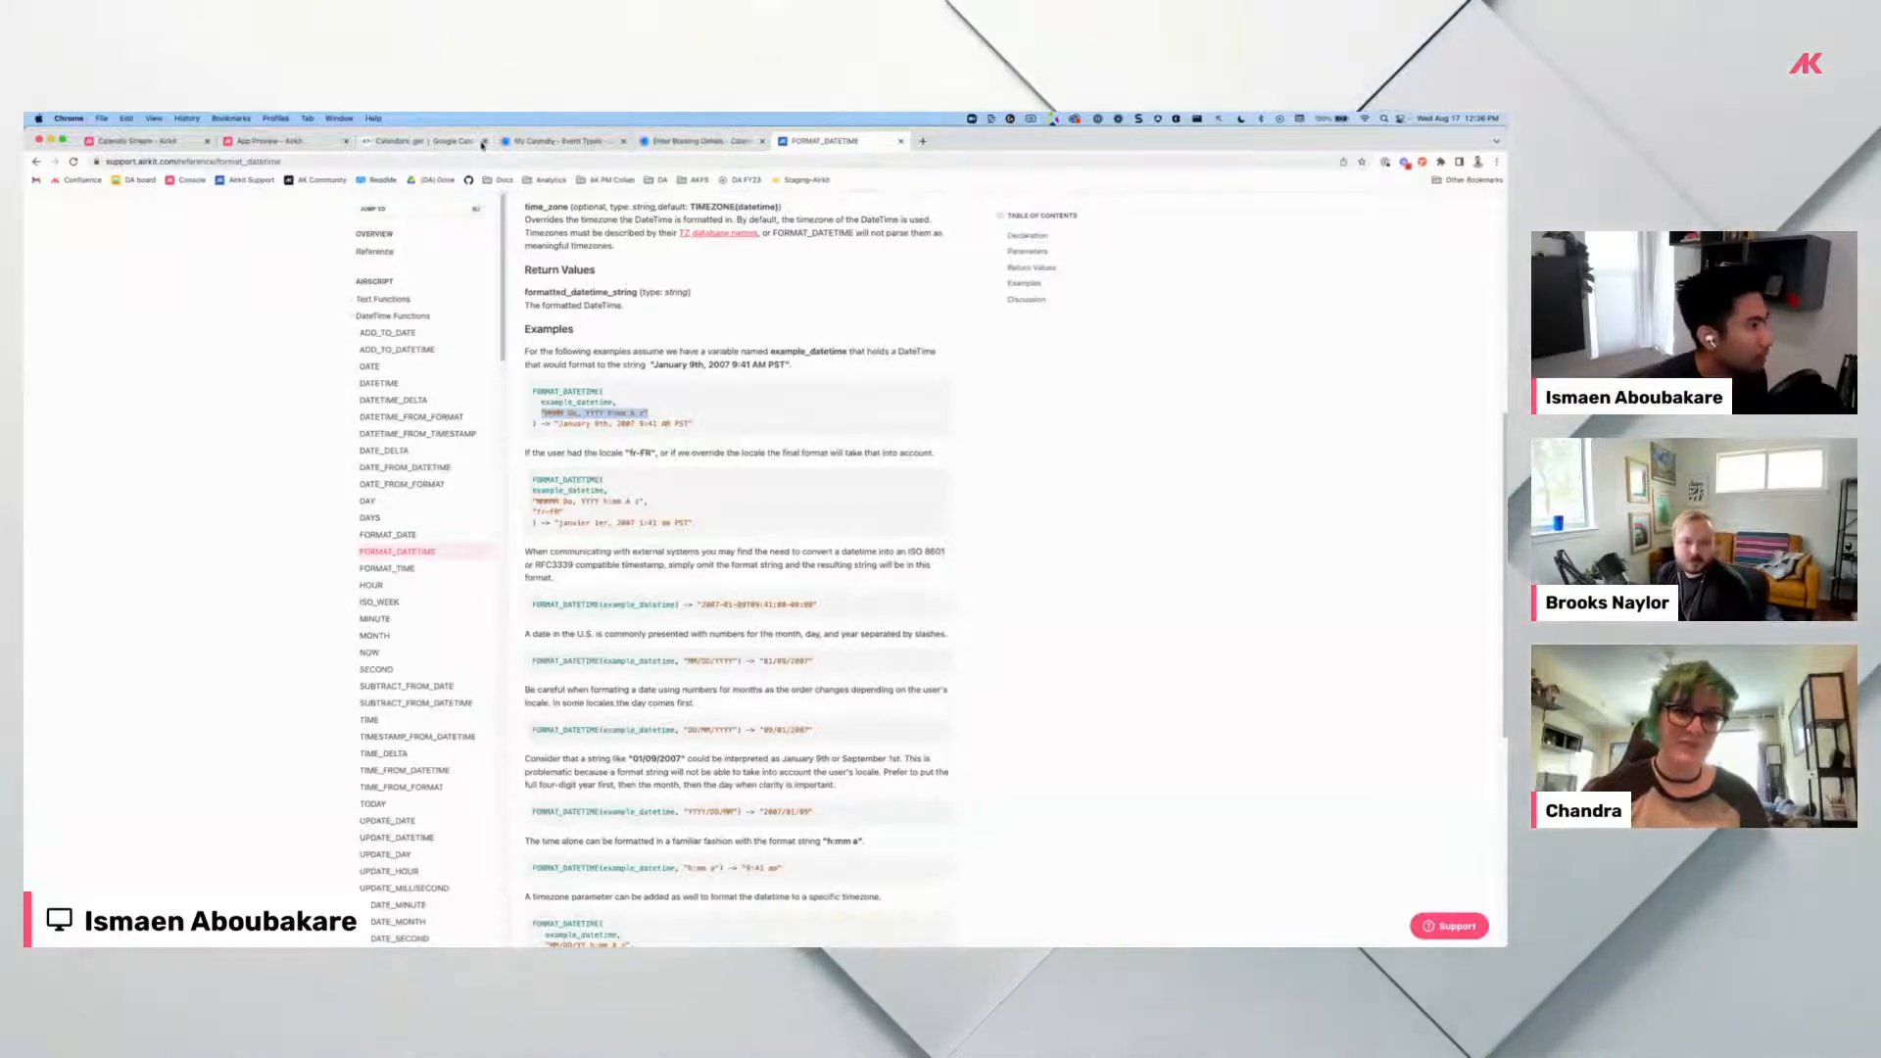
{"action": "left_click", "coordinate": [270, 141]}
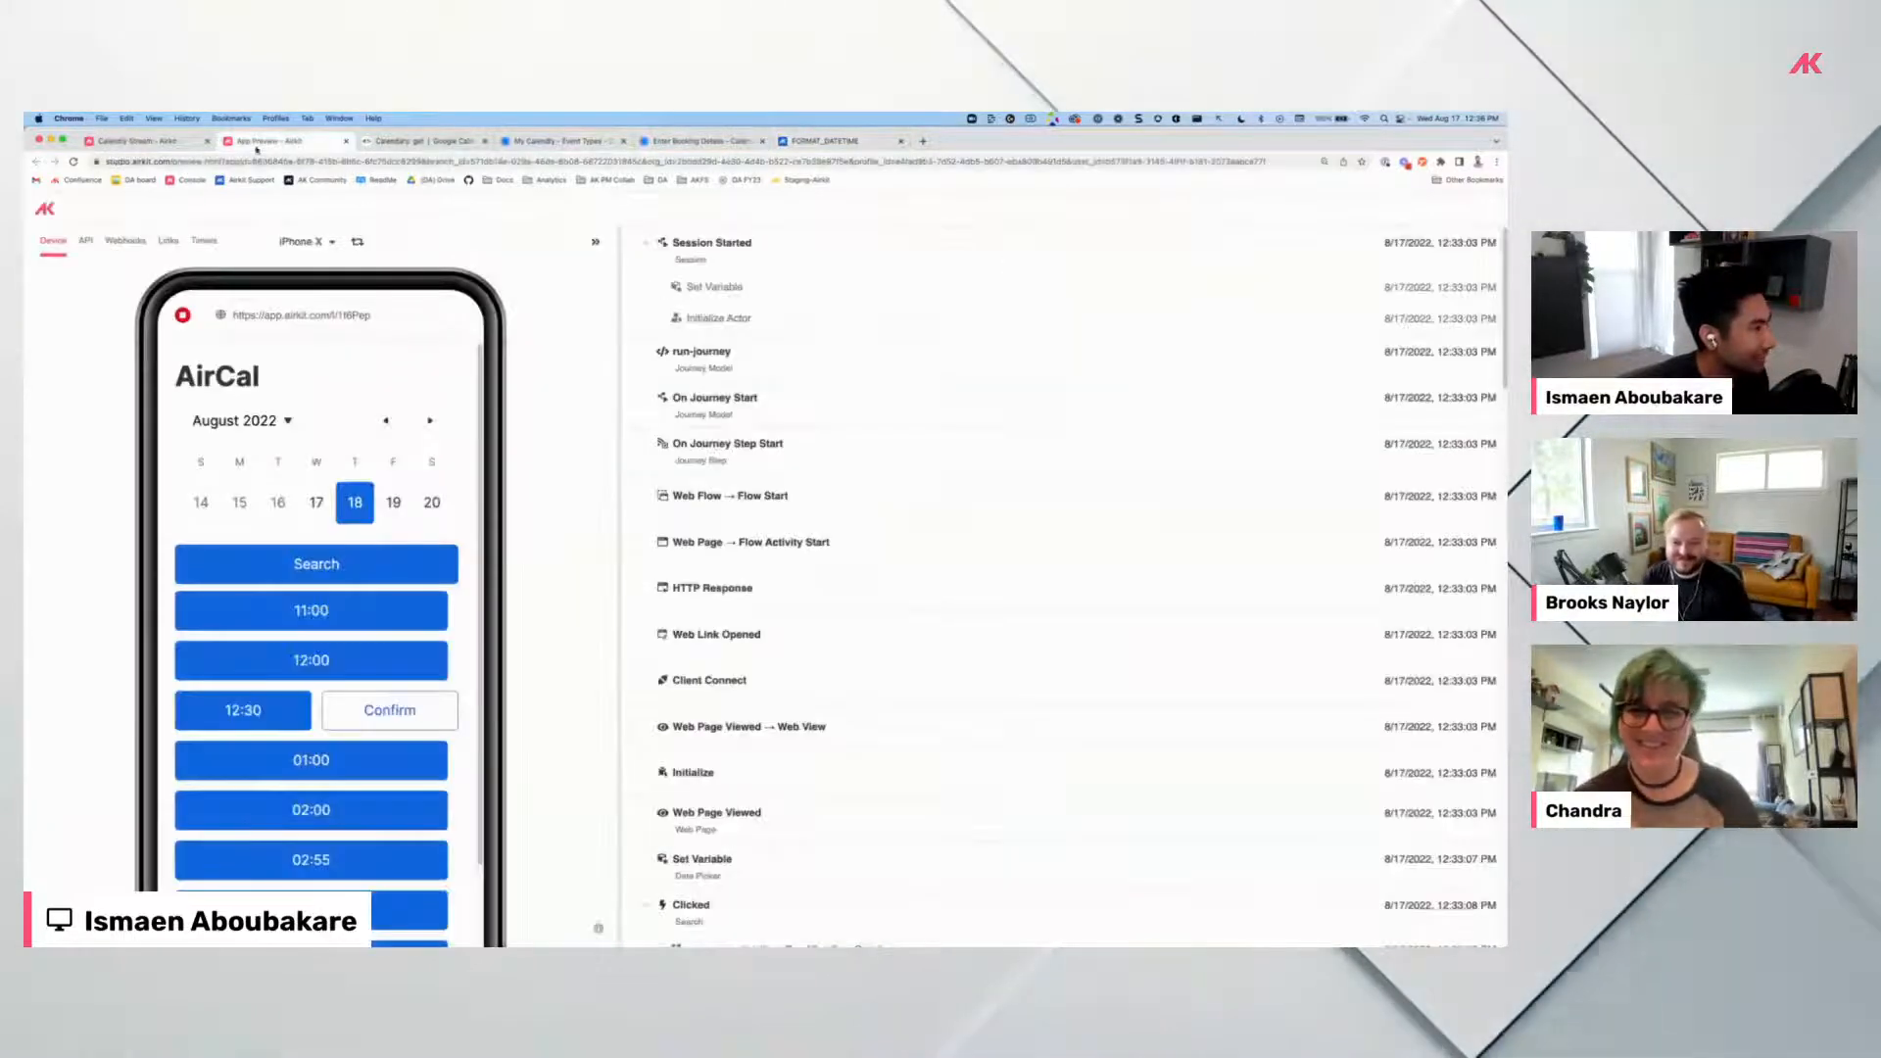
{"action": "left_click", "coordinate": [148, 143]}
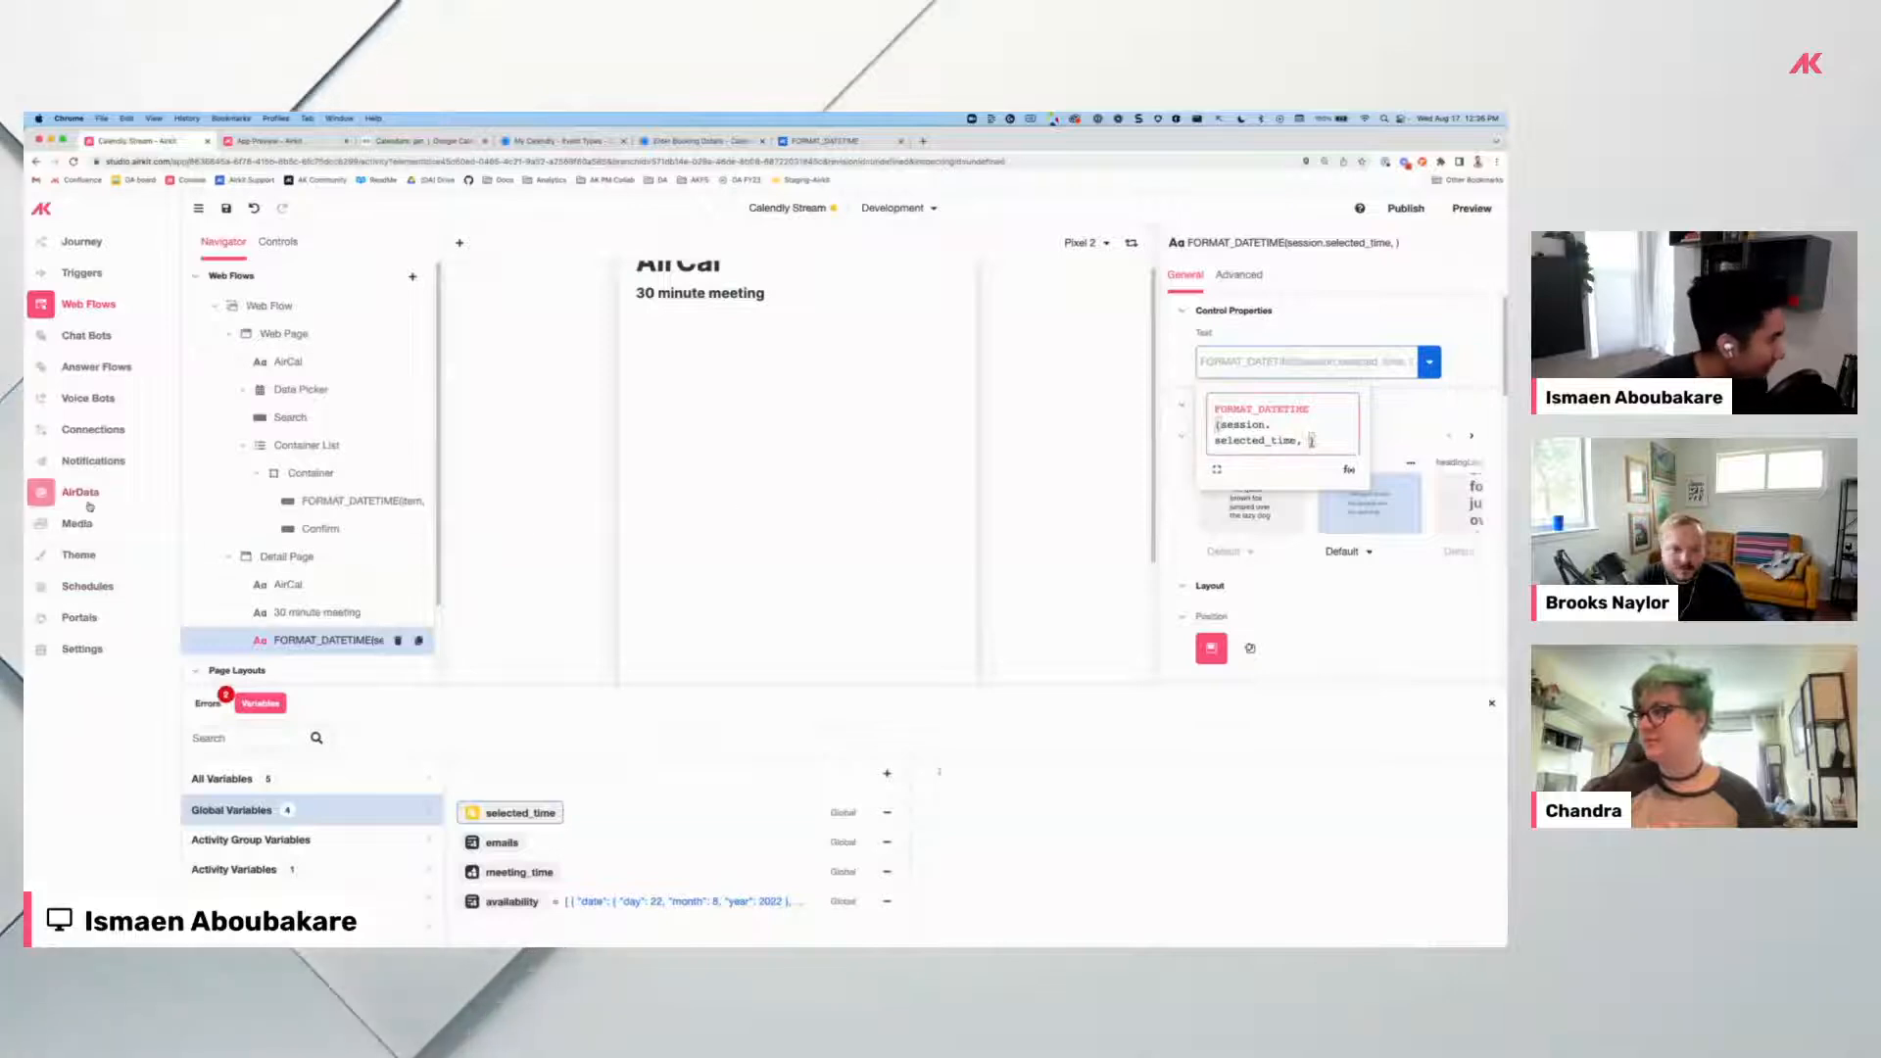
Create a new user function named FANCY_DATE under Connections.
{"action": "left_click", "coordinate": [117, 427]}
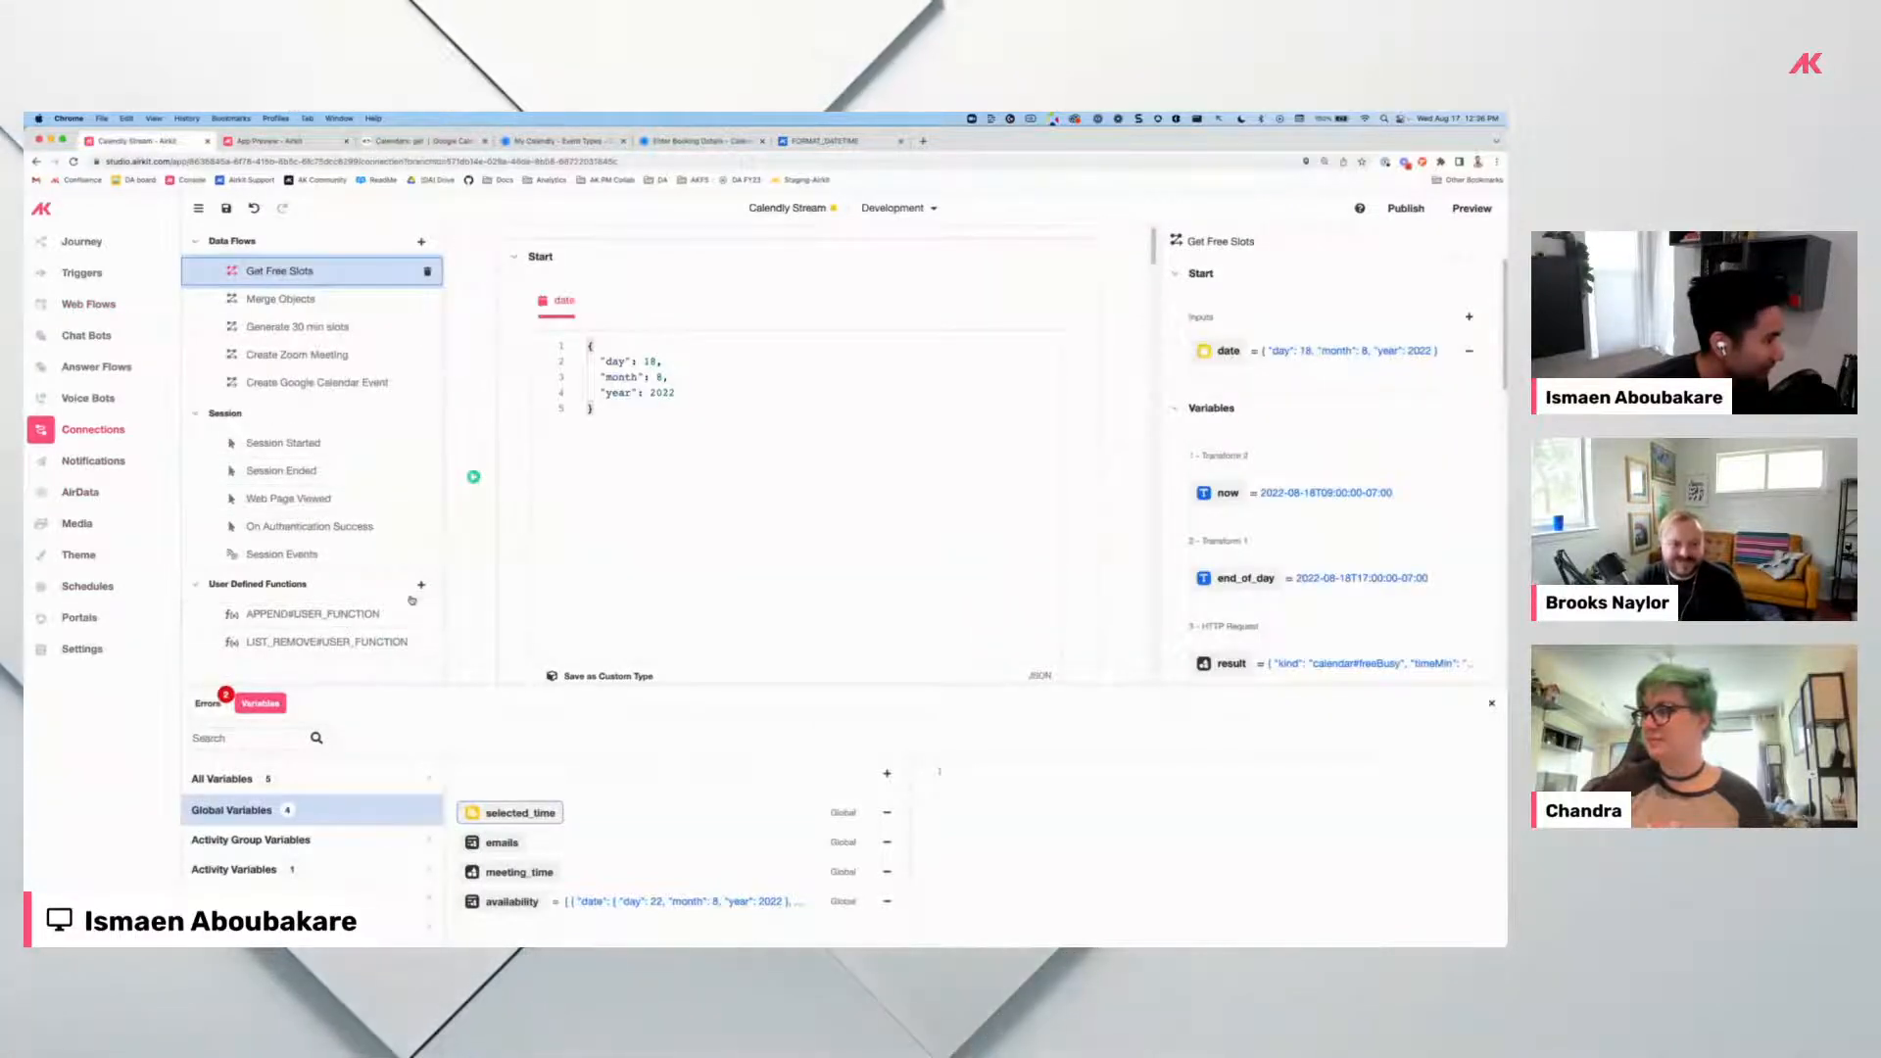
{"action": "left_click", "coordinate": [420, 587]}
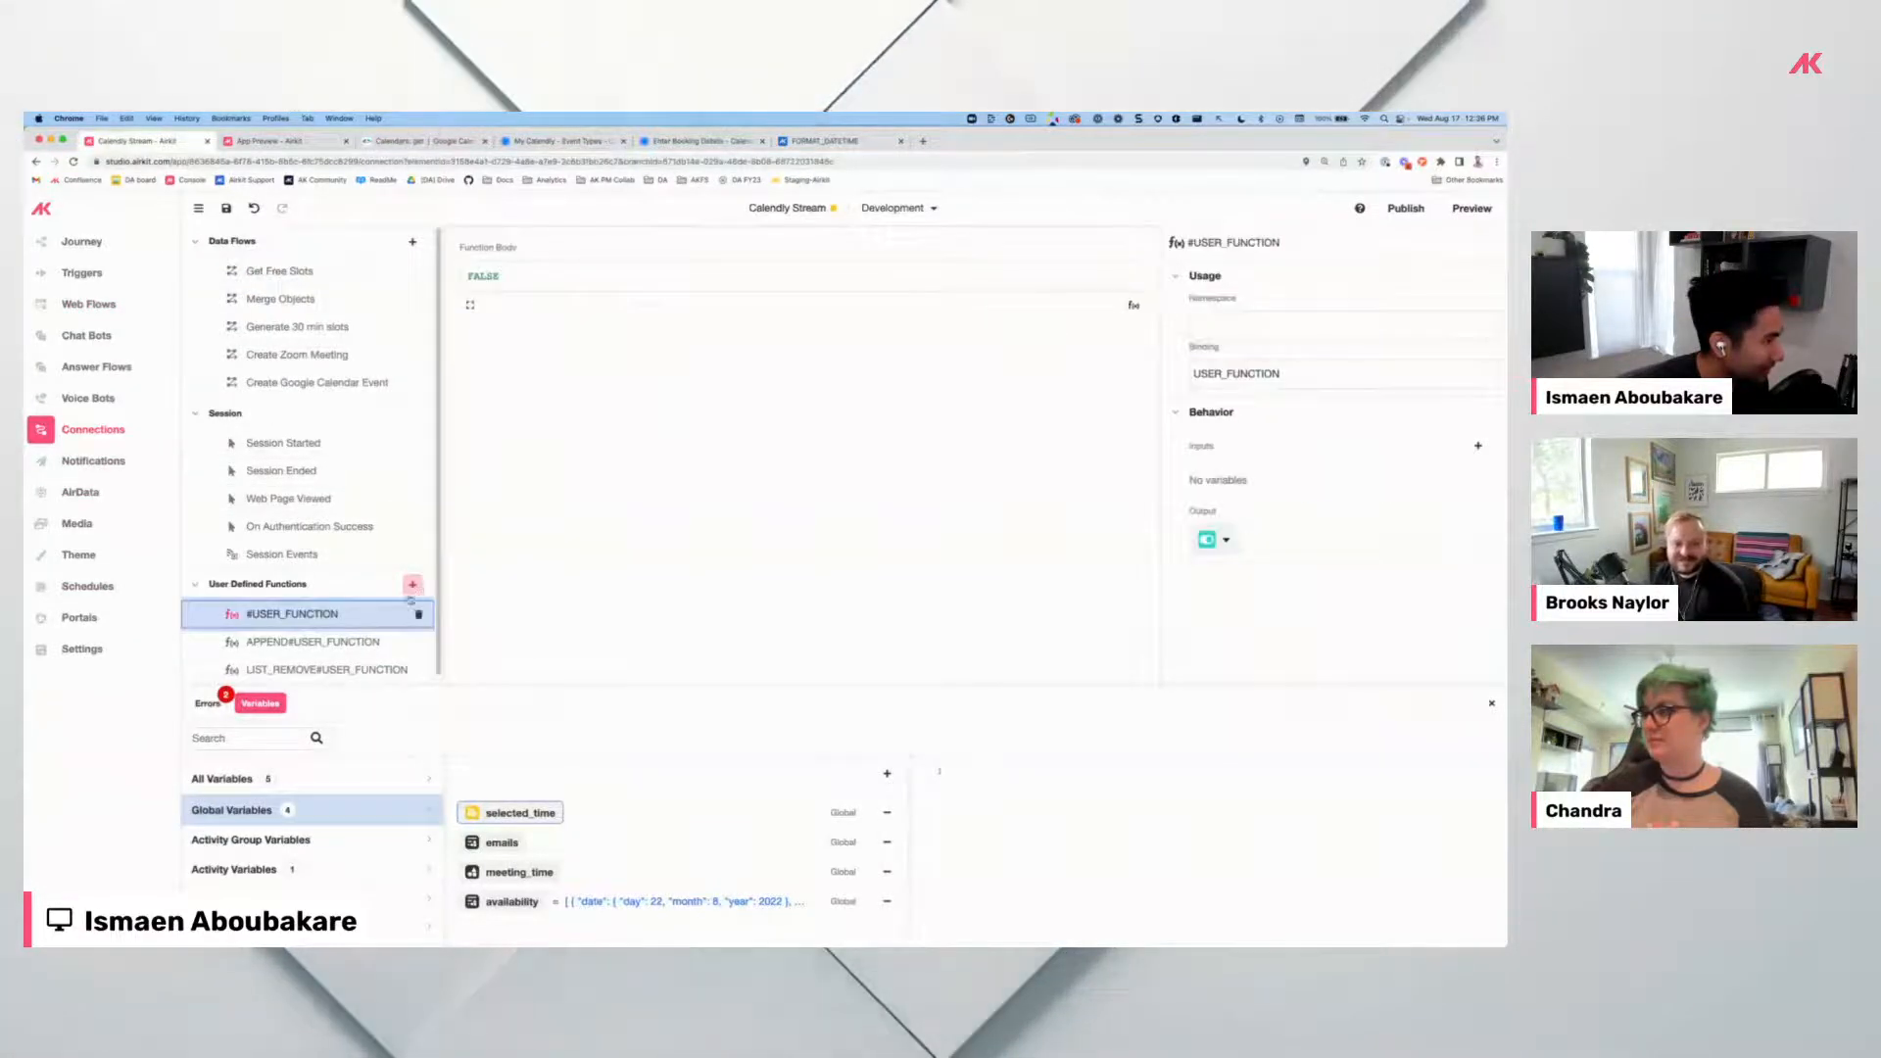
{"action": "left_click", "coordinate": [1232, 324]}
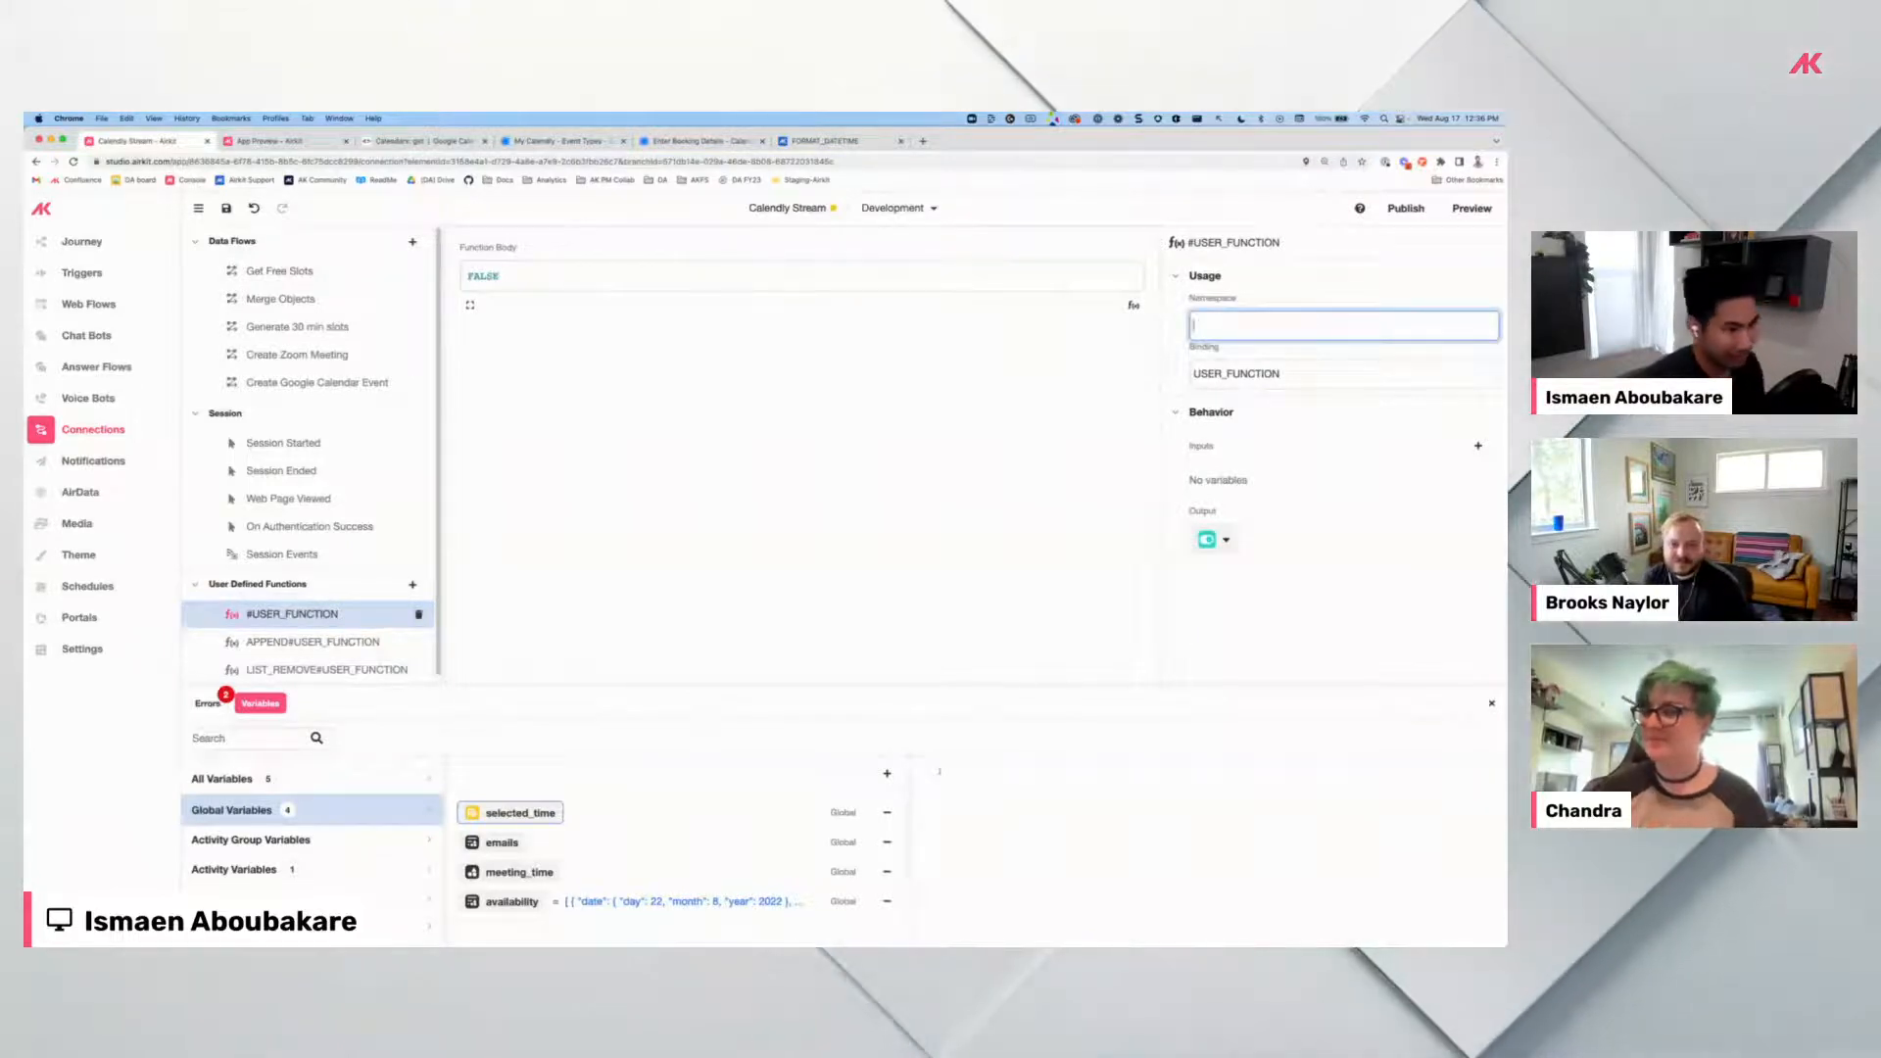
{"action": "type", "text": "Fa"}
{"action": "key", "text": "BackSpace"}
{"action": "type", "text": "ANCY_DATE"}
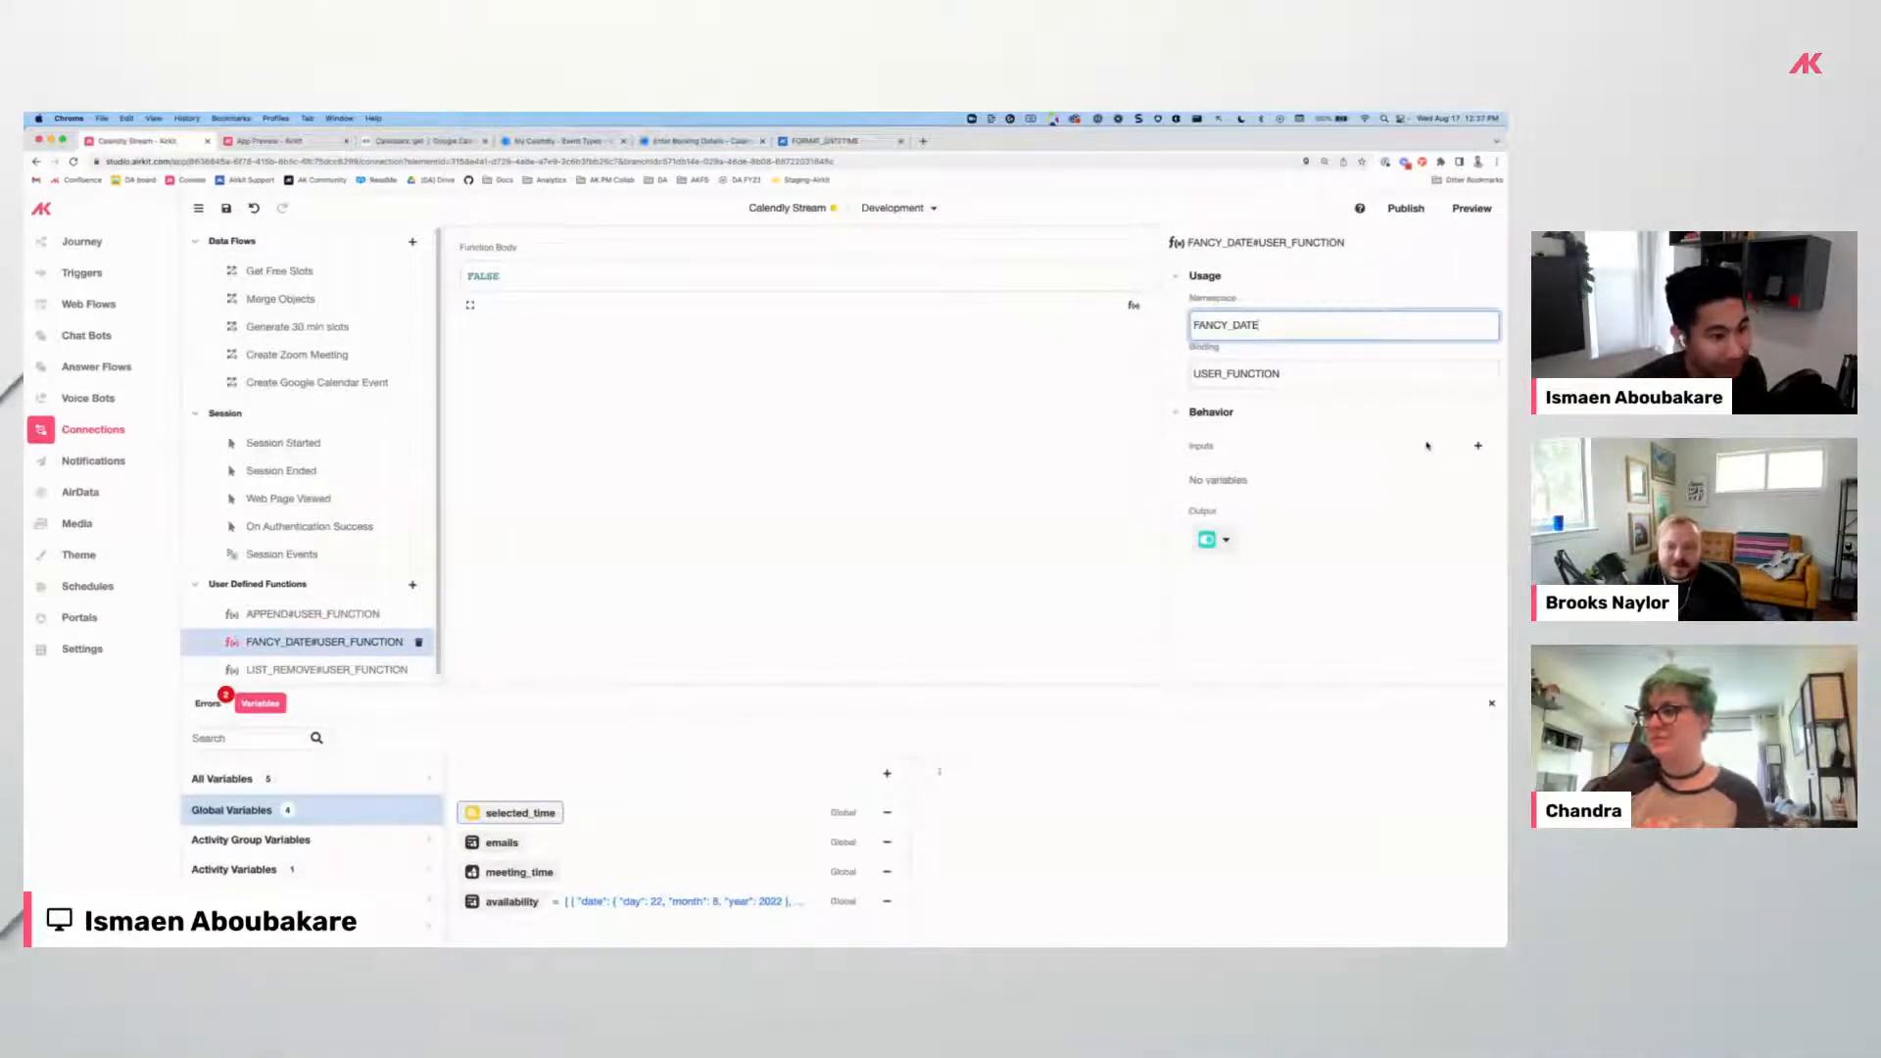
Give FANCY_DATE a DateTime input named date_time and a Text output.
{"action": "left_click", "coordinate": [1479, 447]}
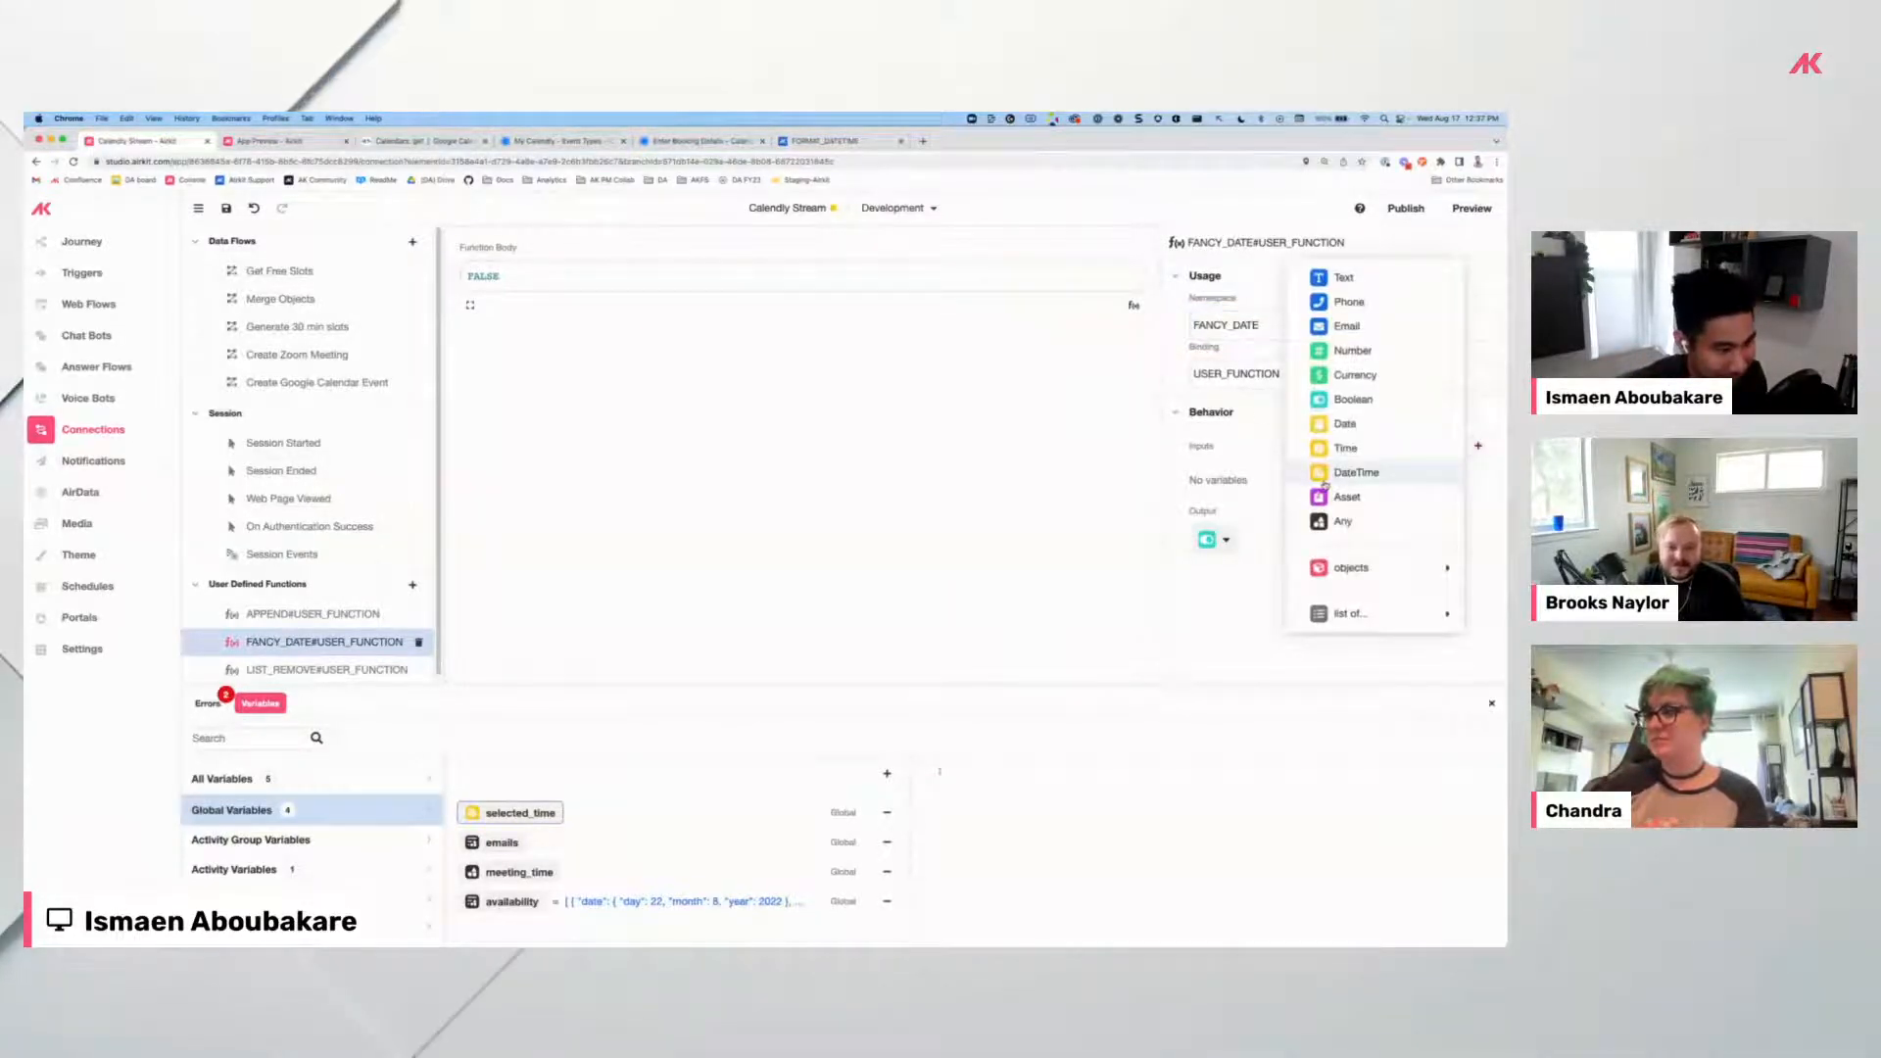
{"action": "left_click", "coordinate": [1356, 472]}
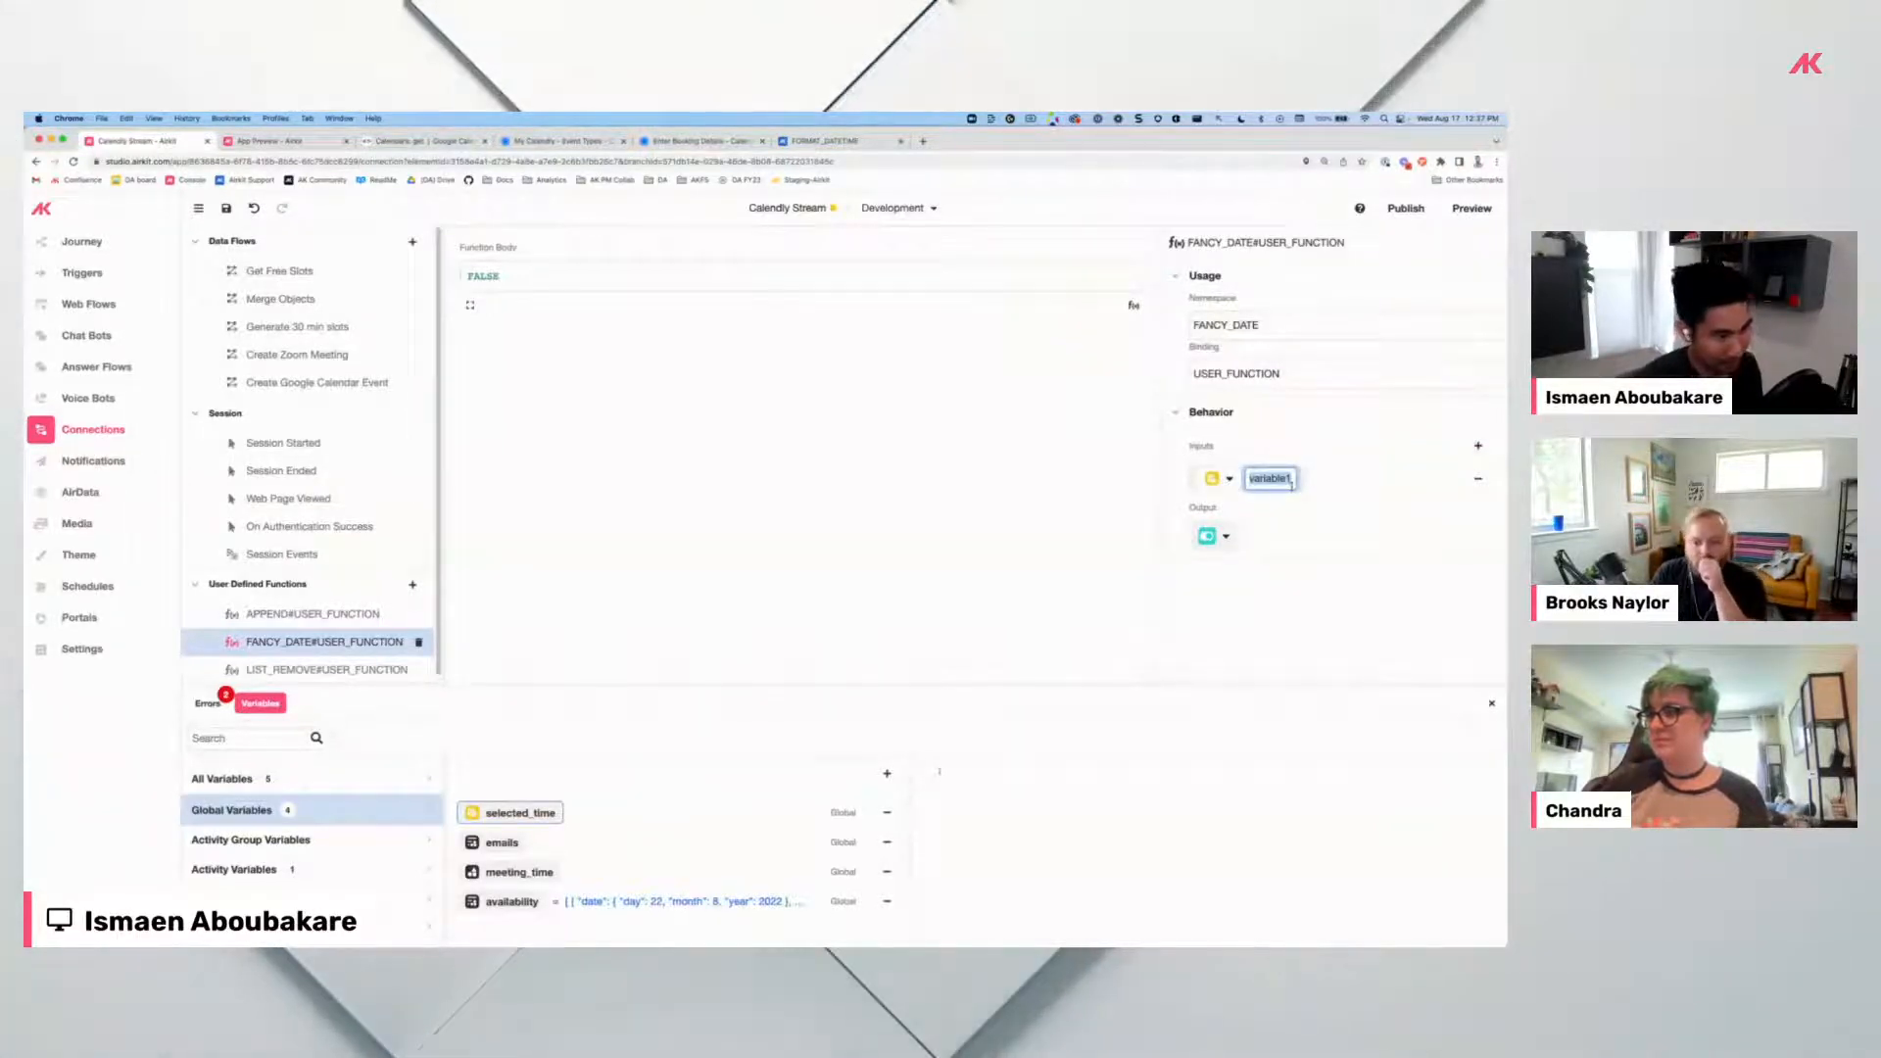
{"action": "type", "text": "date_time"}
{"action": "key", "text": "Return"}
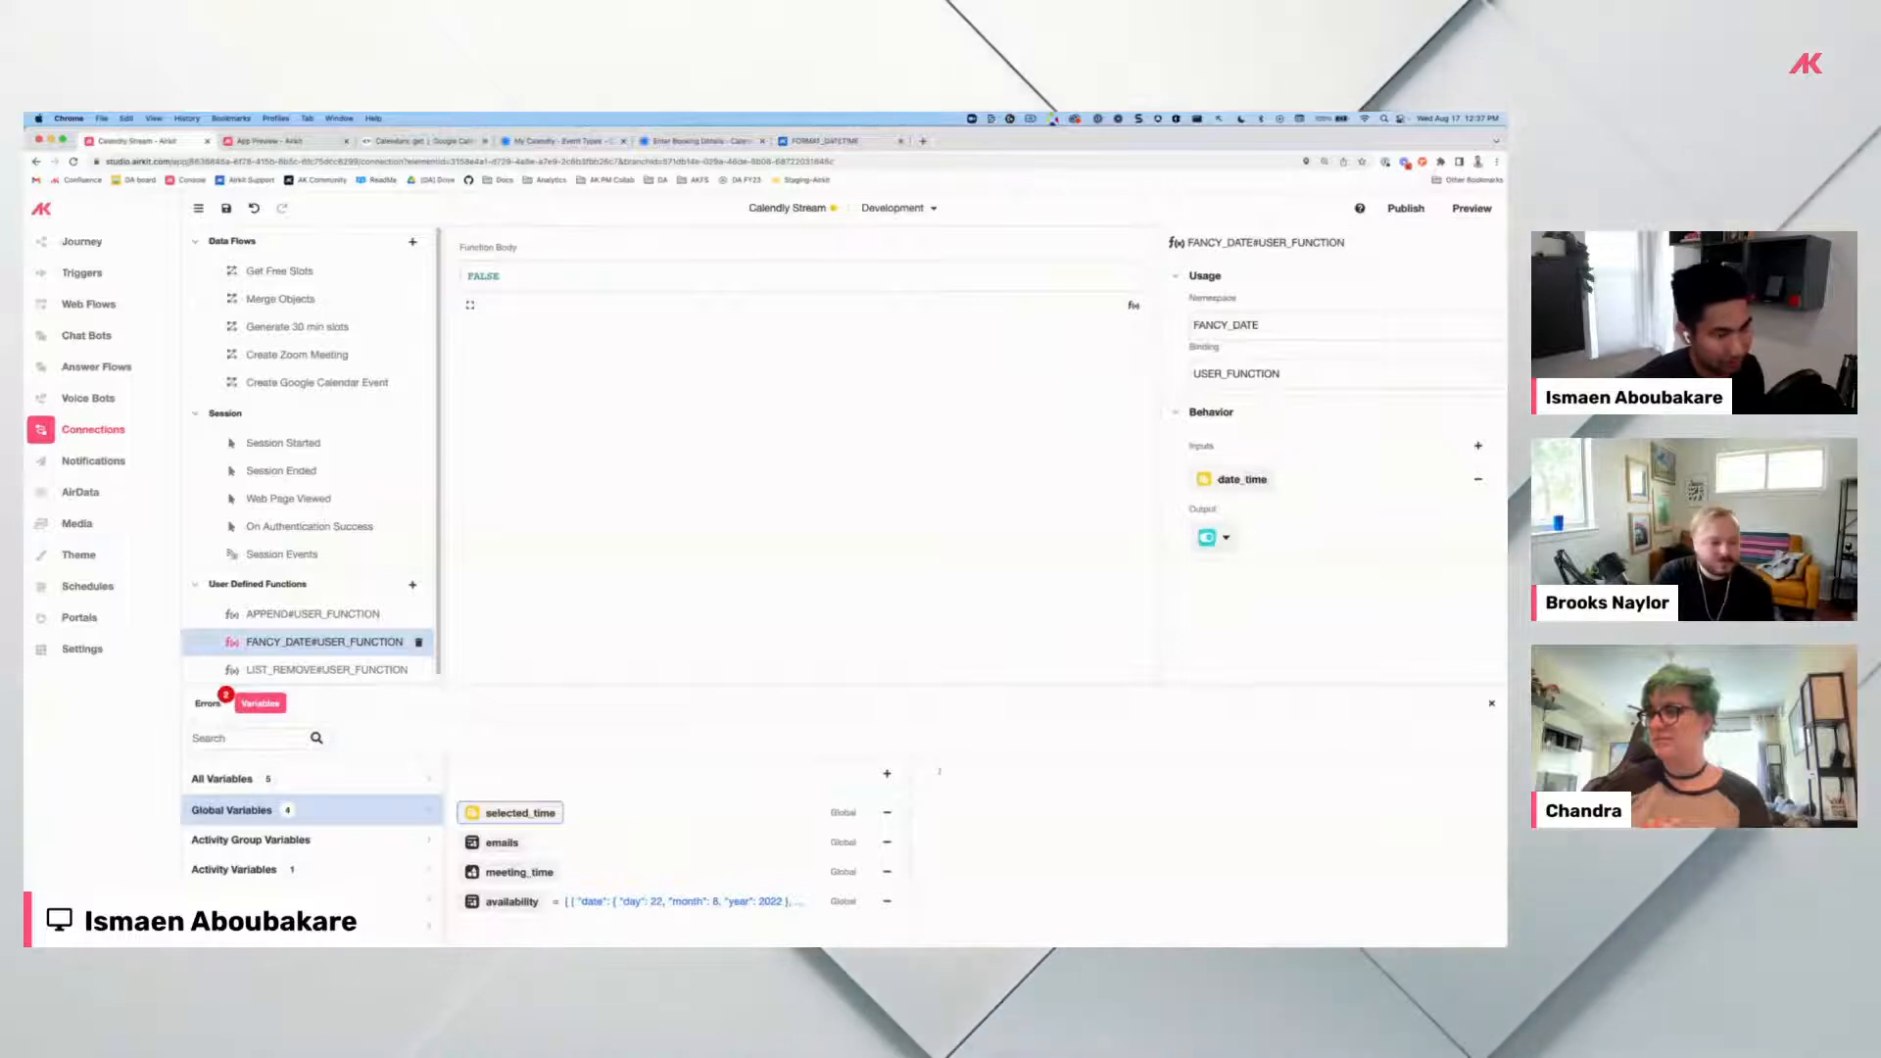
{"action": "left_click", "coordinate": [1220, 537]}
{"action": "left_click", "coordinate": [1239, 560]}
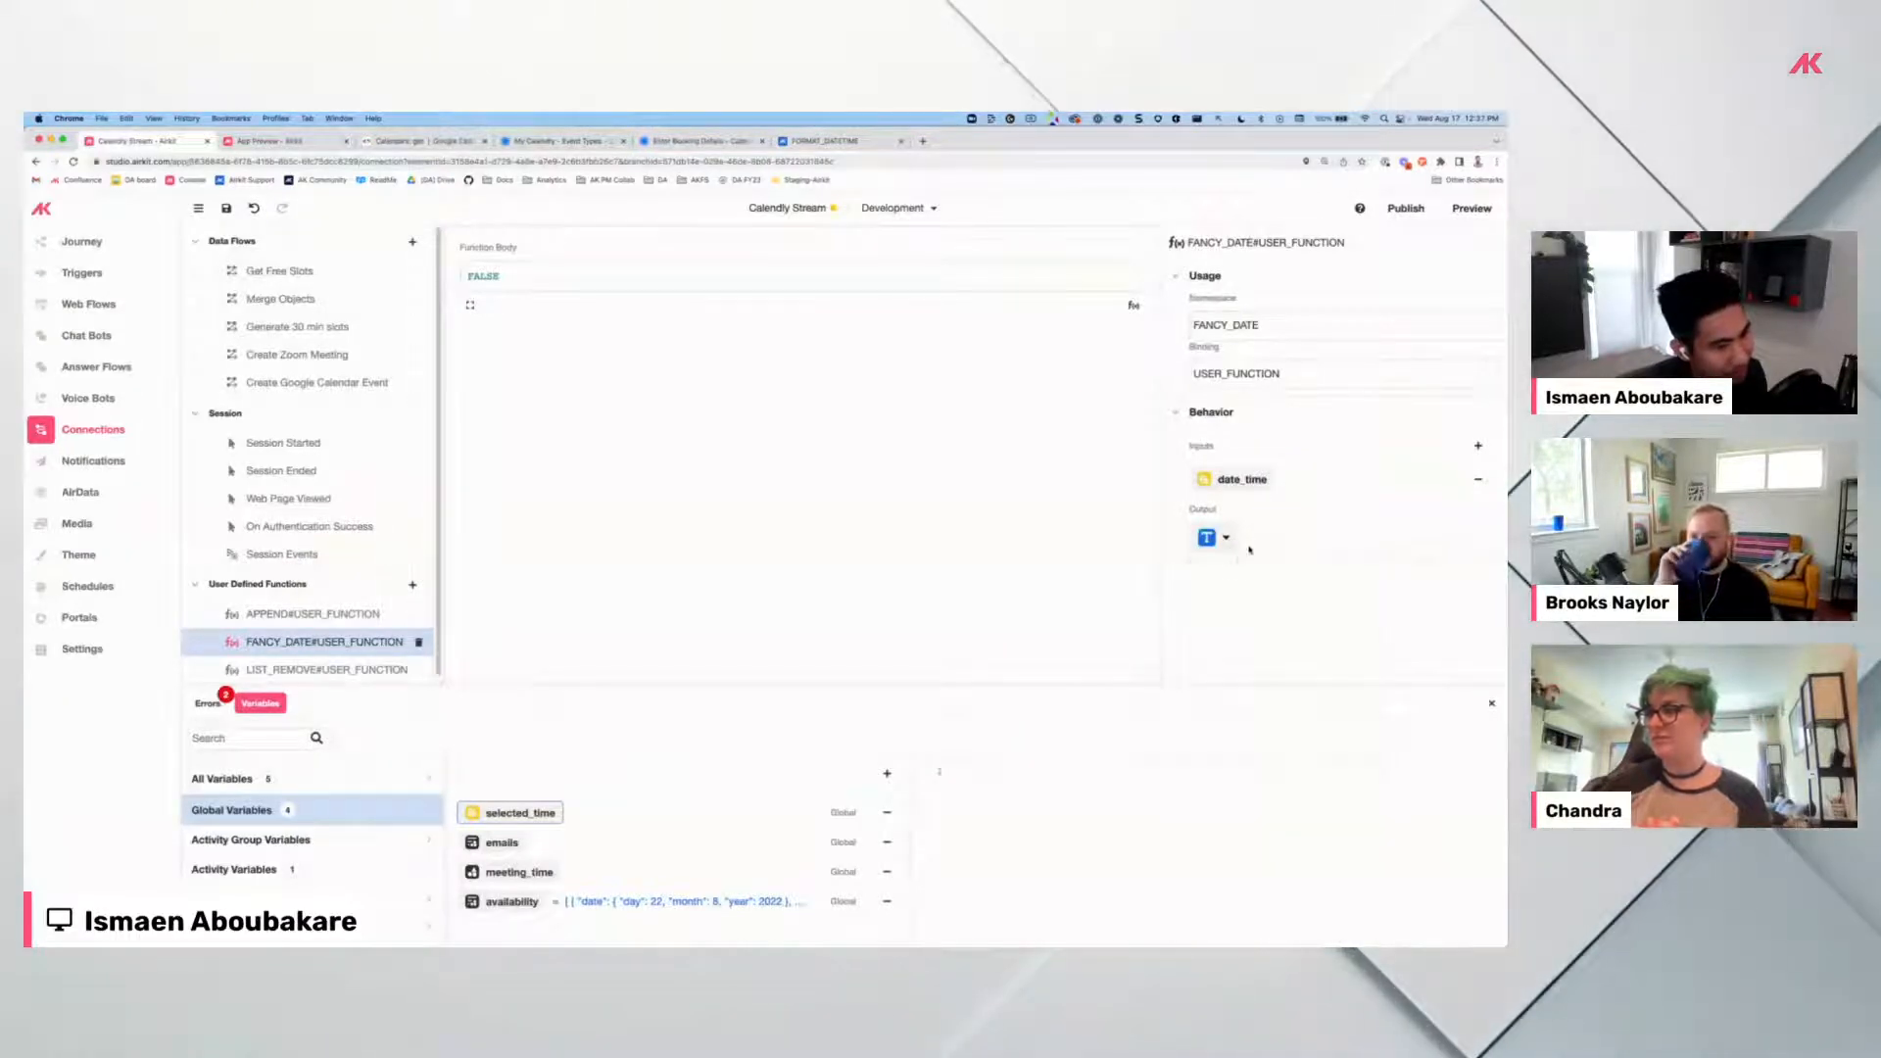
Set the function body to FORMAT_DATETIME(date_time, "MMMM Do, YYYY h:mm A z") and save.
{"action": "left_click", "coordinate": [470, 276]}
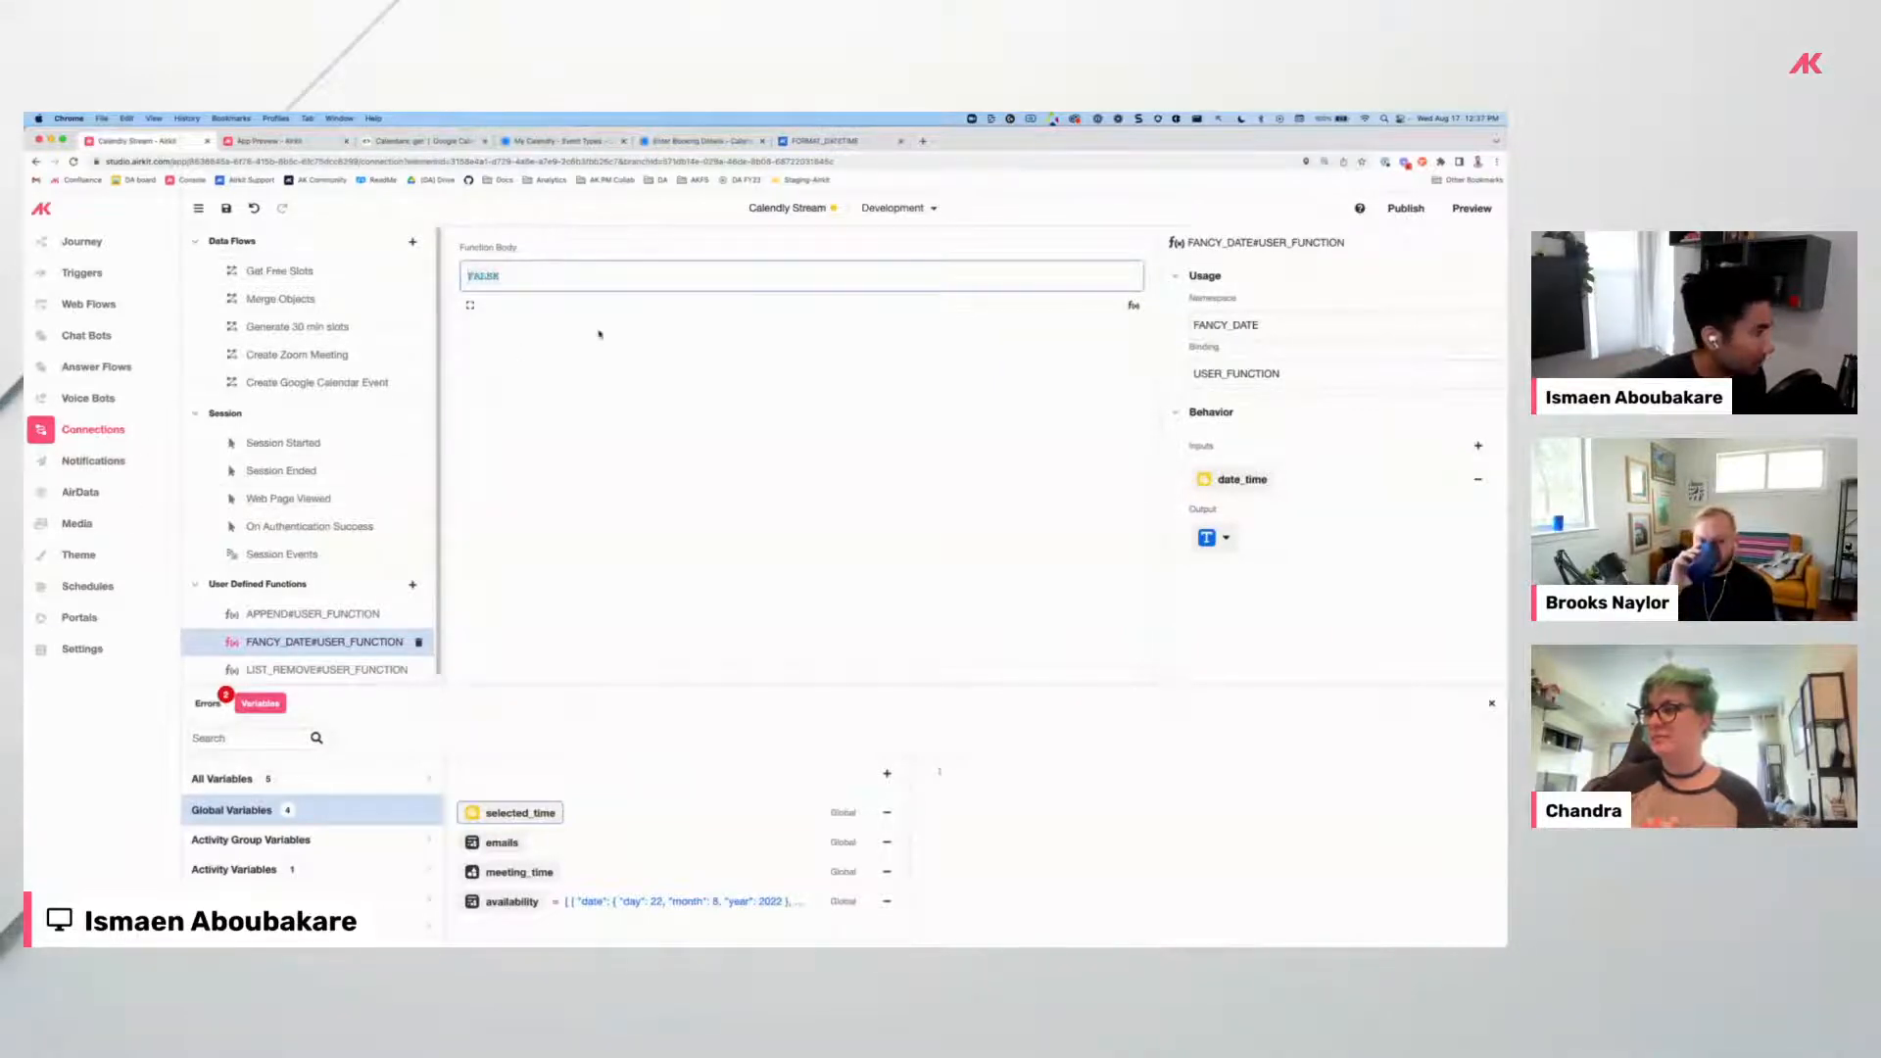
{"action": "type", "text": "Form"}
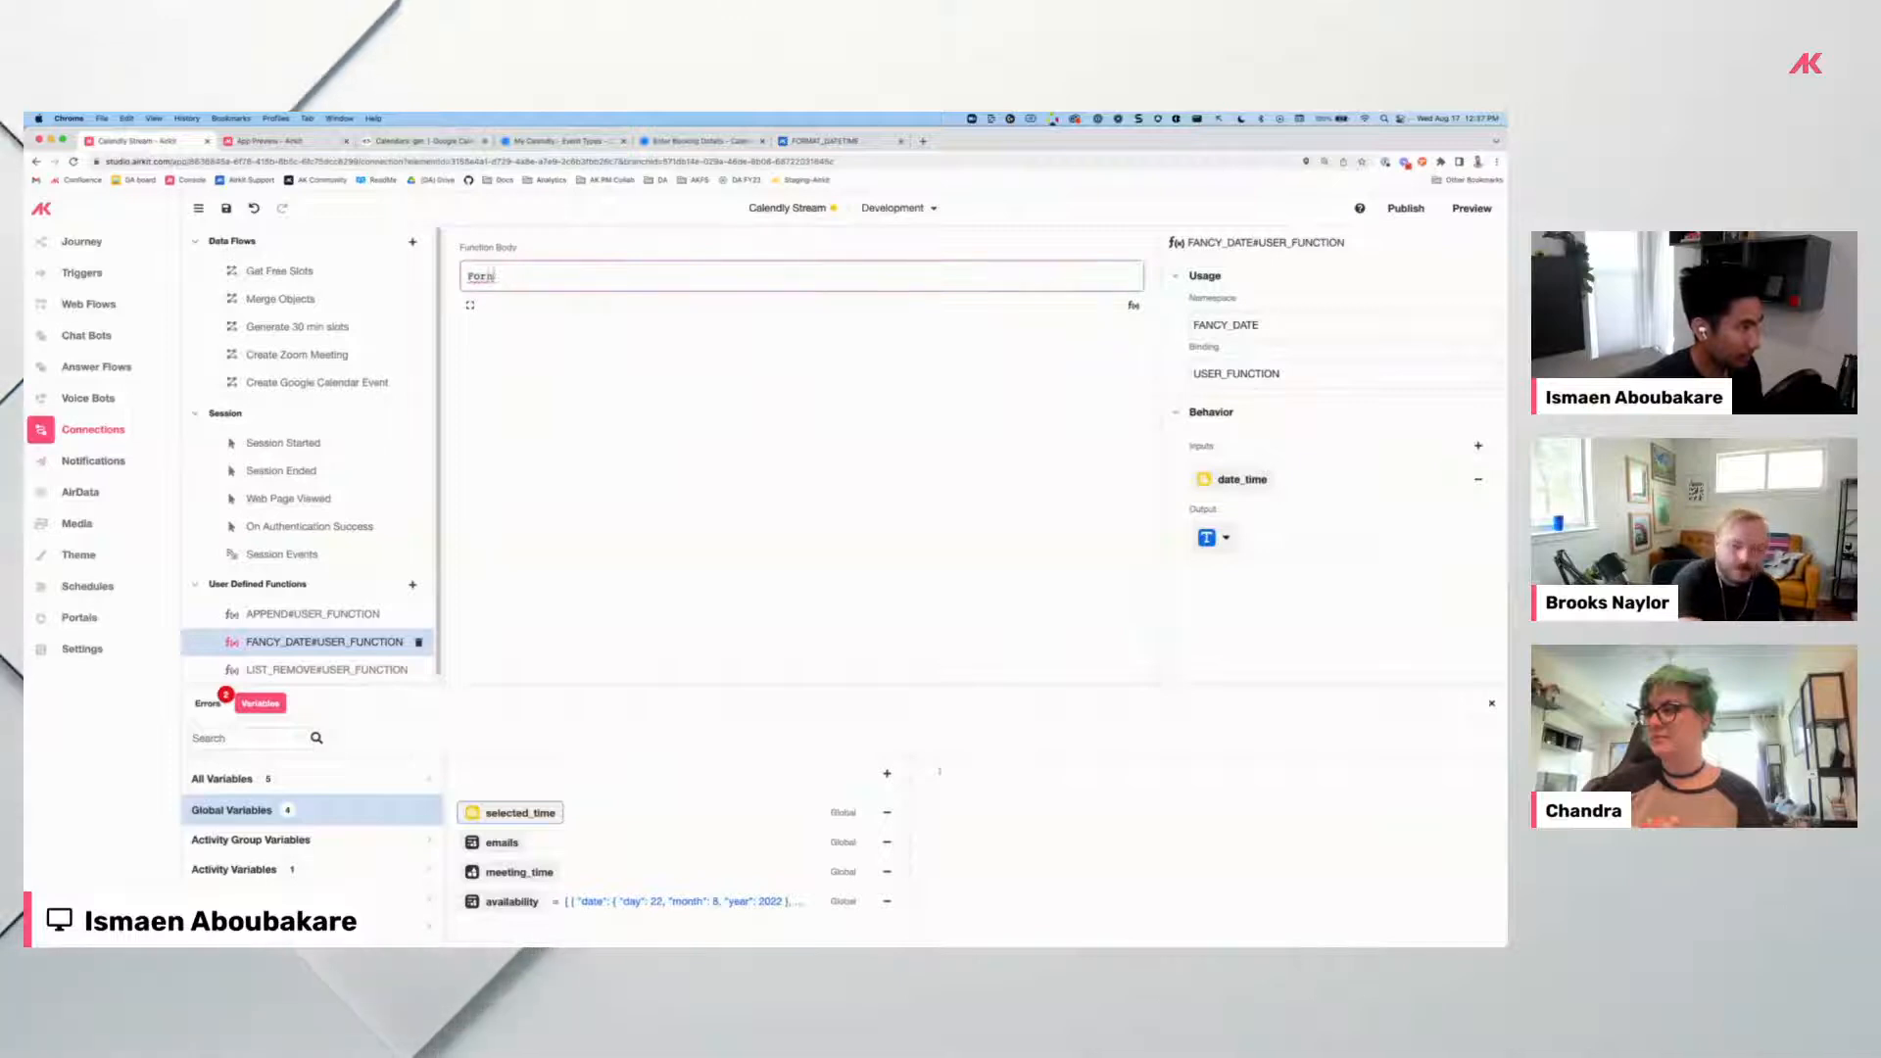
{"action": "type", "text": "at date"}
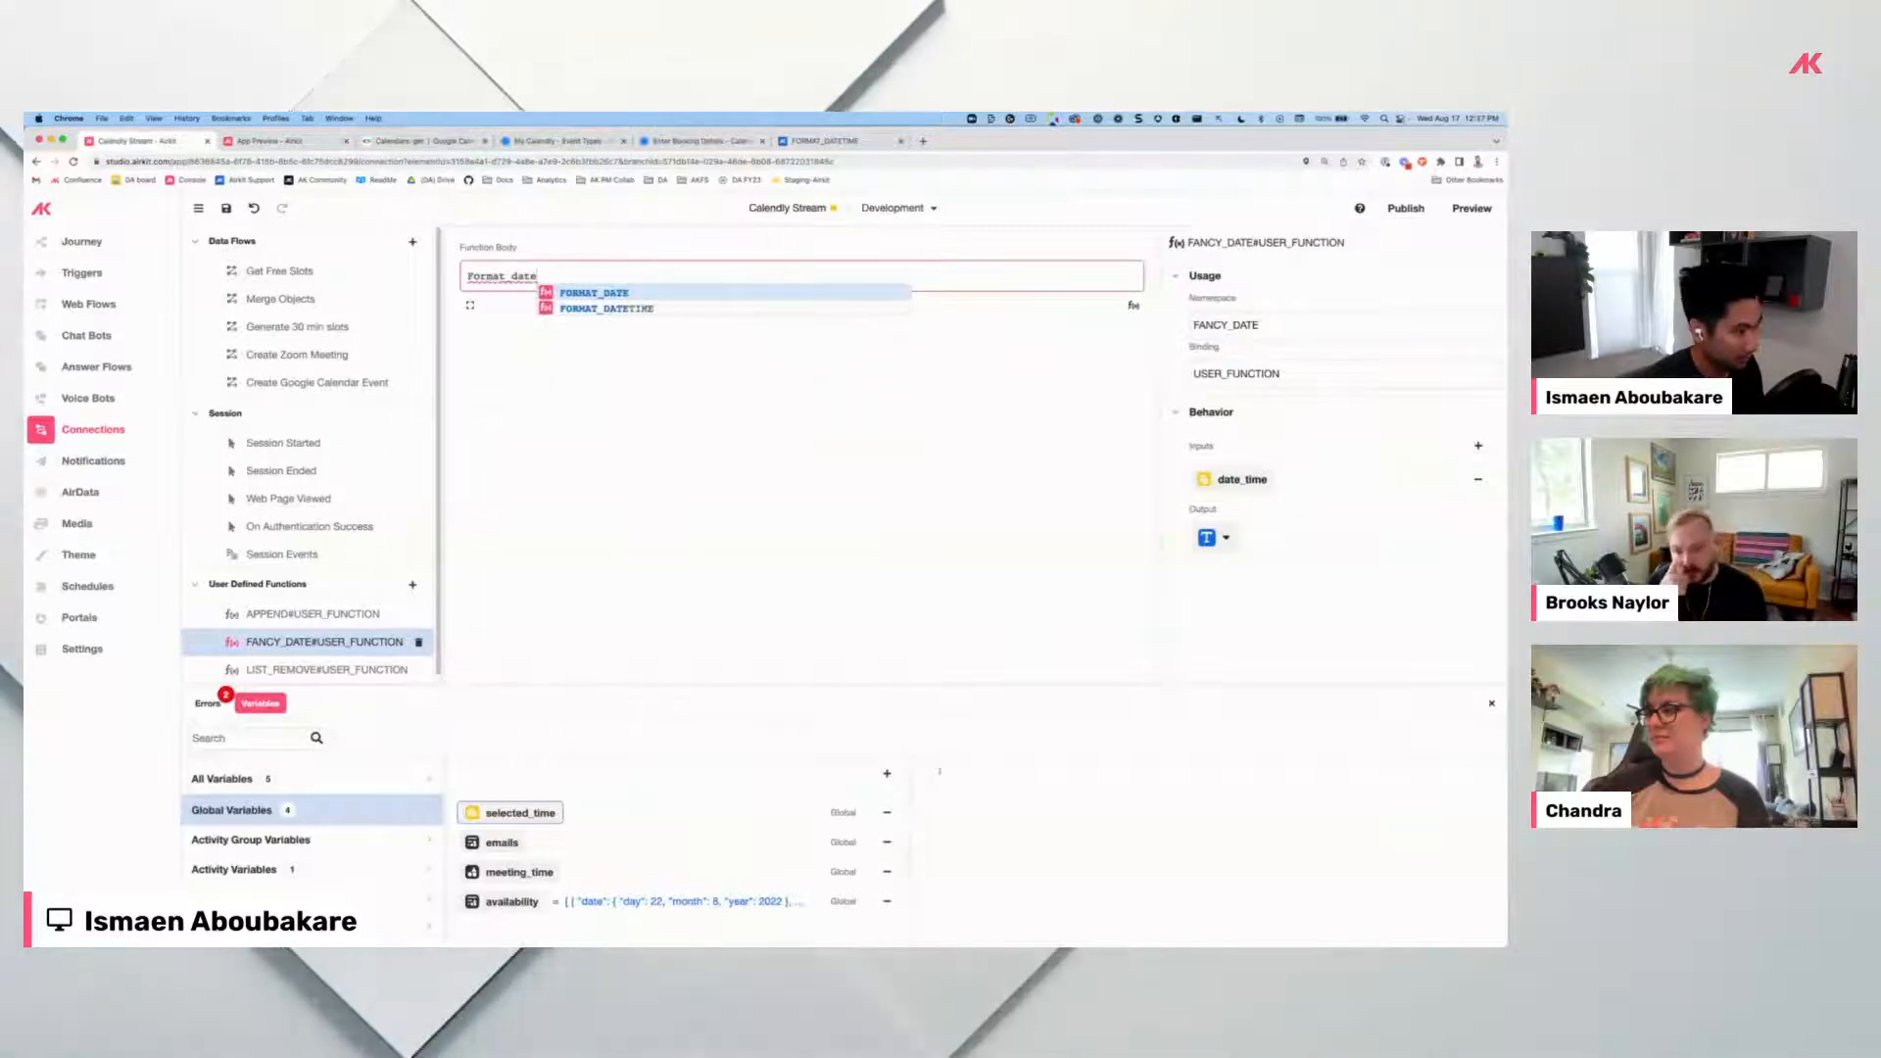
{"action": "key", "text": "Down"}
{"action": "key", "text": "Return"}
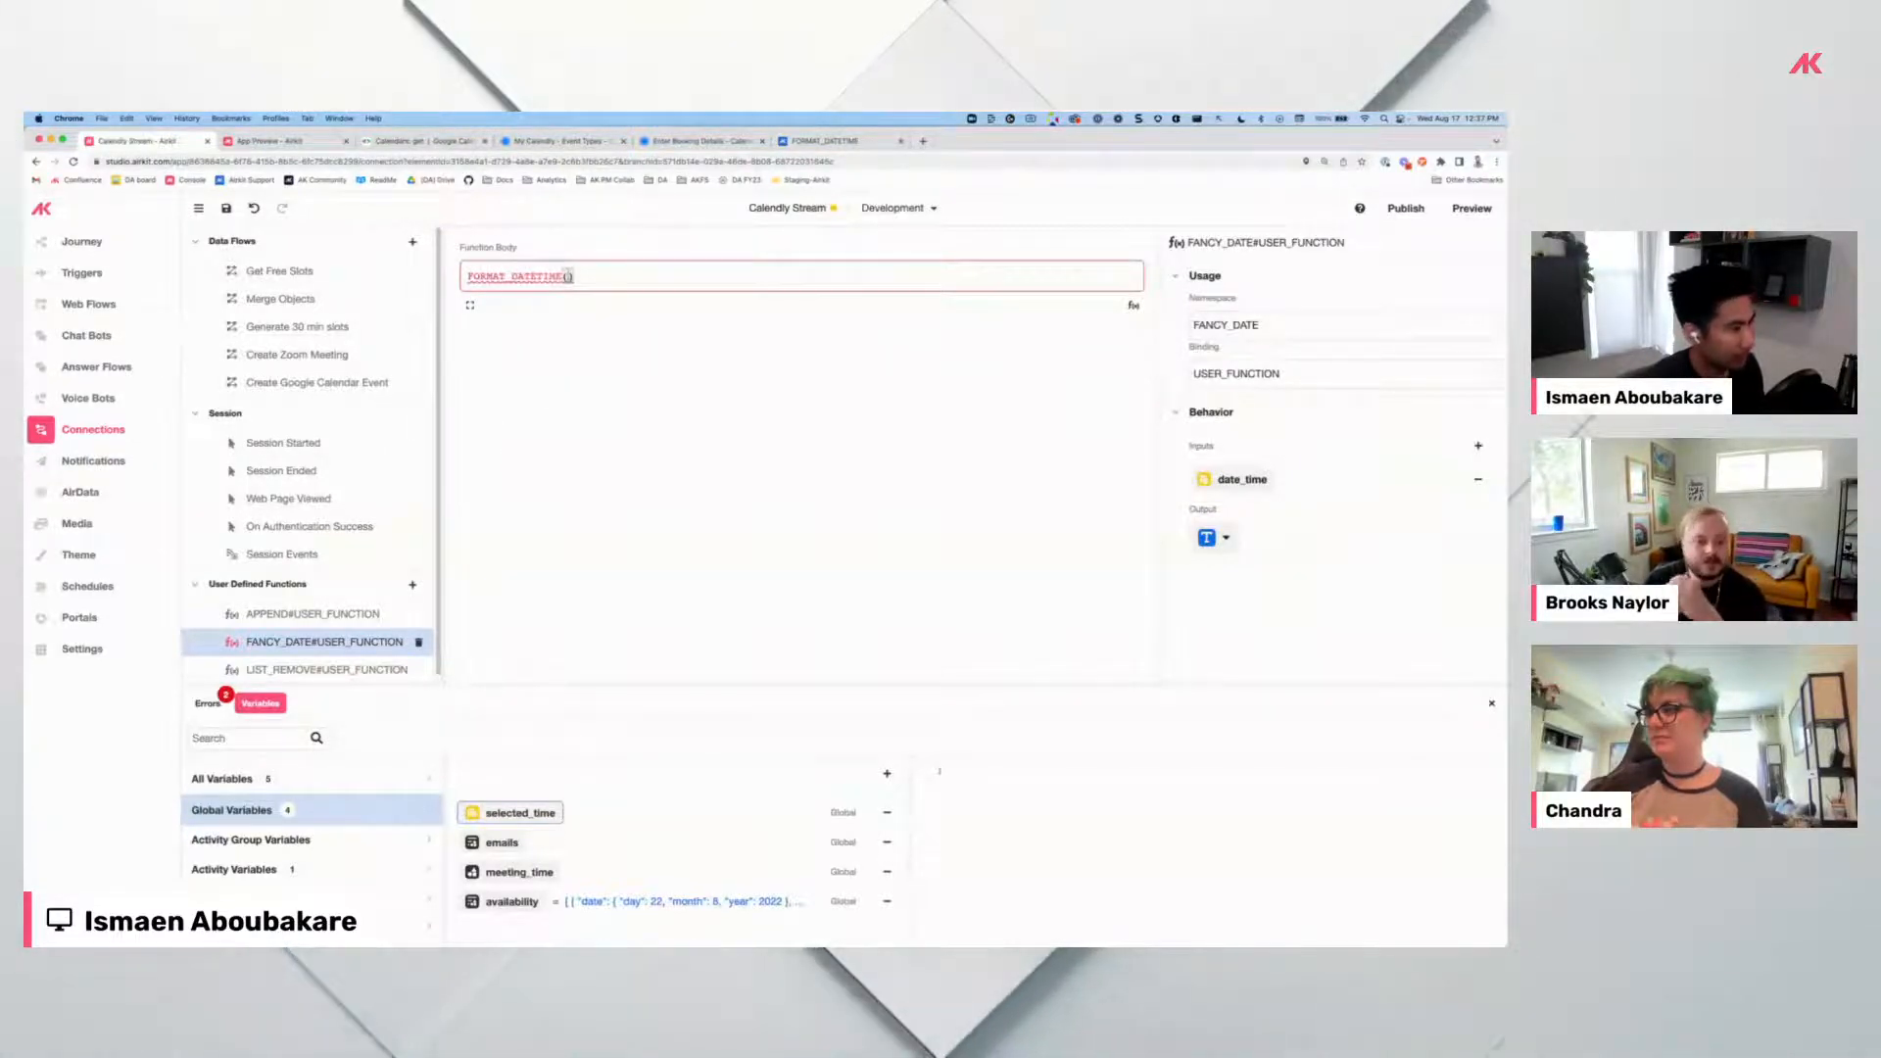
{"action": "type", "text": "date_time,"}
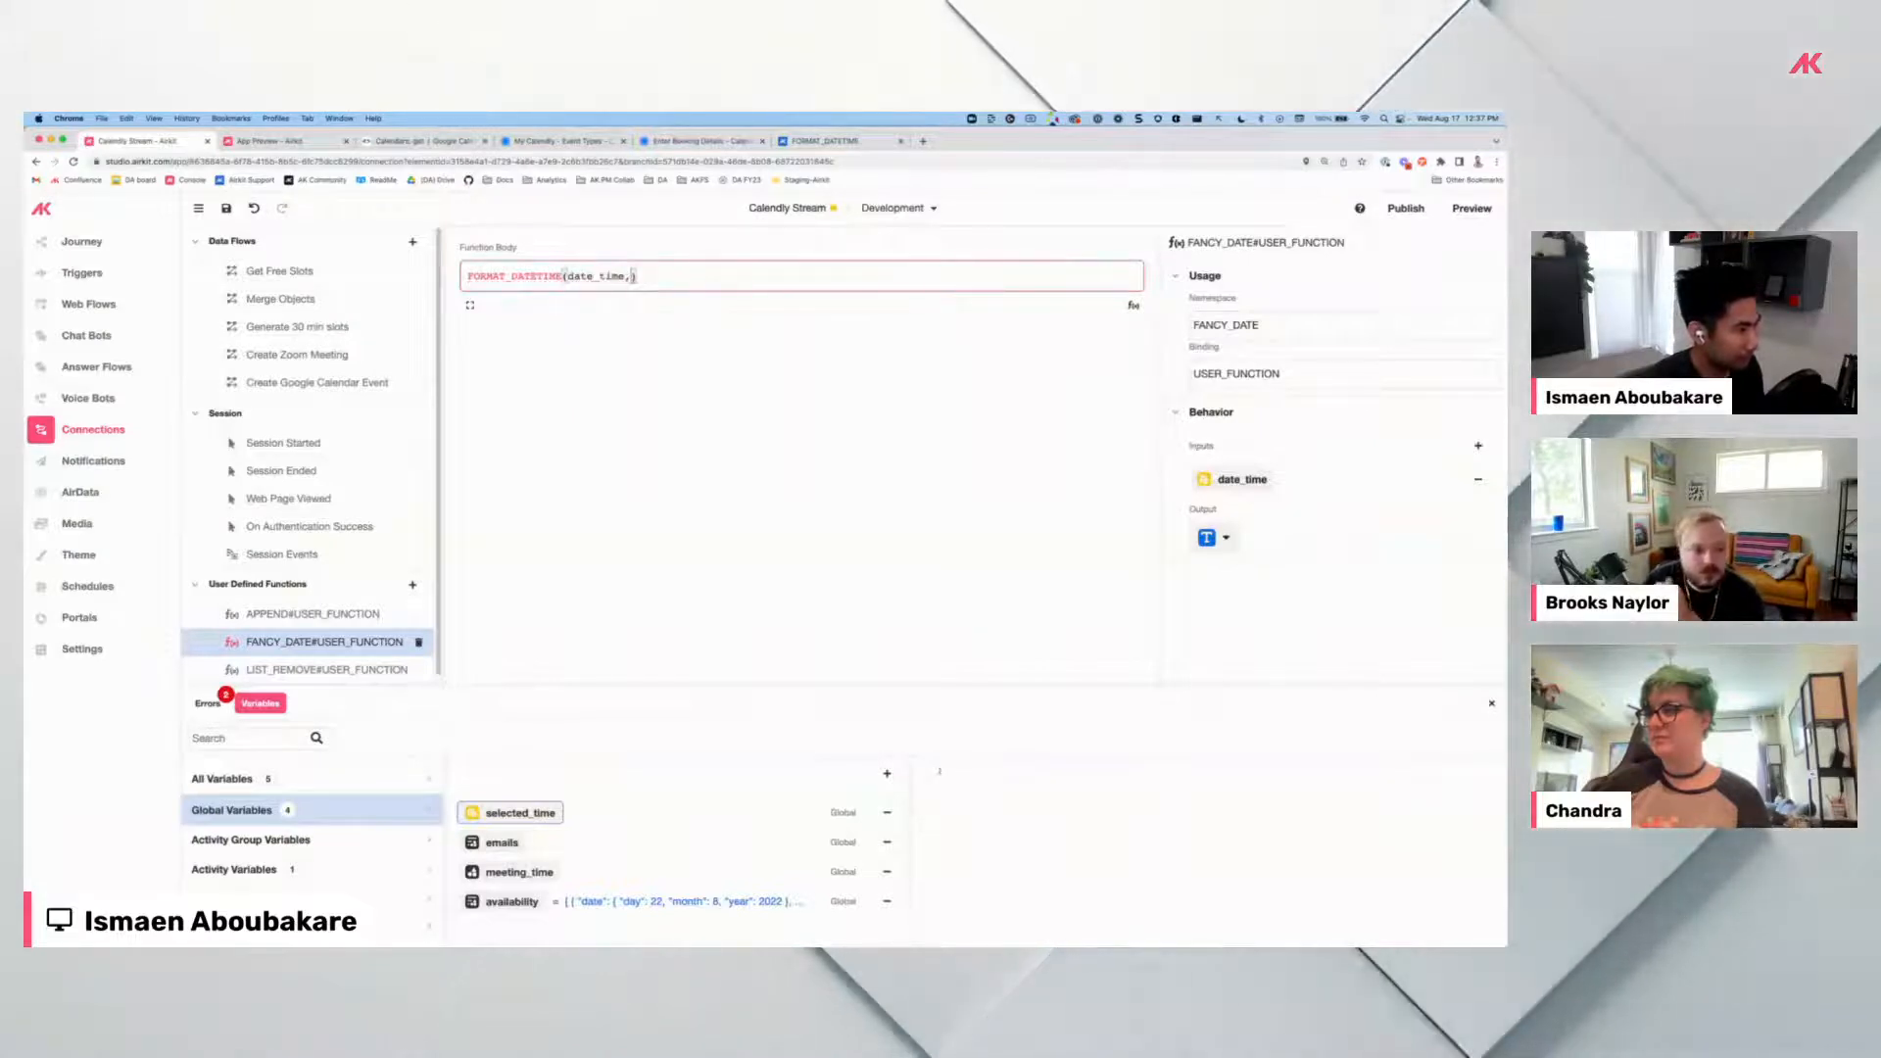
{"action": "key", "text": "super+v"}
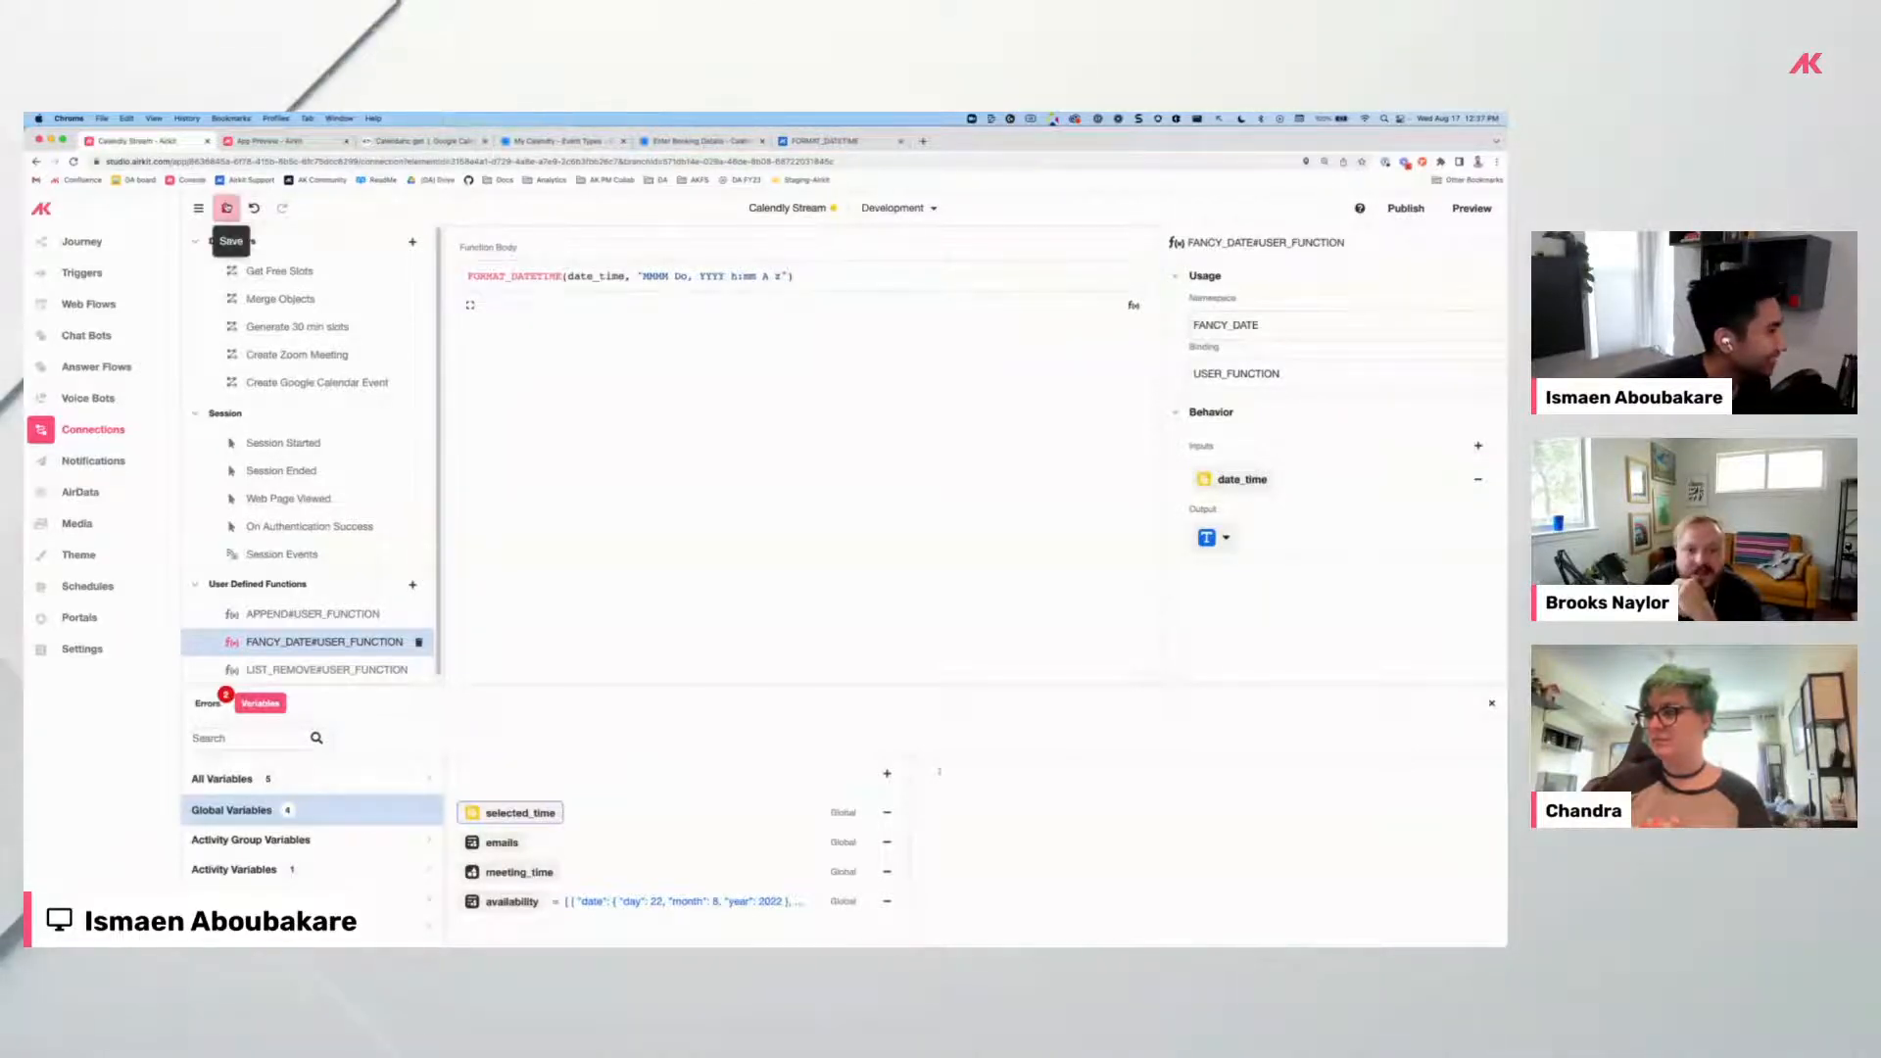
{"action": "key", "text": "super+s"}
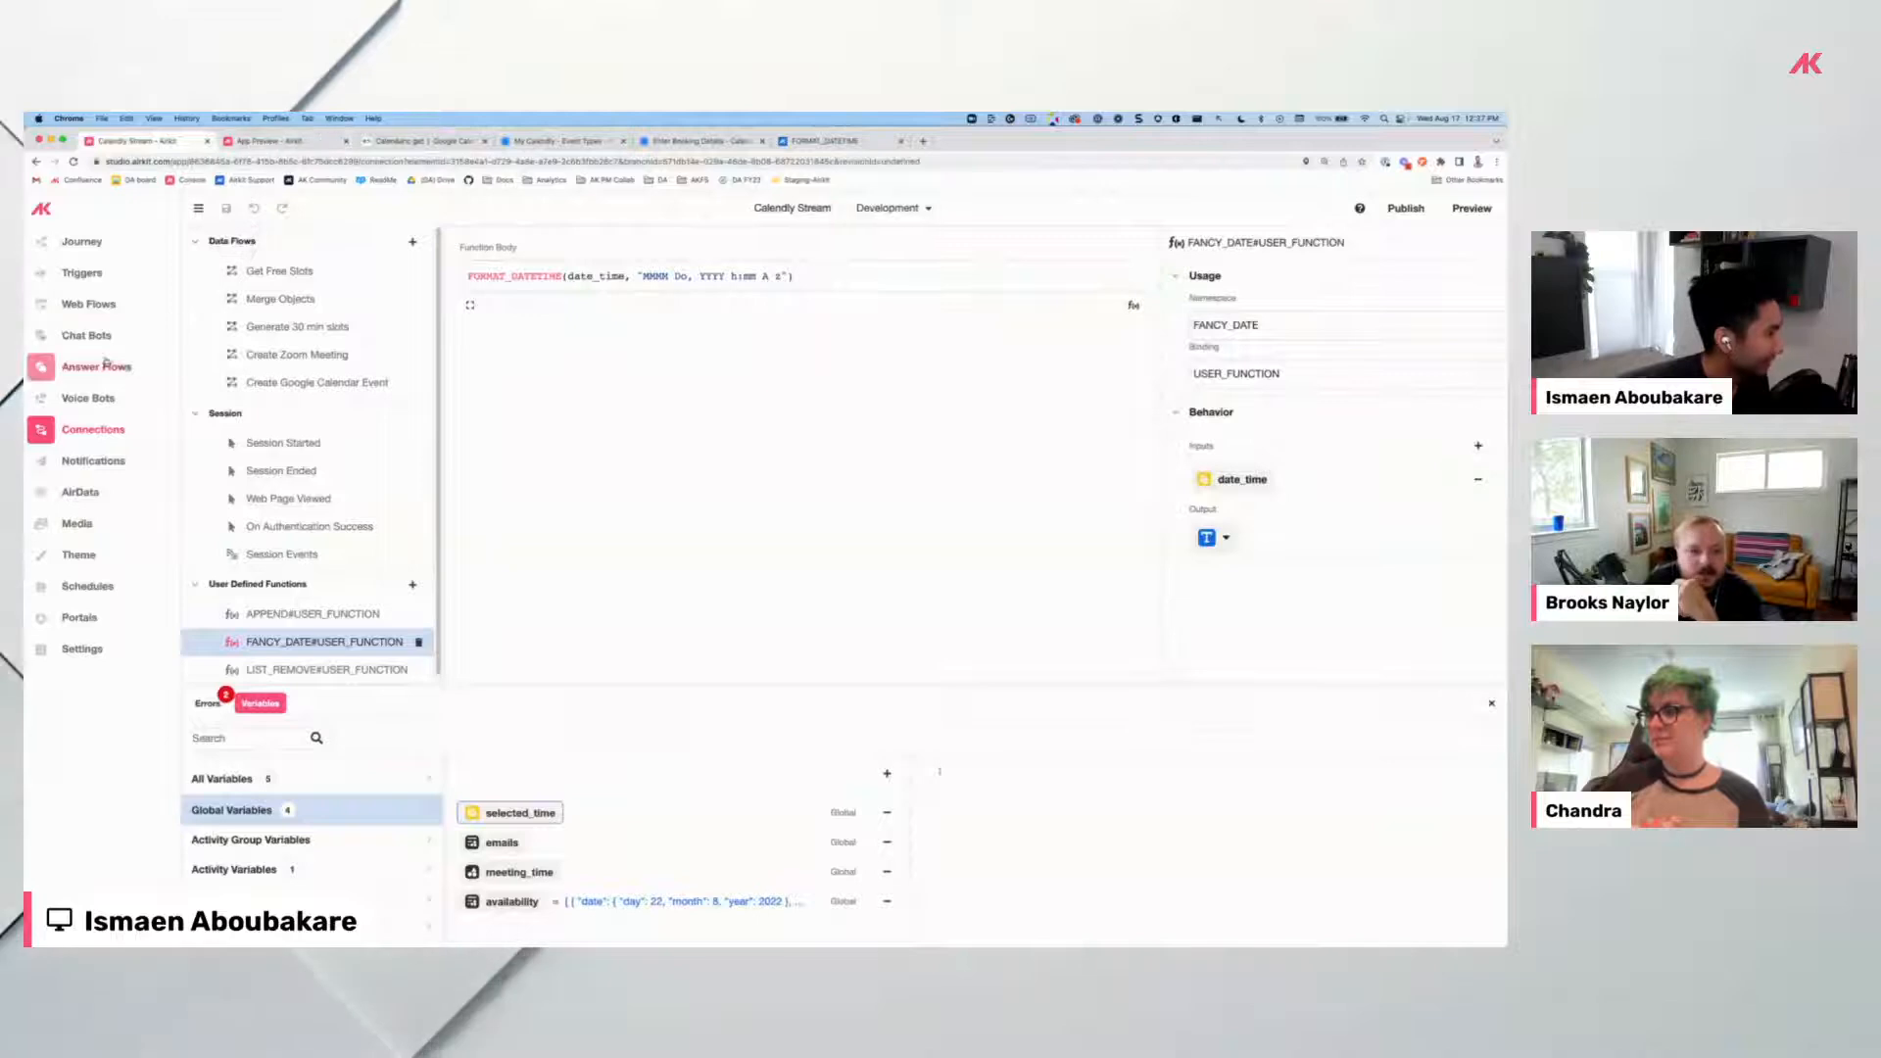
{"action": "left_click", "coordinate": [86, 305]}
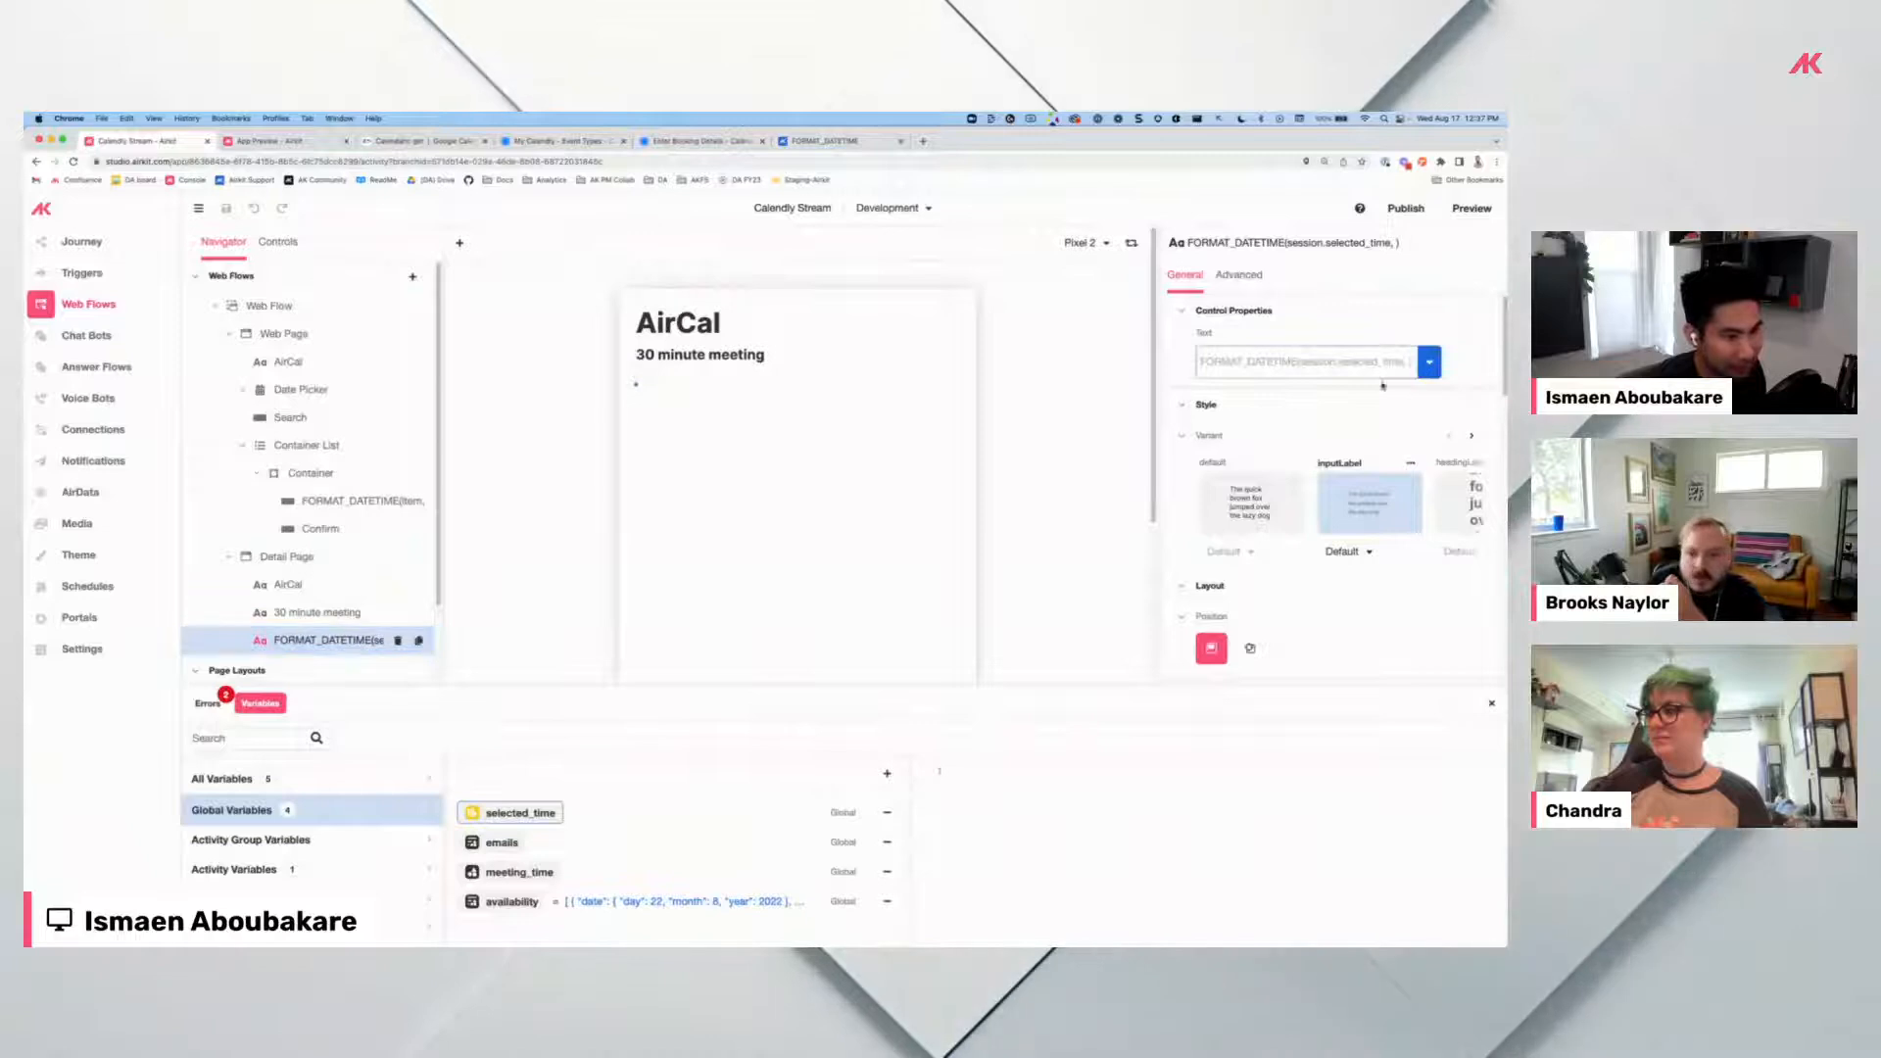
Set the label's Text expression to FANCY_DATE#USER_FUNCTION(session.selected_time).
{"action": "left_click", "coordinate": [1412, 376]}
{"action": "type", "text": "f"}
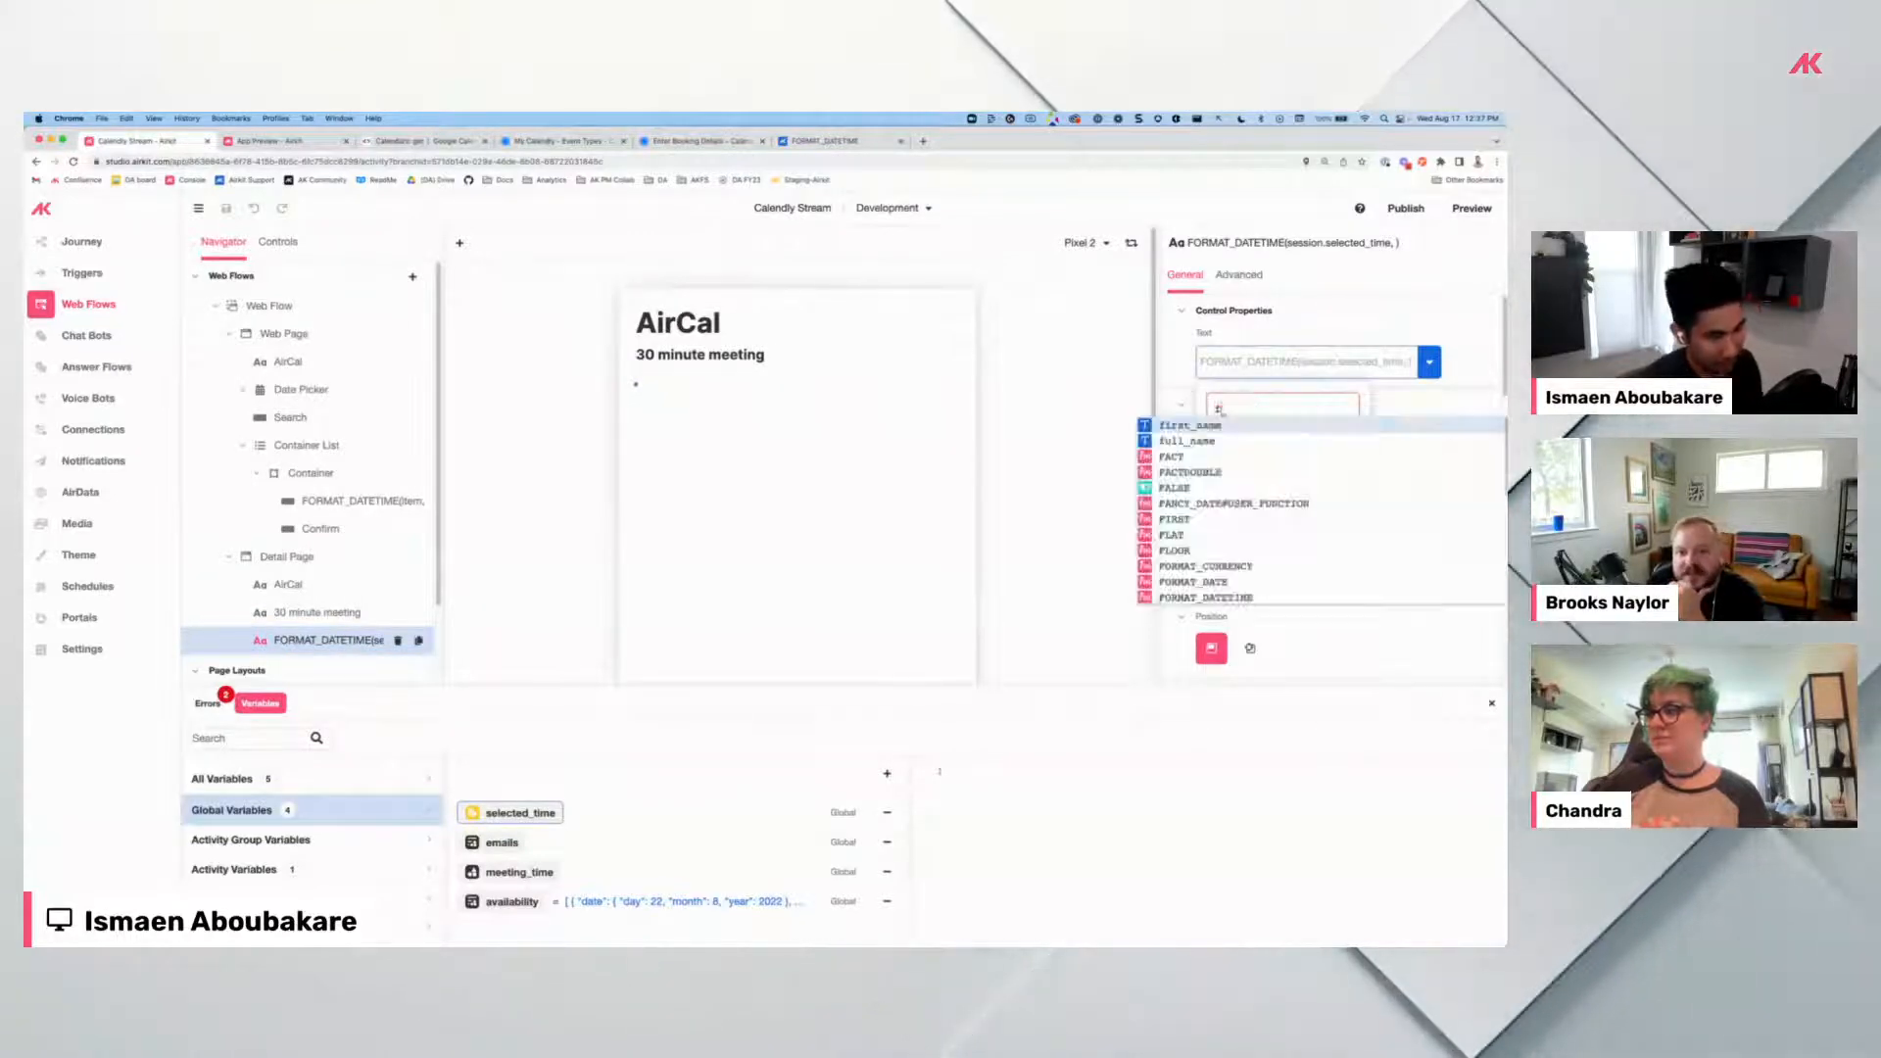
{"action": "type", "text": "anc"}
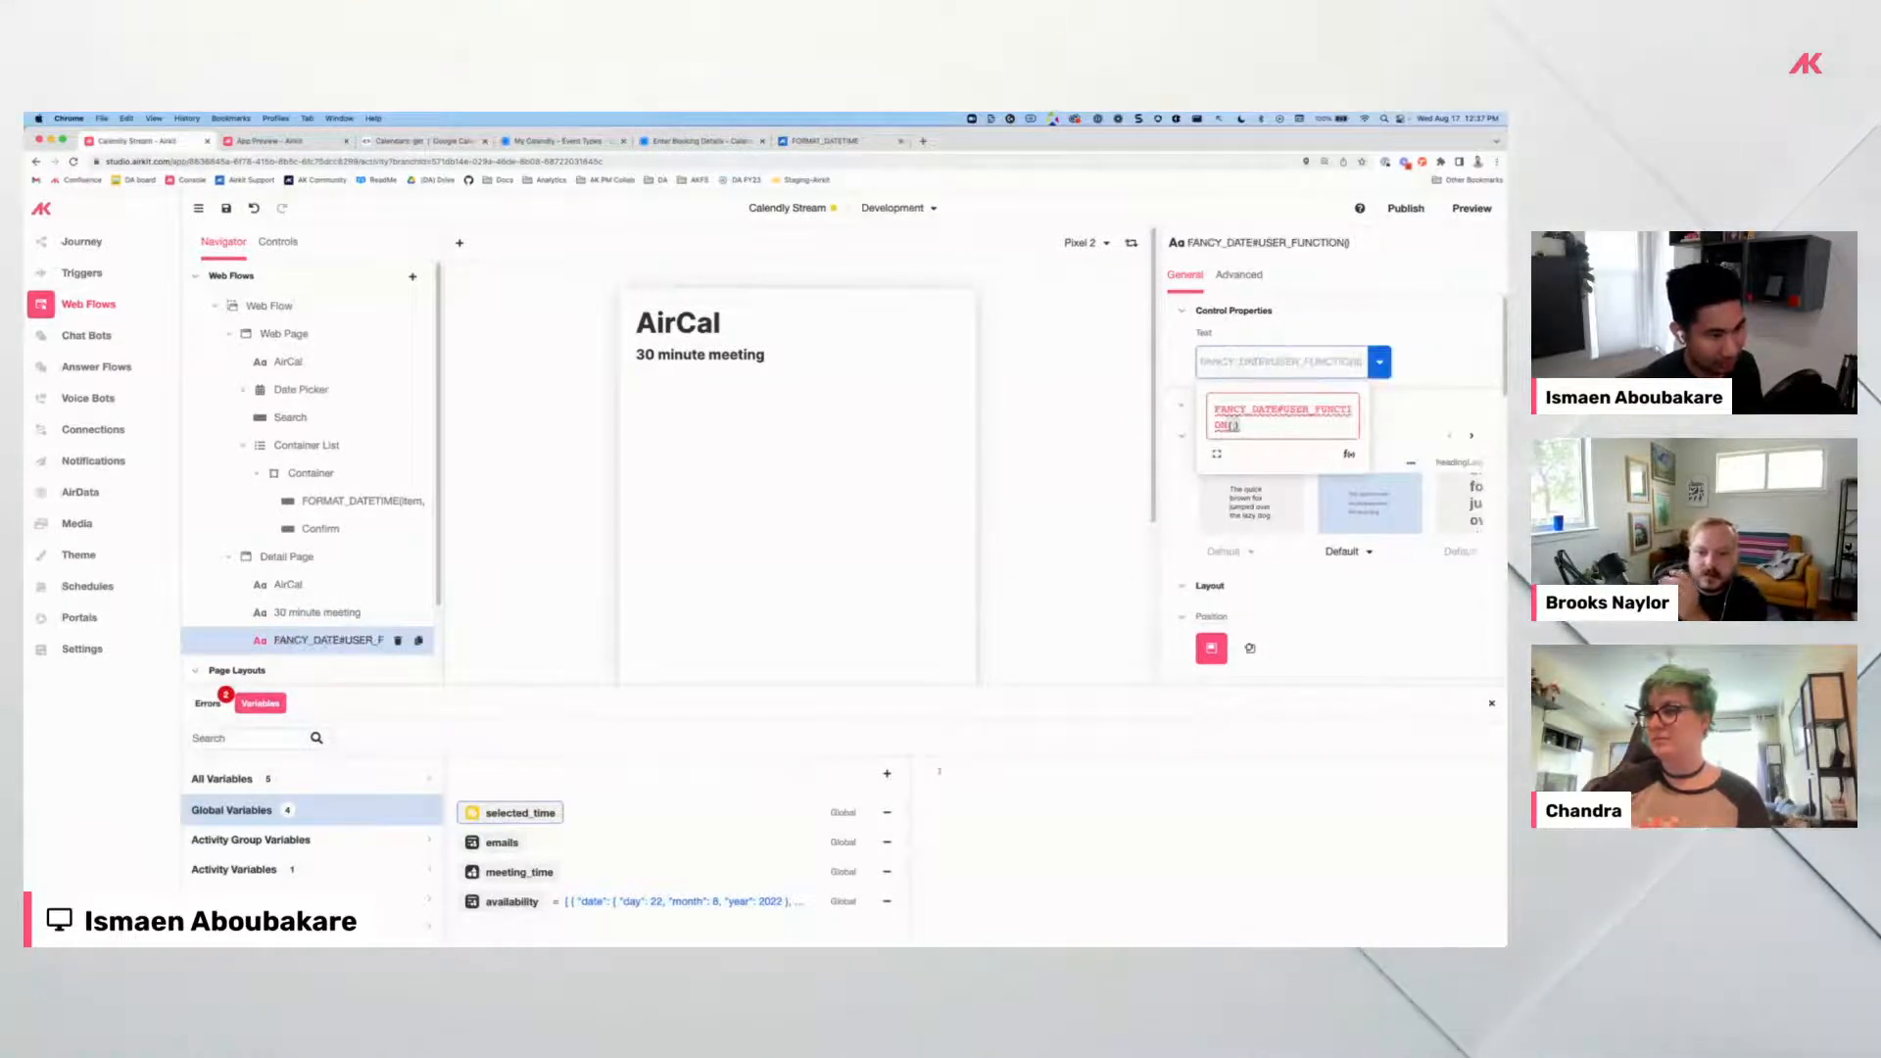
{"action": "type", "text": "session"}
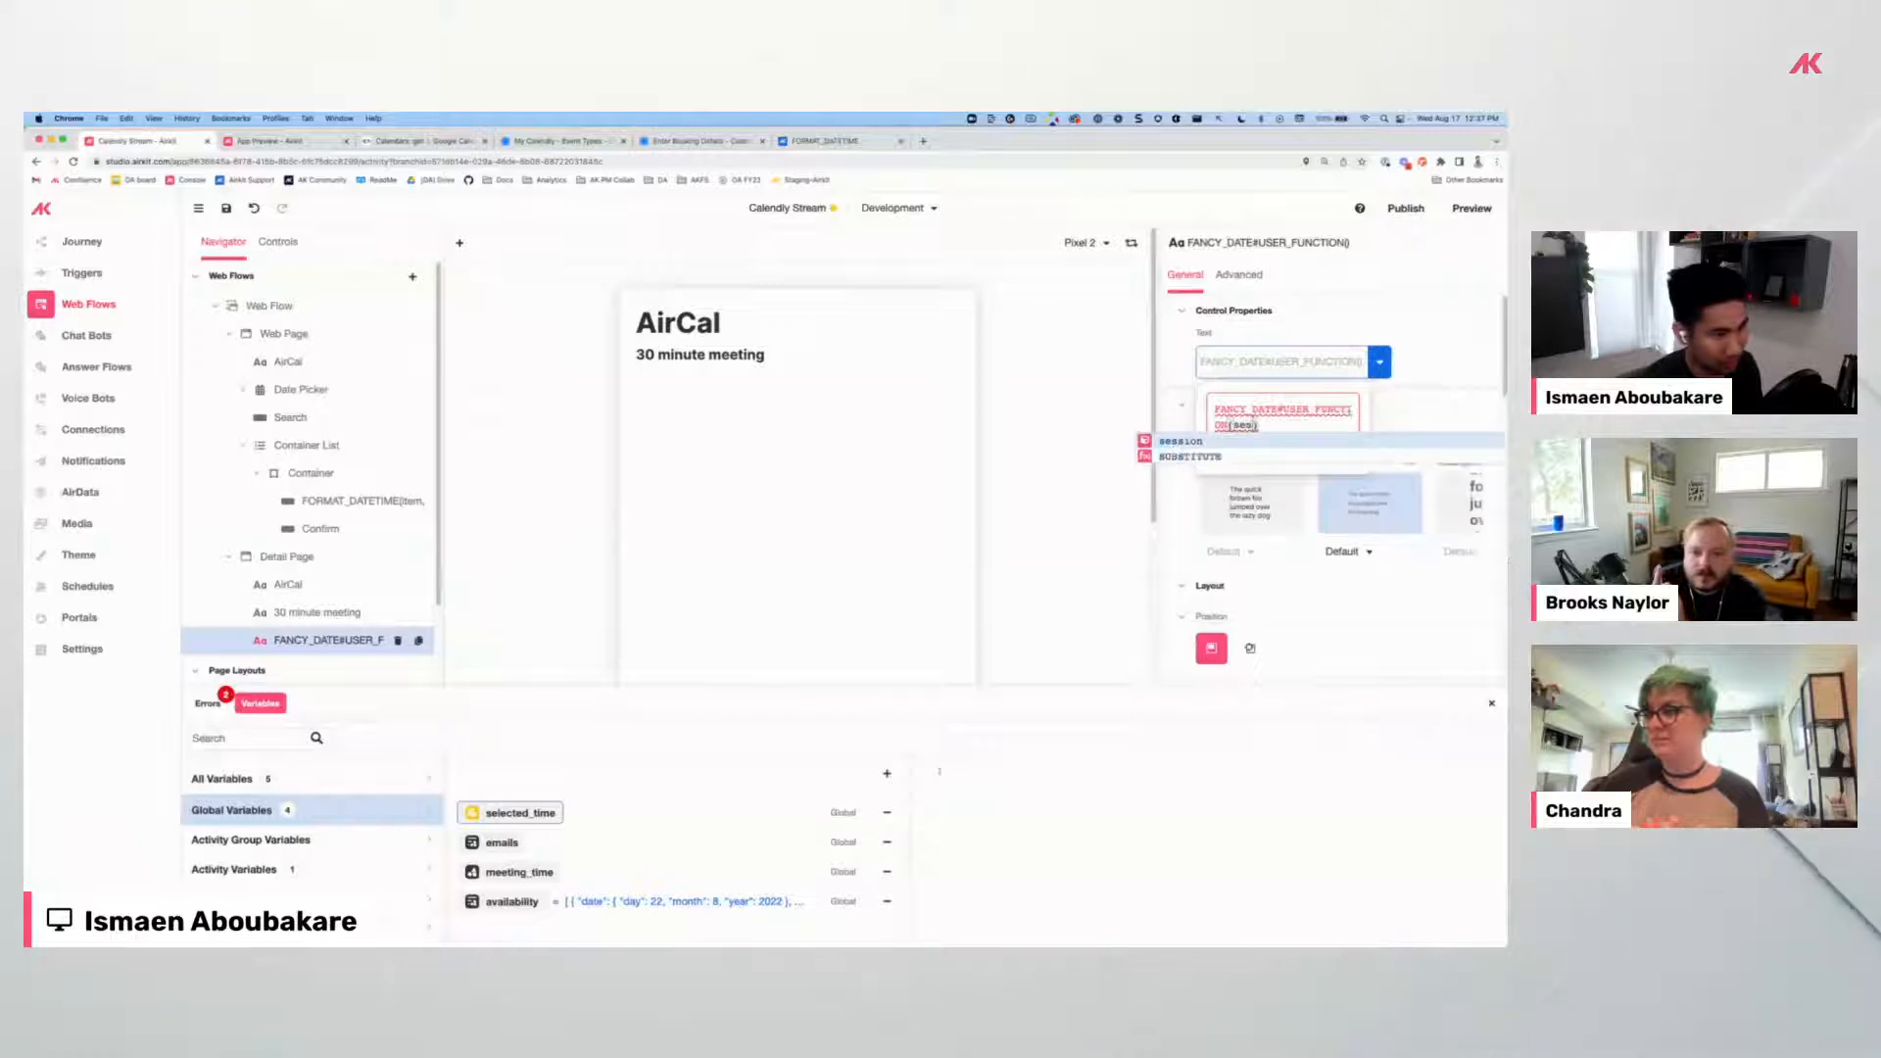
{"action": "type", "text": ".selected_time"}
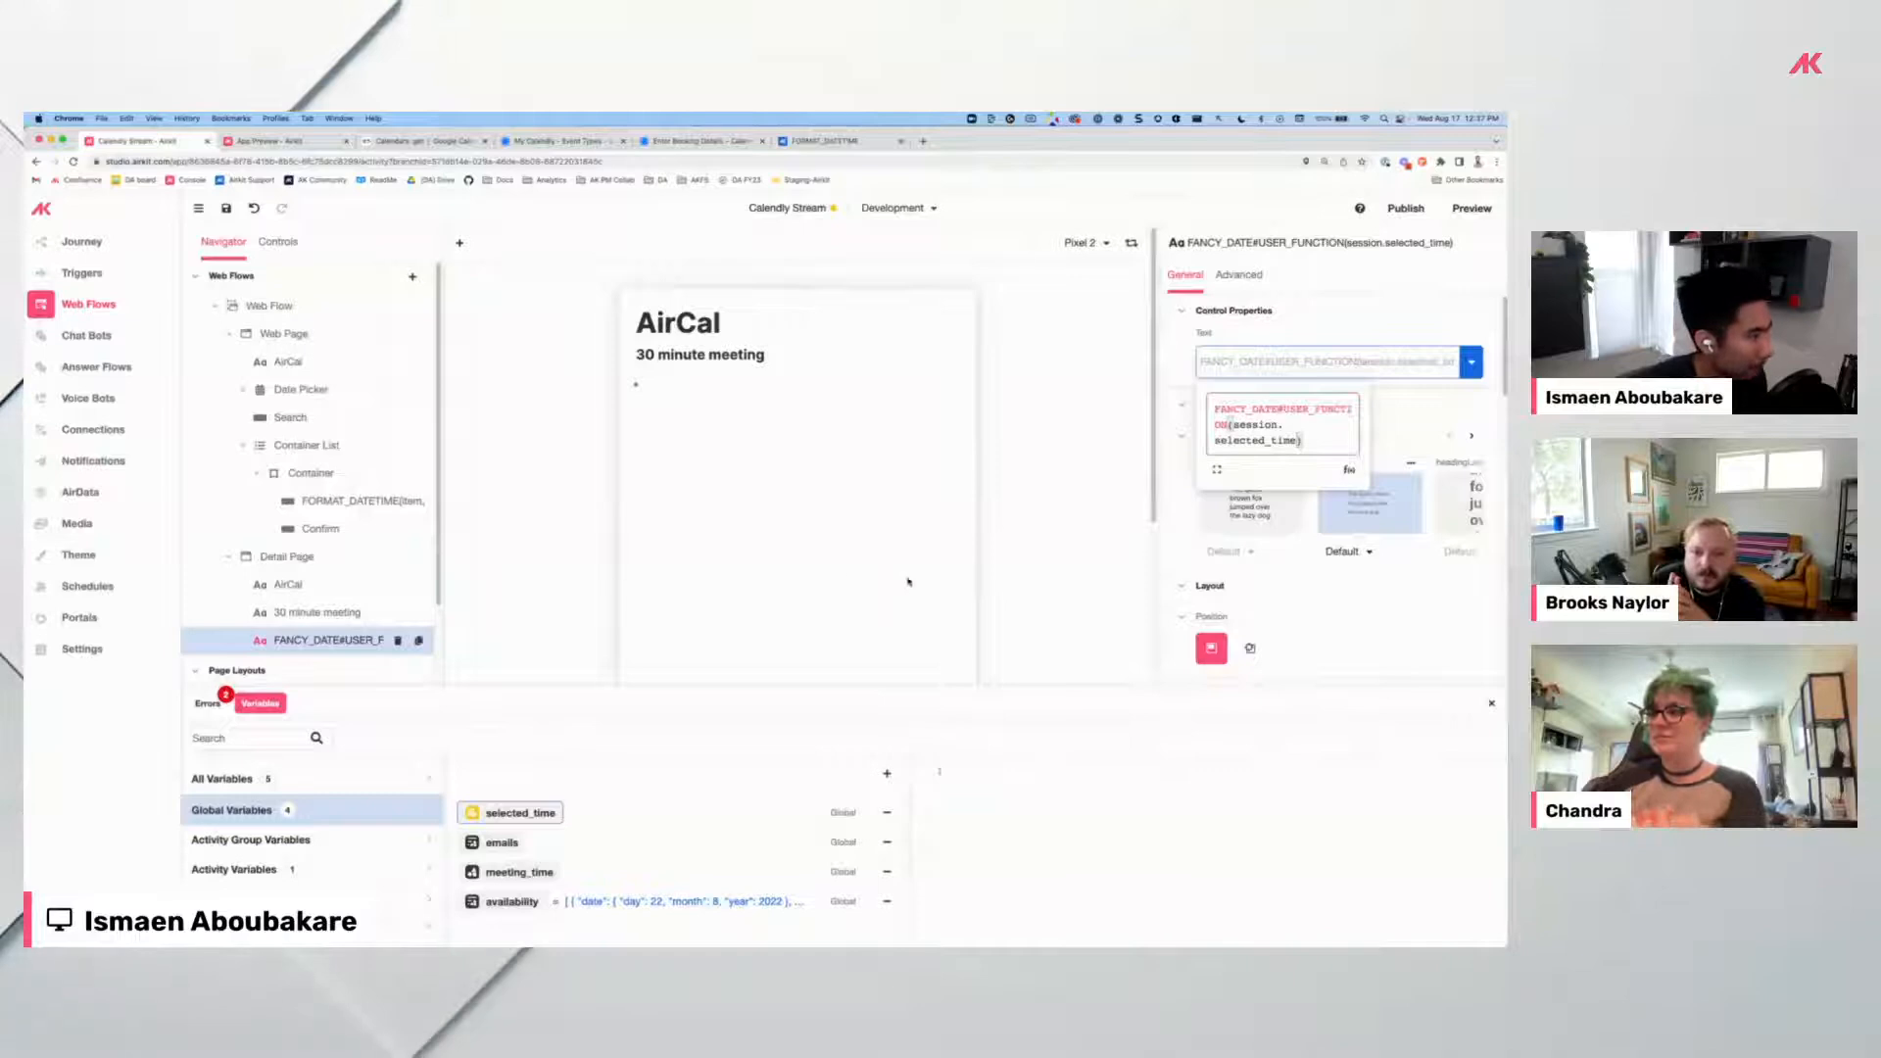
{"action": "left_click", "coordinate": [635, 902]}
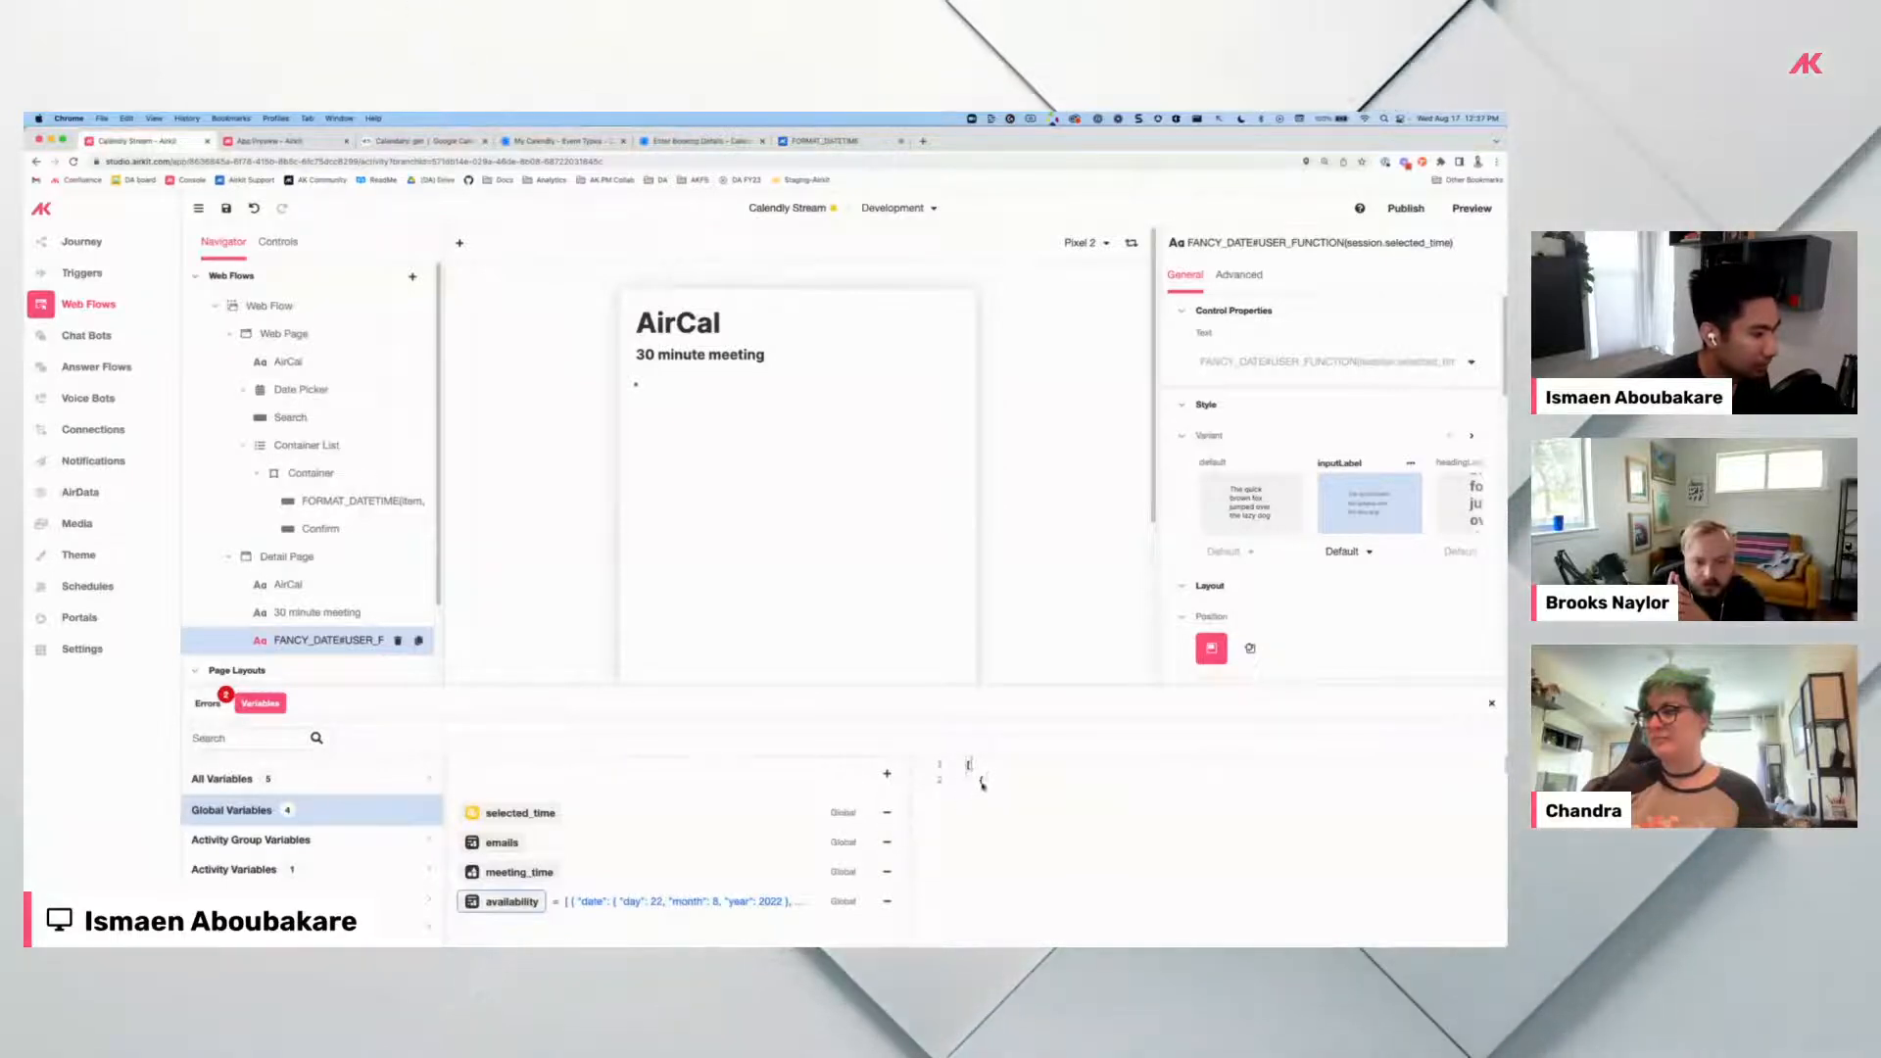
Inspect the meeting_time and selected_time global variables, then reselect the FANCY_DATE label.
{"action": "scroll", "coordinate": [985, 777], "scroll_direction": "down", "scroll_amount": 2}
{"action": "left_click", "coordinate": [519, 872]}
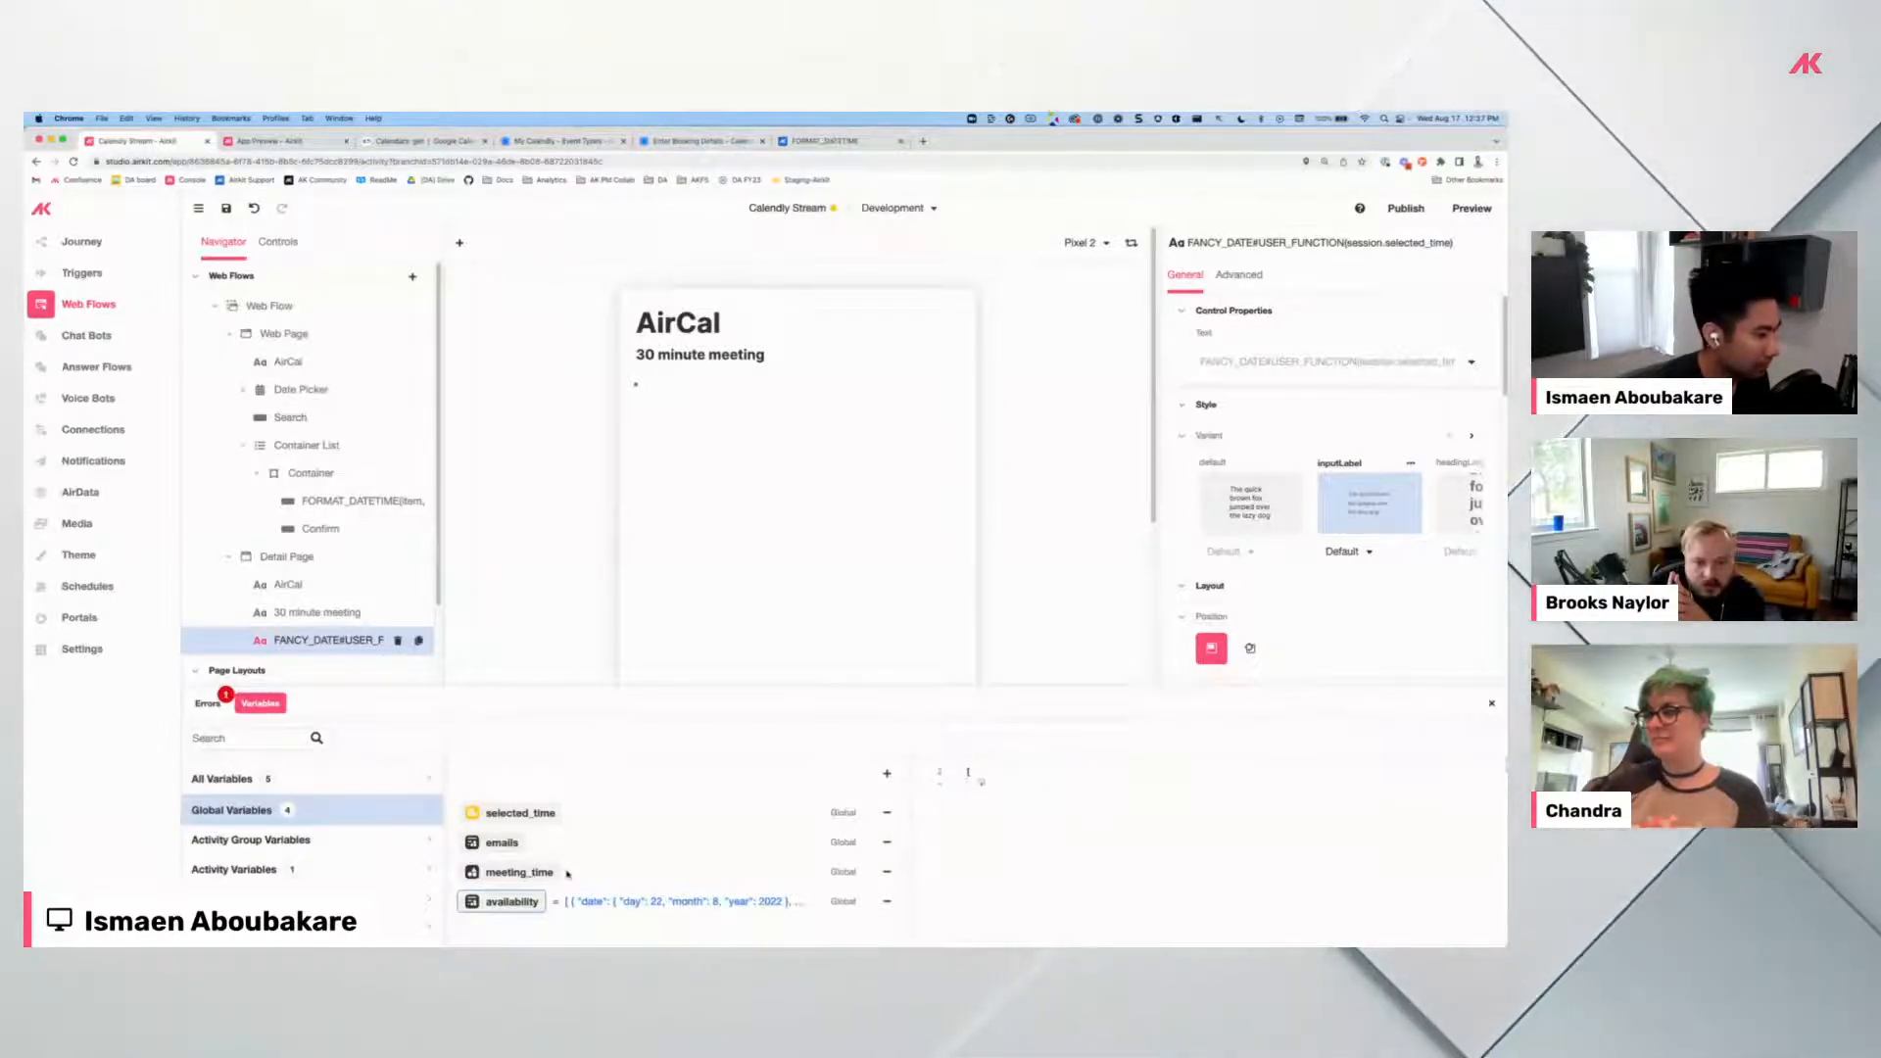
{"action": "left_click", "coordinate": [541, 816]}
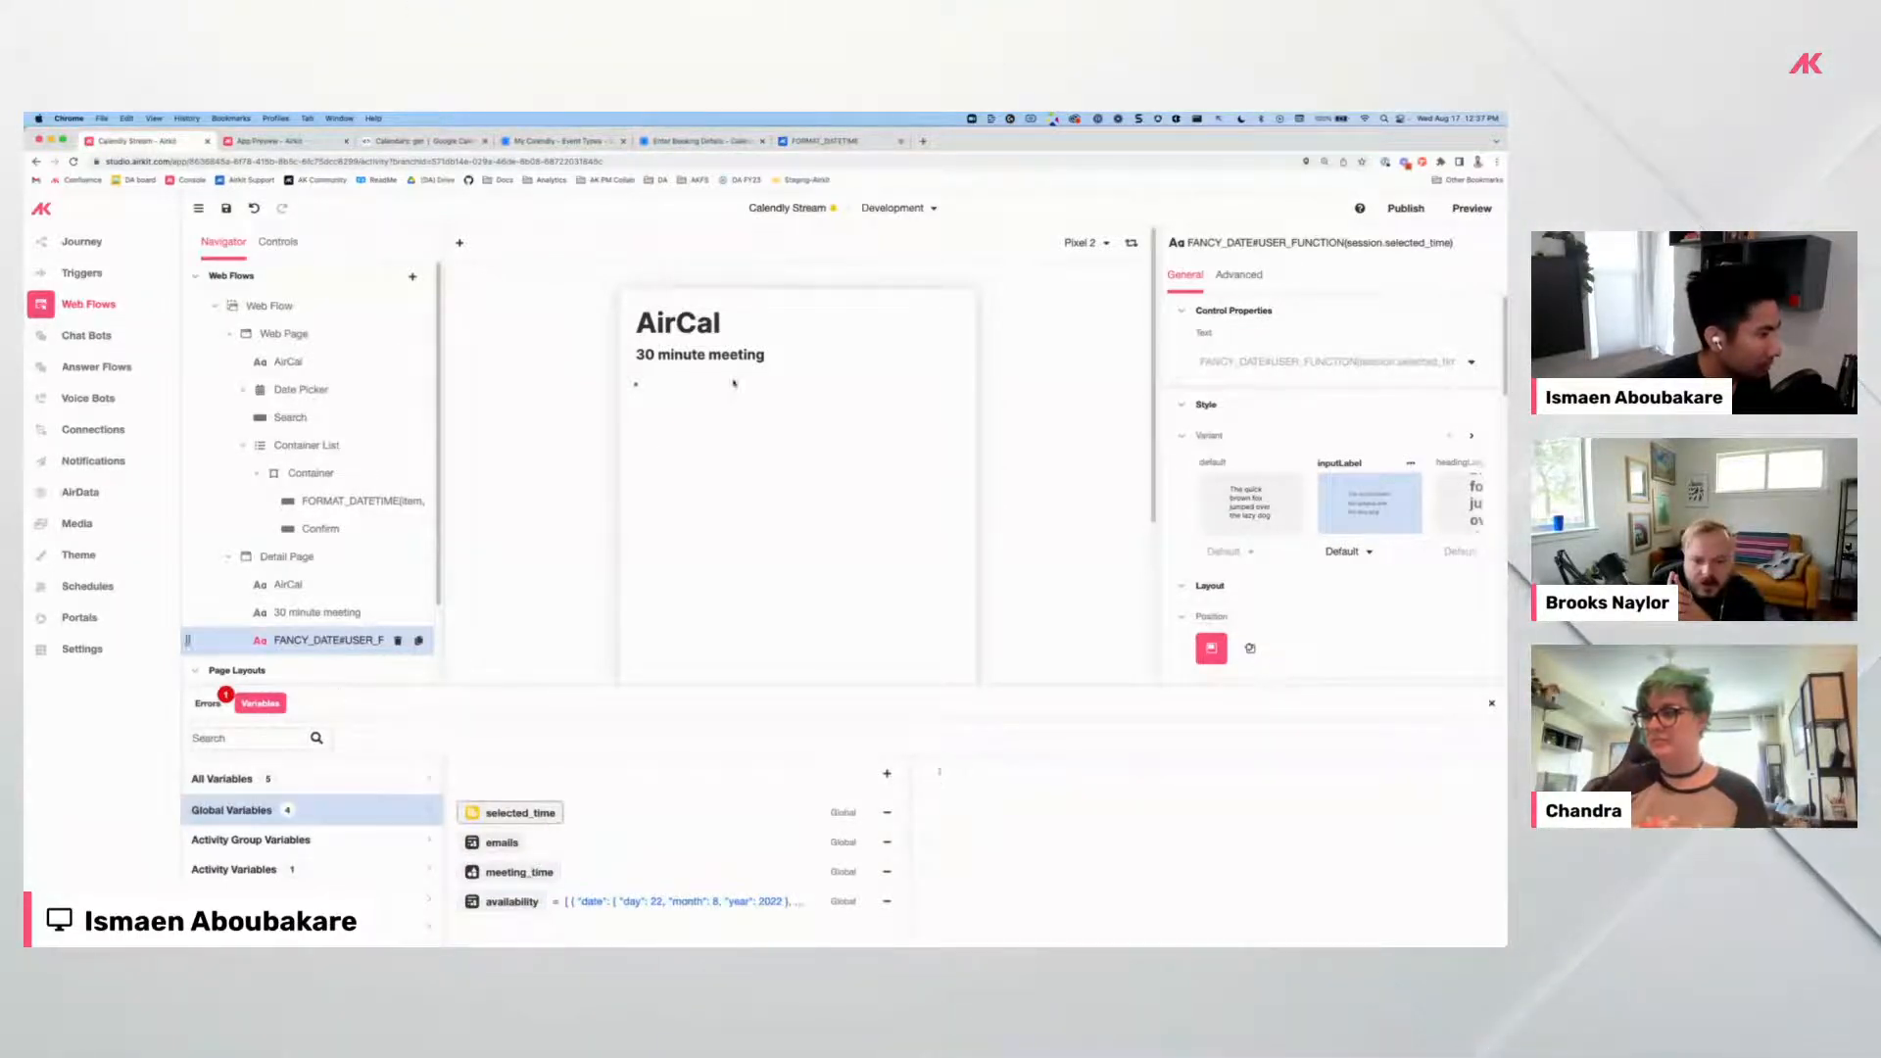
{"action": "left_click", "coordinate": [629, 431]}
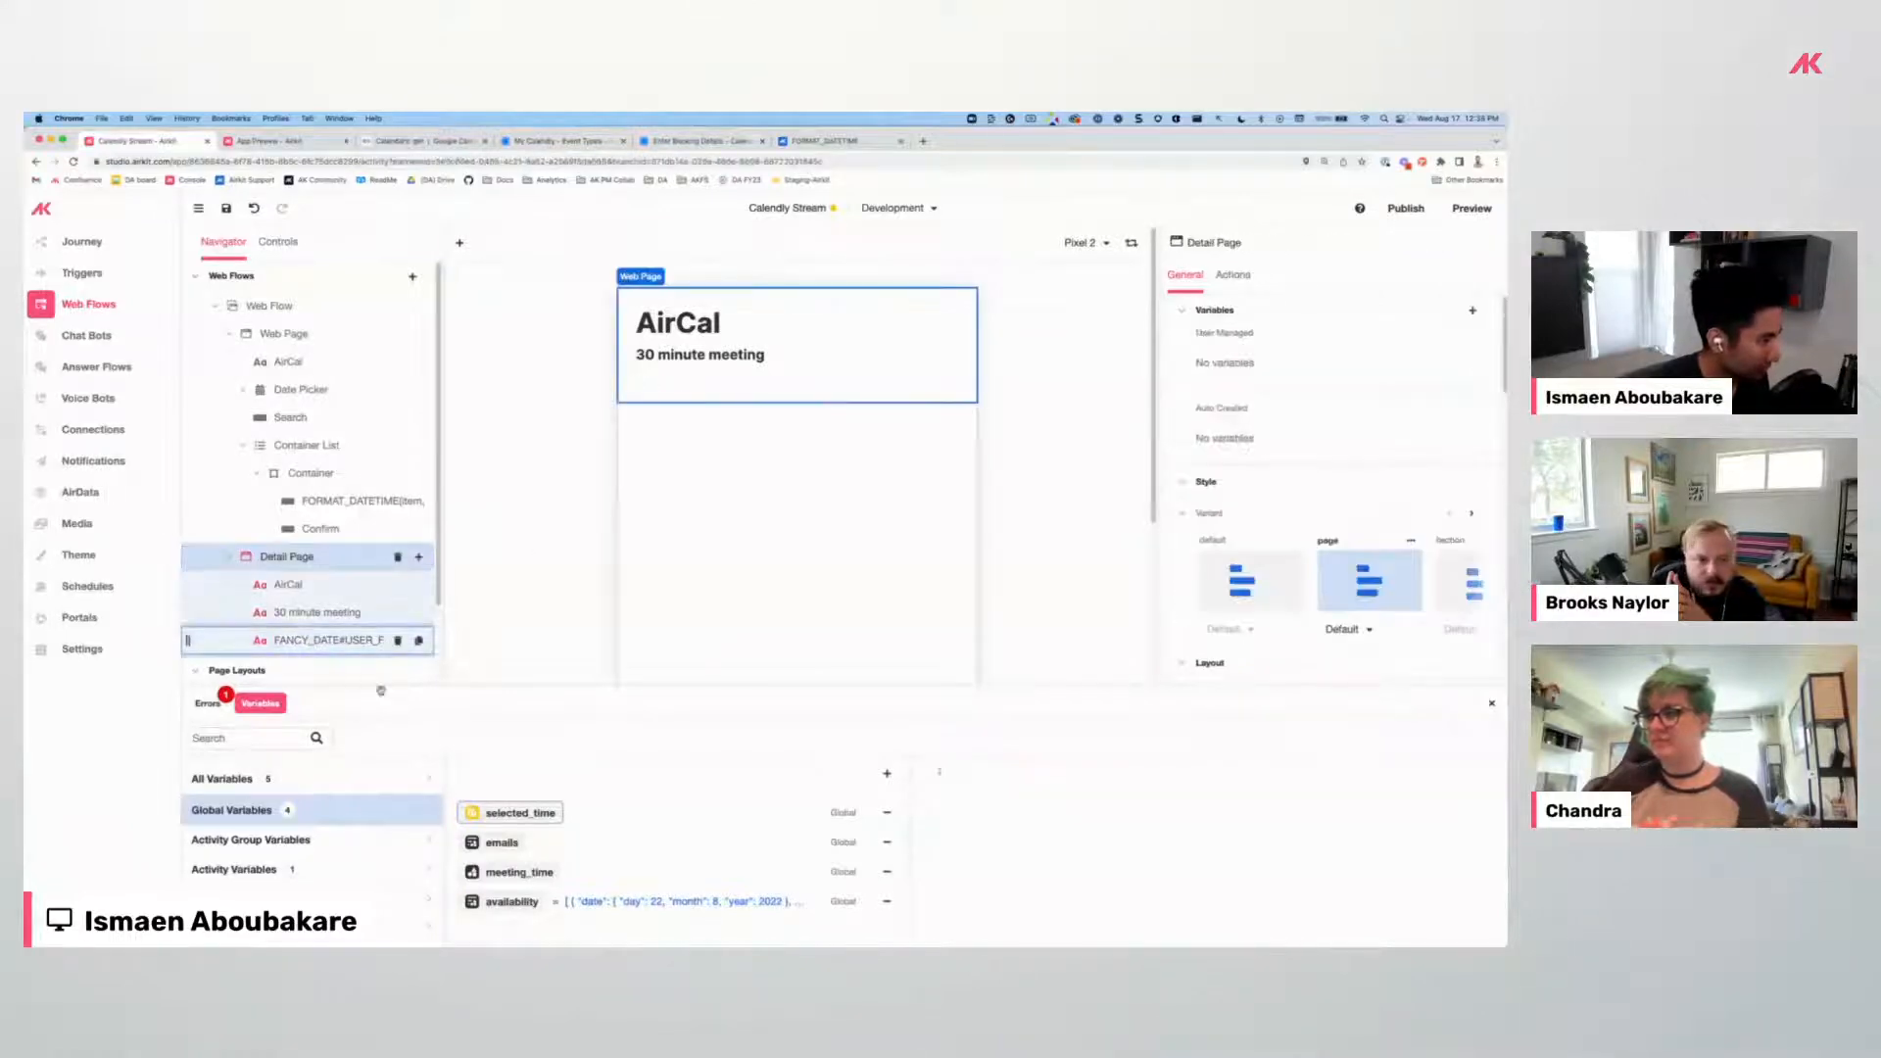
{"action": "left_click", "coordinate": [345, 642]}
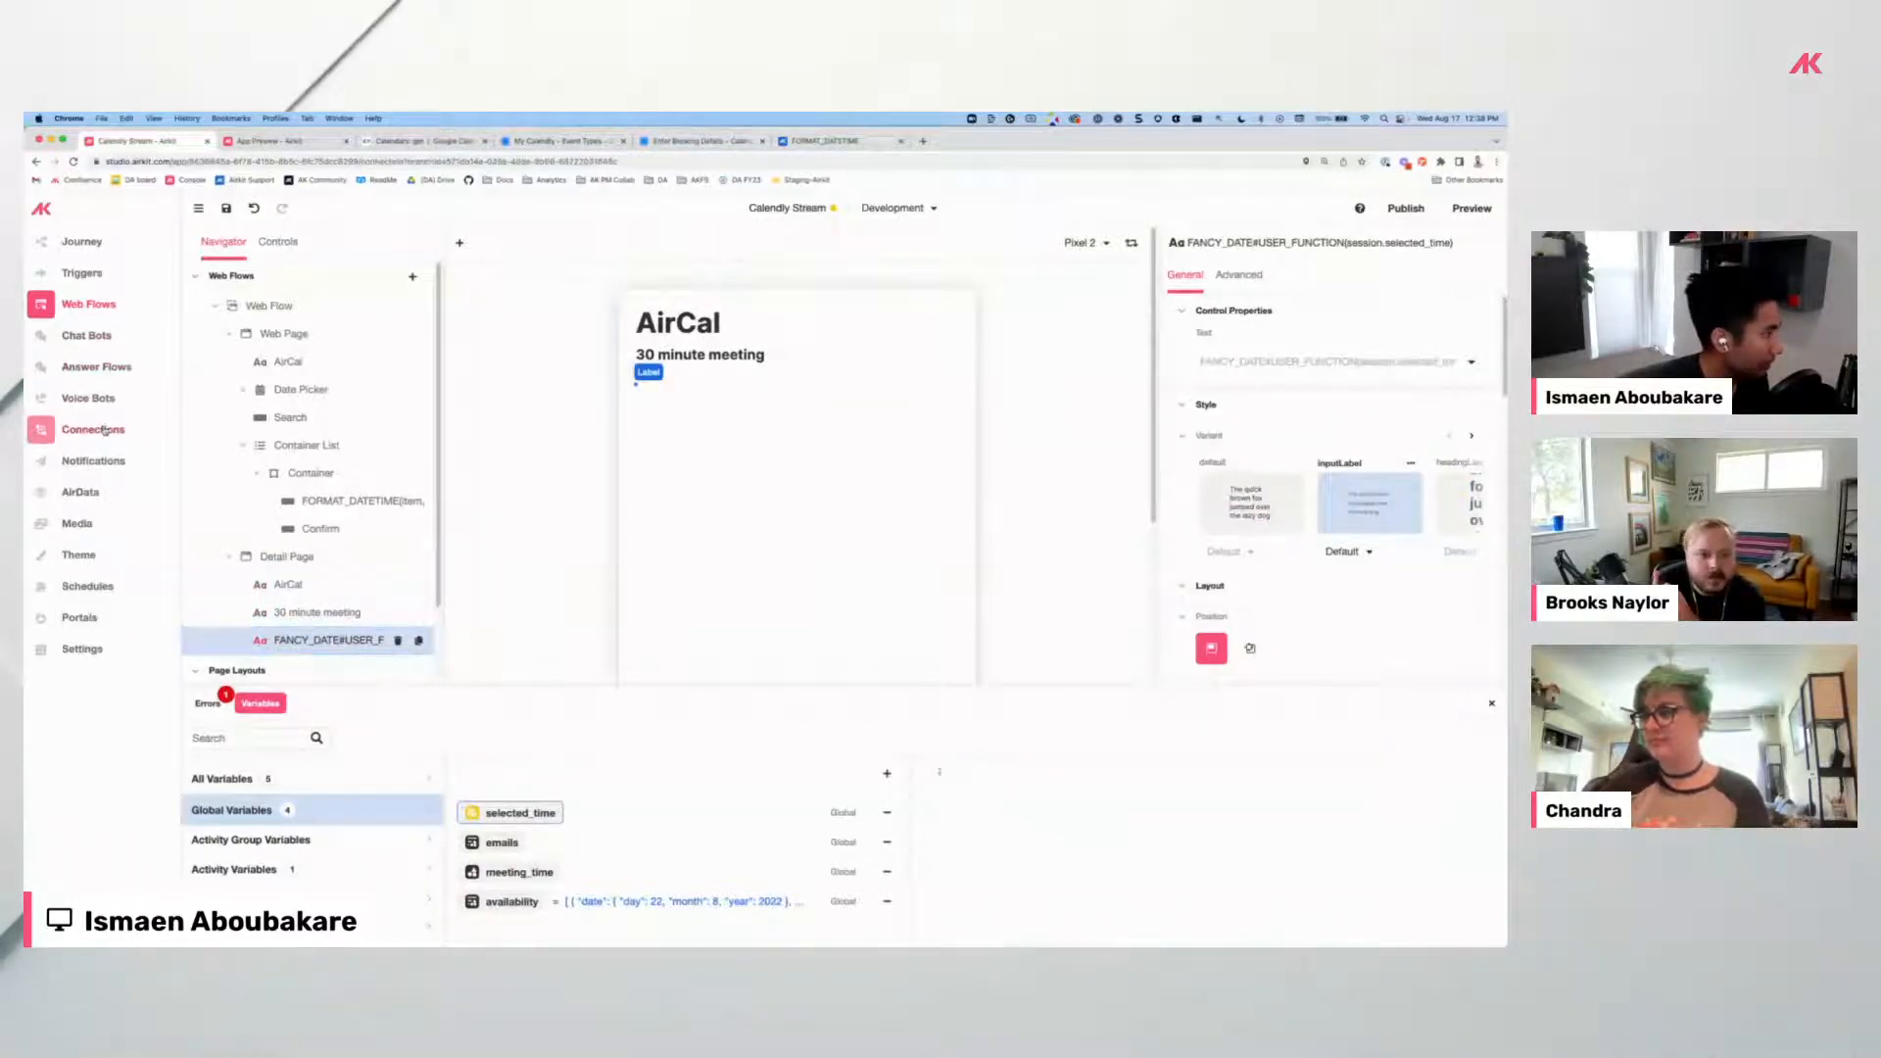
{"action": "left_click", "coordinate": [104, 432]}
In Get Free Slots, try NOW() as selected_time's test value, then remove it.
{"action": "left_click", "coordinate": [310, 277]}
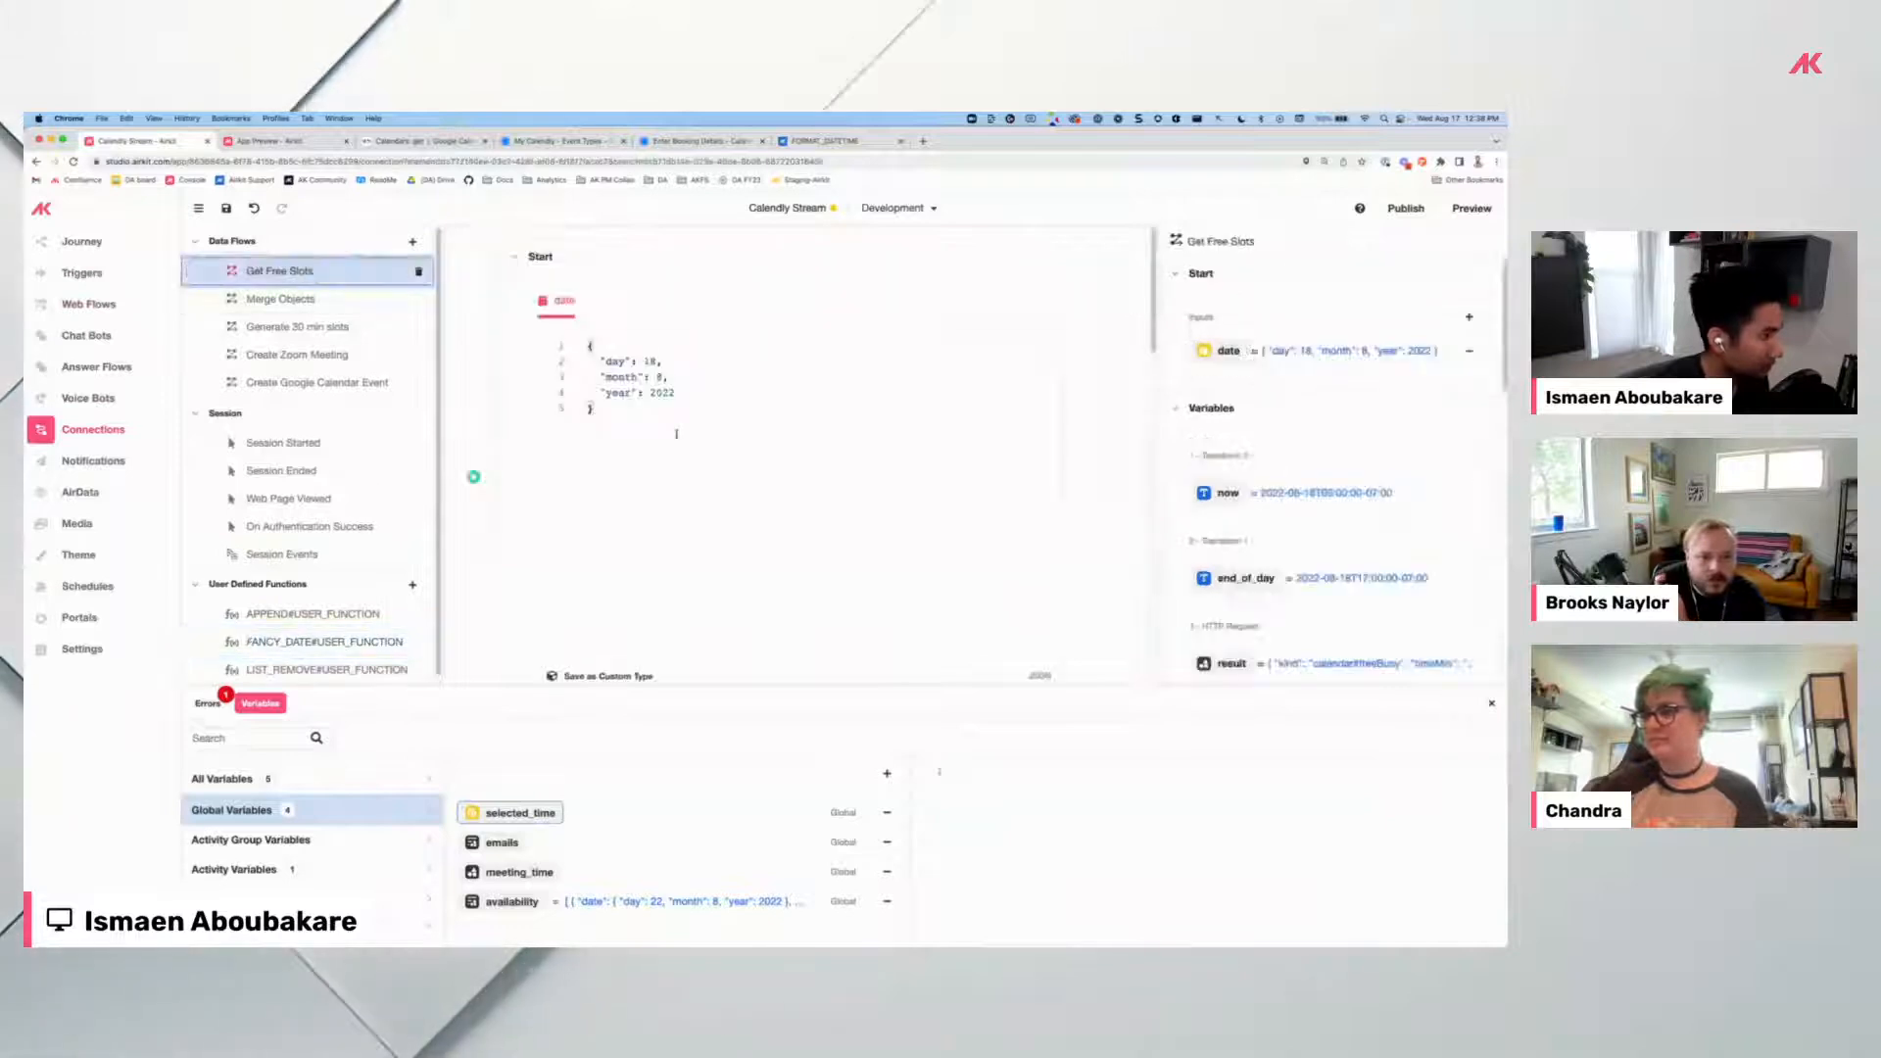
{"action": "scroll", "coordinate": [642, 447], "scroll_direction": "down", "scroll_amount": 6}
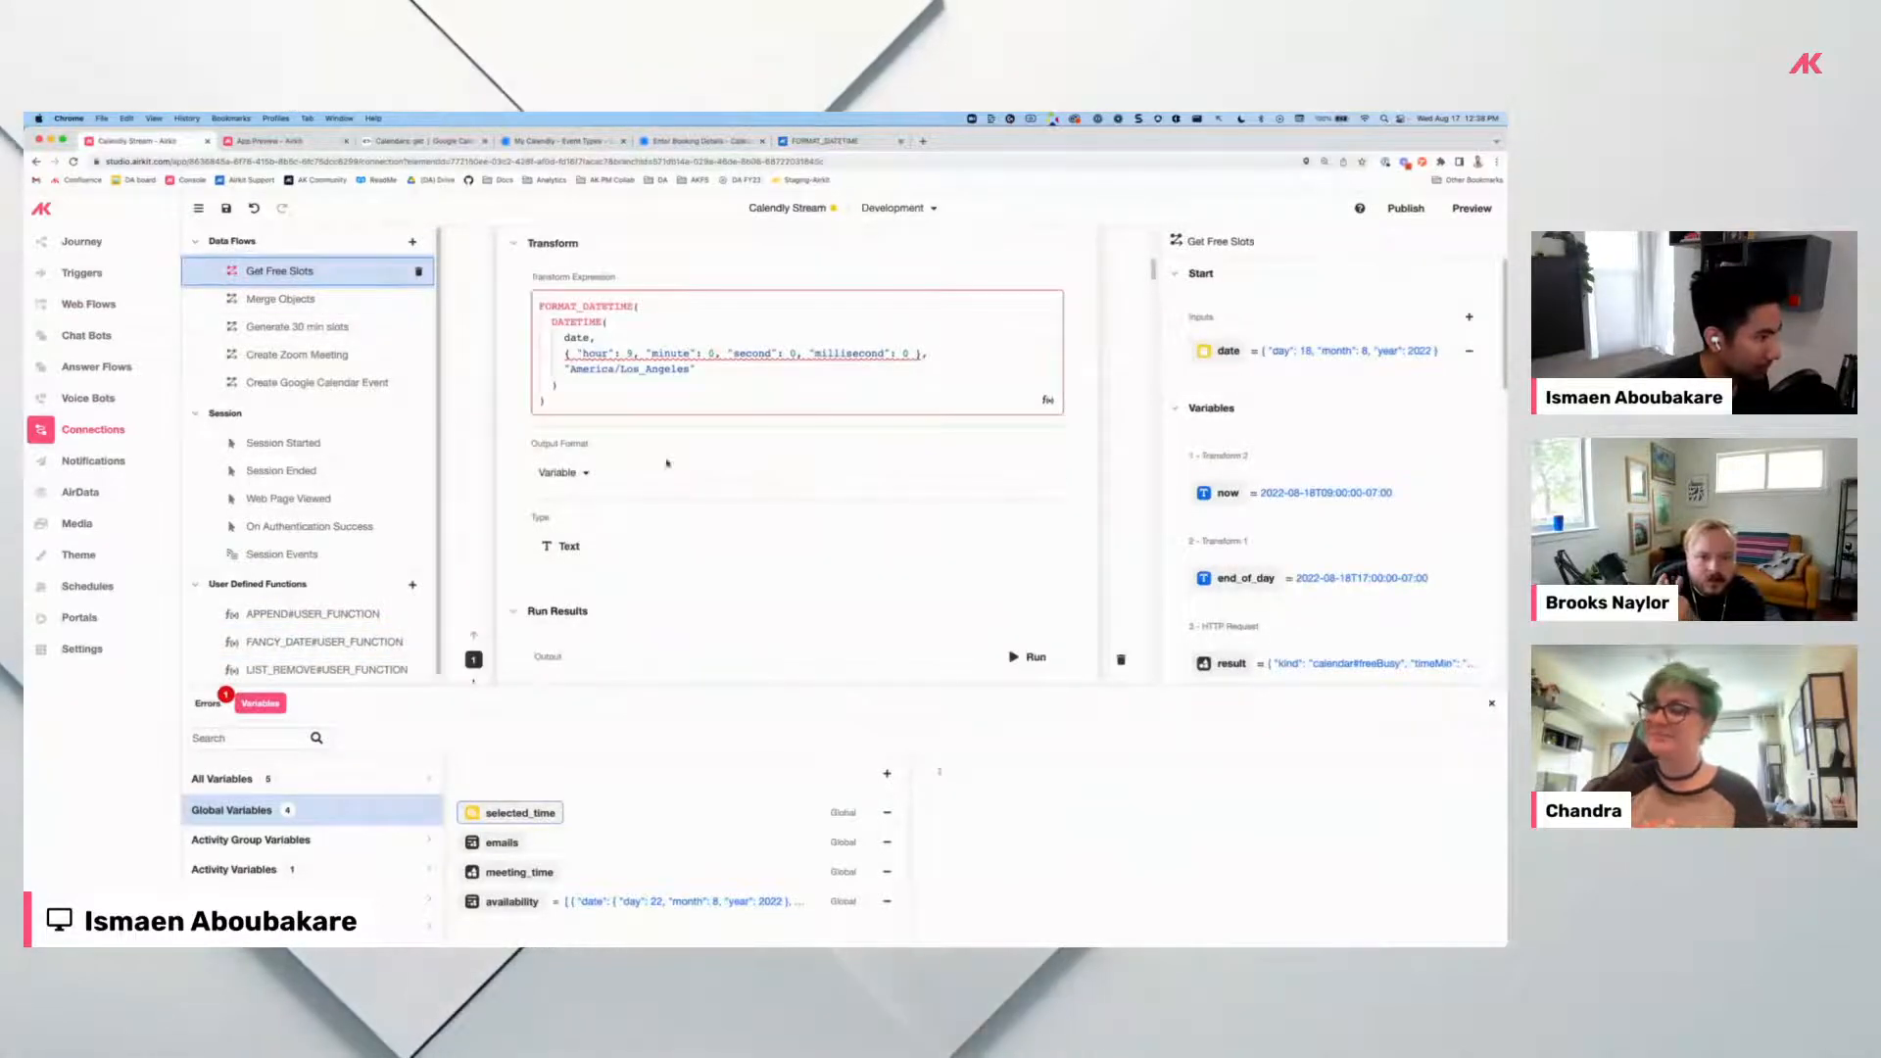
{"action": "left_click", "coordinate": [518, 813]}
{"action": "left_click", "coordinate": [990, 770]}
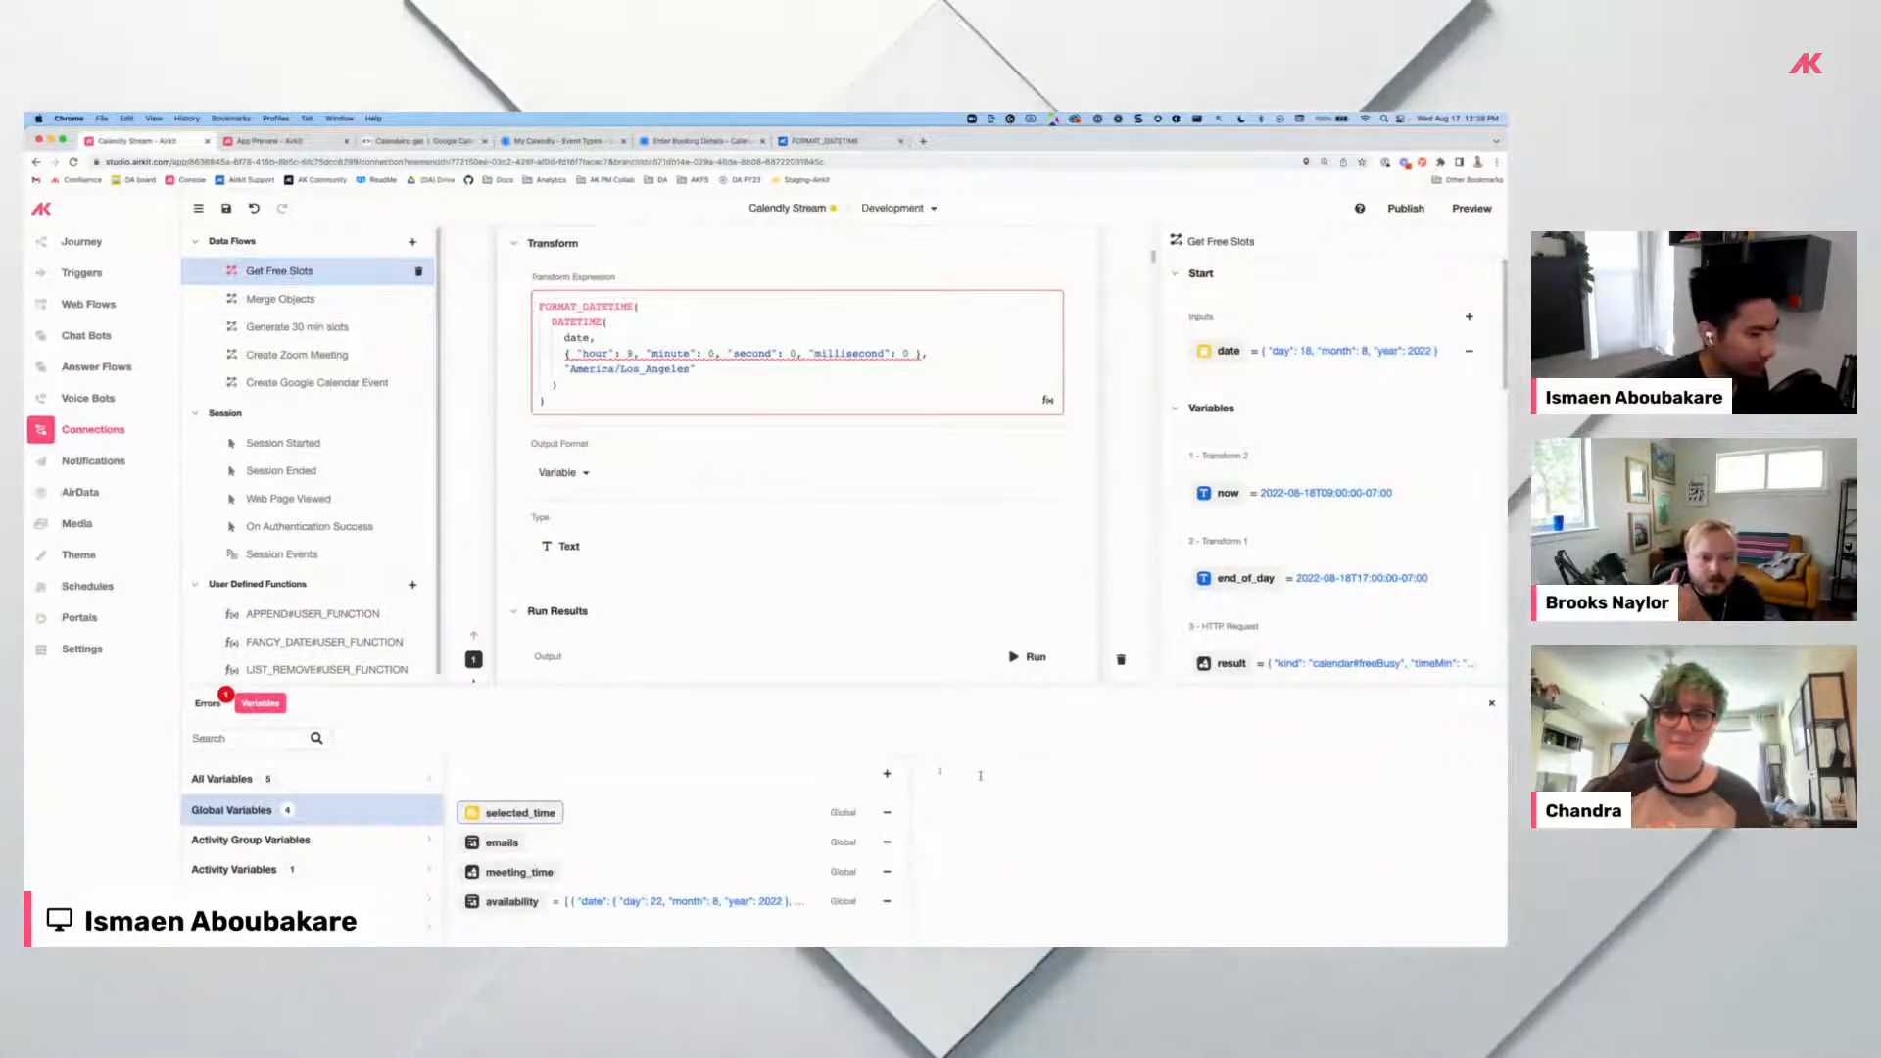
{"action": "type", "text": "NOW()"}
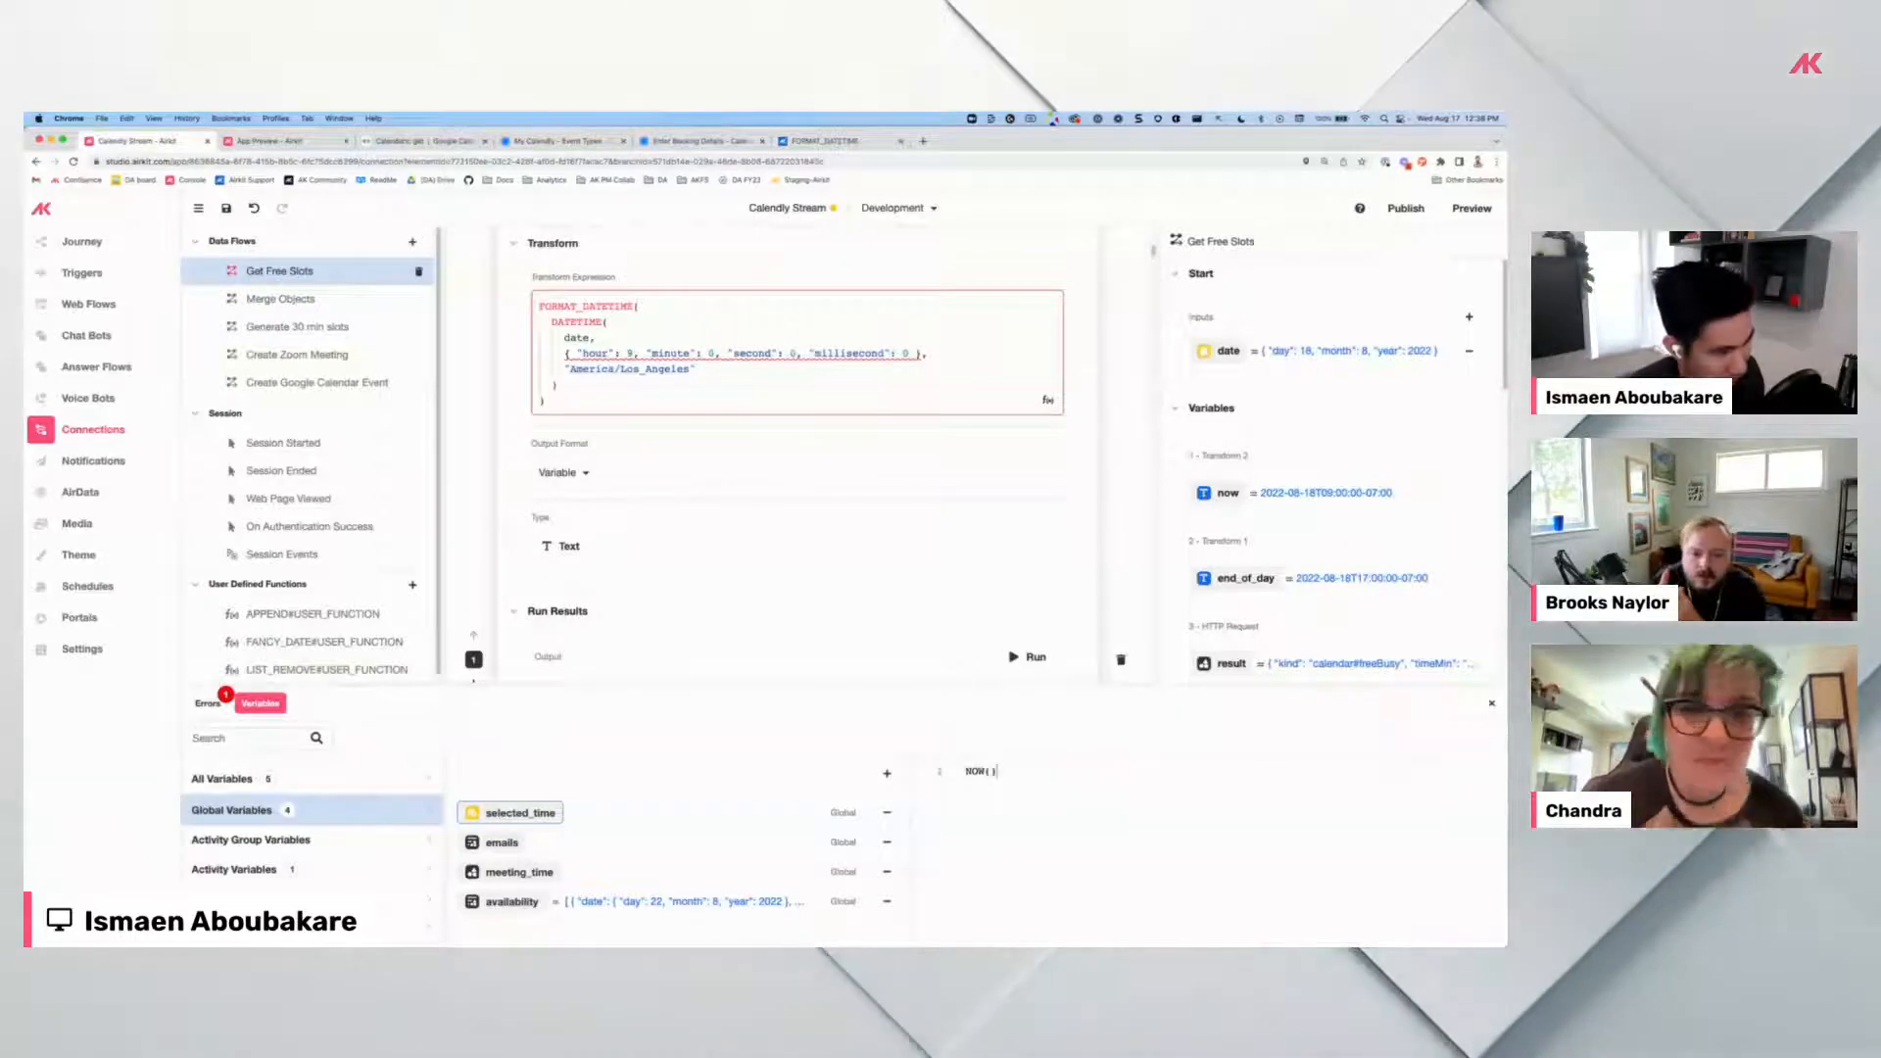
{"action": "key", "text": "BackSpace"}
{"action": "key", "text": "BackSpace"}
{"action": "key", "text": "BackSpace"}
{"action": "key", "text": "BackSpace"}
{"action": "key", "text": "BackSpace"}
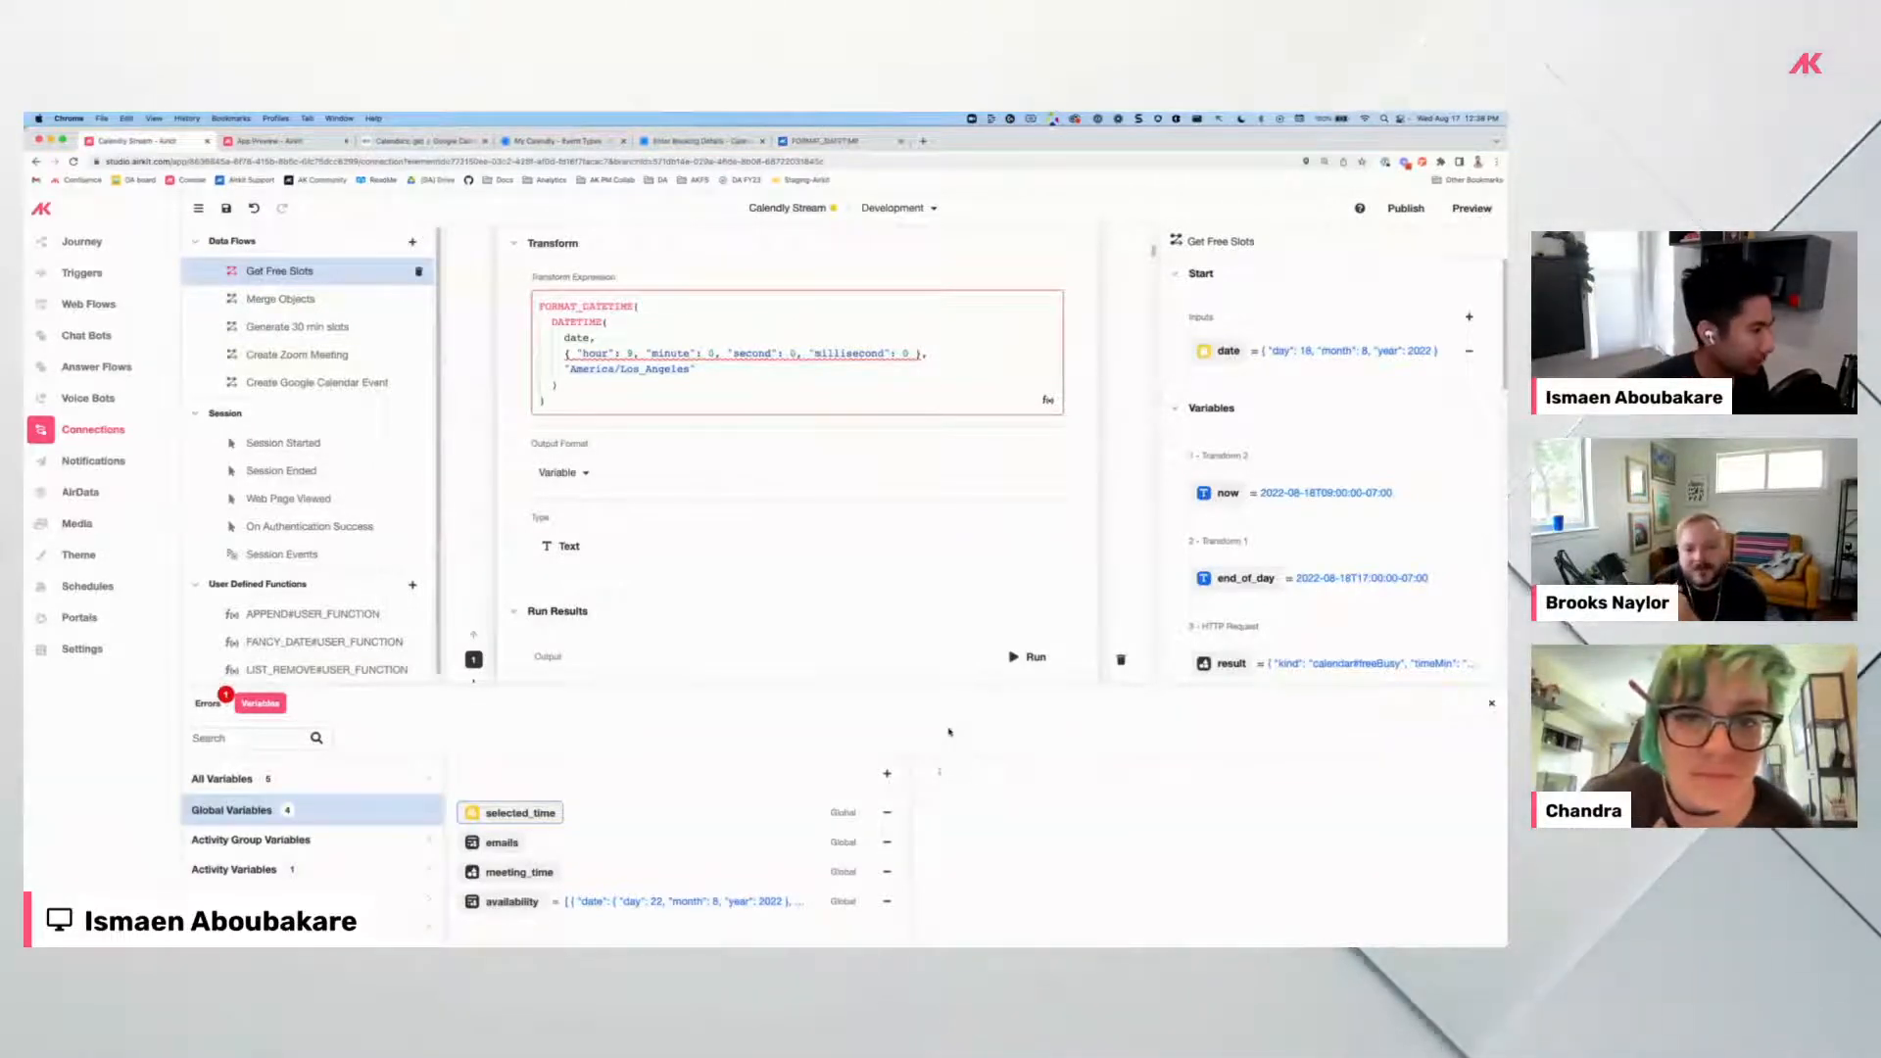
Scroll through the Get Free Slots transforms and open Generate 30 min slots at its Start block.
{"action": "scroll", "coordinate": [789, 441], "scroll_direction": "down", "scroll_amount": 4}
{"action": "scroll", "coordinate": [790, 441], "scroll_direction": "up", "scroll_amount": 3}
{"action": "scroll", "coordinate": [789, 446], "scroll_direction": "down", "scroll_amount": 6}
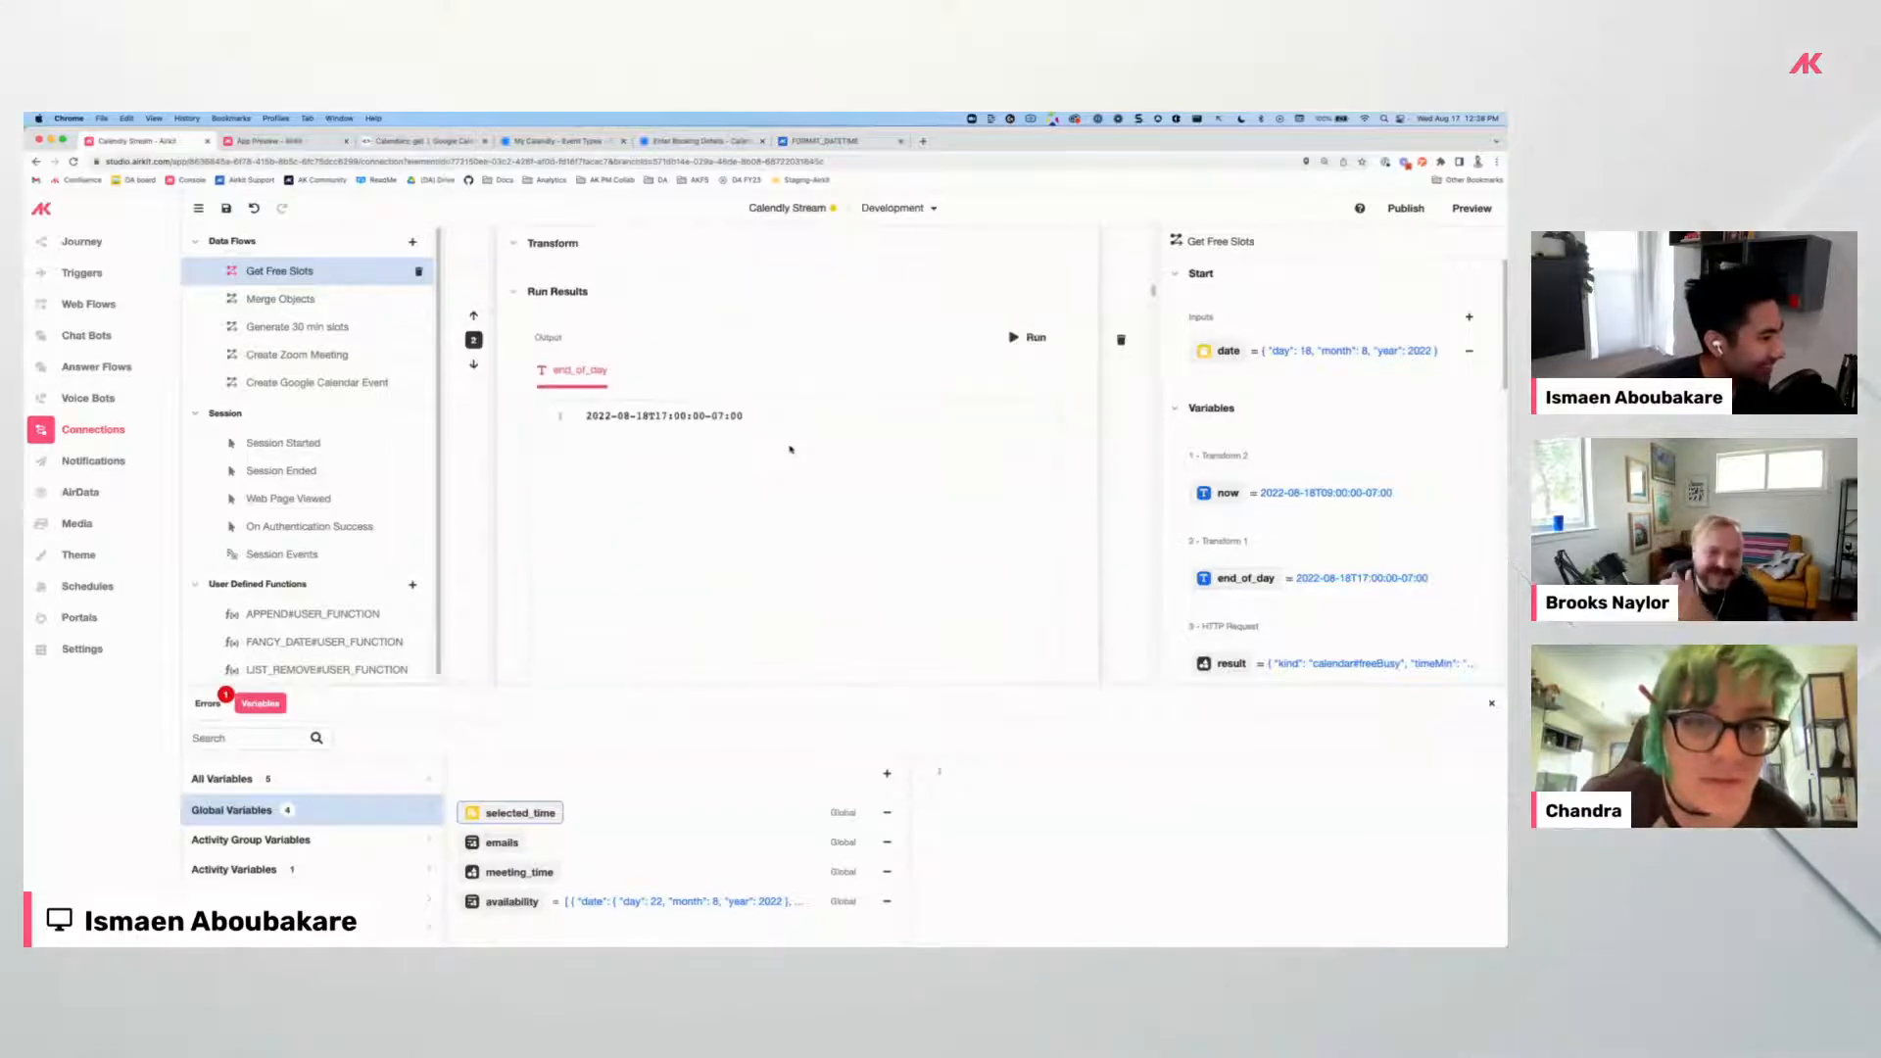
{"action": "scroll", "coordinate": [789, 452], "scroll_direction": "down", "scroll_amount": 6}
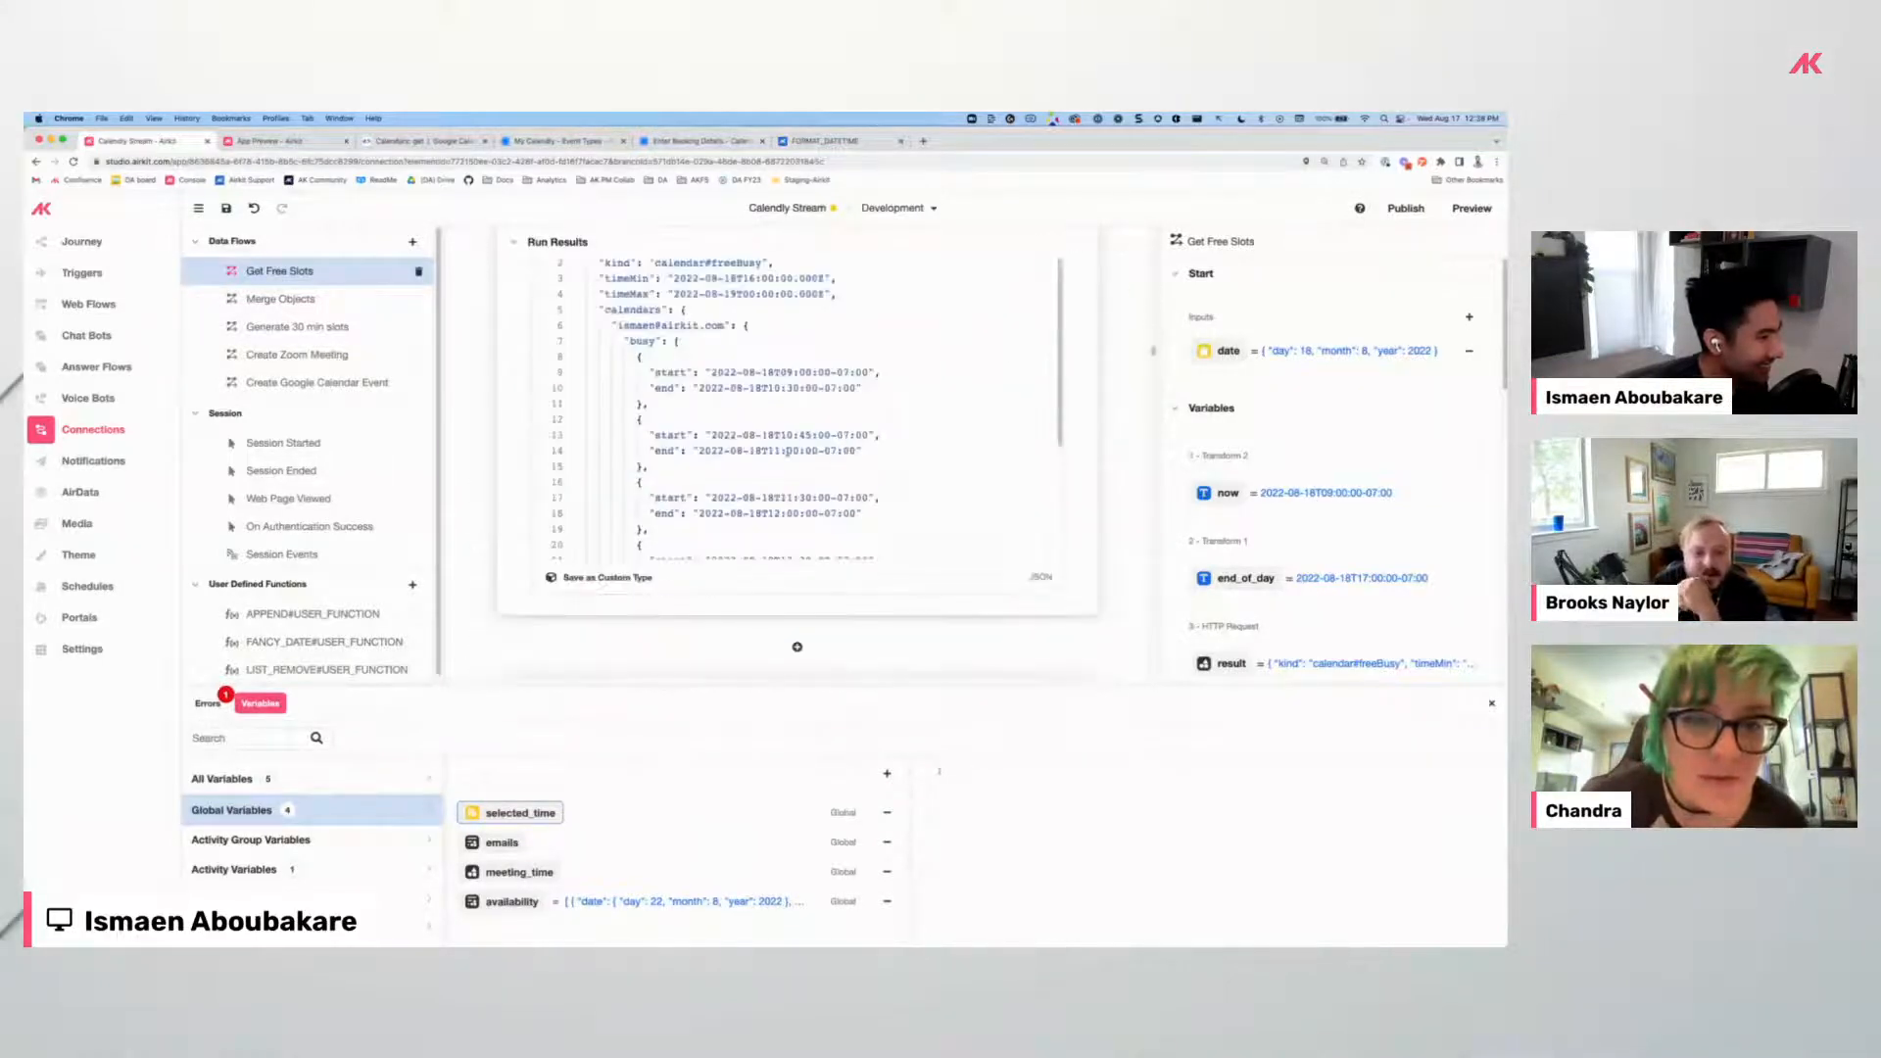
{"action": "scroll", "coordinate": [656, 378], "scroll_direction": "down", "scroll_amount": 10}
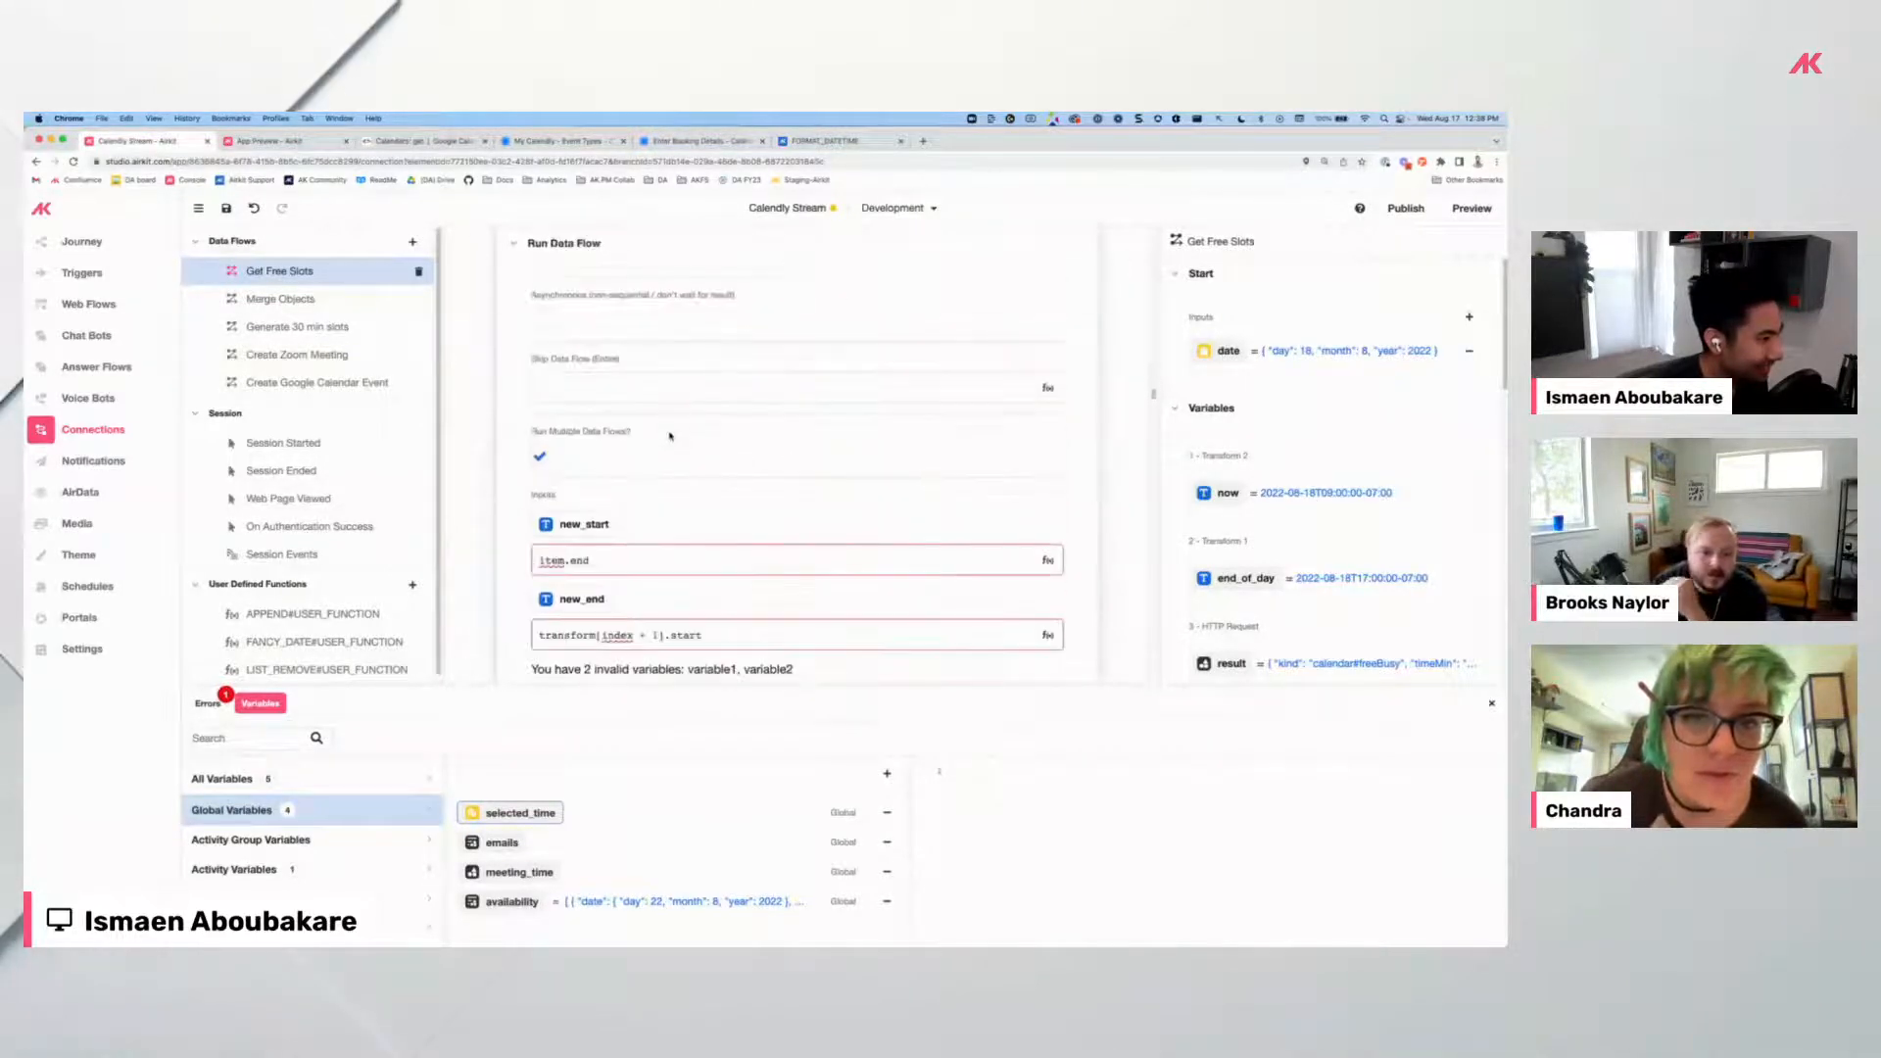
{"action": "scroll", "coordinate": [670, 436], "scroll_direction": "down", "scroll_amount": 10}
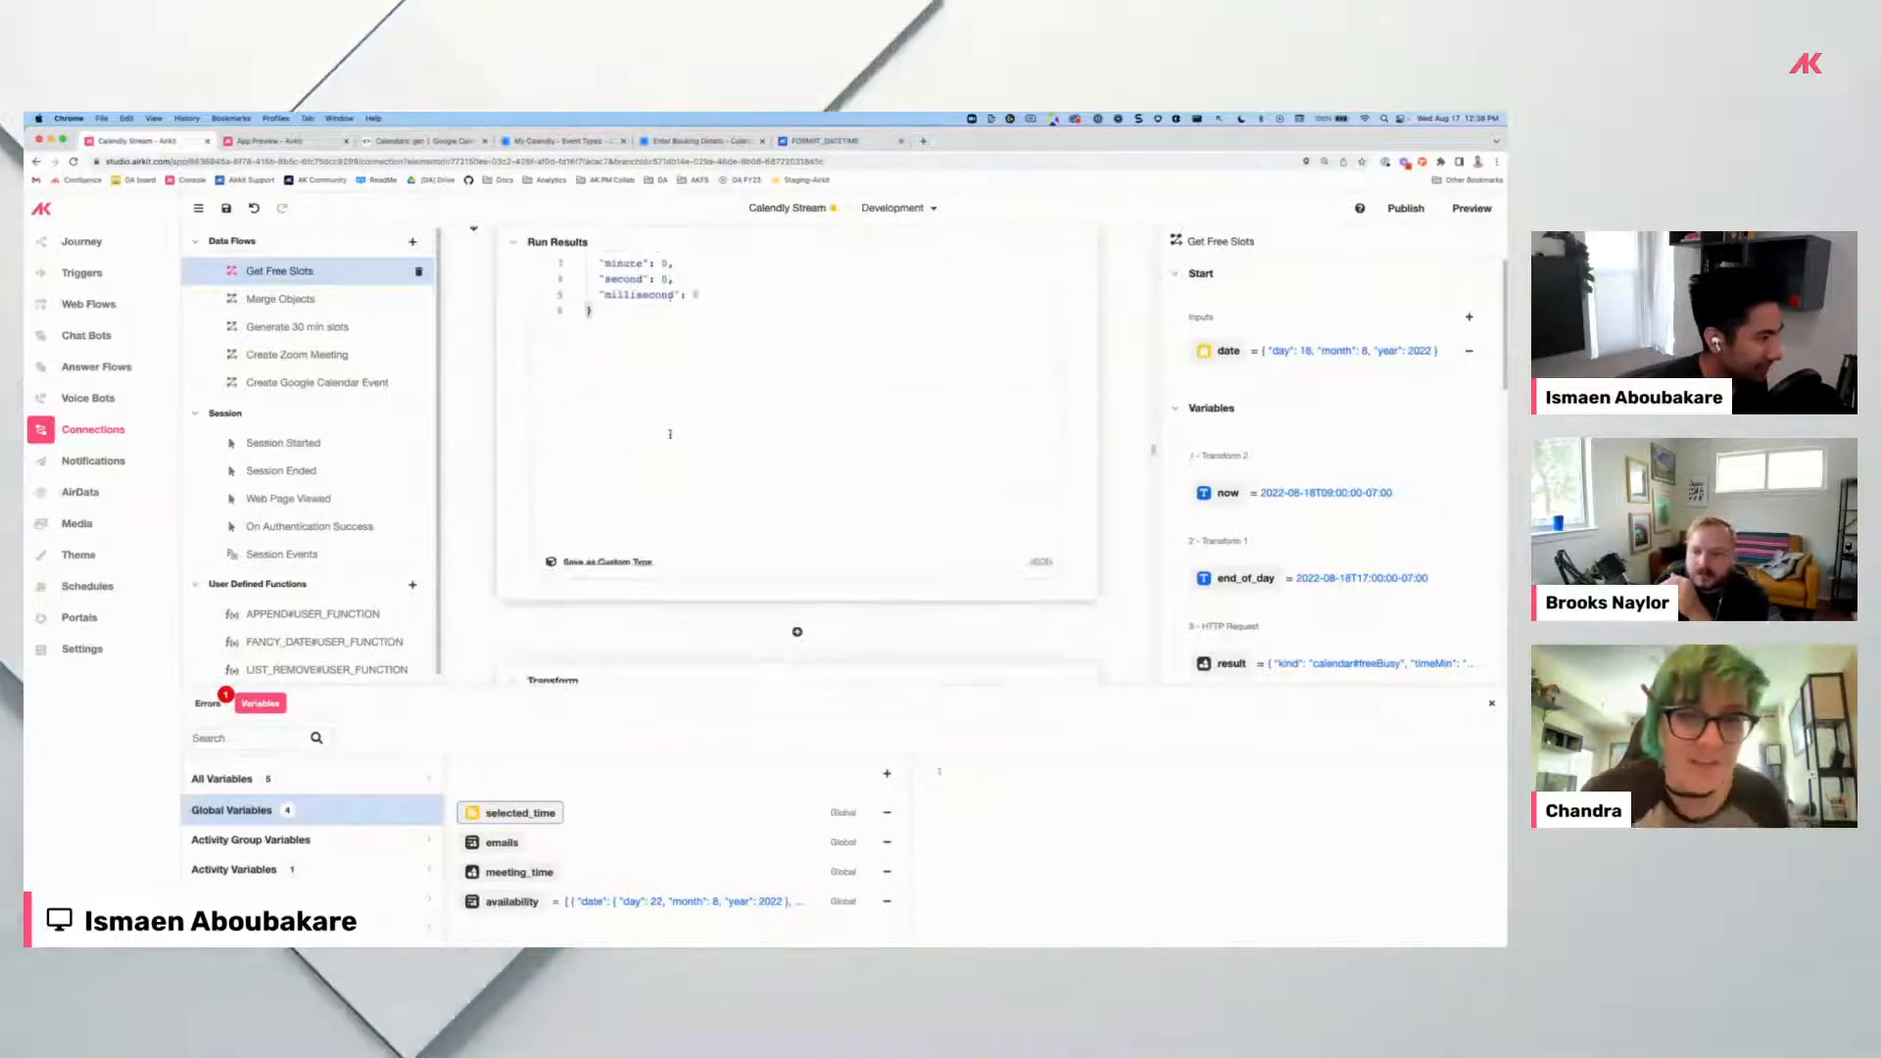
{"action": "scroll", "coordinate": [670, 436], "scroll_direction": "down", "scroll_amount": 10}
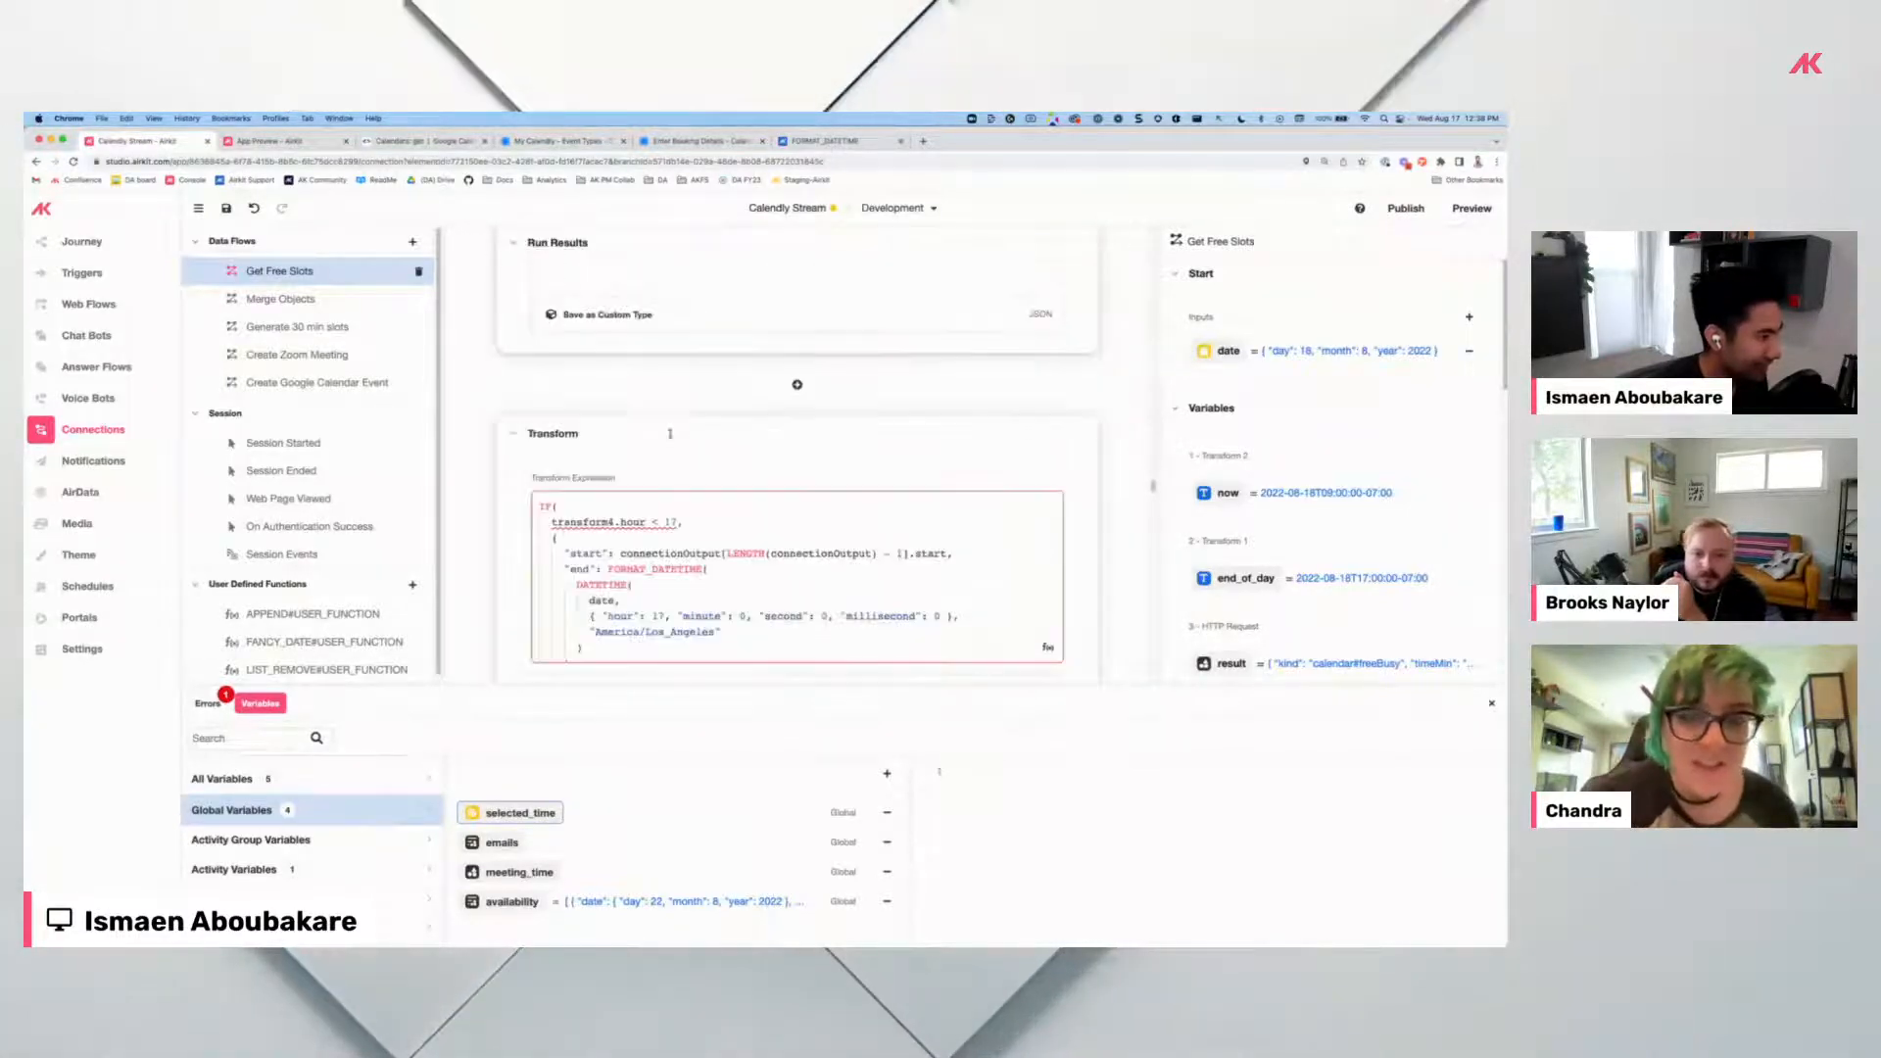
{"action": "scroll", "coordinate": [671, 436], "scroll_direction": "down", "scroll_amount": 10}
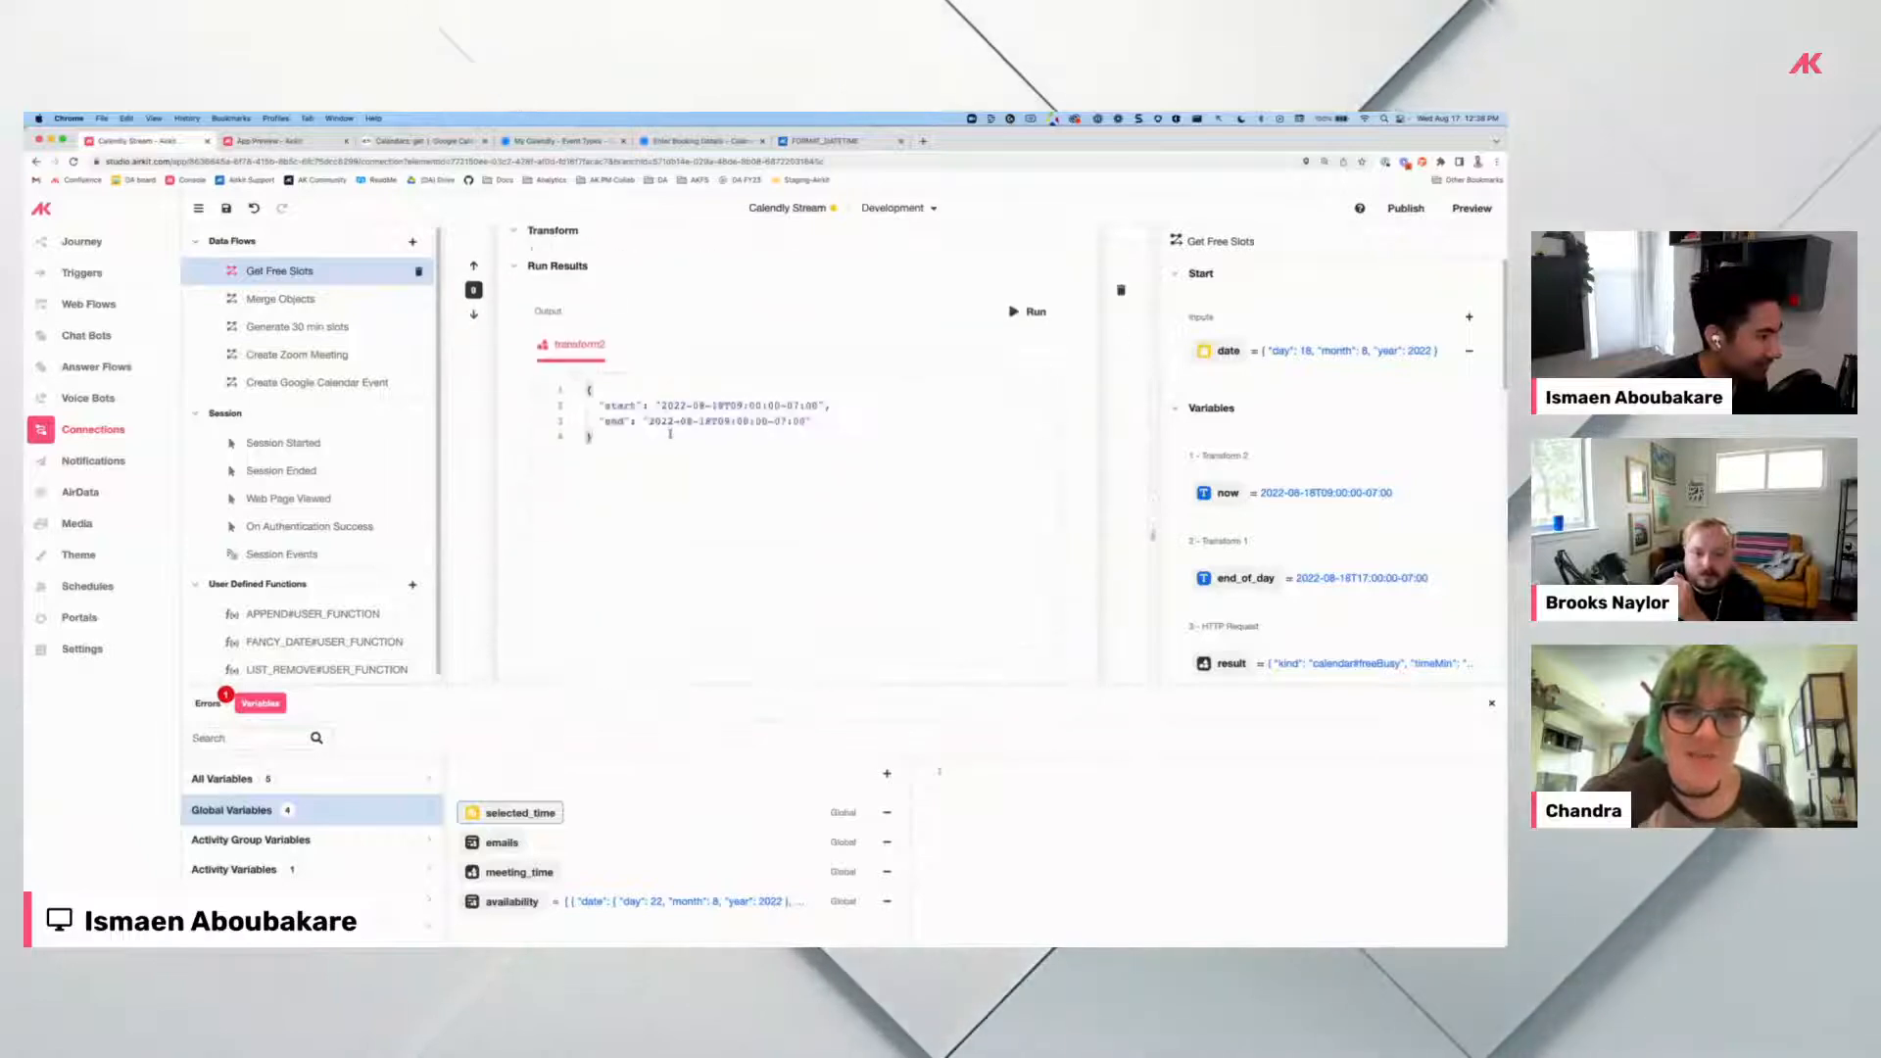
{"action": "scroll", "coordinate": [671, 434], "scroll_direction": "down", "scroll_amount": 10}
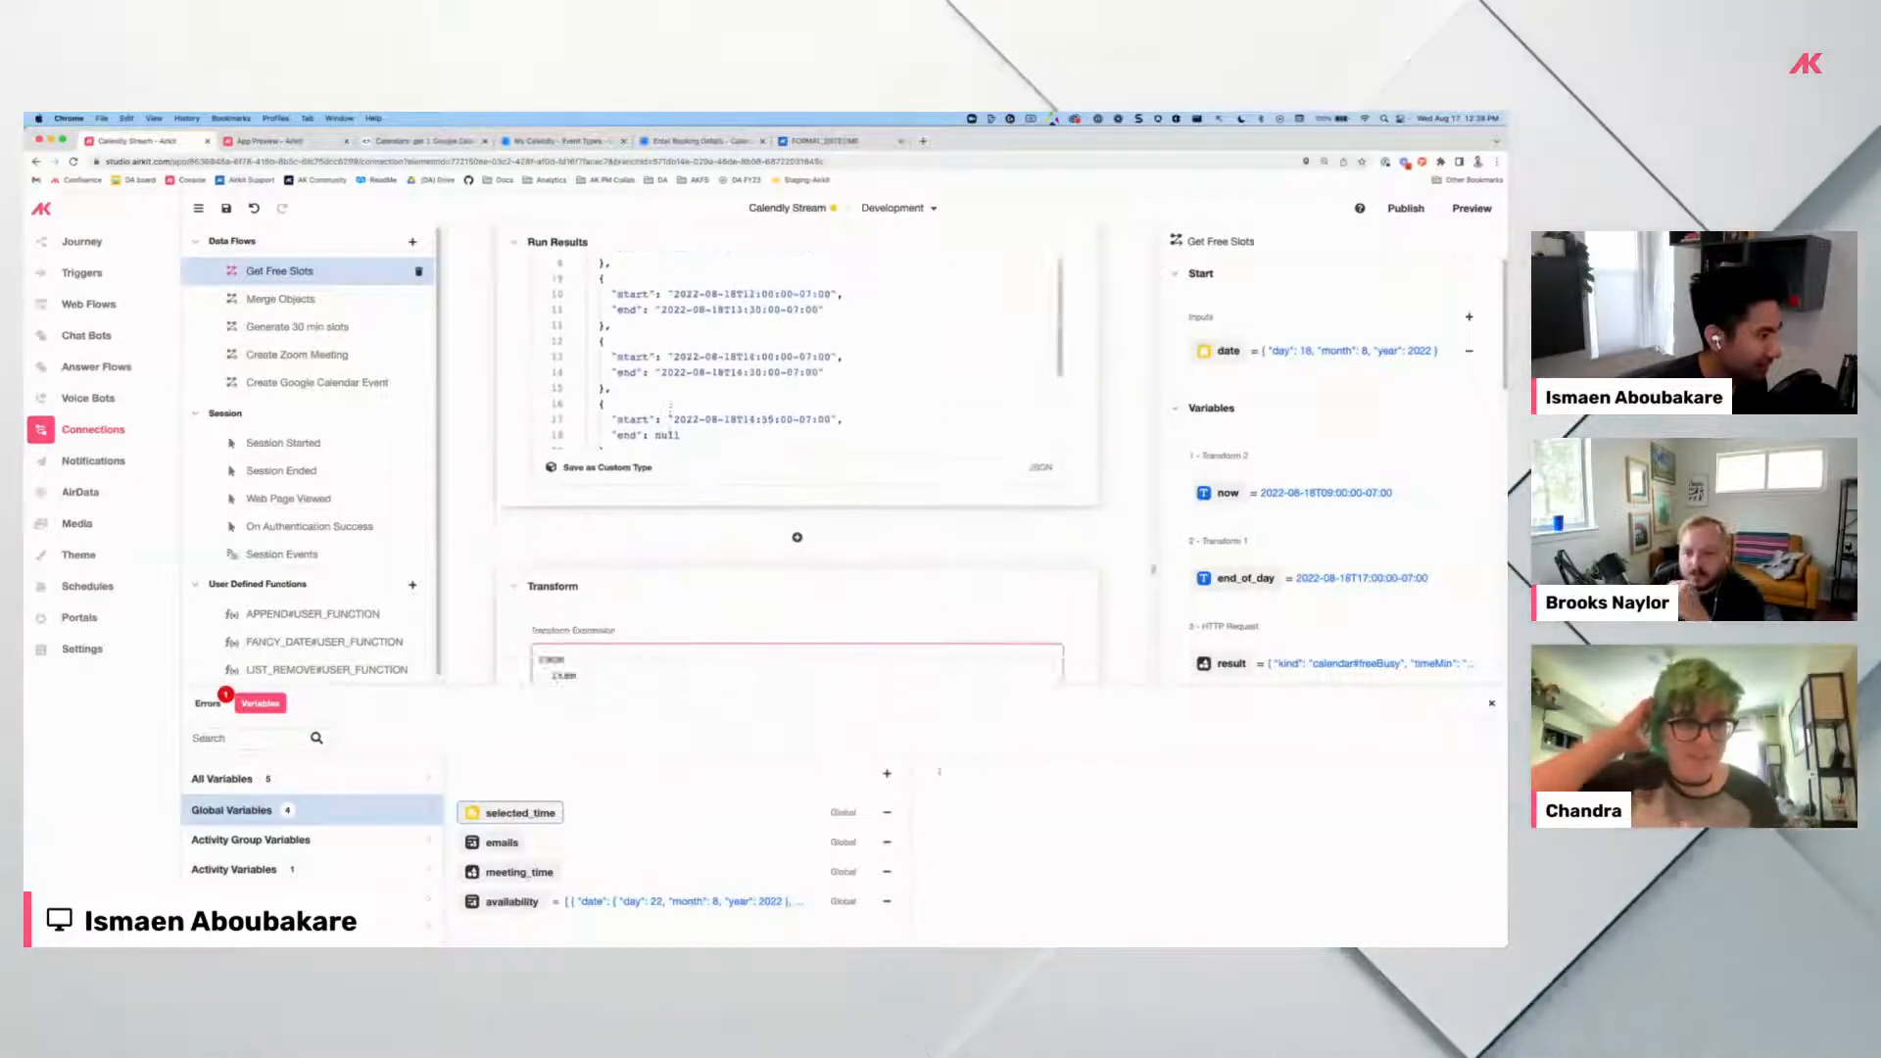
{"action": "left_click", "coordinate": [316, 330]}
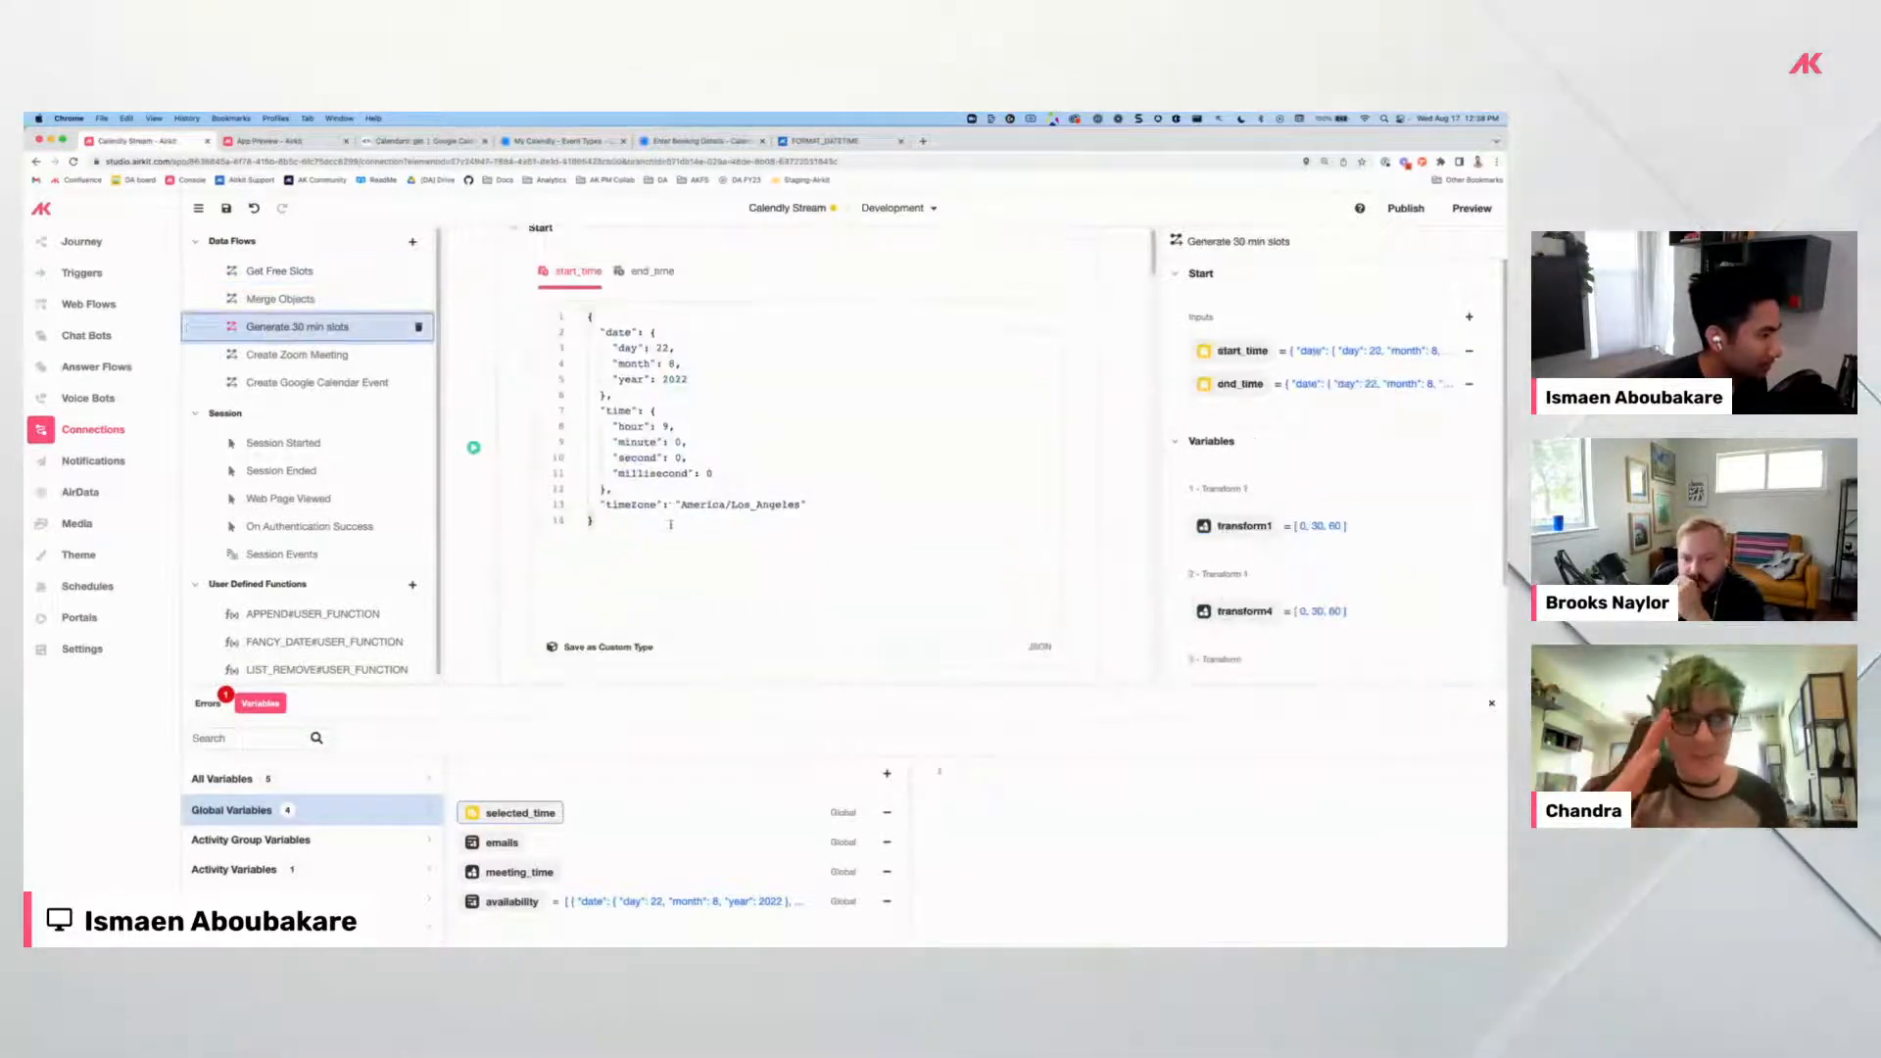
{"action": "scroll", "coordinate": [628, 494], "scroll_direction": "up", "scroll_amount": 3}
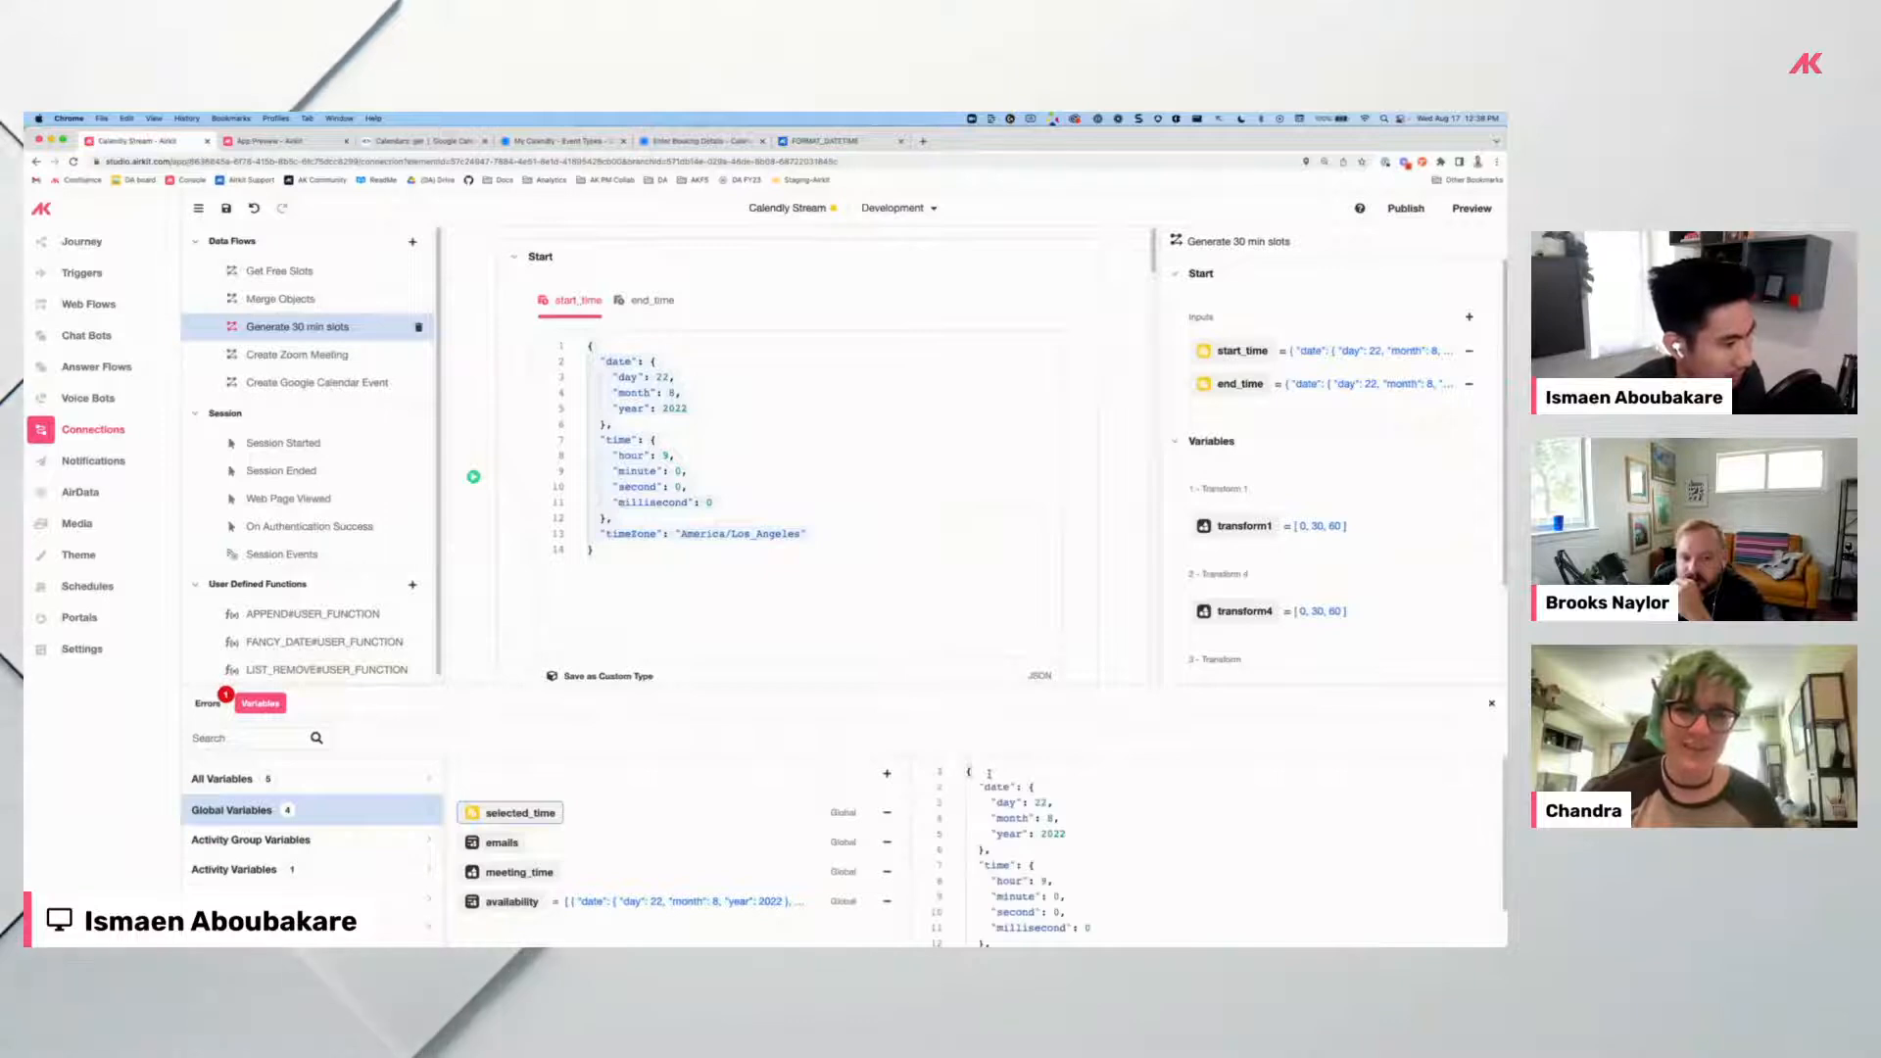
Append + " - " to the FANCY_DATE label's text expression on Detail Page.
{"action": "left_click", "coordinate": [89, 303]}
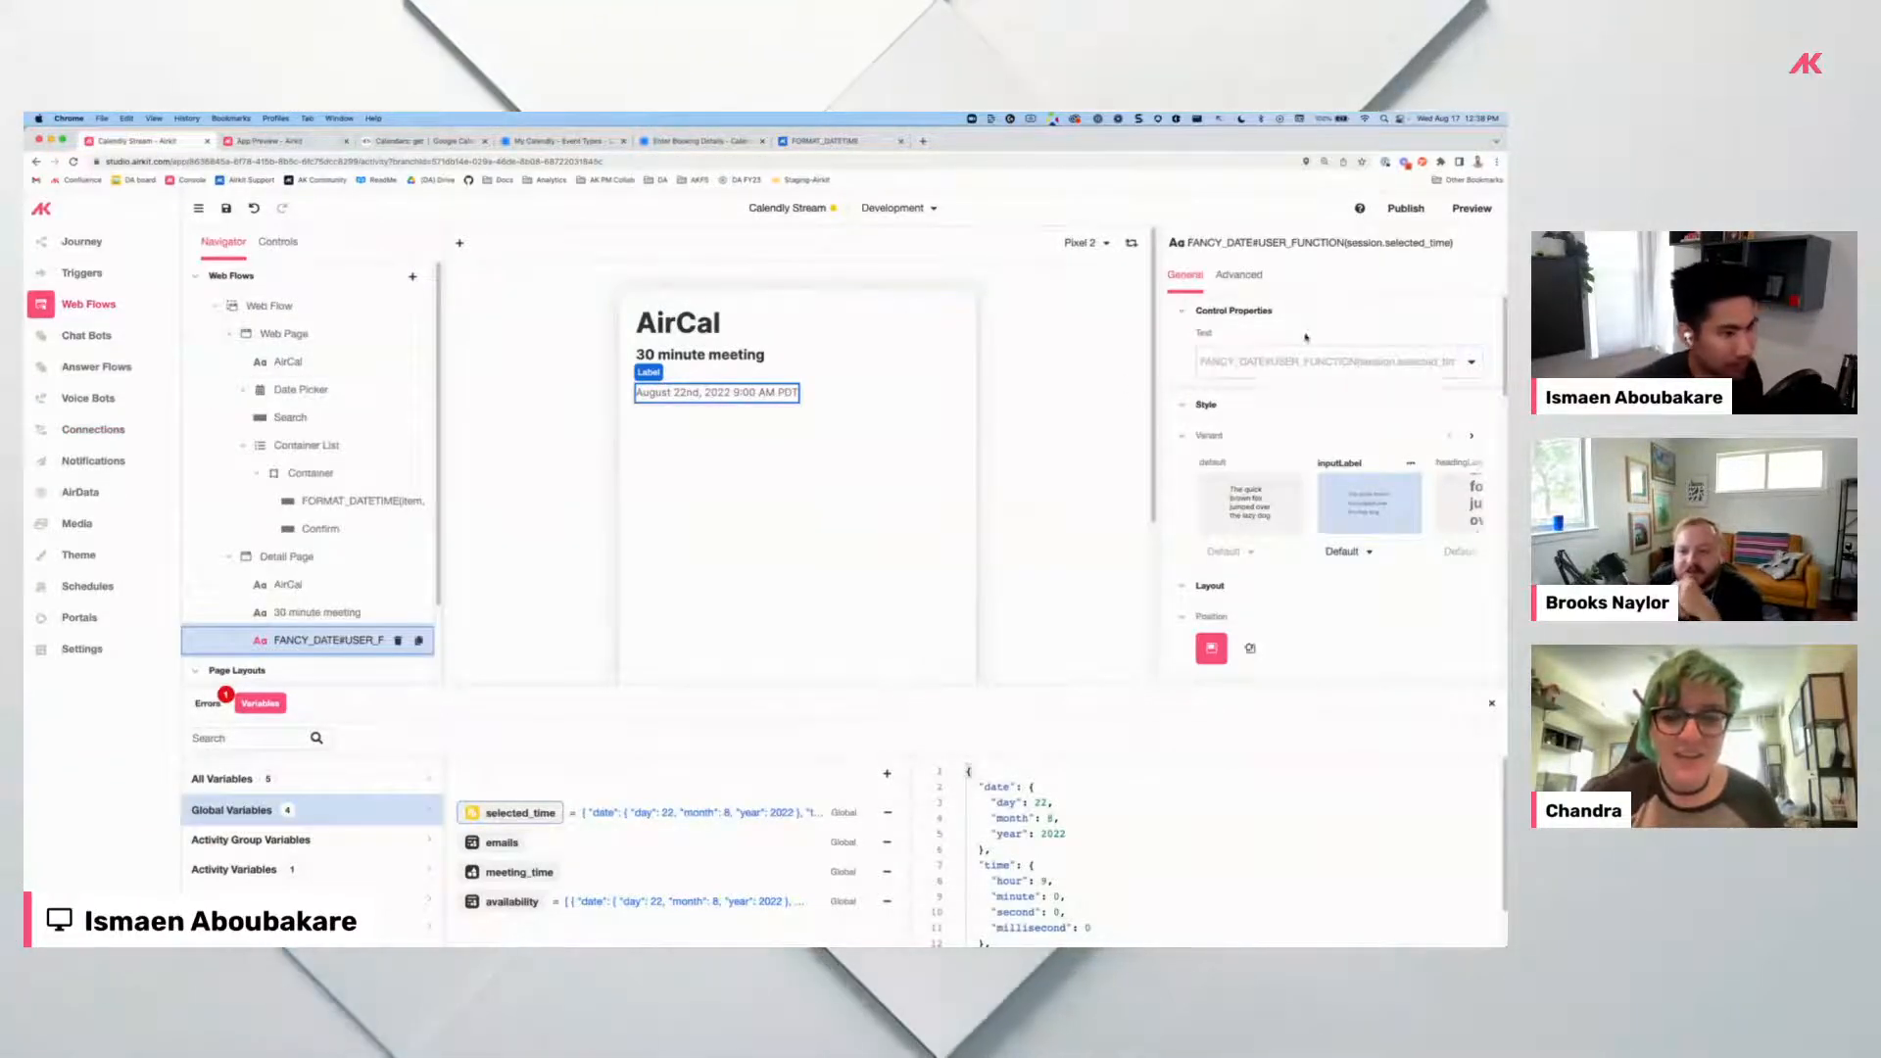
{"action": "left_click", "coordinate": [1463, 363]}
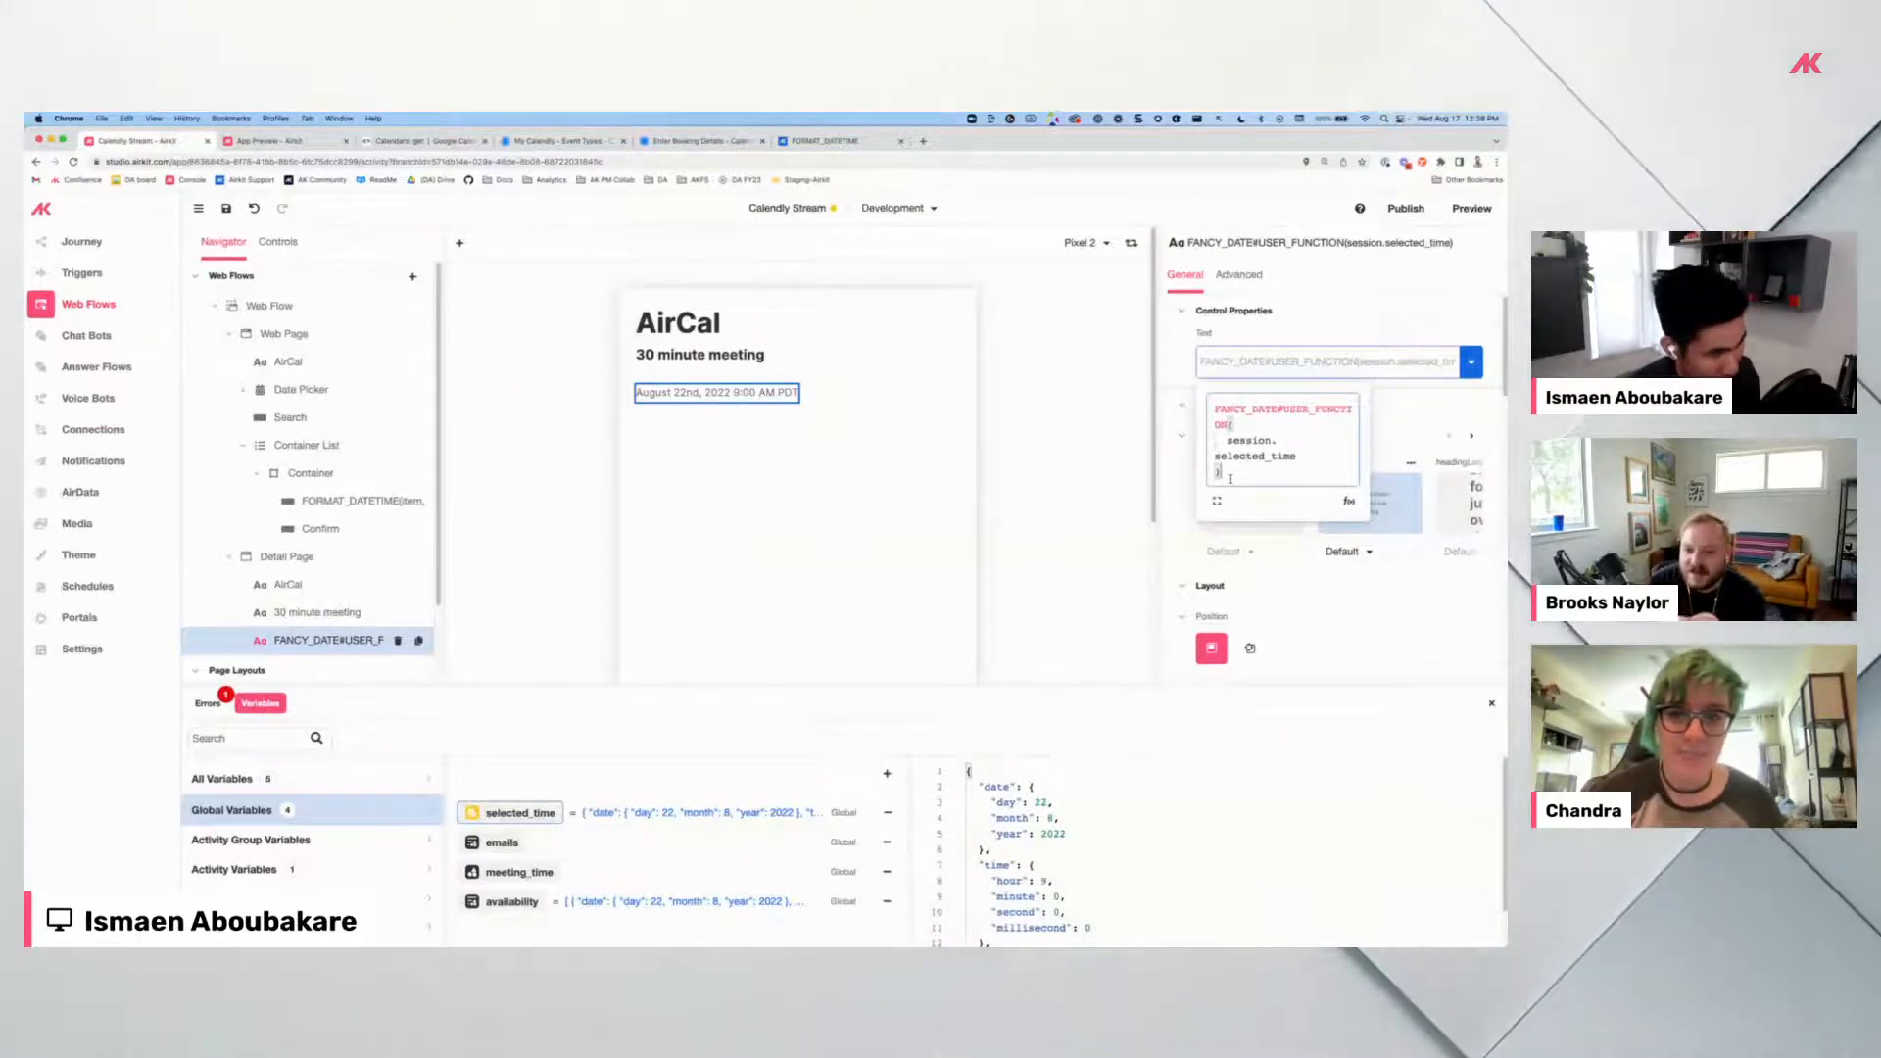
{"action": "type", "text": "-"}
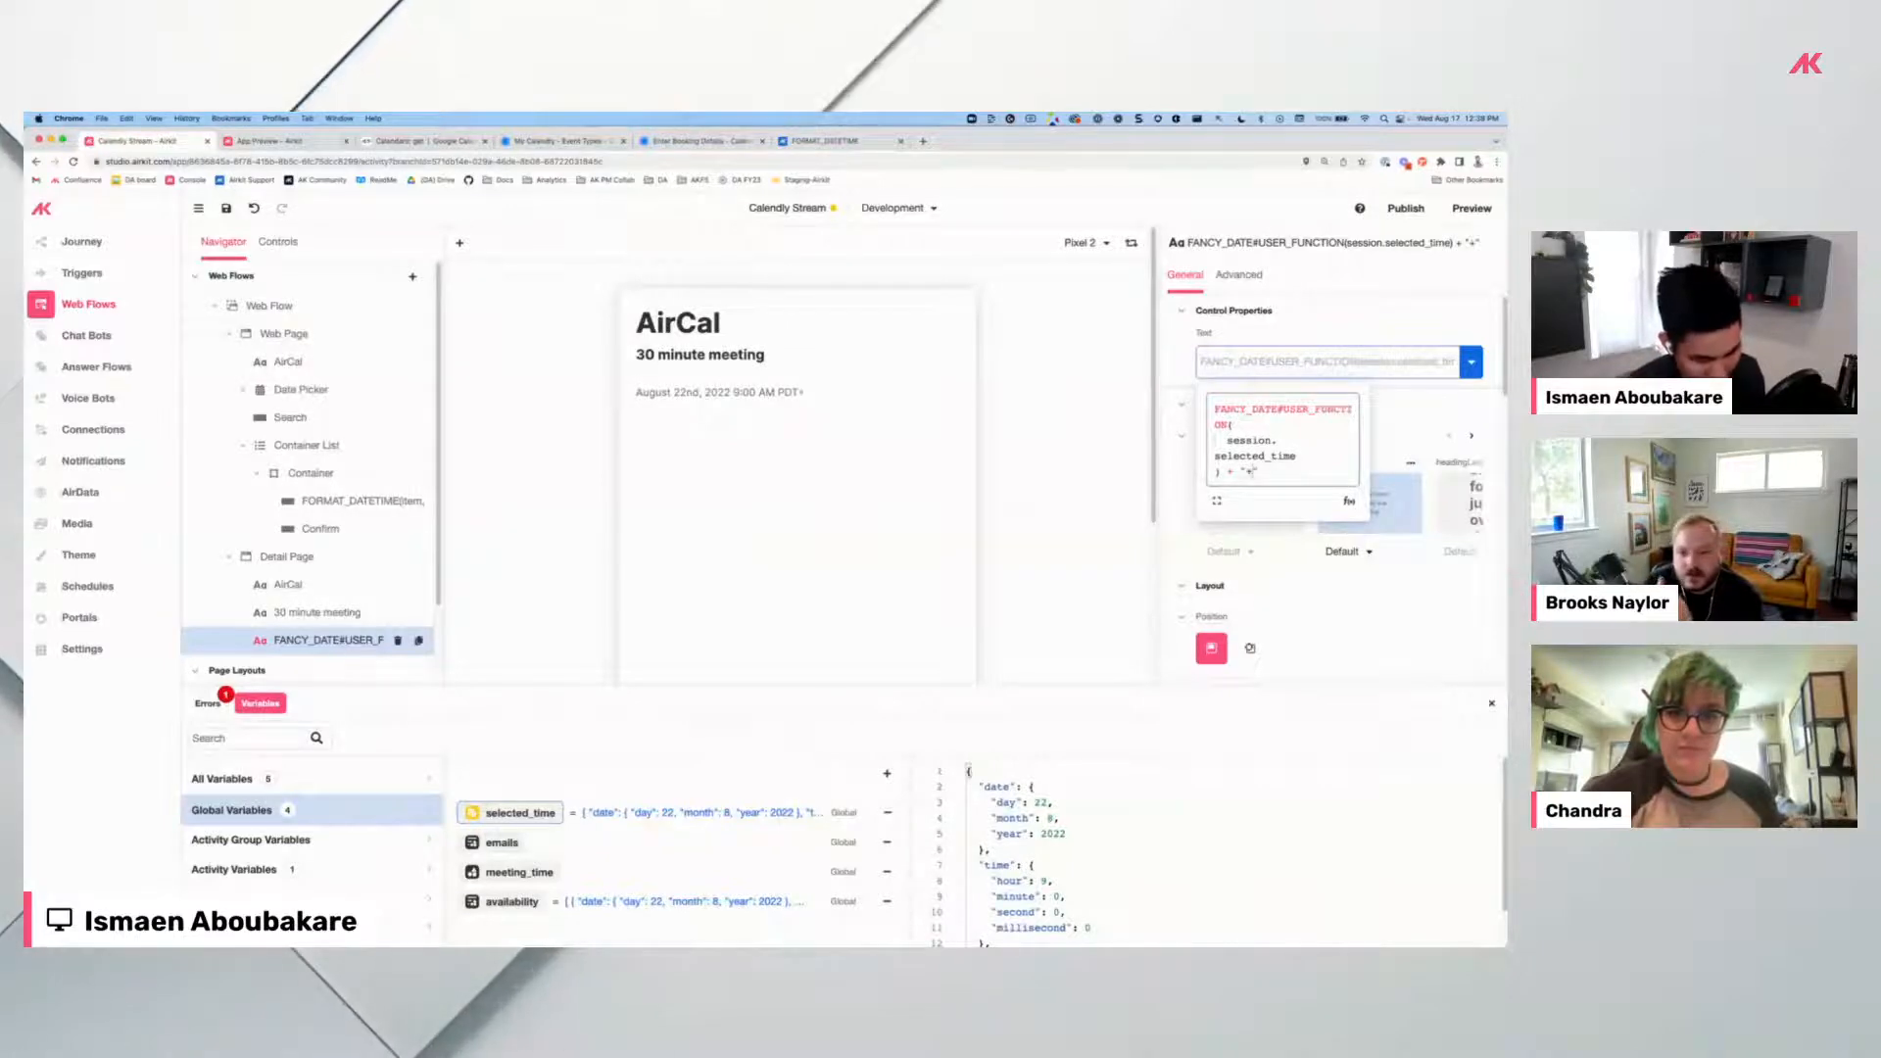
{"action": "type", "text": "\" \""}
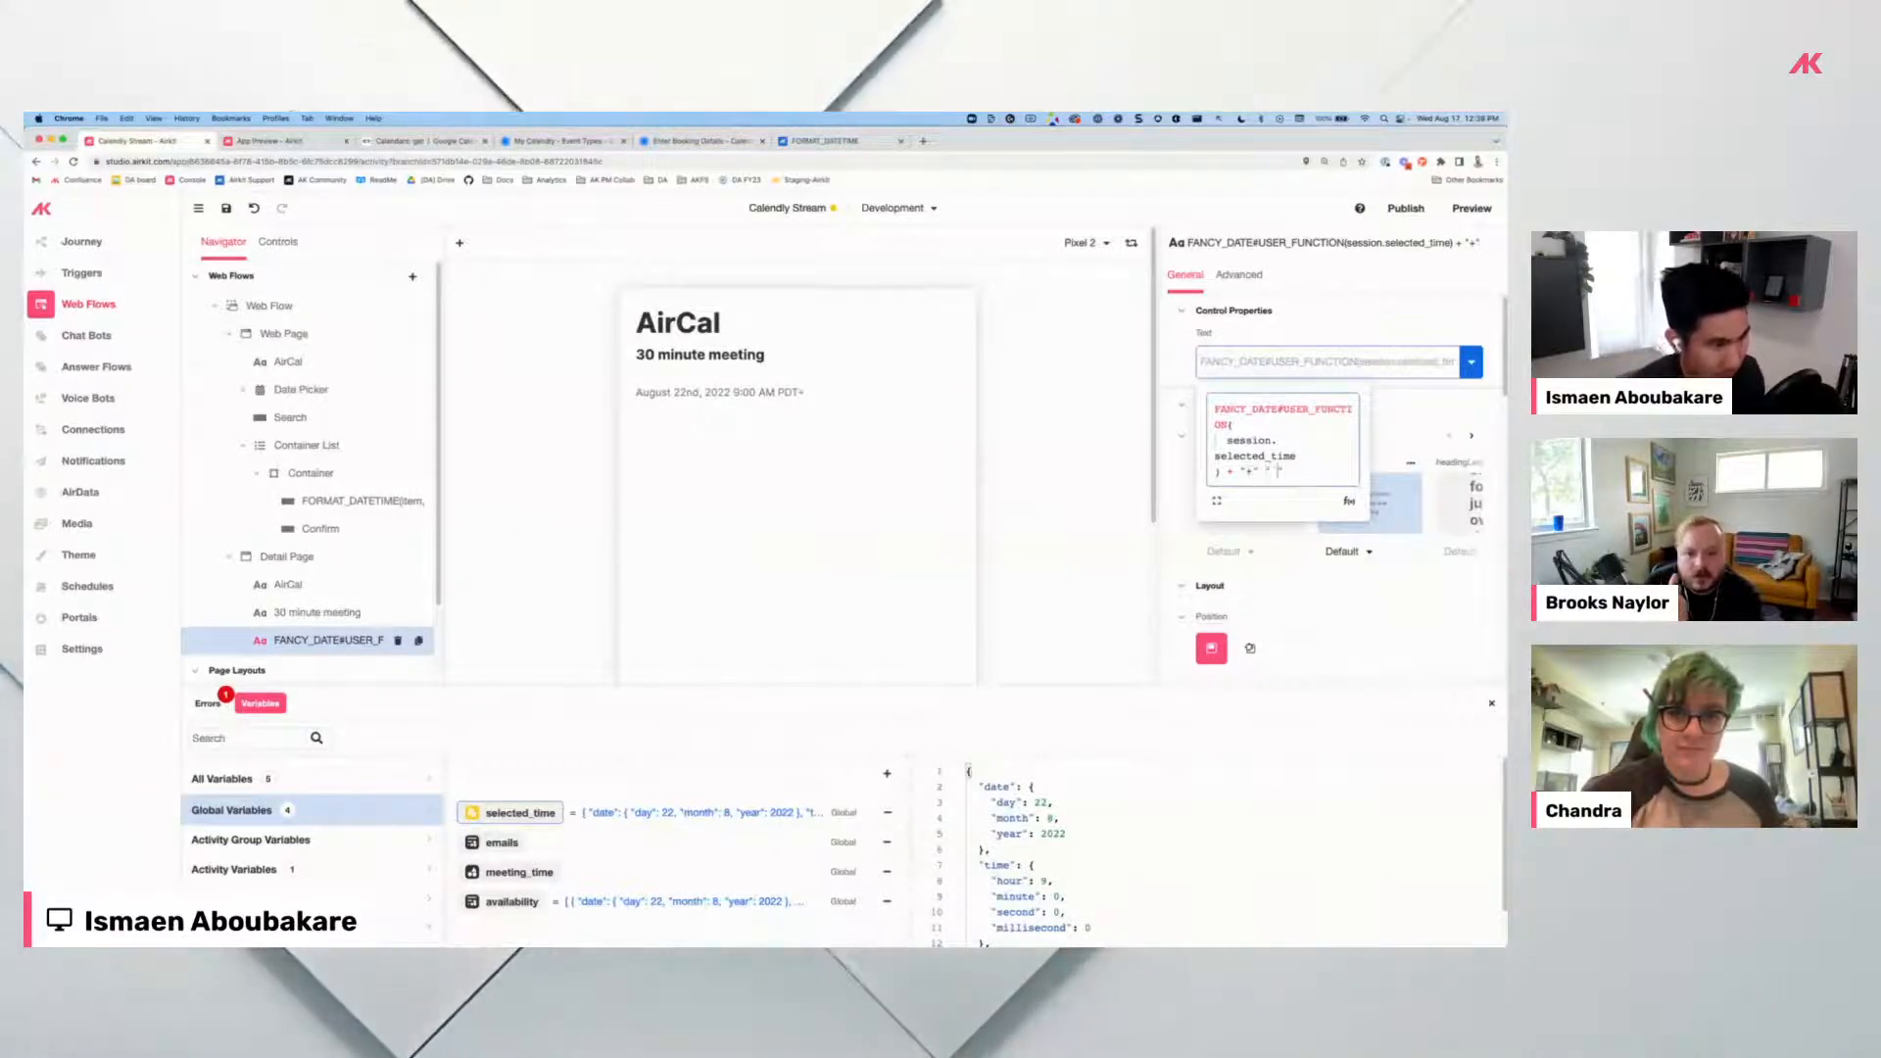
{"action": "key", "text": "BackSpace"}
{"action": "key", "text": "BackSpace"}
{"action": "key", "text": "BackSpace"}
{"action": "key", "text": "BackSpace"}
{"action": "key", "text": "BackSpace"}
{"action": "key", "text": "BackSpace"}
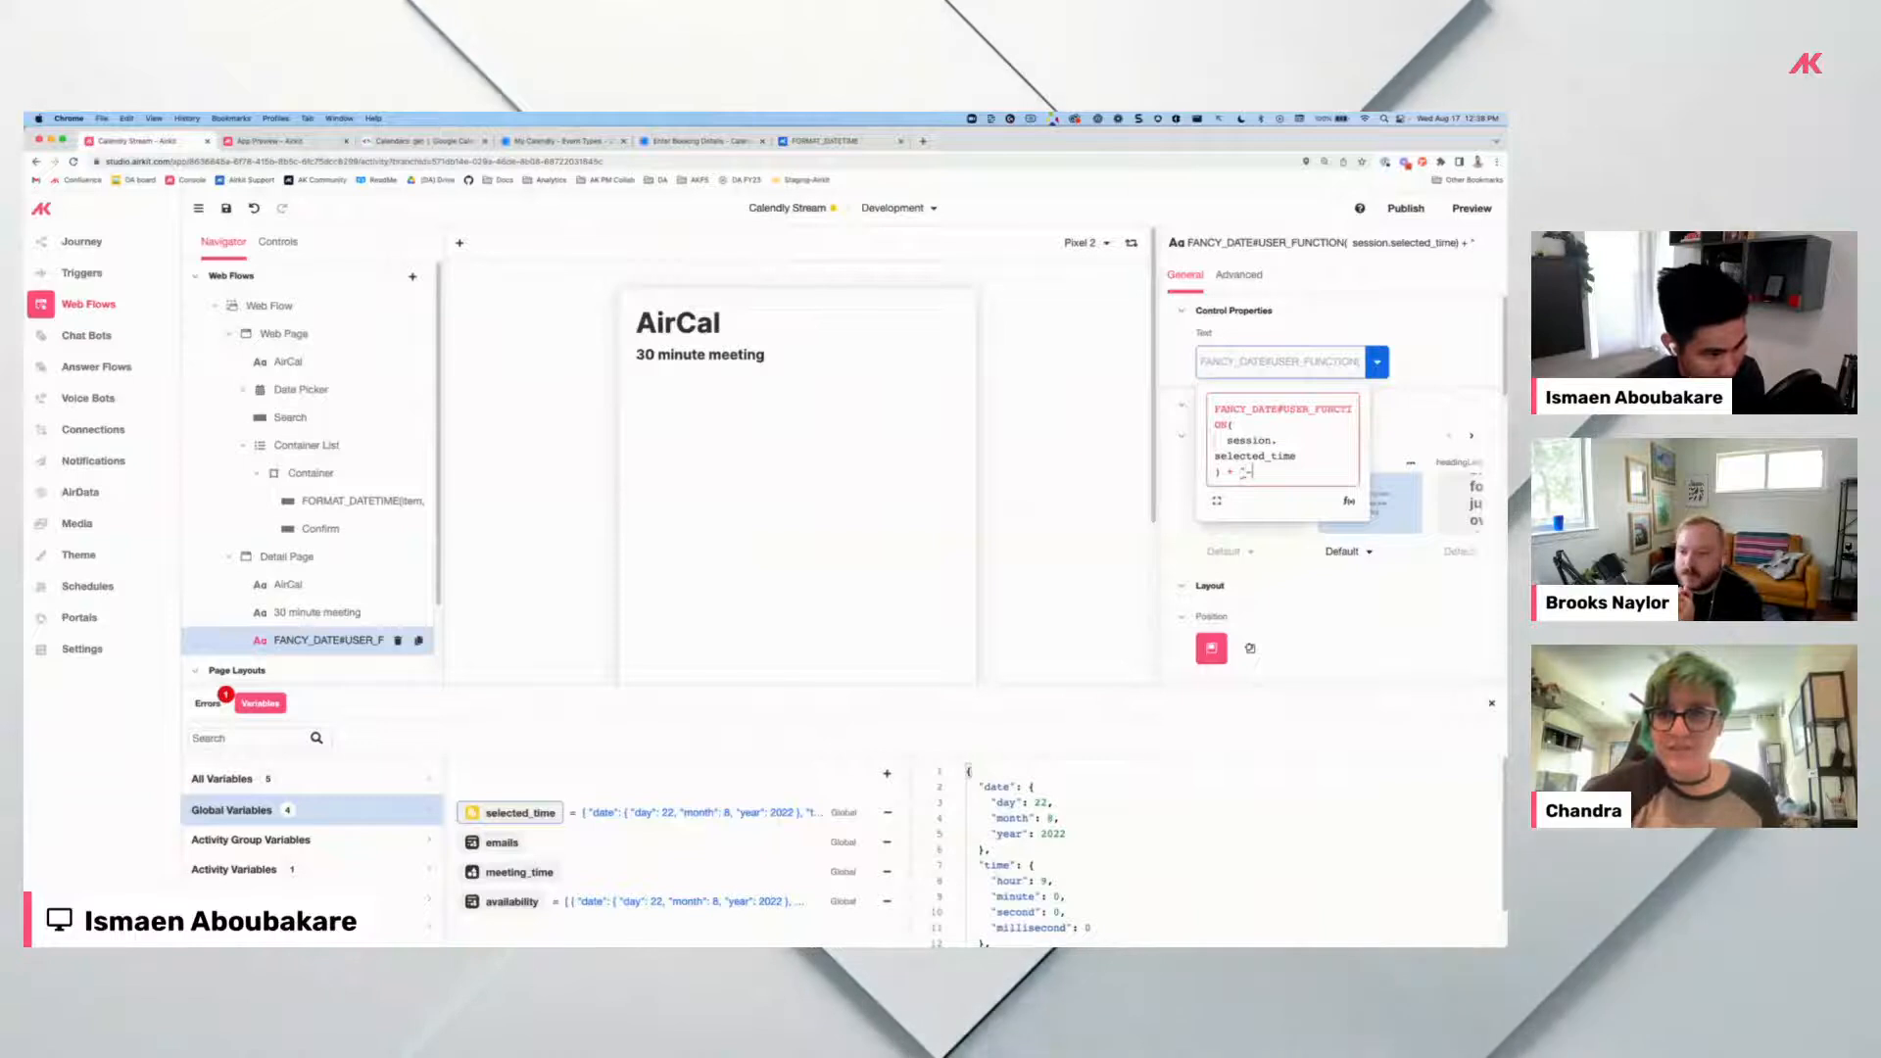
{"action": "type", "text": "-\""}
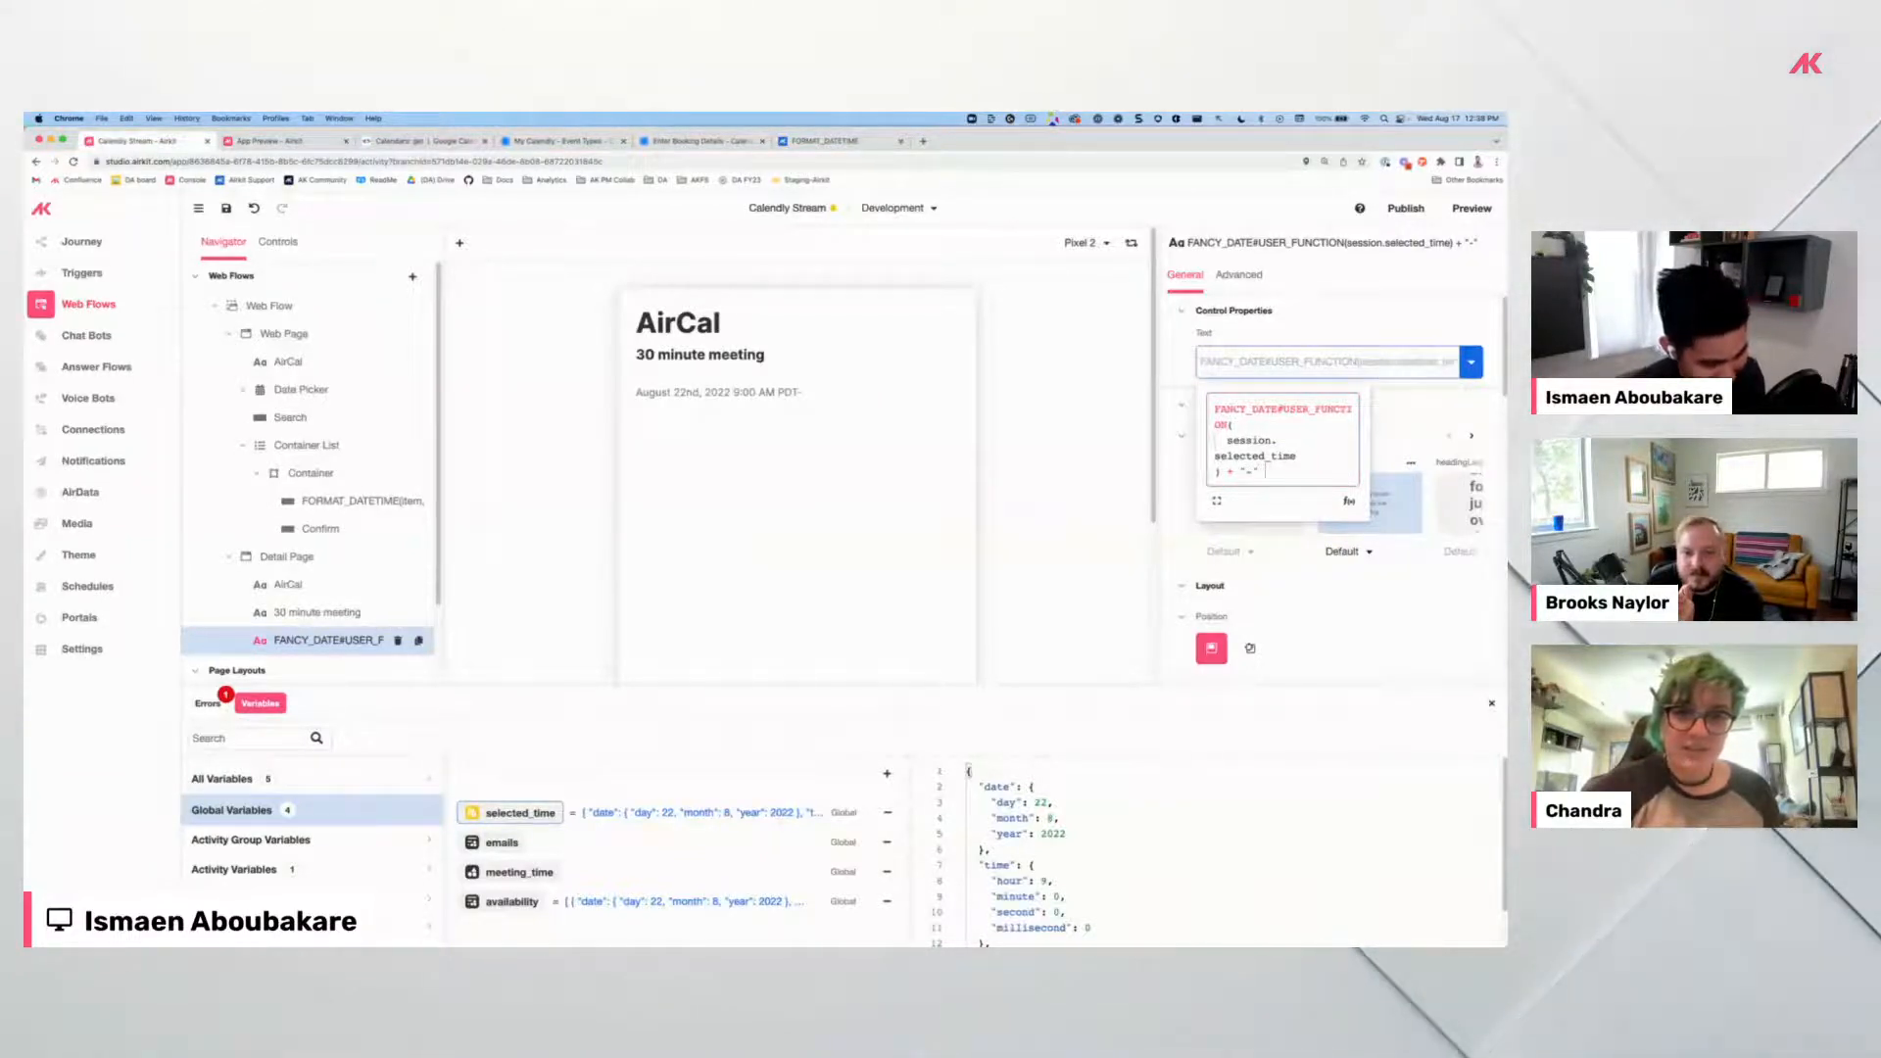
{"action": "type", "text": " +"}
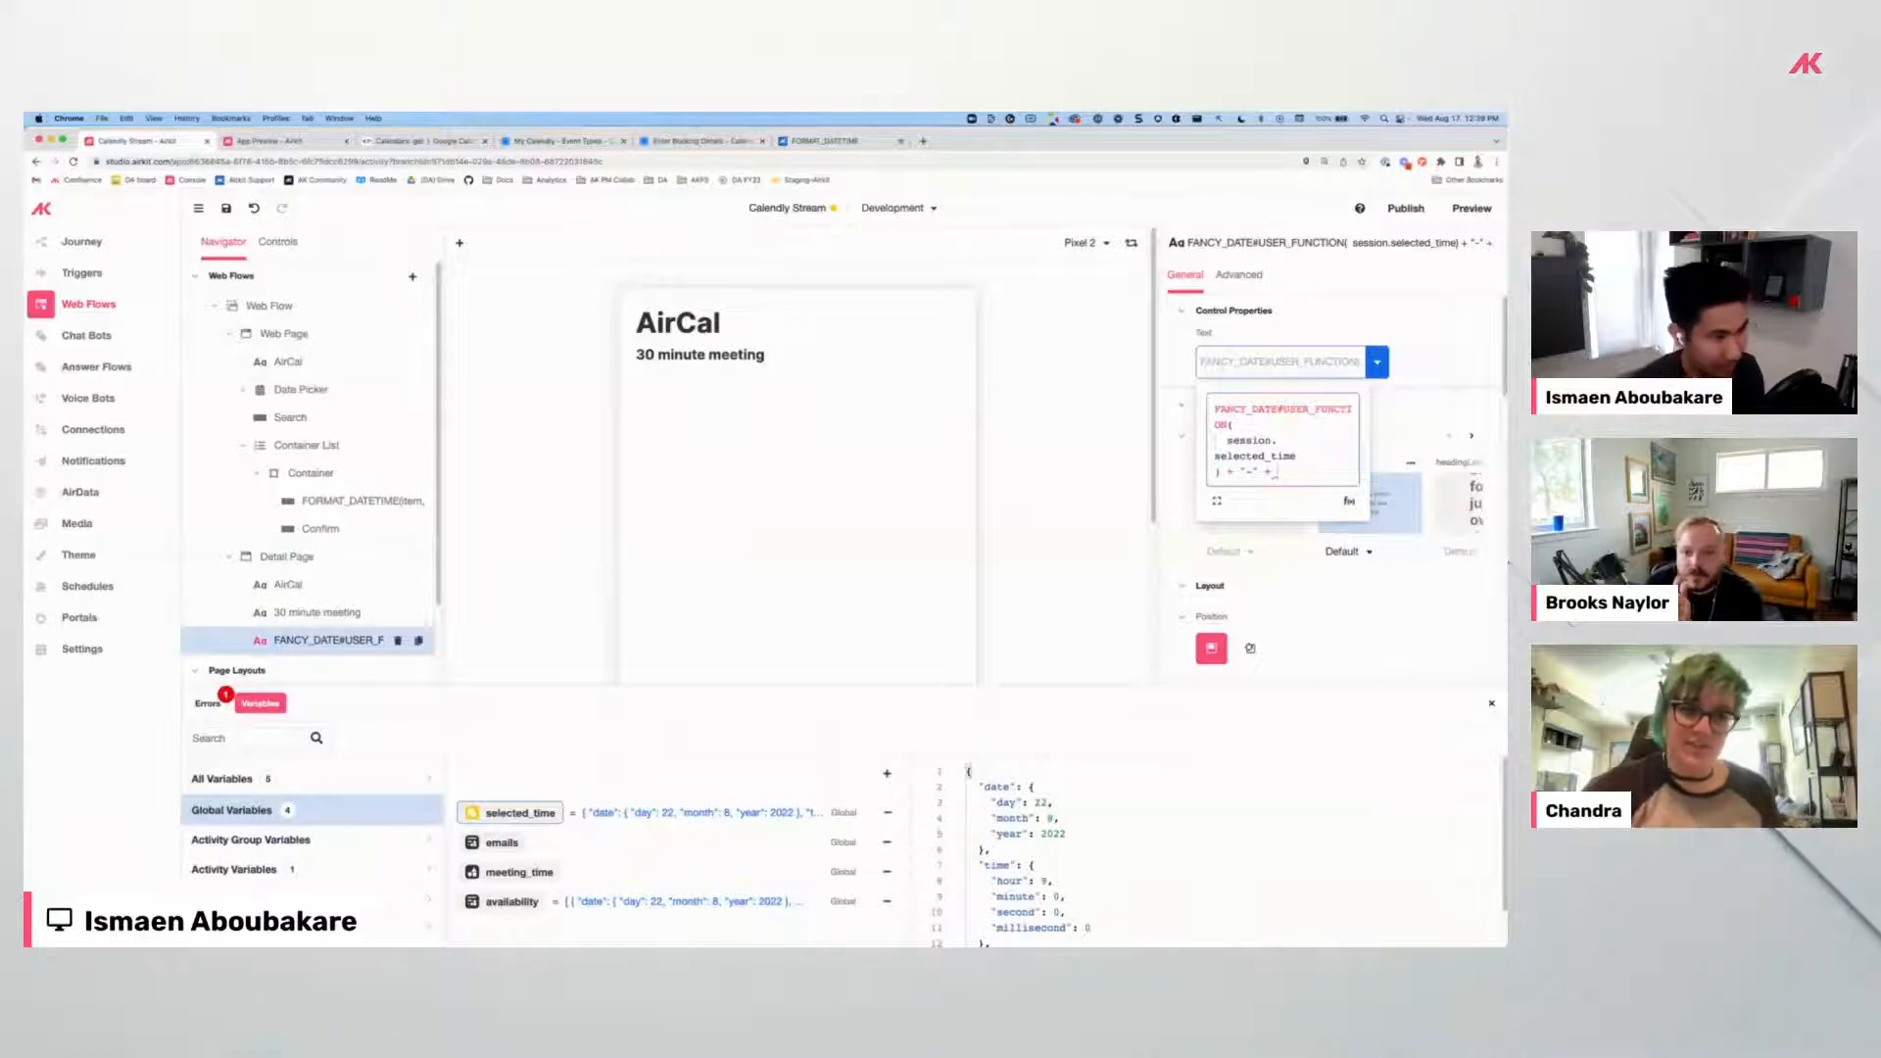
{"action": "type", "text": " add"}
Append ADD_TO_DATETIME(session.selected_time, 30, "minutes"), formatted with format_datetime, as the end time.
{"action": "key", "text": "Down"}
{"action": "key", "text": "Return"}
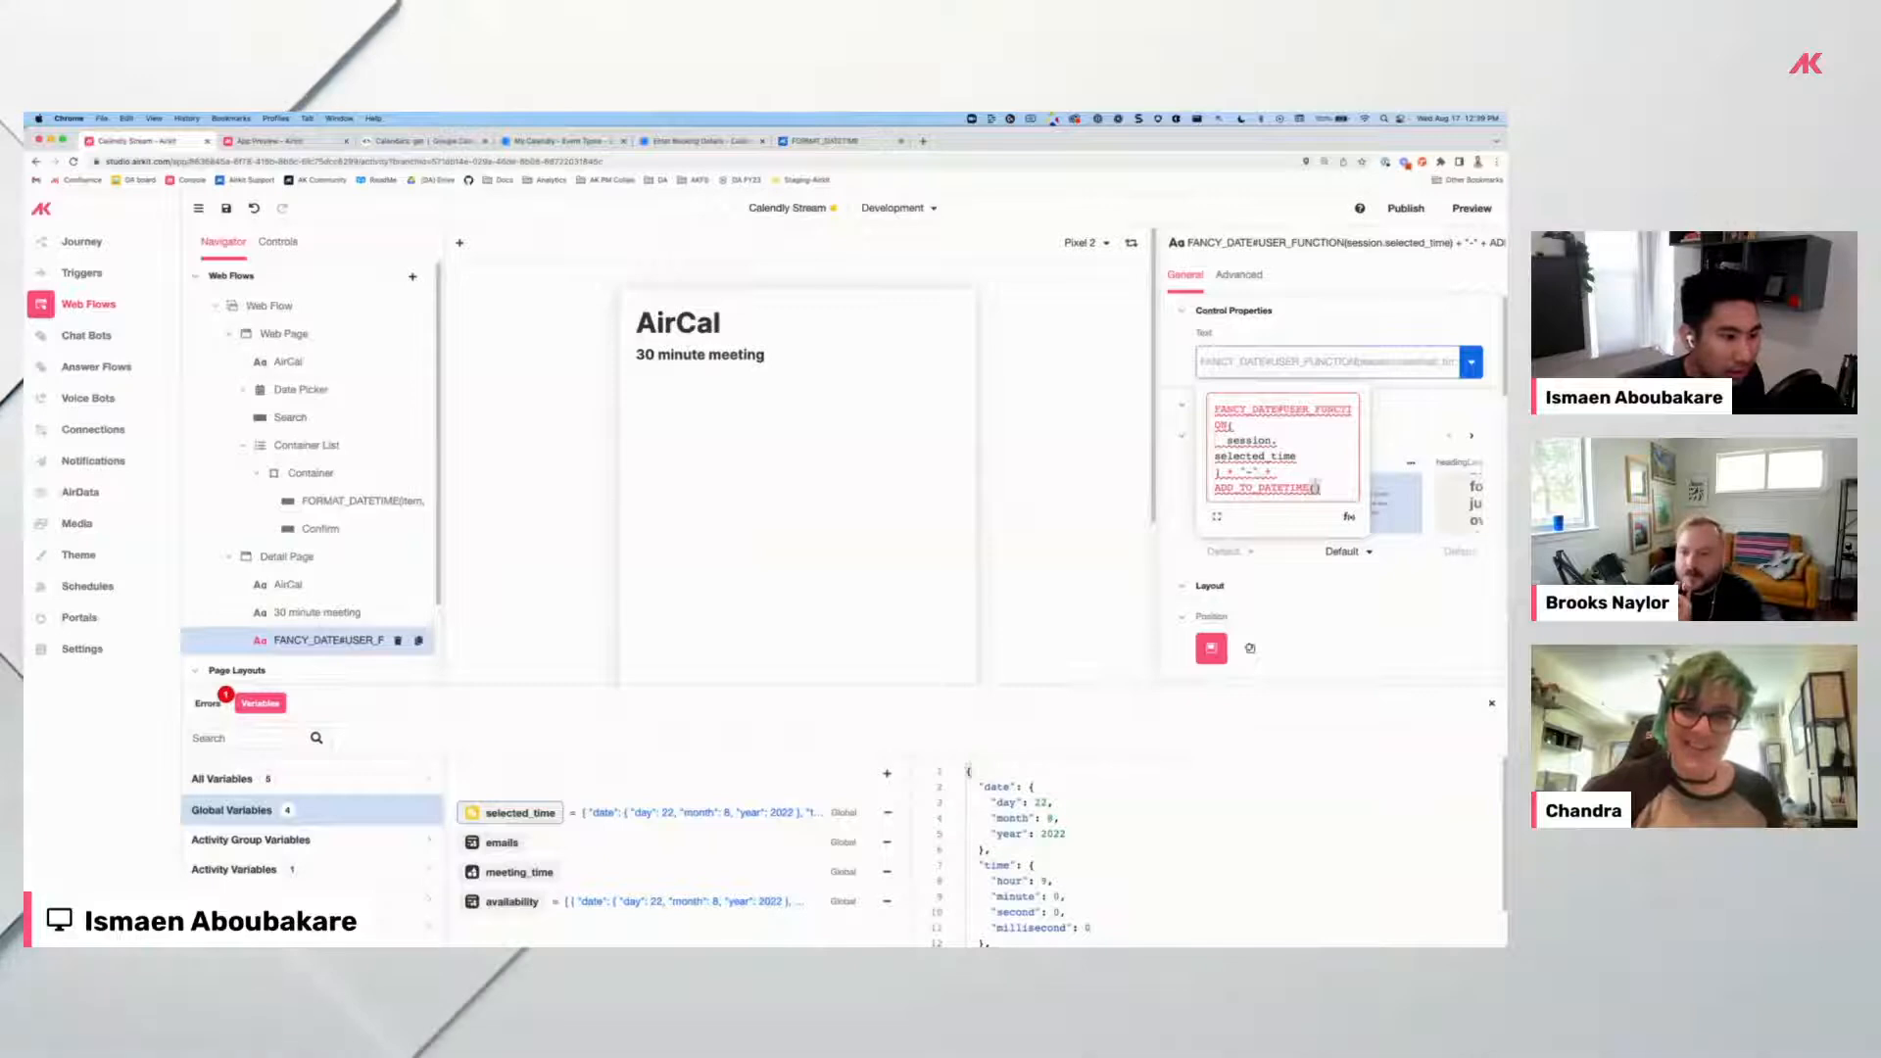
{"action": "type", "text": "session"}
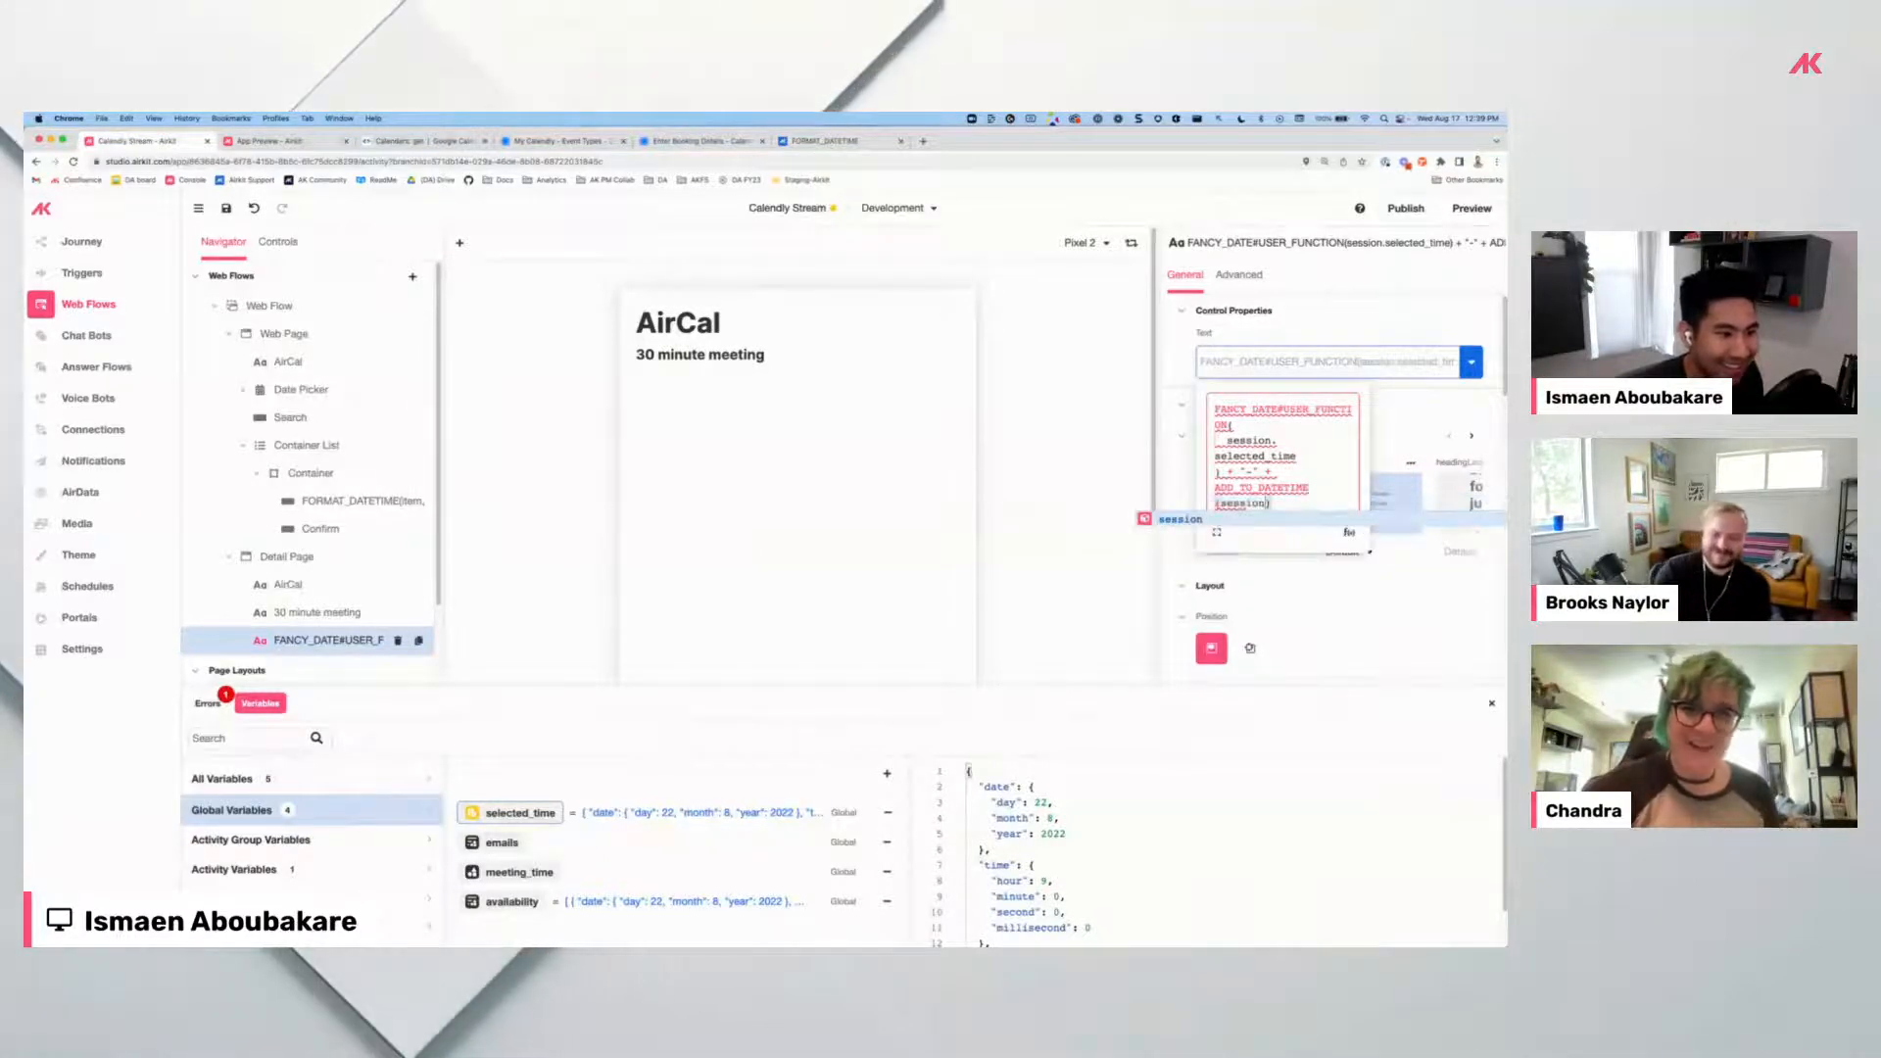
{"action": "type", "text": ".selected_time"}
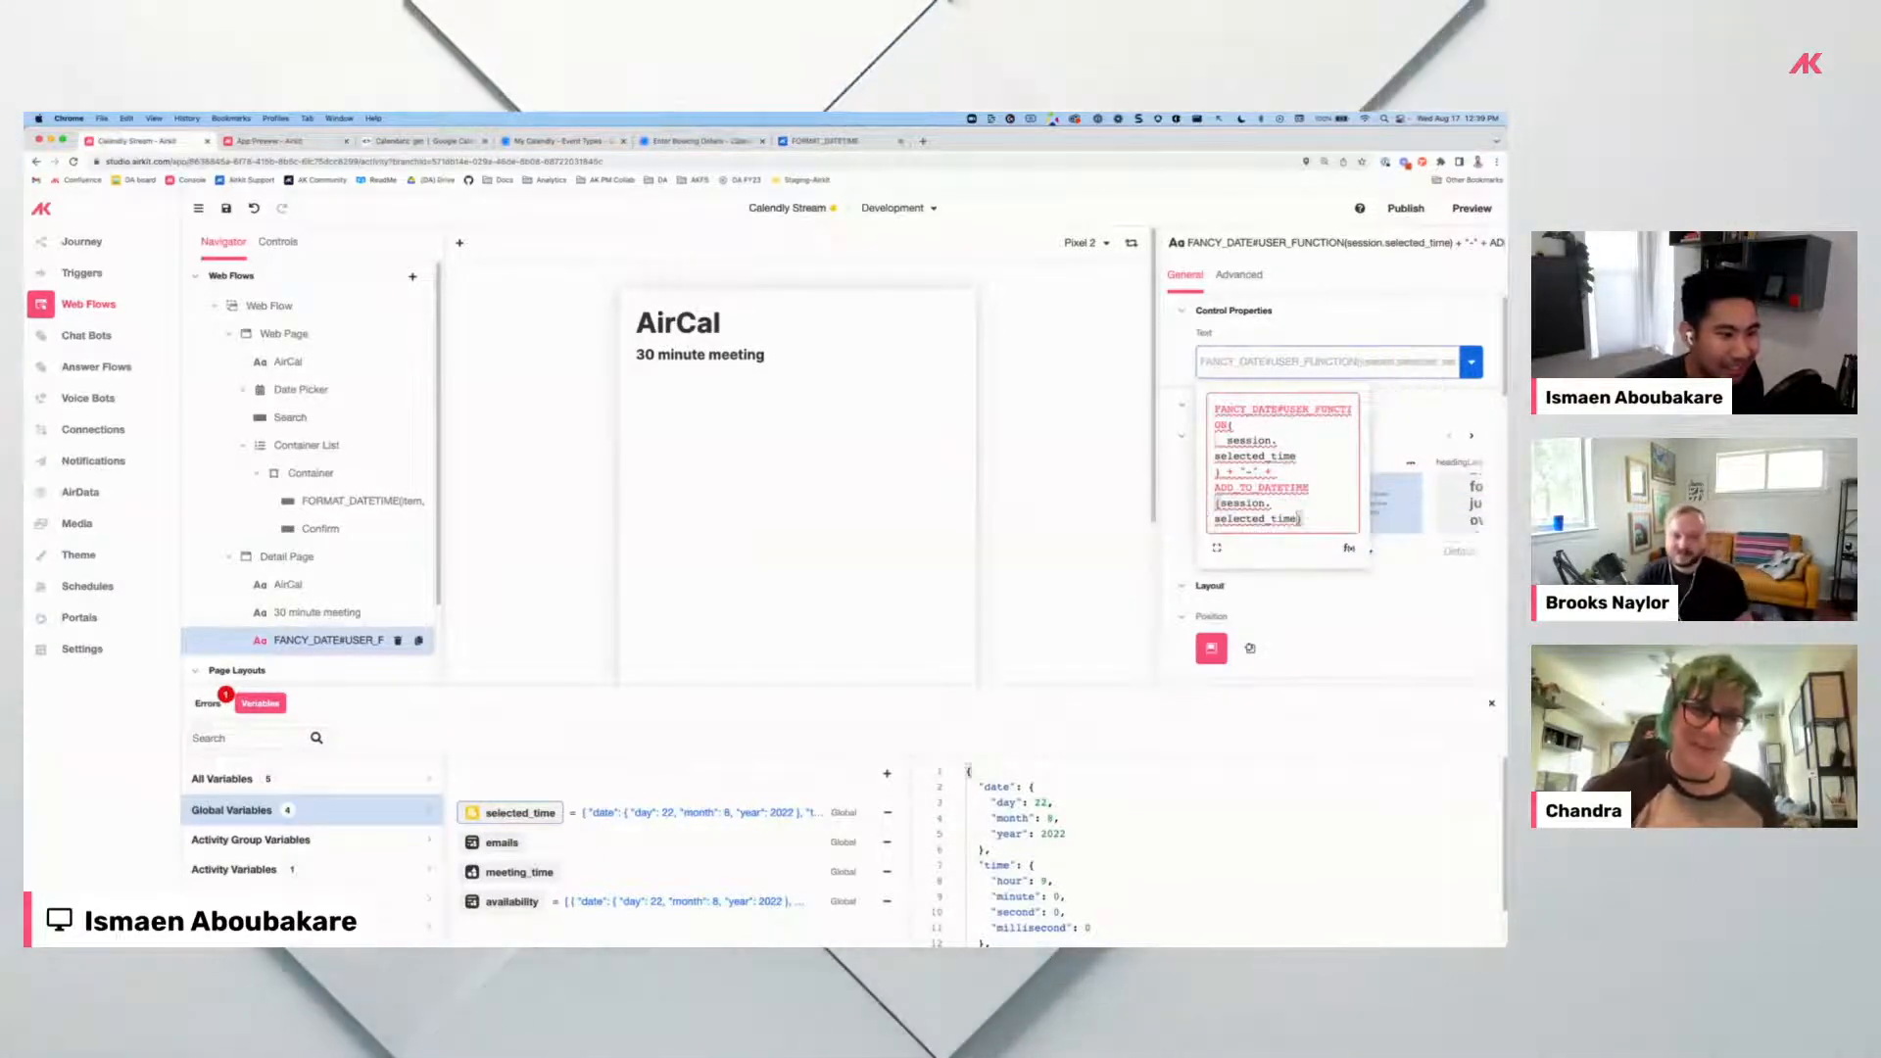
{"action": "type", "text": ", 30"}
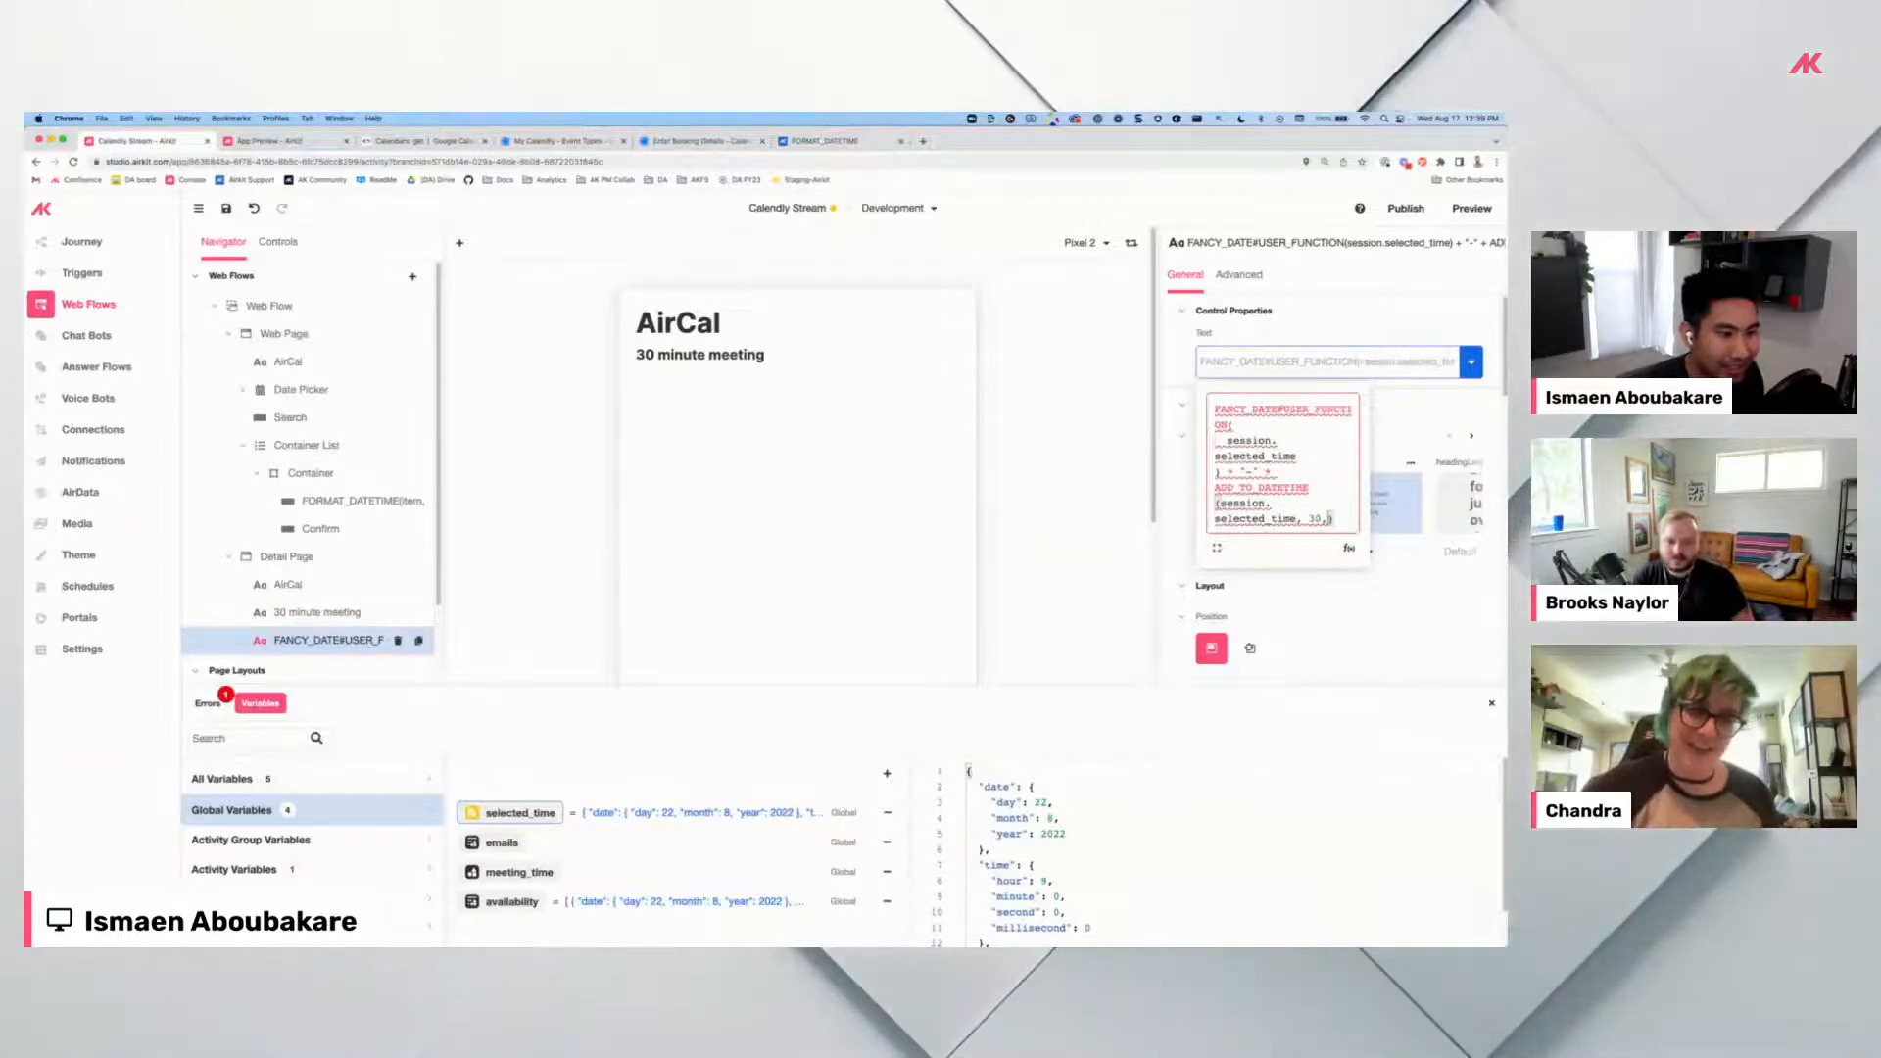
{"action": "type", "text": ", minutes"}
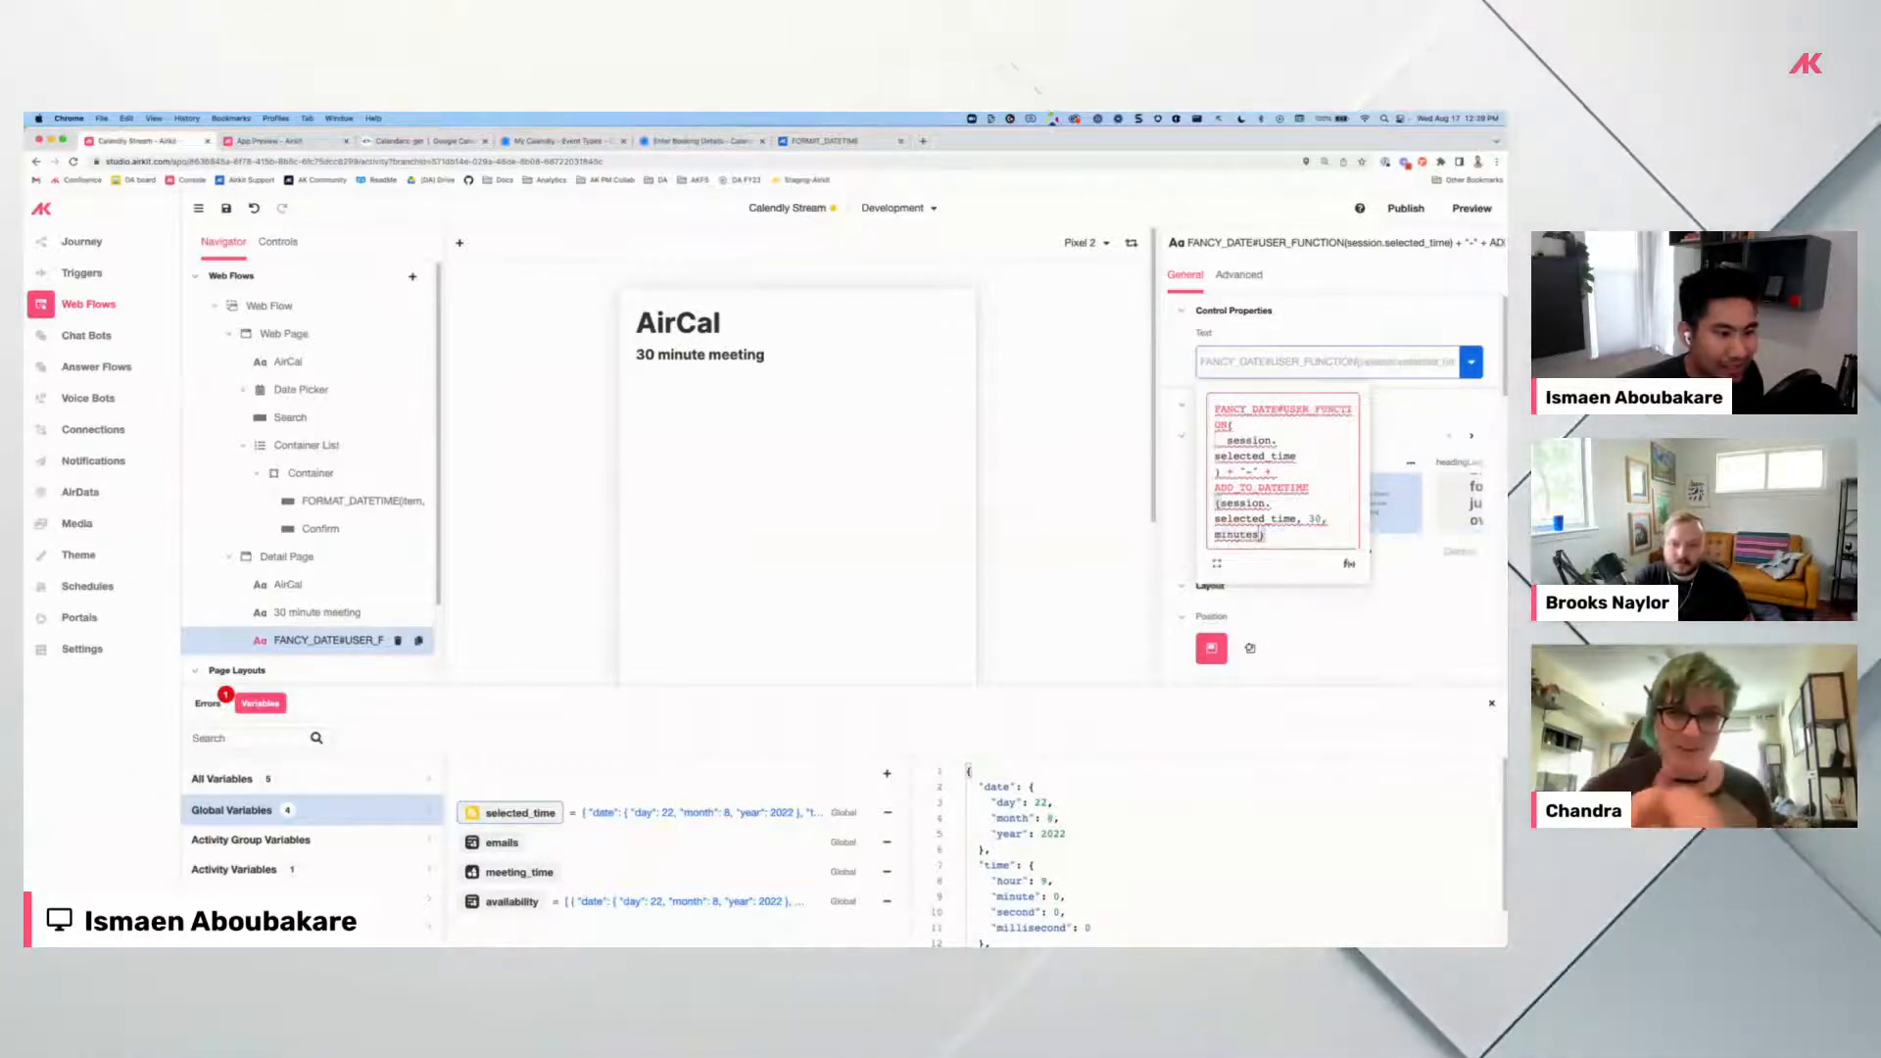
{"action": "key", "text": "BackSpace"}
{"action": "key", "text": "BackSpace"}
{"action": "key", "text": "BackSpace"}
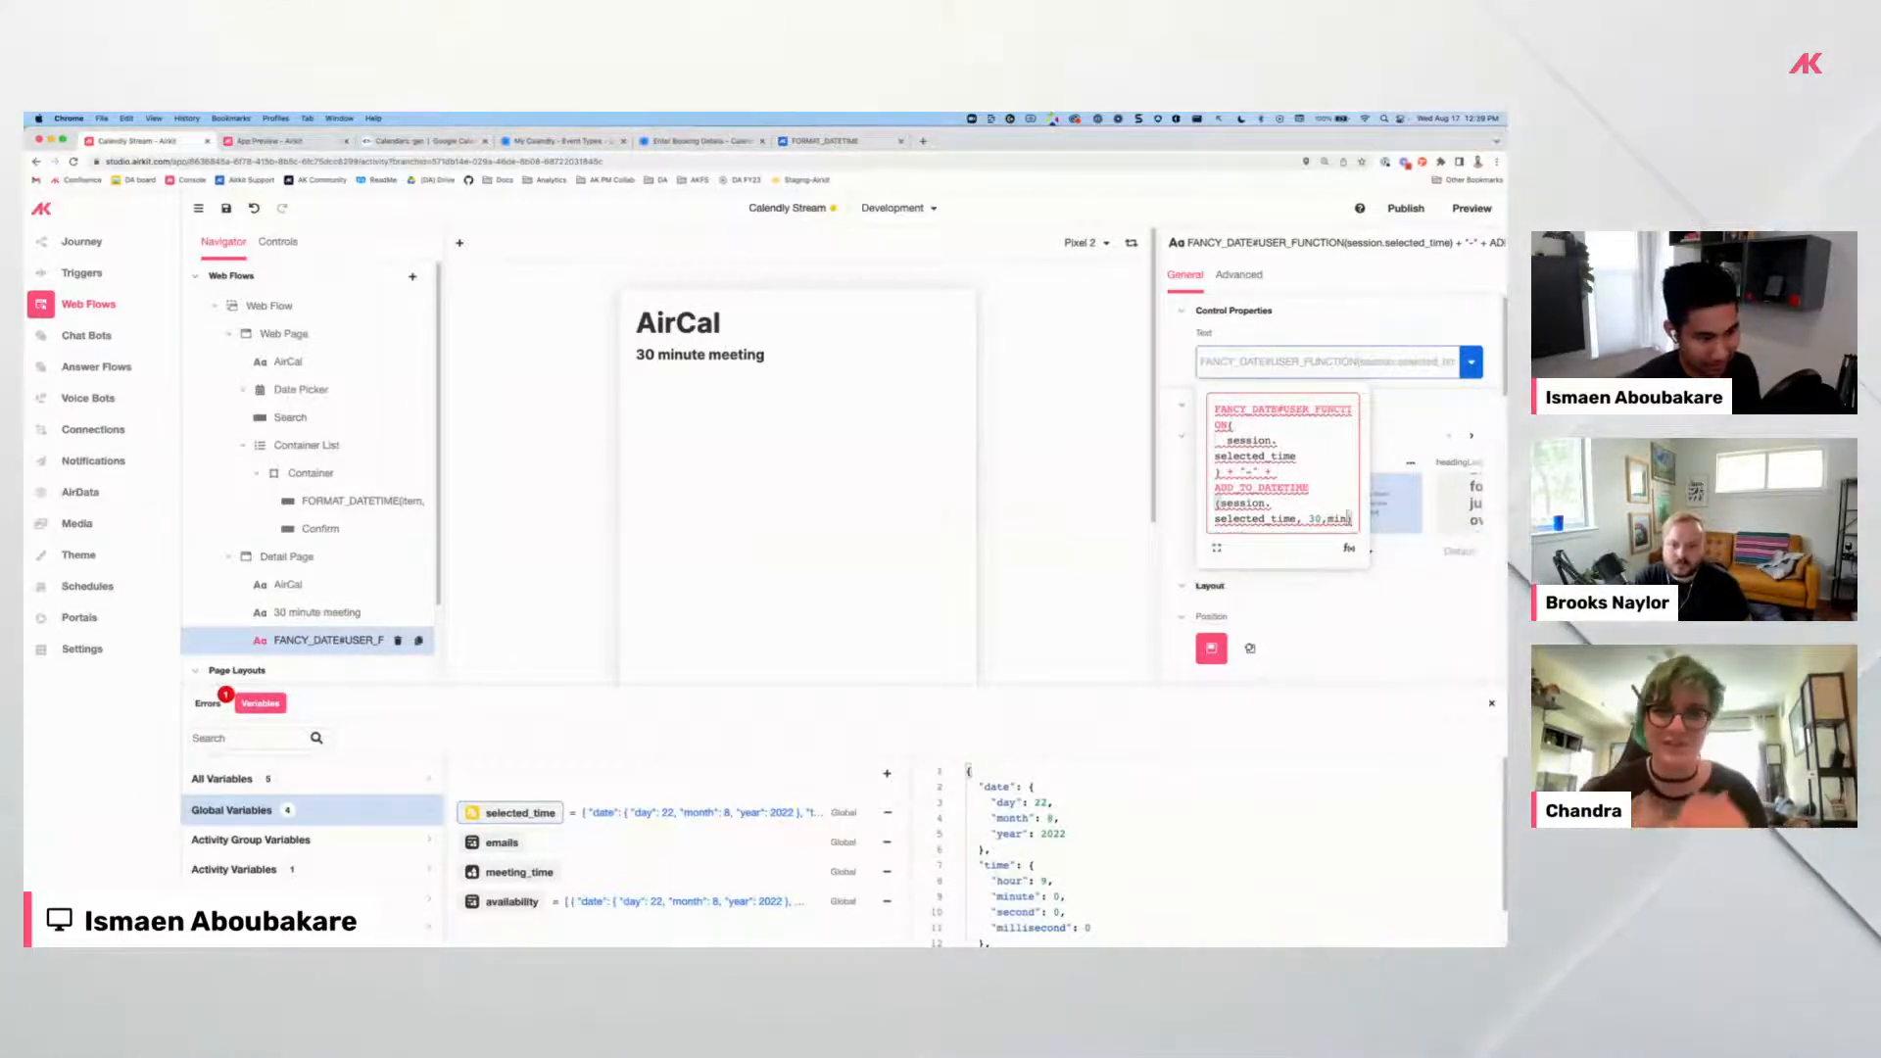
{"action": "type", "text": "\"min"}
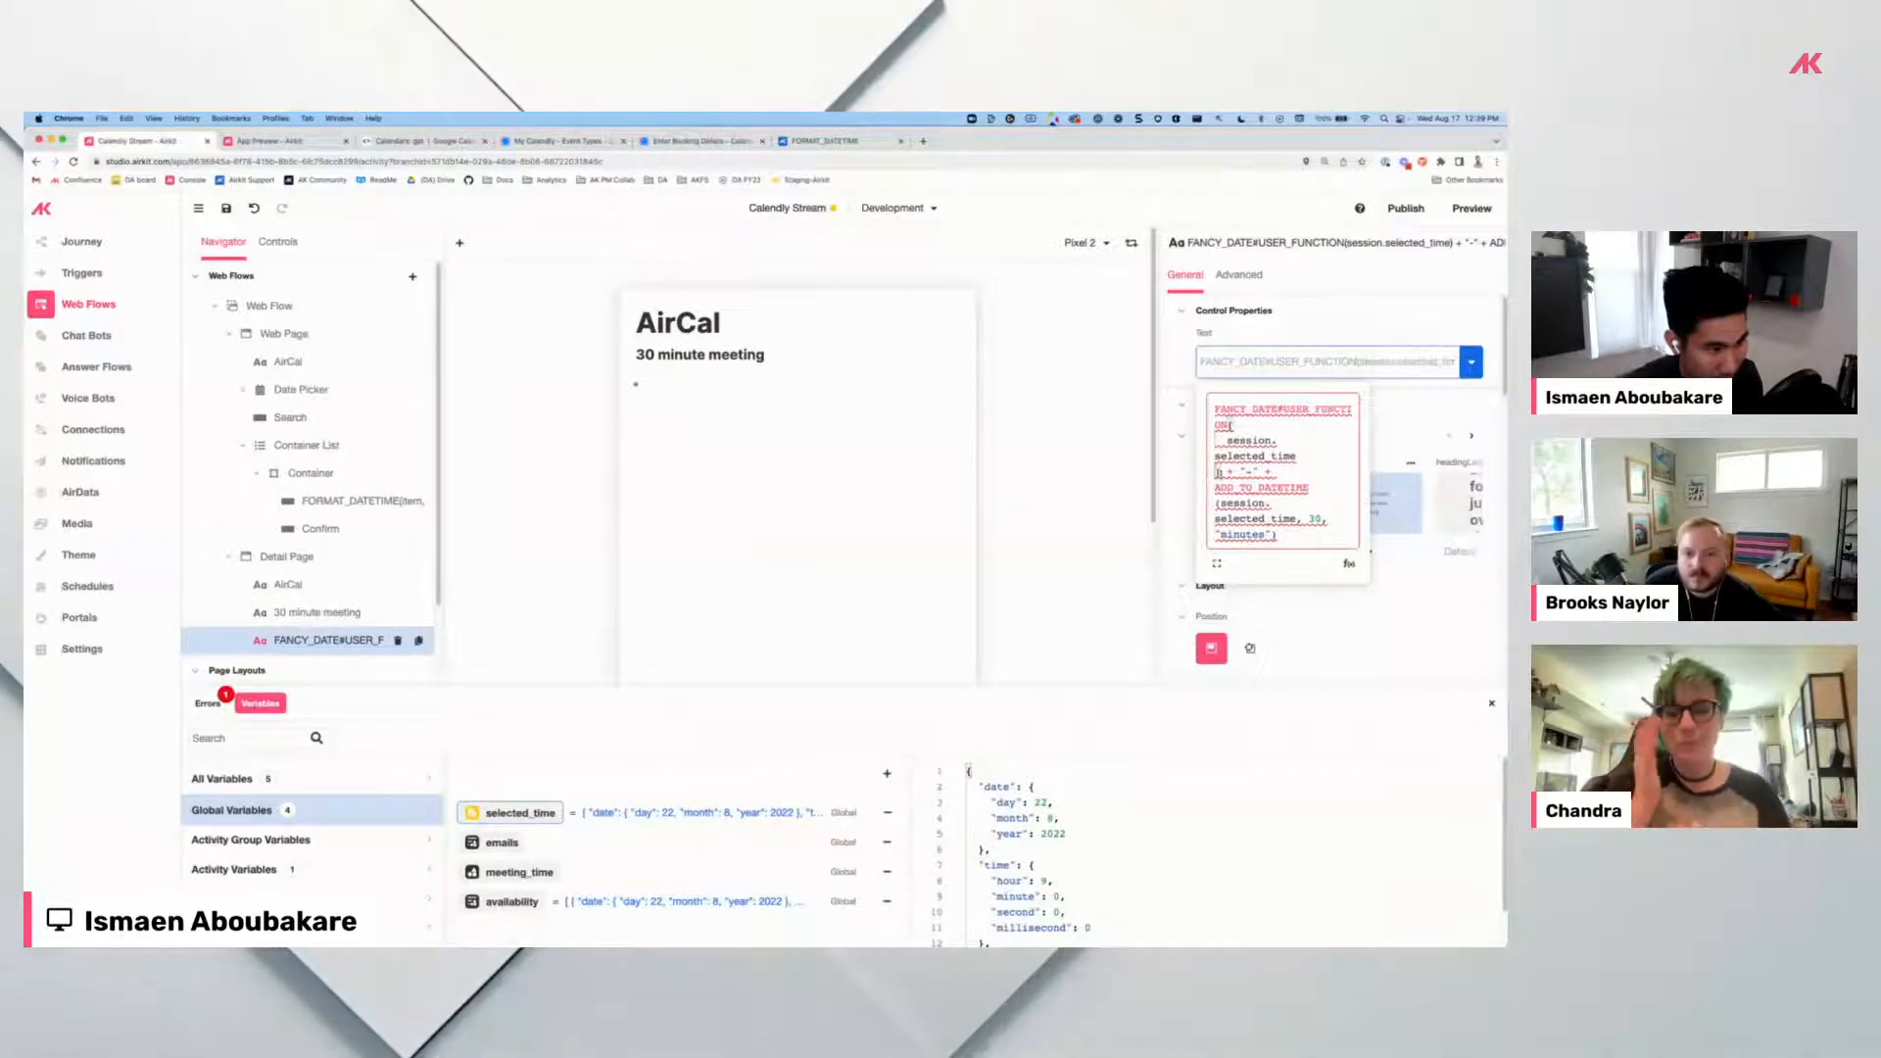
{"action": "type", "text": "format_da"}
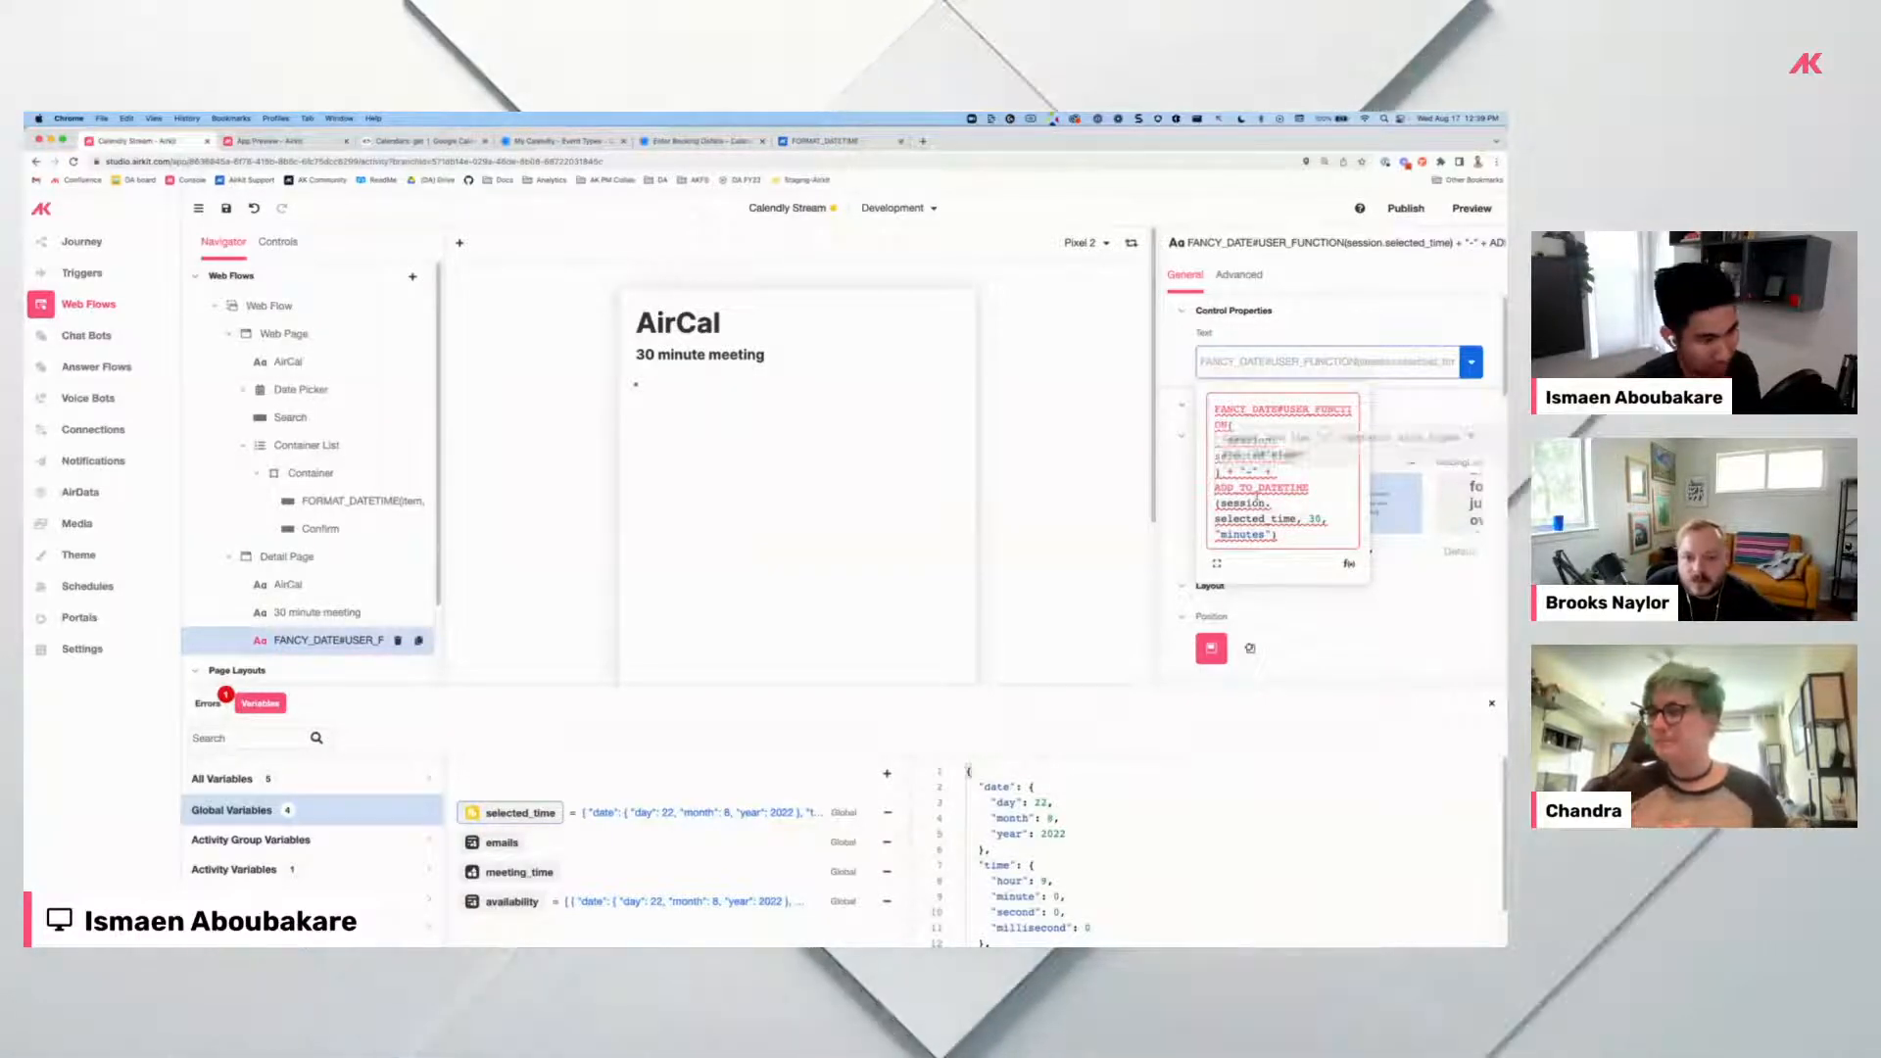
{"action": "type", "text": "teTi"}
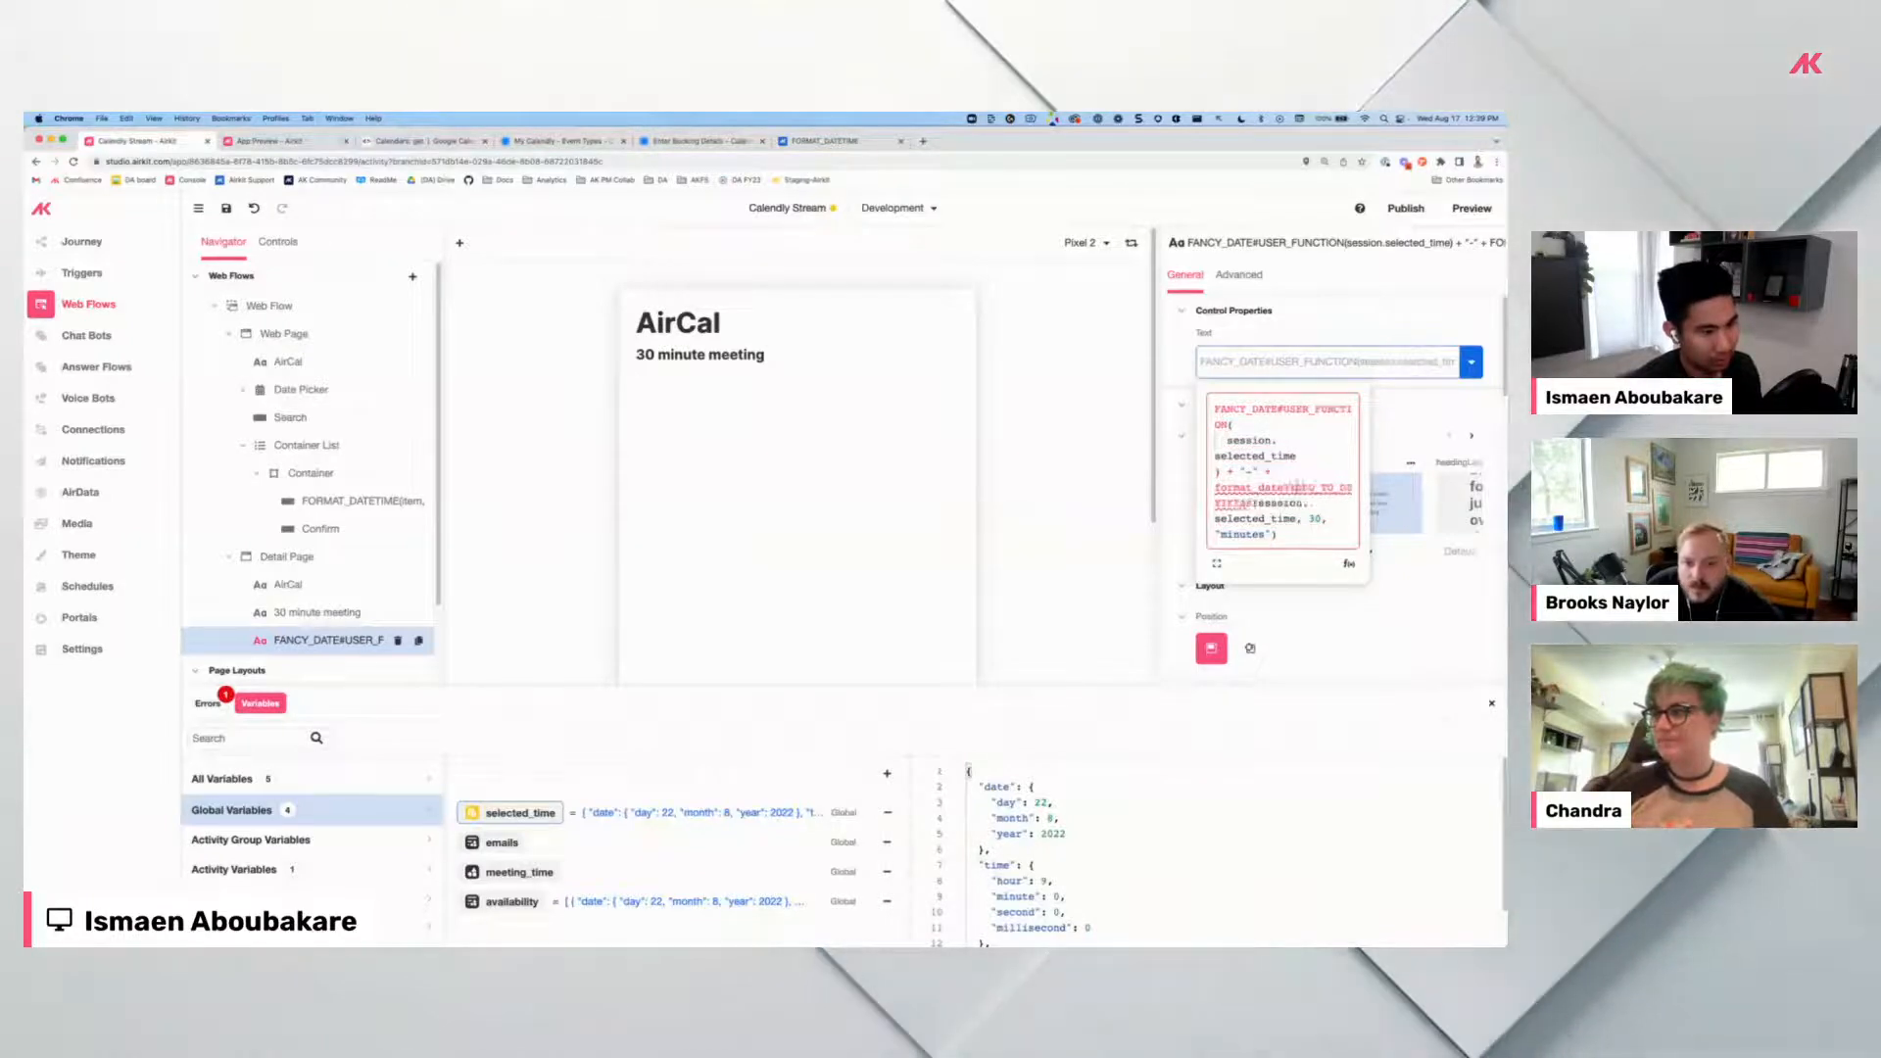
{"action": "type", "text": "me("}
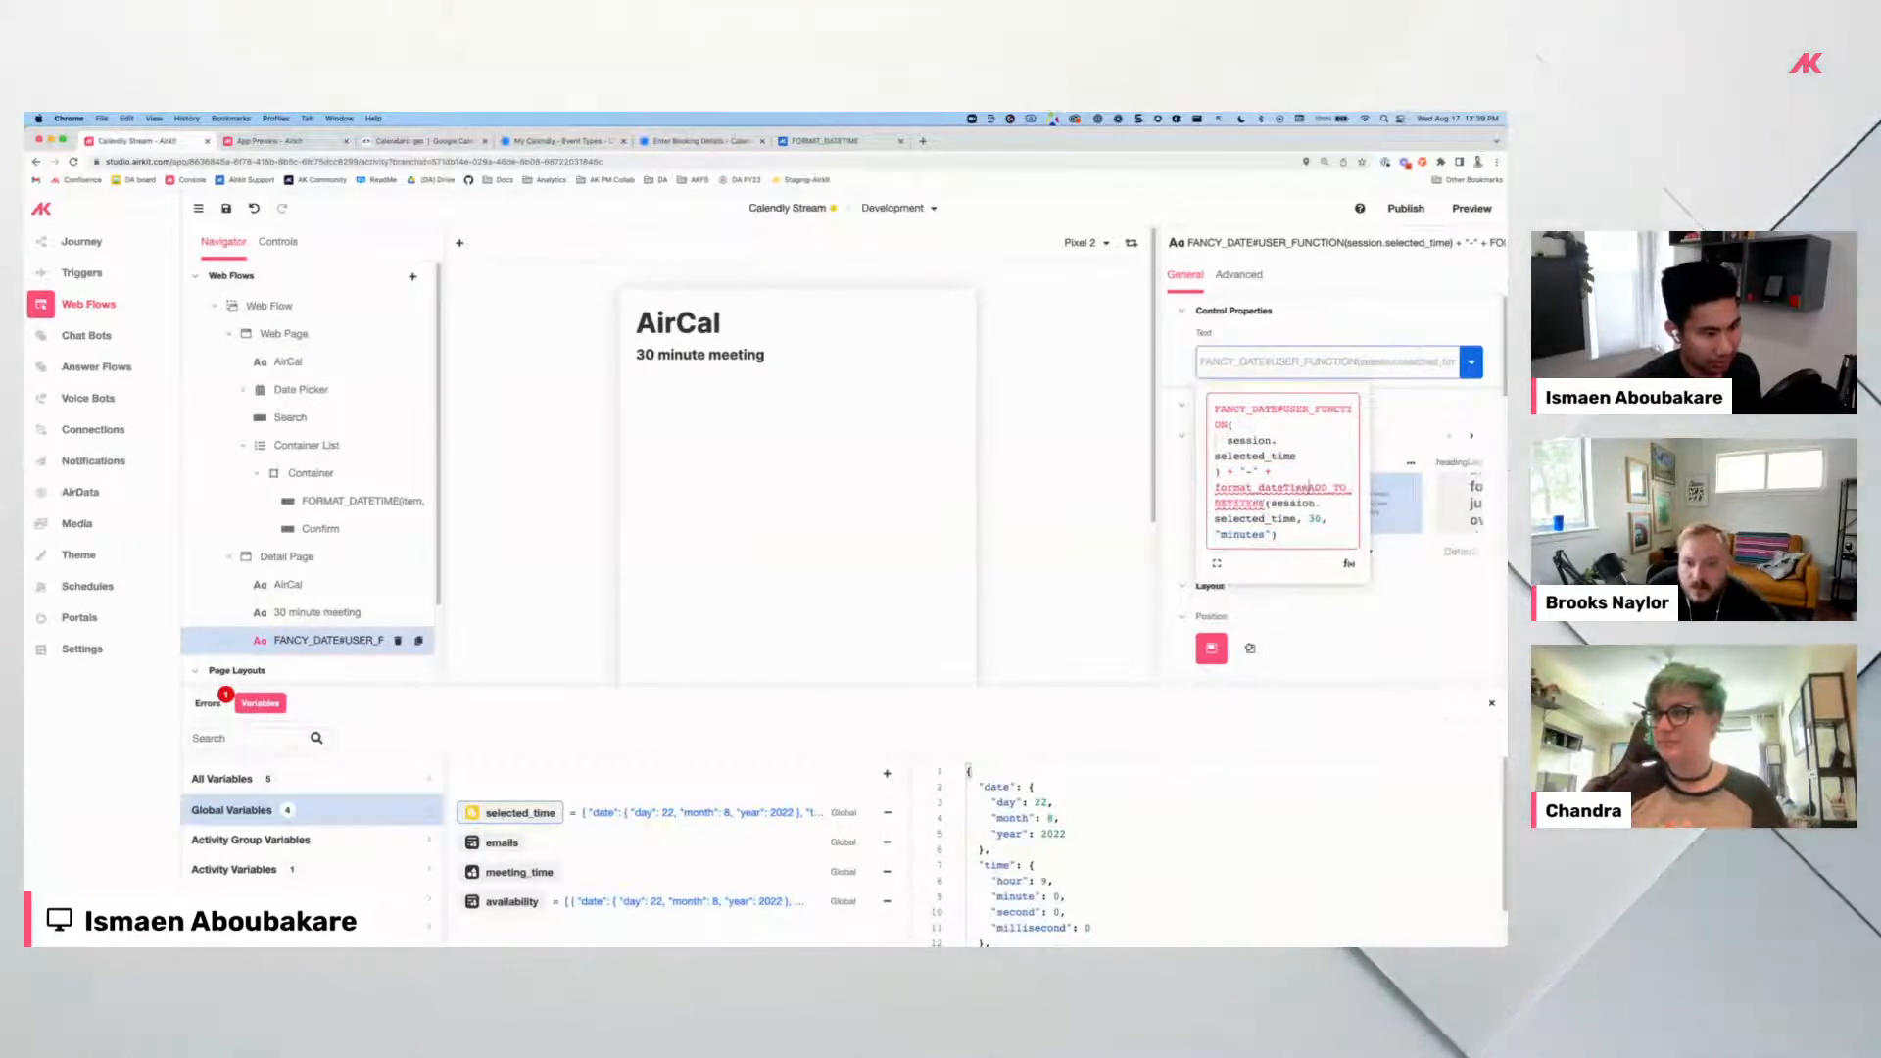
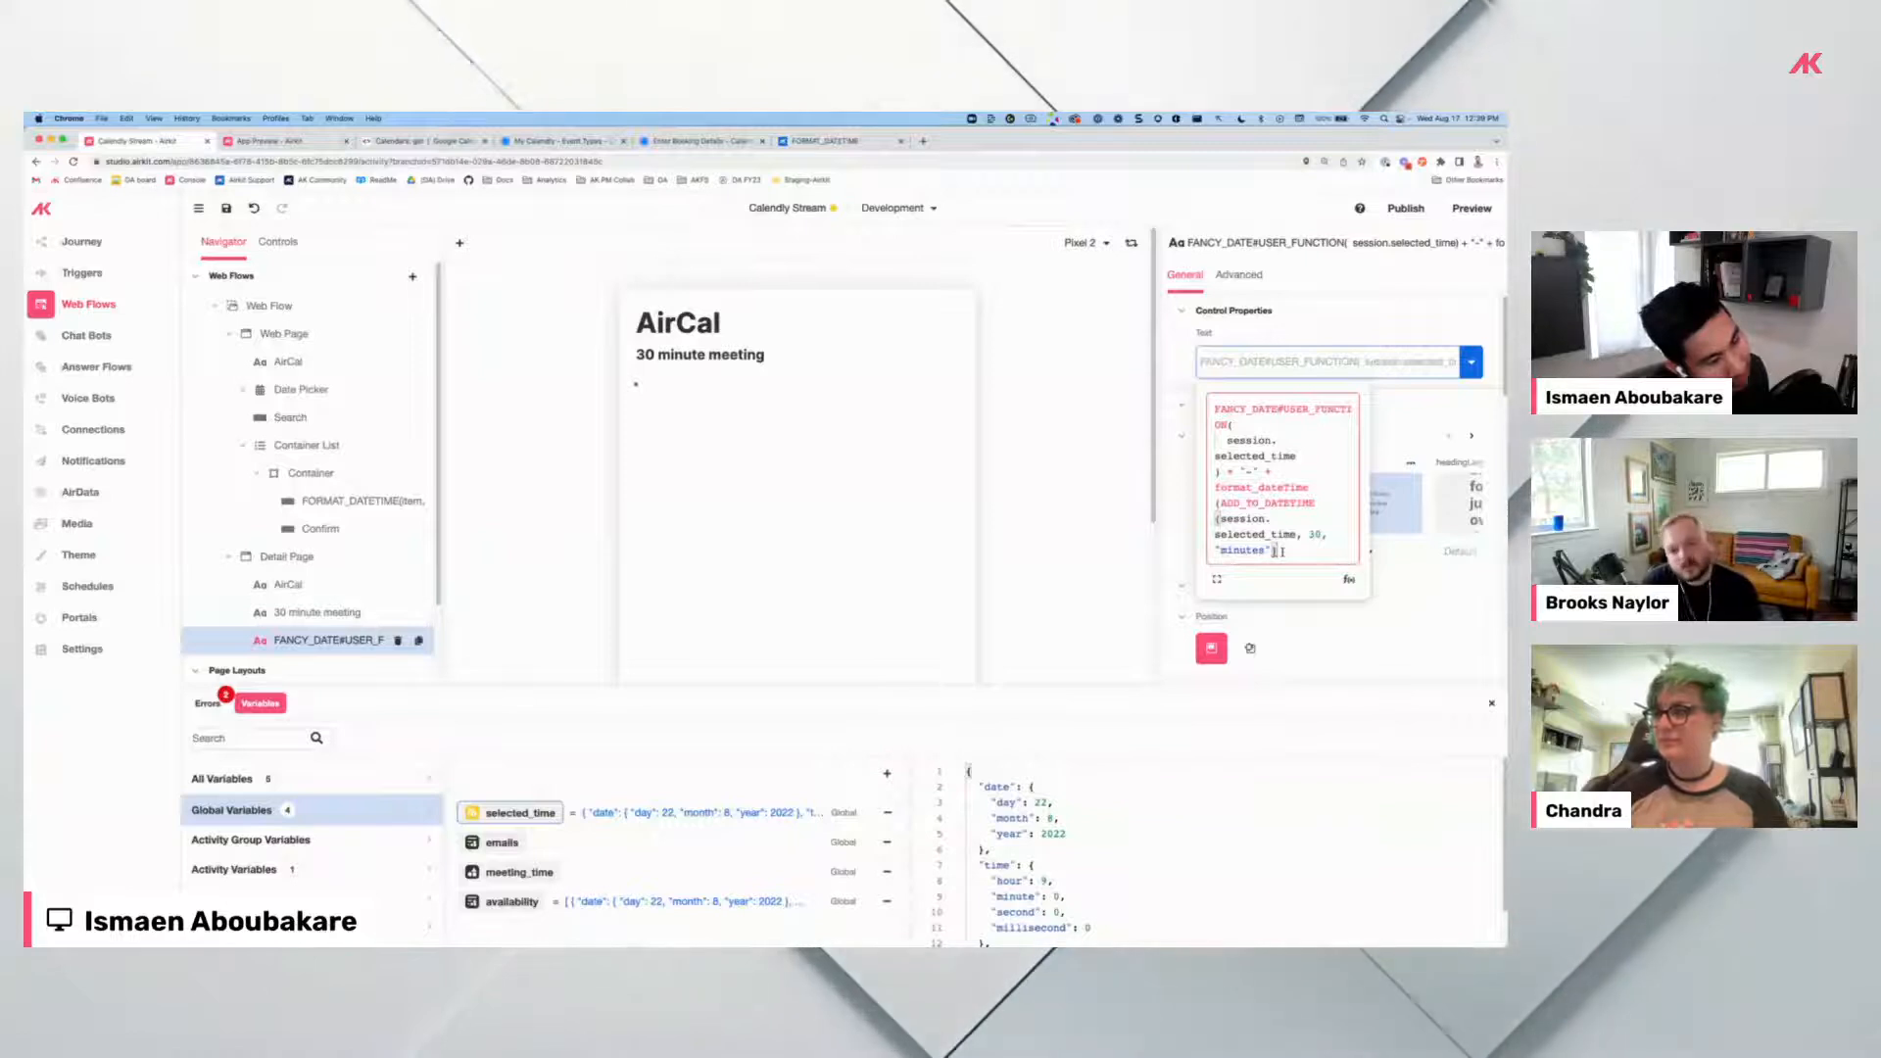
Finish the end-time format argument in the FANCY_DATE formula and bring up Connections.
{"action": "type", "text": ", "}
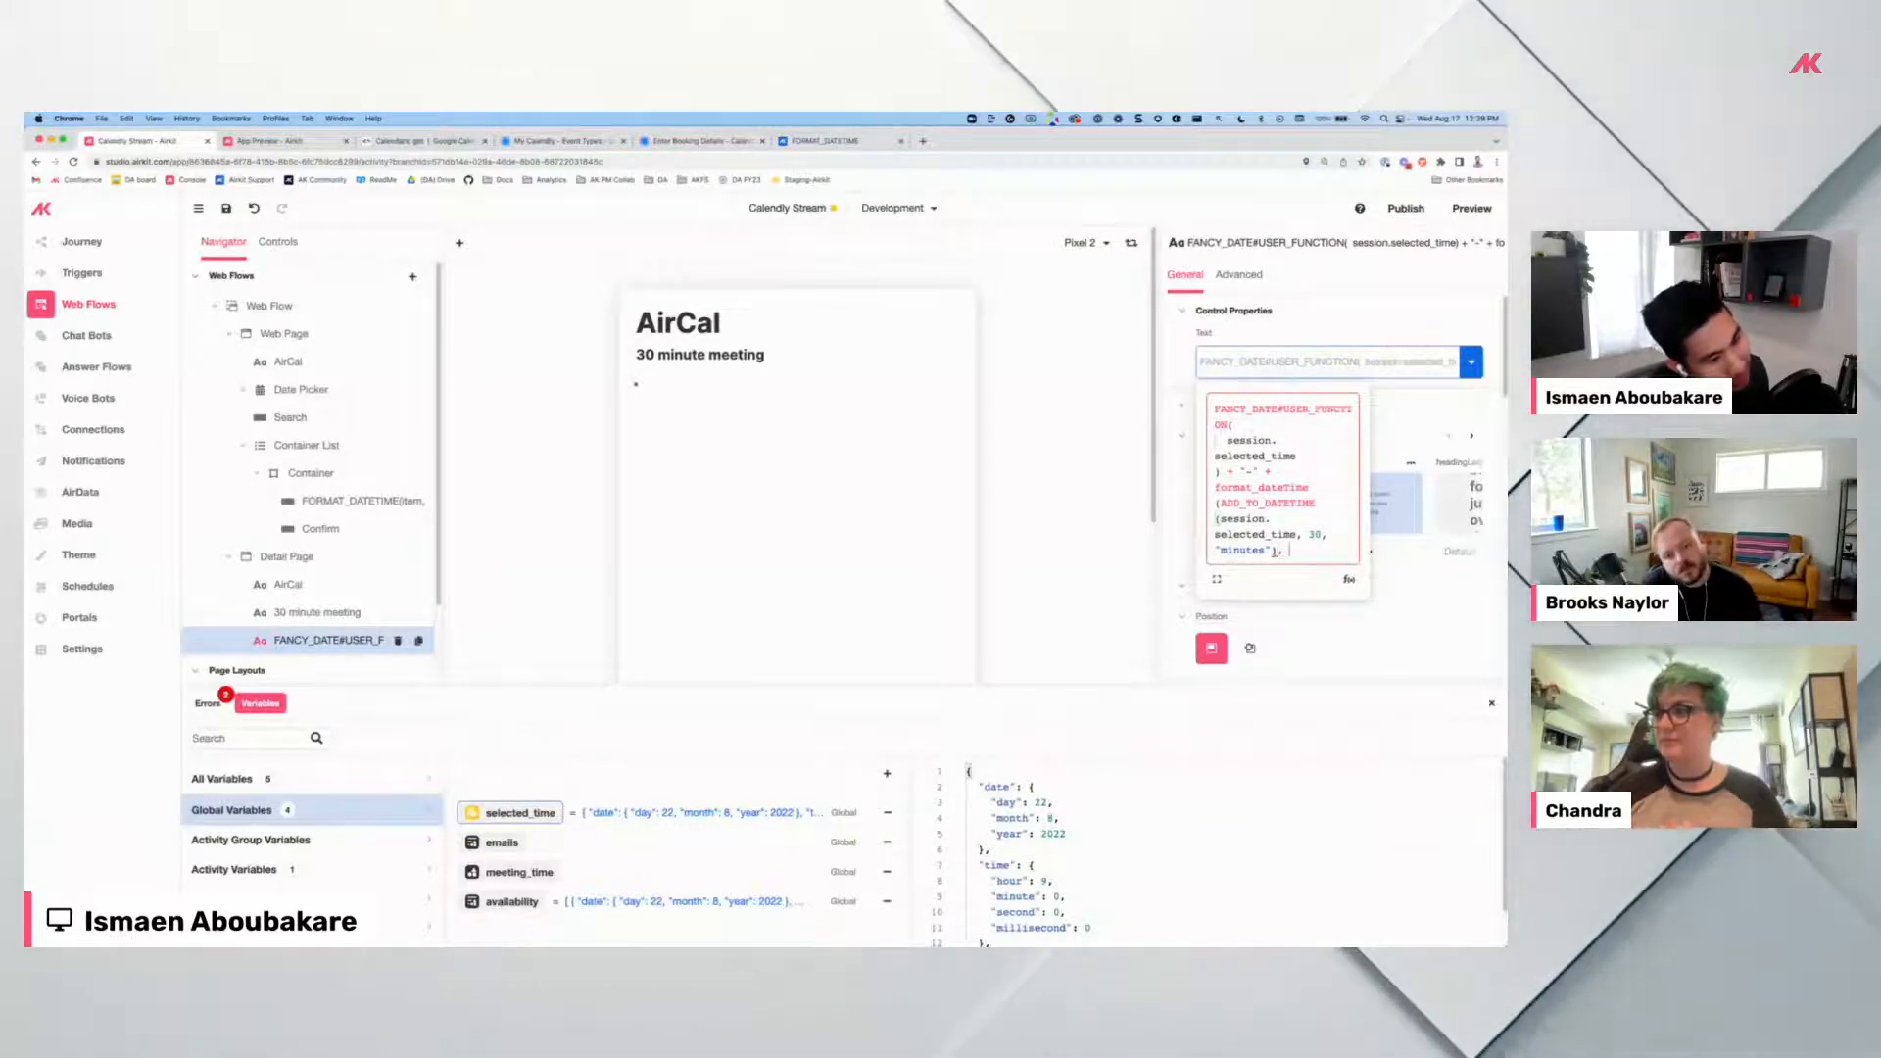
{"action": "type", "text": "\"\""}
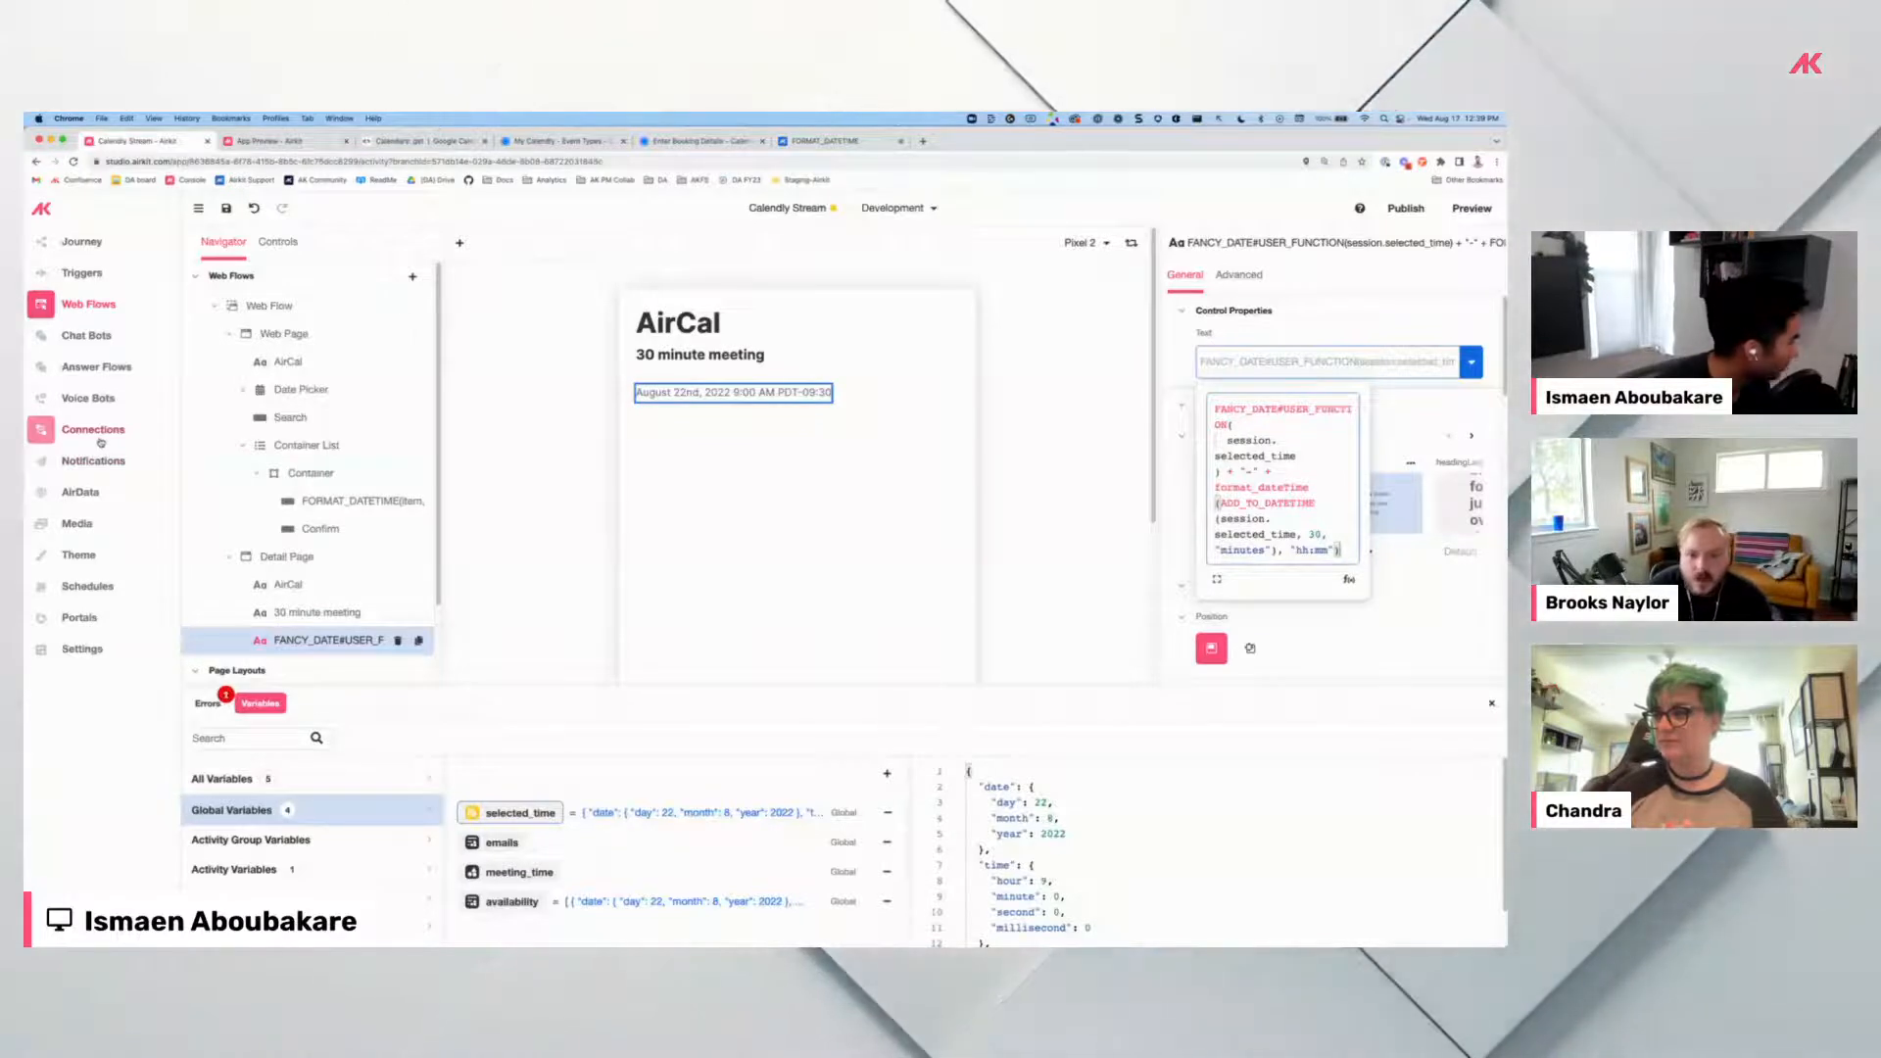
{"action": "left_click", "coordinate": [99, 433]}
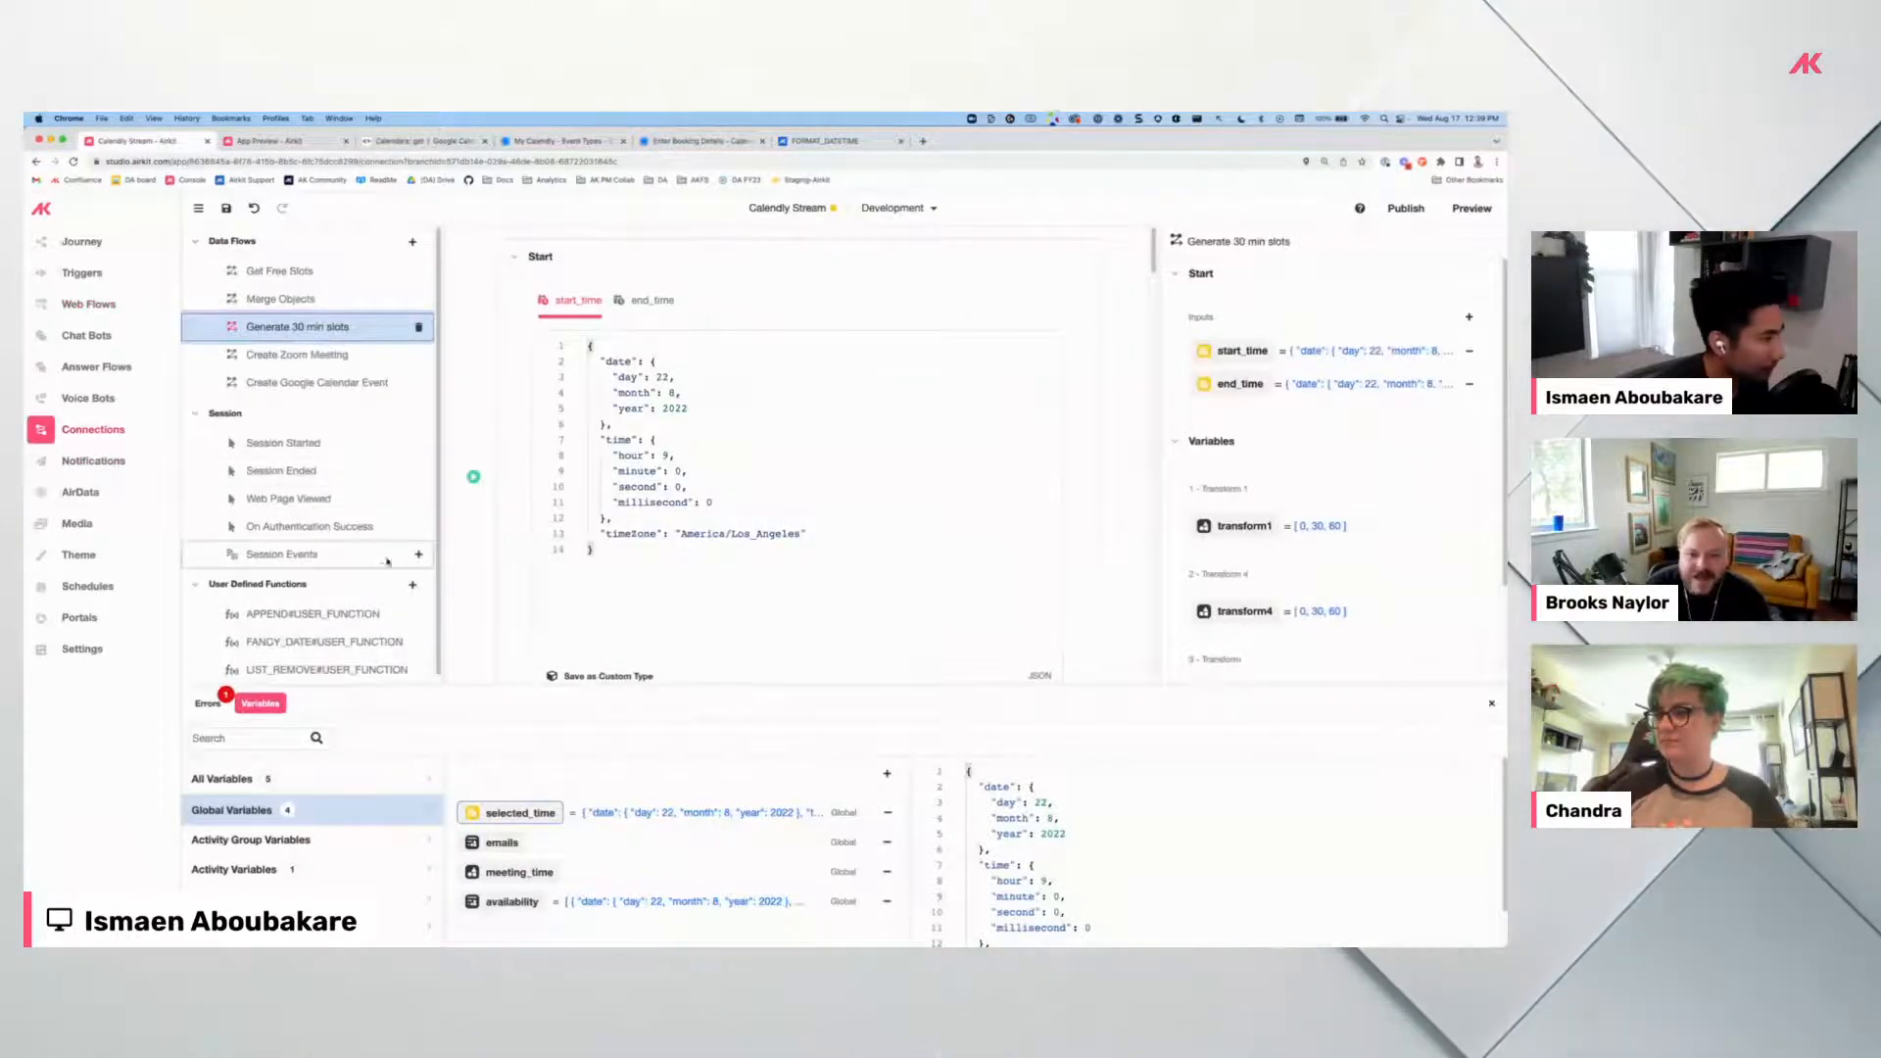
Inspect the FANCY_DATE function's body, then return to the Web Flows page editor.
{"action": "scroll", "coordinate": [301, 632], "scroll_direction": "down", "scroll_amount": 1}
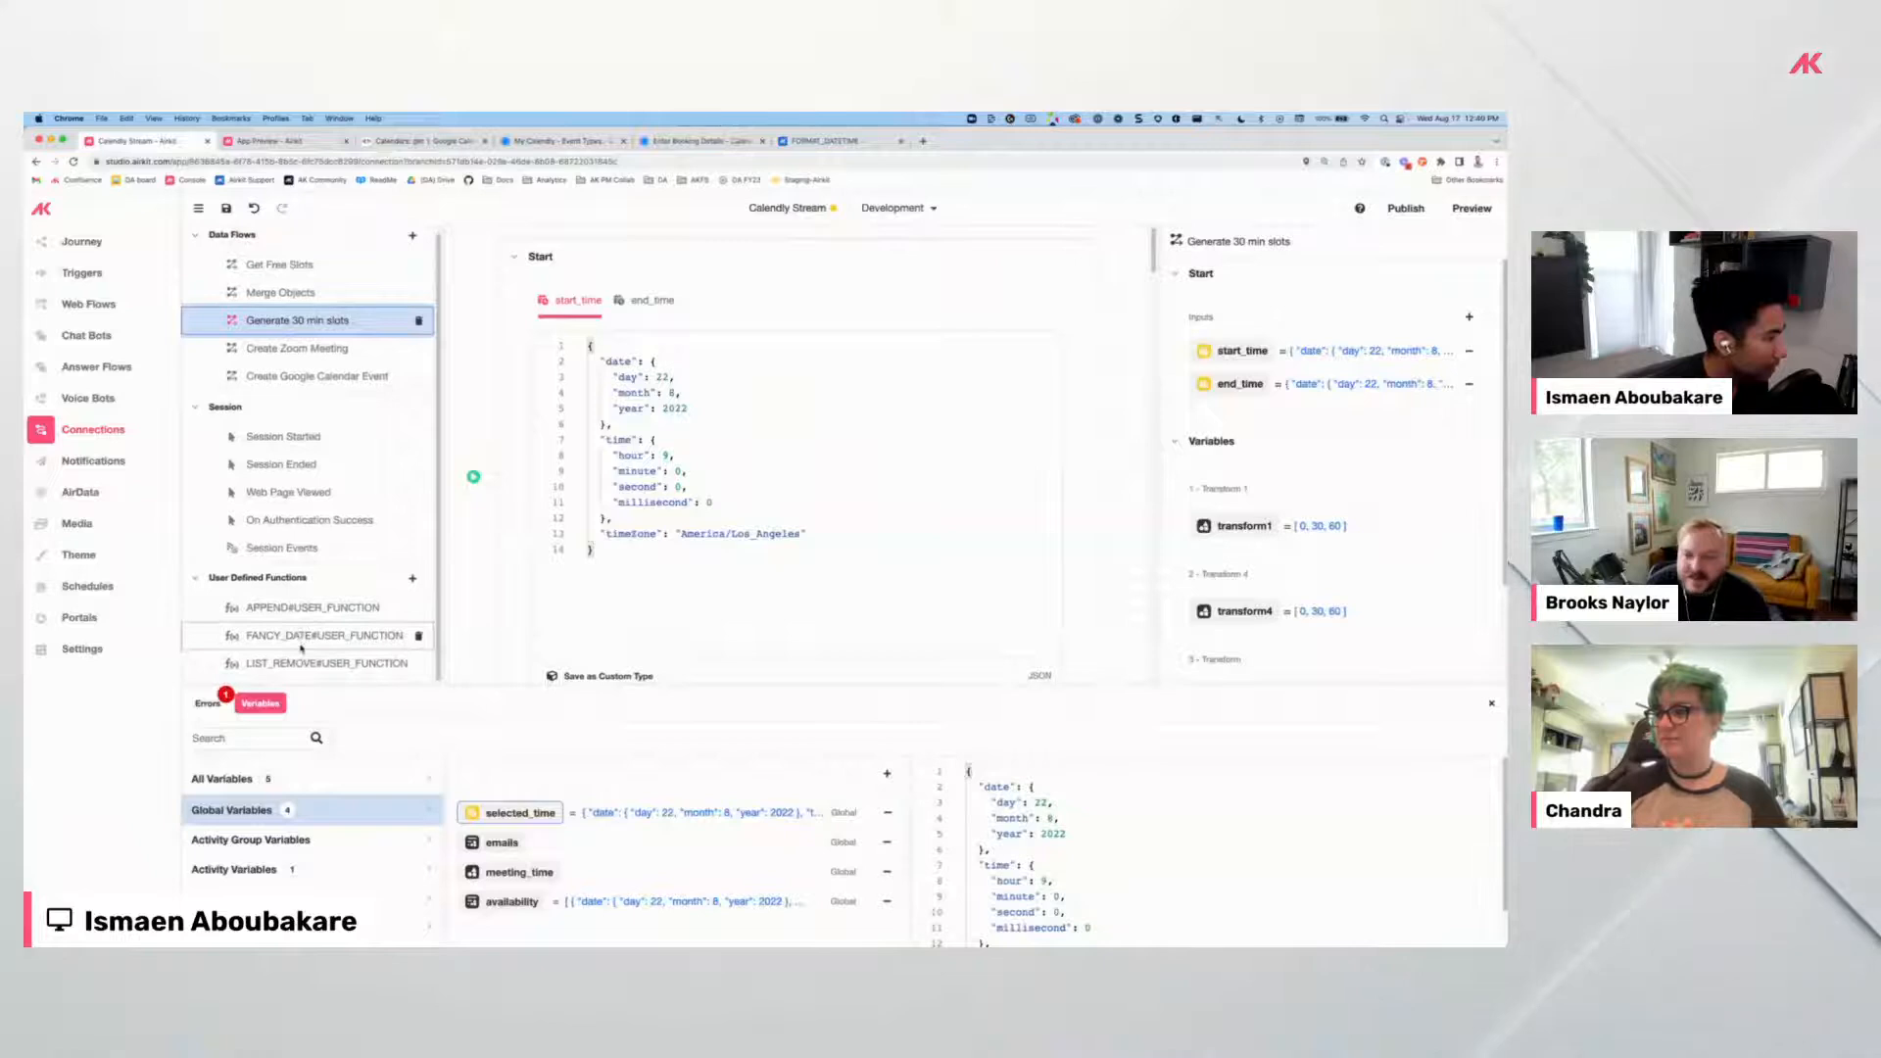
{"action": "left_click", "coordinate": [301, 642]}
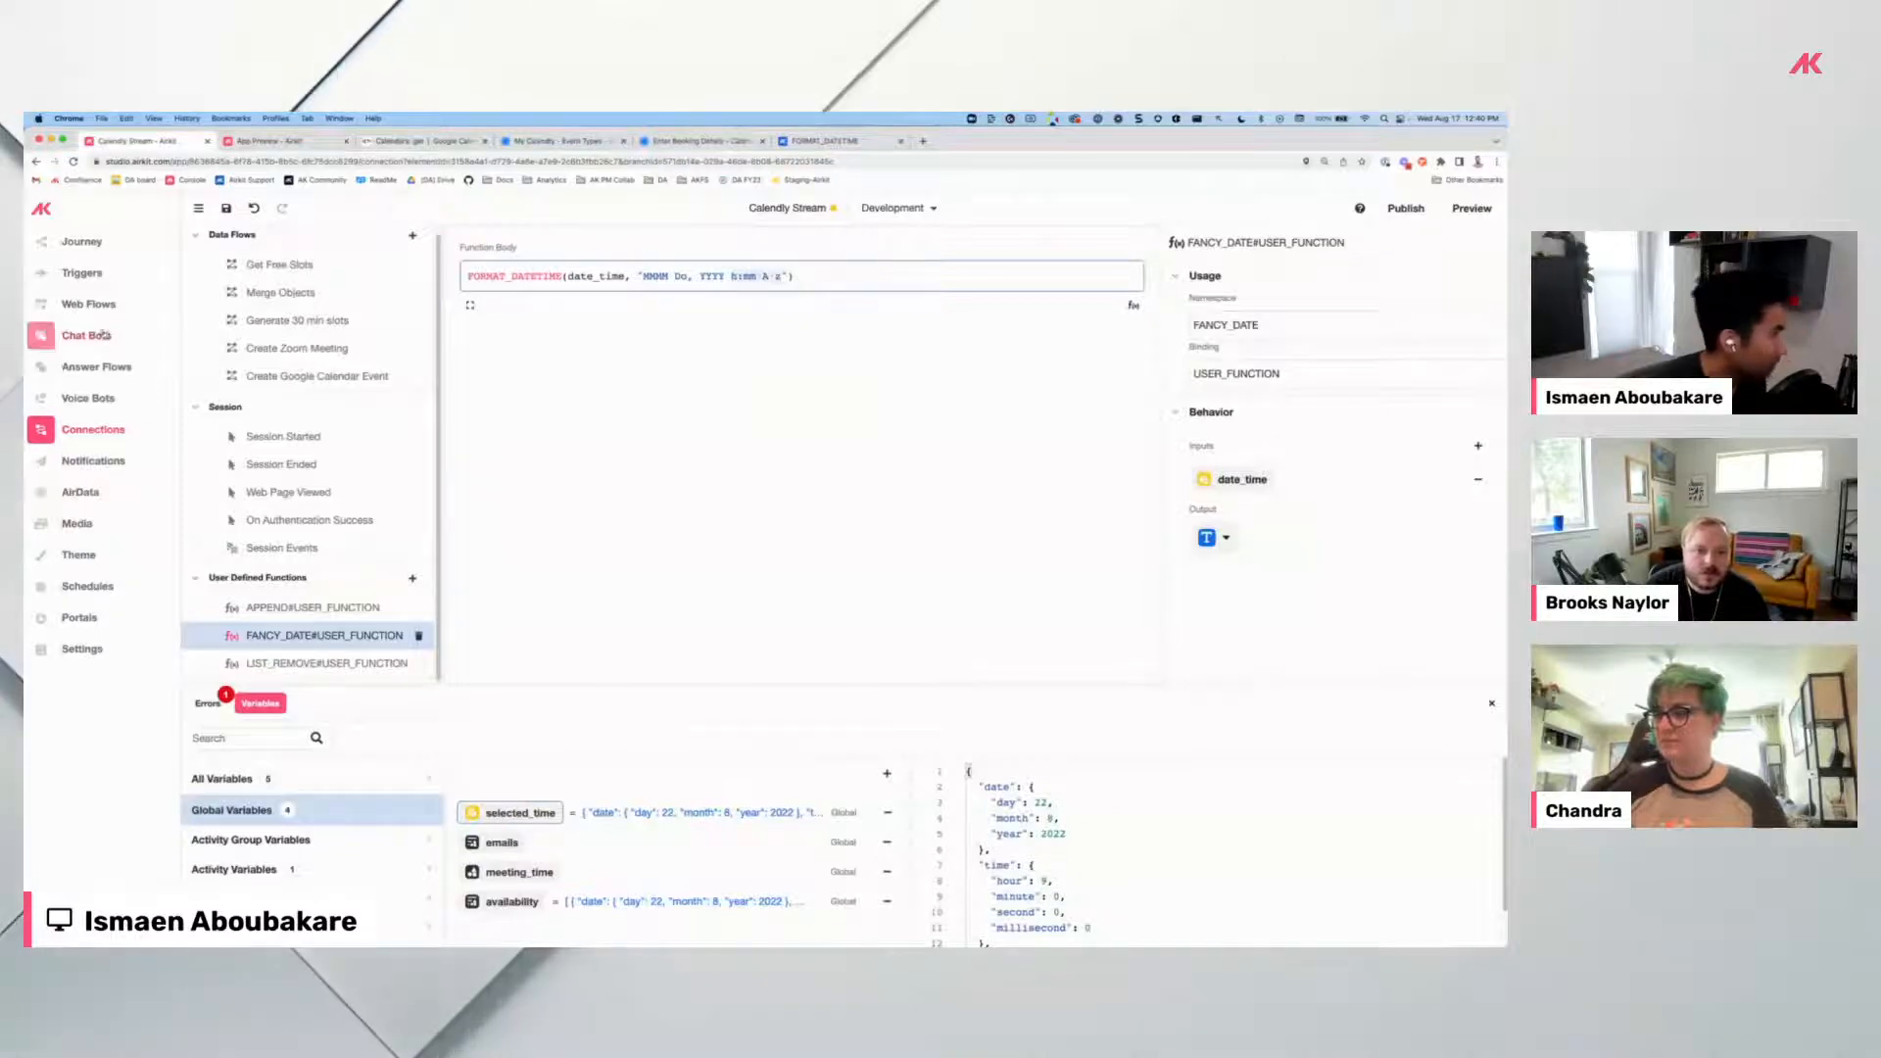
{"action": "left_click", "coordinate": [88, 304]}
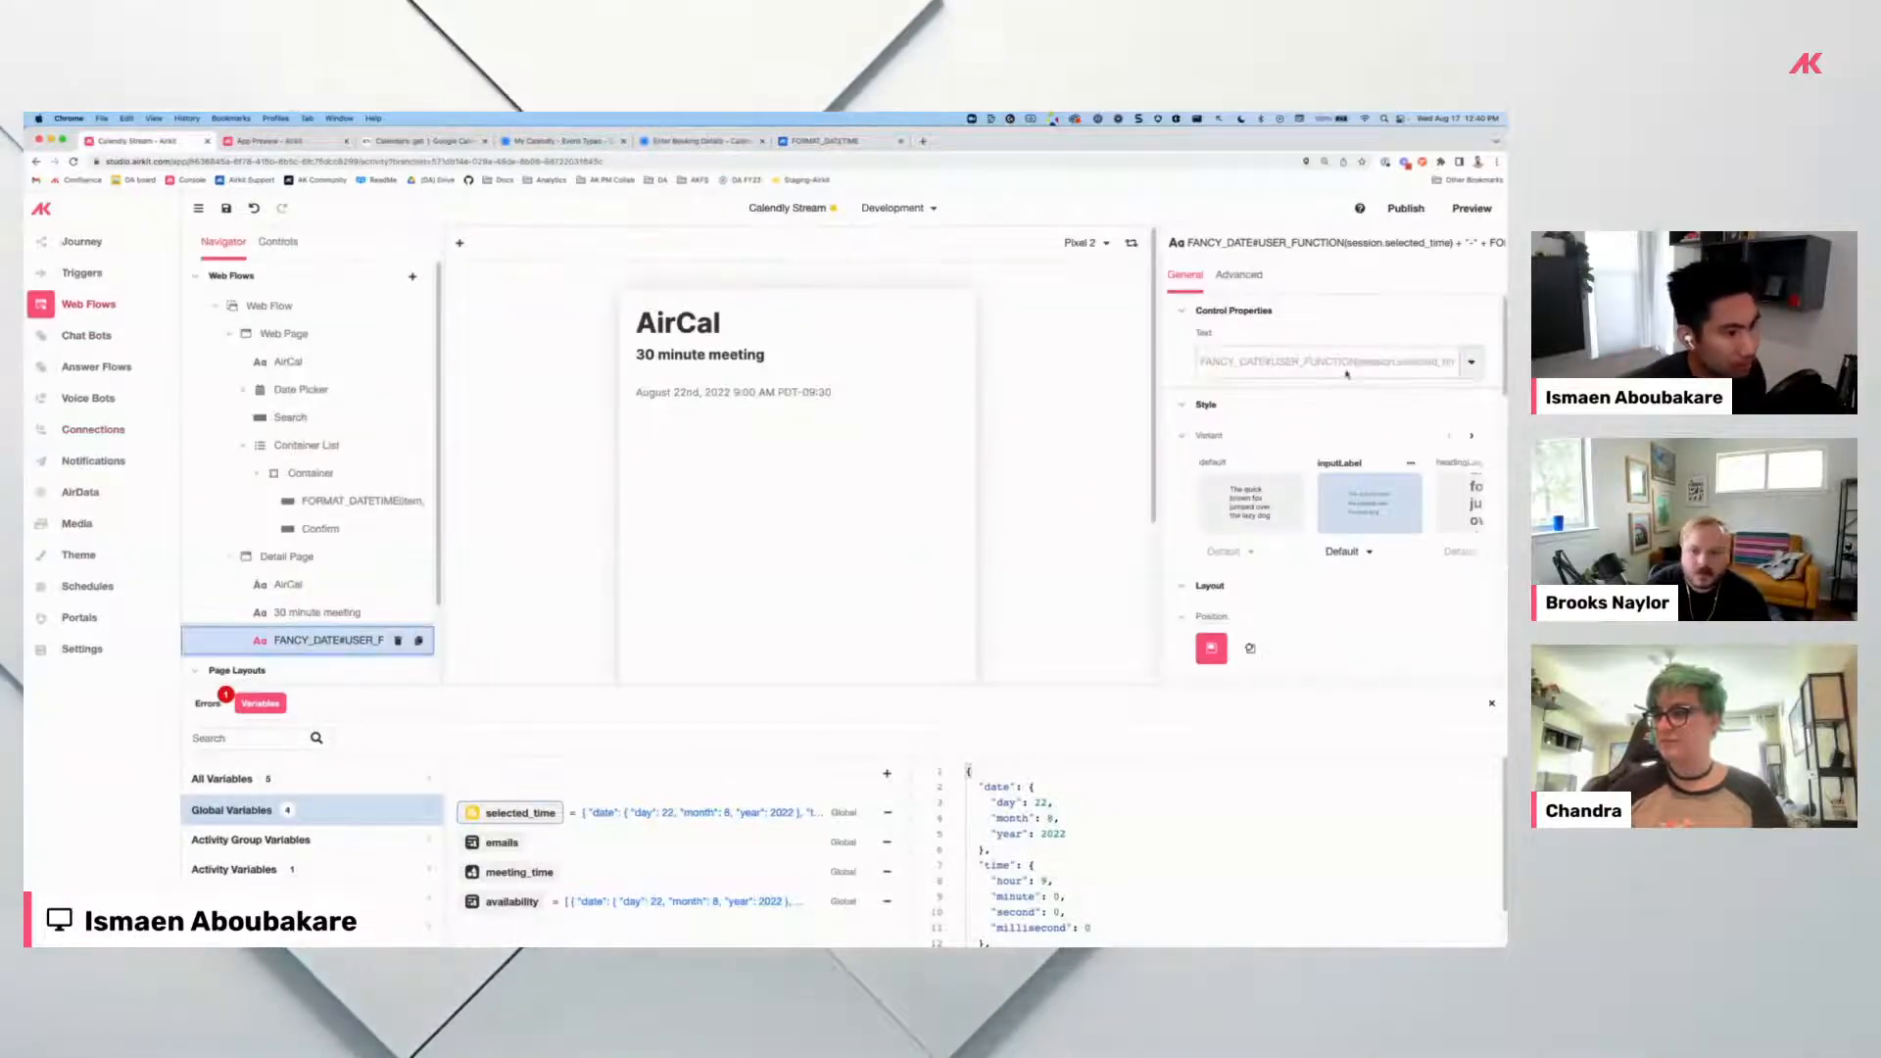
Change the end-time format to h:mm A z so the label reads 9:00 AM PDT - 9:30 AM PDT.
{"action": "left_click", "coordinate": [1323, 361]}
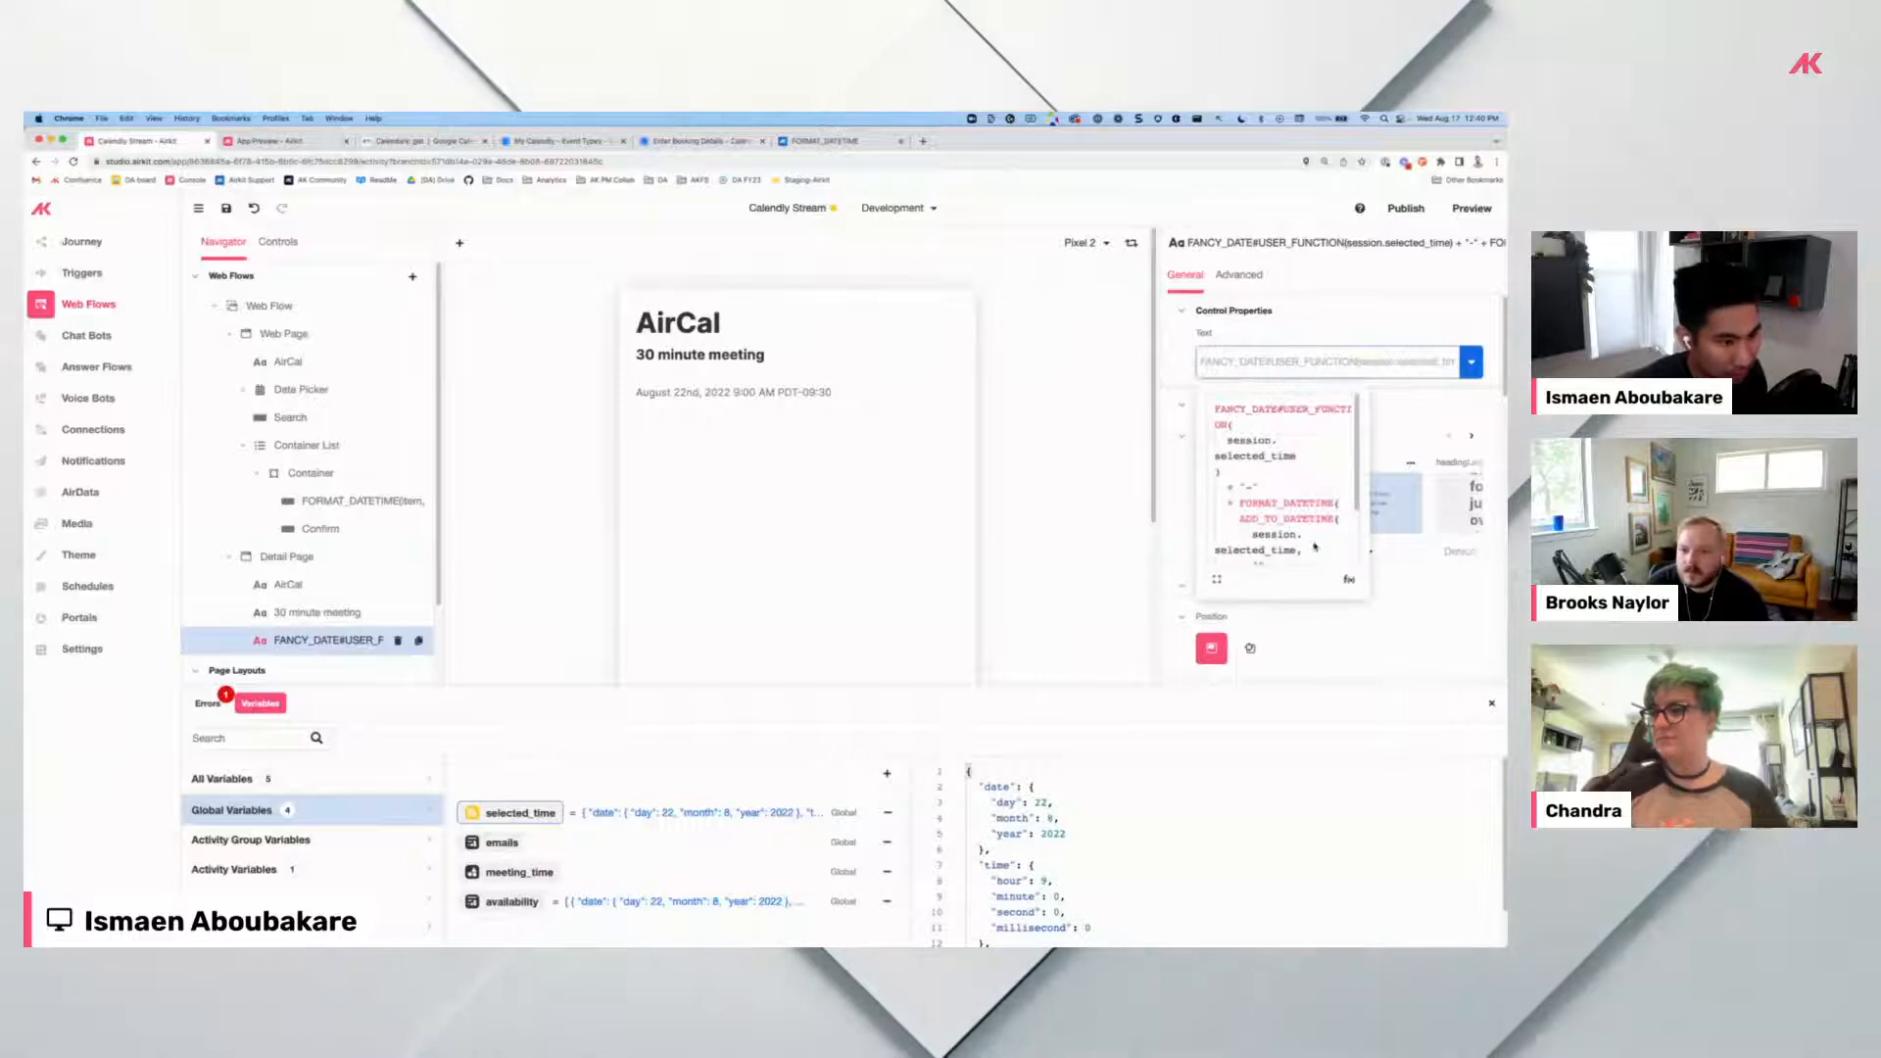
{"action": "scroll", "coordinate": [1323, 544], "scroll_direction": "down", "scroll_amount": 3}
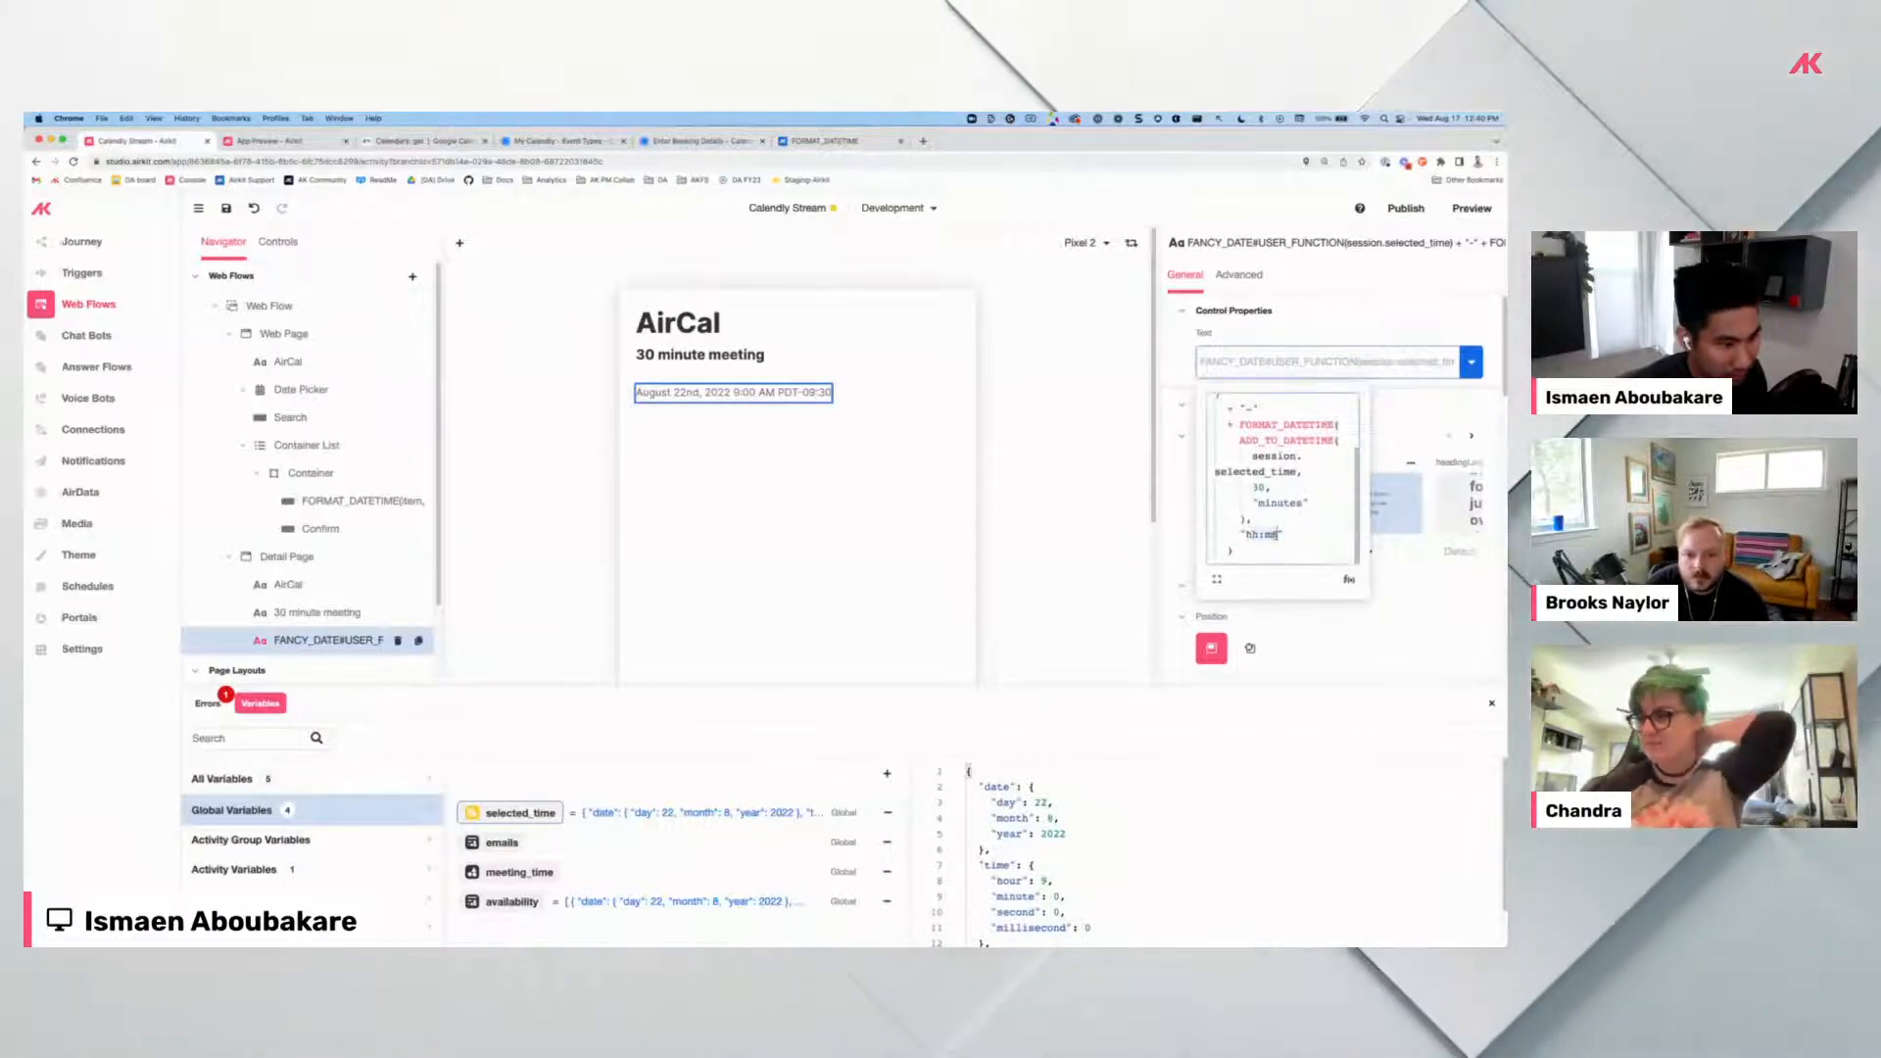
{"action": "type", "text": "h:mm A z"}
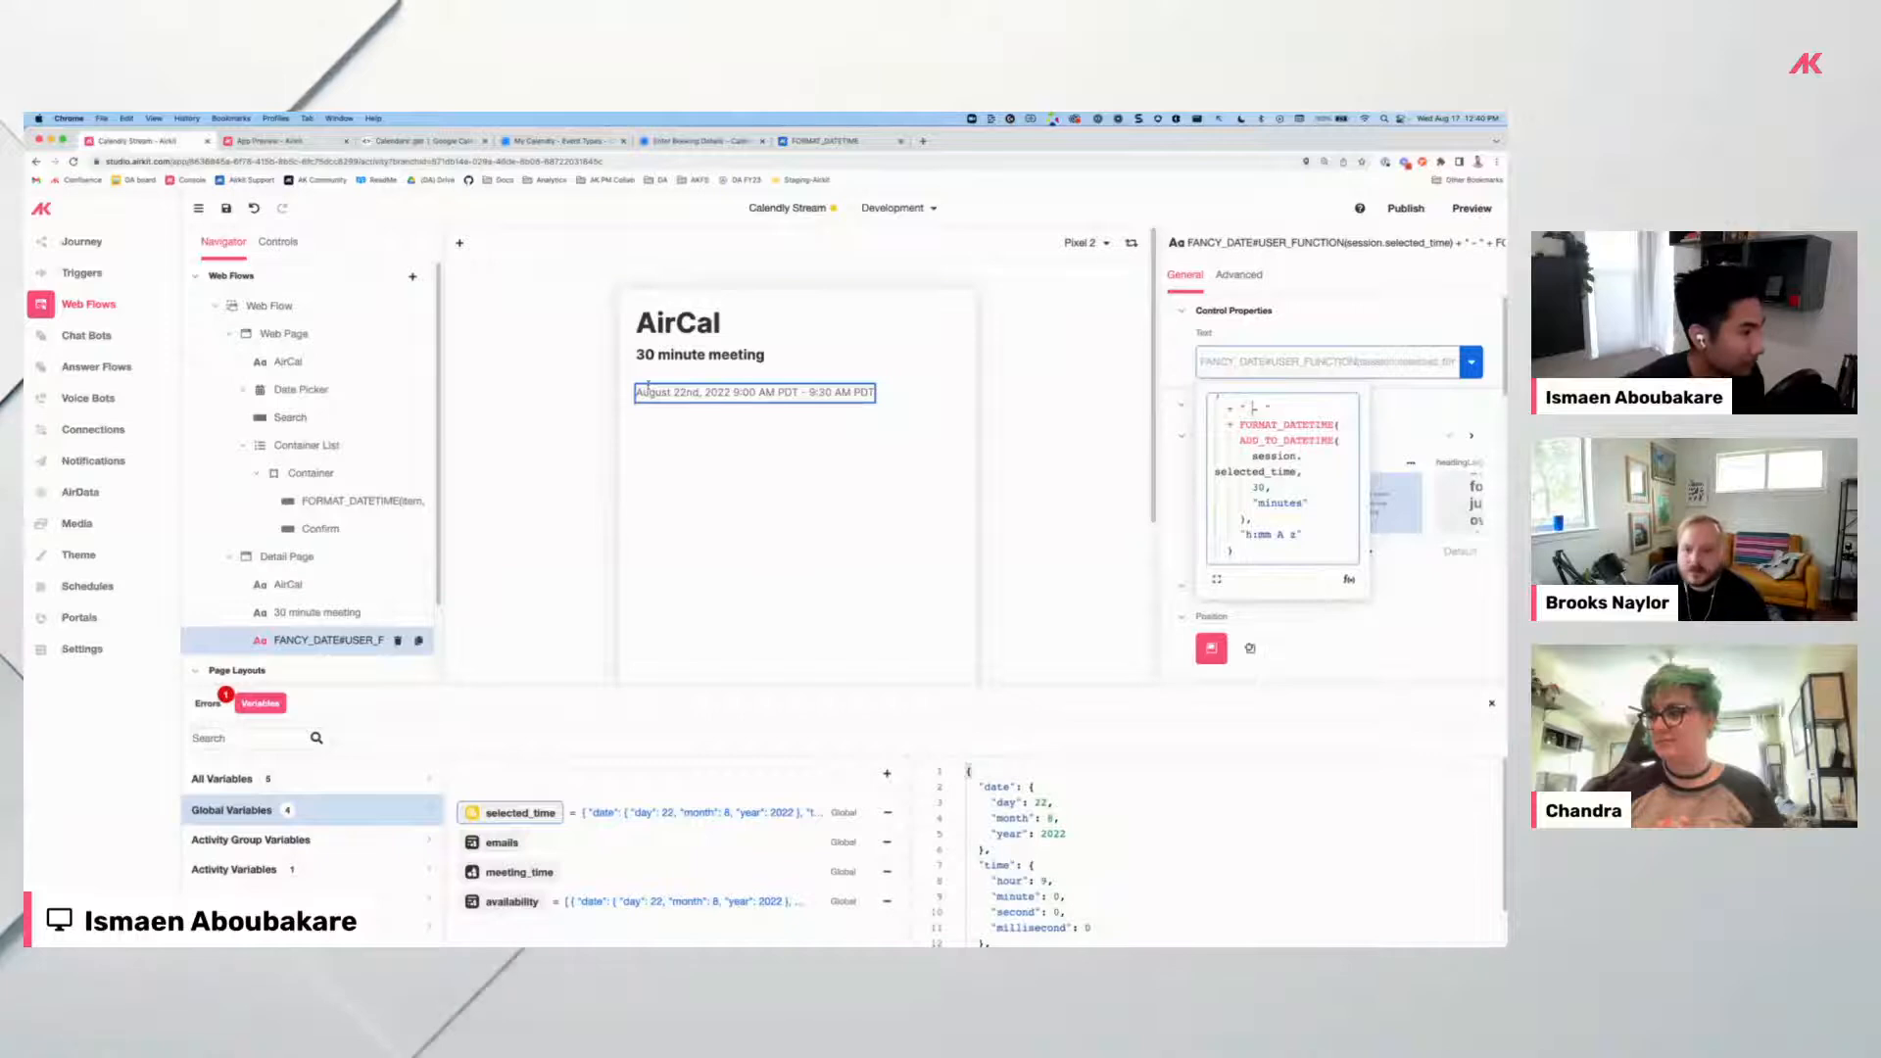
{"action": "left_click", "coordinate": [309, 622]}
{"action": "left_click", "coordinate": [327, 637]}
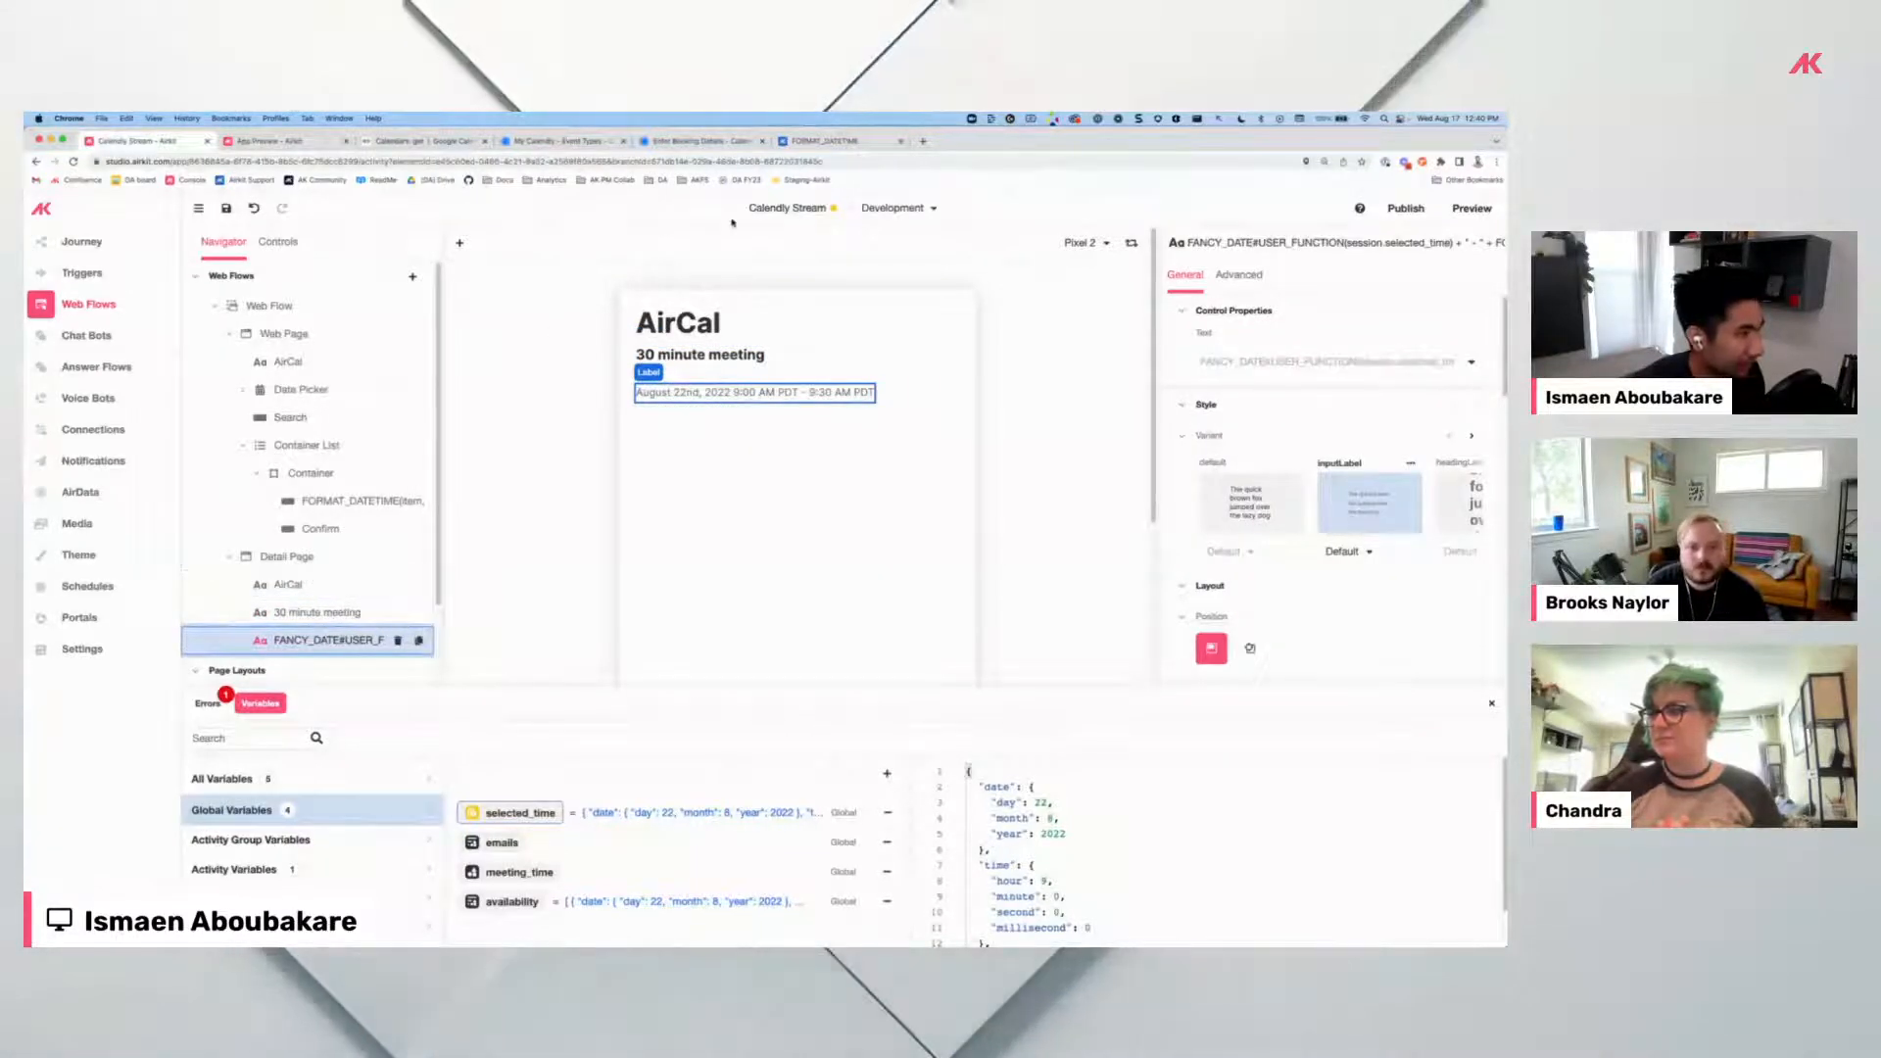
{"action": "left_click", "coordinate": [821, 145]}
{"action": "left_click", "coordinate": [701, 142]}
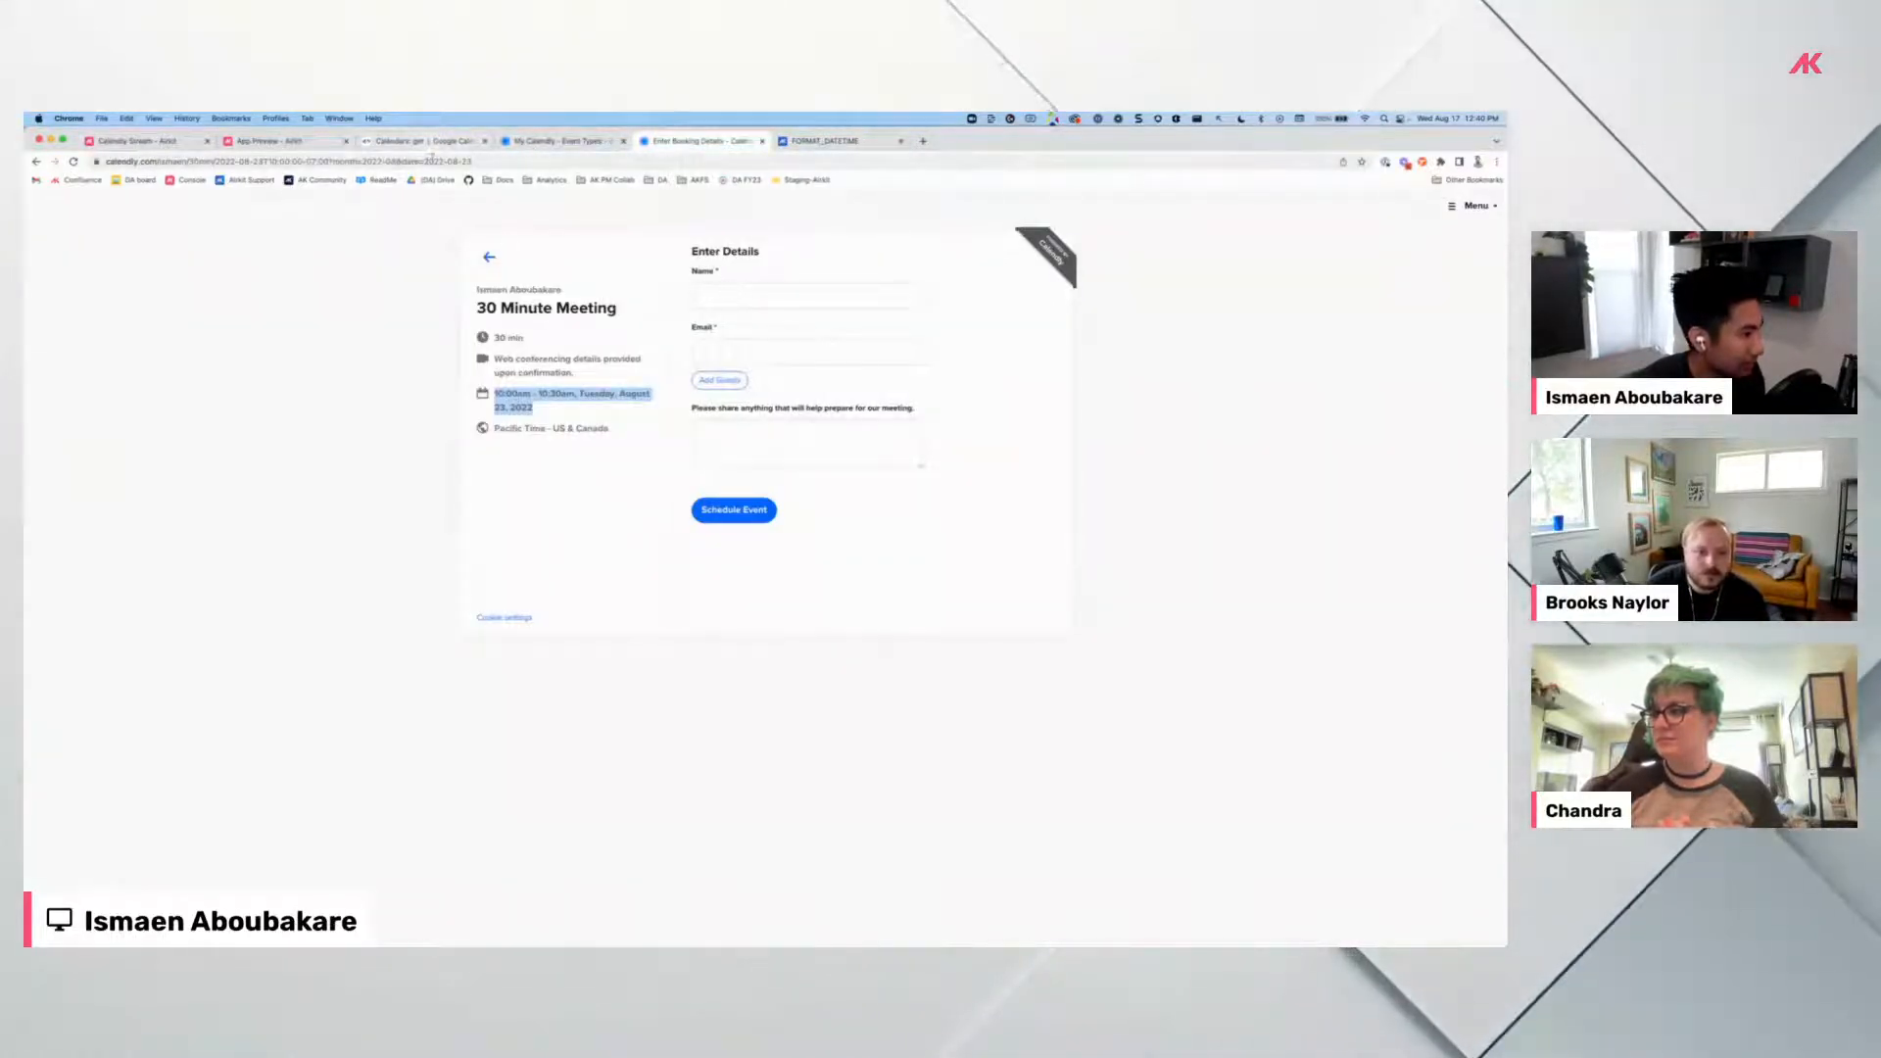
Add a guest email on the Calendly booking form, then remove the guest entries with their × buttons.
{"action": "left_click", "coordinate": [720, 381]}
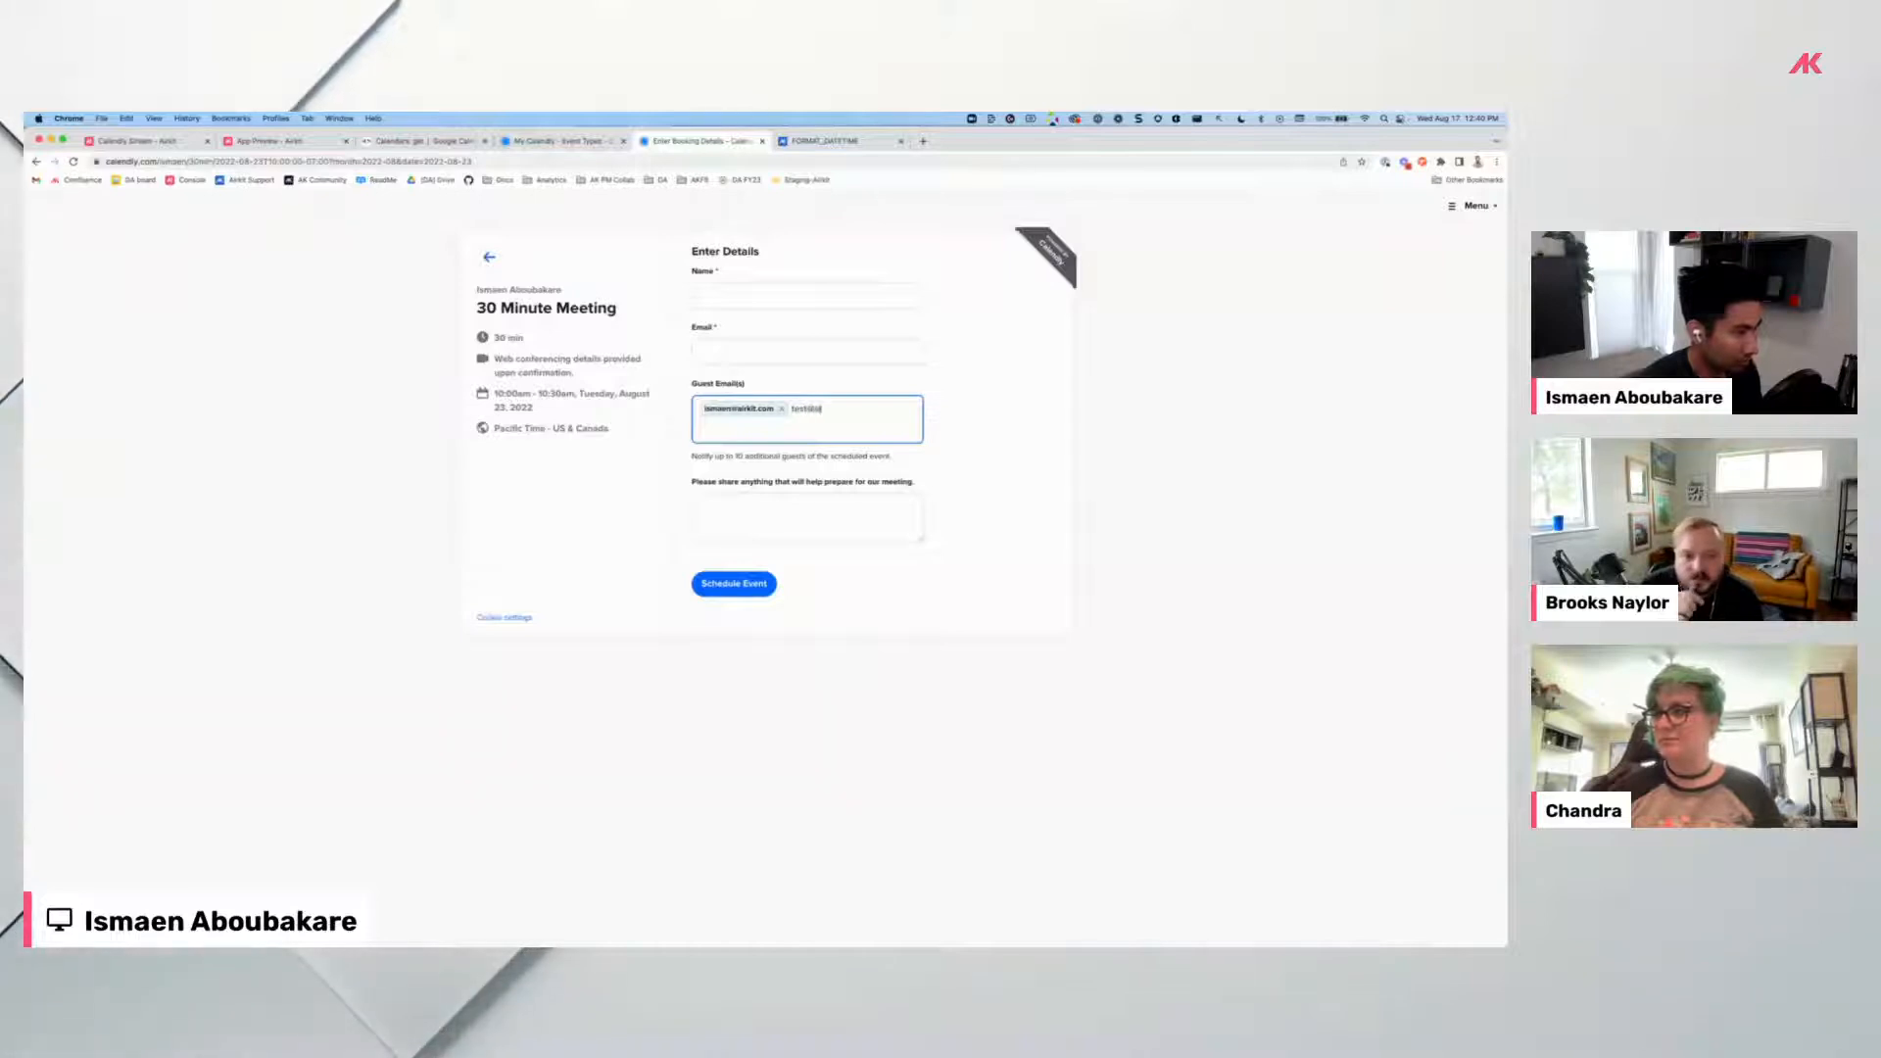
{"action": "type", "text": ".com"}
{"action": "key", "text": "Return"}
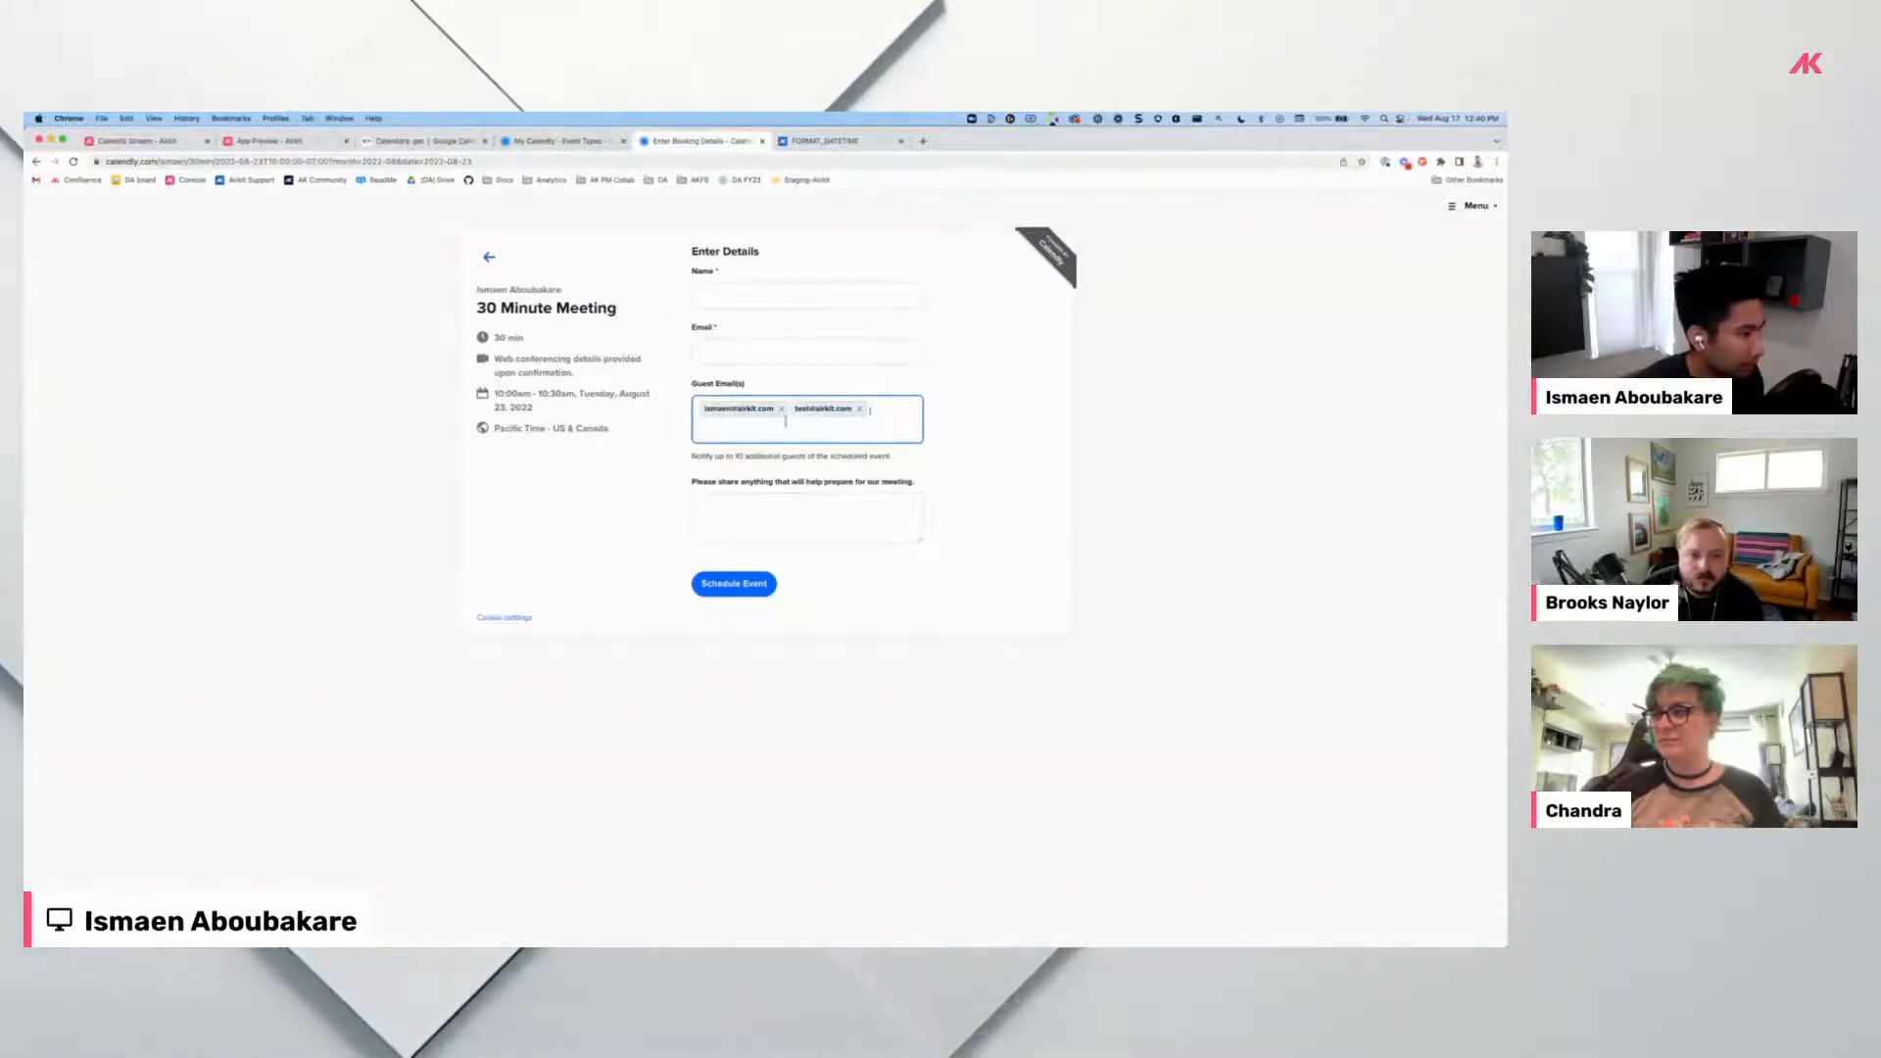
{"action": "left_click", "coordinate": [781, 408]}
{"action": "left_click", "coordinate": [770, 410]}
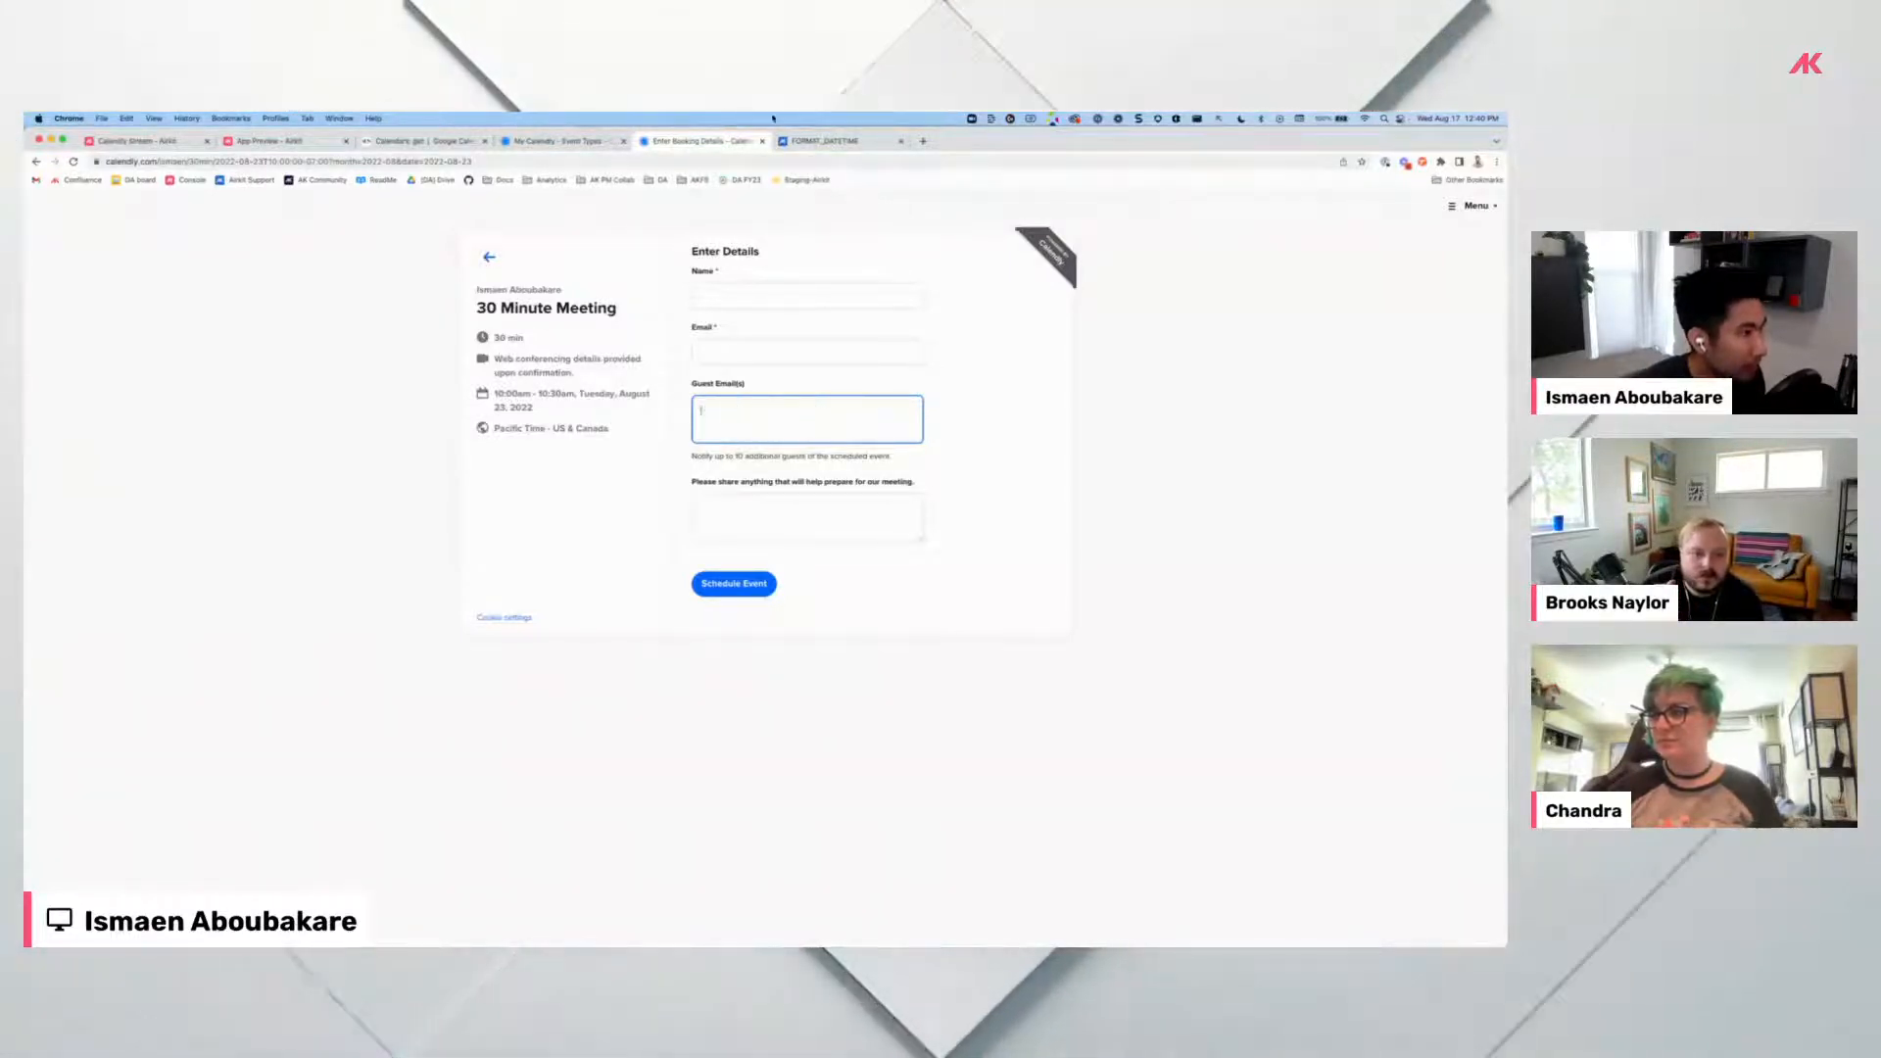
Switch through the browser tabs back to the Airkit Studio project.
{"action": "left_click", "coordinate": [813, 142]}
{"action": "left_click", "coordinate": [554, 140]}
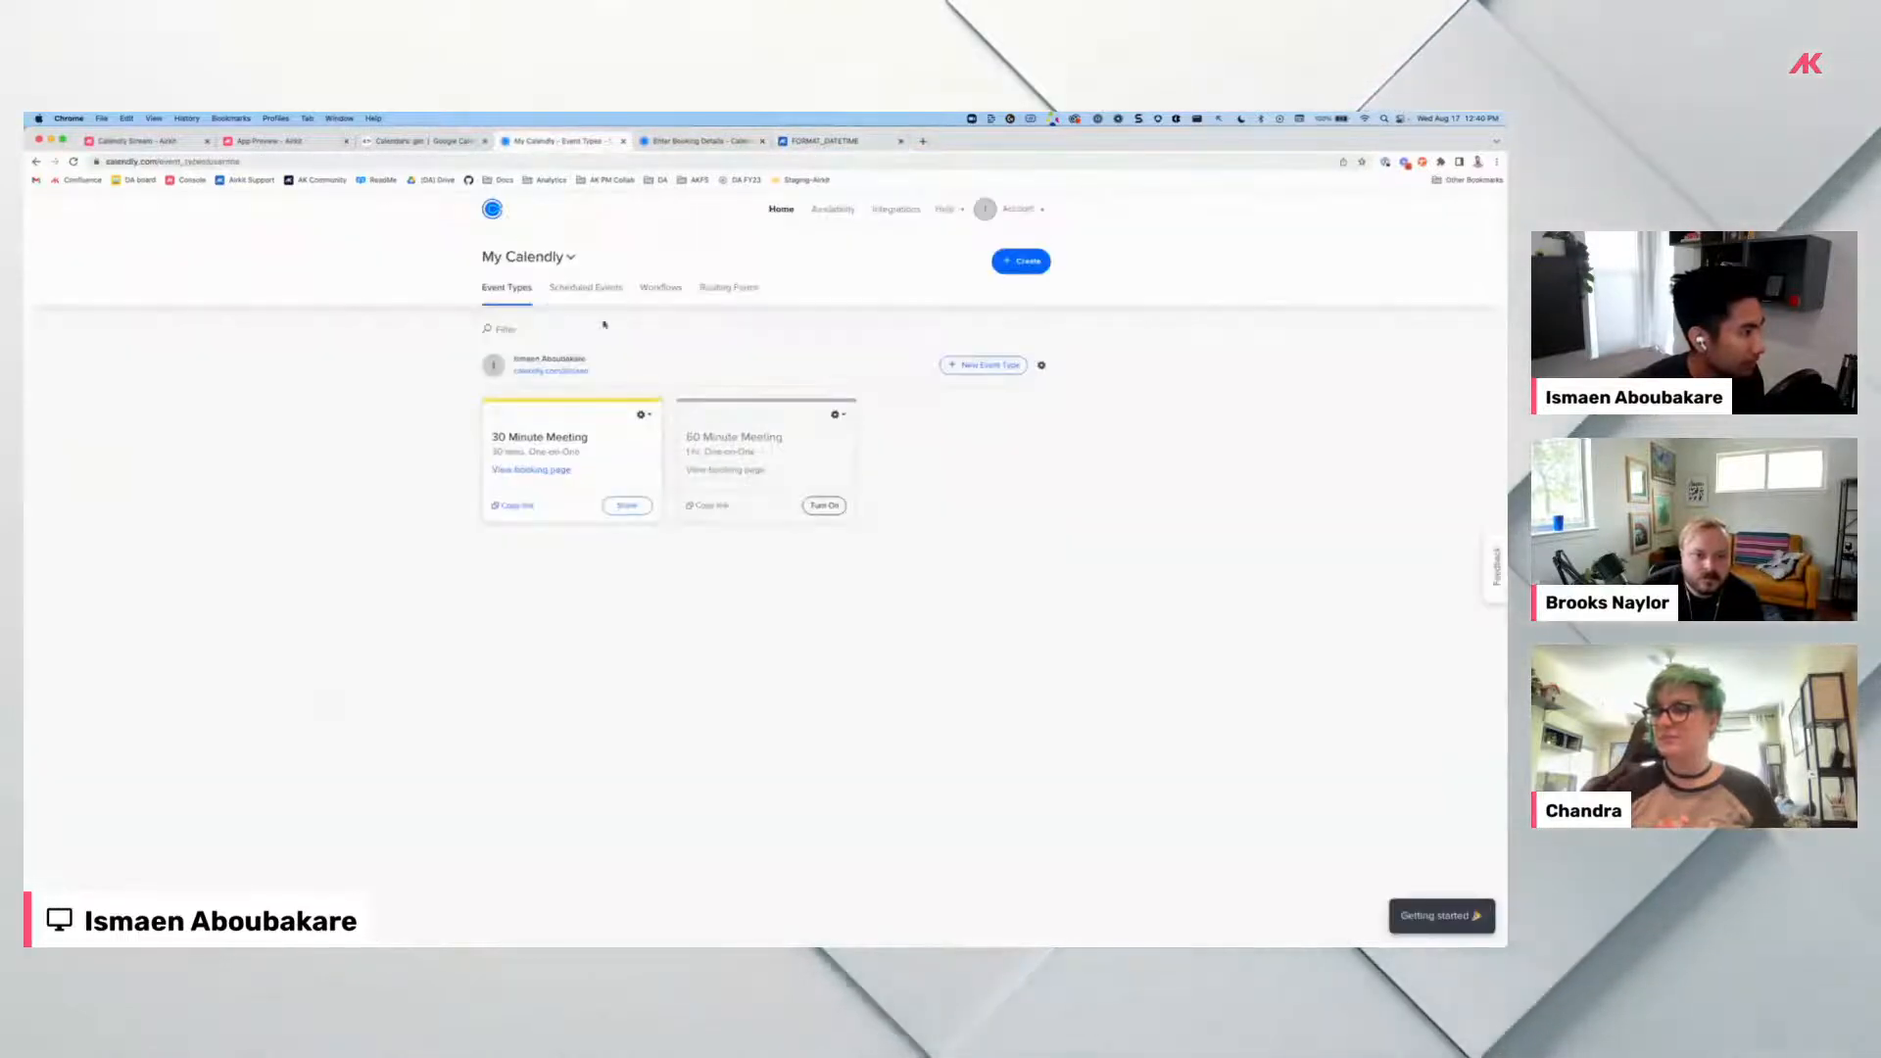
{"action": "left_click", "coordinate": [260, 140]}
{"action": "left_click", "coordinate": [147, 141]}
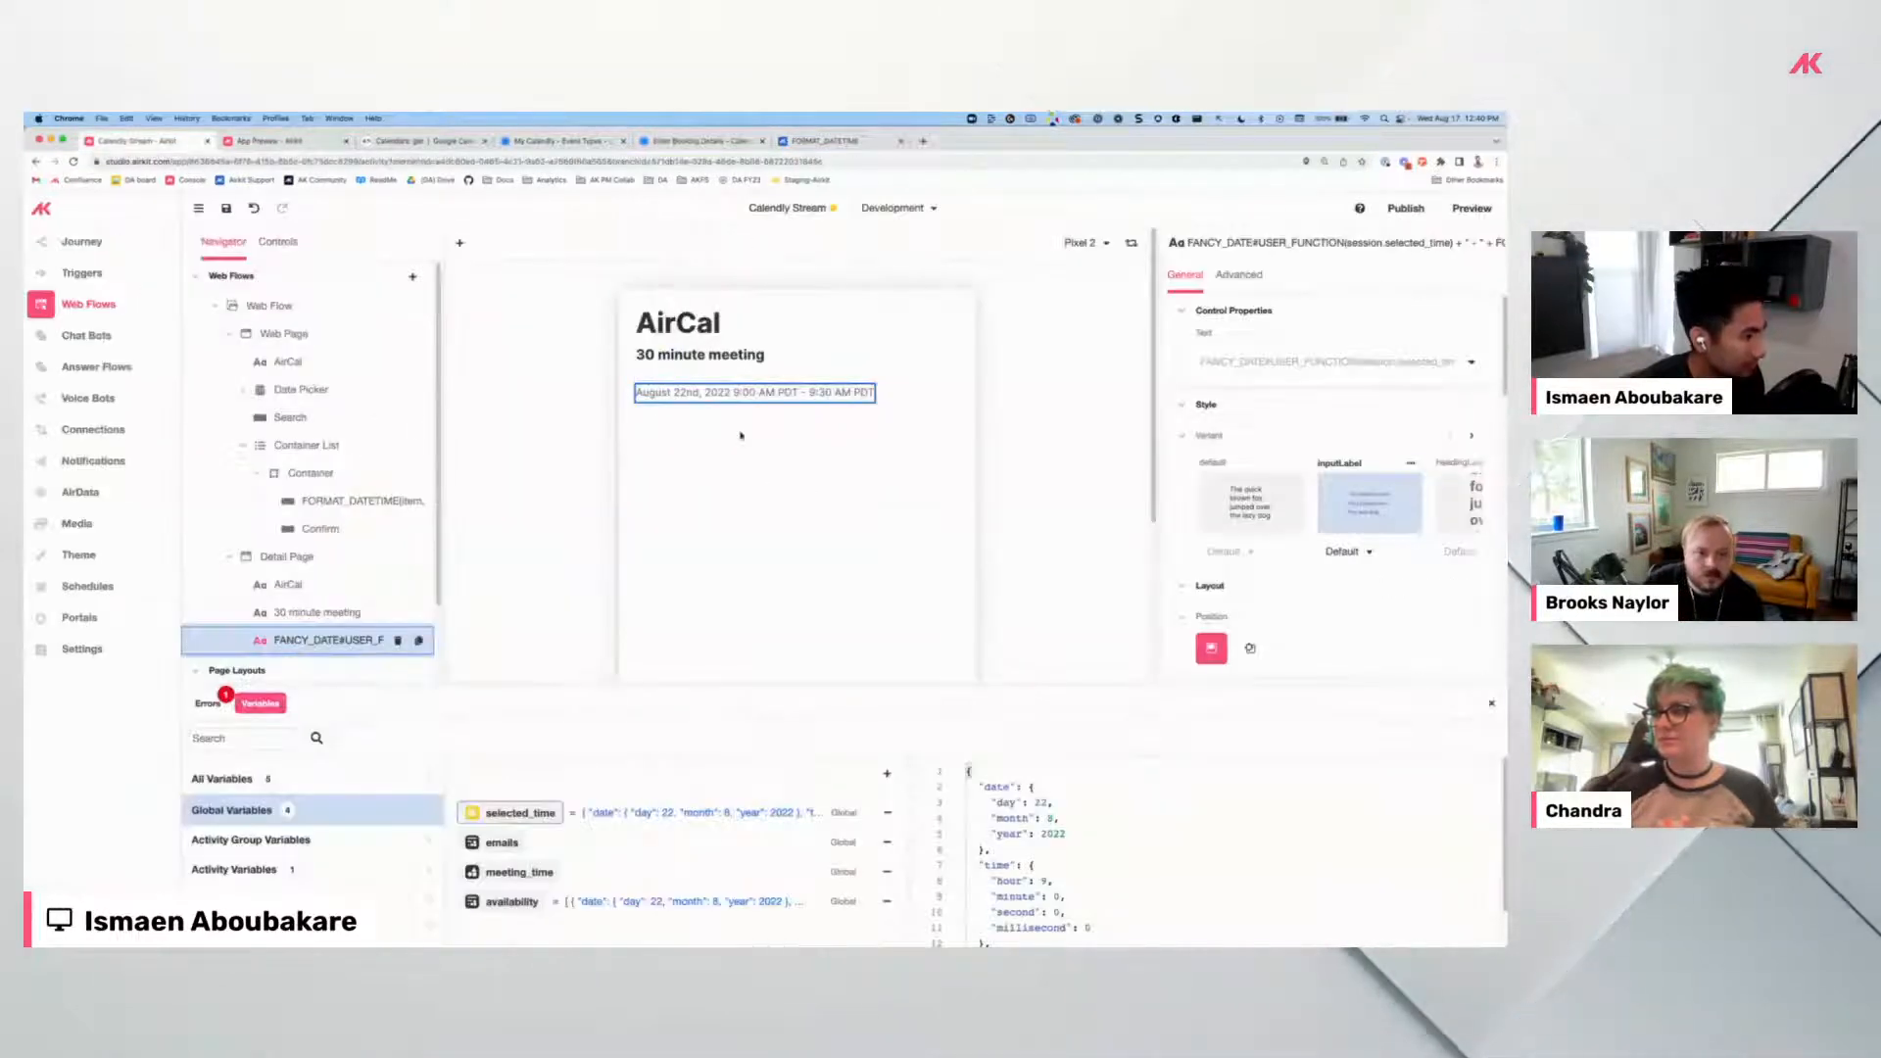
Add a text label reading 'Enter your details' to the Detail Page, styled headingSmall.
{"action": "left_click", "coordinate": [250, 558]}
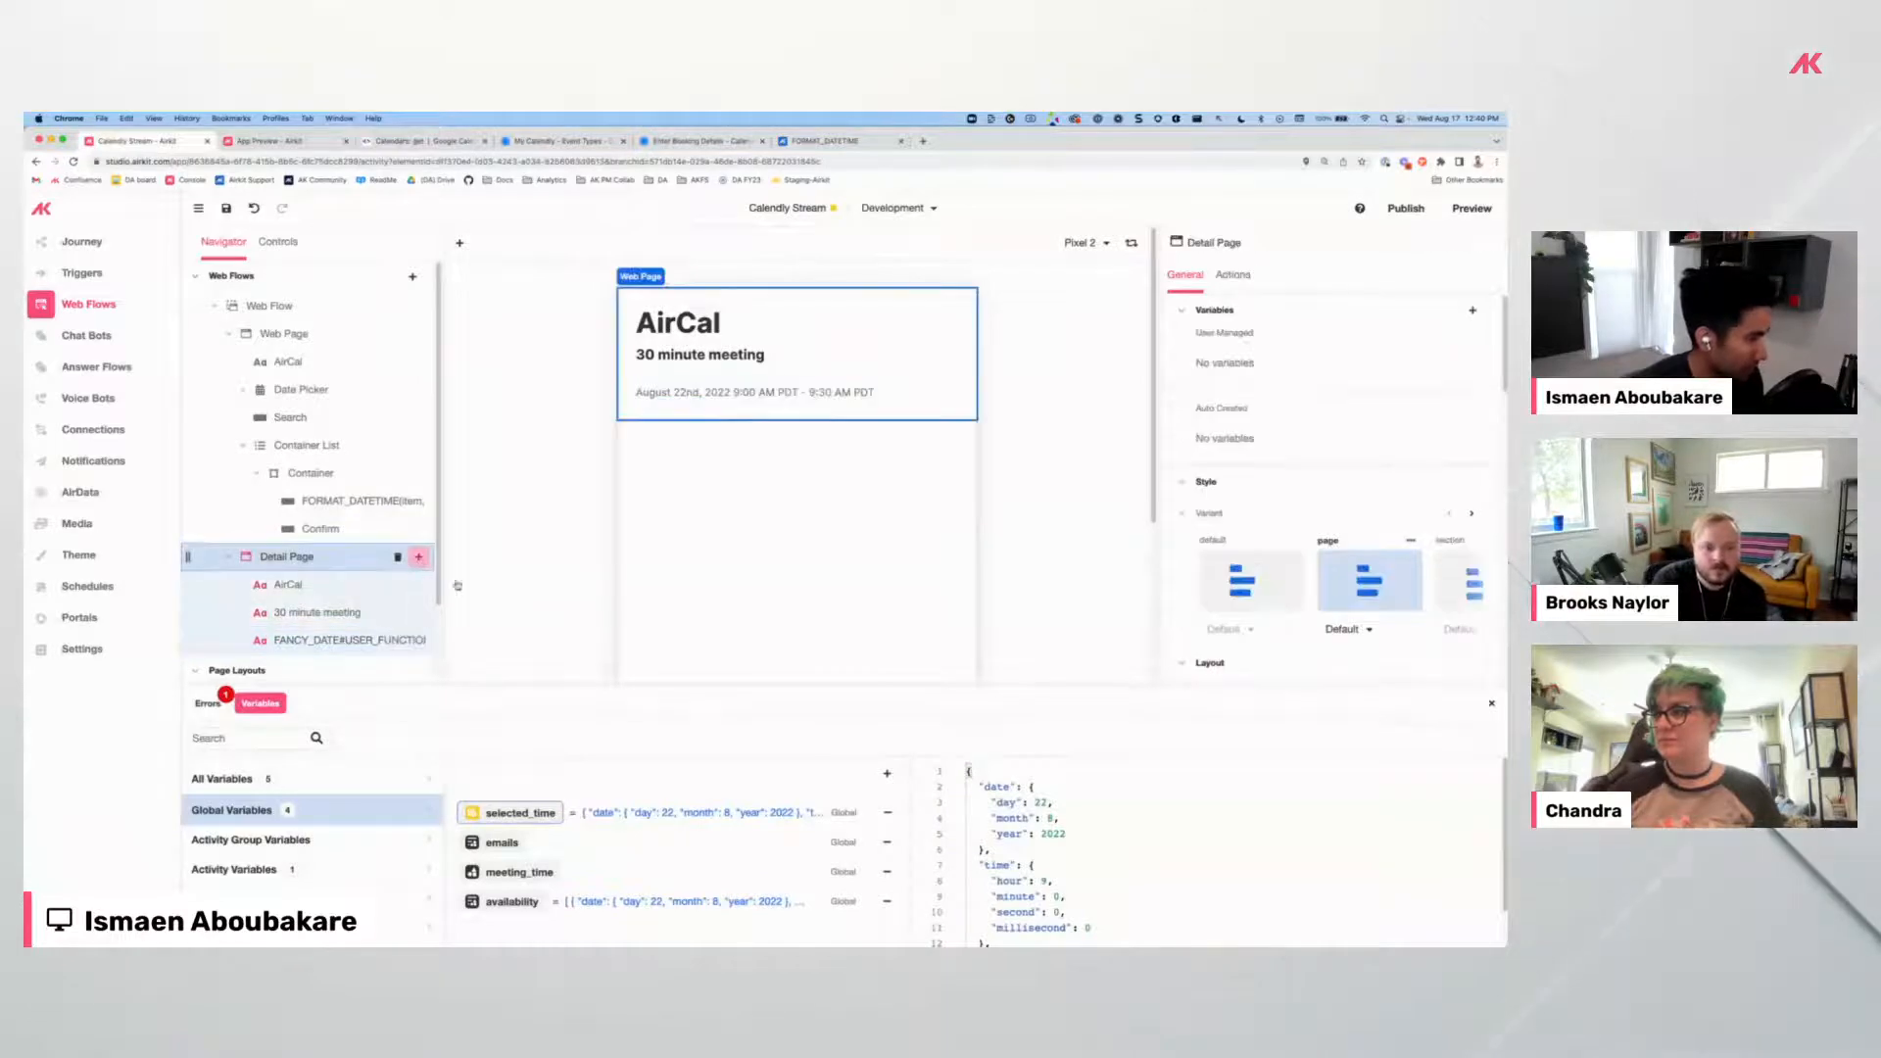
{"action": "left_click", "coordinate": [419, 557]}
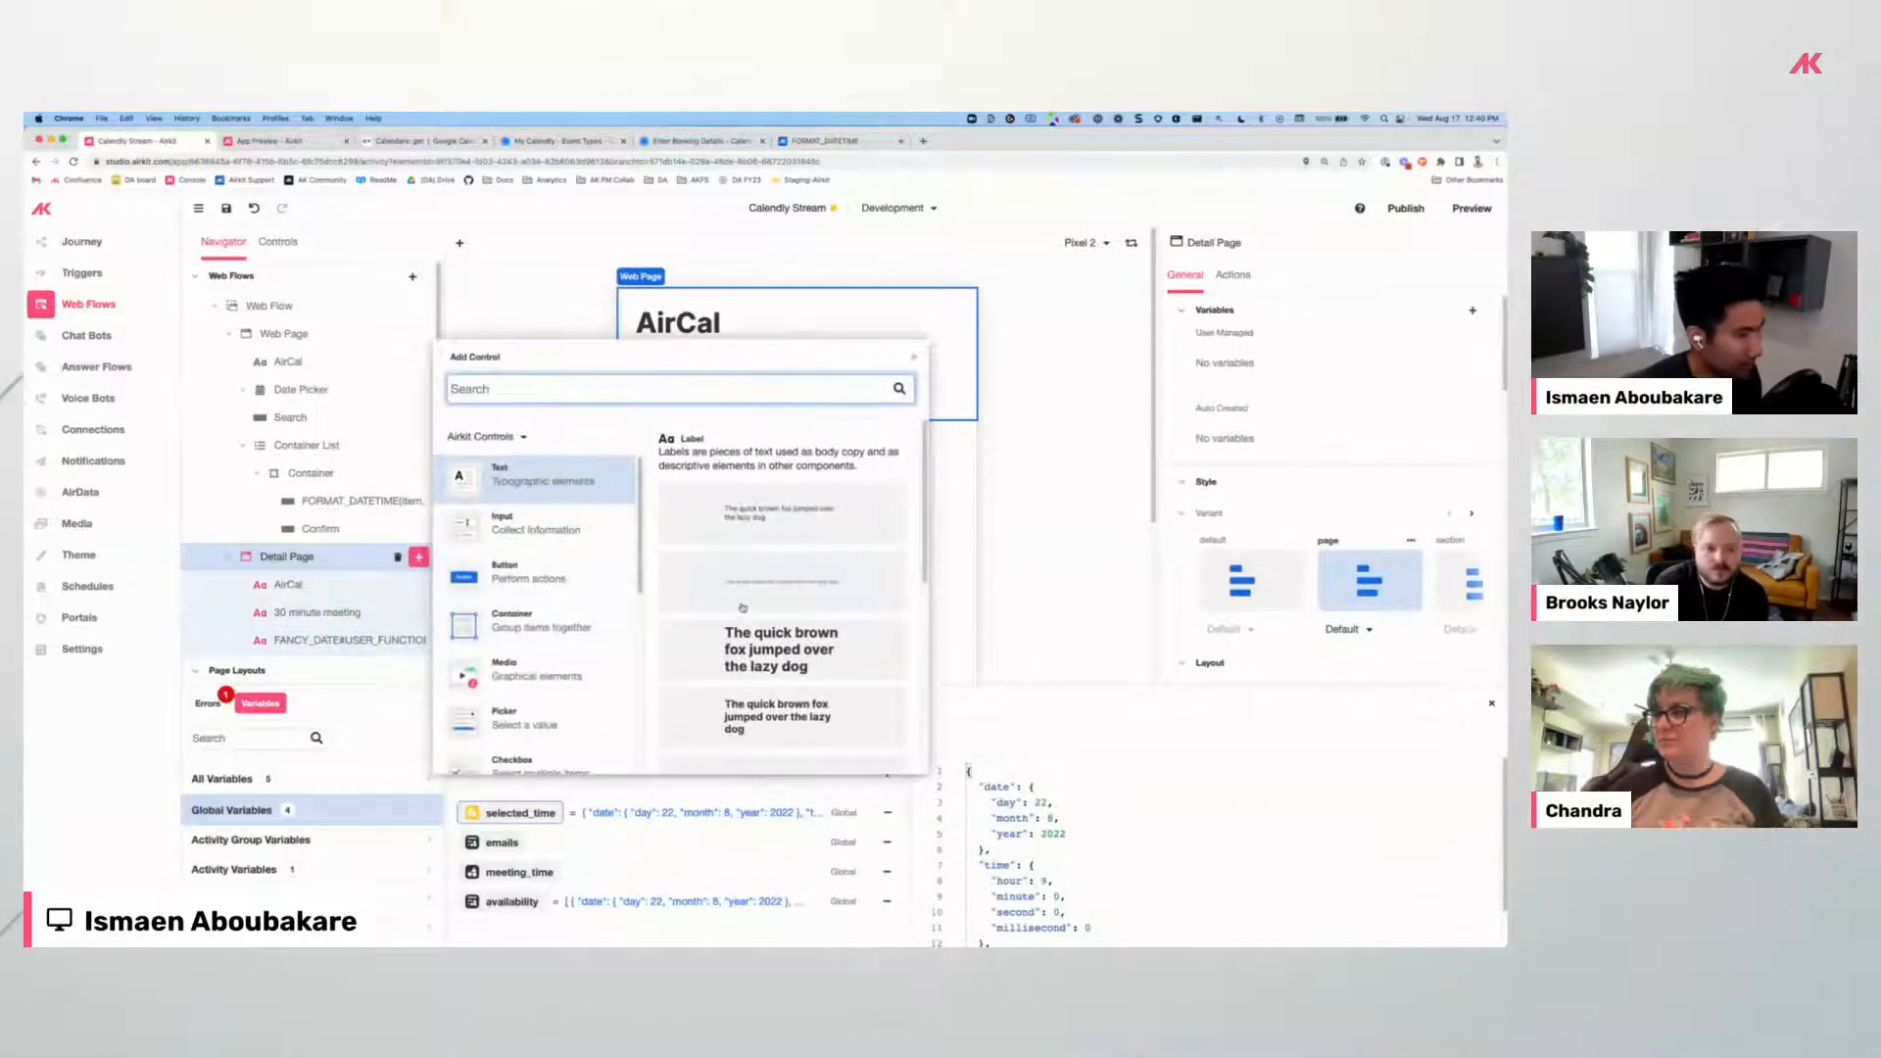
{"action": "left_click", "coordinate": [776, 546]}
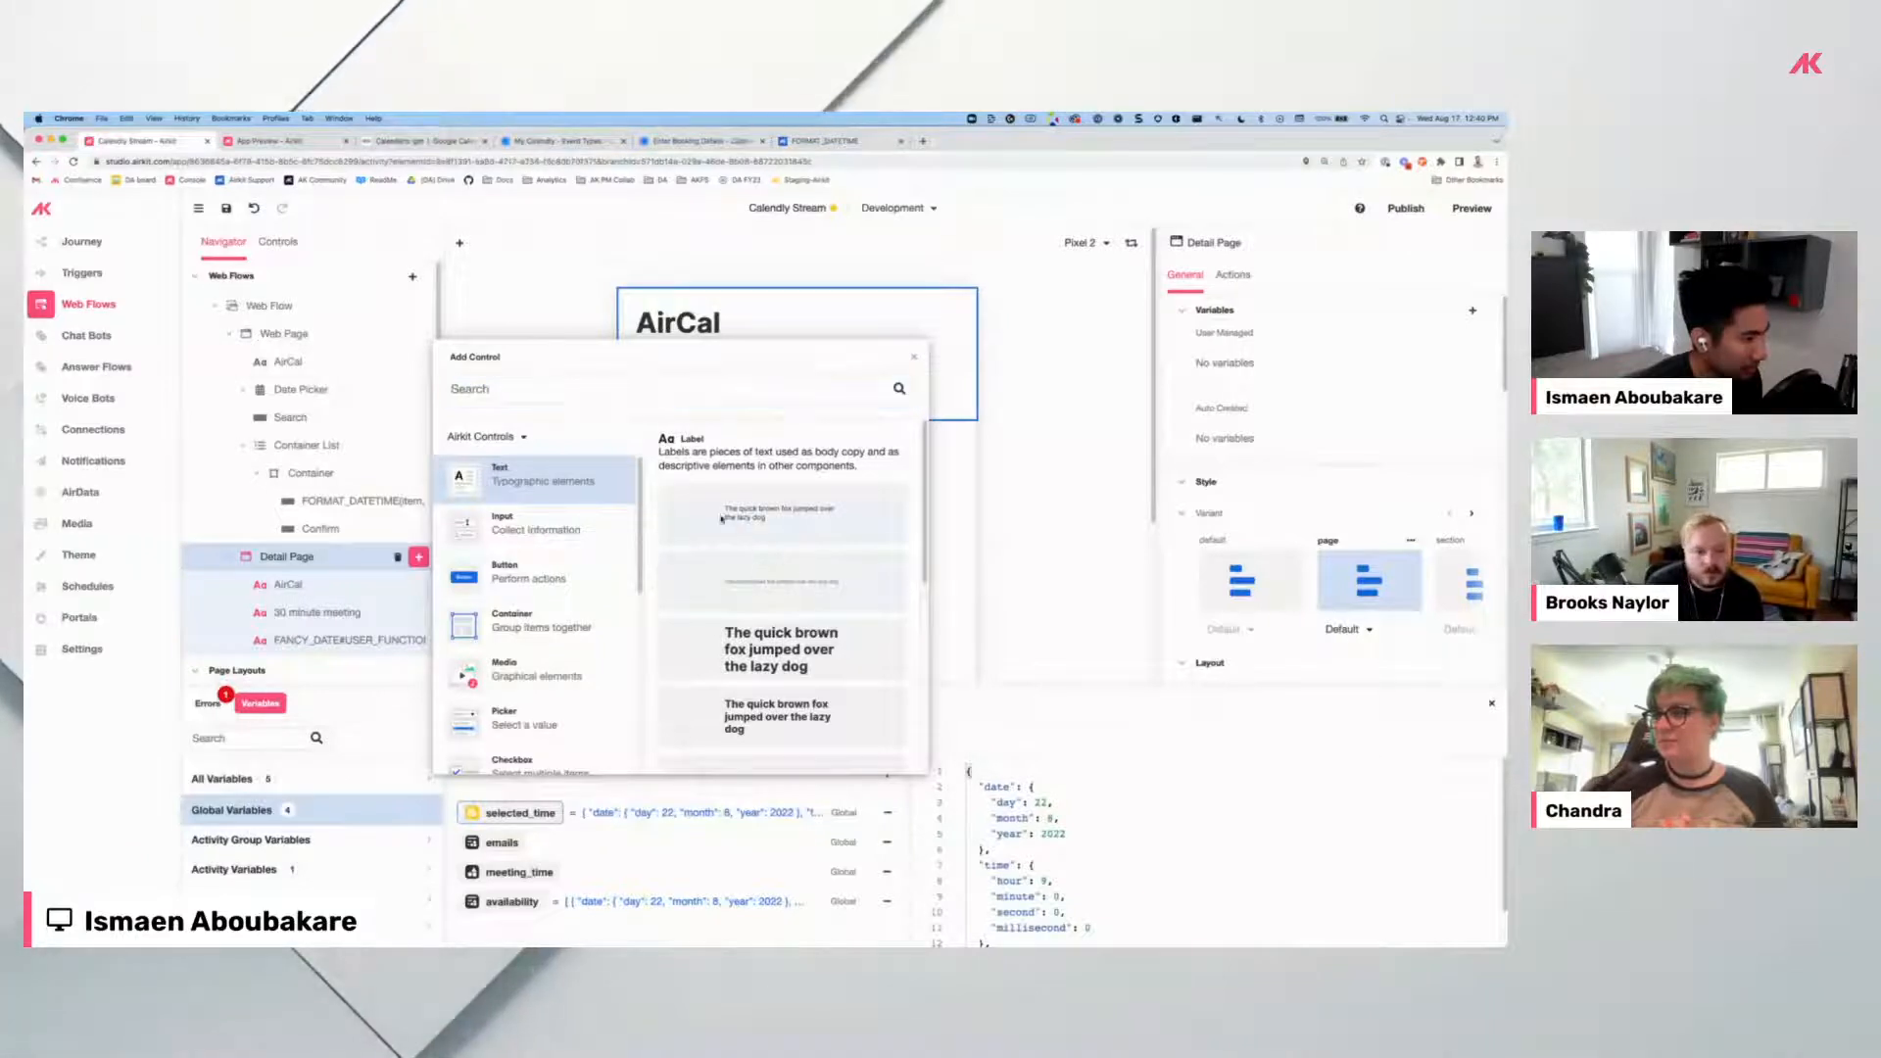
{"action": "double_click", "coordinate": [659, 418]}
{"action": "type", "text": "Enter your details"}
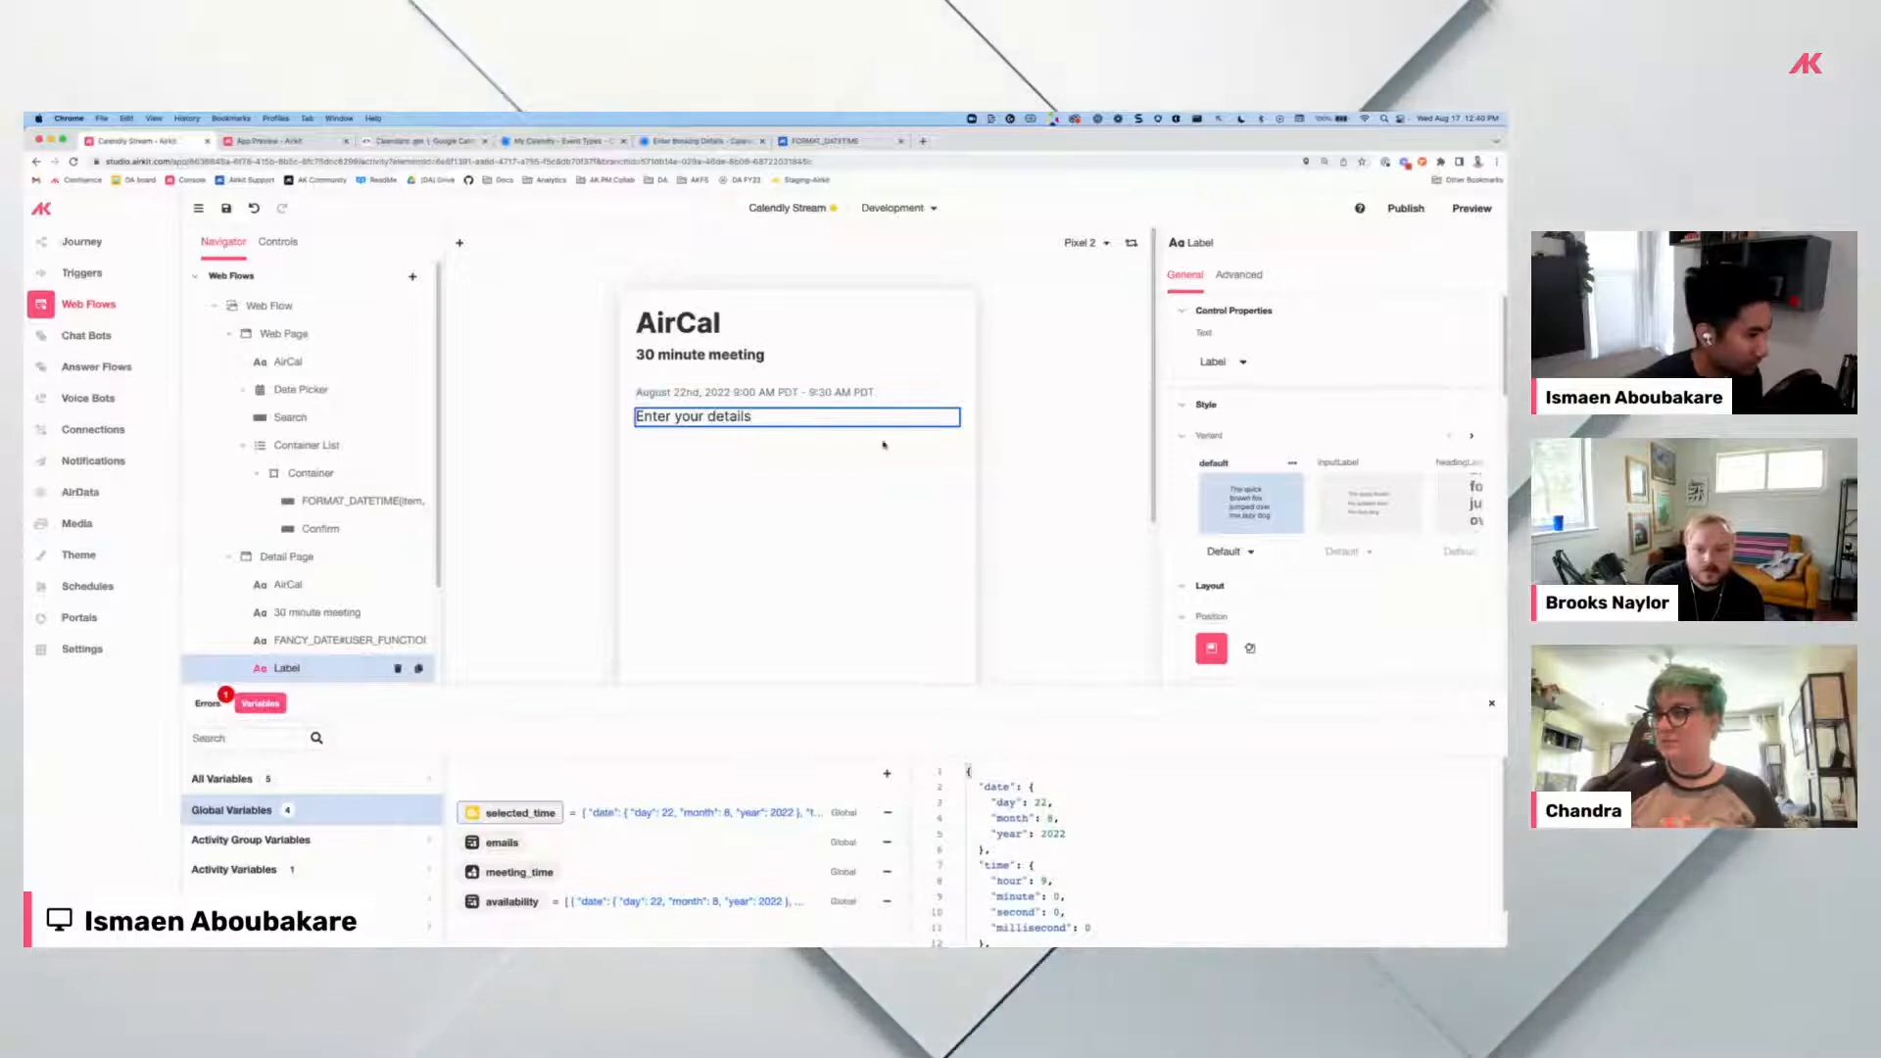
{"action": "left_click", "coordinate": [1472, 436]}
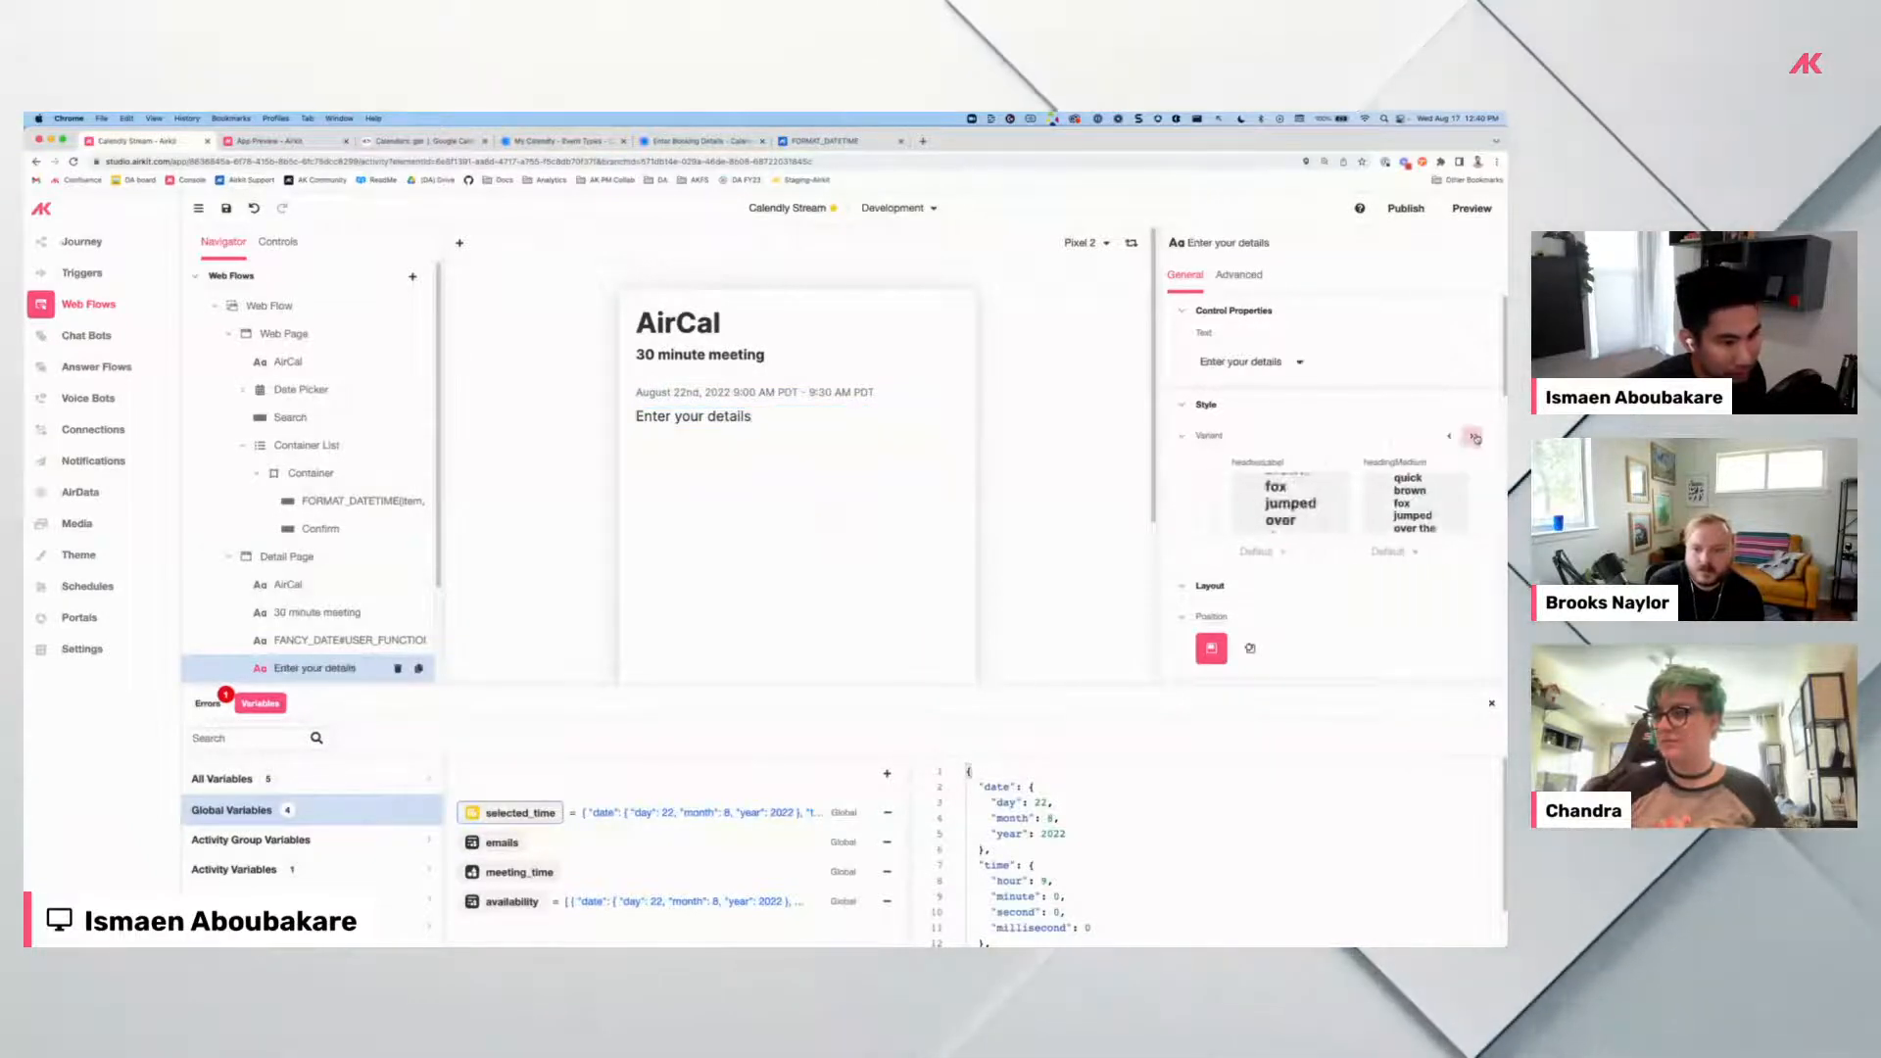
{"action": "left_click", "coordinate": [1444, 502]}
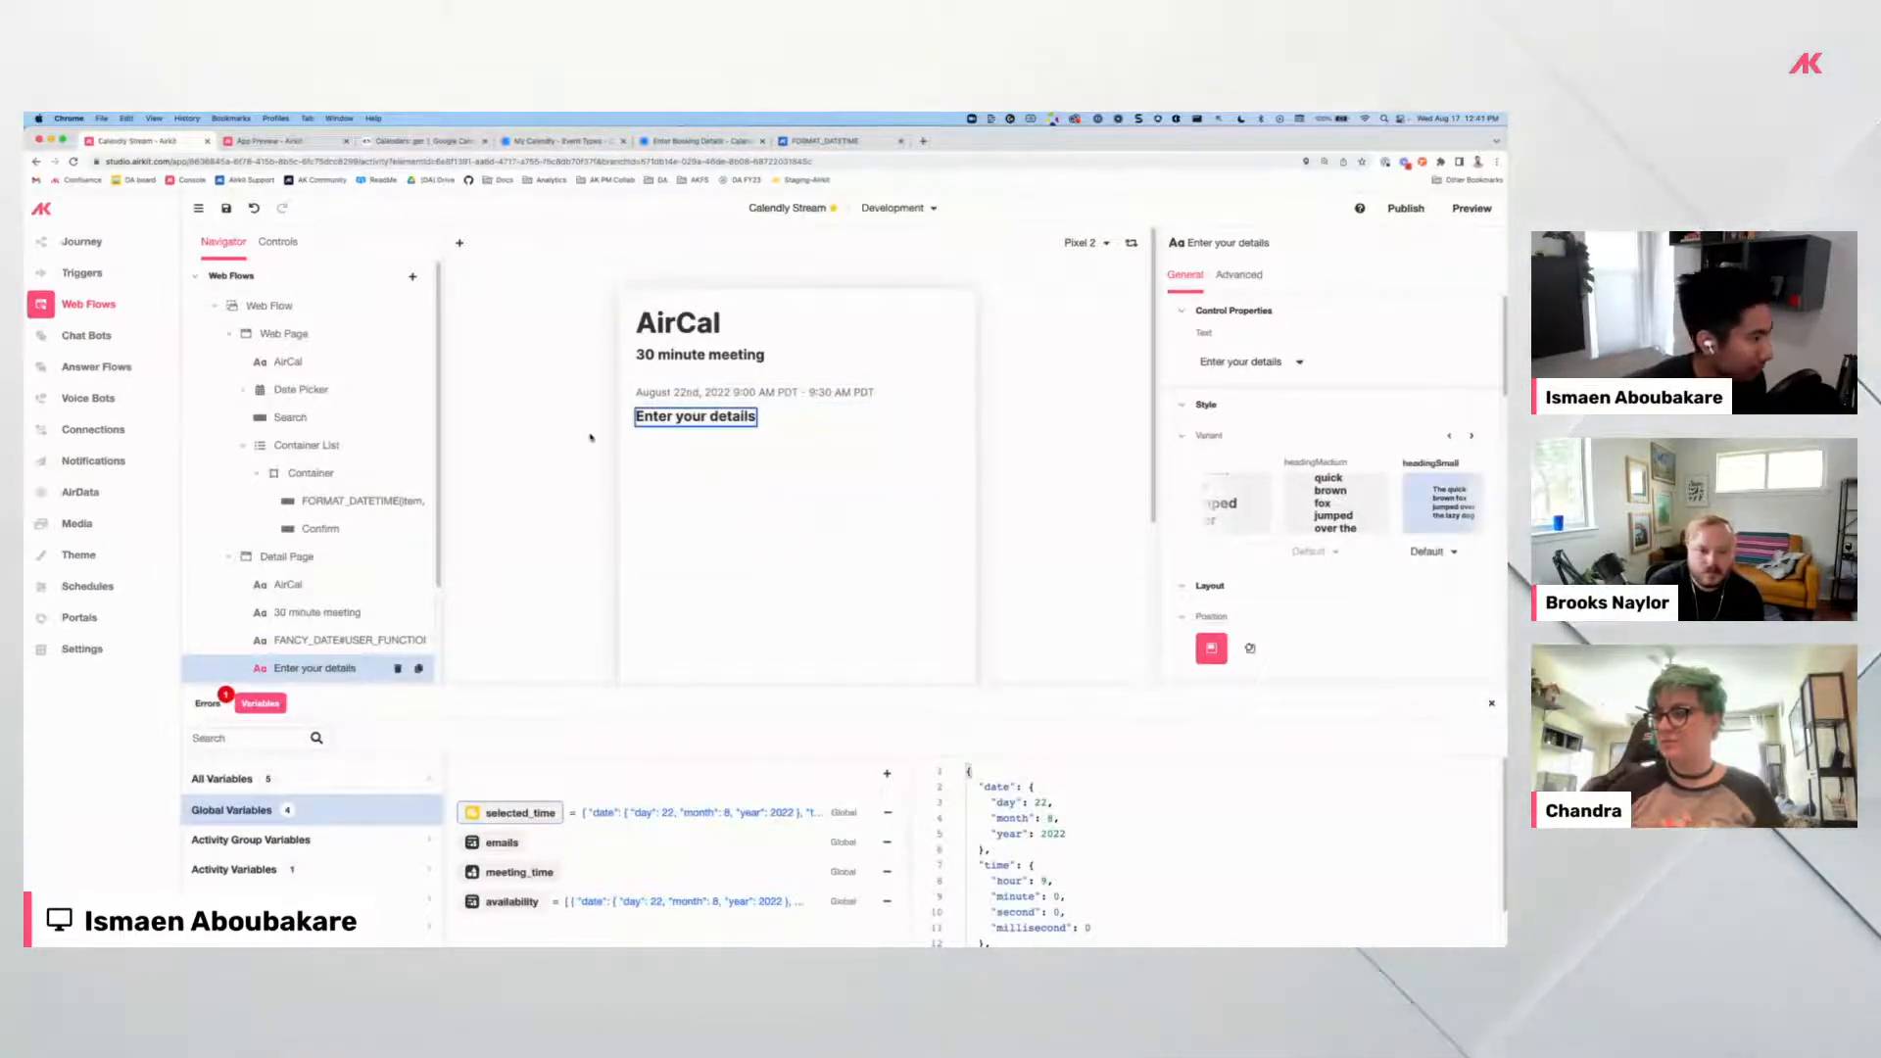
{"action": "left_click", "coordinate": [310, 639]}
Add a Container to the Detail Page and move it above 'Enter your details'.
{"action": "left_click", "coordinate": [323, 563]}
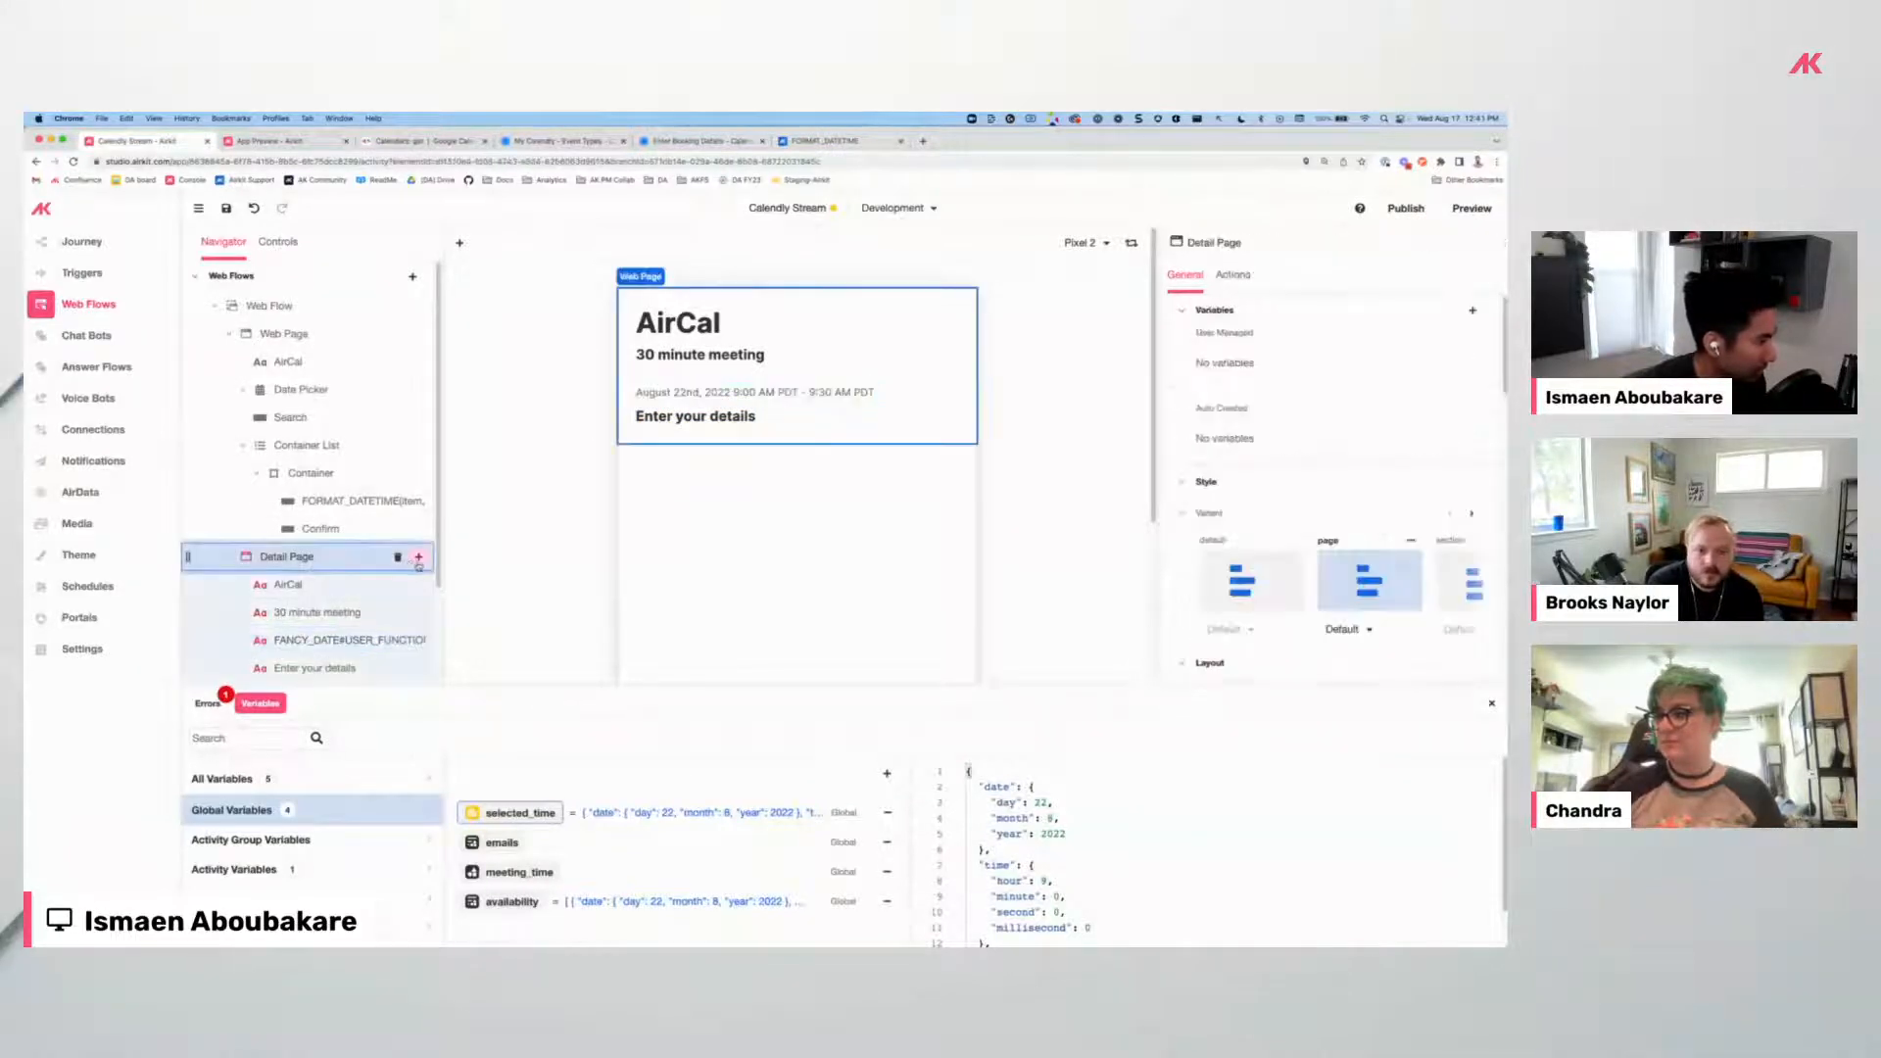
{"action": "left_click", "coordinate": [419, 559]}
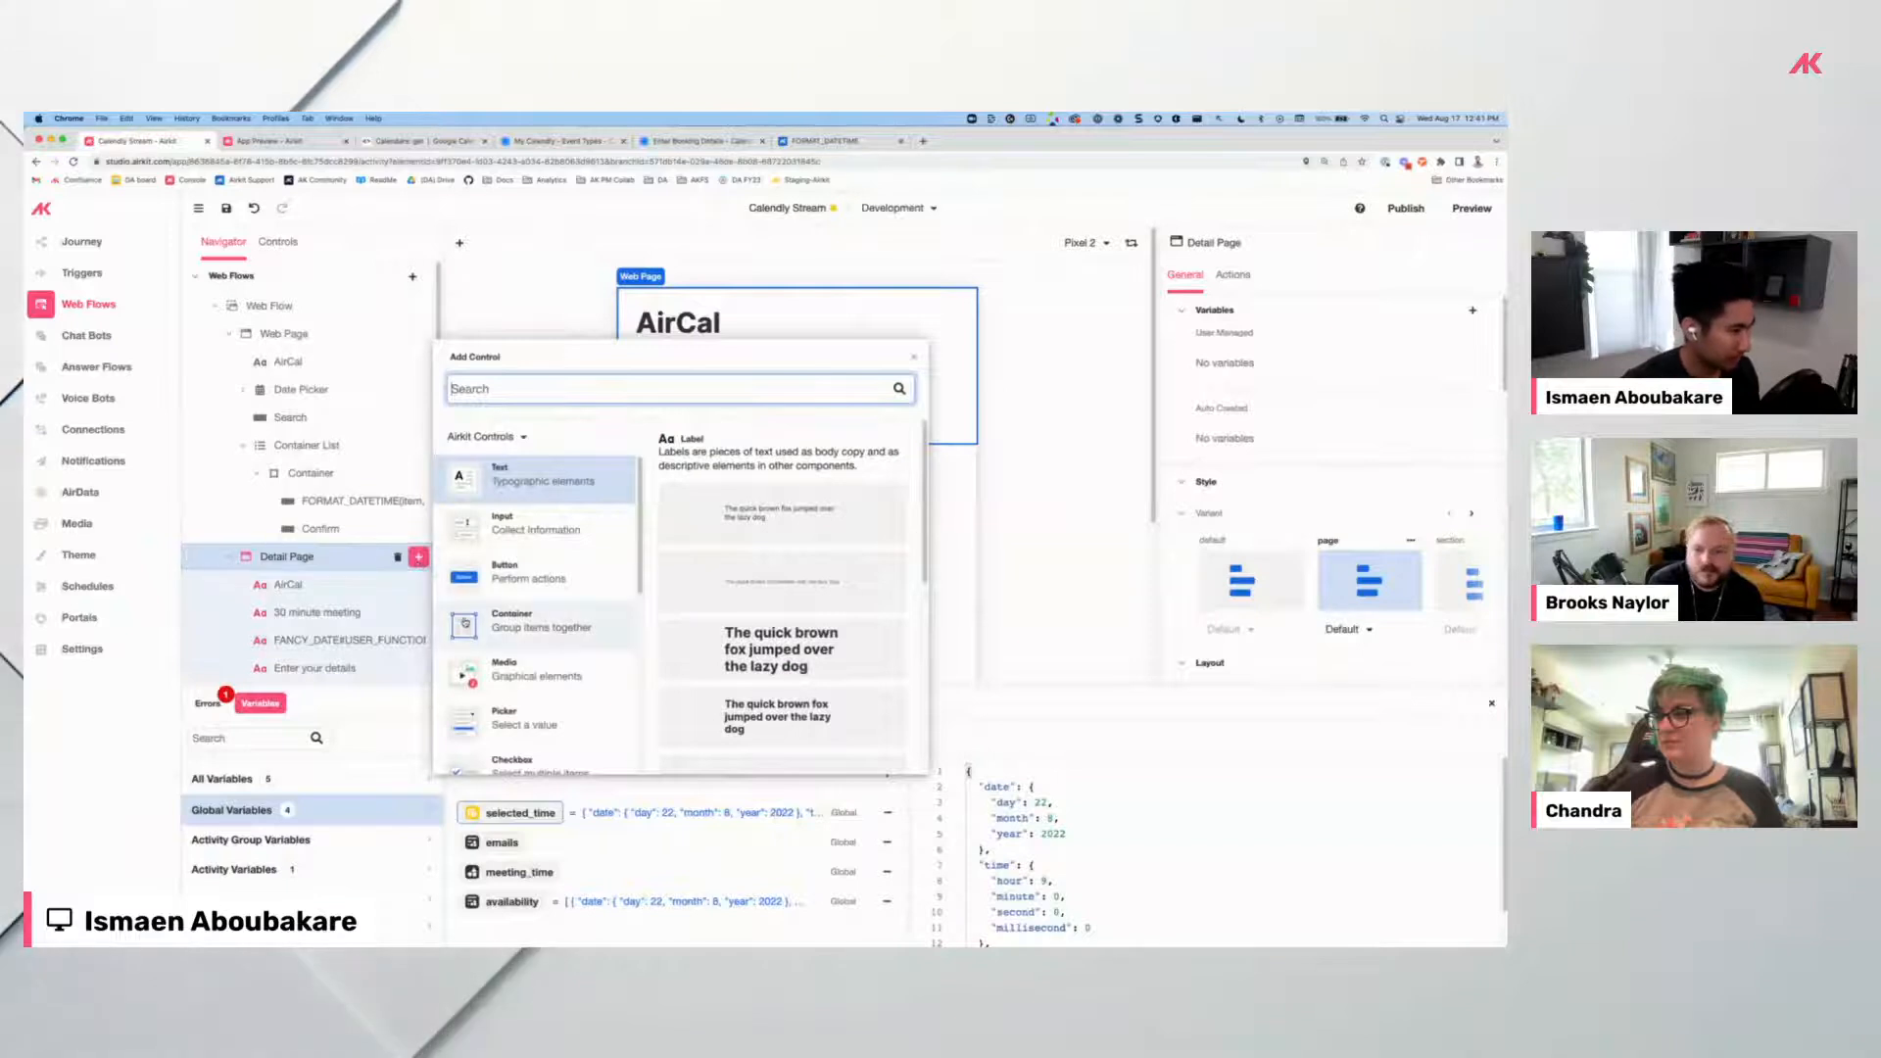
{"action": "left_click", "coordinate": [534, 622]}
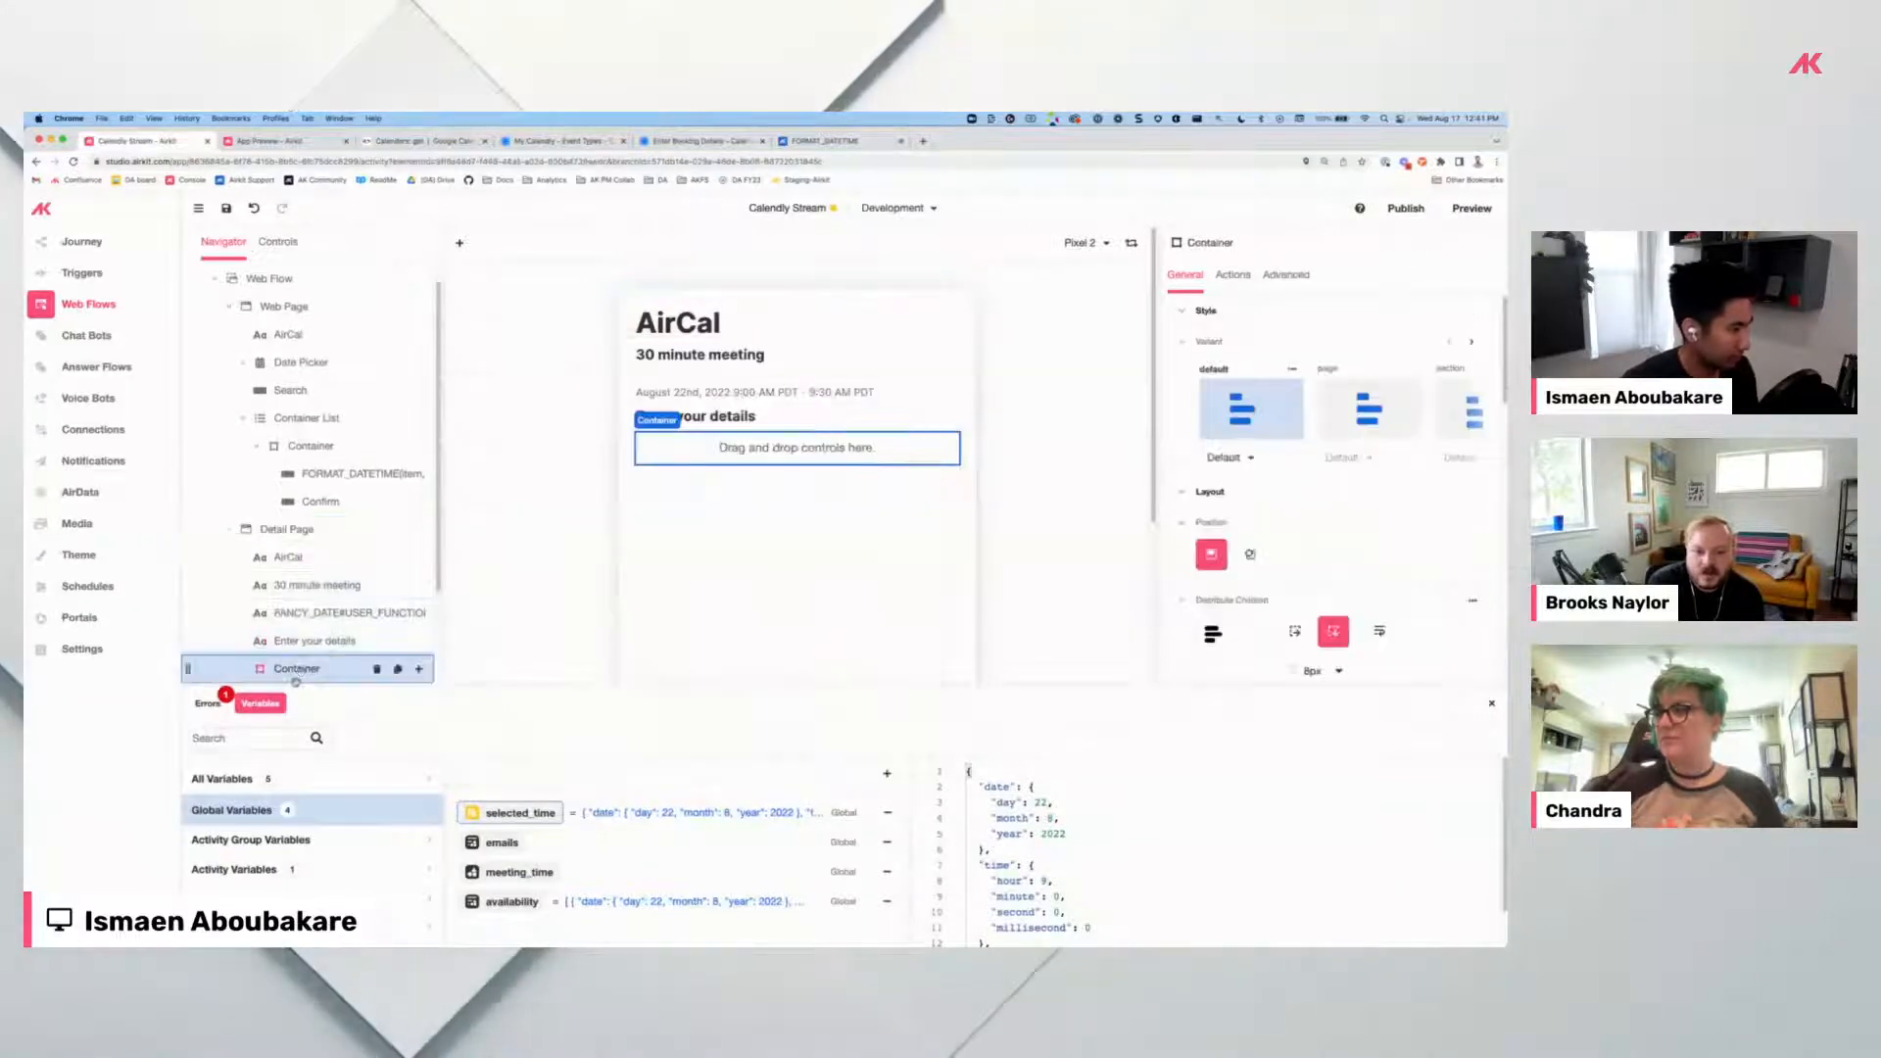
{"action": "left_click_drag", "start_coordinate": [307, 667], "coordinate": [314, 638]}
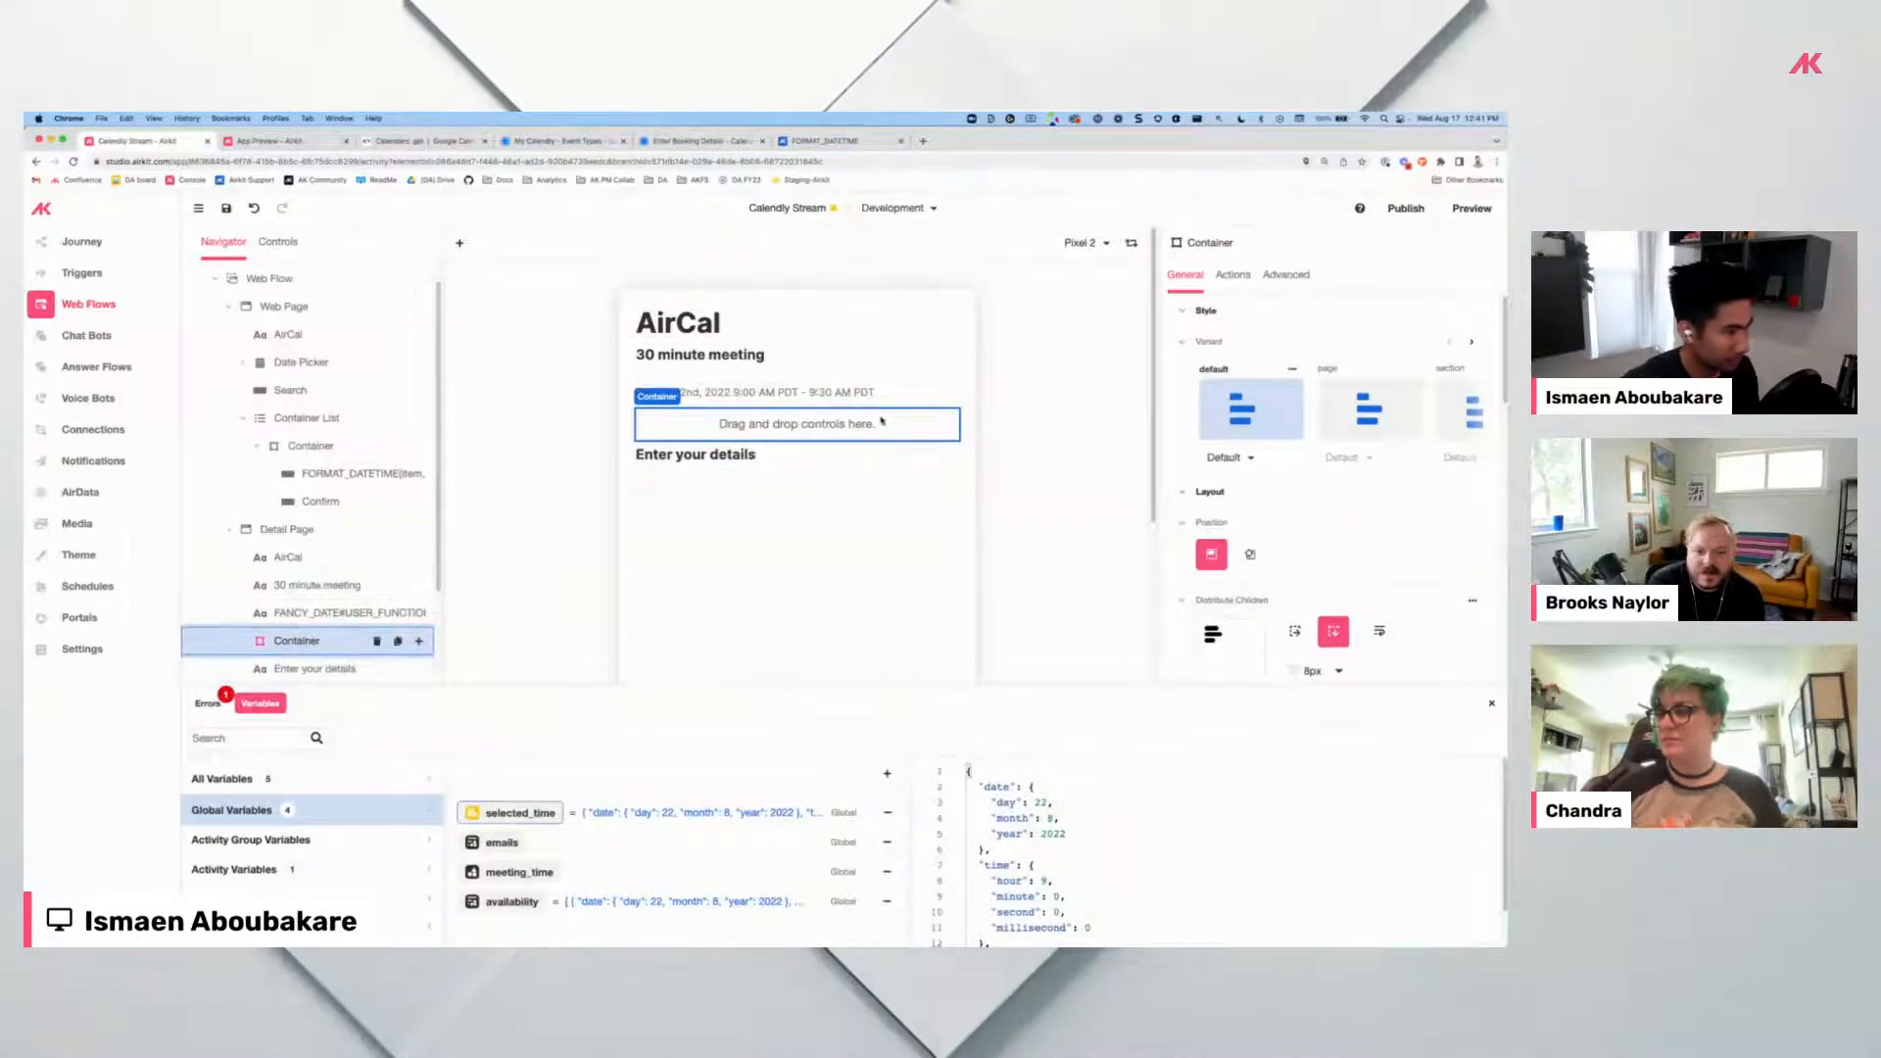
Give the container a solid borderSecondary border of borderSizeMedium (2px) width.
{"action": "scroll", "coordinate": [1288, 580], "scroll_direction": "down", "scroll_amount": 4}
{"action": "scroll", "coordinate": [1288, 580], "scroll_direction": "down", "scroll_amount": 5}
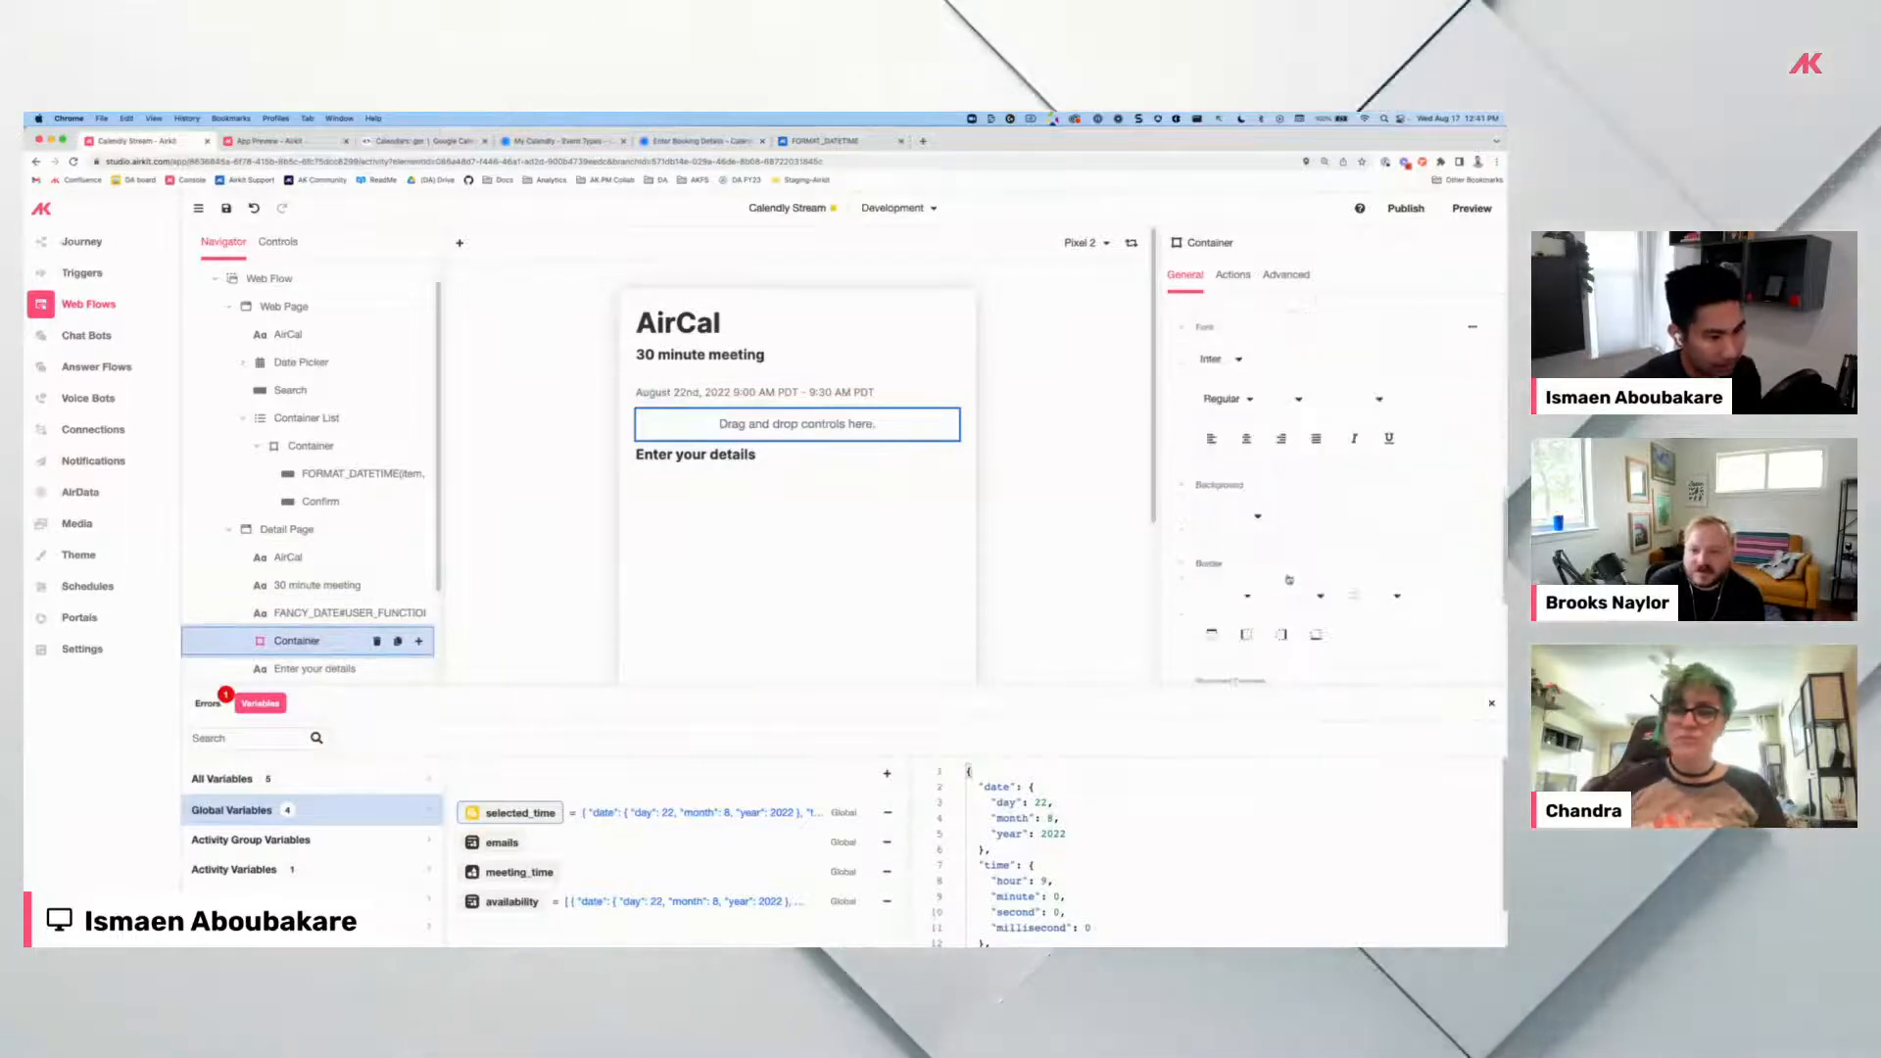
{"action": "left_click", "coordinate": [1250, 510]}
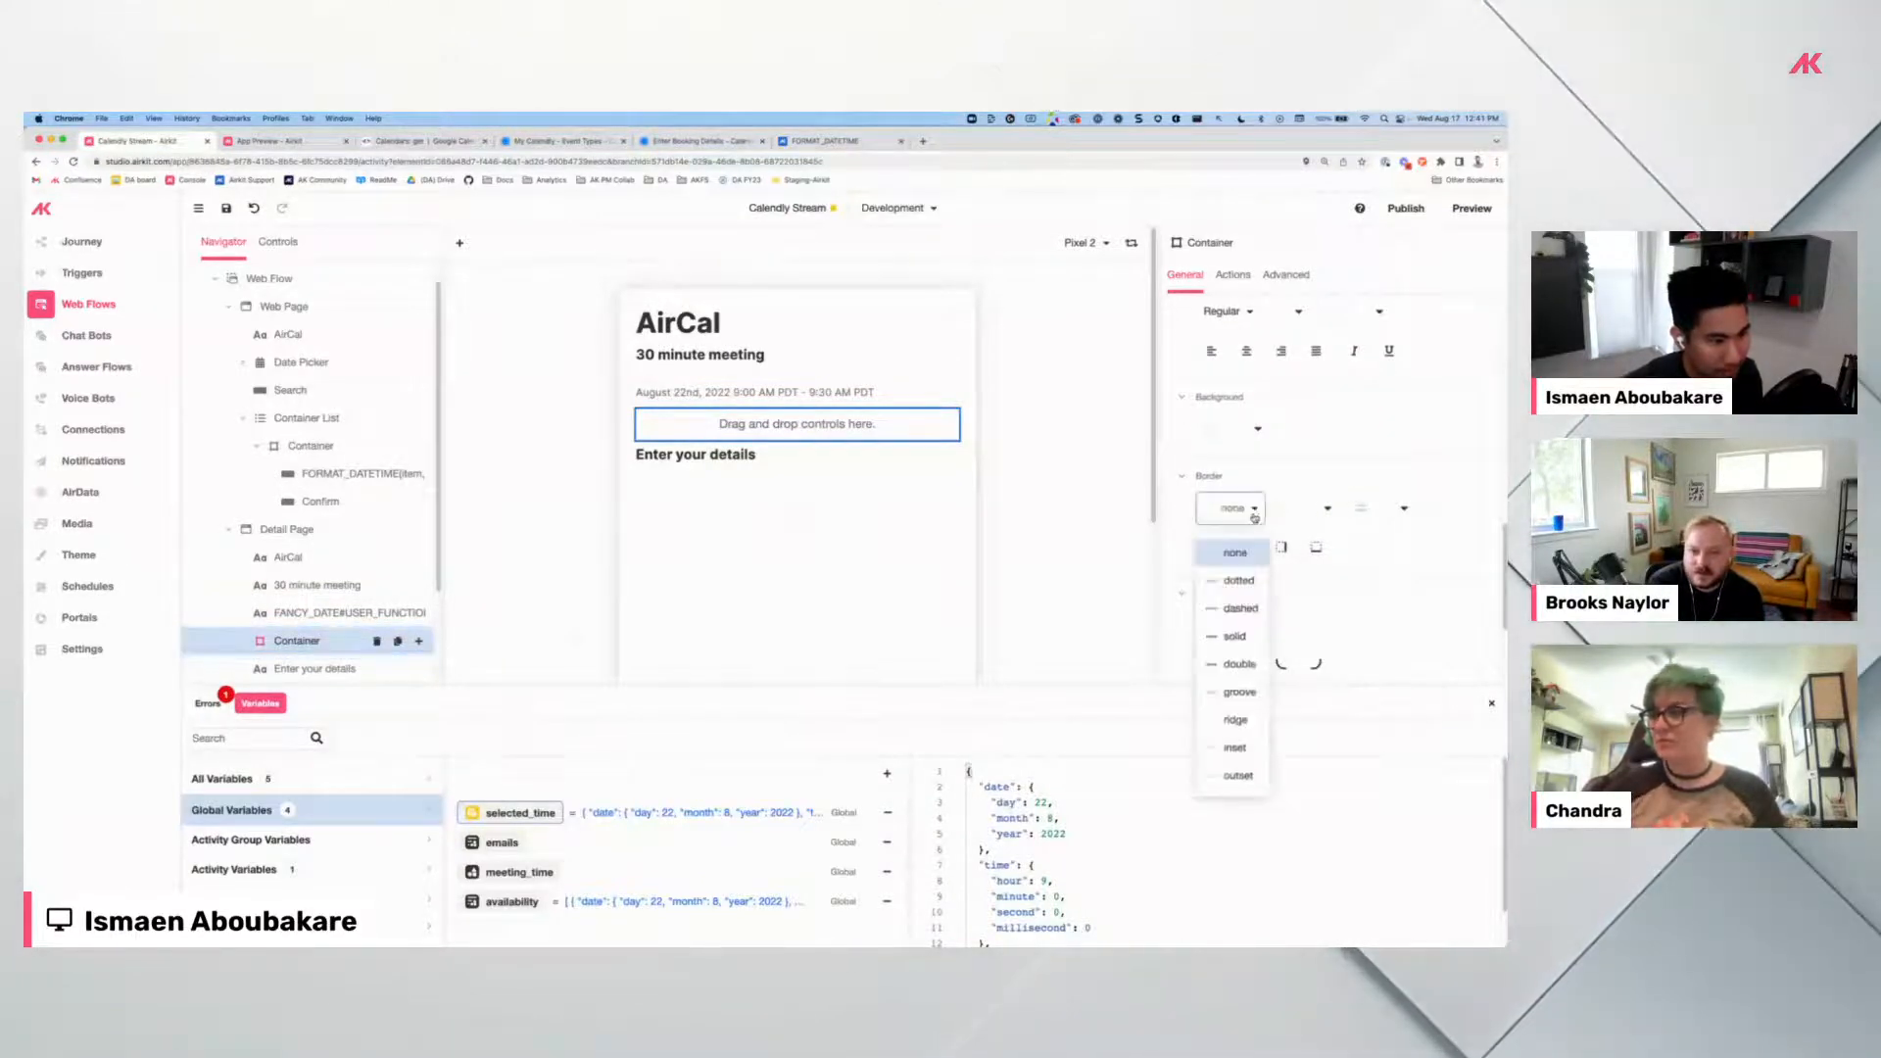
{"action": "left_click", "coordinate": [1326, 510]}
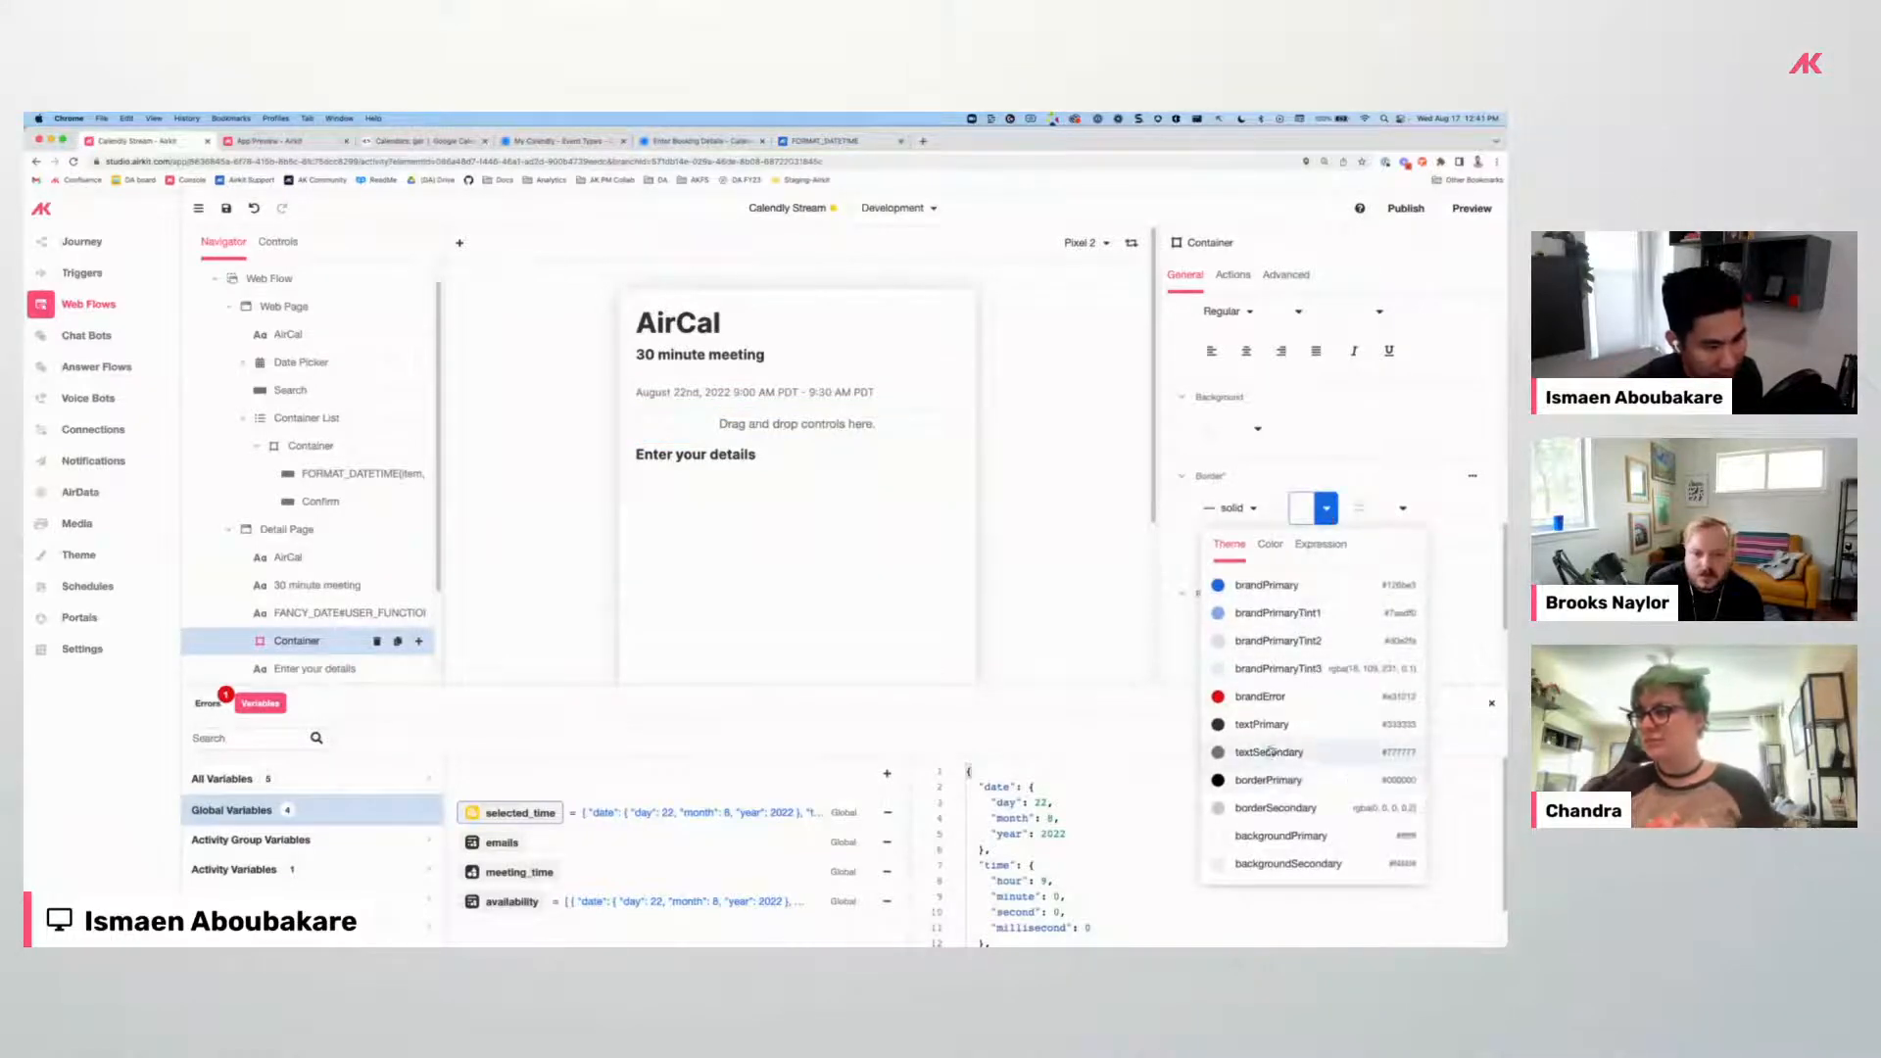
{"action": "left_click", "coordinate": [1272, 809]}
{"action": "left_click", "coordinate": [1460, 510]}
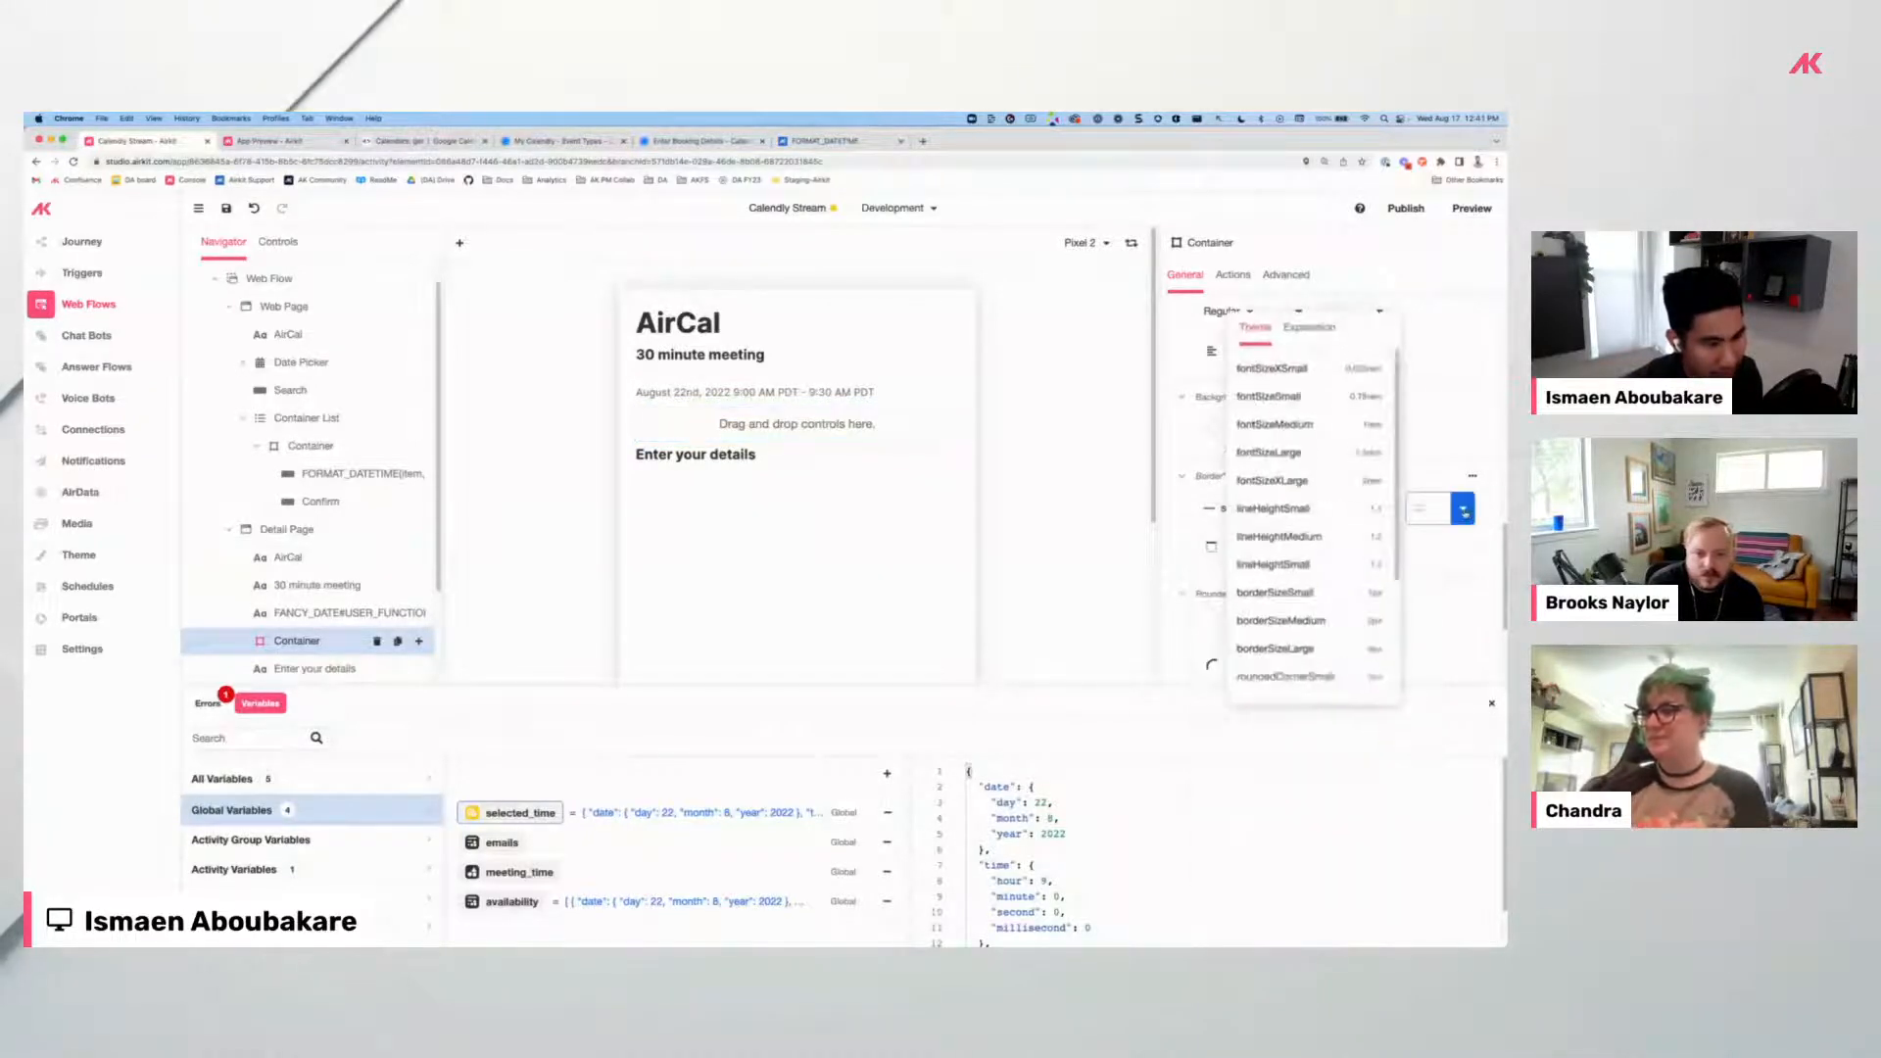
{"action": "left_click", "coordinate": [1307, 599]}
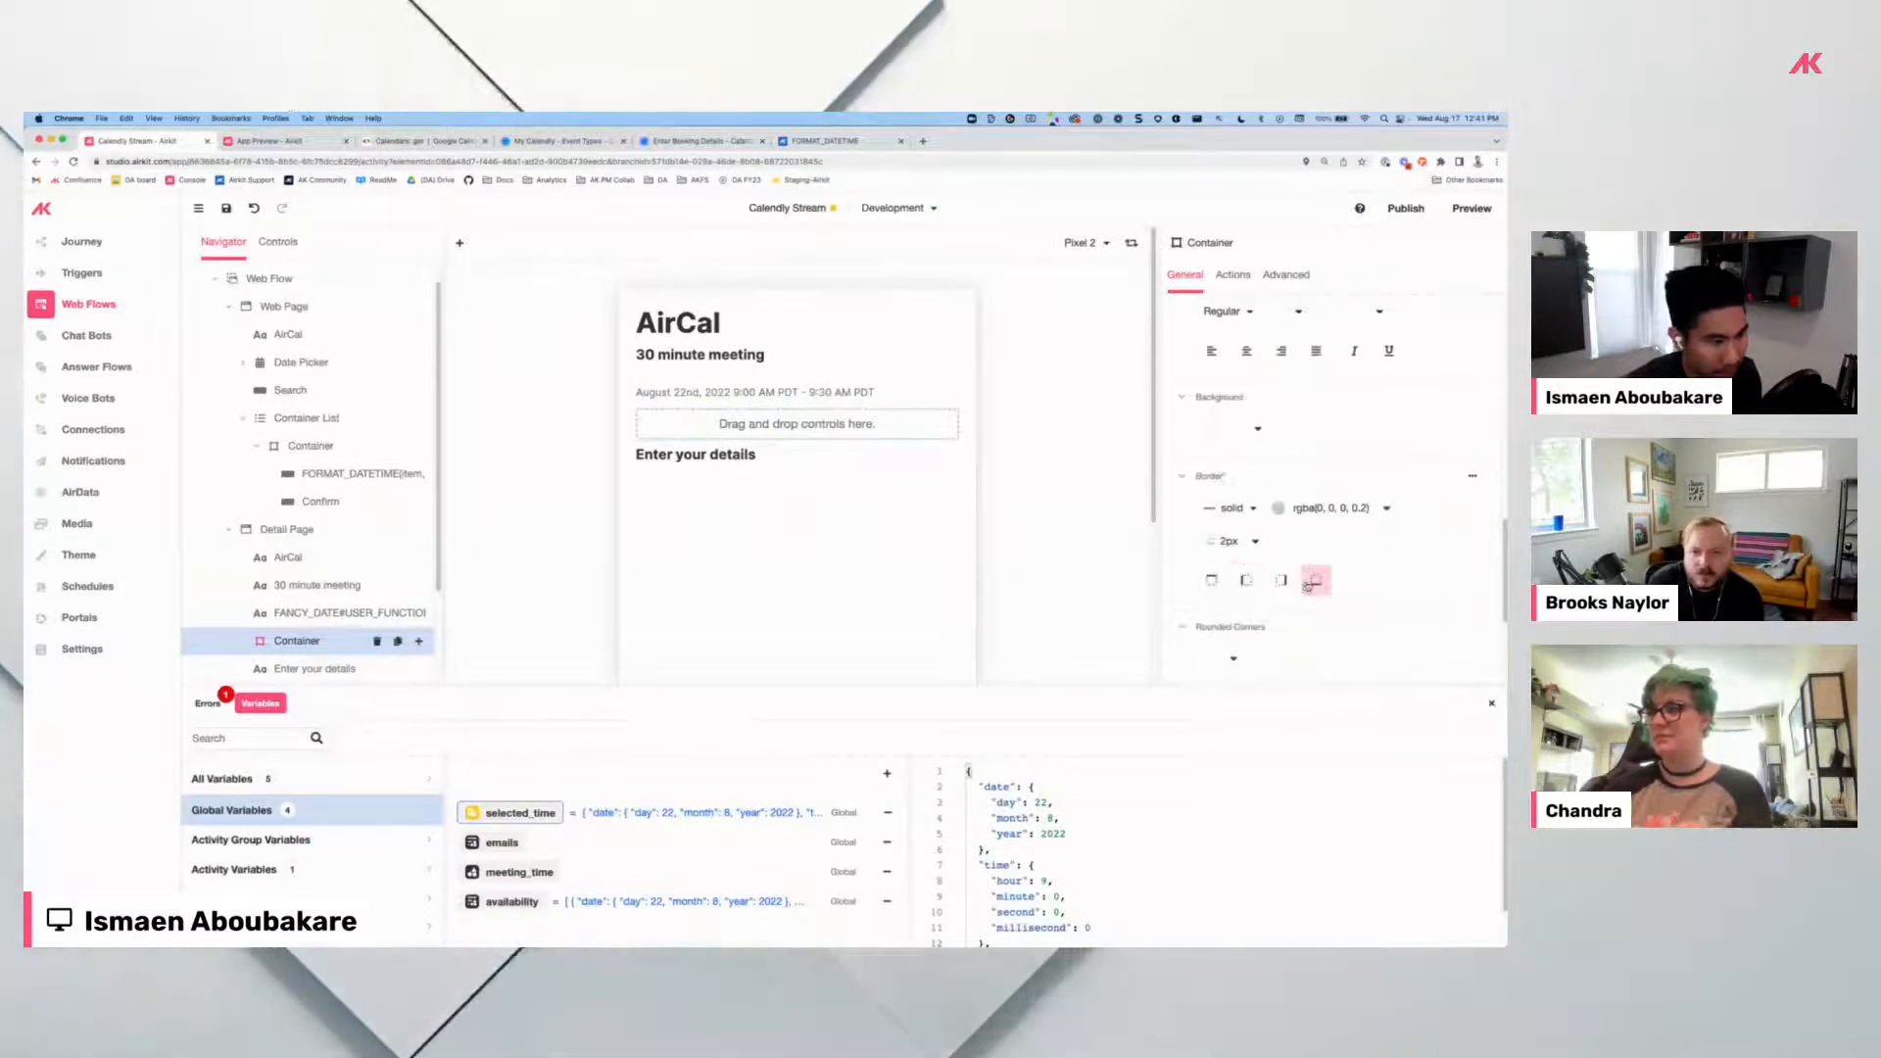
{"action": "left_click", "coordinate": [1092, 541]}
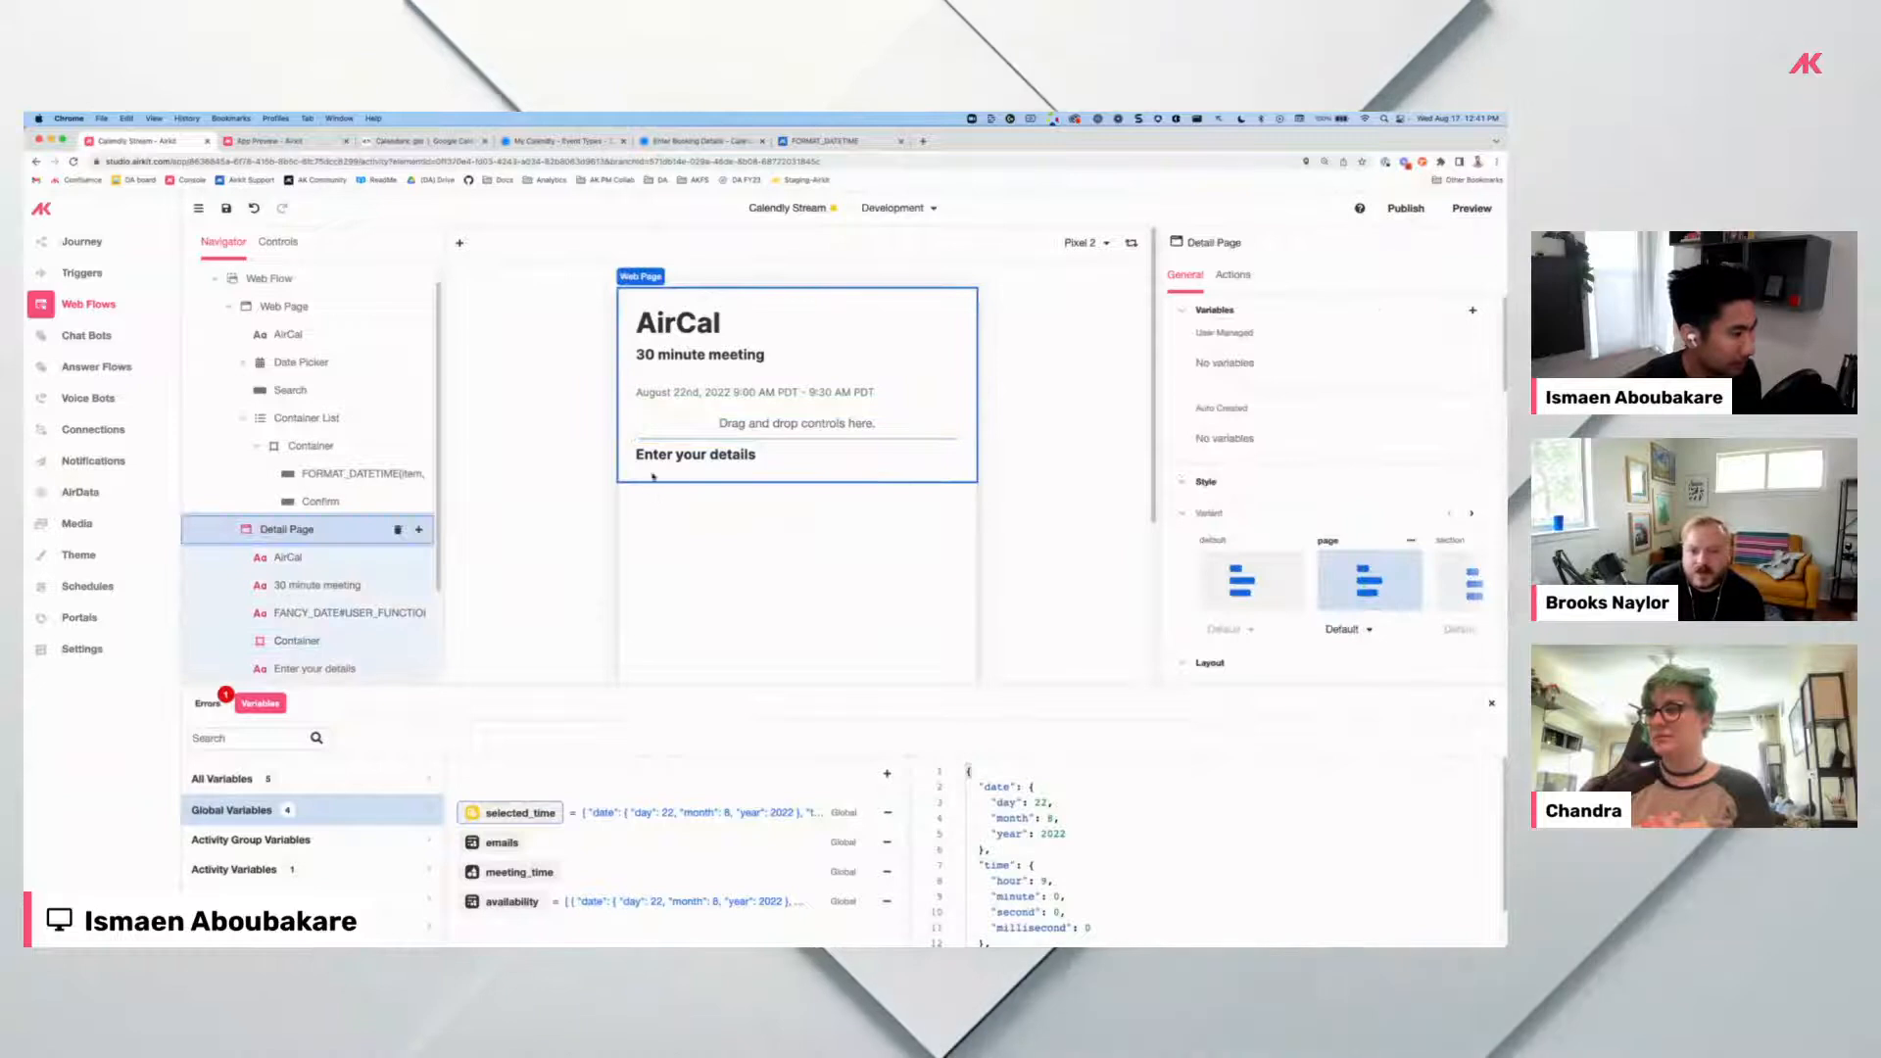
Turn off the container's bottom border side and preview the result on the Detail Page.
{"action": "scroll", "coordinate": [1264, 519], "scroll_direction": "down", "scroll_amount": 3}
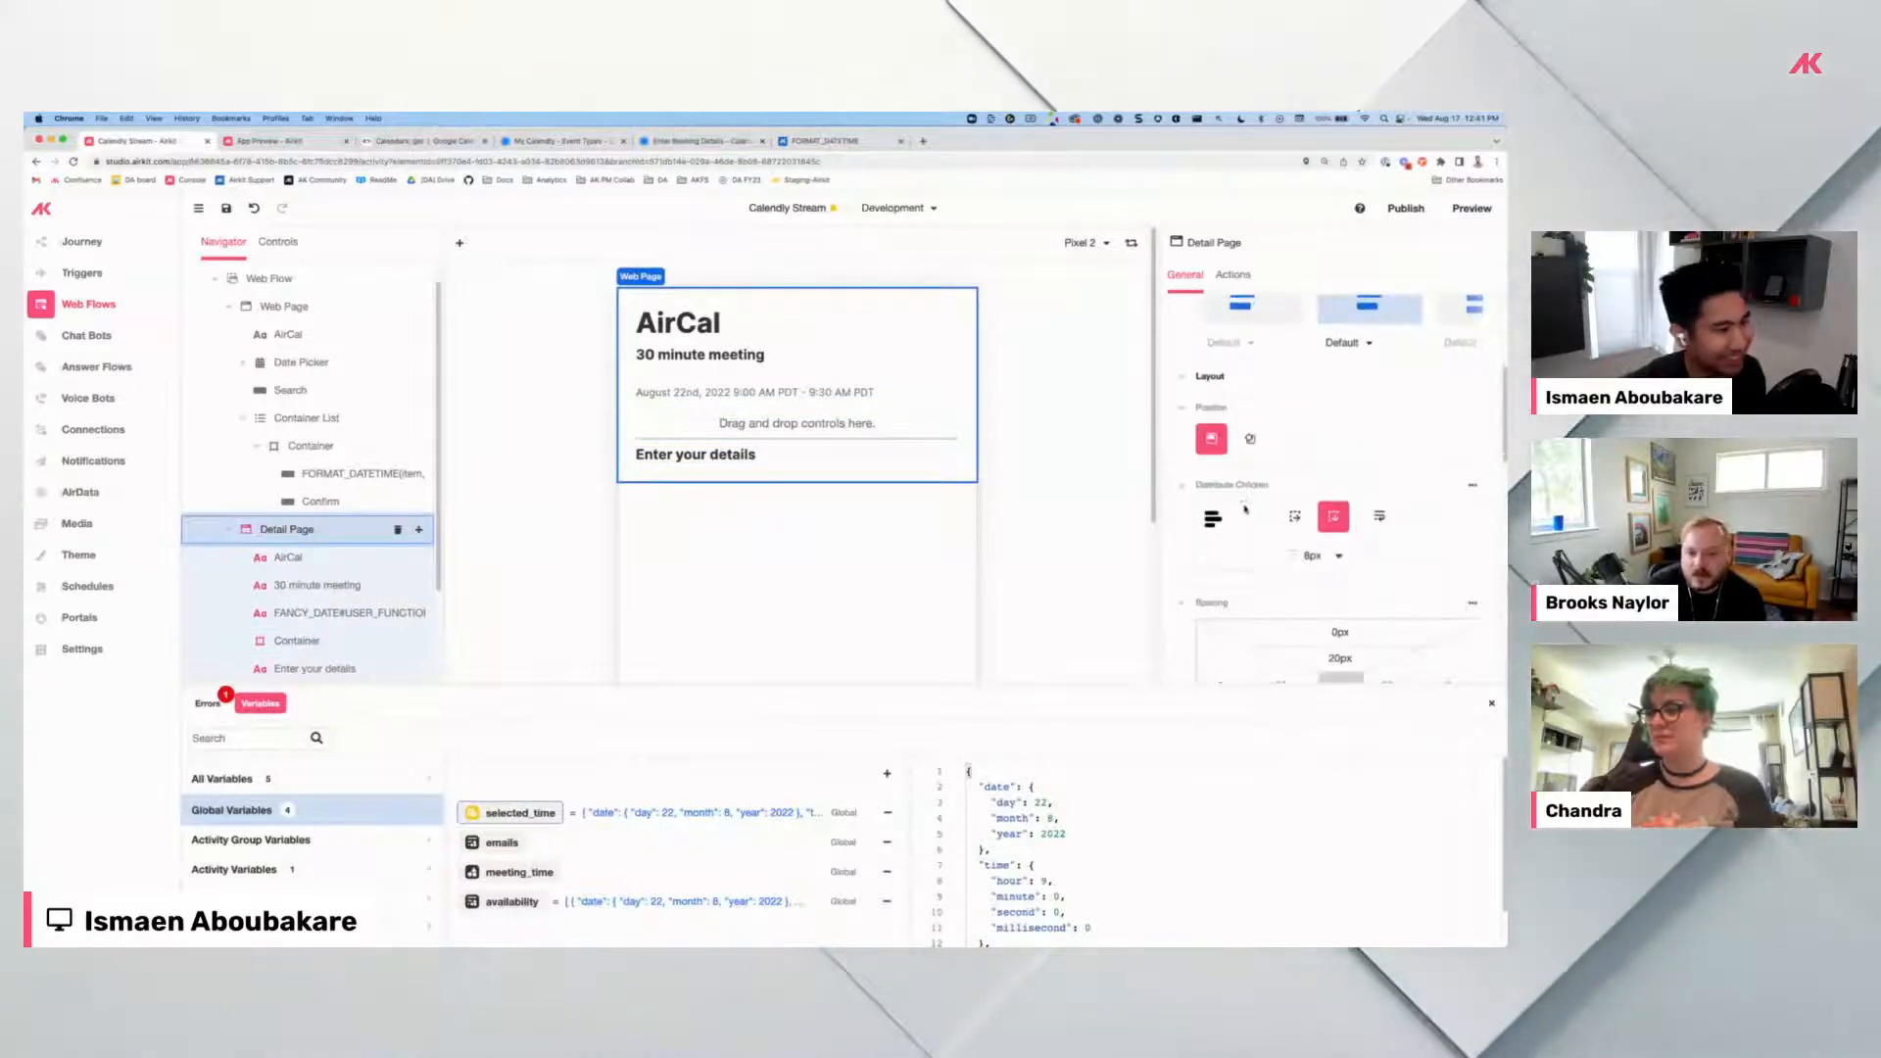
{"action": "left_click", "coordinate": [892, 432]}
{"action": "scroll", "coordinate": [1380, 556], "scroll_direction": "down", "scroll_amount": 8}
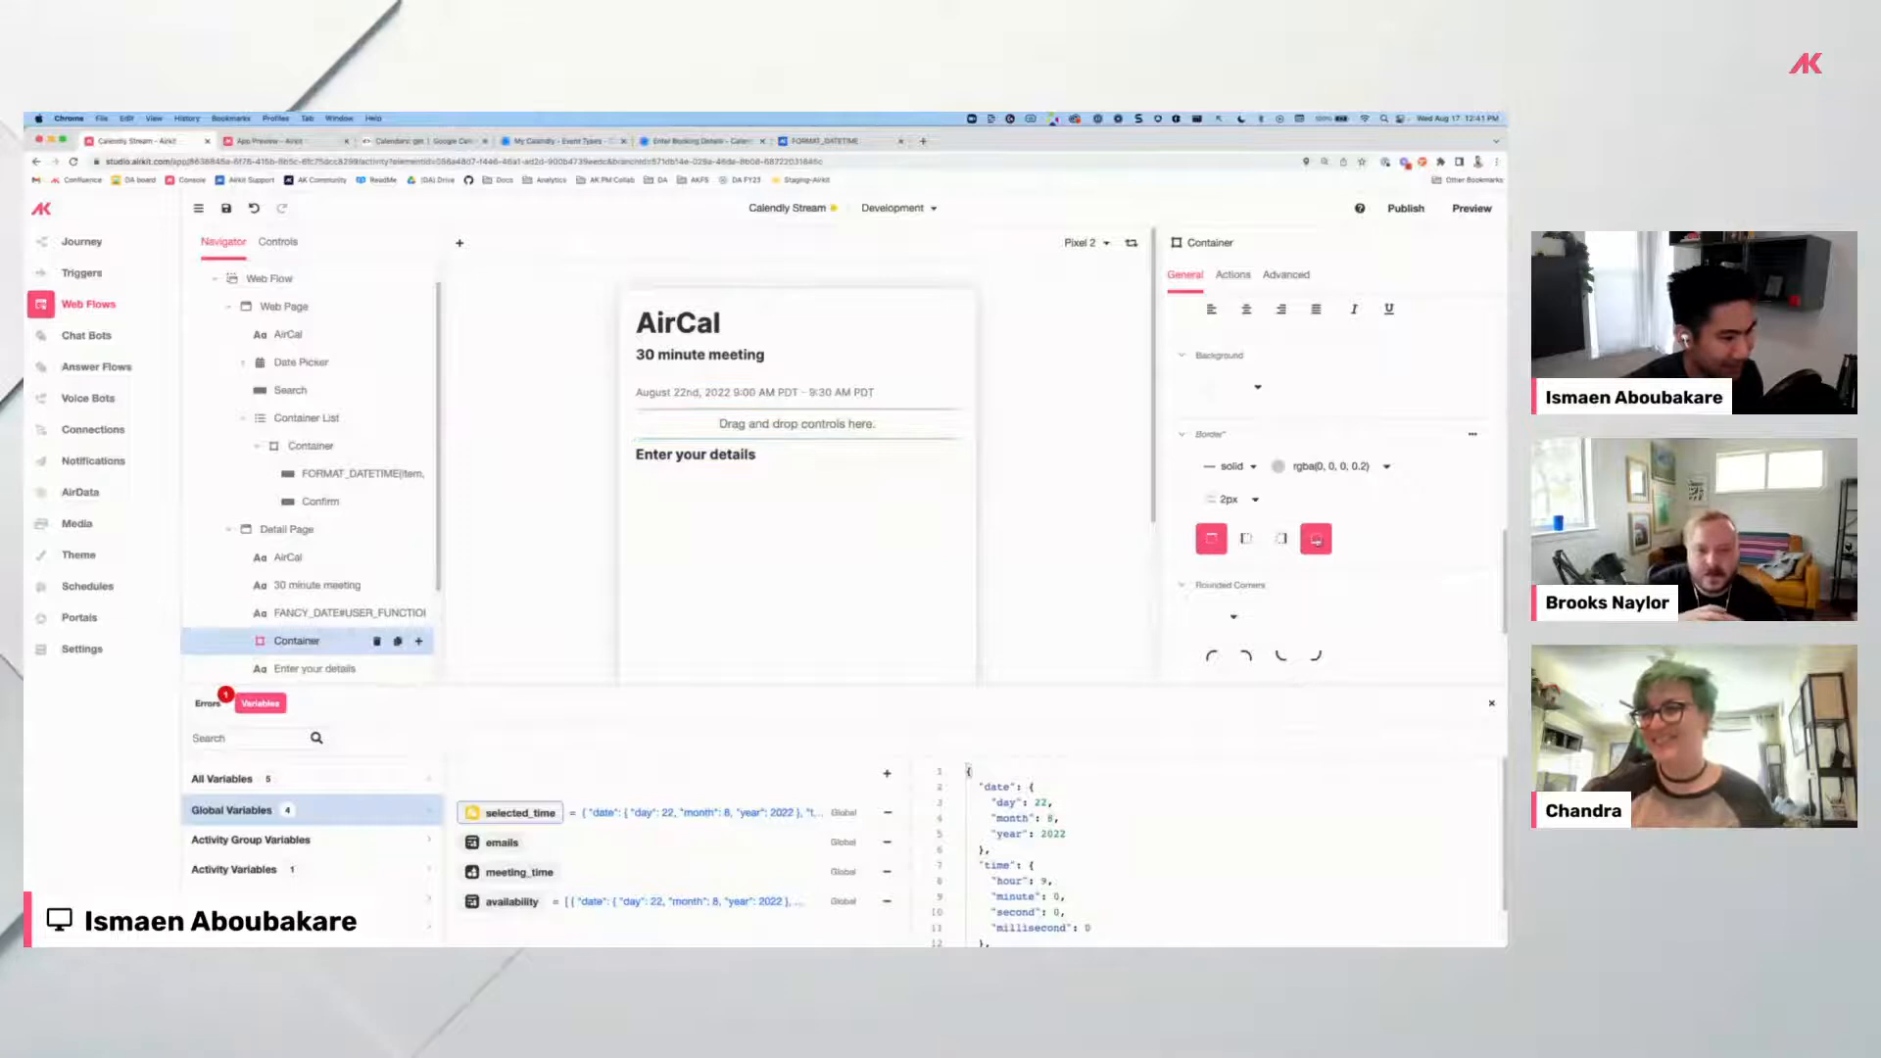
{"action": "left_click", "coordinate": [1316, 540]}
{"action": "left_click", "coordinate": [904, 440]}
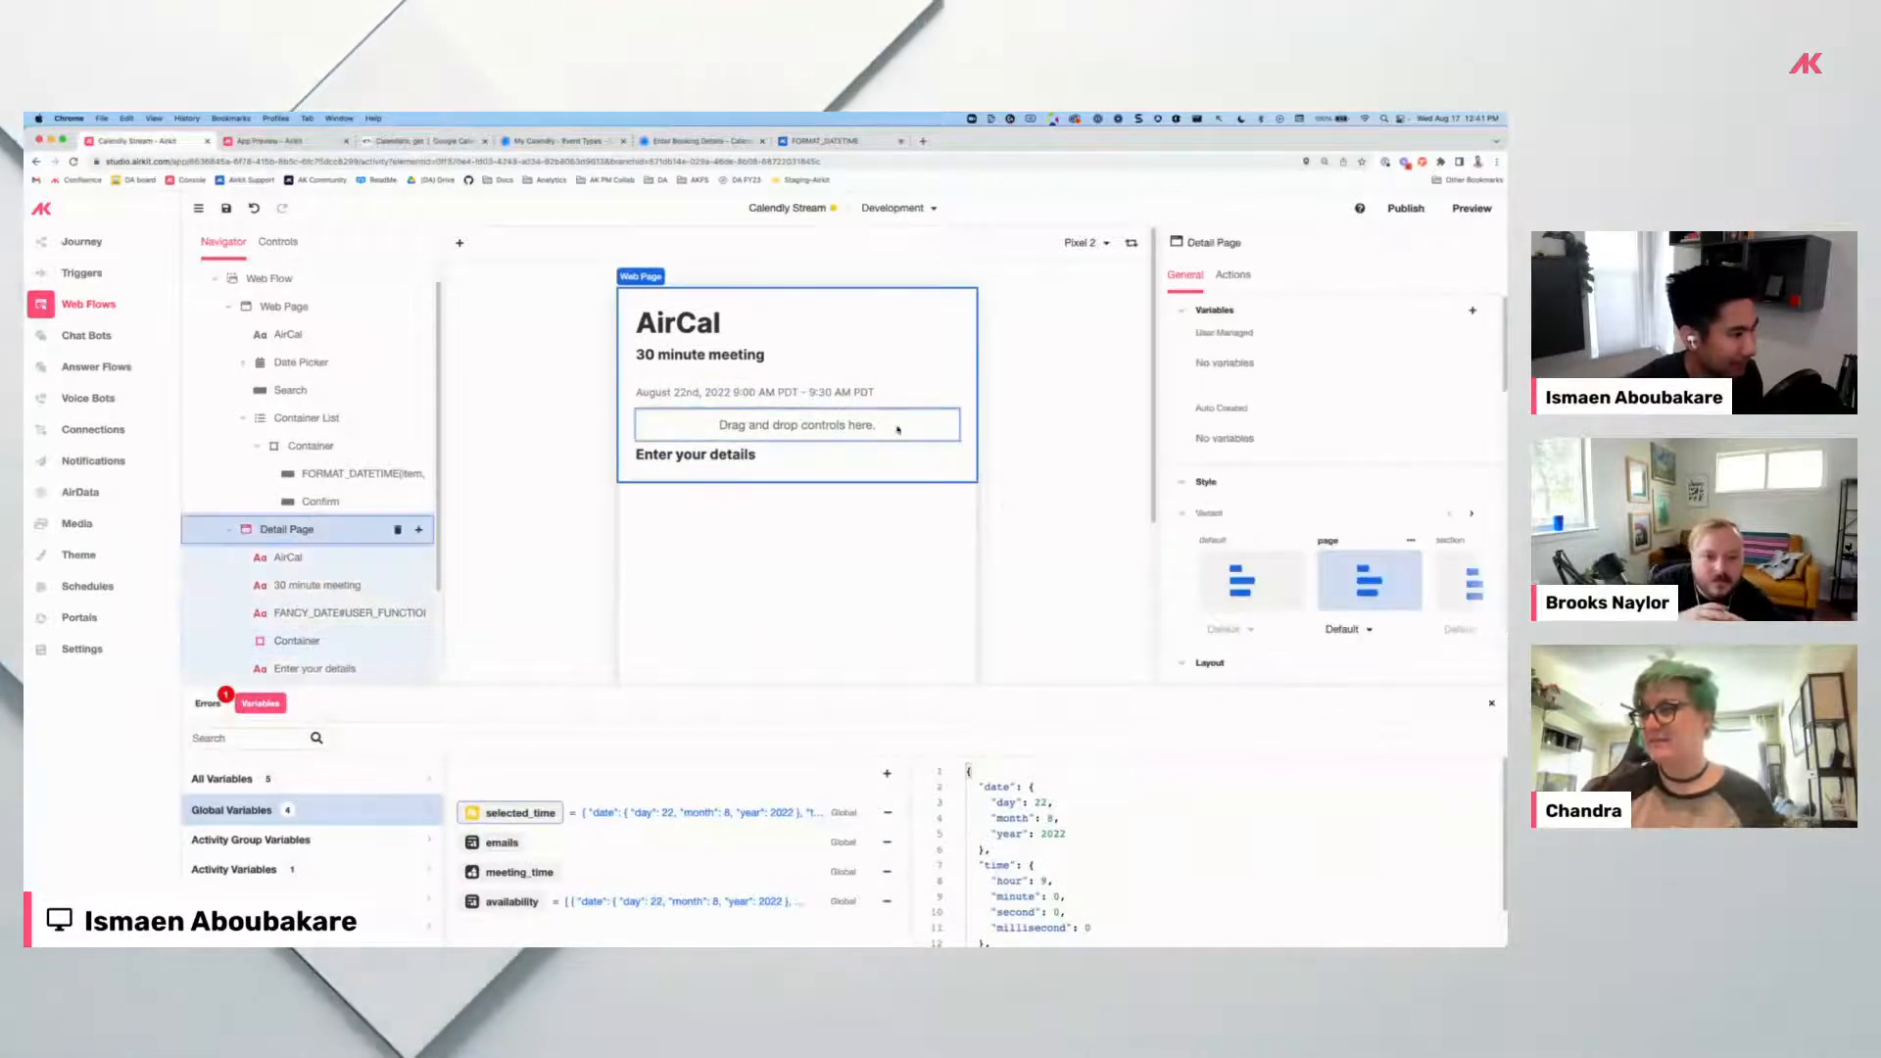
{"action": "left_click", "coordinate": [885, 417]}
{"action": "scroll", "coordinate": [1324, 584], "scroll_direction": "down", "scroll_amount": 5}
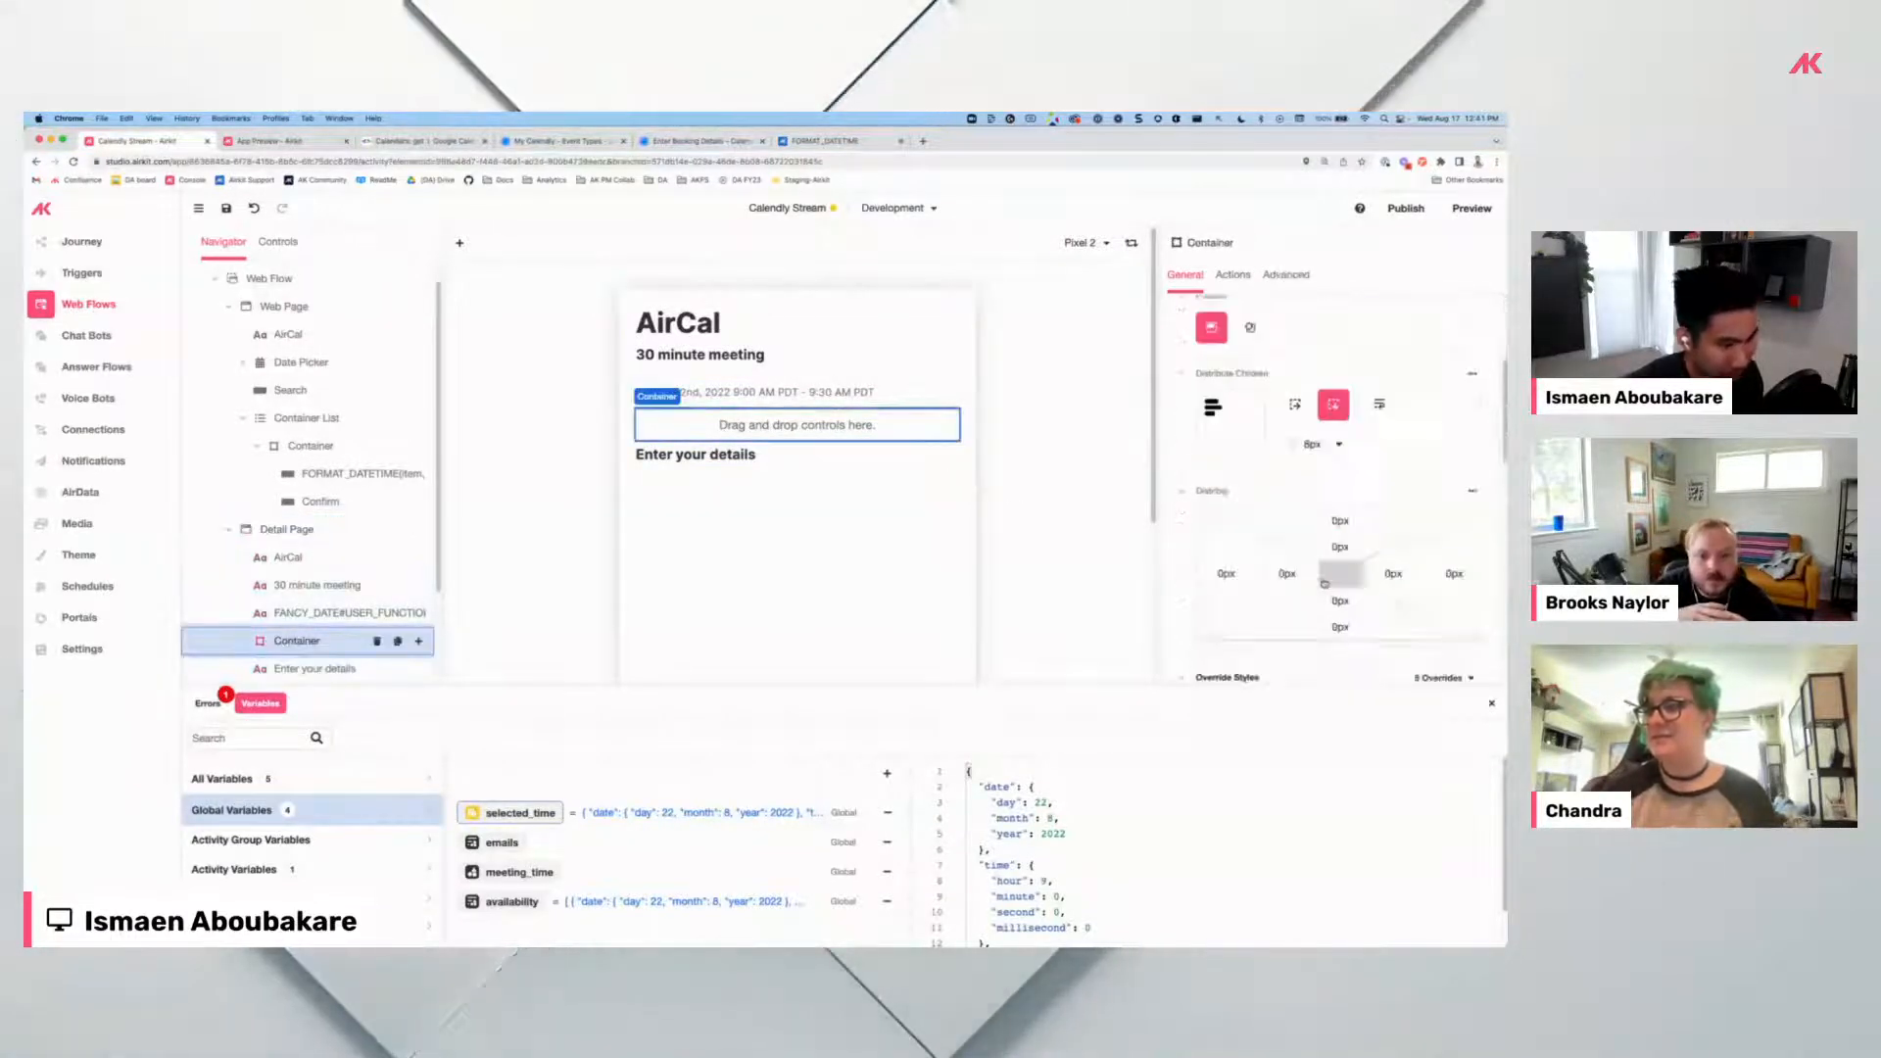
{"action": "left_click", "coordinate": [849, 491]}
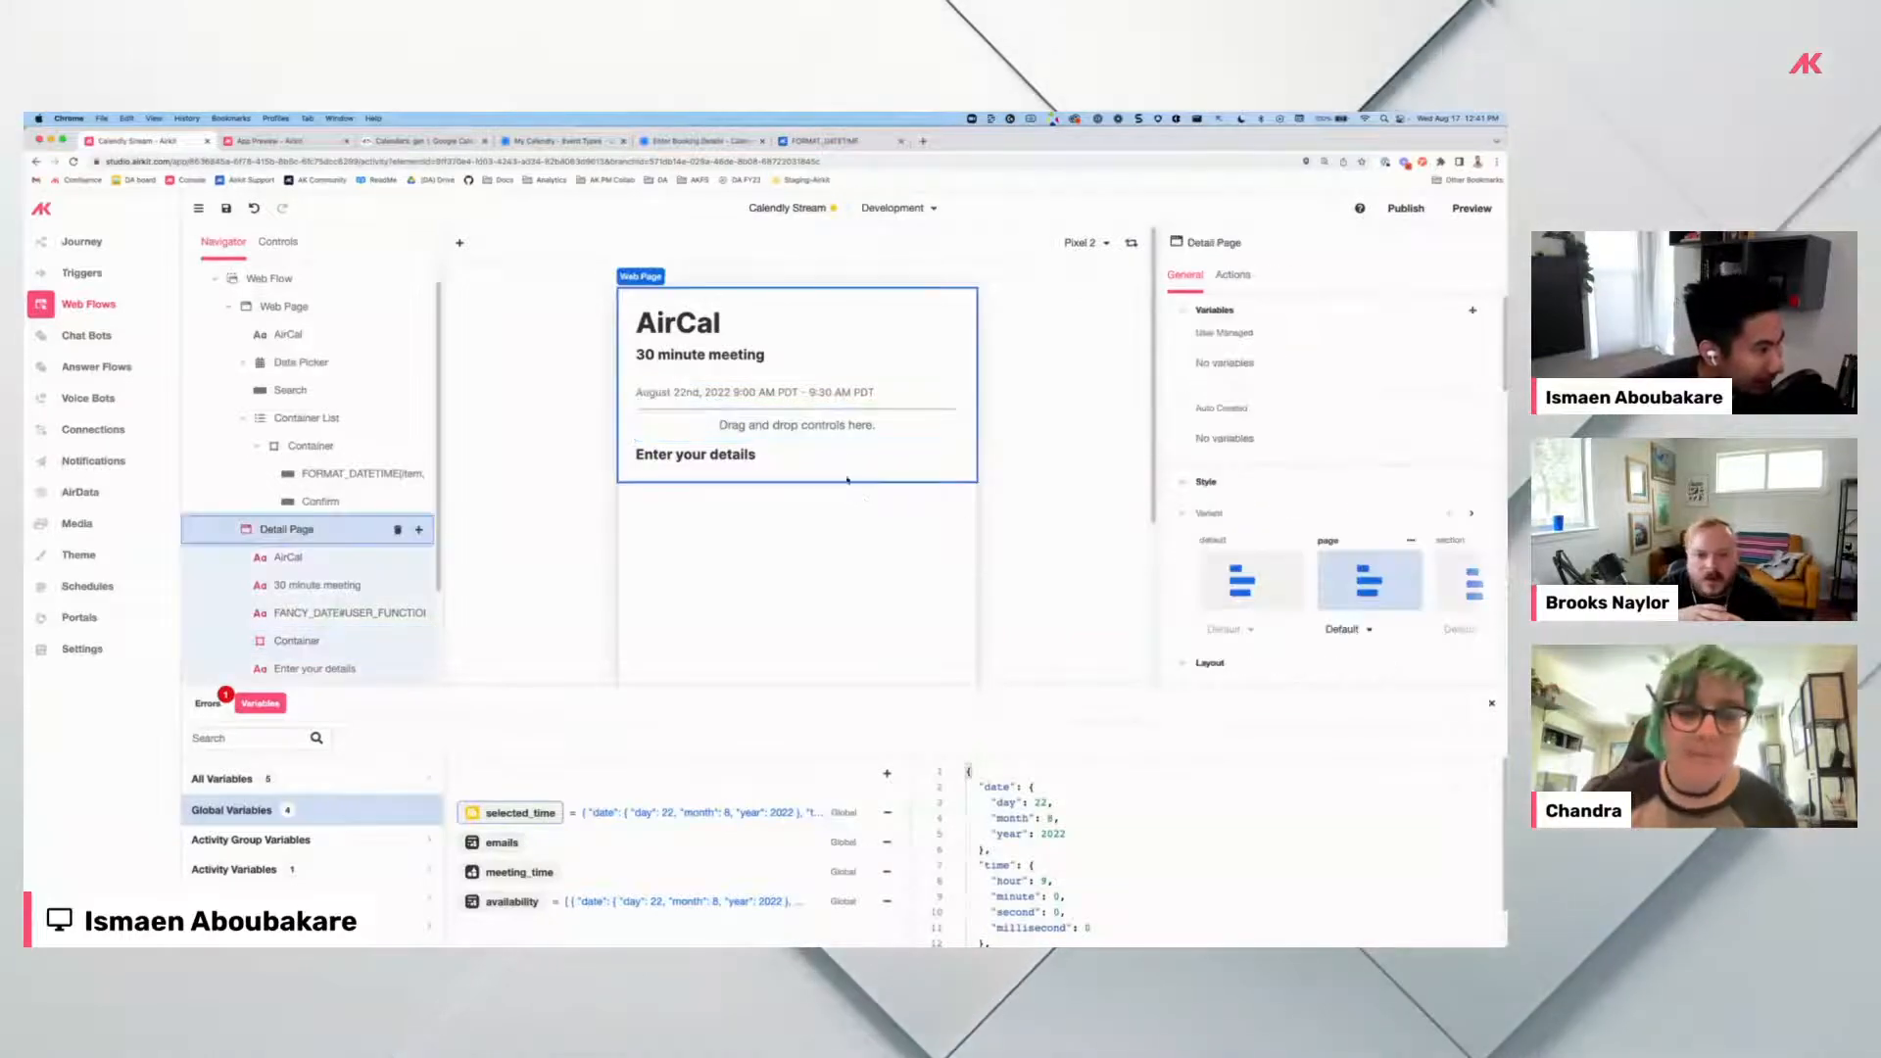
{"action": "left_click", "coordinate": [794, 415]}
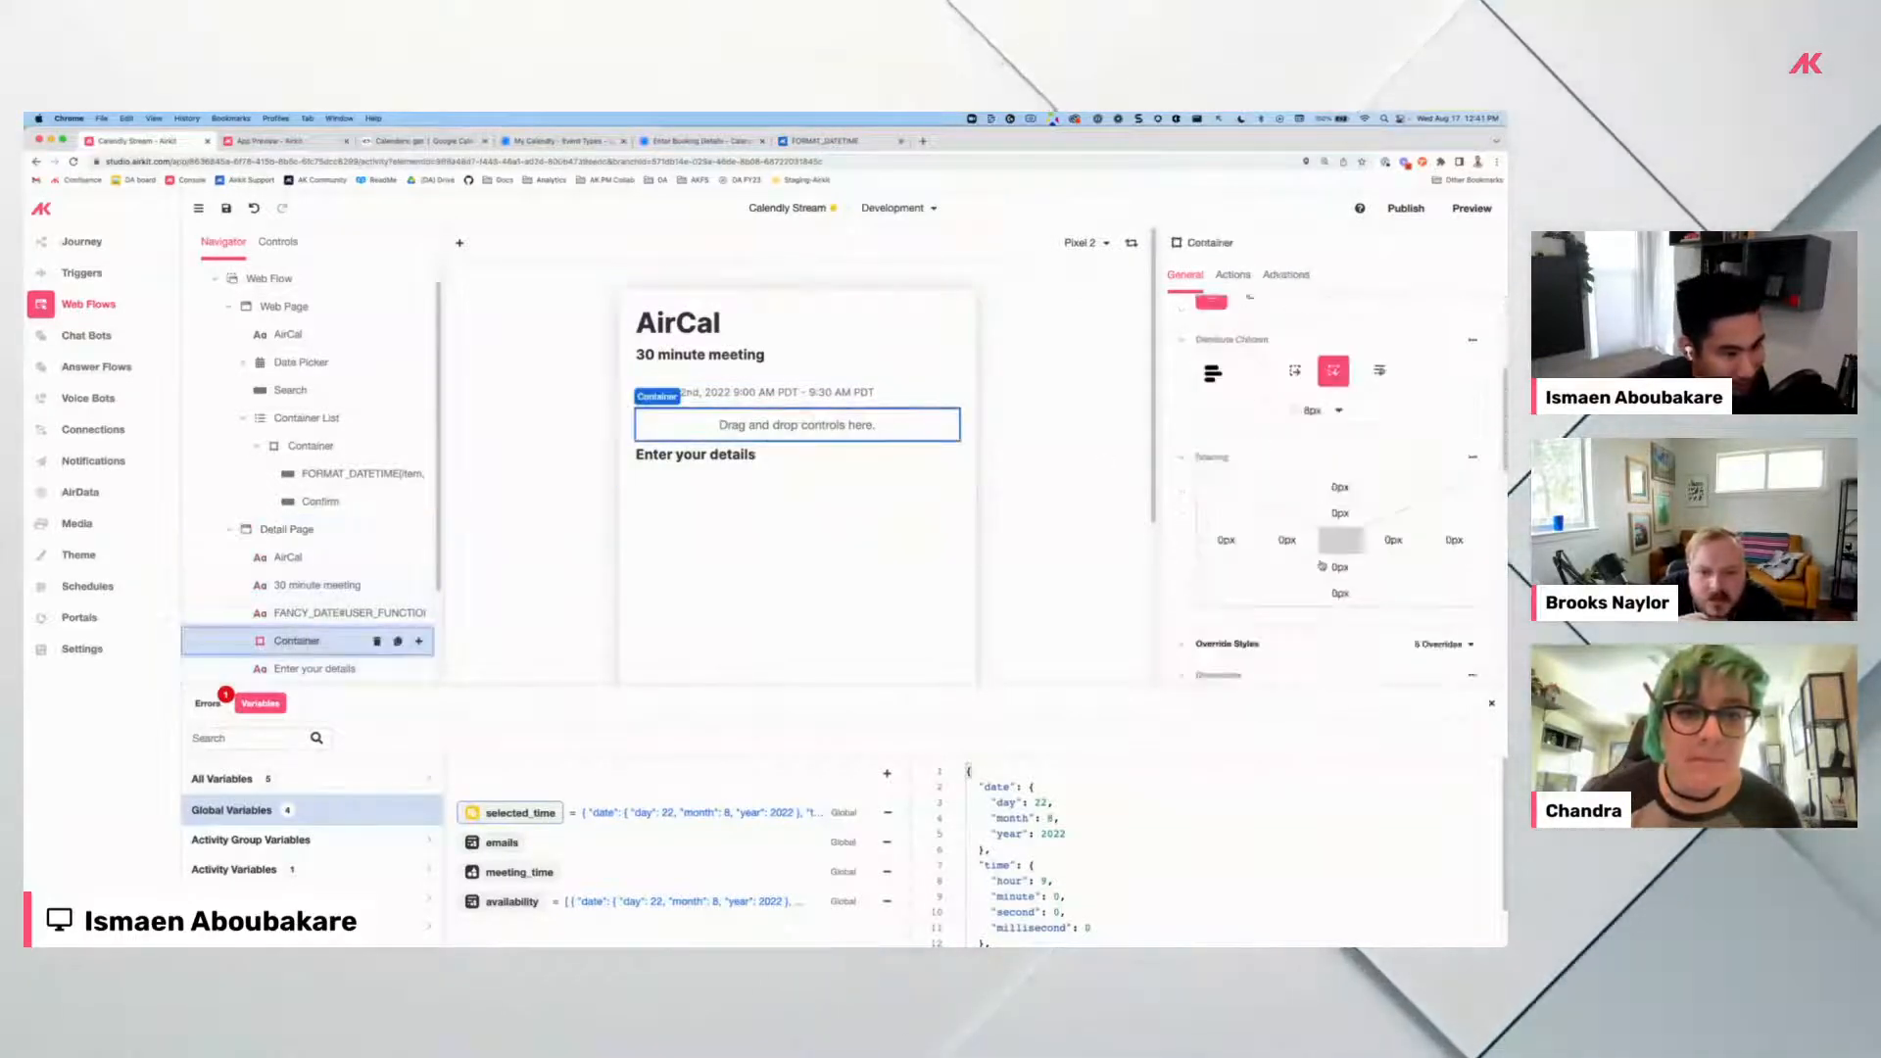
{"action": "scroll", "coordinate": [1319, 563], "scroll_direction": "down", "scroll_amount": 2}
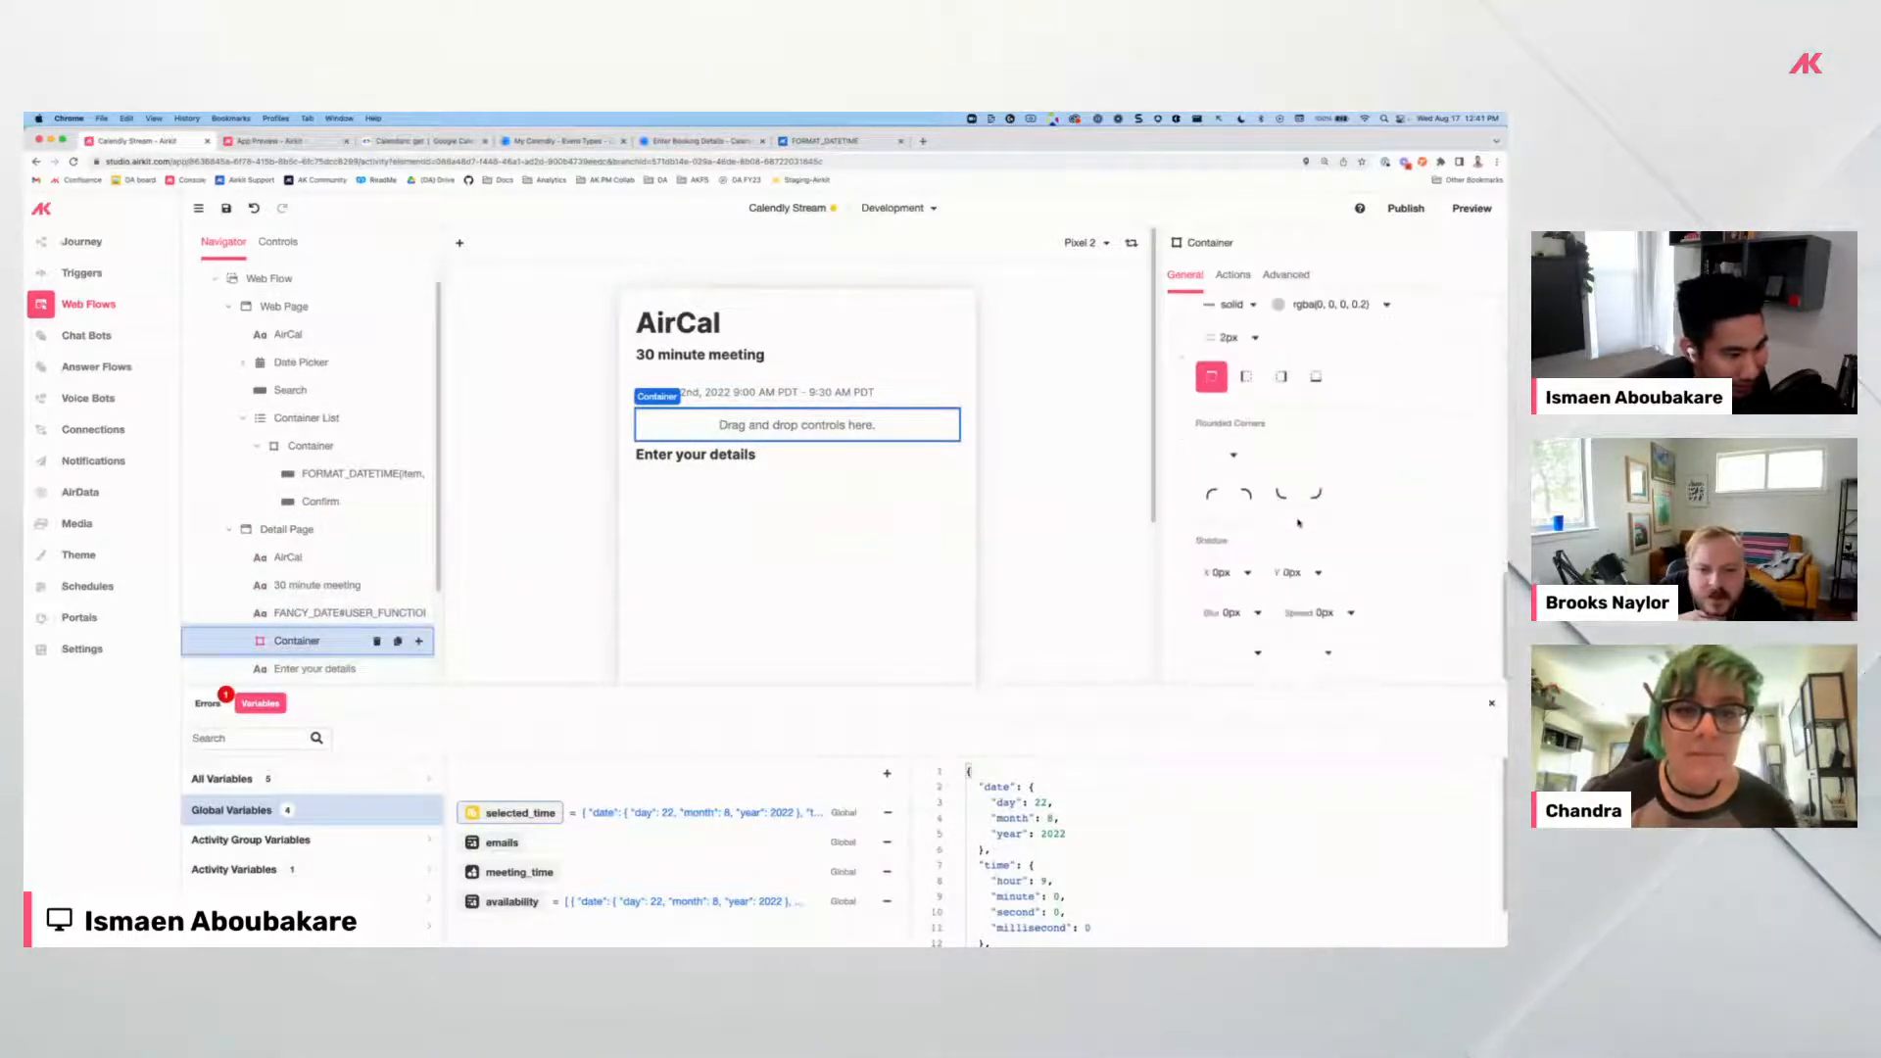
Set the container's rounded corners to 0px using an expression.
{"action": "left_click", "coordinate": [1234, 467]}
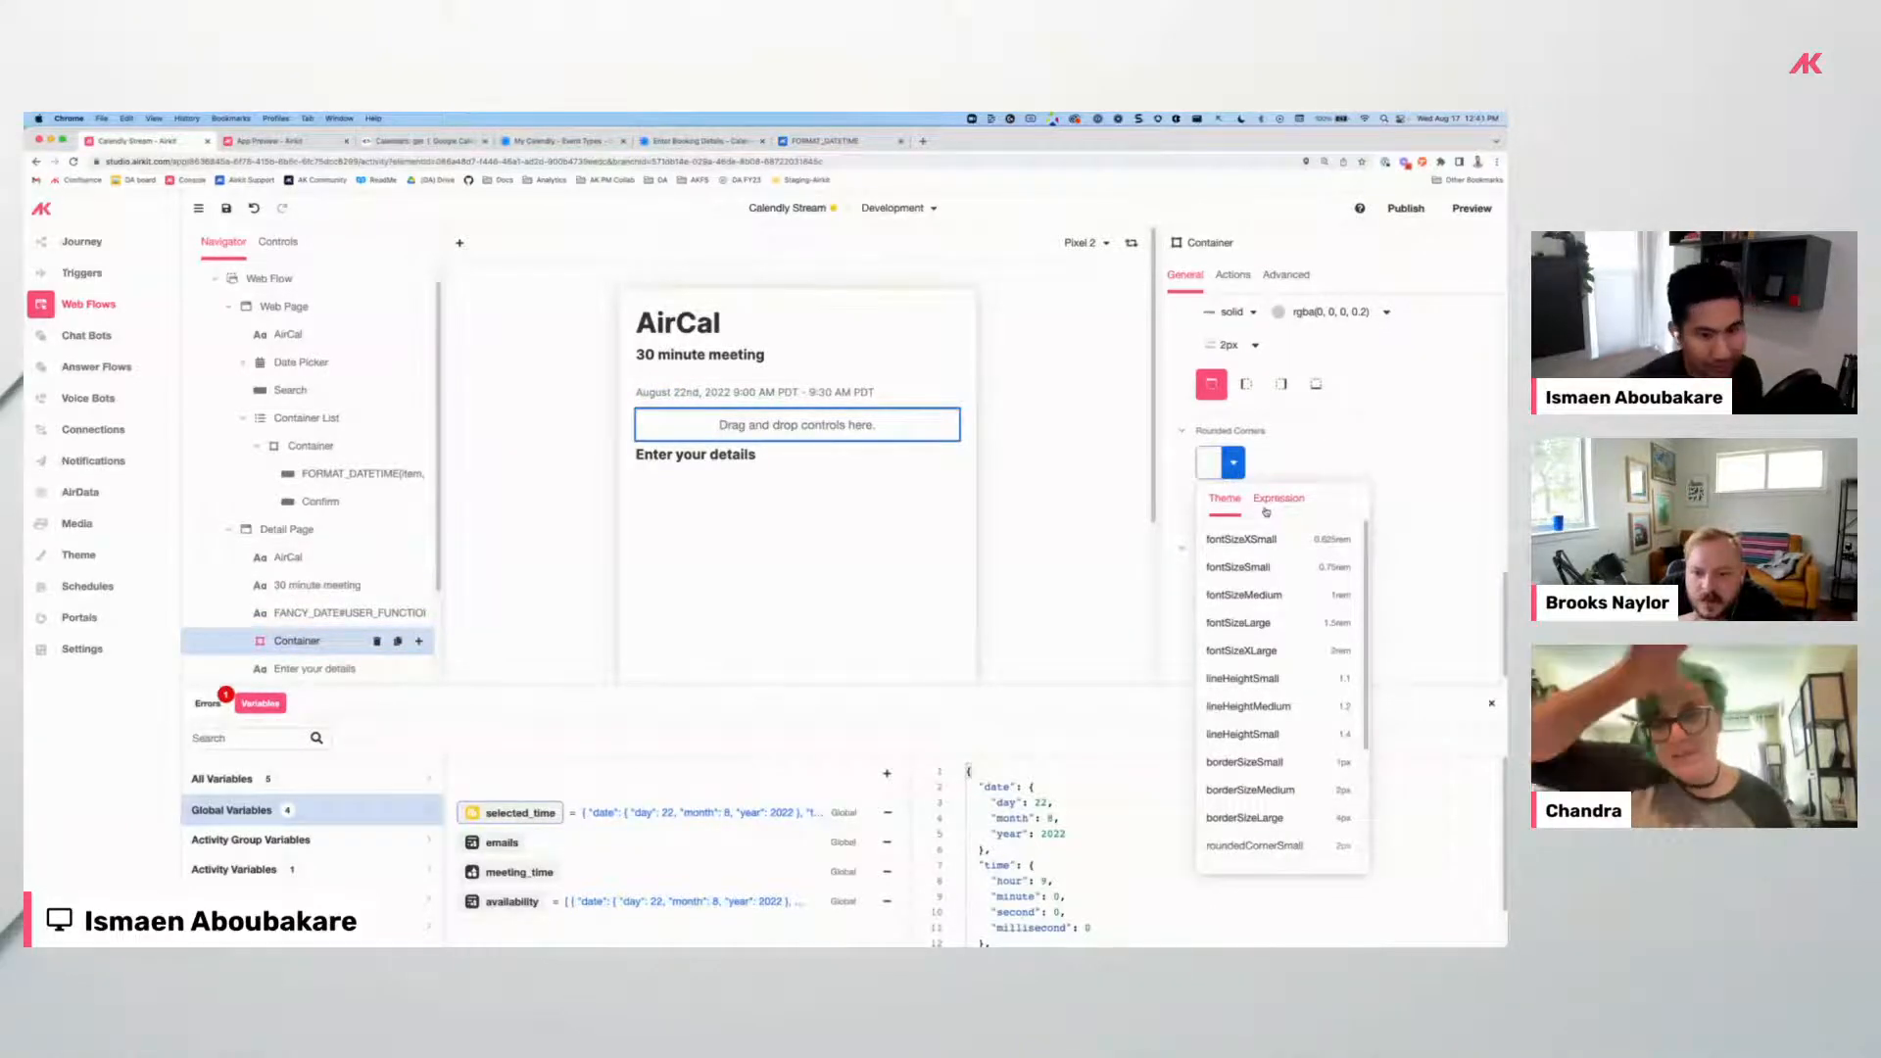
{"action": "left_click", "coordinate": [1060, 498]}
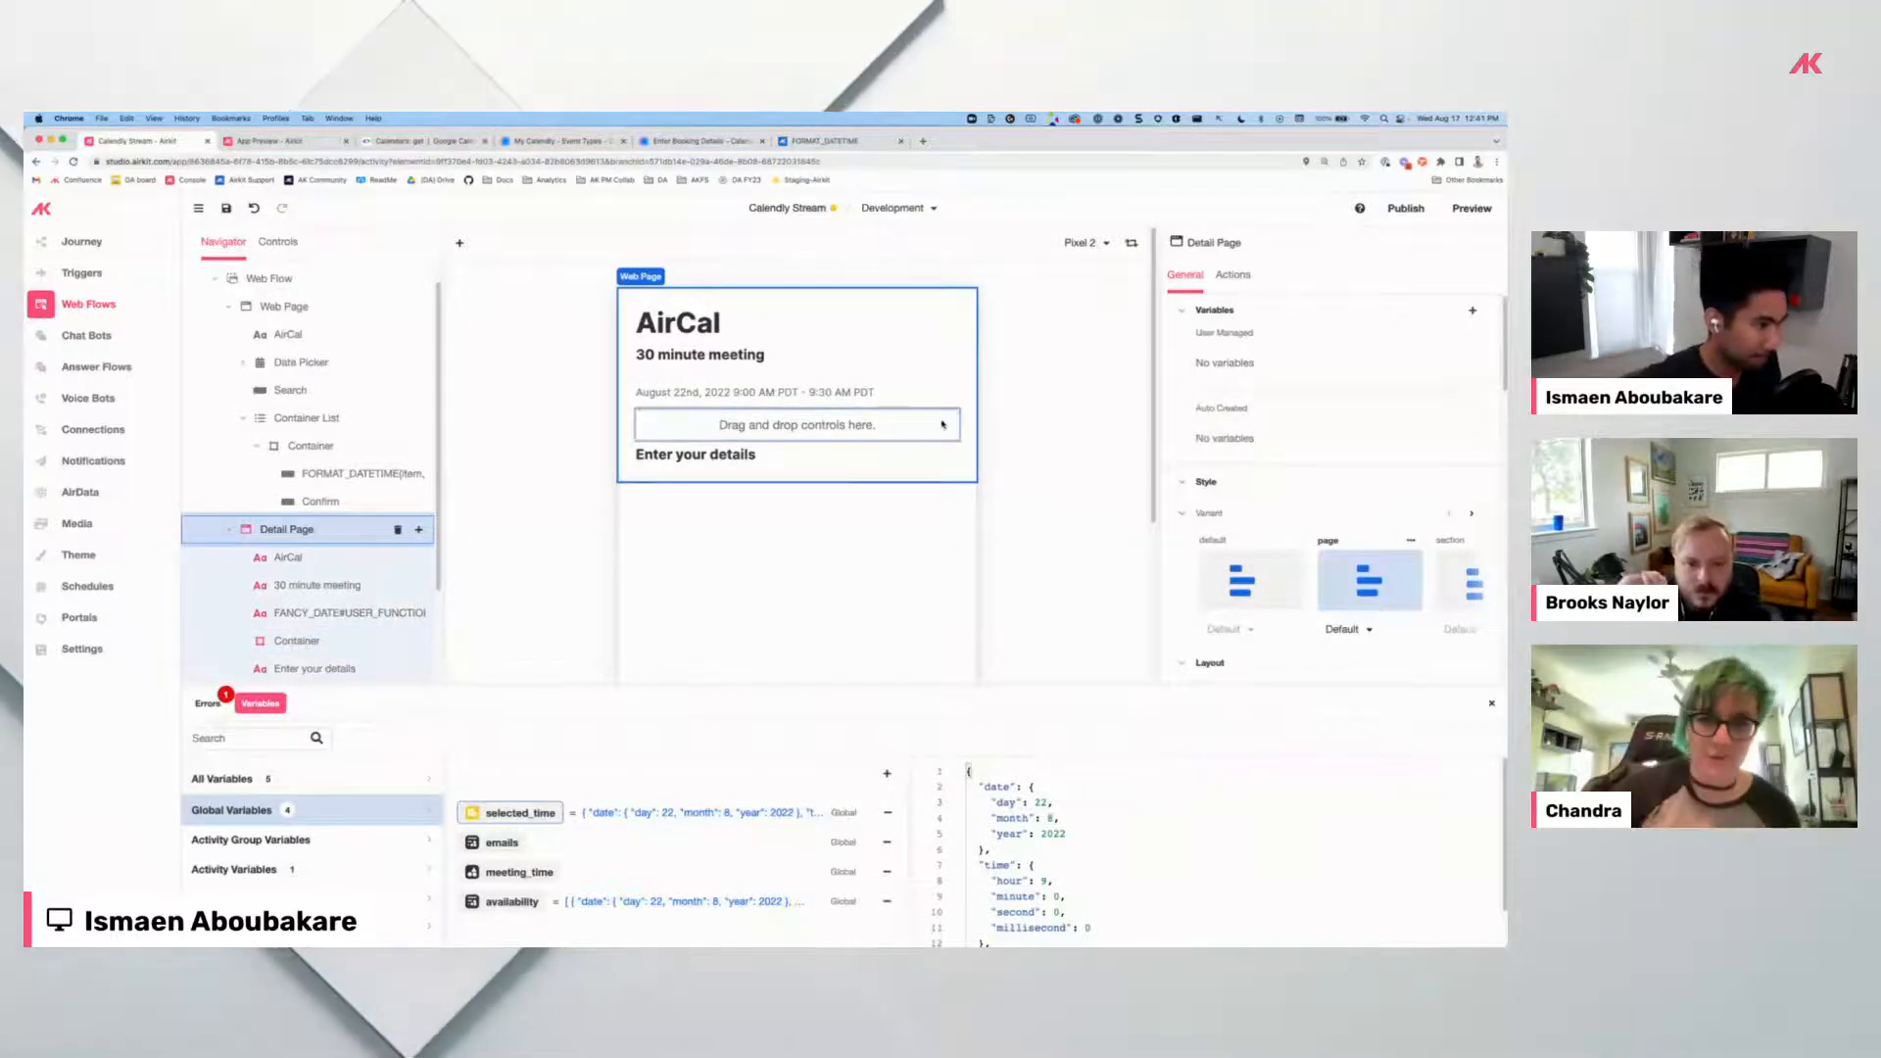
{"action": "left_click", "coordinate": [942, 425]}
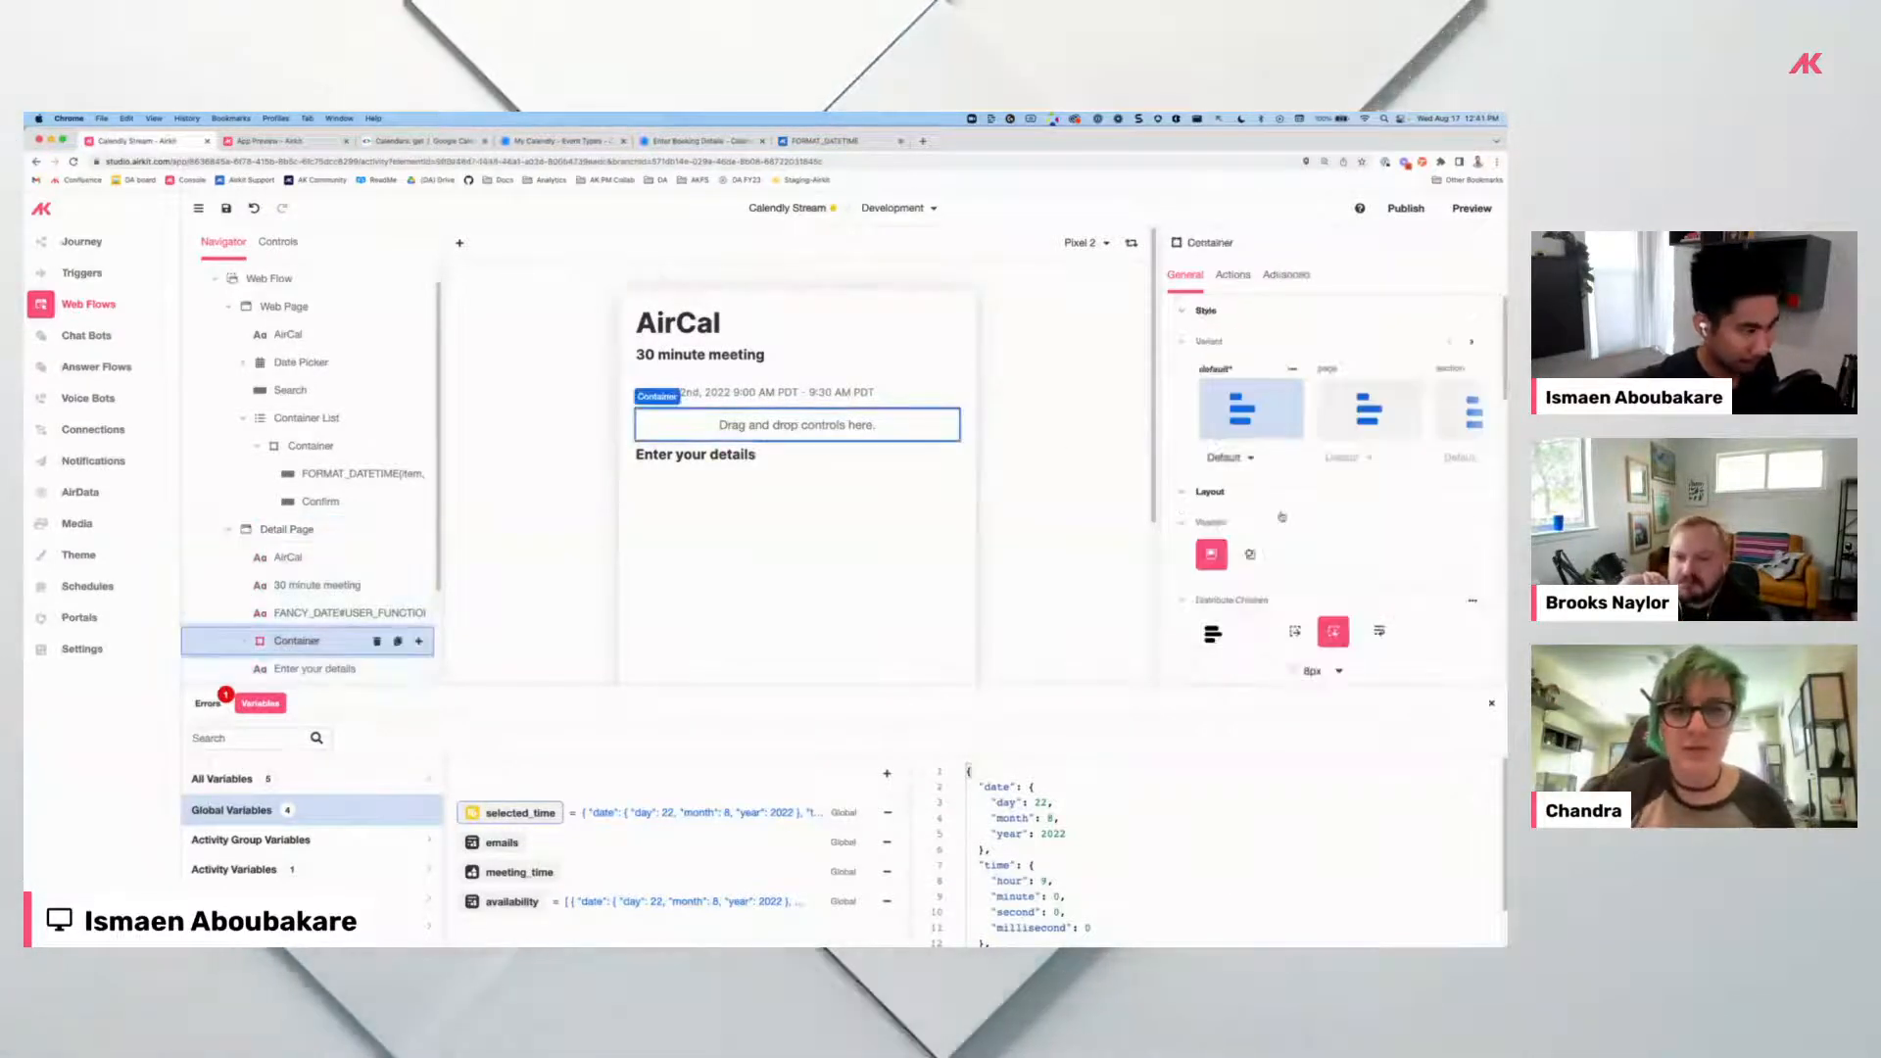
{"action": "scroll", "coordinate": [1274, 530], "scroll_direction": "down", "scroll_amount": 10}
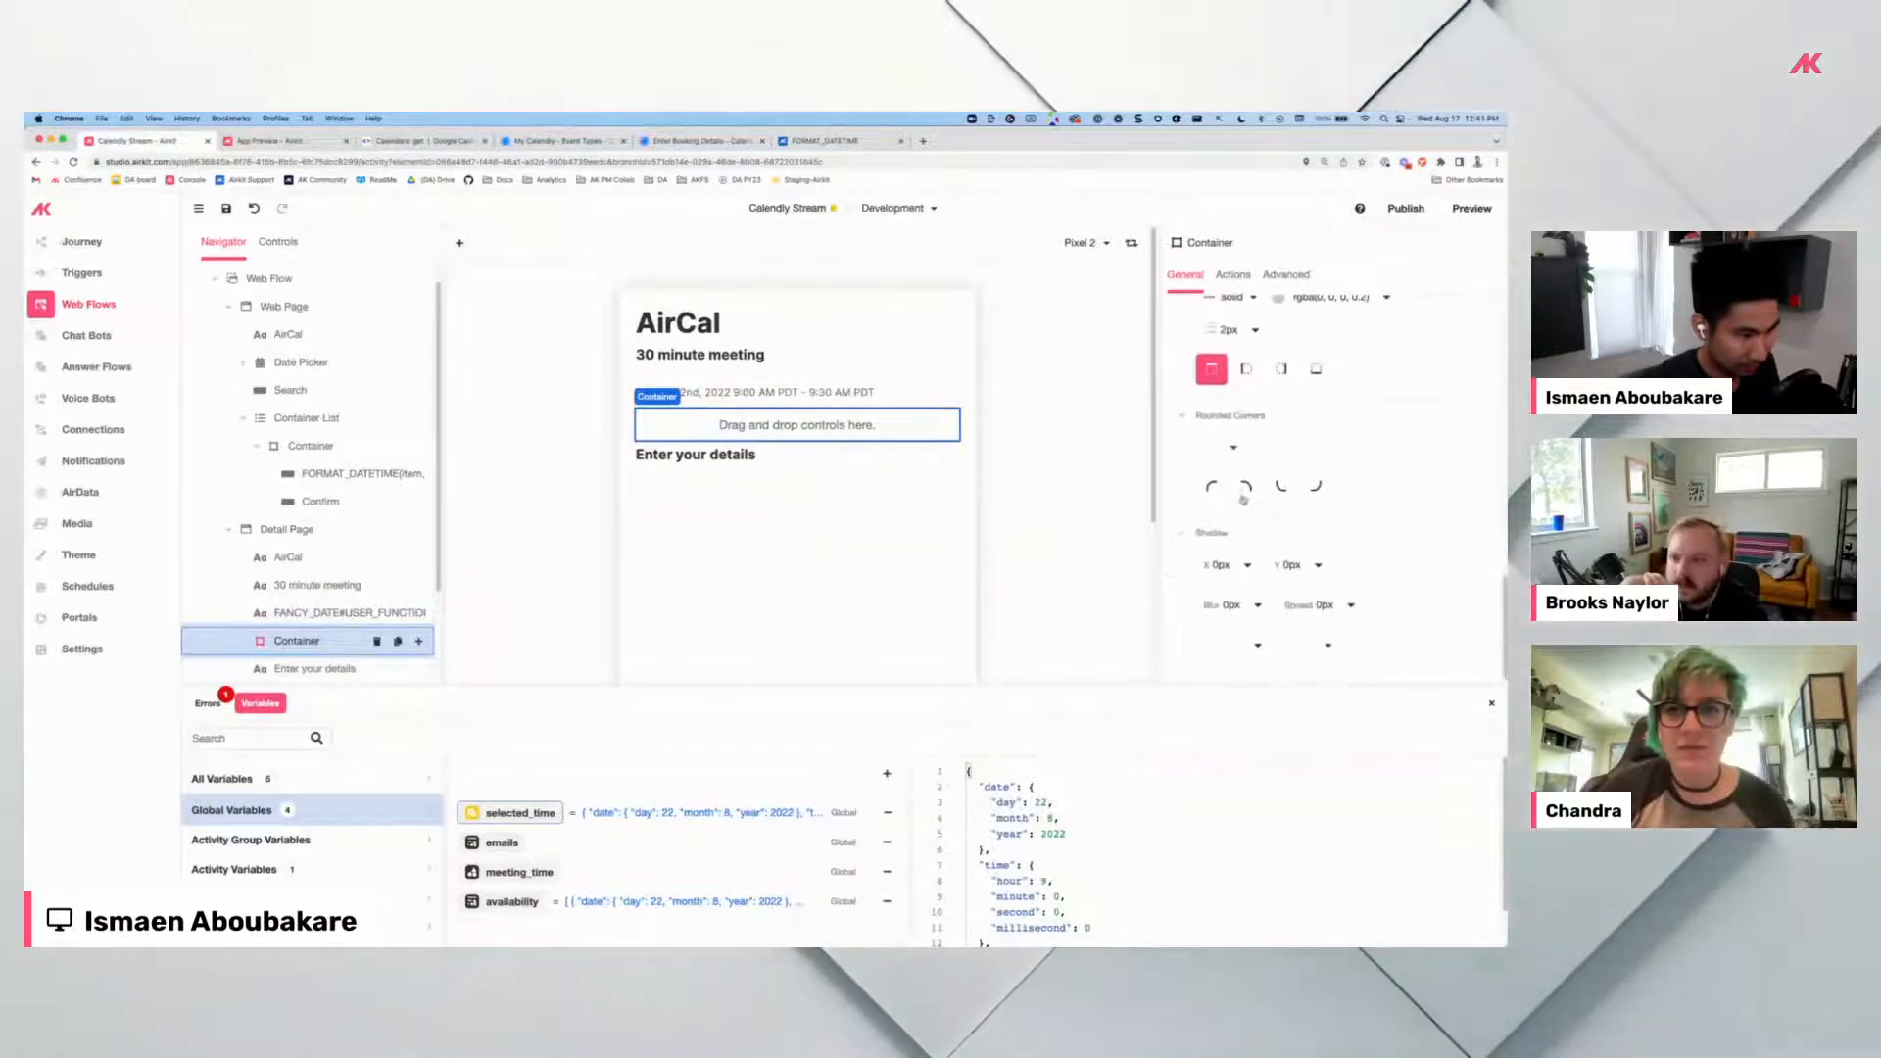
{"action": "left_click", "coordinate": [1237, 448]}
{"action": "left_click", "coordinate": [1278, 482]}
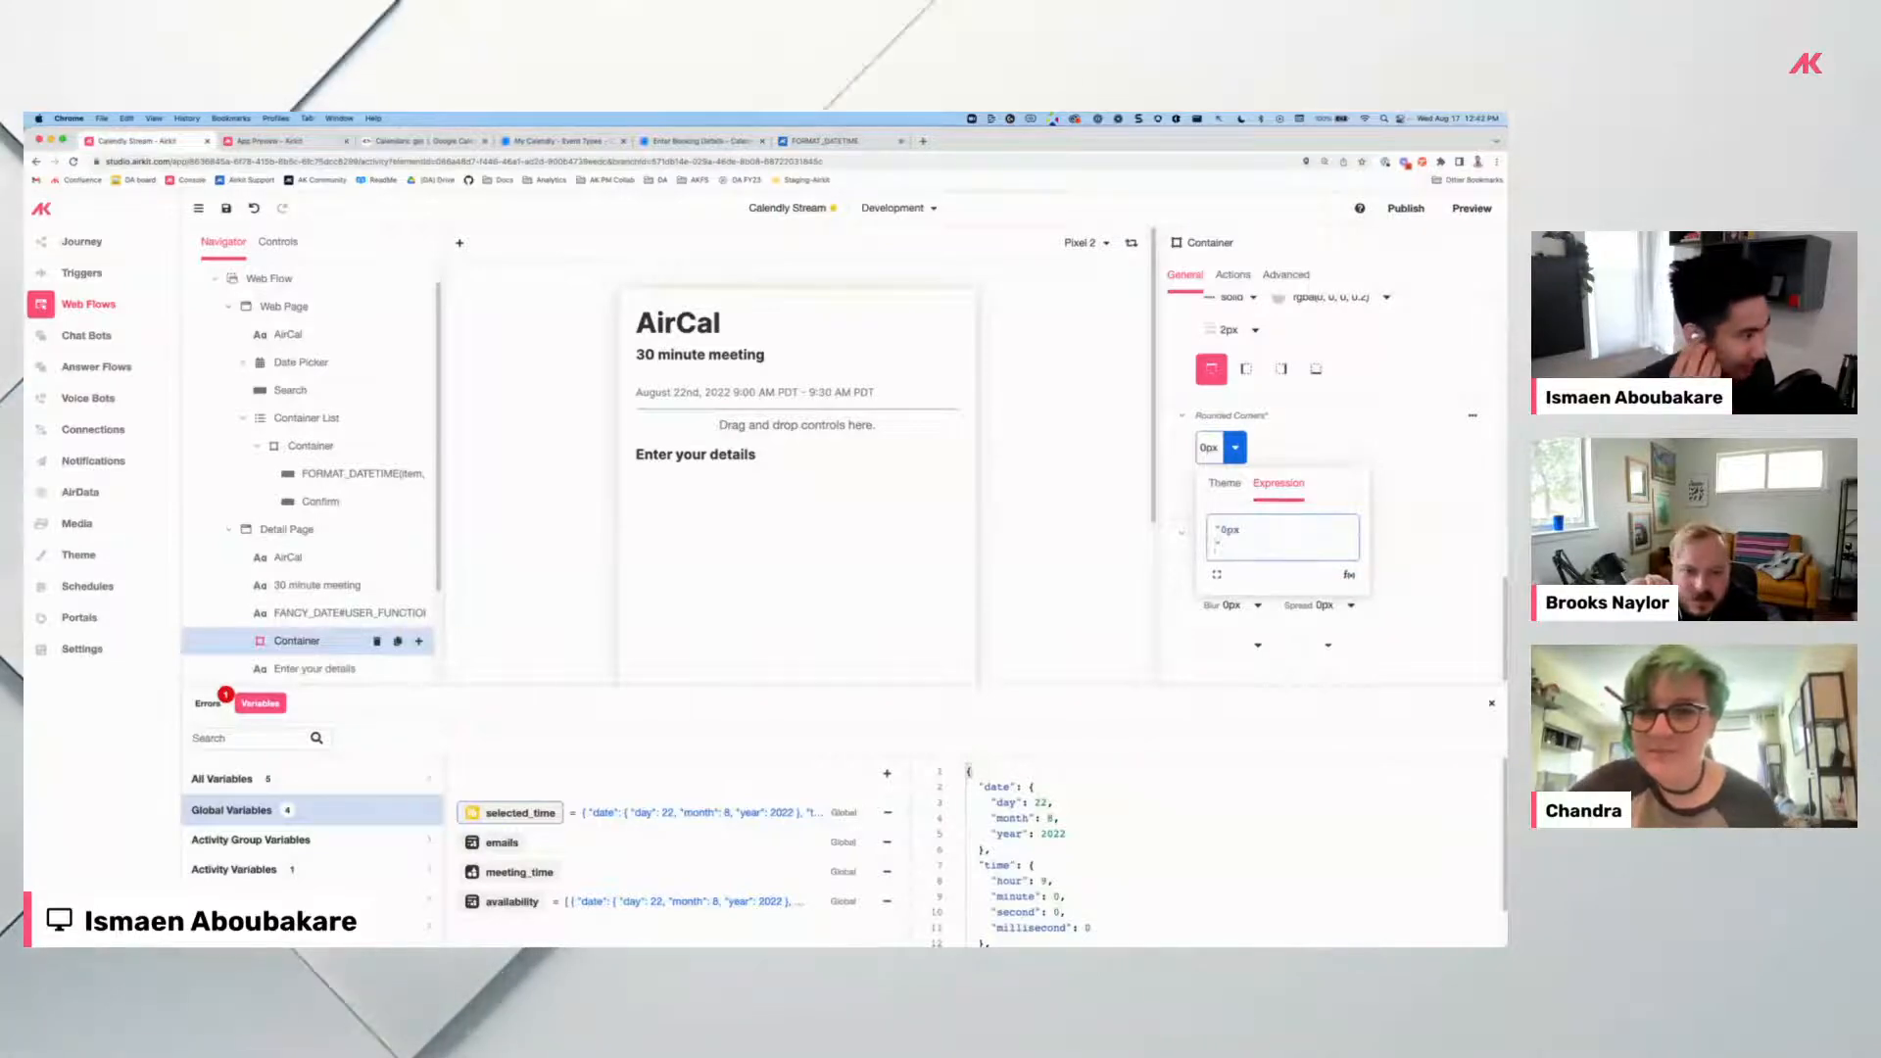
{"action": "left_click", "coordinate": [806, 425]}
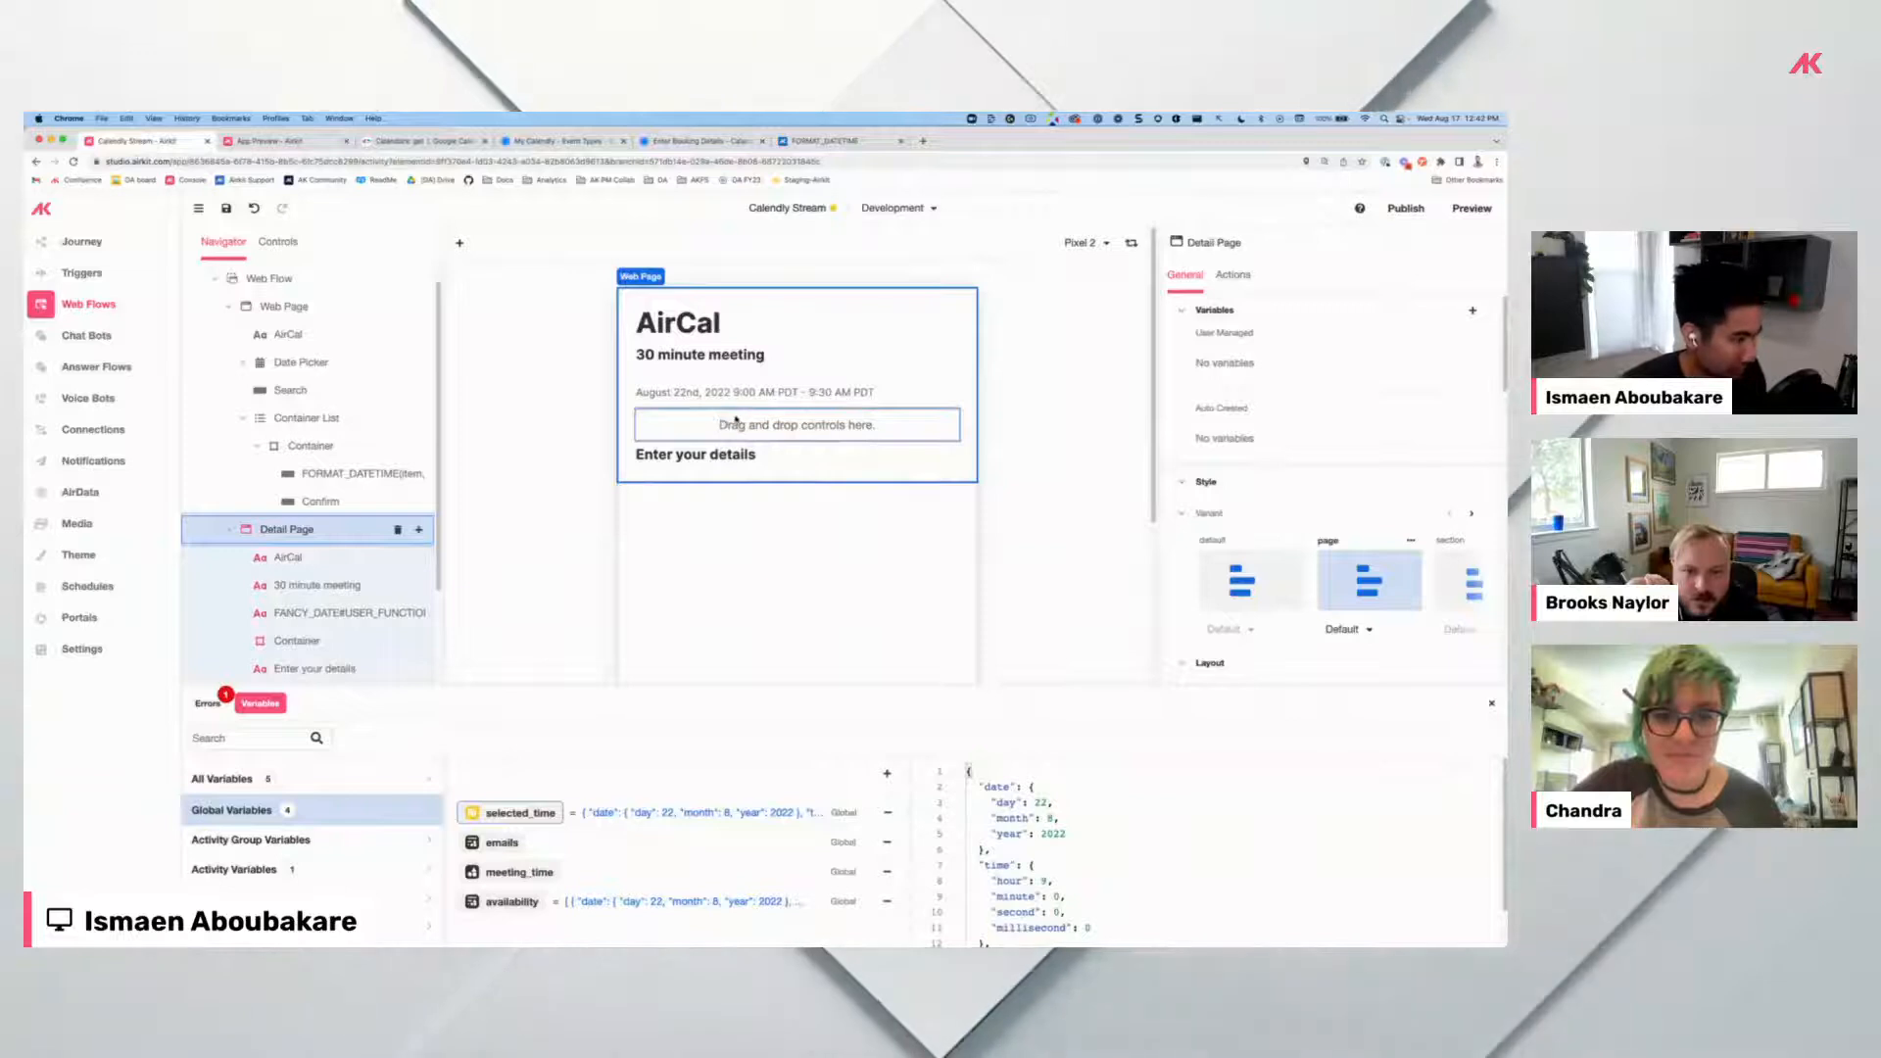
Add a text input, a label and an email input to the Detail Page.
{"action": "scroll", "coordinate": [429, 395], "scroll_direction": "down", "scroll_amount": 3}
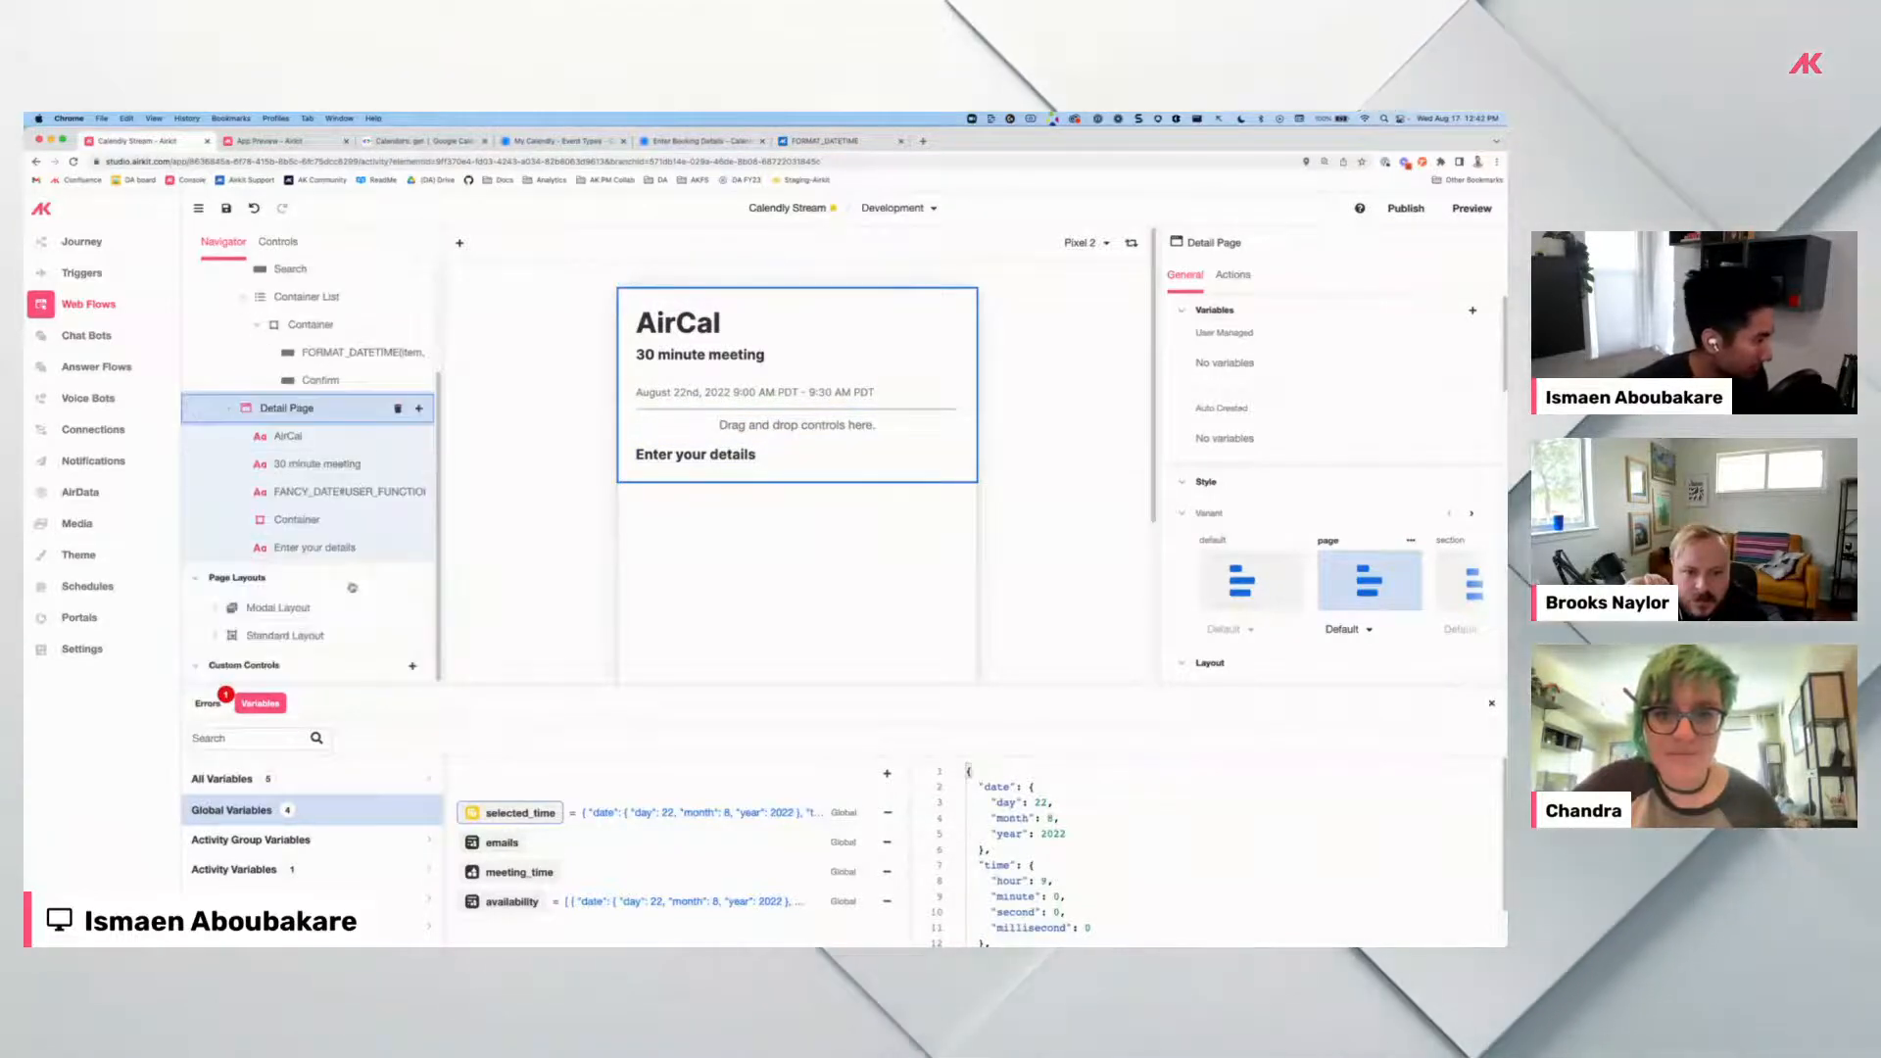
{"action": "left_click", "coordinate": [419, 408]}
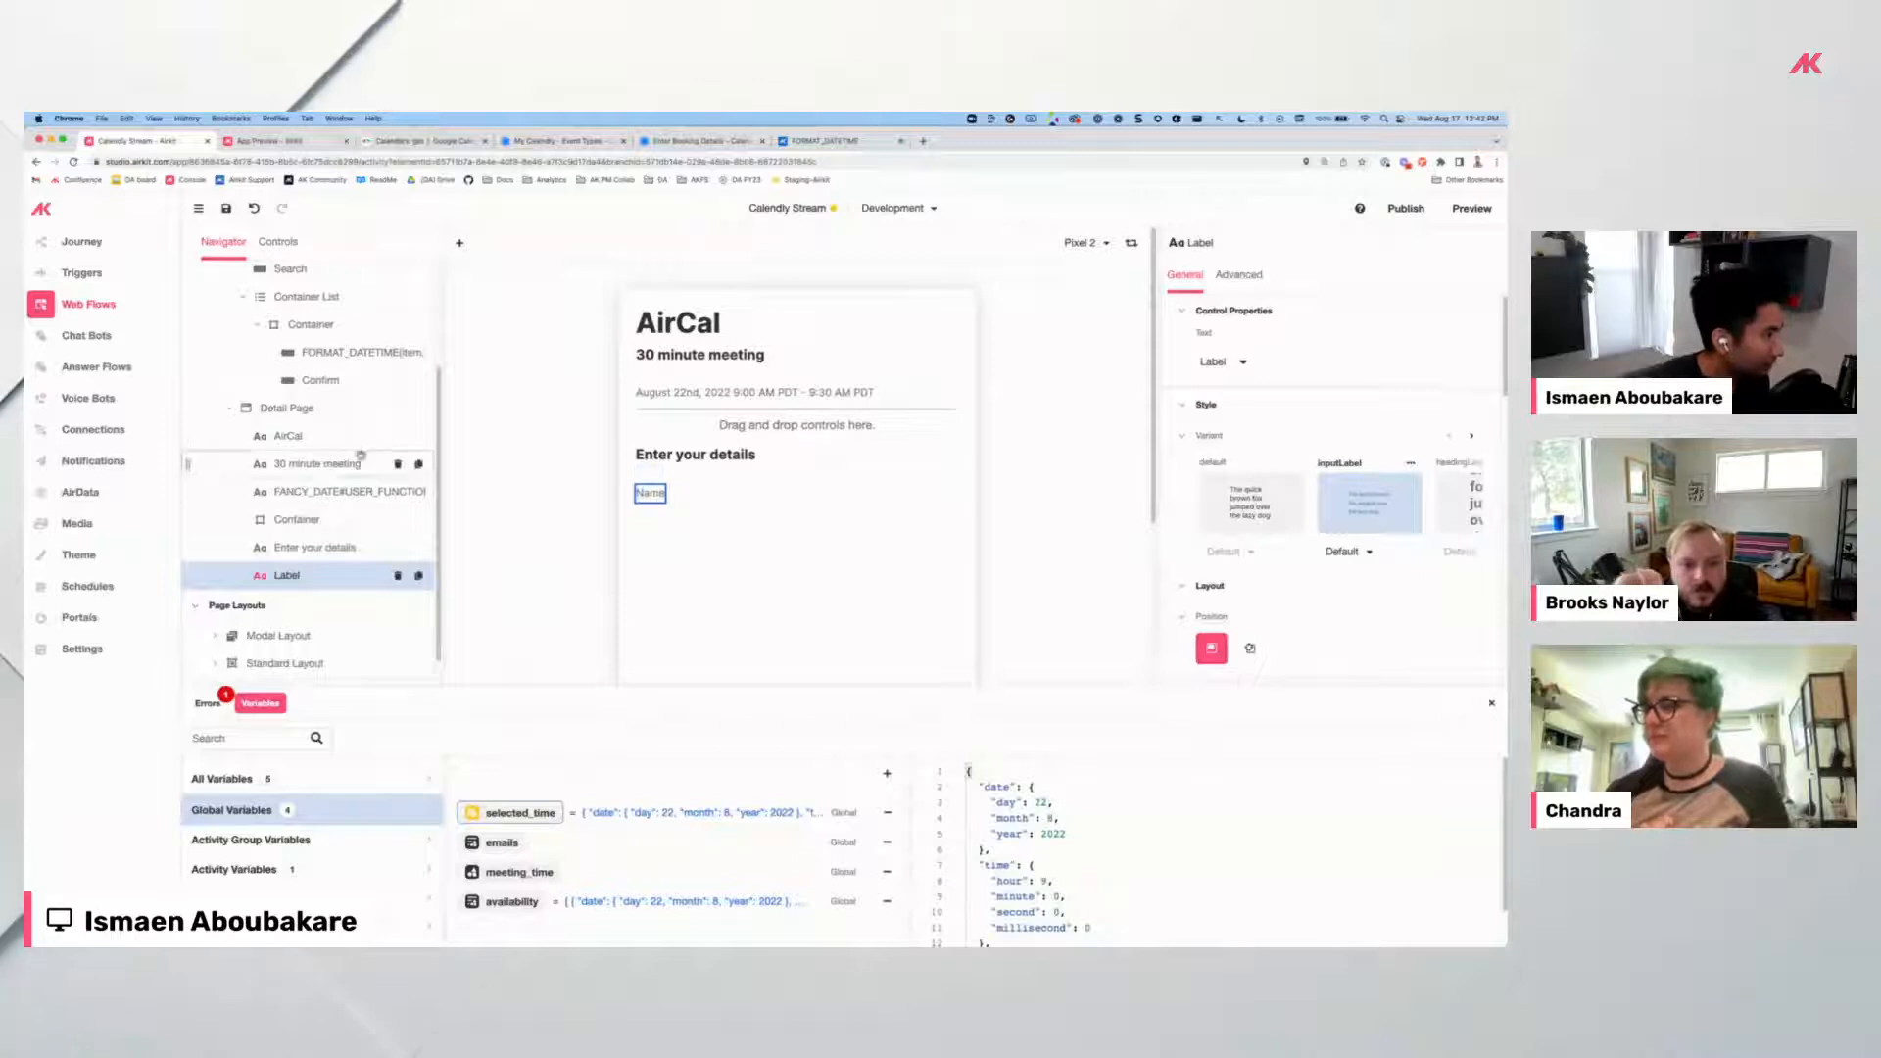
{"action": "left_click", "coordinate": [419, 408]}
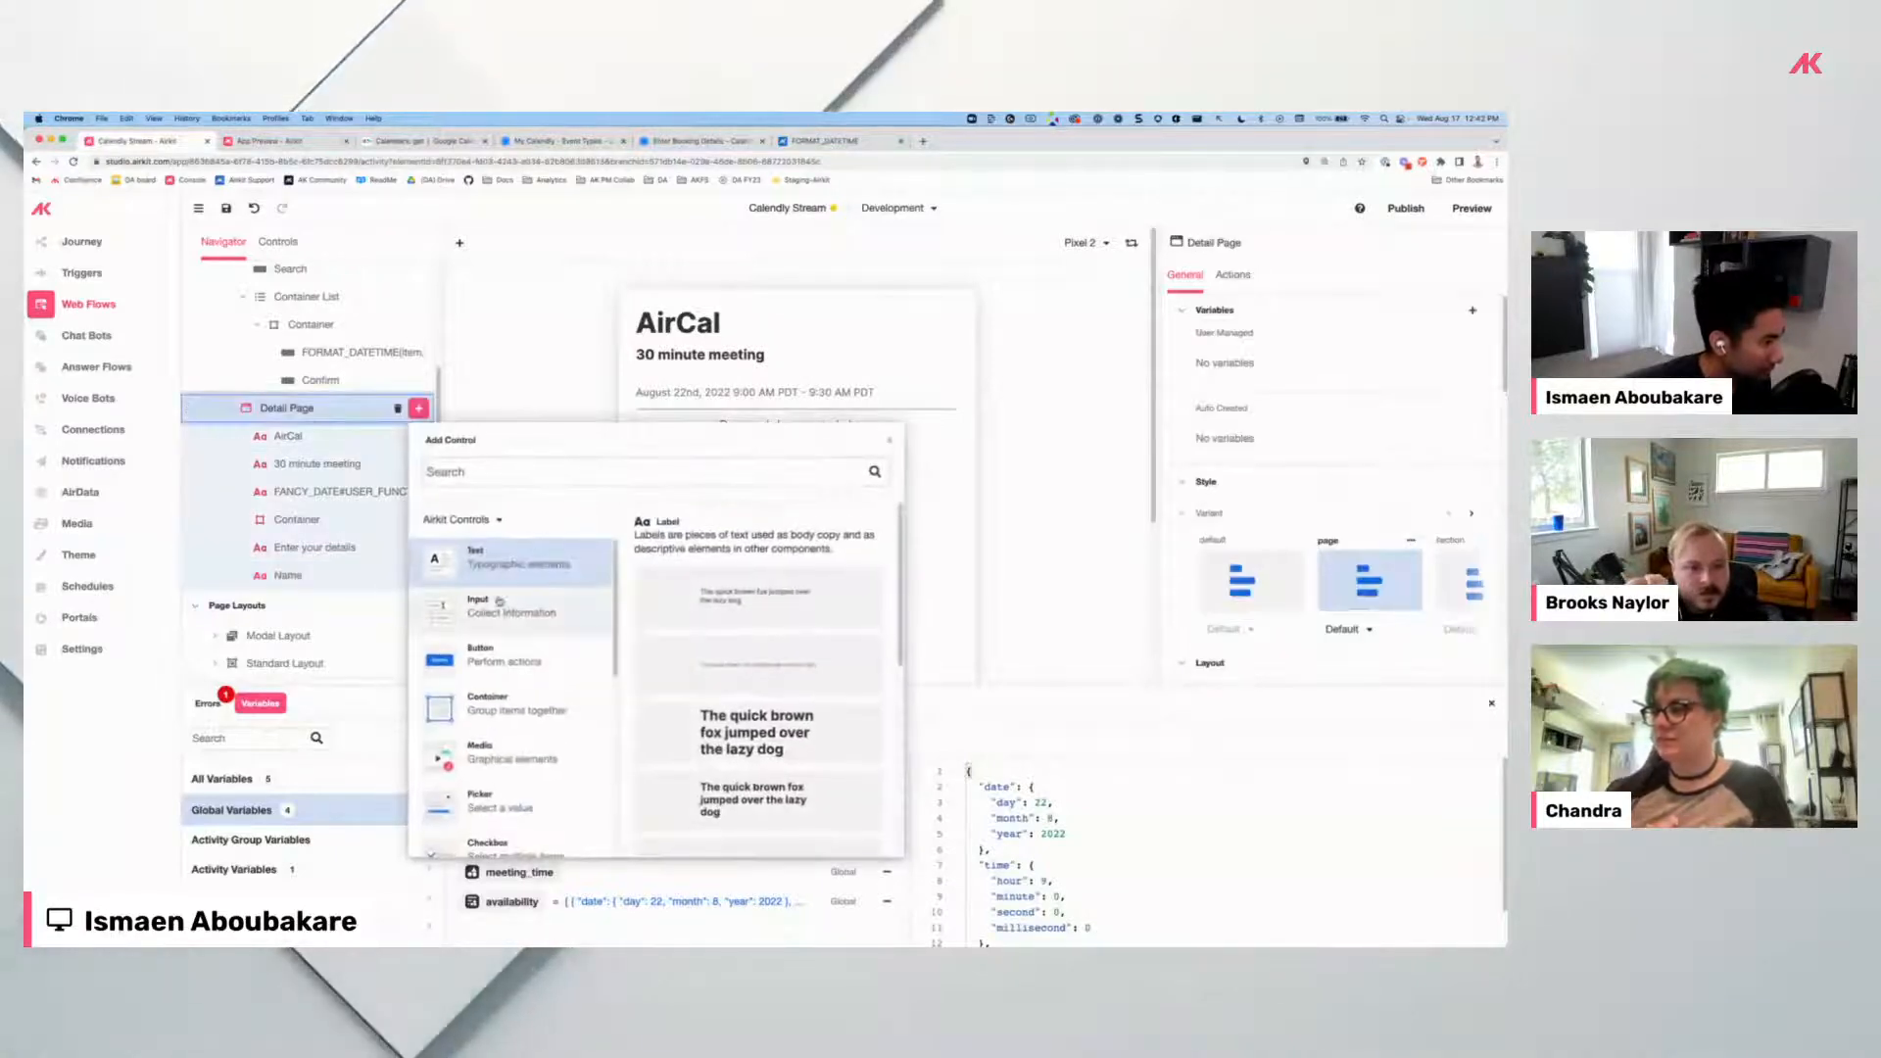
{"action": "left_click", "coordinate": [695, 603]}
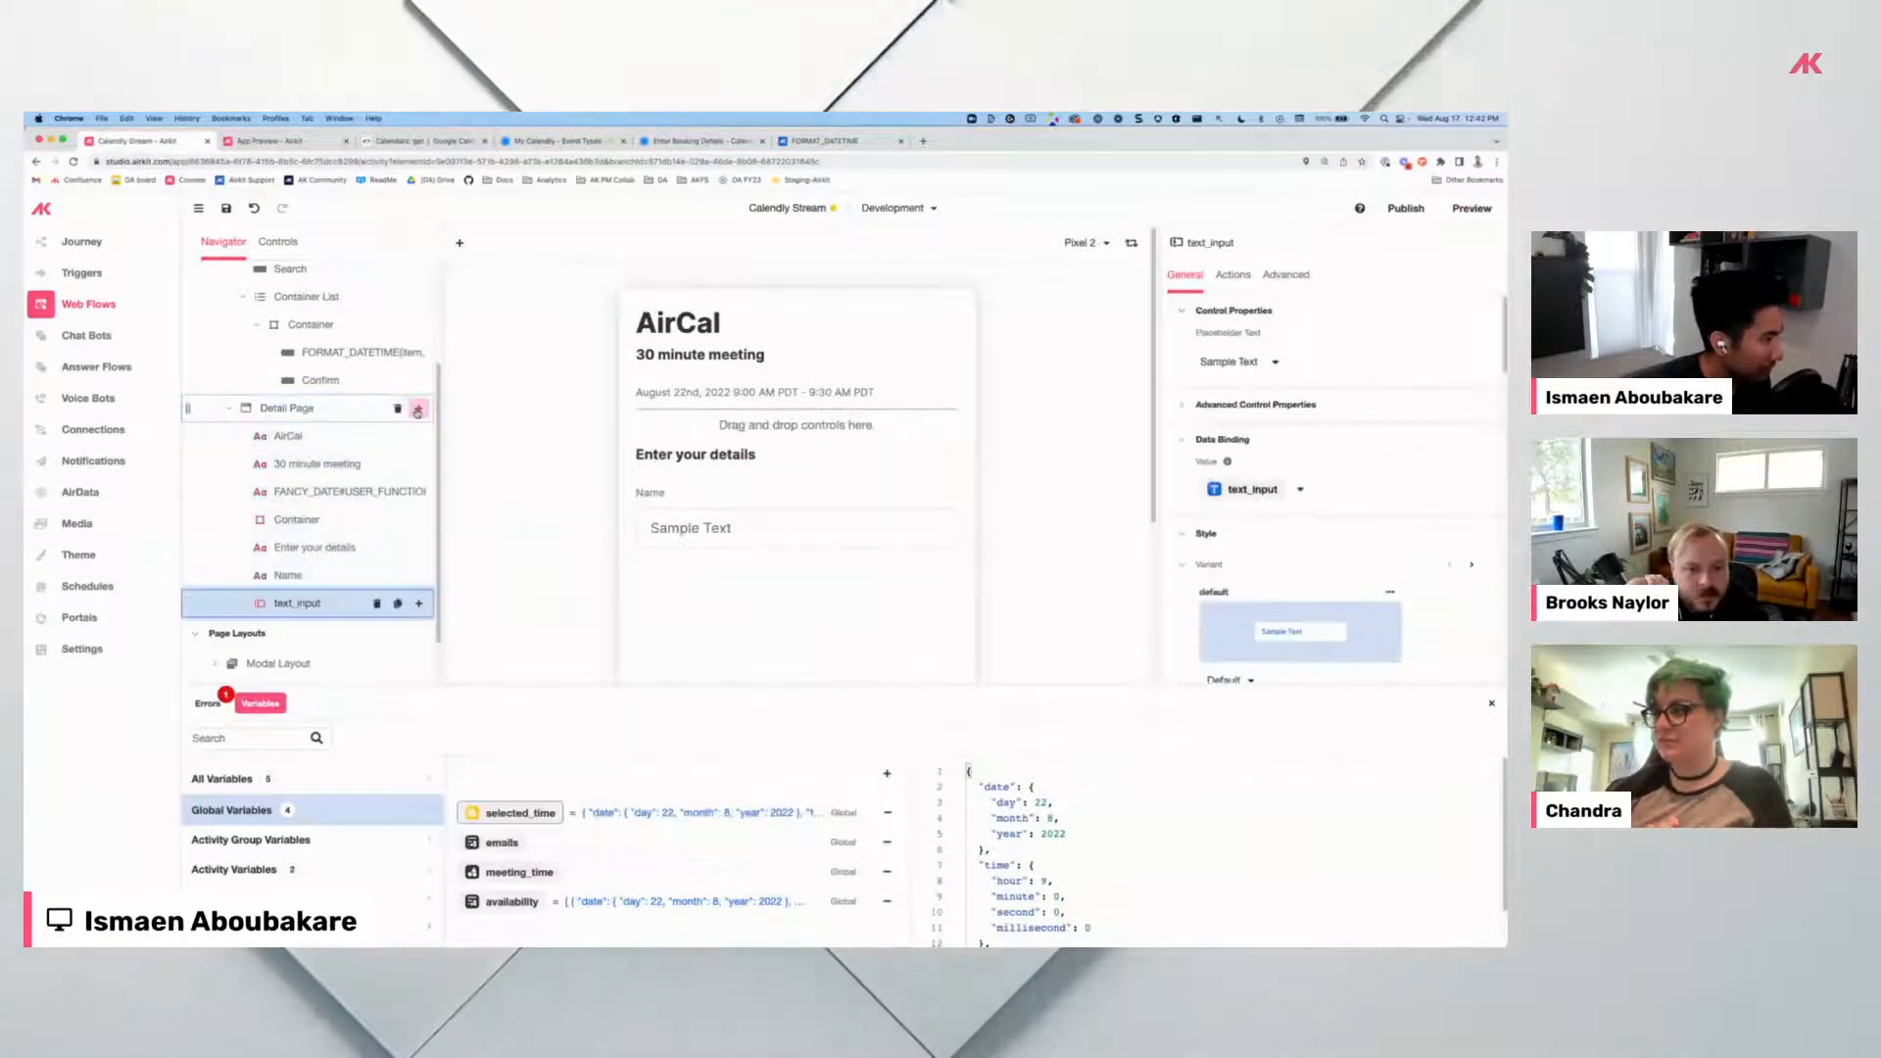
{"action": "left_click", "coordinate": [419, 410]}
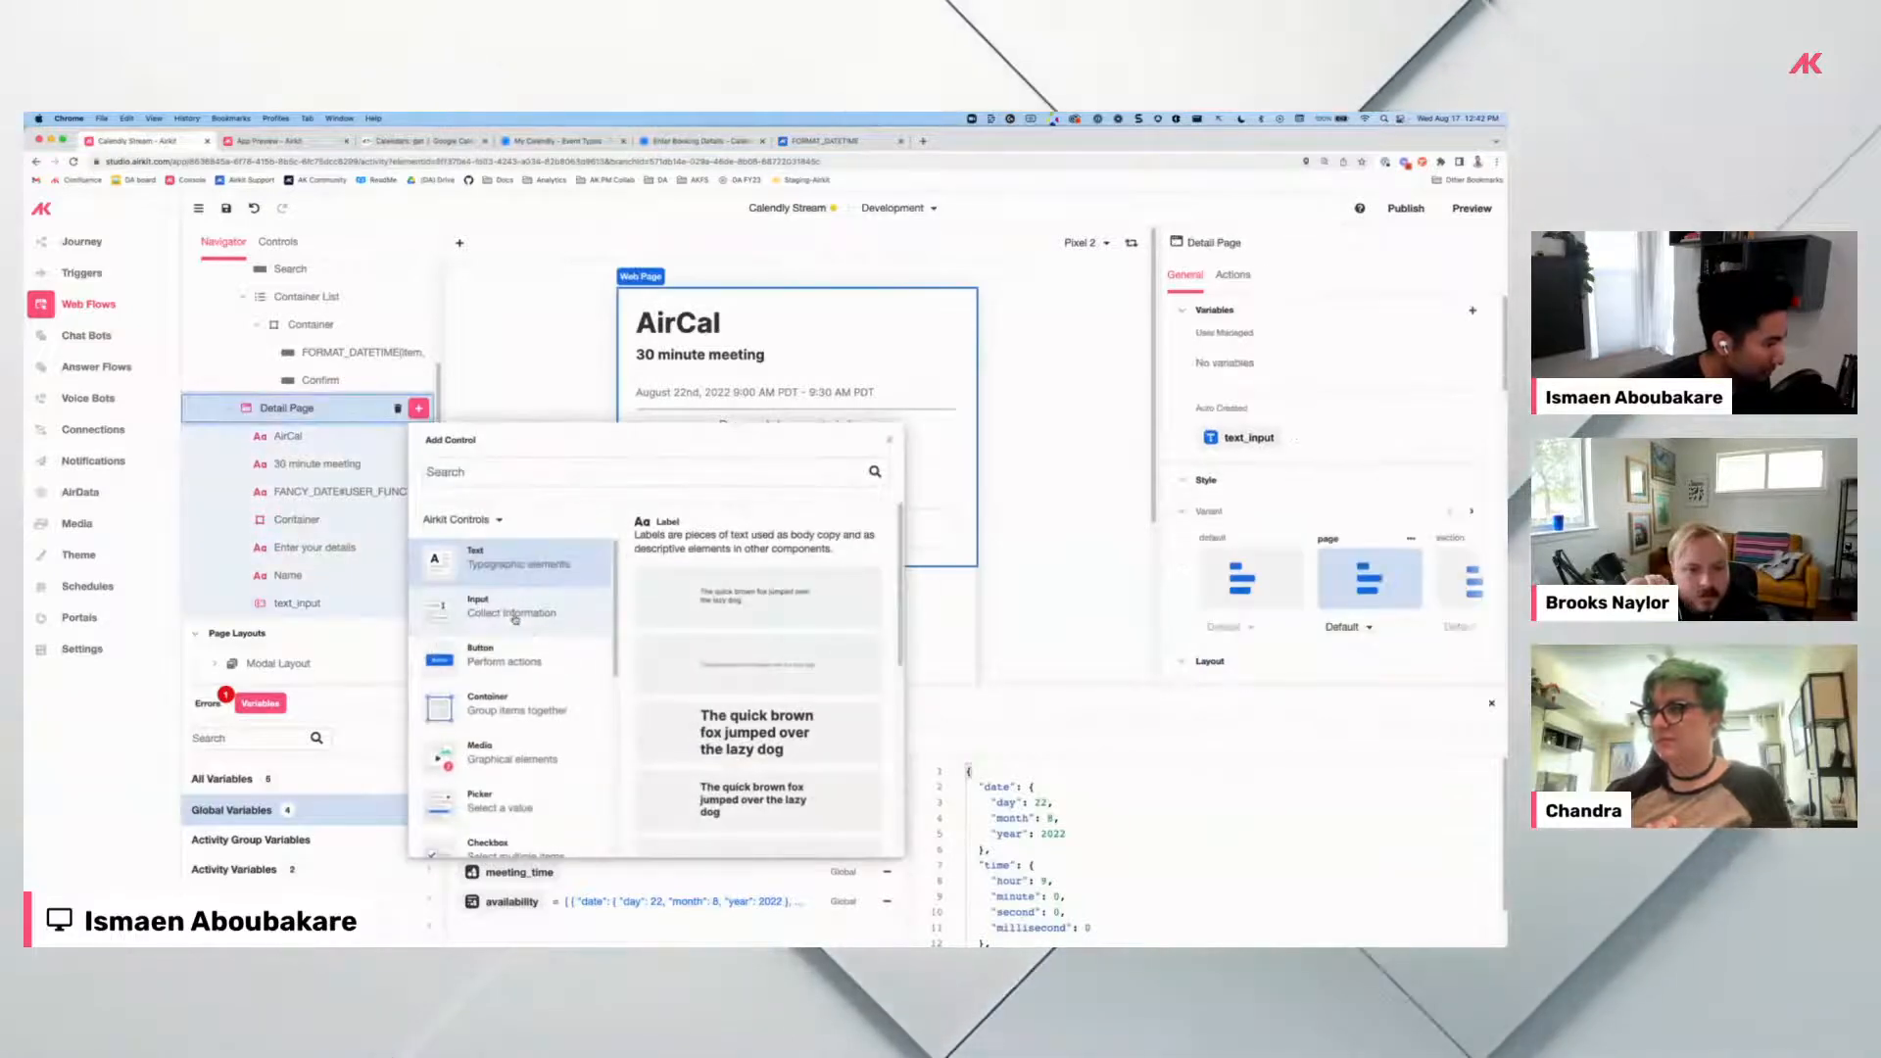
{"action": "left_click", "coordinate": [725, 664]}
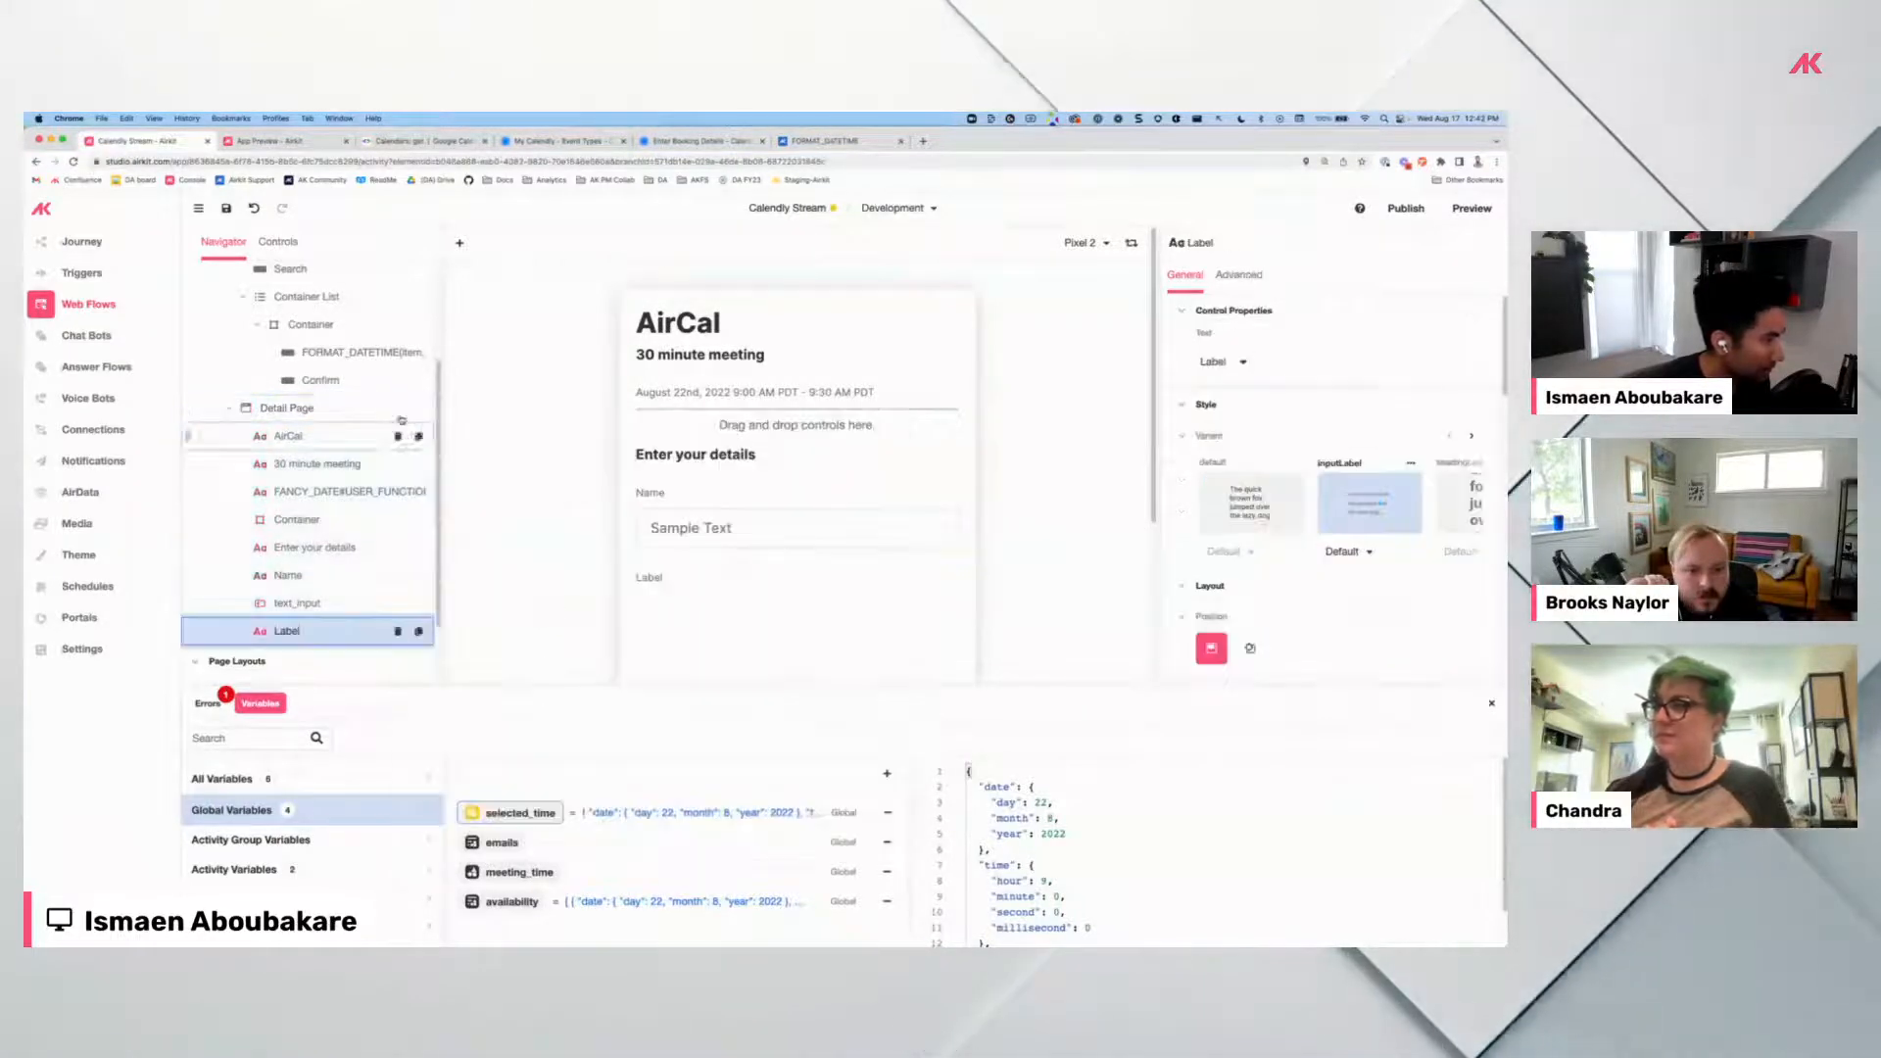
{"action": "left_click", "coordinate": [419, 409]}
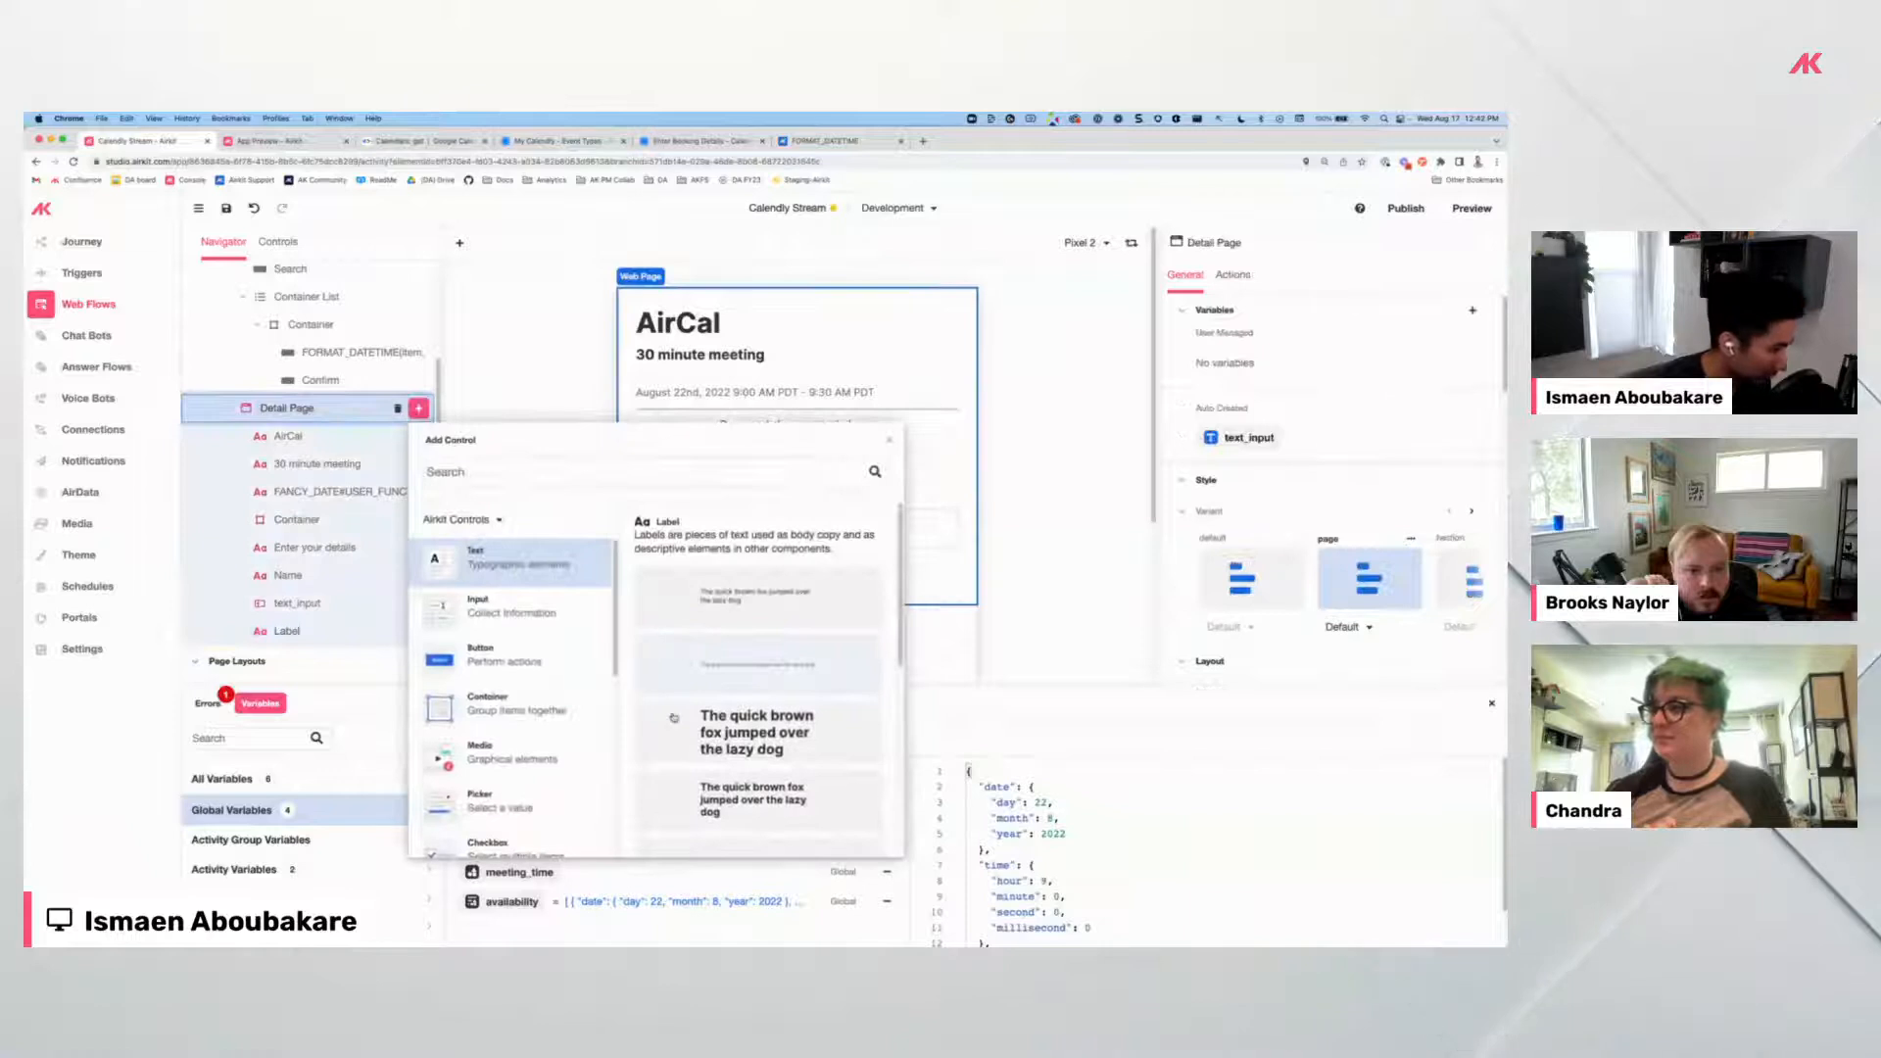
{"action": "left_click", "coordinate": [499, 618]}
{"action": "scroll", "coordinate": [722, 772], "scroll_direction": "down", "scroll_amount": 2}
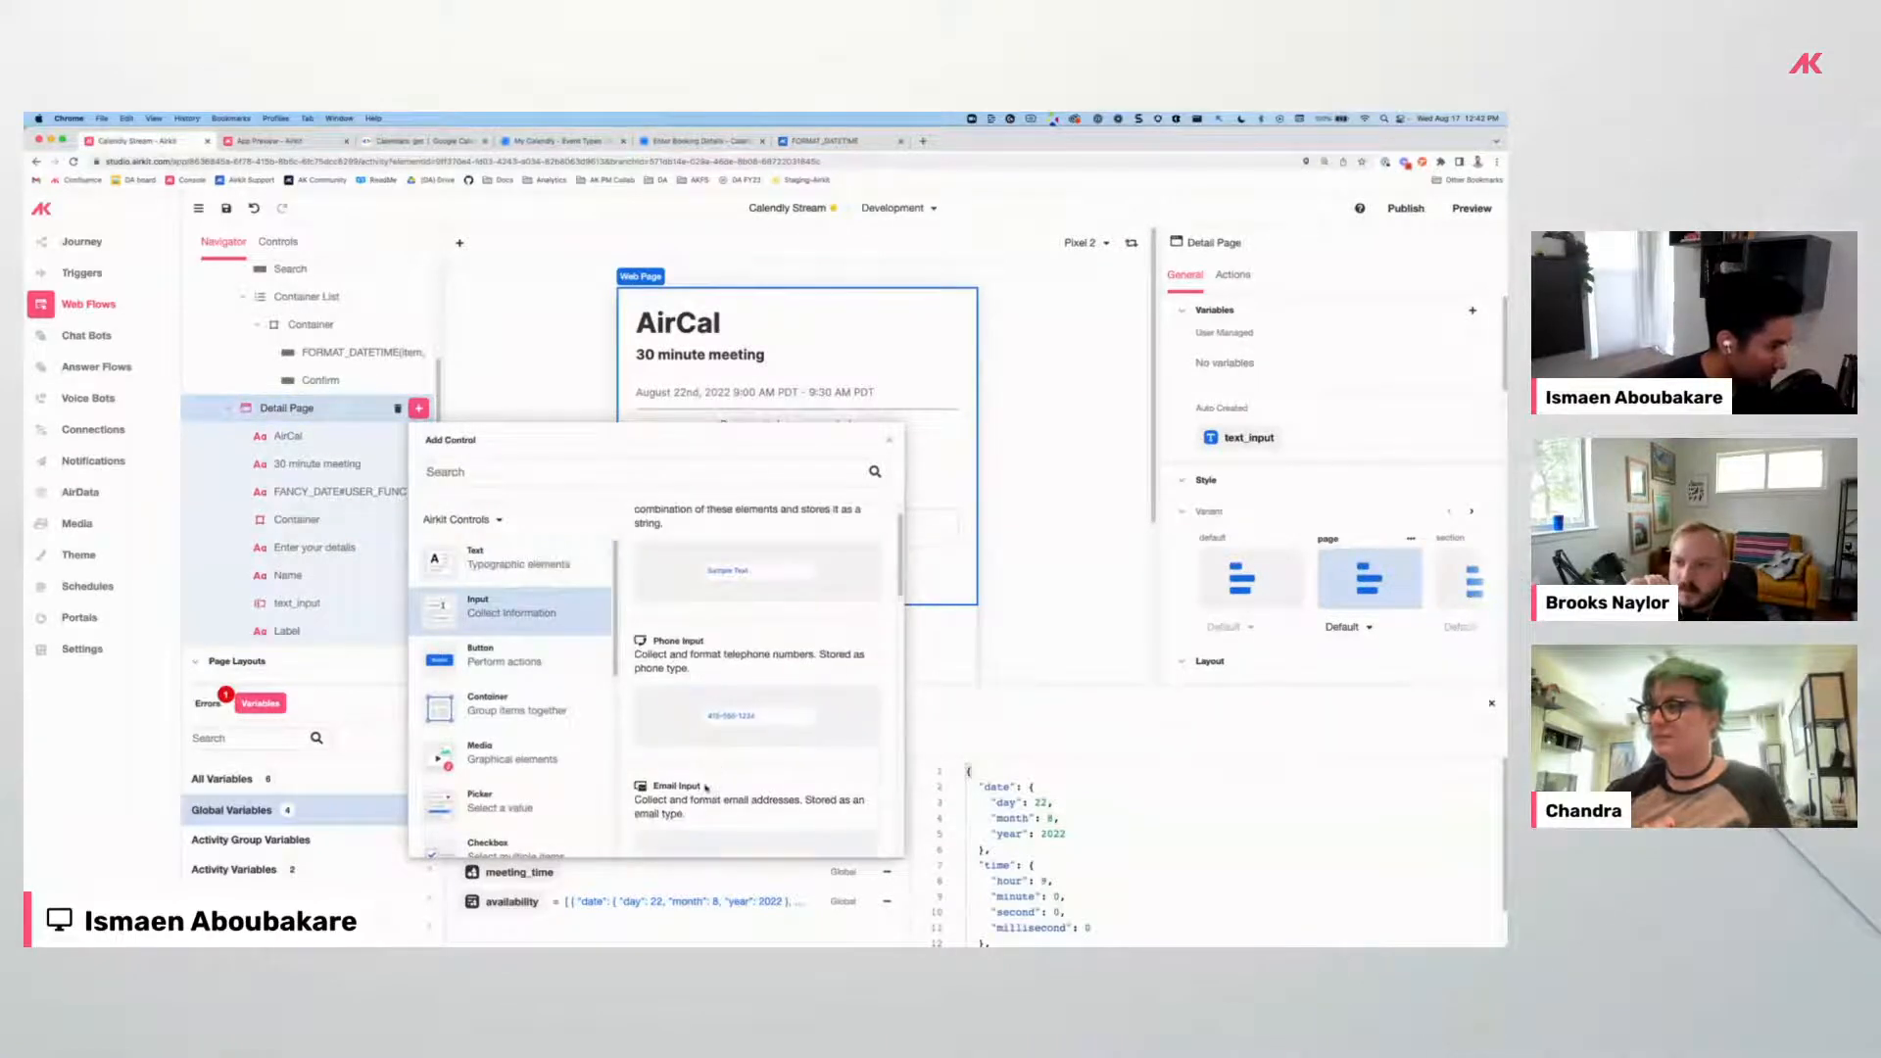
{"action": "left_click_drag", "start_coordinate": [398, 679], "coordinate": [310, 621]}
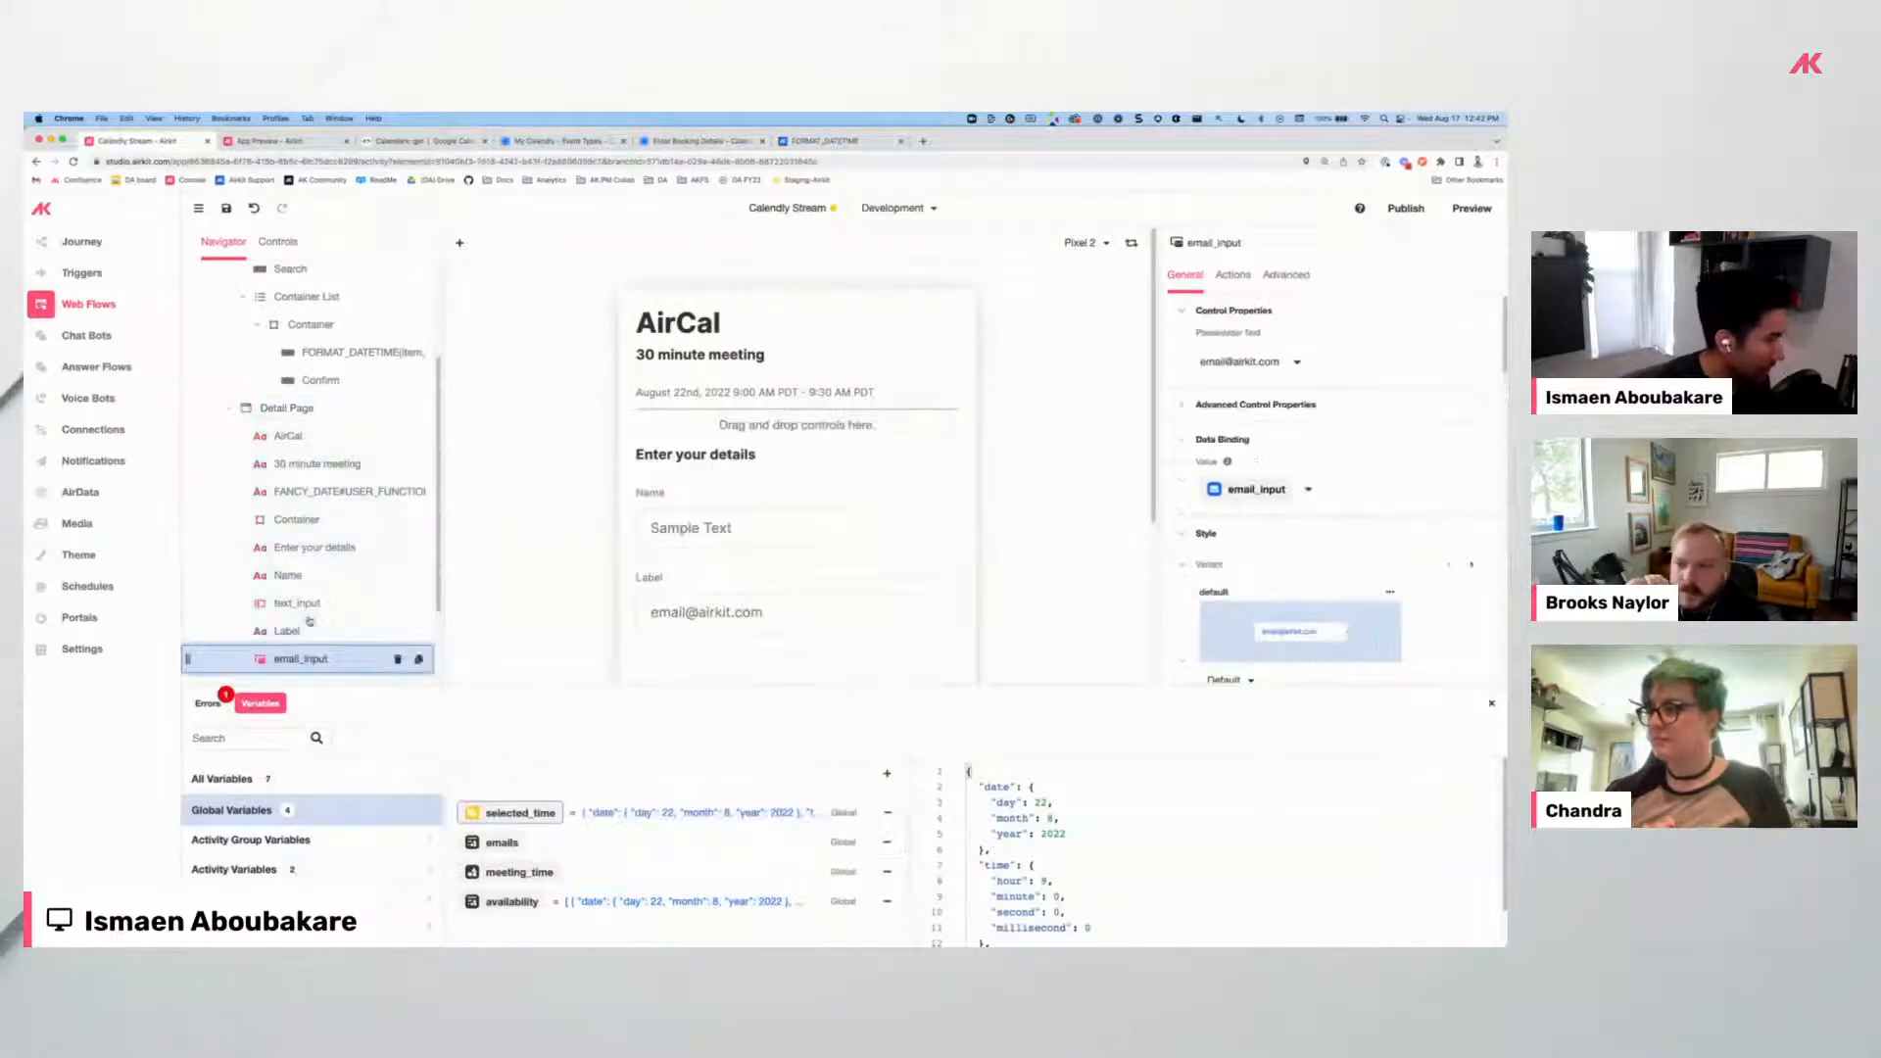
Rename the new label to 'Email', comparing against the Calendly booking form.
{"action": "scroll", "coordinate": [636, 587], "scroll_direction": "down", "scroll_amount": 3}
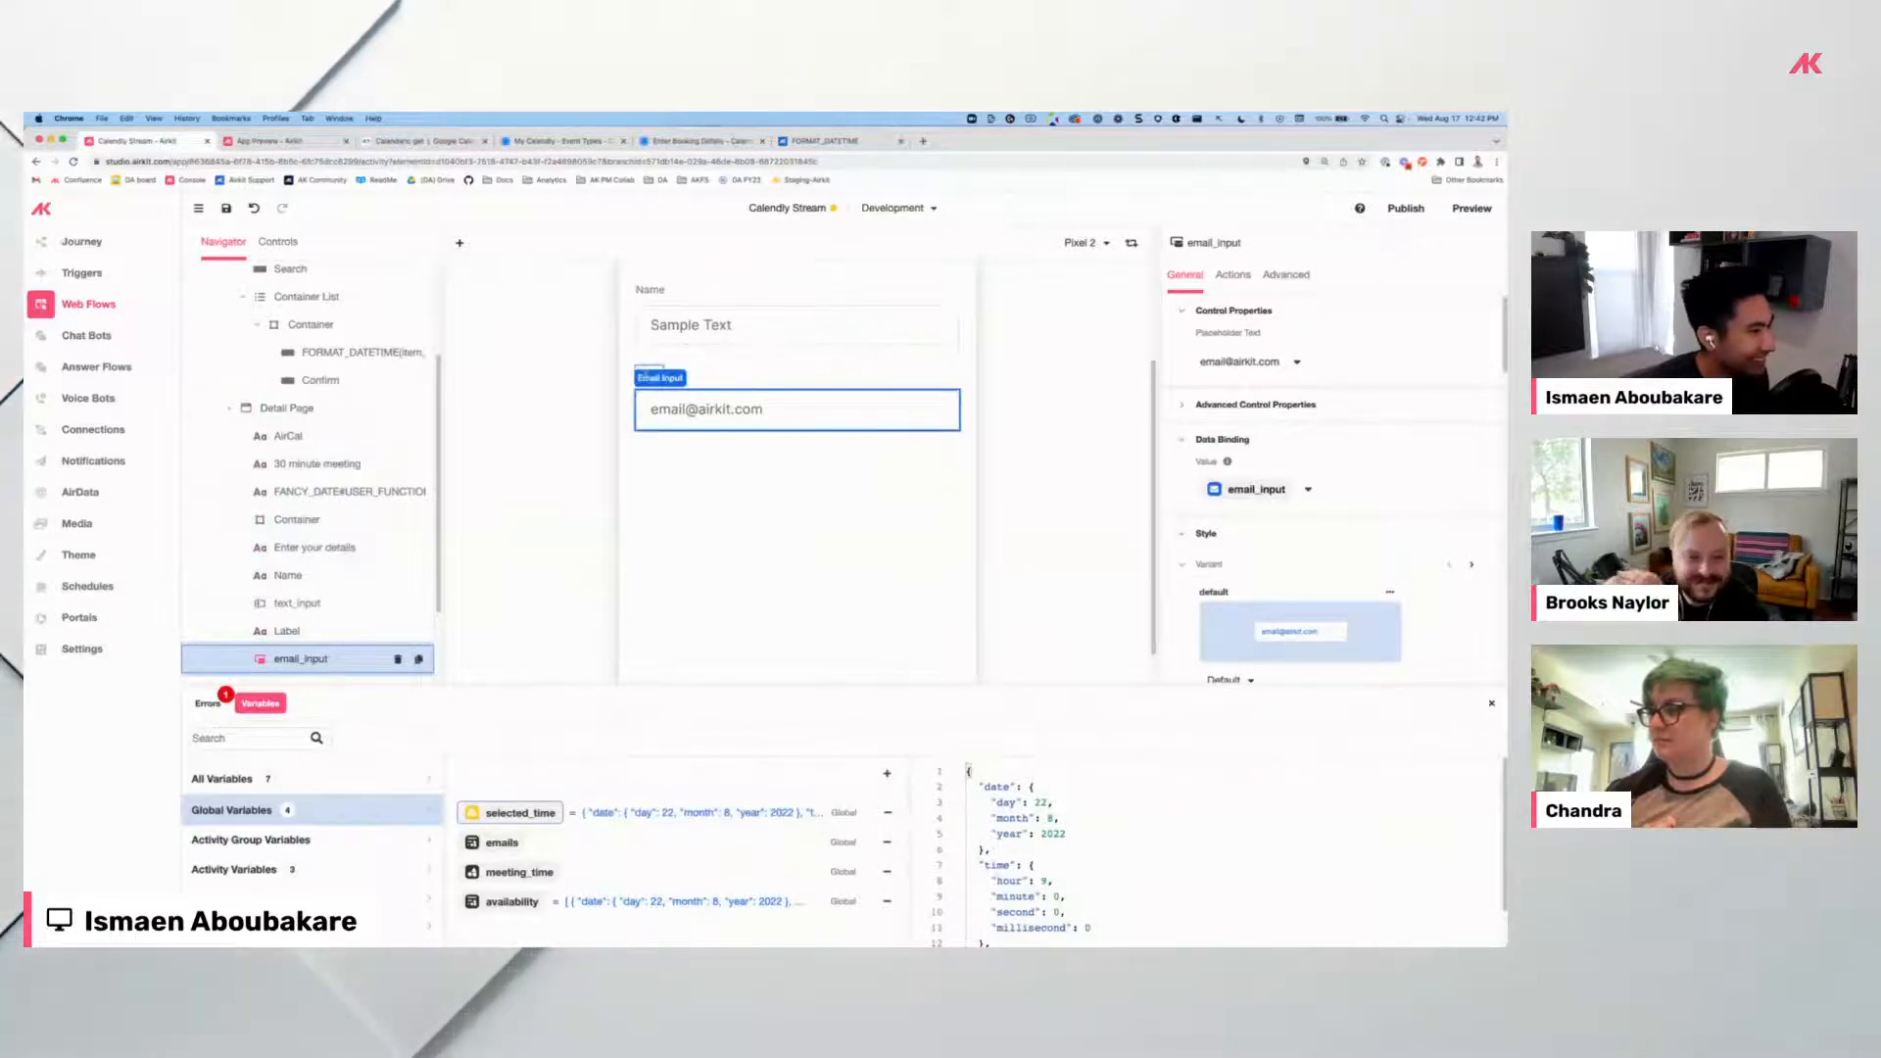
{"action": "double_click", "coordinate": [646, 373]}
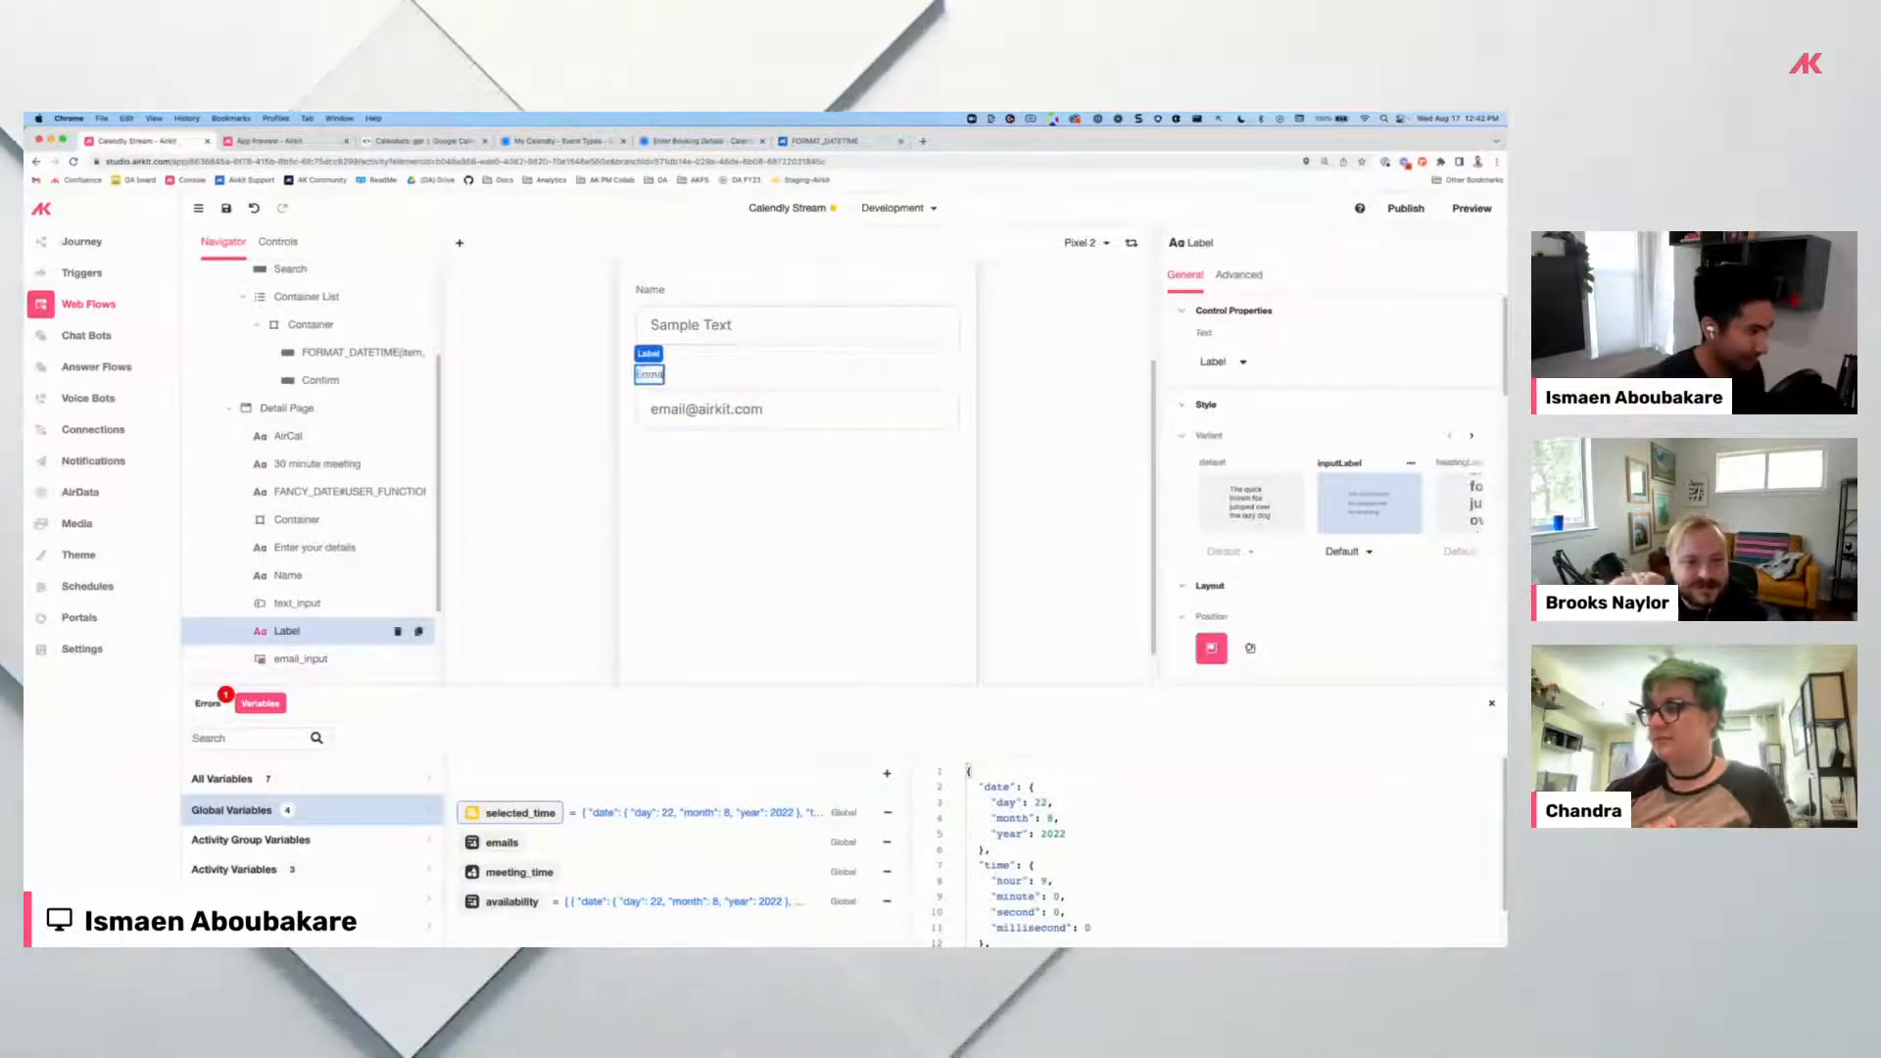
{"action": "key", "text": "BackSpace"}
{"action": "type", "text": "E"}
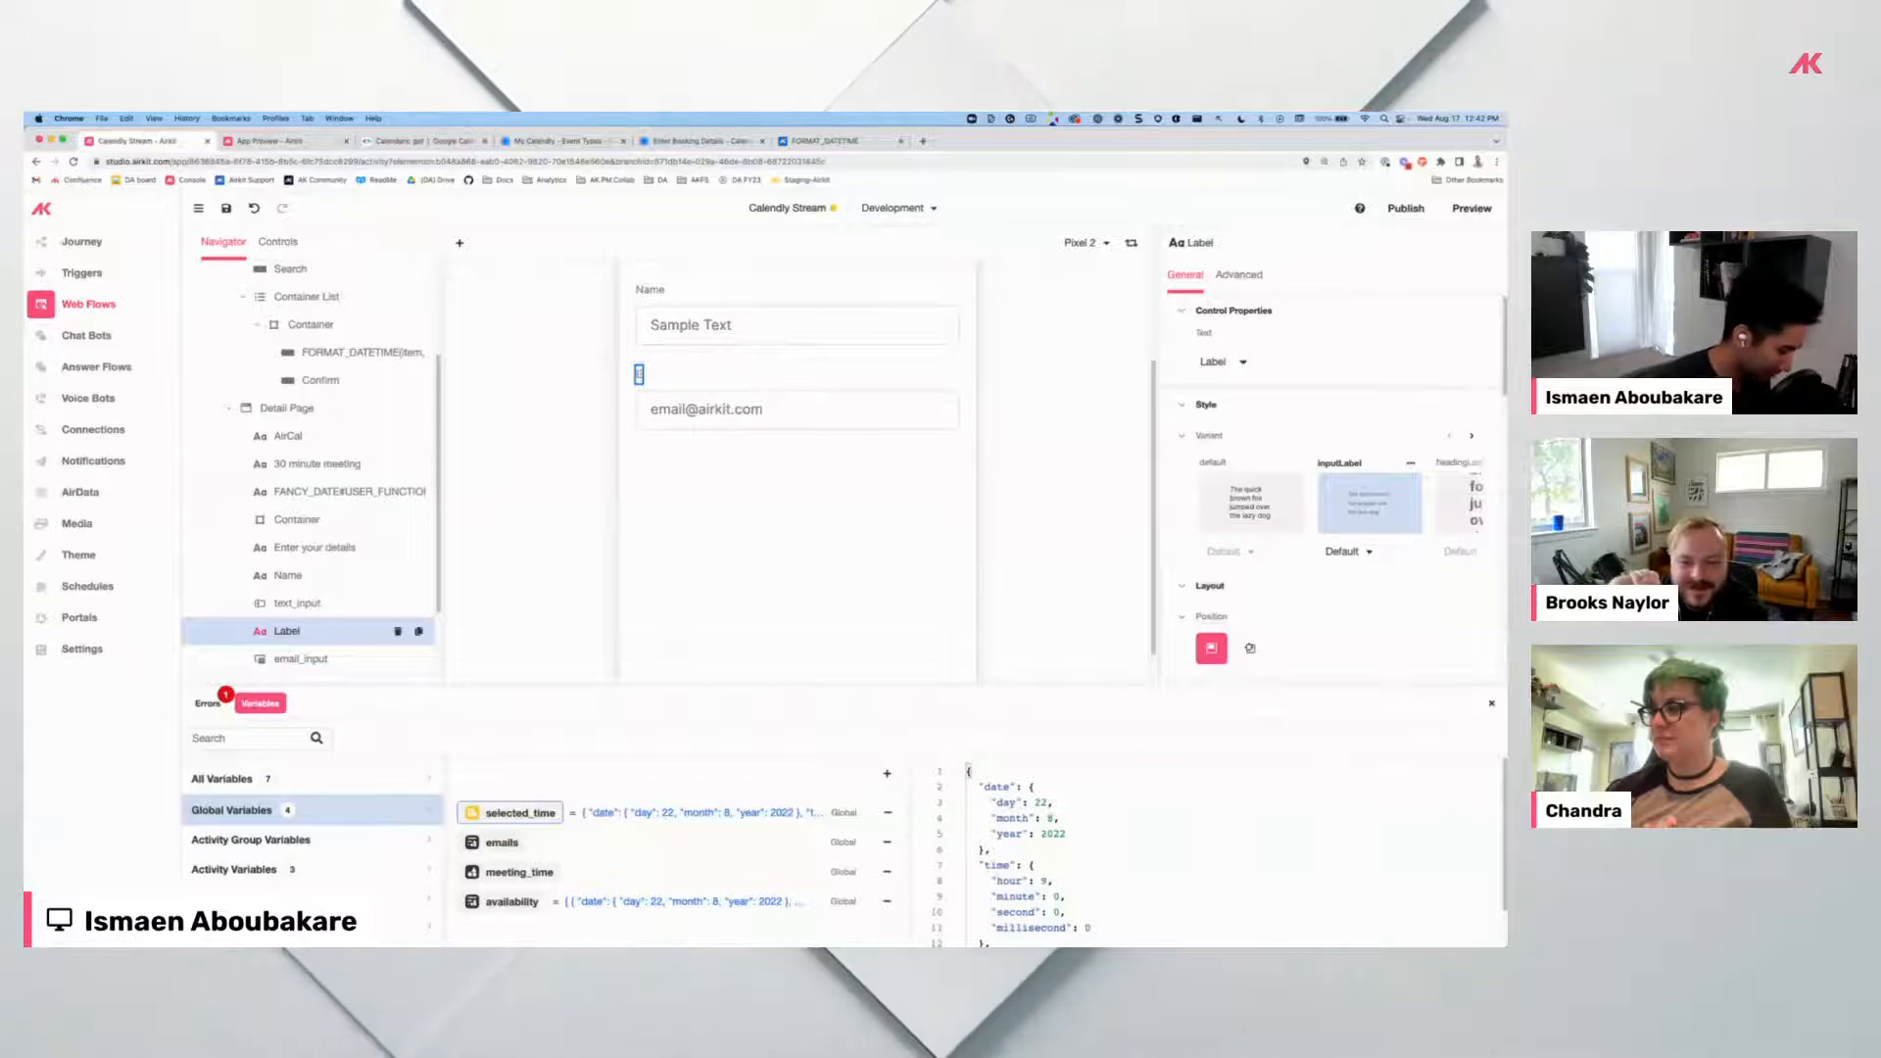
{"action": "type", "text": "mail"}
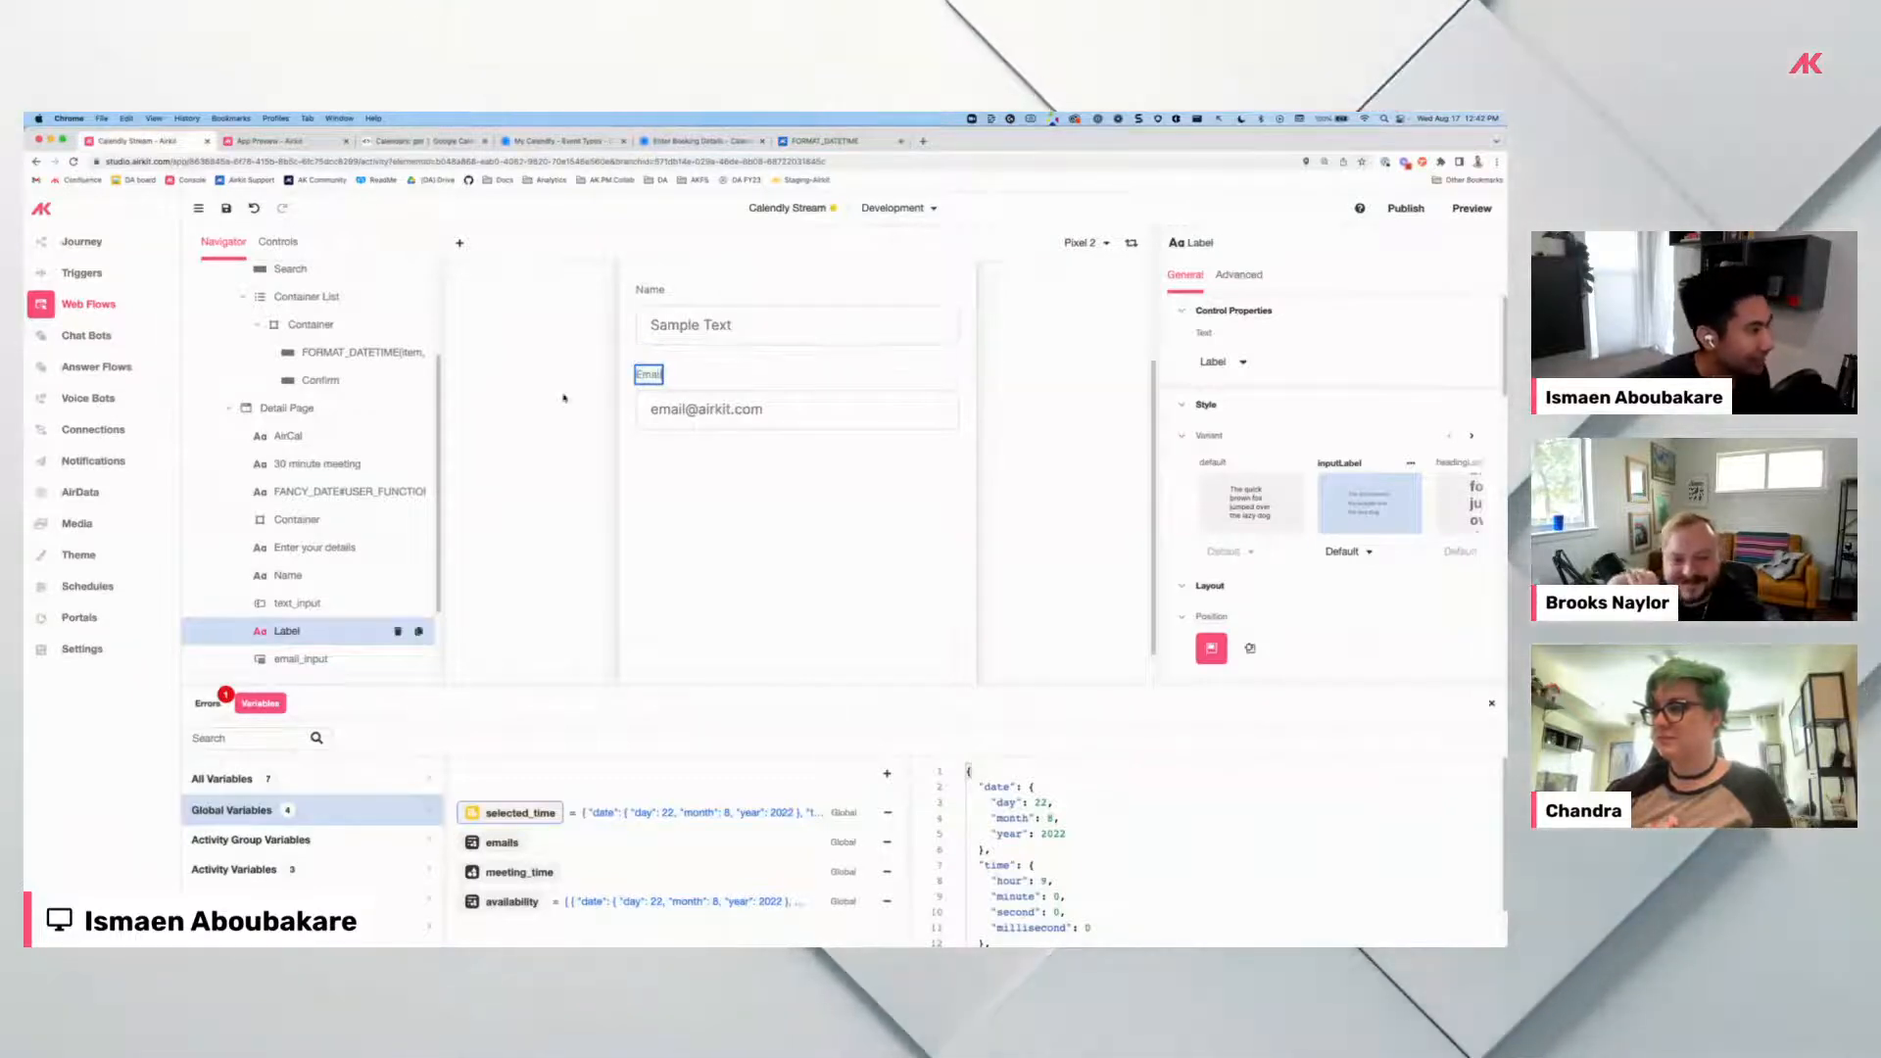
{"action": "key", "text": "super+5"}
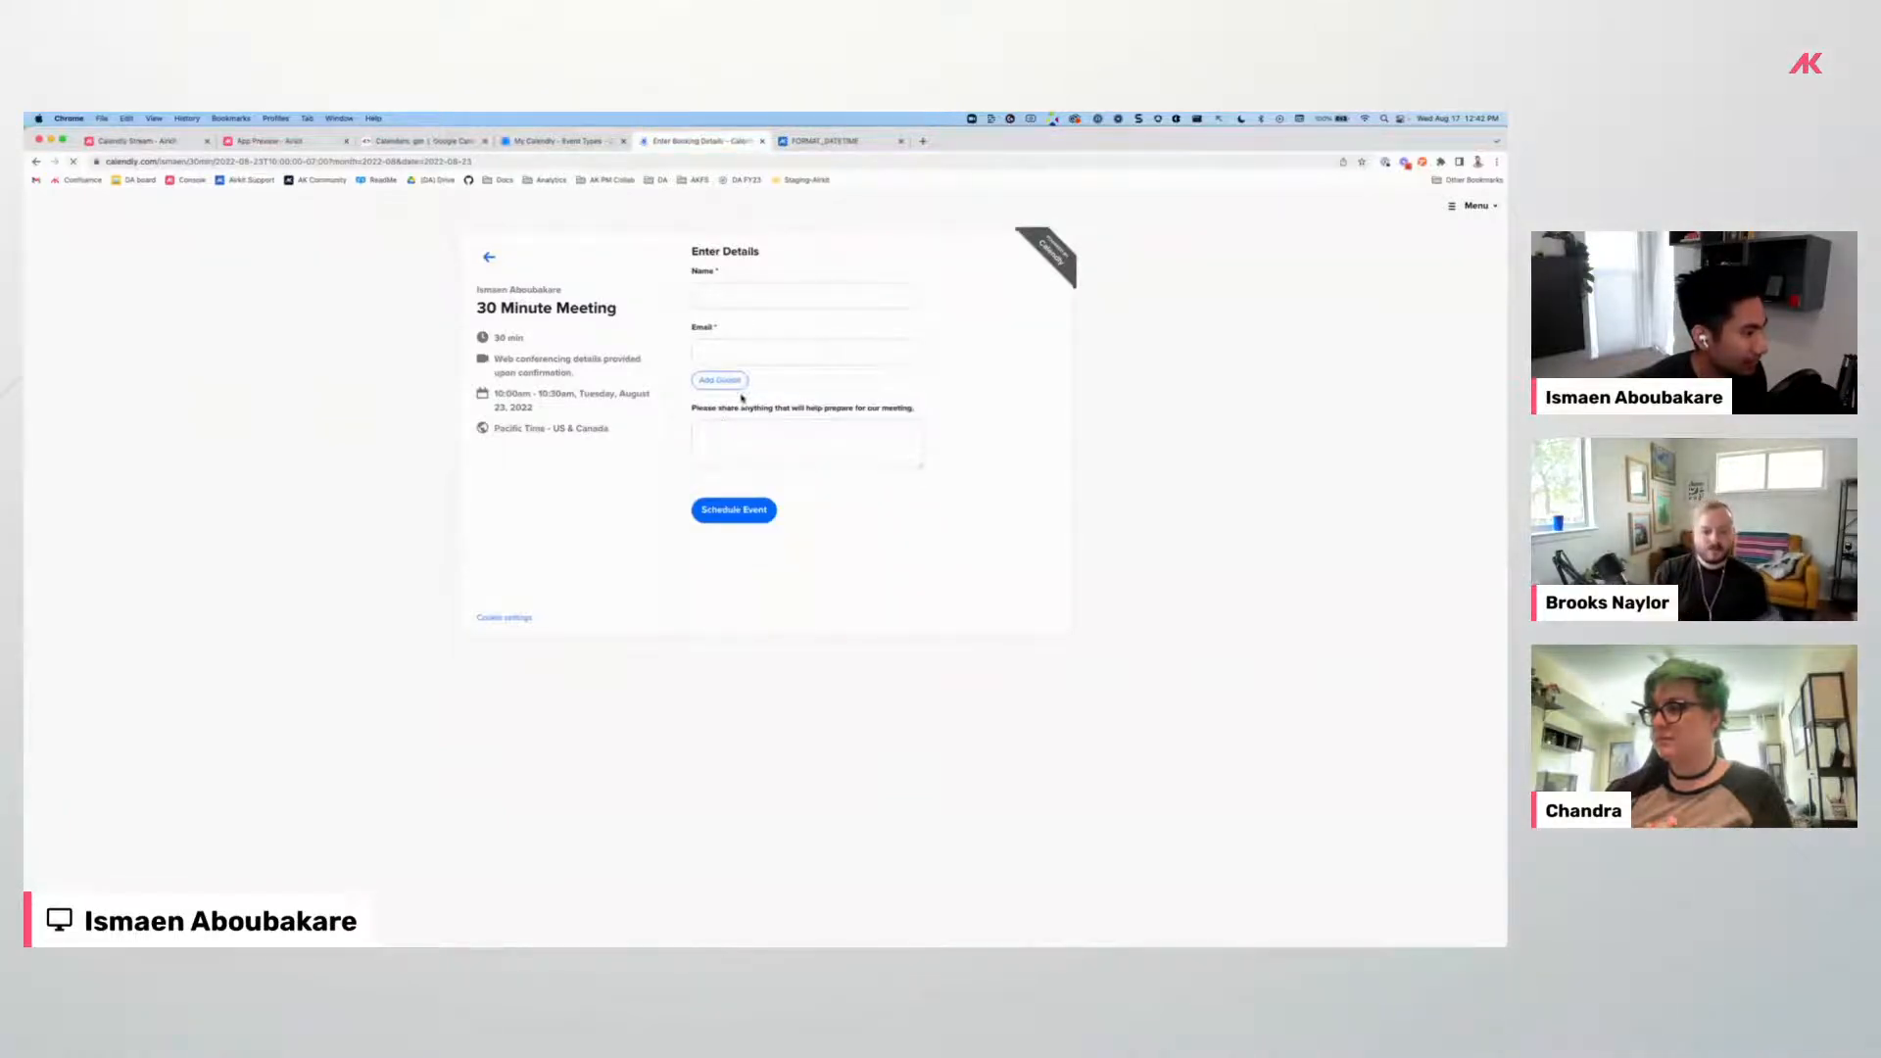
{"action": "key", "text": "super+1"}
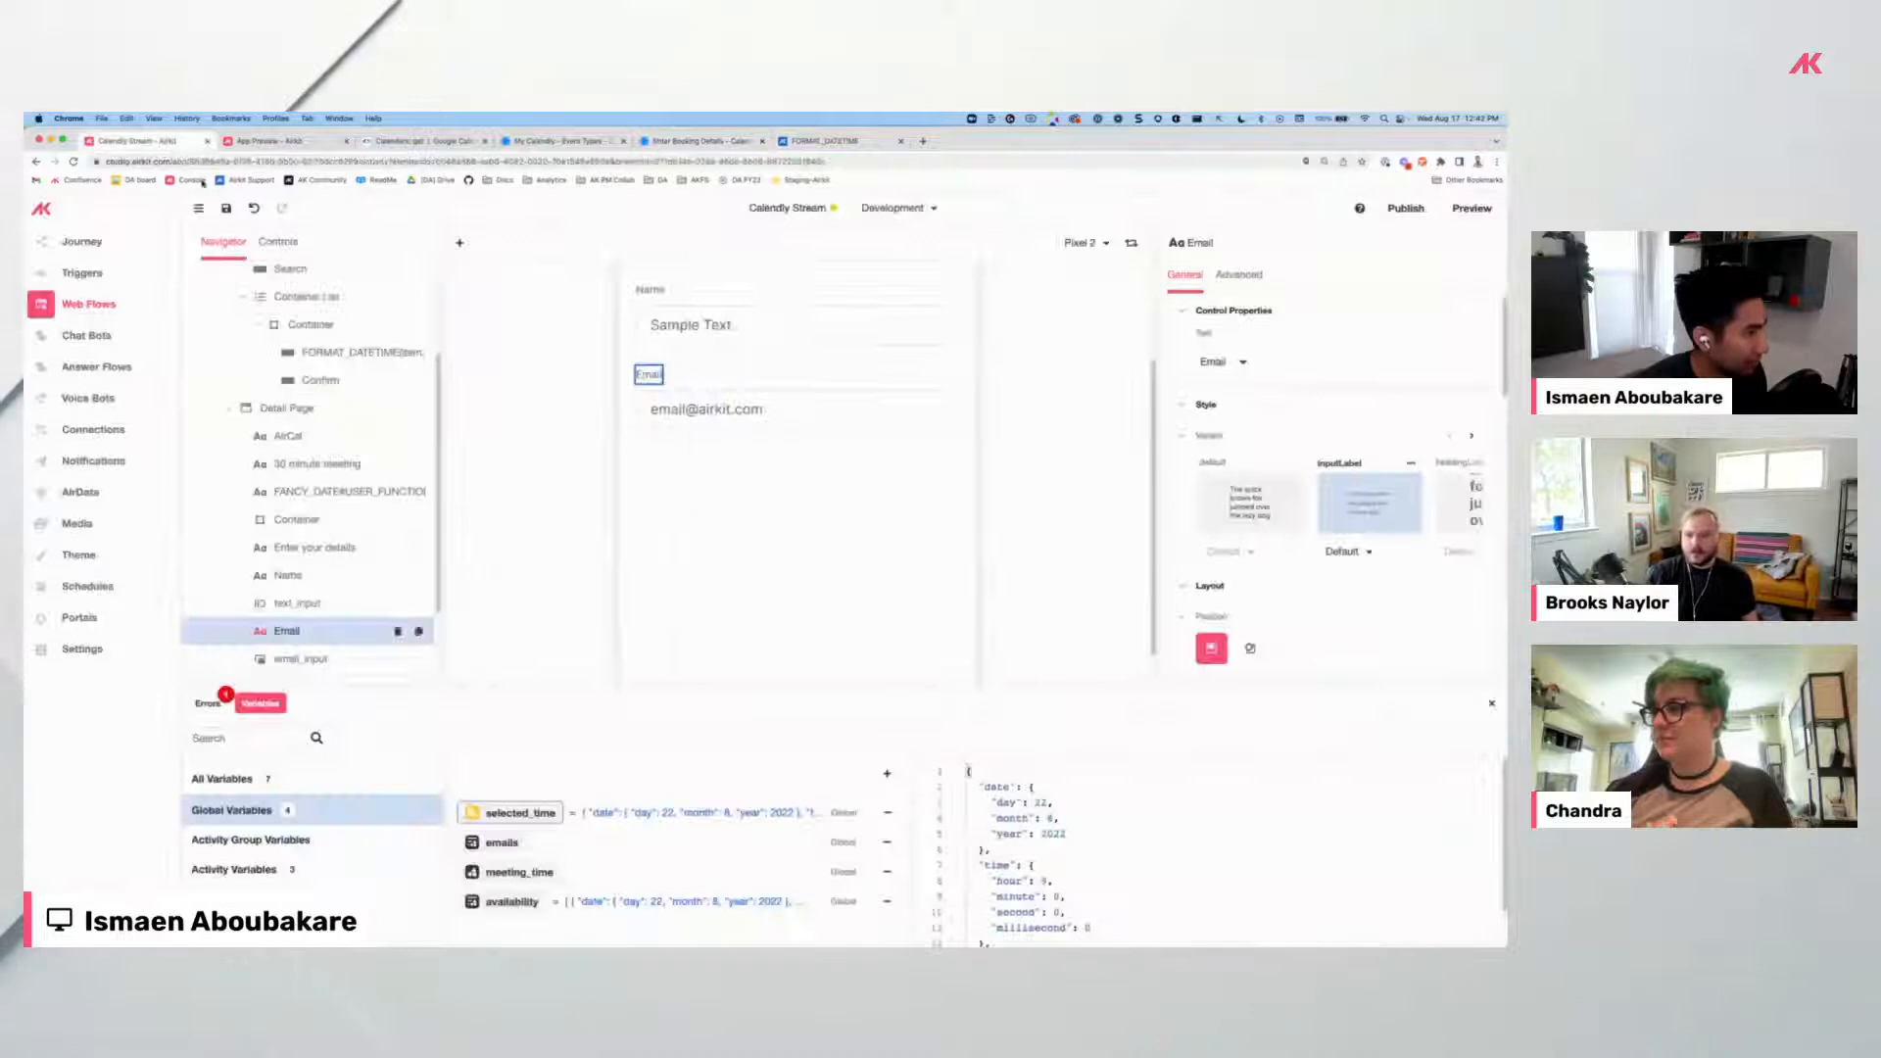
{"action": "scroll", "coordinate": [316, 659], "scroll_direction": "down", "scroll_amount": 2}
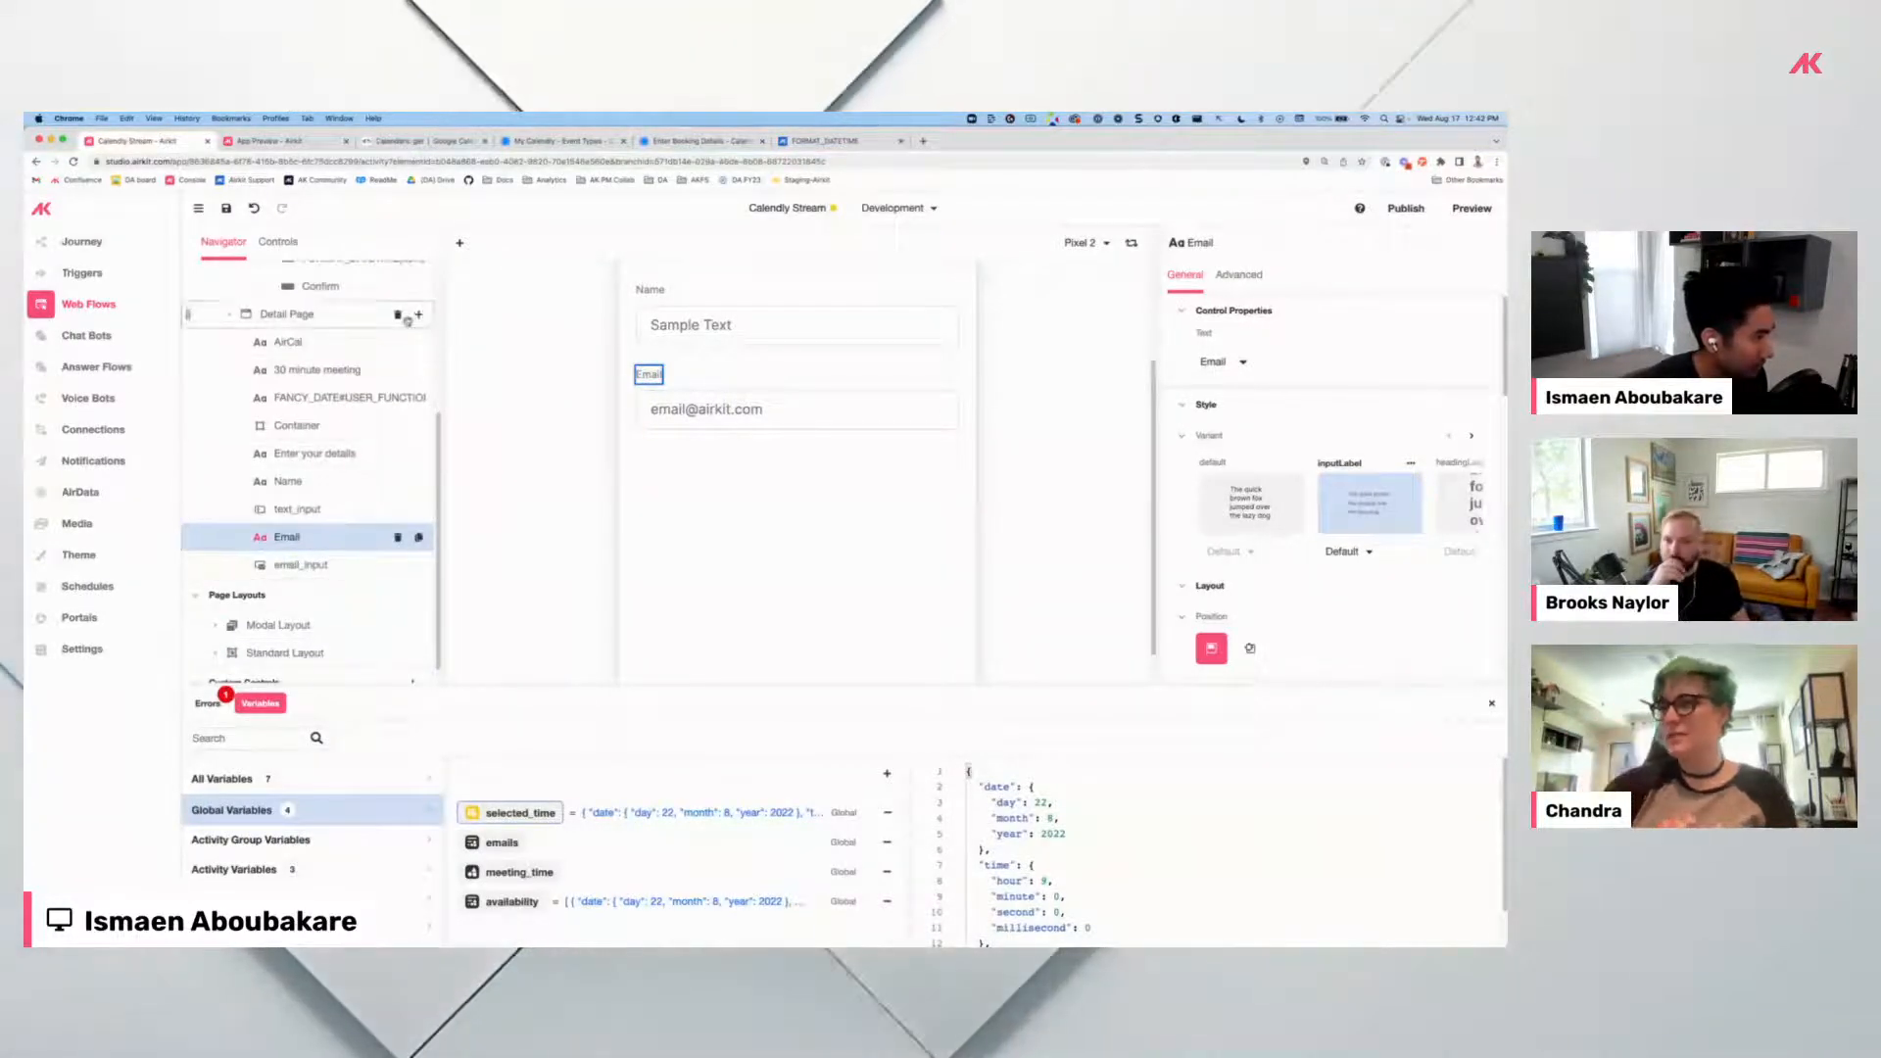
Add a label and a text area below the email field on the Detail Page.
{"action": "left_click", "coordinate": [418, 318]}
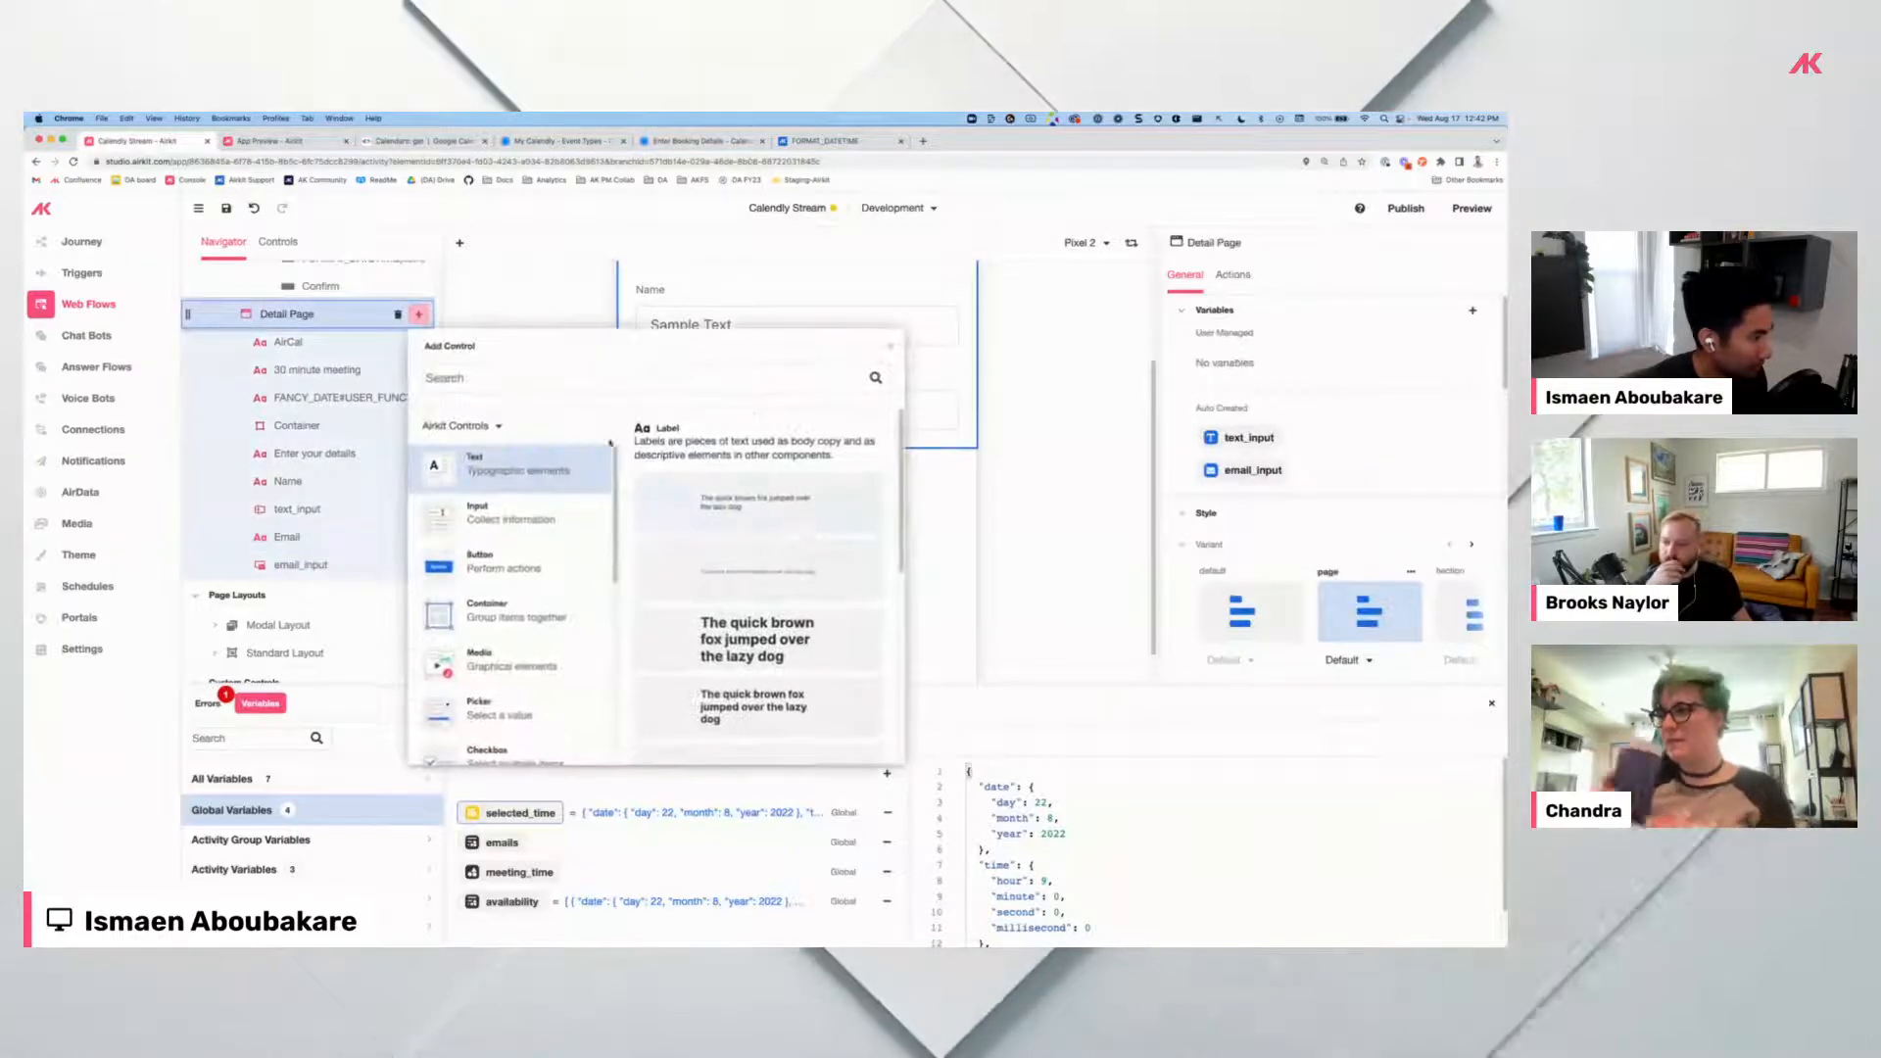
{"action": "left_click", "coordinate": [762, 568]}
{"action": "left_click", "coordinate": [647, 459]}
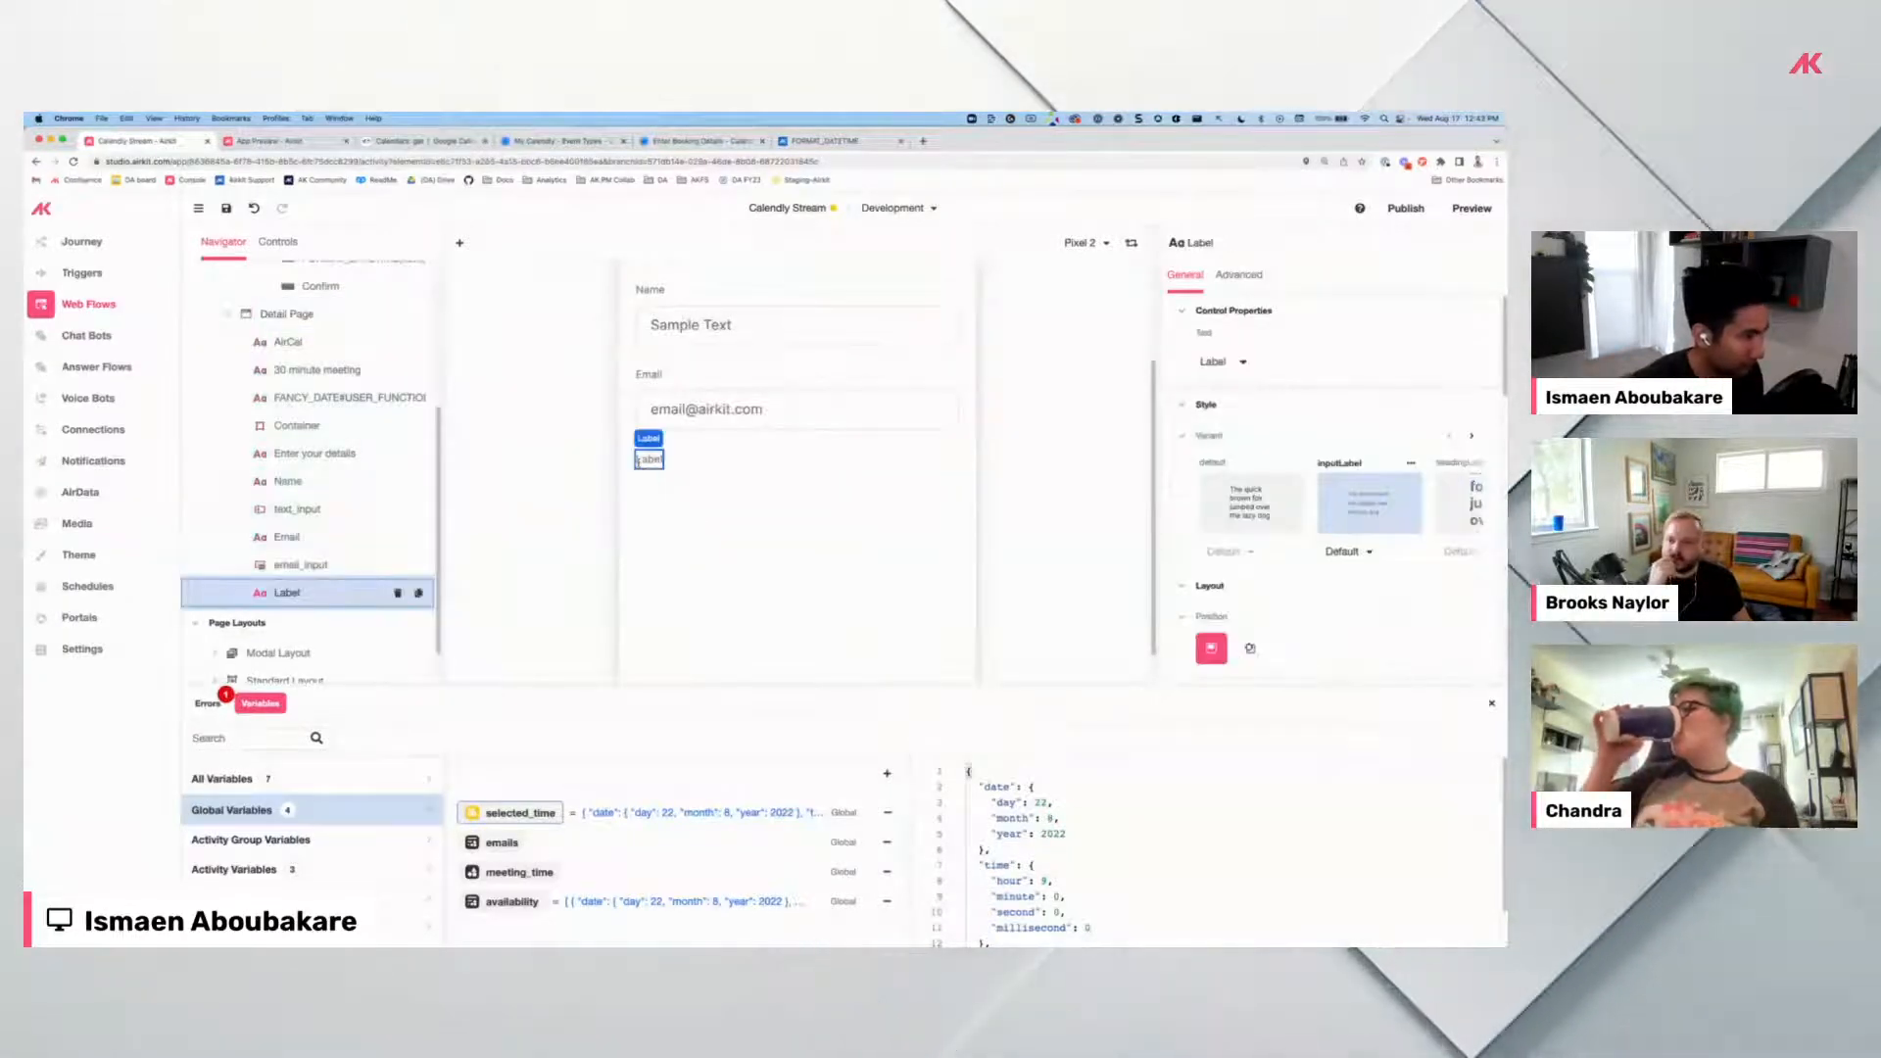
{"action": "key", "text": "BackSpace"}
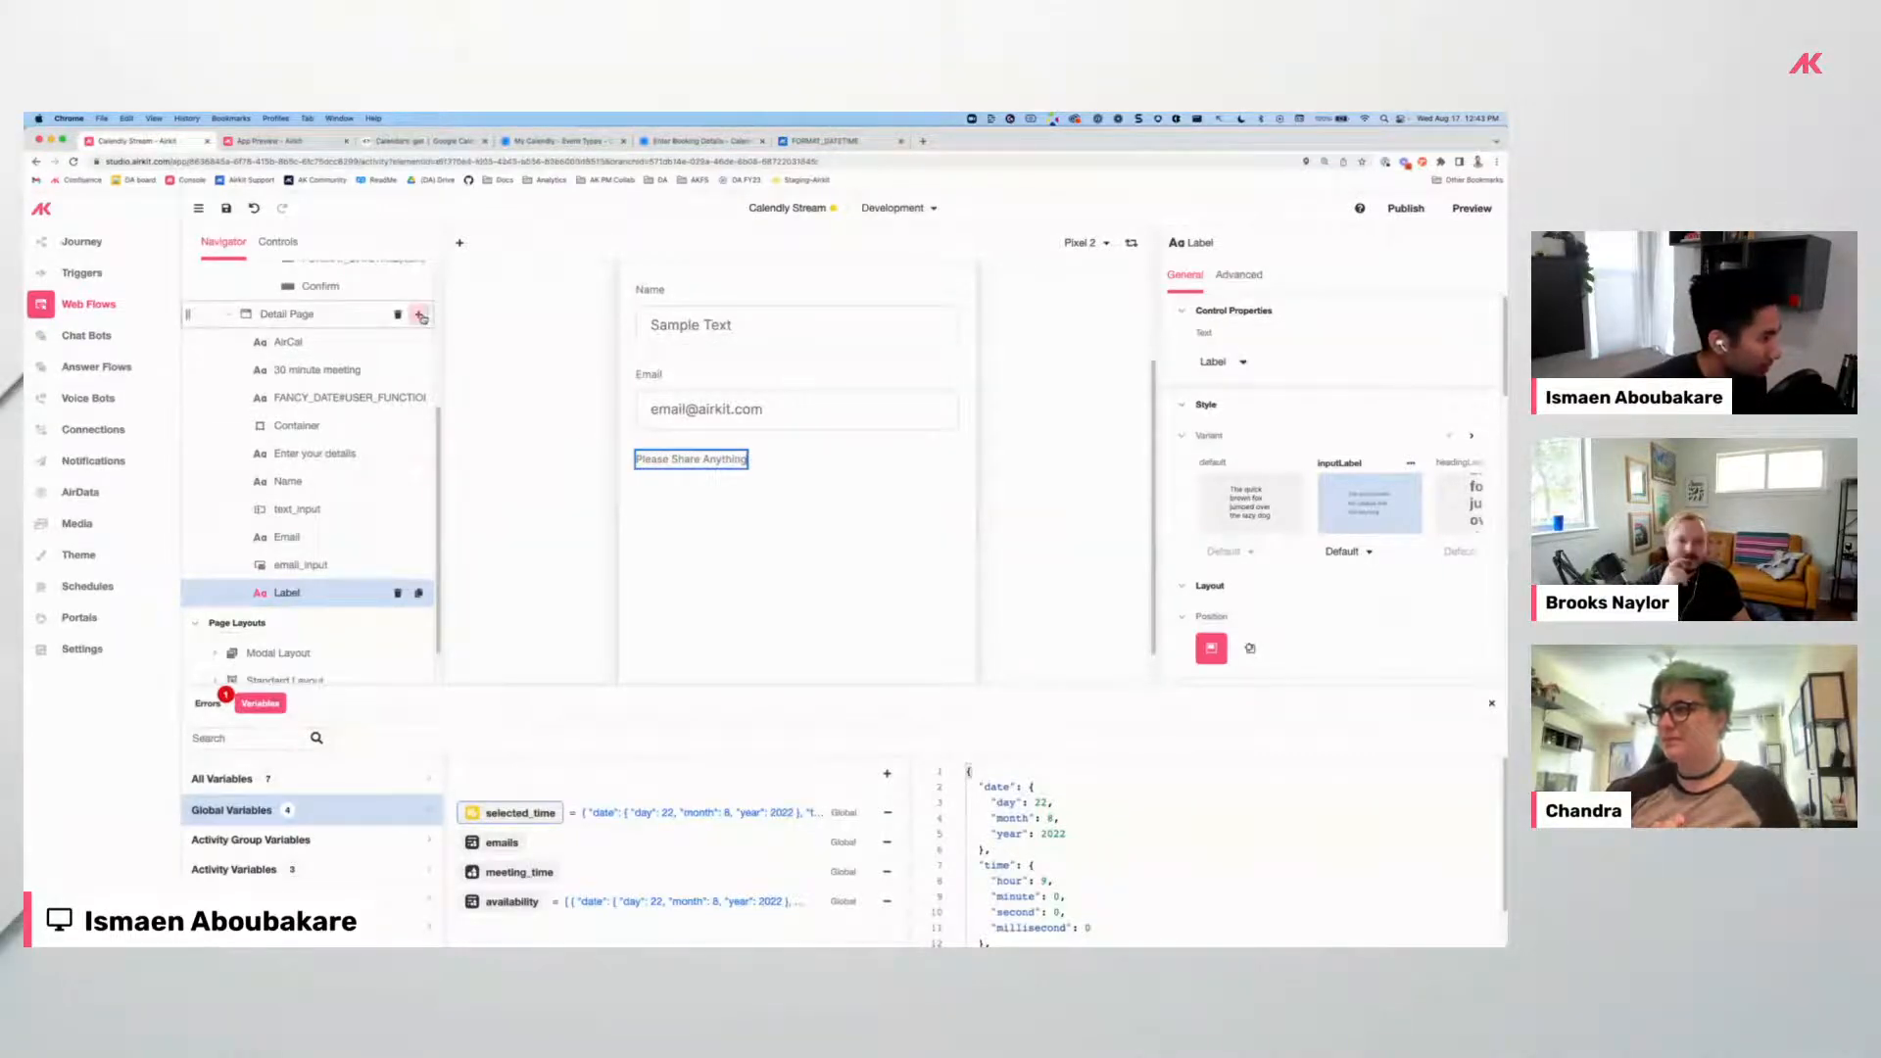
{"action": "left_click", "coordinate": [418, 315]}
{"action": "scroll", "coordinate": [755, 603], "scroll_direction": "down", "scroll_amount": 5}
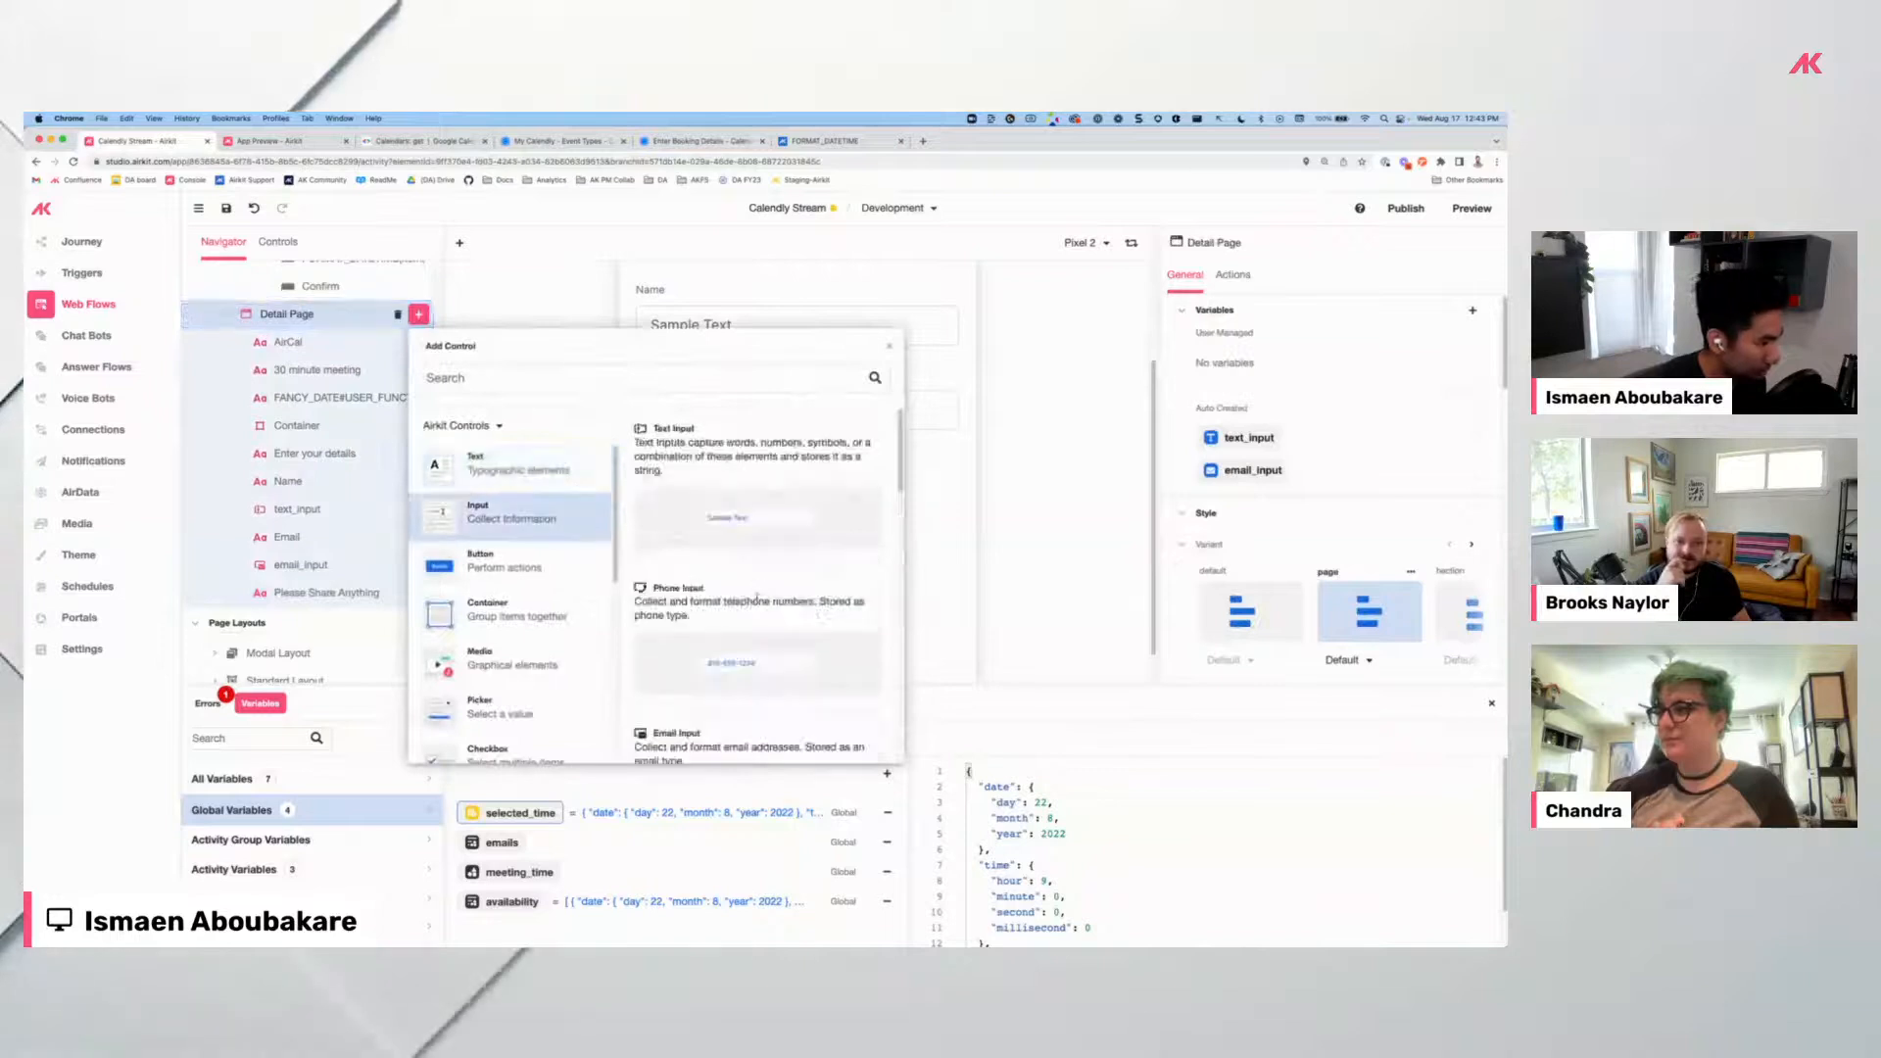
{"action": "scroll", "coordinate": [755, 603], "scroll_direction": "down", "scroll_amount": 4}
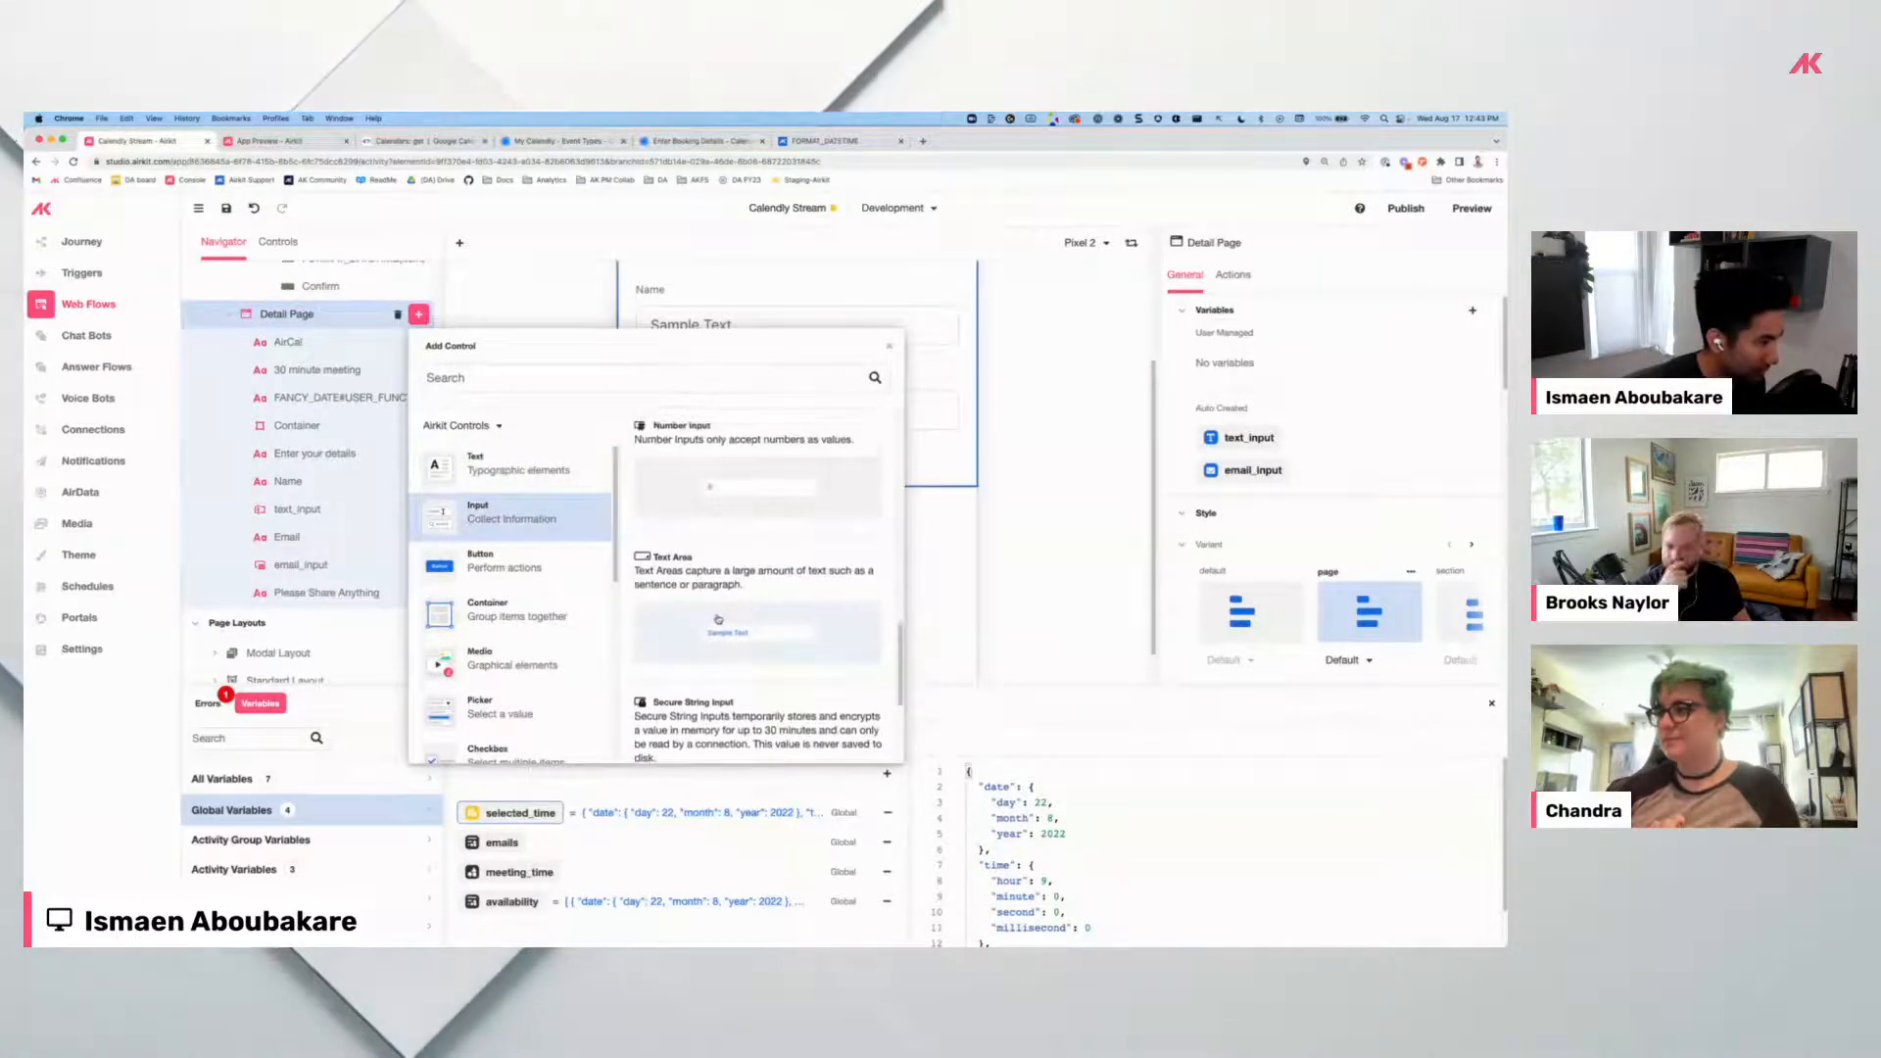
{"action": "left_click", "coordinate": [781, 628]}
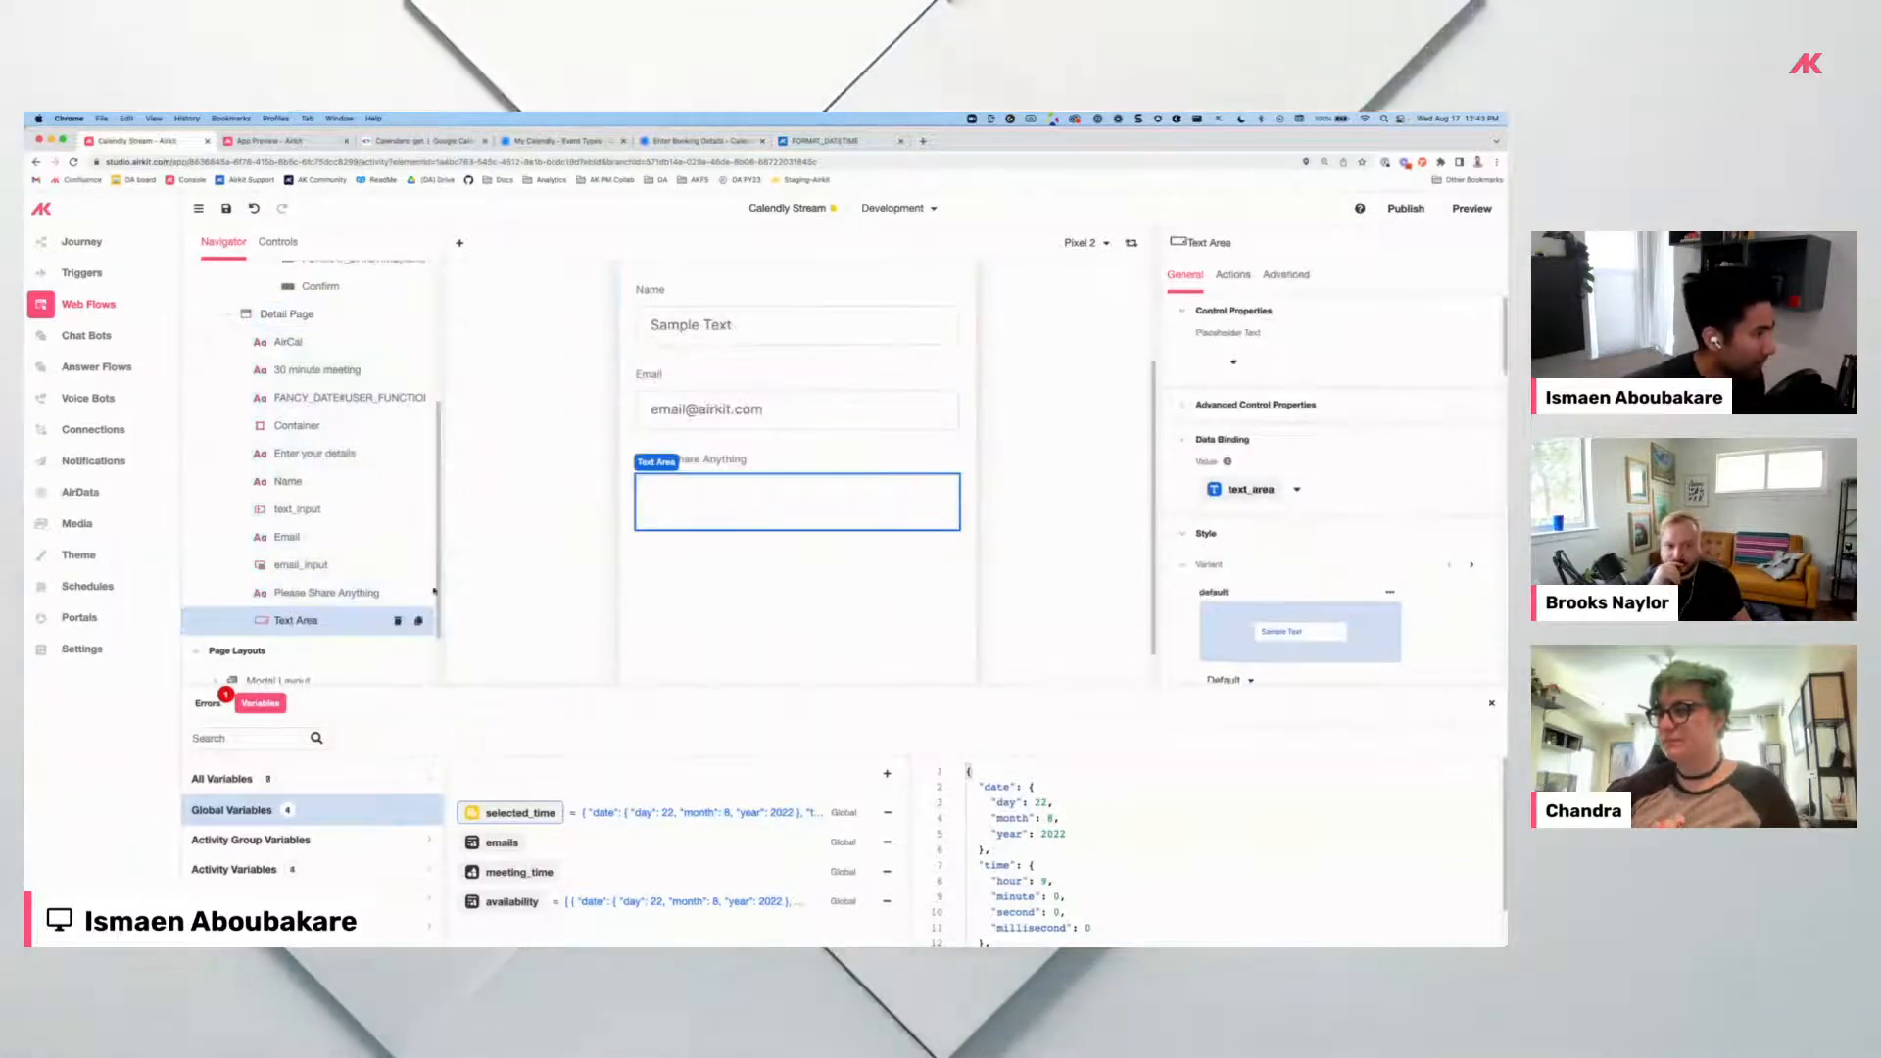
Add a button labelled 'Schedule Event', checking the Calendly form for reference.
{"action": "left_click", "coordinate": [840, 142]}
{"action": "left_click", "coordinate": [720, 142]}
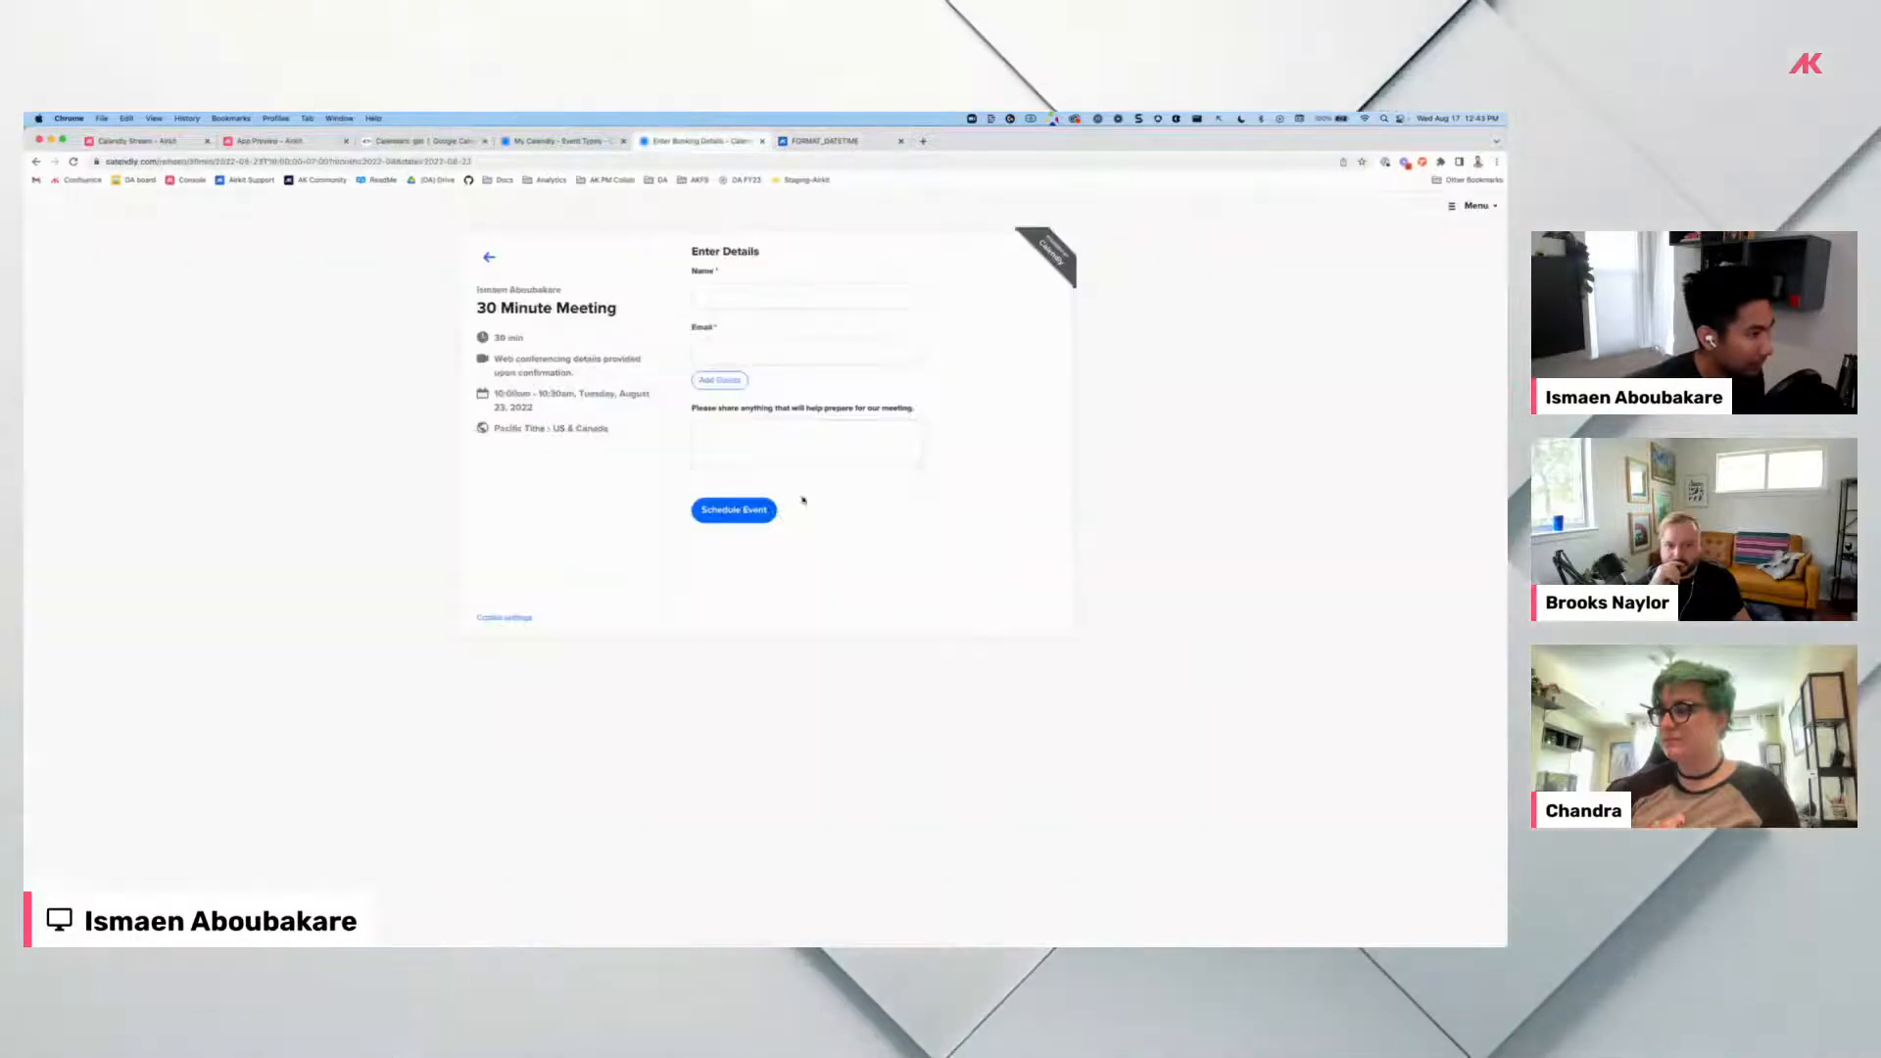
{"action": "left_click", "coordinate": [185, 142]}
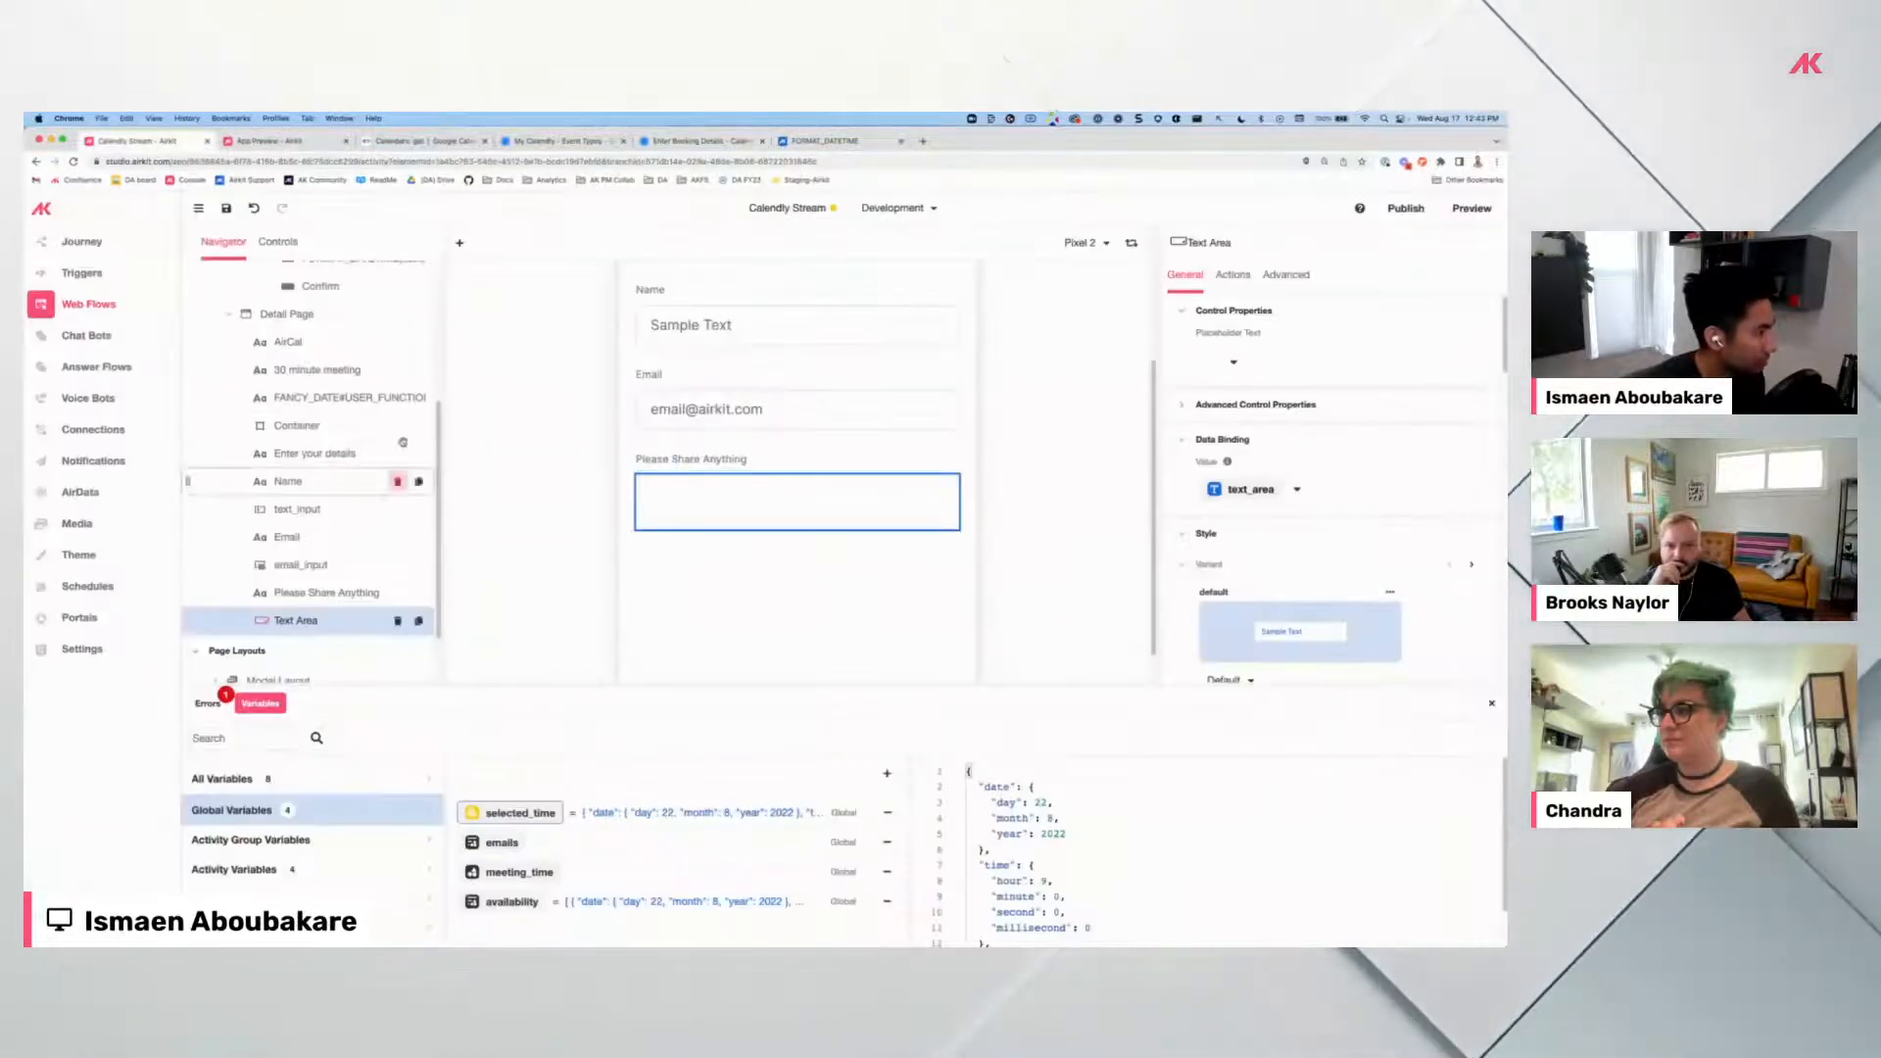
{"action": "left_click", "coordinate": [418, 315]}
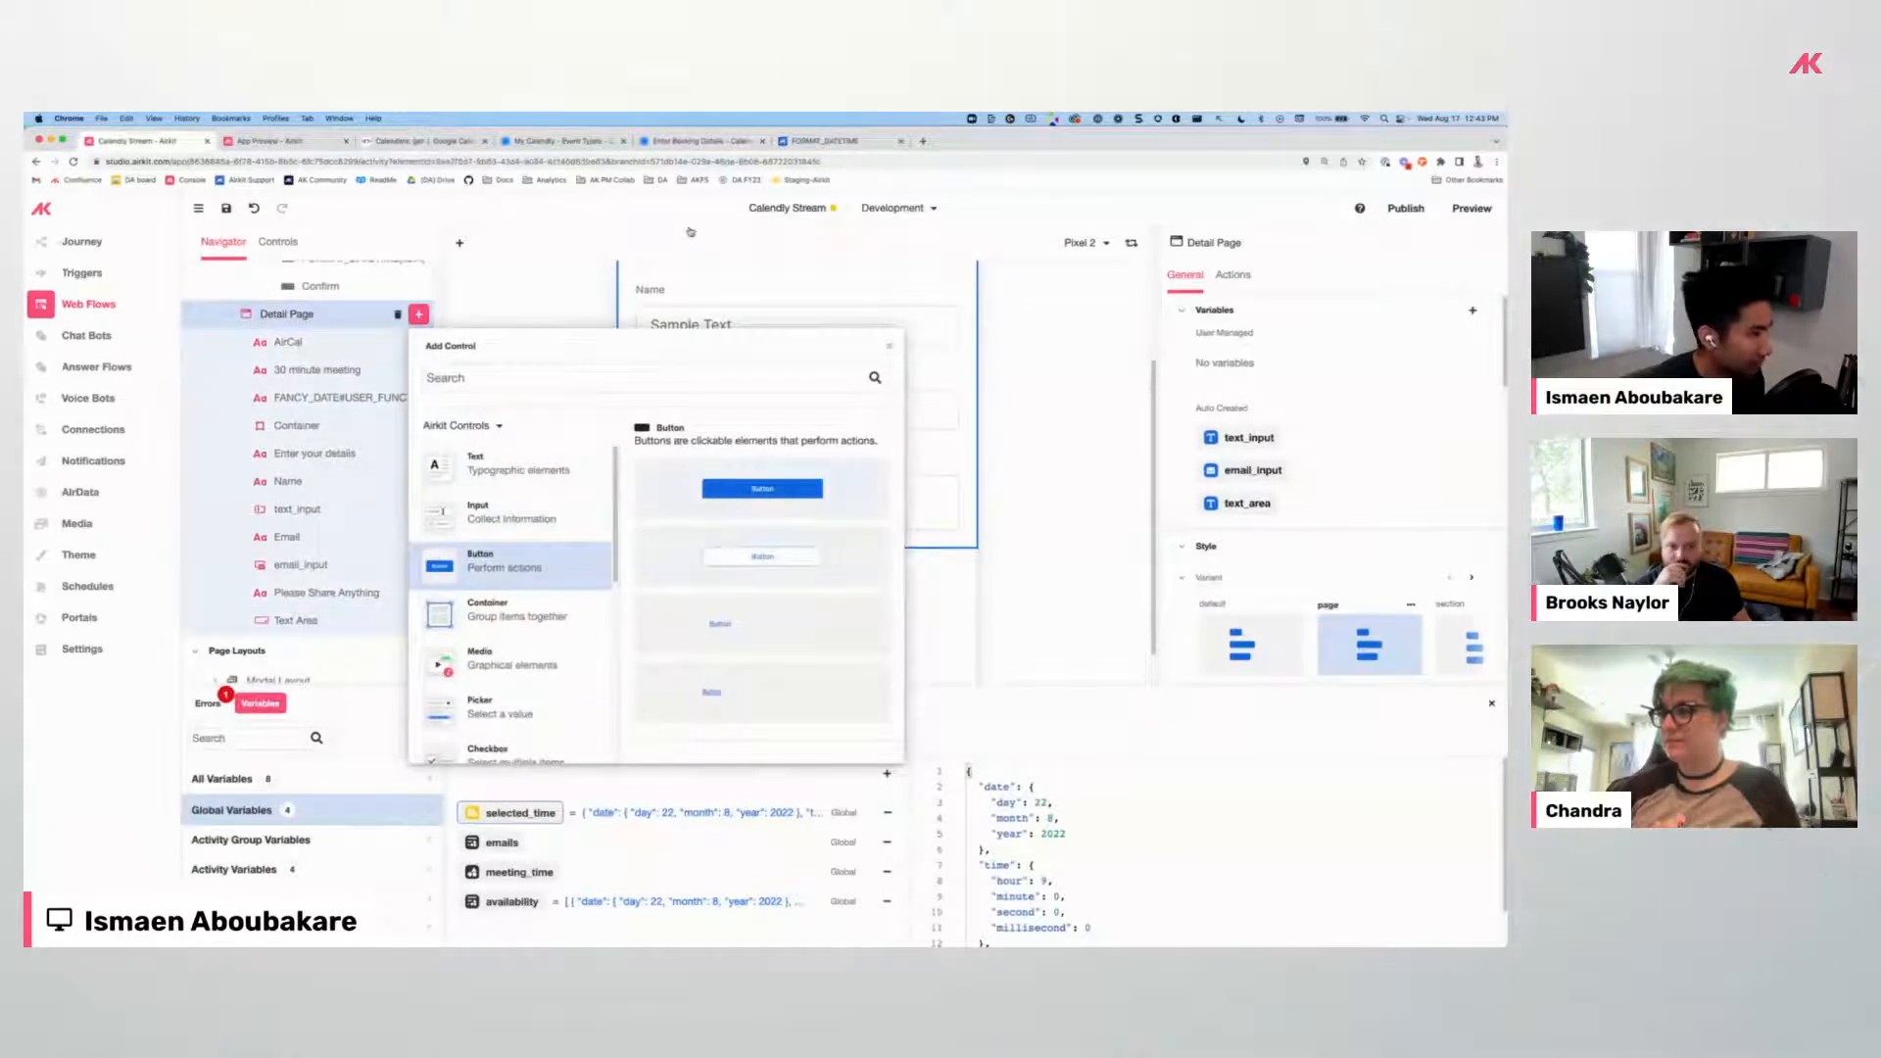
{"action": "left_click", "coordinate": [690, 143]}
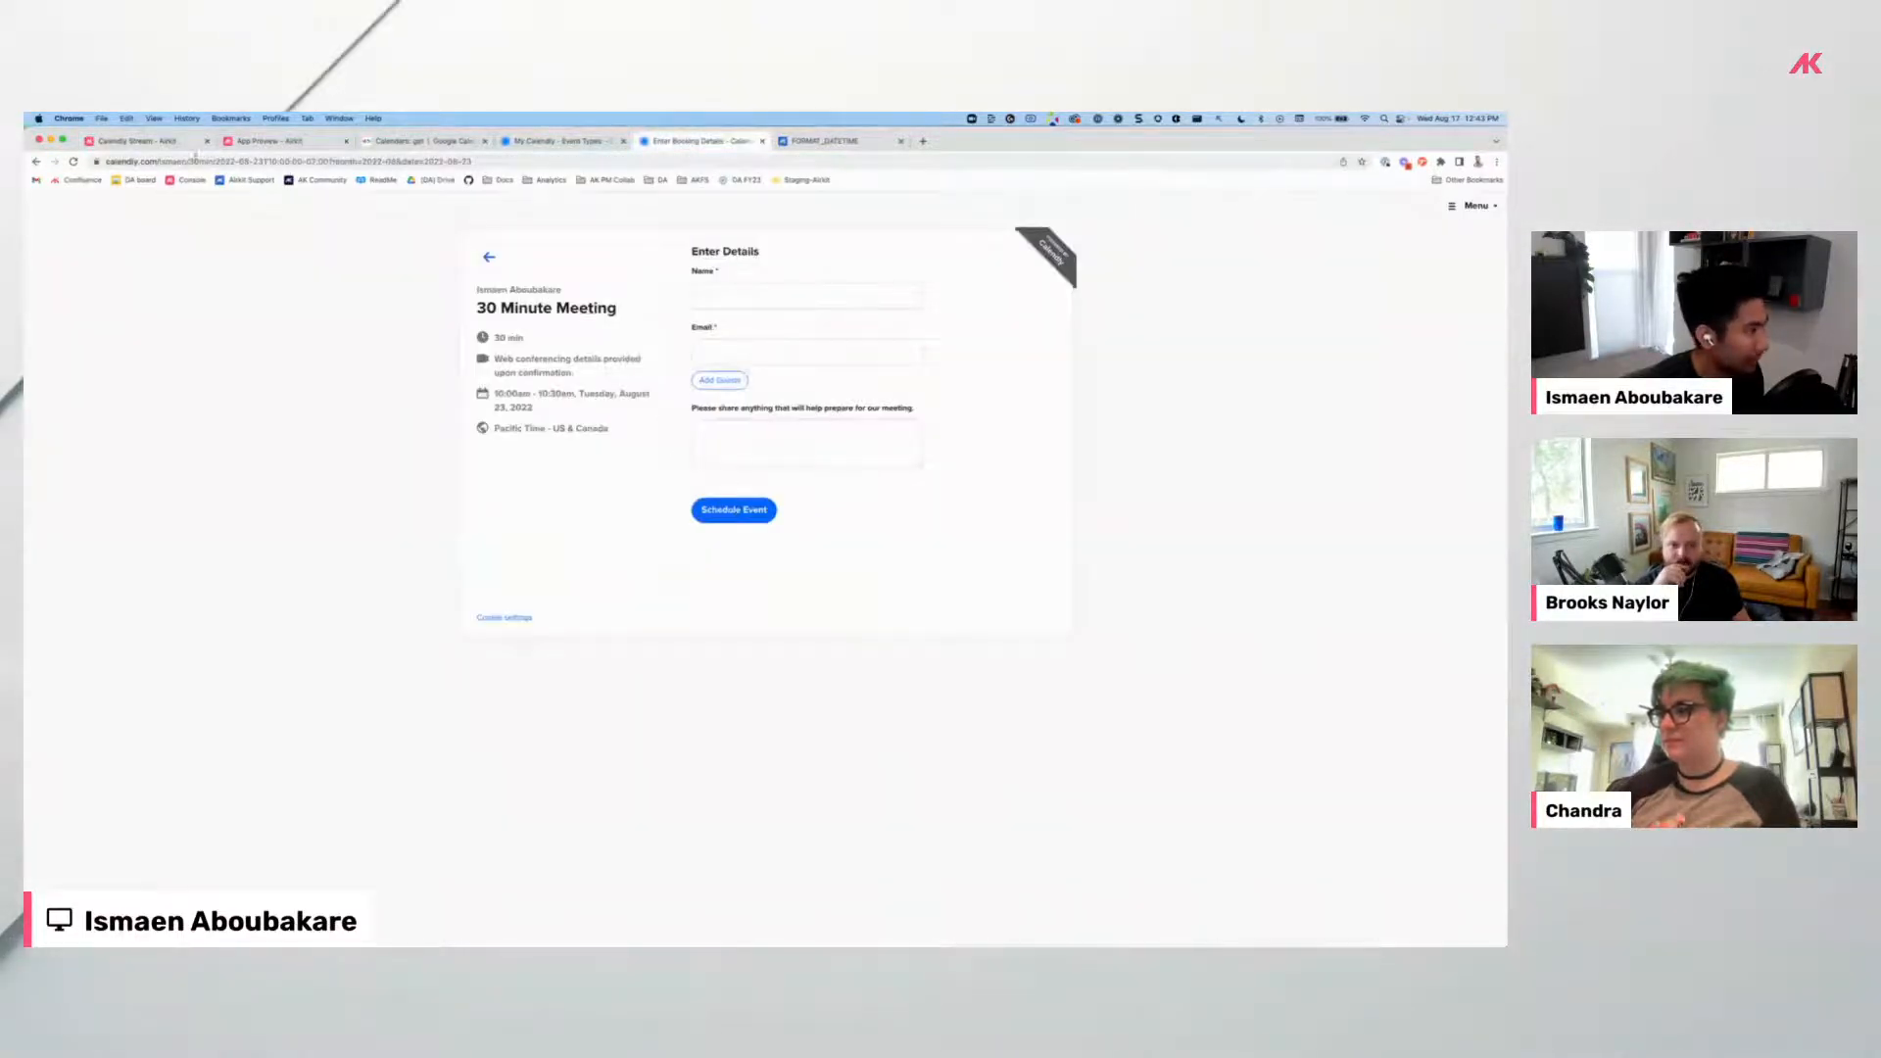
{"action": "left_click", "coordinate": [177, 142]}
{"action": "left_click", "coordinate": [690, 142]}
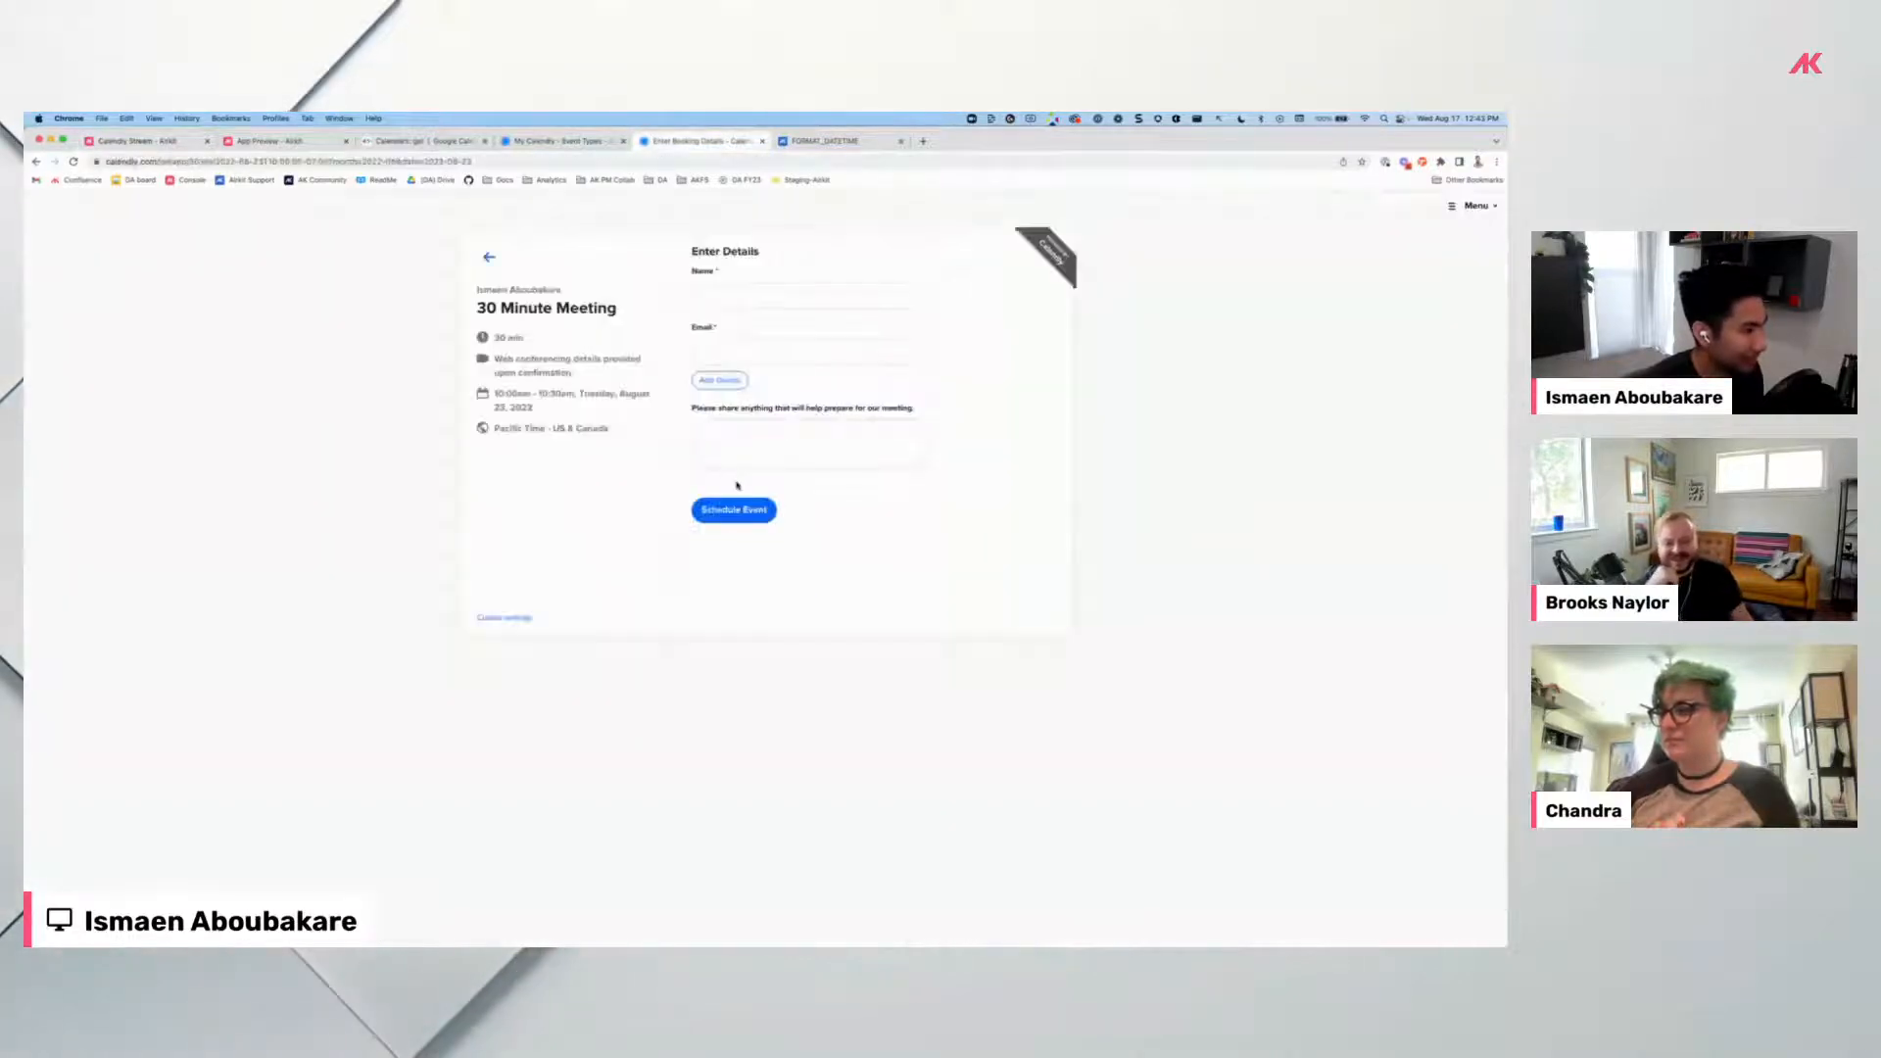
{"action": "left_click", "coordinate": [155, 140]}
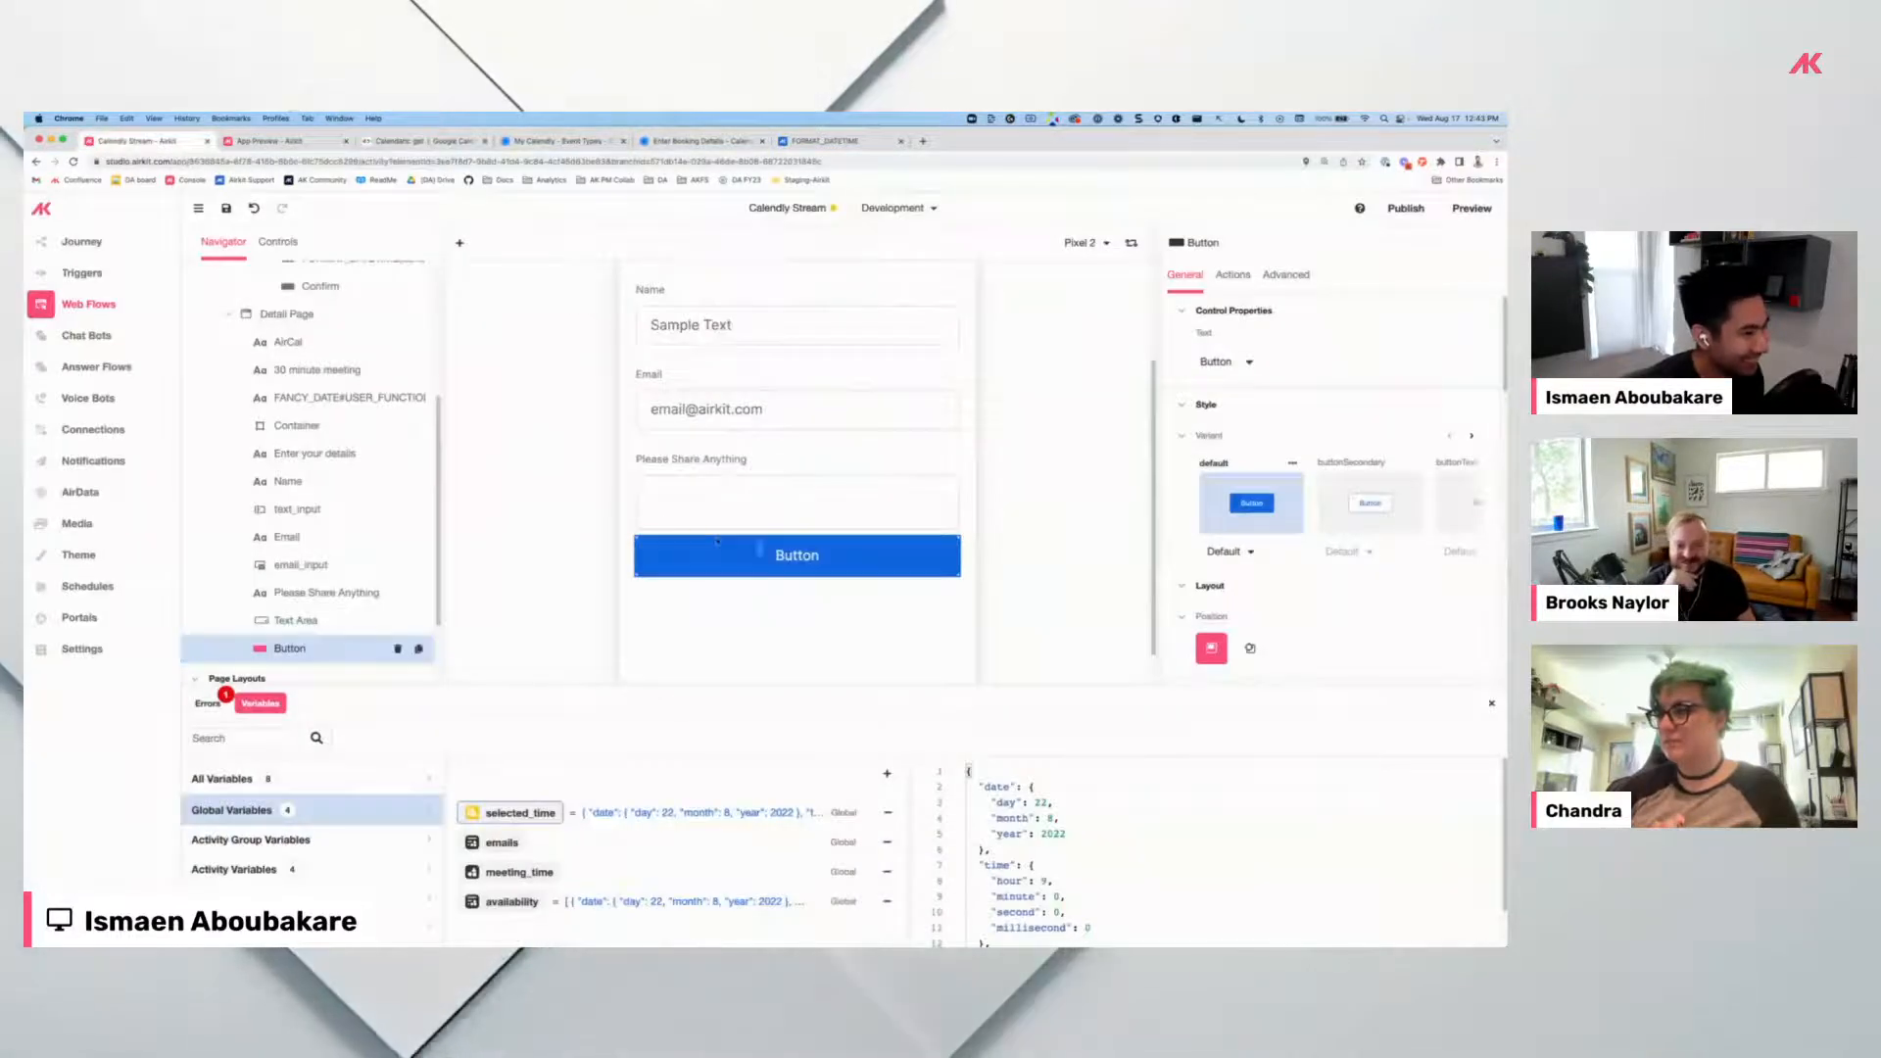
{"action": "double_click", "coordinate": [759, 551]}
{"action": "type", "text": "Schedule Event"}
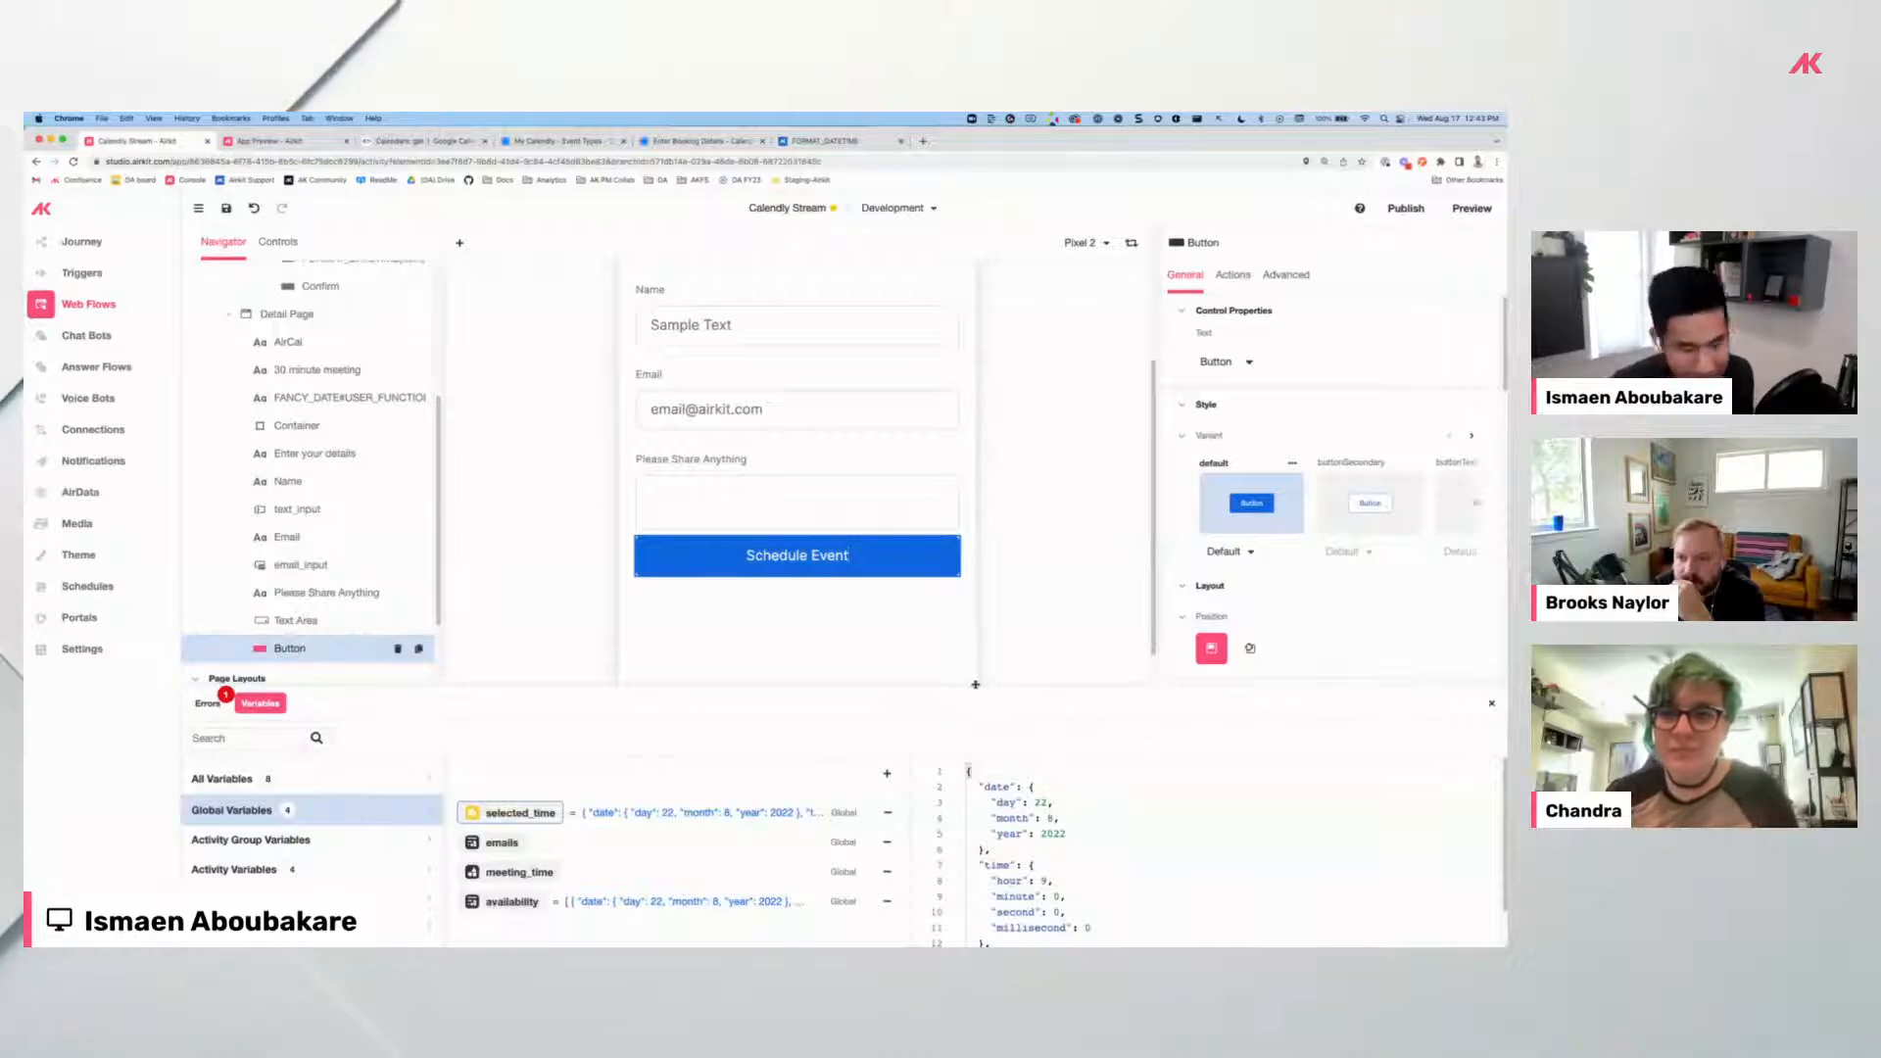
Add a Label inside the Container under the date line and clear its text.
{"action": "scroll", "coordinate": [811, 467], "scroll_direction": "up", "scroll_amount": 2}
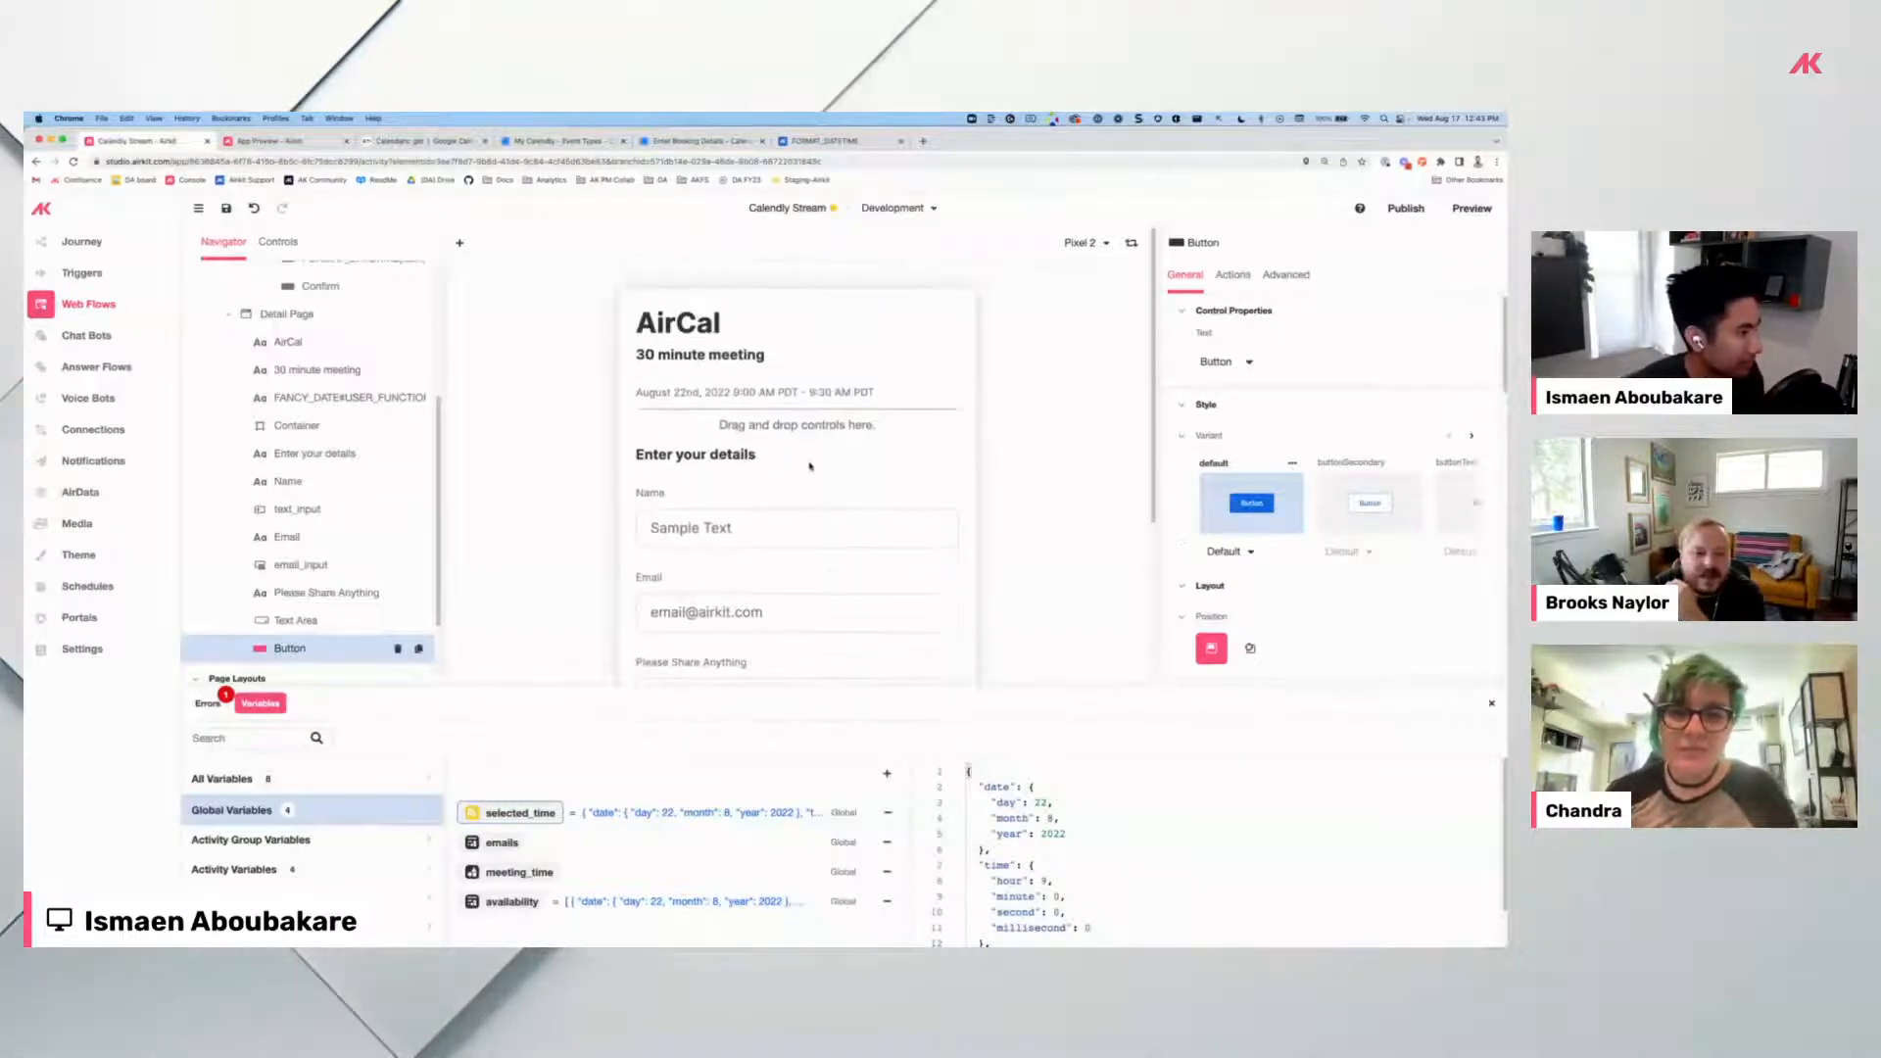
{"action": "left_click", "coordinate": [743, 426]}
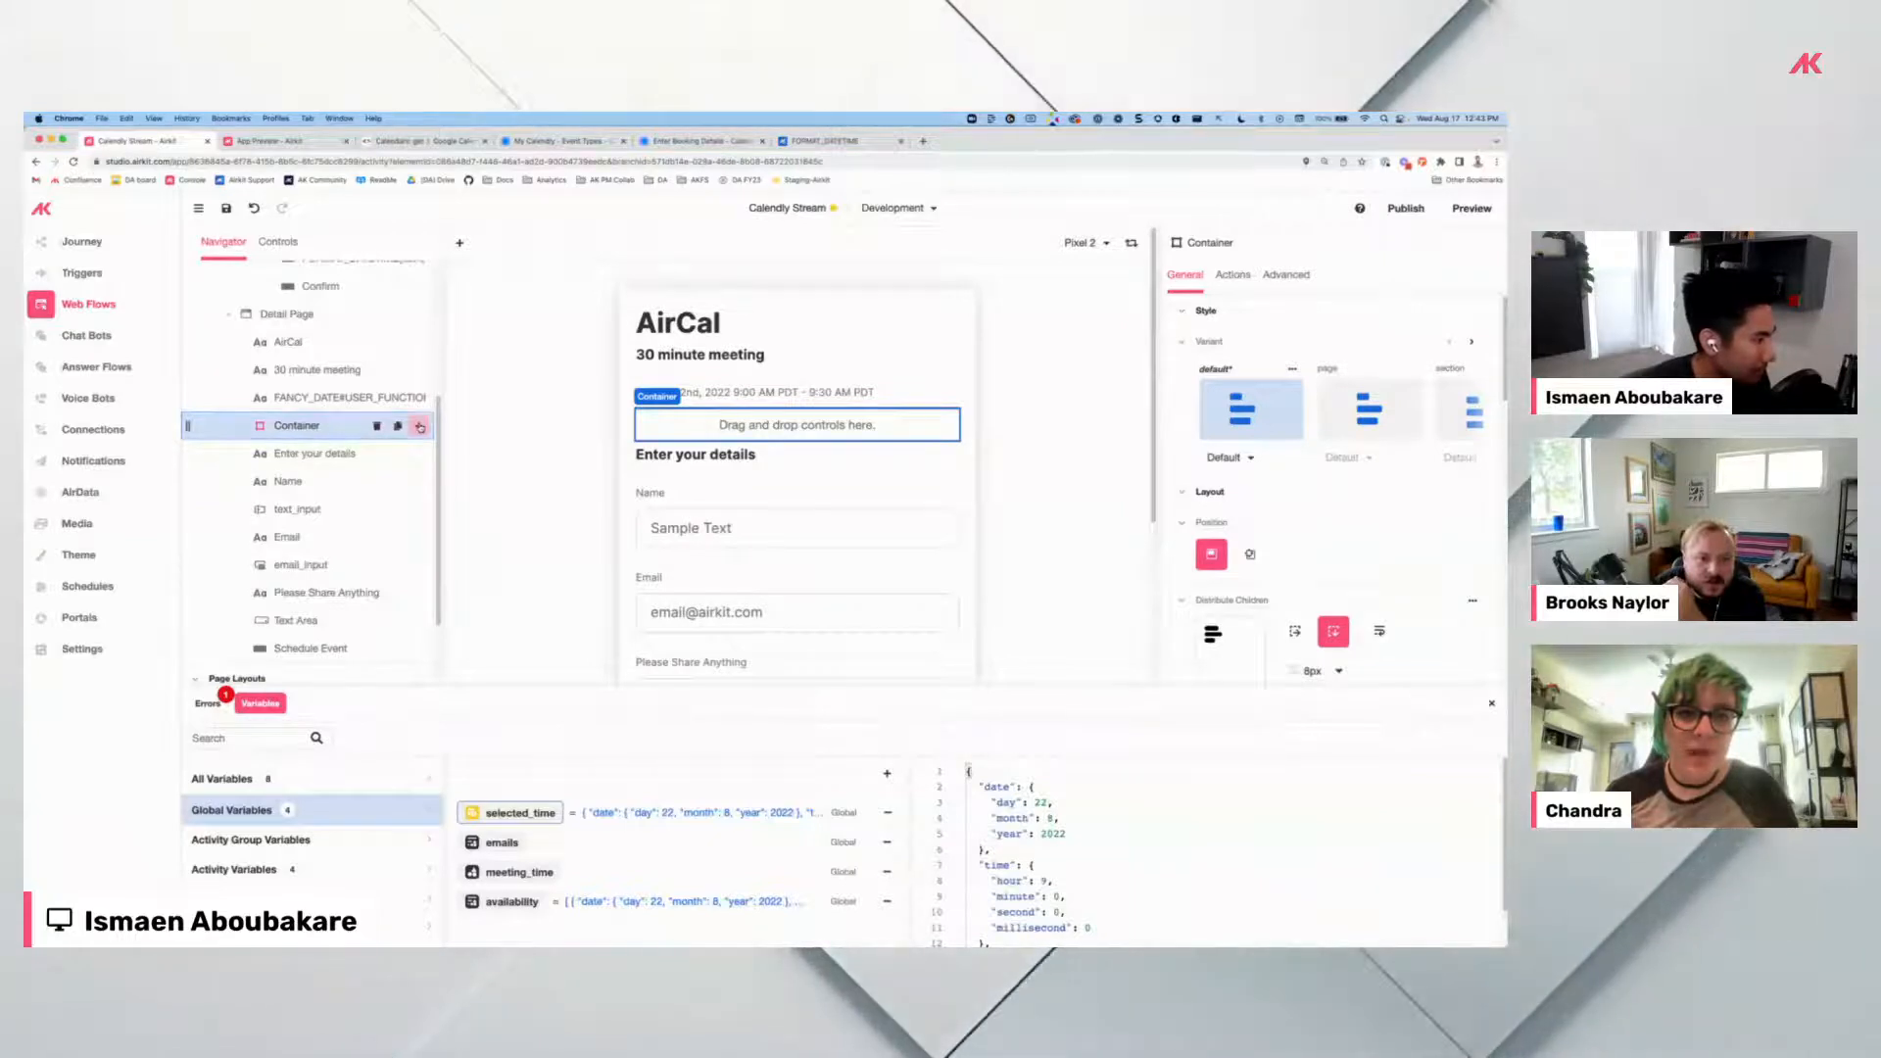
{"action": "left_click", "coordinate": [420, 428]}
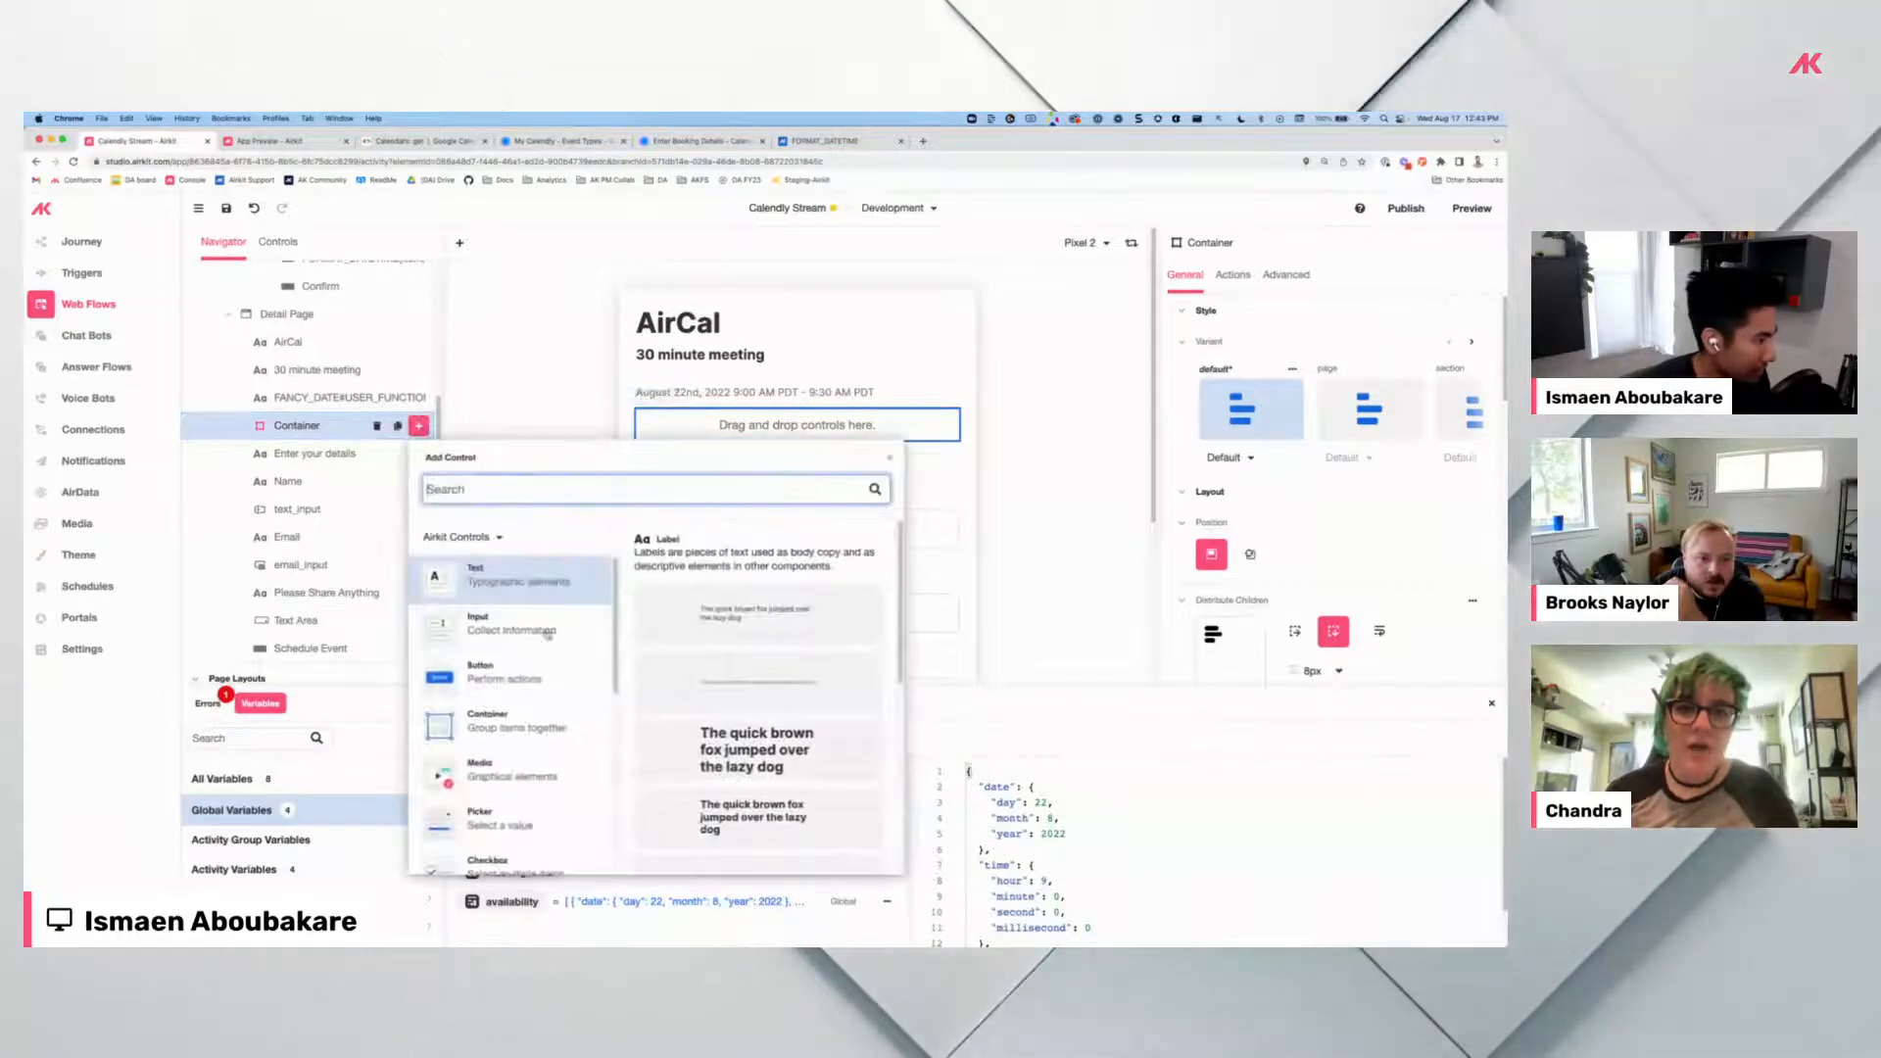
{"action": "left_click", "coordinate": [715, 615]}
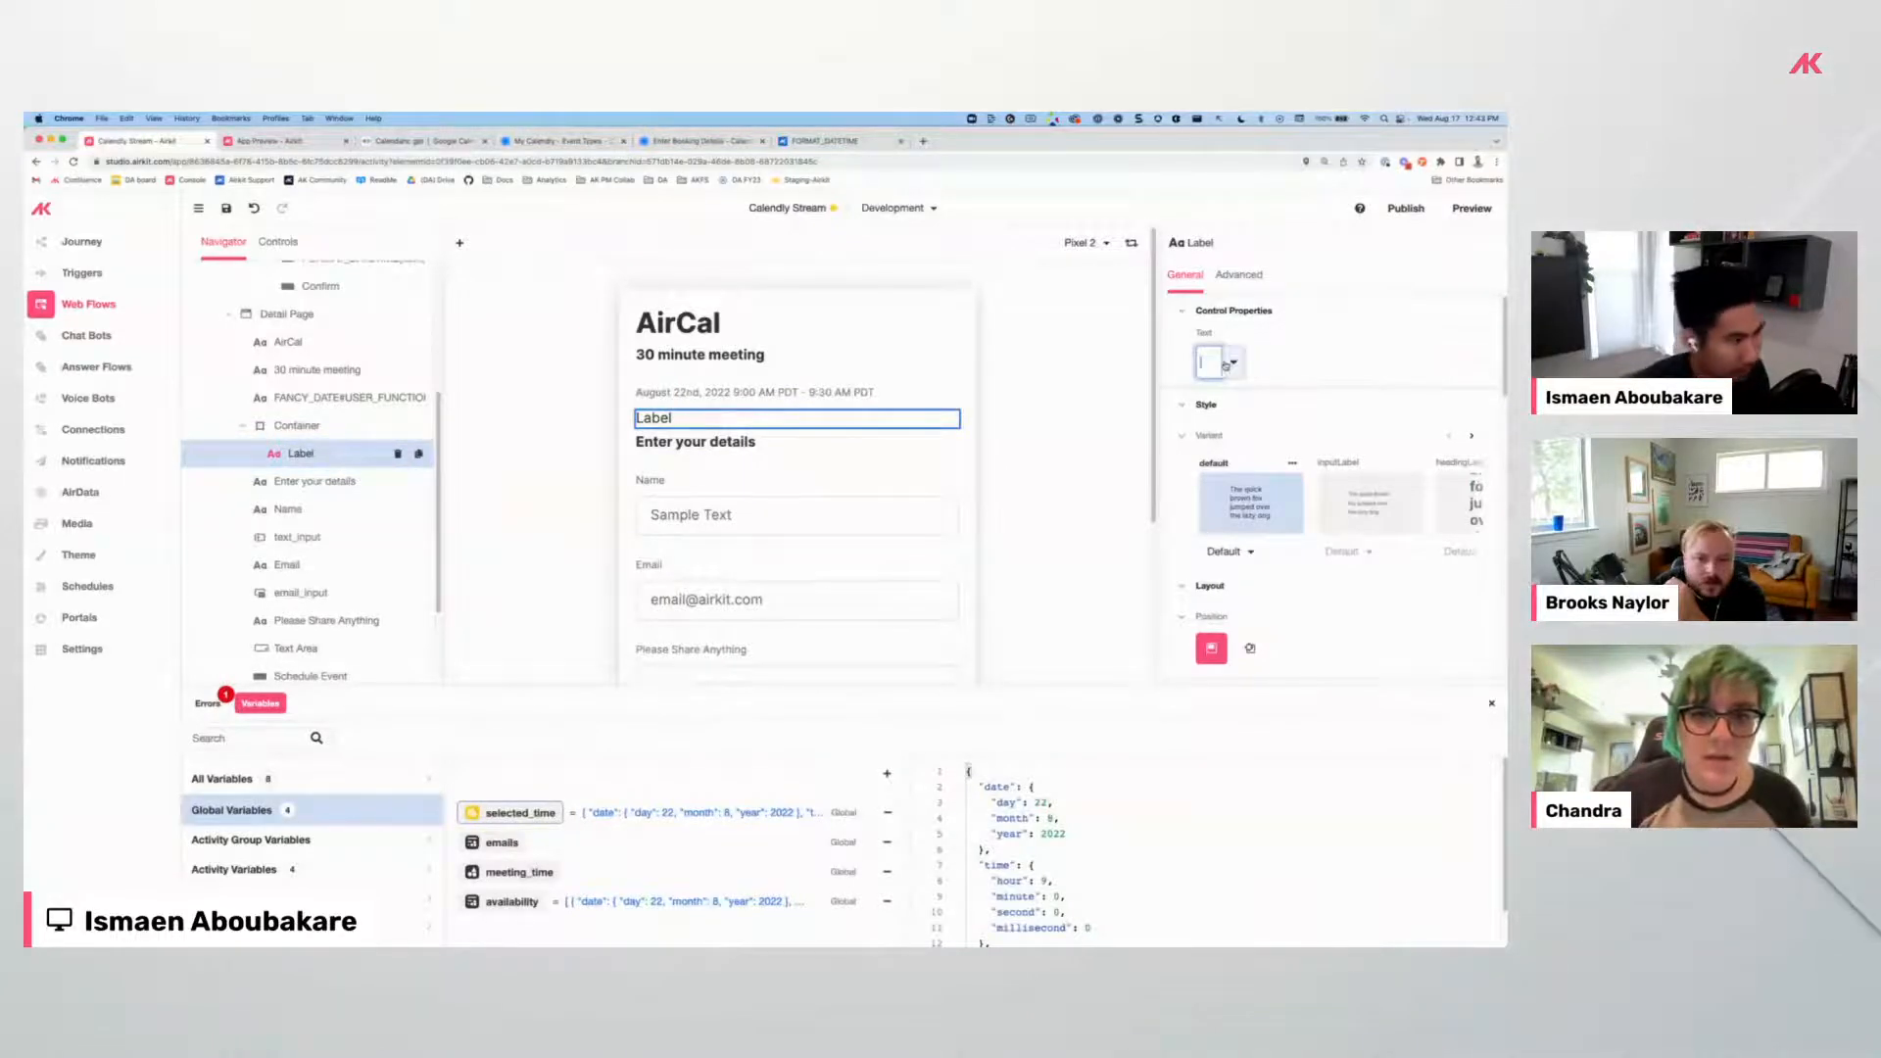
{"action": "left_click", "coordinate": [1299, 361]}
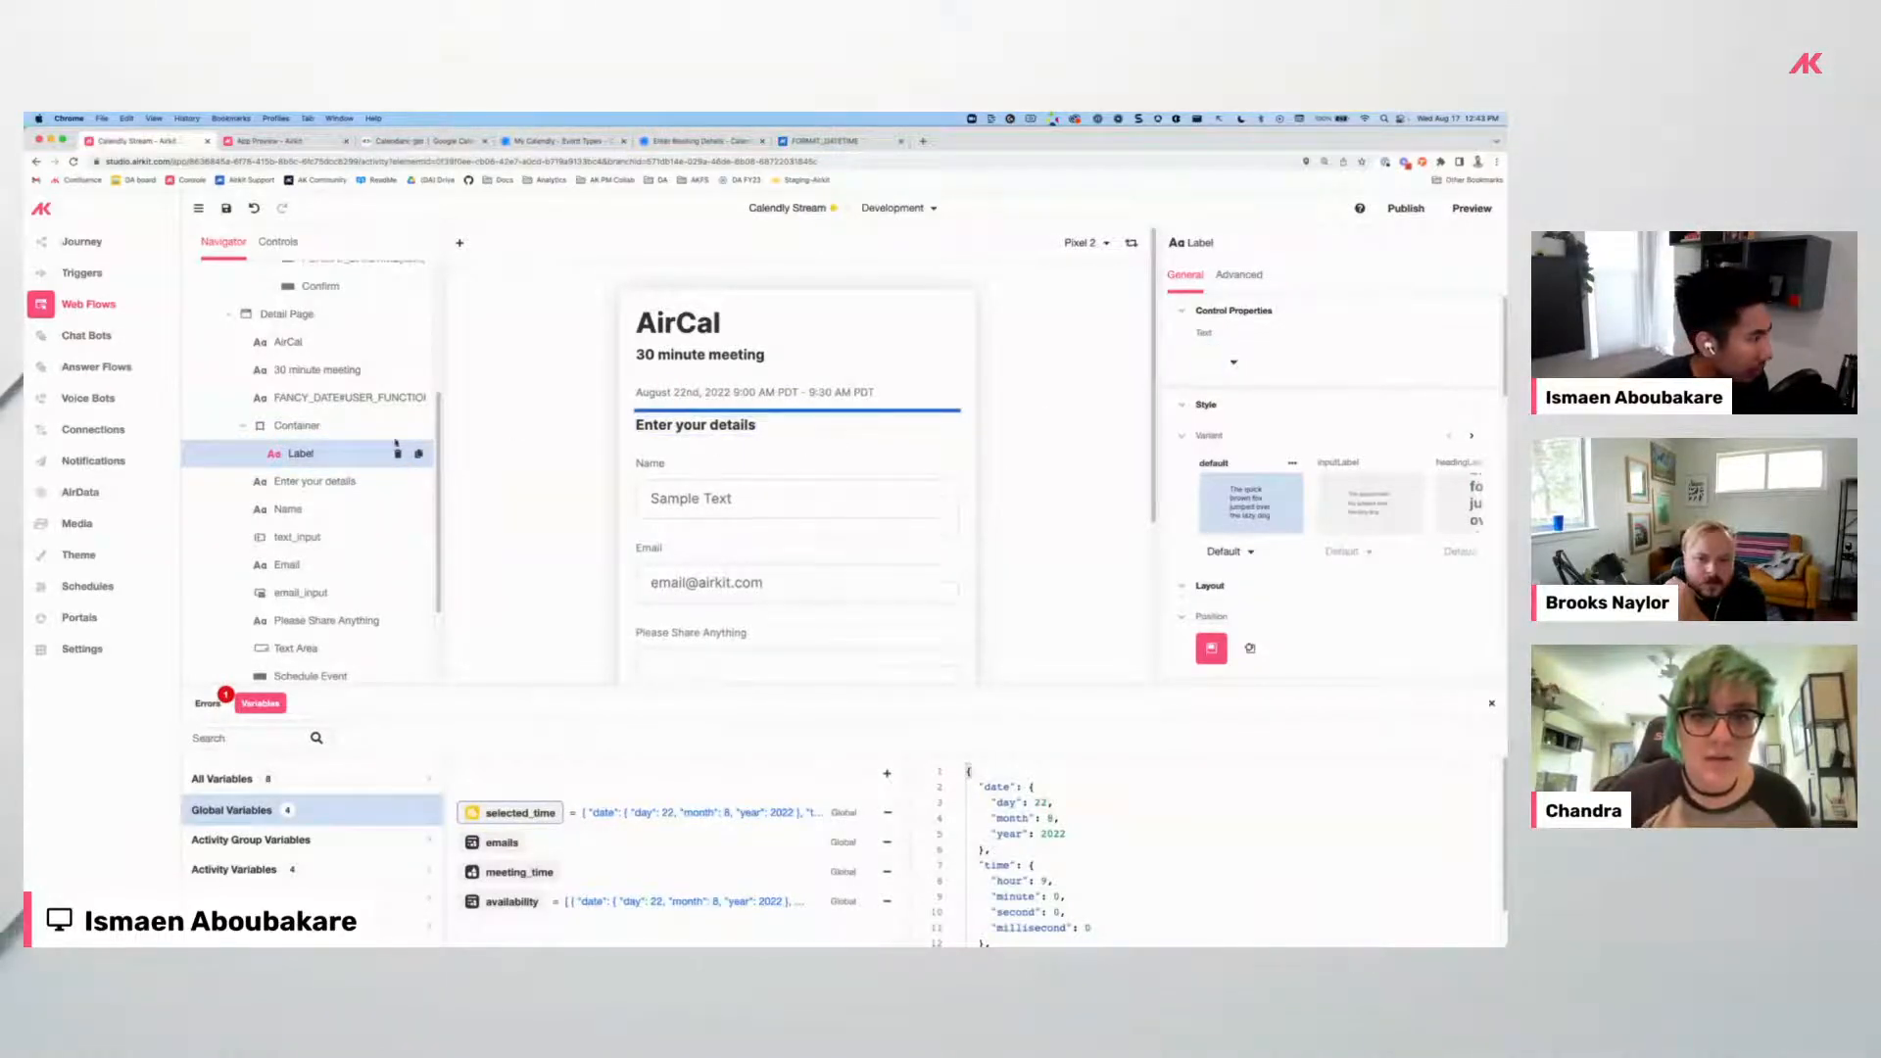
Review the Container, its inner label and the Detail Page layout.
{"action": "left_click", "coordinate": [299, 428]}
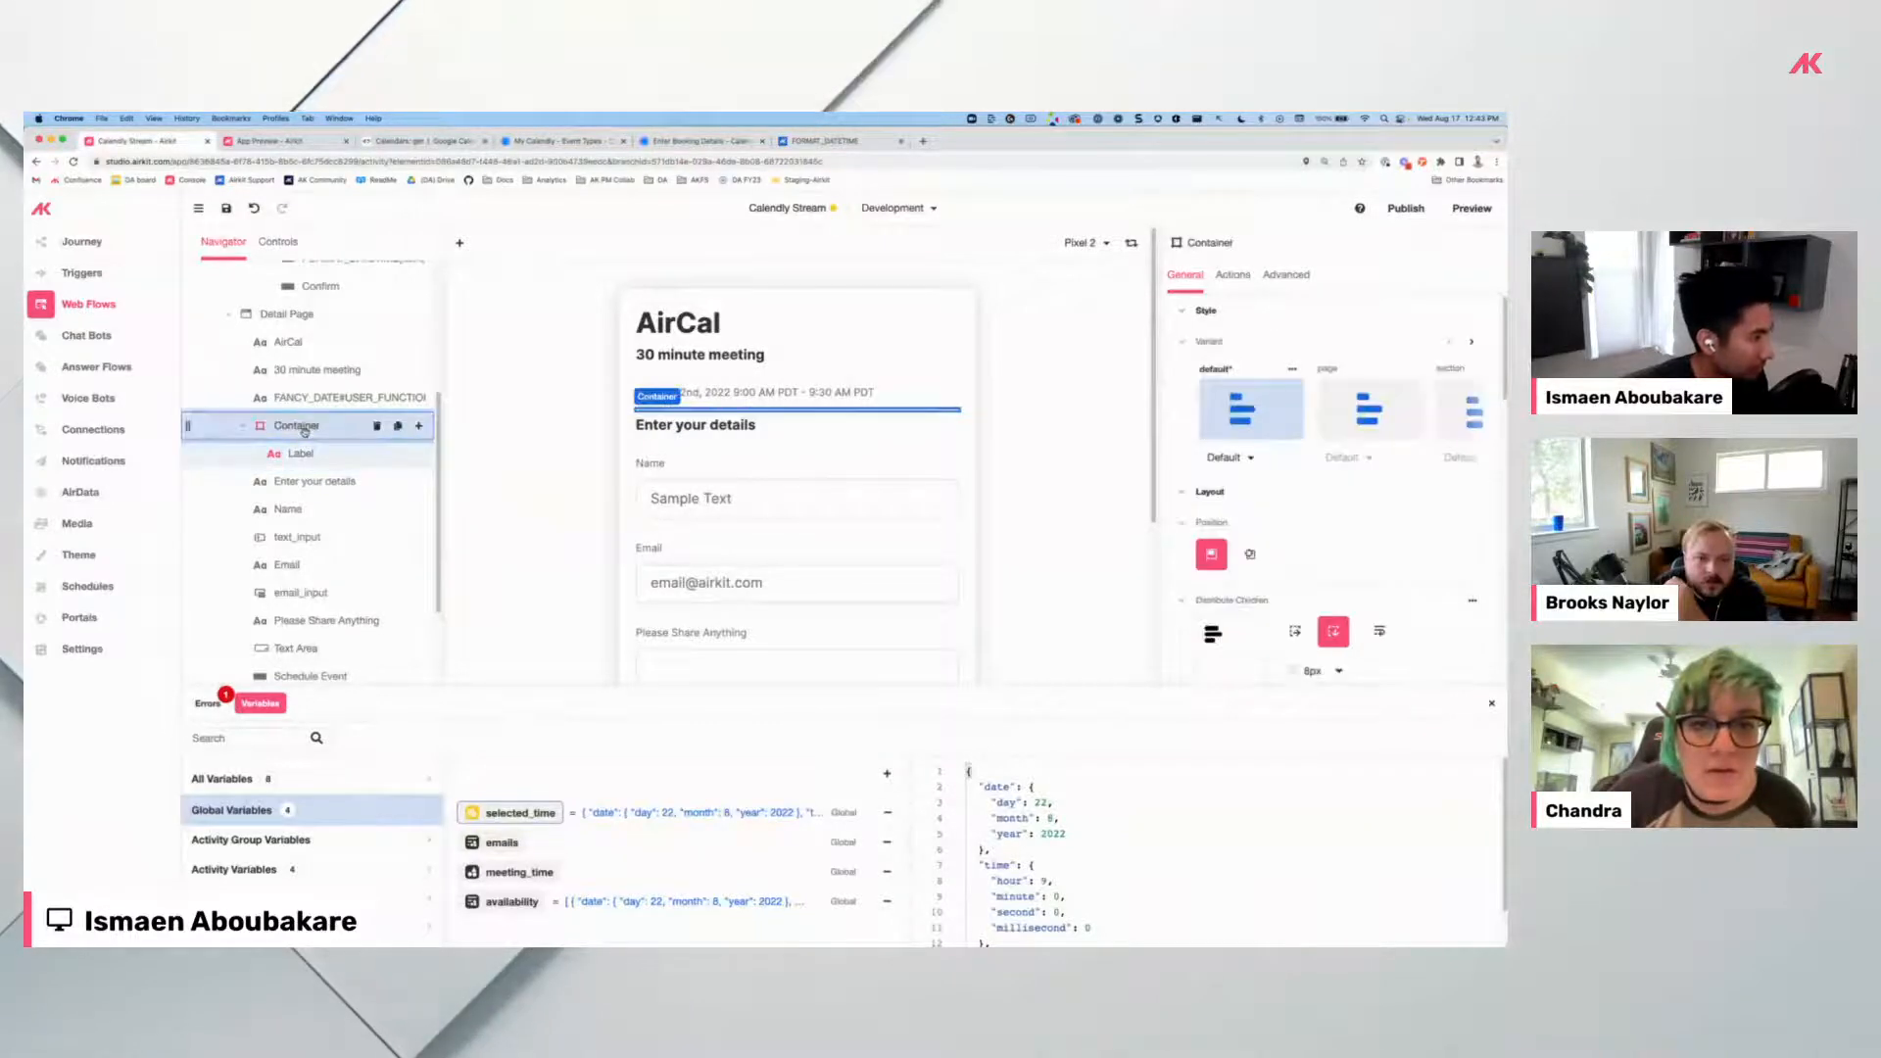
{"action": "left_click", "coordinate": [392, 453]}
{"action": "left_click", "coordinate": [1025, 473]}
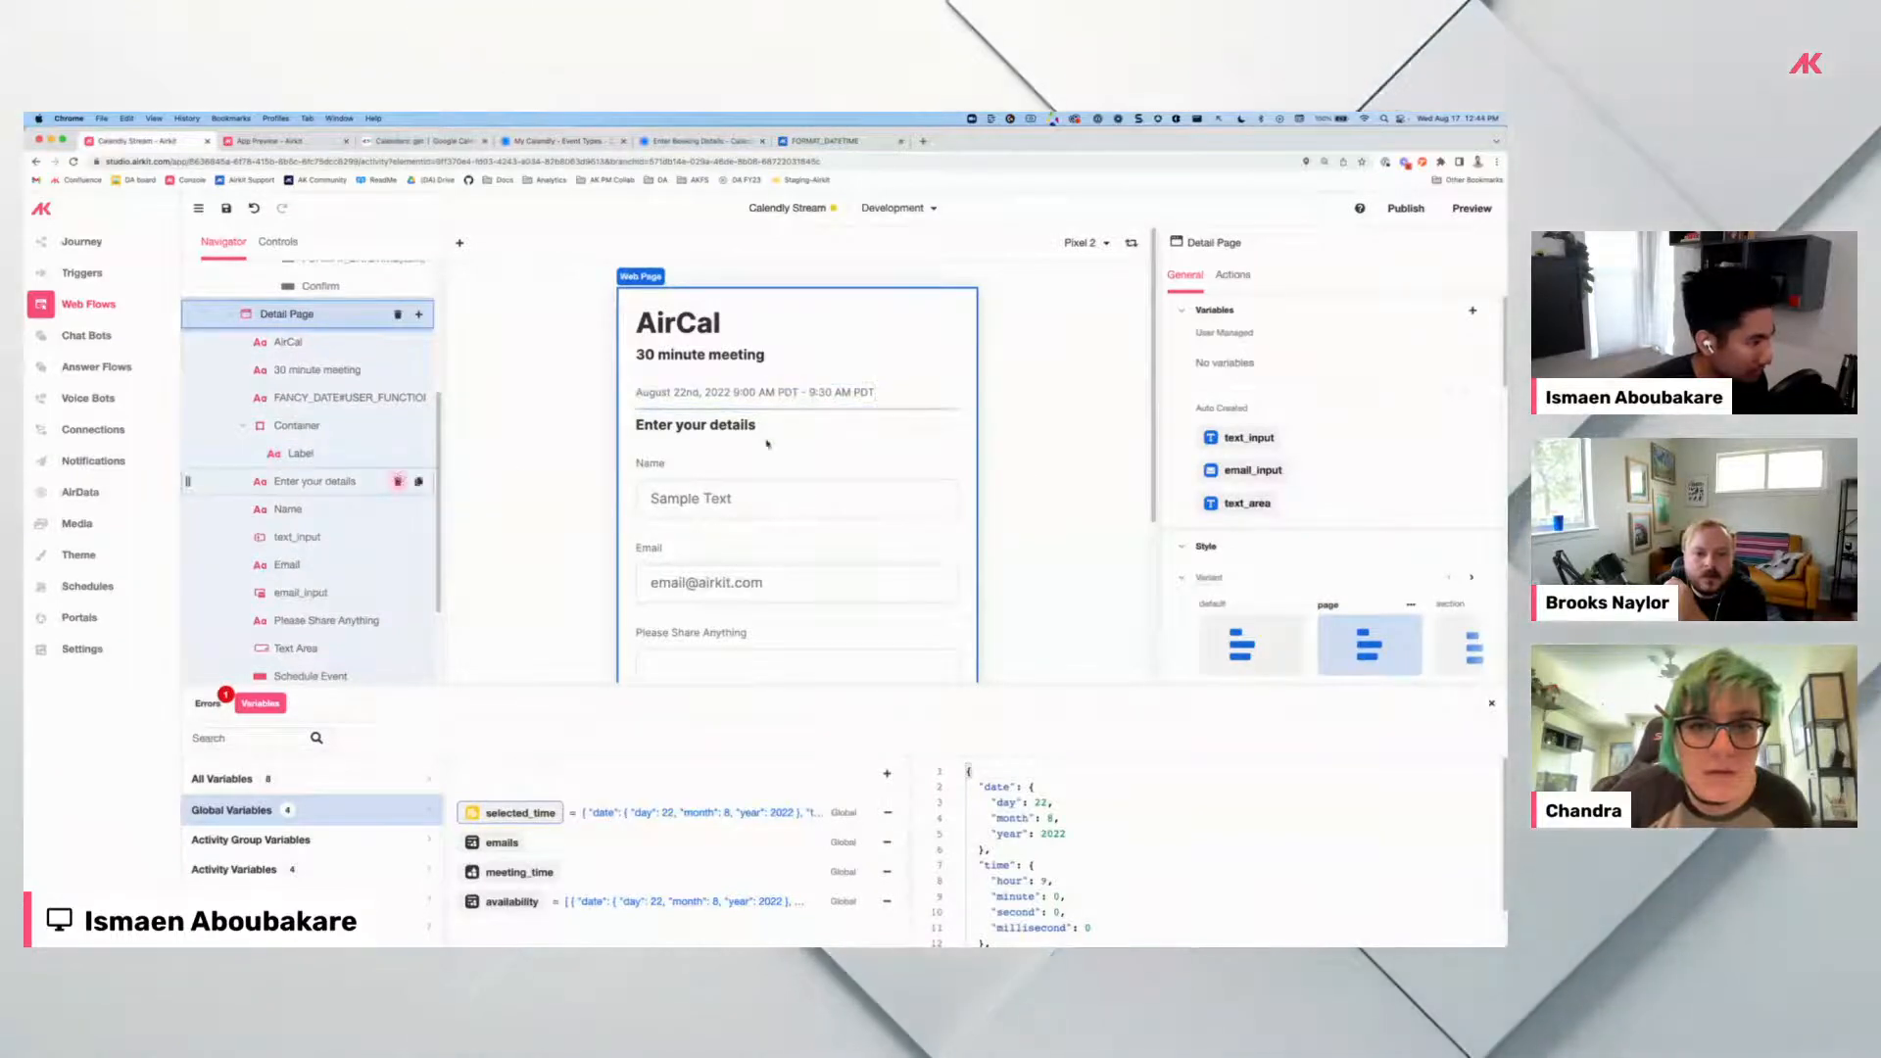
{"action": "left_click", "coordinate": [289, 452]}
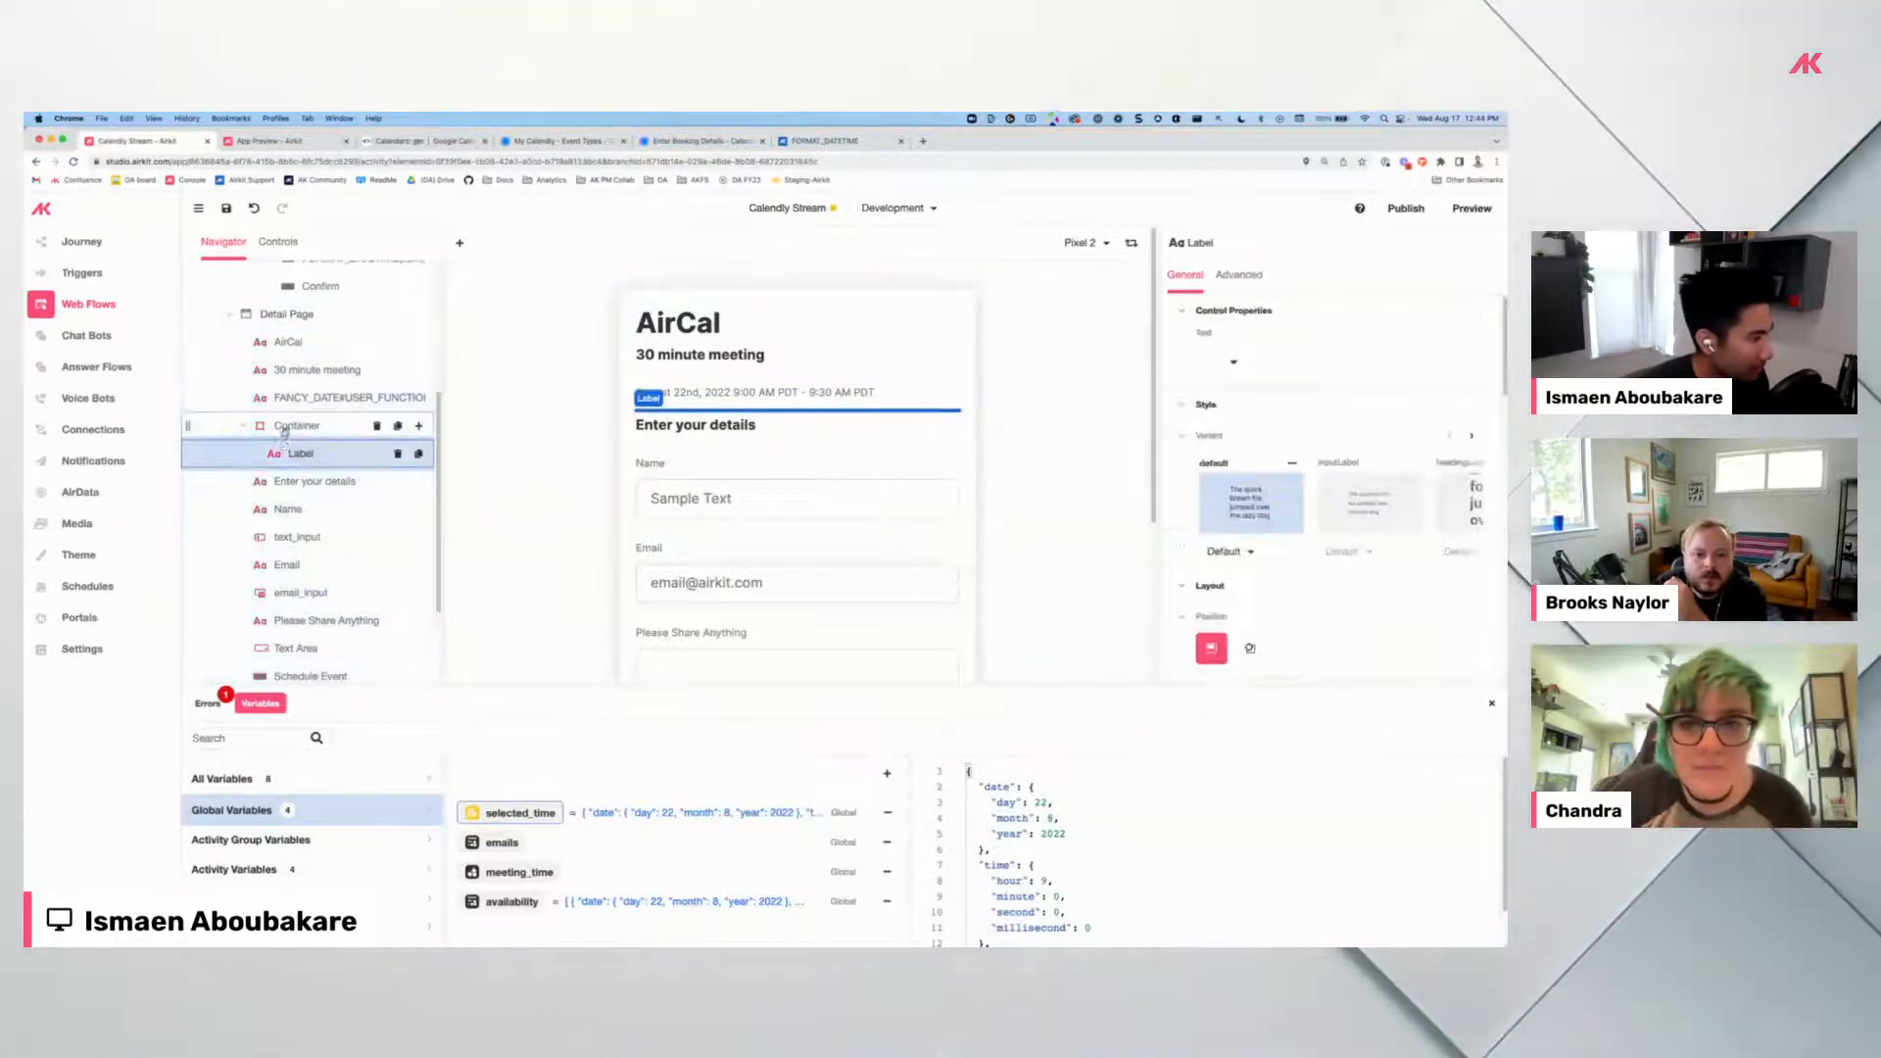
{"action": "scroll", "coordinate": [1335, 544], "scroll_direction": "down", "scroll_amount": 5}
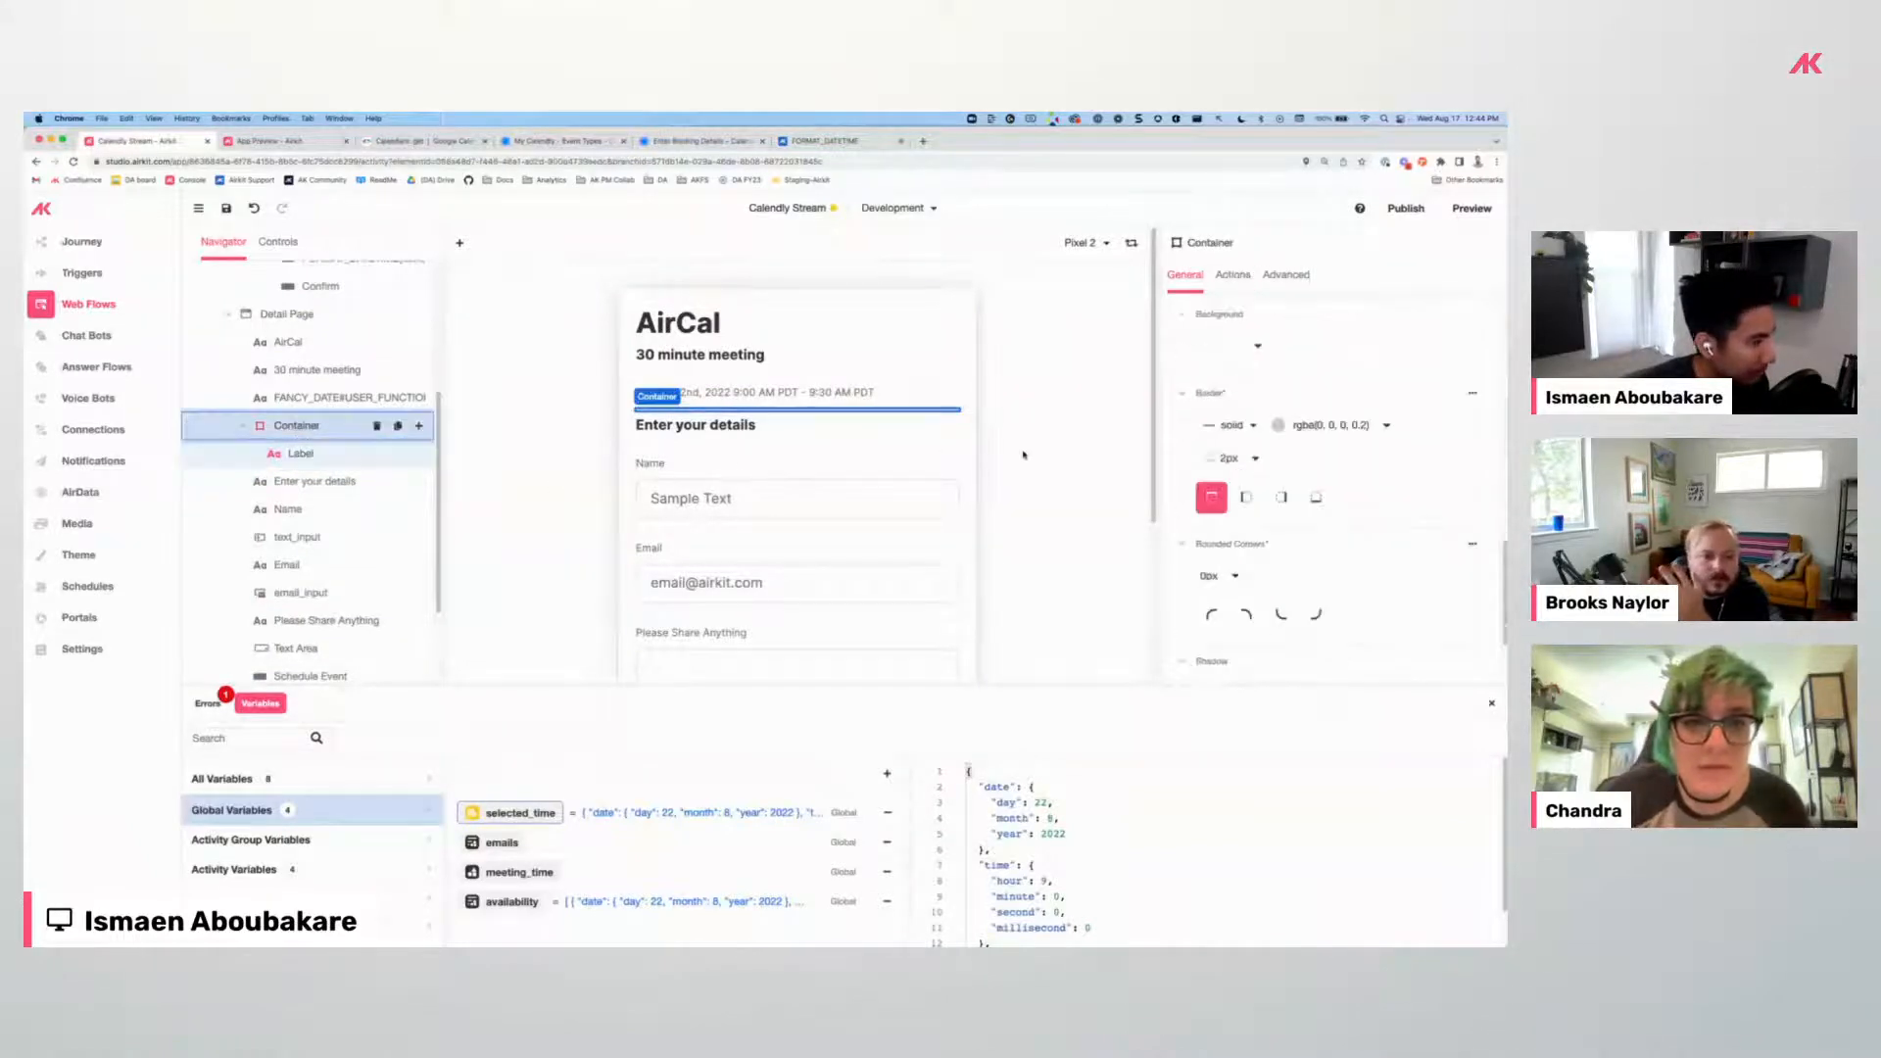
{"action": "left_click", "coordinate": [995, 473]}
{"action": "scroll", "coordinate": [730, 484], "scroll_direction": "down", "scroll_amount": 3}
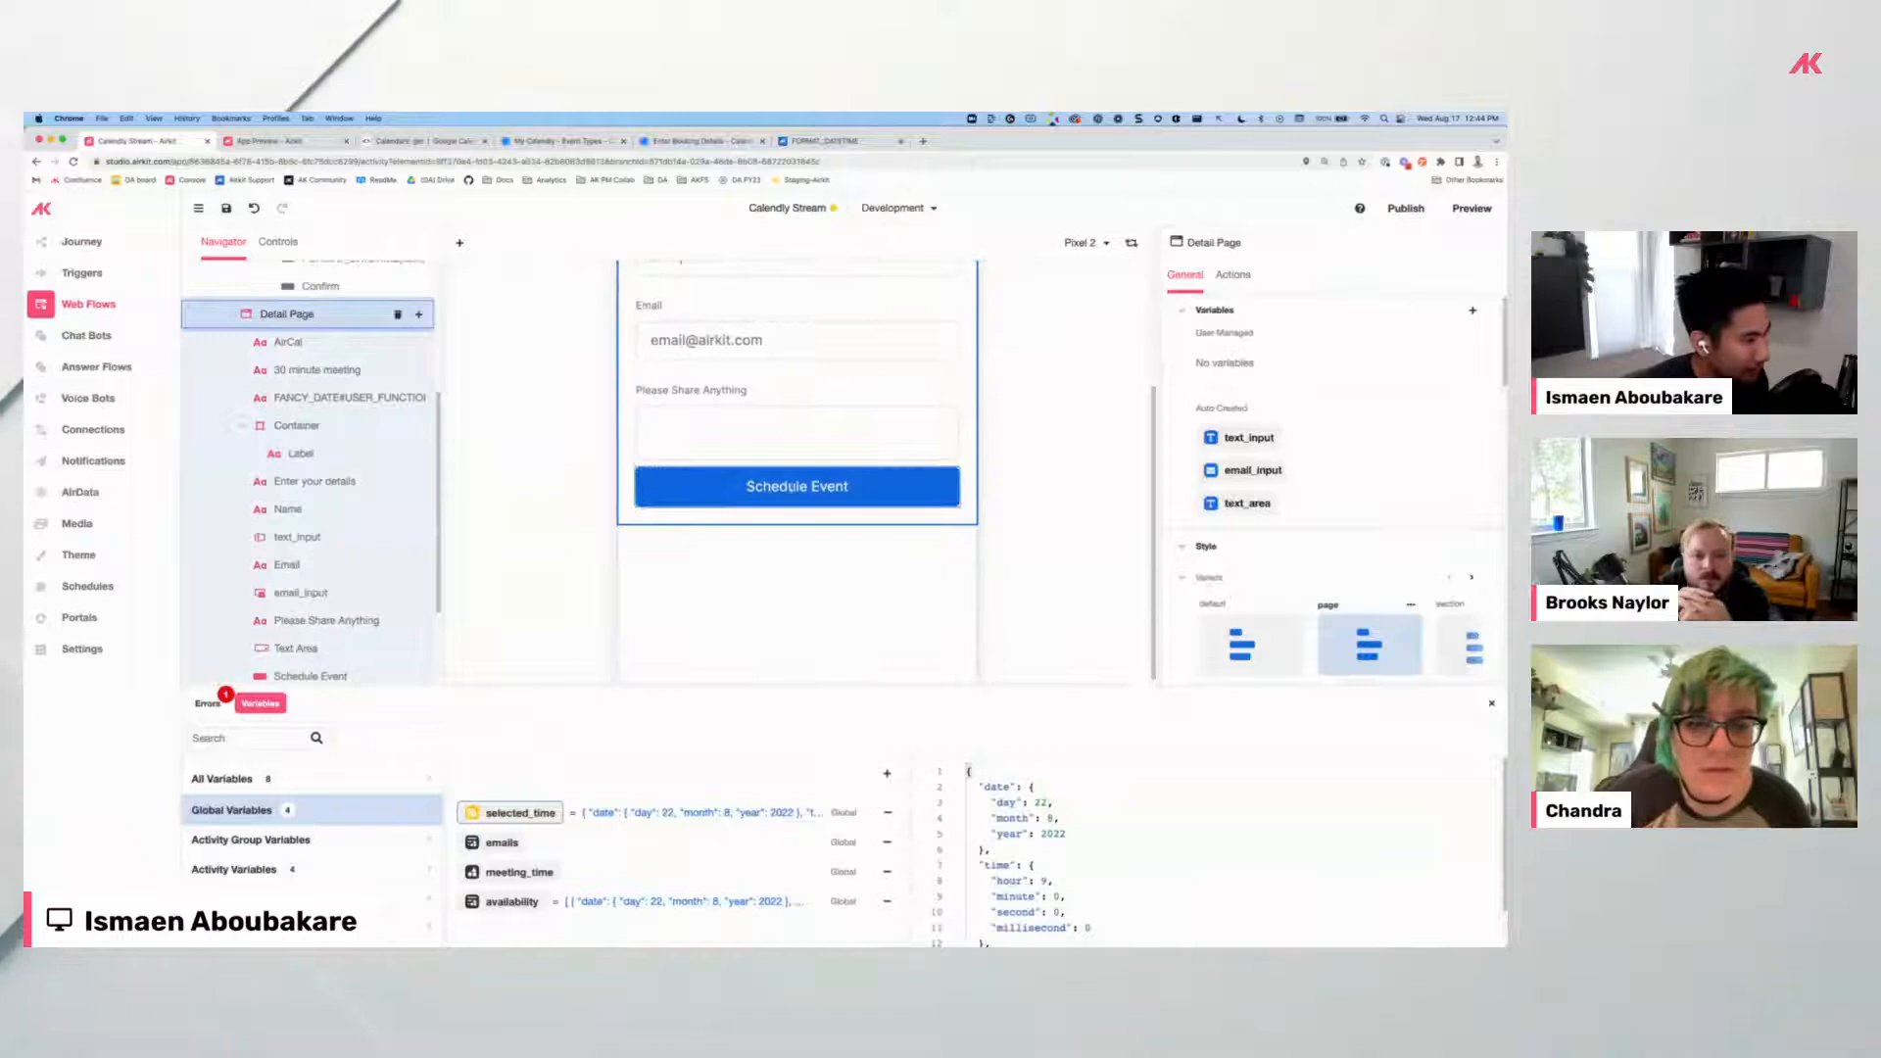
{"action": "scroll", "coordinate": [794, 492], "scroll_direction": "up", "scroll_amount": 2}
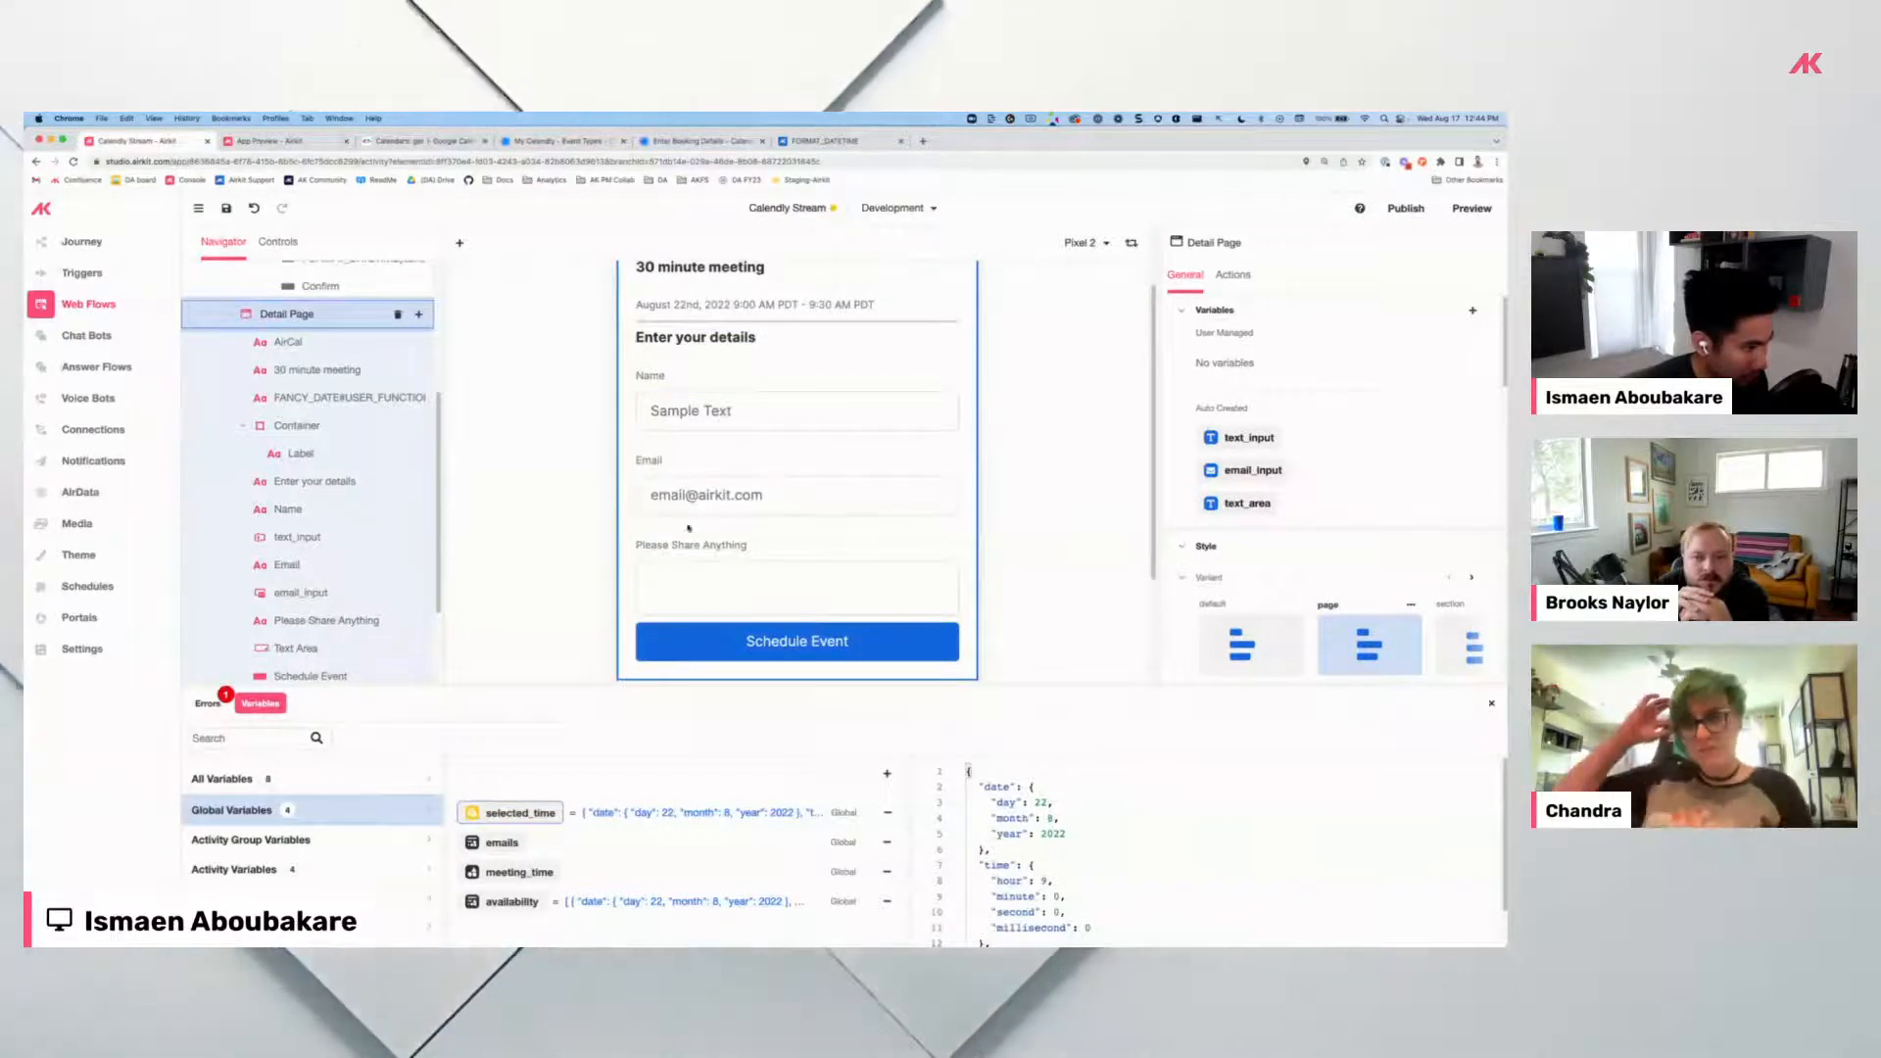
{"action": "scroll", "coordinate": [324, 509], "scroll_direction": "down", "scroll_amount": 2}
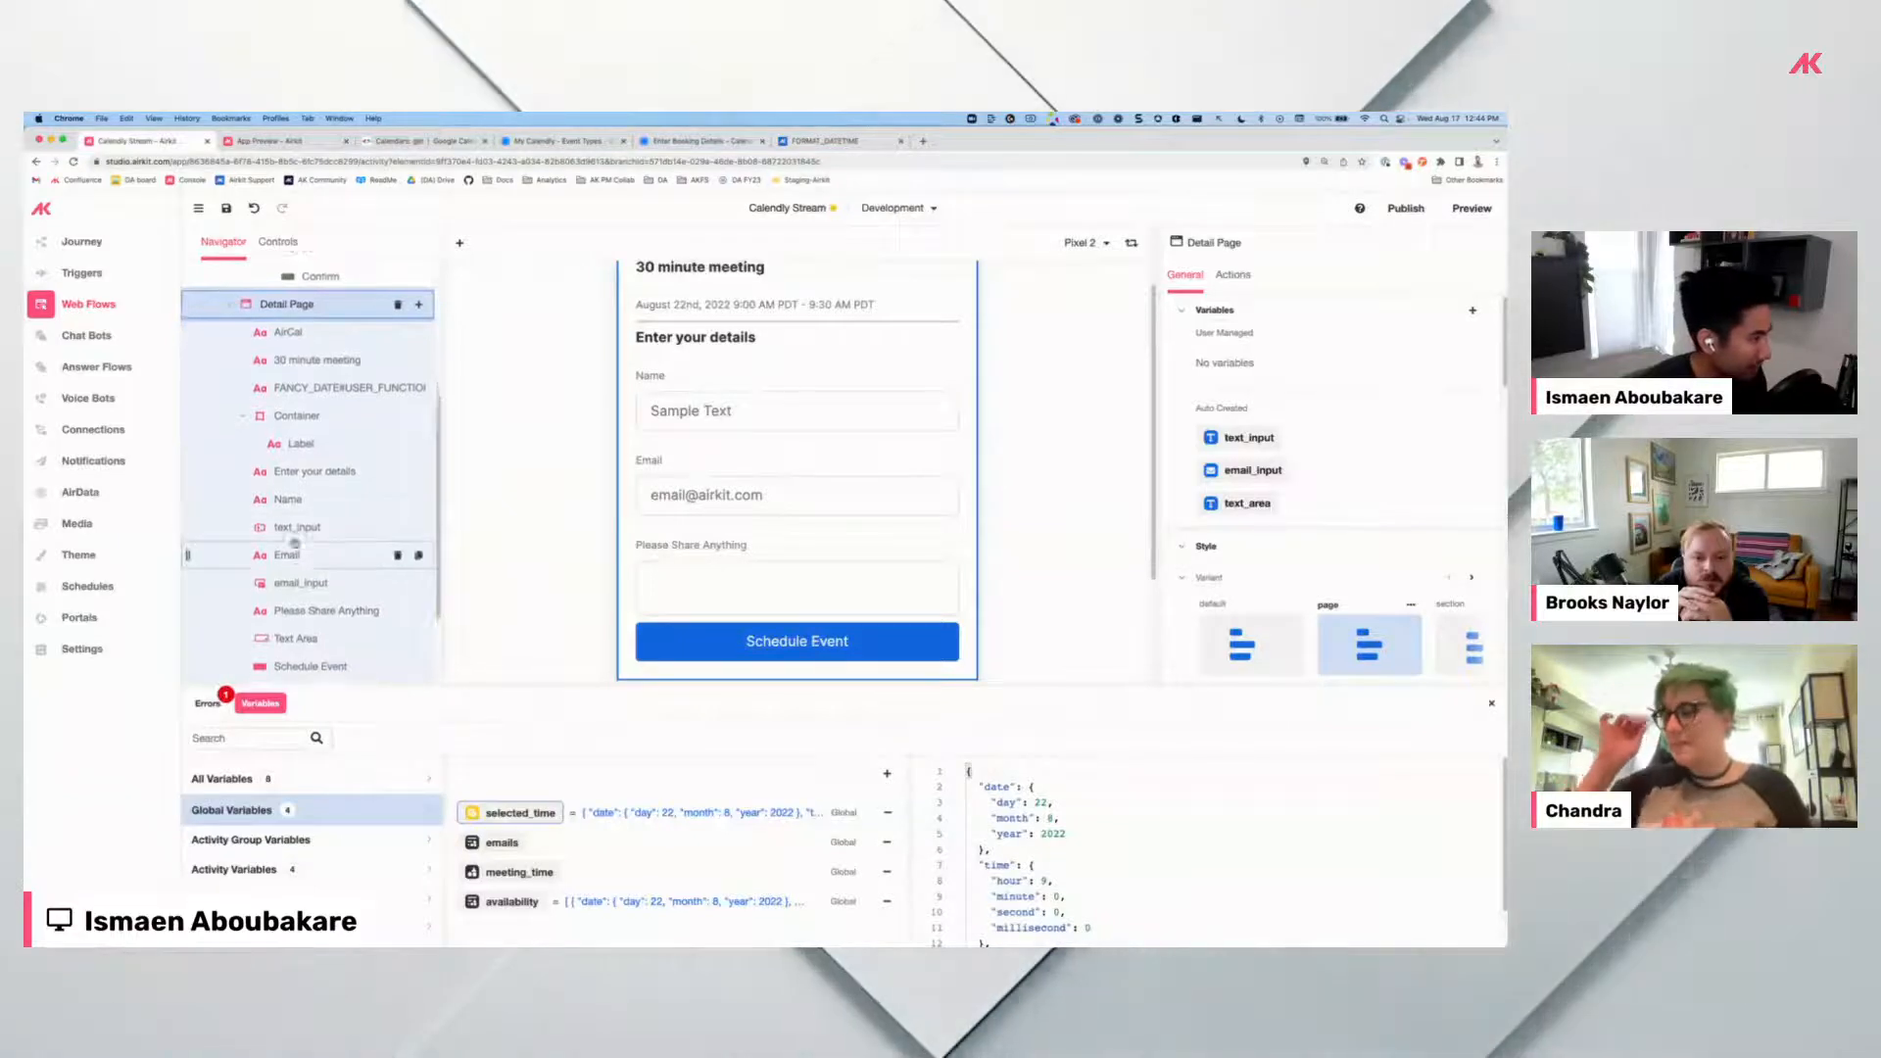
Duplicate Schedule Event as an 'Add Guest' button under Email with the buttonSecondary variant.
{"action": "left_click", "coordinate": [324, 508]}
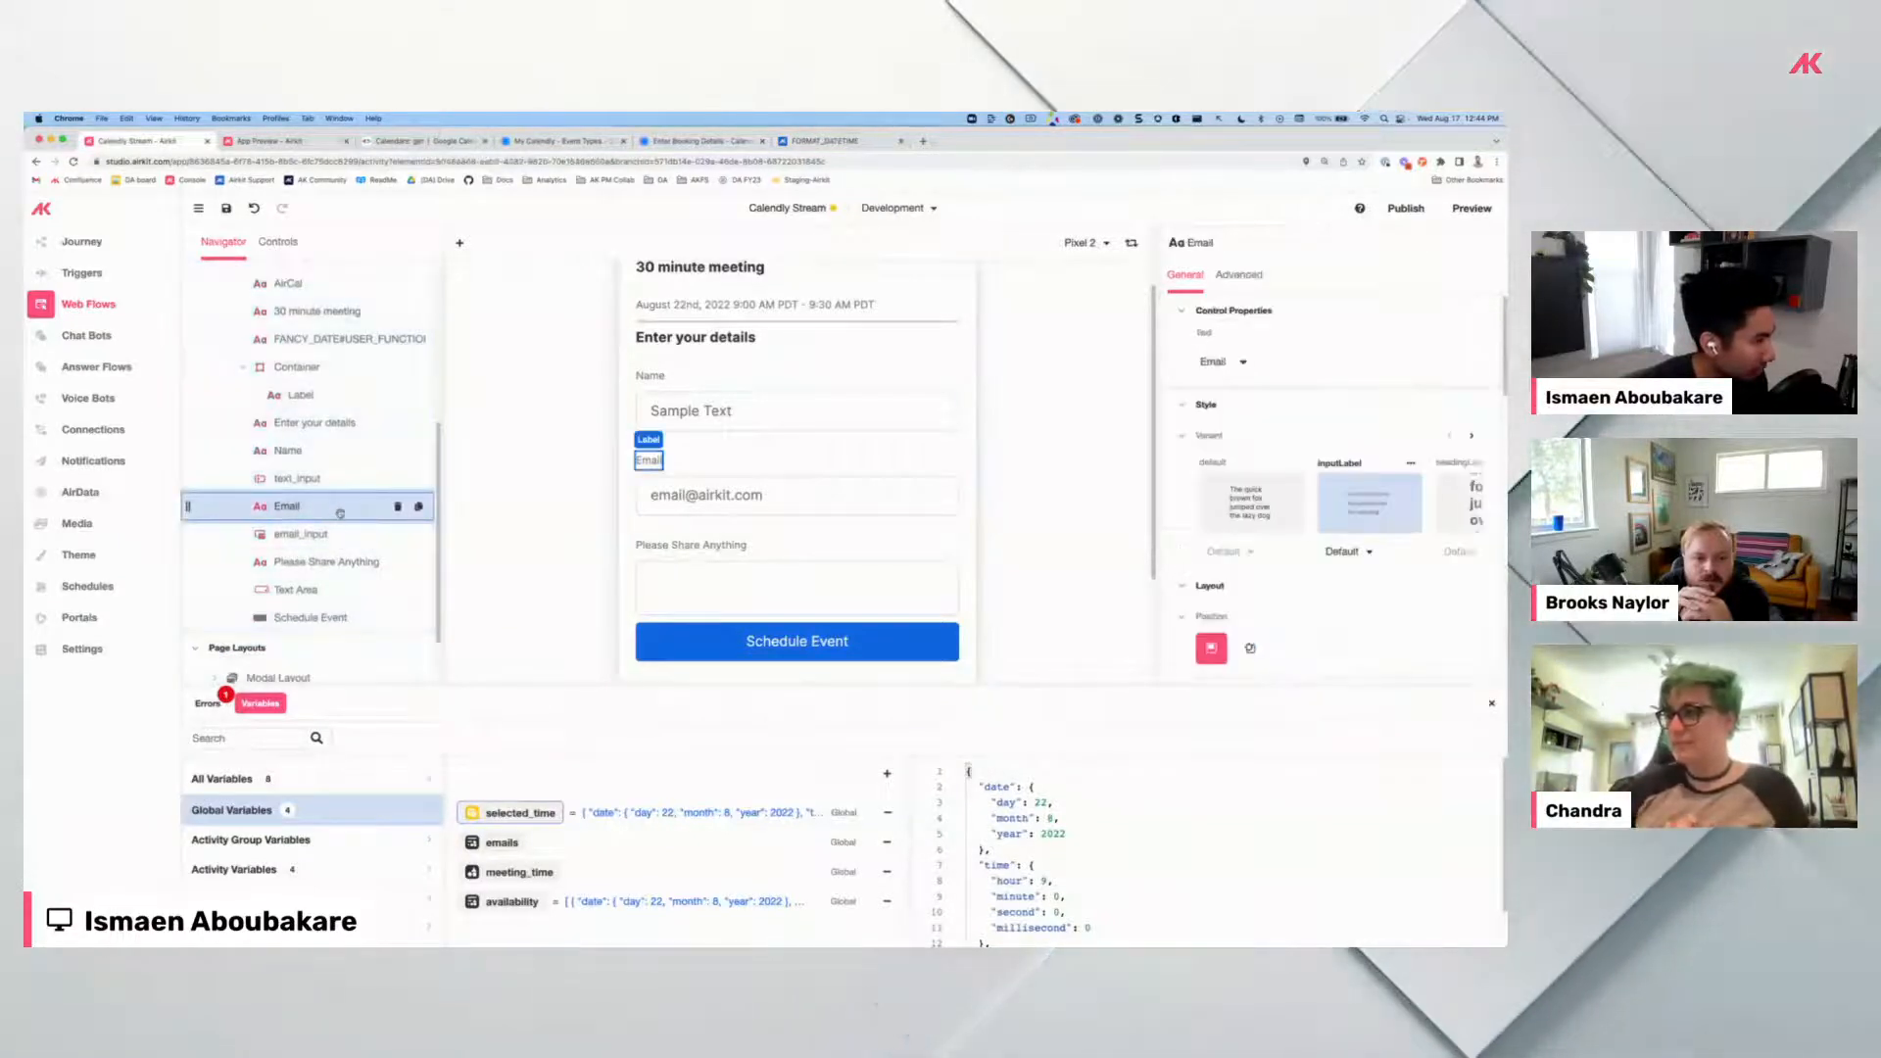
{"action": "left_click", "coordinate": [418, 618]}
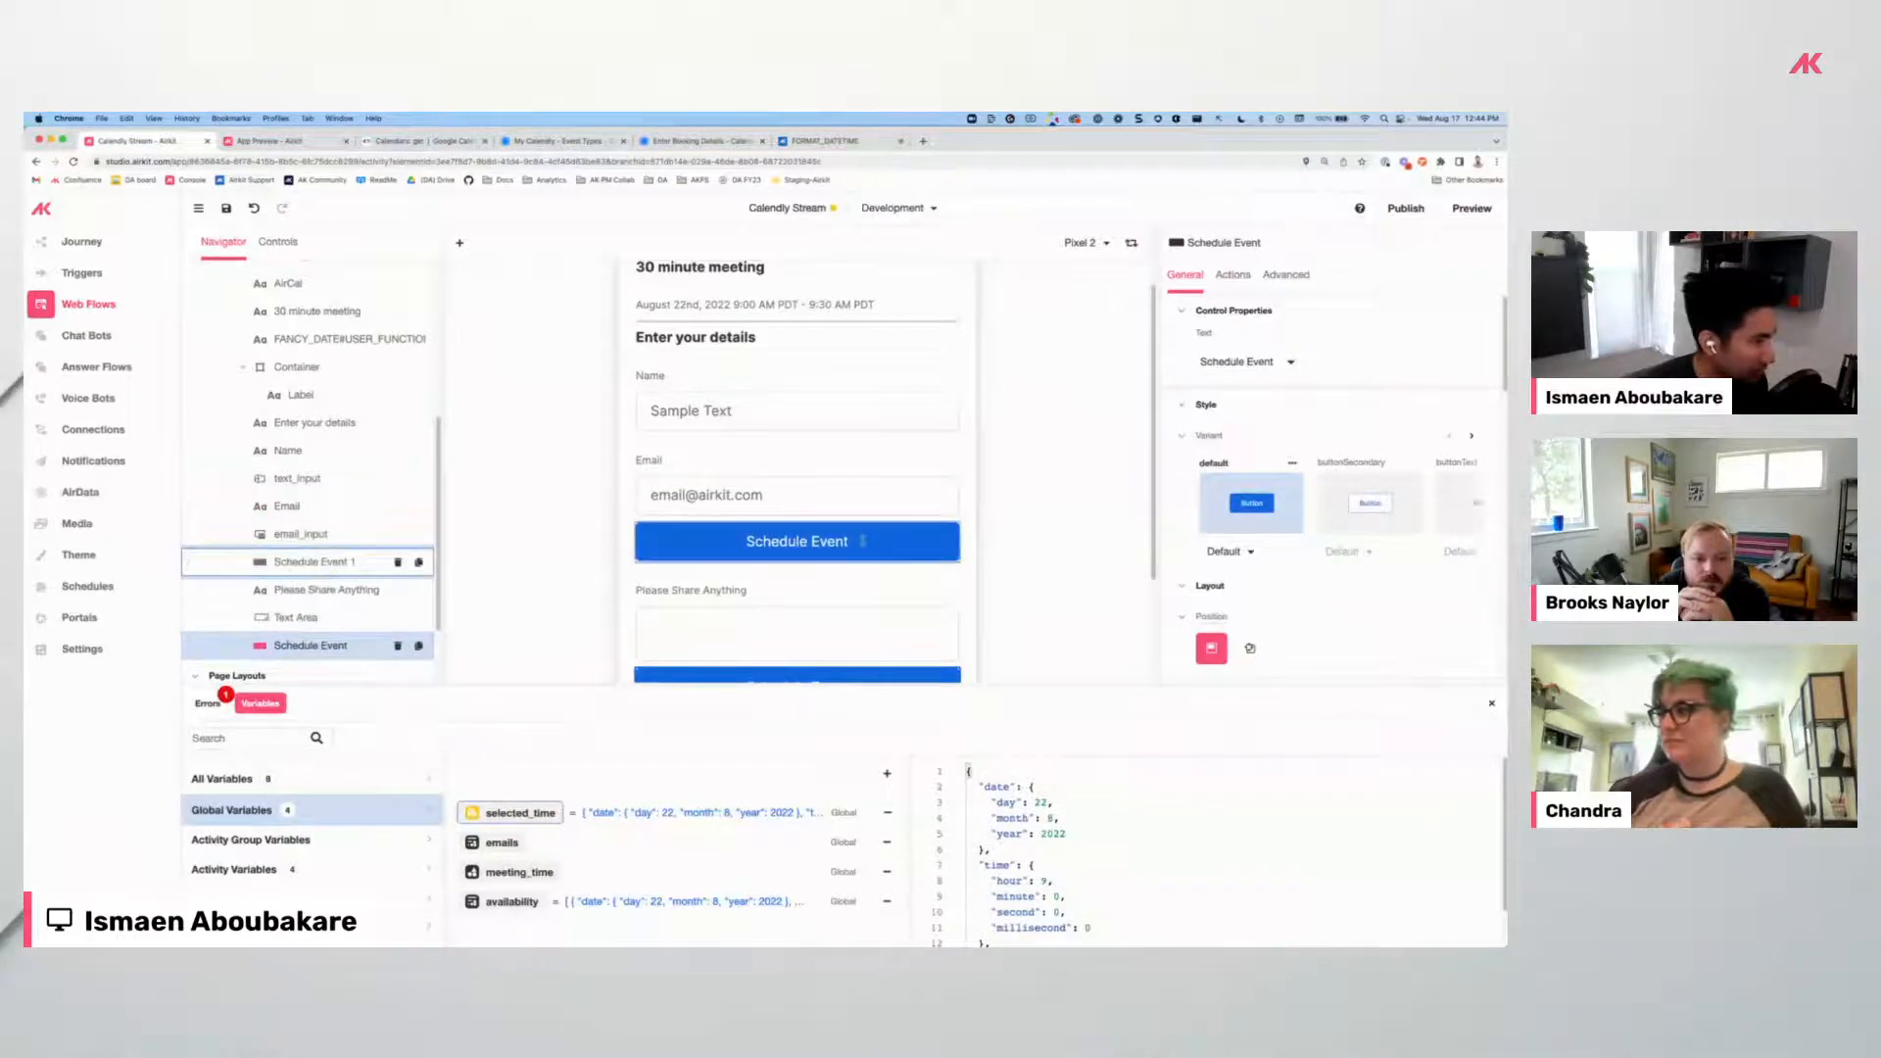
{"action": "double_click", "coordinate": [865, 543]}
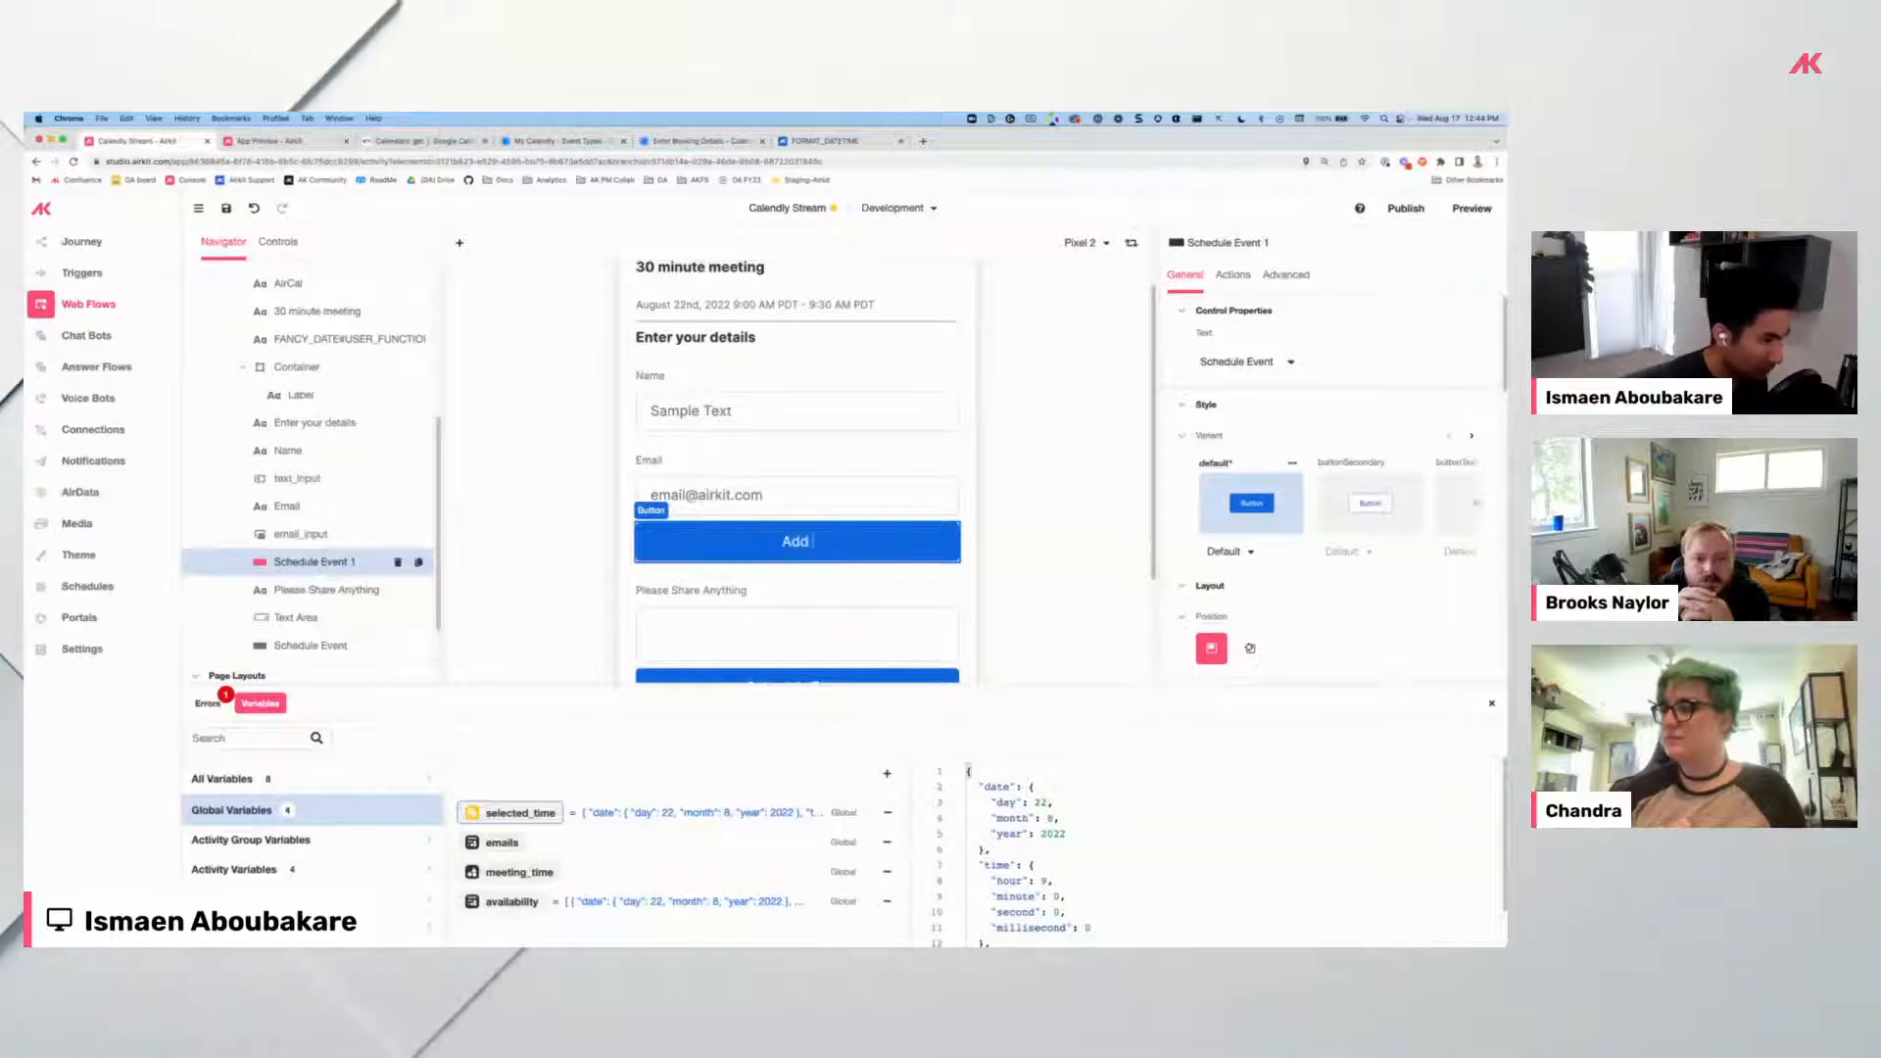
{"action": "left_click", "coordinate": [1012, 530]}
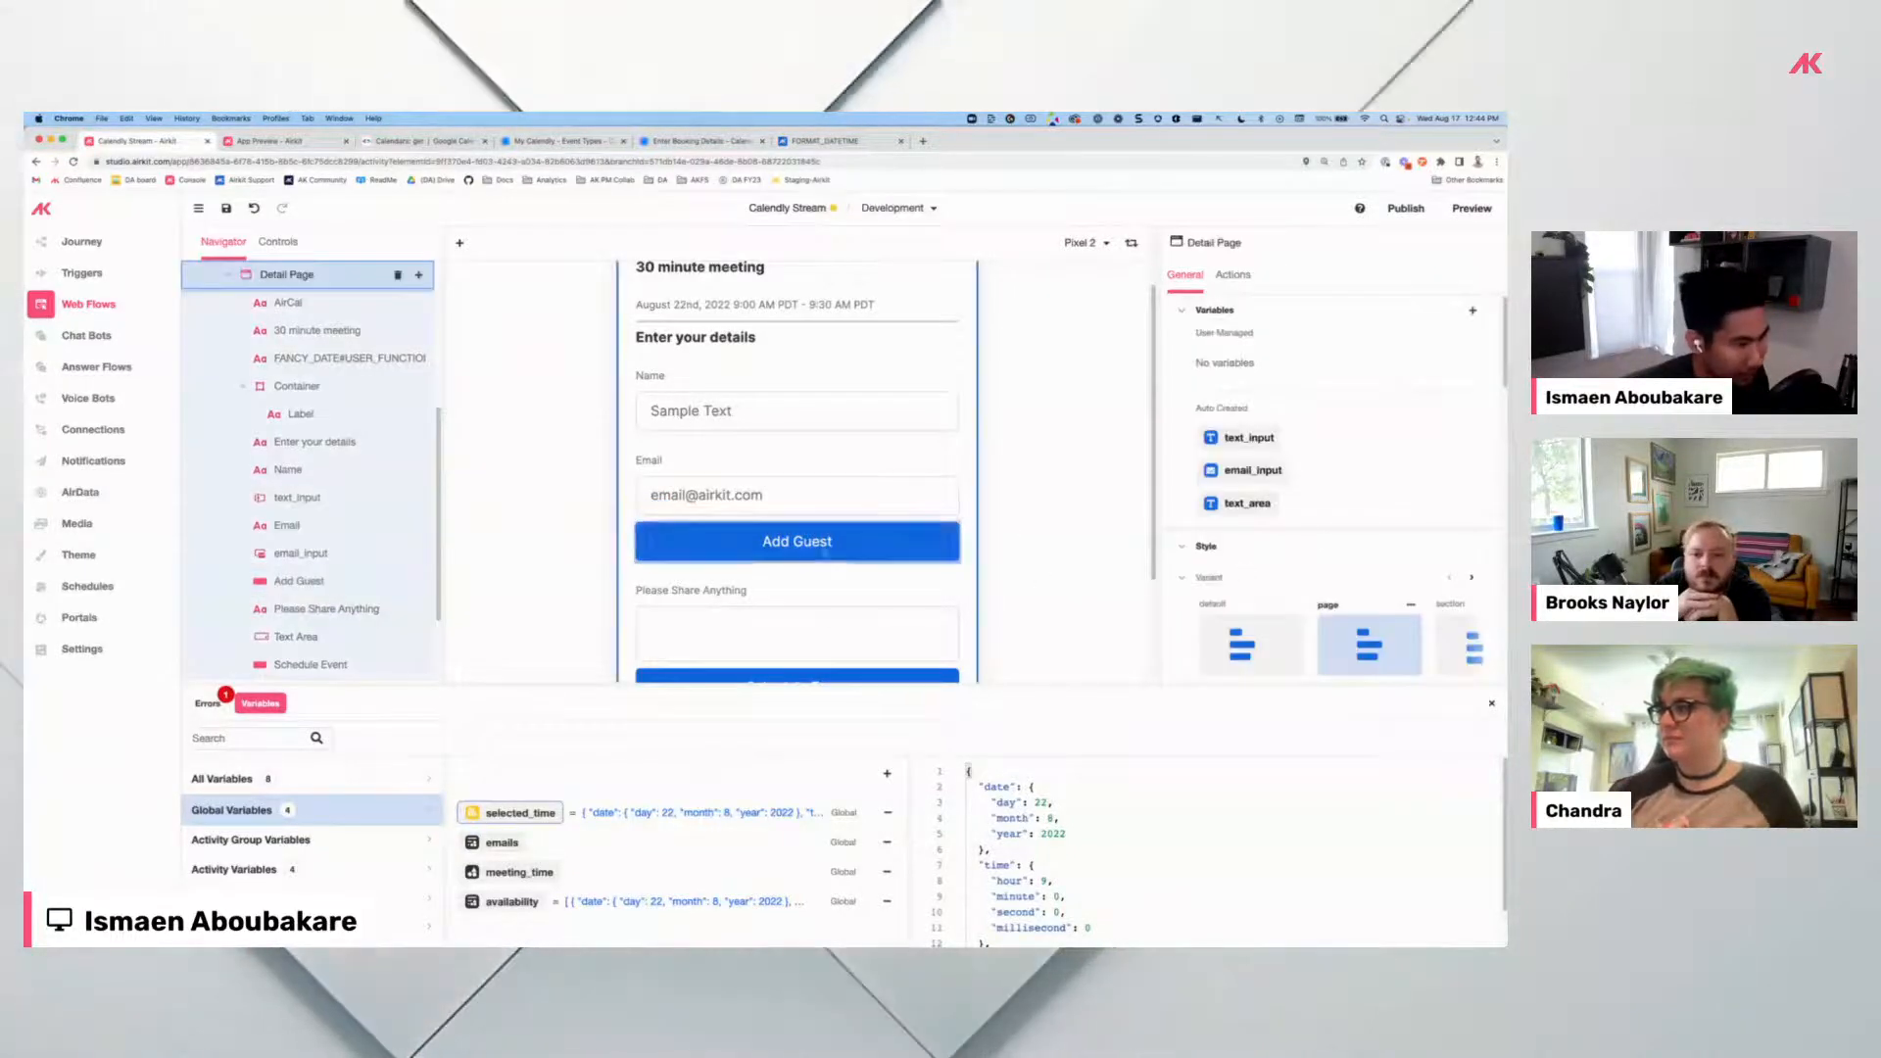
{"action": "left_click", "coordinate": [826, 554]}
{"action": "left_click", "coordinate": [1324, 520]}
{"action": "scroll", "coordinate": [1324, 520], "scroll_direction": "down", "scroll_amount": 1}
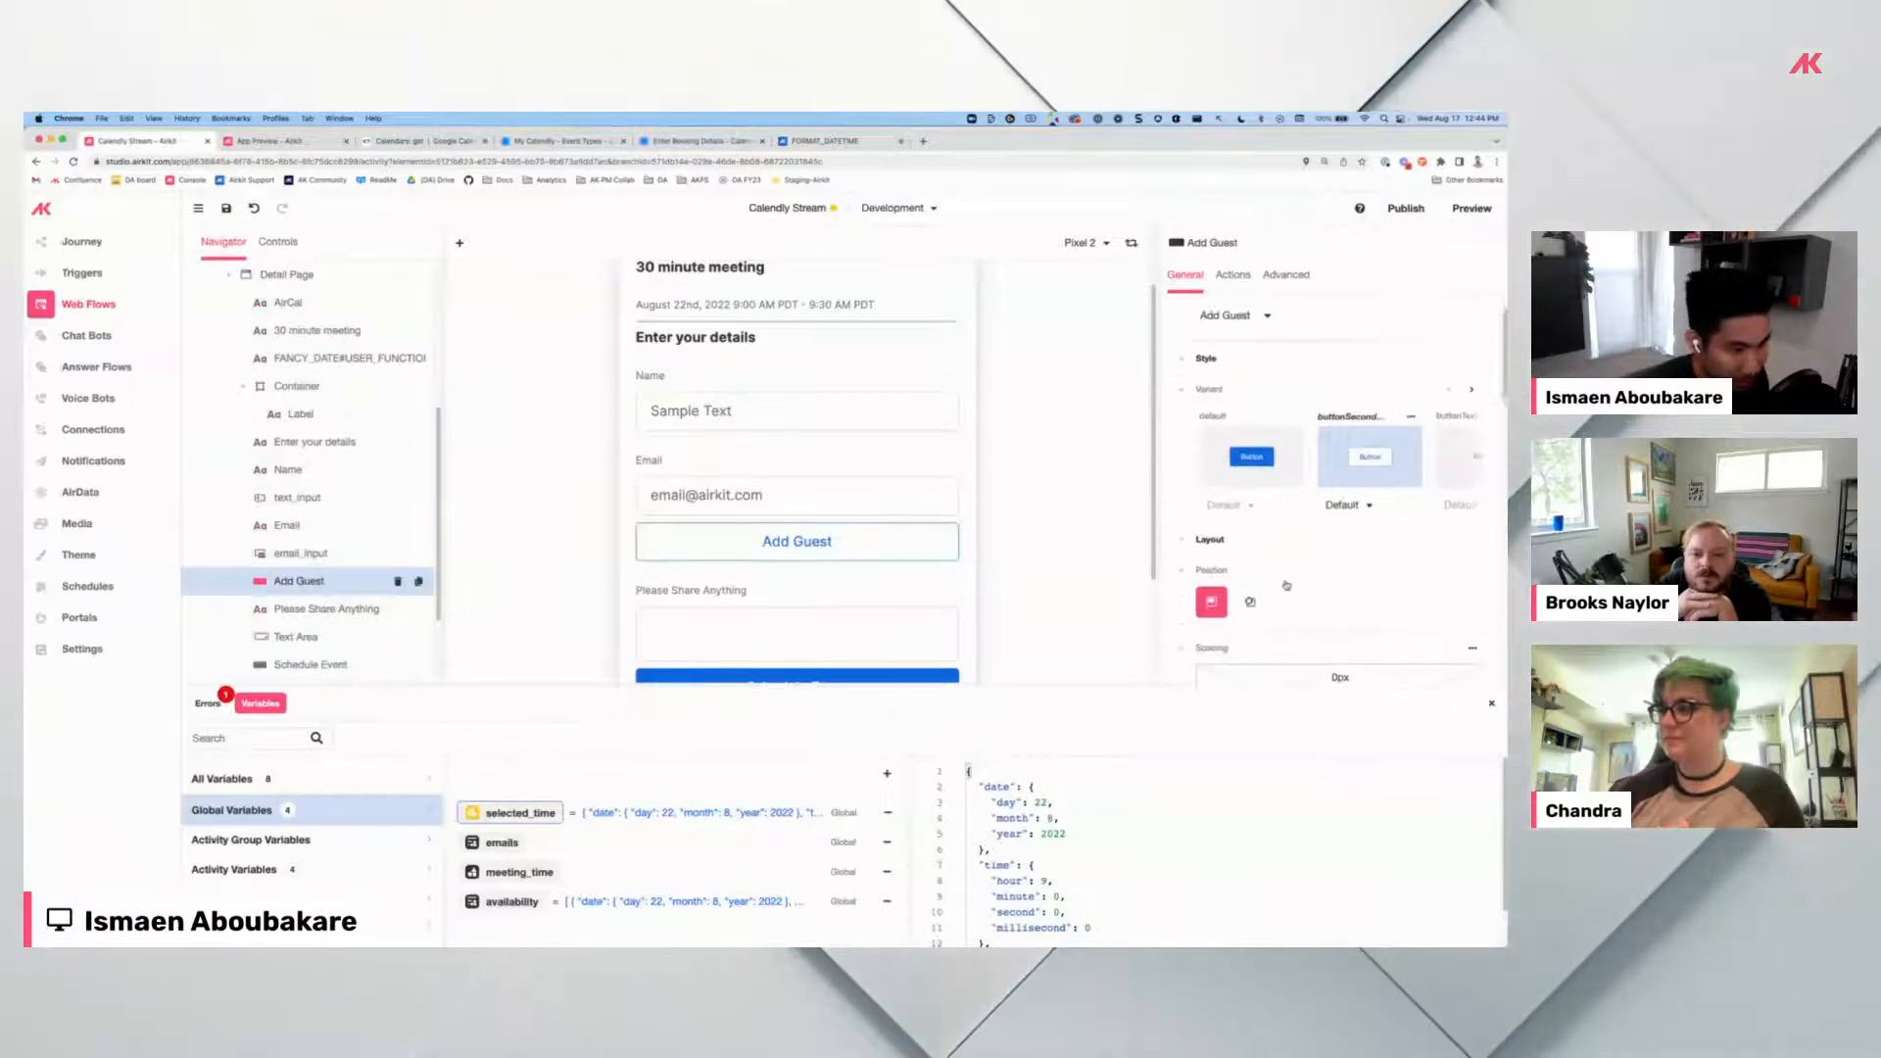
{"action": "left_click", "coordinate": [1472, 367]}
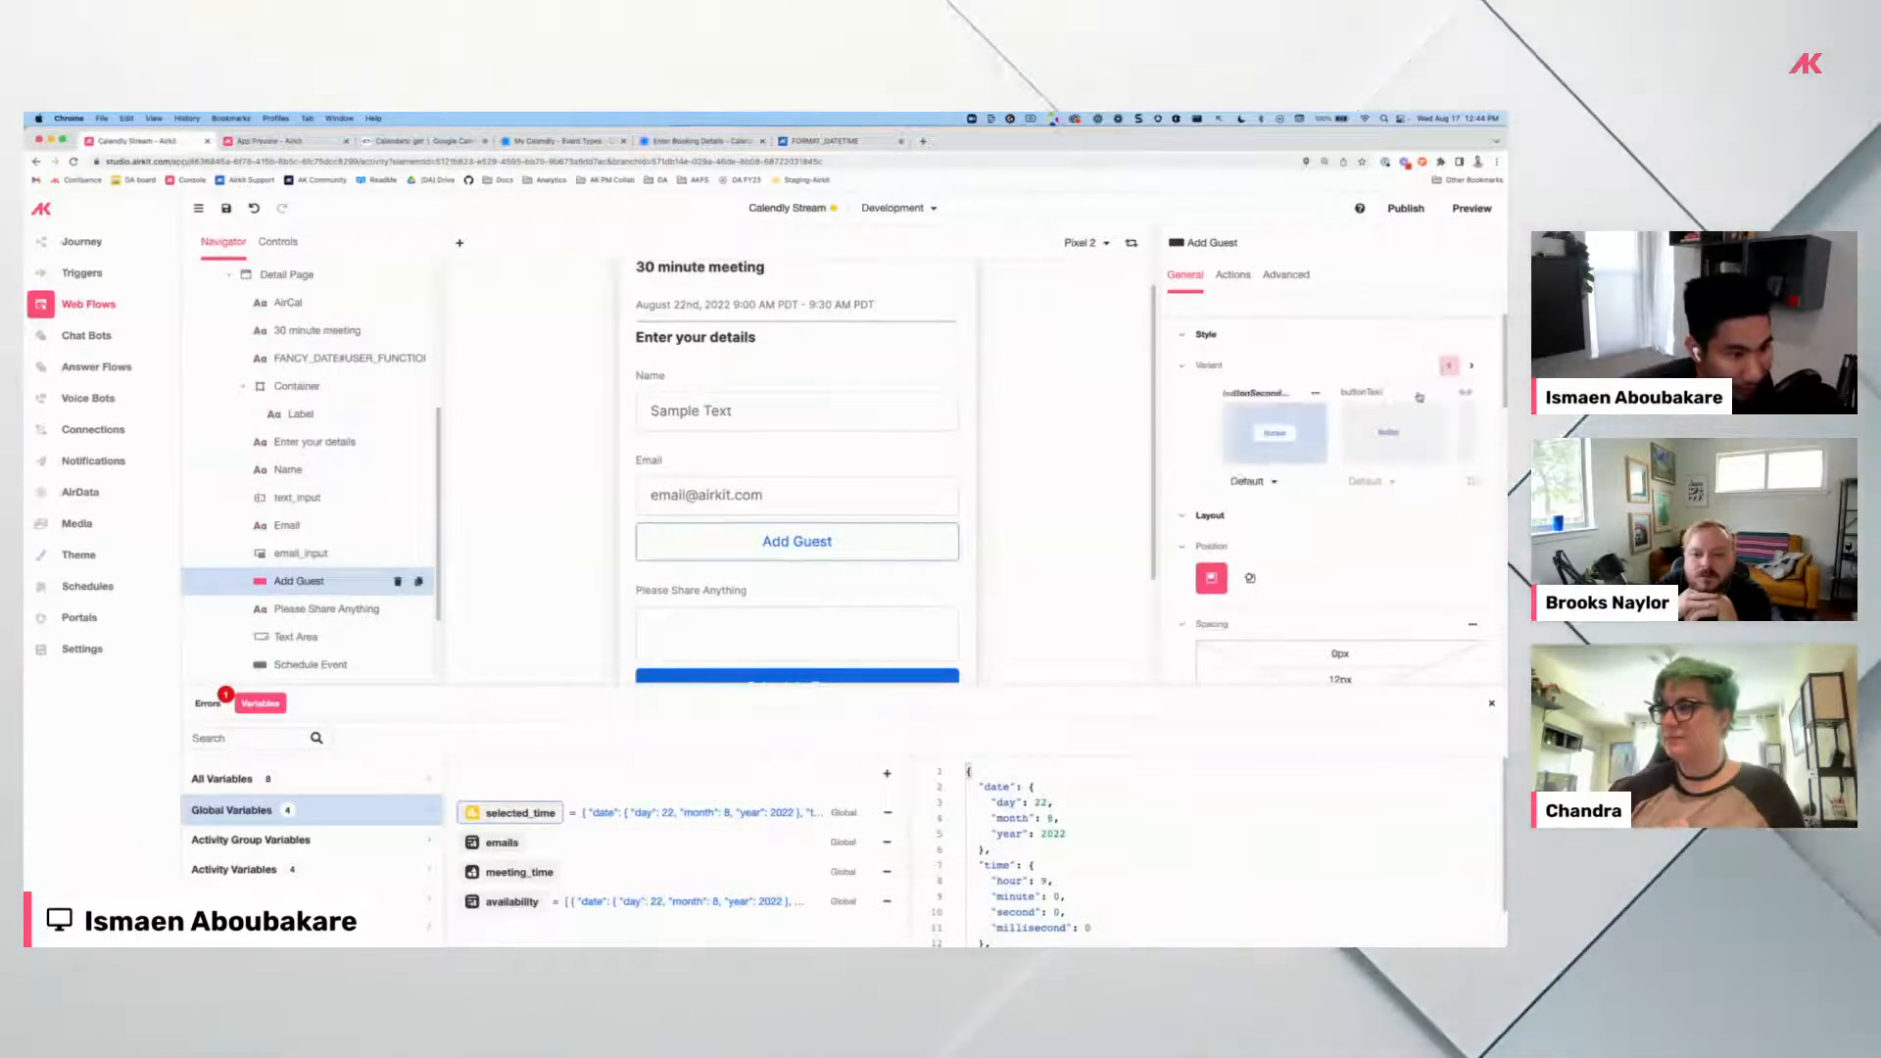
Override the Add Guest button's width to 40% under Dimensions.
{"action": "scroll", "coordinate": [1232, 511], "scroll_direction": "down", "scroll_amount": 5}
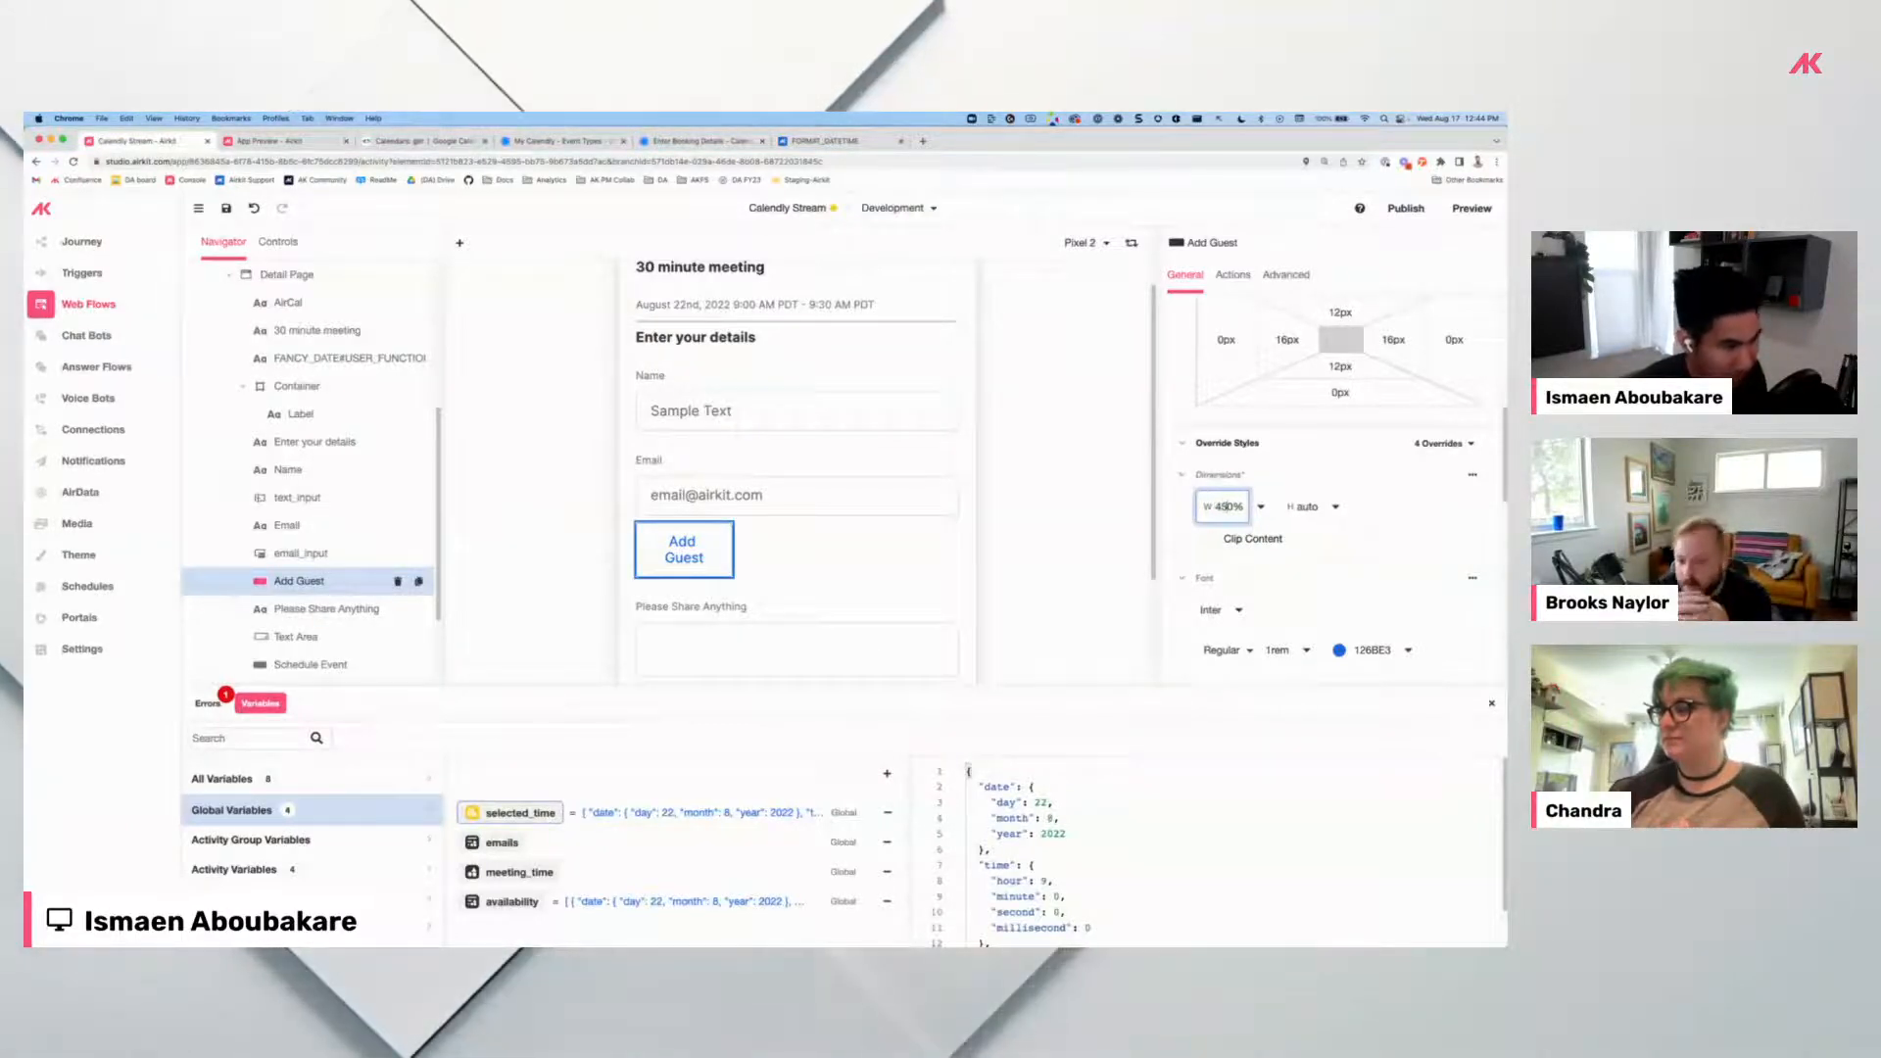
{"action": "key", "text": "BackSpace"}
{"action": "type", "text": "4"}
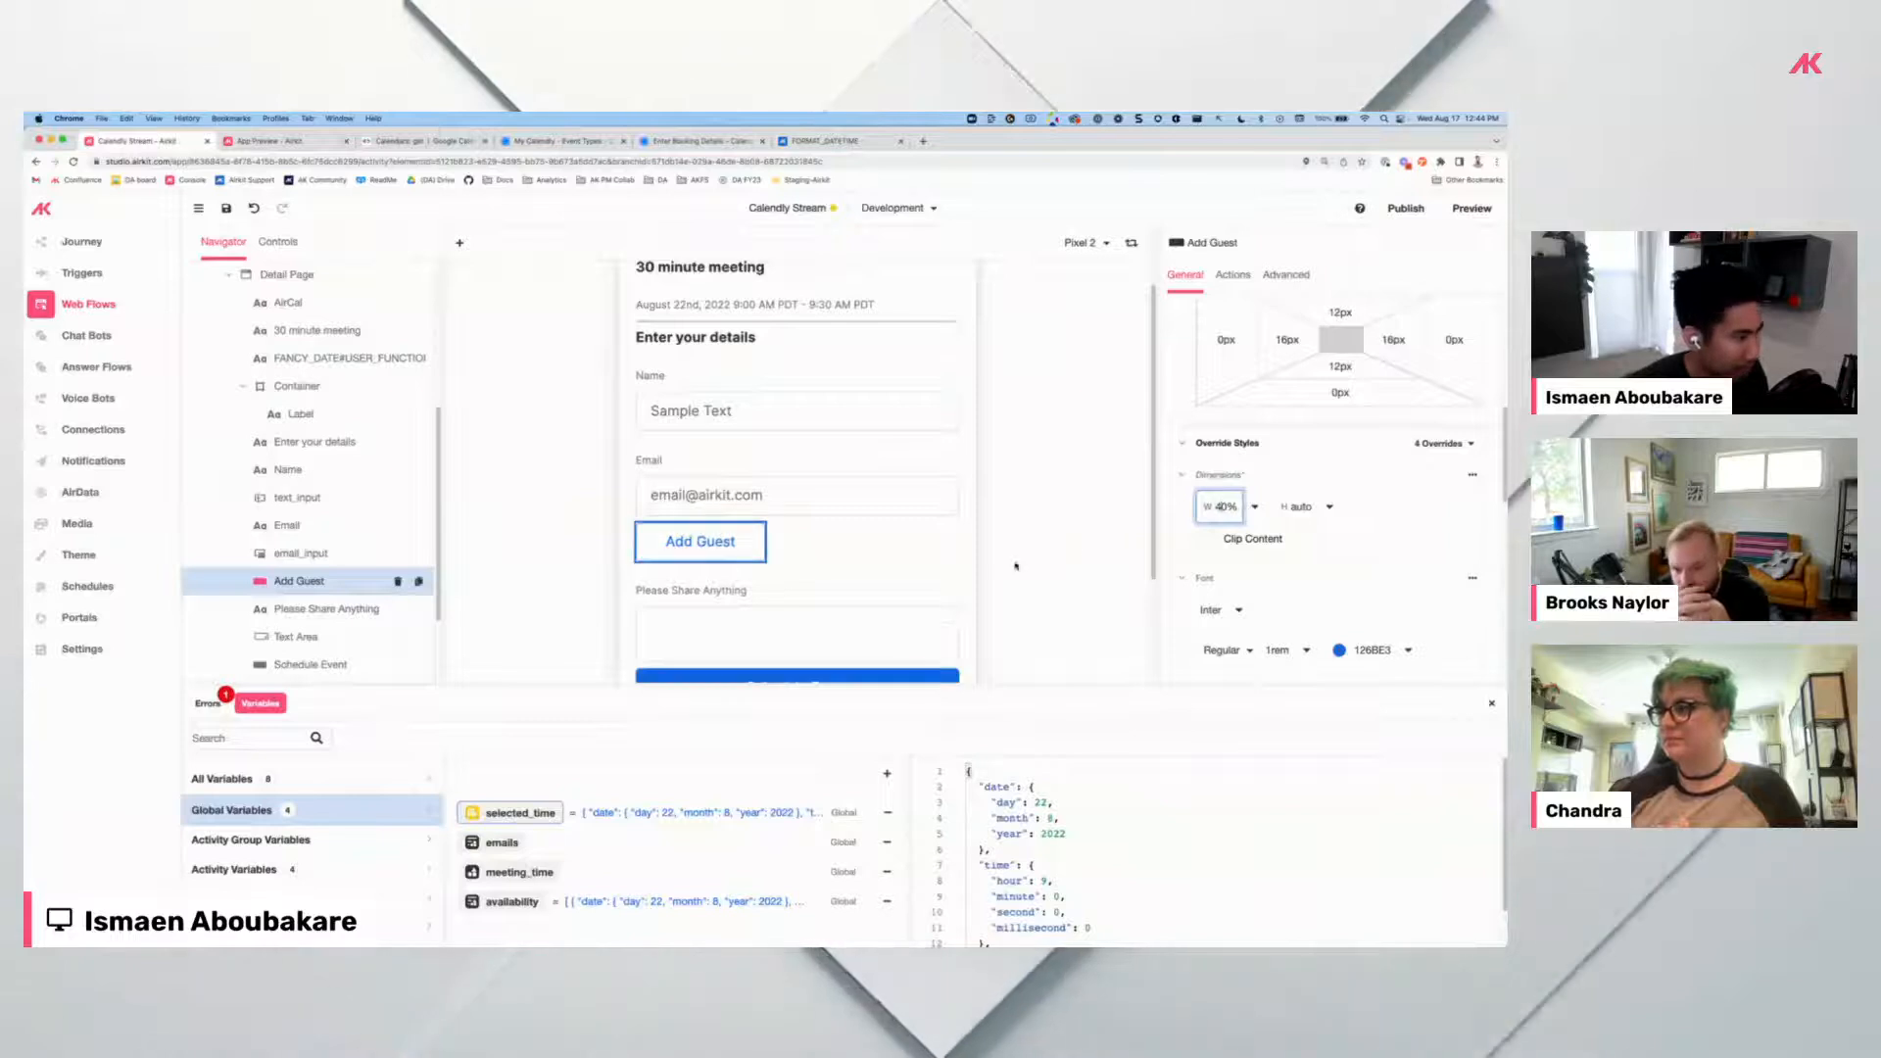
{"action": "left_click", "coordinate": [814, 551]}
Reselect the Add Guest button and show its still-empty click actions.
{"action": "left_click", "coordinate": [729, 543]}
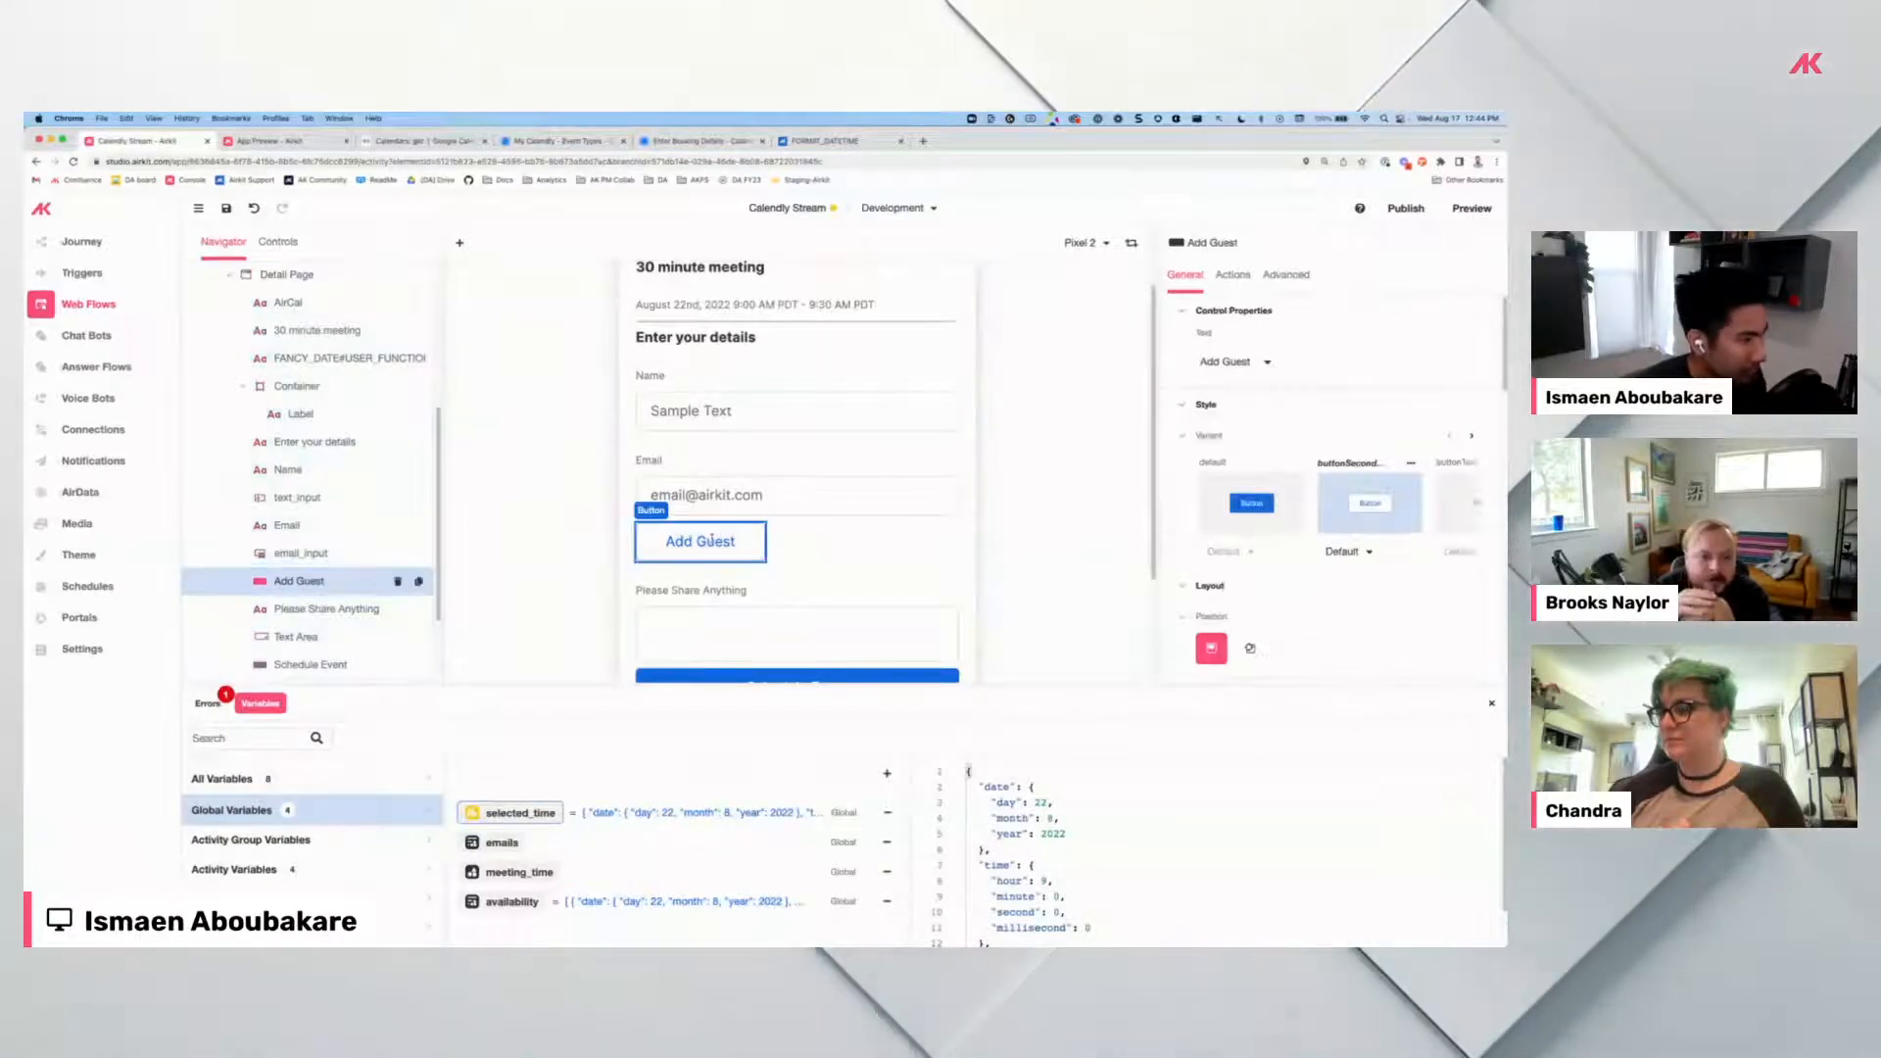
{"action": "left_click", "coordinate": [733, 502]}
{"action": "left_click", "coordinate": [734, 538]}
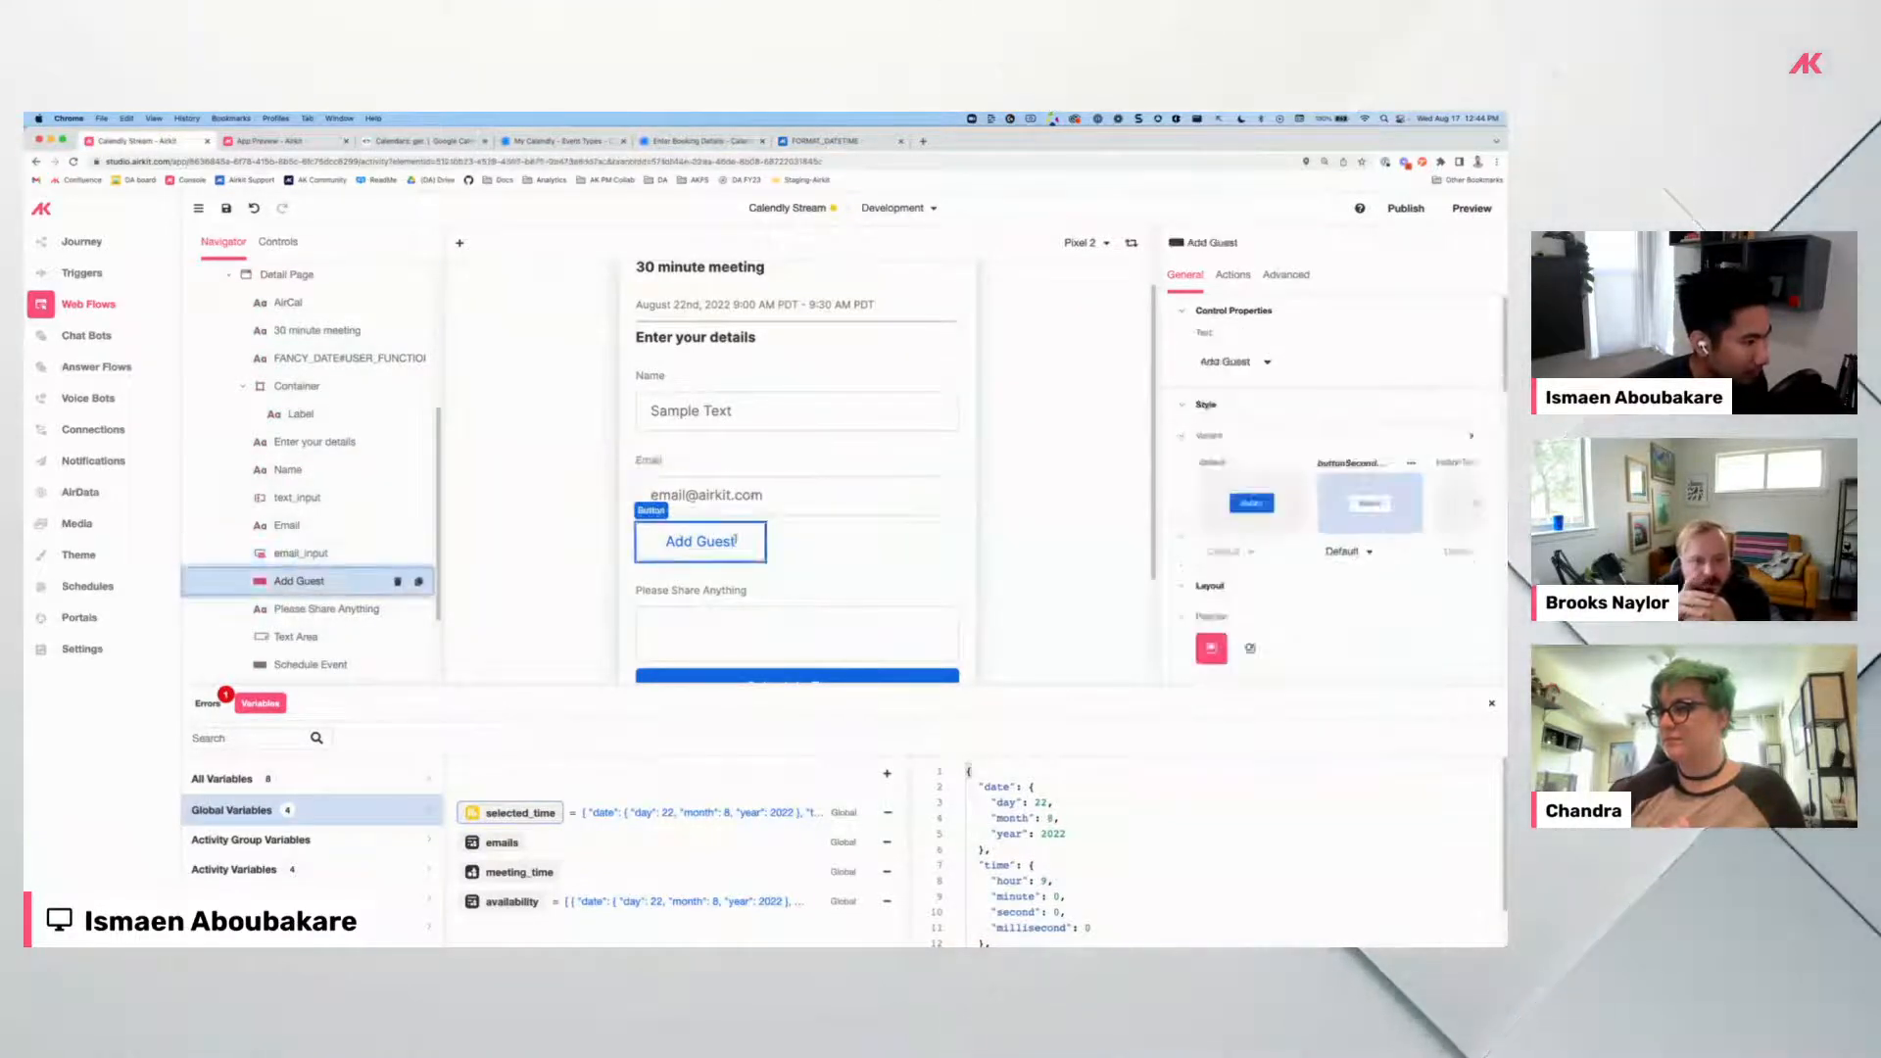
{"action": "left_click", "coordinate": [1230, 277]}
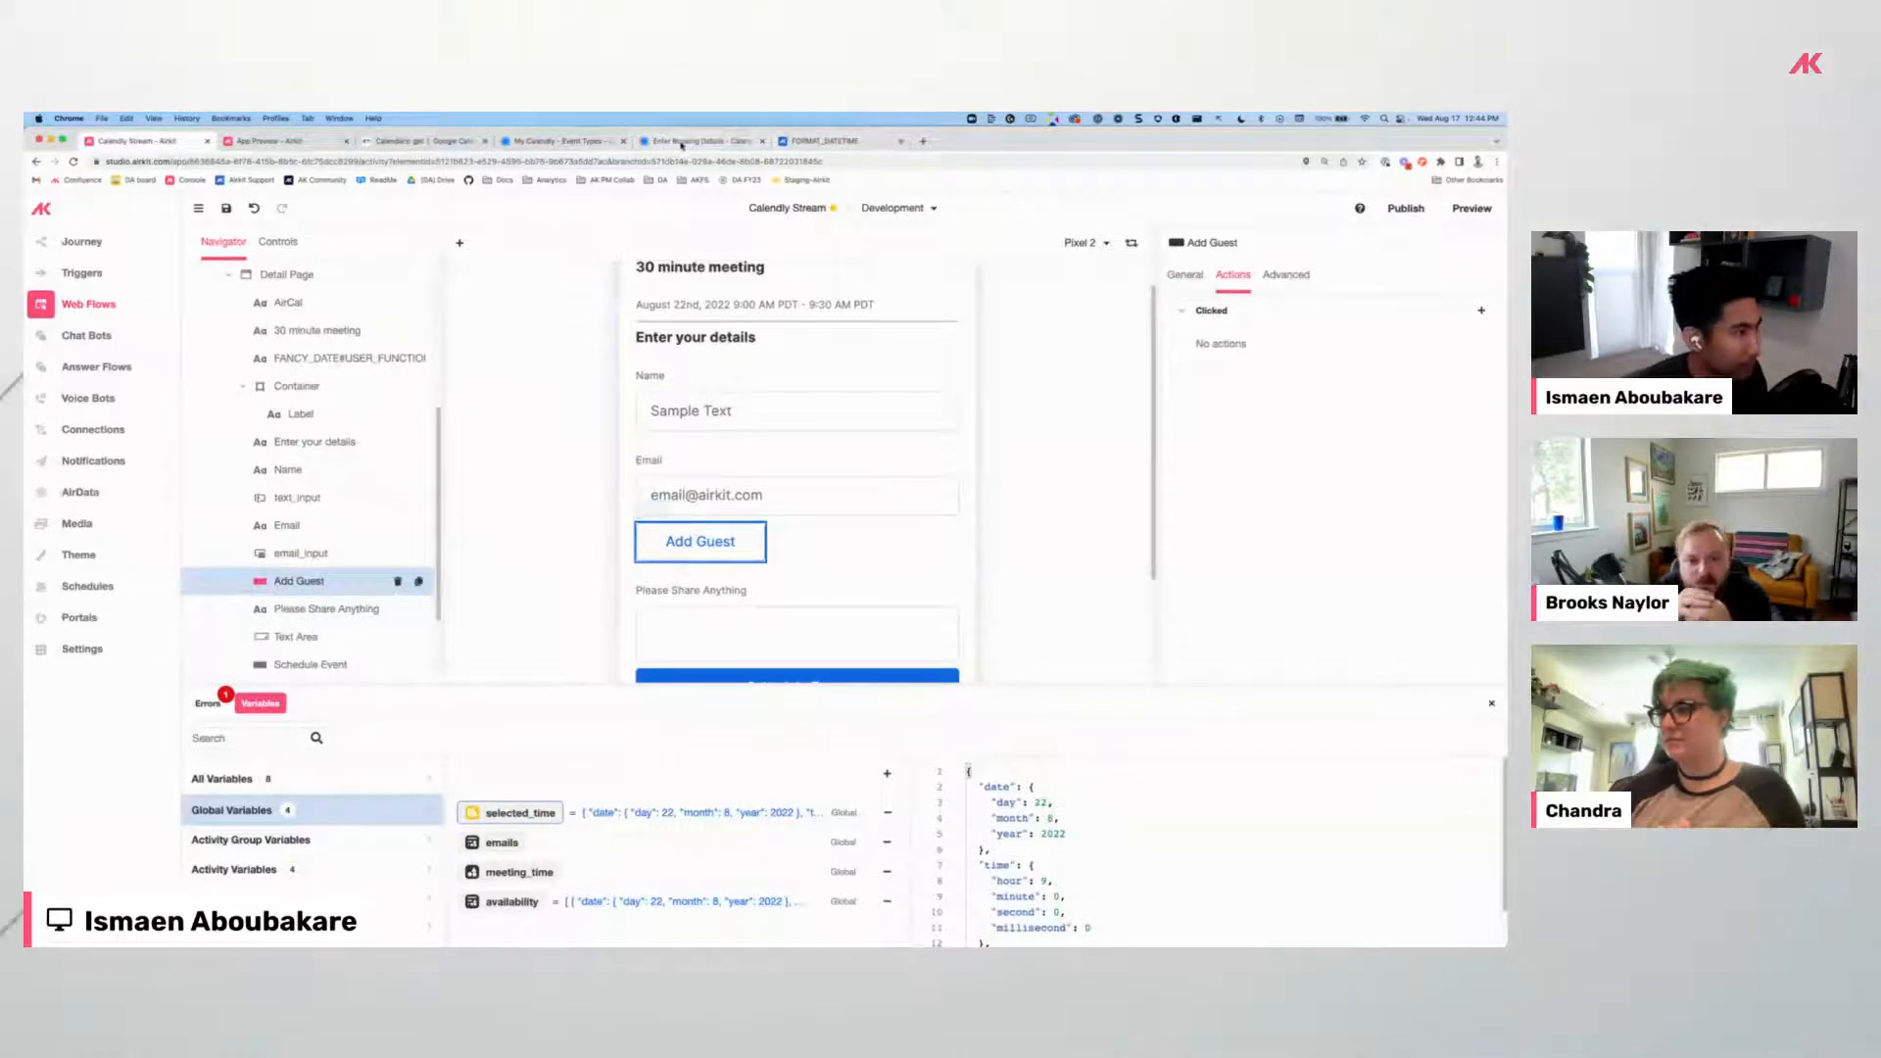
{"action": "left_click", "coordinate": [682, 142]}
{"action": "left_click", "coordinate": [708, 381]}
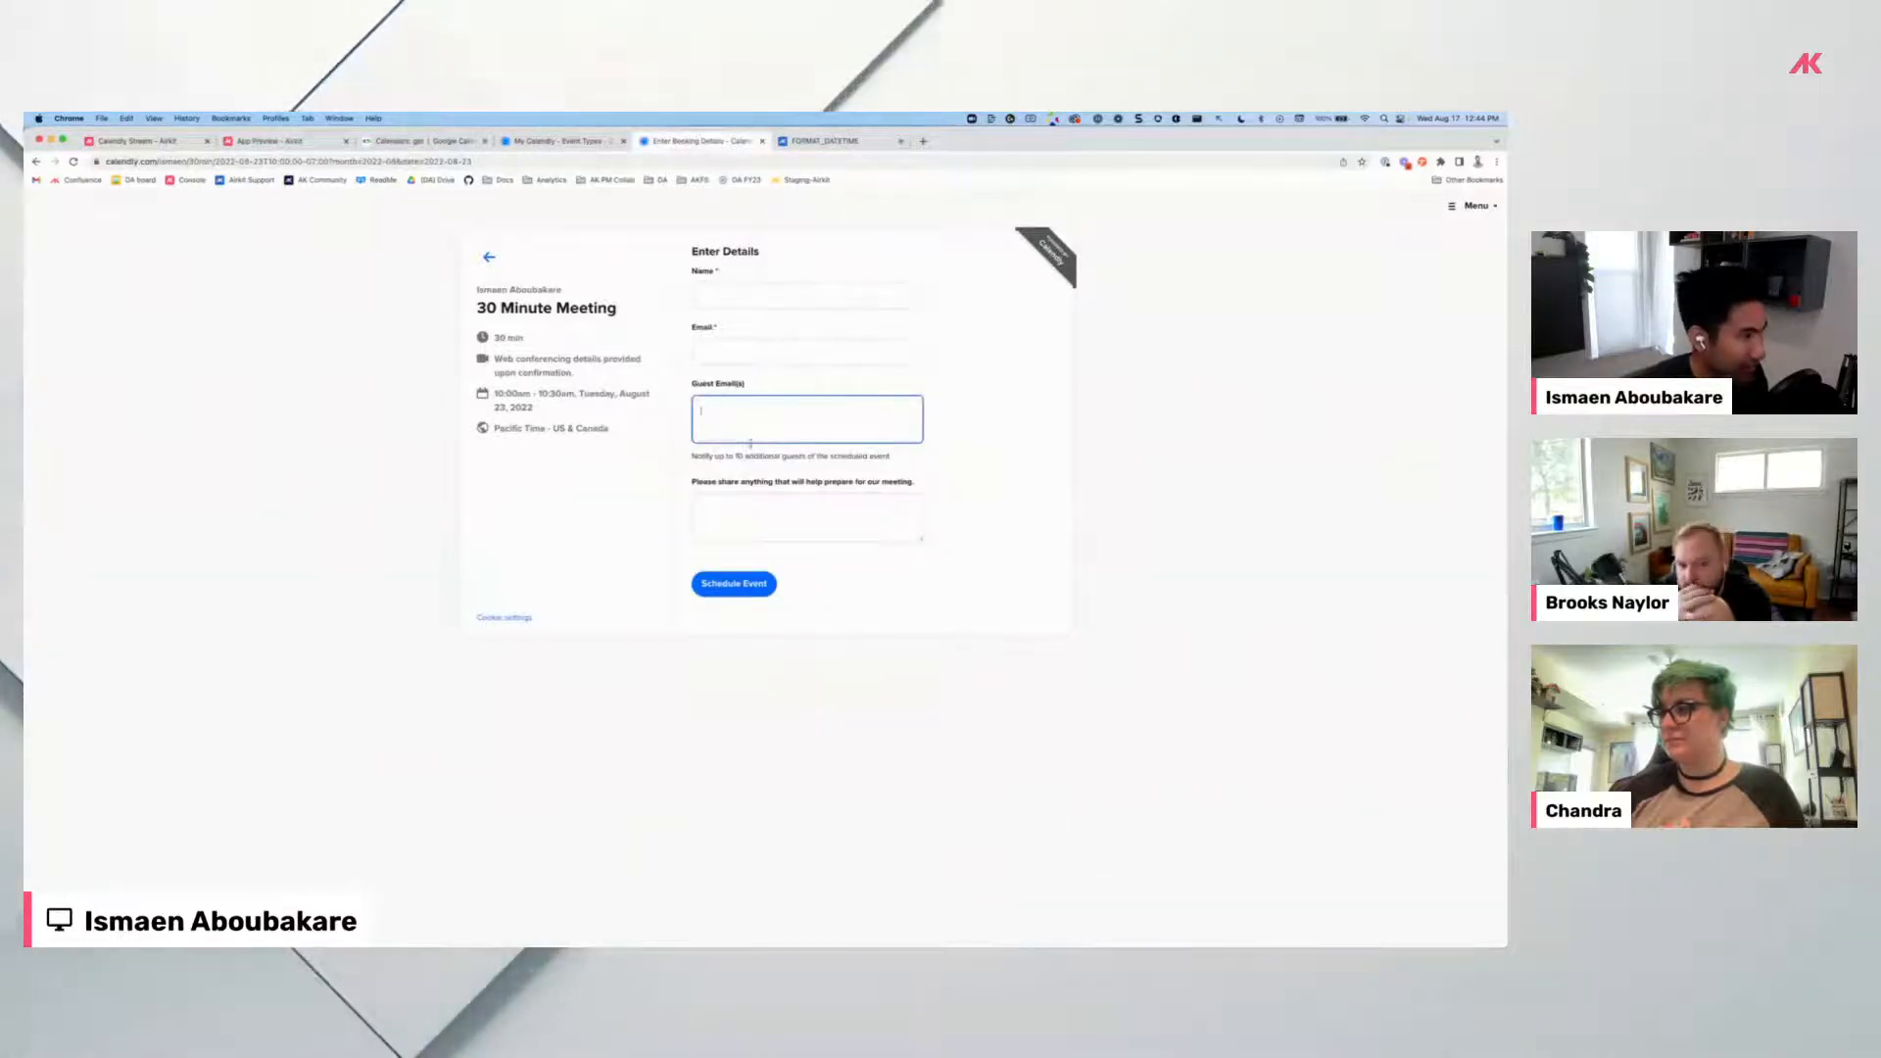
{"action": "left_click", "coordinate": [137, 142]}
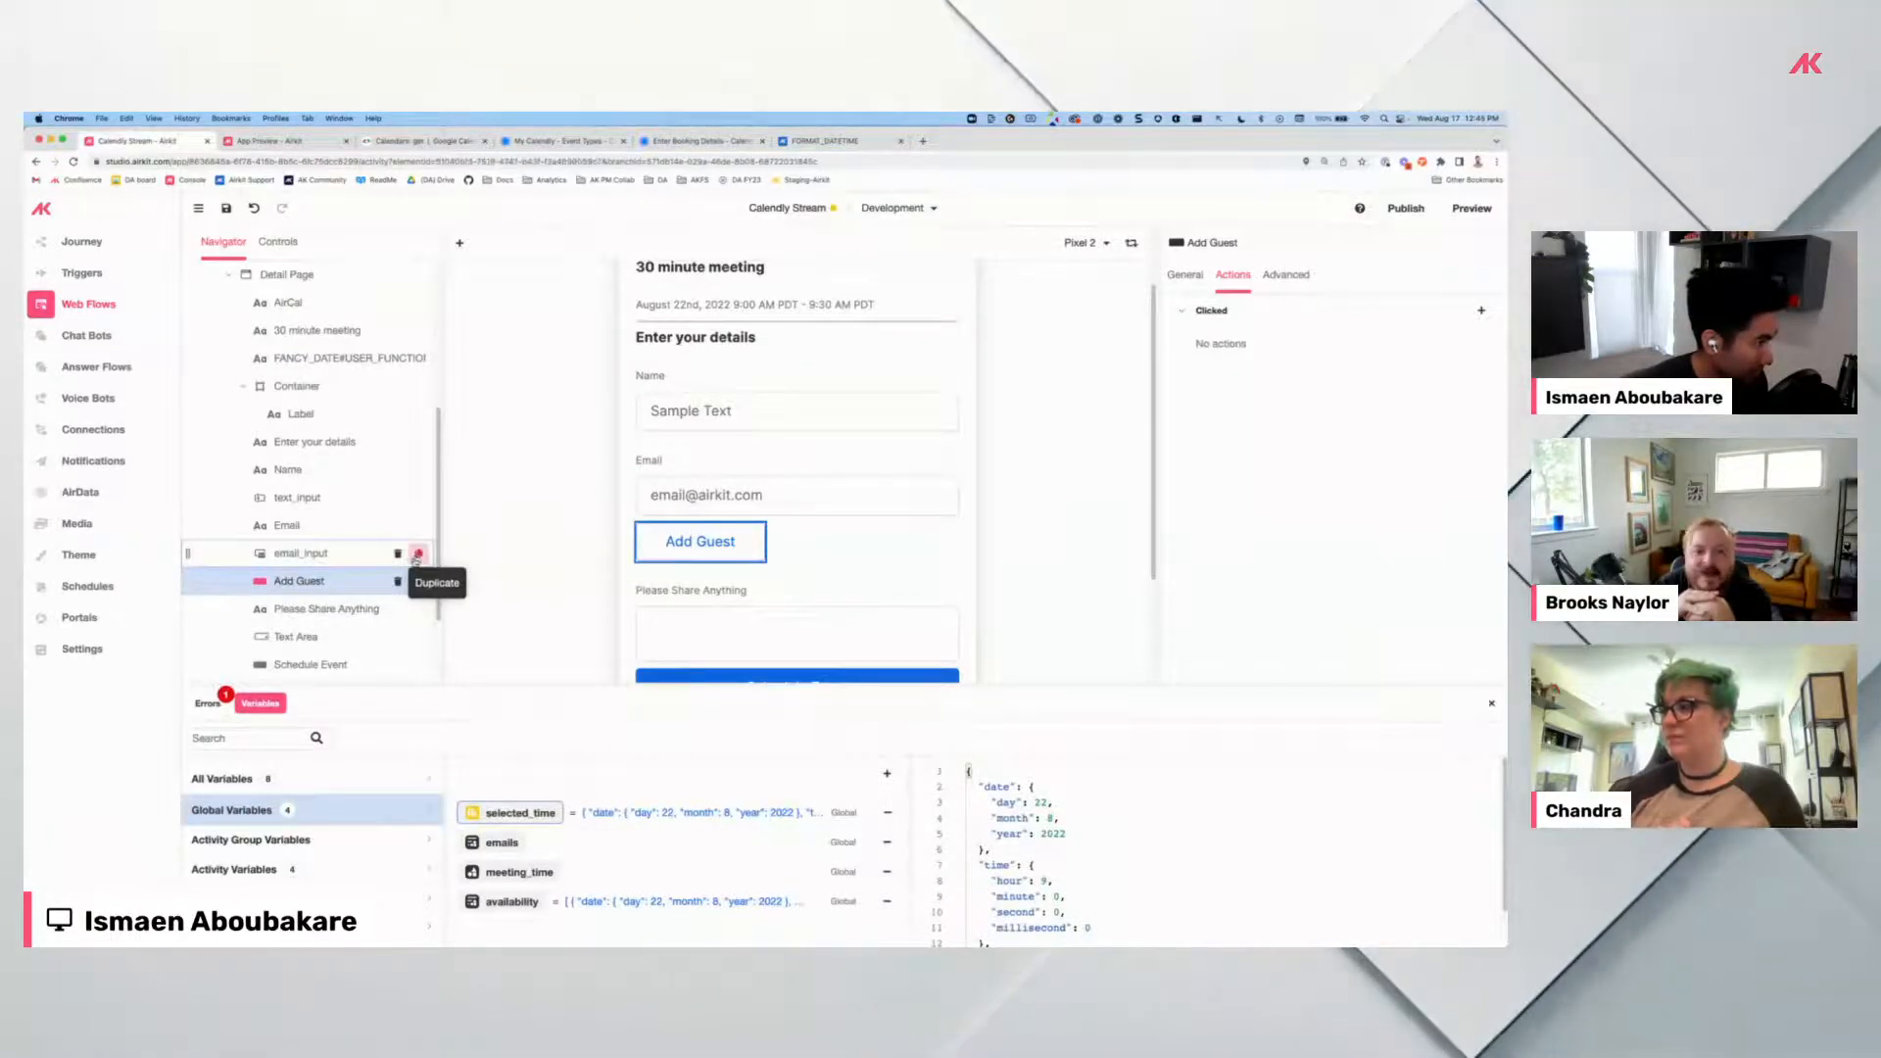
Duplicate email_input into email_input_1, then bring up Add Control for the Detail Page.
{"action": "left_click", "coordinate": [417, 555]}
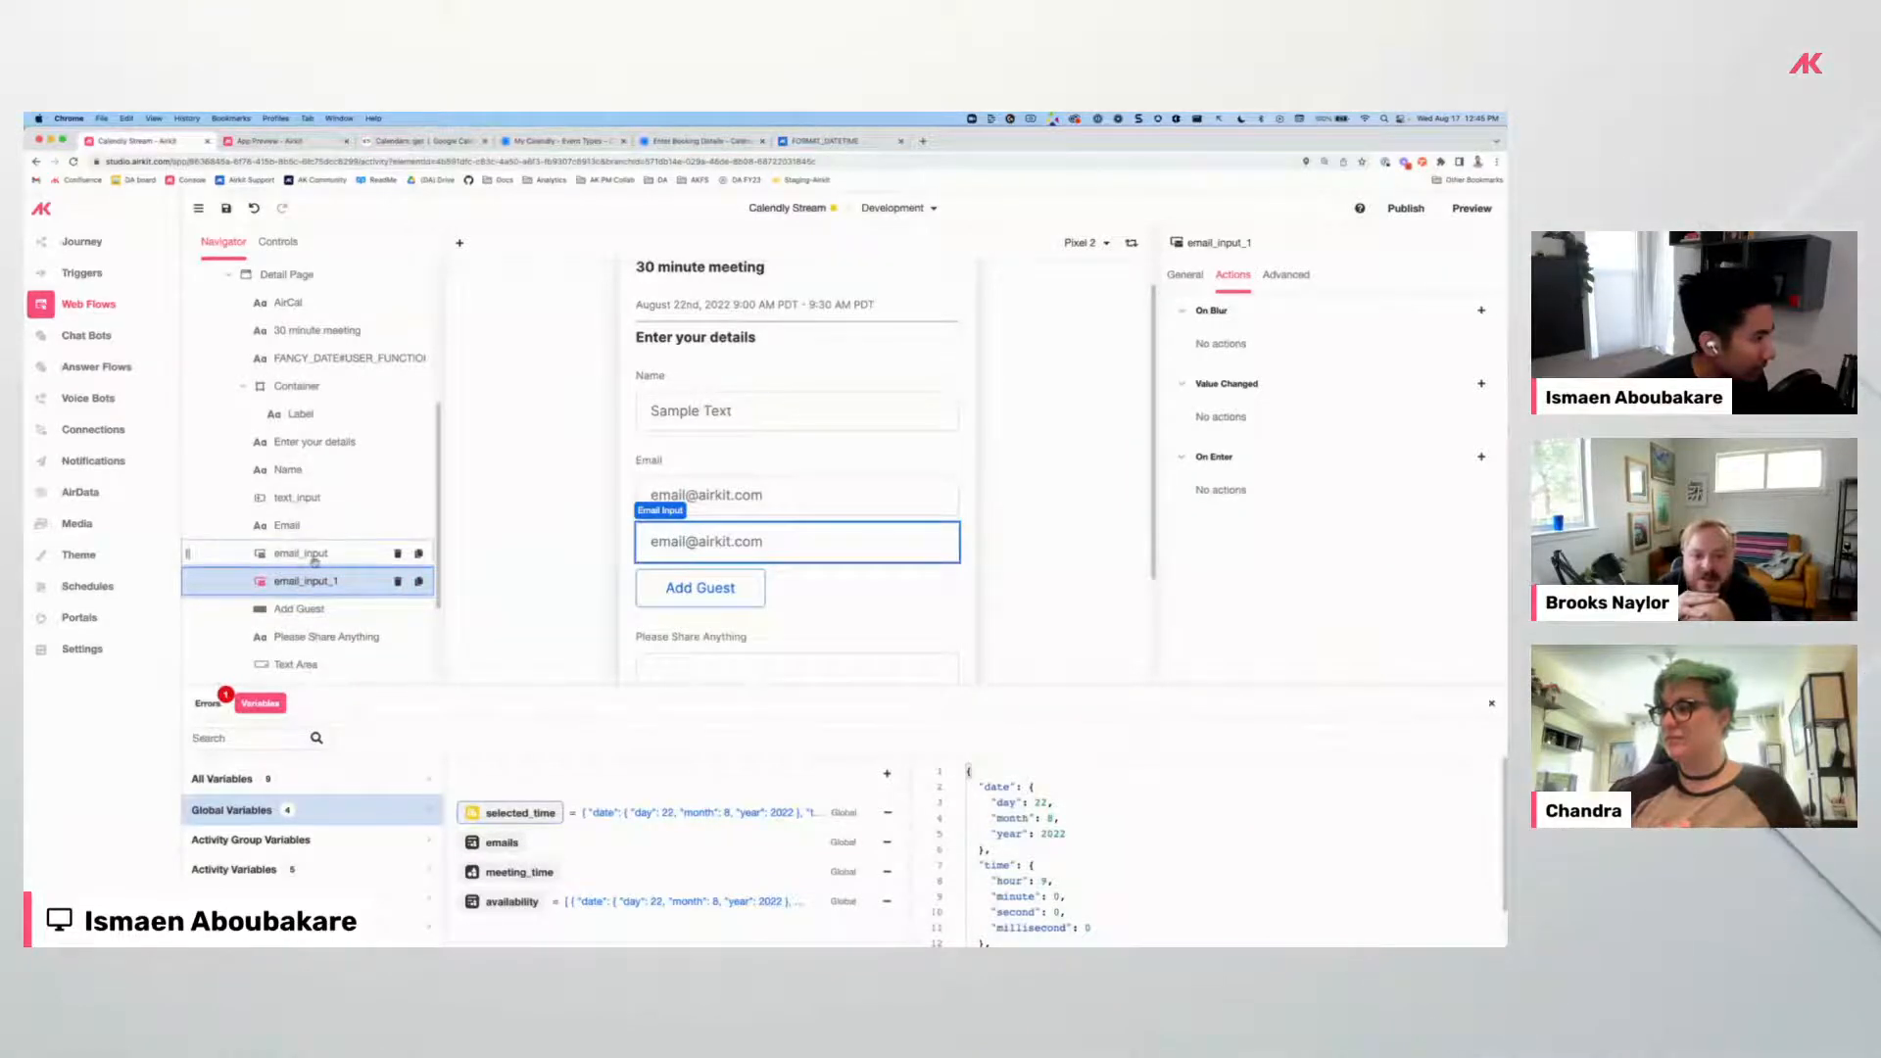
{"action": "scroll", "coordinate": [329, 310], "scroll_direction": "up", "scroll_amount": 1}
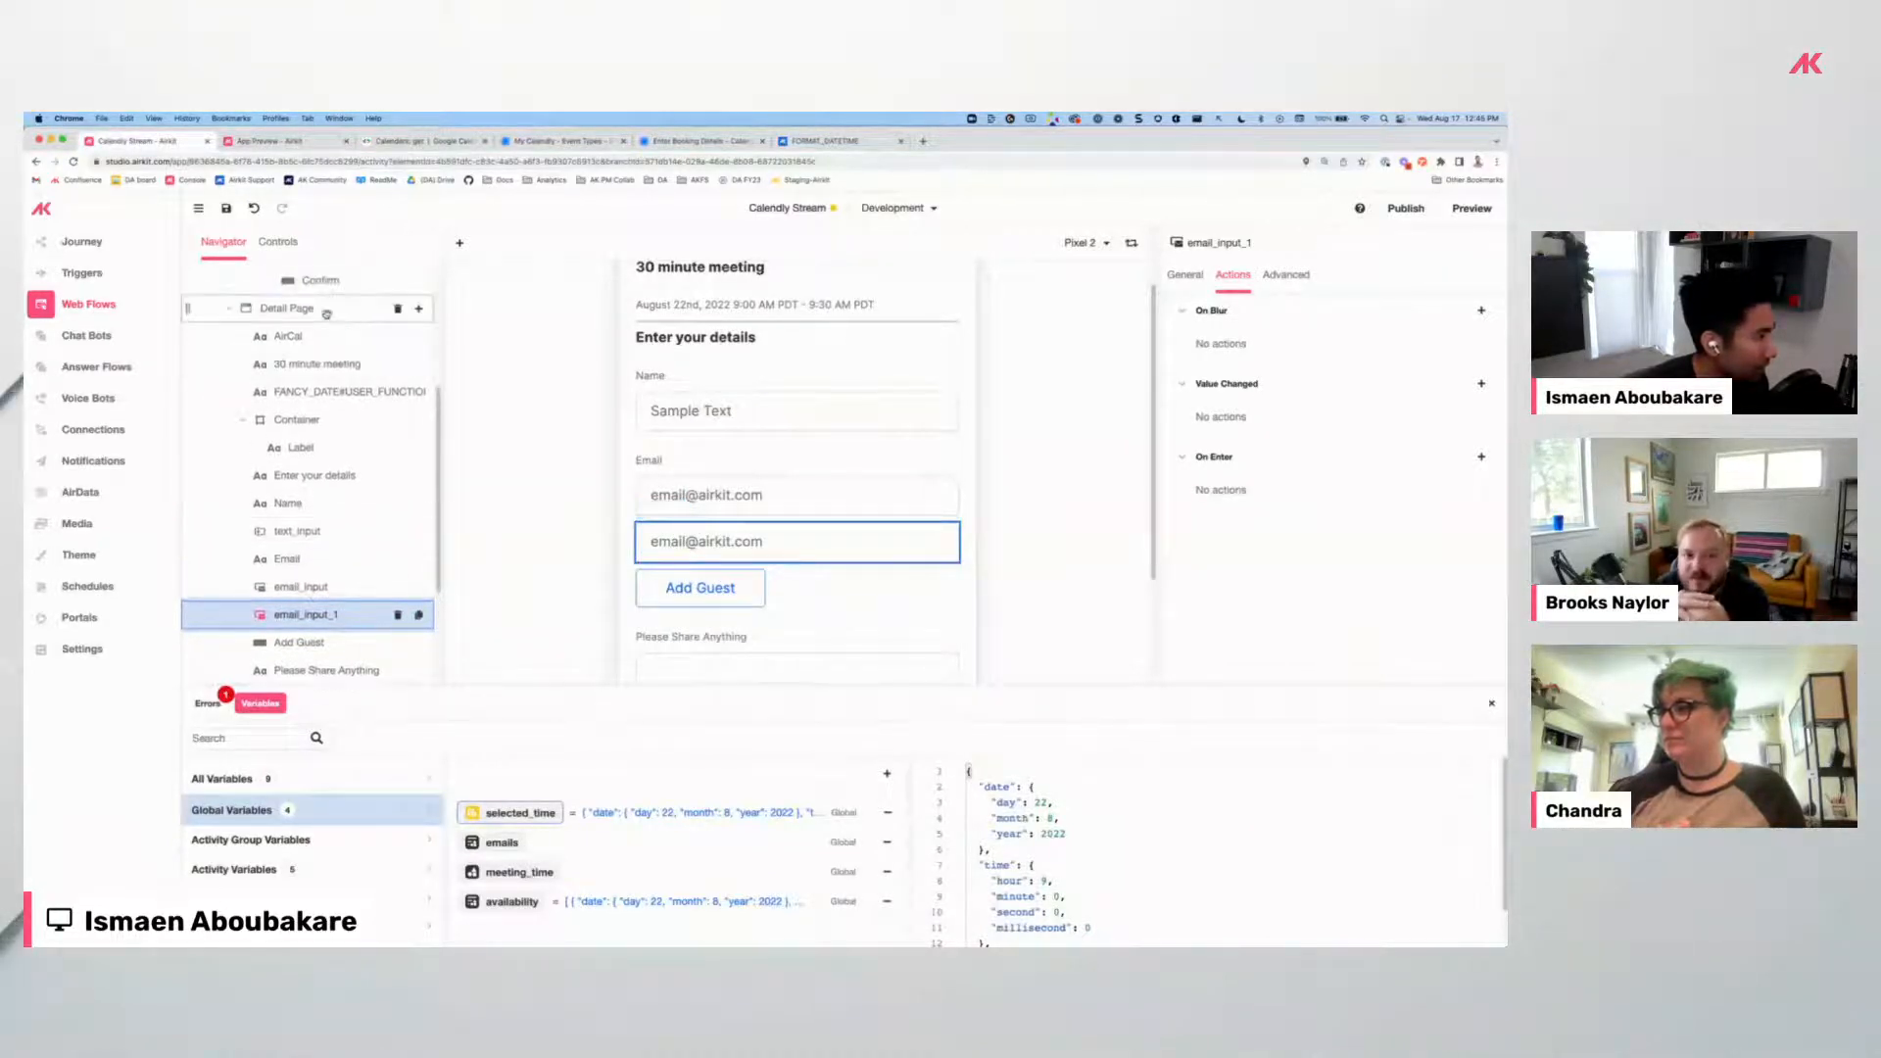
{"action": "left_click", "coordinate": [344, 311]}
{"action": "left_click", "coordinate": [418, 312]}
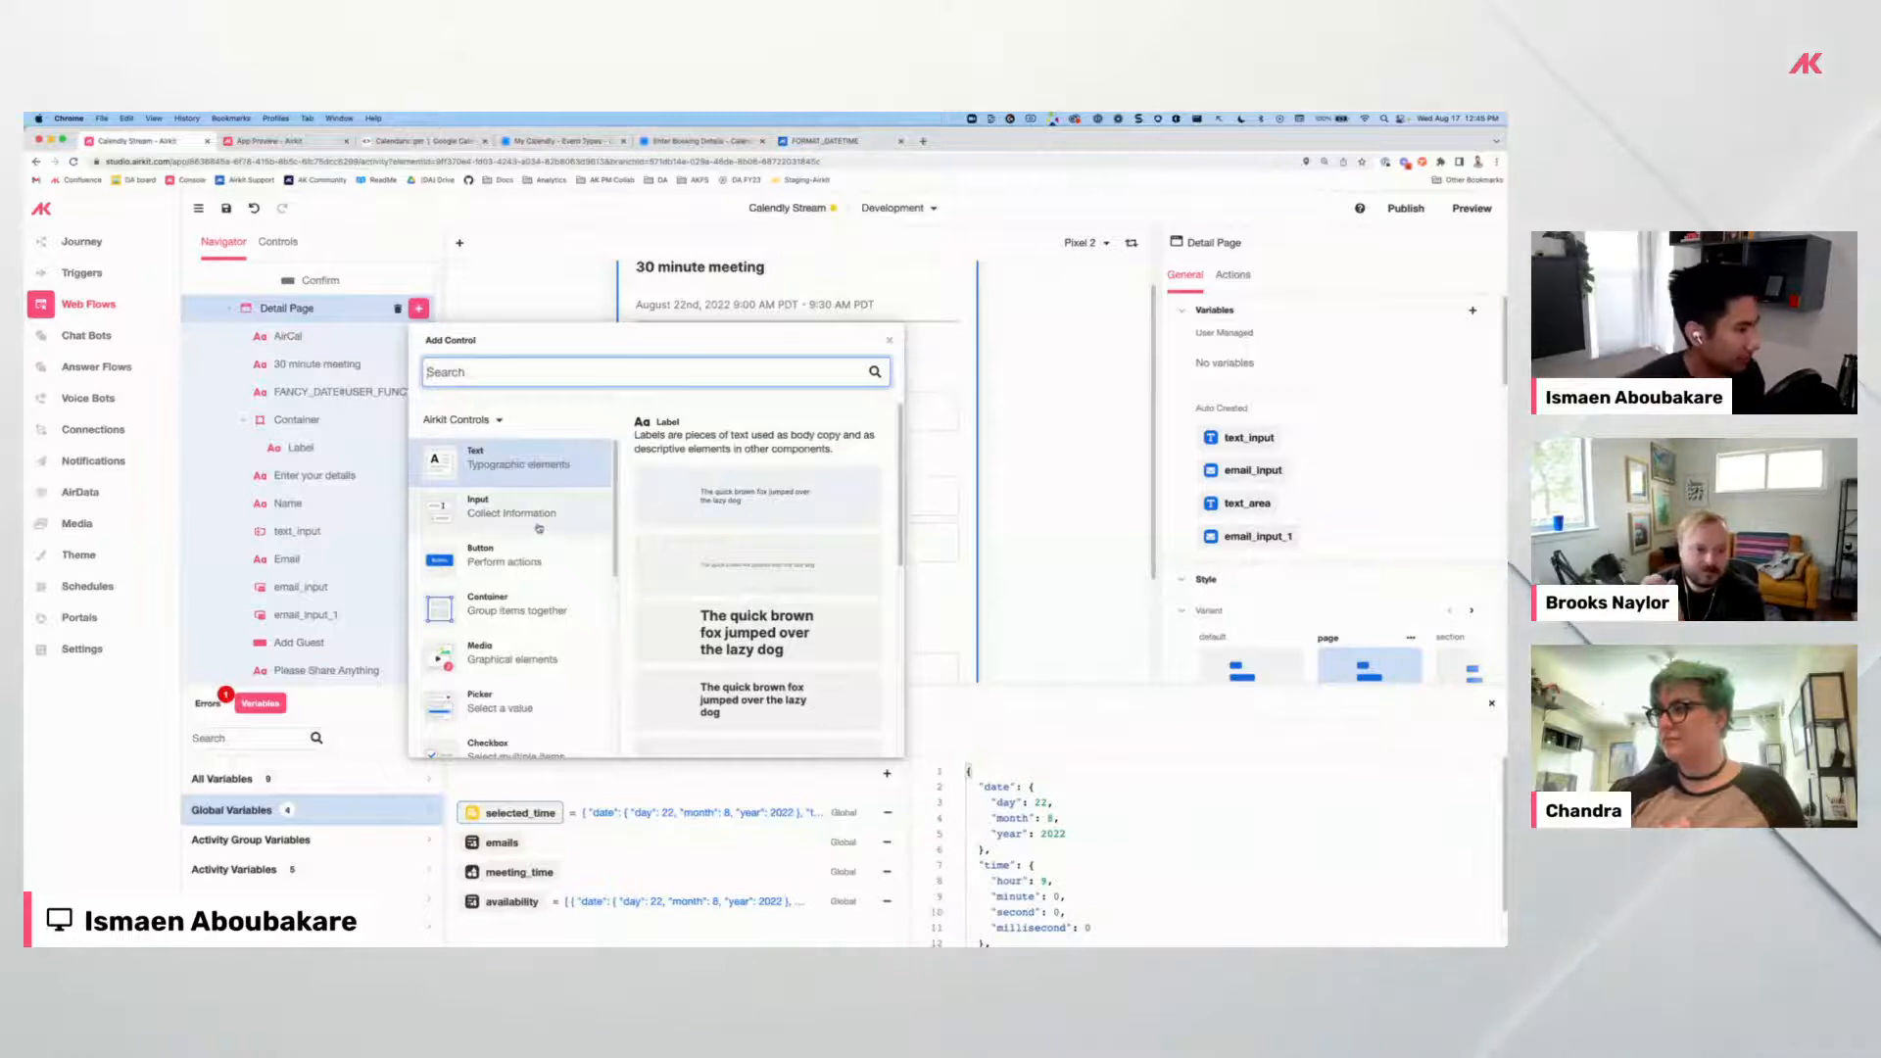
Add Label 1 and Container 1 below the Email field, grouping the label with email_input_1.
{"action": "left_click", "coordinate": [711, 577]}
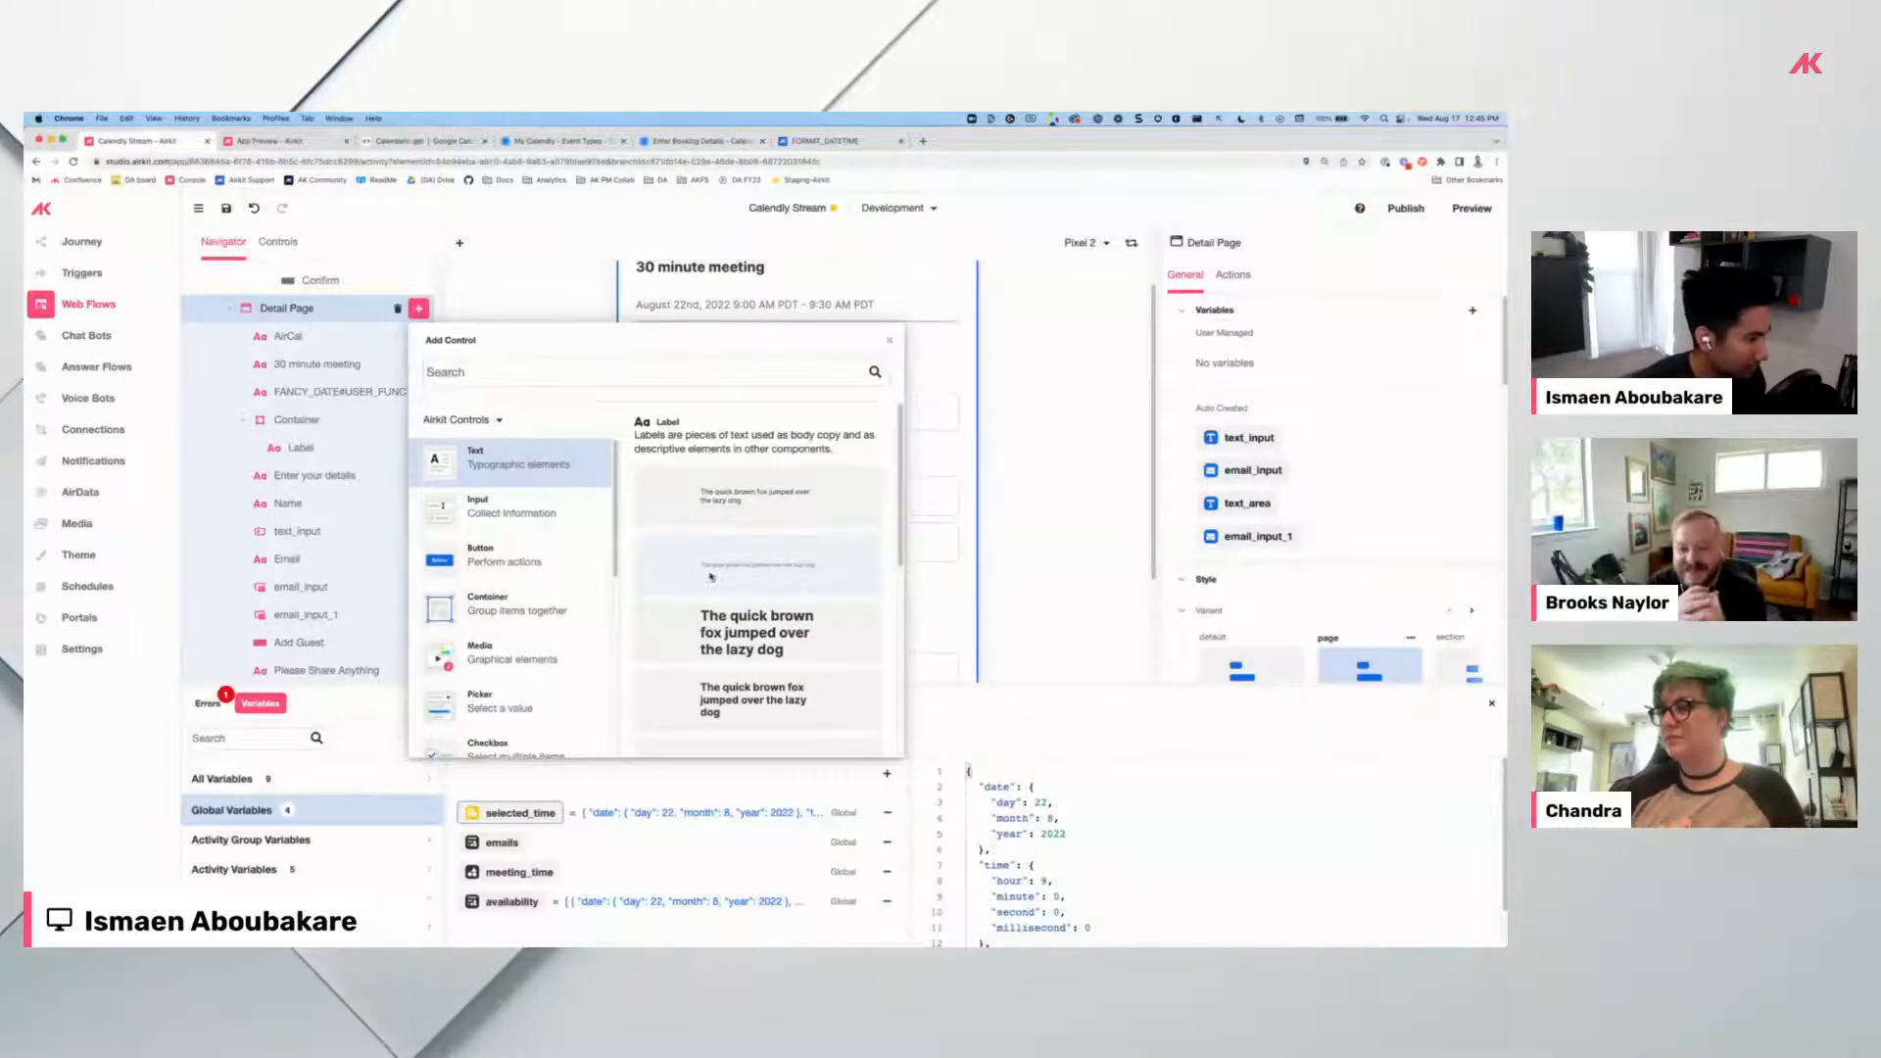
{"action": "left_click_drag", "start_coordinate": [662, 606], "coordinate": [673, 402]}
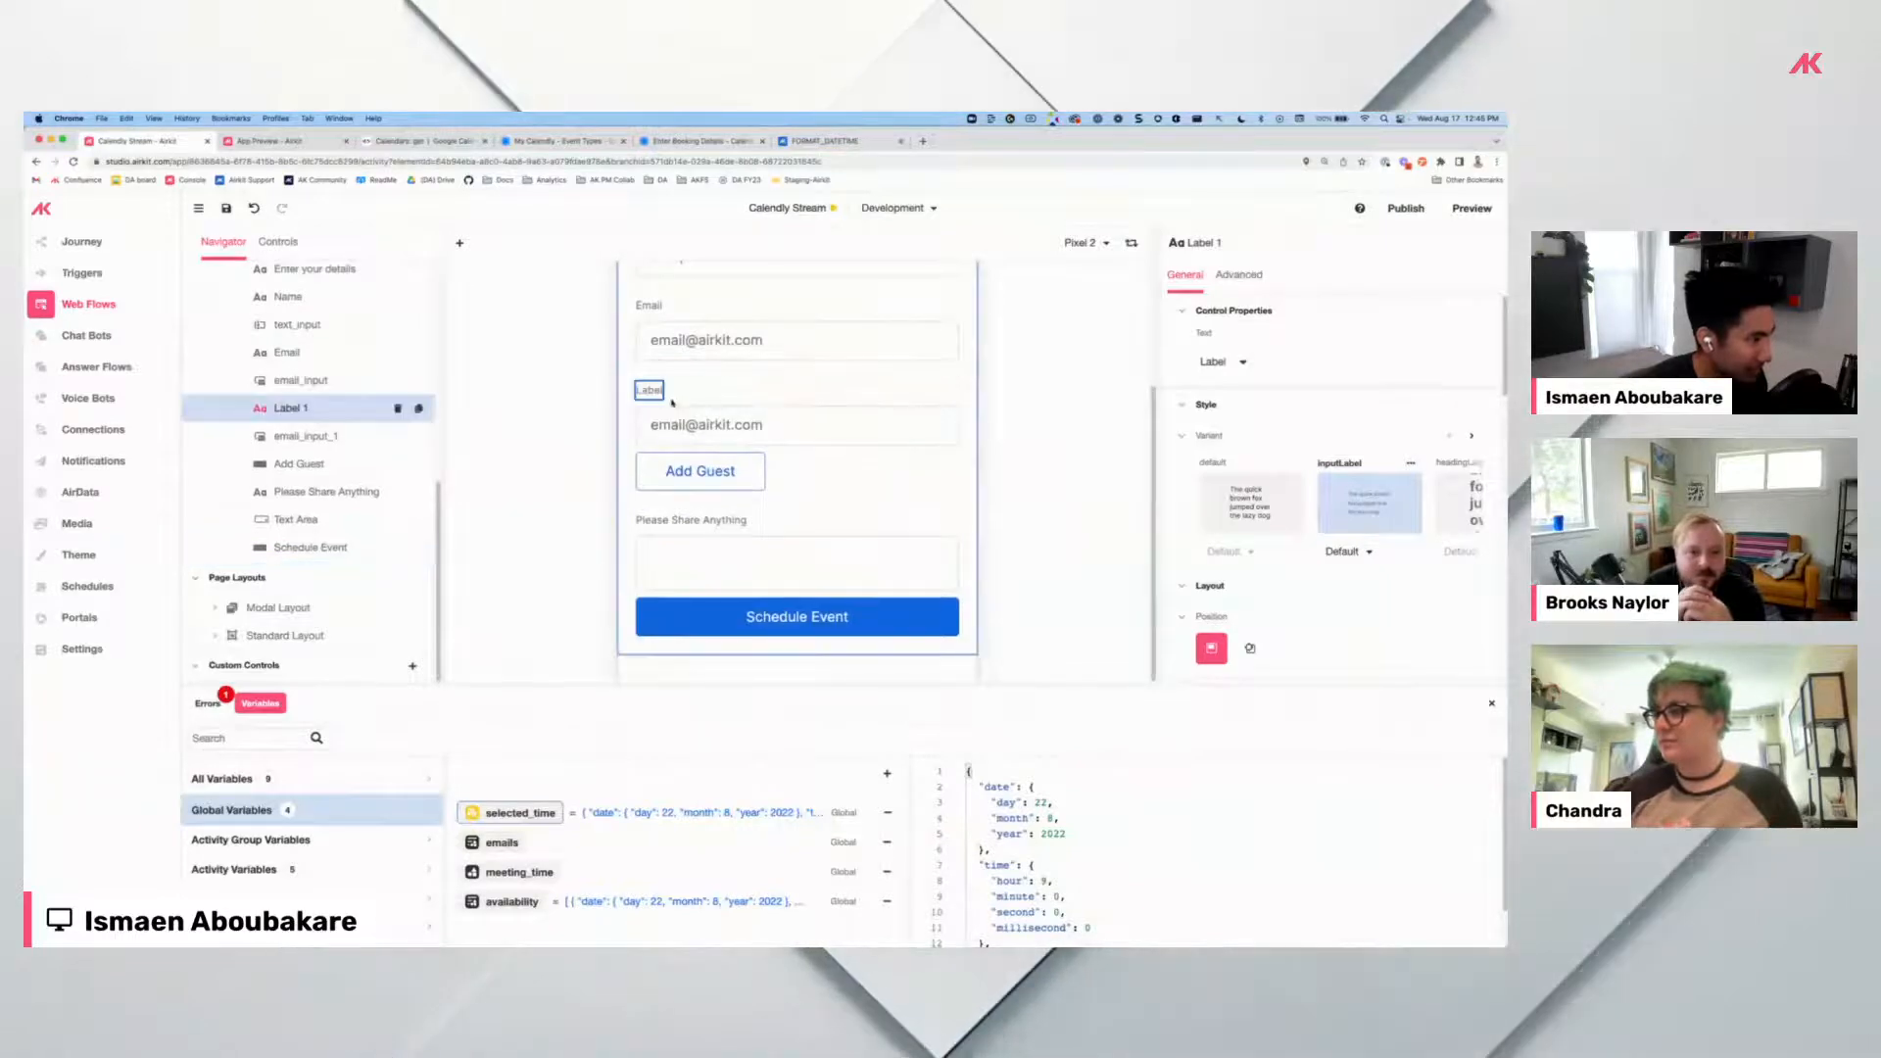
{"action": "scroll", "coordinate": [389, 414], "scroll_direction": "up", "scroll_amount": 3}
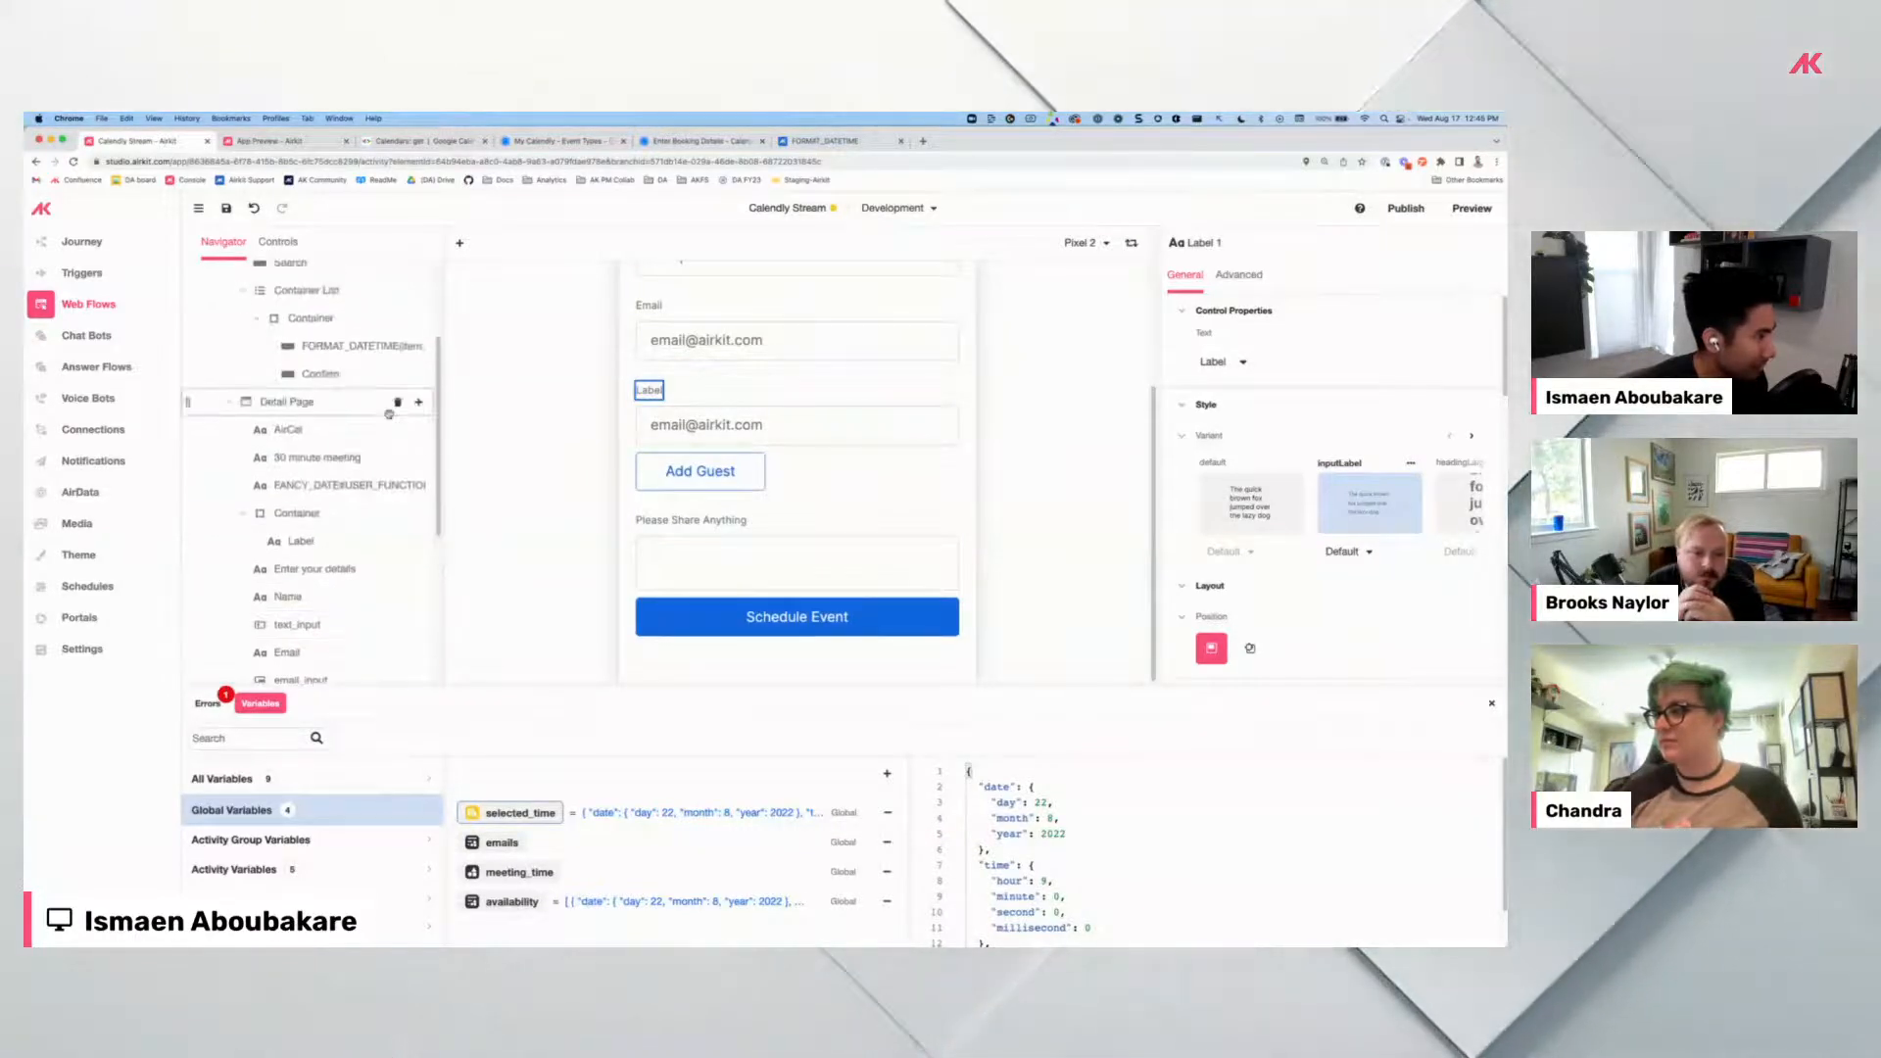
{"action": "left_click", "coordinate": [418, 402]}
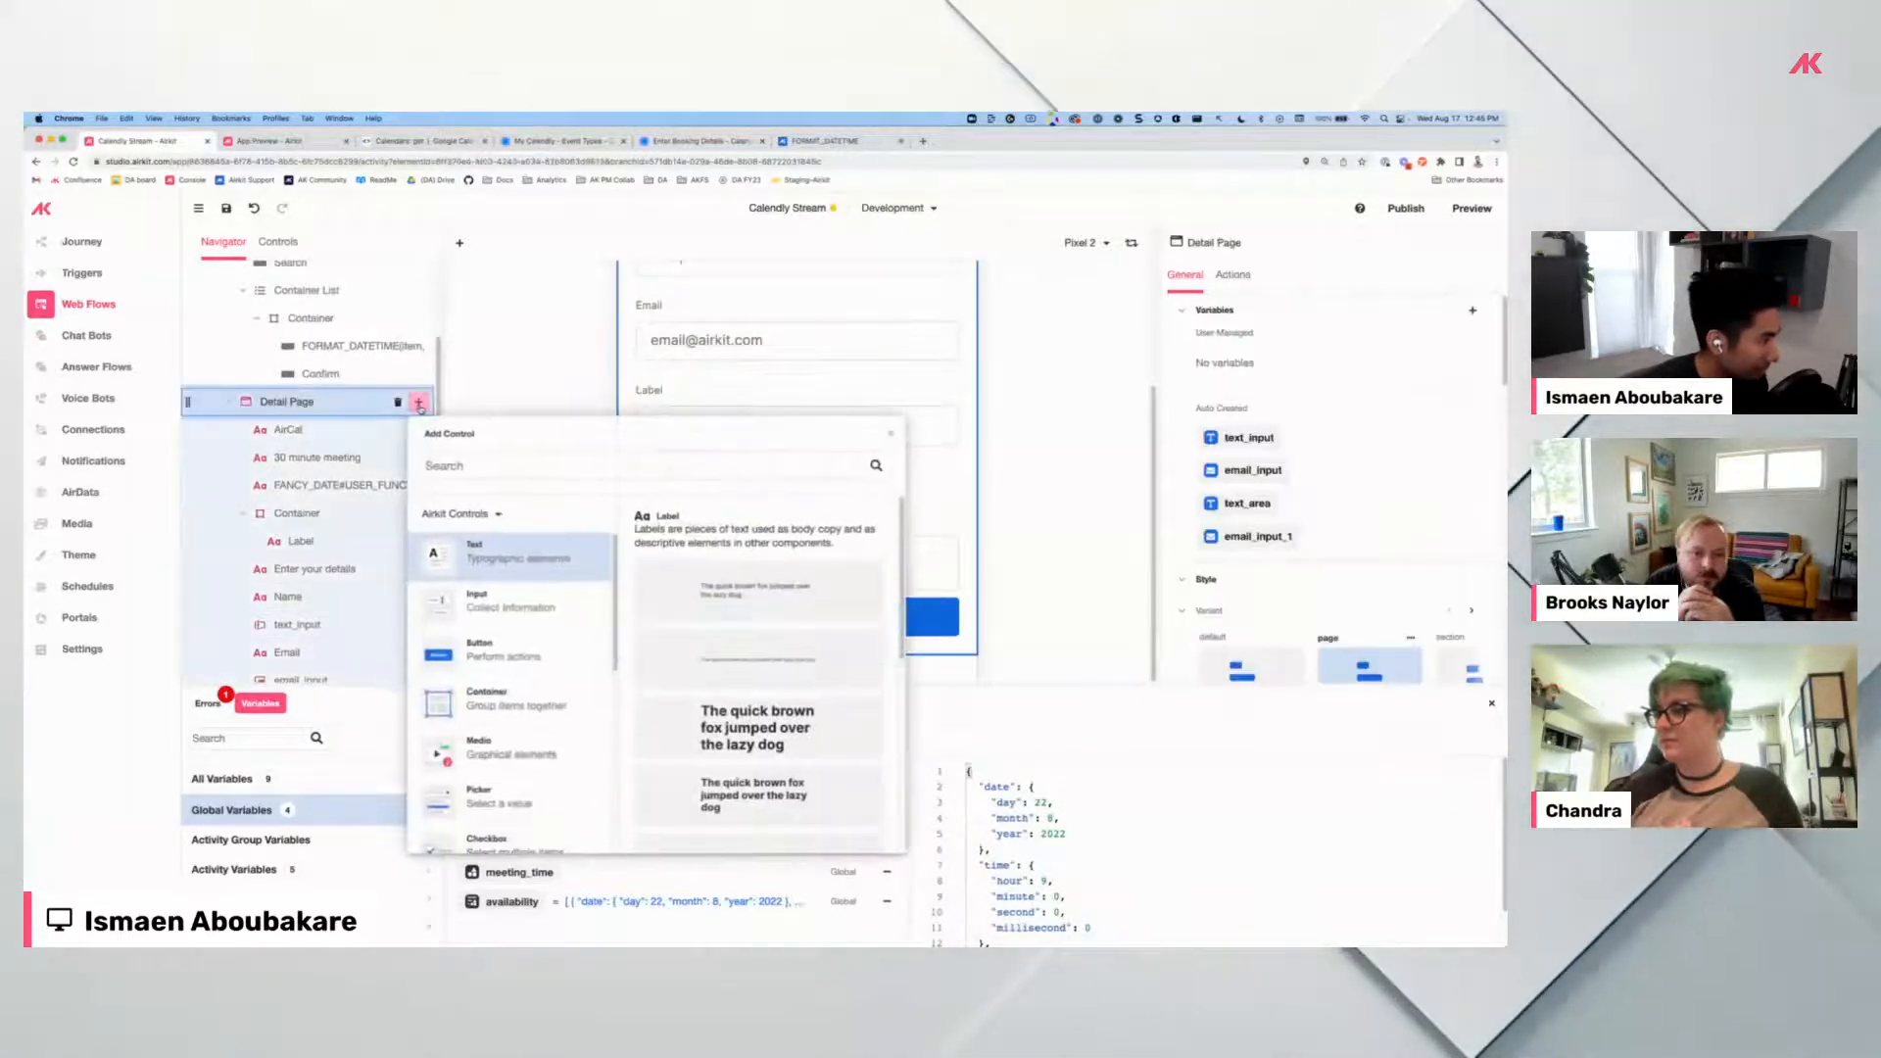
{"action": "left_click", "coordinate": [506, 717]}
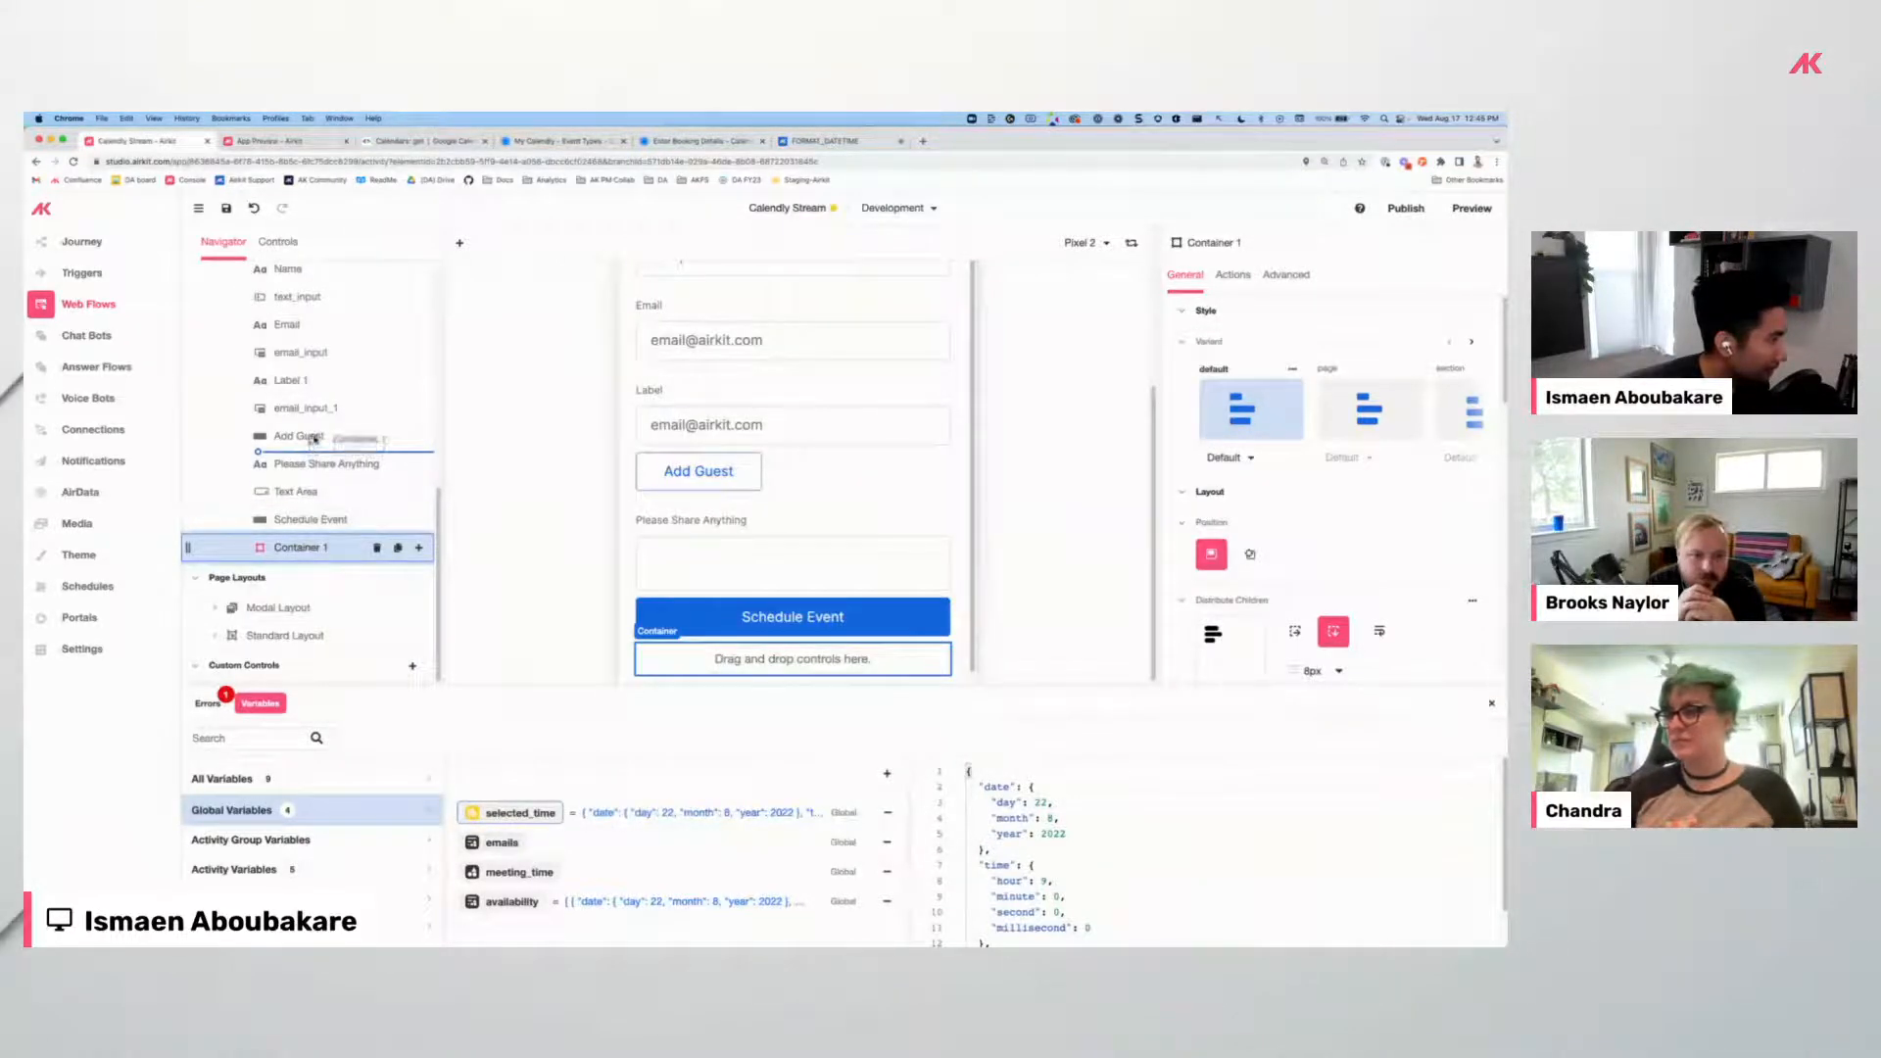
{"action": "mouse_move", "coordinate": [308, 378]}
{"action": "left_mouse_down"}
{"action": "mouse_move", "coordinate": [303, 425]}
{"action": "mouse_move", "coordinate": [315, 386]}
{"action": "left_mouse_up"}
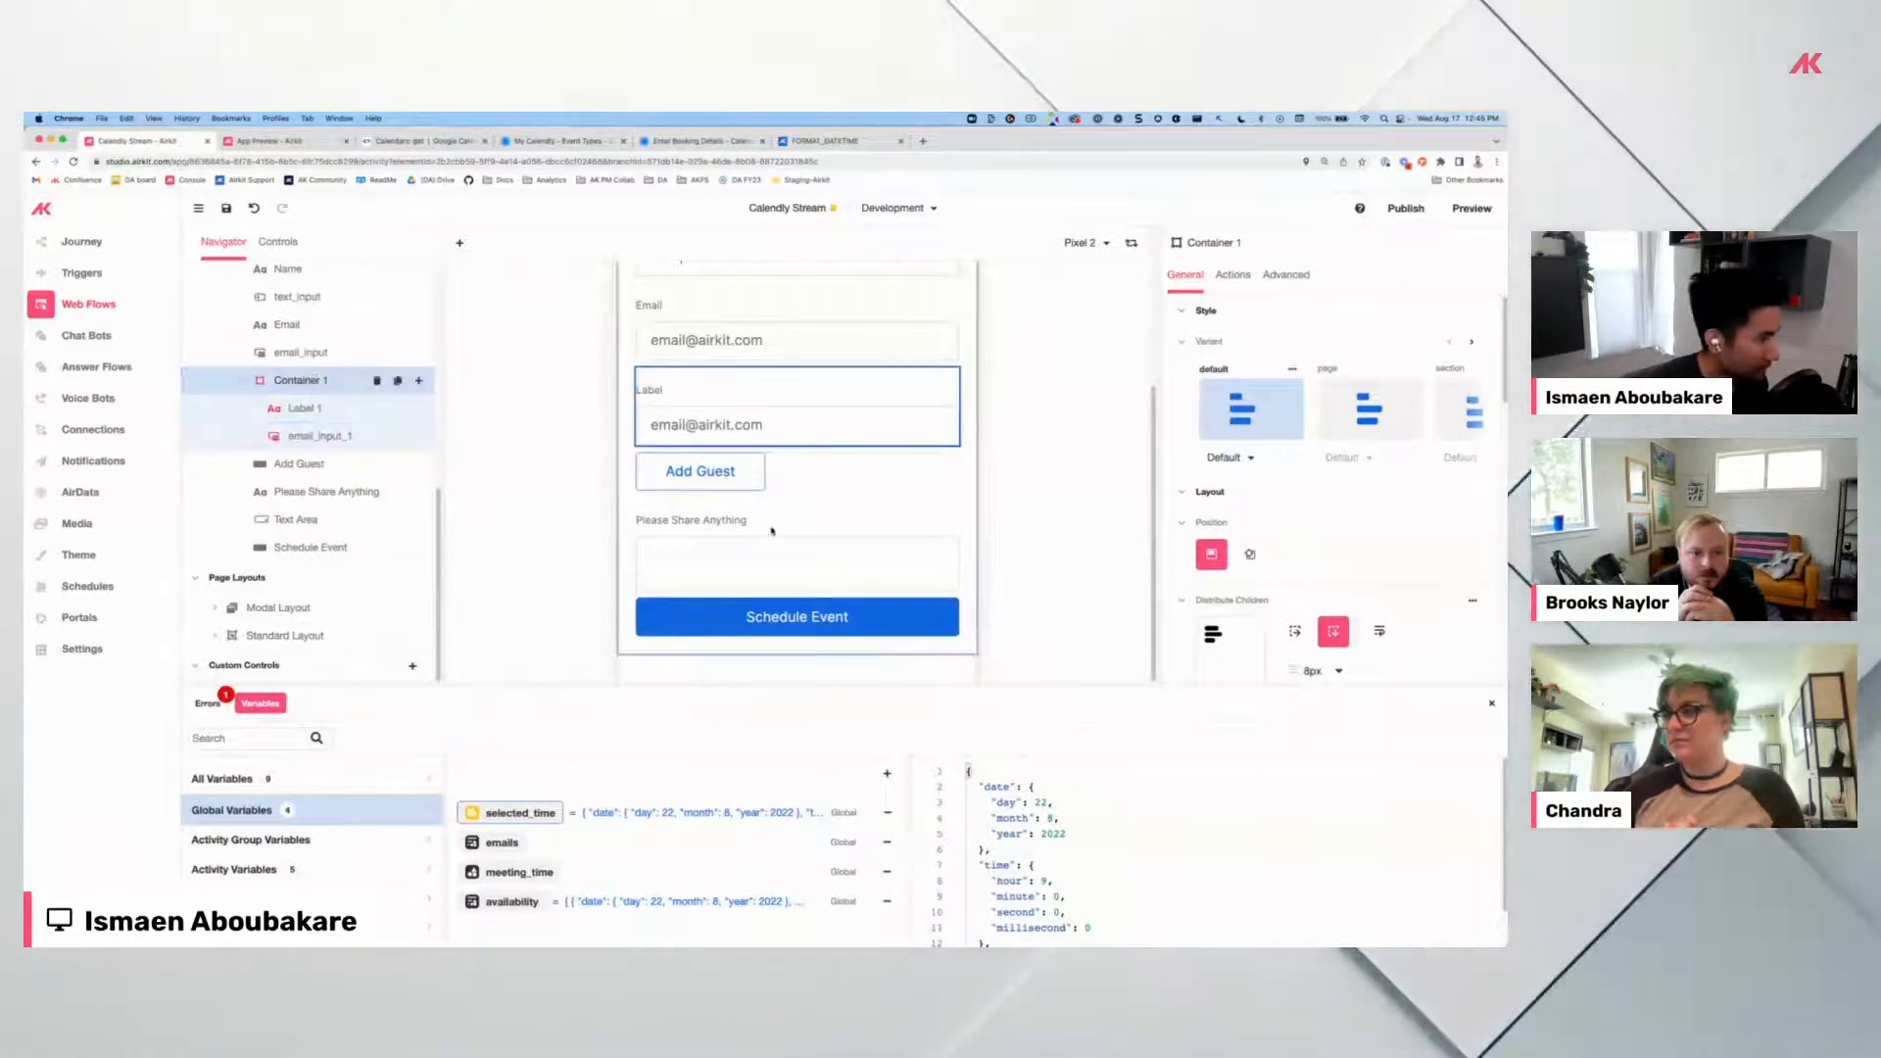
{"action": "left_click", "coordinate": [649, 436]}
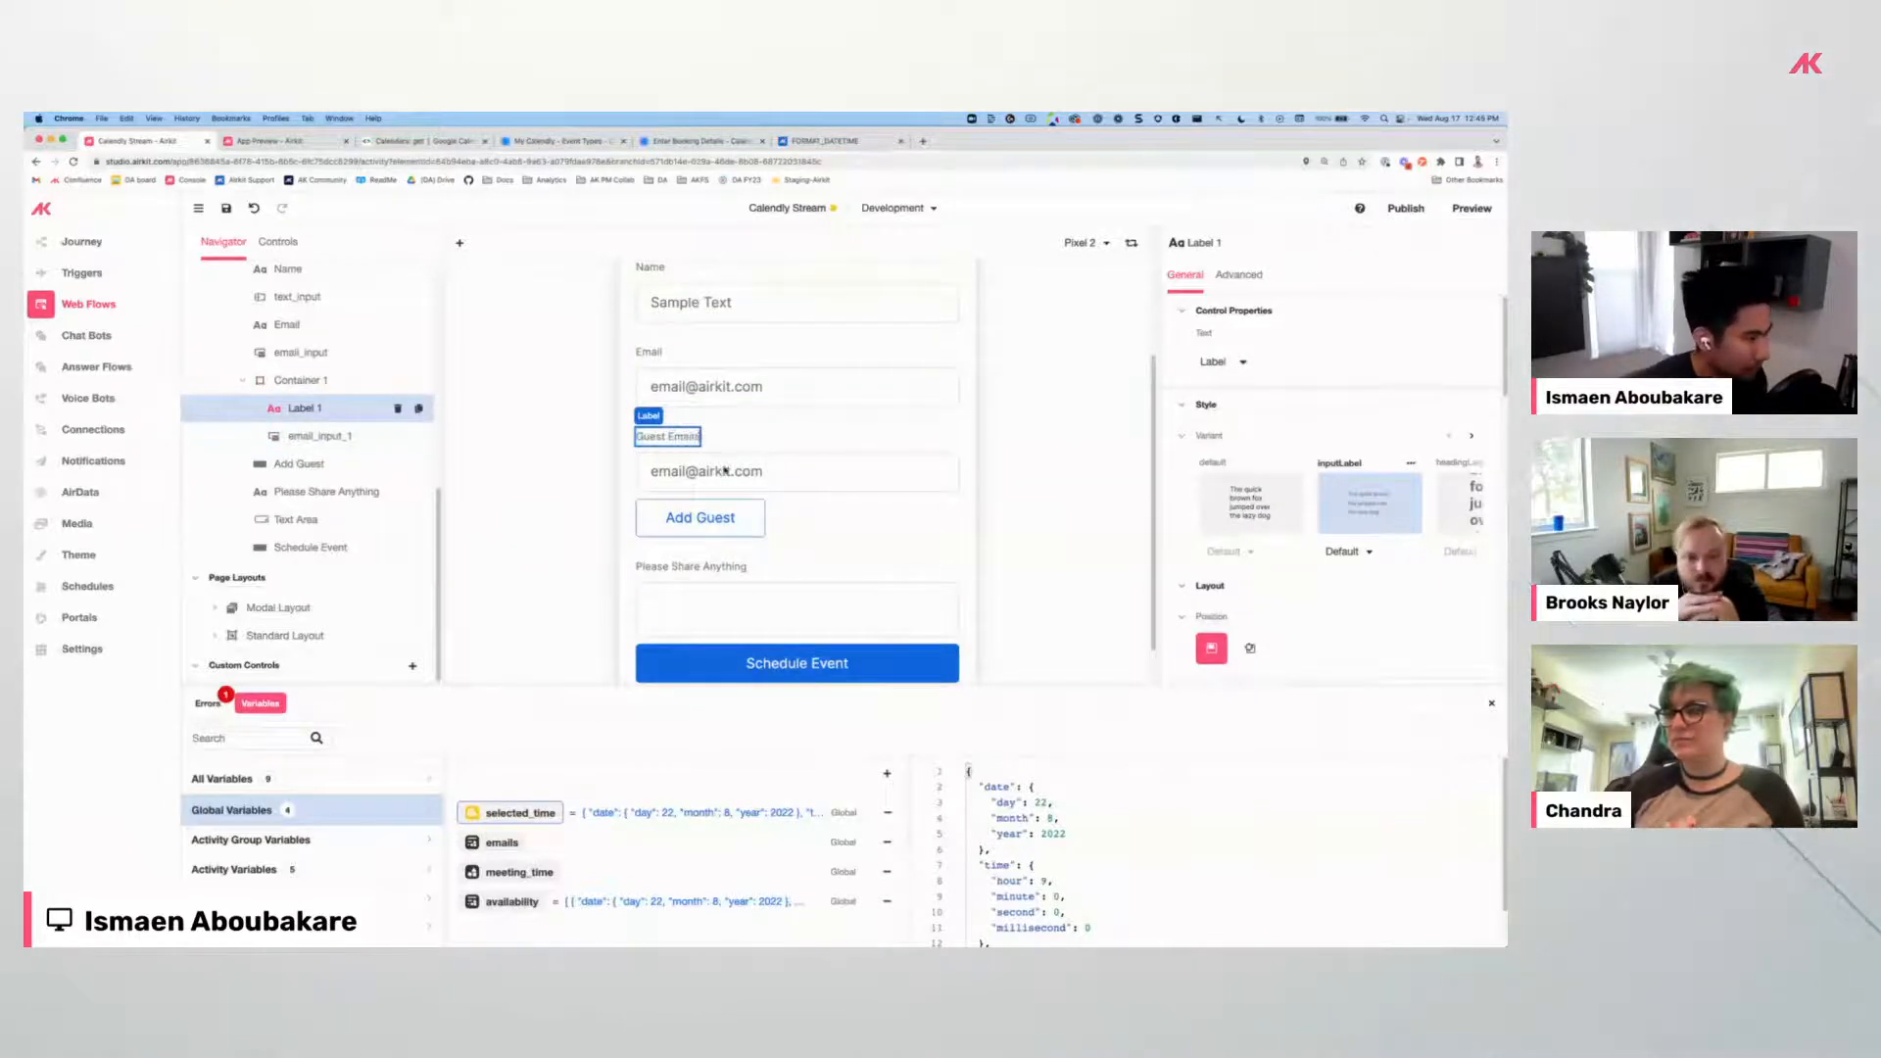
From Add Guest's click actions, create a list global variable named add_guest.
{"action": "left_click", "coordinate": [704, 518]}
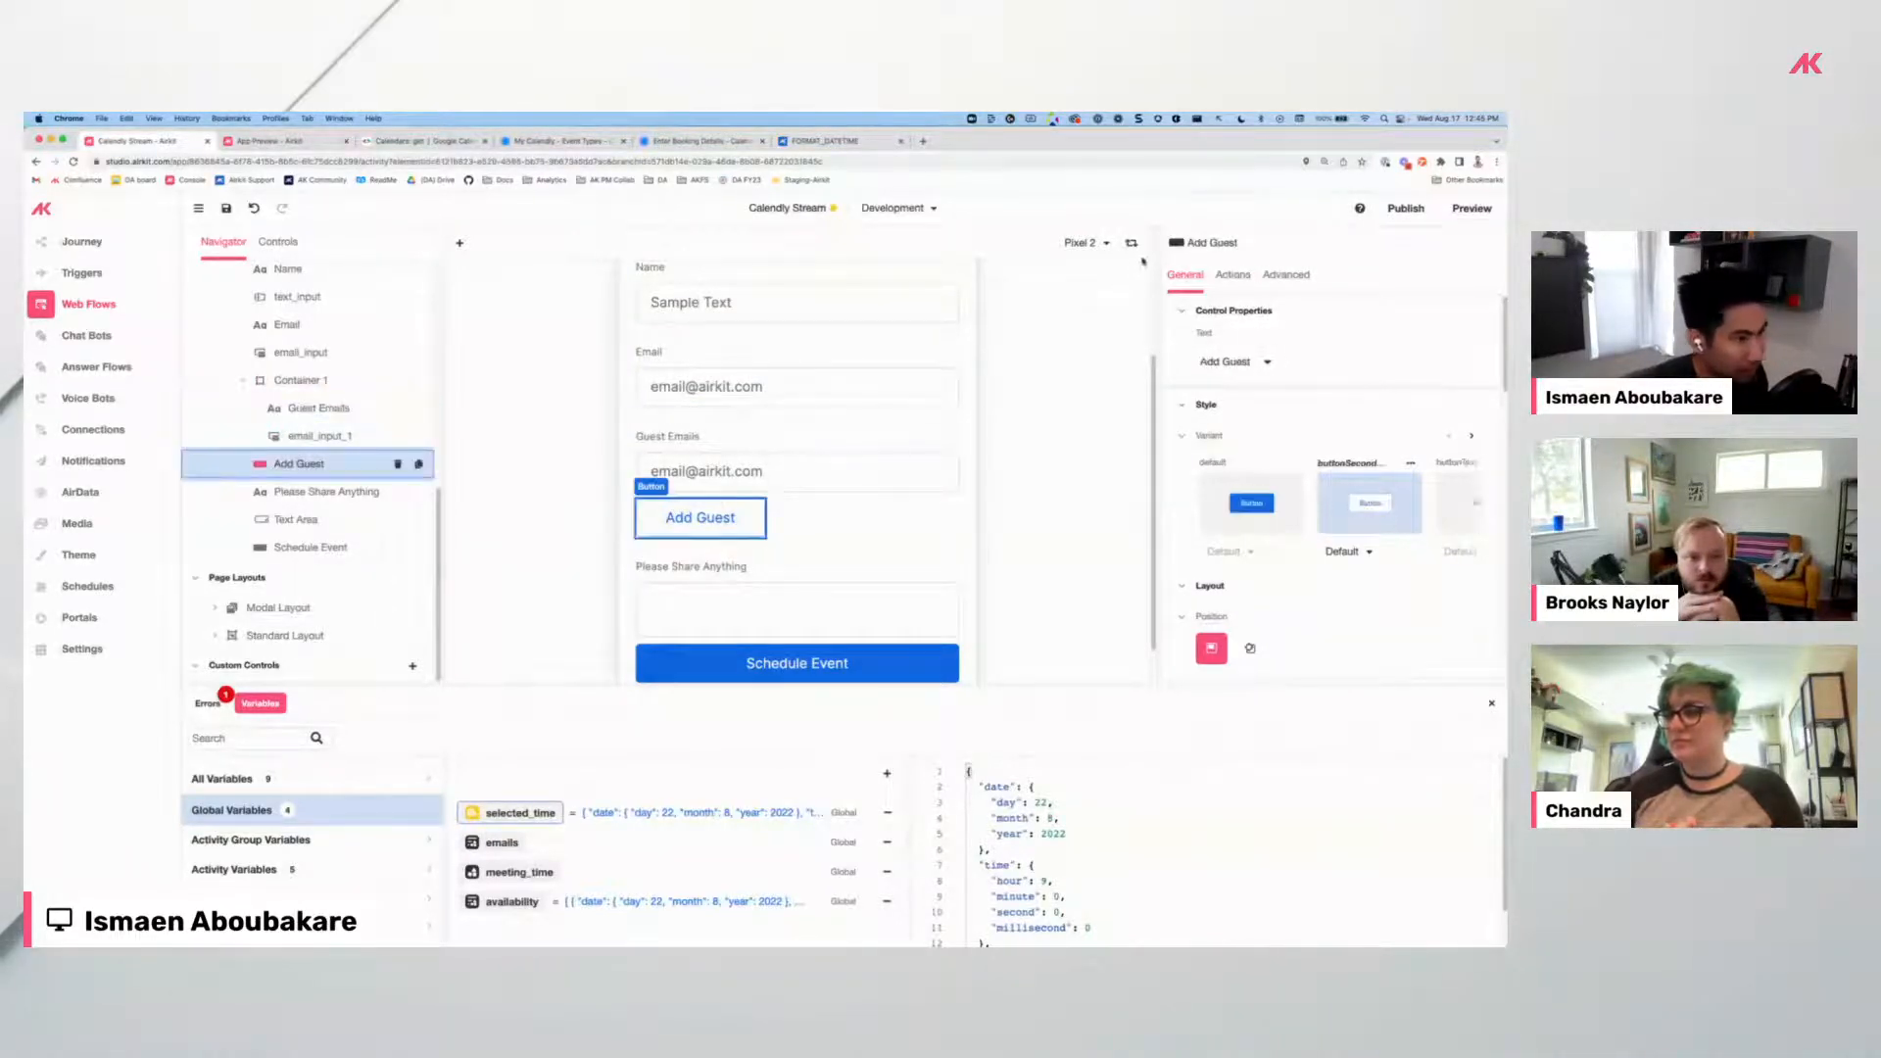
{"action": "left_click", "coordinate": [1231, 274]}
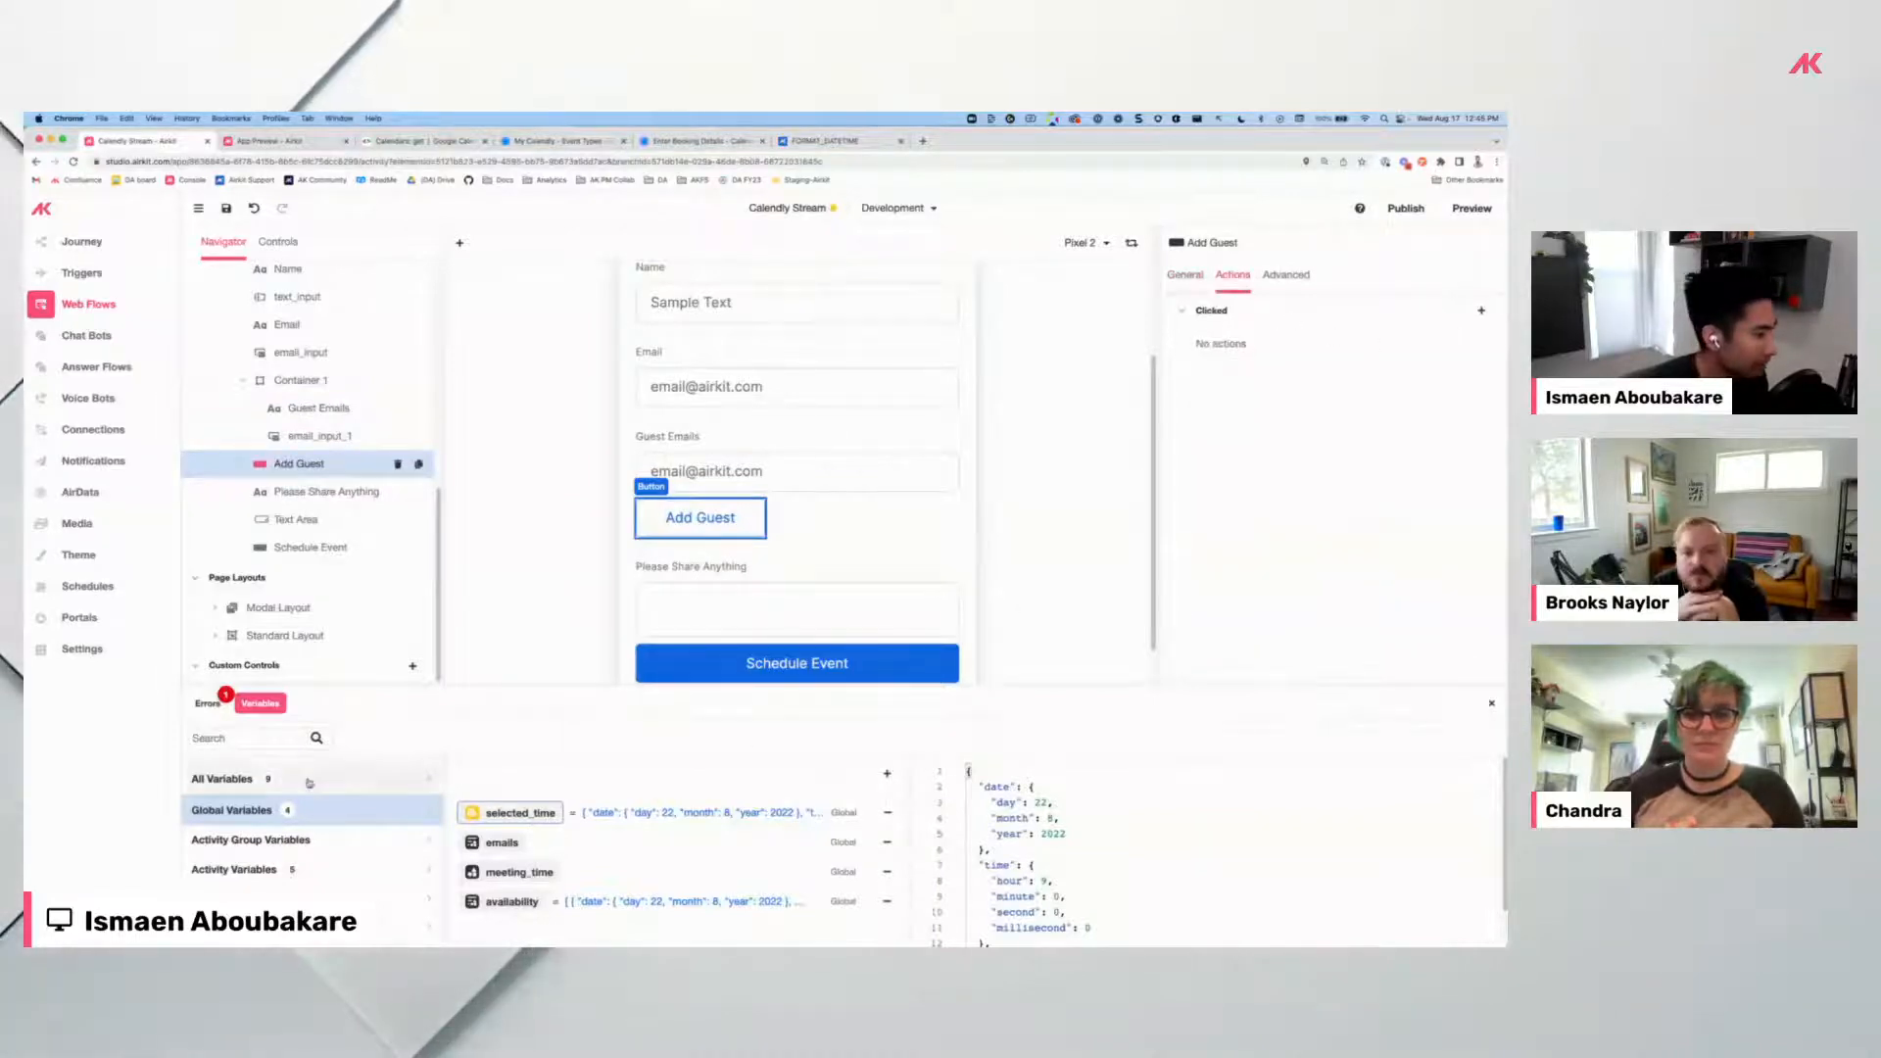
{"action": "left_click", "coordinate": [887, 775]}
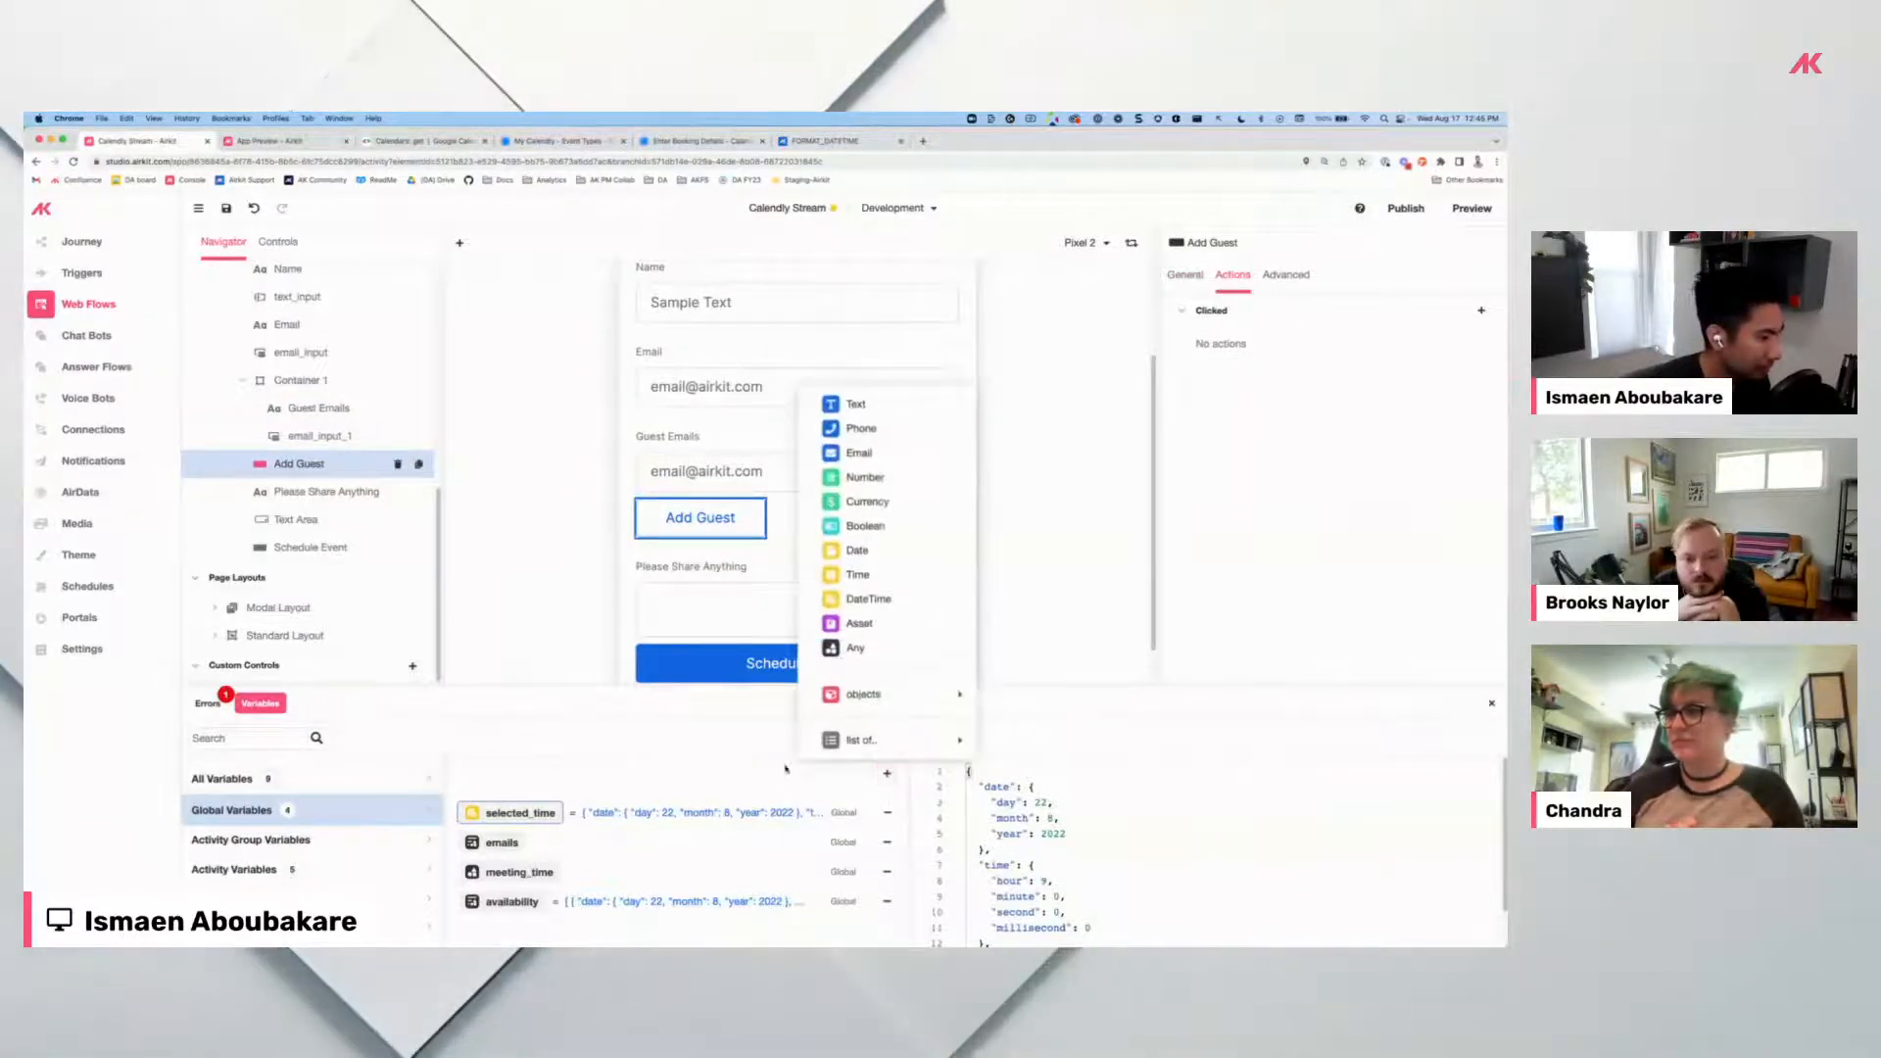
{"action": "left_click", "coordinate": [862, 740]}
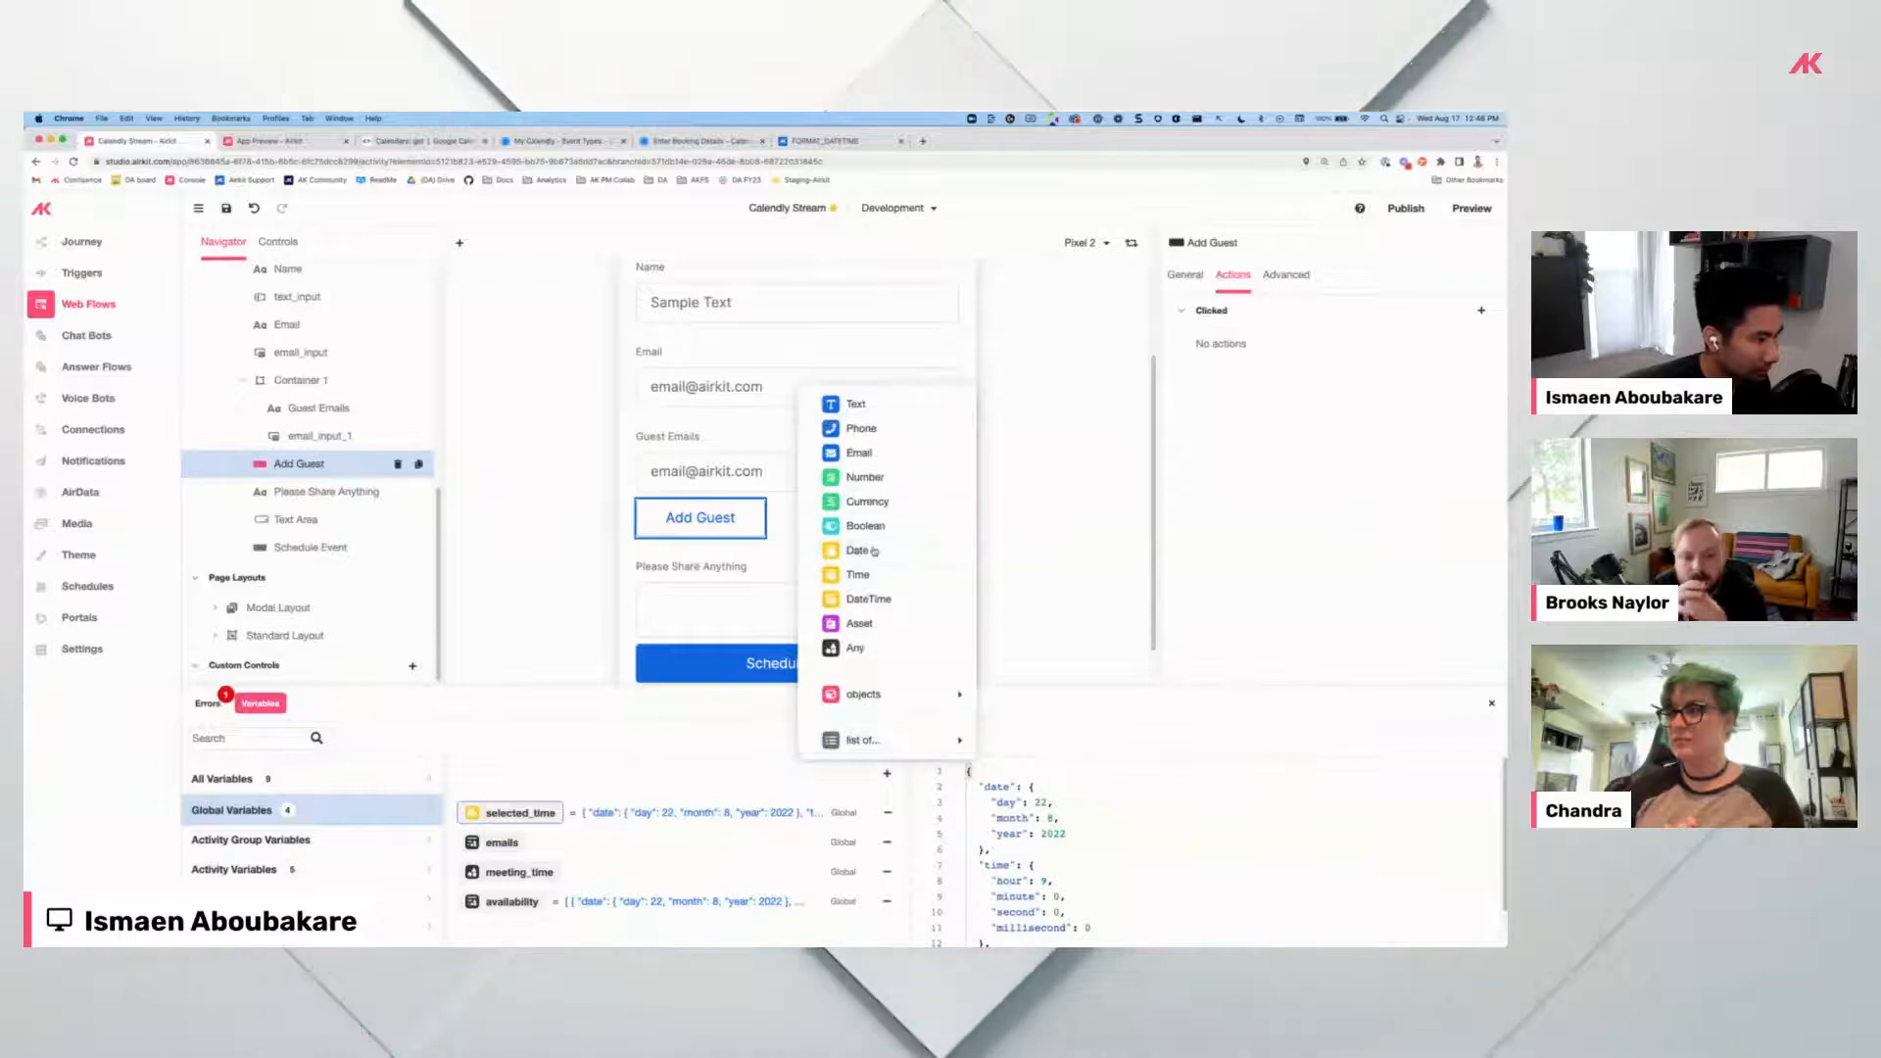
{"action": "left_click", "coordinate": [926, 538]}
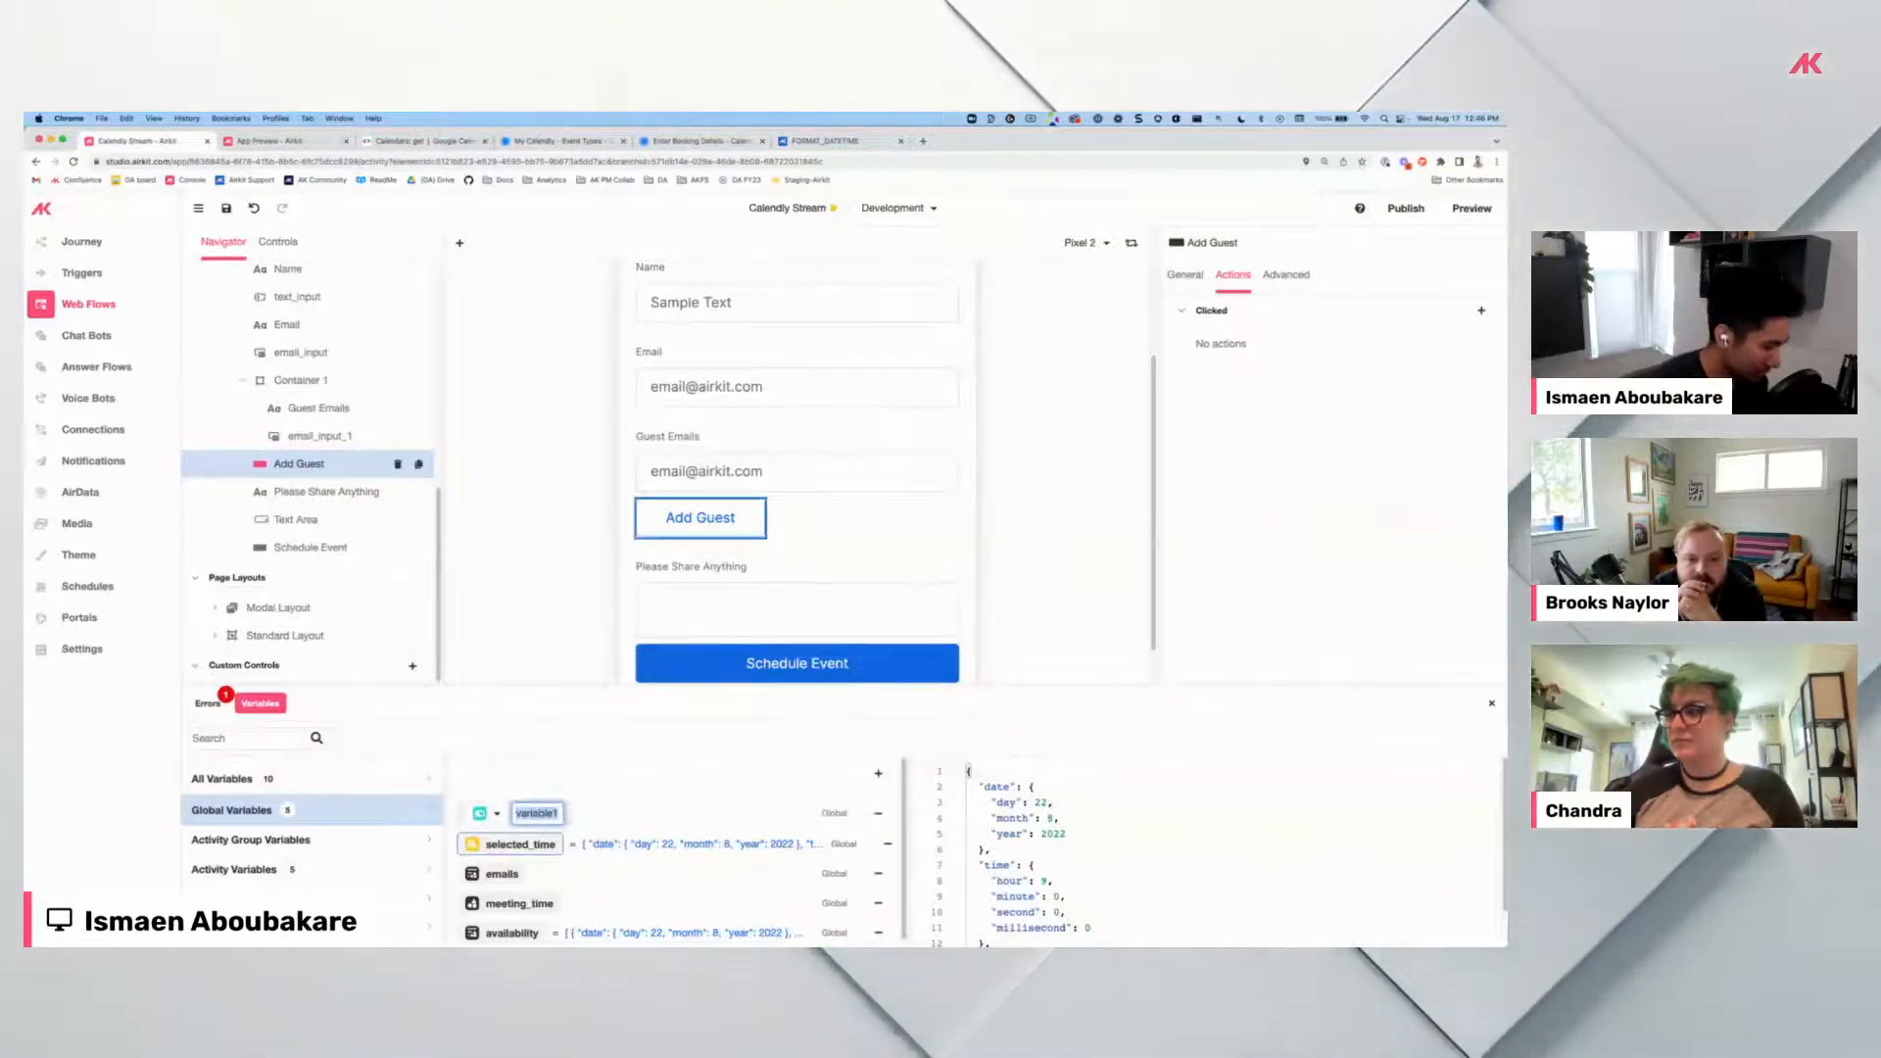
{"action": "type", "text": "add_guest"}
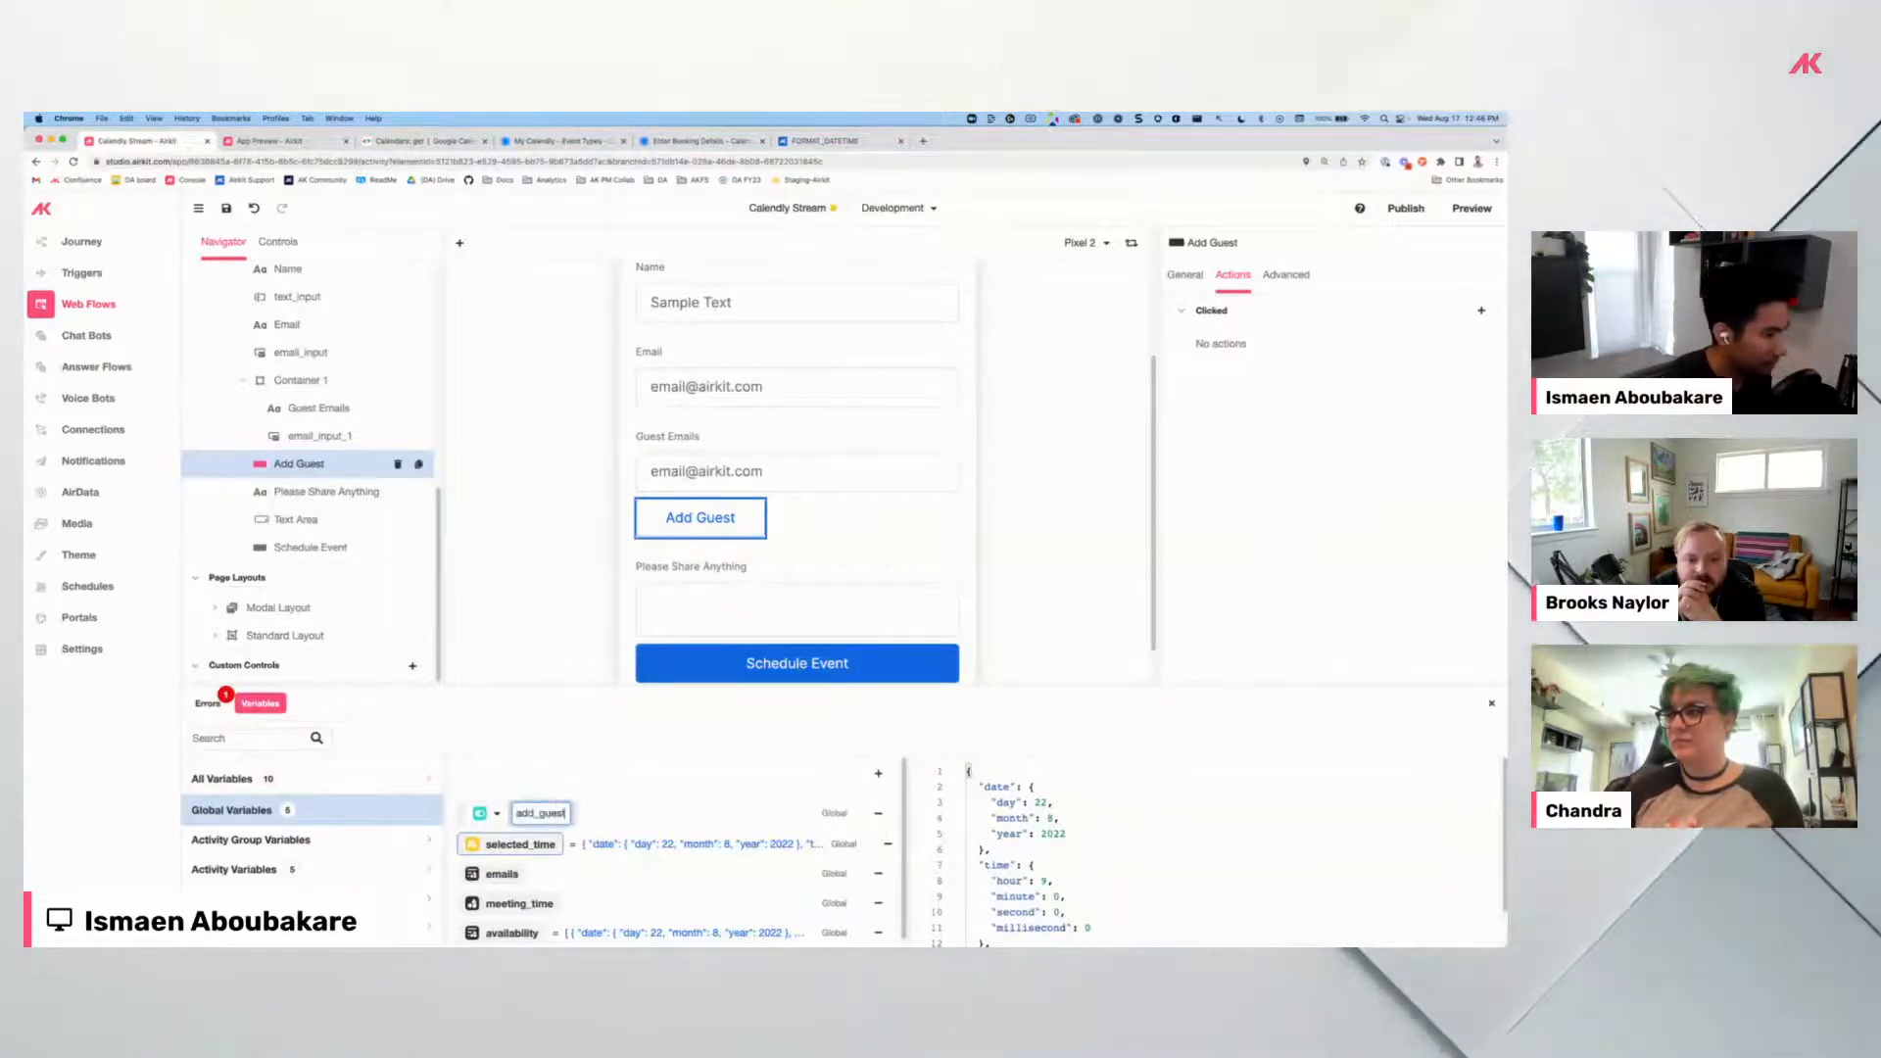
{"action": "key", "text": "Return"}
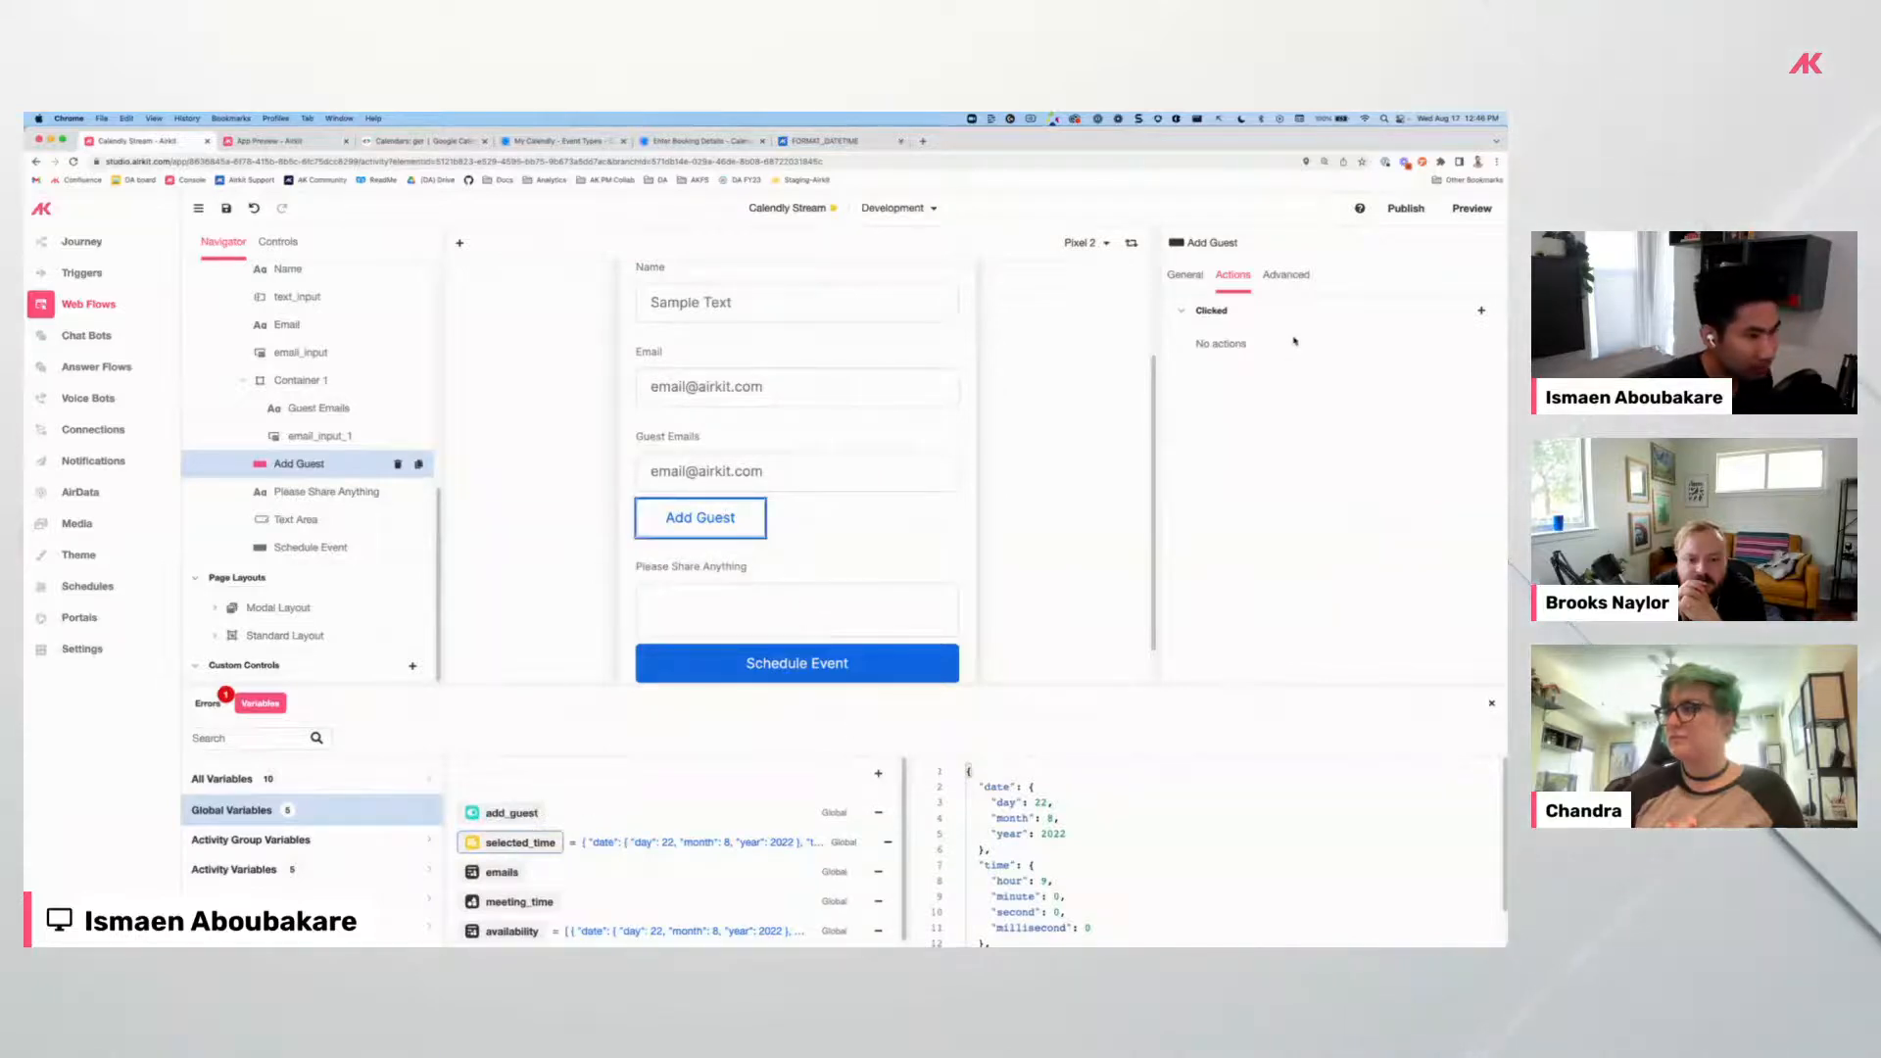
Add a Clicked Set Variable action assigning TRUE to session.add_guest.
{"action": "left_click", "coordinate": [1480, 311]}
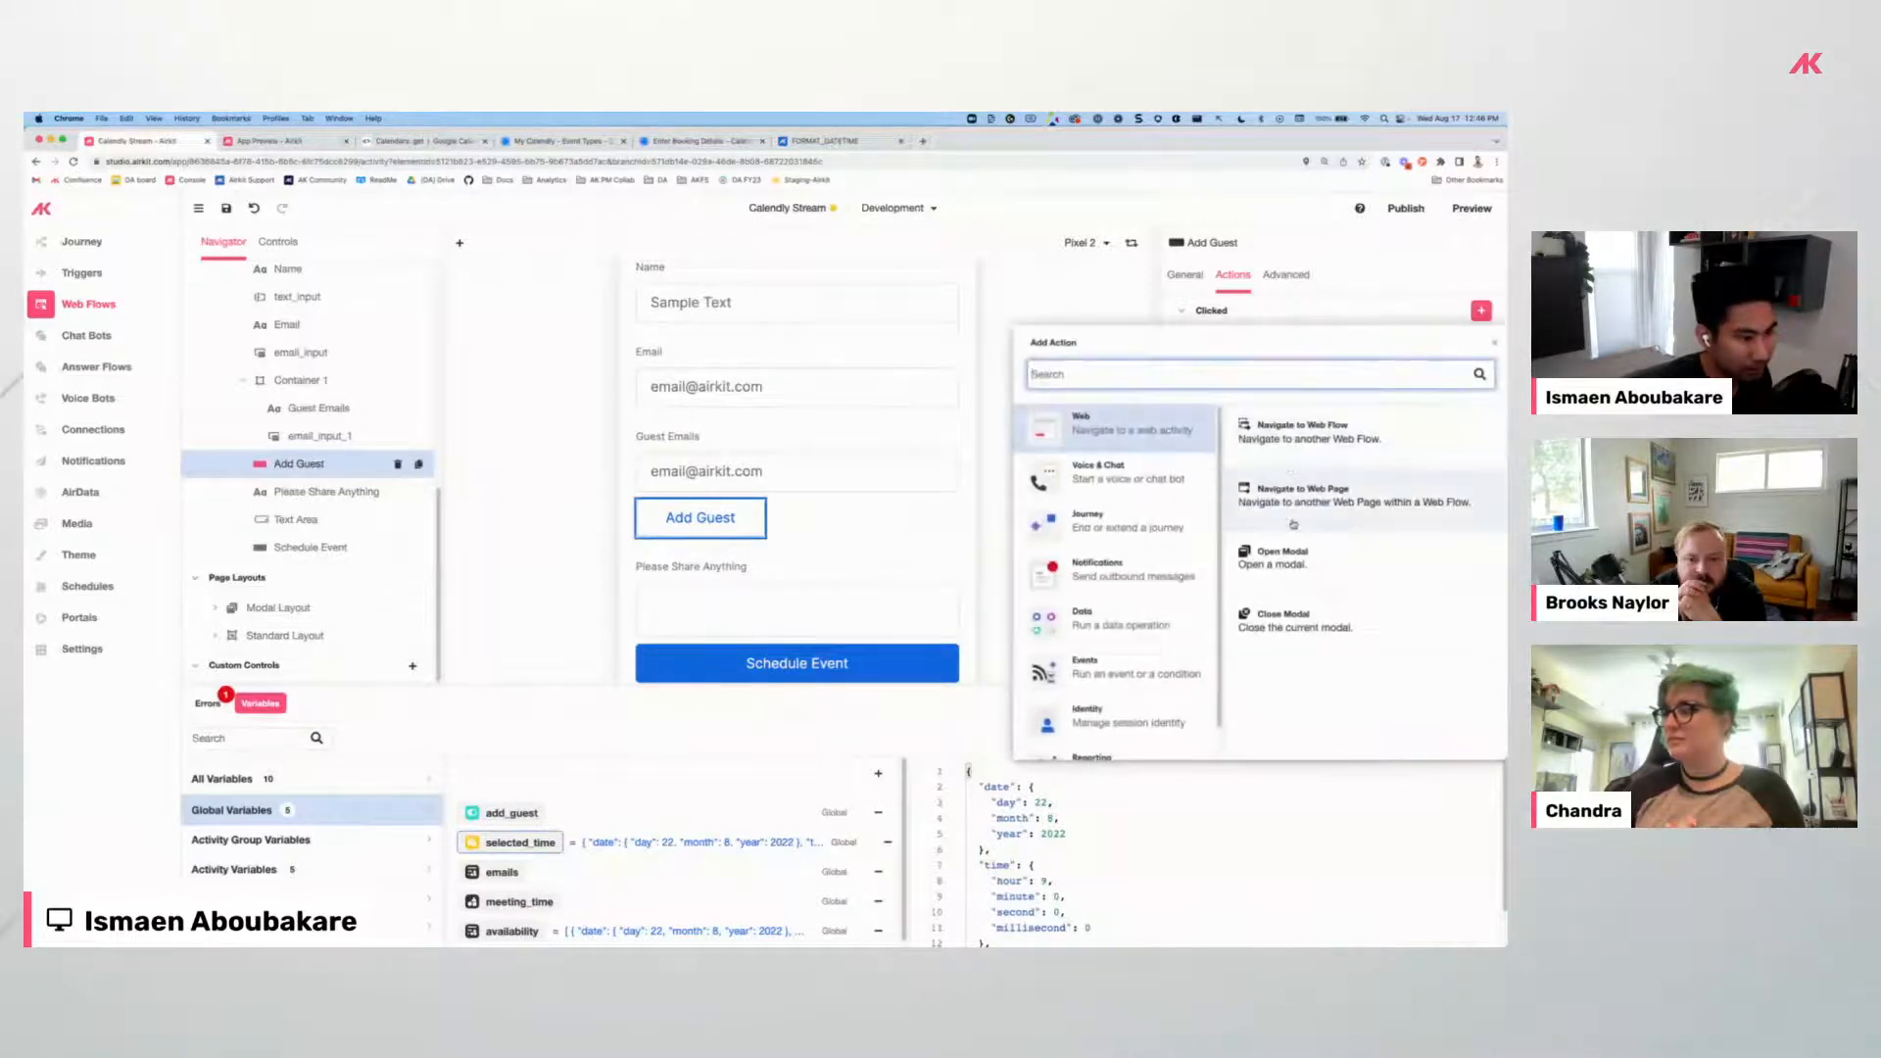
{"action": "left_click", "coordinate": [1118, 618]}
{"action": "left_click", "coordinate": [1313, 560]}
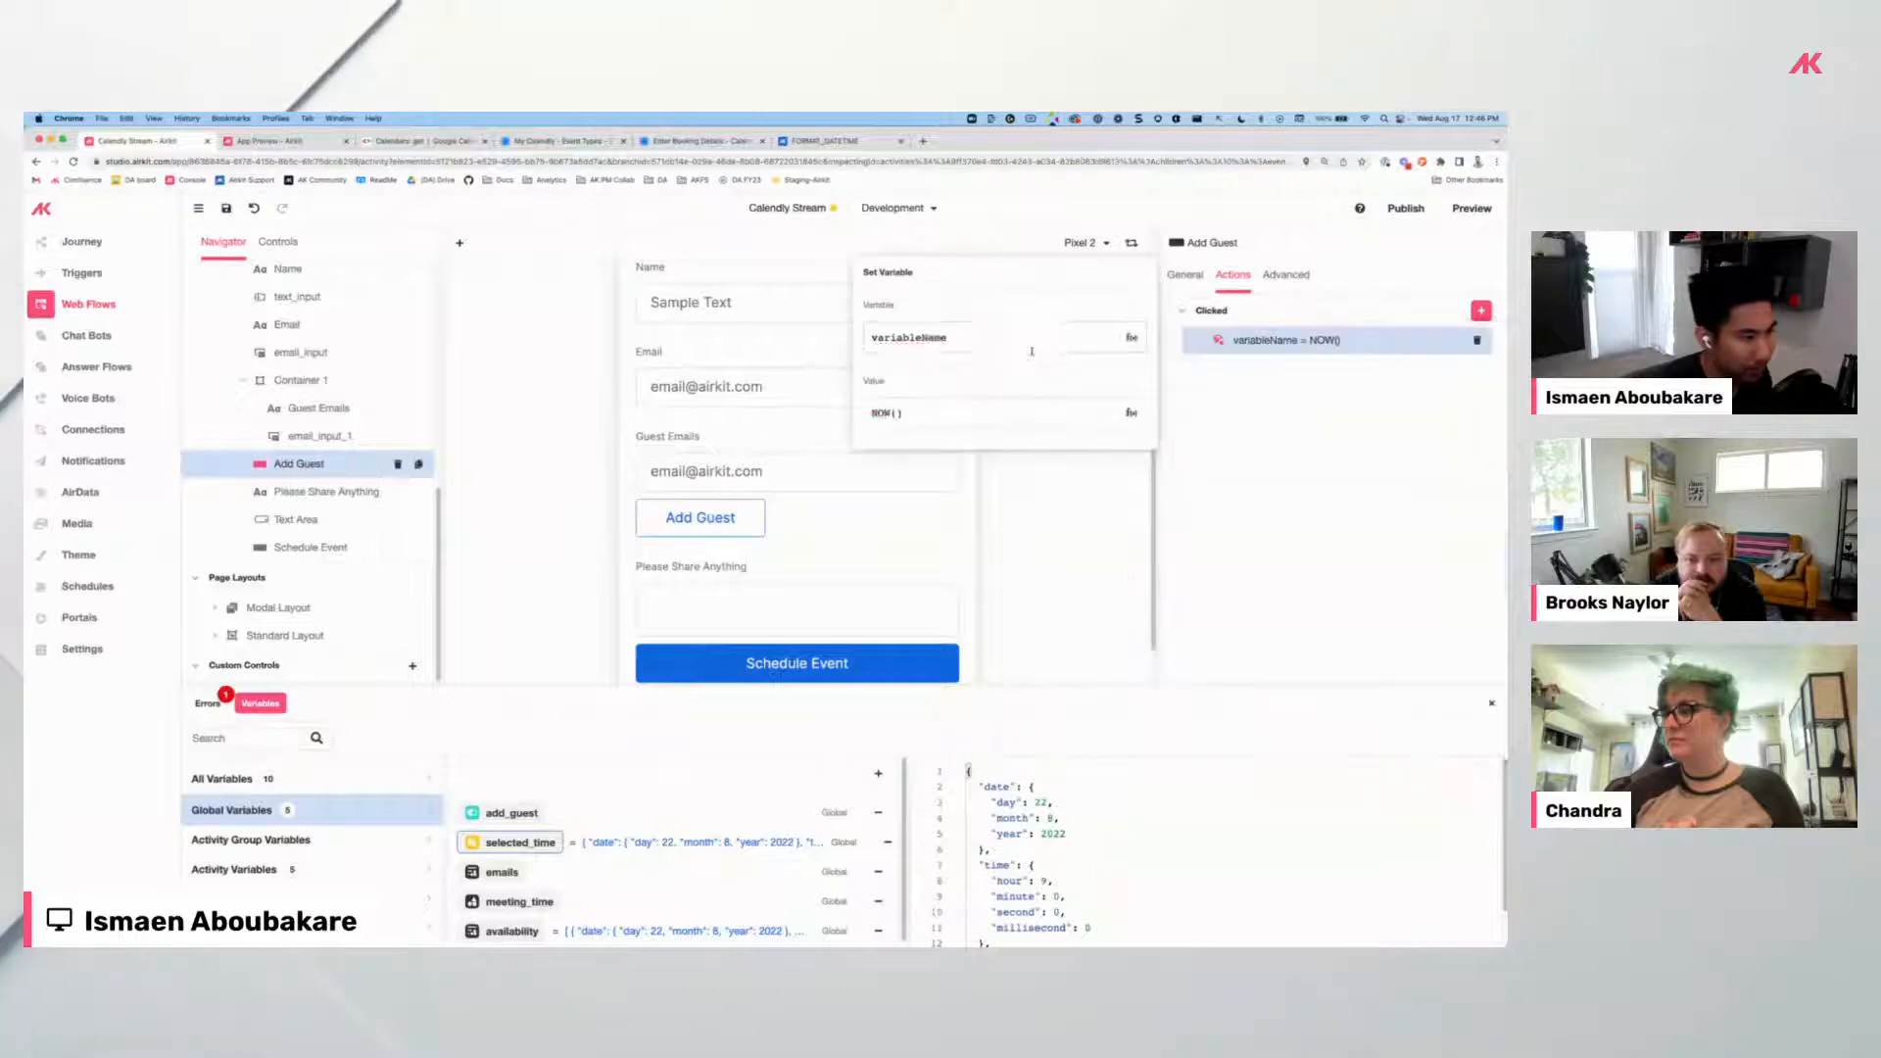
{"action": "key", "text": "super+a"}
{"action": "type", "text": "ses"}
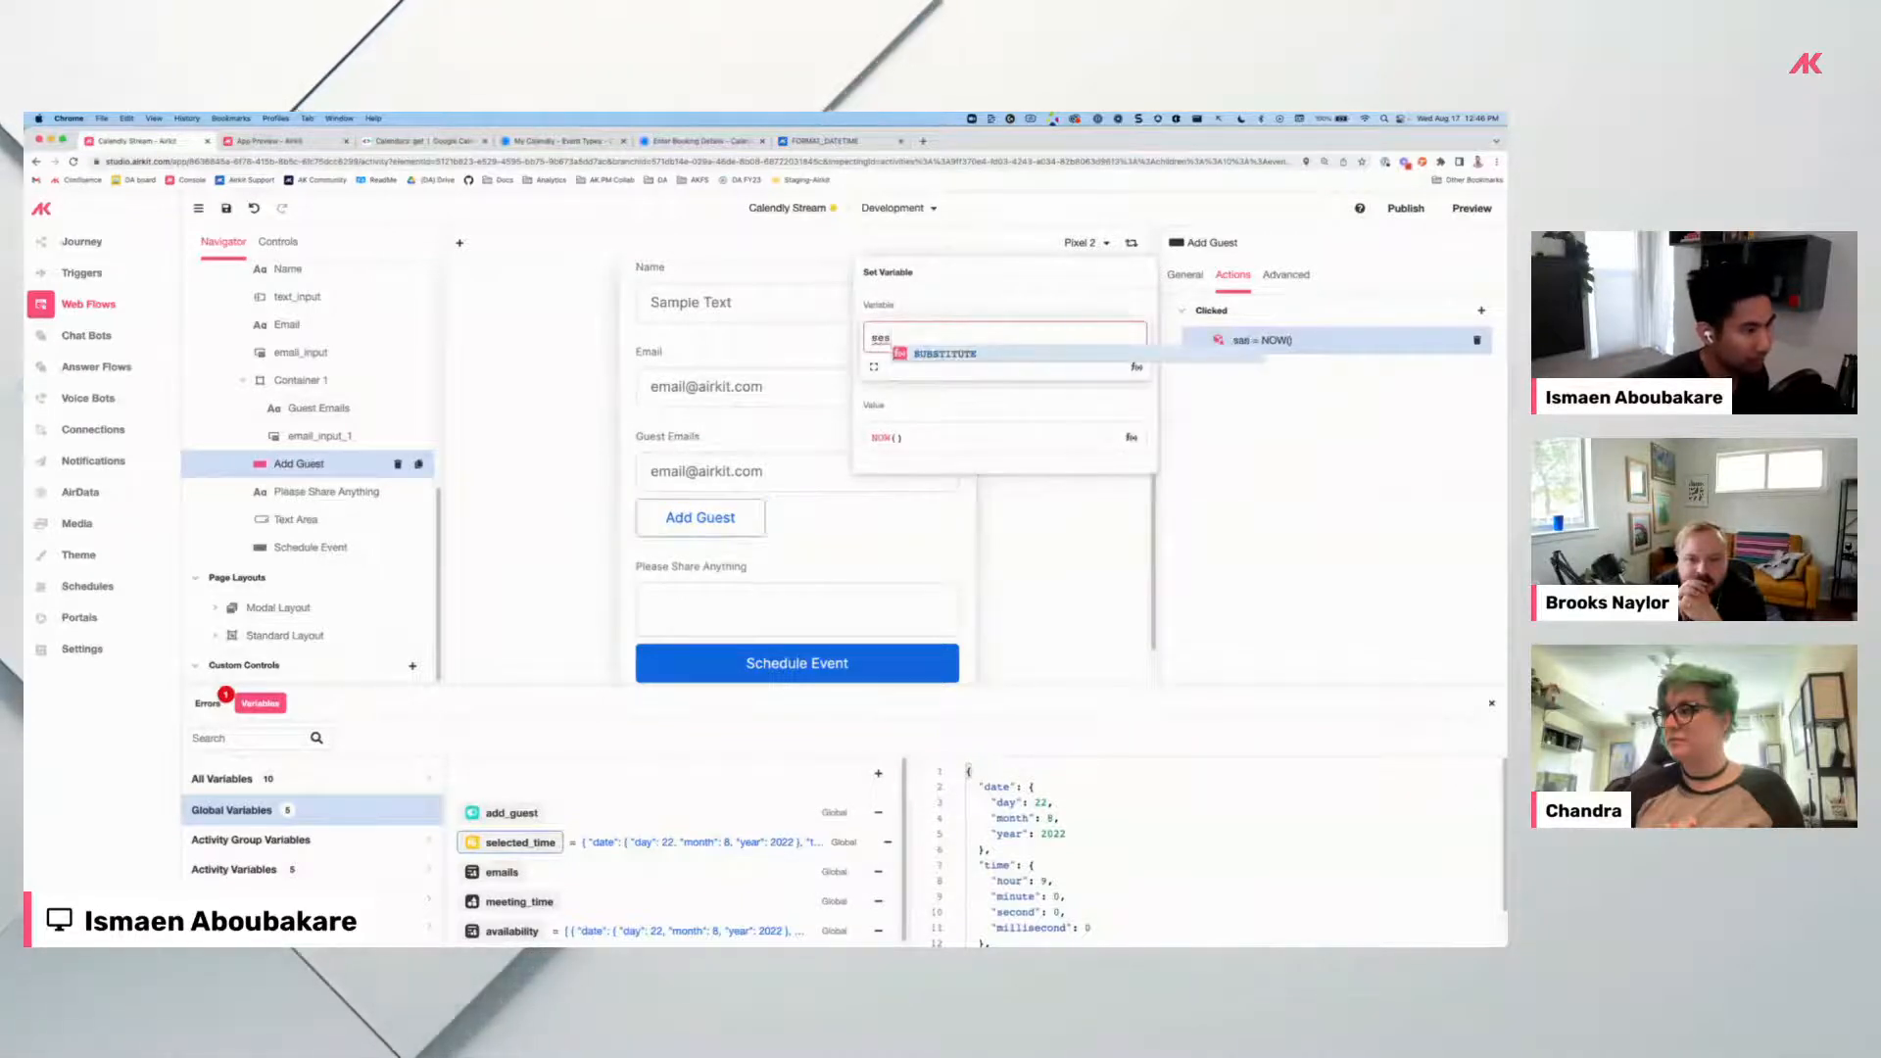
{"action": "type", "text": "sion."}
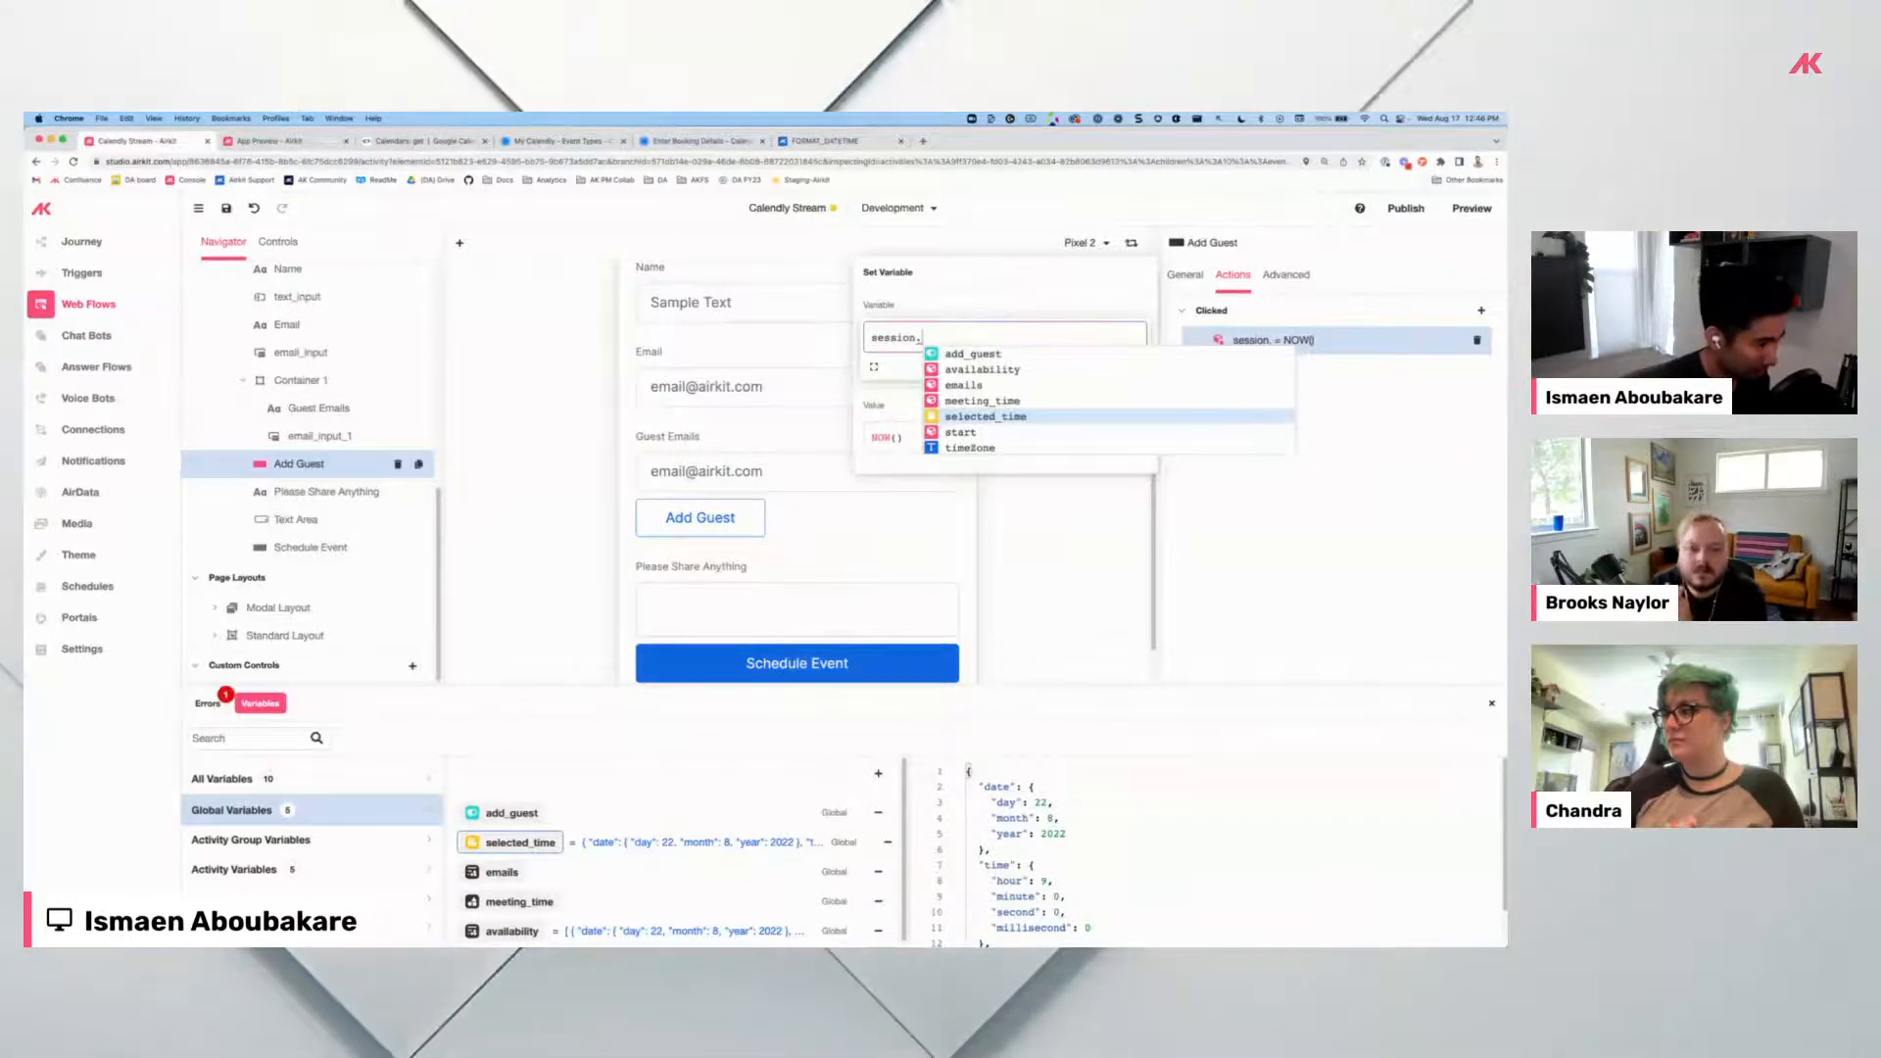
{"action": "key", "text": "Up"}
{"action": "key", "text": "Up"}
{"action": "key", "text": "Up"}
{"action": "key", "text": "Up"}
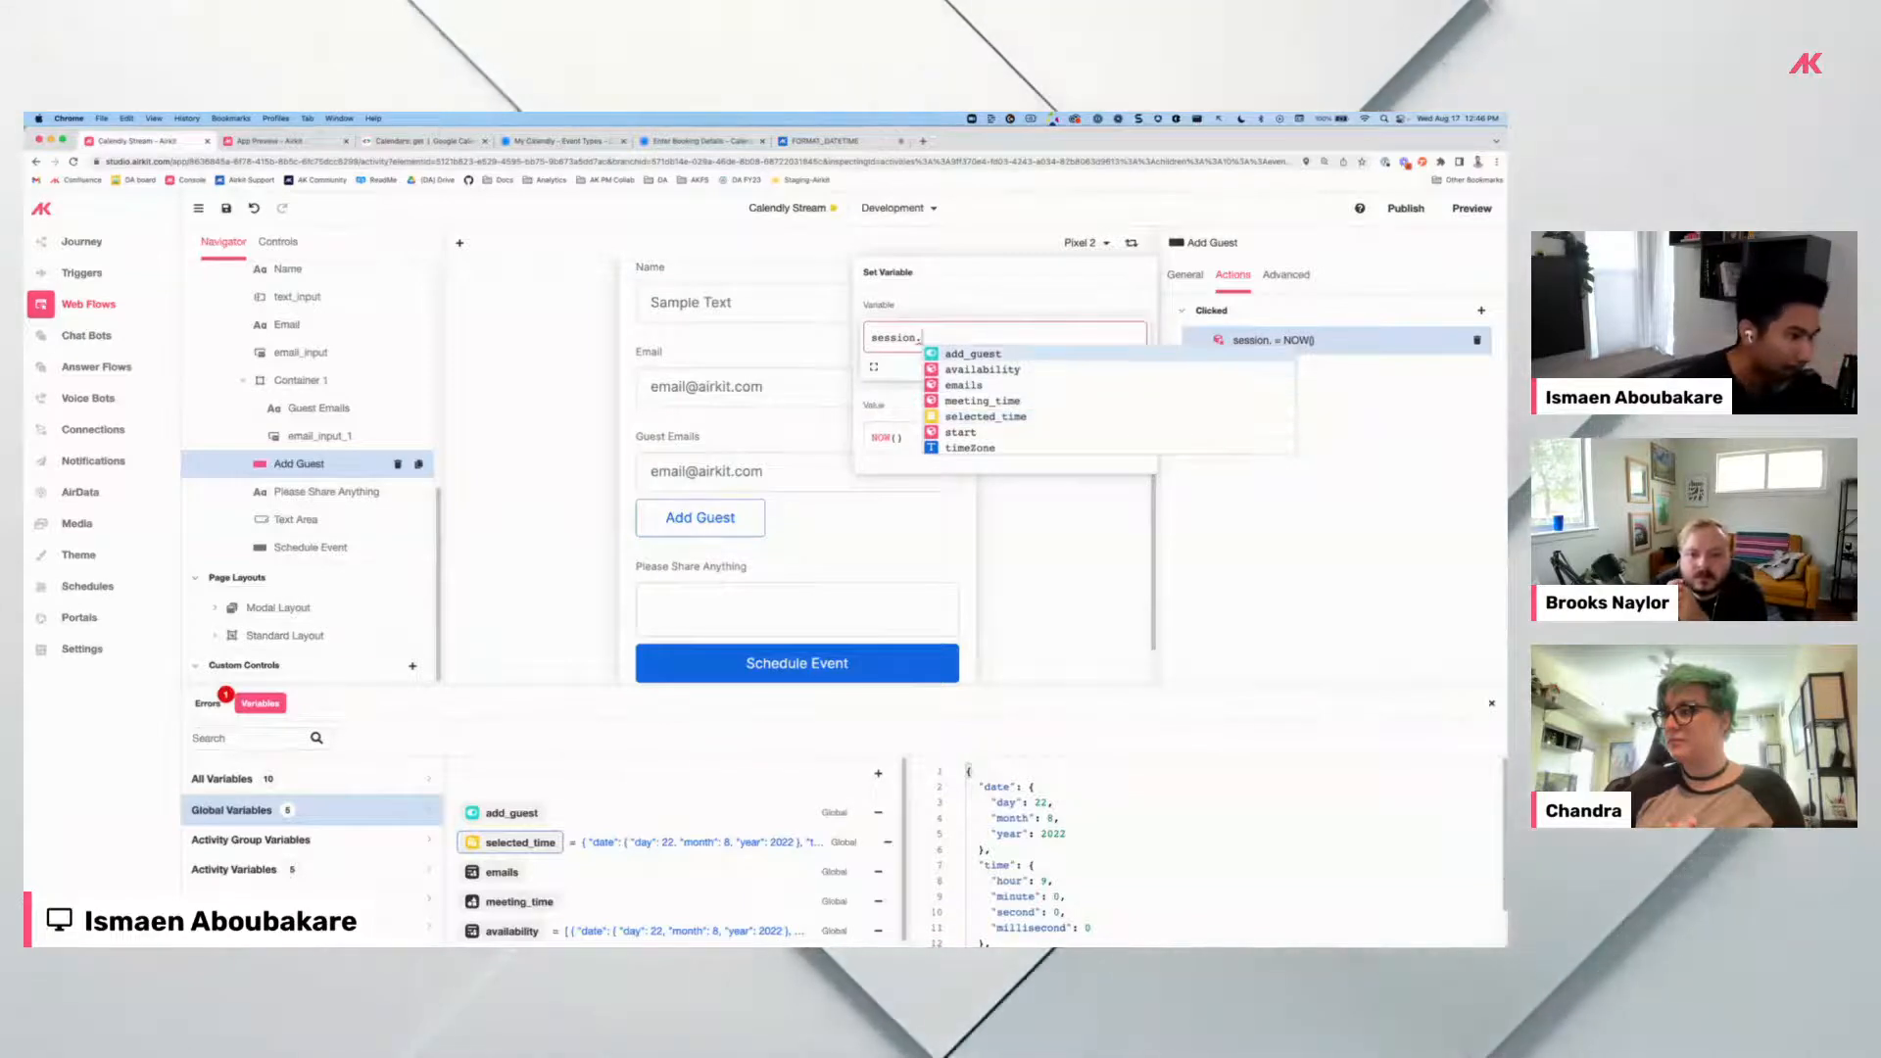
{"action": "key", "text": "Return"}
{"action": "left_click", "coordinate": [892, 438]}
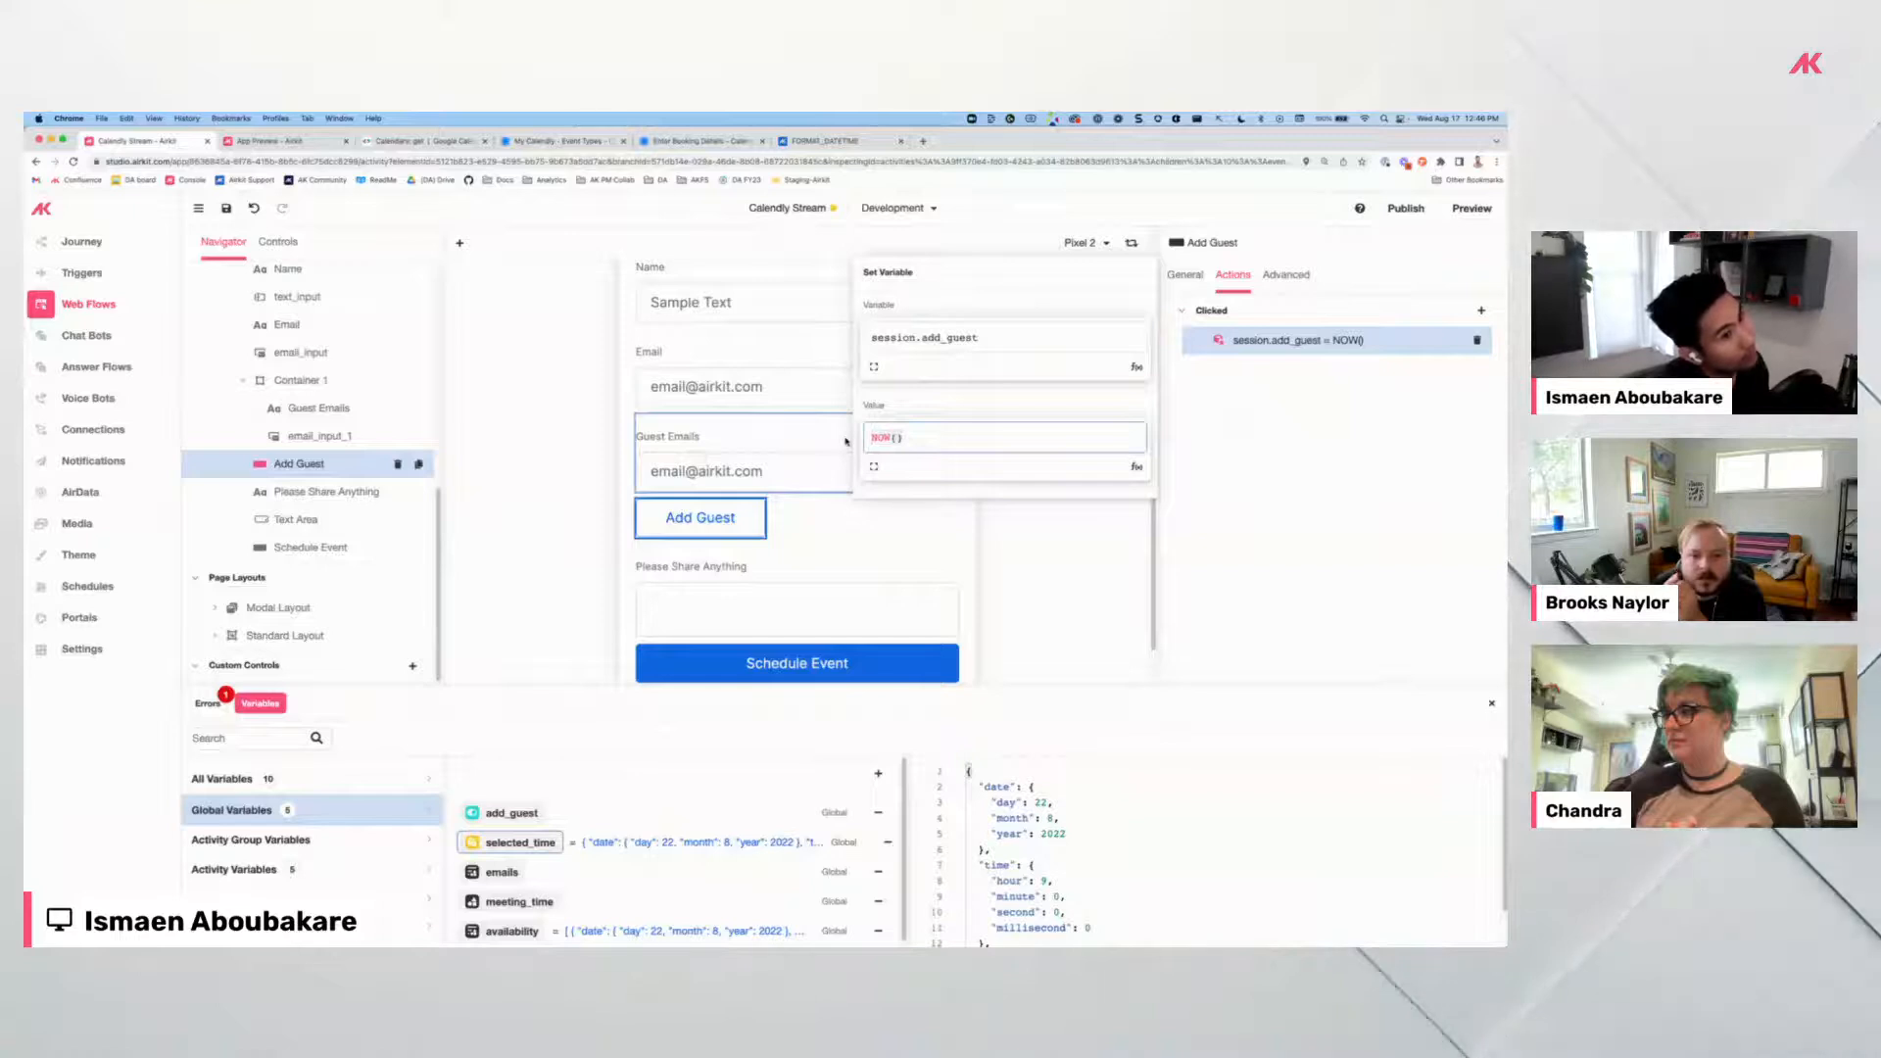
{"action": "key", "text": "ctrl+a"}
{"action": "type", "text": "TRUE"}
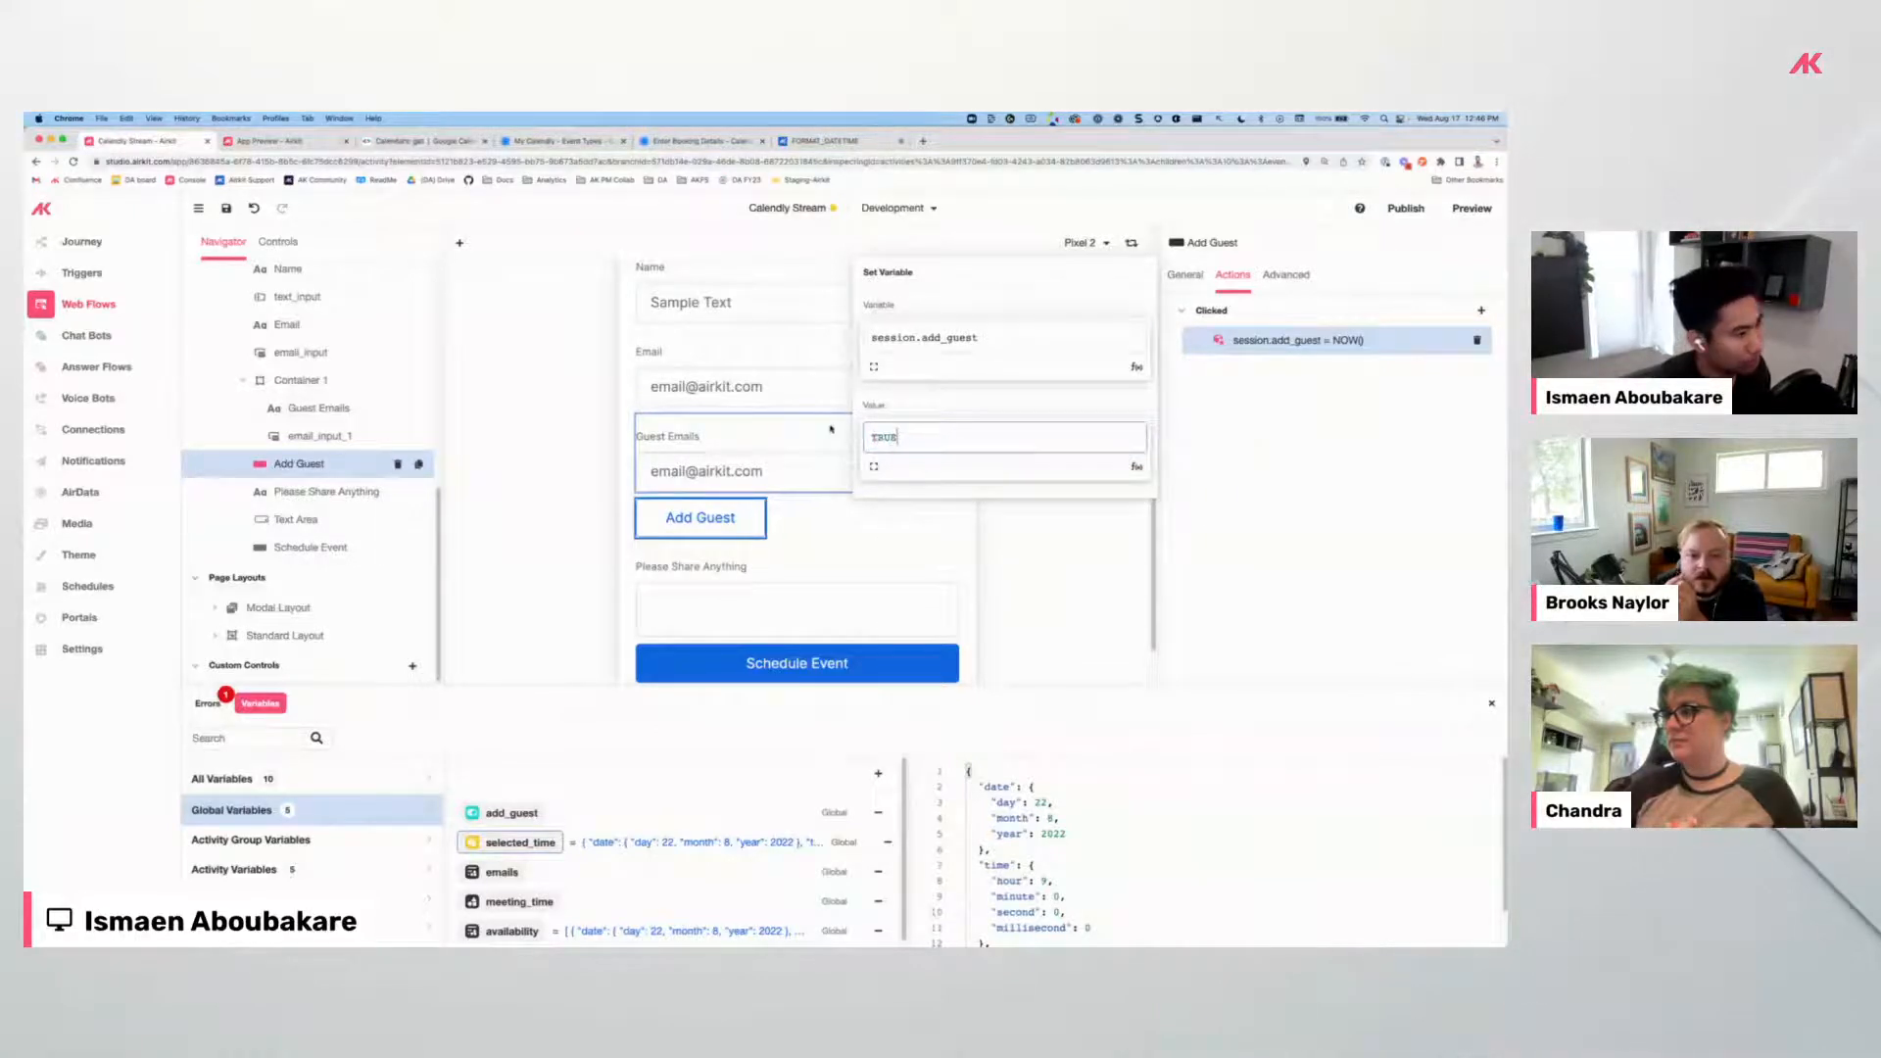
{"action": "left_click", "coordinate": [708, 511]}
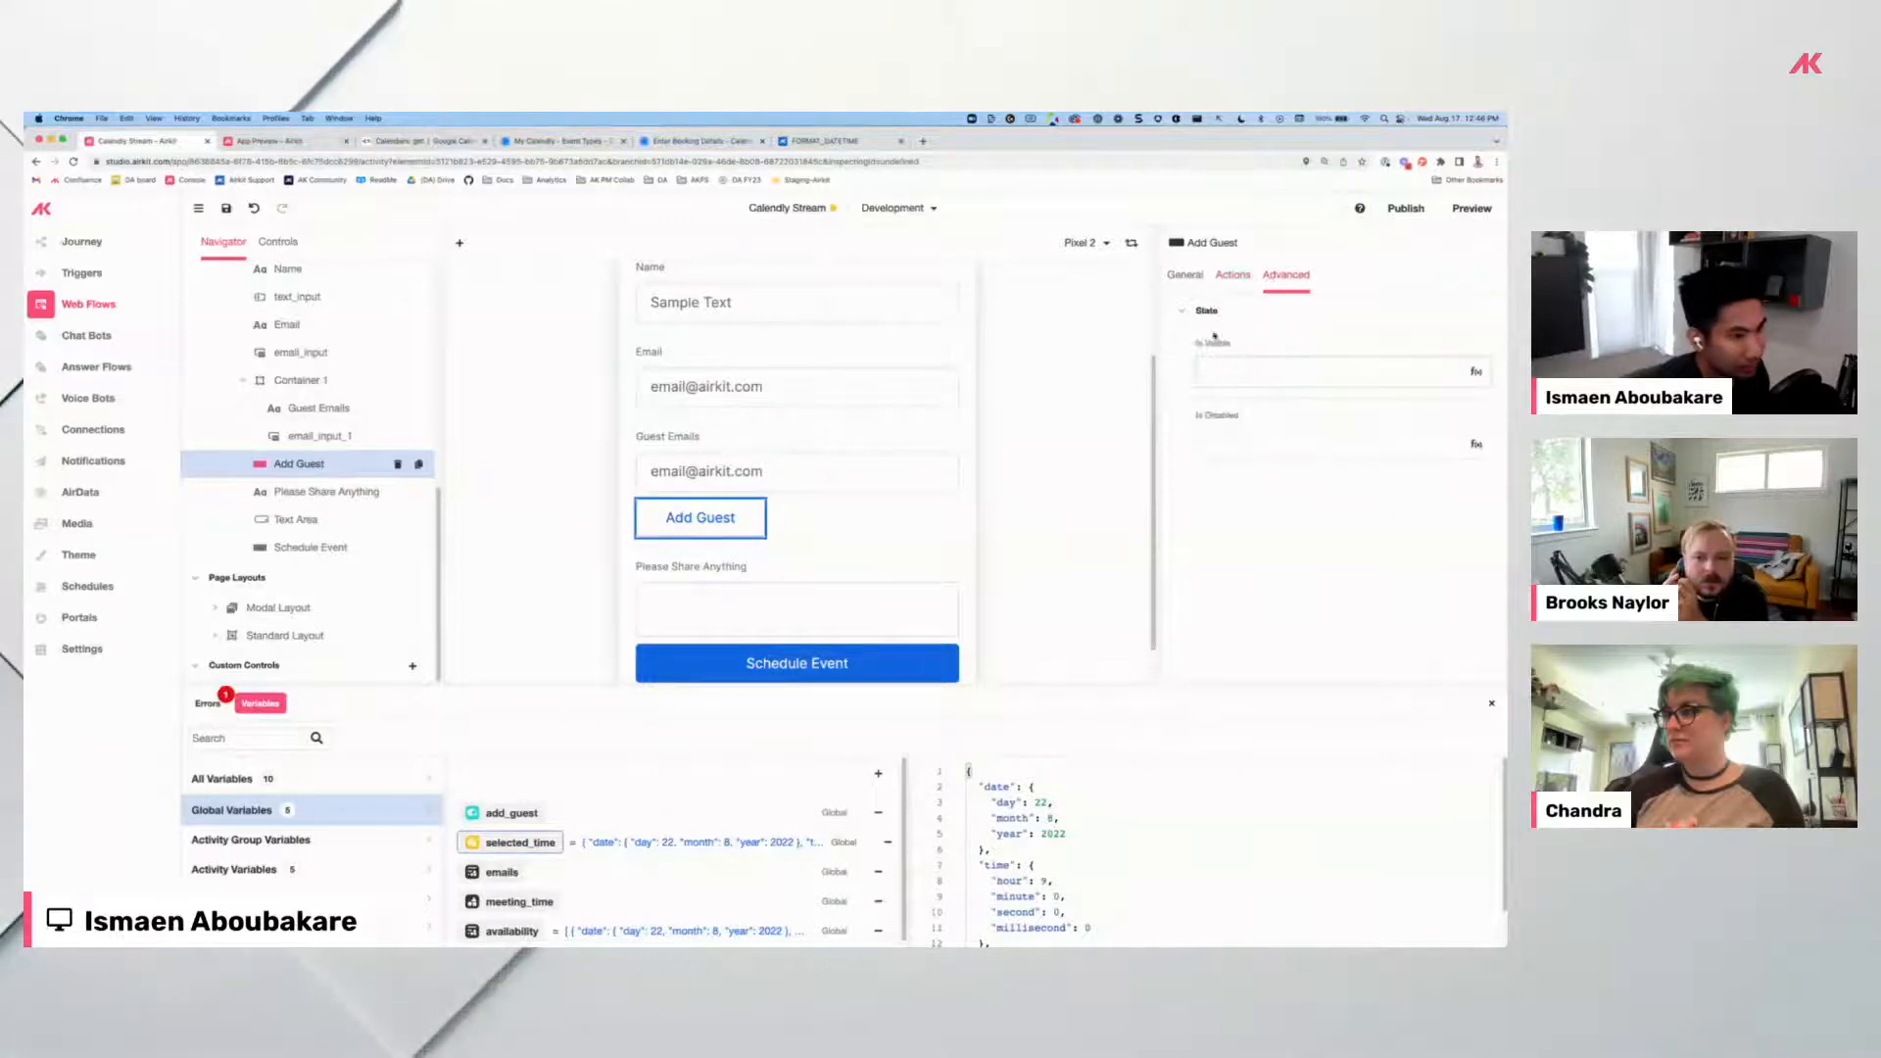
Recheck the add_guest action, then show the button's visibility and disabled settings.
{"action": "left_click", "coordinate": [1232, 276]}
{"action": "left_click", "coordinate": [1269, 342]}
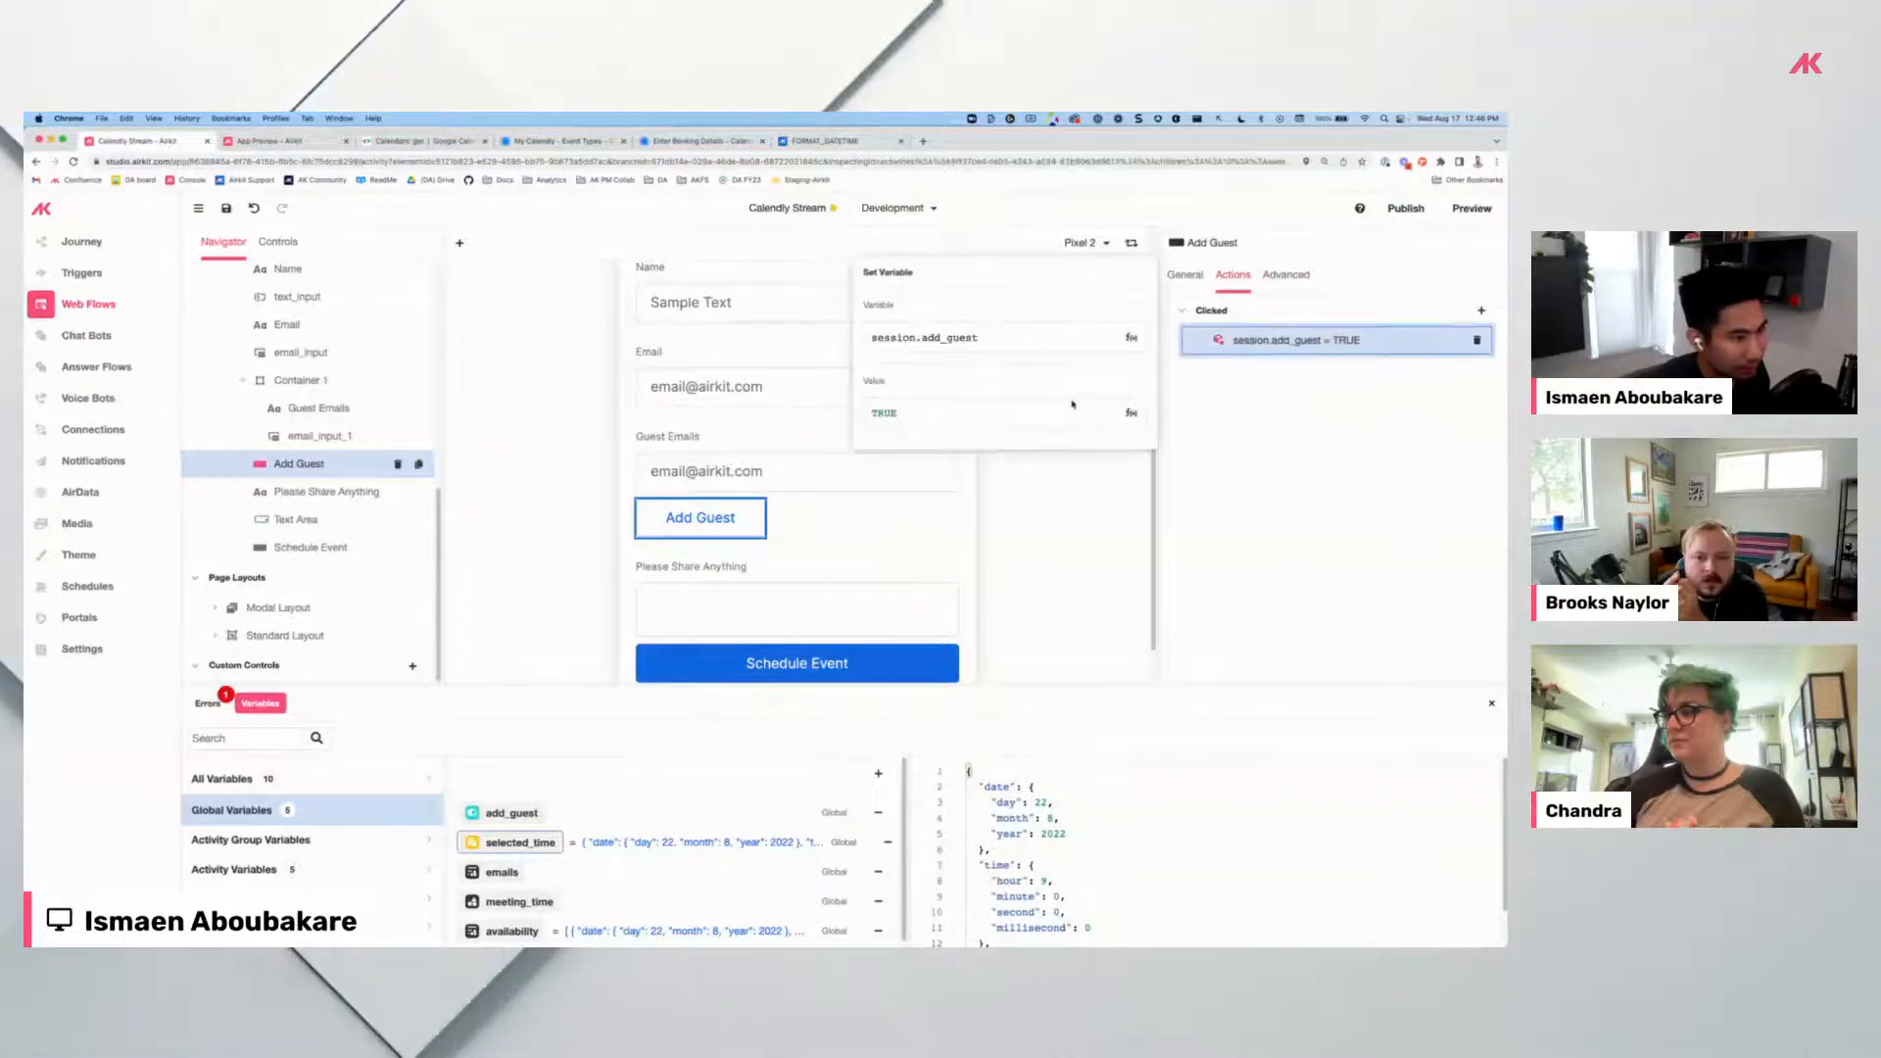
{"action": "left_click", "coordinate": [1062, 332]}
{"action": "left_click", "coordinate": [1286, 275]}
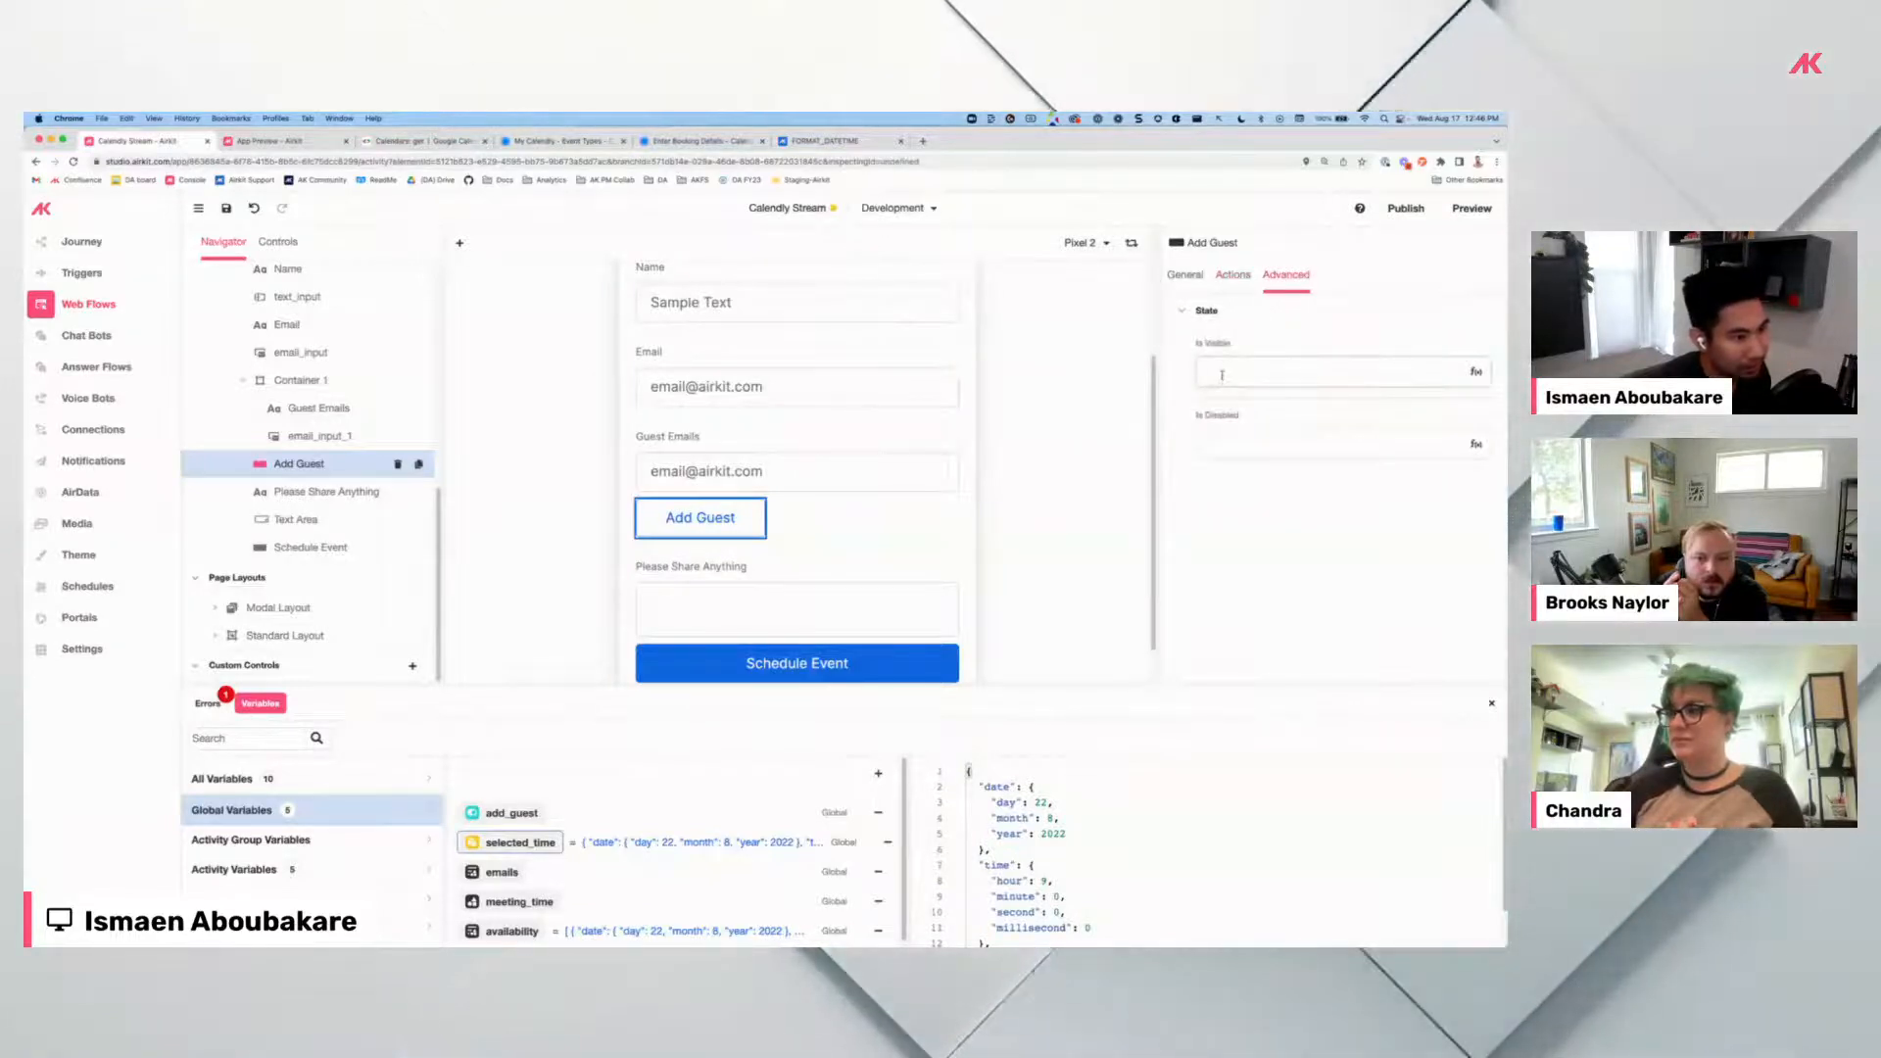
Set Container 1's Is Visible condition to session.add_guest = TRUE.
{"action": "left_click", "coordinate": [1223, 376]}
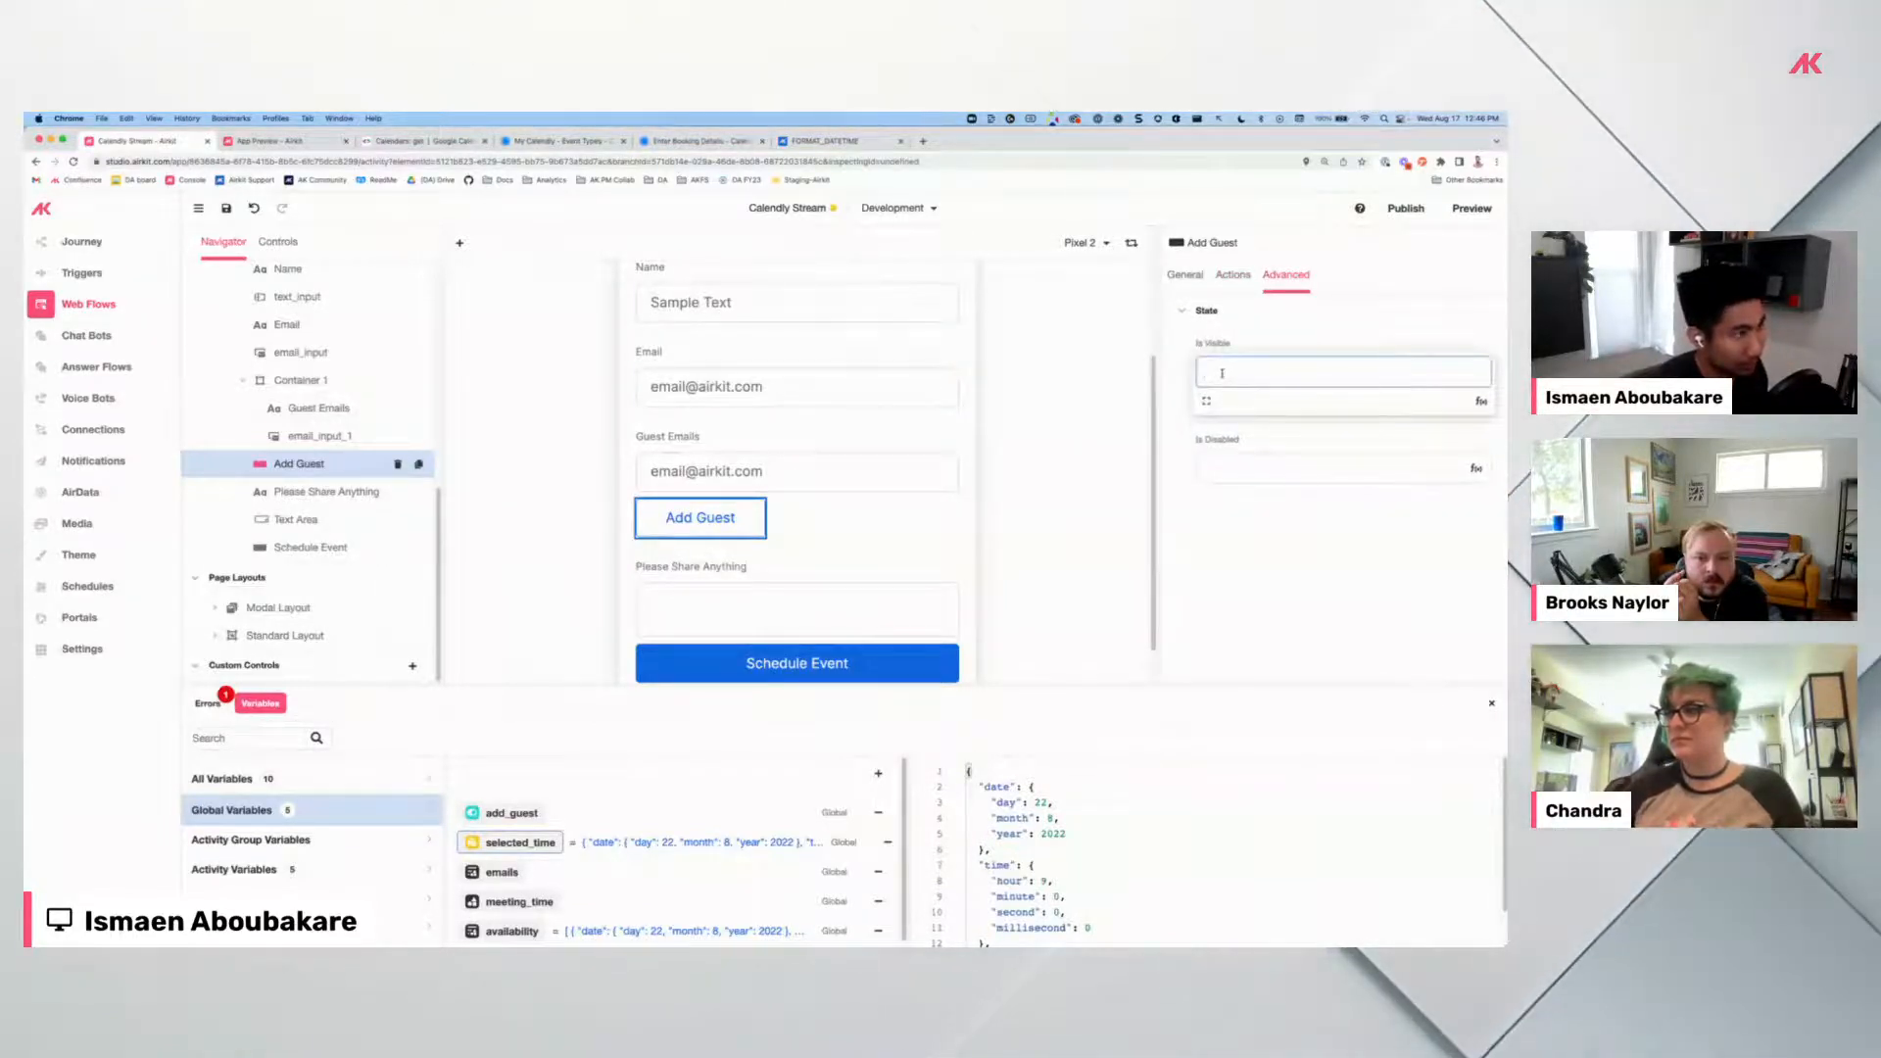
{"action": "type", "text": "session.add_guest"}
{"action": "type", "text": "= TRUE"}
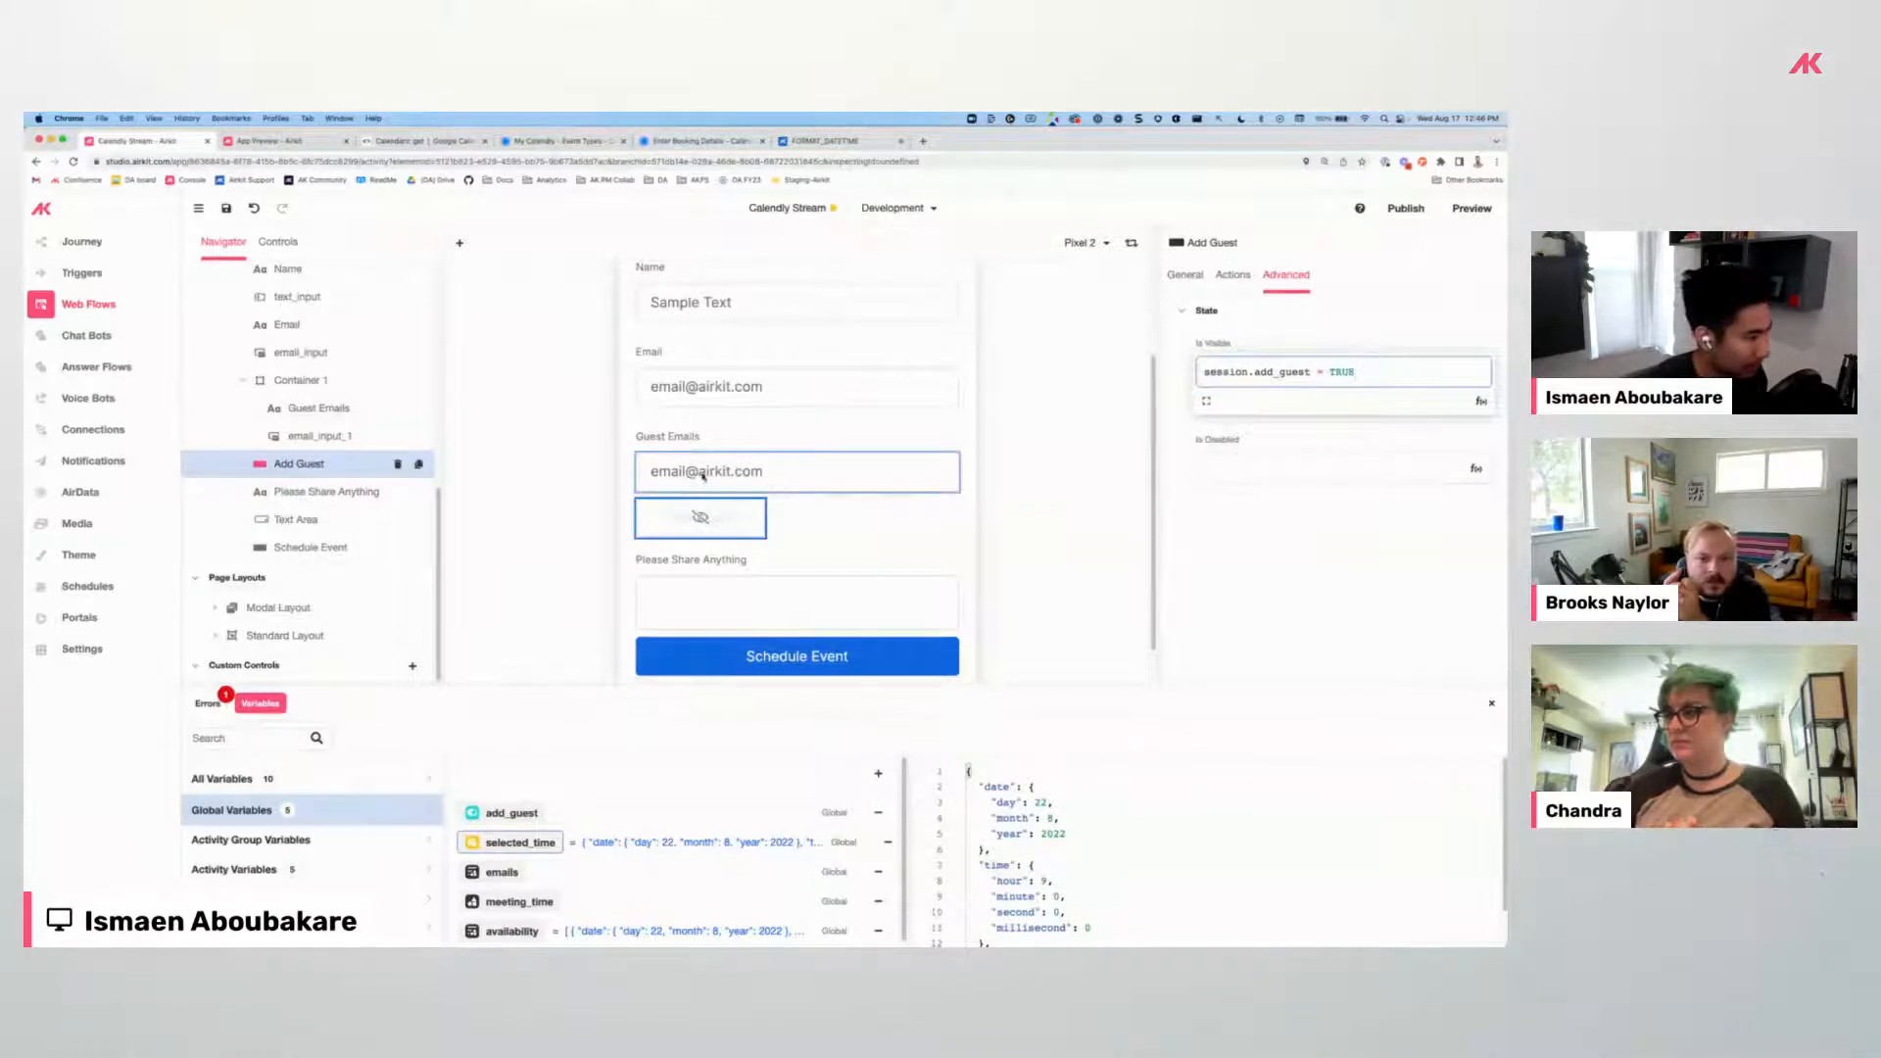
{"action": "left_click", "coordinate": [306, 384]}
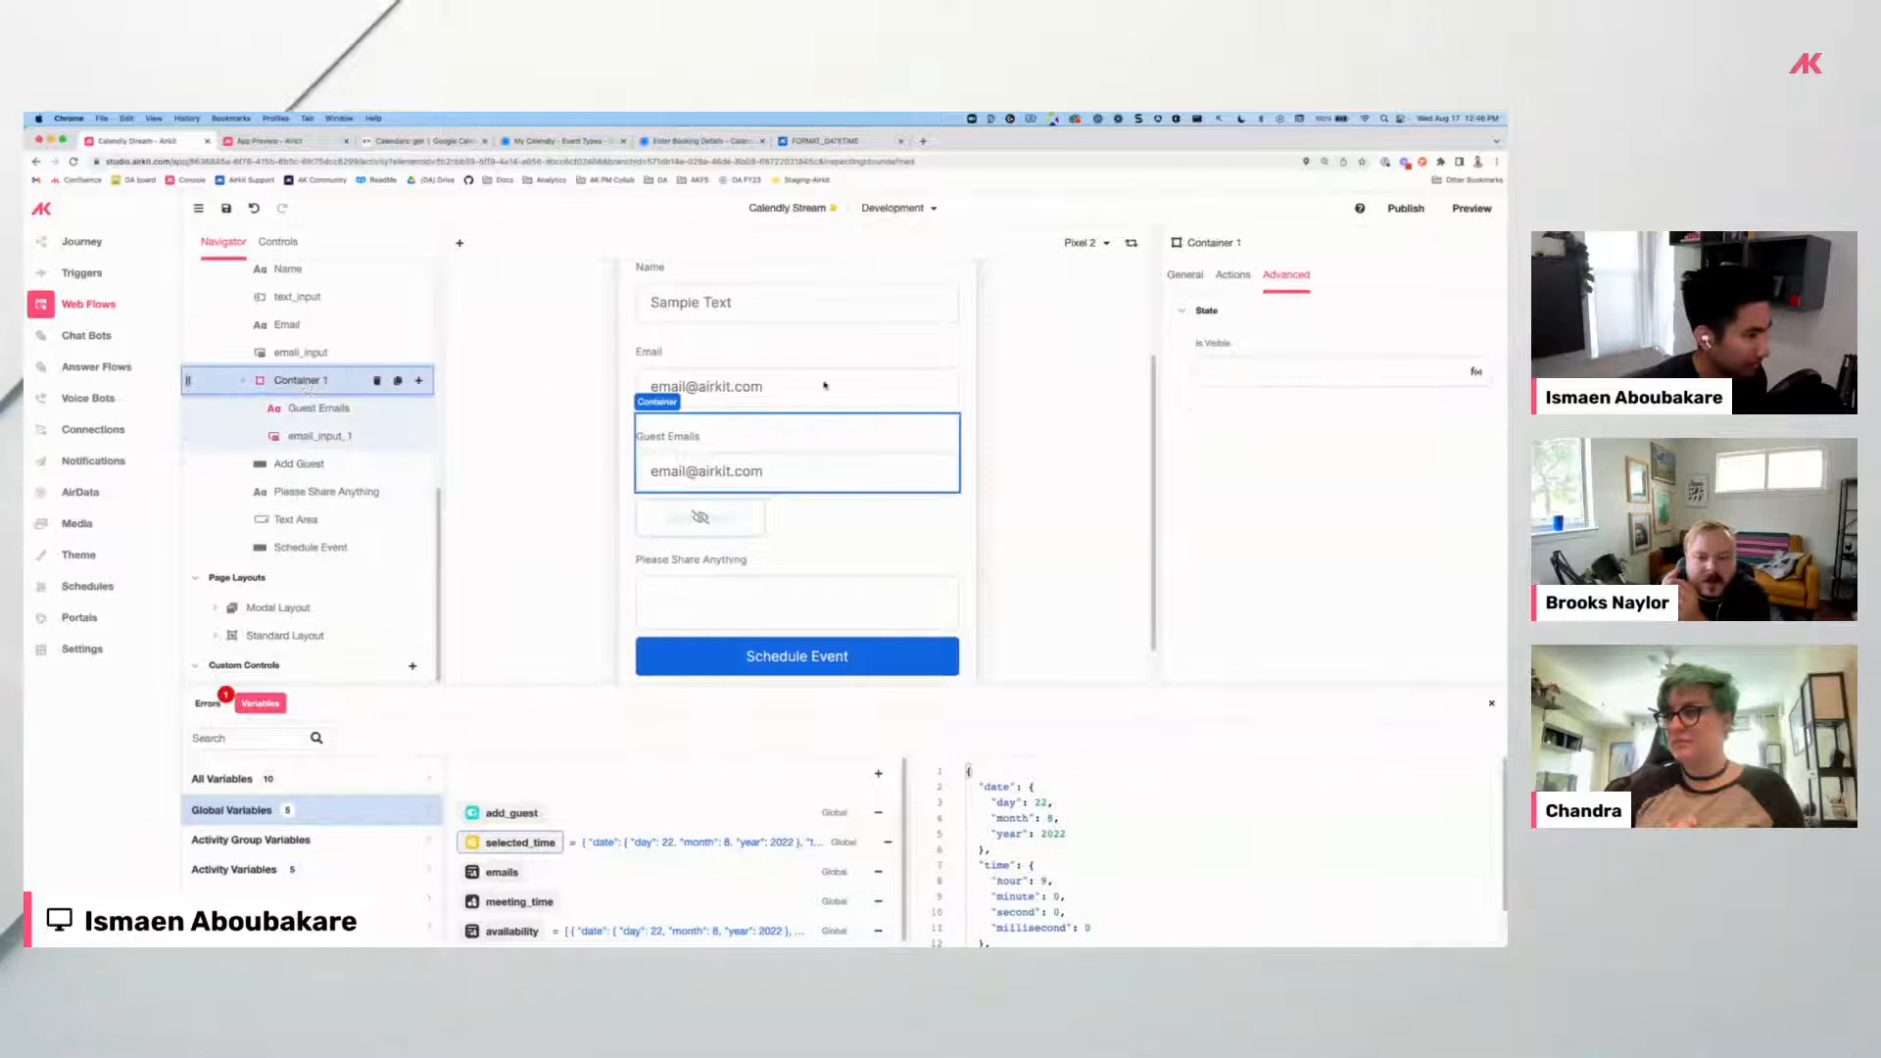
{"action": "left_click", "coordinate": [1265, 373]}
{"action": "type", "text": "session.add_guest"}
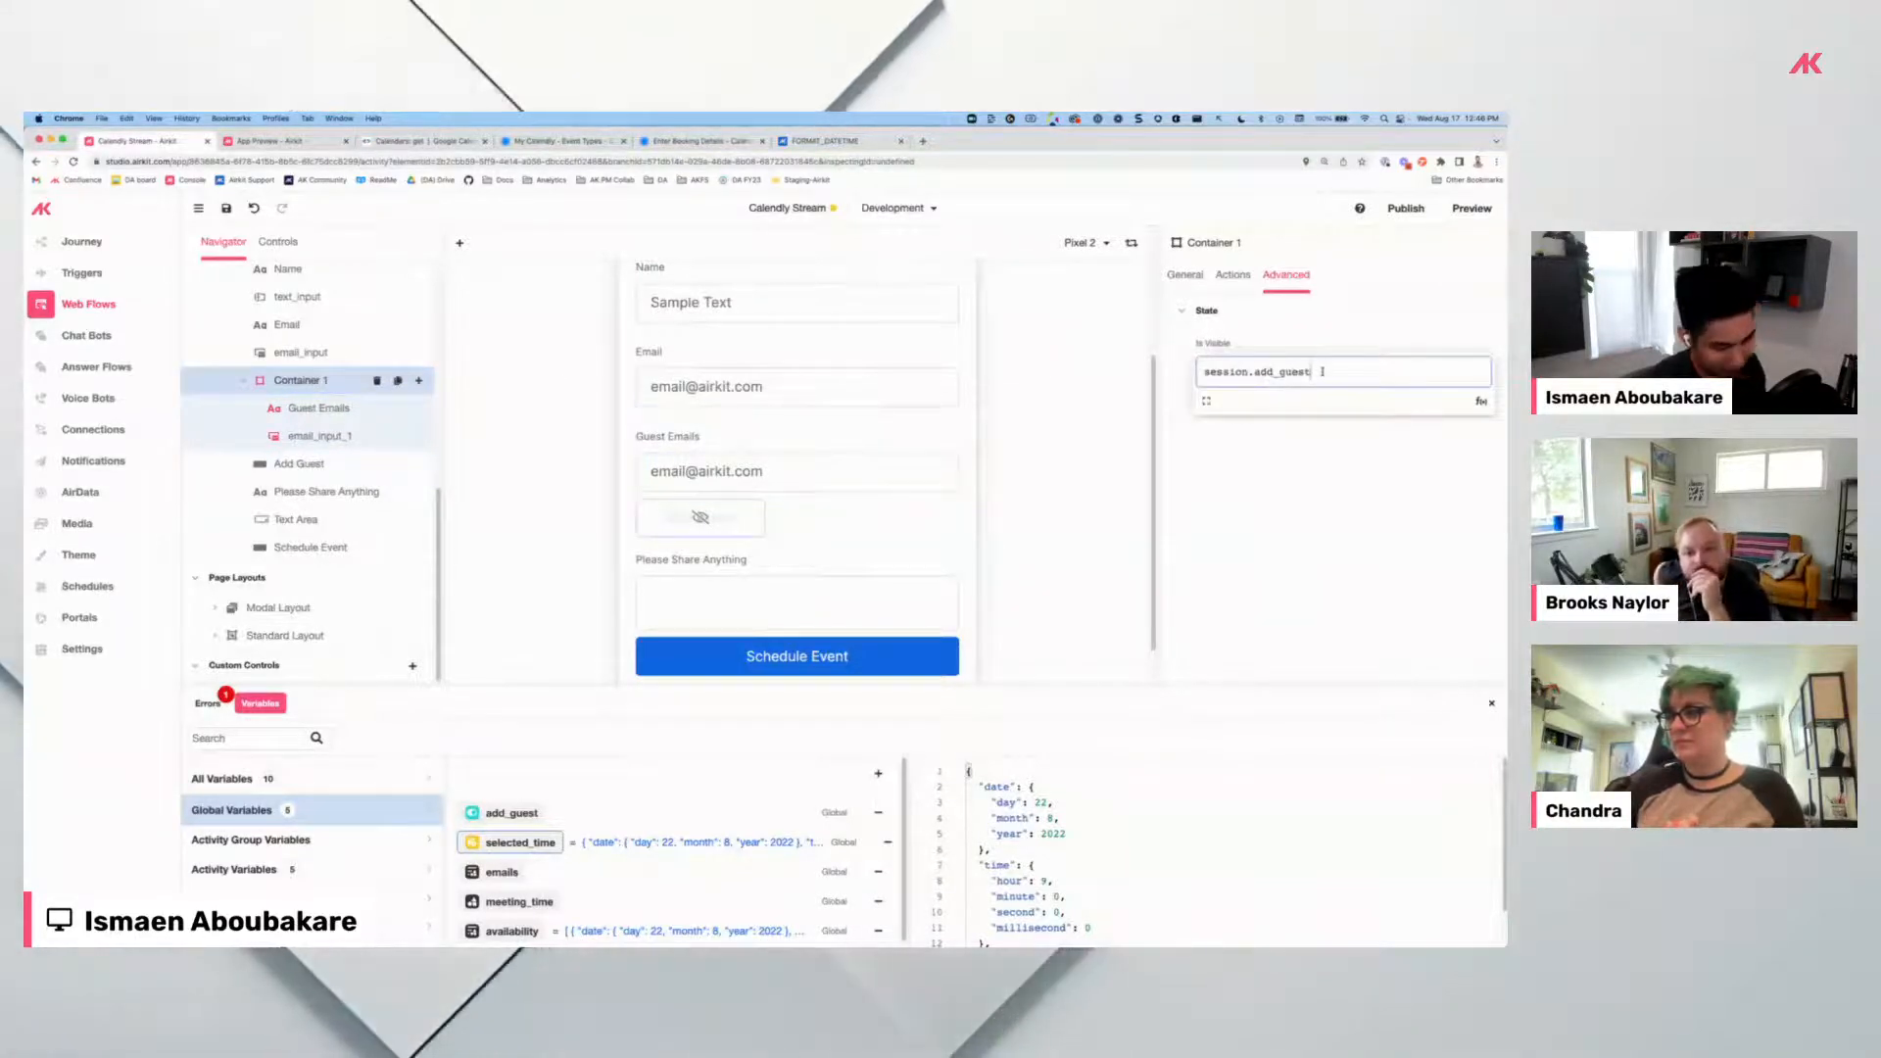
{"action": "type", "text": "= true"}
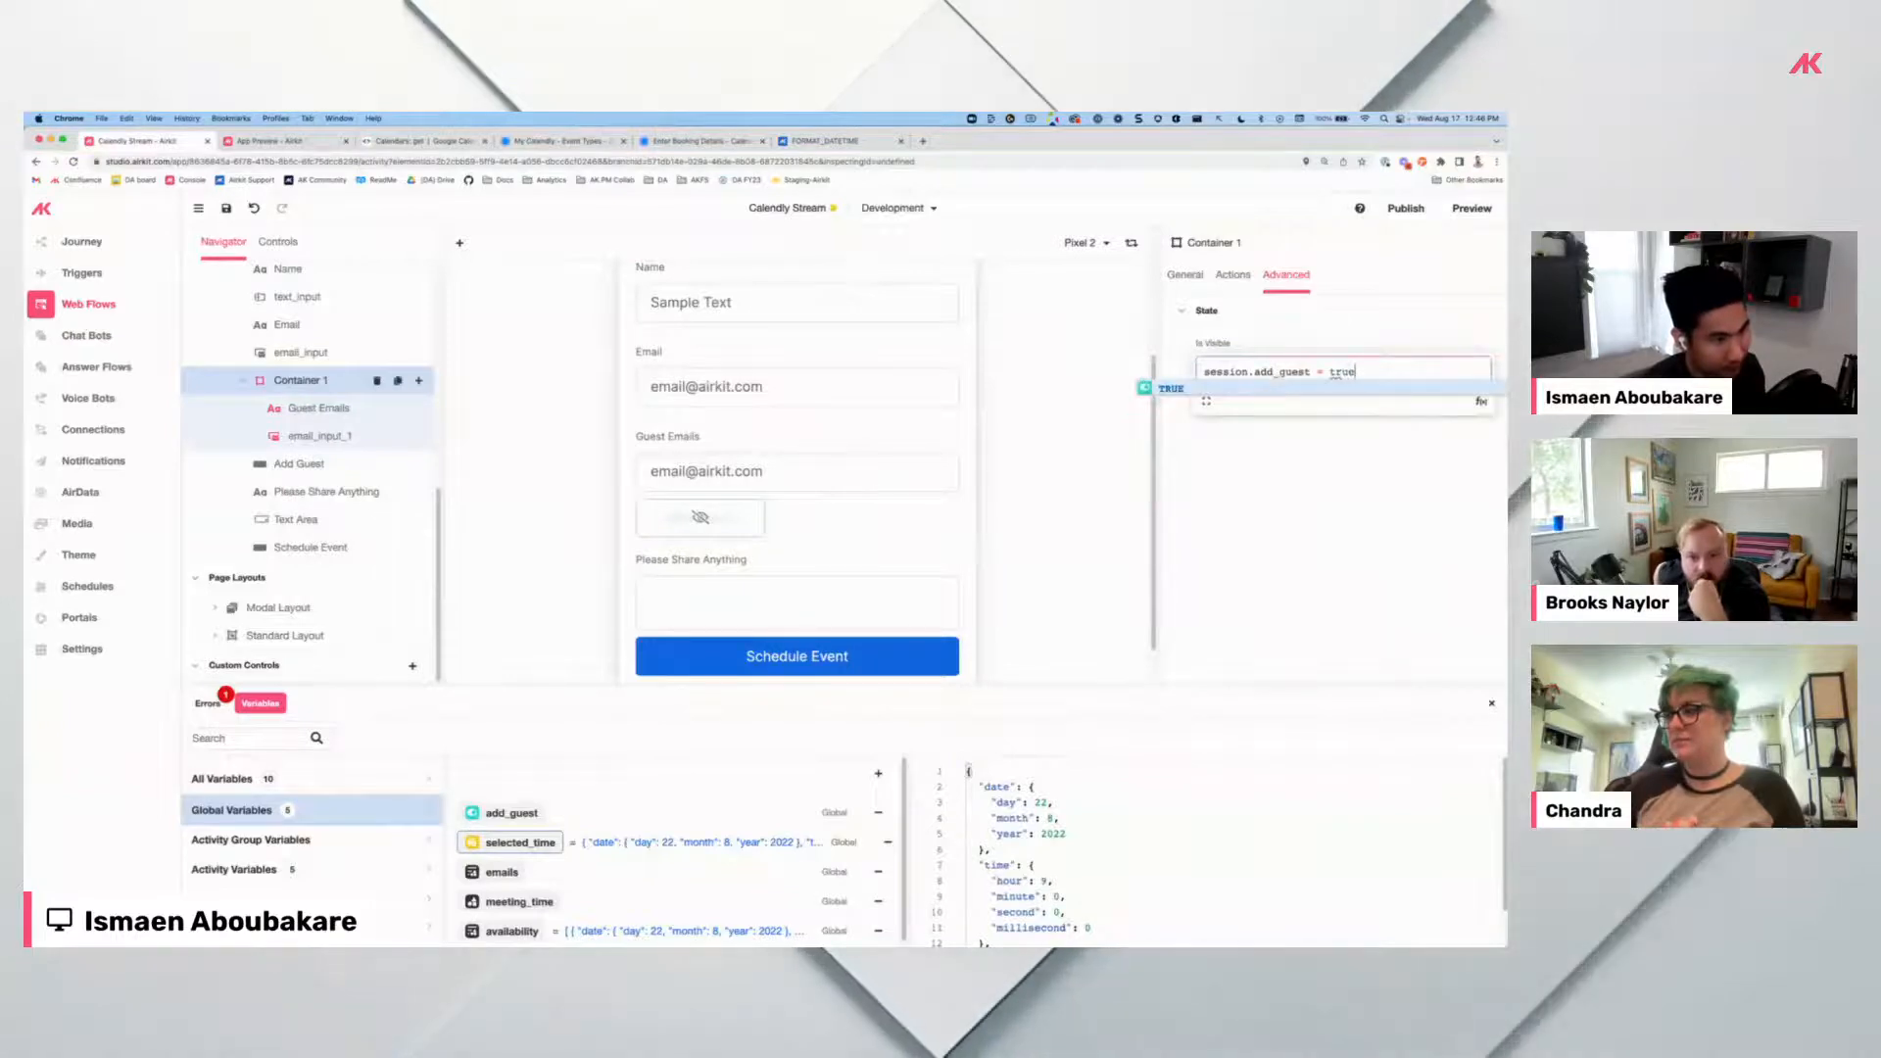
{"action": "key", "text": "Return"}
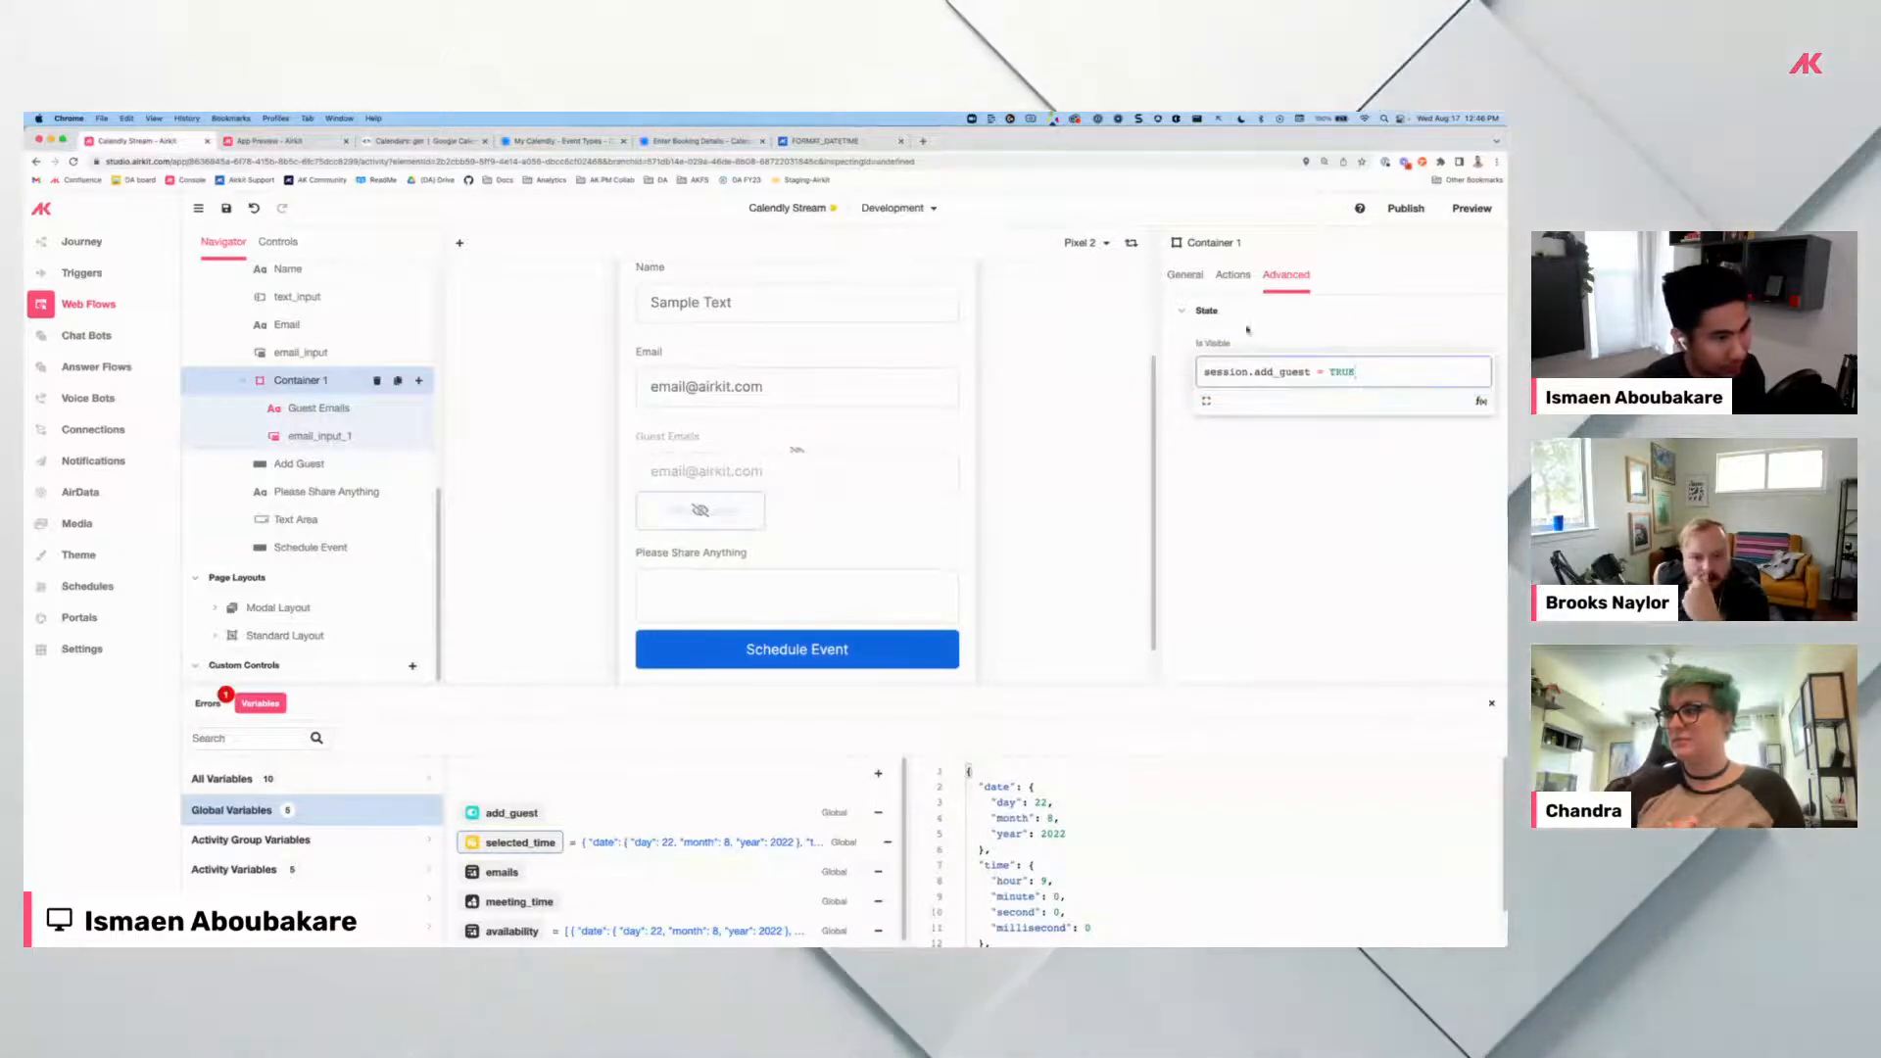
Make Add Guest visible only when NOT(session.add_guest), then show email_input_1's actions.
{"action": "left_click", "coordinate": [743, 504]}
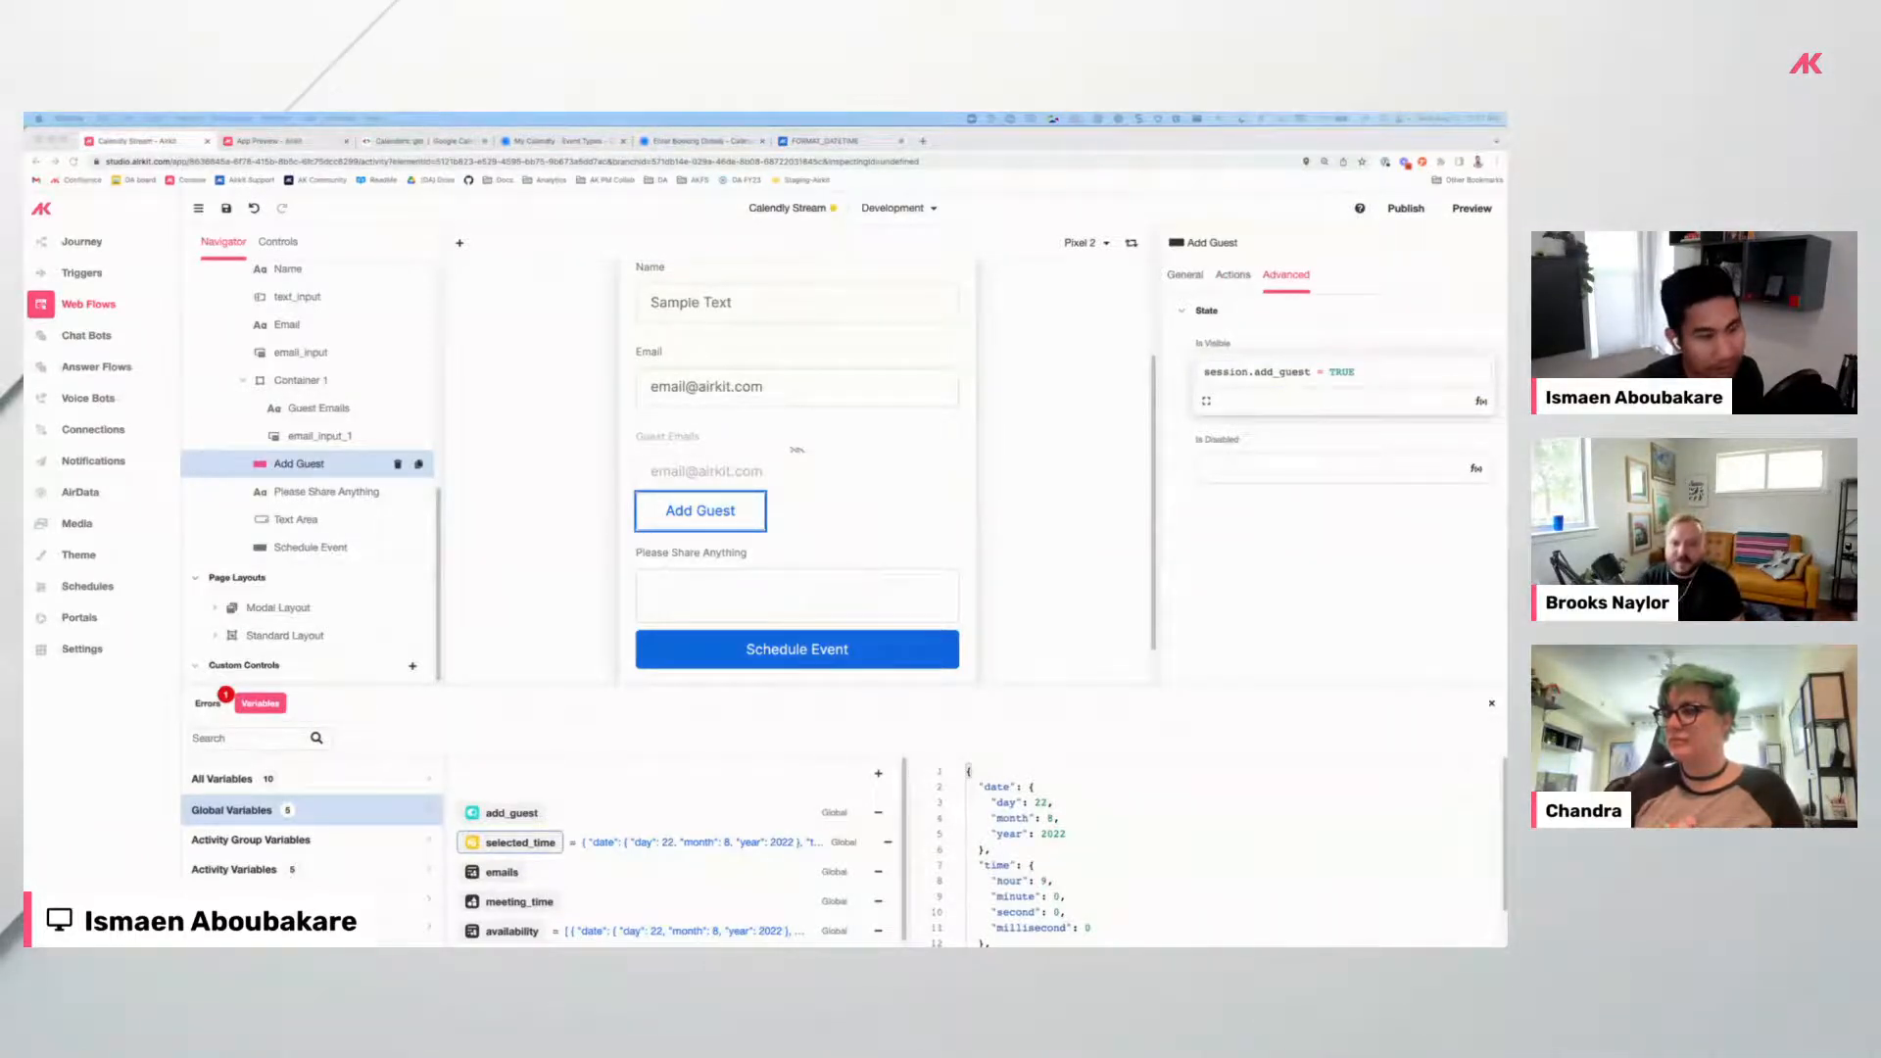
{"action": "left_click", "coordinate": [1209, 375]}
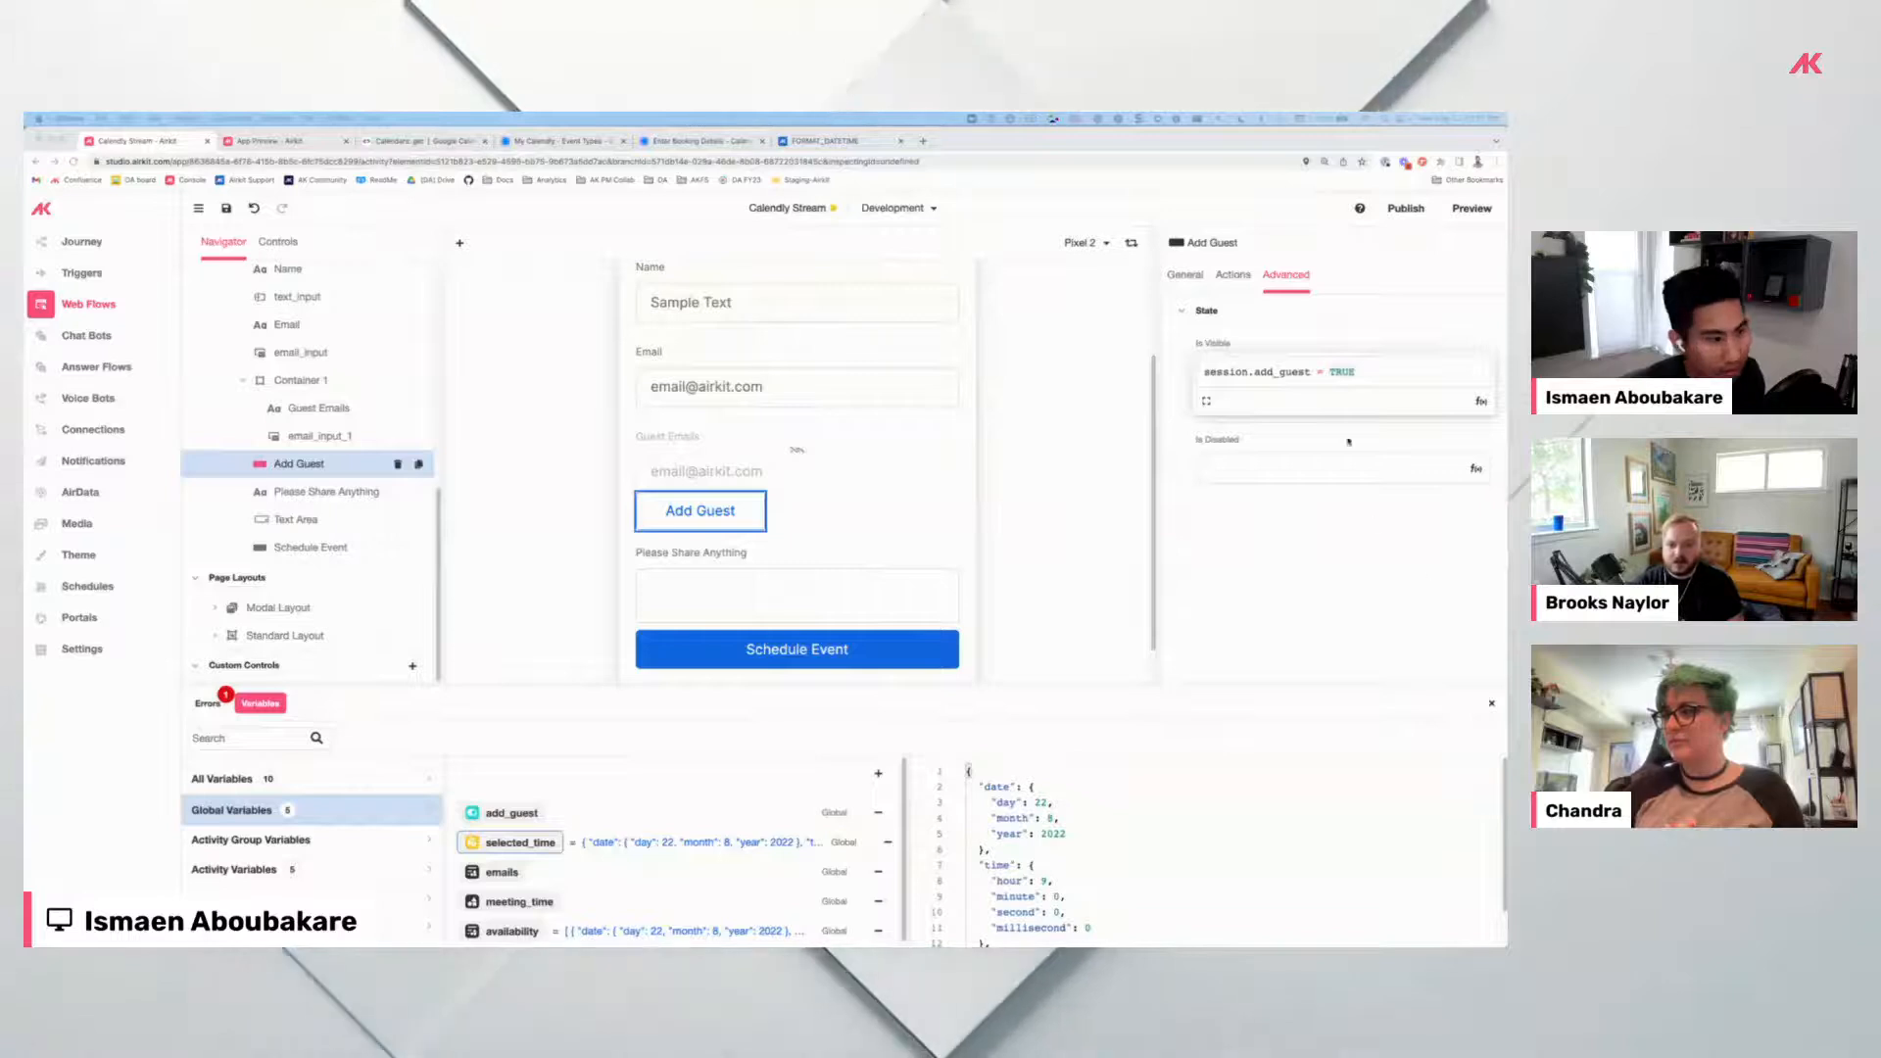
{"action": "left_click", "coordinate": [1209, 373]}
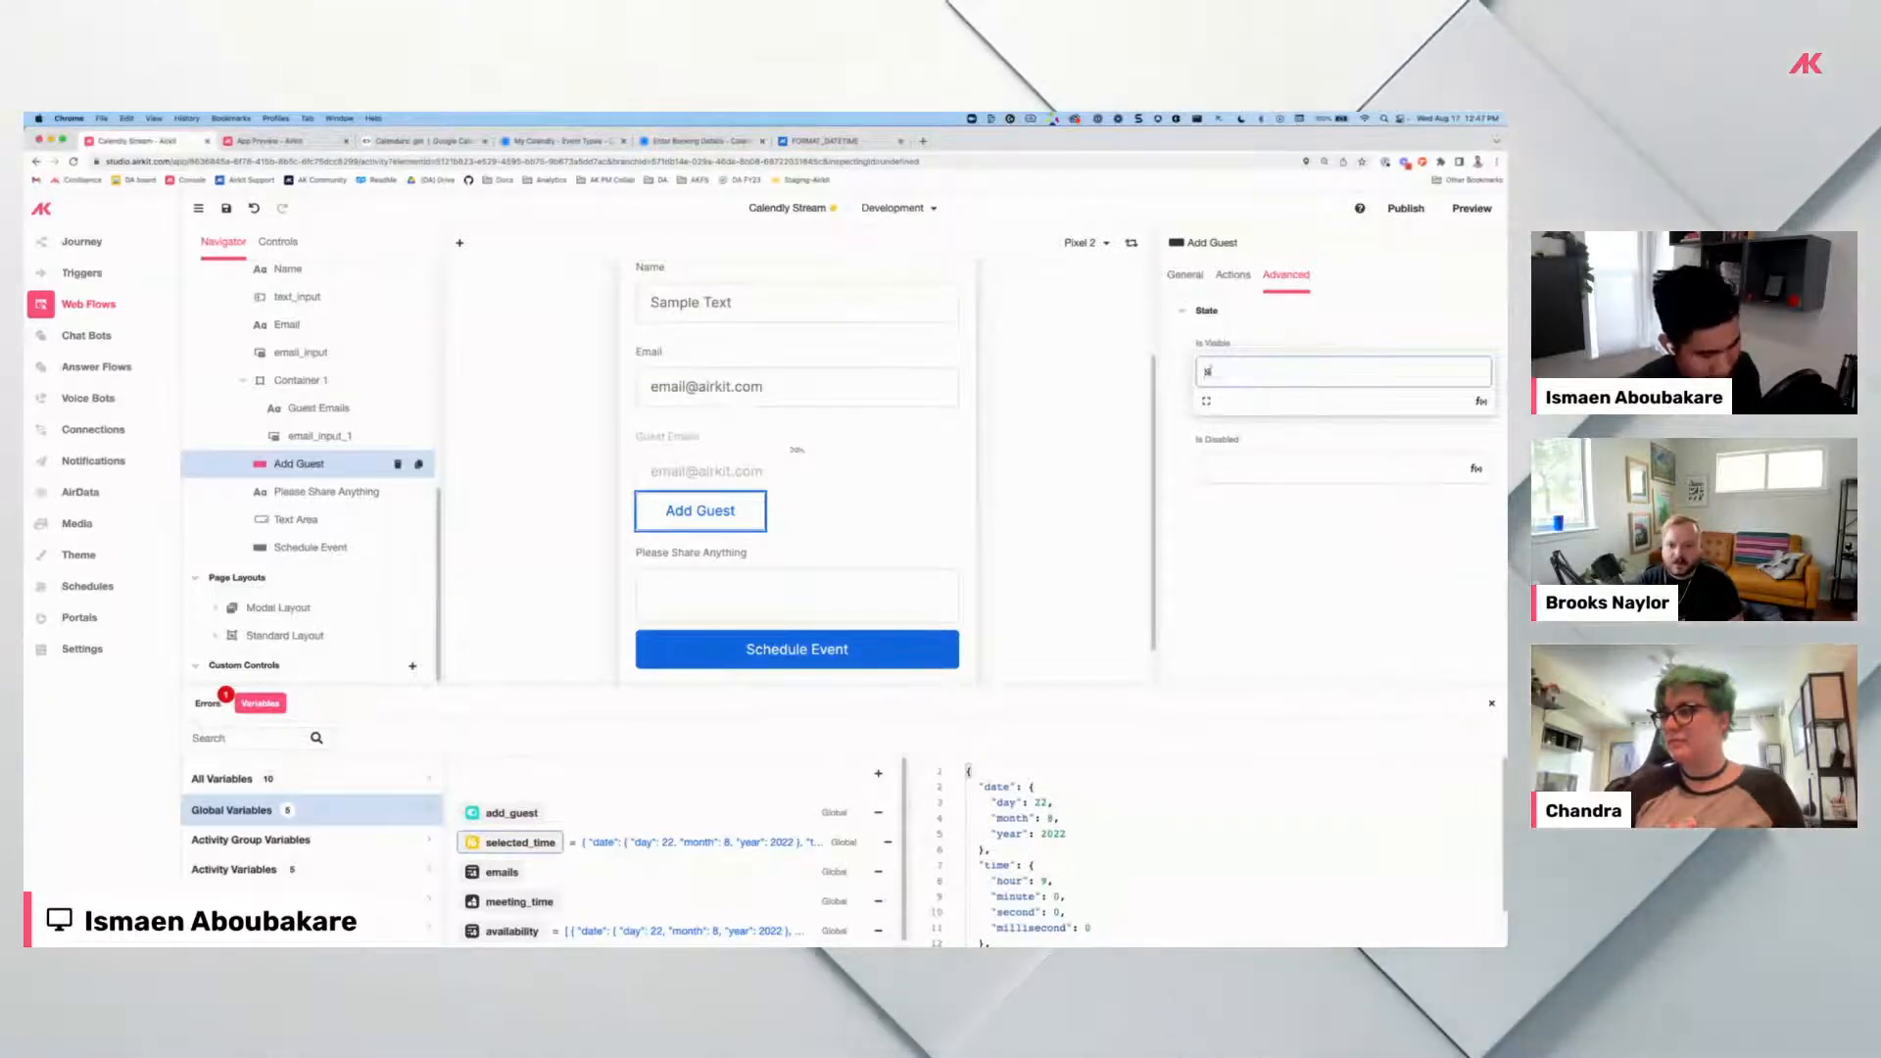
{"action": "type", "text": "NOT(a"}
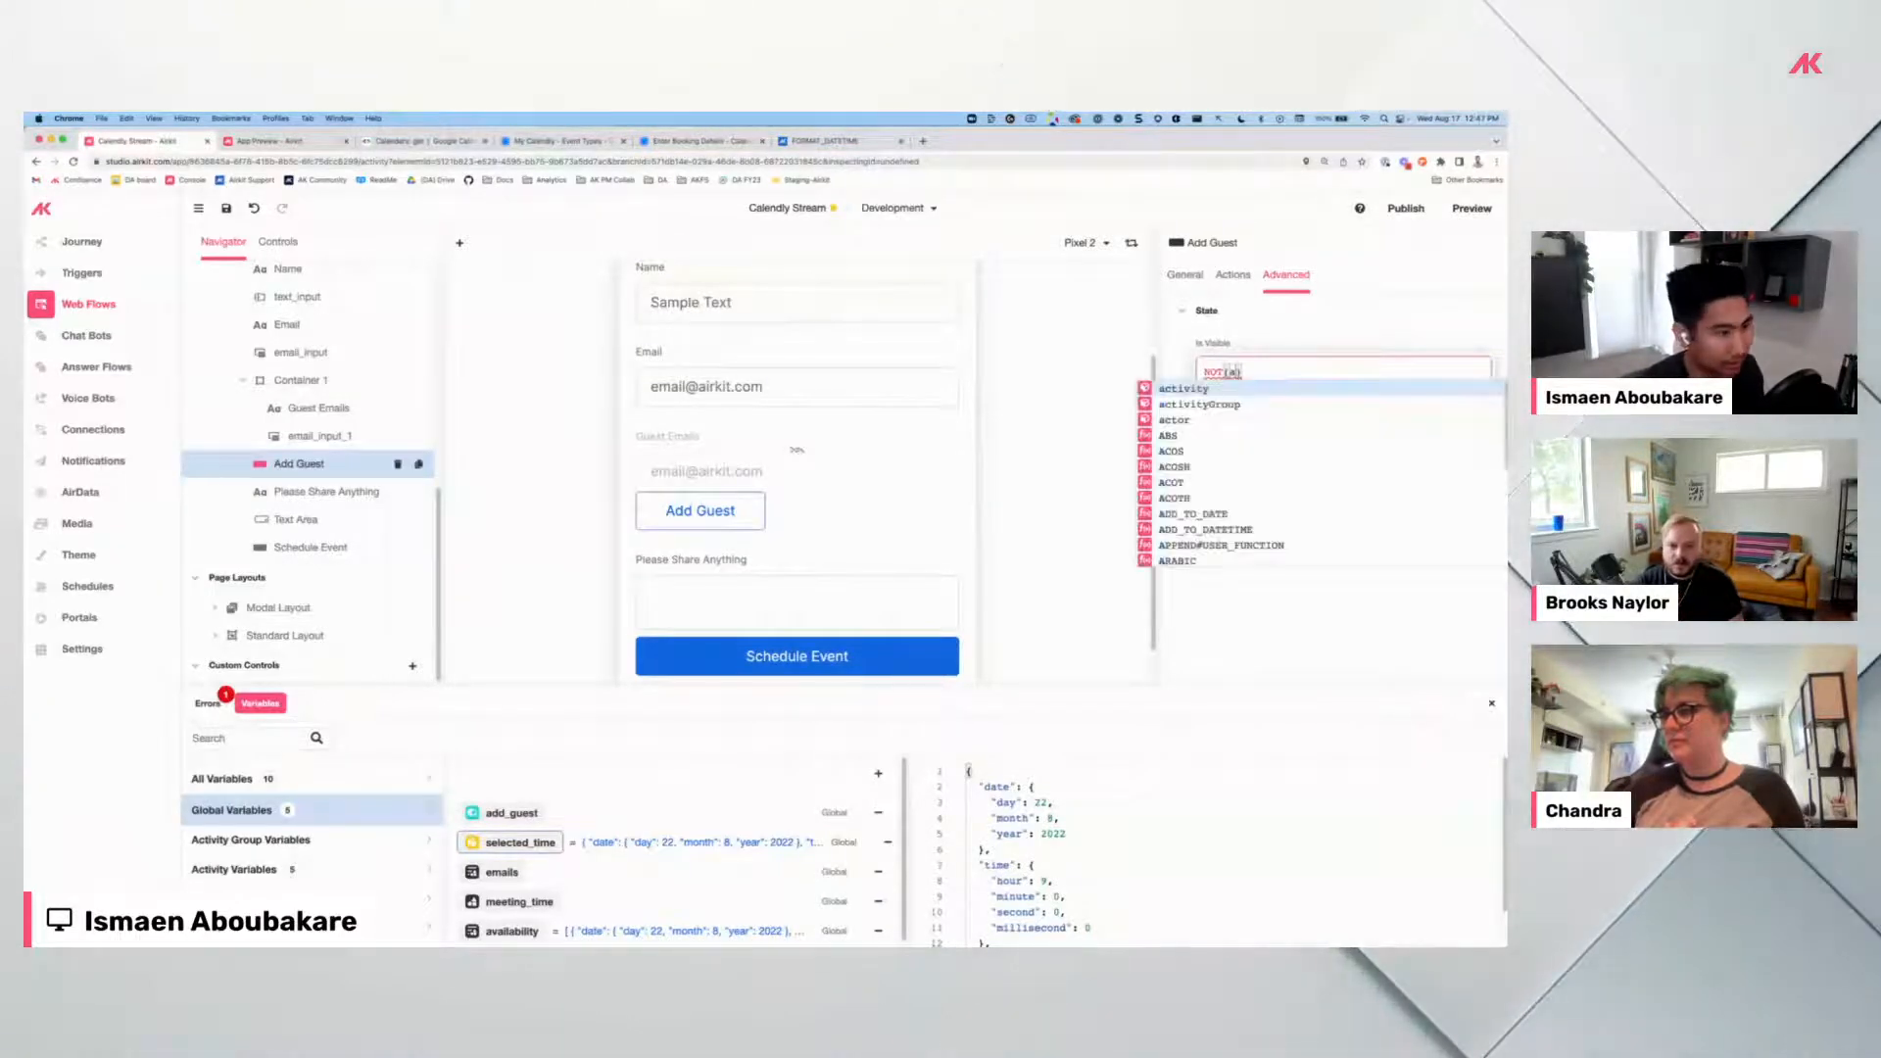
{"action": "key", "text": "BackSpace"}
{"action": "type", "text": "session.add_guest"}
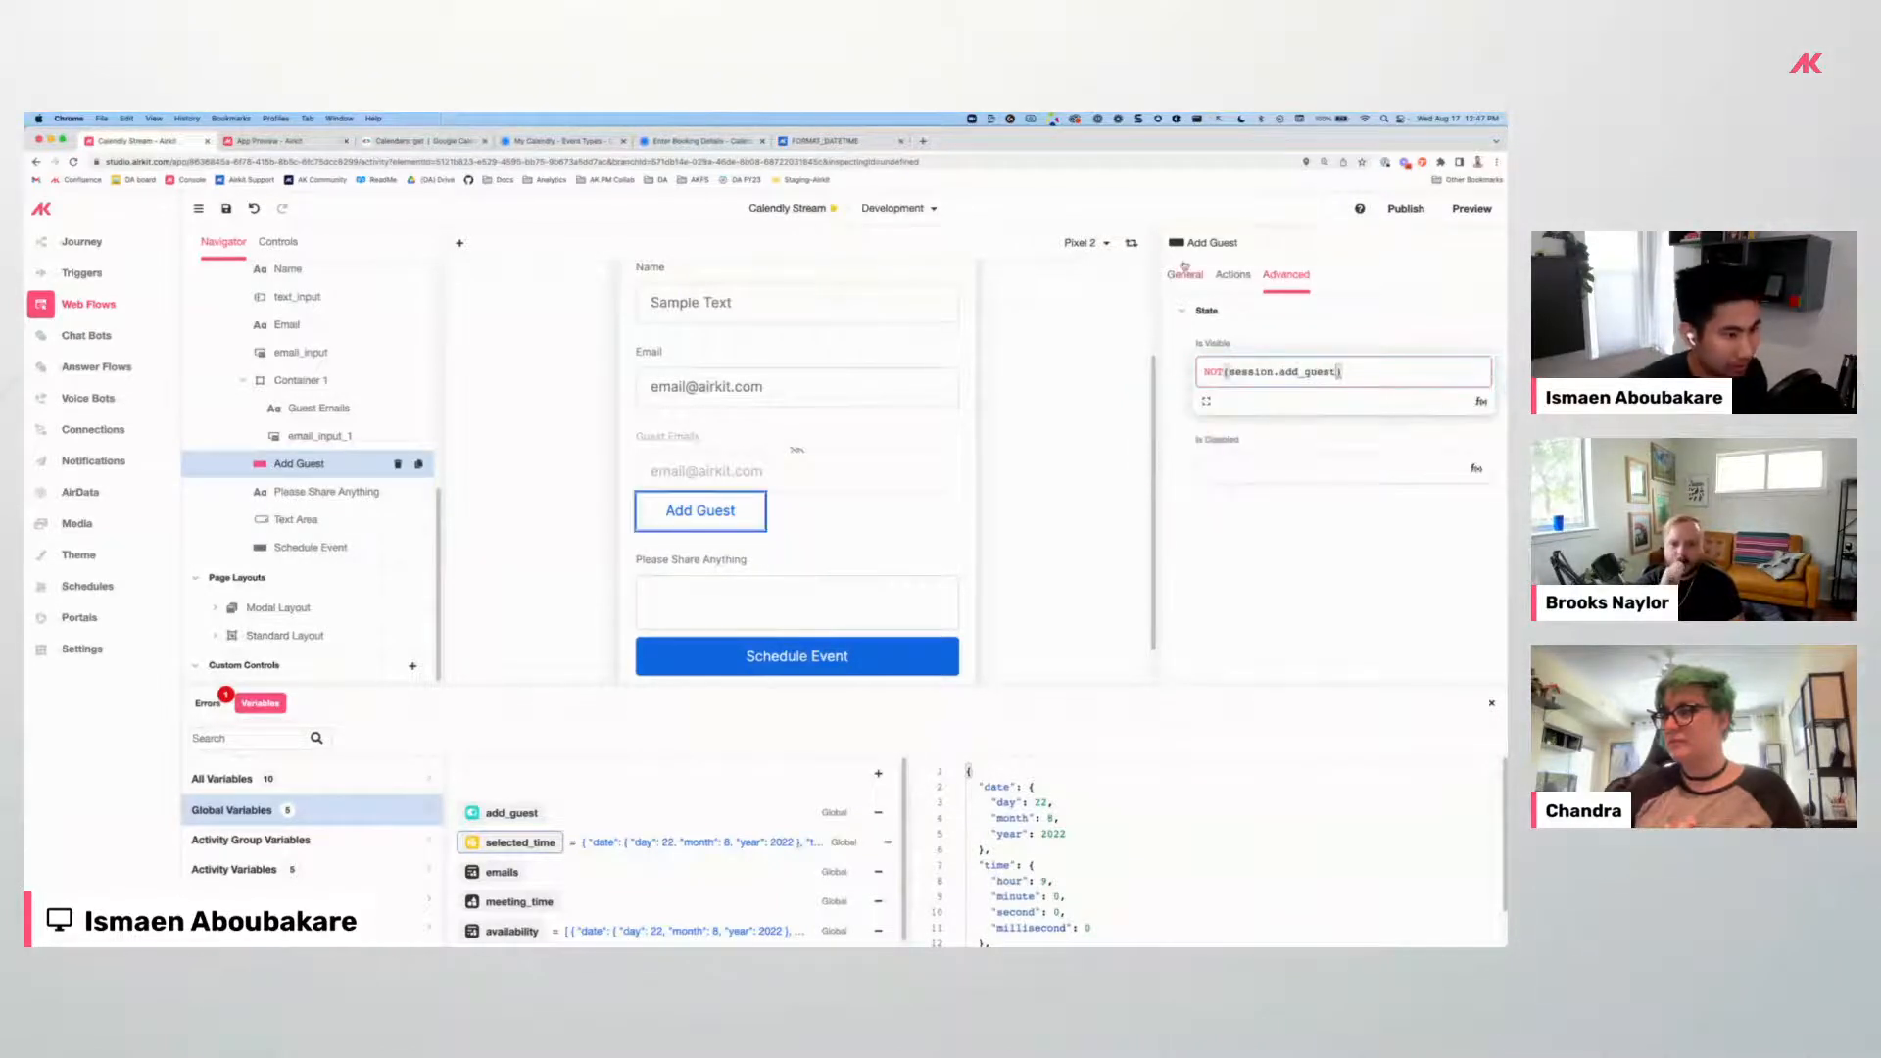
{"action": "left_click", "coordinate": [736, 480]}
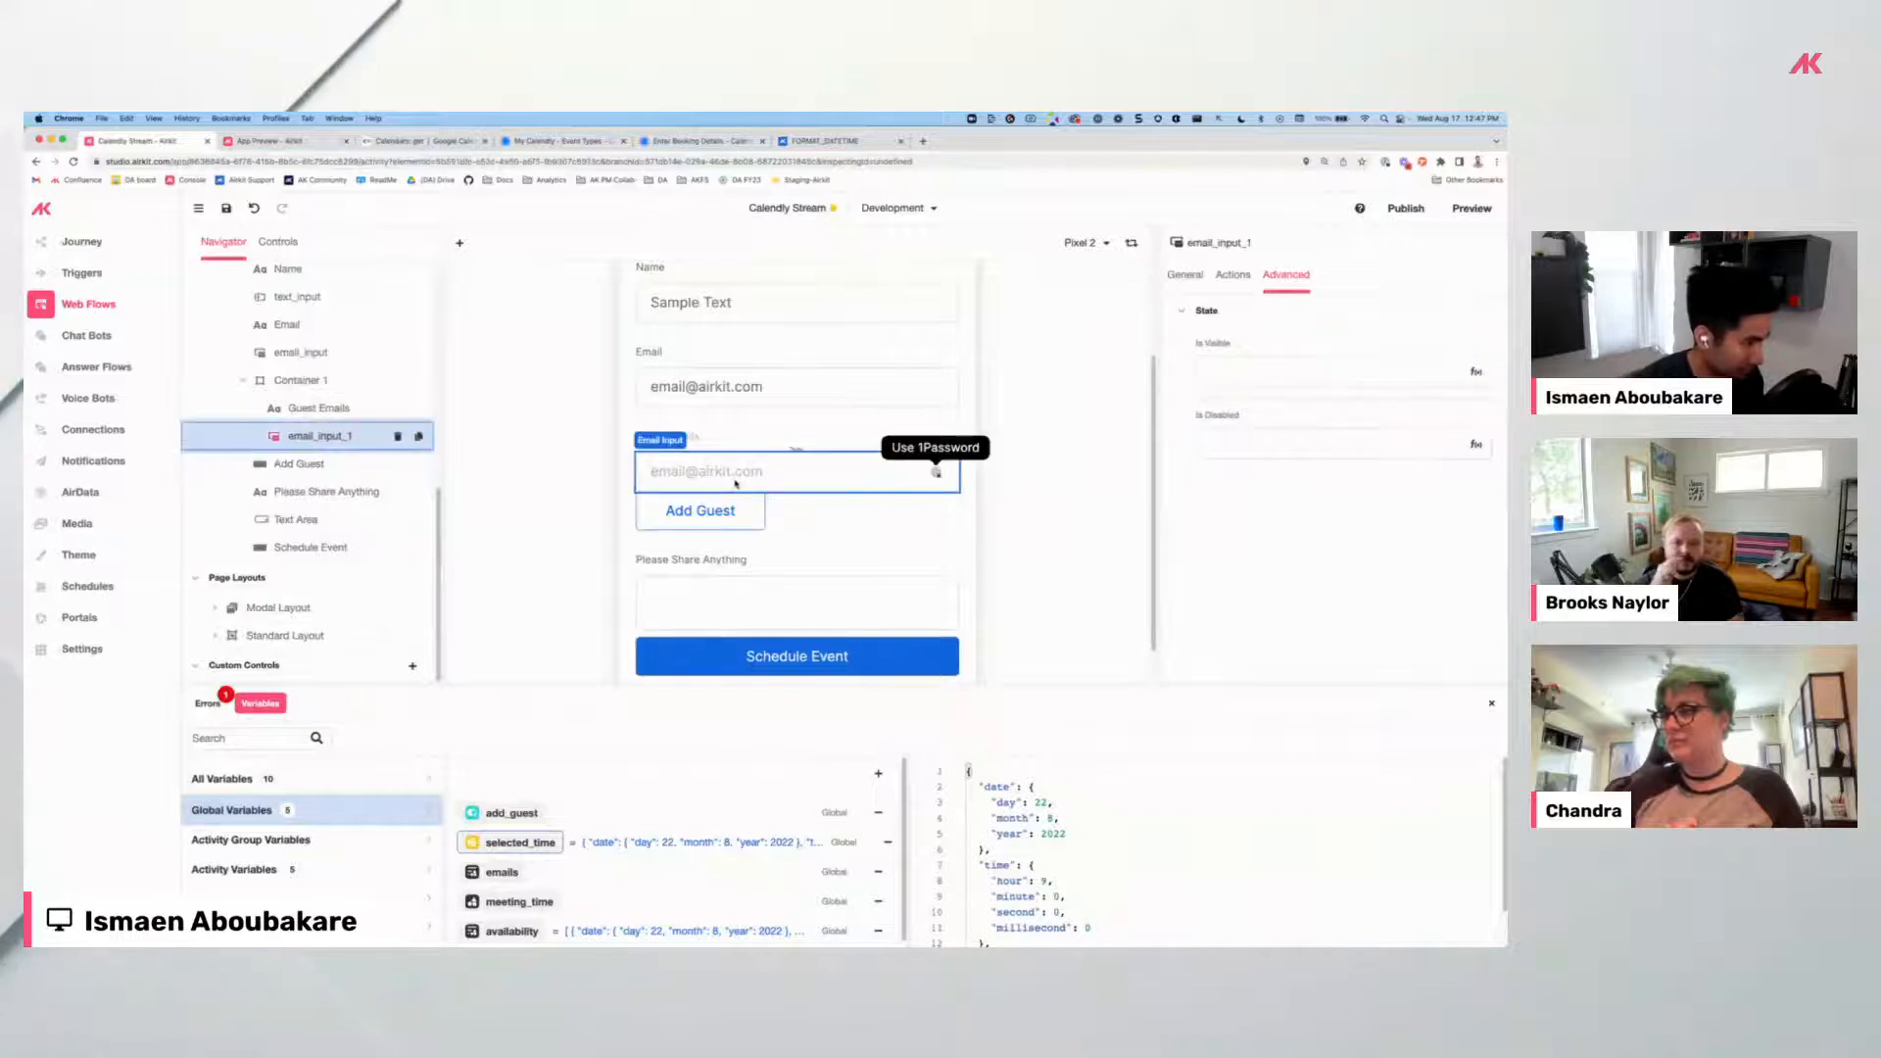
{"action": "left_click", "coordinate": [1229, 282]}
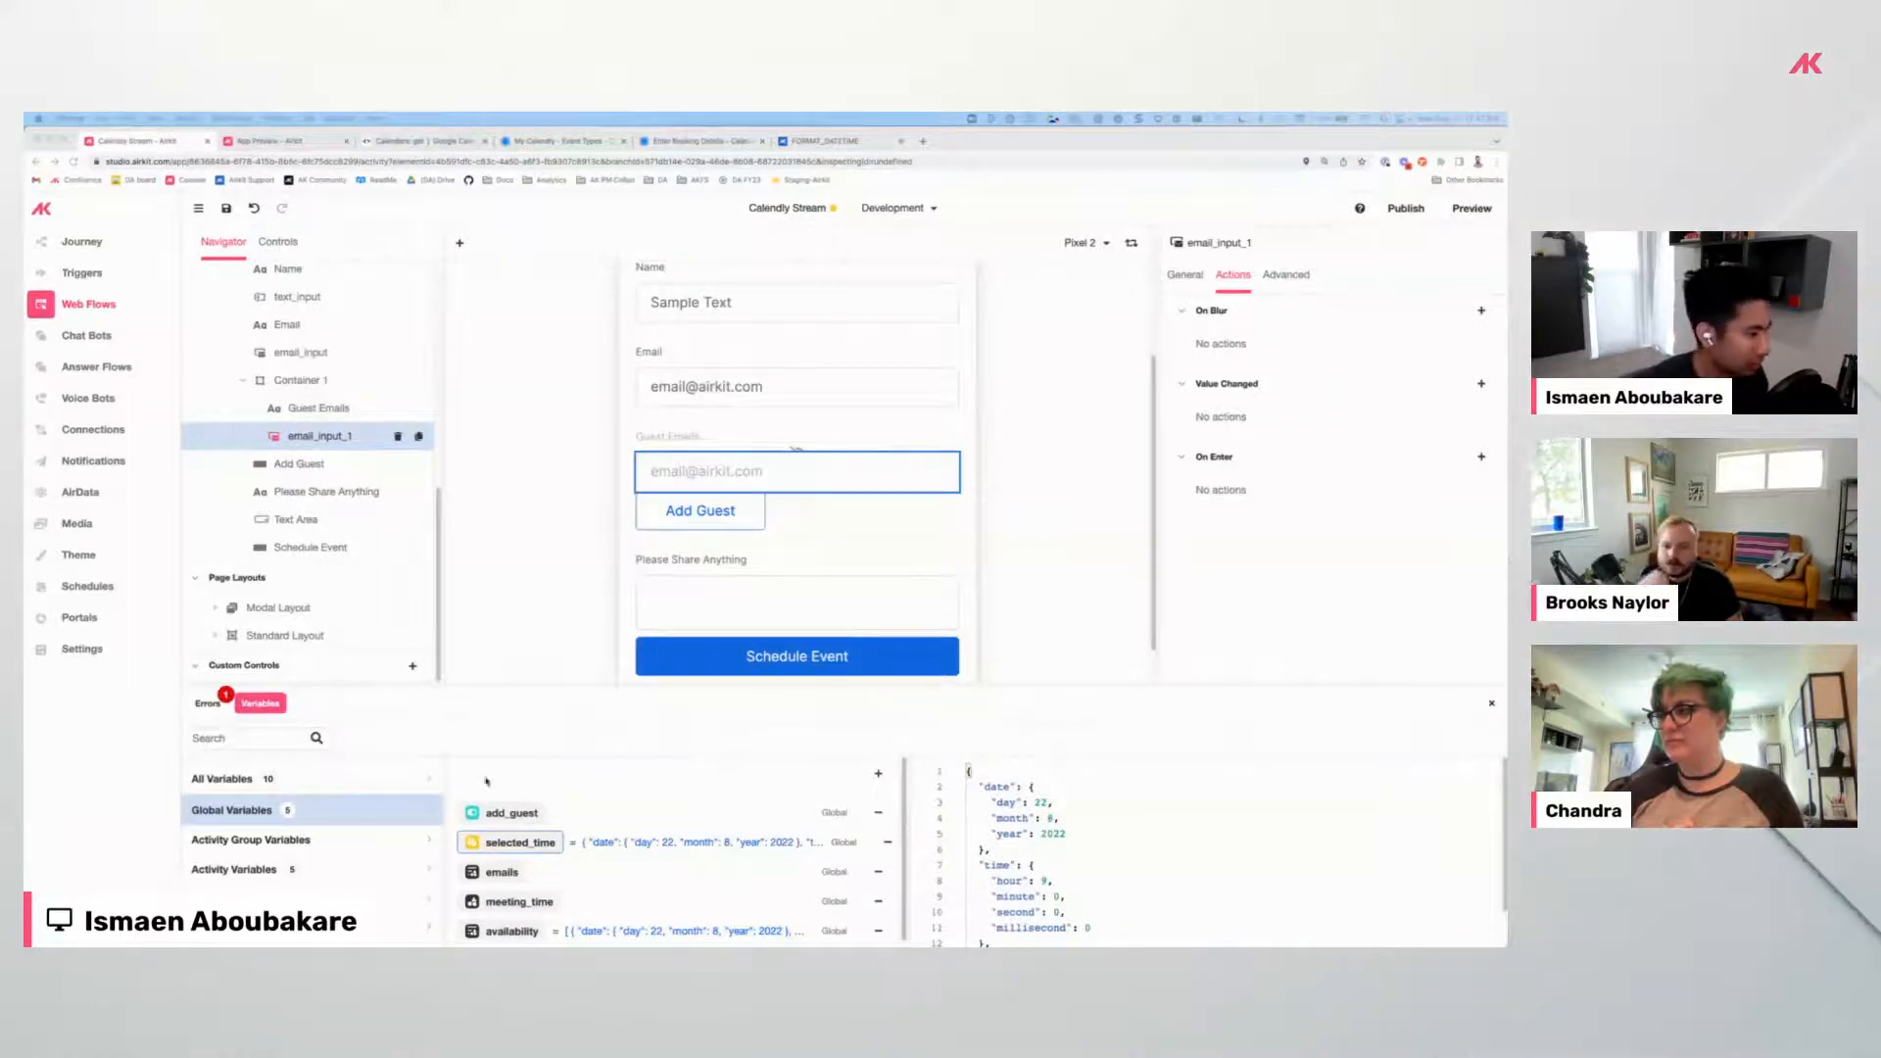
Create a list global variable named list_emails.
{"action": "left_click", "coordinate": [879, 776]}
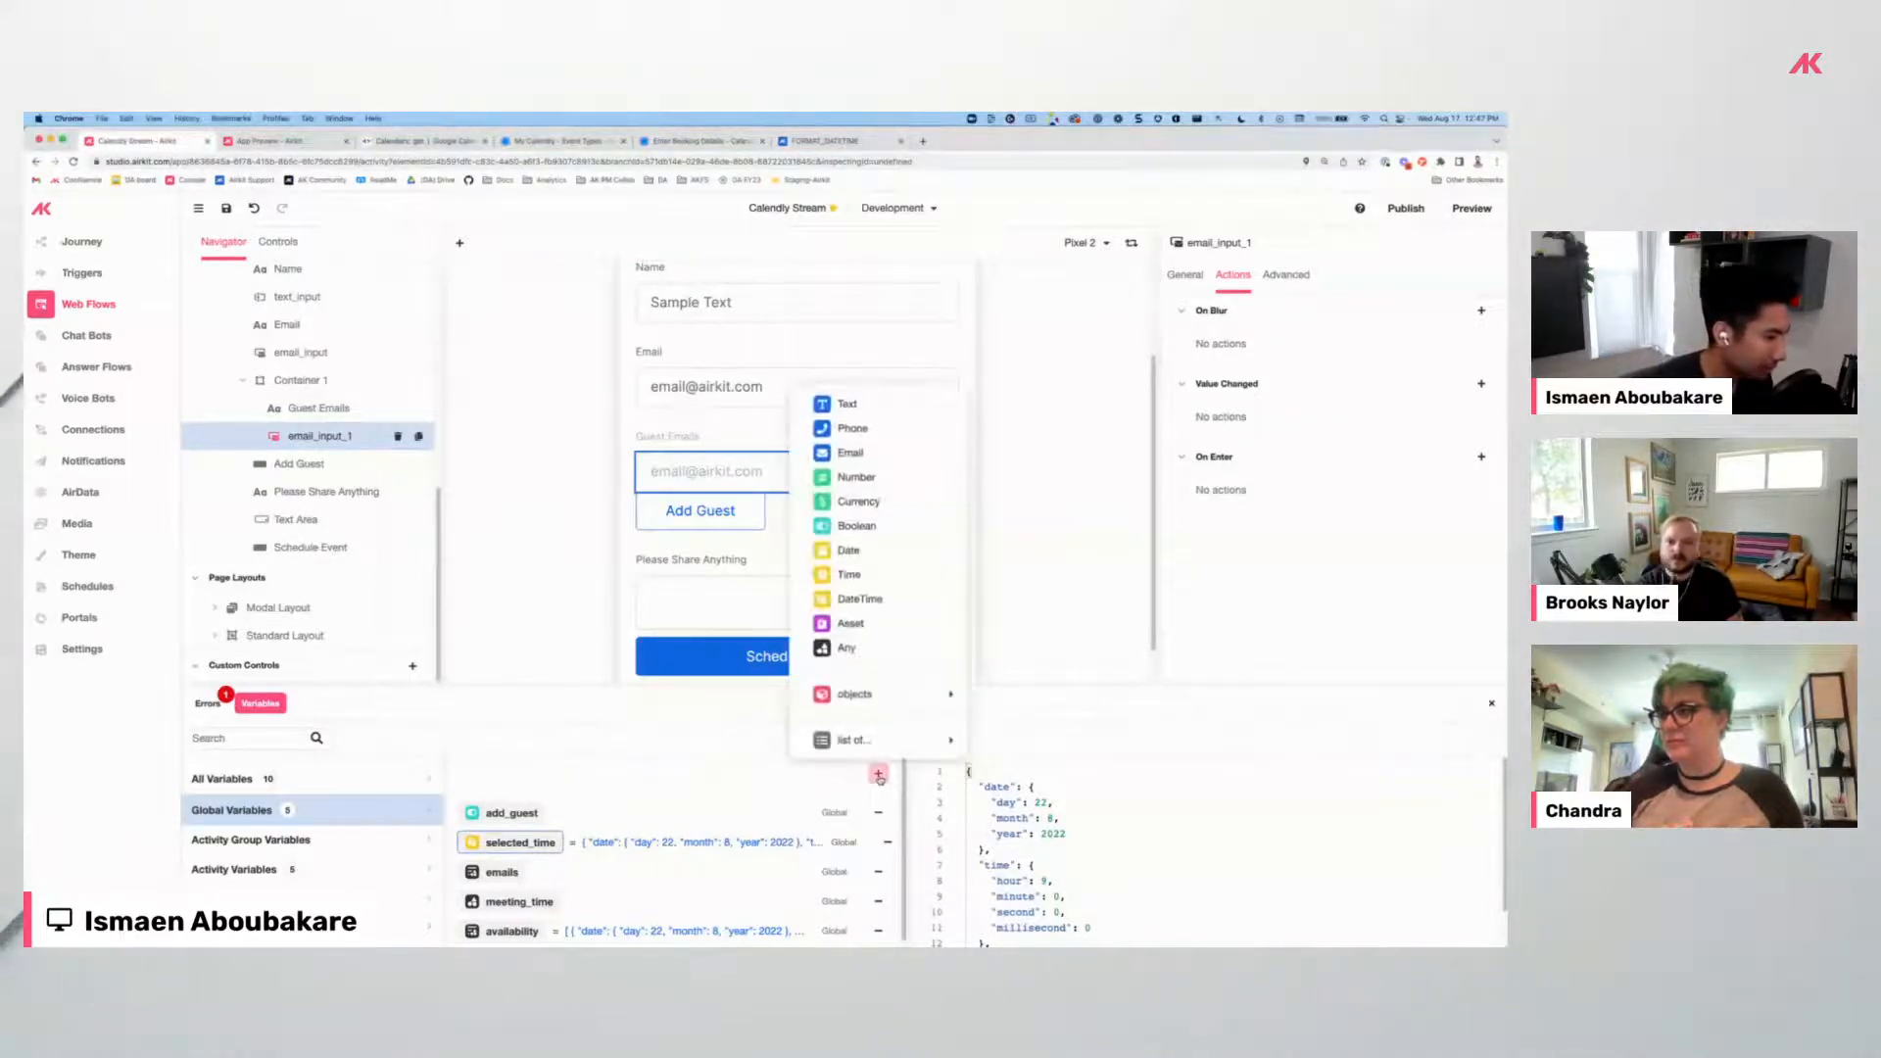
{"action": "mouse_move", "coordinate": [858, 736]}
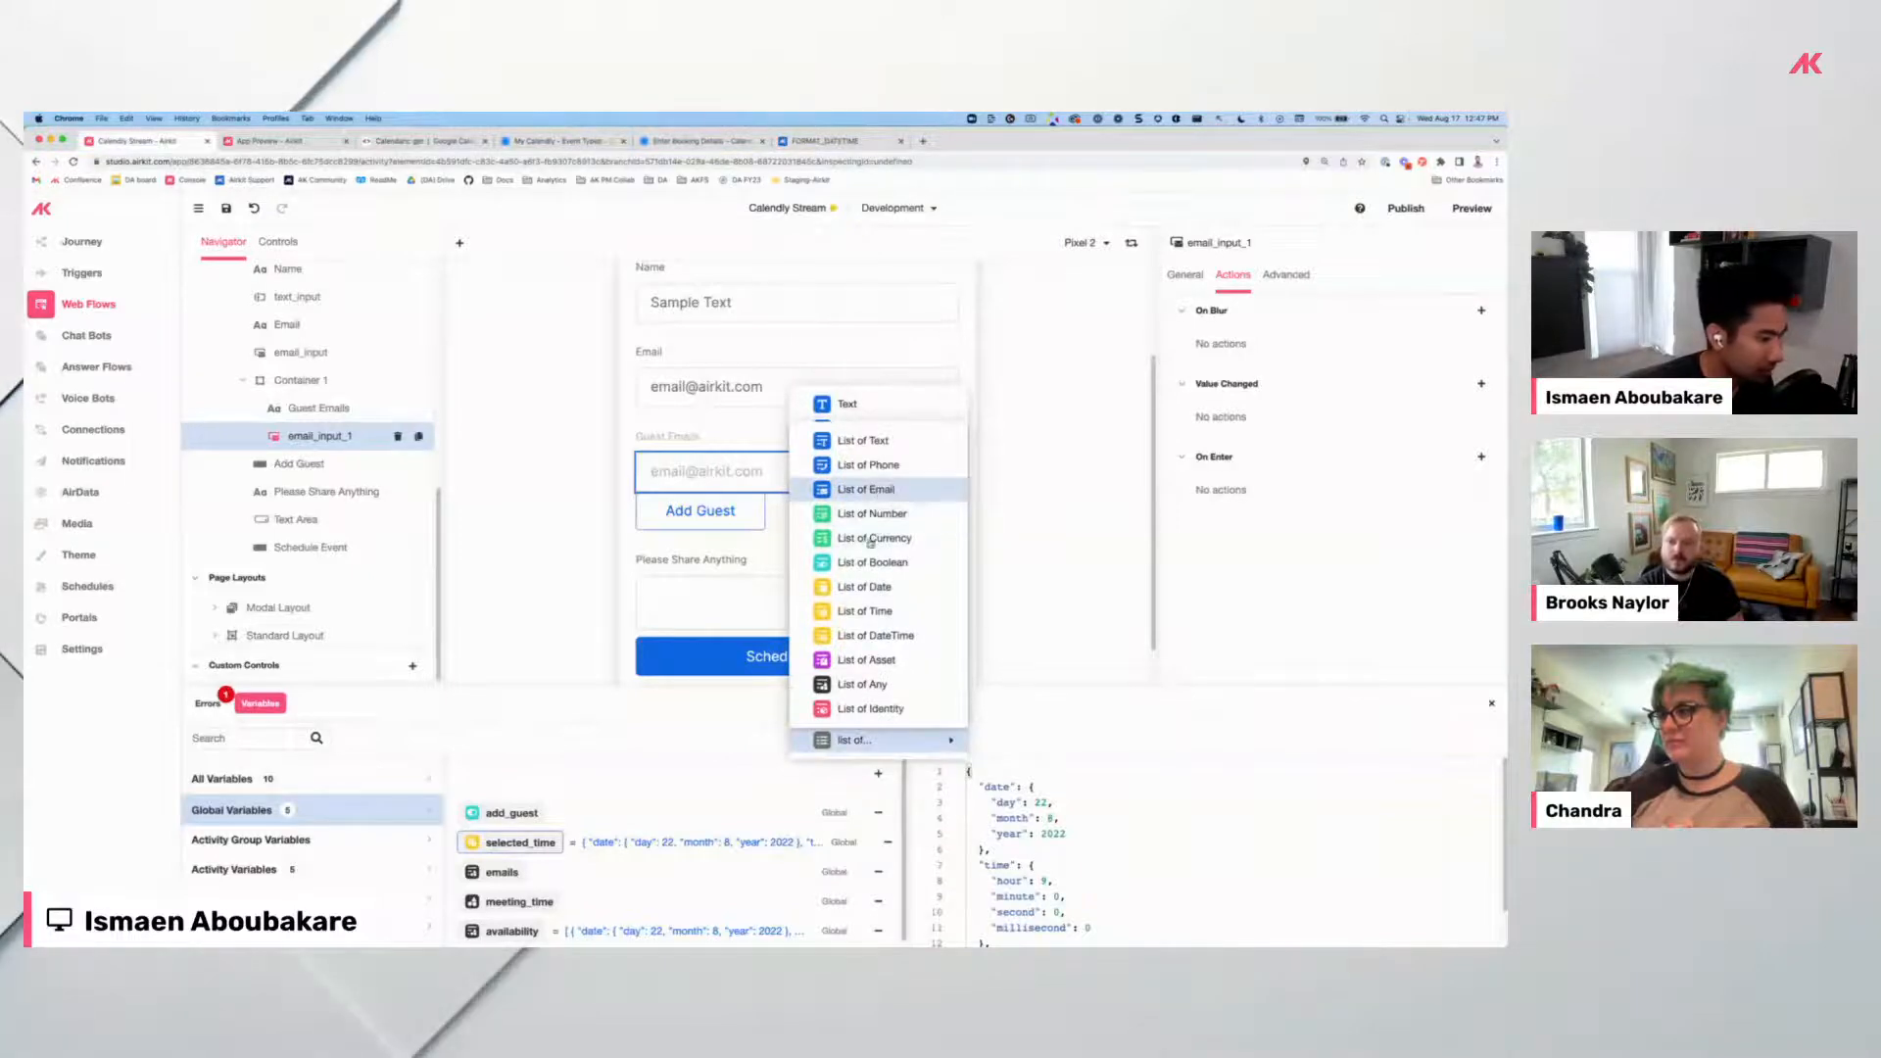
{"action": "left_click", "coordinate": [857, 490]}
{"action": "type", "text": "list_emai"}
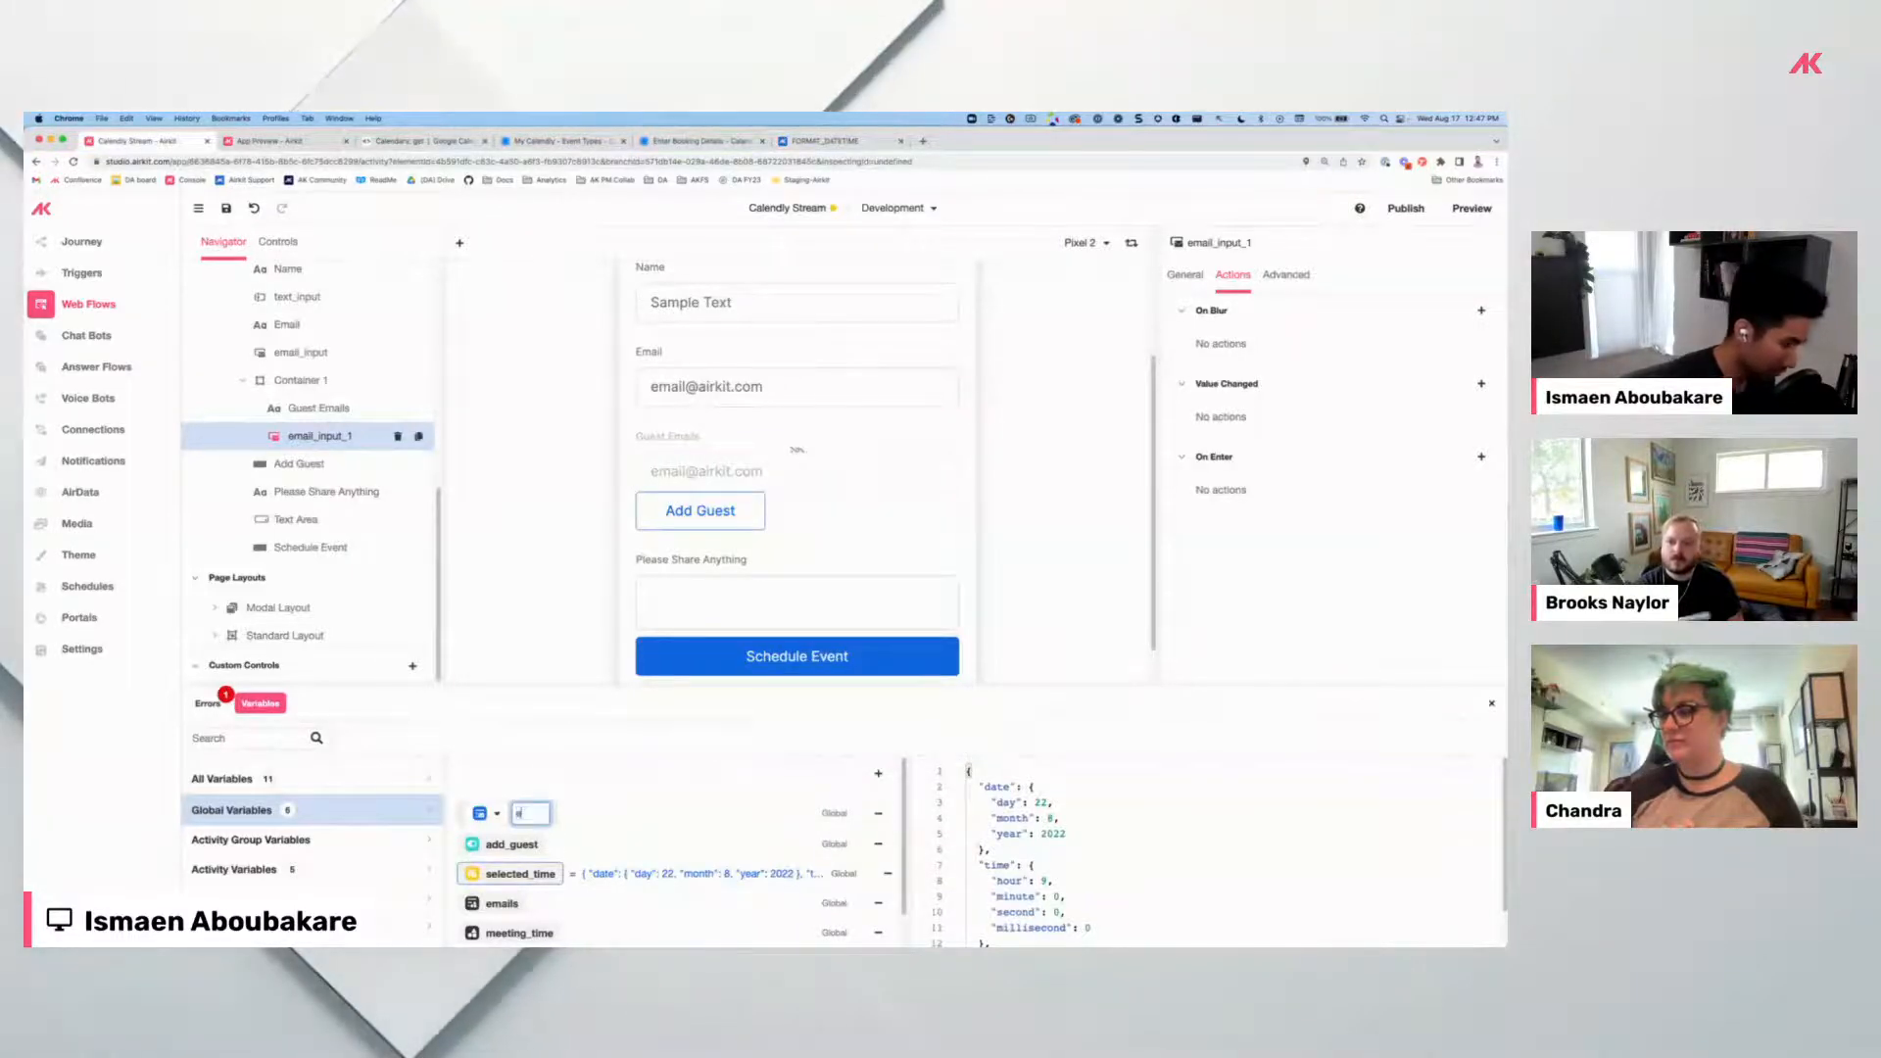
{"action": "type", "text": "ls"}
{"action": "key", "text": "Return"}
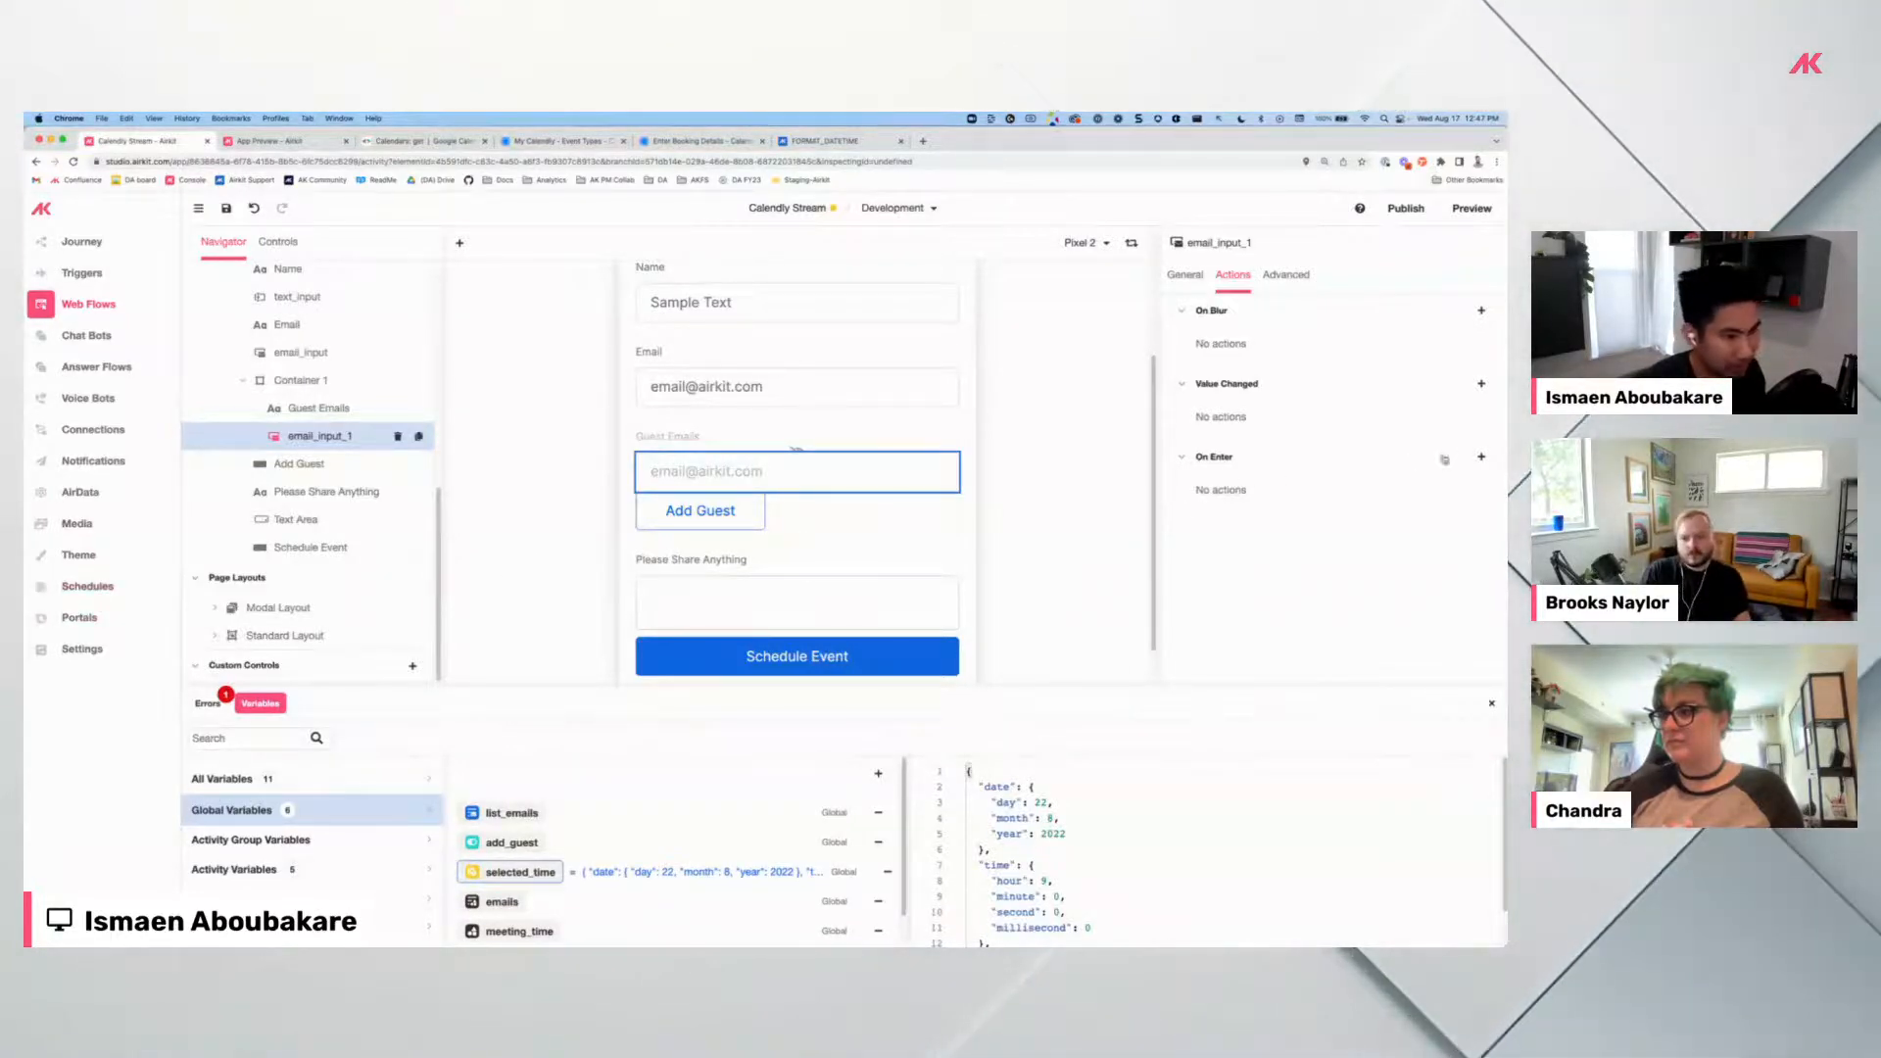
Add an On Enter Set Variable action setting session.list_emails to APPEND#USER_FUNCTION().
{"action": "left_click", "coordinate": [1482, 457]}
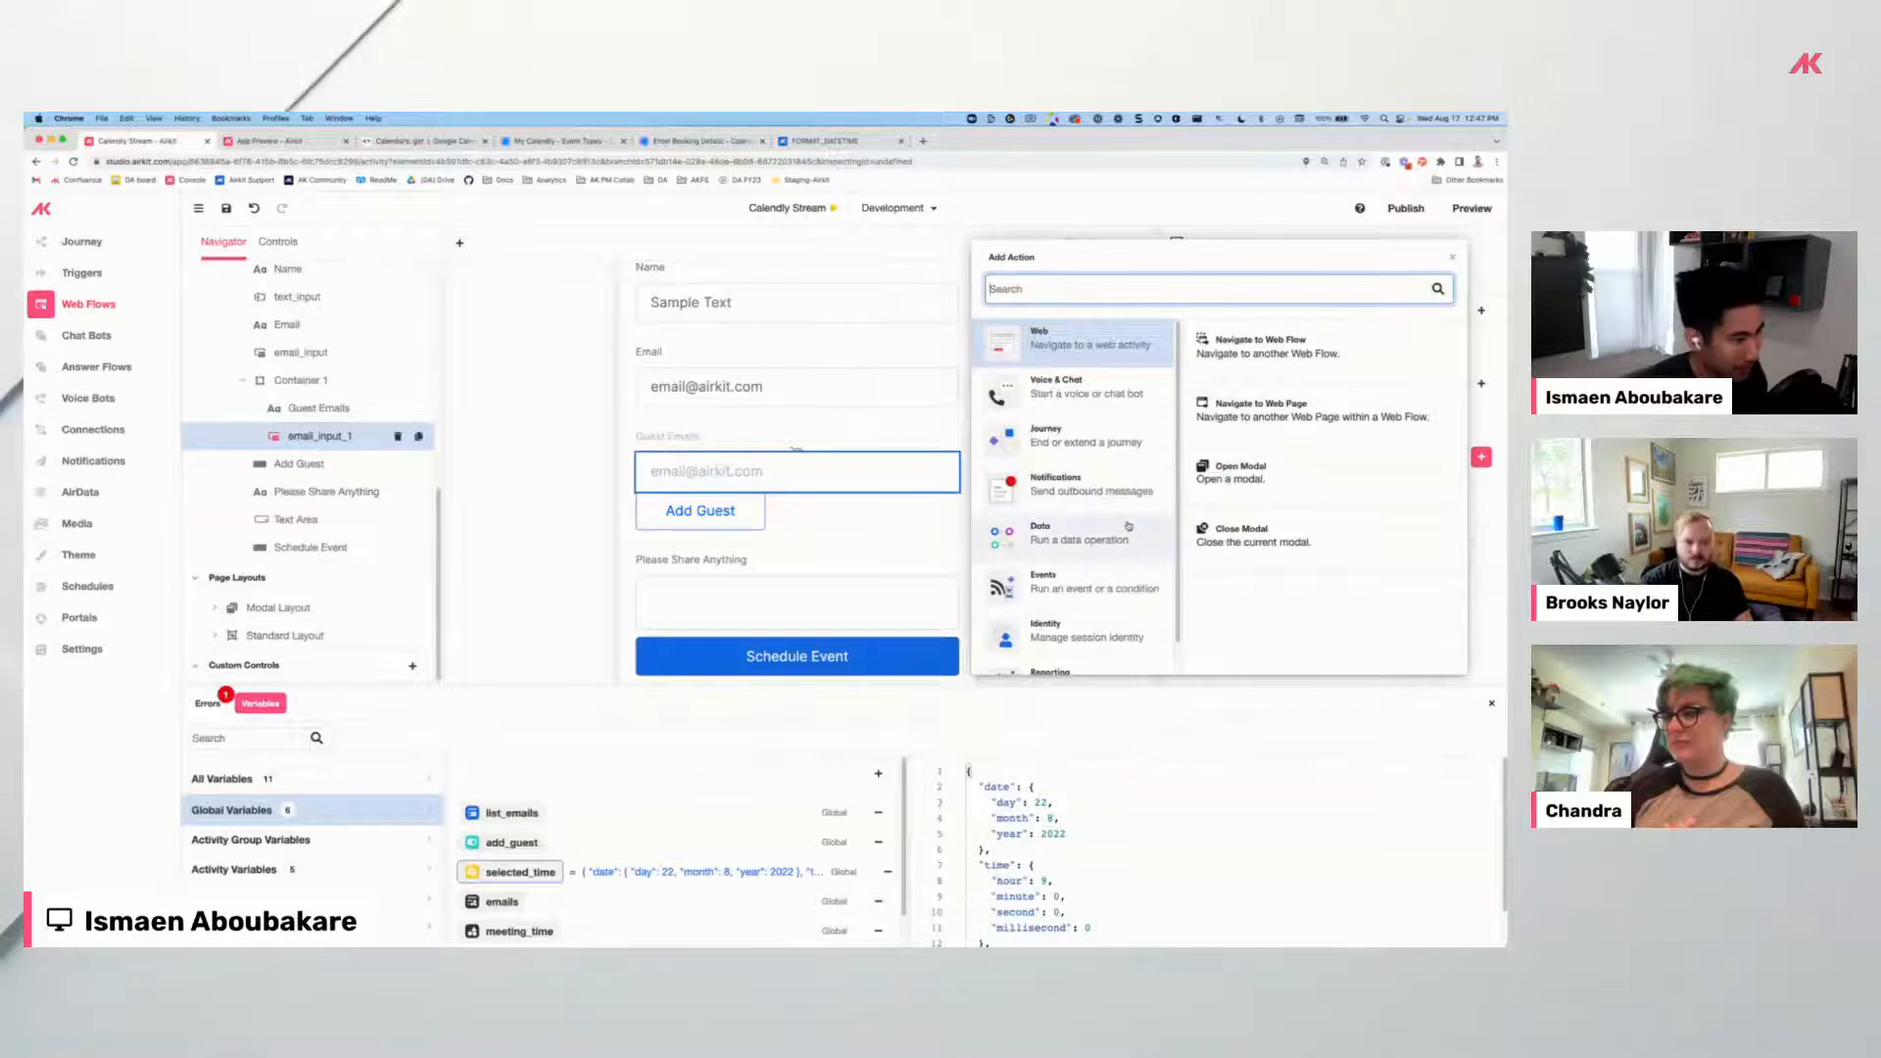
{"action": "left_click", "coordinate": [1096, 535]}
{"action": "left_click", "coordinate": [1252, 480]}
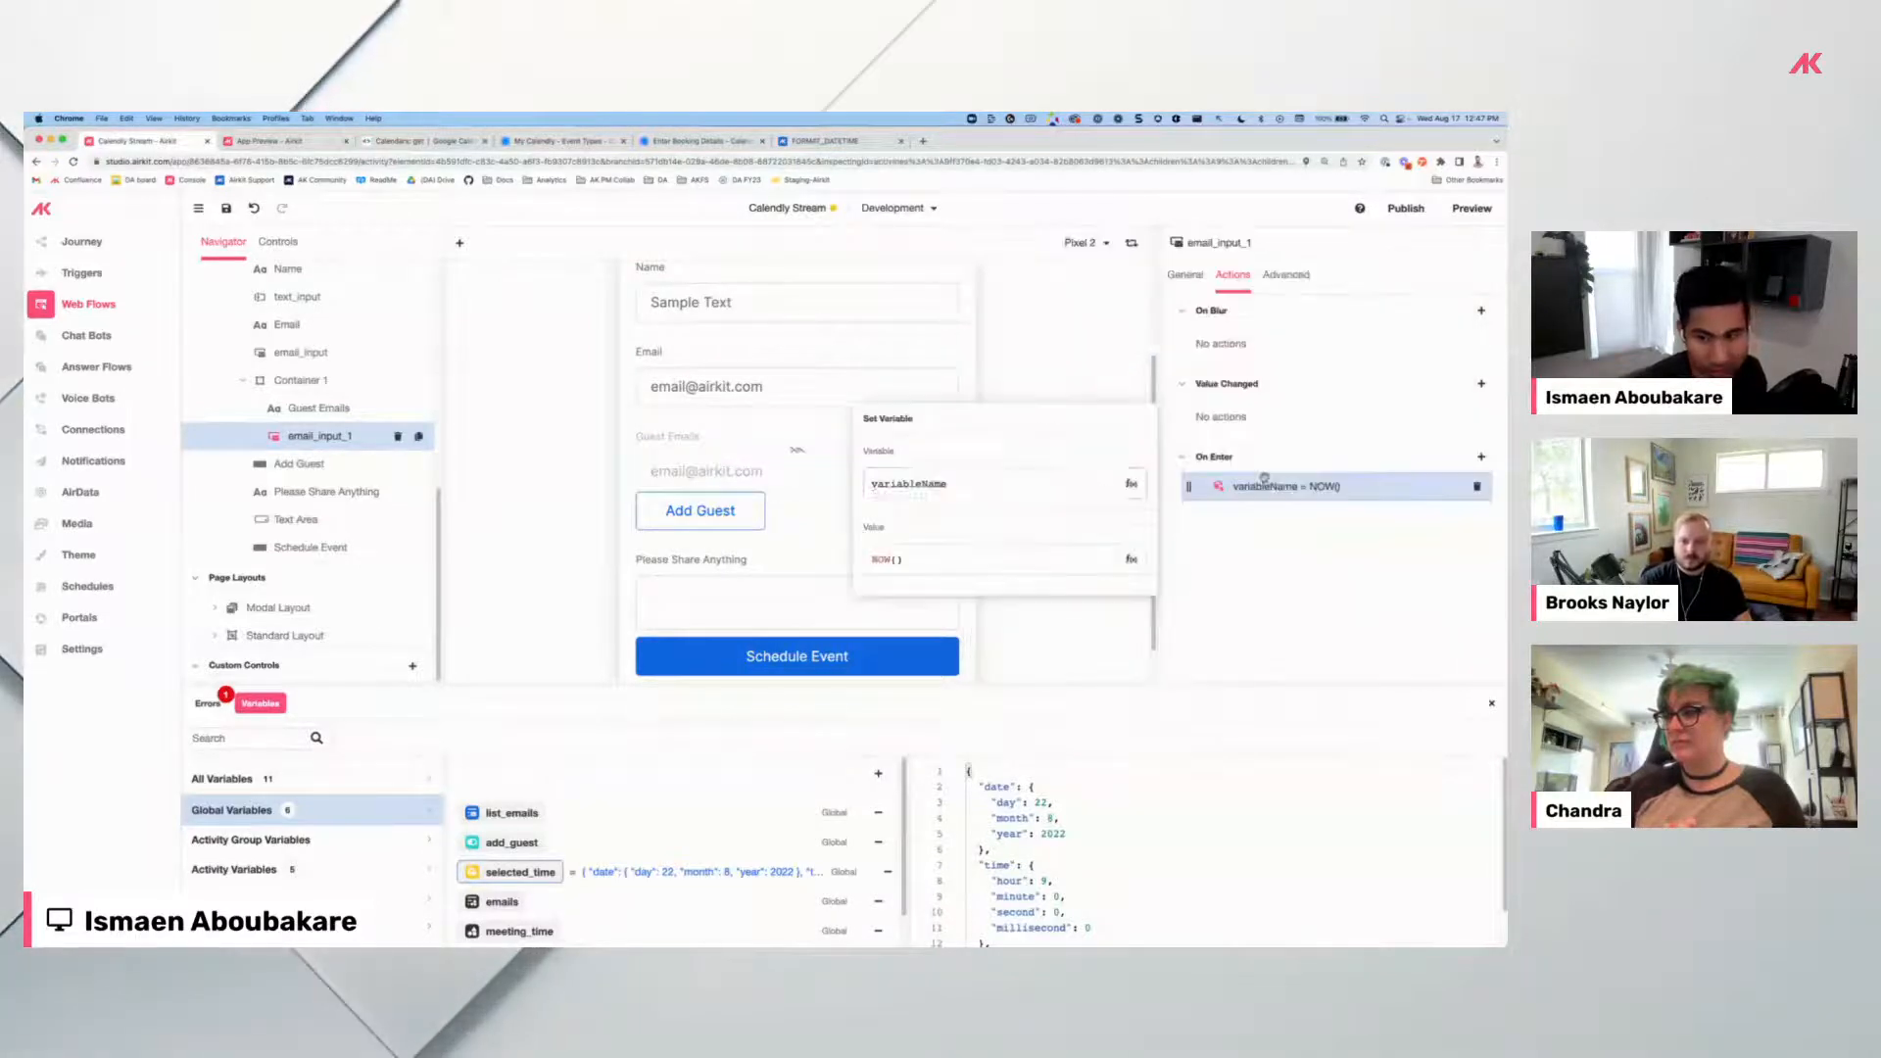
{"action": "left_click", "coordinate": [1021, 480]}
{"action": "key", "text": "super+a"}
{"action": "type", "text": "se"}
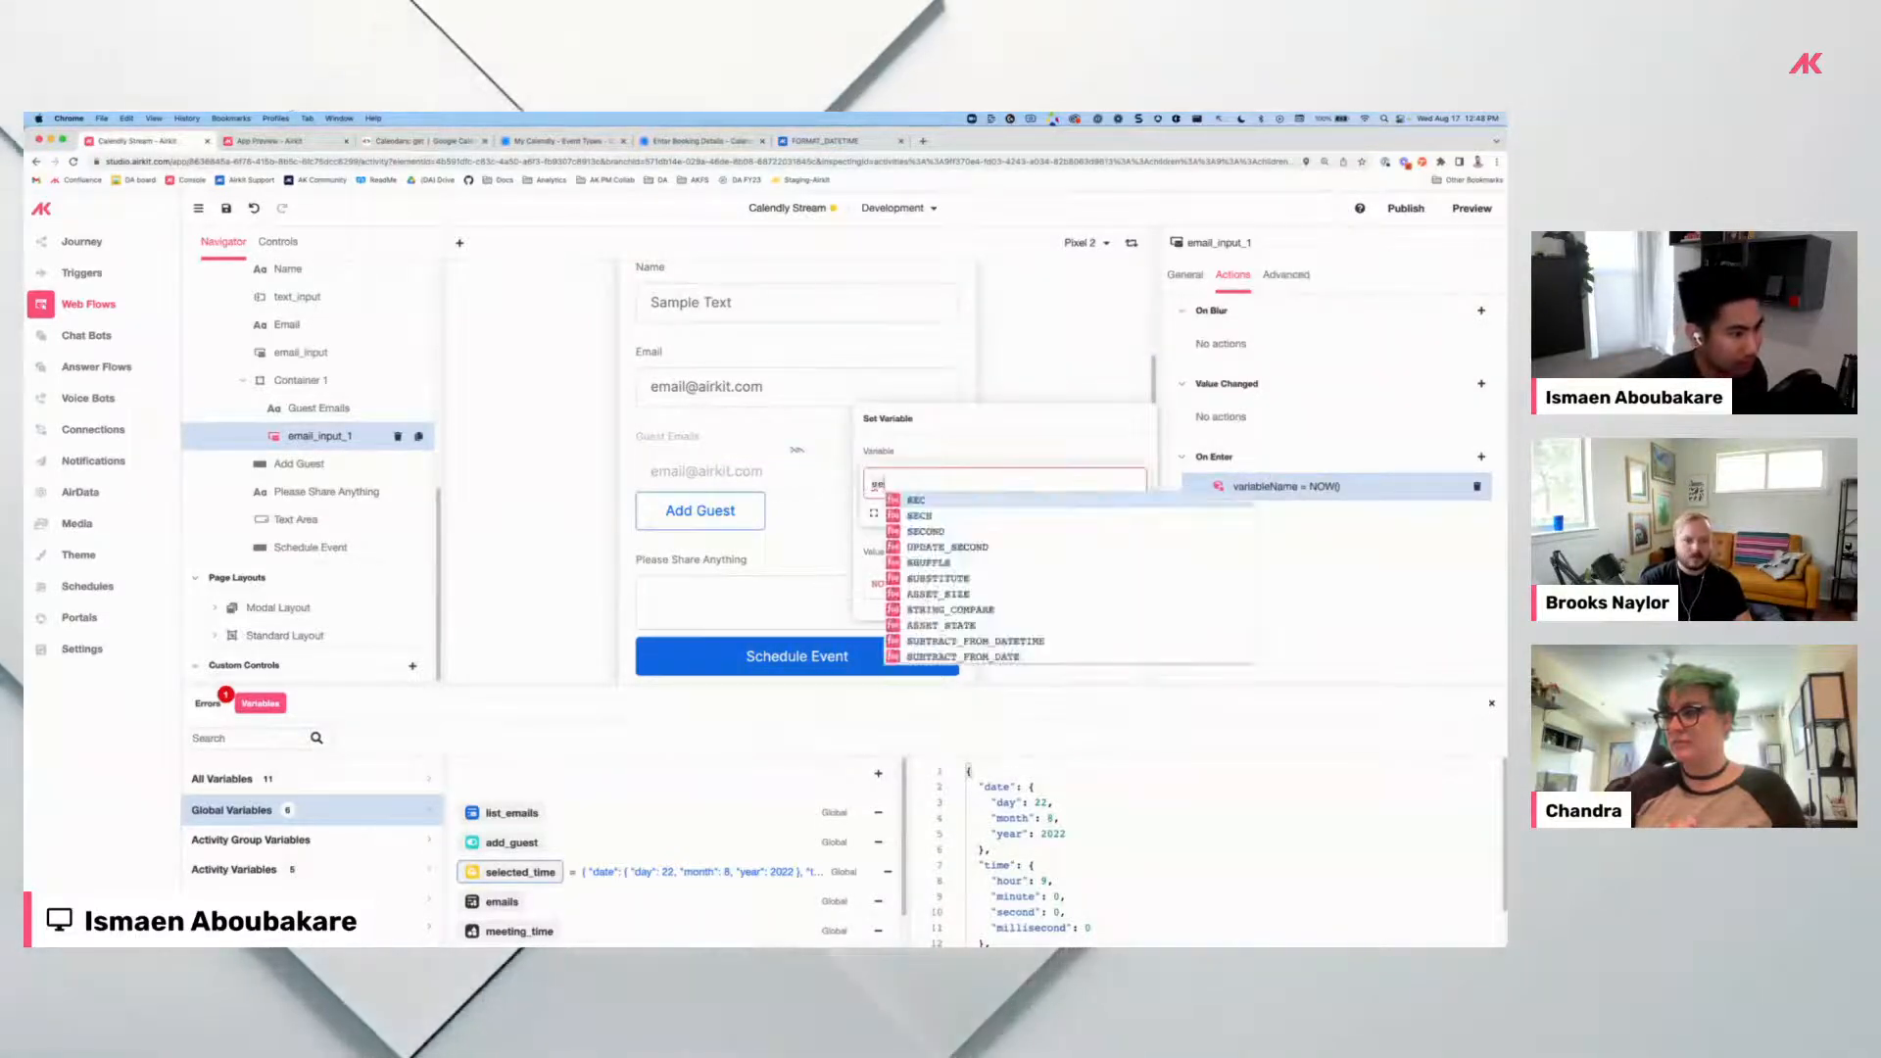
{"action": "type", "text": "ssion.e"}
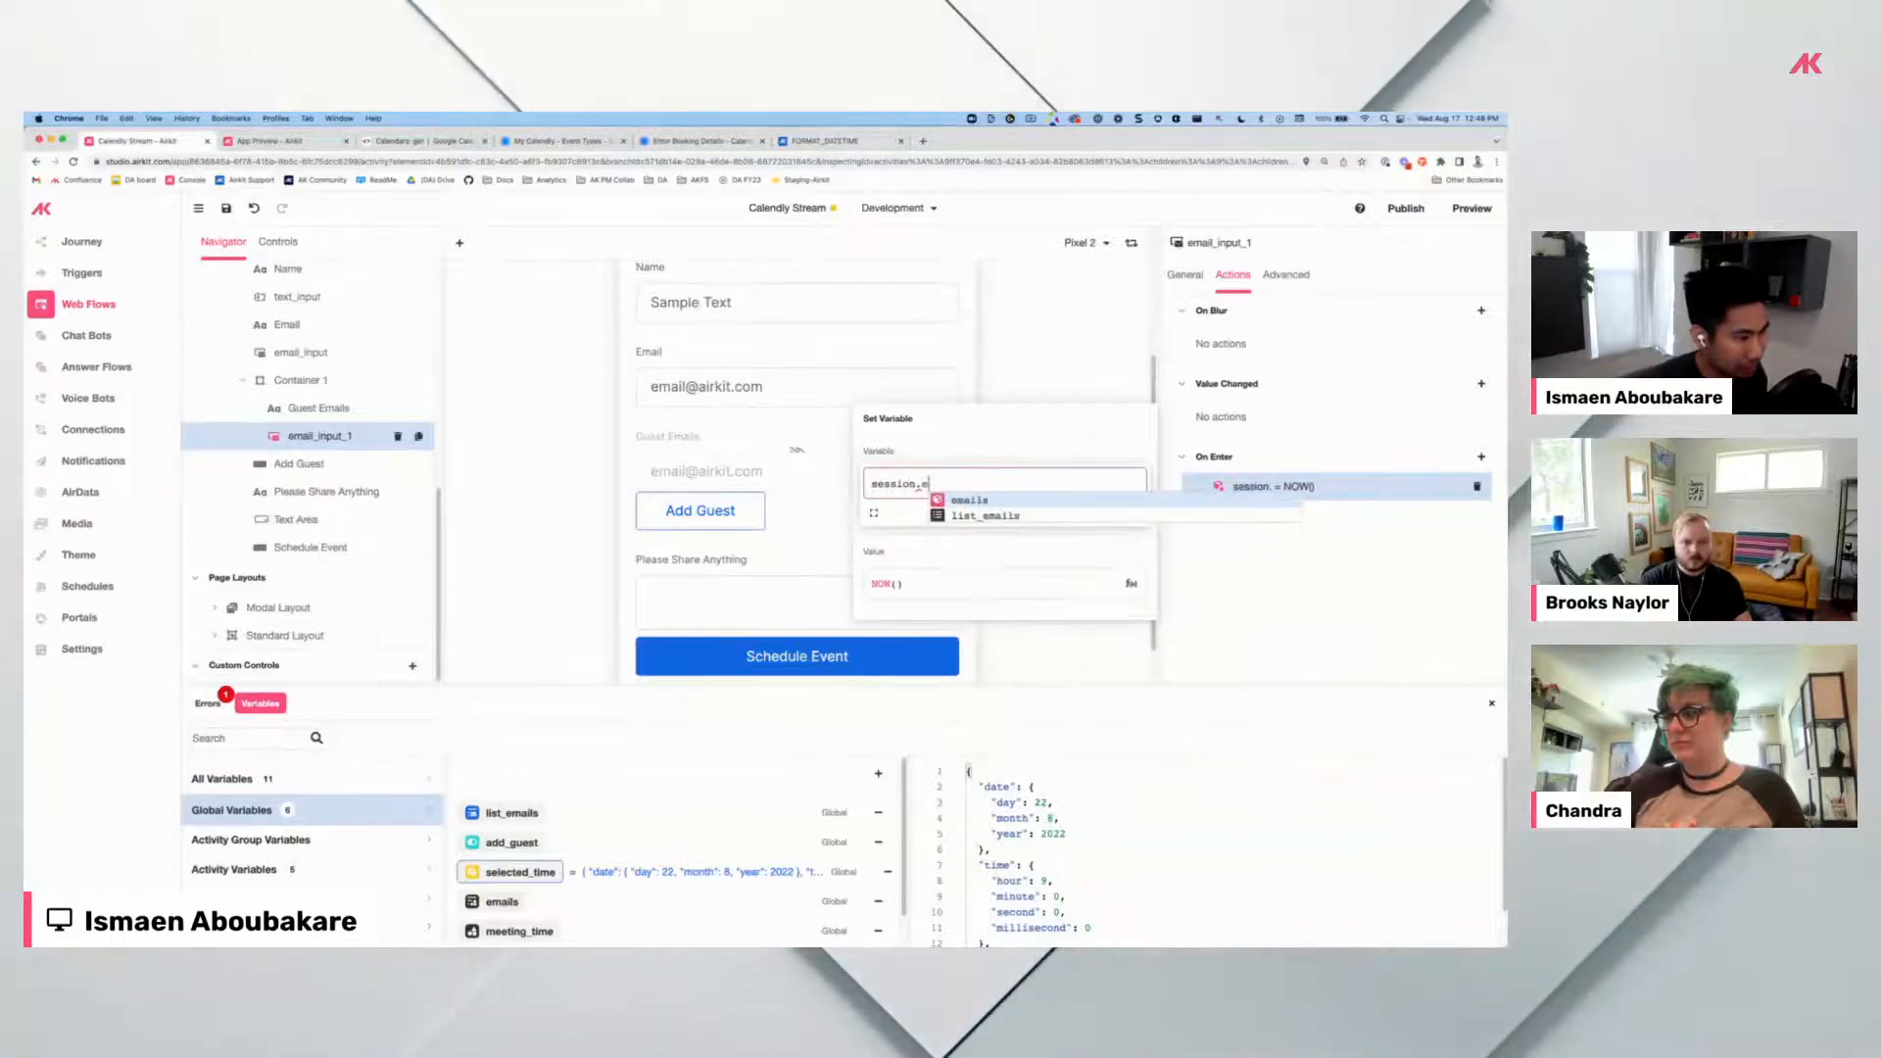
{"action": "key", "text": "BackSpace"}
{"action": "type", "text": "list_emails"}
{"action": "key", "text": "Return"}
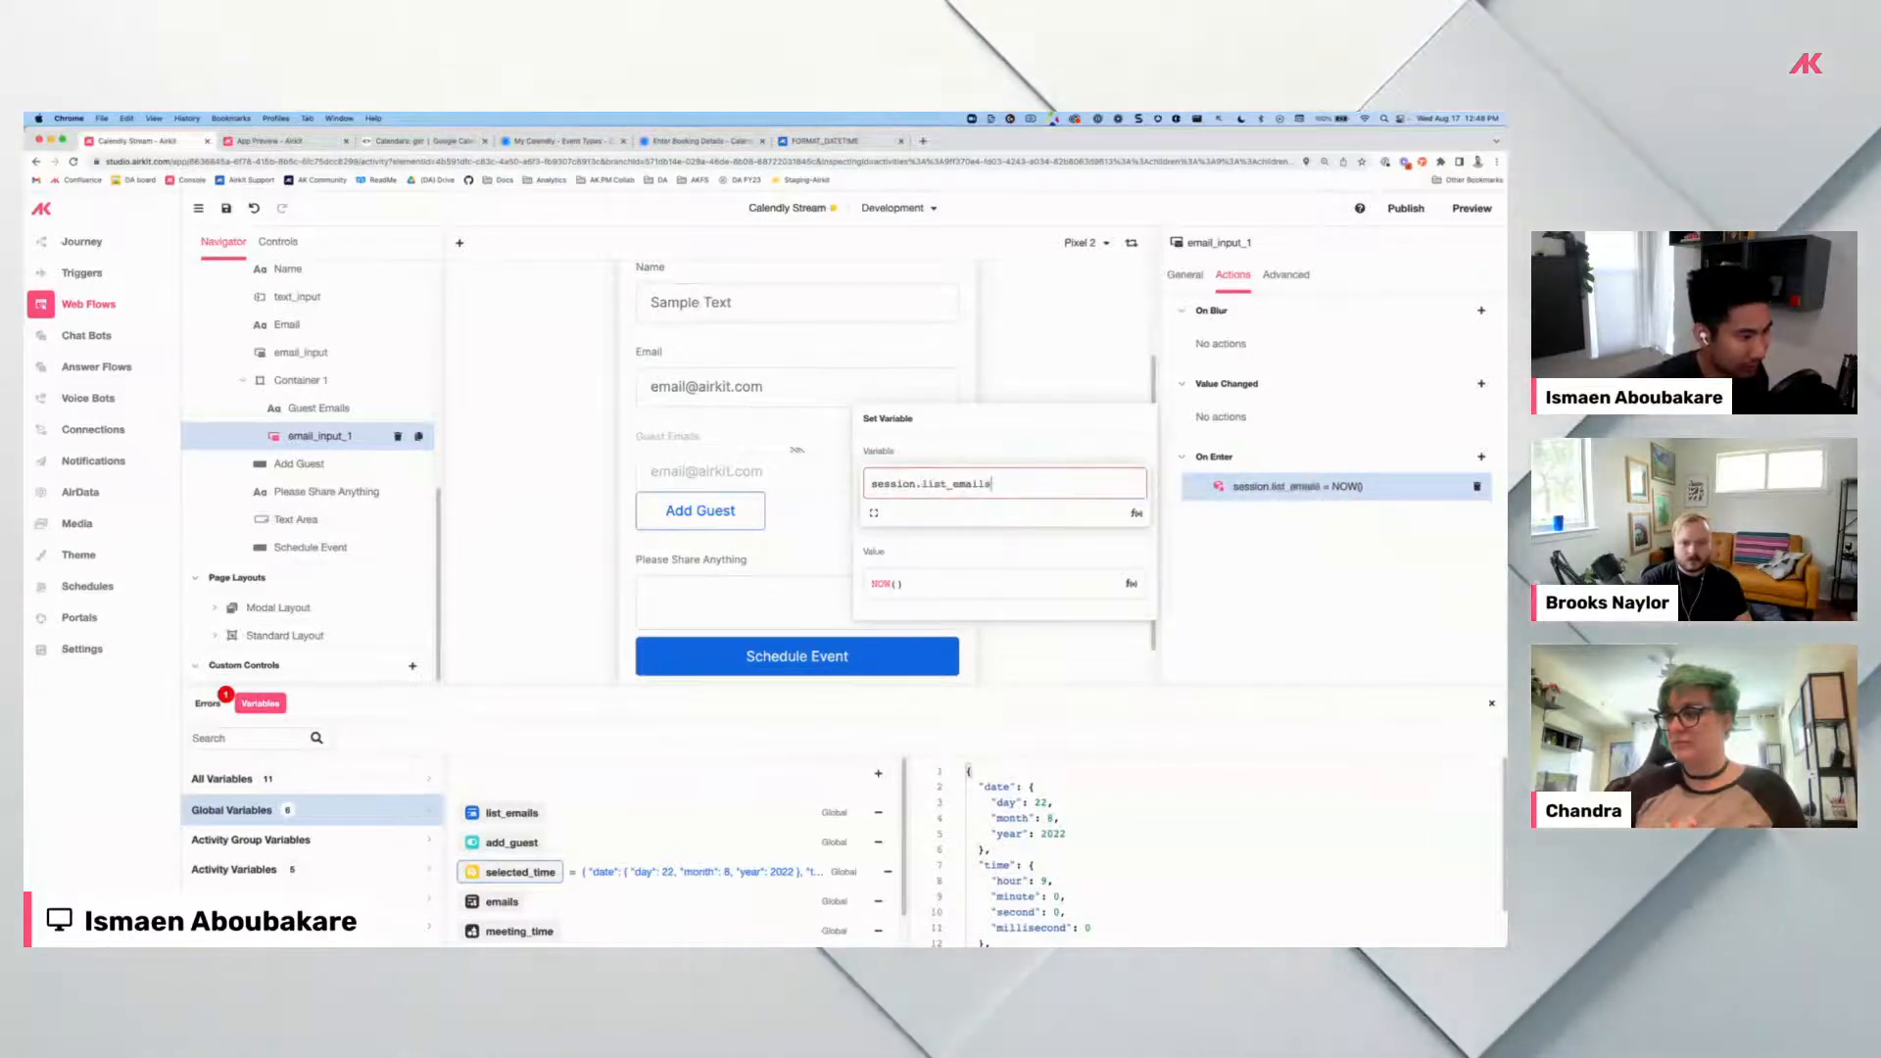
{"action": "left_click", "coordinate": [961, 581]}
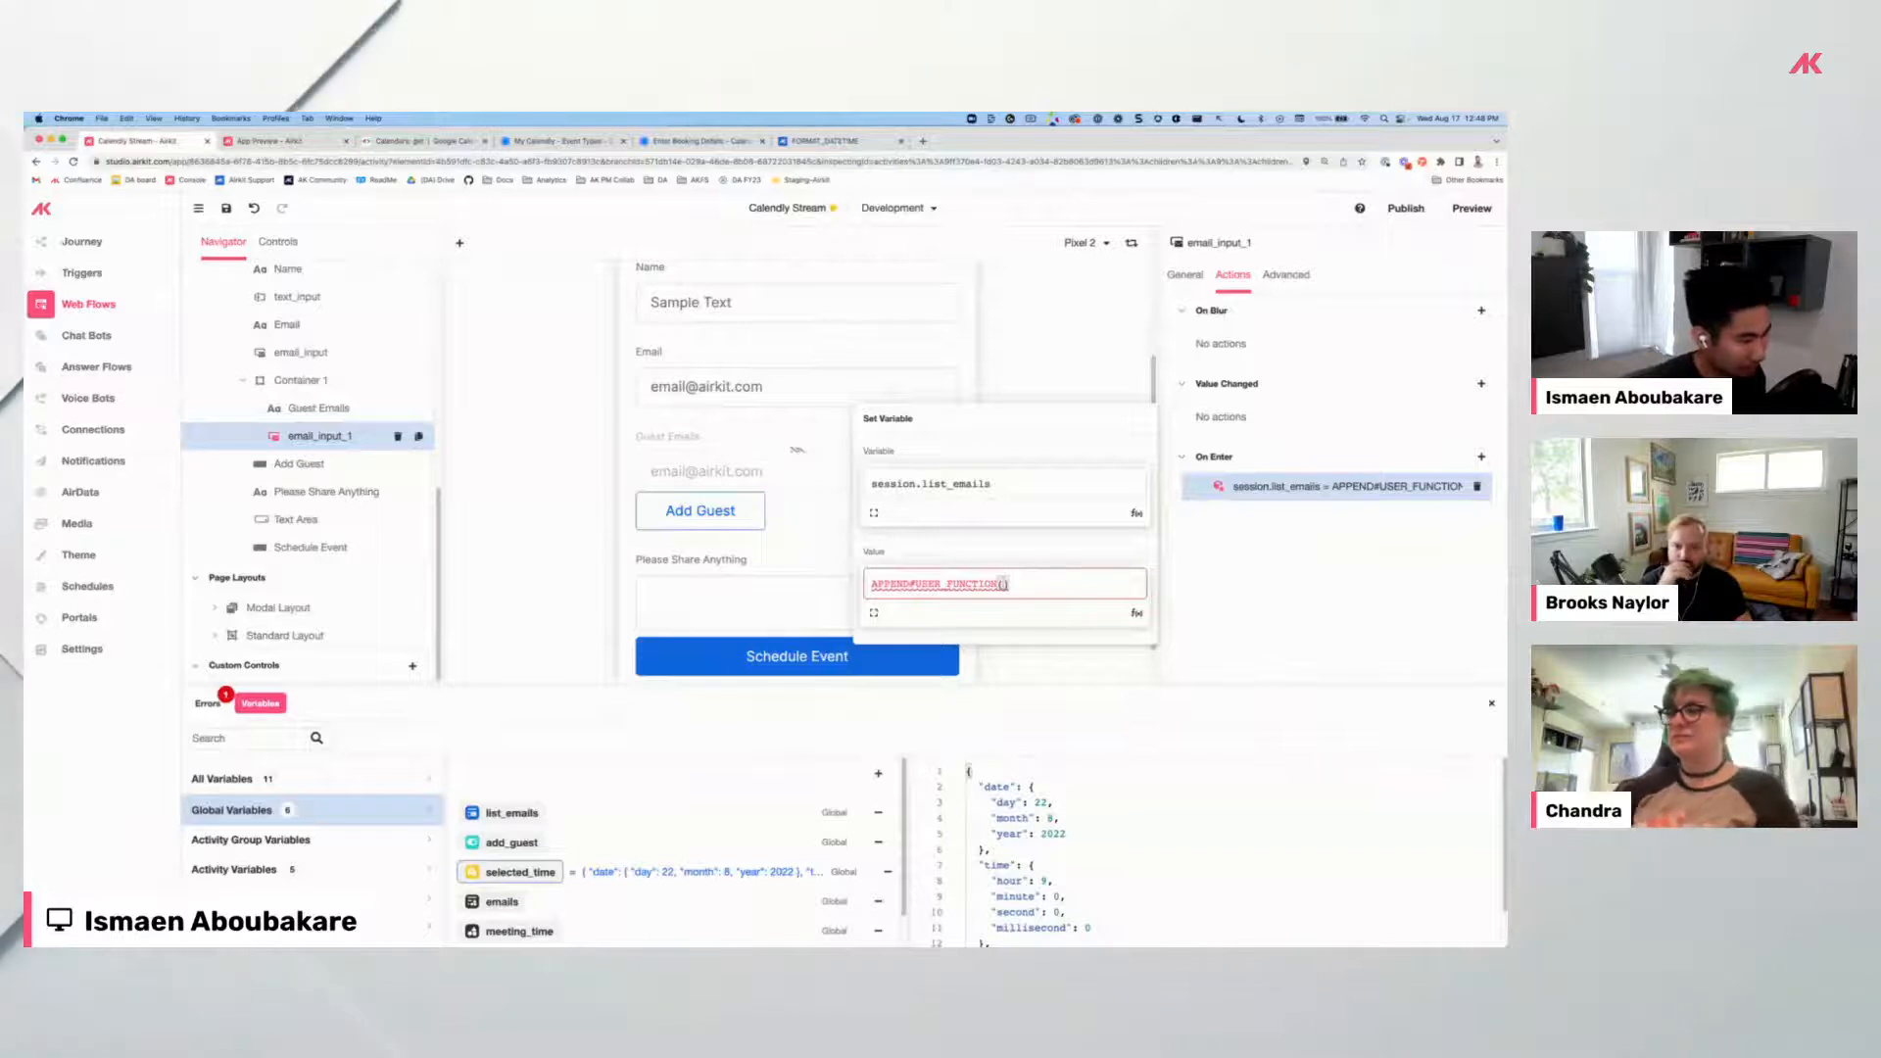
{"action": "left_click", "coordinate": [94, 431]}
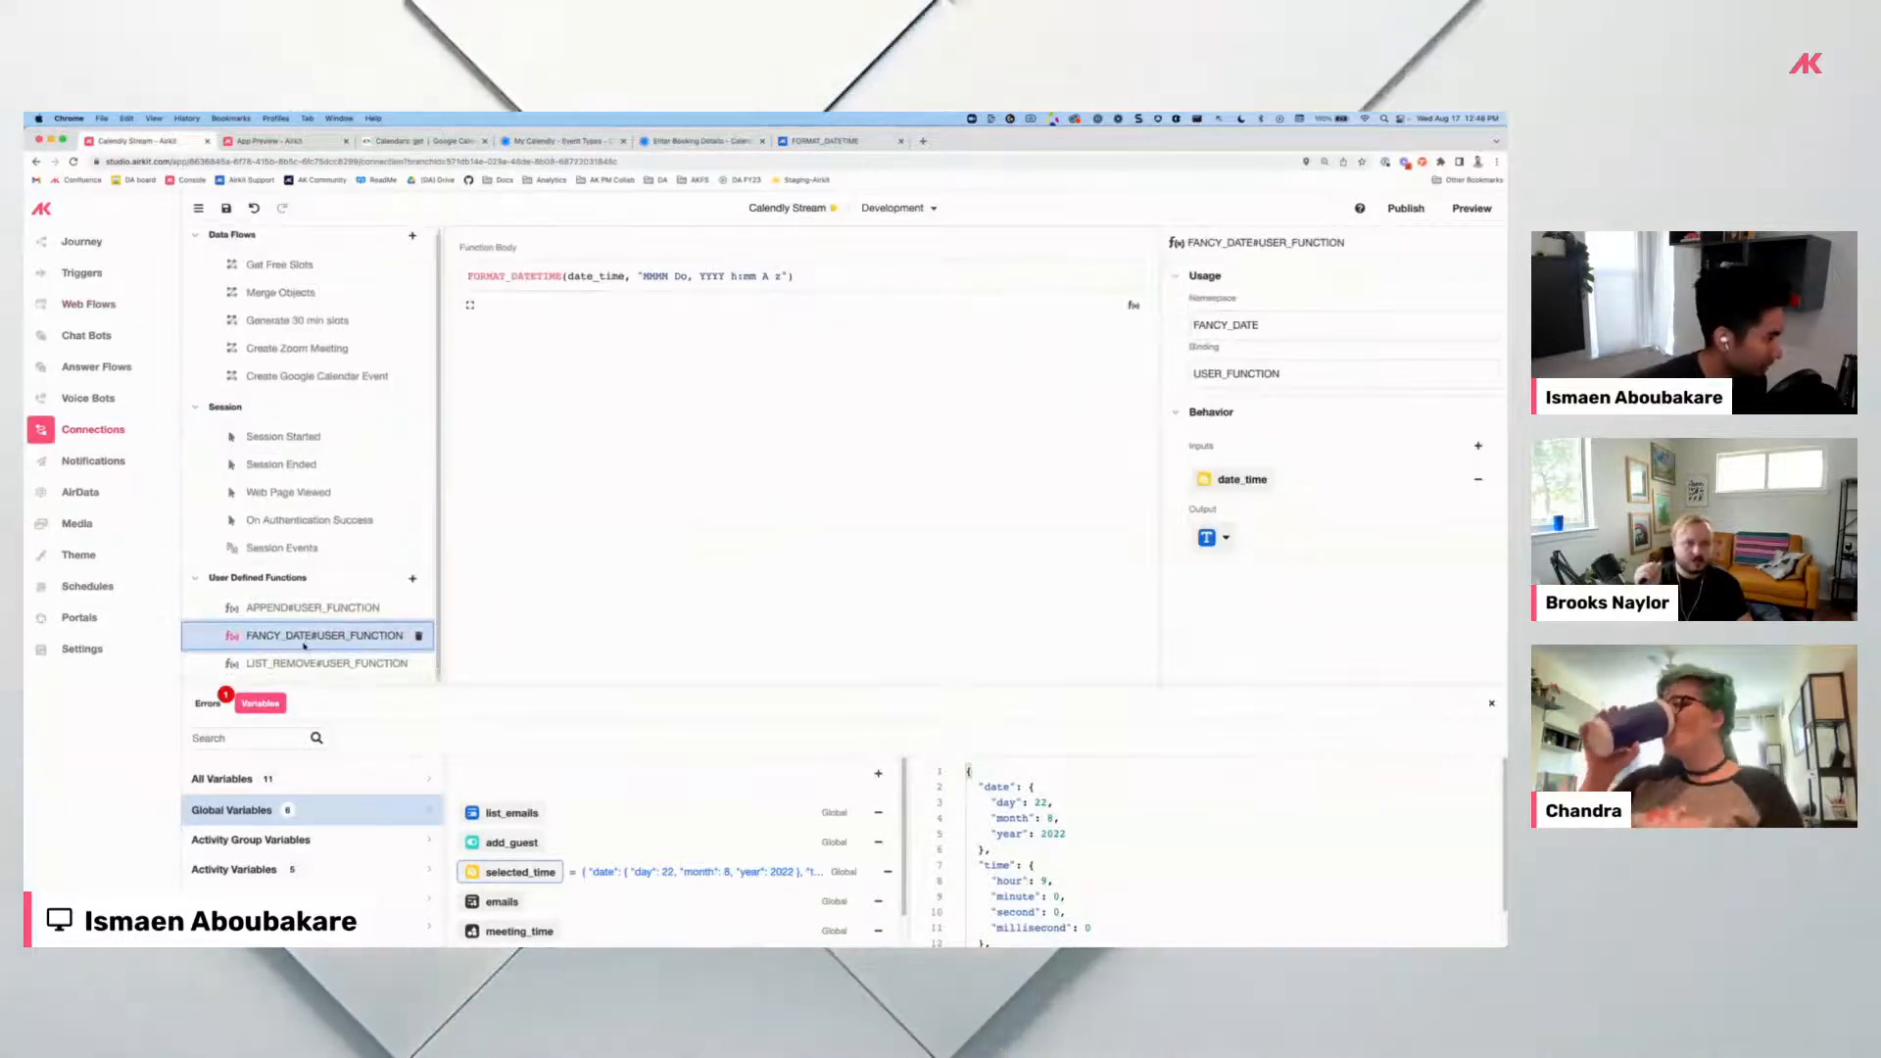
View the APPEND#USER_FUNCTION definition under User Defined Functions.
{"action": "left_click", "coordinate": [304, 608]}
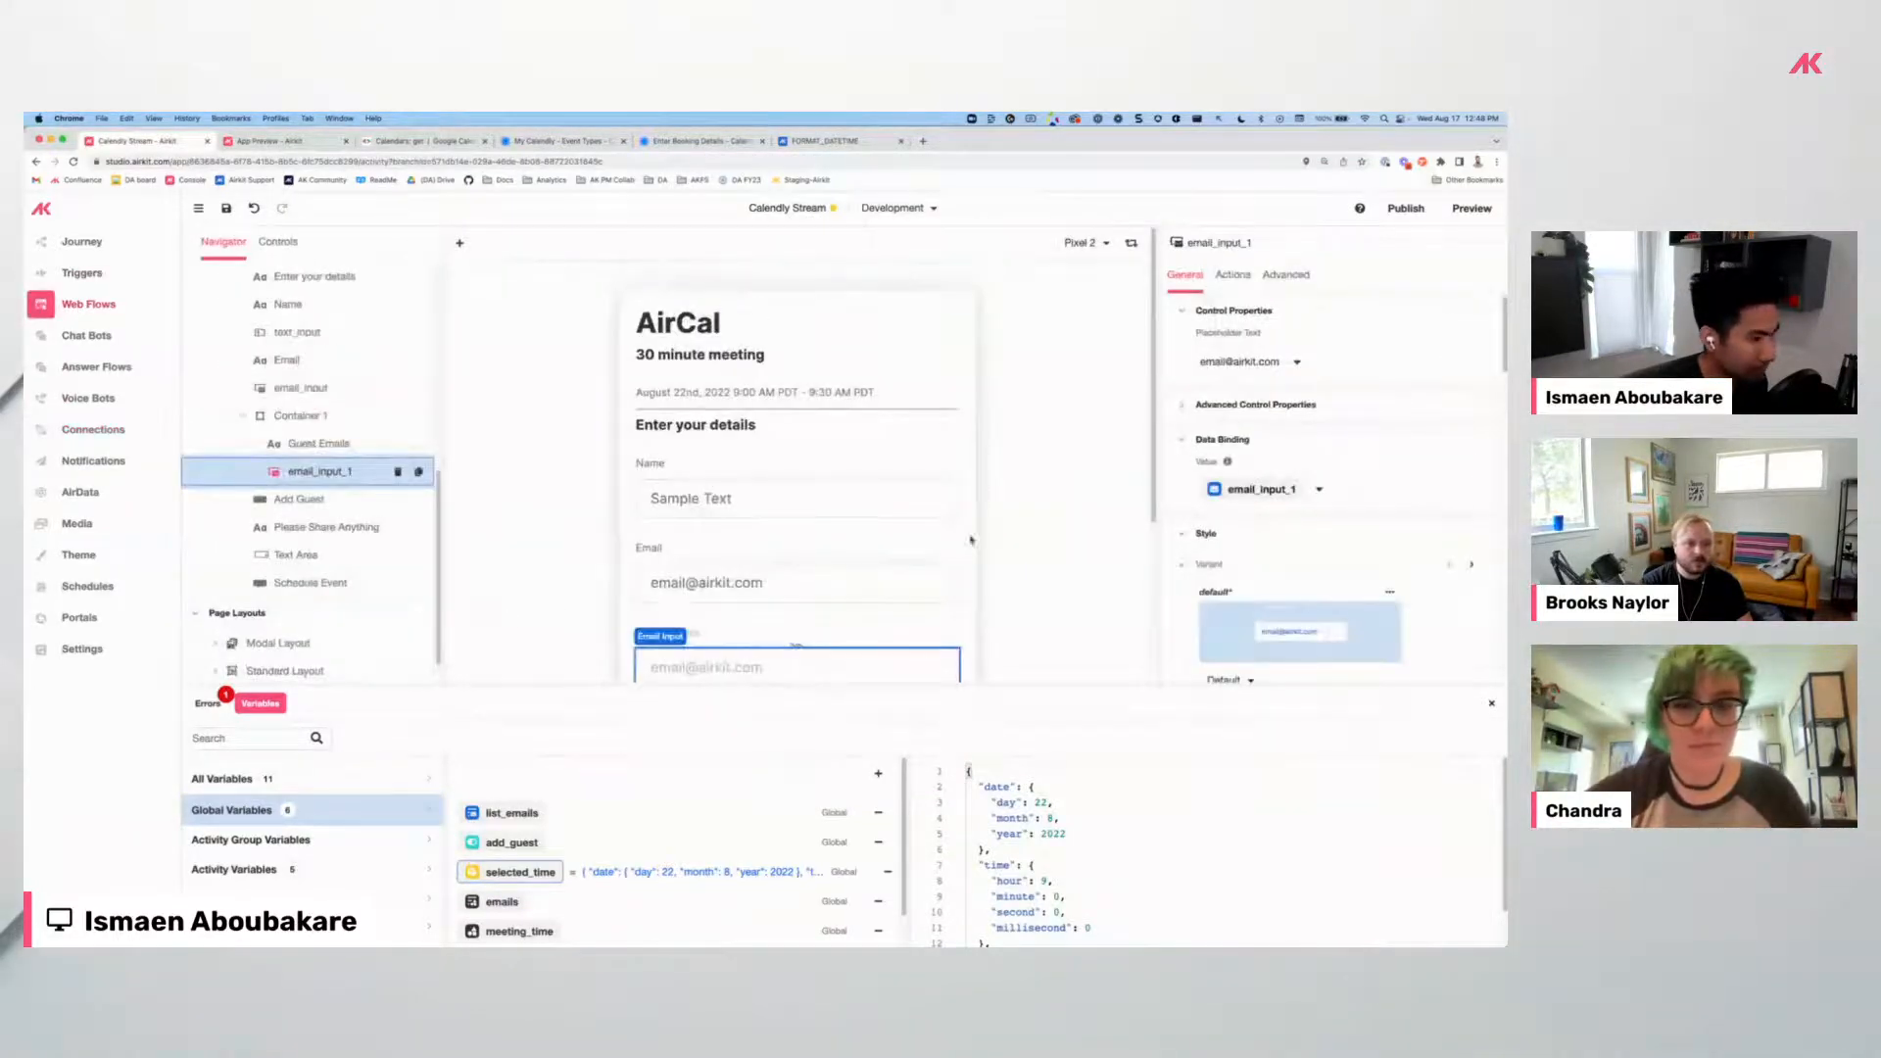
Pass session.list_emails and the guest email input as APPEND#USER_FUNCTION arguments.
{"action": "scroll", "coordinate": [830, 579], "scroll_direction": "down", "scroll_amount": 3}
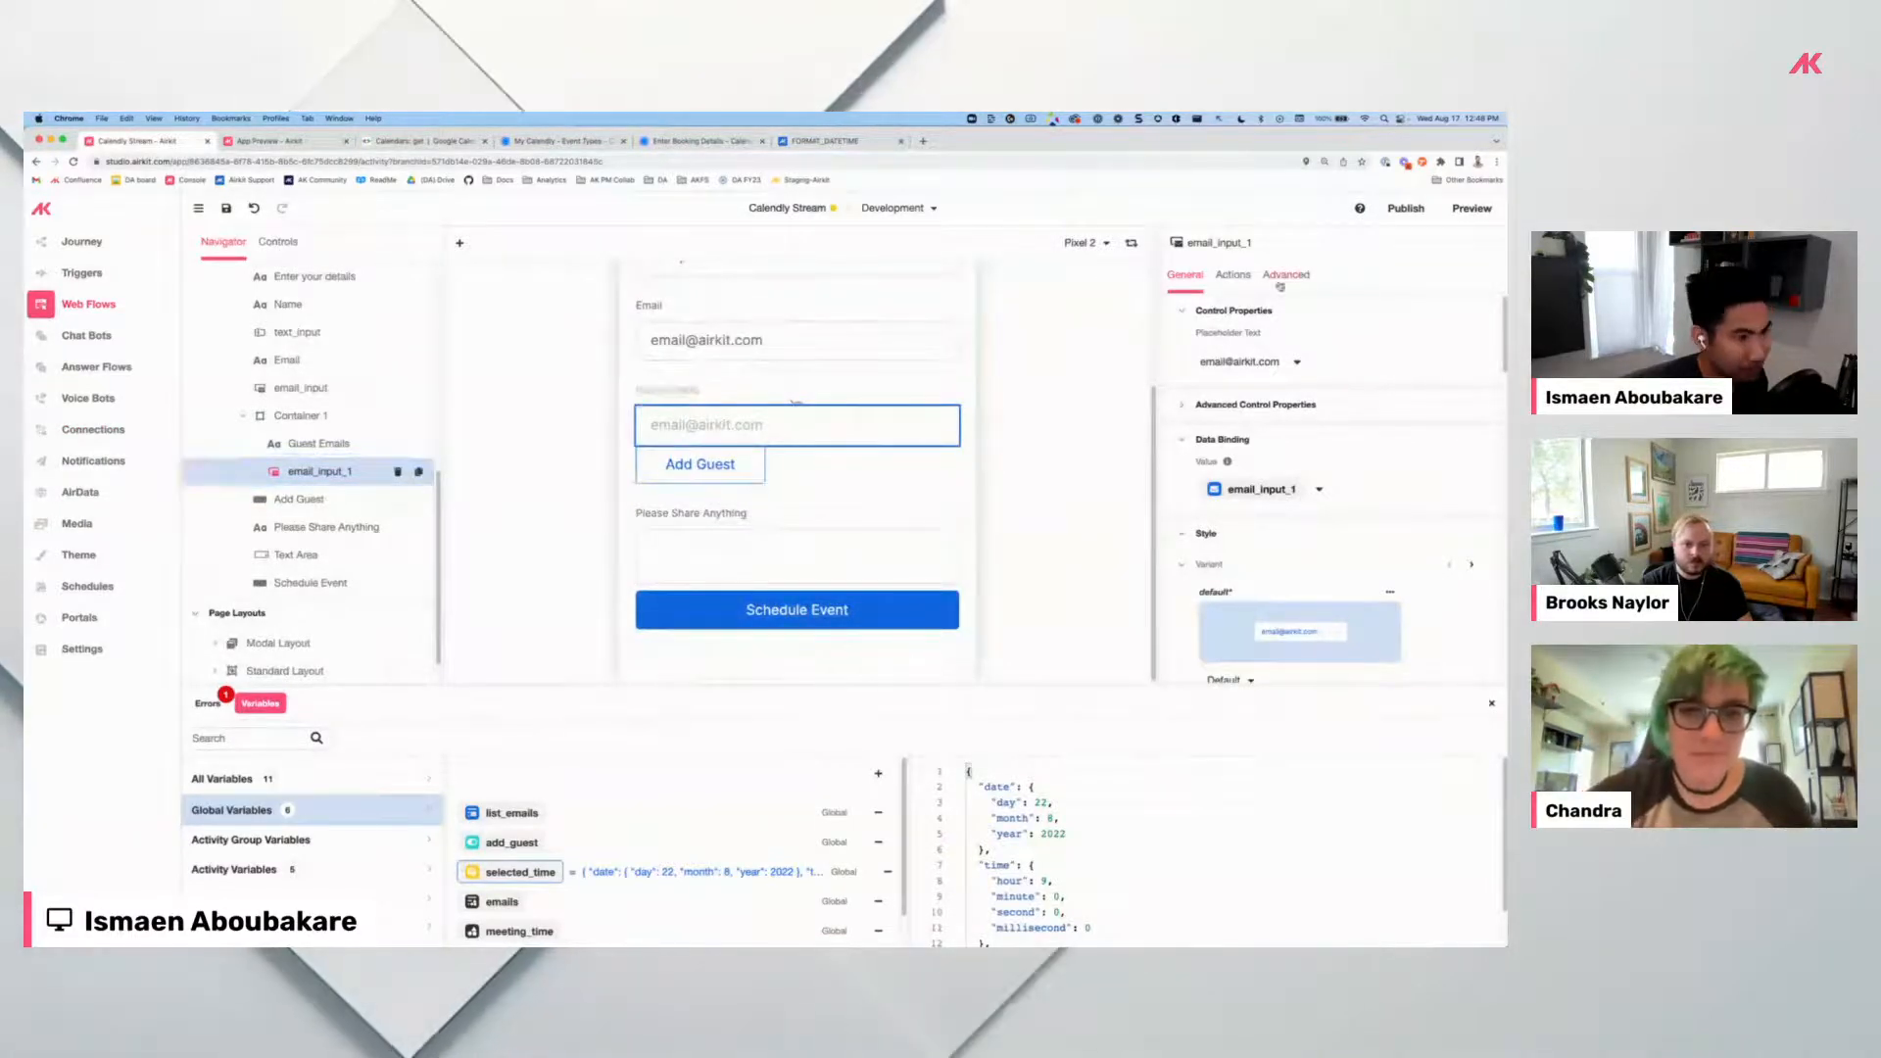
{"action": "left_click", "coordinate": [1233, 274]}
{"action": "left_click", "coordinate": [1295, 490]}
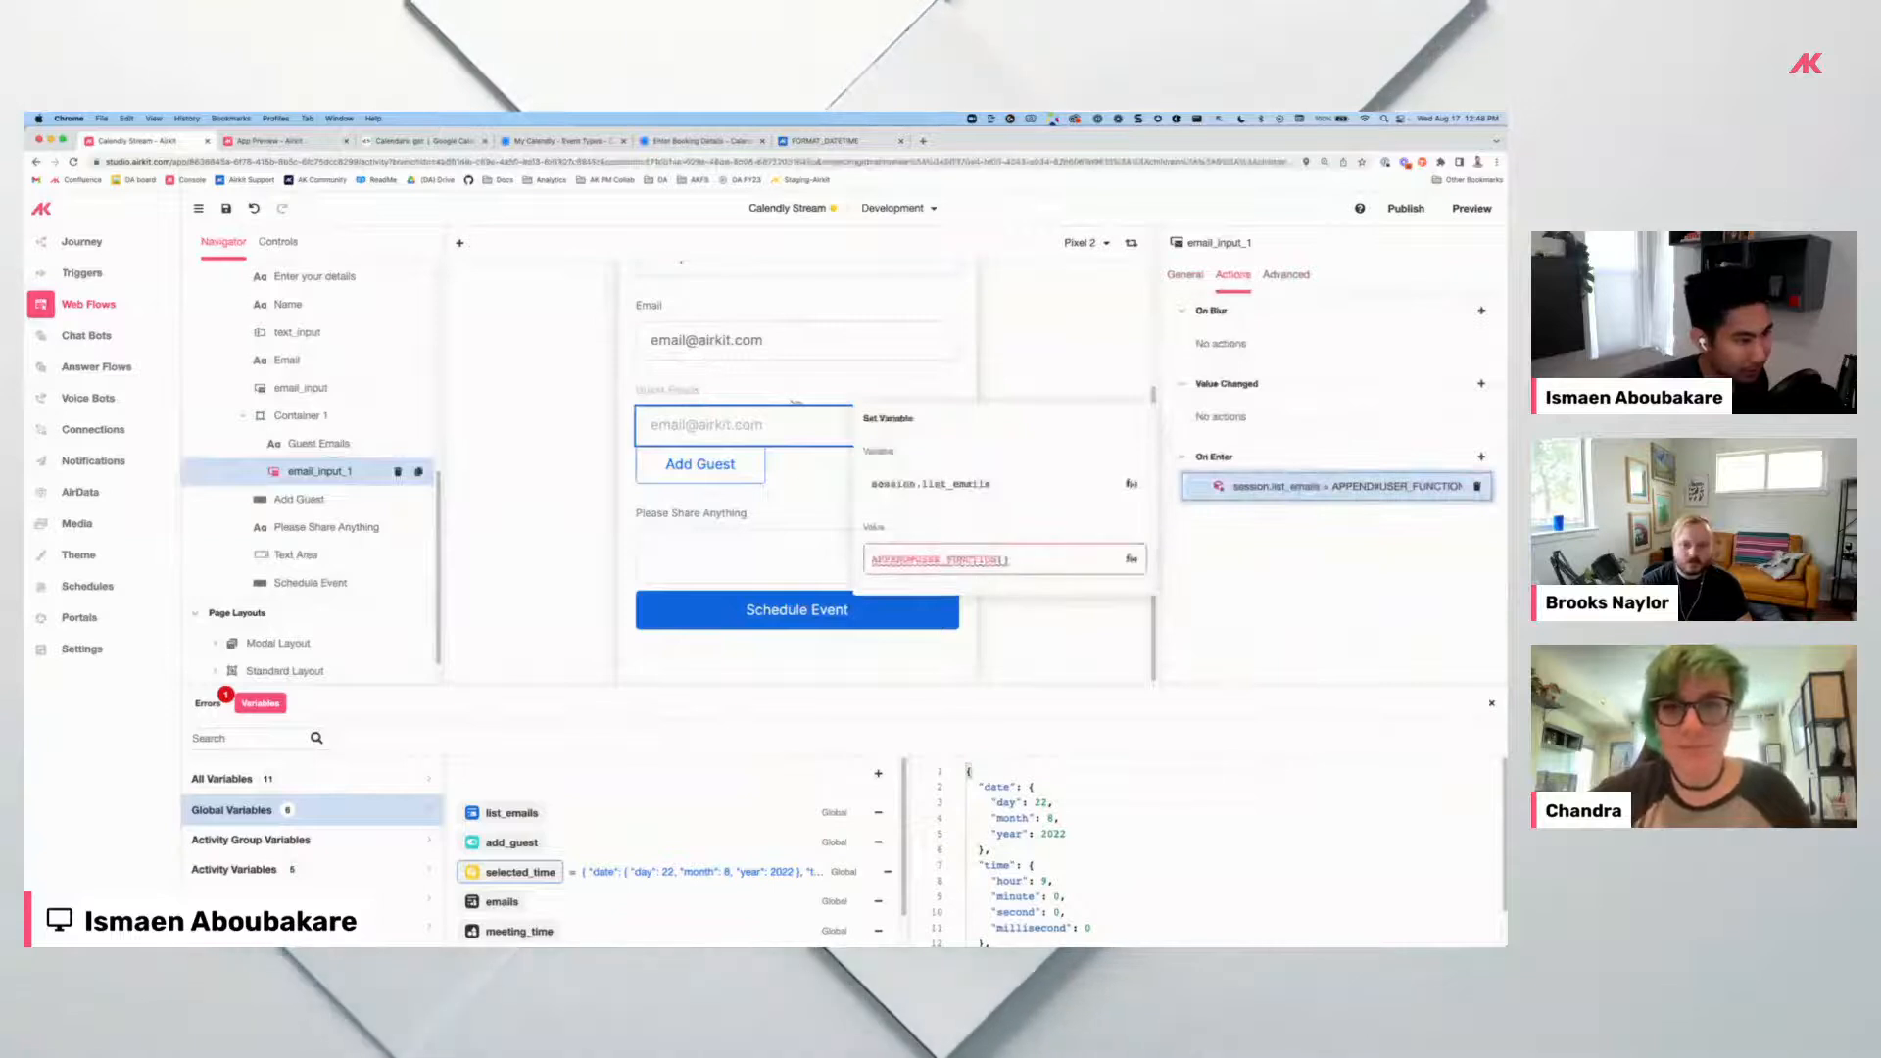
{"action": "left_click", "coordinate": [1003, 560]}
{"action": "type", "text": "session.list_emails,"}
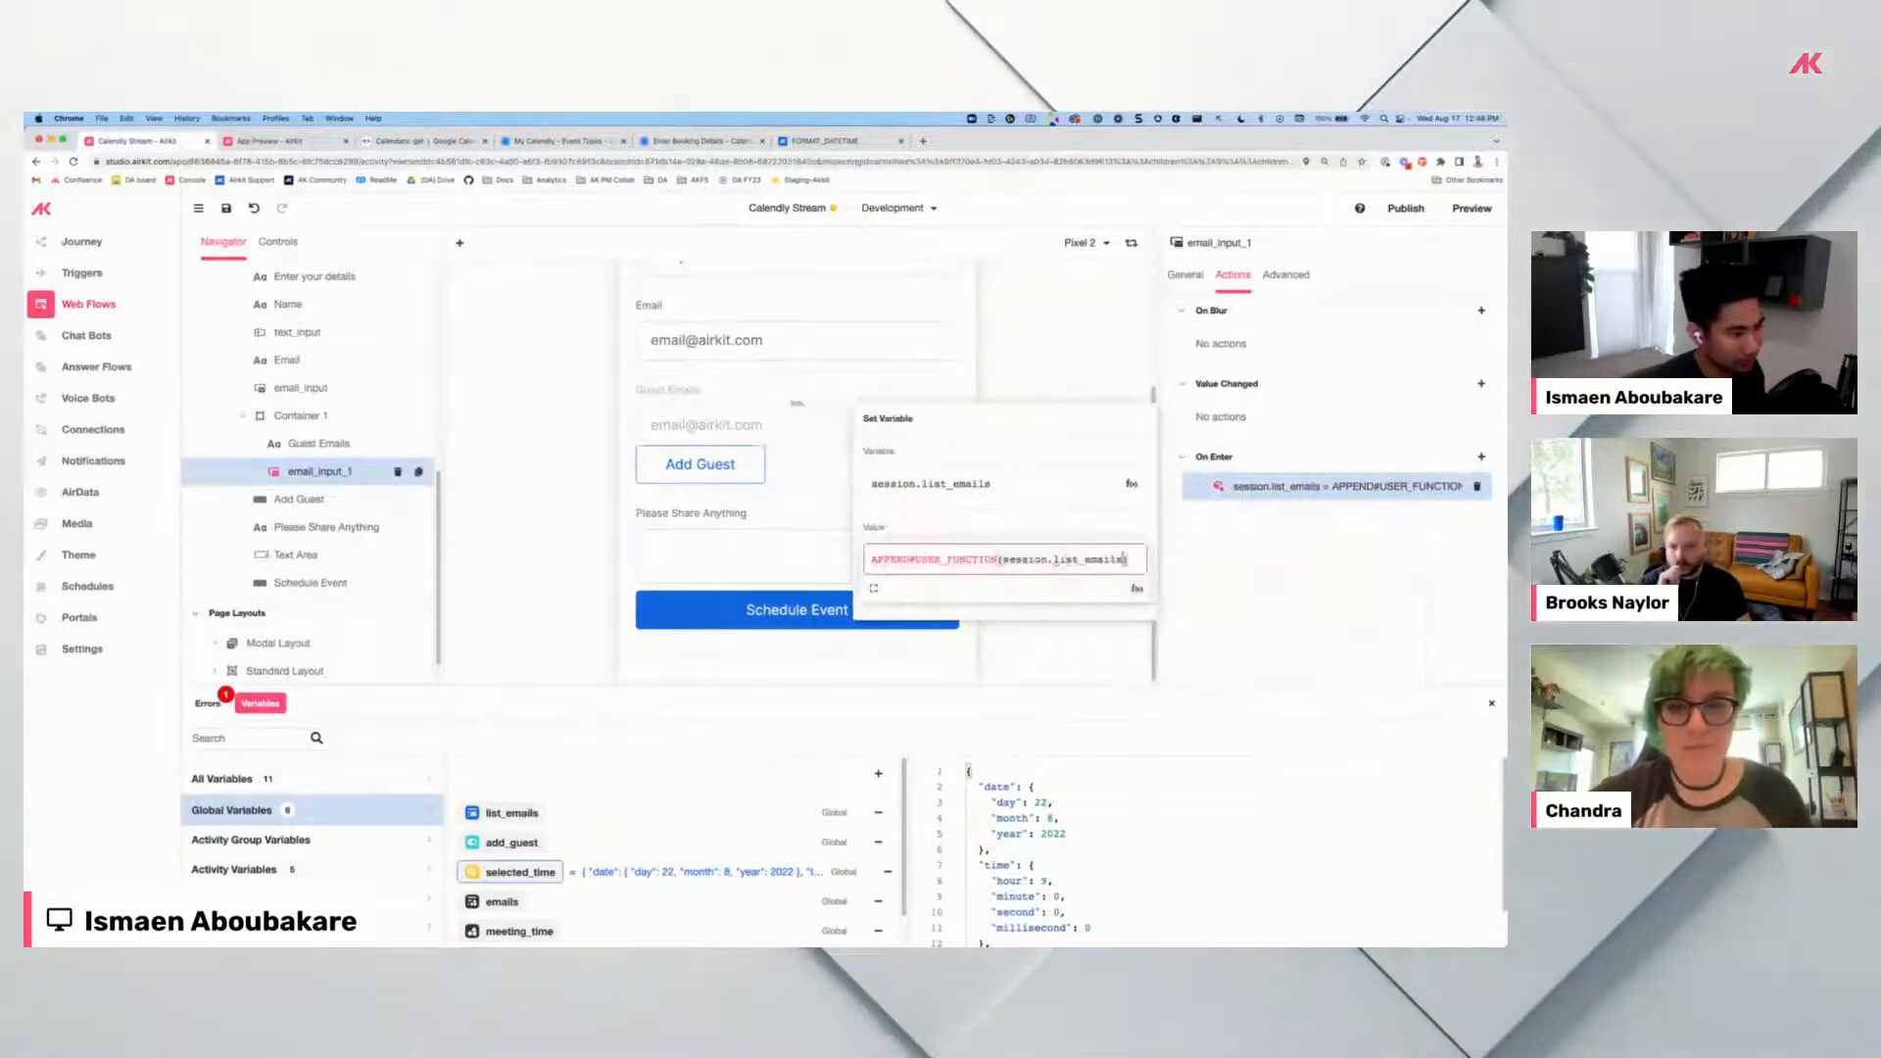
{"action": "type", "text": " email_input_1"}
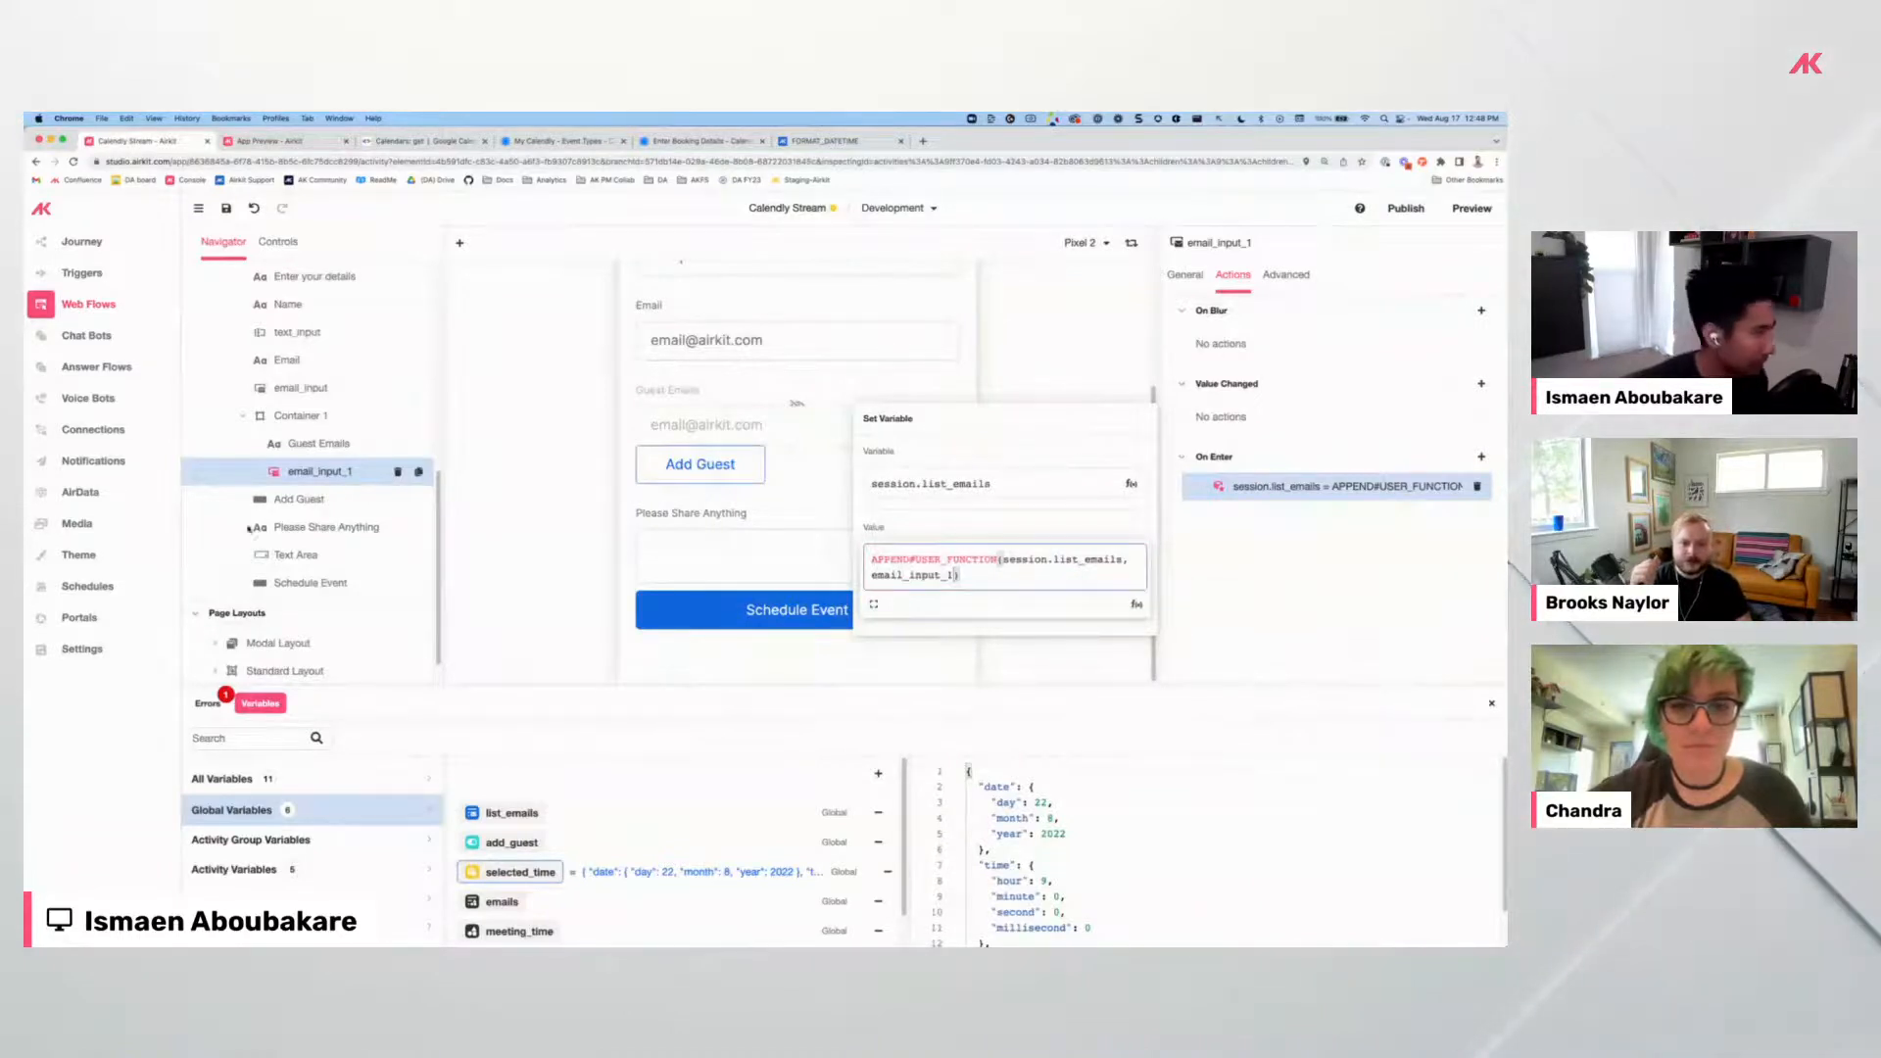
{"action": "left_click", "coordinate": [319, 476]}
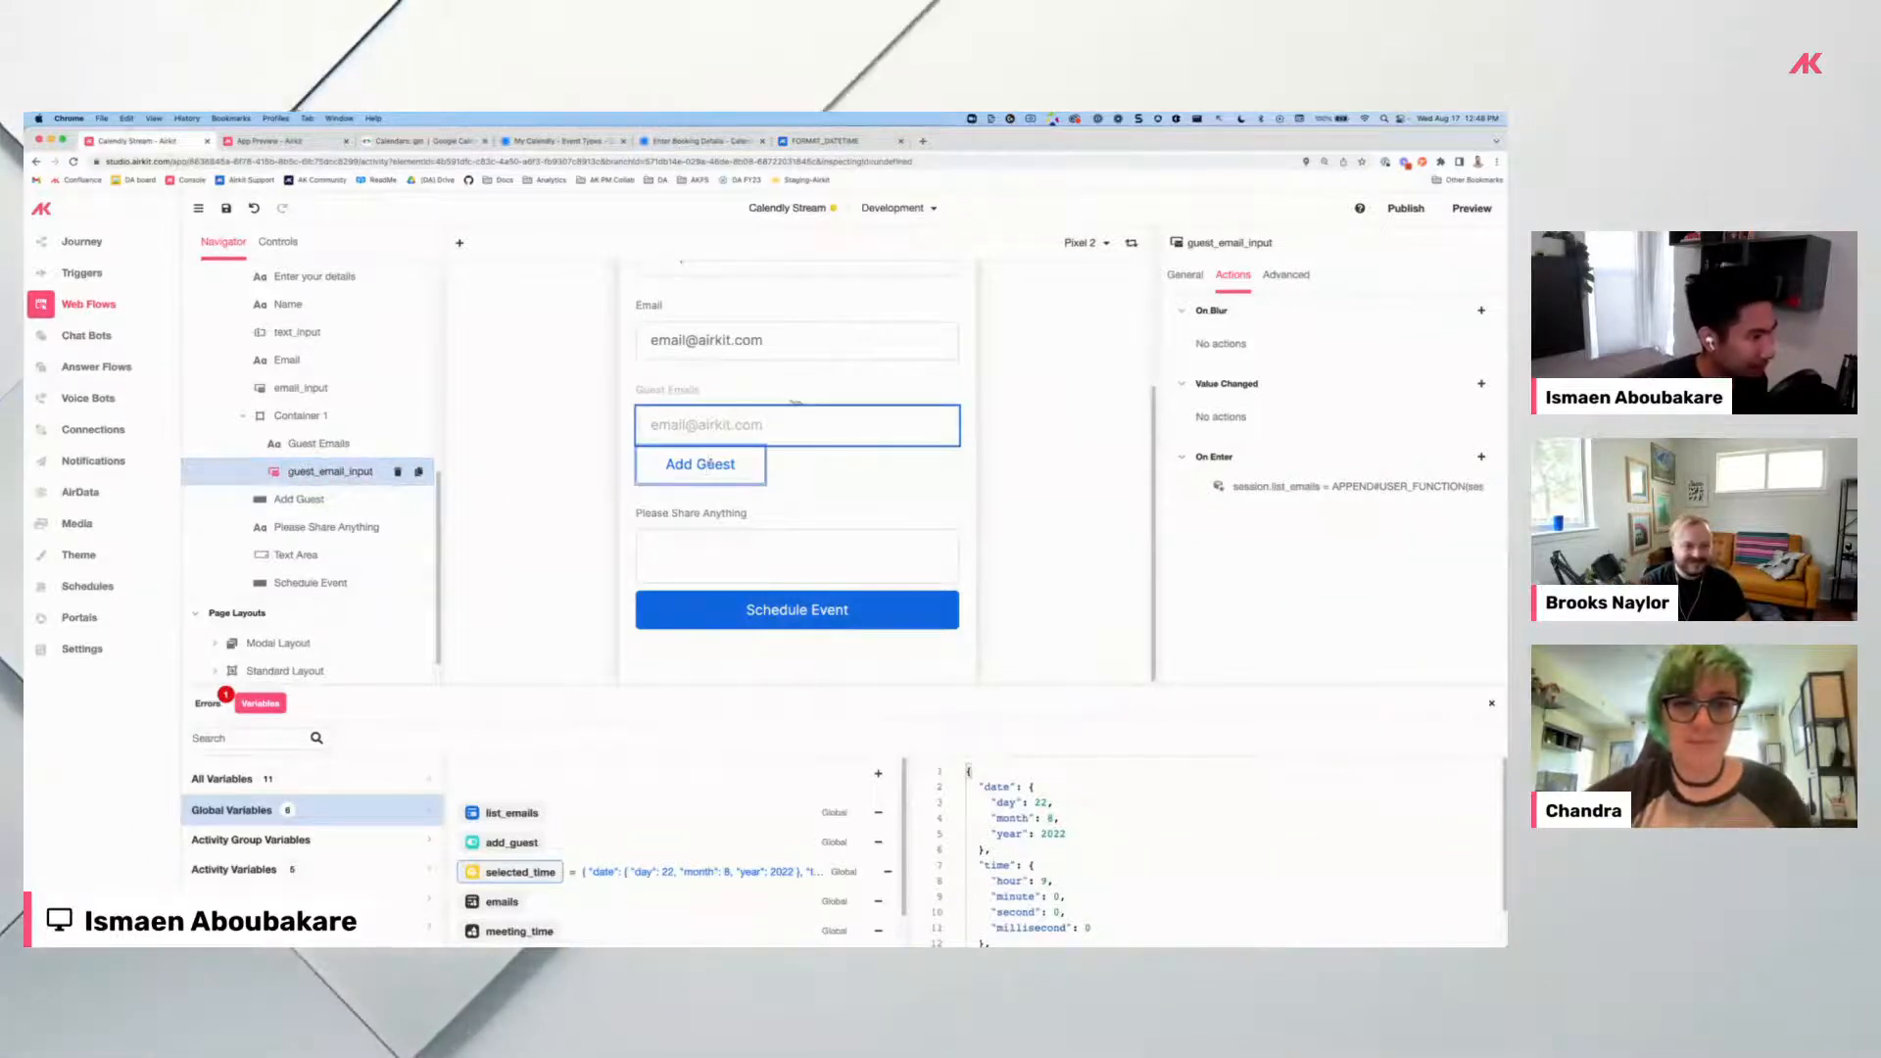
Reopen the On Enter action to verify the updated append expression.
{"action": "left_click", "coordinate": [1378, 481]}
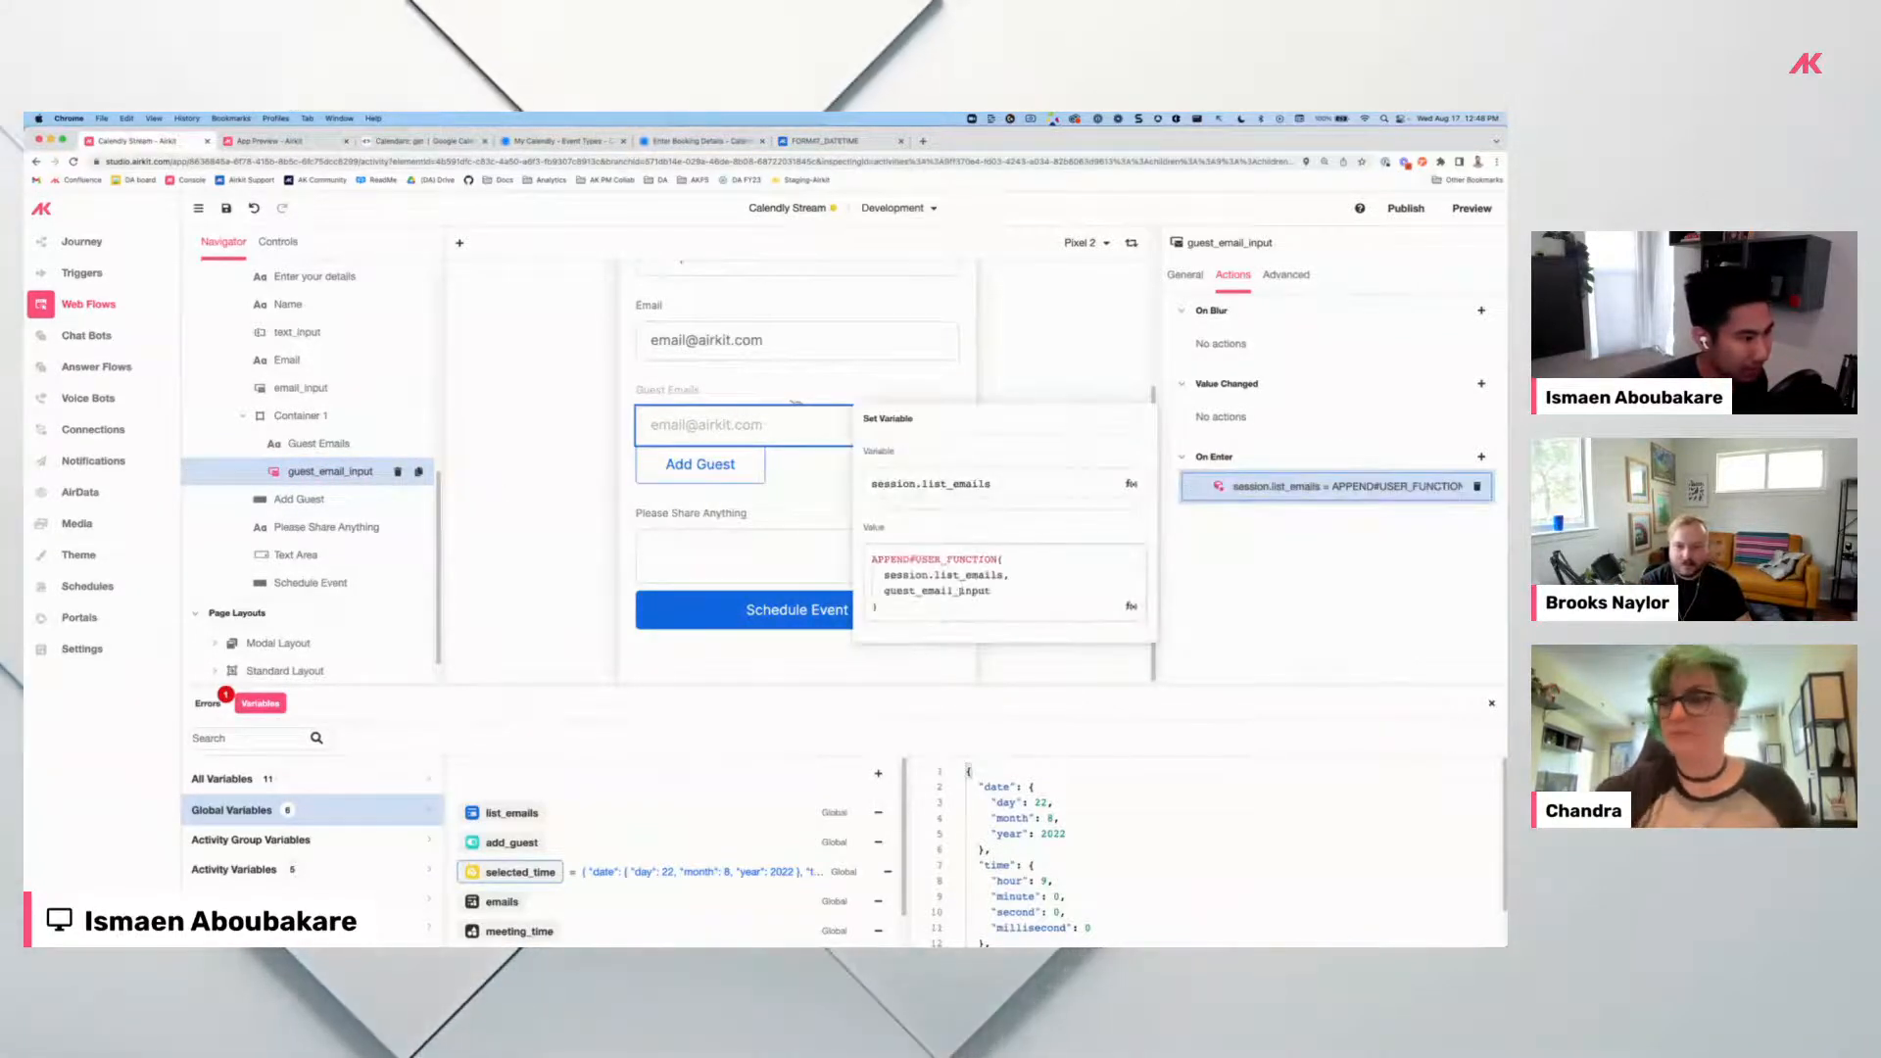
{"action": "left_click", "coordinate": [1215, 544]}
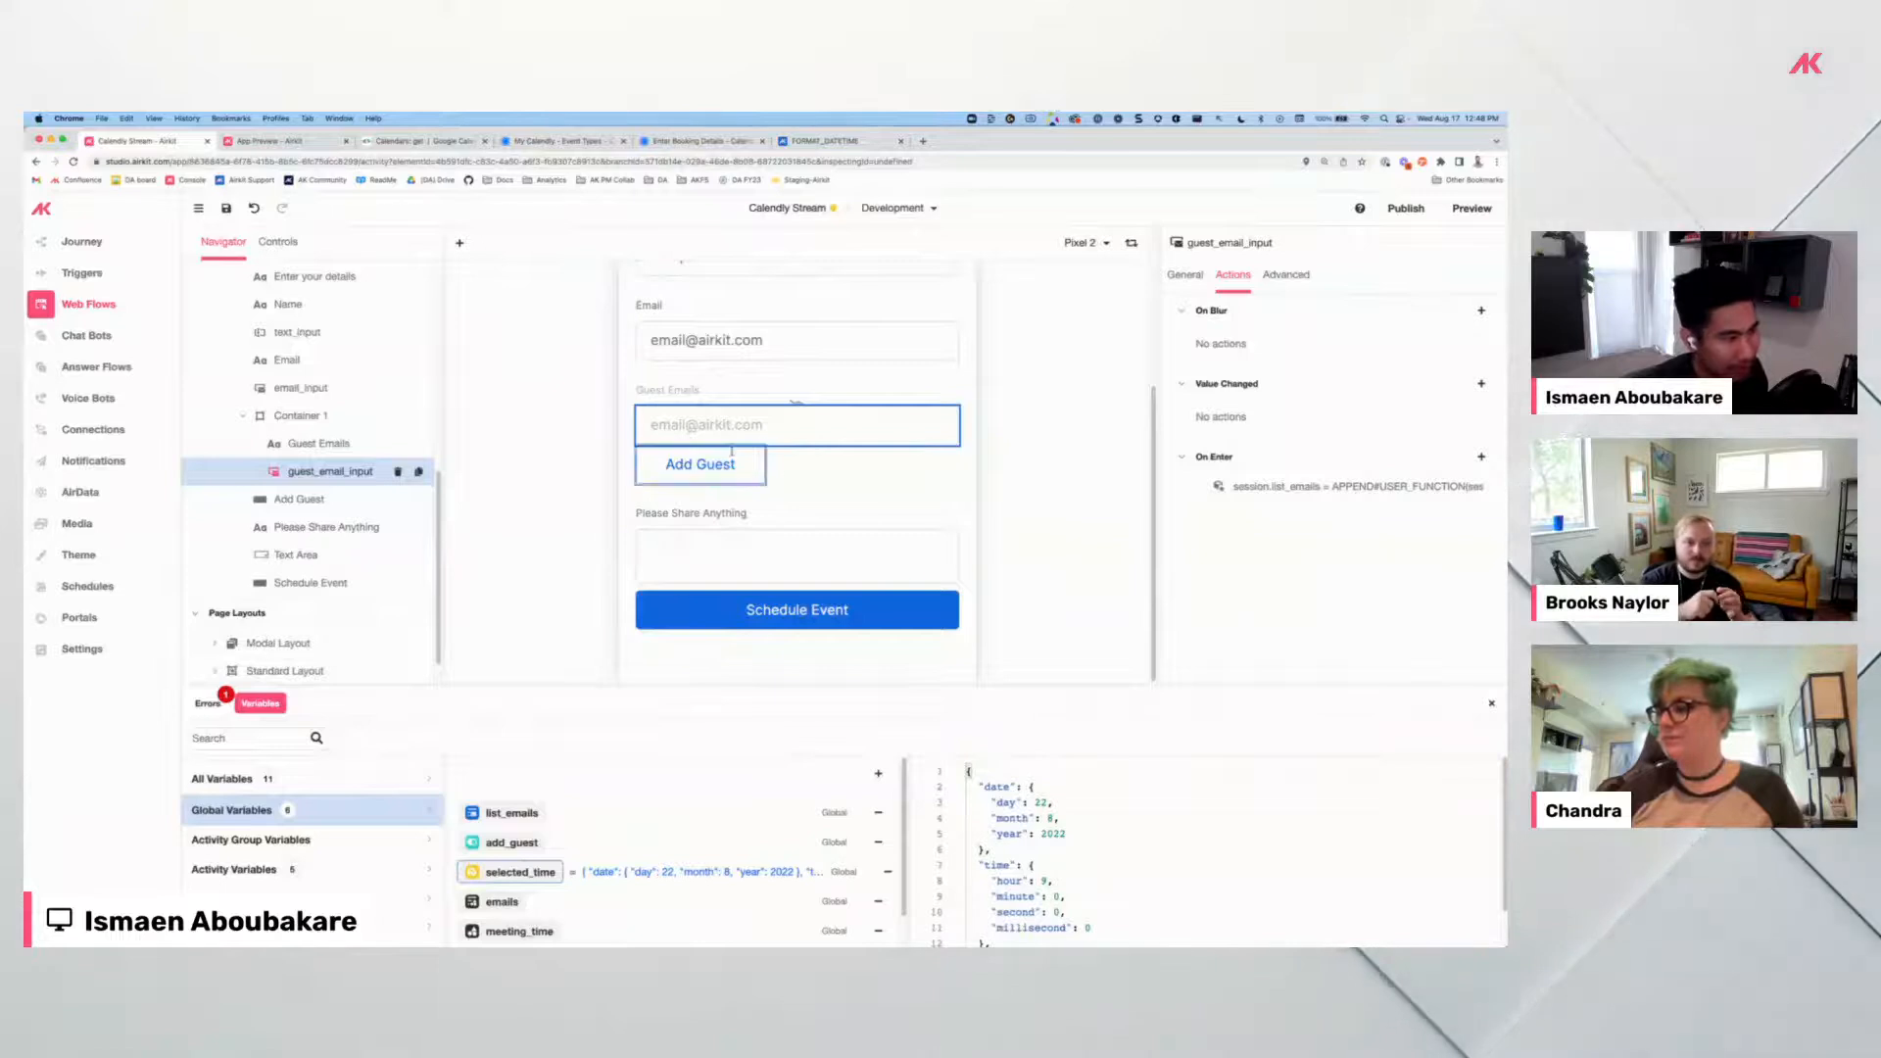
{"action": "left_click", "coordinate": [1293, 487]}
{"action": "left_click", "coordinate": [1238, 520]}
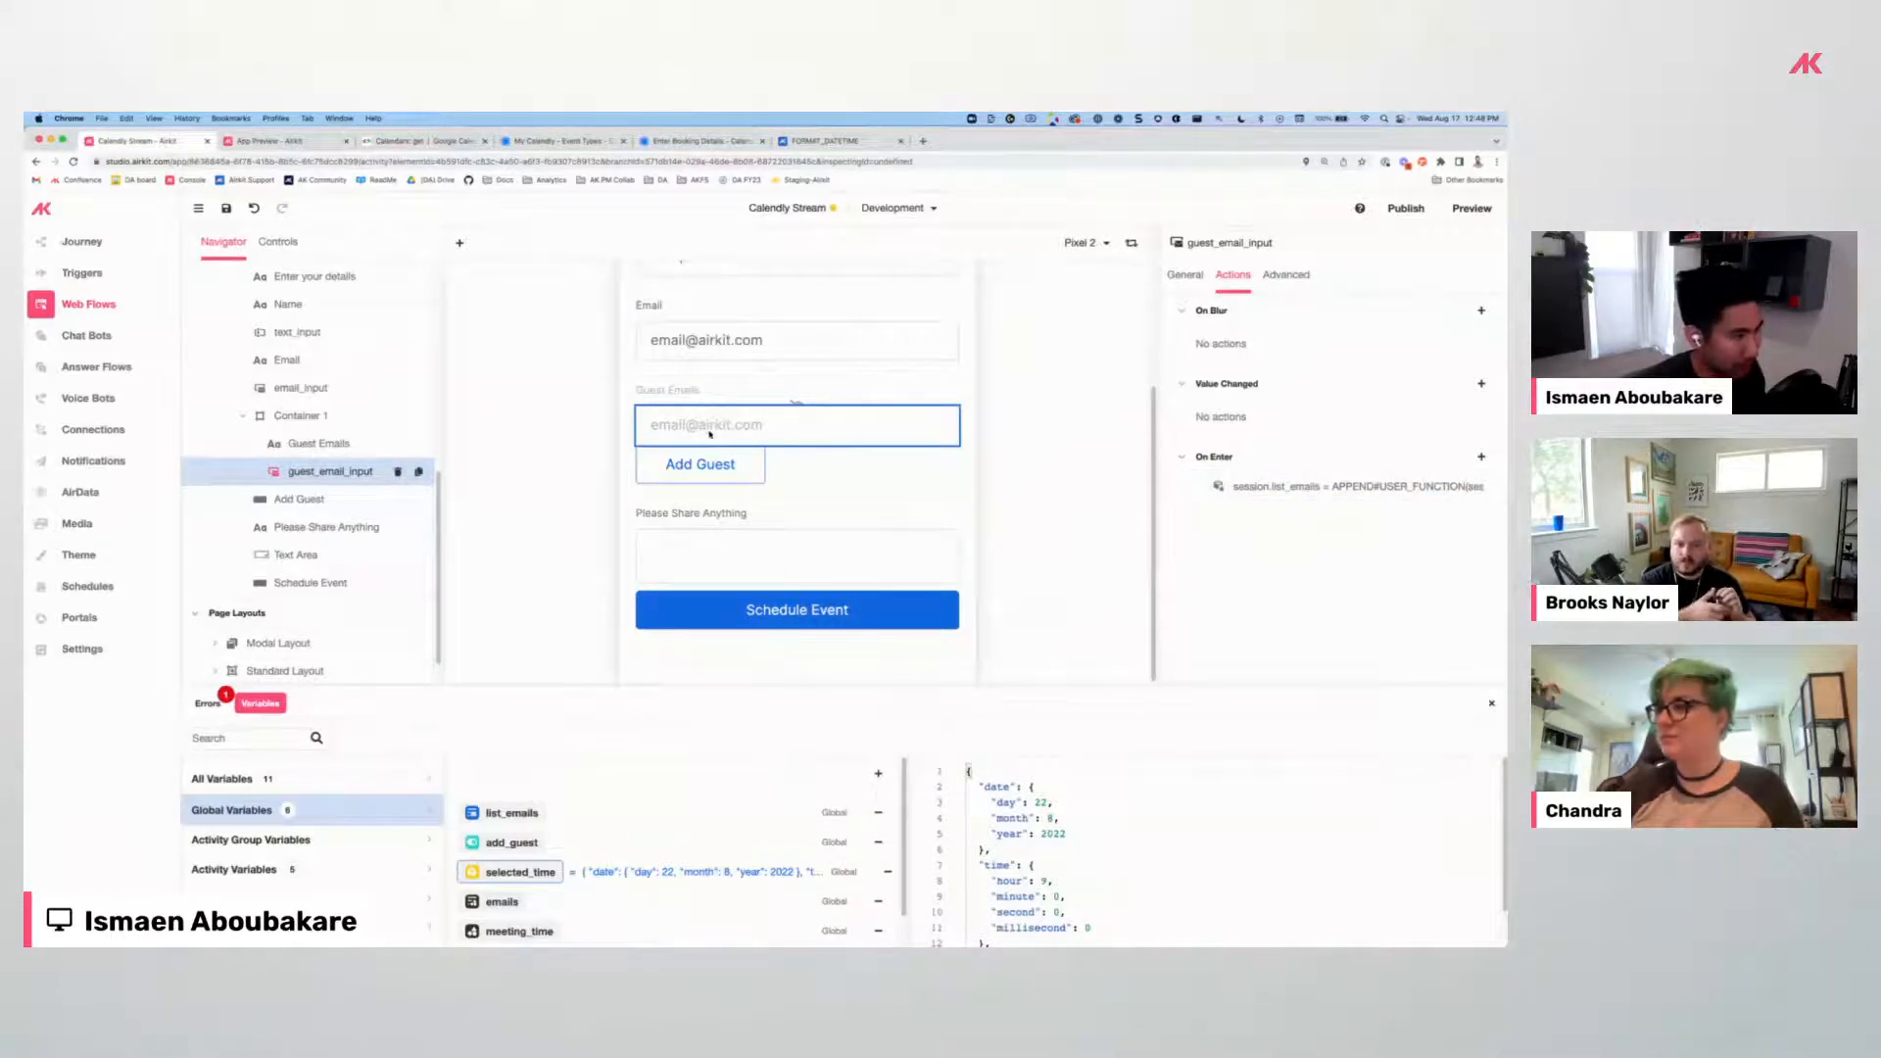
Add another On Enter Set Variable action assigning NULL to activity.guest_email_input.
{"action": "left_click", "coordinate": [1481, 459]}
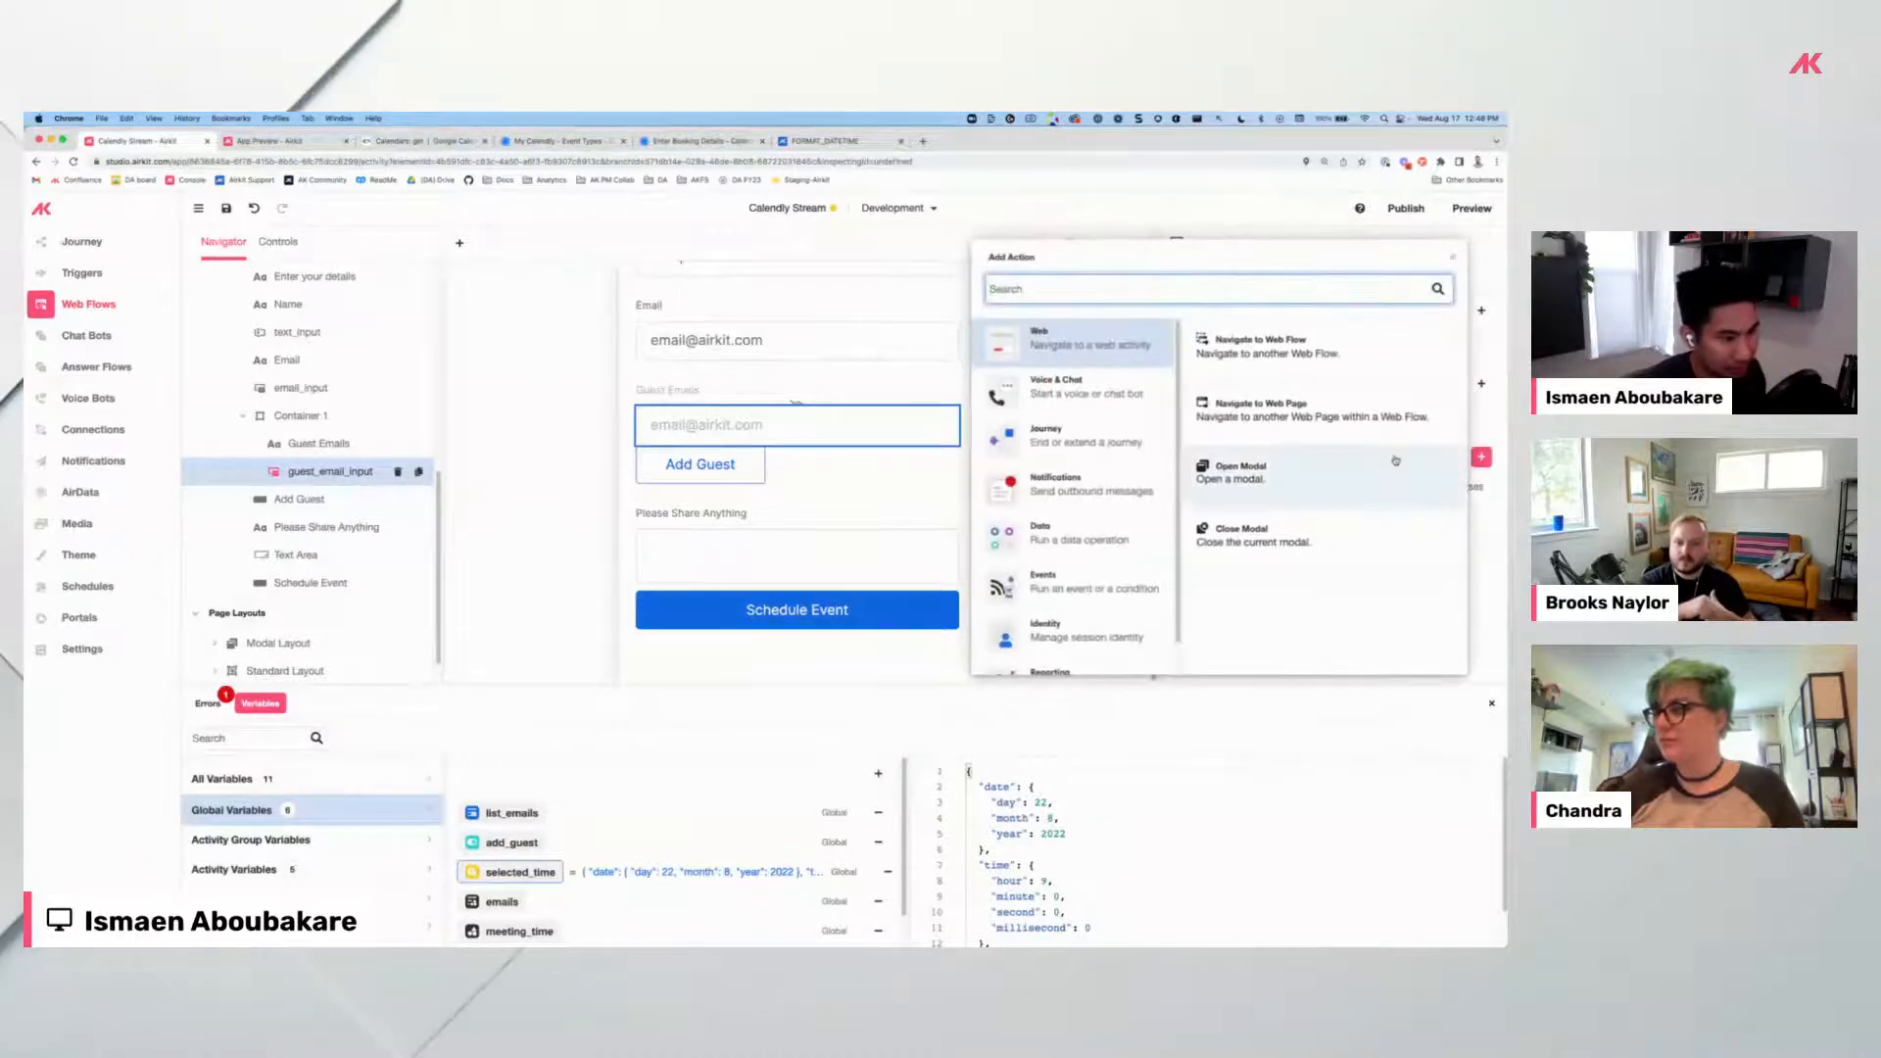
{"action": "left_click", "coordinate": [1075, 538]}
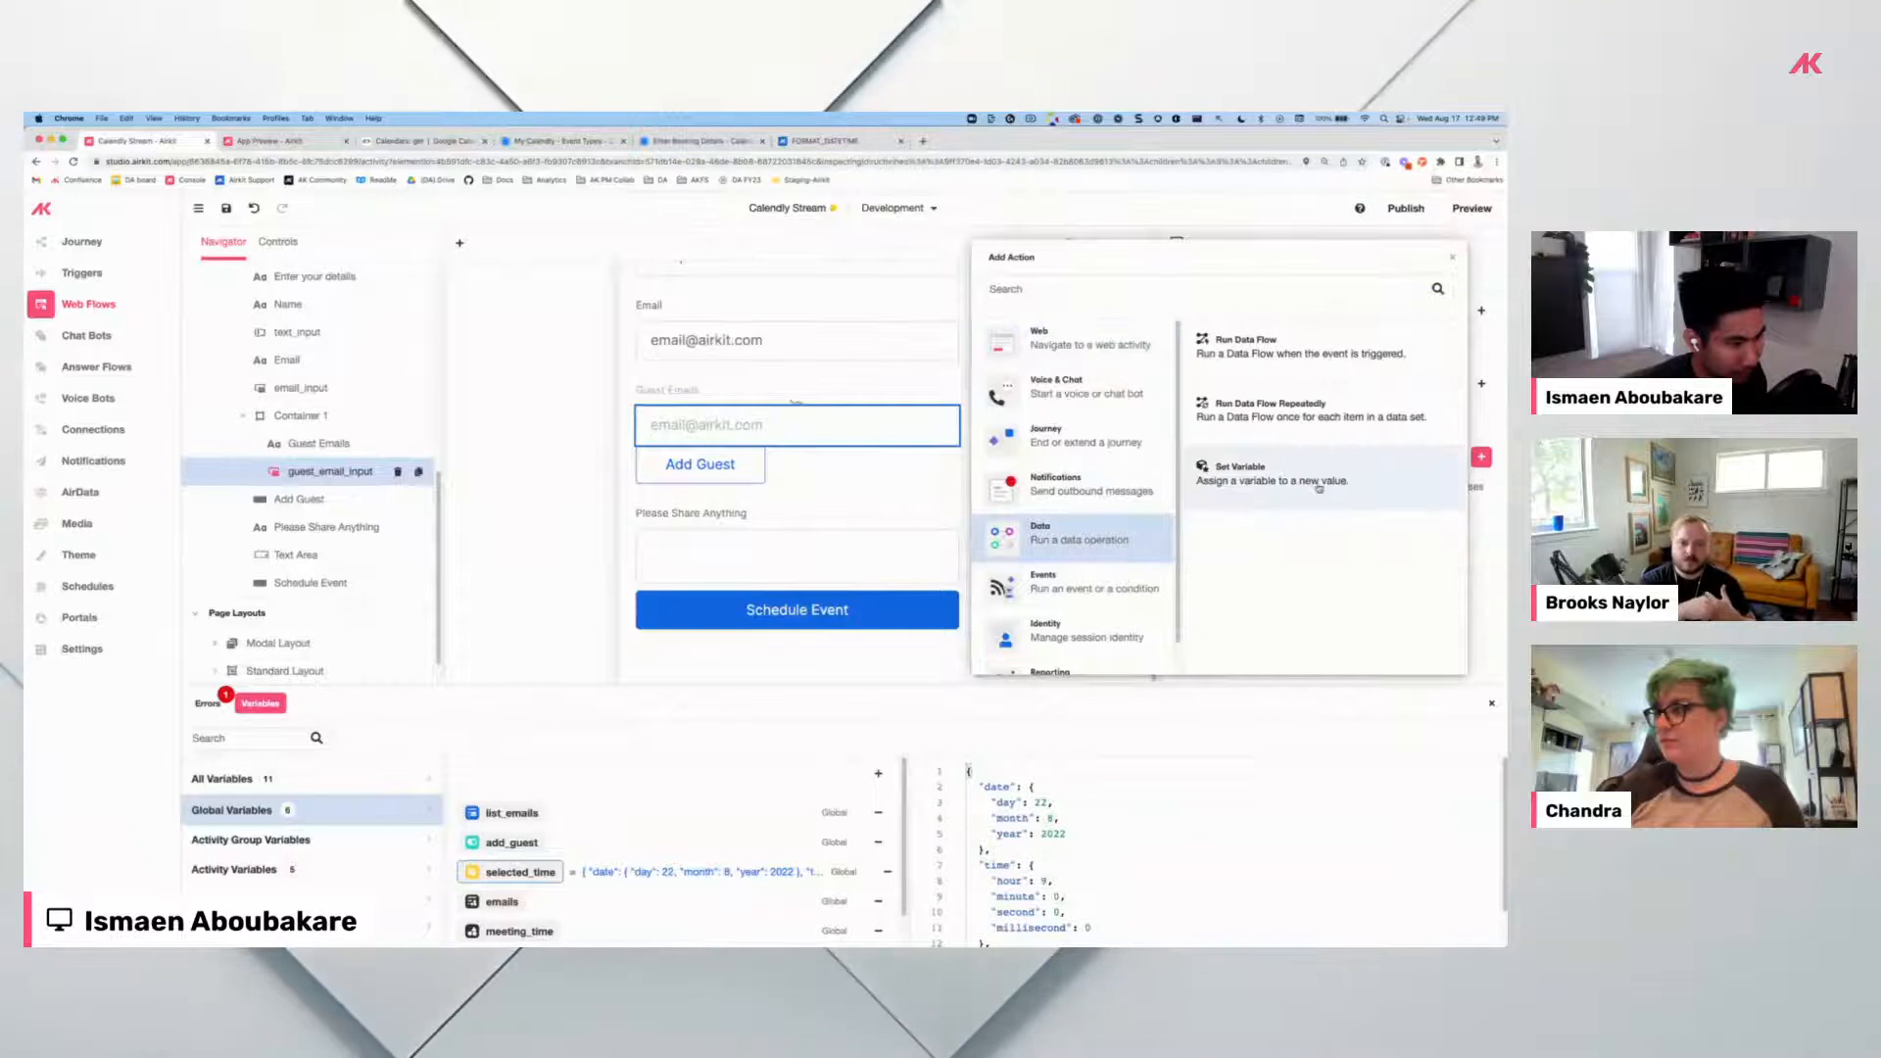
{"action": "left_click", "coordinate": [1274, 474]}
{"action": "type", "text": "ses"}
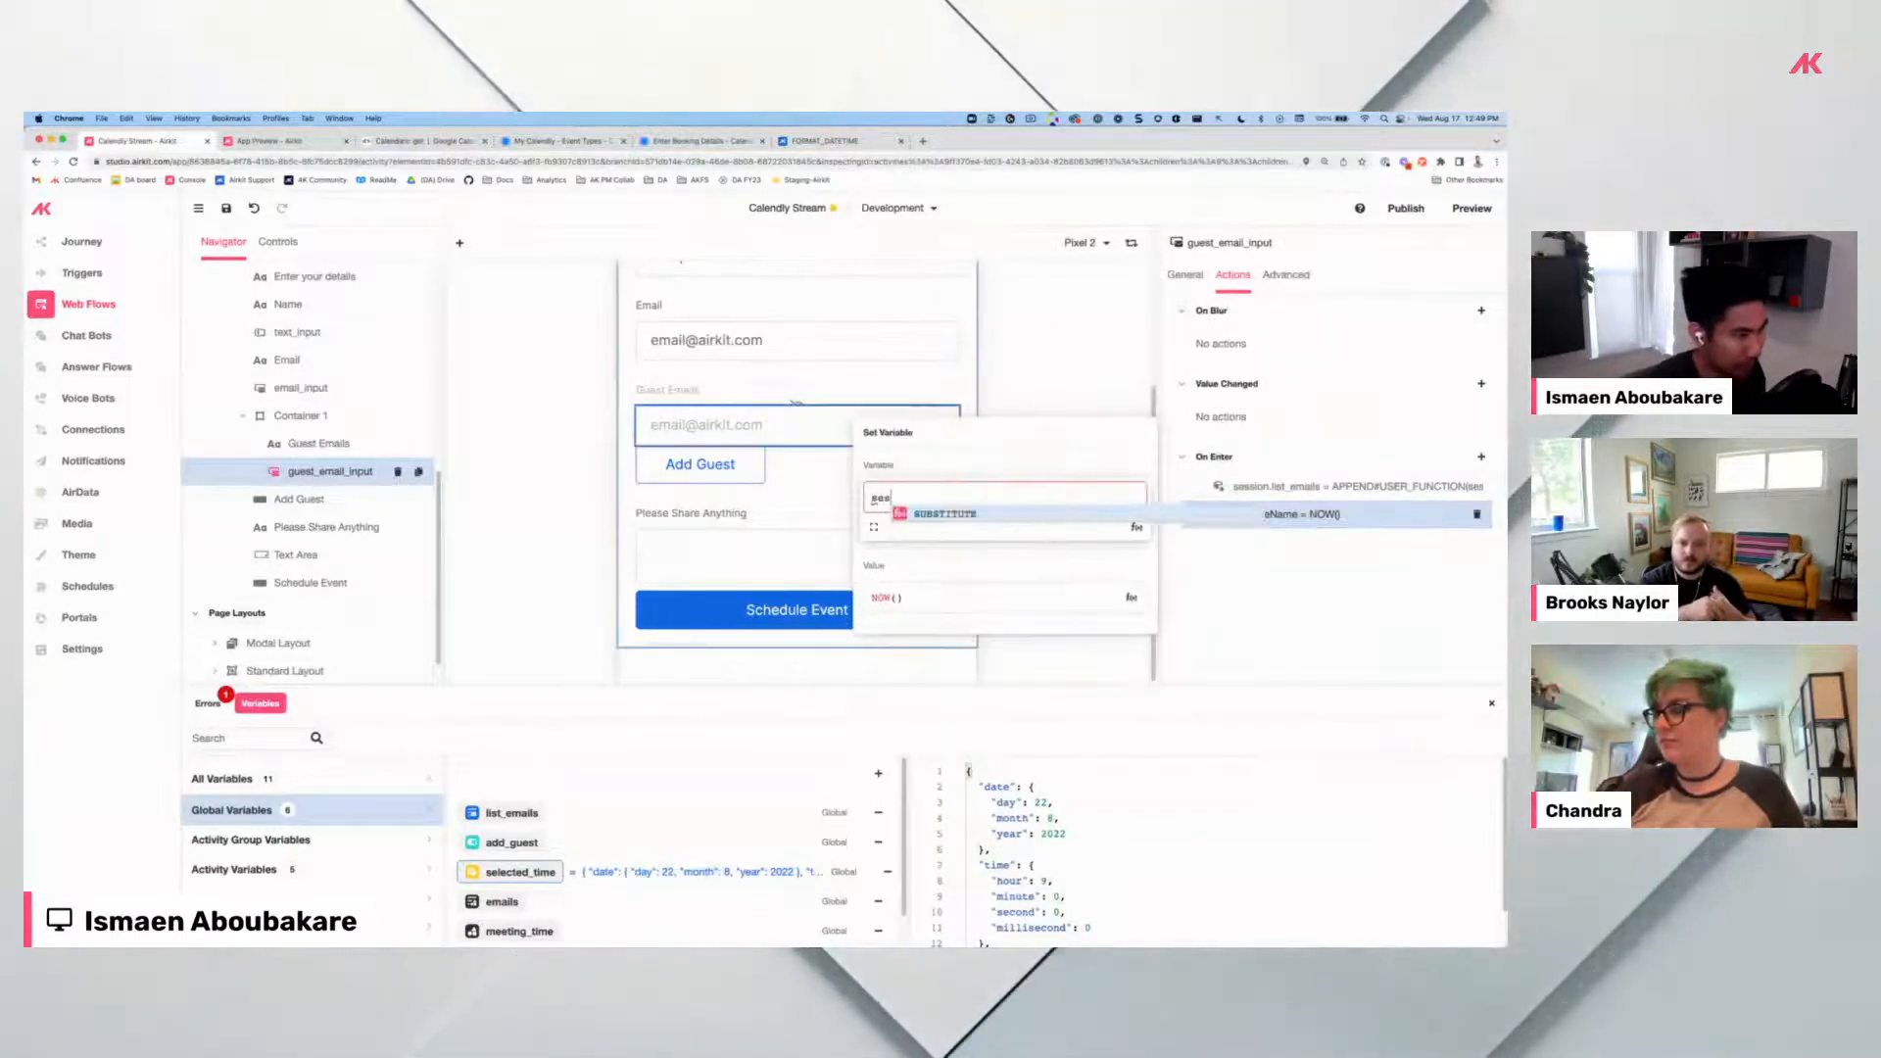
{"action": "type", "text": "sion."}
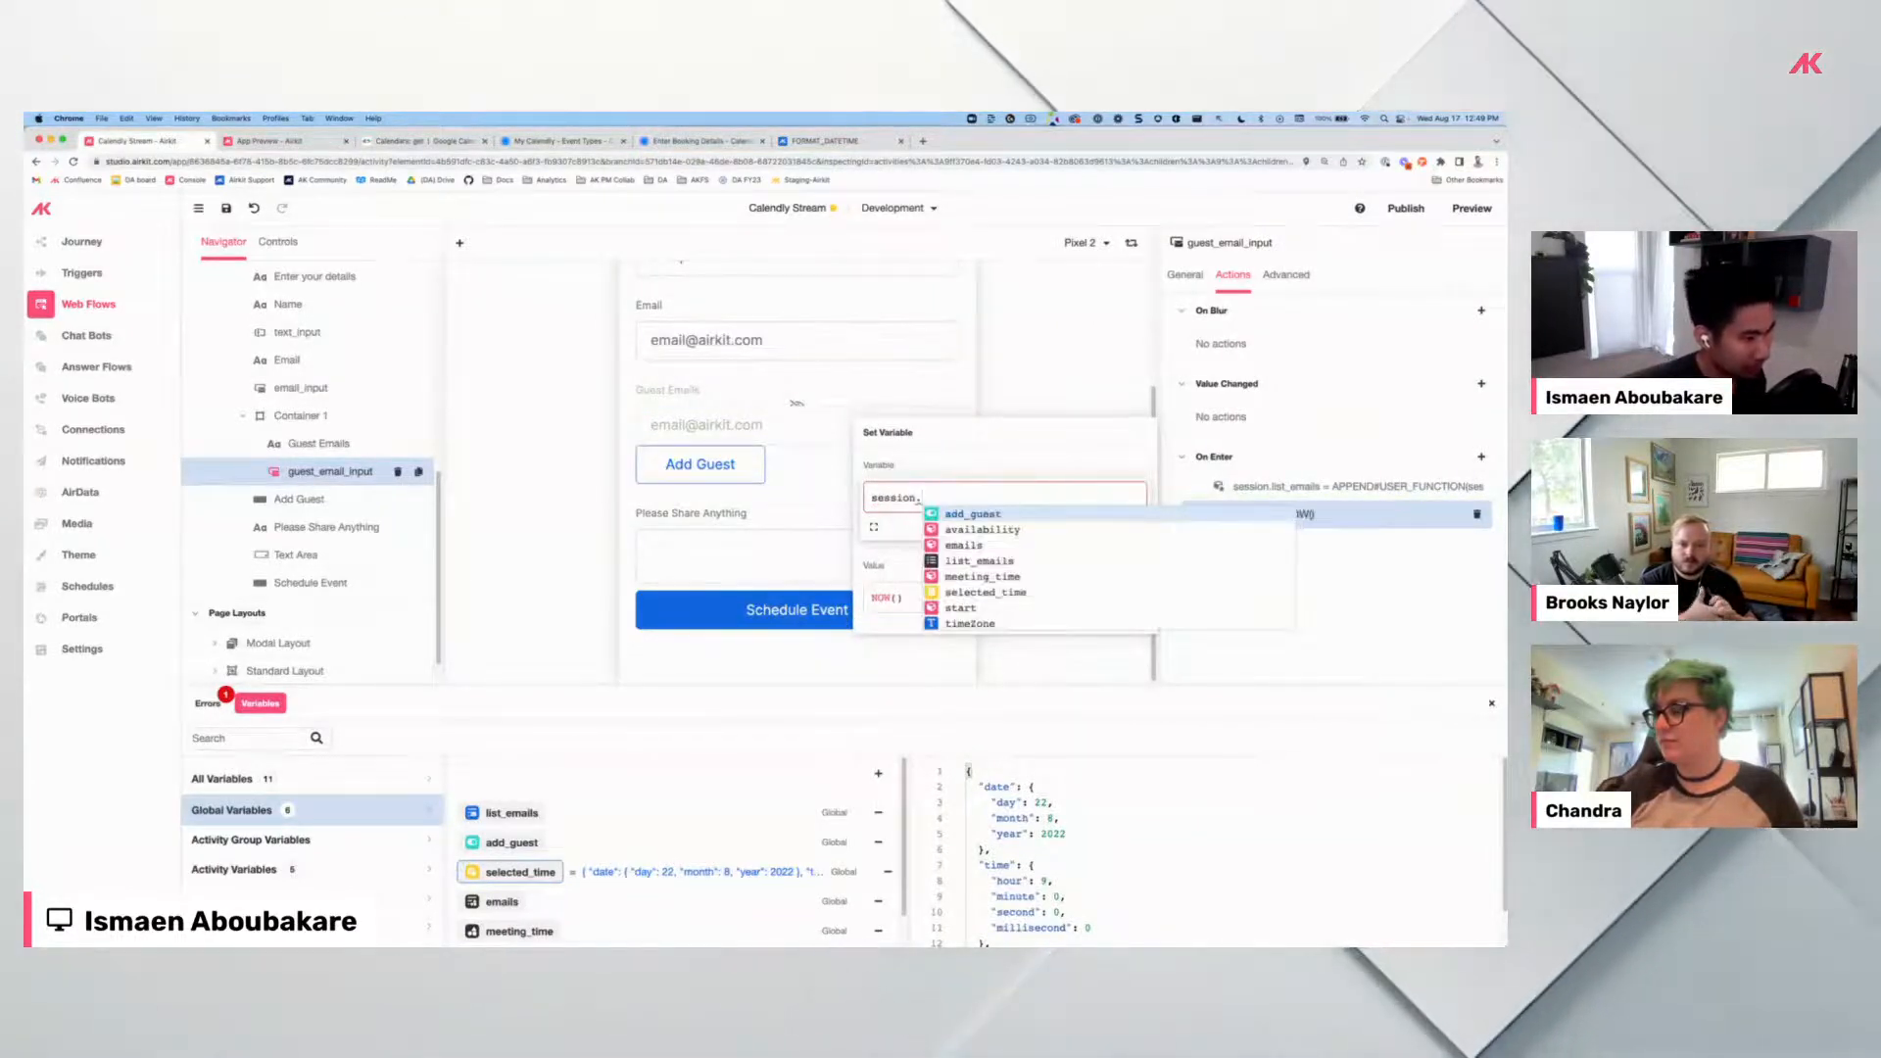
{"action": "type", "text": "g"}
{"action": "key", "text": "BackSpace"}
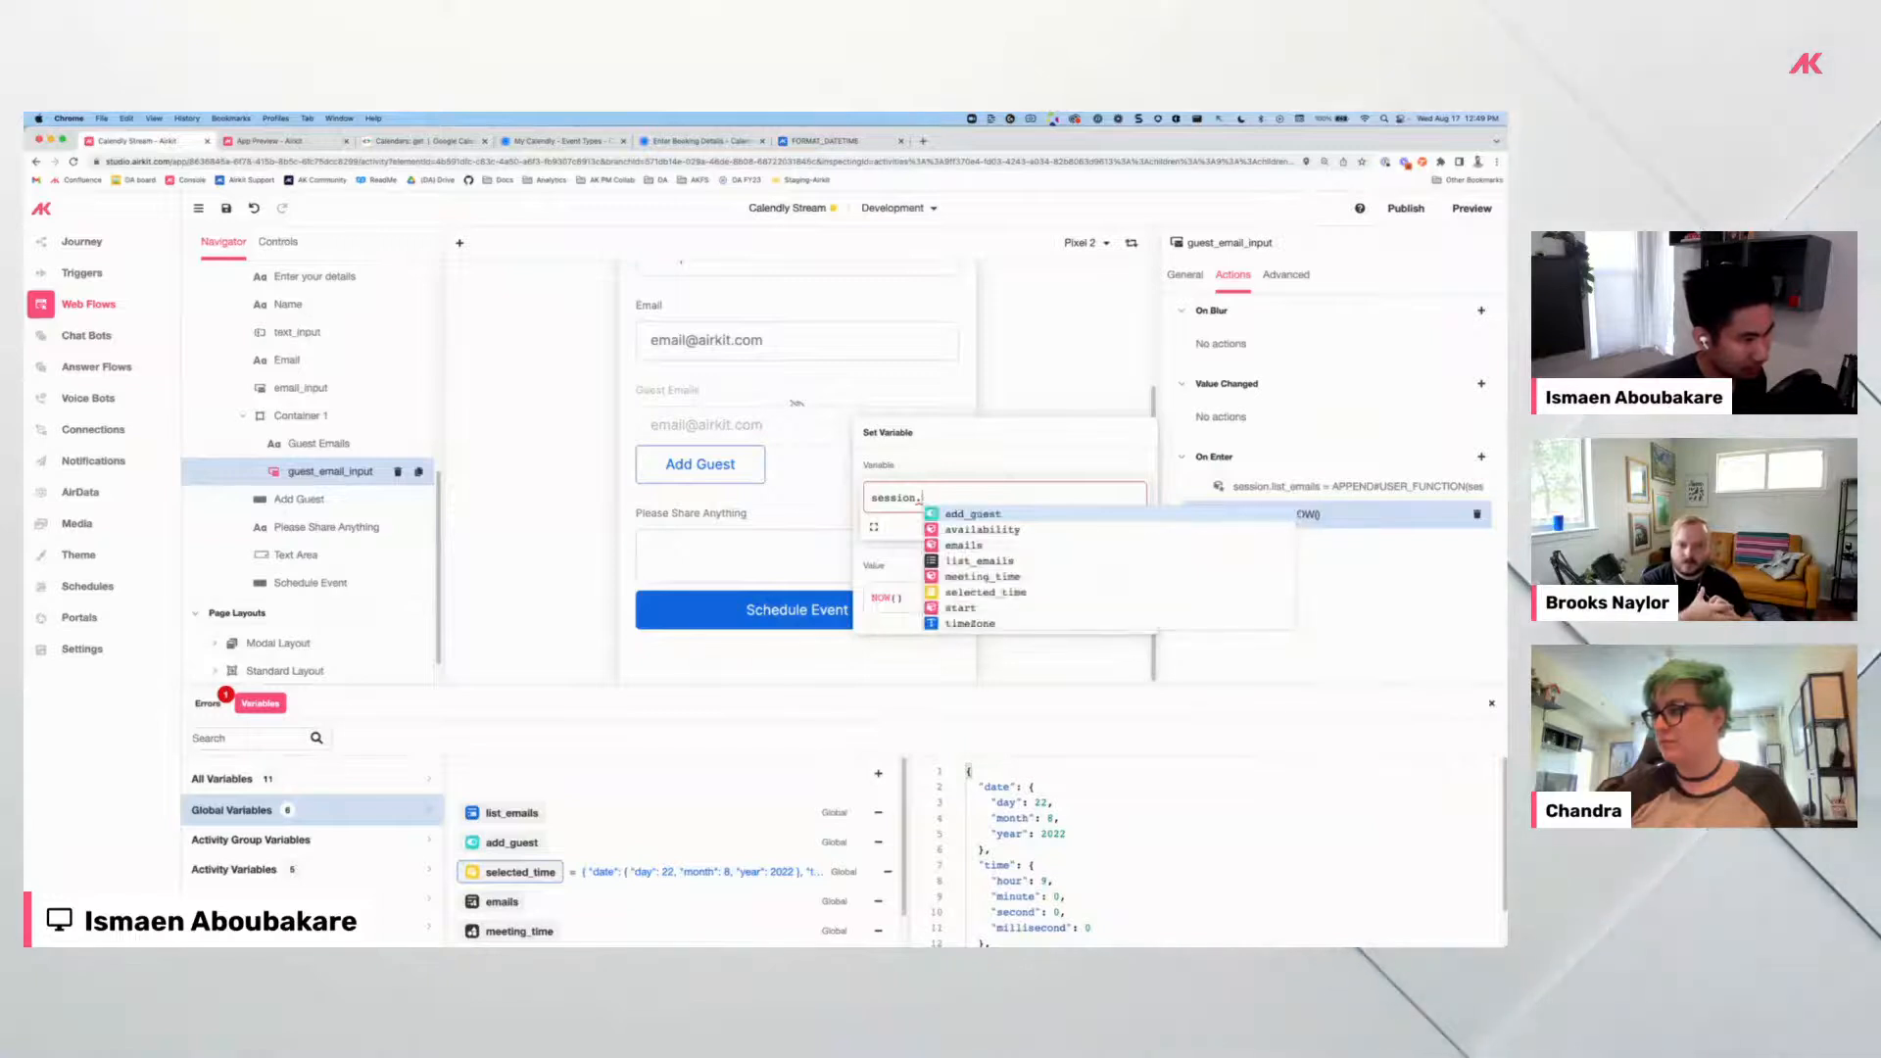
{"action": "key", "text": "BackSpace"}
{"action": "type", "text": "activity."}
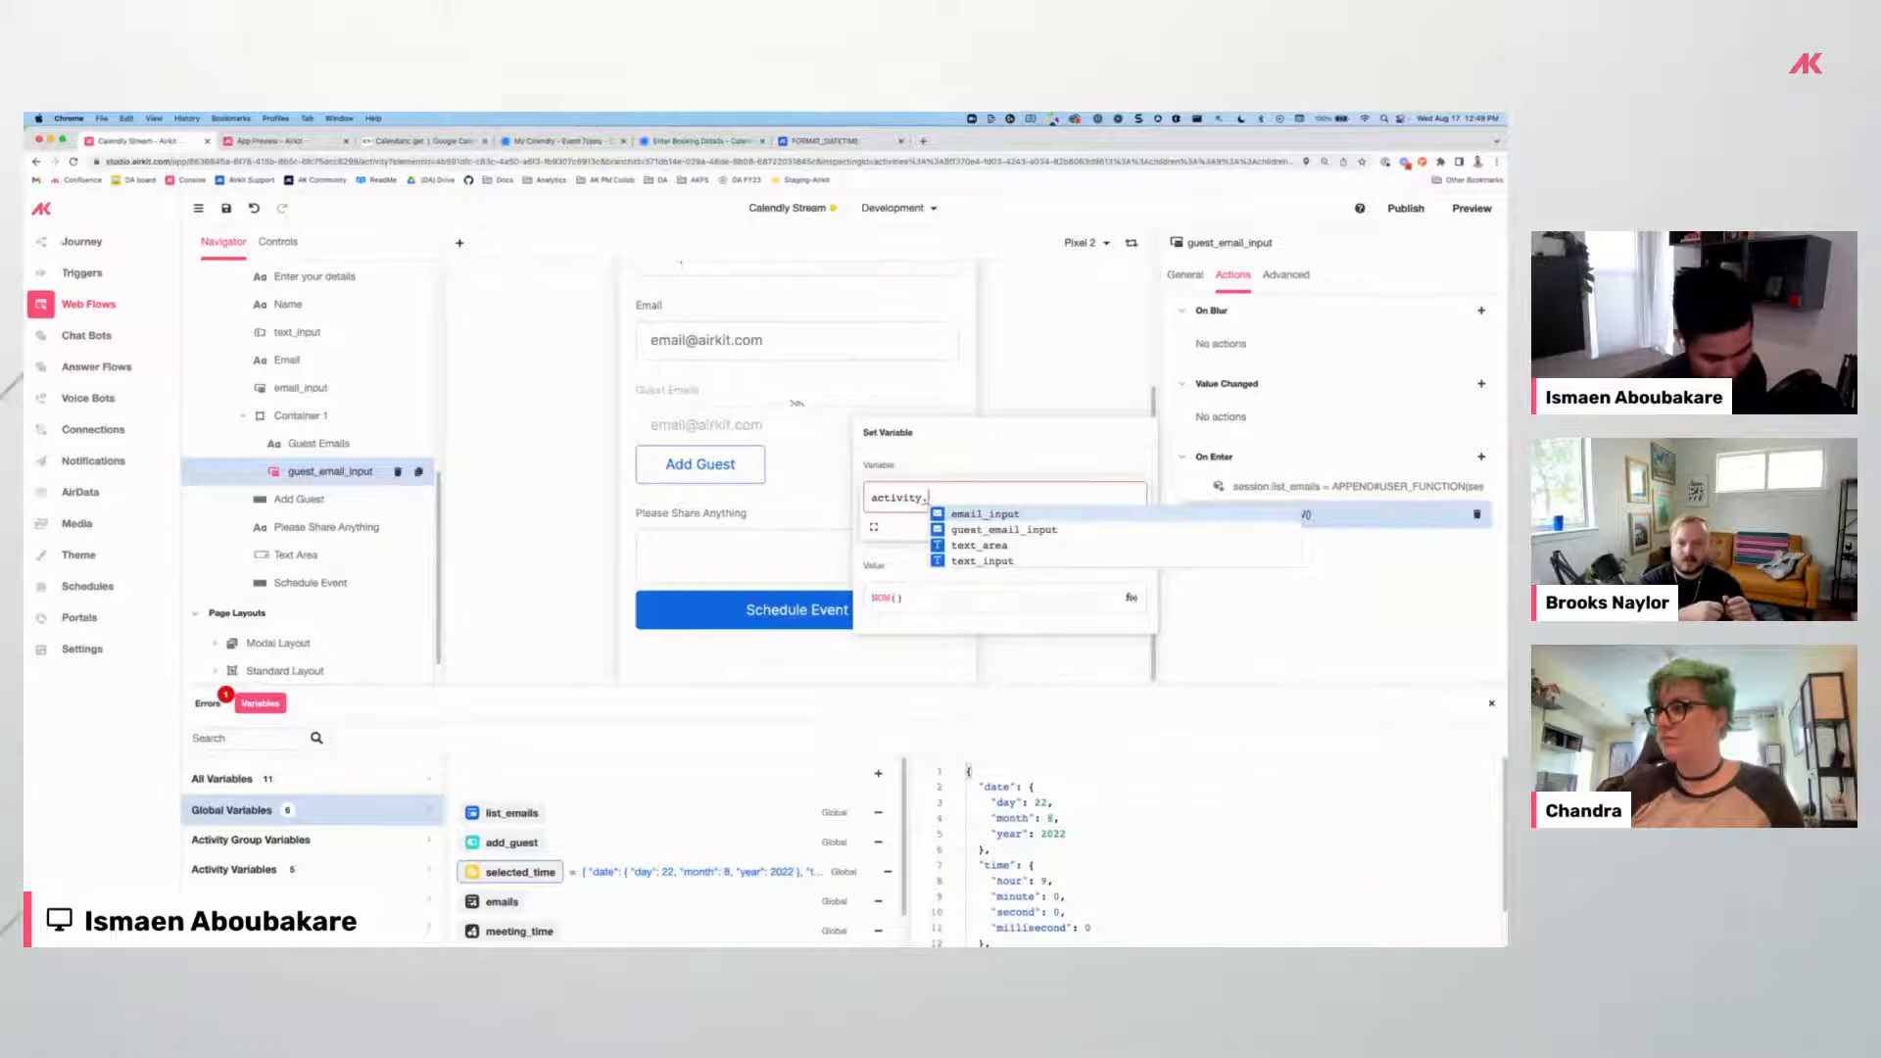
{"action": "key", "text": "Down"}
{"action": "key", "text": "Return"}
{"action": "left_click", "coordinate": [890, 597]}
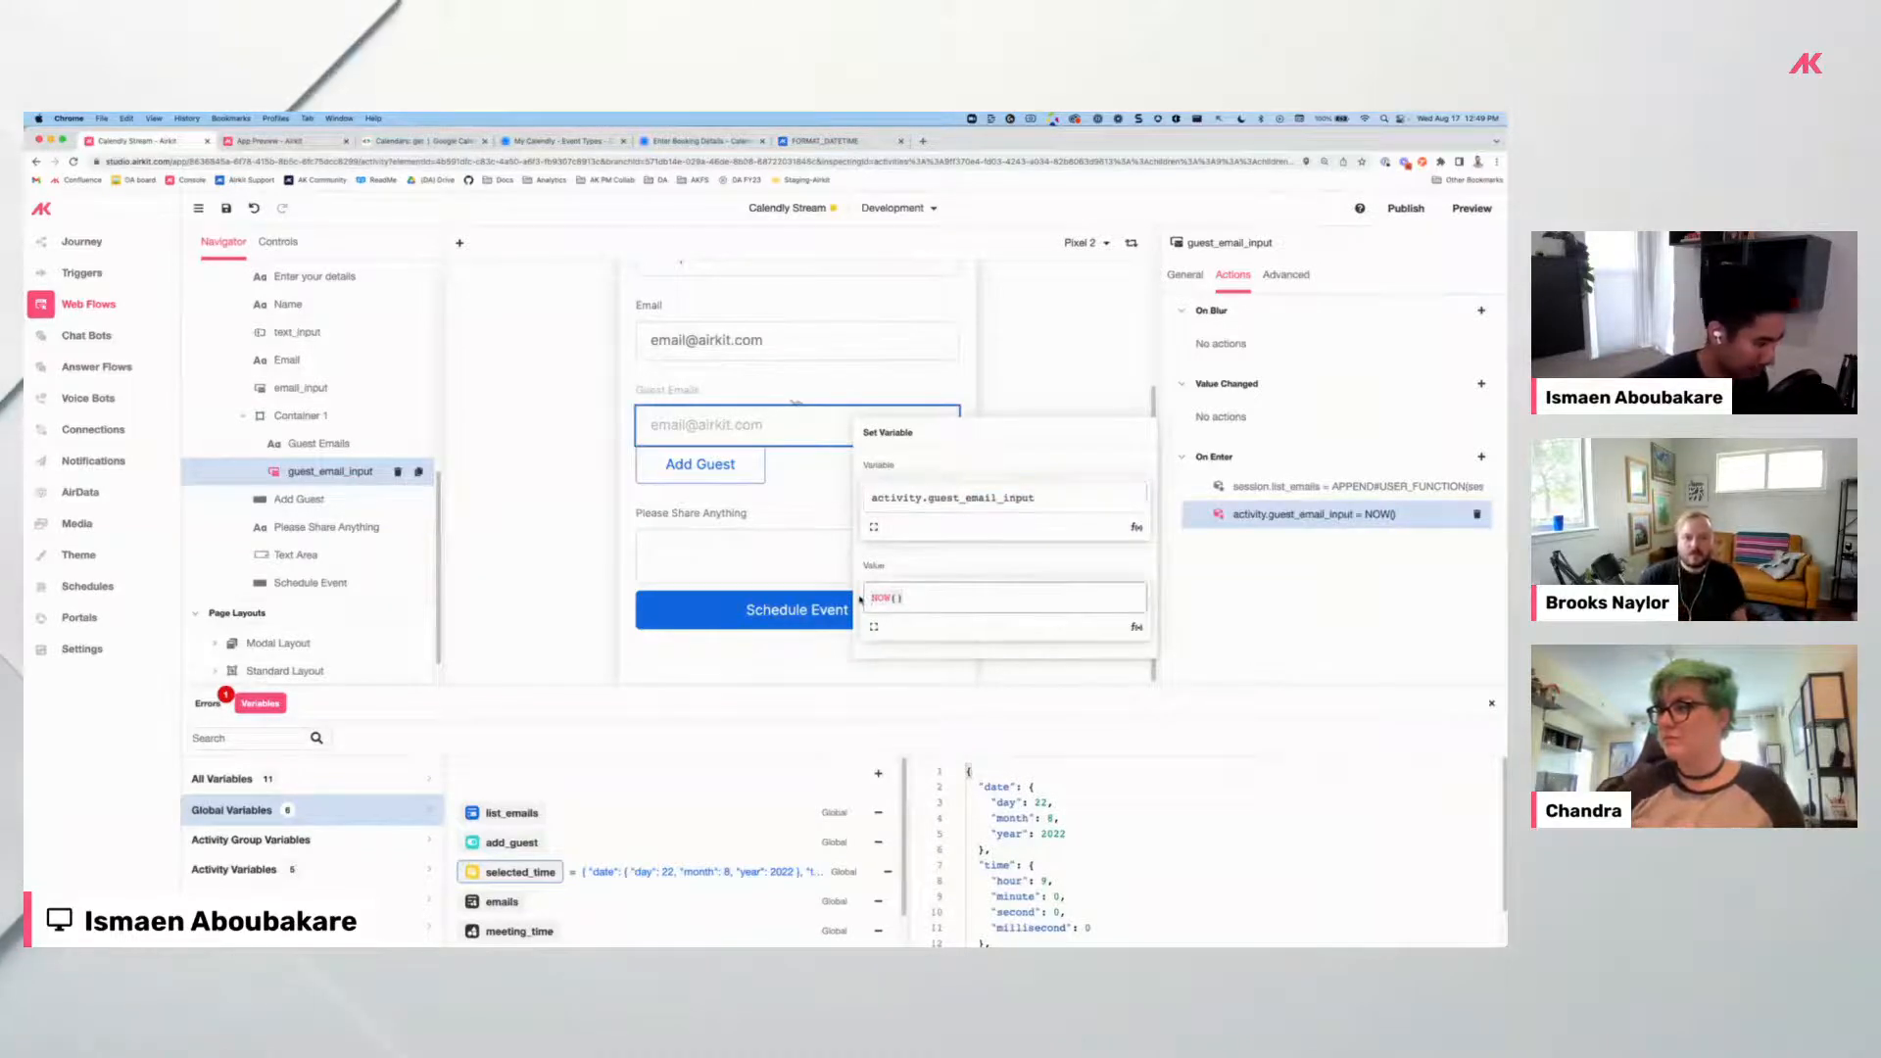
{"action": "type", "text": "NULL"}
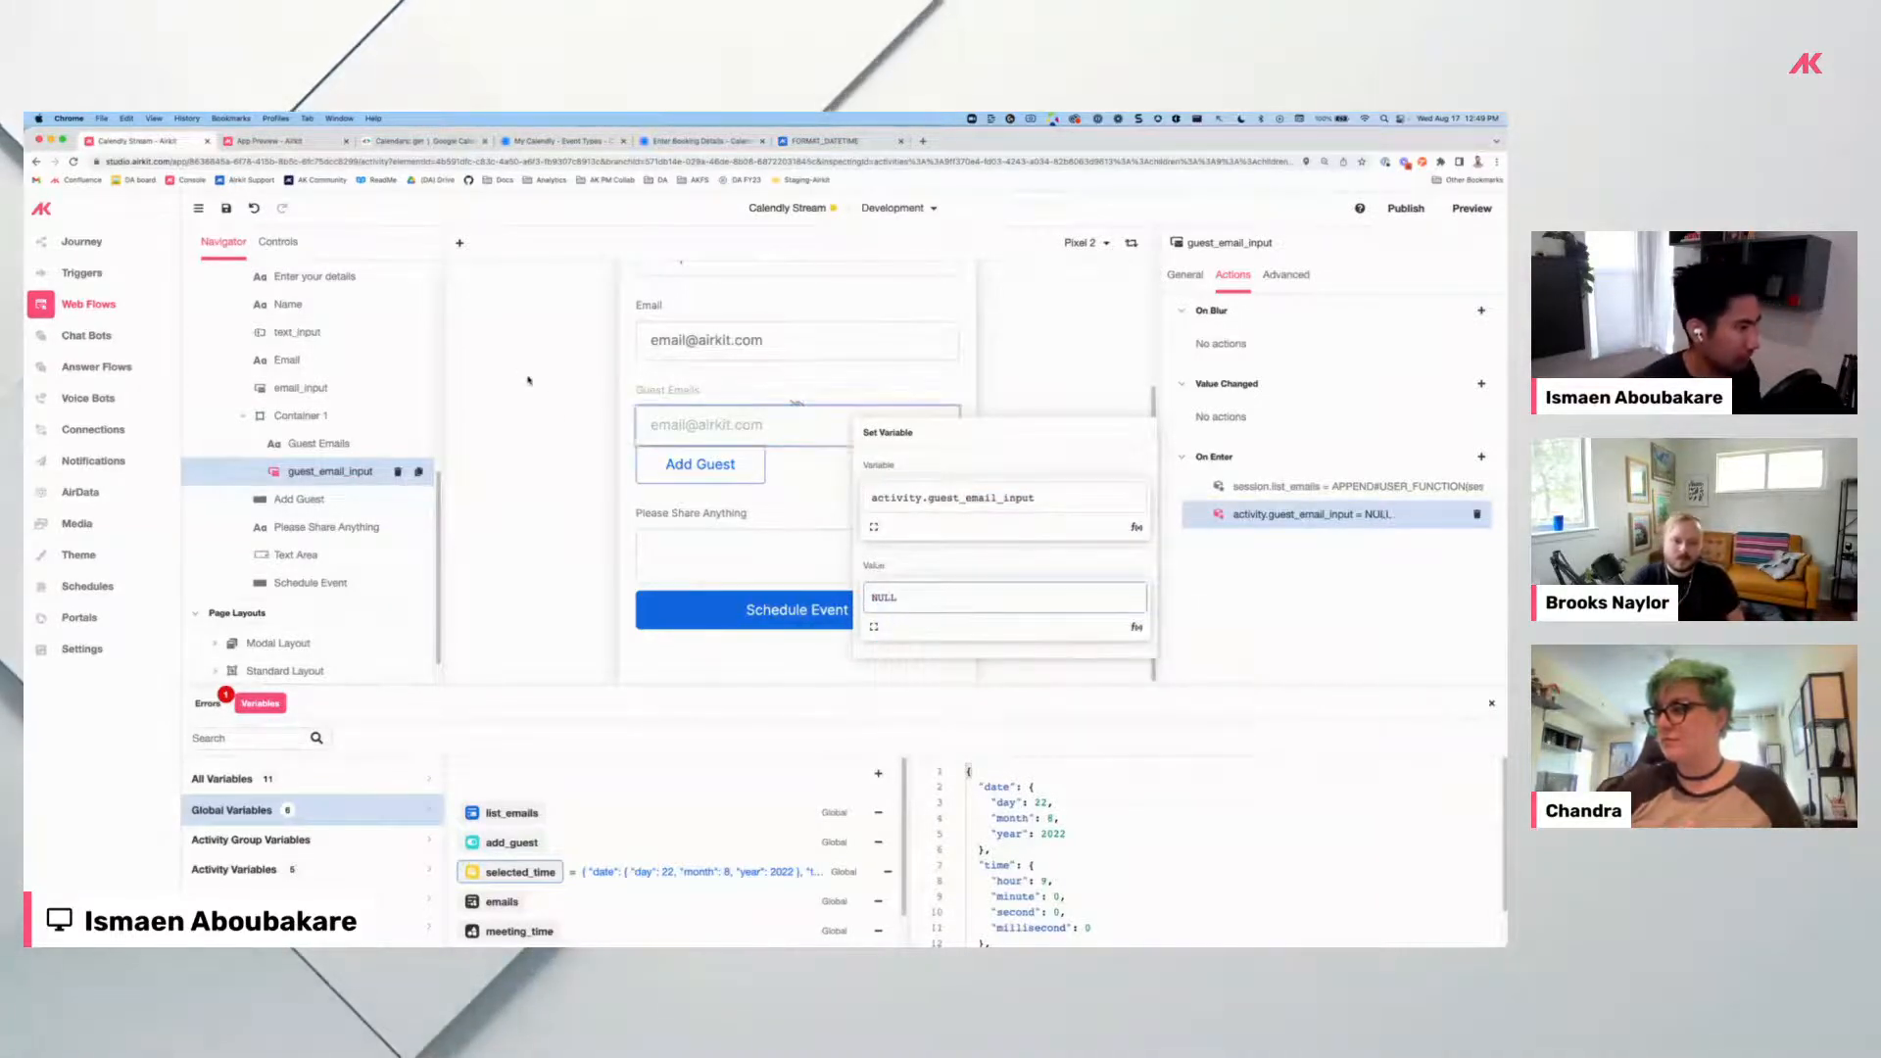
{"action": "left_click", "coordinate": [549, 510]}
Reorder the Detail Page: Schedule Event below Add Guest, Container List beneath guest_email_input.
{"action": "scroll", "coordinate": [362, 519], "scroll_direction": "down", "scroll_amount": 4}
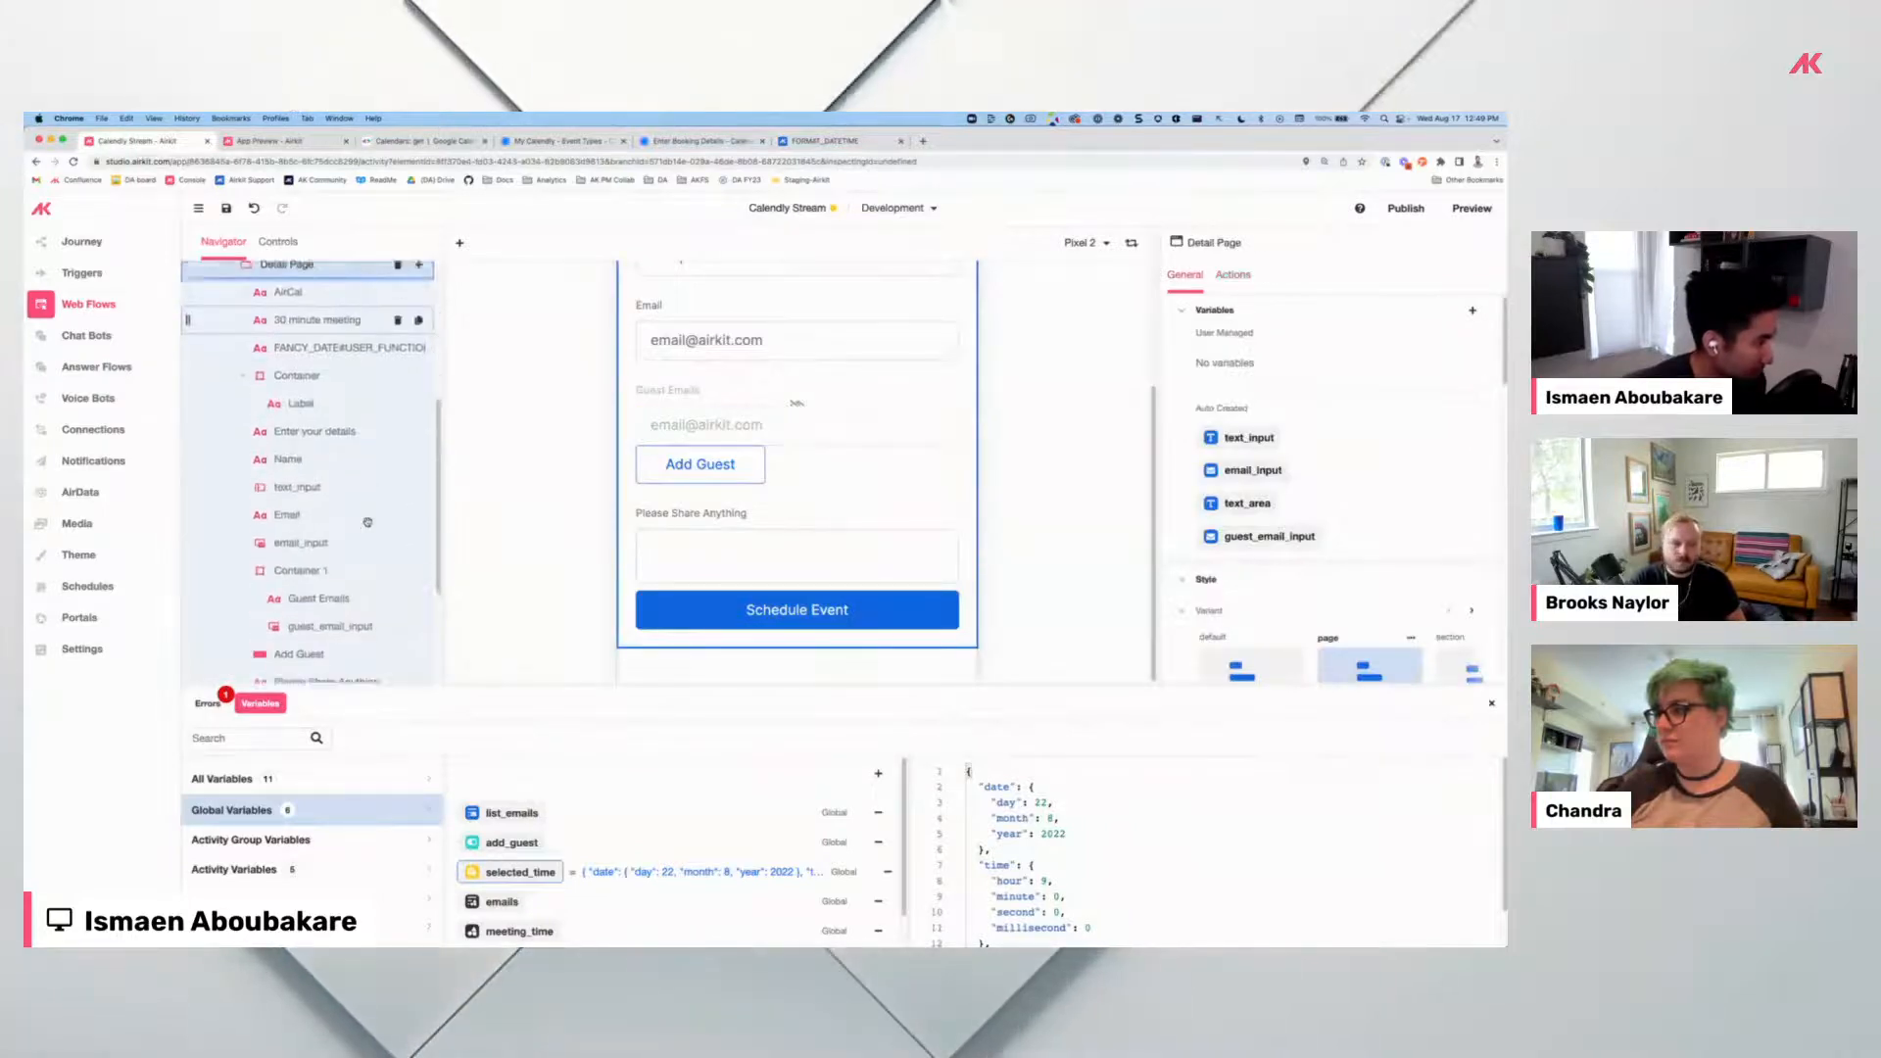
{"action": "scroll", "coordinate": [324, 460], "scroll_direction": "up", "scroll_amount": 5}
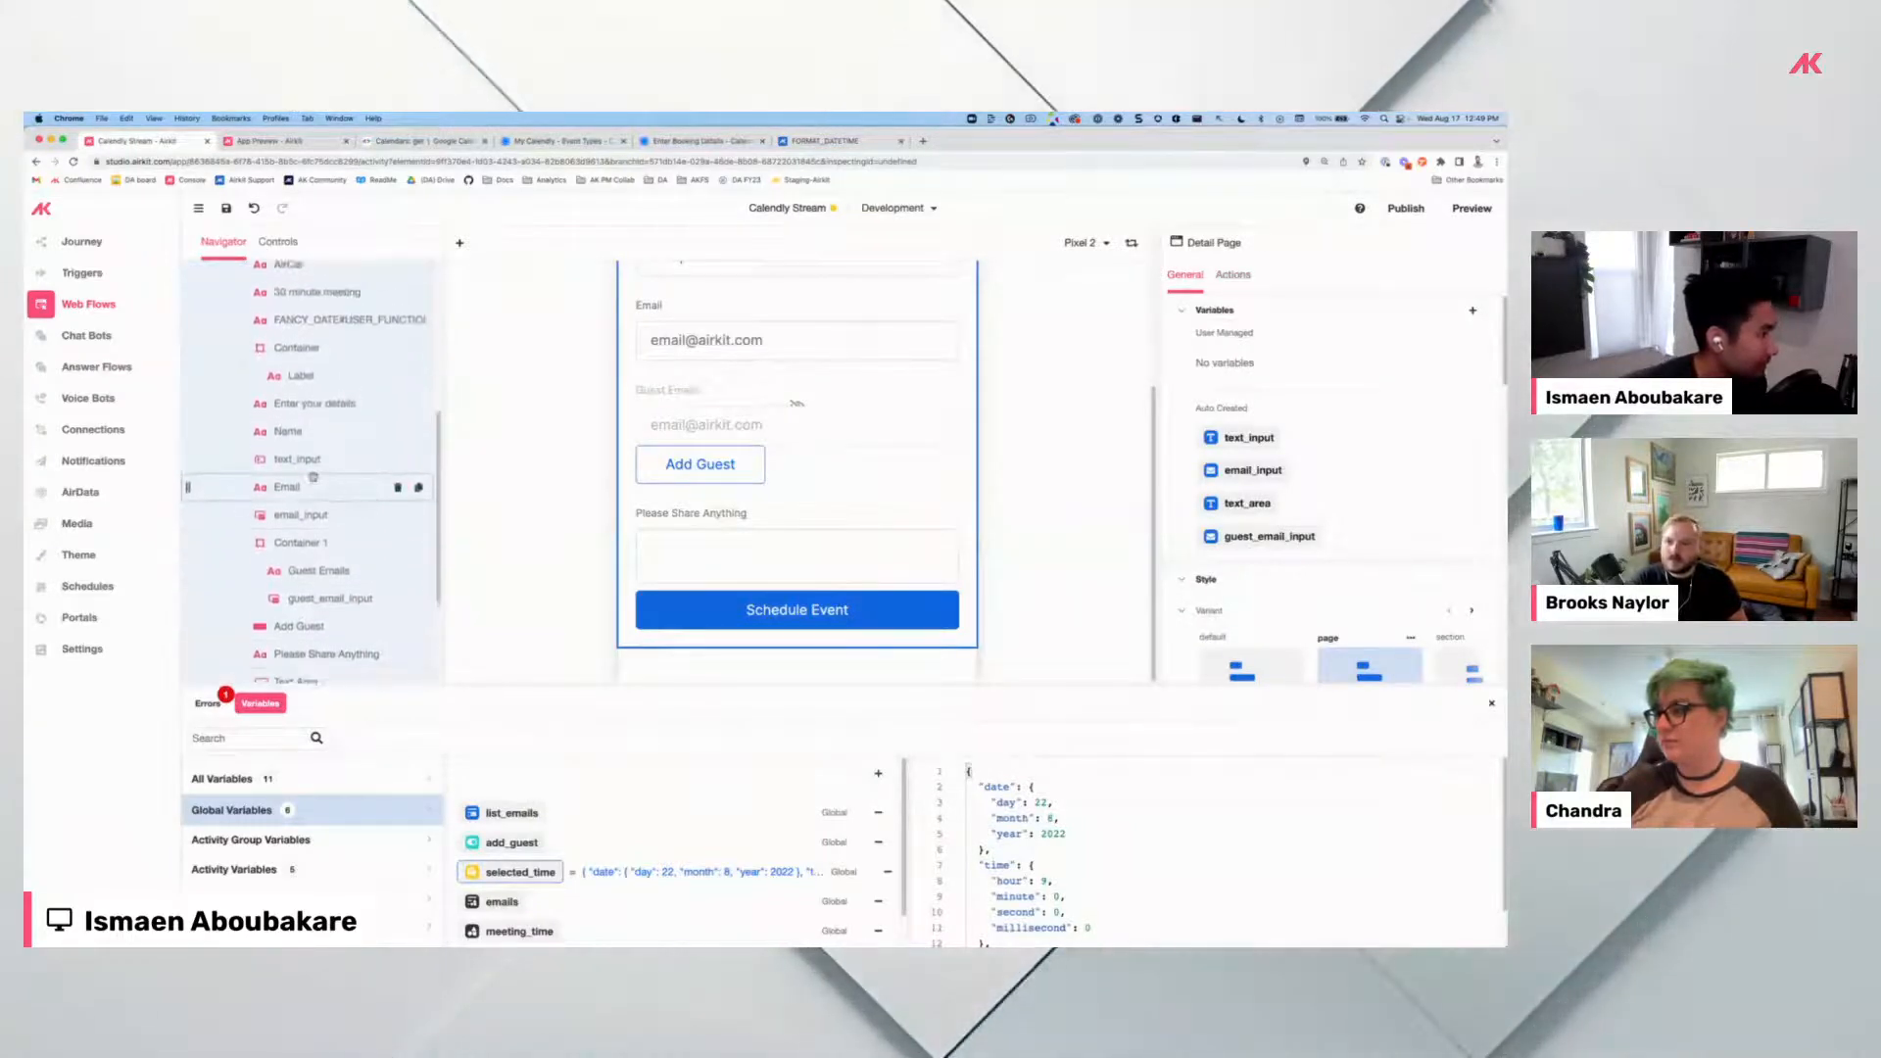
{"action": "left_click", "coordinate": [419, 410]}
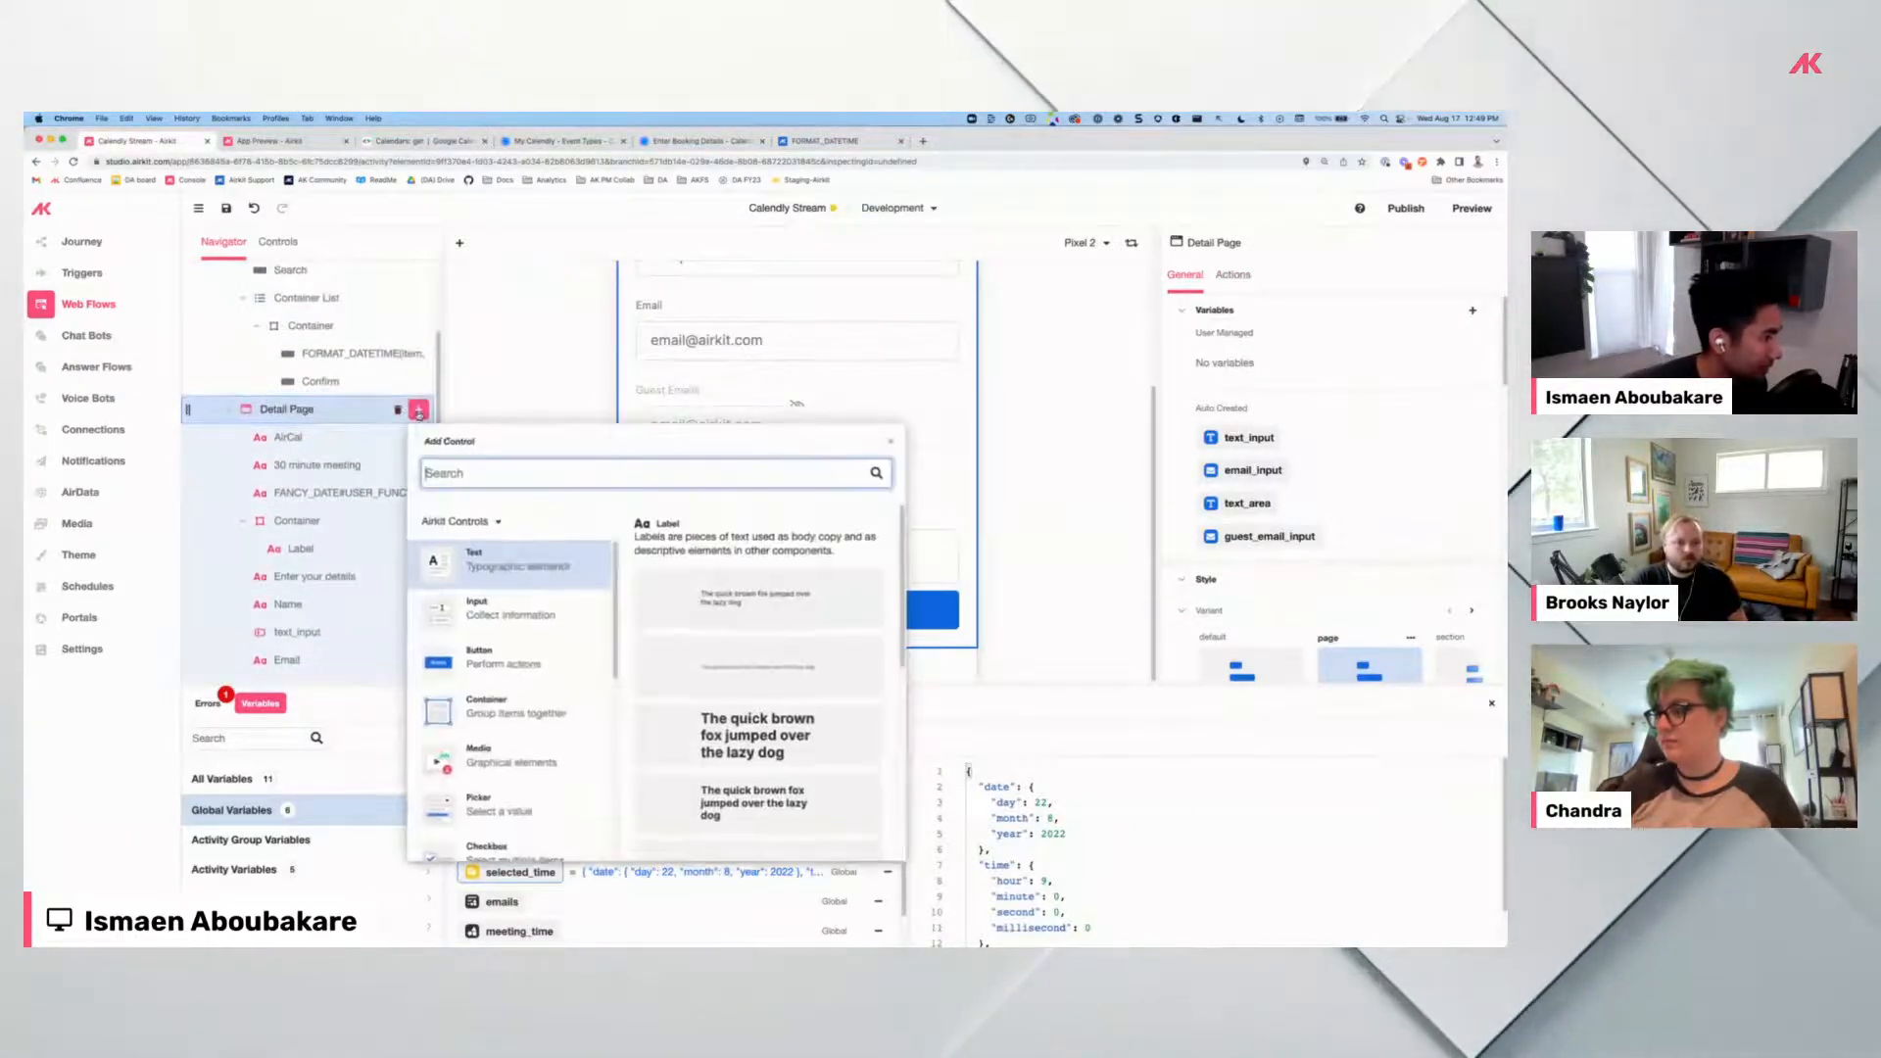
{"action": "left_click", "coordinate": [526, 664]}
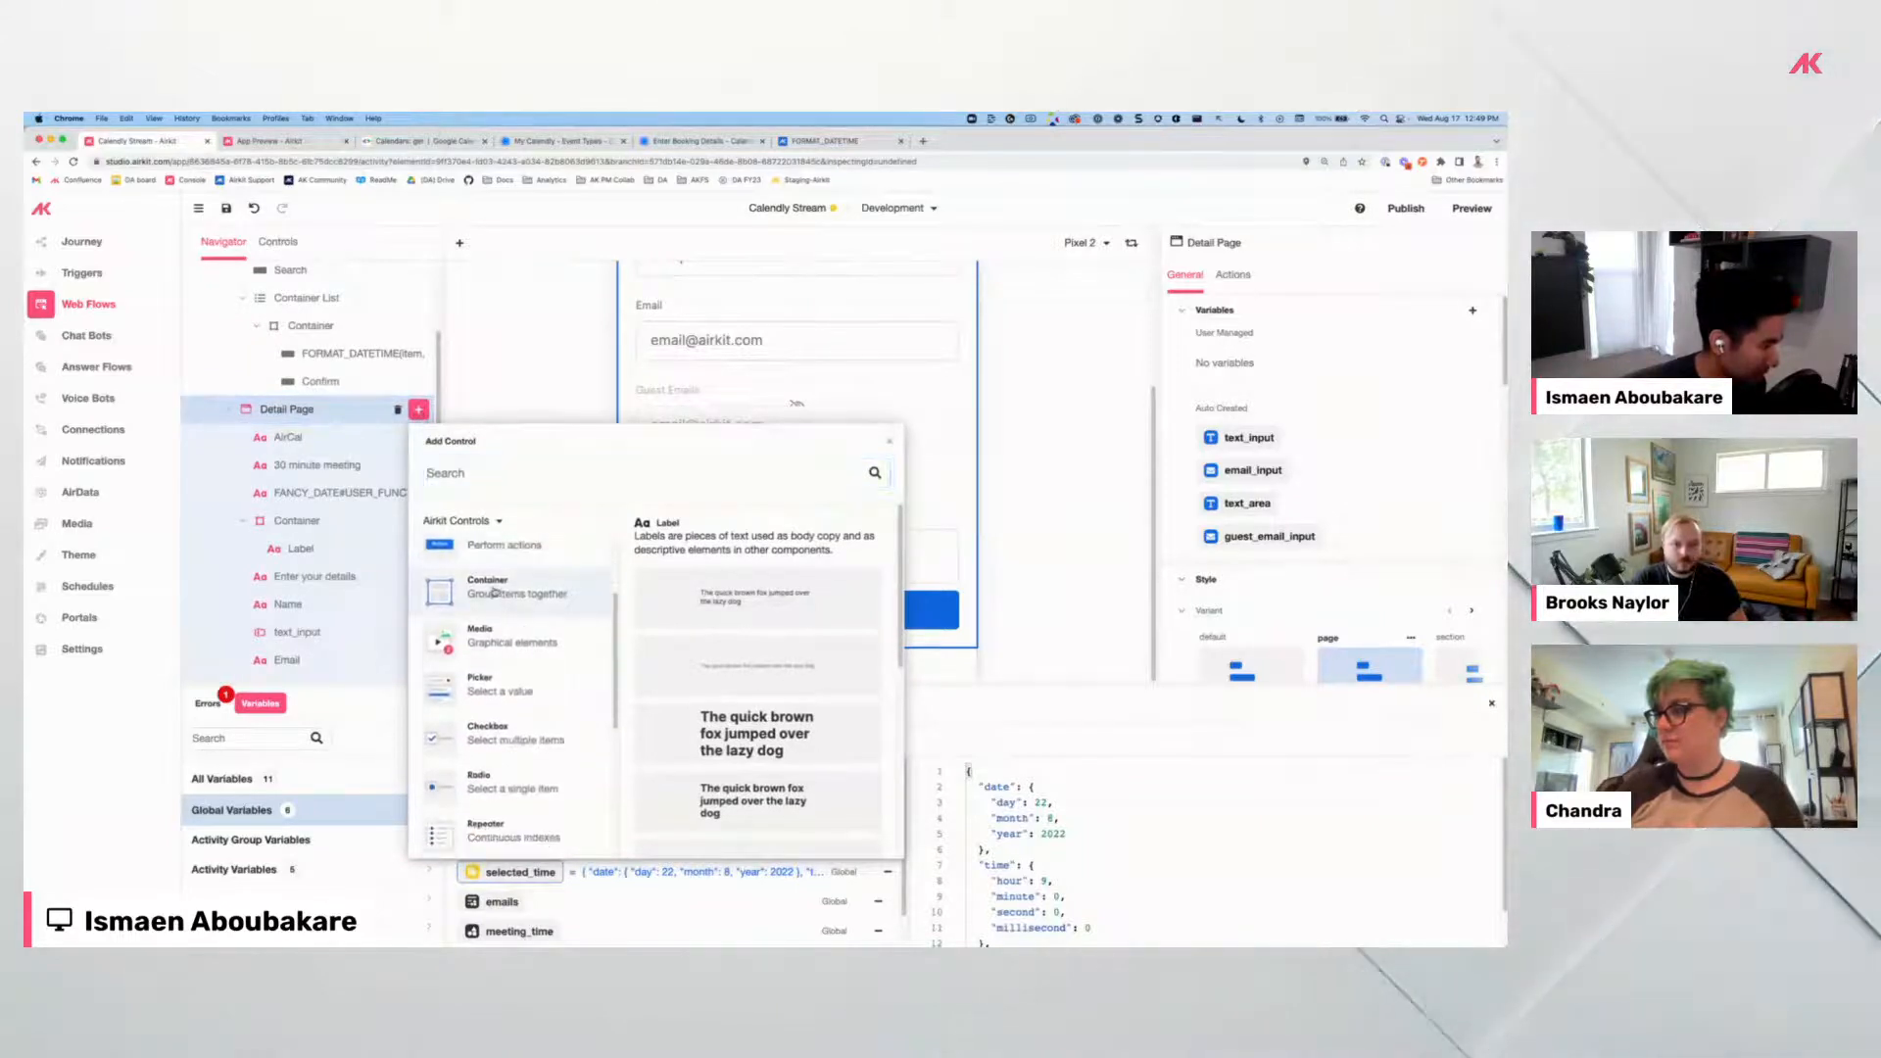
{"action": "scroll", "coordinate": [723, 699], "scroll_direction": "up", "scroll_amount": 3}
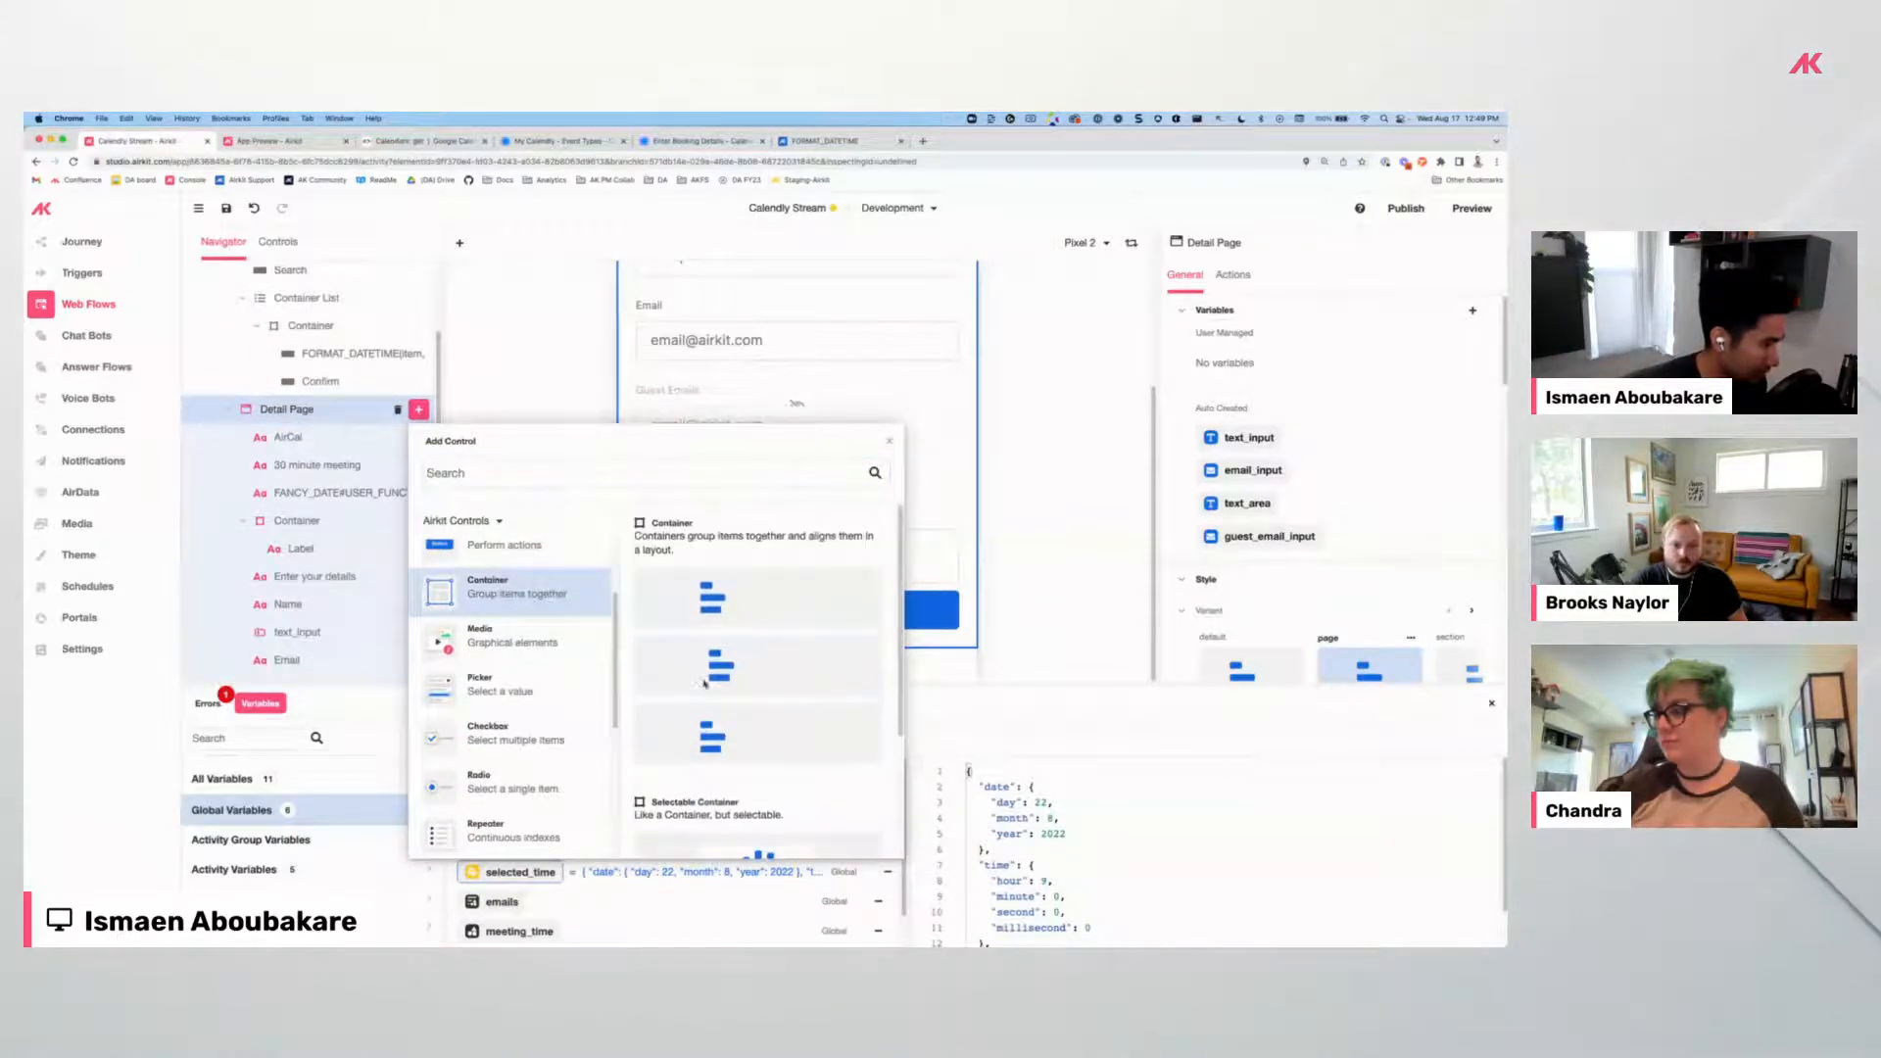
{"action": "scroll", "coordinate": [520, 797], "scroll_direction": "down", "scroll_amount": 2}
{"action": "left_click", "coordinate": [495, 717]}
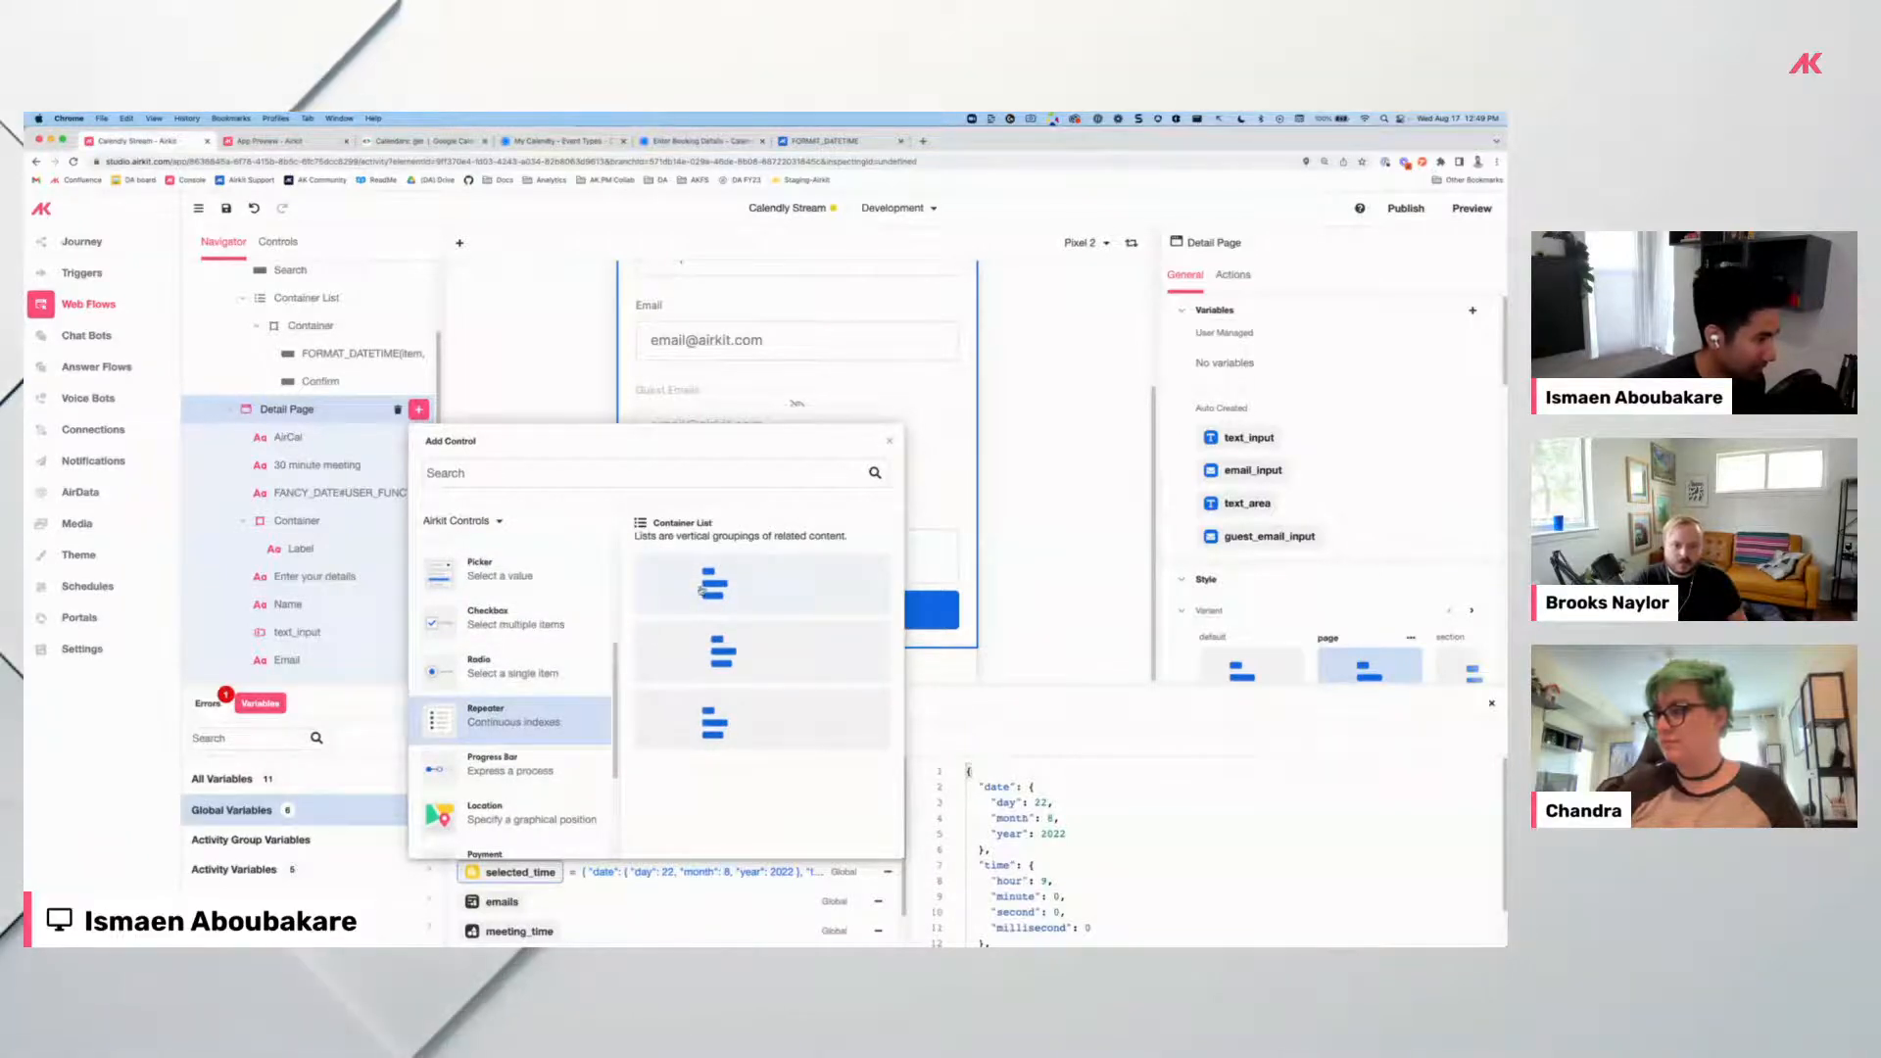
{"action": "left_click_drag", "start_coordinate": [278, 511], "coordinate": [328, 446]}
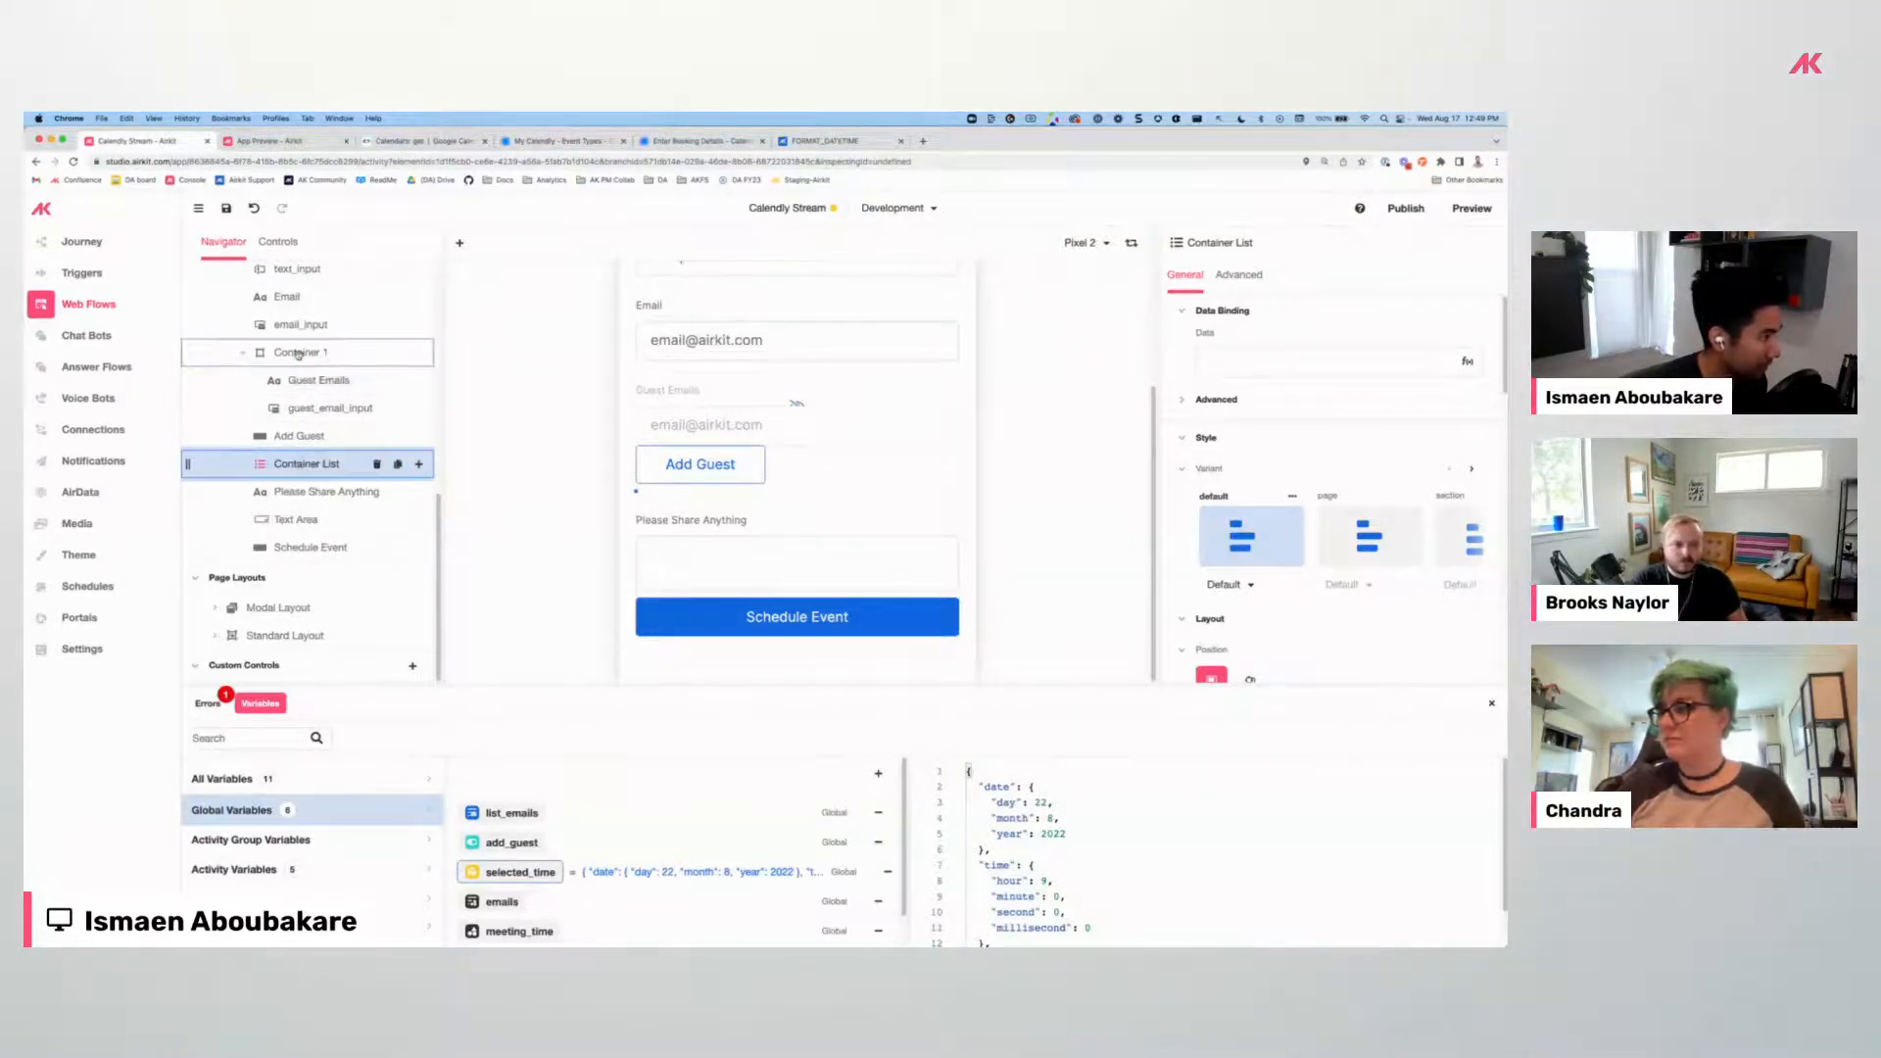
{"action": "left_click_drag", "start_coordinate": [298, 354], "coordinate": [295, 383]}
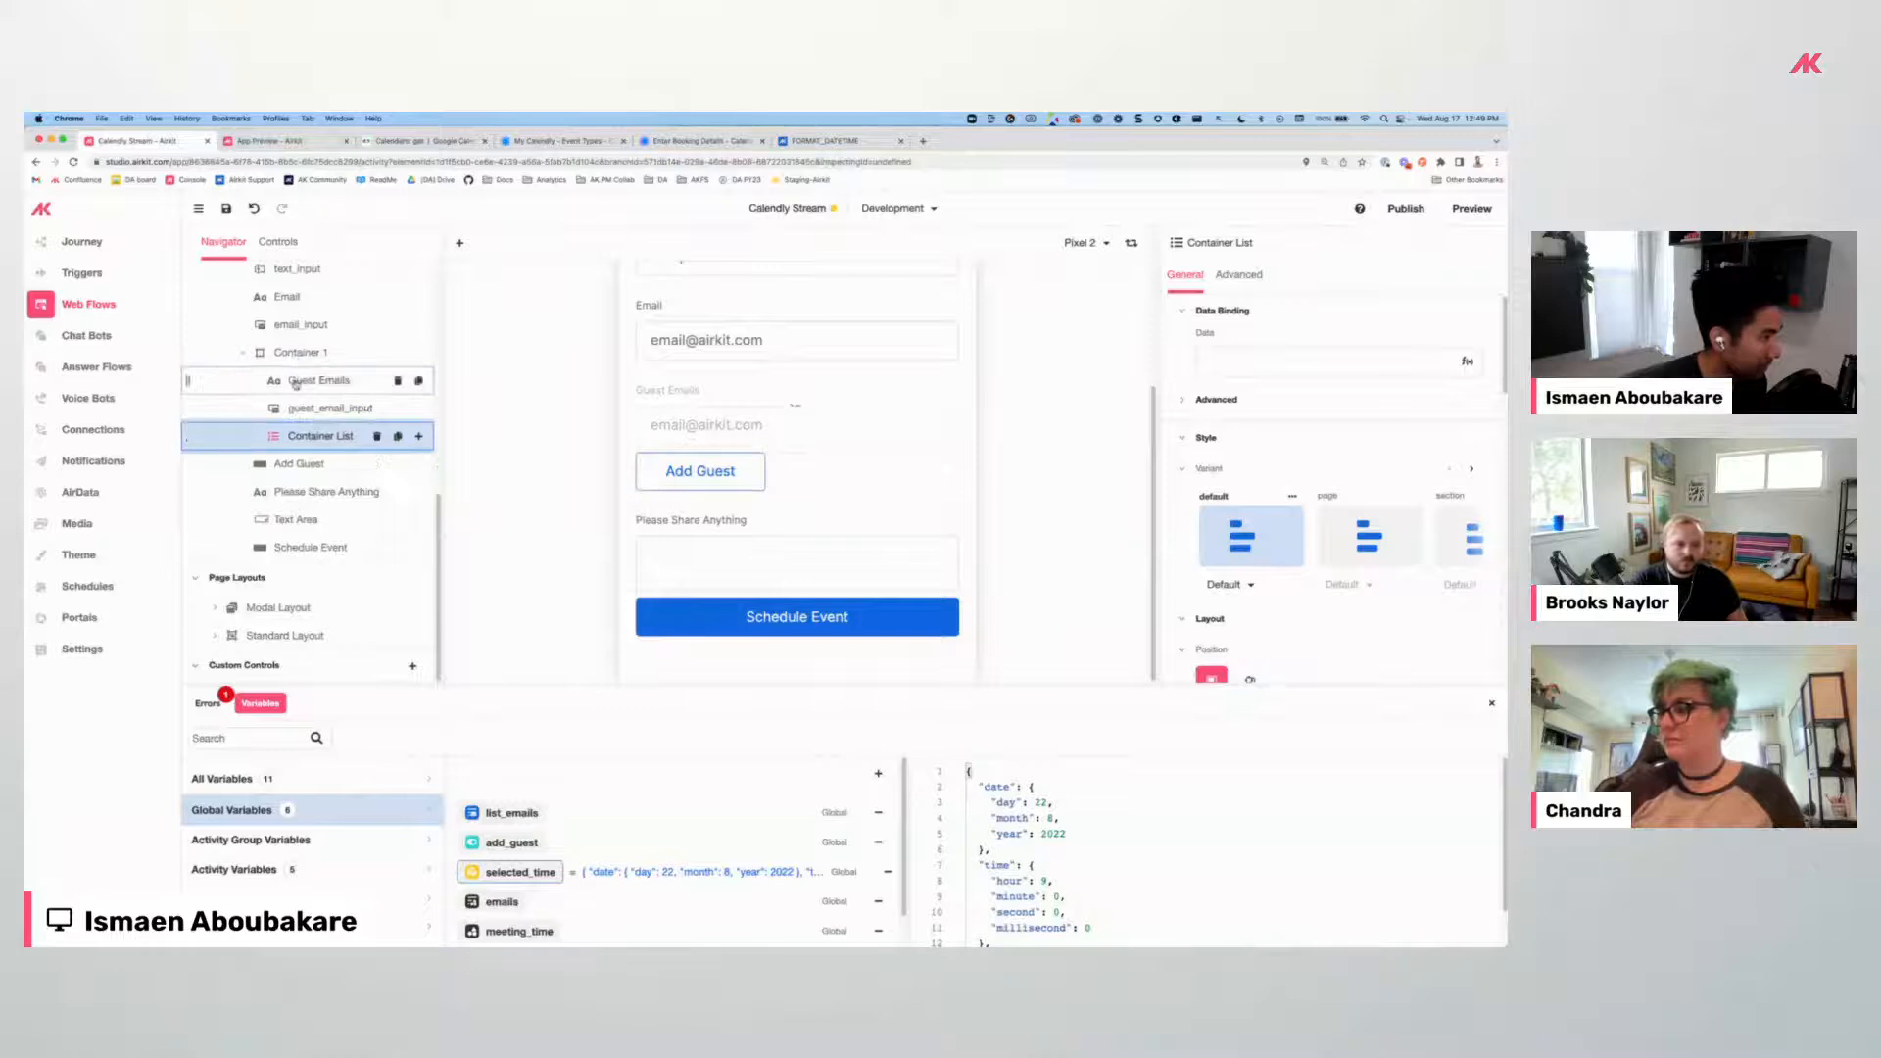
Add a Container with a Label inside the Container List, setting the label's text to item.
{"action": "left_click", "coordinate": [418, 437]}
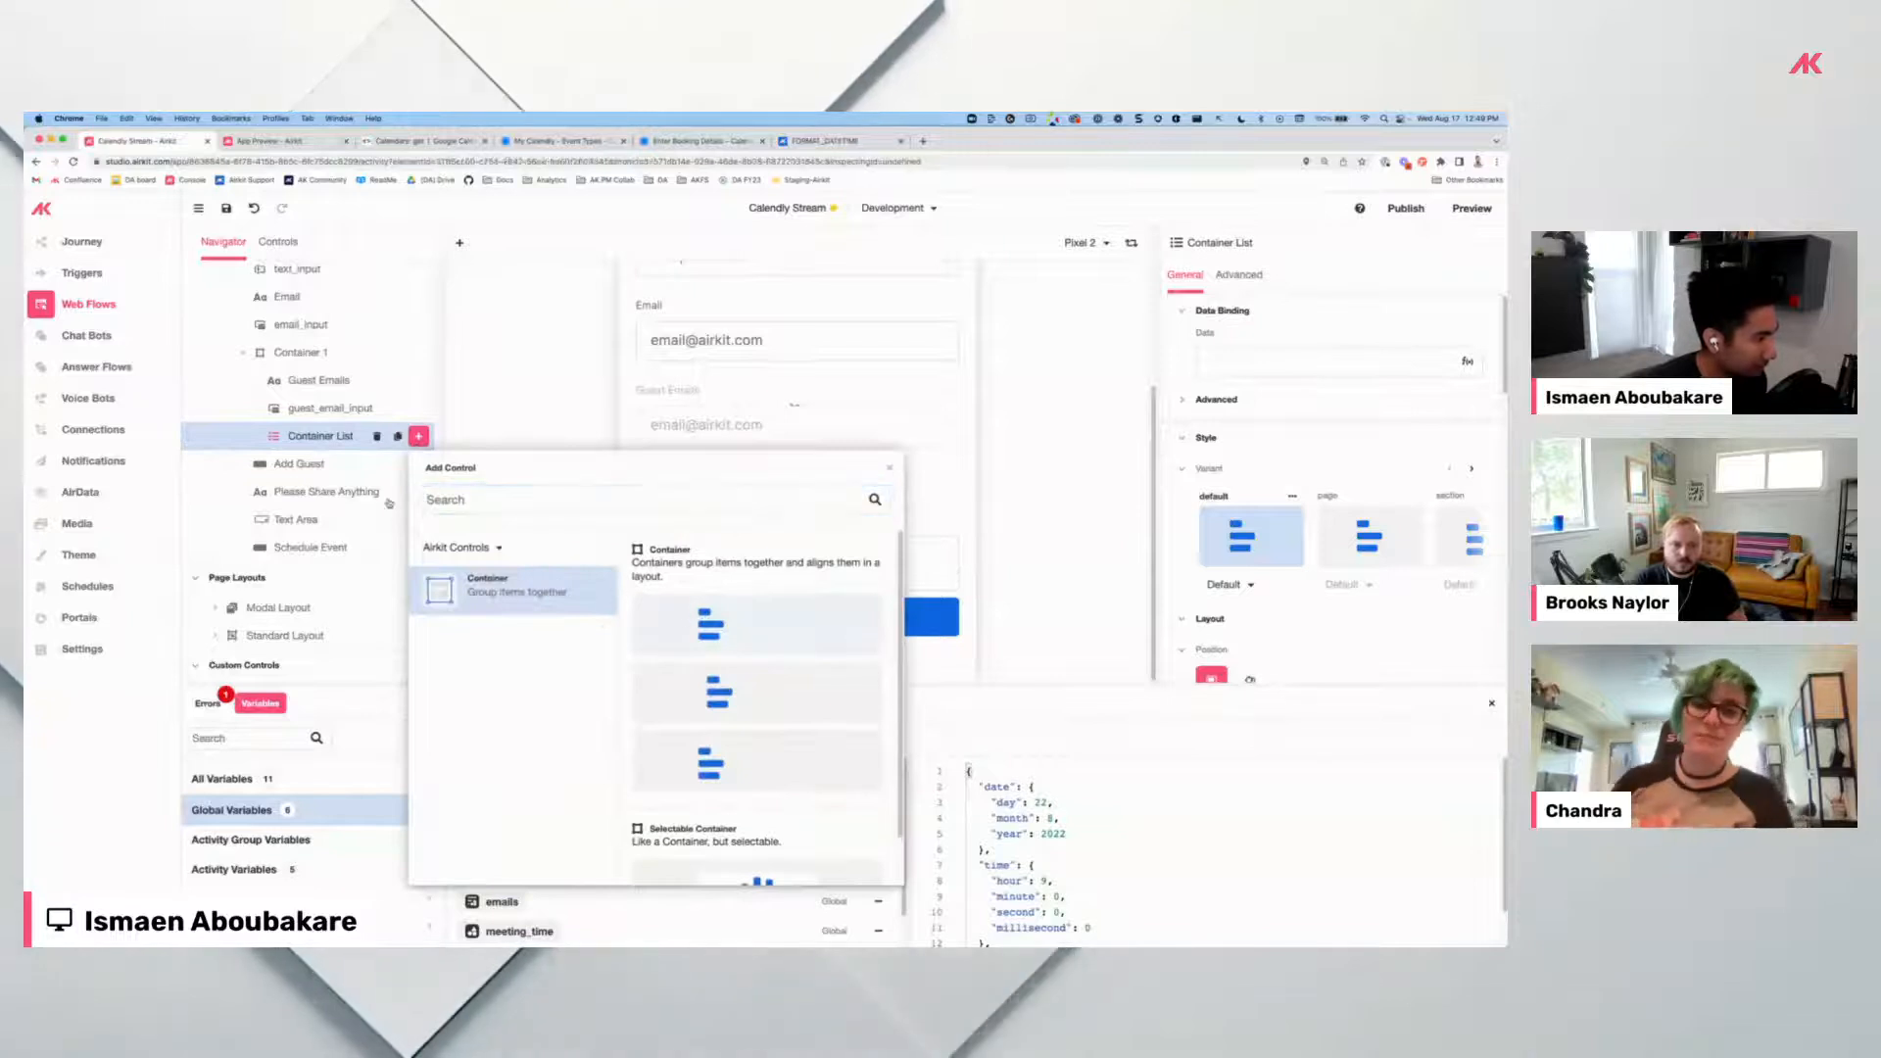
{"action": "key", "text": "Return"}
{"action": "left_click", "coordinate": [418, 463]}
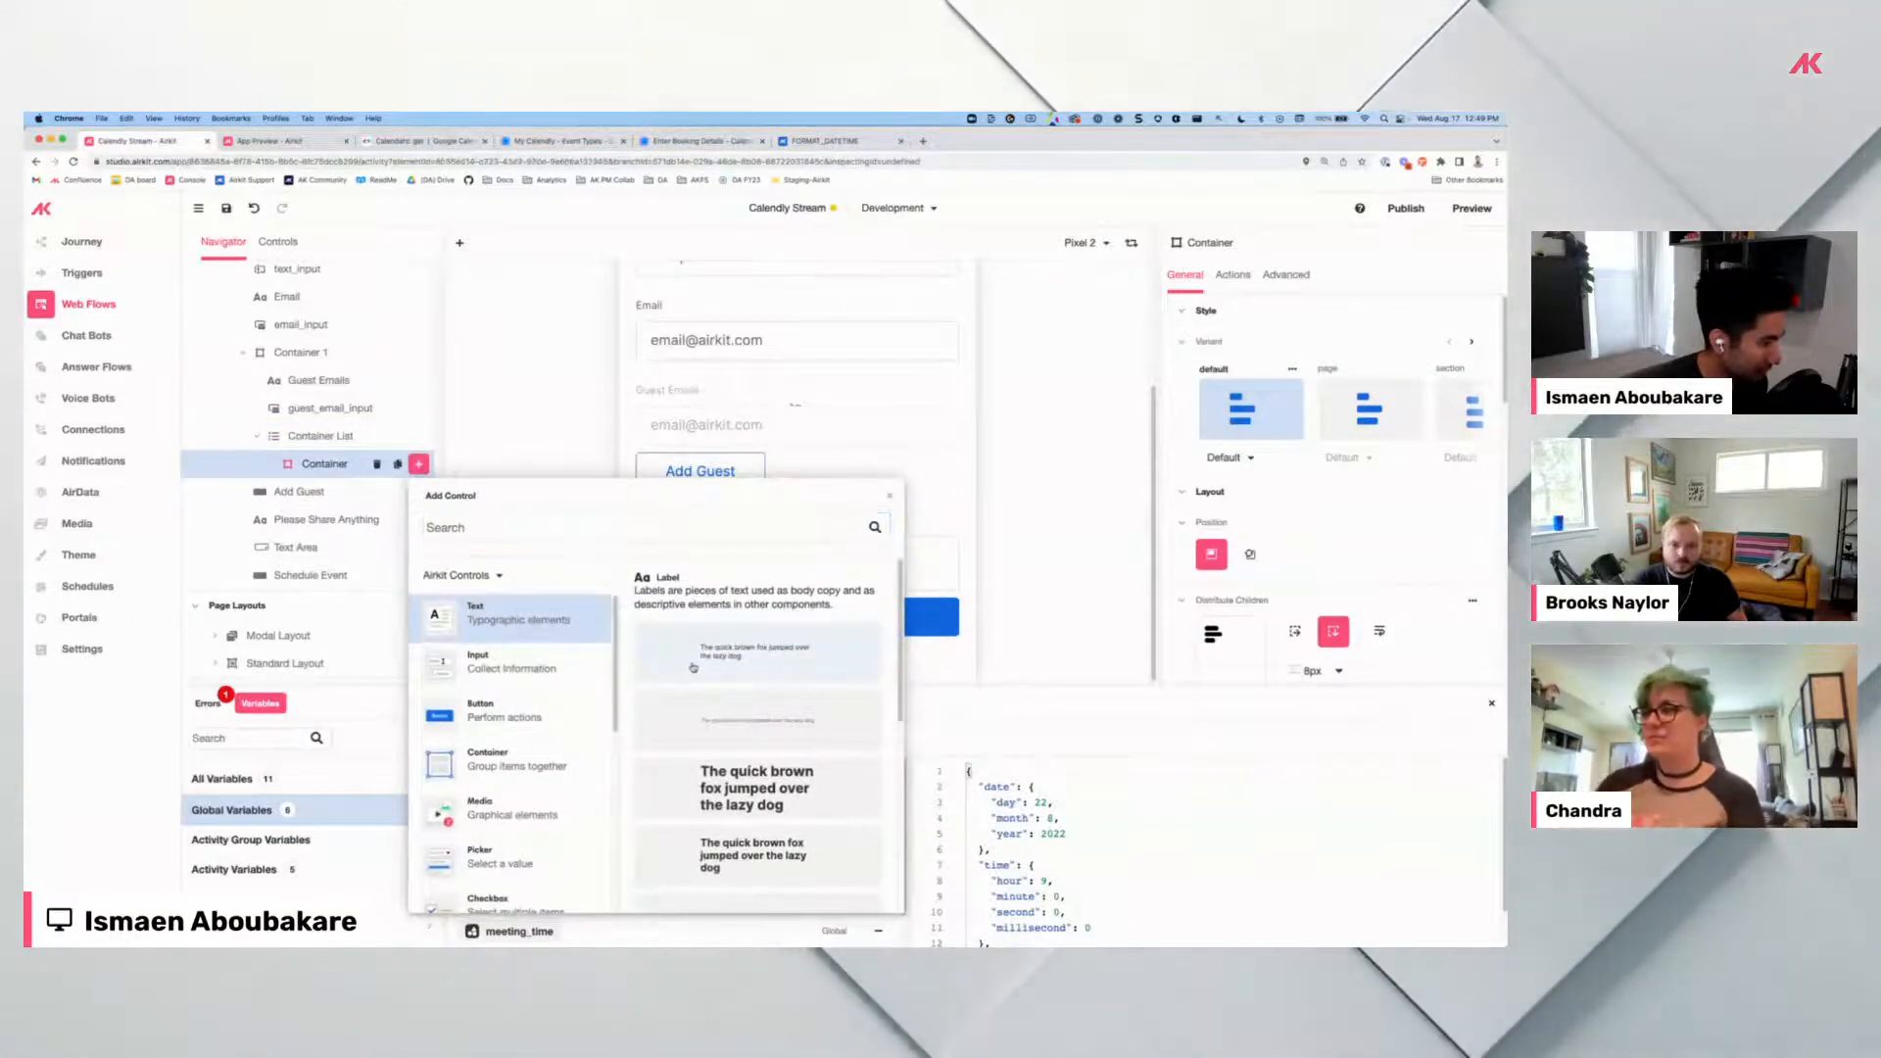
{"action": "key", "text": "Return"}
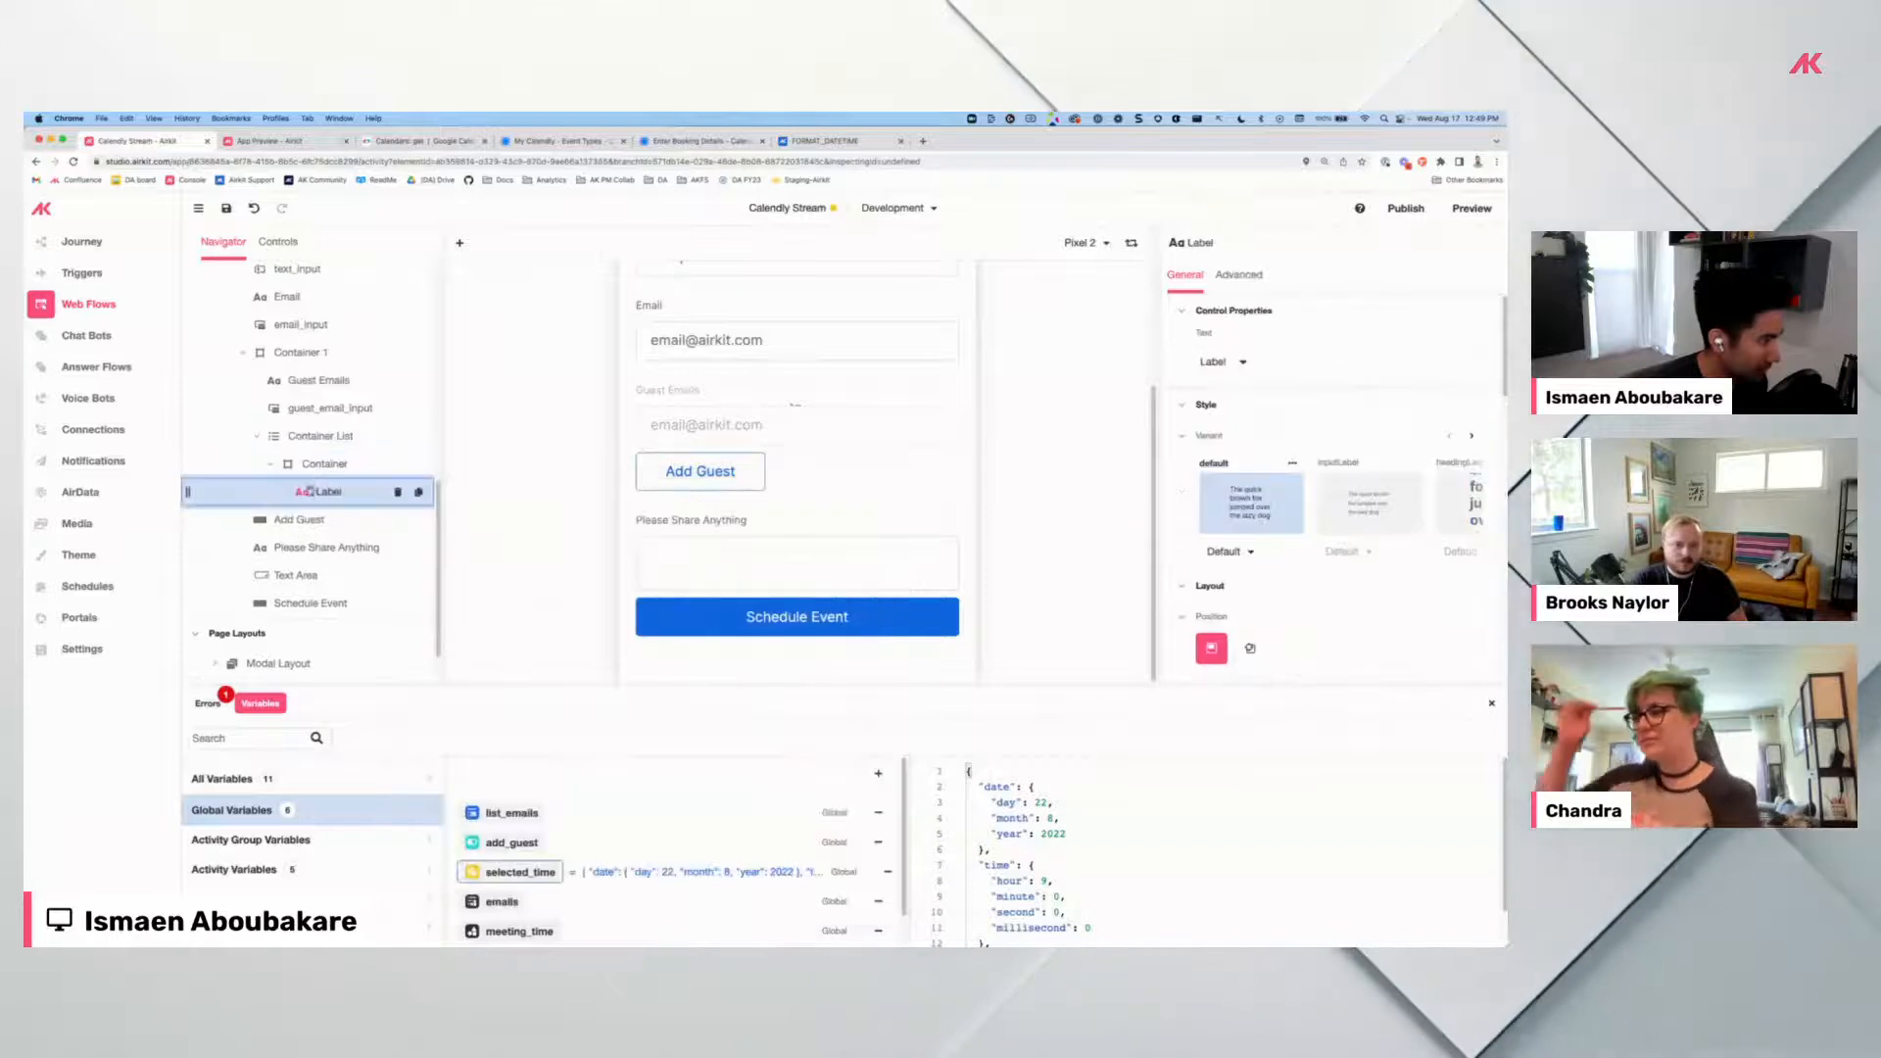
{"action": "left_click", "coordinate": [1243, 365]}
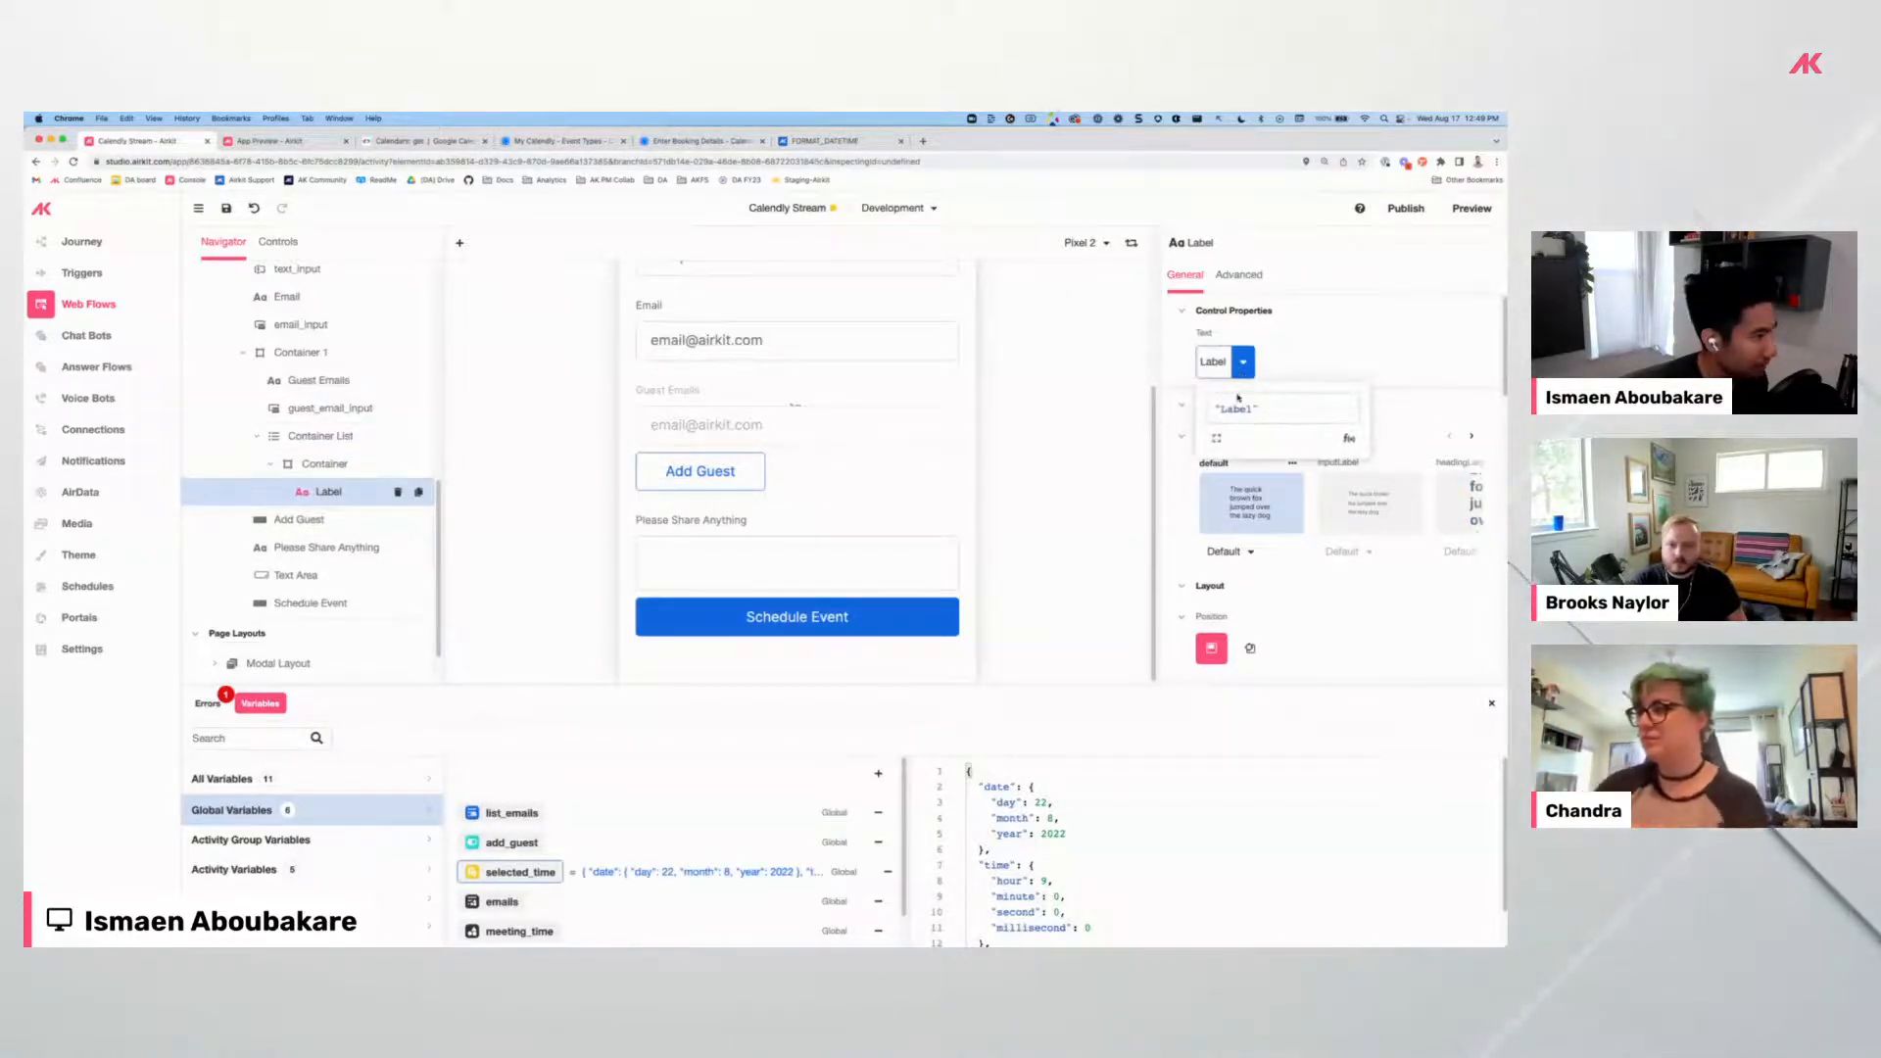
{"action": "type", "text": "item"}
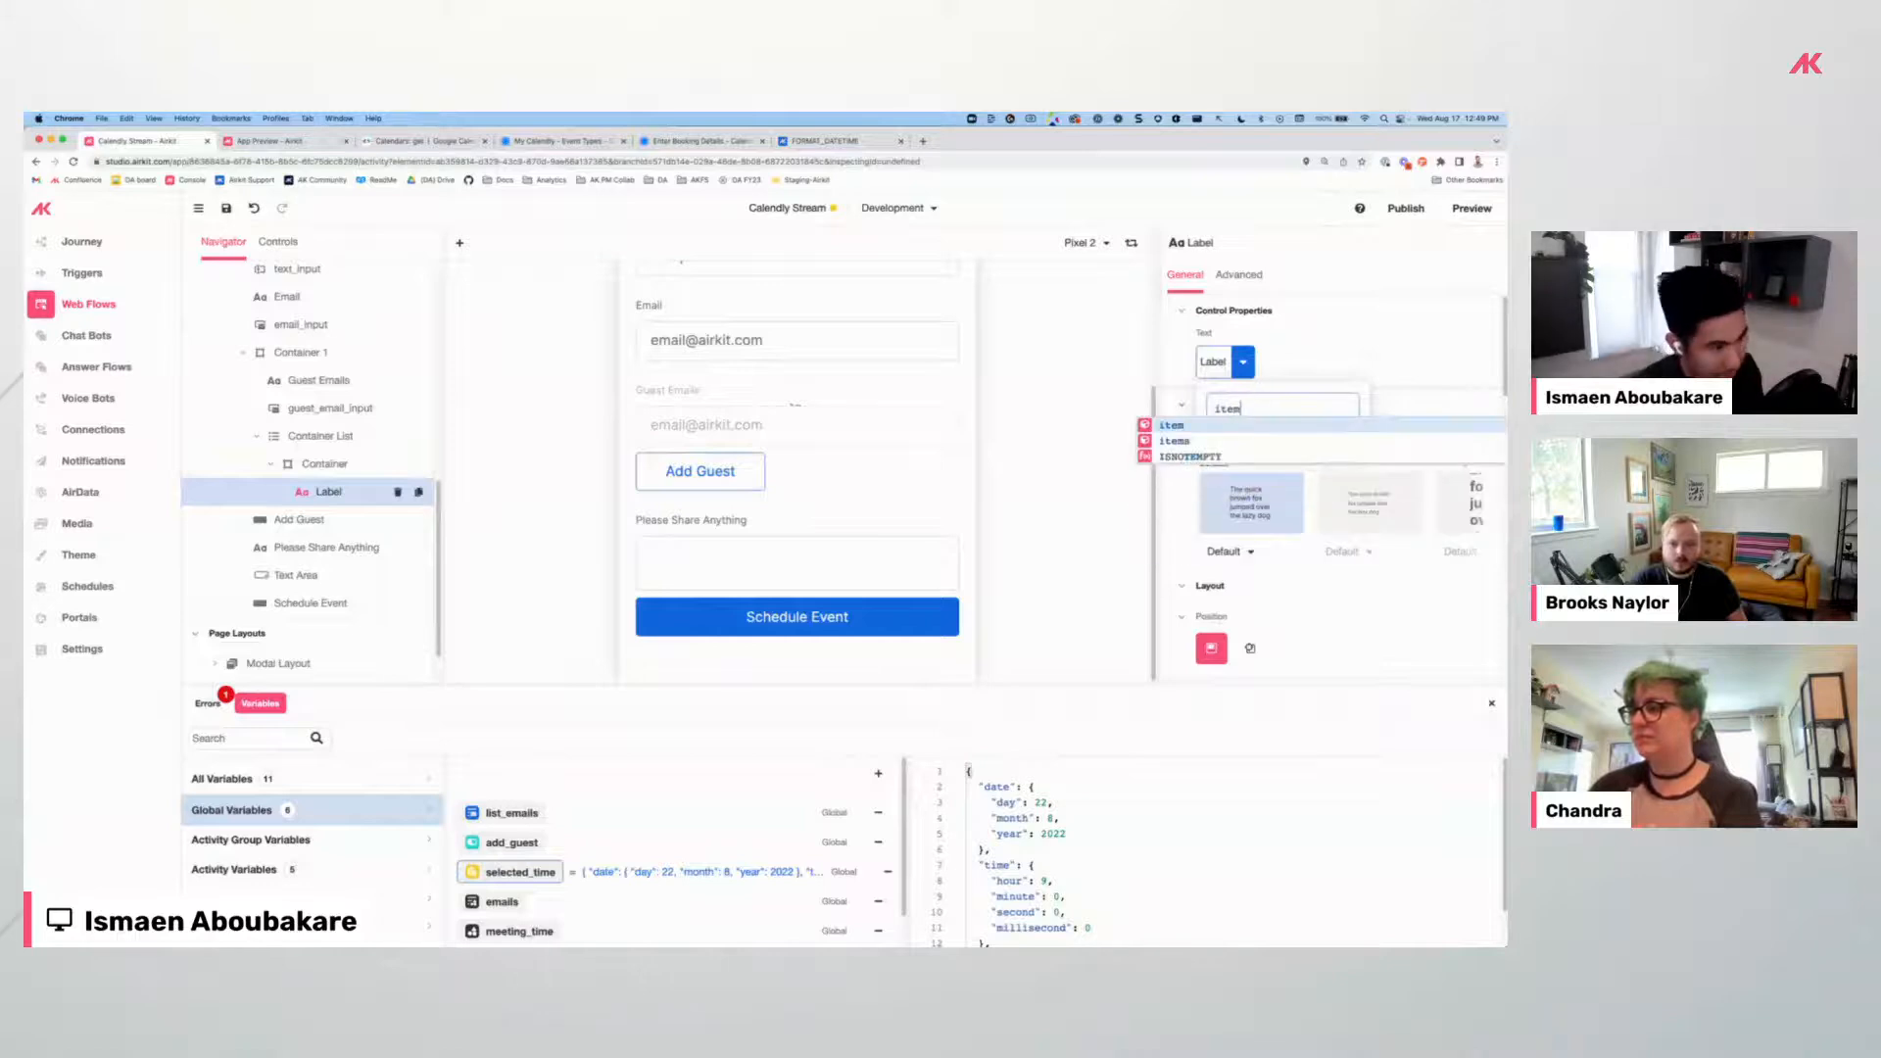
Bind the Container List's data to session.list_emails and save the app.
{"action": "left_click", "coordinate": [319, 435]}
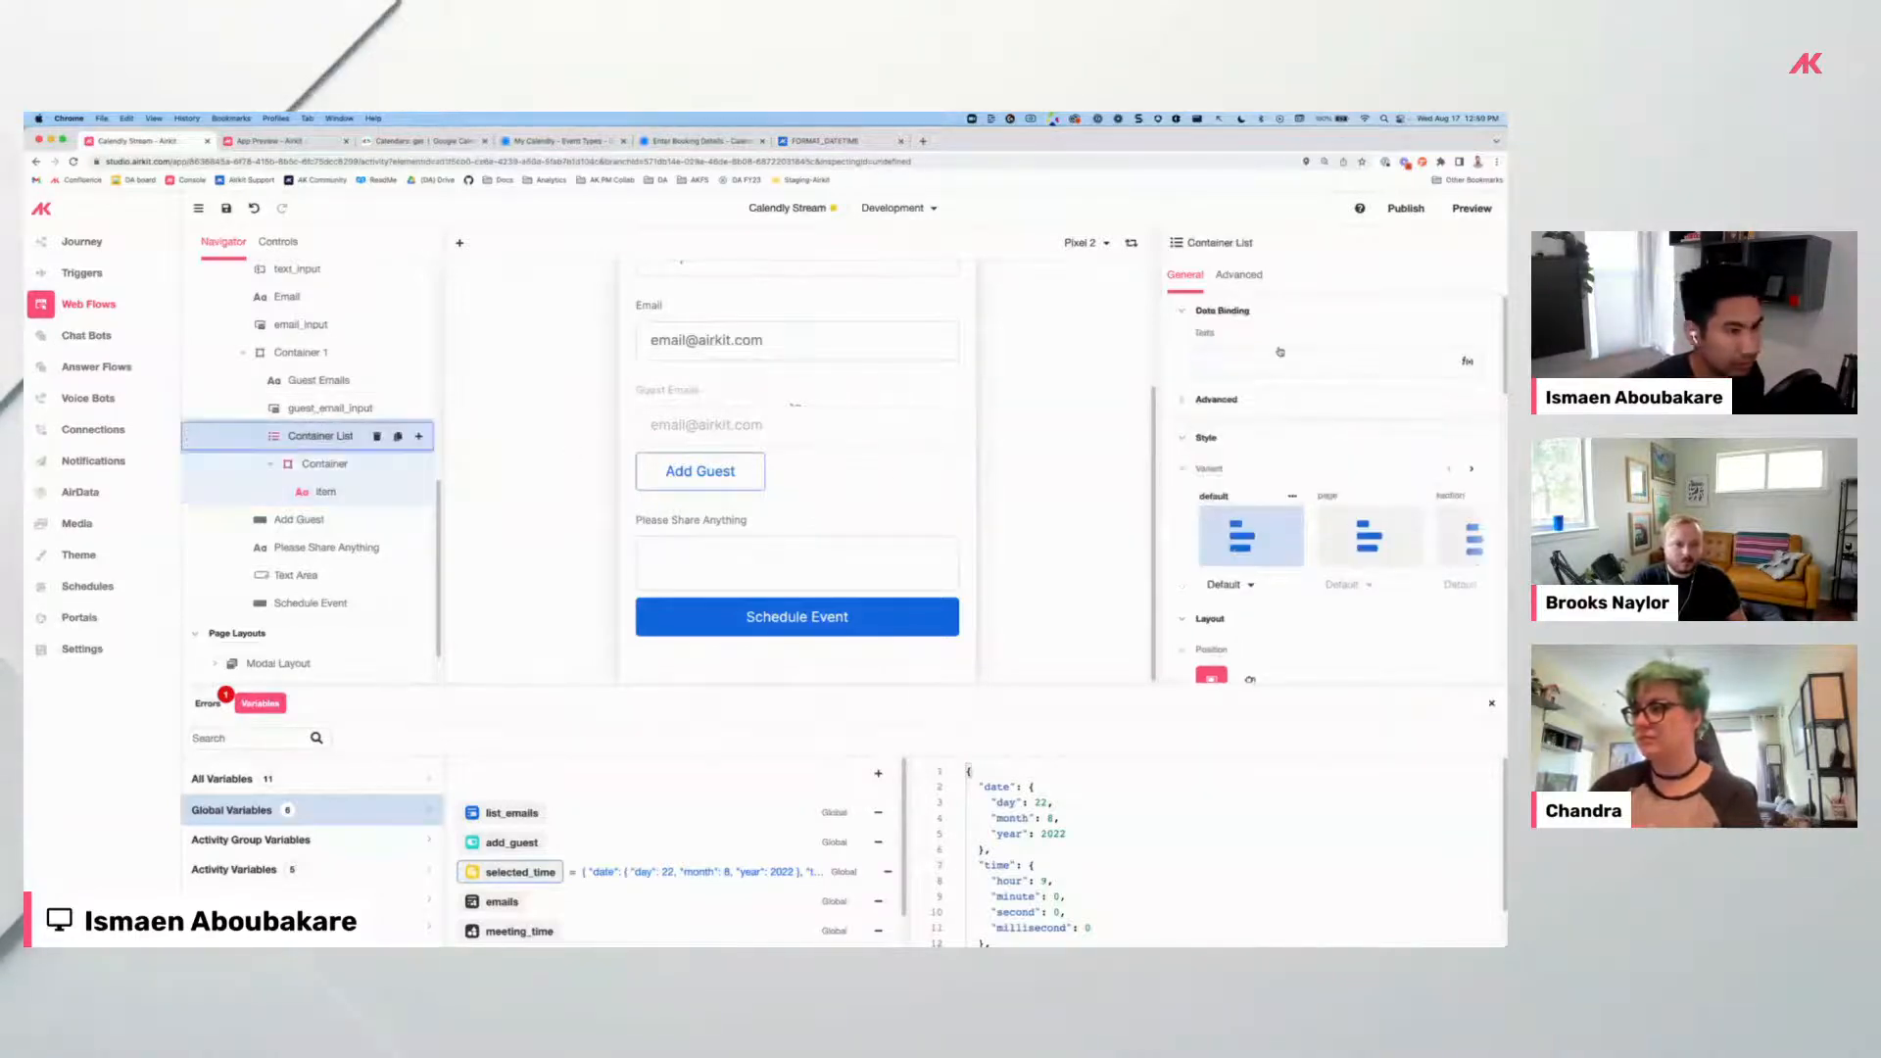
{"action": "left_click", "coordinate": [1230, 359]}
{"action": "type", "text": "session."}
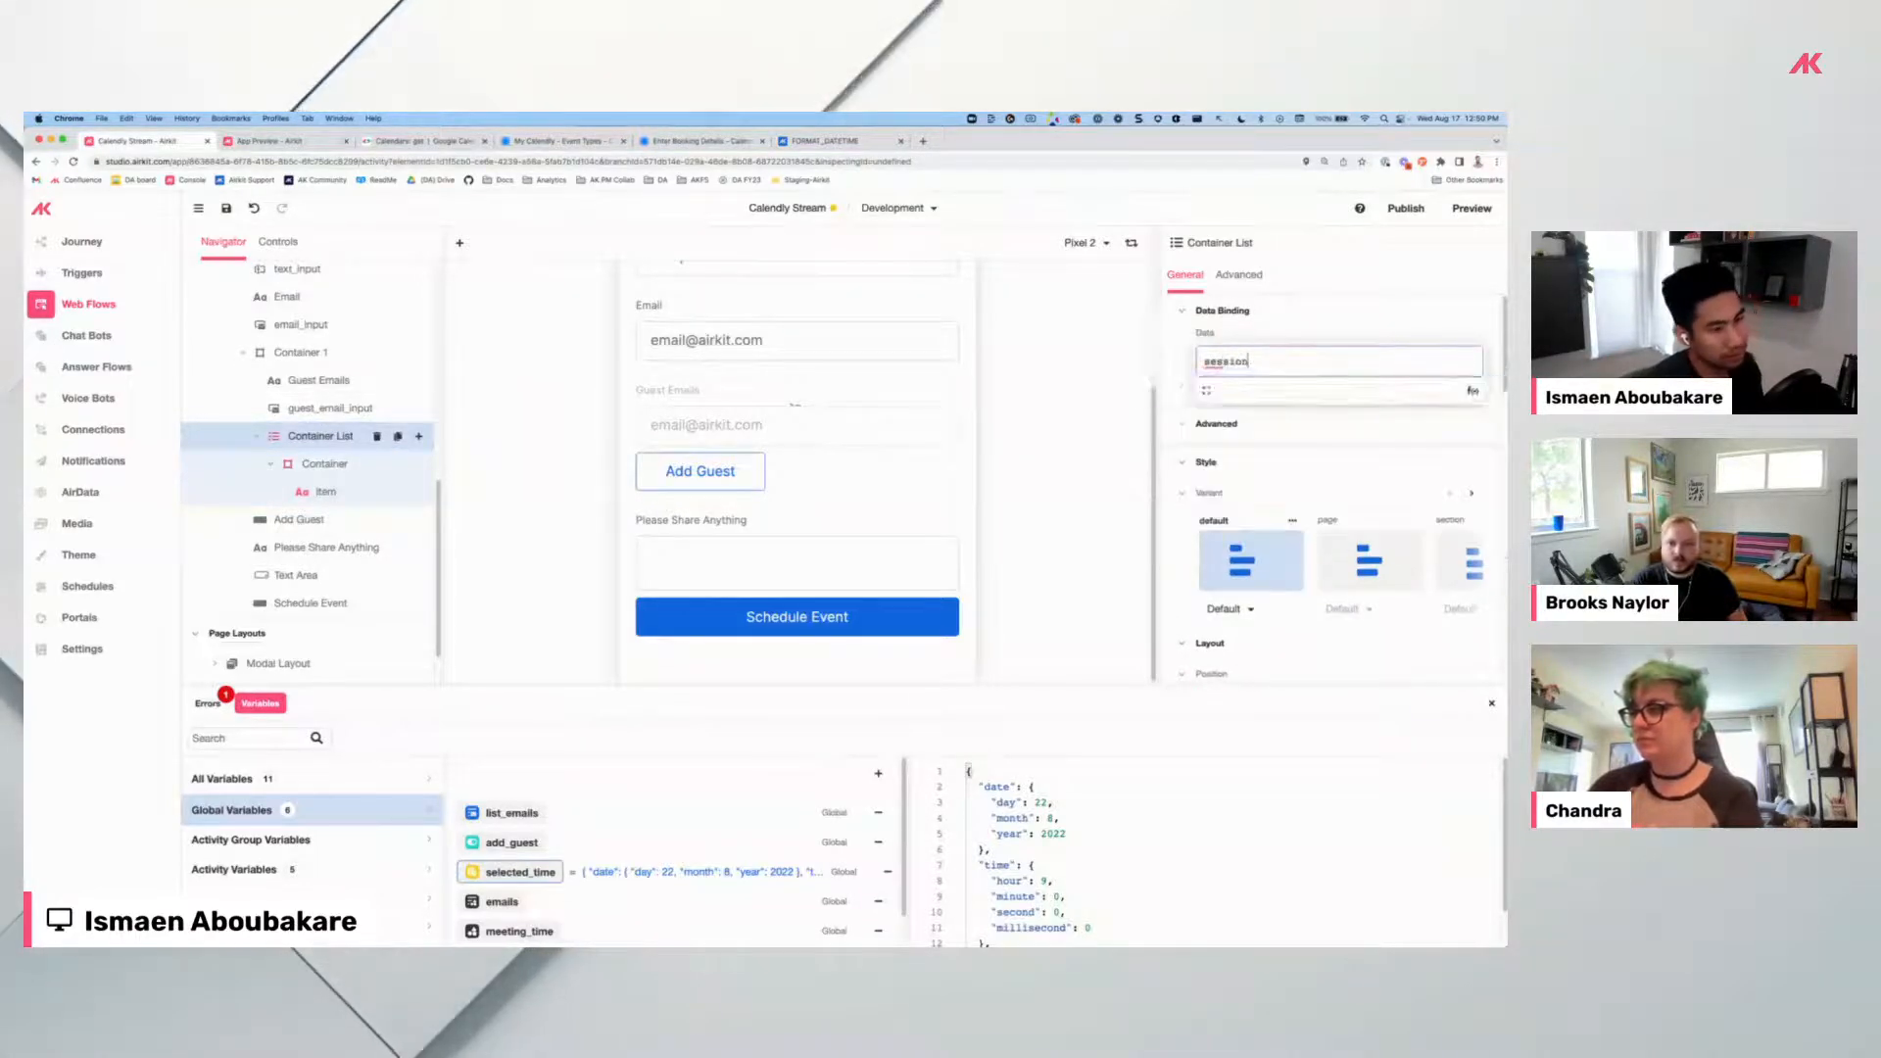
{"action": "type", "text": "list_emails"}
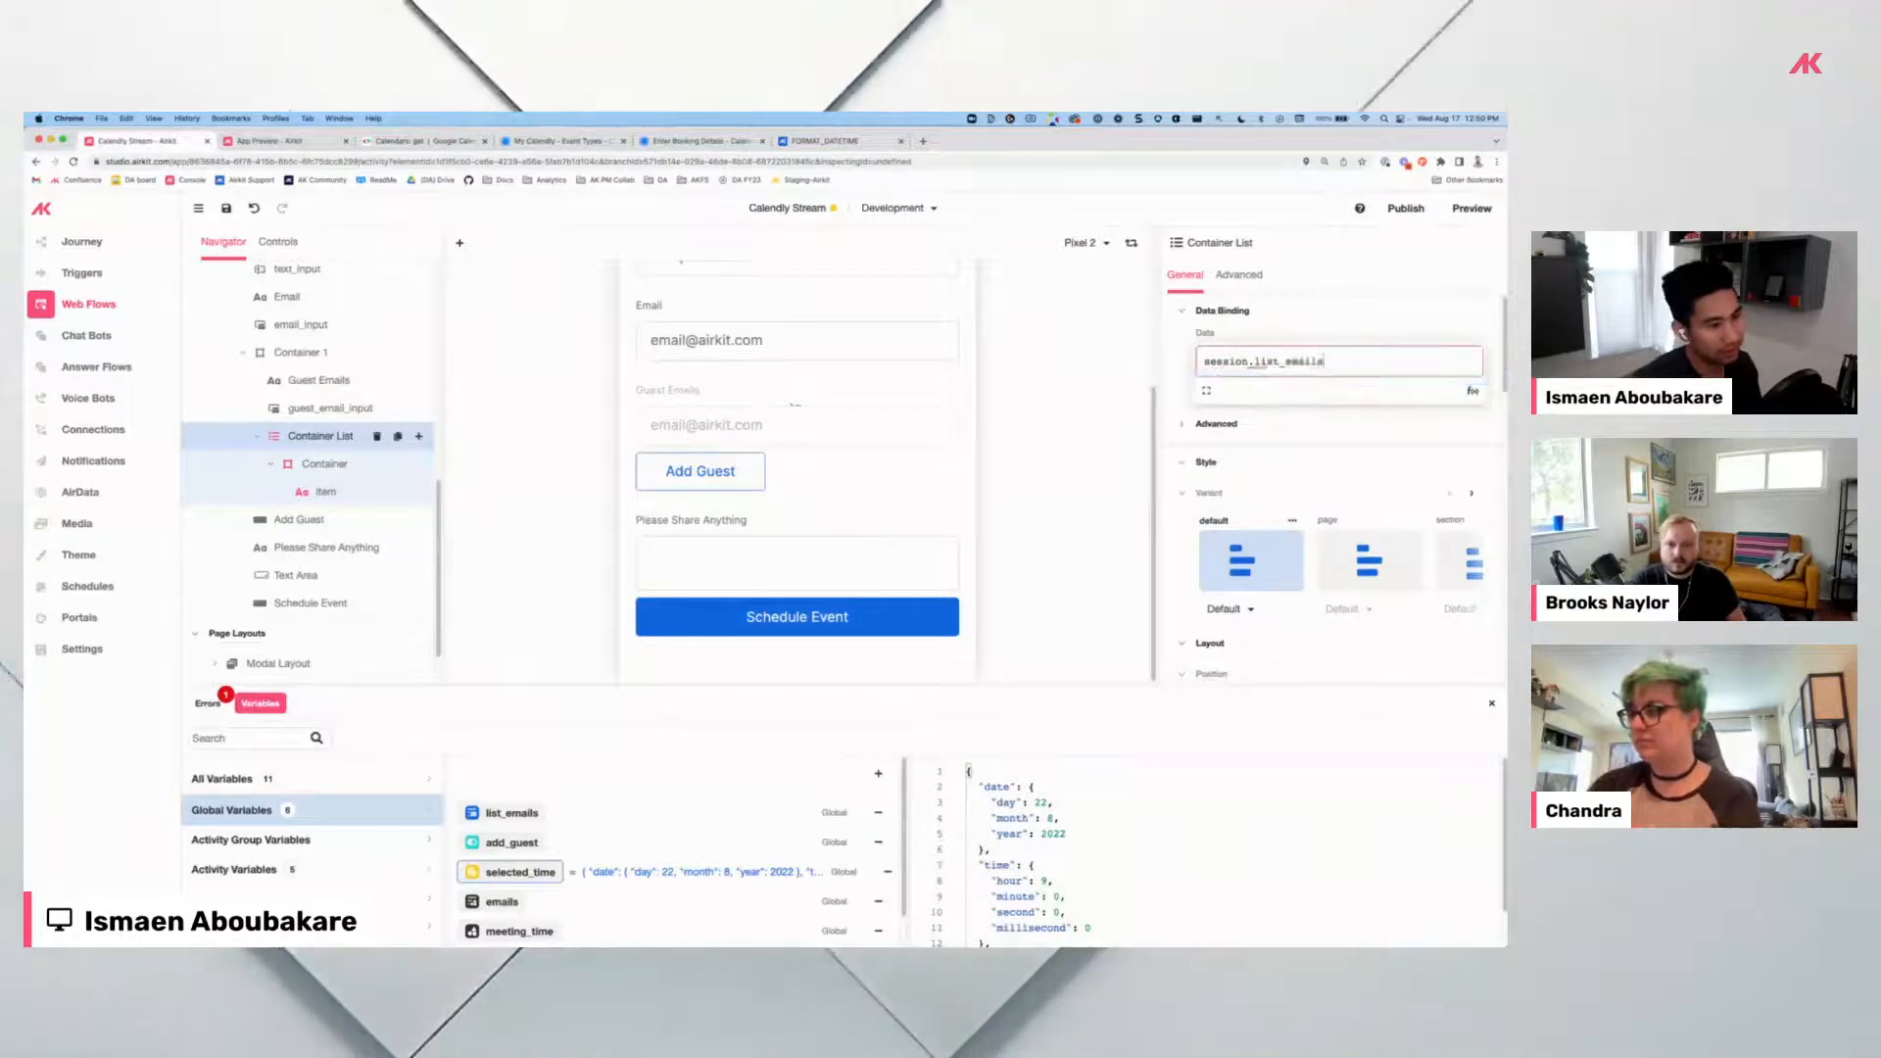
{"action": "left_click", "coordinate": [226, 209]}
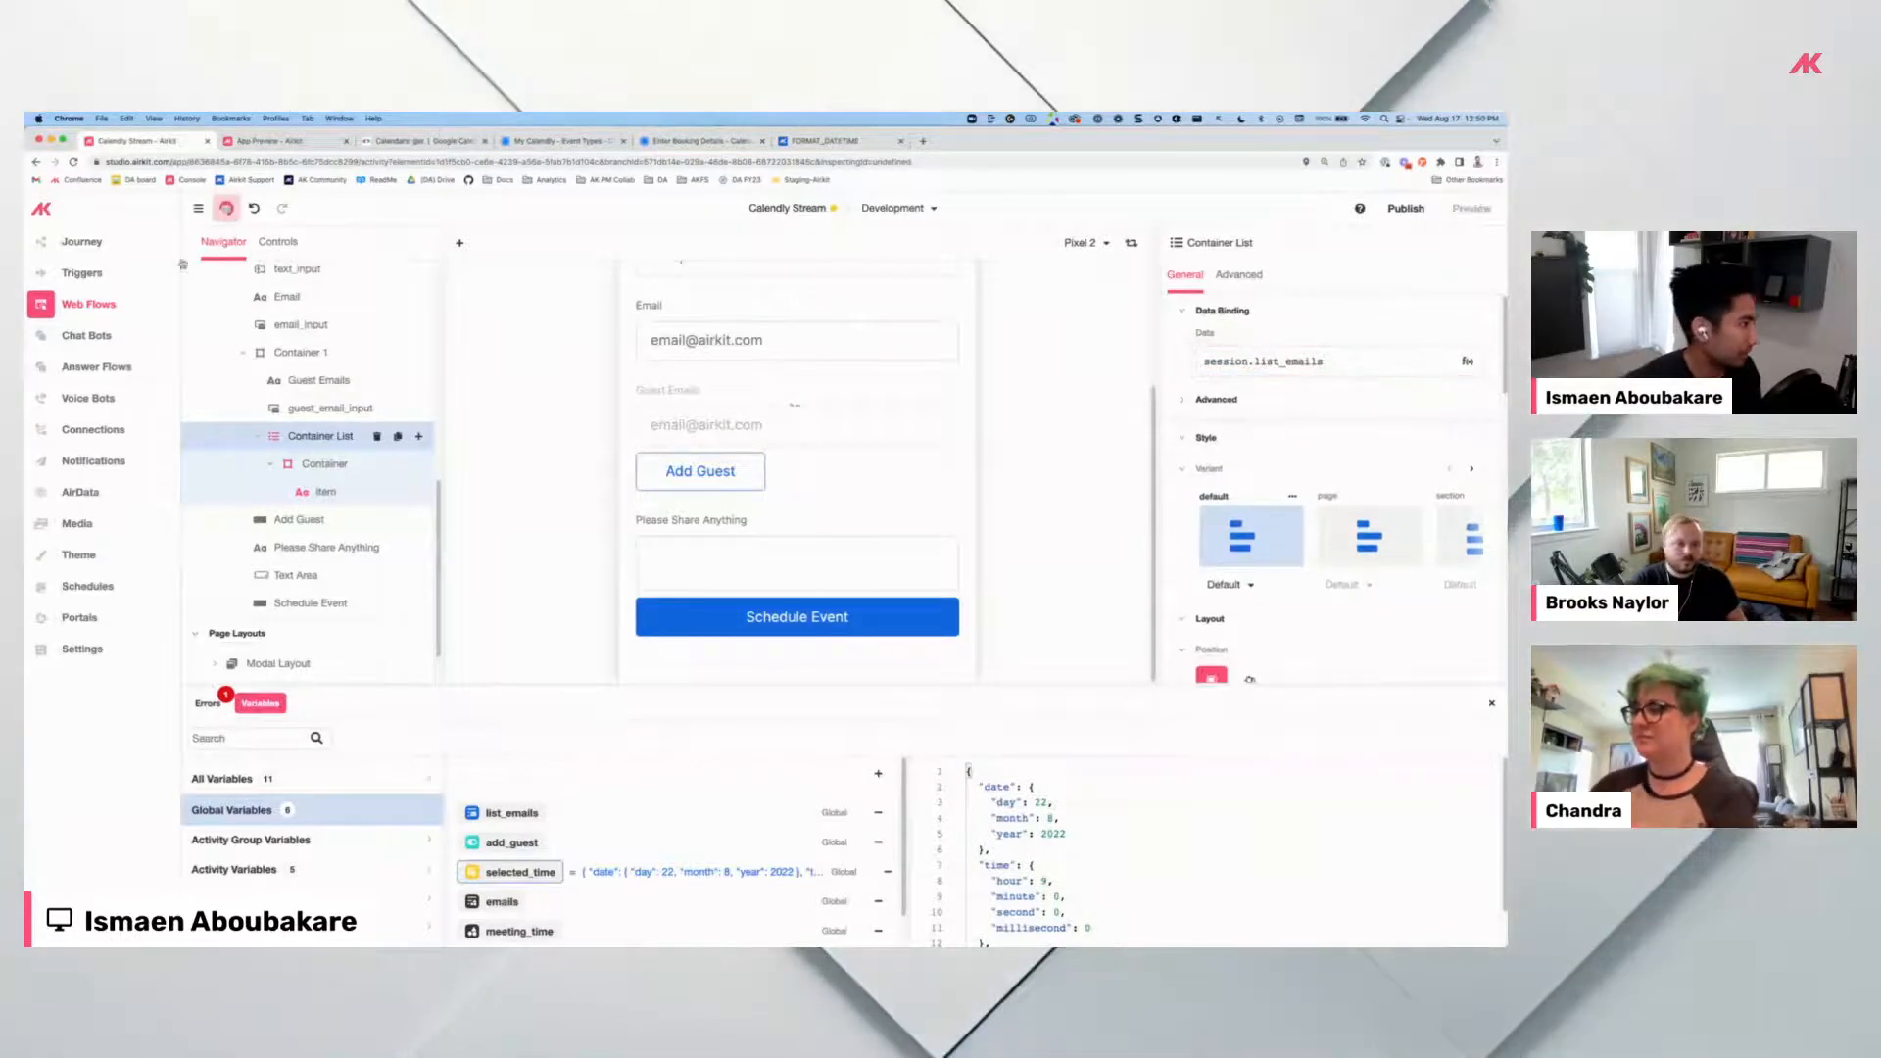
Verify the Confirm button's Navigate to Detail Page action, then launch the app preview.
{"action": "scroll", "coordinate": [301, 392], "scroll_direction": "up", "scroll_amount": 4}
{"action": "scroll", "coordinate": [301, 392], "scroll_direction": "up", "scroll_amount": 3}
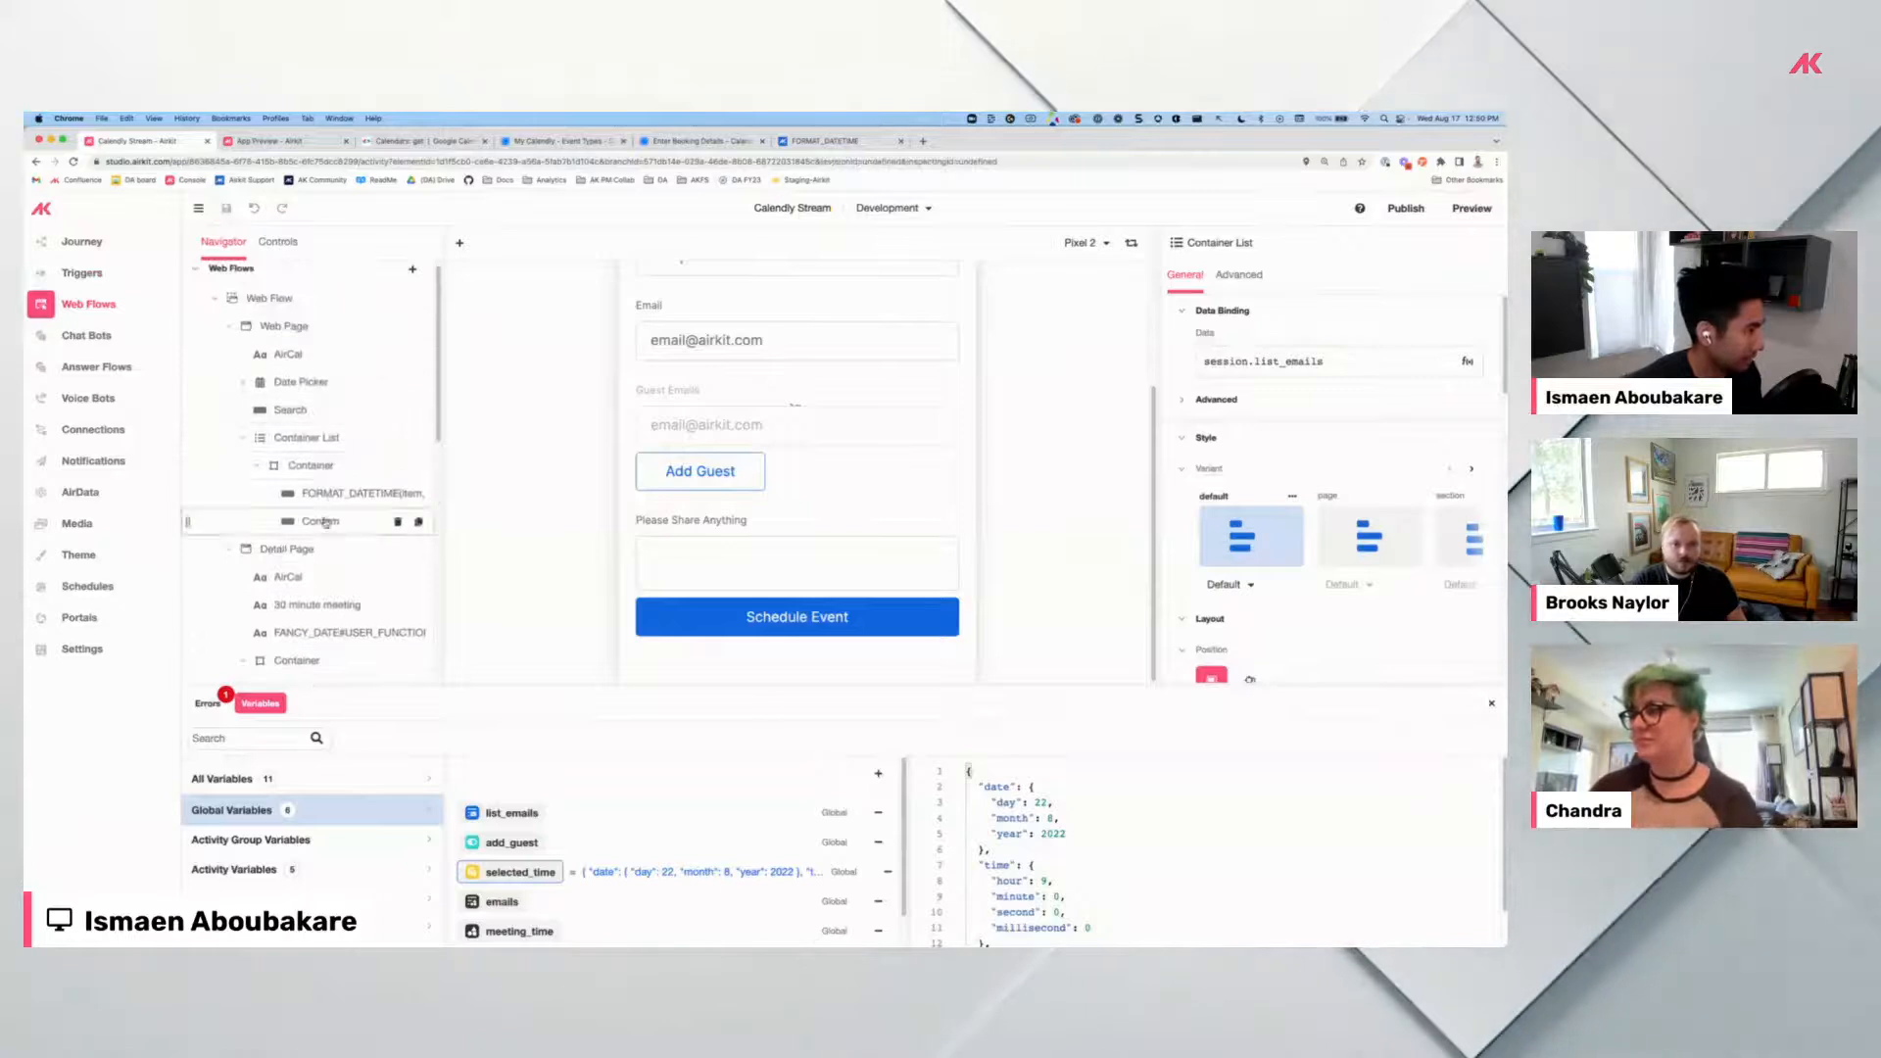
{"action": "left_click", "coordinate": [320, 522]}
{"action": "scroll", "coordinate": [841, 555], "scroll_direction": "up", "scroll_amount": 3}
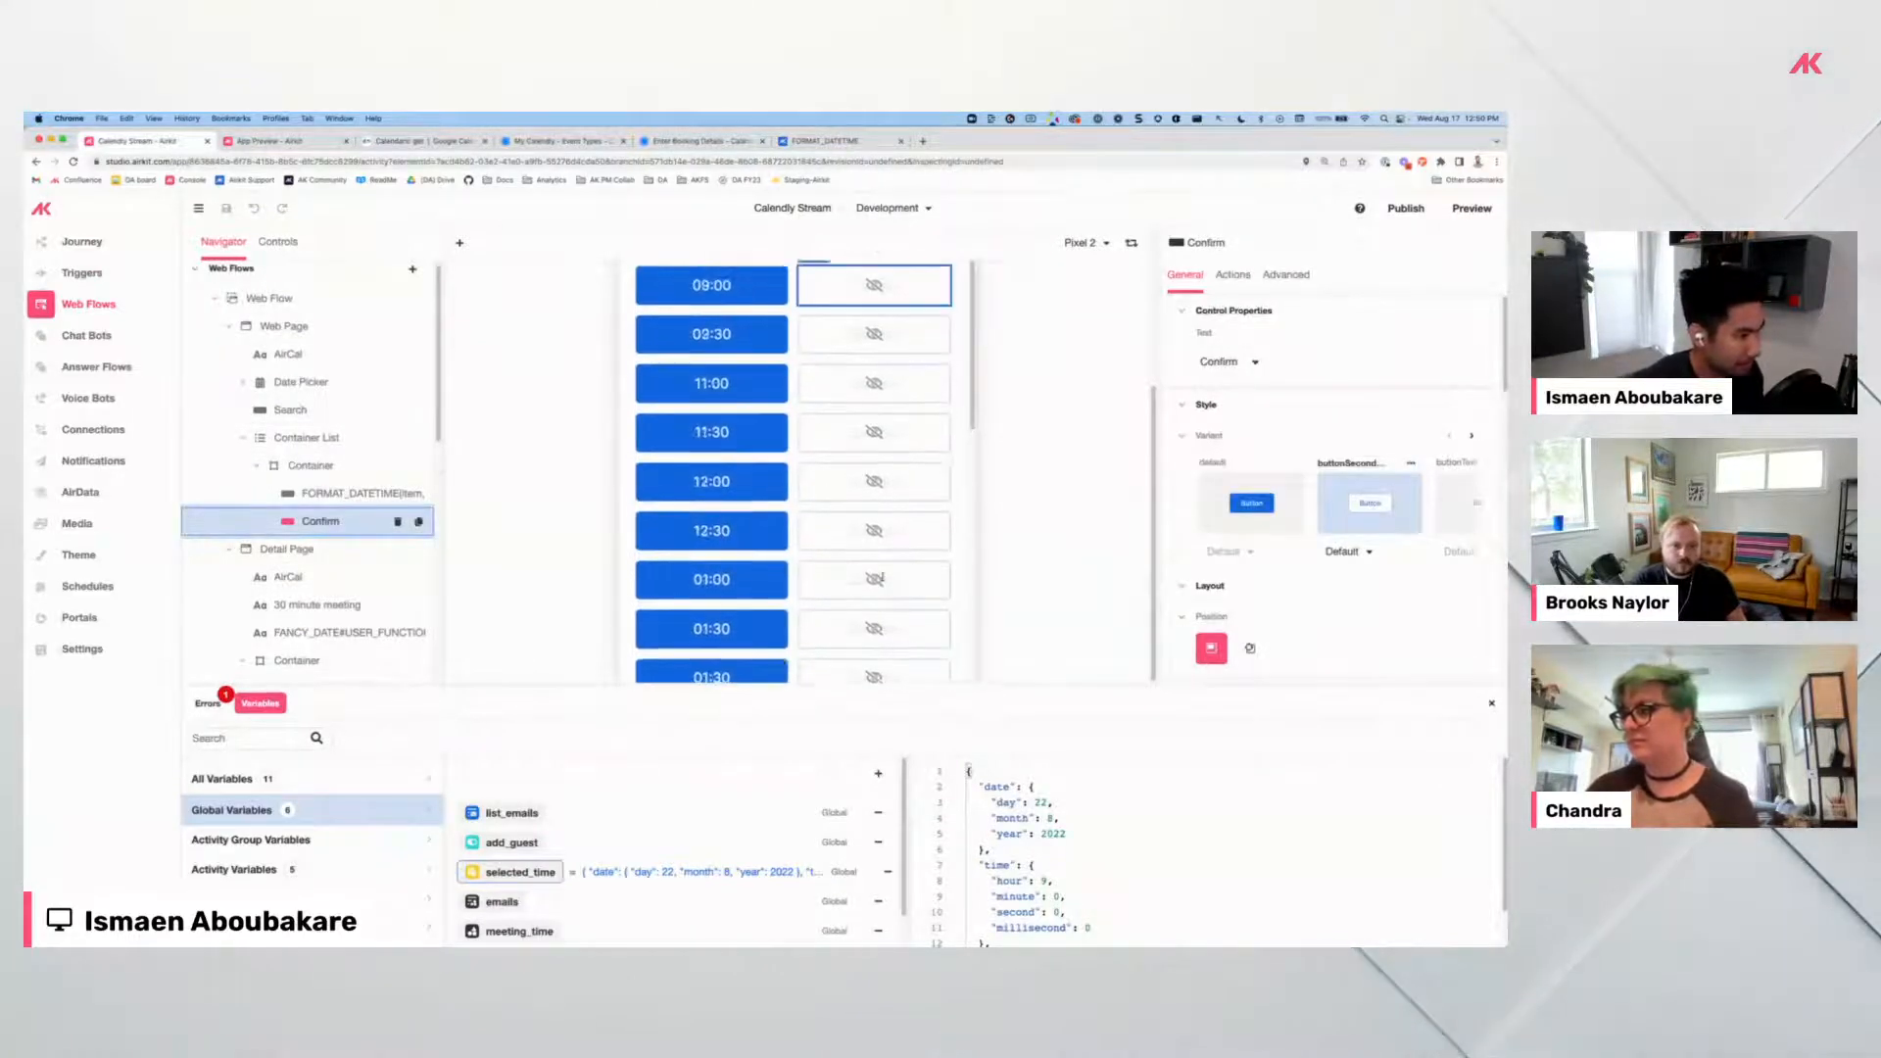
{"action": "left_click", "coordinate": [1233, 275]}
{"action": "left_click", "coordinate": [1305, 377]}
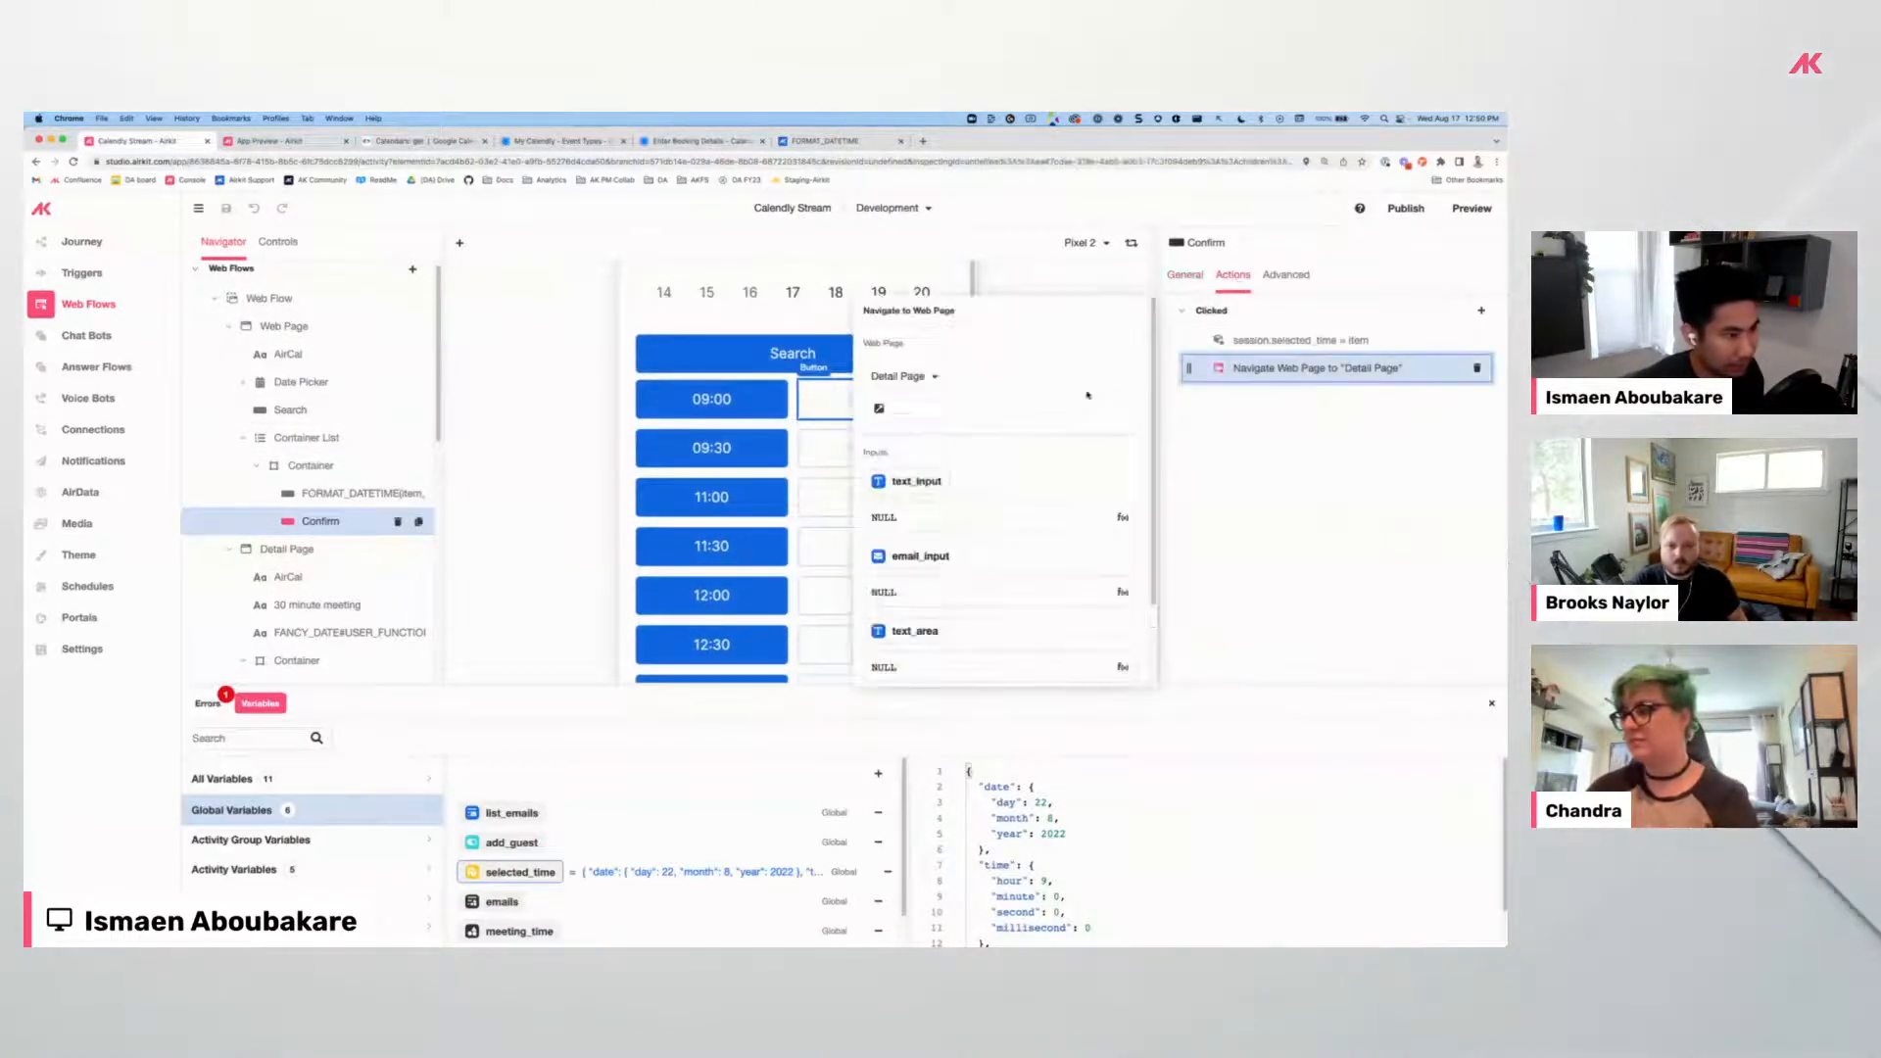
{"action": "scroll", "coordinate": [939, 510], "scroll_direction": "down", "scroll_amount": 1}
{"action": "scroll", "coordinate": [936, 438], "scroll_direction": "up", "scroll_amount": 1}
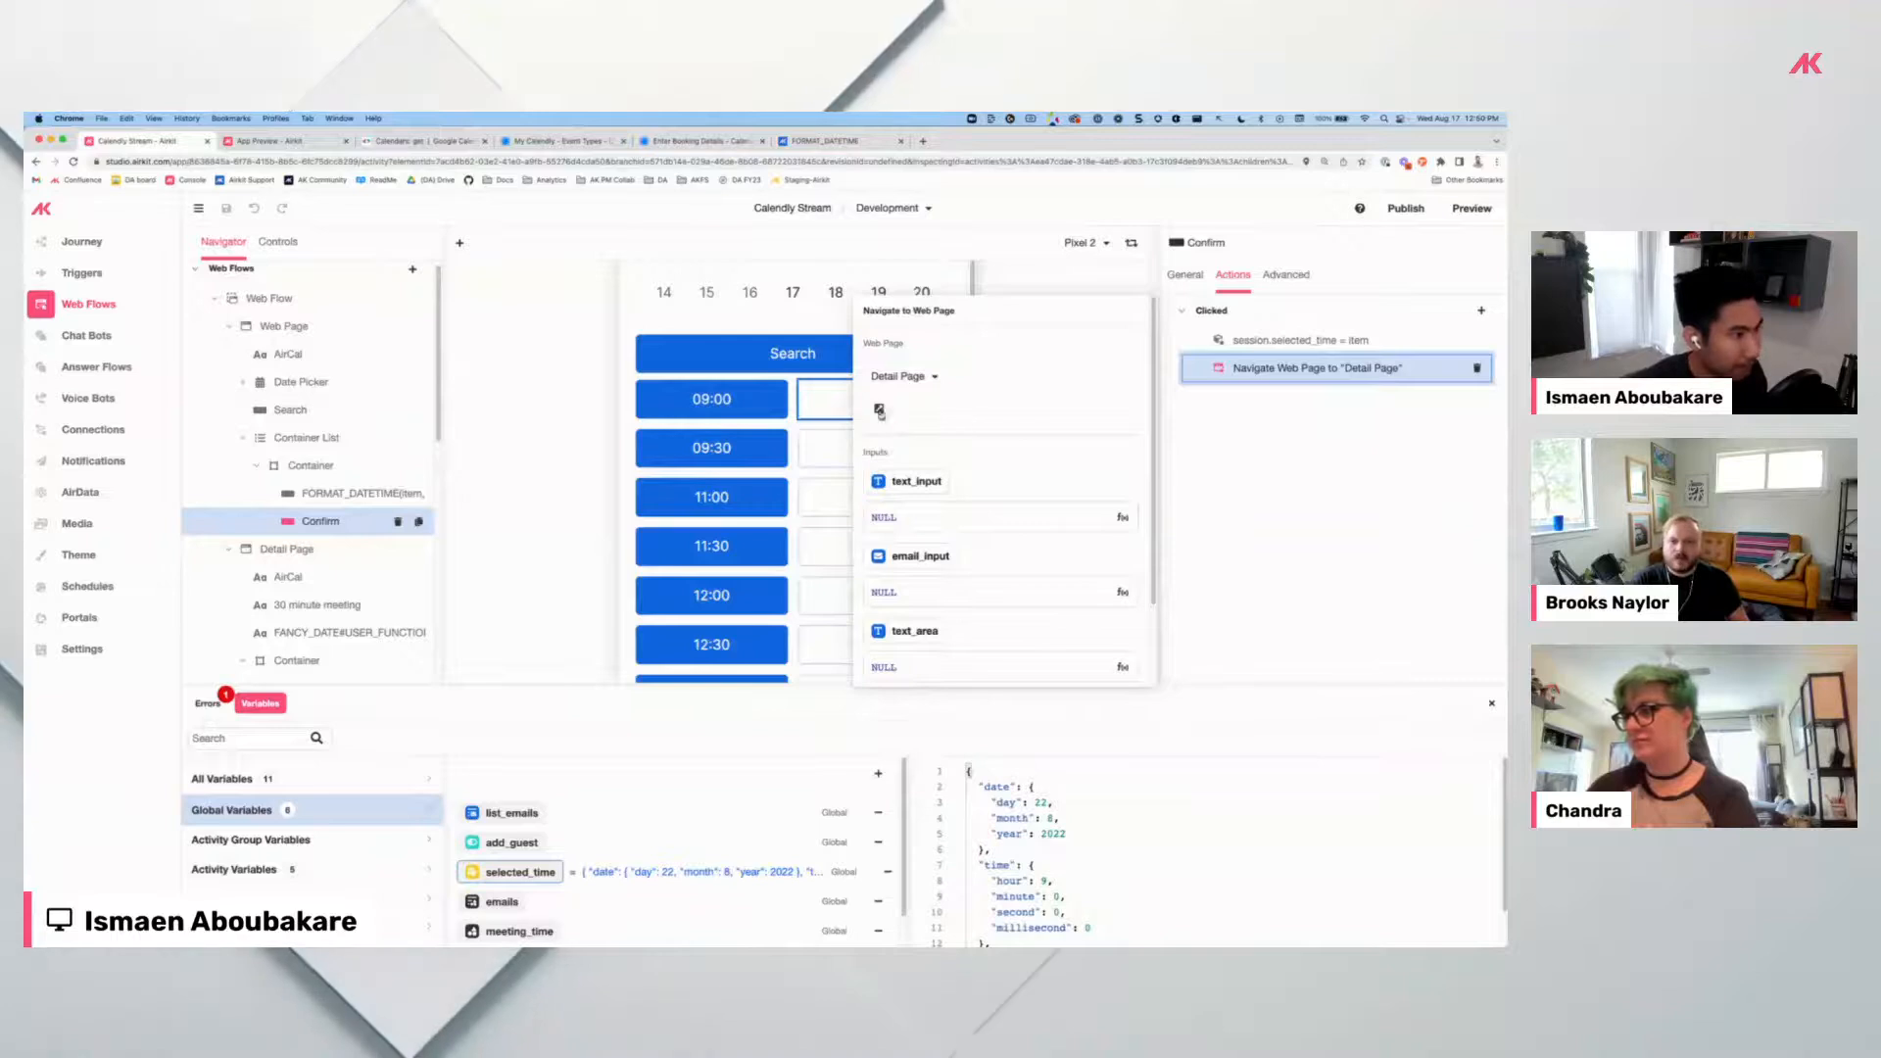
{"action": "left_click", "coordinate": [1472, 208]}
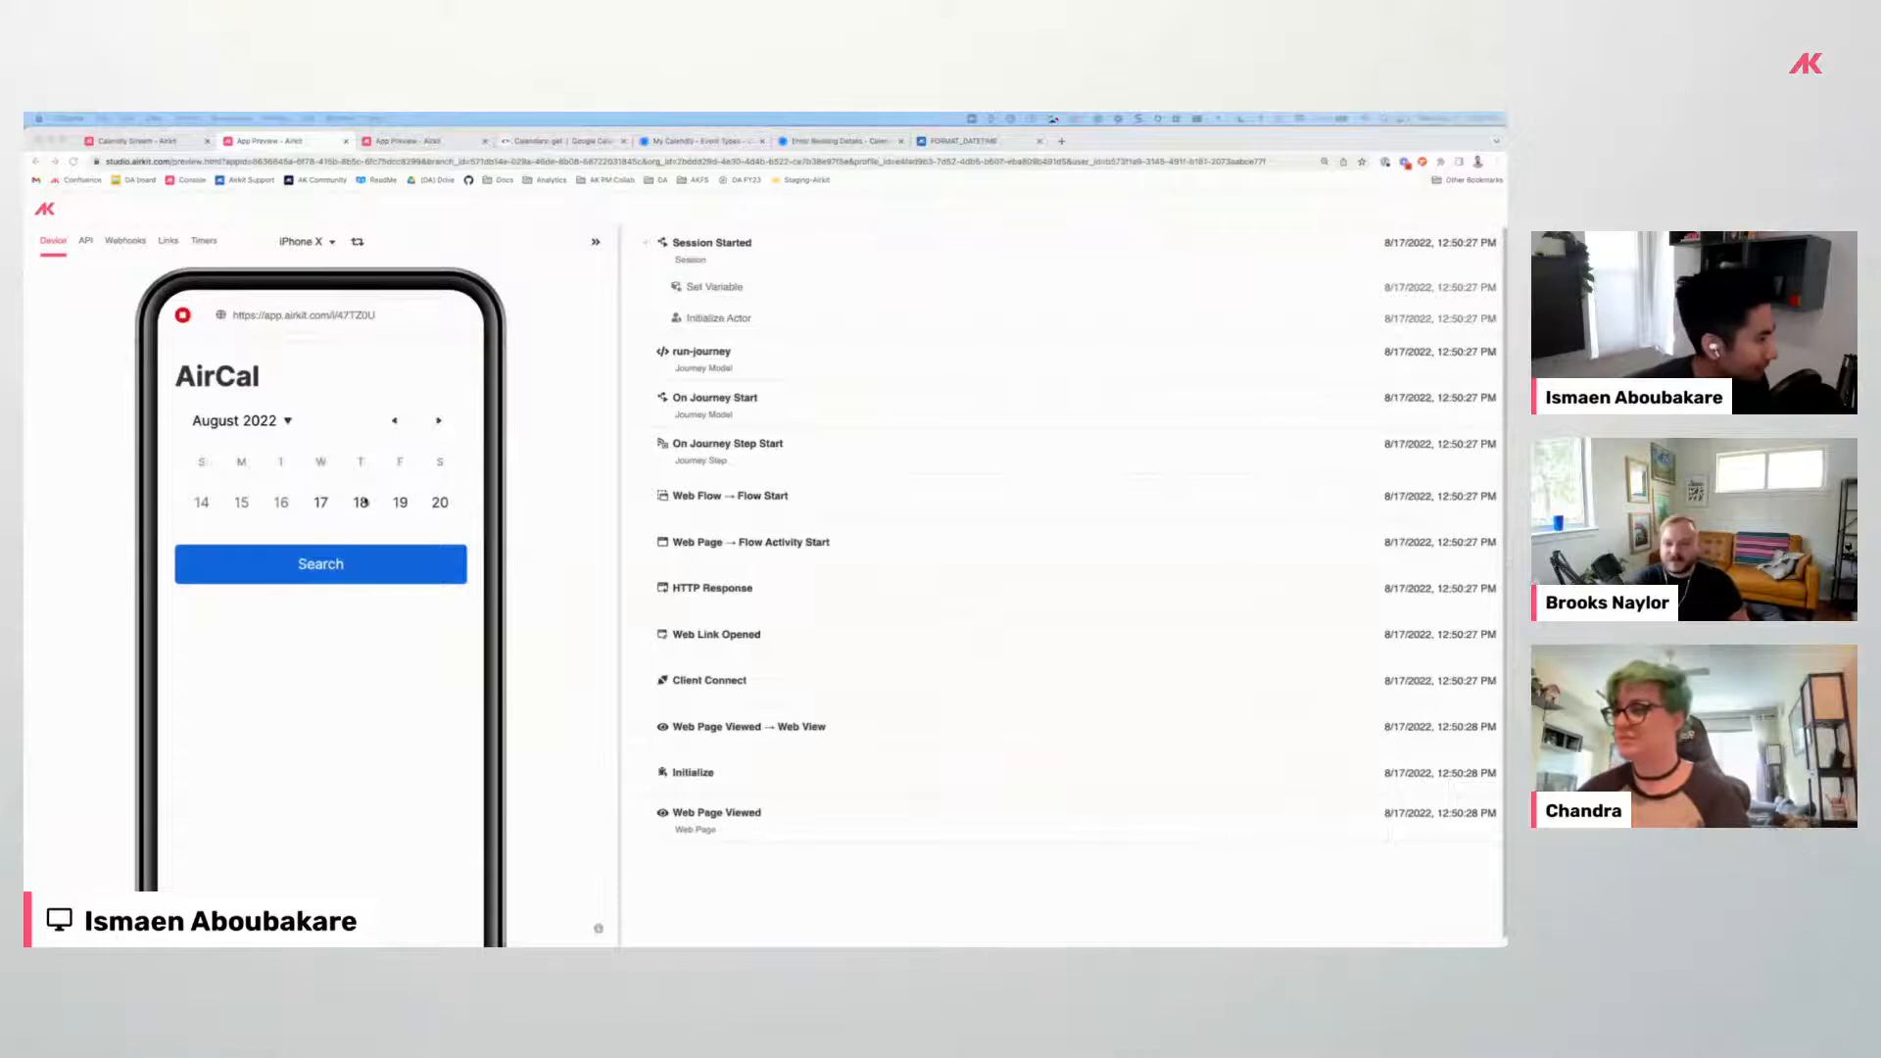
Search August 18 availability and confirm the 11:00 time slot.
{"action": "left_click", "coordinate": [380, 566]}
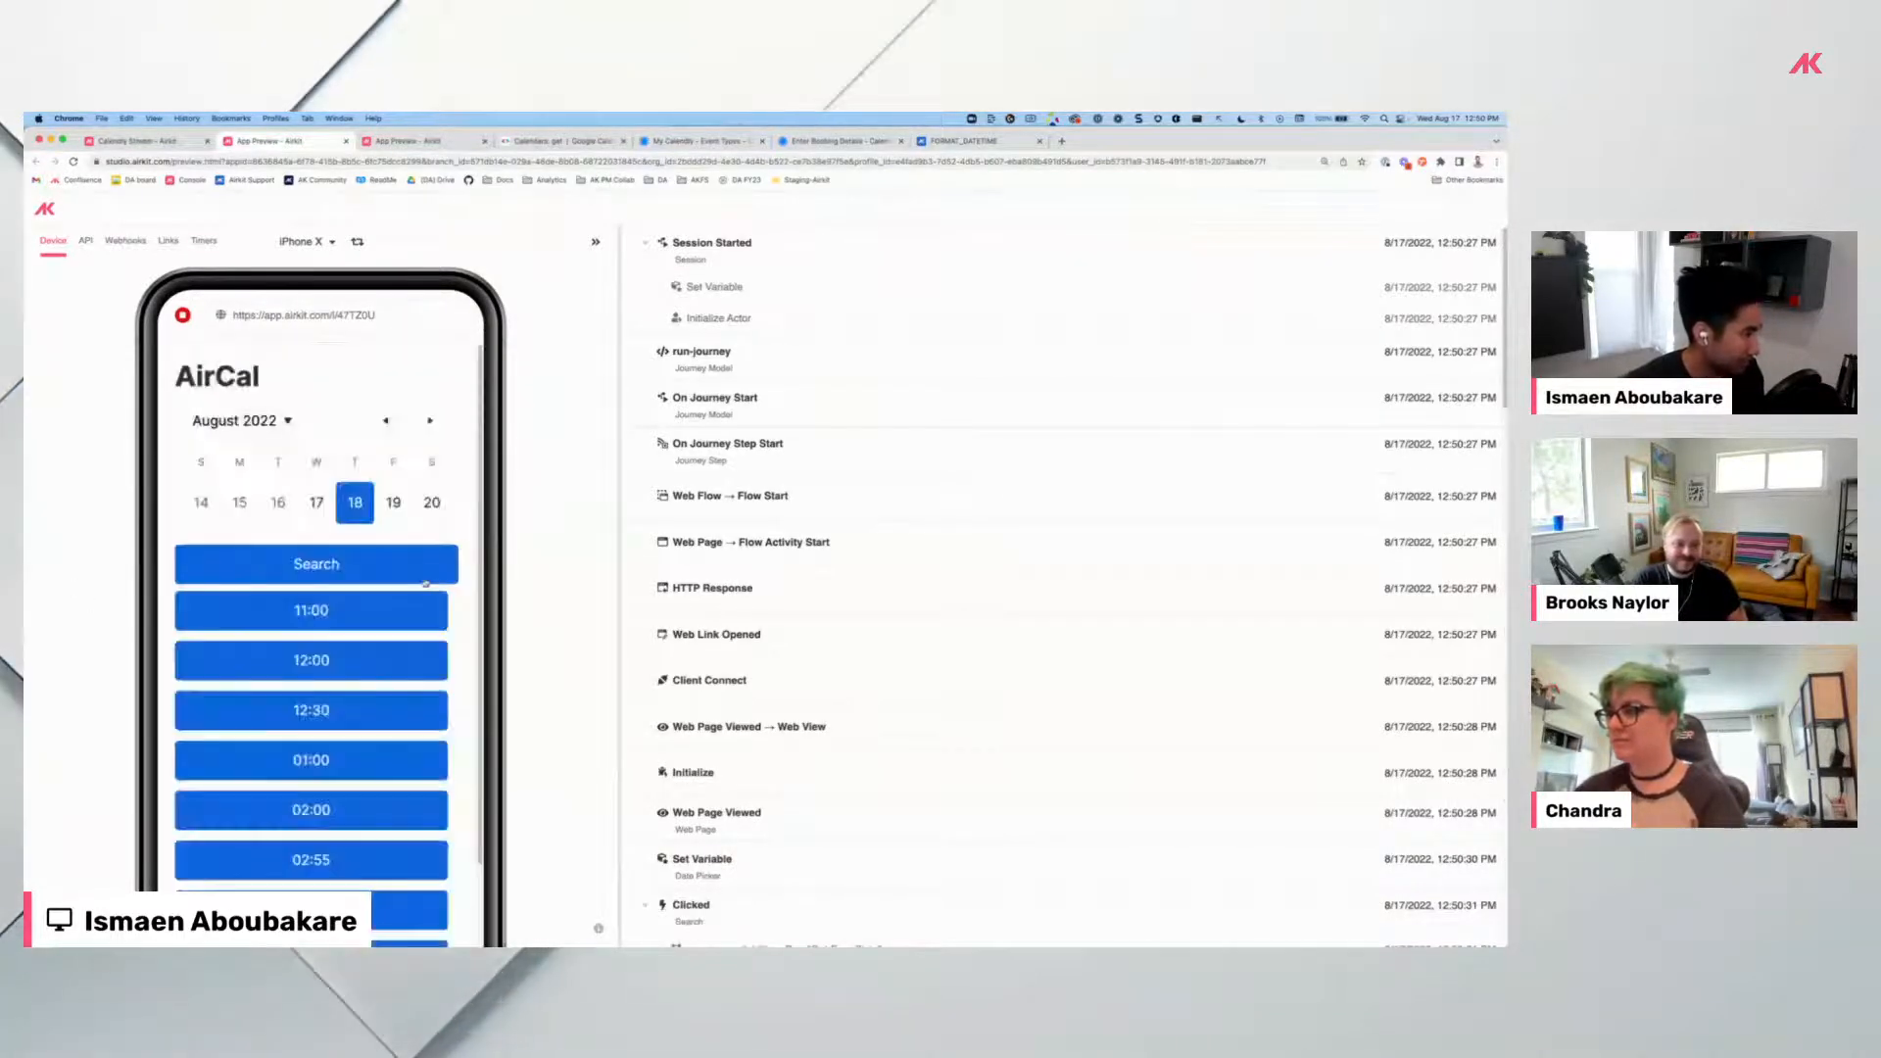
{"action": "left_click", "coordinate": [305, 616]}
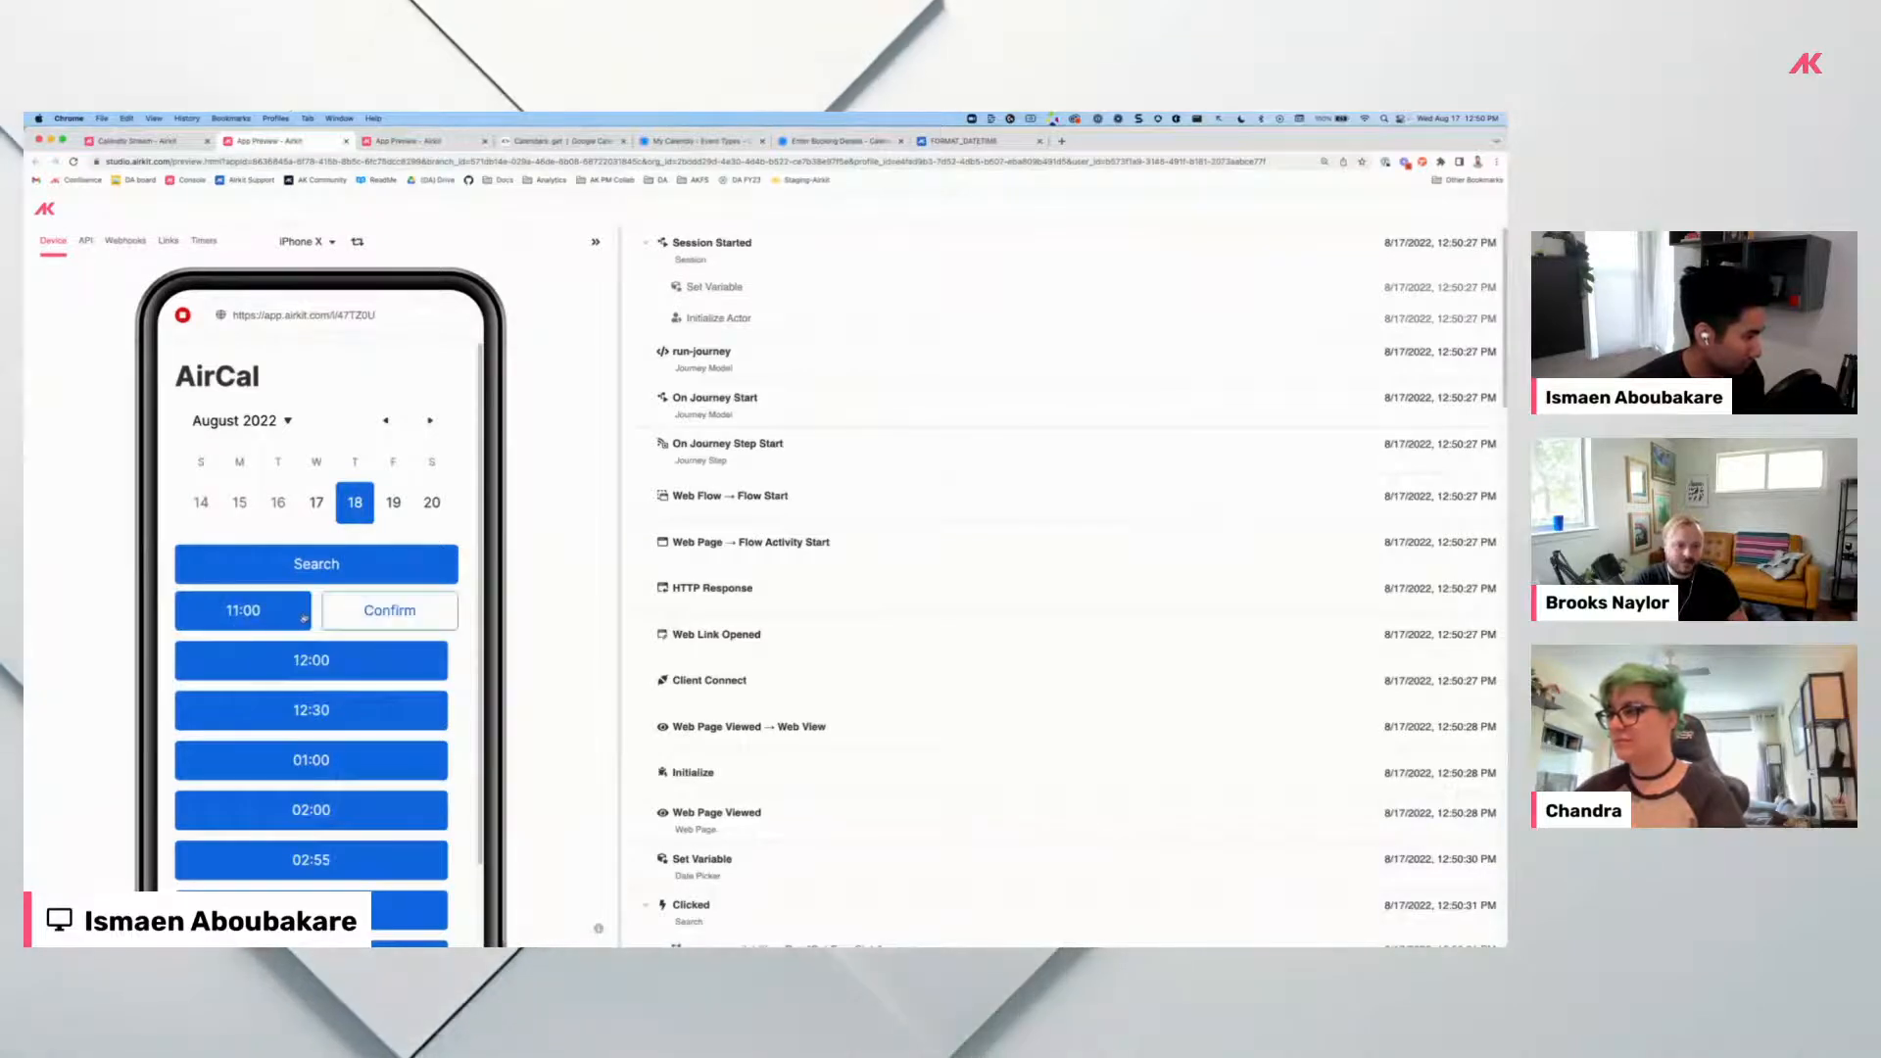
{"action": "left_click", "coordinate": [382, 610]}
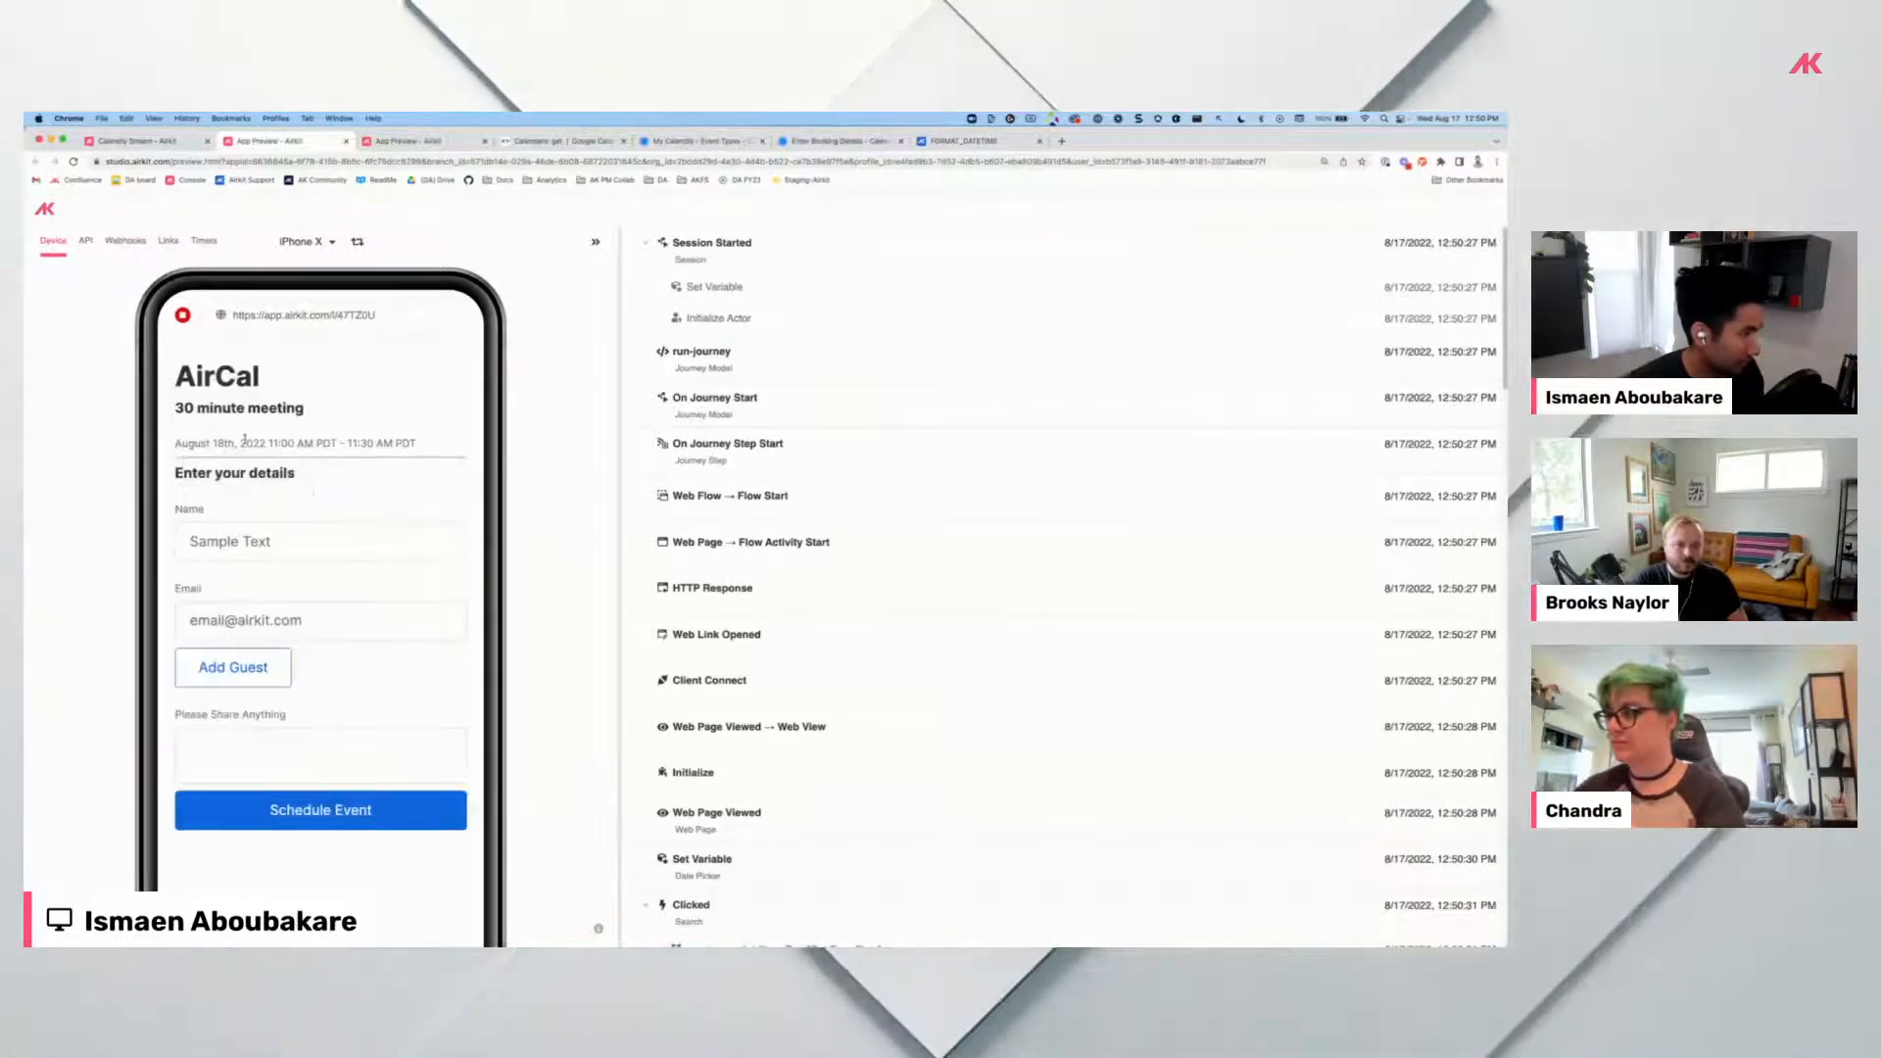
{"action": "left_click_drag", "start_coordinate": [274, 444], "coordinate": [388, 444]}
{"action": "left_click", "coordinate": [388, 447]}
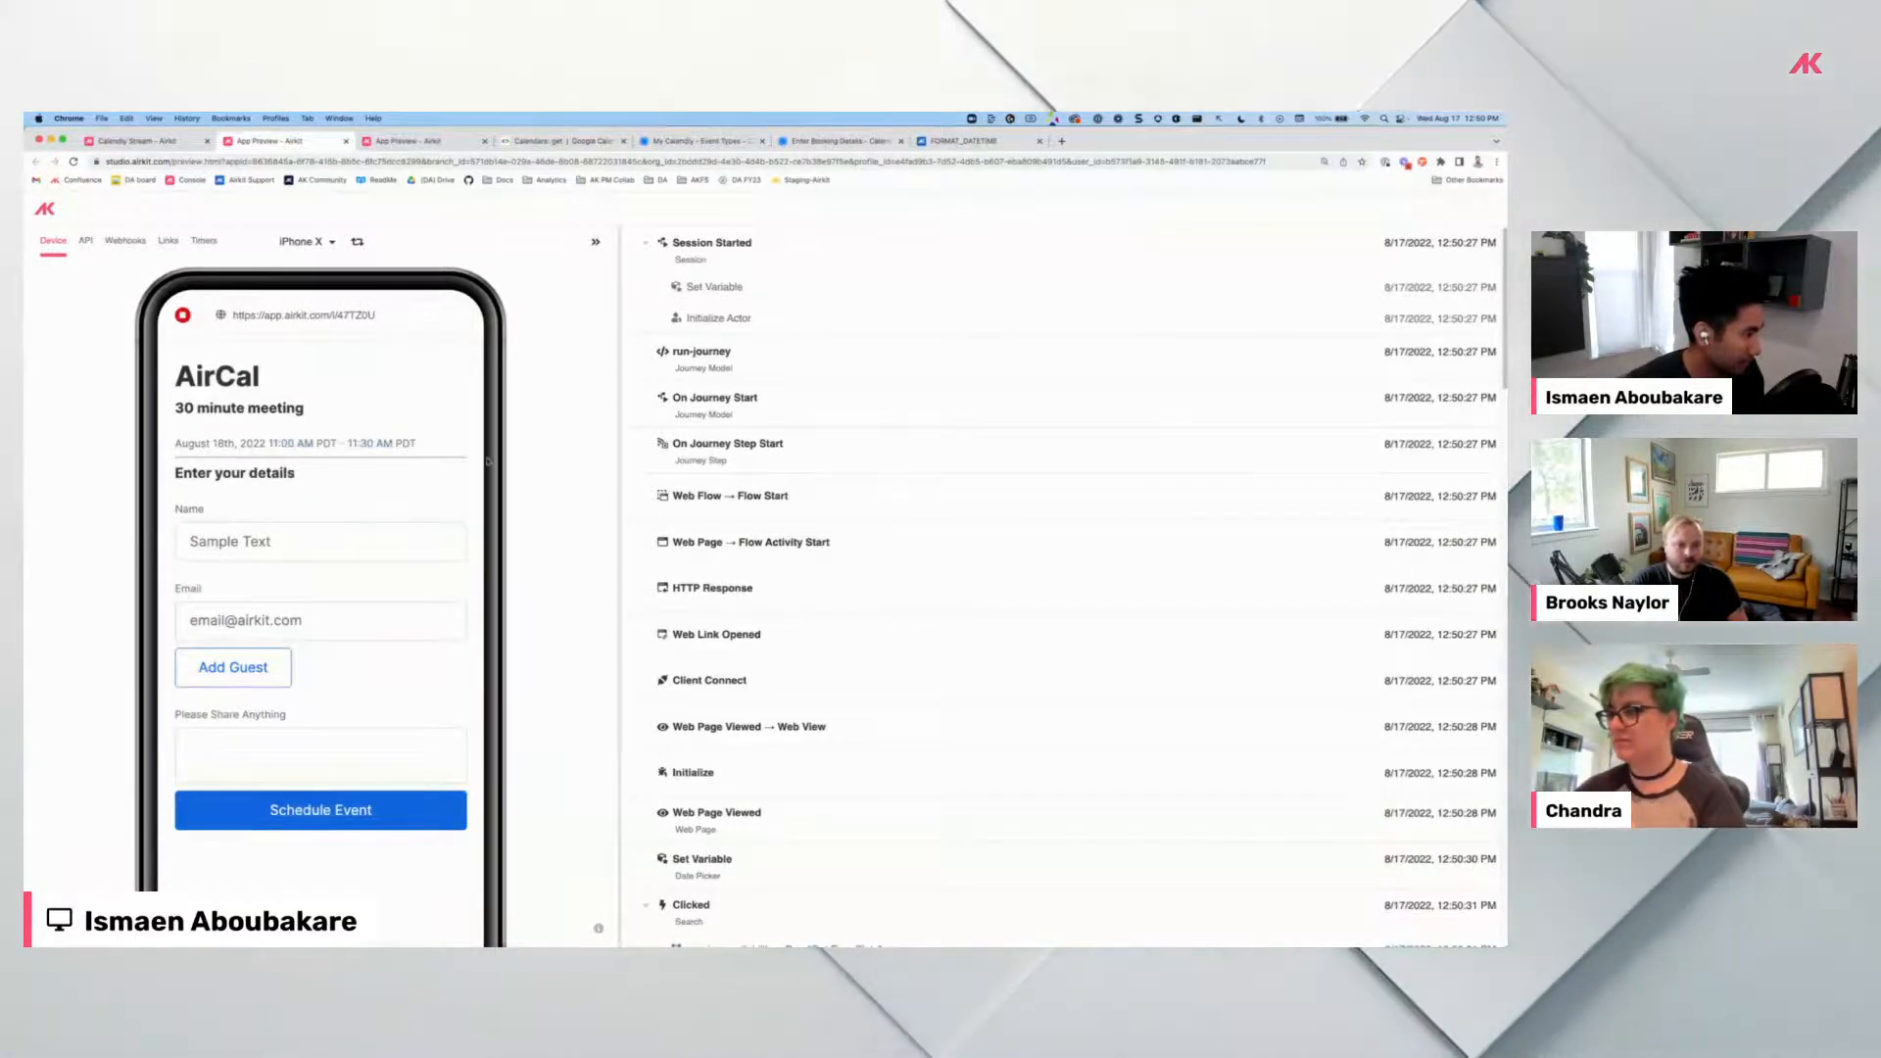
Enter the booker's name and add two guest e-mail addresses, each followed by Enter.
{"action": "left_click", "coordinate": [247, 547]}
{"action": "type", "text": "ismaen"}
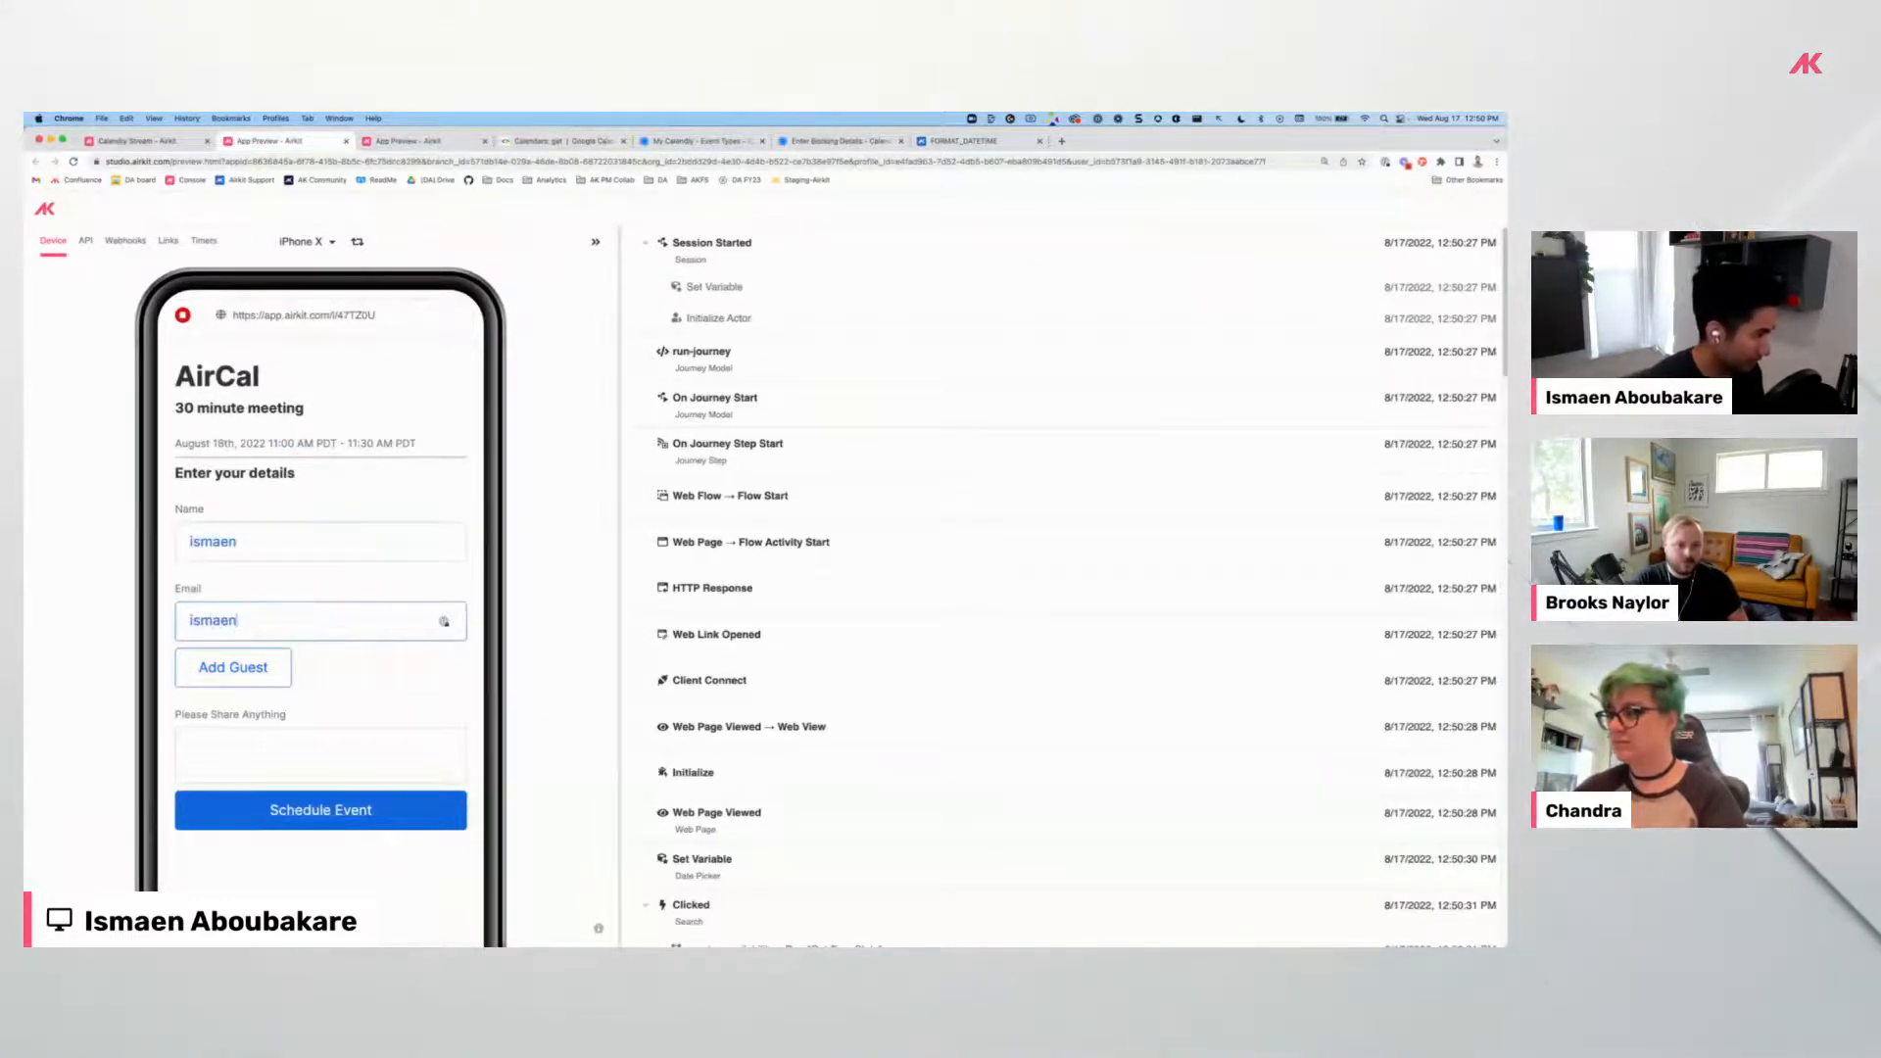
{"action": "left_click", "coordinate": [248, 672]}
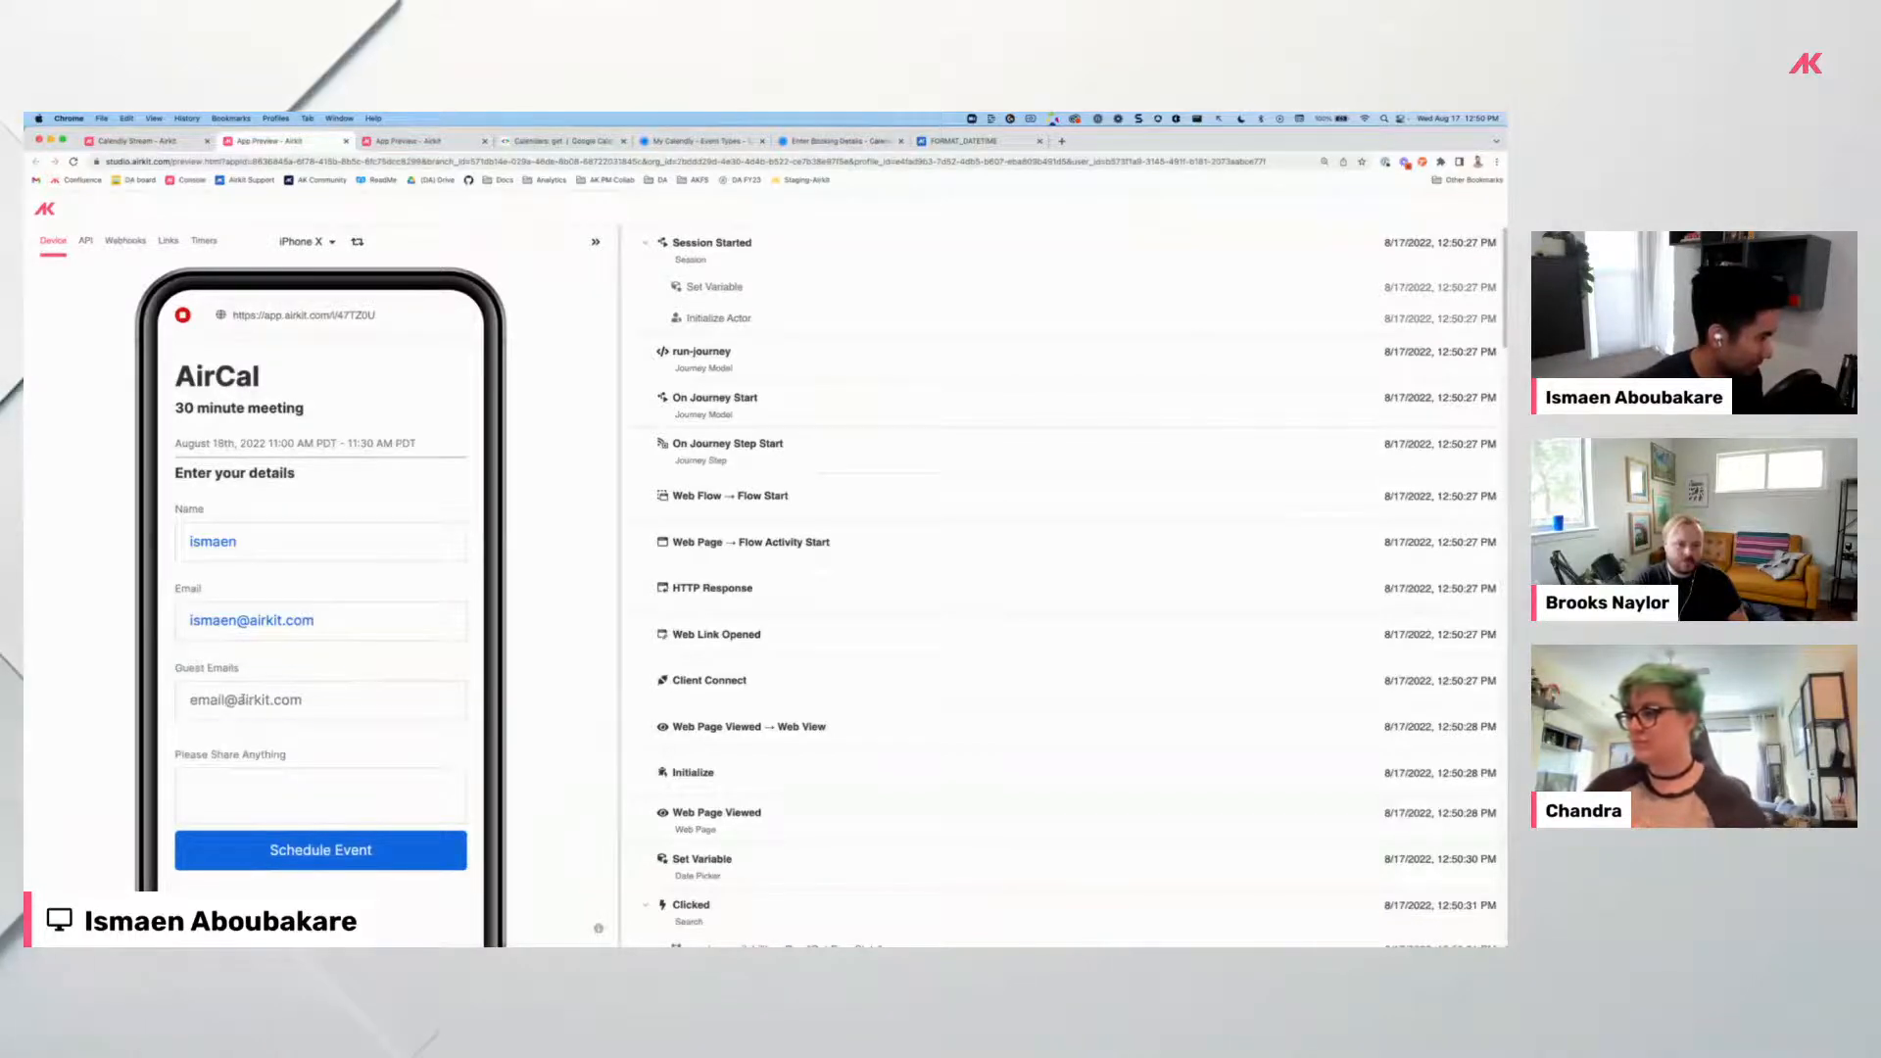
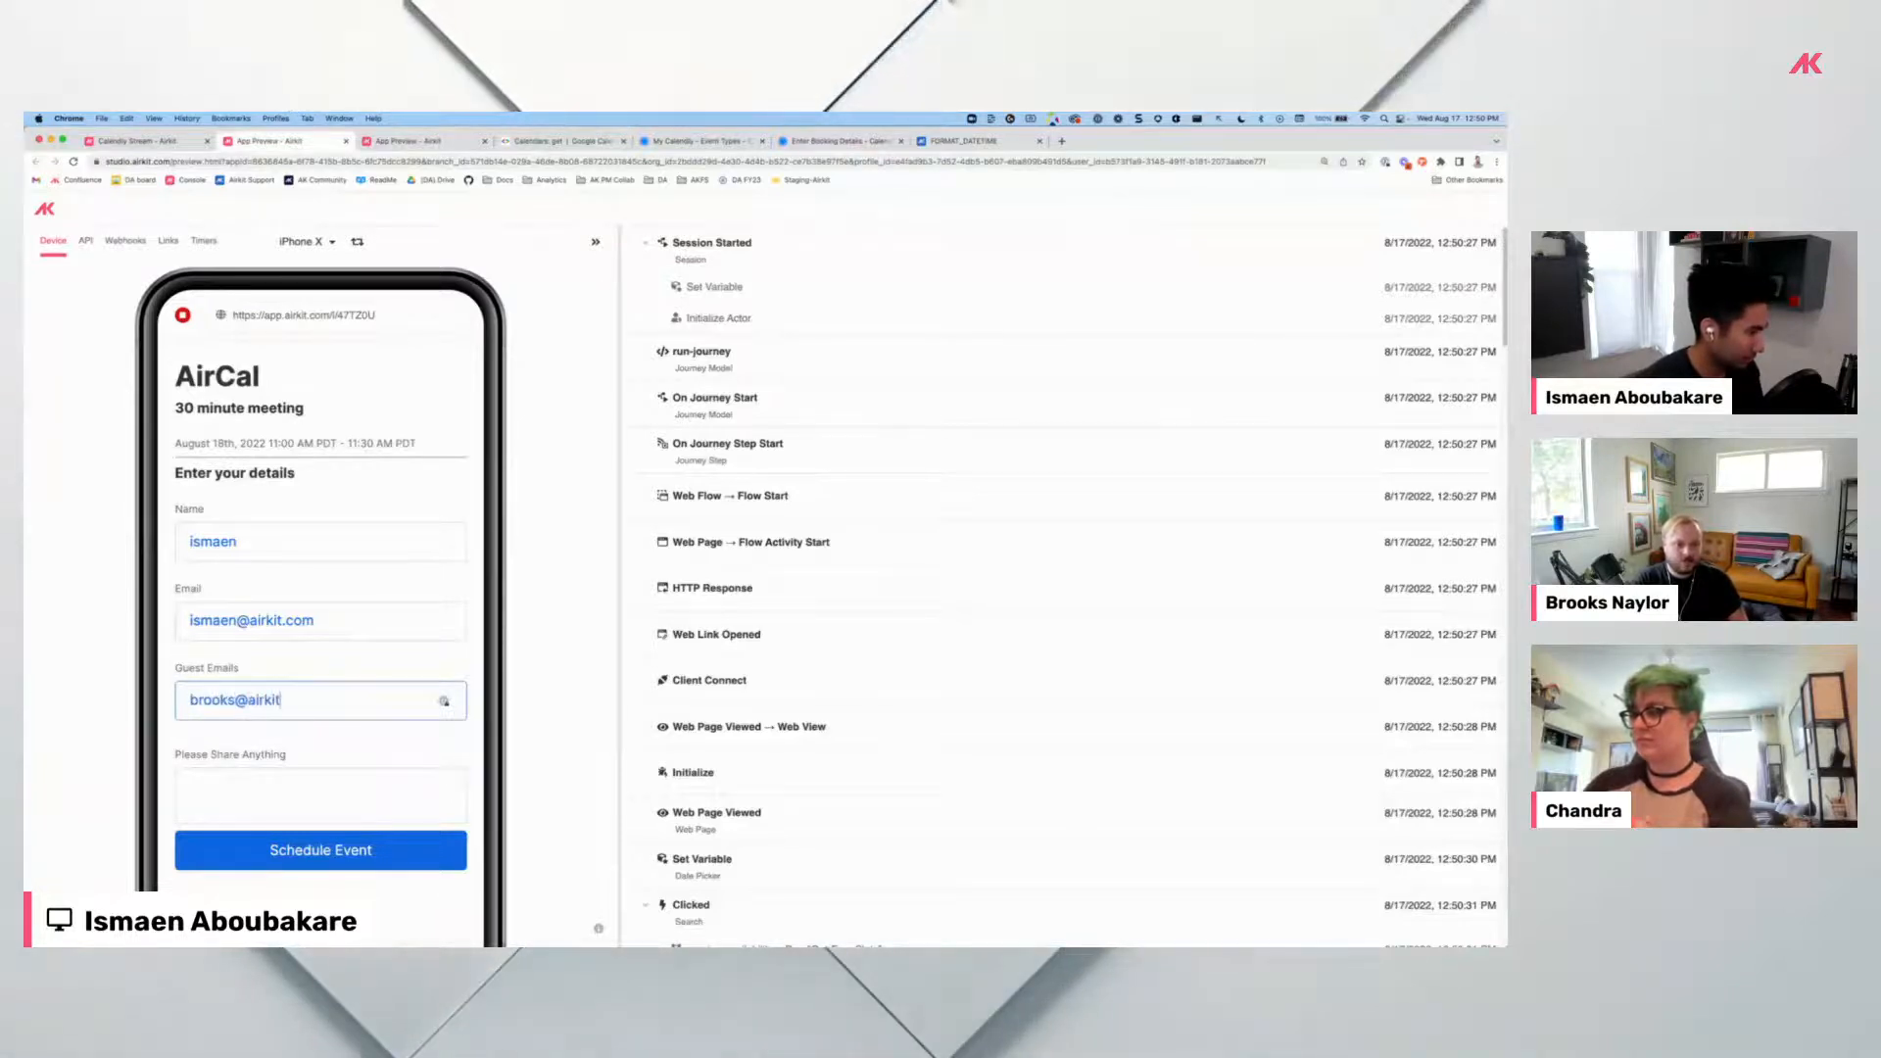
{"action": "key", "text": "Return"}
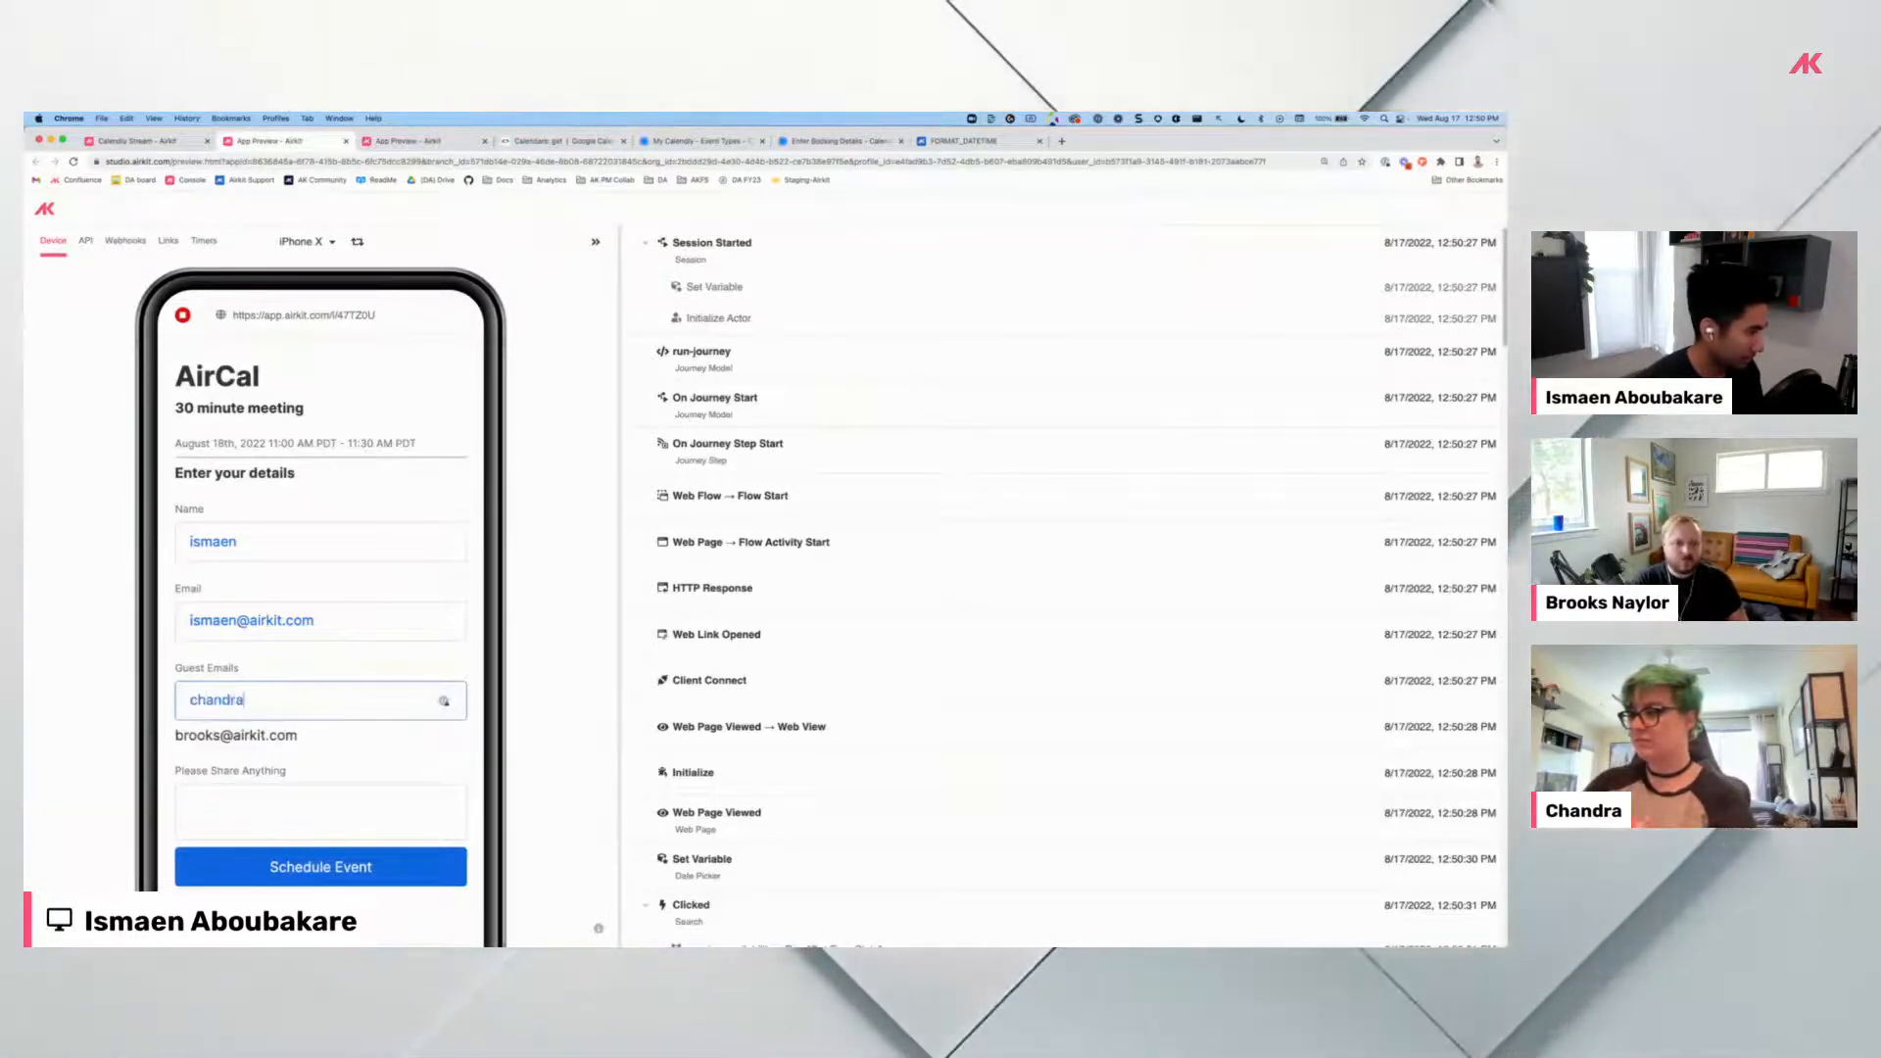
{"action": "key", "text": "Return"}
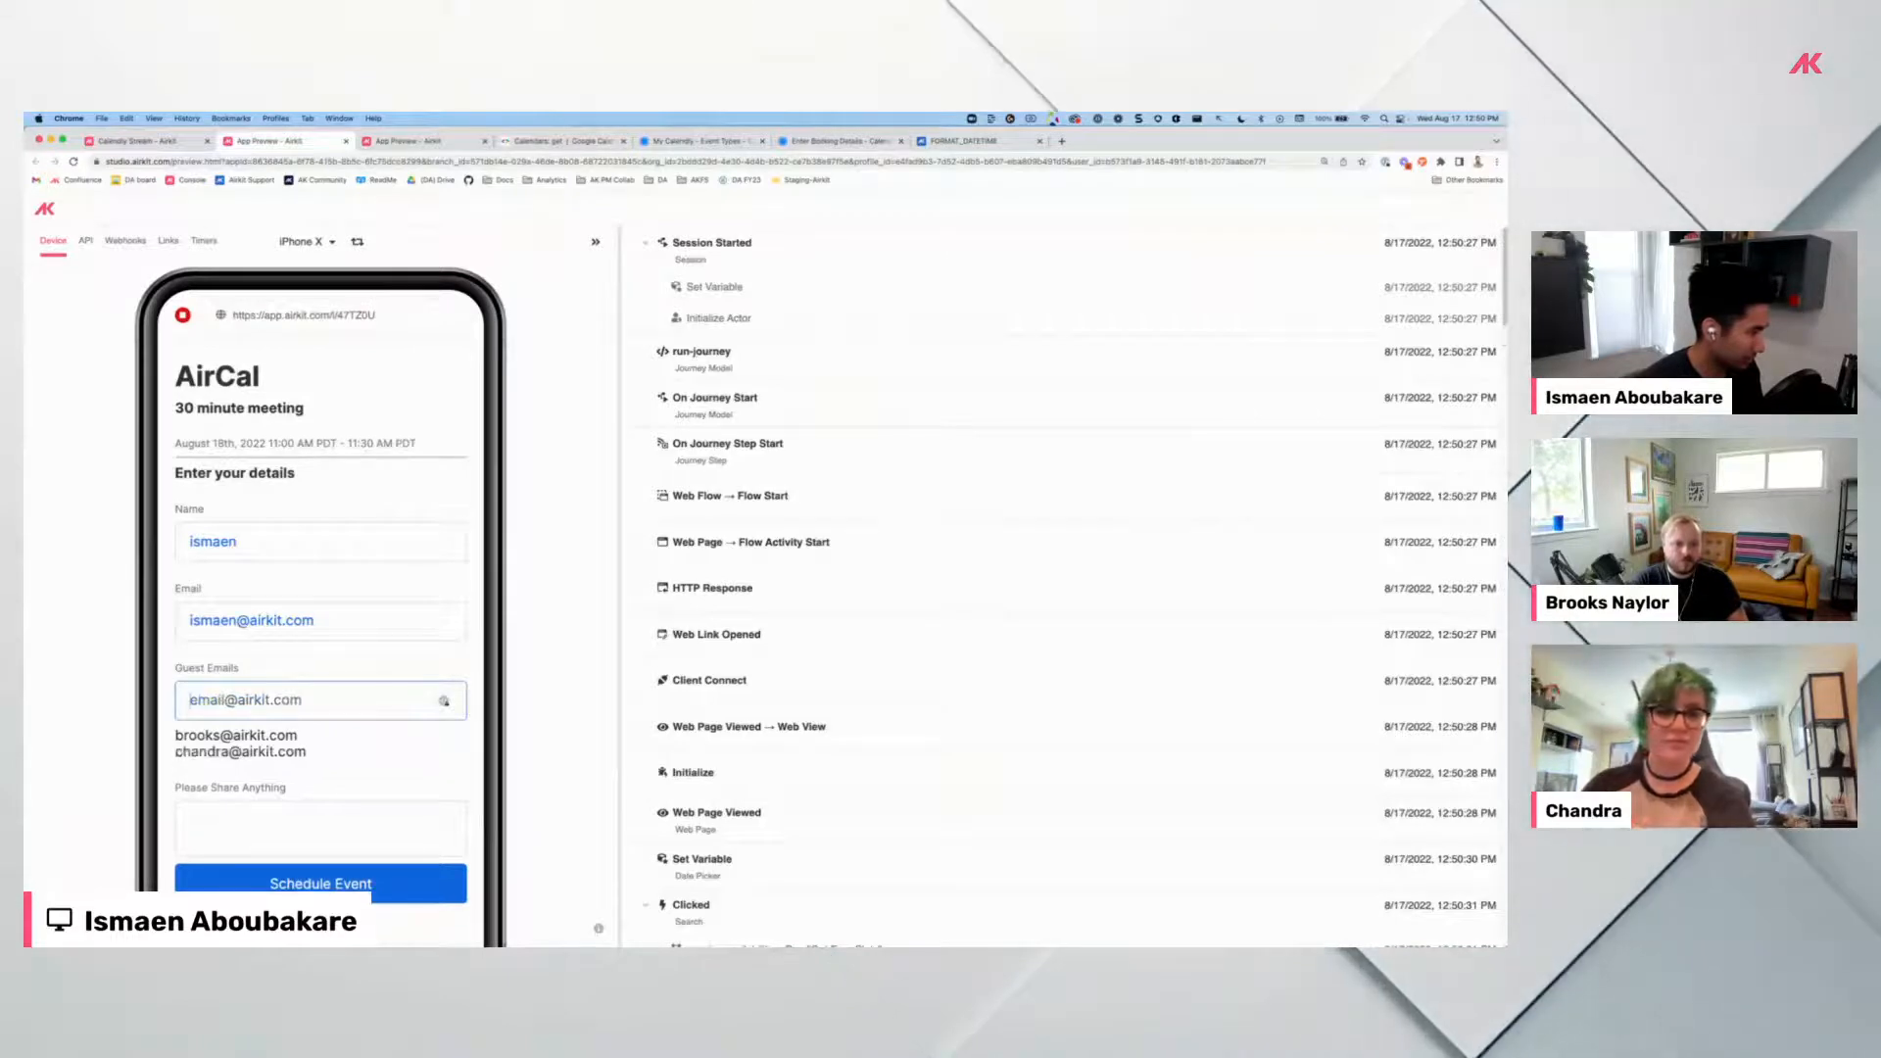
Inspect the On Enter event logged in the preview debugger.
{"action": "left_click", "coordinate": [244, 742]}
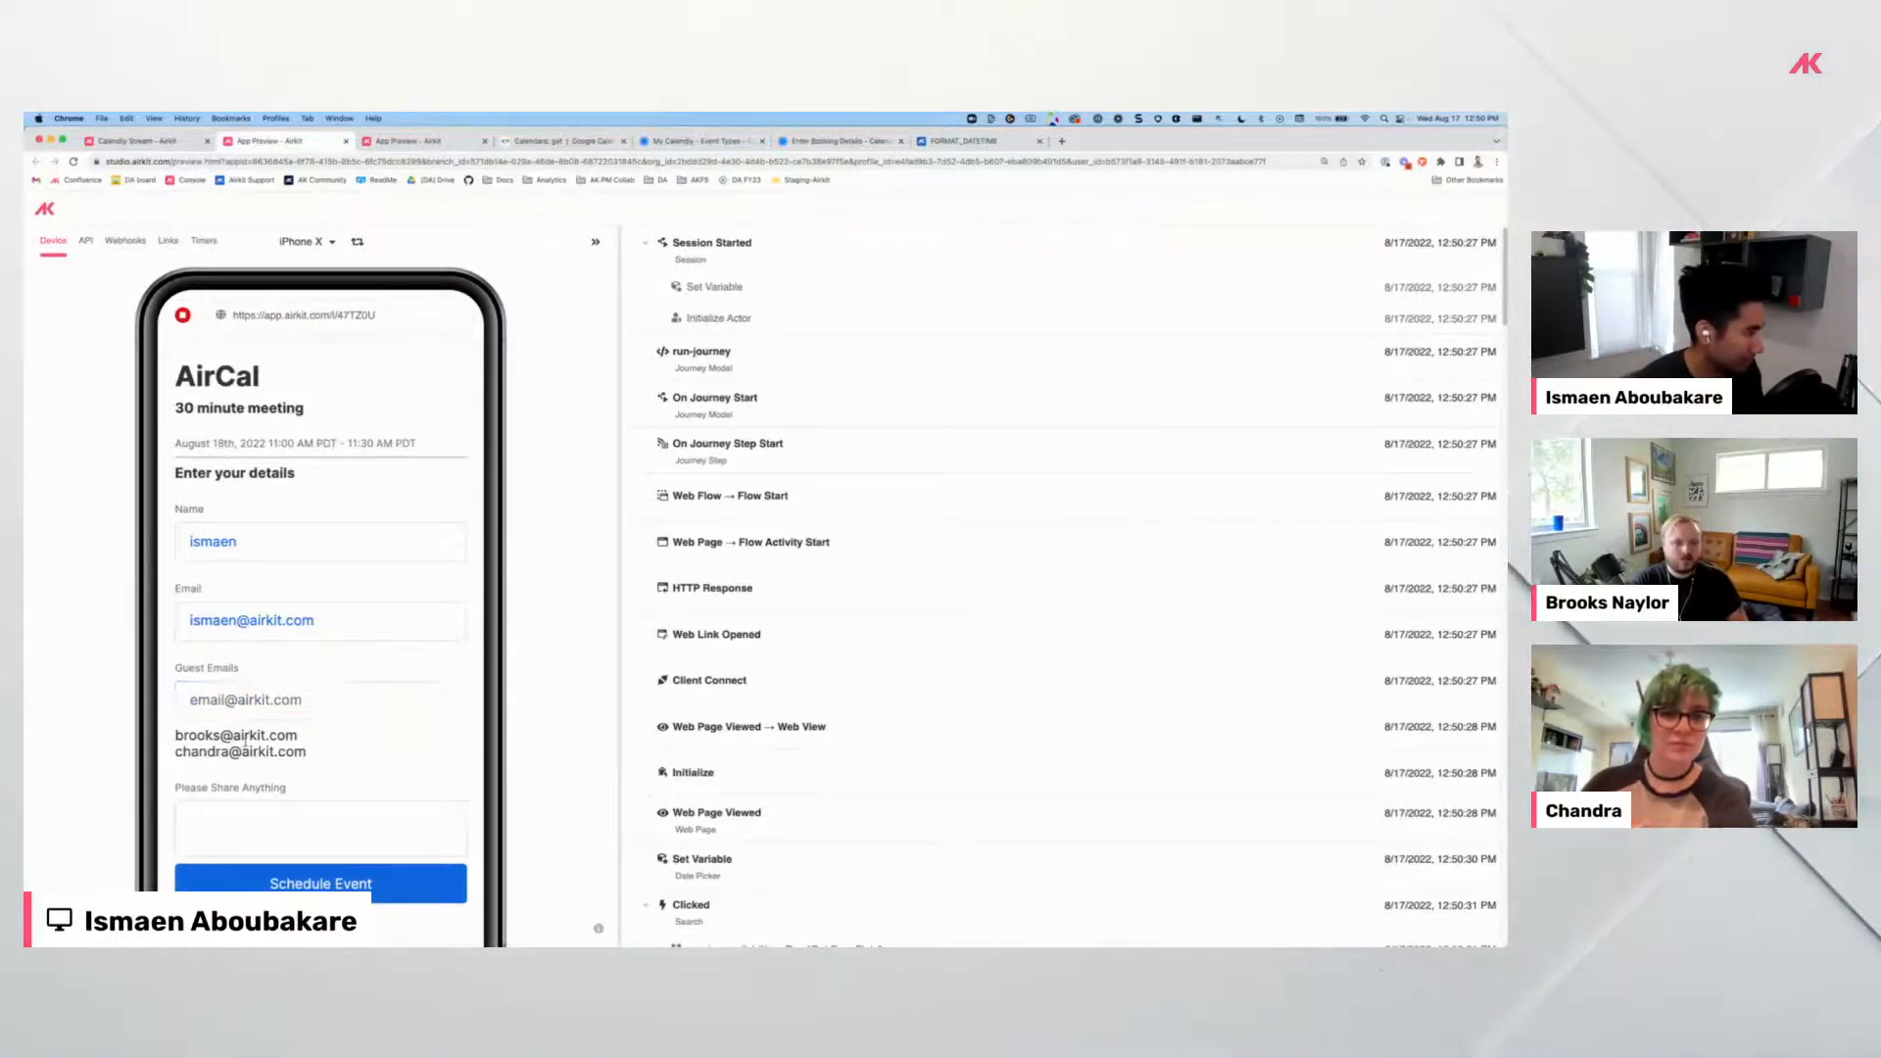
{"action": "scroll", "coordinate": [317, 666], "scroll_direction": "down", "scroll_amount": 2}
{"action": "scroll", "coordinate": [835, 704], "scroll_direction": "down", "scroll_amount": 15}
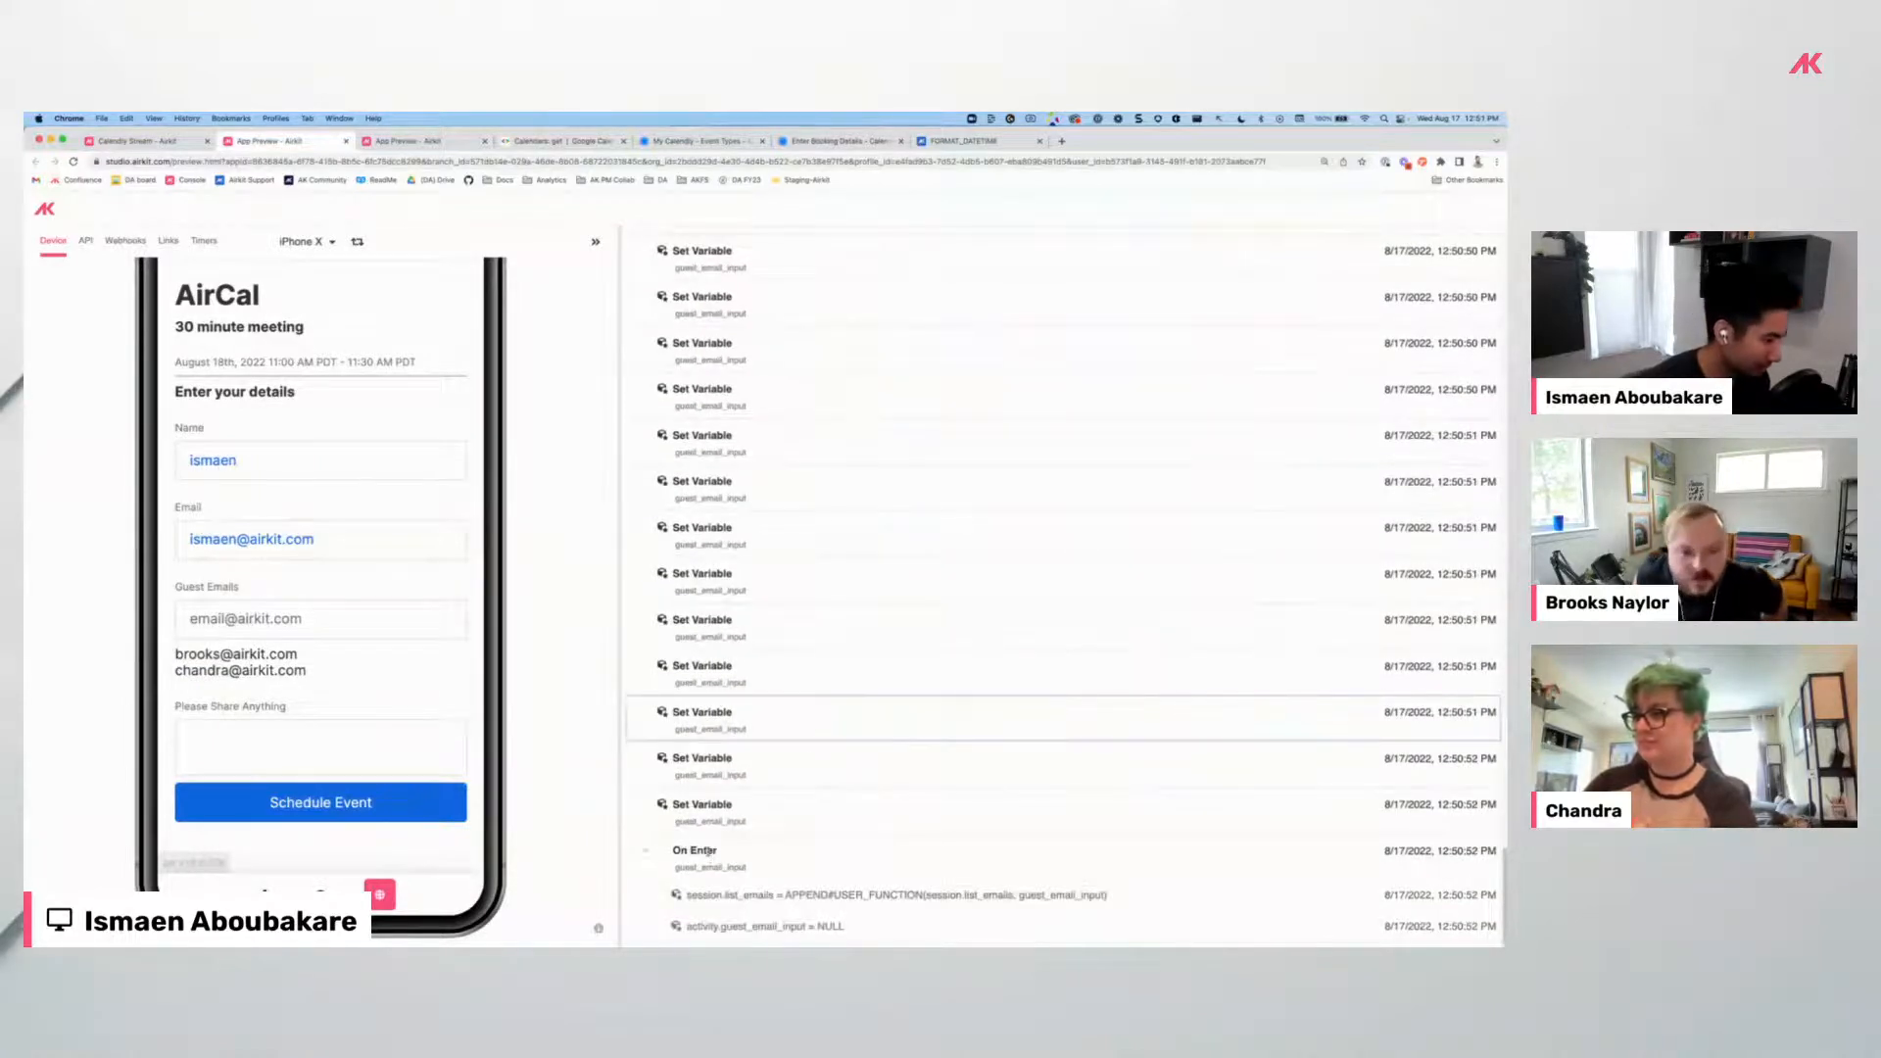
{"action": "left_click", "coordinate": [709, 854]}
Expand the Session data and collapse availability and selected_time to inspect stored values.
{"action": "left_click", "coordinate": [674, 655]}
{"action": "scroll", "coordinate": [749, 735], "scroll_direction": "down", "scroll_amount": 5}
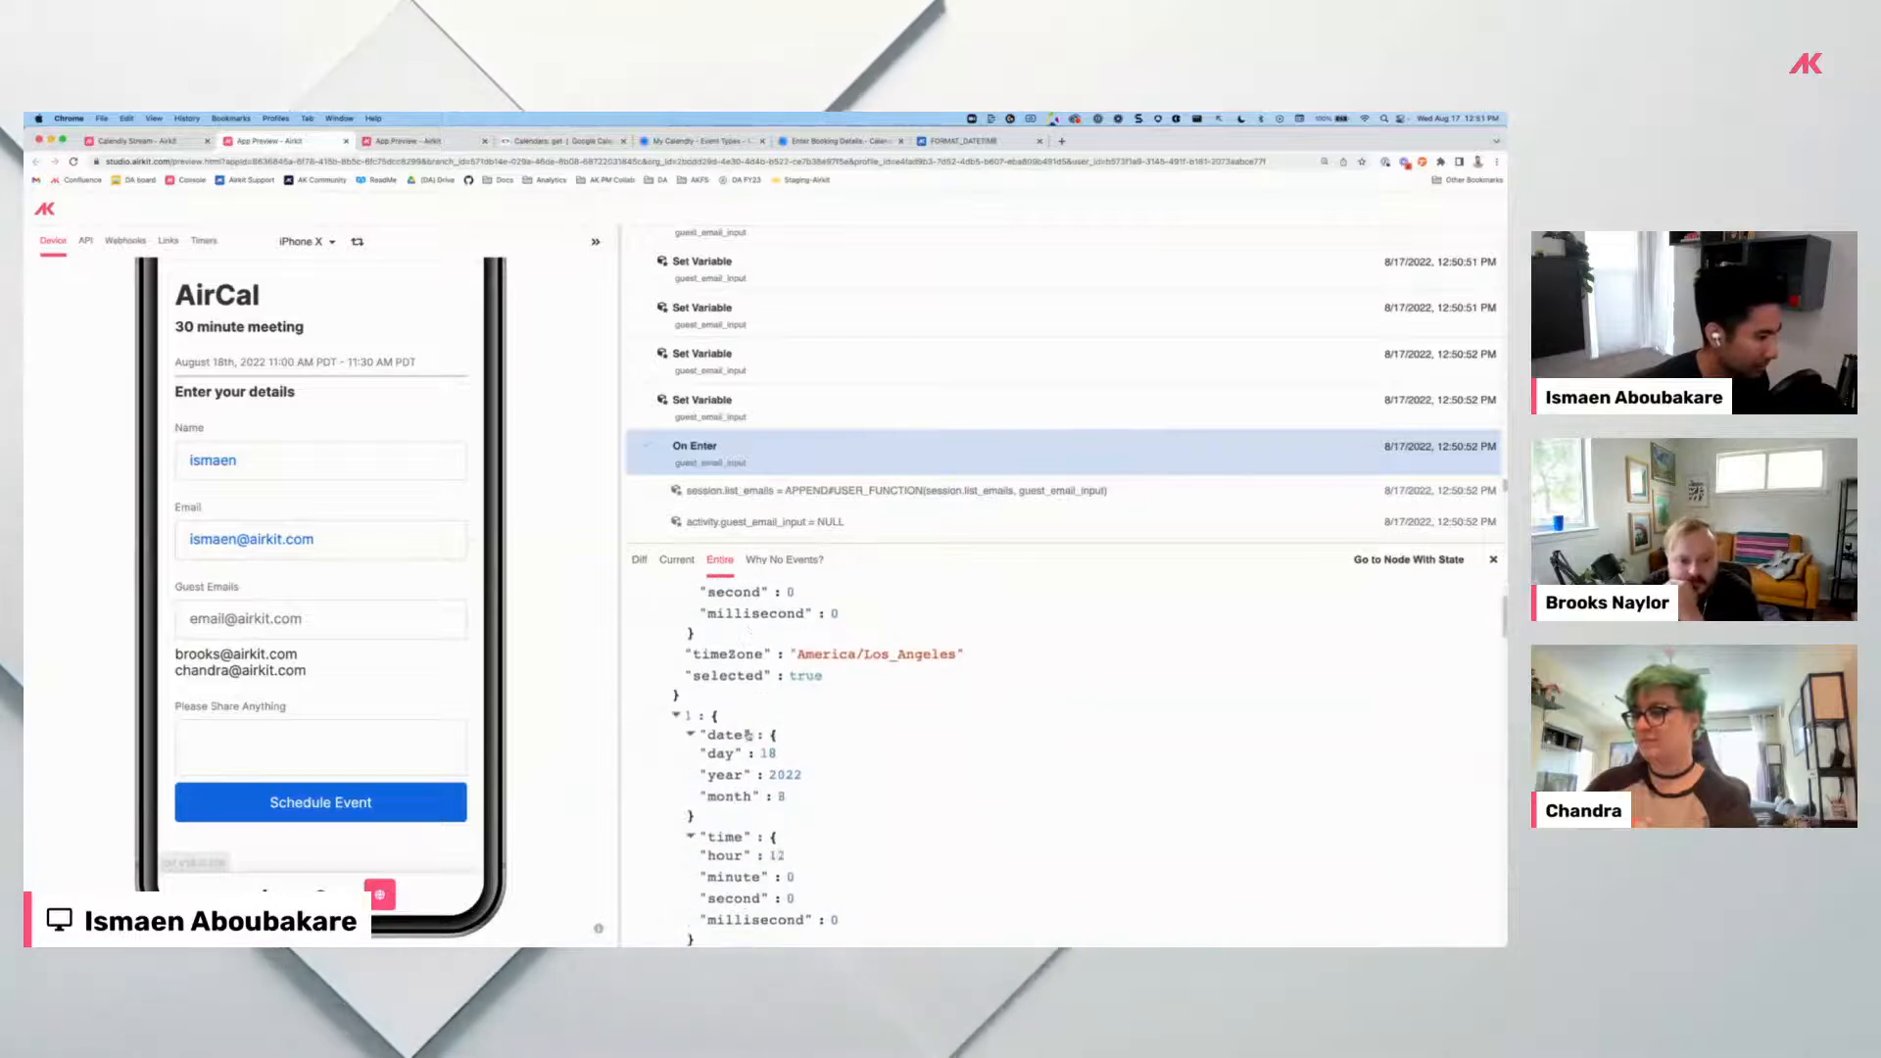
{"action": "scroll", "coordinate": [748, 735], "scroll_direction": "up", "scroll_amount": 3}
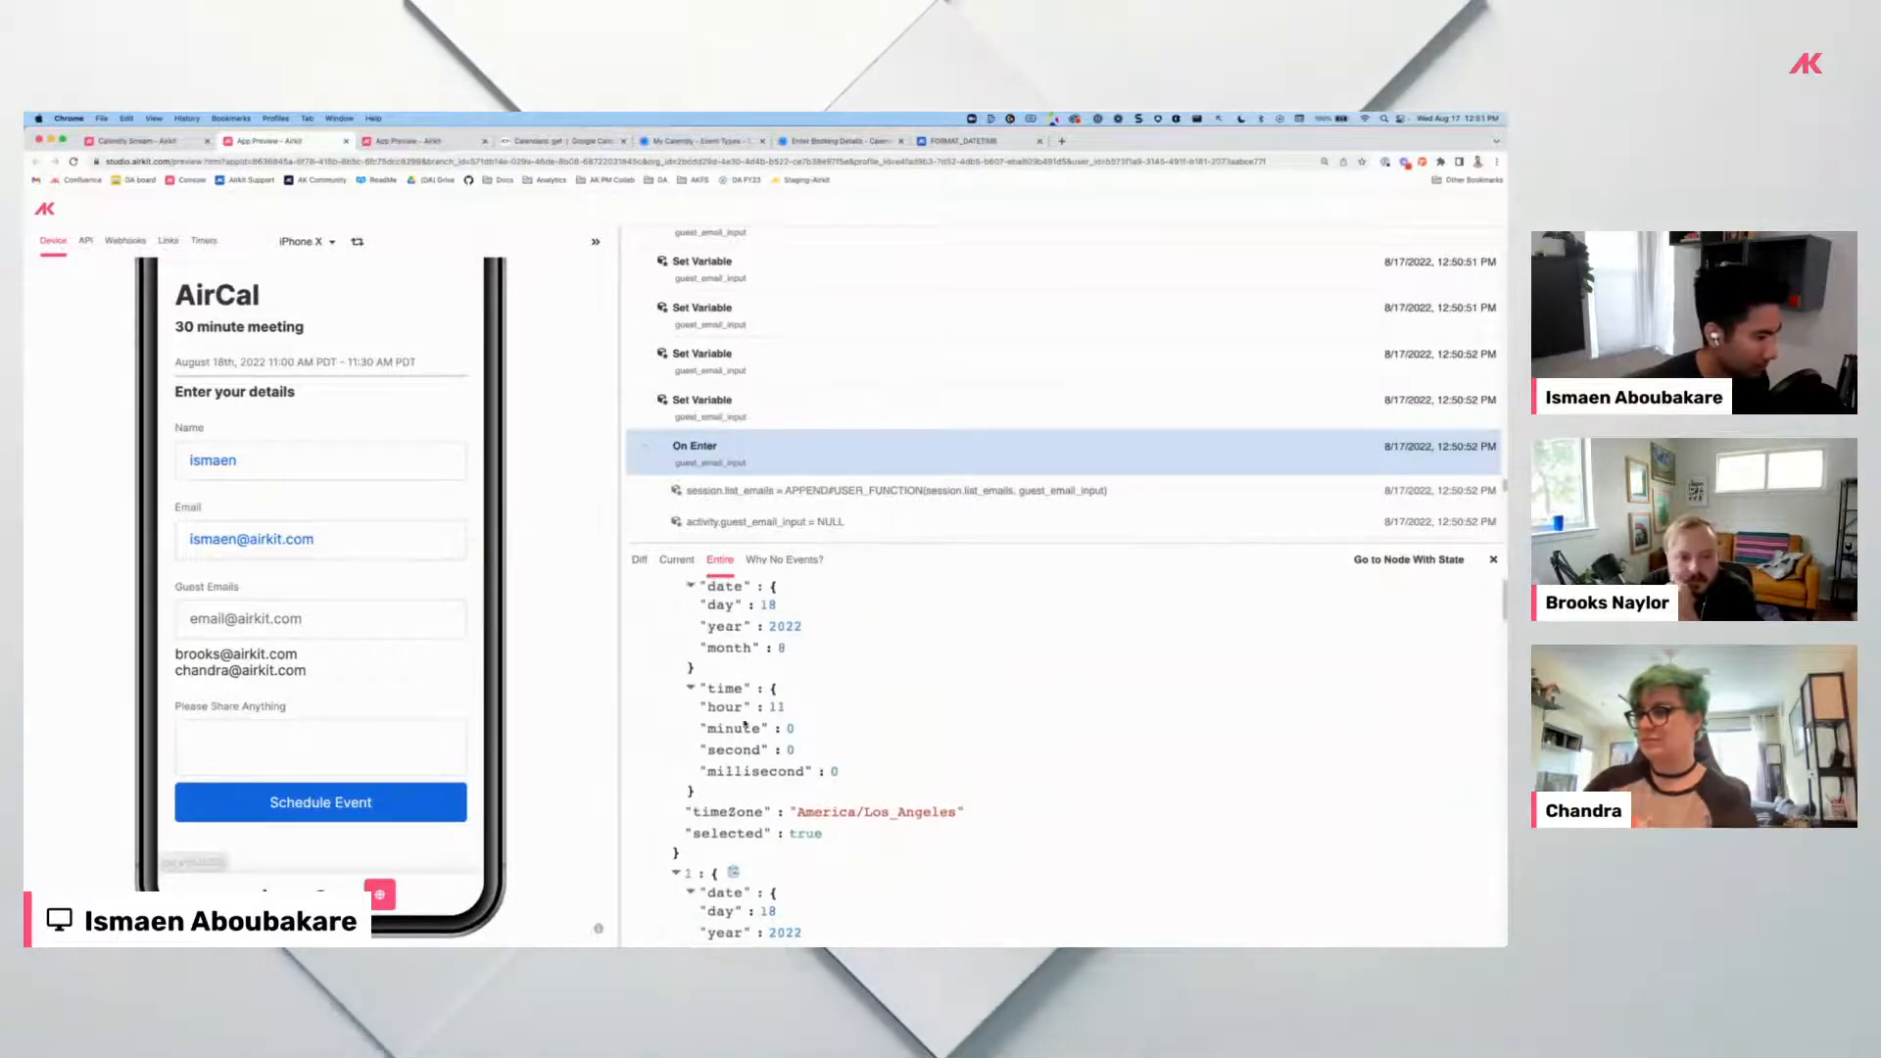
{"action": "scroll", "coordinate": [745, 725], "scroll_direction": "up", "scroll_amount": 5}
{"action": "left_click", "coordinate": [660, 756]}
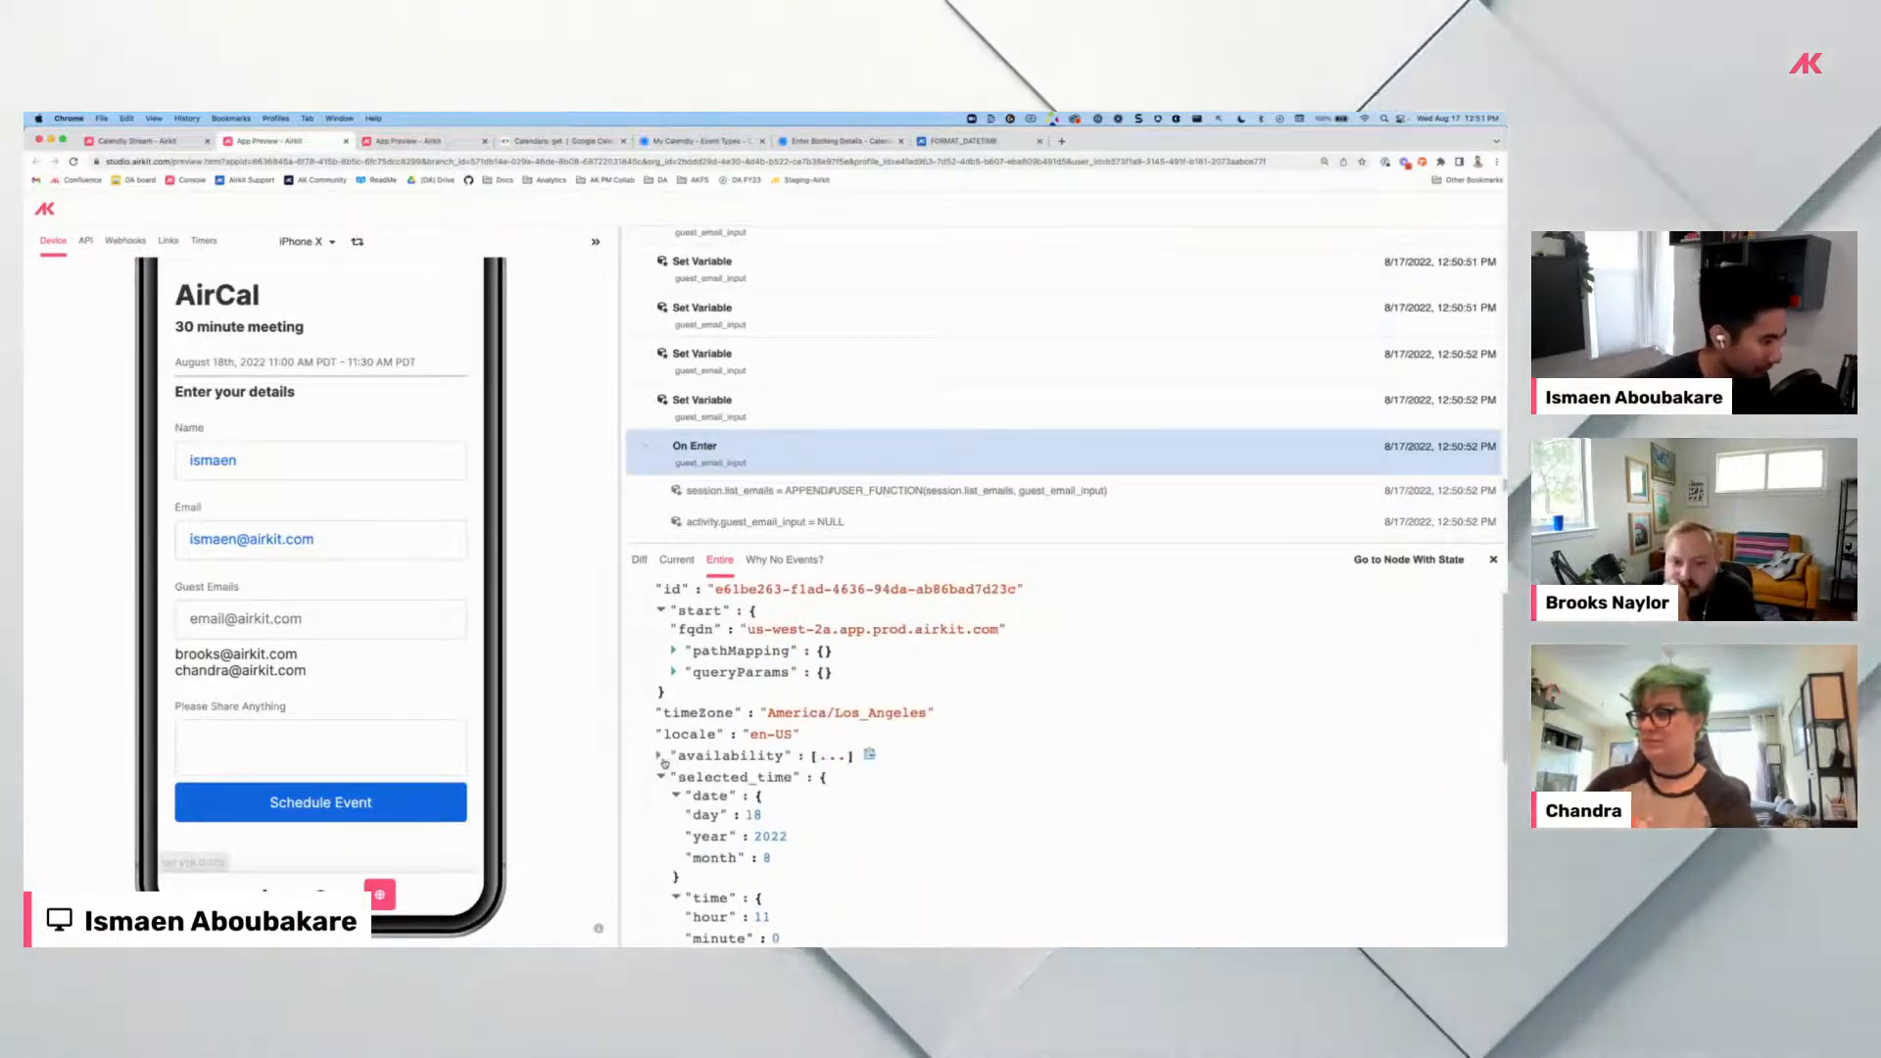
{"action": "left_click", "coordinate": [660, 777]}
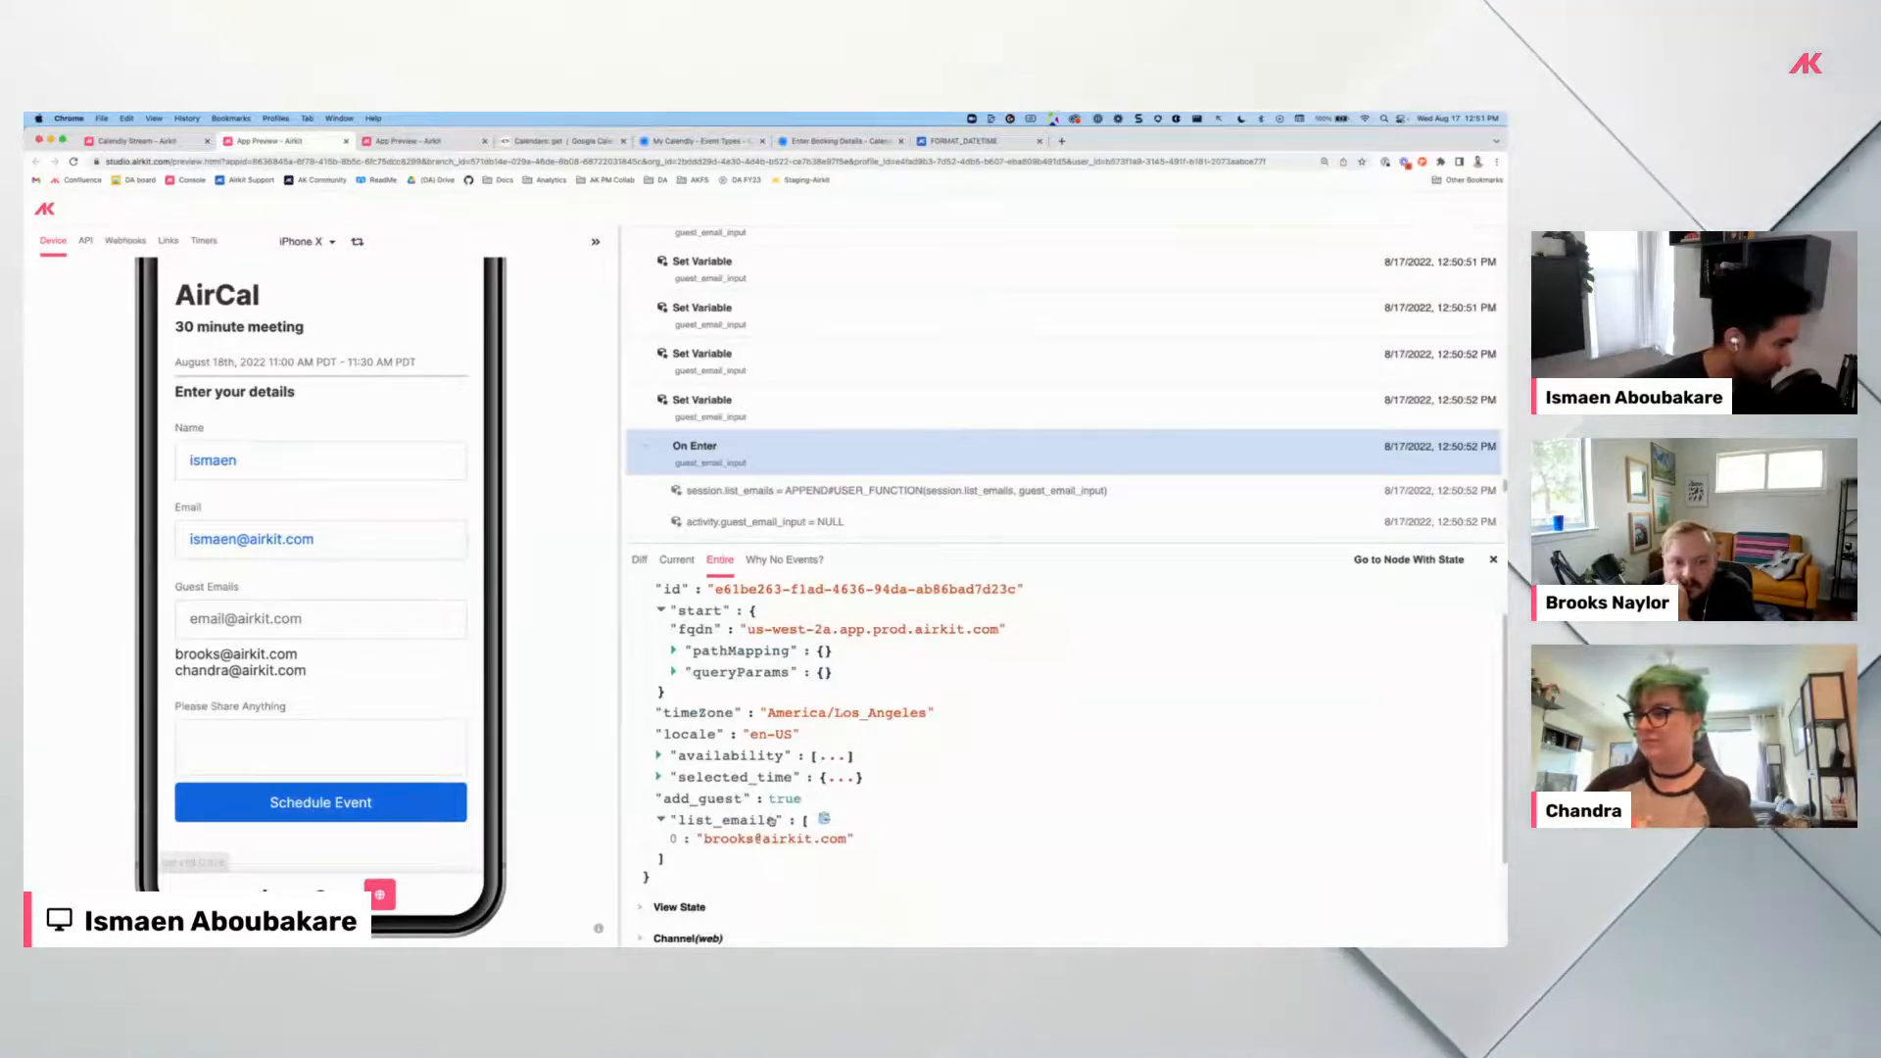
Confirm list_emails holds both guest e-mails after On Enter, then return to Calendly Stream.
{"action": "left_click", "coordinate": [739, 462]}
{"action": "left_click", "coordinate": [660, 655]}
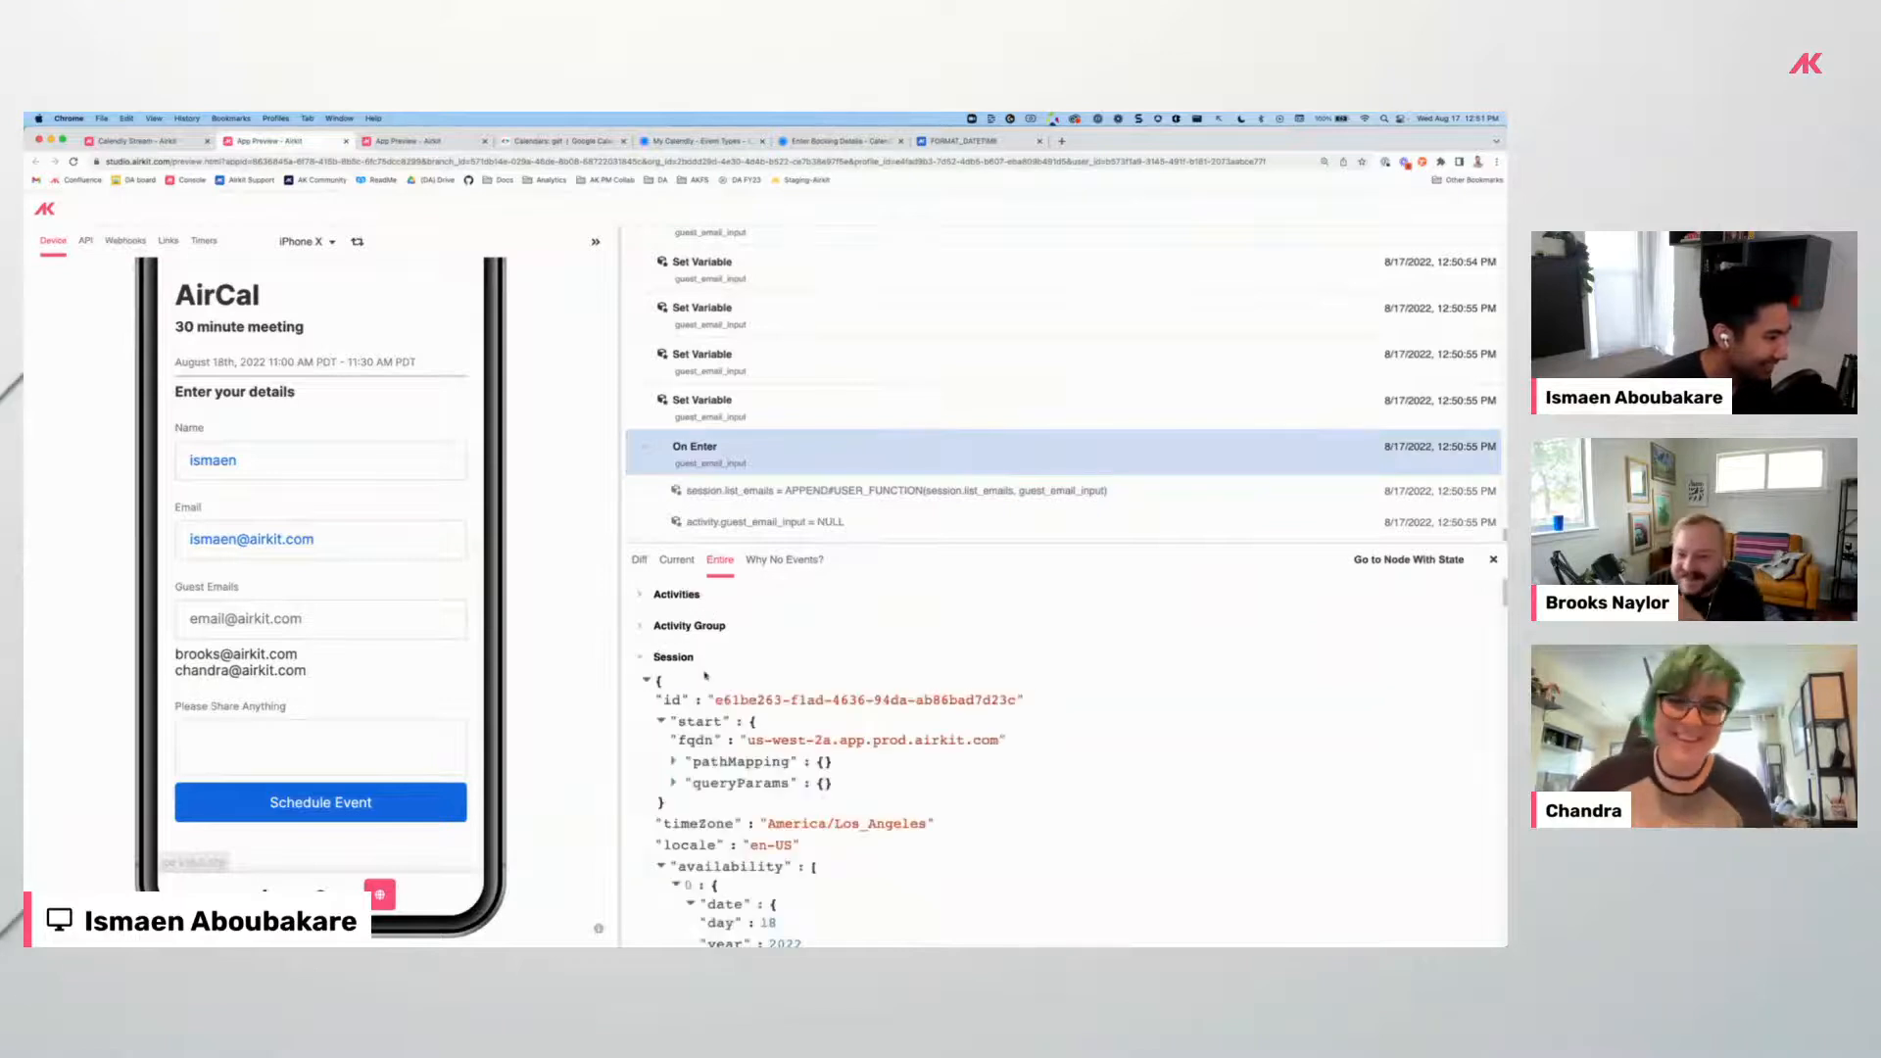
{"action": "left_click", "coordinate": [660, 720]}
{"action": "left_click", "coordinate": [660, 785]}
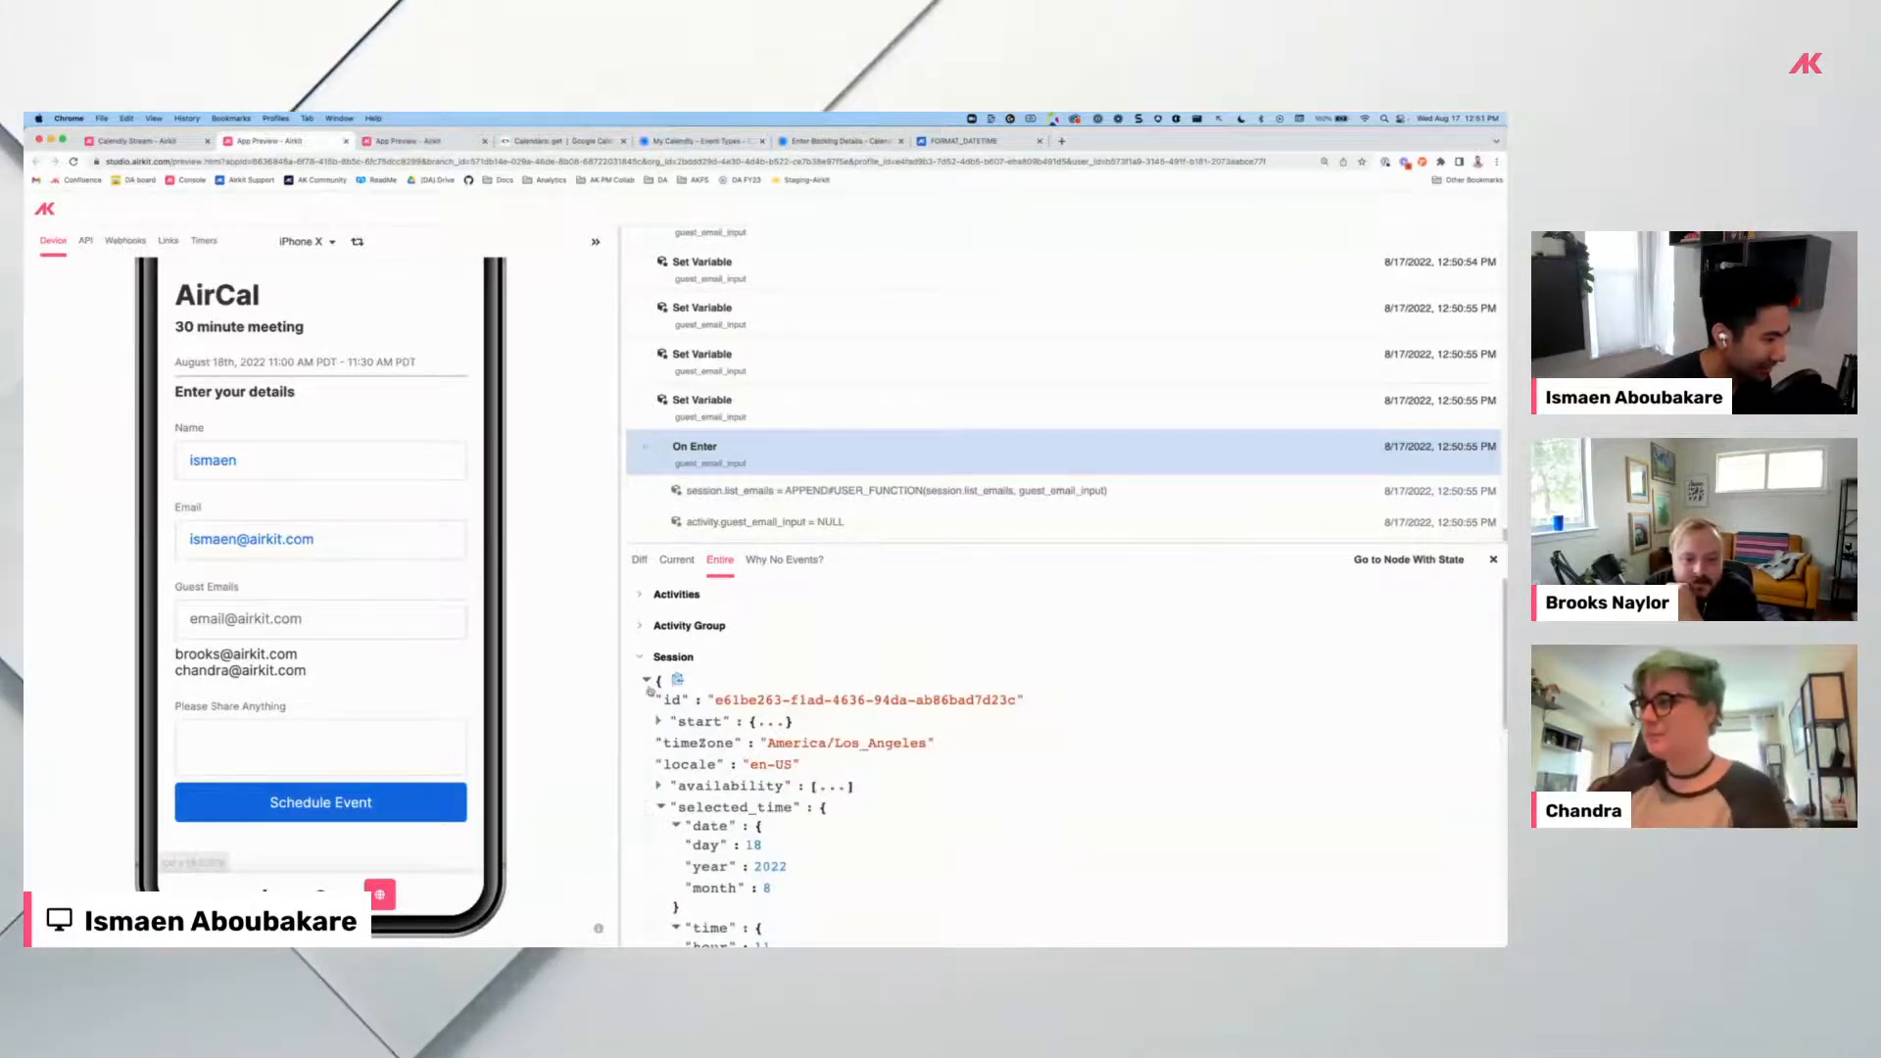
{"action": "left_click", "coordinate": [666, 809]}
{"action": "scroll", "coordinate": [666, 784], "scroll_direction": "down", "scroll_amount": 1}
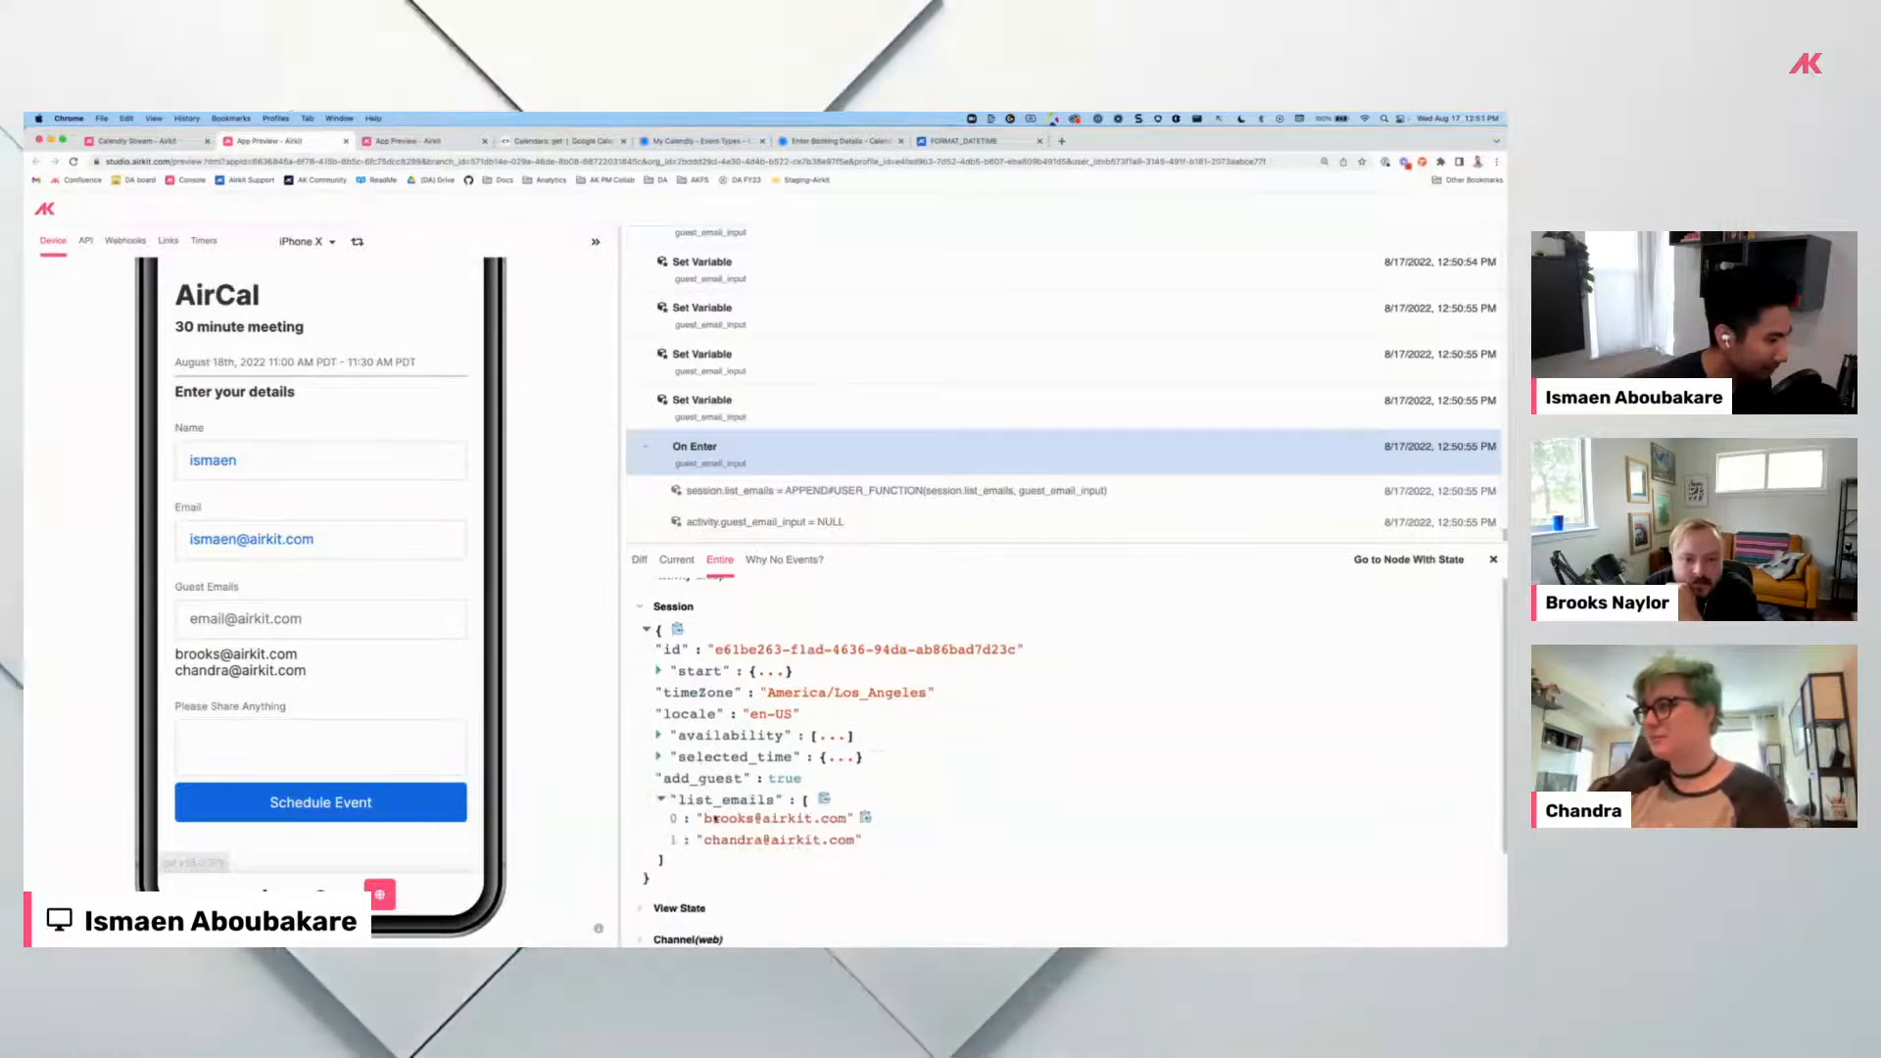
{"action": "left_click", "coordinate": [121, 142]}
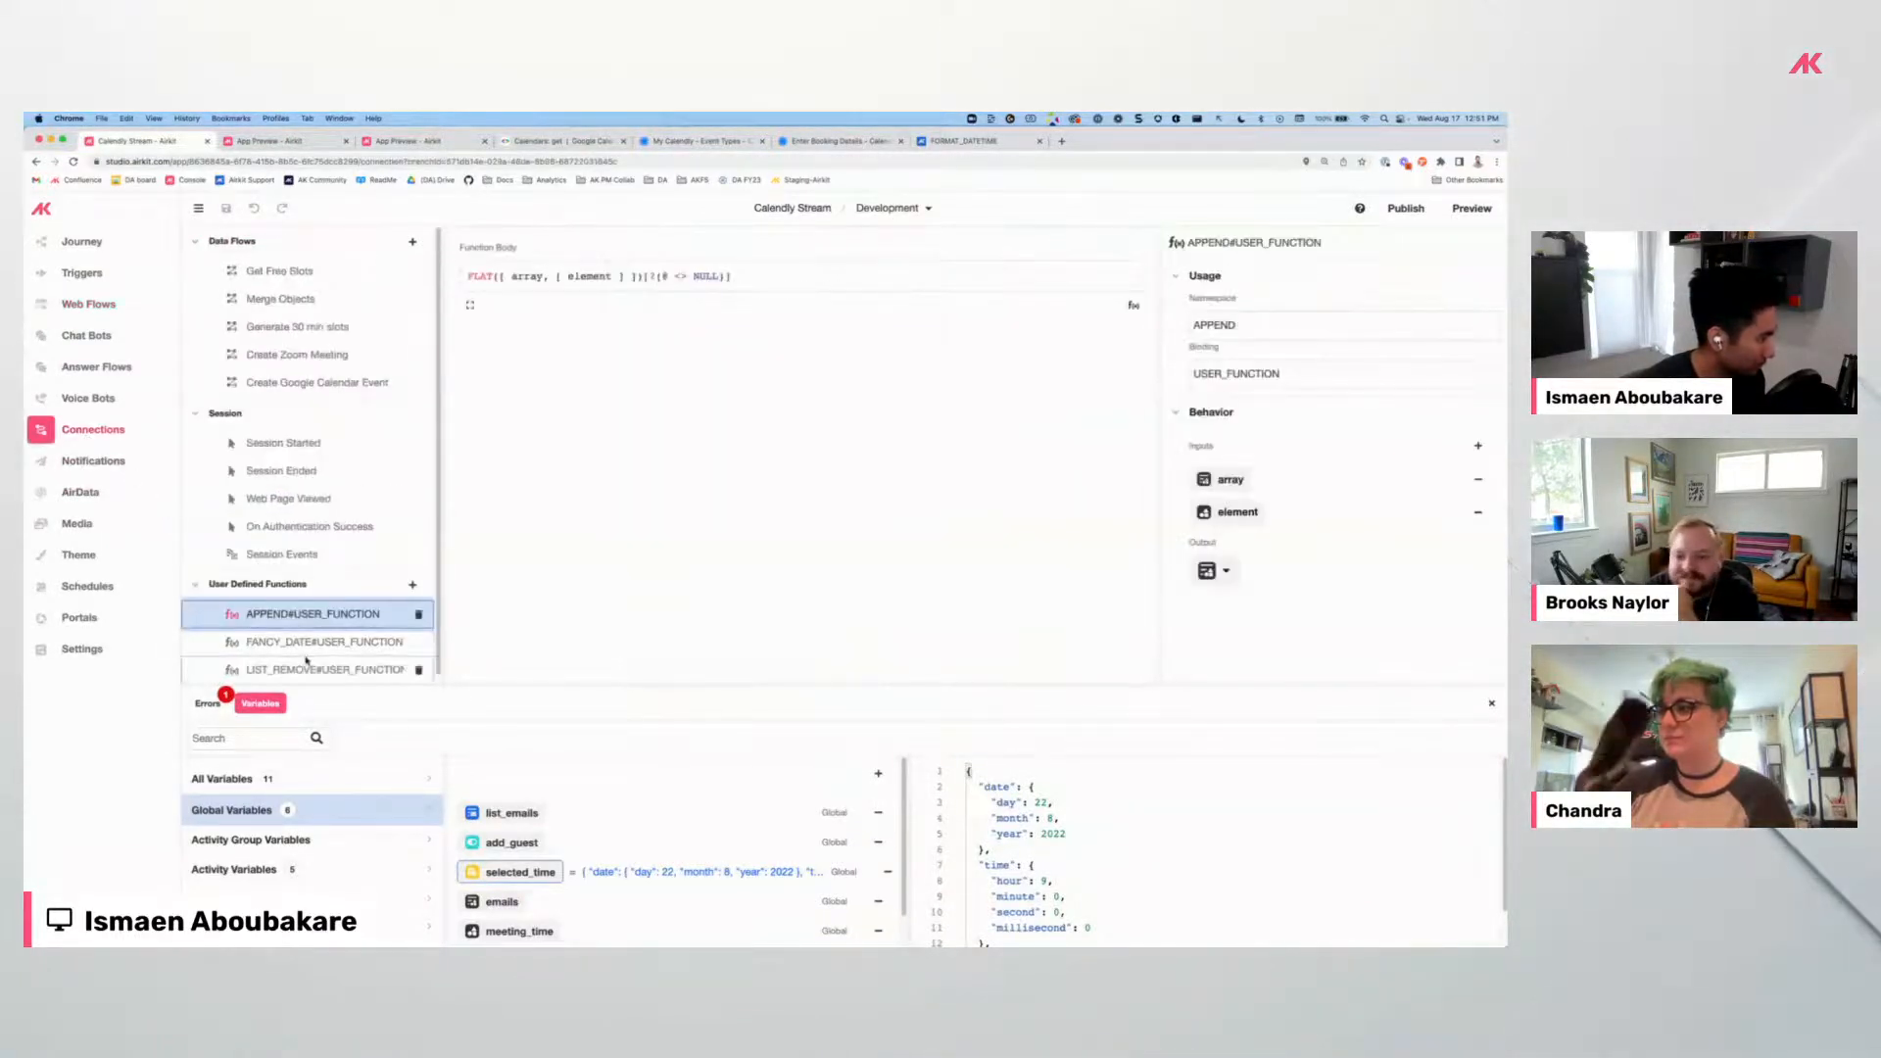
{"action": "left_click", "coordinate": [307, 669]}
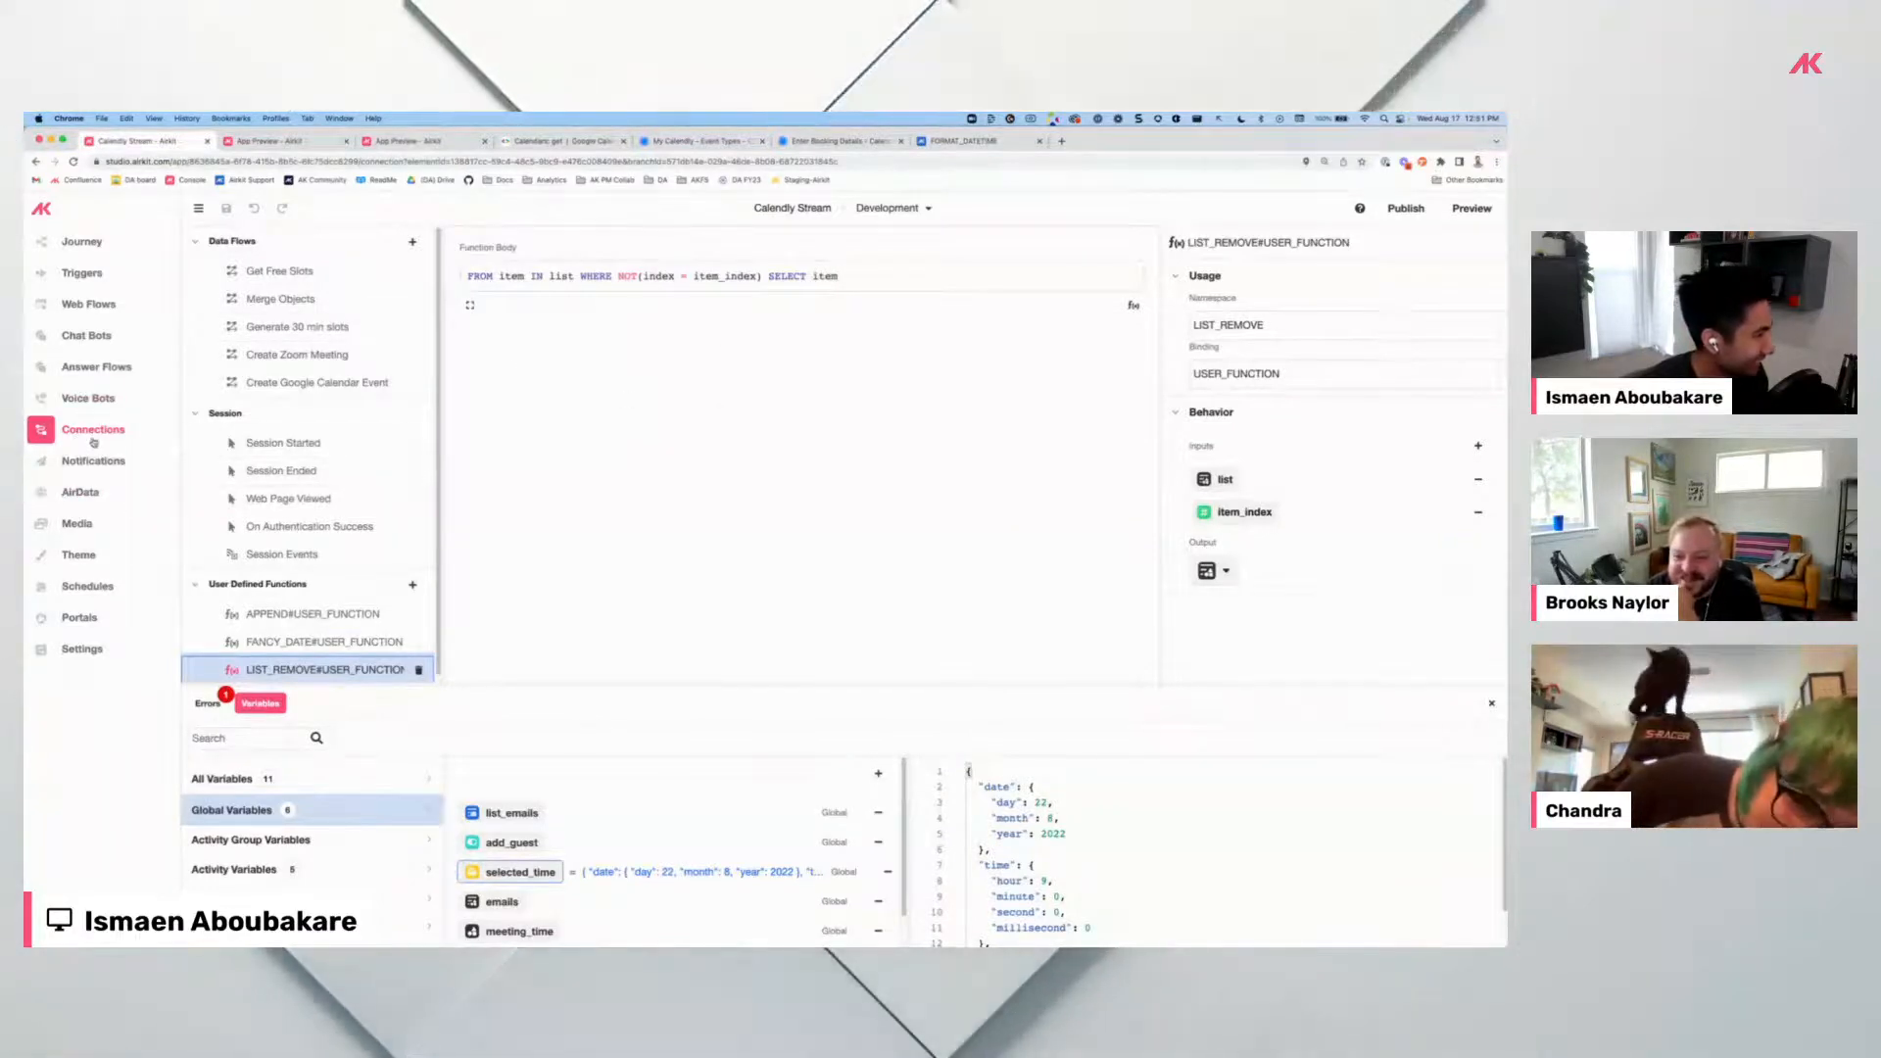
{"action": "left_click", "coordinate": [89, 303]}
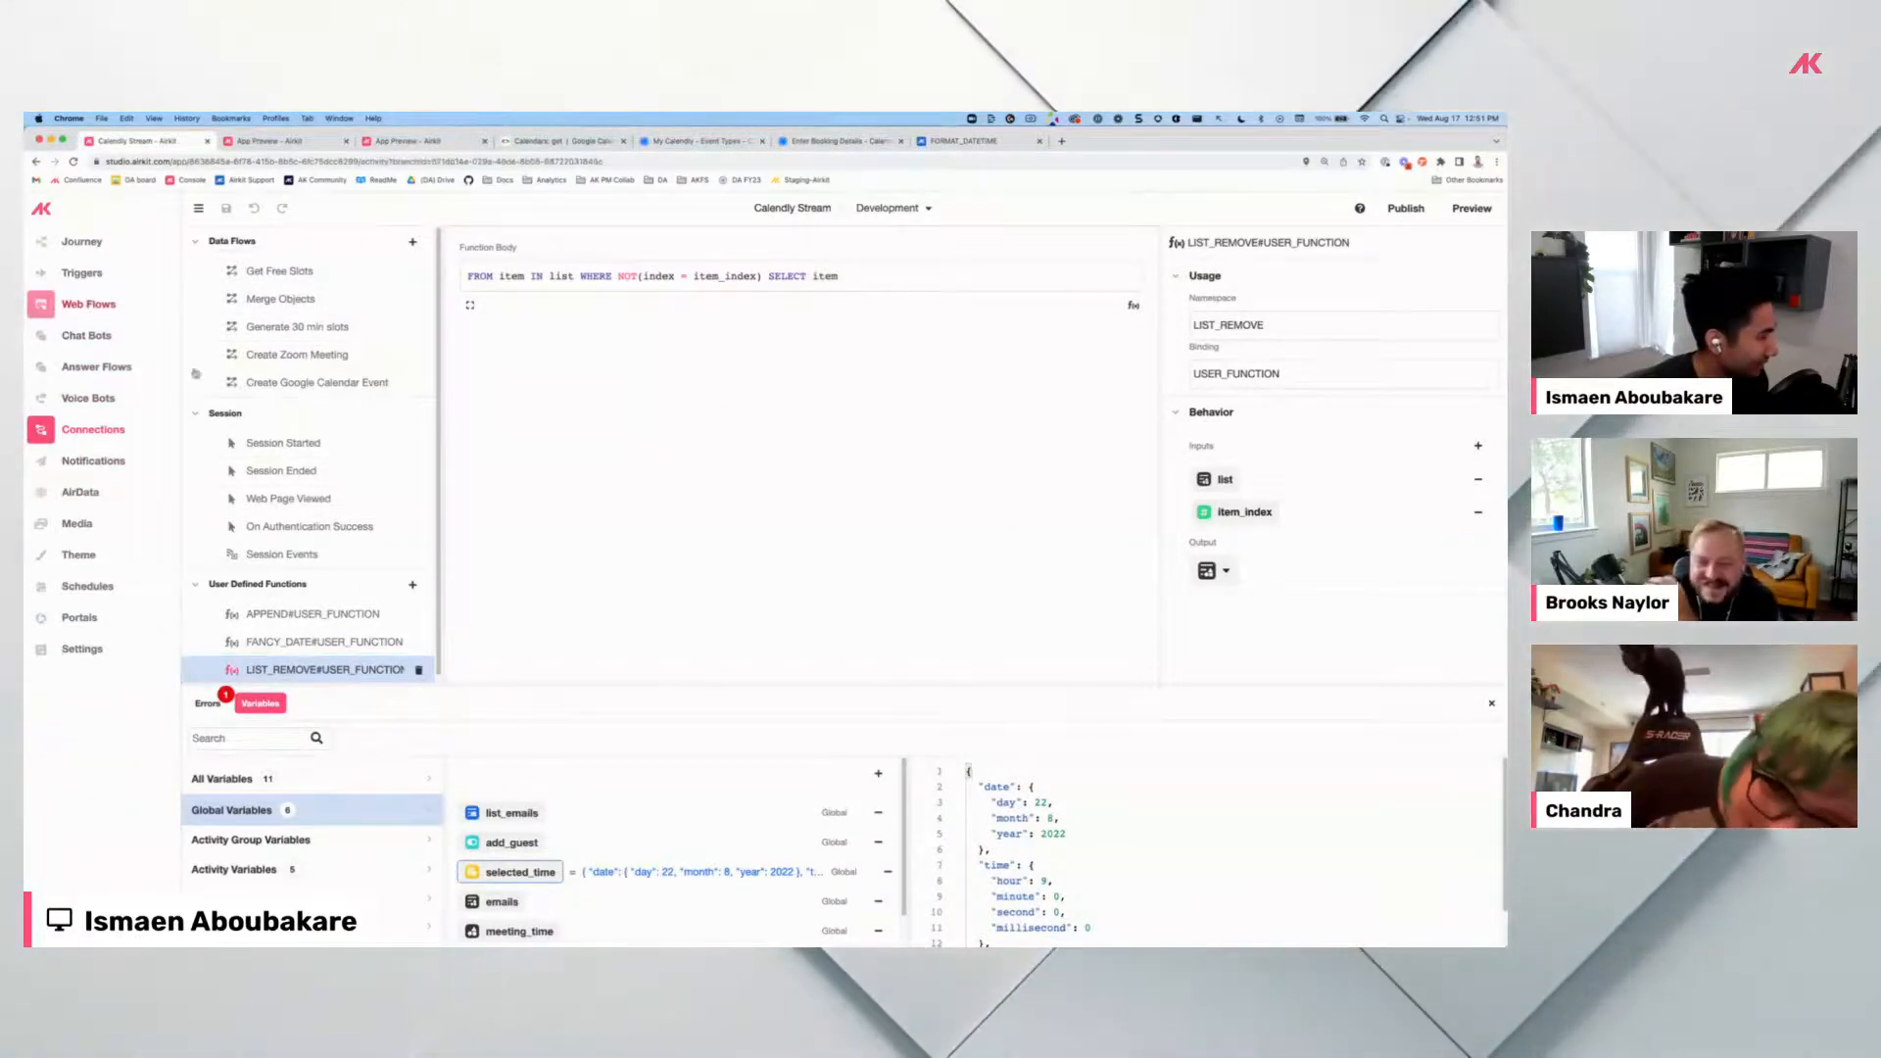
{"action": "scroll", "coordinate": [323, 563], "scroll_direction": "down", "scroll_amount": 10}
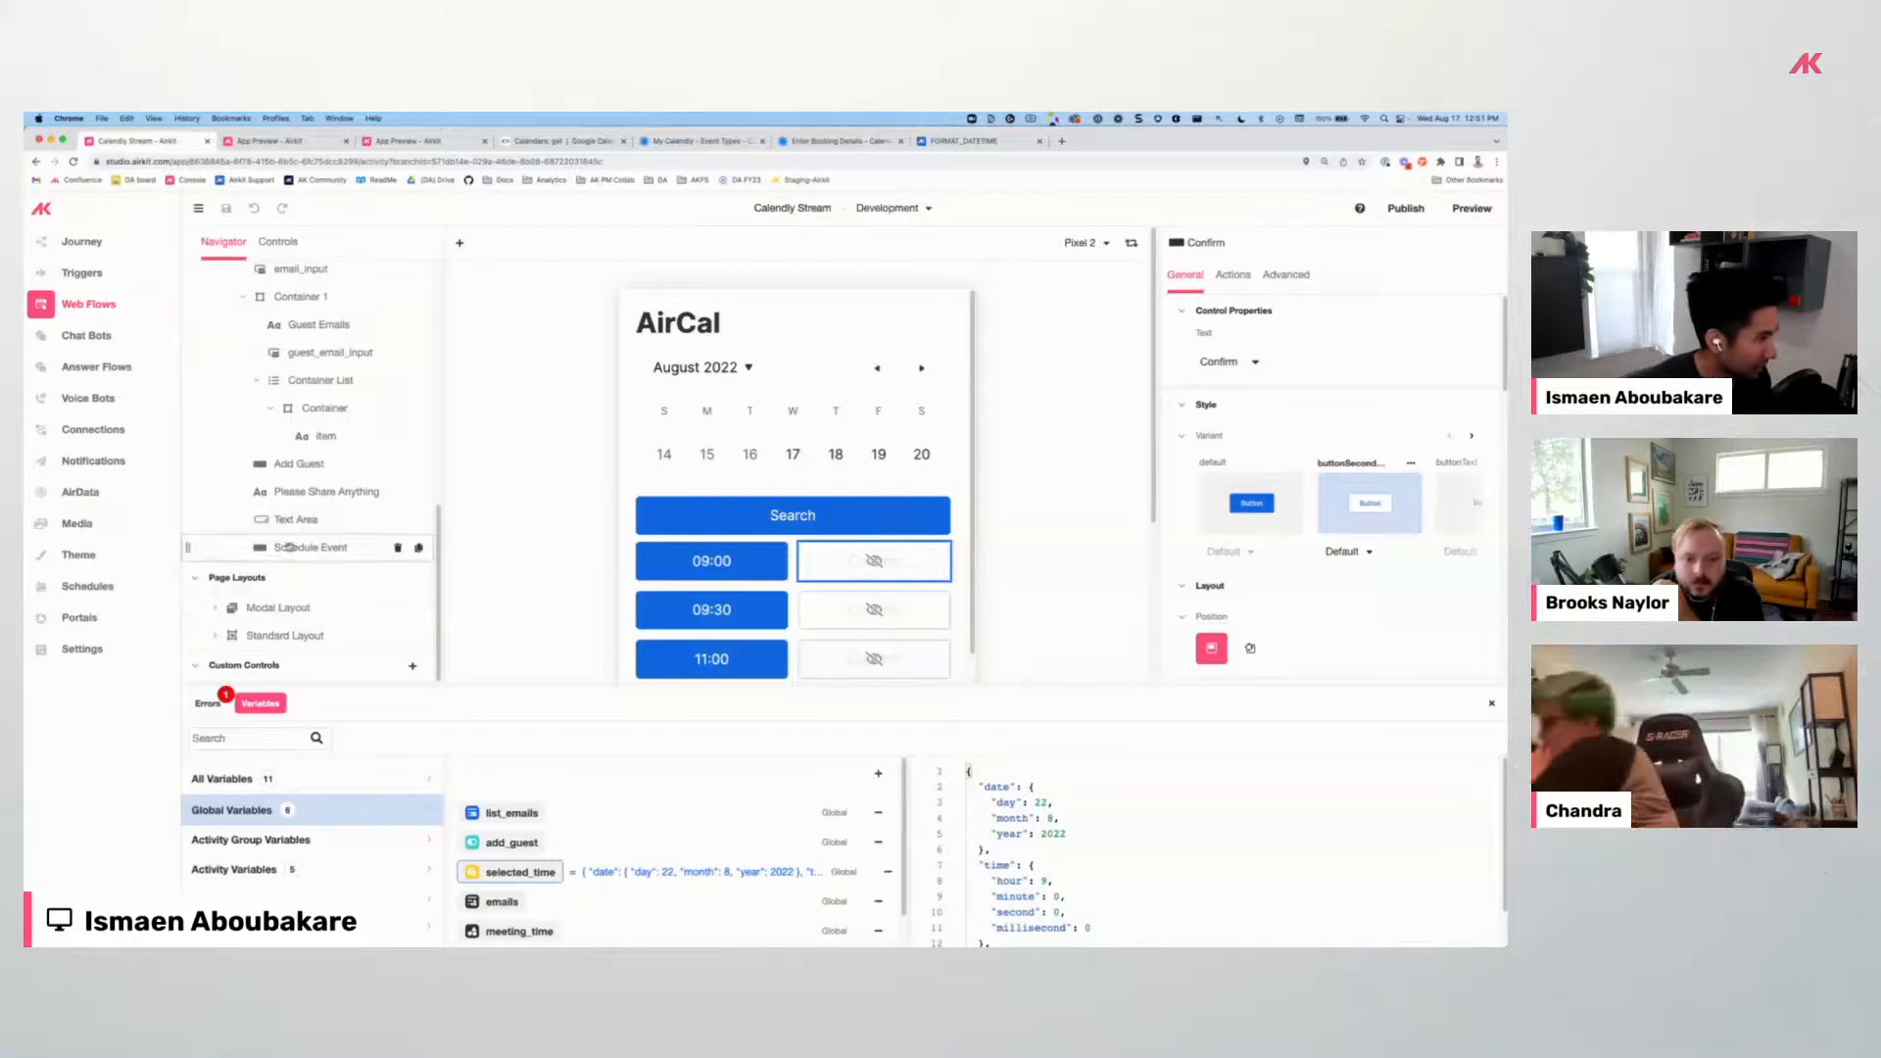
Add a Button inside the Container List's item container.
{"action": "left_click", "coordinate": [289, 547]}
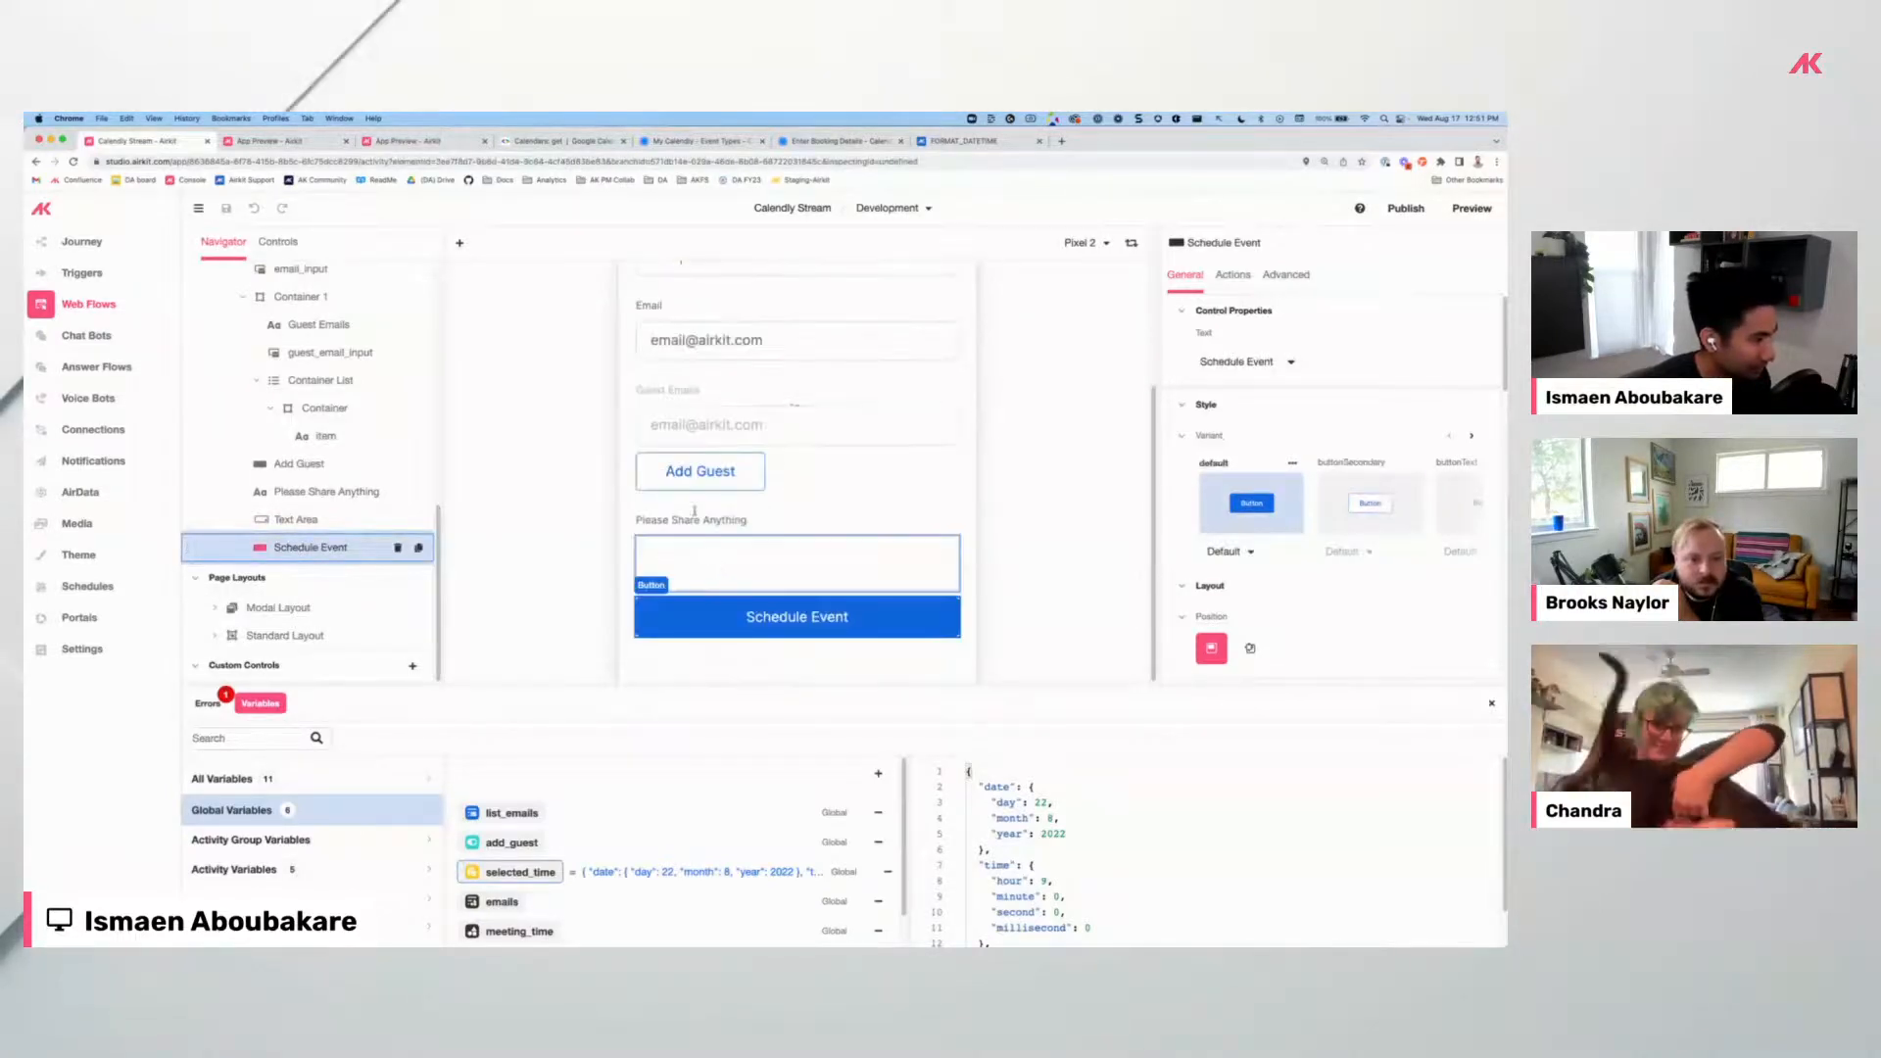
{"action": "left_click", "coordinate": [295, 395]}
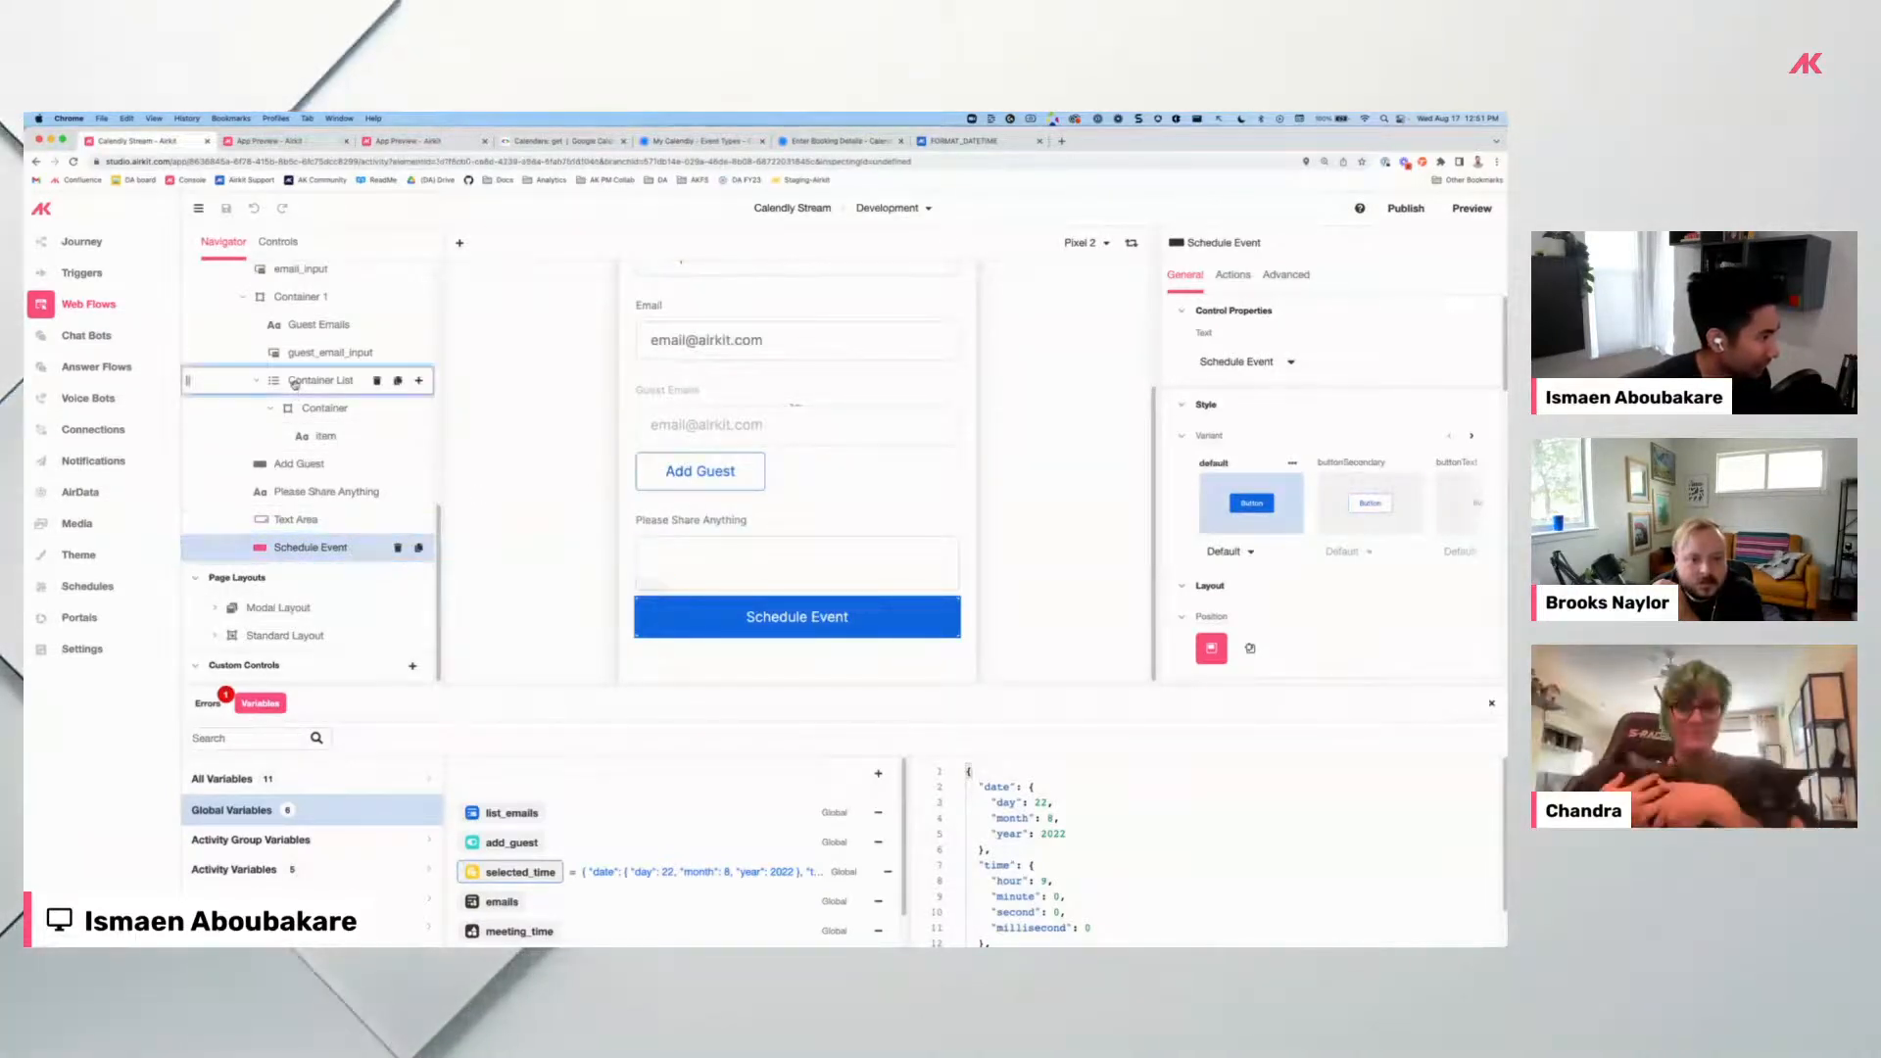
{"action": "left_click", "coordinate": [417, 409]}
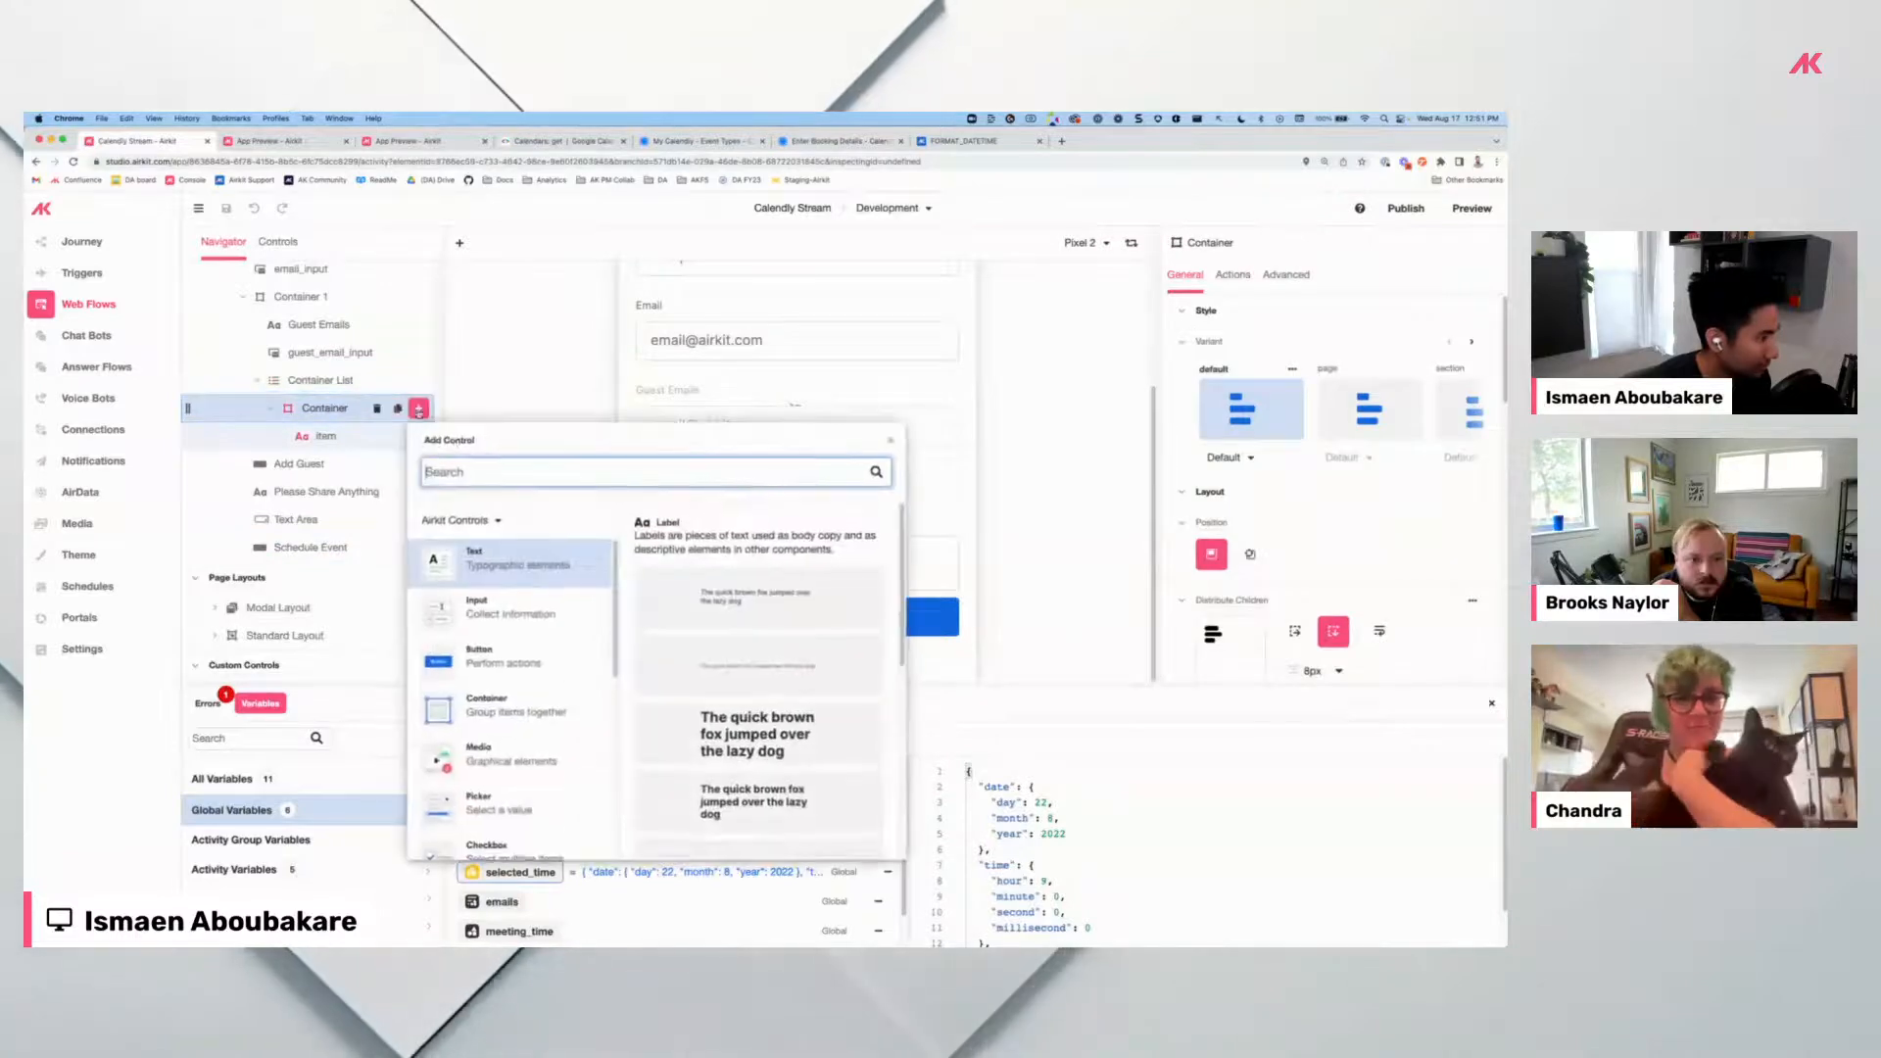
{"action": "left_click", "coordinate": [505, 660]}
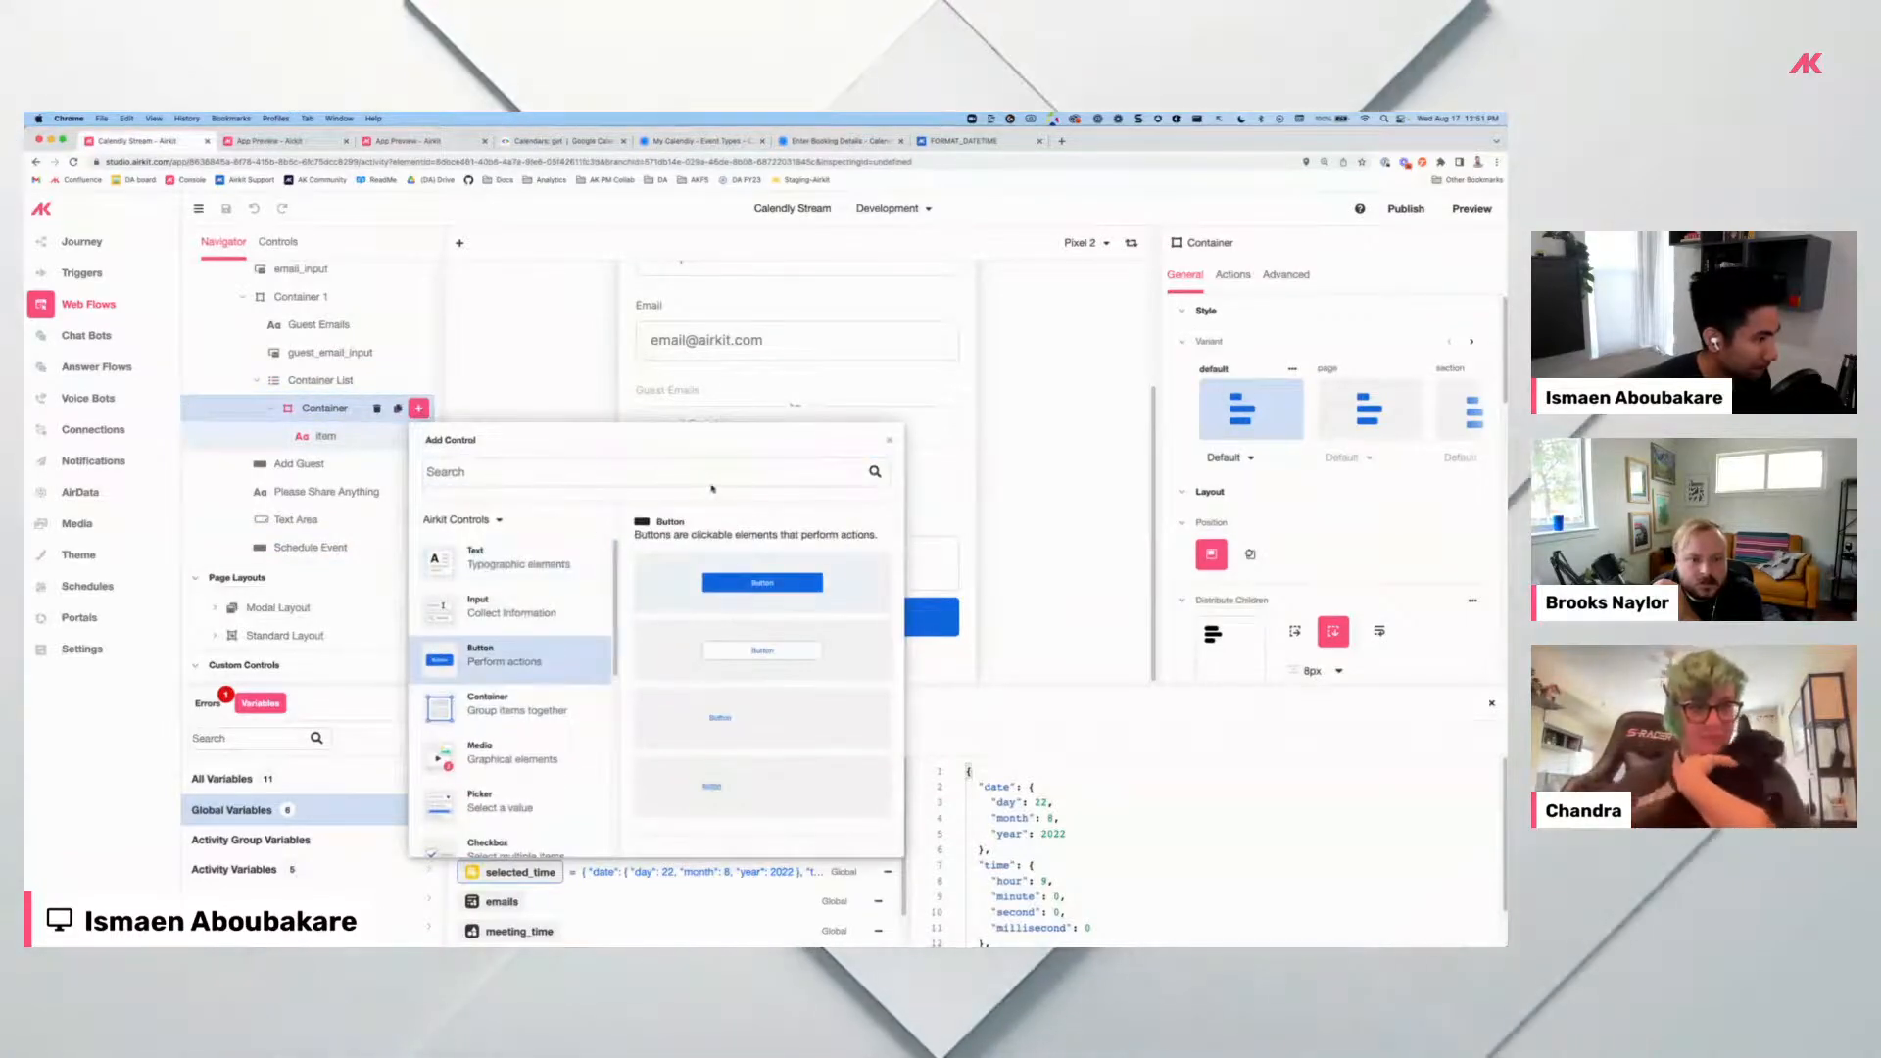
{"action": "left_click", "coordinate": [762, 583]}
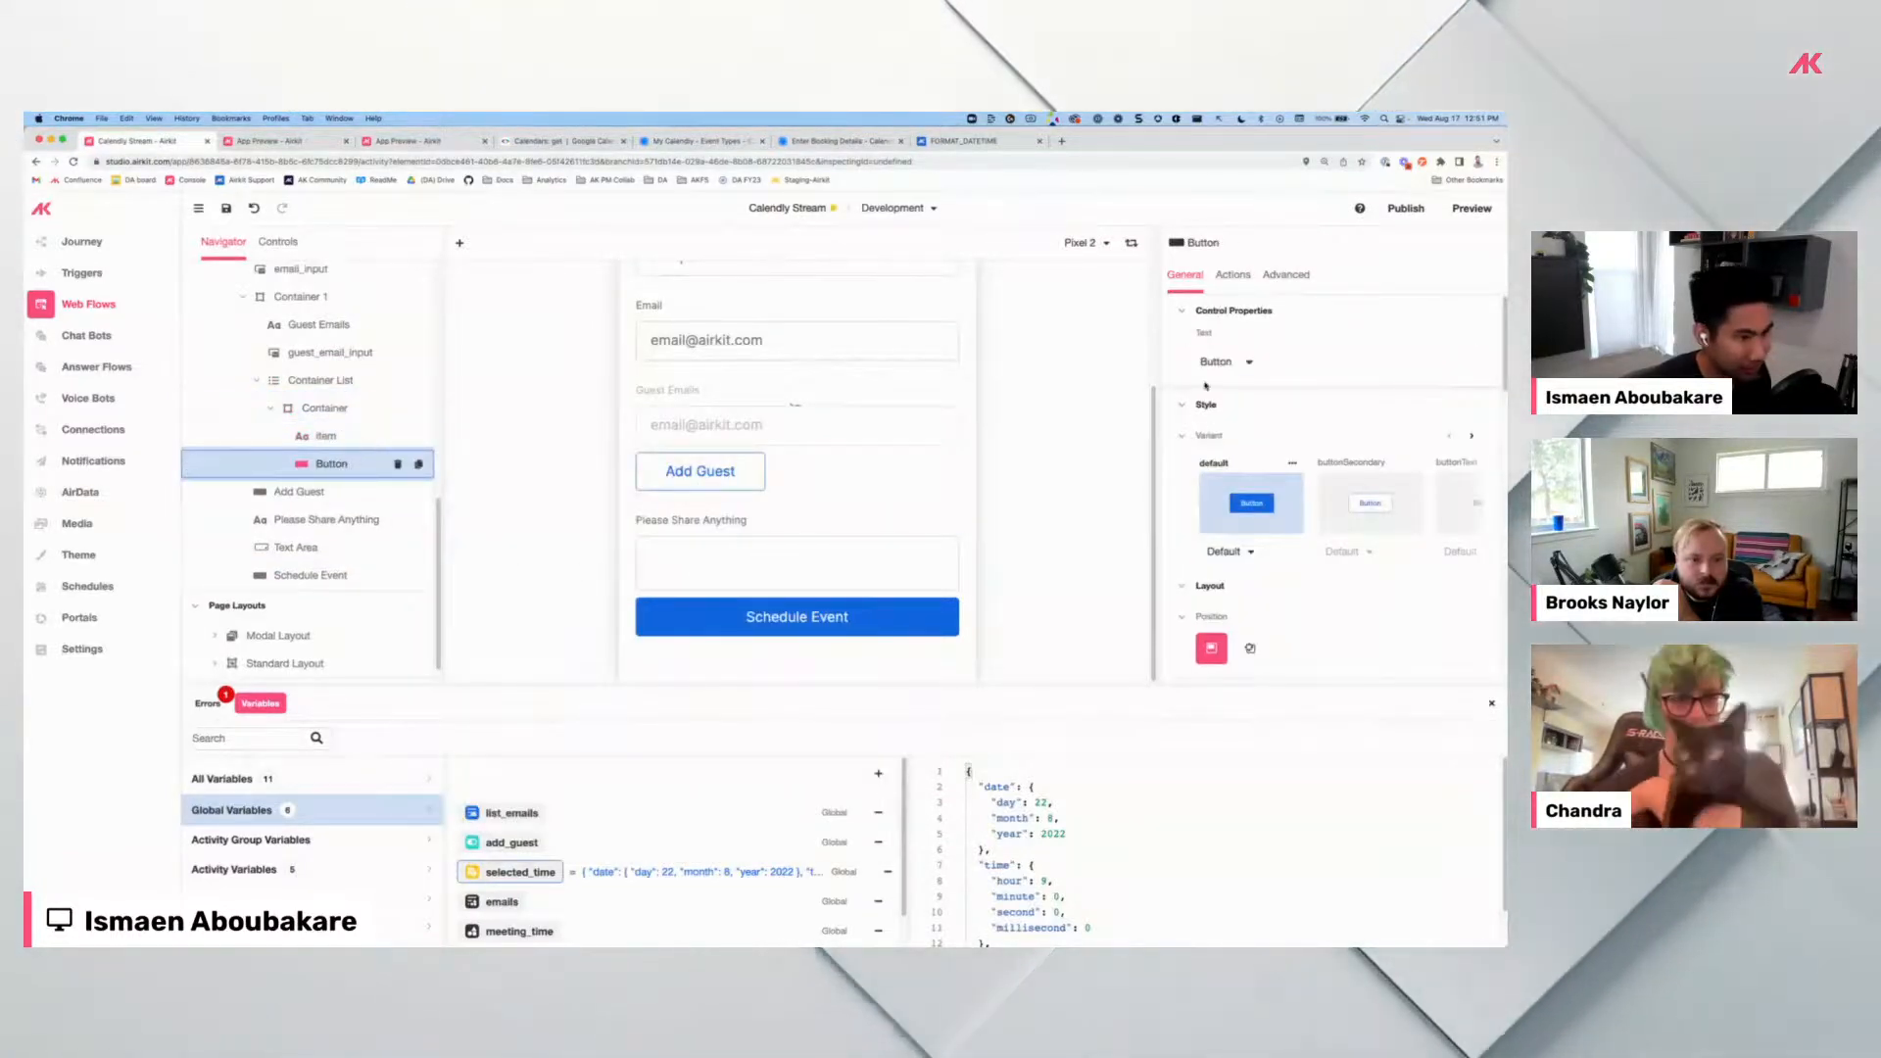
Label the button 'x' and stack the item container horizontally beside the email.
{"action": "double_click", "coordinate": [1216, 362]}
{"action": "type", "text": "x"}
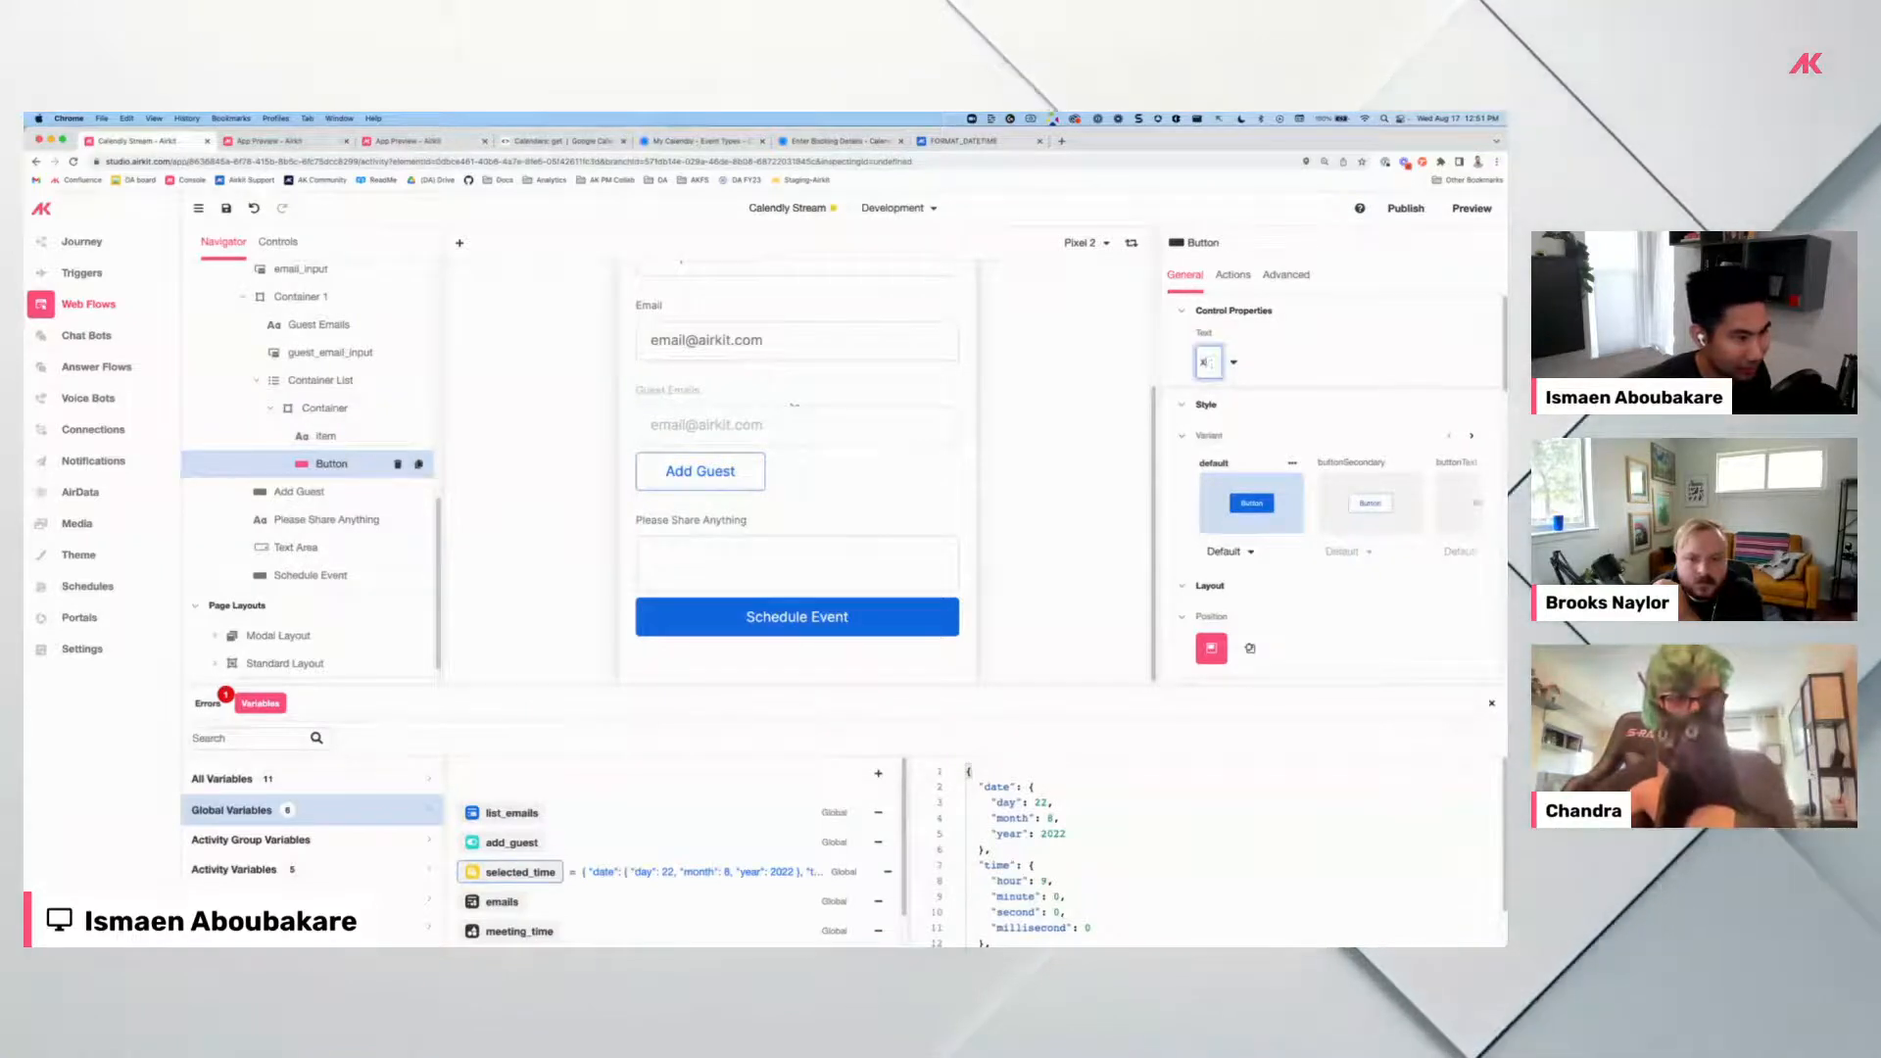
{"action": "left_click", "coordinate": [1280, 361]}
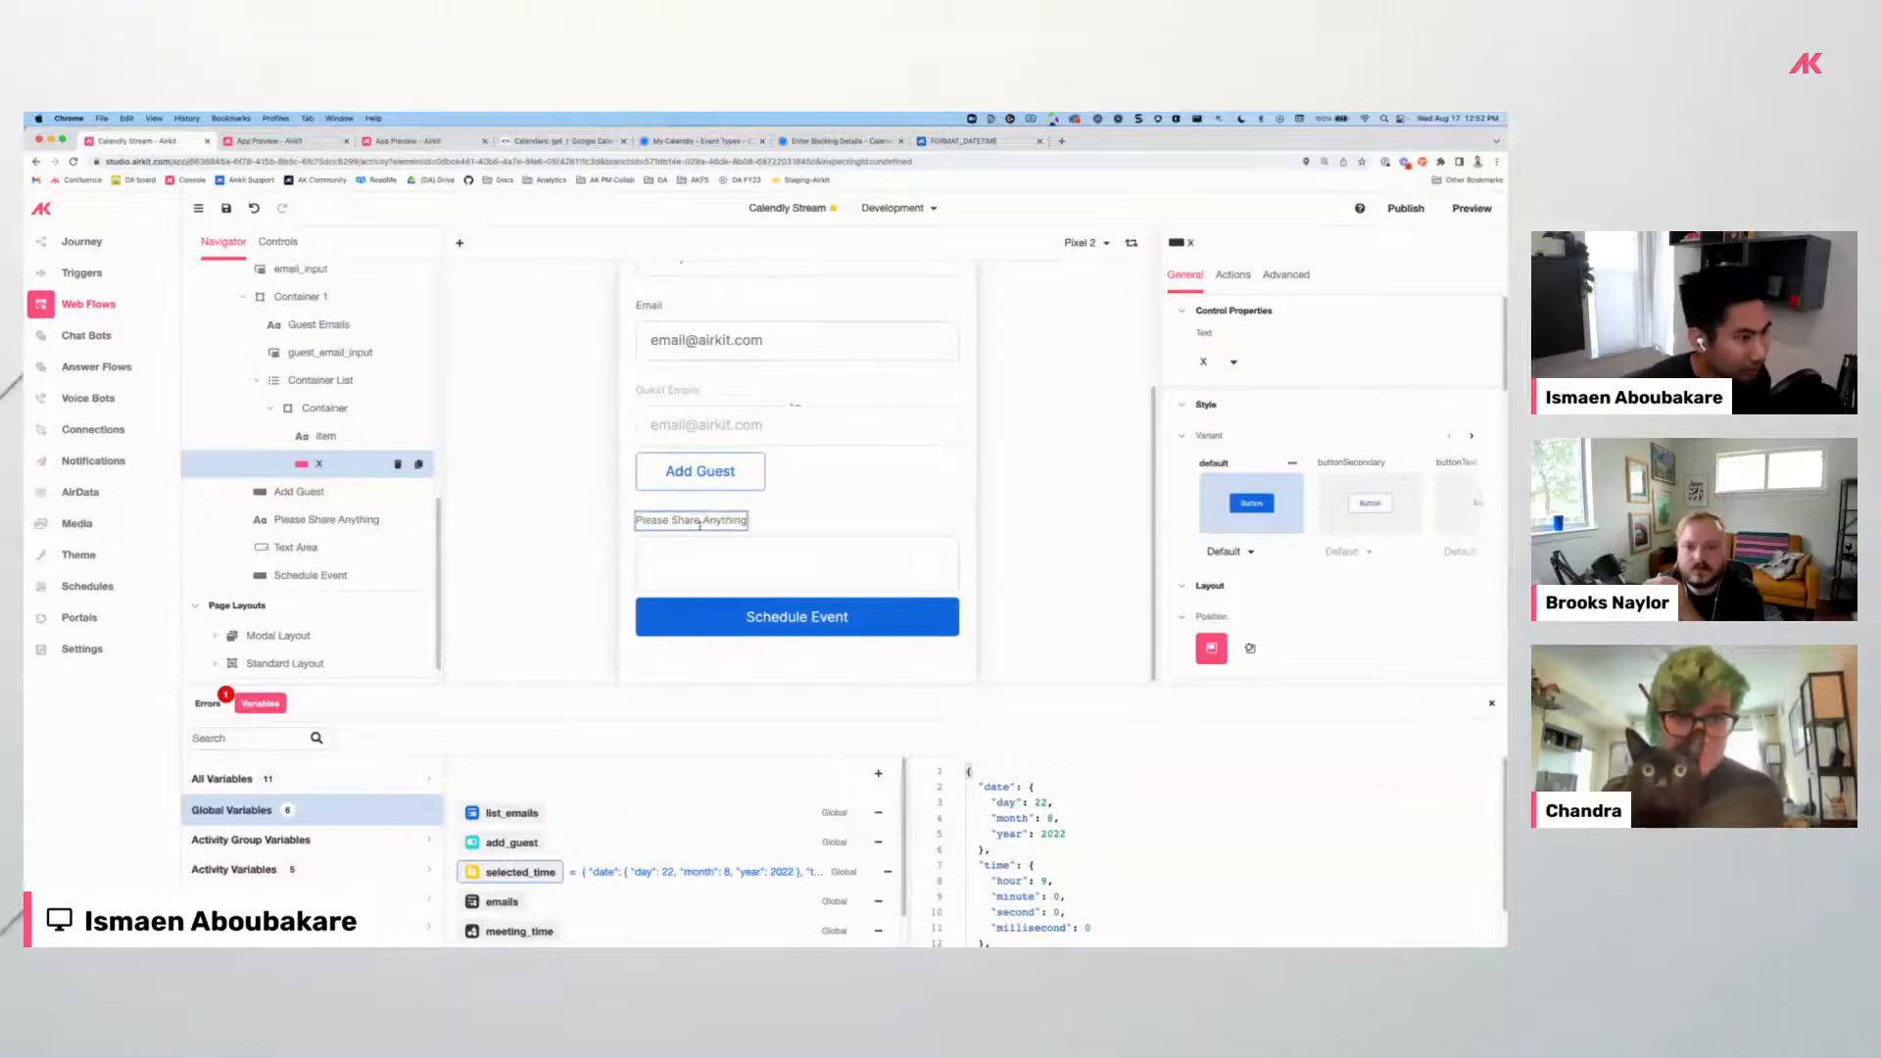
{"action": "left_click", "coordinate": [314, 406]}
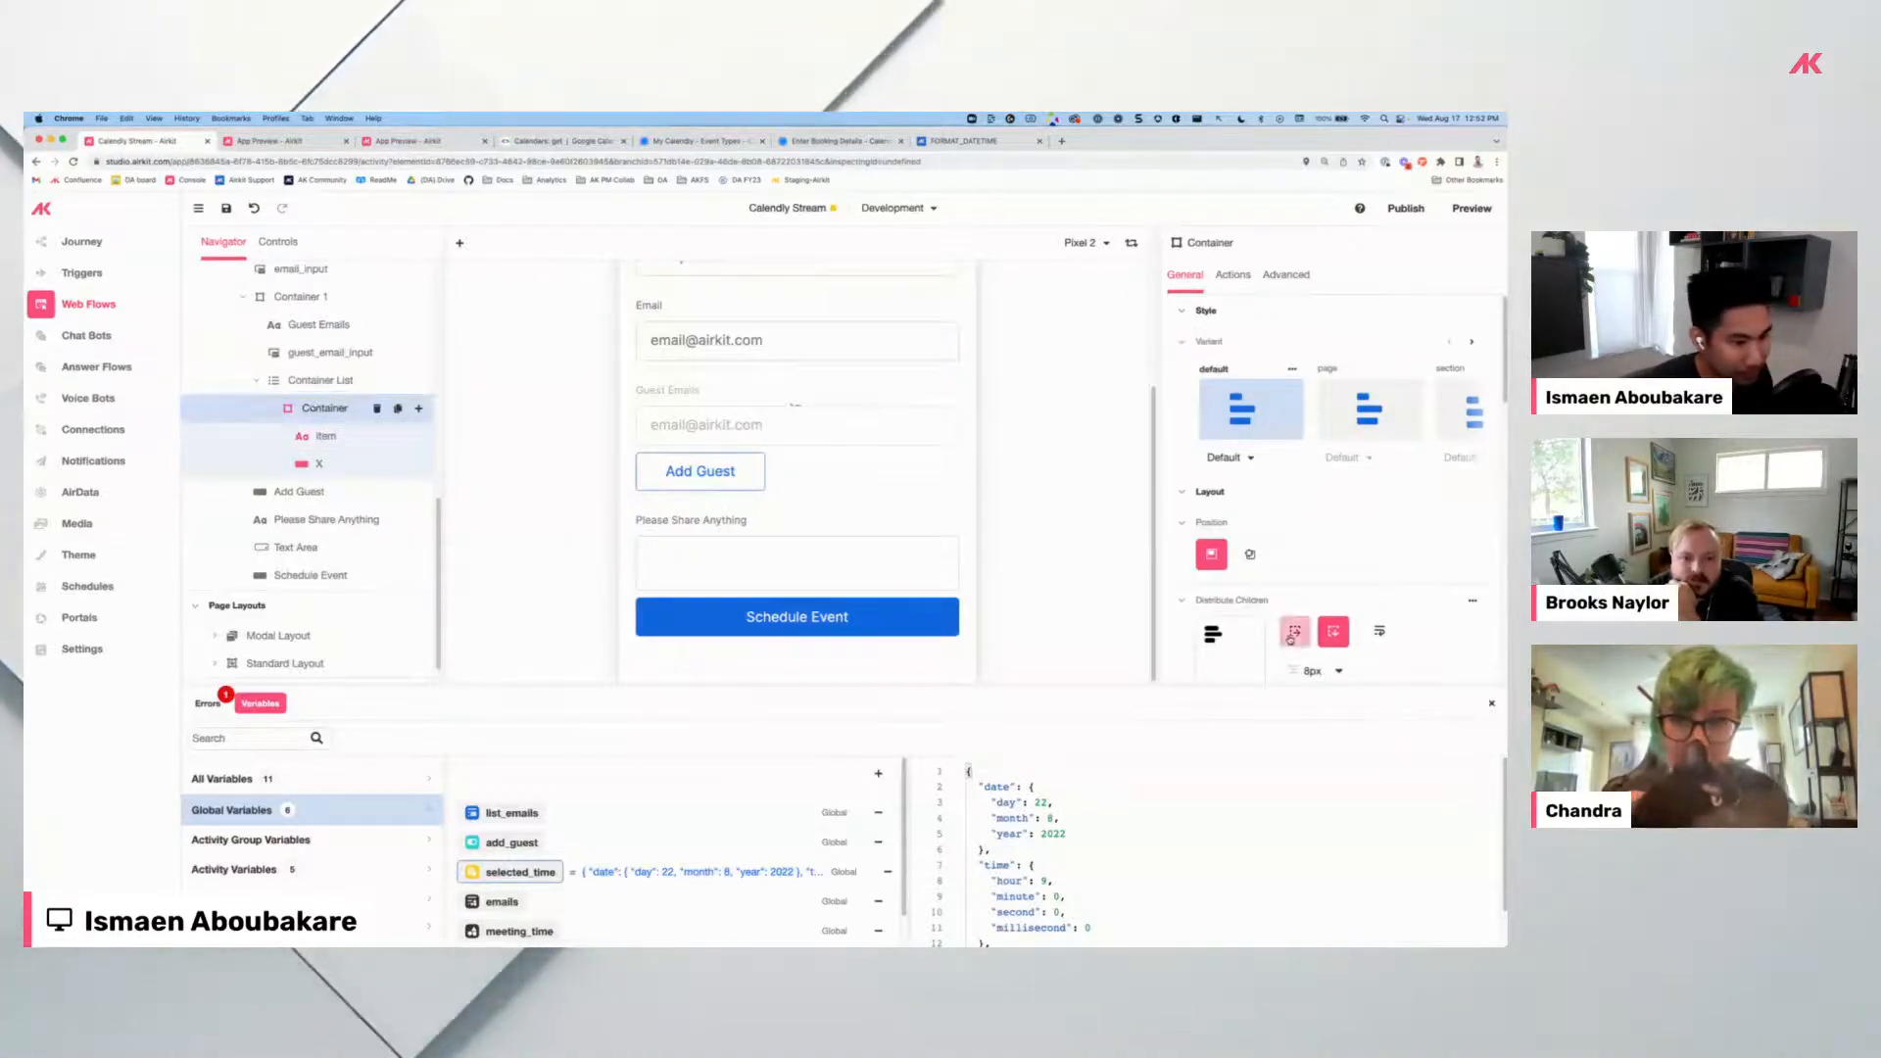
{"action": "left_click", "coordinate": [1293, 633]}
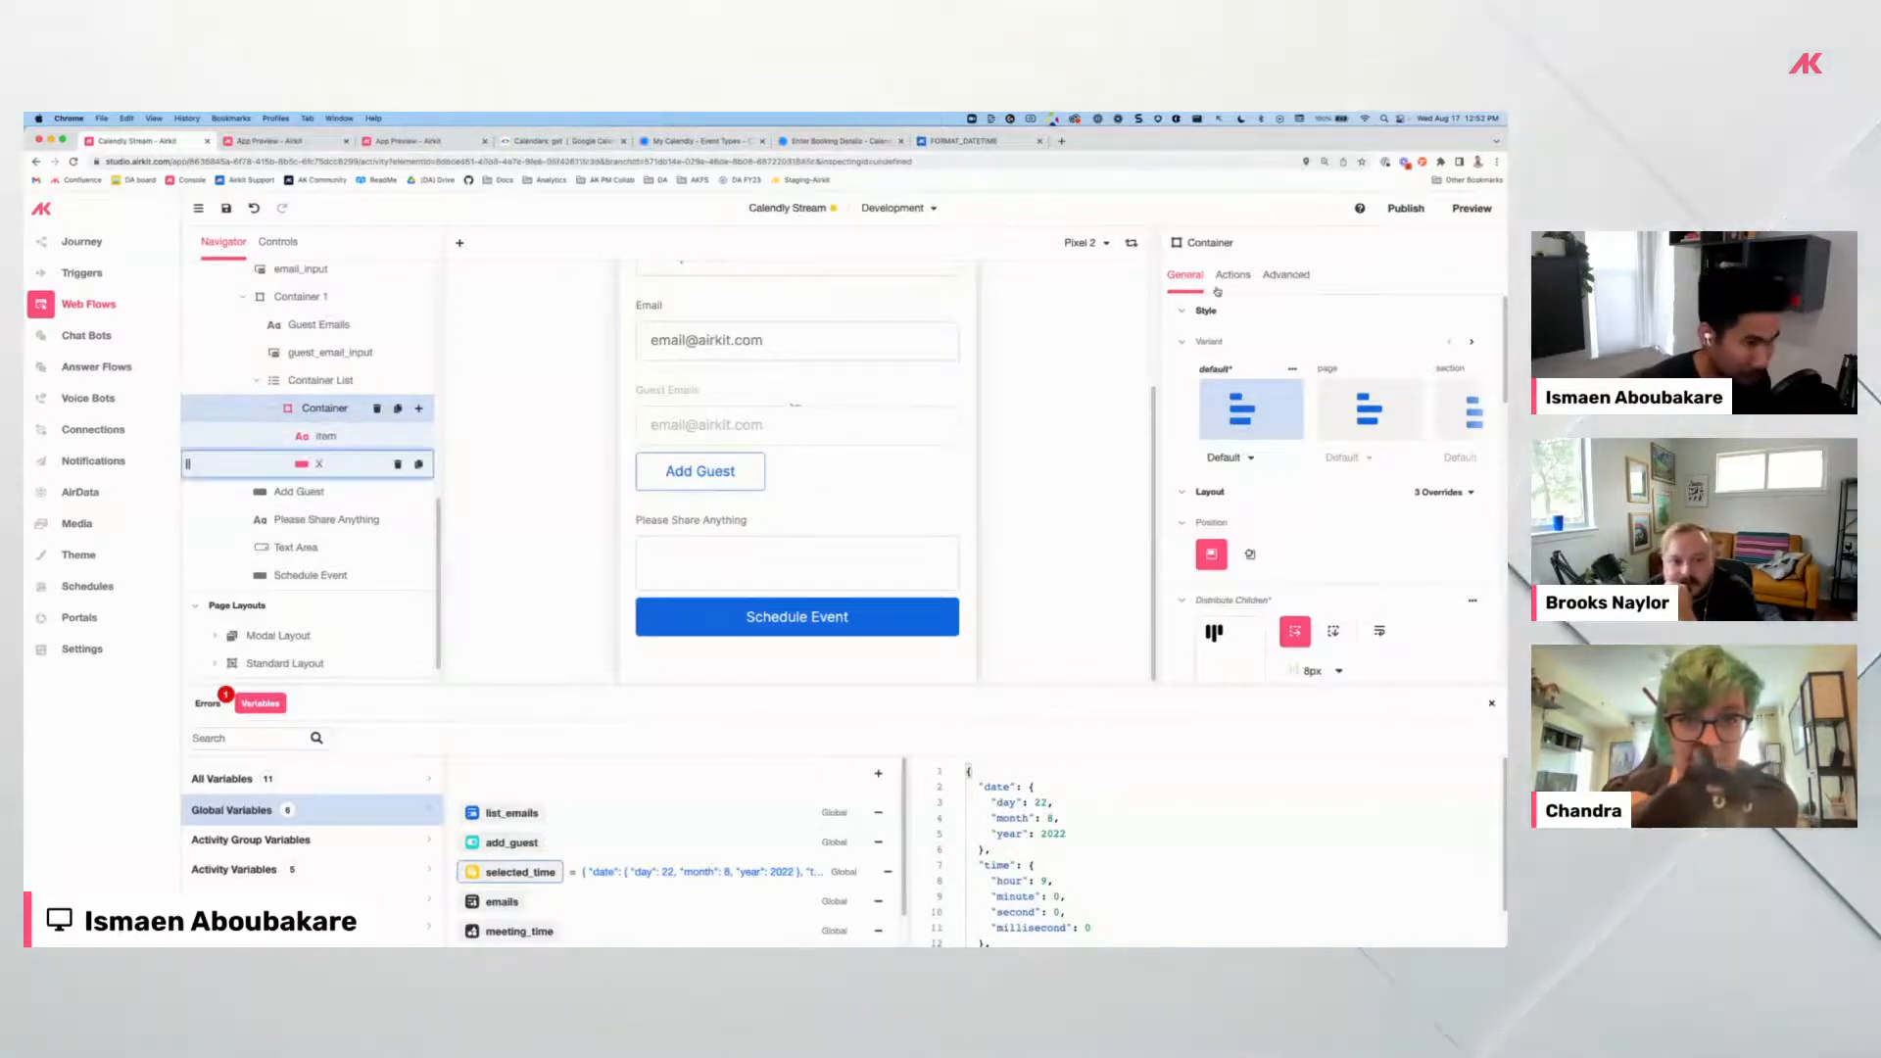
Add a Set Variable action to the x button's Clicked event.
{"action": "left_click", "coordinate": [318, 464]}
{"action": "left_click", "coordinate": [1232, 274]}
{"action": "left_click", "coordinate": [1480, 312]}
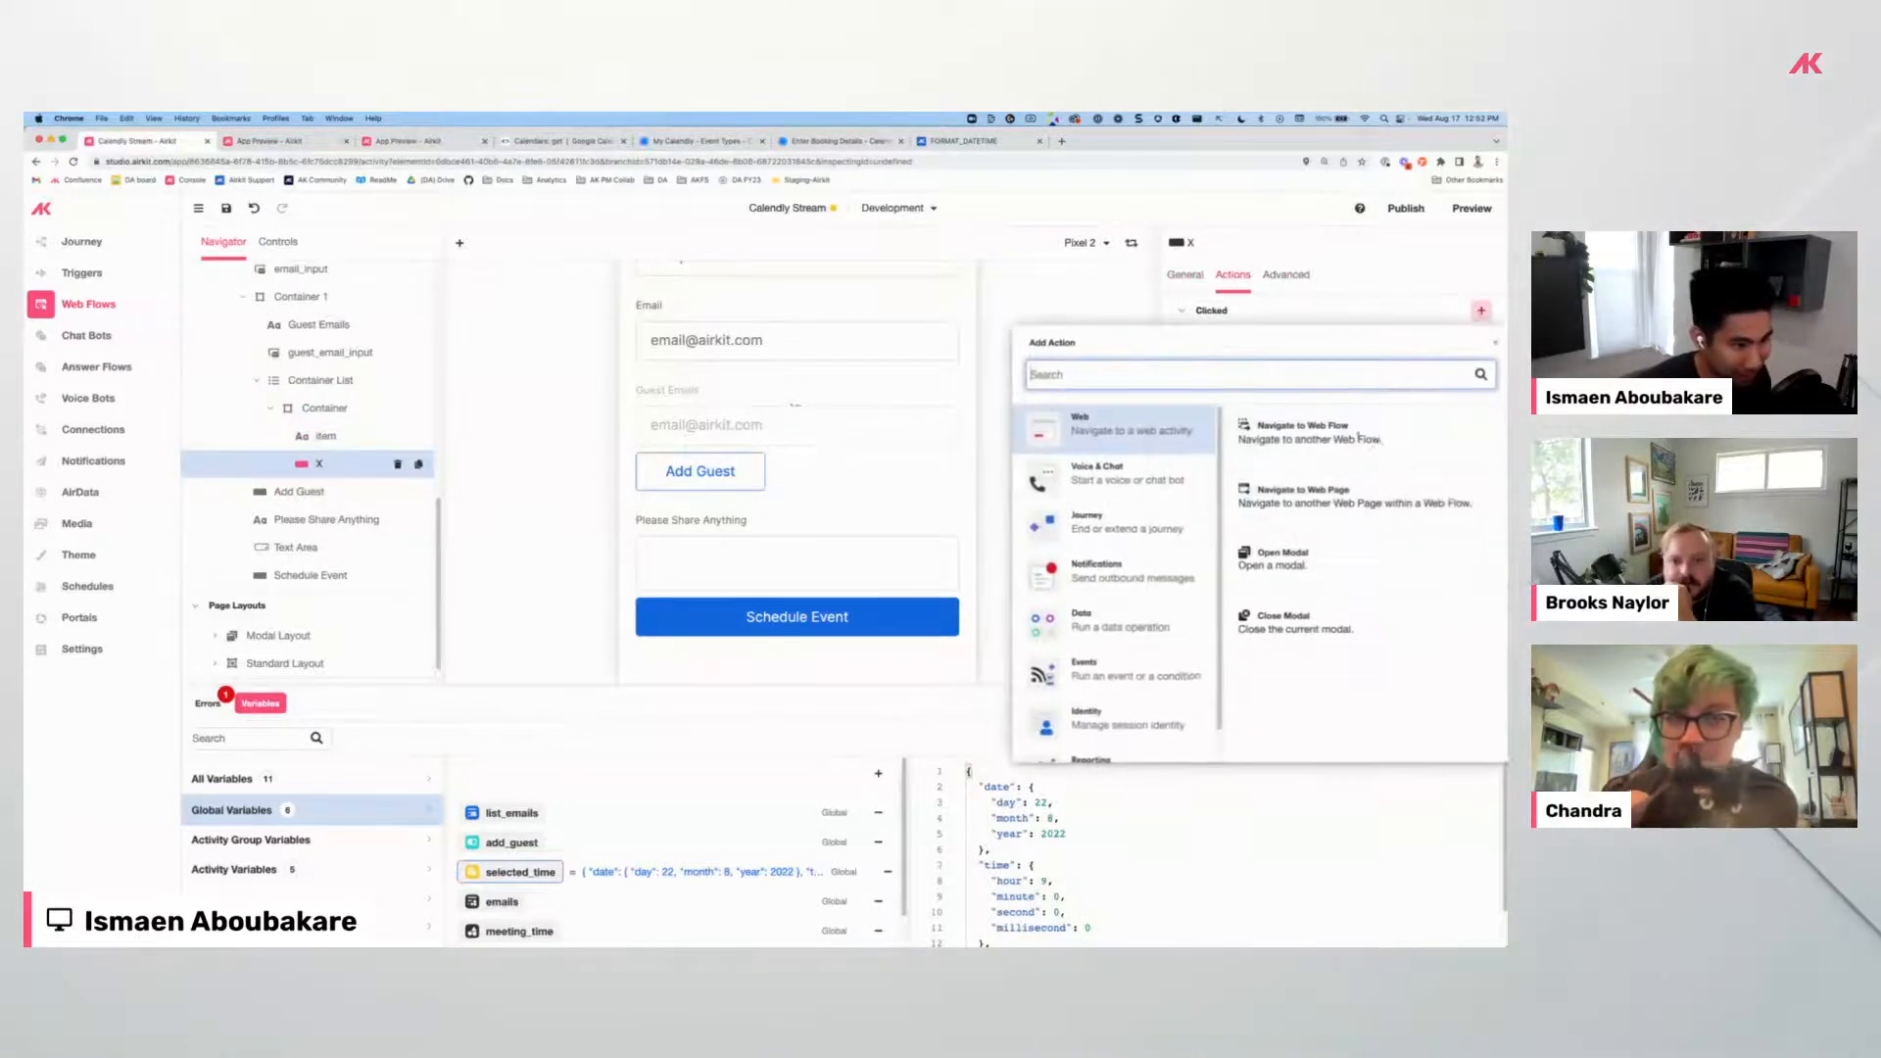
{"action": "left_click", "coordinate": [1188, 616]}
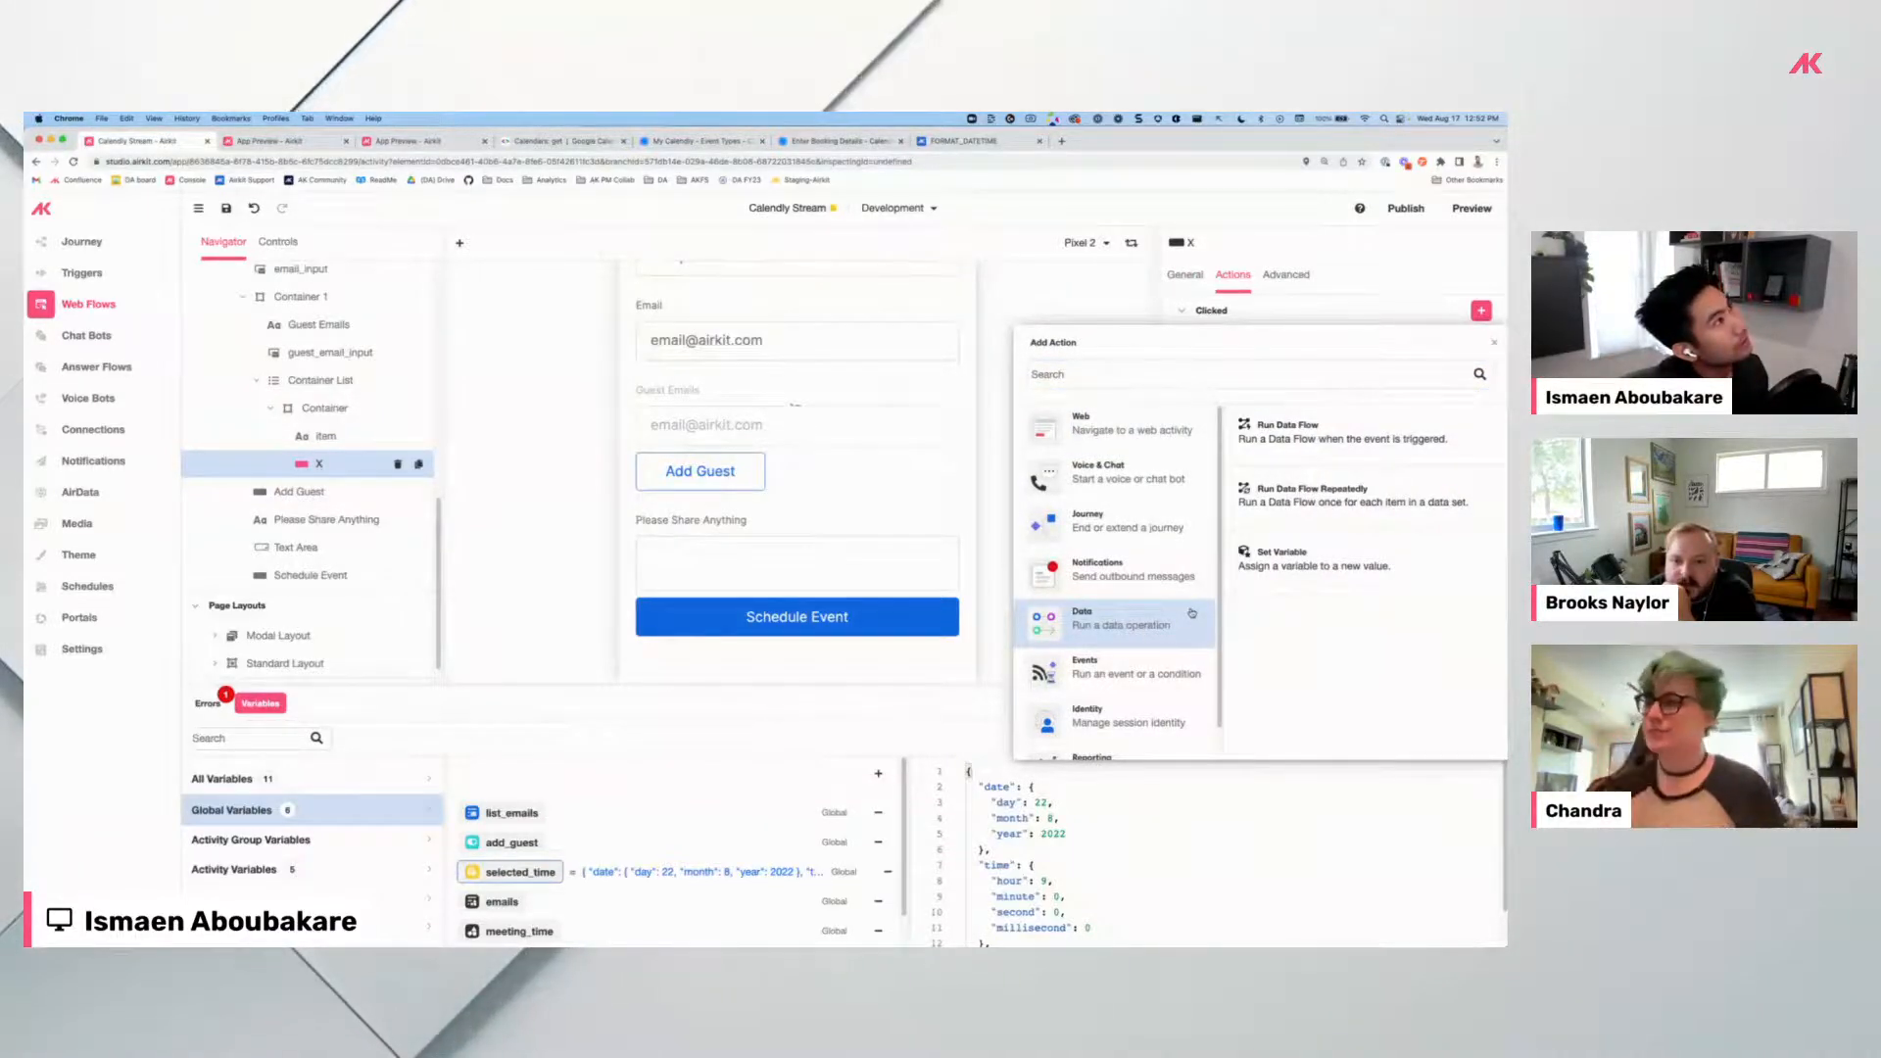
{"action": "left_click", "coordinate": [1271, 569]}
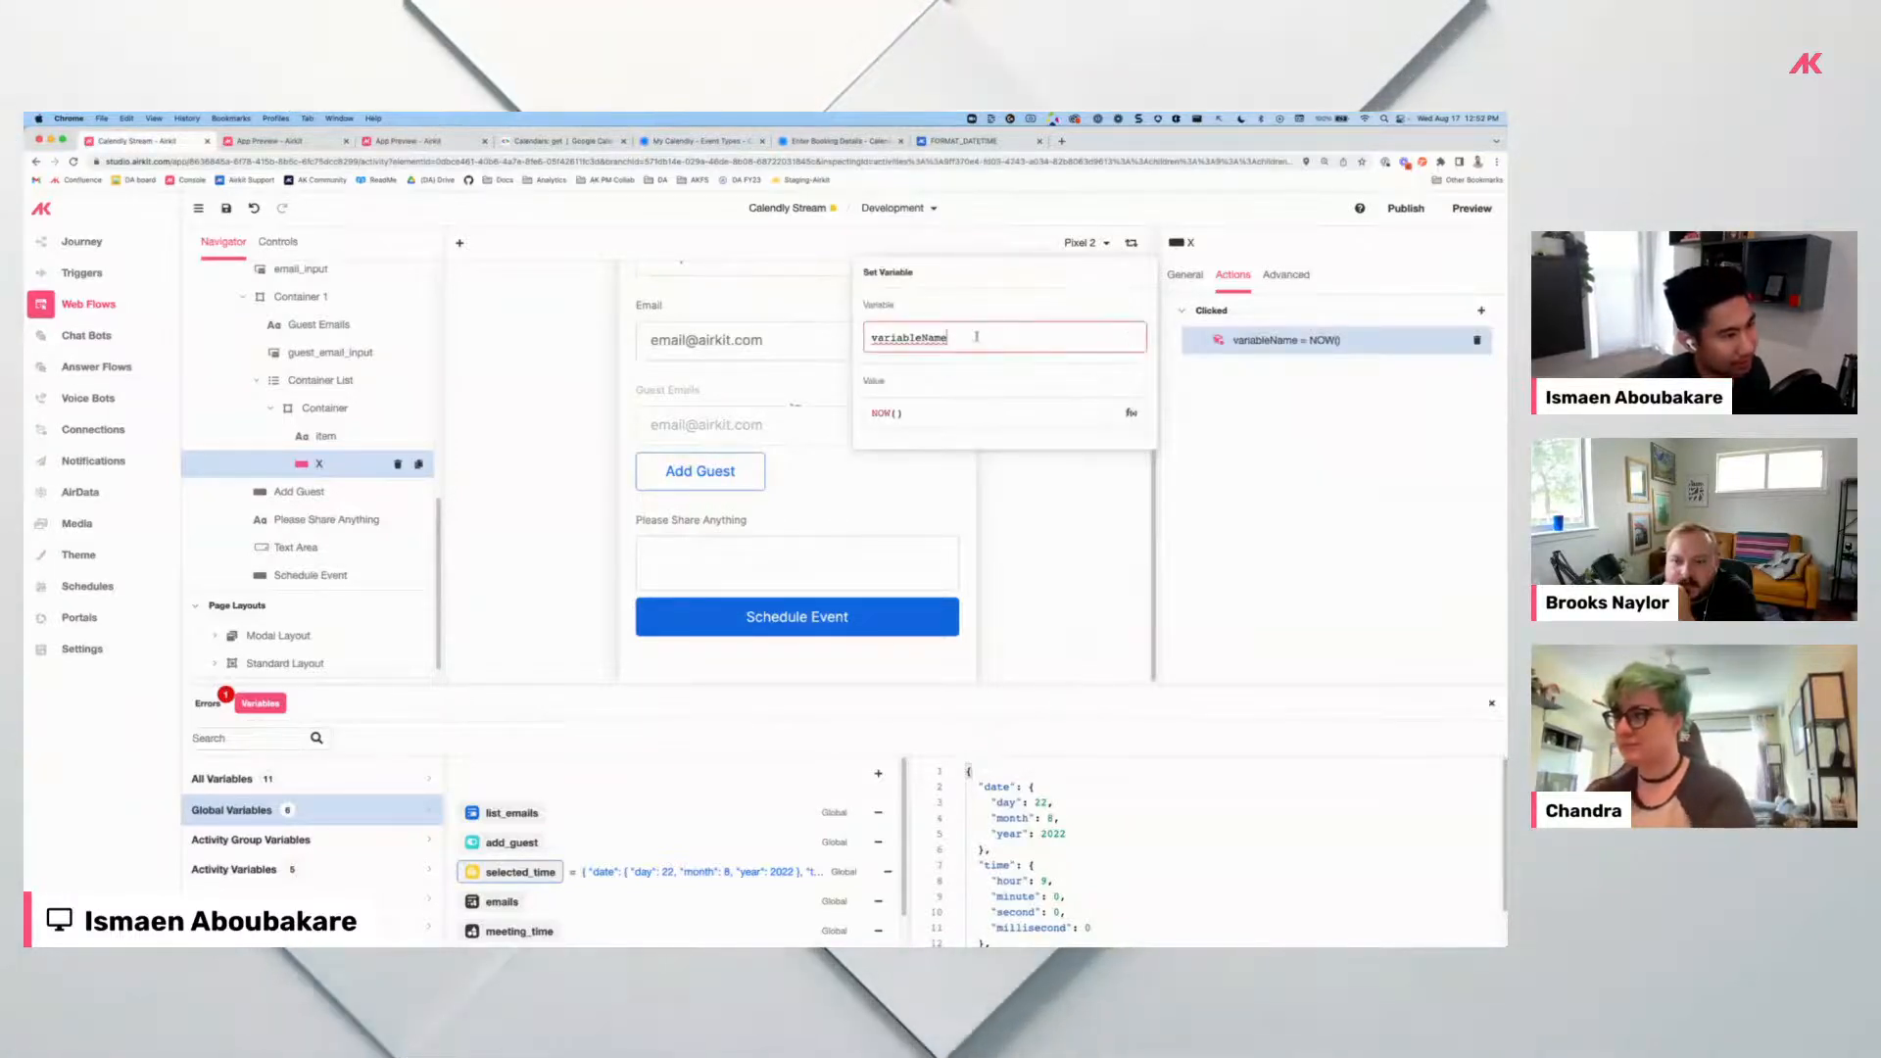
Set session.list_emails to LIST_REMOVE#USER_FUNCTION() and view that function's definition.
{"action": "key", "text": "ctrl+a"}
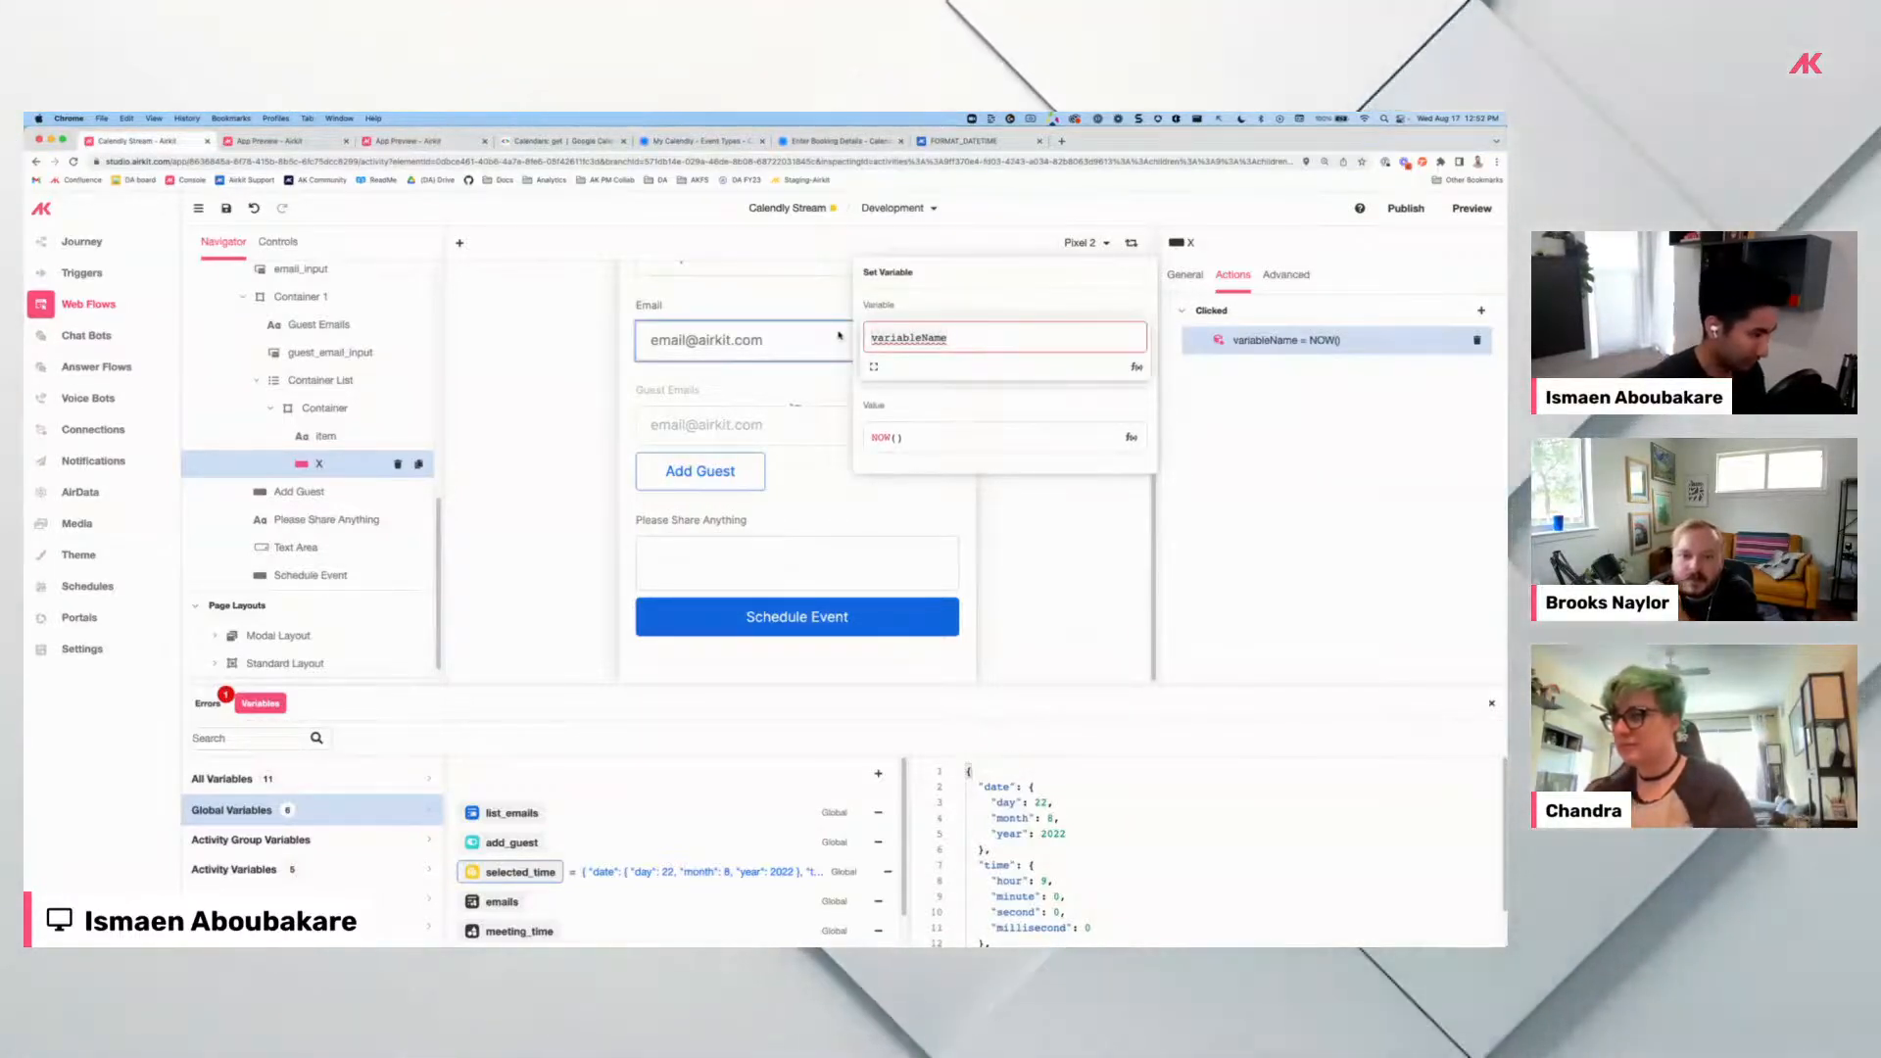
{"action": "type", "text": "session.em"}
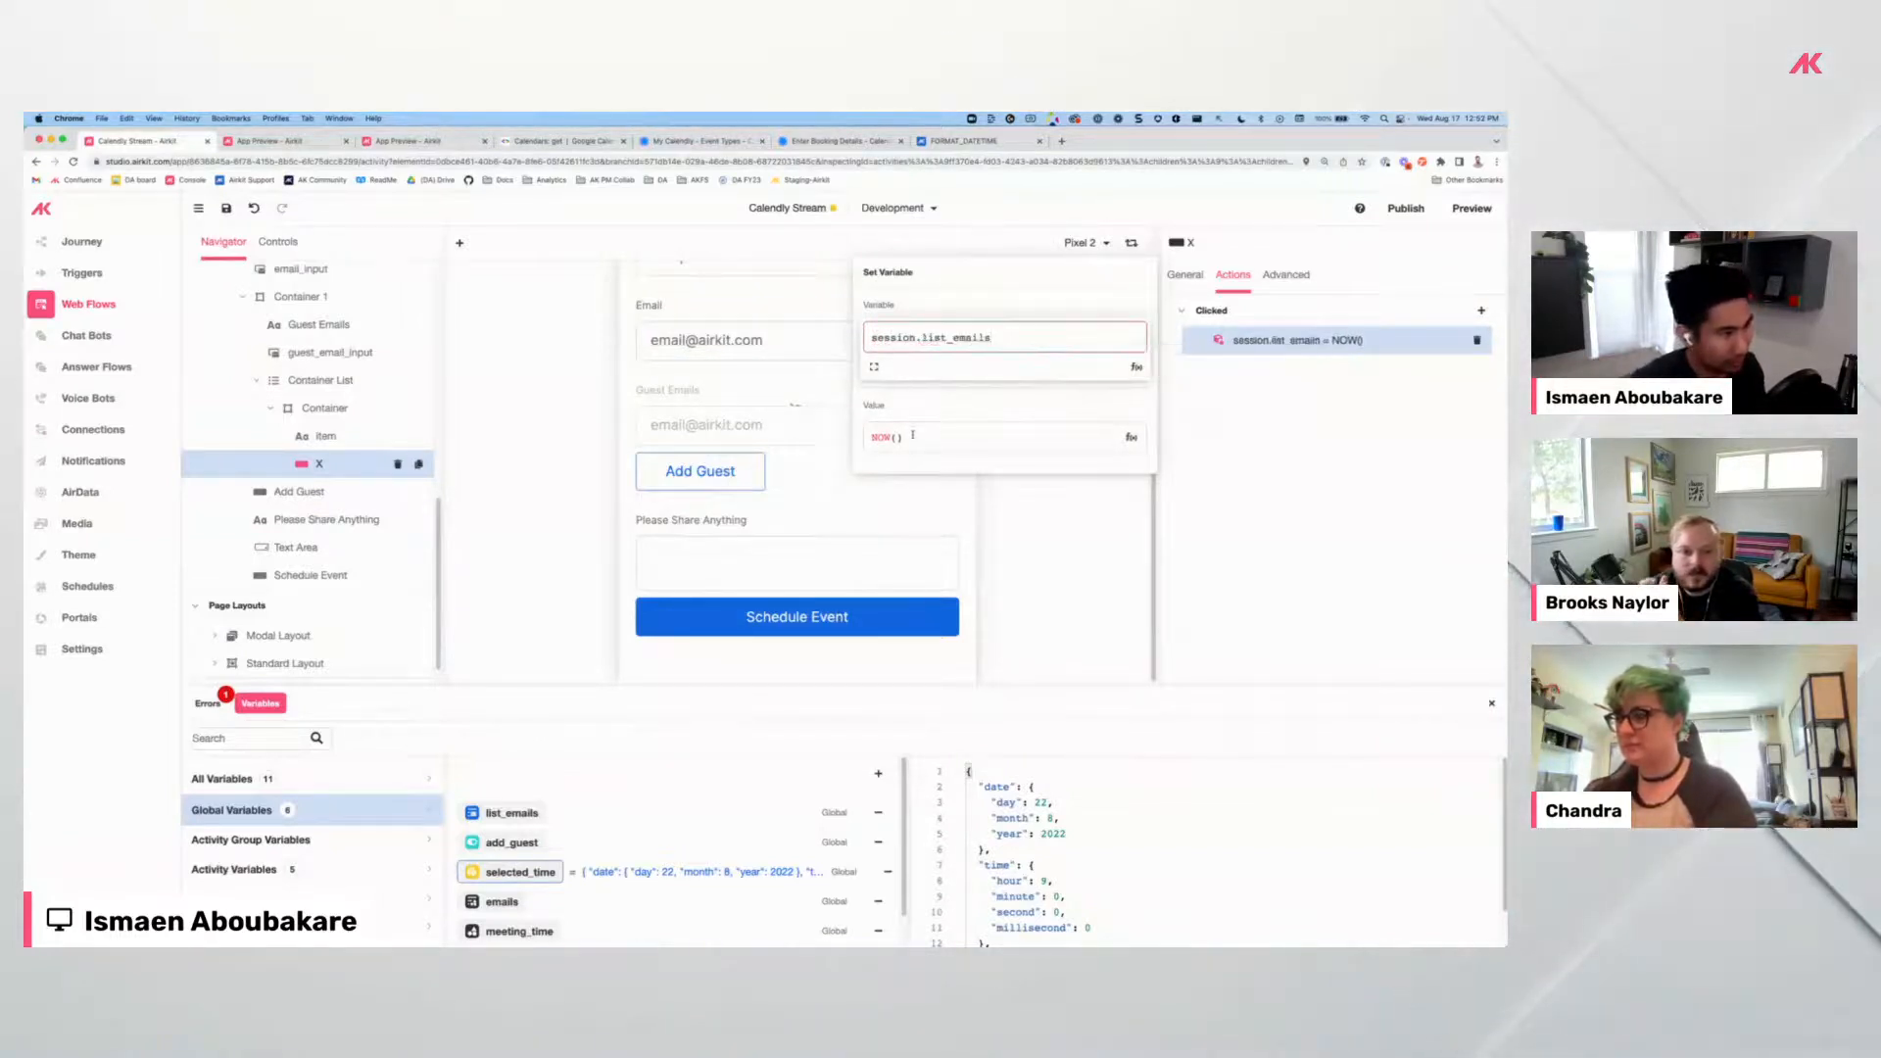
{"action": "key", "text": "ctrl+a"}
{"action": "type", "text": "remov"}
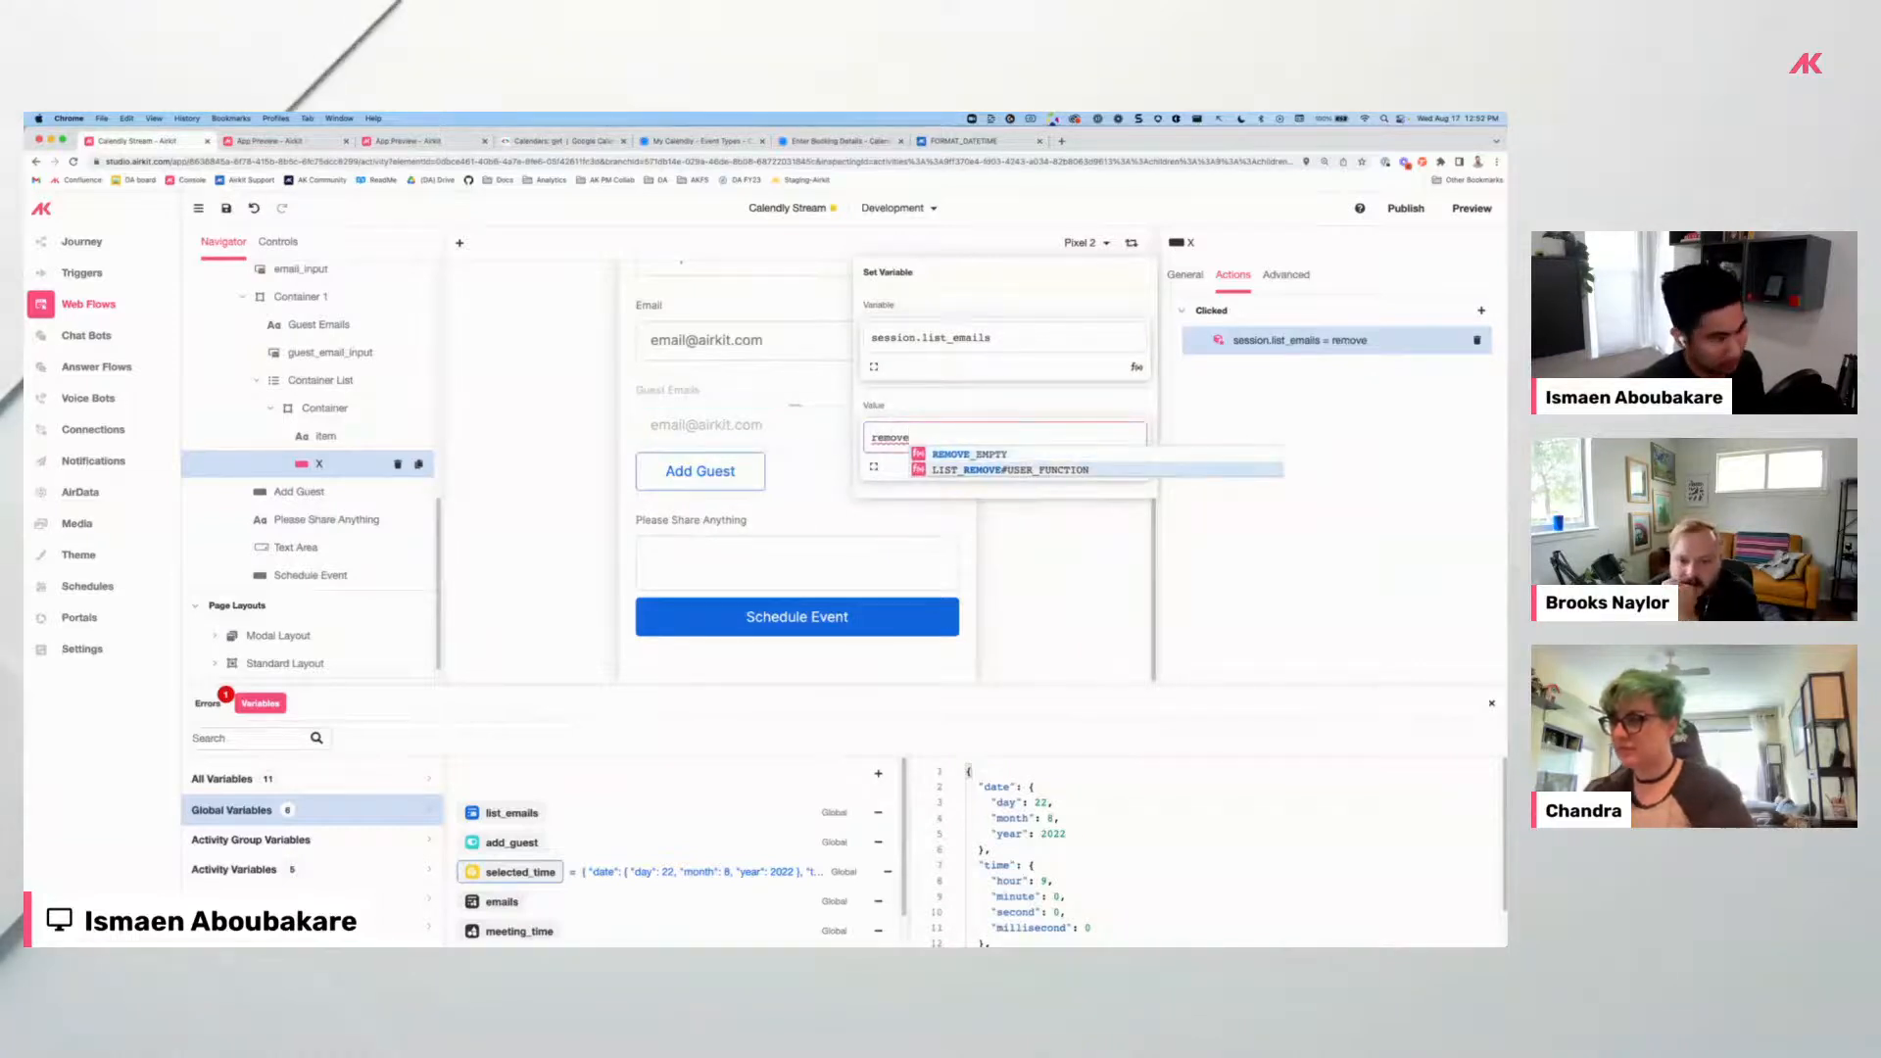
{"action": "type", "text": "e"}
{"action": "key", "text": "Return"}
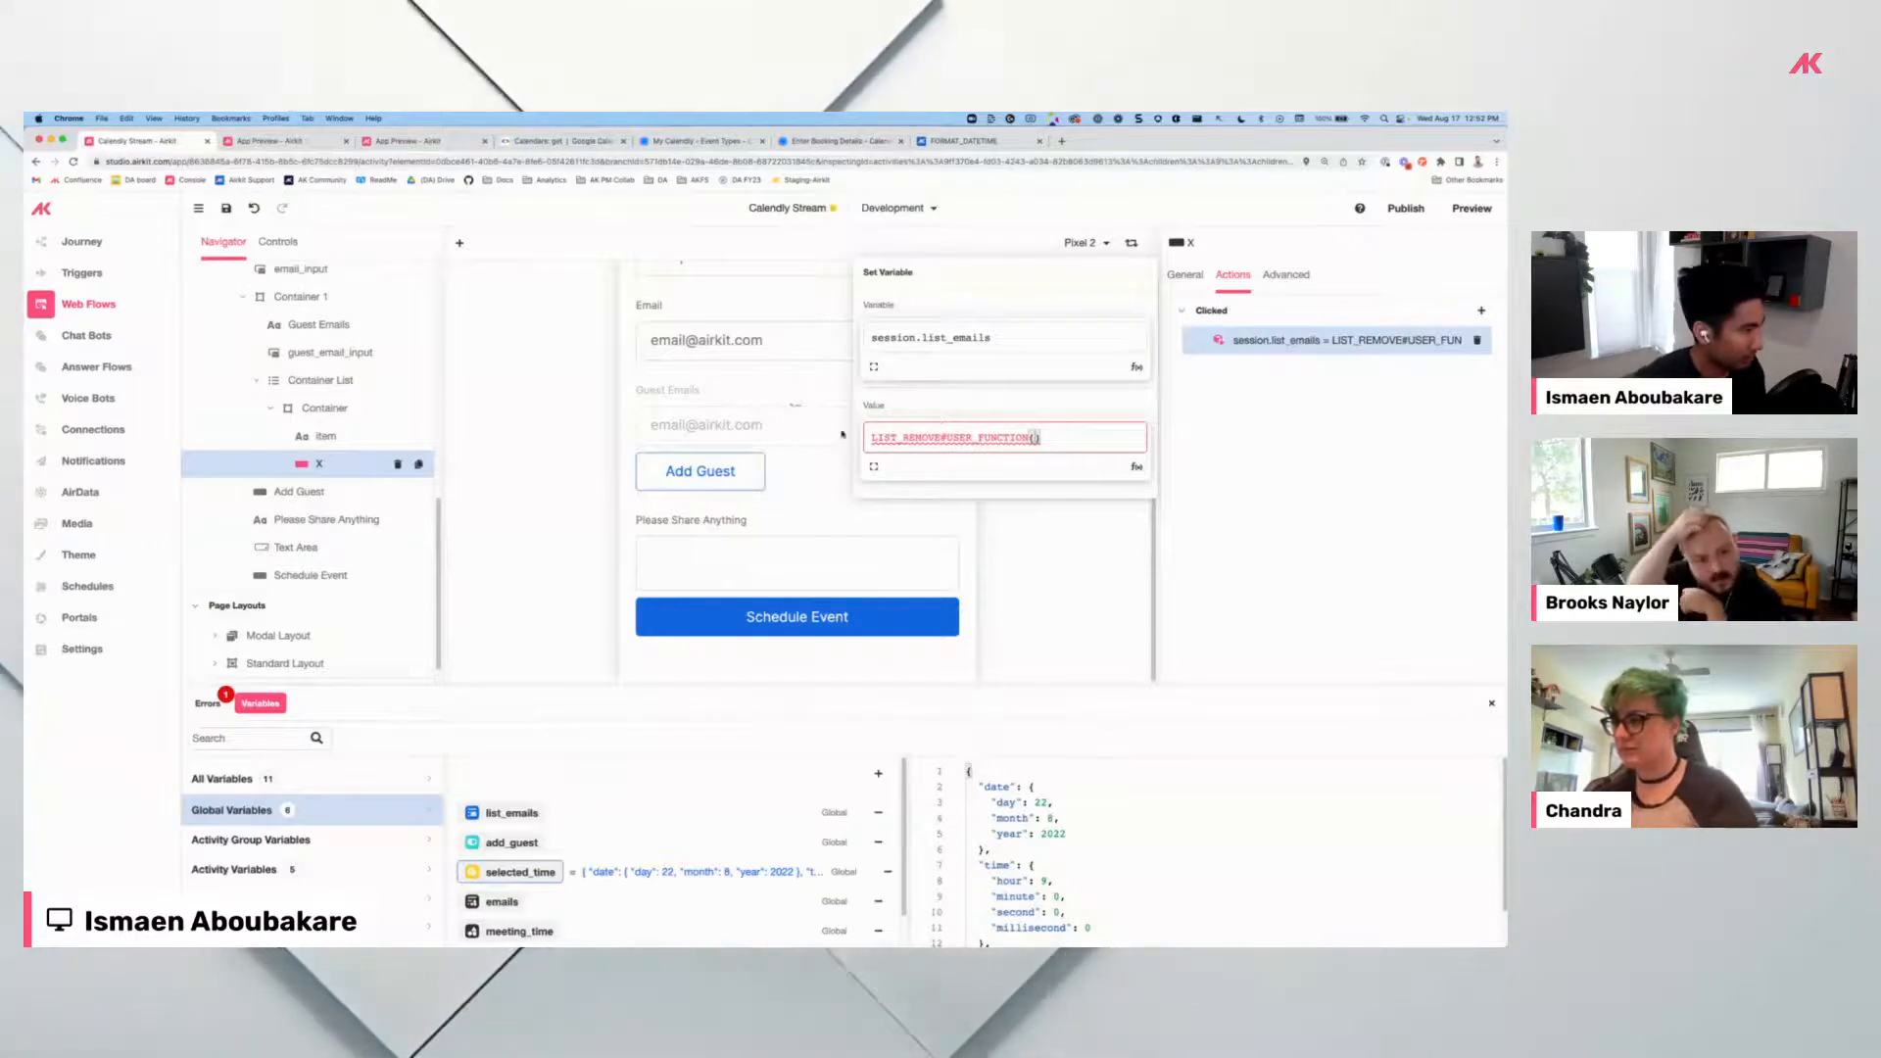
{"action": "left_click", "coordinate": [93, 429]}
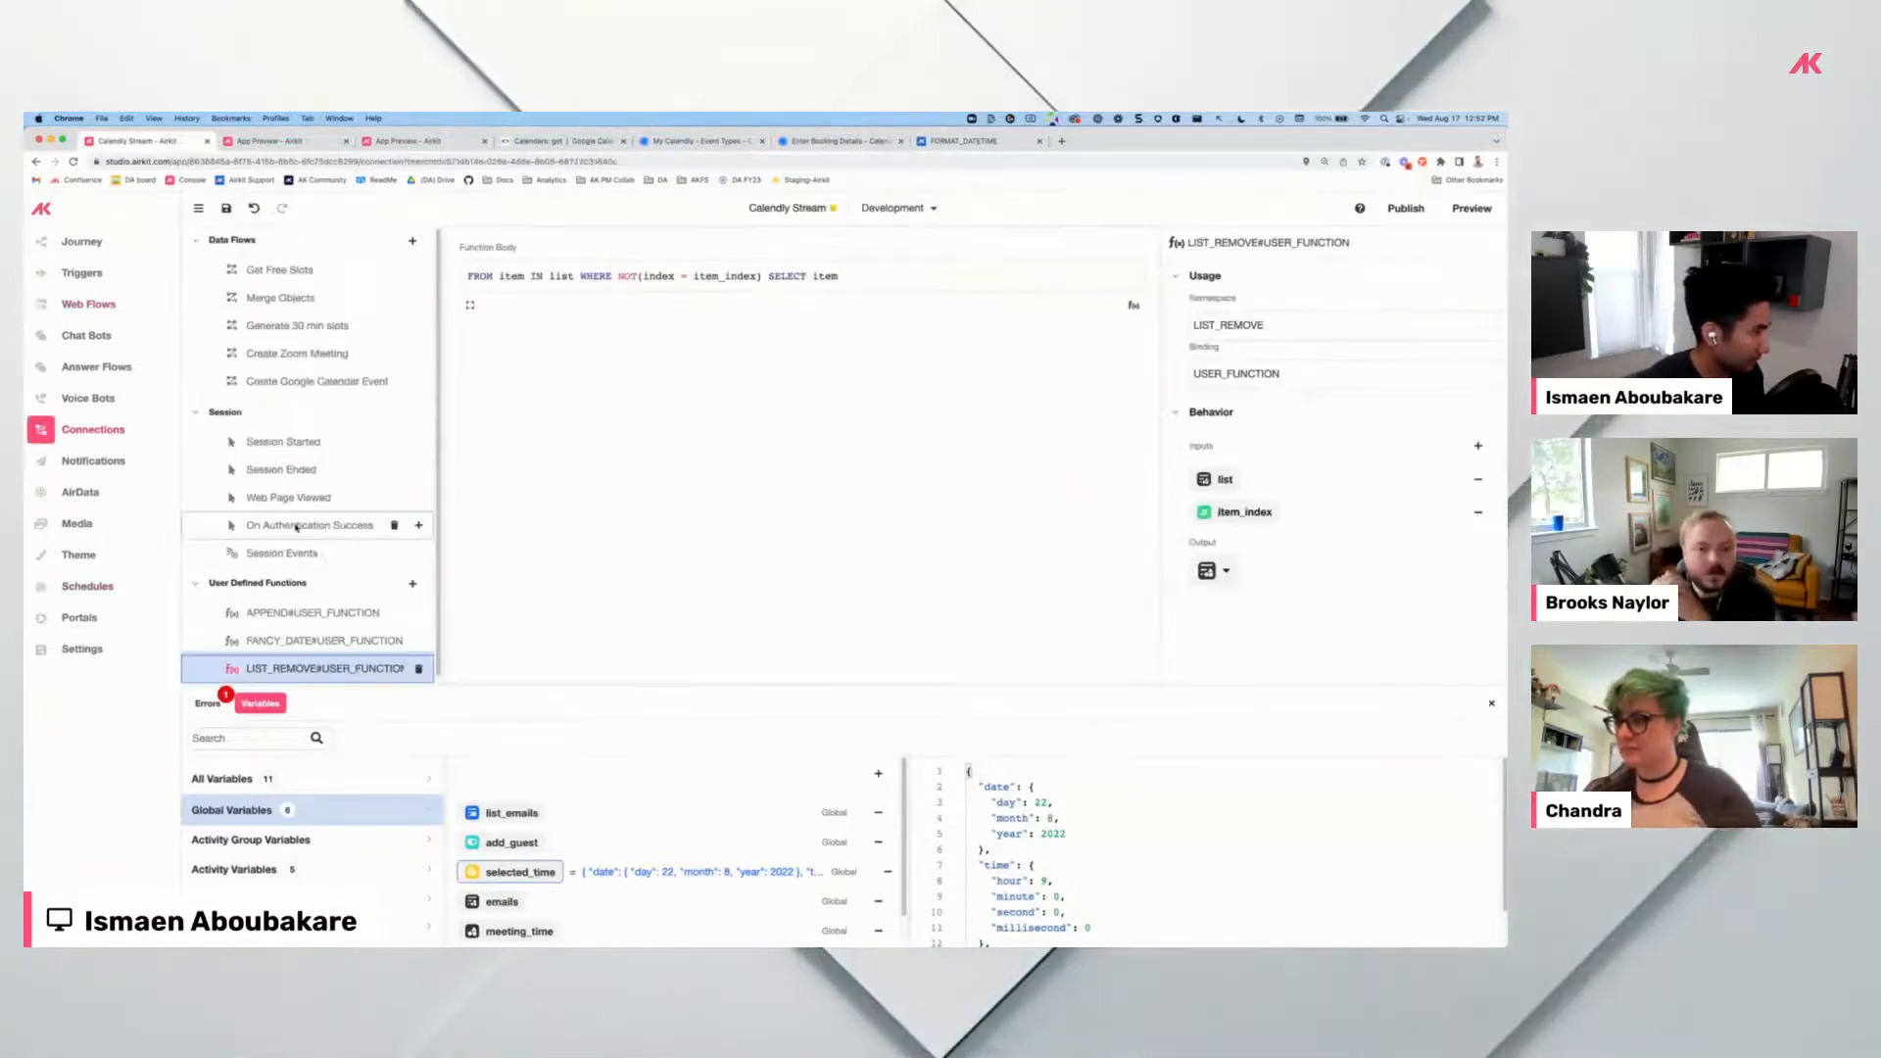
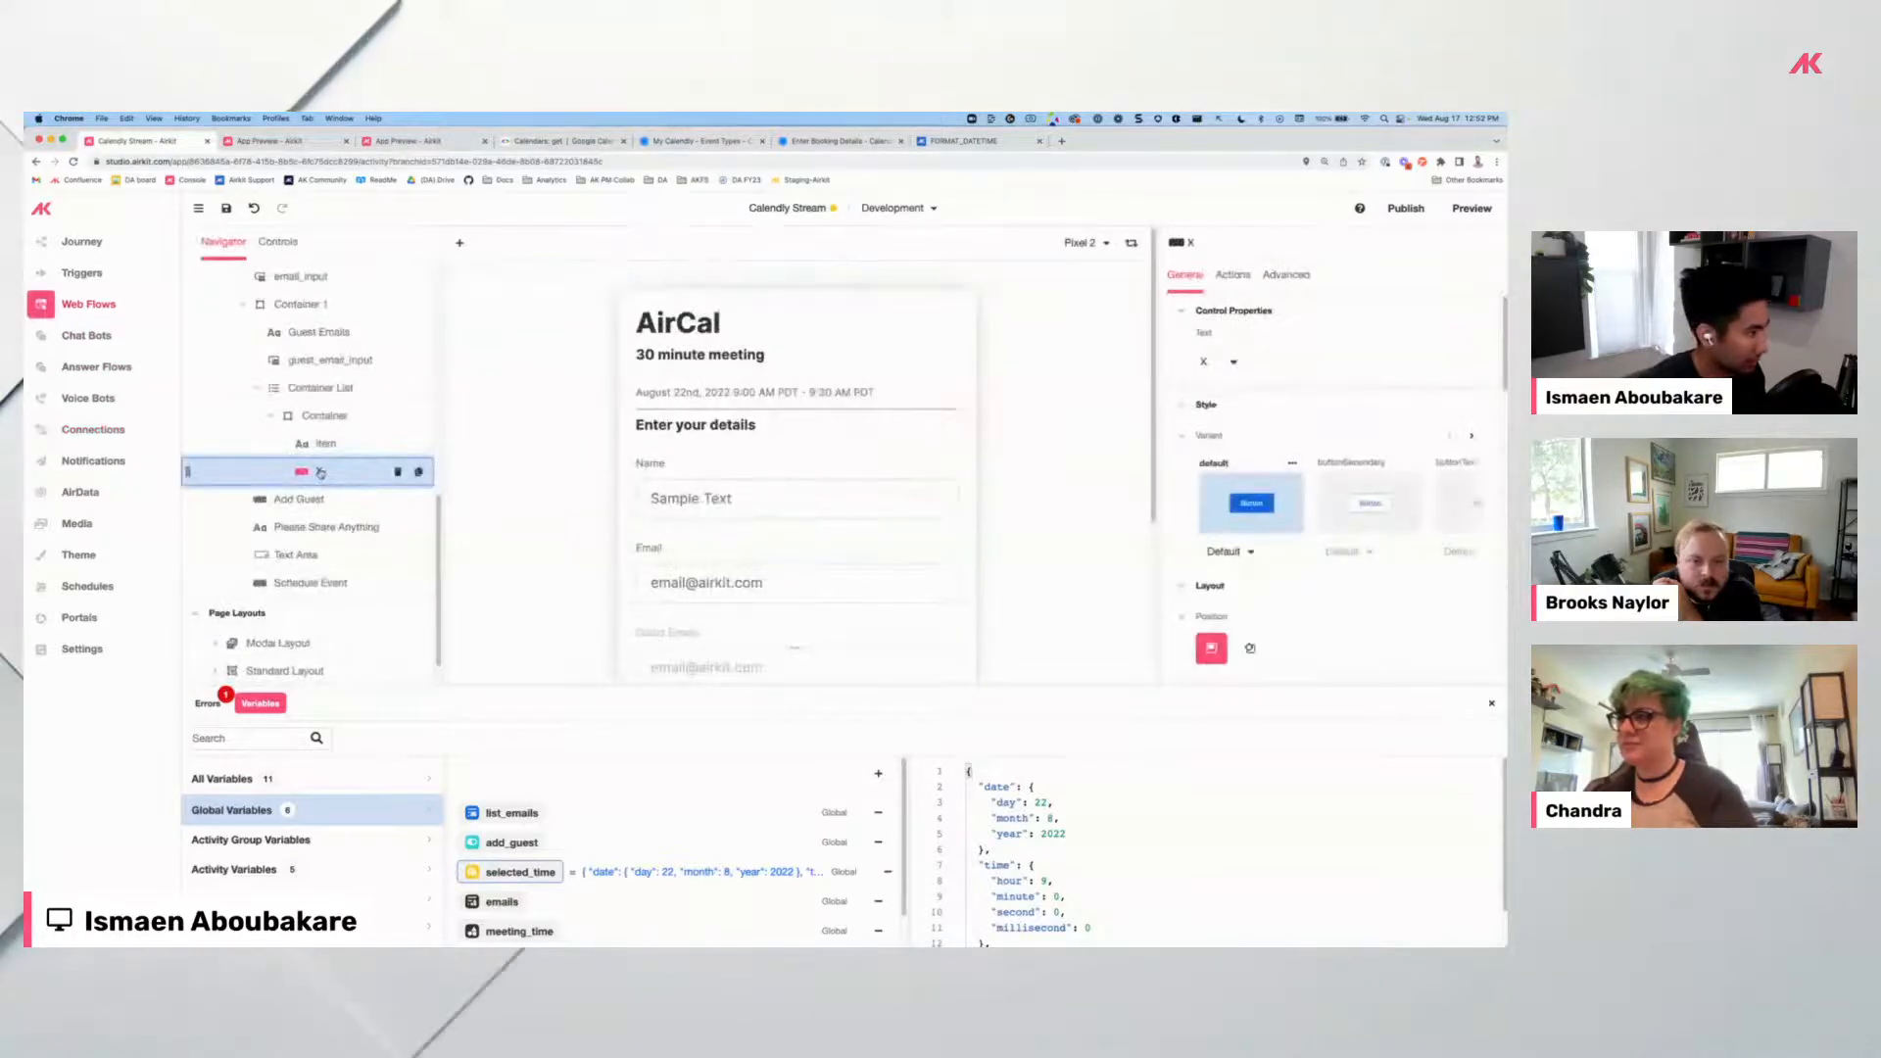
Change the X button's Set Variable value to LIST_REMOVE#USER_FUNCTION(session.list_emails, index) and save.
{"action": "left_click", "coordinate": [1232, 275]}
{"action": "left_click", "coordinate": [1274, 340]}
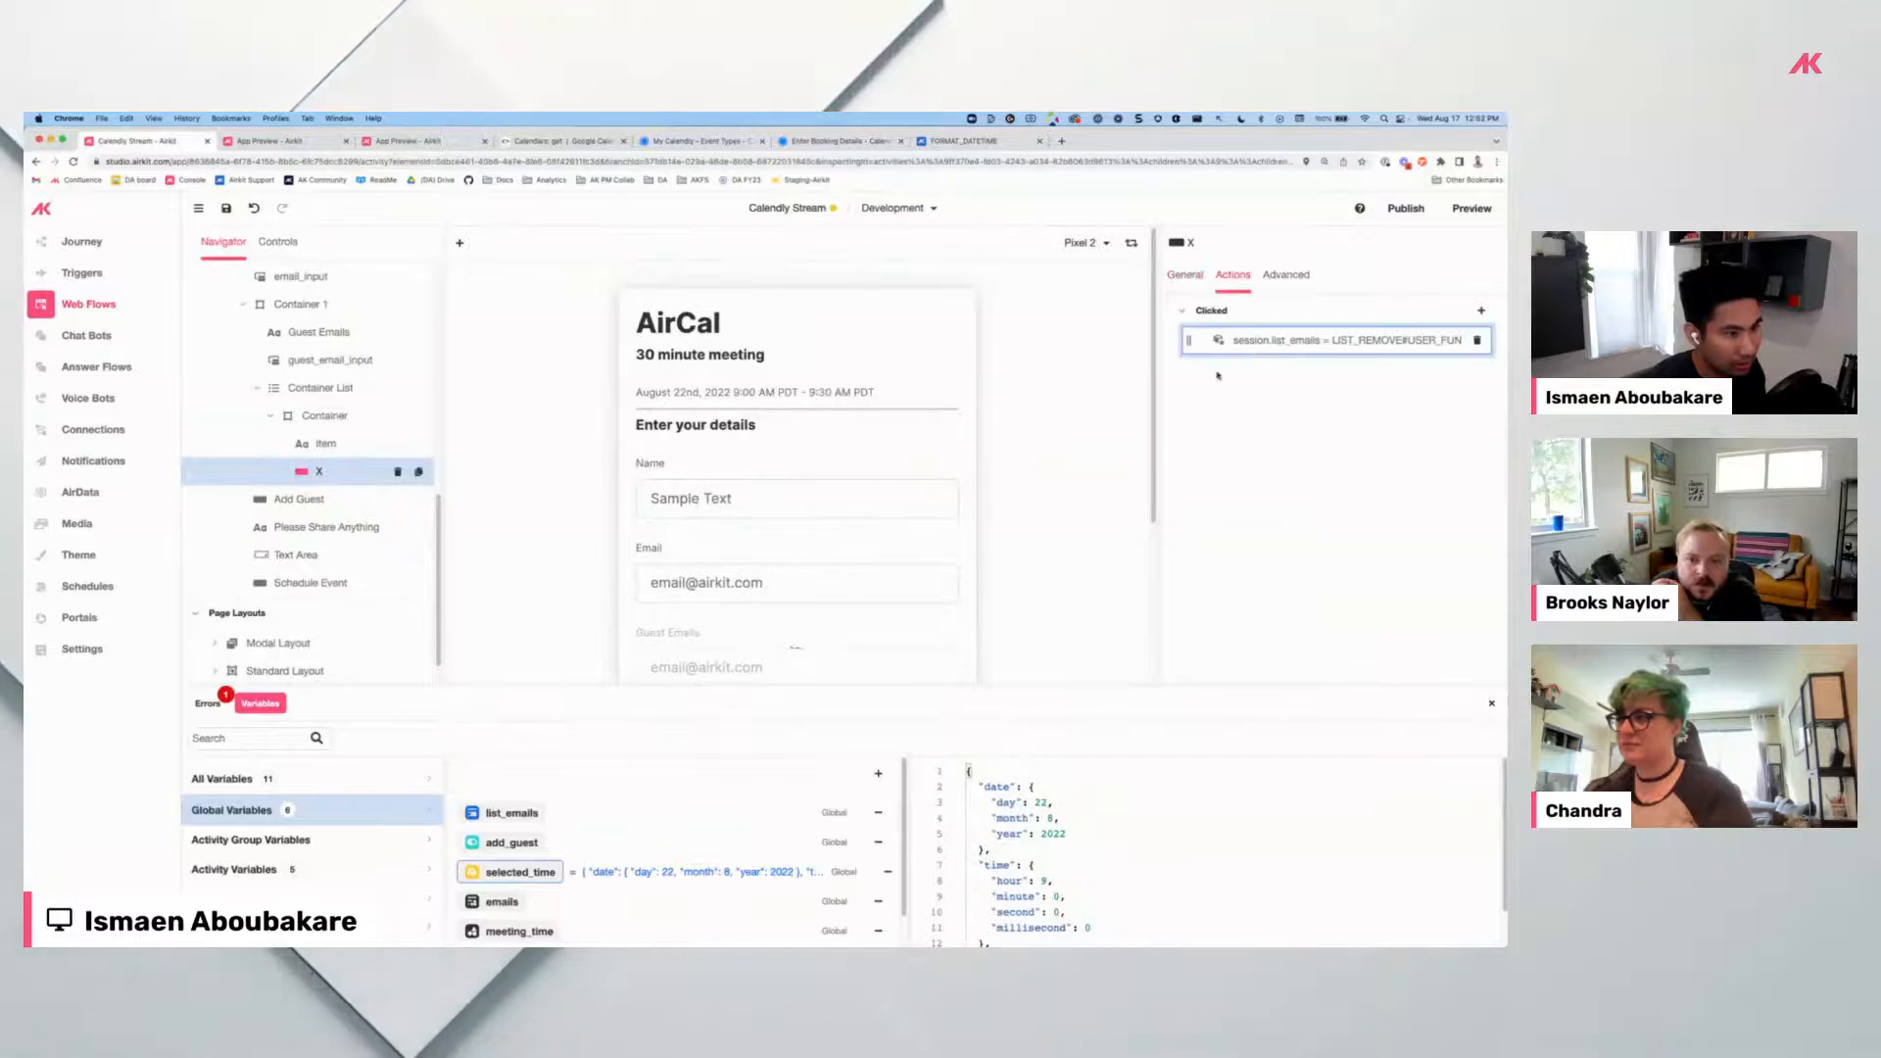
{"action": "type", "text": "session.l"}
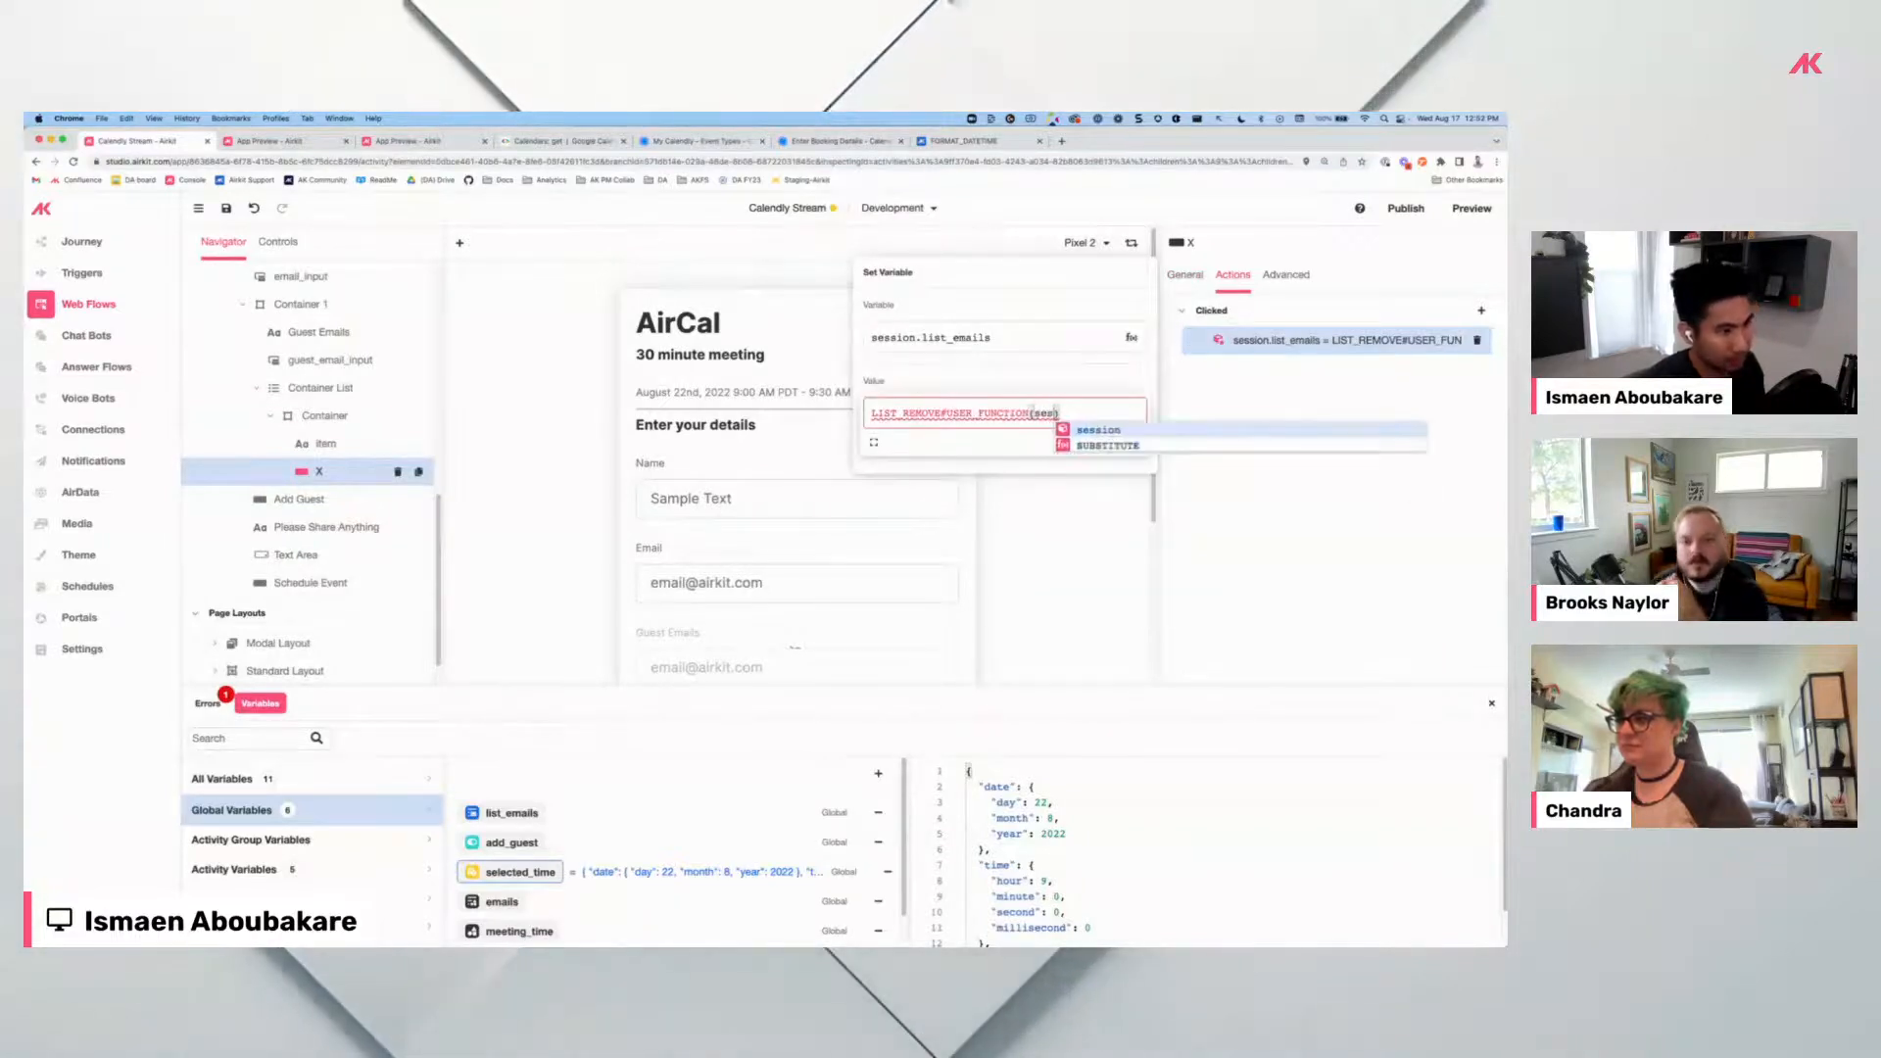
{"action": "key", "text": "Return"}
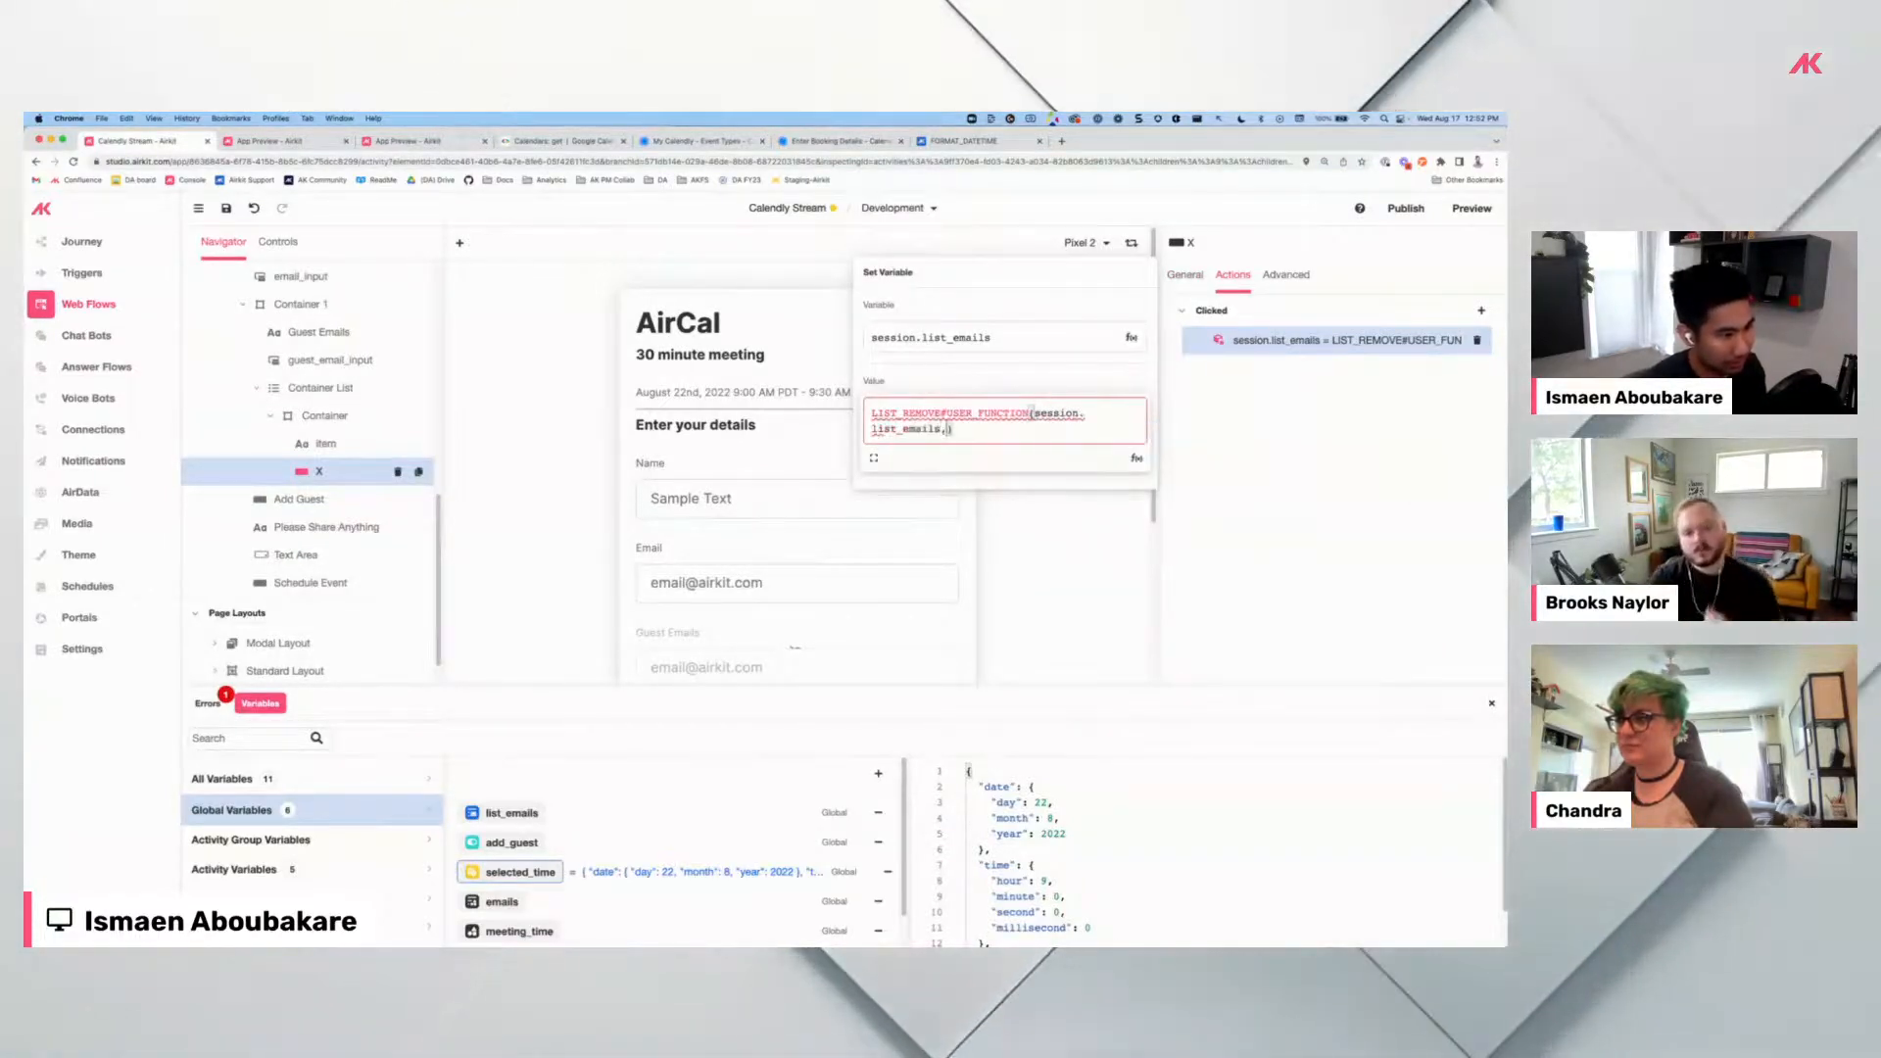
{"action": "type", "text": ",index"}
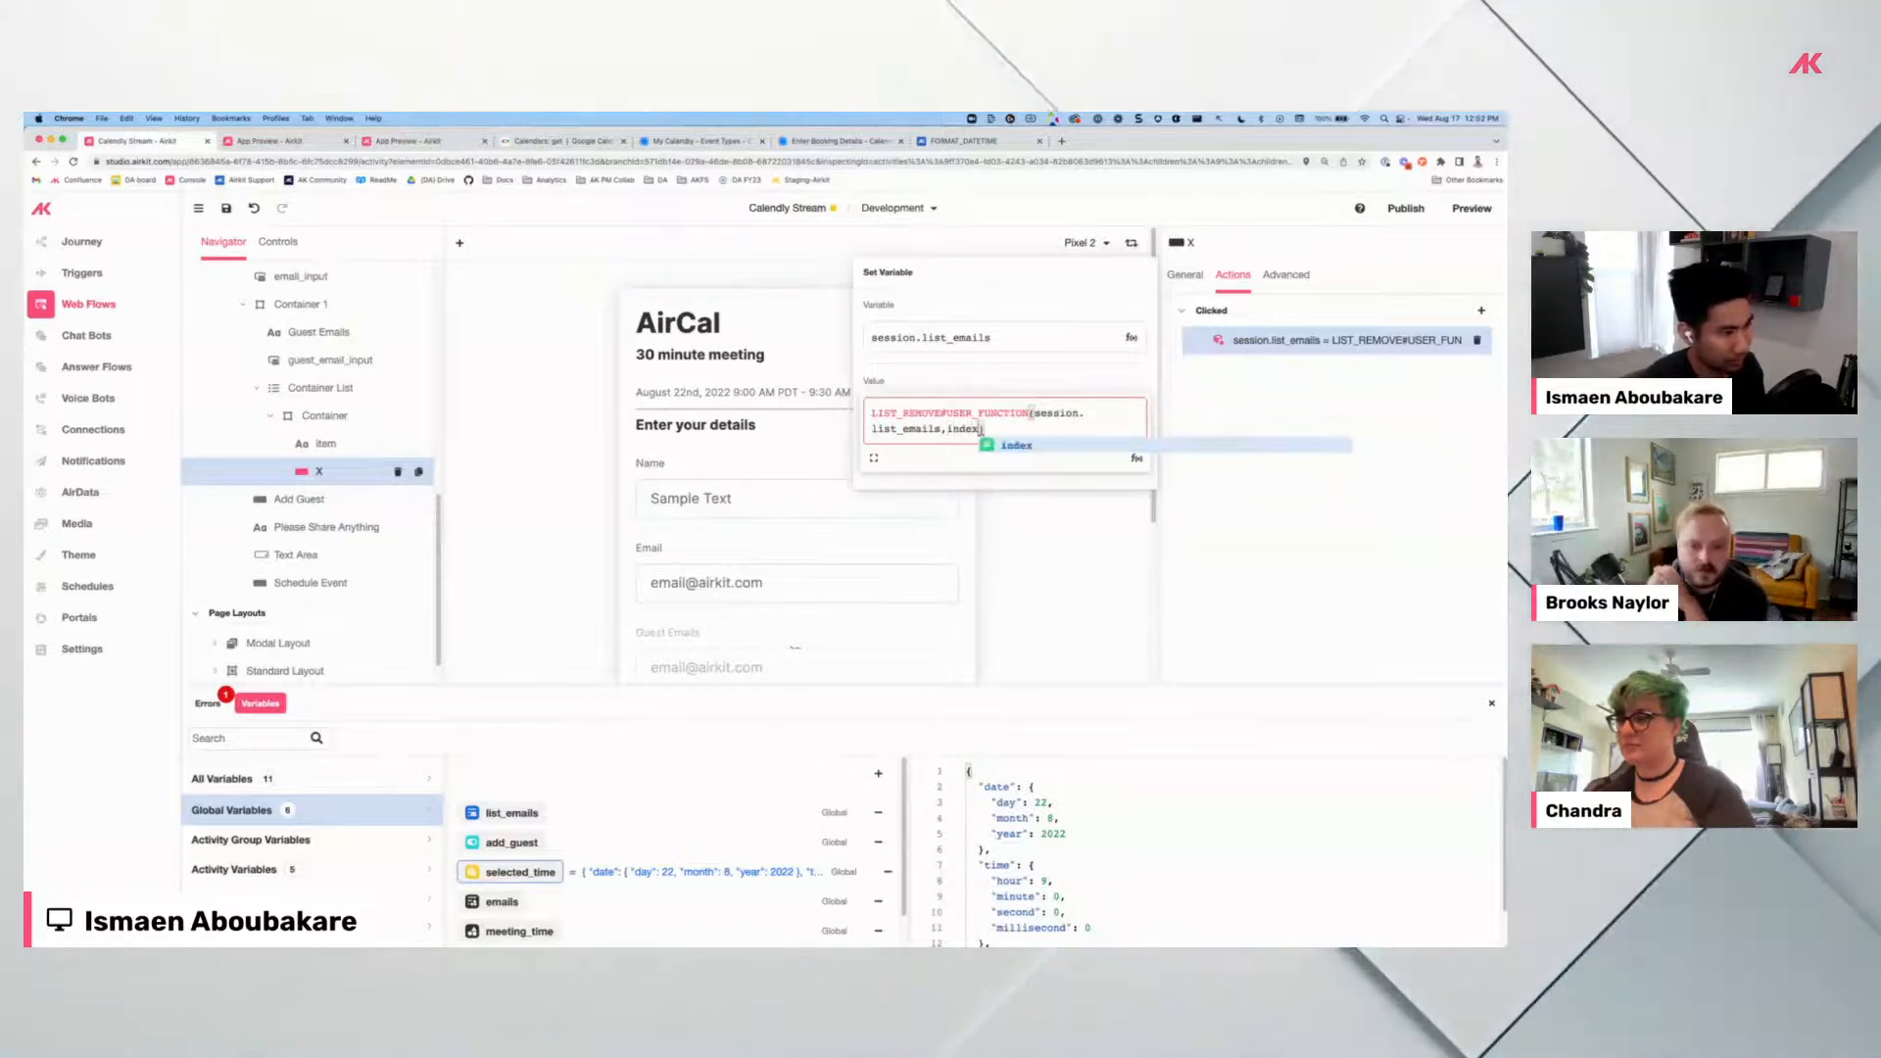
{"action": "left_click", "coordinate": [226, 209]}
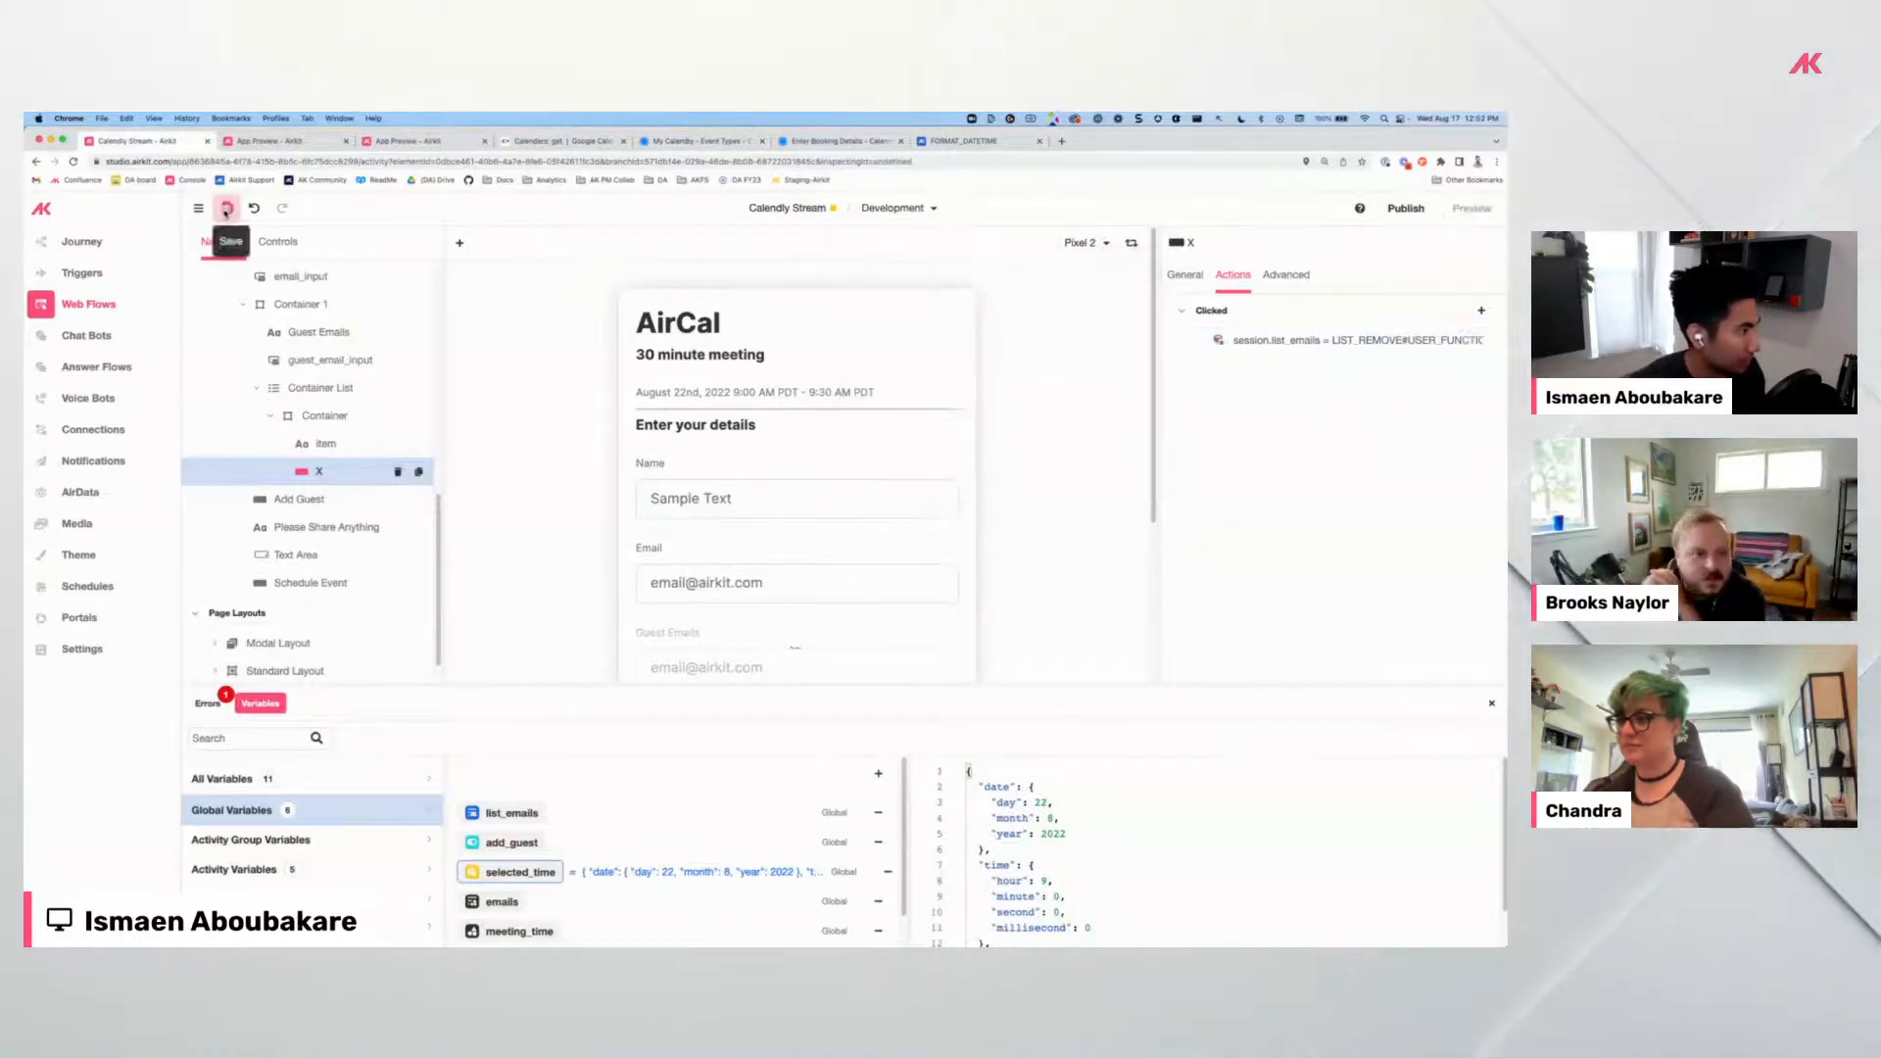
{"action": "scroll", "coordinate": [652, 492], "scroll_direction": "down", "scroll_amount": 3}
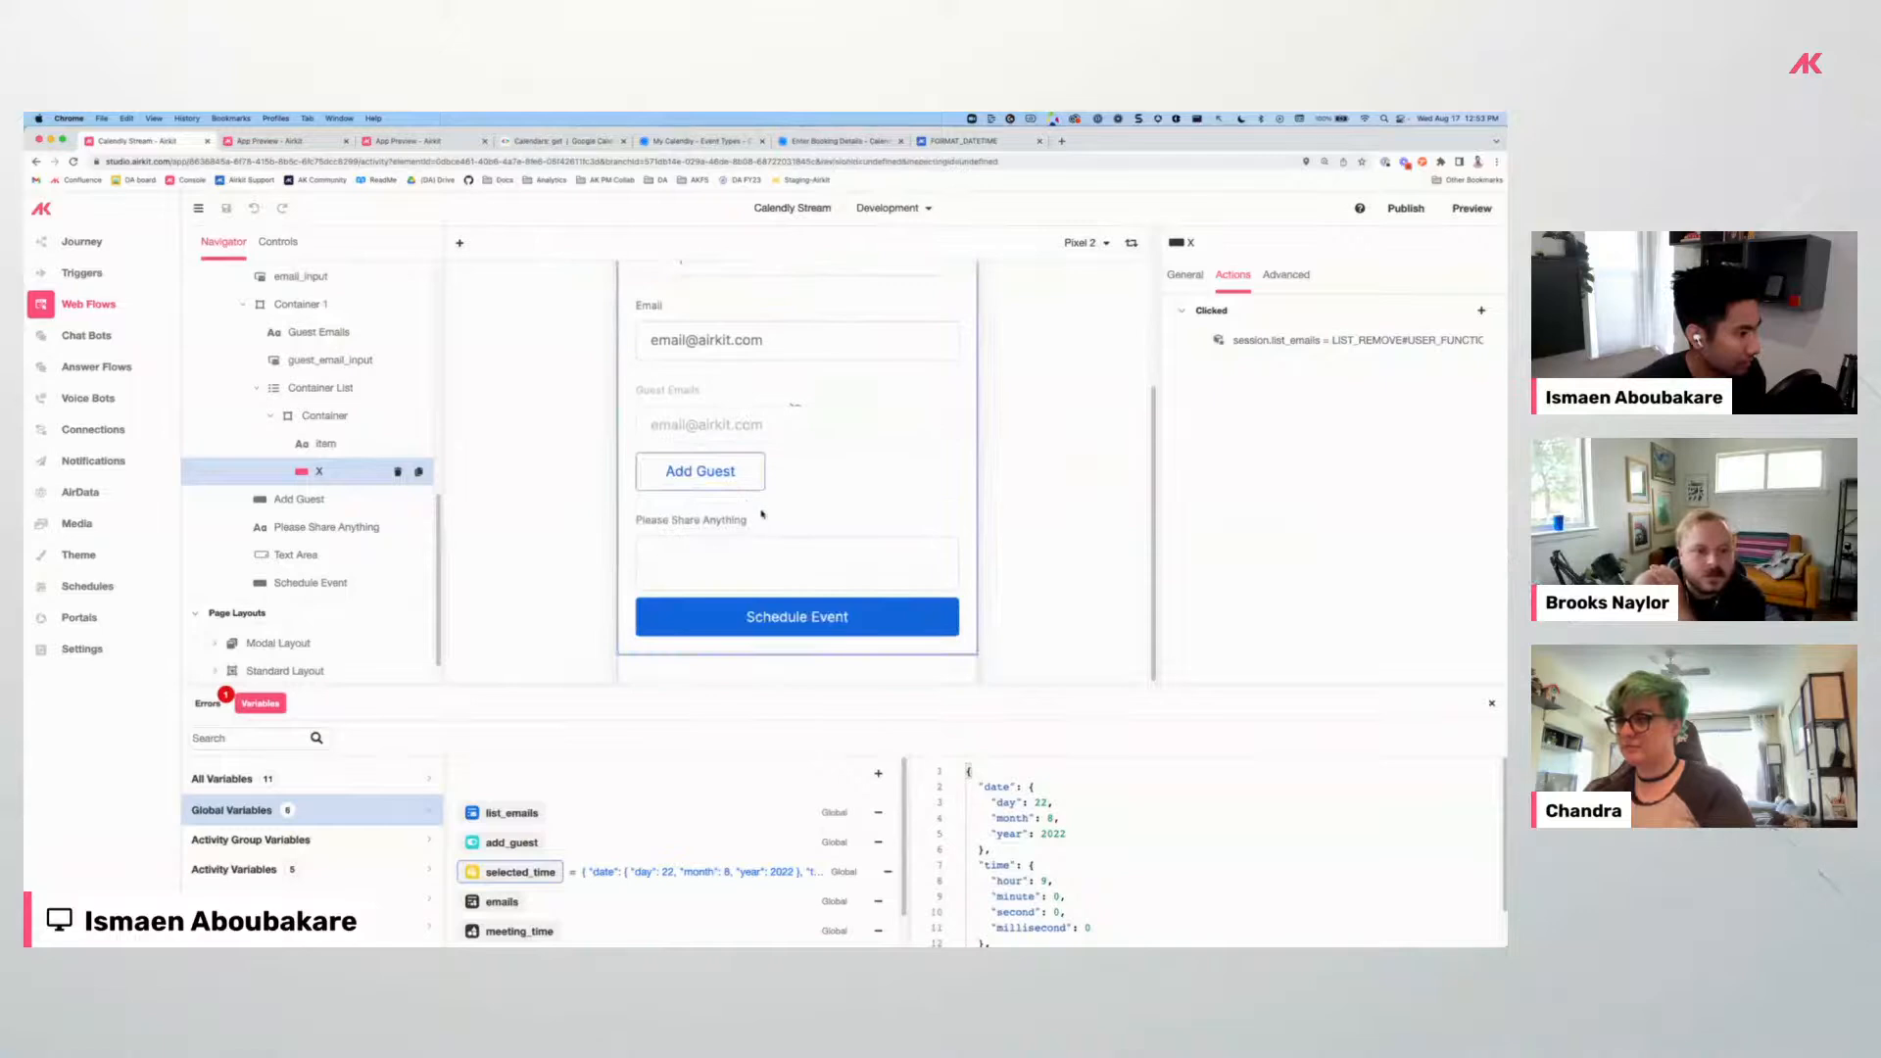
In the app preview, pick August 18 at 11:00 and confirm the time slot.
{"action": "left_click", "coordinate": [288, 142]}
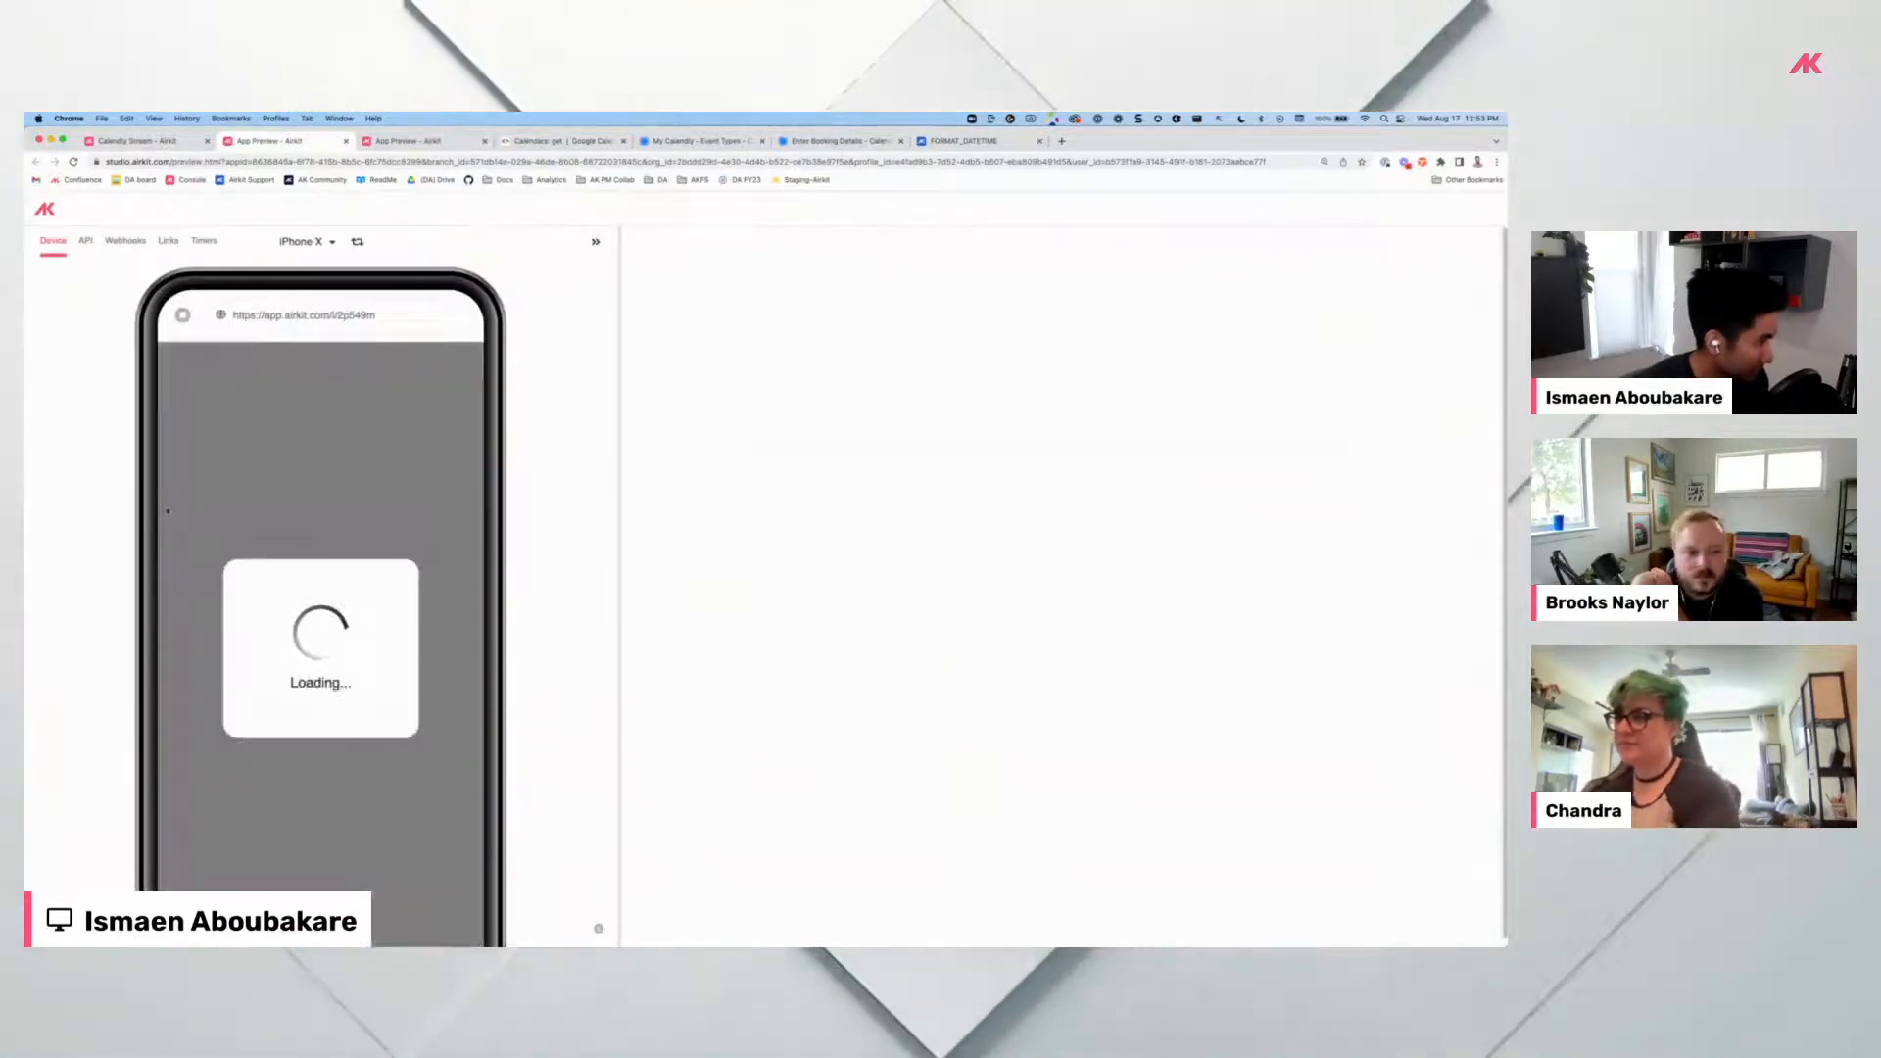
{"action": "left_click", "coordinate": [361, 503]}
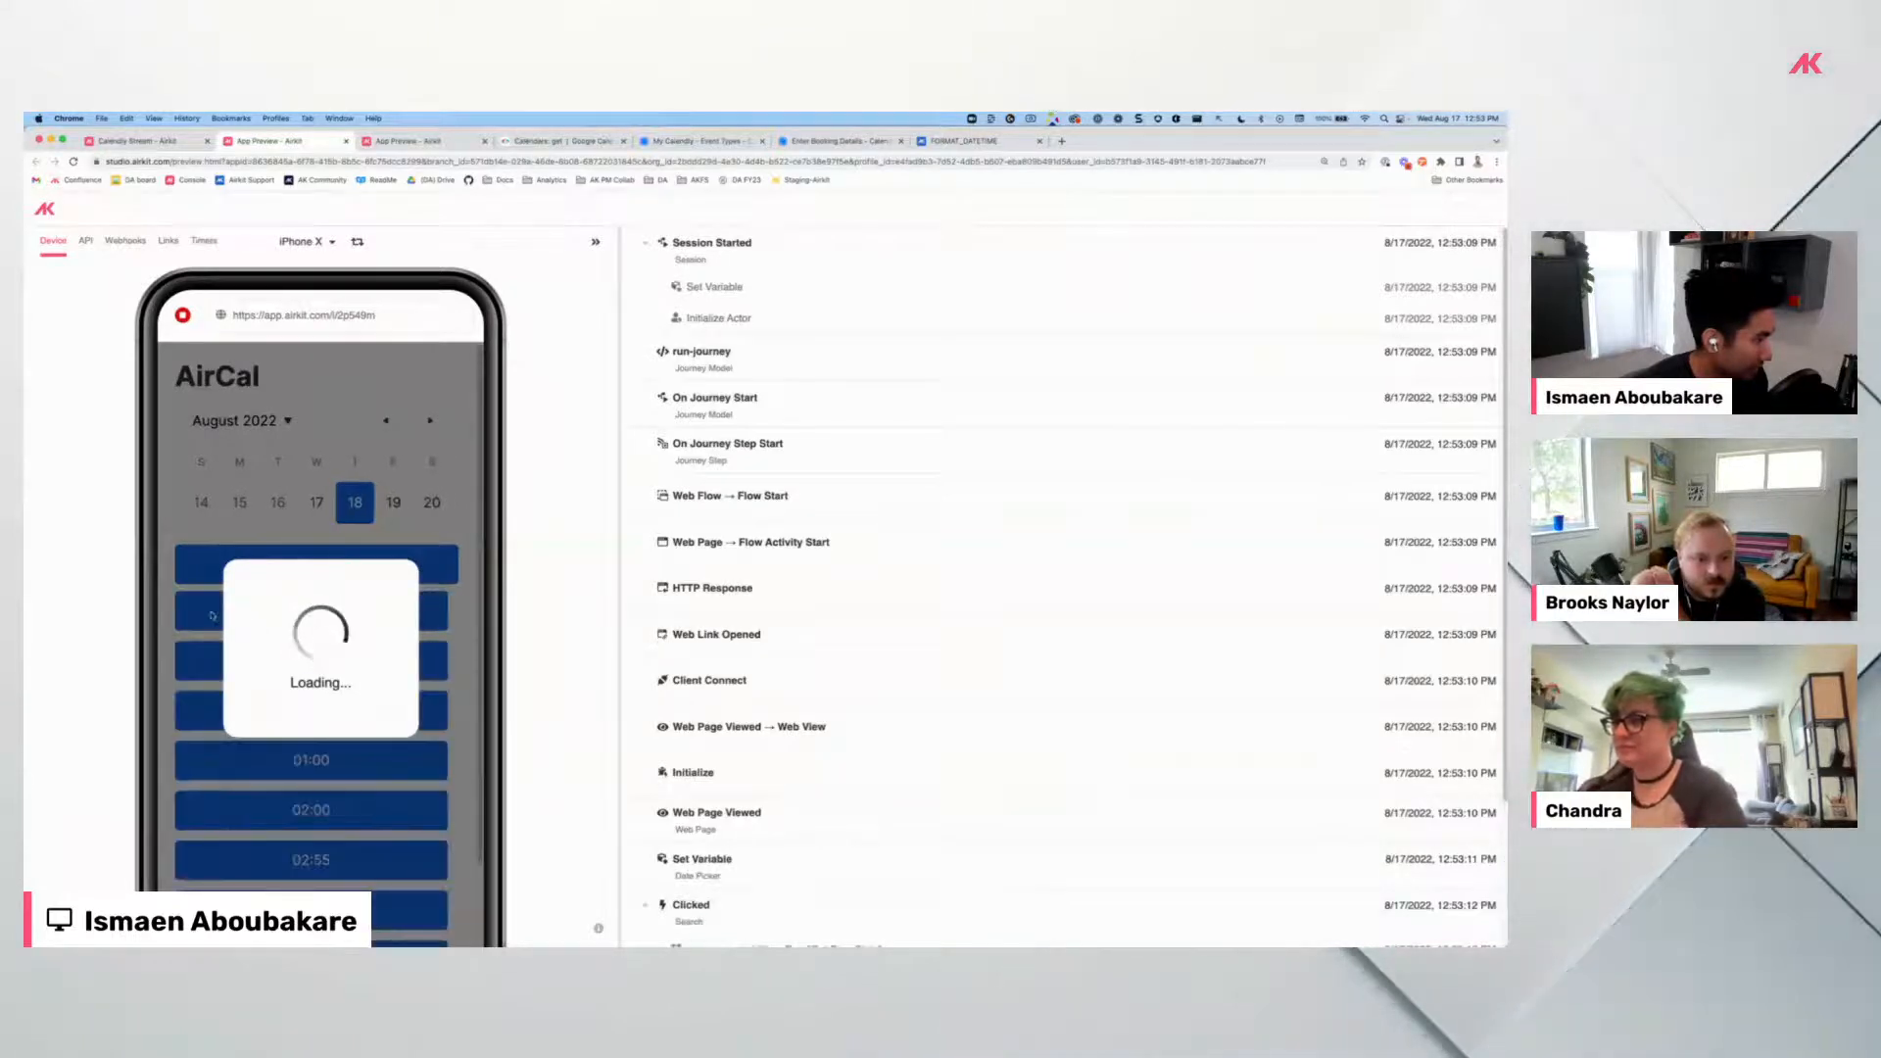
{"action": "left_click", "coordinate": [238, 615]}
{"action": "left_click", "coordinate": [355, 614]}
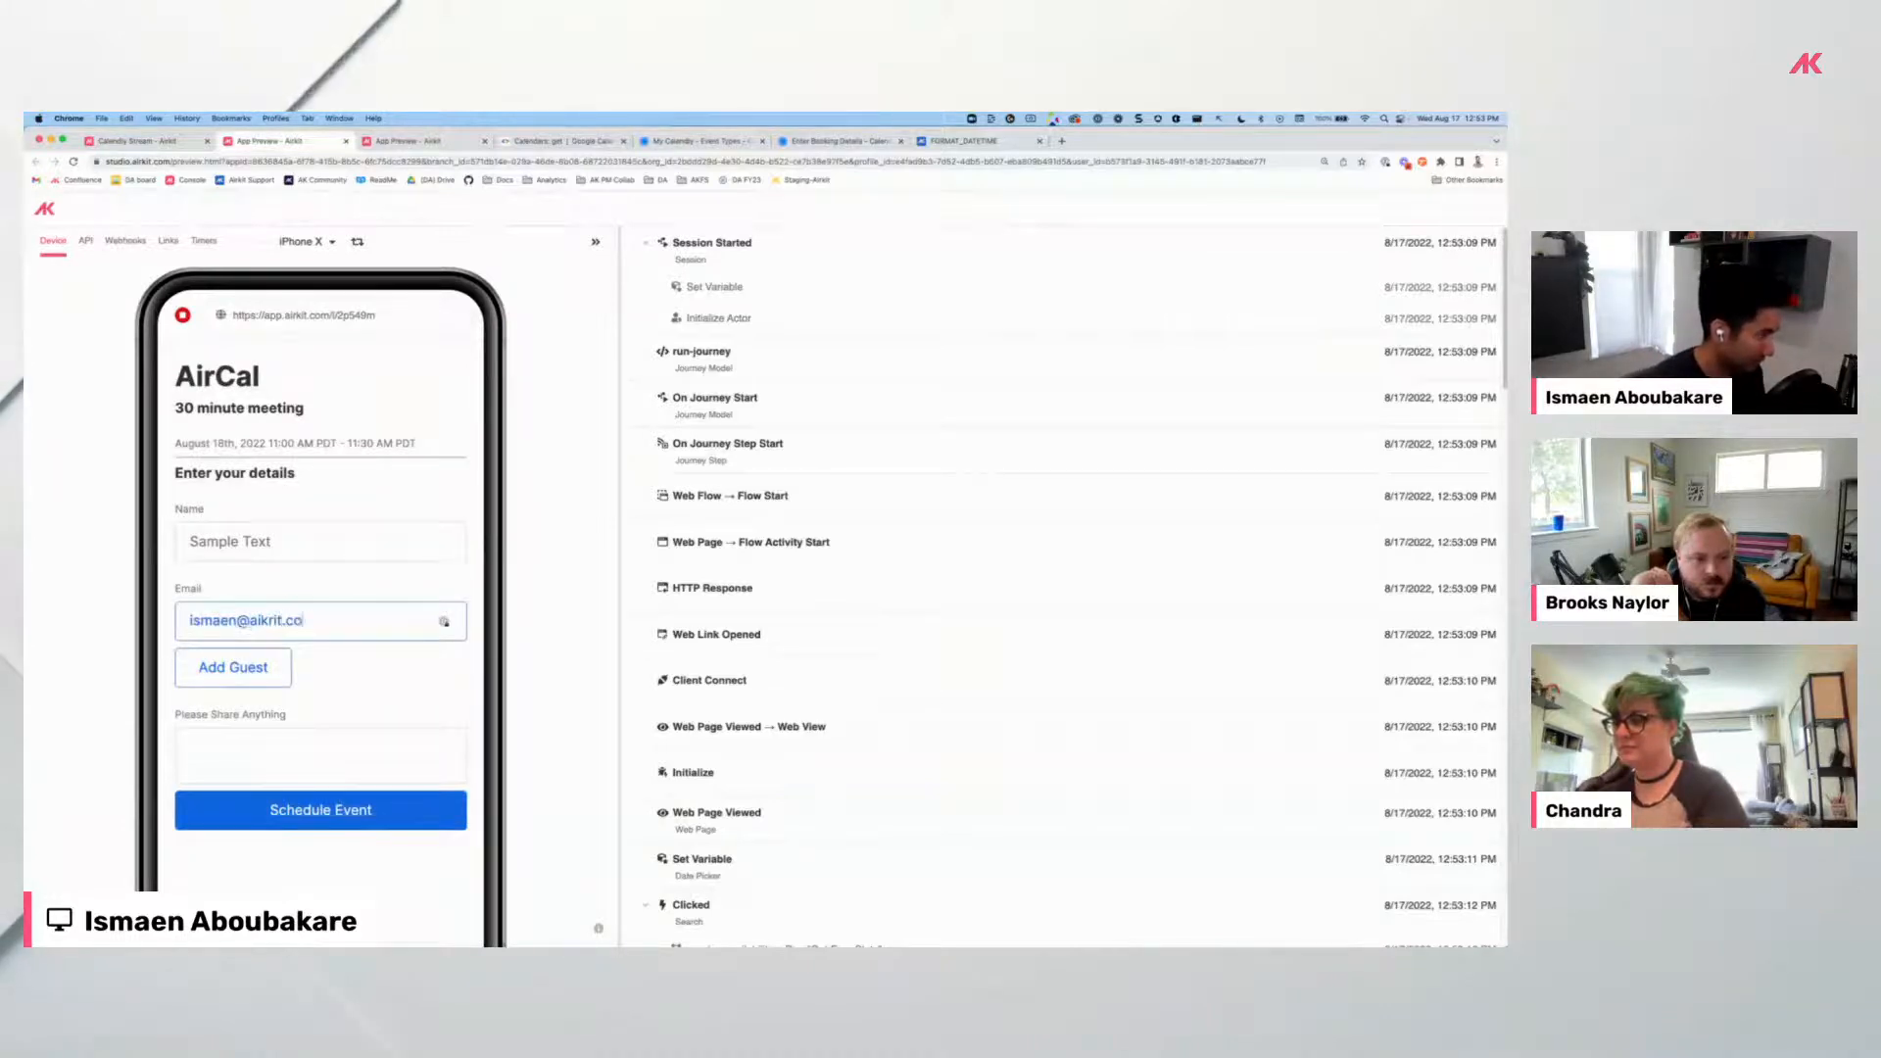
{"action": "left_click", "coordinate": [255, 663]}
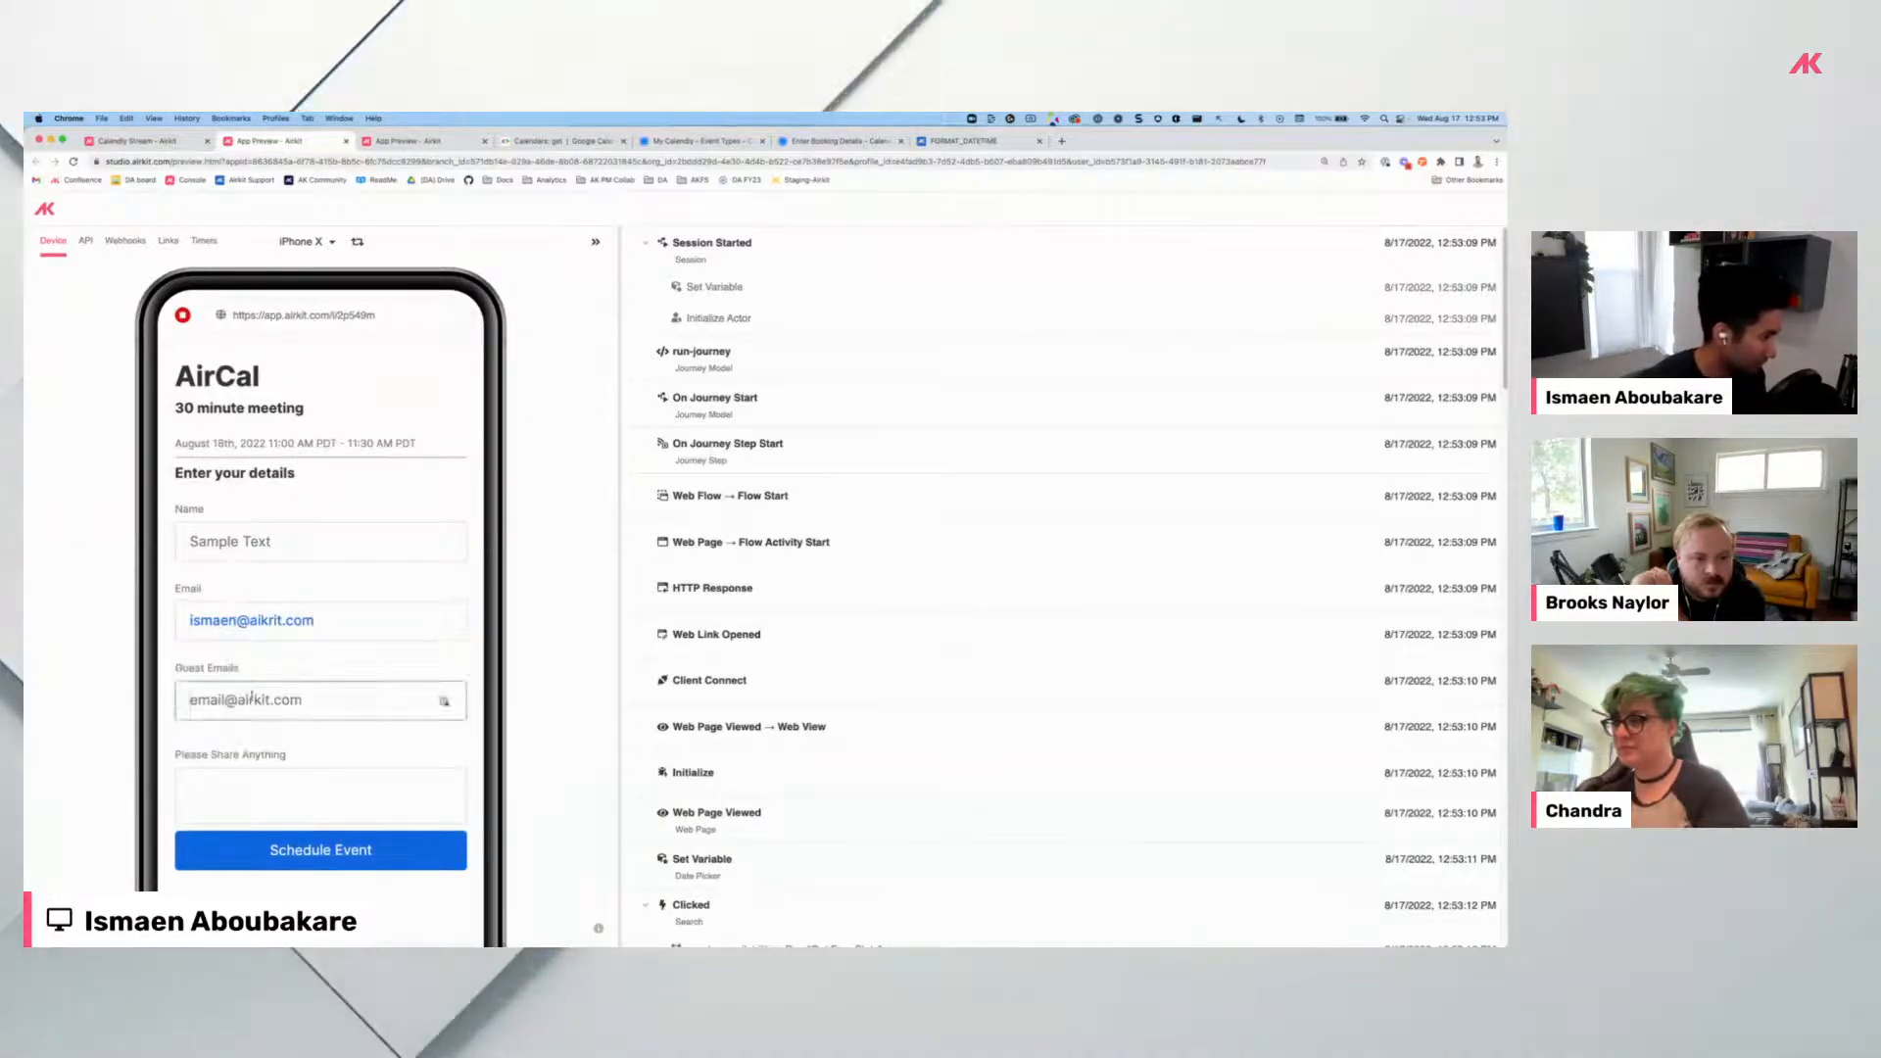
{"action": "left_click", "coordinate": [252, 698]}
{"action": "type", "text": "test@airktk.com"}
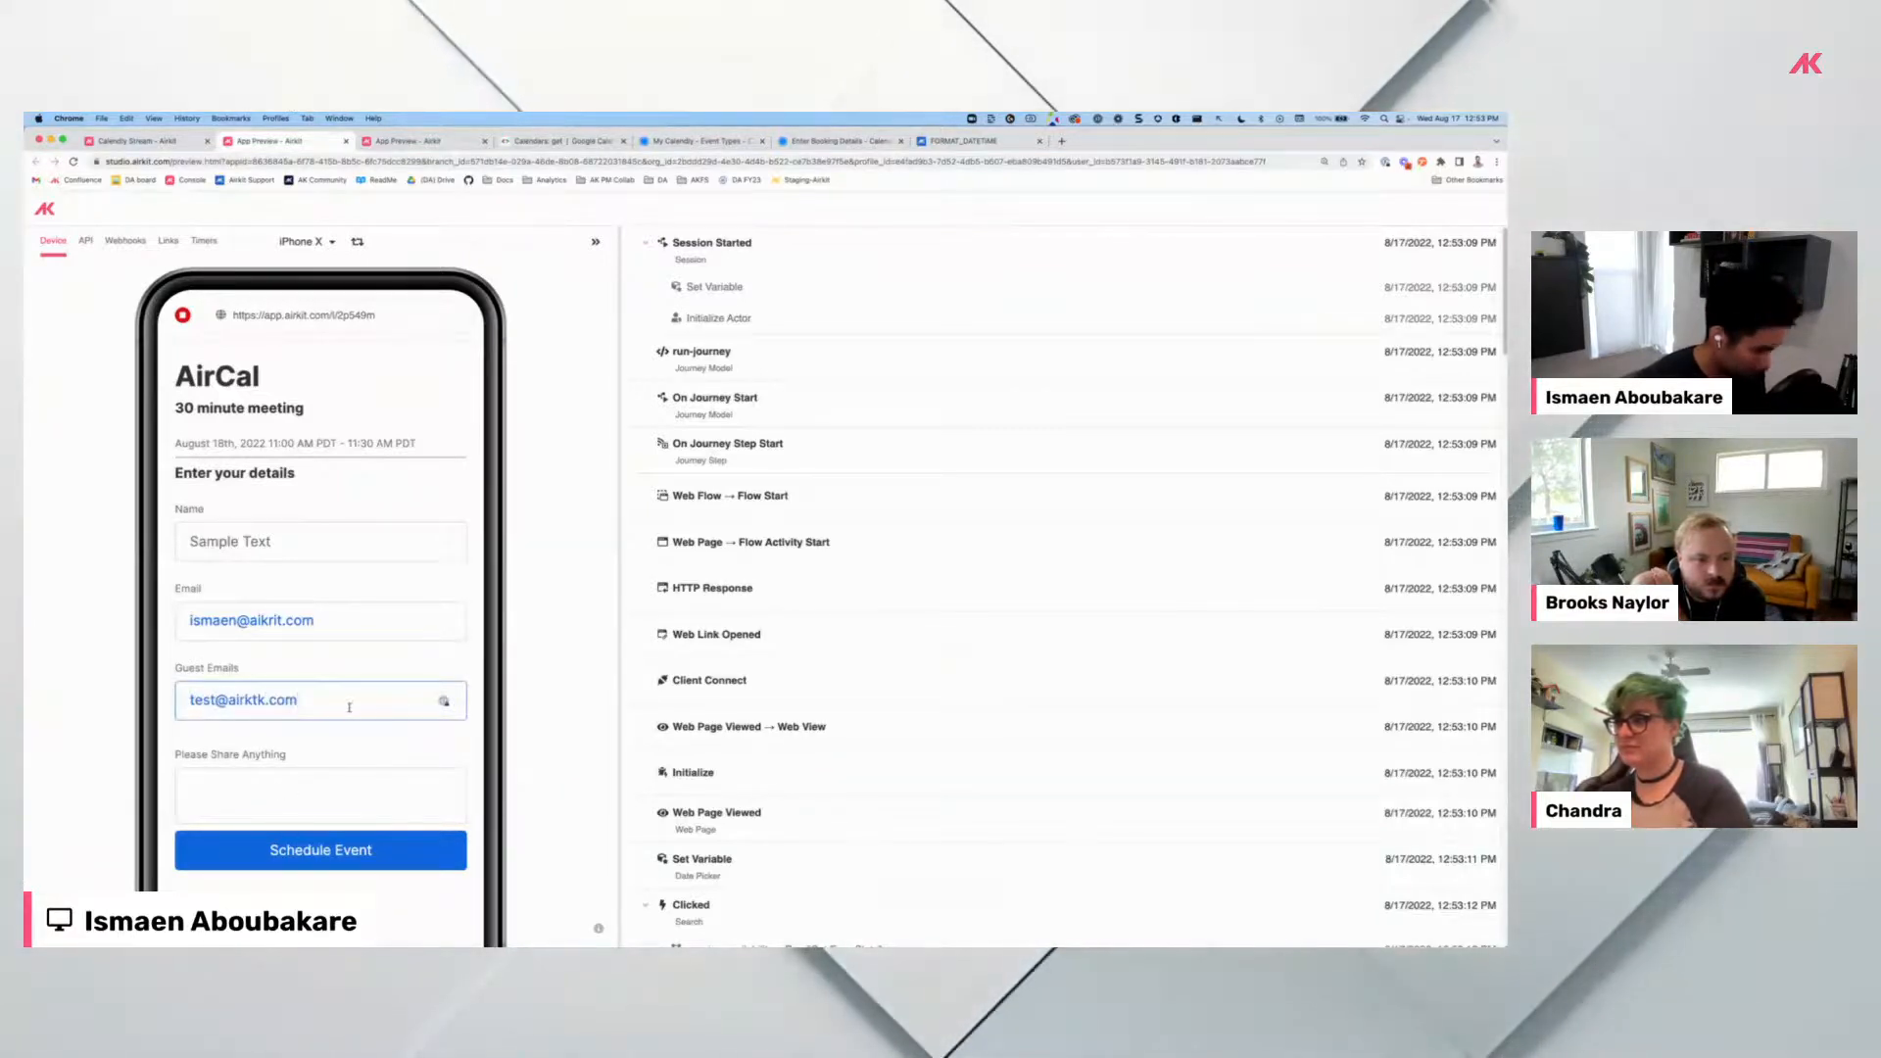
{"action": "key", "text": "Return"}
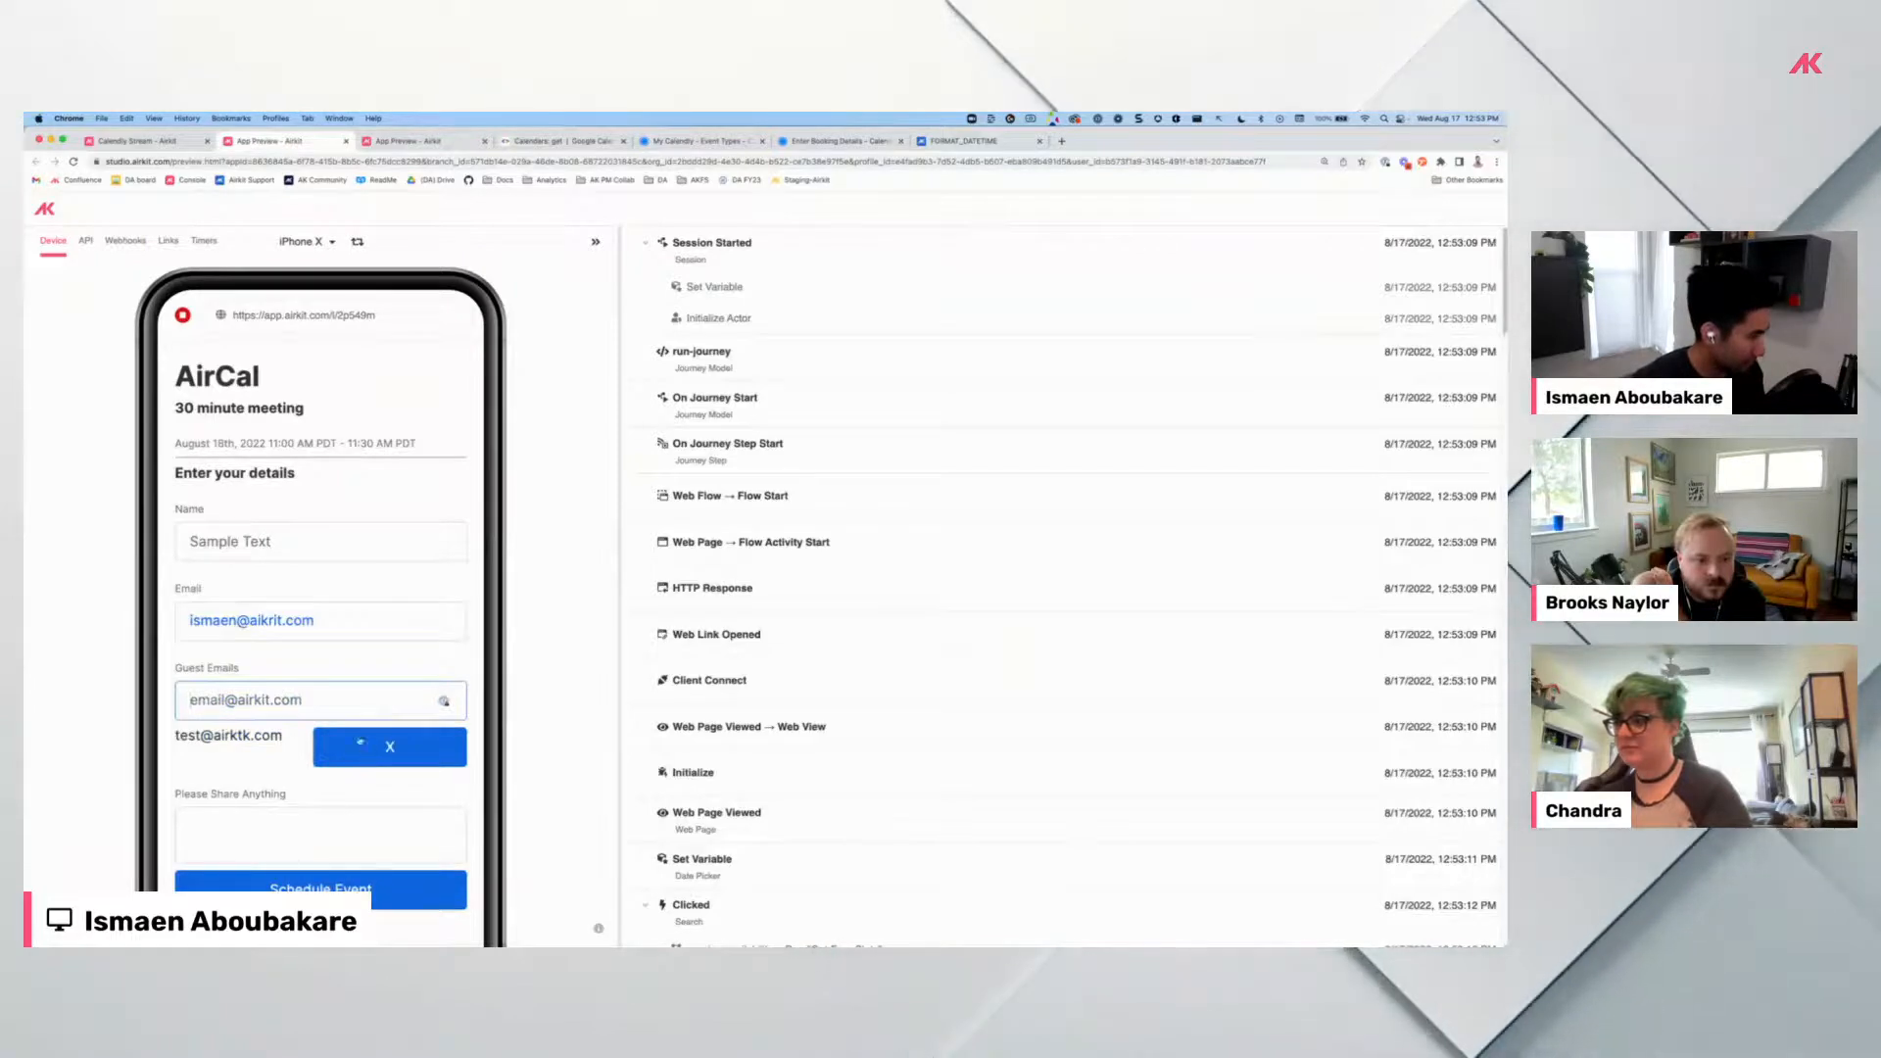
{"action": "type", "text": "test@airkit.com"}
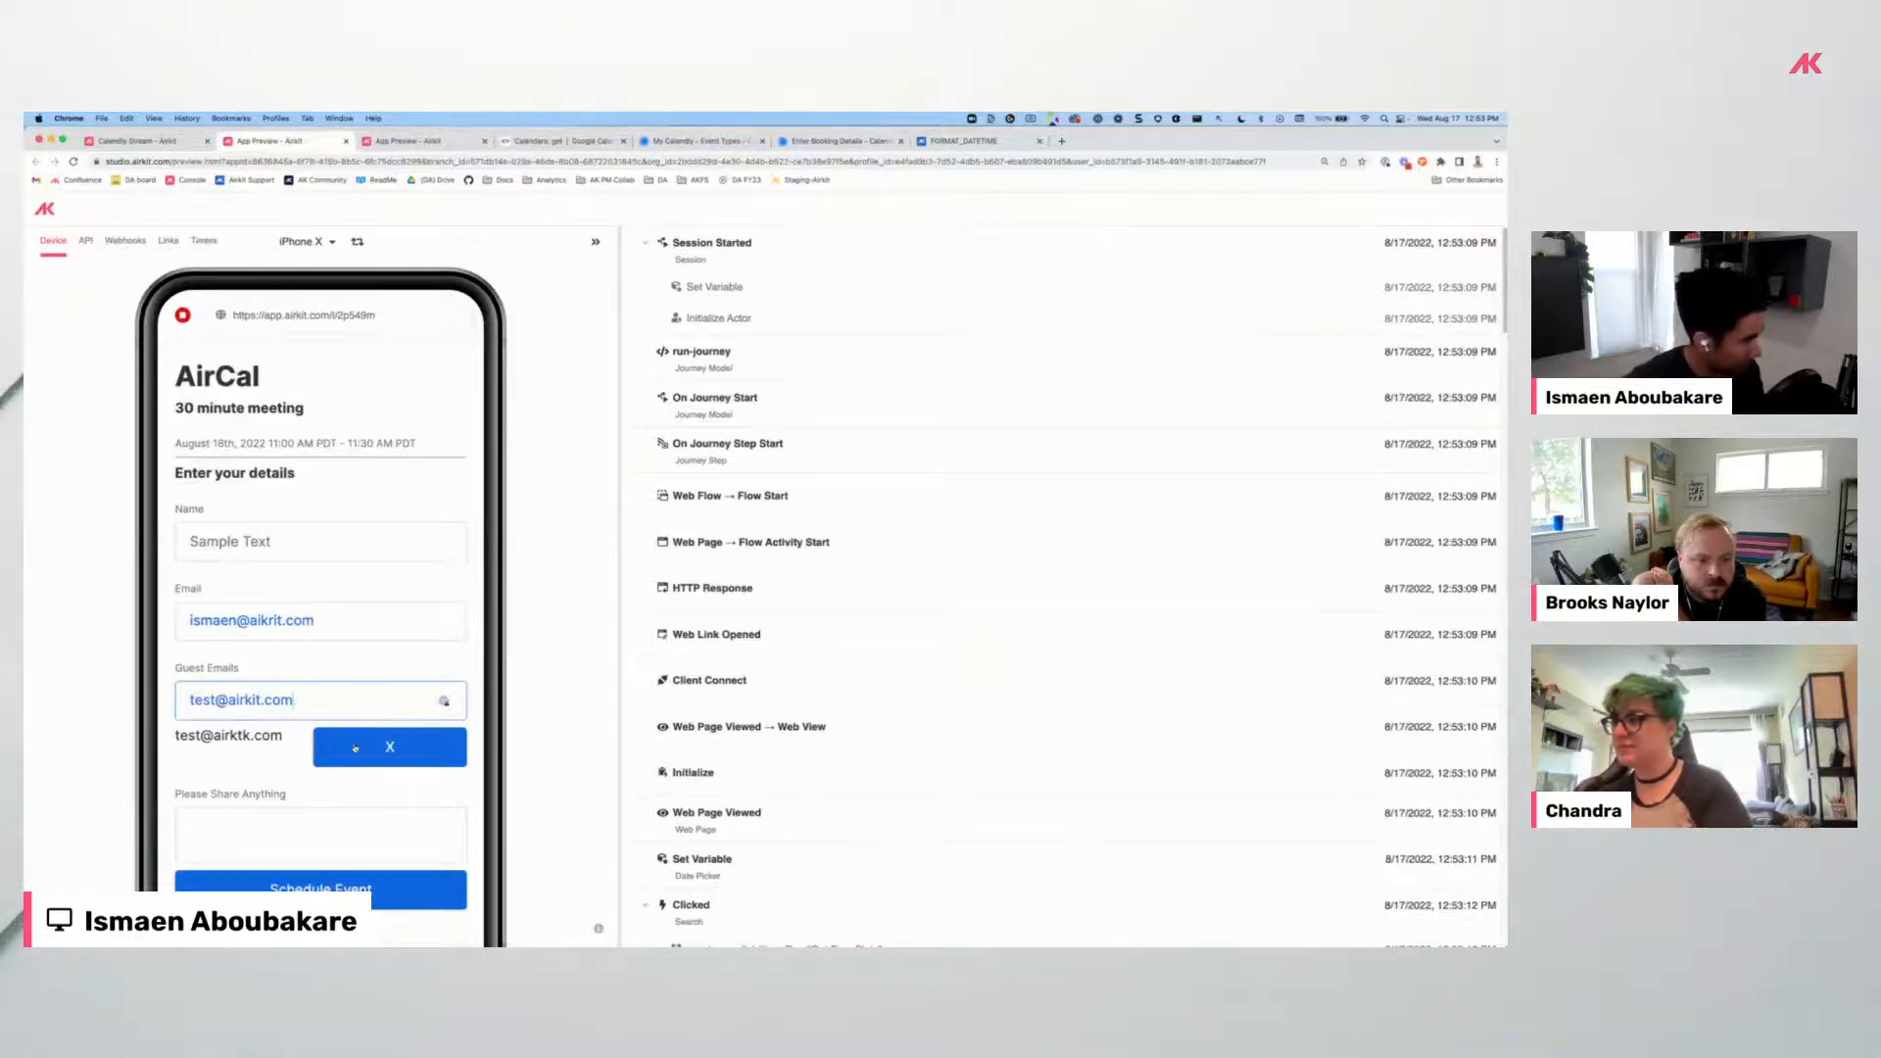
{"action": "left_click", "coordinate": [355, 748]}
{"action": "key", "text": "Return"}
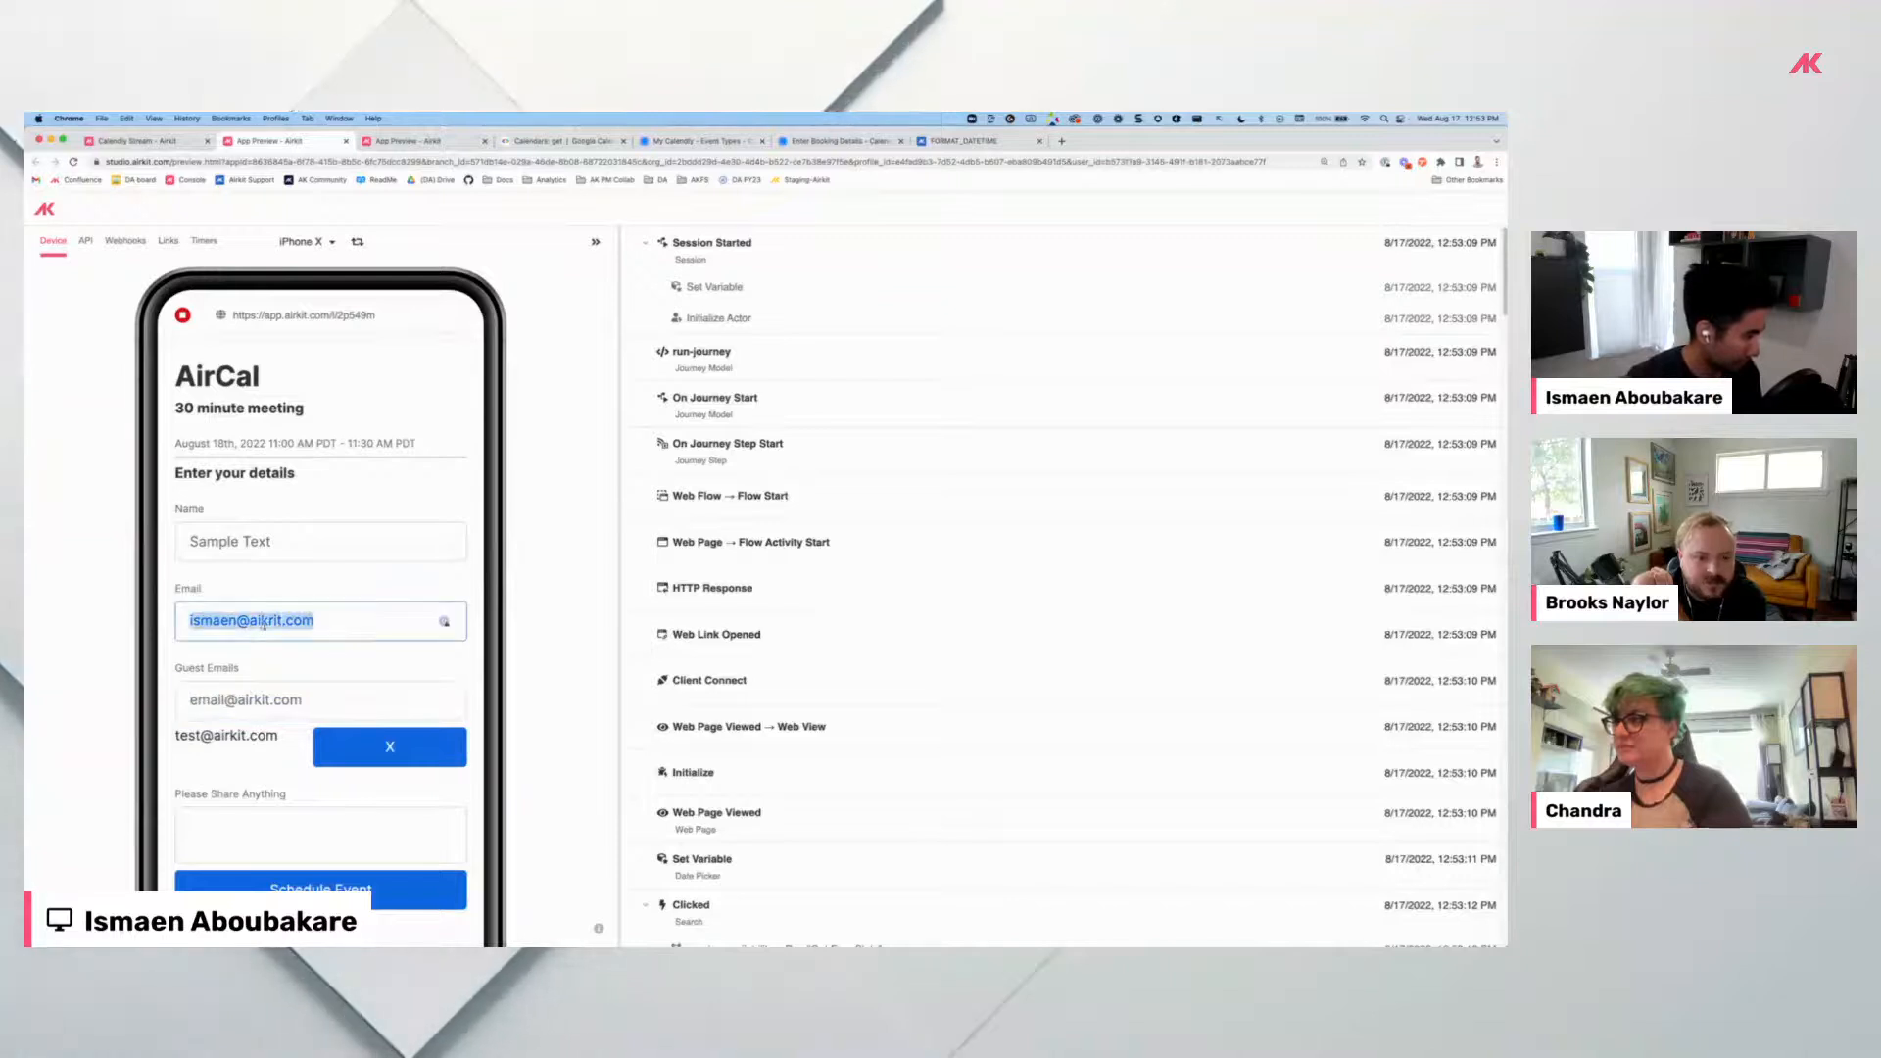
Paste in a second guest email, remove both guests with X, and return to the studio.
{"action": "left_click", "coordinate": [256, 695]}
{"action": "key", "text": "super+v"}
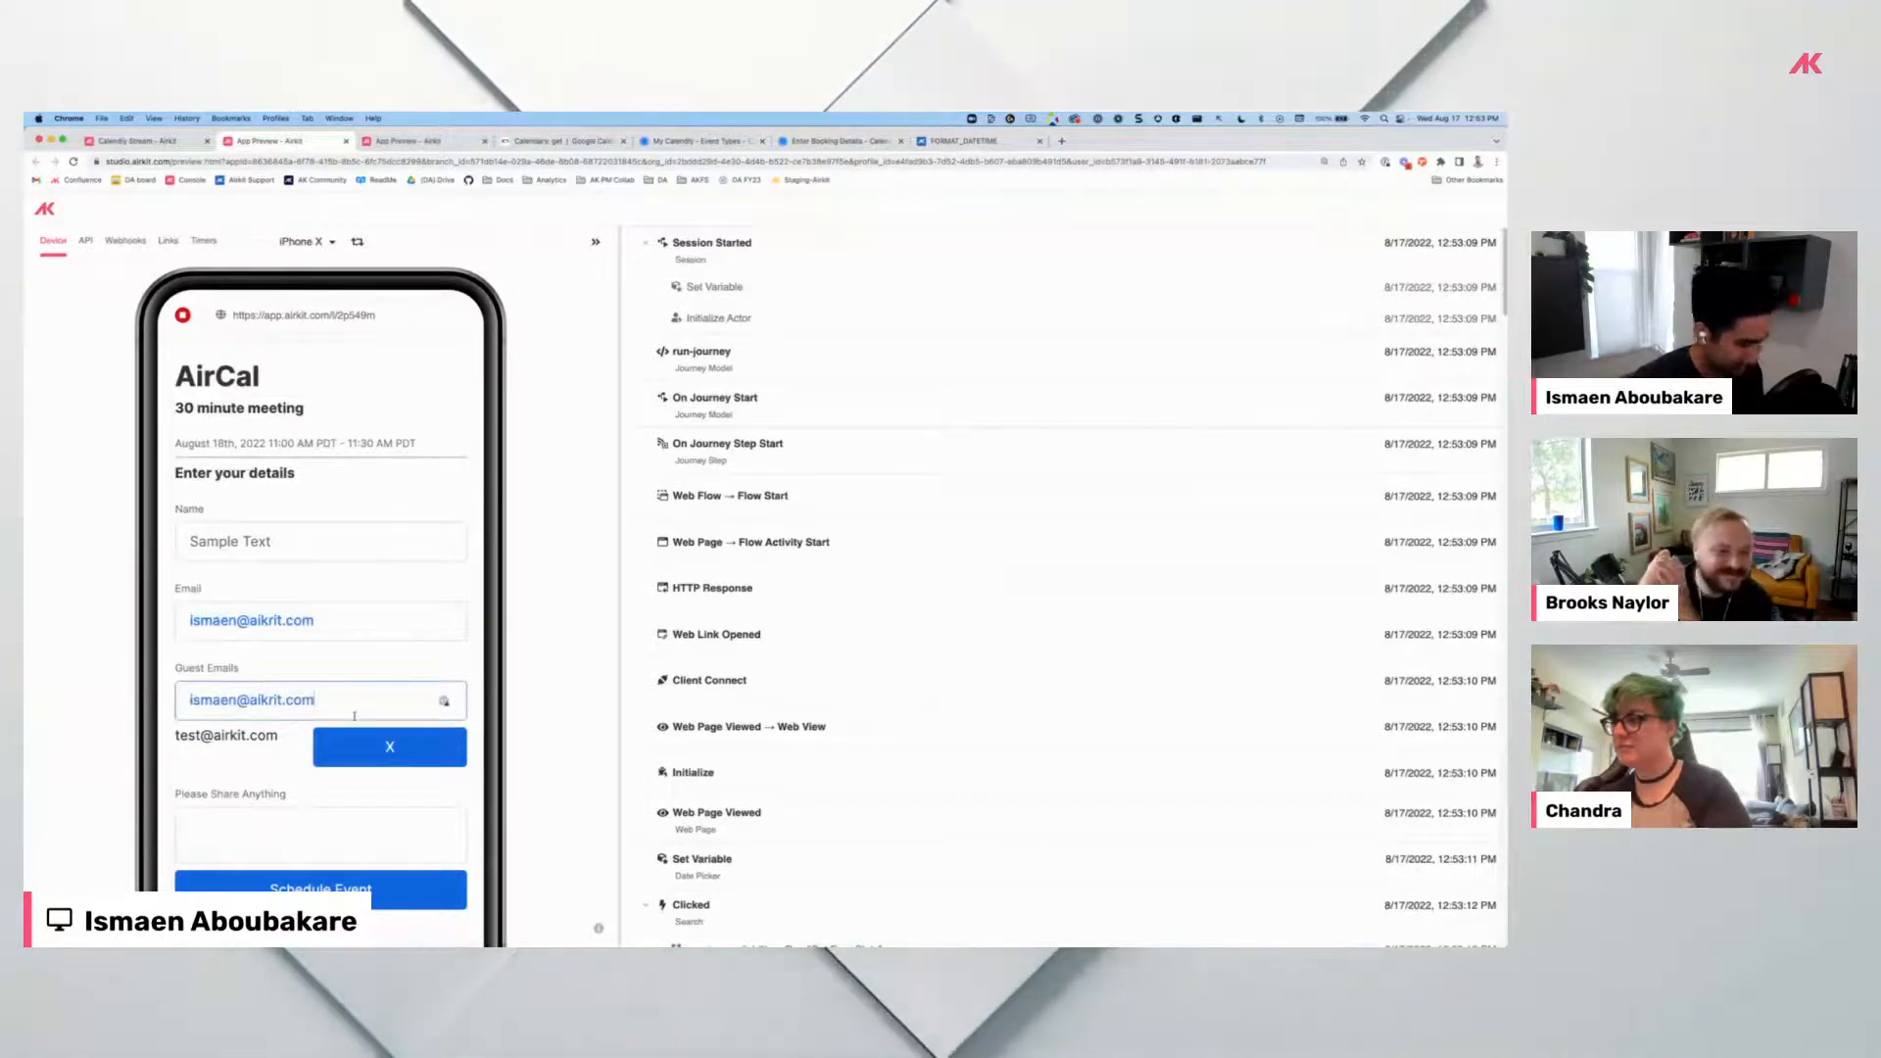
{"action": "key", "text": "Return"}
{"action": "left_click", "coordinate": [372, 748]}
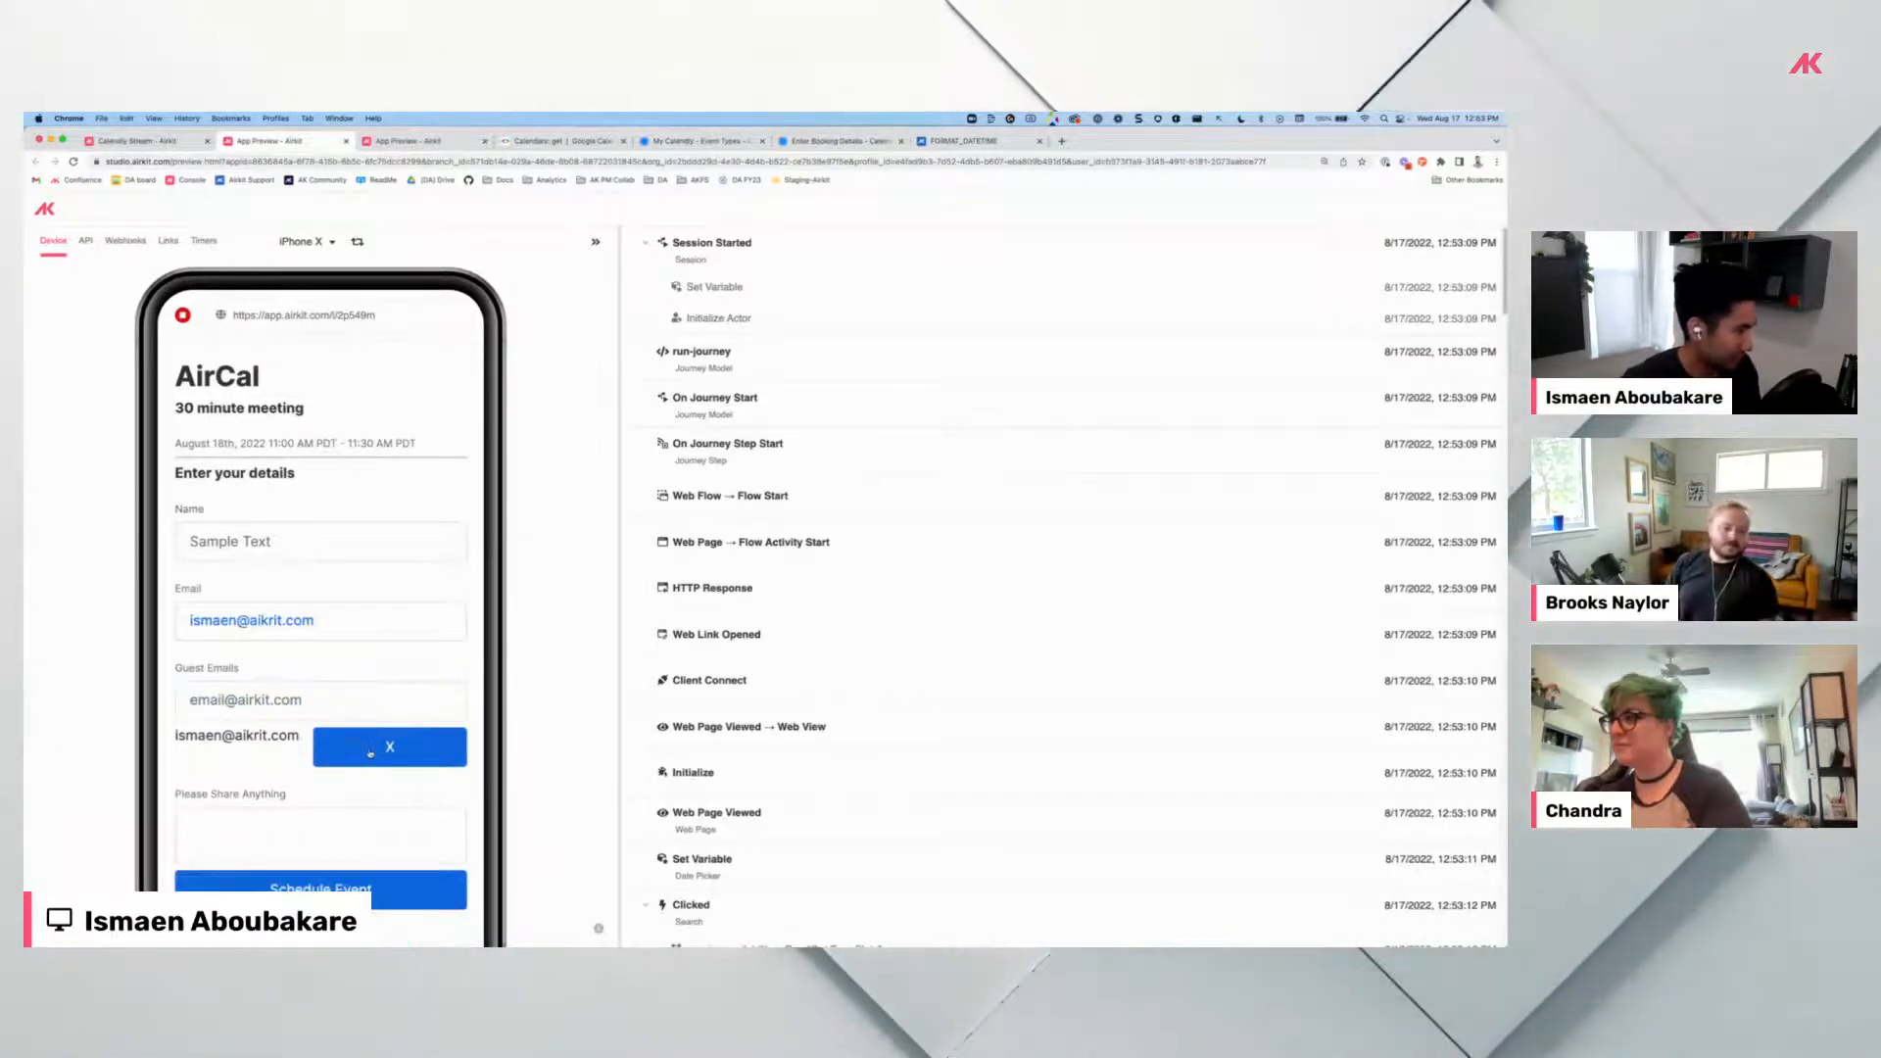
{"action": "left_click", "coordinate": [372, 747]}
{"action": "left_click", "coordinate": [157, 144]}
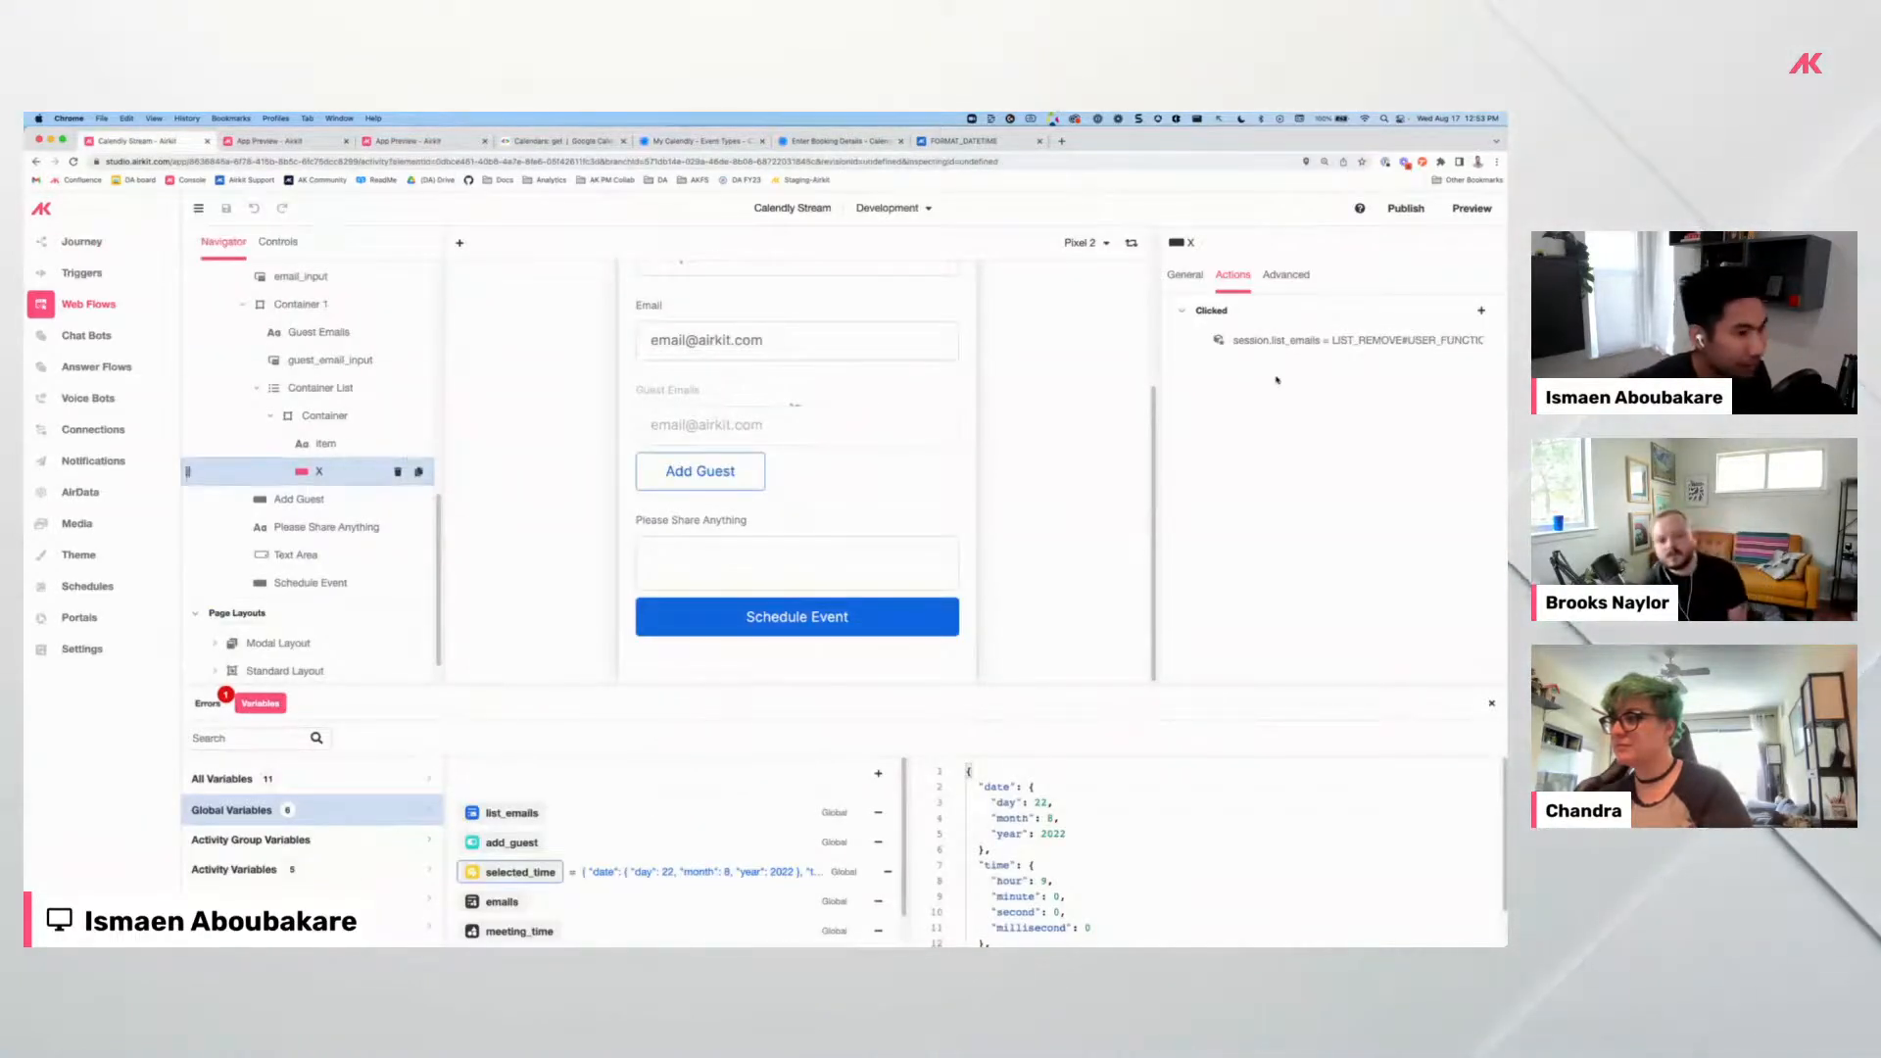
Set the guest-row Container's Distribute Children spacing to the expression "12px".
{"action": "left_click", "coordinate": [1316, 335]}
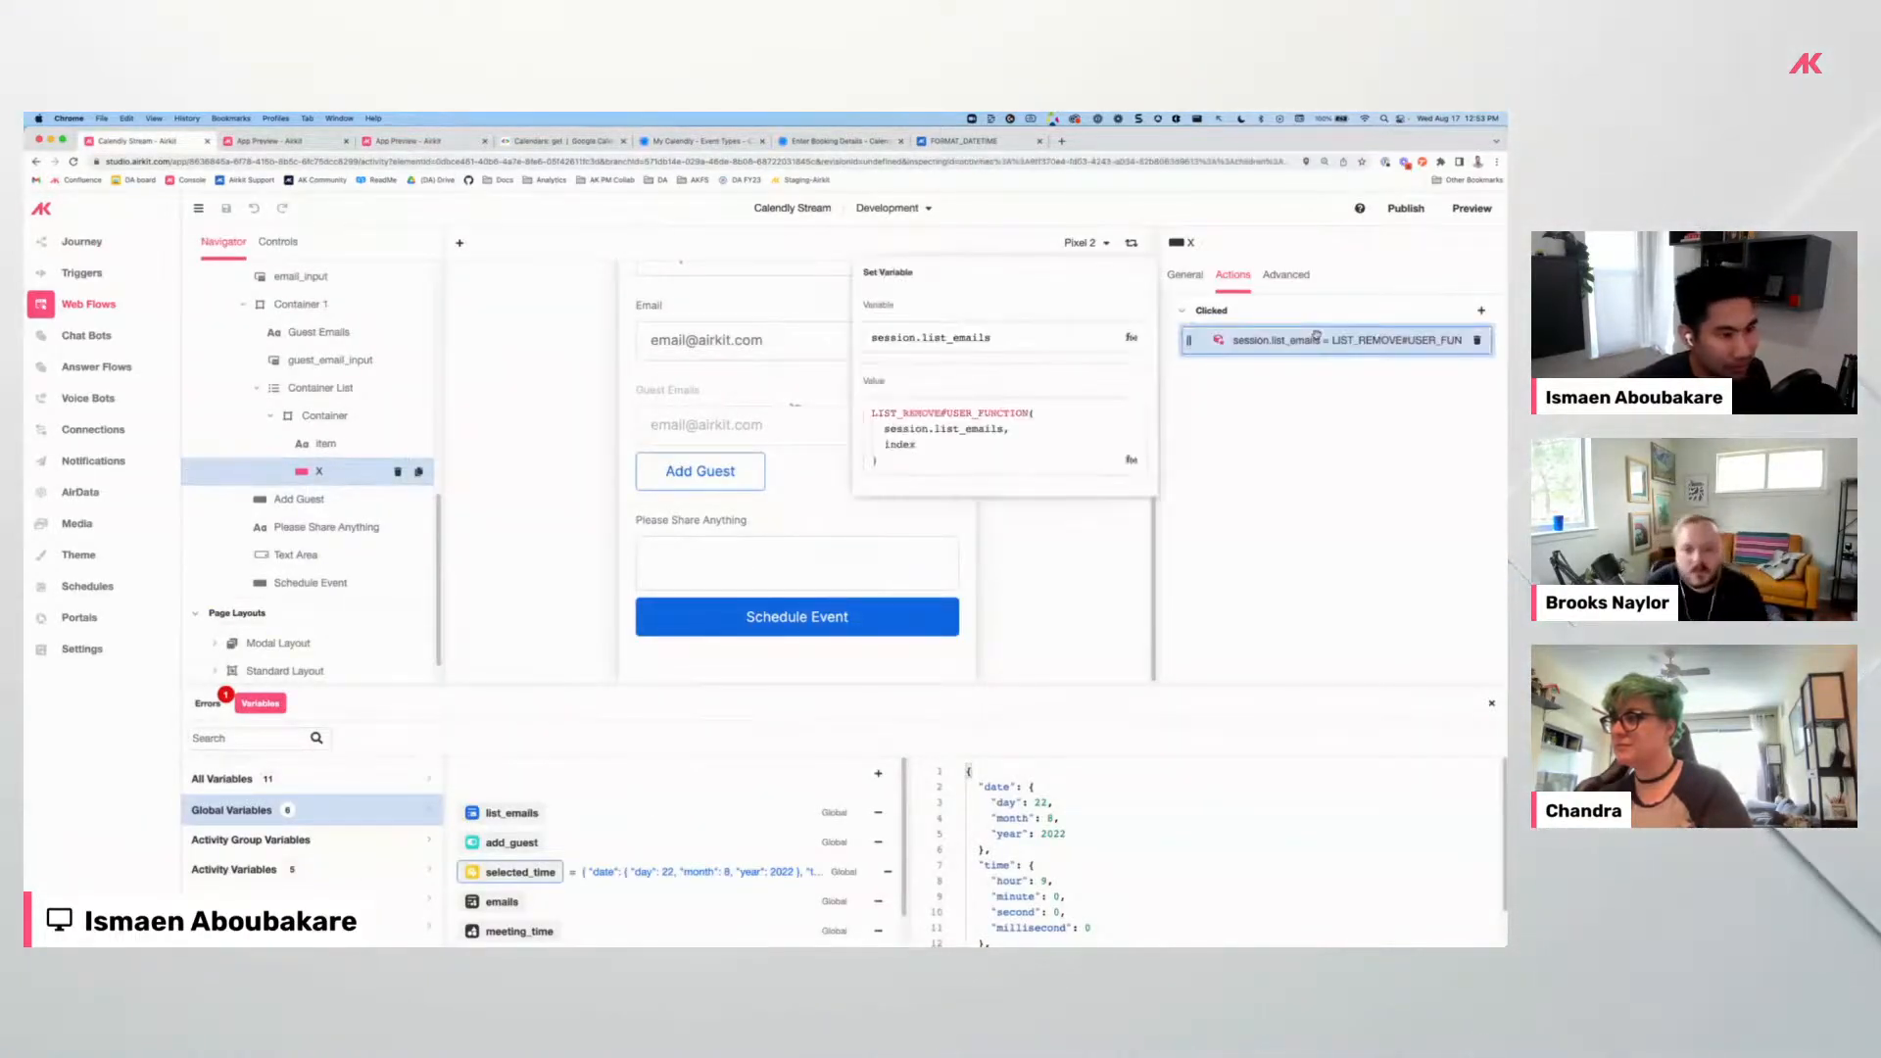
{"action": "left_click", "coordinate": [1333, 473]}
{"action": "left_click", "coordinate": [343, 416]}
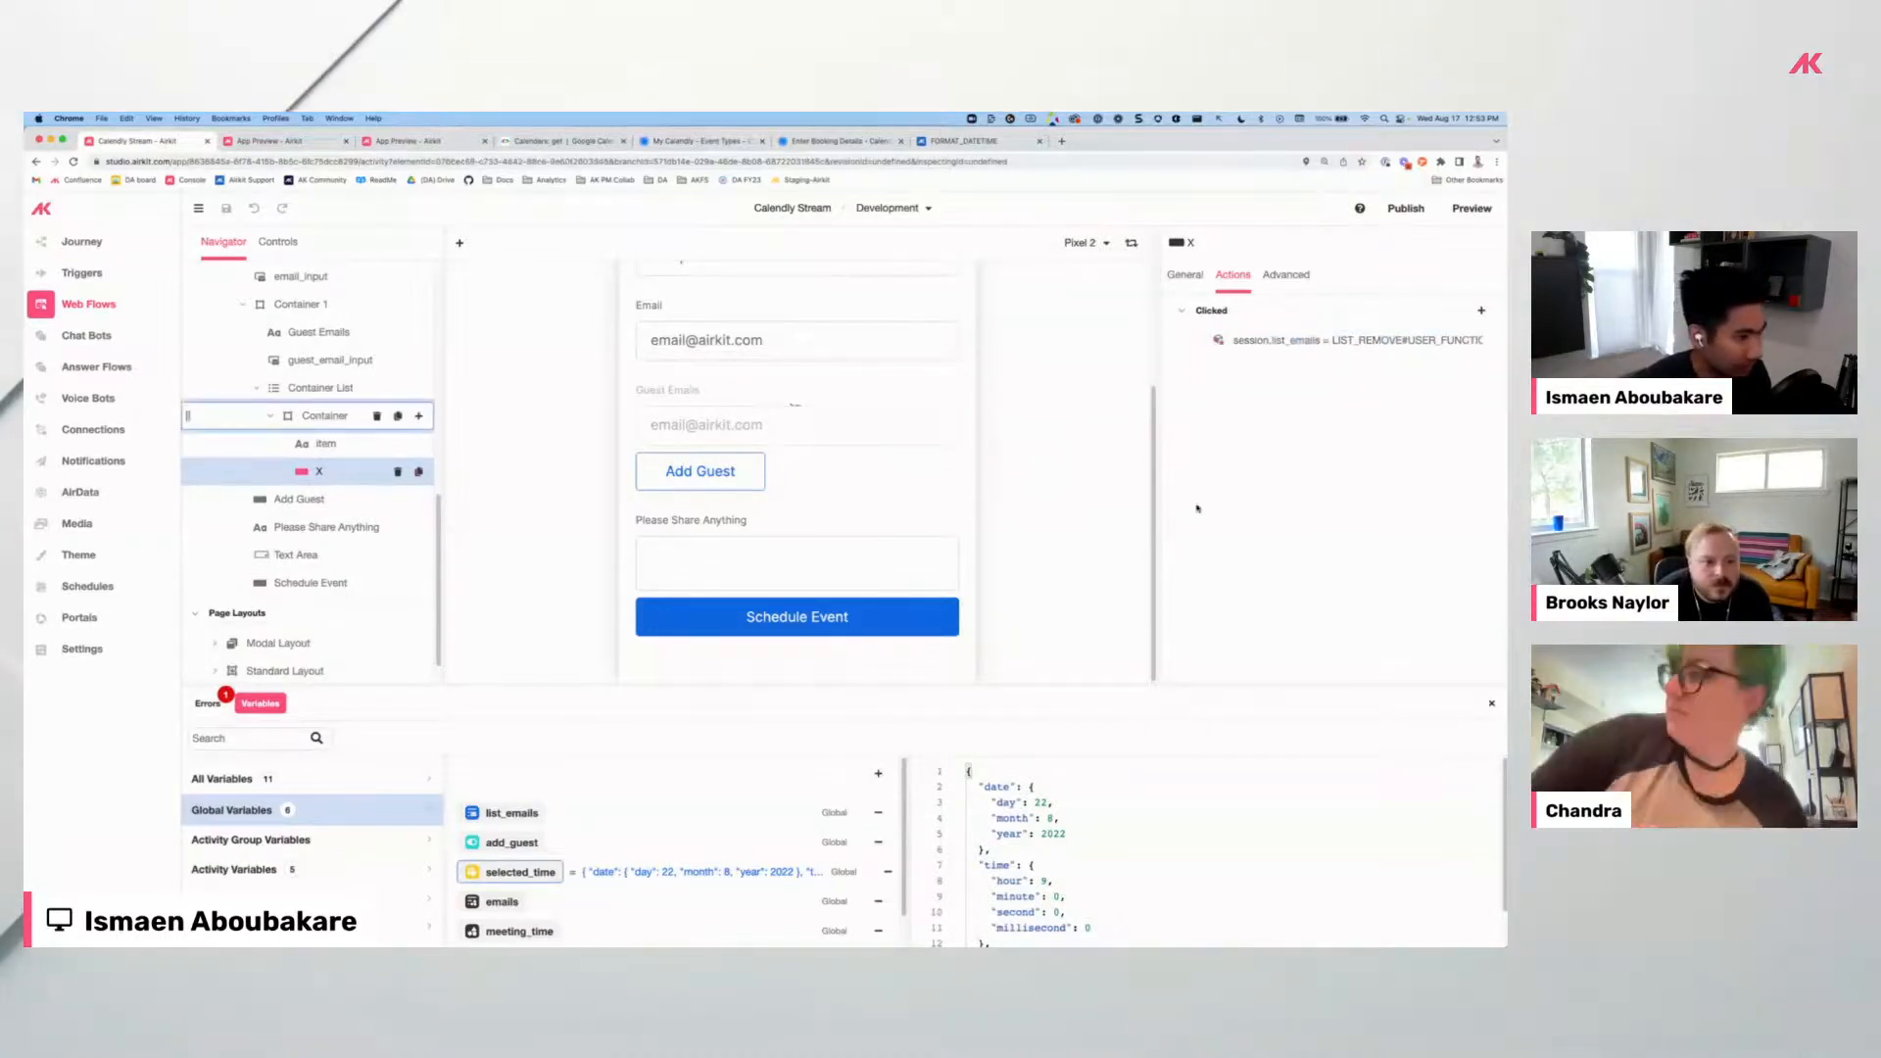
{"action": "left_click", "coordinate": [1185, 276]}
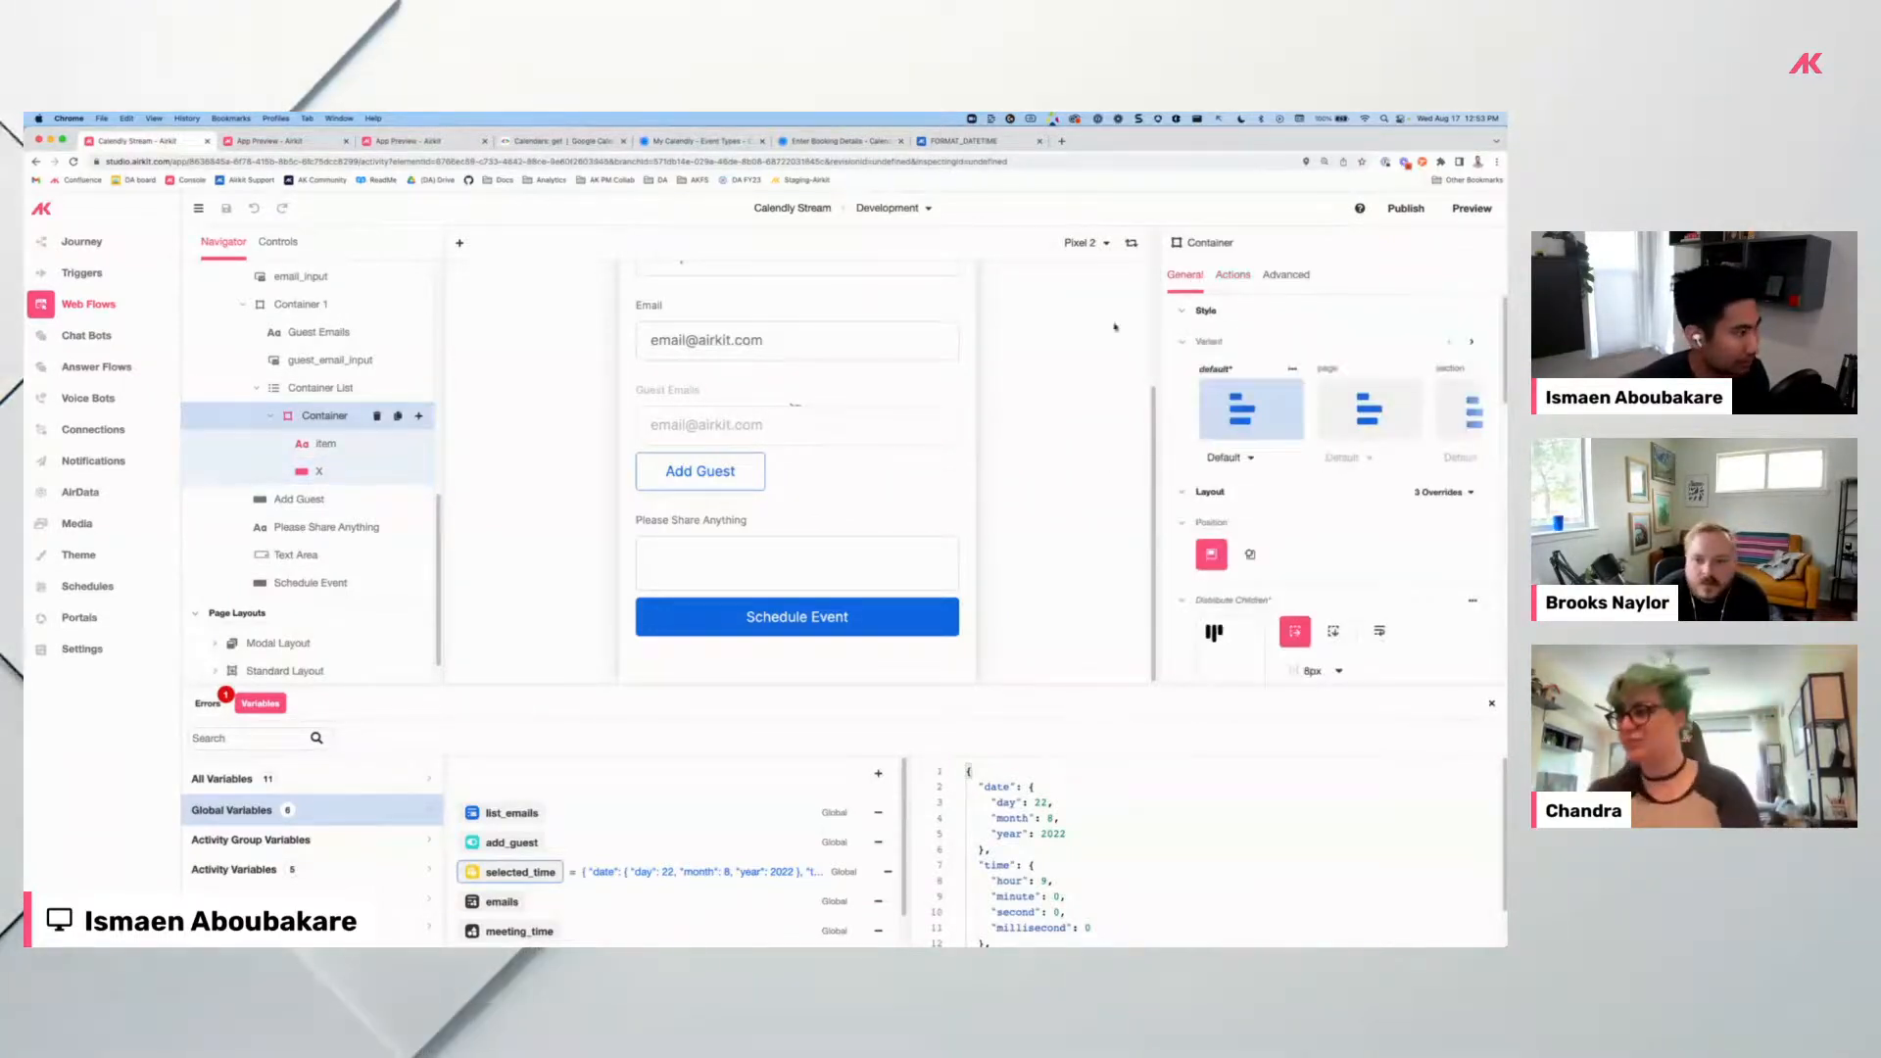
{"action": "scroll", "coordinate": [1302, 576], "scroll_direction": "down", "scroll_amount": 2}
{"action": "left_click", "coordinate": [1296, 585]}
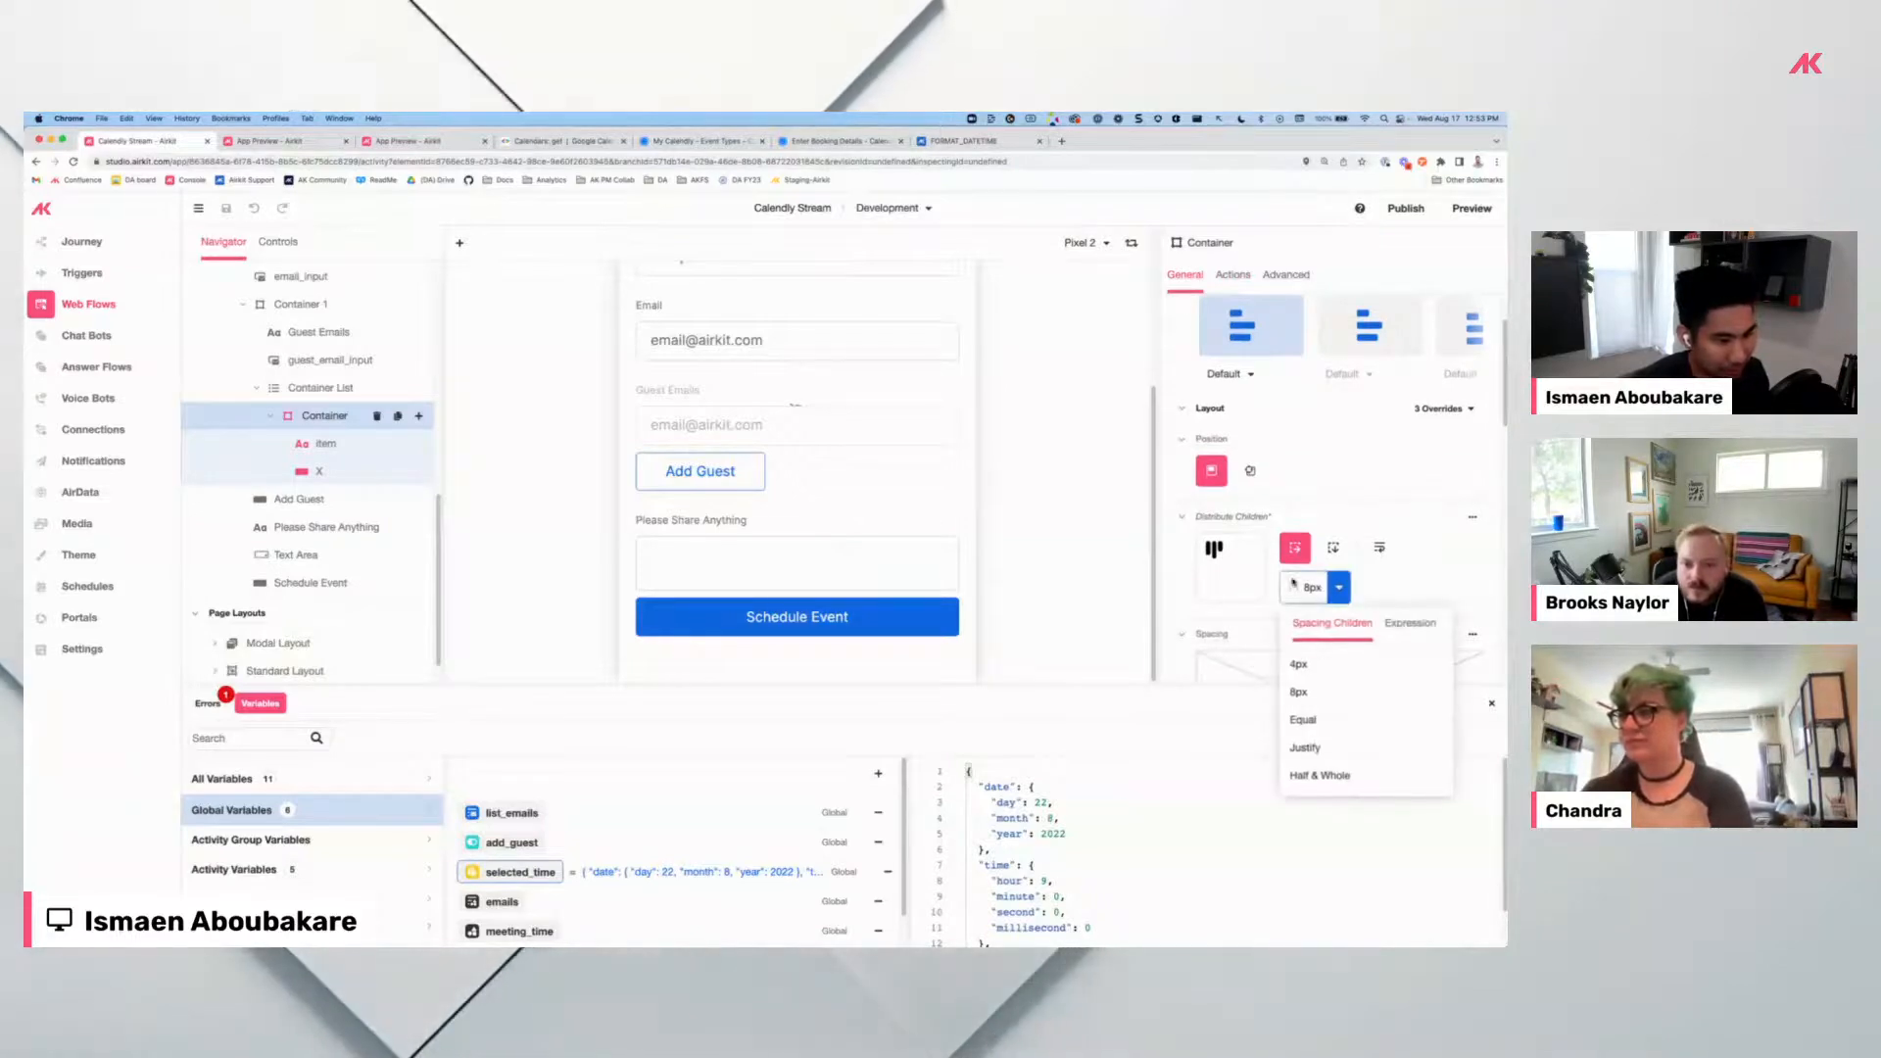
{"action": "left_click", "coordinate": [1410, 624]}
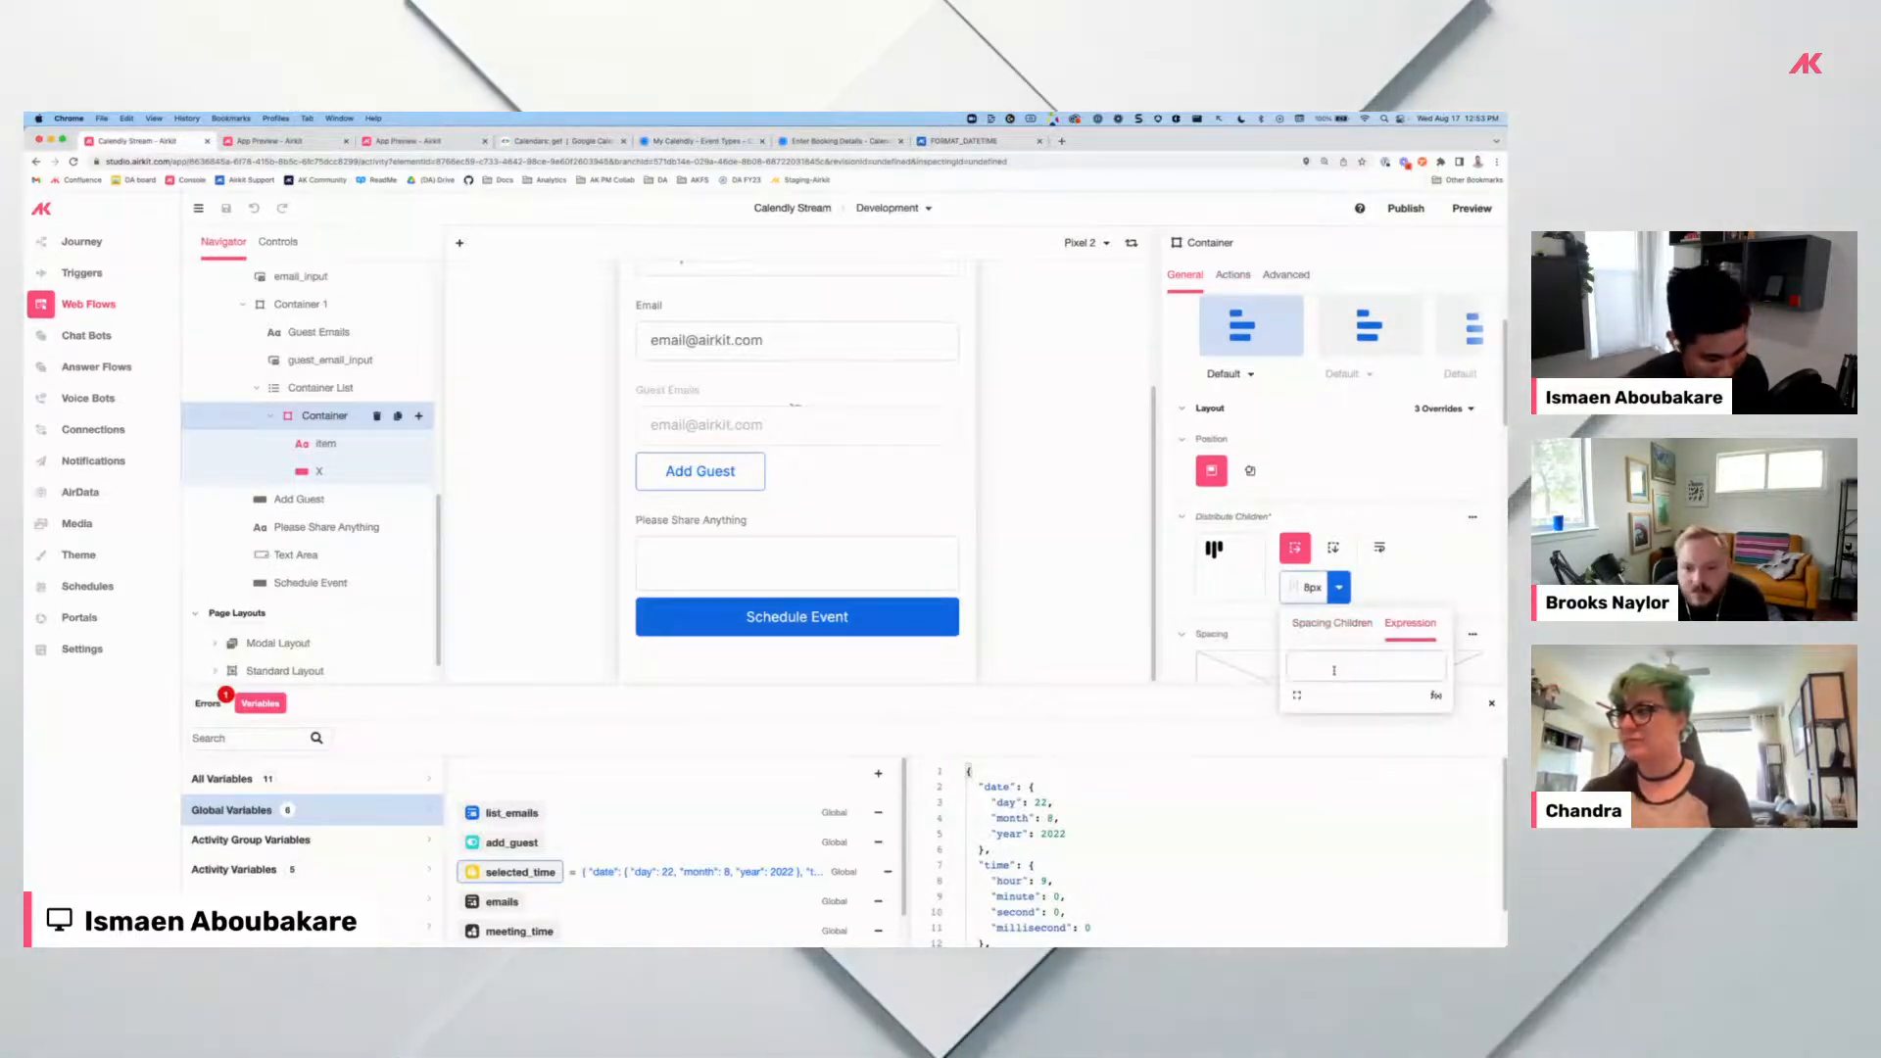
{"action": "left_click", "coordinate": [1333, 671]}
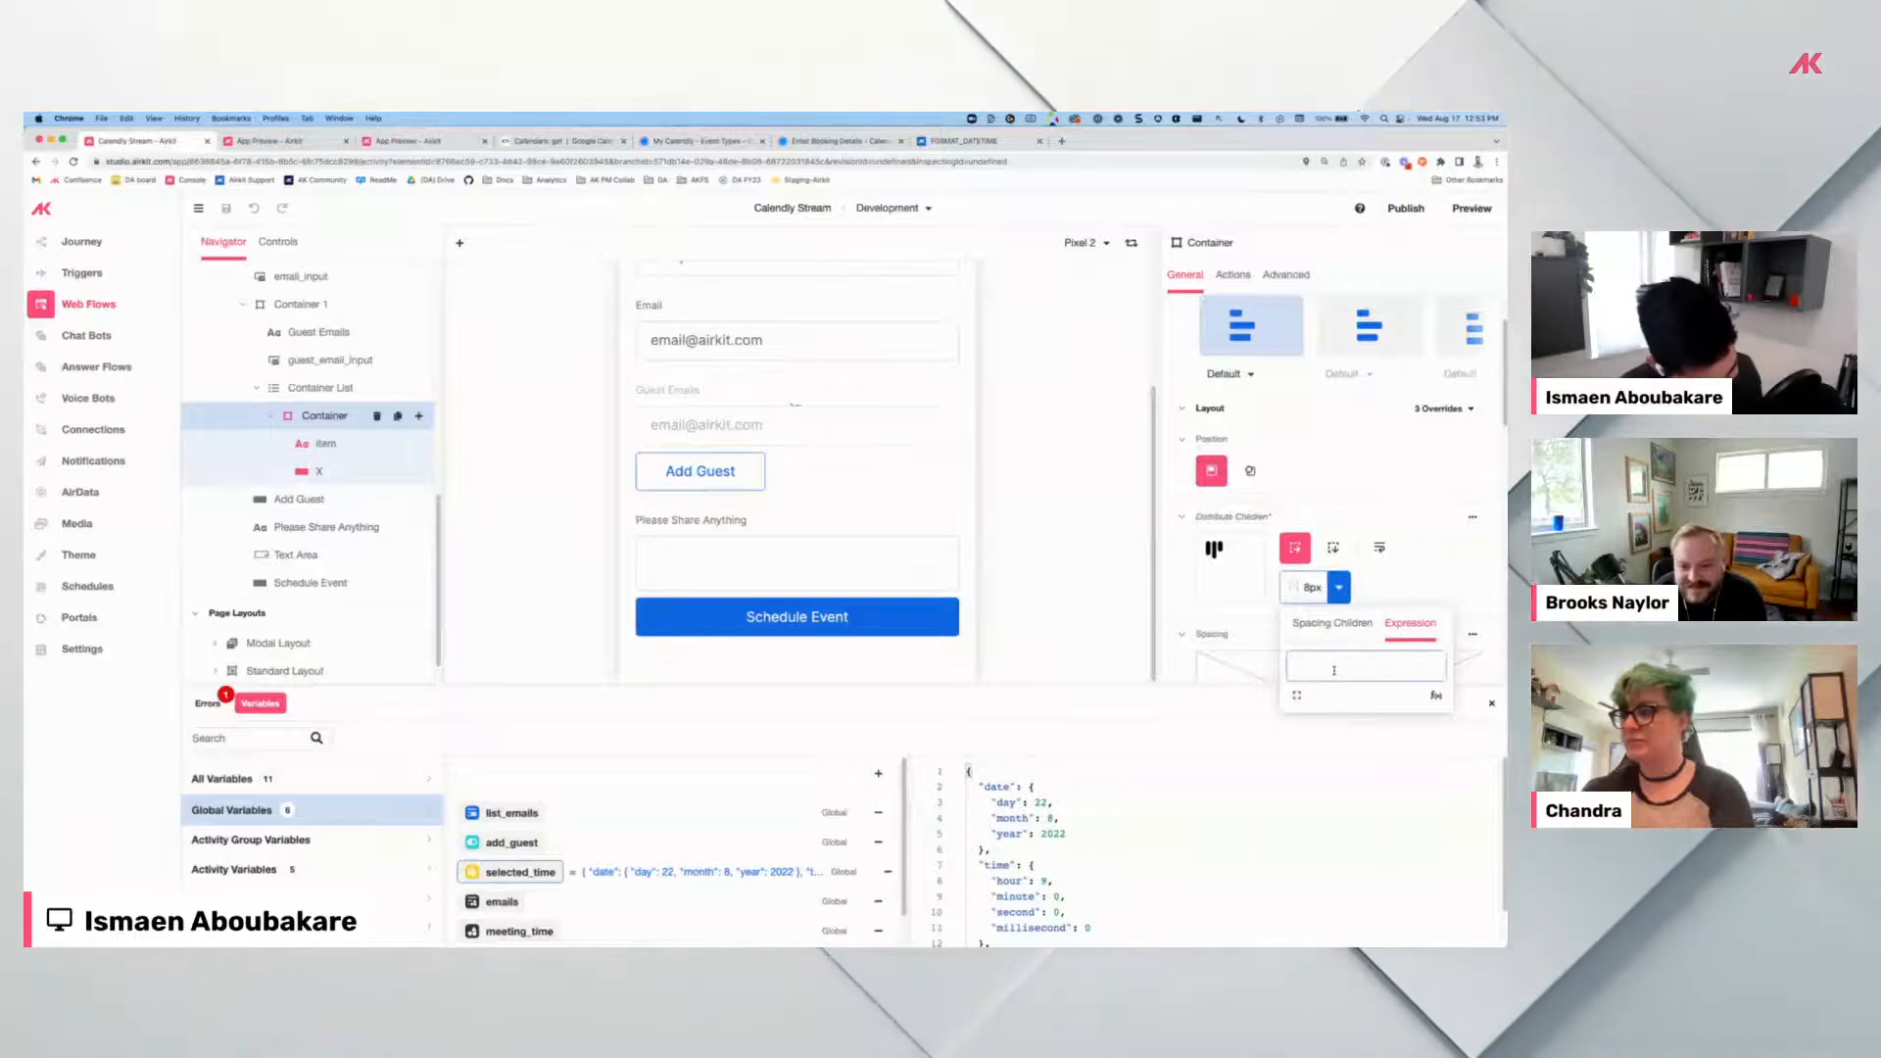
{"action": "type", "text": "\"12px"}
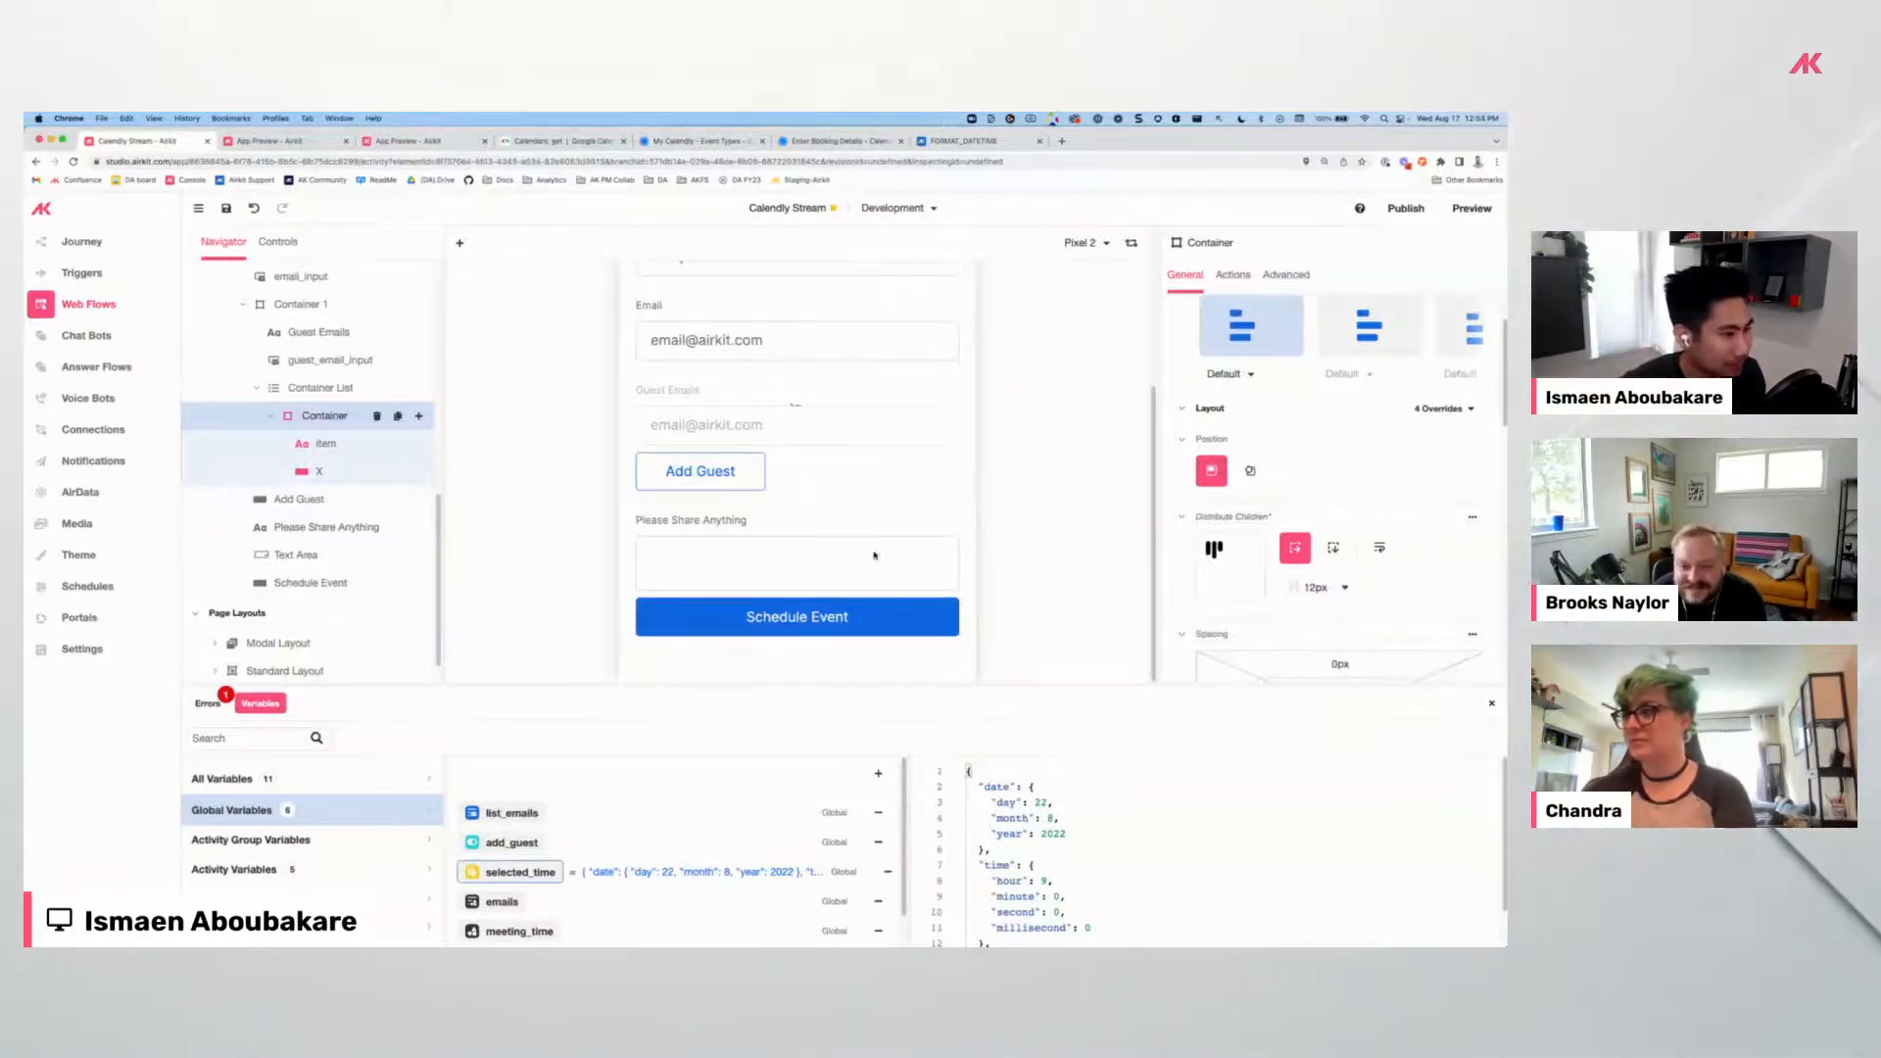
{"action": "left_click", "coordinate": [864, 594]}
{"action": "left_click", "coordinate": [858, 610]}
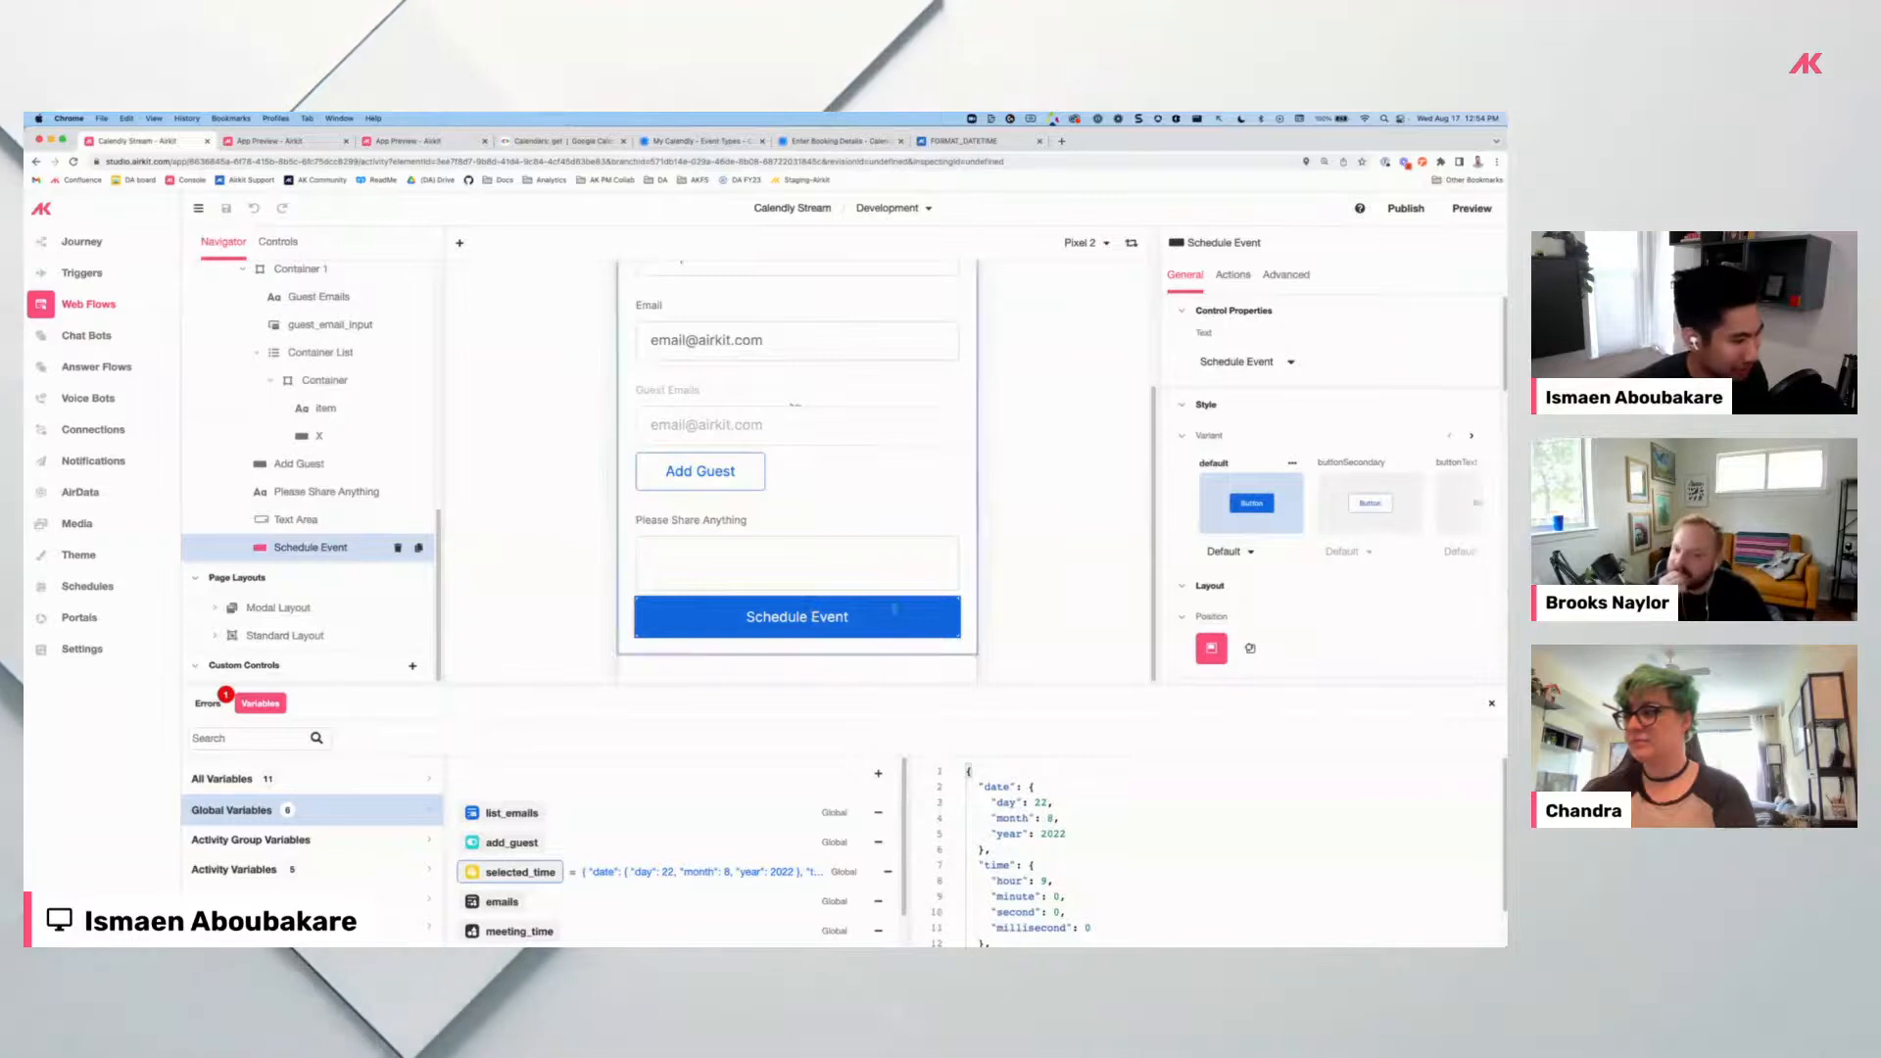
Add a Run Data Flow action for Create Google Calendar Event to Schedule Event's Clicked event.
{"action": "left_click", "coordinate": [1234, 275]}
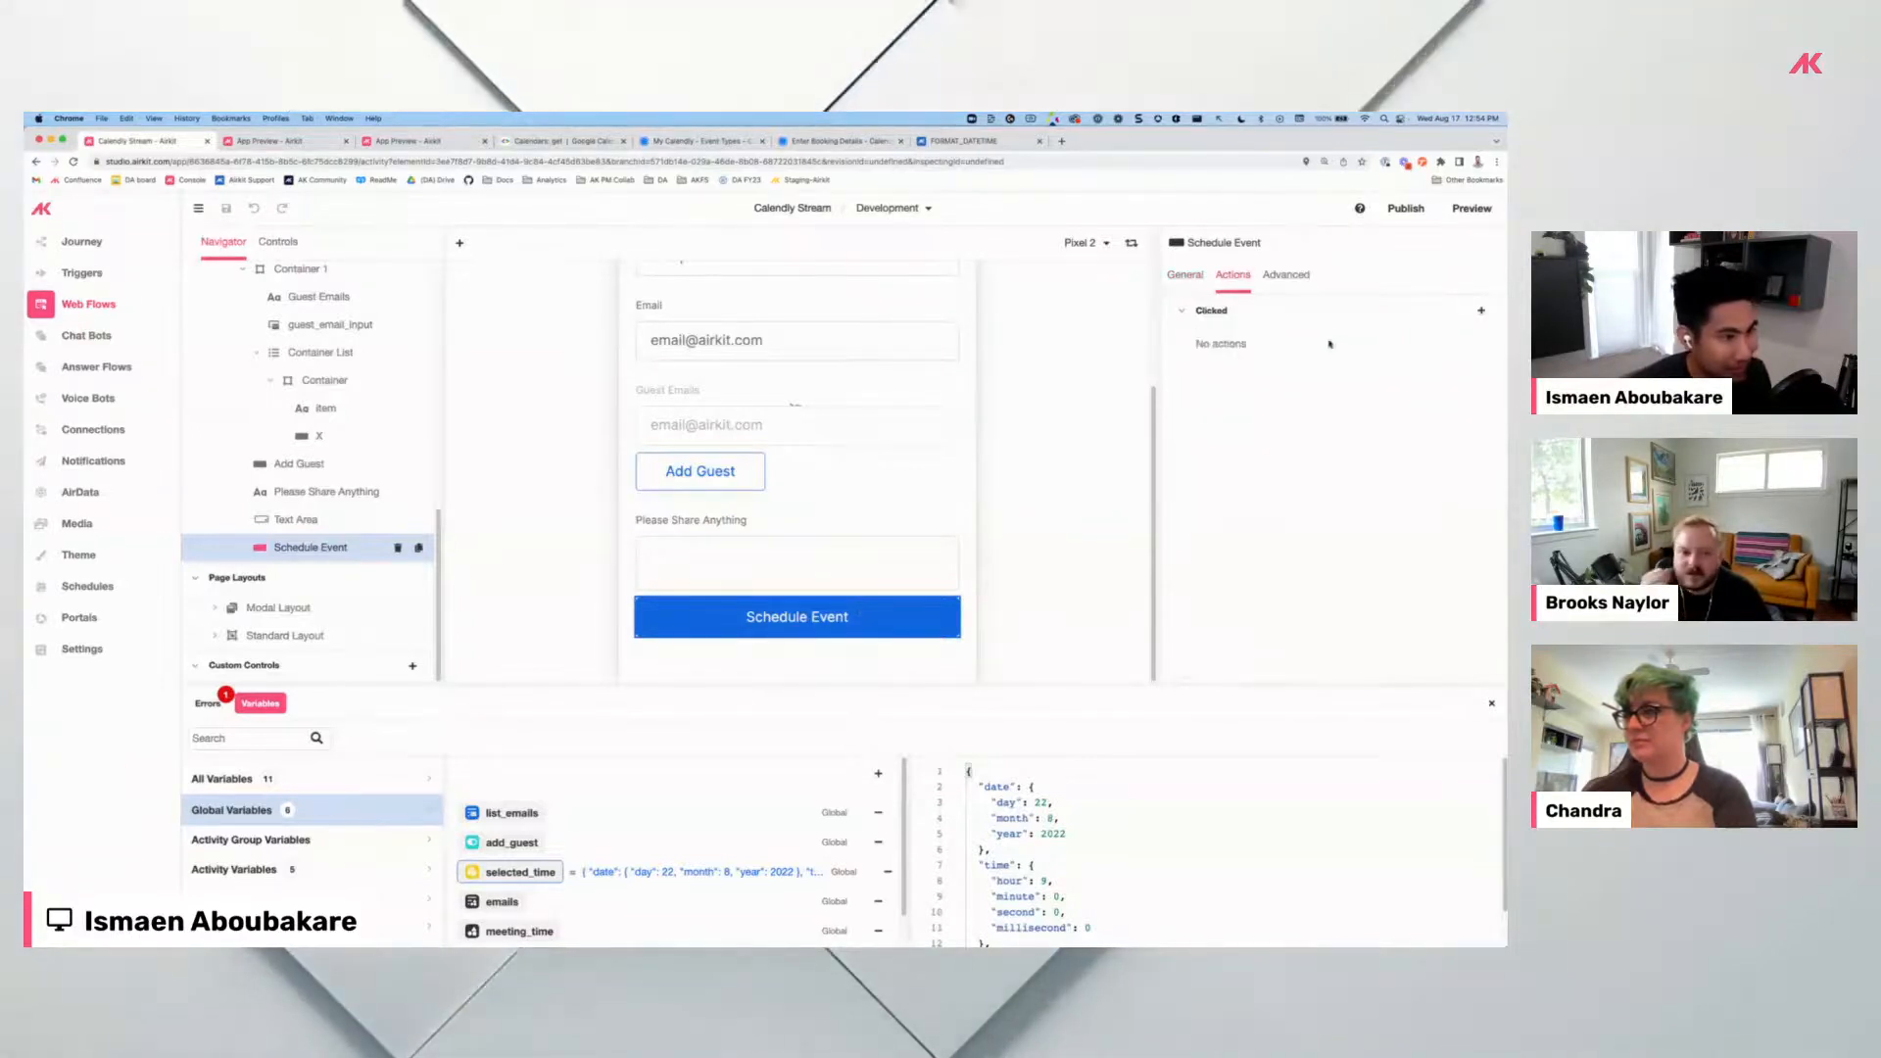
{"action": "left_click", "coordinate": [1481, 310]}
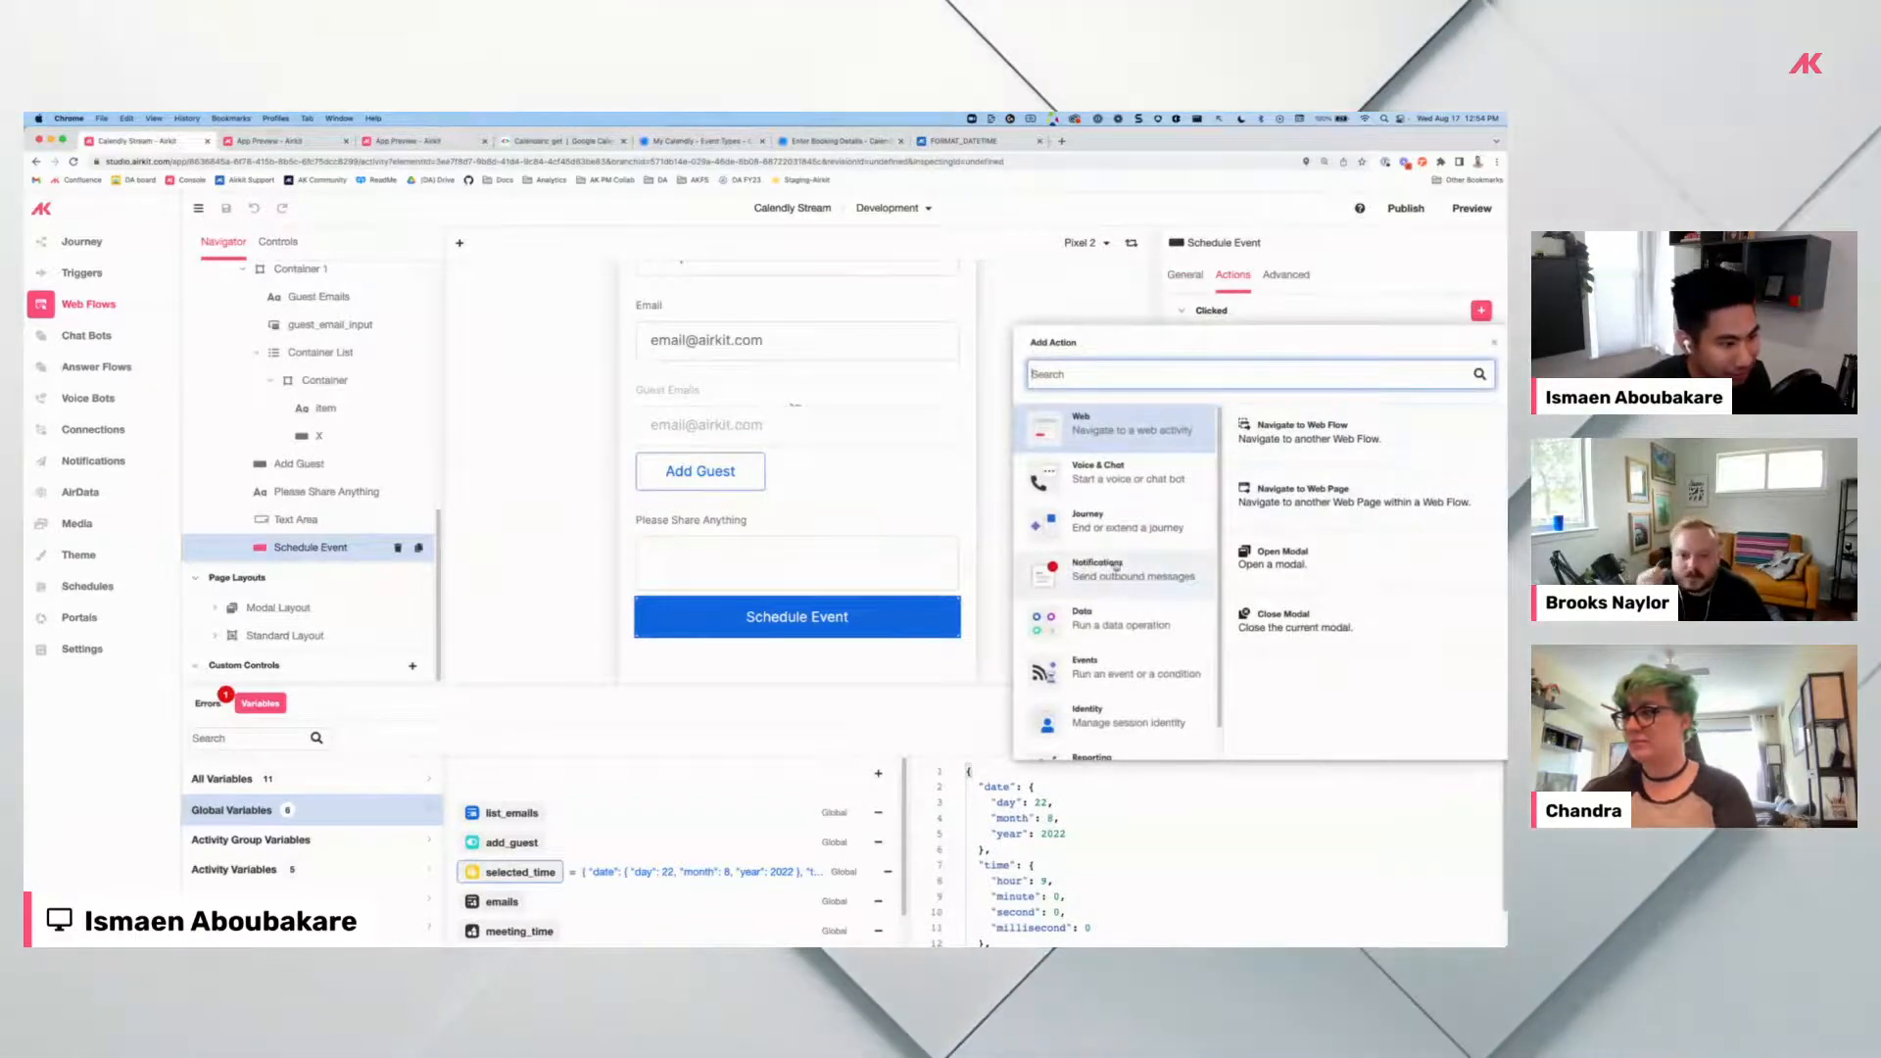
{"action": "left_click", "coordinate": [1126, 619]}
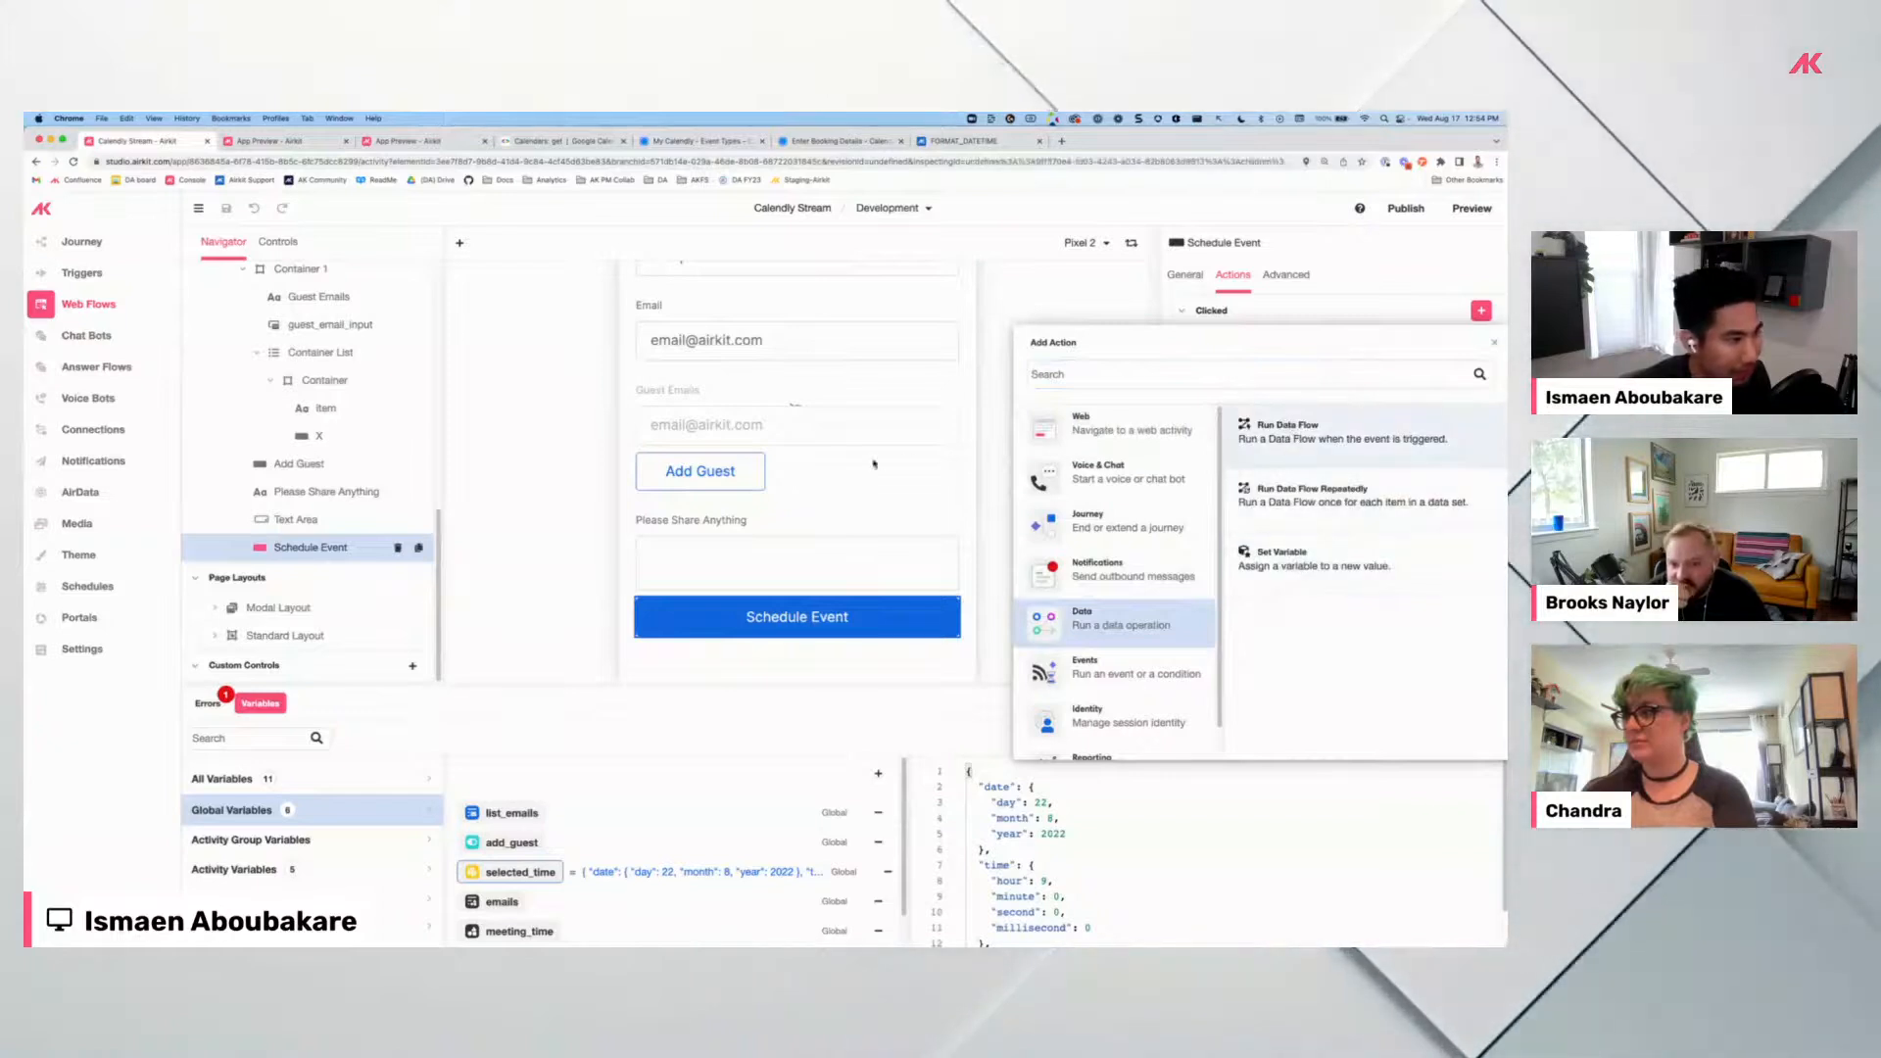
{"action": "left_click", "coordinate": [1293, 428]}
{"action": "left_click", "coordinate": [971, 325]}
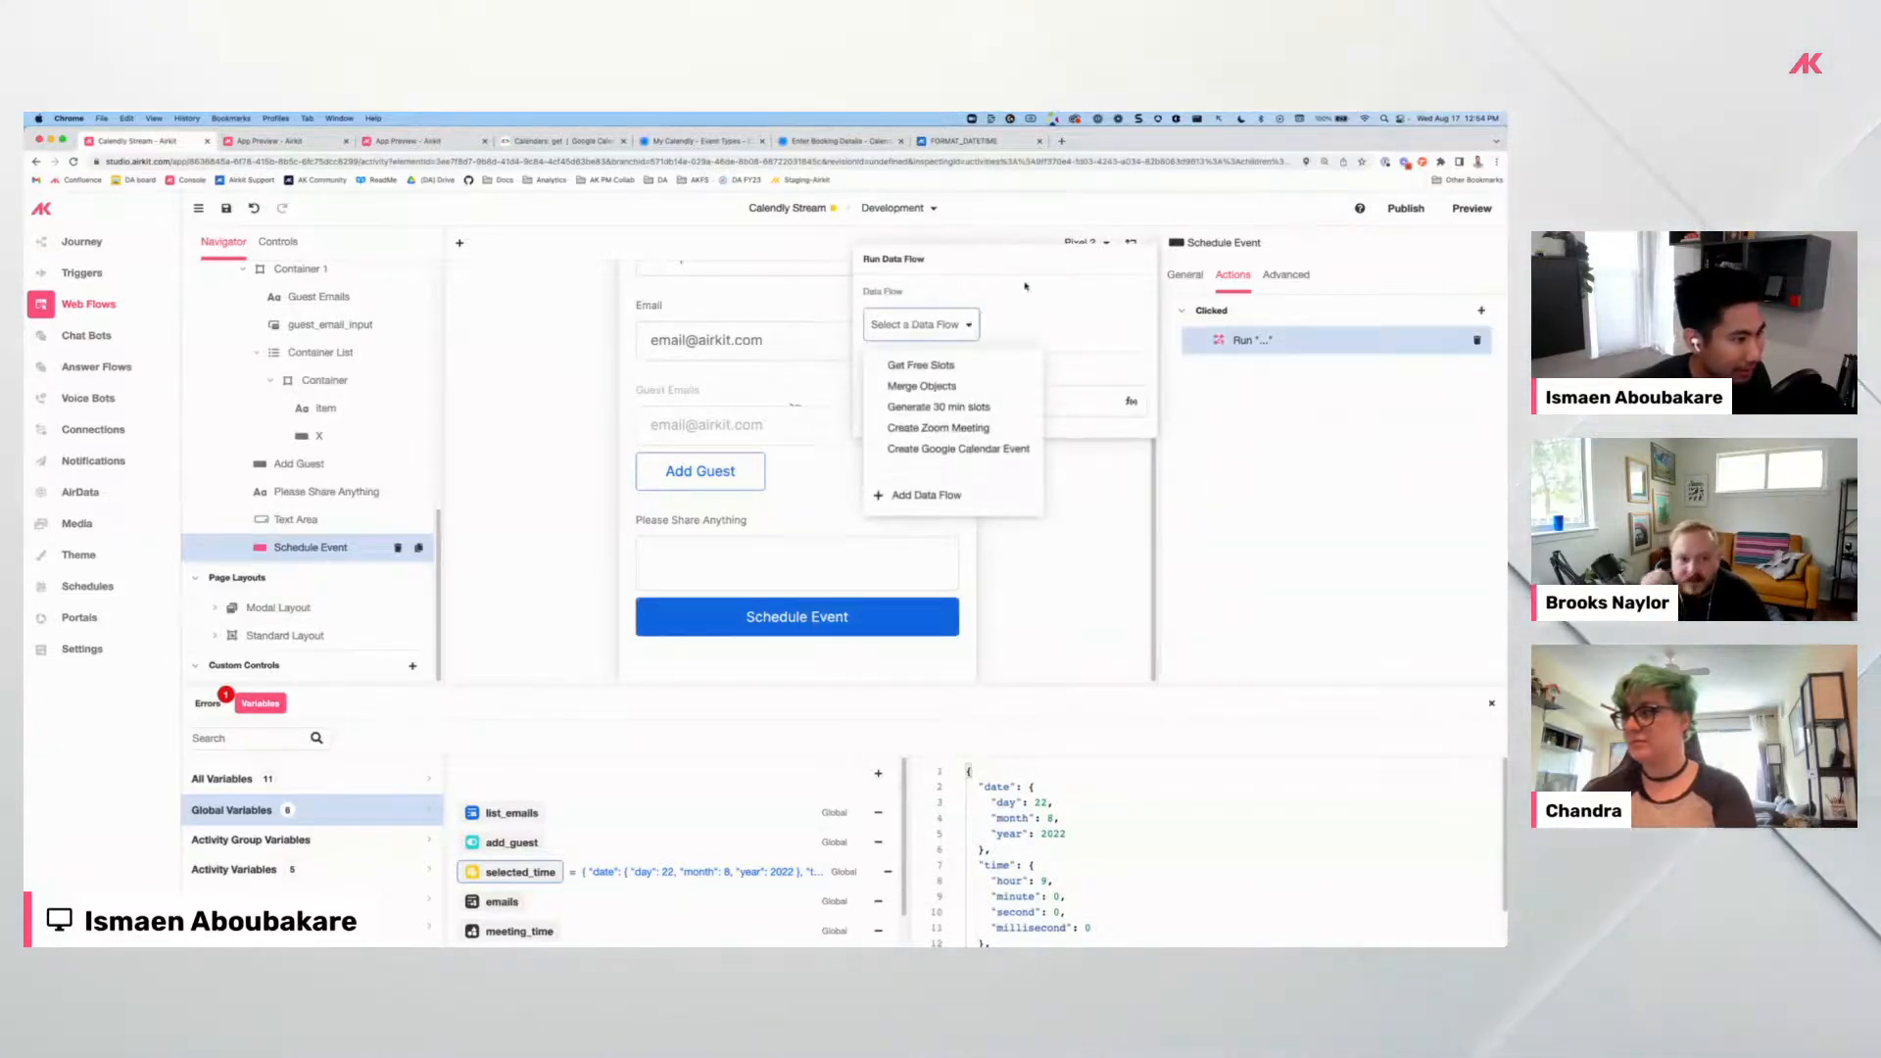
{"action": "left_click", "coordinate": [911, 449]}
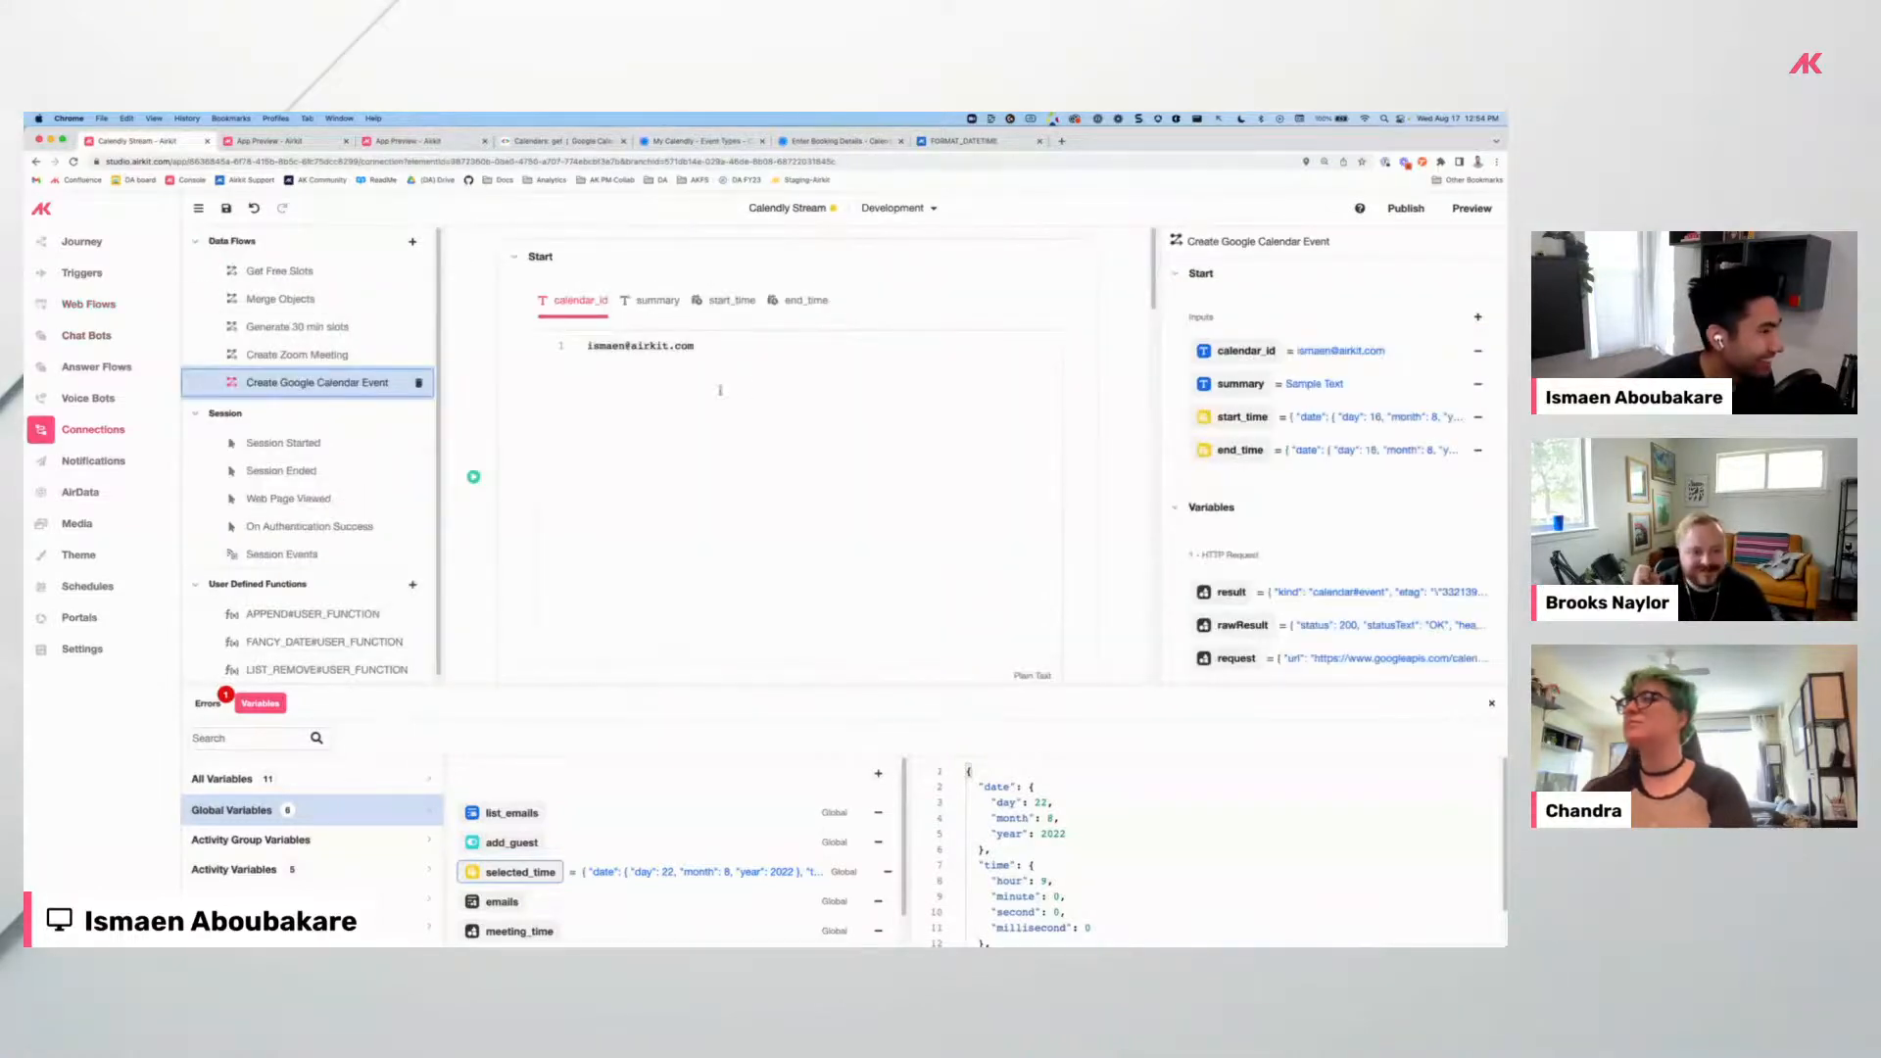
Scroll through the Create Google Calendar Event request URL, body and run results to review them.
{"action": "scroll", "coordinate": [526, 370], "scroll_direction": "down", "scroll_amount": 10}
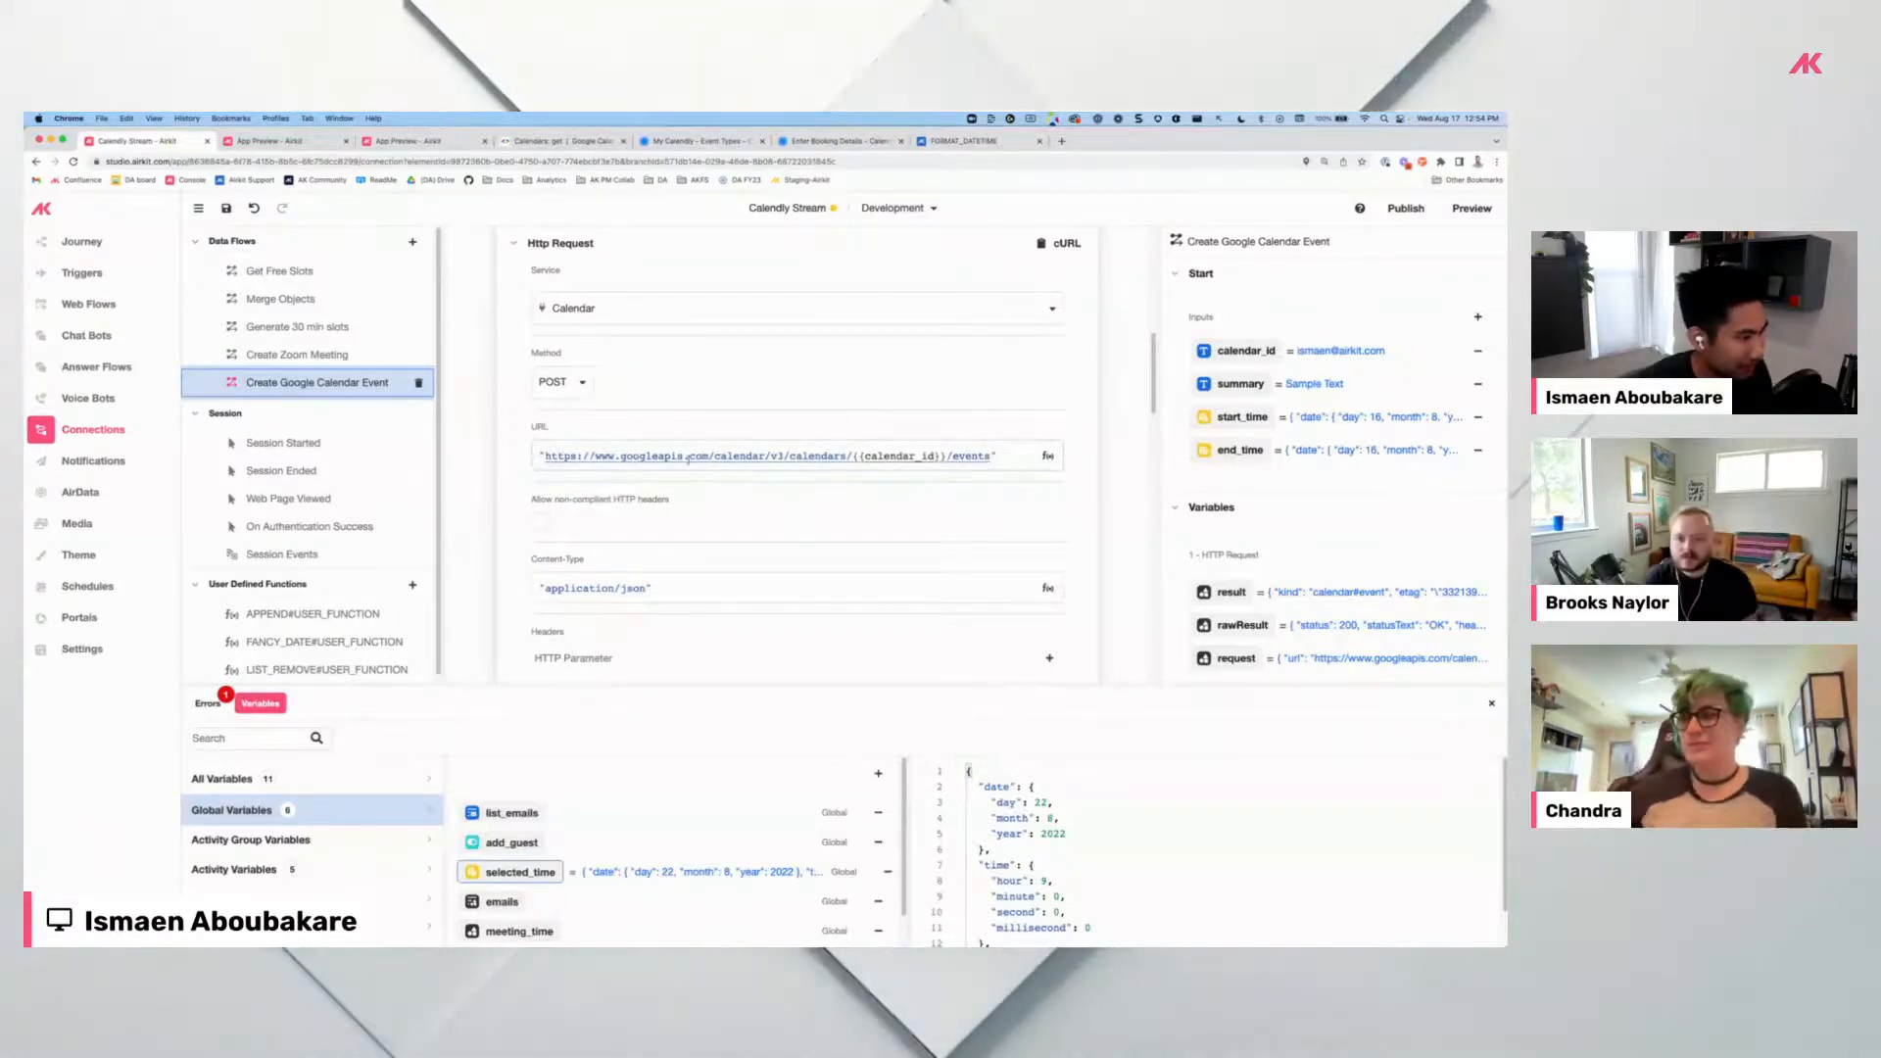
{"action": "scroll", "coordinate": [673, 476], "scroll_direction": "down", "scroll_amount": 3}
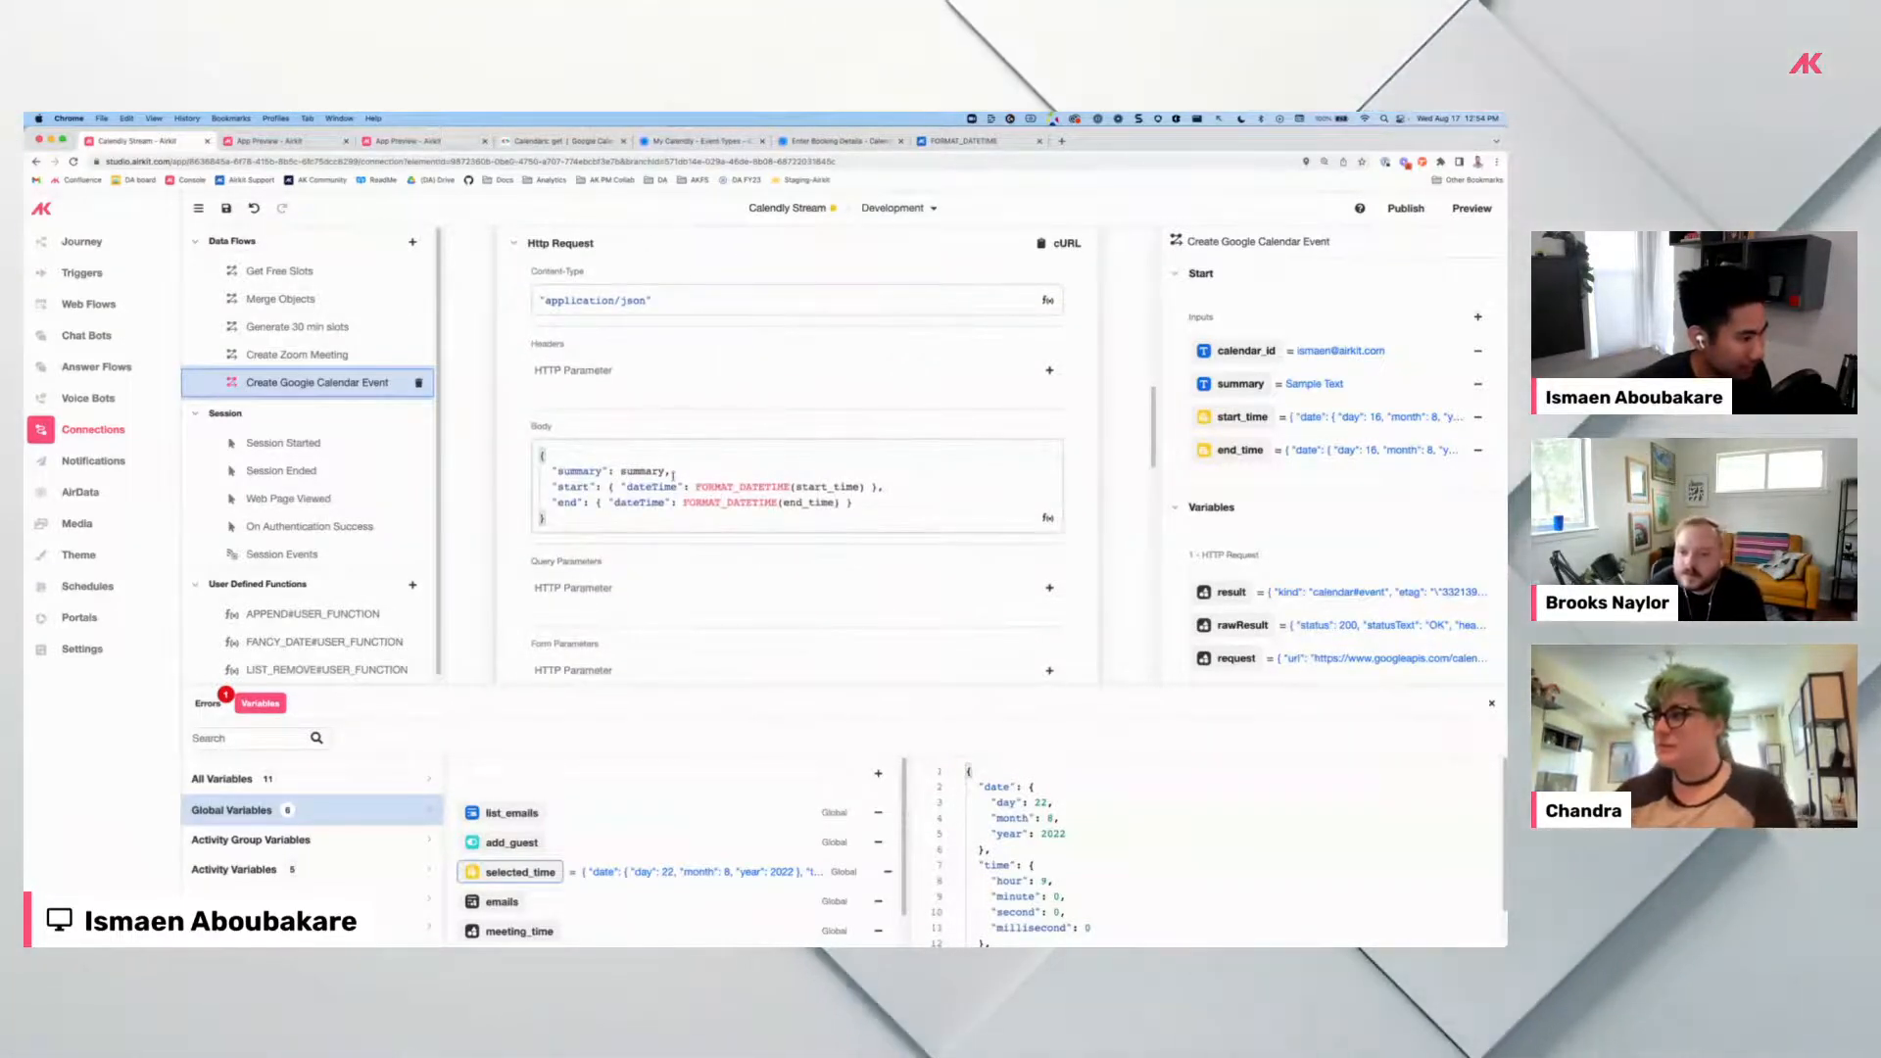
{"action": "scroll", "coordinate": [673, 476], "scroll_direction": "up", "scroll_amount": 5}
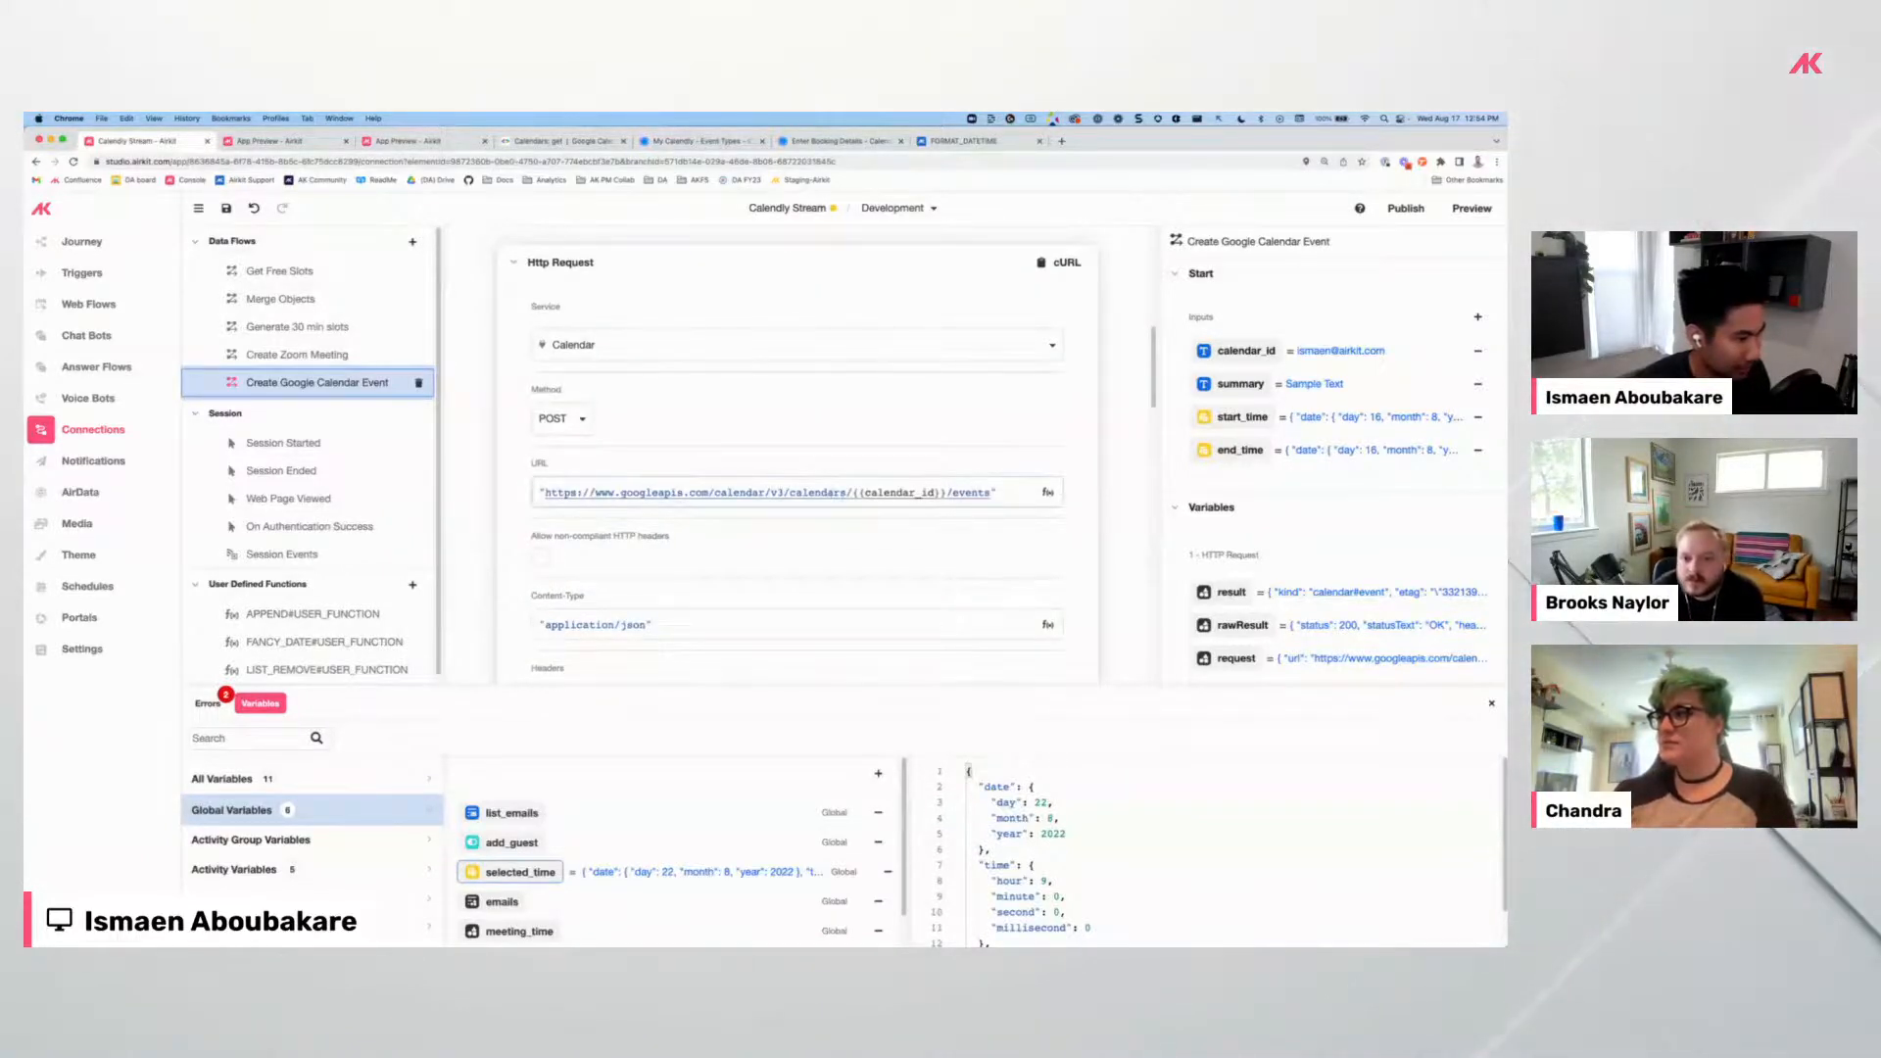
{"action": "scroll", "coordinate": [607, 490], "scroll_direction": "down", "scroll_amount": 8}
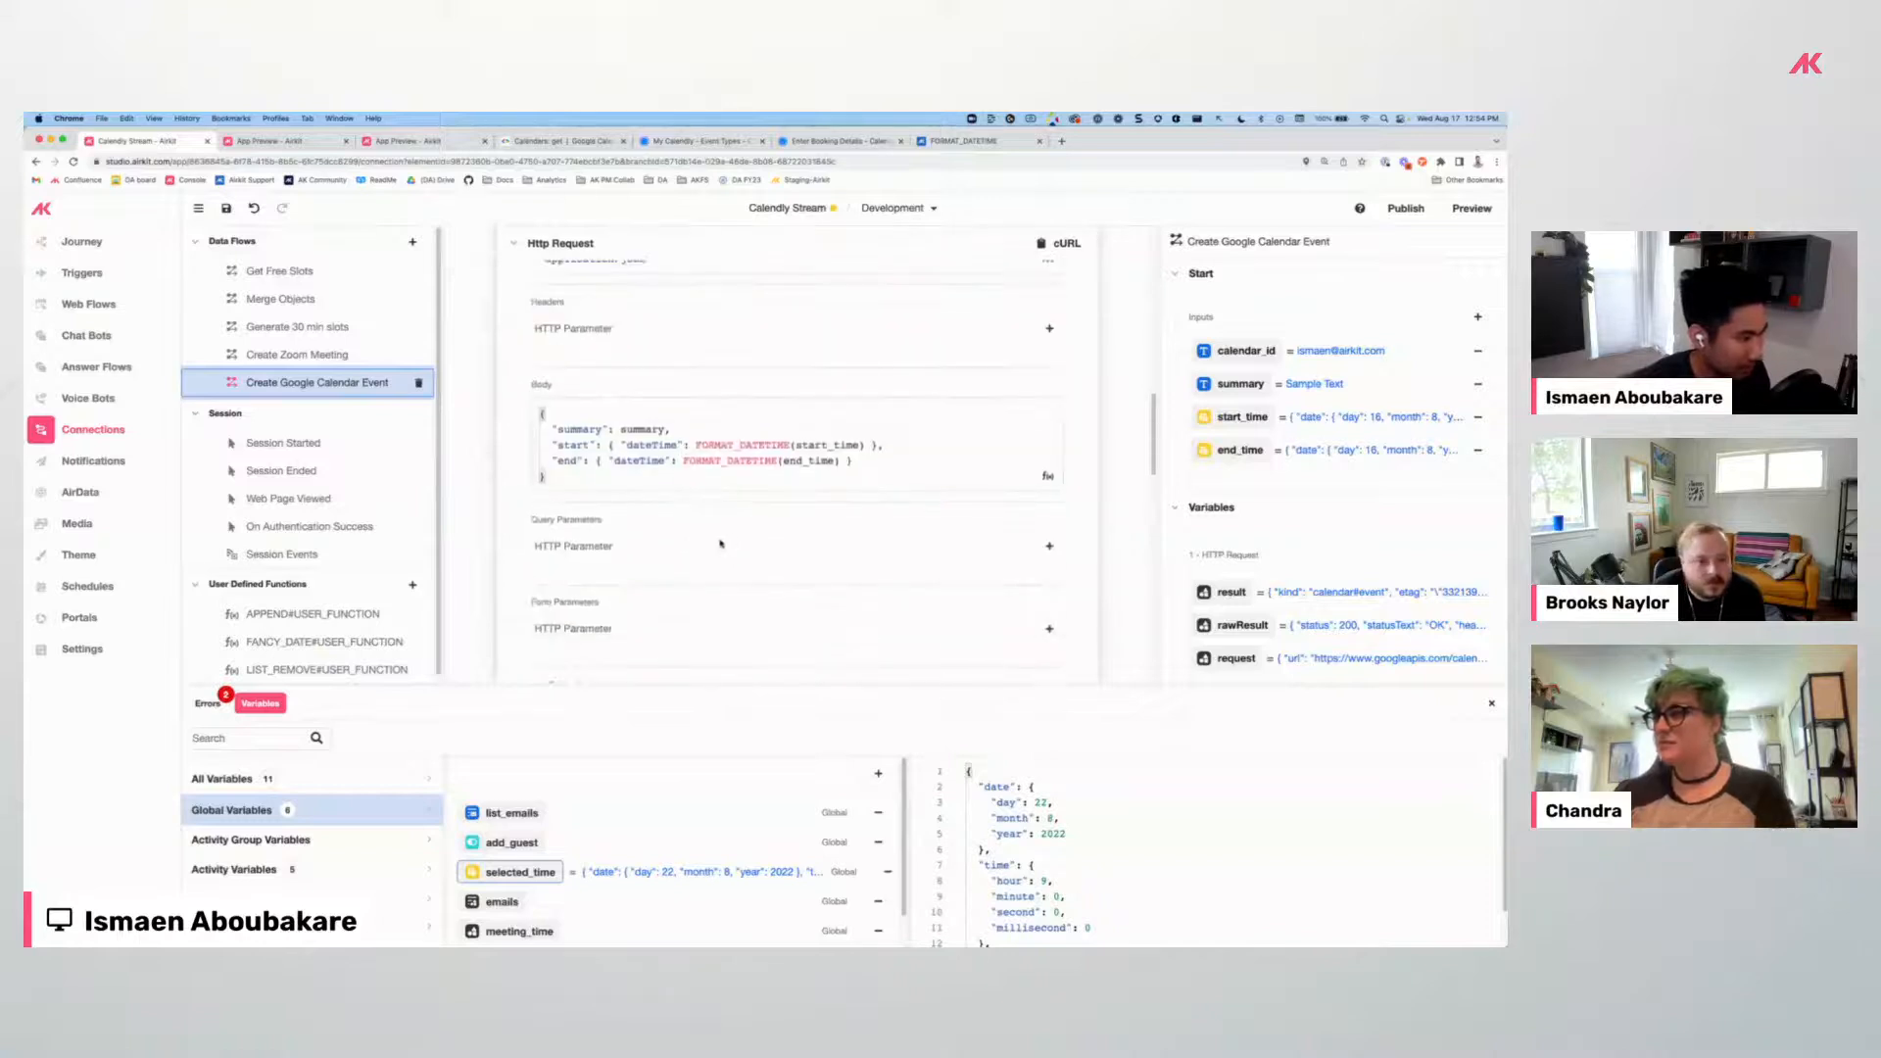
{"action": "scroll", "coordinate": [623, 522], "scroll_direction": "up", "scroll_amount": 5}
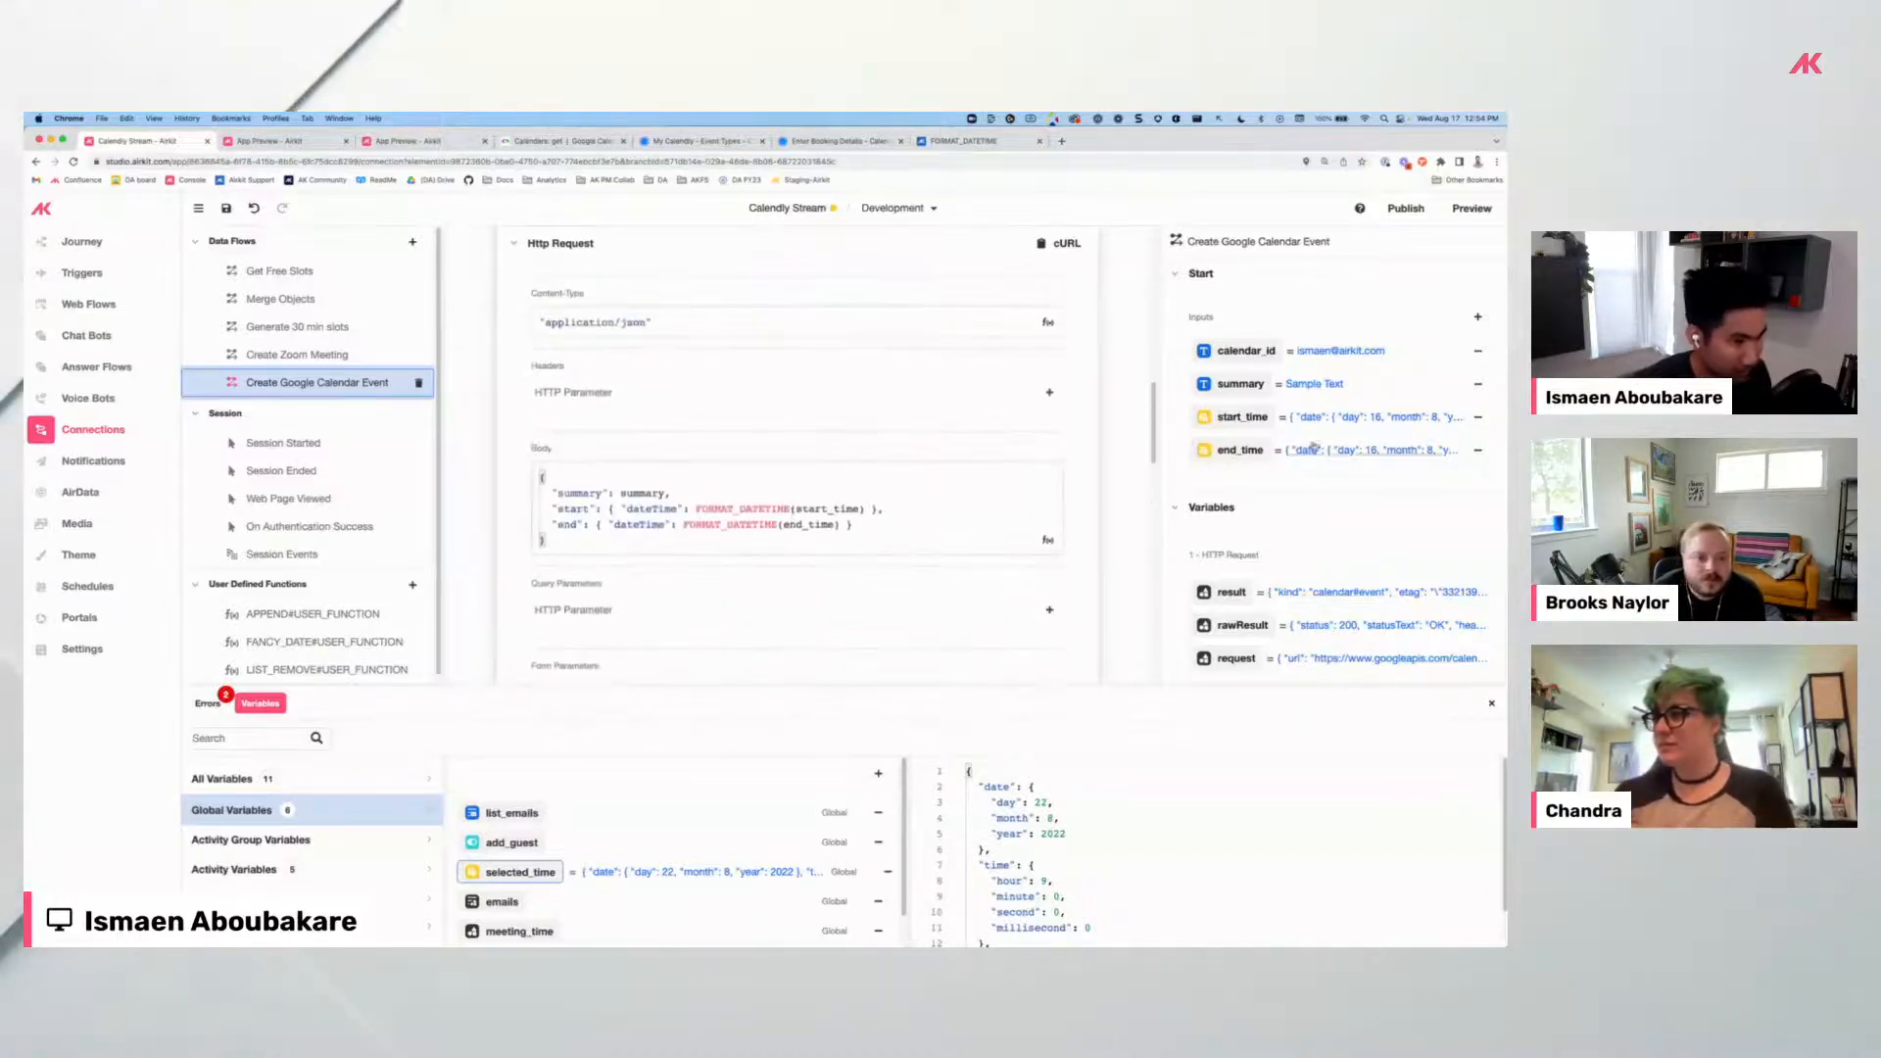
{"action": "scroll", "coordinate": [666, 529], "scroll_direction": "up", "scroll_amount": 4}
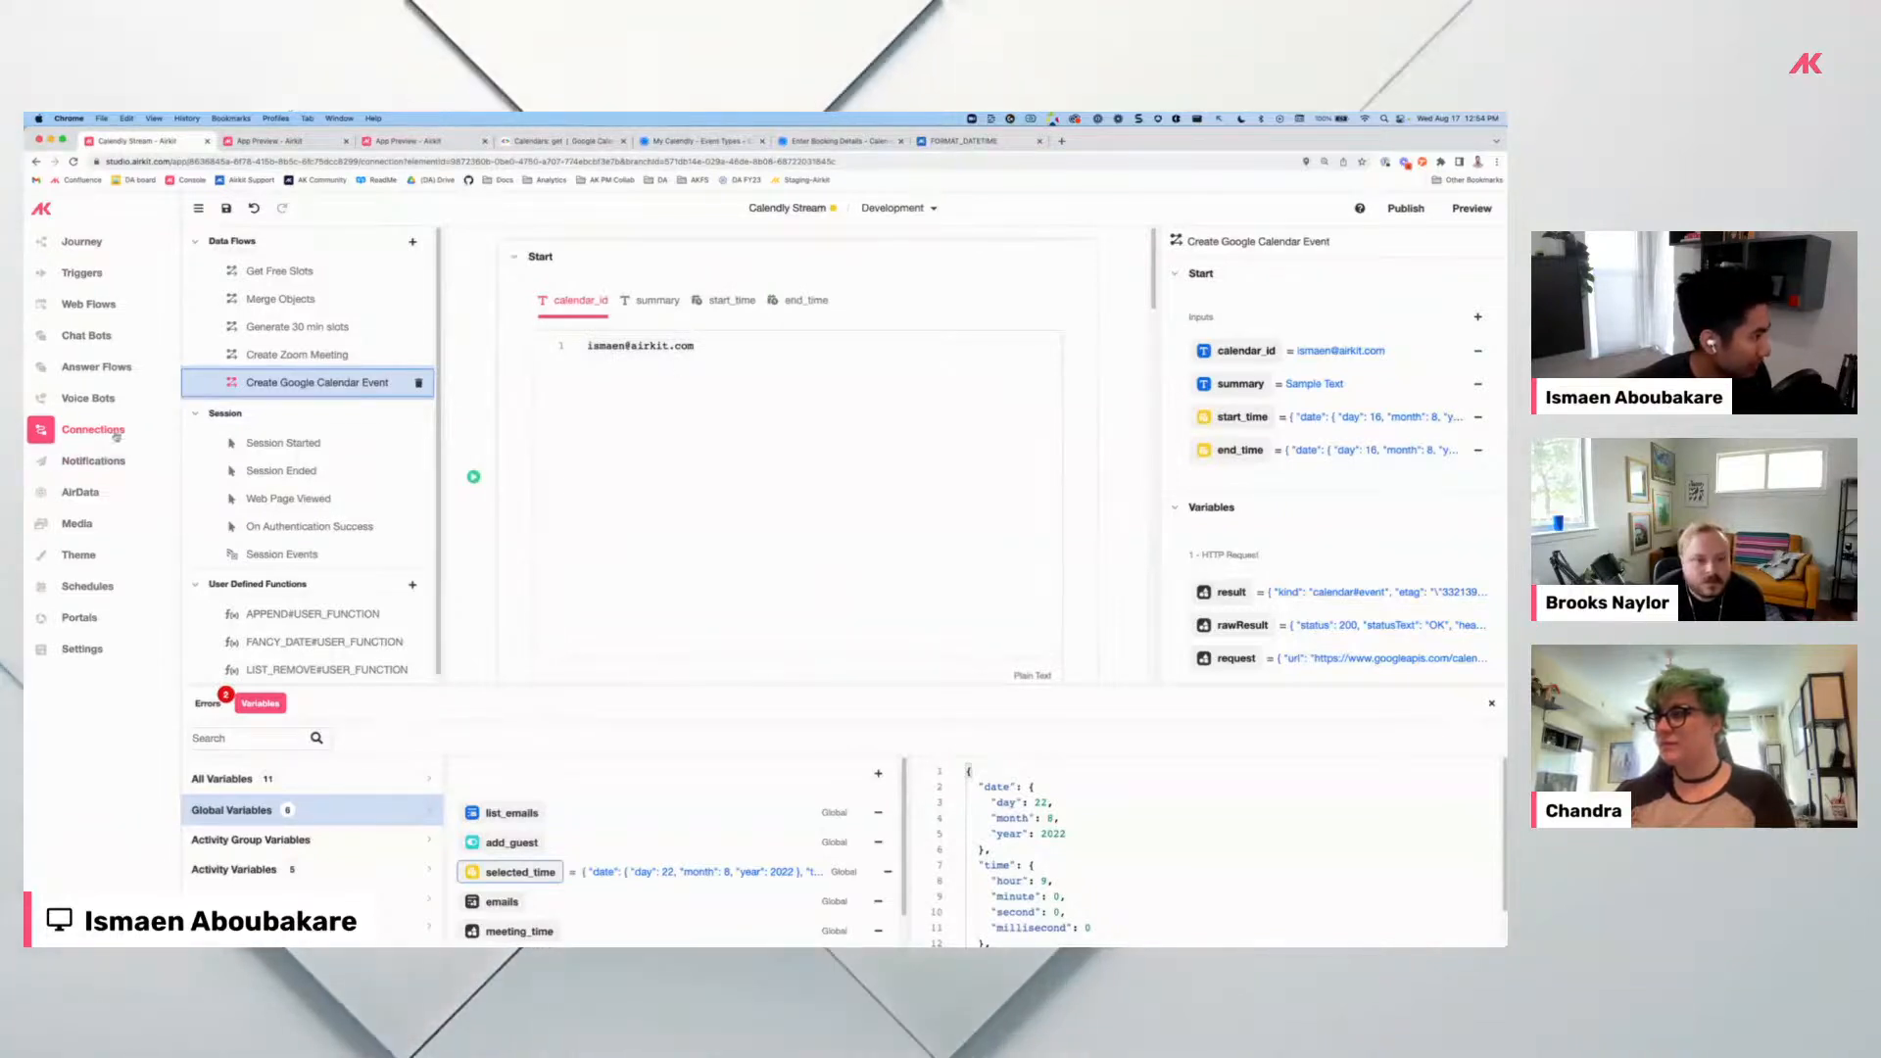
{"action": "scroll", "coordinate": [737, 458], "scroll_direction": "down", "scroll_amount": 10}
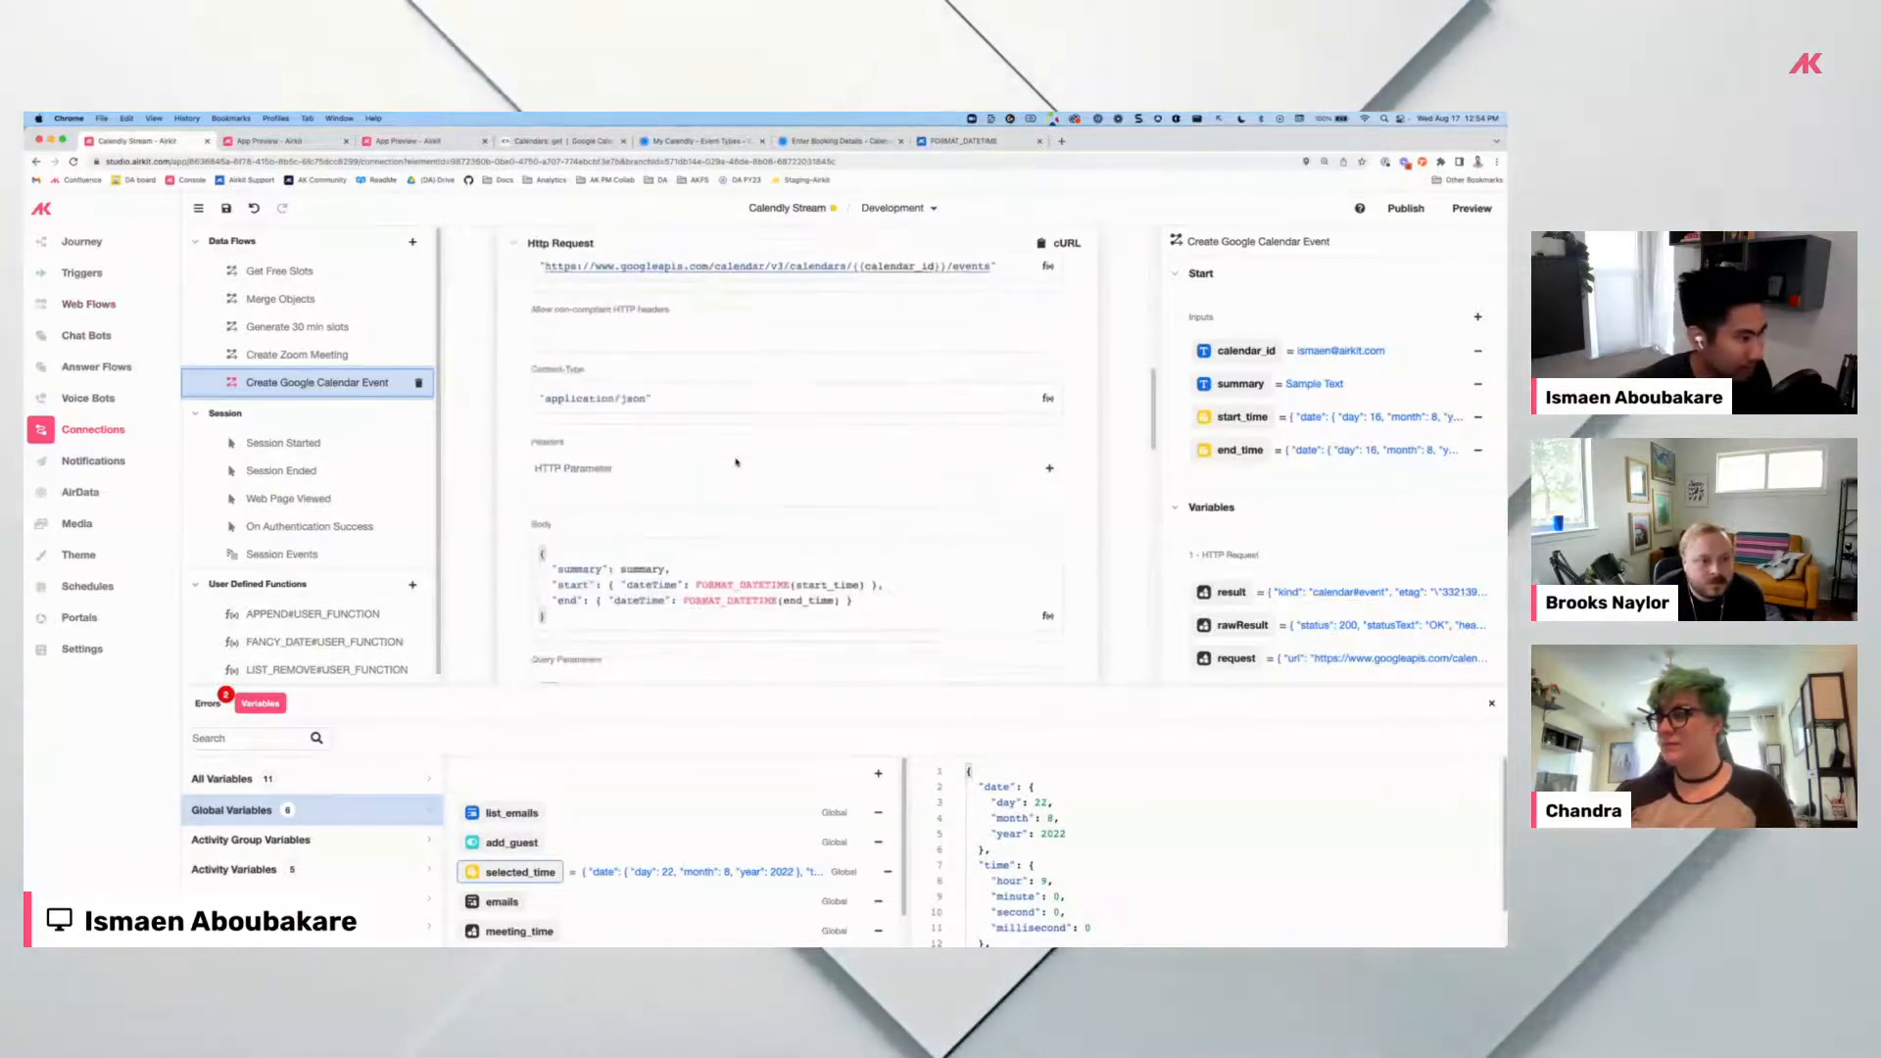
{"action": "scroll", "coordinate": [735, 461], "scroll_direction": "up", "scroll_amount": 6}
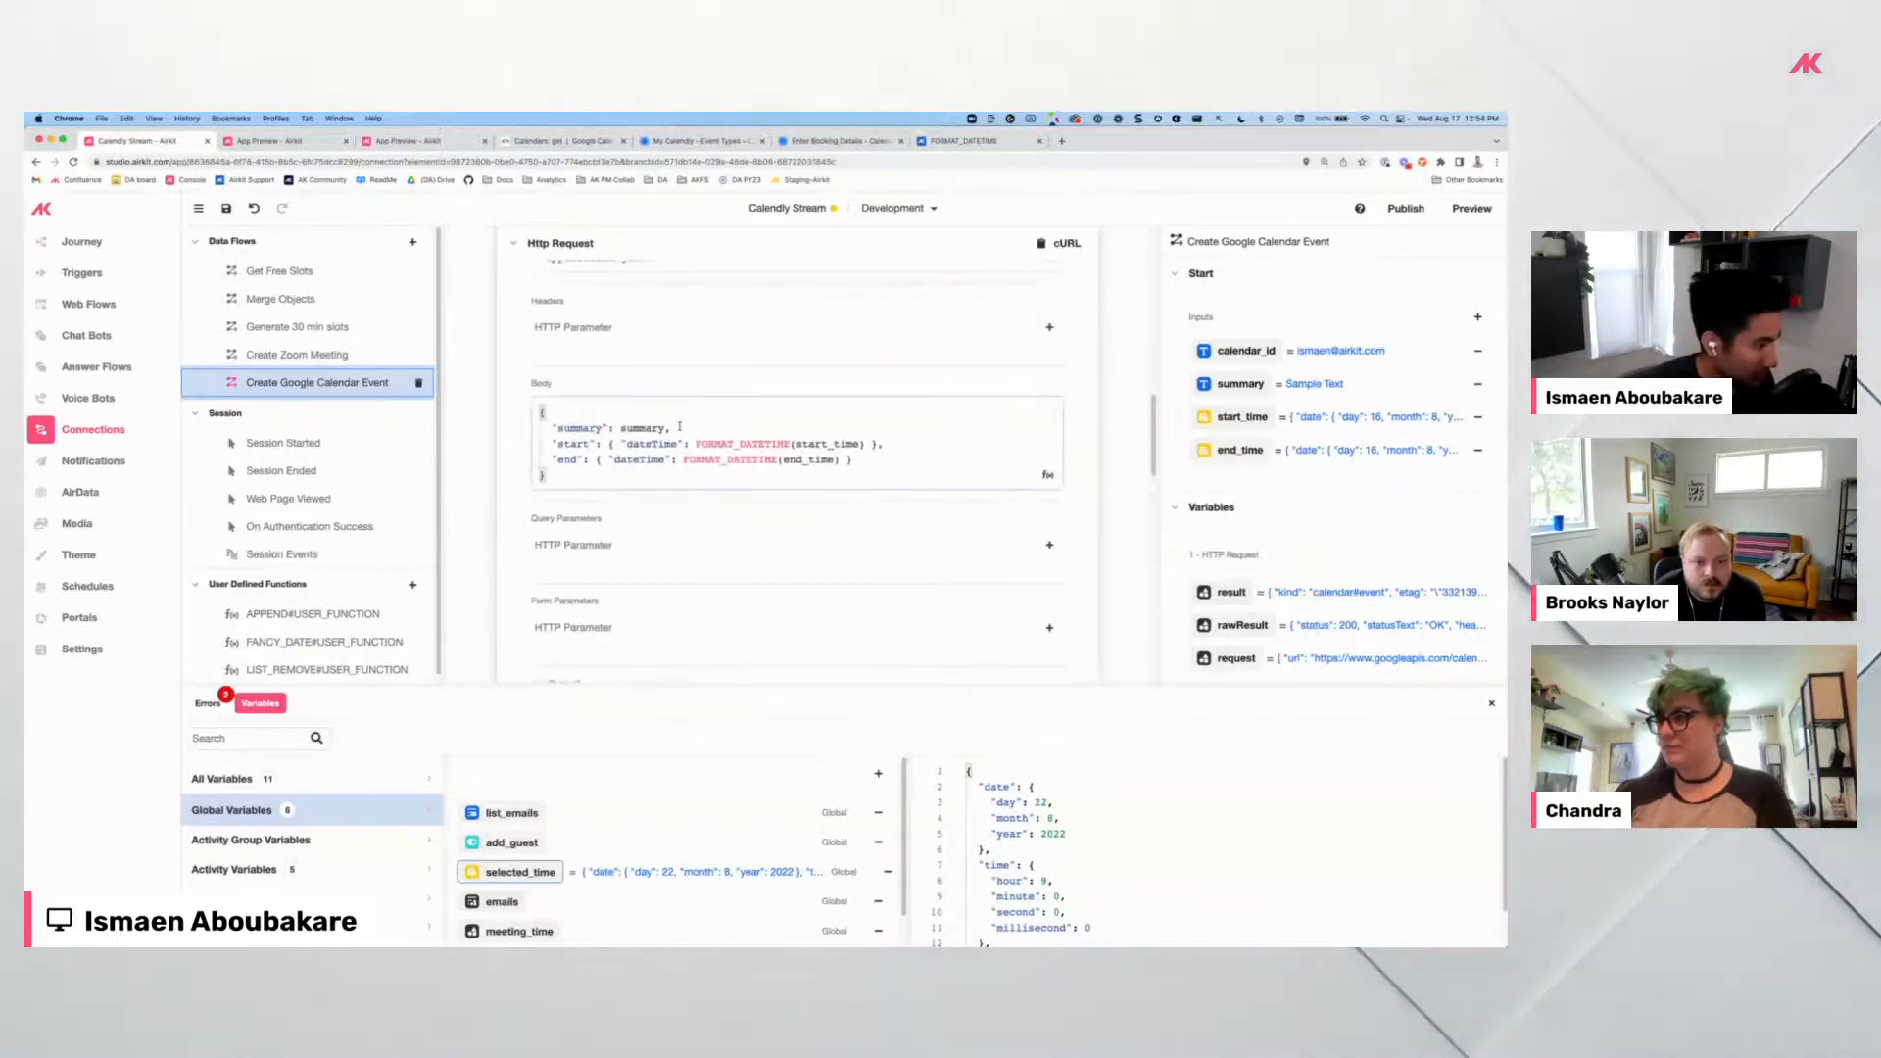
{"action": "scroll", "coordinate": [783, 461], "scroll_direction": "up", "scroll_amount": 5}
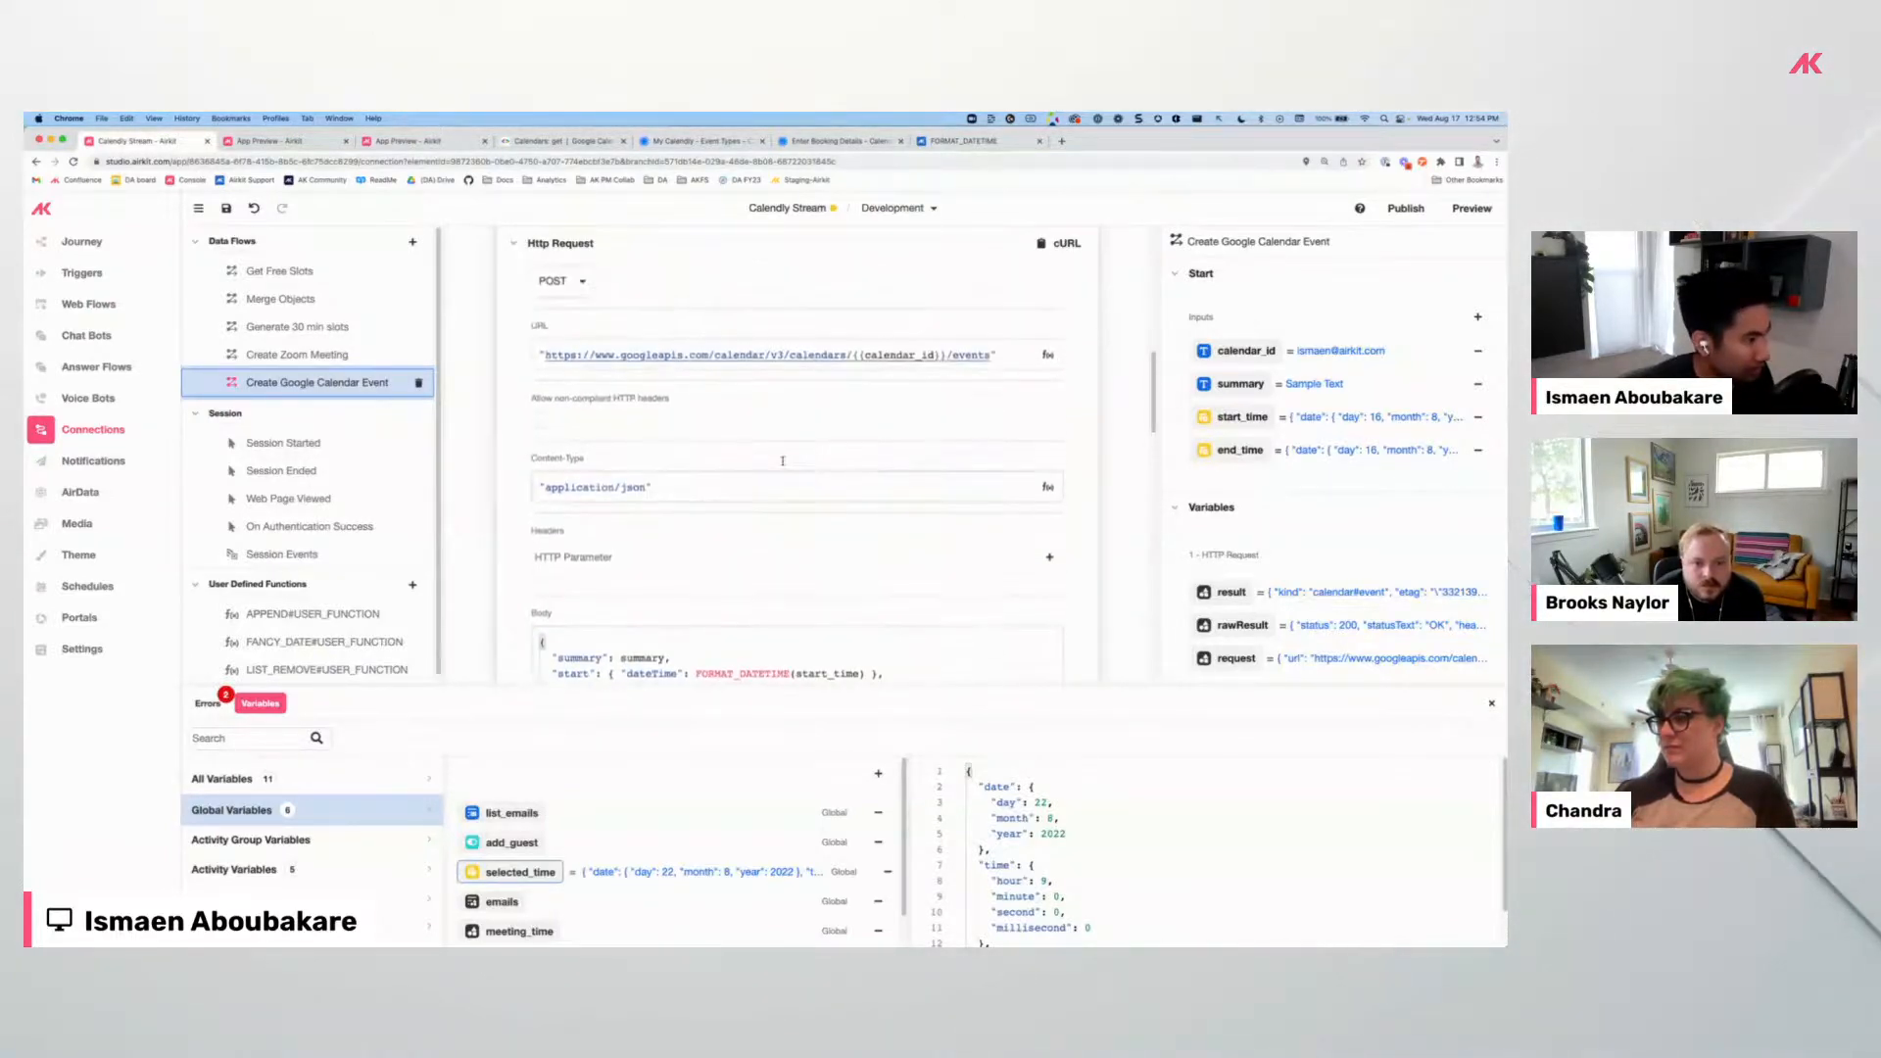
{"action": "scroll", "coordinate": [782, 460], "scroll_direction": "down", "scroll_amount": 5}
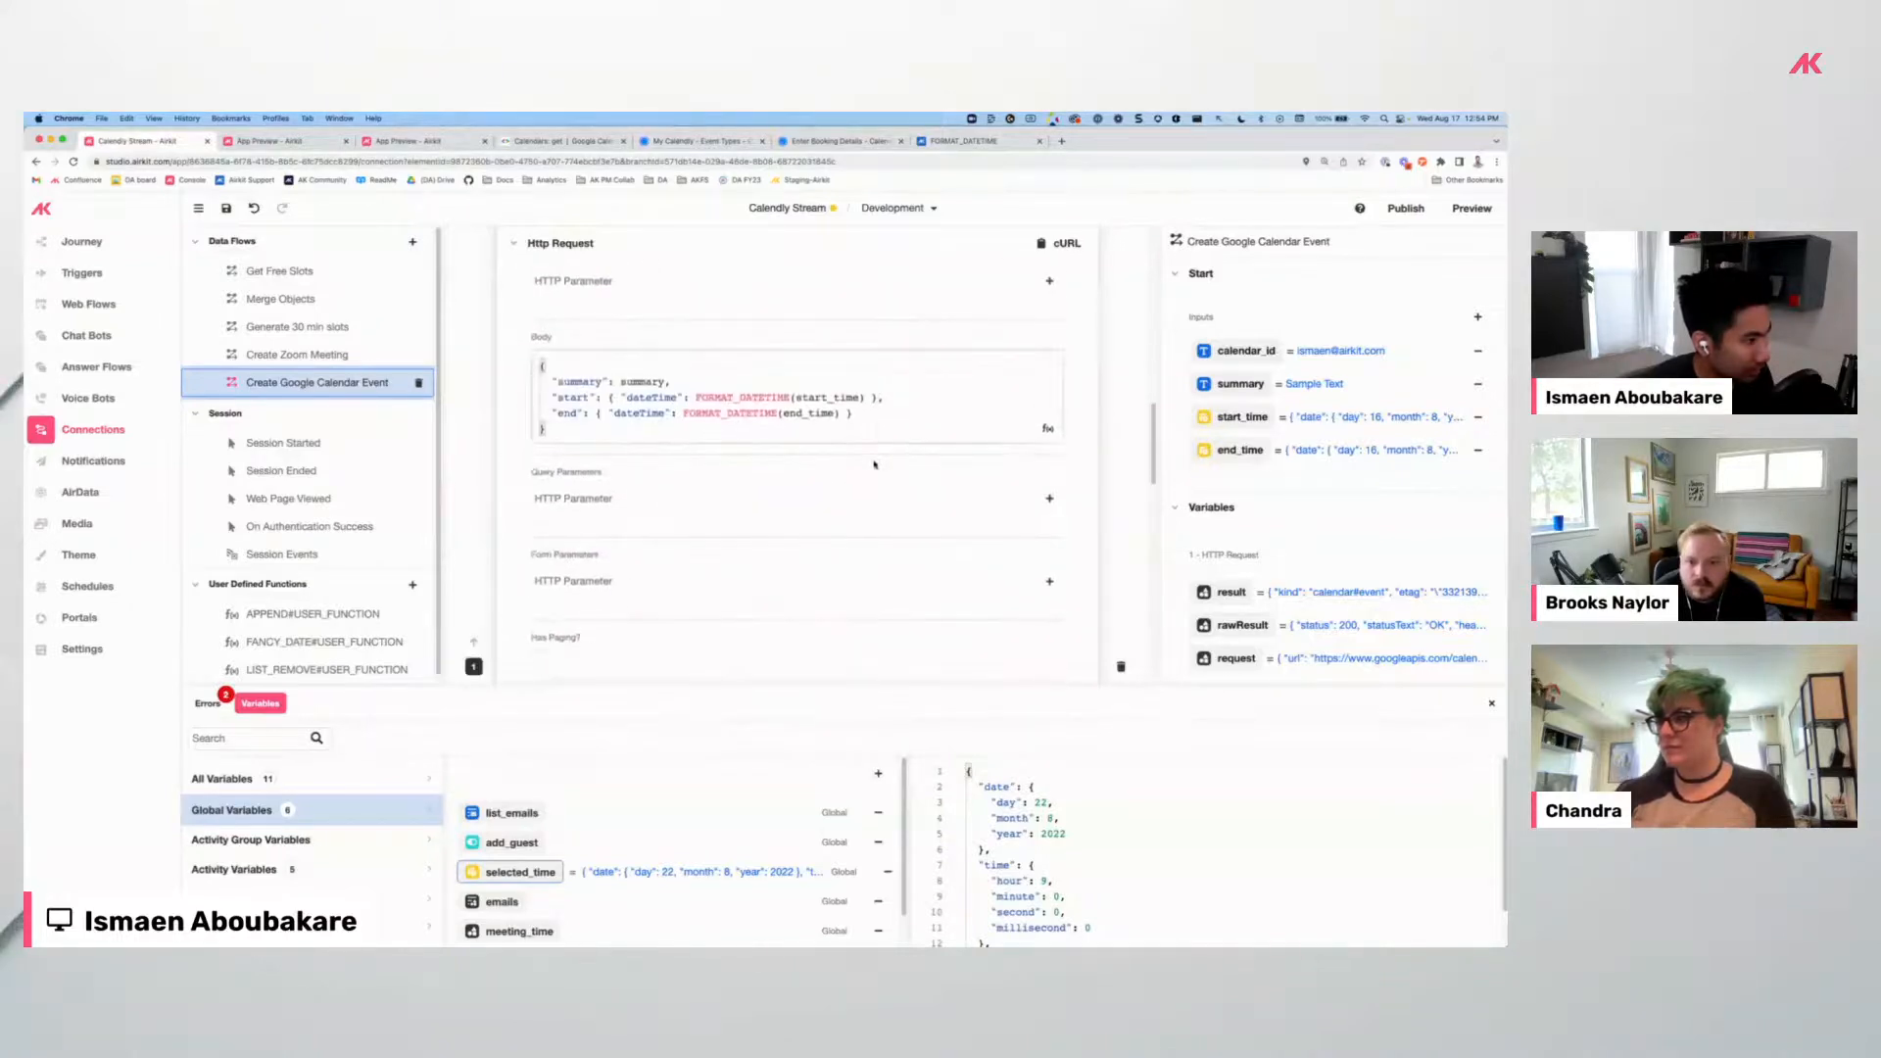
{"action": "scroll", "coordinate": [787, 419], "scroll_direction": "up", "scroll_amount": 5}
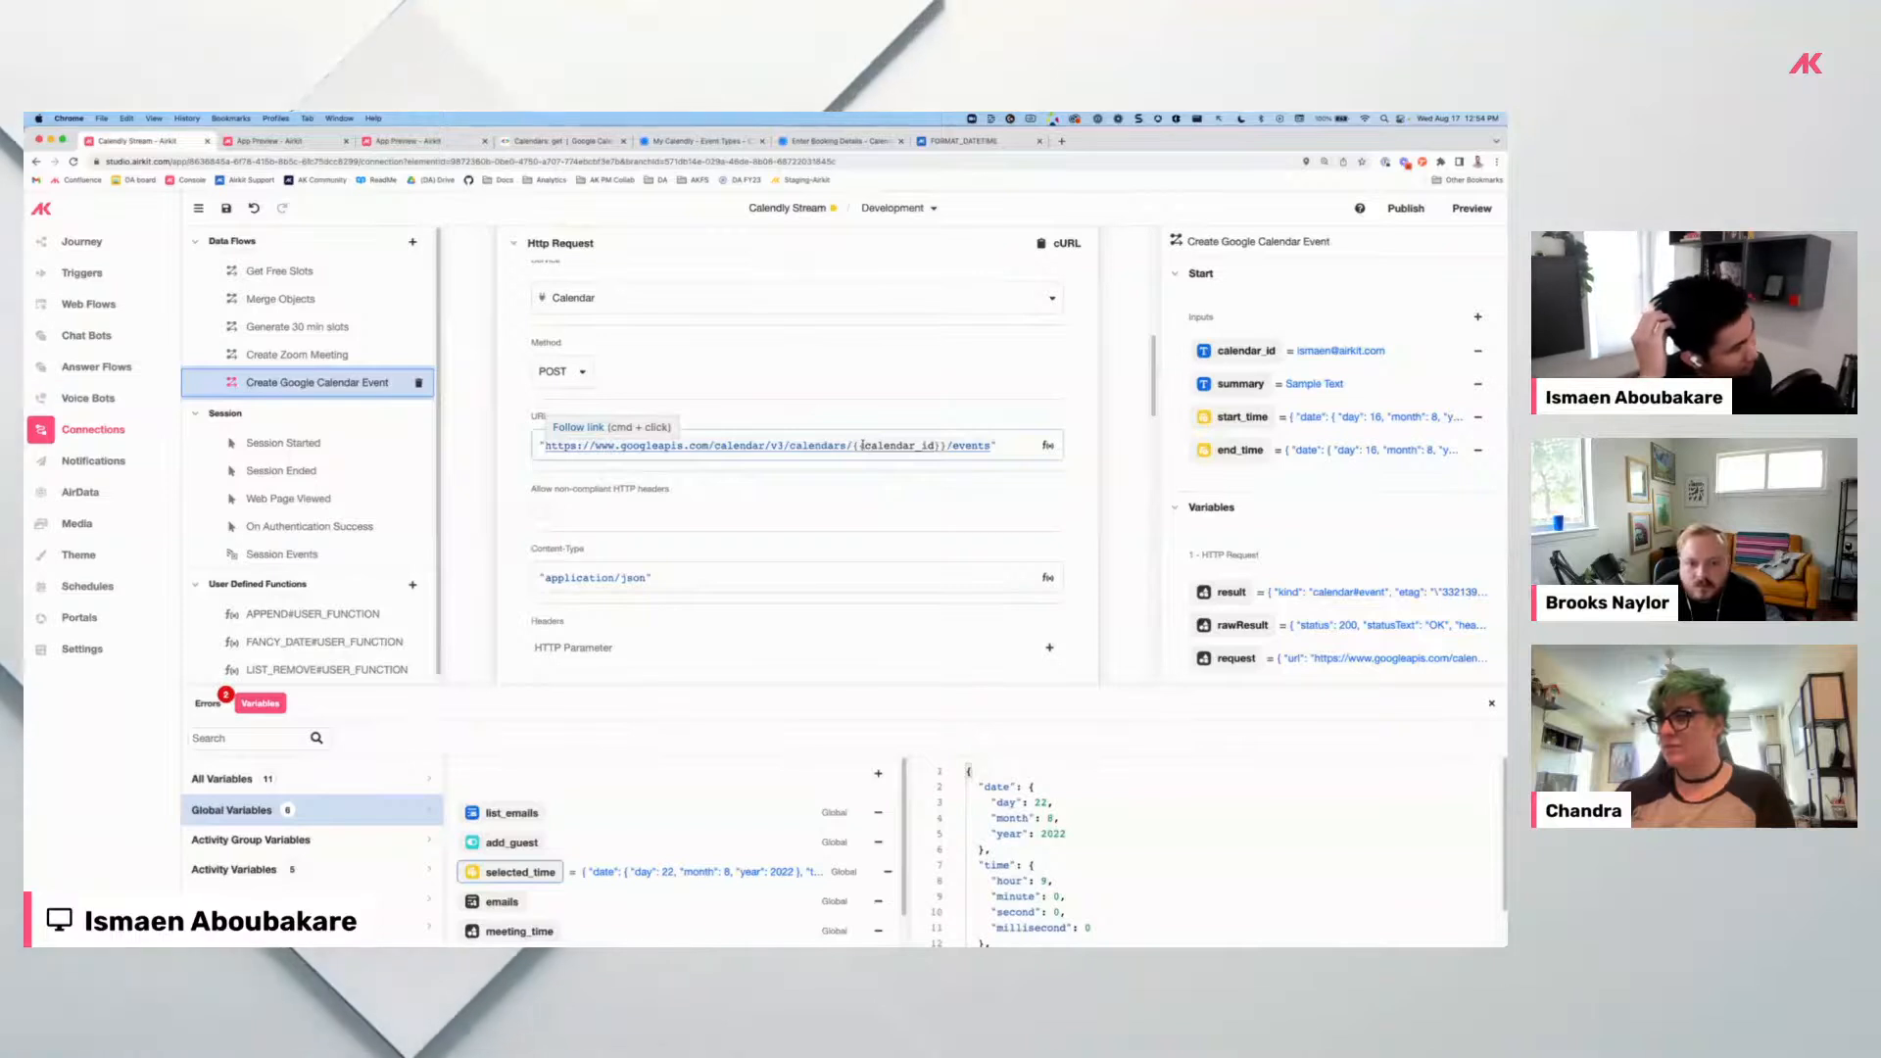
{"action": "scroll", "coordinate": [785, 388], "scroll_direction": "down", "scroll_amount": 5}
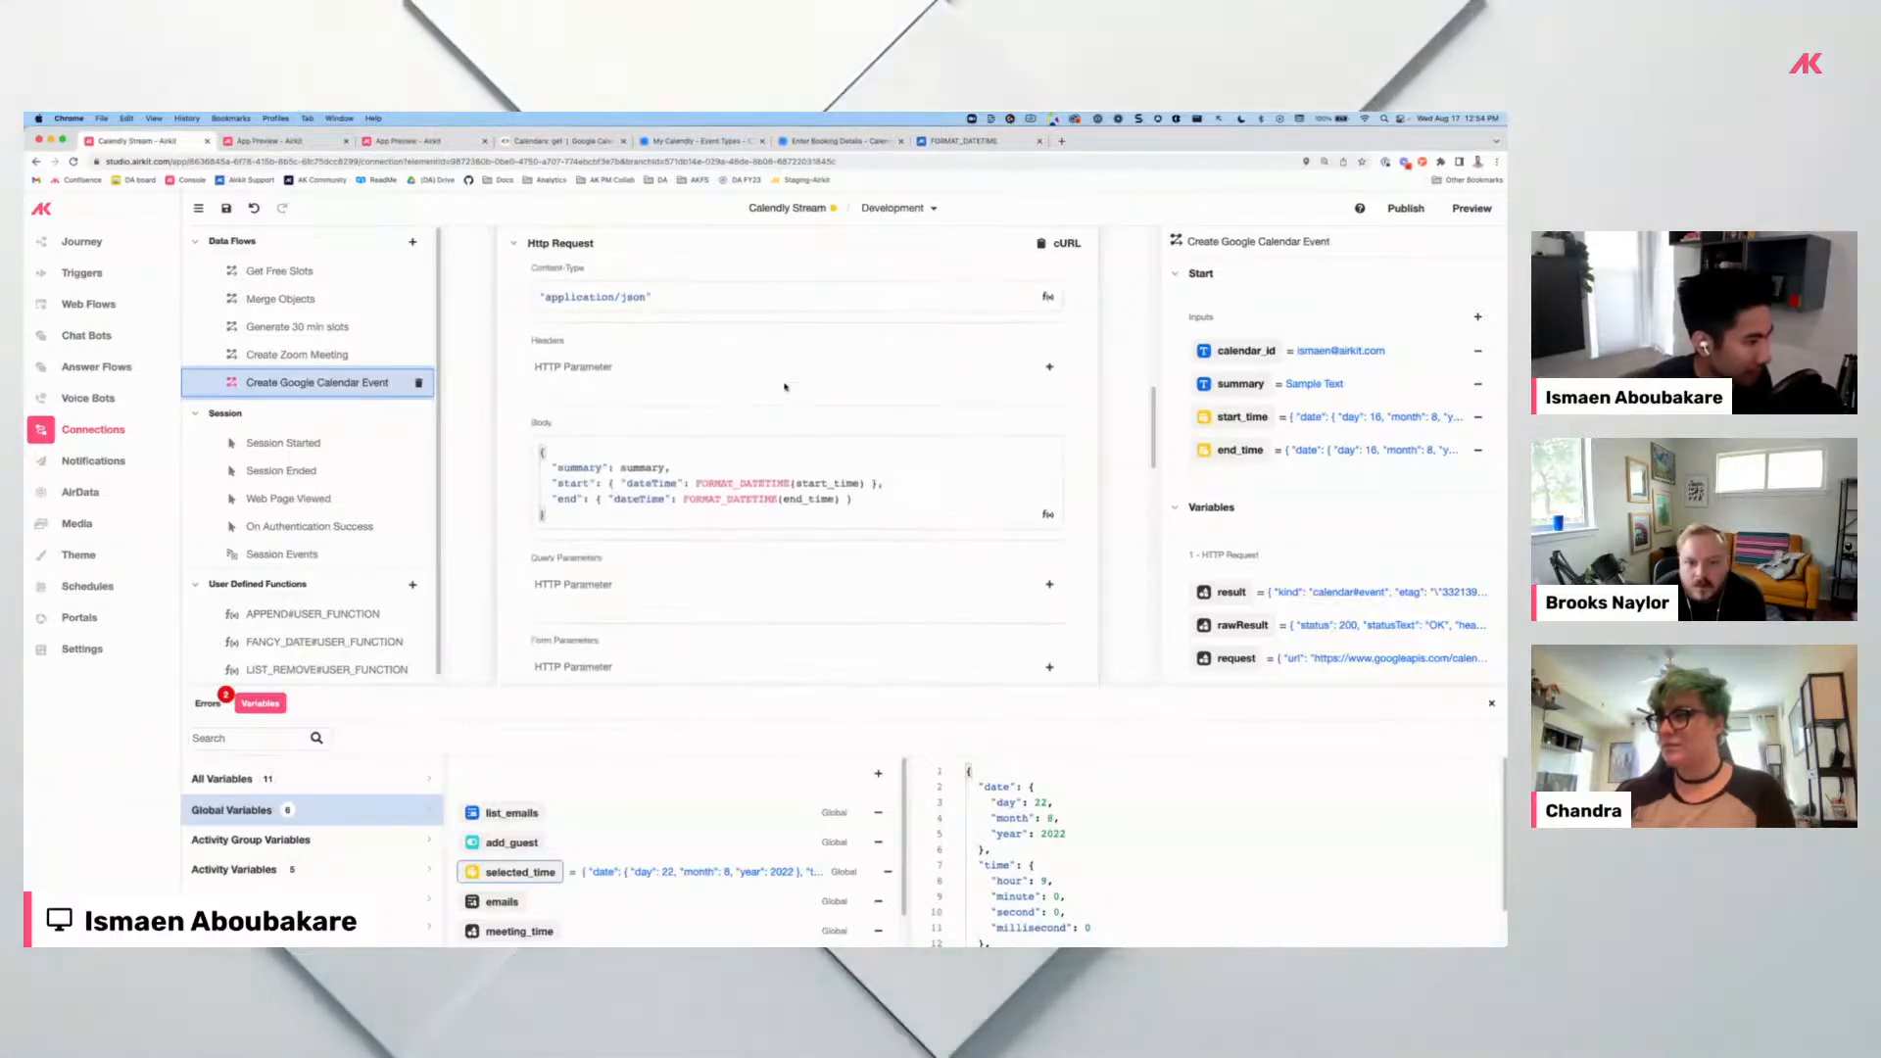
{"action": "scroll", "coordinate": [842, 450], "scroll_direction": "down", "scroll_amount": 8}
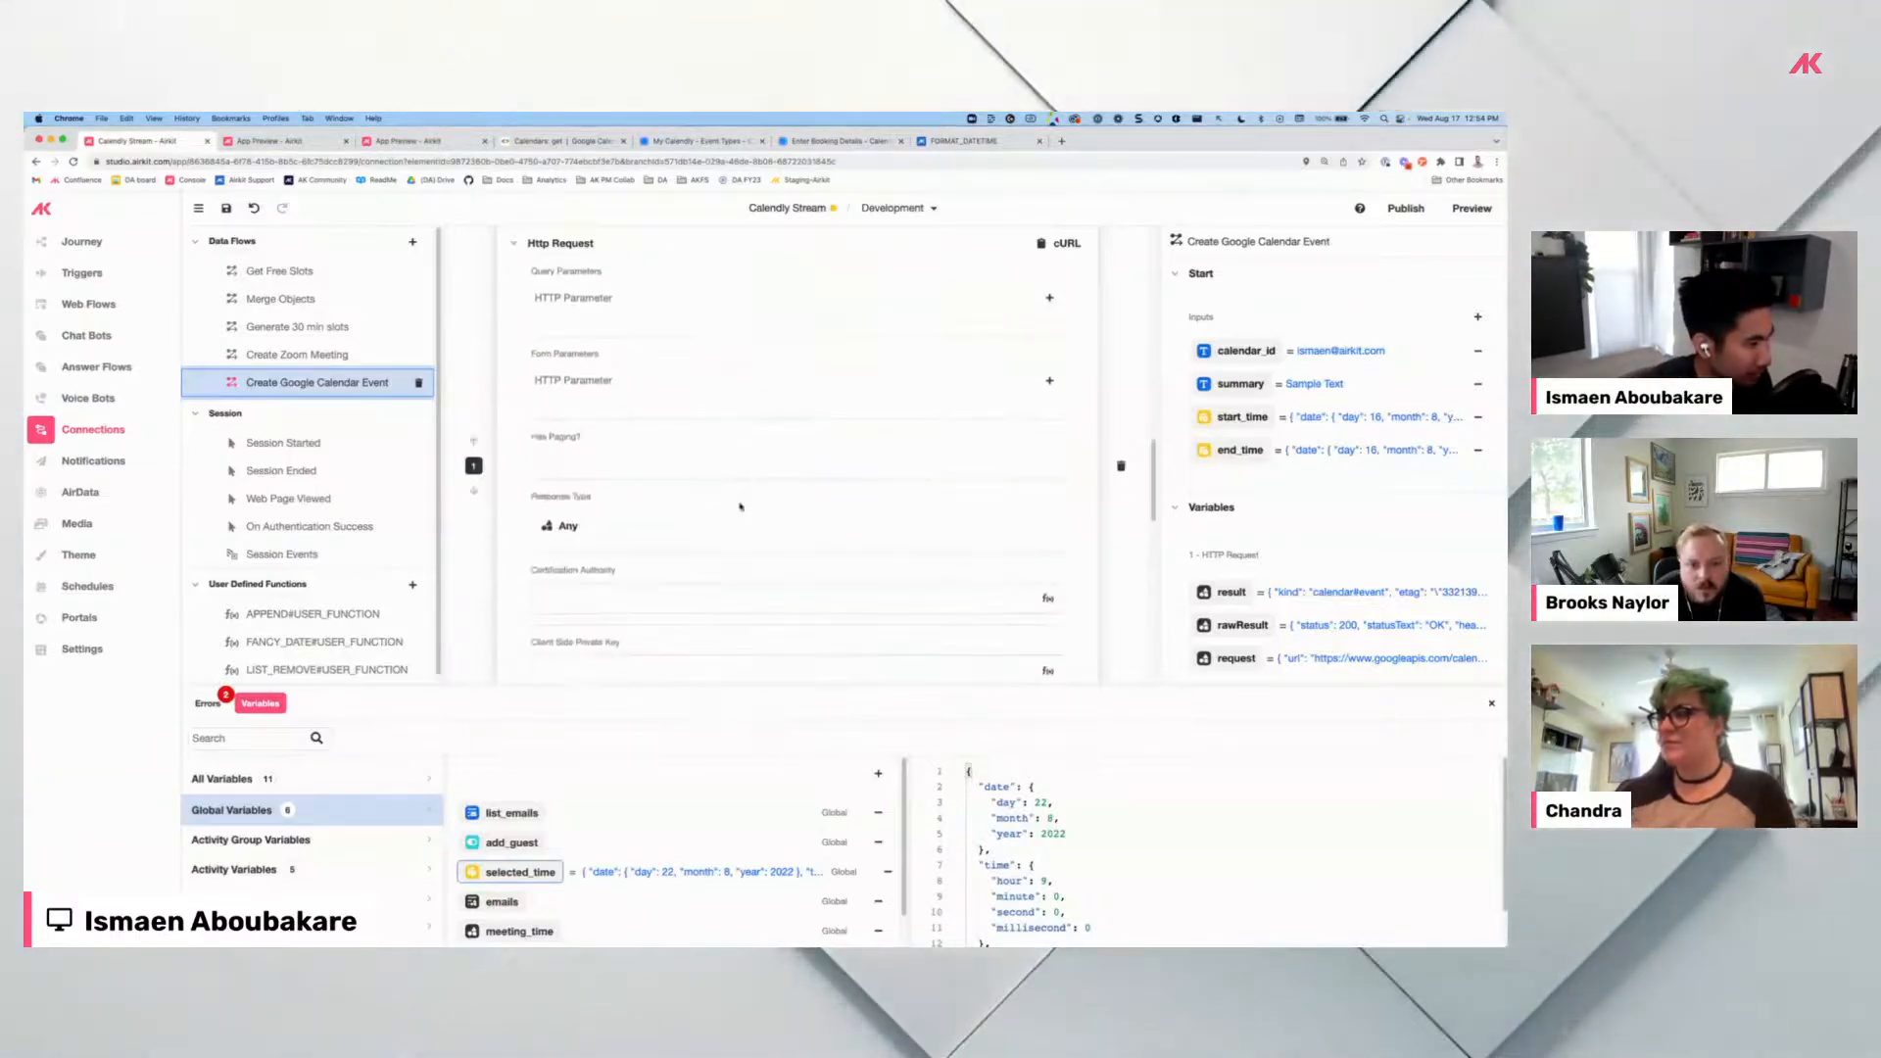
{"action": "scroll", "coordinate": [745, 490], "scroll_direction": "down", "scroll_amount": 3}
{"action": "scroll", "coordinate": [760, 456], "scroll_direction": "down", "scroll_amount": 2}
{"action": "scroll", "coordinate": [666, 403], "scroll_direction": "down", "scroll_amount": 1}
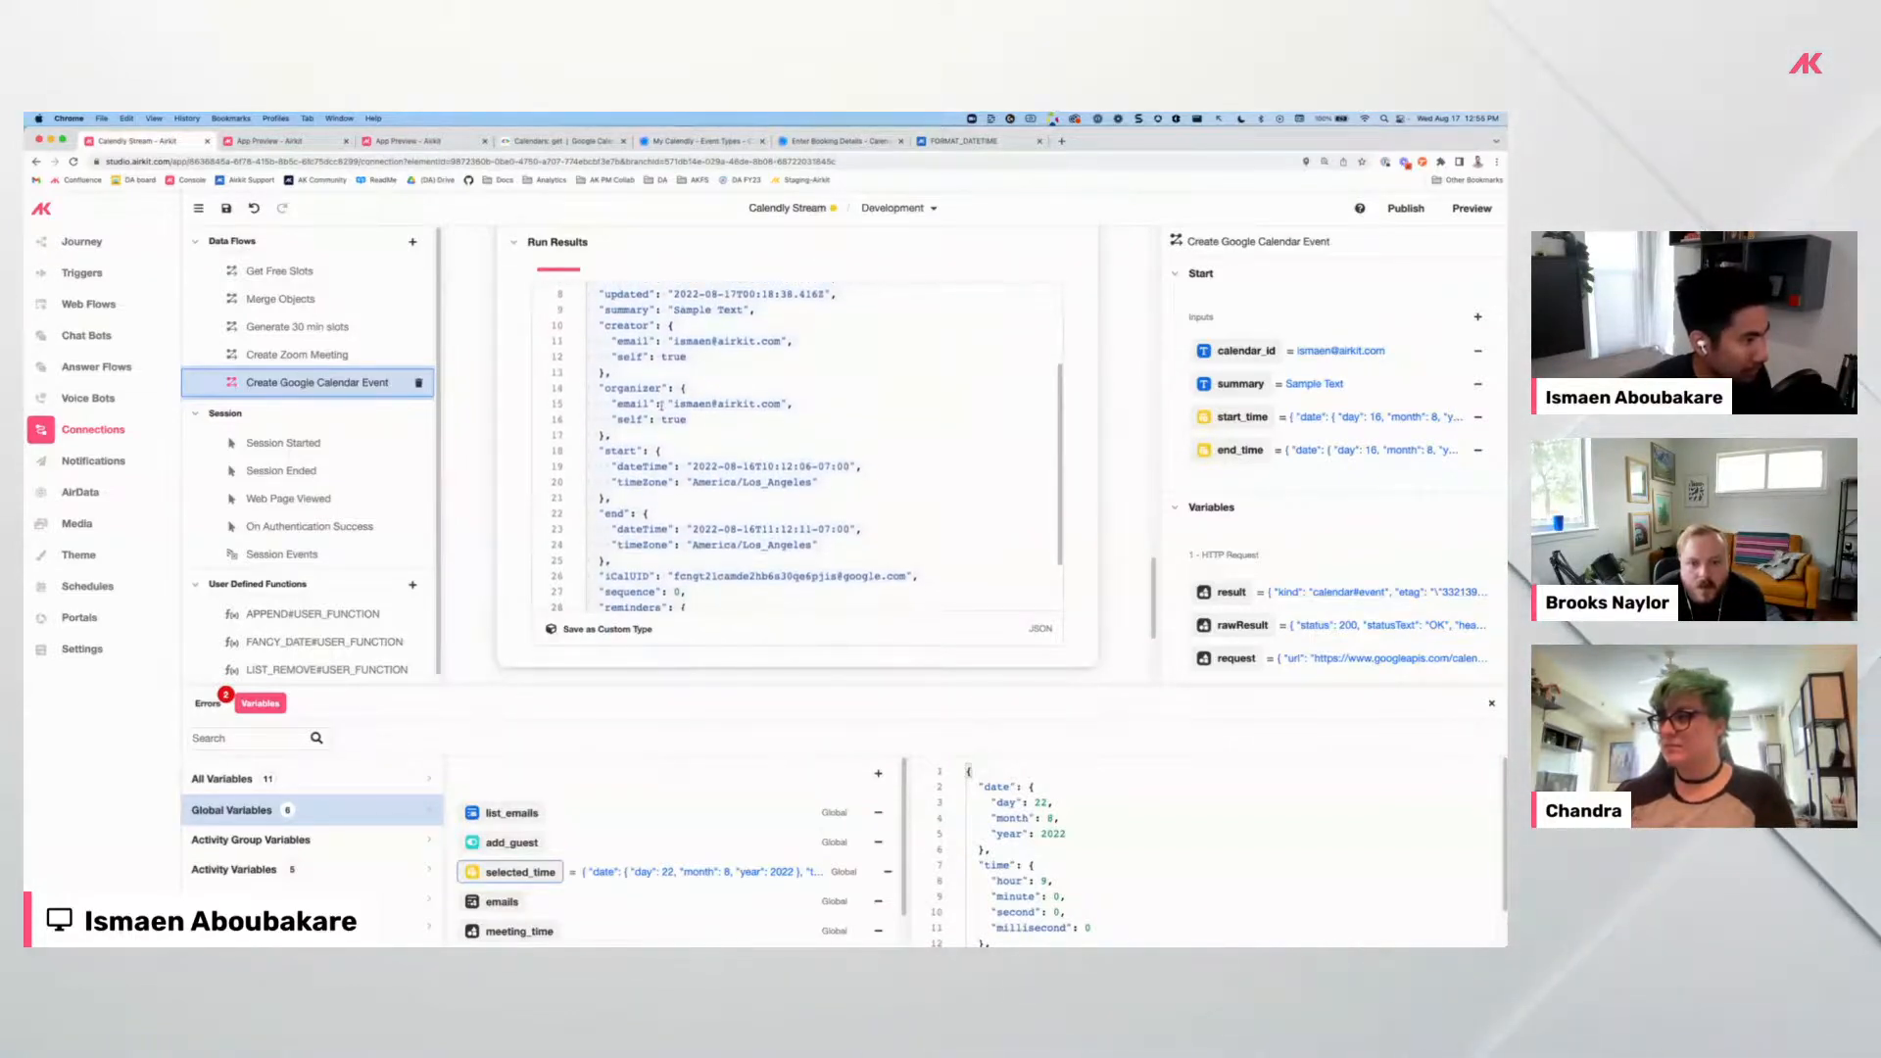
{"action": "scroll", "coordinate": [686, 479], "scroll_direction": "up", "scroll_amount": 6}
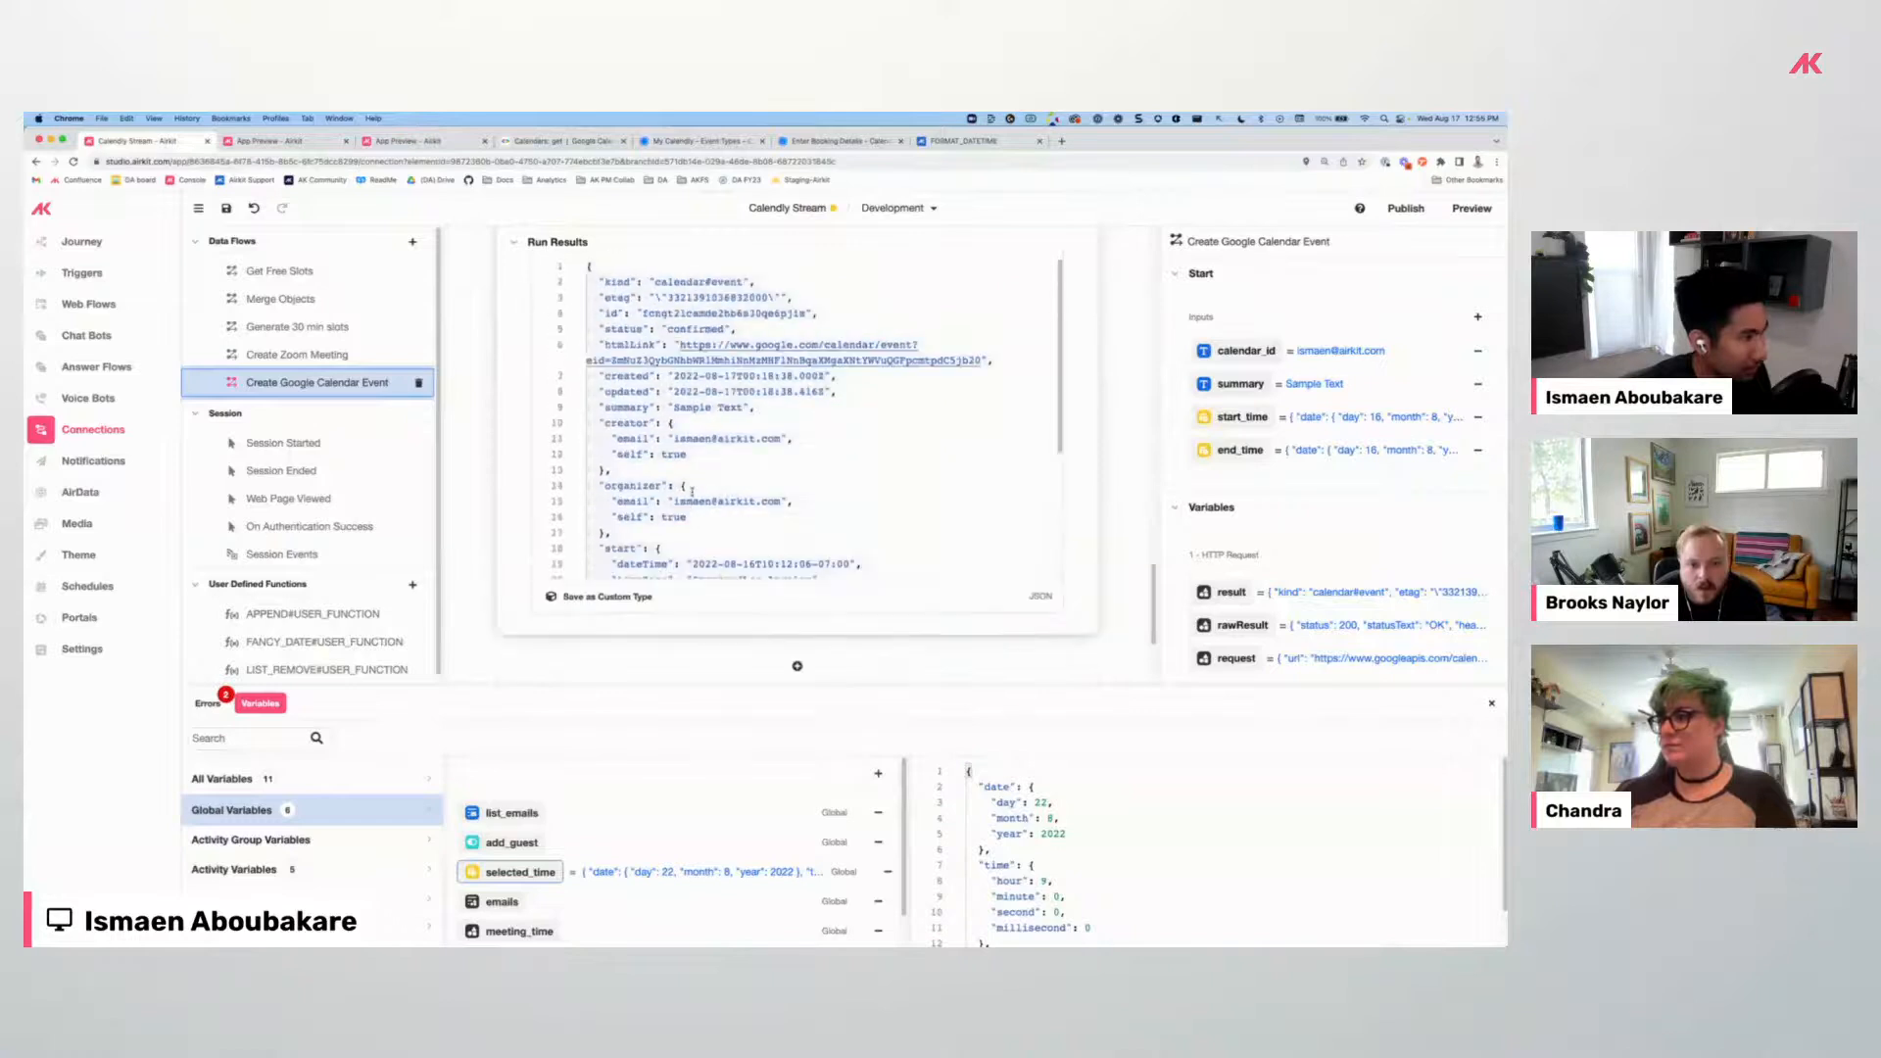
{"action": "scroll", "coordinate": [675, 471], "scroll_direction": "up", "scroll_amount": 2}
{"action": "scroll", "coordinate": [705, 485], "scroll_direction": "down", "scroll_amount": 6}
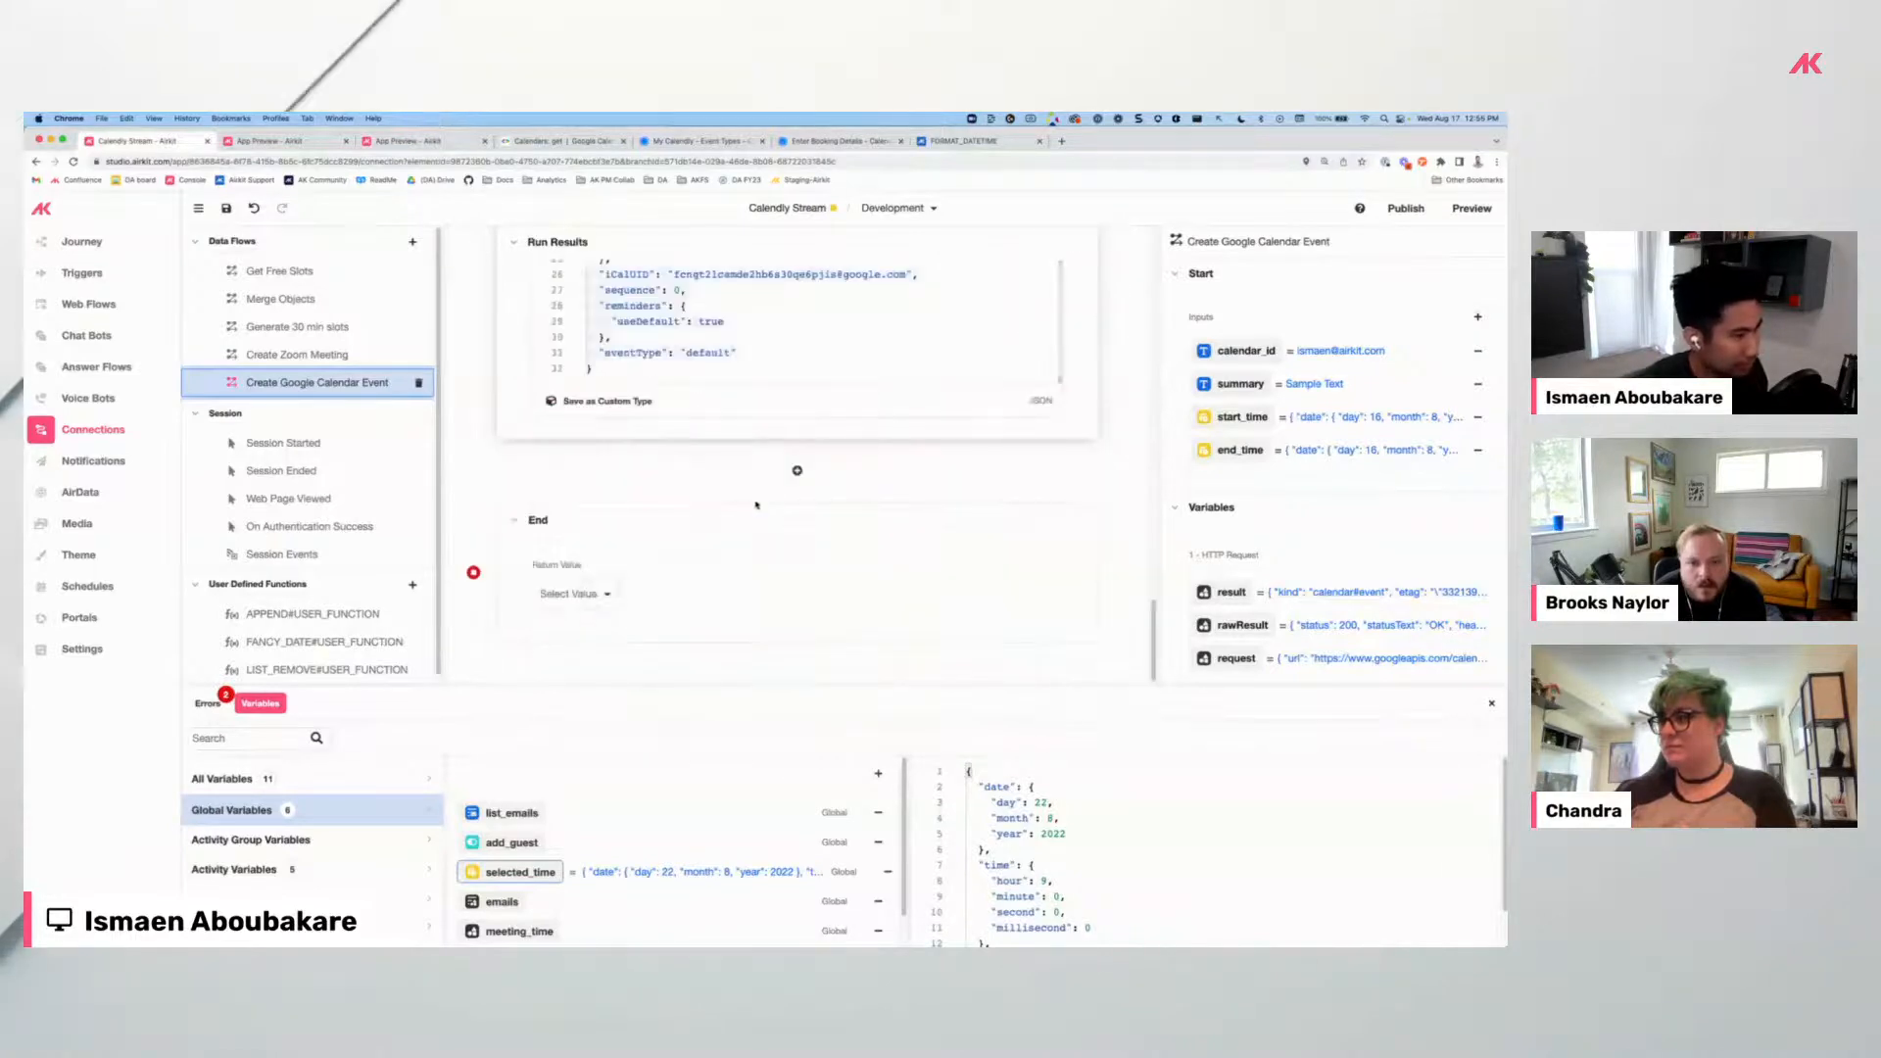
{"action": "scroll", "coordinate": [757, 501], "scroll_direction": "up", "scroll_amount": 5}
{"action": "scroll", "coordinate": [741, 357], "scroll_direction": "up", "scroll_amount": 5}
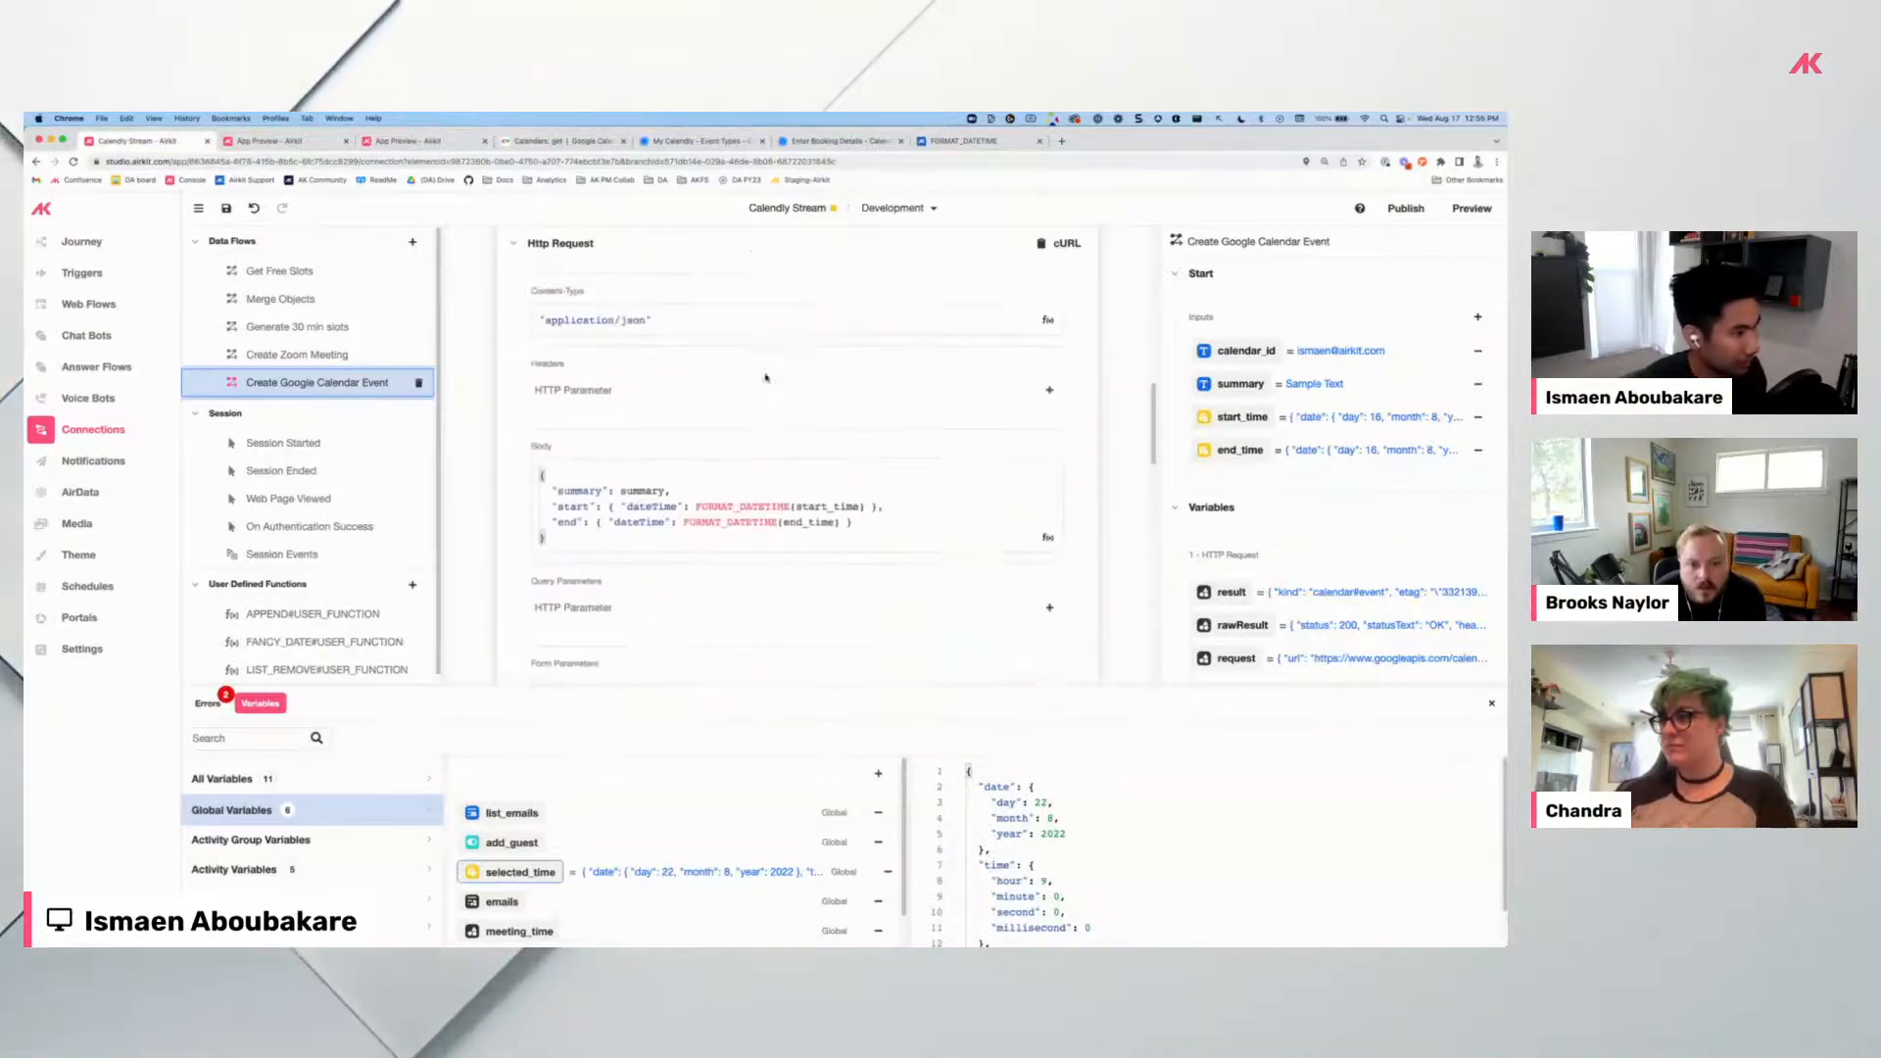
Search the web for 'calendar events google api' and open the Calendar API reference summary.
{"action": "left_click", "coordinate": [1062, 141]}
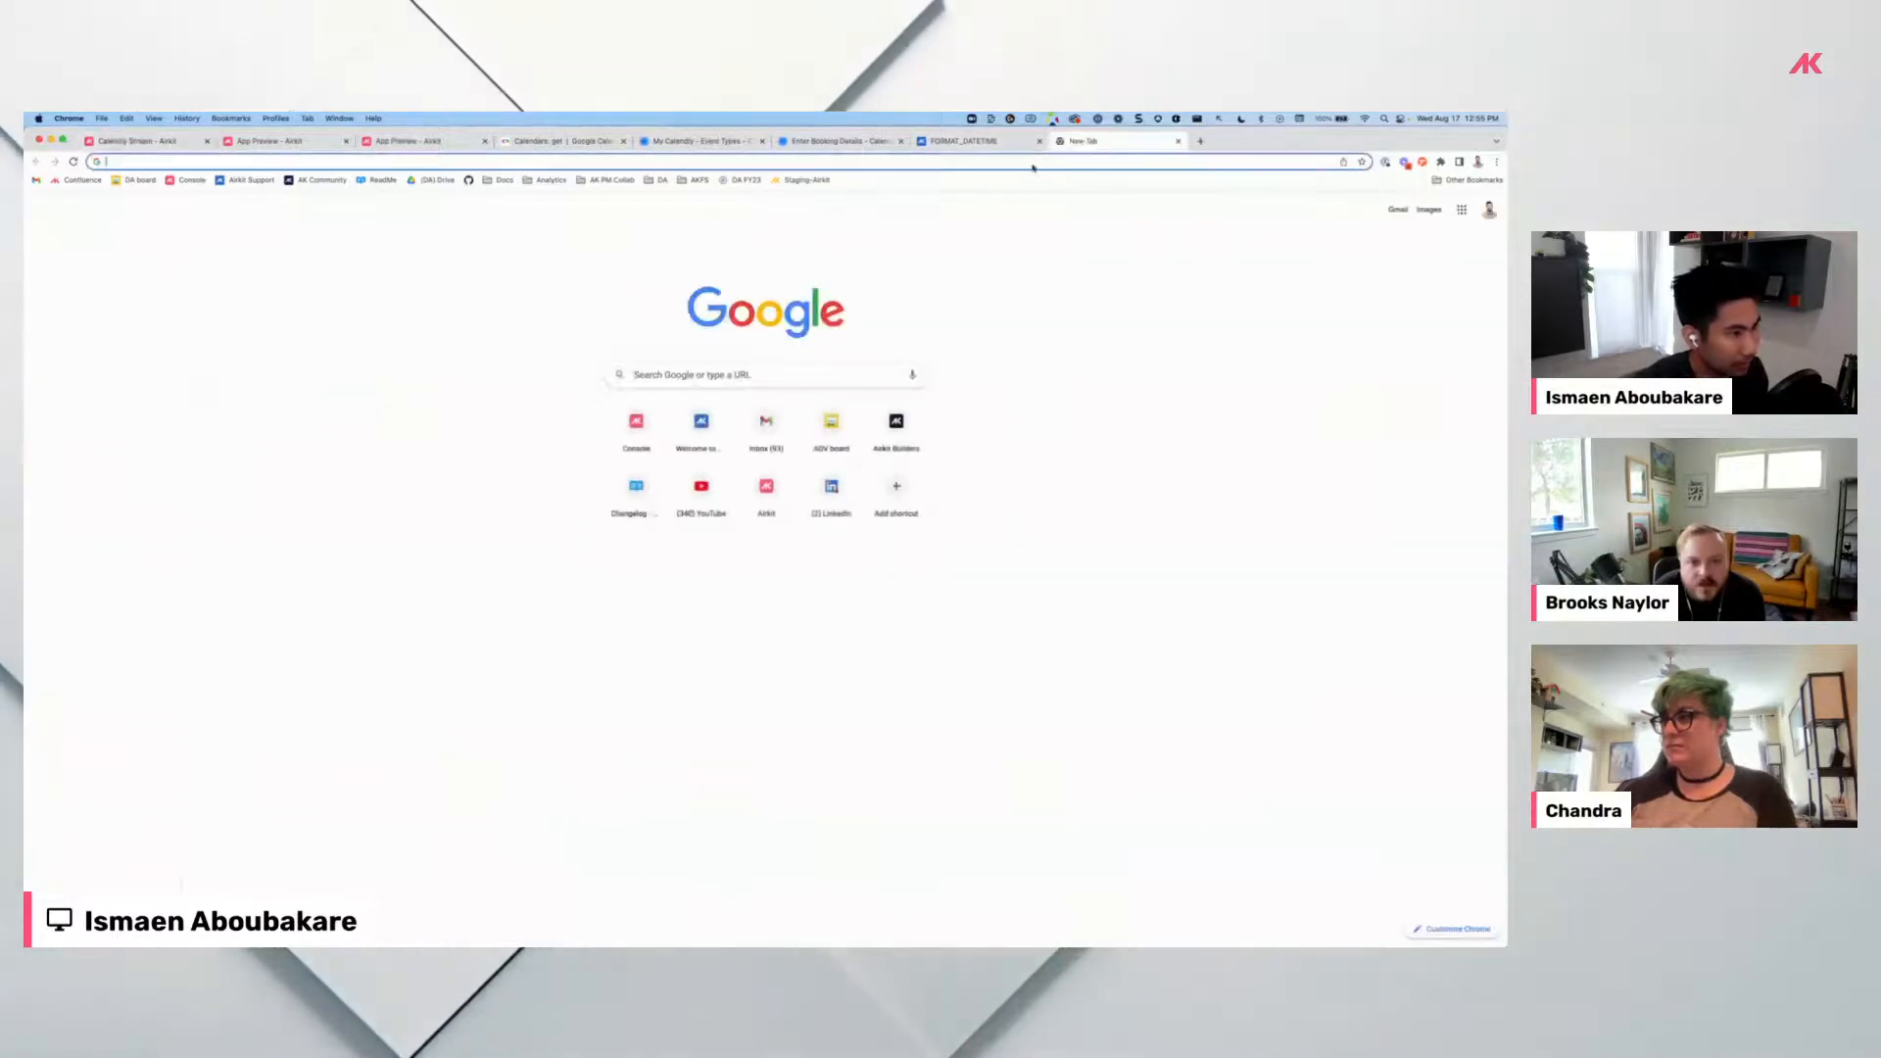
{"action": "type", "text": "calendar events google api"}
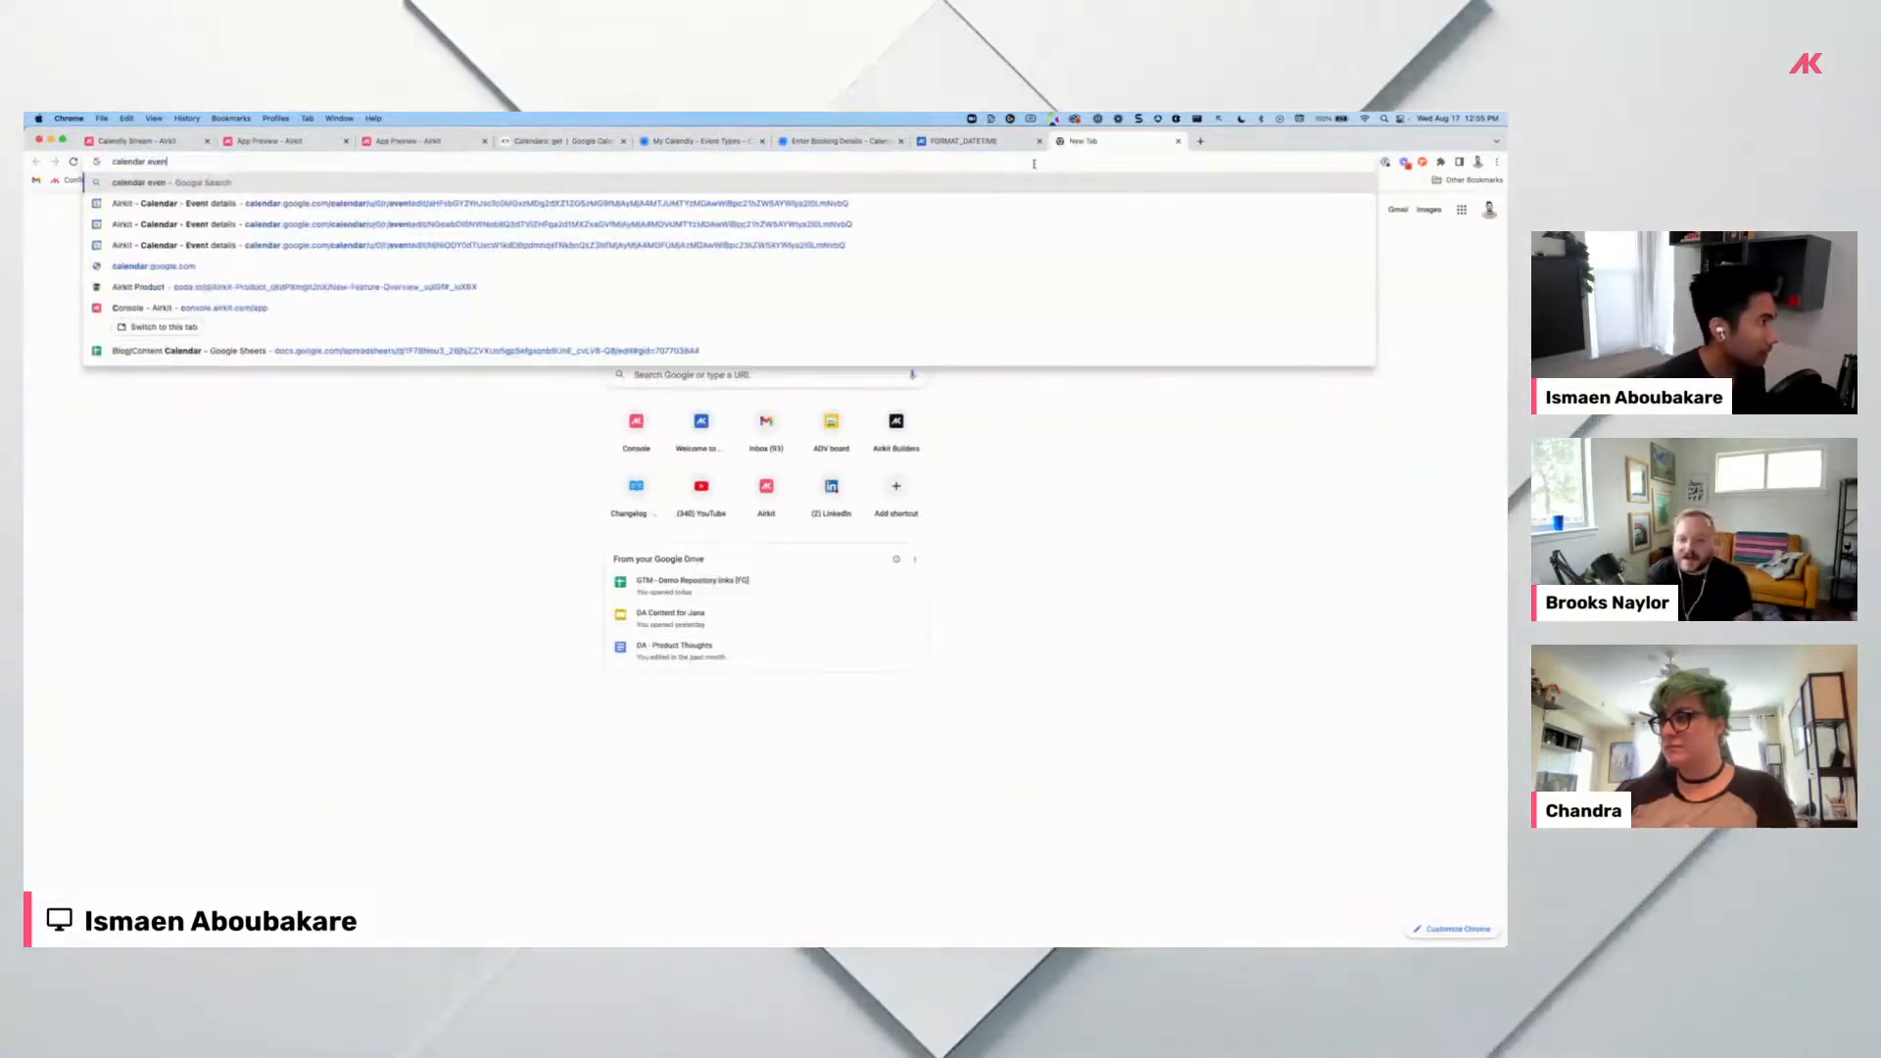
{"action": "key", "text": "Return"}
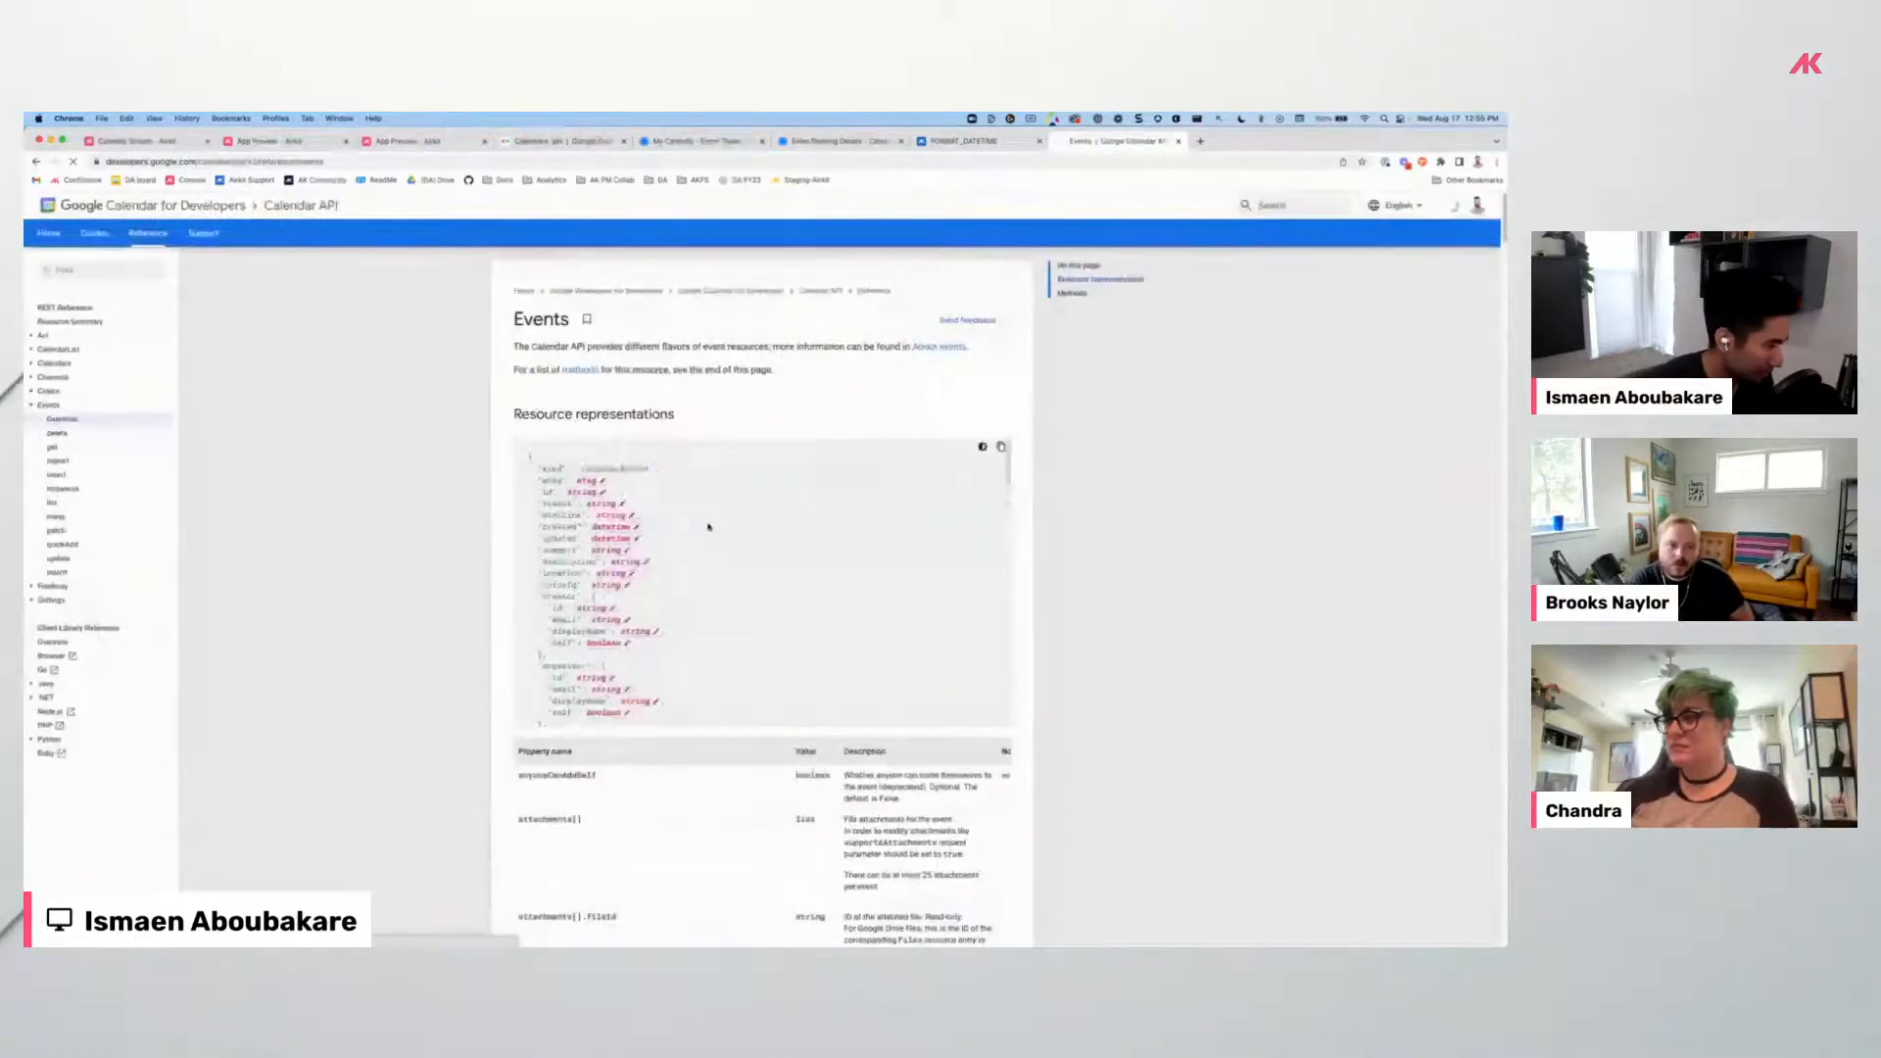
{"action": "scroll", "coordinate": [509, 586], "scroll_direction": "down", "scroll_amount": 3}
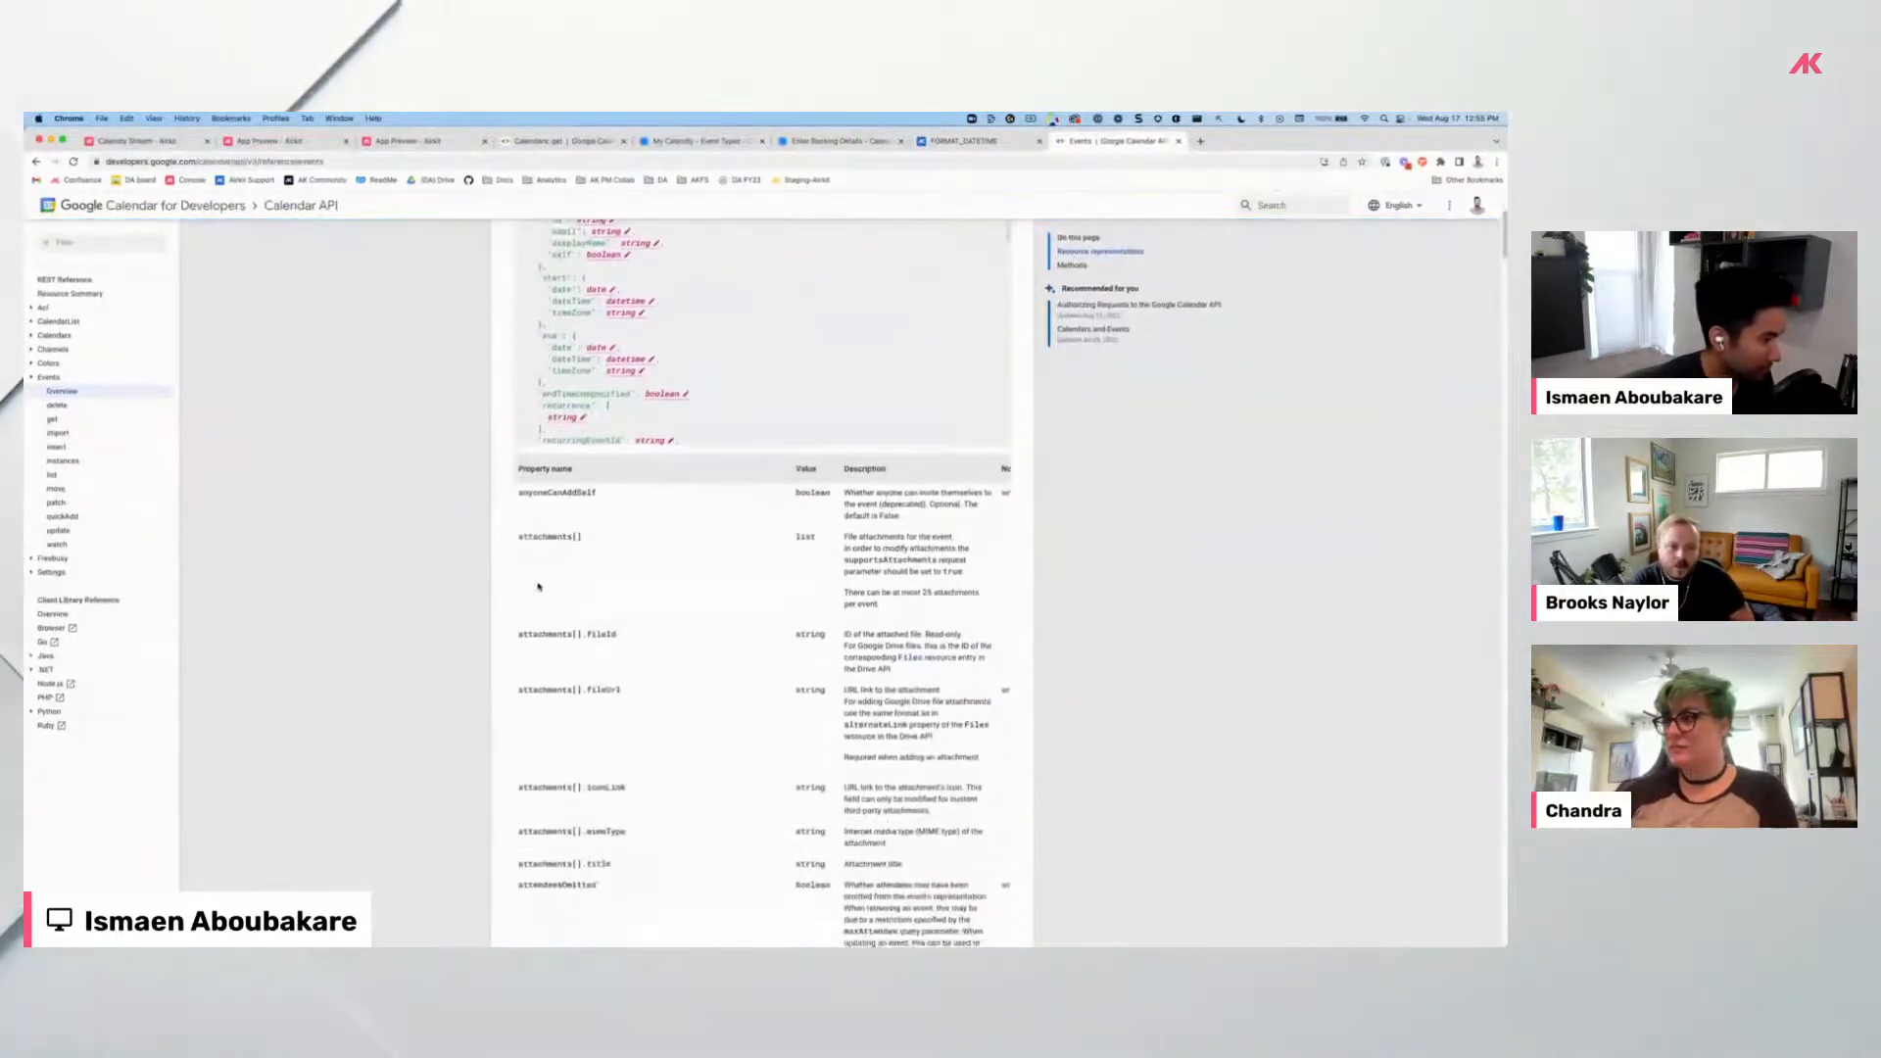
{"action": "left_click", "coordinate": [39, 337]}
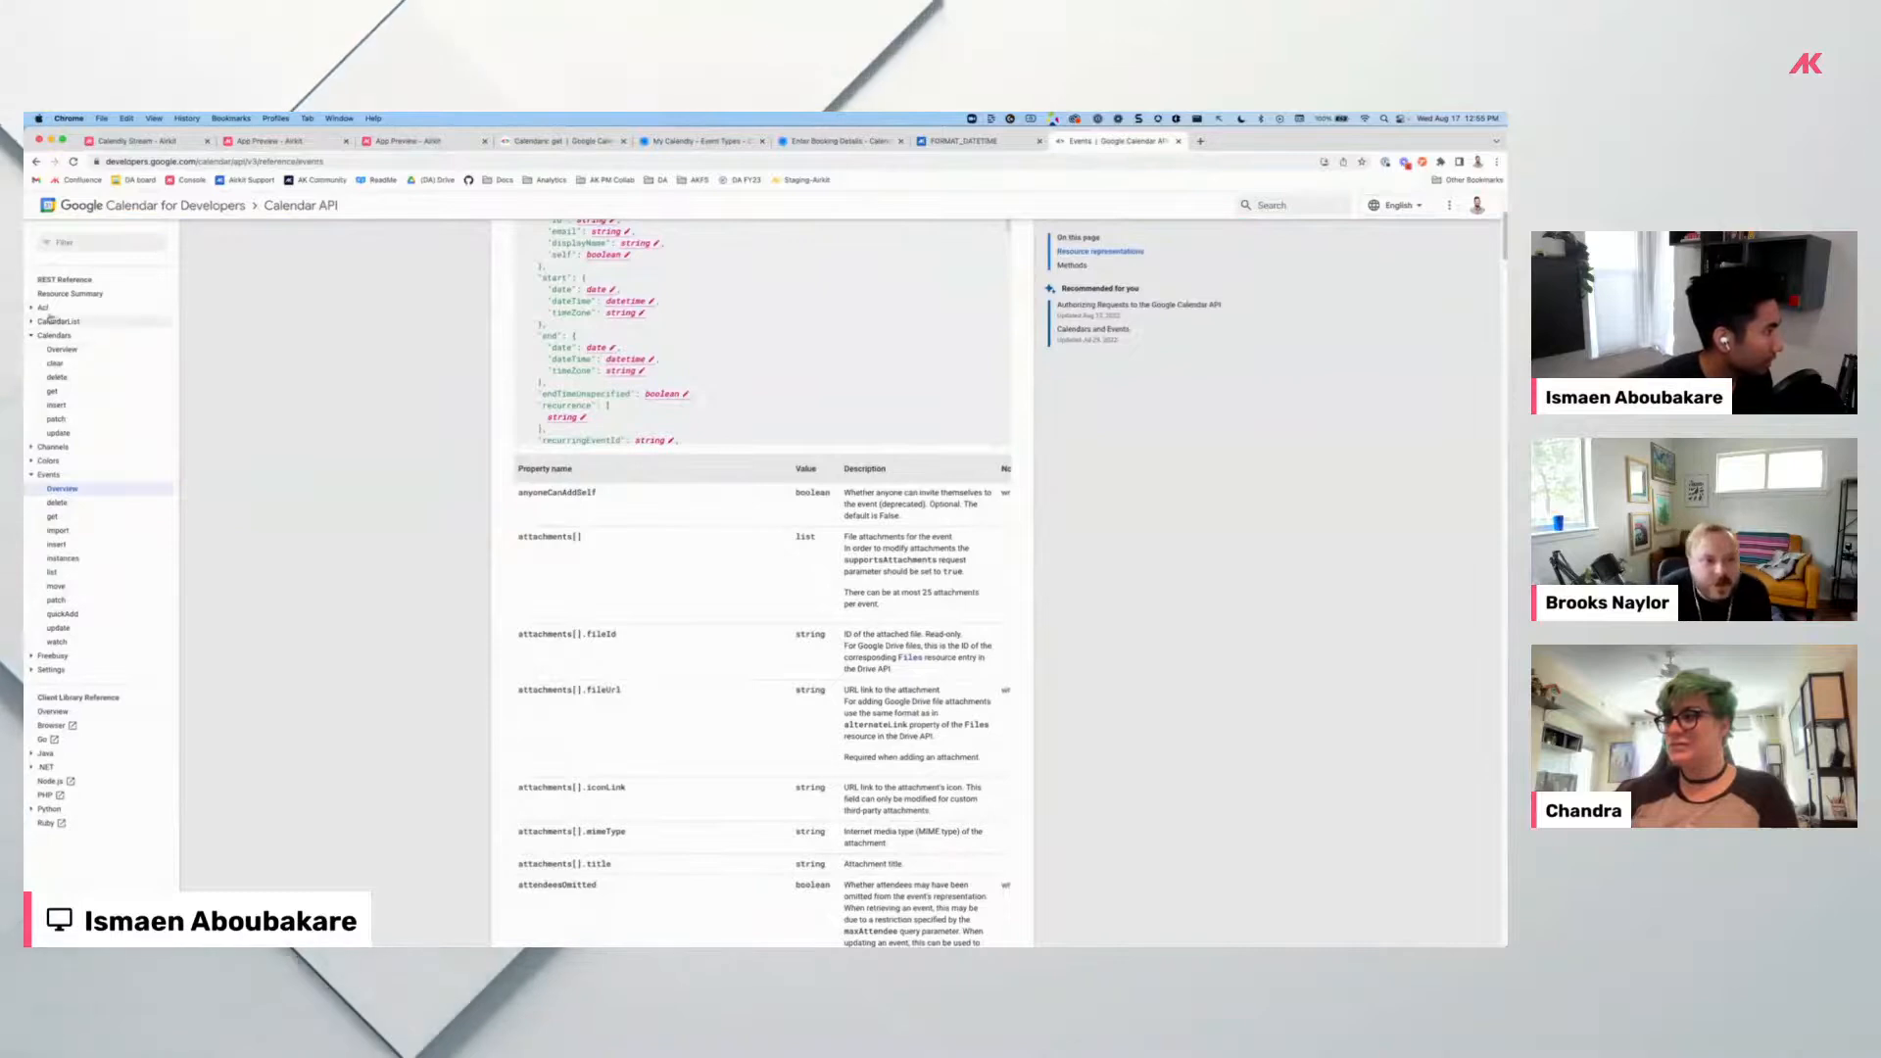
{"action": "left_click", "coordinate": [138, 287]}
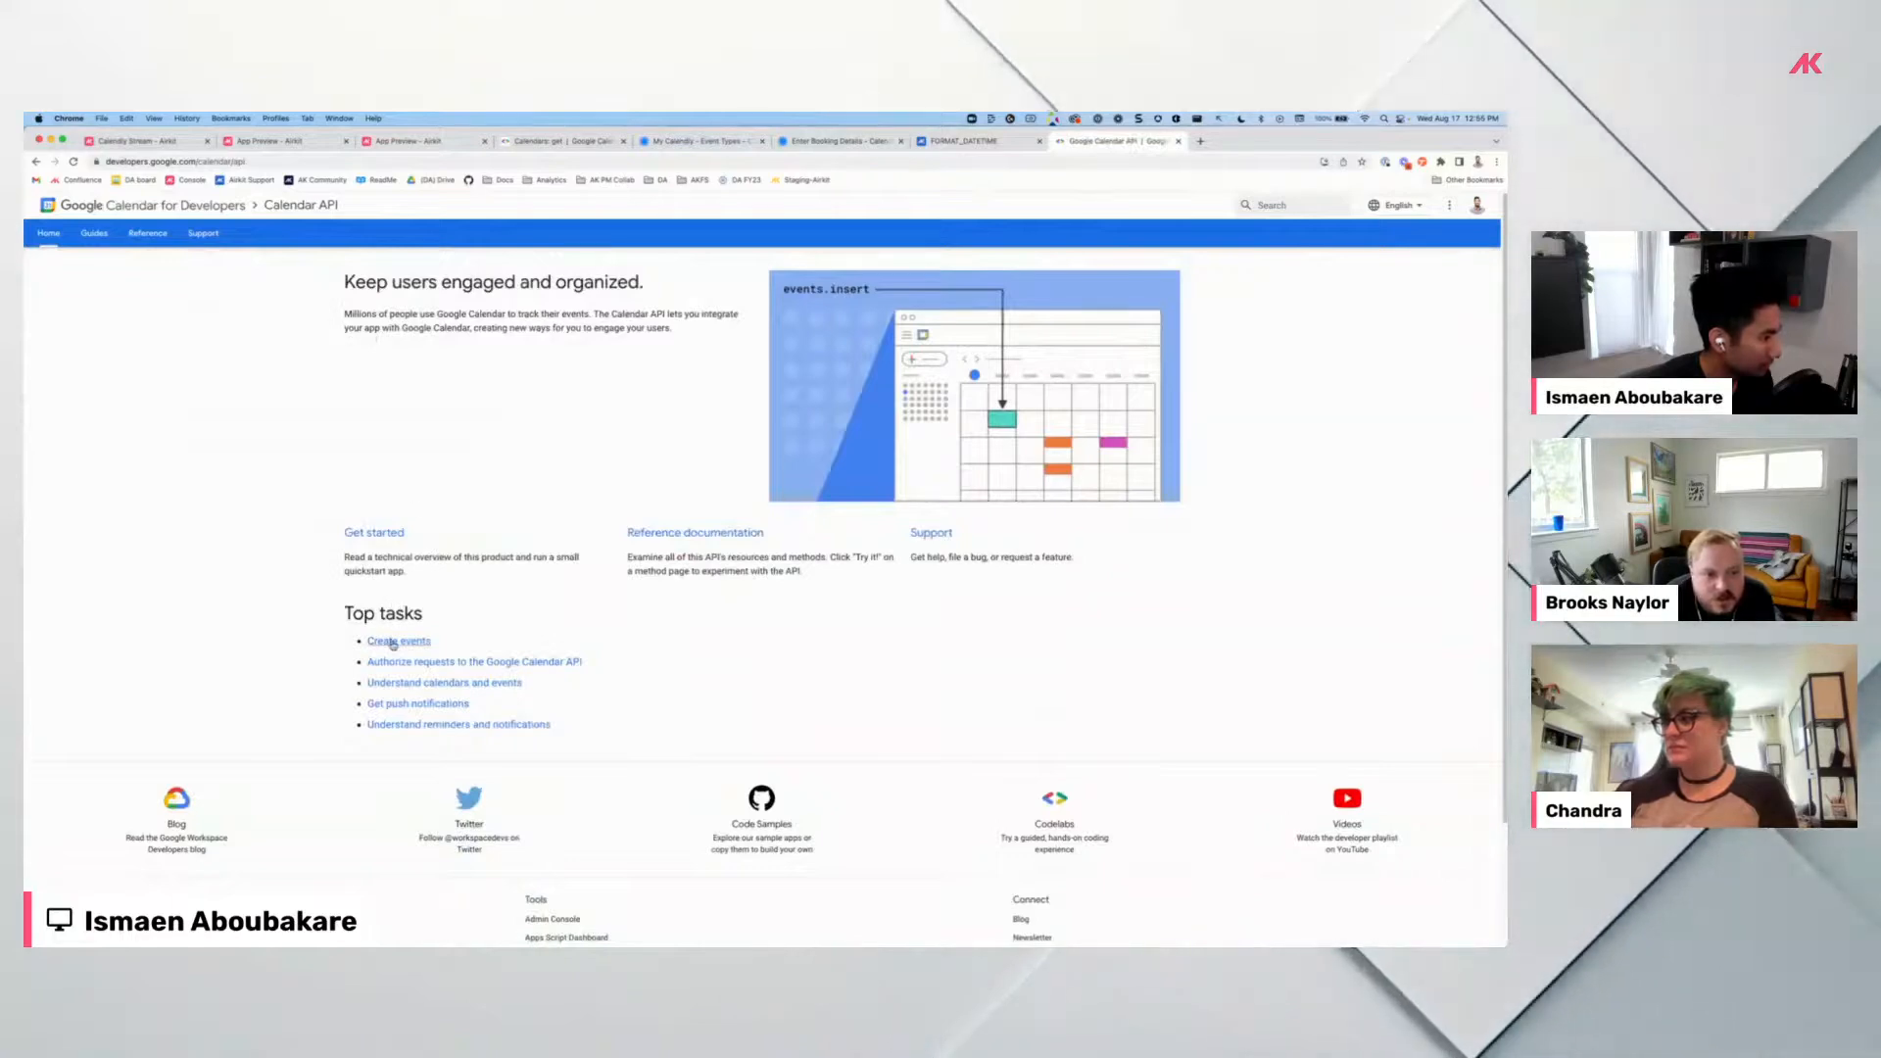
Read the Create events guide, then open the Calendars method reference in the API Reference.
{"action": "left_click", "coordinate": [407, 642]}
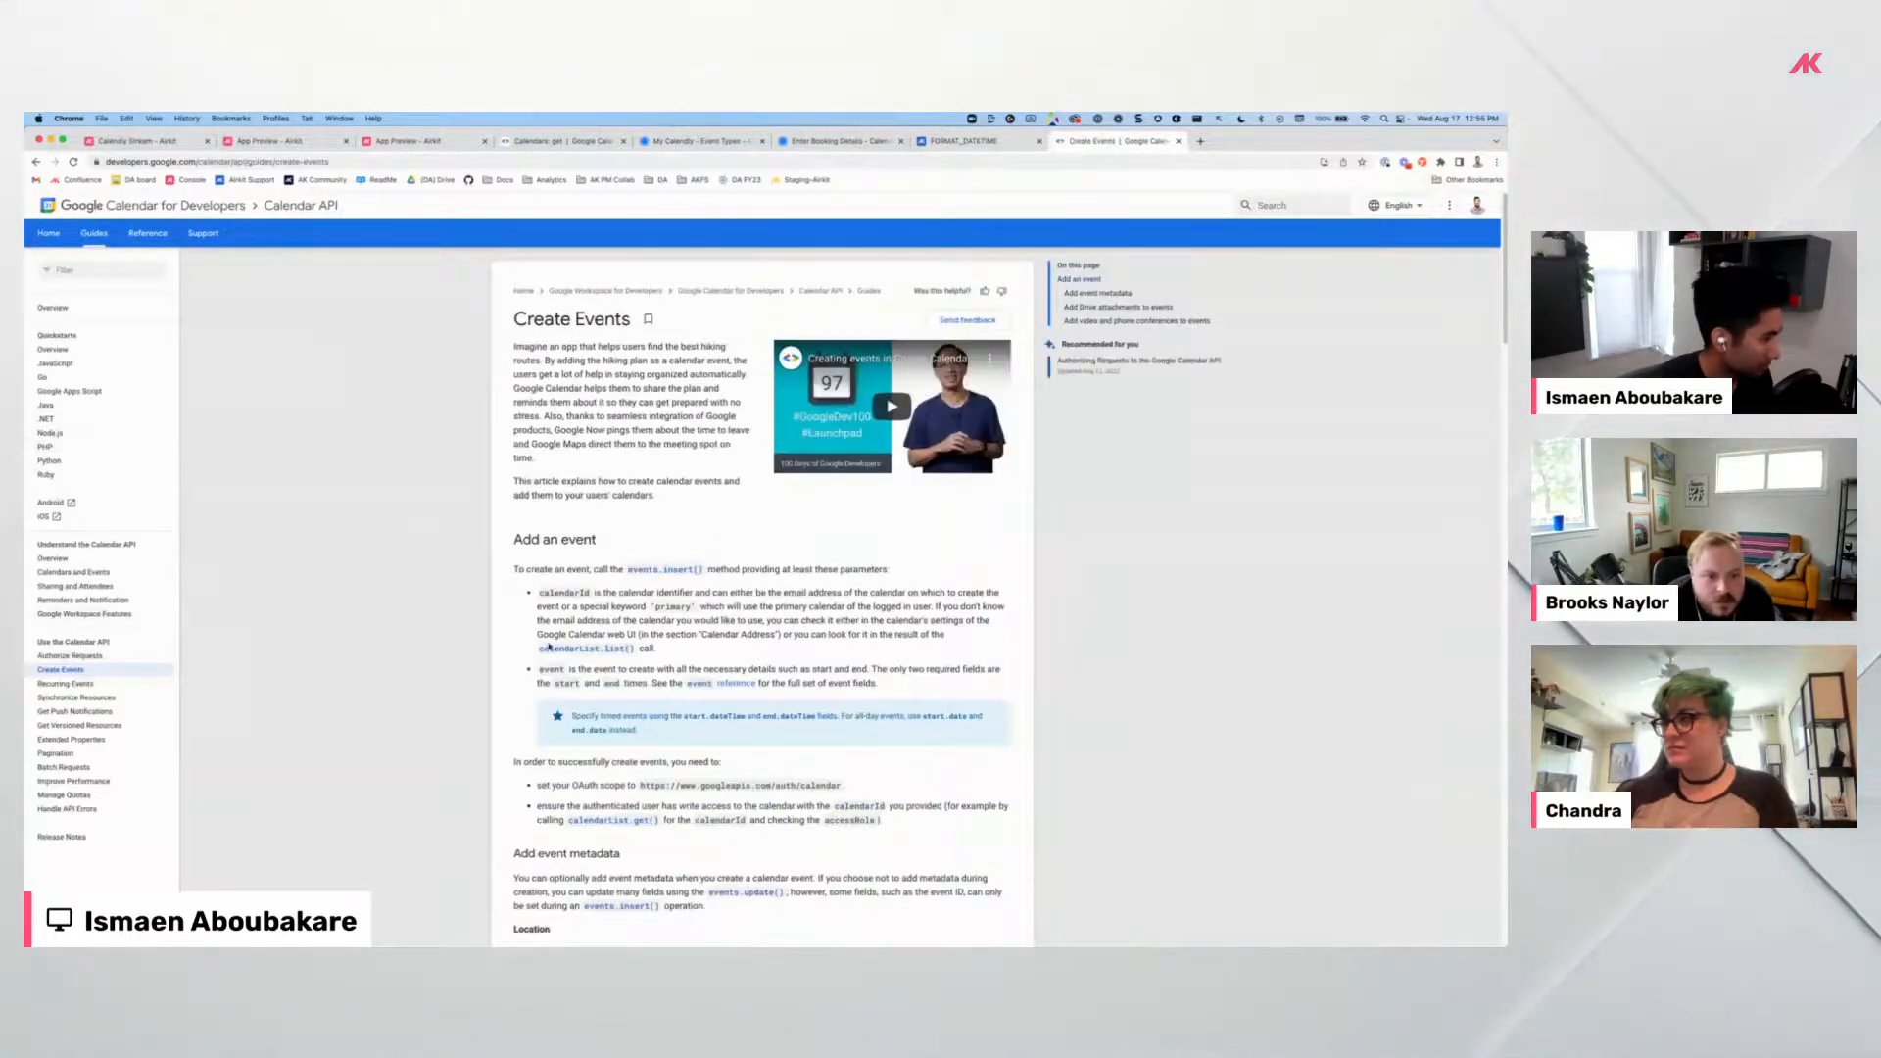
{"action": "scroll", "coordinate": [675, 643], "scroll_direction": "down", "scroll_amount": 5}
{"action": "scroll", "coordinate": [675, 643], "scroll_direction": "down", "scroll_amount": 3}
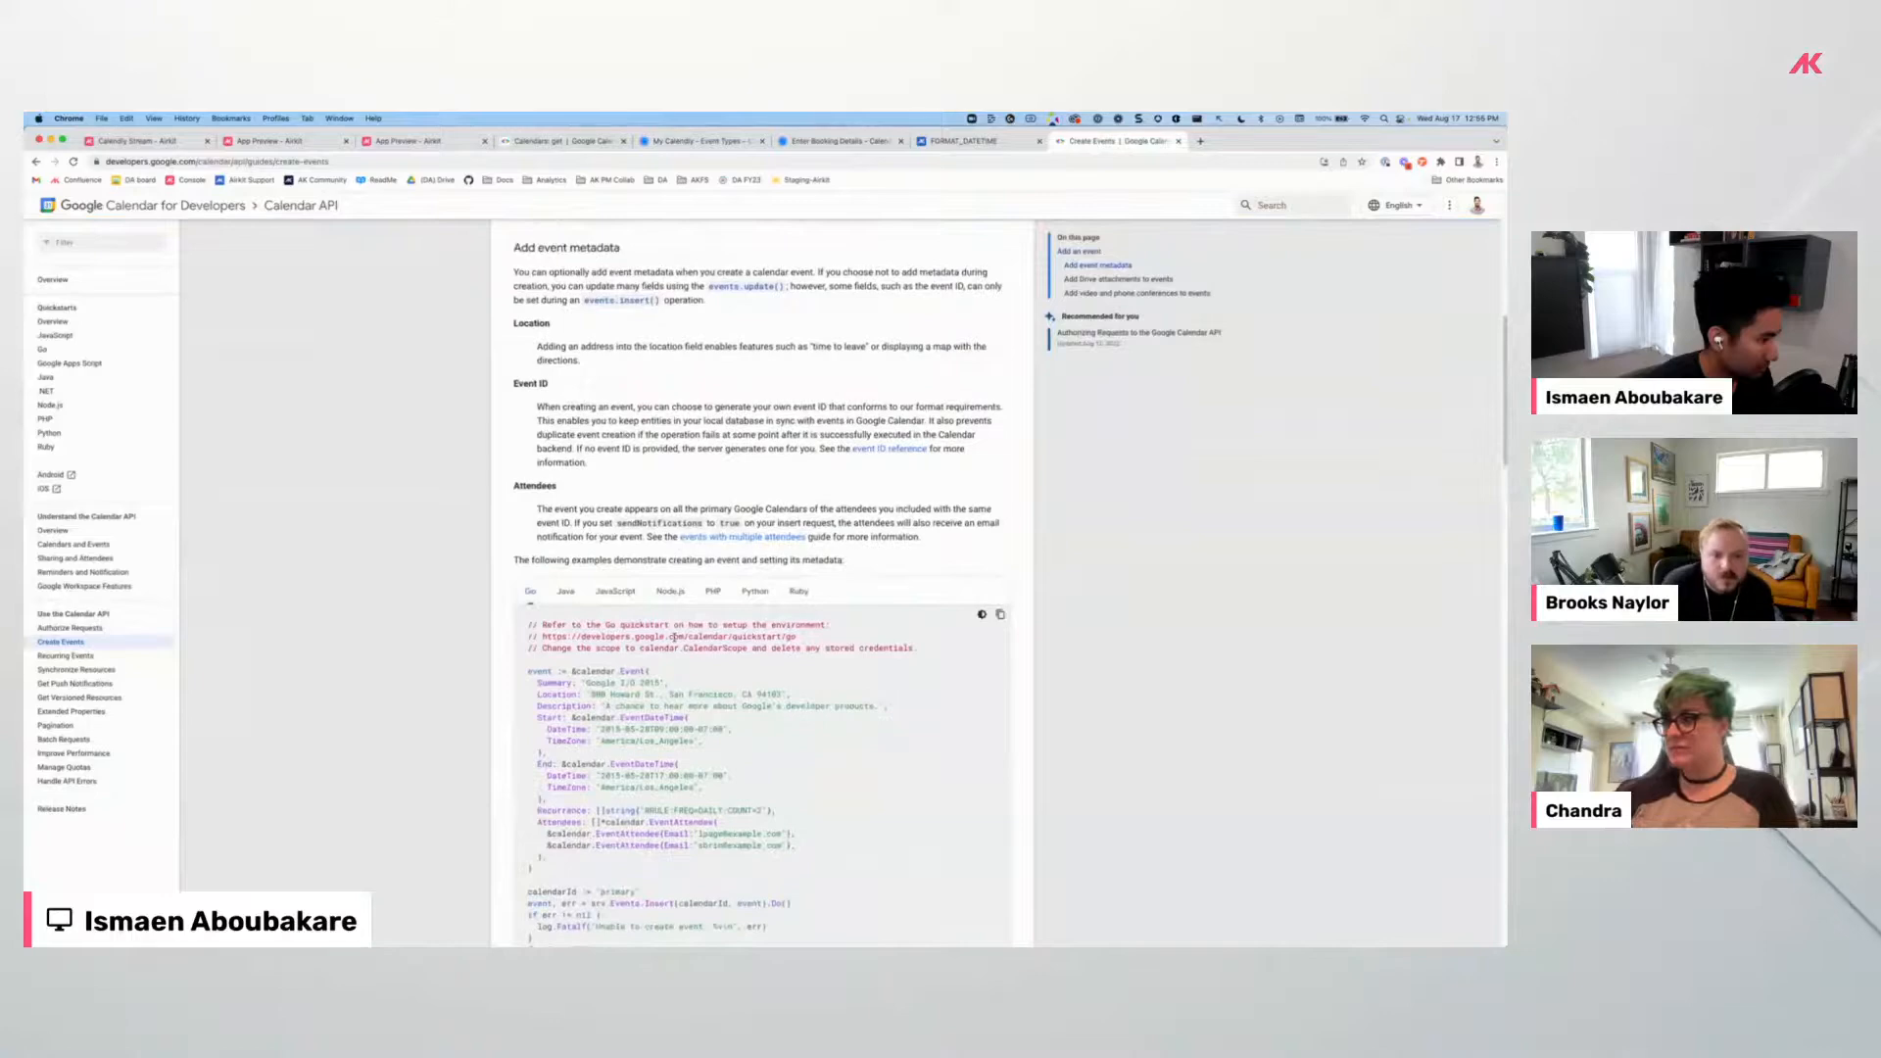
{"action": "scroll", "coordinate": [675, 637], "scroll_direction": "up", "scroll_amount": 8}
{"action": "left_click", "coordinate": [145, 233]}
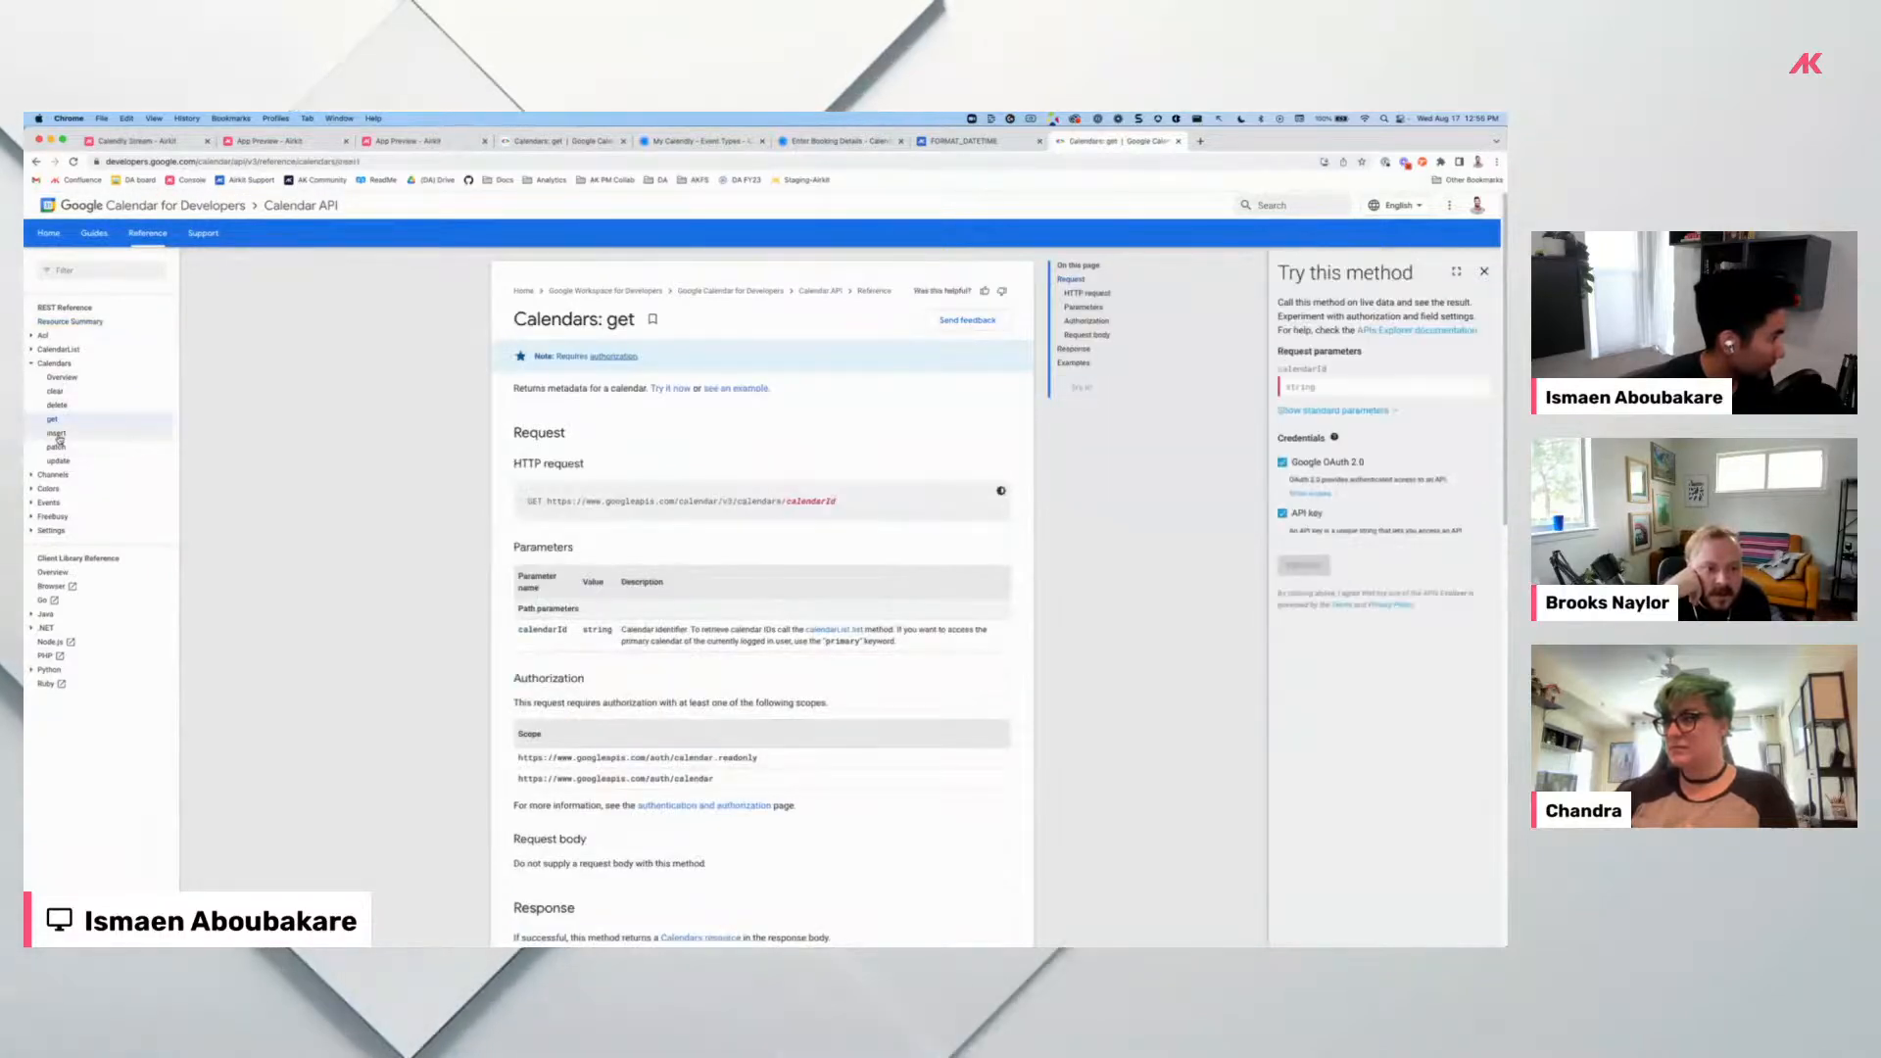
{"action": "left_click", "coordinate": [55, 432]}
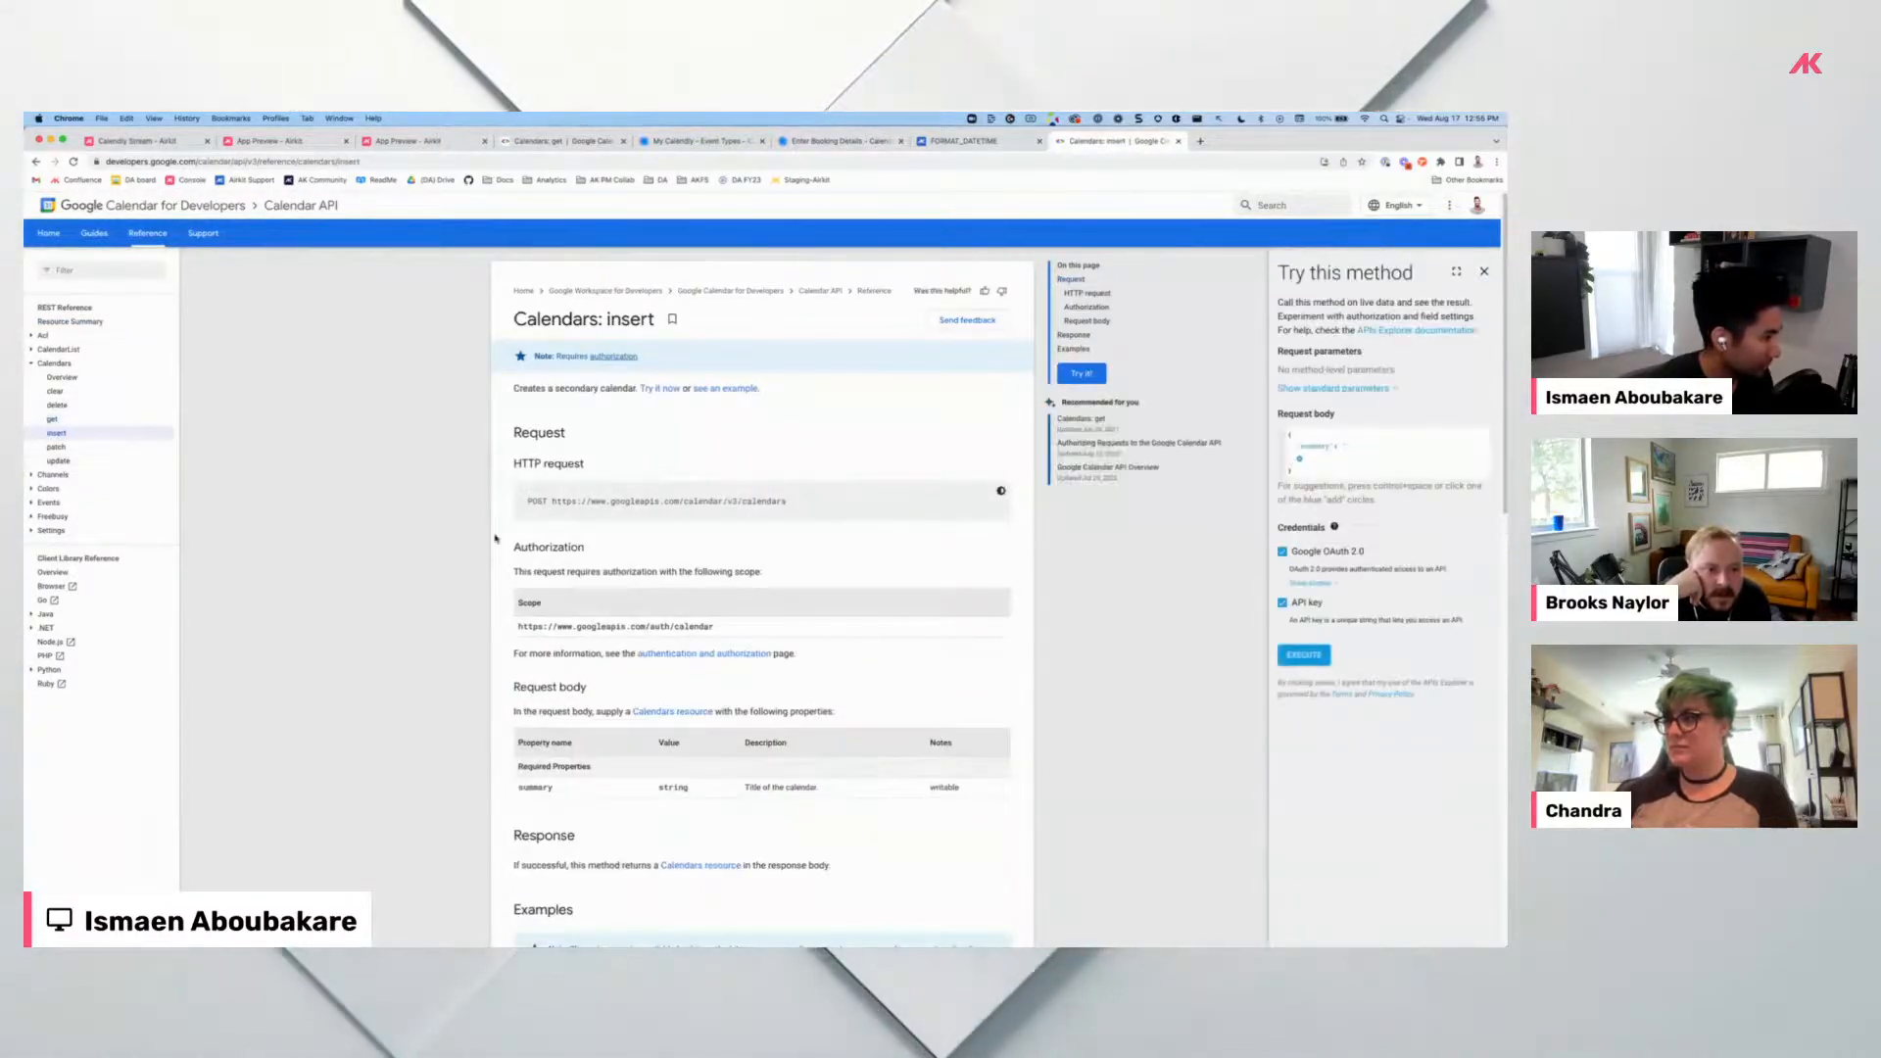
Expand the Events section and read through the Events patch reference page.
{"action": "scroll", "coordinate": [605, 604], "scroll_direction": "down", "scroll_amount": 3}
{"action": "scroll", "coordinate": [604, 604], "scroll_direction": "down", "scroll_amount": 3}
{"action": "scroll", "coordinate": [602, 603], "scroll_direction": "up", "scroll_amount": 5}
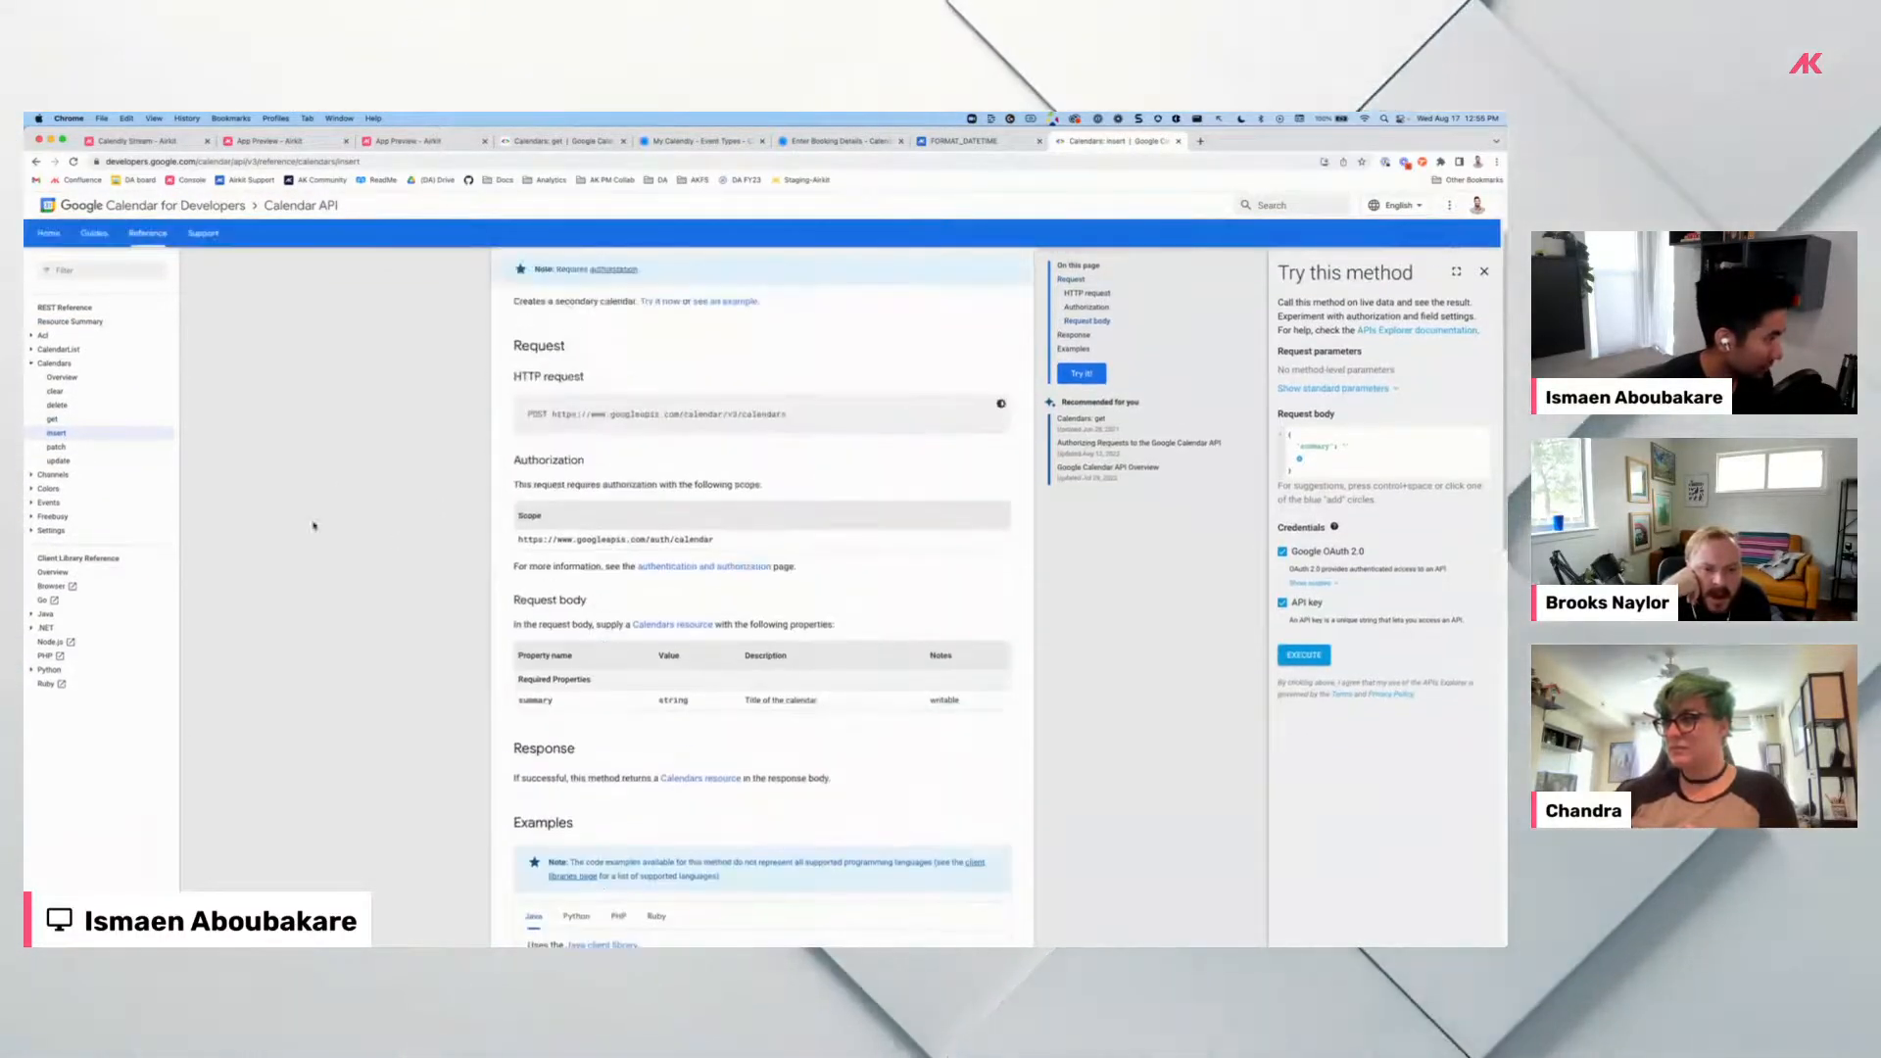
{"action": "left_click", "coordinate": [43, 502]}
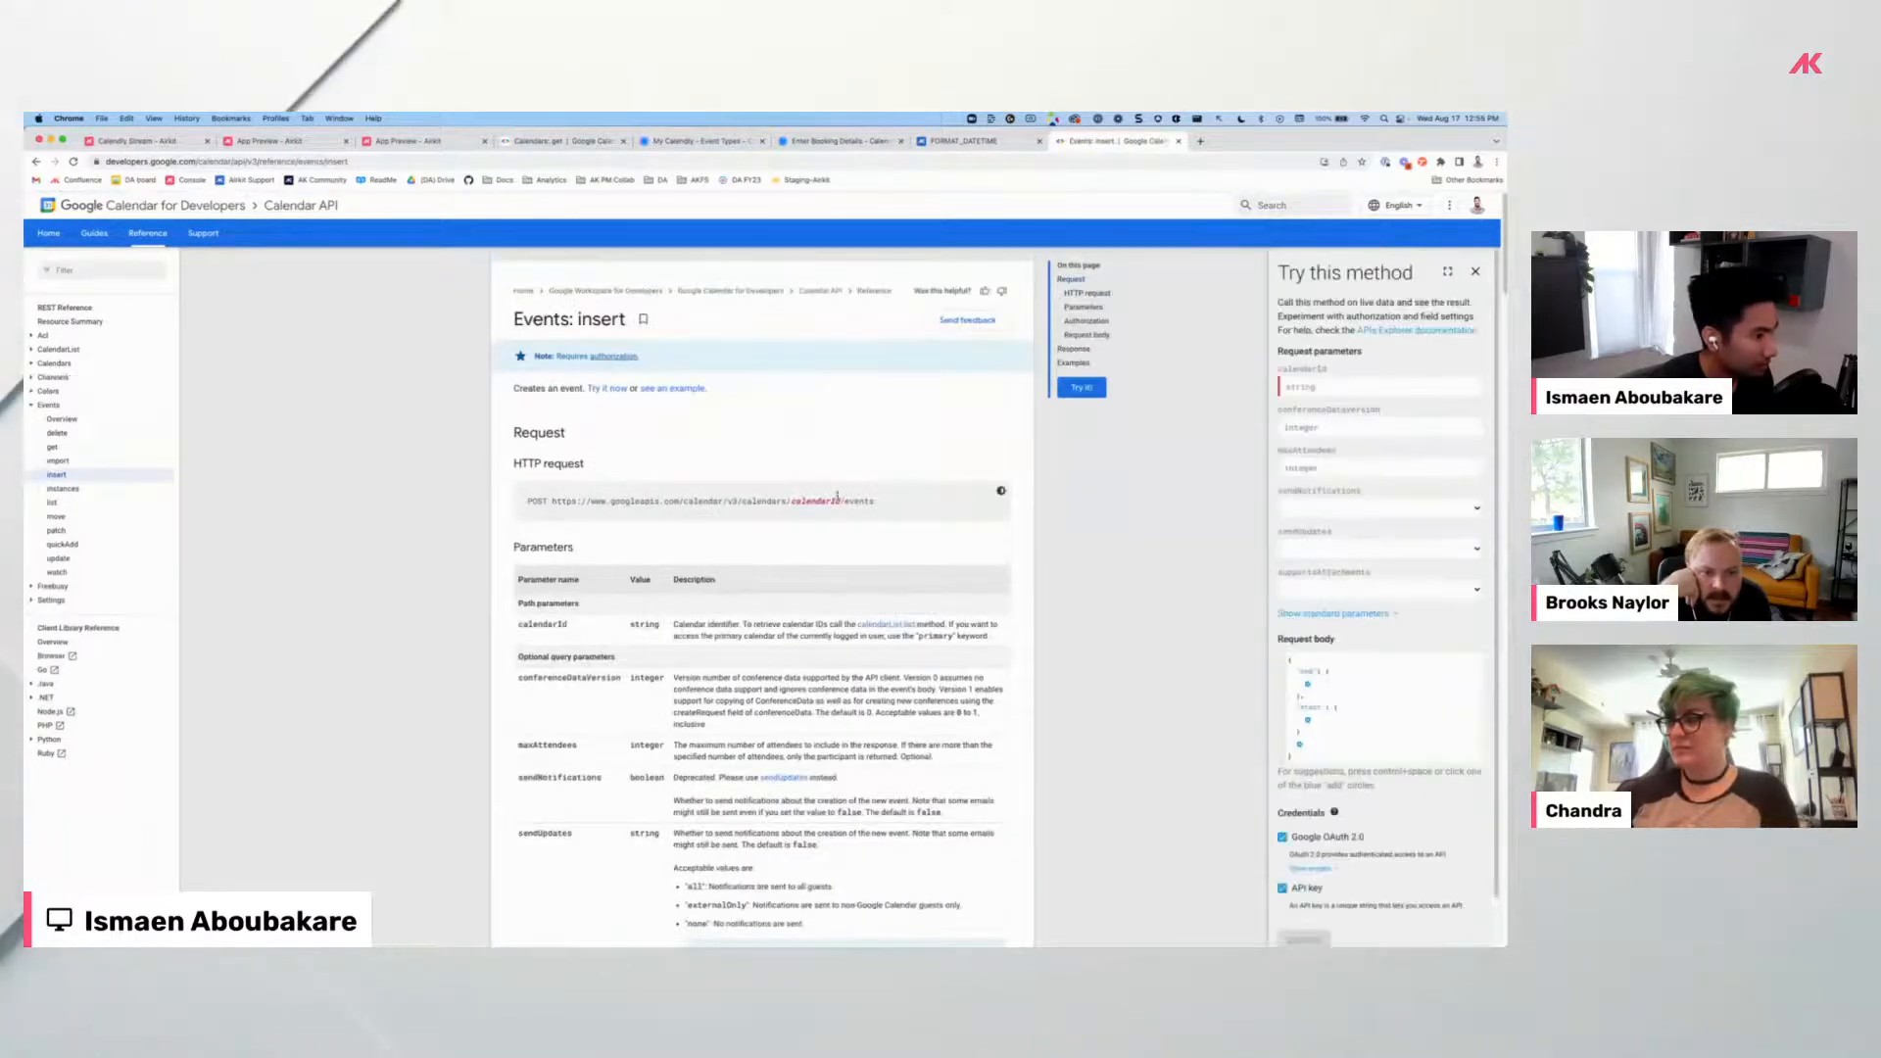
{"action": "scroll", "coordinate": [675, 644], "scroll_direction": "down", "scroll_amount": 2}
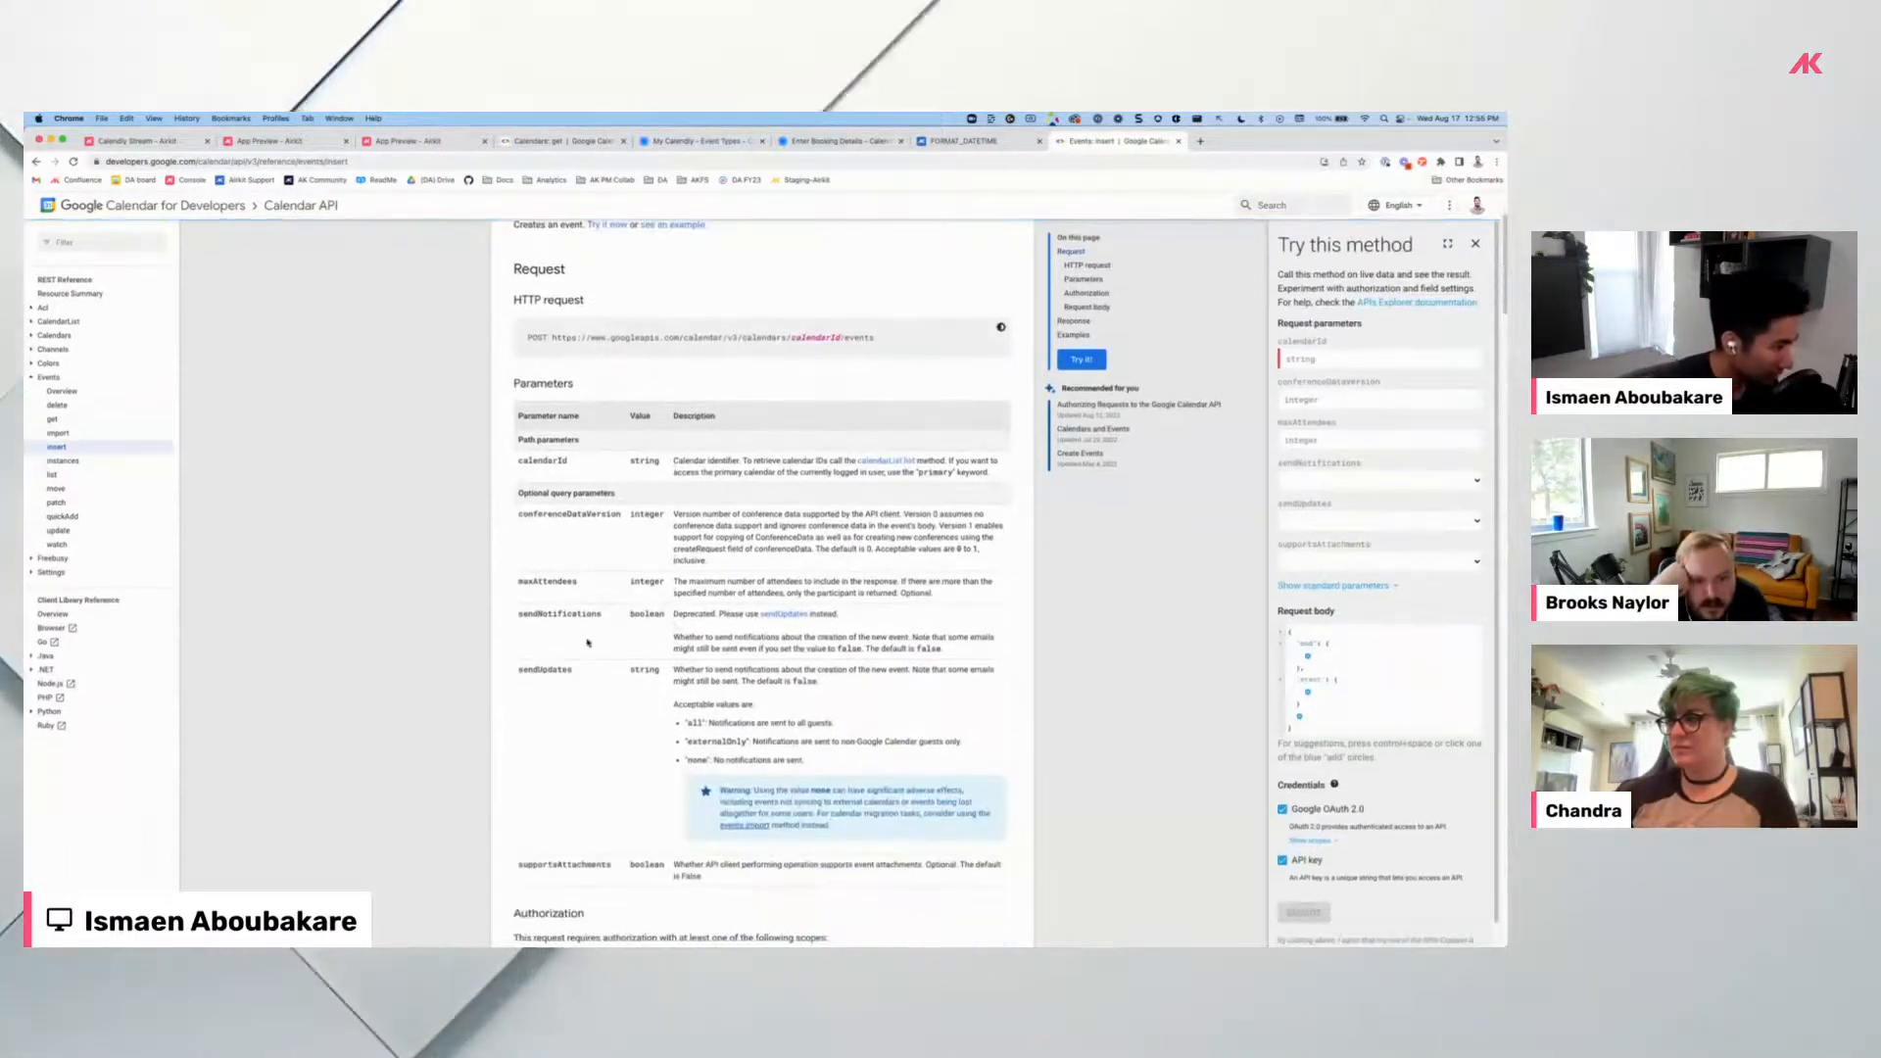
{"action": "scroll", "coordinate": [582, 634], "scroll_direction": "down", "scroll_amount": 1}
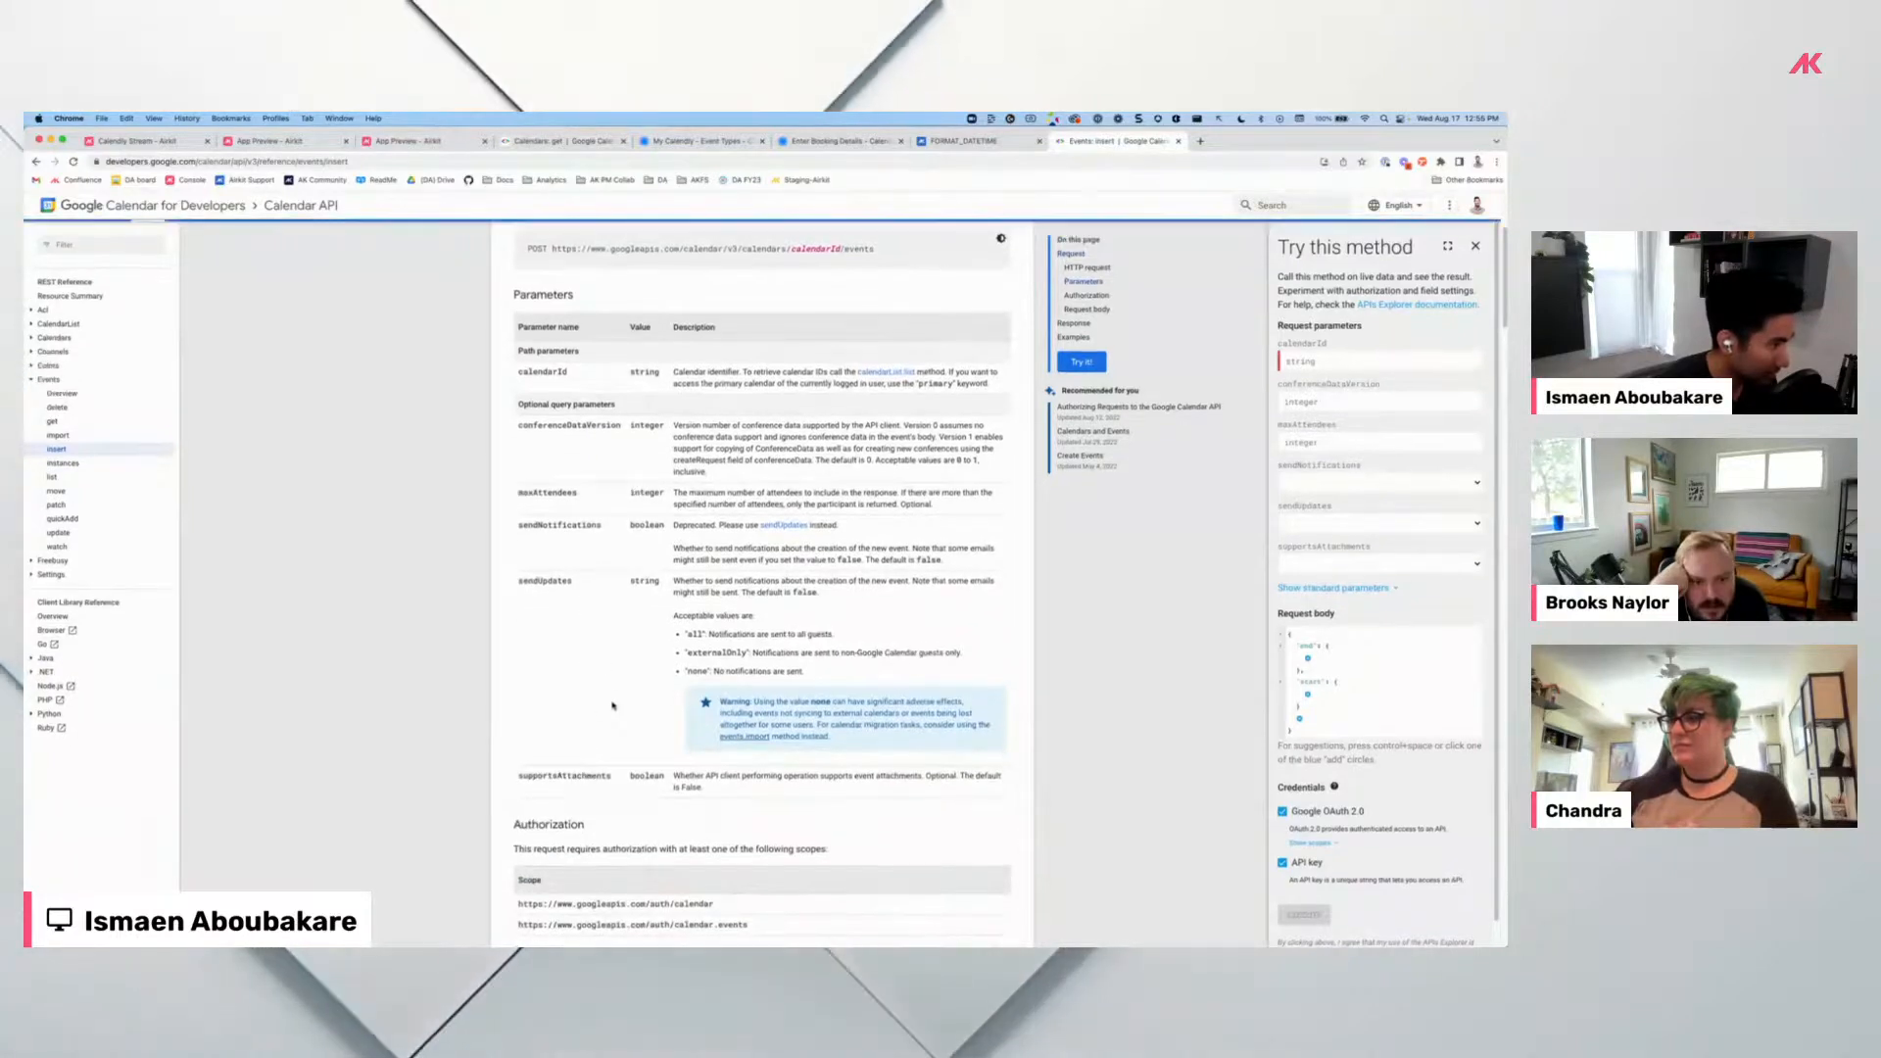
{"action": "scroll", "coordinate": [662, 806], "scroll_direction": "down", "scroll_amount": 1}
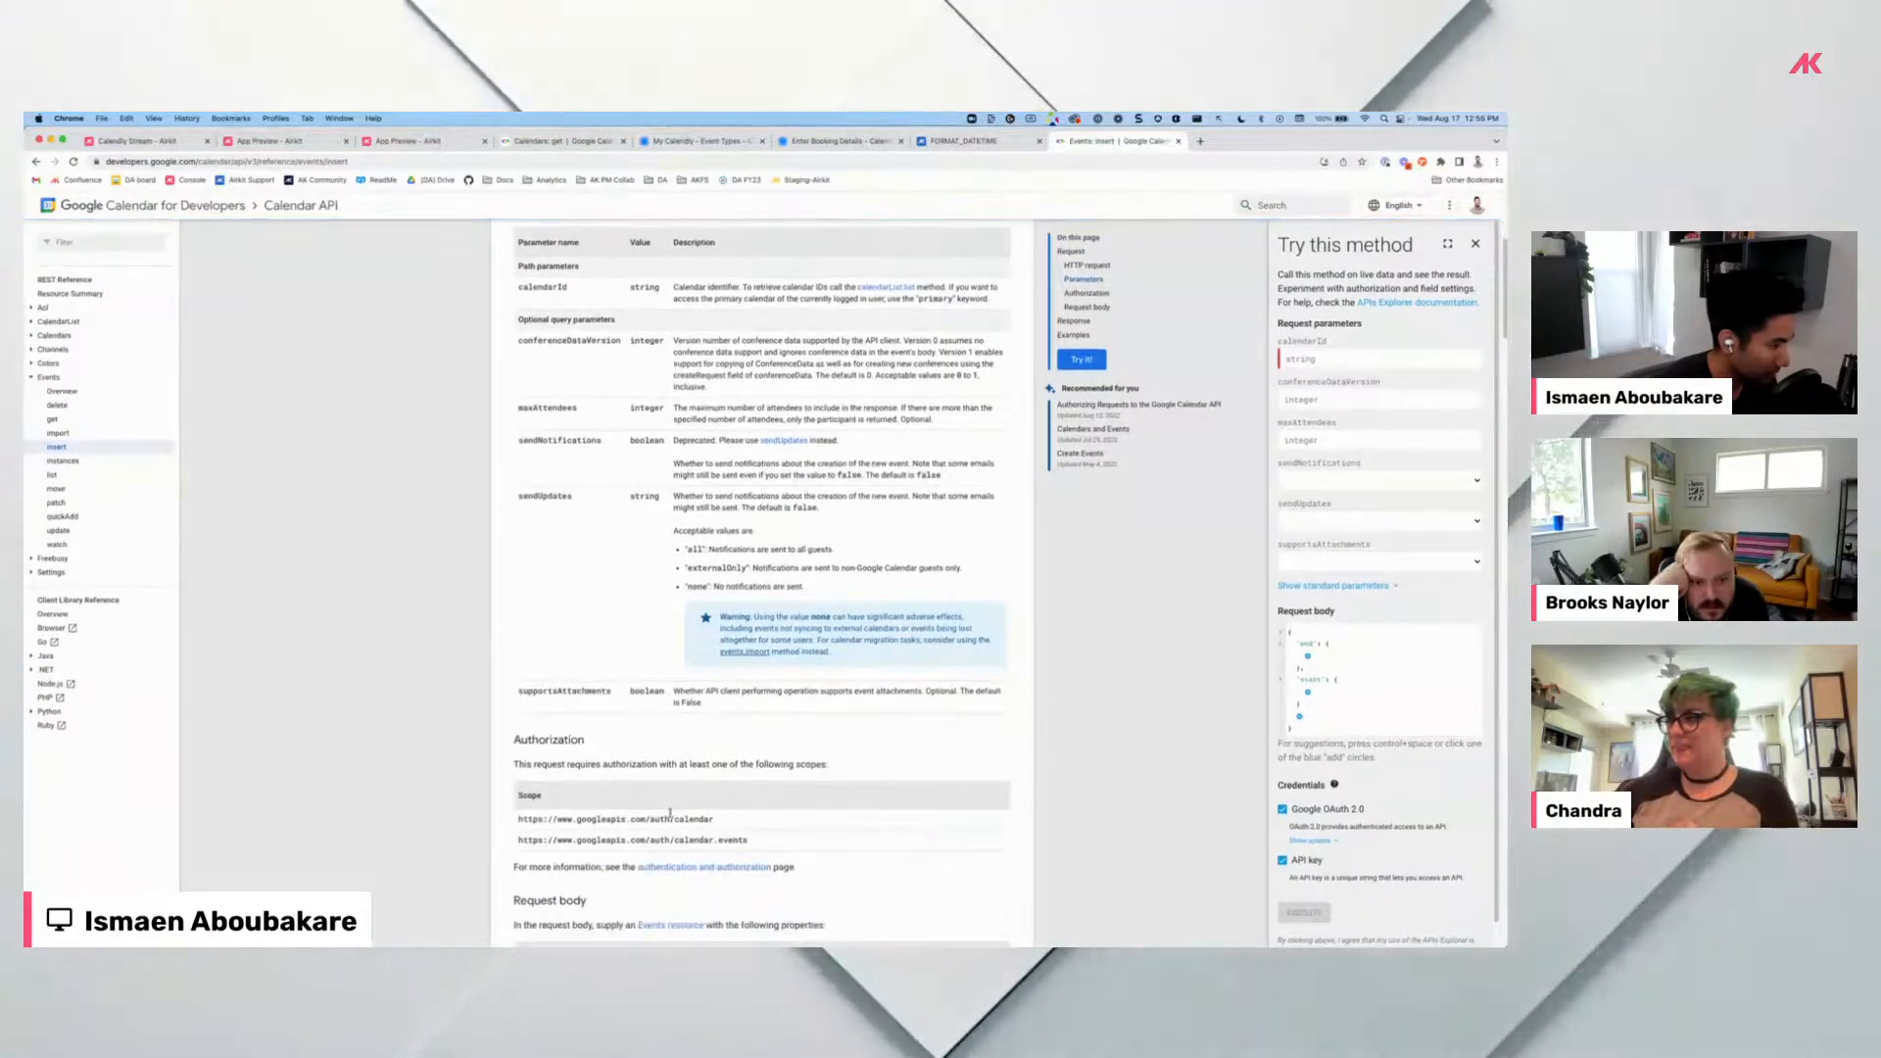
{"action": "scroll", "coordinate": [666, 811], "scroll_direction": "up", "scroll_amount": 1}
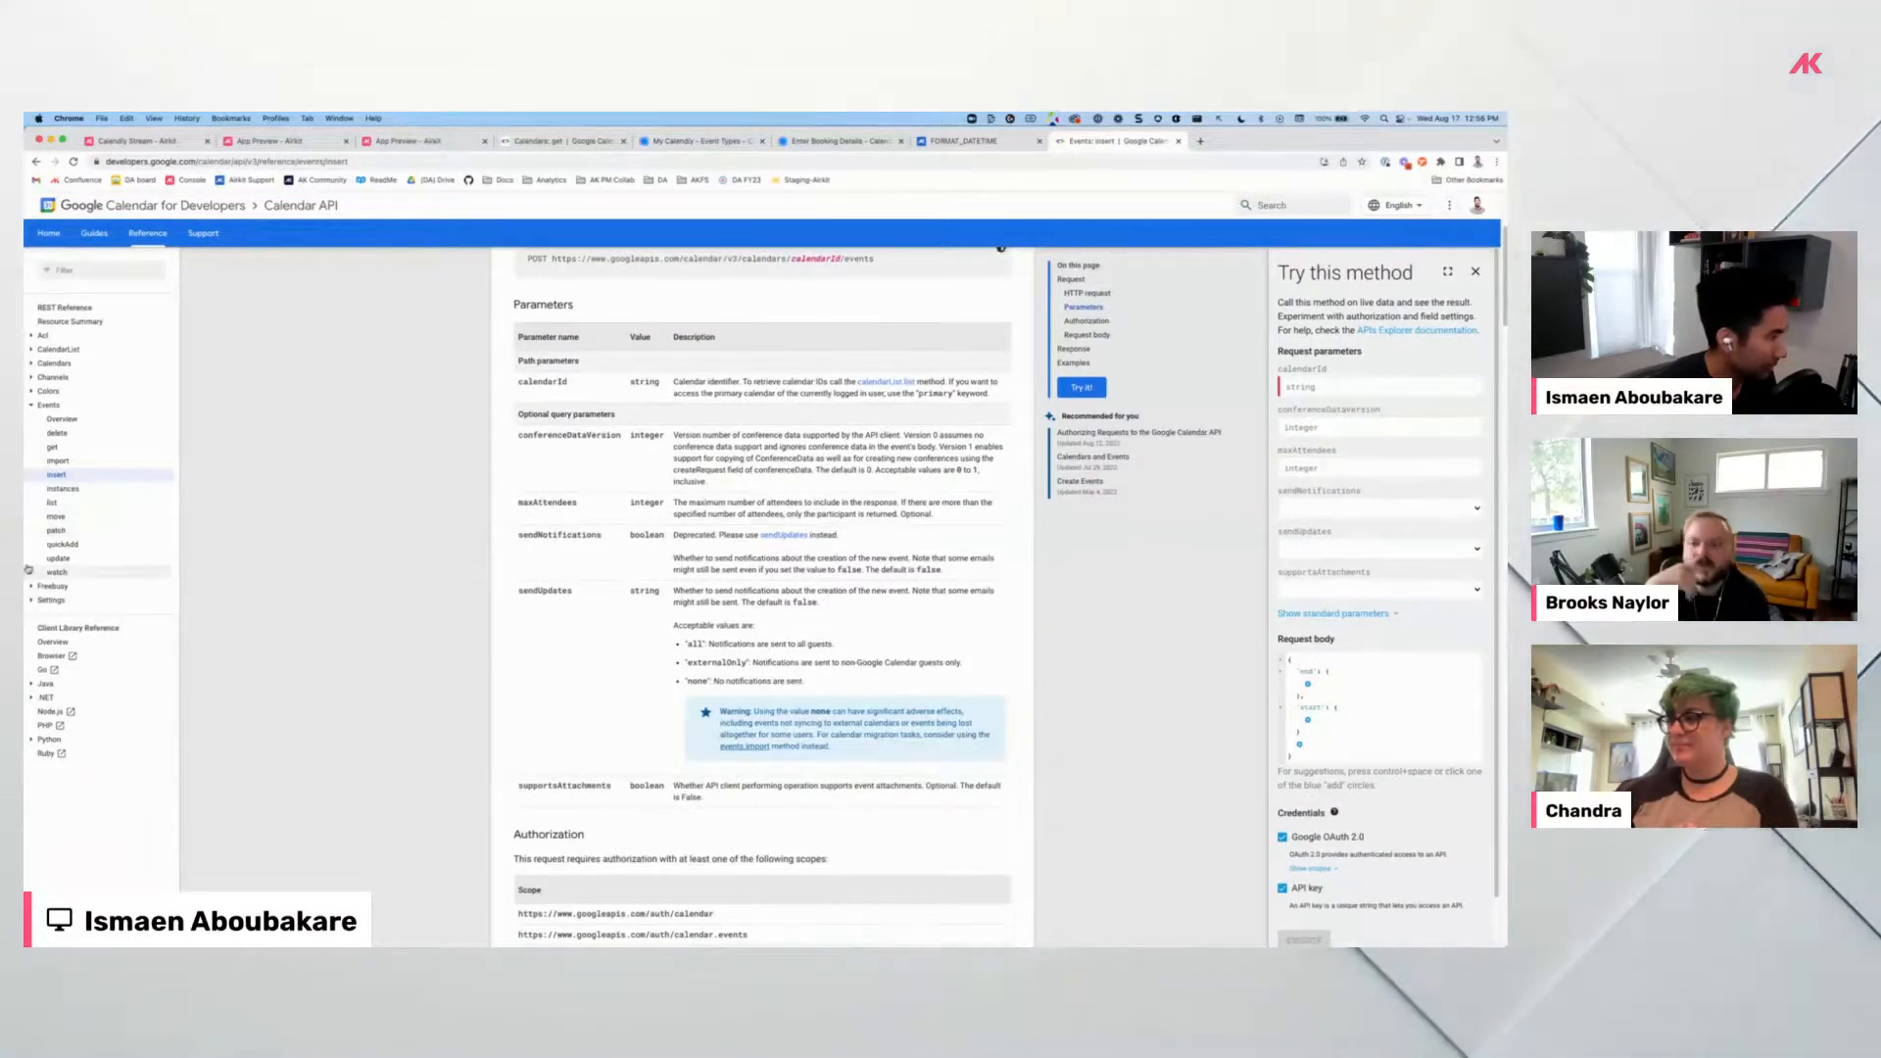
{"action": "left_click", "coordinate": [56, 530]}
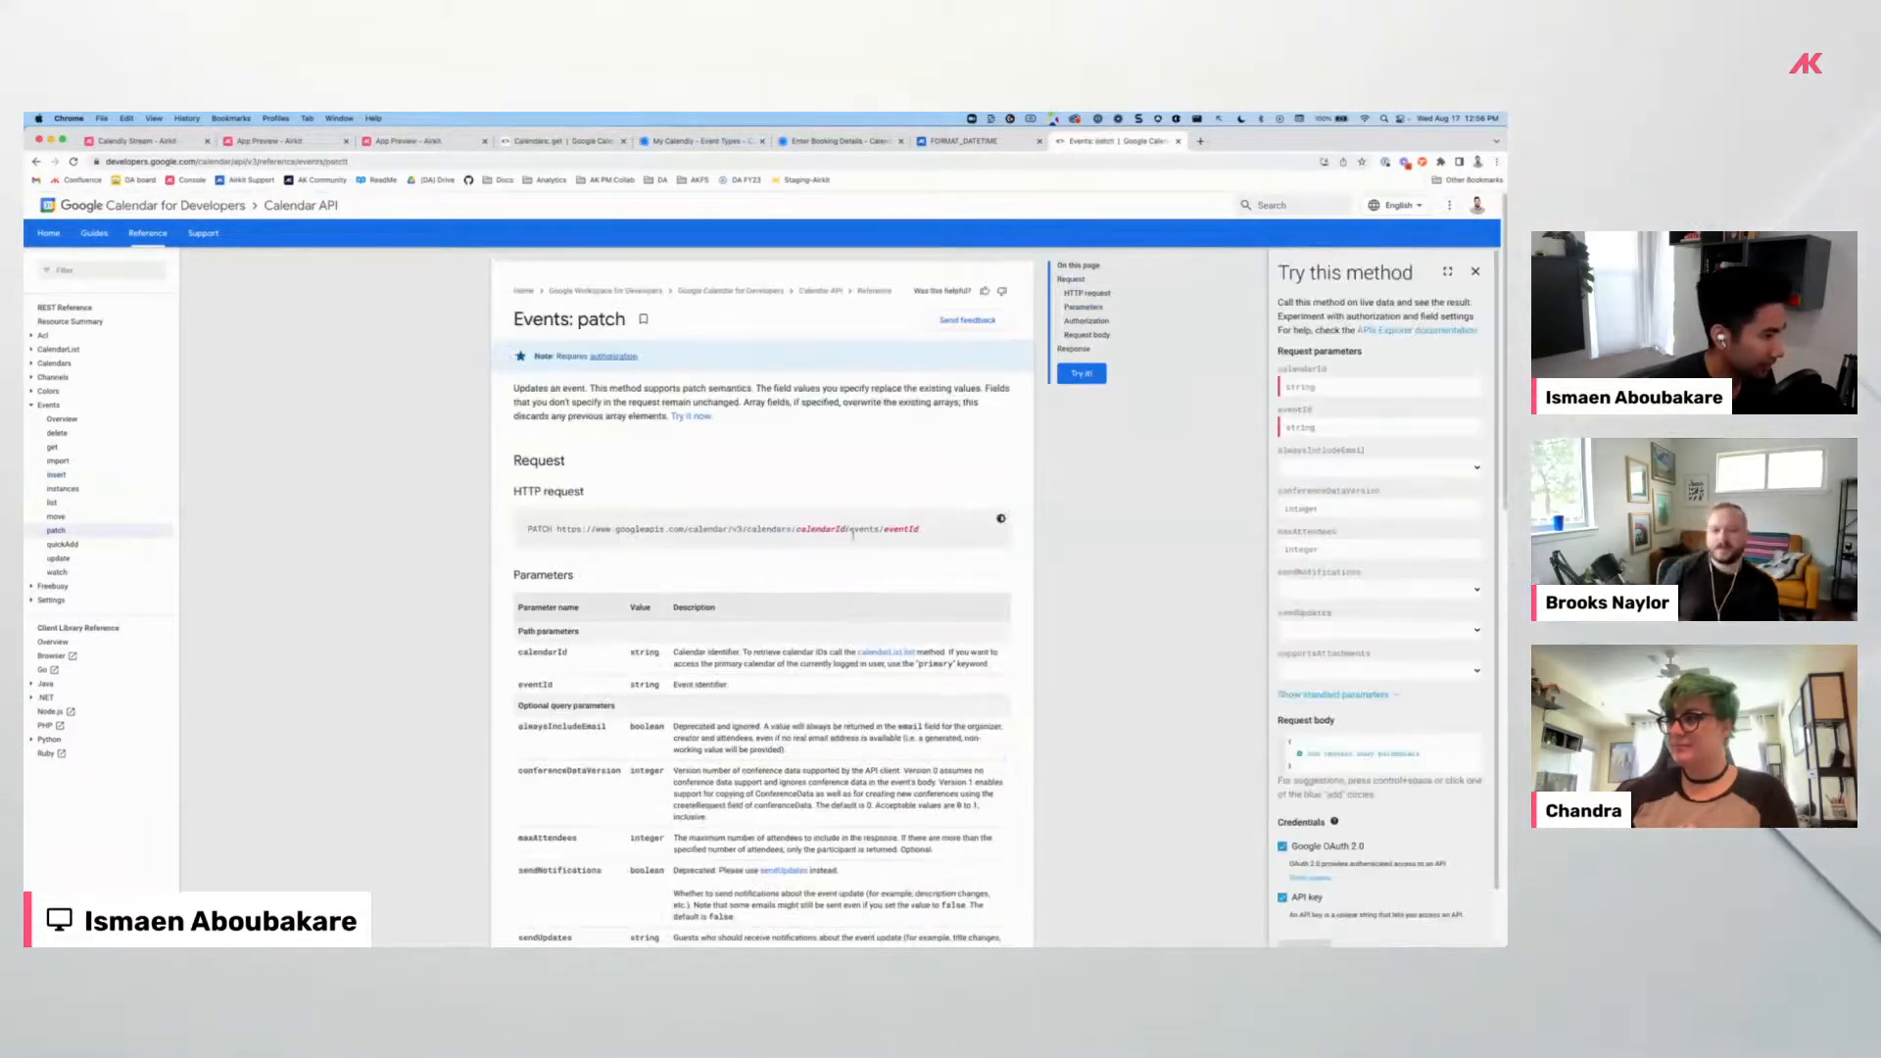
{"action": "scroll", "coordinate": [840, 567], "scroll_direction": "down", "scroll_amount": 3}
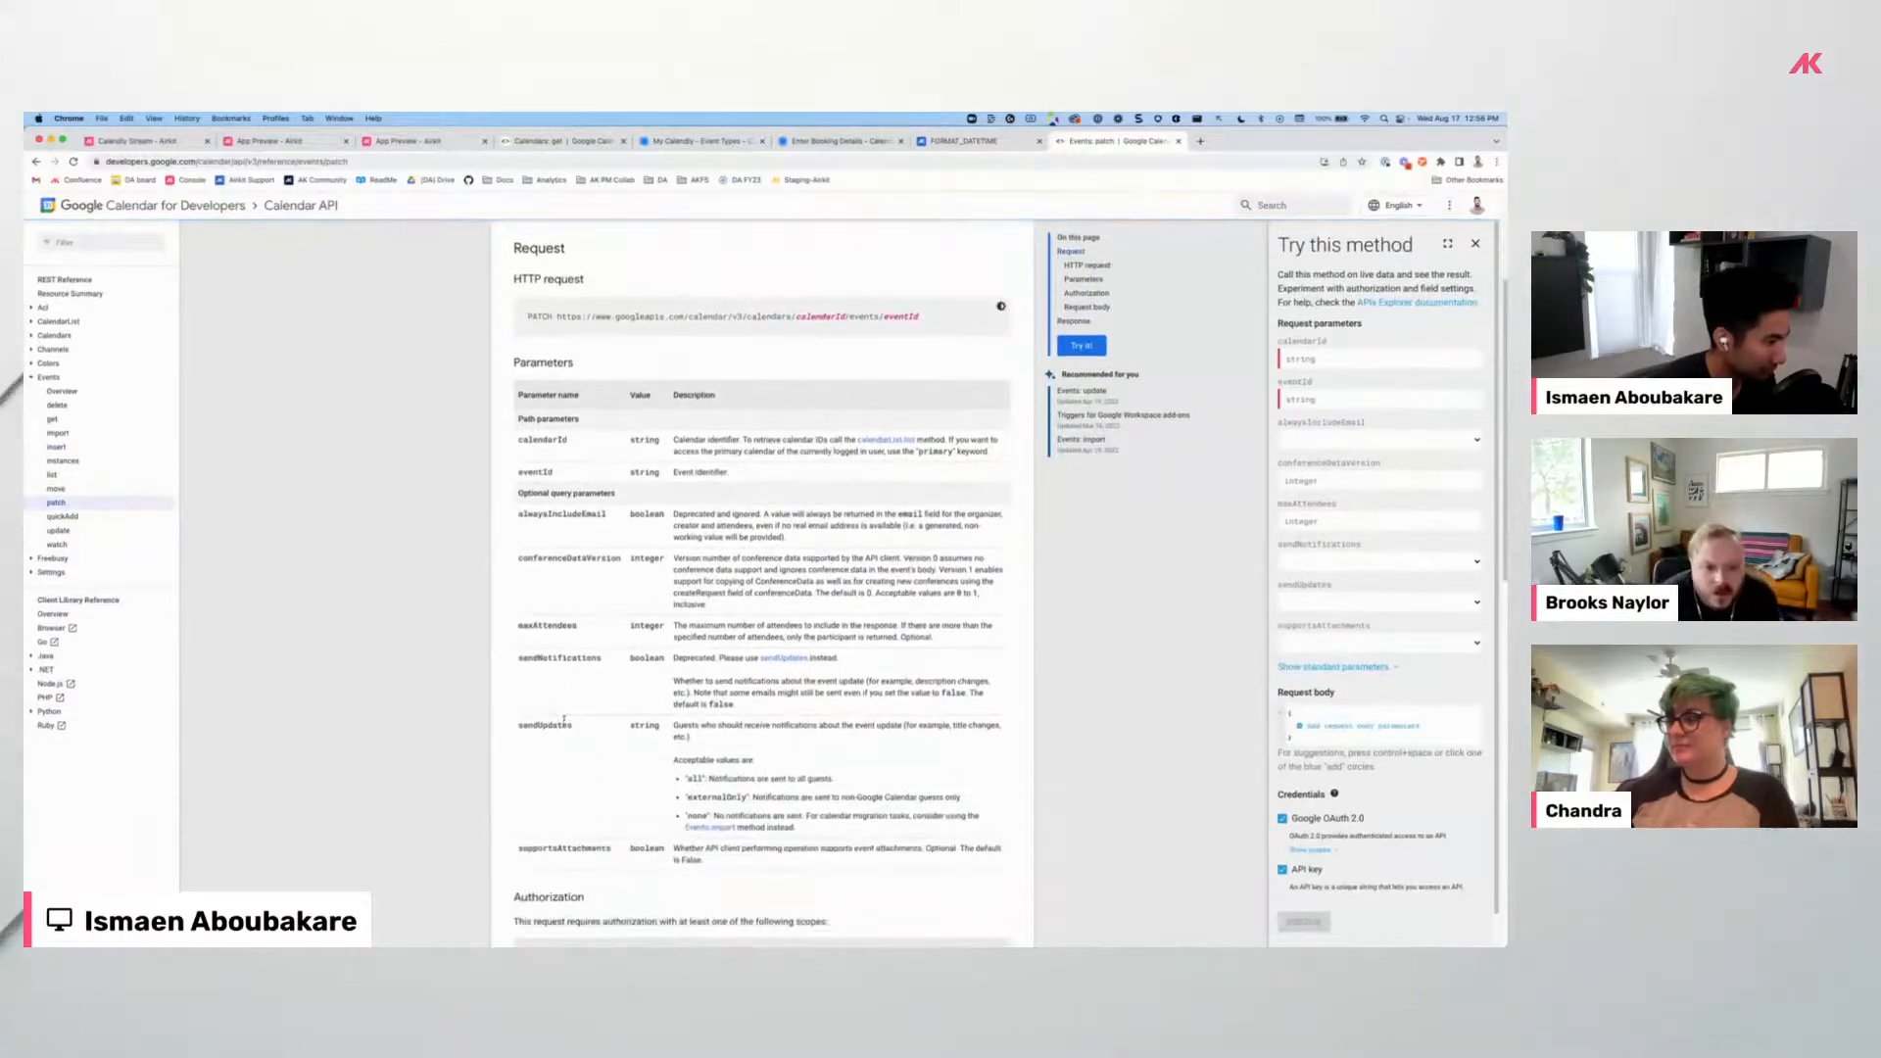
{"action": "scroll", "coordinate": [565, 720], "scroll_direction": "down", "scroll_amount": 2}
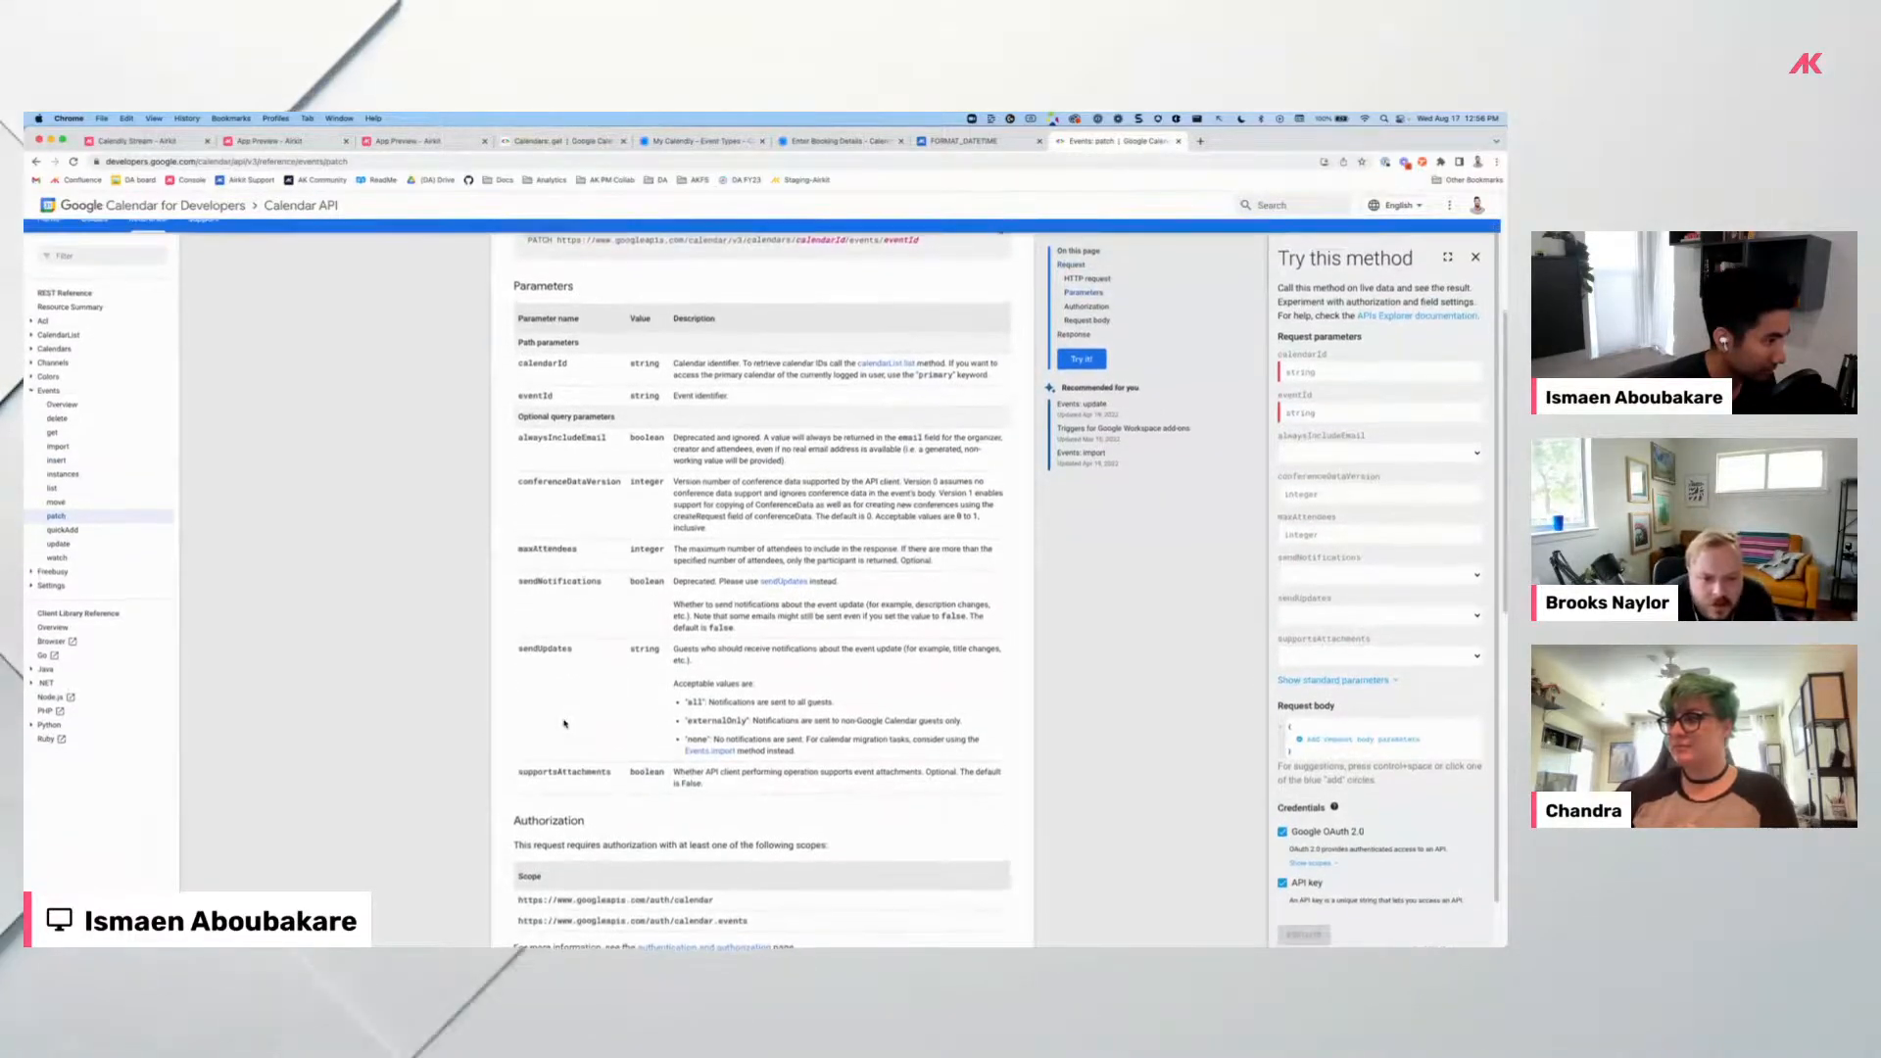
{"action": "scroll", "coordinate": [564, 724], "scroll_direction": "up", "scroll_amount": 1}
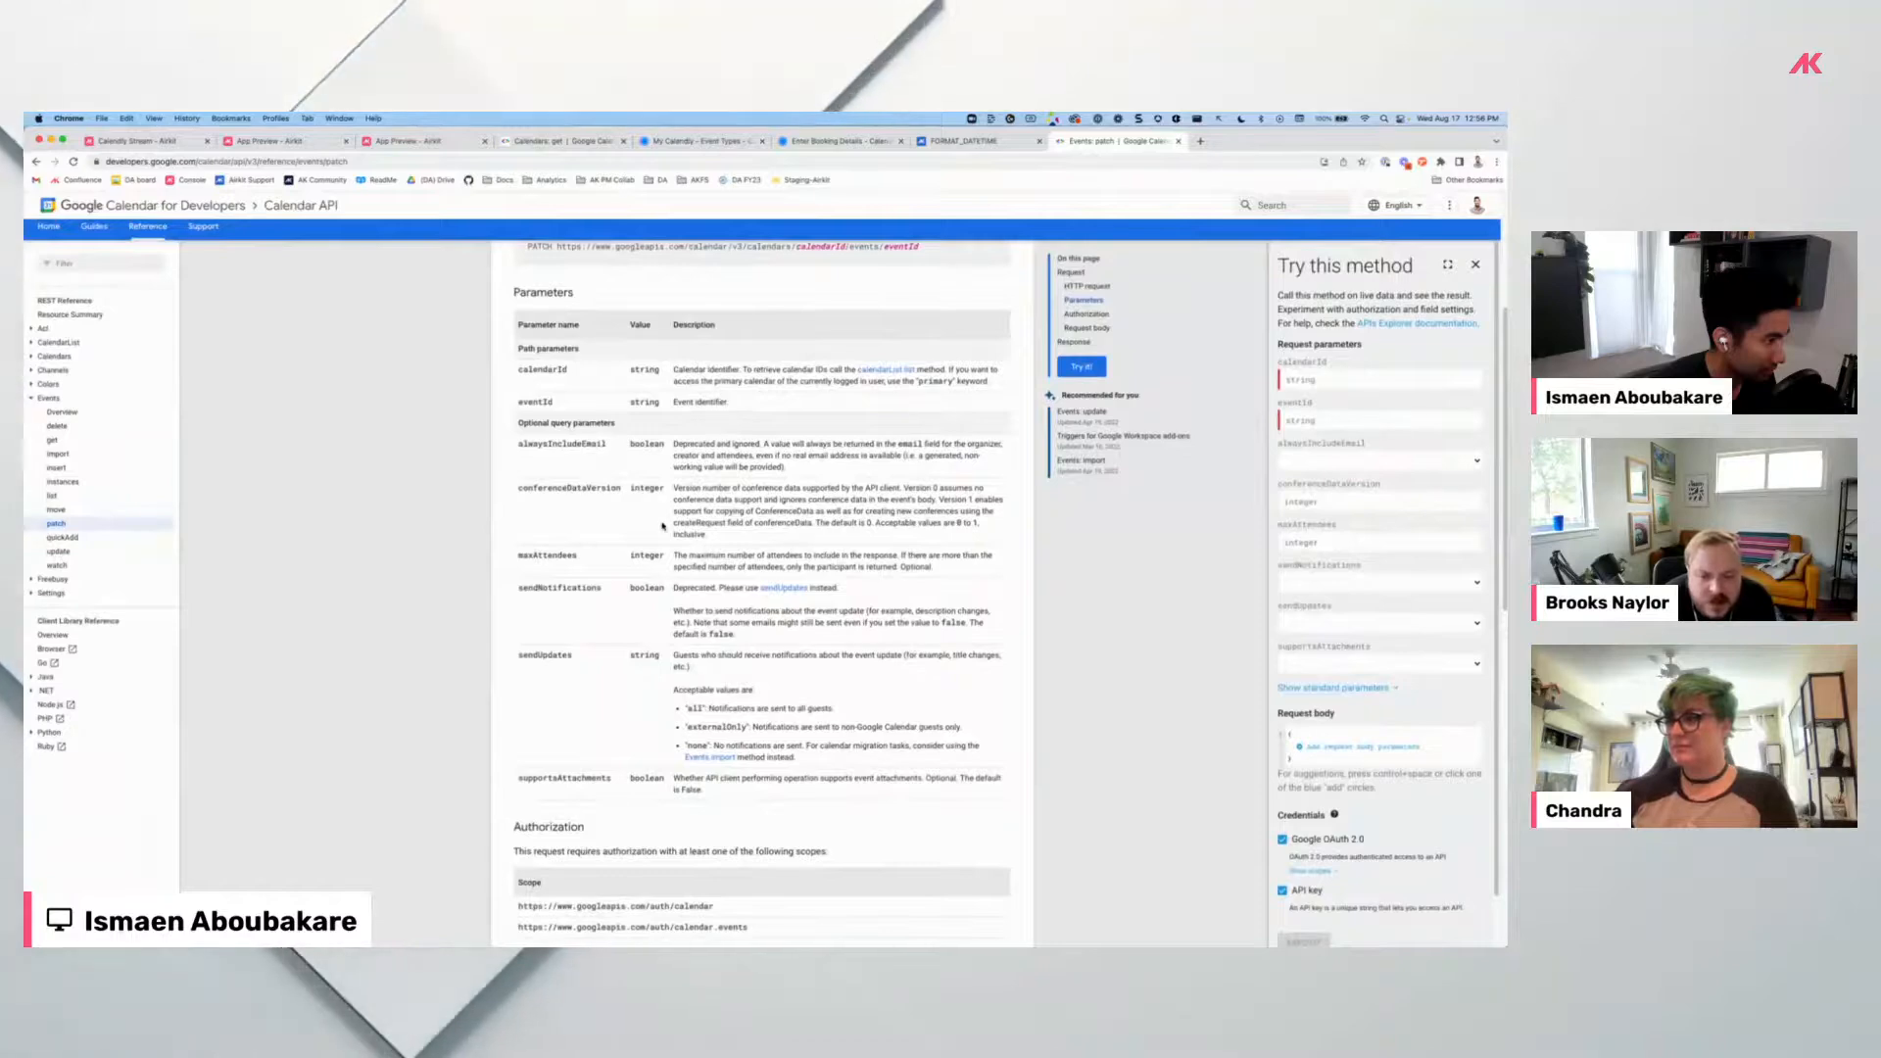
{"action": "scroll", "coordinate": [718, 401], "scroll_direction": "down", "scroll_amount": 4}
{"action": "scroll", "coordinate": [662, 526], "scroll_direction": "down", "scroll_amount": 4}
{"action": "scroll", "coordinate": [662, 526], "scroll_direction": "up", "scroll_amount": 2}
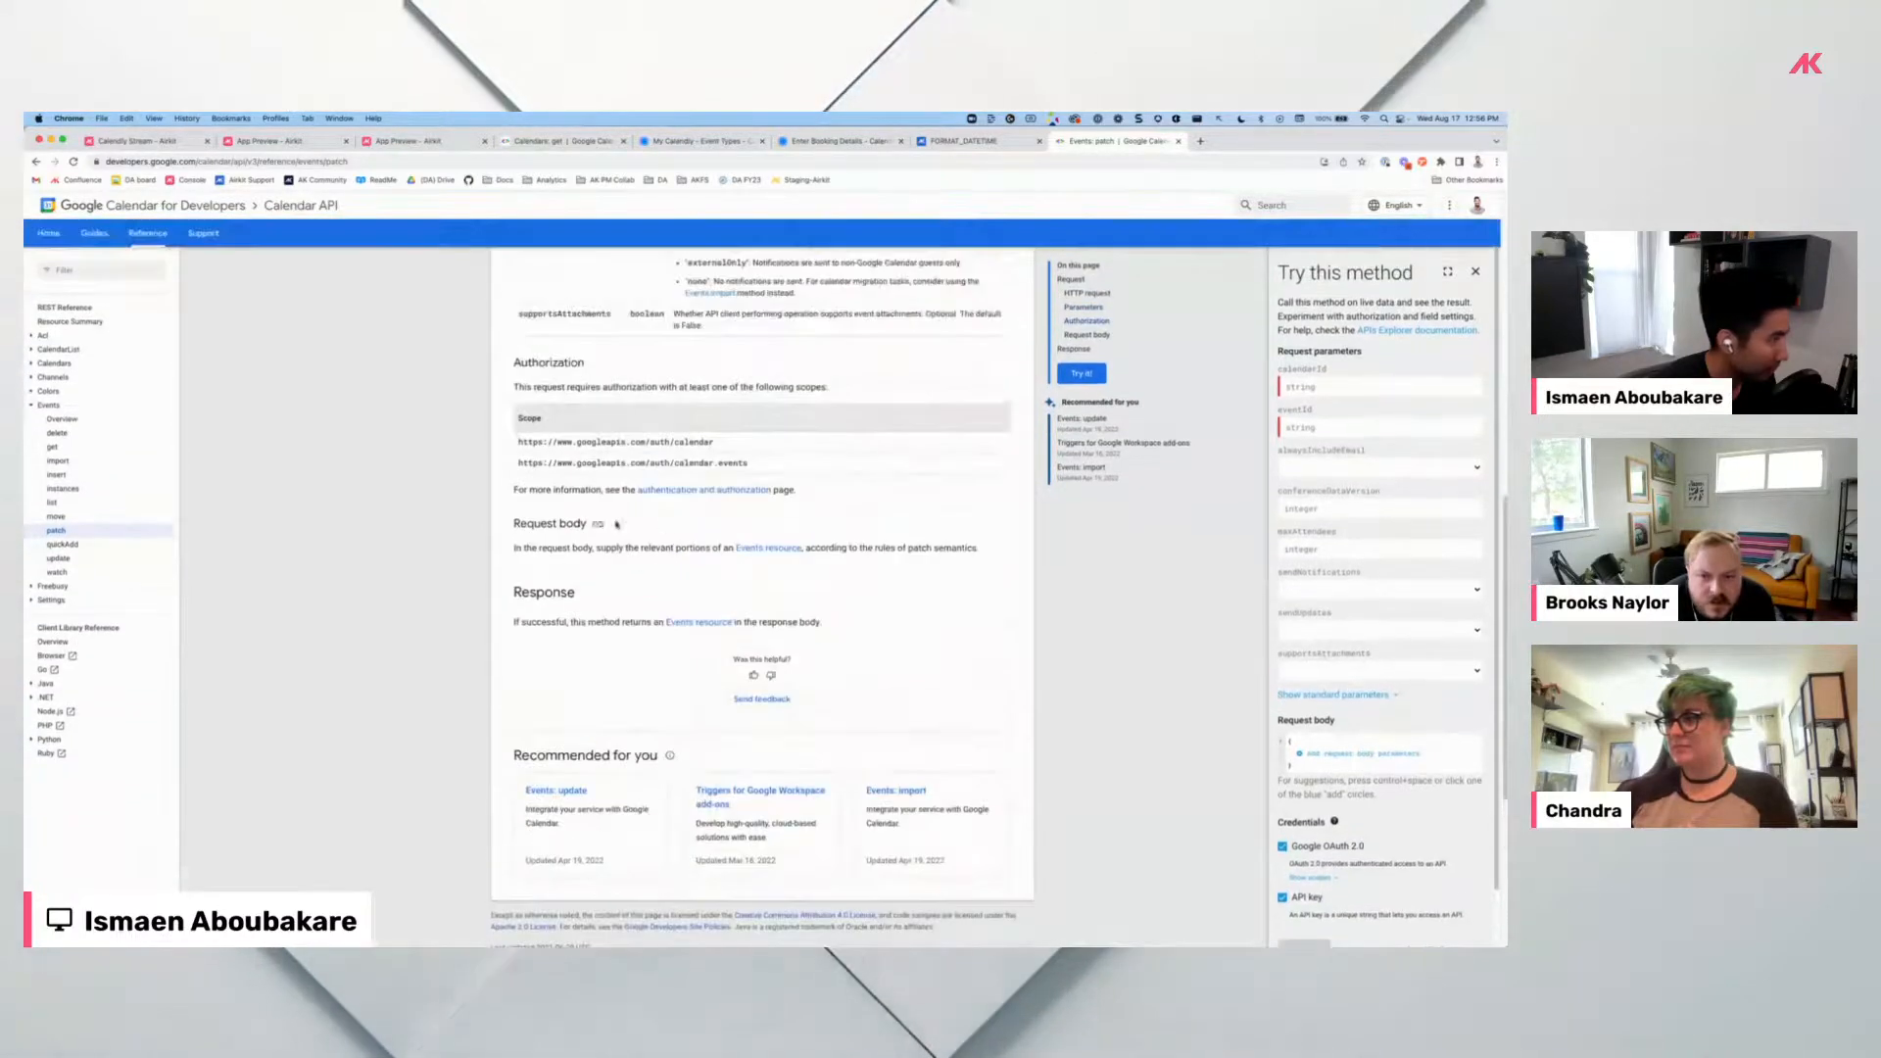
Read the Calendars insert, Events quickAdd and Events insert references, then return to the app preview.
{"action": "left_click", "coordinate": [45, 363]}
{"action": "left_click", "coordinate": [62, 435]}
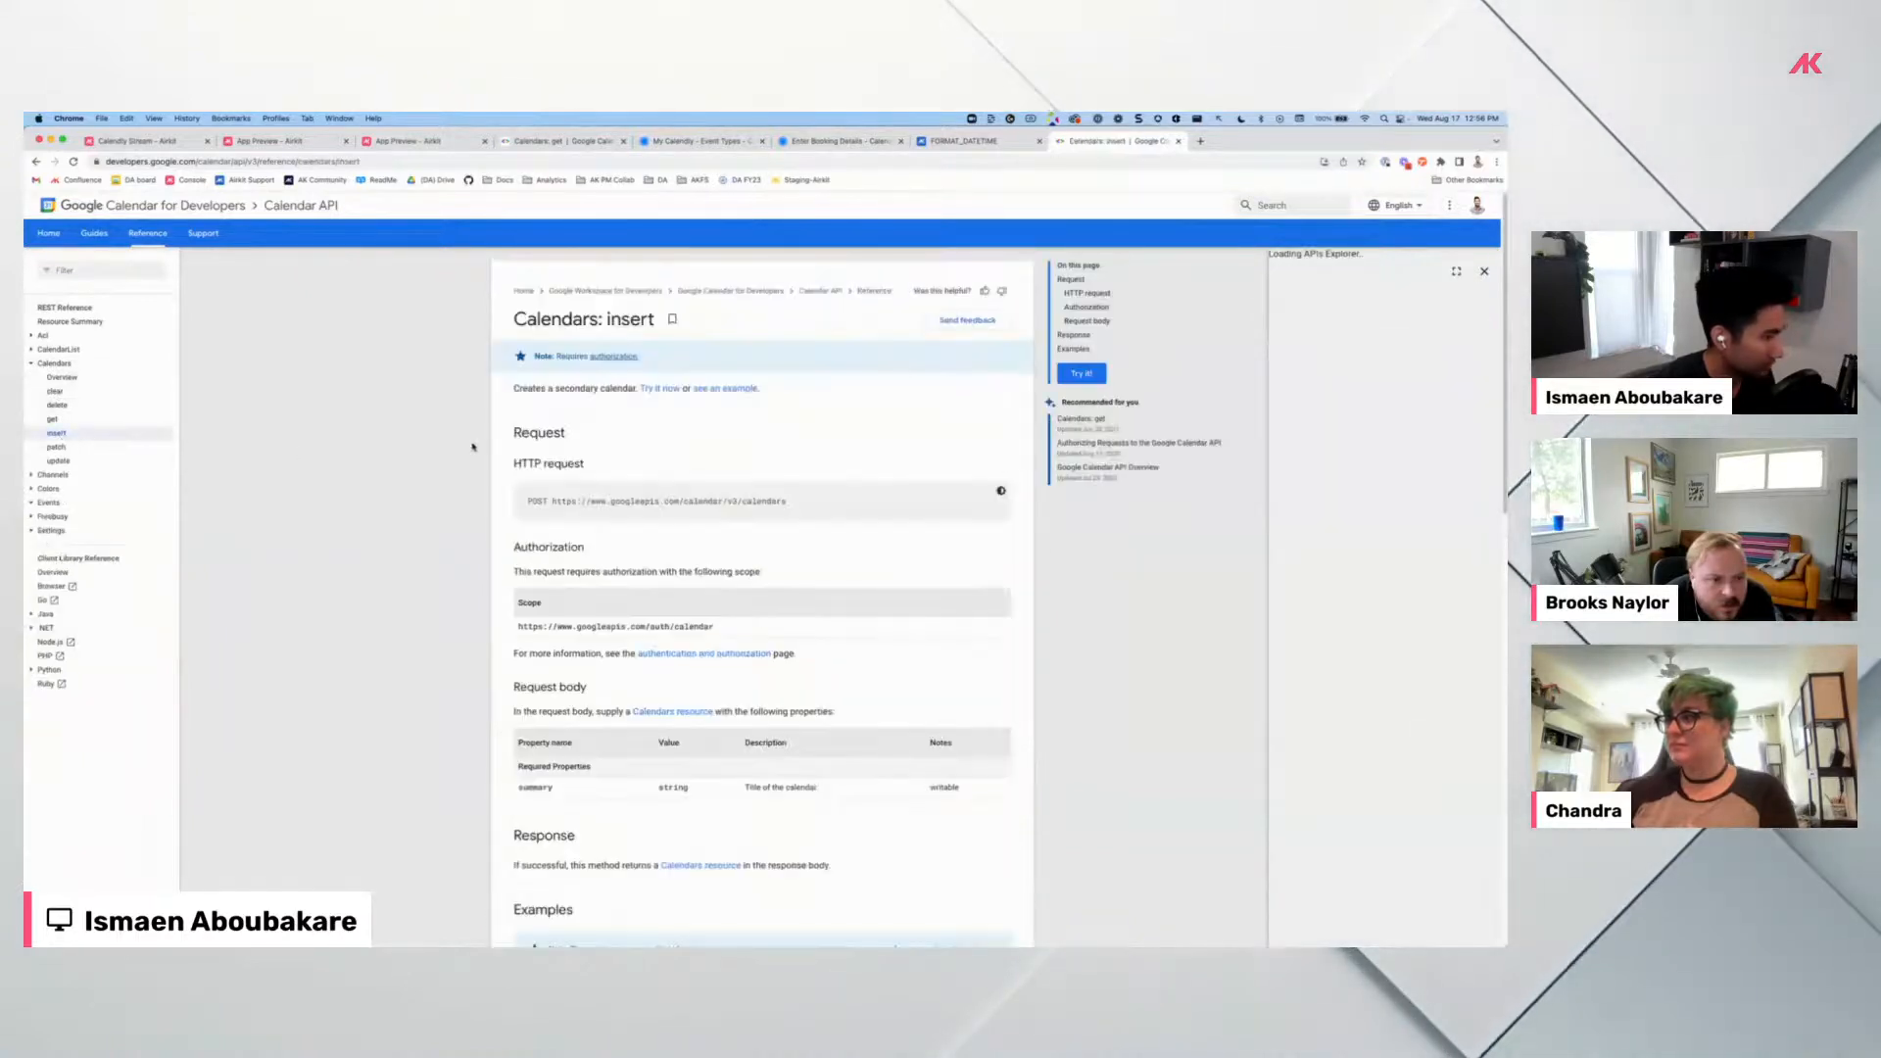
{"action": "scroll", "coordinate": [659, 508], "scroll_direction": "down", "scroll_amount": 3}
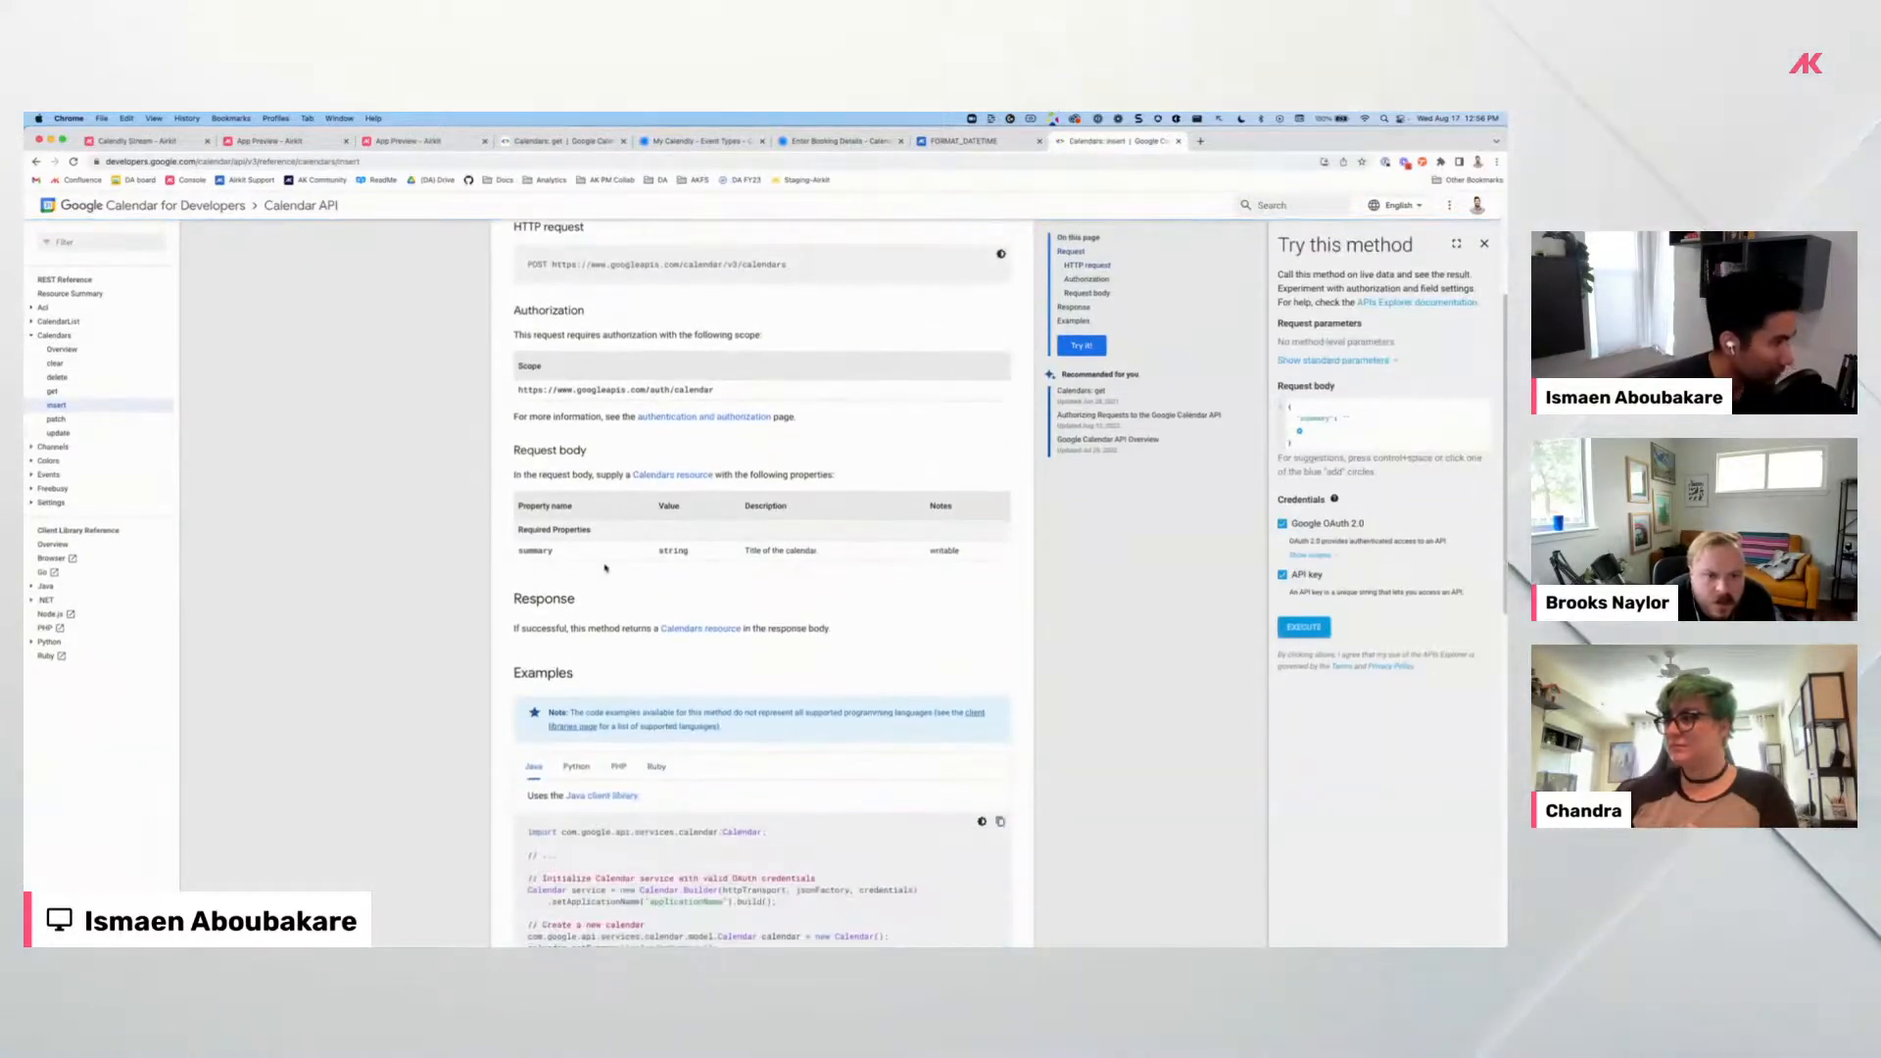
{"action": "scroll", "coordinate": [490, 566], "scroll_direction": "up", "scroll_amount": 2}
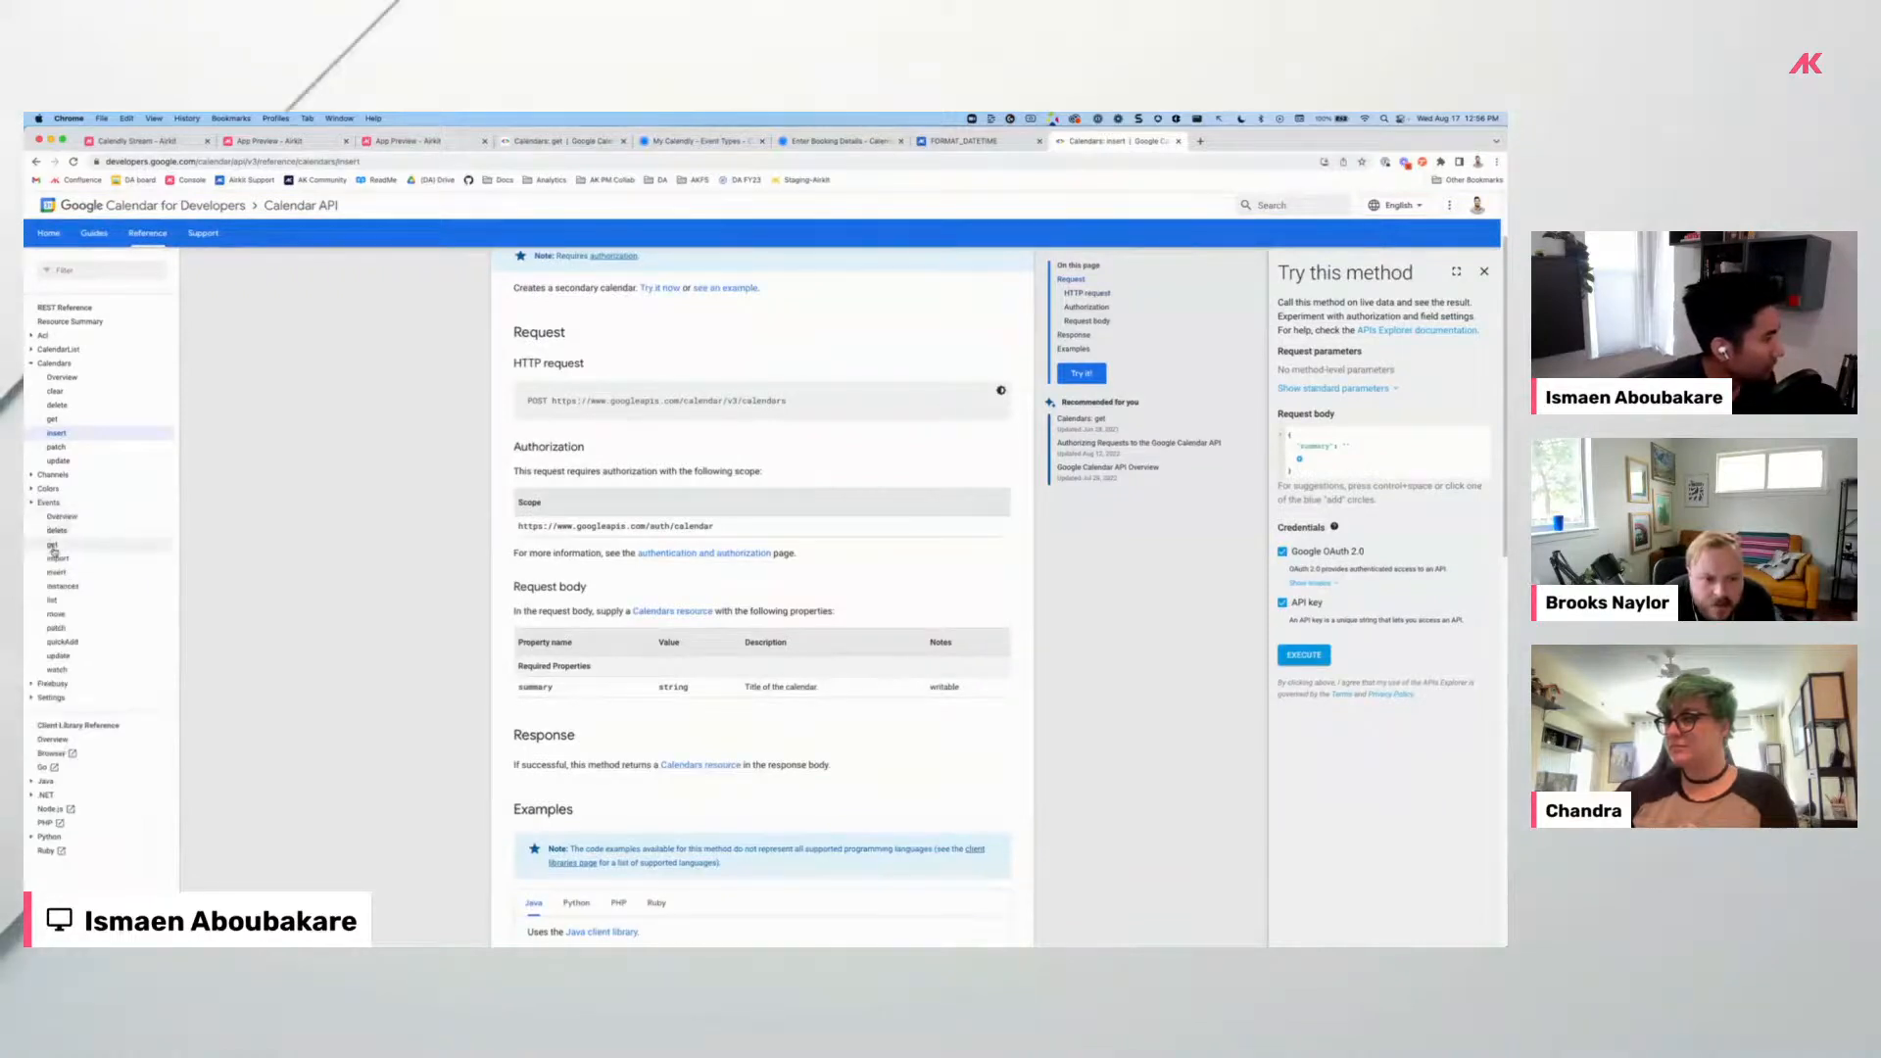
{"action": "left_click", "coordinate": [53, 546]}
{"action": "left_click", "coordinate": [62, 544]}
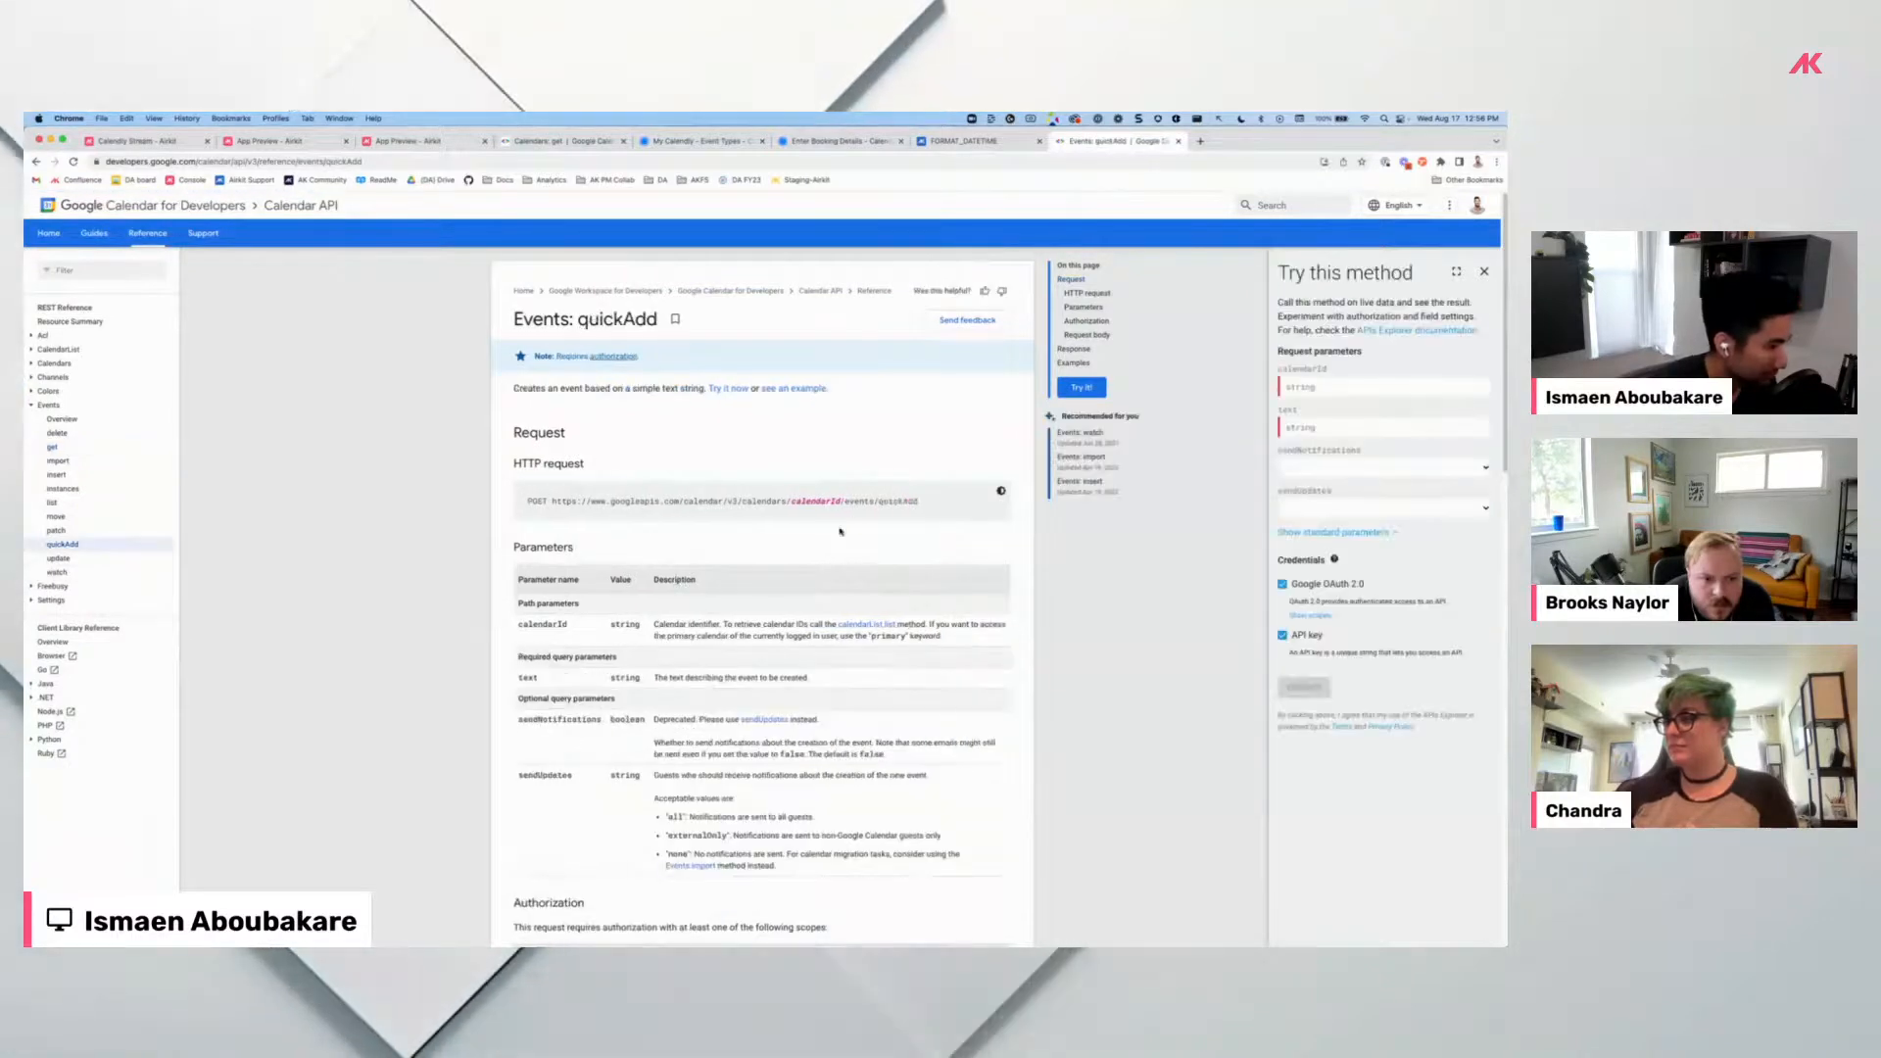
{"action": "scroll", "coordinate": [769, 646], "scroll_direction": "down", "scroll_amount": 1}
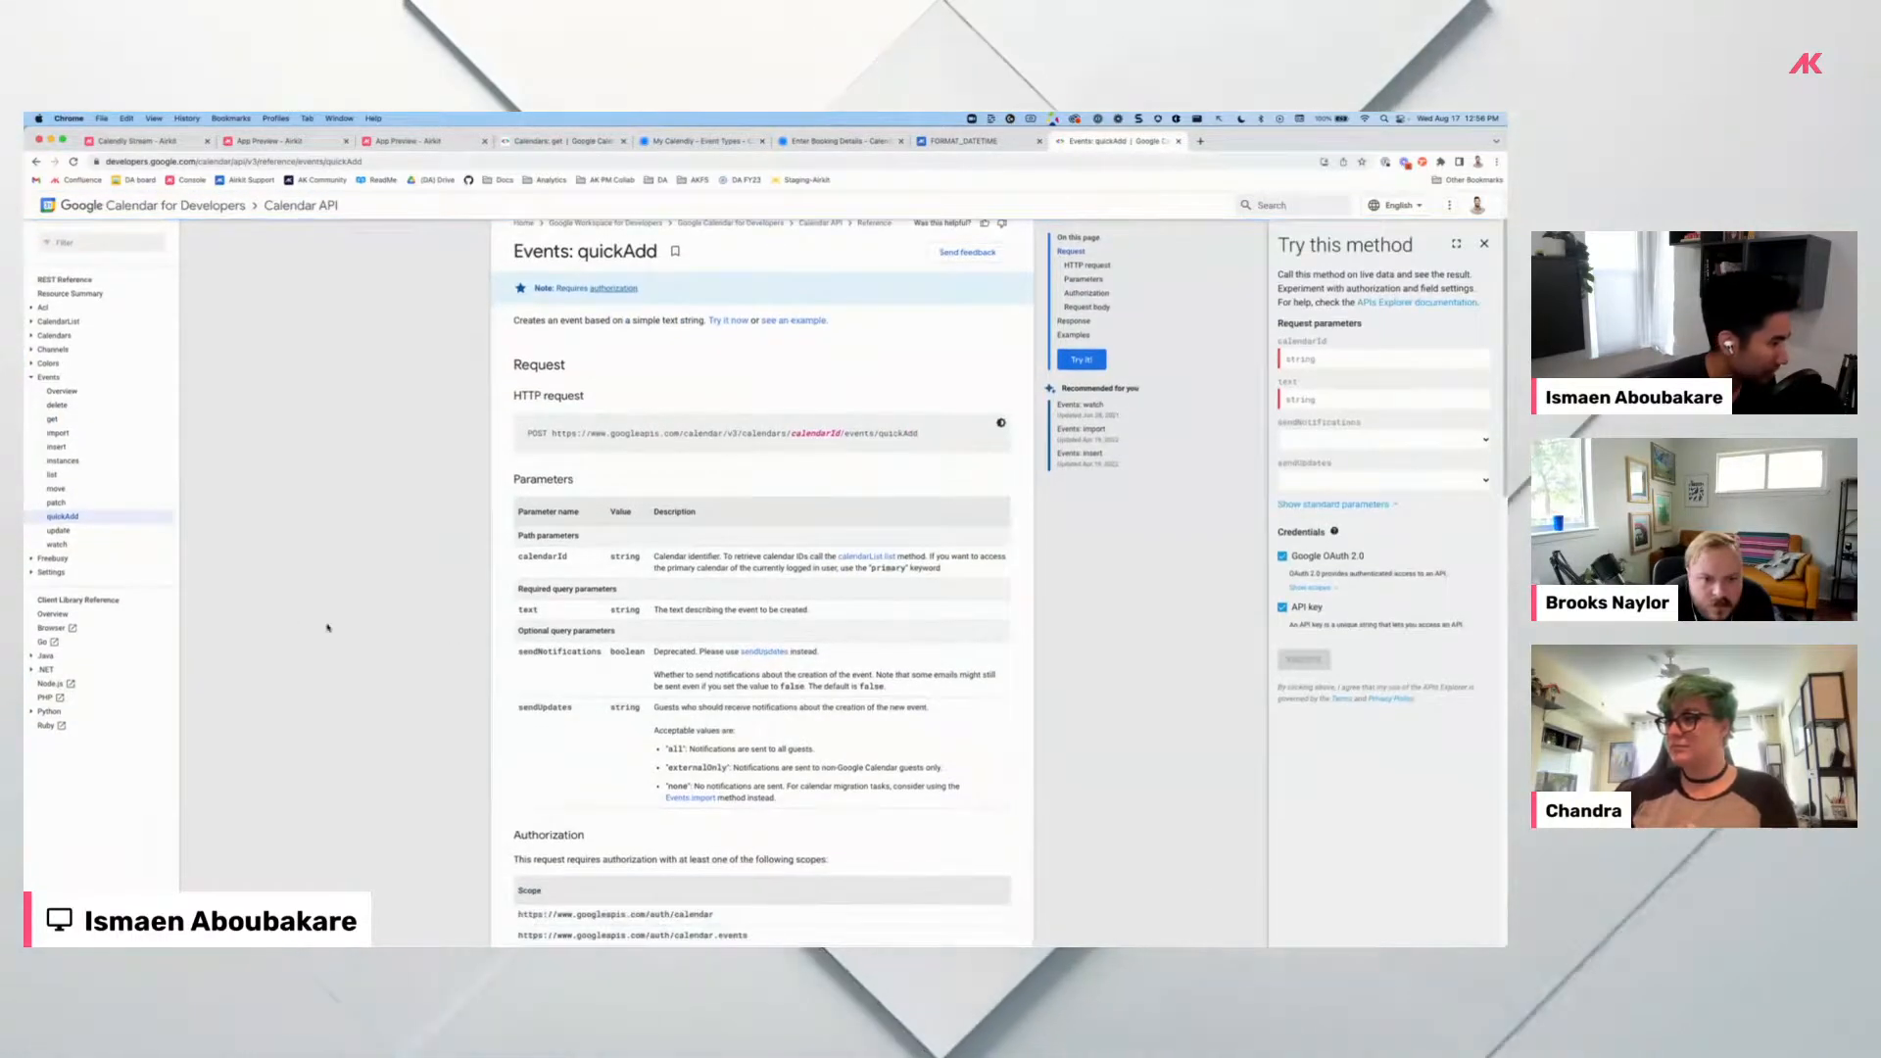
{"action": "left_click", "coordinate": [55, 447]}
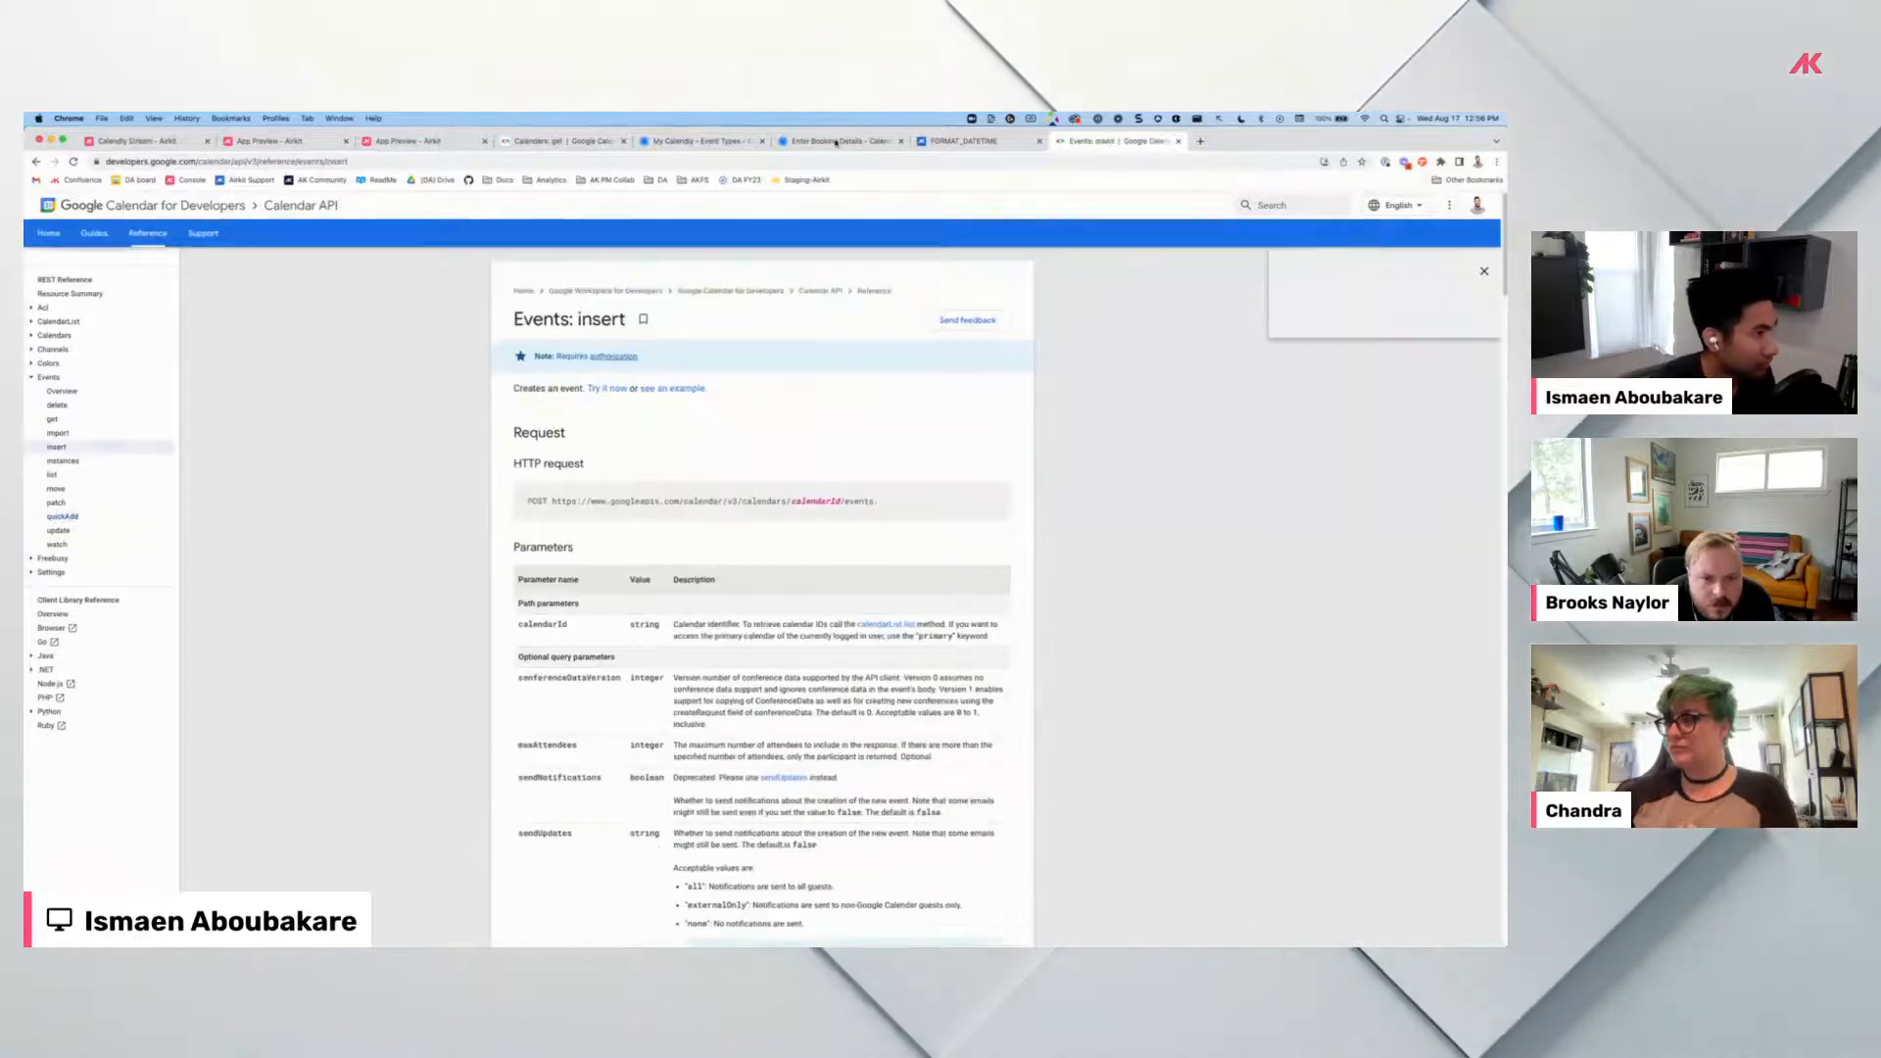
{"action": "left_click", "coordinate": [947, 143]}
Return to the Calendly Stream editor and open Schedule Event's Run Create Google Calendar Event inputs.
{"action": "left_click", "coordinate": [275, 143]}
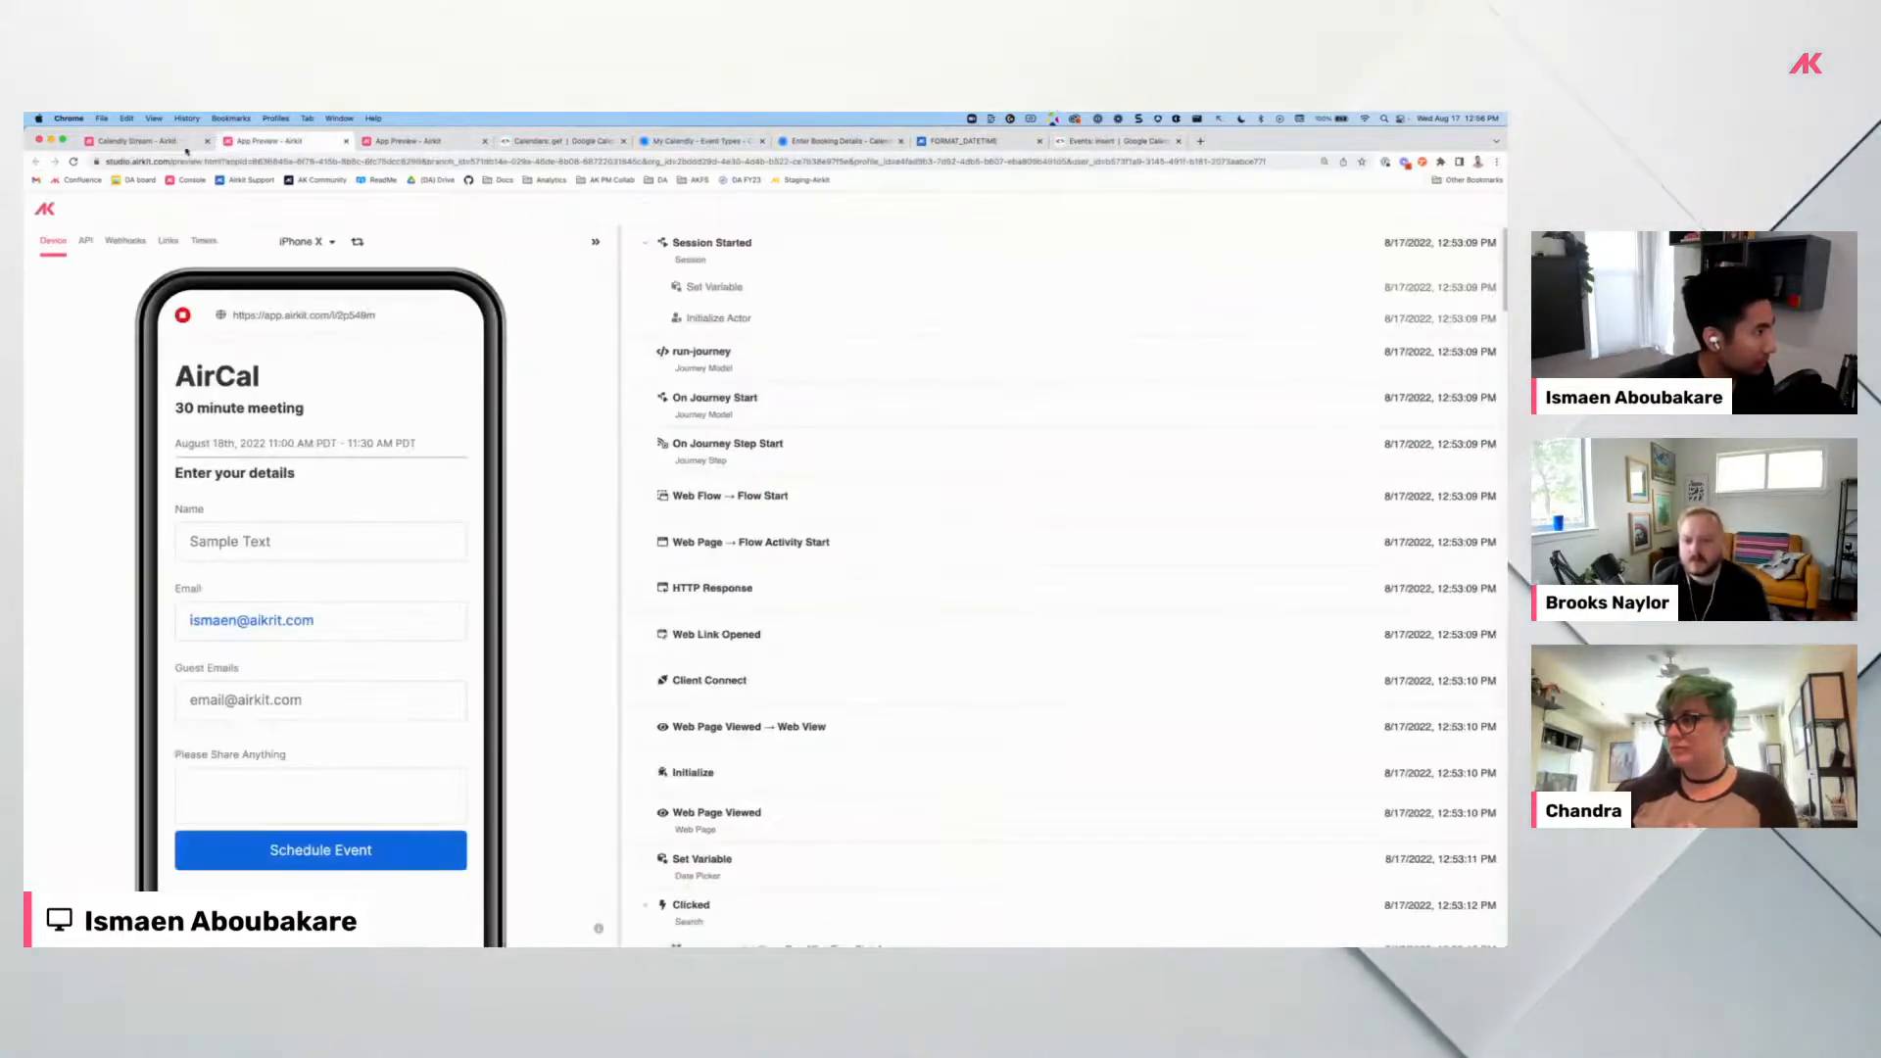
{"action": "left_click", "coordinate": [191, 142]}
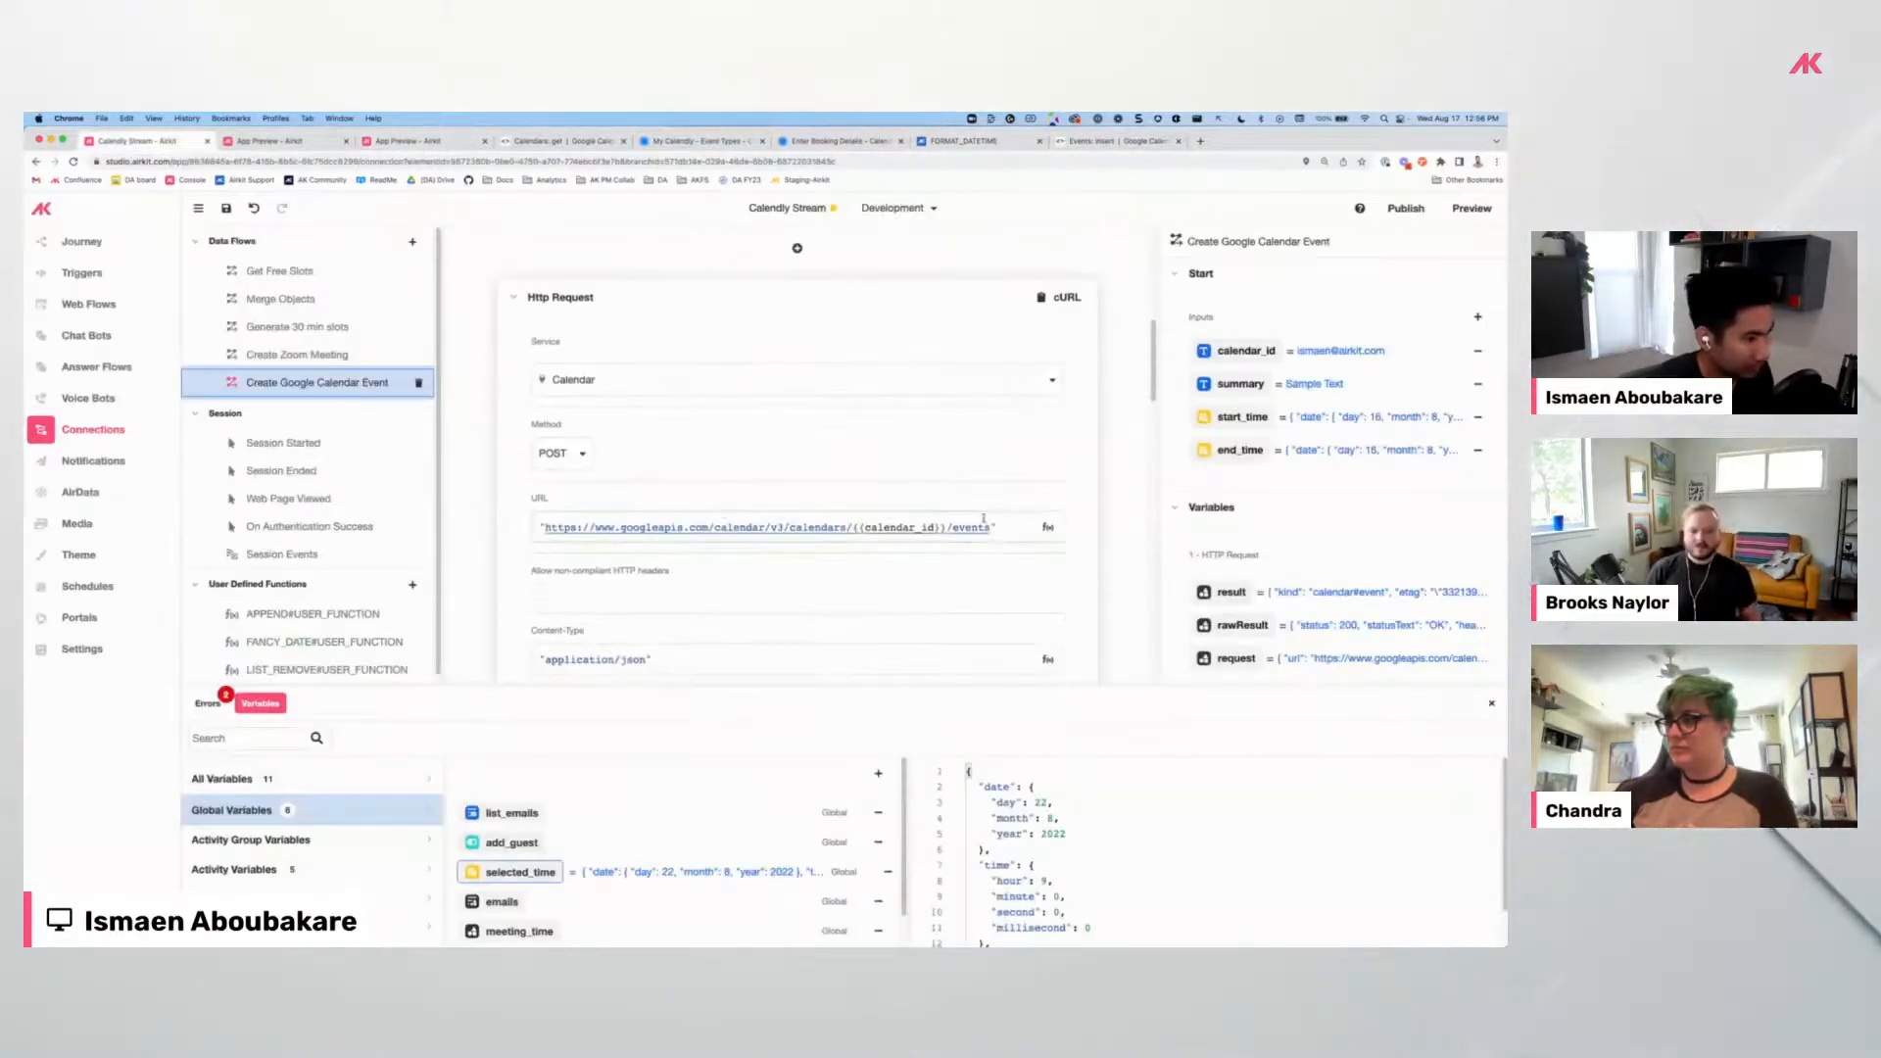
{"action": "scroll", "coordinate": [856, 485], "scroll_direction": "up", "scroll_amount": 5}
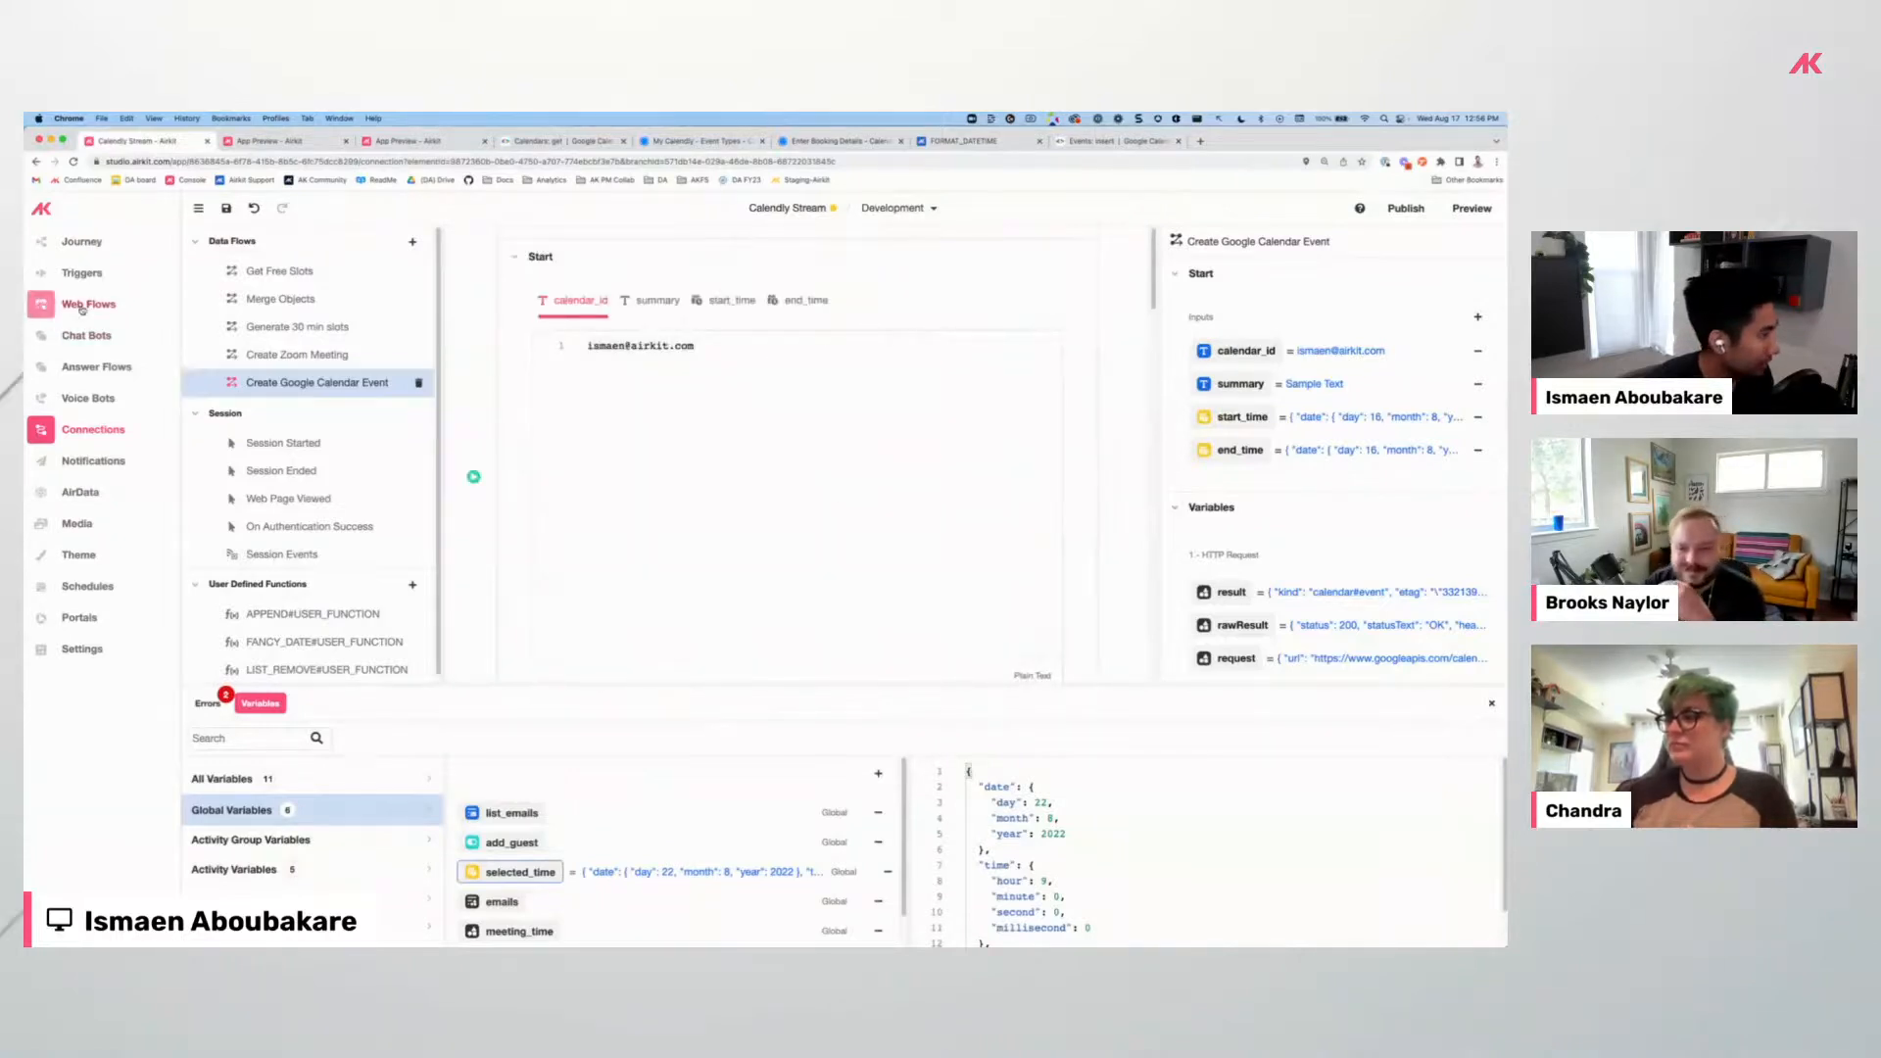
{"action": "left_click", "coordinate": [166, 311]}
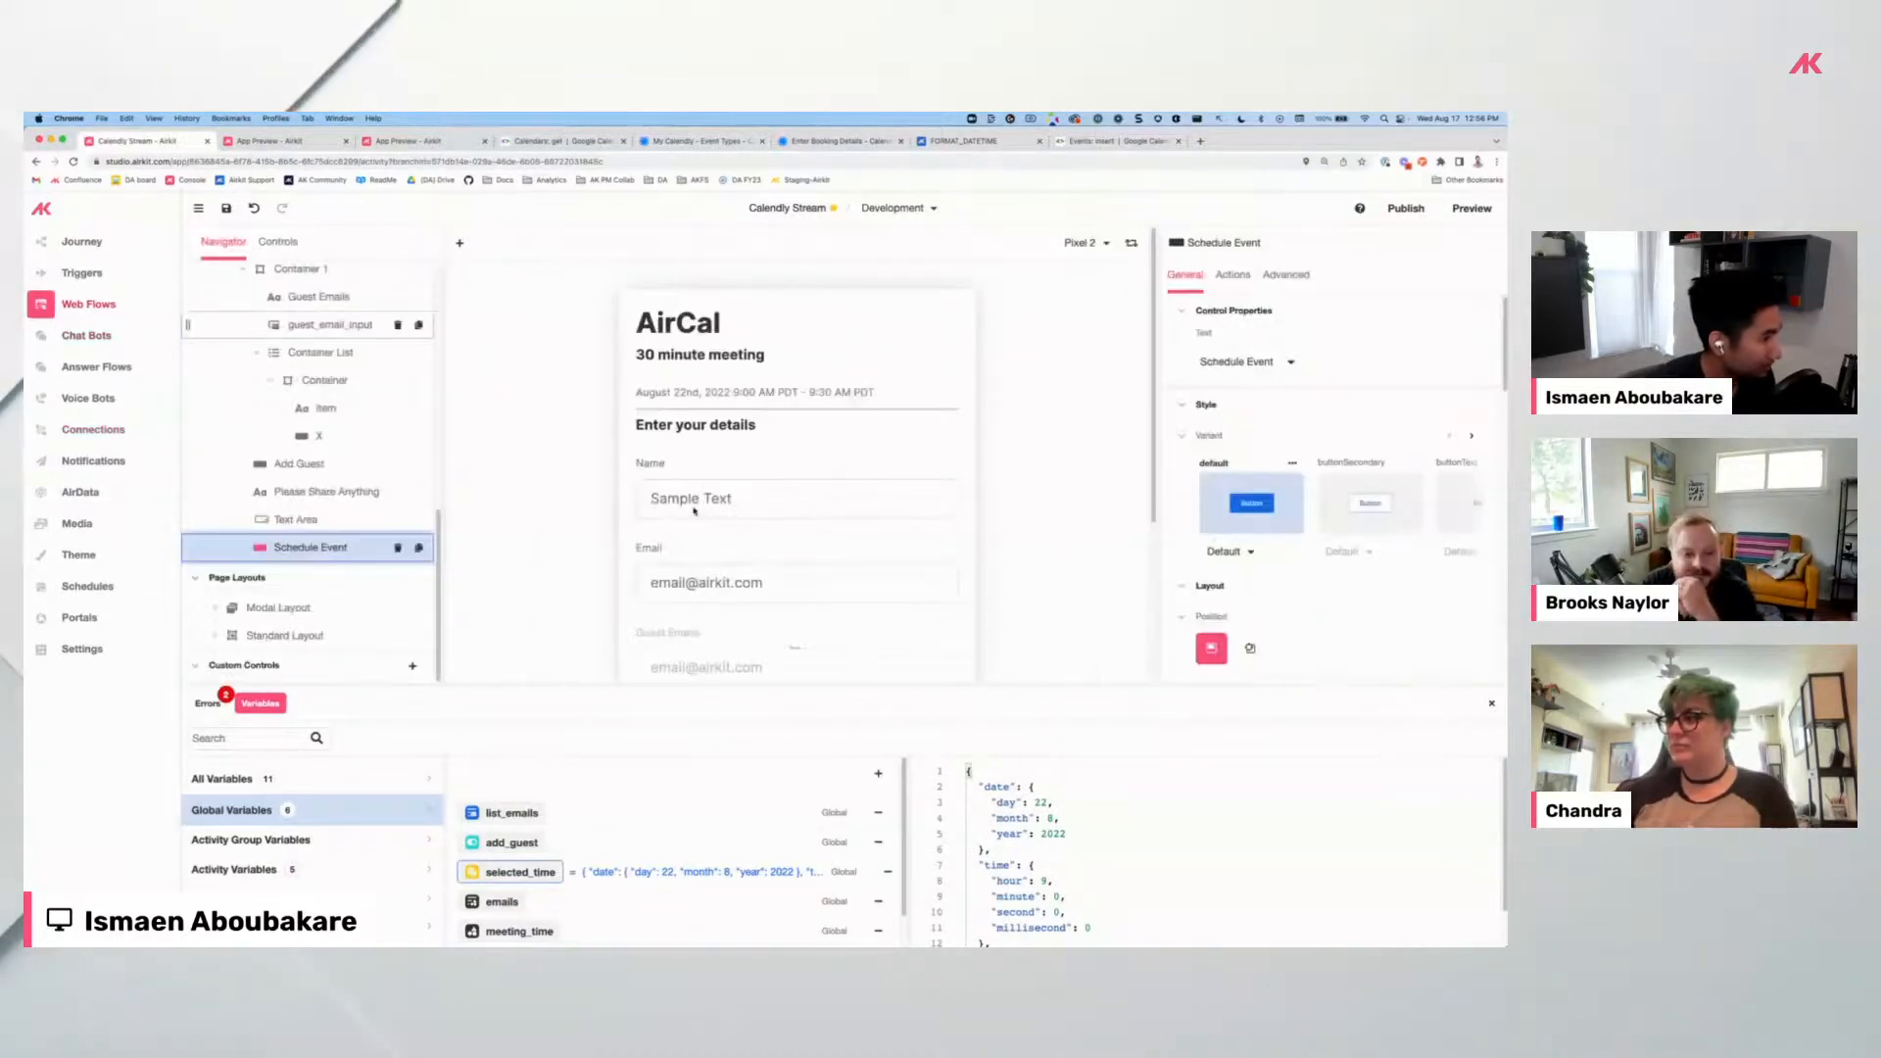
{"action": "scroll", "coordinate": [766, 579], "scroll_direction": "down", "scroll_amount": 3}
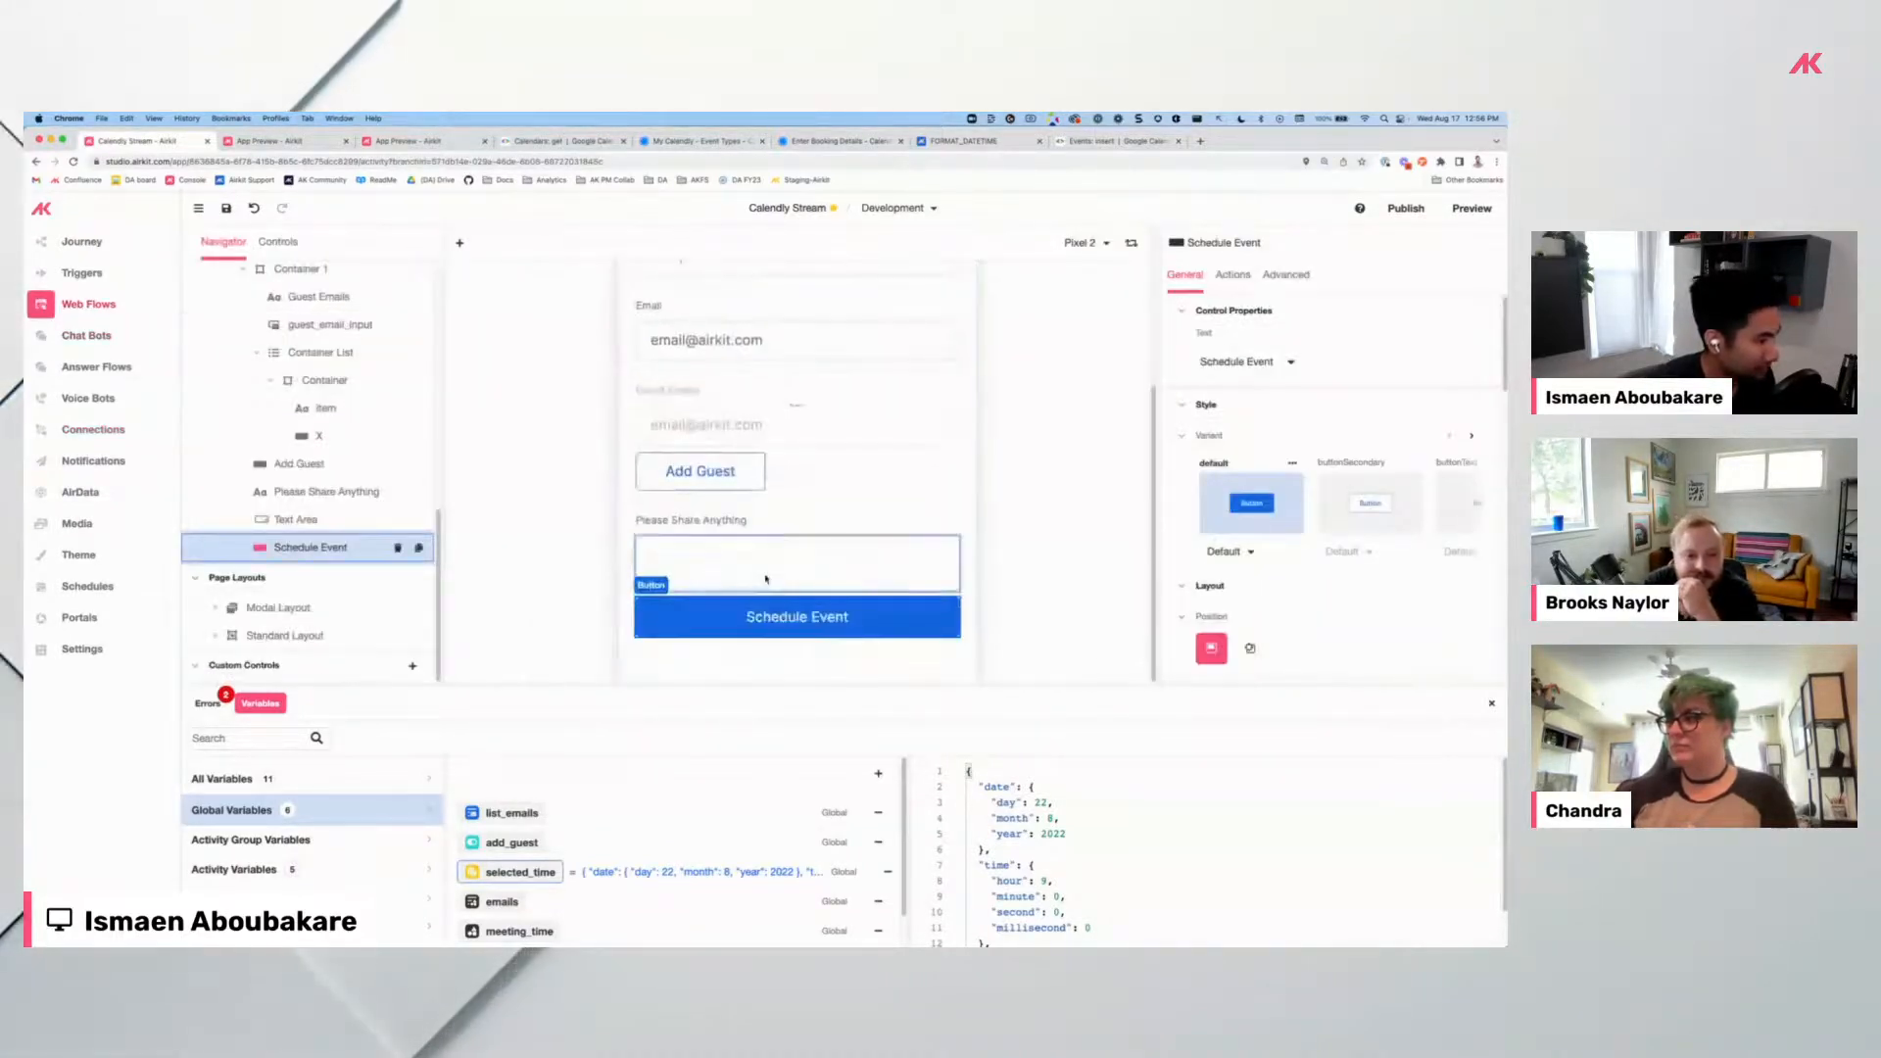
{"action": "left_click", "coordinate": [1234, 275]}
{"action": "left_click", "coordinate": [1320, 343]}
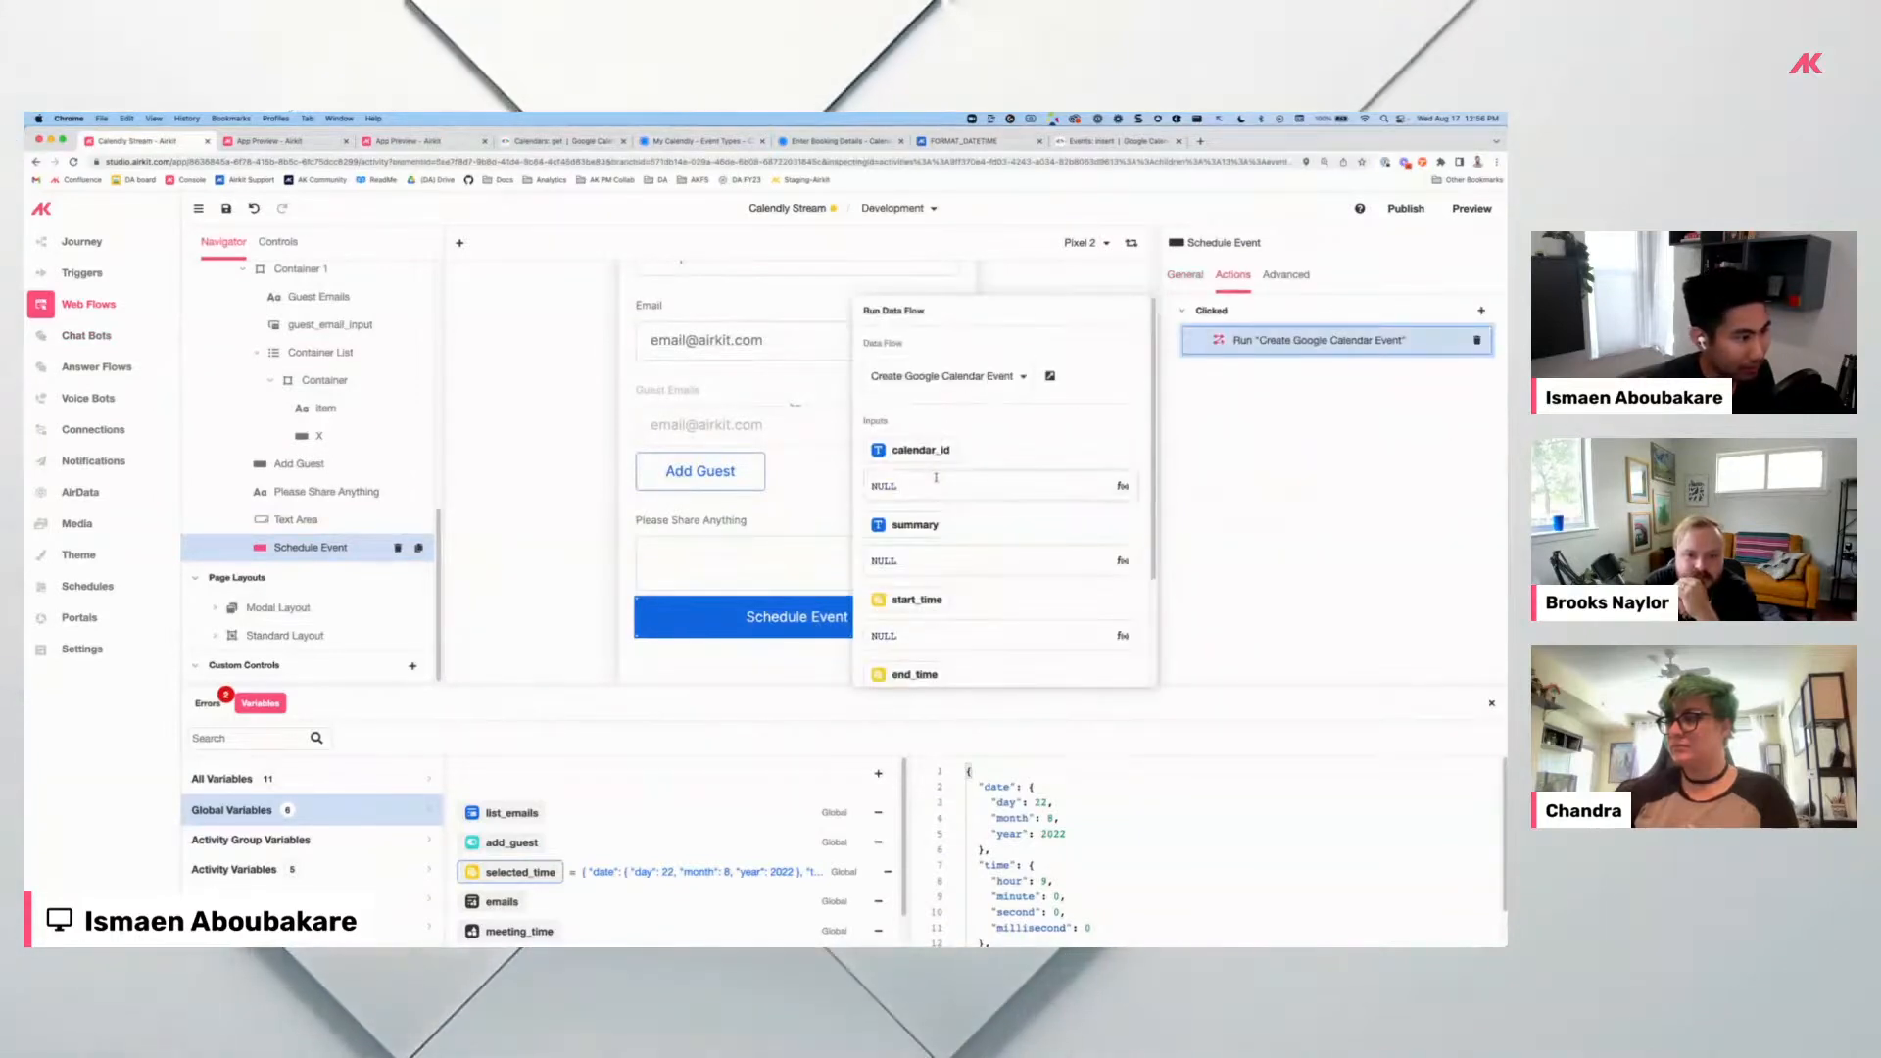
Map calendar_id to email_input, summary to text_area, and start_time to session.selected_time.
{"action": "type", "text": "email"}
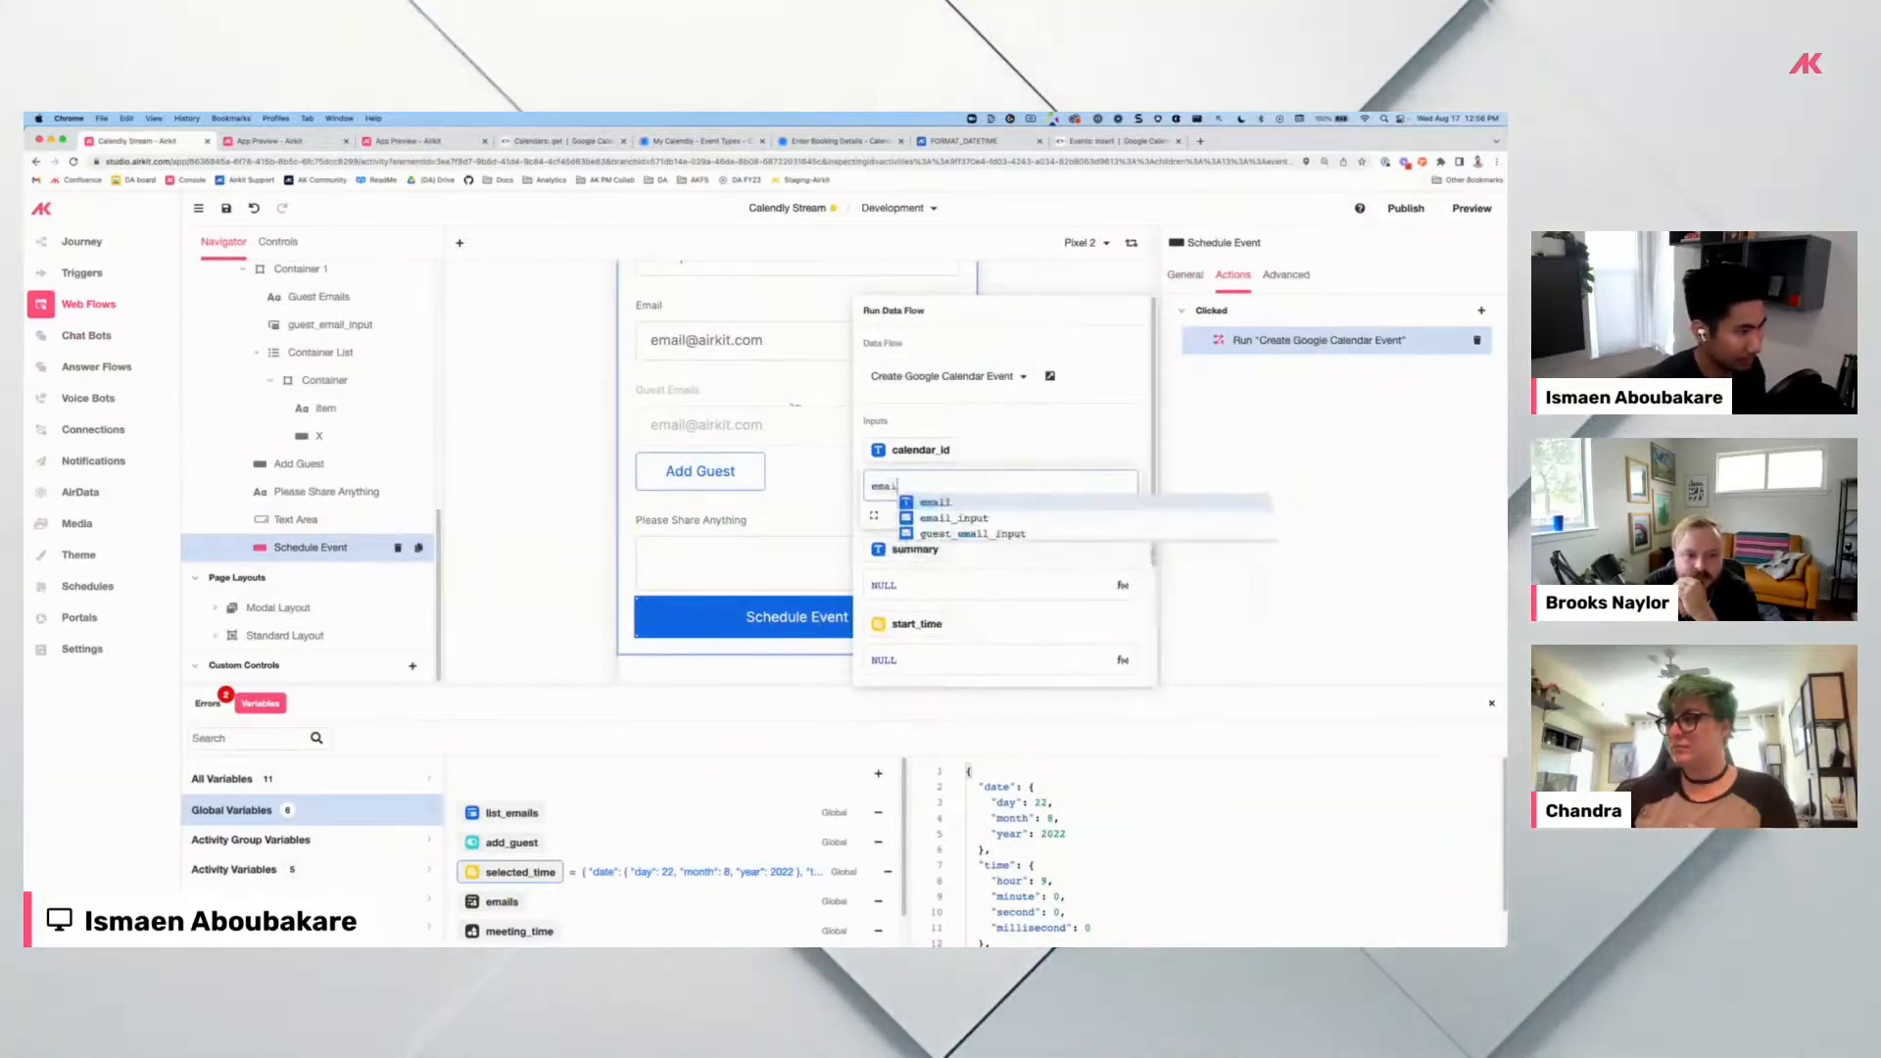
{"action": "key", "text": "Down"}
{"action": "key", "text": "Return"}
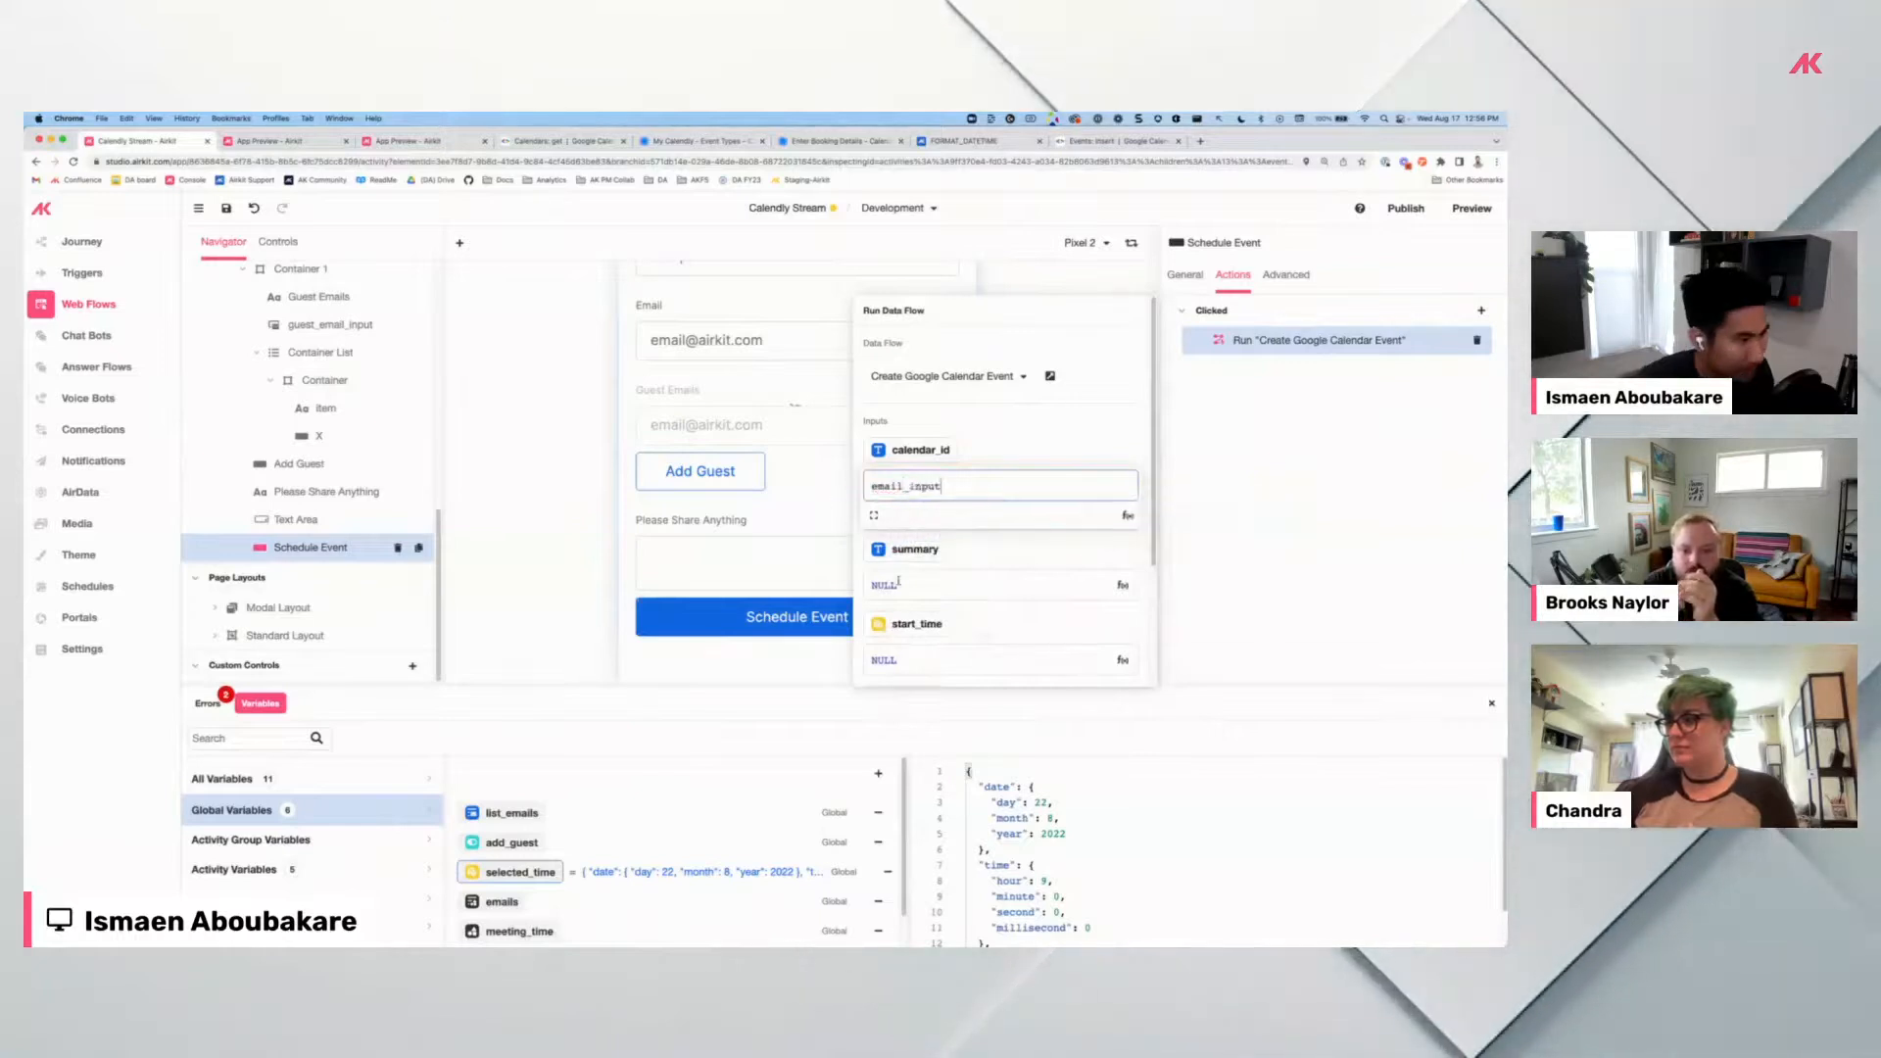
{"action": "left_click", "coordinate": [881, 585]}
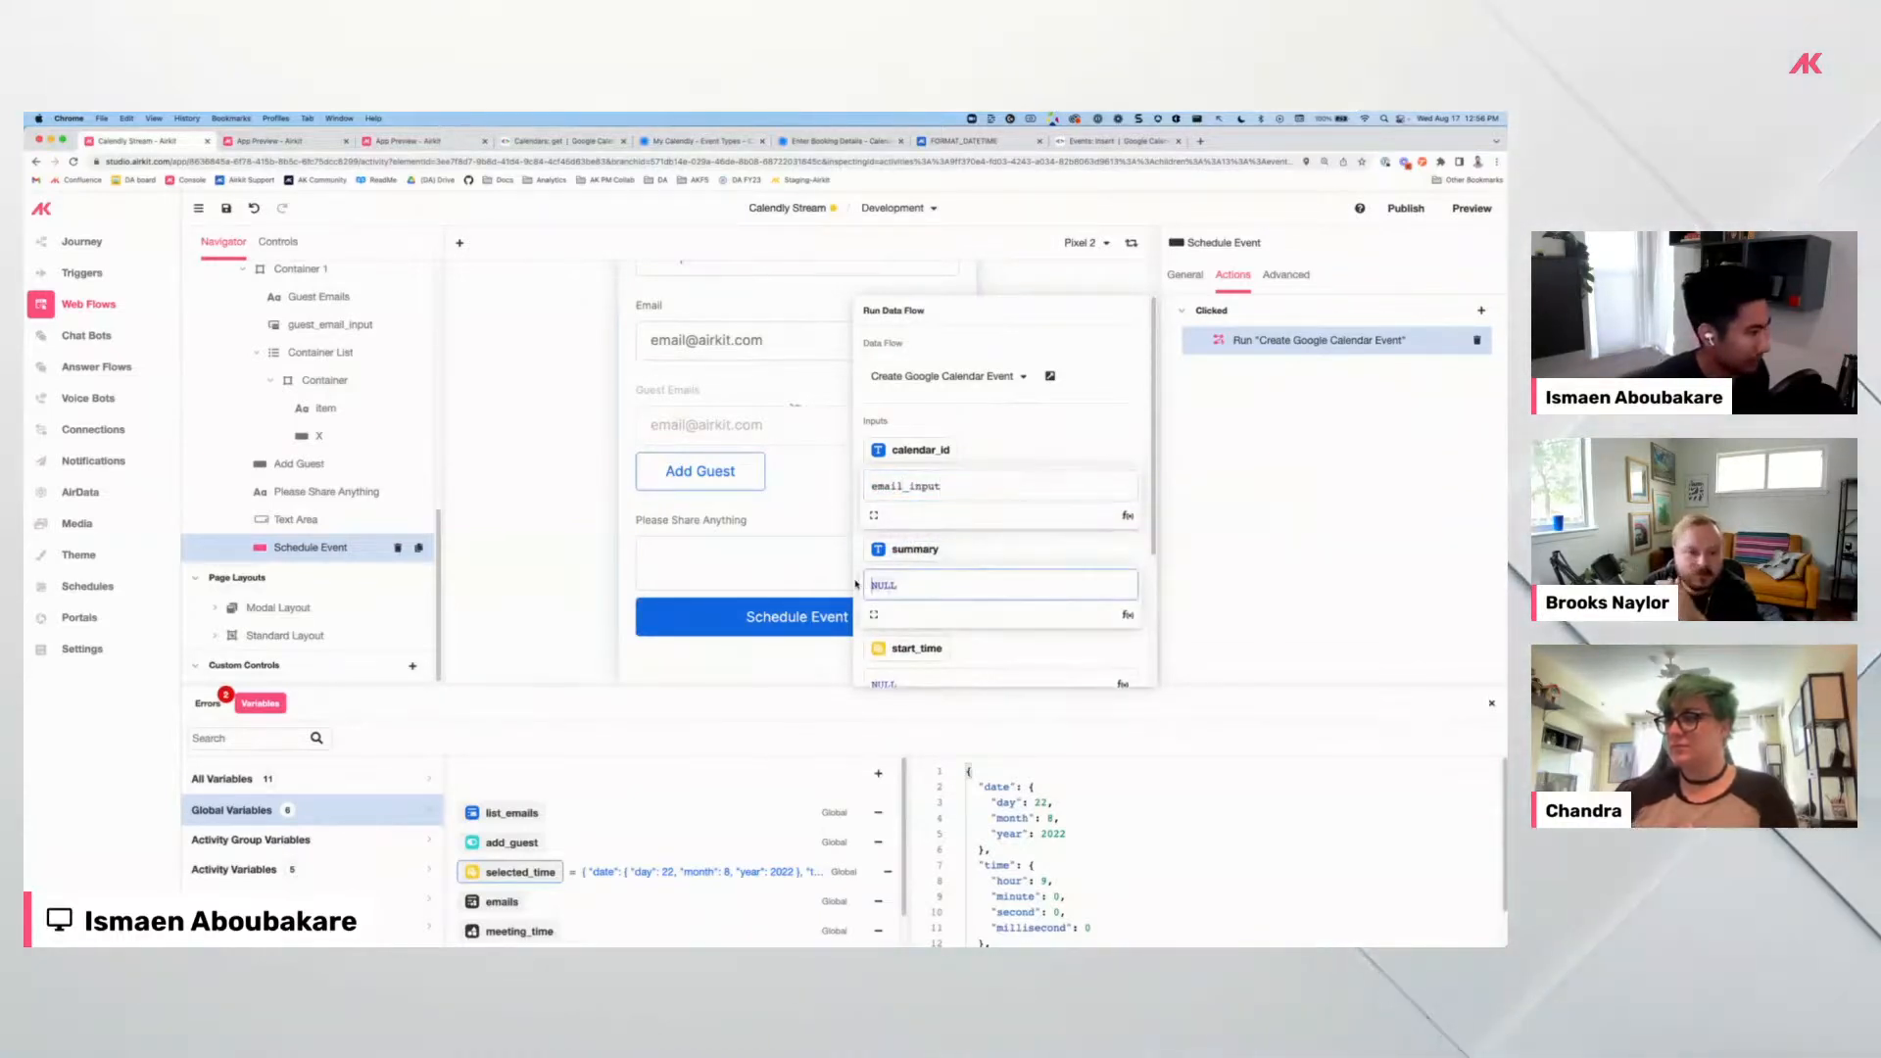
{"action": "scroll", "coordinate": [931, 568], "scroll_direction": "down", "scroll_amount": 3}
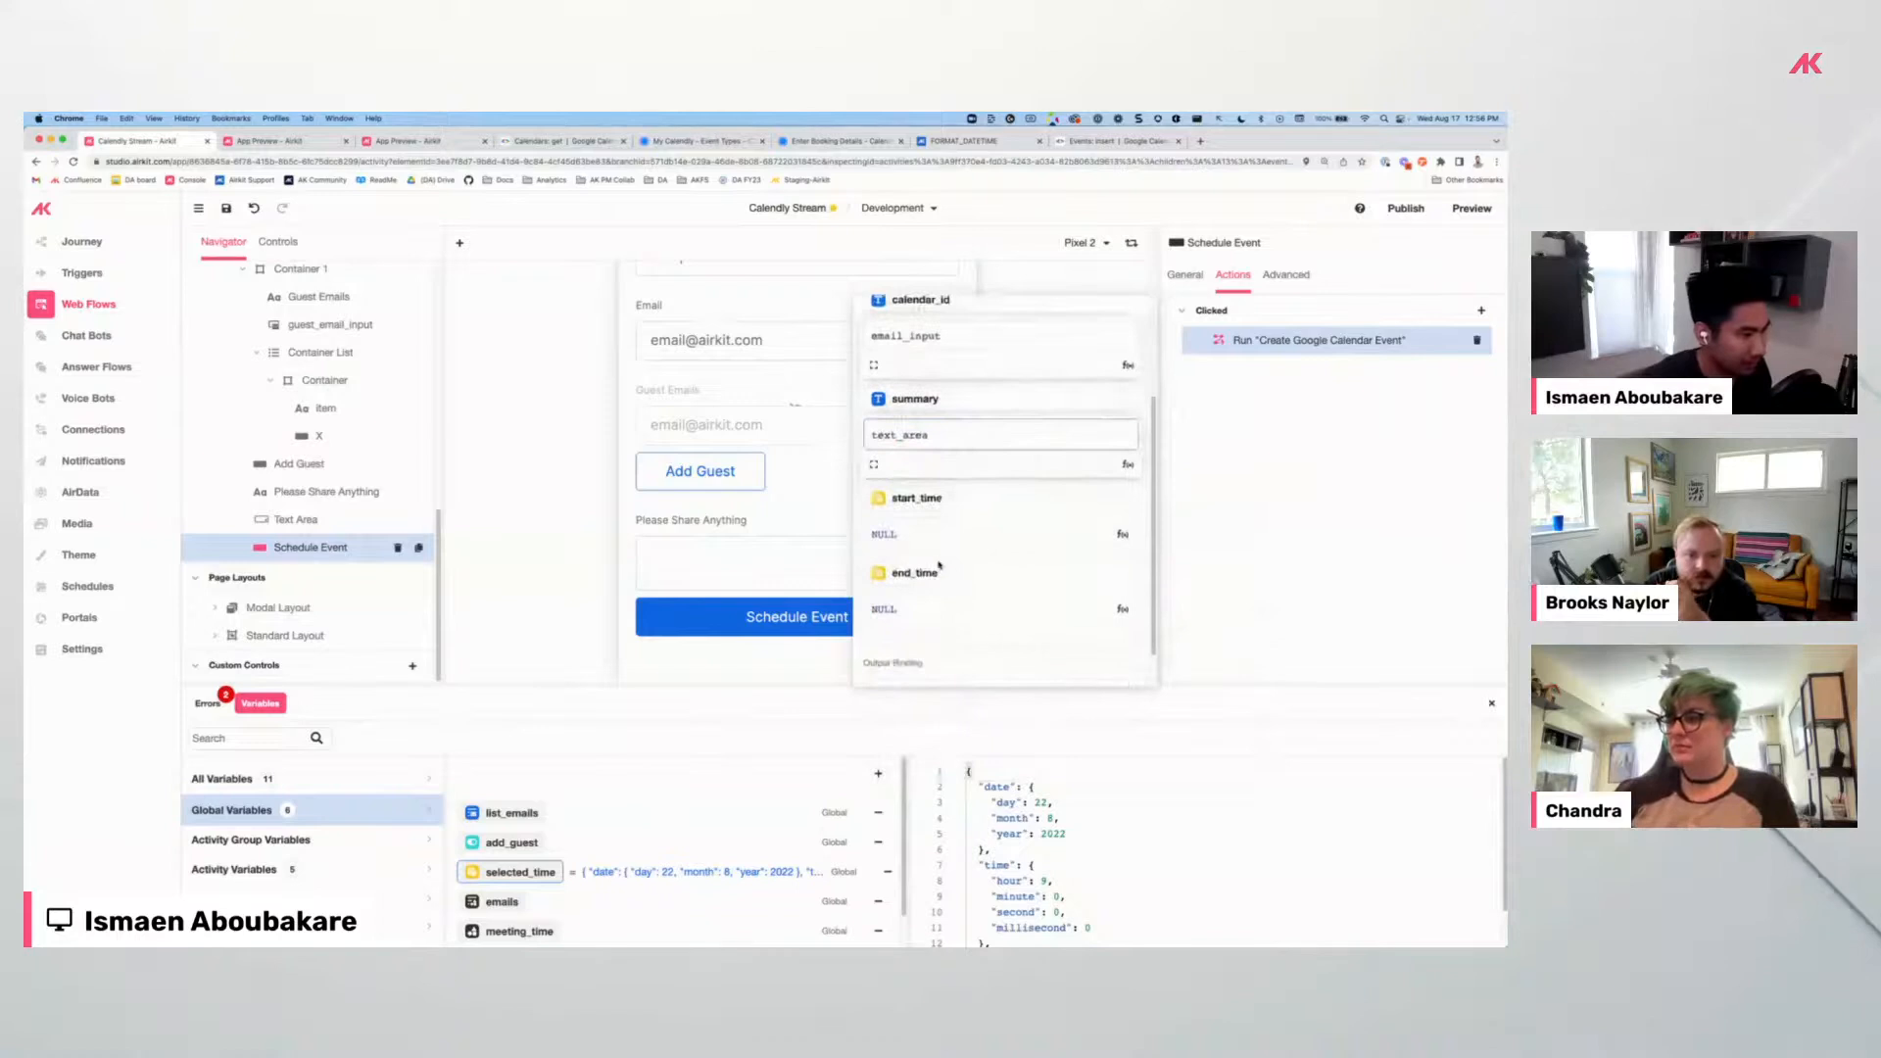
{"action": "left_click", "coordinate": [871, 534]}
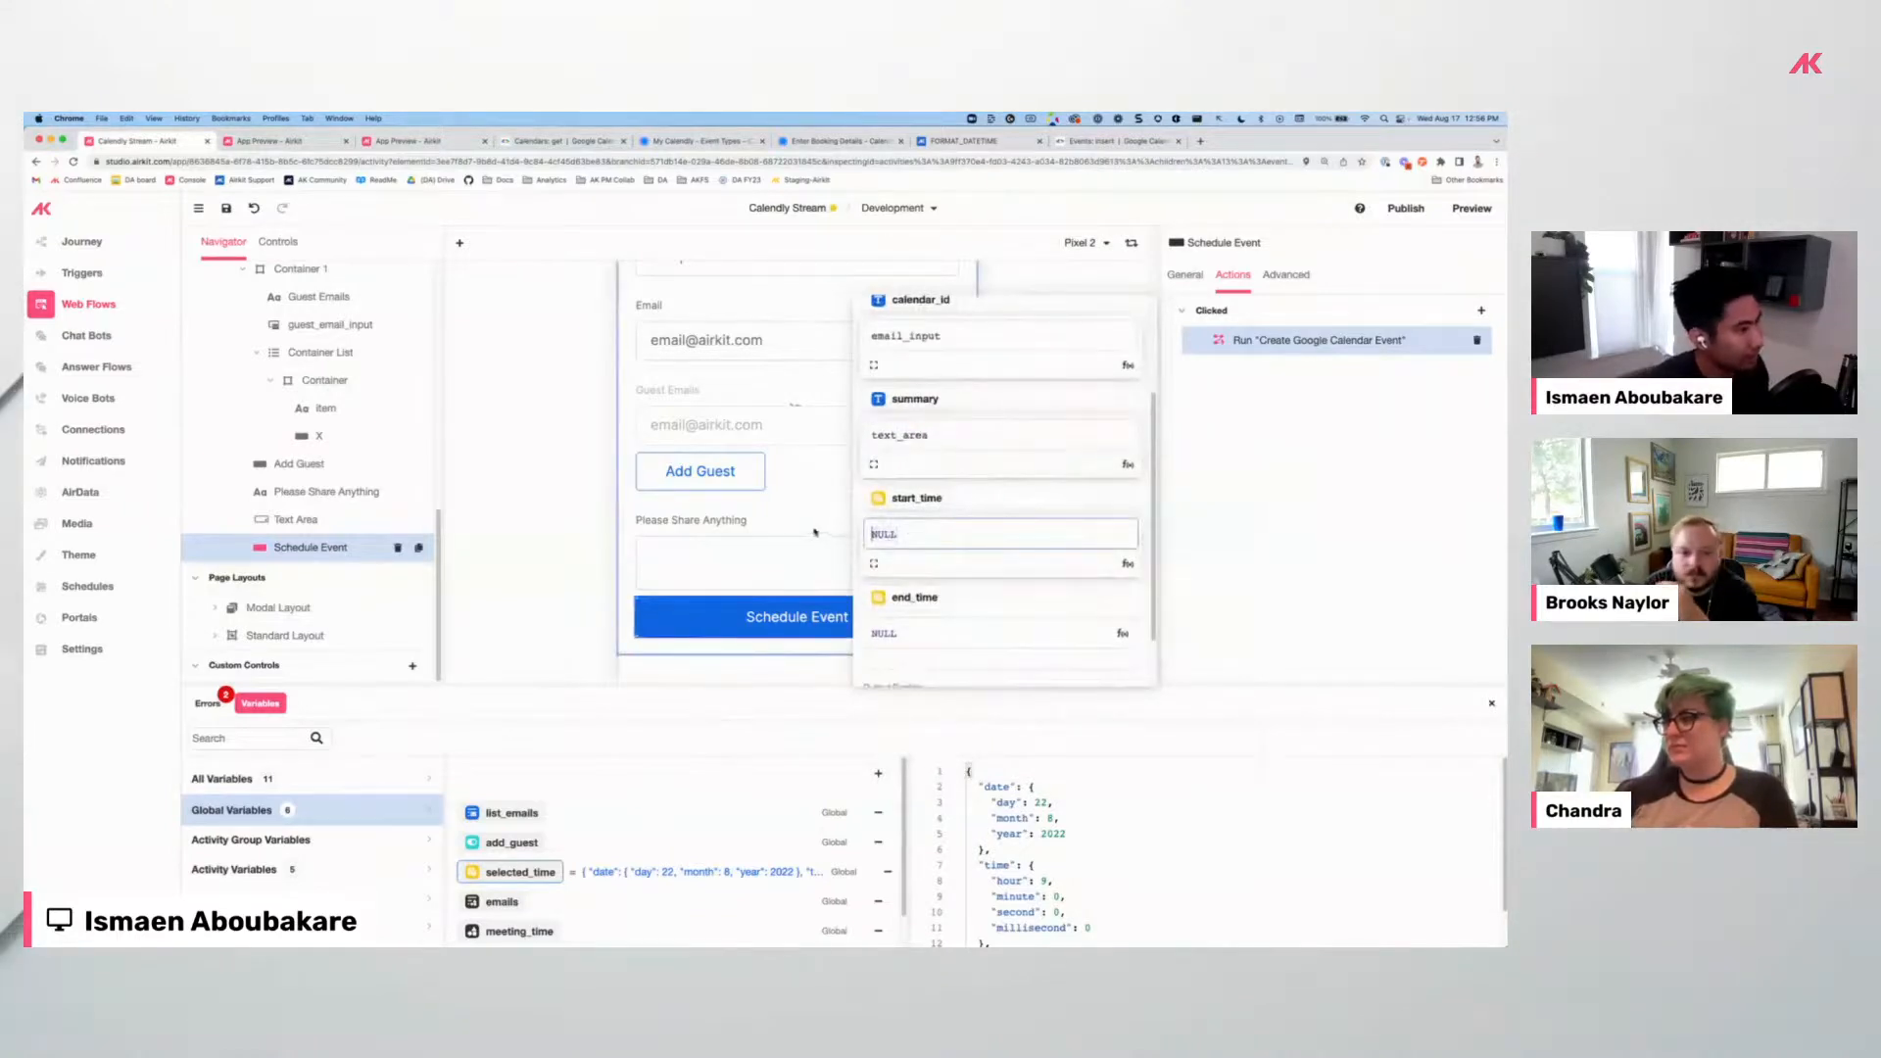
{"action": "type", "text": "ses"}
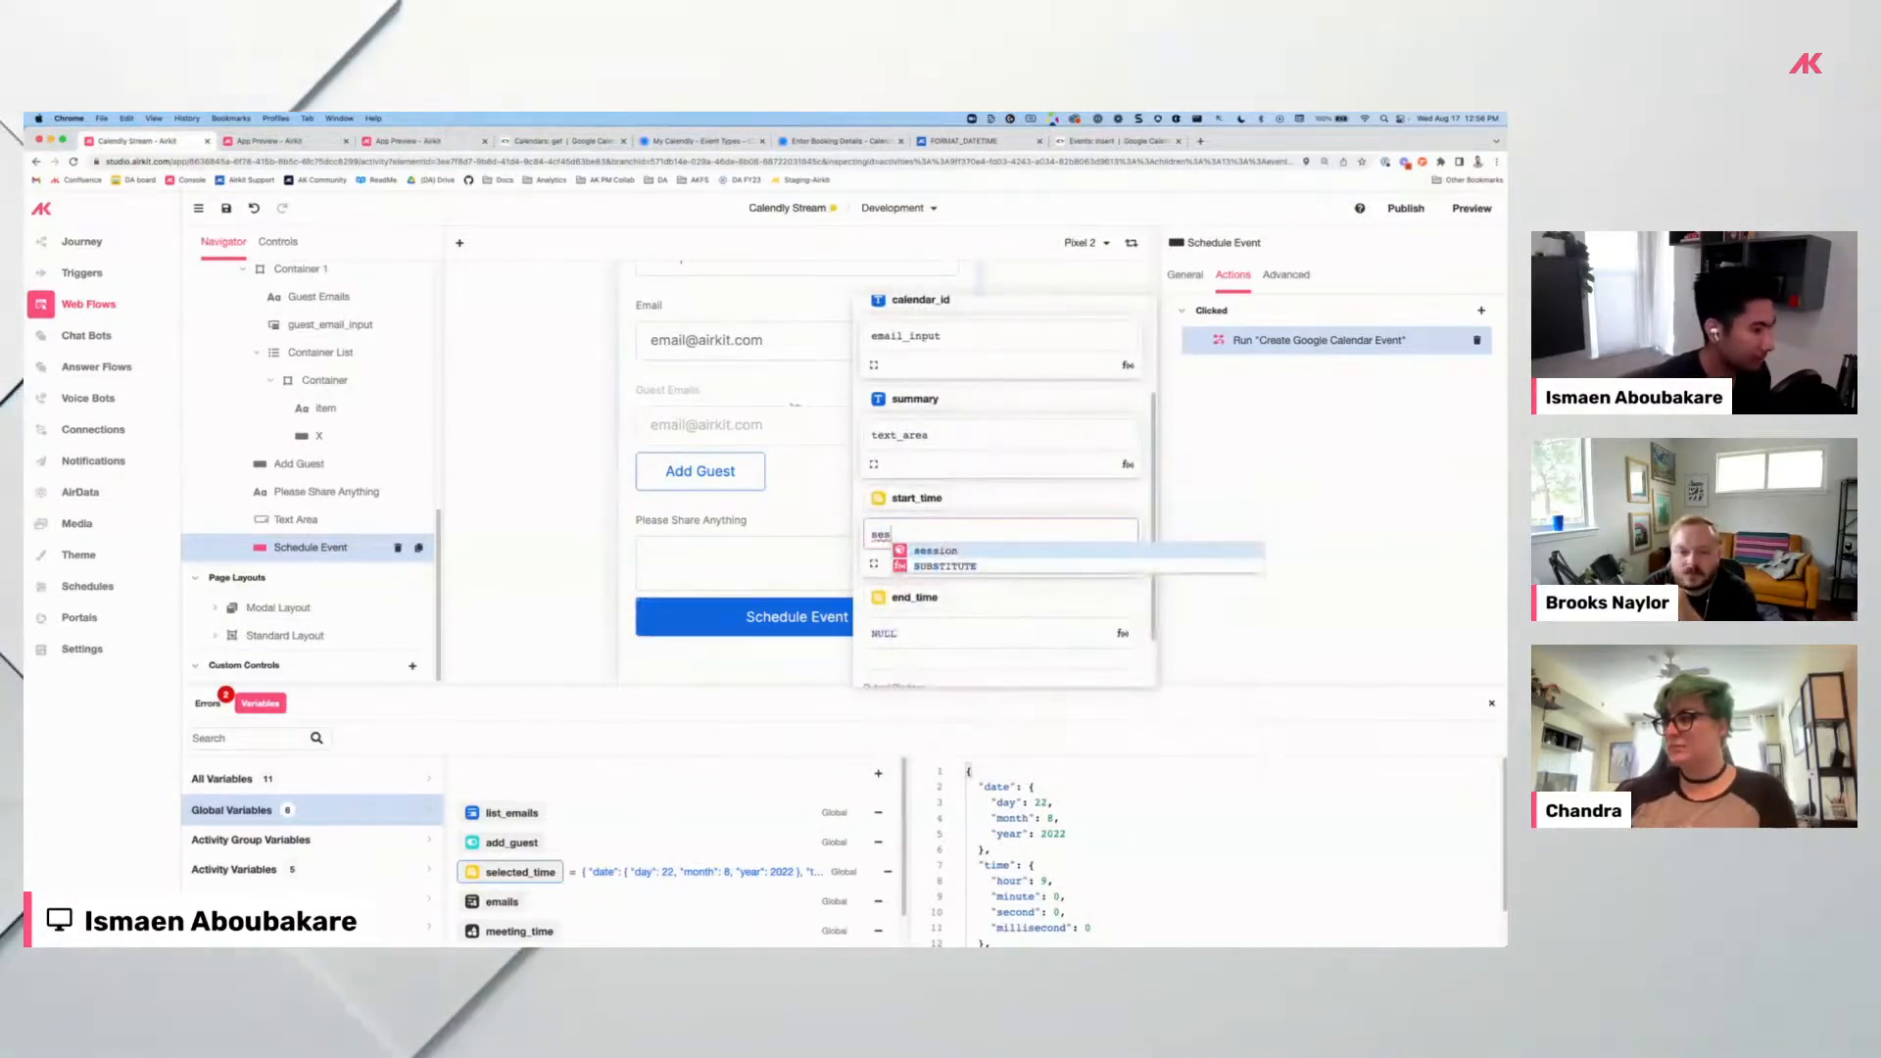
{"action": "type", "text": "sion.se"}
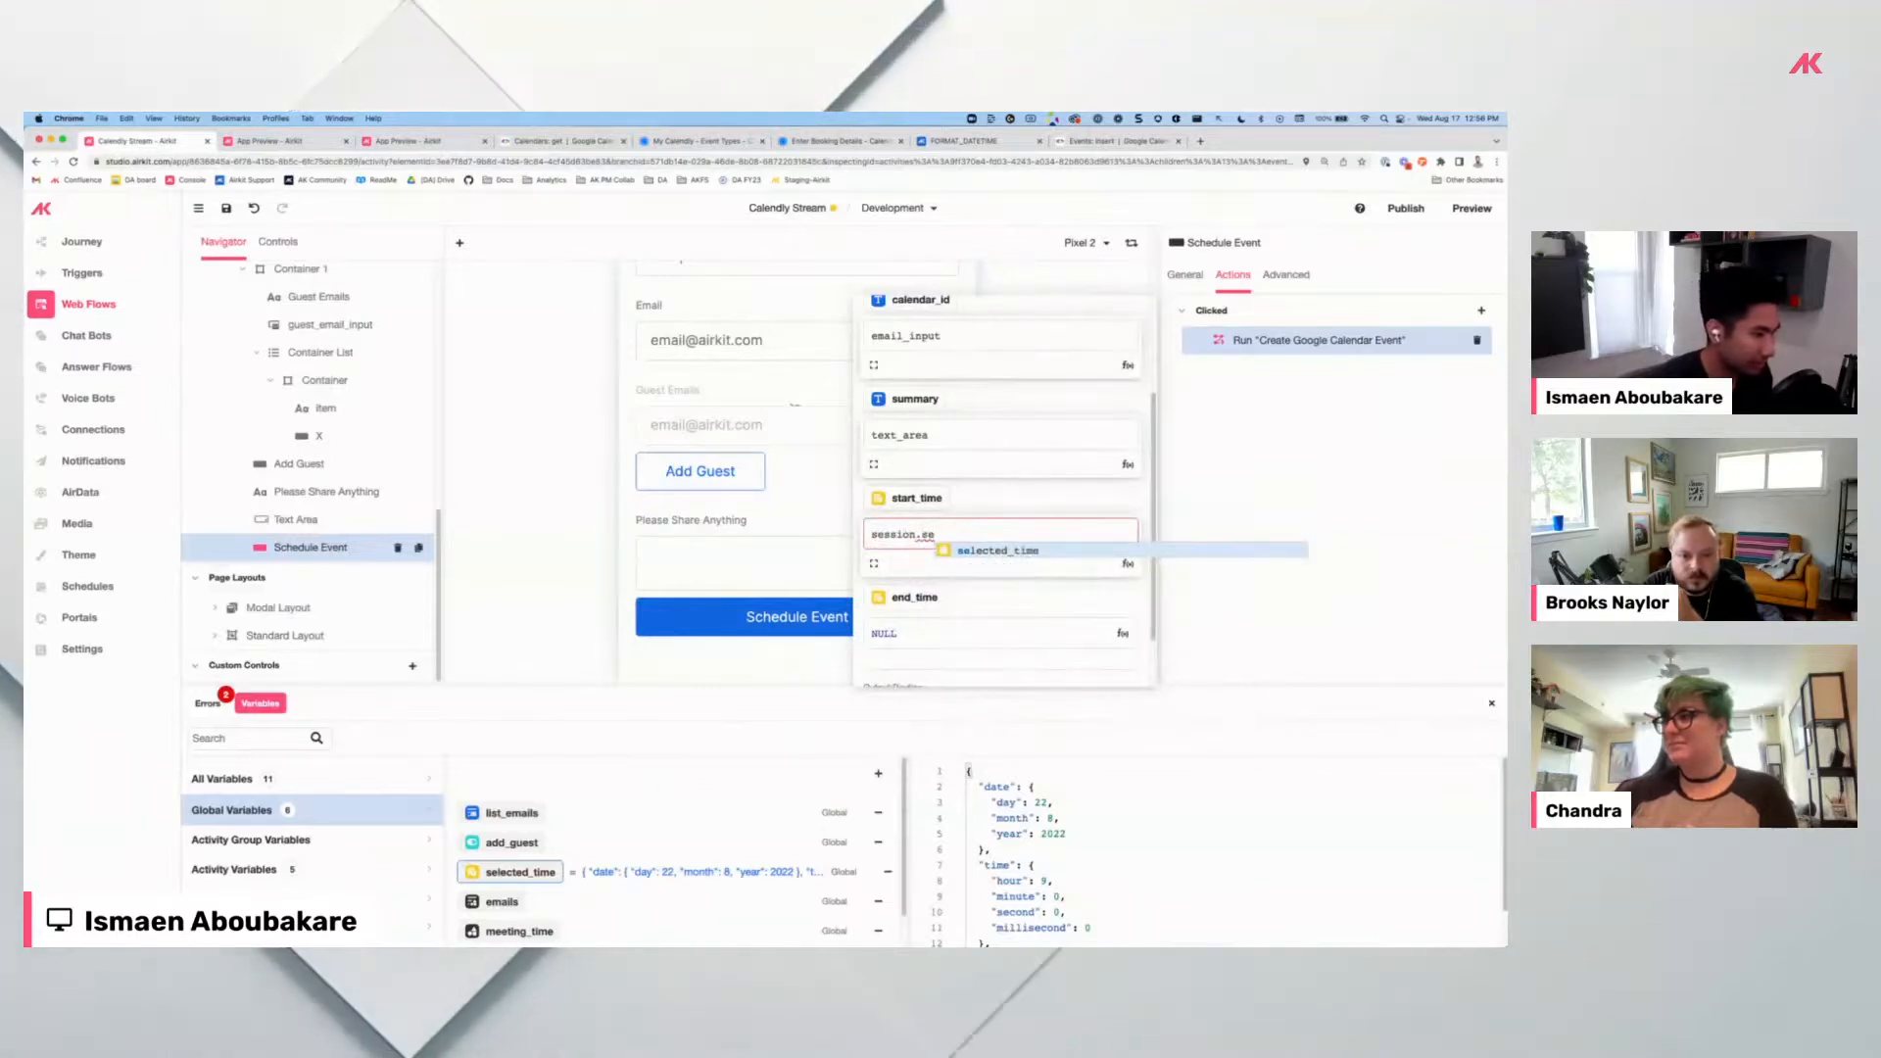
{"action": "key", "text": "Return"}
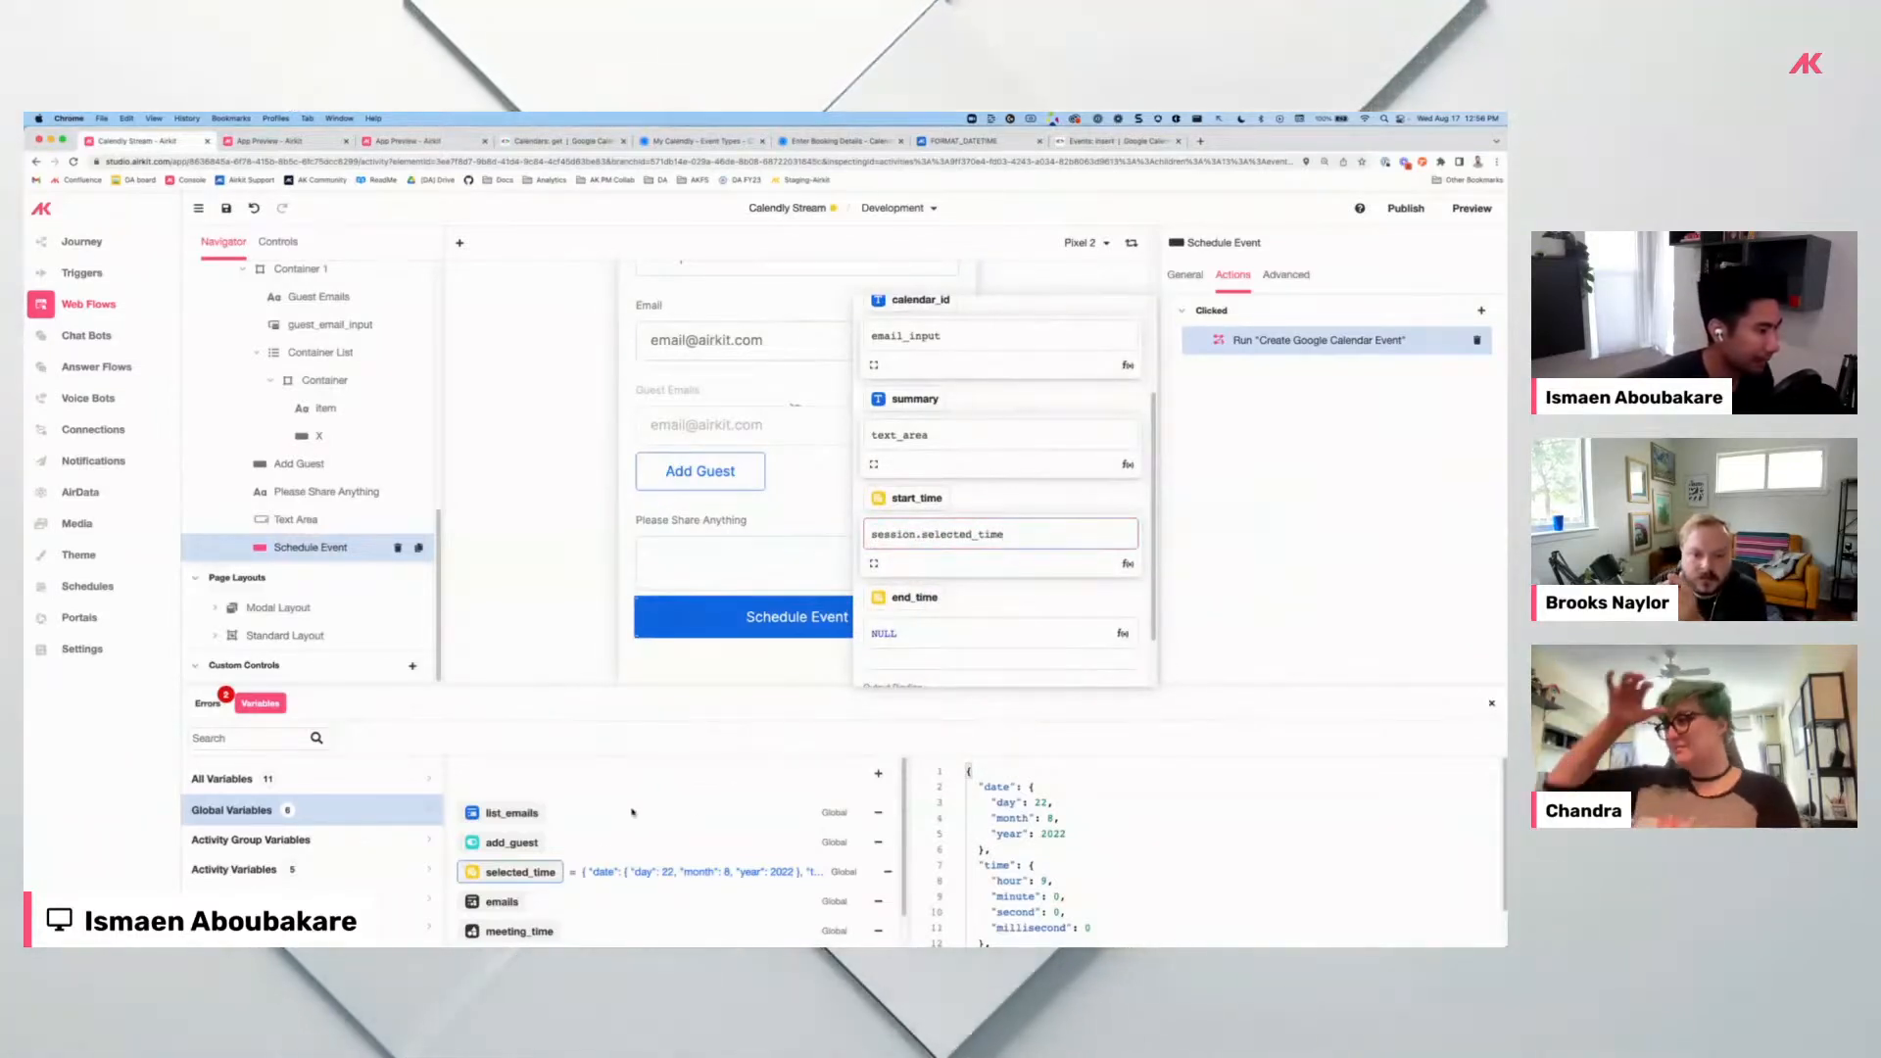
{"action": "left_click", "coordinate": [782, 485]}
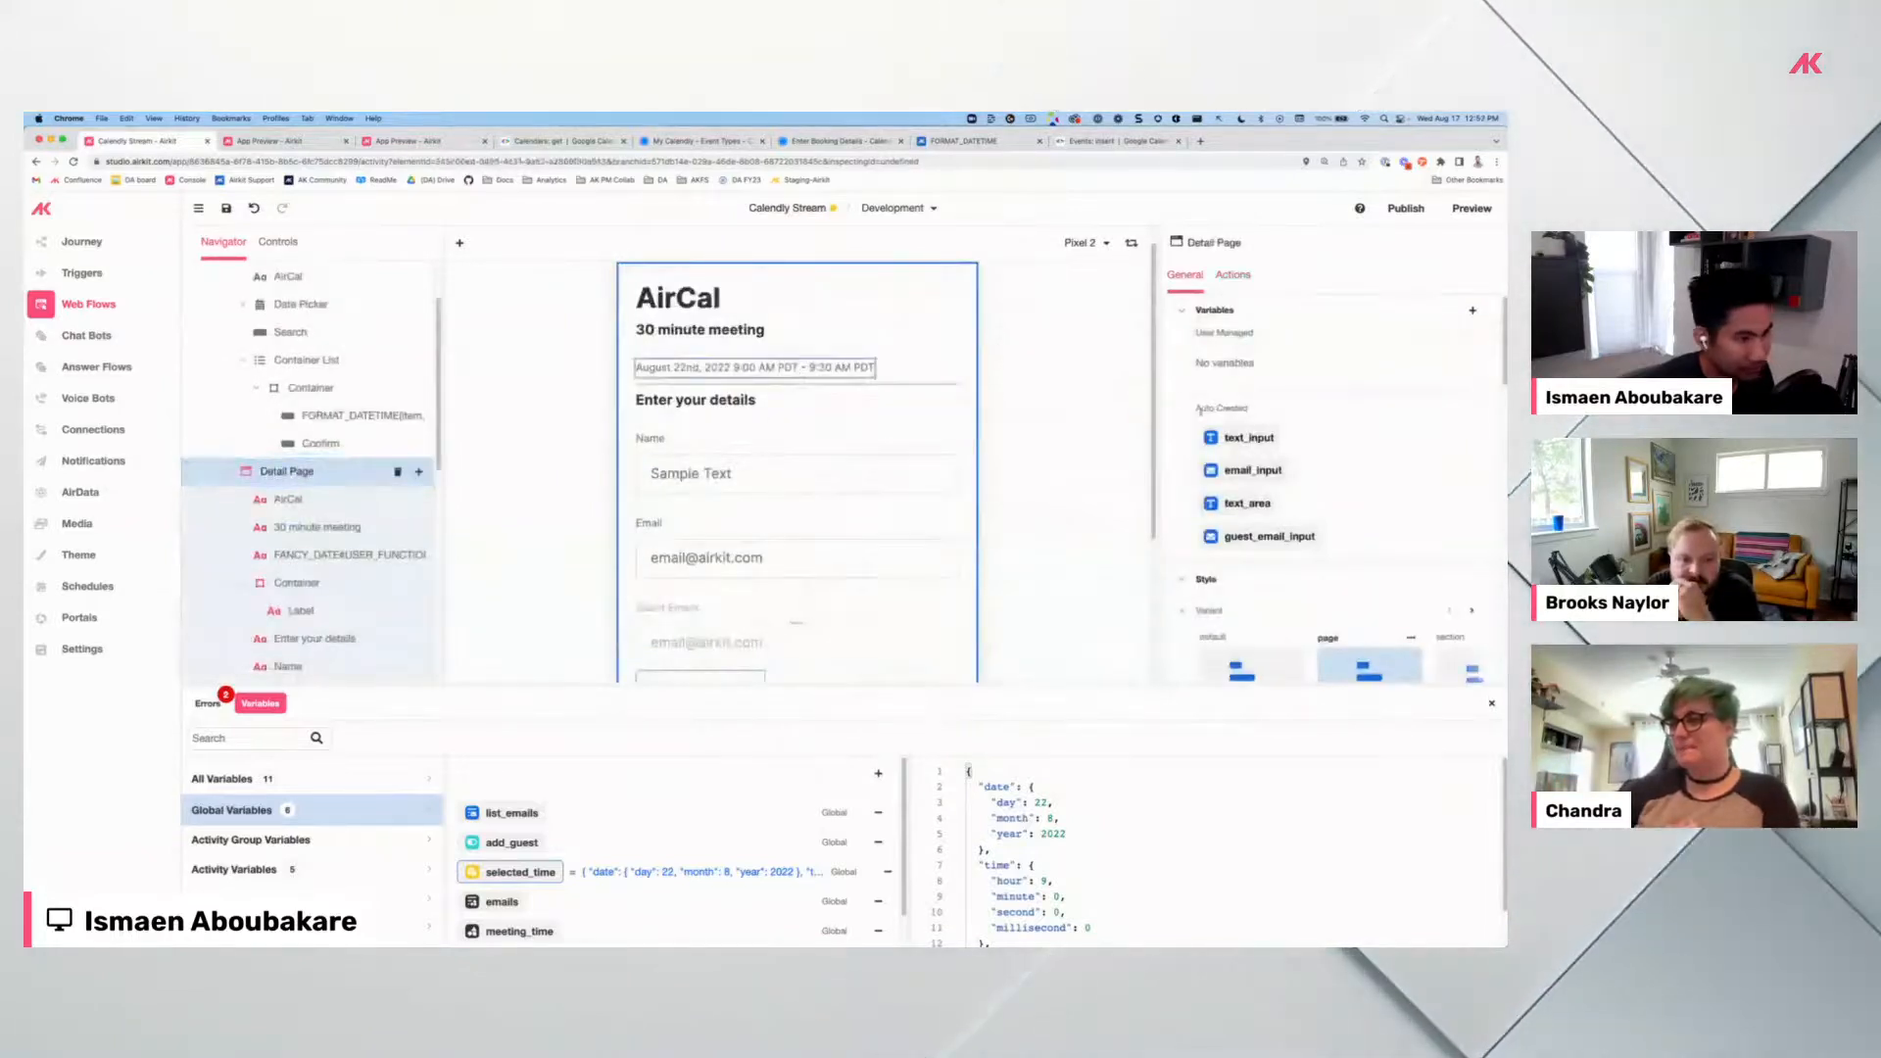
Inspect the formula behind the meeting date label on the page.
{"action": "left_click", "coordinate": [754, 367]}
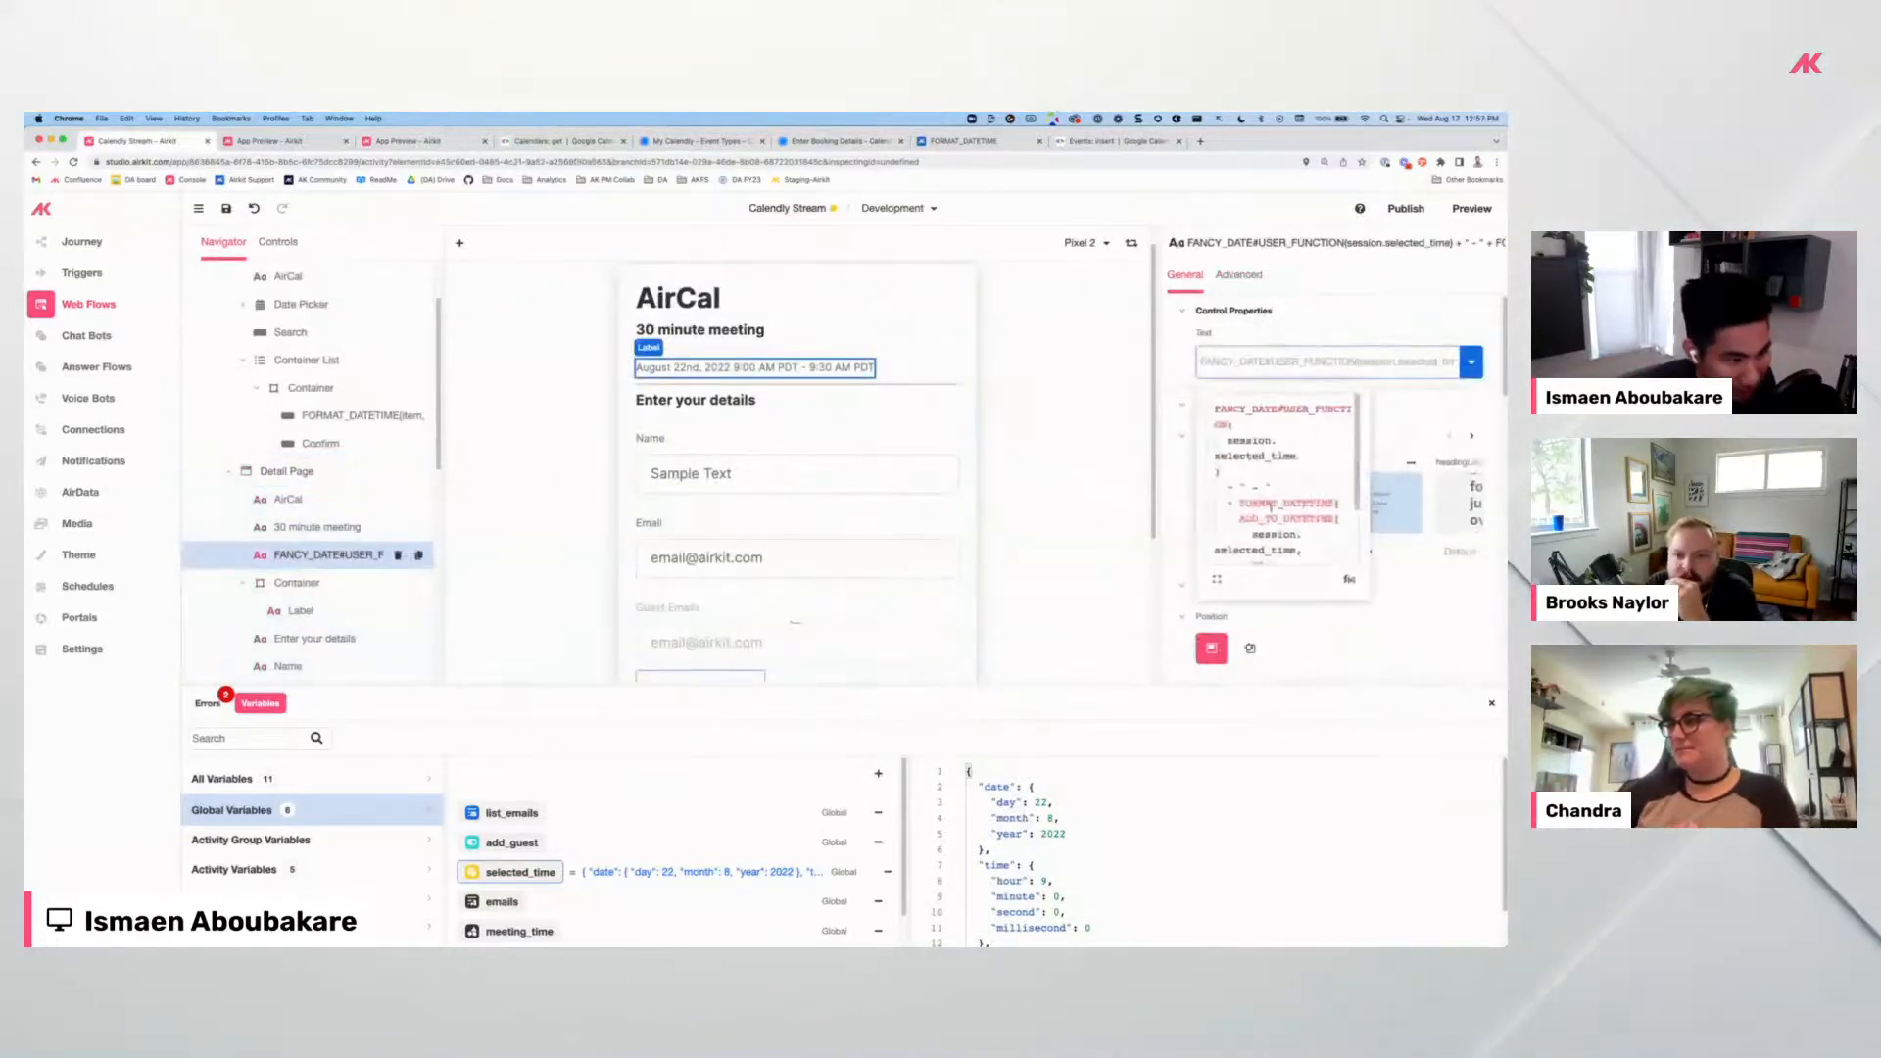
{"action": "scroll", "coordinate": [1264, 503], "scroll_direction": "down", "scroll_amount": 1}
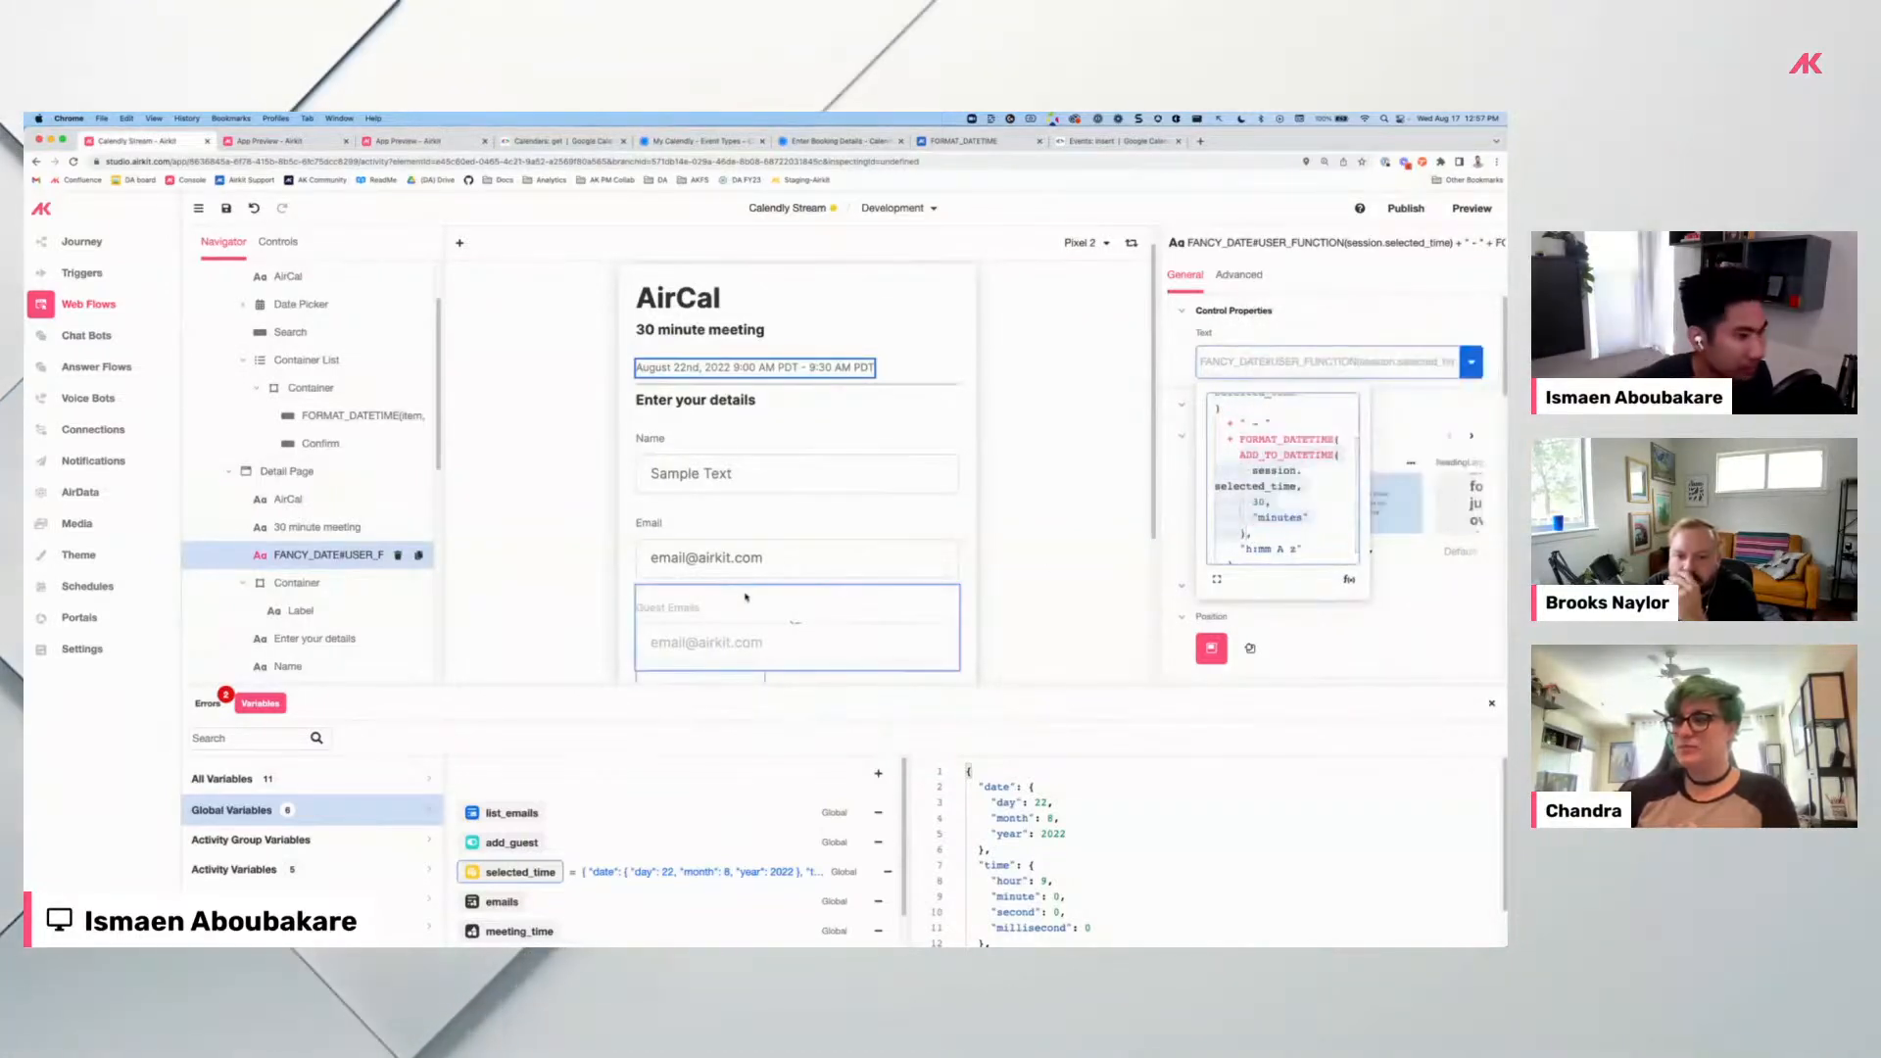
{"action": "left_click", "coordinate": [999, 534]}
Set end_time to ADD_TO_DATETIME(session.selected_time, 30, "minutes"), save, and launch a fresh preview.
{"action": "scroll", "coordinate": [862, 549], "scroll_direction": "down", "scroll_amount": 3}
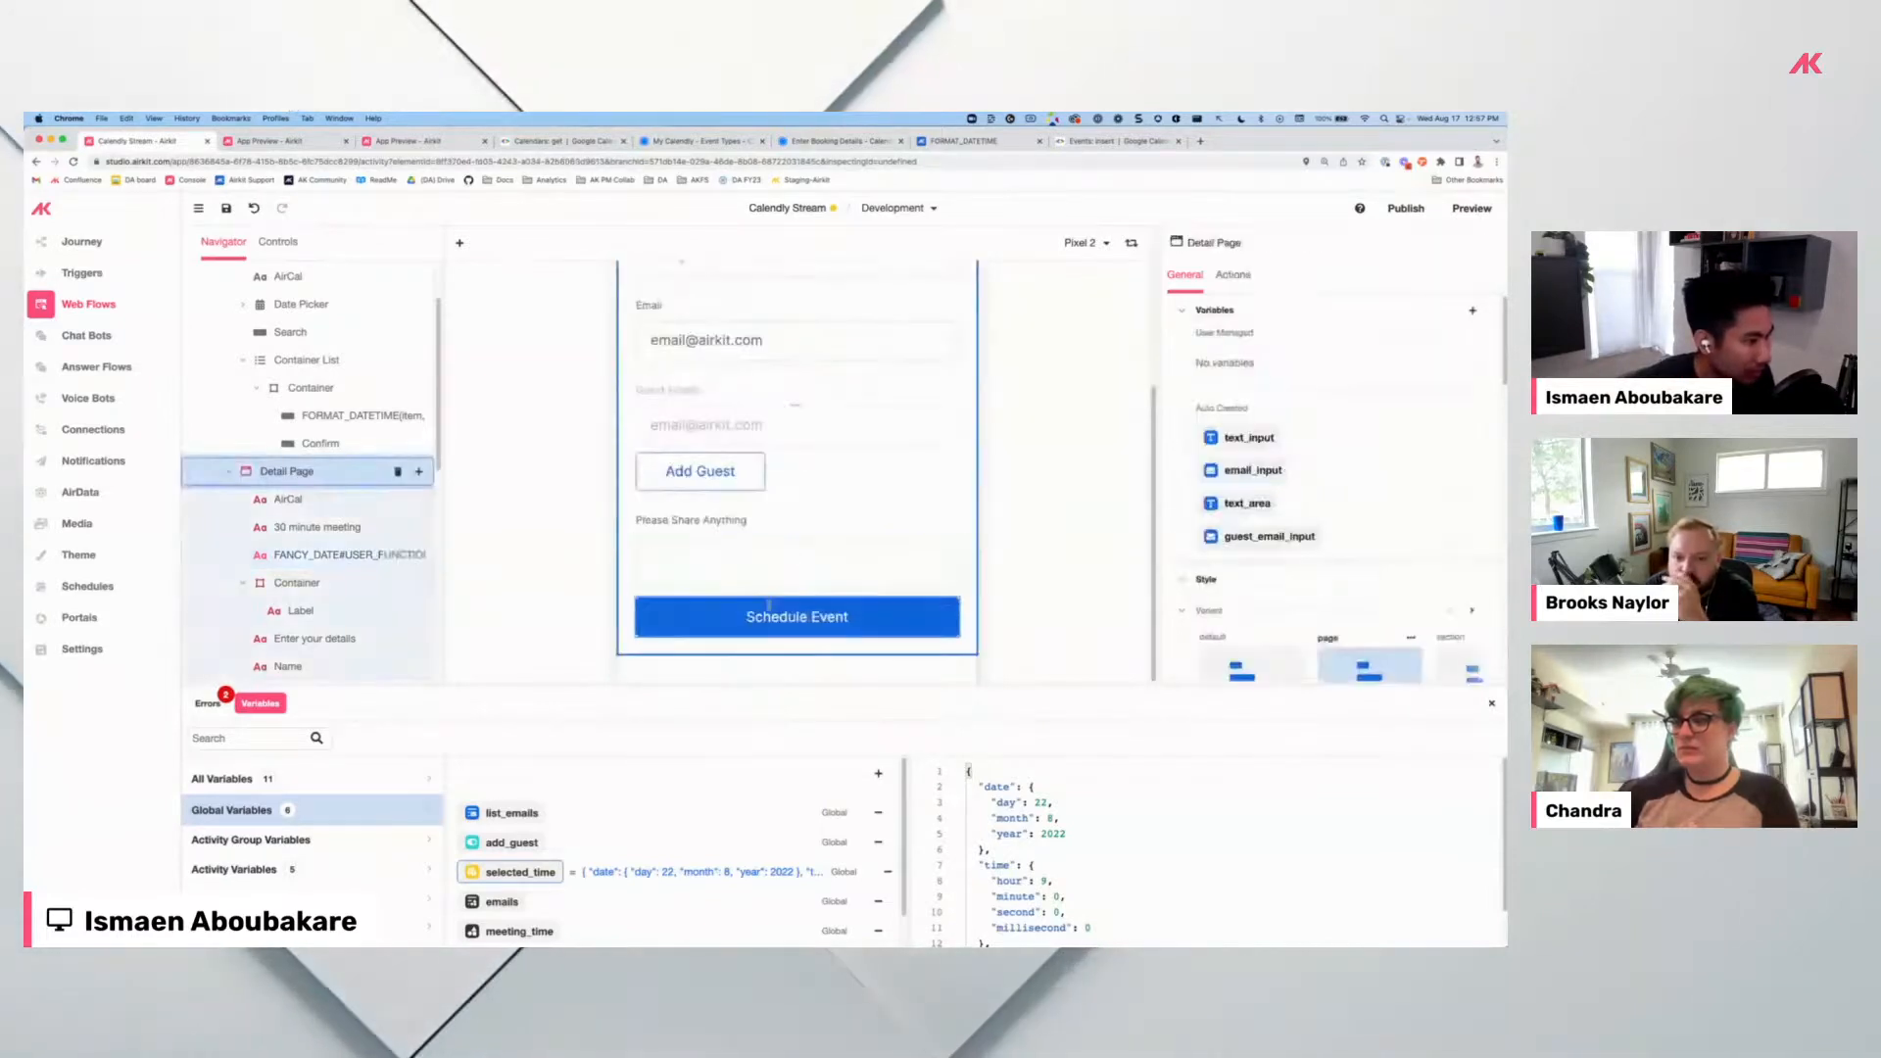
{"action": "left_click", "coordinate": [768, 613]}
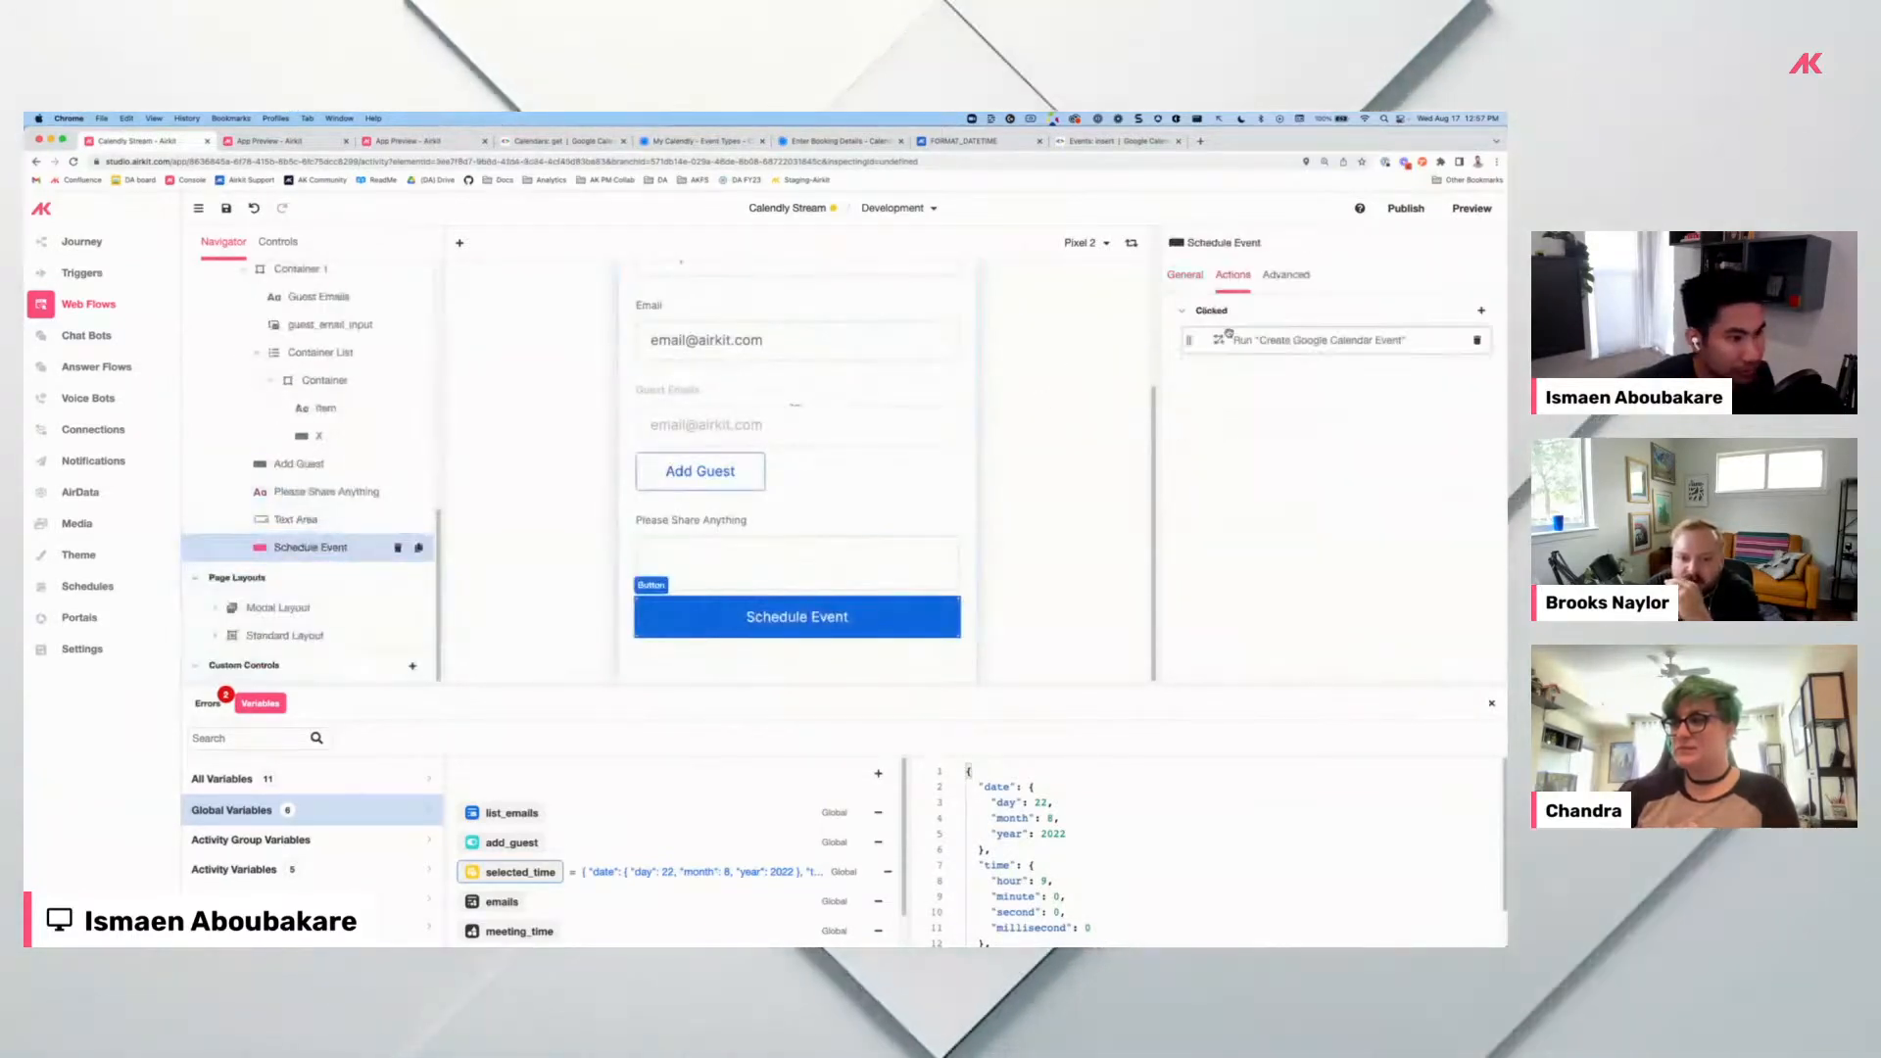
{"action": "scroll", "coordinate": [913, 548], "scroll_direction": "down", "scroll_amount": 3}
{"action": "left_click_drag", "start_coordinate": [918, 565], "coordinate": [853, 571]}
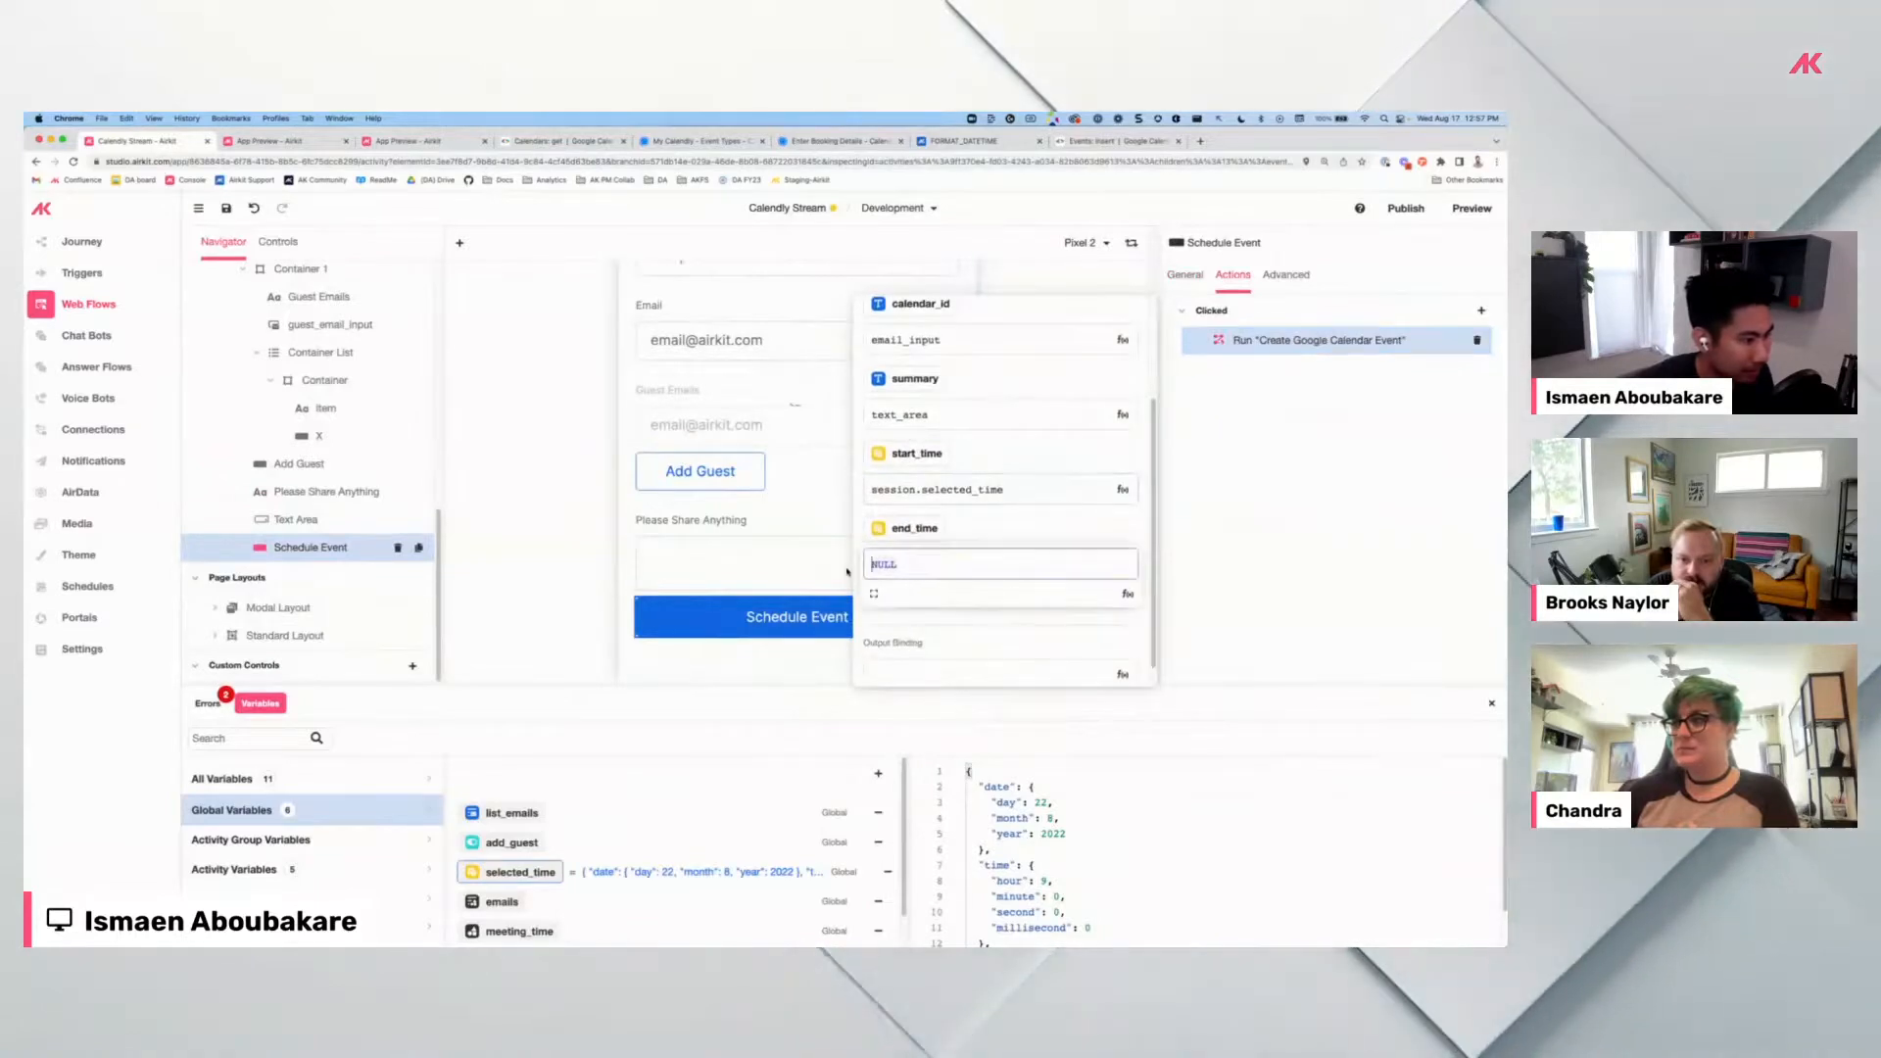
{"action": "type", "text": "ADD_TO_DATETIME( session.selected_time, 30, \"minutes\" )"}
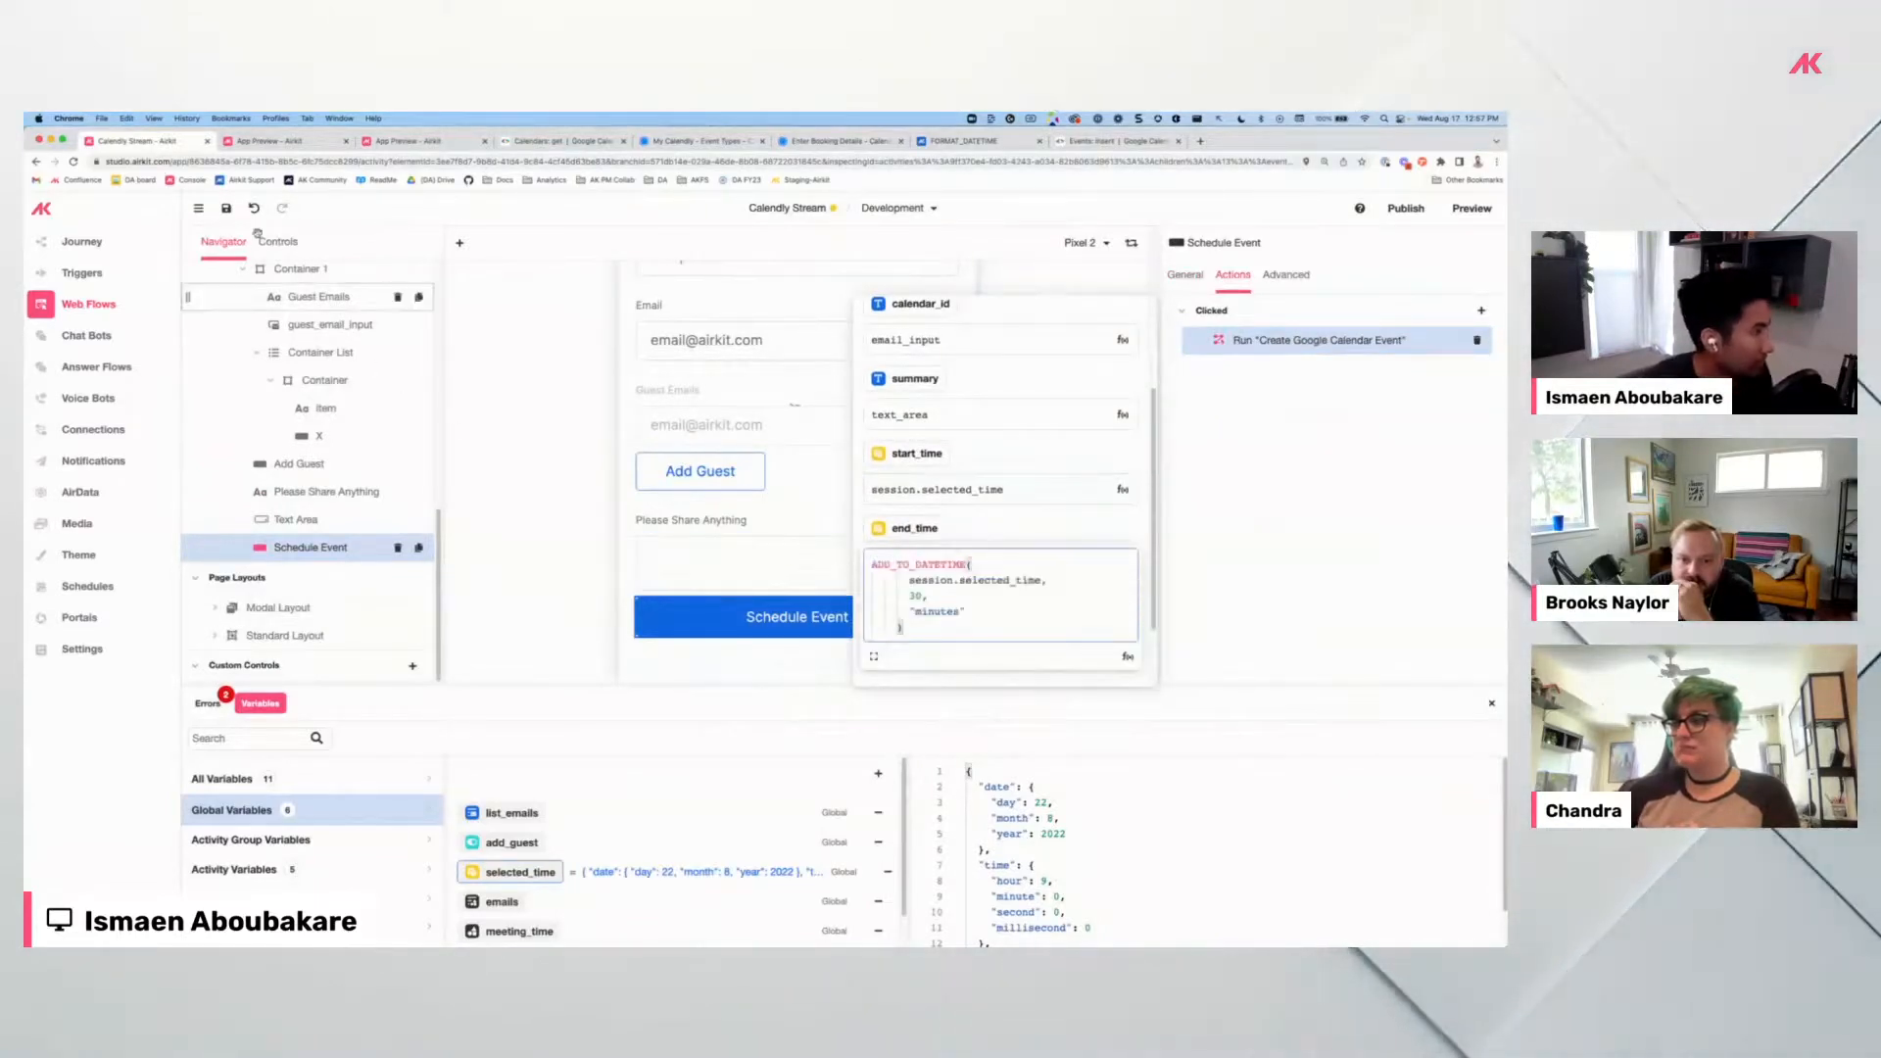
{"action": "left_click", "coordinate": [226, 211]}
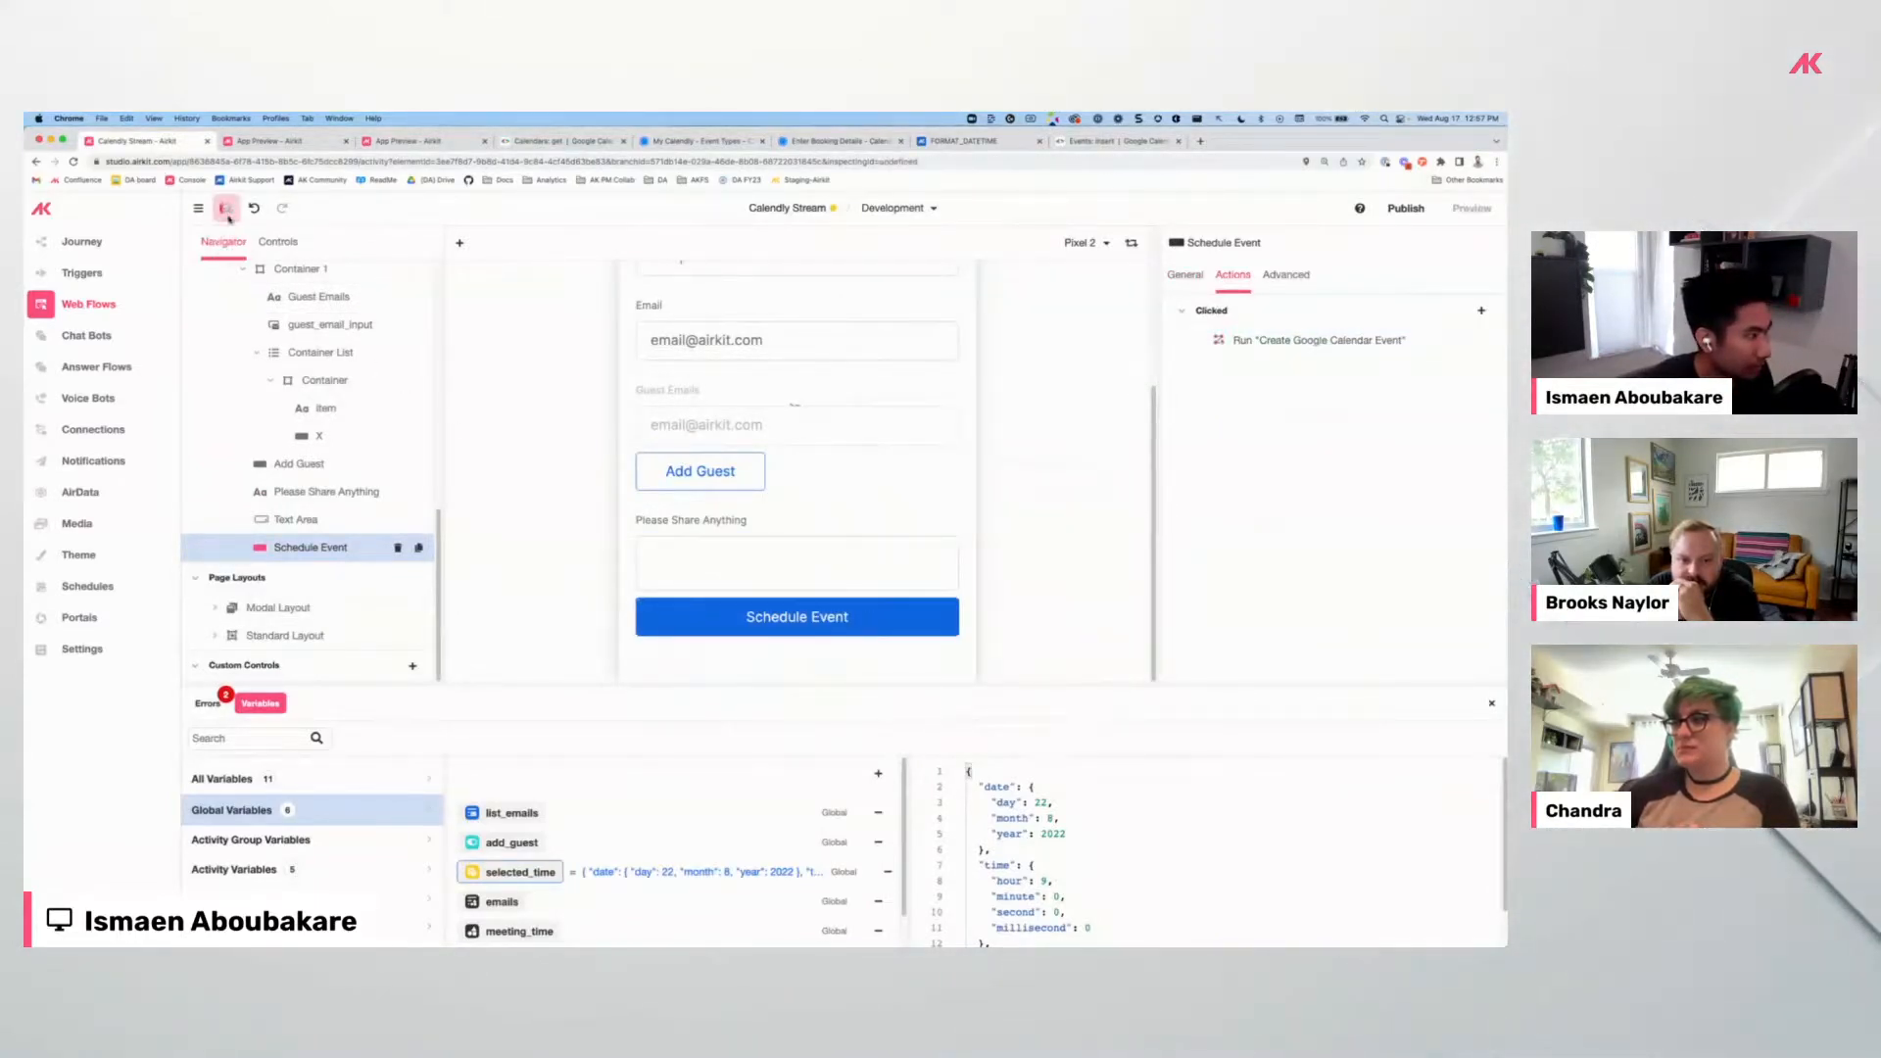
{"action": "left_click", "coordinate": [1468, 209]}
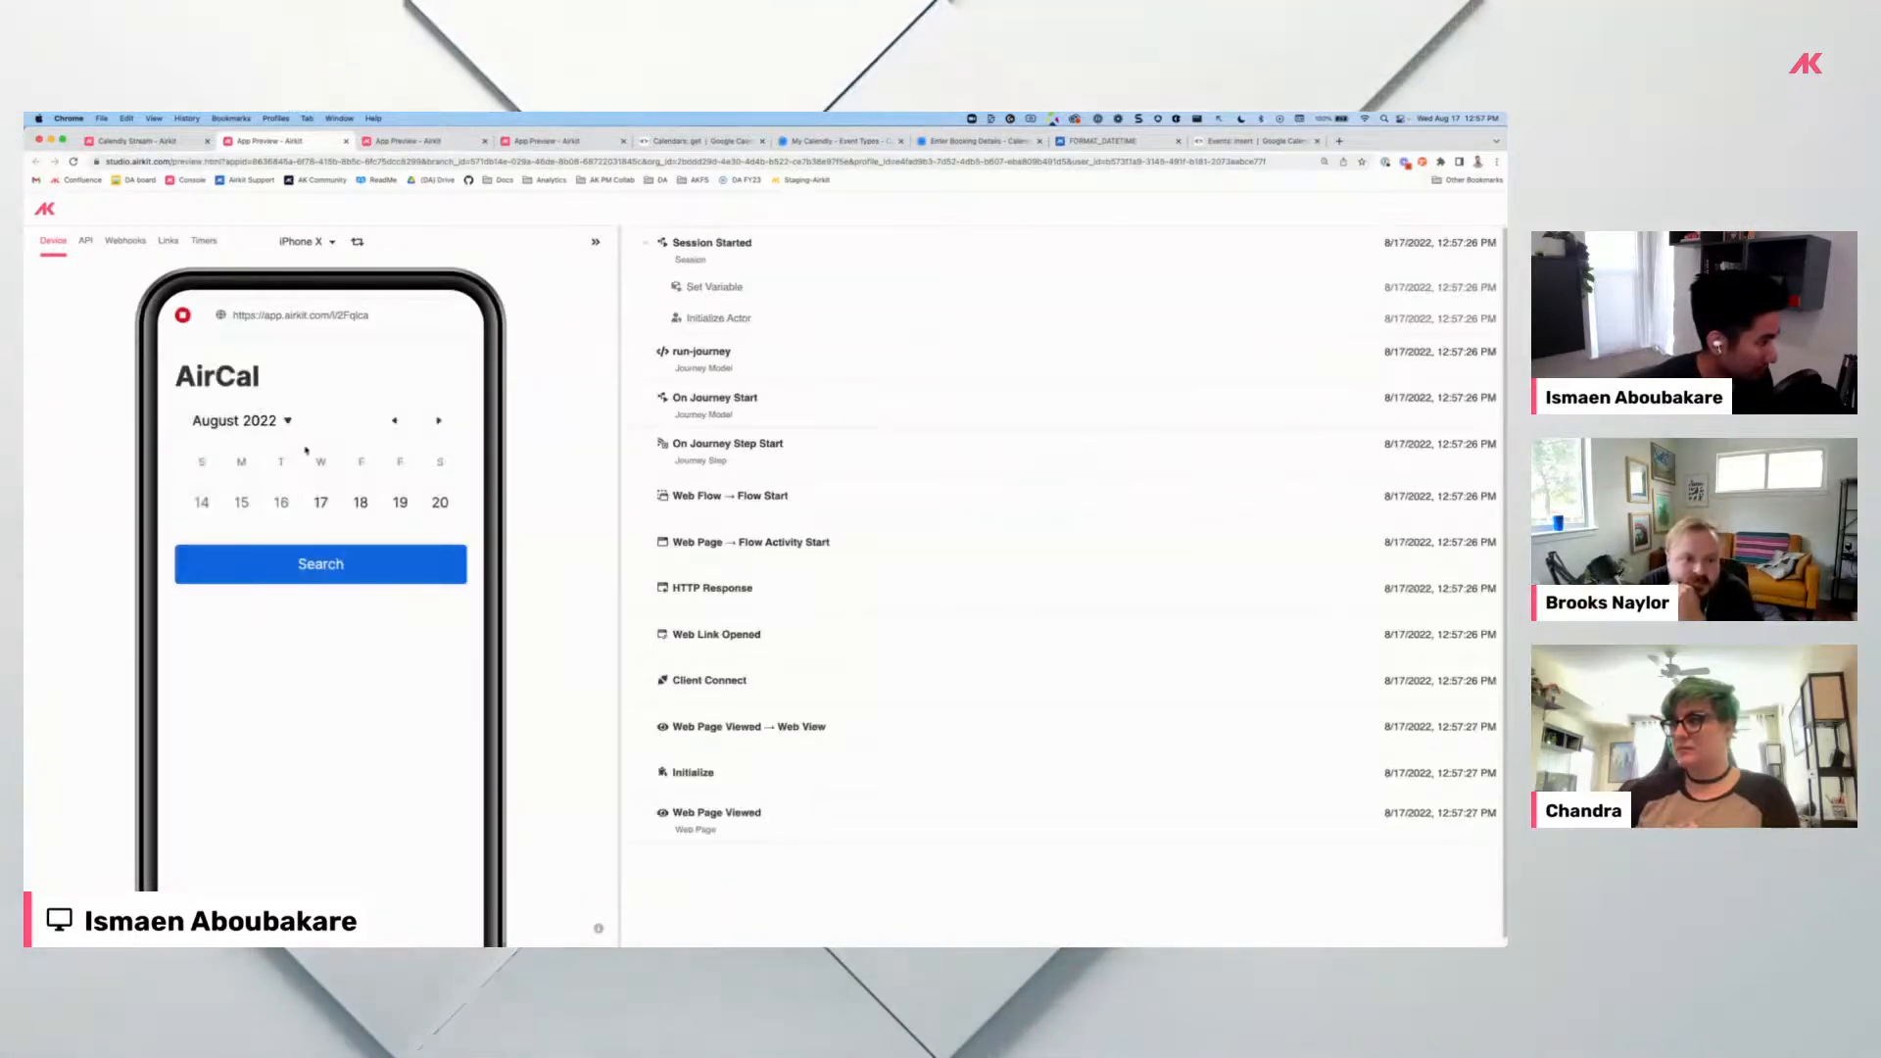
Choose August 18 and the 12:00 time slot in the AirCal booking calendar.
{"action": "left_click", "coordinate": [363, 506]}
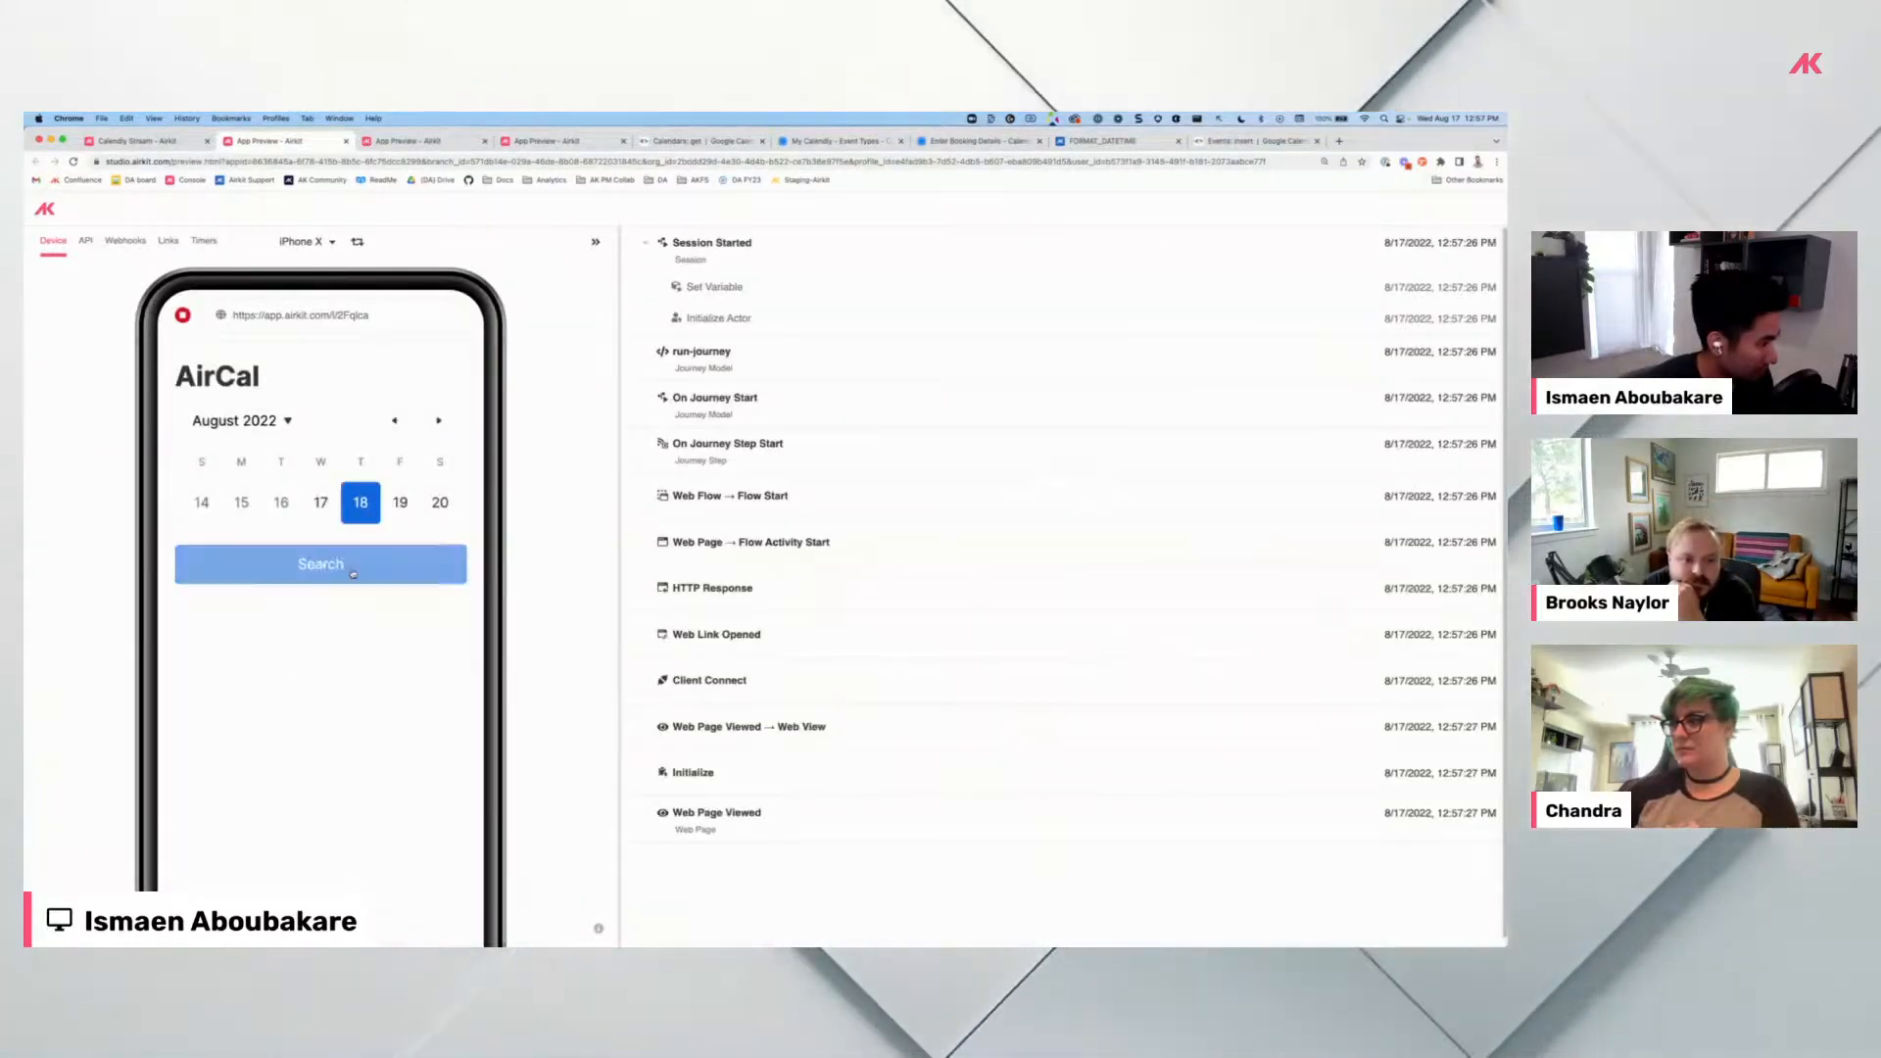
{"action": "left_click", "coordinate": [338, 565]}
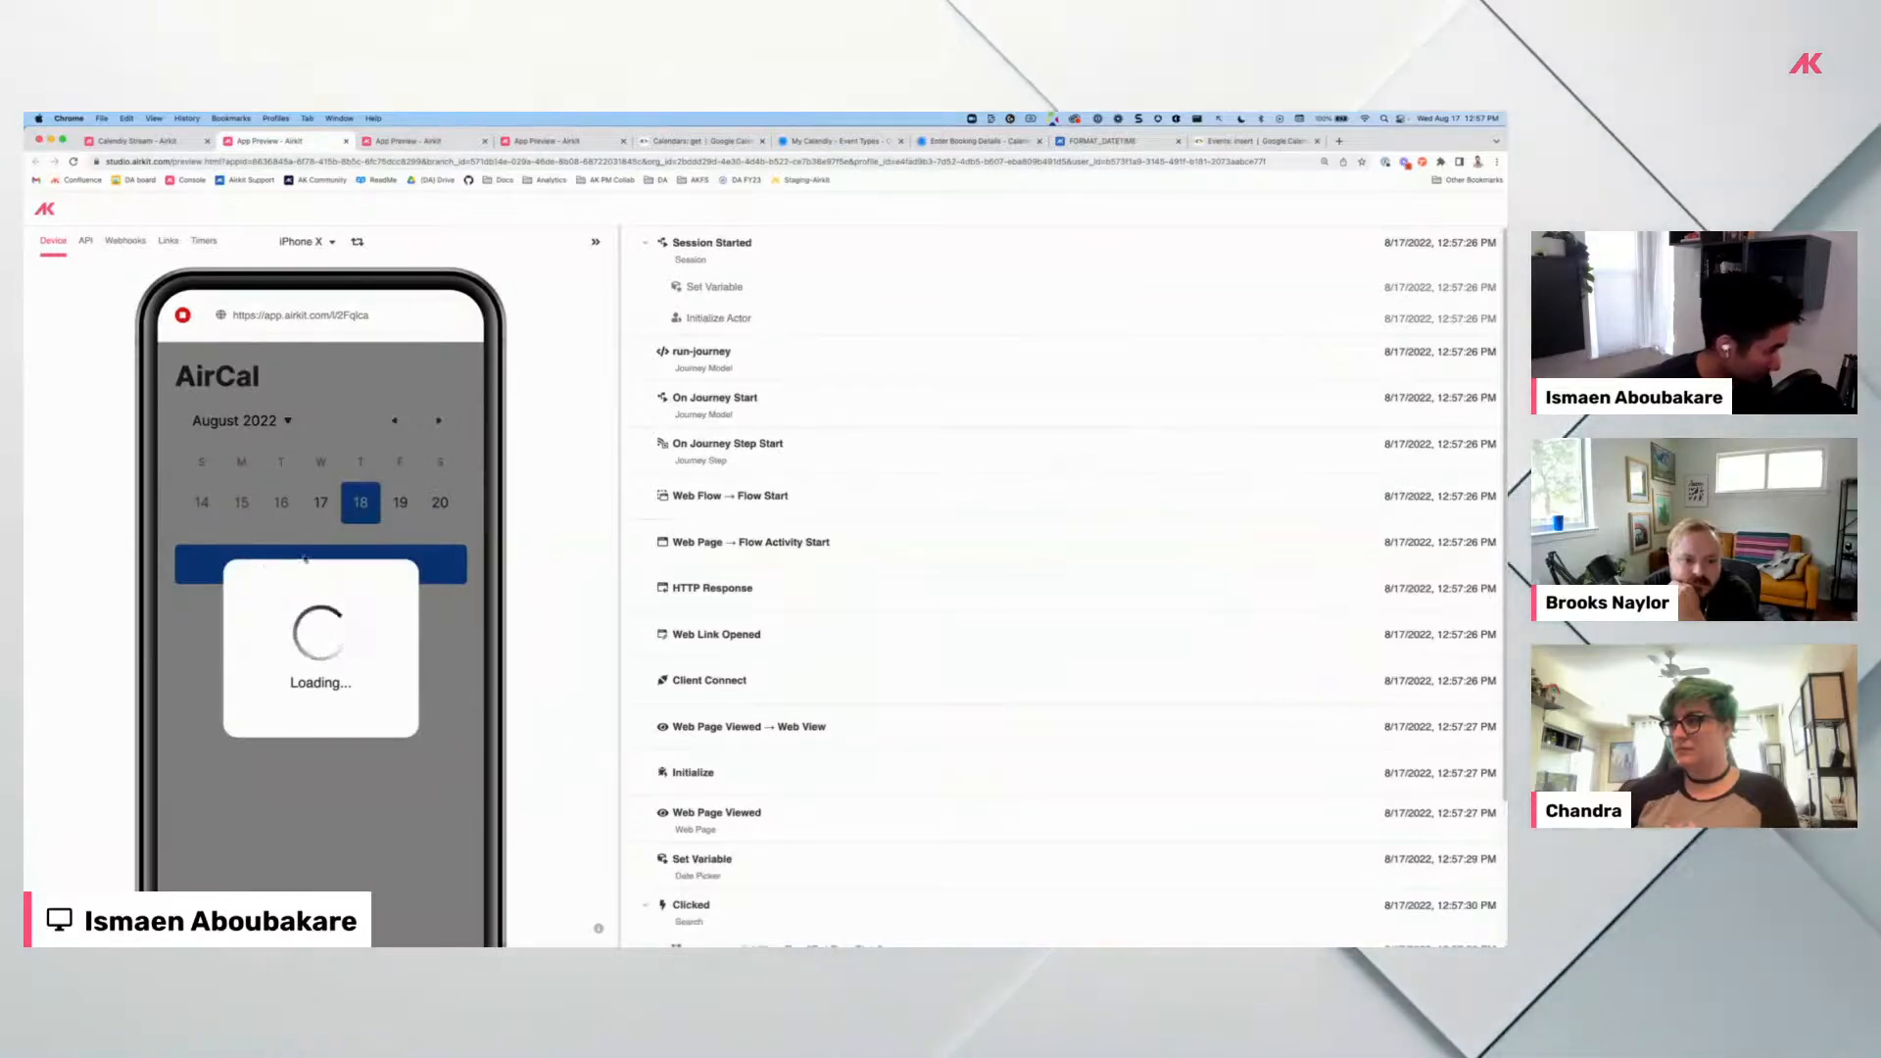
{"action": "scroll", "coordinate": [293, 701], "scroll_direction": "down", "scroll_amount": 1}
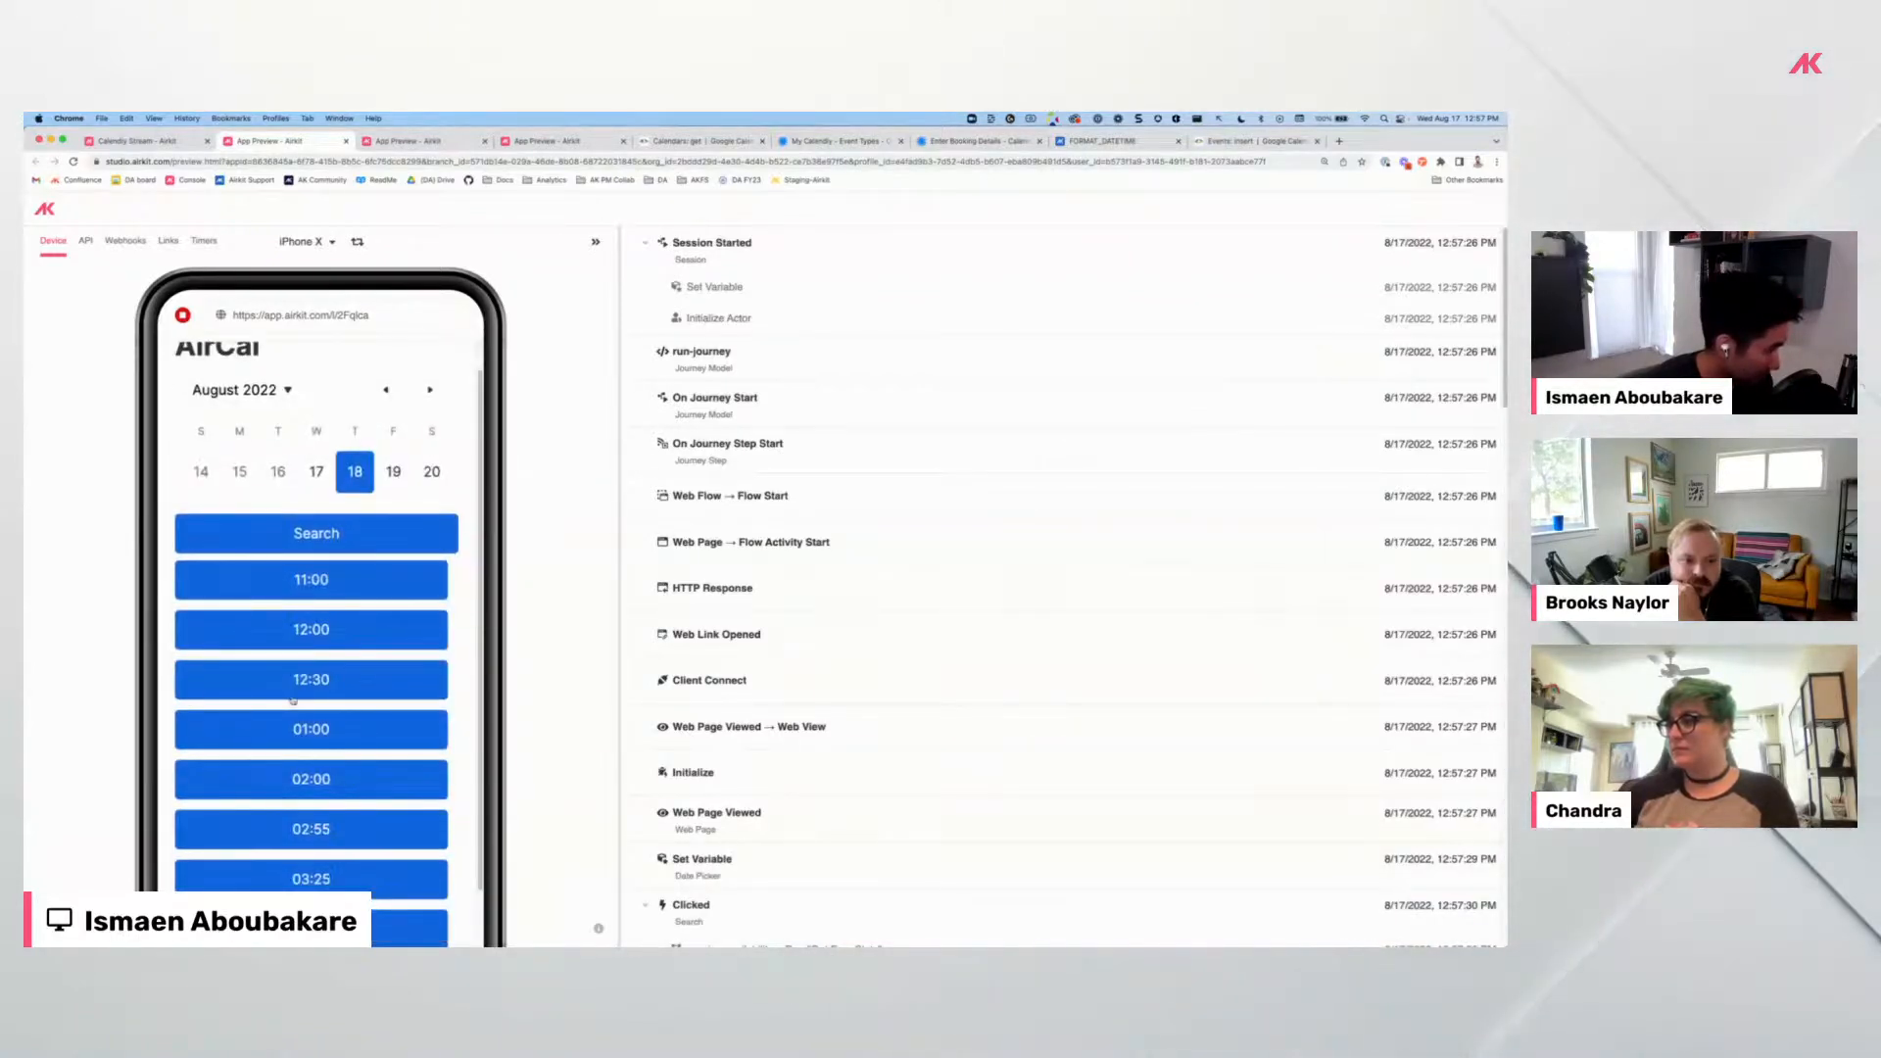
{"action": "scroll", "coordinate": [293, 702], "scroll_direction": "down", "scroll_amount": 2}
{"action": "left_click", "coordinate": [386, 567]}
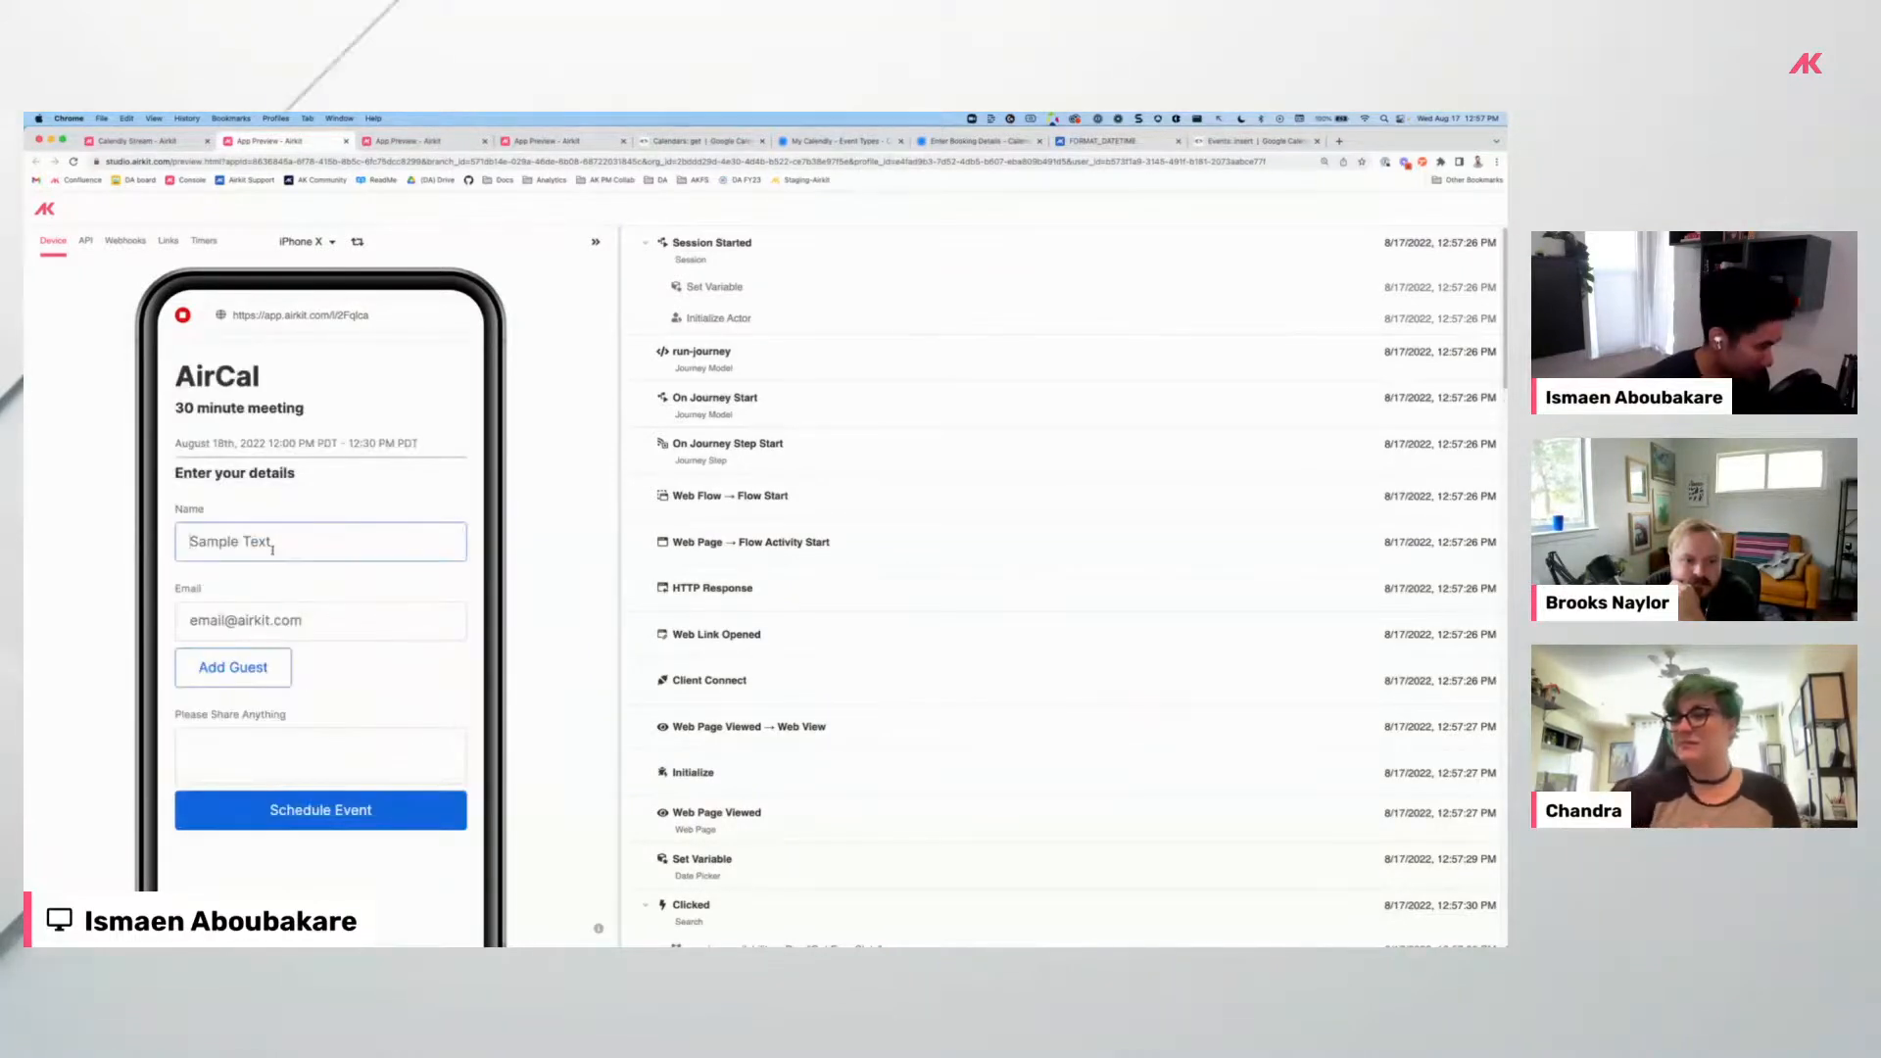
Fill in the attendee's name and e-mail, add the note 'cat trophys', and schedule the event.
{"action": "key", "text": "BackSpace"}
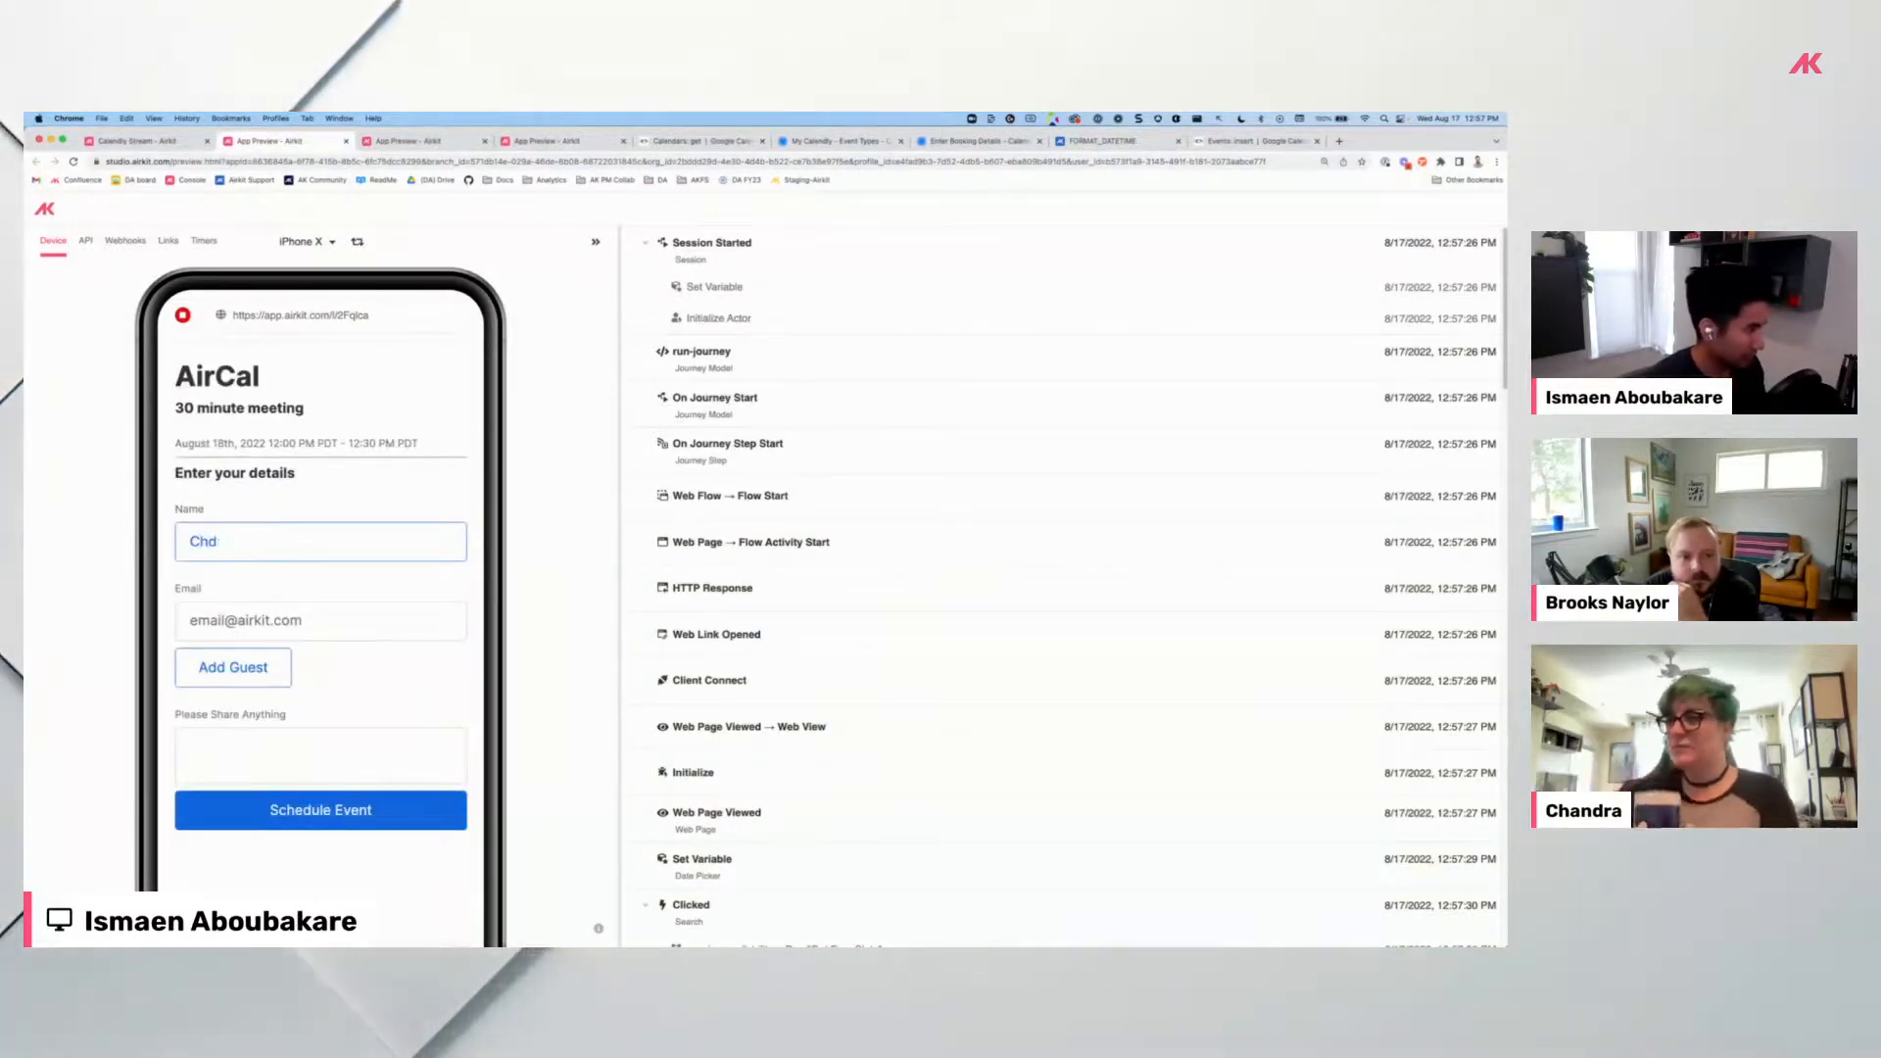
{"action": "left_click", "coordinate": [444, 621]}
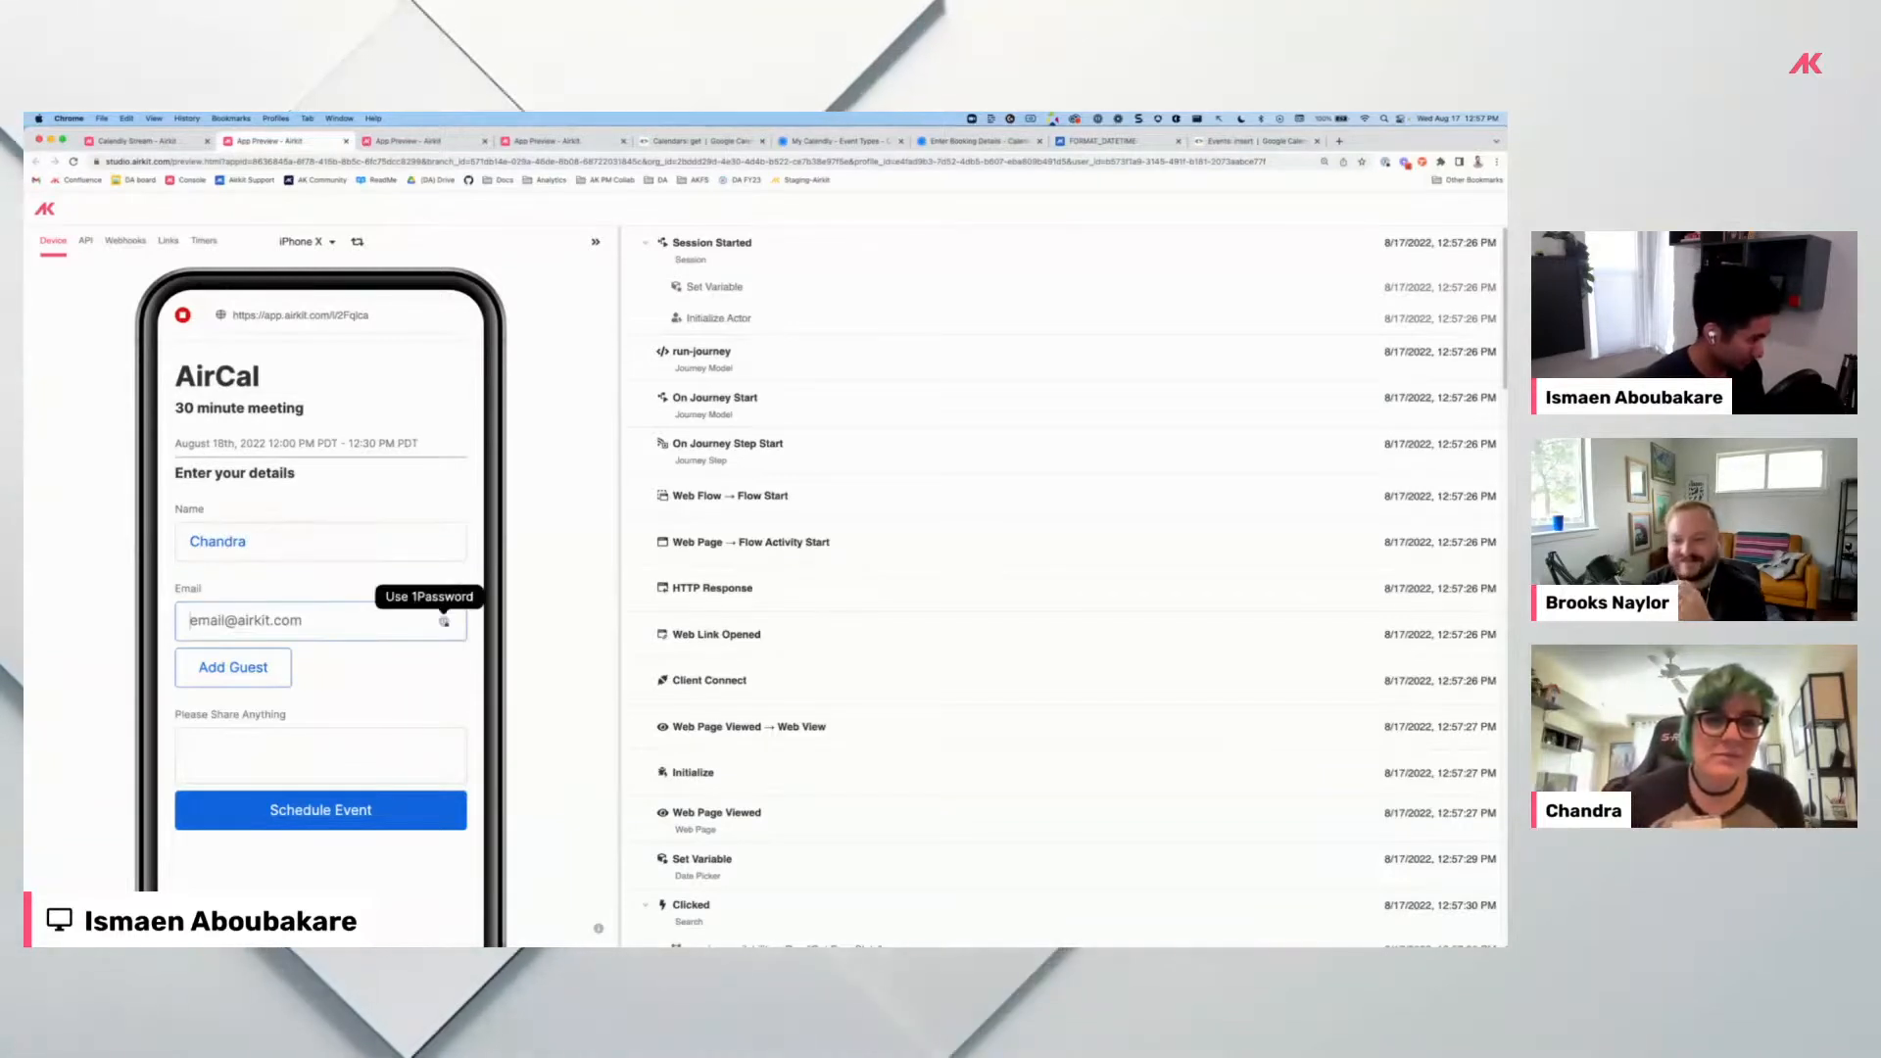
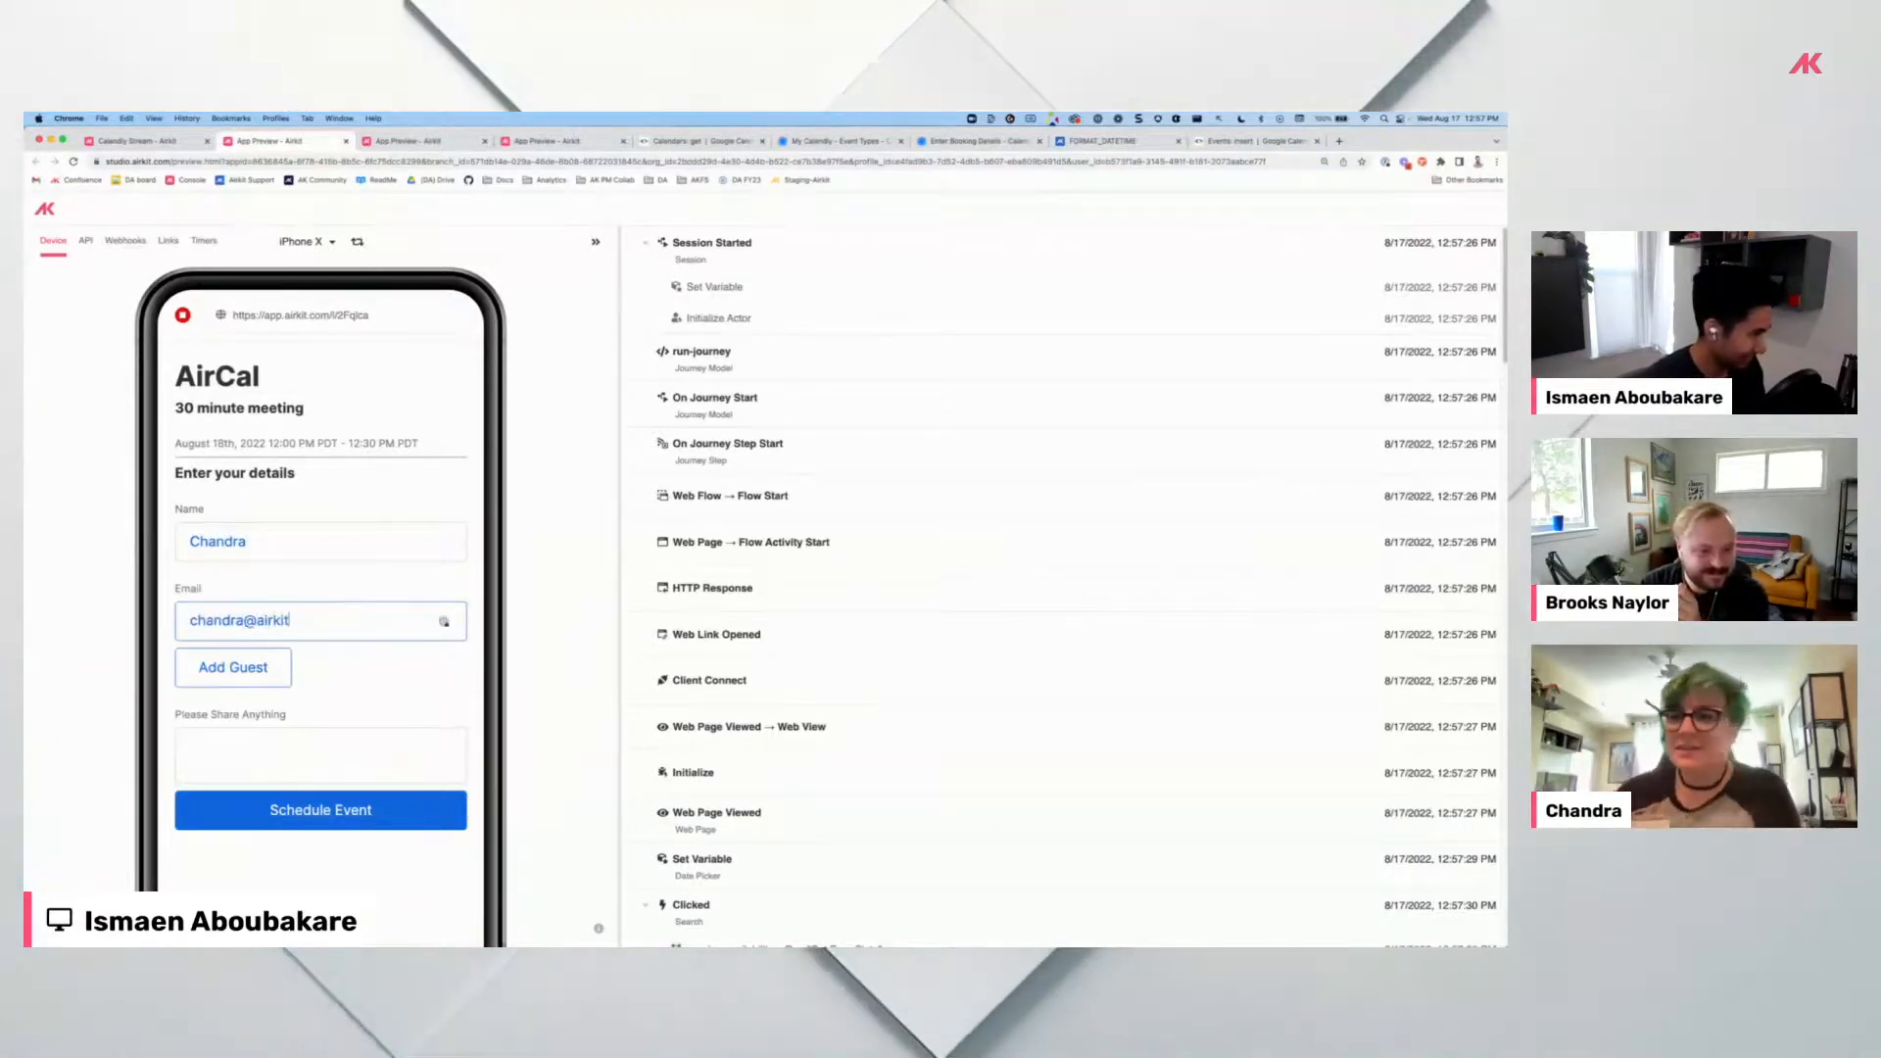
{"action": "left_click", "coordinate": [277, 744]}
{"action": "type", "text": "cat trophys"}
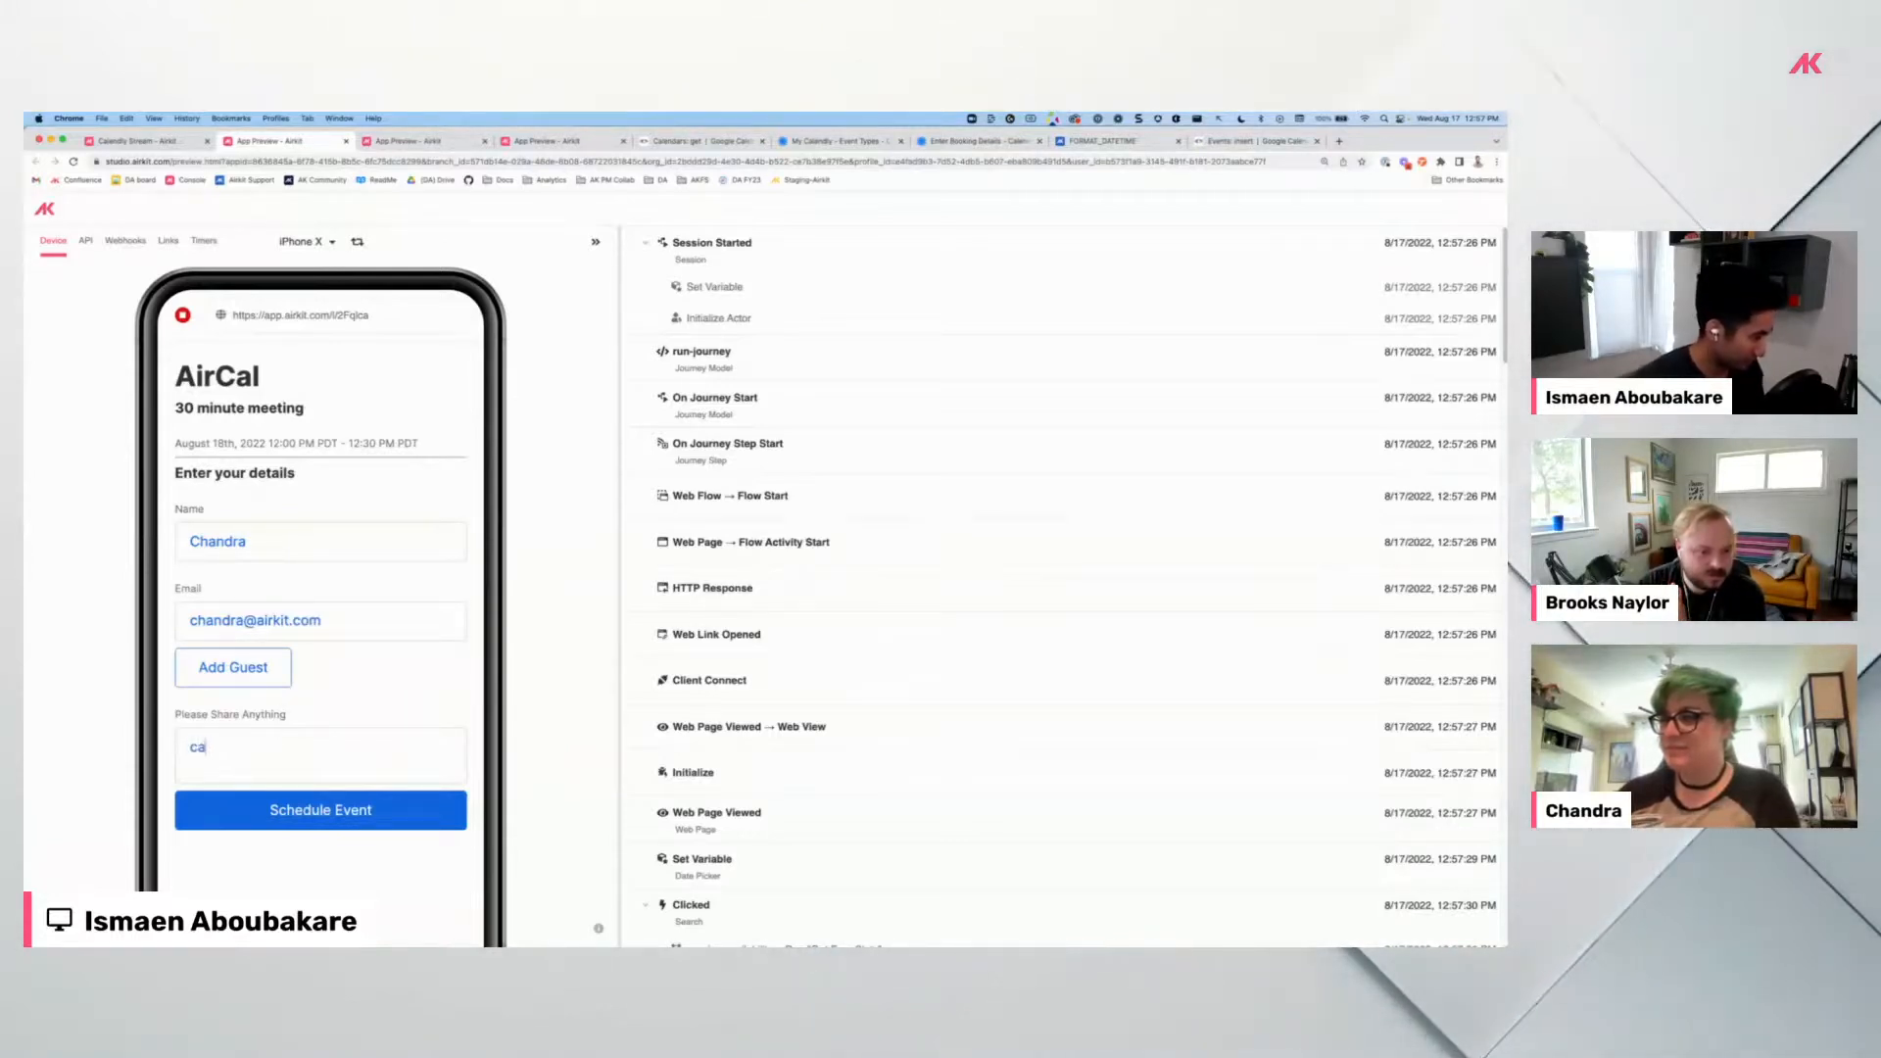
{"action": "left_click", "coordinate": [319, 812]}
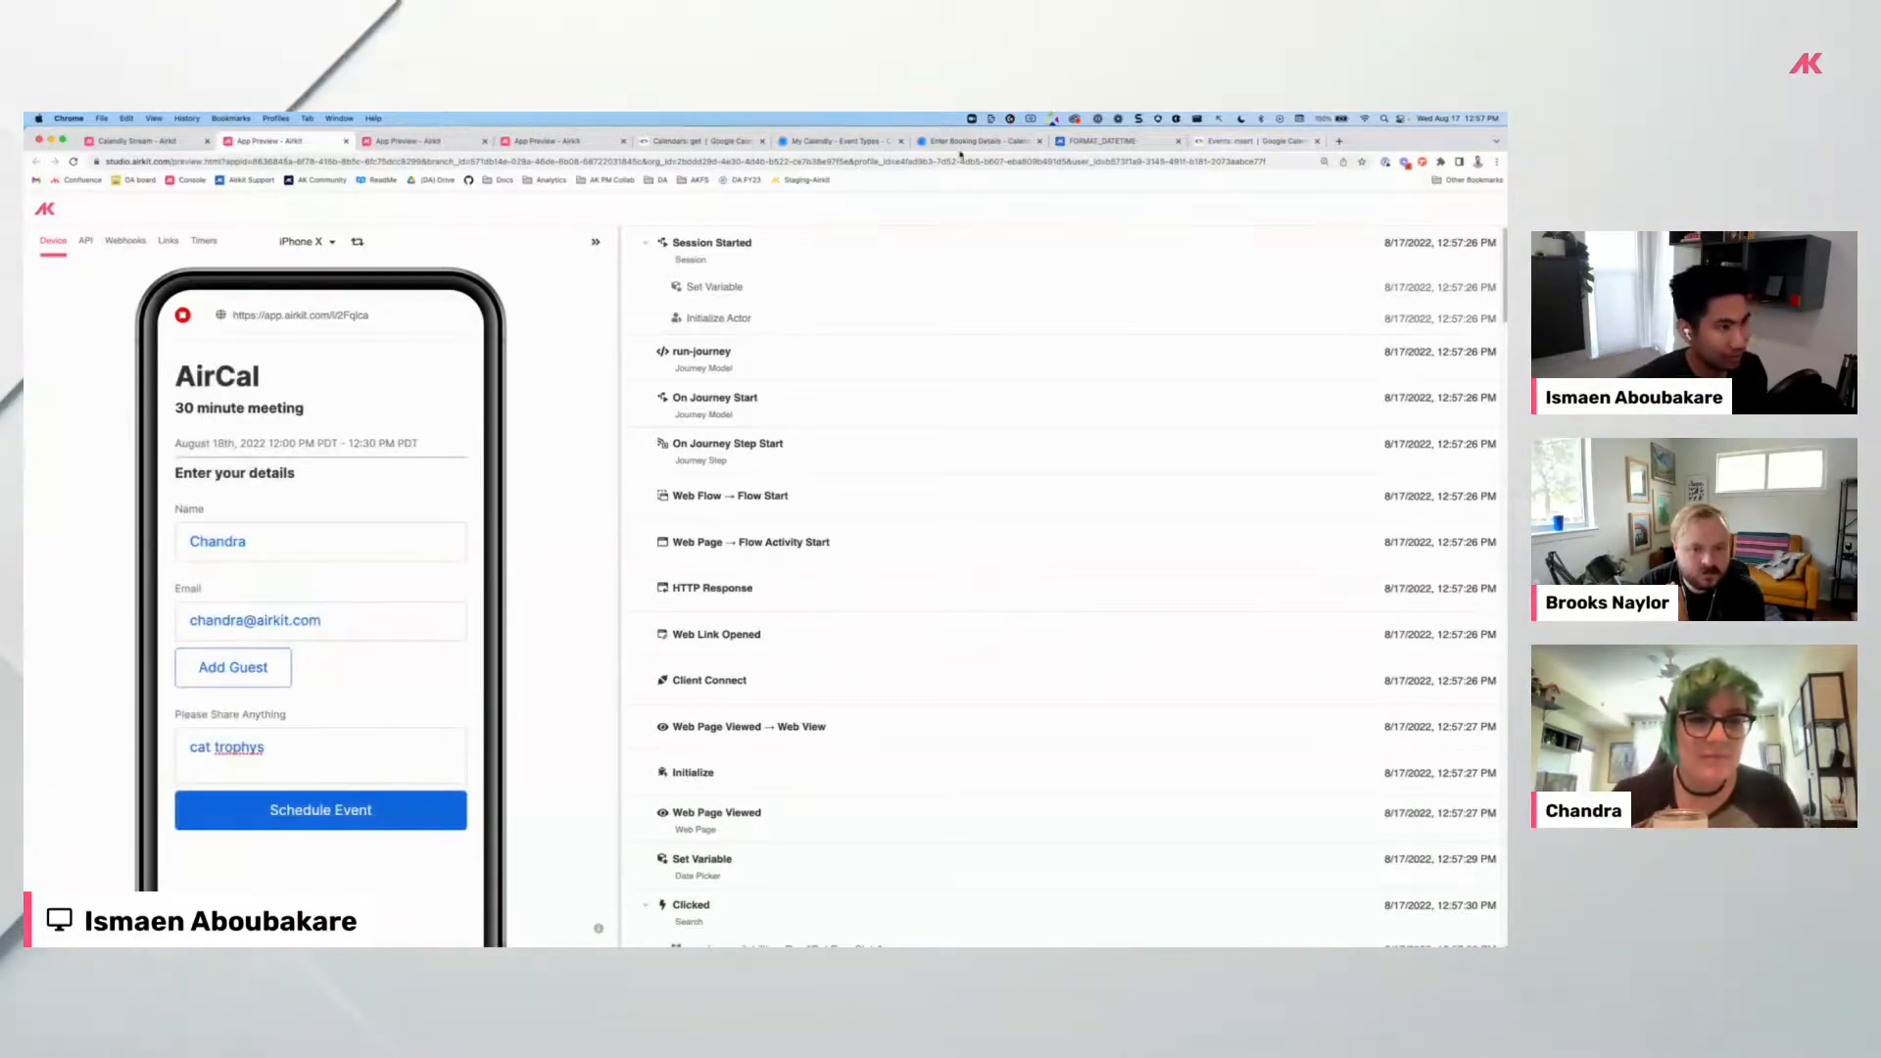
Open Gmail in a new tab and move its calendar panel to Thursday, August 18.
{"action": "left_click", "coordinate": [1340, 142]}
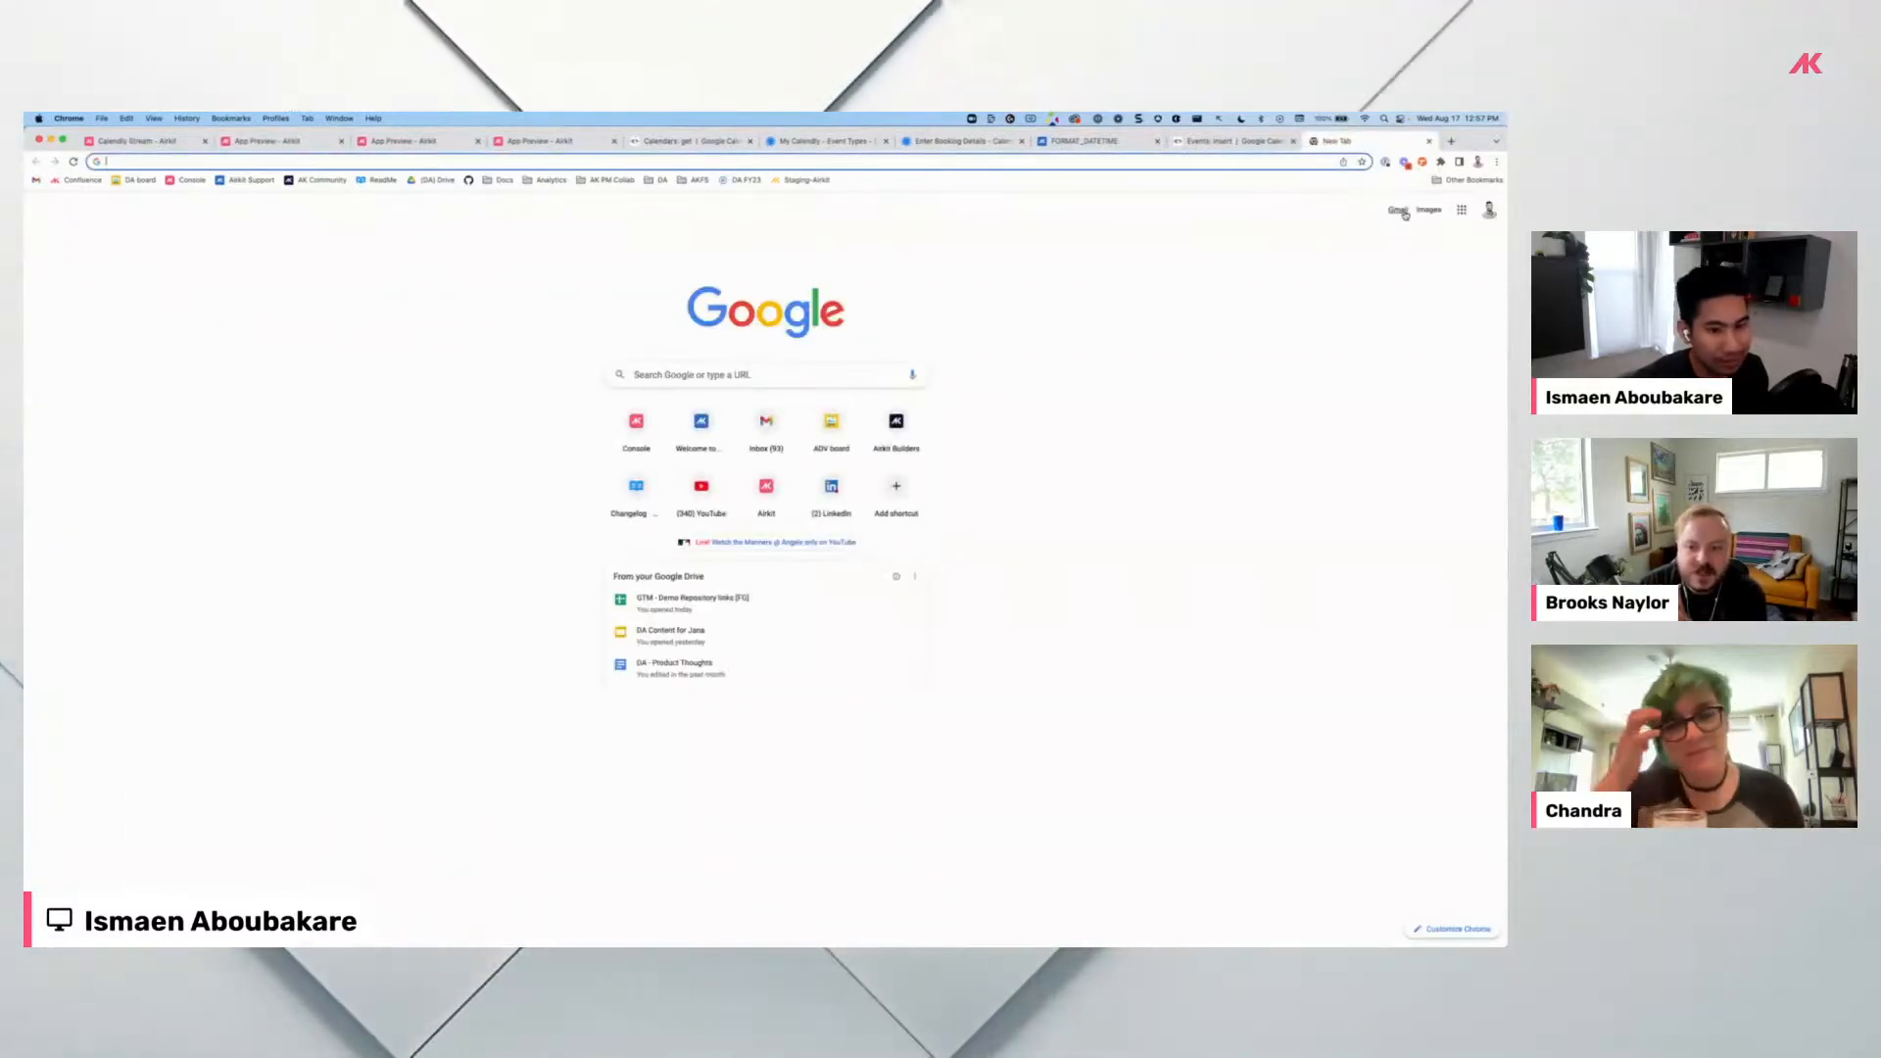
{"action": "left_click", "coordinate": [1401, 211]}
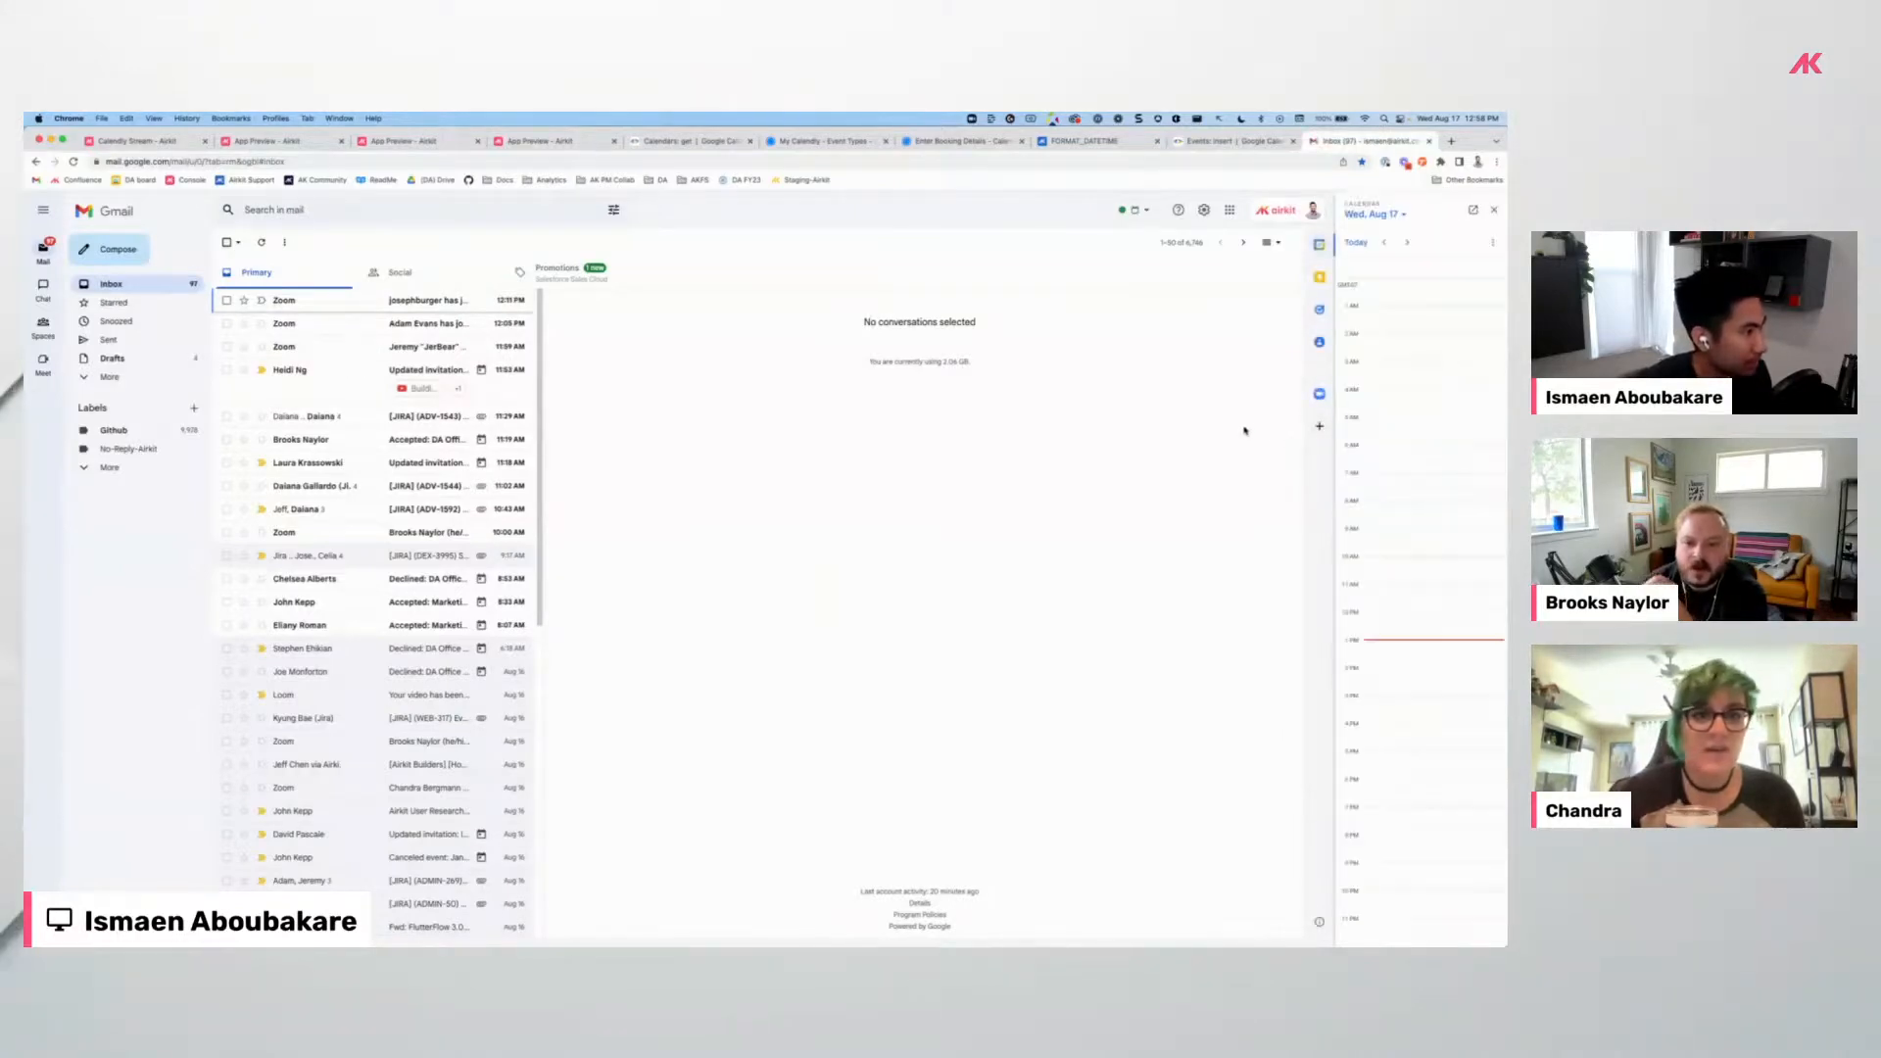
{"action": "left_click", "coordinate": [1406, 242]}
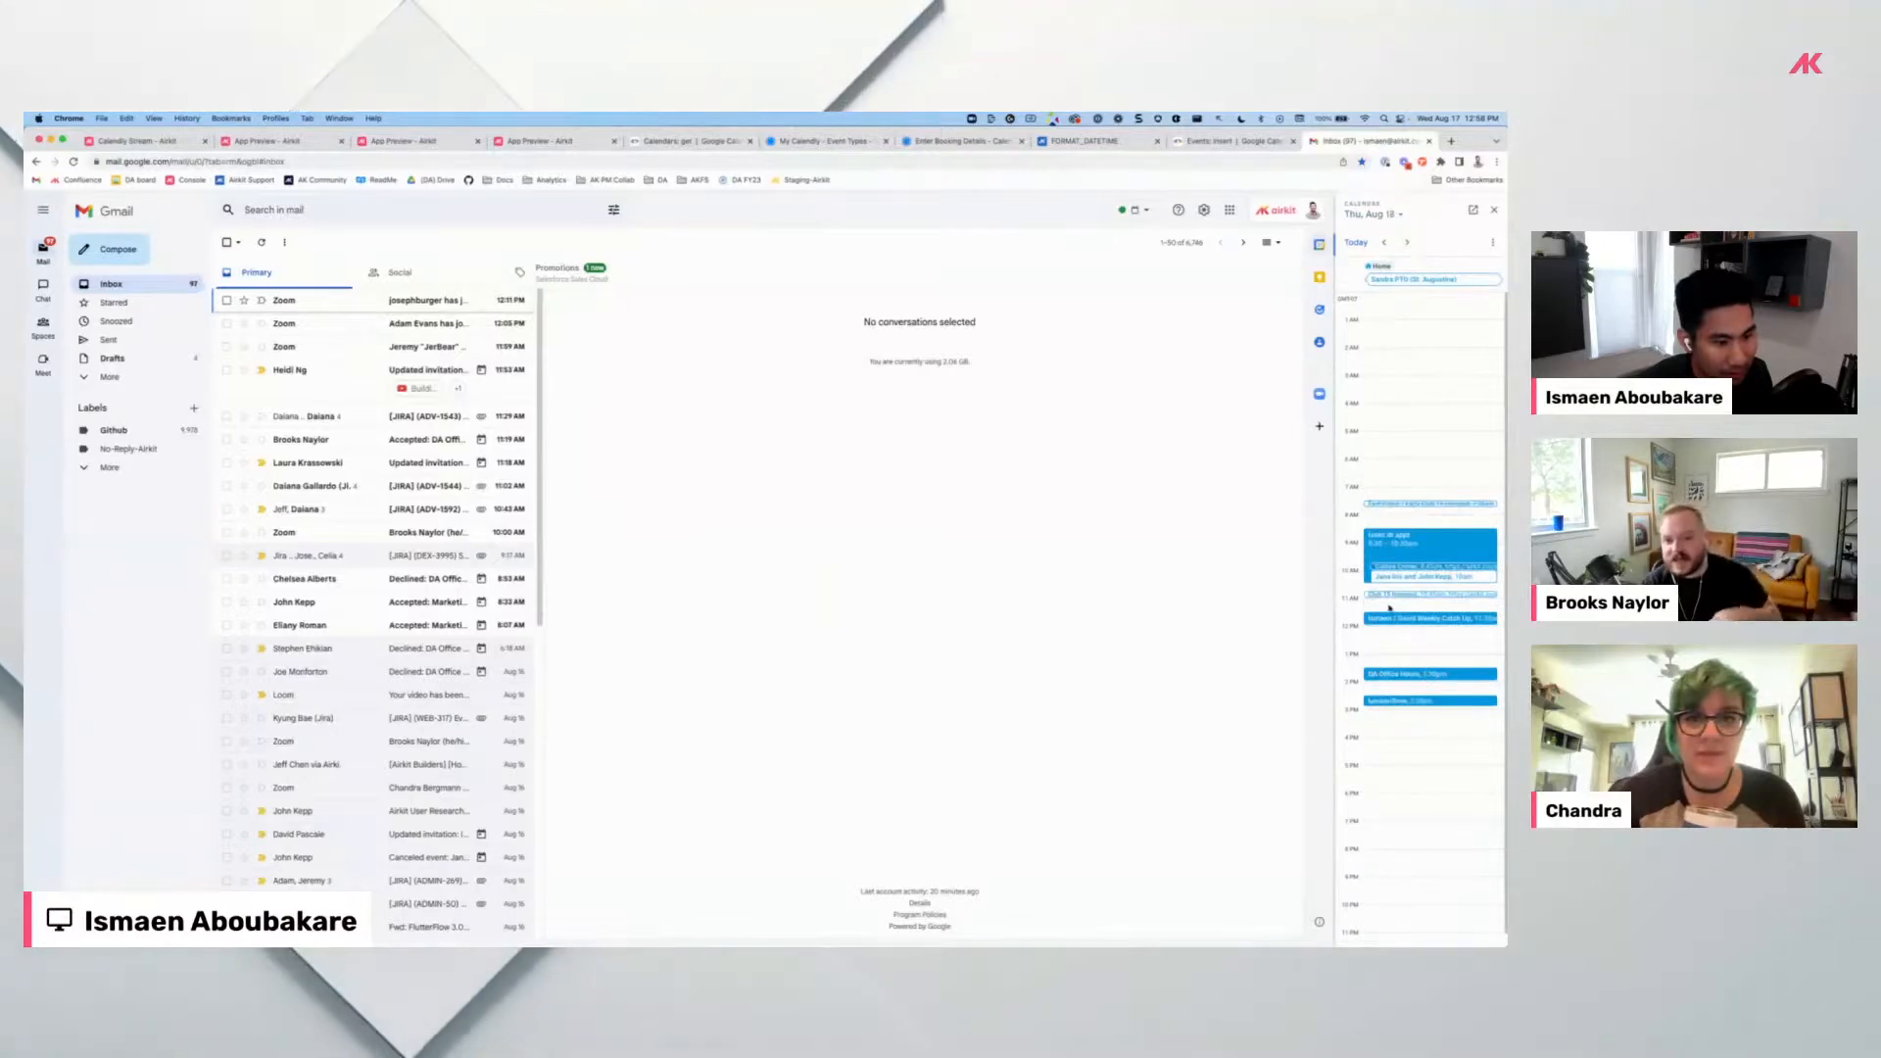
Go back through the open tabs to the Calendly Stream editor.
{"action": "left_click", "coordinate": [1231, 142]}
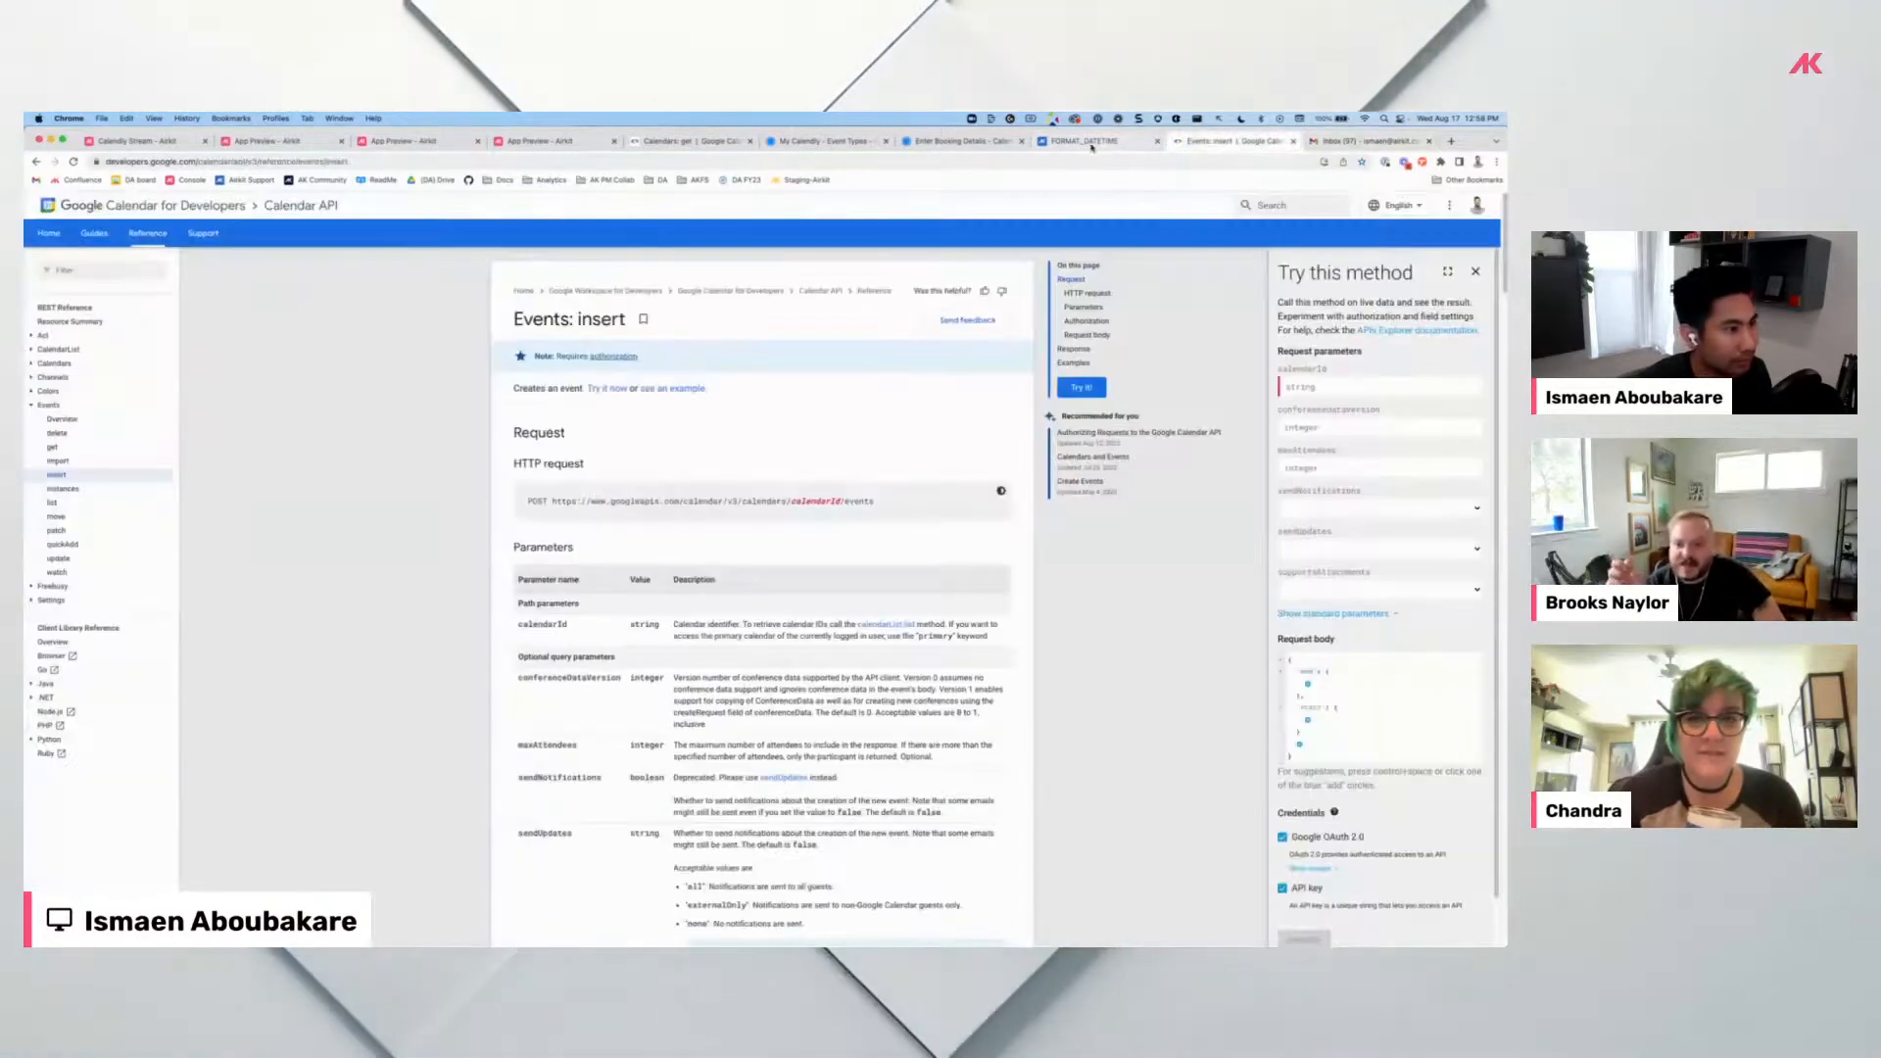
{"action": "left_click", "coordinate": [1089, 142]}
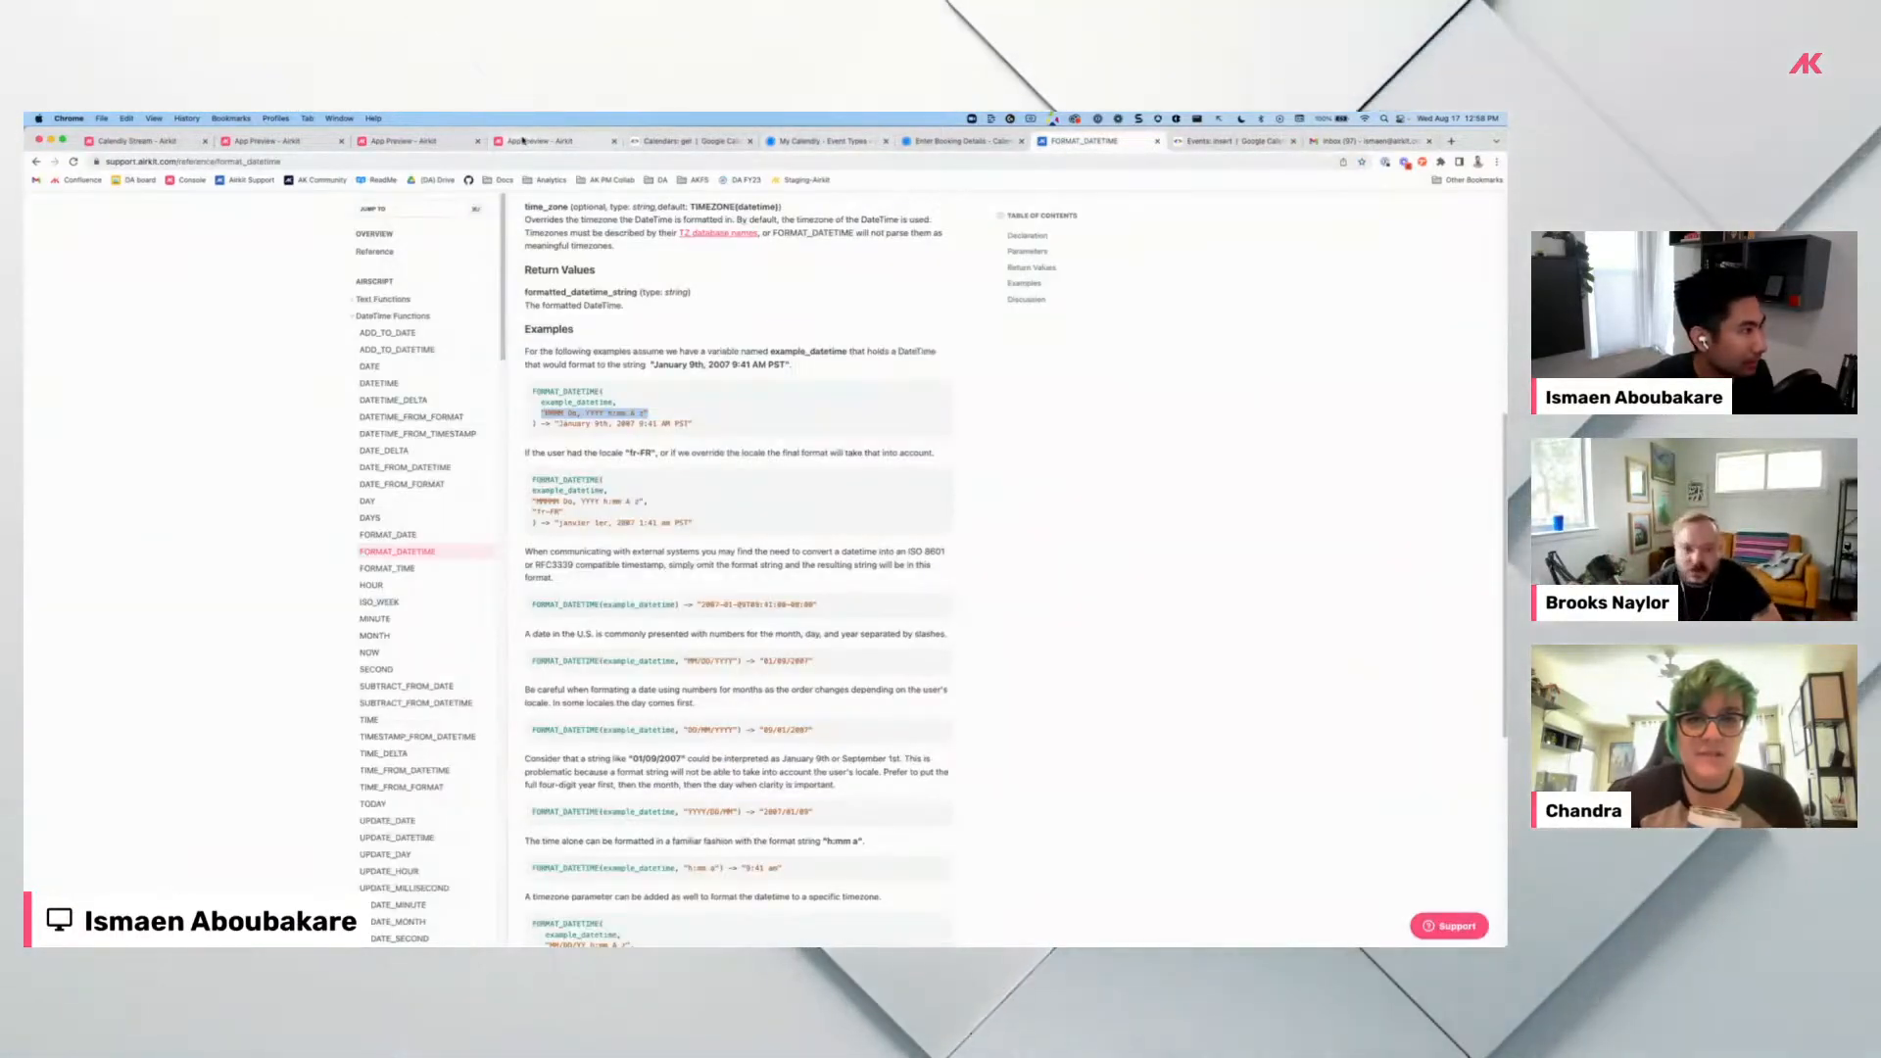
{"action": "left_click", "coordinate": [410, 142]}
{"action": "left_click", "coordinate": [410, 147]}
{"action": "left_click", "coordinate": [274, 144]}
{"action": "left_click", "coordinate": [138, 145]}
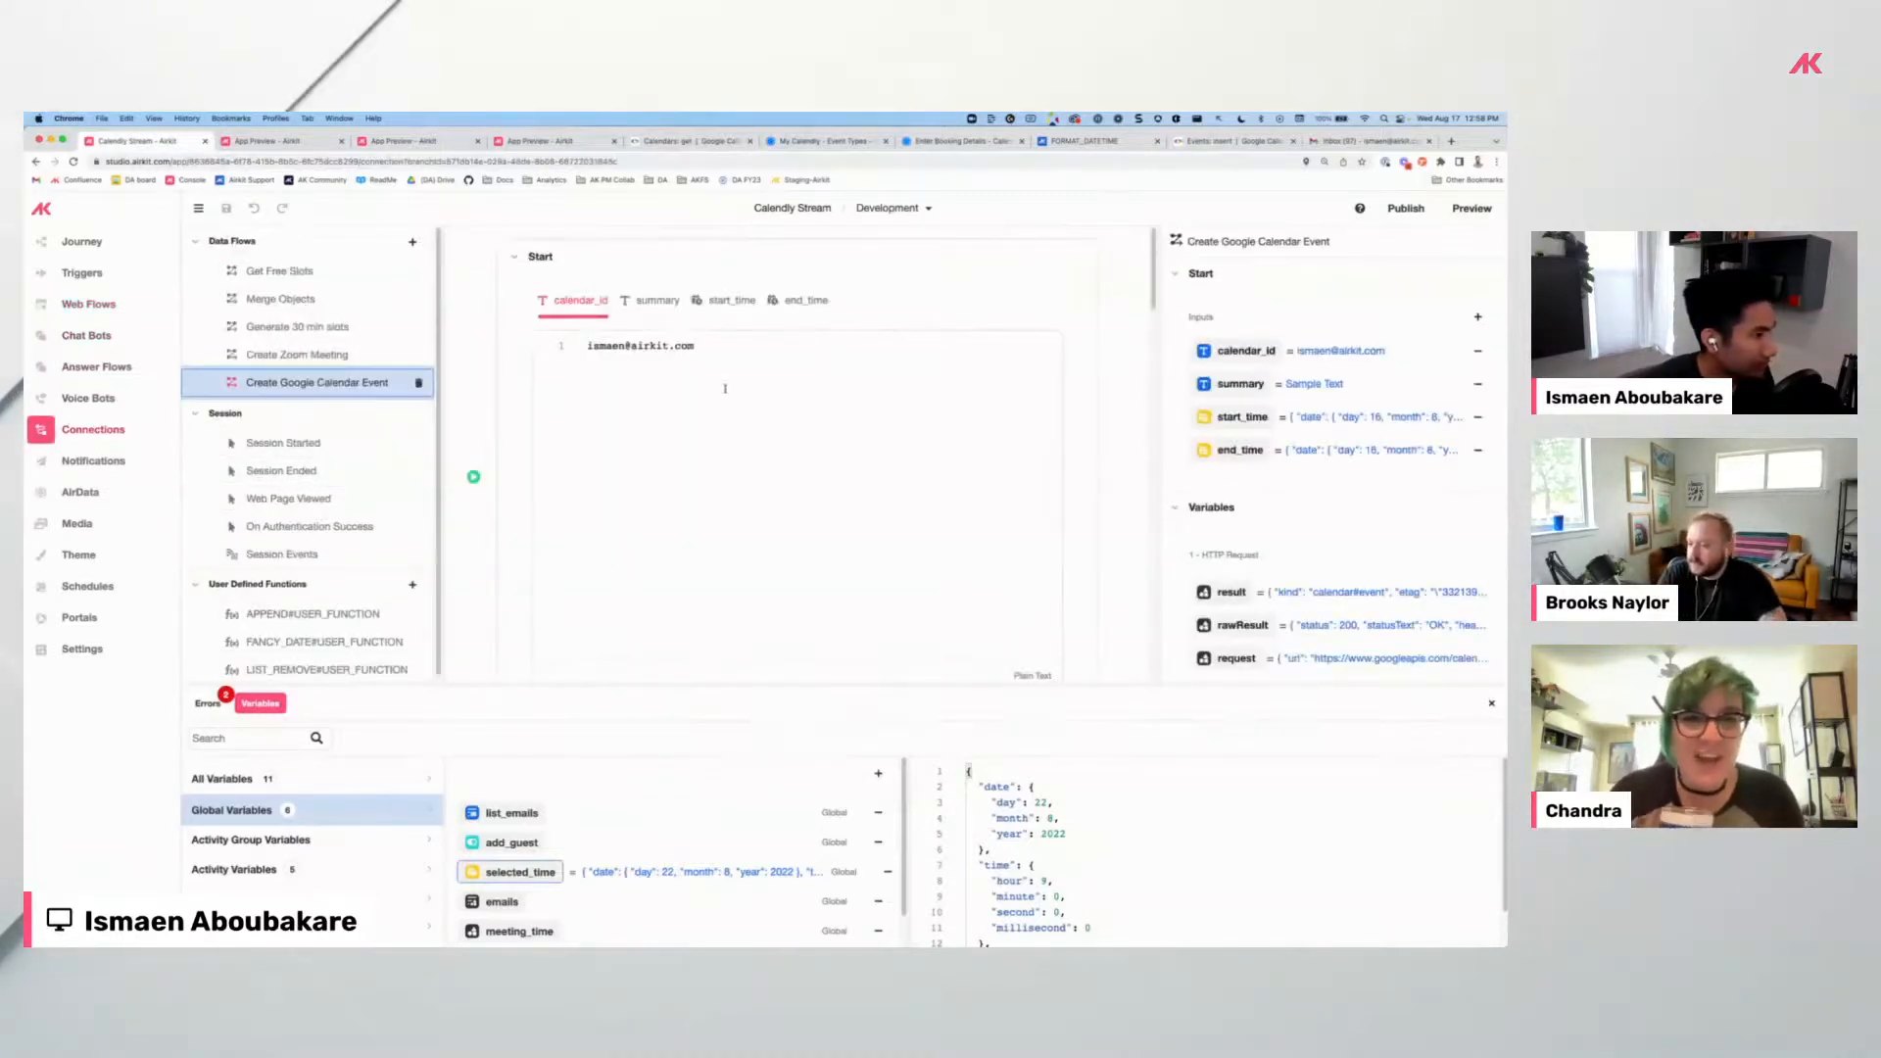
Correct the Create Google Calendar Event calendar_id test value to the attendee's e-mail, then return to the preview.
{"action": "scroll", "coordinate": [1014, 499], "scroll_direction": "down", "scroll_amount": 10}
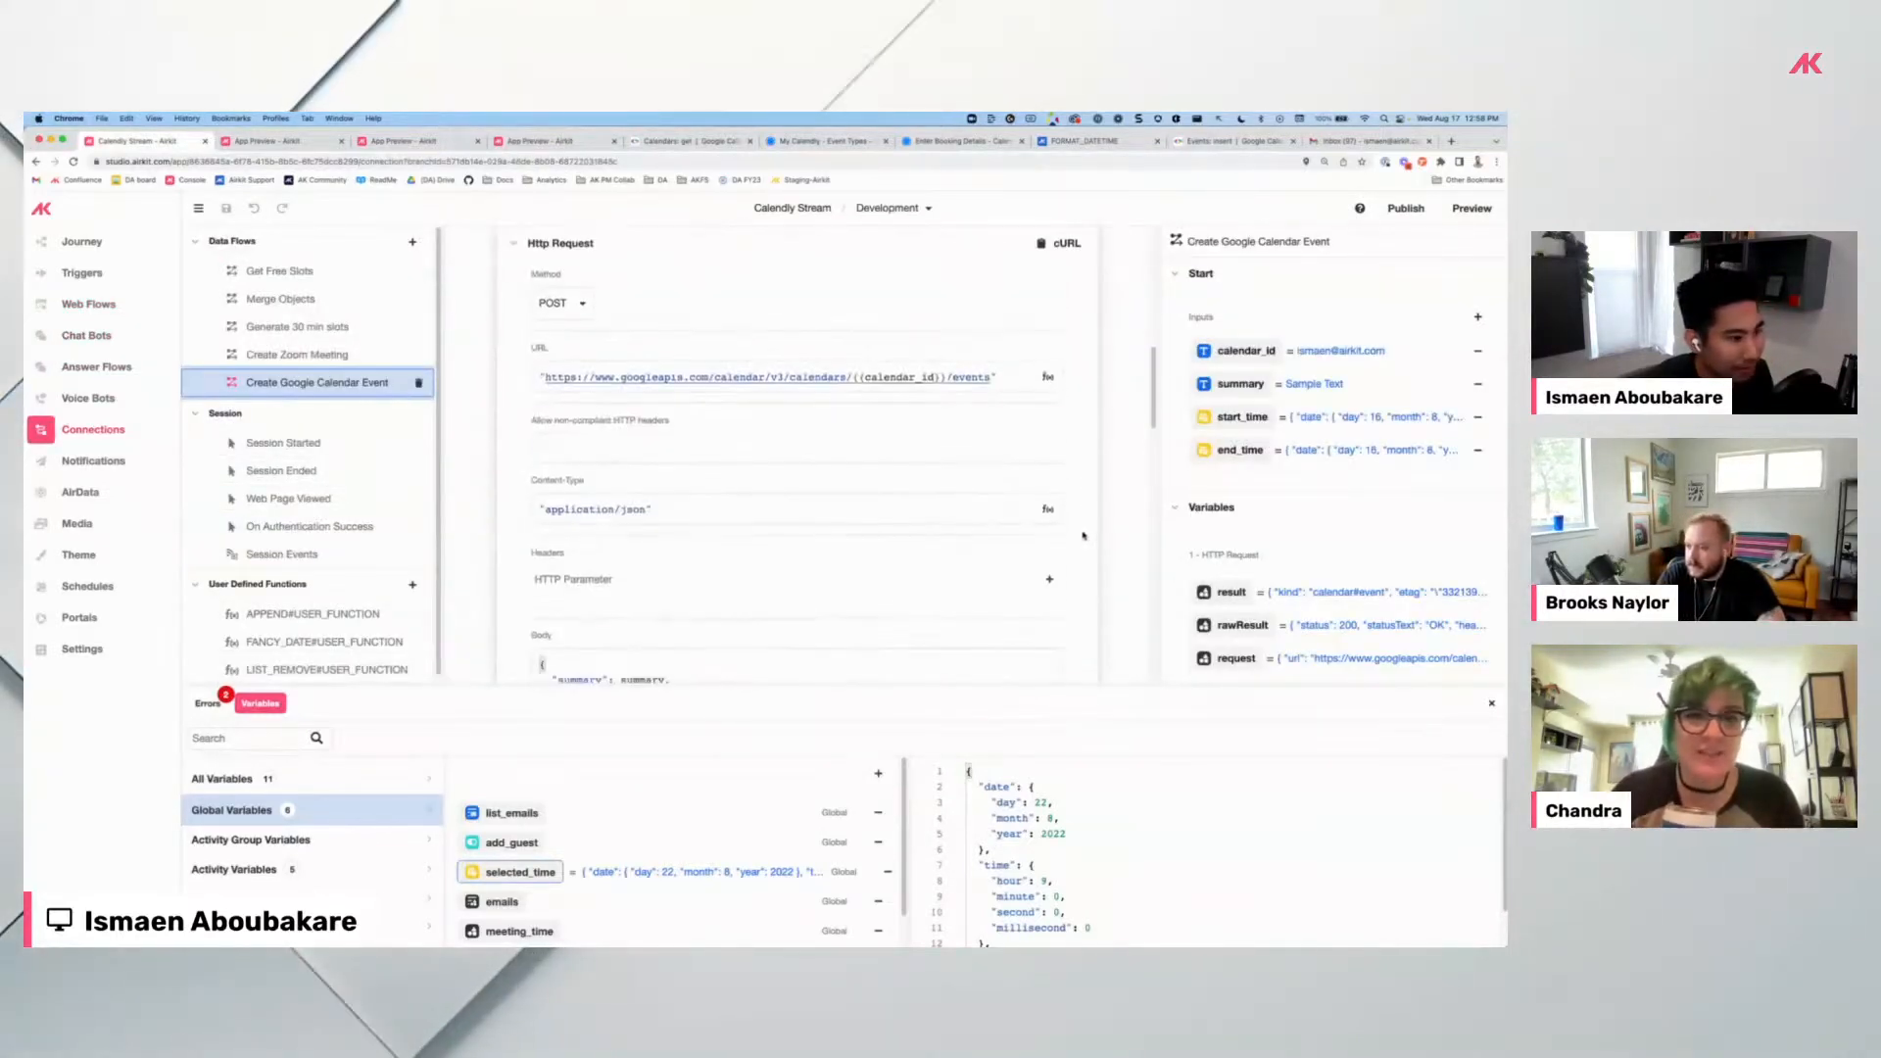
{"action": "scroll", "coordinate": [826, 495], "scroll_direction": "up", "scroll_amount": 10}
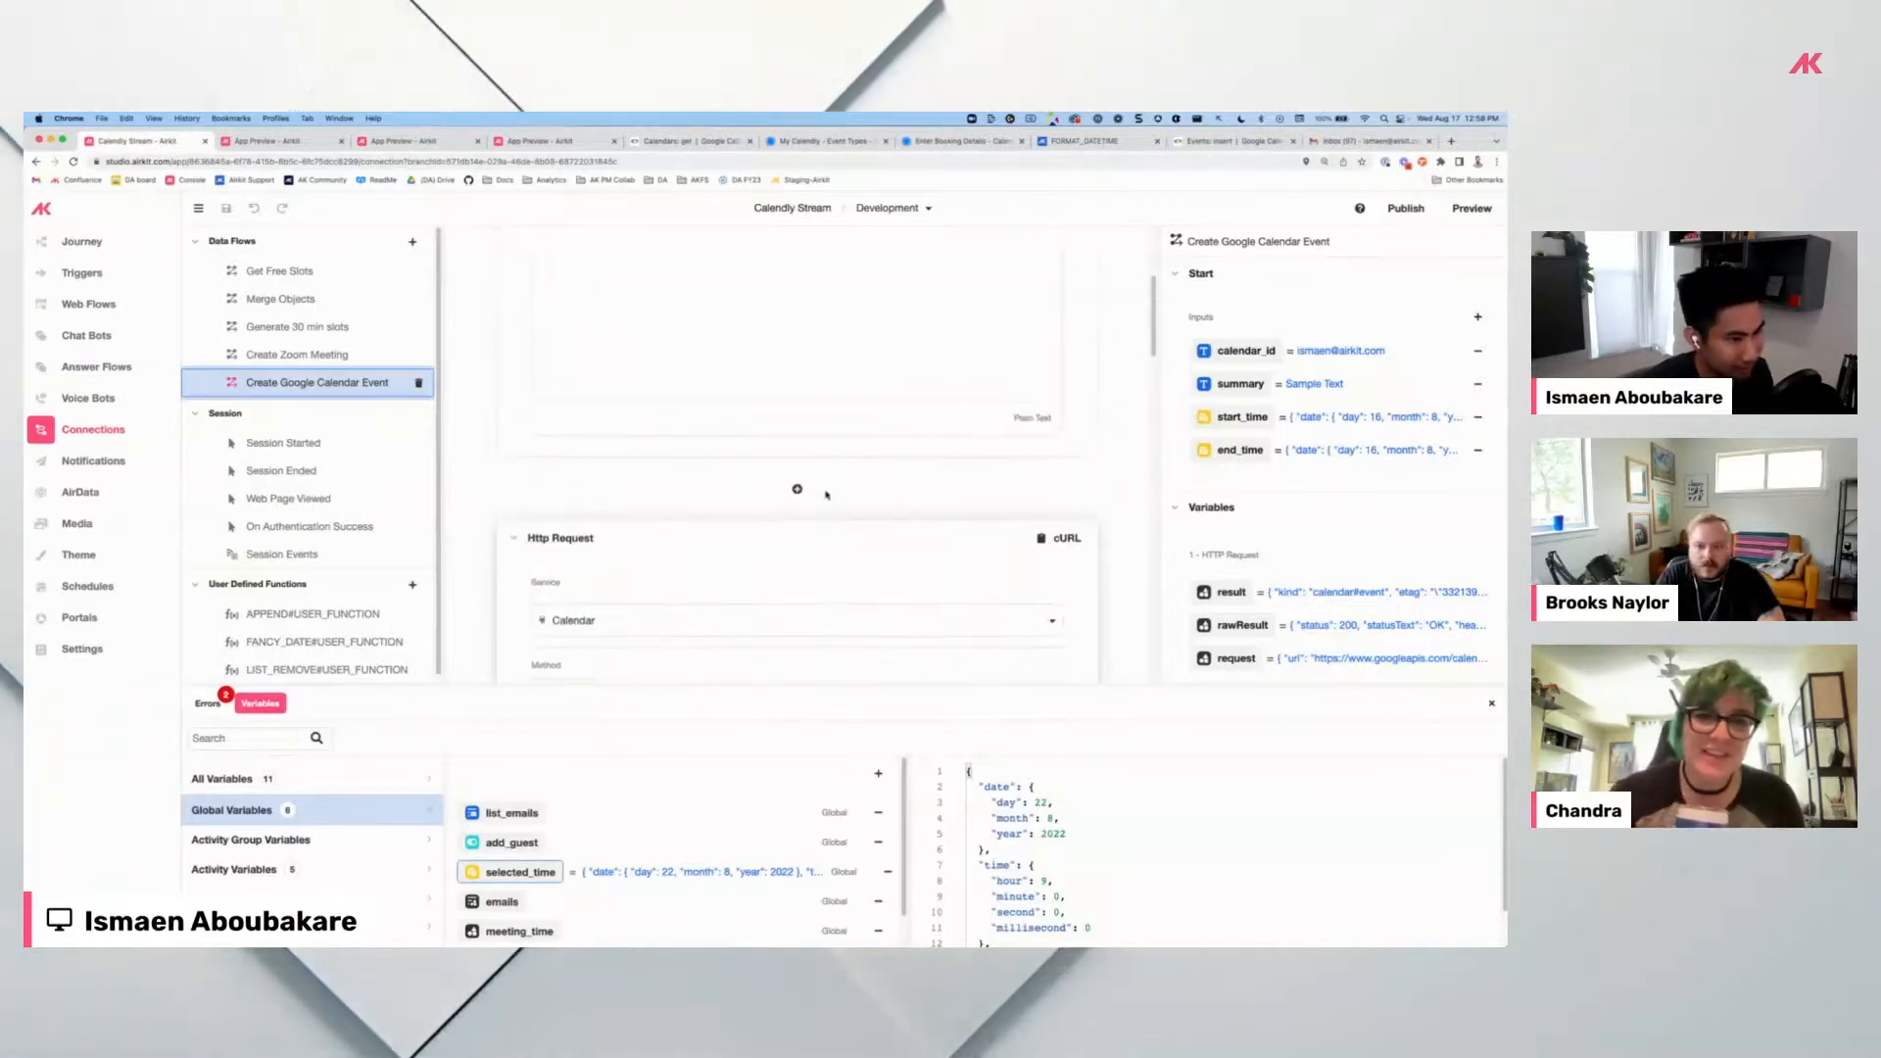
{"action": "double_click", "coordinate": [604, 347]}
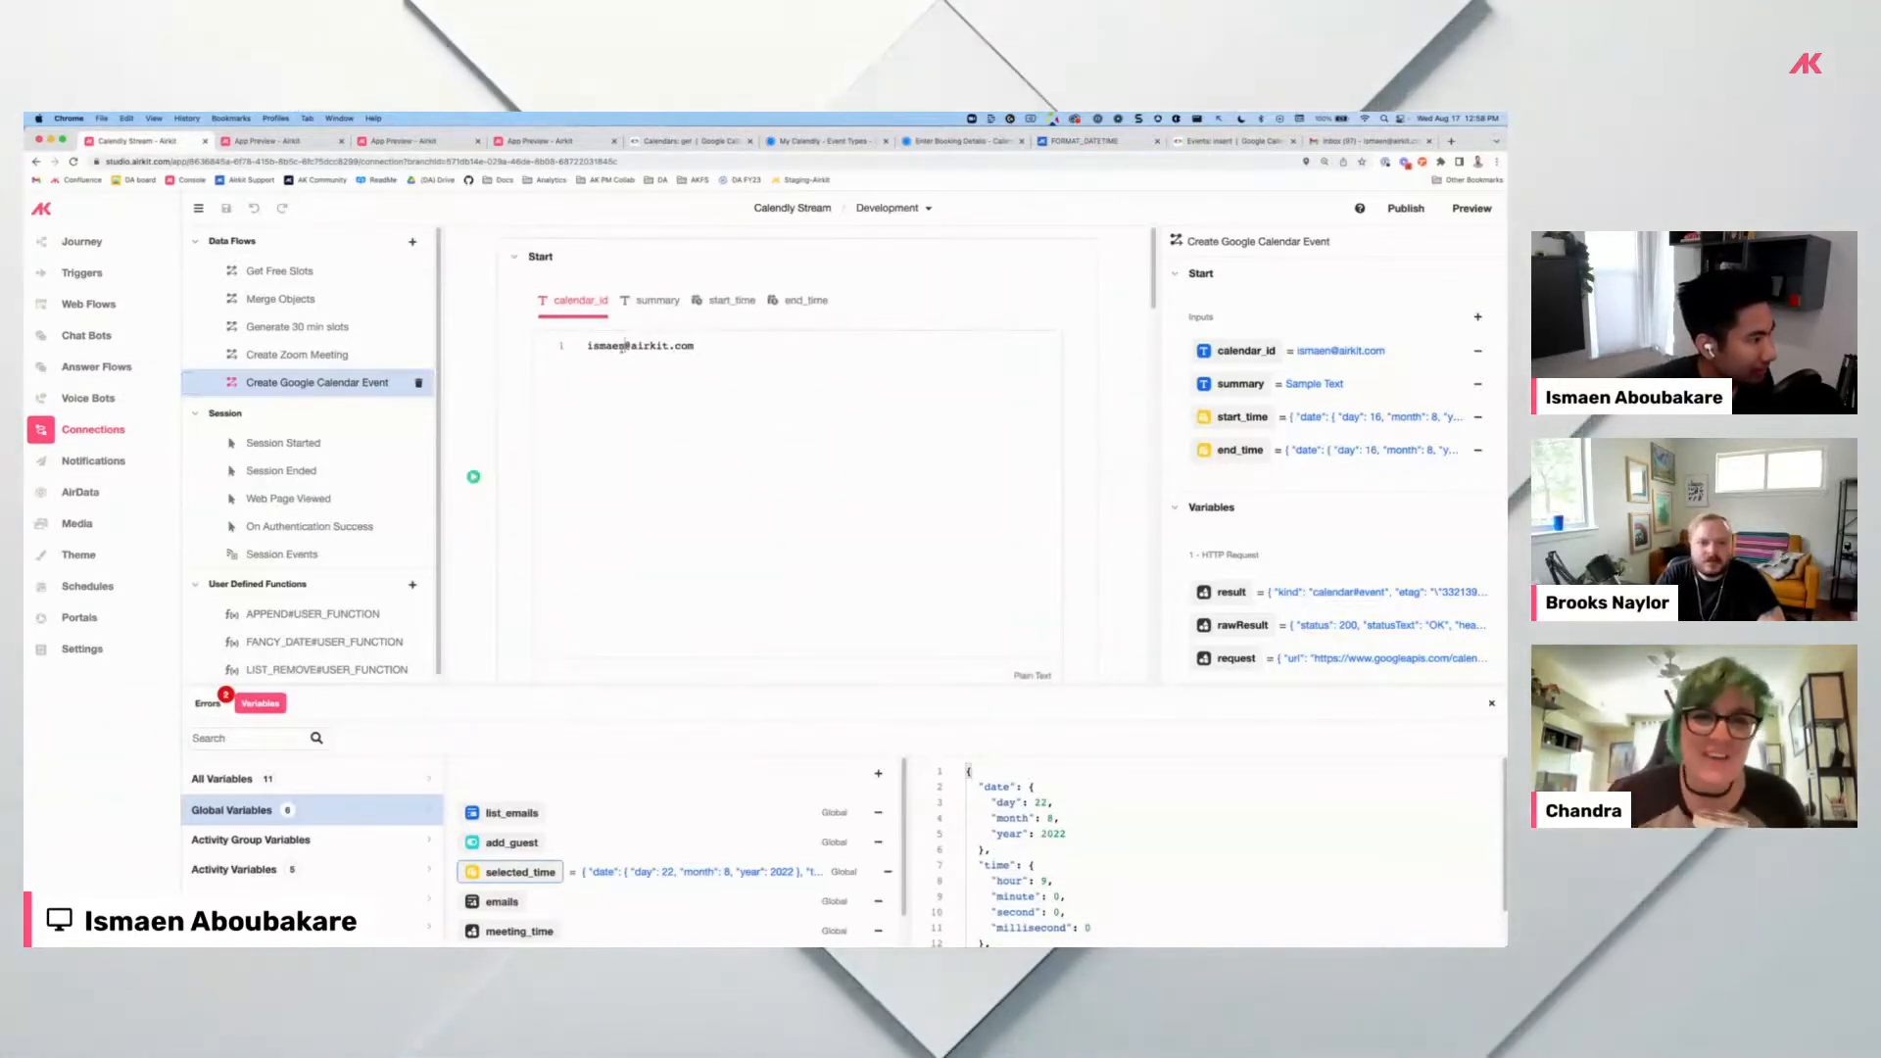
{"action": "key", "text": "BackSpace"}
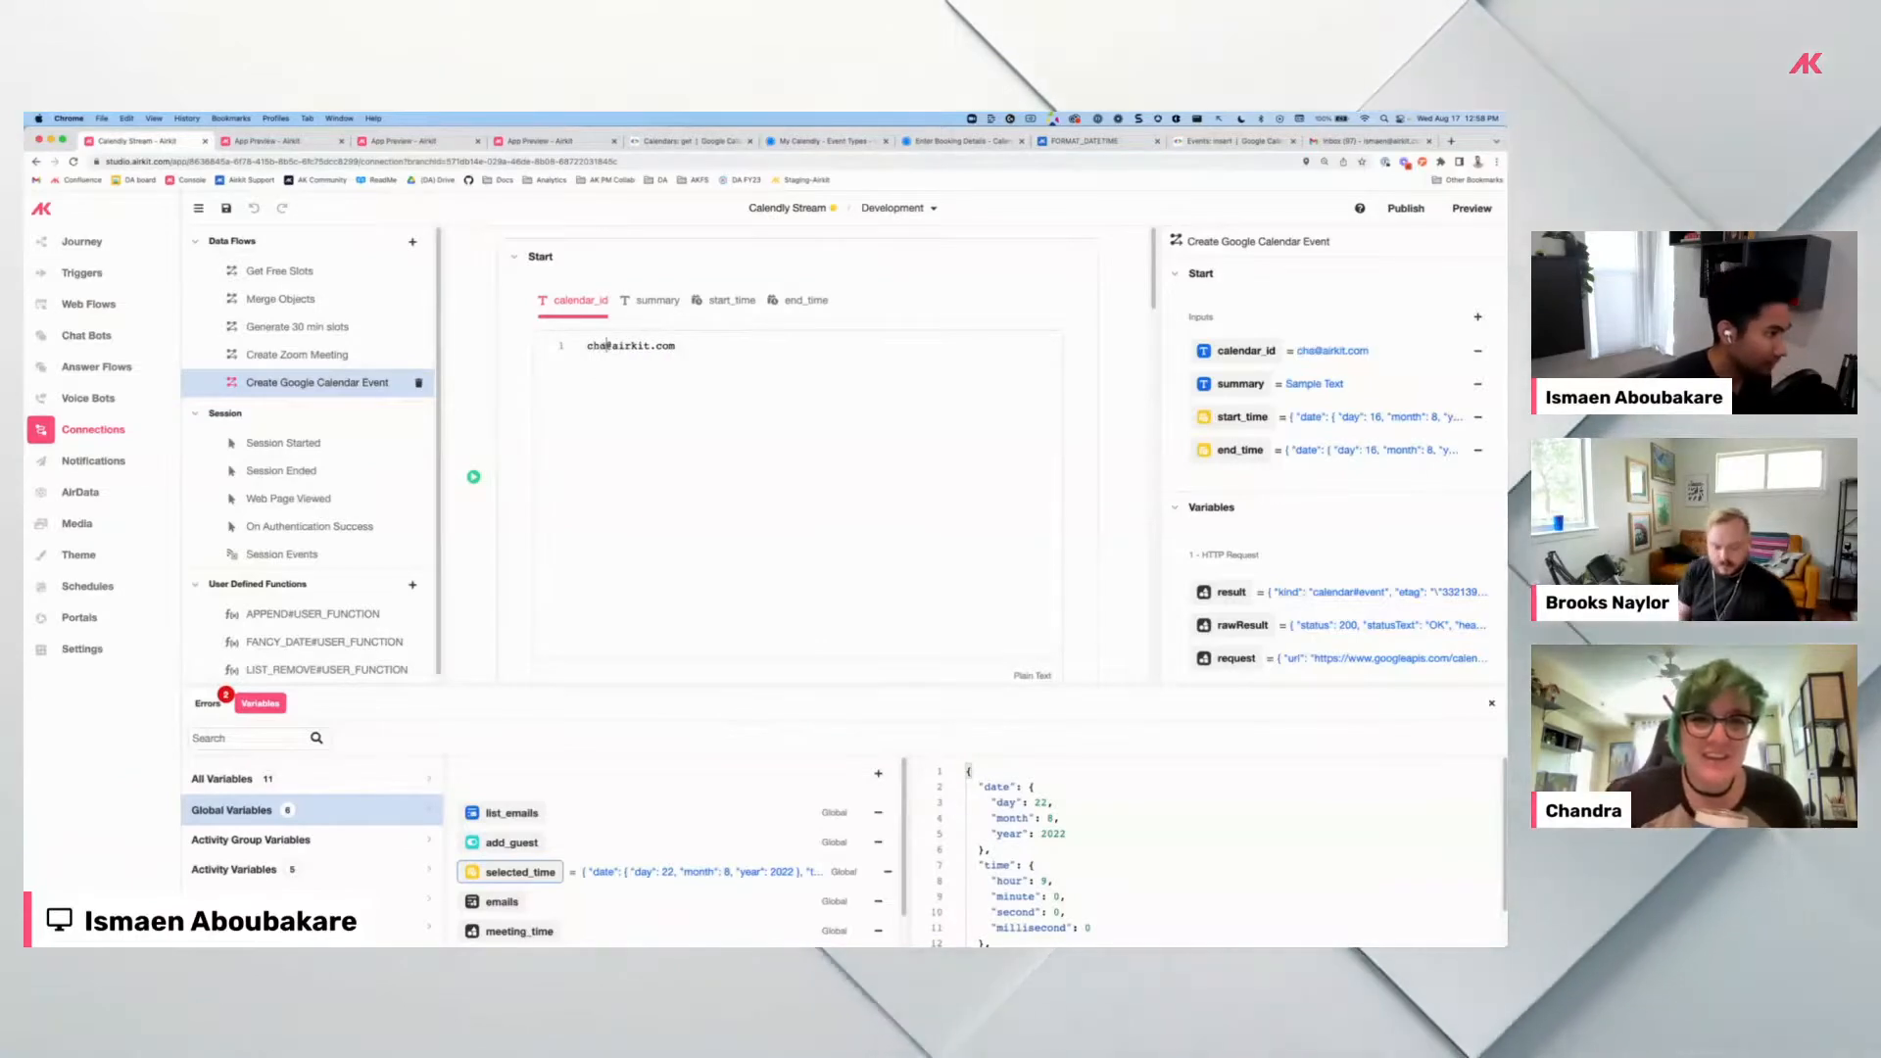
{"action": "left_click", "coordinate": [279, 143]}
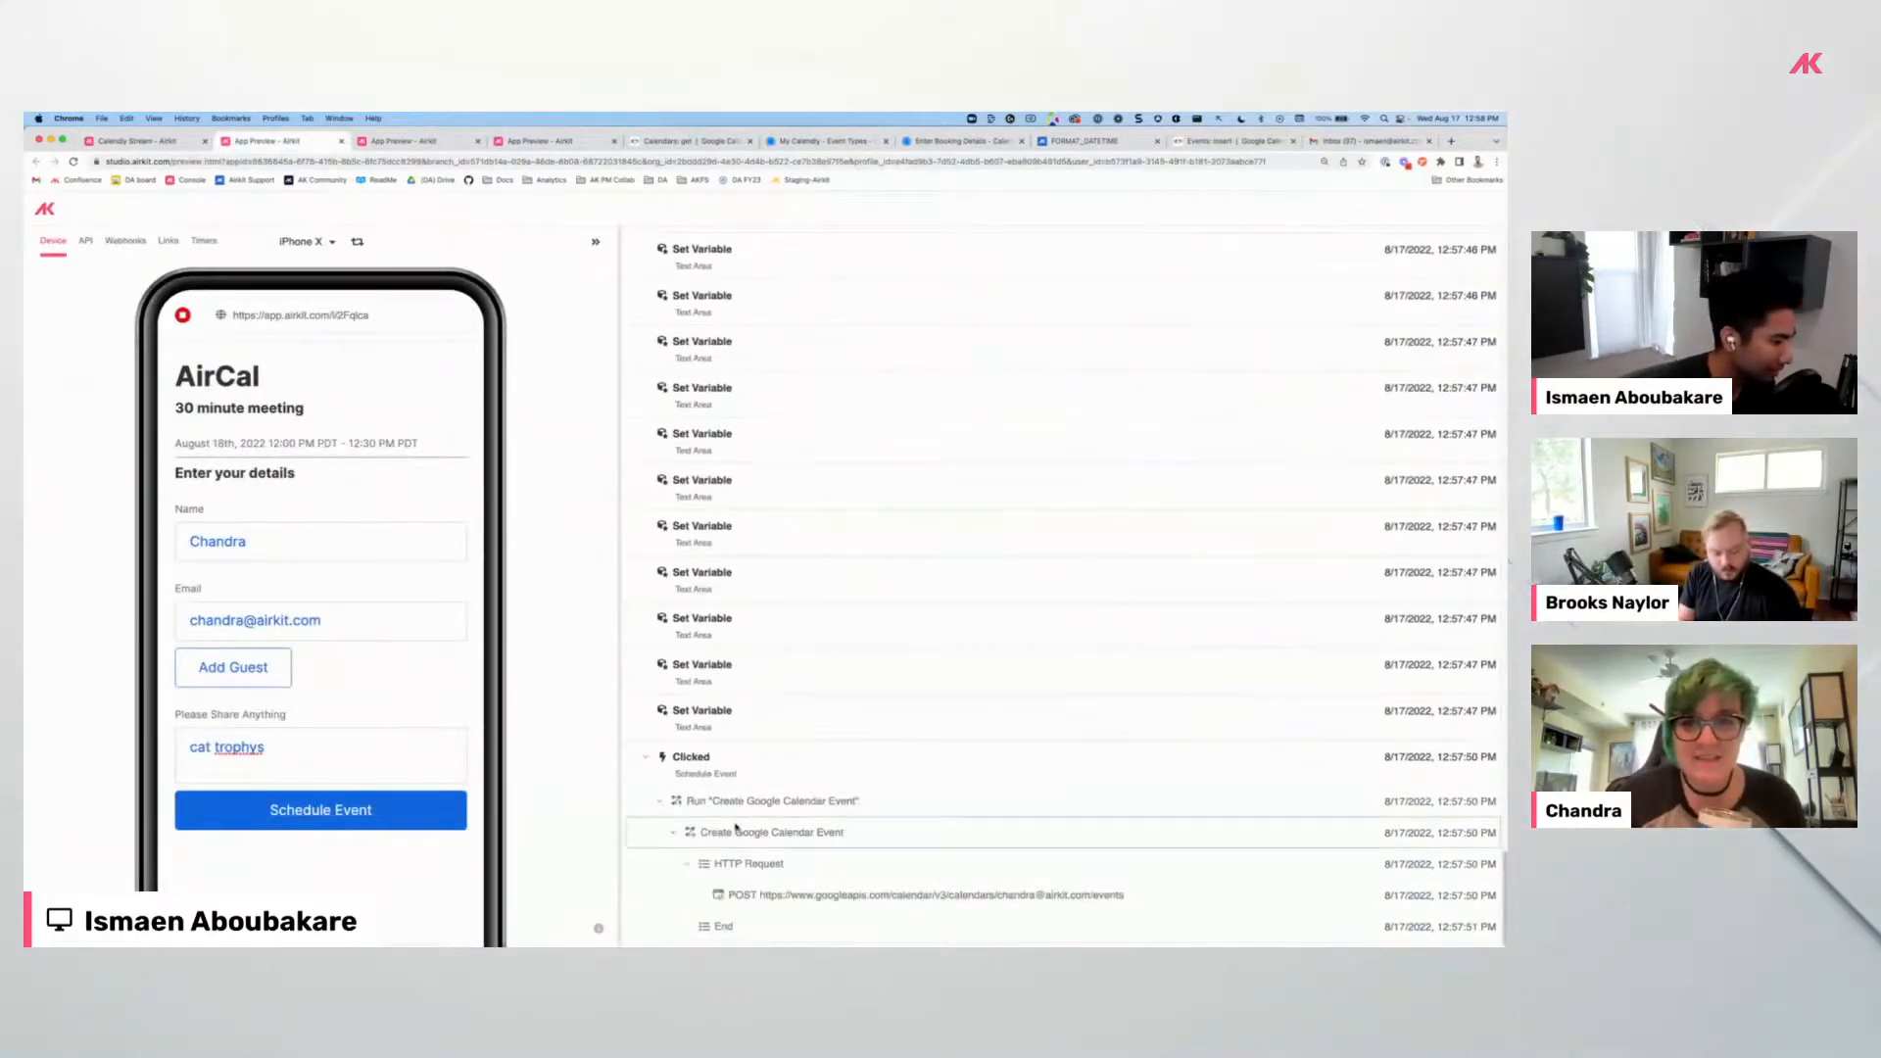
Open the Schedule Event click's log entry and expand its Session data.
{"action": "left_click", "coordinate": [739, 762]}
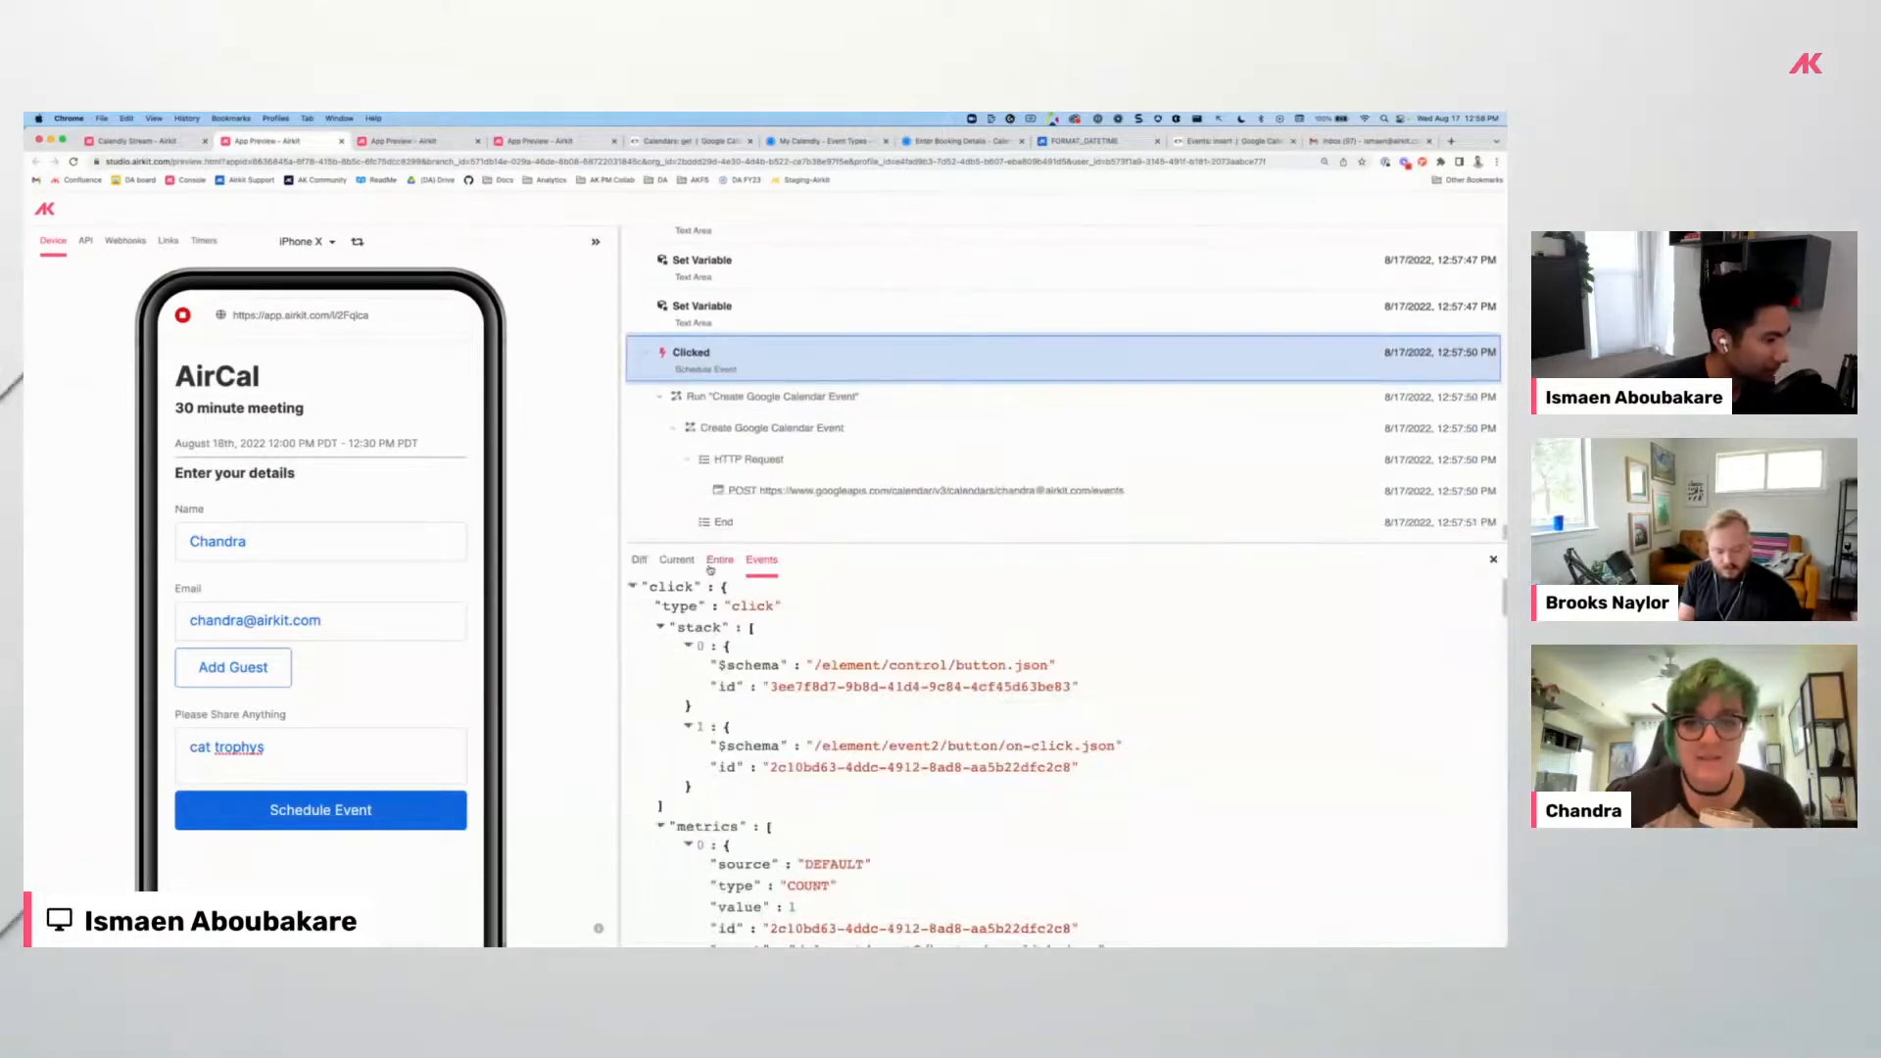
{"action": "left_click", "coordinate": [676, 657]}
{"action": "scroll", "coordinate": [745, 725], "scroll_direction": "down", "scroll_amount": 10}
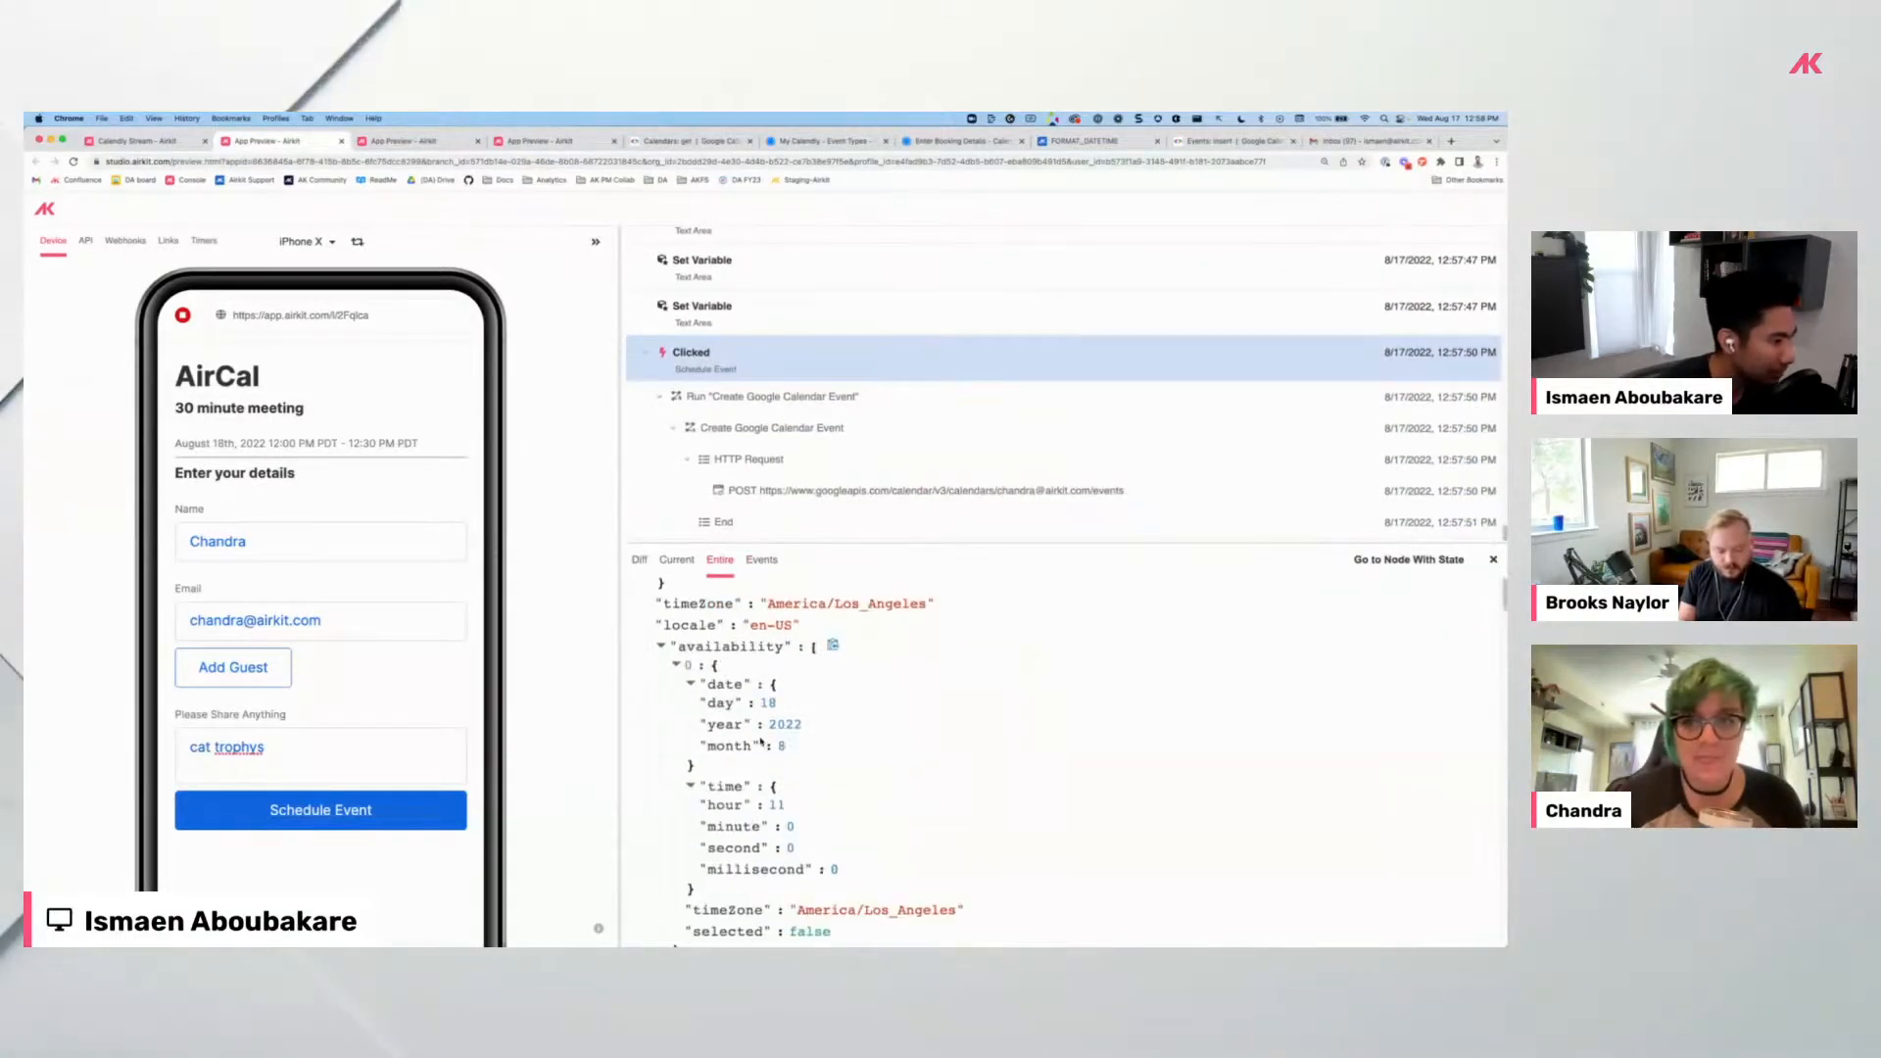
{"action": "scroll", "coordinate": [762, 740], "scroll_direction": "up", "scroll_amount": 10}
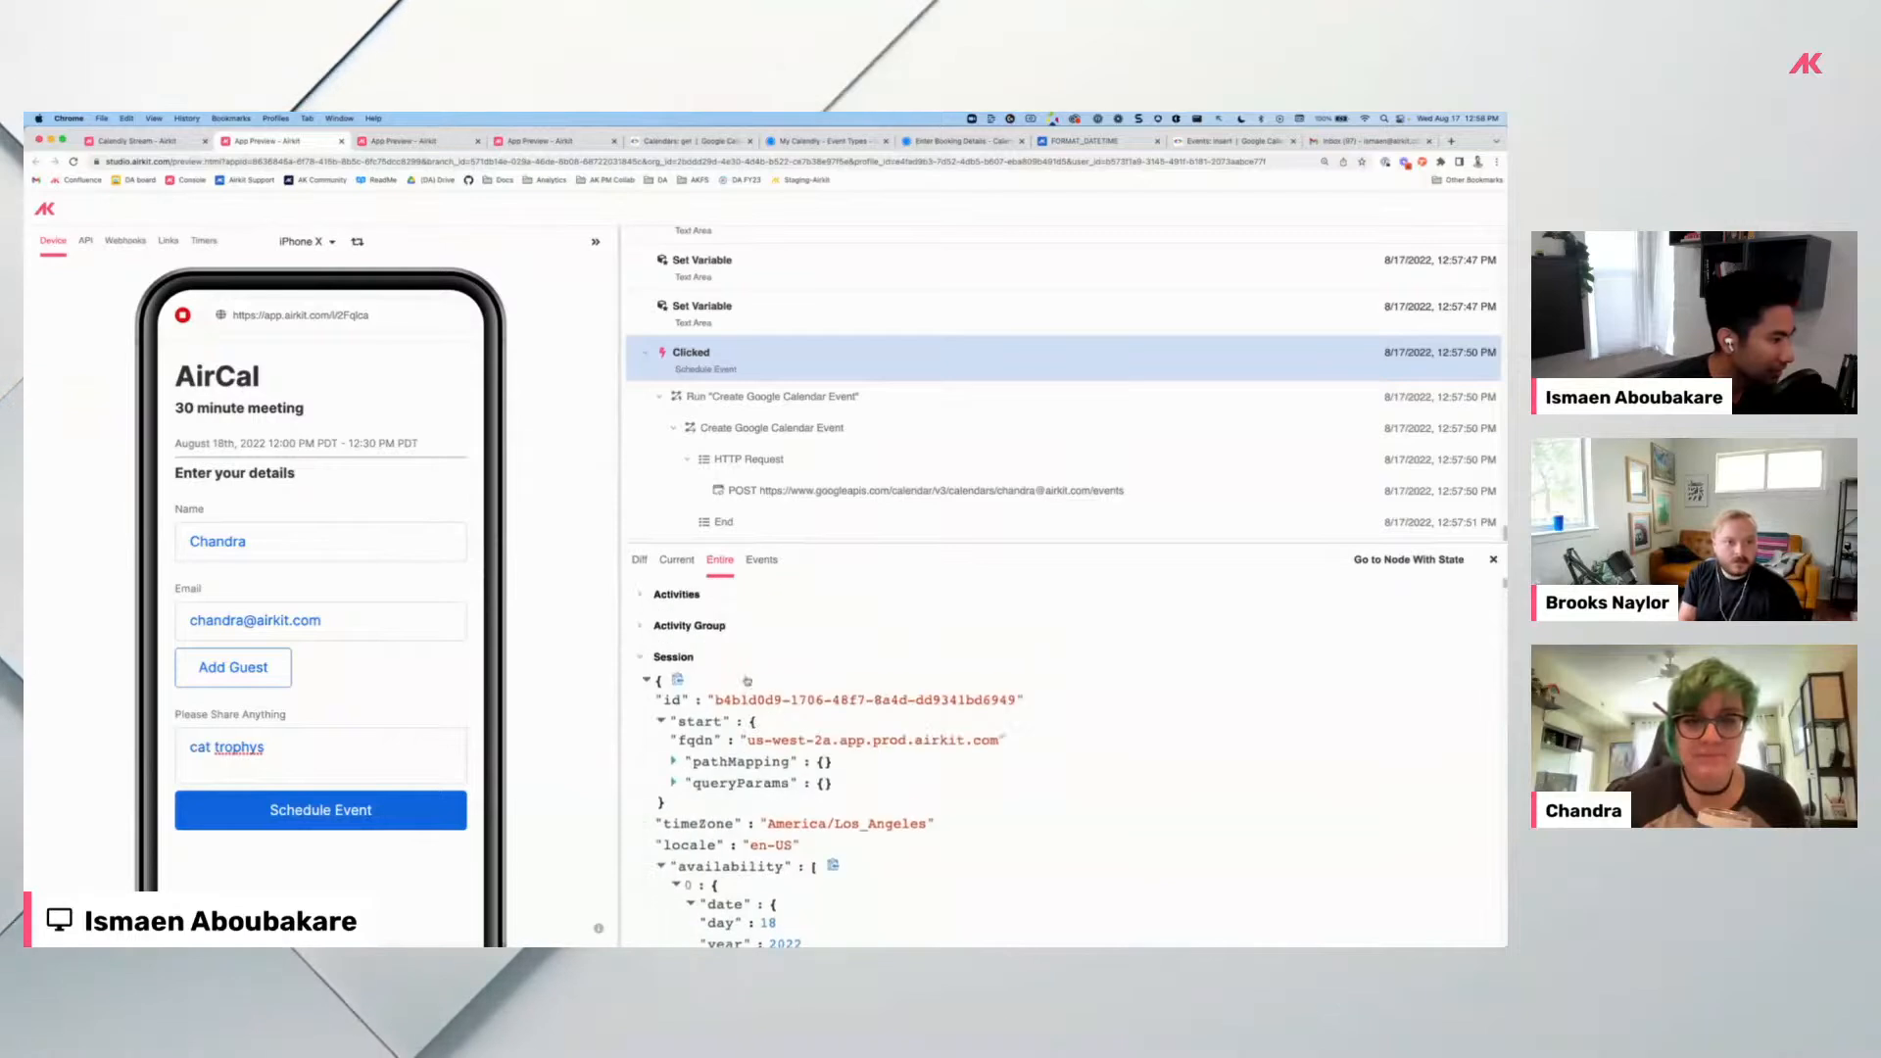
Review the POST request's events, including the 'cat trophys' body for 12:00–12:30, then return to the editor.
{"action": "left_click", "coordinate": [765, 490]}
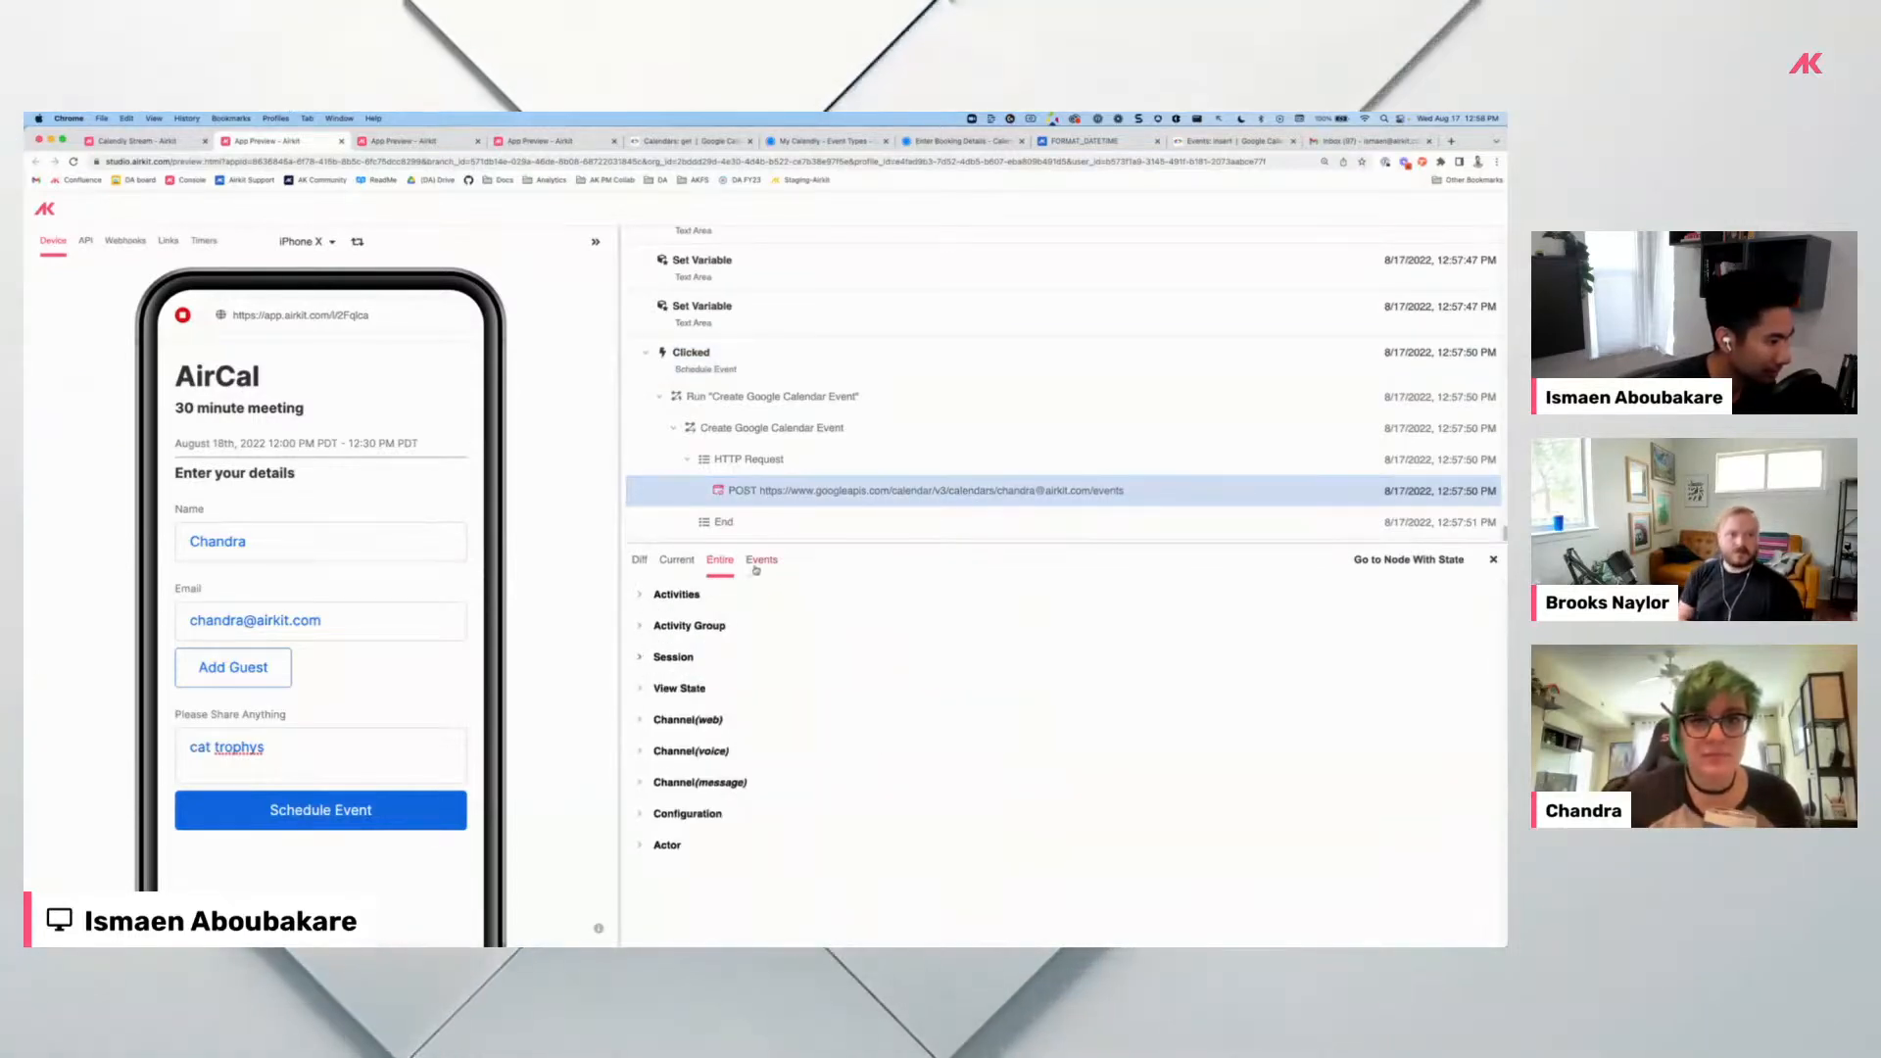
{"action": "left_click", "coordinate": [762, 560]}
{"action": "scroll", "coordinate": [771, 713], "scroll_direction": "down", "scroll_amount": 1}
{"action": "scroll", "coordinate": [771, 713], "scroll_direction": "down", "scroll_amount": 15}
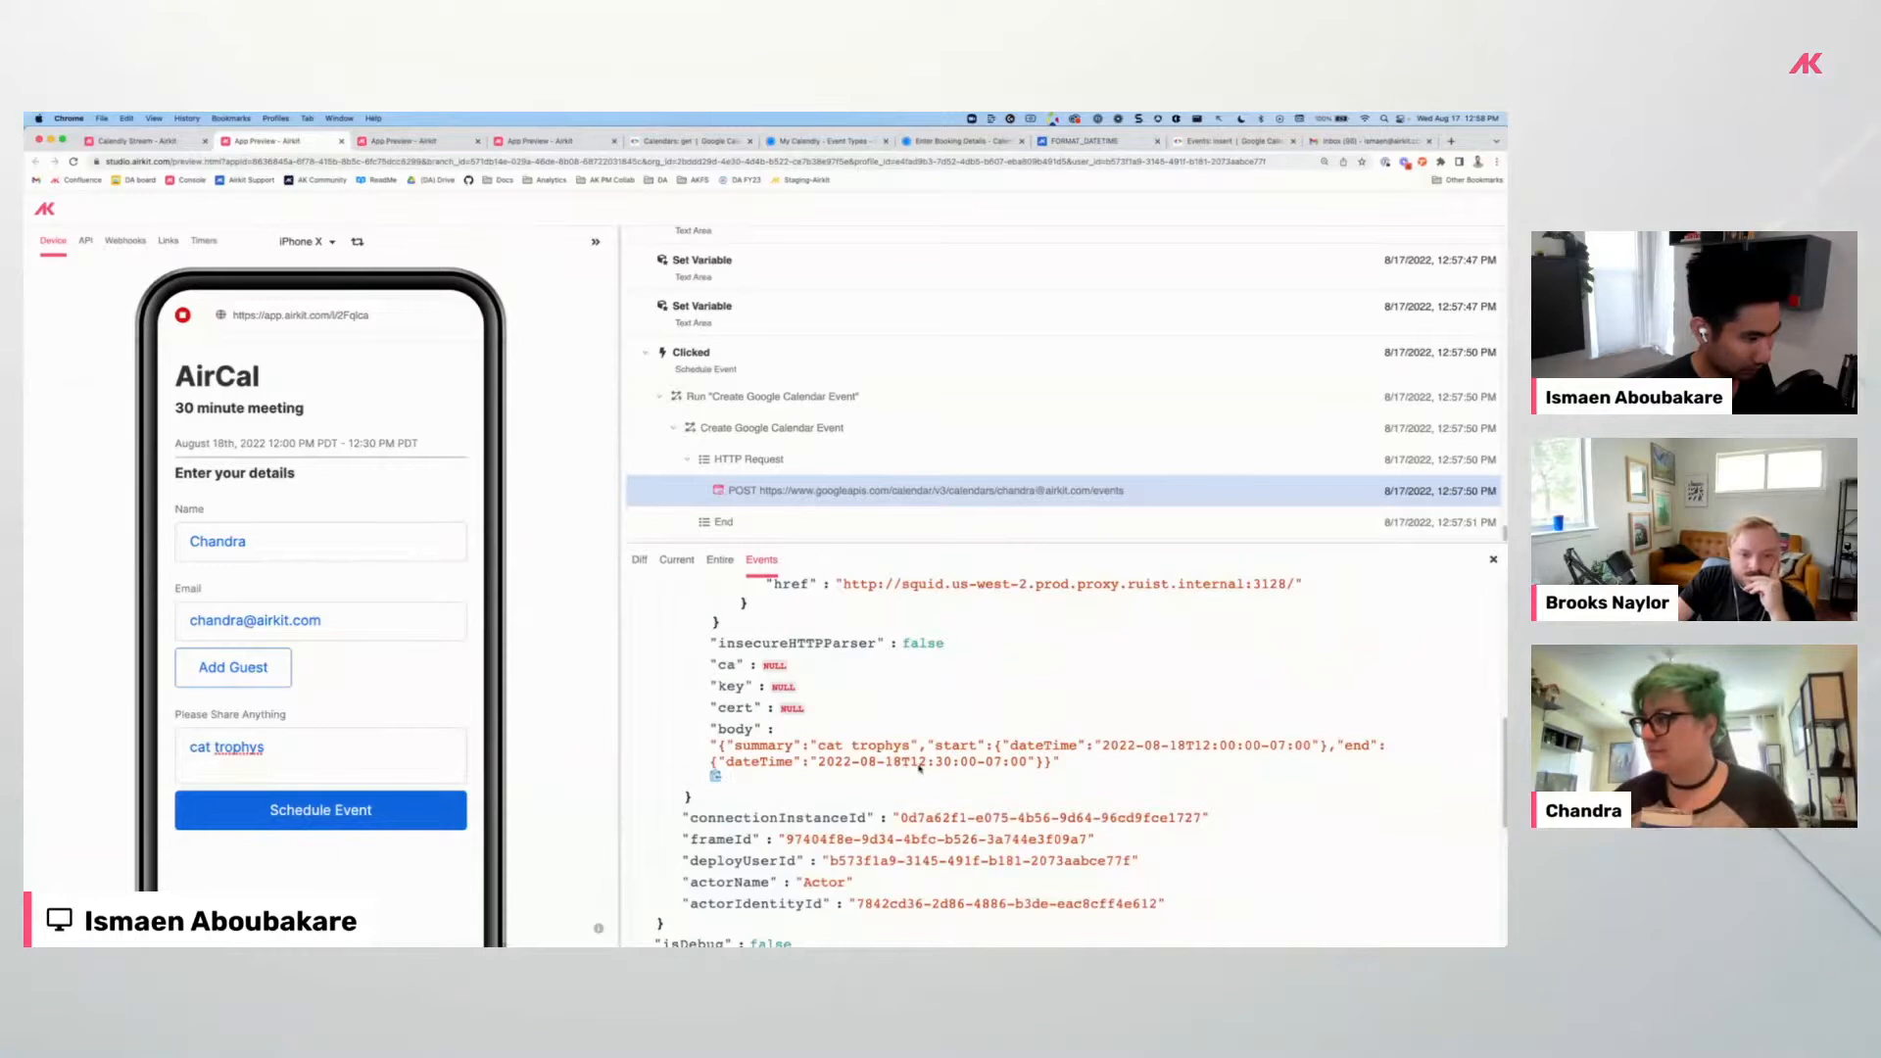
{"action": "scroll", "coordinate": [941, 774], "scroll_direction": "down", "scroll_amount": 5}
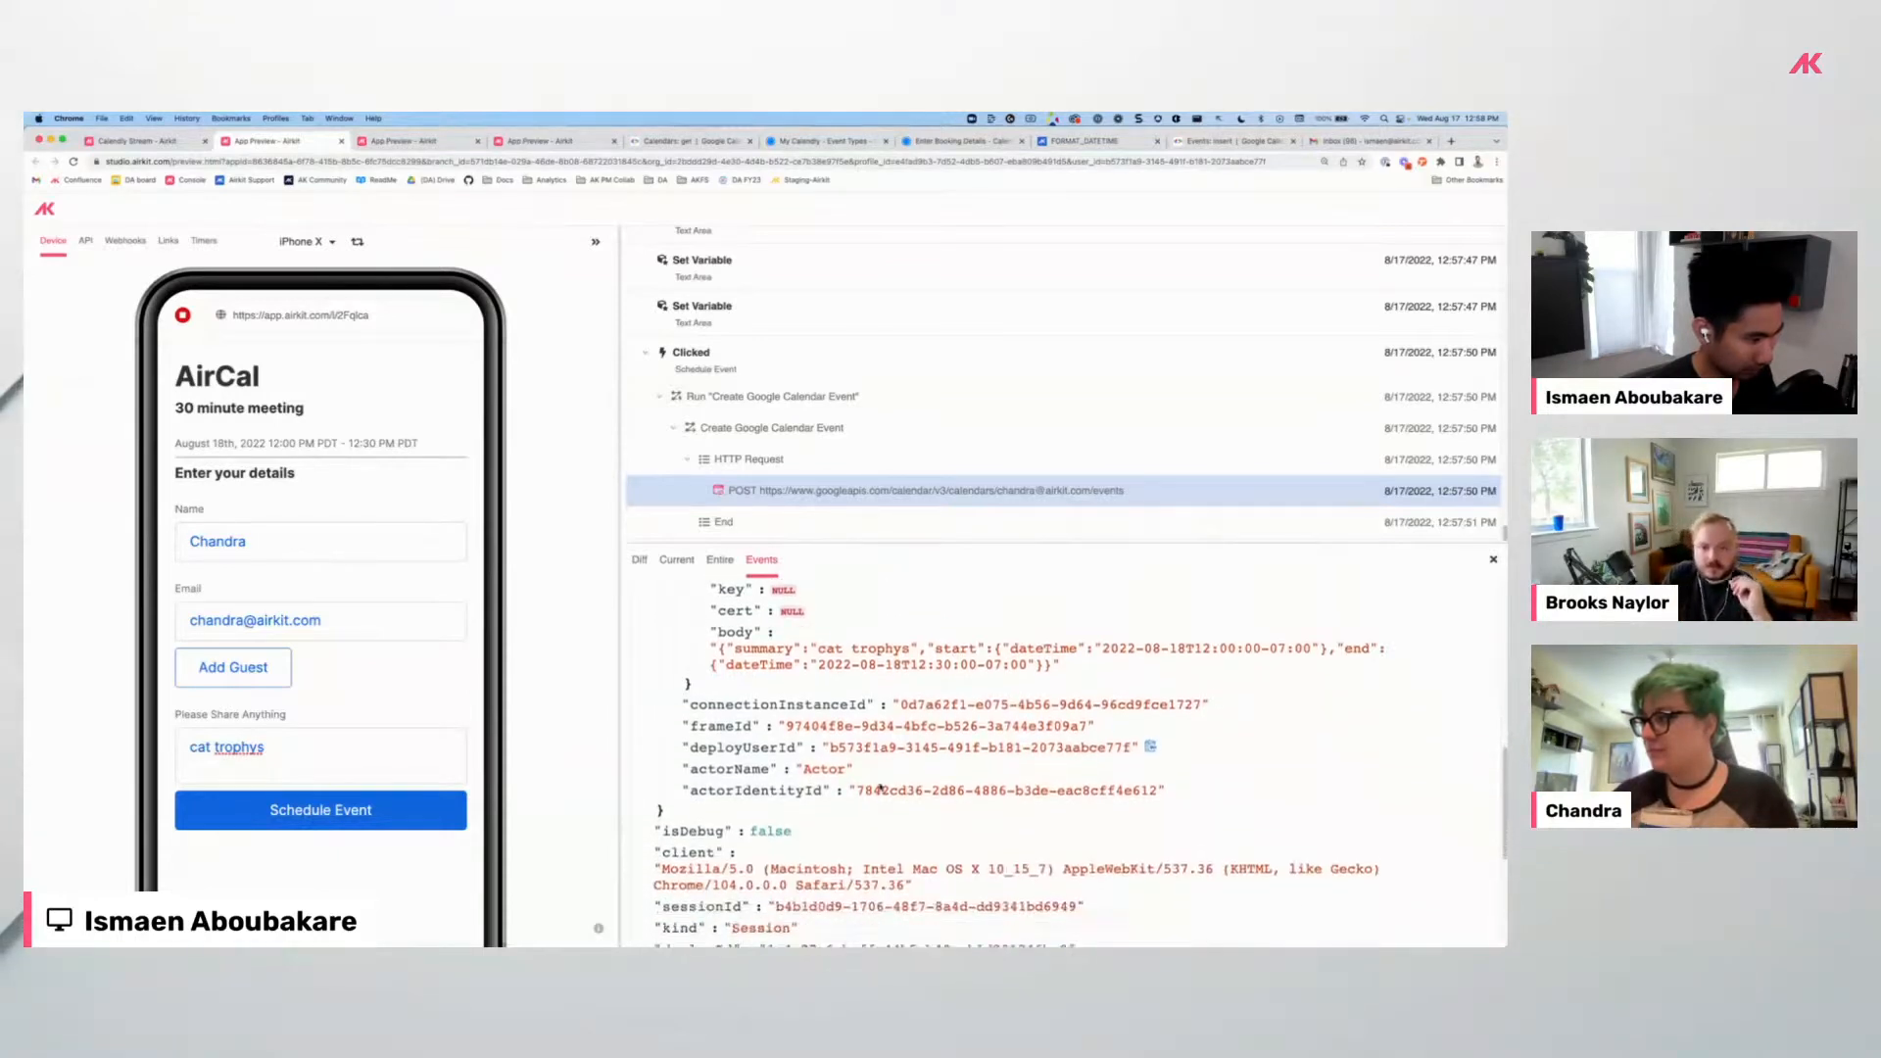
{"action": "scroll", "coordinate": [880, 787], "scroll_direction": "down", "scroll_amount": 3}
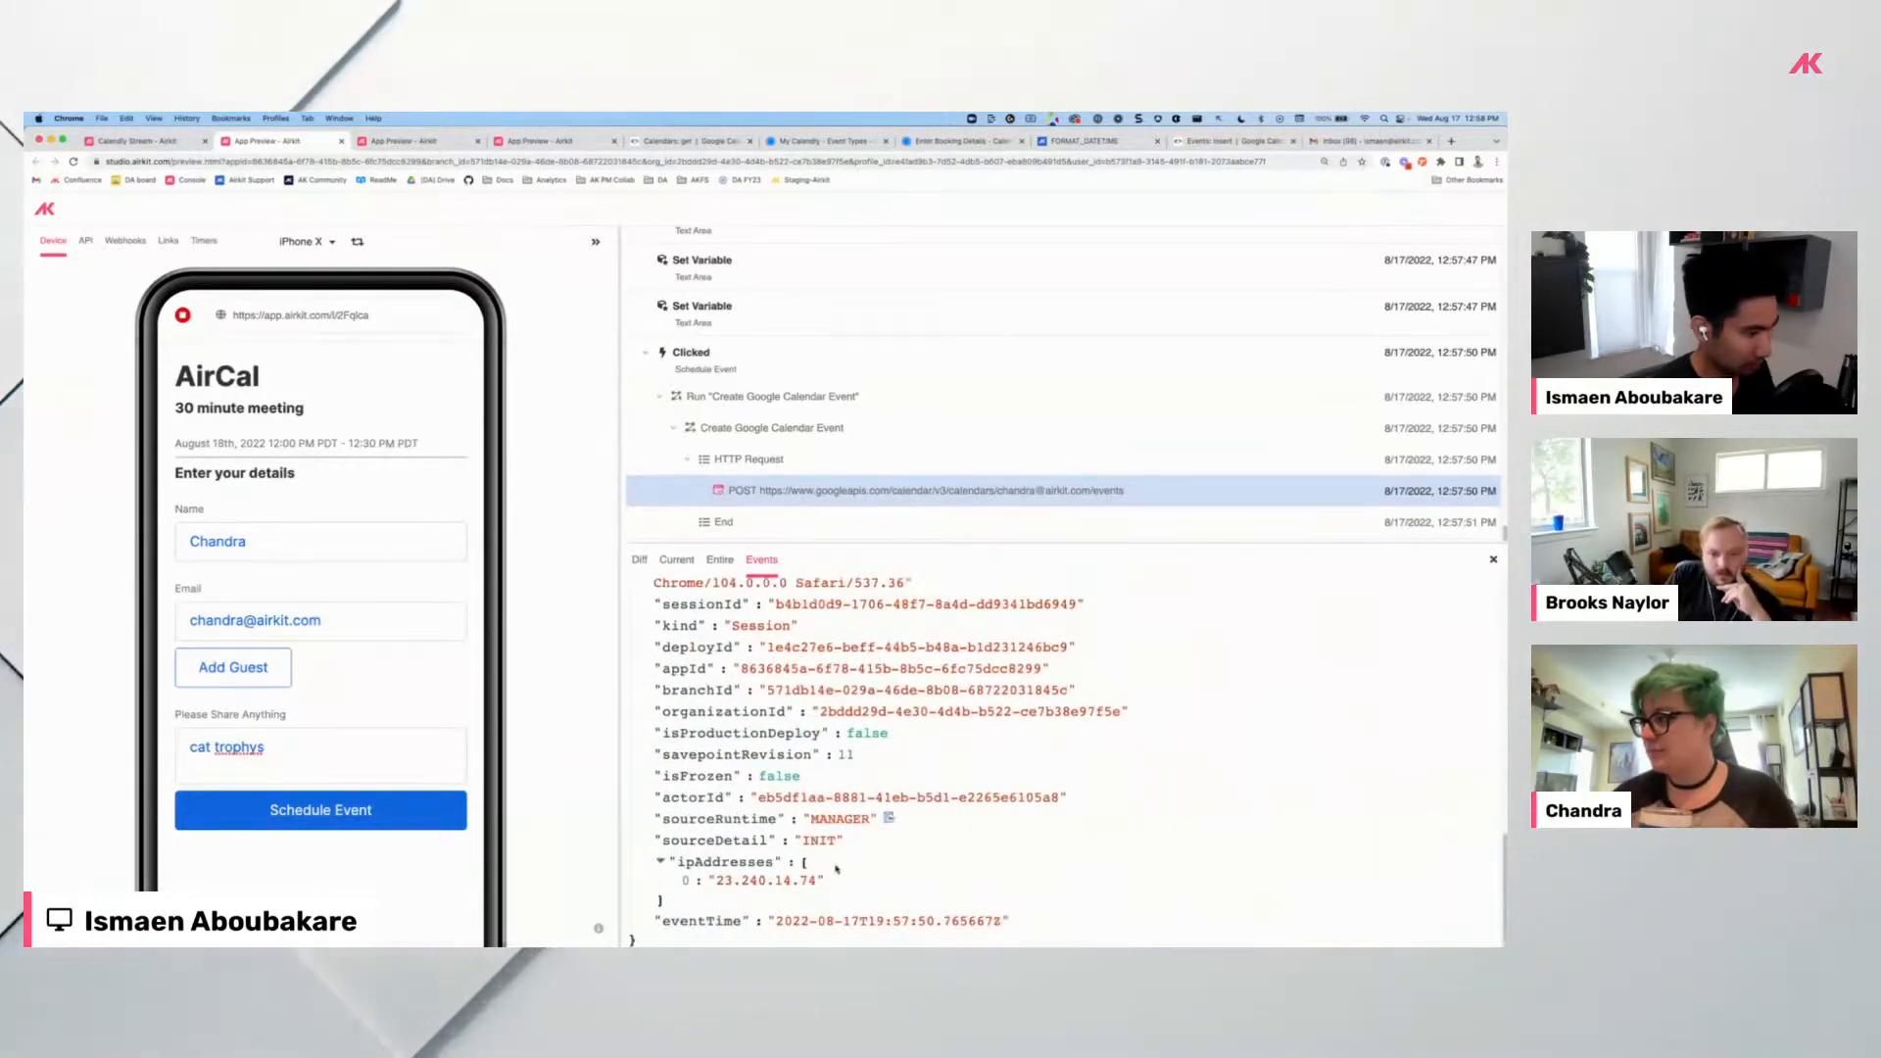
{"action": "left_click", "coordinate": [173, 144]}
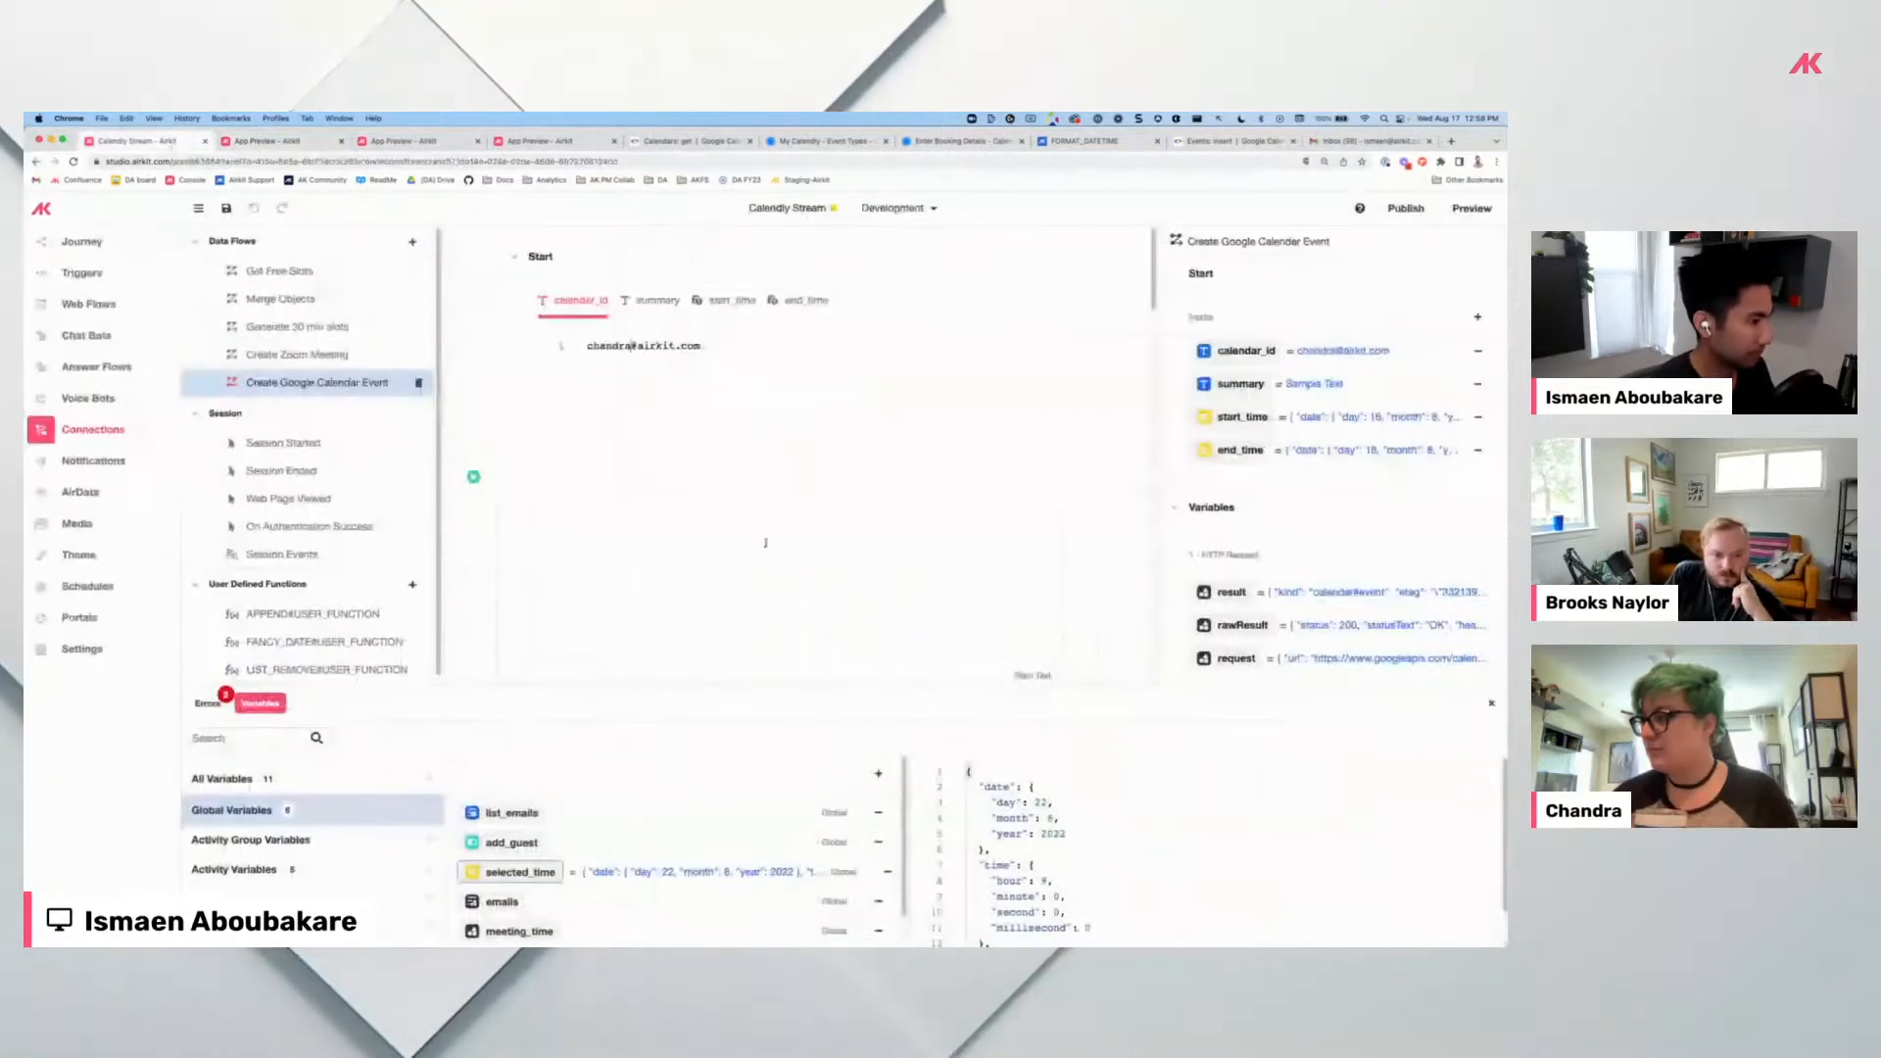
Rerun the Create Google Calendar Event HTTP request step as a test.
{"action": "scroll", "coordinate": [765, 542], "scroll_direction": "down", "scroll_amount": 5}
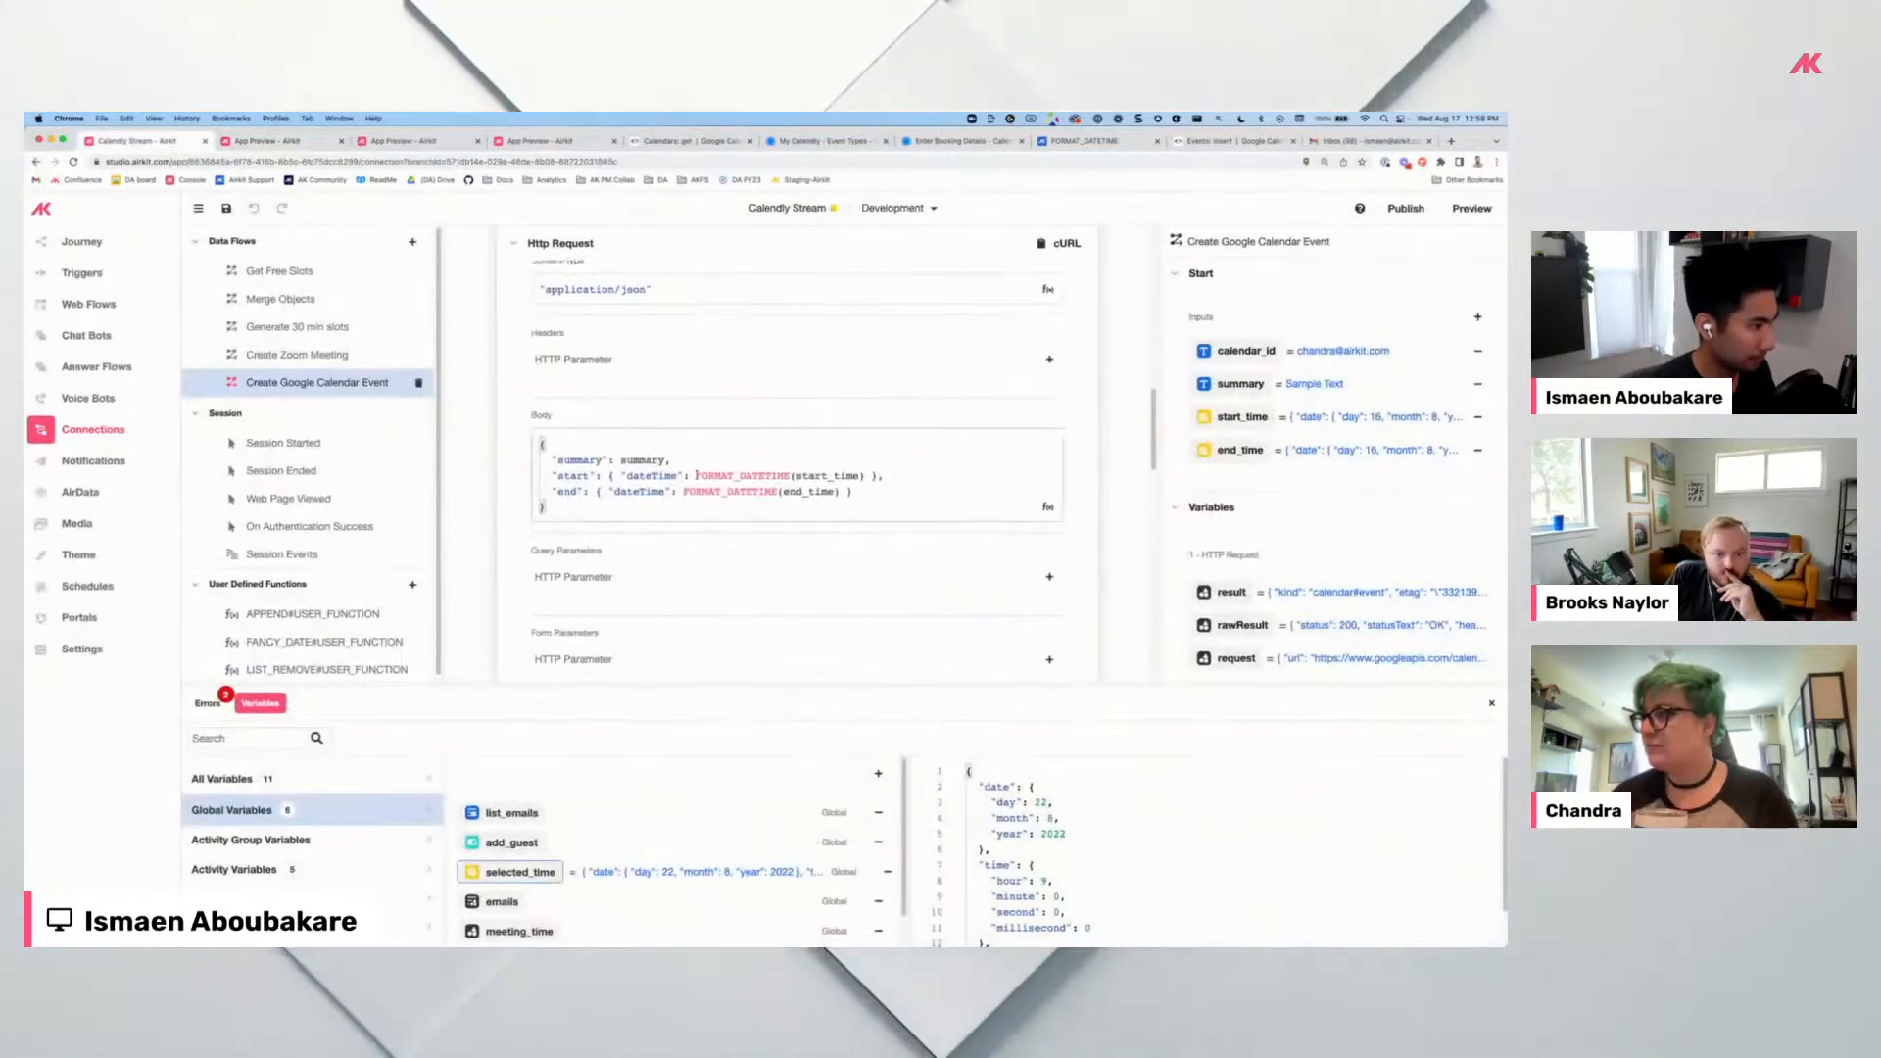
{"action": "scroll", "coordinate": [1027, 506], "scroll_direction": "down", "scroll_amount": 2}
{"action": "scroll", "coordinate": [1027, 507], "scroll_direction": "down", "scroll_amount": 10}
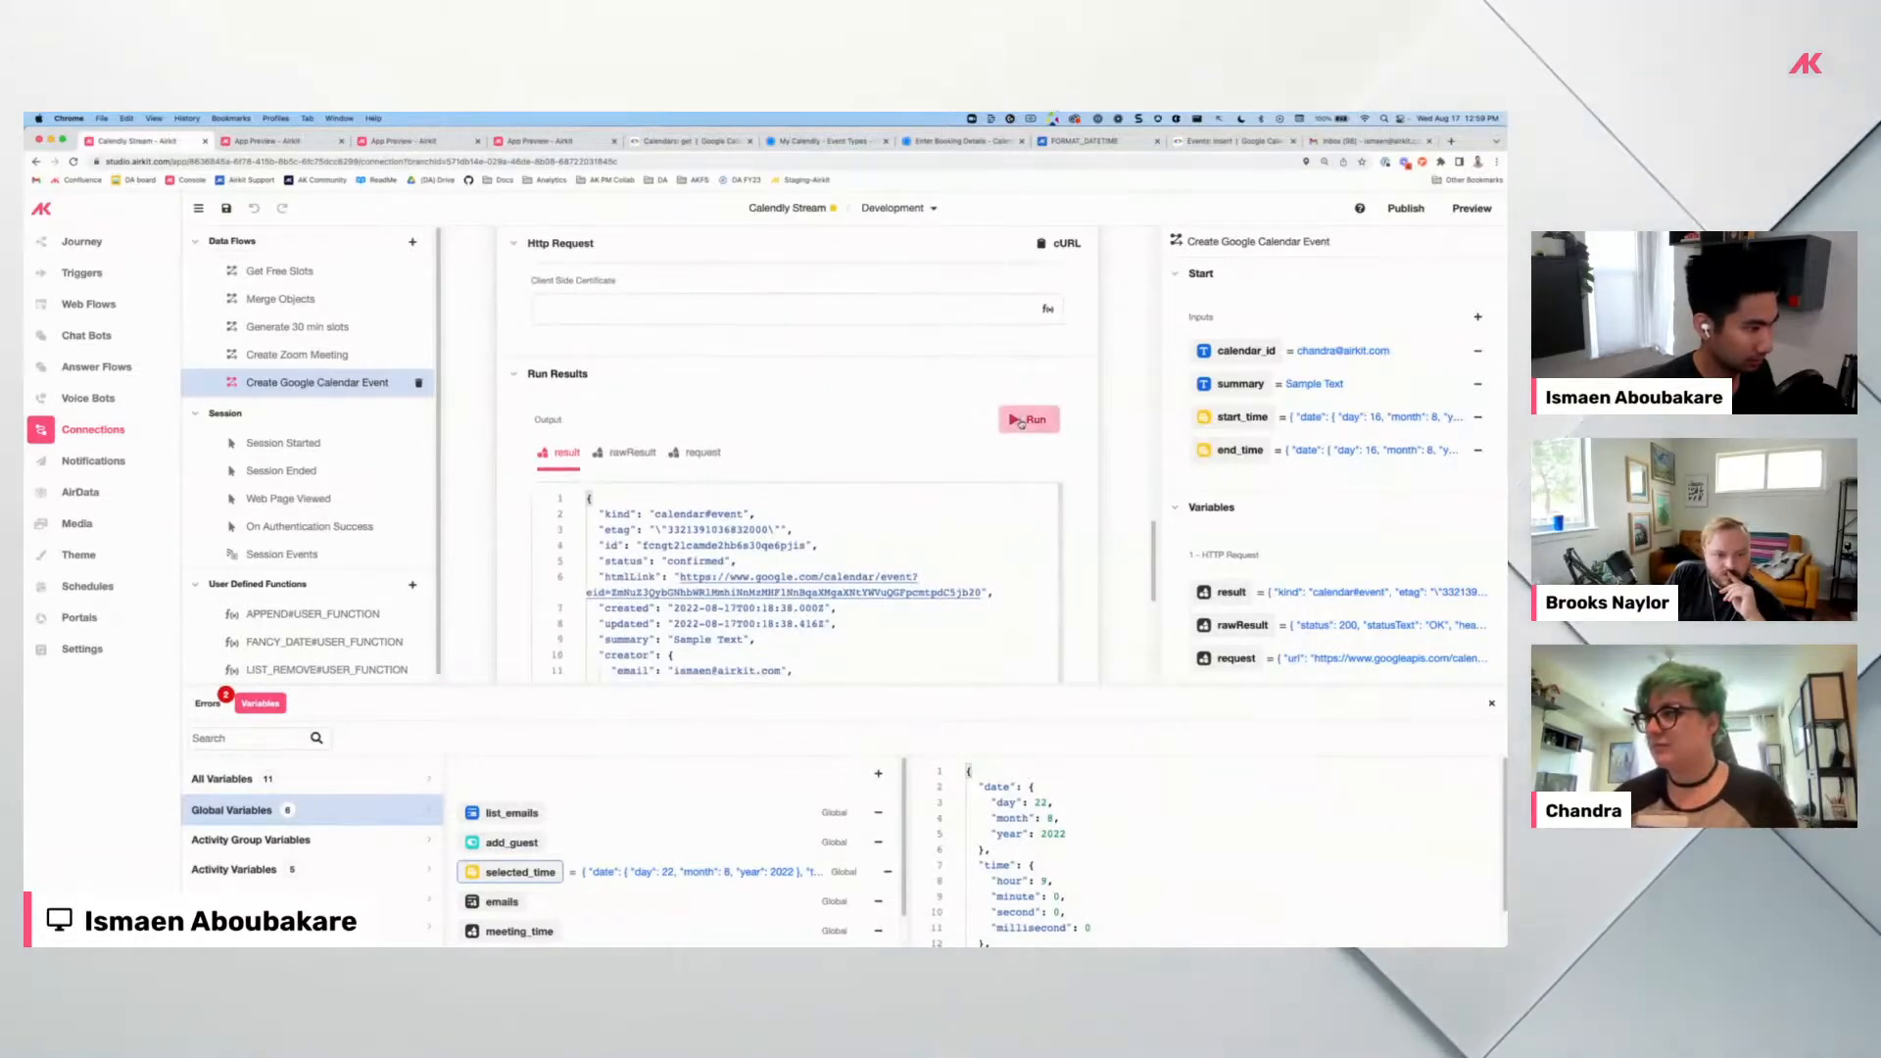
{"action": "left_click", "coordinate": [1022, 423]}
{"action": "scroll", "coordinate": [882, 431], "scroll_direction": "down", "scroll_amount": 2}
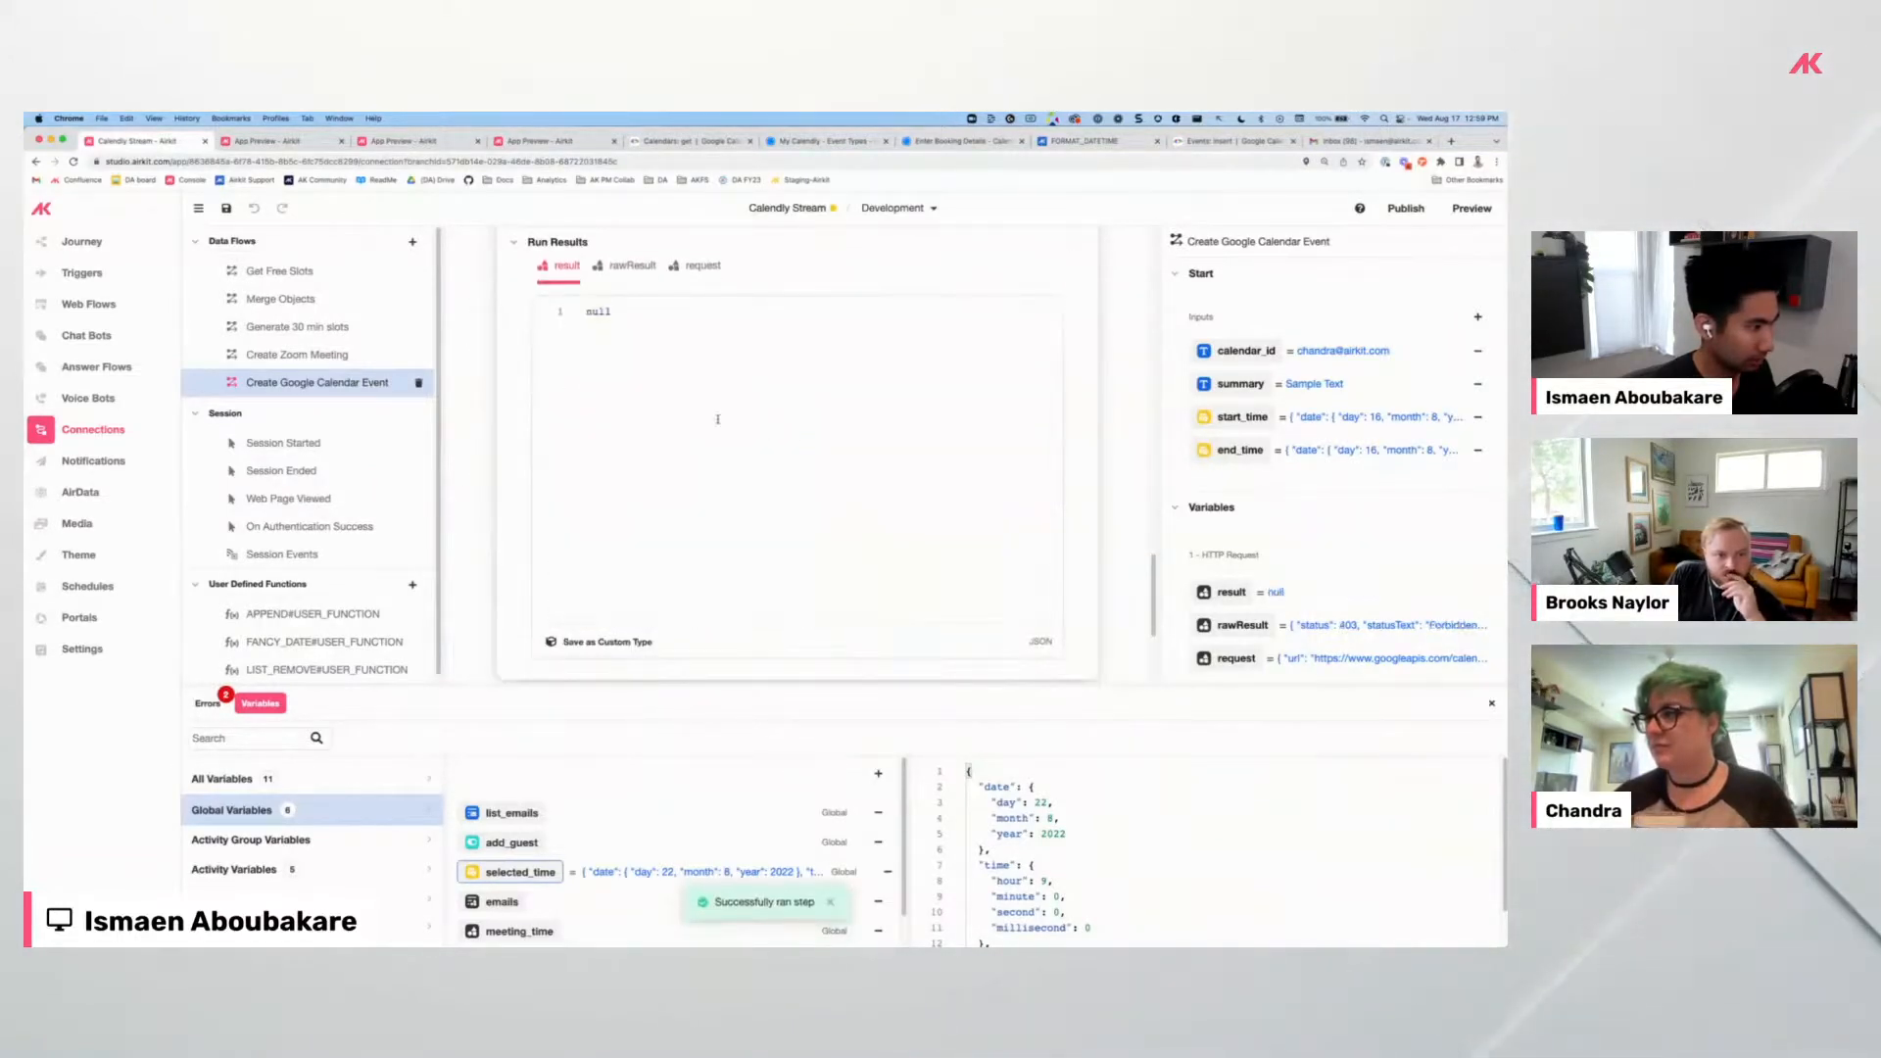
Read the 403 error in the rawResult response, then switch to the Events: insert reference.
{"action": "left_click", "coordinate": [626, 268]}
{"action": "scroll", "coordinate": [754, 443], "scroll_direction": "down", "scroll_amount": 5}
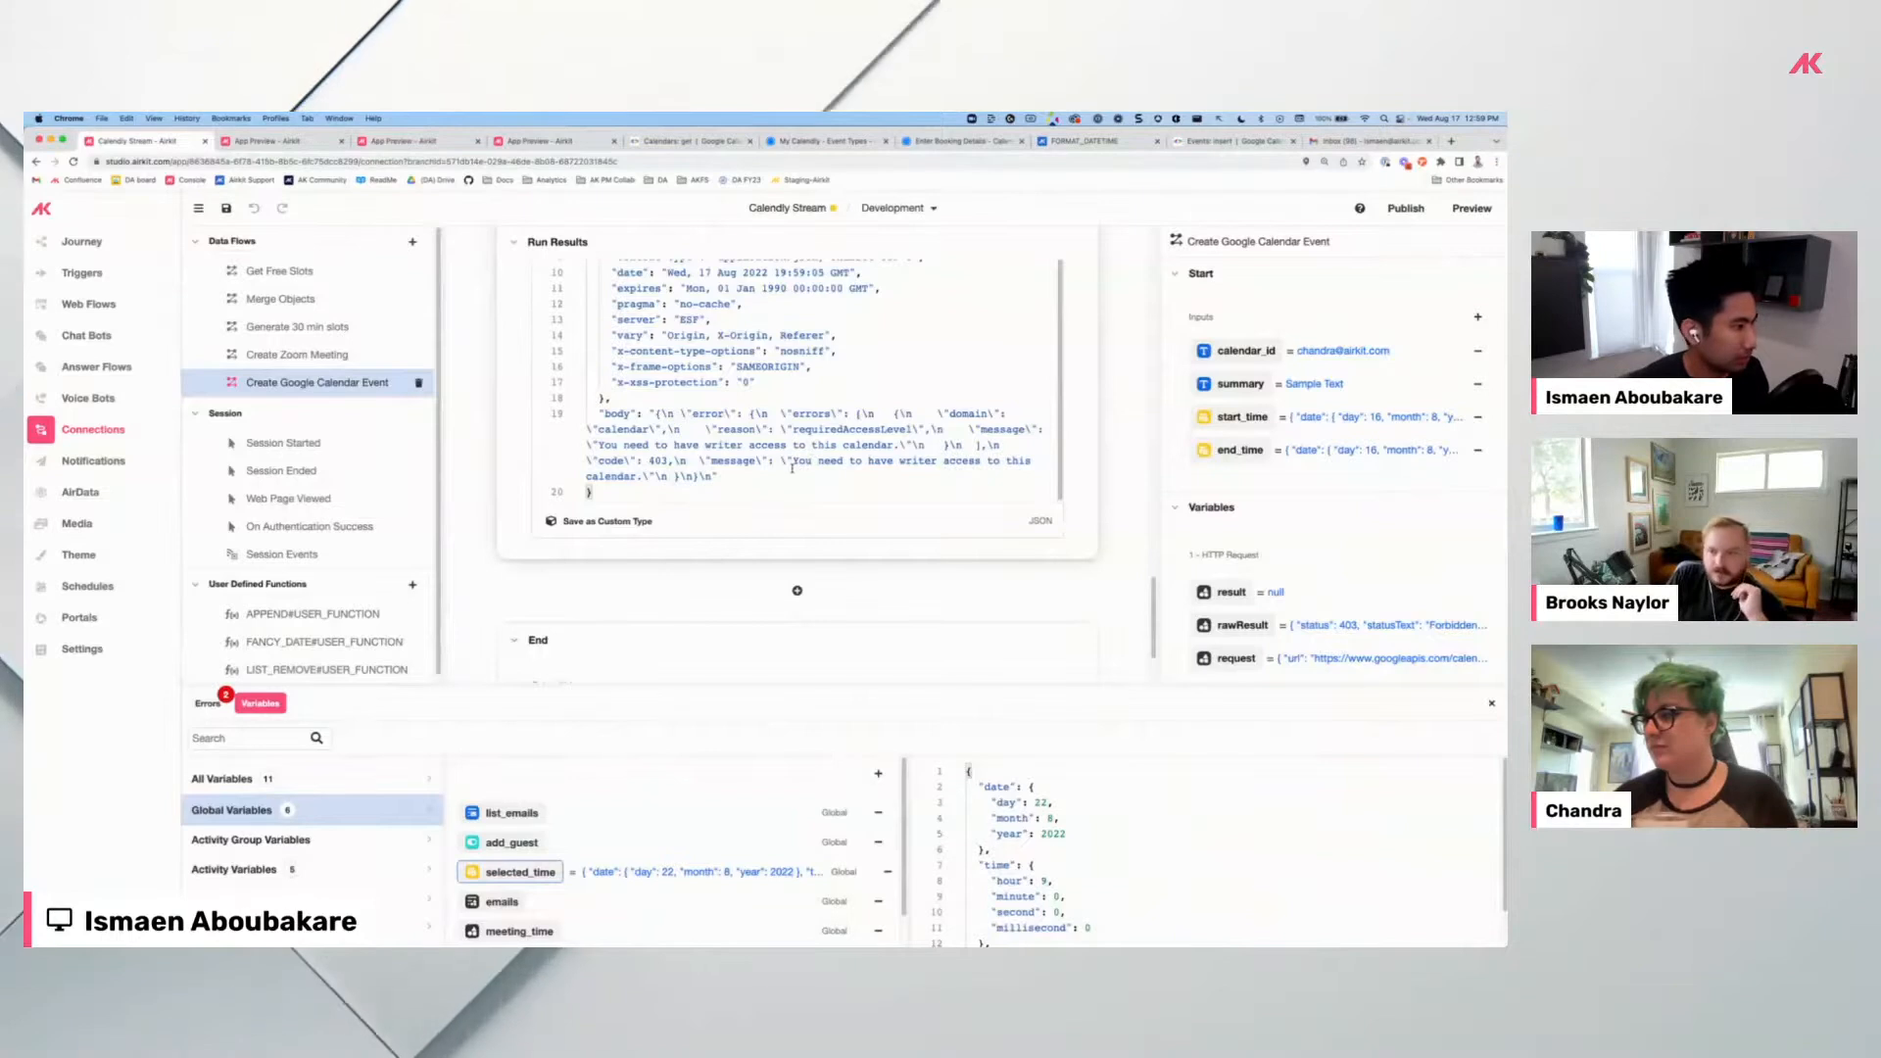
{"action": "scroll", "coordinate": [792, 468], "scroll_direction": "up", "scroll_amount": 10}
{"action": "scroll", "coordinate": [793, 471], "scroll_direction": "up", "scroll_amount": 5}
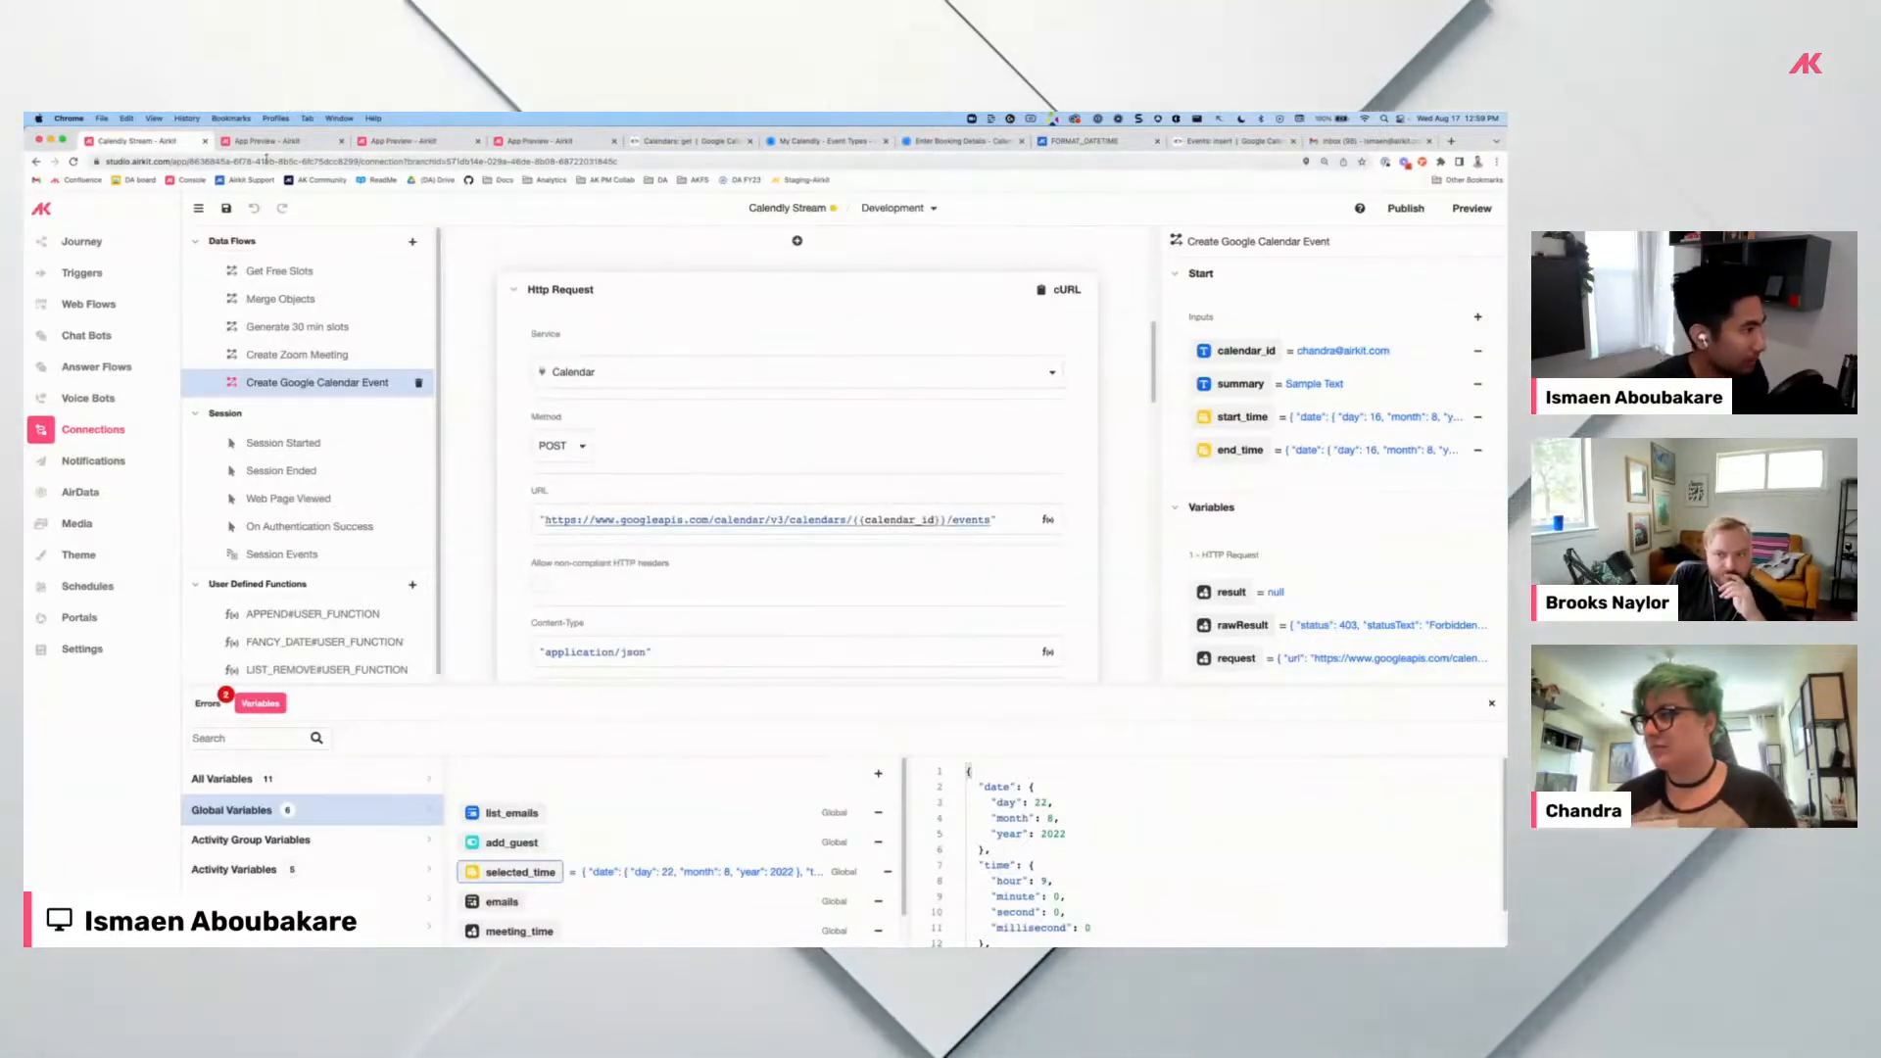
{"action": "scroll", "coordinate": [833, 437], "scroll_direction": "up", "scroll_amount": 5}
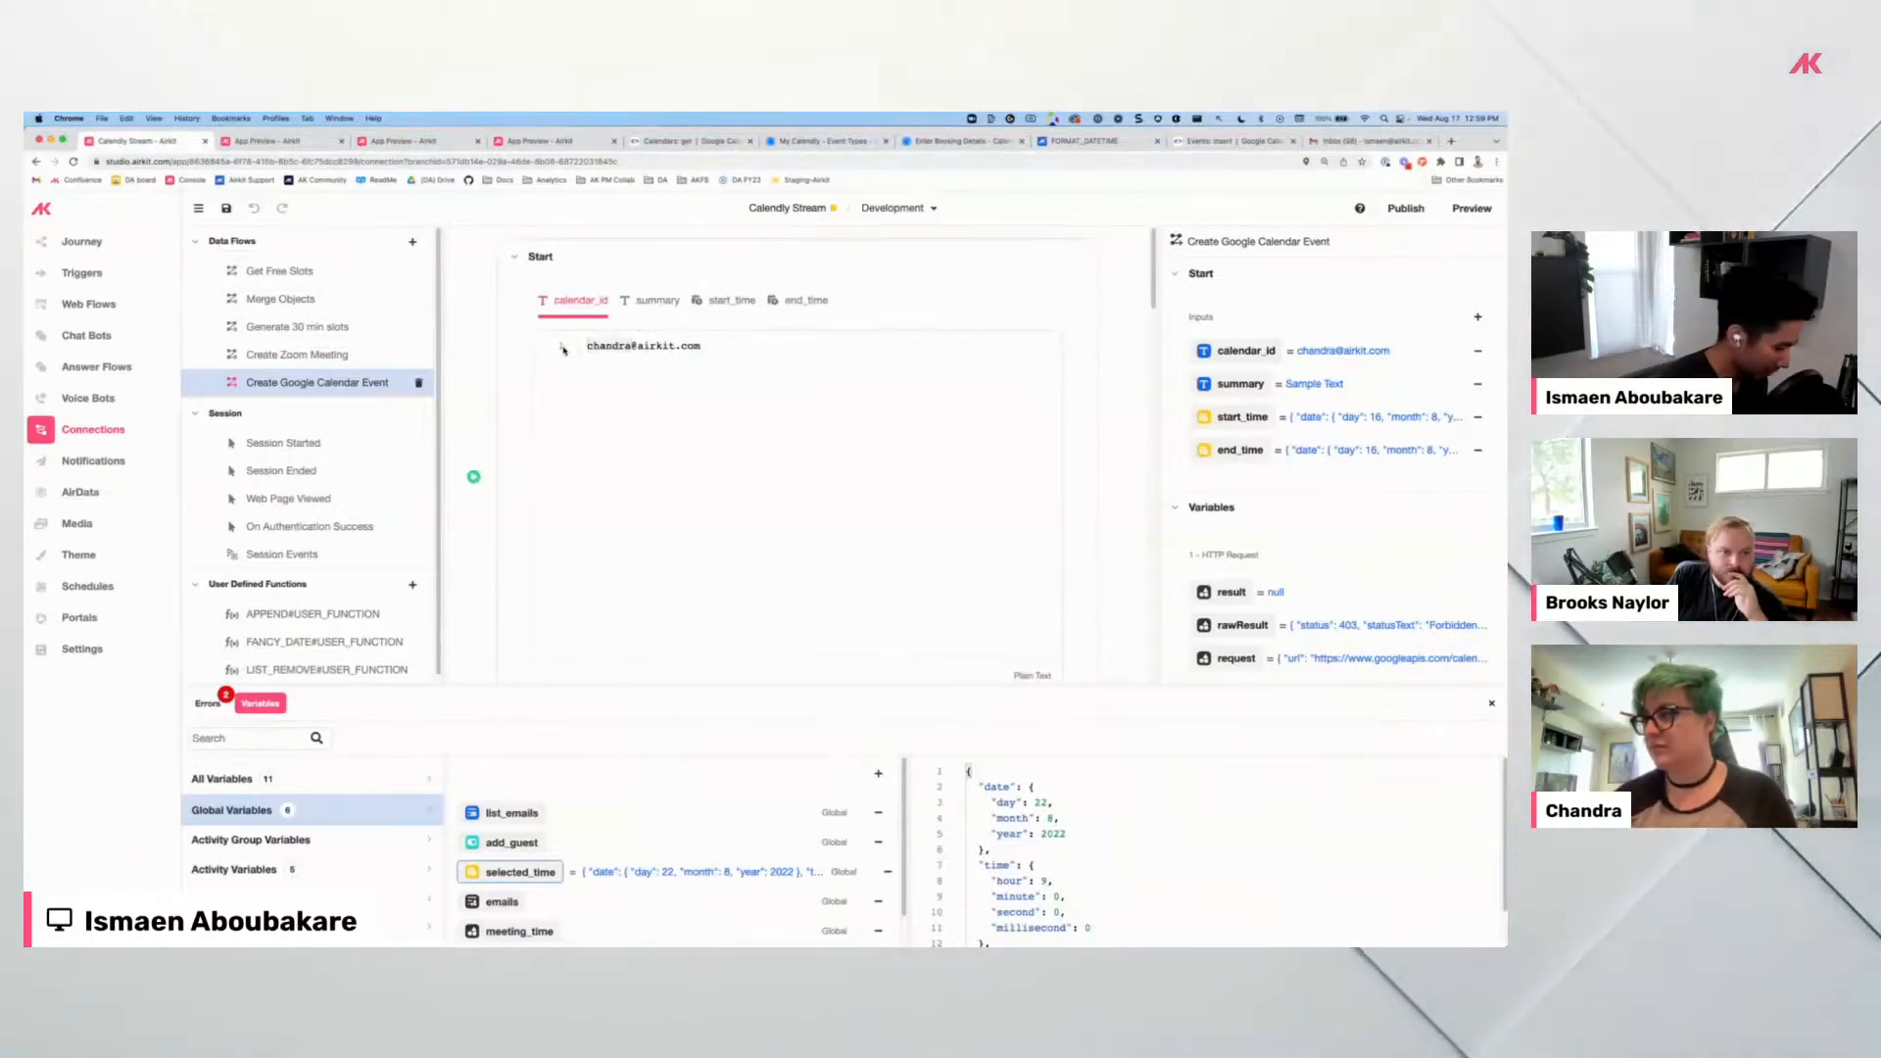
{"action": "scroll", "coordinate": [814, 471], "scroll_direction": "down", "scroll_amount": 15}
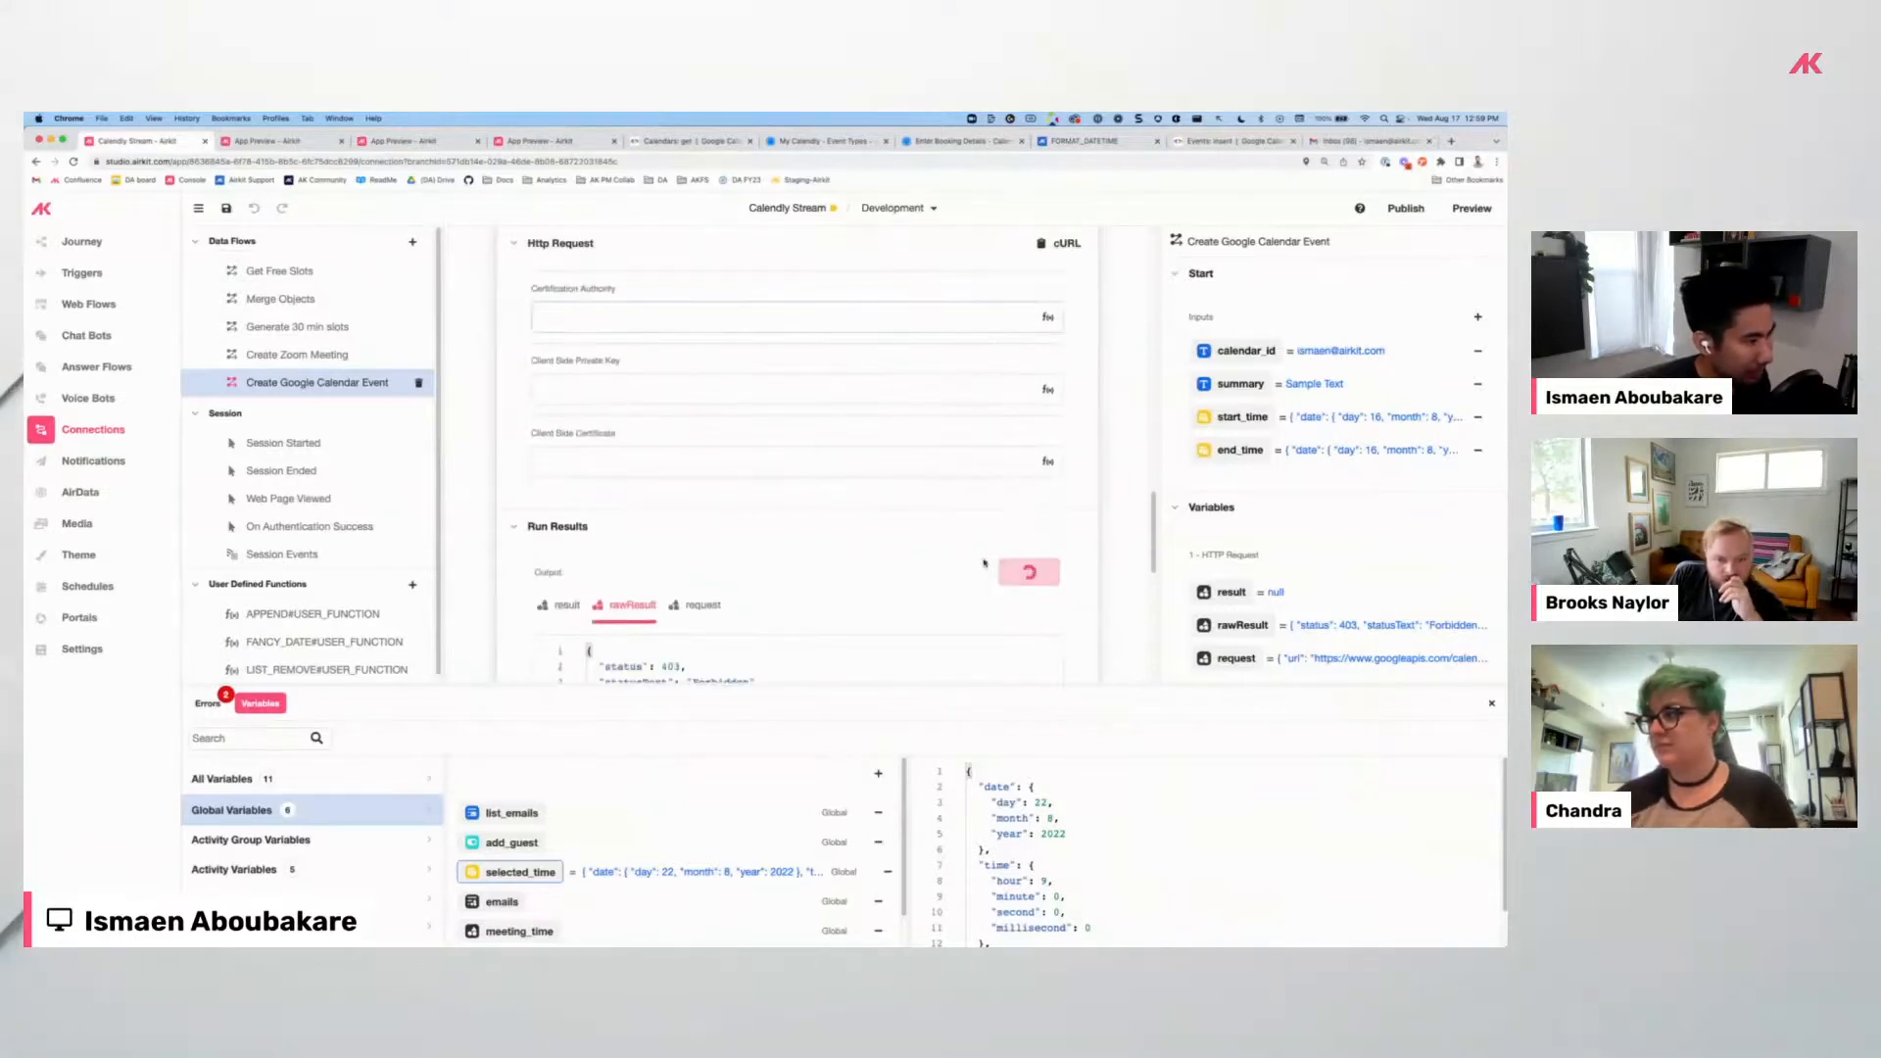
{"action": "scroll", "coordinate": [782, 501], "scroll_direction": "down", "scroll_amount": 5}
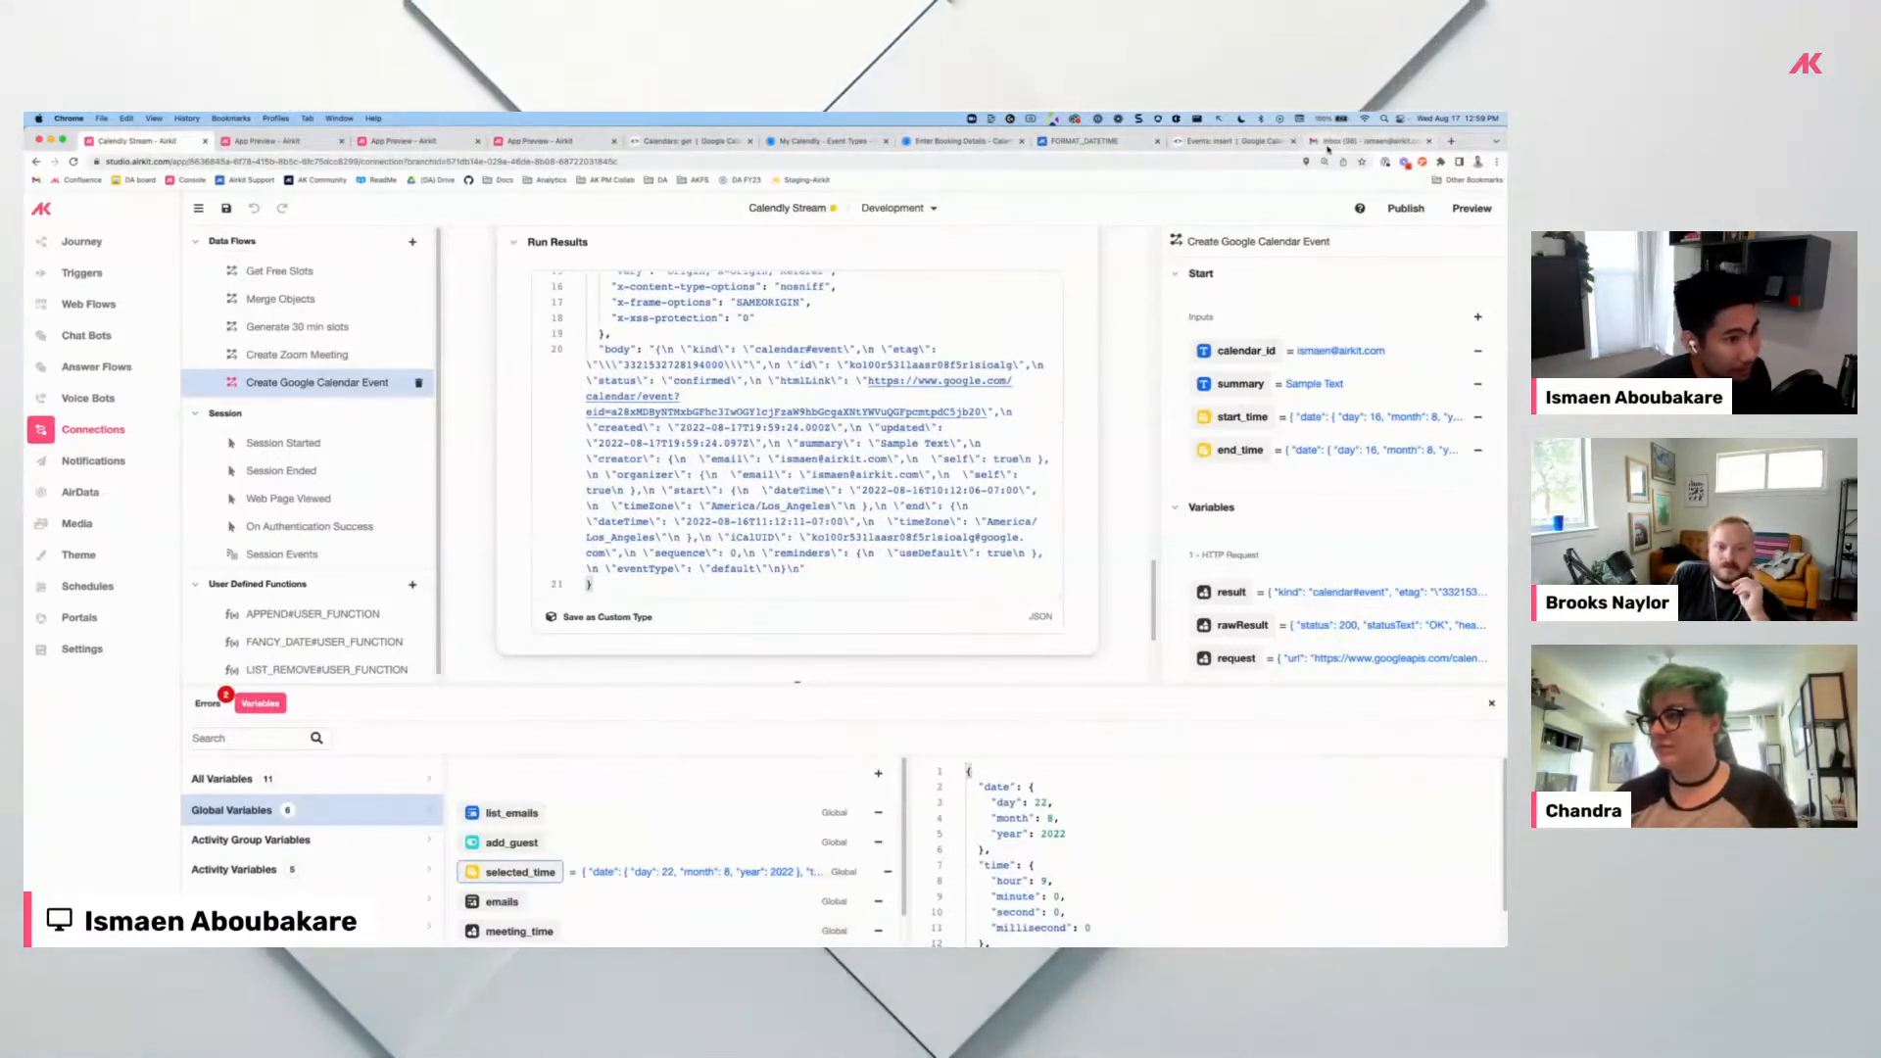
{"action": "left_click", "coordinate": [1229, 143]}
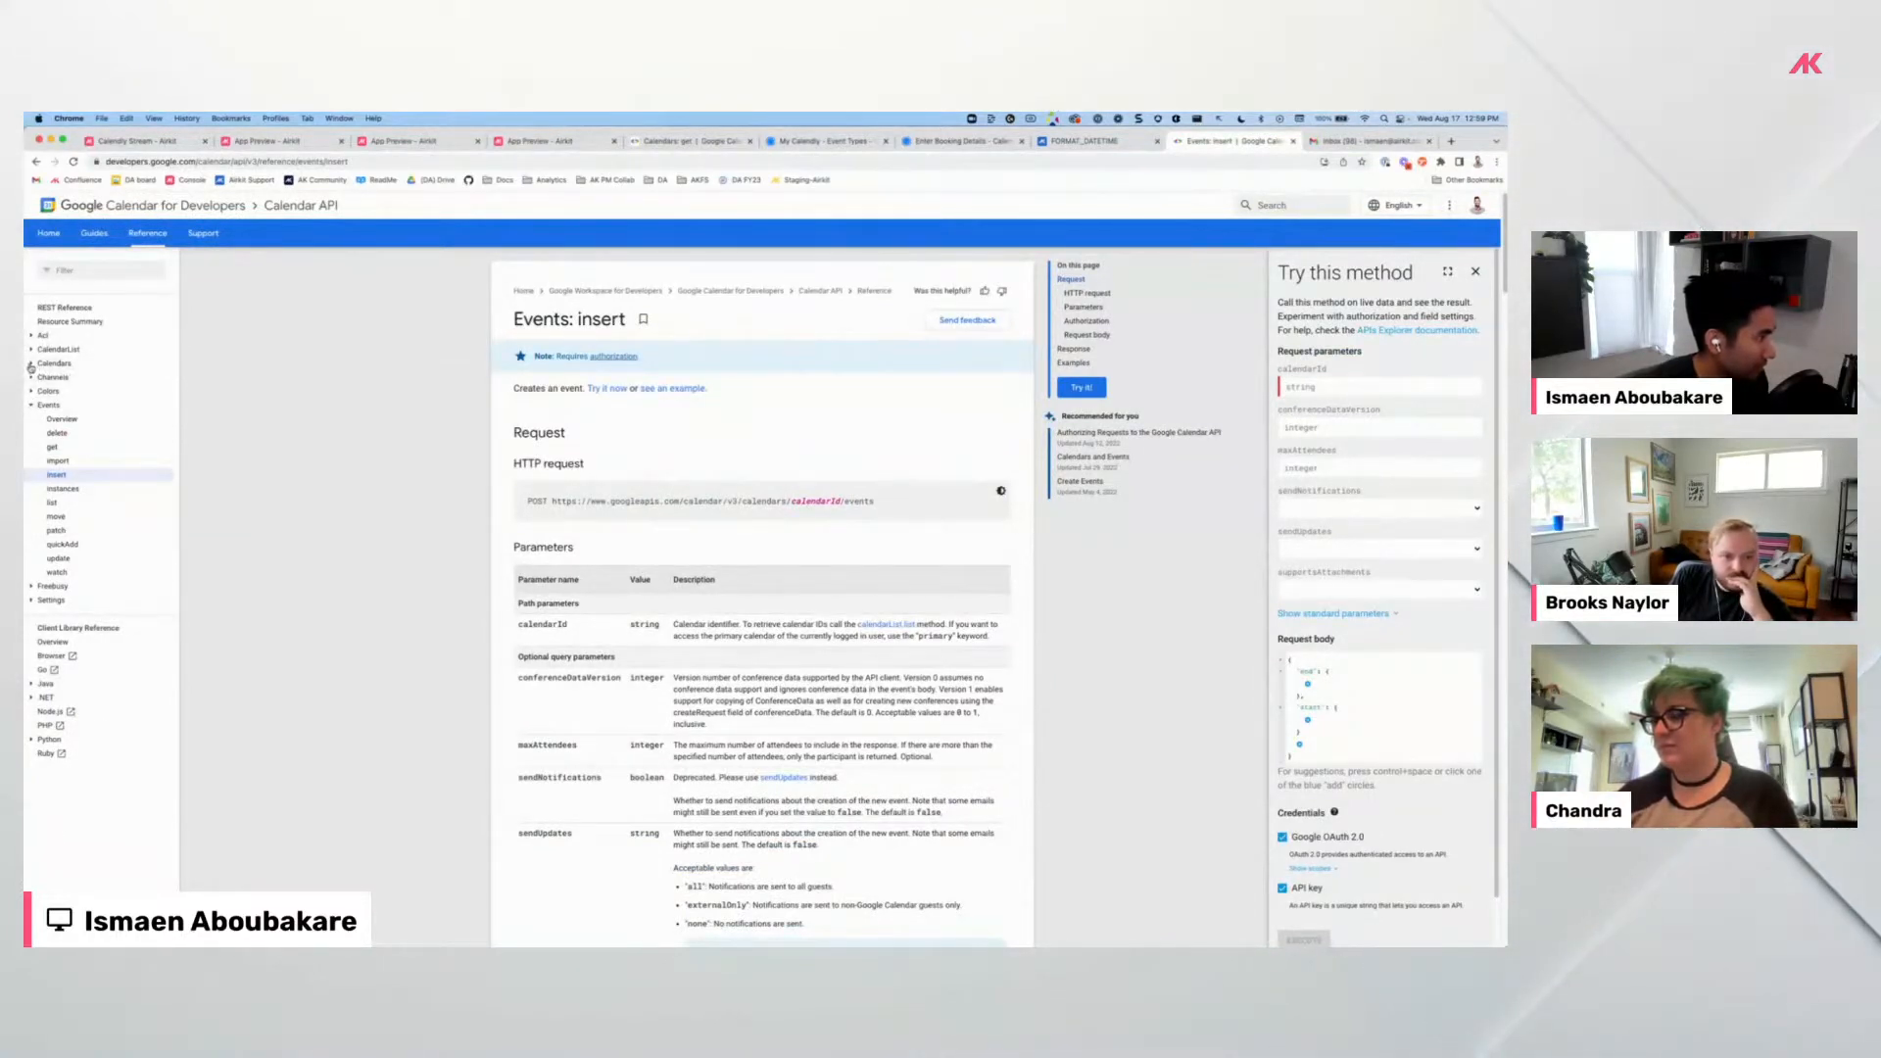
Search the web for 'schedule meeting google api' and open the Create Events guide.
{"action": "left_click", "coordinate": [532, 163]}
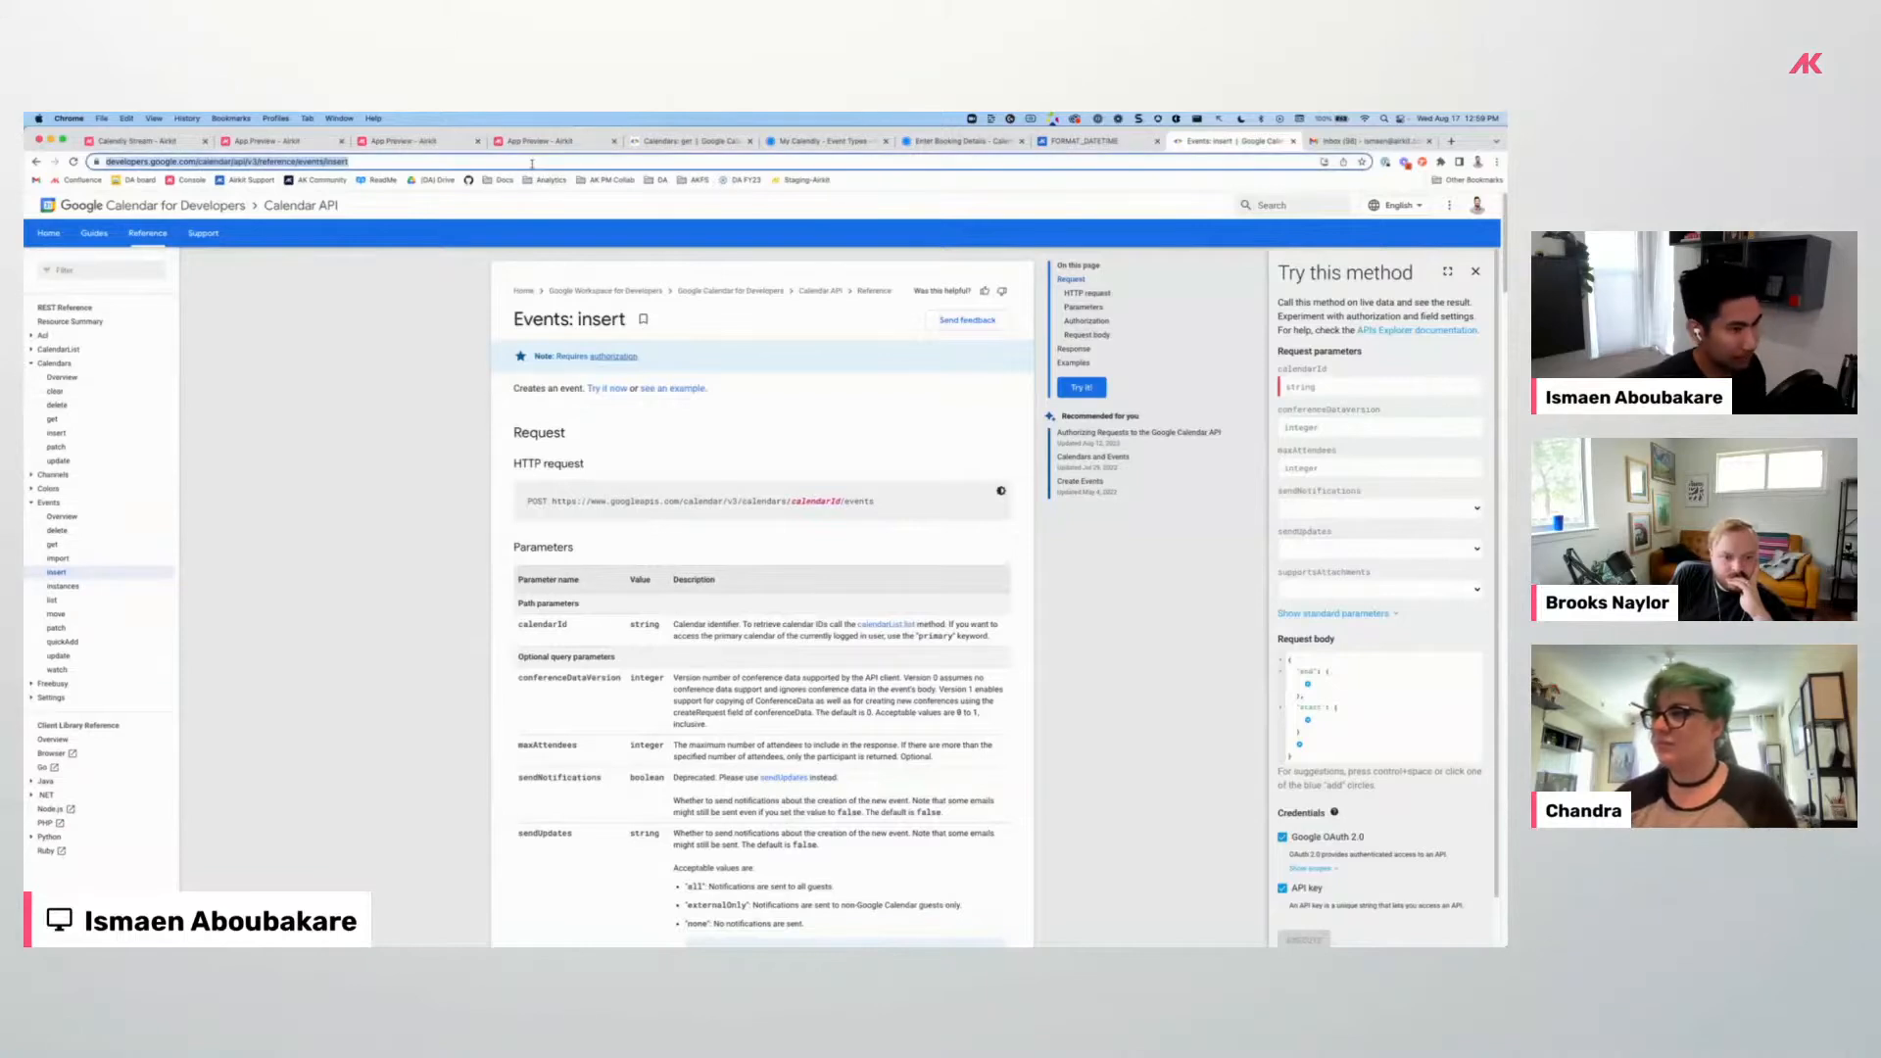
{"action": "type", "text": "scjedl"}
{"action": "key", "text": "BackSpace"}
{"action": "type", "text": "he"}
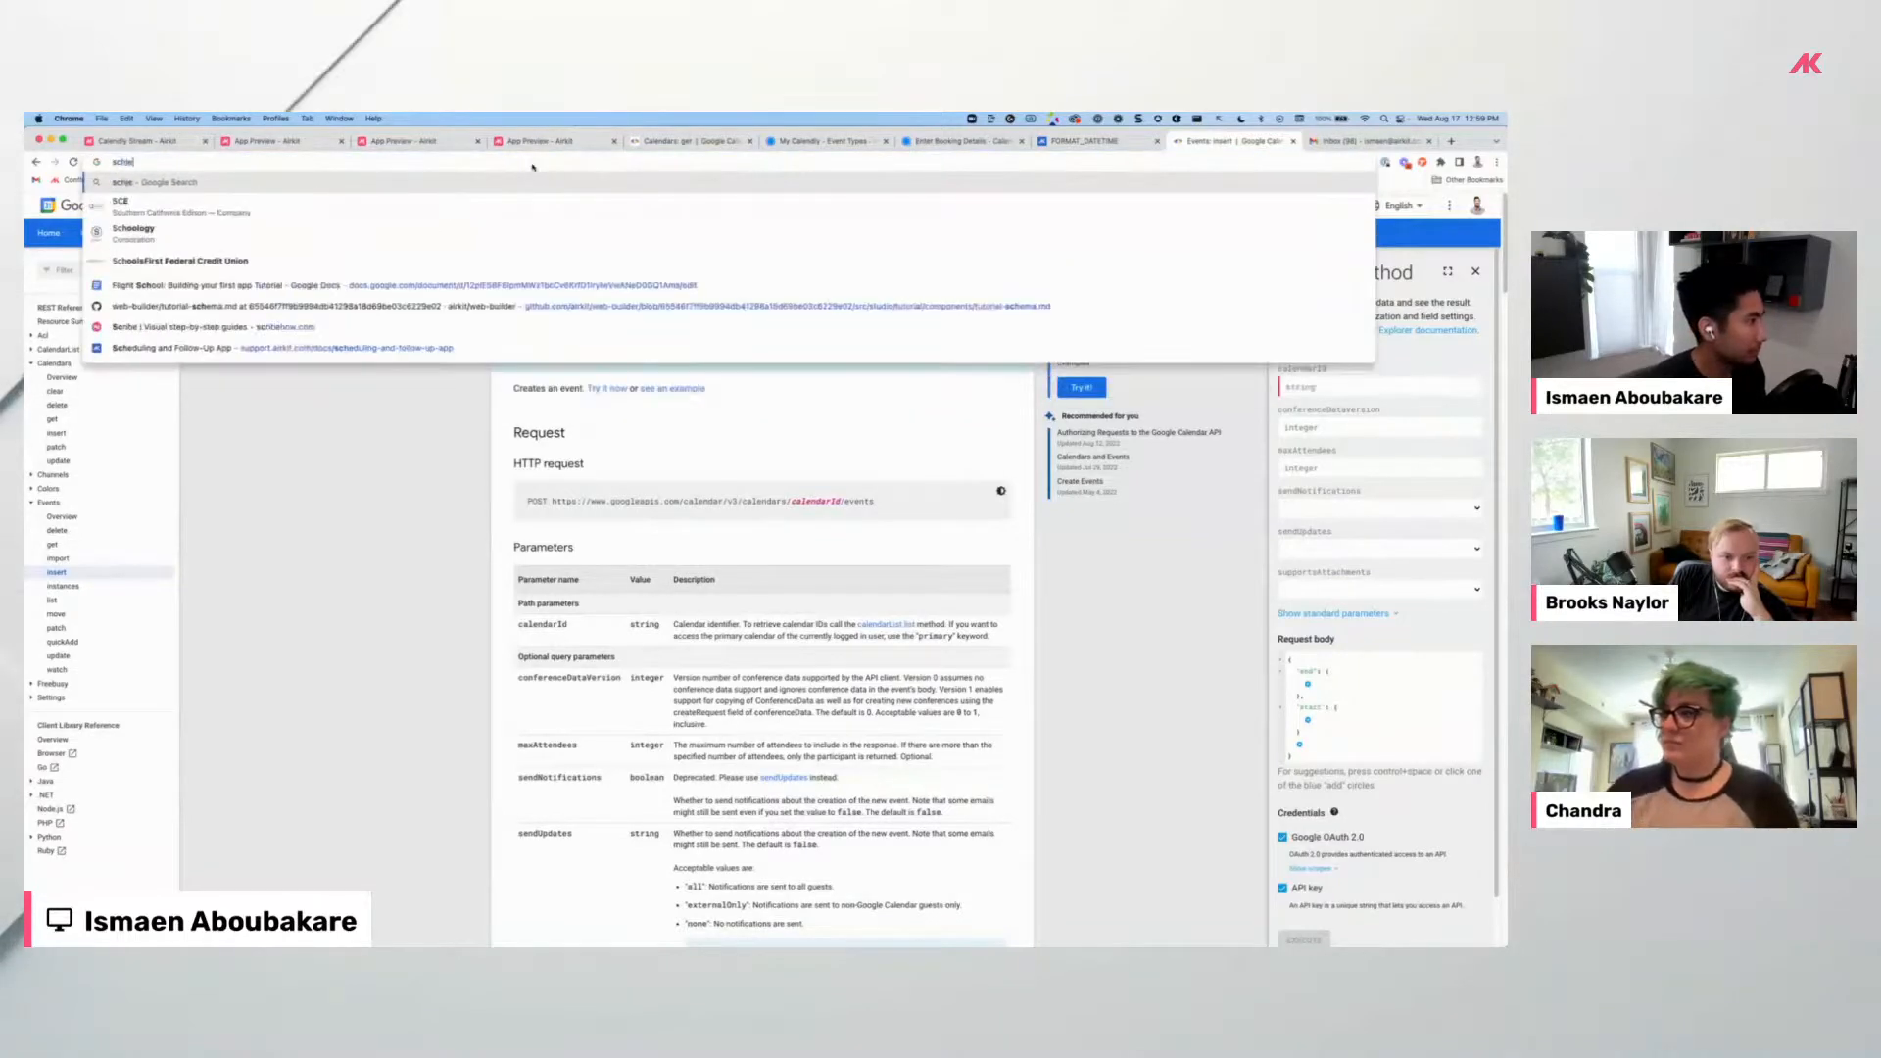
{"action": "type", "text": "dule meeting "}
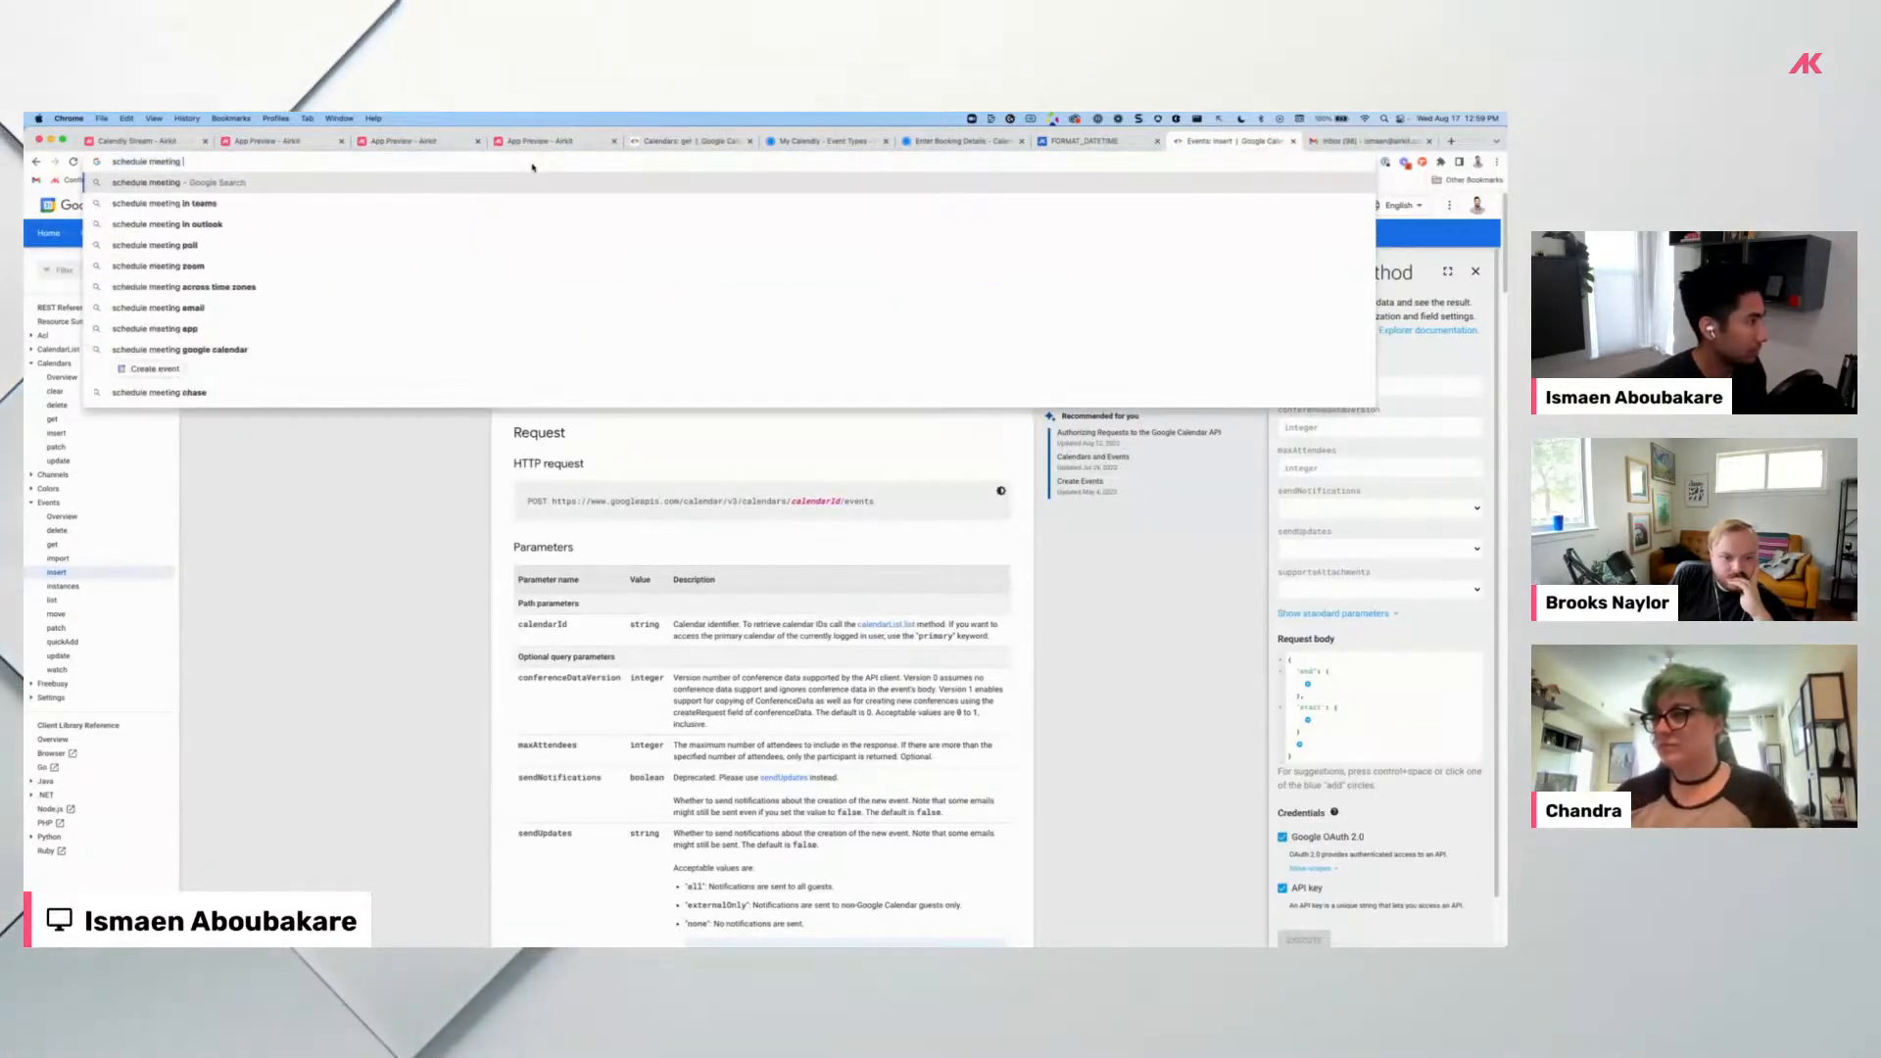
{"action": "type", "text": "googl"}
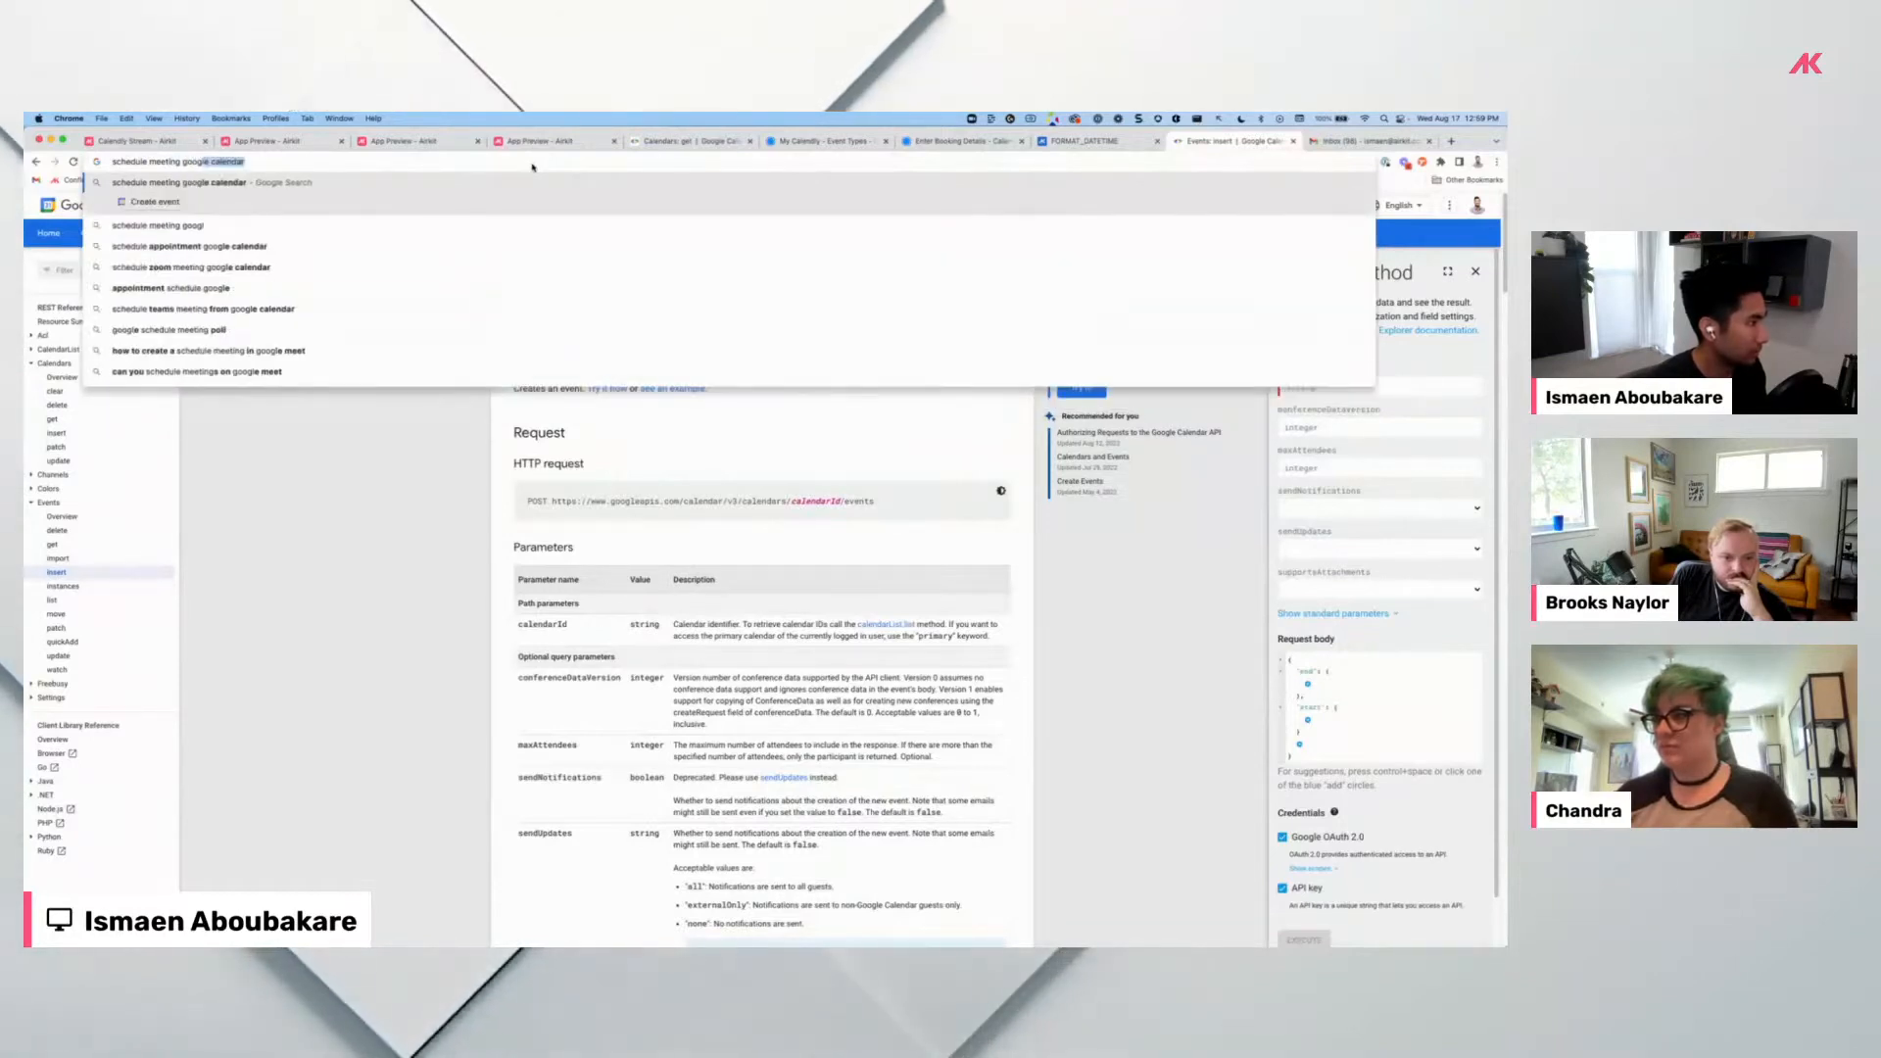
{"action": "type", "text": "e api"}
{"action": "key", "text": "Return"}
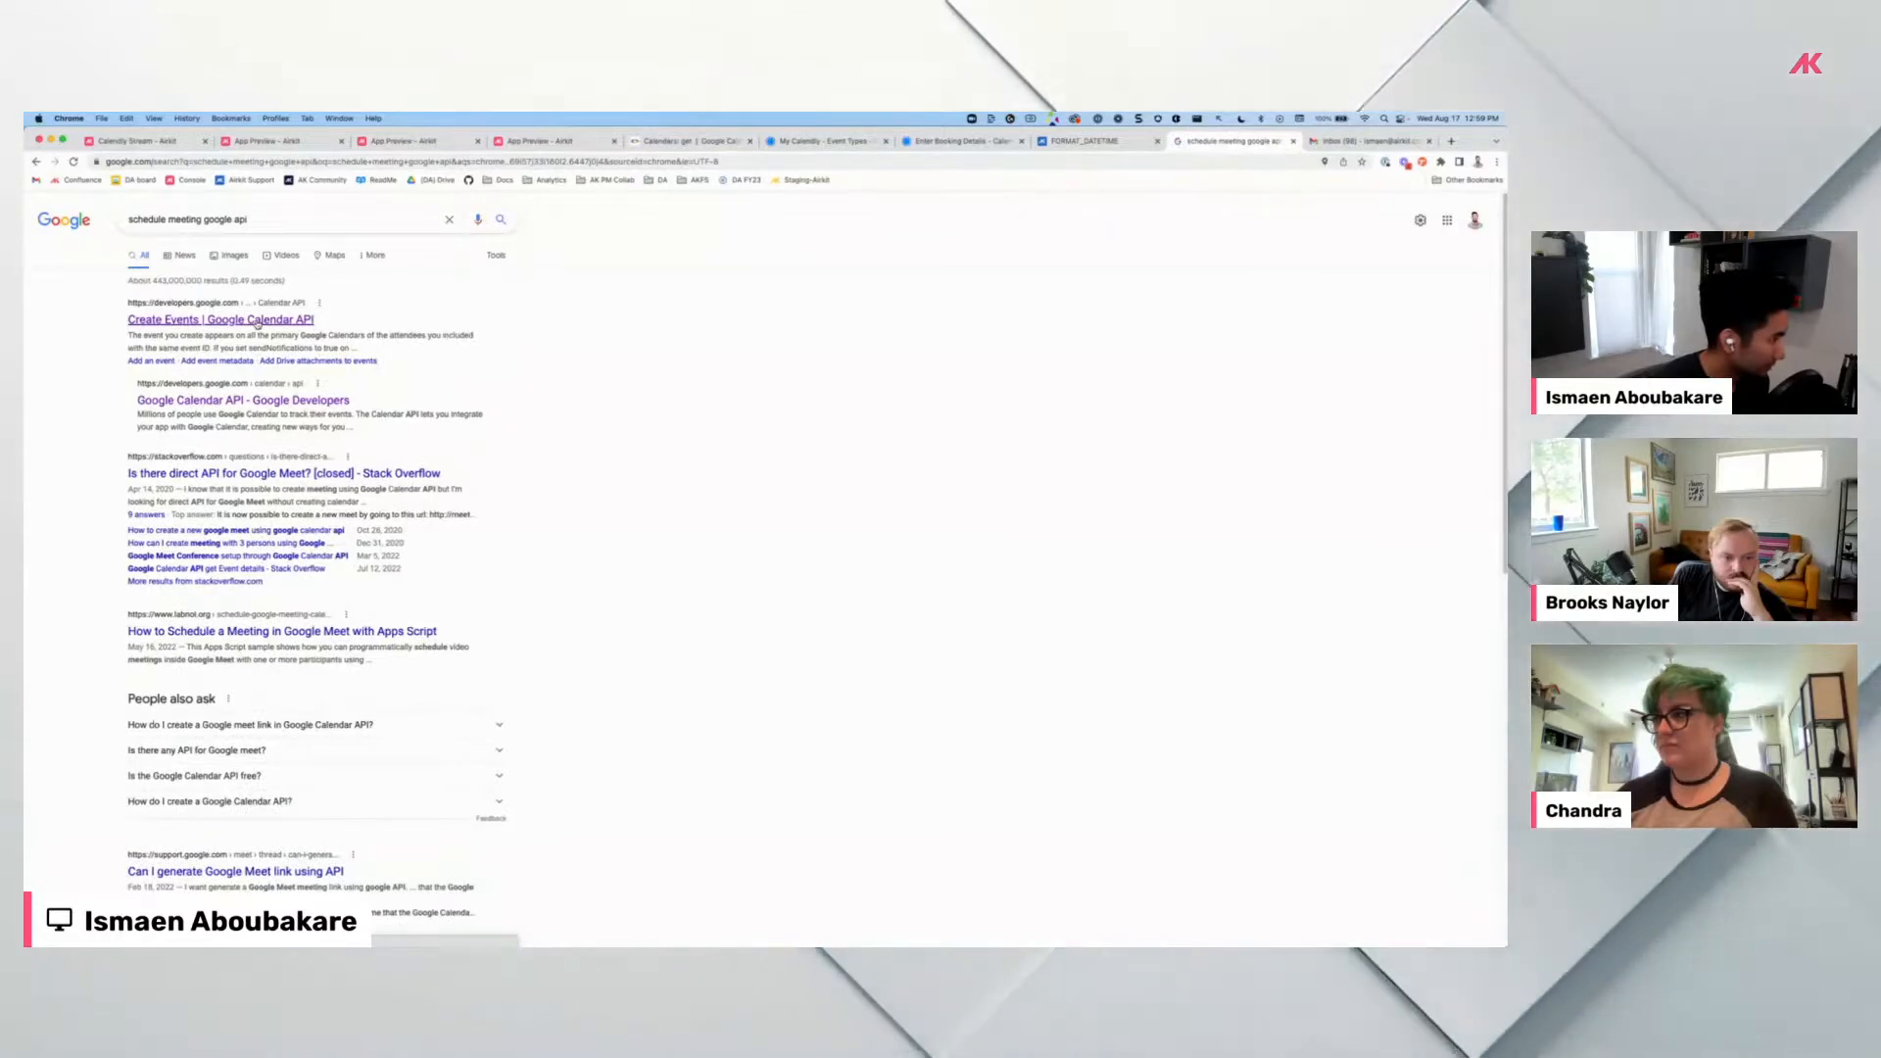
{"action": "left_click", "coordinate": [258, 322]}
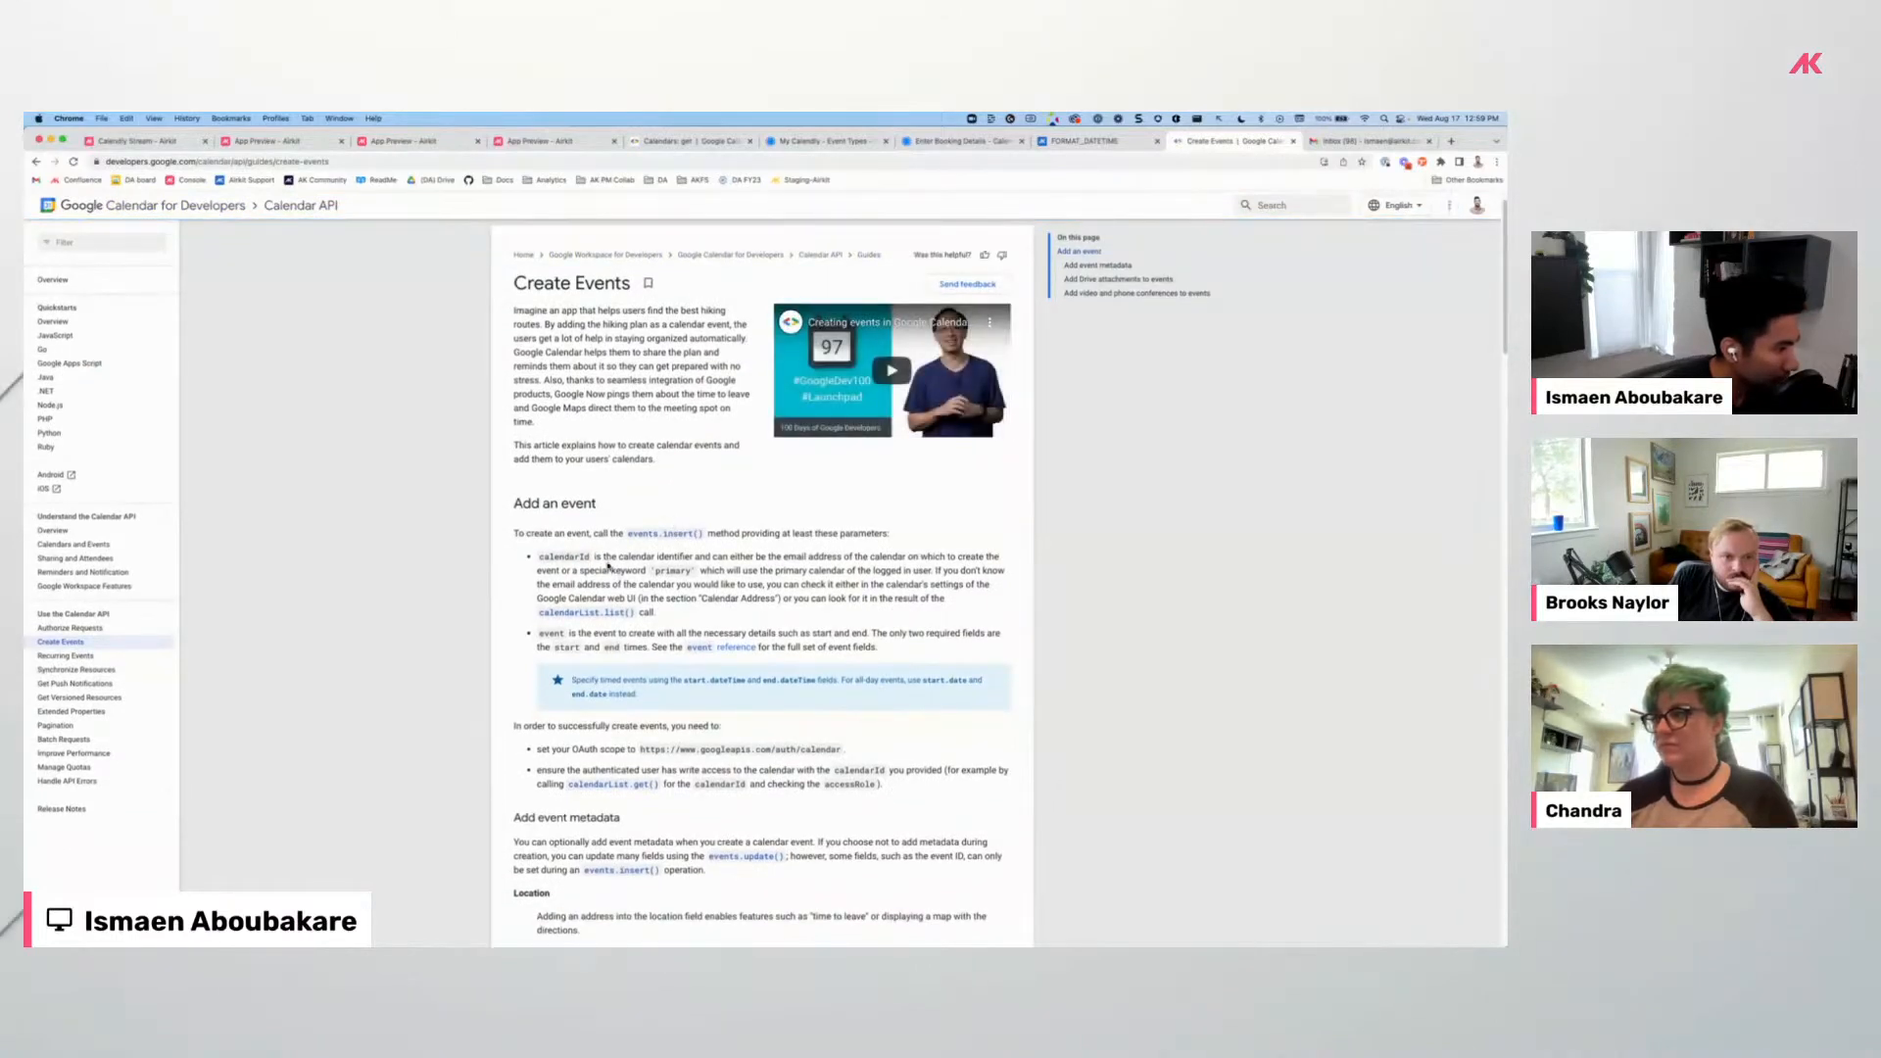
Highlight the guide's calendarId explanation and calendar write-access requirement, then return to Airkit Studio.
{"action": "left_click_drag", "start_coordinate": [616, 559], "coordinate": [885, 578]}
{"action": "left_click", "coordinate": [886, 578]}
{"action": "scroll", "coordinate": [833, 586], "scroll_direction": "down", "scroll_amount": 2}
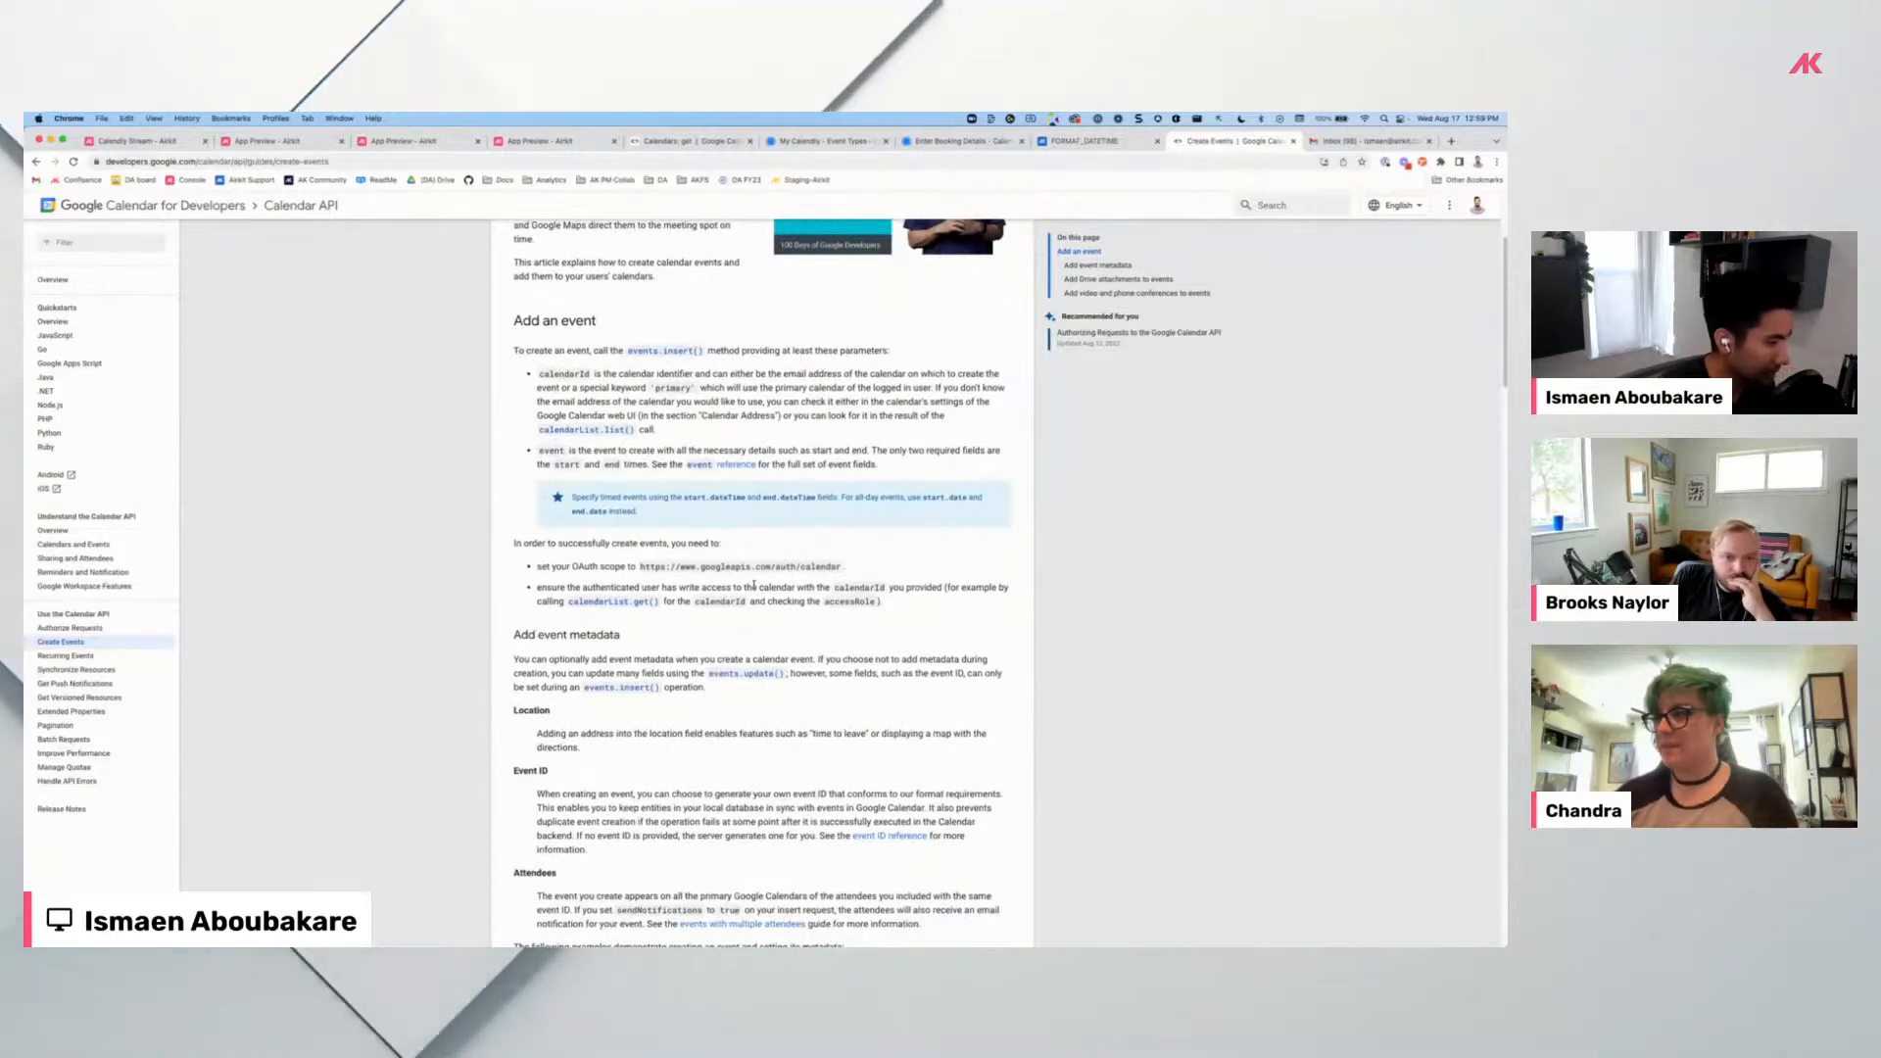
{"action": "left_click_drag", "start_coordinate": [754, 586], "coordinate": [882, 601]}
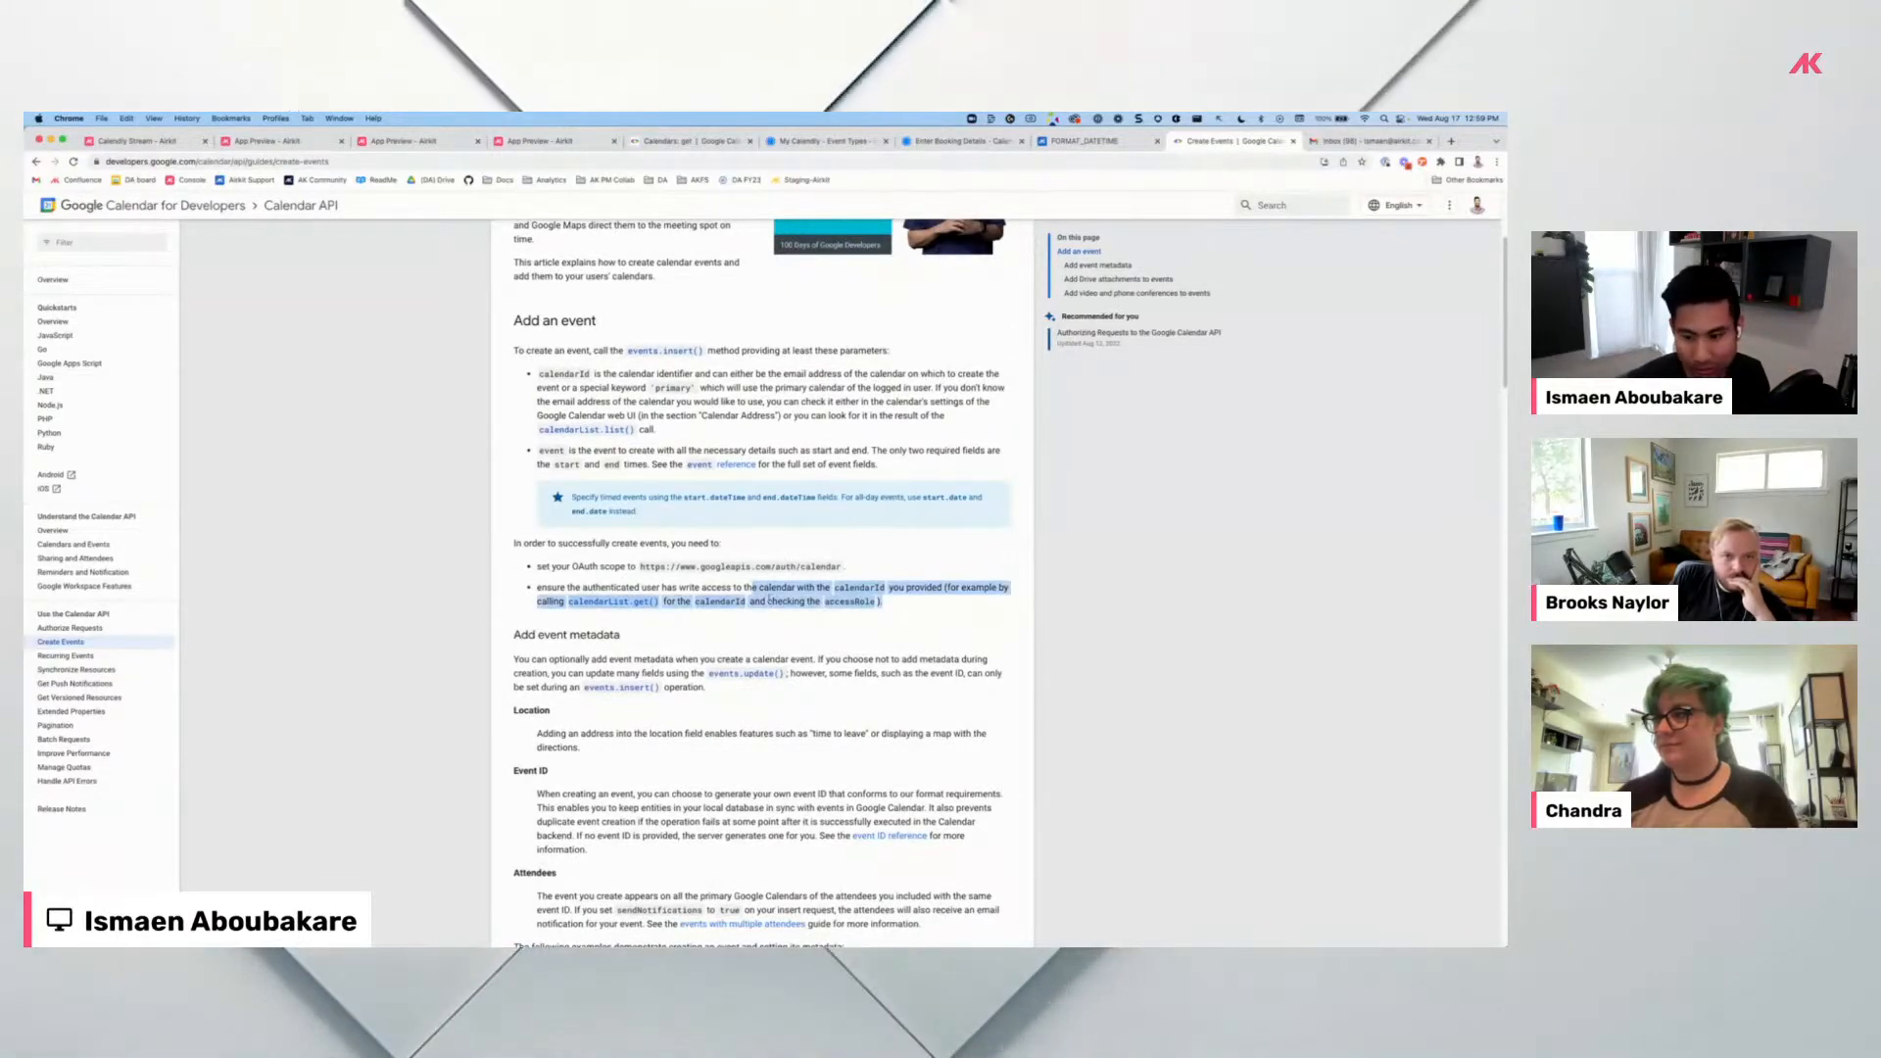
{"action": "key", "text": "super+Tab"}
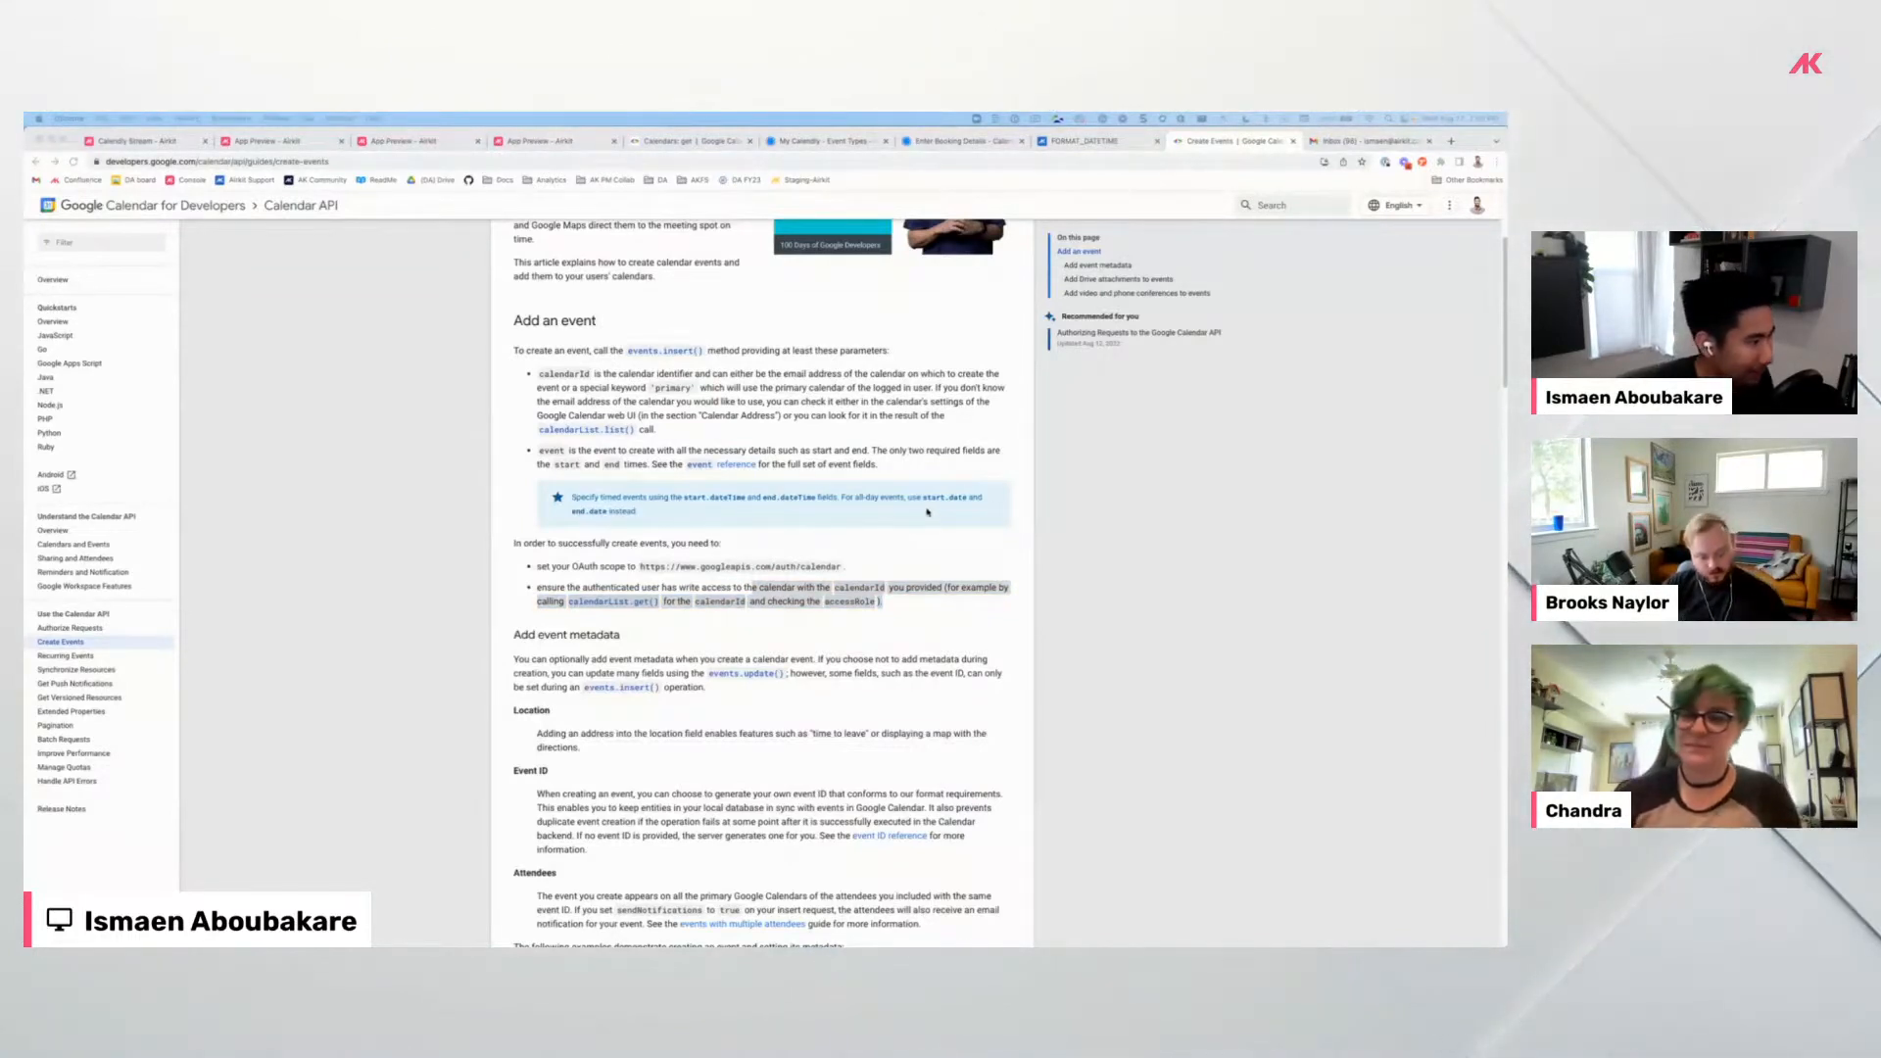
In the AirCal app preview, choose August 19 and the 11:30 time slot.
{"action": "left_click", "coordinate": [124, 147]}
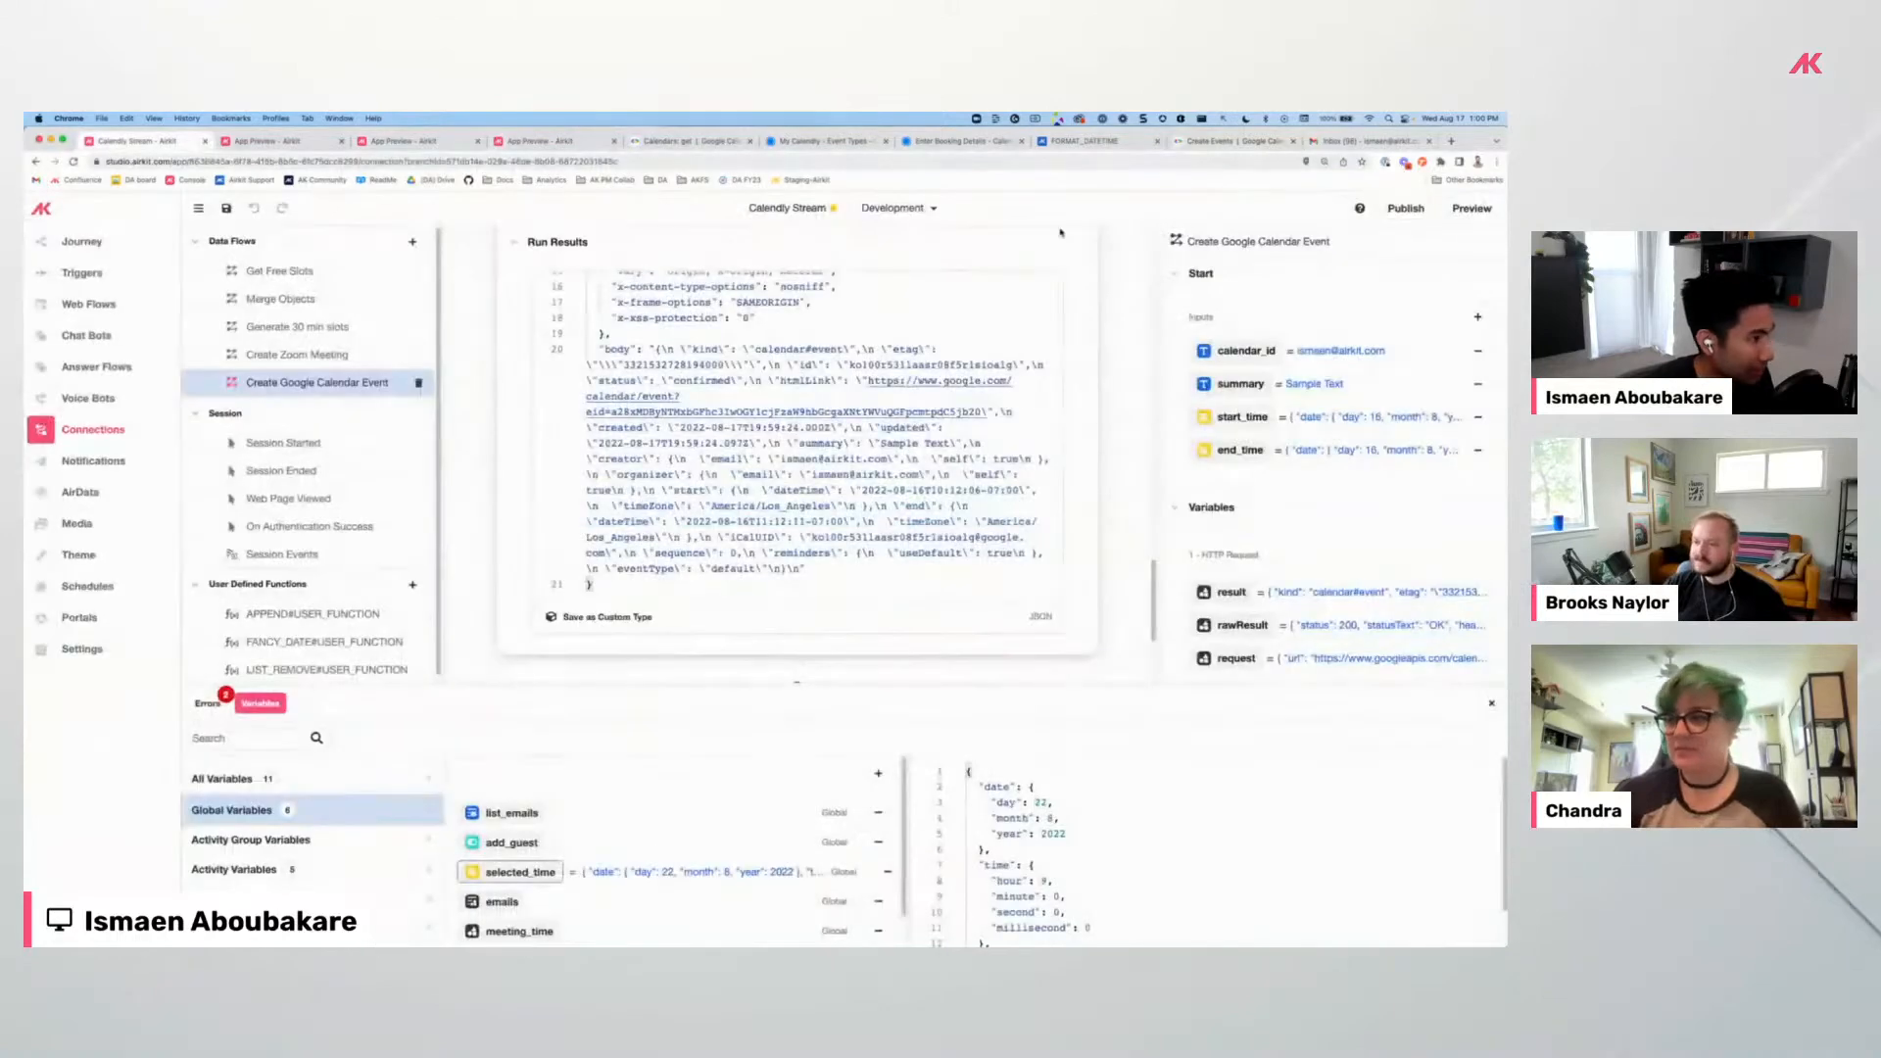
{"action": "left_click", "coordinate": [259, 140]}
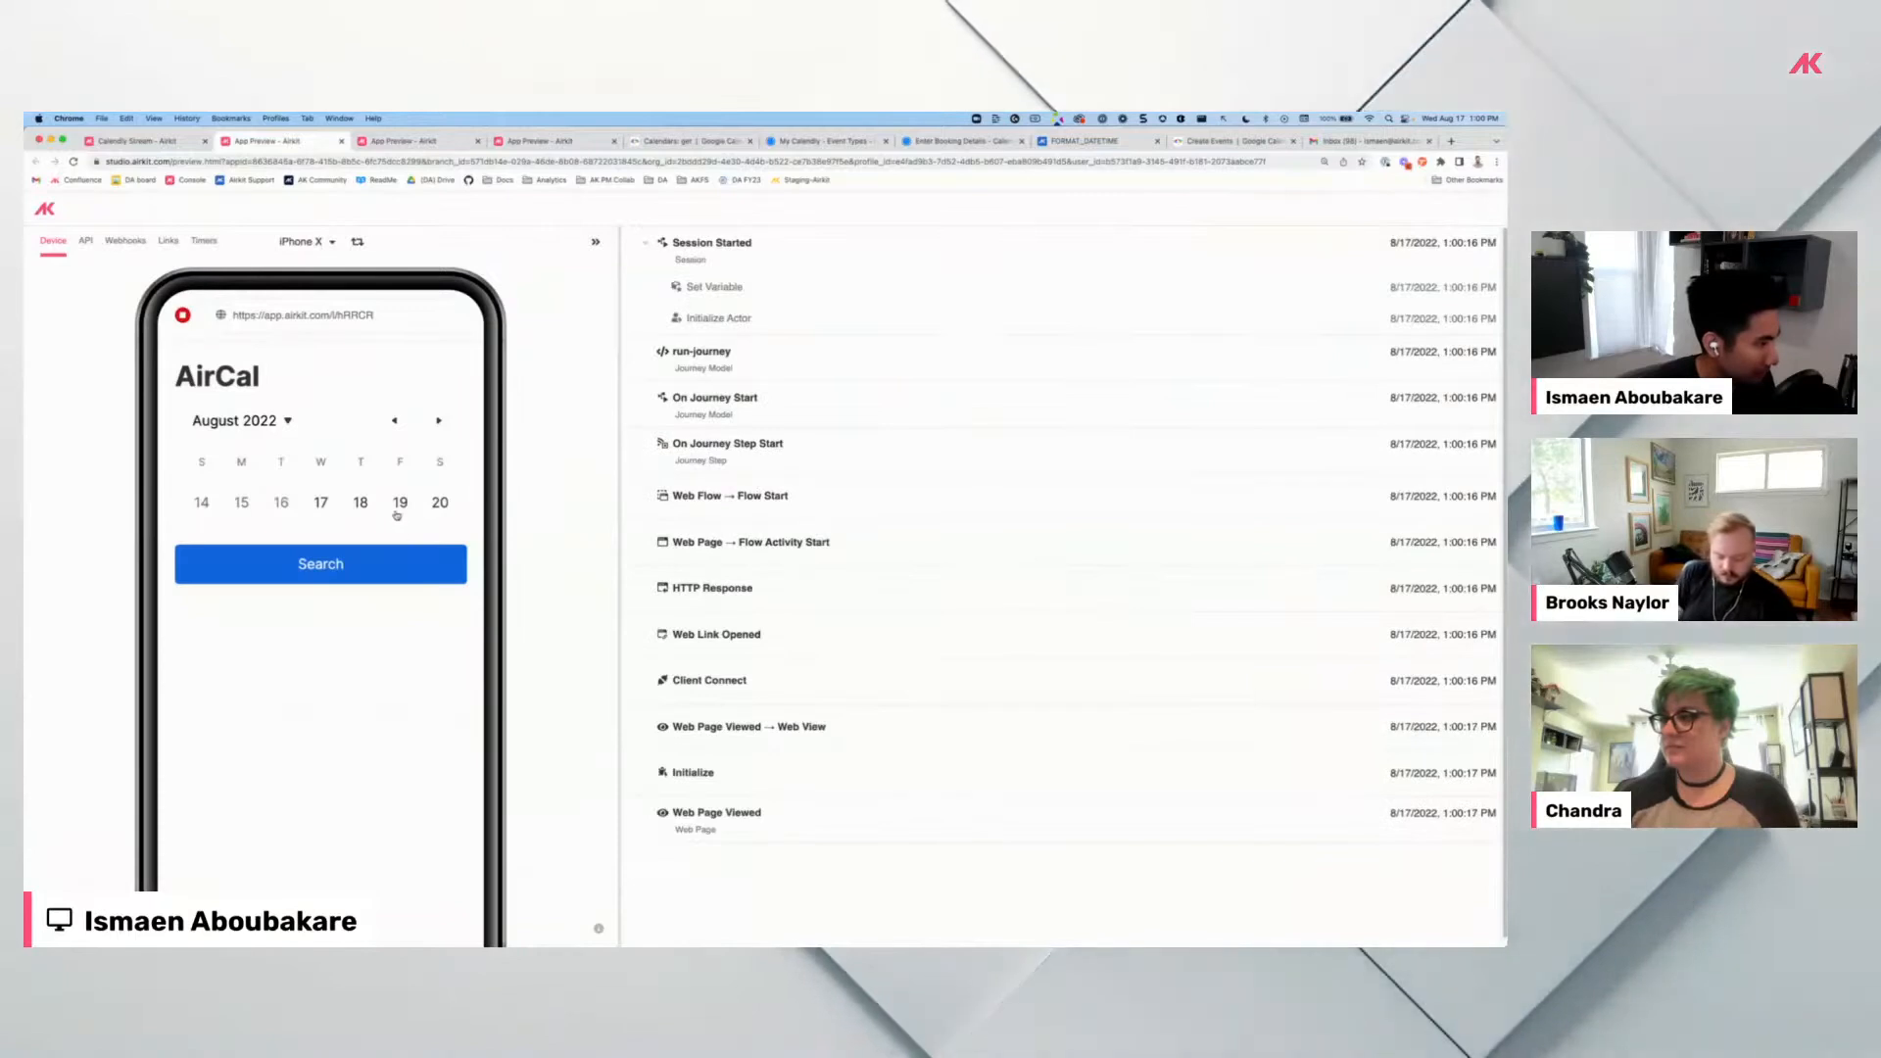
{"action": "left_click", "coordinate": [396, 509]}
{"action": "left_click", "coordinate": [345, 569]}
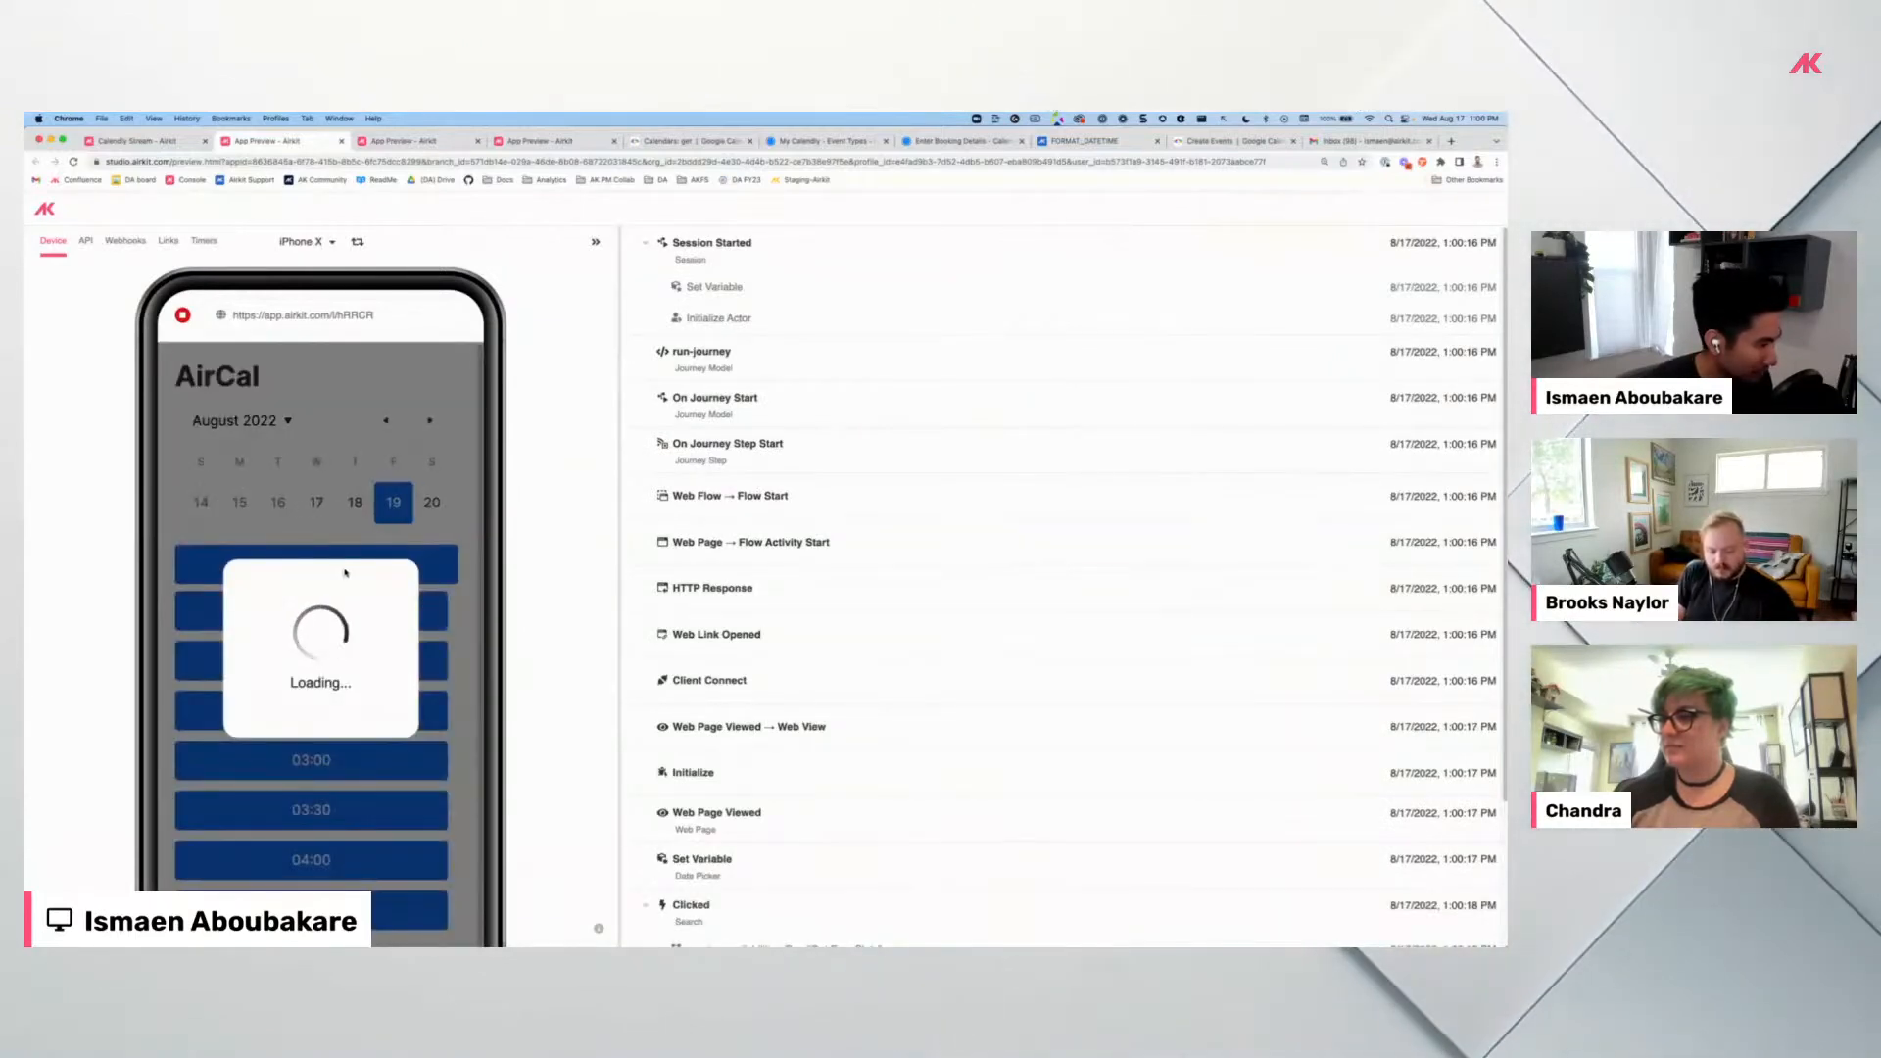
{"action": "scroll", "coordinate": [427, 706], "scroll_direction": "down", "scroll_amount": 1}
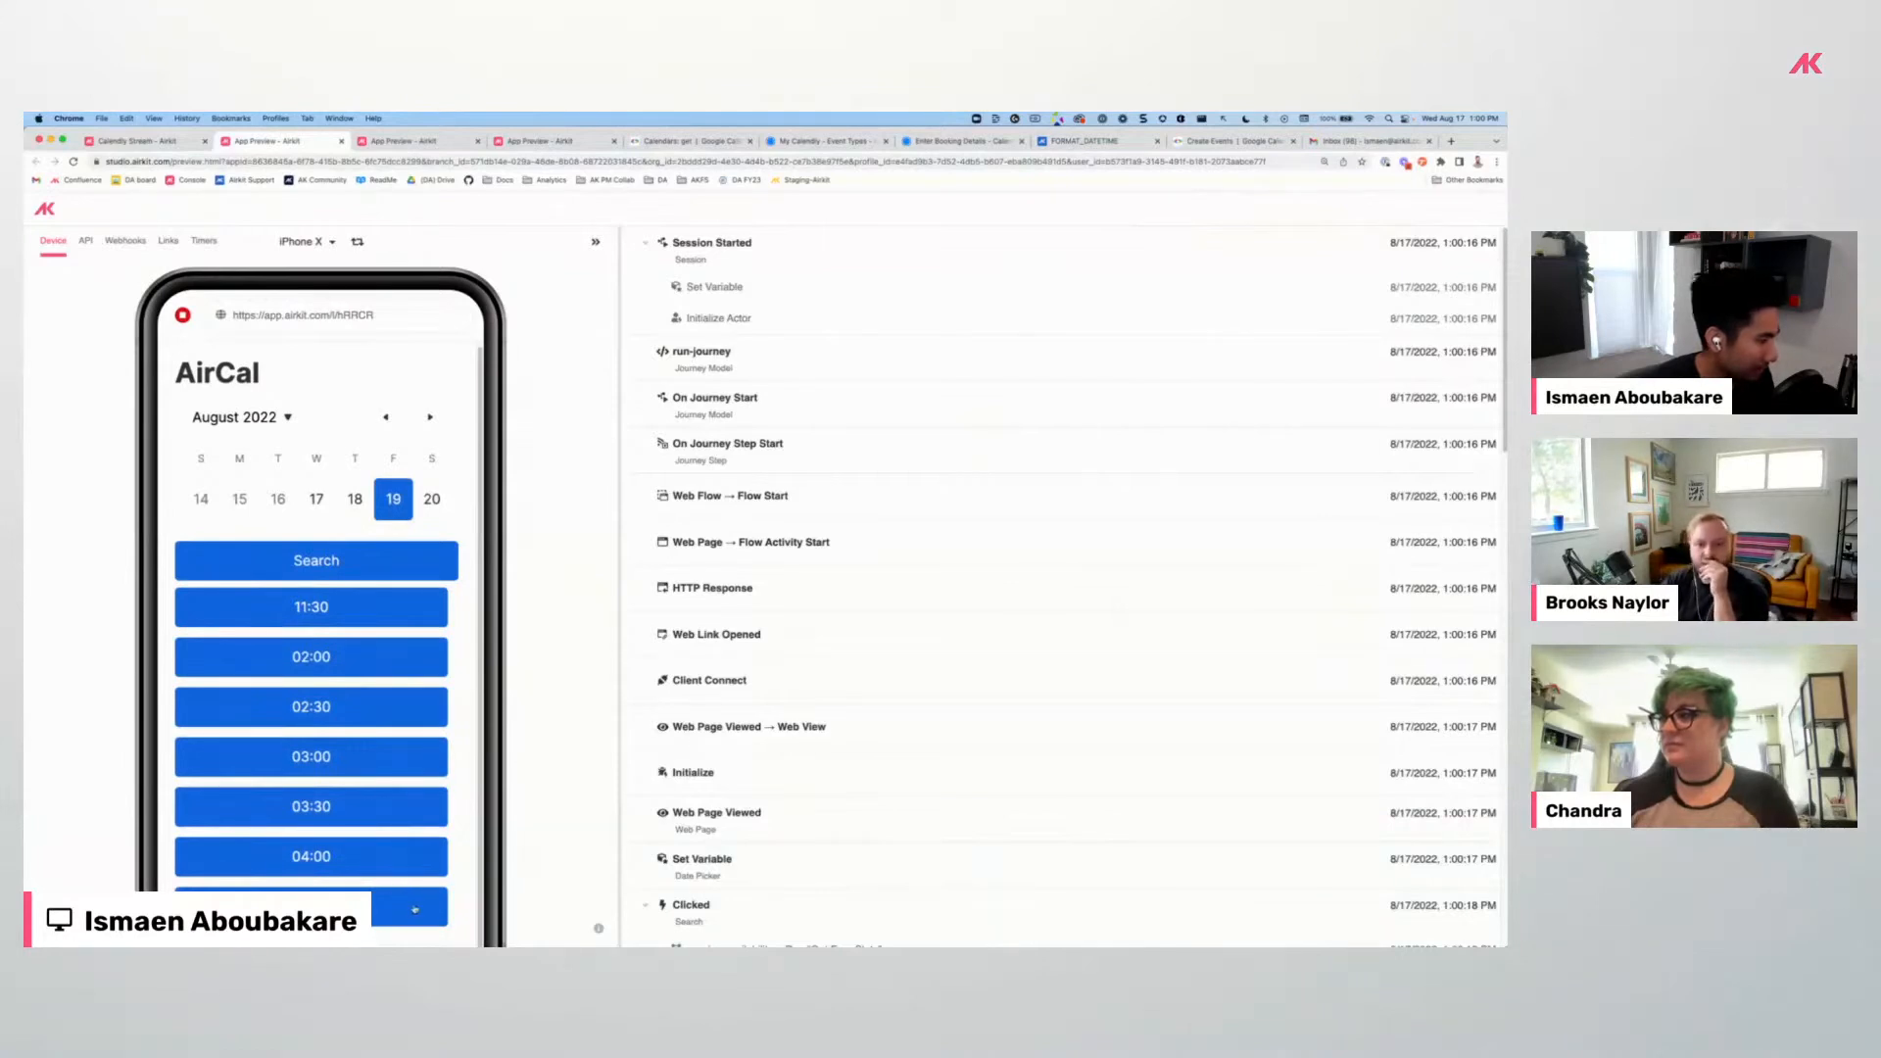
{"action": "left_click", "coordinate": [412, 615]}
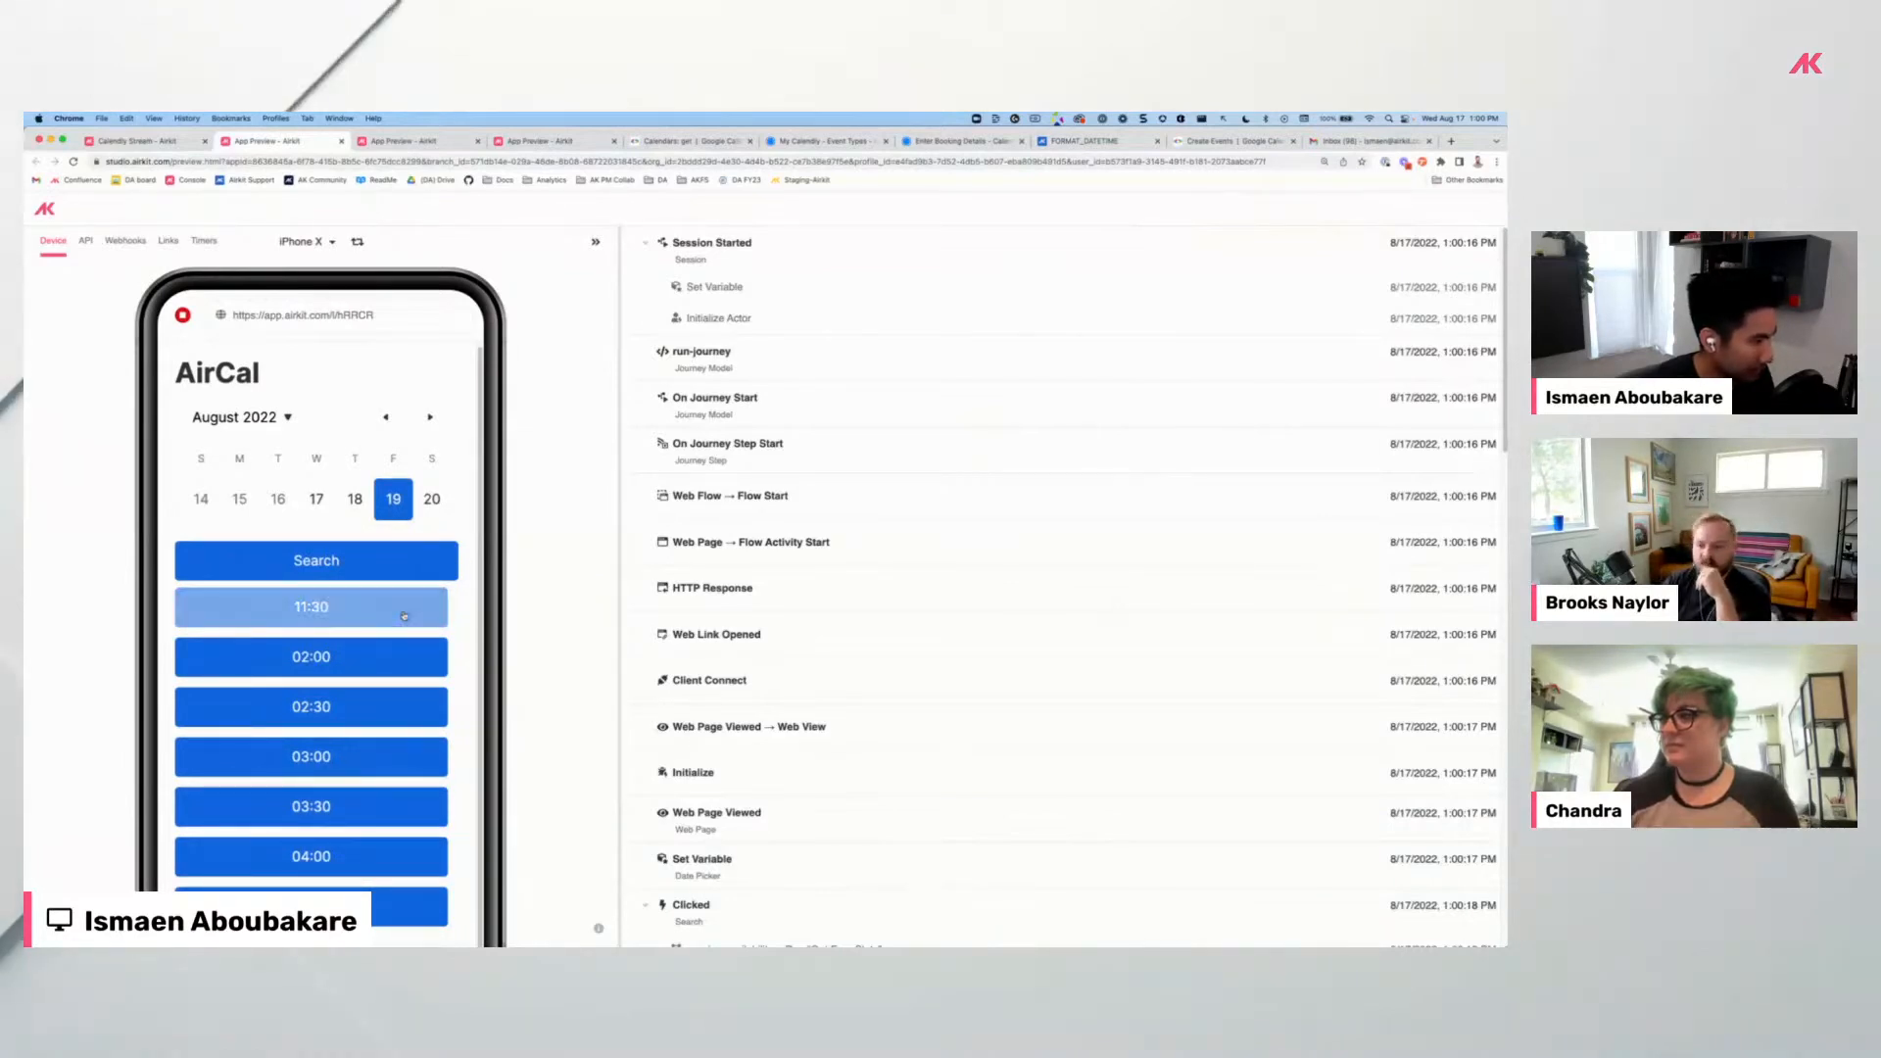
Compare with Calendly's date-and-time picker by choosing its 10:00am slot, then return to AirCal.
{"action": "left_click", "coordinate": [960, 141]}
{"action": "left_click", "coordinate": [490, 258]}
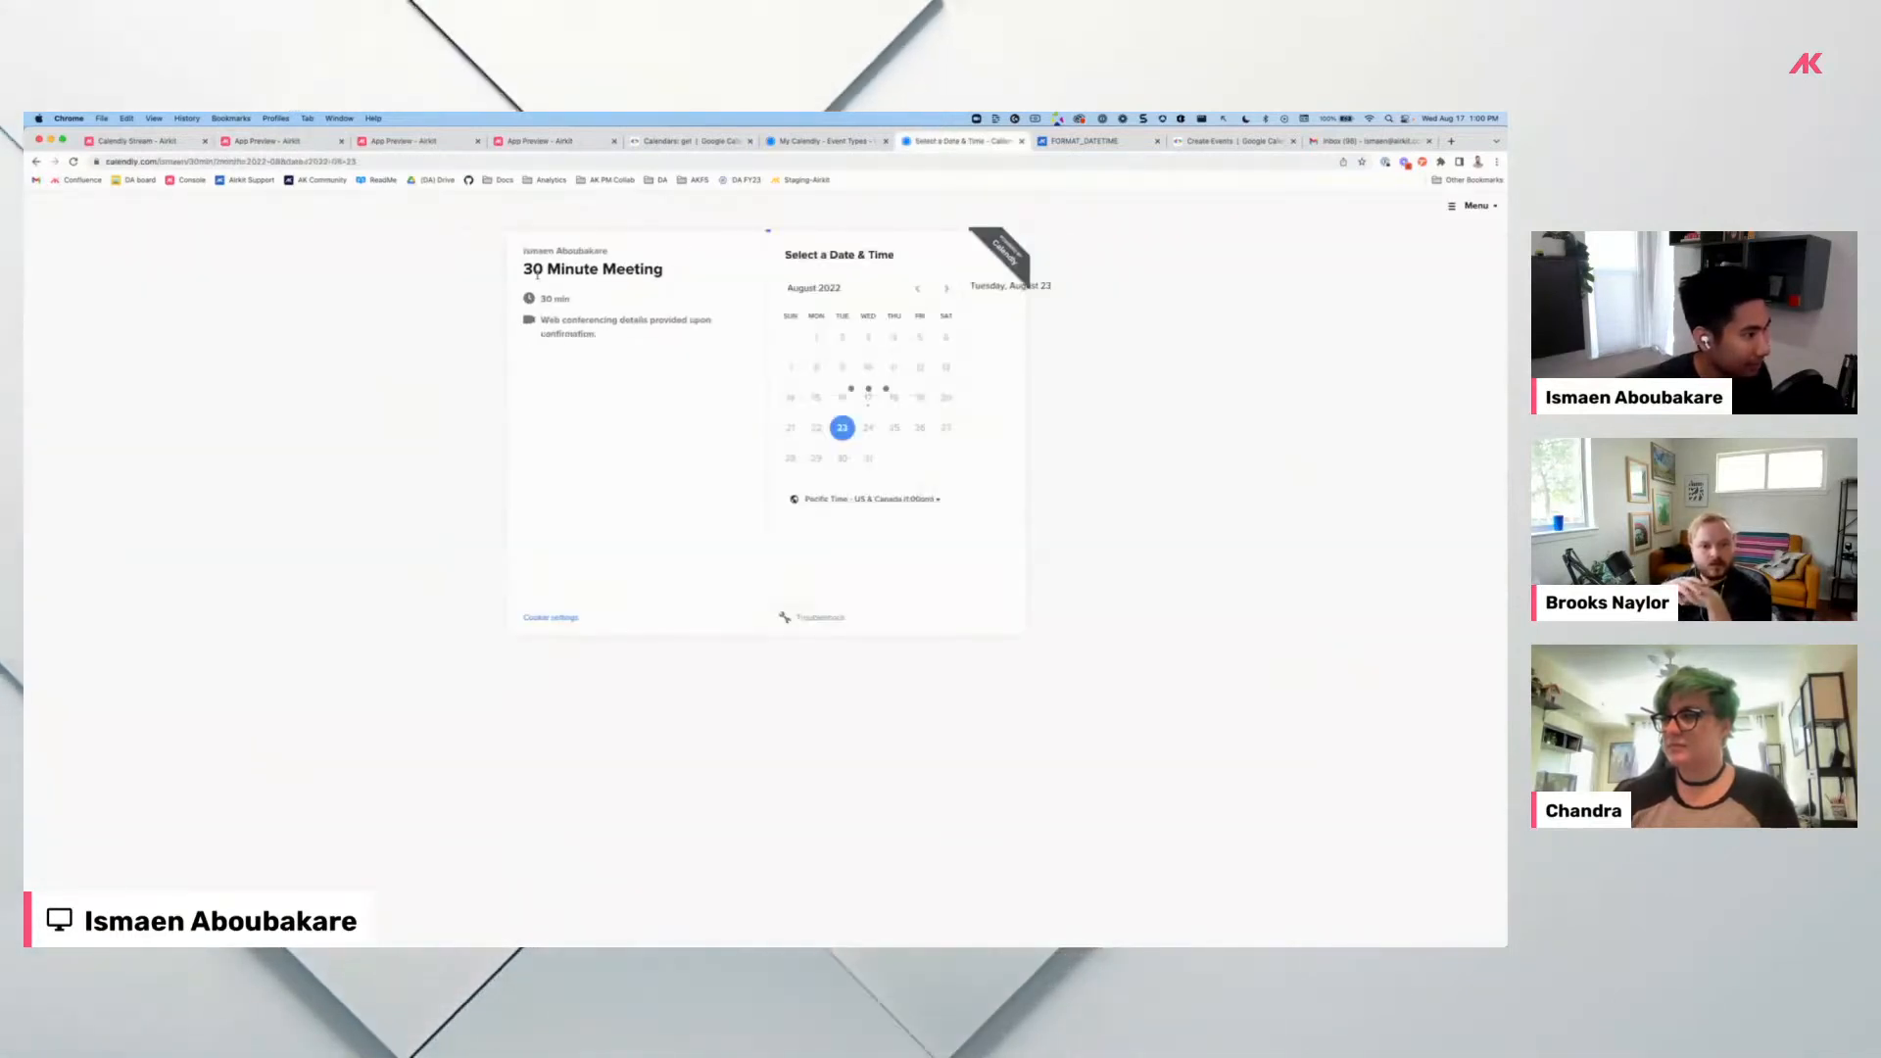
{"action": "left_click", "coordinate": [975, 323]}
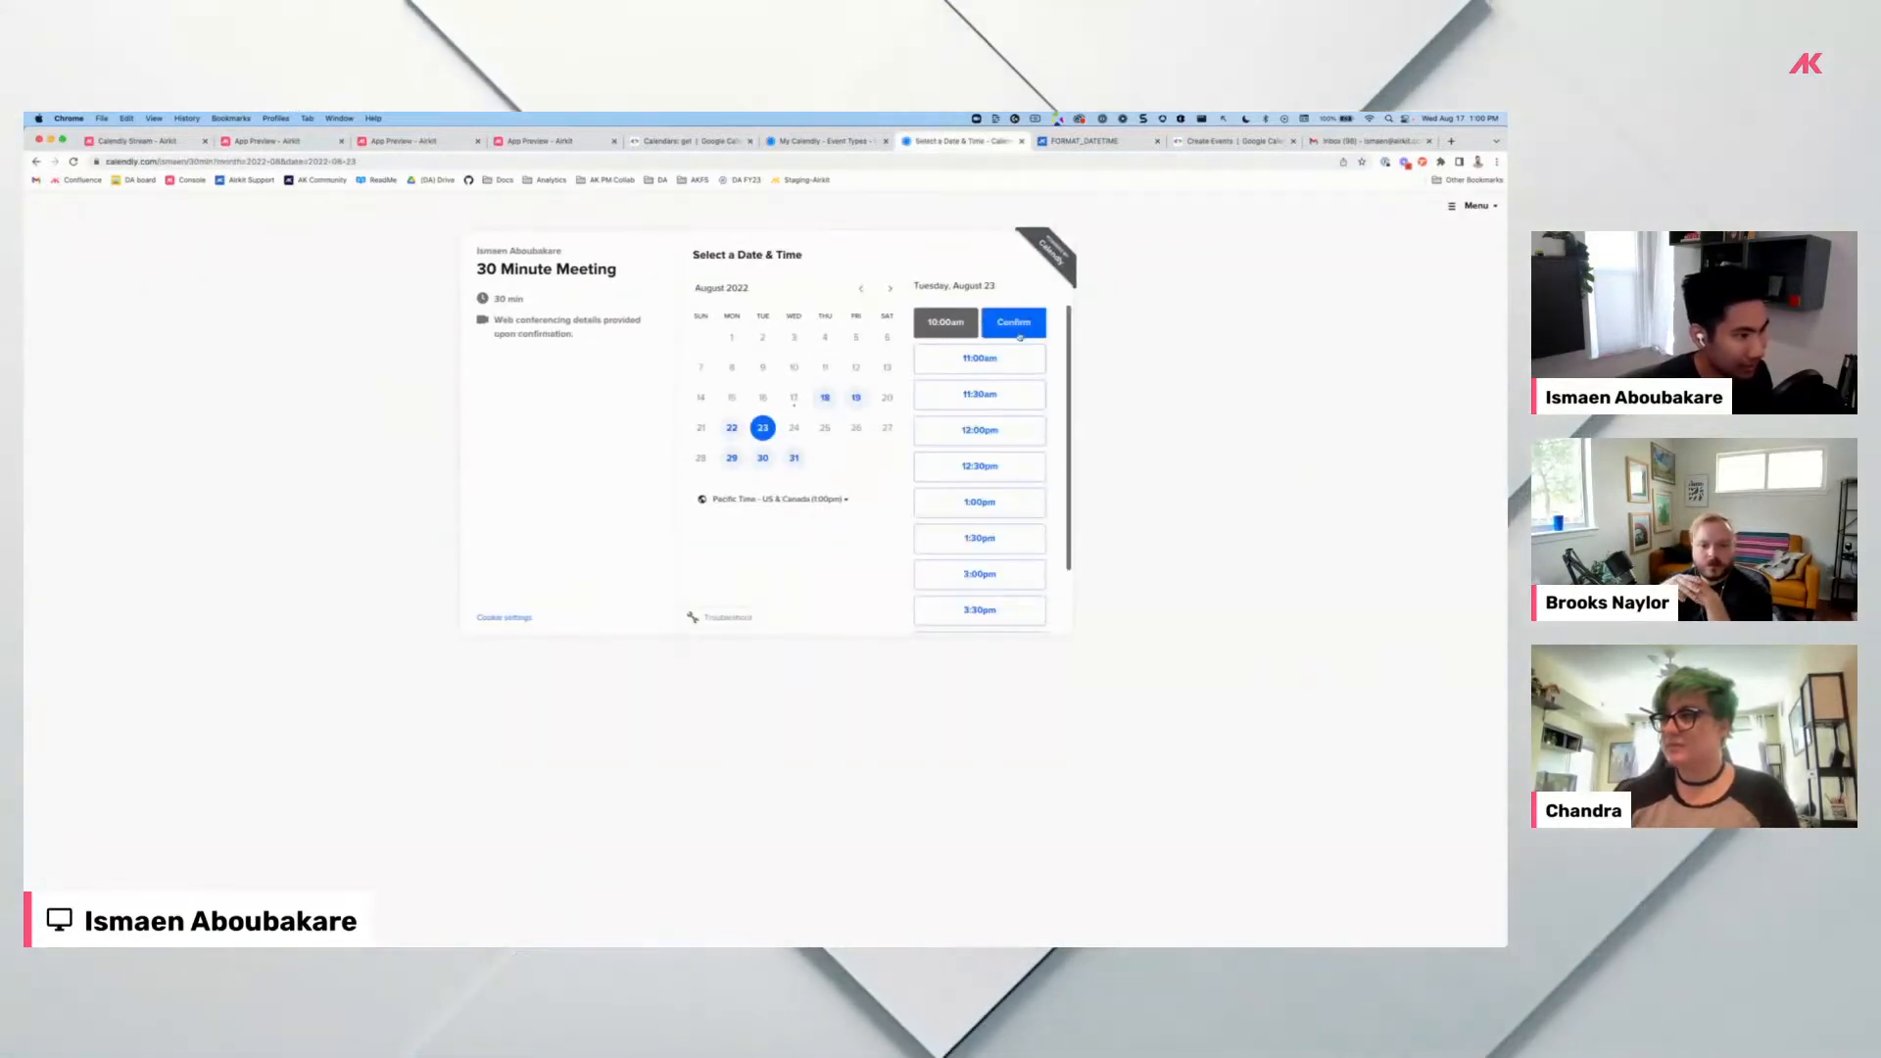
{"action": "left_click", "coordinate": [263, 141]}
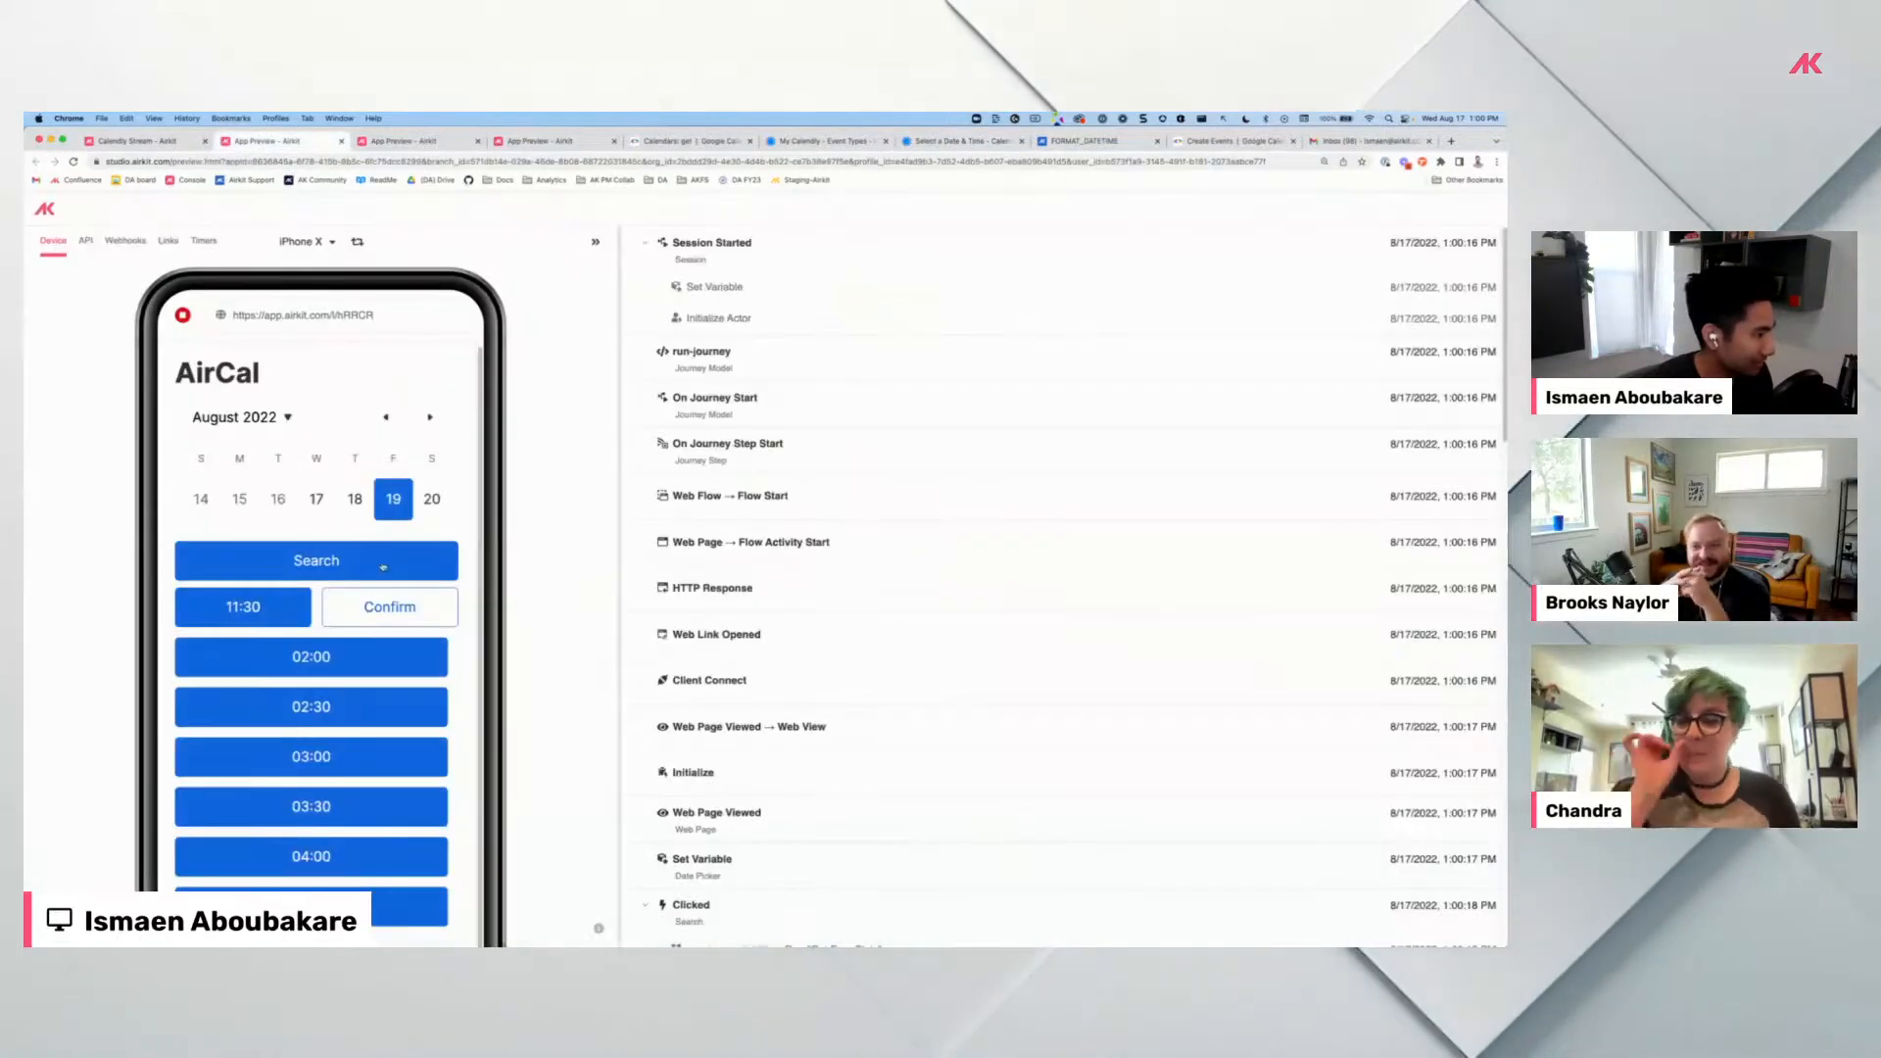
Confirm the August 19, 11:30 slot and widen the phone preview panel.
{"action": "left_click", "coordinate": [395, 606]}
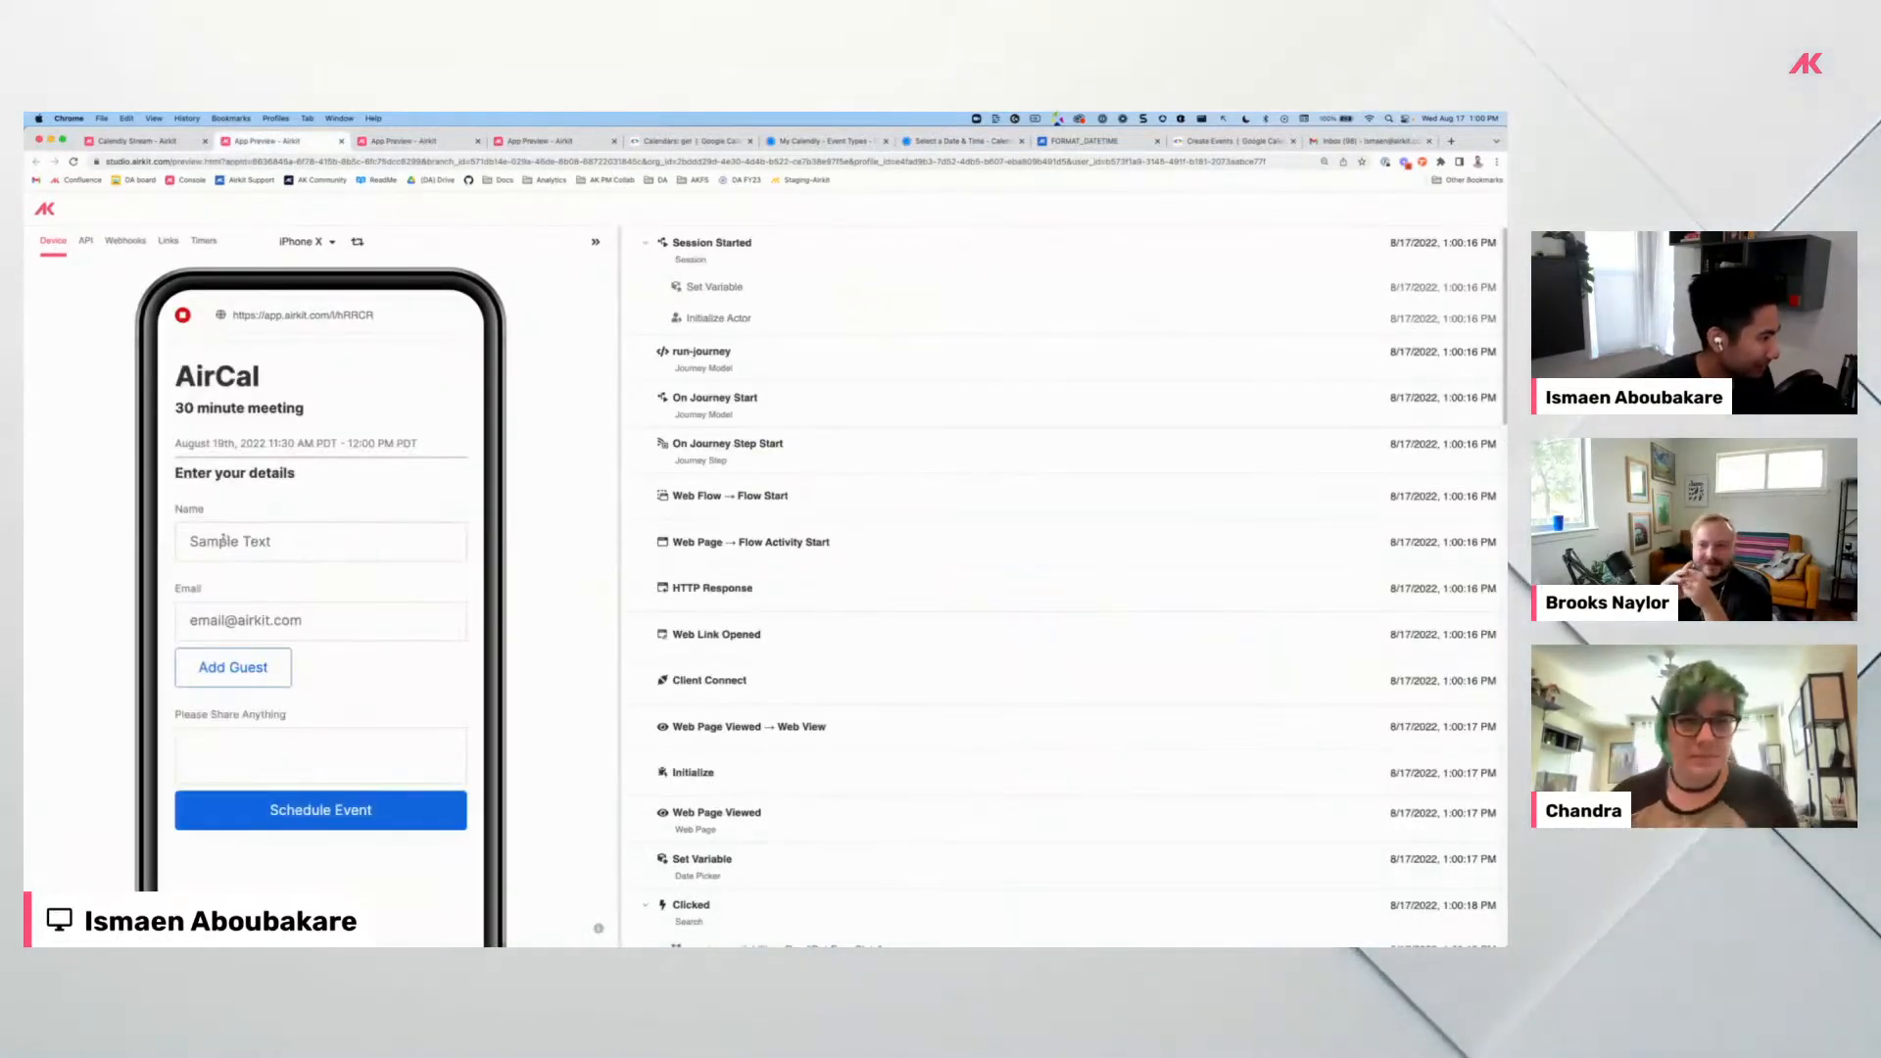
{"action": "left_click_drag", "start_coordinate": [176, 444], "coordinate": [418, 444]}
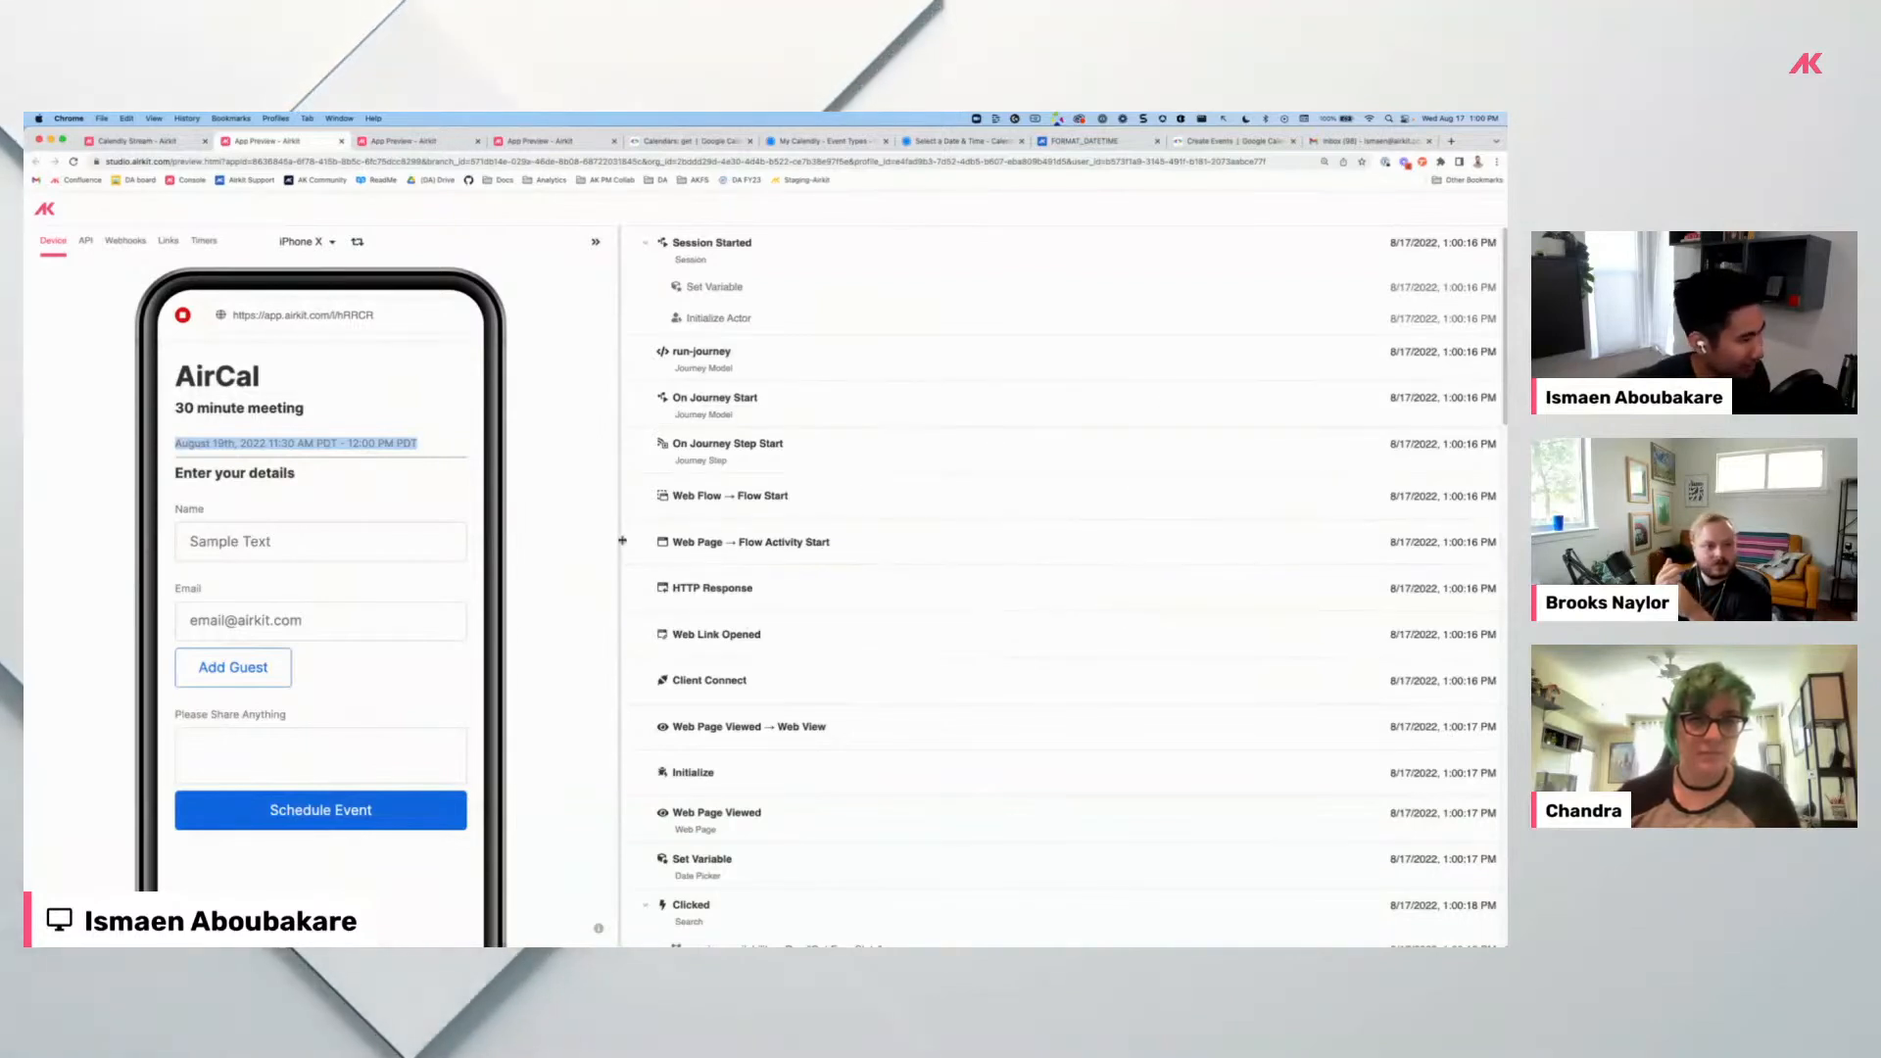
{"action": "left_click_drag", "start_coordinate": [635, 542], "coordinate": [735, 545]}
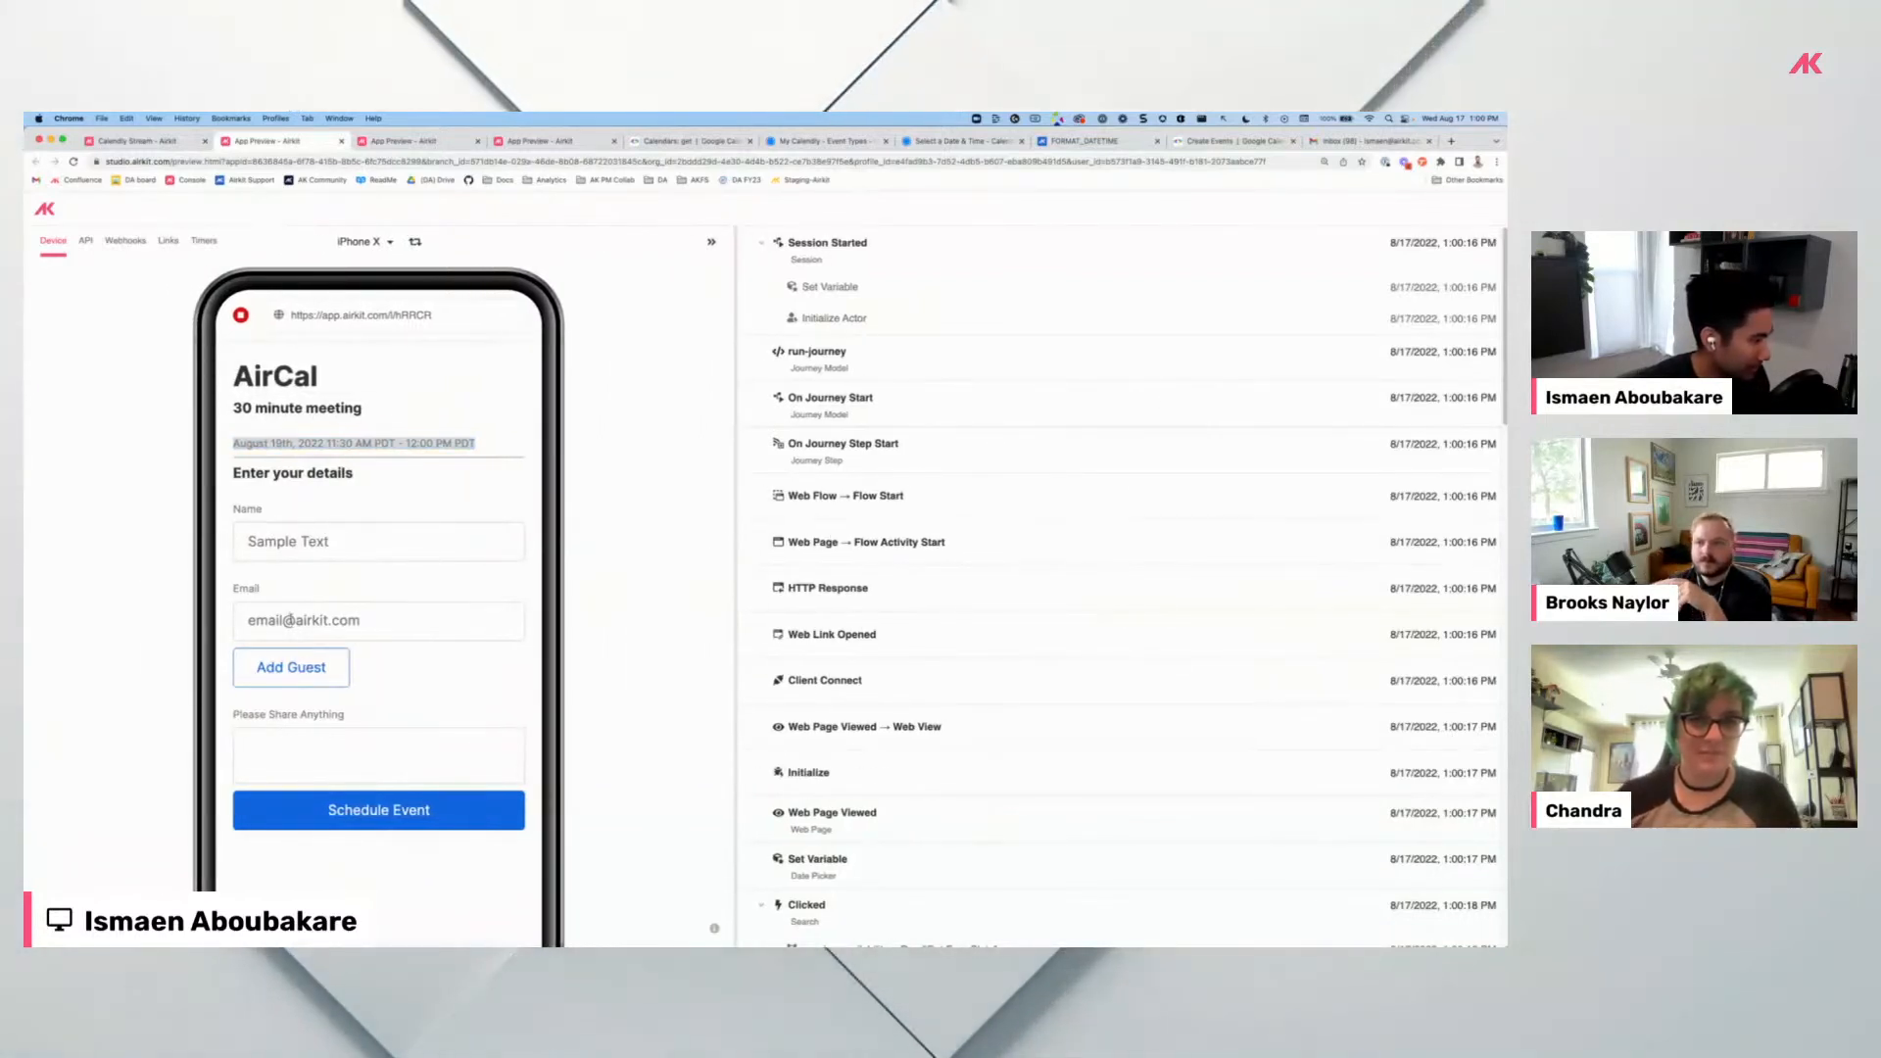
Add a Guest Emails field, enter a guest's e-mail address, then remove that guest again.
{"action": "left_click", "coordinate": [292, 666]}
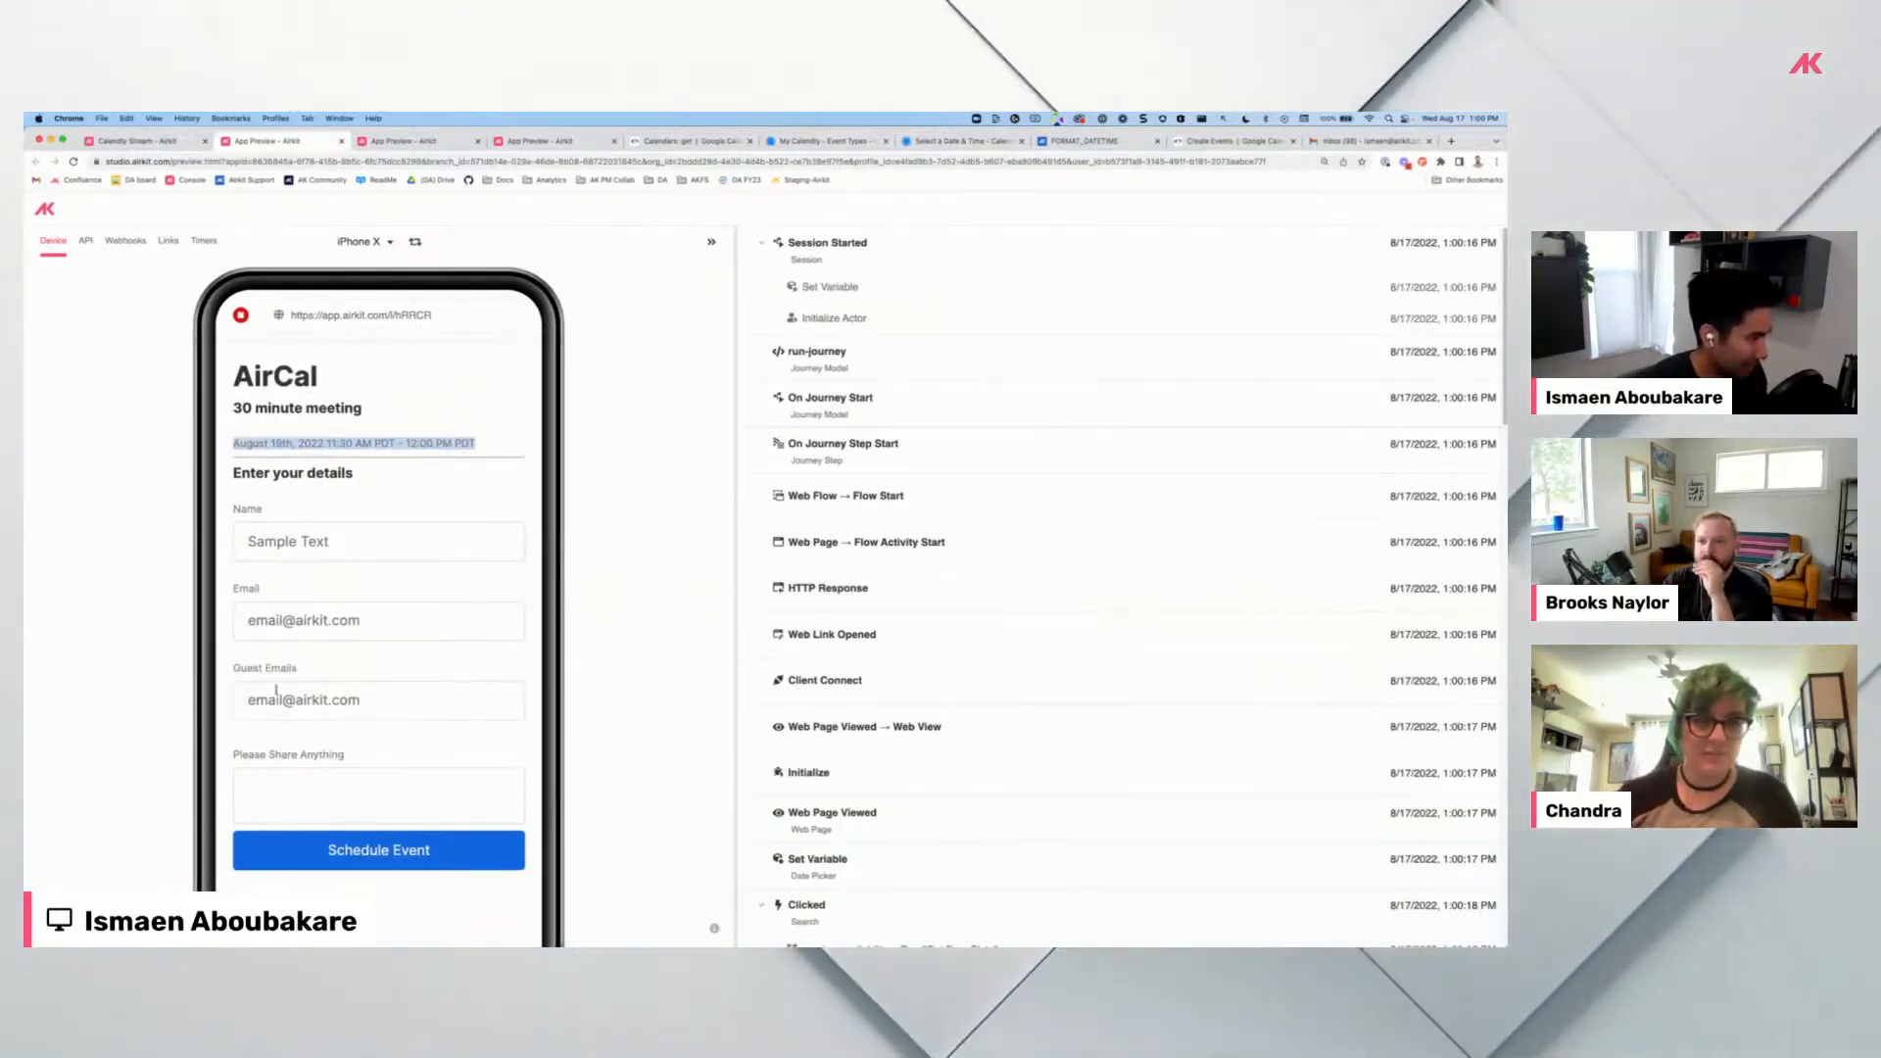
{"action": "left_click", "coordinate": [278, 696]}
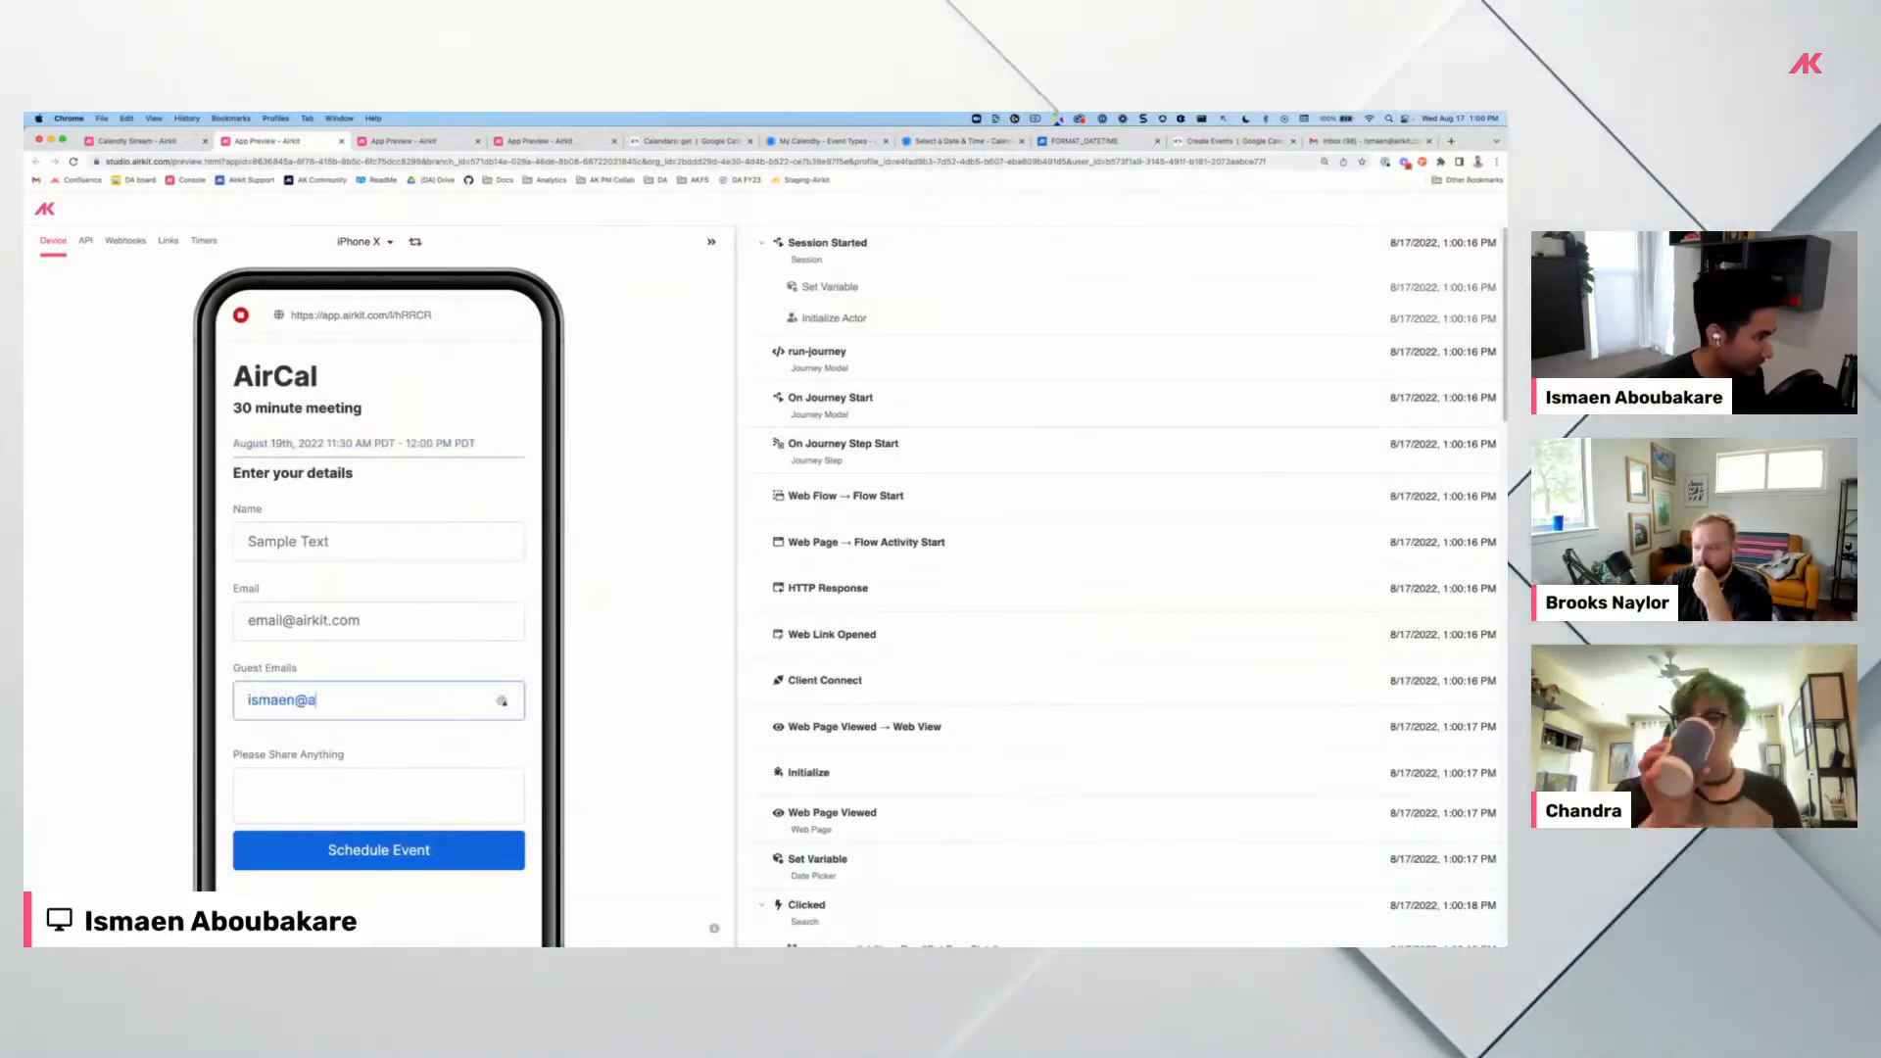
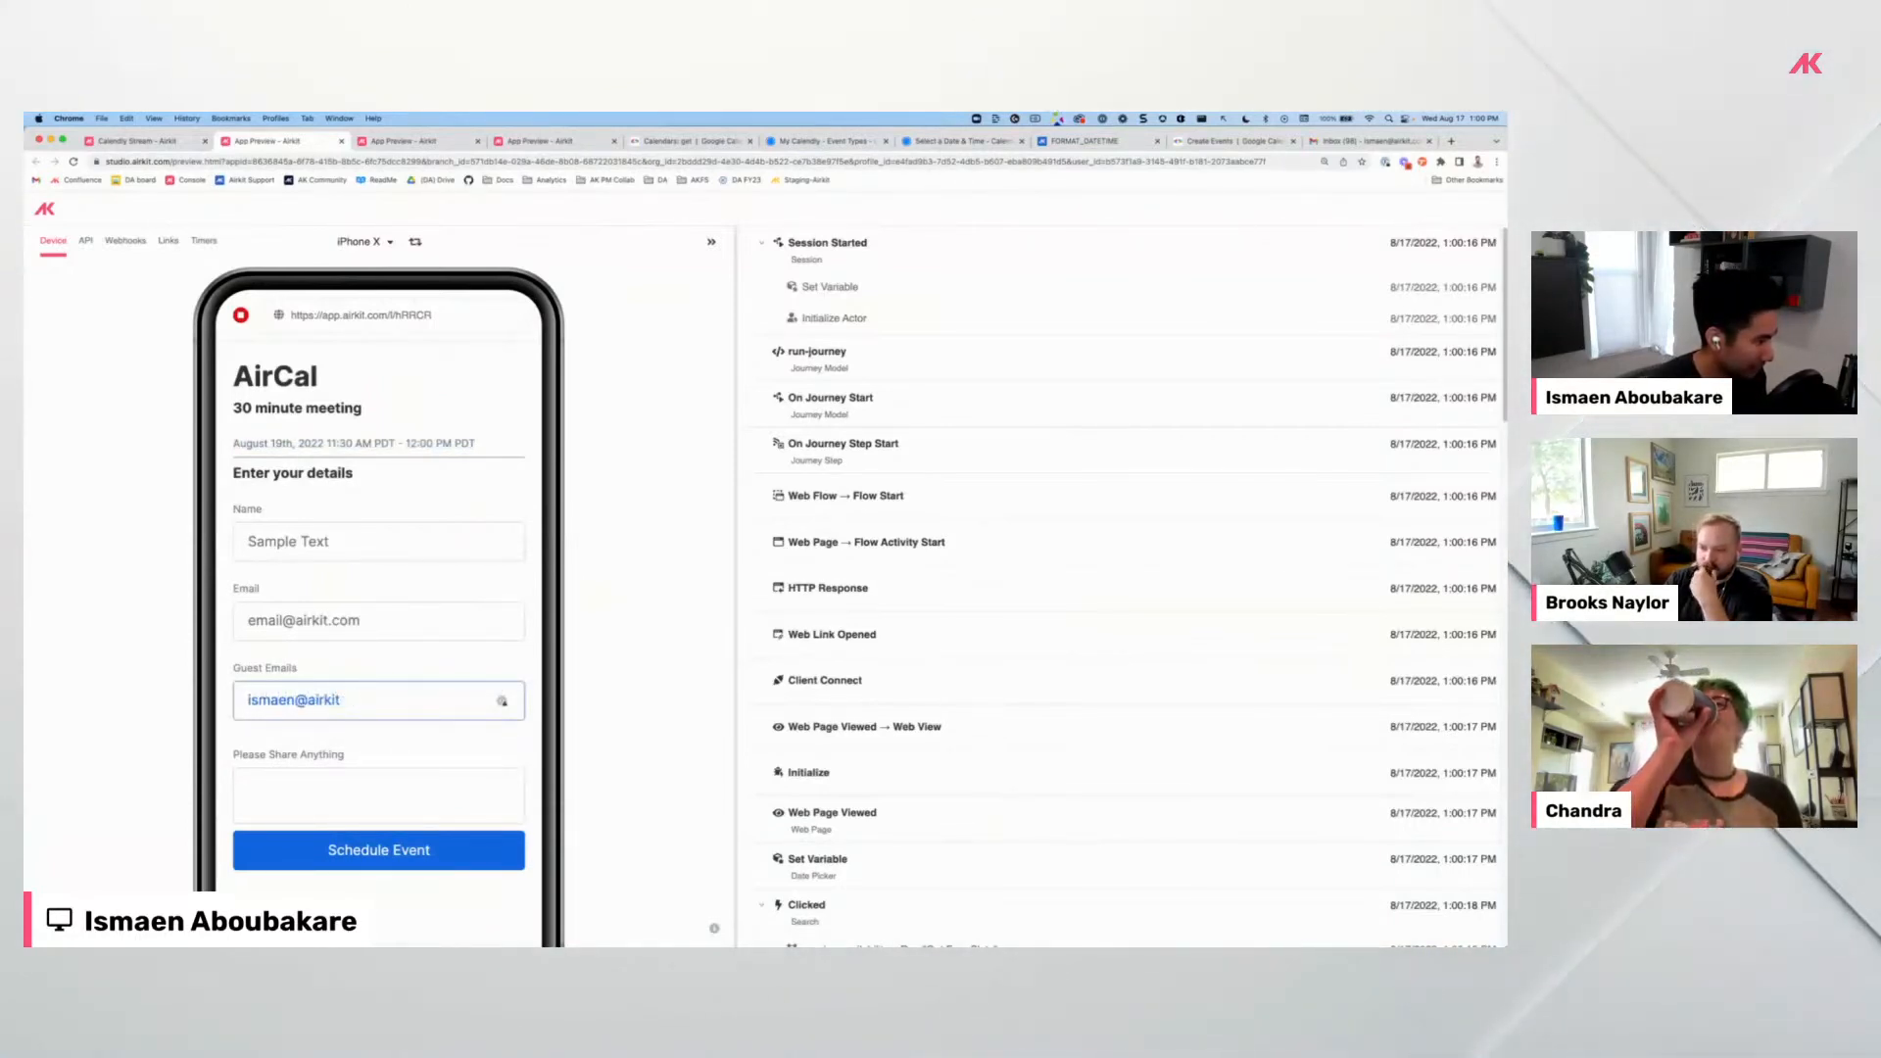
{"action": "key", "text": "Return"}
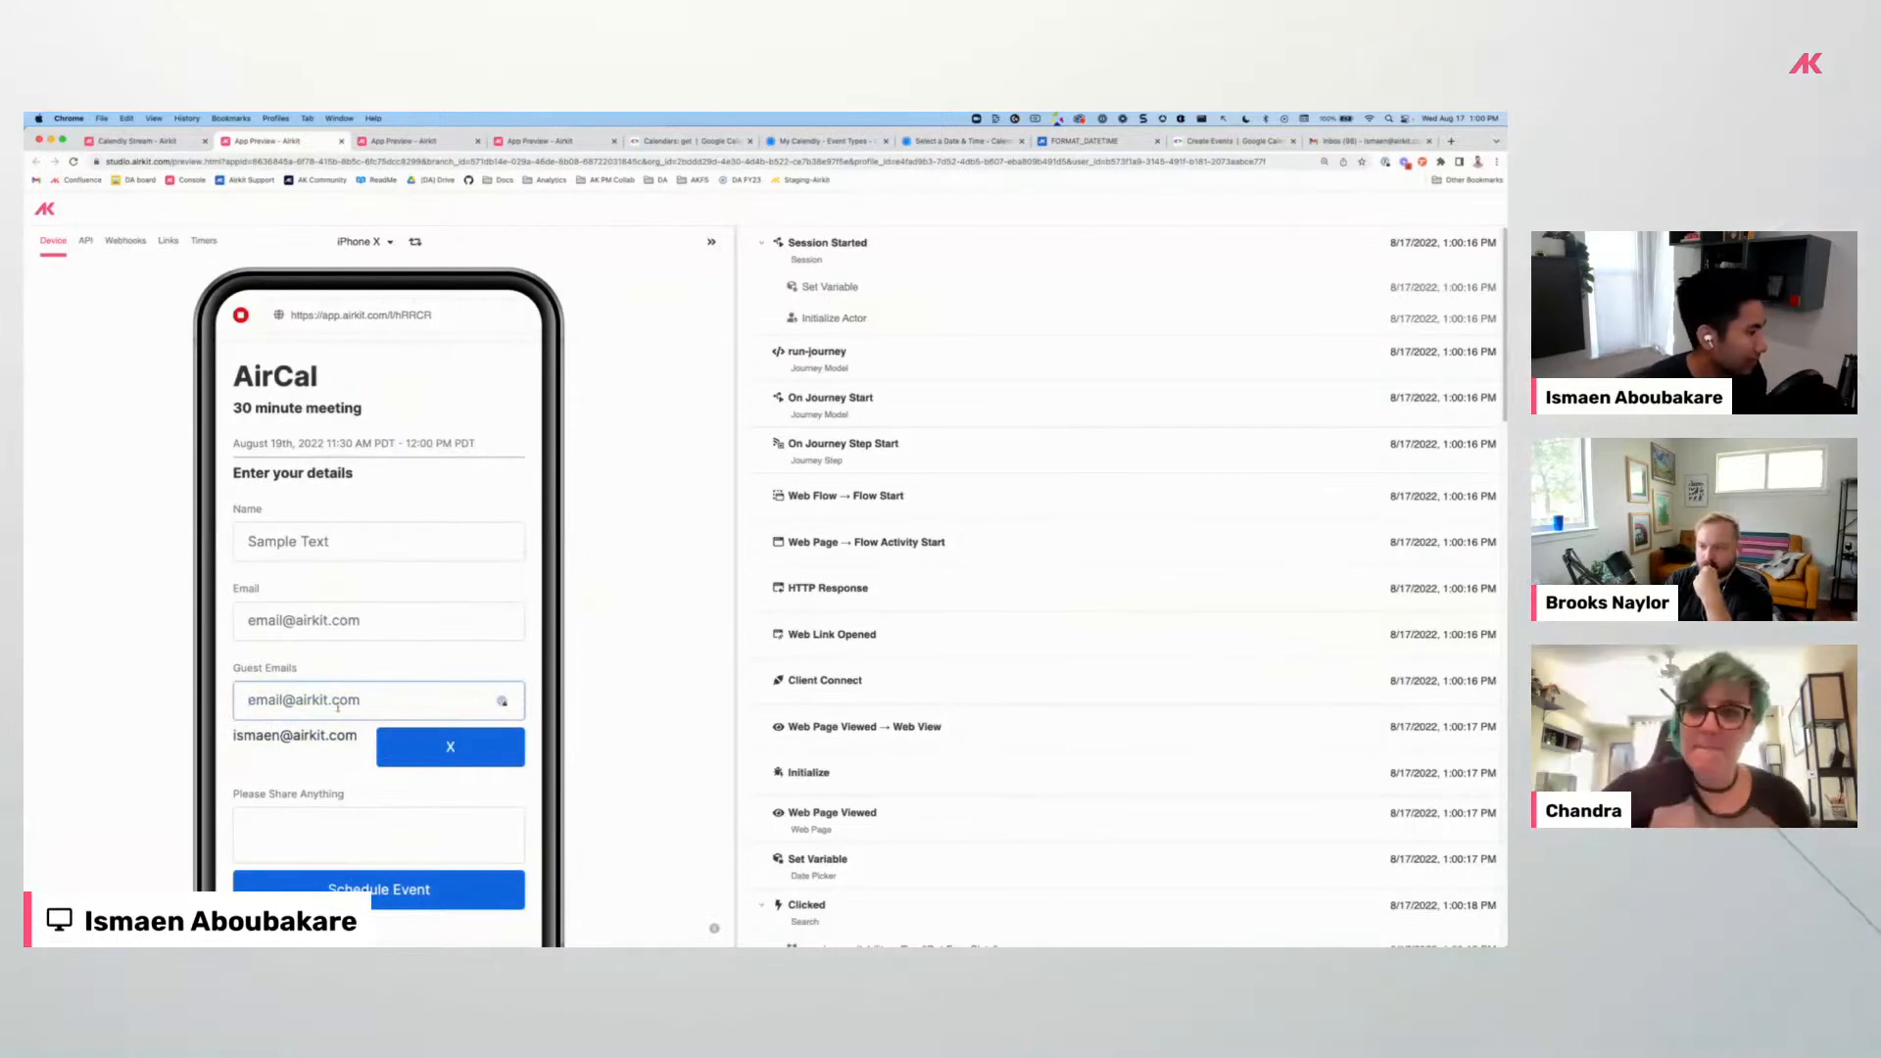
{"action": "left_click", "coordinate": [388, 752]}
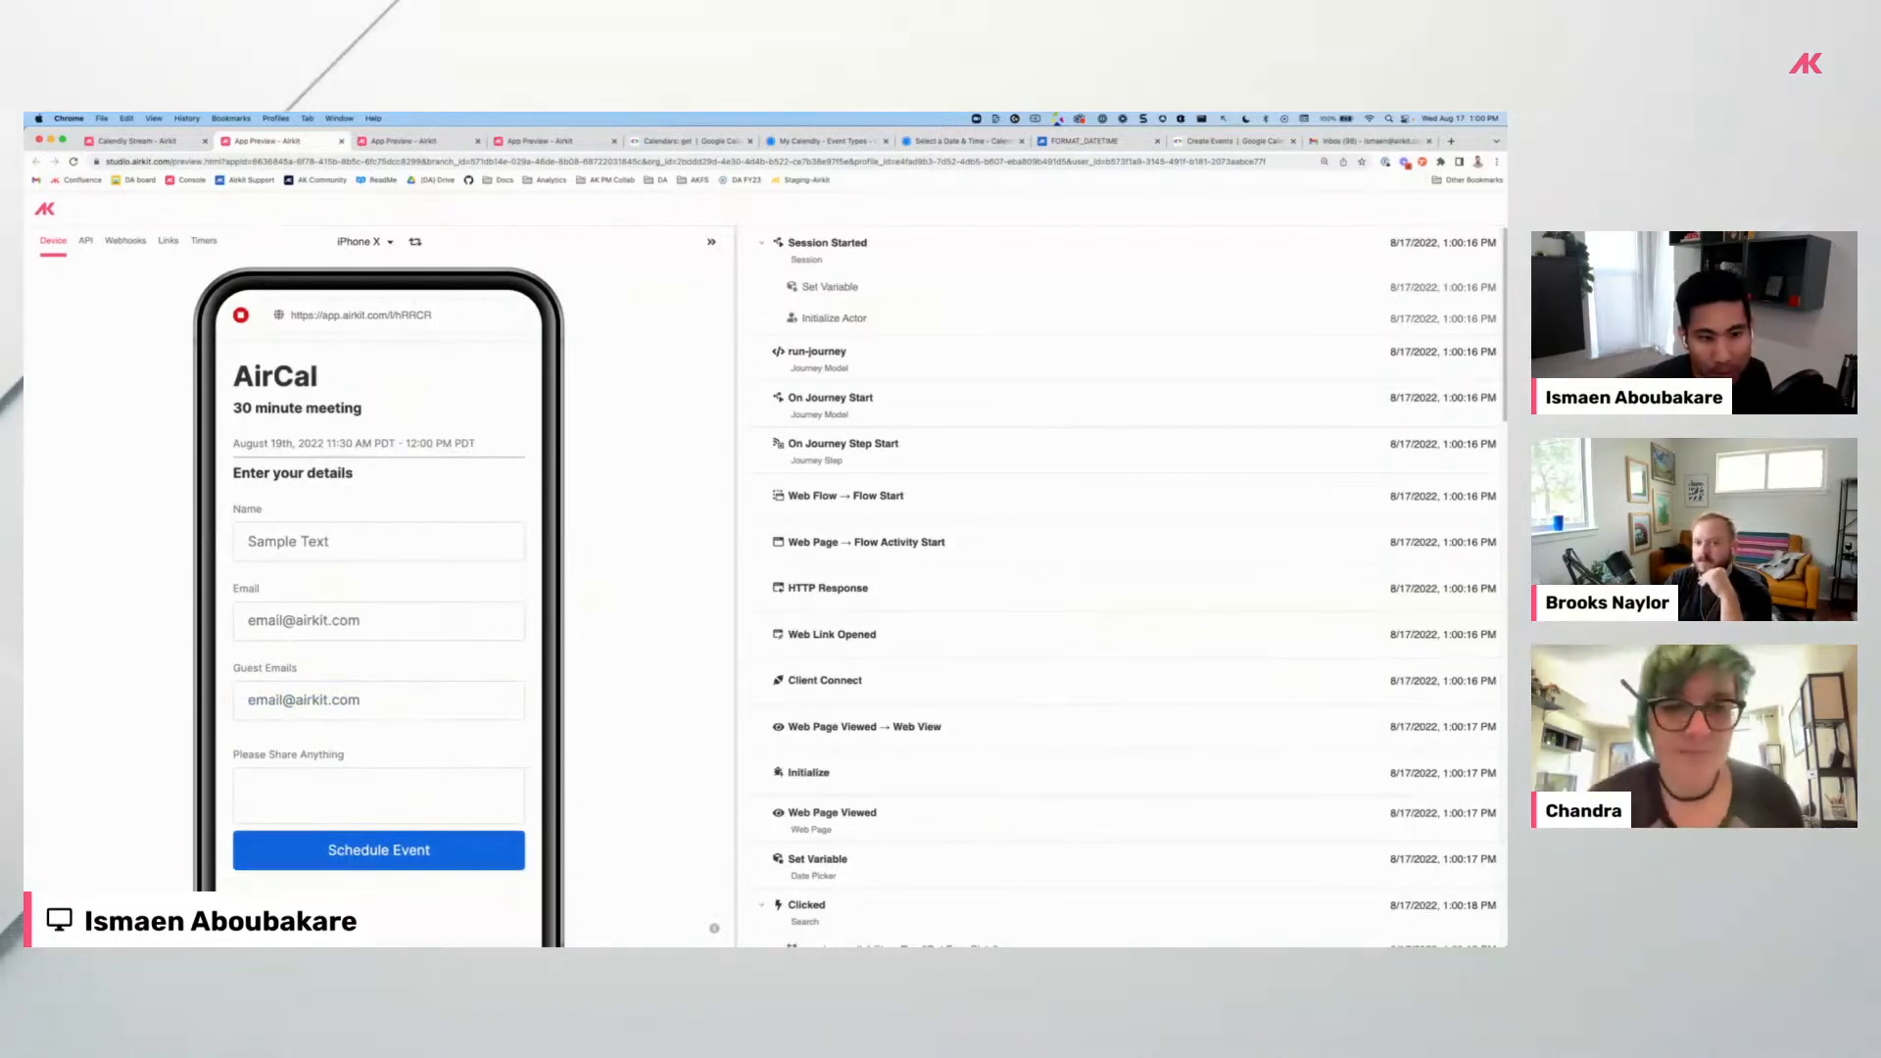